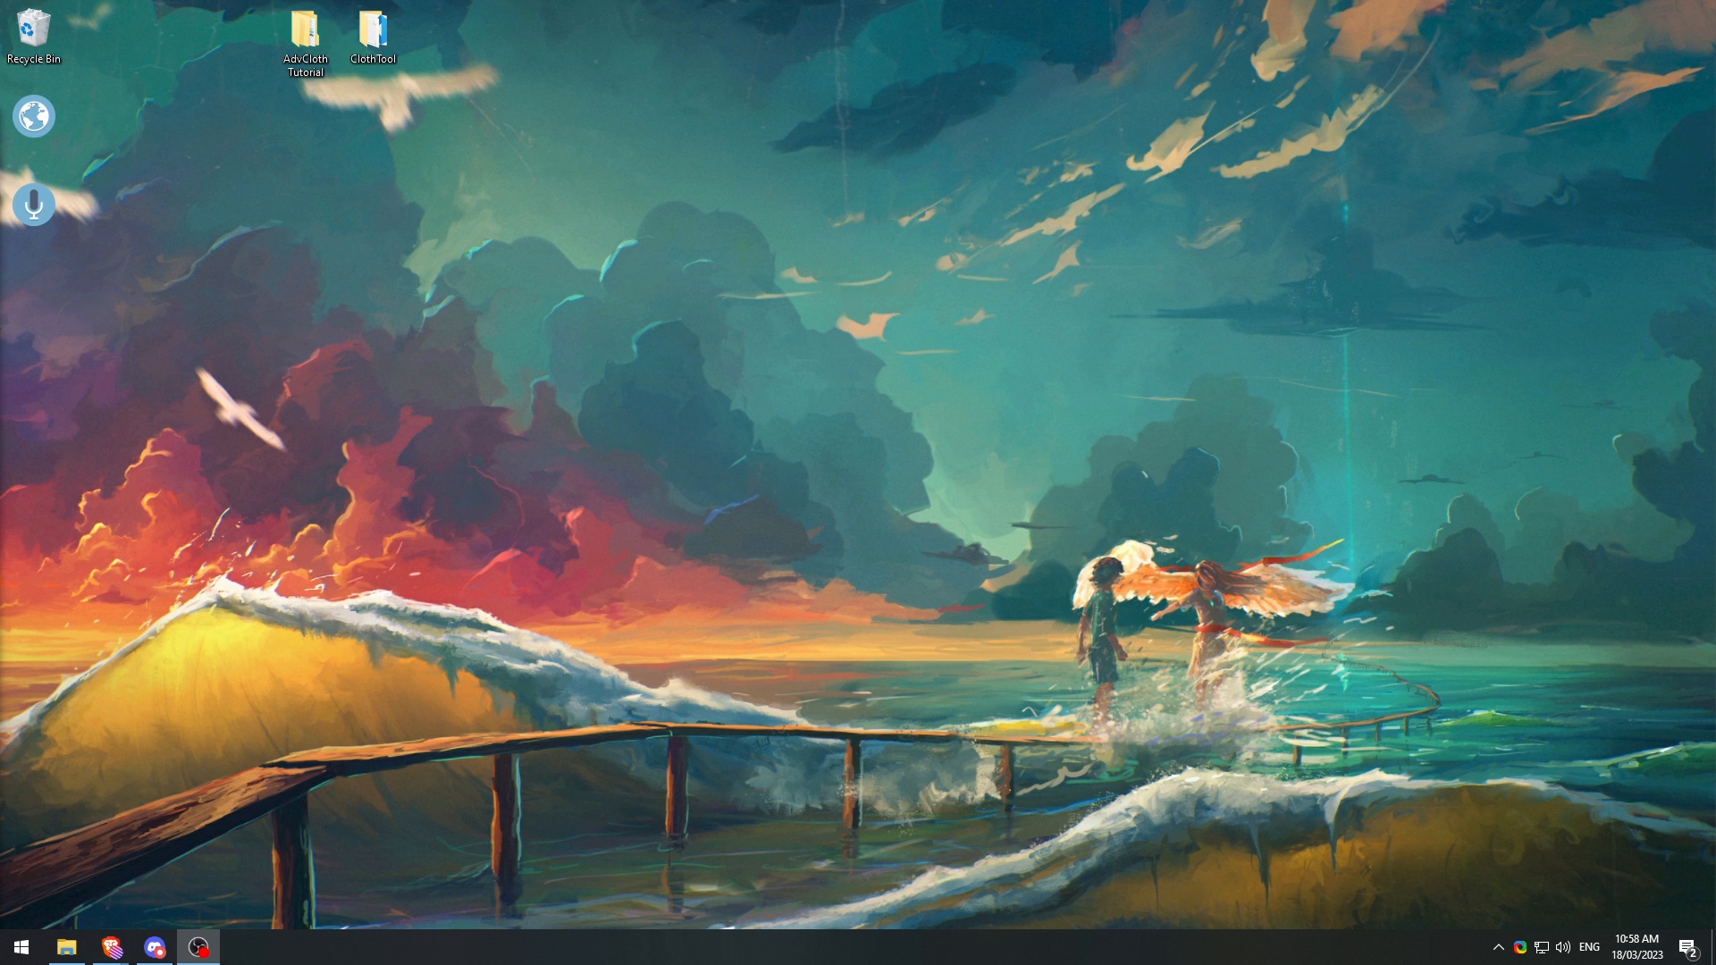
# Step: Review the Durty Cloth Tool pricing plans and check the connected apps in the Patreon settings
pyautogui.moveTo(0, 278); pyautogui.dragTo(1295, 3)
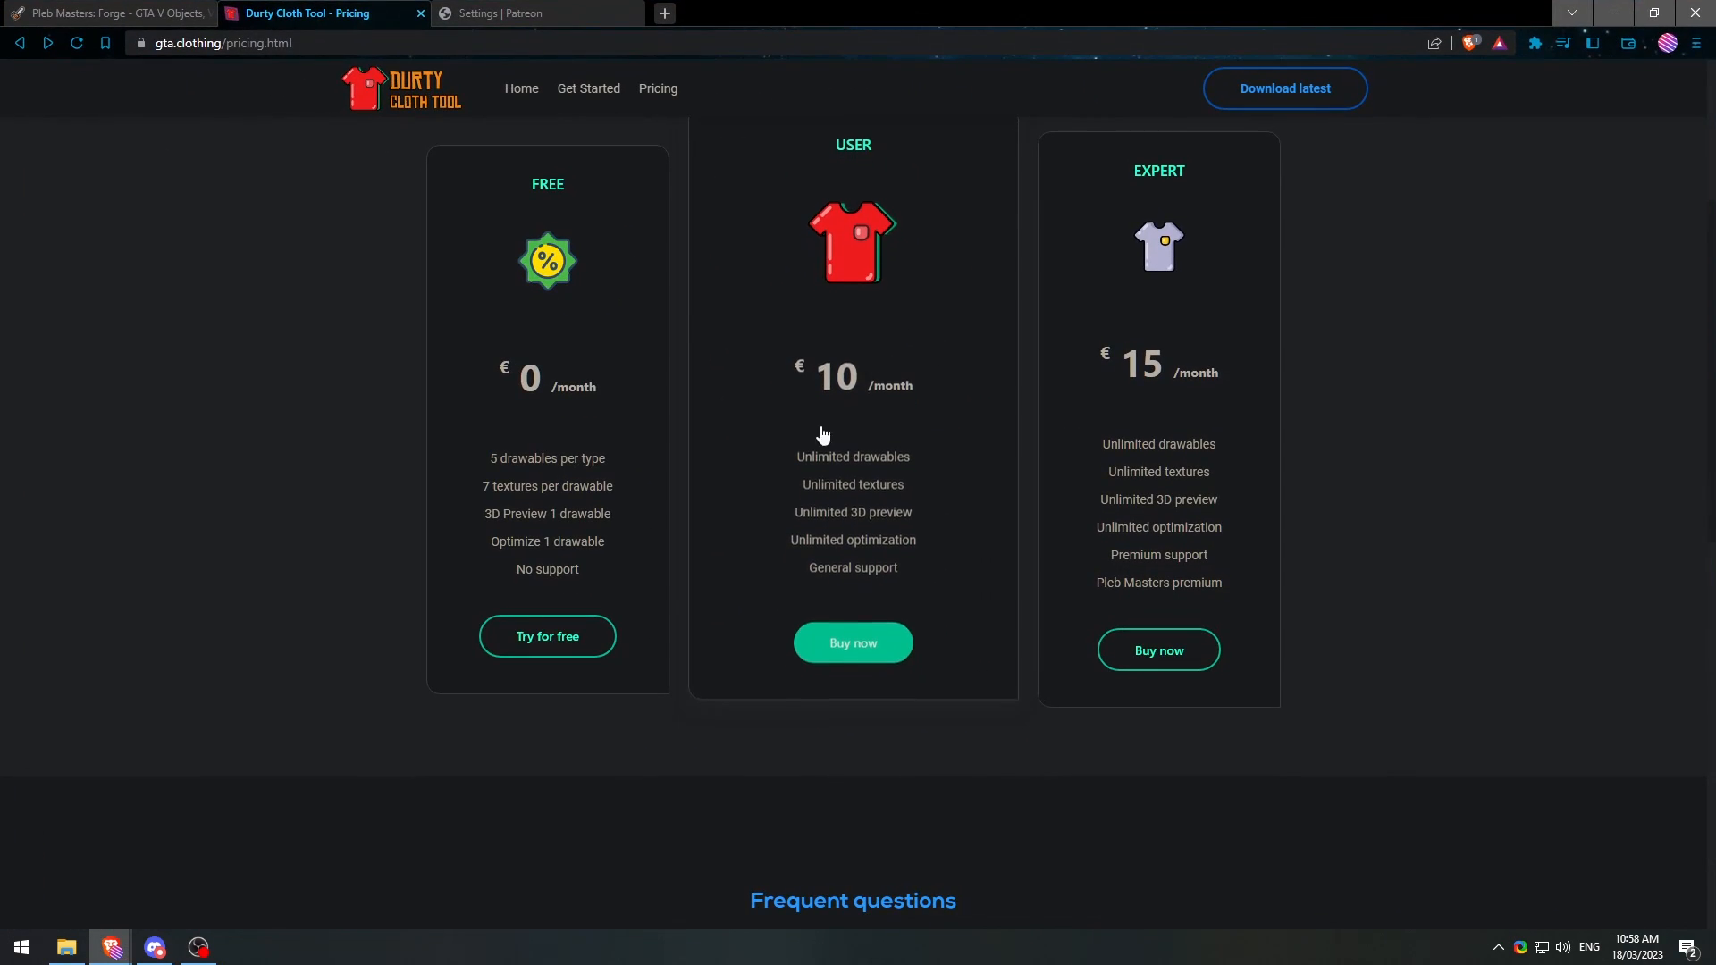
pyautogui.scroll(1, 893, 400)
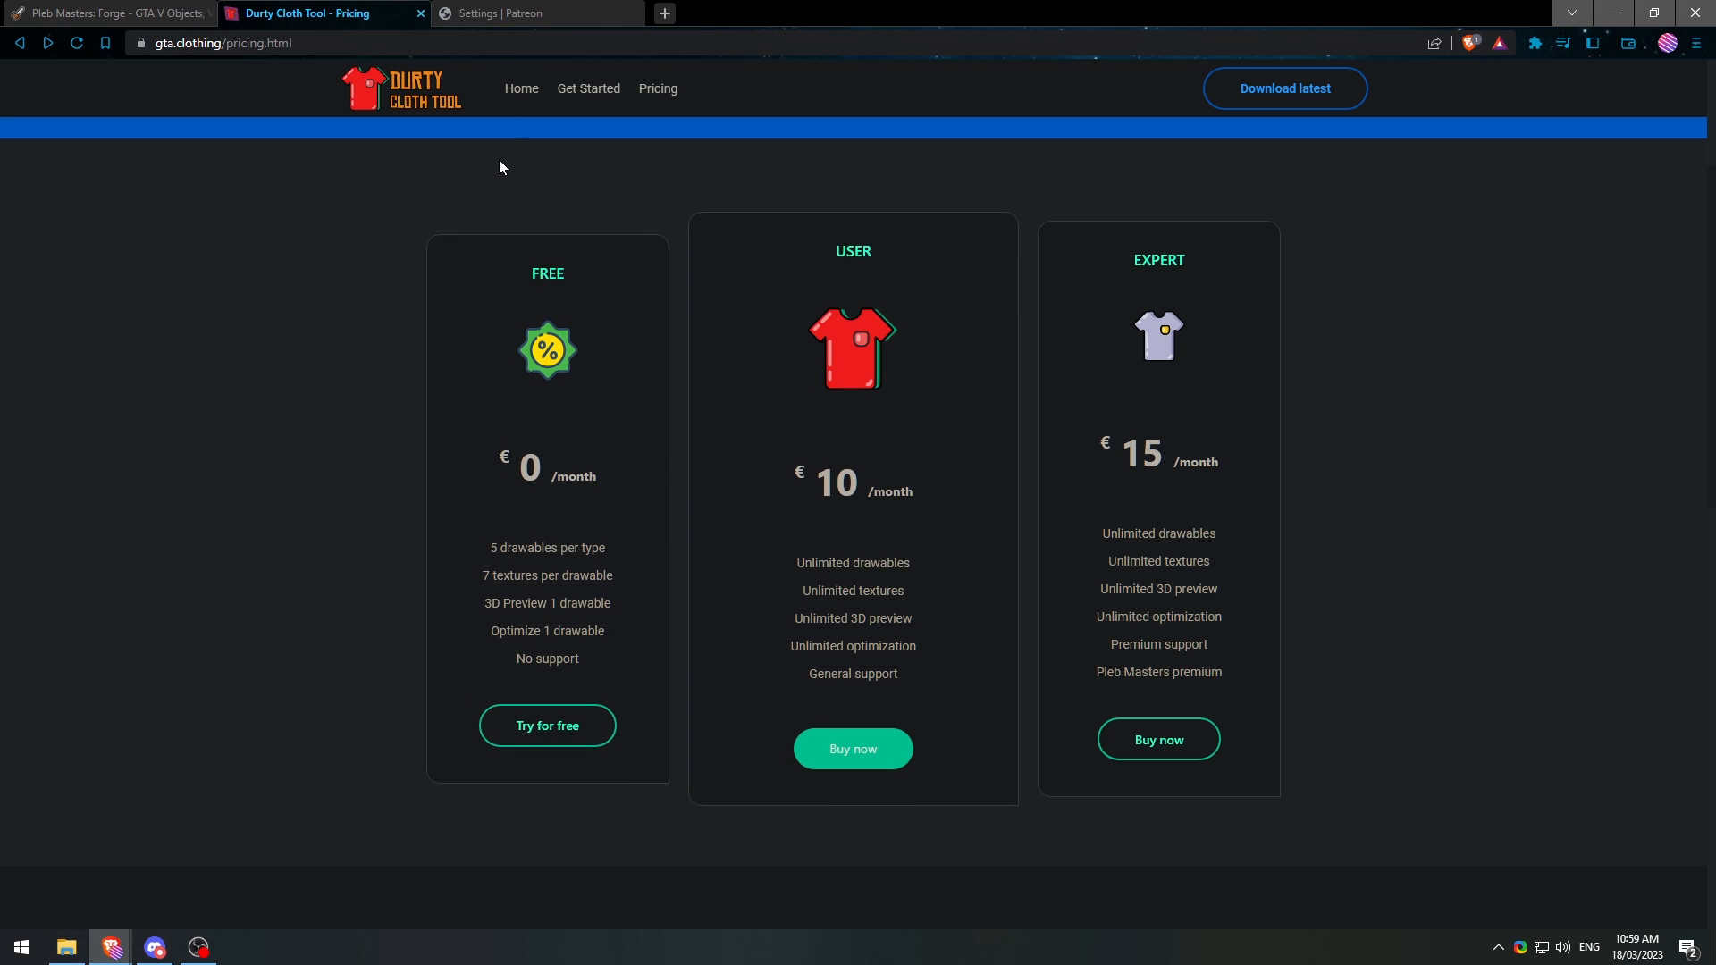
pyautogui.click(525, 11)
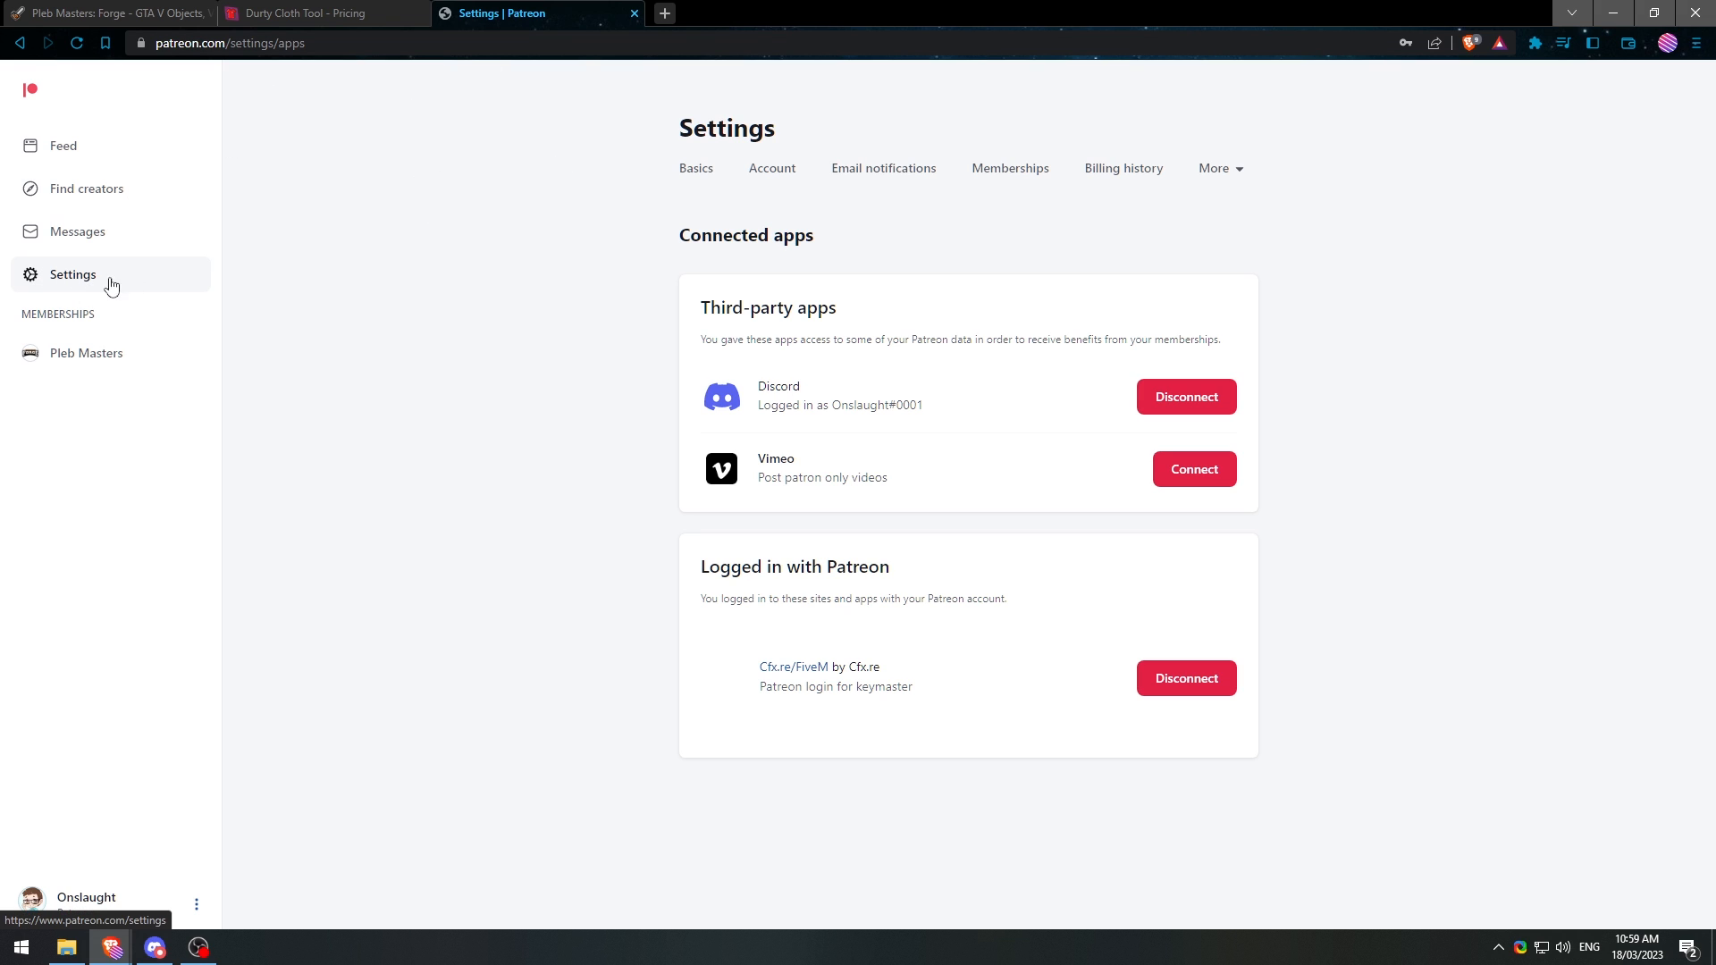
pyautogui.click(1237, 173)
pyautogui.click(1442, 344)
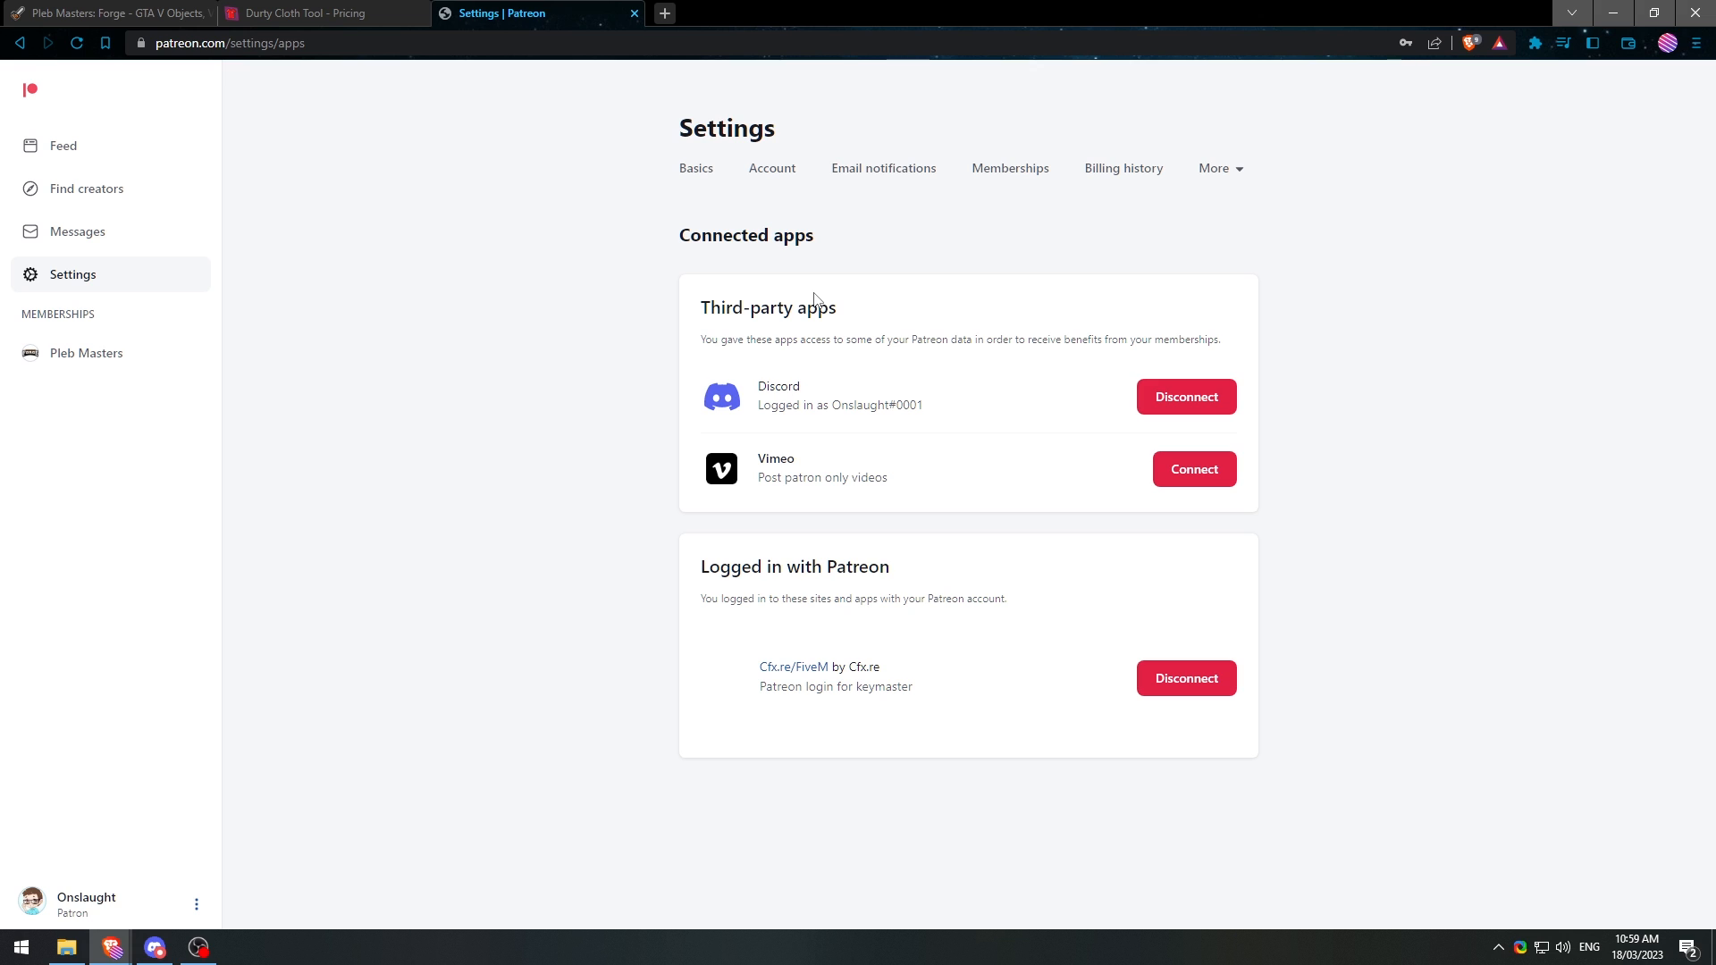
# Step: Log in to Pleb Masters: Forge using Discord and open the account's licenses page
pyautogui.click(131, 10)
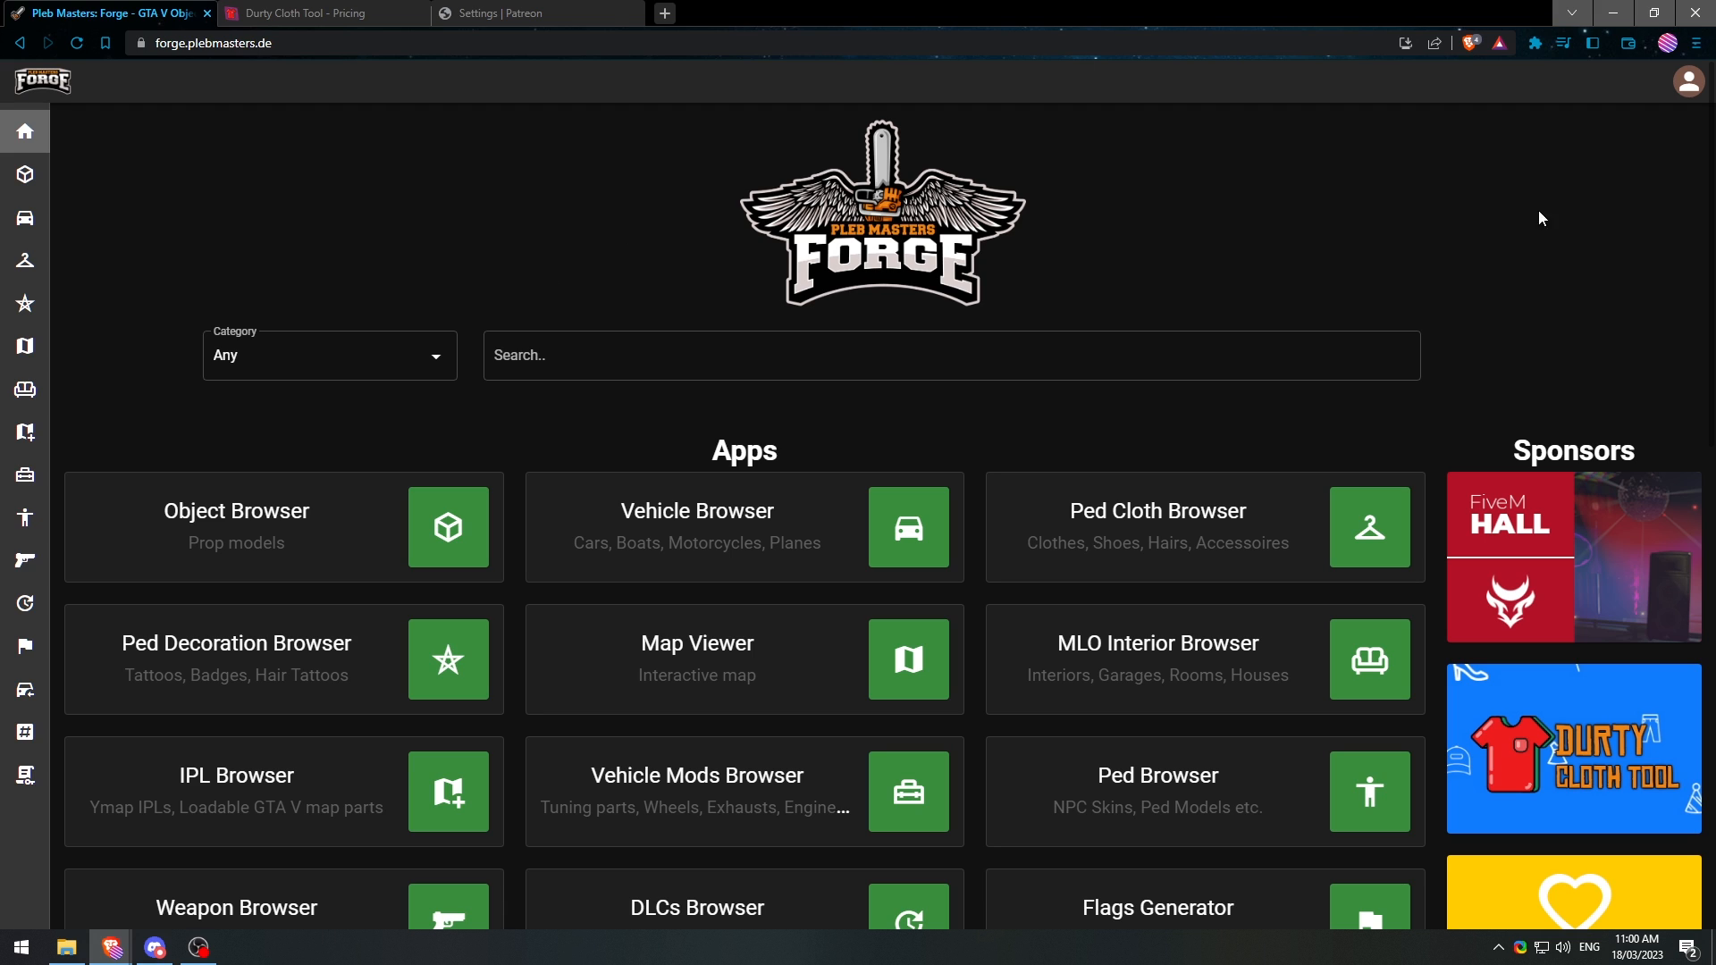
pyautogui.click(1689, 82)
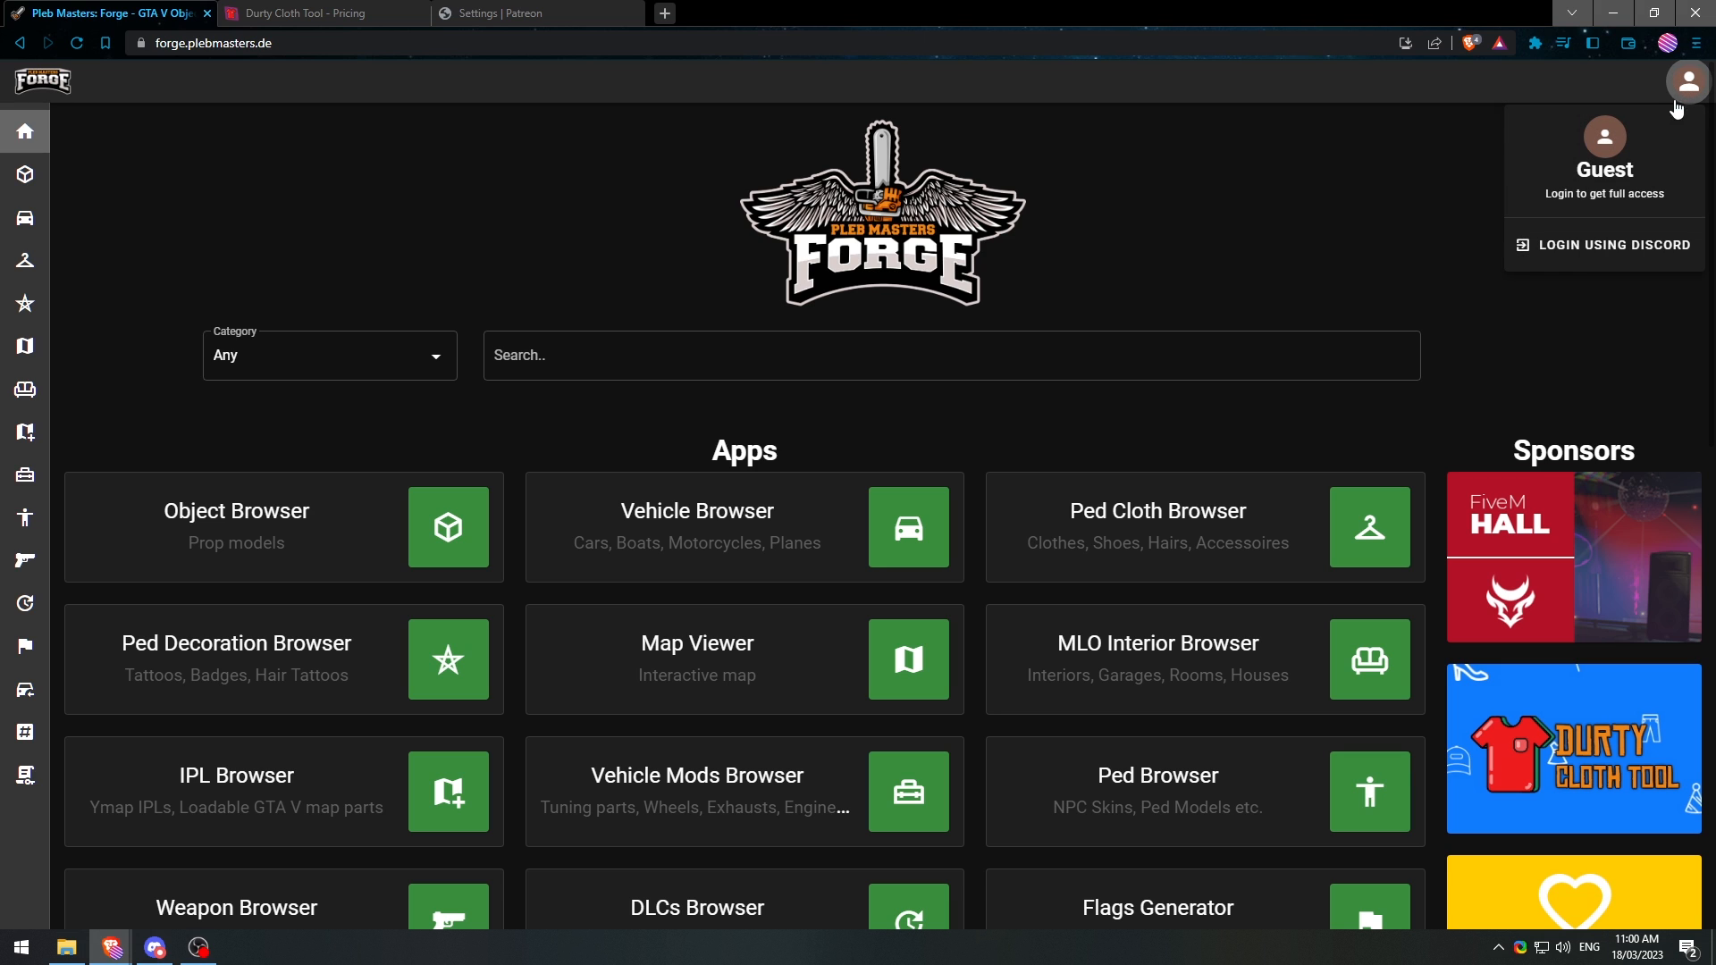
pyautogui.click(1599, 245)
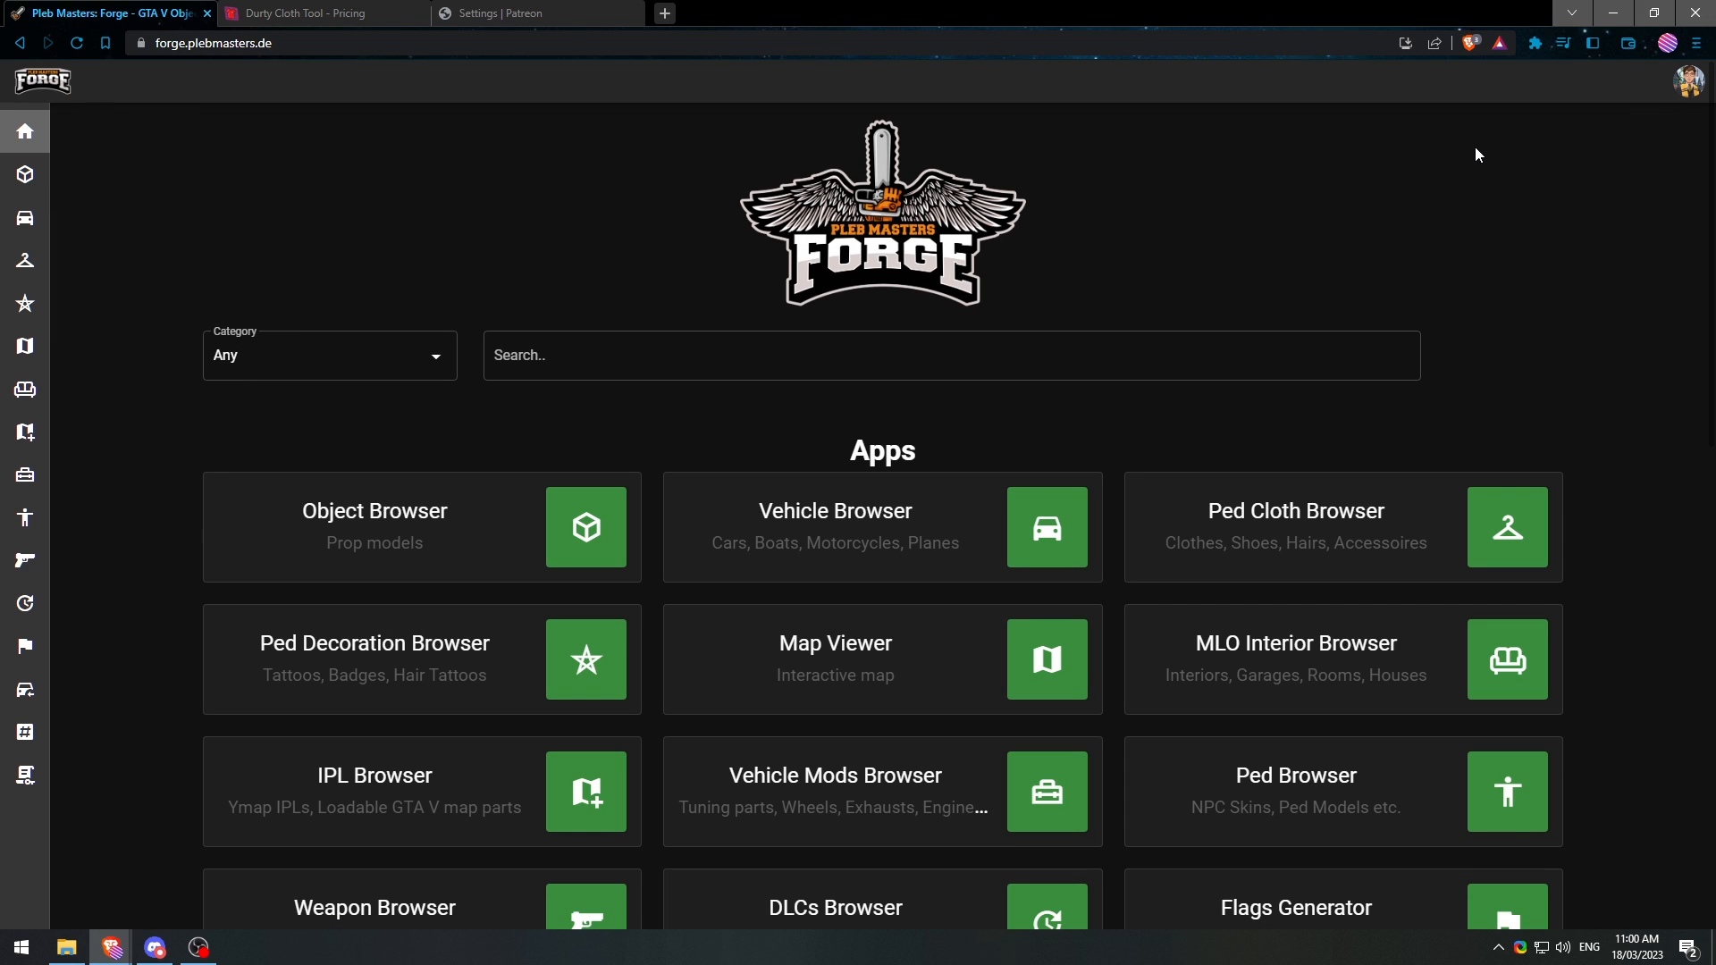
pyautogui.click(1690, 91)
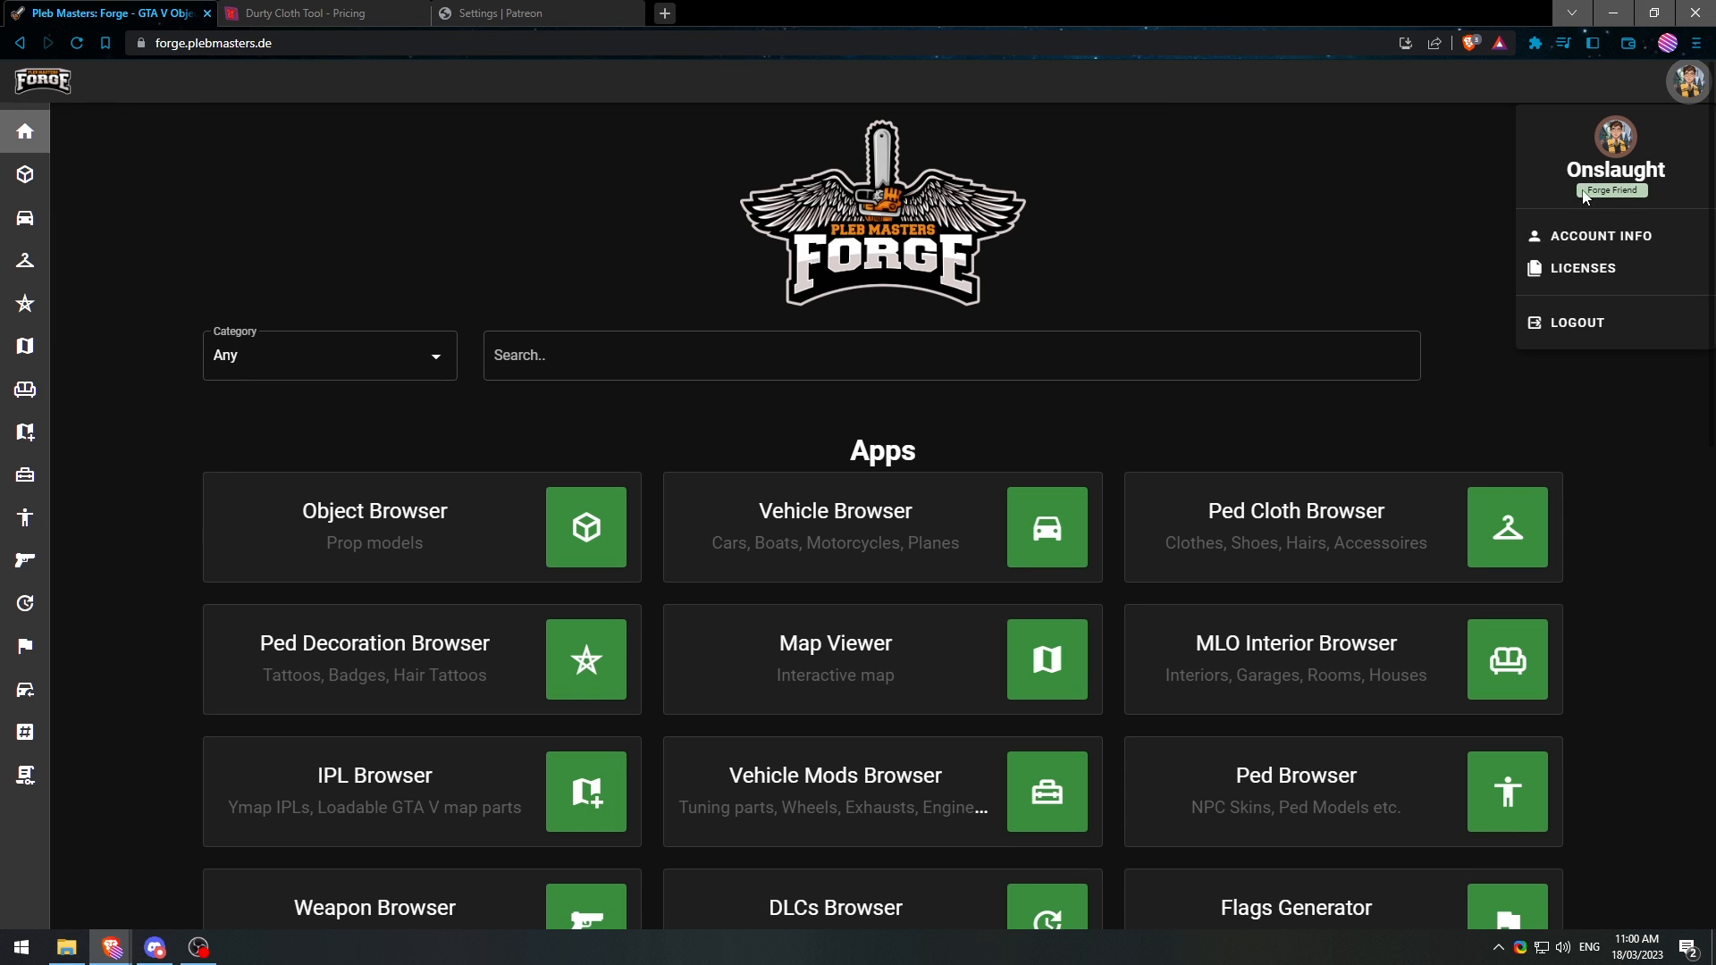
pyautogui.click(1572, 273)
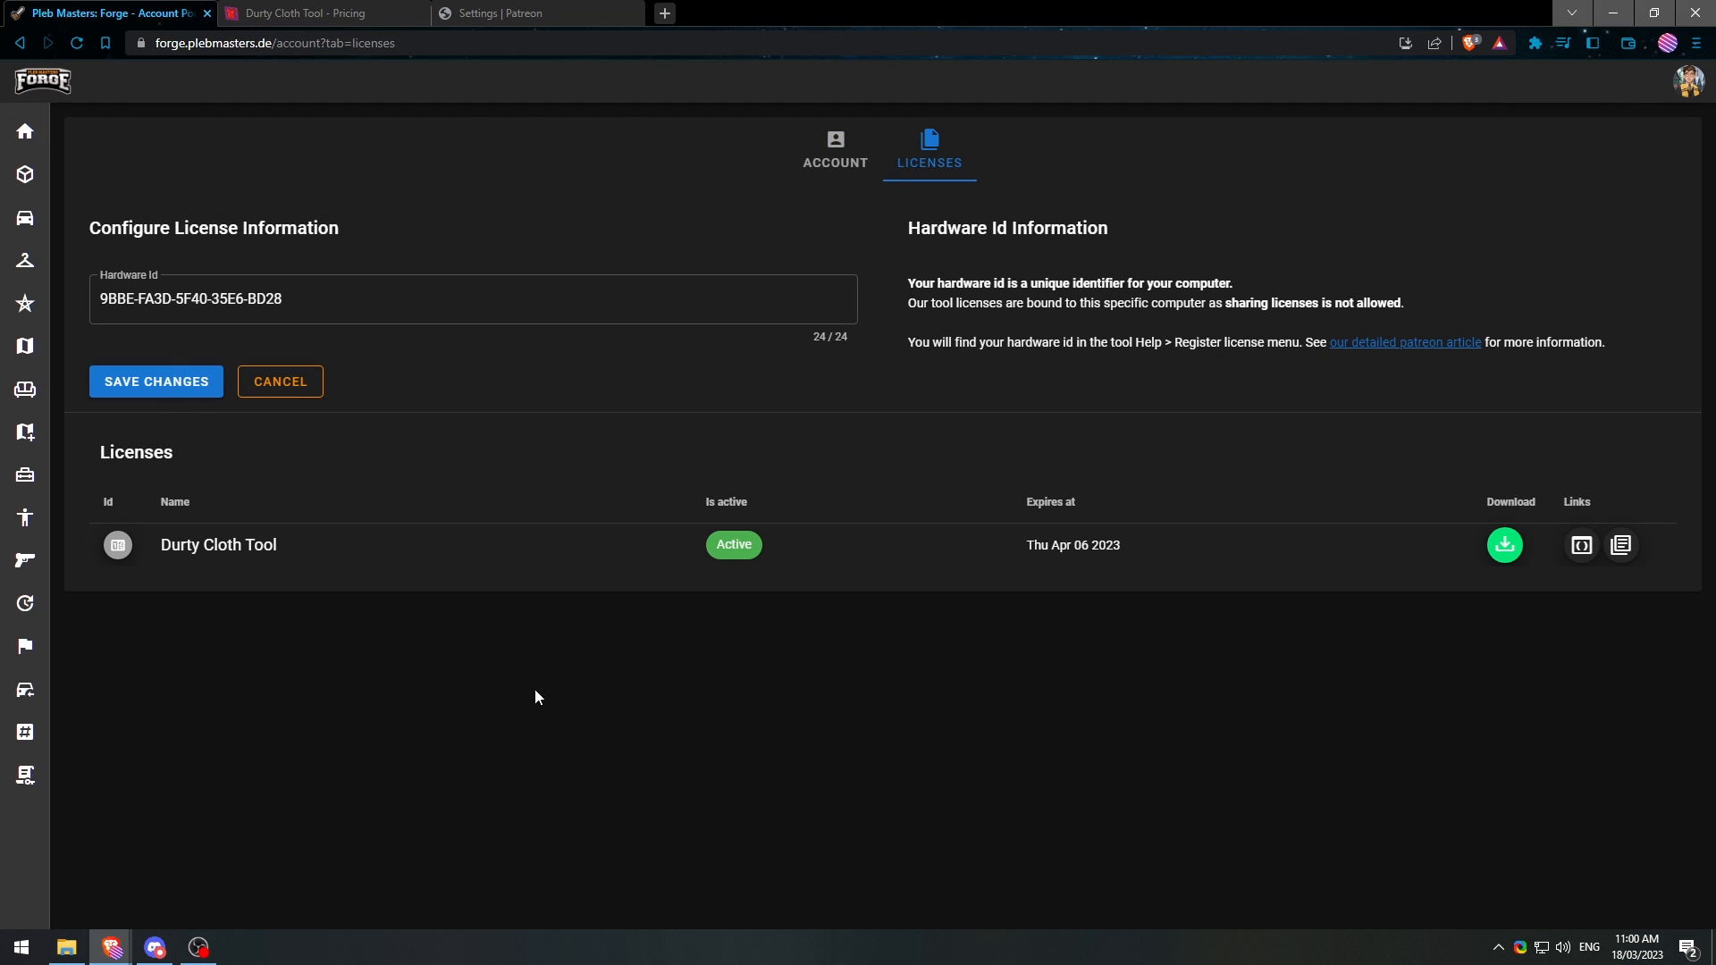
# Step: Uncover the desktop, open the ClothTool folder and launch DurtyClothTool.App.exe
pyautogui.moveTo(1046, 9); pyautogui.dragTo(1061, 247)
pyautogui.doubleClick(373, 34)
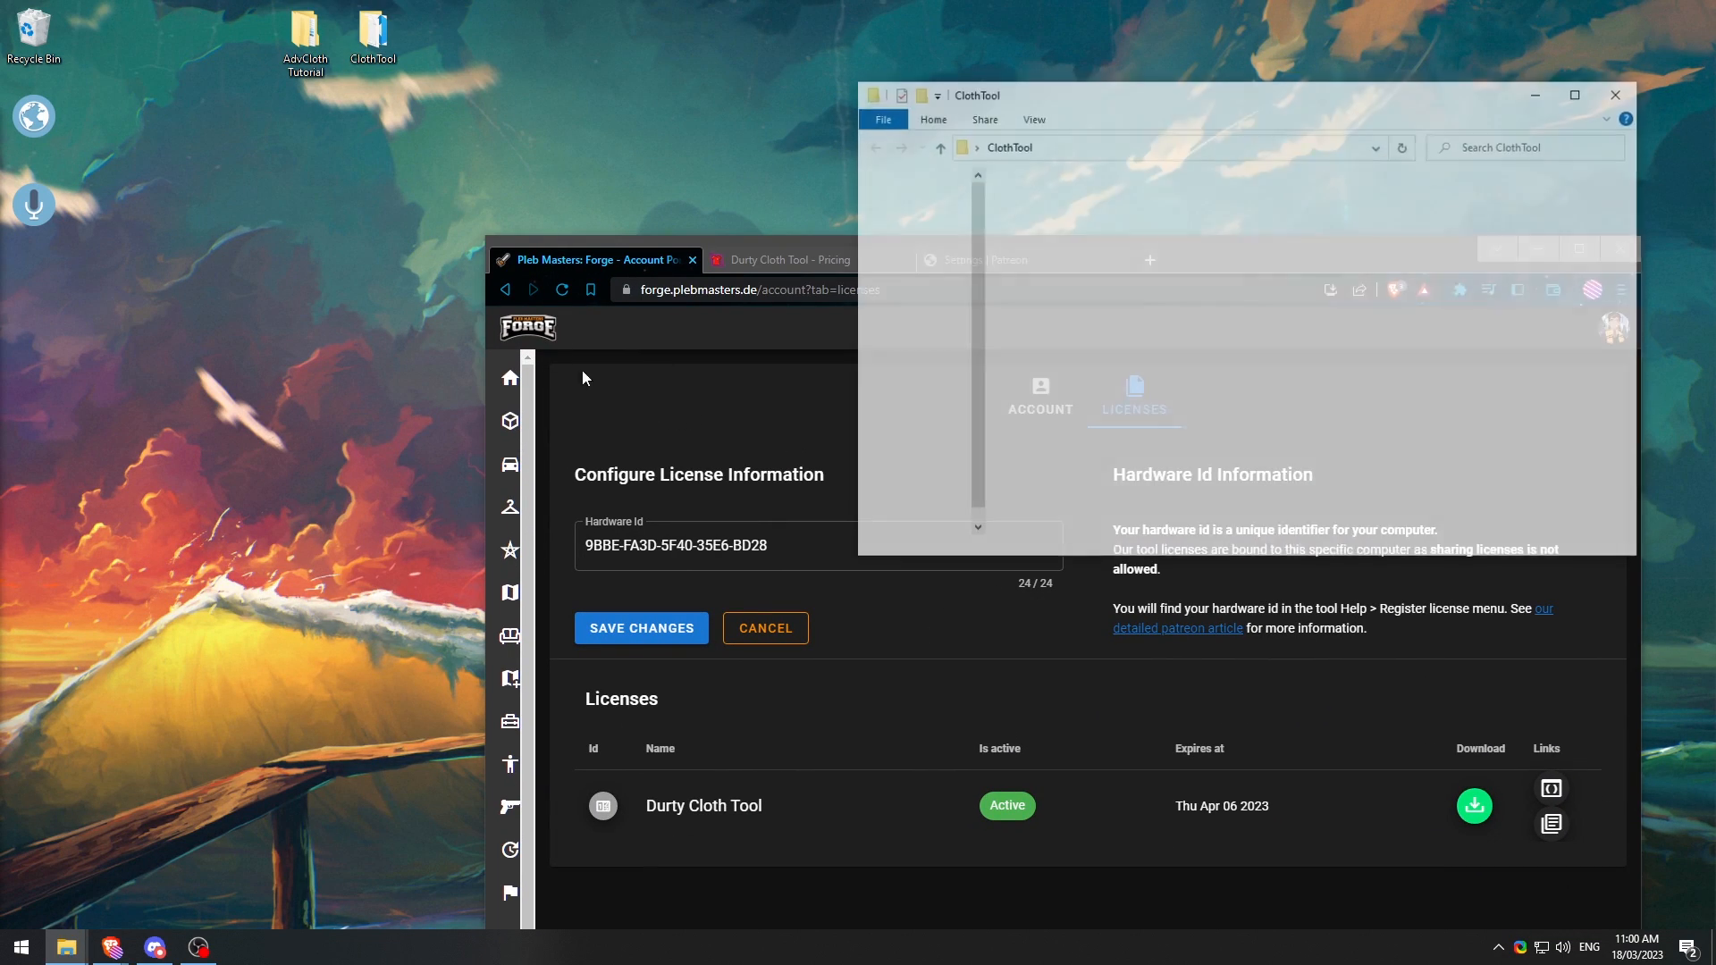
pyautogui.click(1128, 239)
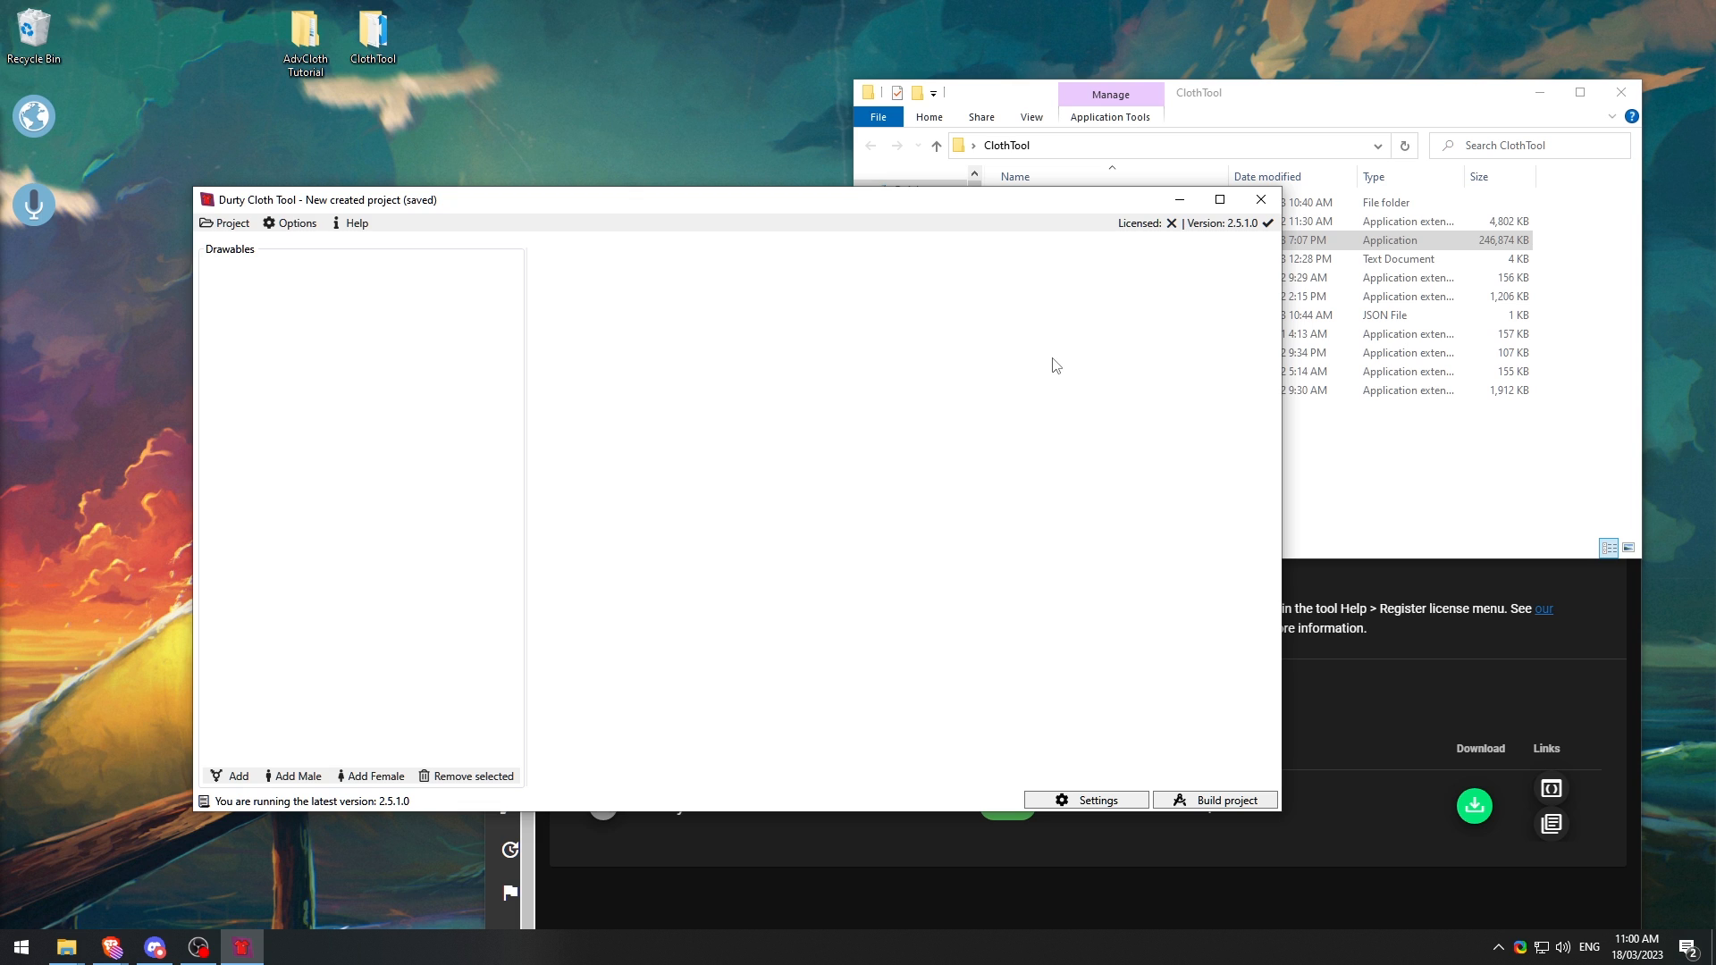
# Step: Check the license status information in Durty Cloth Tool and close it
pyautogui.click(1163, 224)
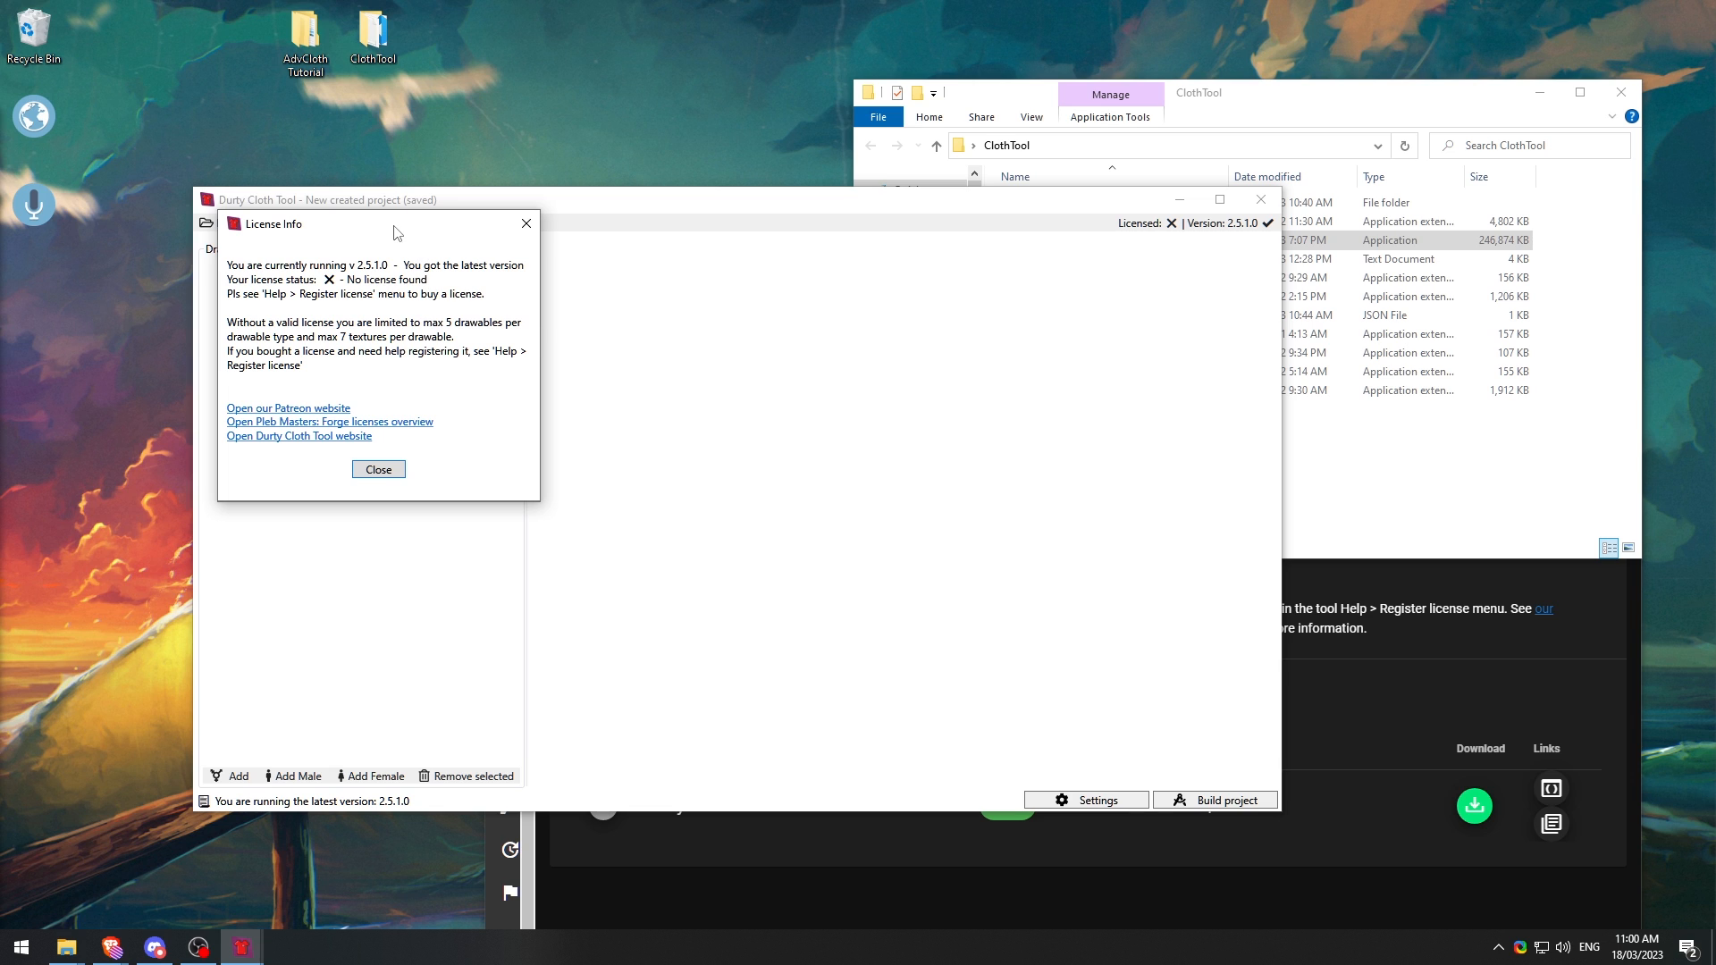
pyautogui.moveTo(517, 223); pyautogui.dragTo(567, 208)
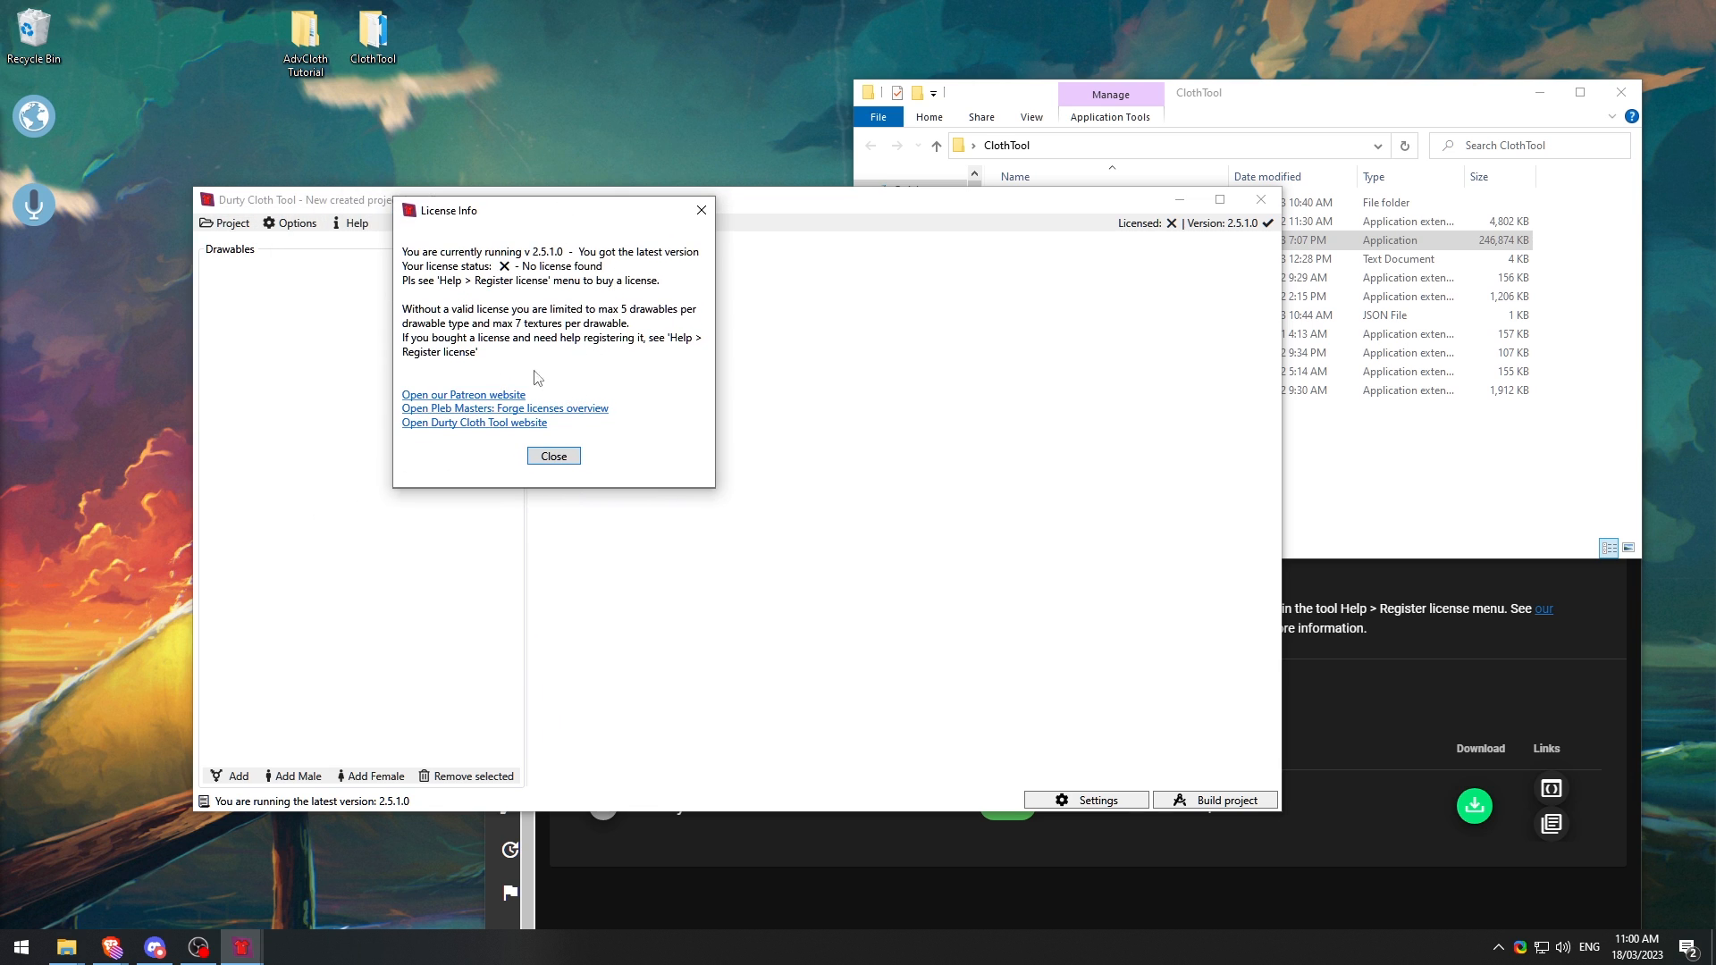
pyautogui.click(554, 456)
# Step: Open the license registration details, select the hardware ID and close the window
pyautogui.click(350, 224)
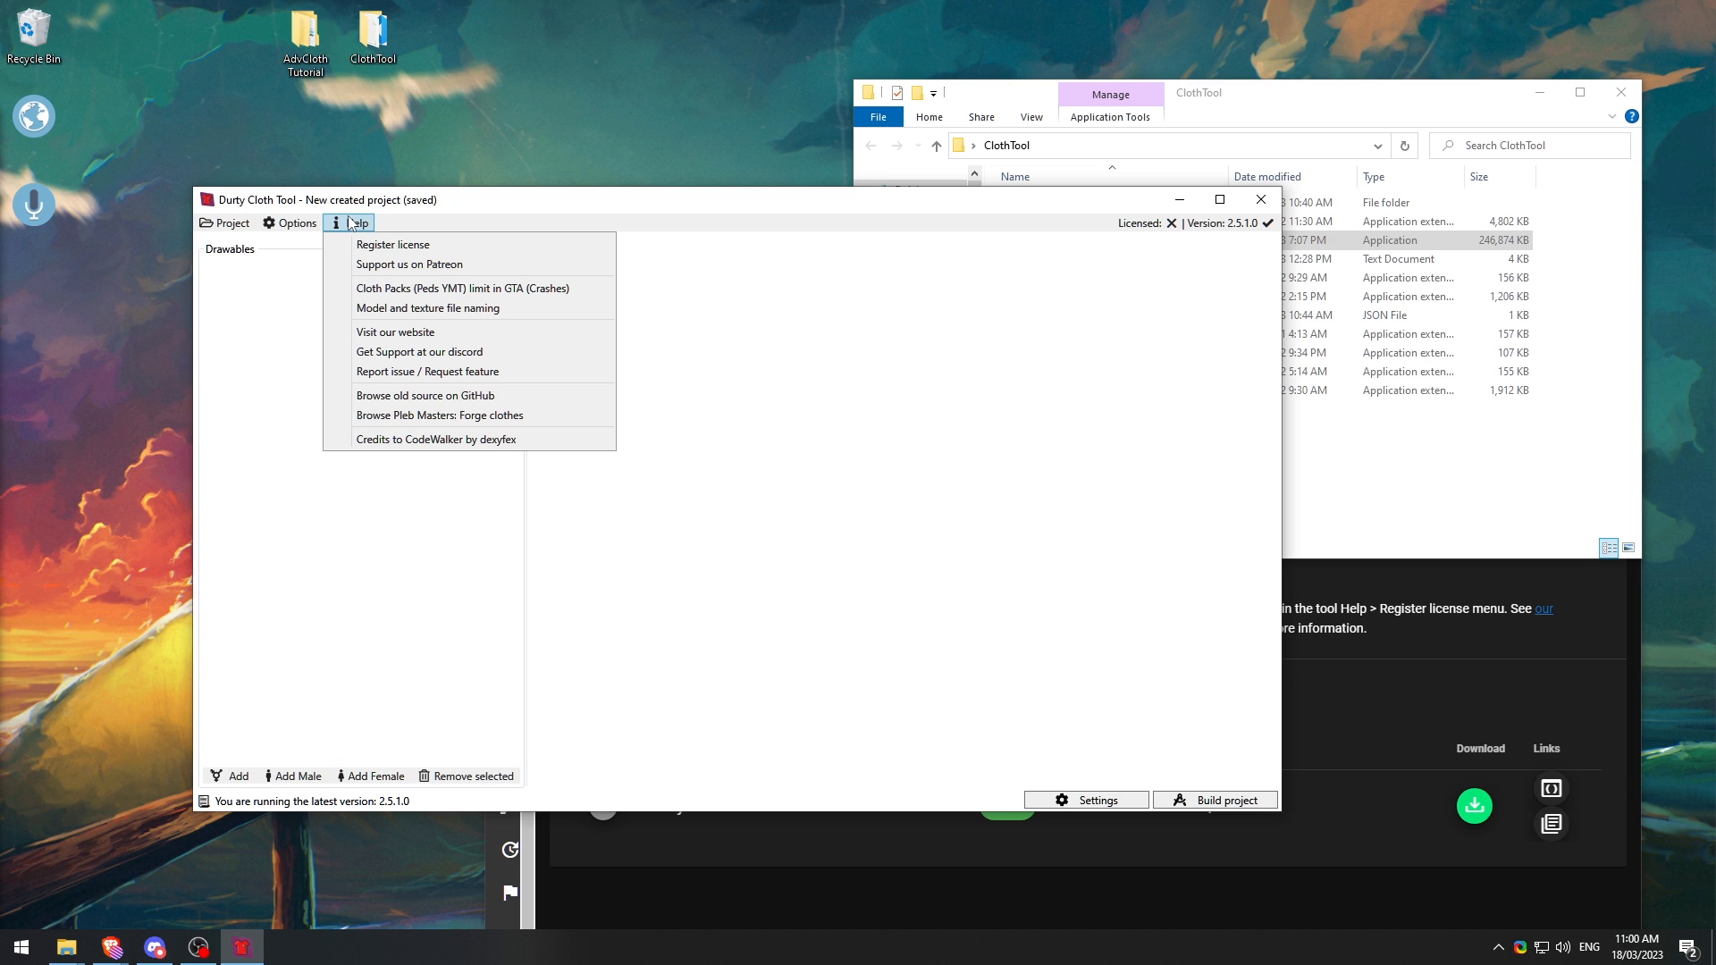
pyautogui.click(361, 245)
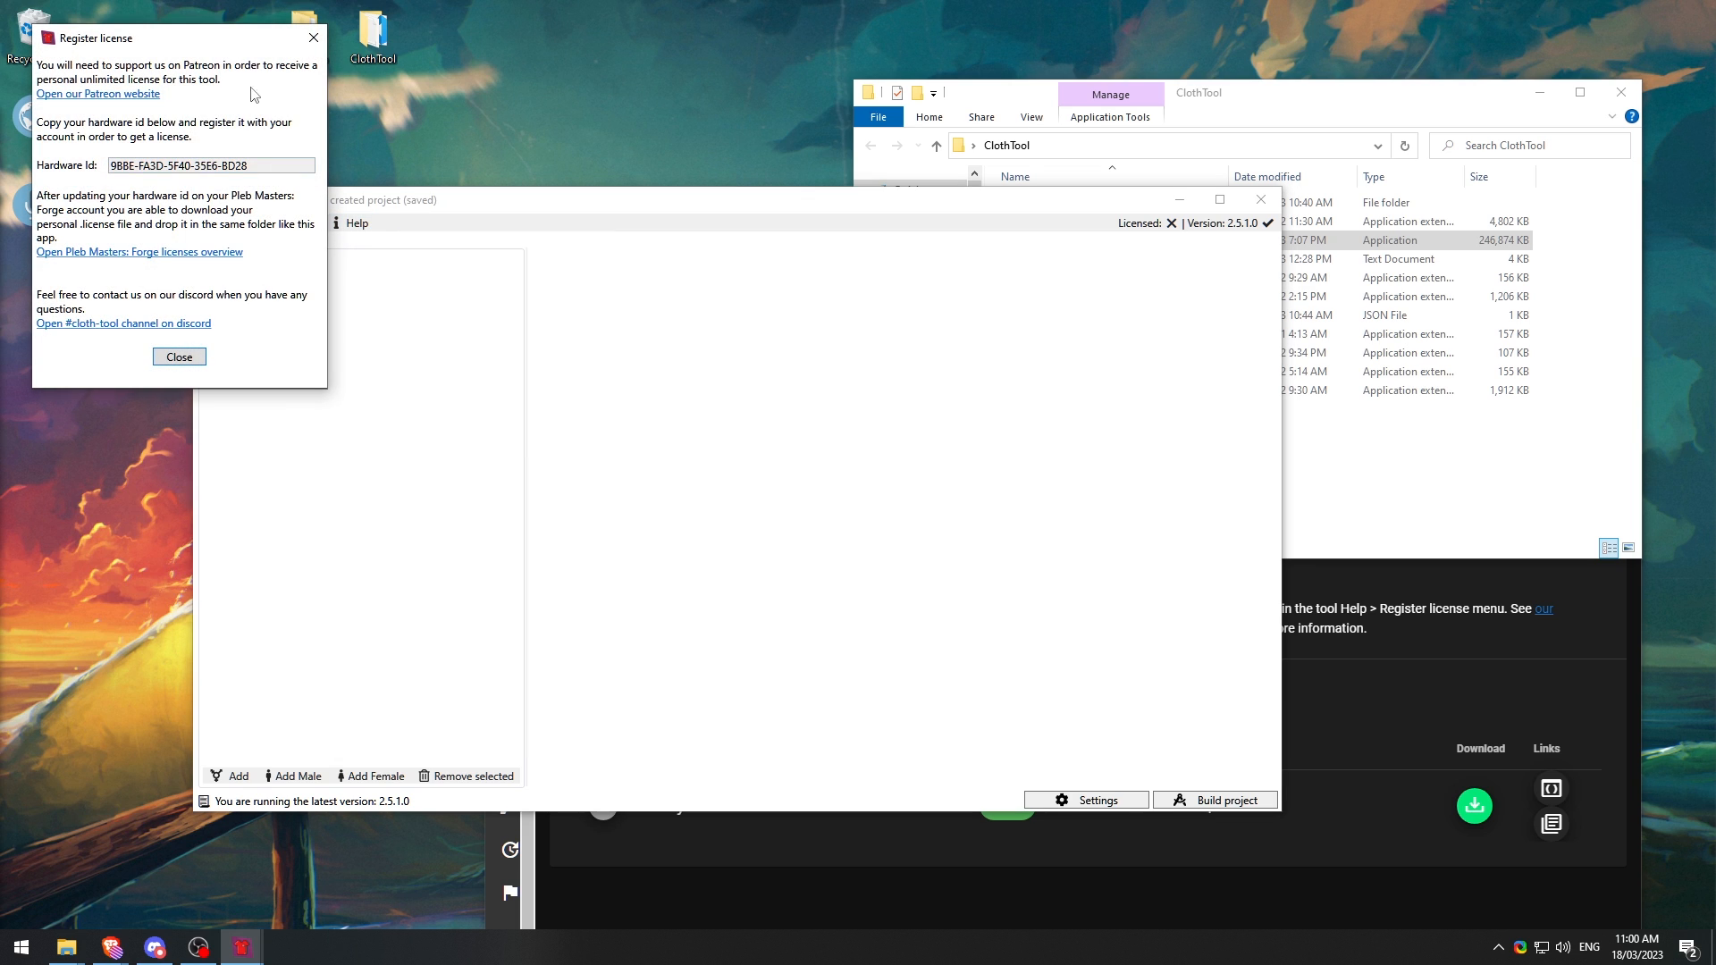
pyautogui.moveTo(312, 165); pyautogui.dragTo(108, 158)
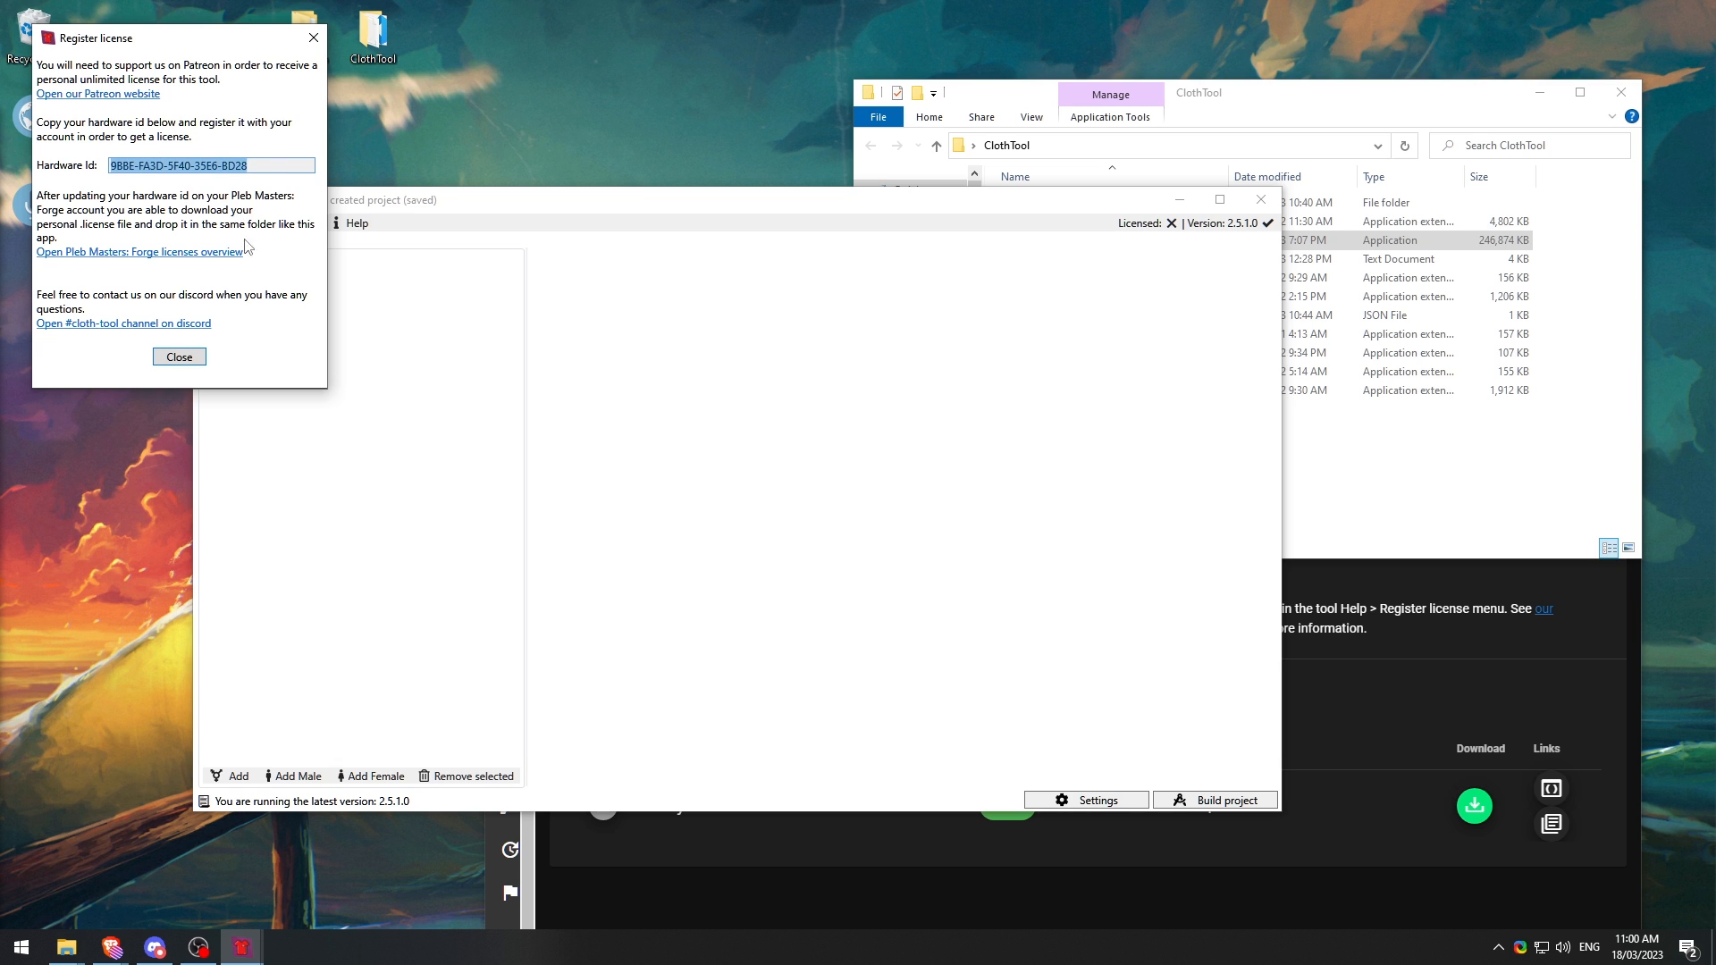
pyautogui.click(184, 359)
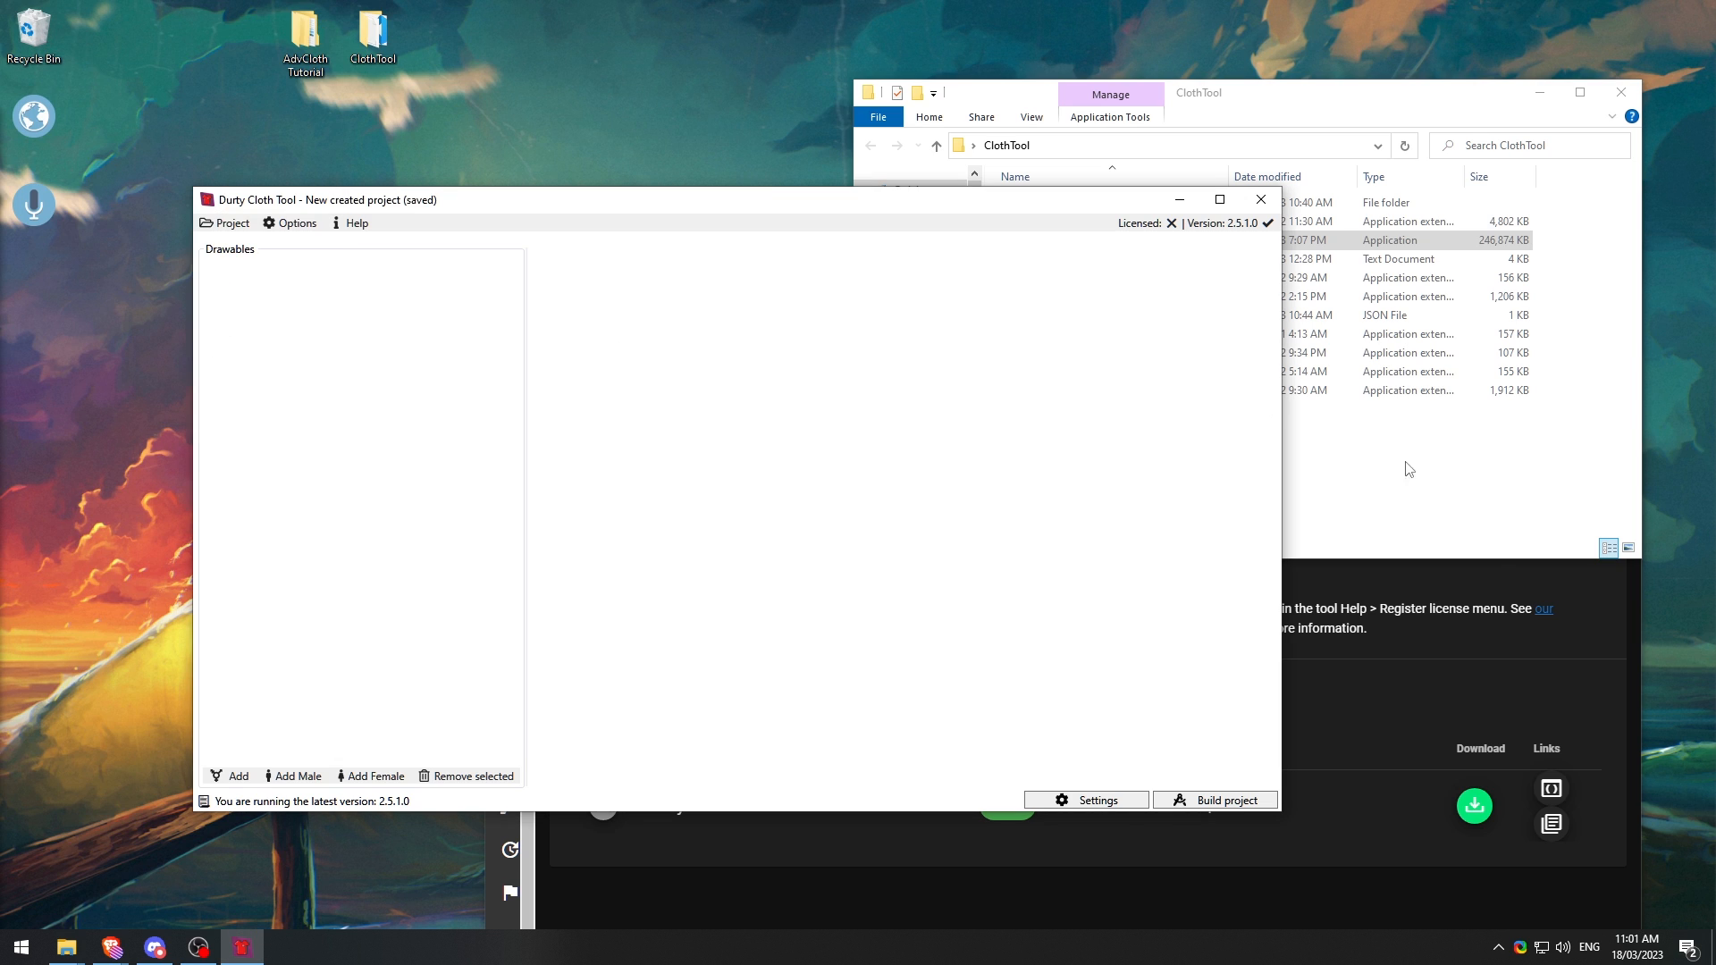
# Step: Switch to the Pleb Masters: Forge licenses page in the browser and download the Durty Cloth Tool license file
pyautogui.click(1423, 587)
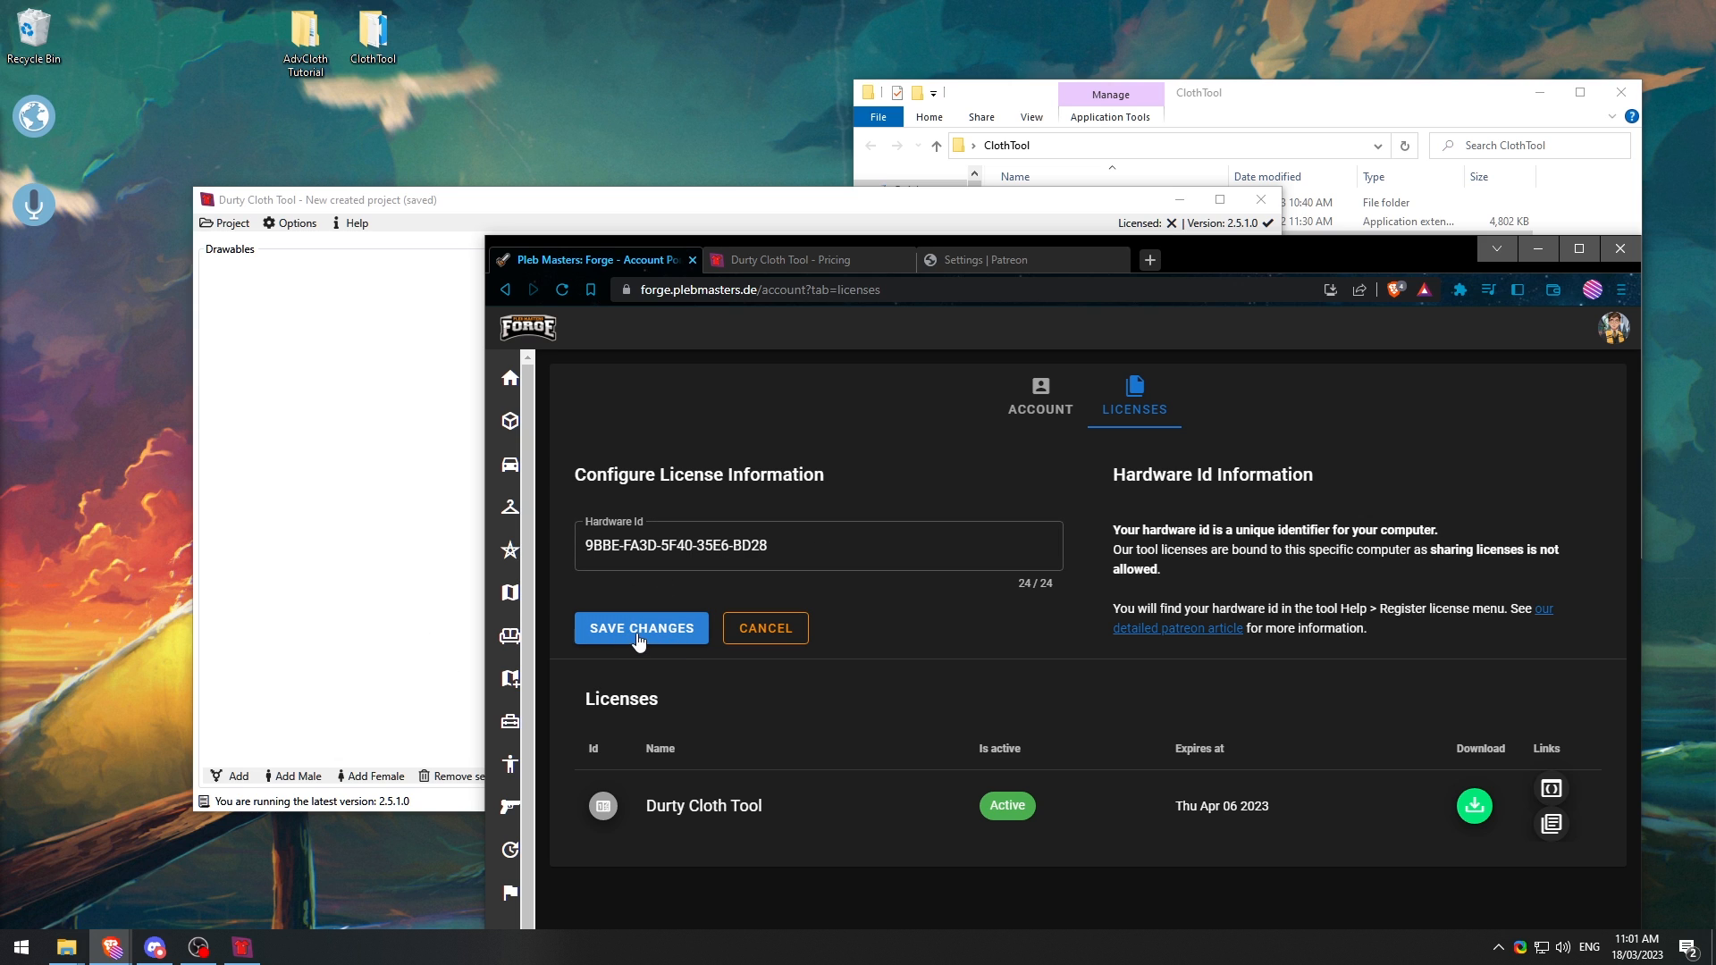
pyautogui.moveTo(1292, 259); pyautogui.dragTo(1122, 100)
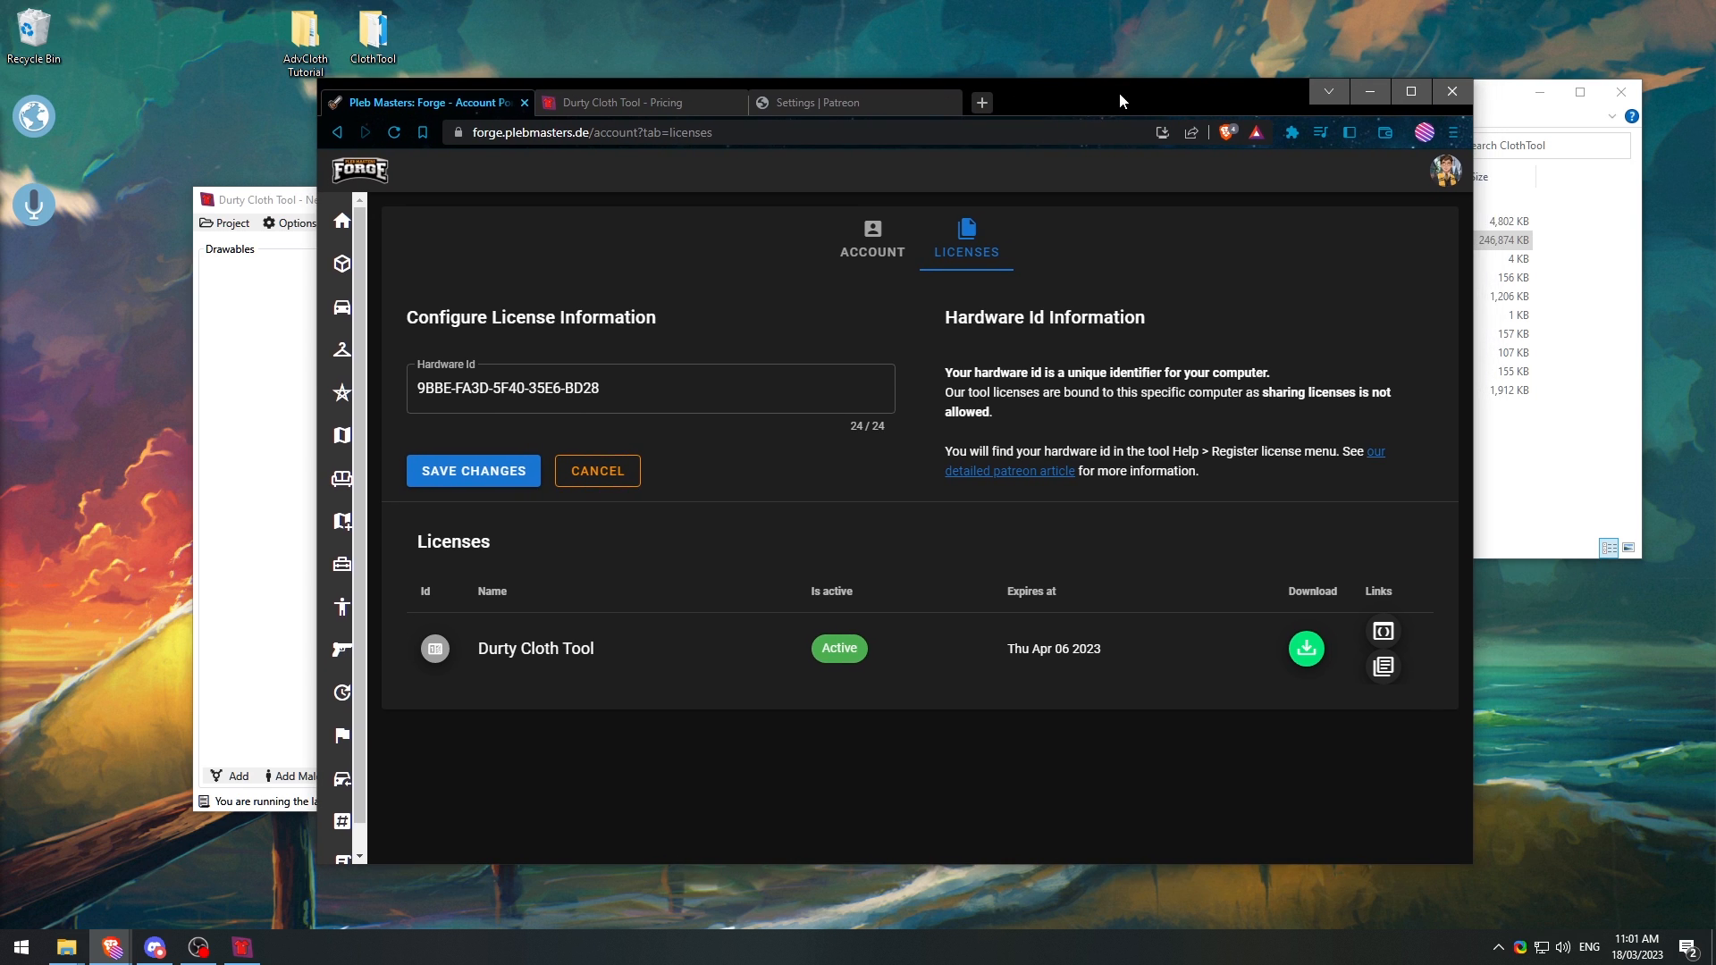
pyautogui.click(1304, 649)
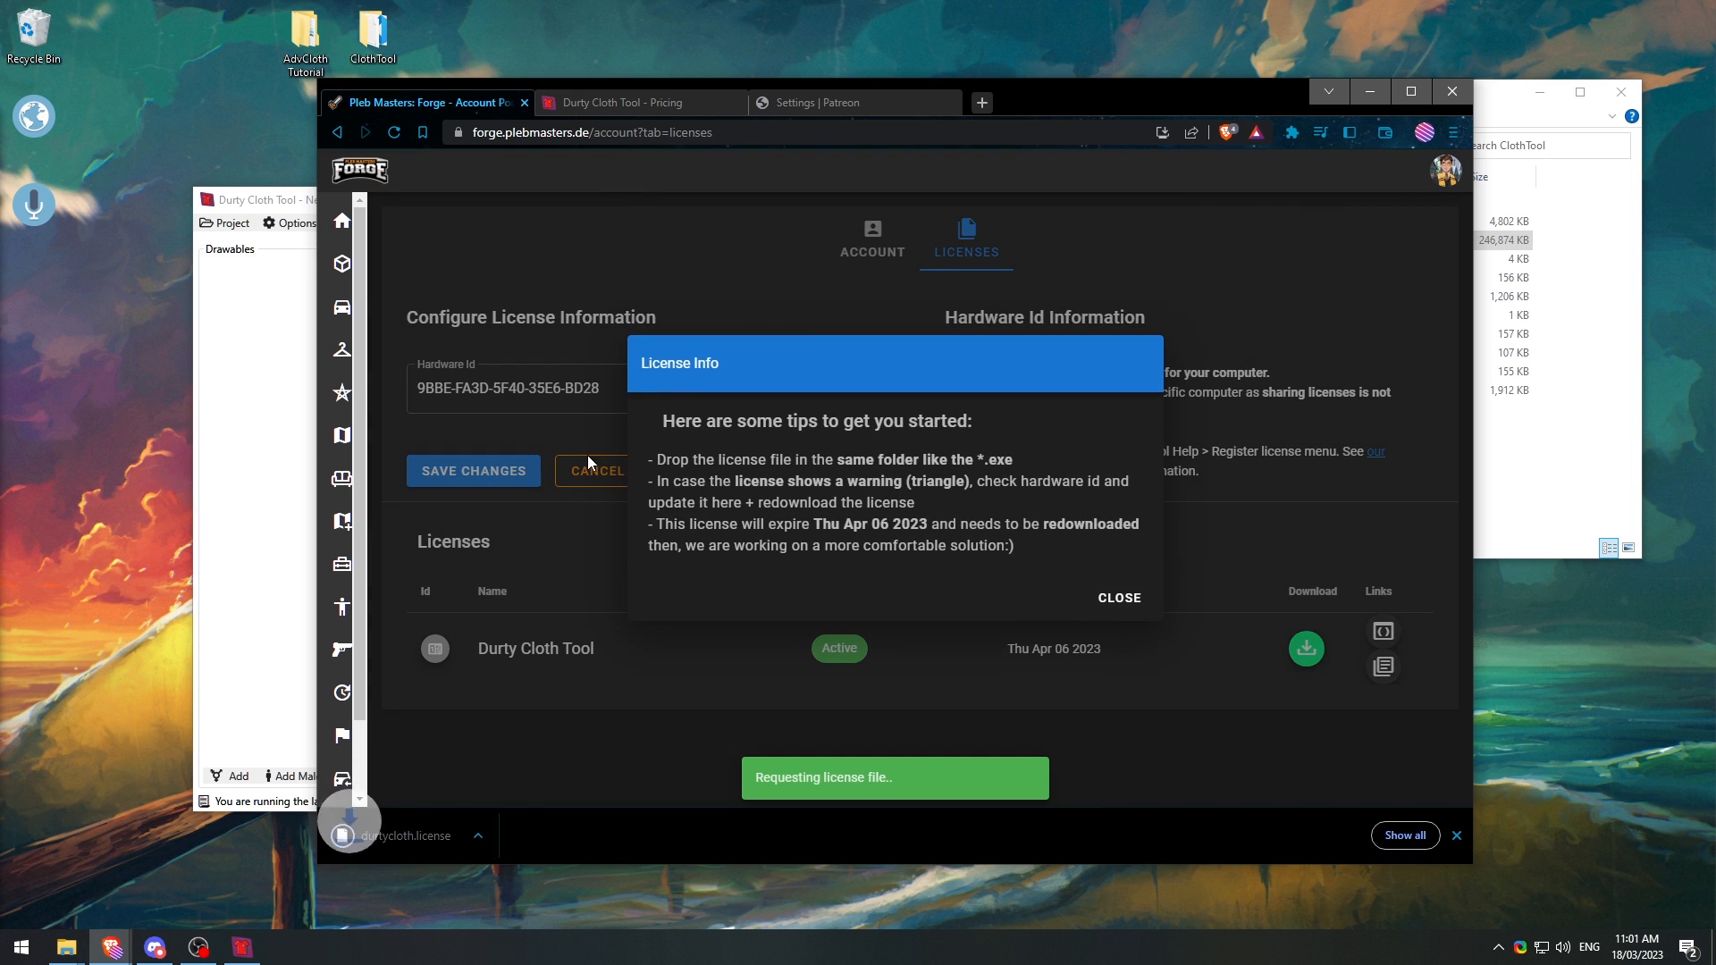
# Step: Close Durty Cloth Tool and place the downloaded durtycloth.license file in the ClothTool folder beside the executable
pyautogui.moveTo(1213, 106); pyautogui.dragTo(1060, 452)
pyautogui.click(1260, 199)
pyautogui.click(838, 526)
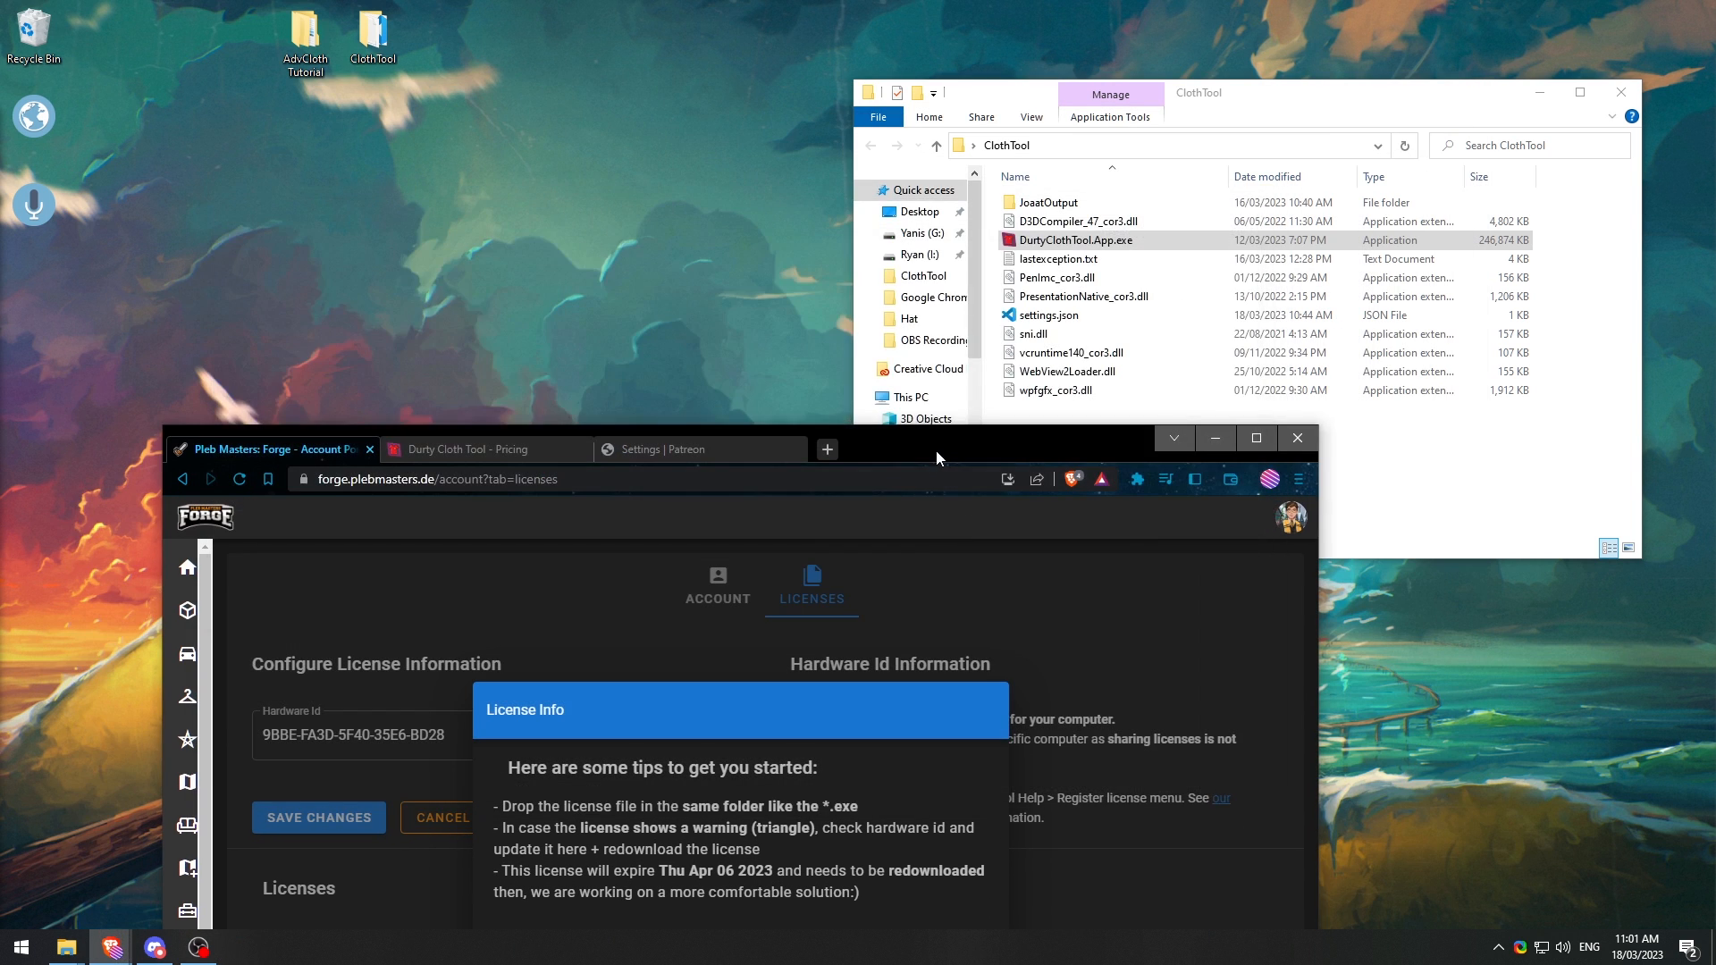
pyautogui.moveTo(938, 454); pyautogui.dragTo(842, 103)
pyautogui.moveTo(152, 831); pyautogui.dragTo(1430, 472)
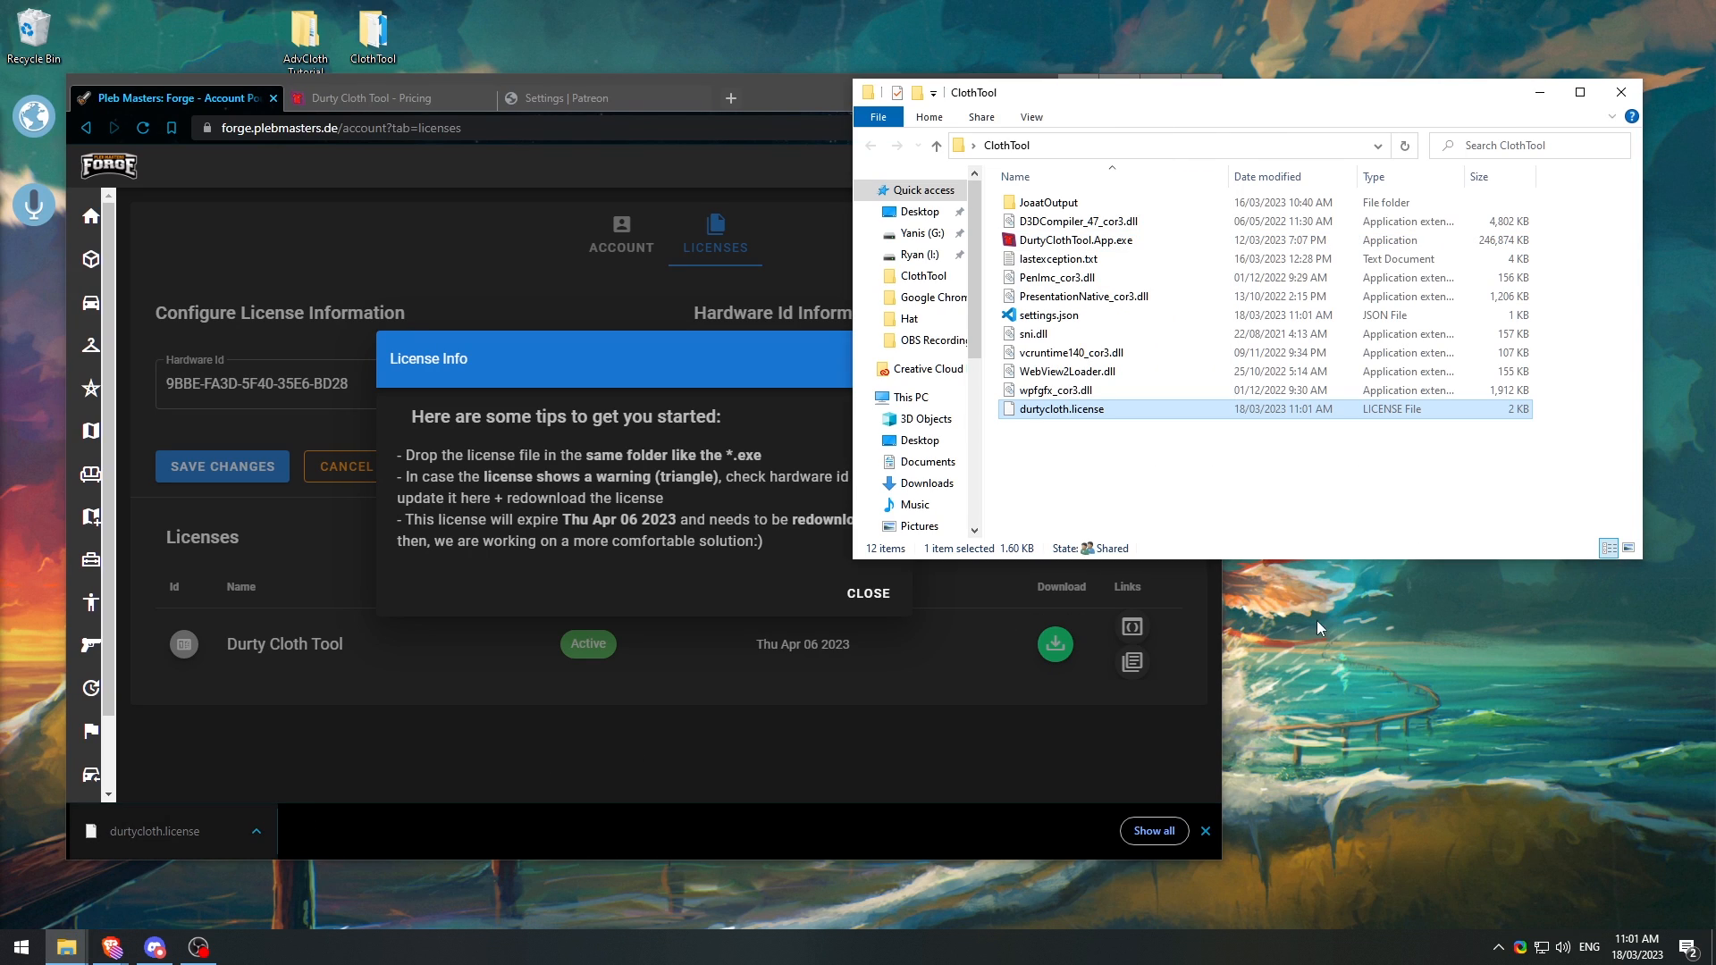
# Step: Relaunch DurtyClothTool.App.exe from the ClothTool folder, move the browser off screen and reposition the tool's window
pyautogui.click(1169, 241)
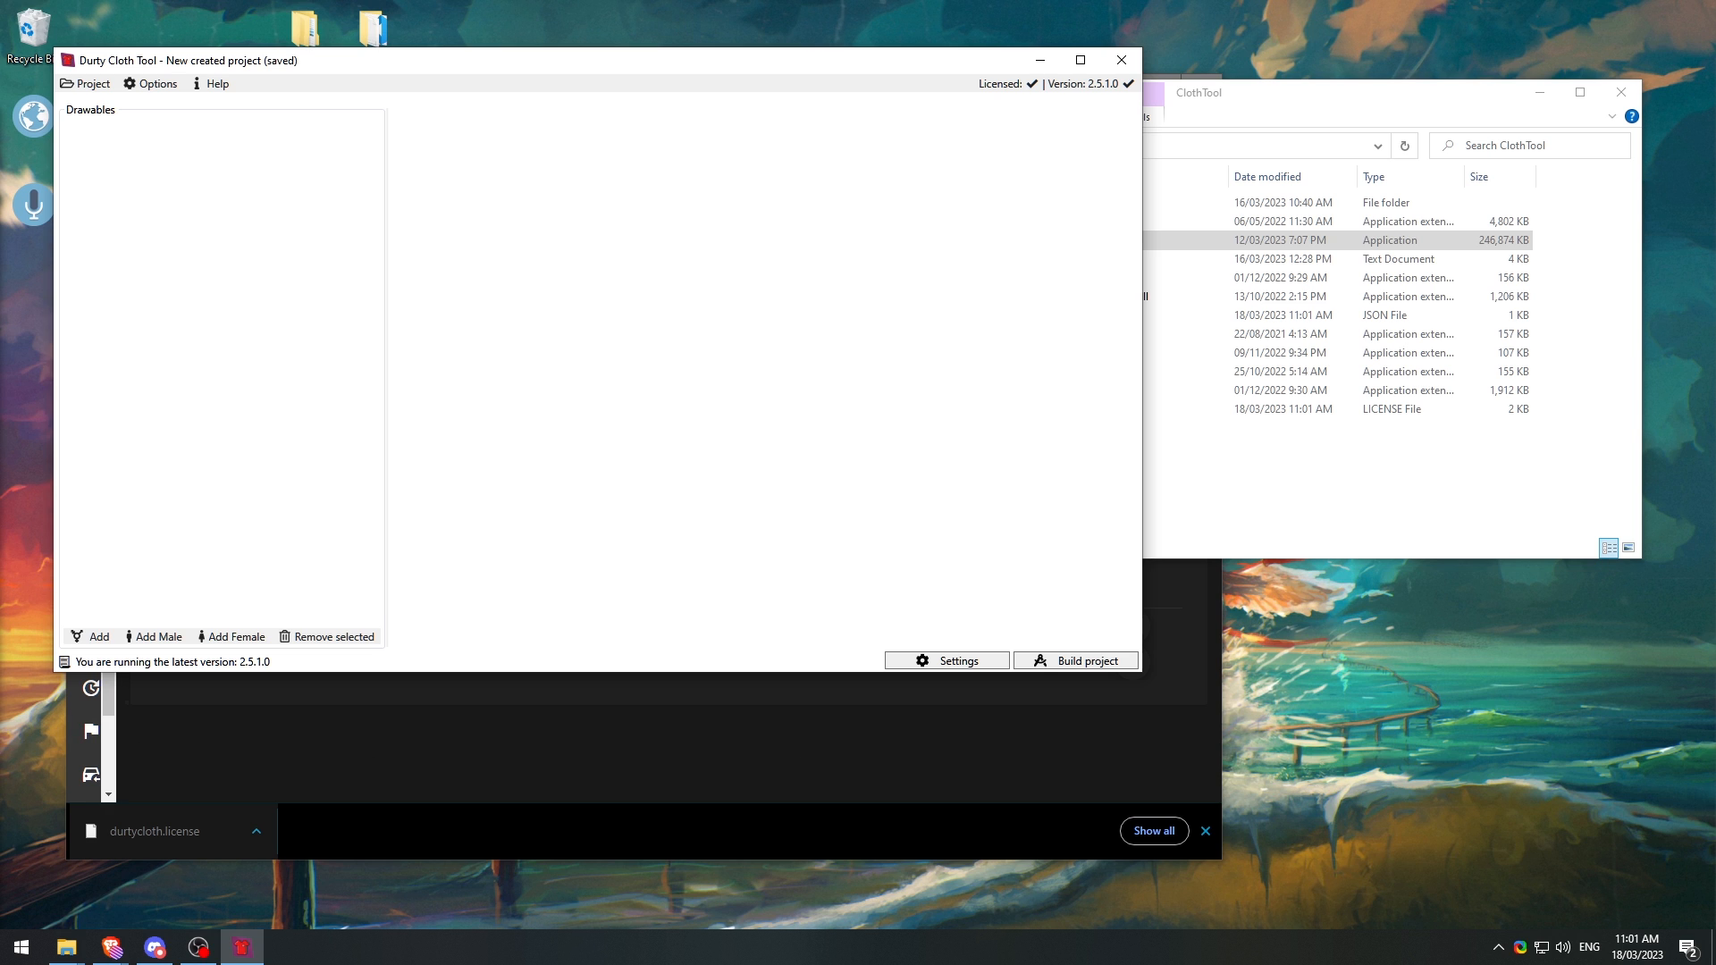
pyautogui.click(695, 768)
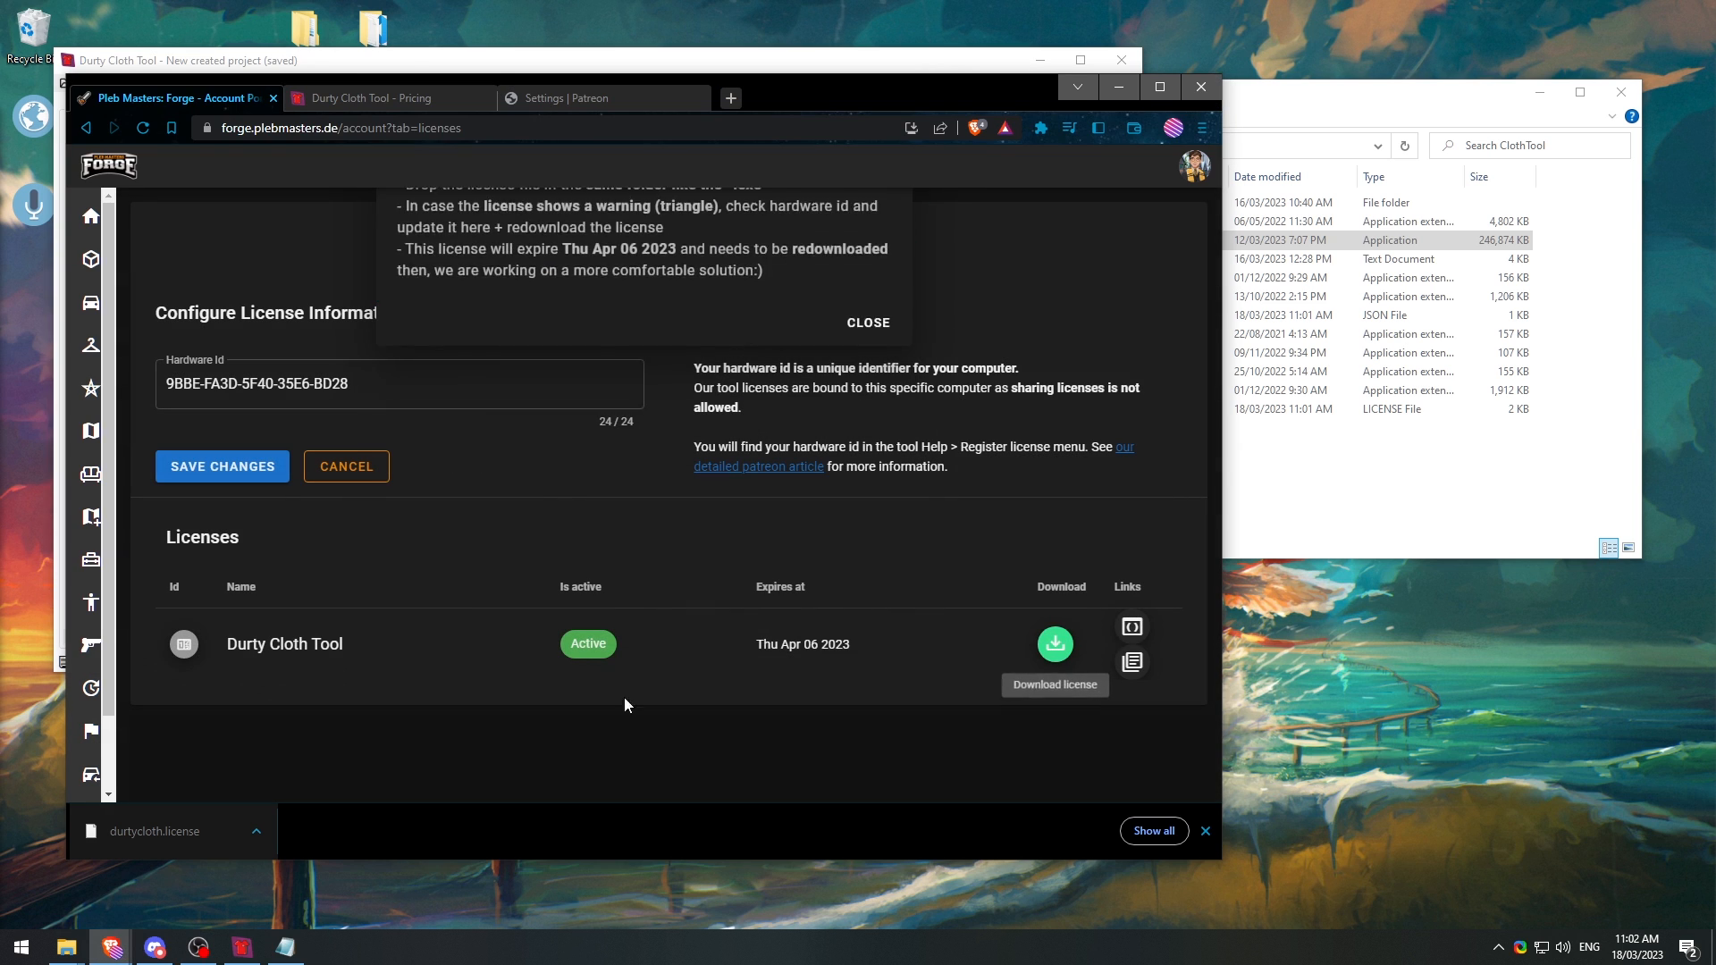
pyautogui.moveTo(897, 97); pyautogui.dragTo(1715, 97)
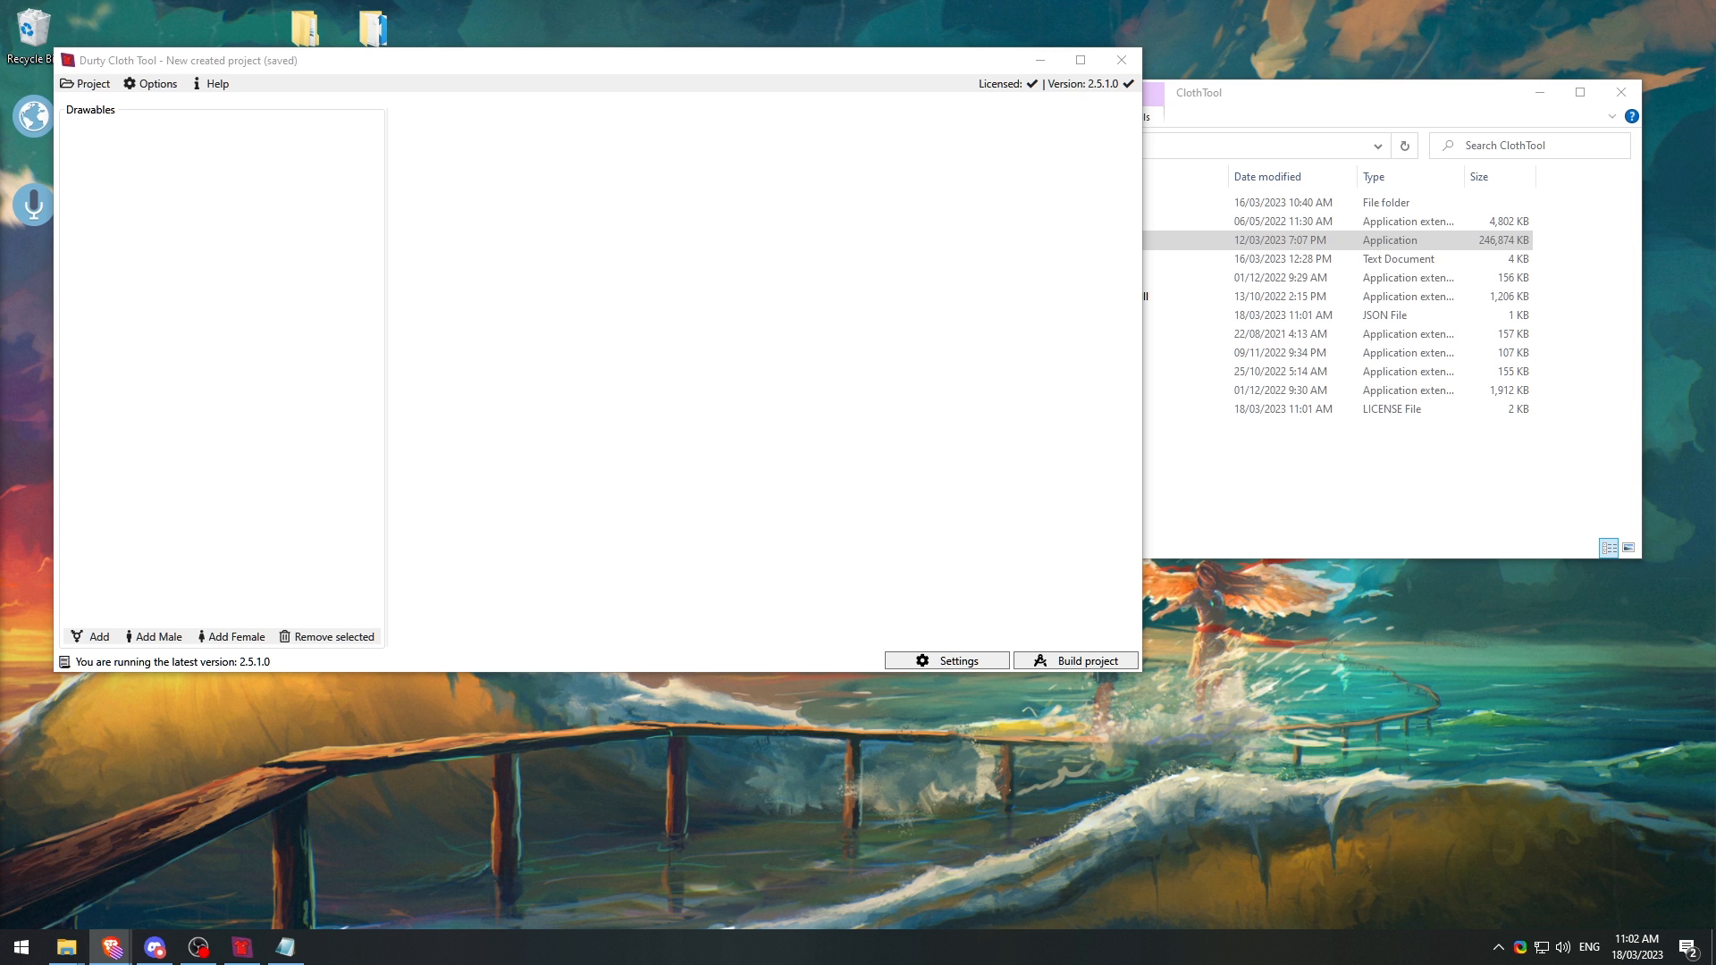
pyautogui.moveTo(1246, 99); pyautogui.dragTo(1135, 157)
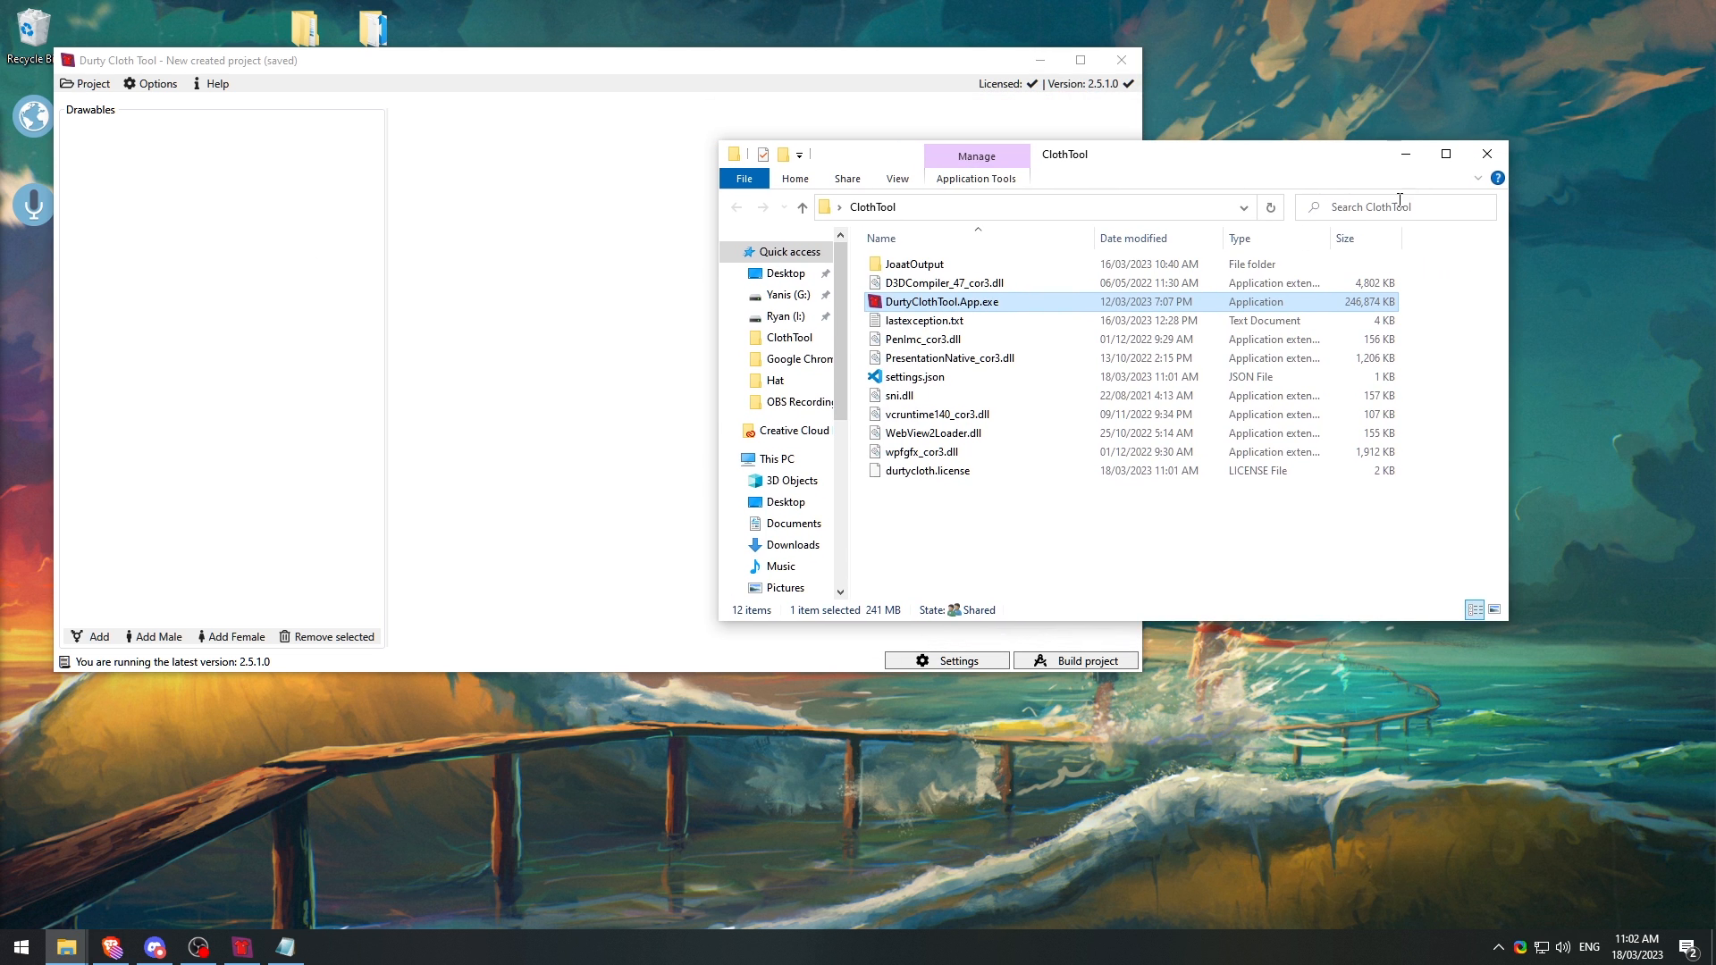
pyautogui.moveTo(515, 60); pyautogui.dragTo(921, 175)
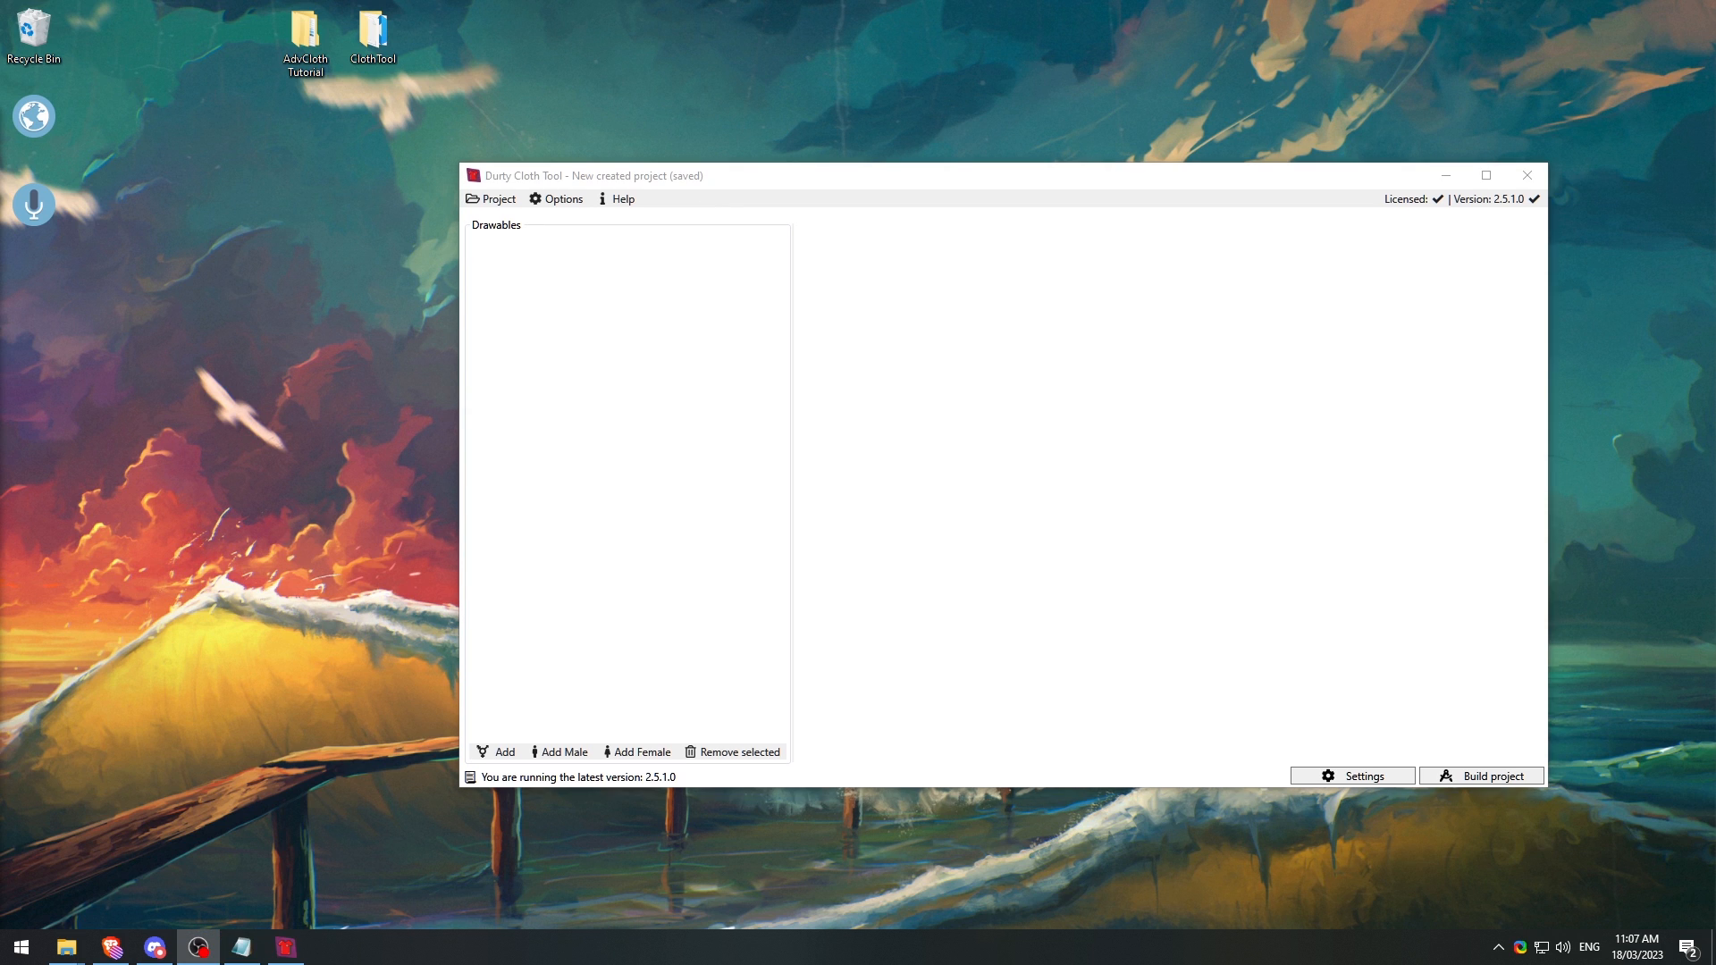
# Step: Create a new project with AdvTut as both the project name and the DLC name
pyautogui.click(497, 201)
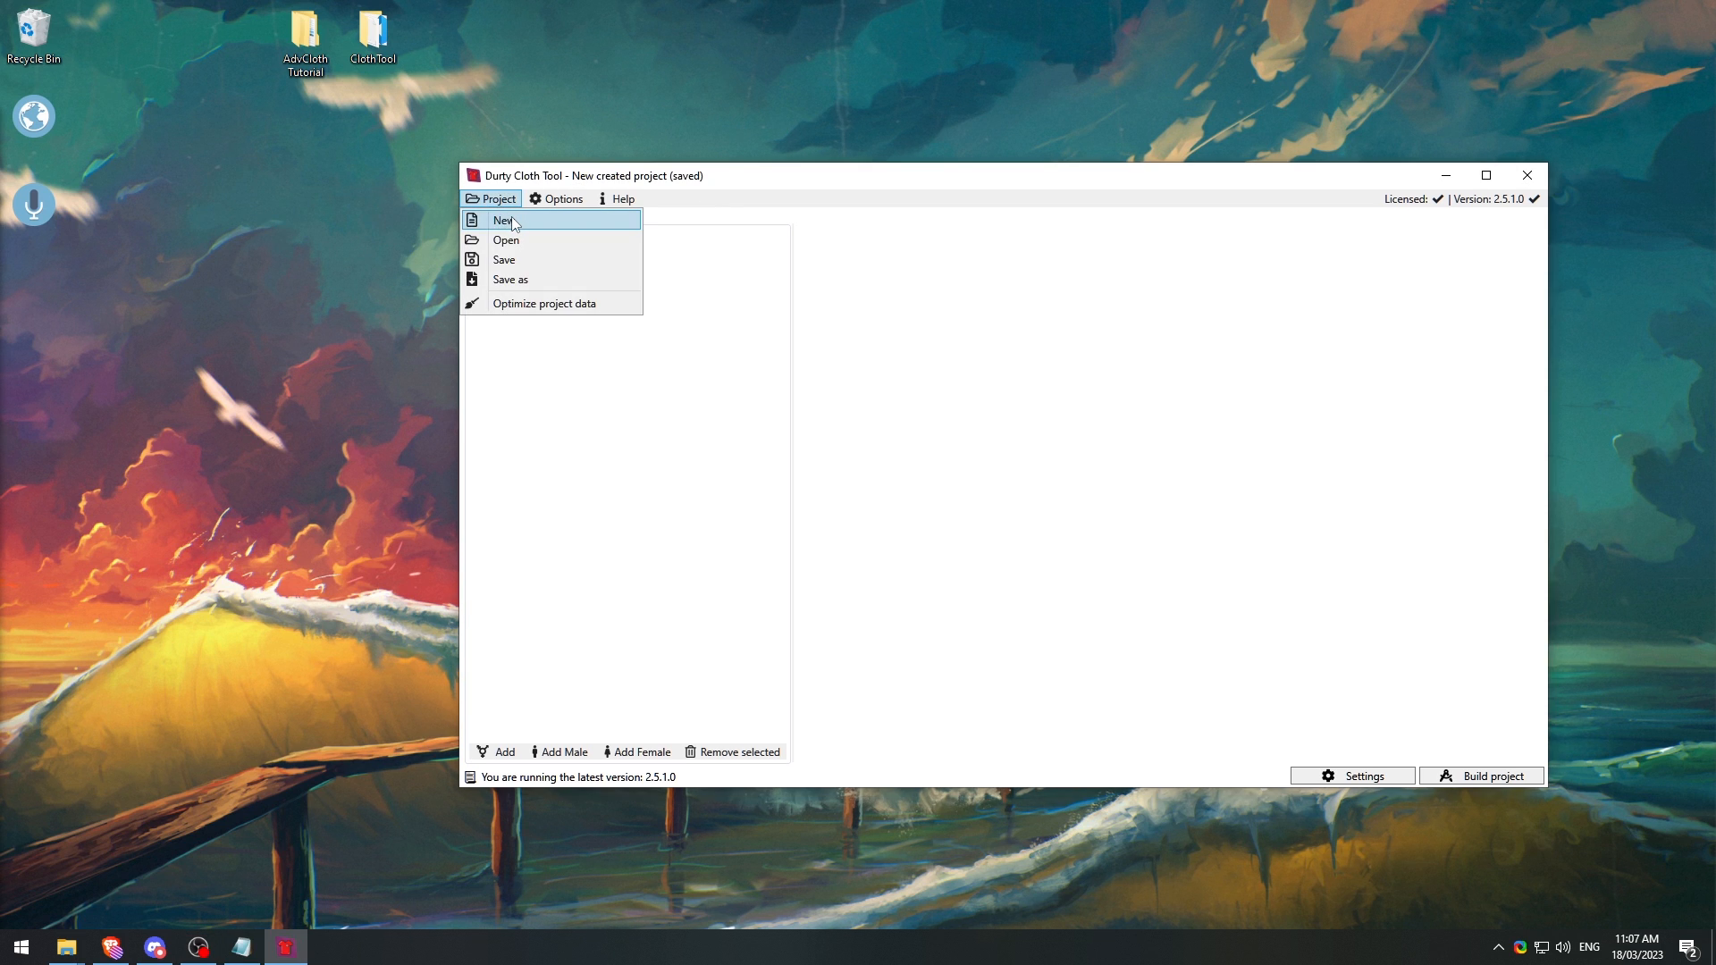
pyautogui.click(507, 221)
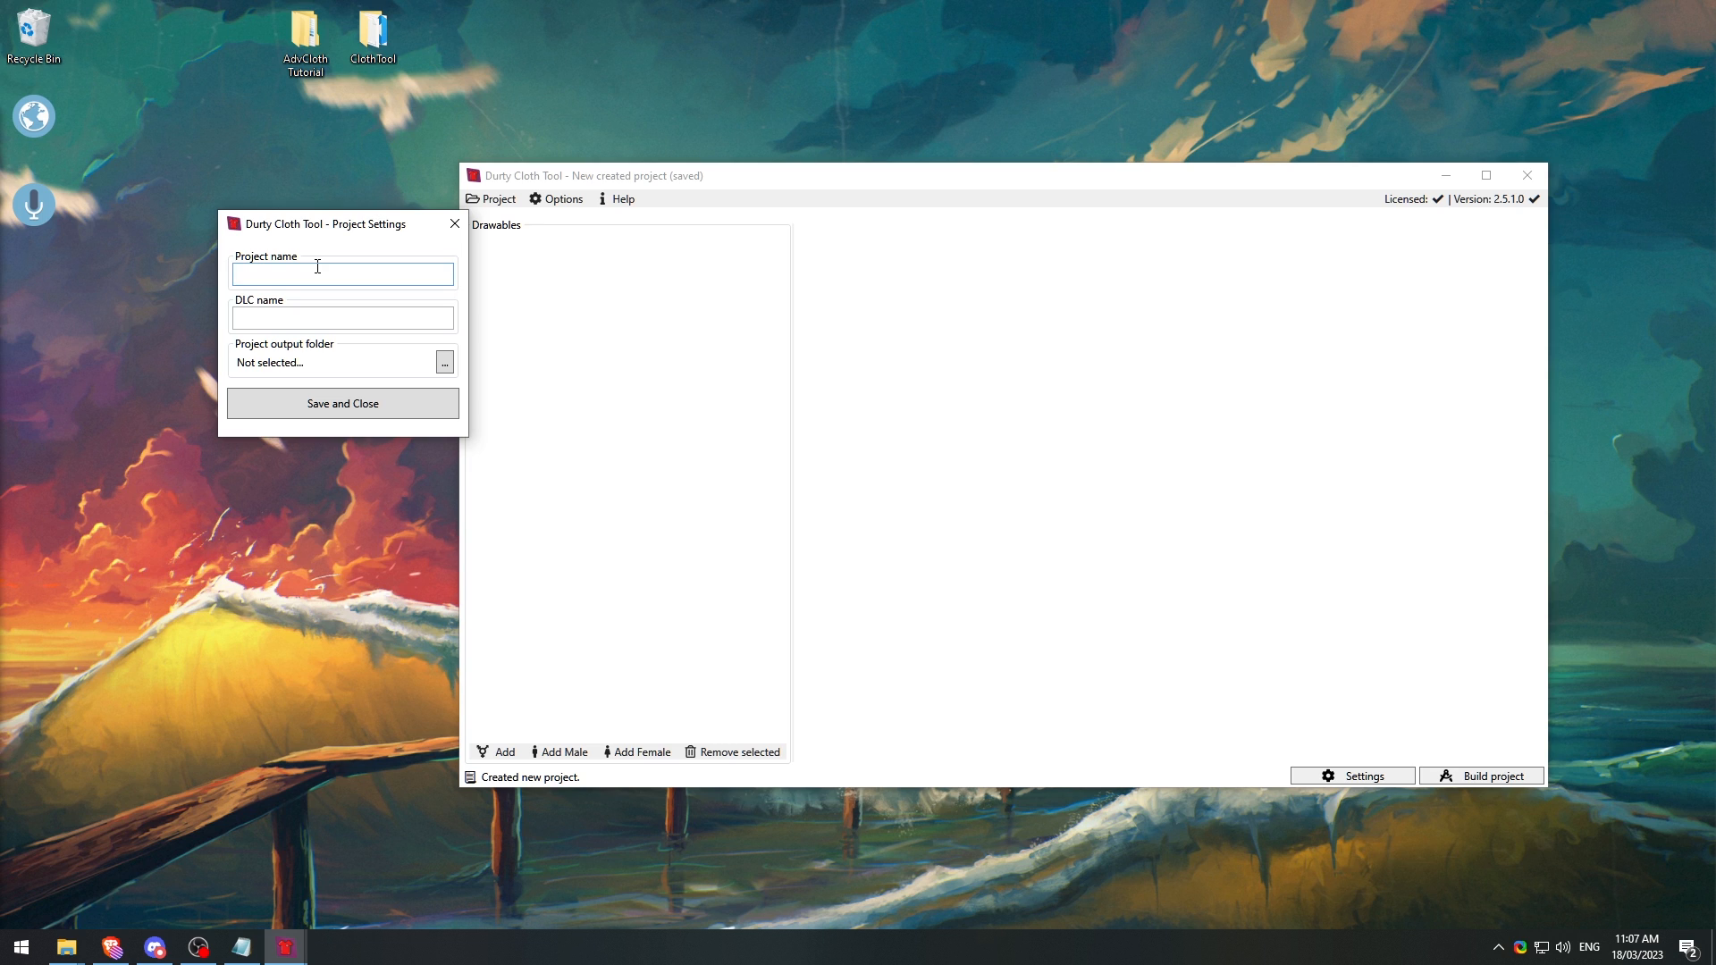
pyautogui.write('AdvTut')
pyautogui.click(295, 317)
pyautogui.write('AdvTut')
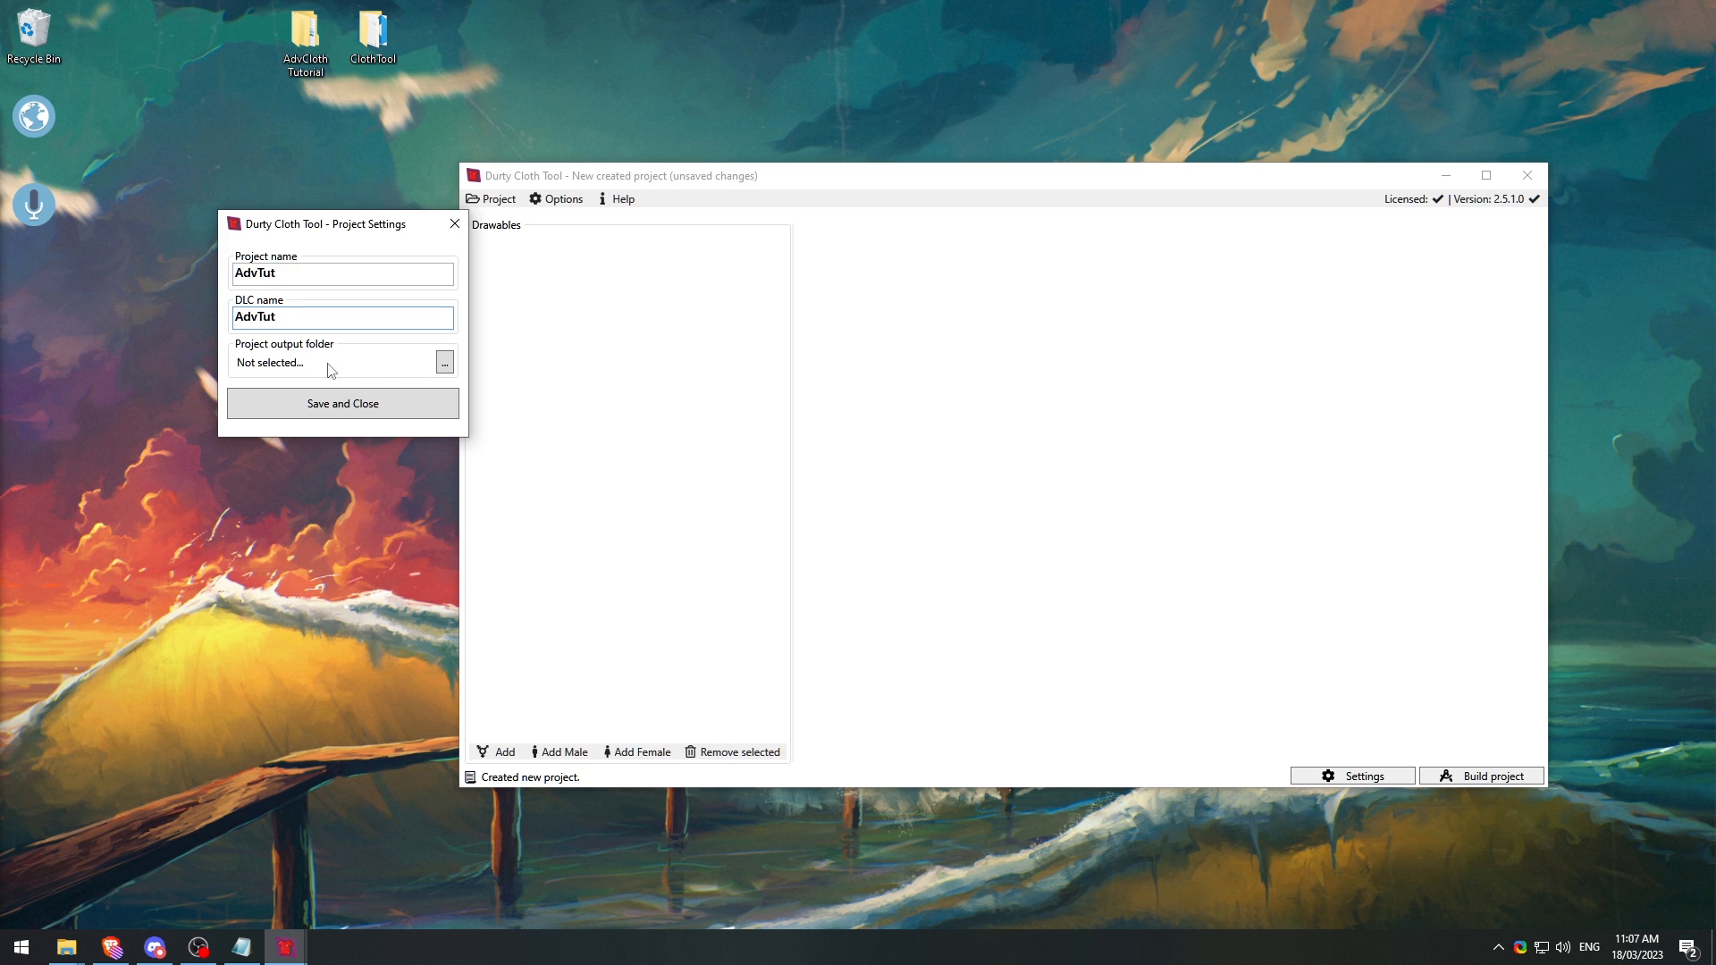
# Step: Set the project output folder to the Desktop and save the project settings
pyautogui.click(444, 362)
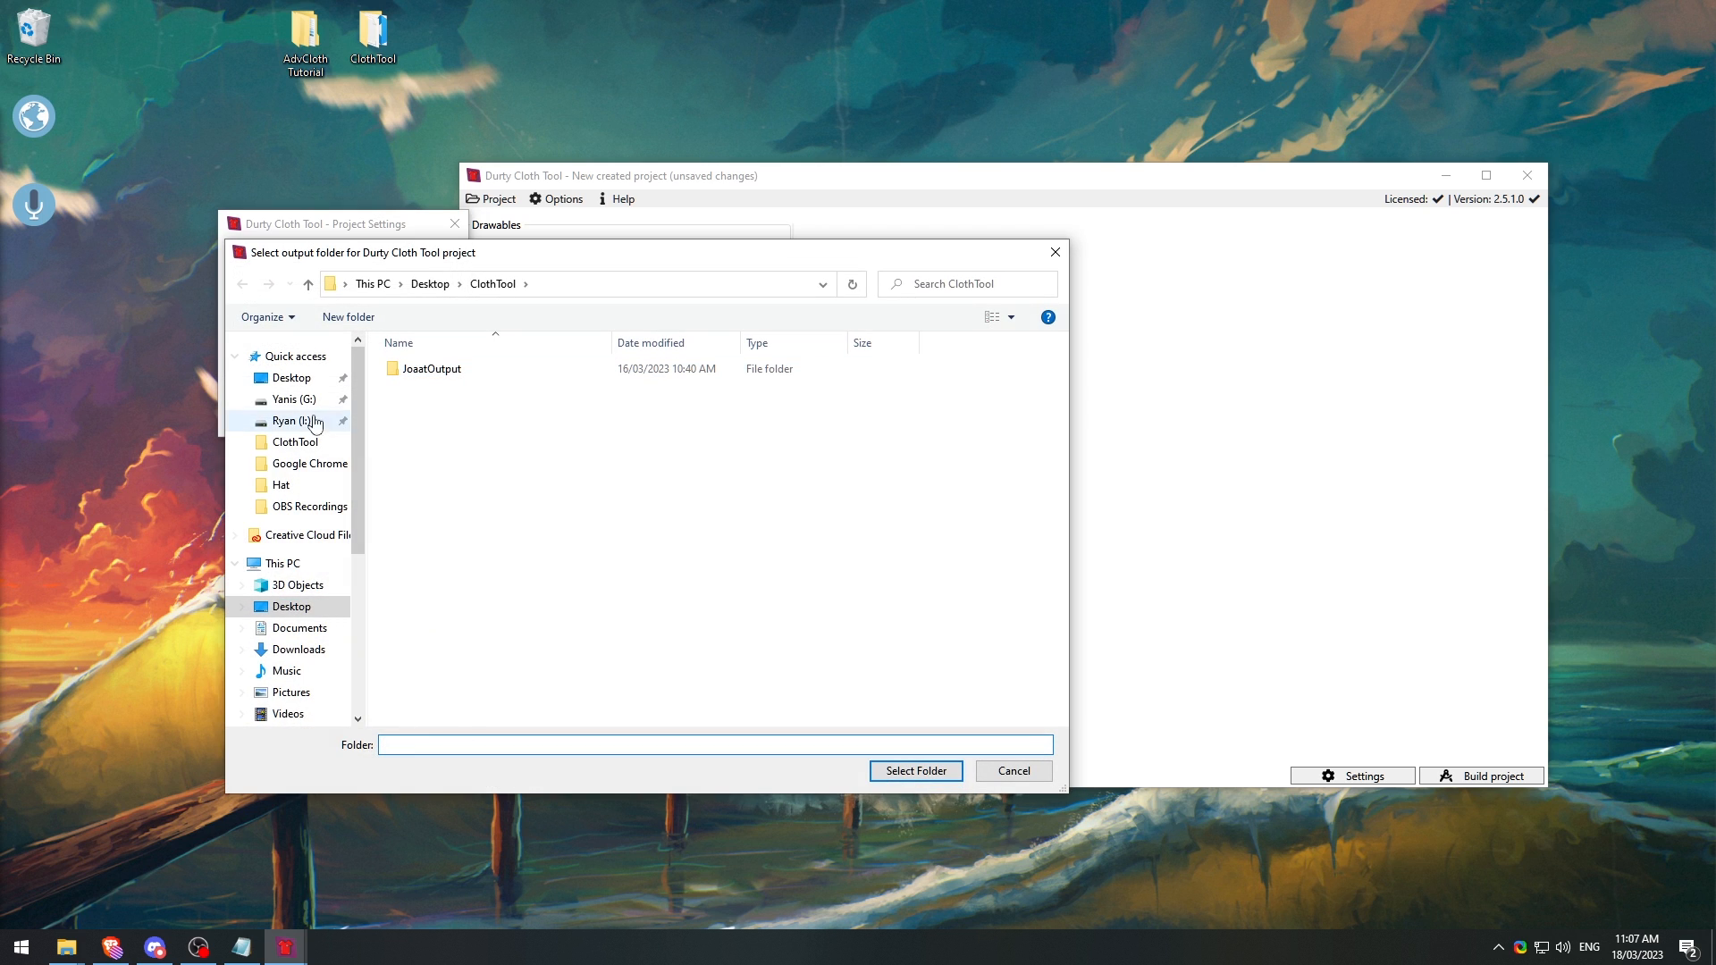
pyautogui.click(295, 385)
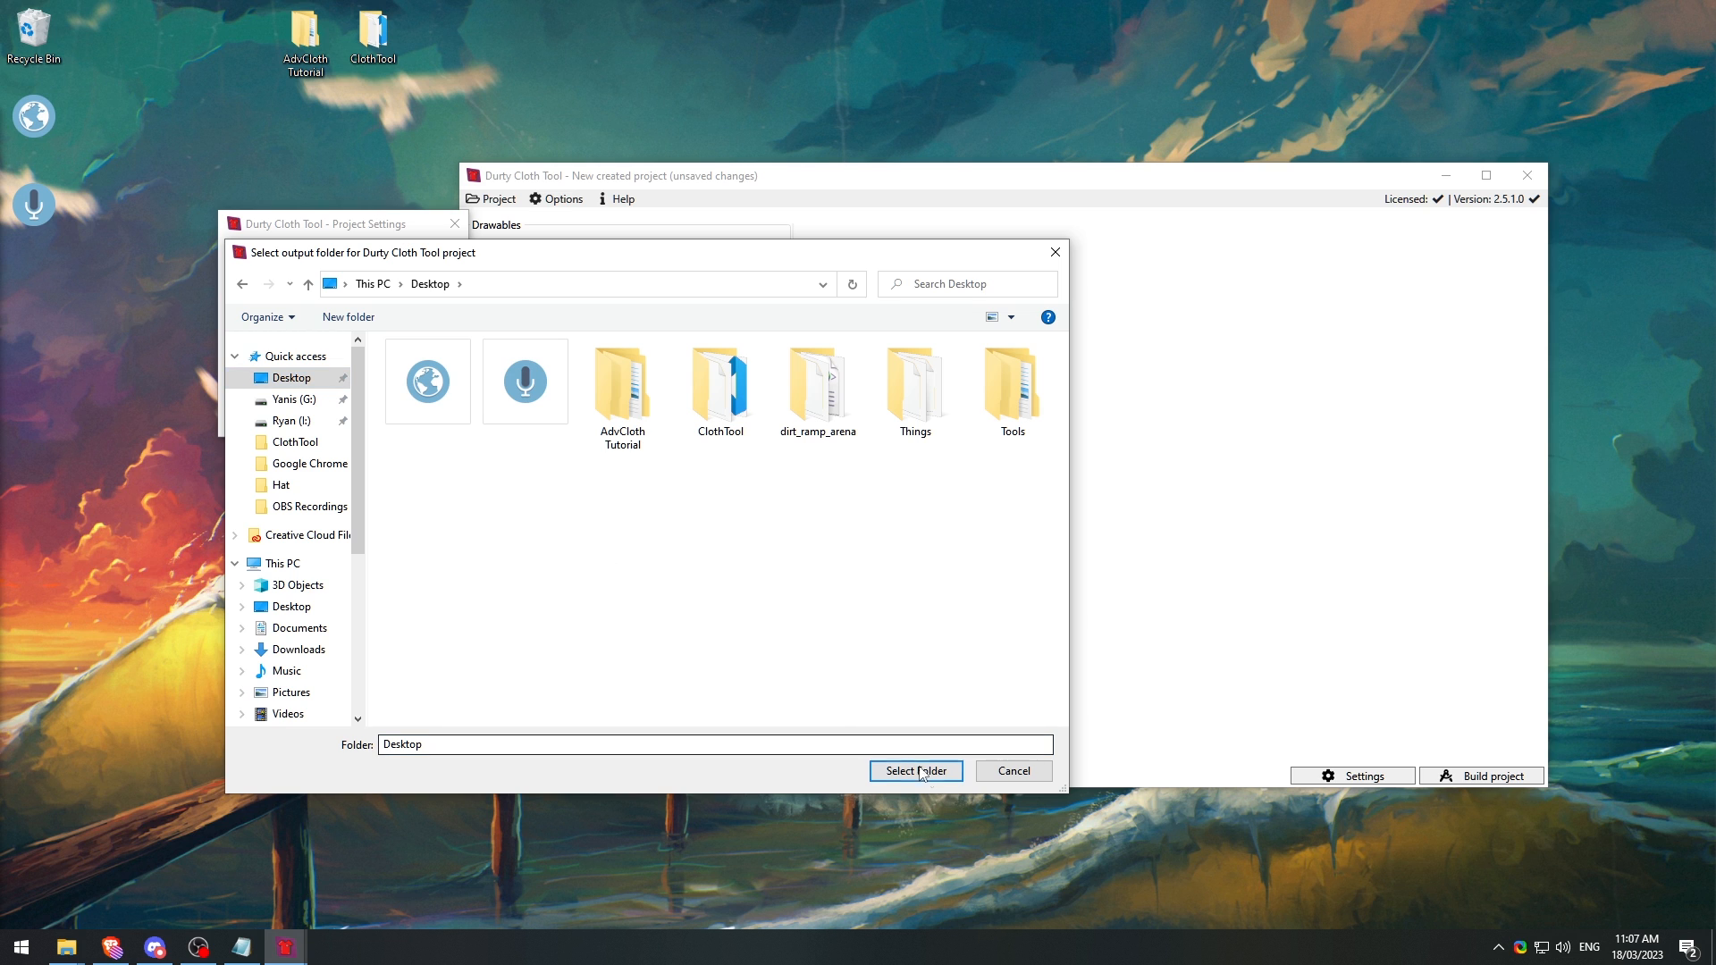
pyautogui.click(889, 771)
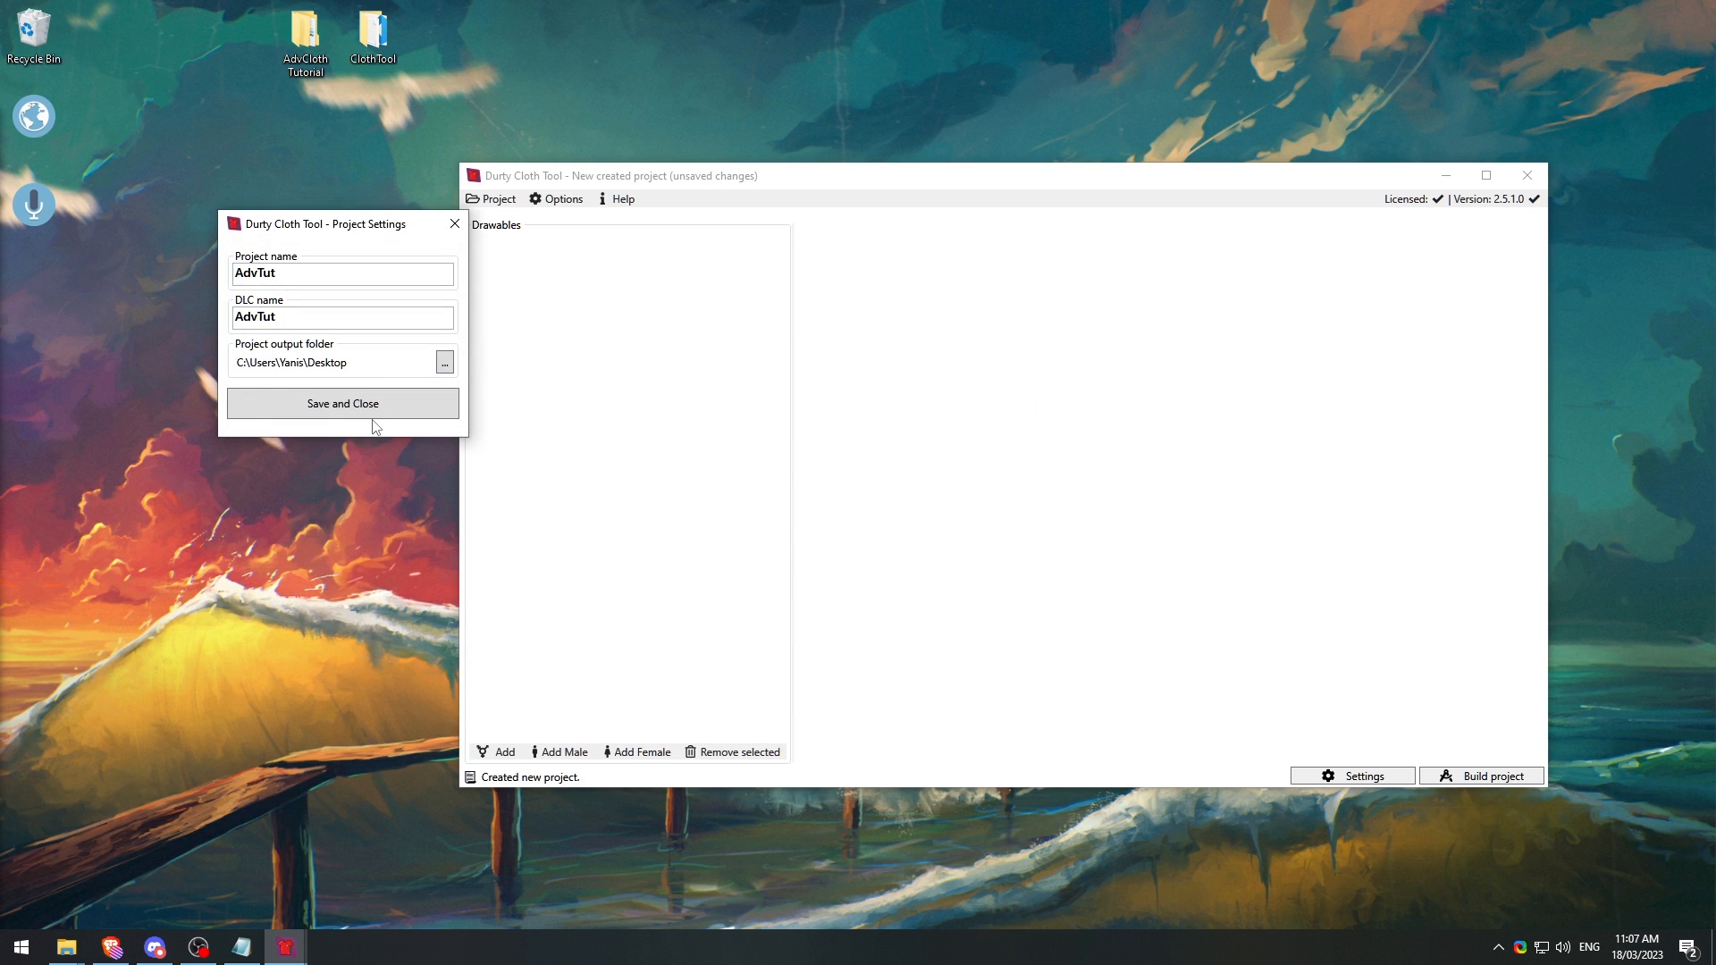
pyautogui.click(322, 404)
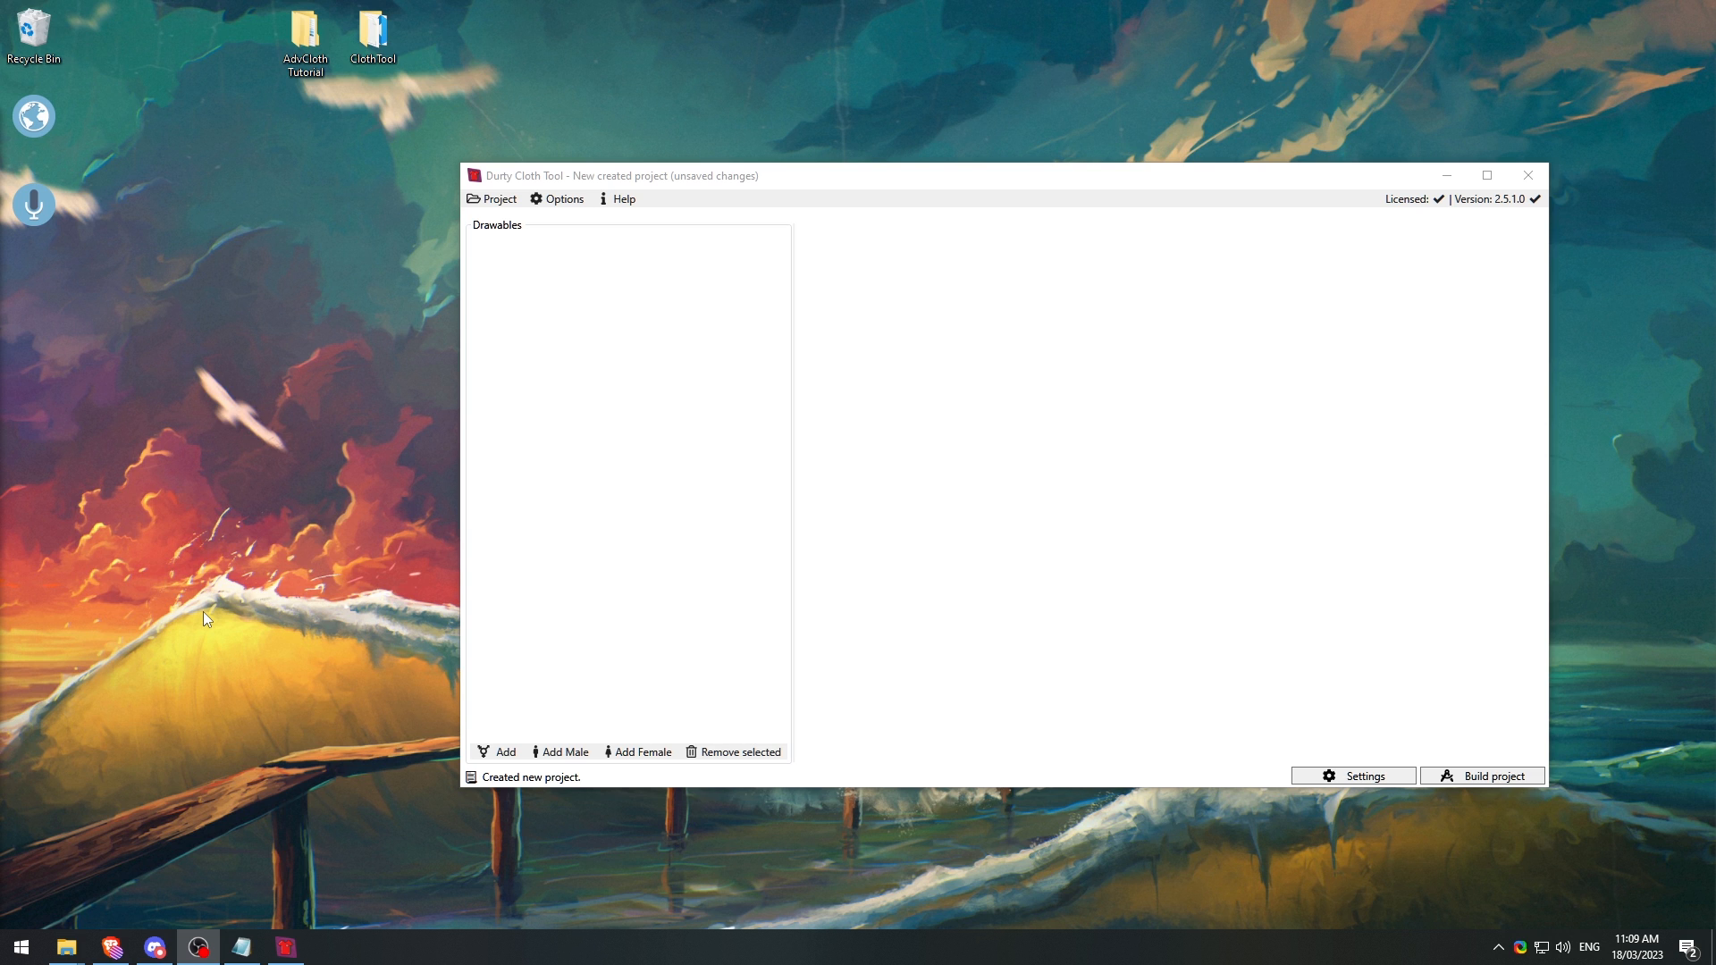
# Step: Open the AdvCloth Tutorial folder from the desktop and examine the contents of its Armor, Accessories and Hat subfolders
pyautogui.doubleClick(305, 36)
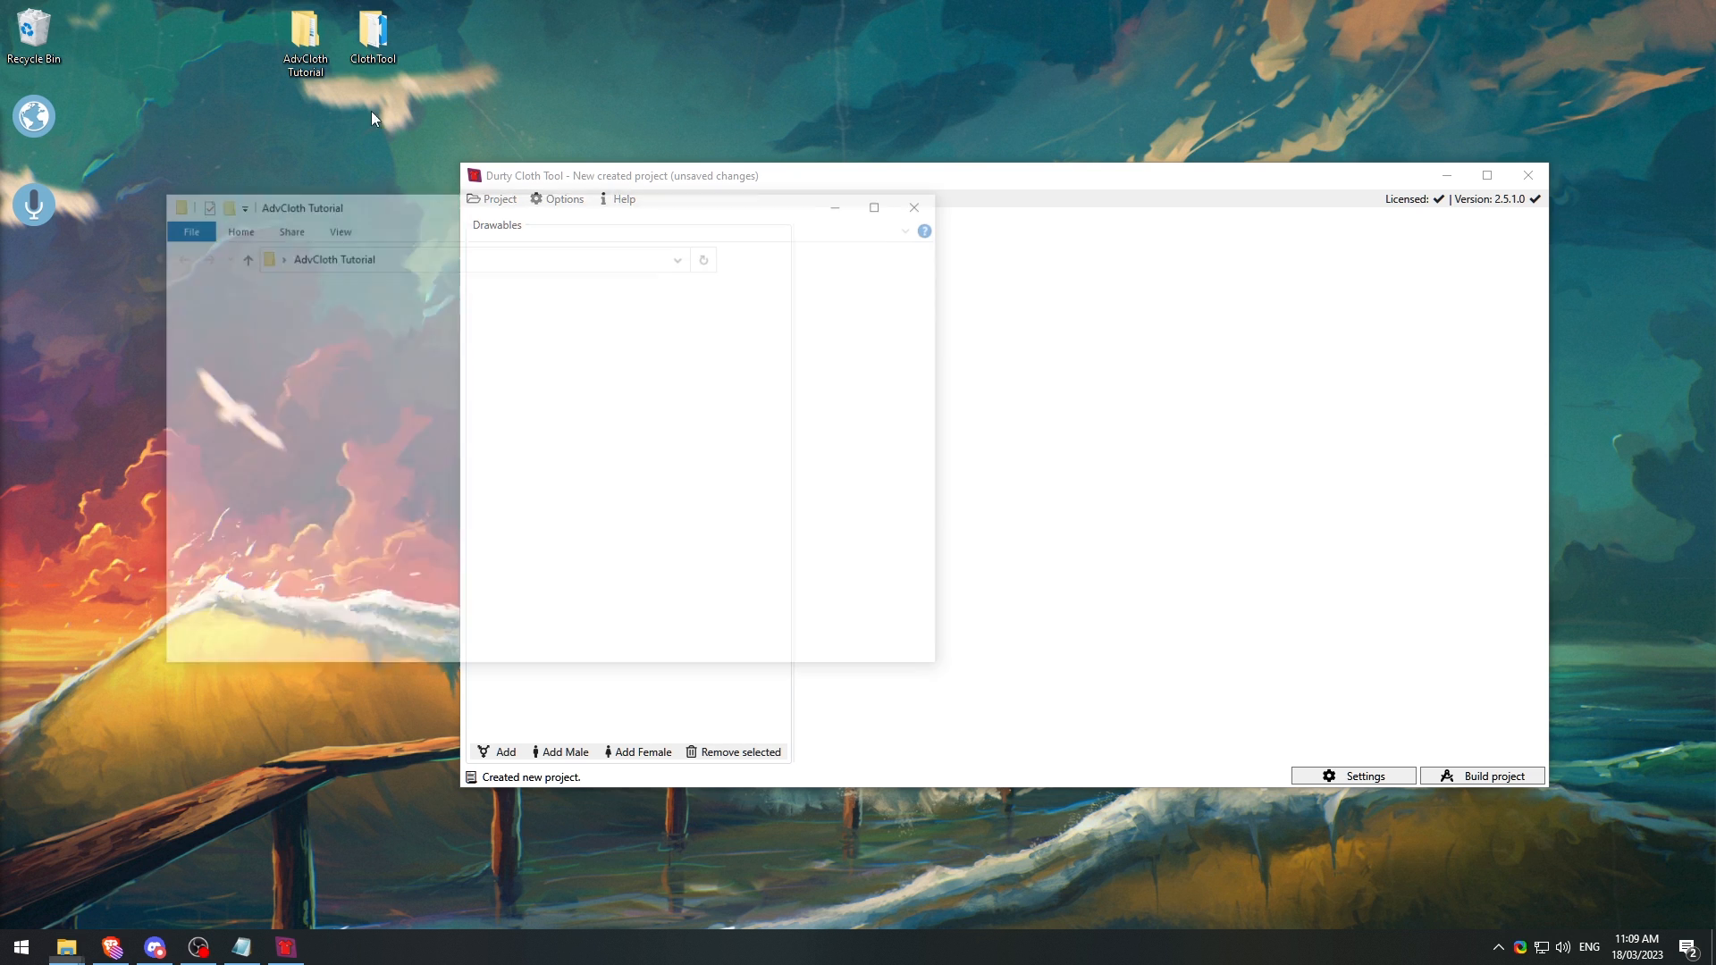
pyautogui.moveTo(420, 219); pyautogui.dragTo(369, 231)
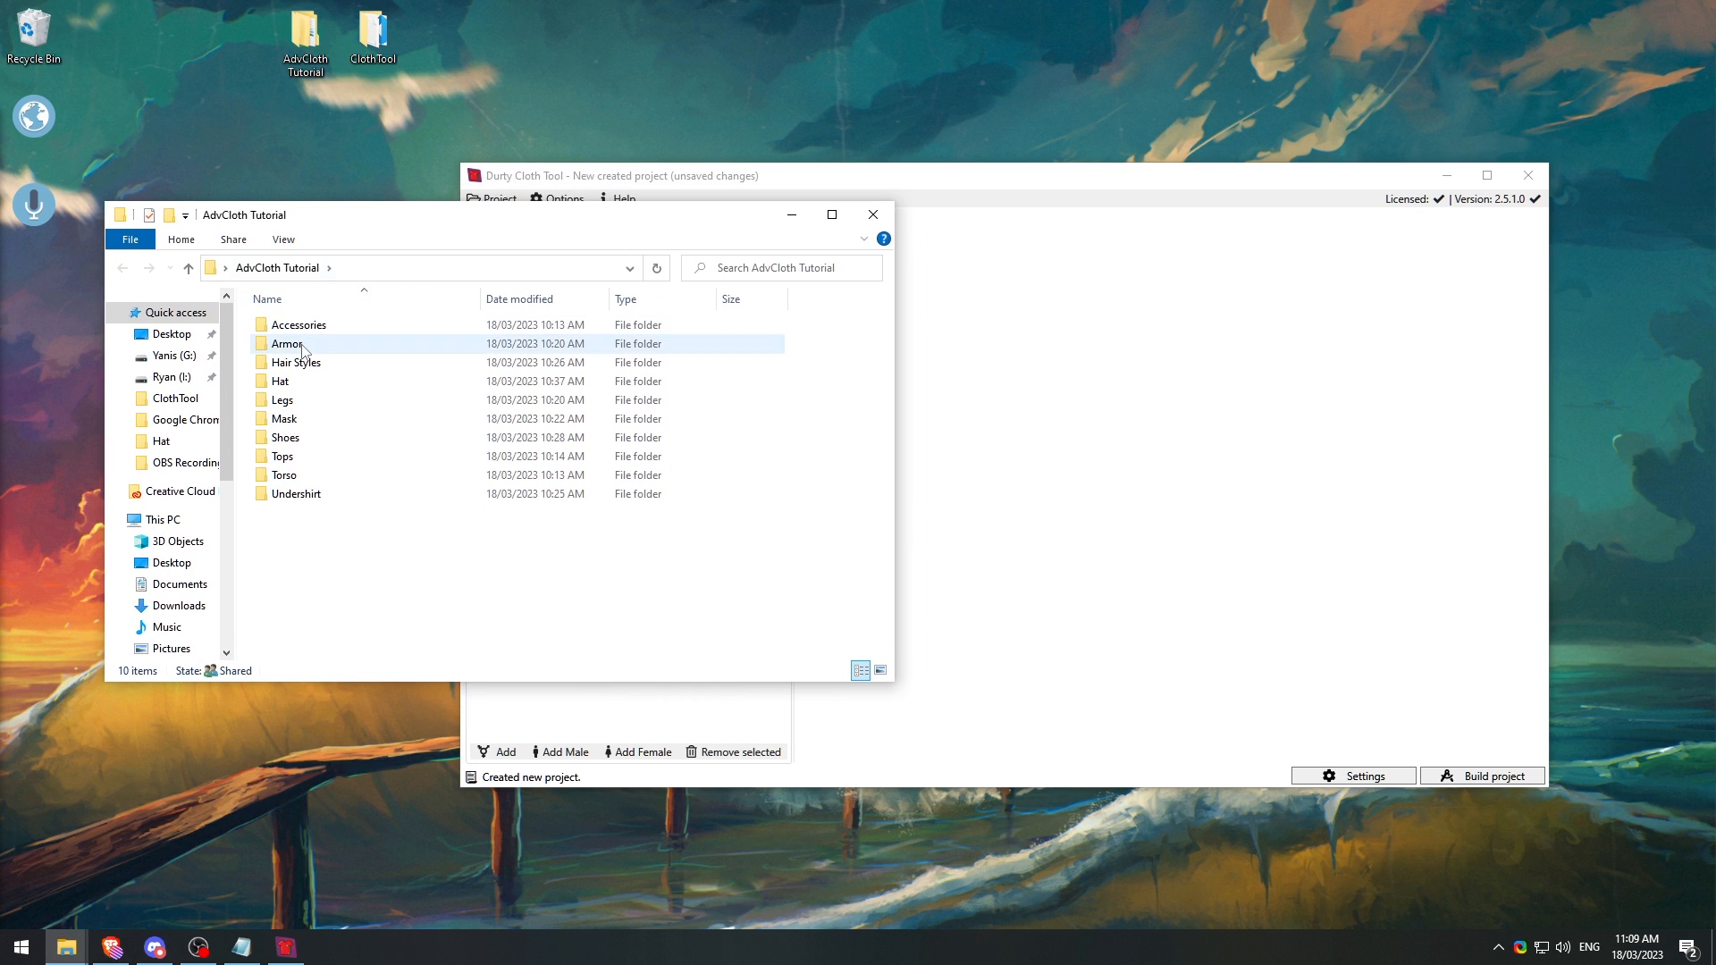
pyautogui.doubleClick(291, 343)
pyautogui.moveTo(381, 485); pyautogui.dragTo(307, 320)
pyautogui.click(364, 549)
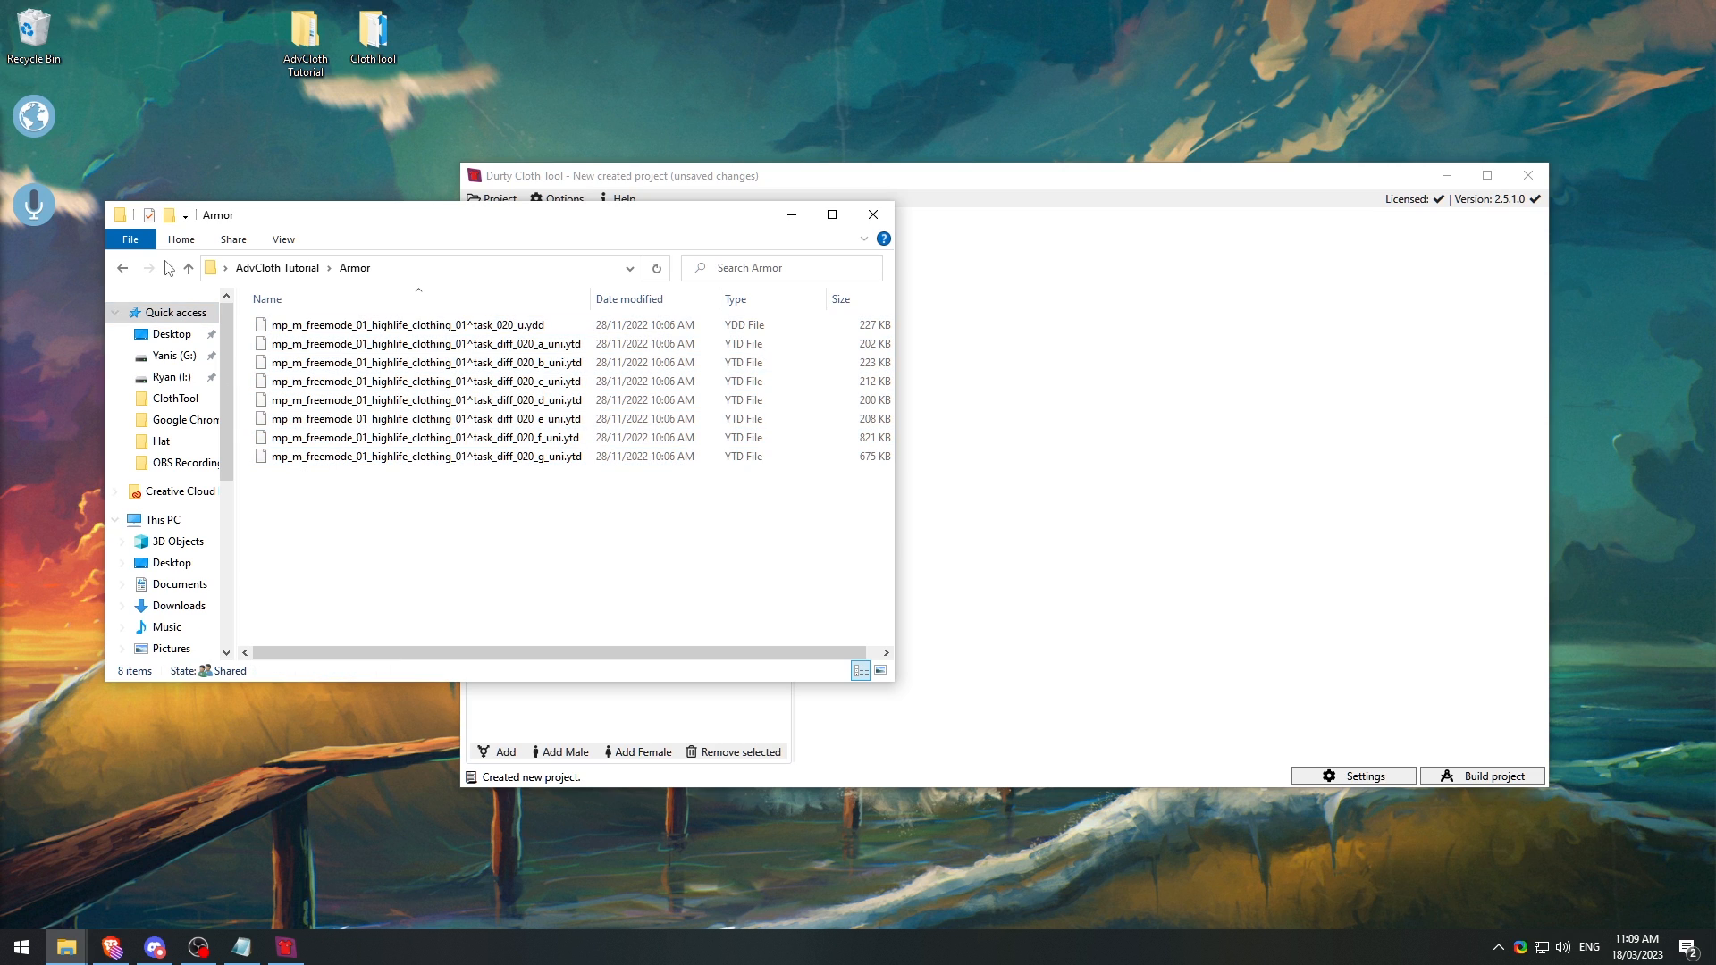
pyautogui.click(120, 267)
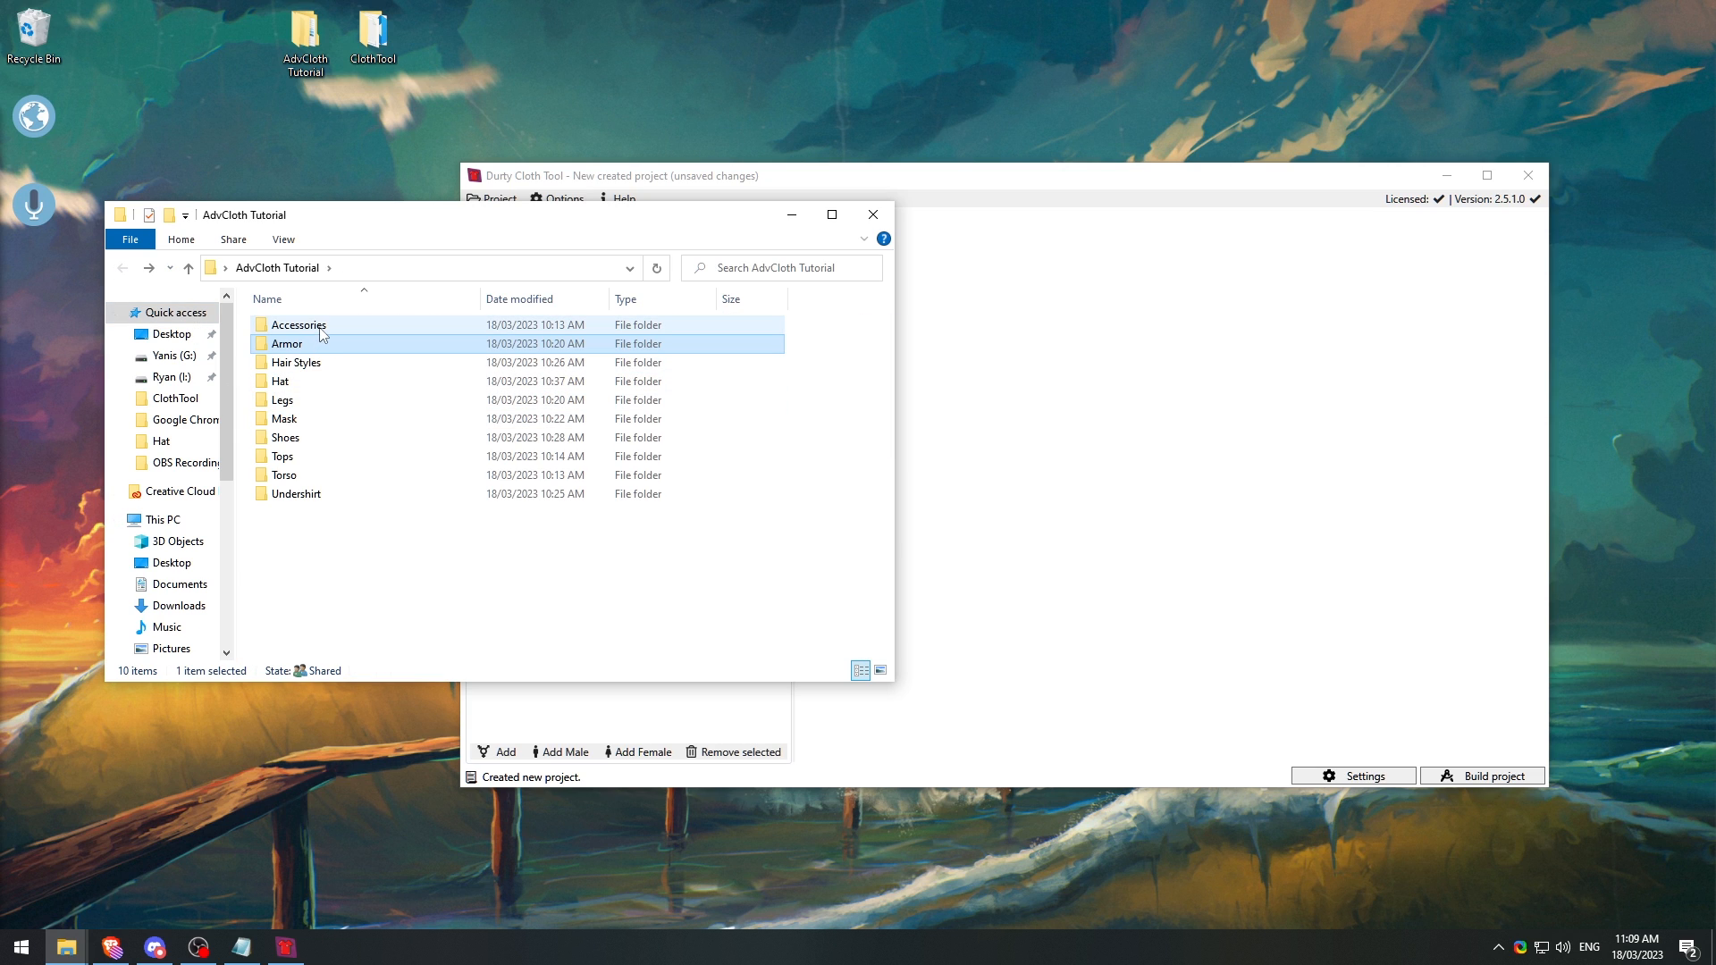
pyautogui.doubleClick(322, 334)
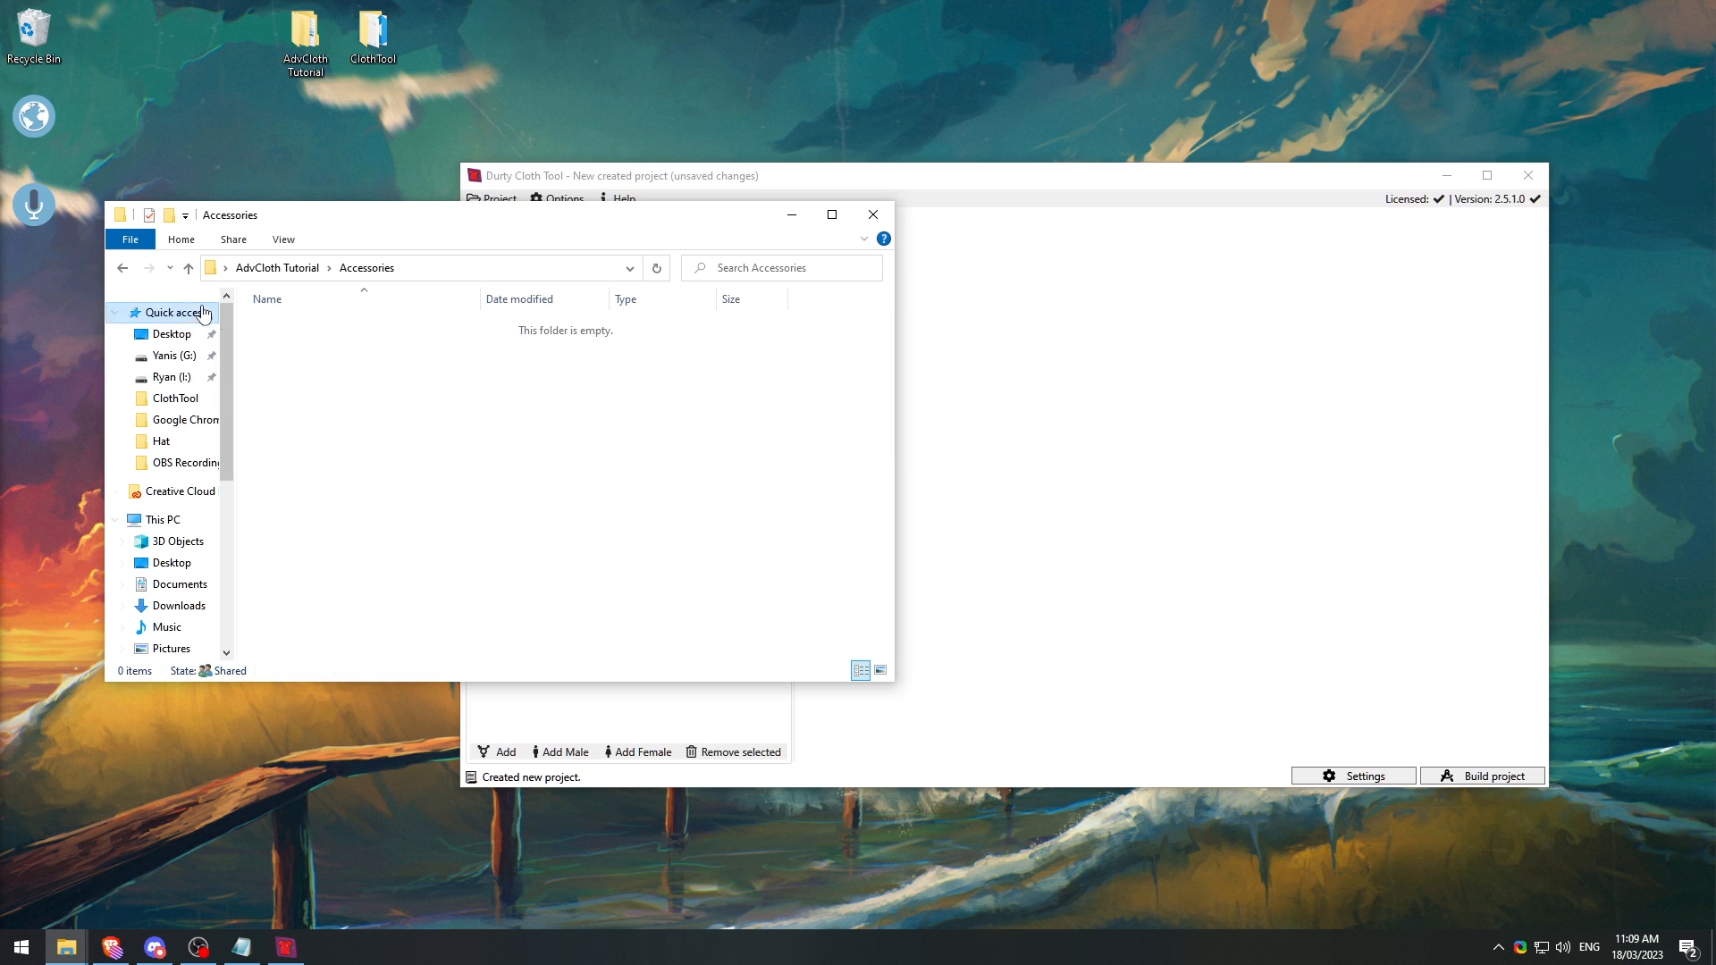
pyautogui.click(122, 267)
pyautogui.doubleClick(321, 382)
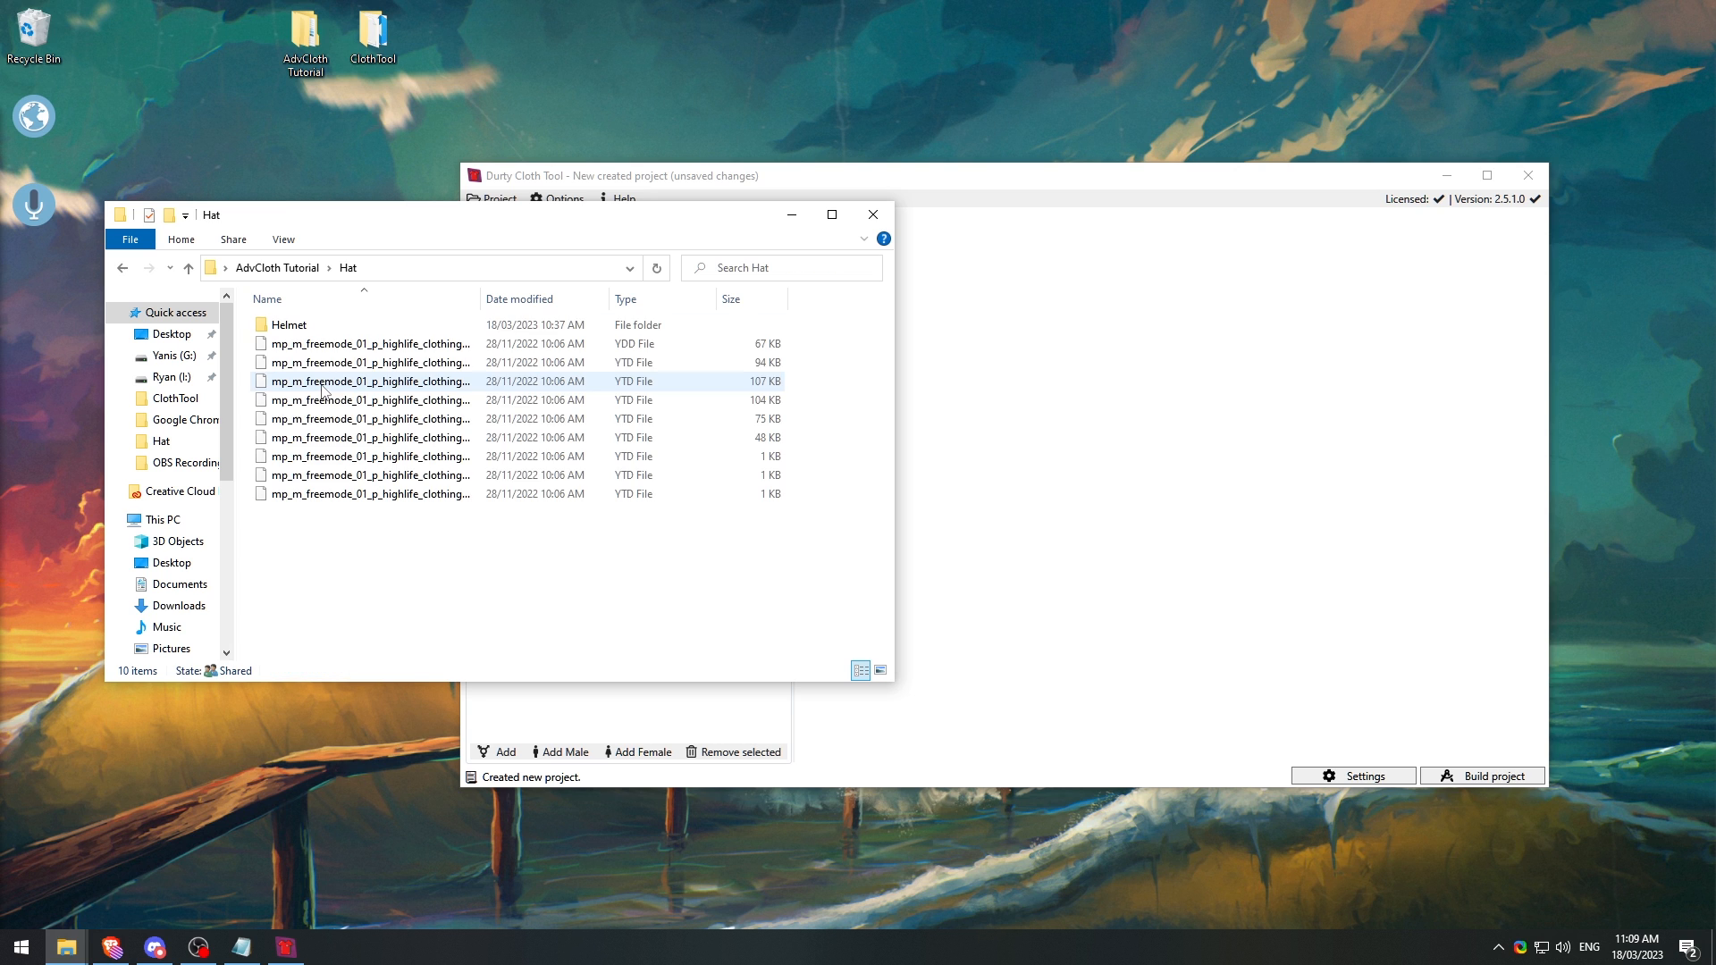
pyautogui.moveTo(395, 550); pyautogui.dragTo(307, 369)
pyautogui.click(123, 268)
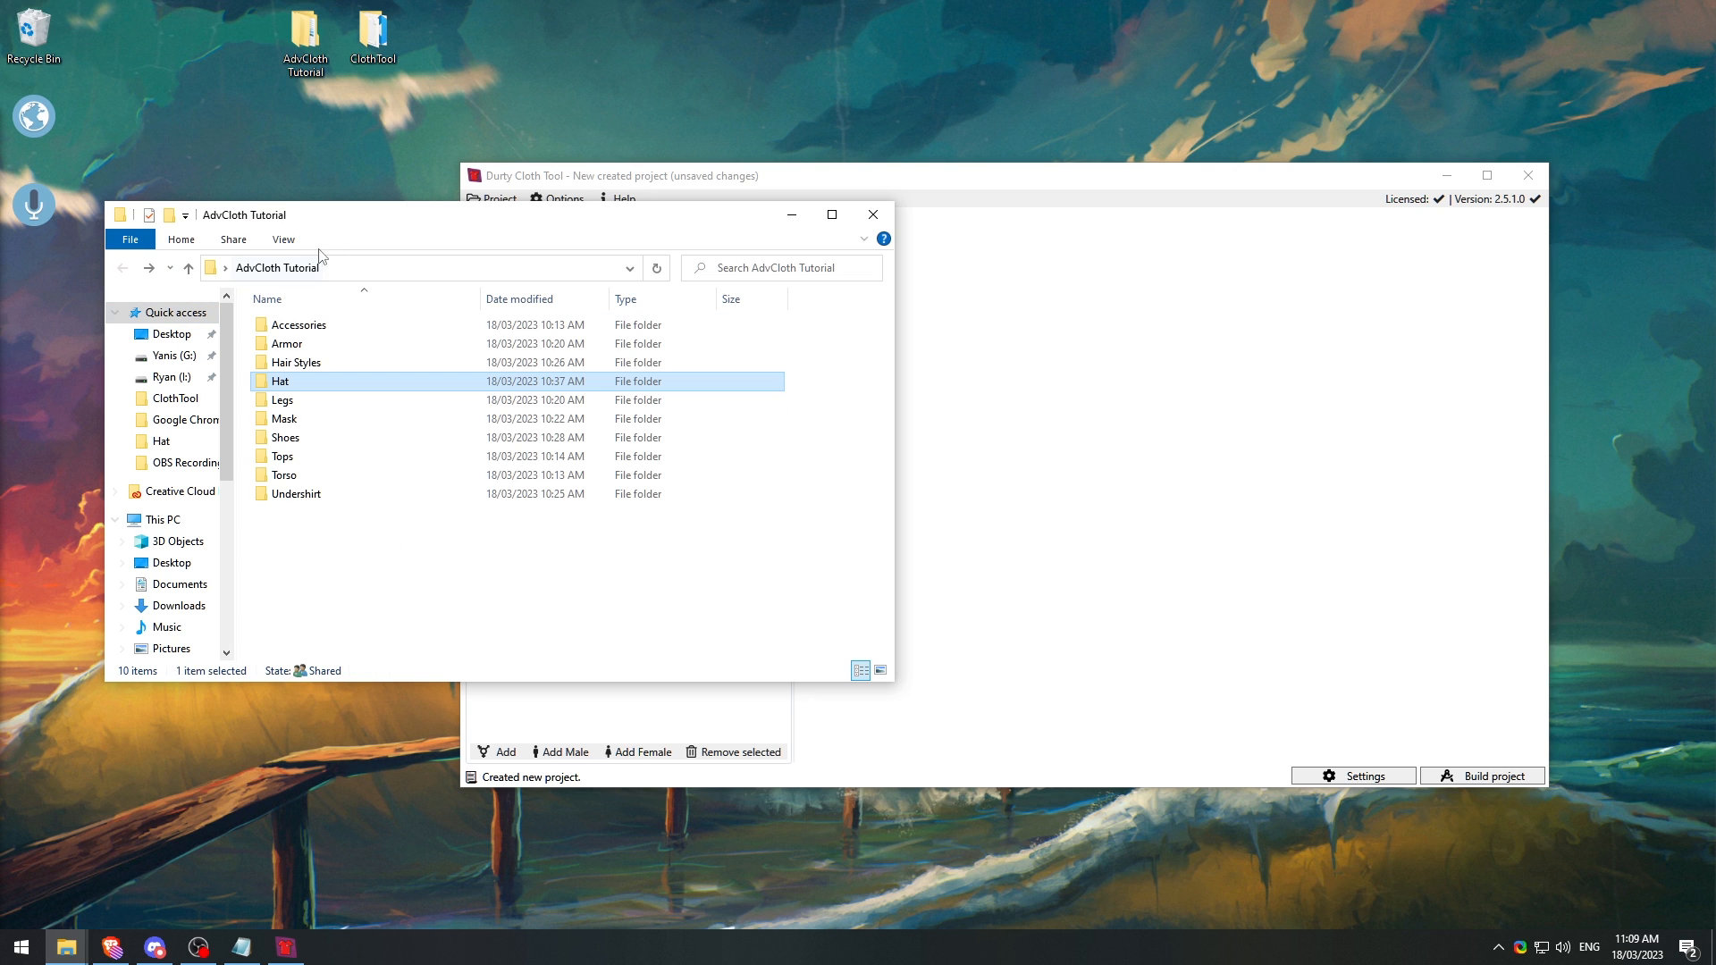
pyautogui.moveTo(380, 223)
pyautogui.mouseDown()
pyautogui.moveTo(623, 456)
pyautogui.moveTo(382, 226)
pyautogui.mouseUp()
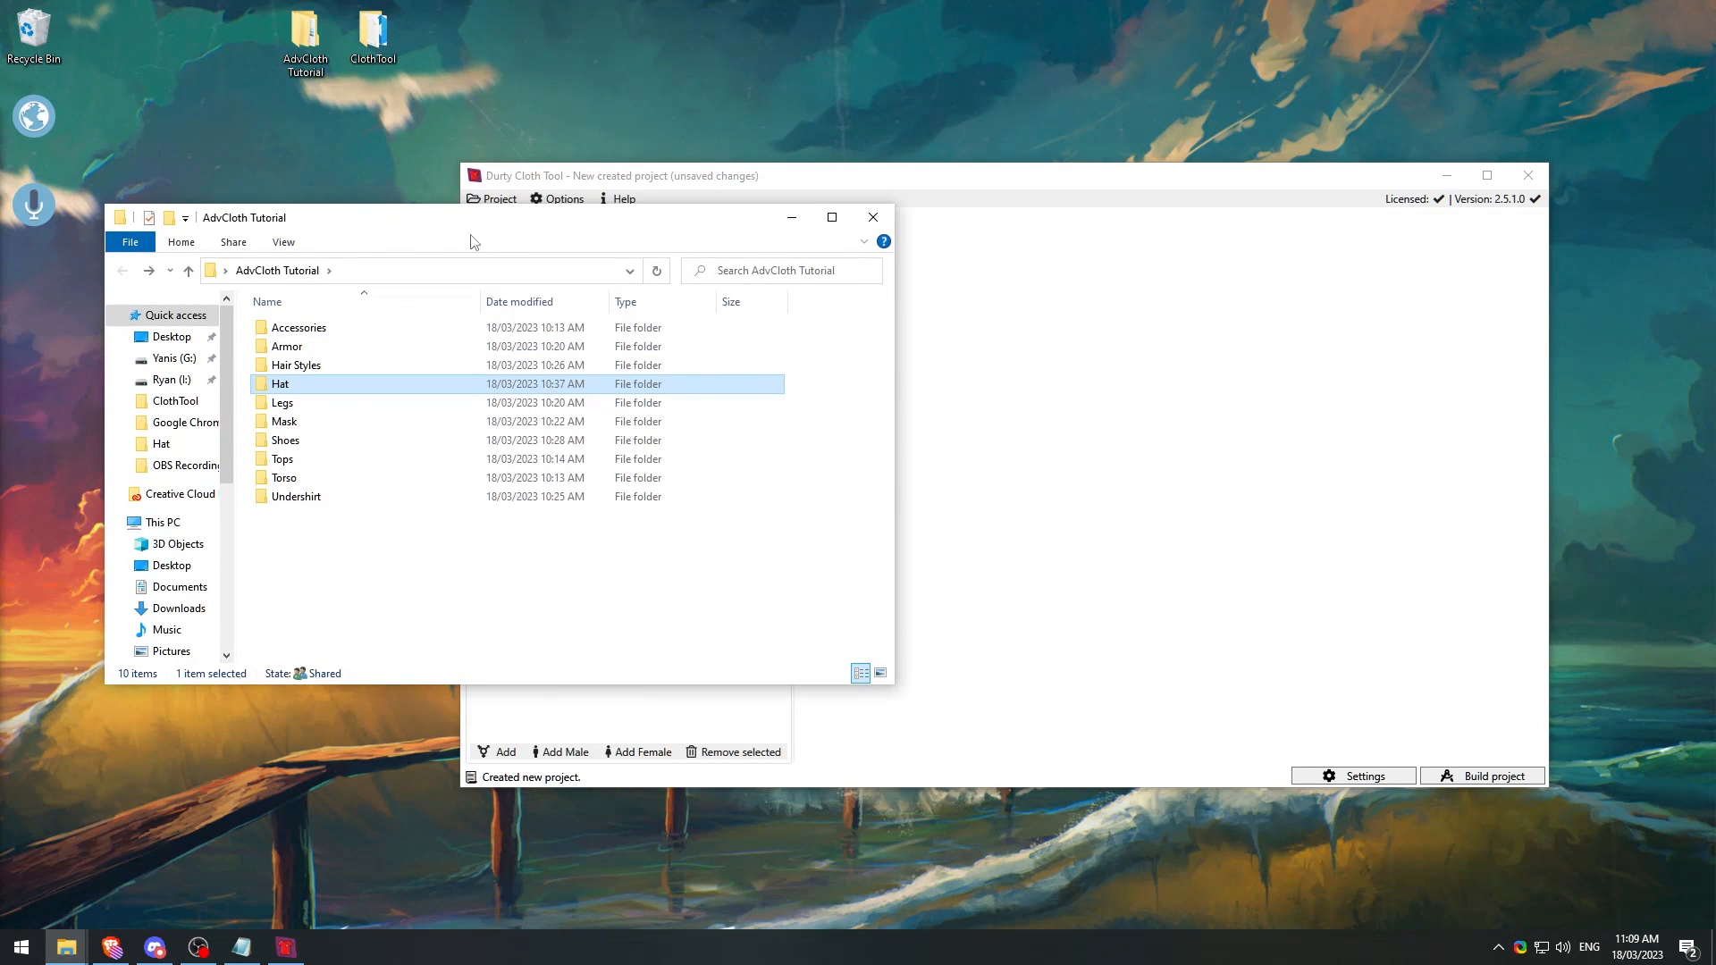
pyautogui.click(614, 725)
pyautogui.click(506, 751)
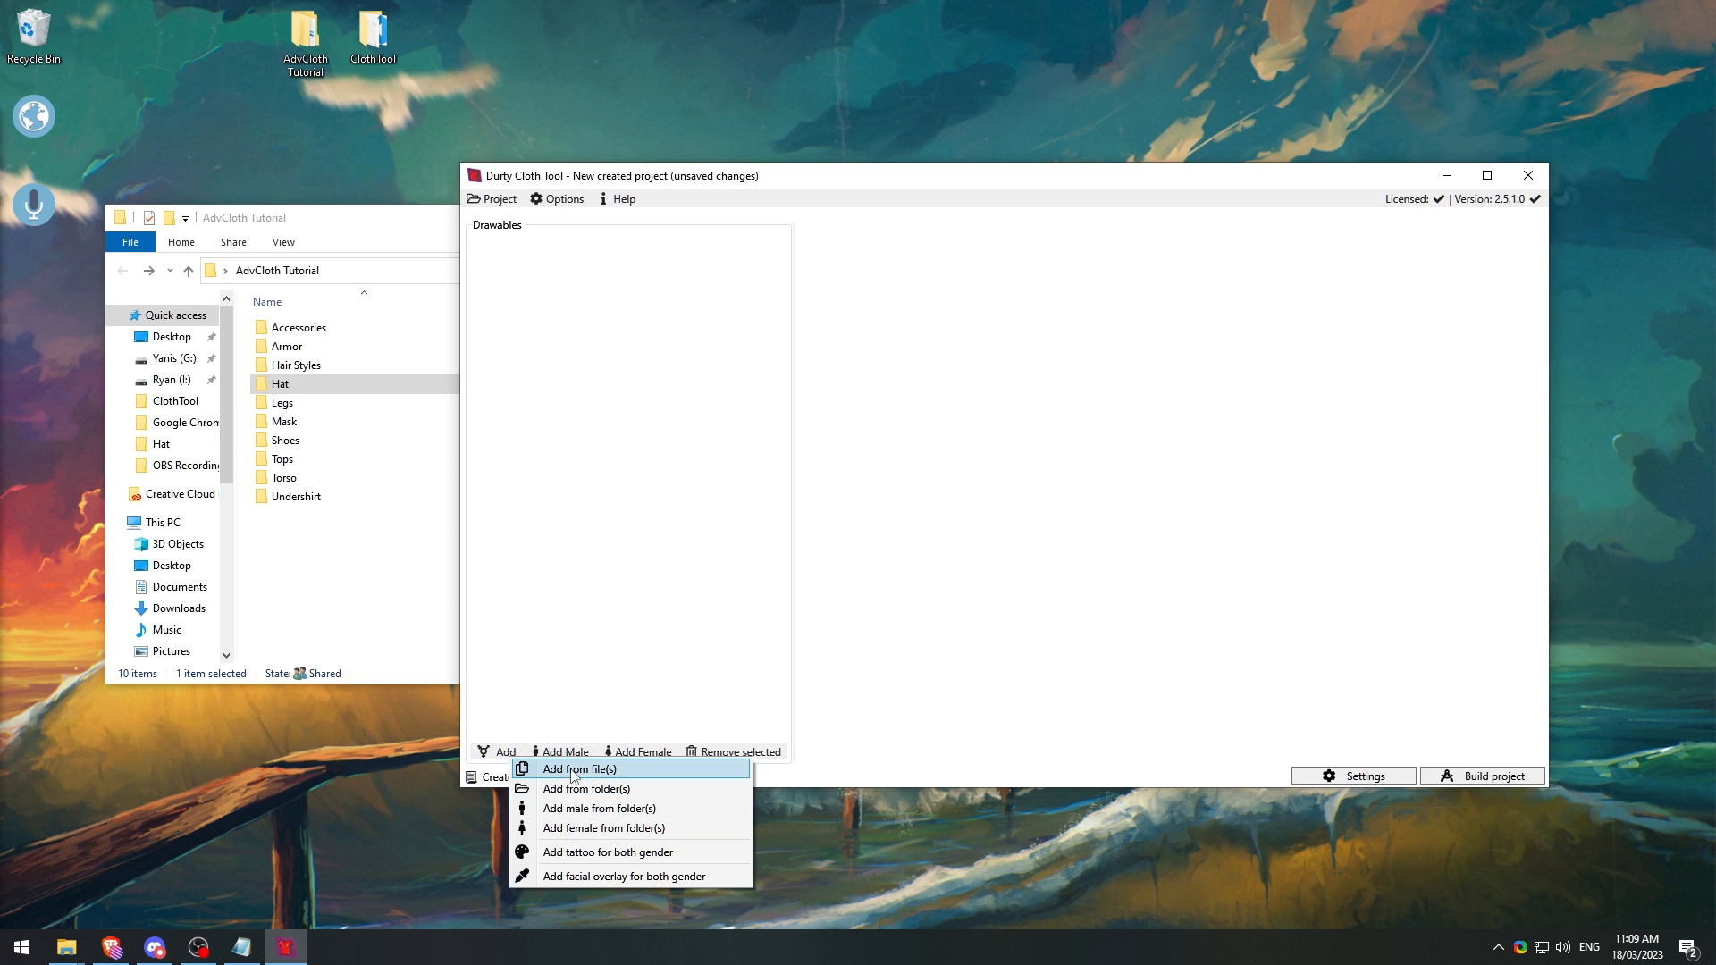
pyautogui.click(612, 702)
pyautogui.click(571, 752)
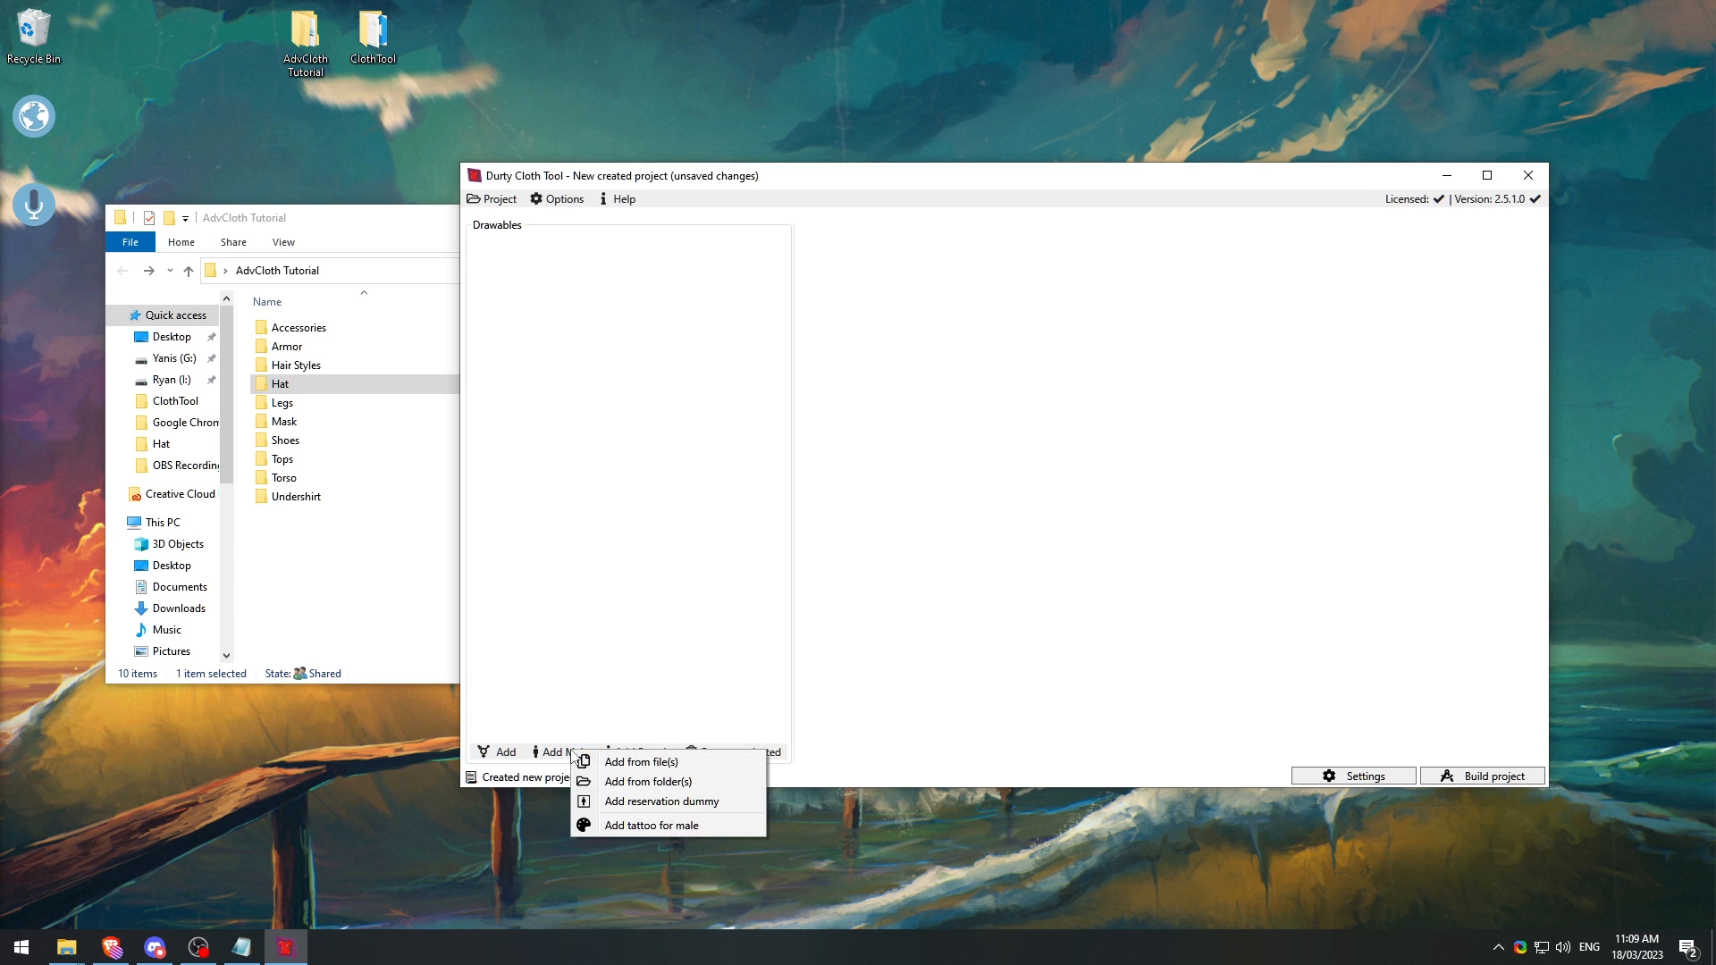
pyautogui.click(645, 715)
pyautogui.click(634, 751)
pyautogui.click(581, 669)
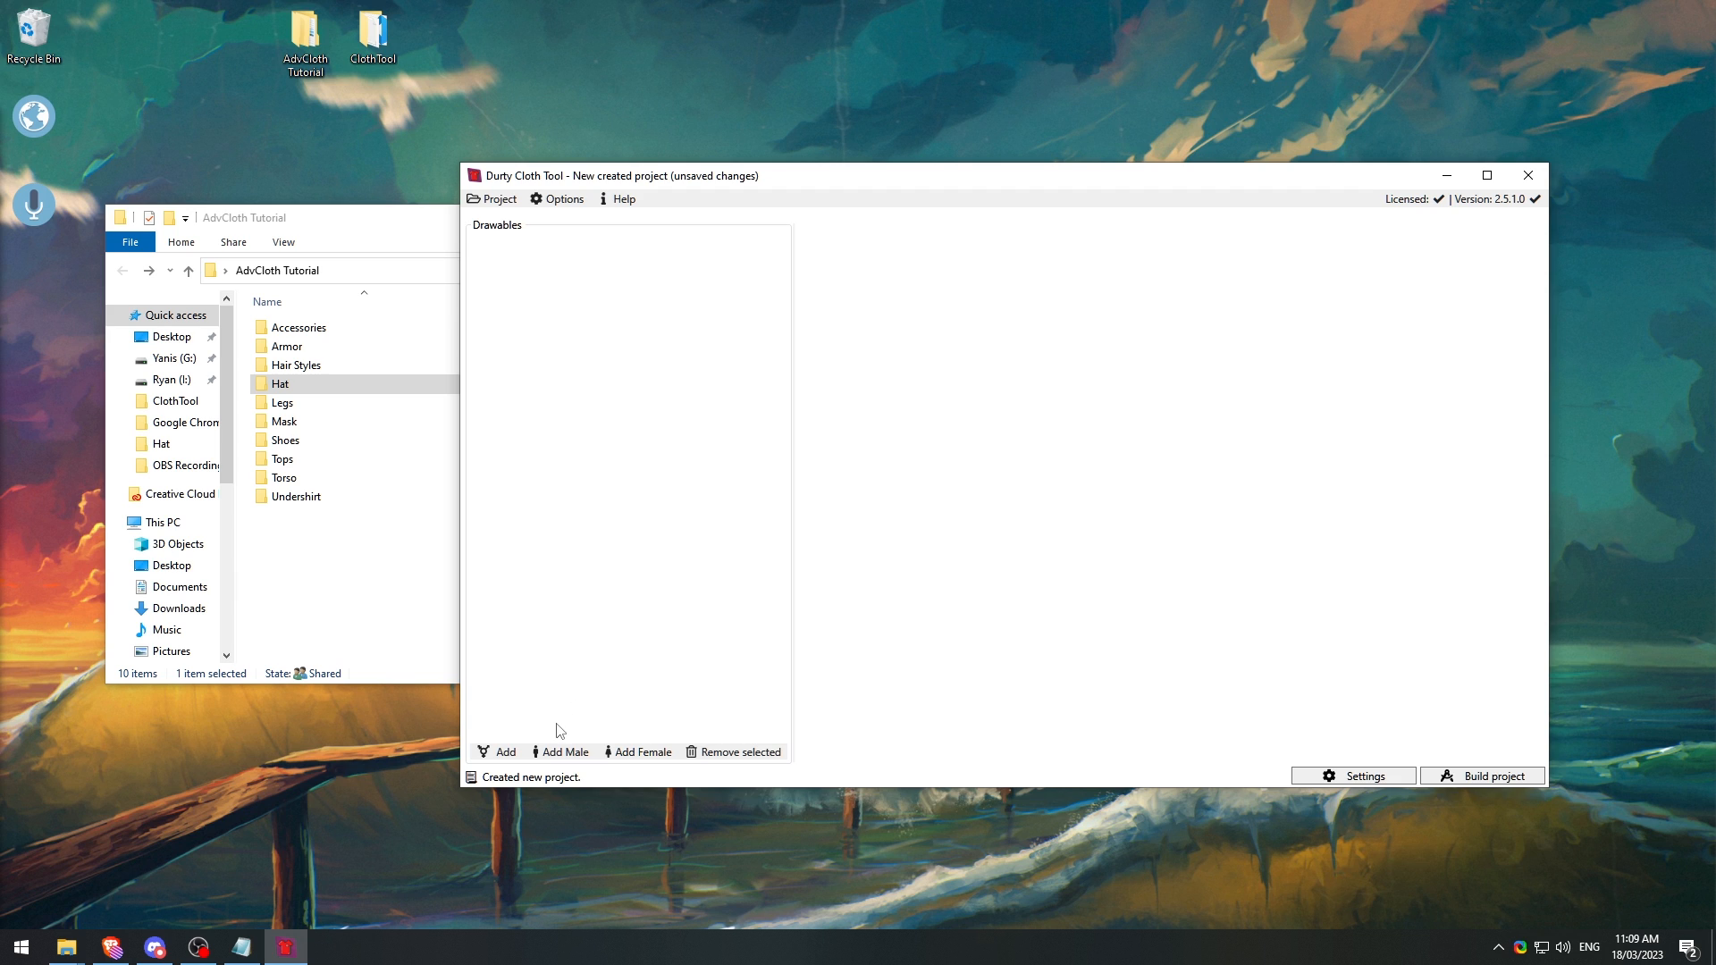
# Step: Add the geometry file mp_m_freemode_01_highlife_clothing_01^task_020_u.ydd from the Armor subfolder of AdvCloth Tutorial as a drawable
pyautogui.click(506, 752)
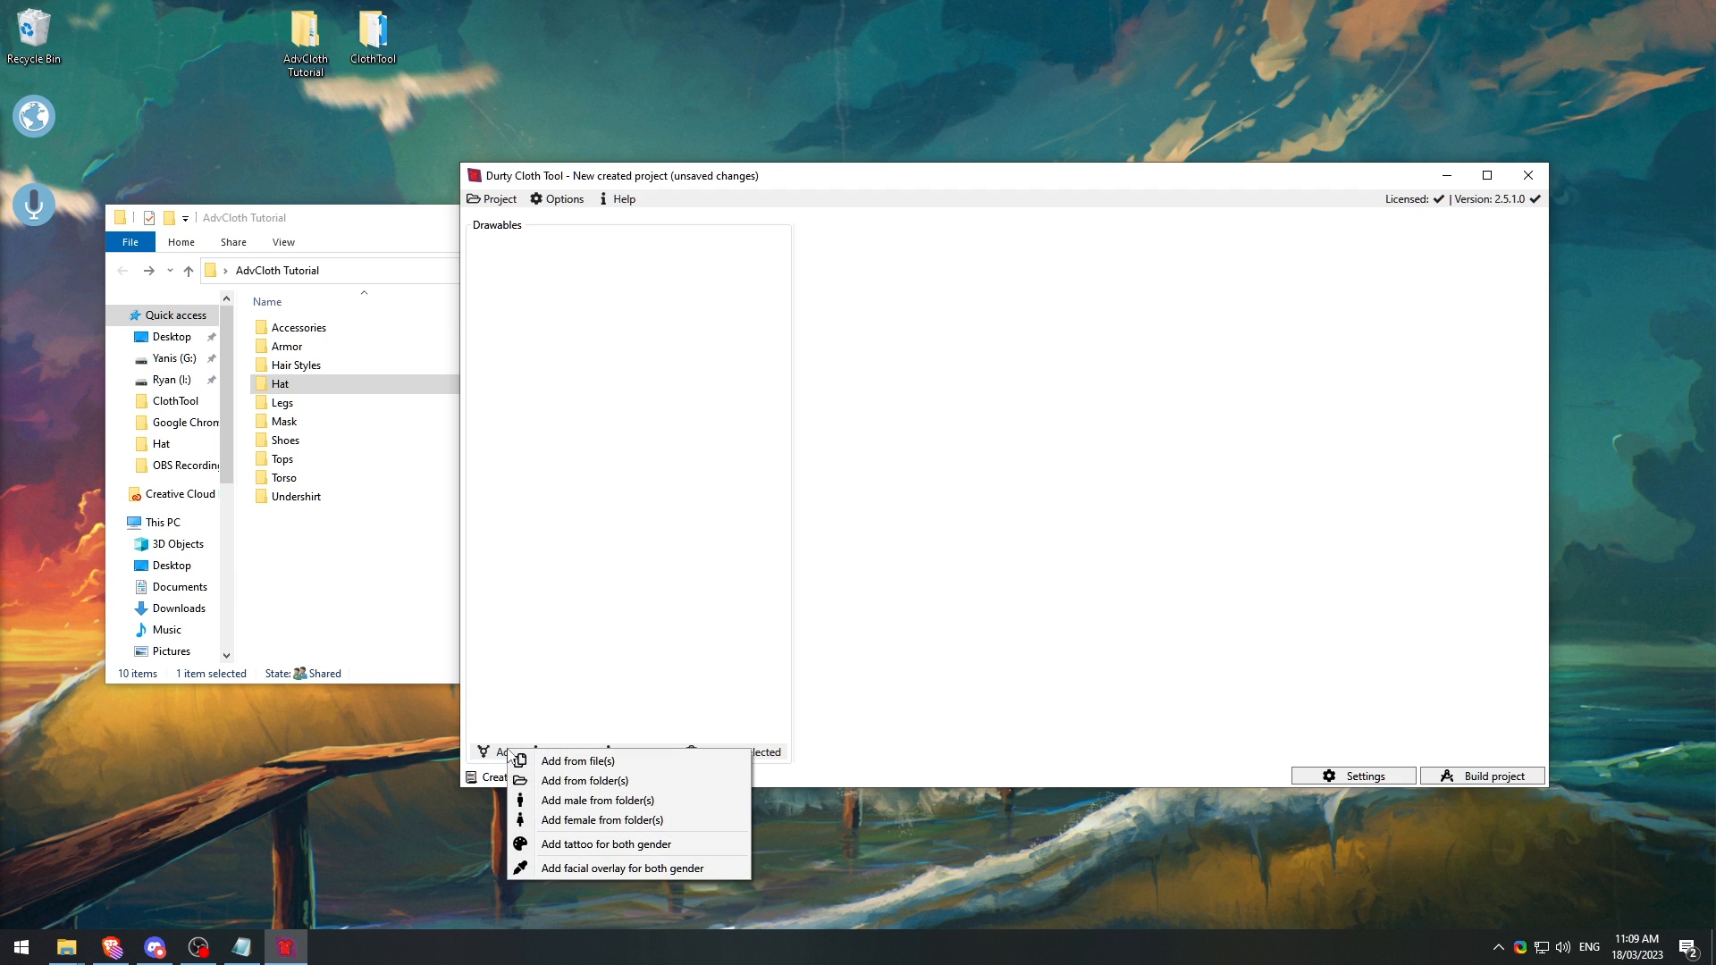
pyautogui.click(573, 762)
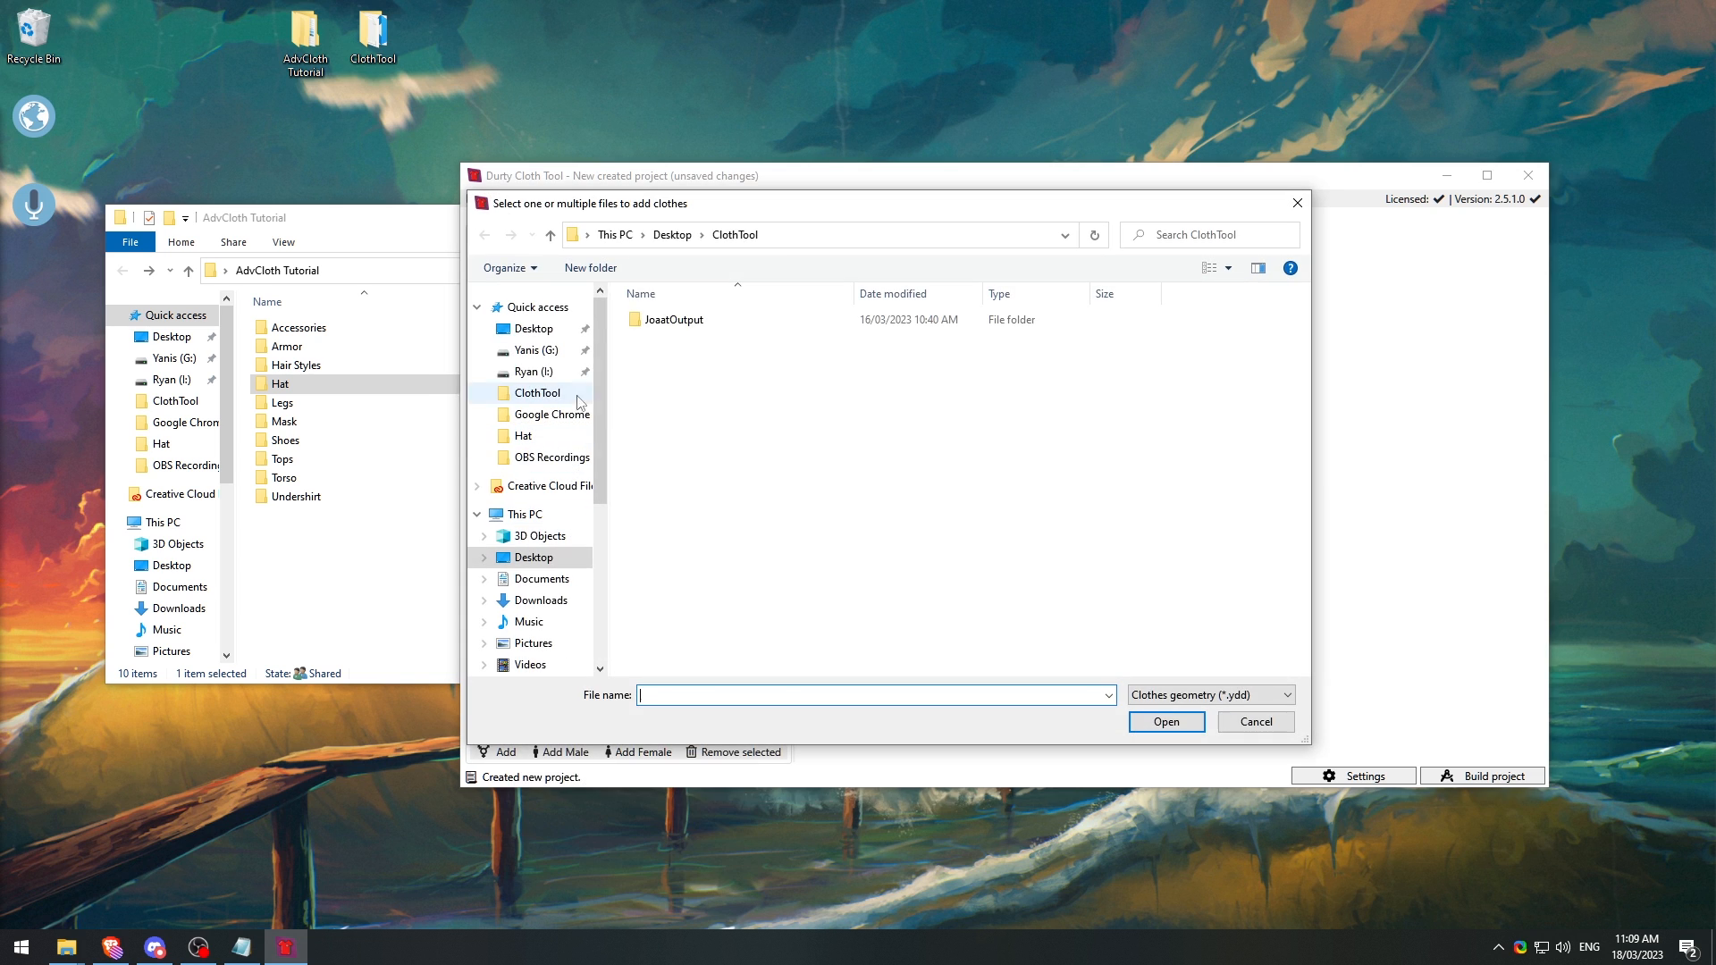
pyautogui.click(533, 328)
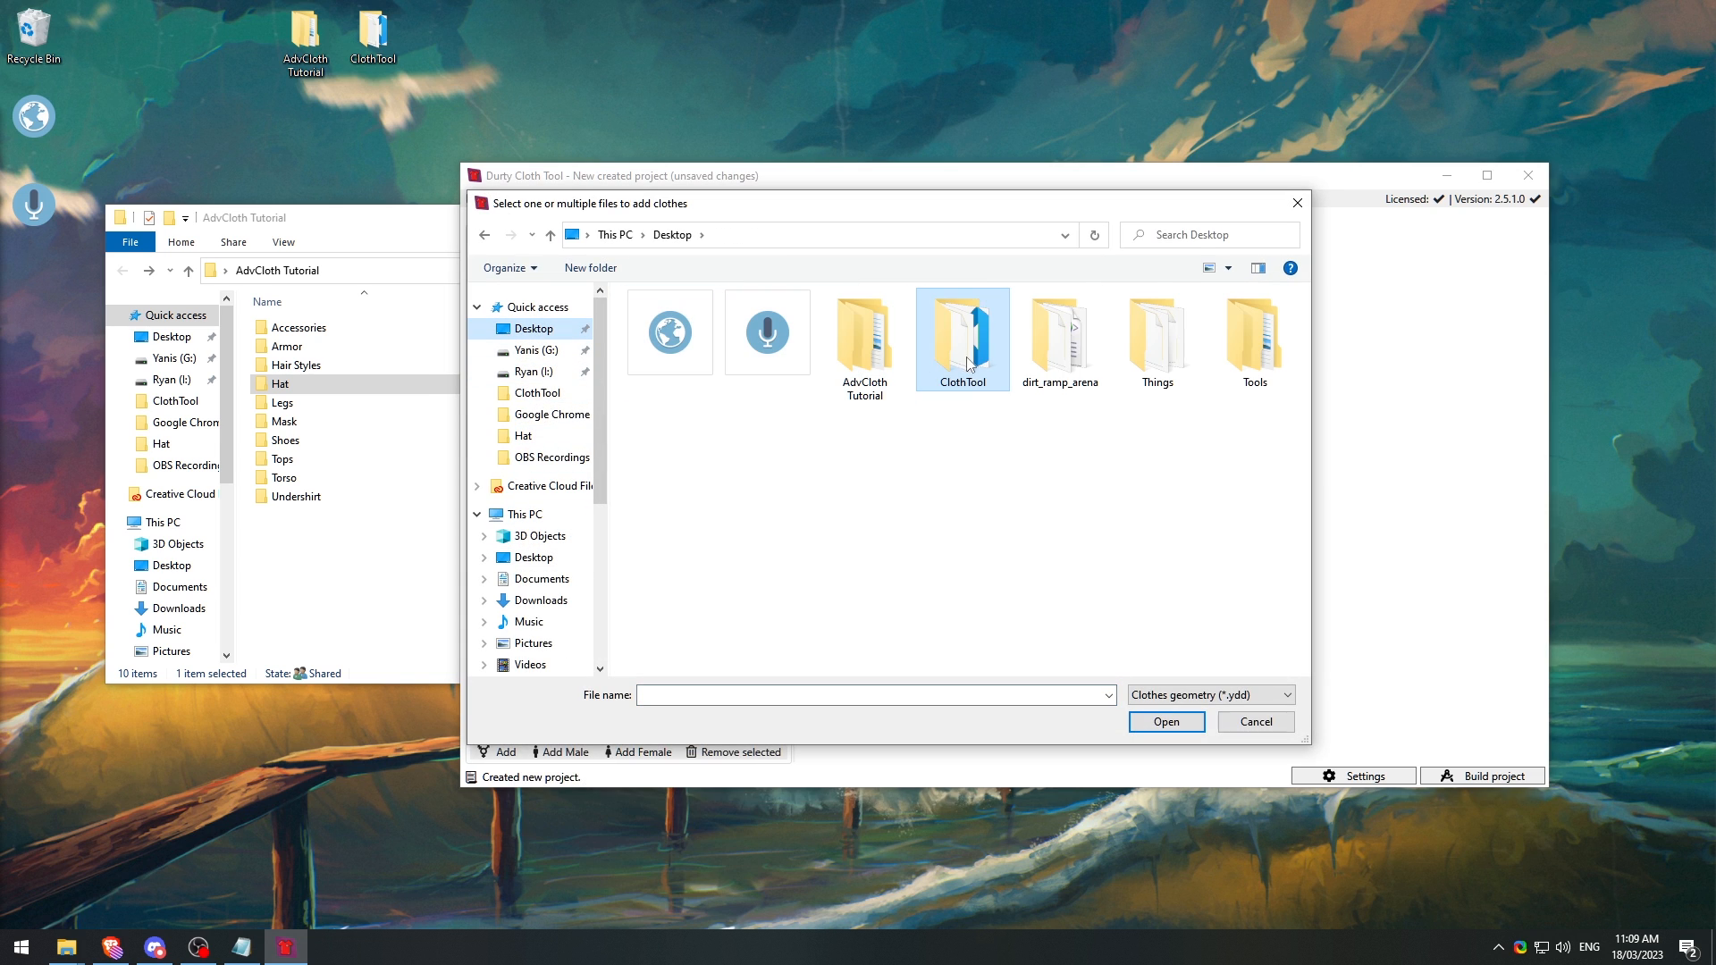
pyautogui.doubleClick(867, 340)
pyautogui.doubleClick(700, 340)
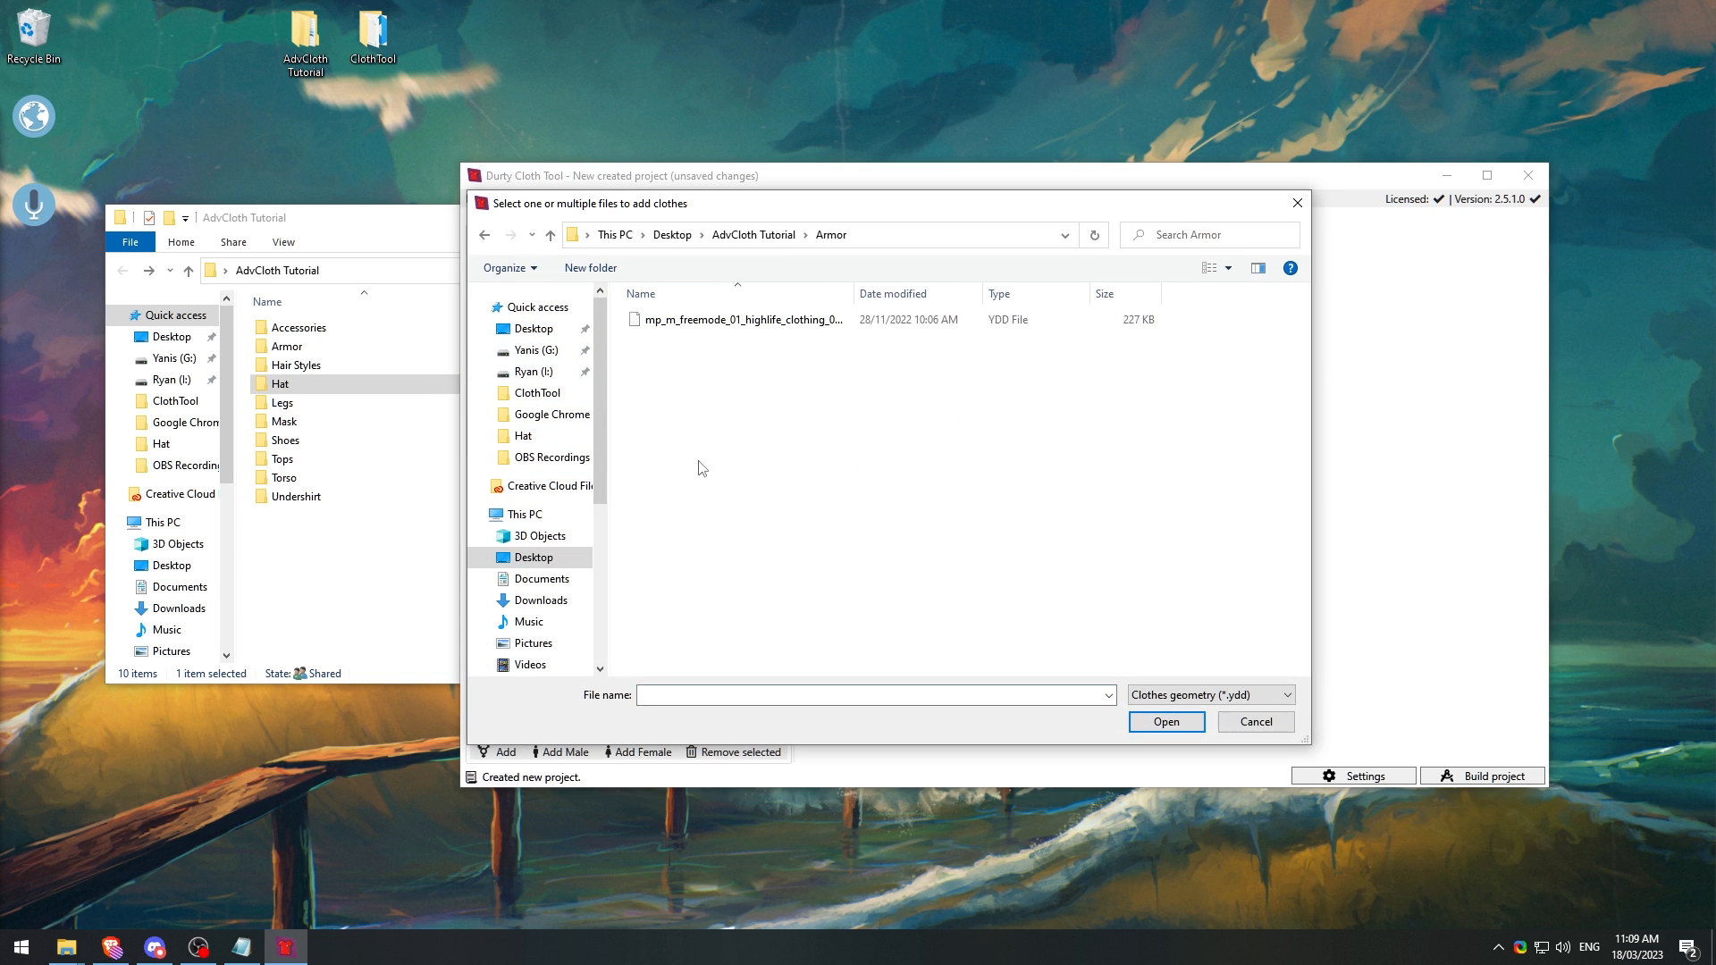
pyautogui.moveTo(856, 297); pyautogui.dragTo(889, 298)
pyautogui.click(856, 321)
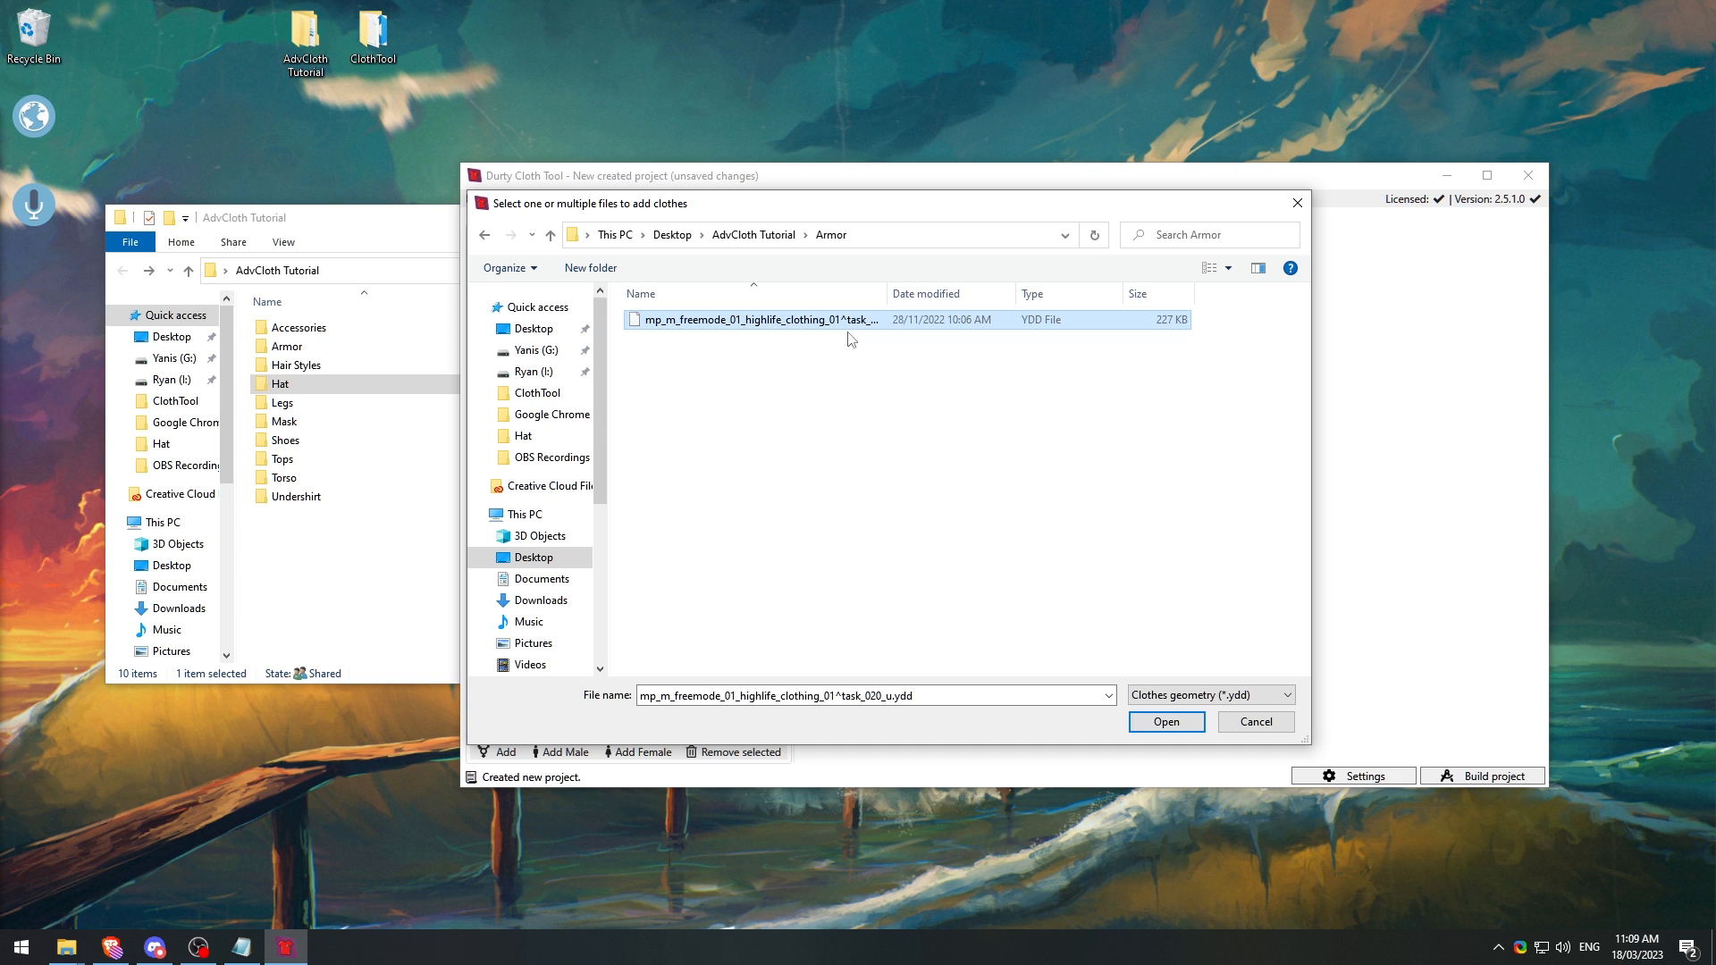
pyautogui.click(1170, 730)
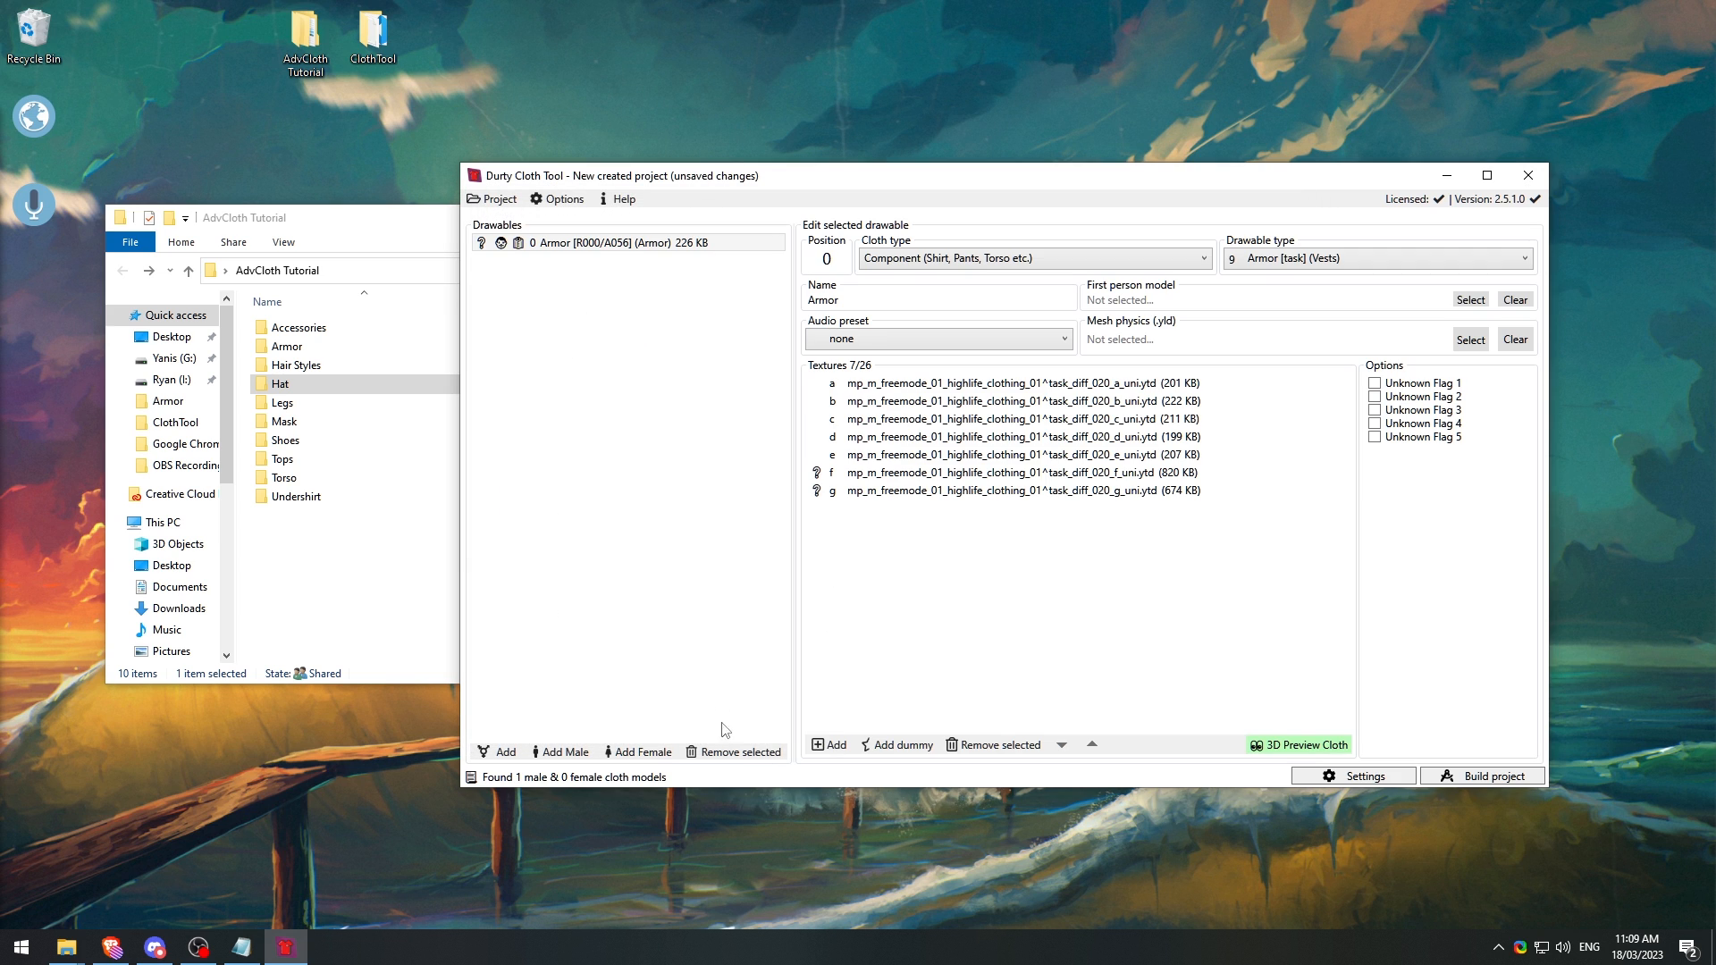
# Step: Remove the Armor drawable from the project, approving its deletion
pyautogui.click(733, 751)
pyautogui.click(916, 544)
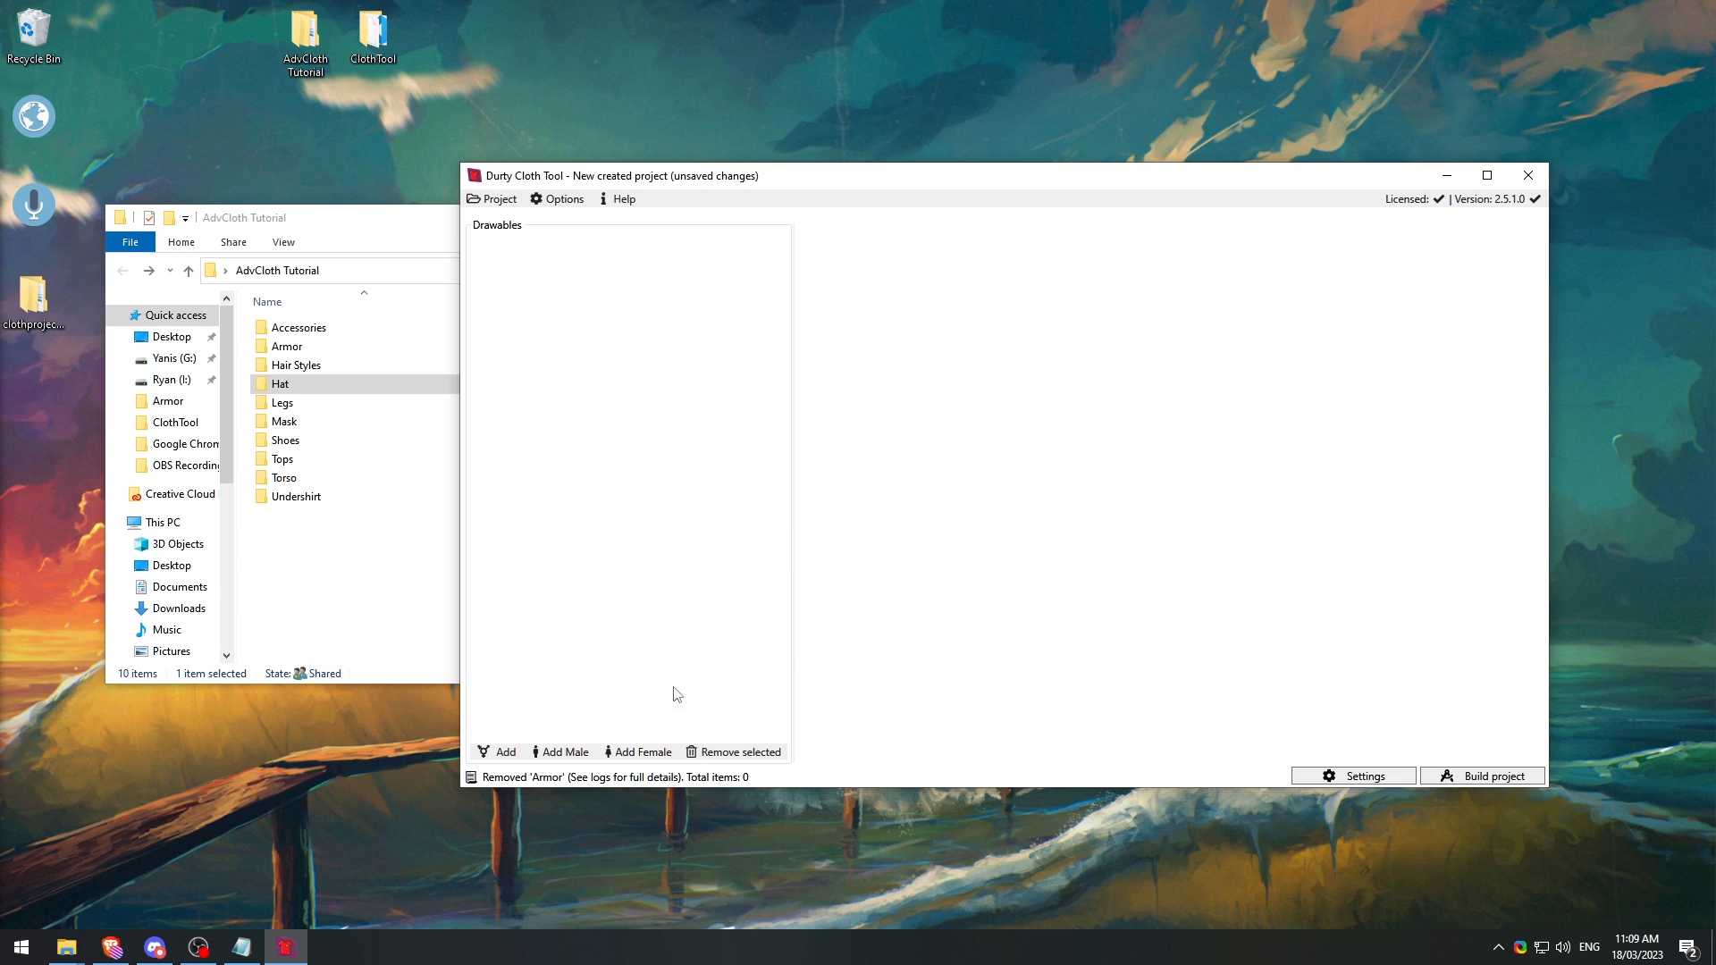
pyautogui.moveTo(72, 361); pyautogui.dragTo(32, 308)
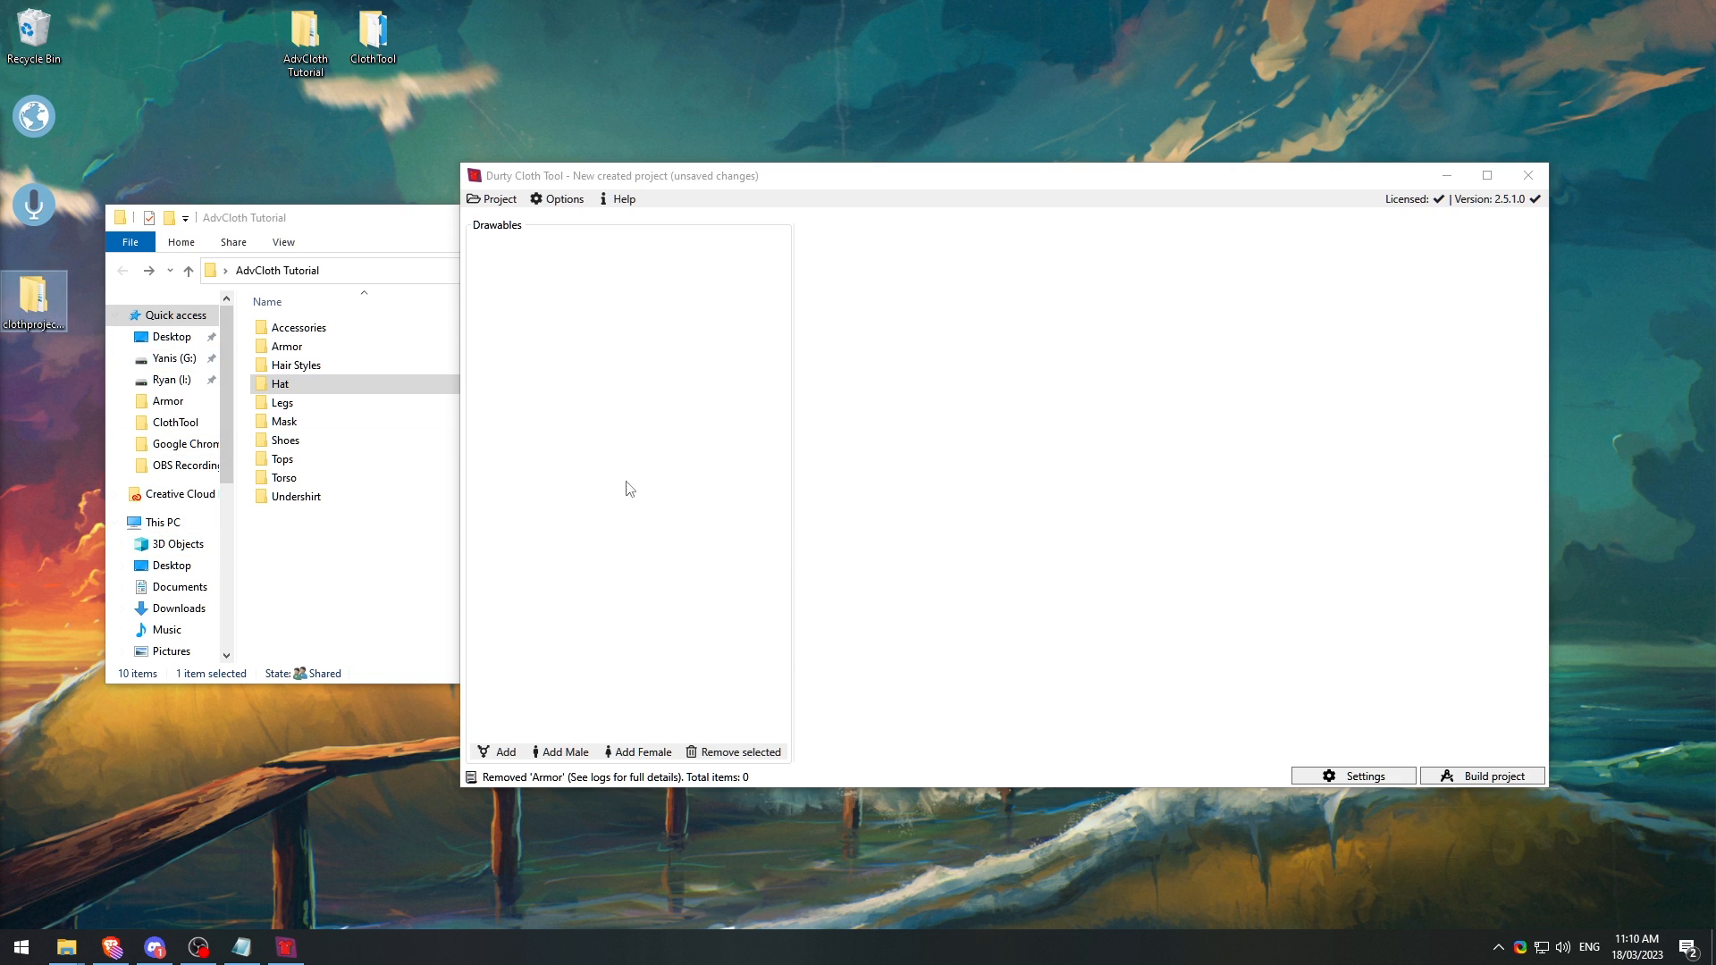
pyautogui.click(558, 469)
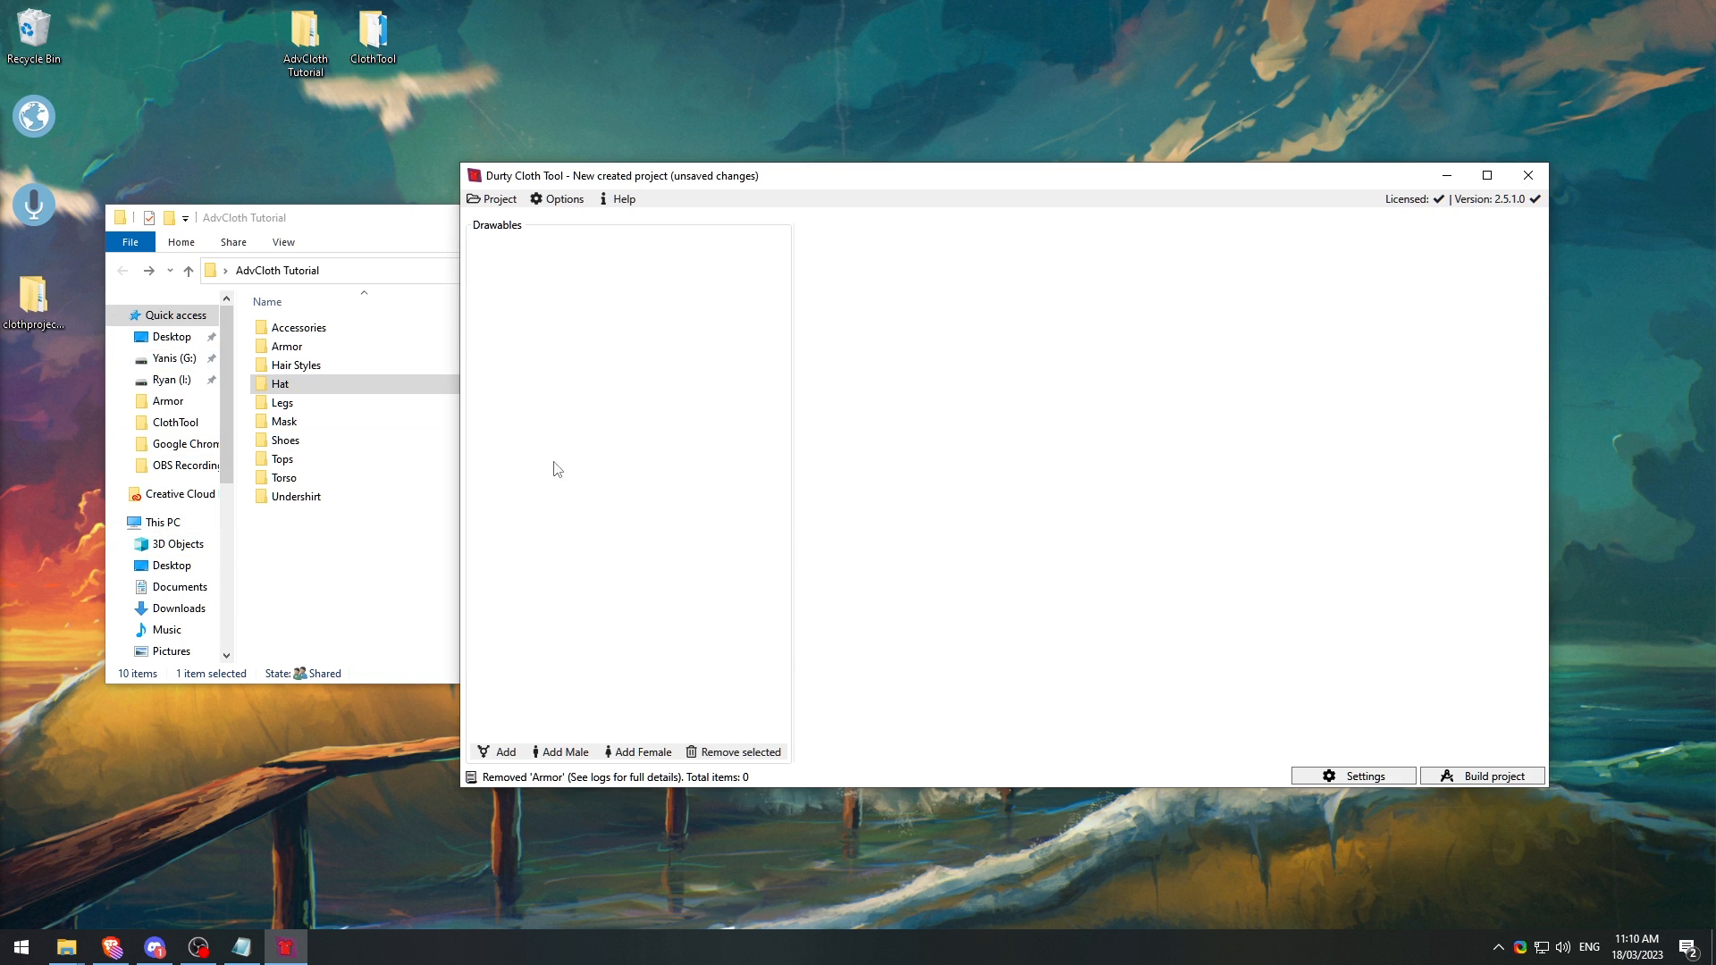
# Step: Import the clothes from the whole Armor folder inside AdvCloth Tutorial, using the add-from-folder option for both genders
pyautogui.click(507, 753)
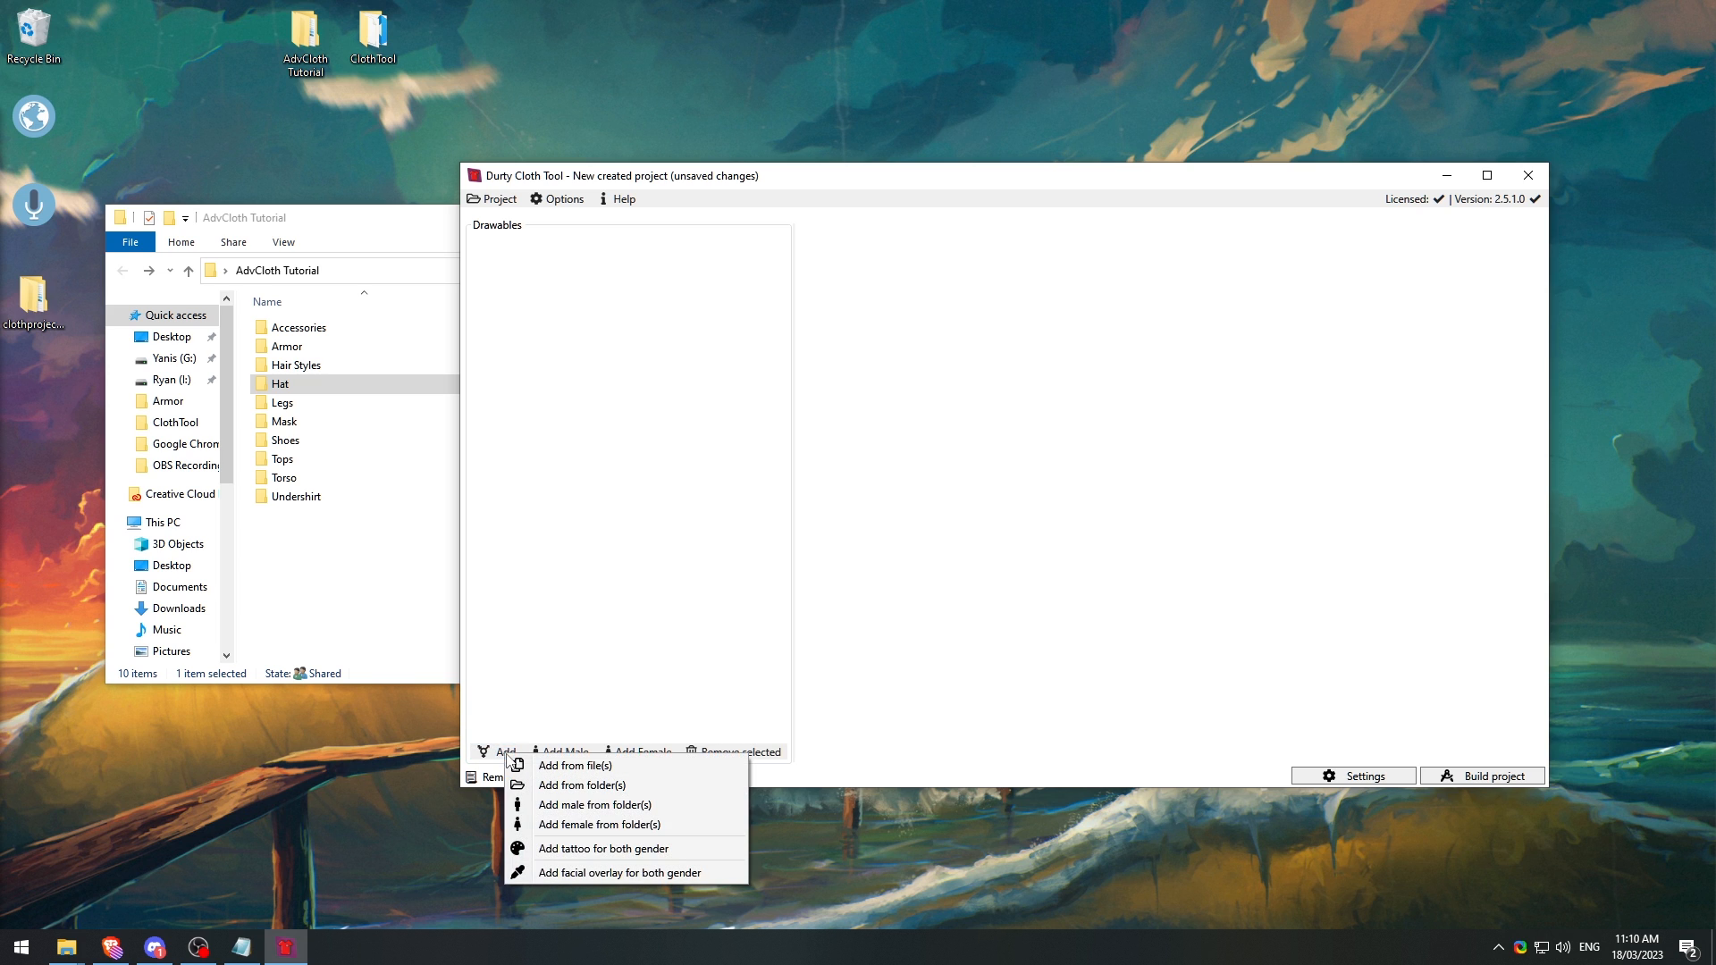
pyautogui.click(567, 786)
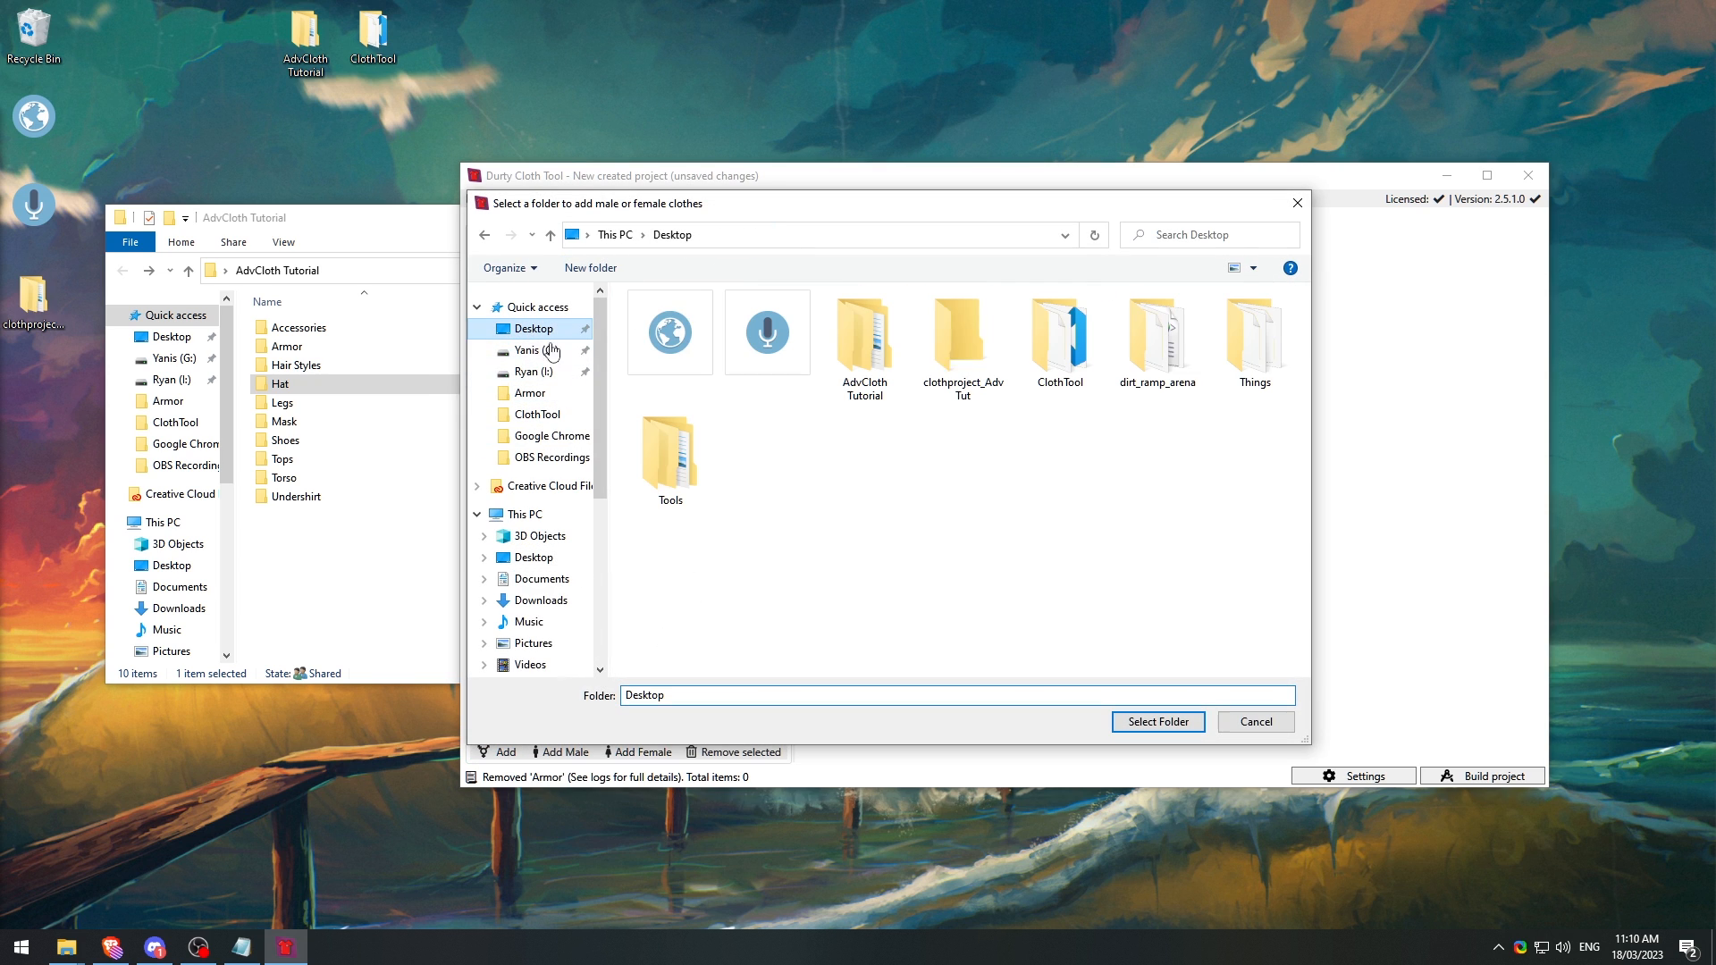
pyautogui.doubleClick(864, 347)
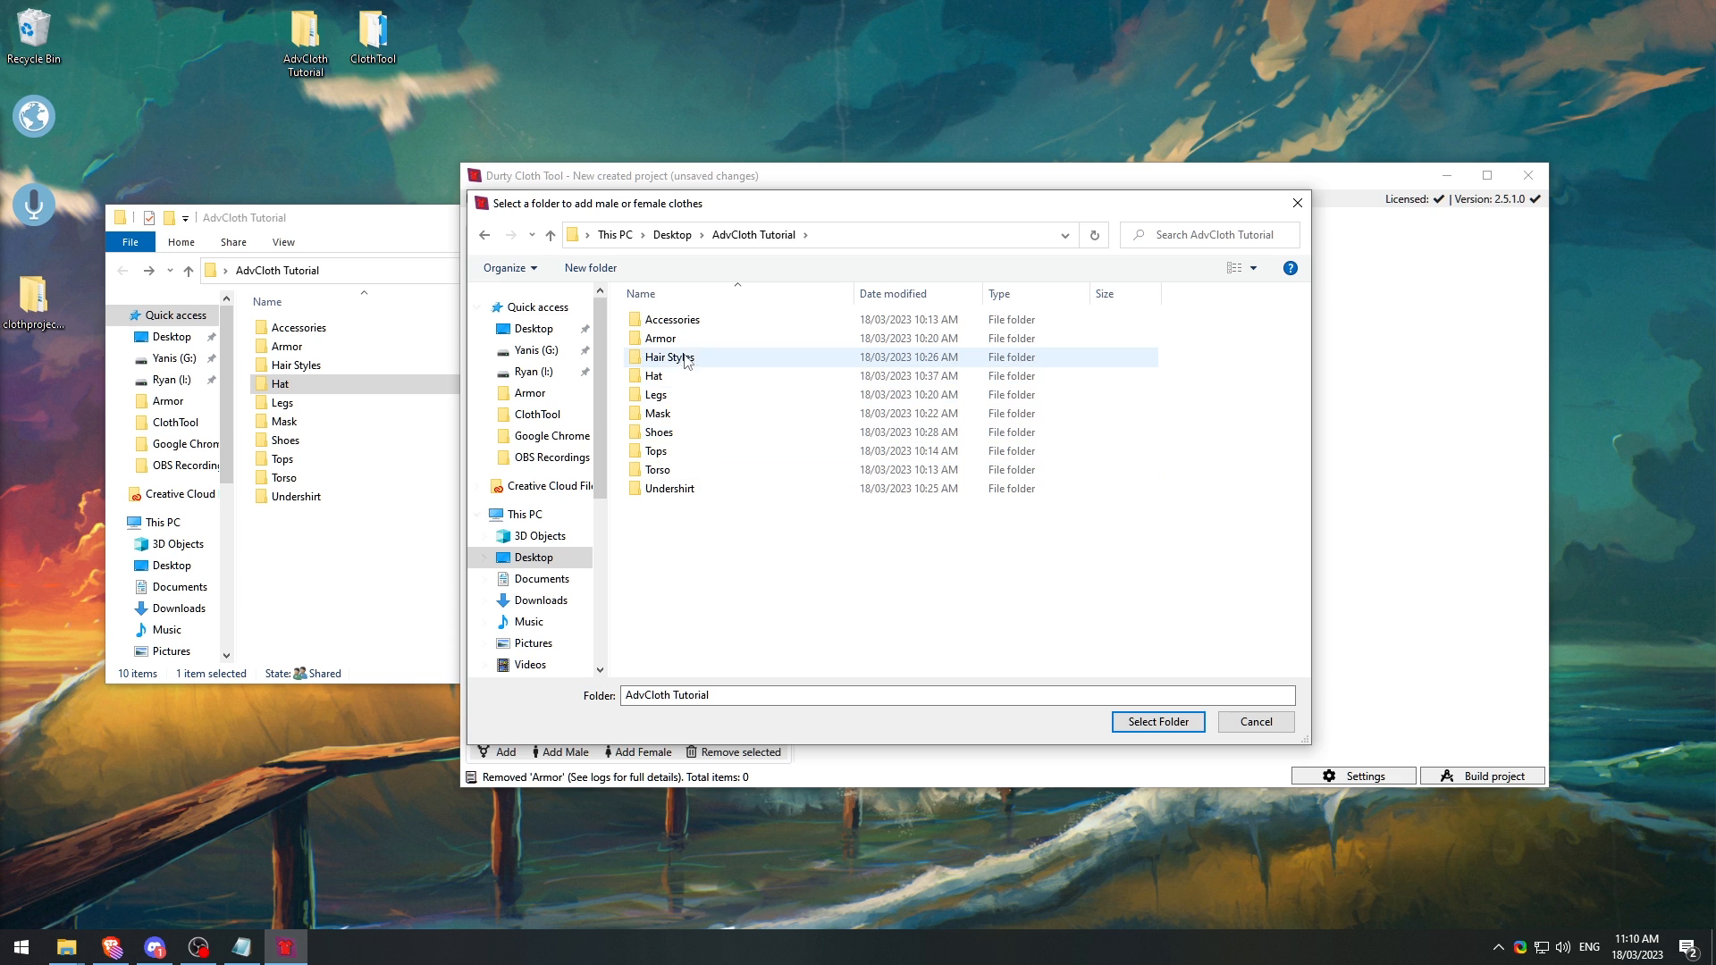
pyautogui.click(665, 339)
pyautogui.click(1153, 722)
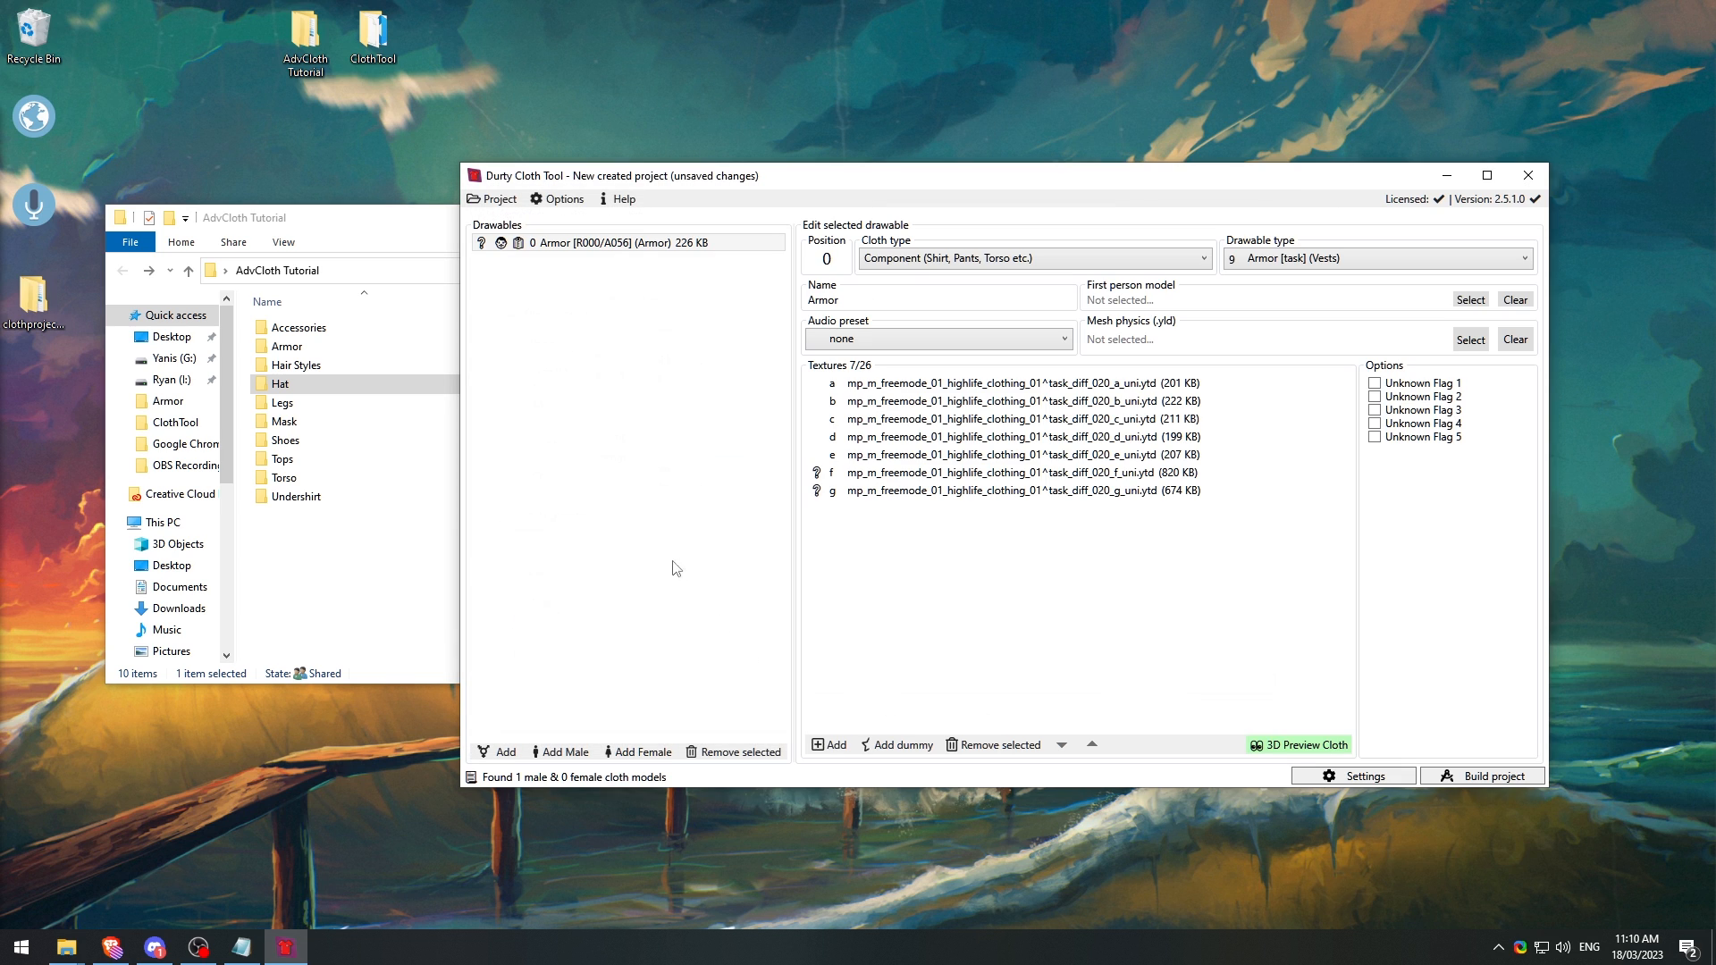
# Step: Delete the Armor drawable imported from the folder, leaving the drawables list empty
pyautogui.click(737, 756)
pyautogui.click(903, 537)
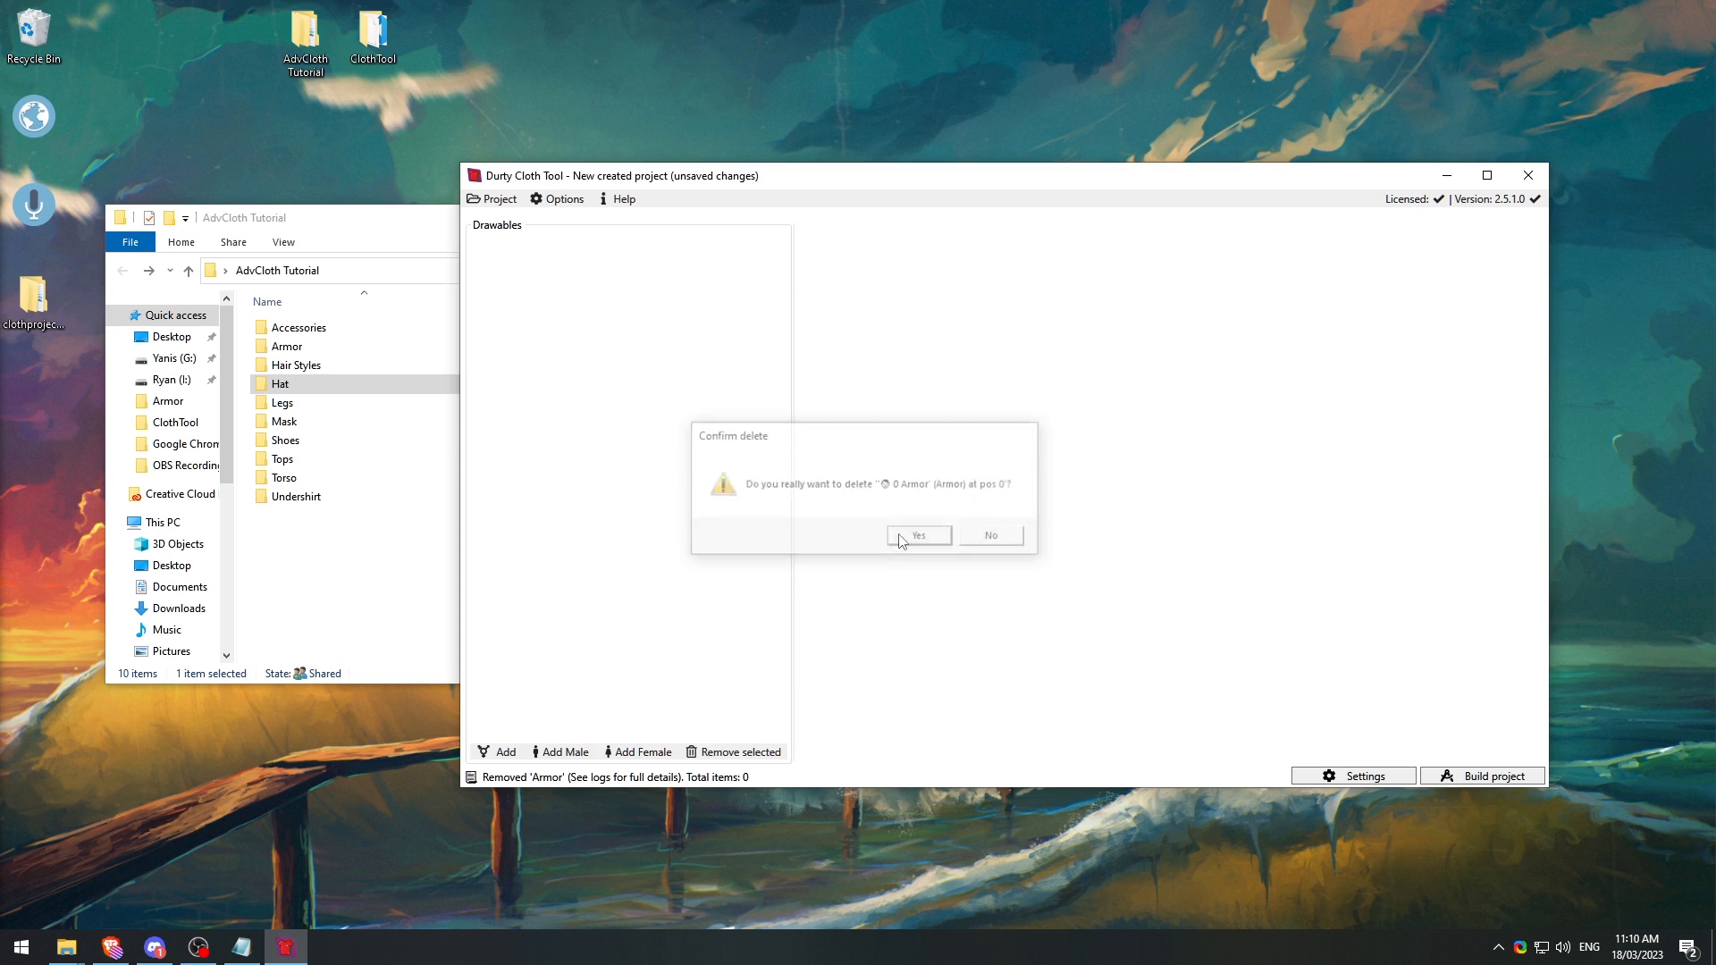
pyautogui.click(491, 755)
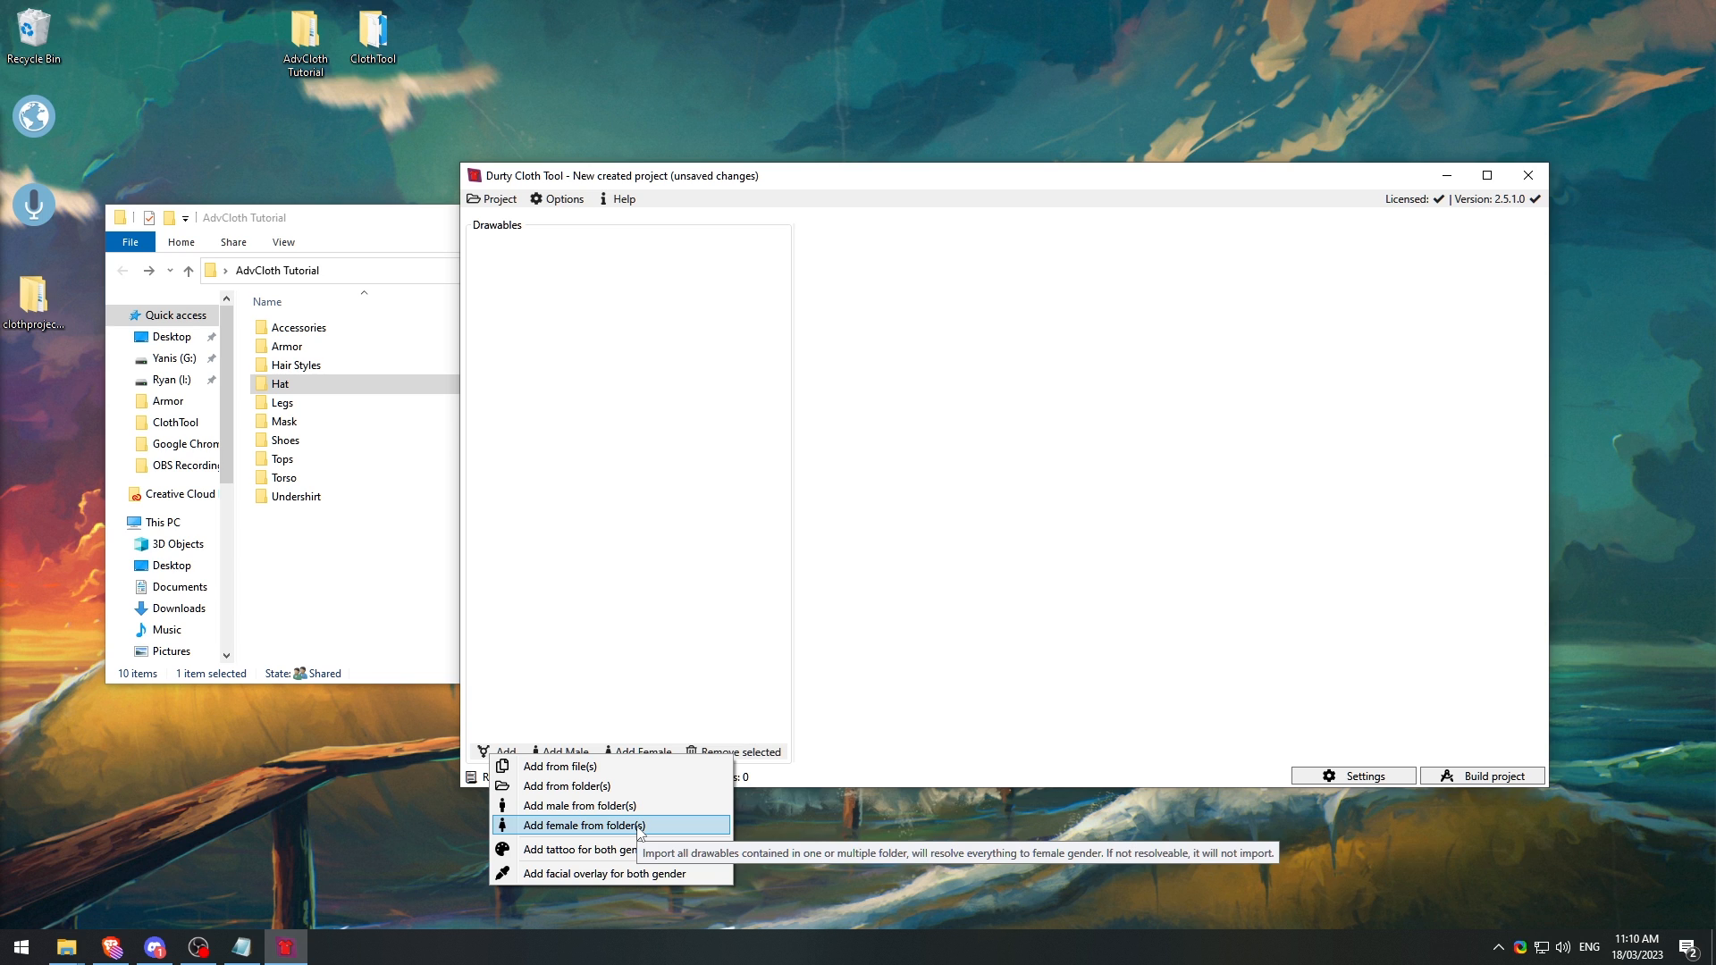
pyautogui.click(544, 640)
# Step: Import all male and female clothes from the entire AdvCloth Tutorial folder into the project
pyautogui.click(501, 752)
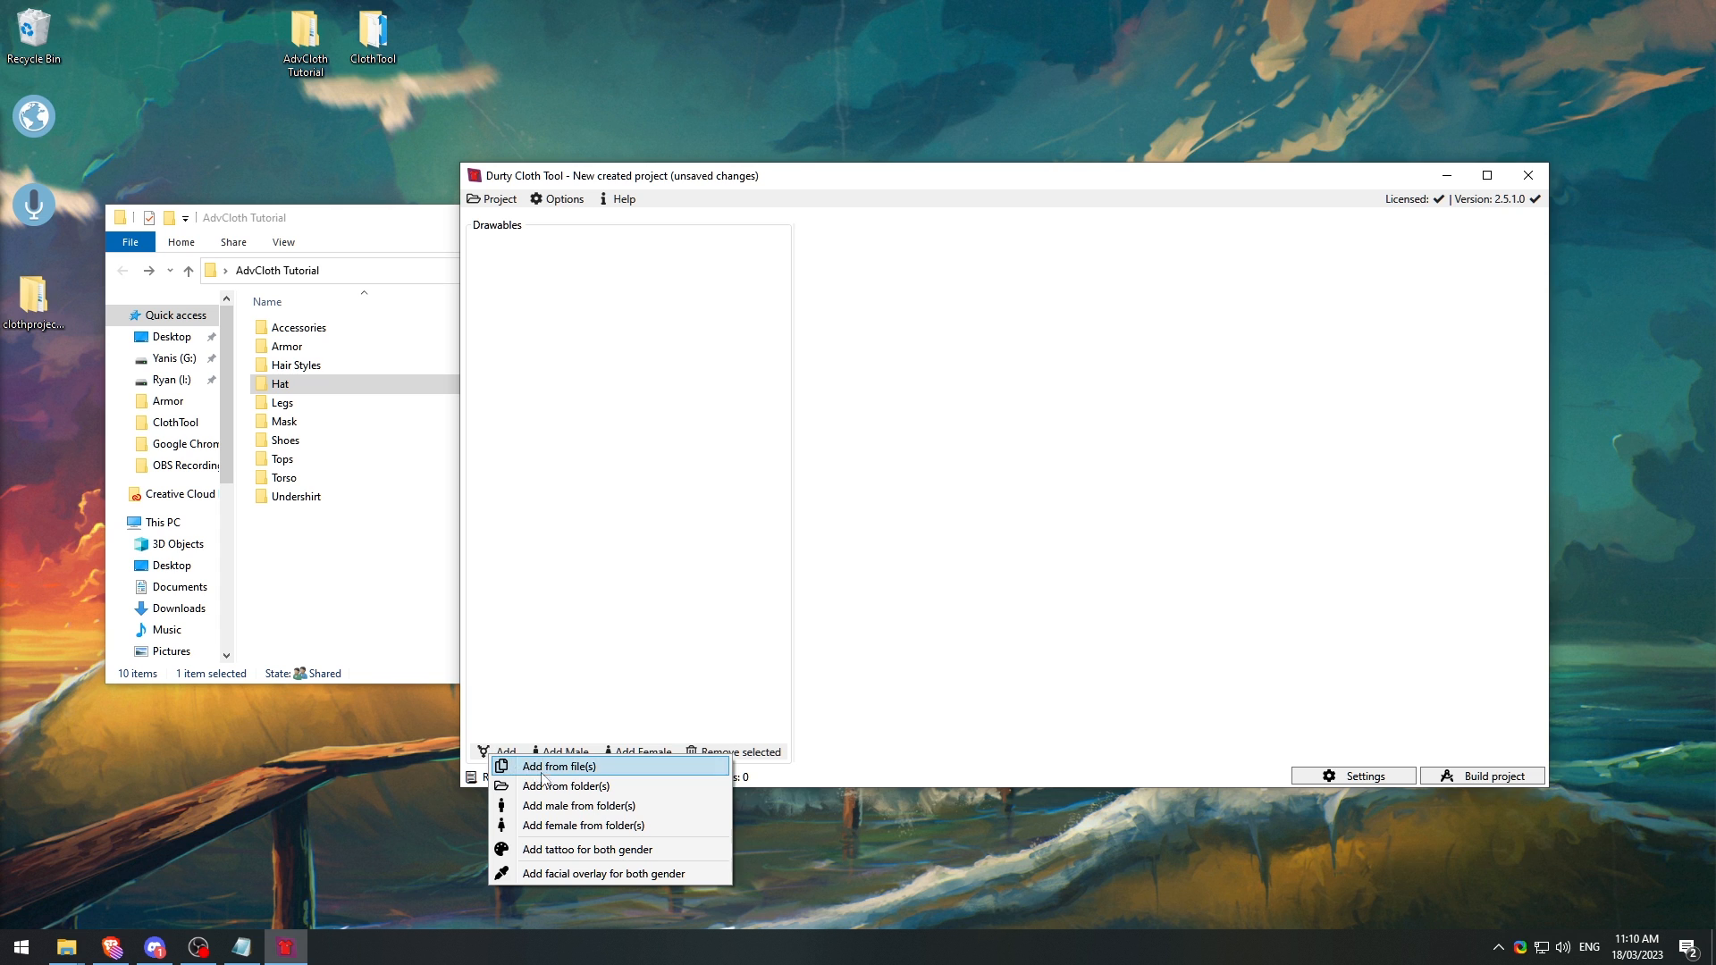
pyautogui.click(594, 788)
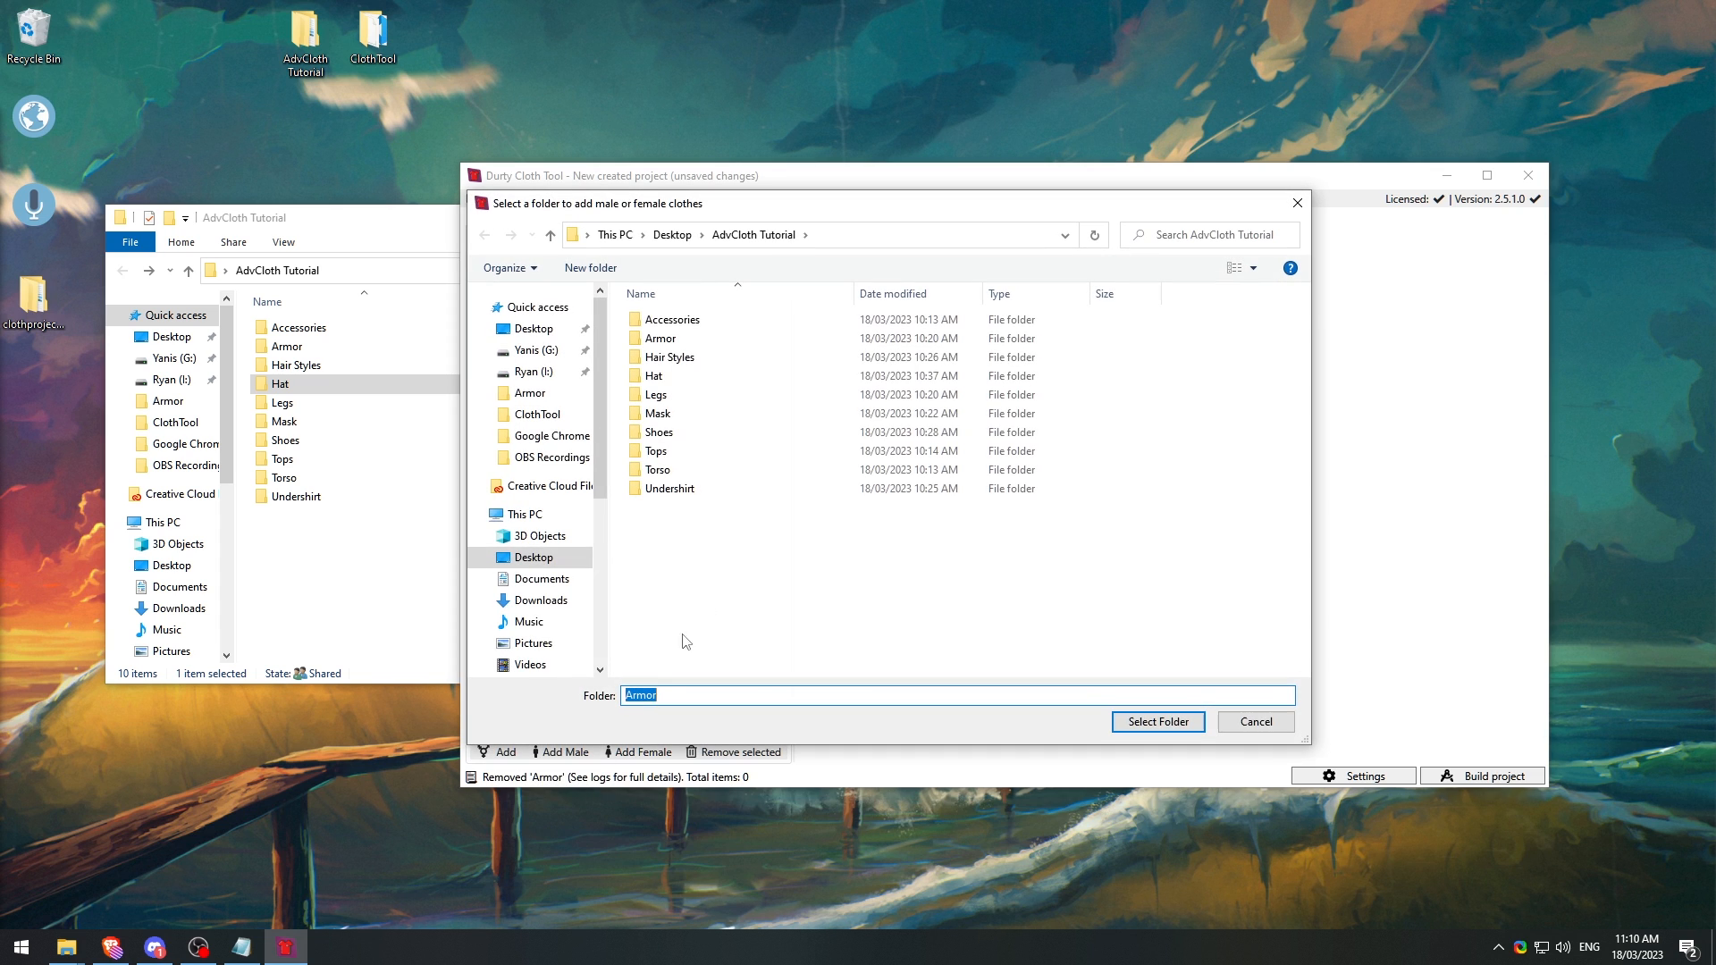
pyautogui.click(771, 238)
pyautogui.click(1179, 724)
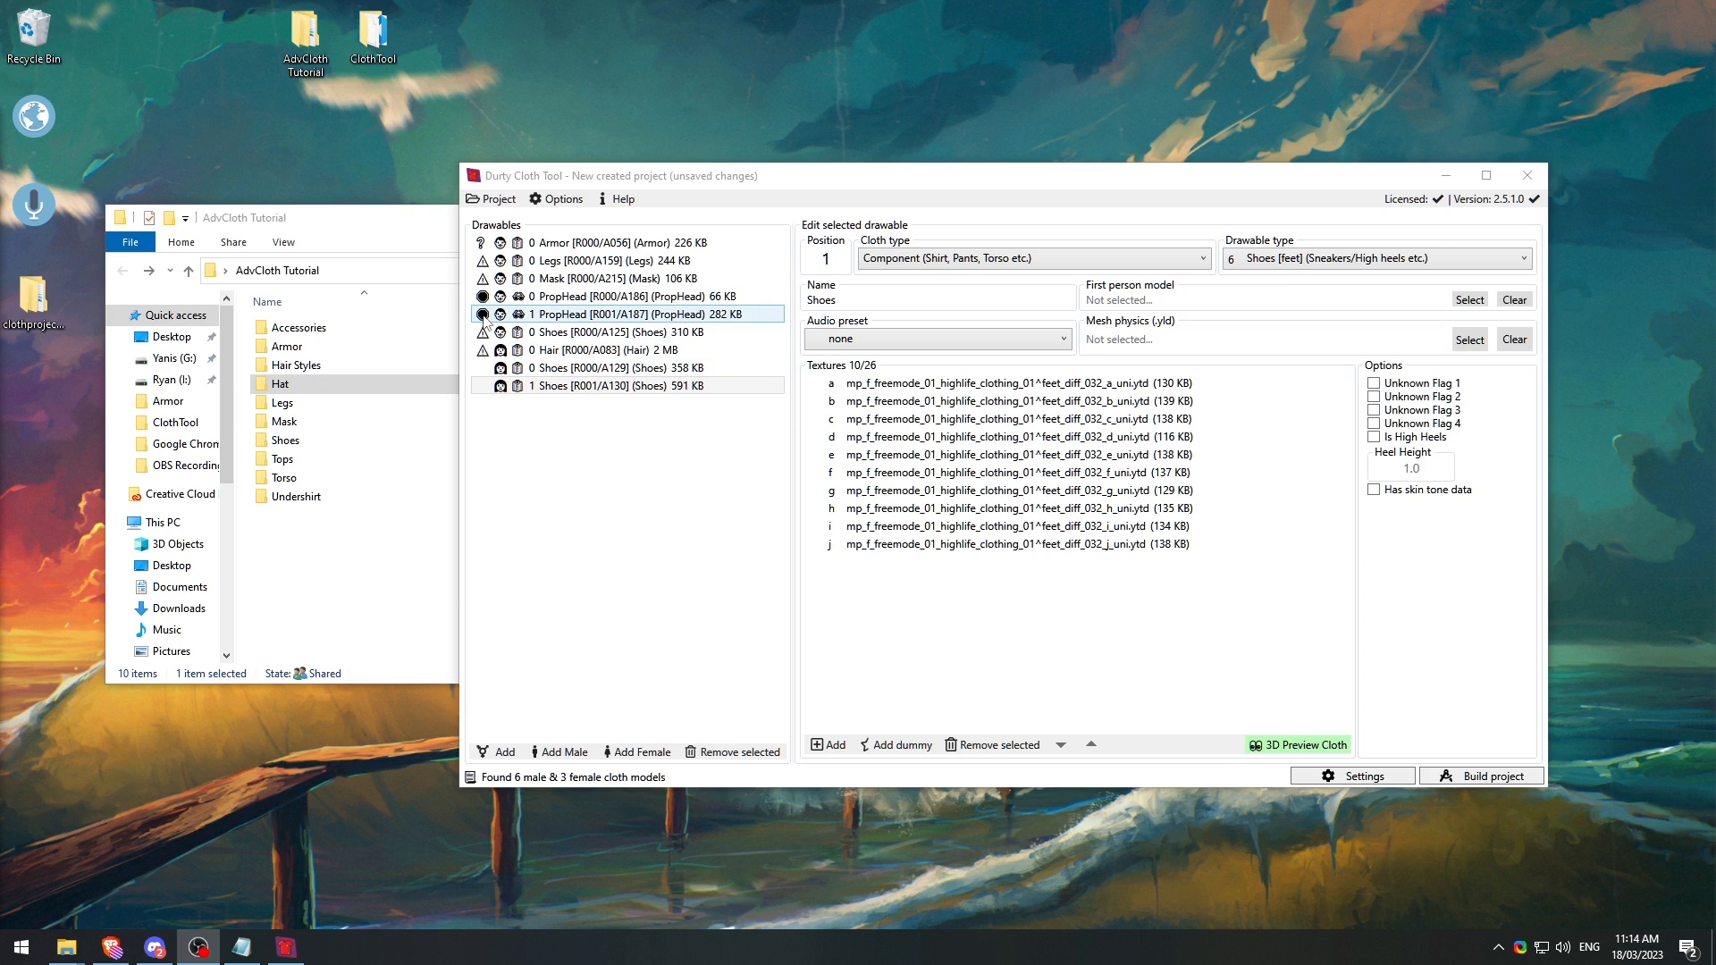
# Step: Inspect the warnings and texture lists of the two PropHead drawables
pyautogui.moveTo(483, 316)
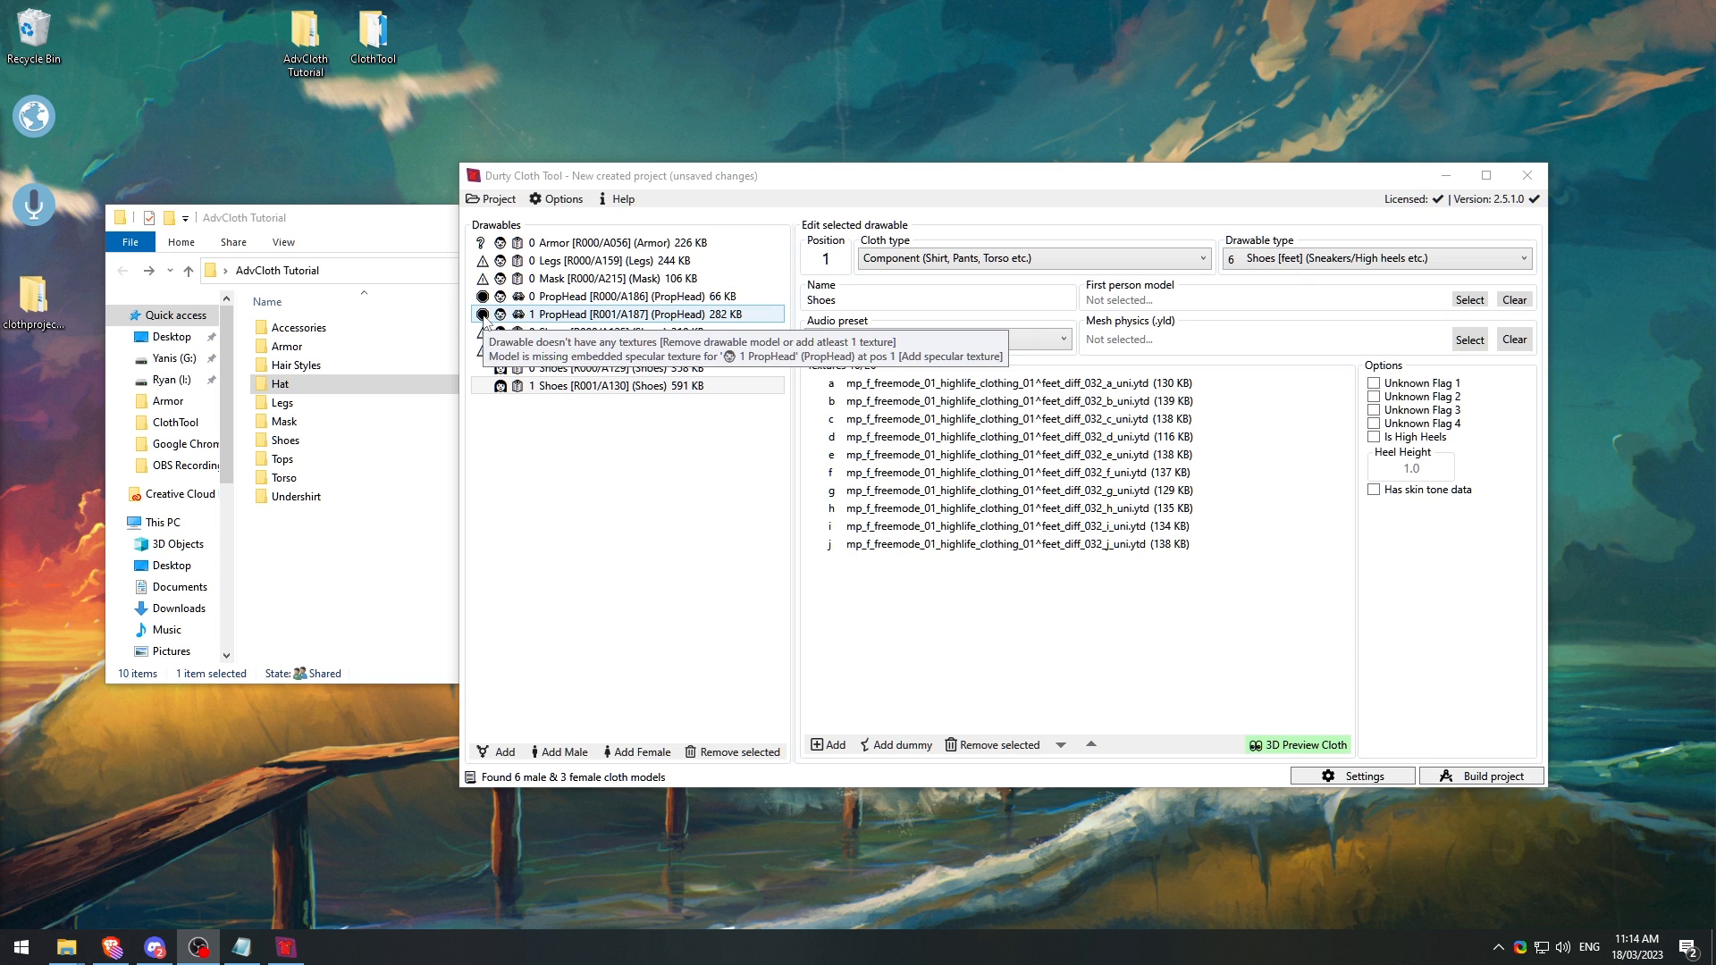
pyautogui.click(571, 320)
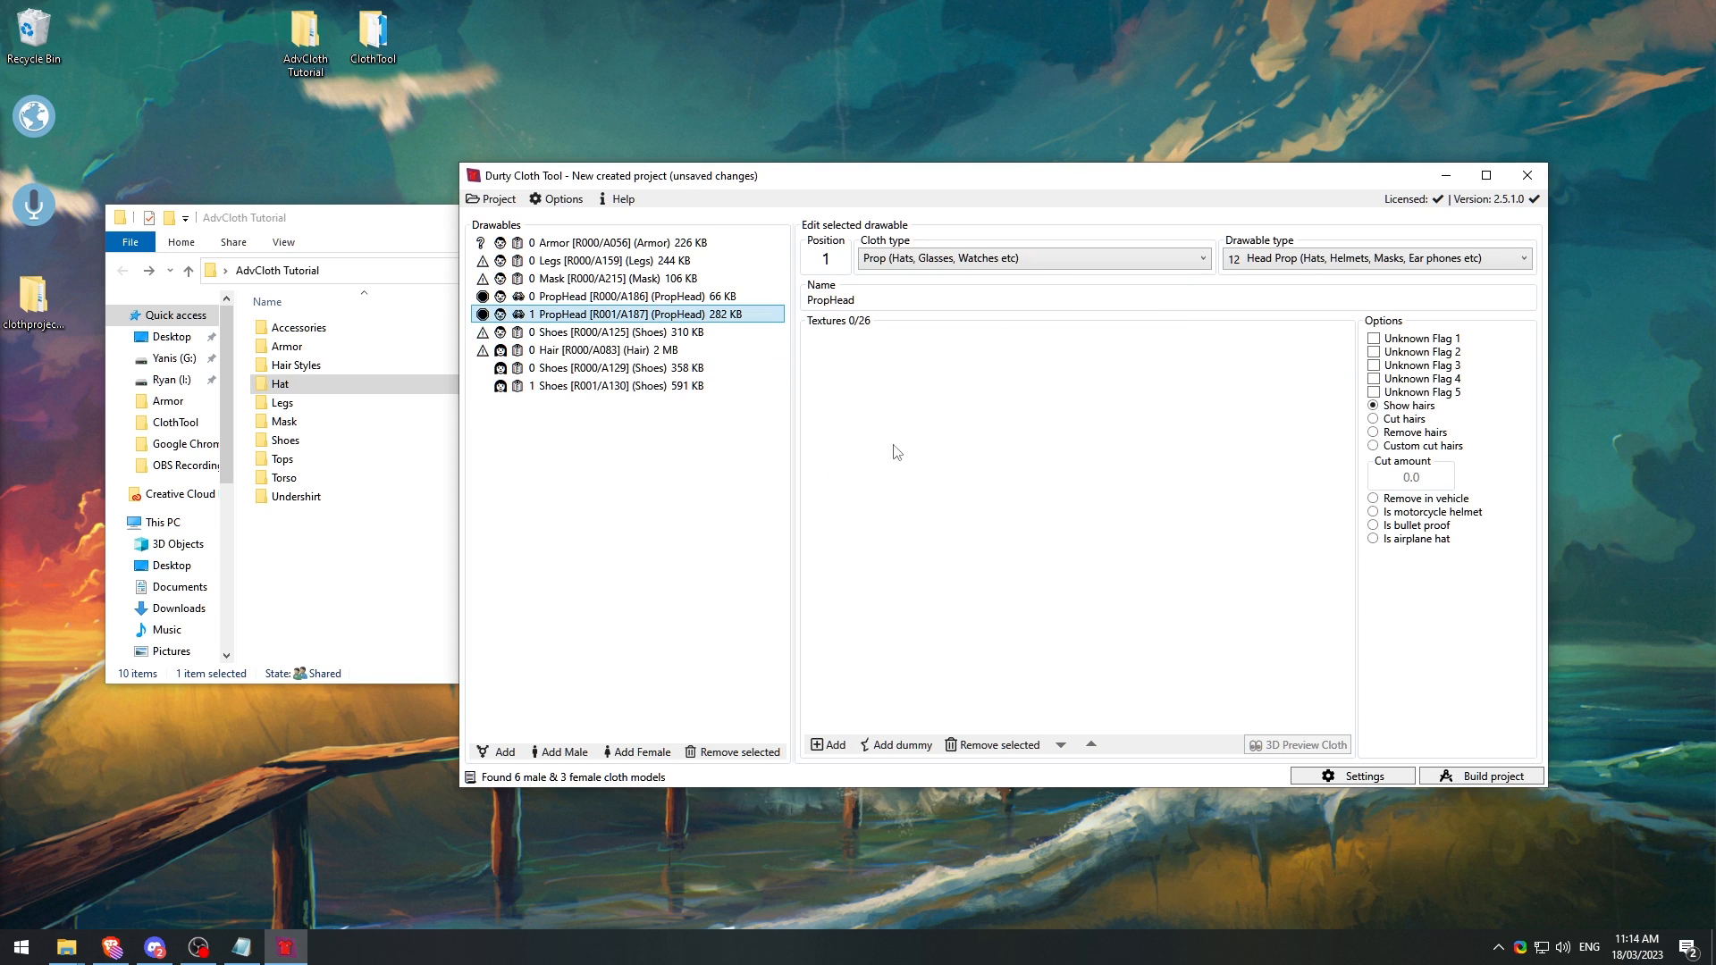
pyautogui.click(545, 302)
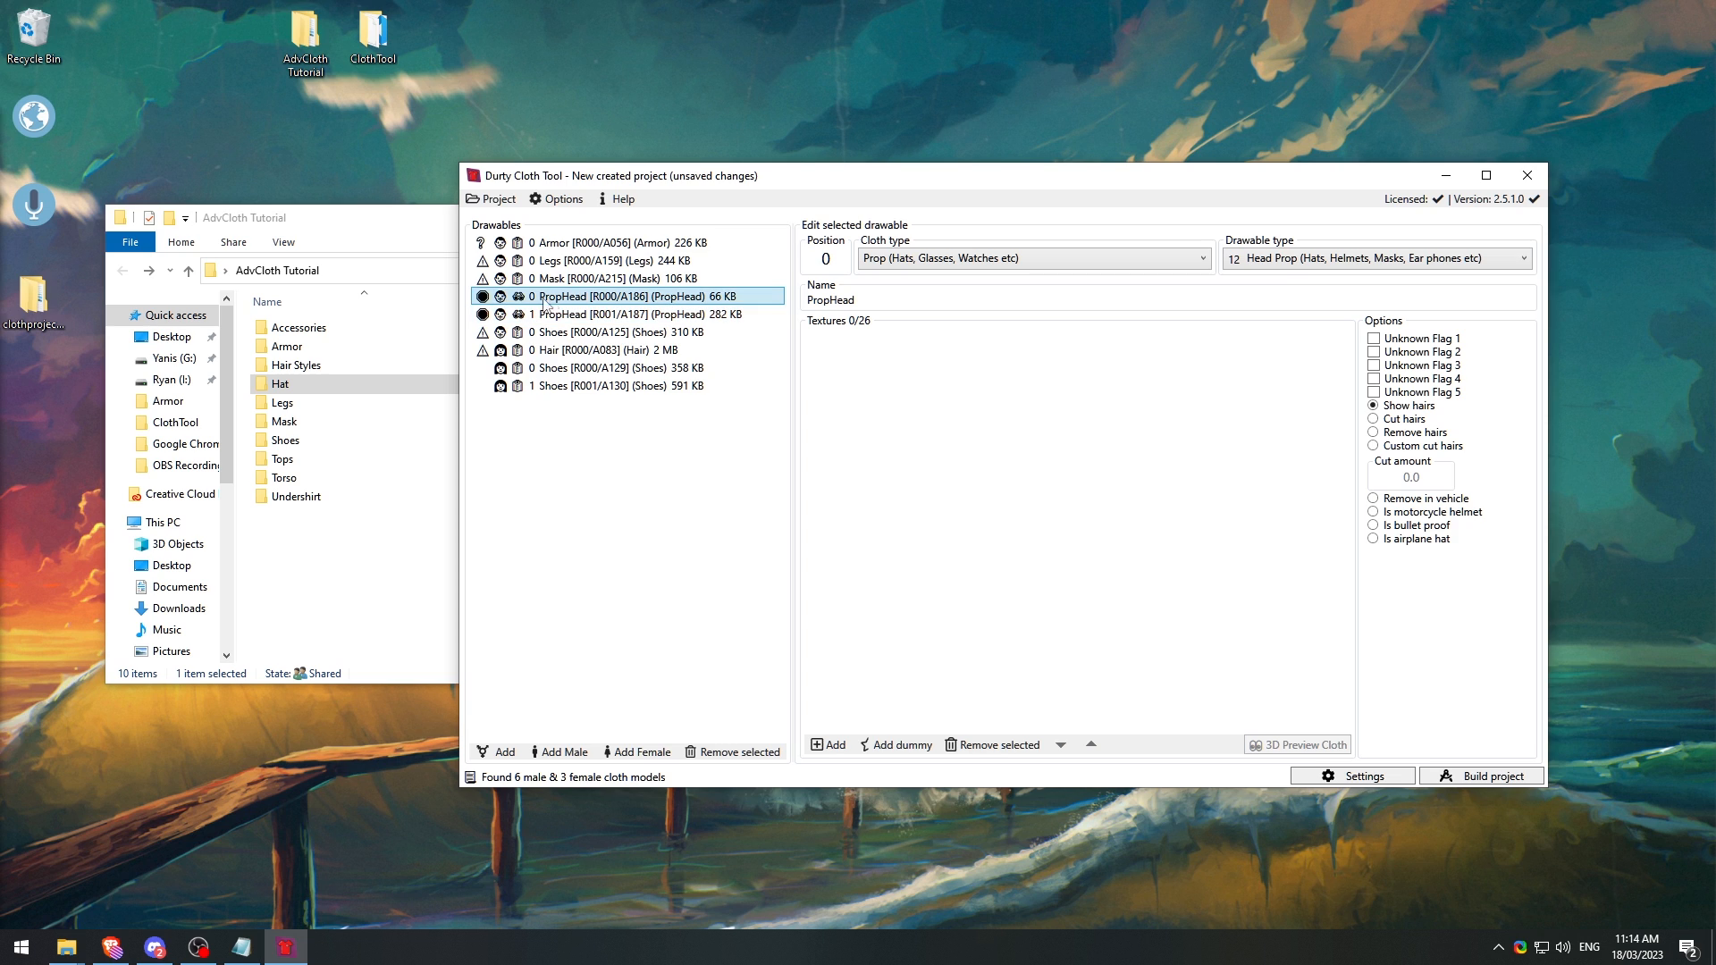
pyautogui.moveTo(483, 302)
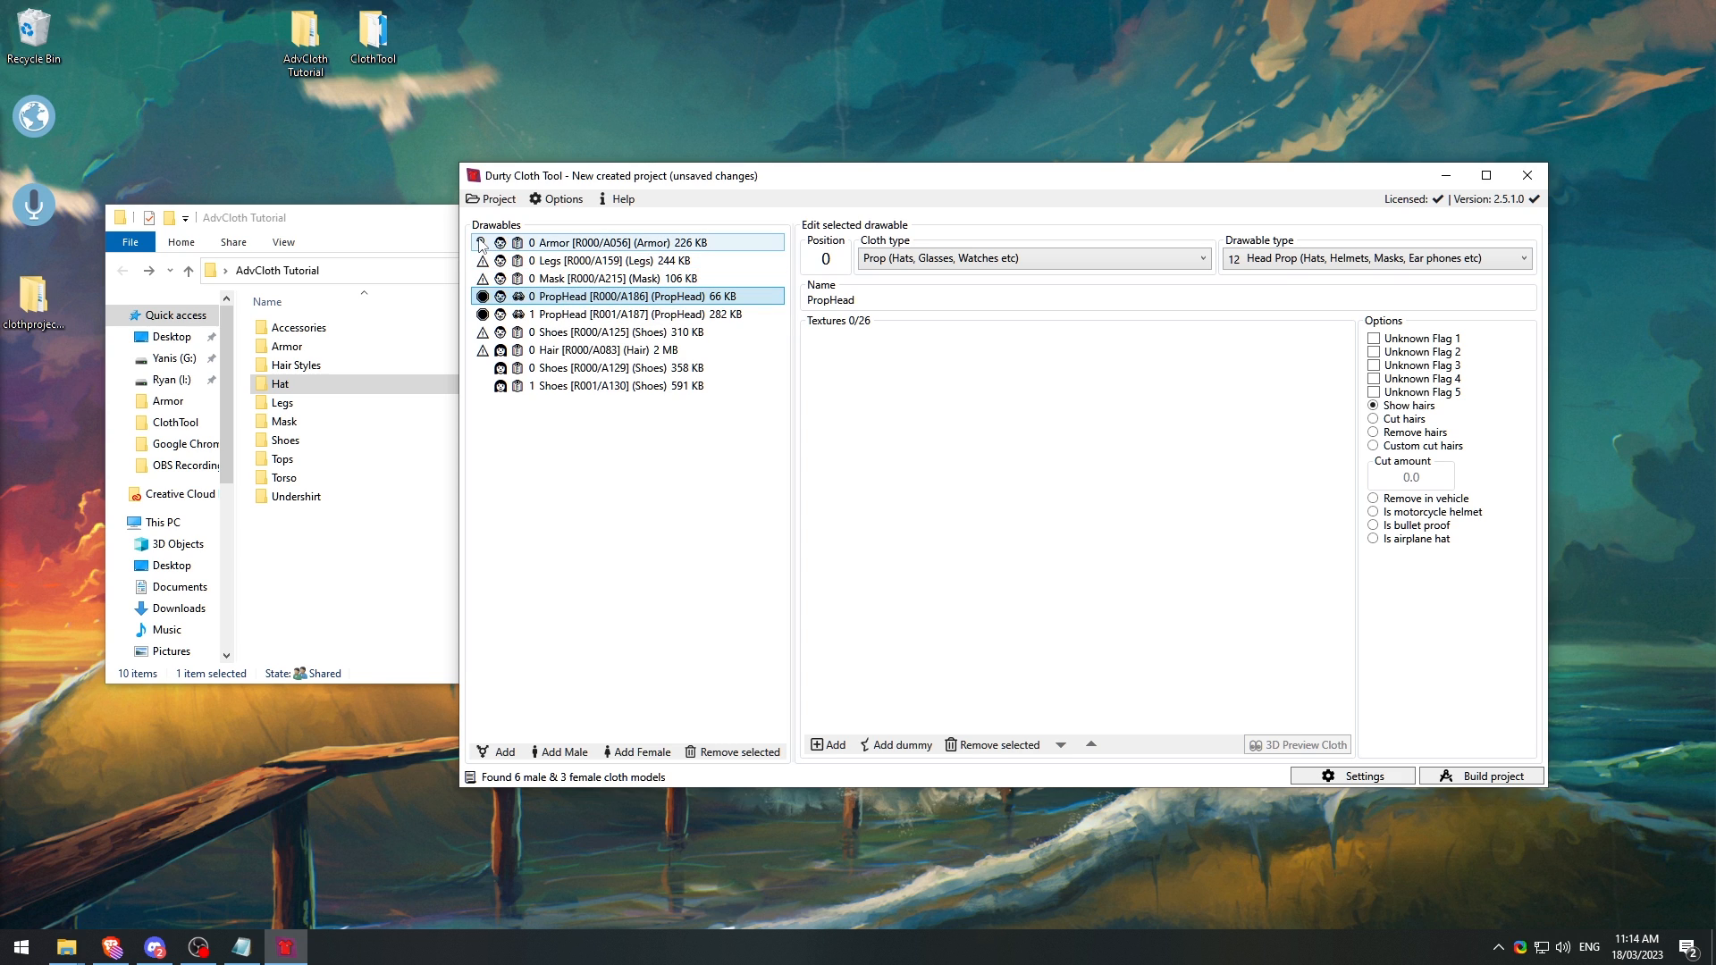
# Step: Inspect the information notice on the Armor drawable and its flagged textures f and g
pyautogui.moveTo(481, 245)
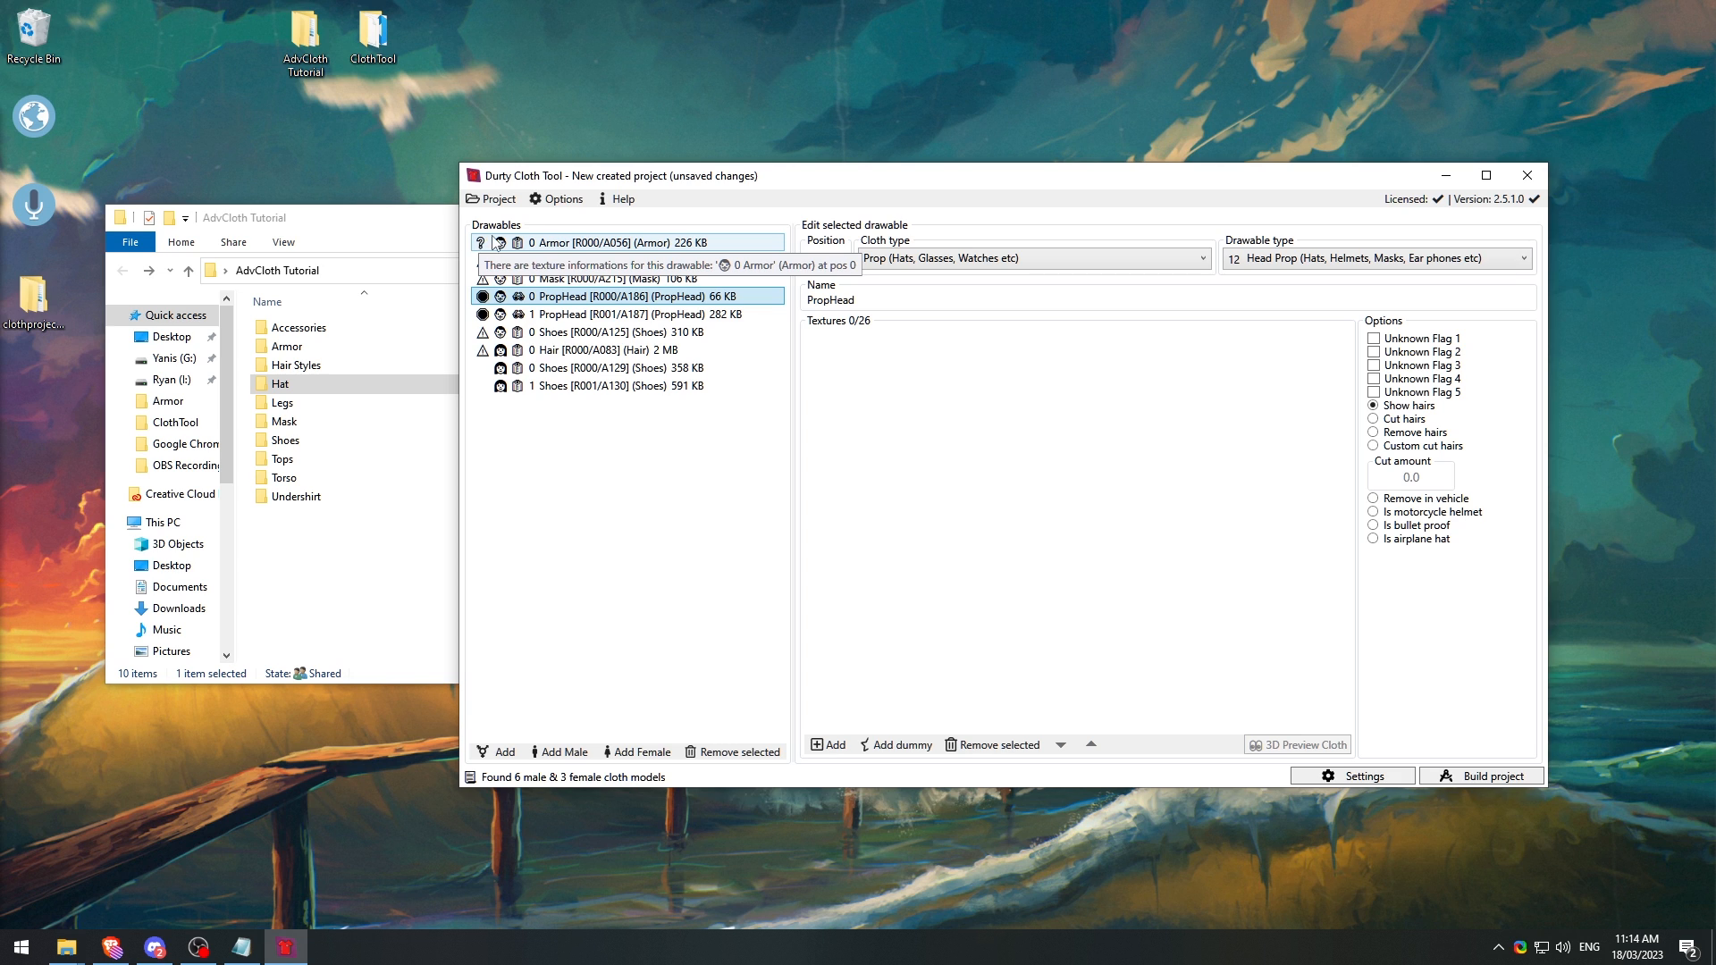
pyautogui.click(542, 243)
pyautogui.click(832, 456)
pyautogui.click(816, 473)
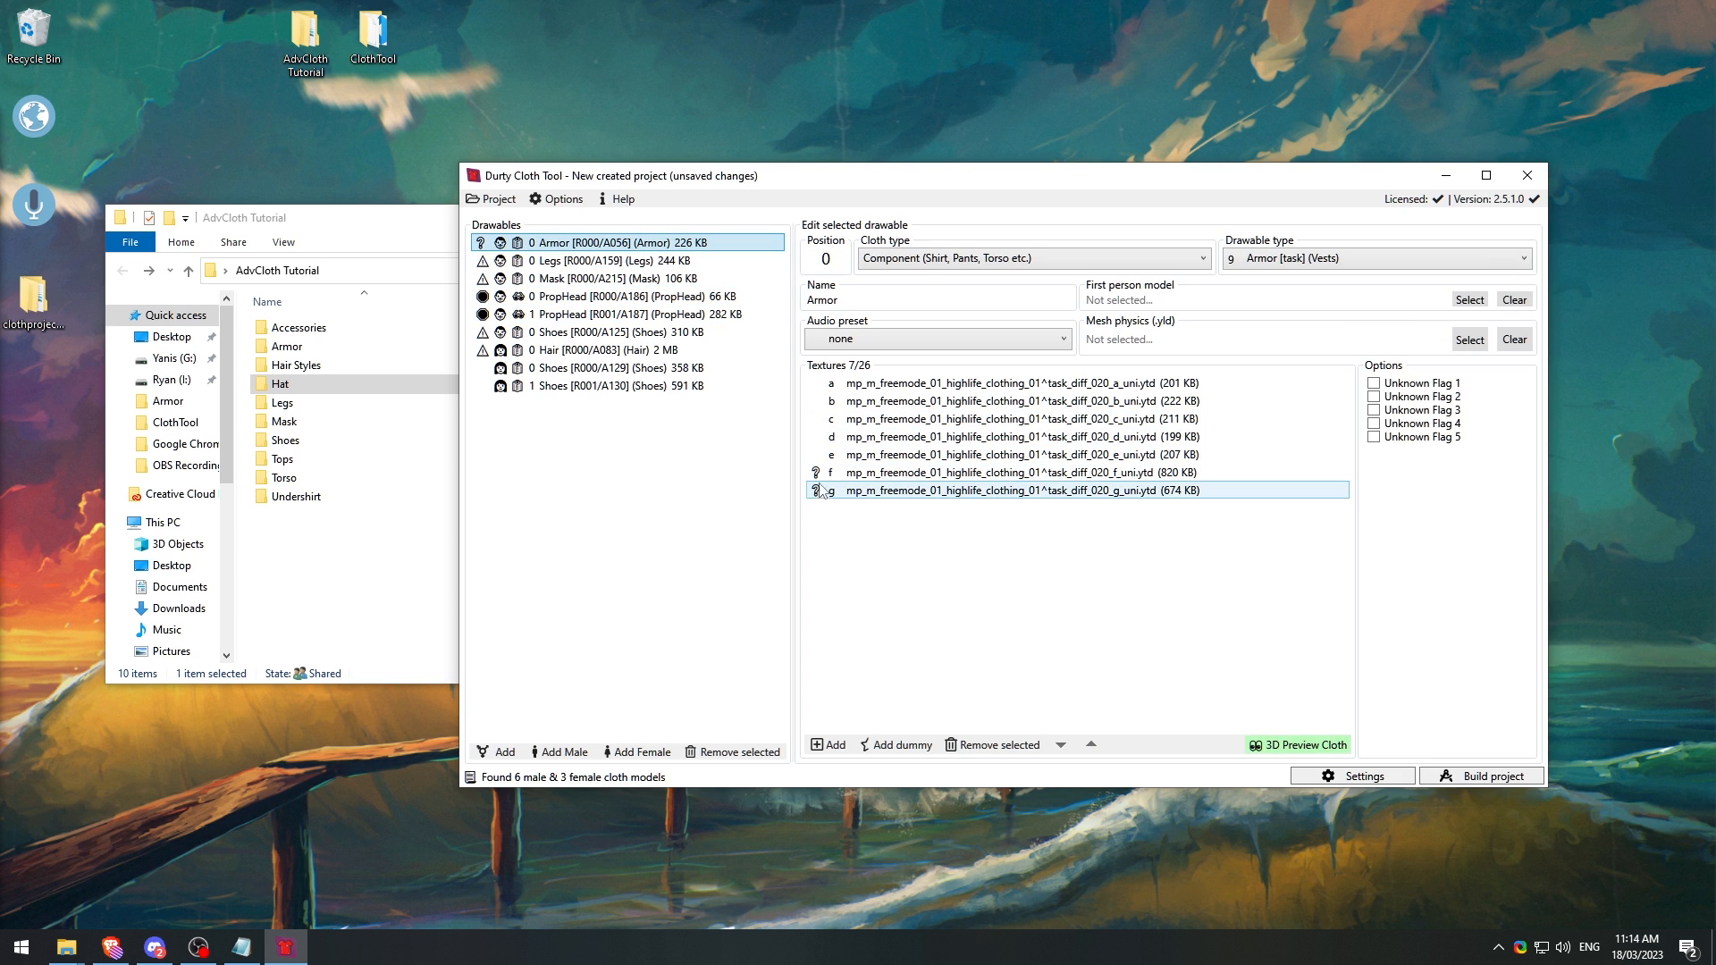
# Step: Add all texture files from the AdvCloth Tutorial Hat\Hat folder to the PropHead drawable at position 0
pyautogui.moveTo(815, 474)
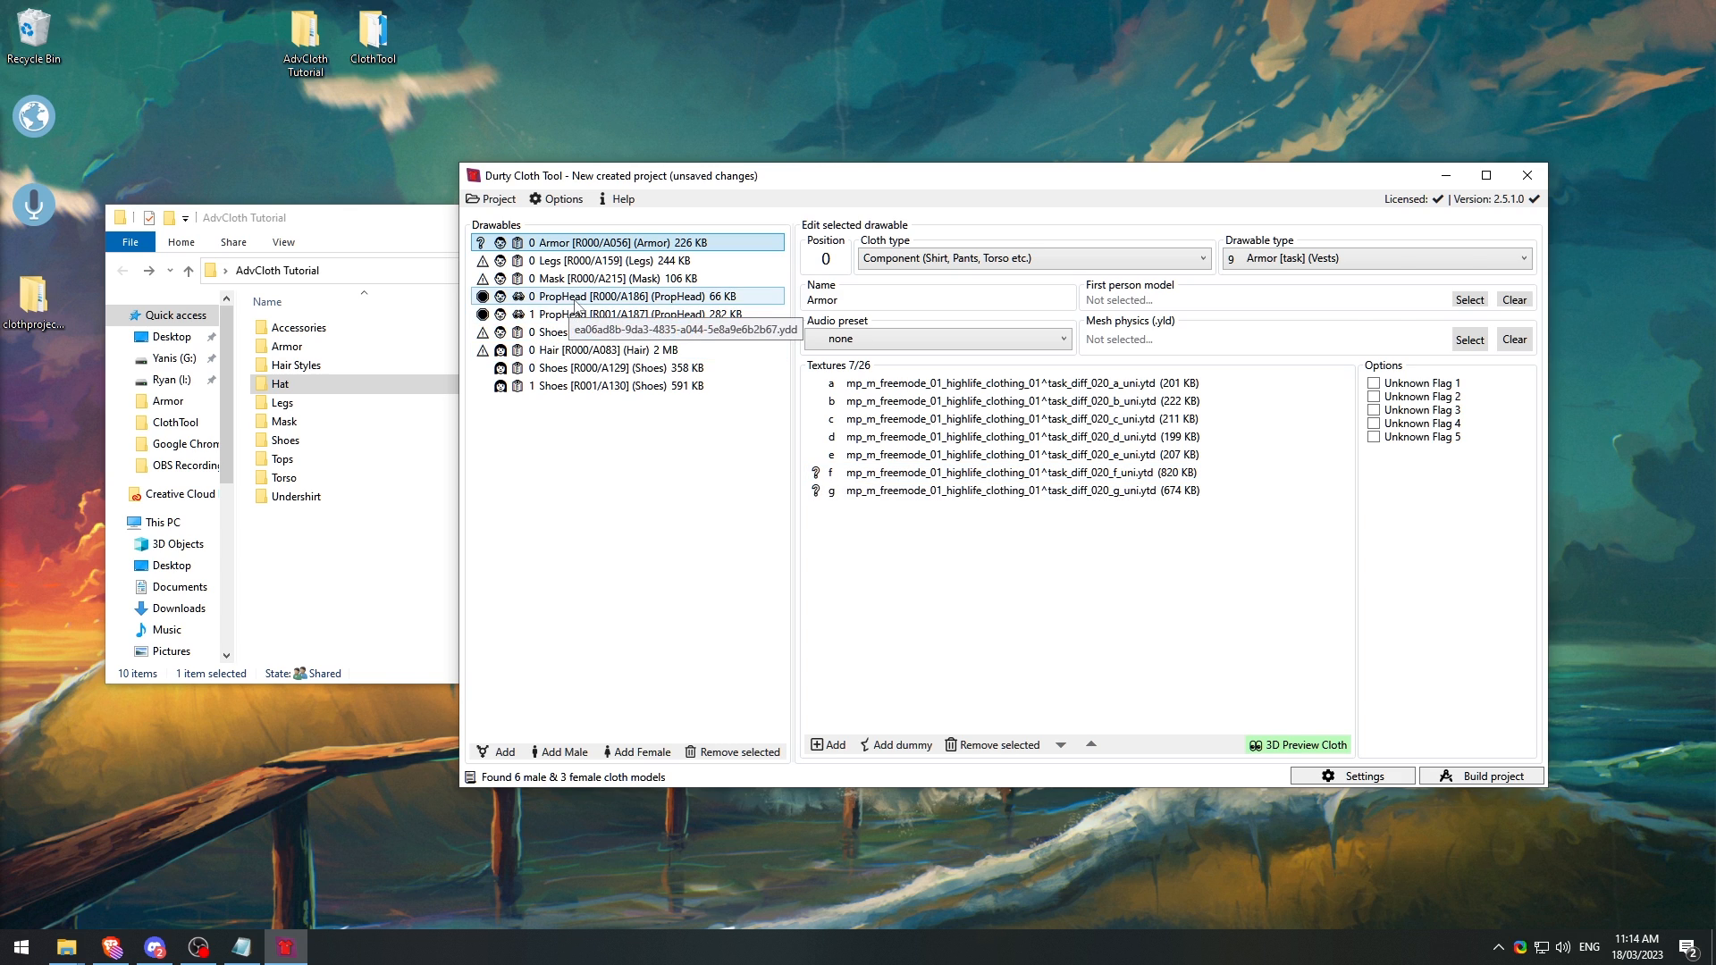
pyautogui.click(626, 296)
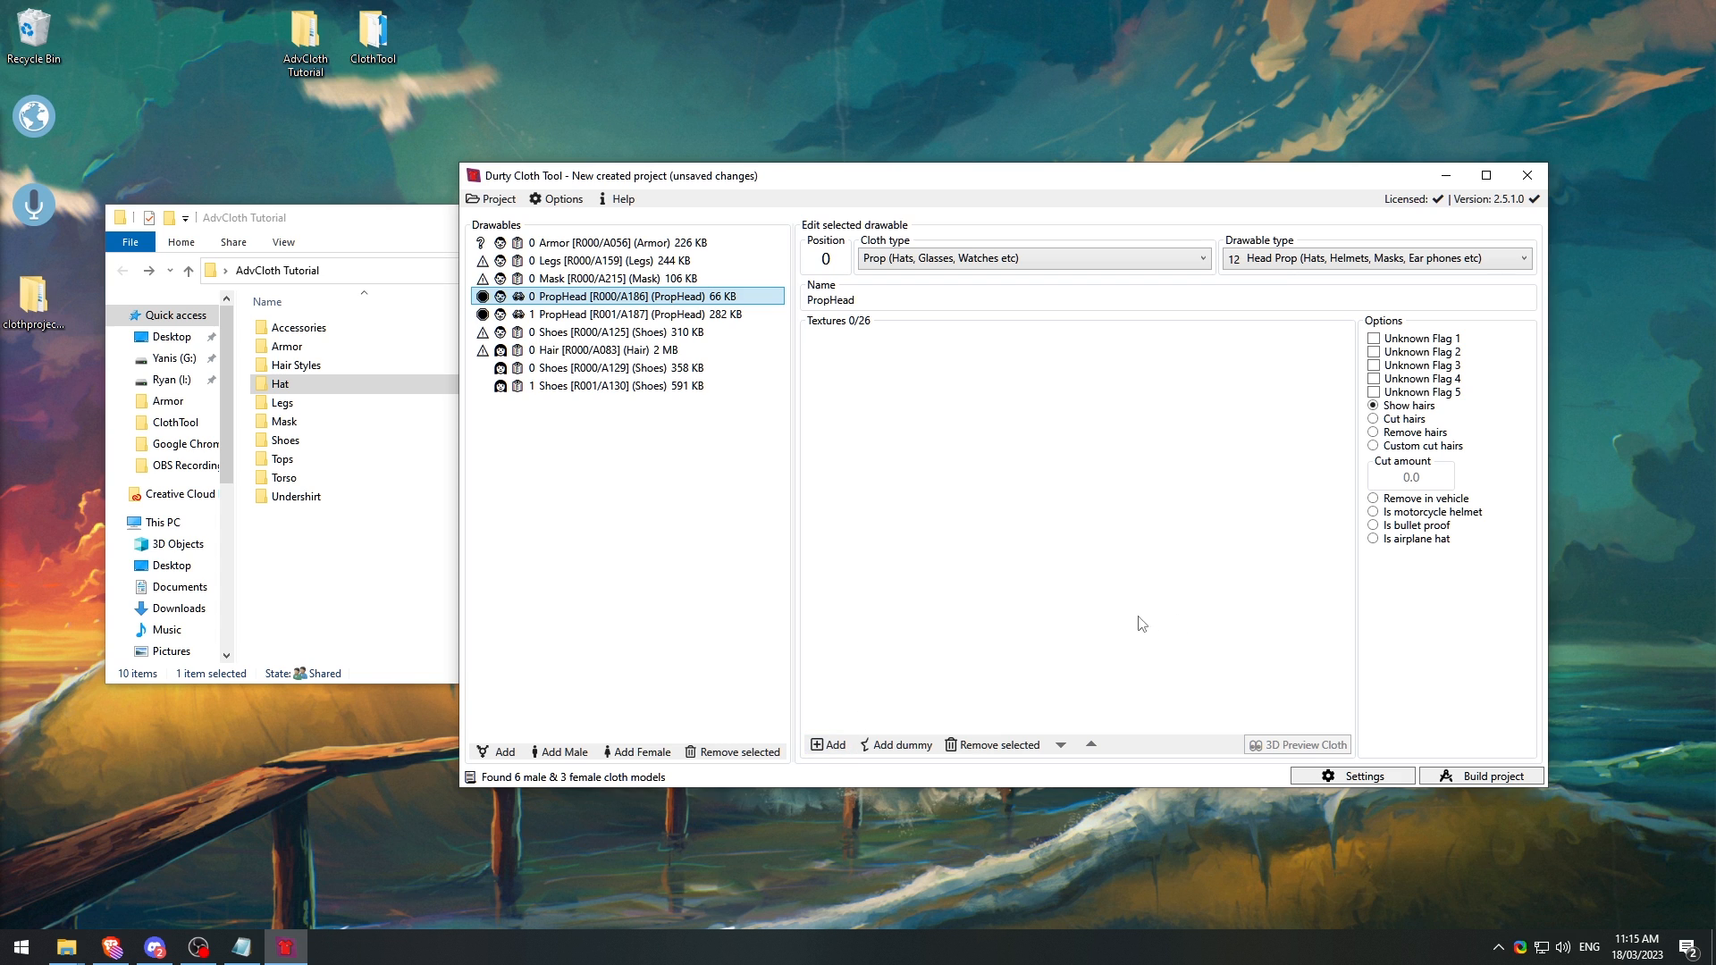
pyautogui.click(829, 747)
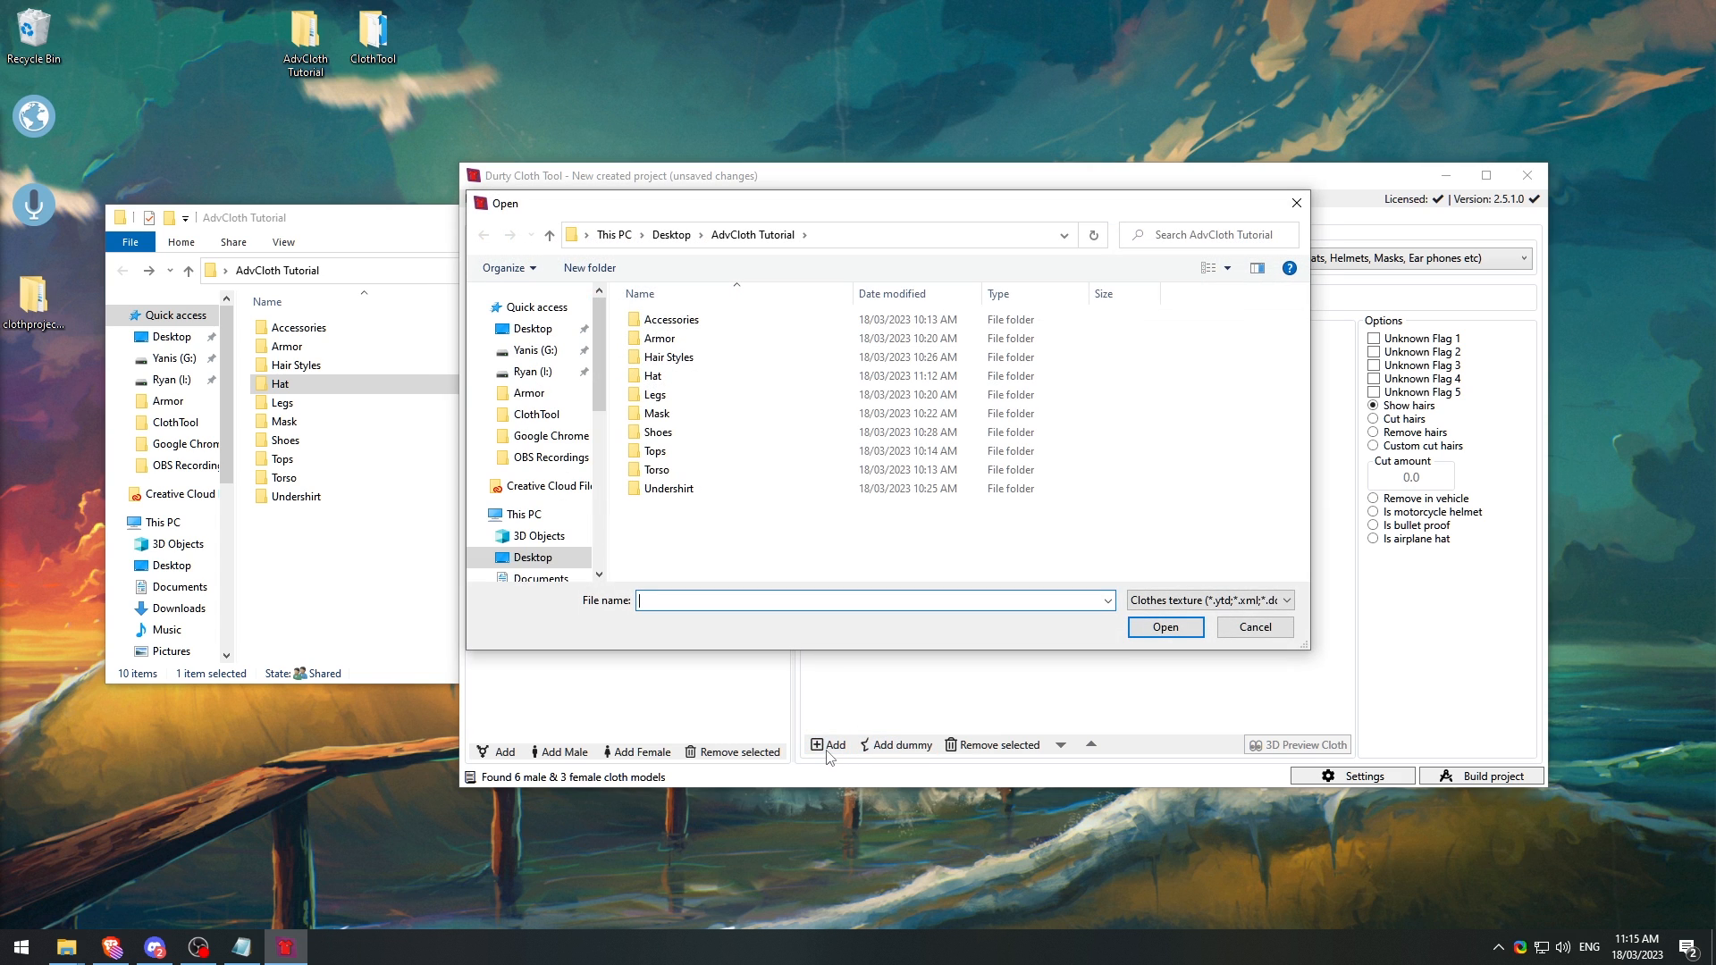
pyautogui.doubleClick(684, 373)
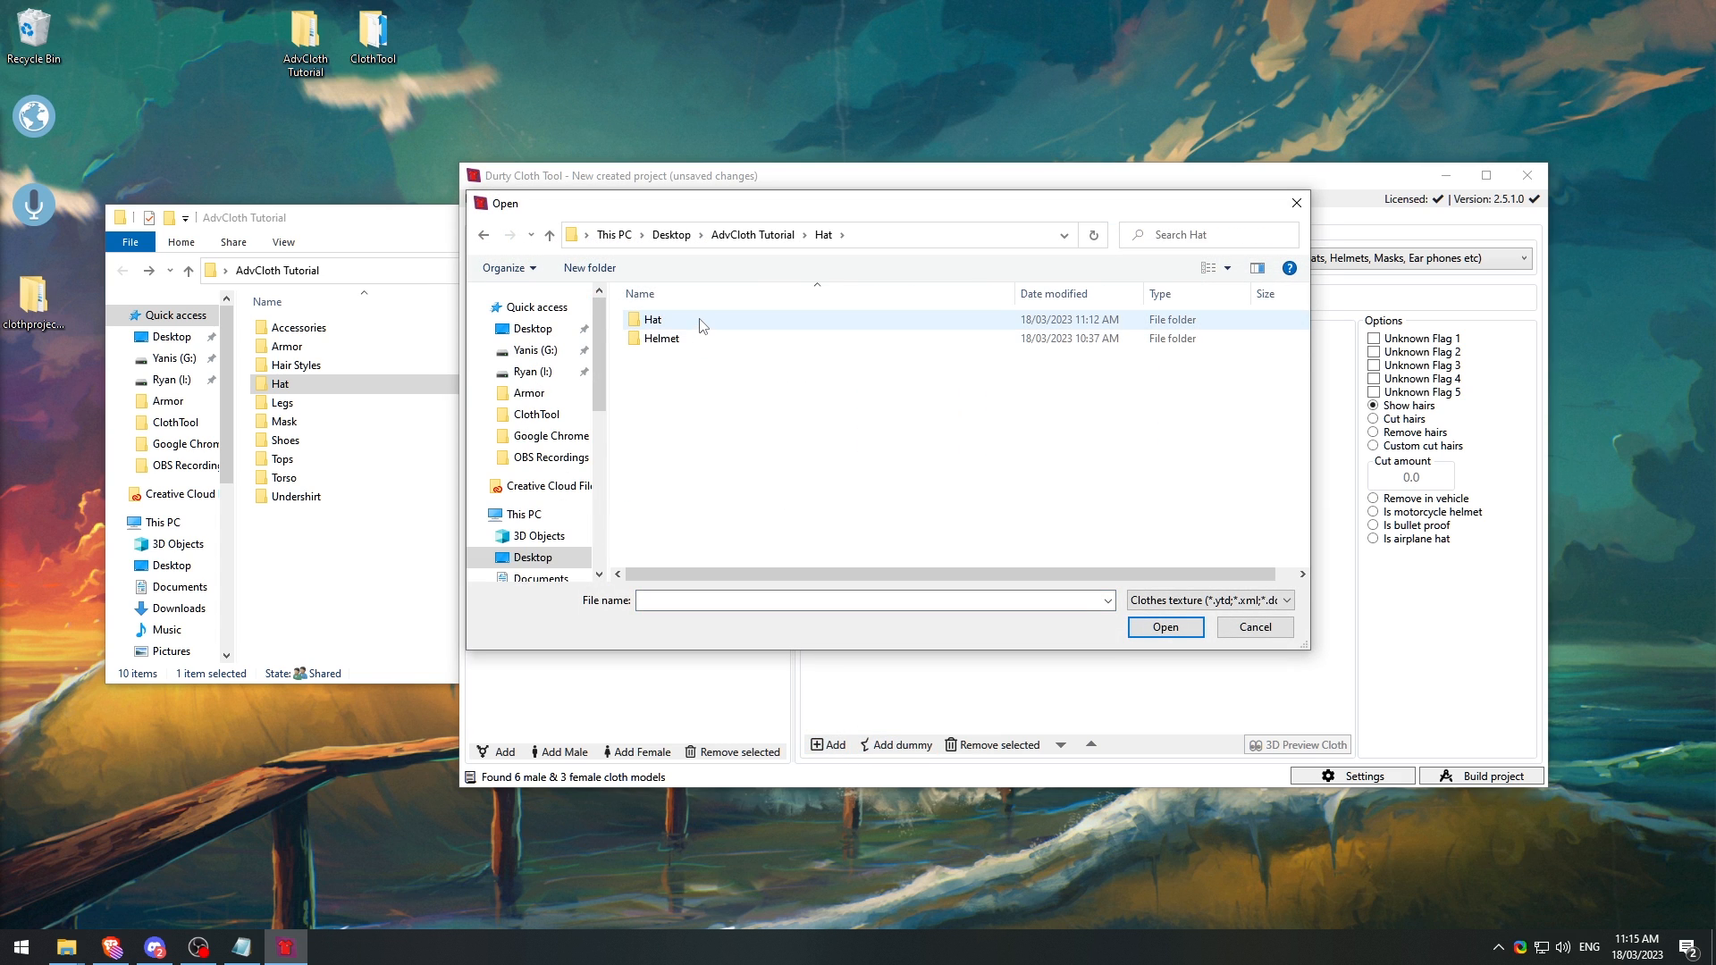
pyautogui.doubleClick(701, 320)
pyautogui.moveTo(708, 317); pyautogui.dragTo(709, 317)
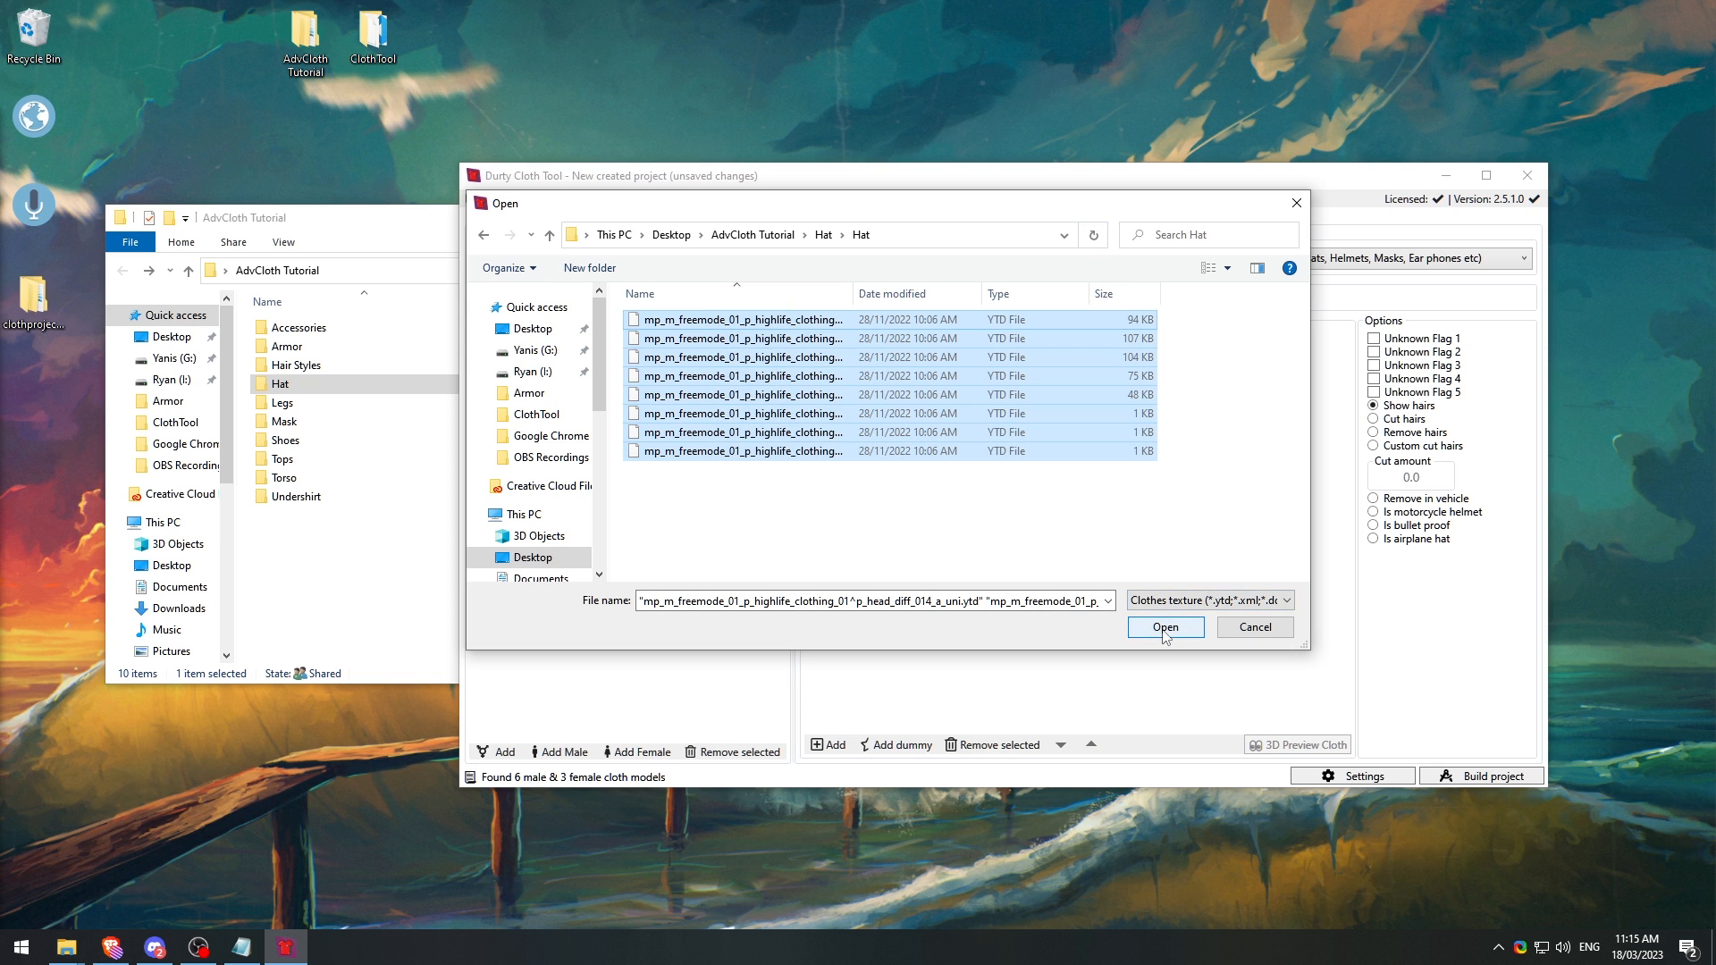
pyautogui.click(1165, 627)
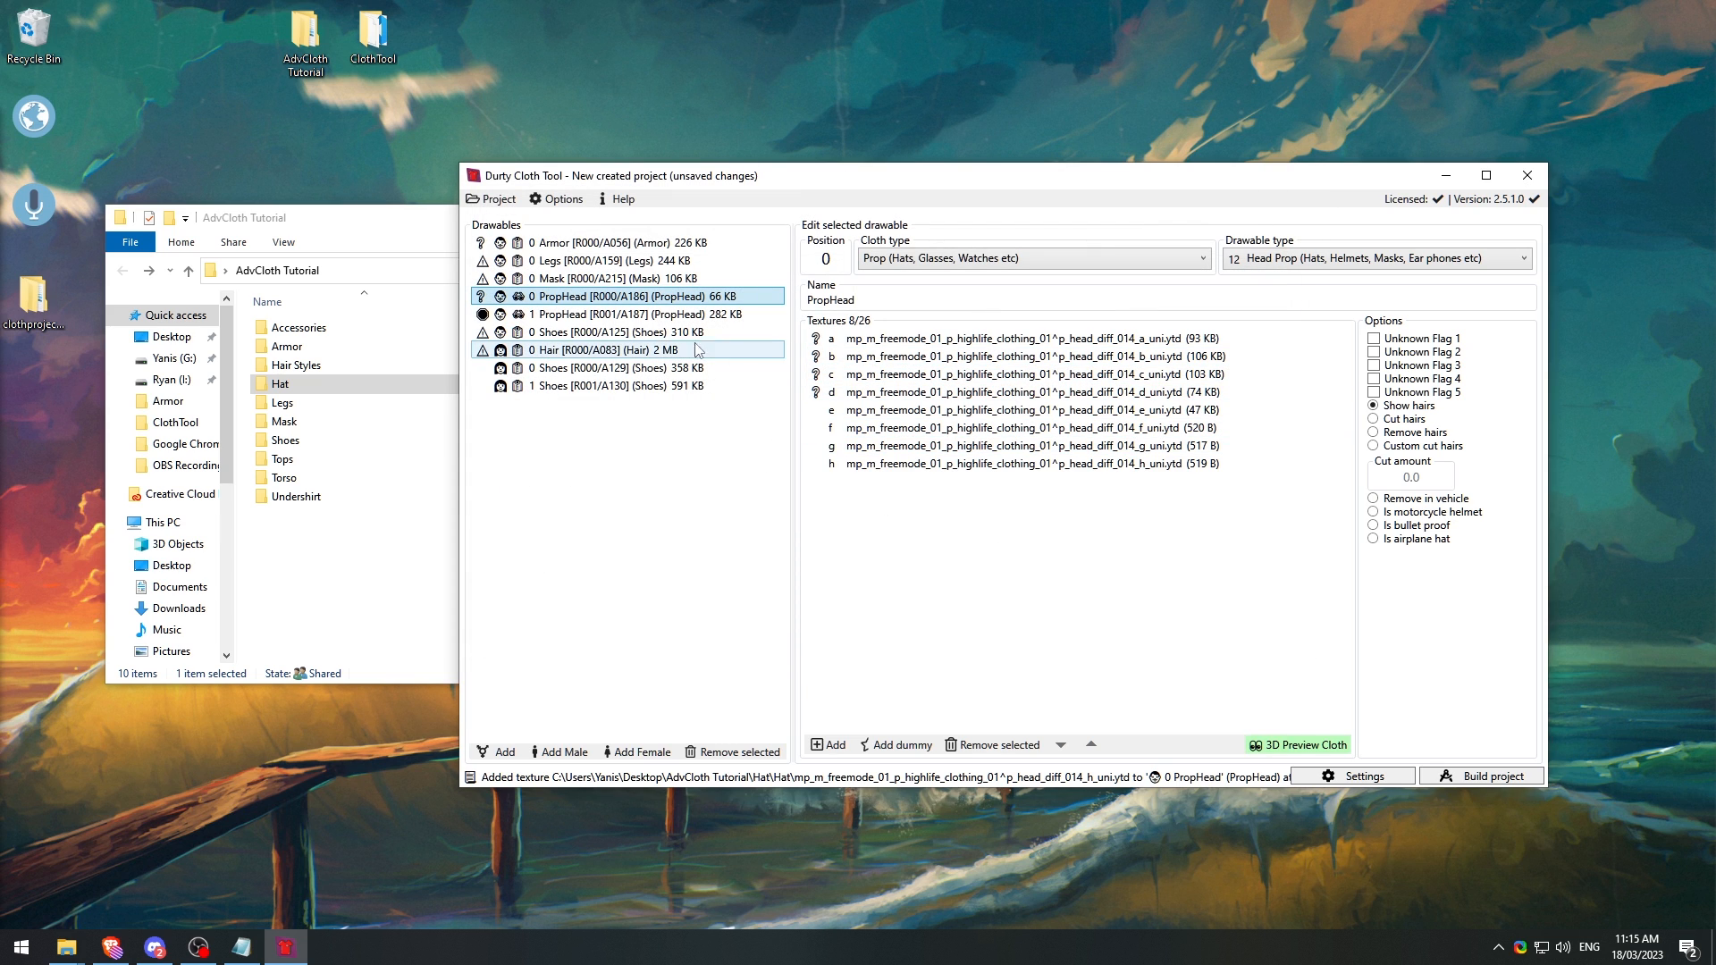
# Step: Add all texture files from the Hat\Helmet folder to the PropHead drawable at position 1
pyautogui.click(661, 313)
pyautogui.click(828, 744)
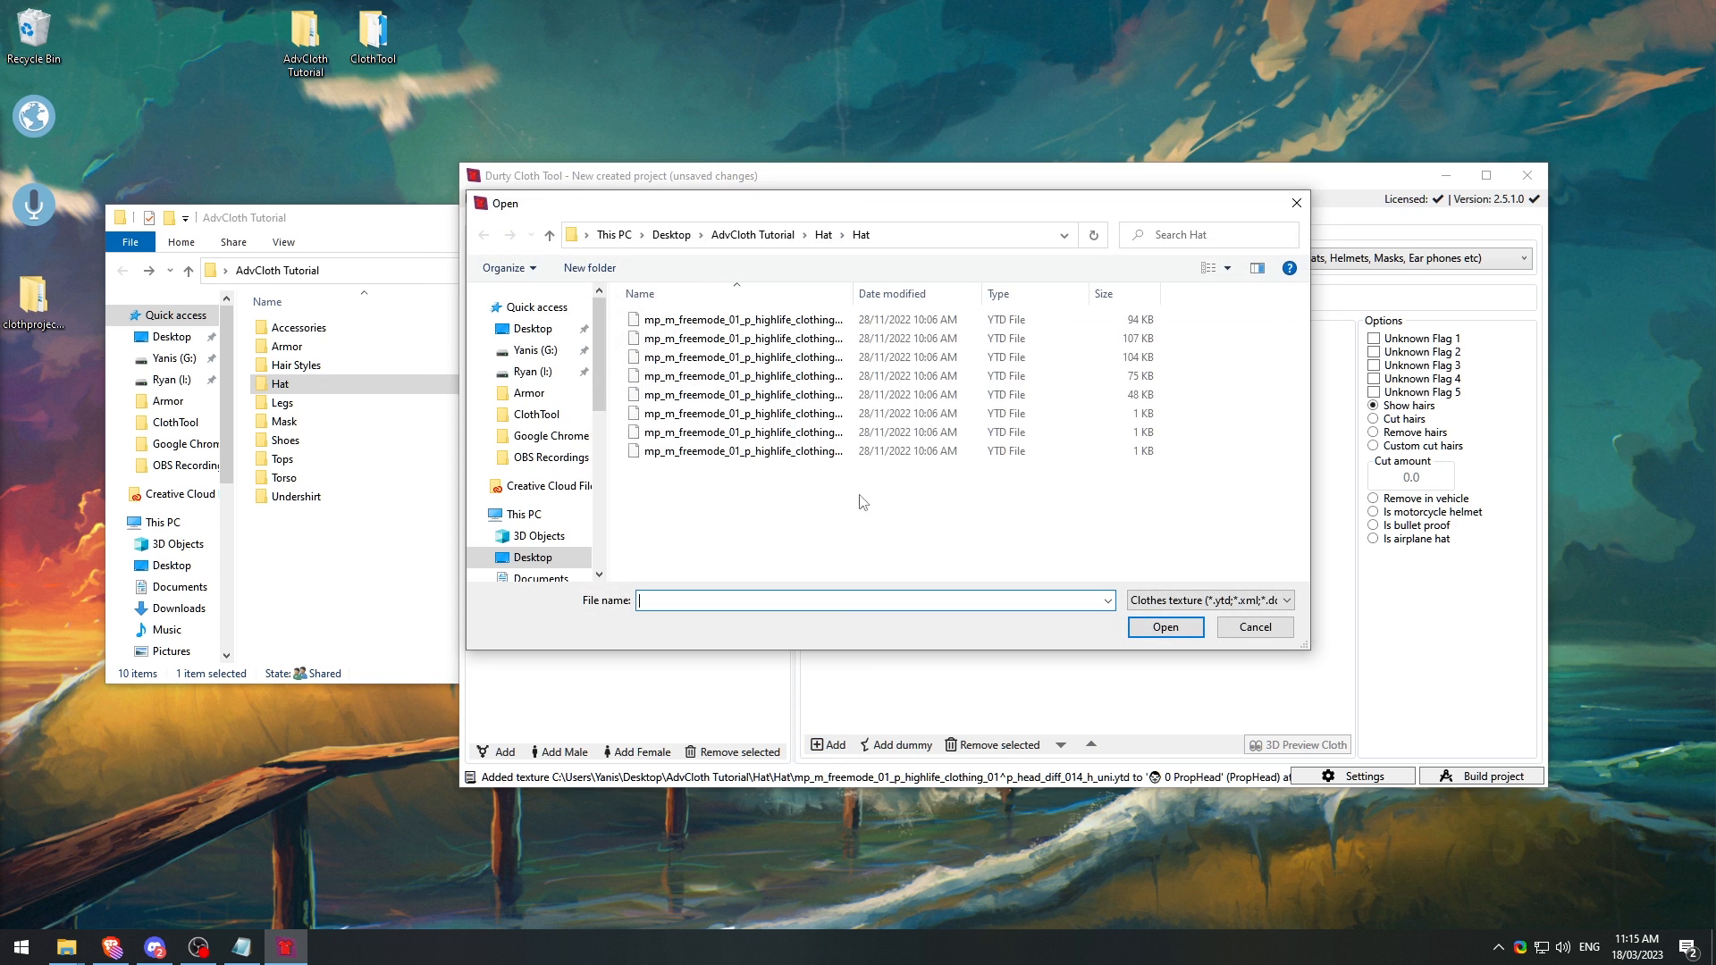
pyautogui.click(823, 234)
pyautogui.doubleClick(702, 339)
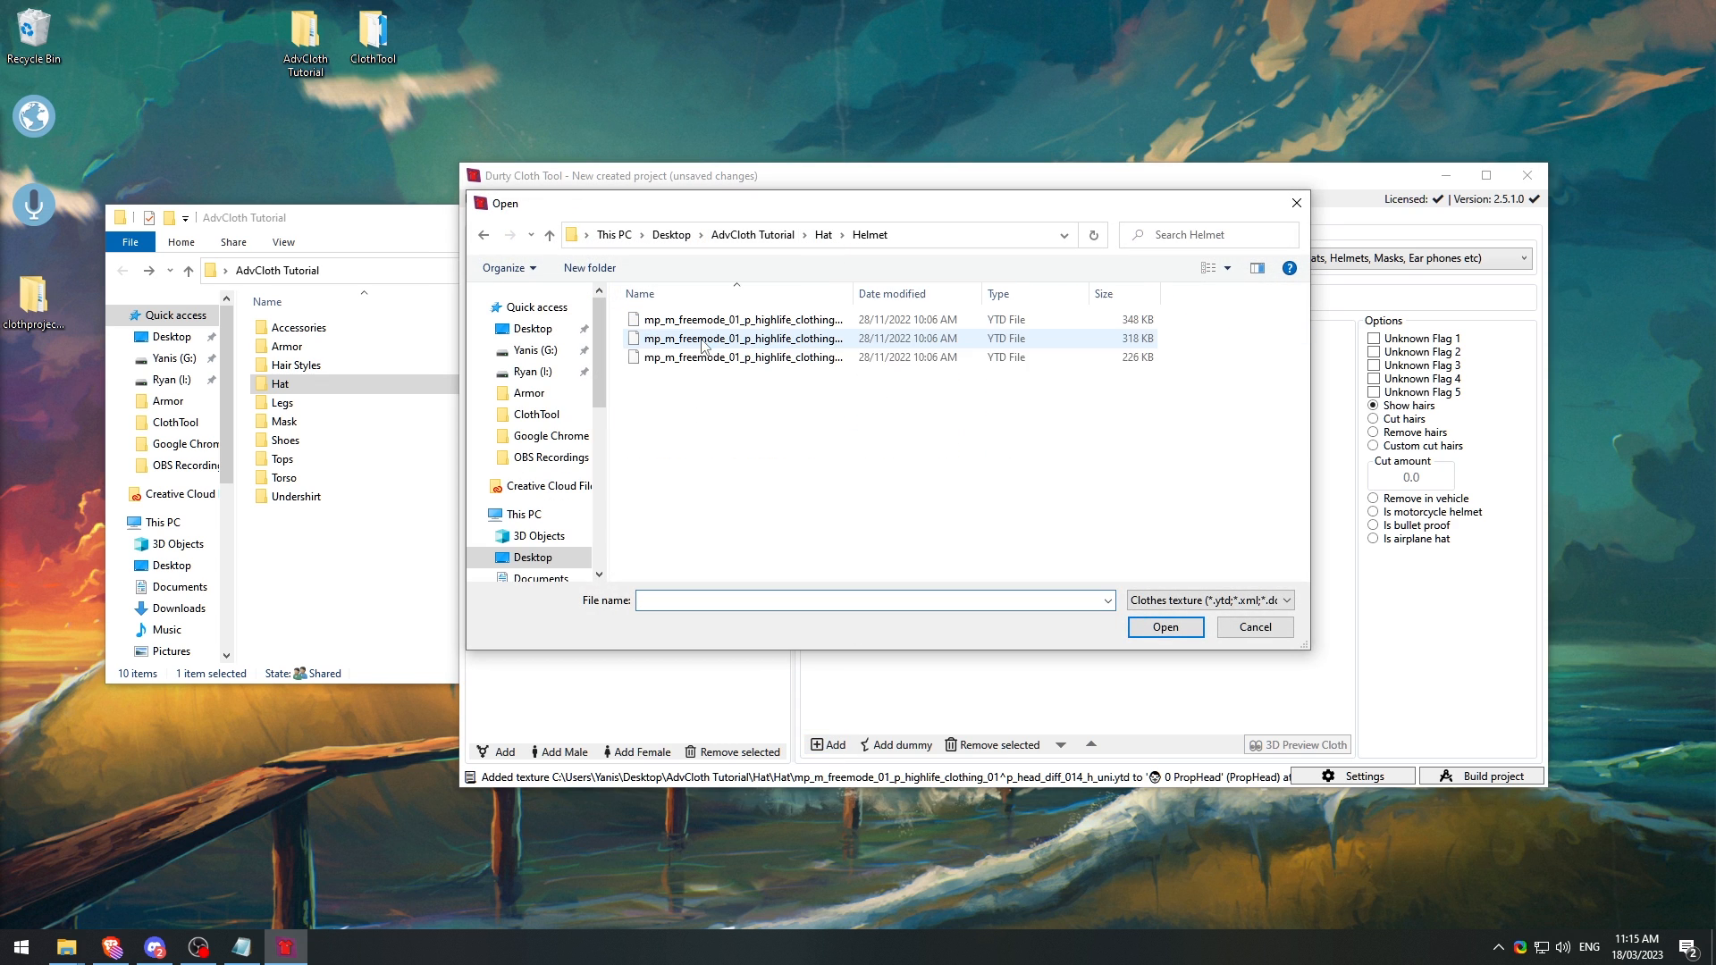
pyautogui.moveTo(770, 431); pyautogui.dragTo(712, 313)
pyautogui.click(1166, 626)
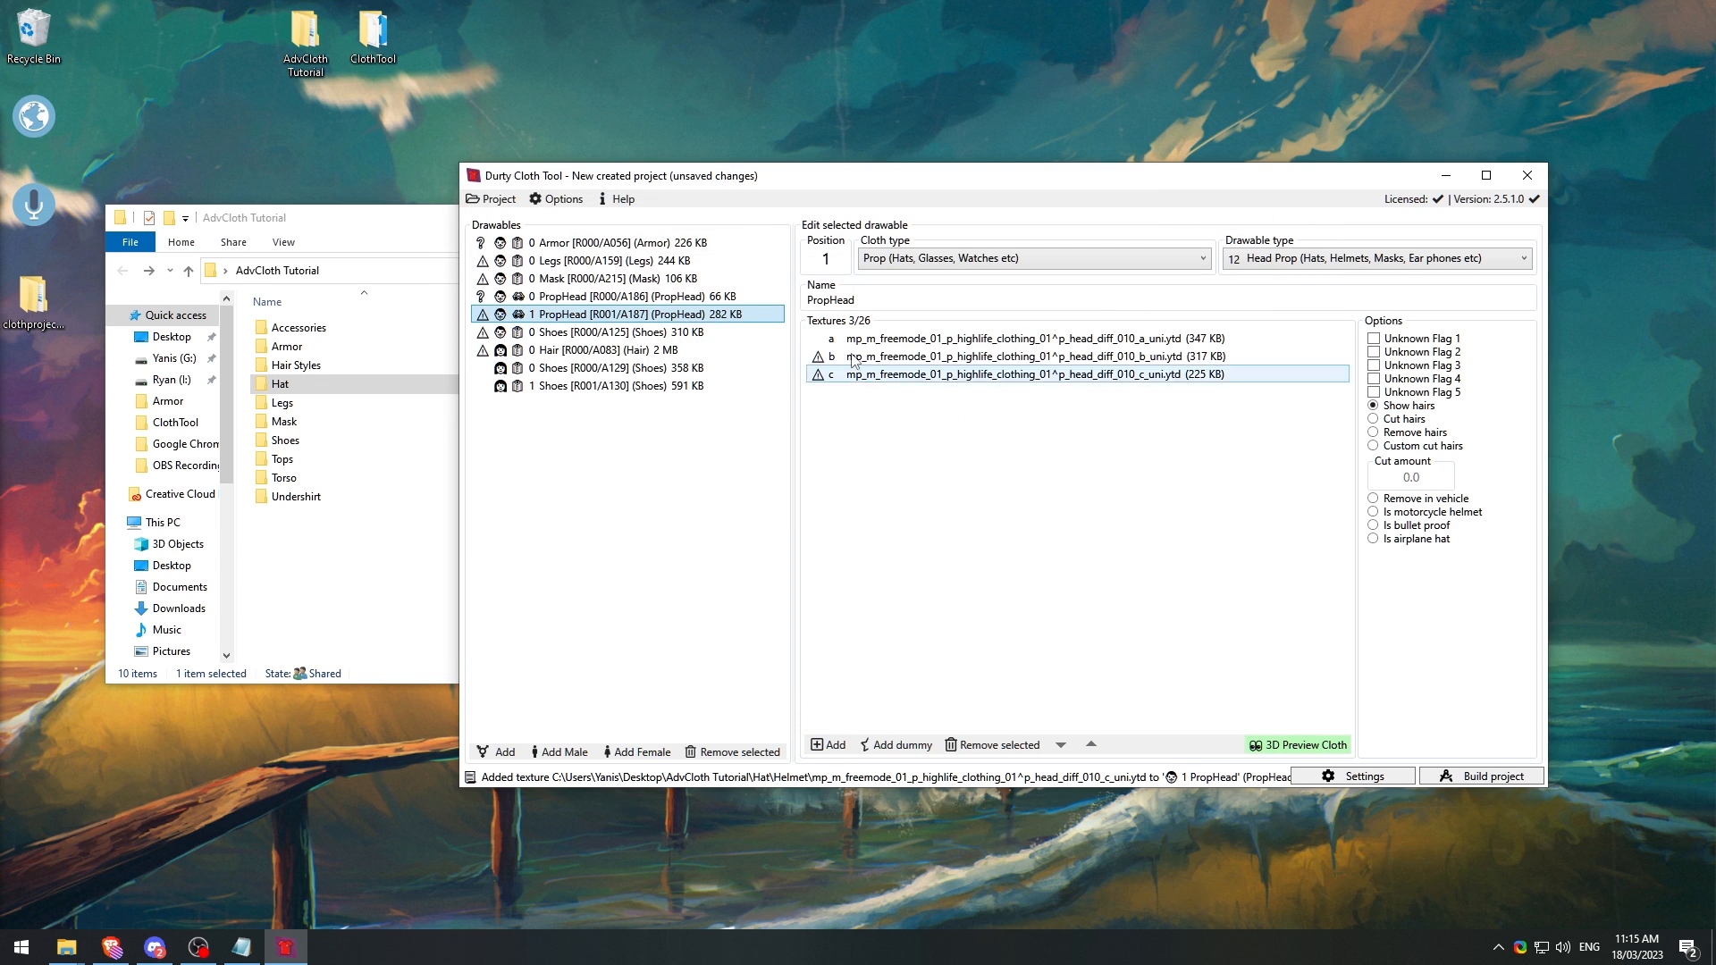
# Step: Open the 3D preview of the second PropHead drawable with the remembered Grand Theft Auto V folder and rotate the model
pyautogui.rightClick(855, 389)
pyautogui.click(1233, 523)
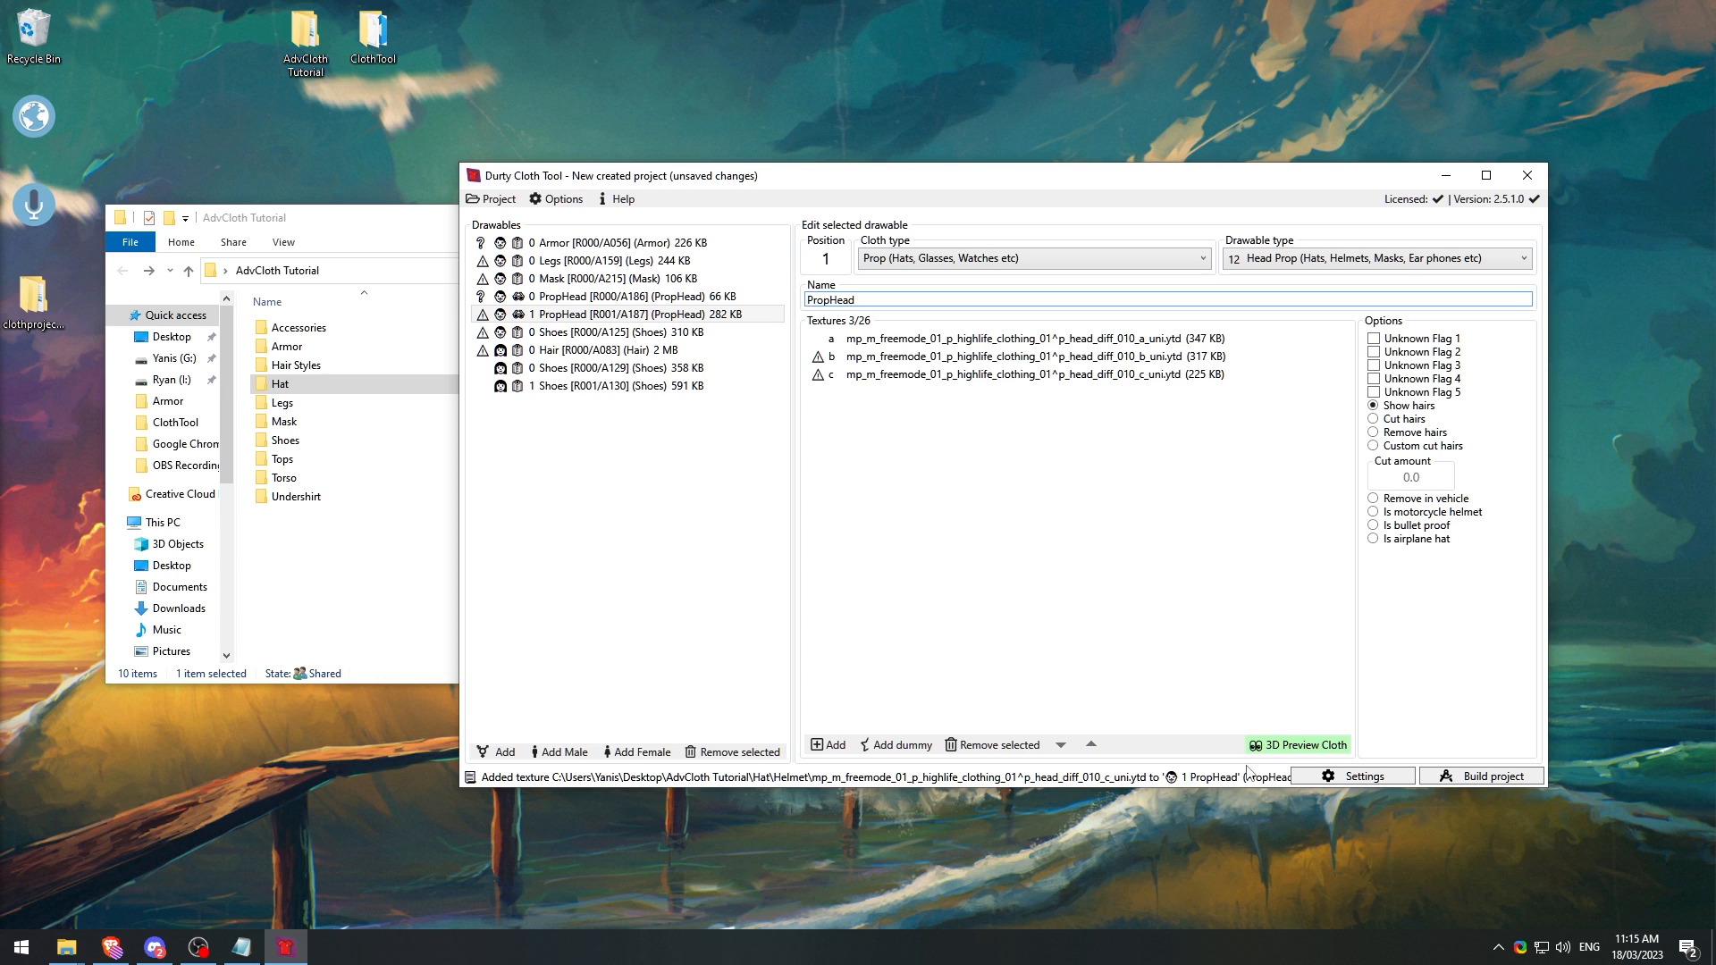
pyautogui.click(1298, 744)
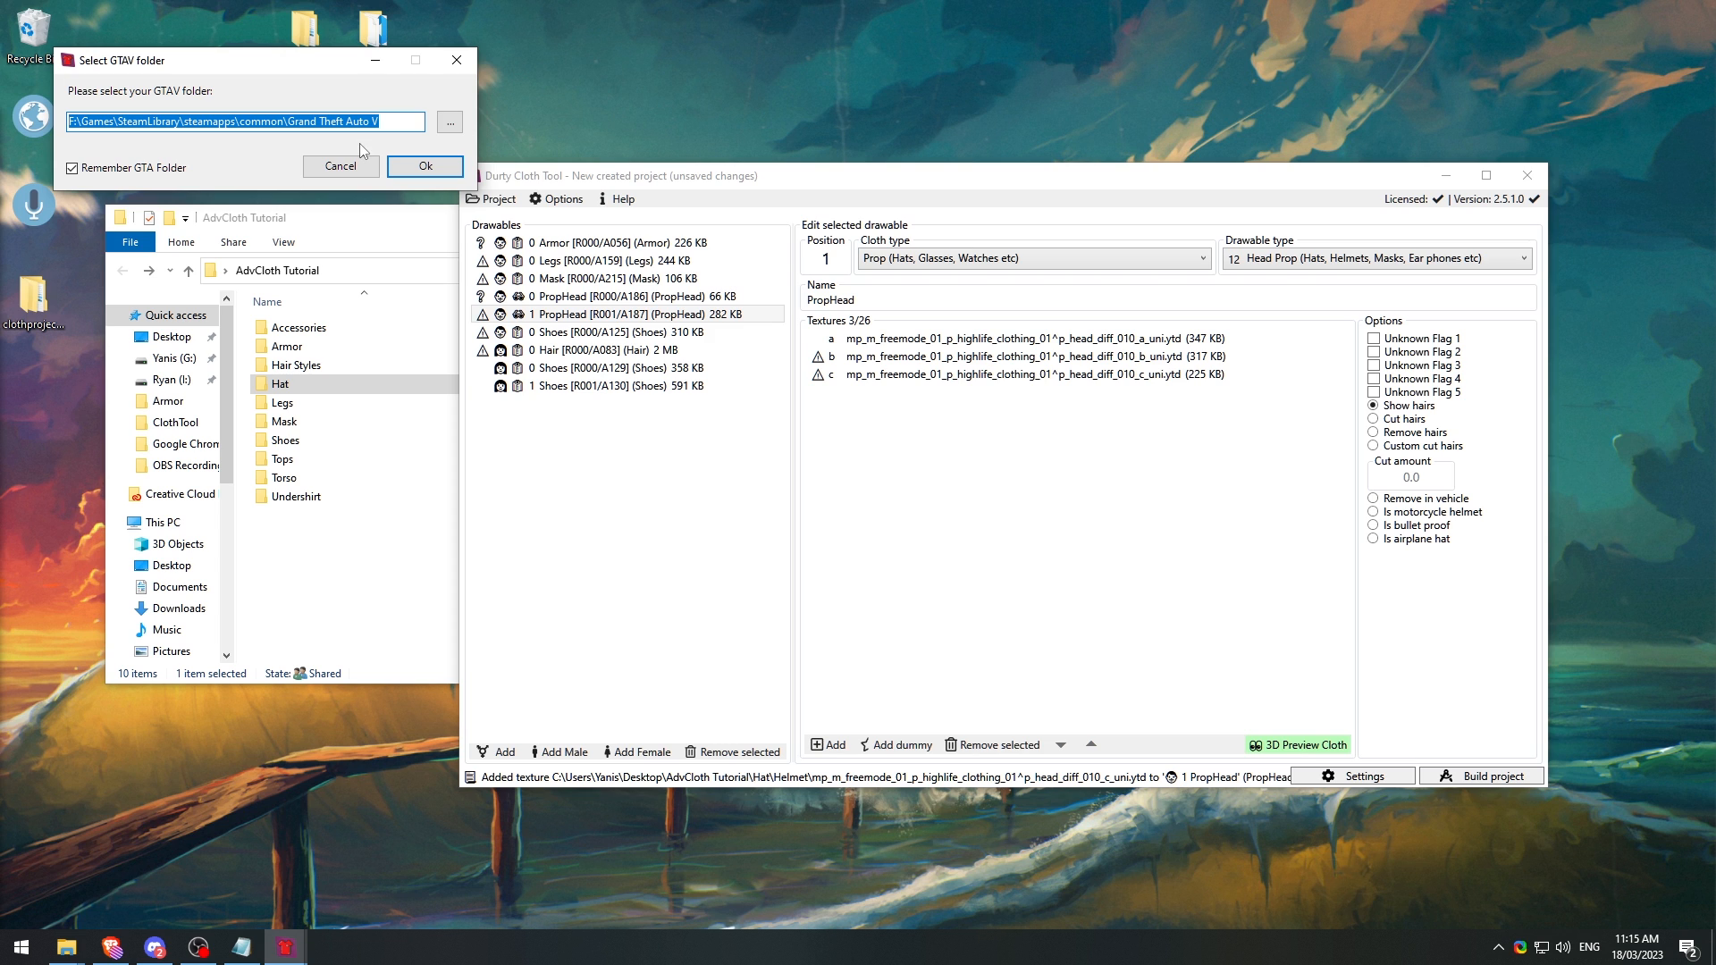
pyautogui.click(425, 169)
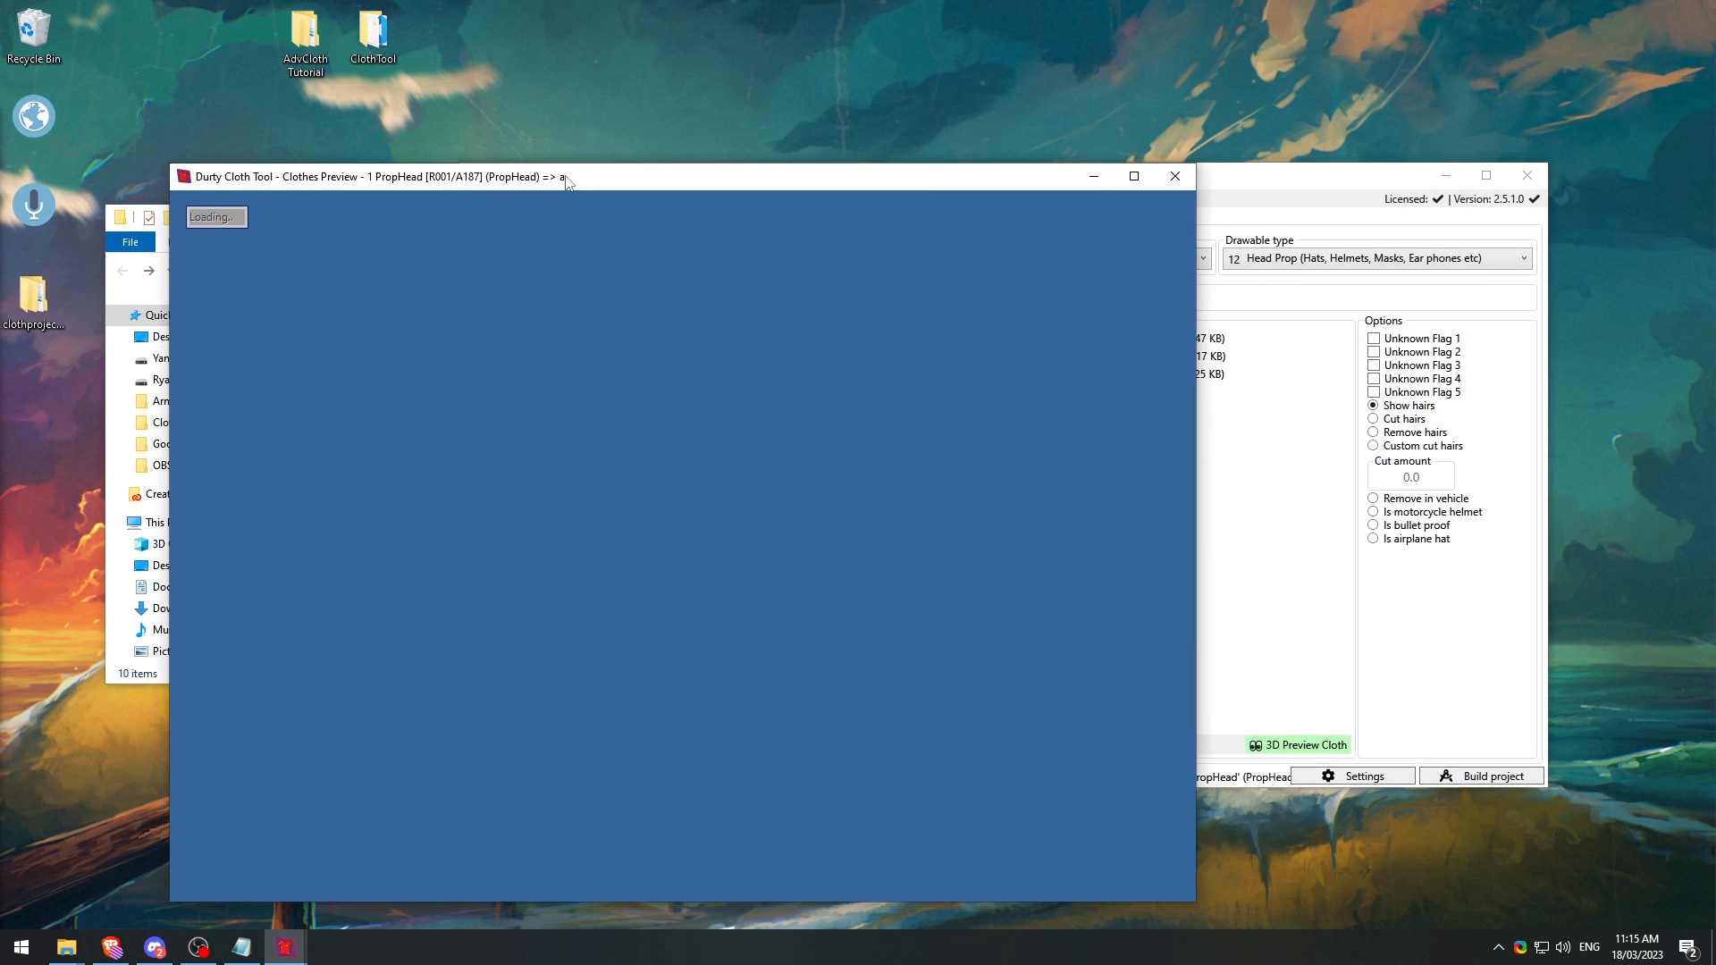
pyautogui.moveTo(555, 176); pyautogui.dragTo(783, 79)
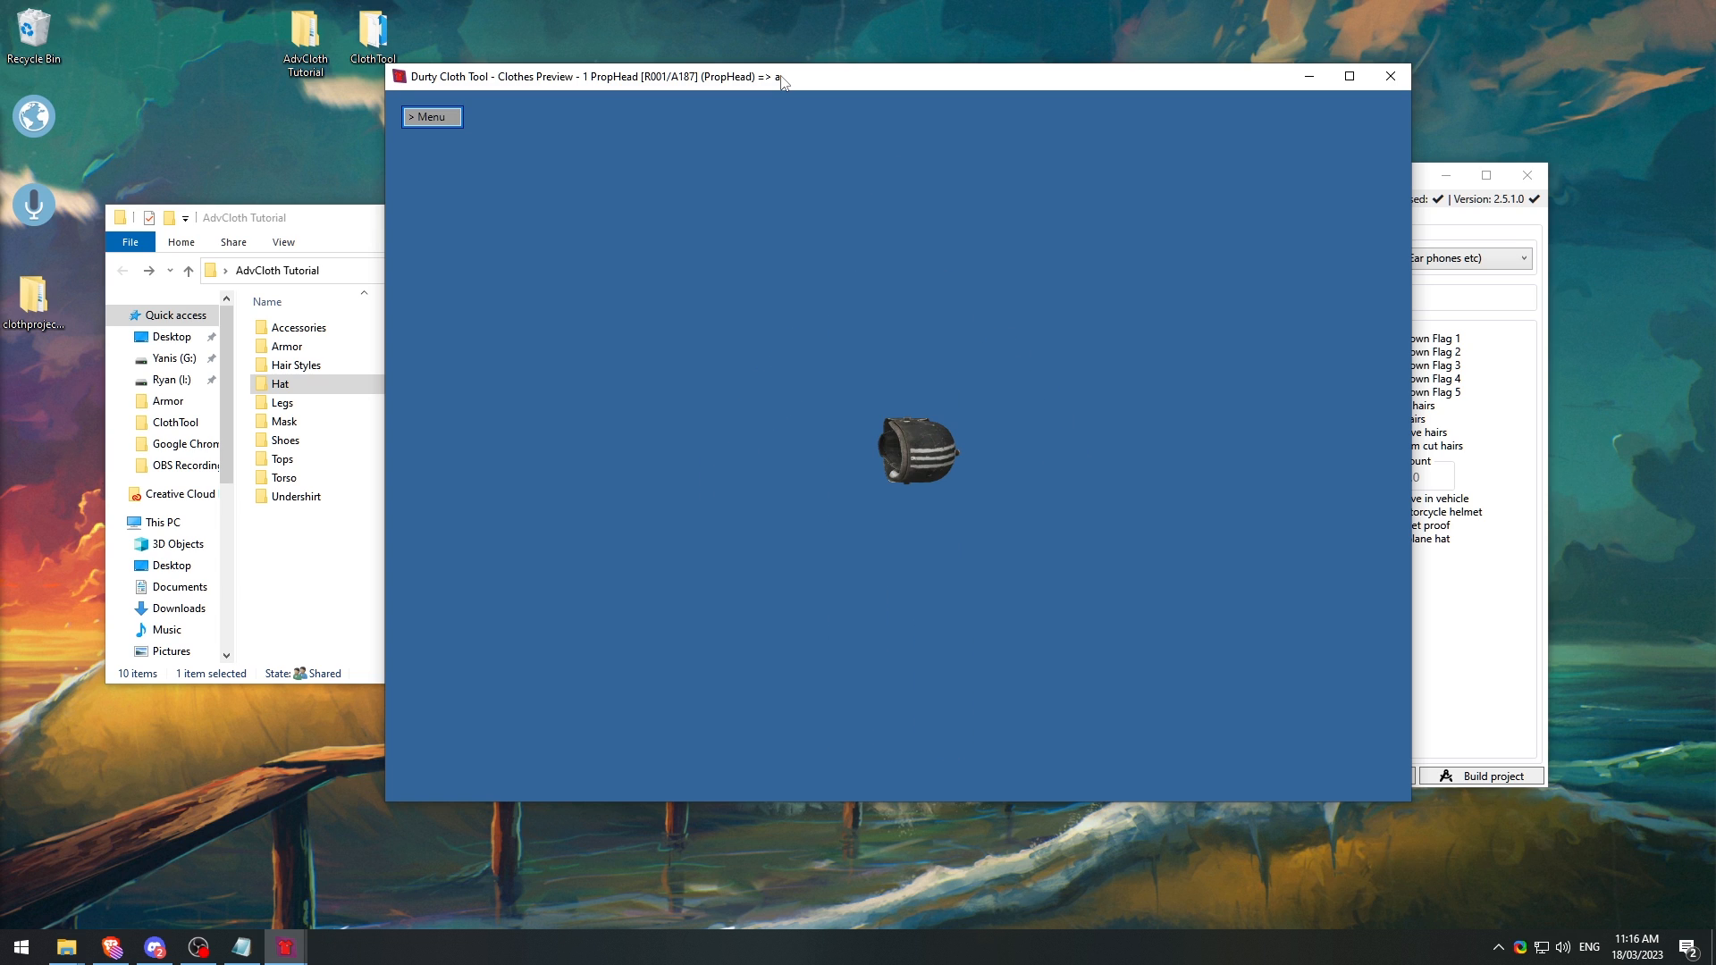
pyautogui.moveTo(876, 383); pyautogui.dragTo(987, 307)
pyautogui.moveTo(966, 83); pyautogui.dragTo(623, 66)
# Step: Compare textures a, b and c on the helmet in the 3D preview, close the preview and reselect texture a
pyautogui.click(1138, 181)
pyautogui.moveTo(988, 183); pyautogui.dragTo(1034, 109)
pyautogui.click(1220, 275)
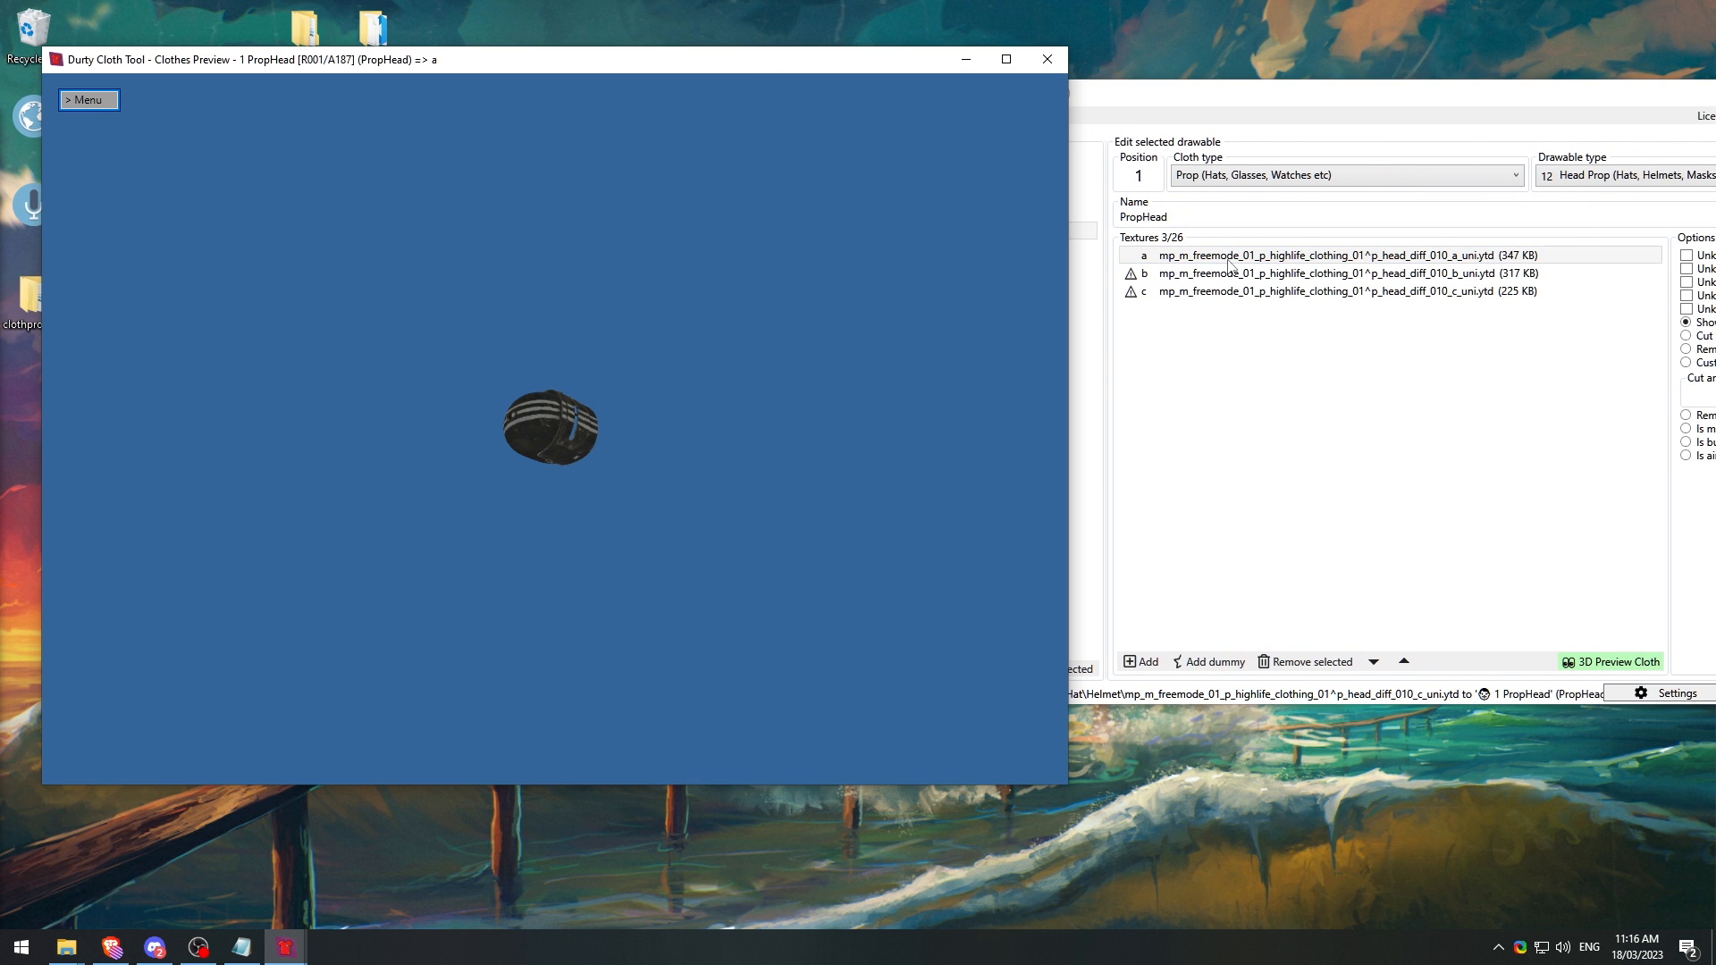
pyautogui.click(1216, 293)
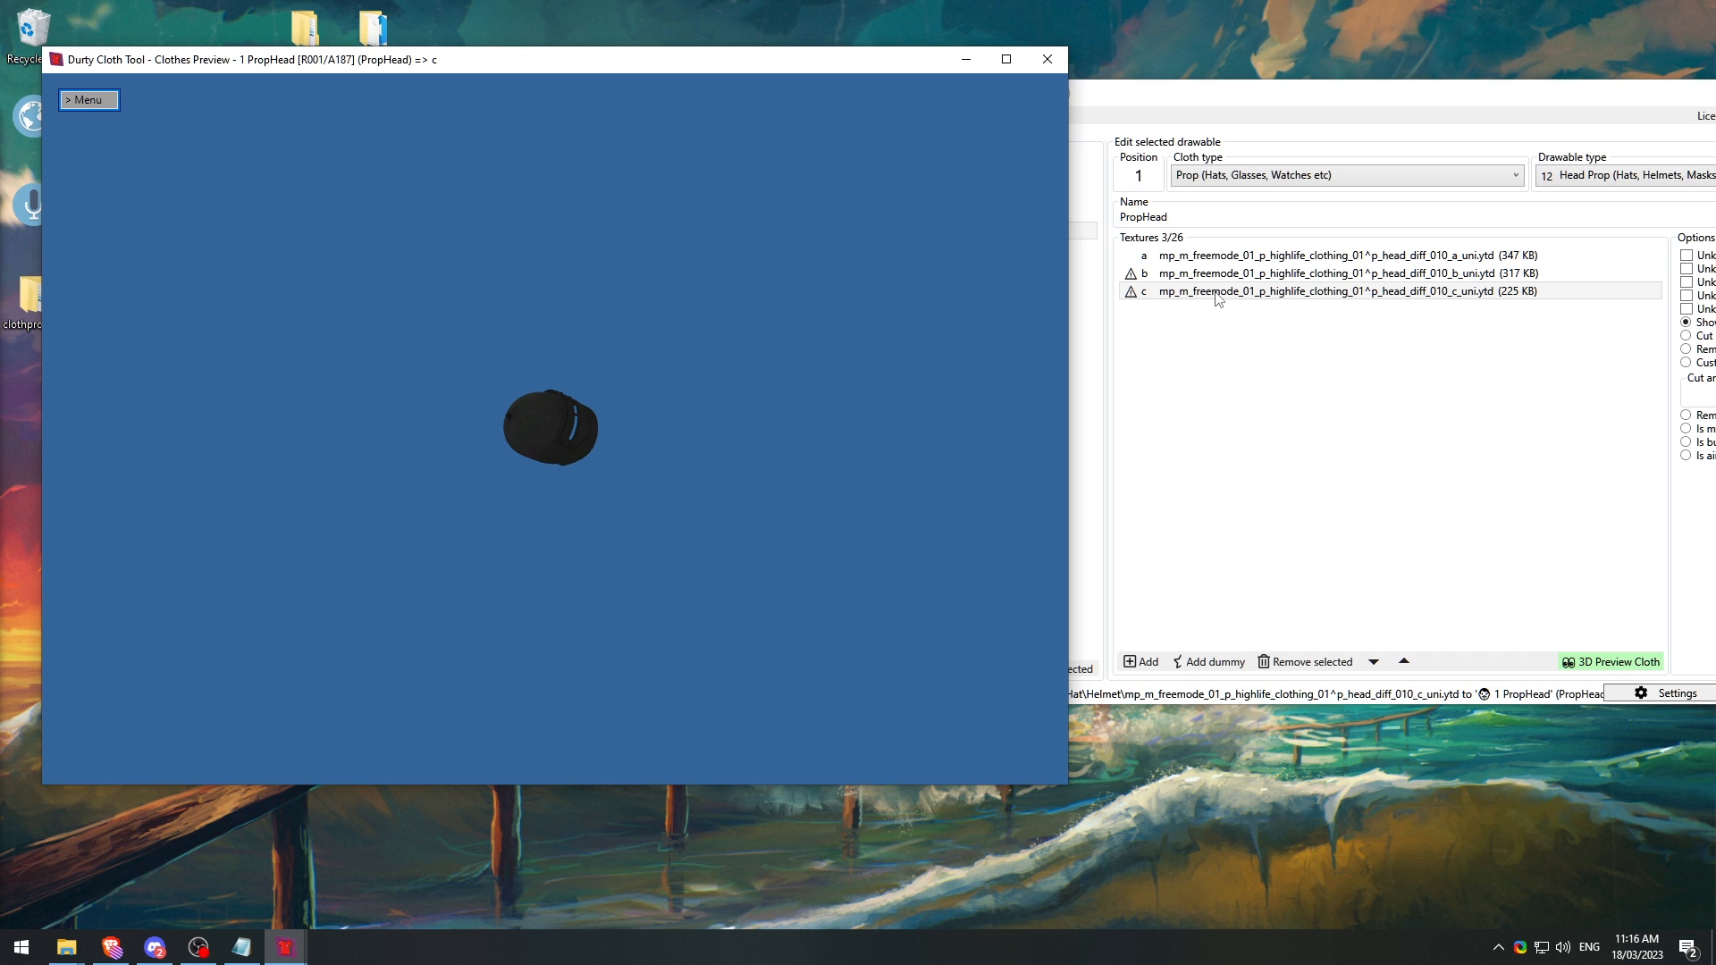
pyautogui.moveTo(1157, 94); pyautogui.dragTo(910, 141)
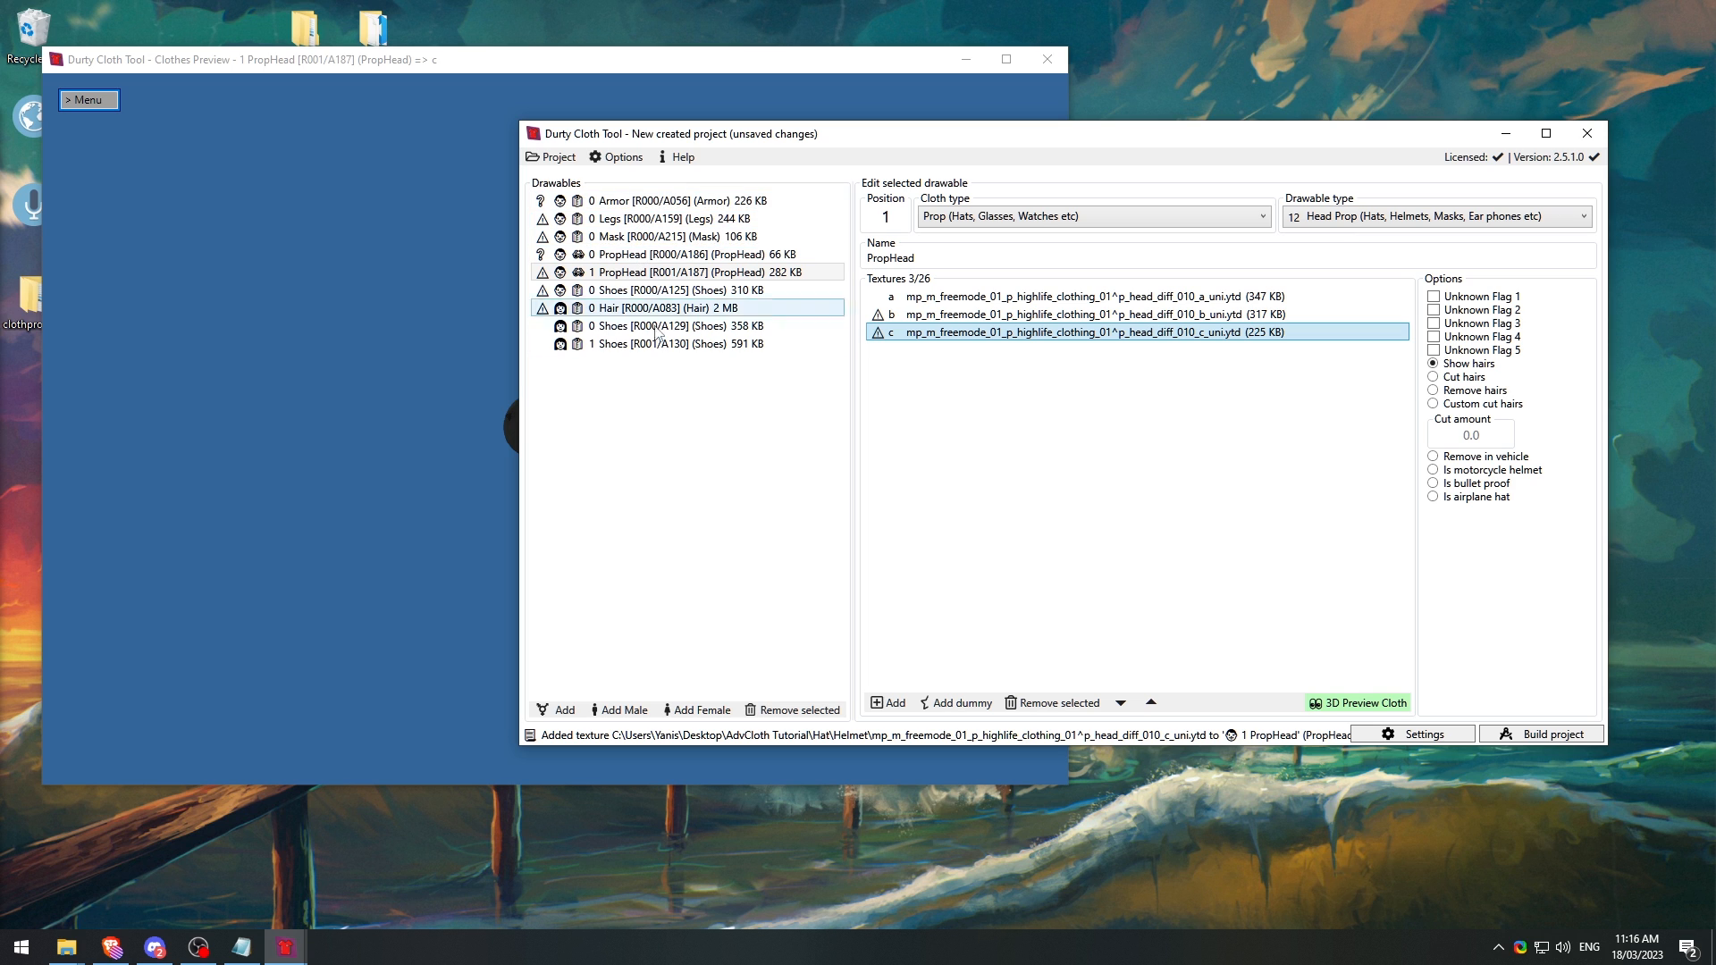
pyautogui.click(1045, 59)
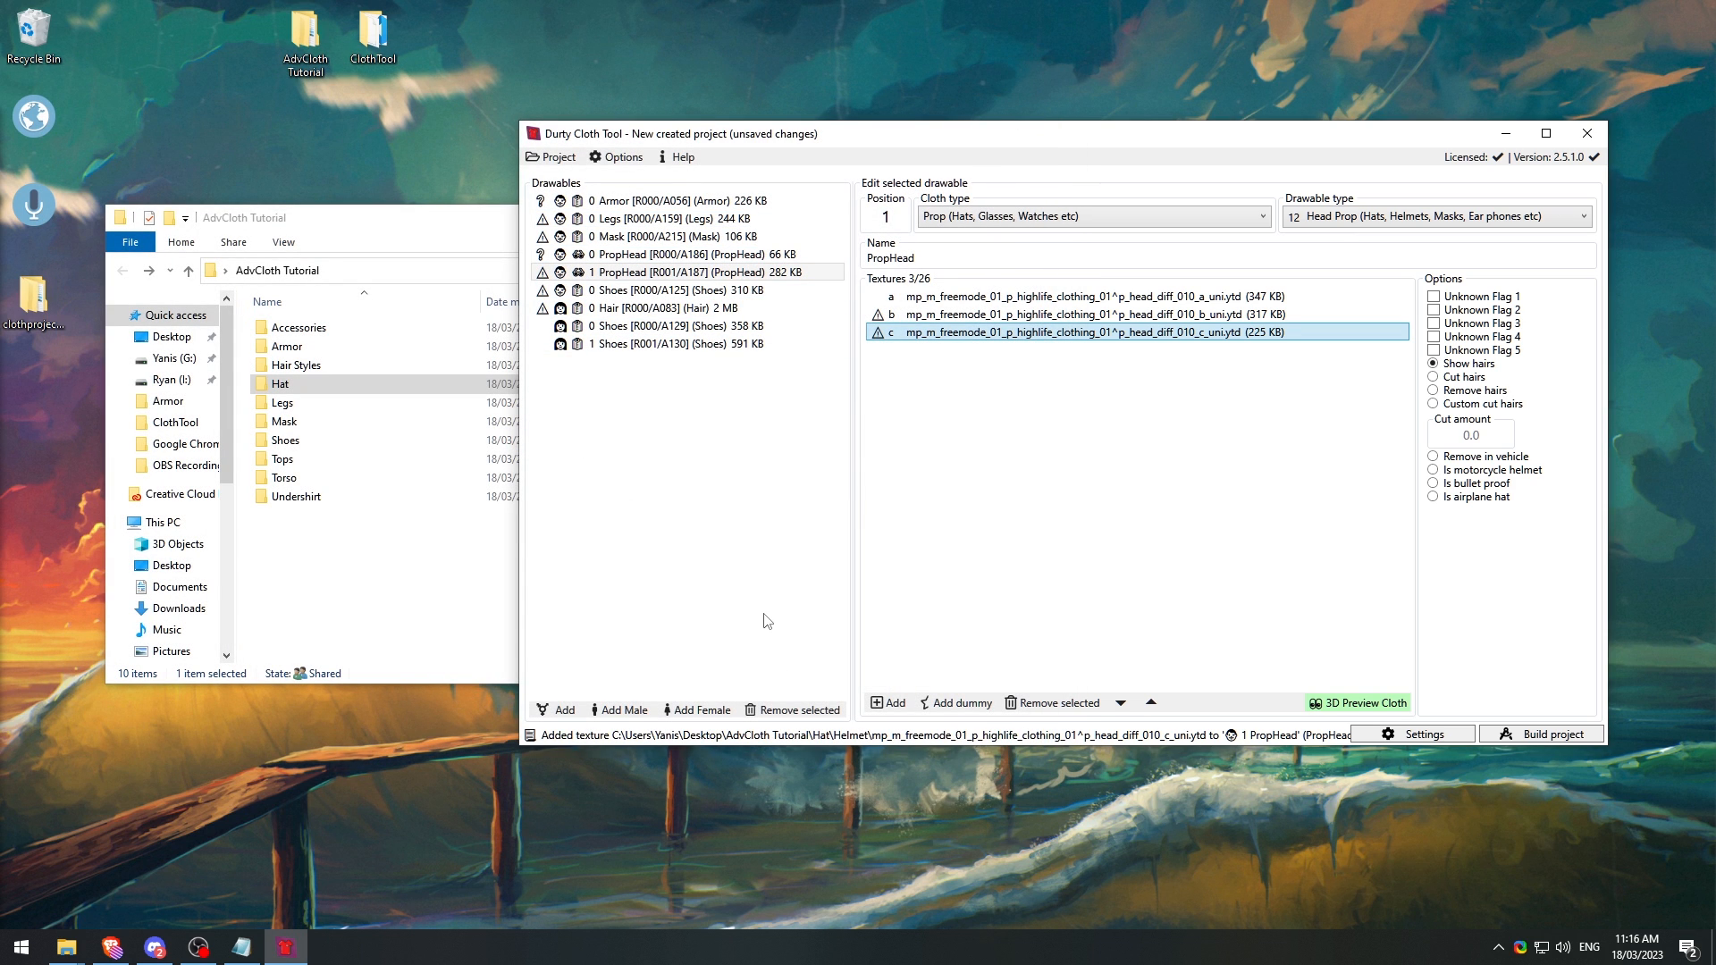
pyautogui.press('Up')
pyautogui.press('Up')
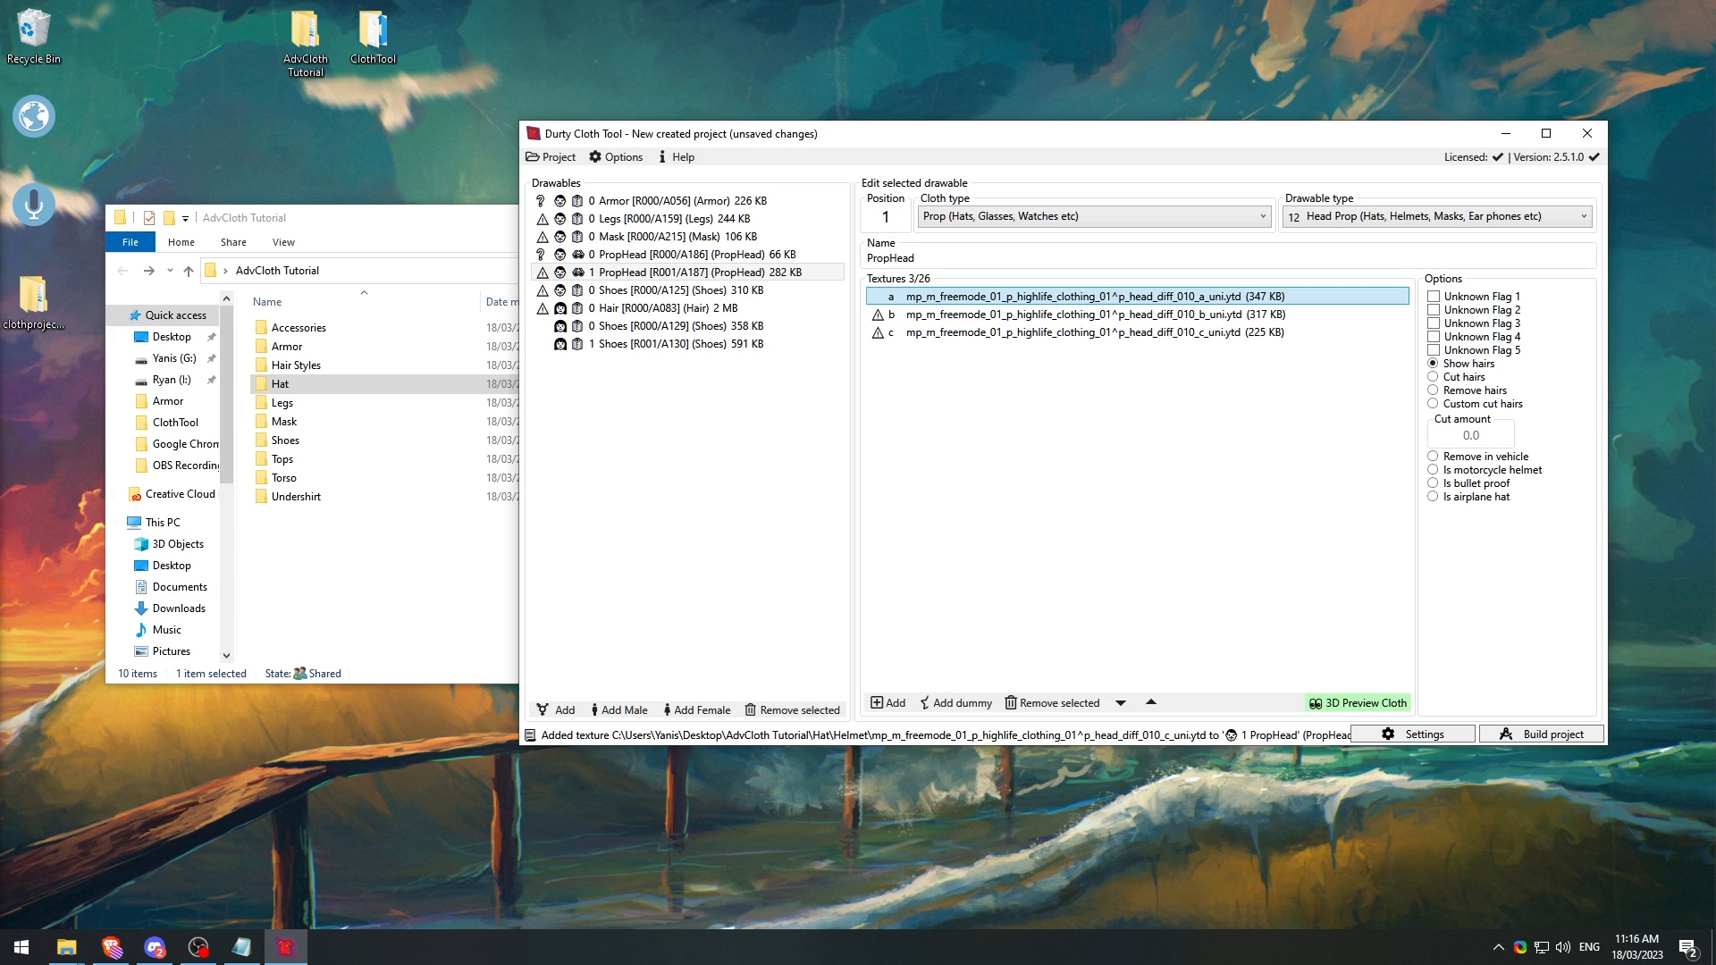
# Step: Save the project as AdvTut in the clothproject_AdvTut folder on the Desktop
pyautogui.click(564, 159)
pyautogui.click(558, 218)
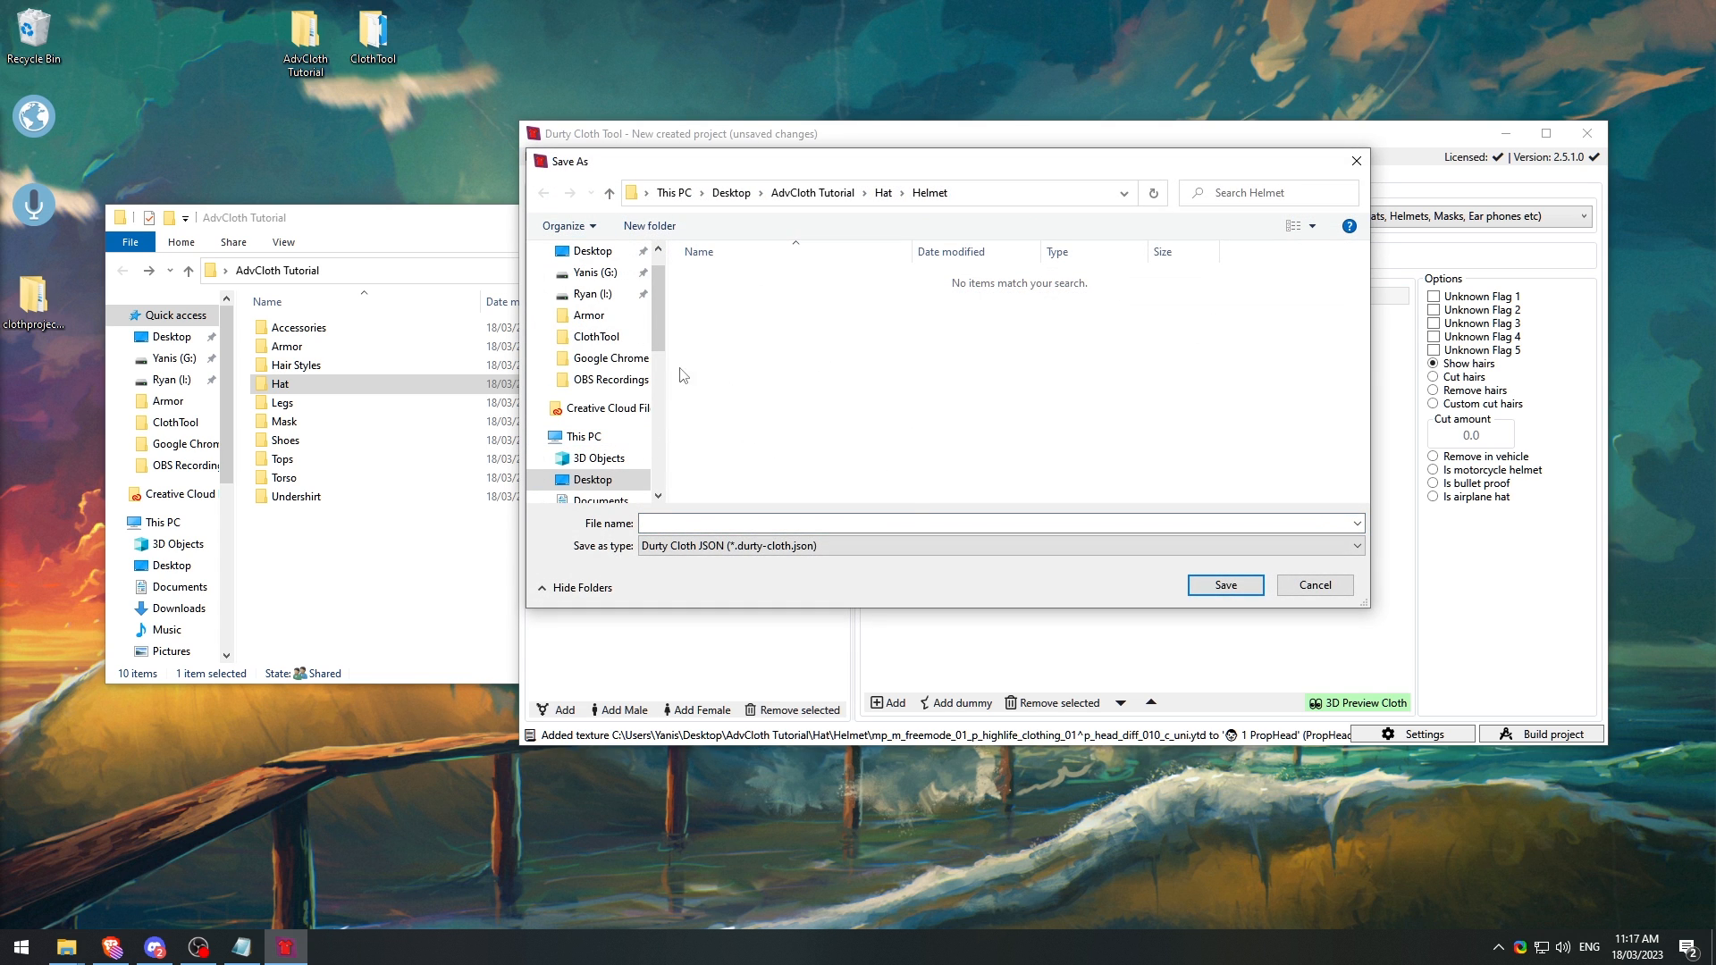
pyautogui.scroll(1, 606, 313)
pyautogui.click(592, 285)
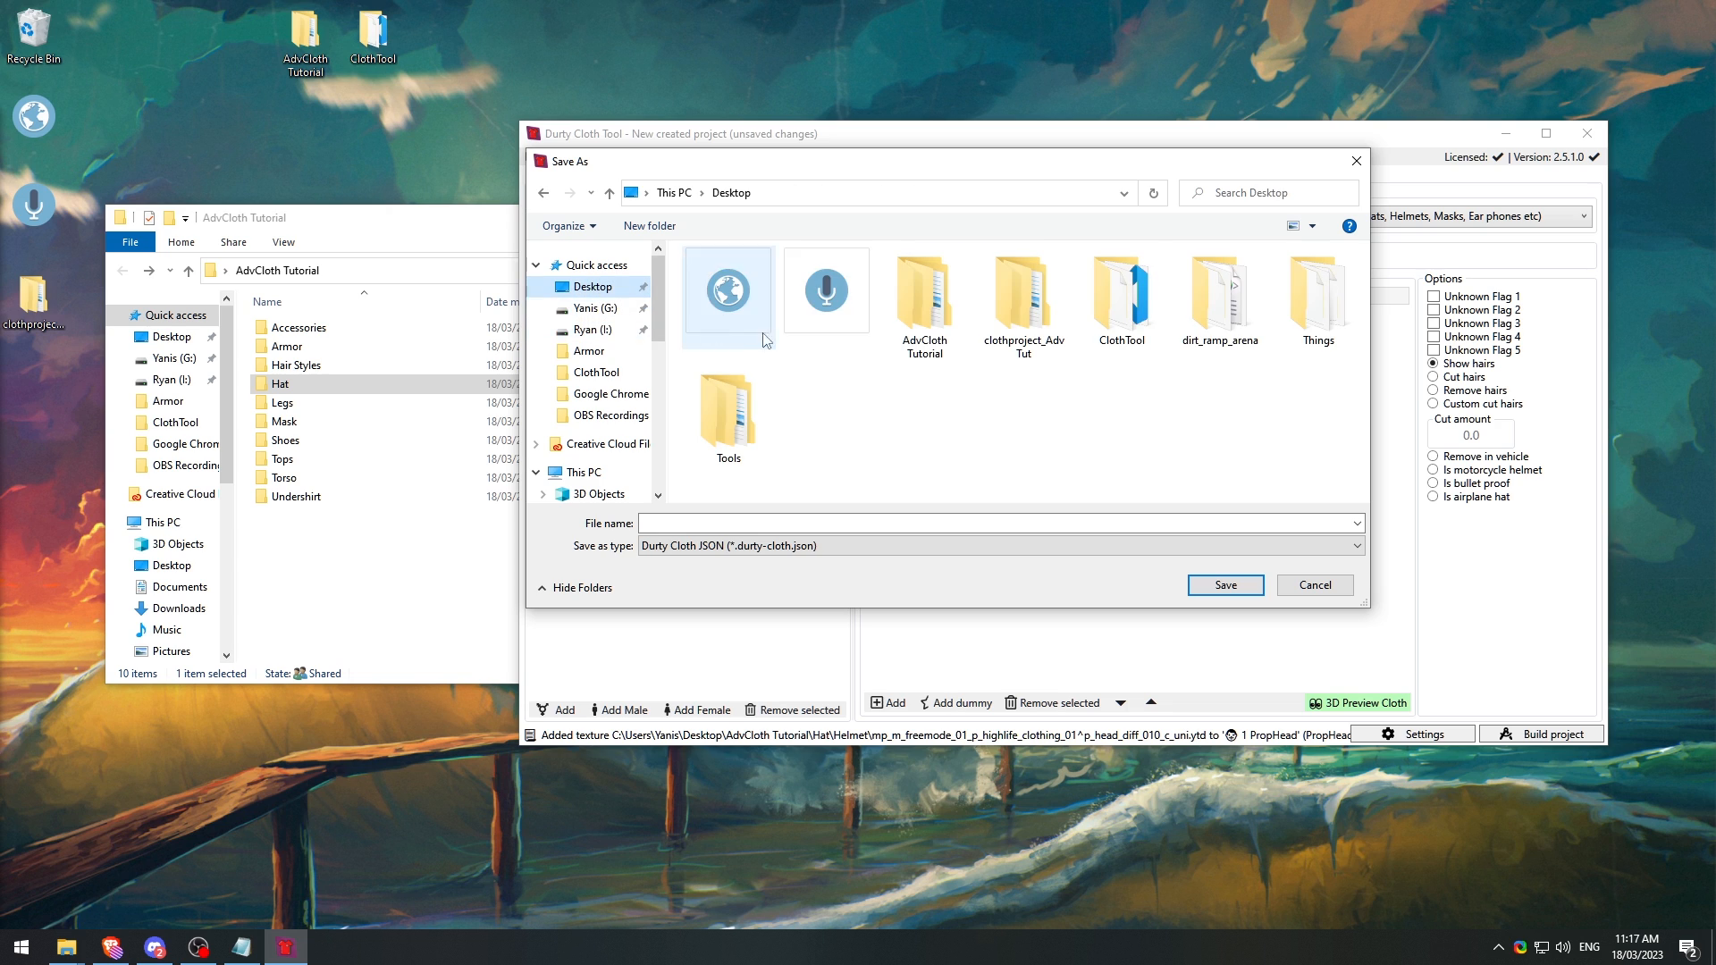
pyautogui.doubleClick(1037, 295)
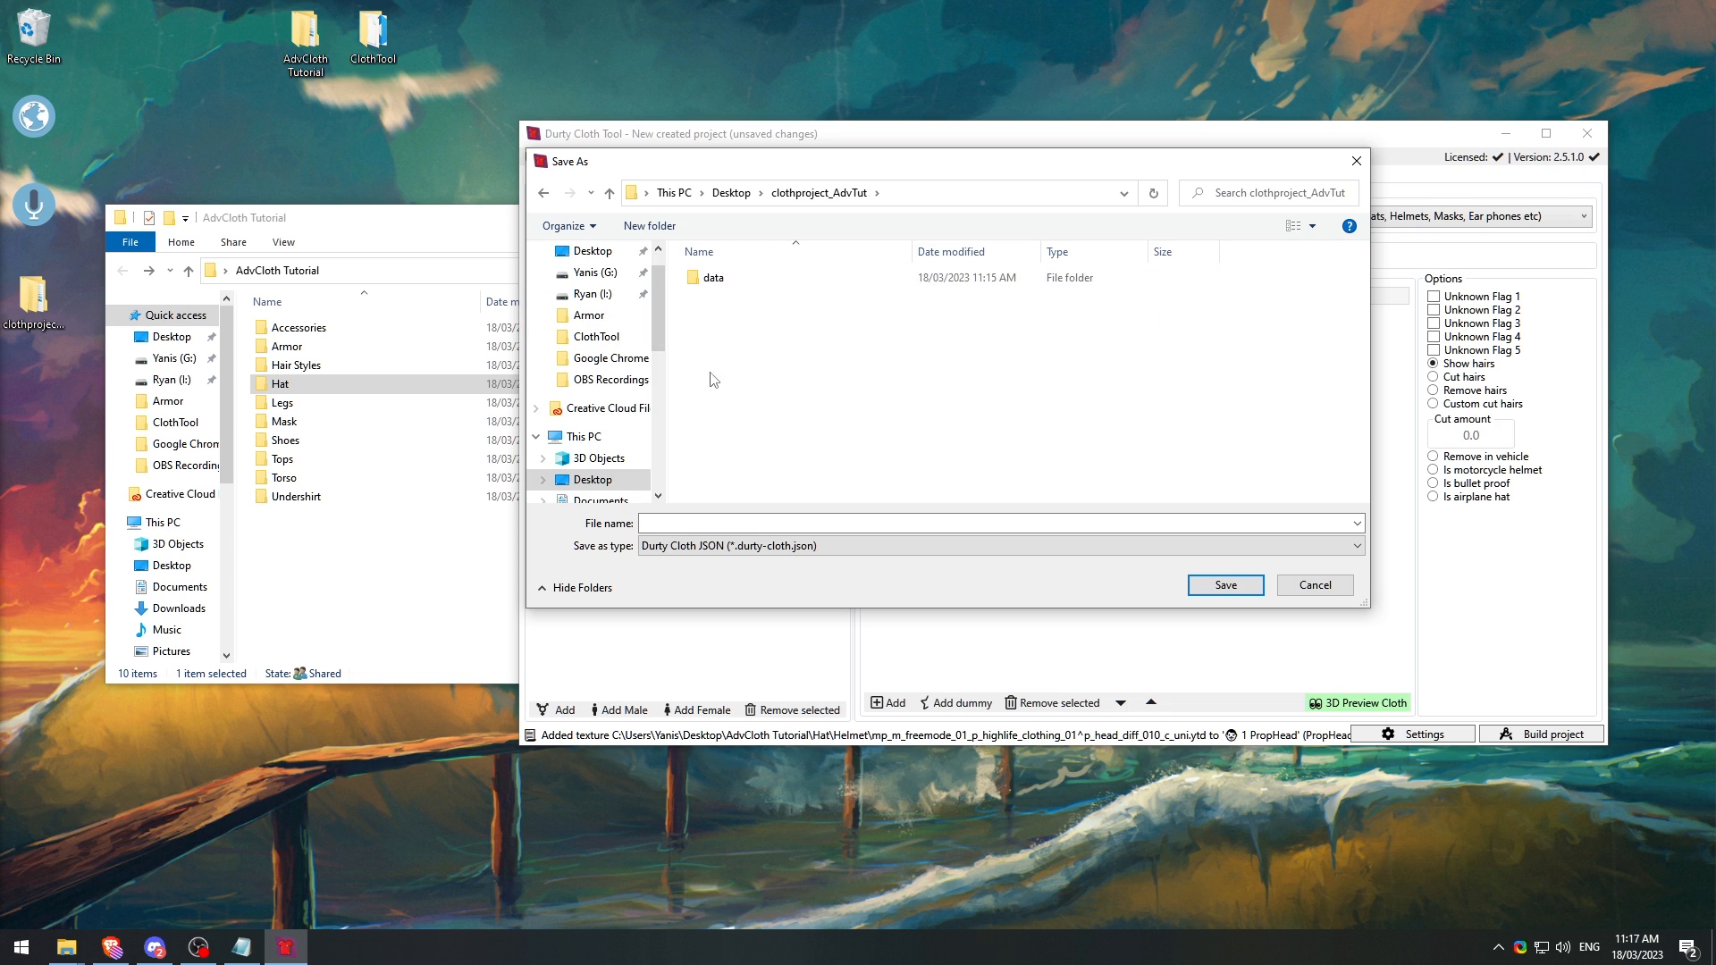
pyautogui.click(685, 521)
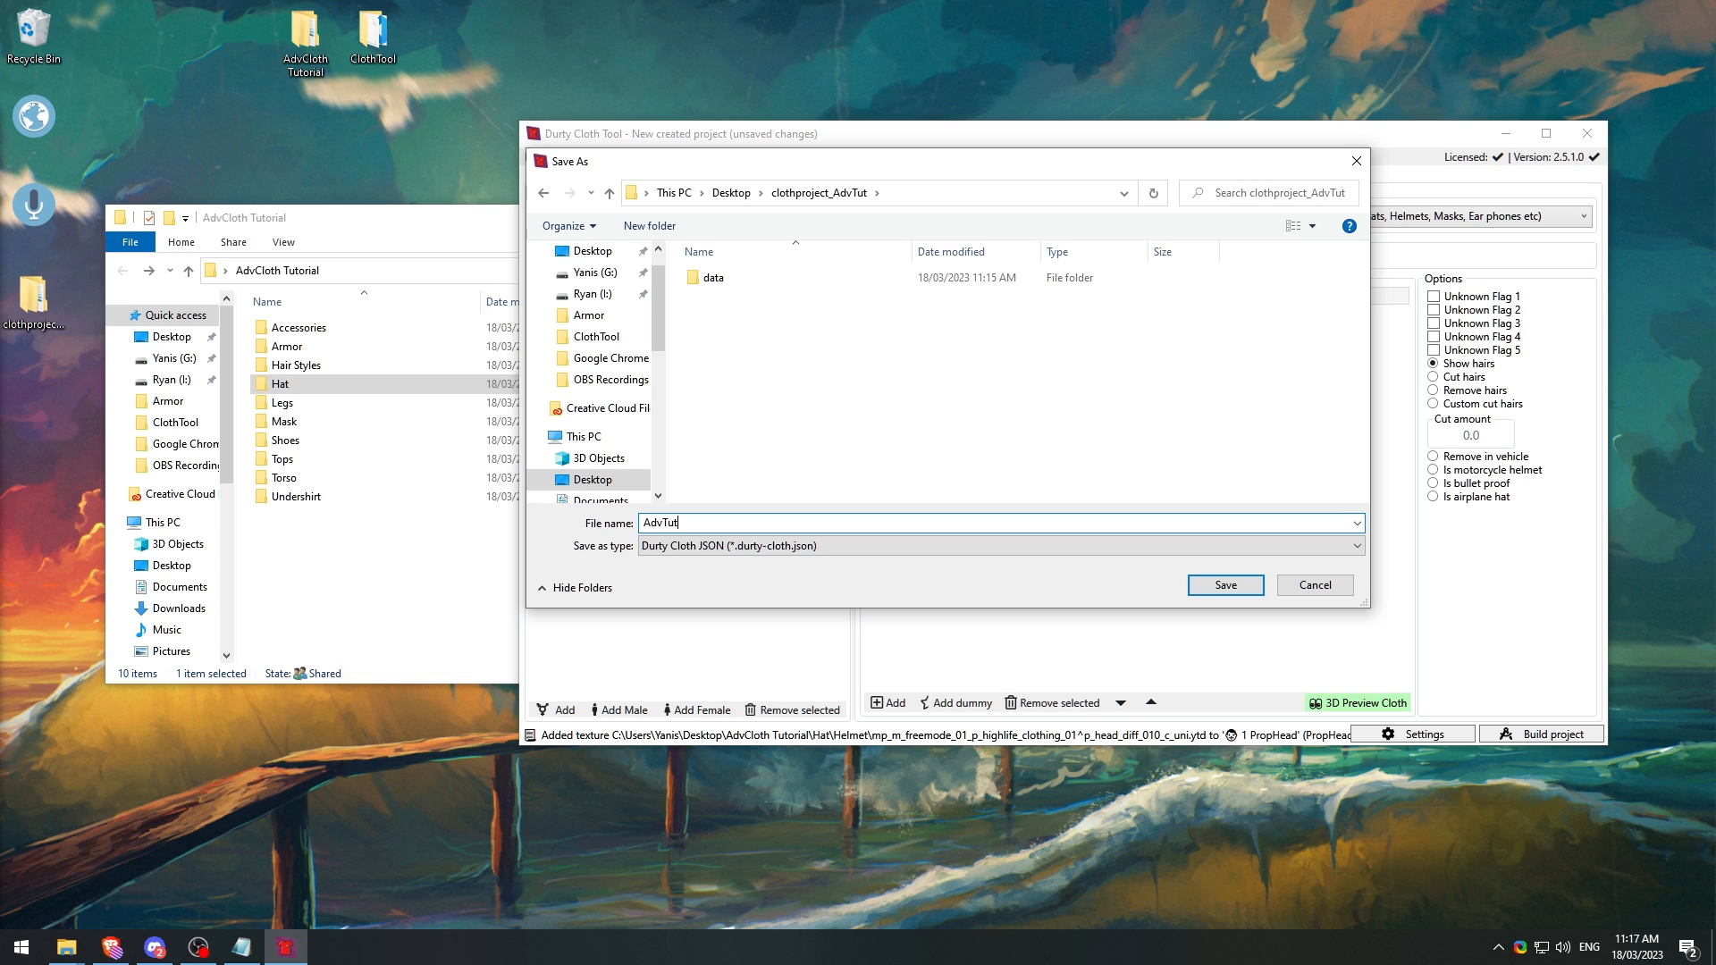
pyautogui.click(1226, 584)
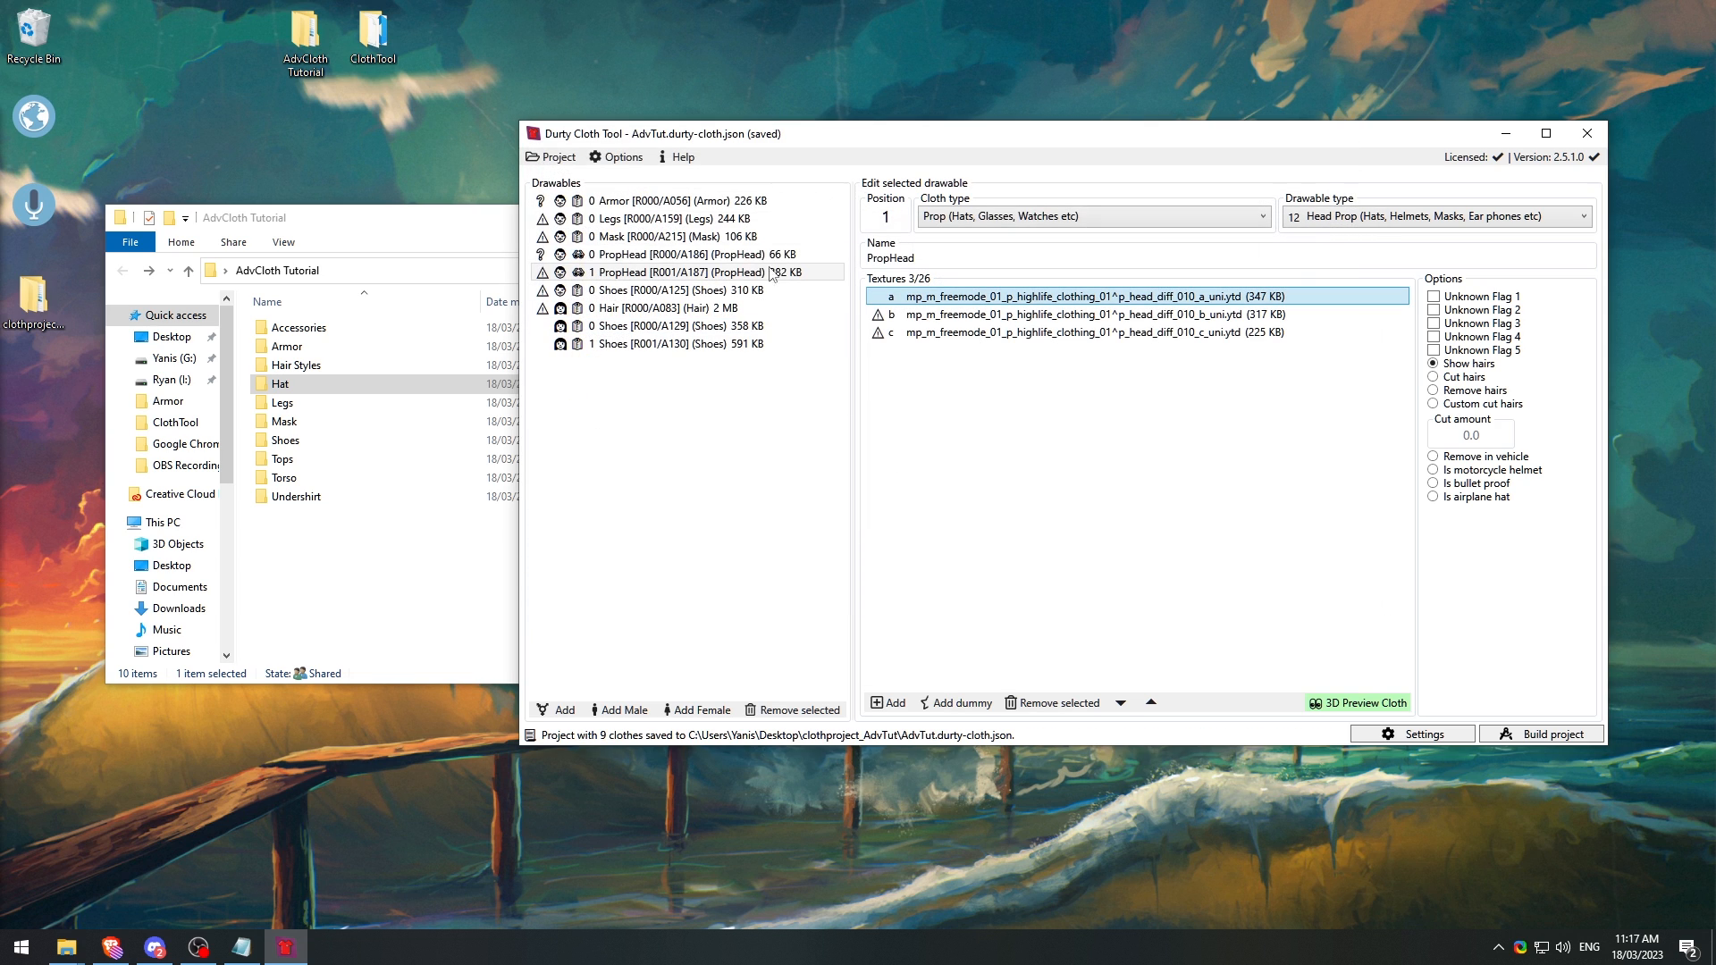
# Step: Check the clothproject_AdvTut desktop folder for the saved project file and close the folder window
pyautogui.click(548, 161)
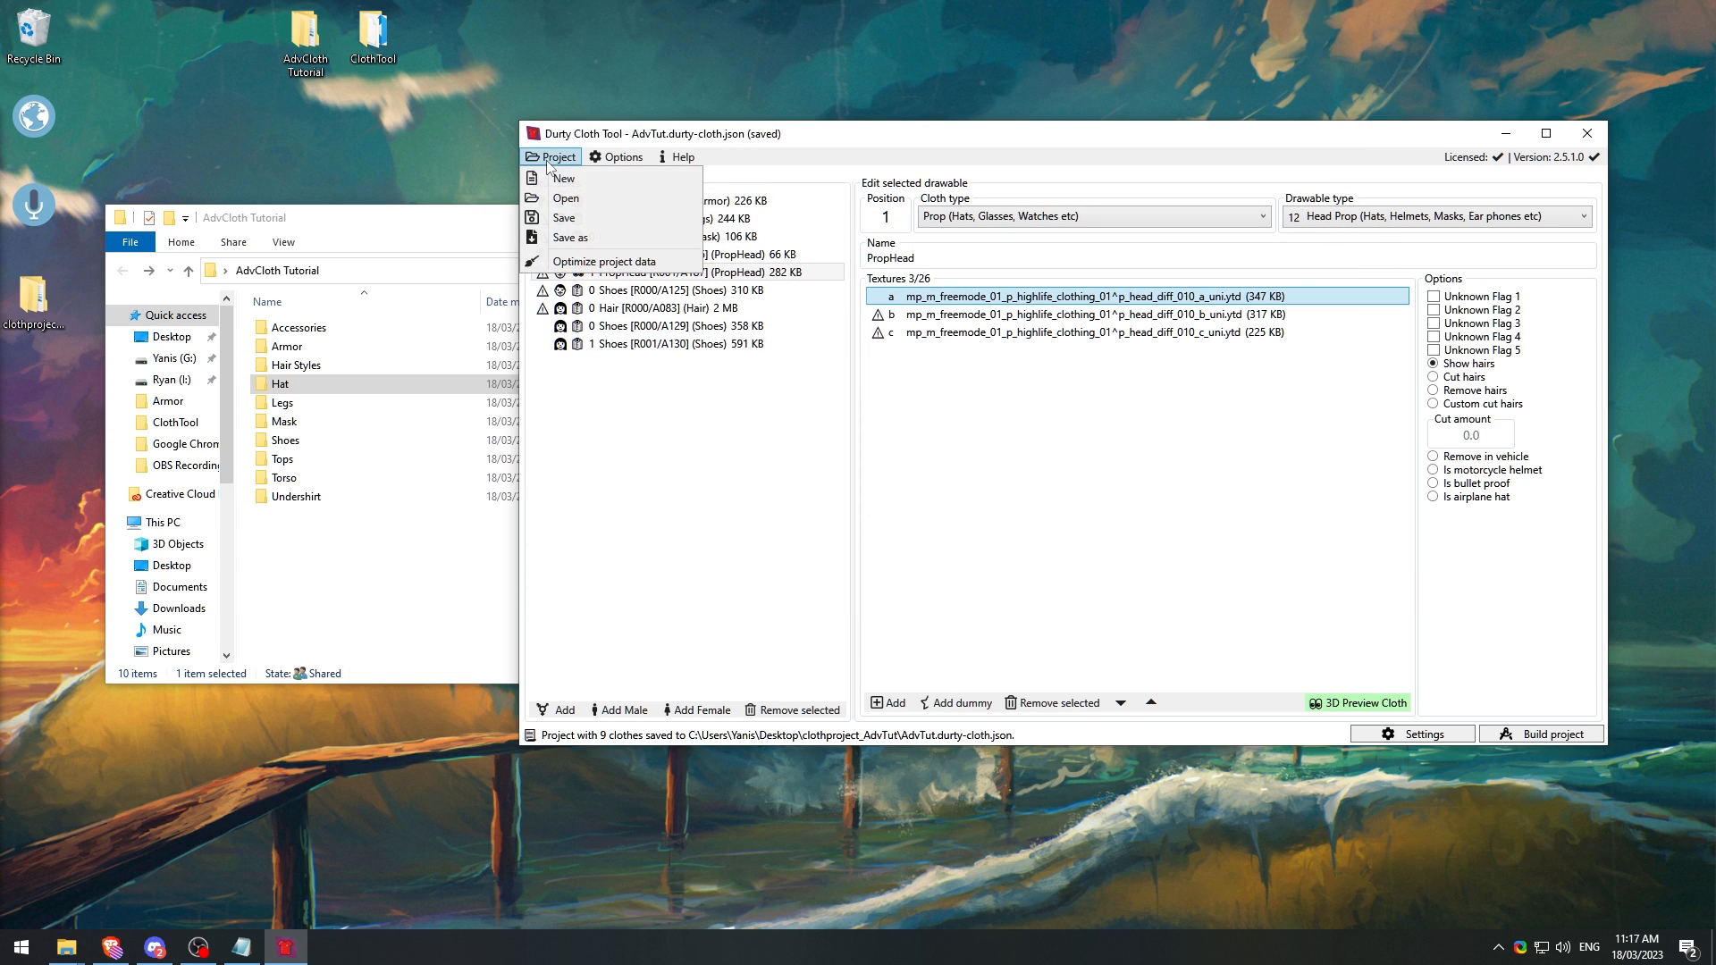
pyautogui.doubleClick(33, 297)
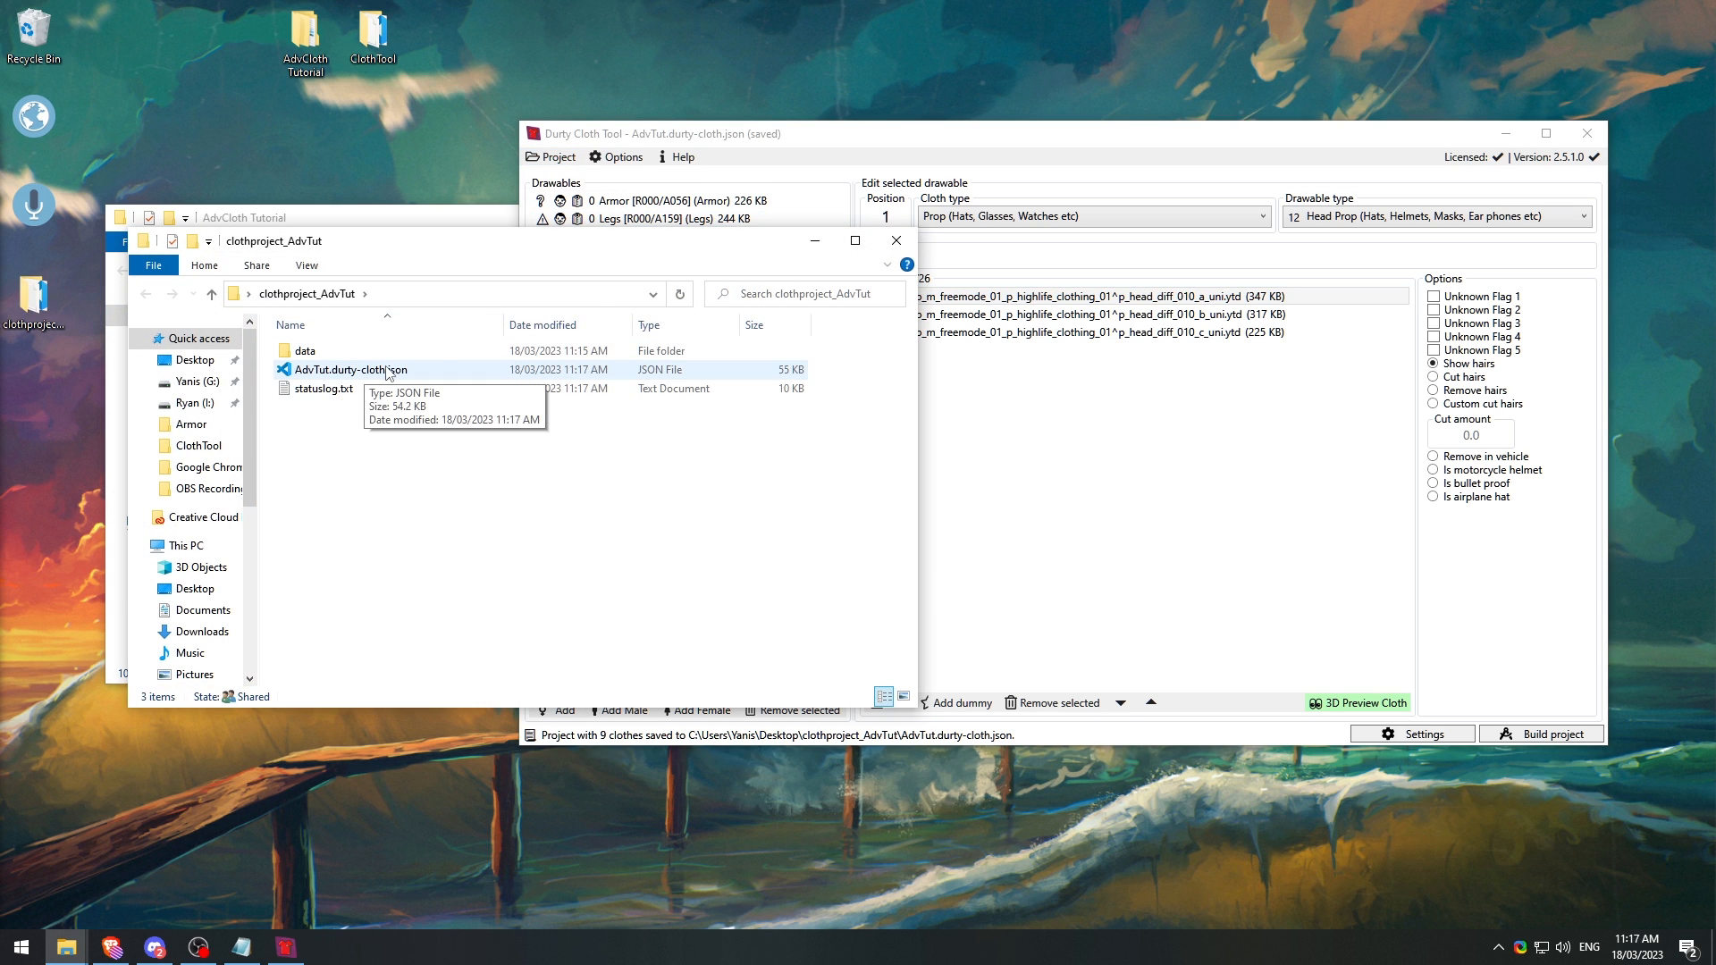
pyautogui.click(896, 241)
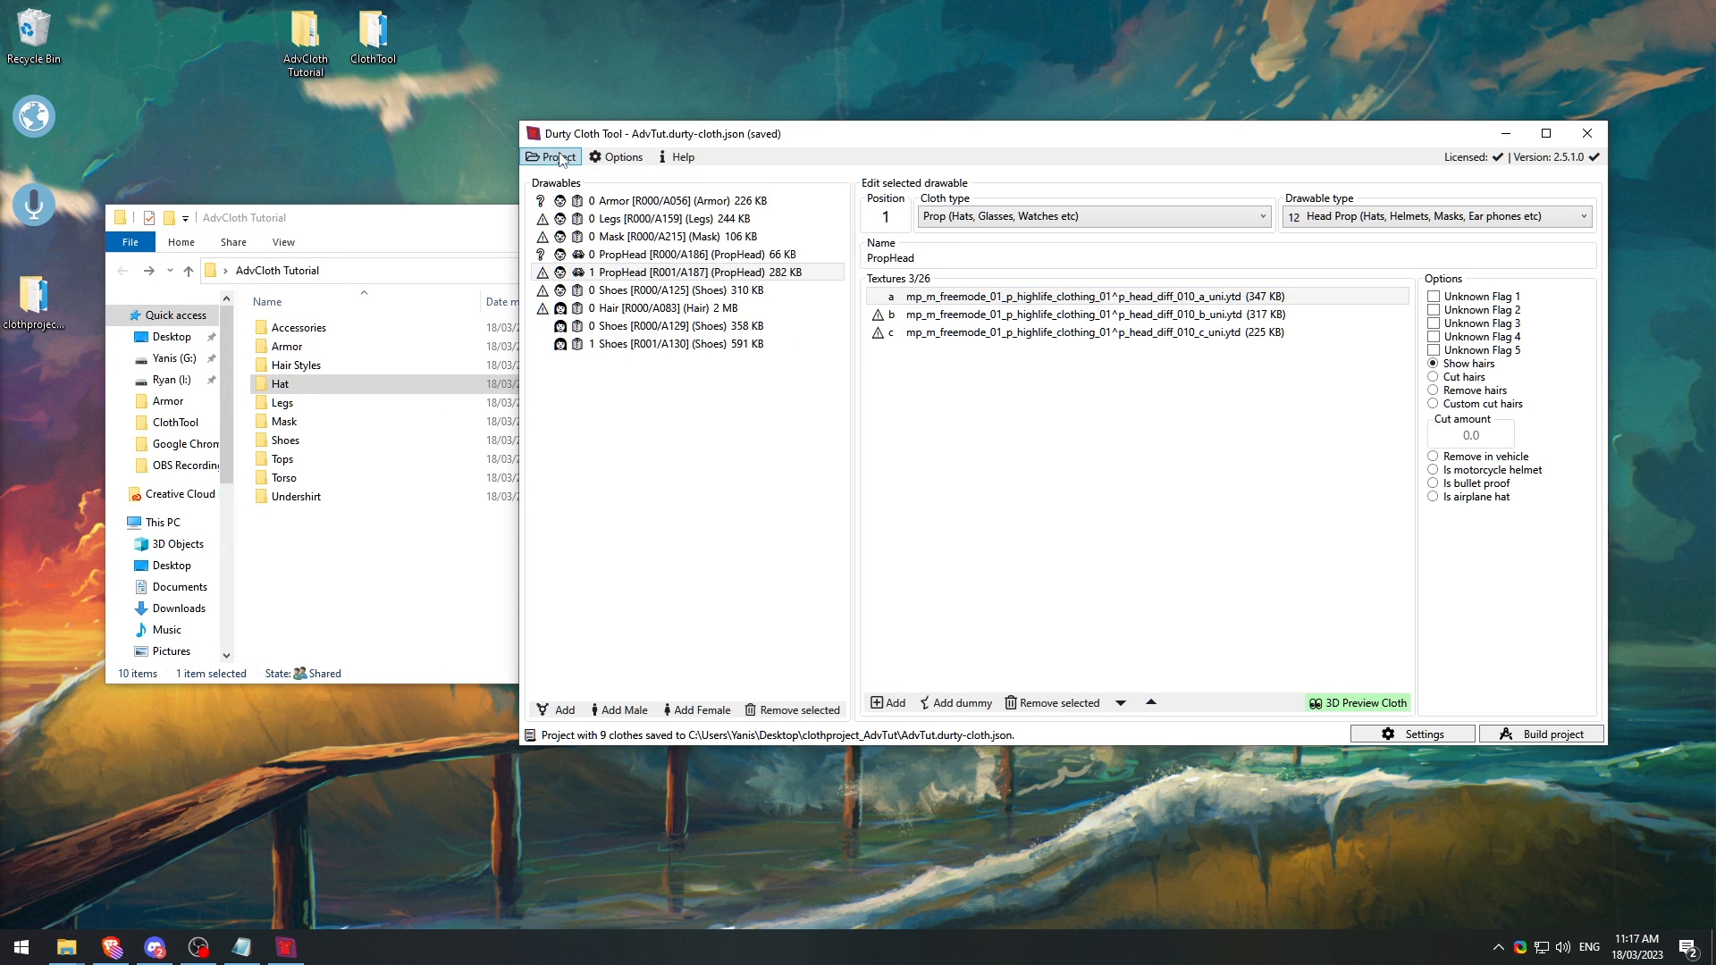
# Step: Create a new empty project and reopen AdvTut.durty-cloth.json from the clothproject_AdvTut folder
pyautogui.click(552, 158)
pyautogui.click(568, 179)
pyautogui.click(454, 224)
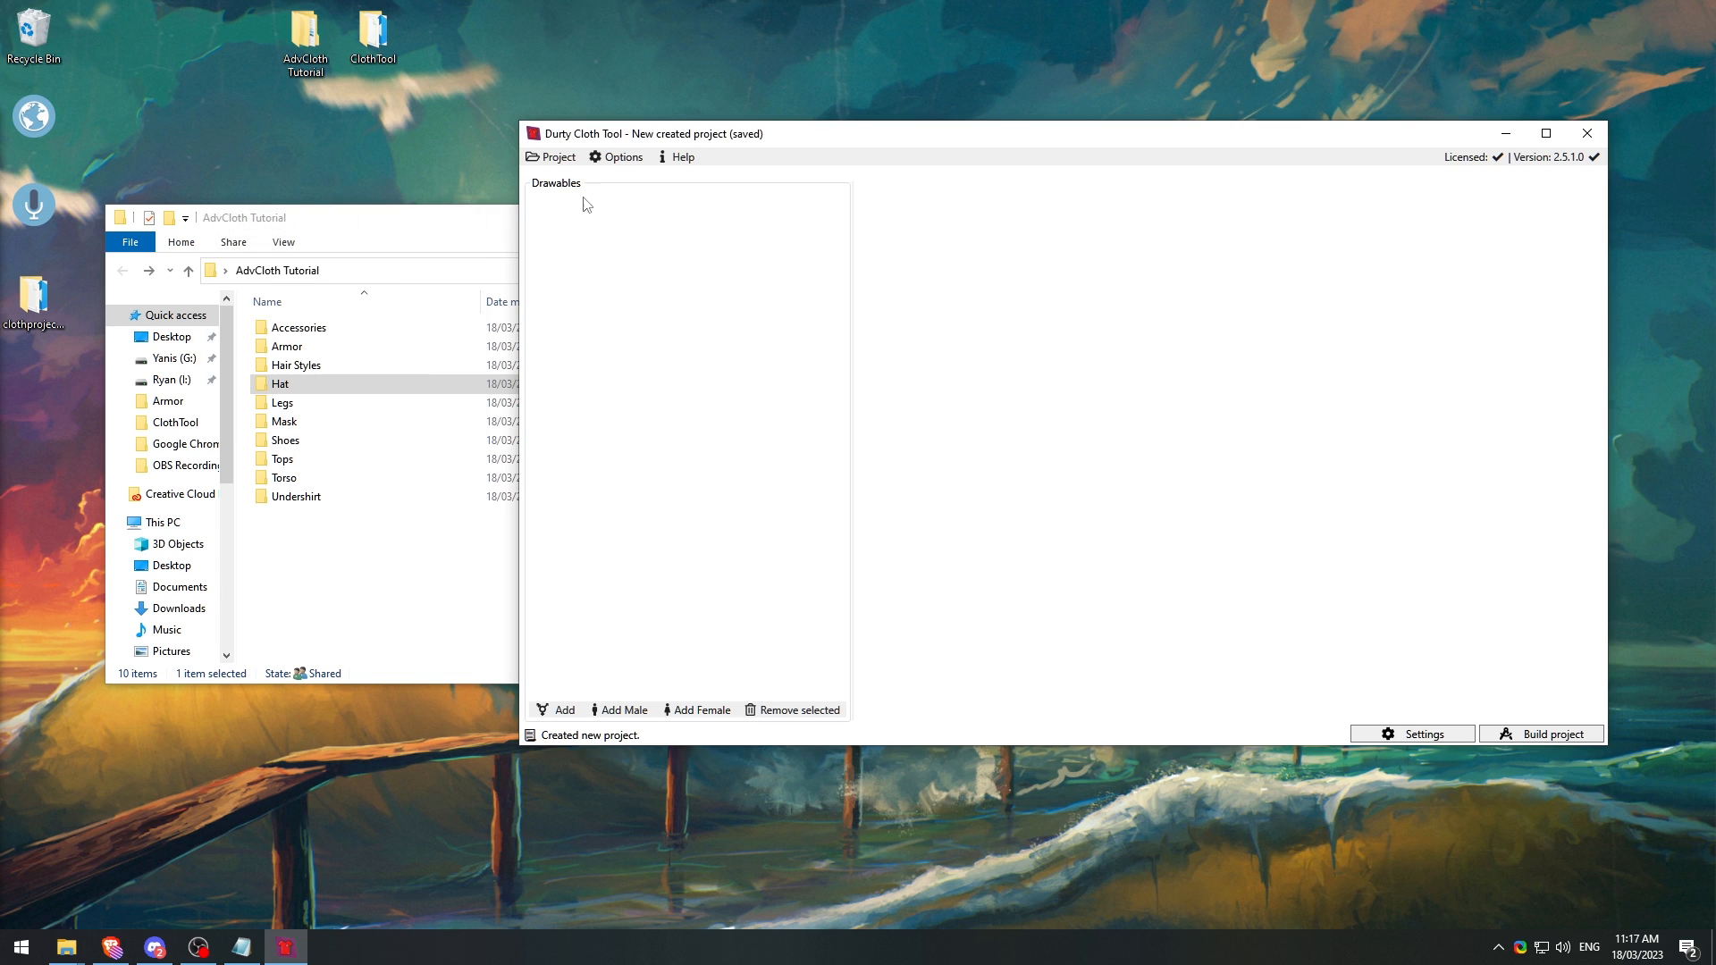
pyautogui.click(555, 157)
pyautogui.click(569, 198)
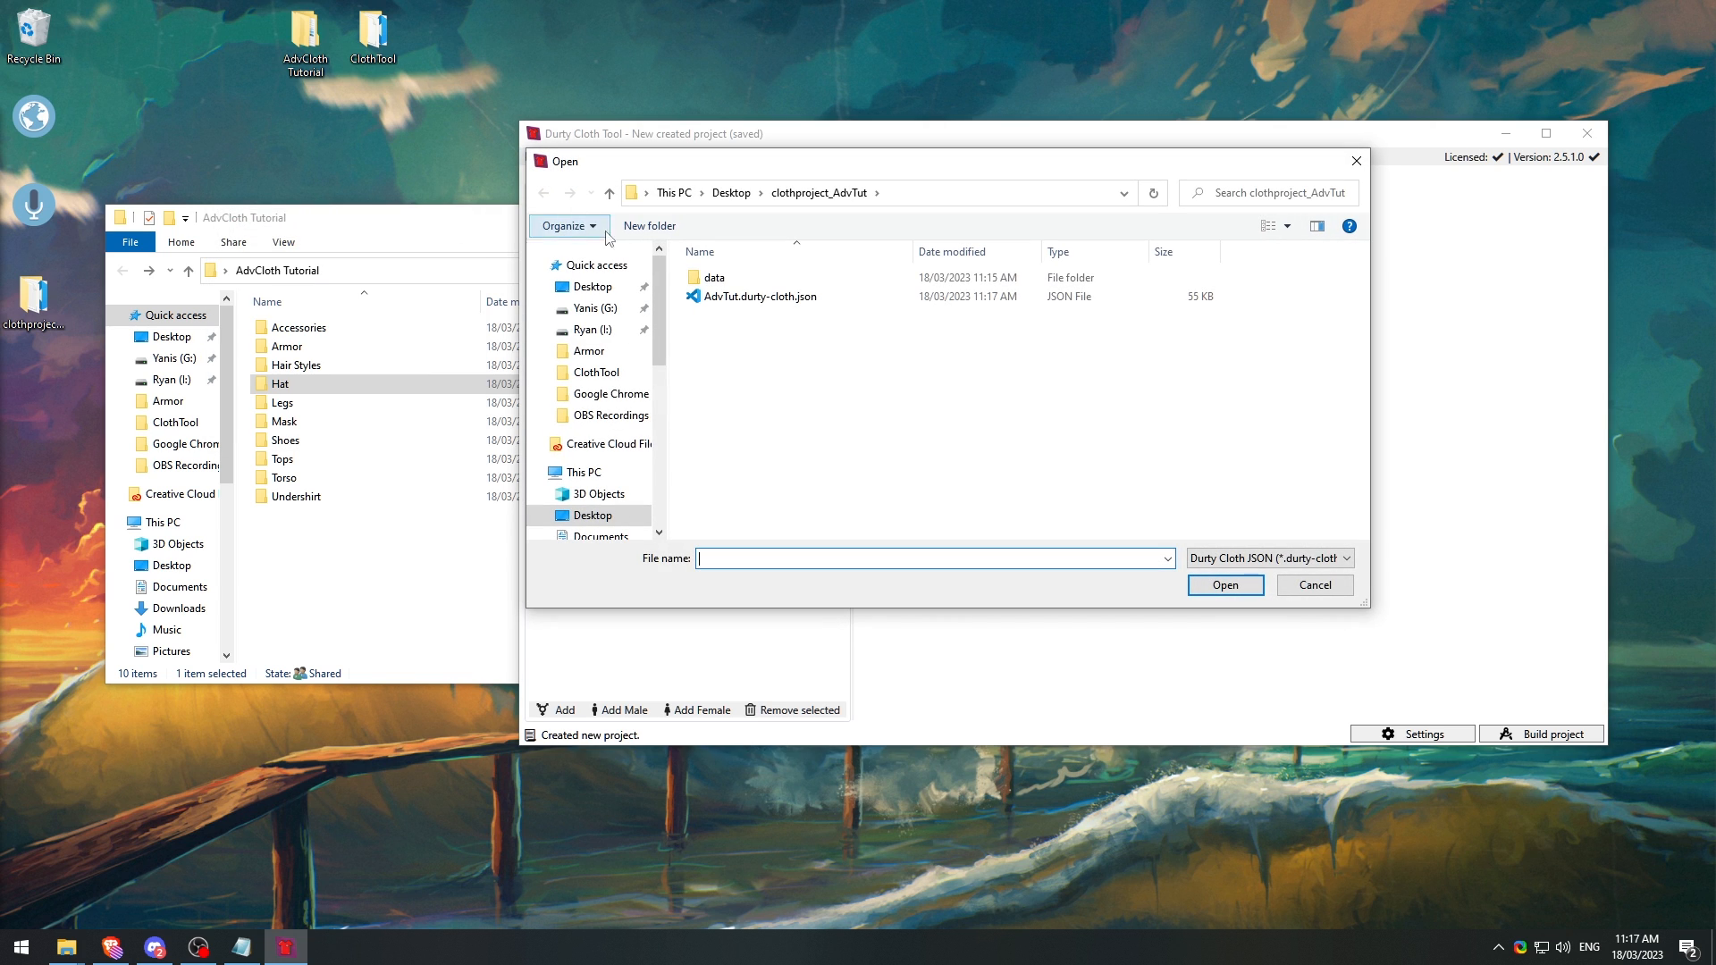
pyautogui.click(766, 302)
pyautogui.click(1225, 584)
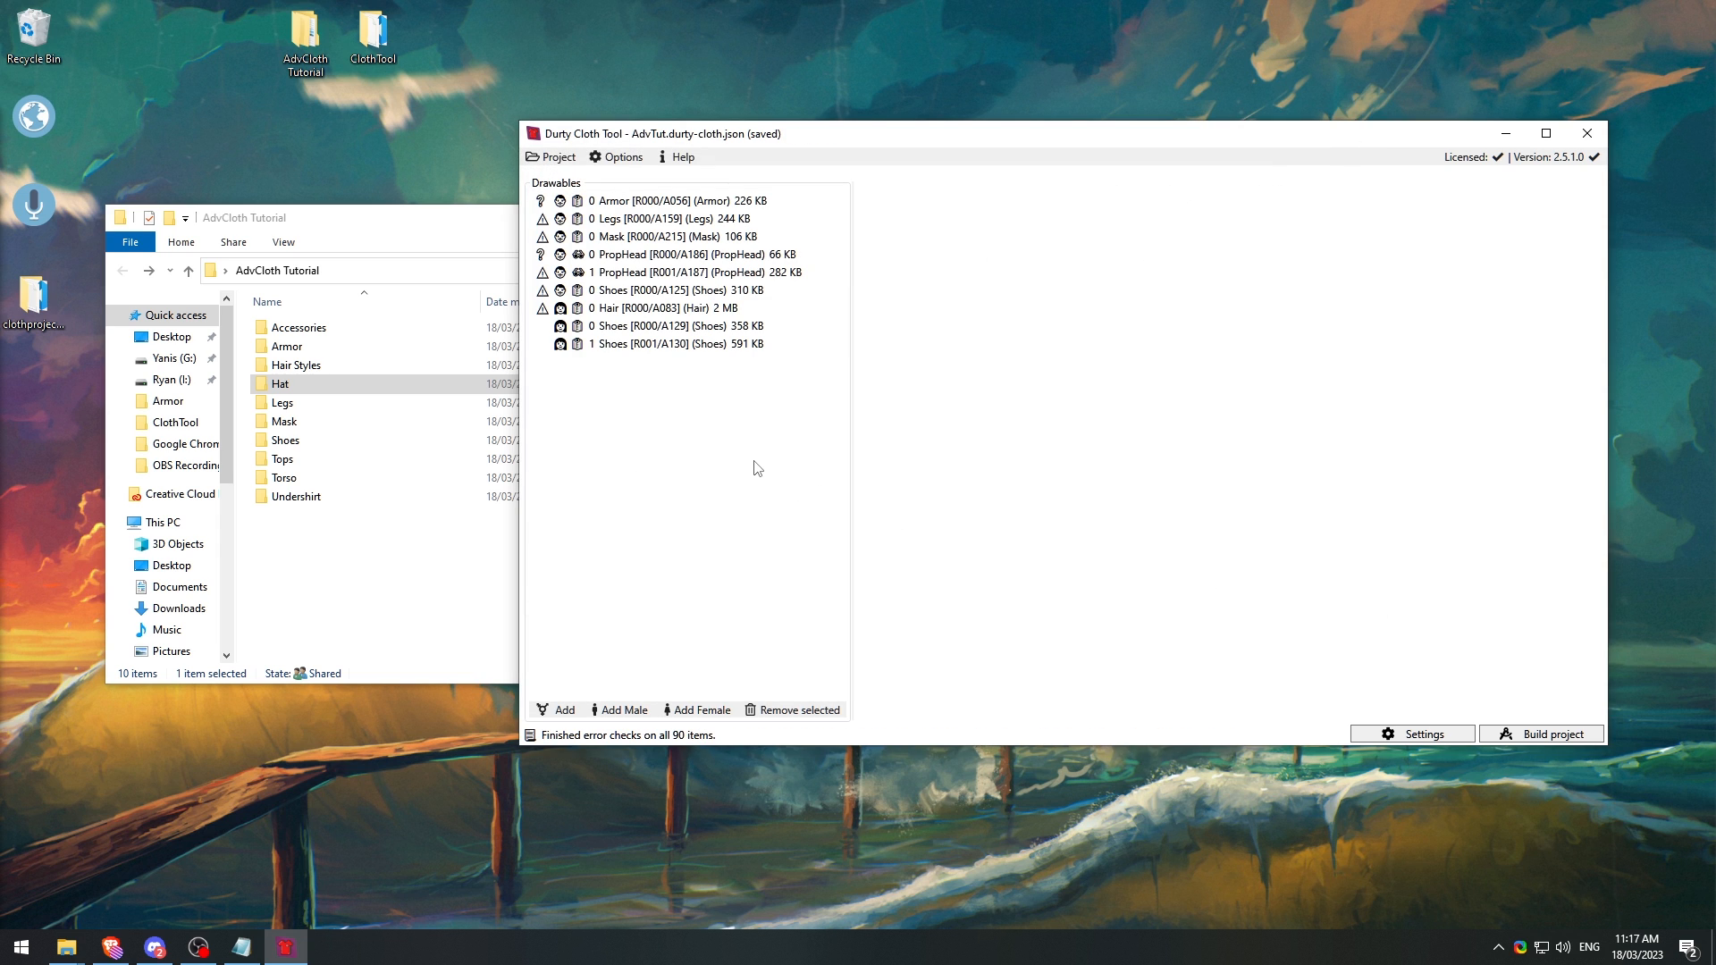
# Step: Close the AdvCloth Tutorial folder window and examine the clothing files in the data subfolder of clothproject_AdvTut
pyautogui.click(420, 242)
pyautogui.click(791, 217)
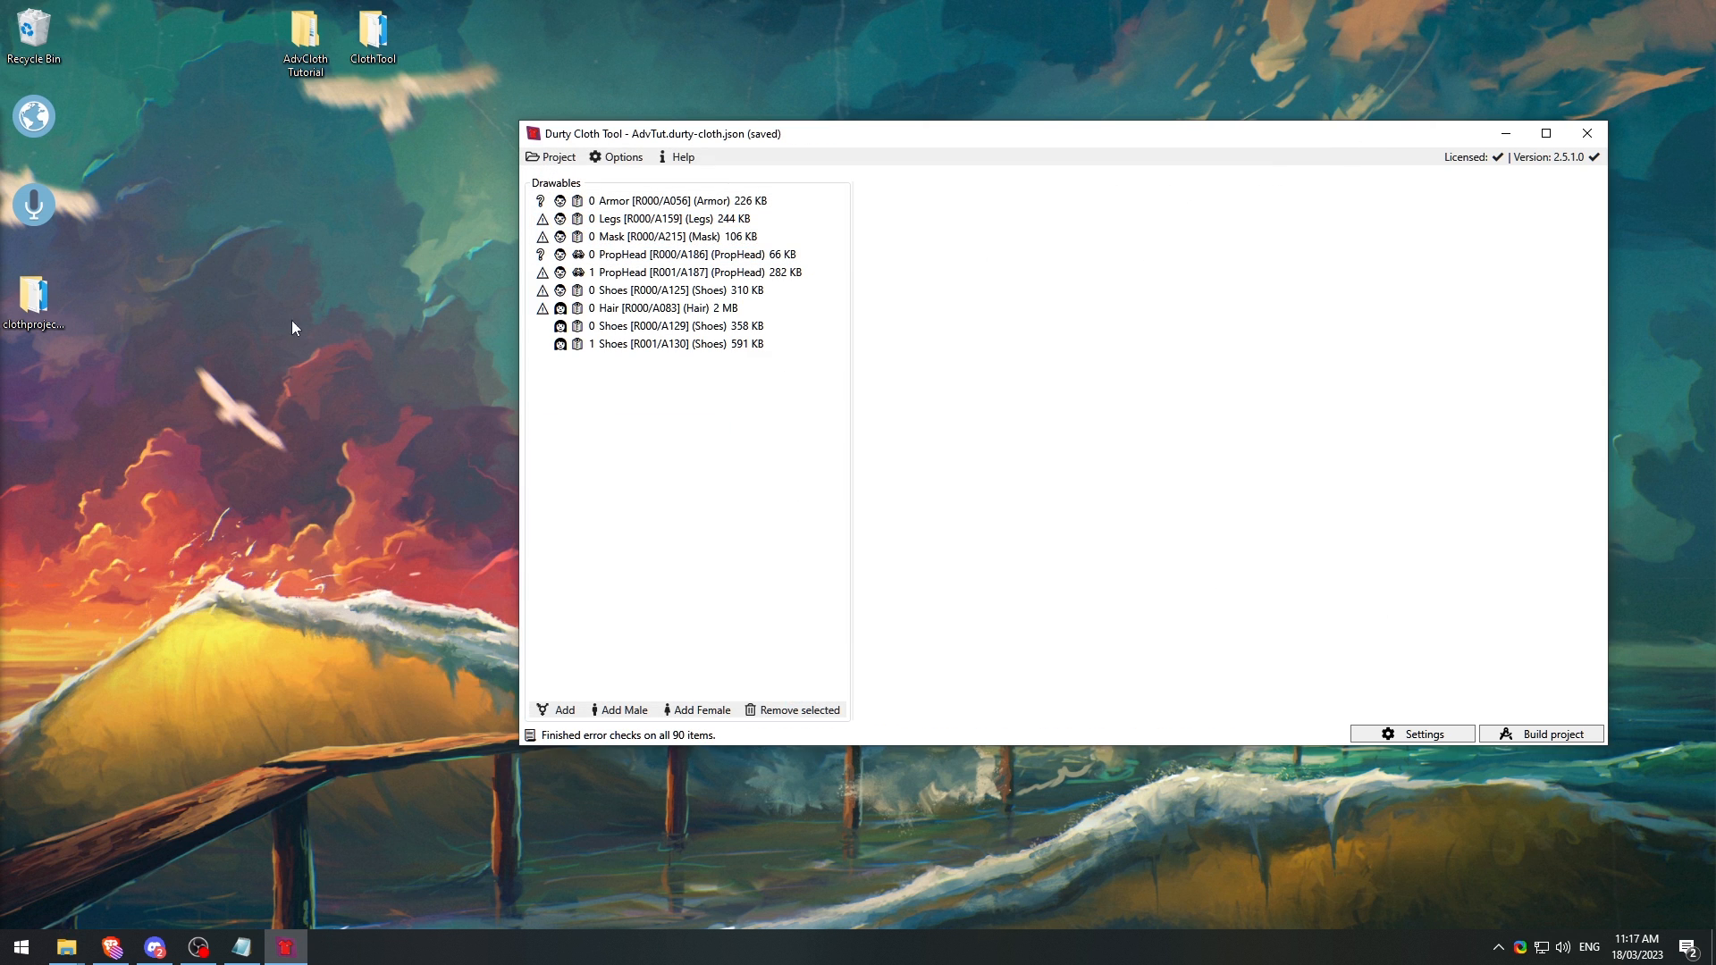
pyautogui.doubleClick(40, 299)
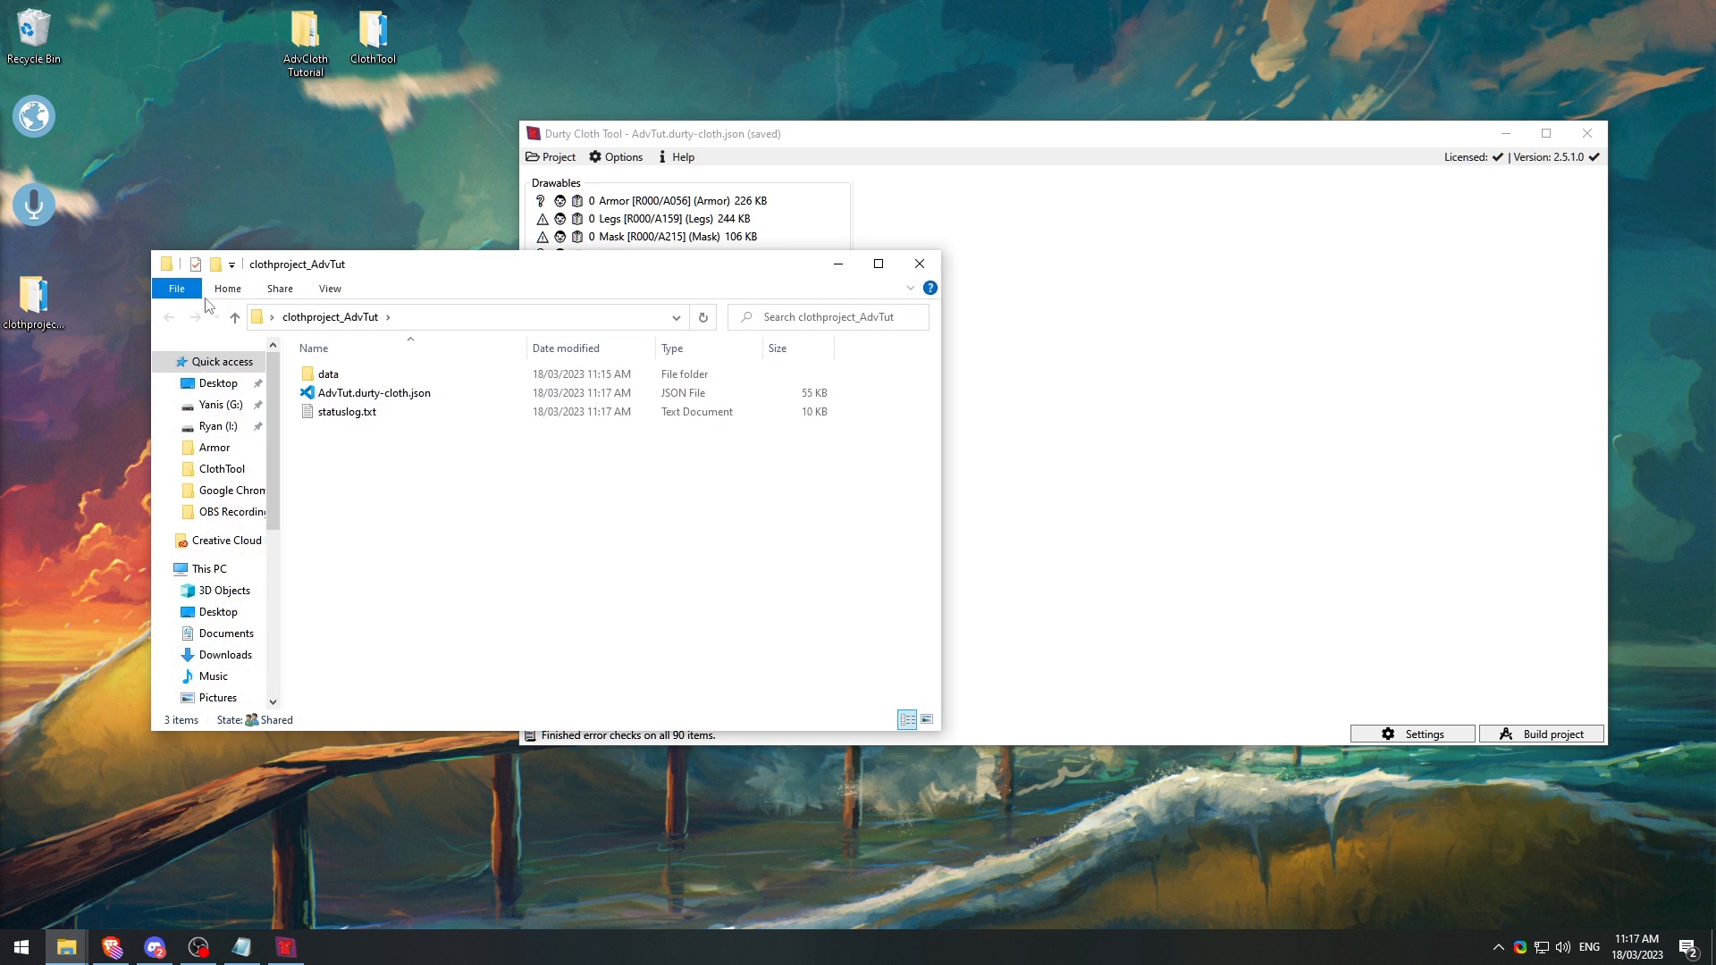
pyautogui.moveTo(346, 269); pyautogui.dragTo(335, 365)
pyautogui.click(36, 304)
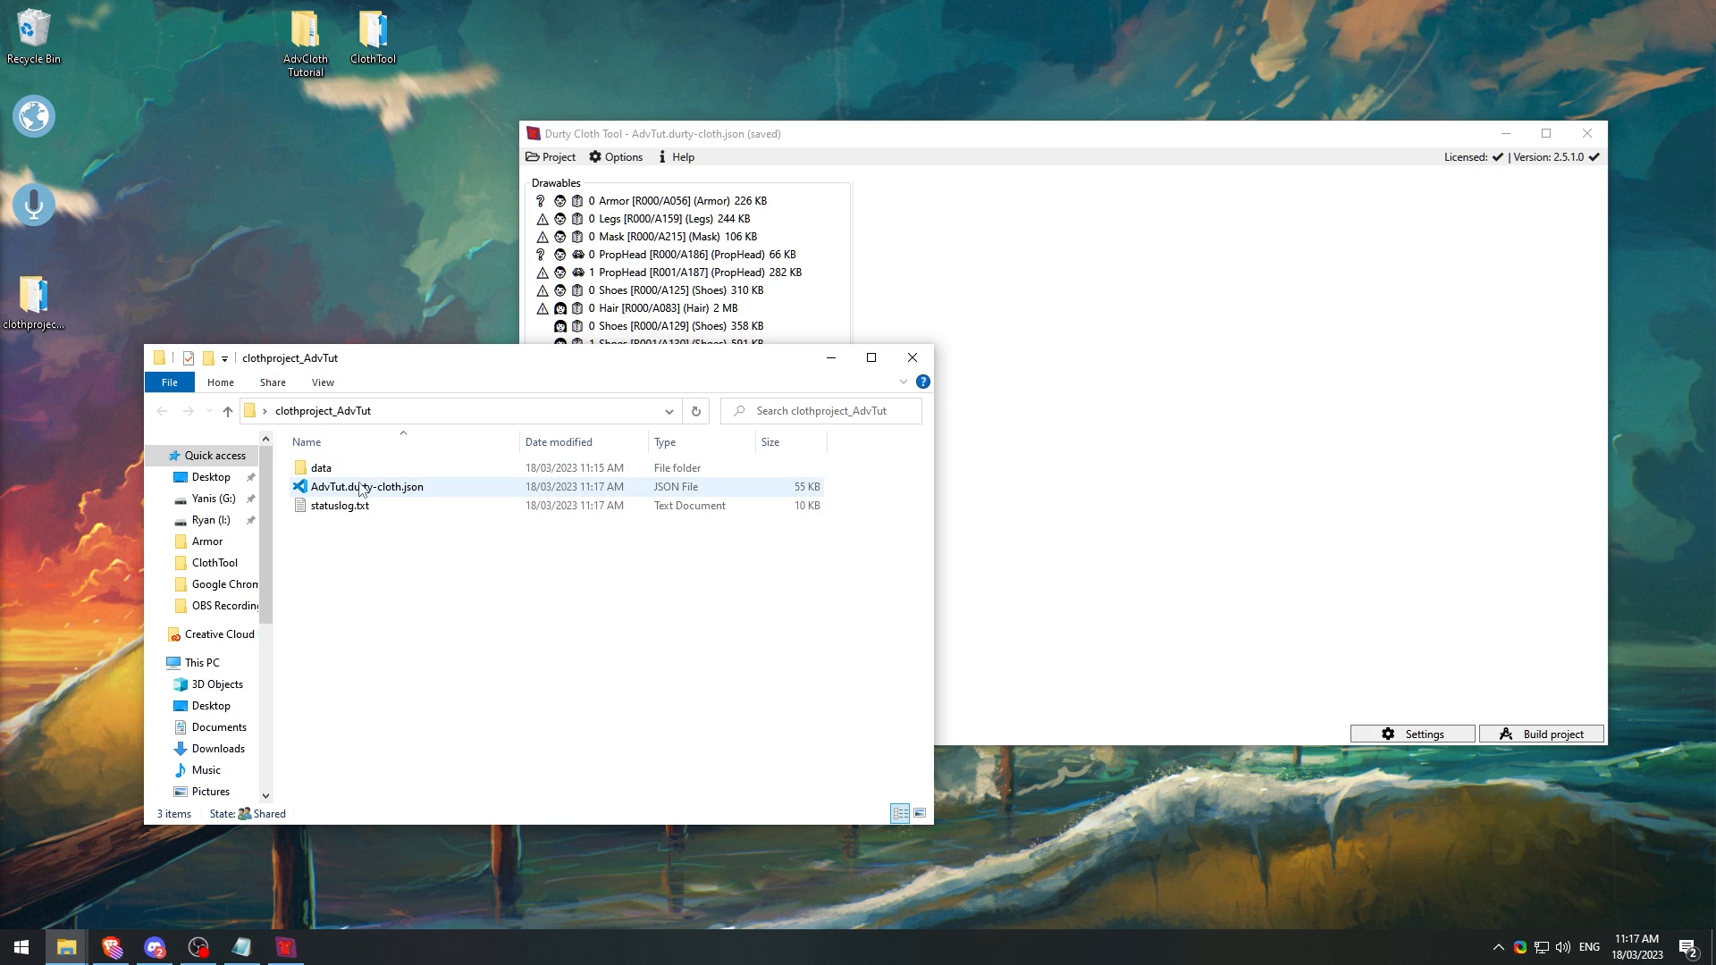
pyautogui.doubleClick(321, 469)
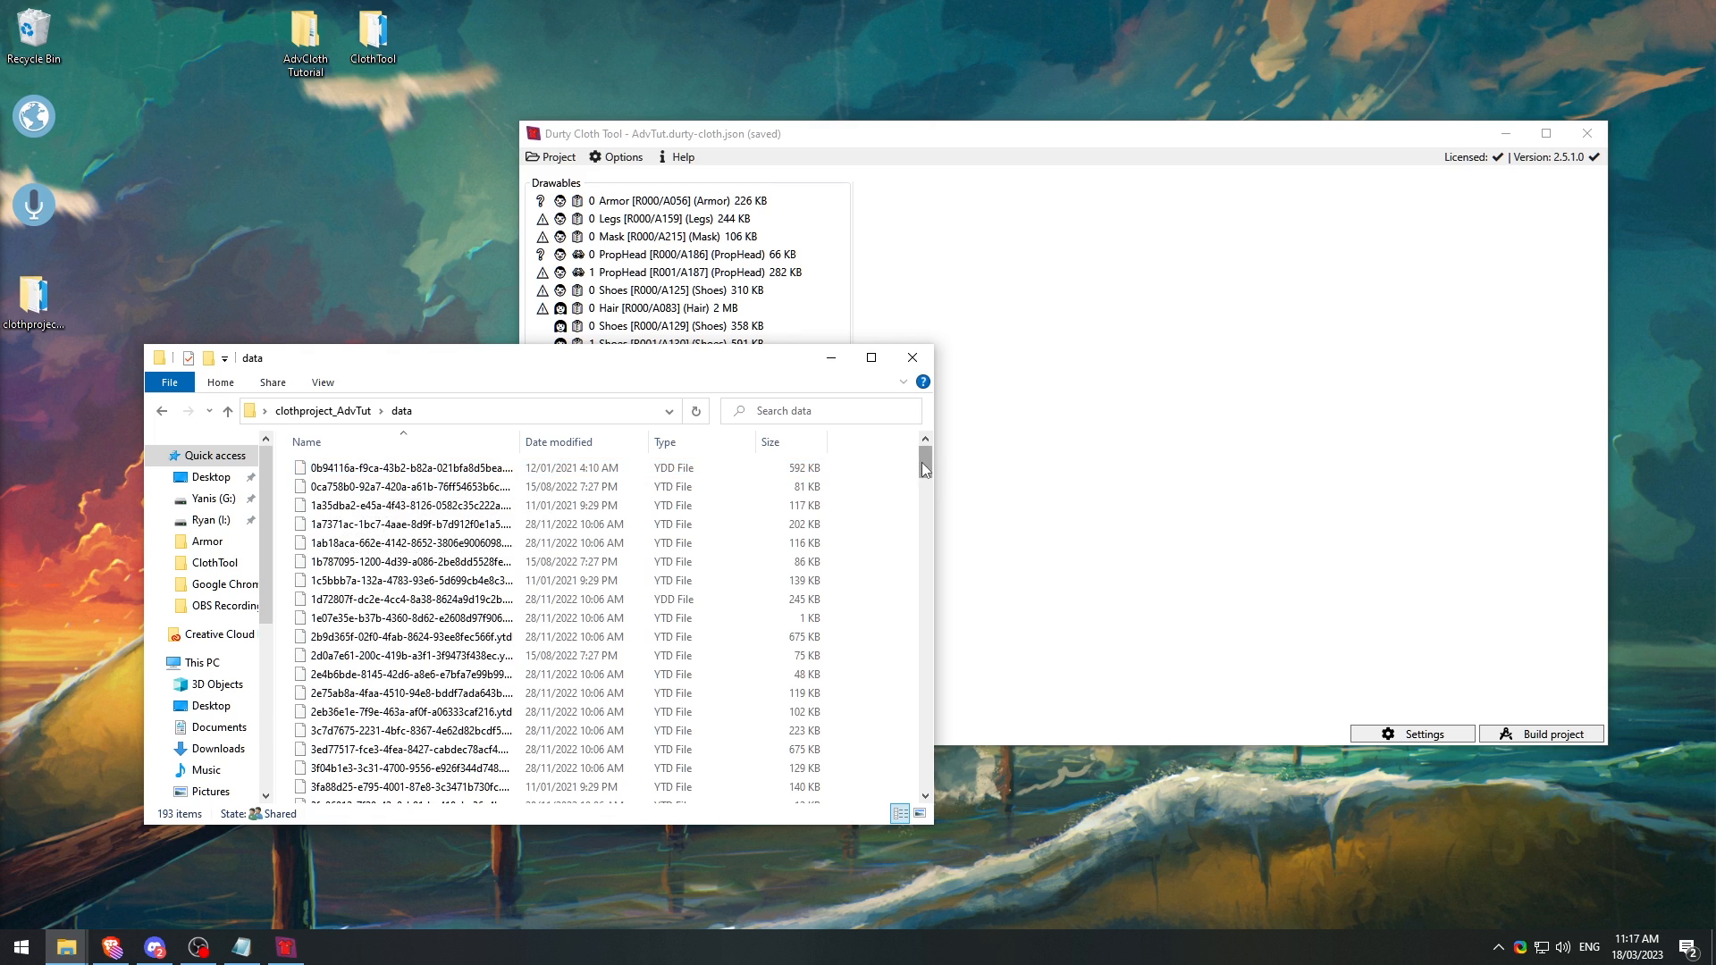
pyautogui.moveTo(920, 463); pyautogui.dragTo(914, 359)
pyautogui.moveTo(745, 362); pyautogui.dragTo(781, 502)
pyautogui.click(640, 256)
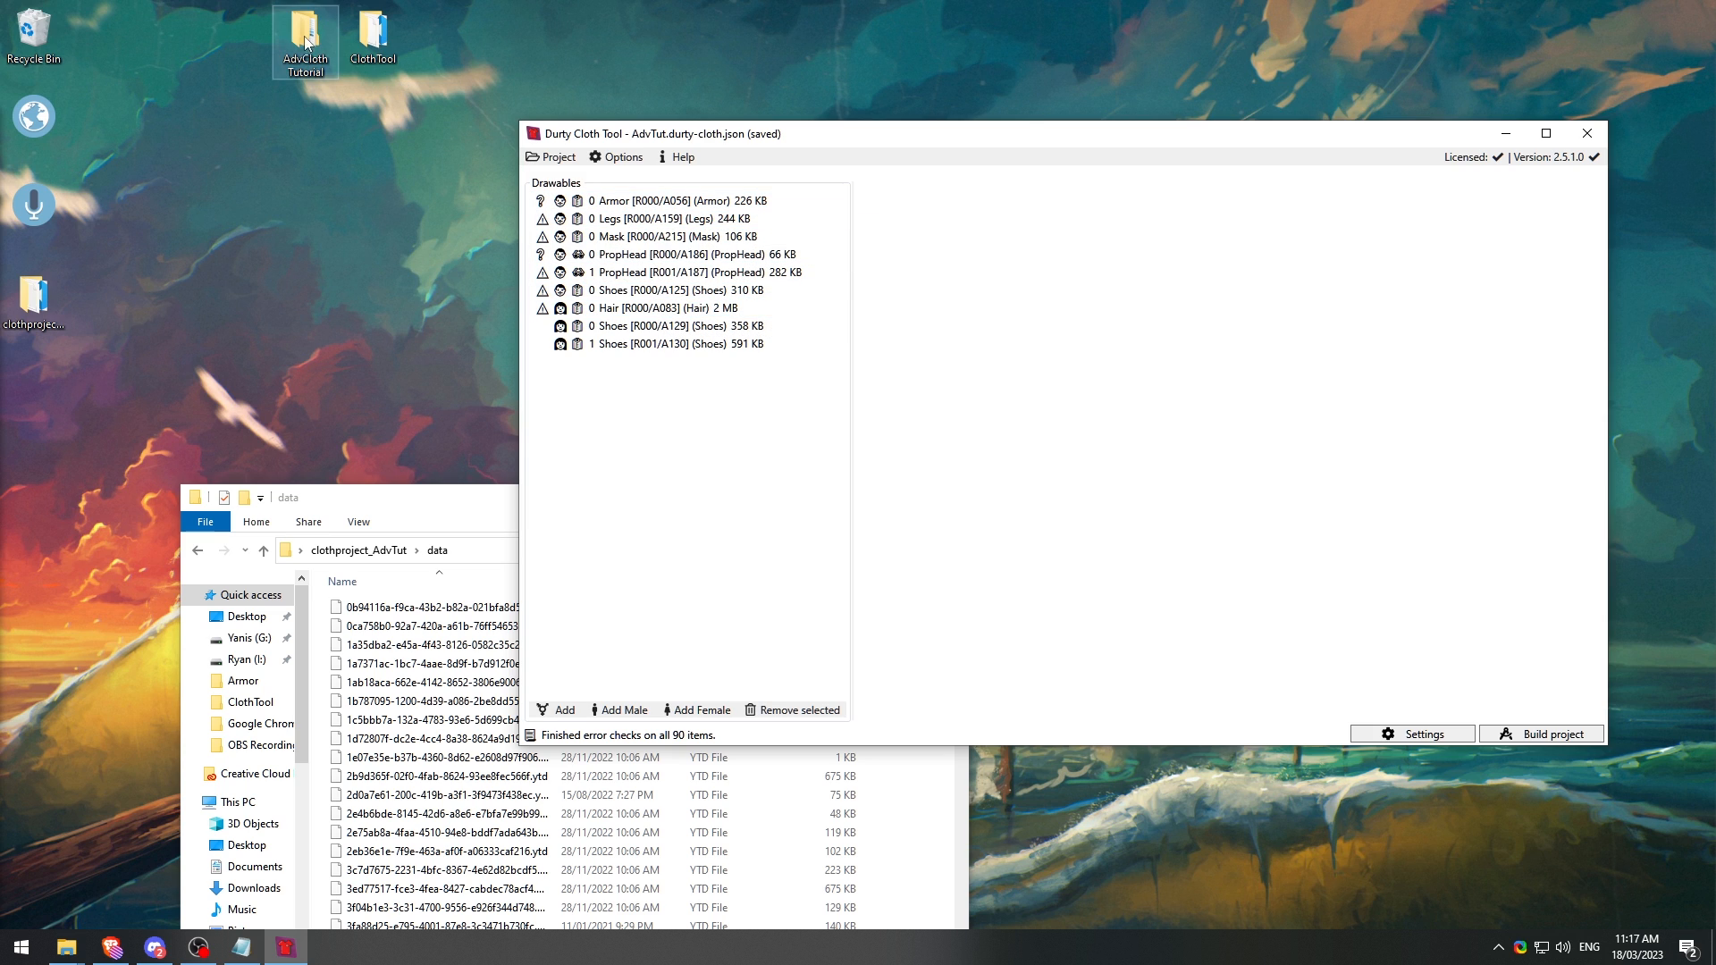
pyautogui.moveTo(307, 42)
pyautogui.mouseDown()
pyautogui.moveTo(314, 83)
pyautogui.moveTo(299, 59)
pyautogui.mouseUp()
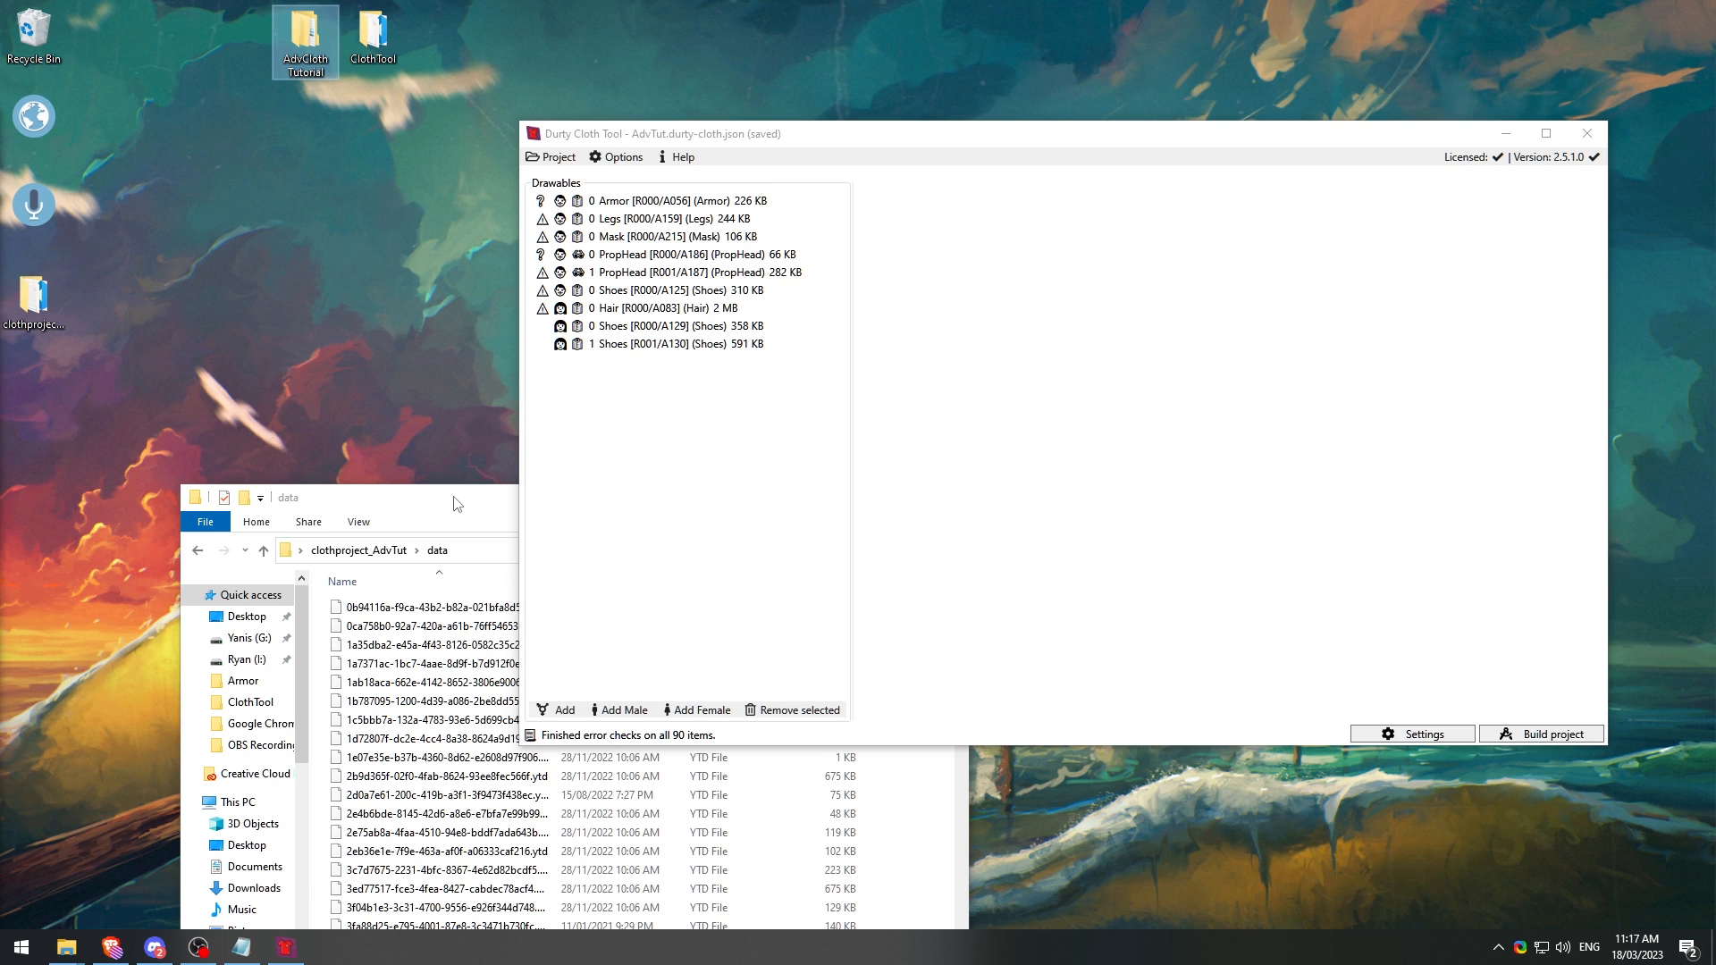
# Step: Return to the clothproject_AdvTut folder, check its project file and status log, and close the folder window
pyautogui.moveTo(454, 497); pyautogui.dragTo(403, 264)
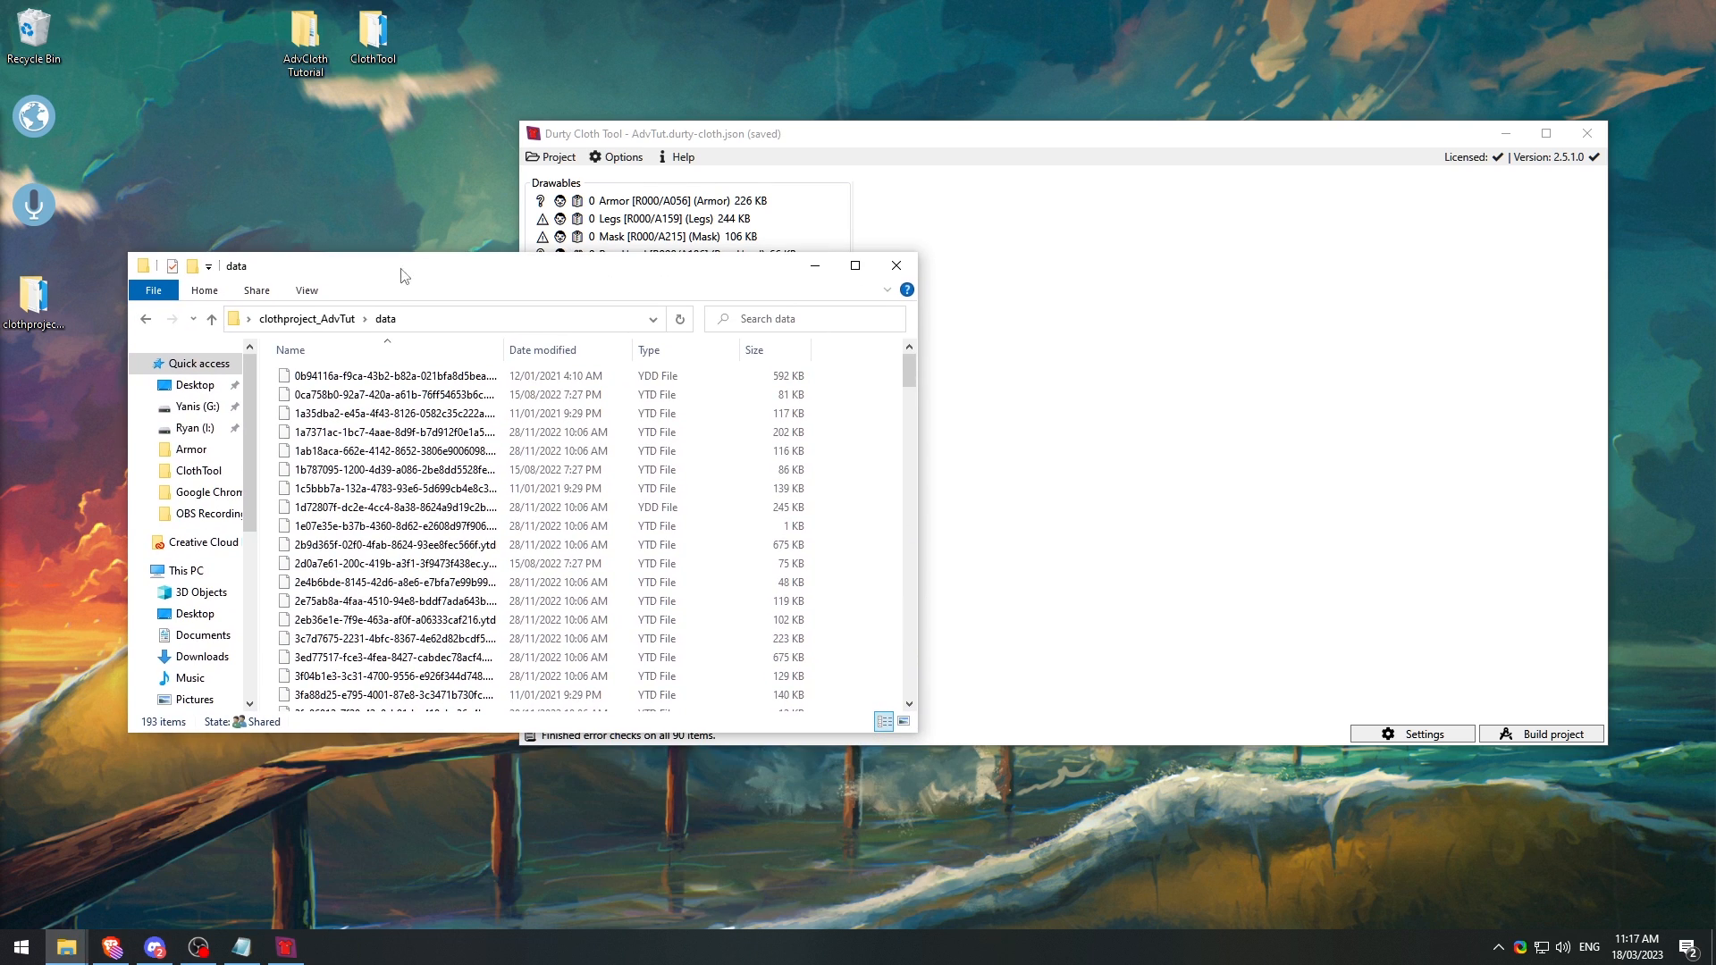
pyautogui.click(312, 320)
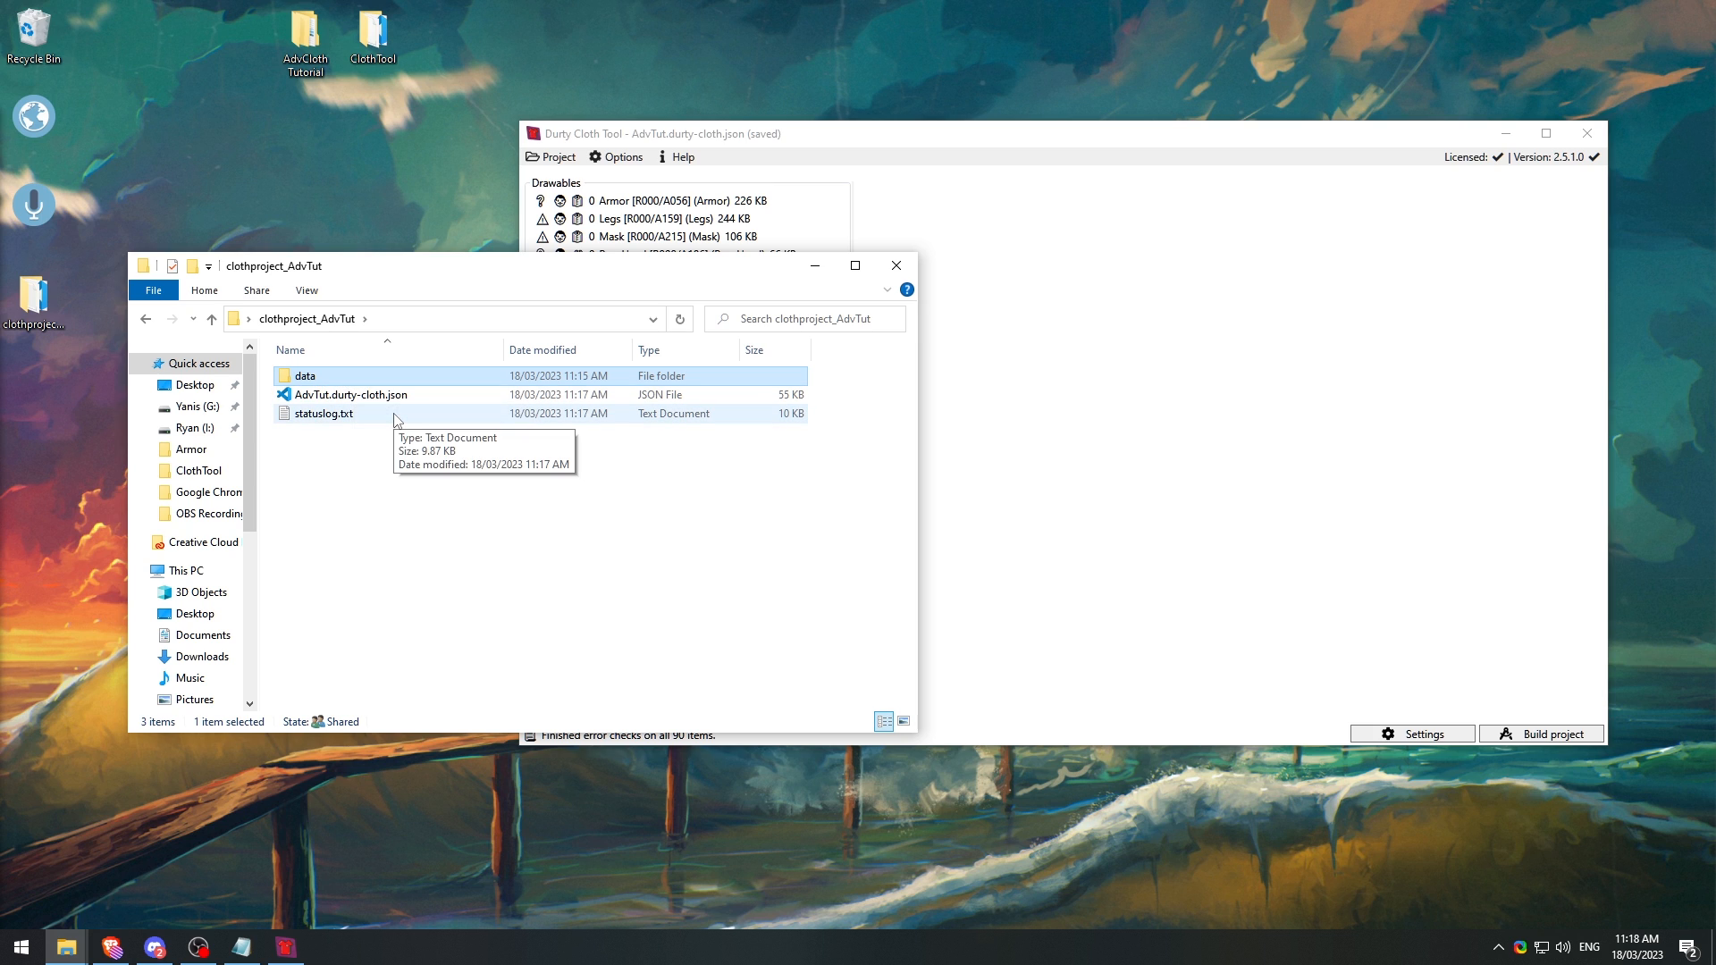
pyautogui.click(897, 265)
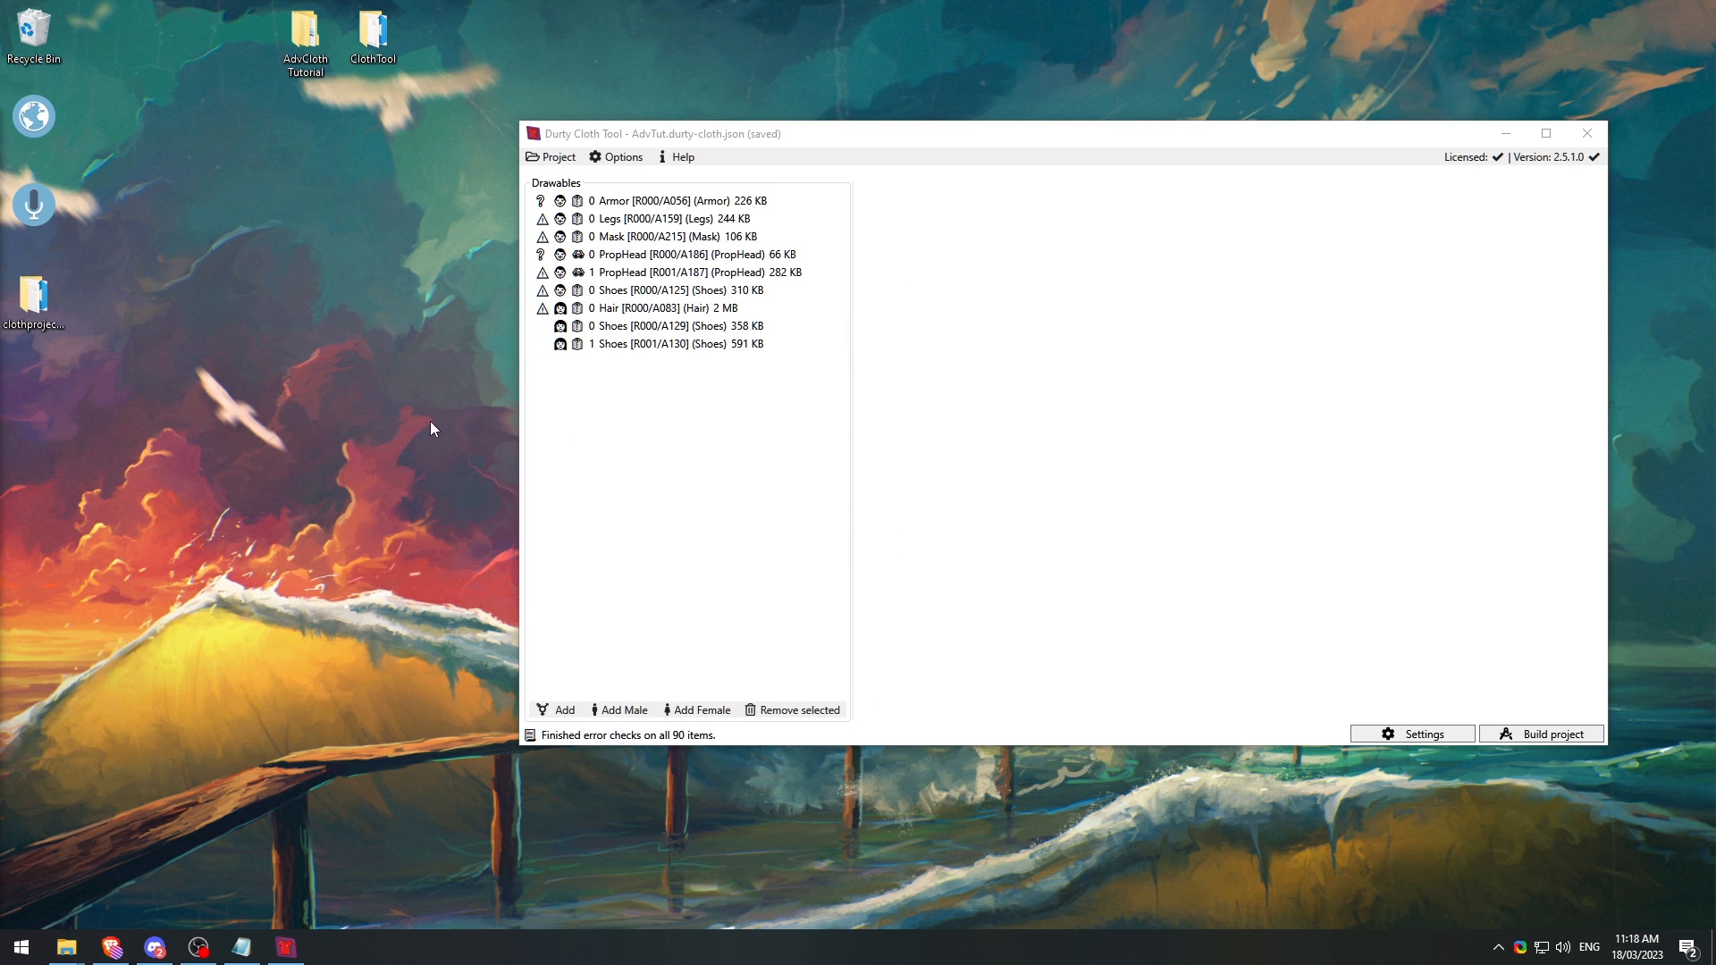
pyautogui.moveTo(629, 136); pyautogui.dragTo(572, 178)
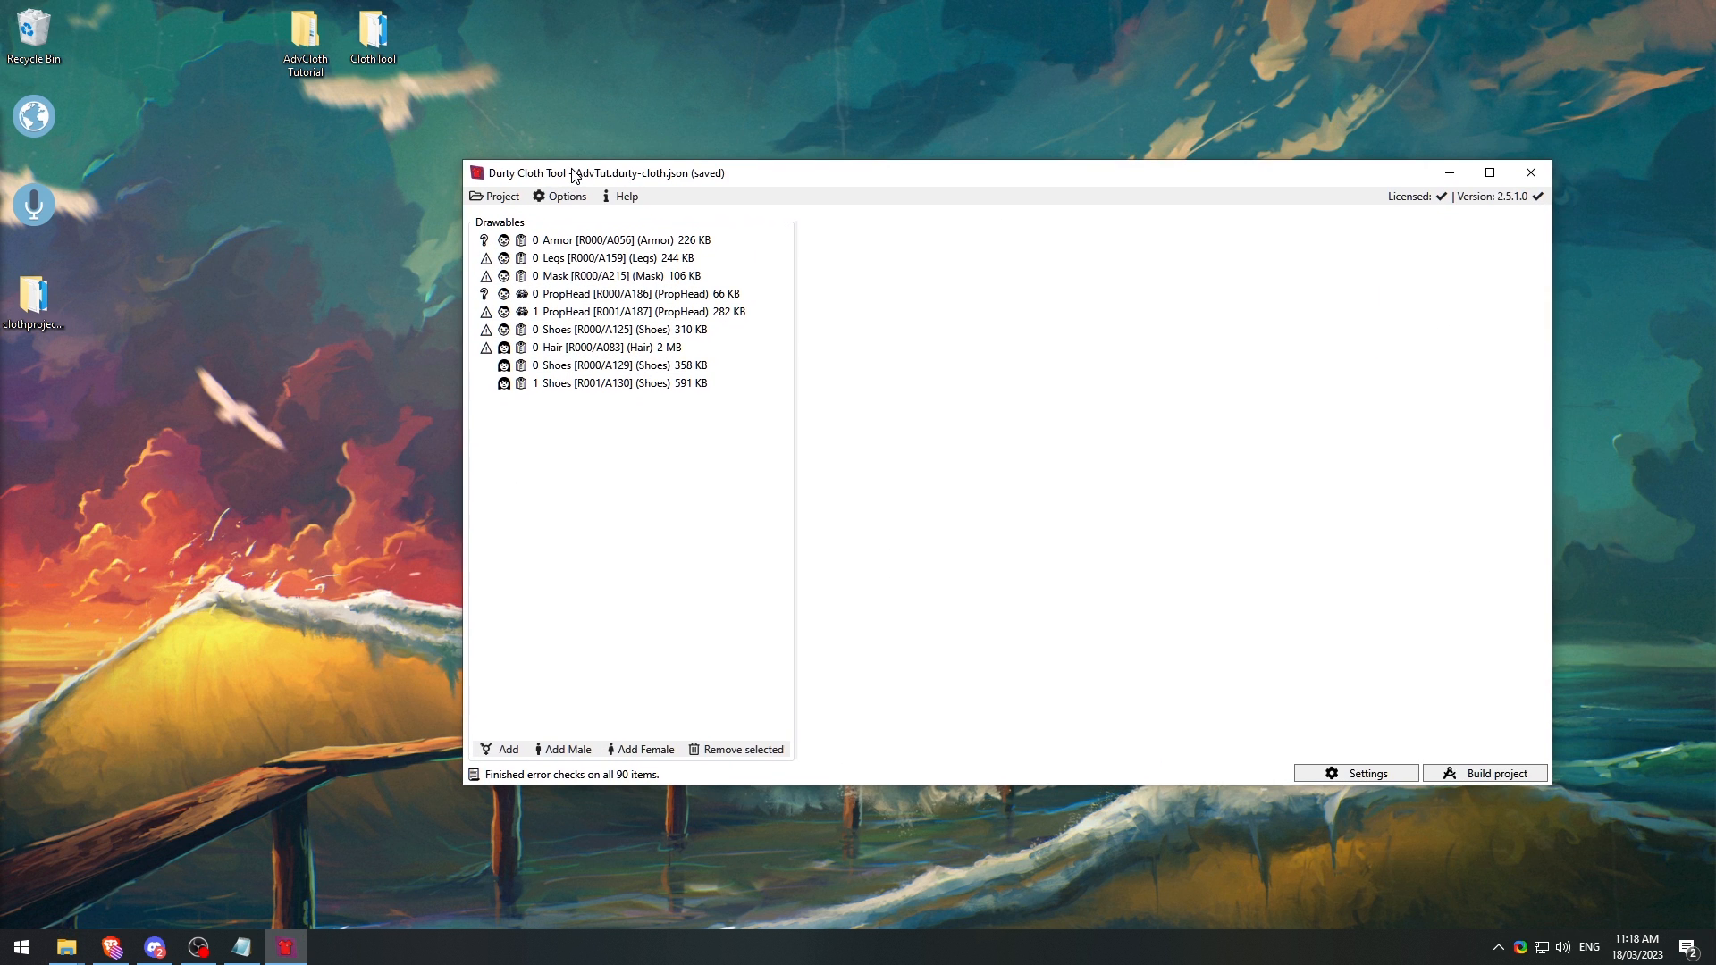
pyautogui.click(496, 198)
pyautogui.click(904, 382)
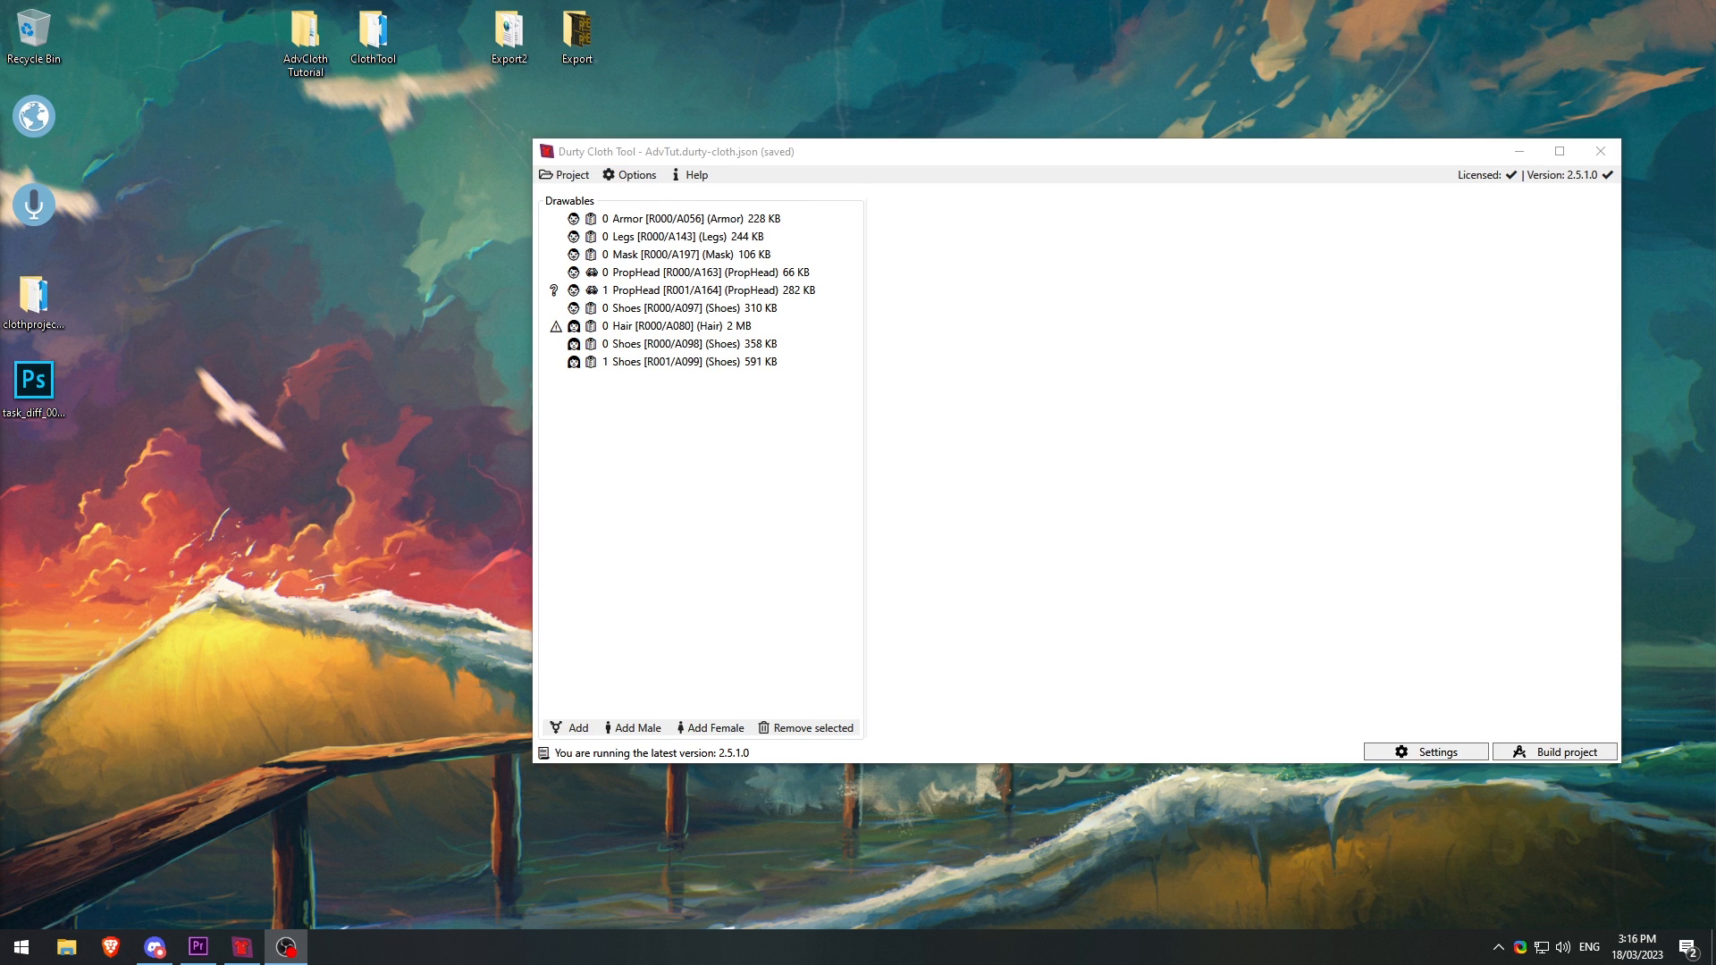
# Step: Optimize the AdvTut project data by deleting the data files that no item uses
pyautogui.moveTo(757, 154); pyautogui.dragTo(682, 165)
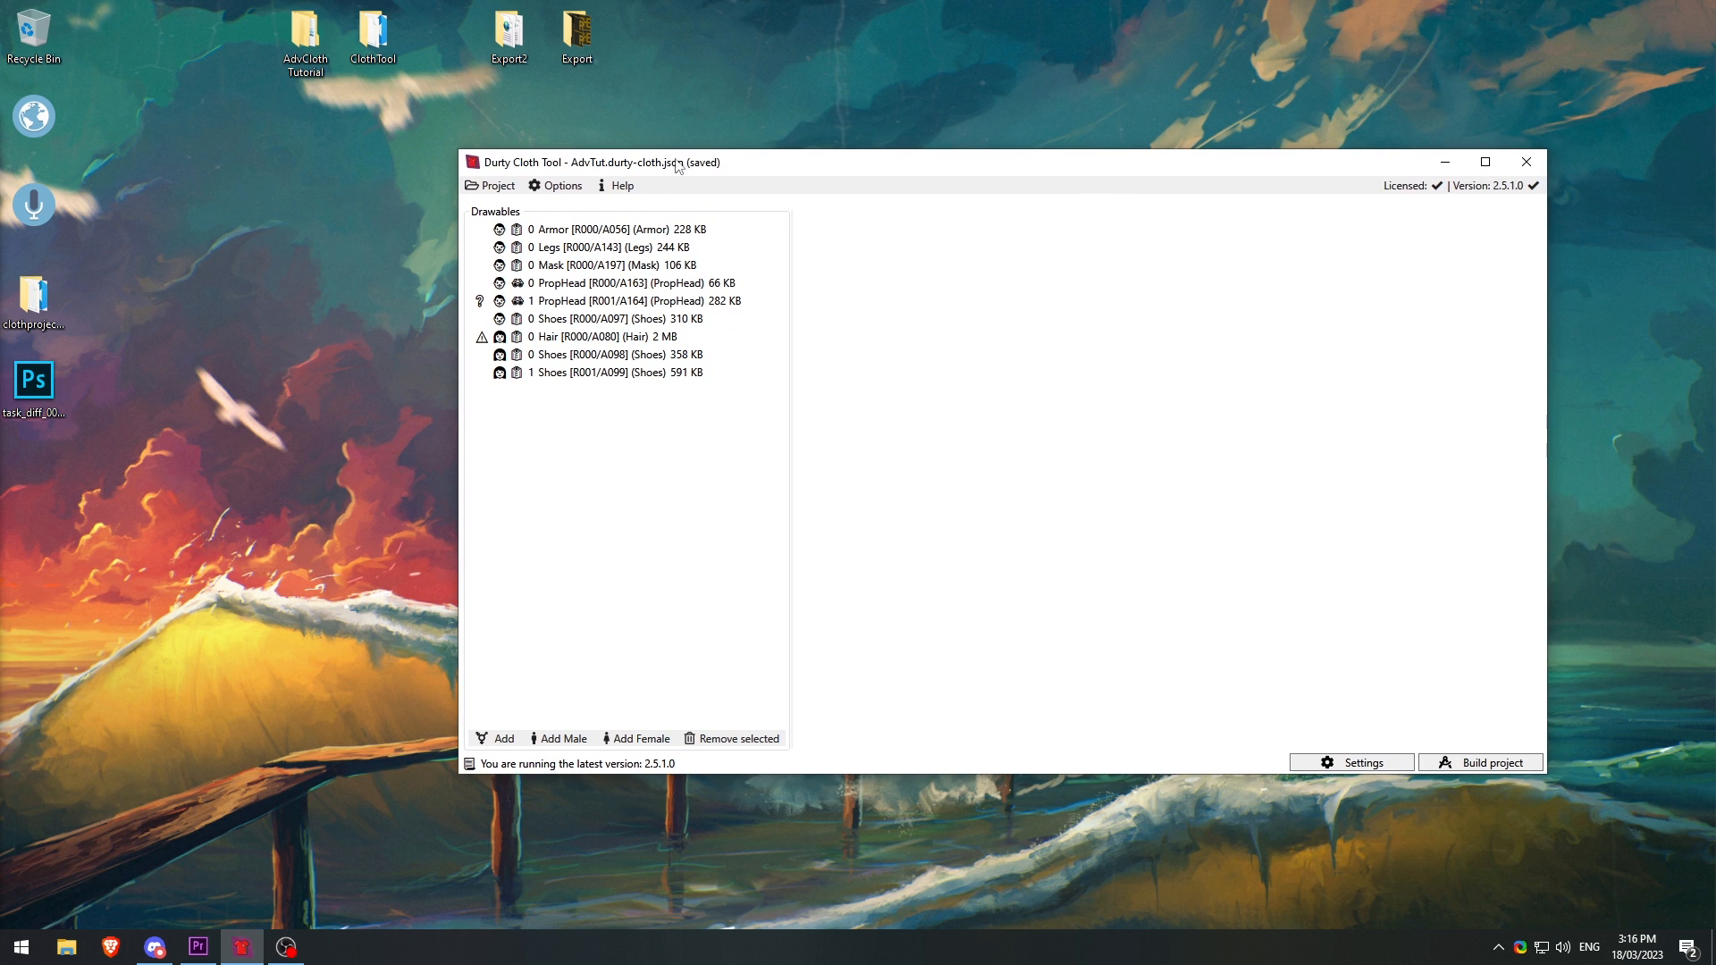
pyautogui.click(490, 186)
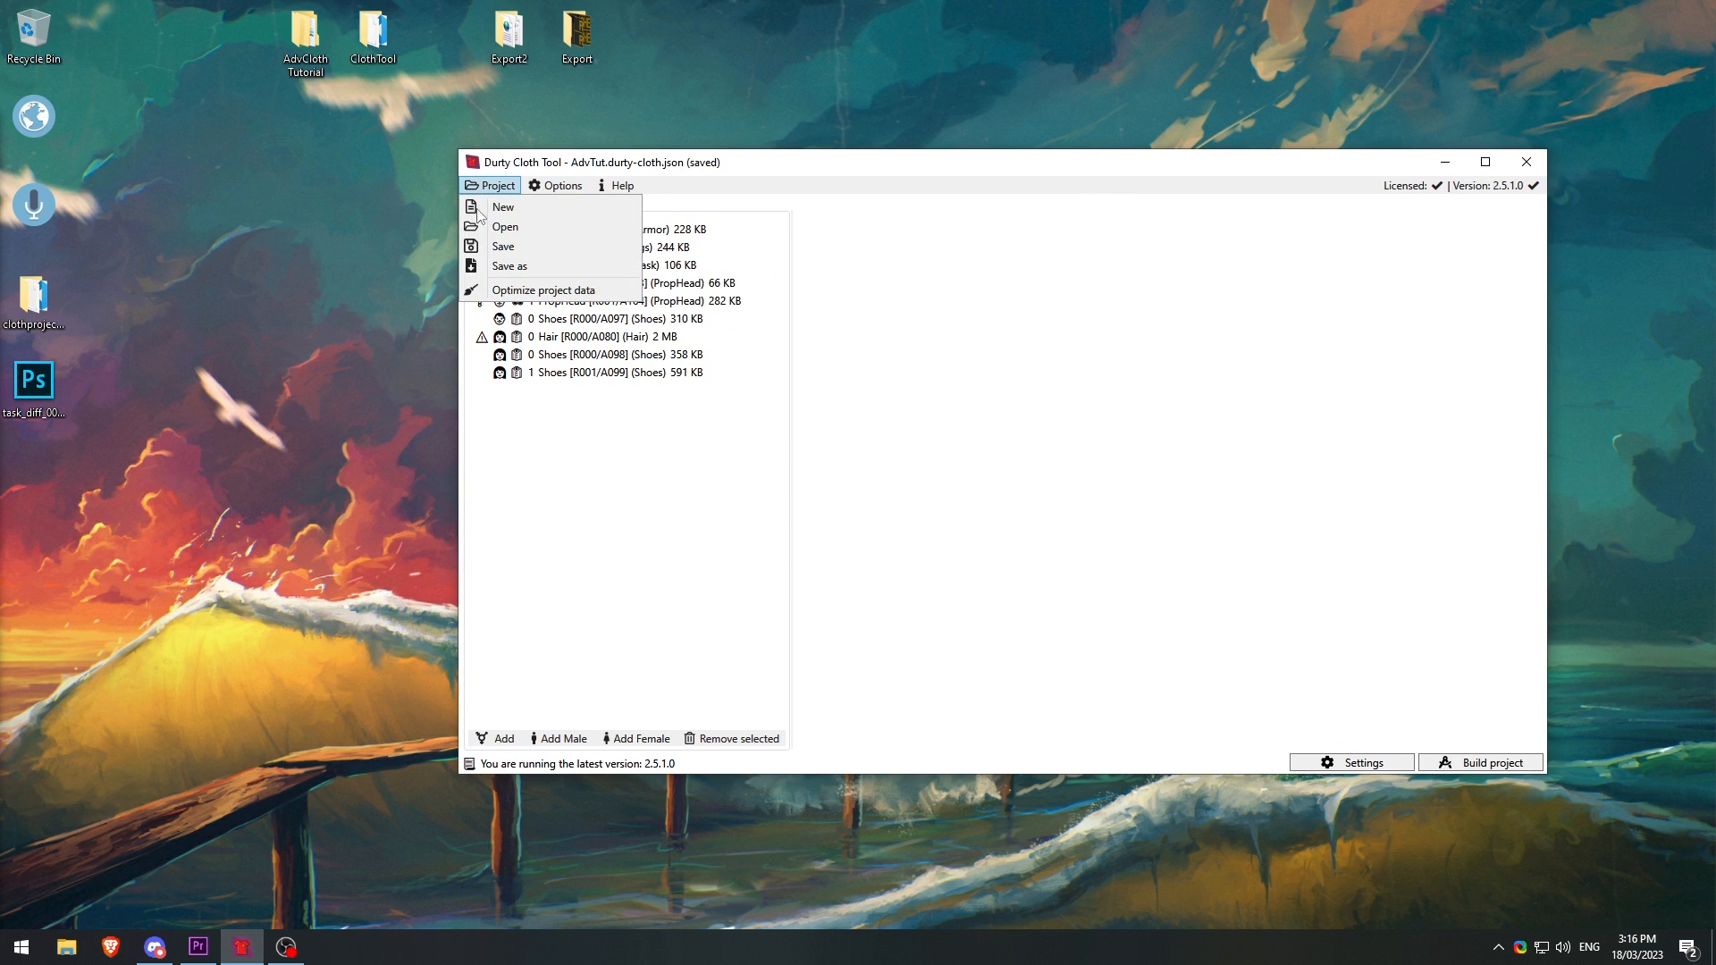
pyautogui.click(620, 292)
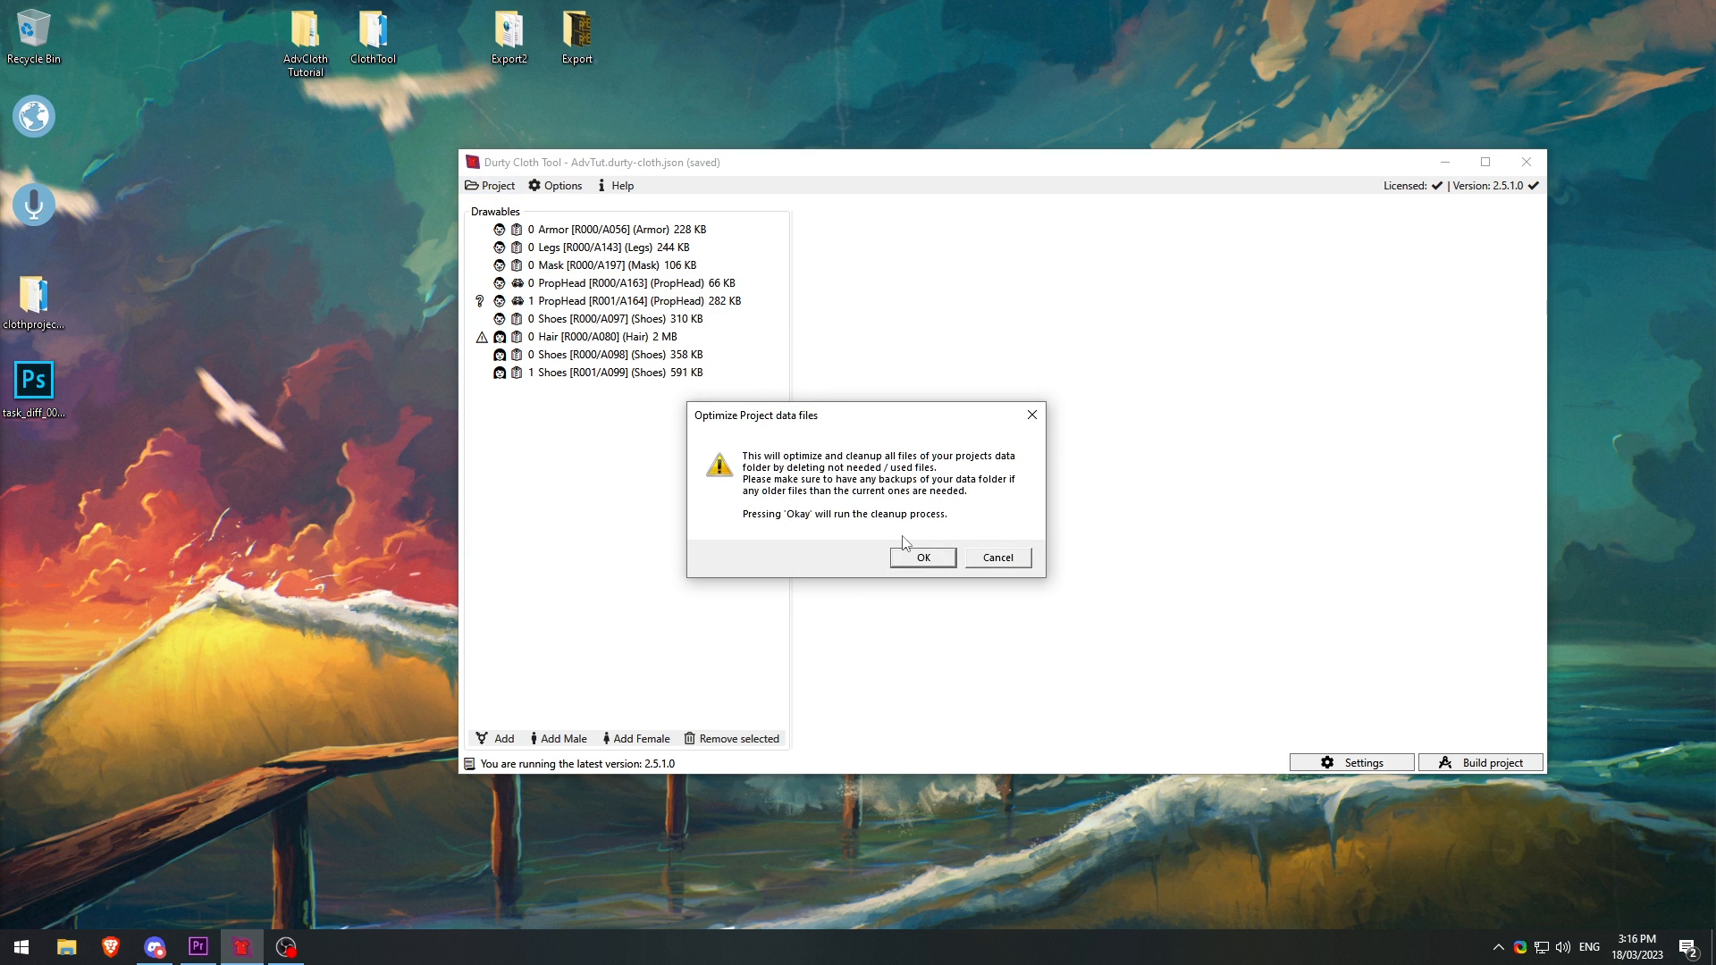
pyautogui.click(922, 558)
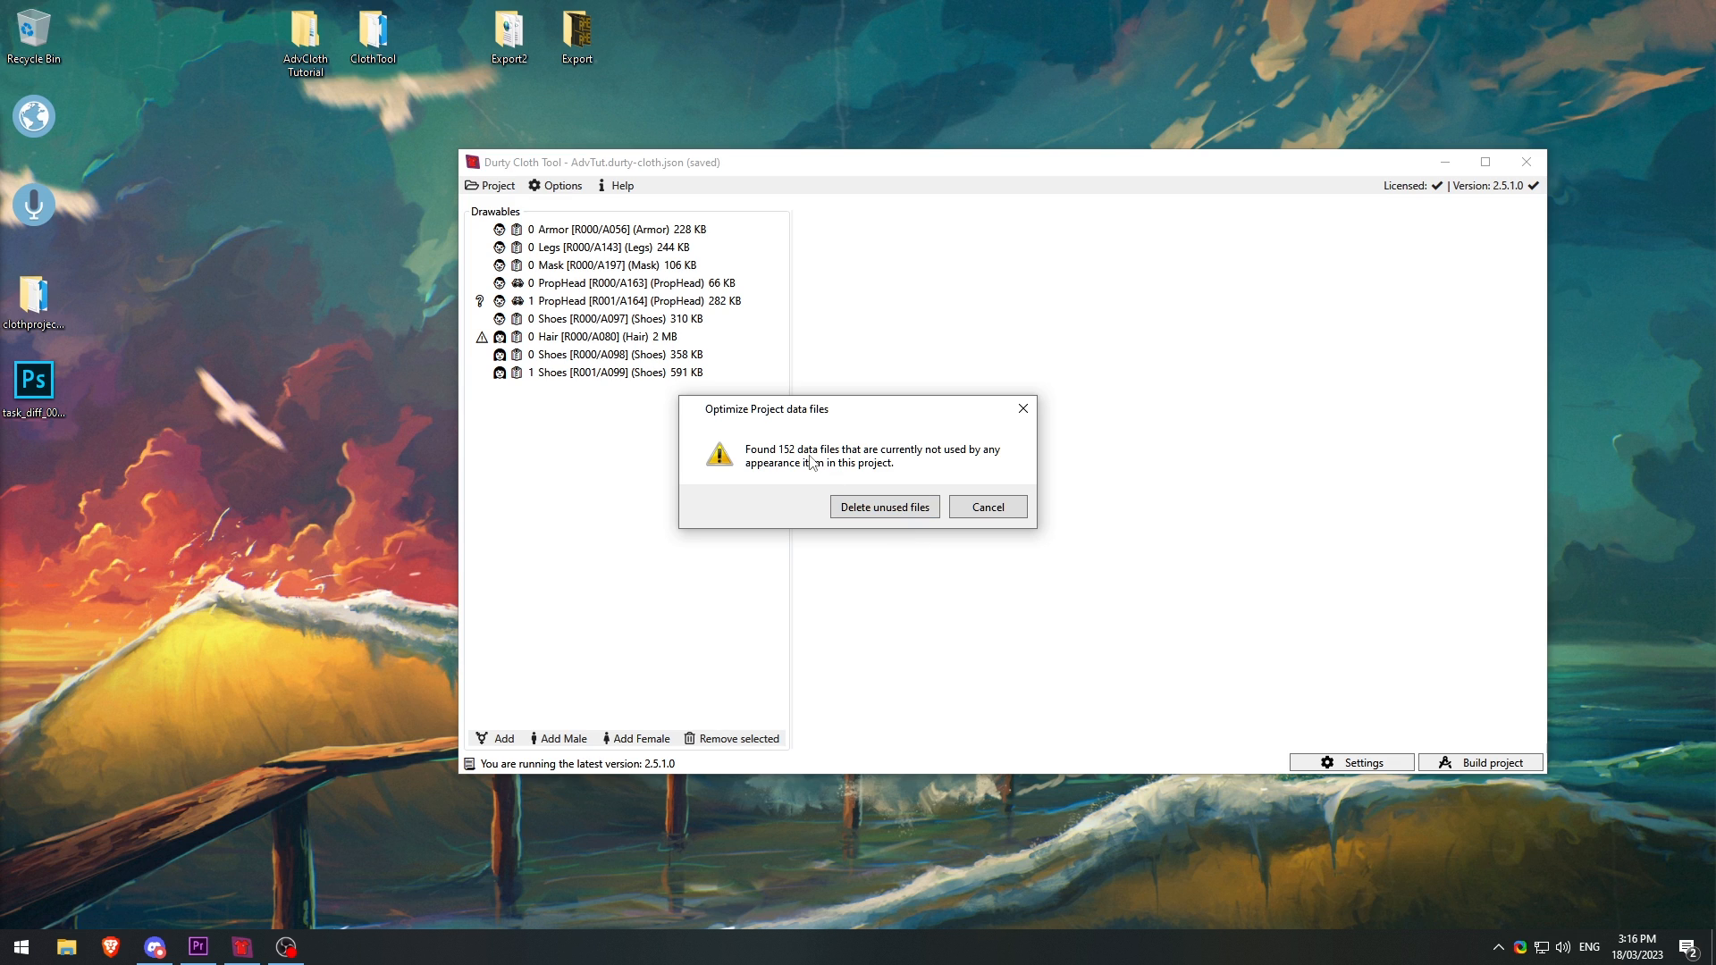
pyautogui.click(888, 509)
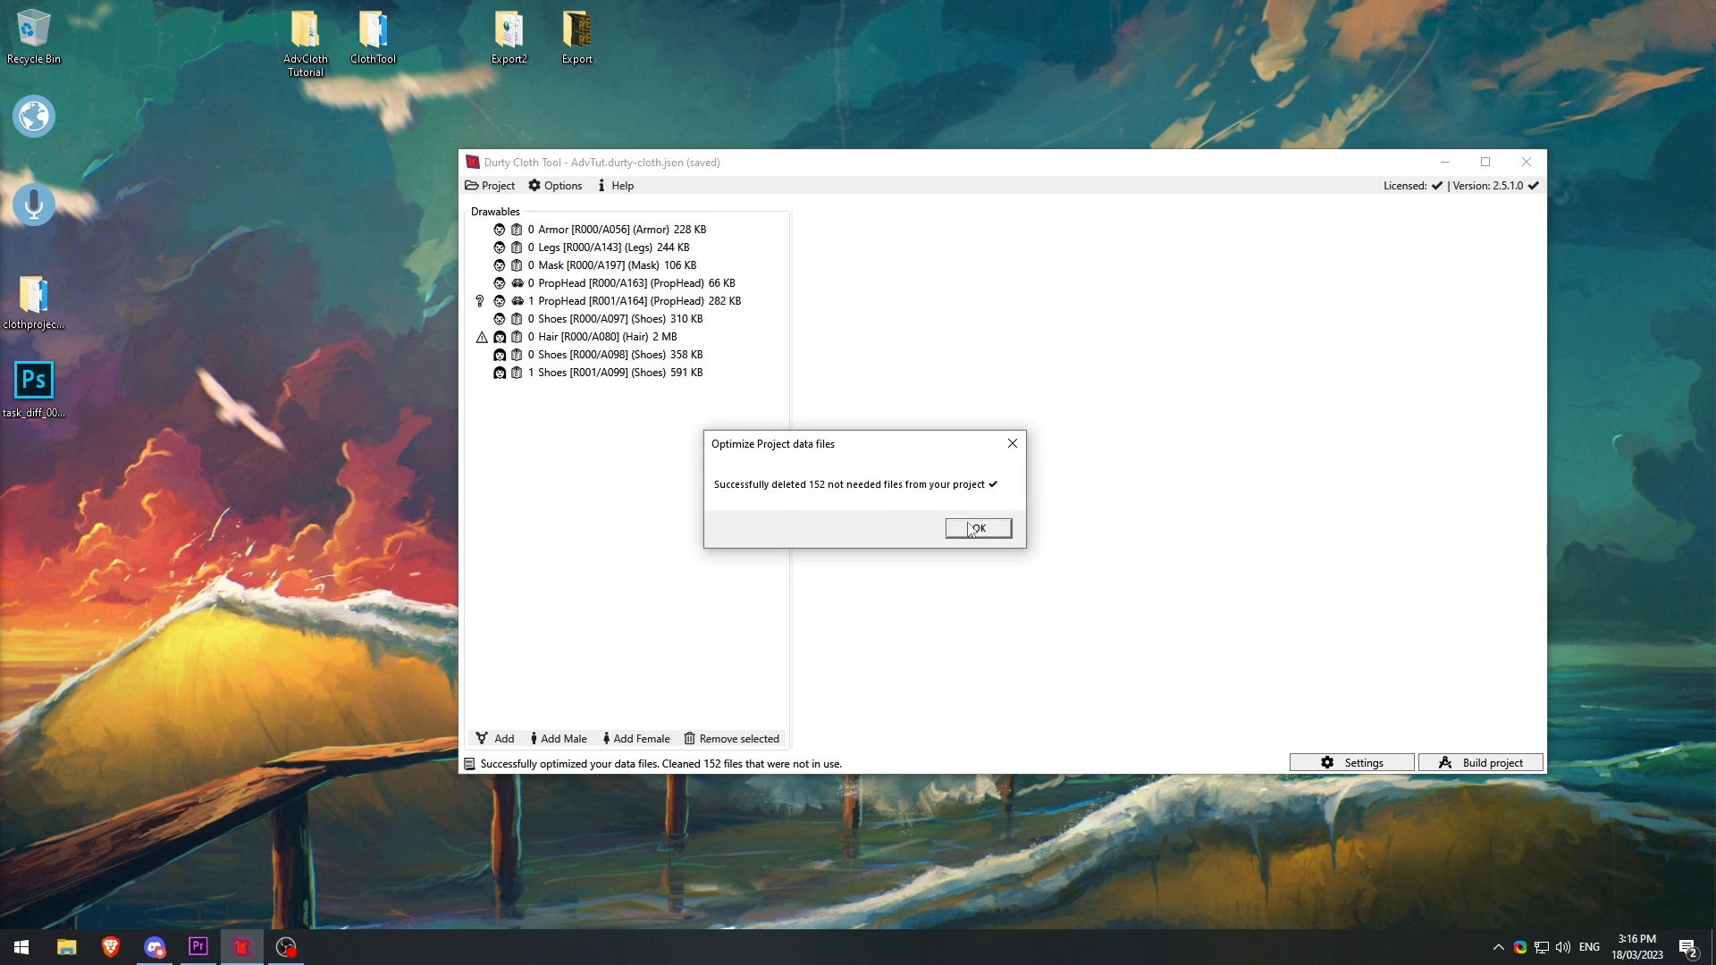
pyautogui.click(982, 528)
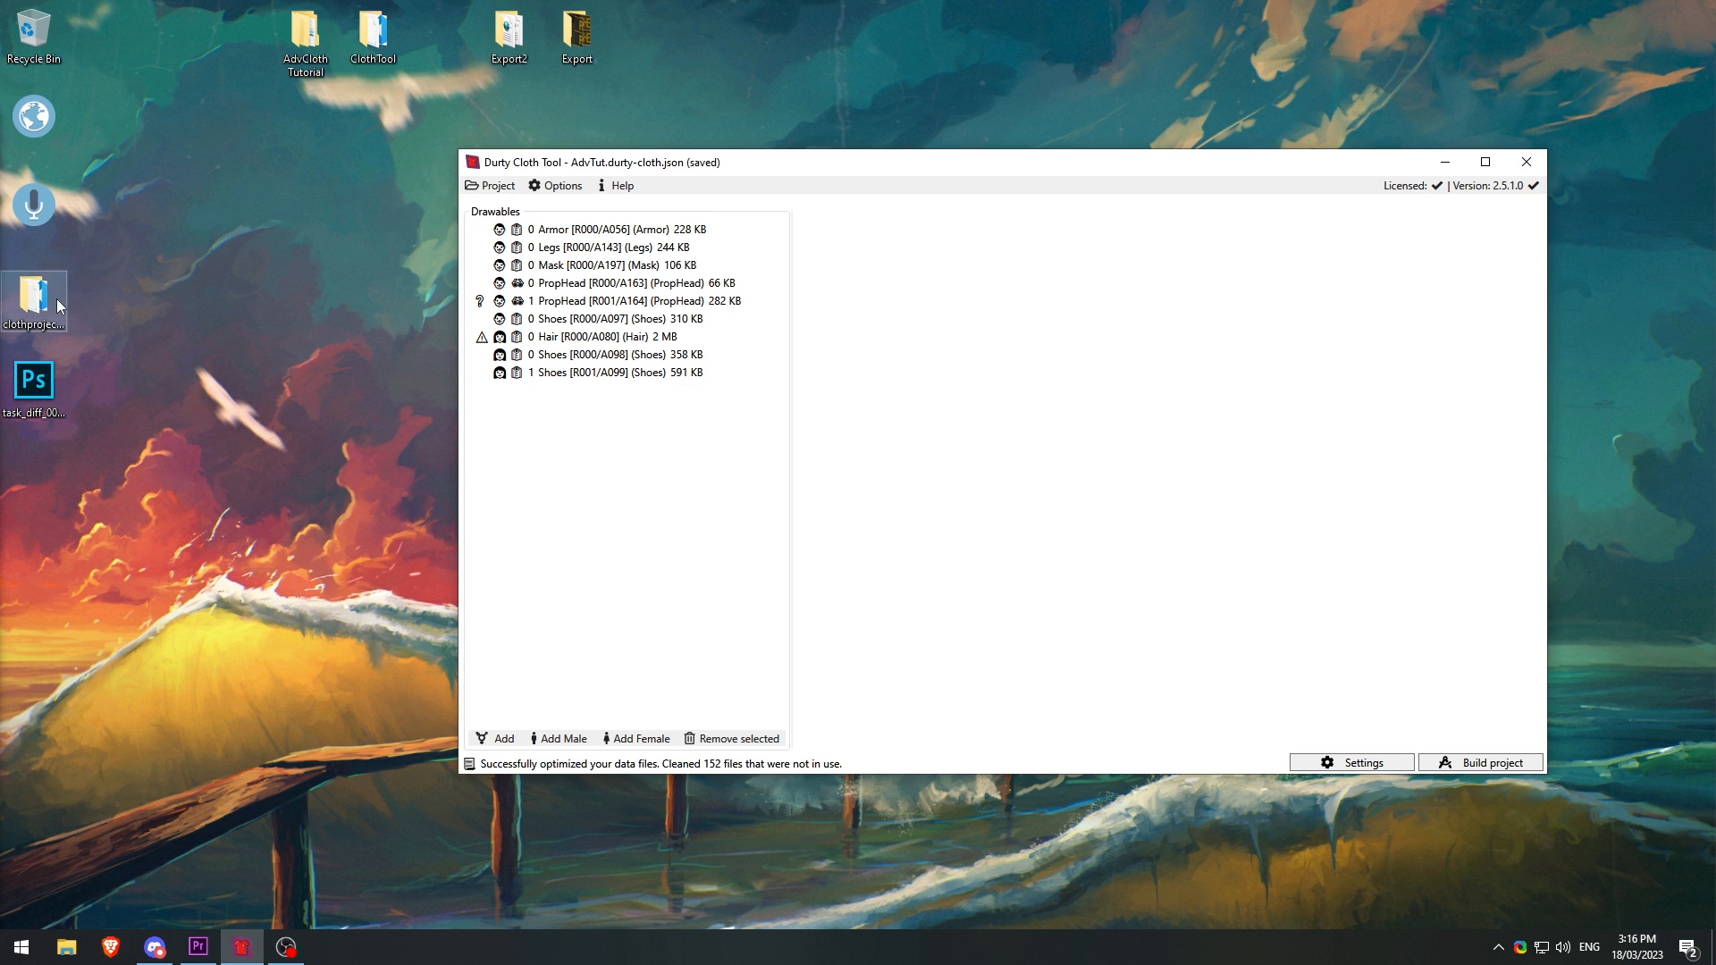
# Step: Examine the remaining files in the data subfolder of clothproject_AdvTut and close the folder window
pyautogui.doubleClick(33, 299)
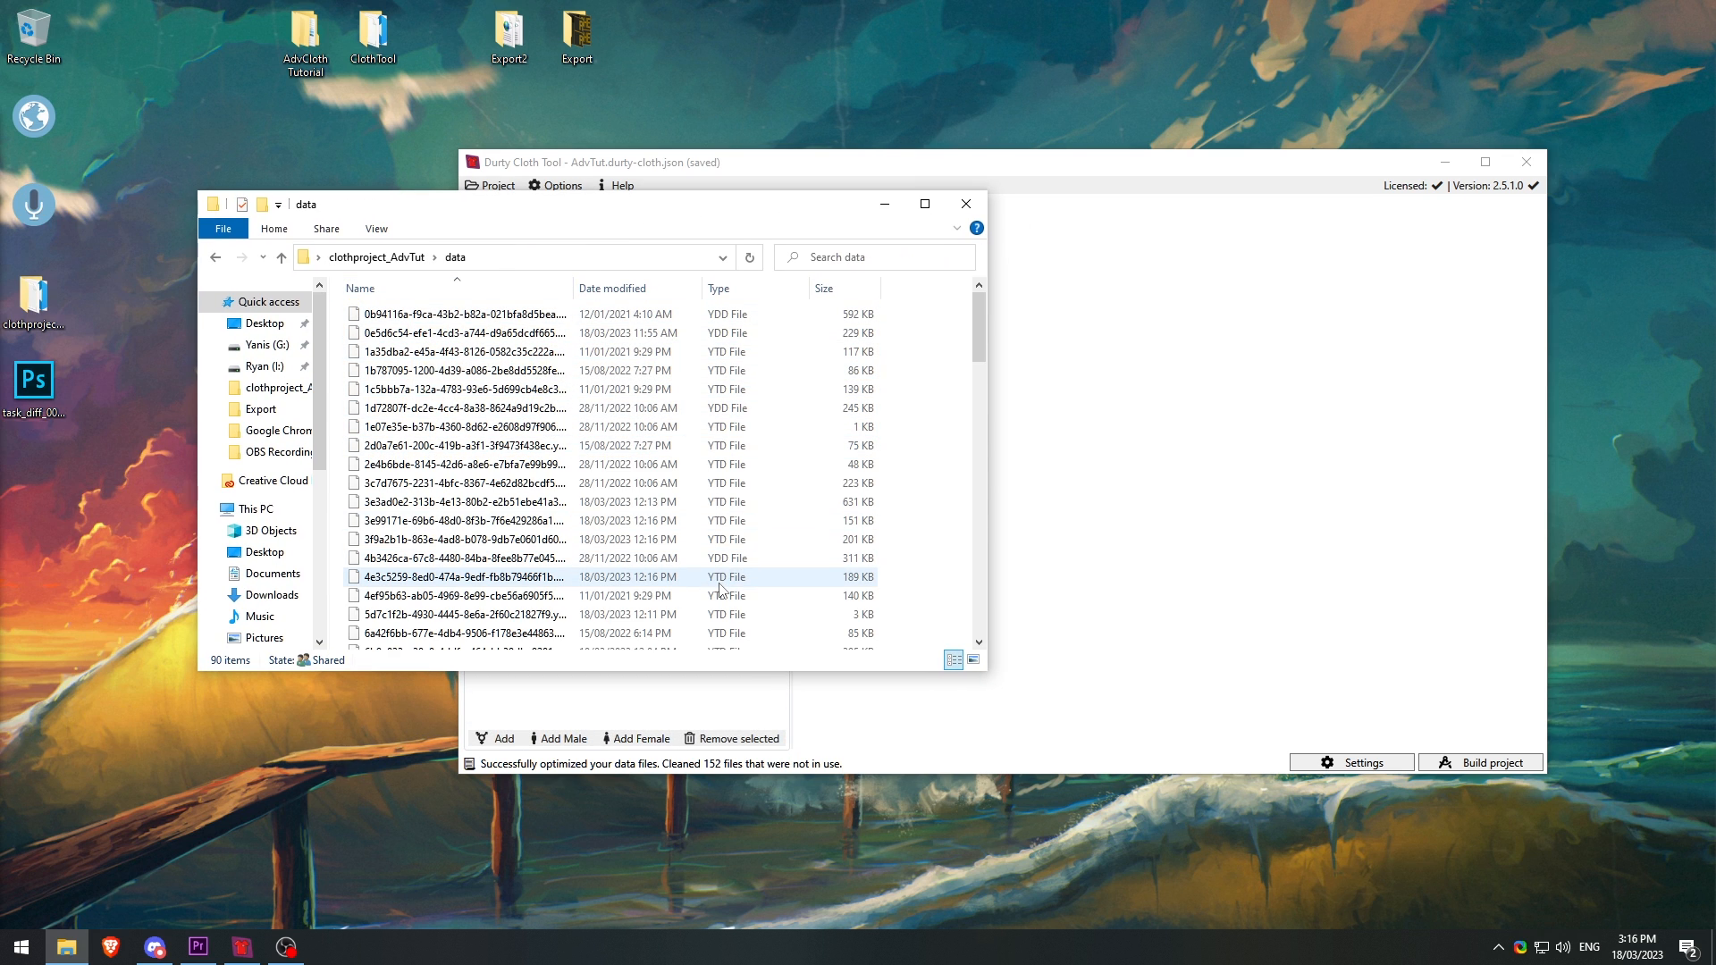
pyautogui.scroll(-6, 736, 583)
pyautogui.scroll(-4, 736, 583)
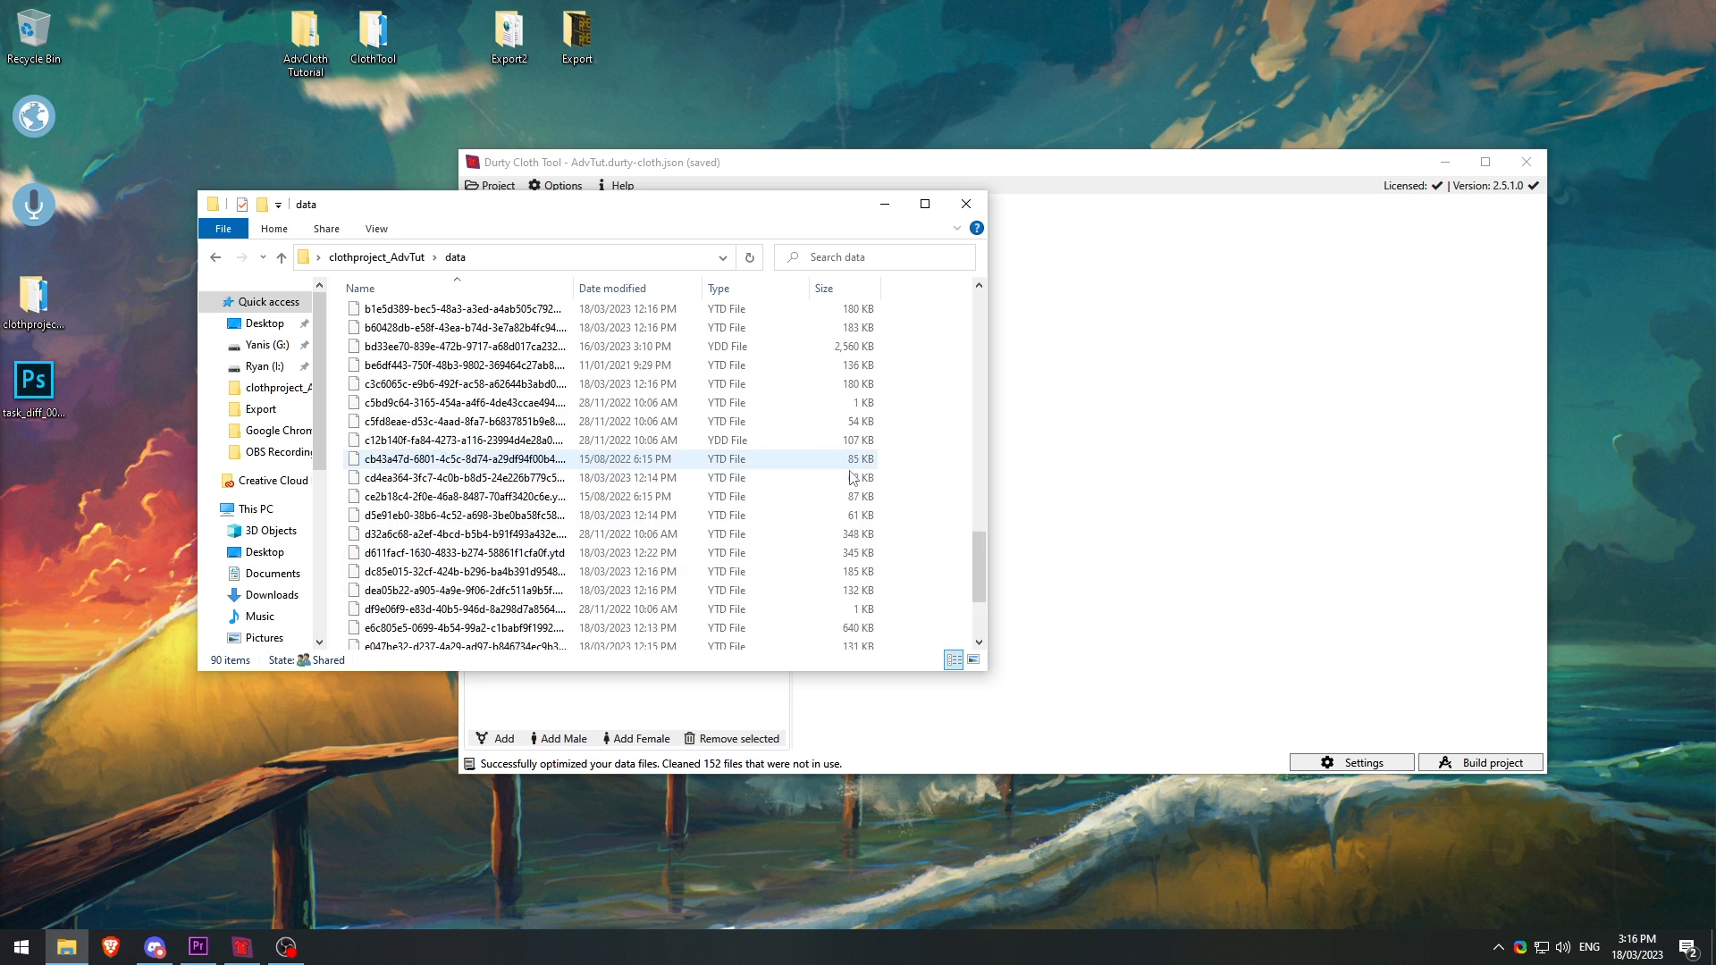
pyautogui.scroll(6, 815, 431)
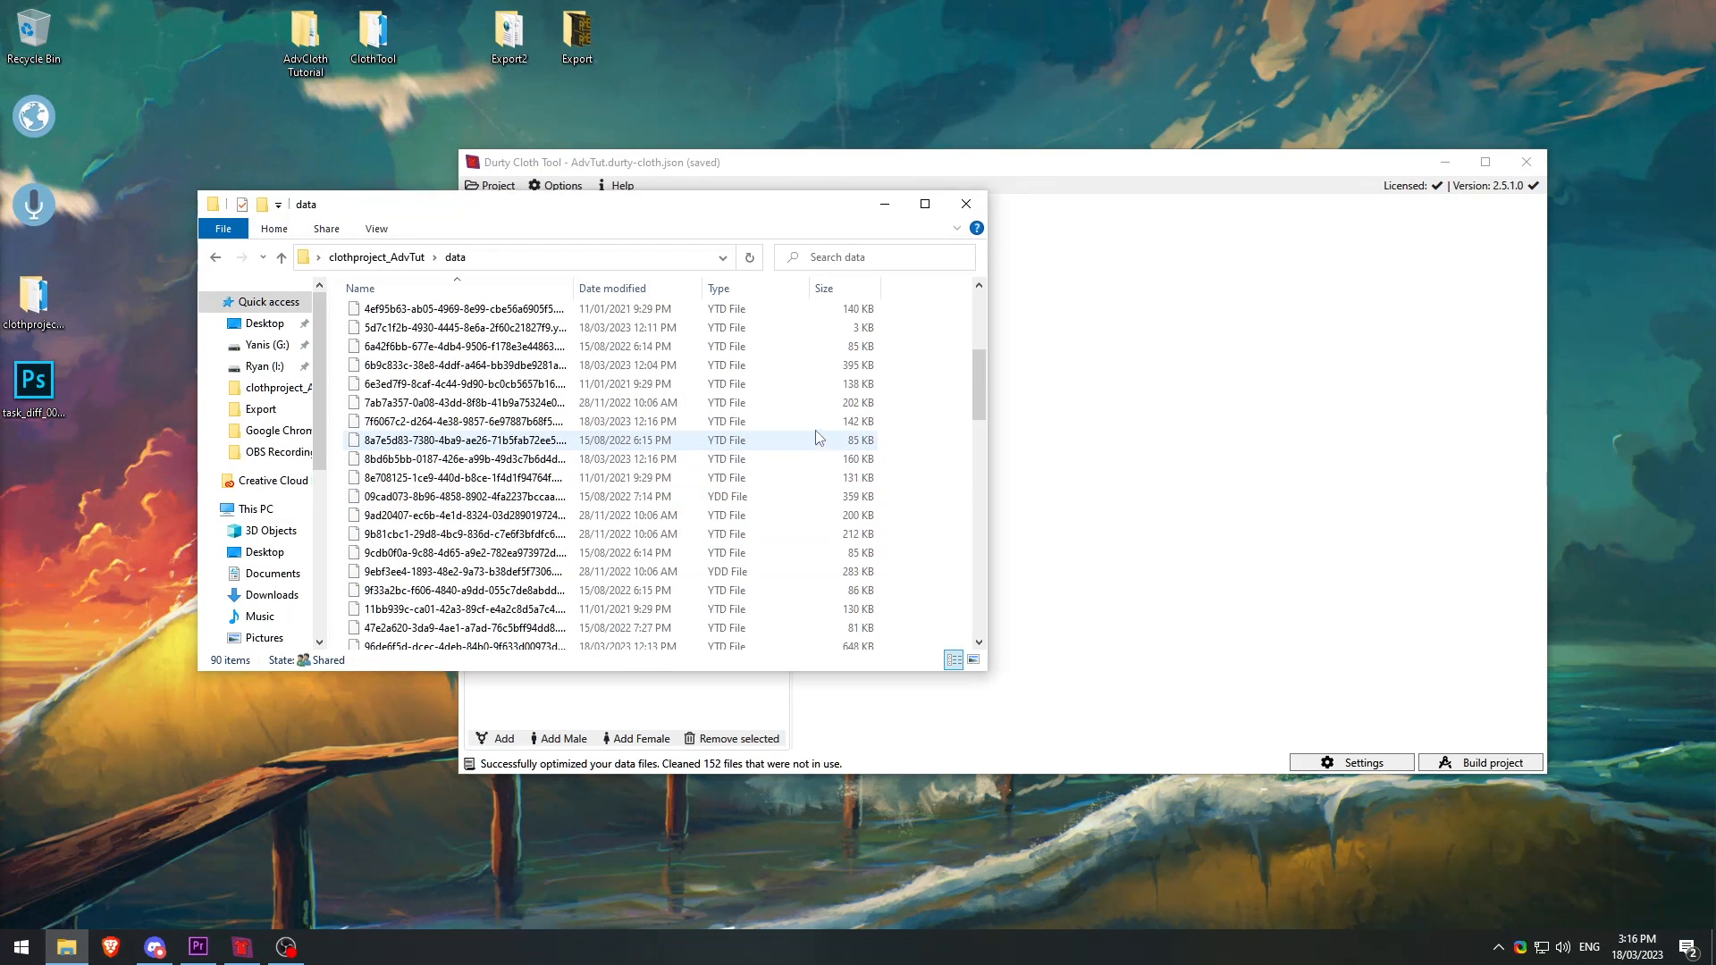
pyautogui.click(973, 213)
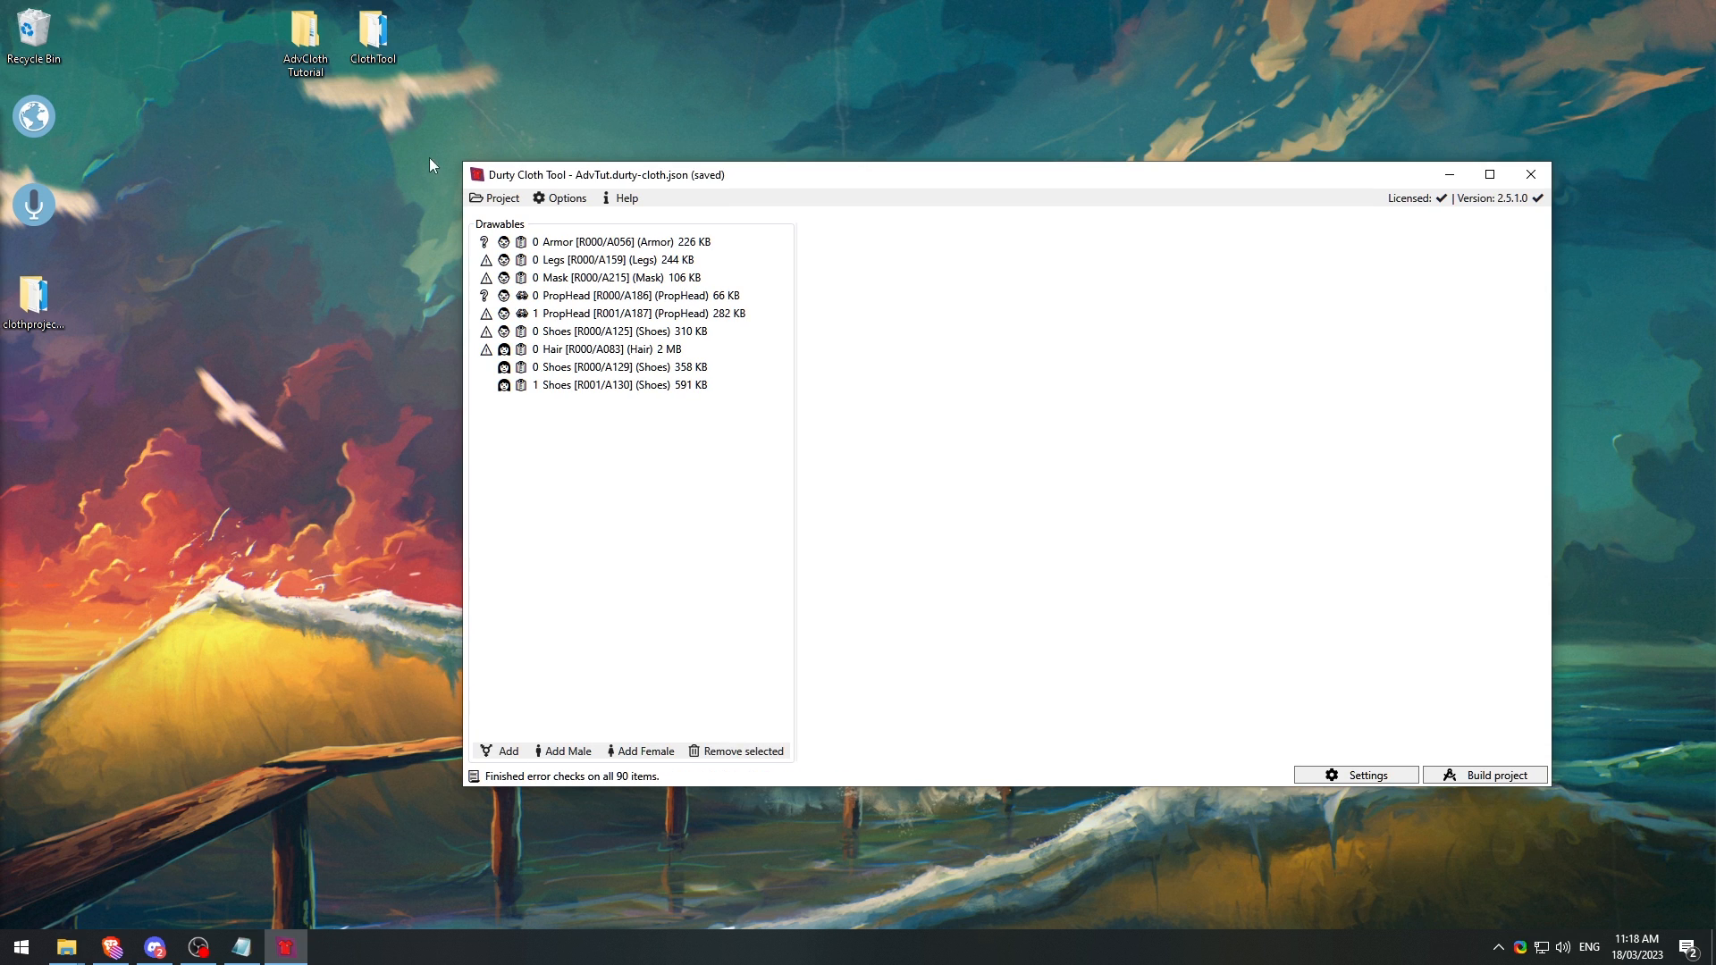
# Step: Enable the option to reopen the last project on startup
pyautogui.click(541, 200)
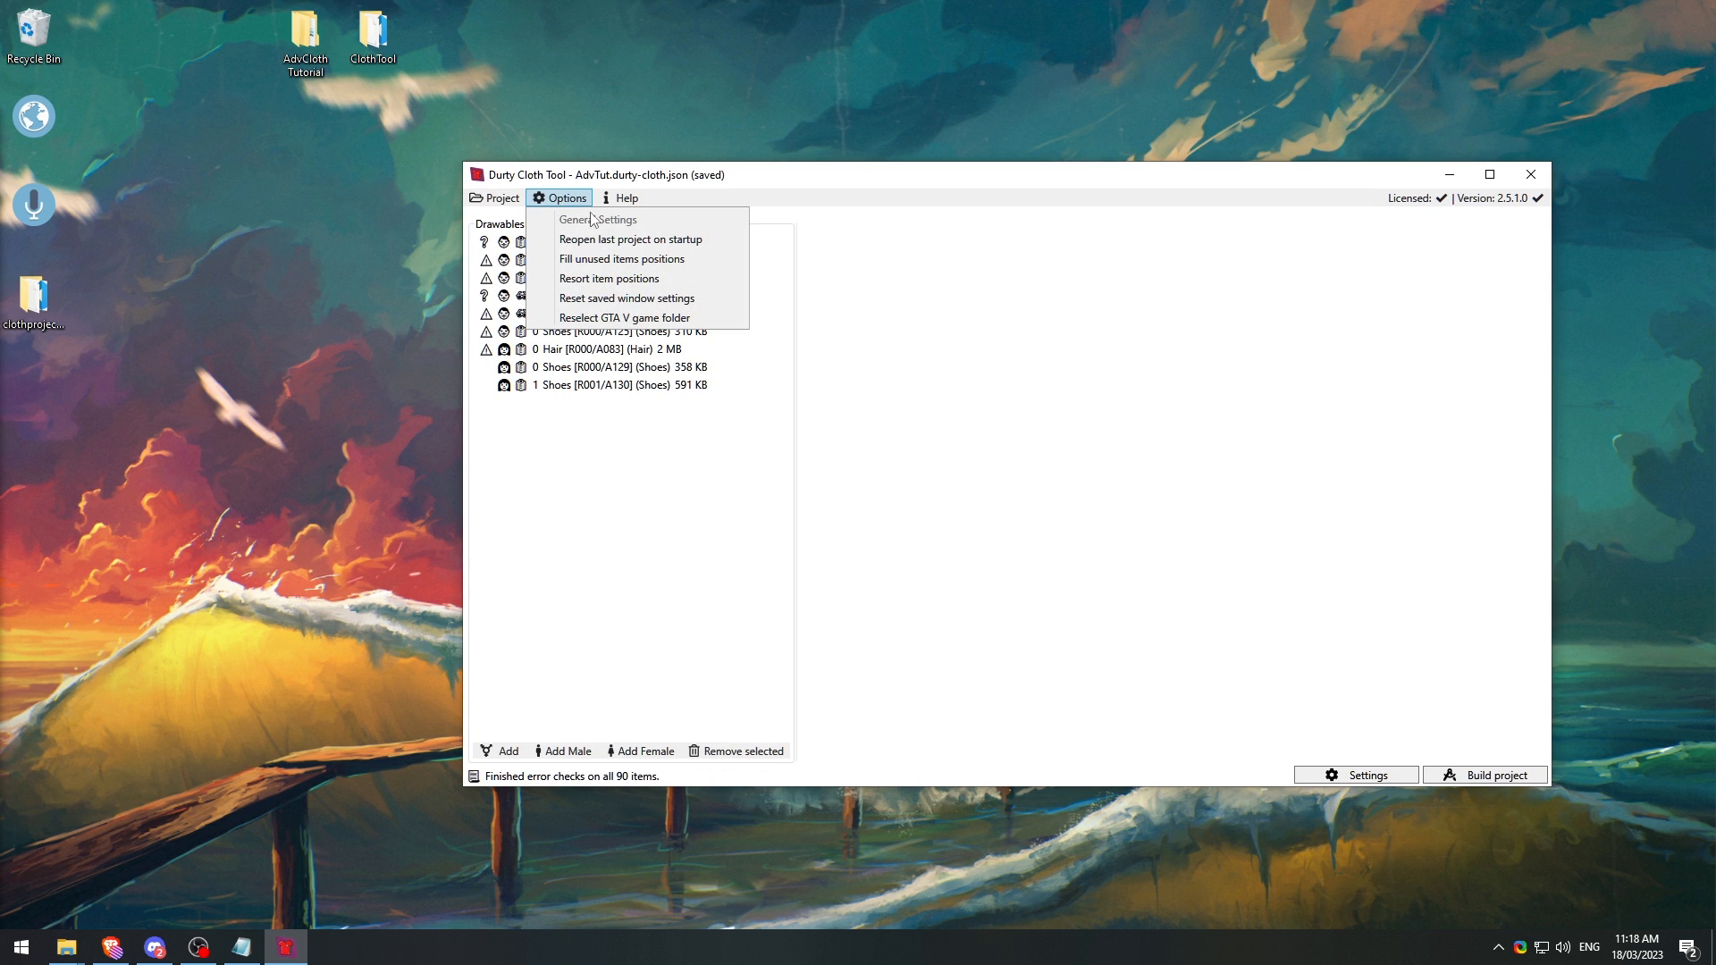
pyautogui.click(699, 242)
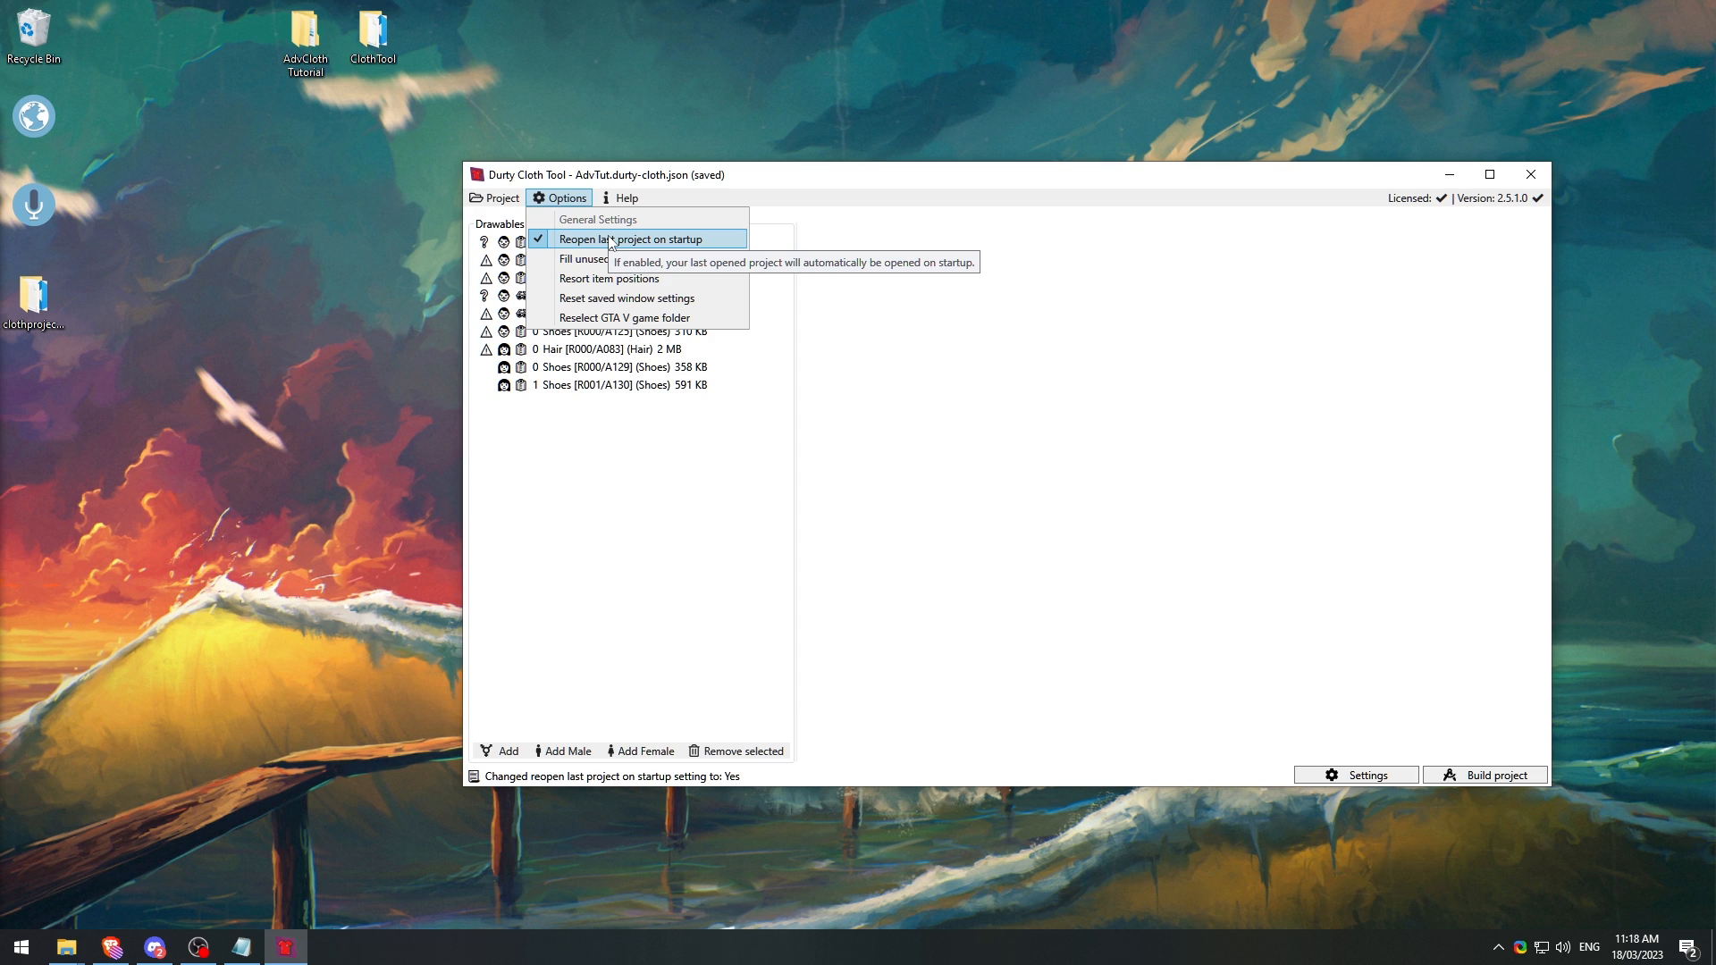
pyautogui.click(711, 198)
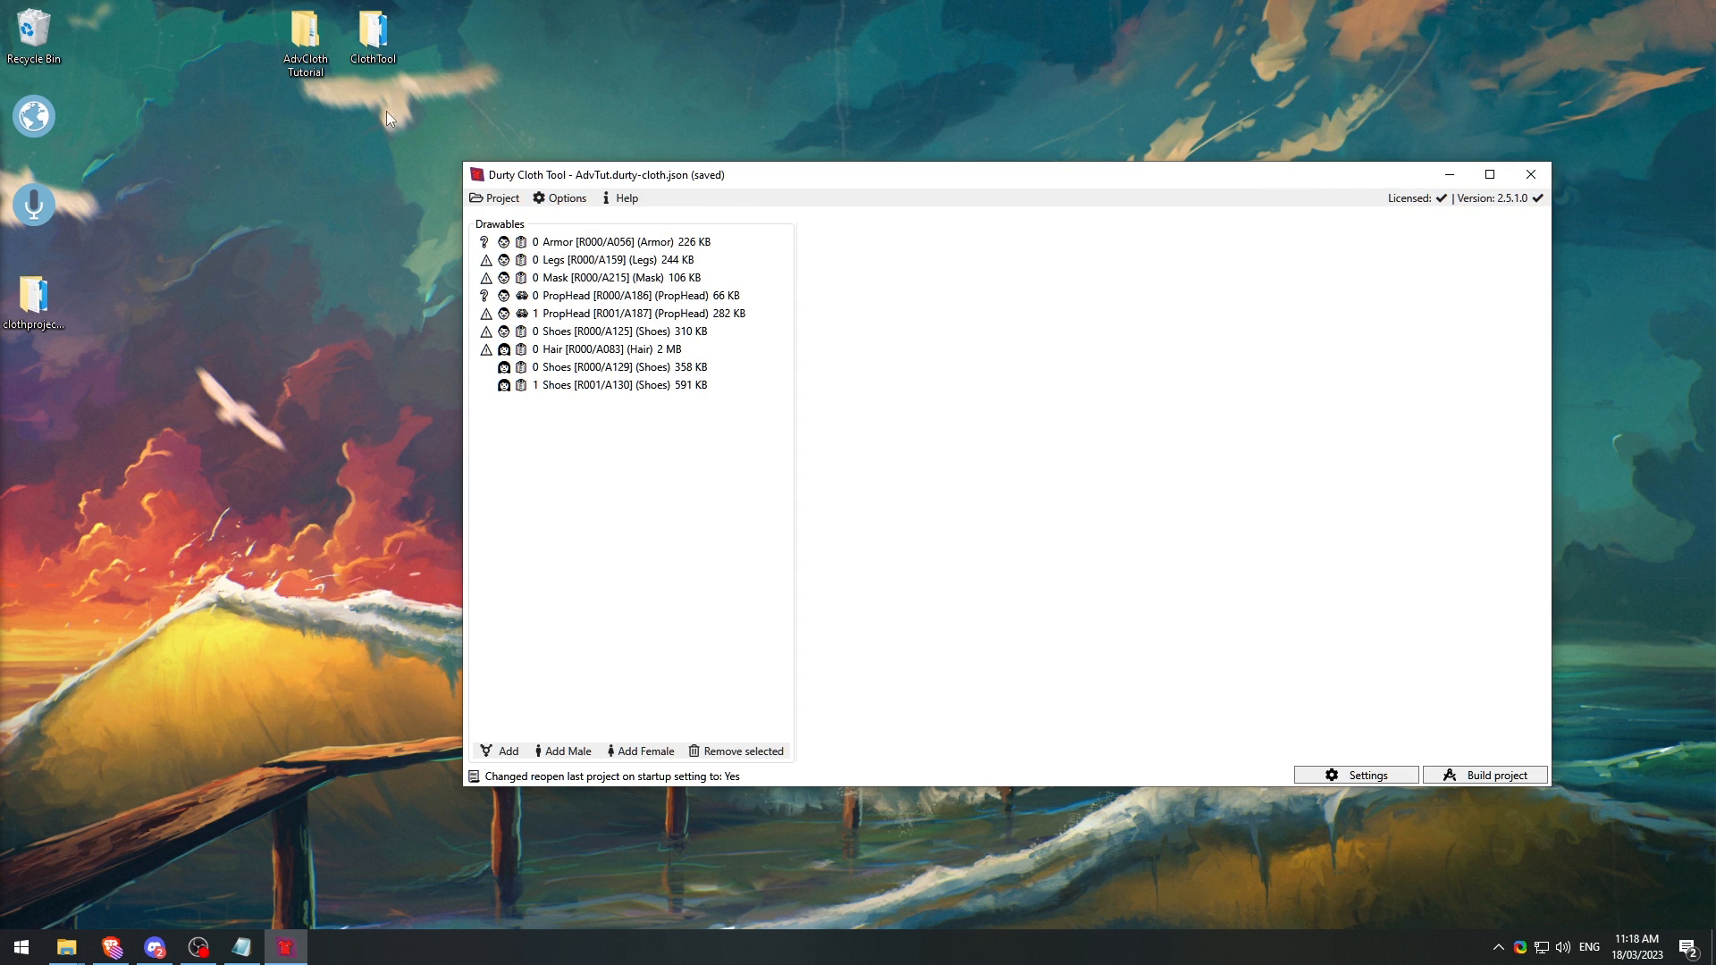
pyautogui.click(564, 199)
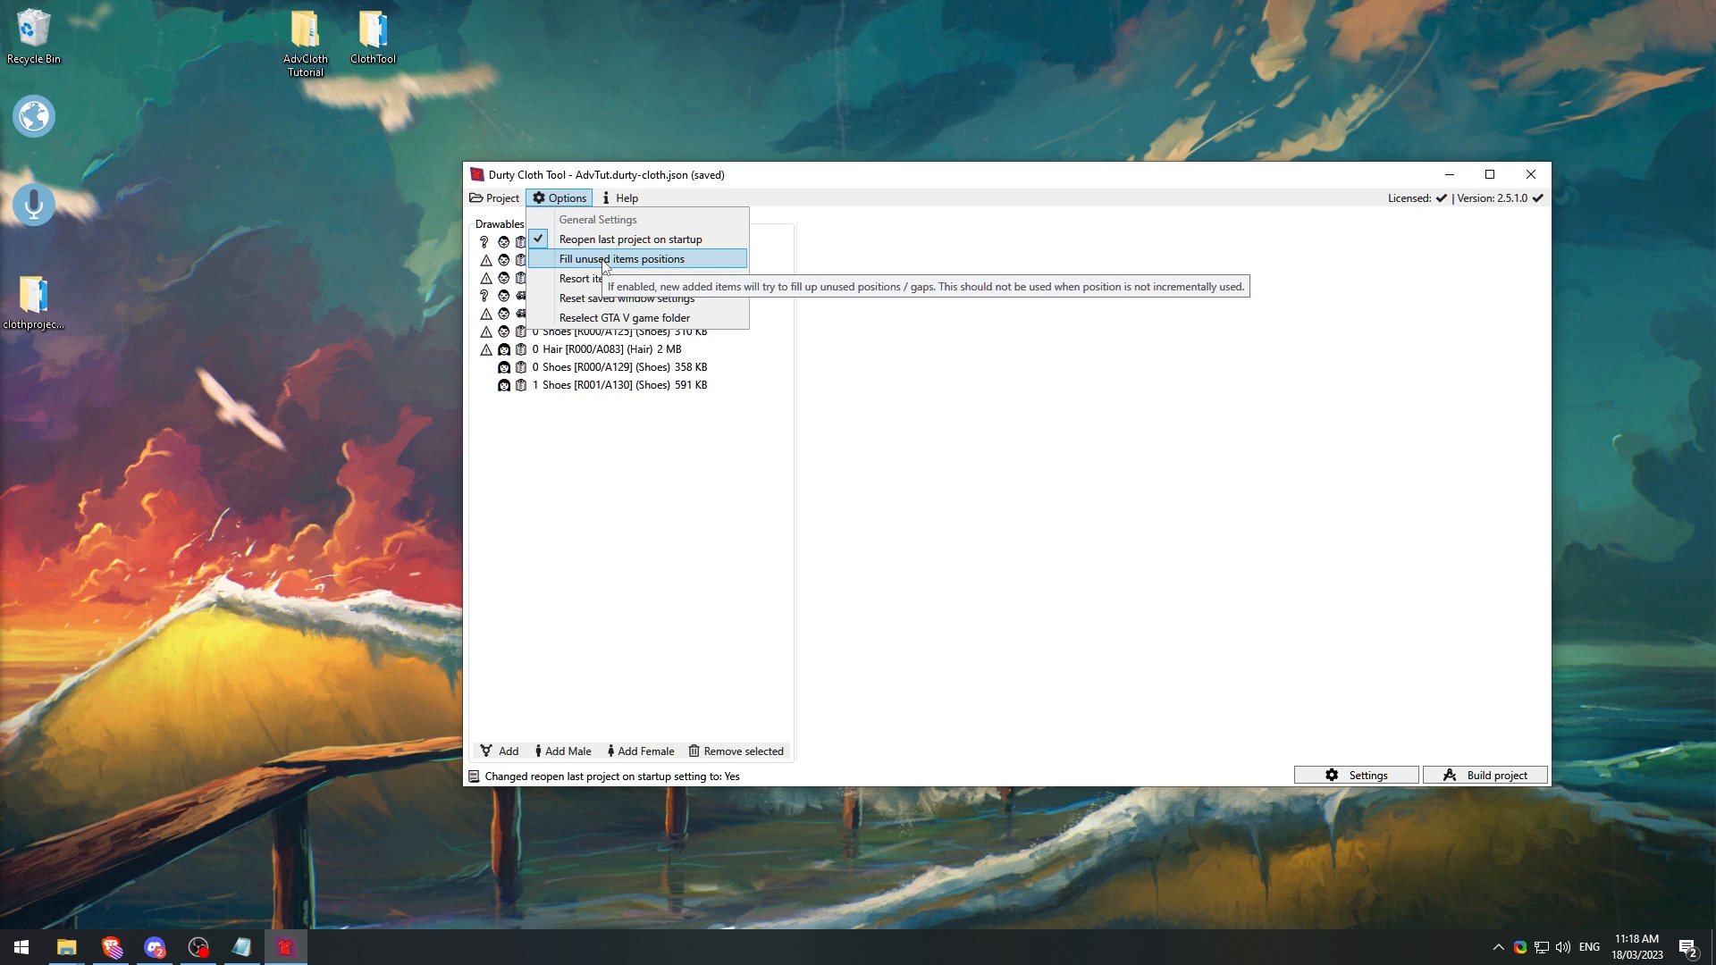
pyautogui.click(642, 454)
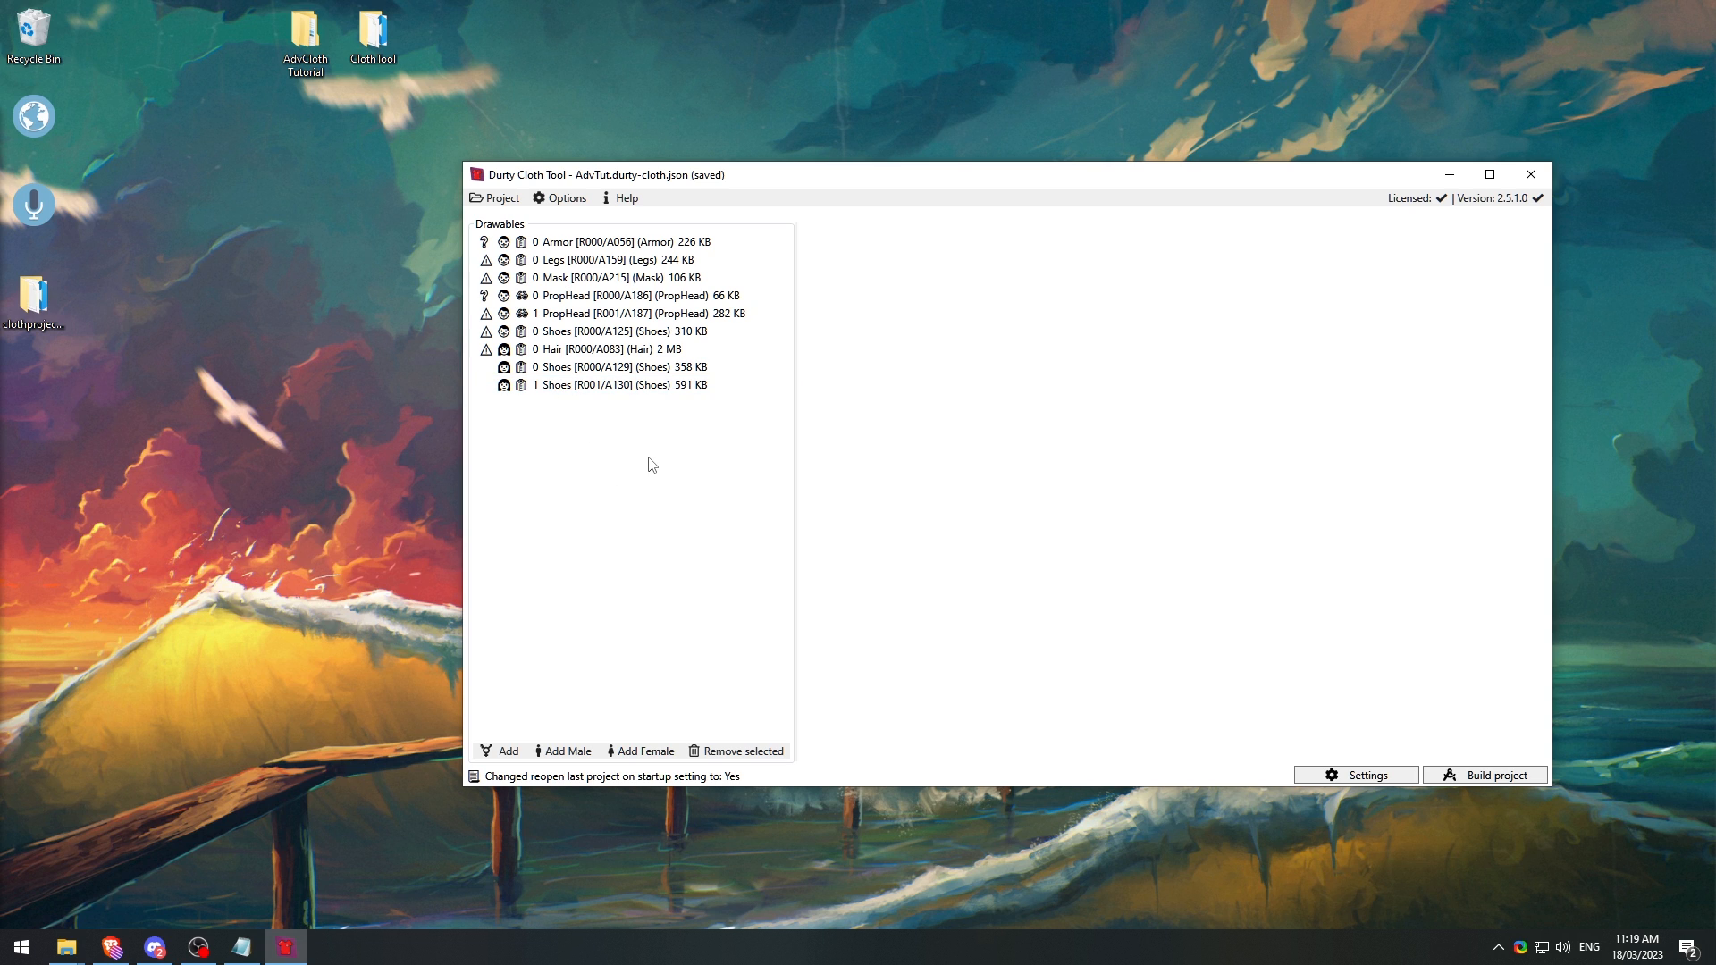
pyautogui.click(574, 200)
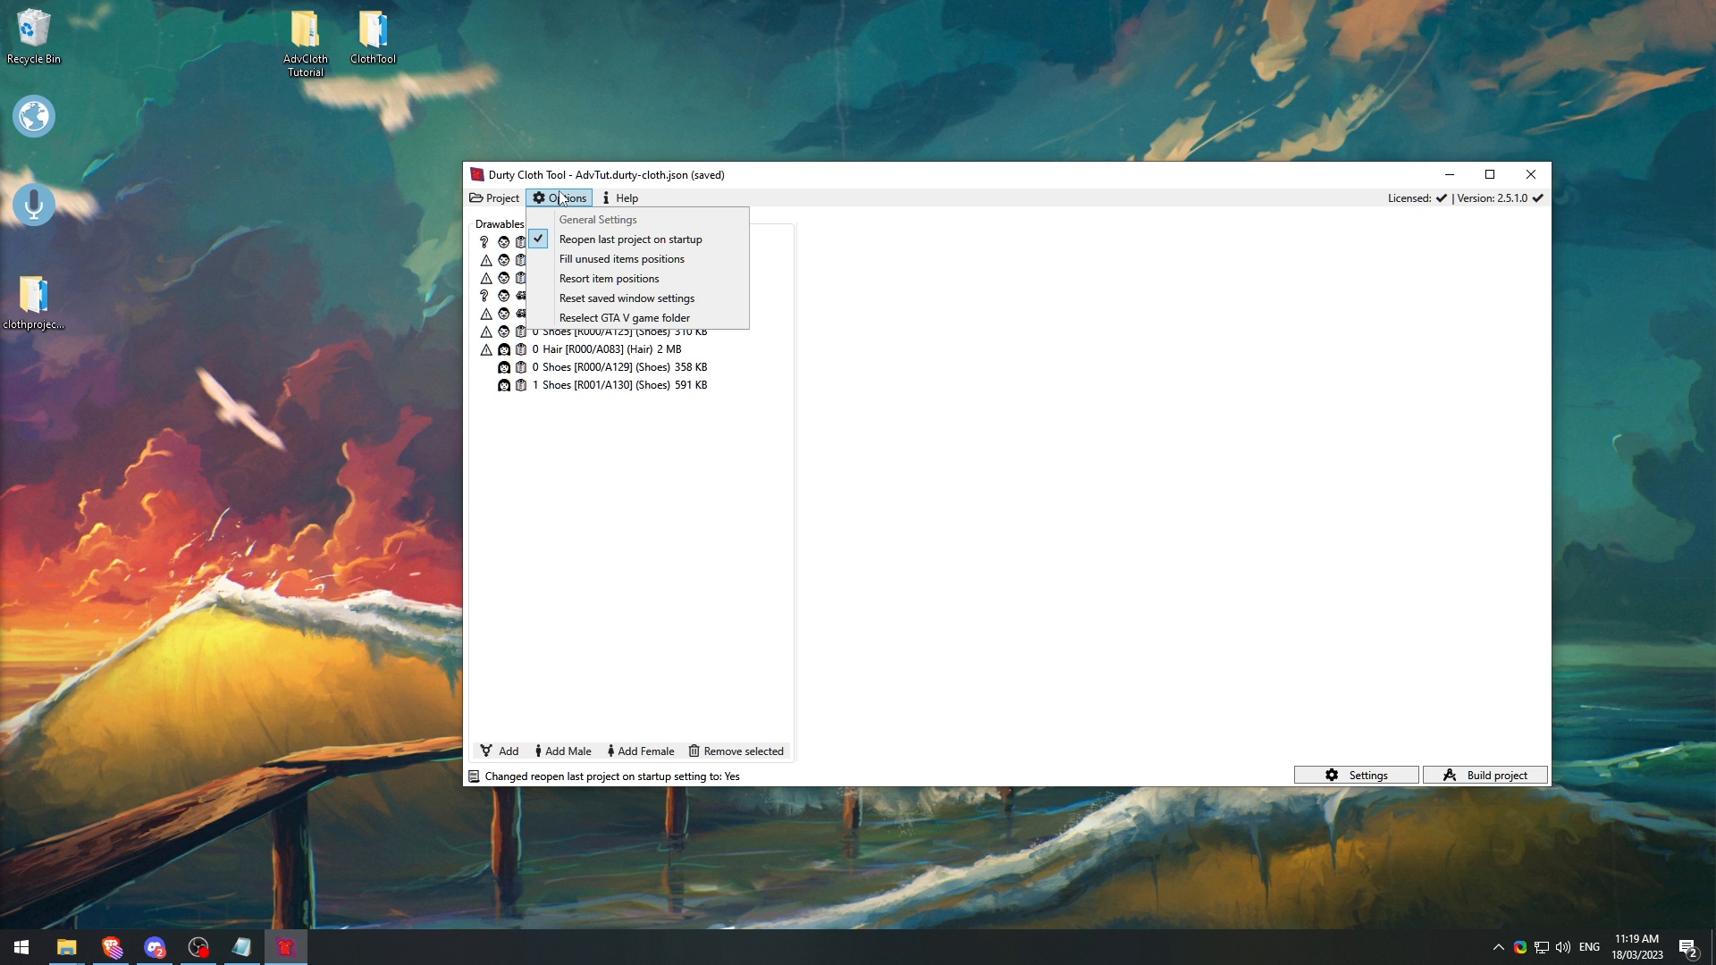
pyautogui.click(556, 411)
# Step: Set the position of the second female Shoes drawable to 3
pyautogui.click(550, 387)
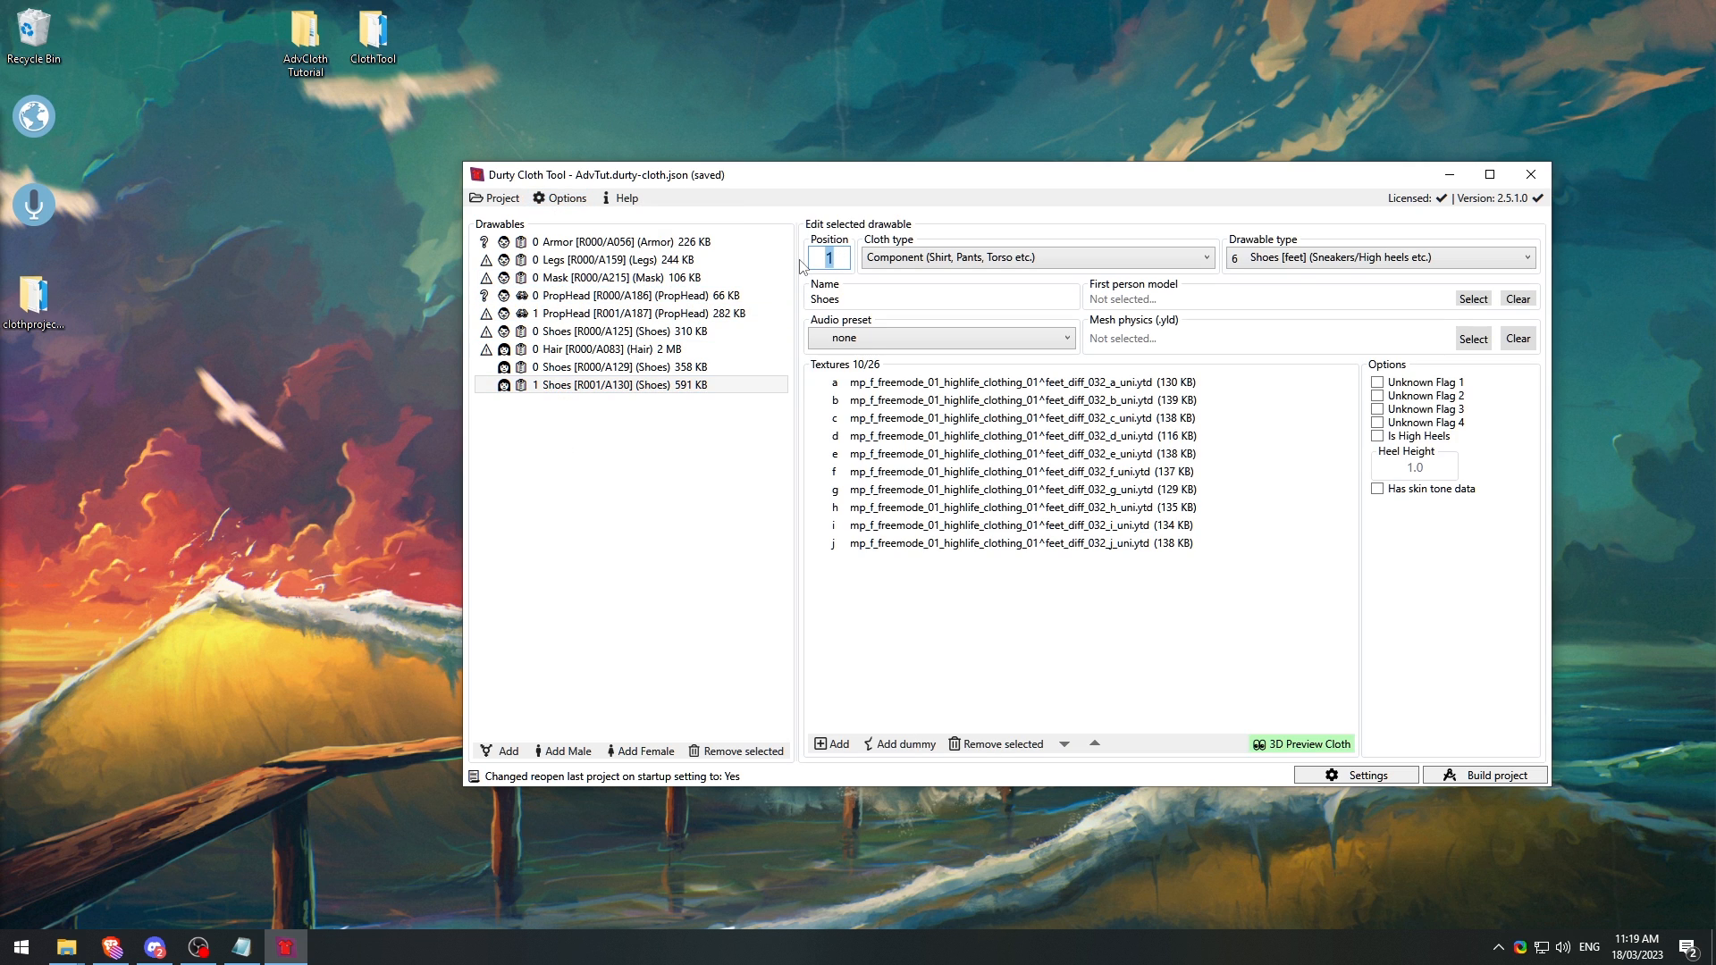
pyautogui.write('3')
# Step: Resort all item positions into proper ascending order and save the project
pyautogui.click(561, 198)
pyautogui.click(581, 281)
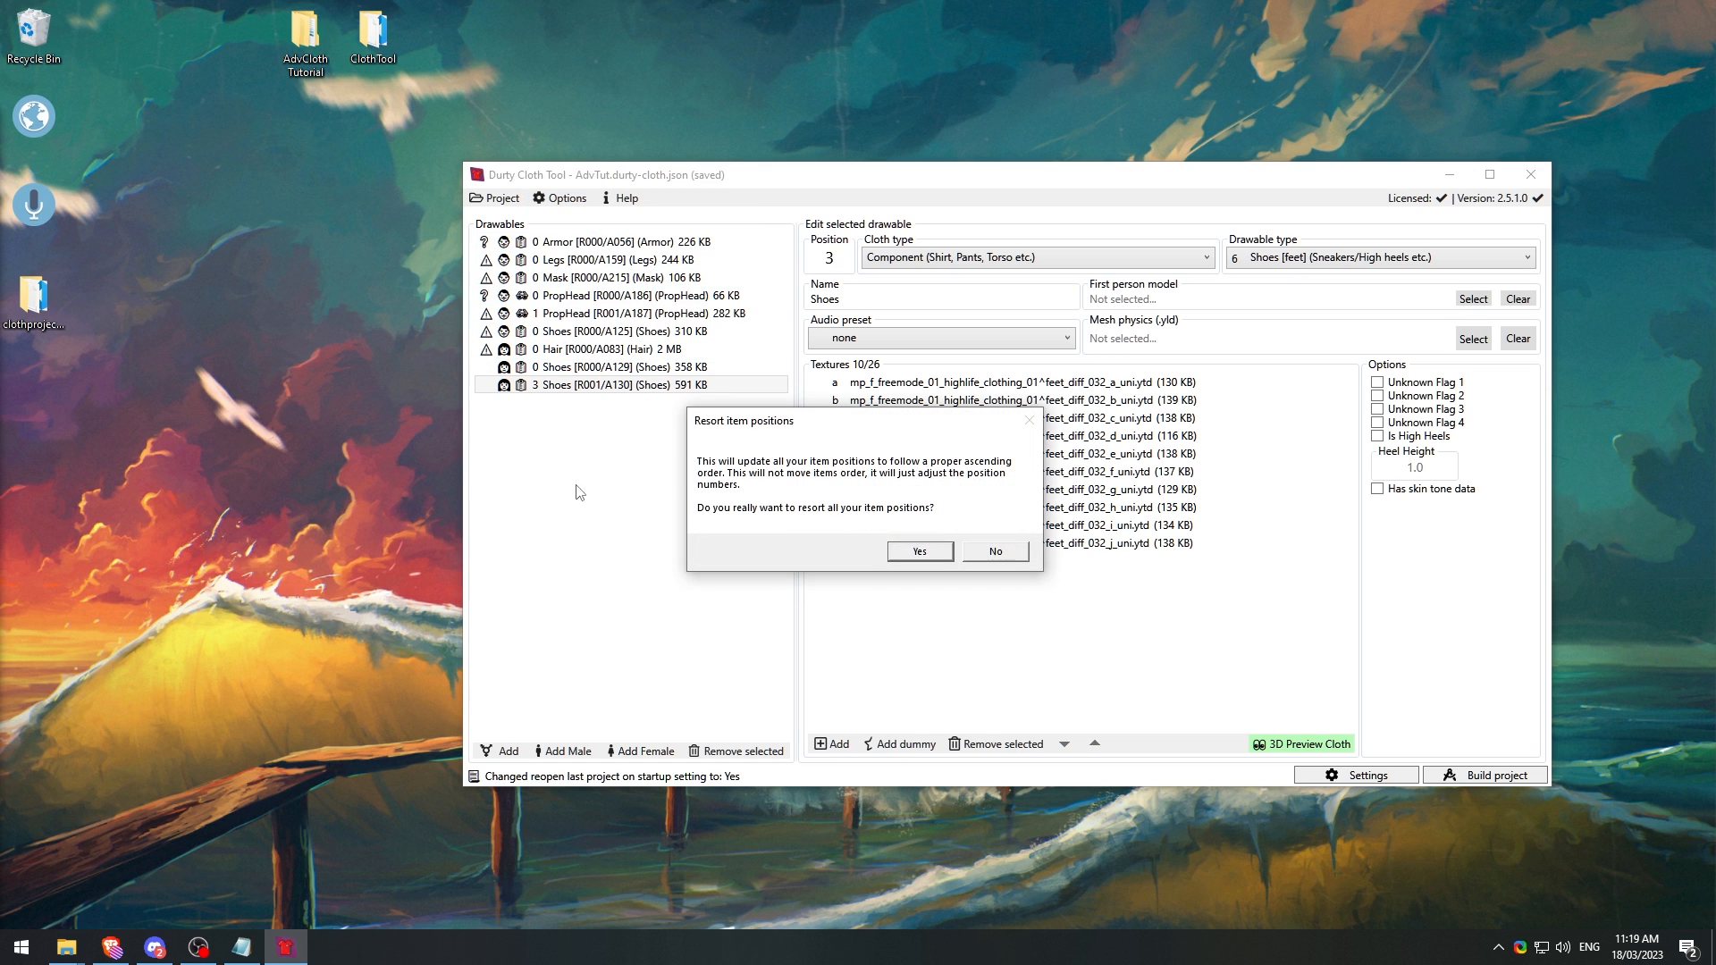
pyautogui.click(925, 557)
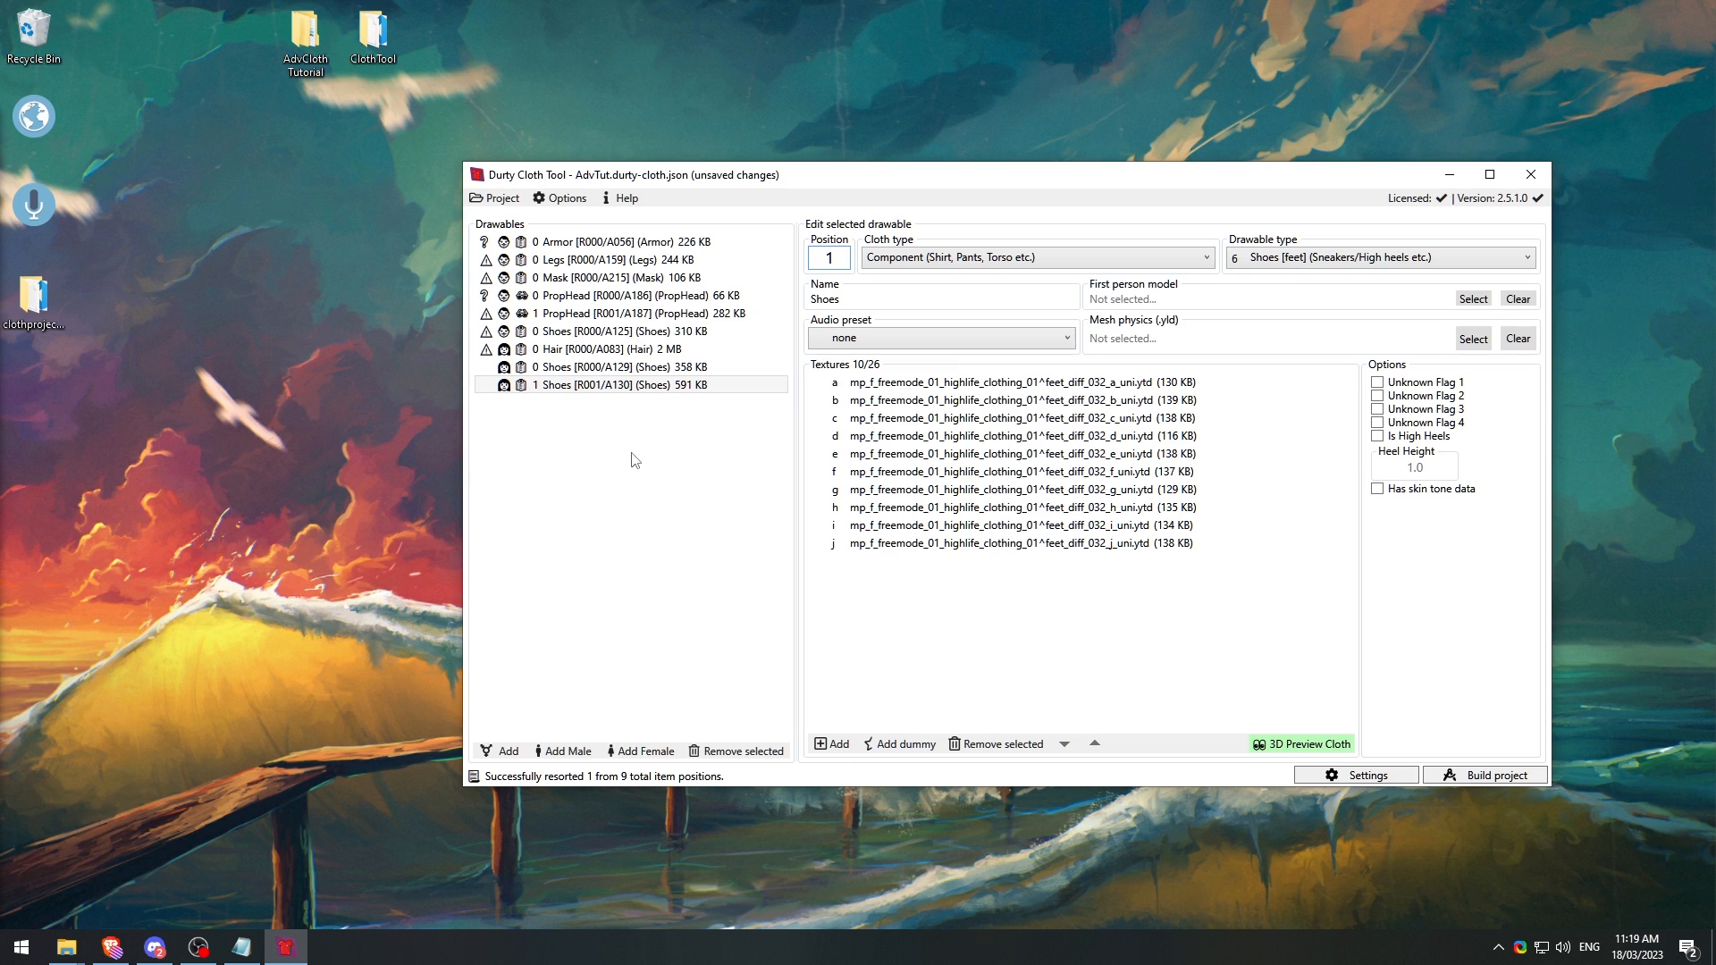
pyautogui.hotkey('ctrl', 's')
# Step: View the tool's license info and close its window
pyautogui.click(568, 199)
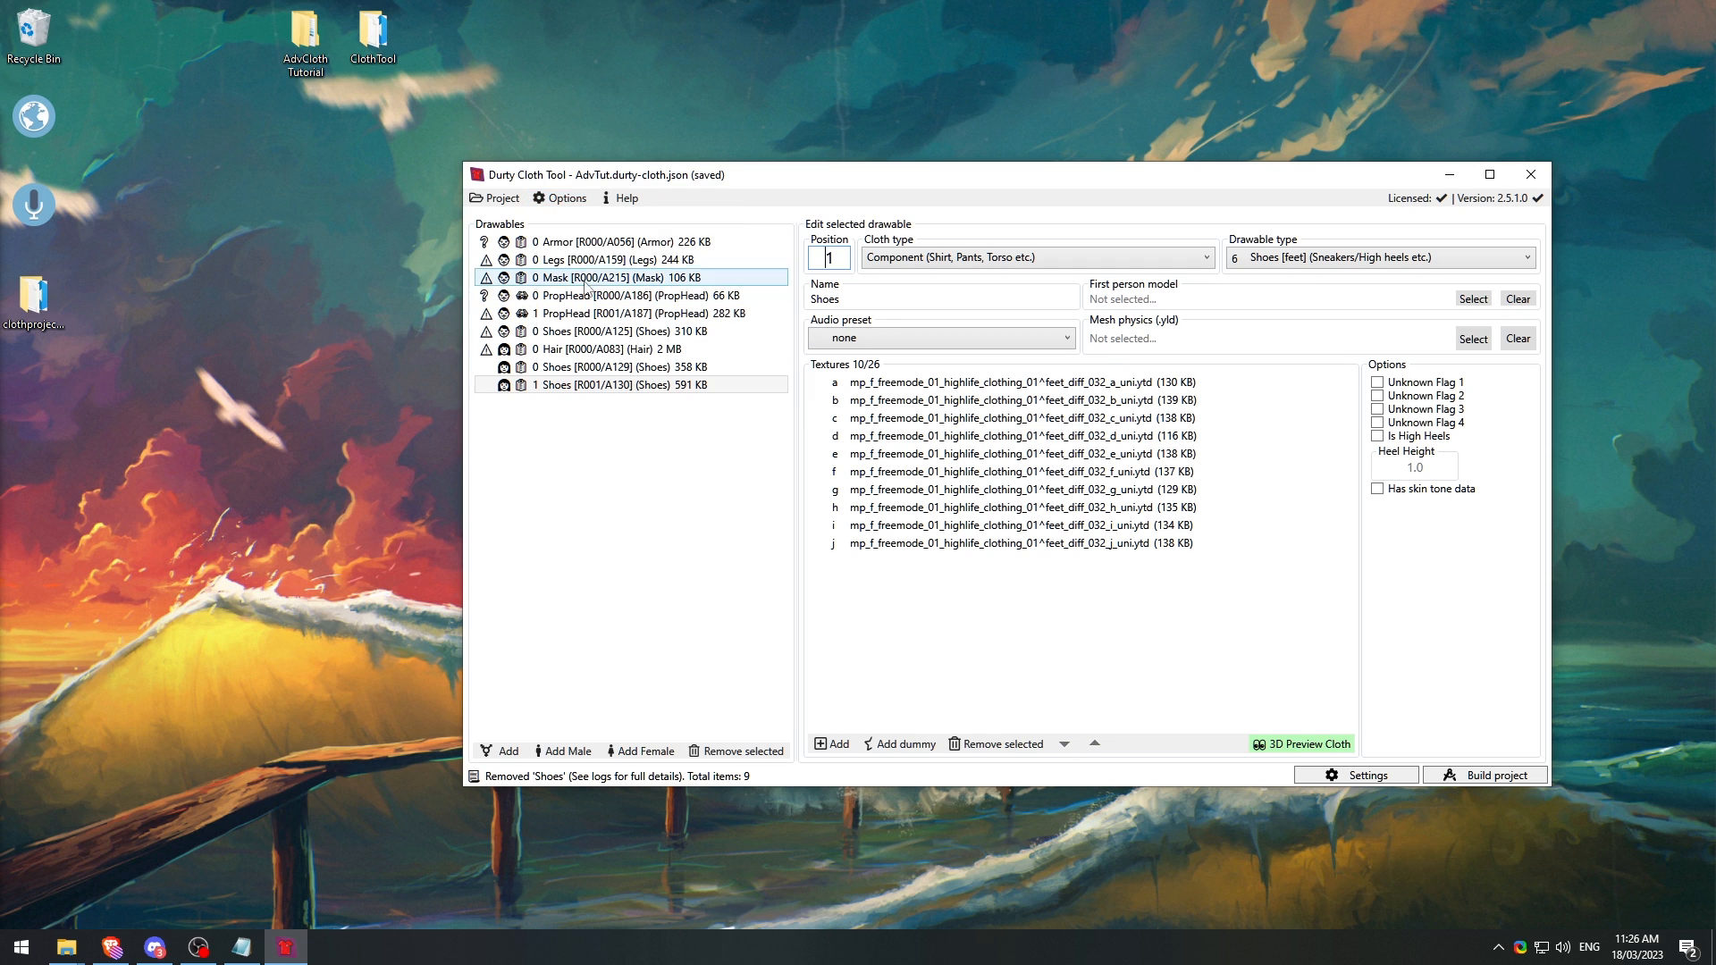
pyautogui.click(629, 200)
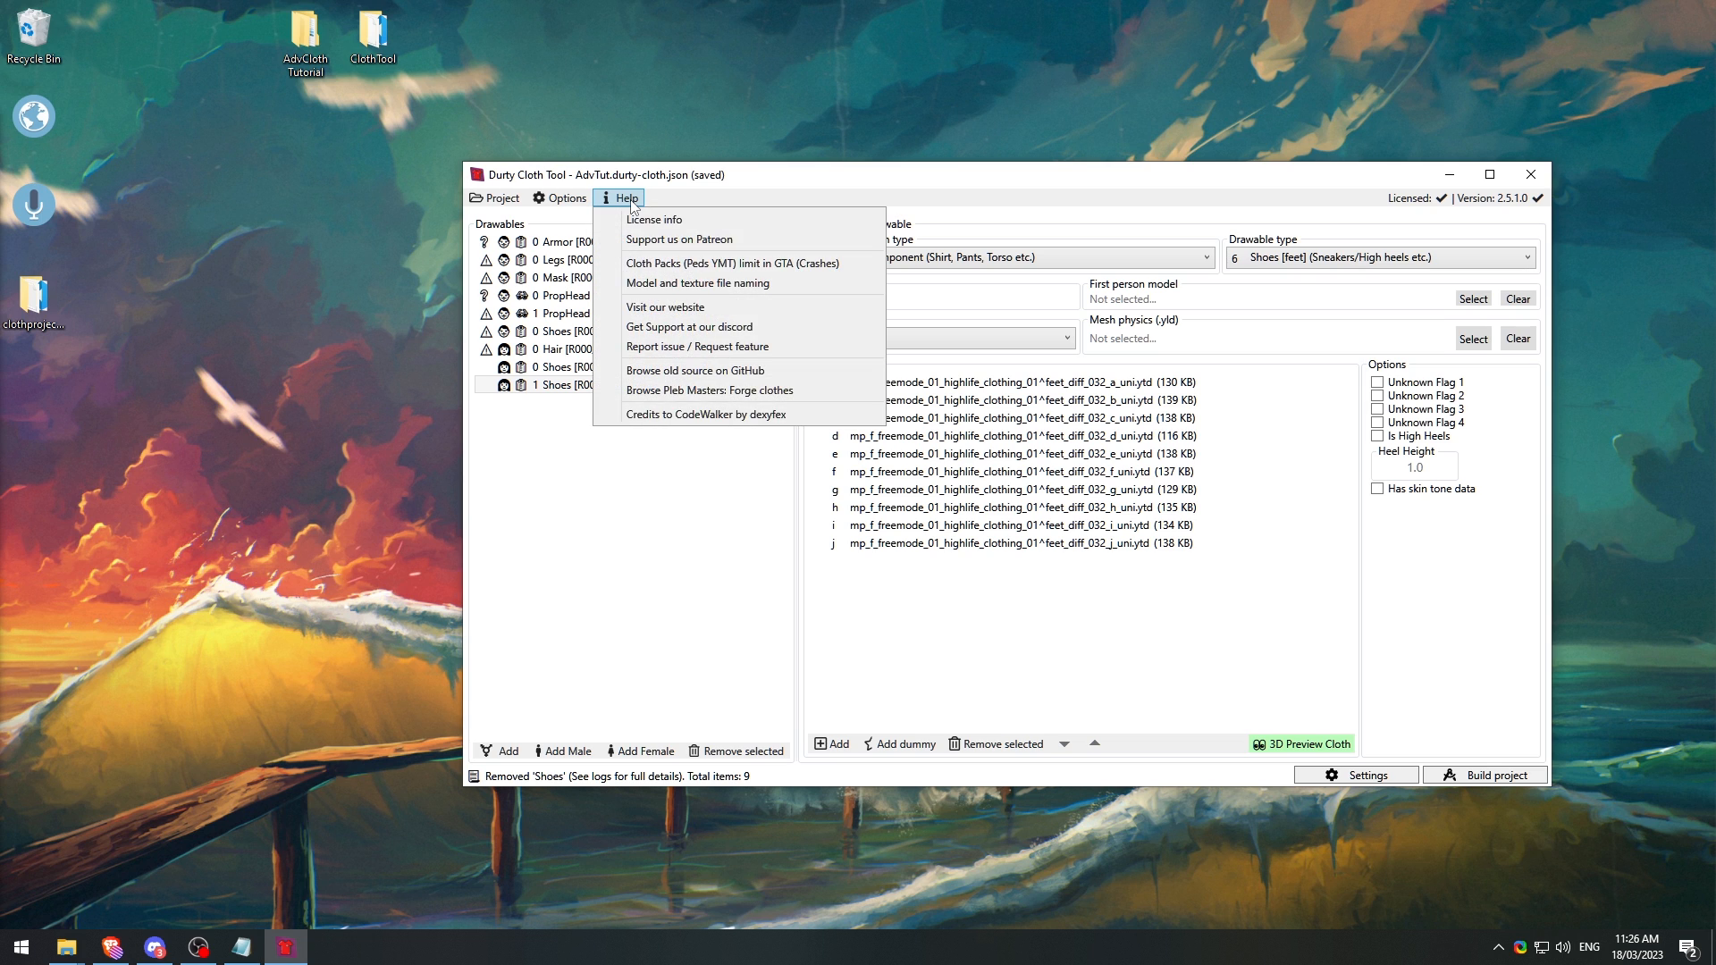
pyautogui.click(693, 219)
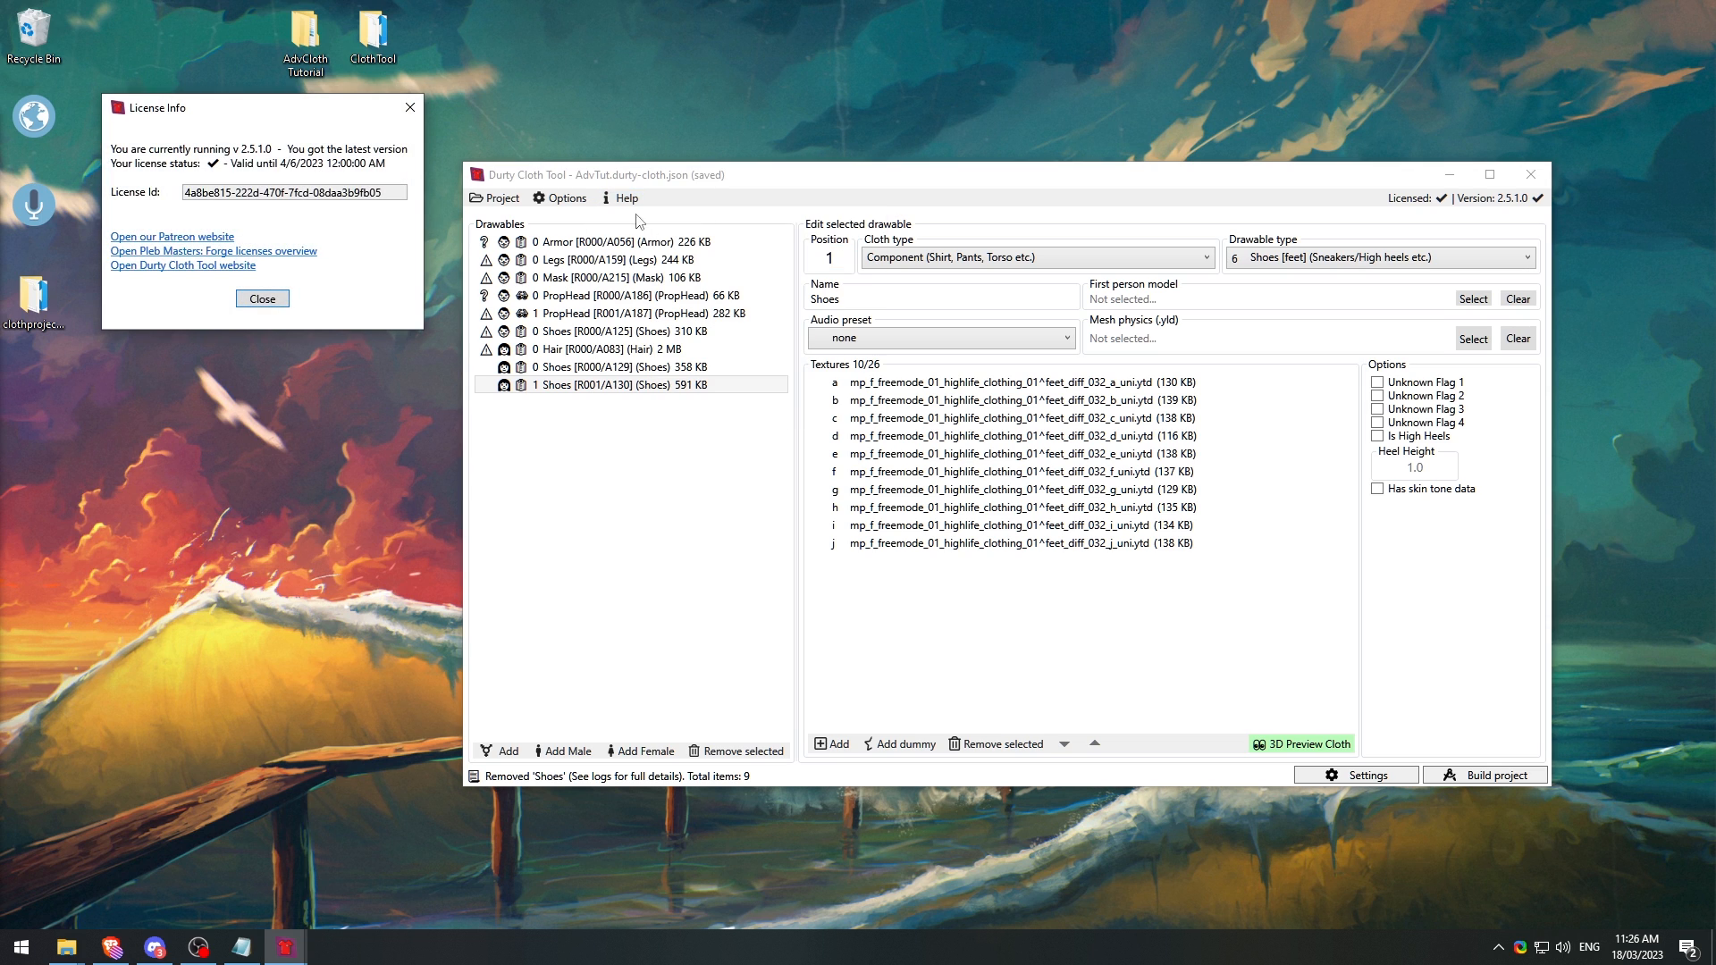
pyautogui.click(409, 107)
# Step: Read the help on the GTA cloth packs (Peds YMT) limit and open its detailed wiki article in the browser
pyautogui.click(626, 197)
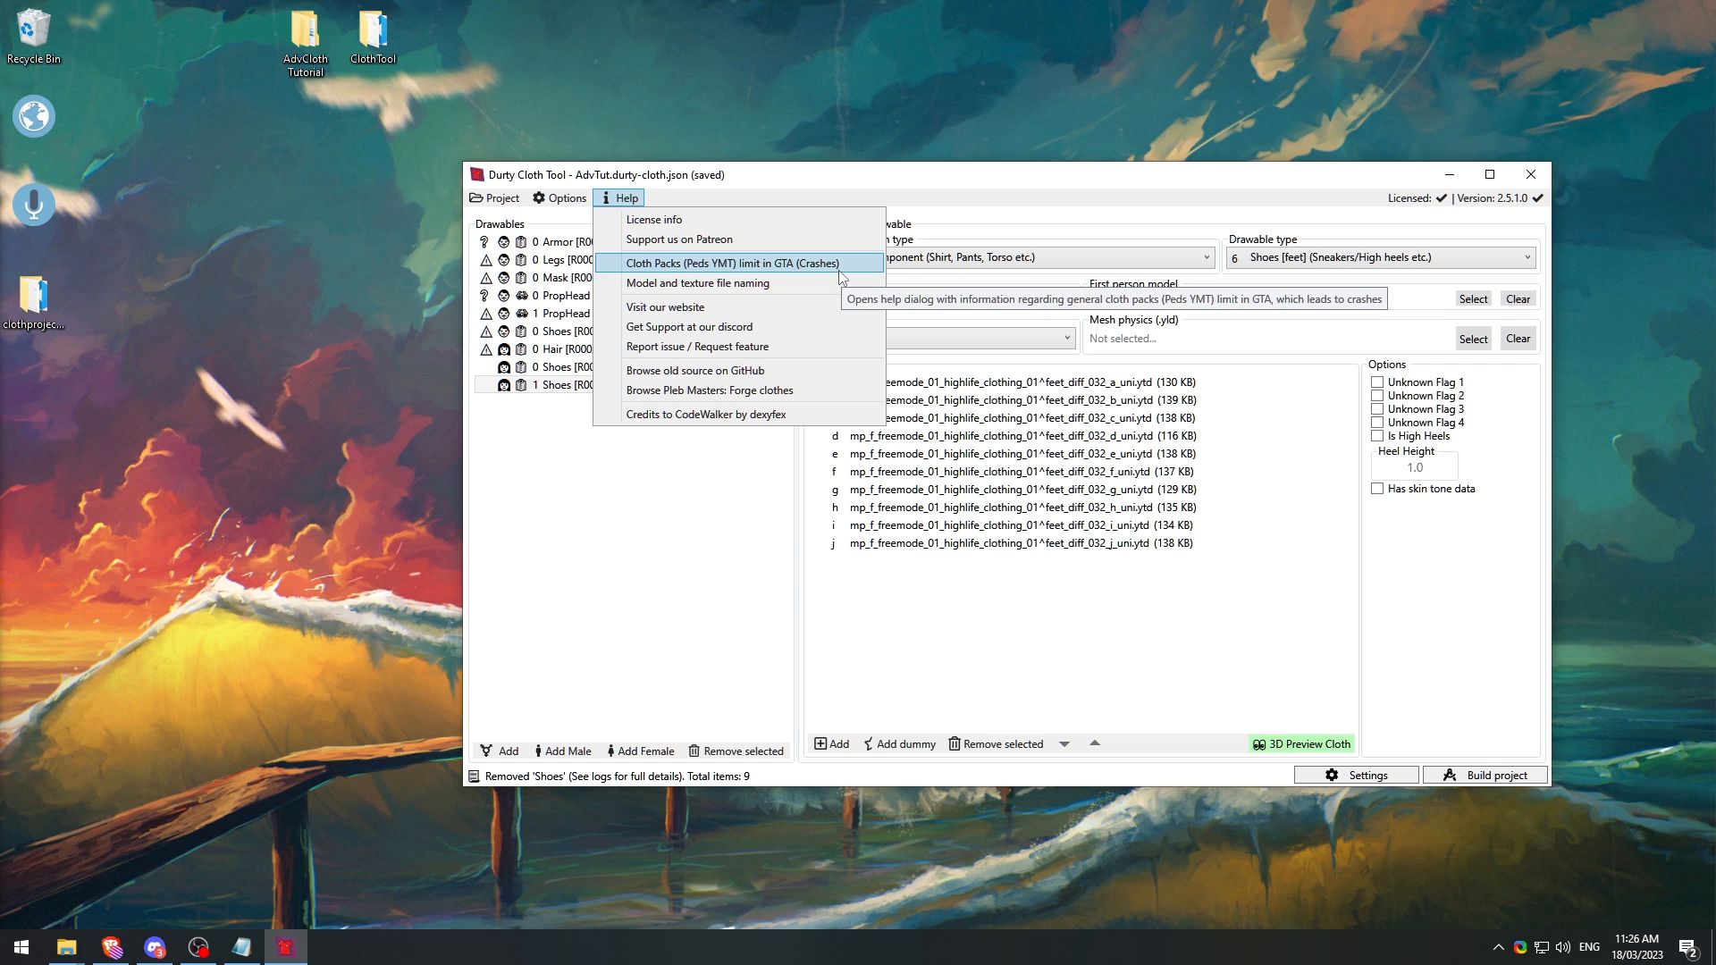
pyautogui.click(838, 270)
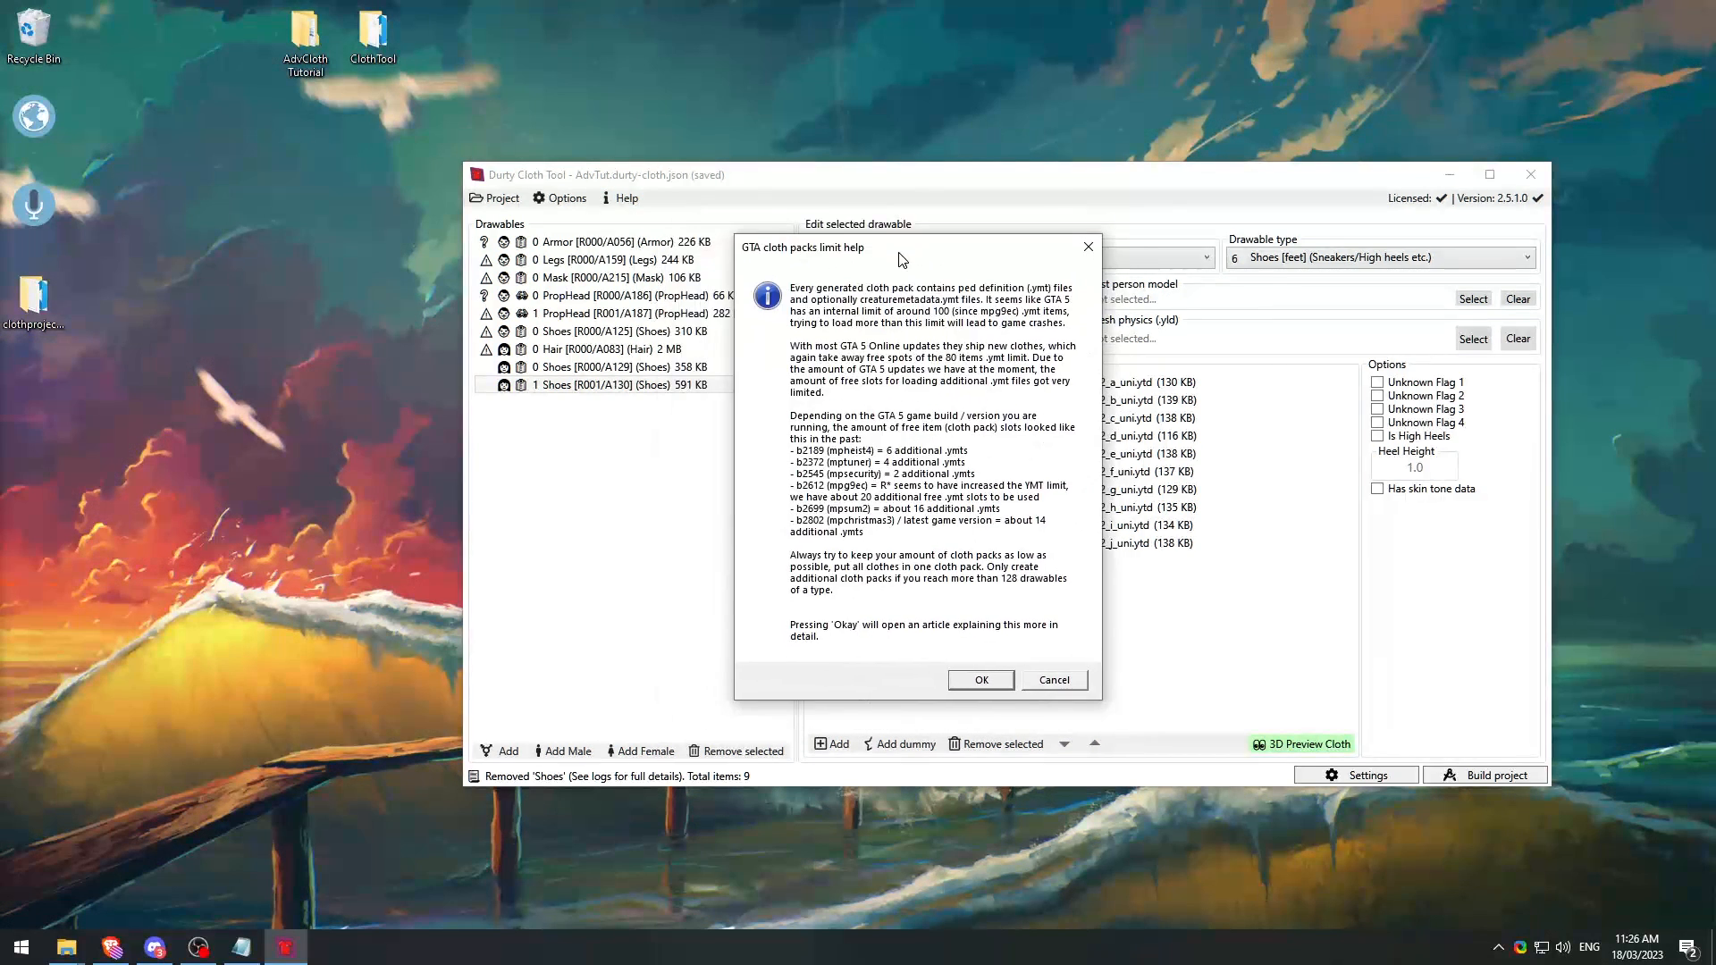
pyautogui.click(996, 701)
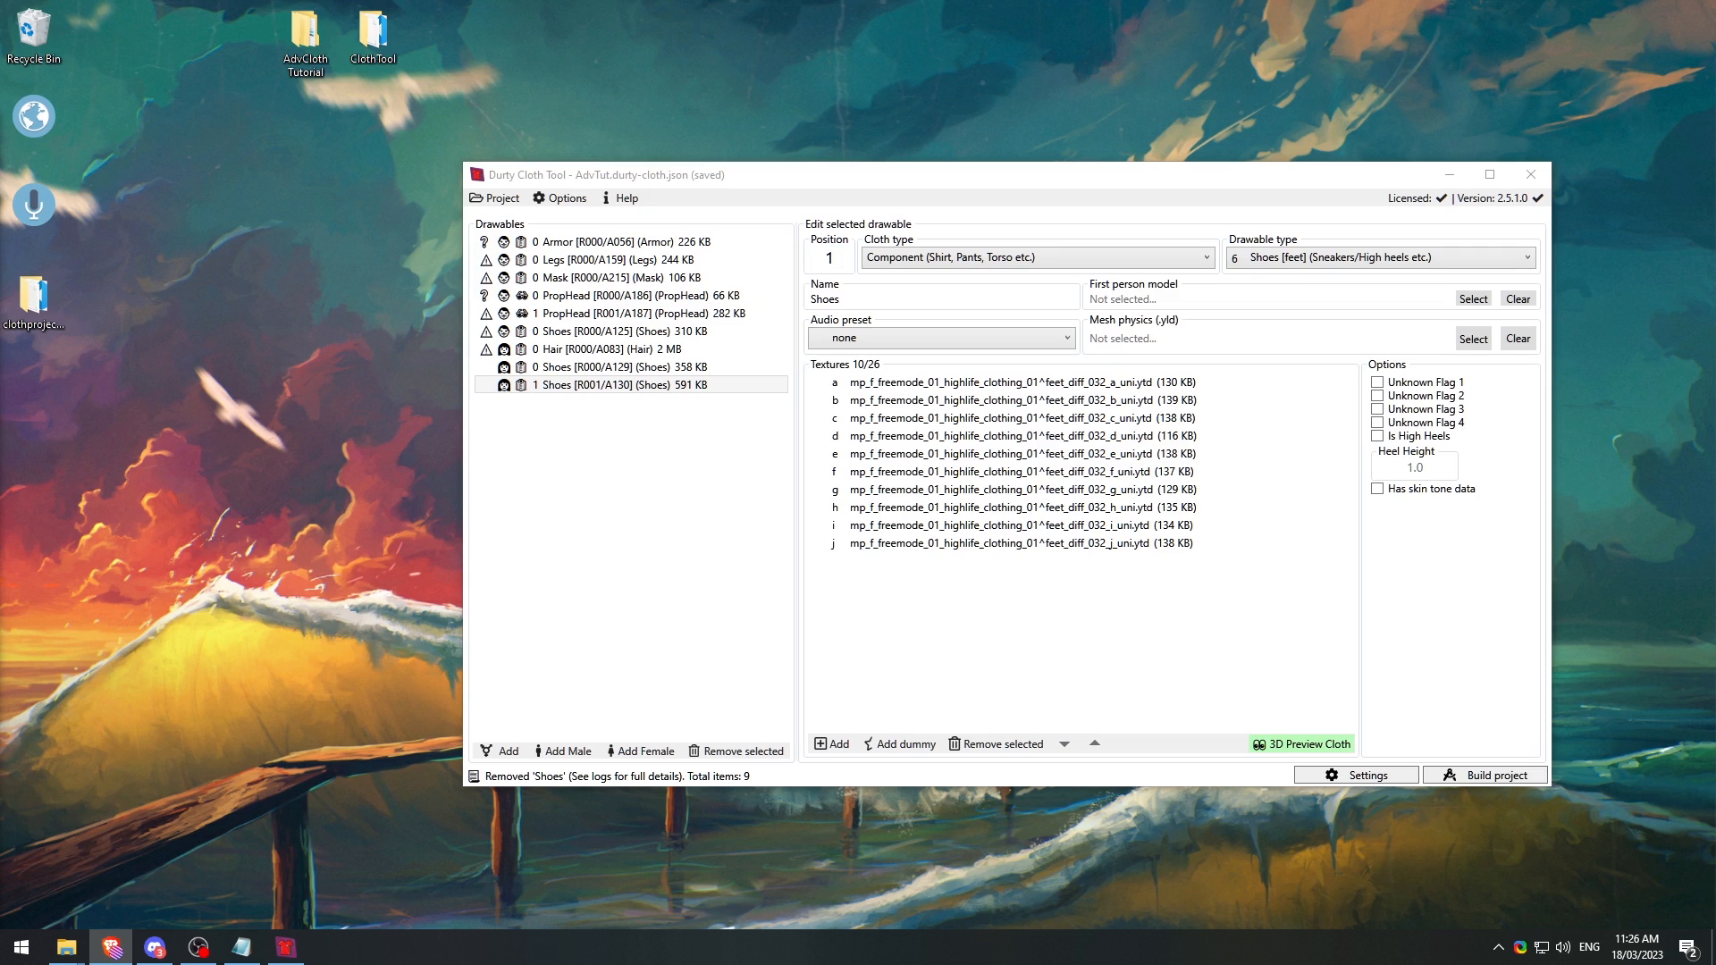
pyautogui.moveTo(0, 352); pyautogui.dragTo(1108, 52)
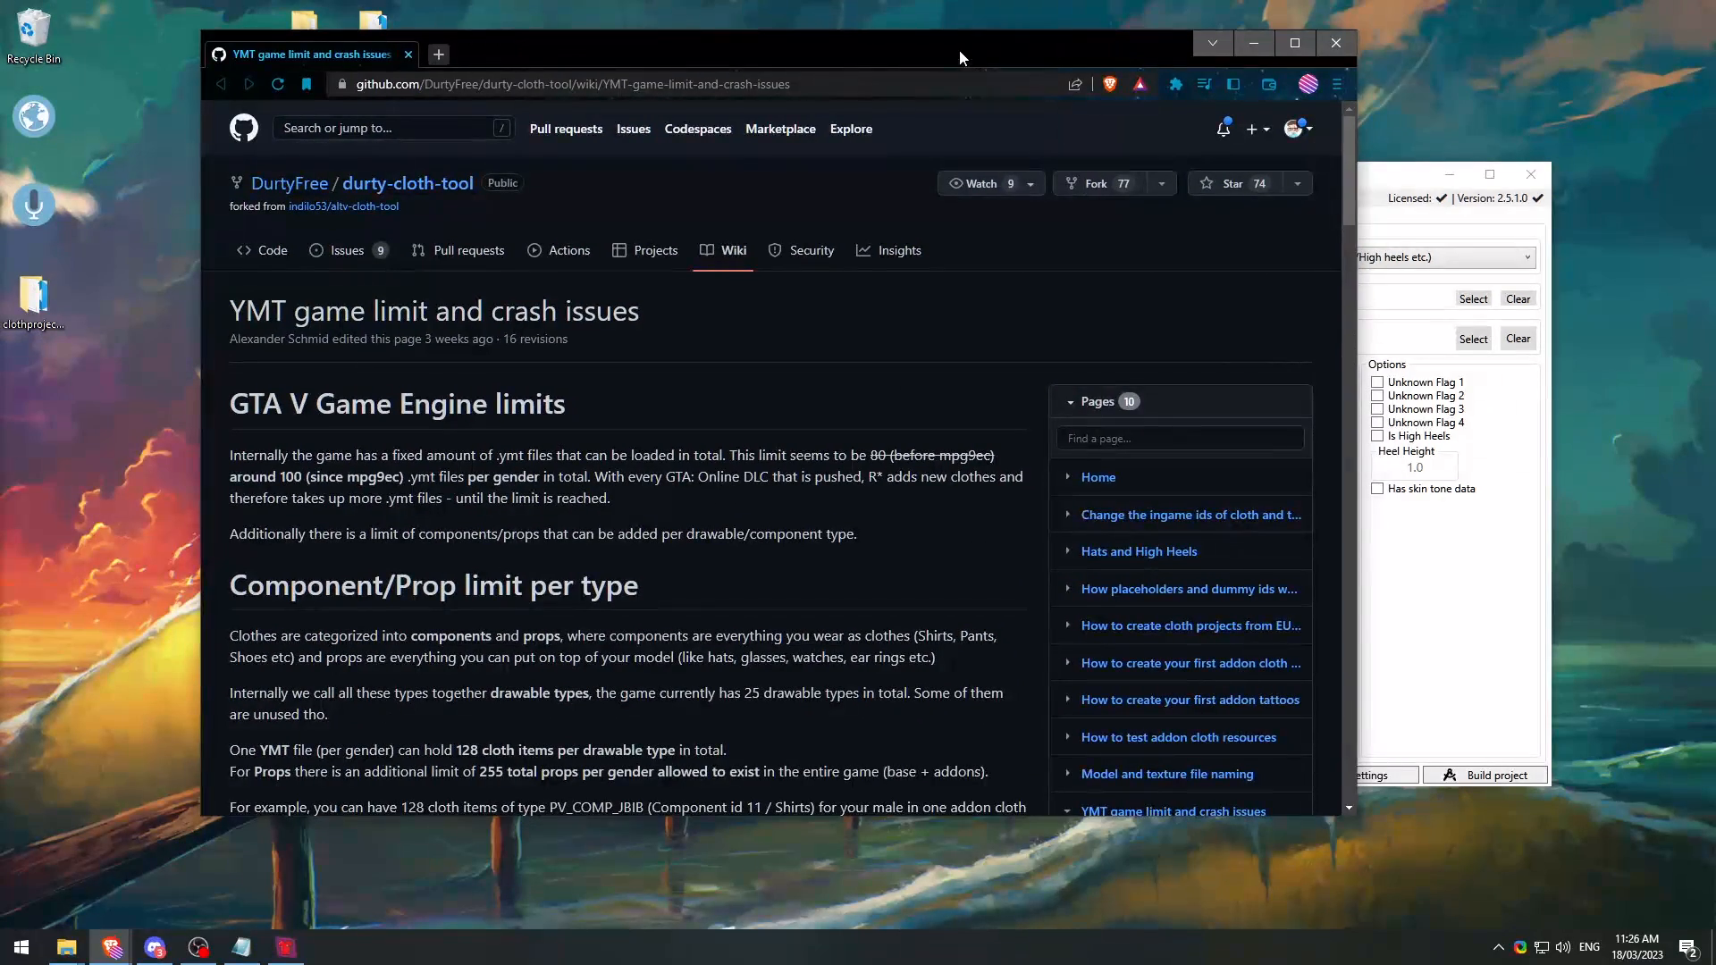
pyautogui.moveTo(958, 50); pyautogui.dragTo(1027, 317)
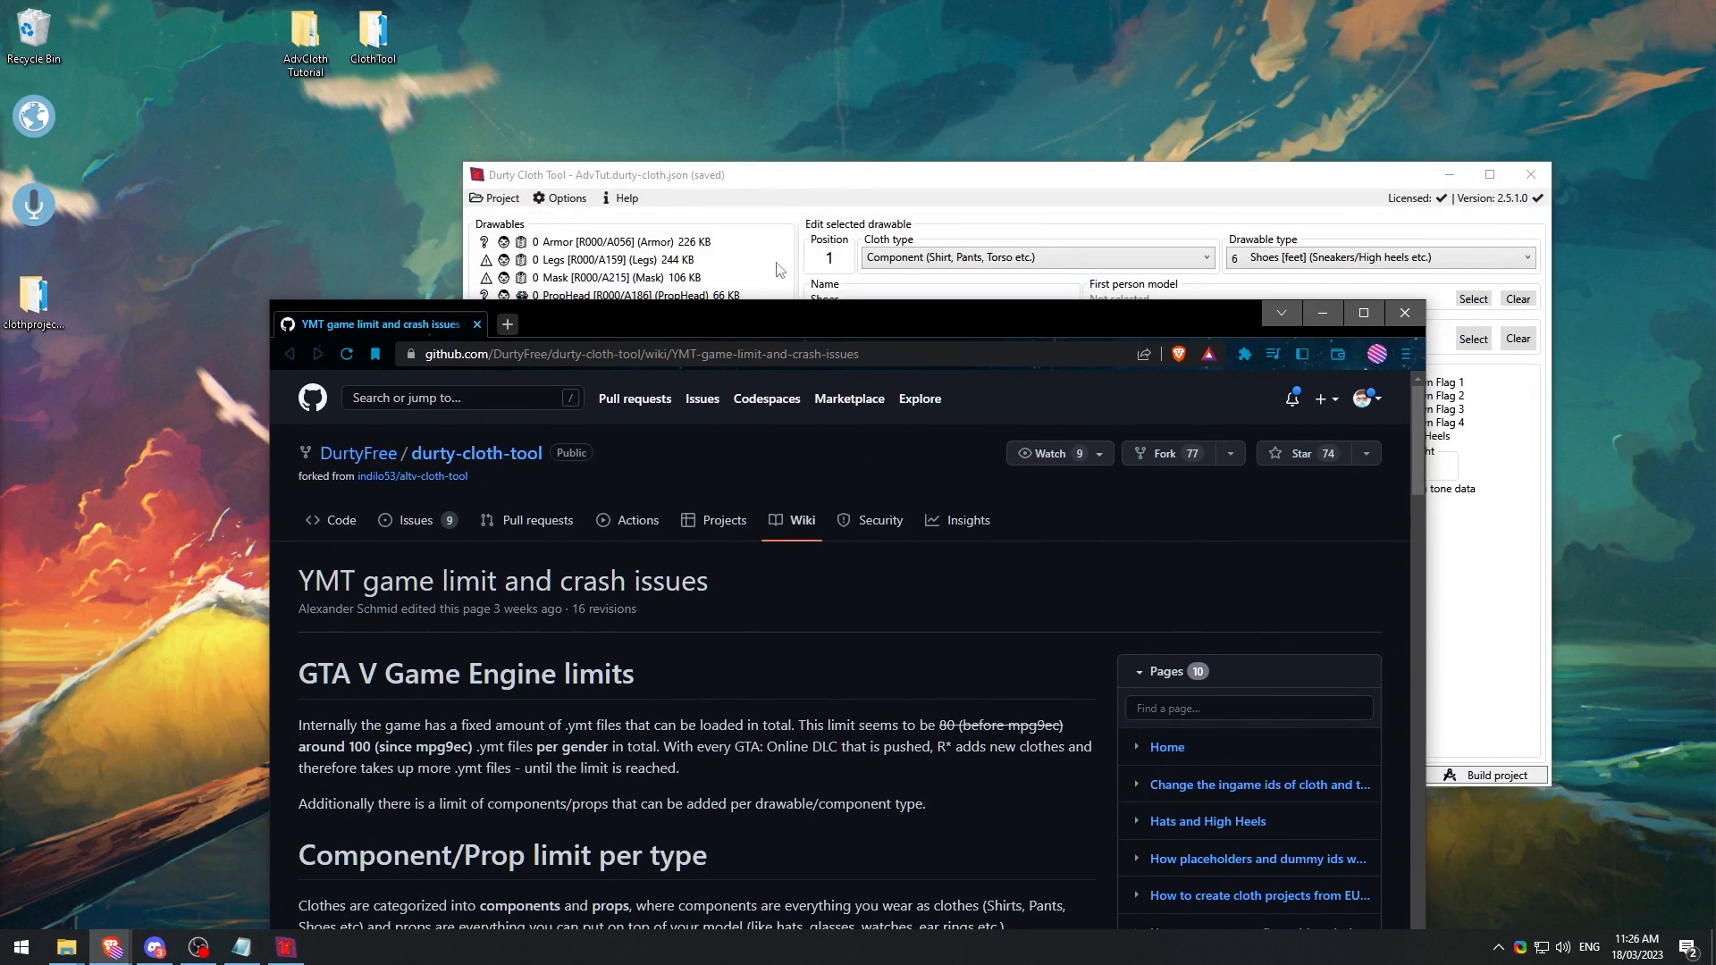
# Step: Return to Durty Cloth Tool and open the model and texture file naming help with its wiki article in the browser
pyautogui.click(639, 204)
pyautogui.click(639, 204)
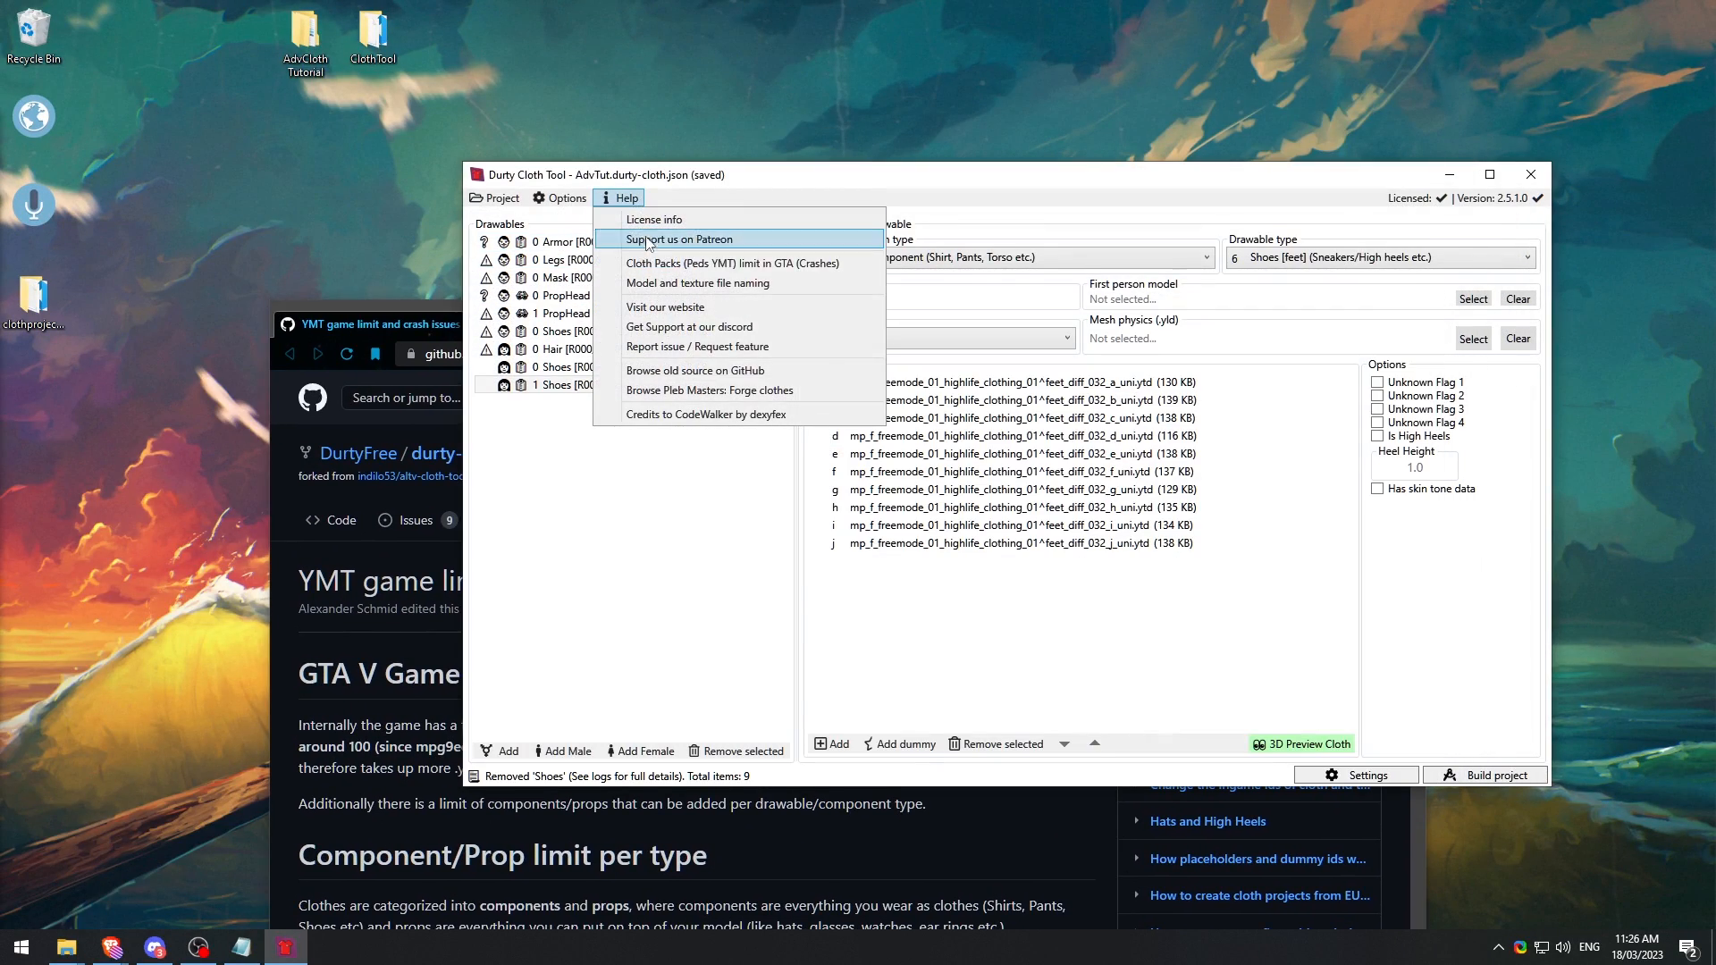
pyautogui.click(697, 298)
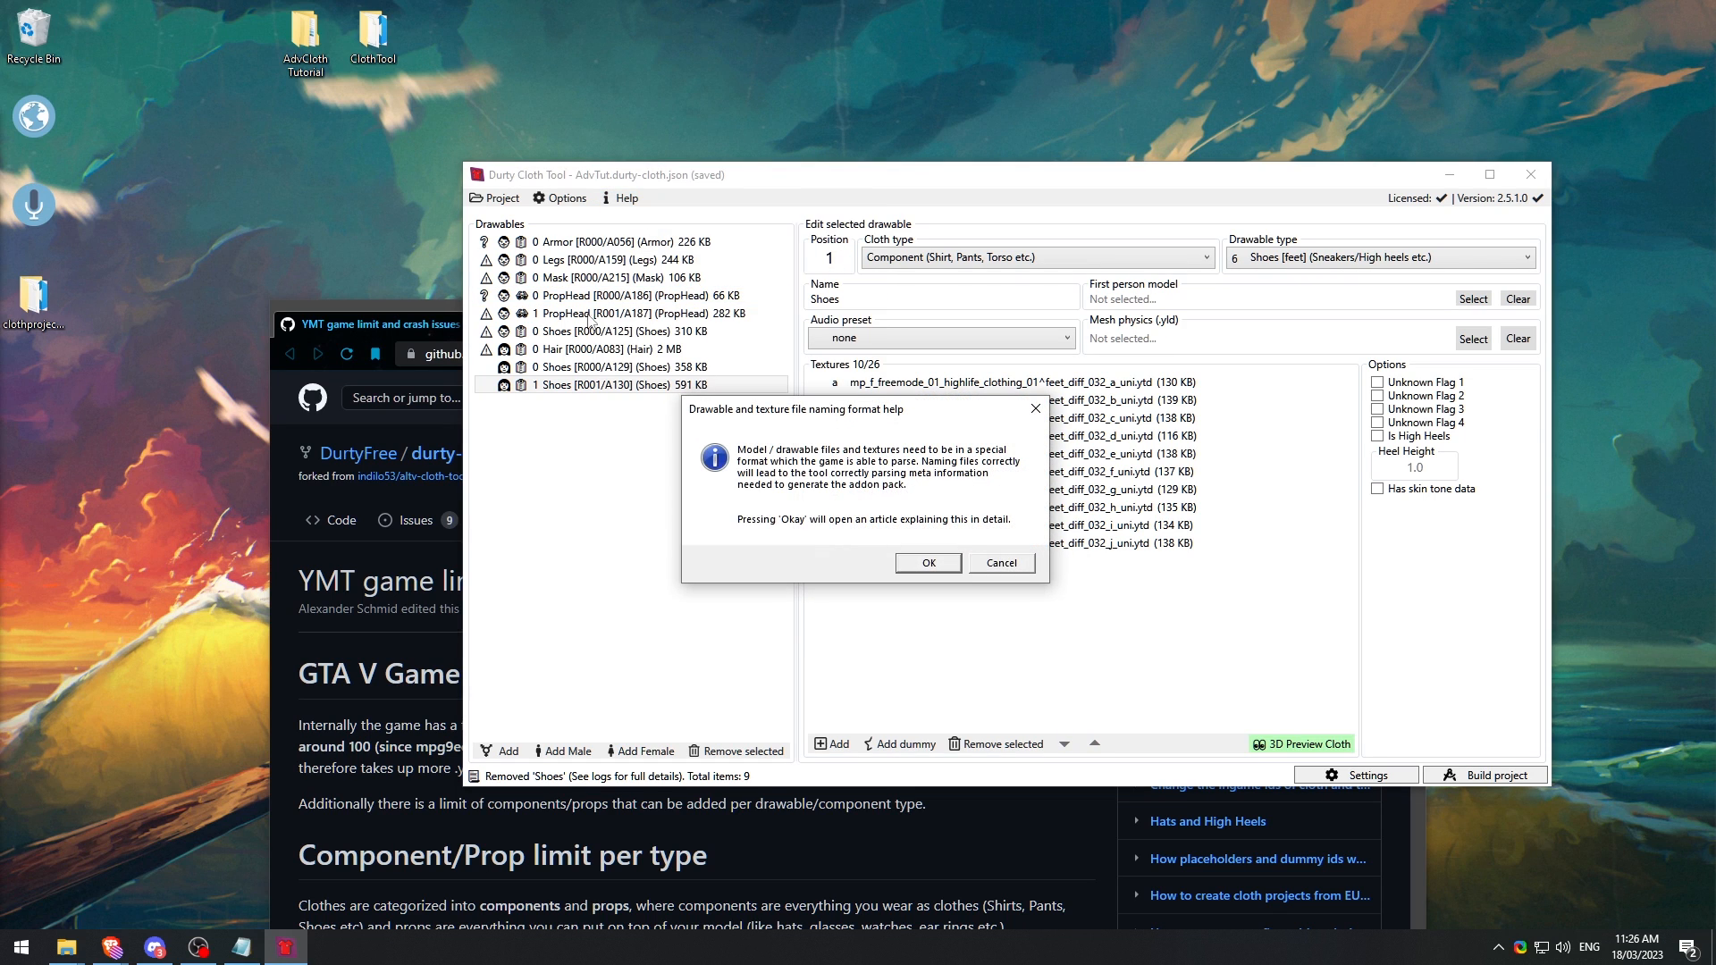
pyautogui.click(929, 564)
pyautogui.moveTo(815, 324); pyautogui.dragTo(776, 101)
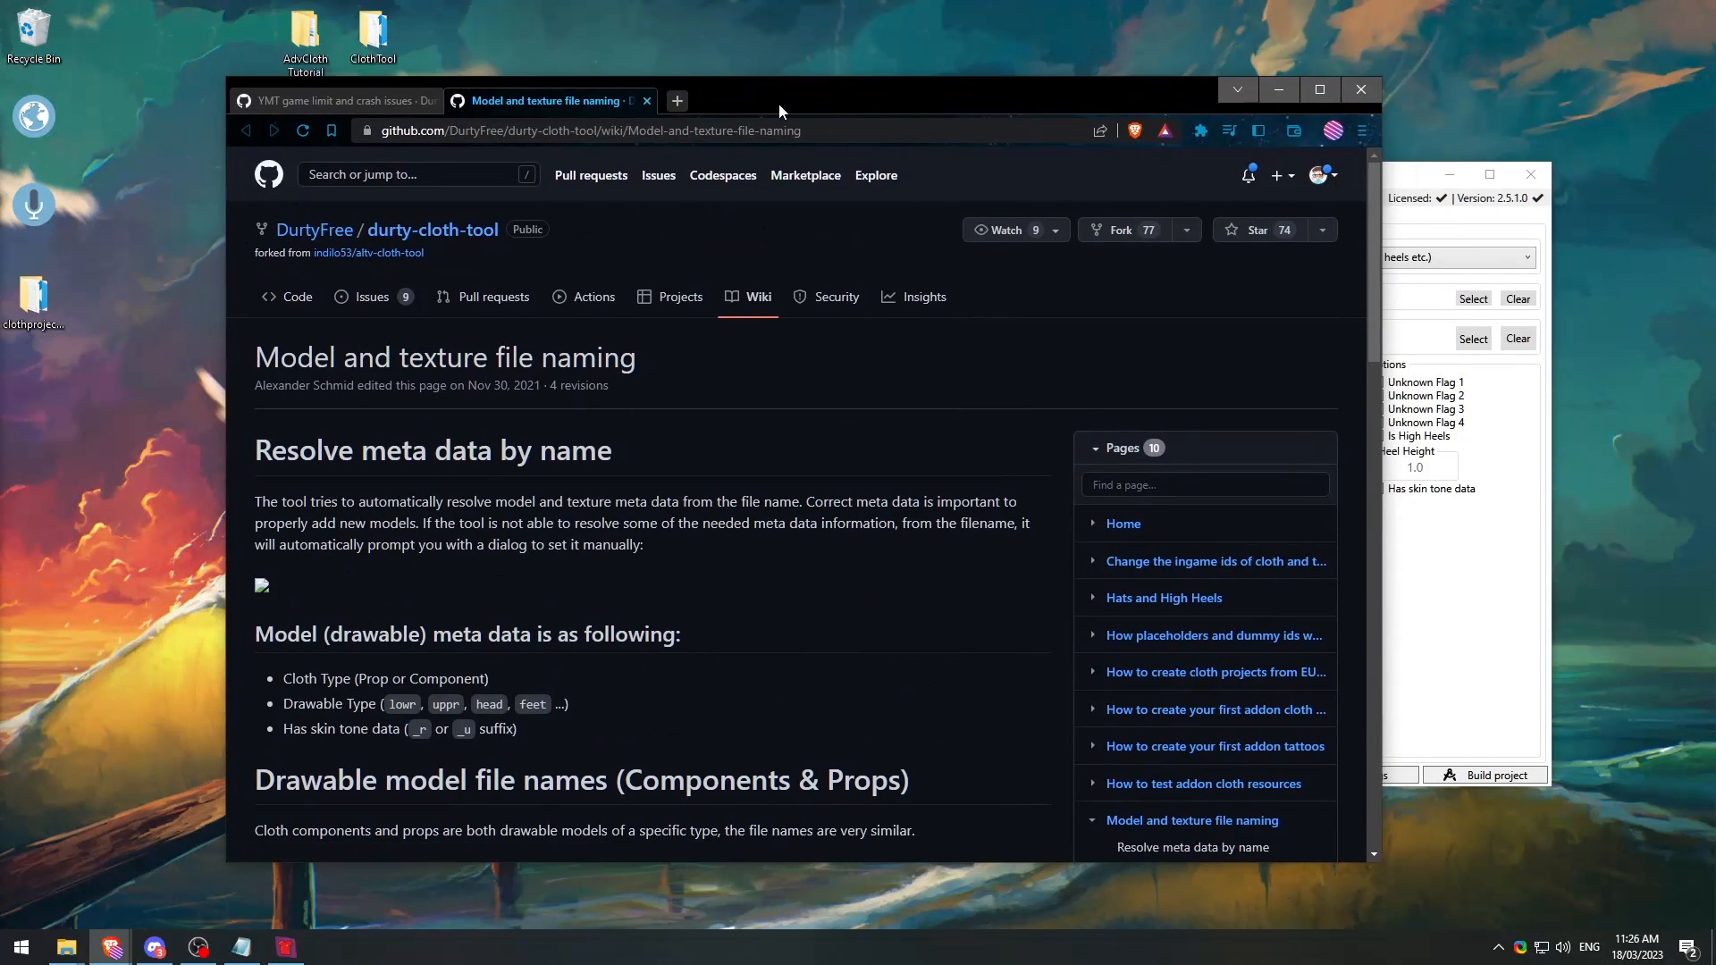
# Step: Close the wiki browser window and review the remaining help resources in Durty Cloth Tool
pyautogui.click(1361, 91)
pyautogui.click(824, 301)
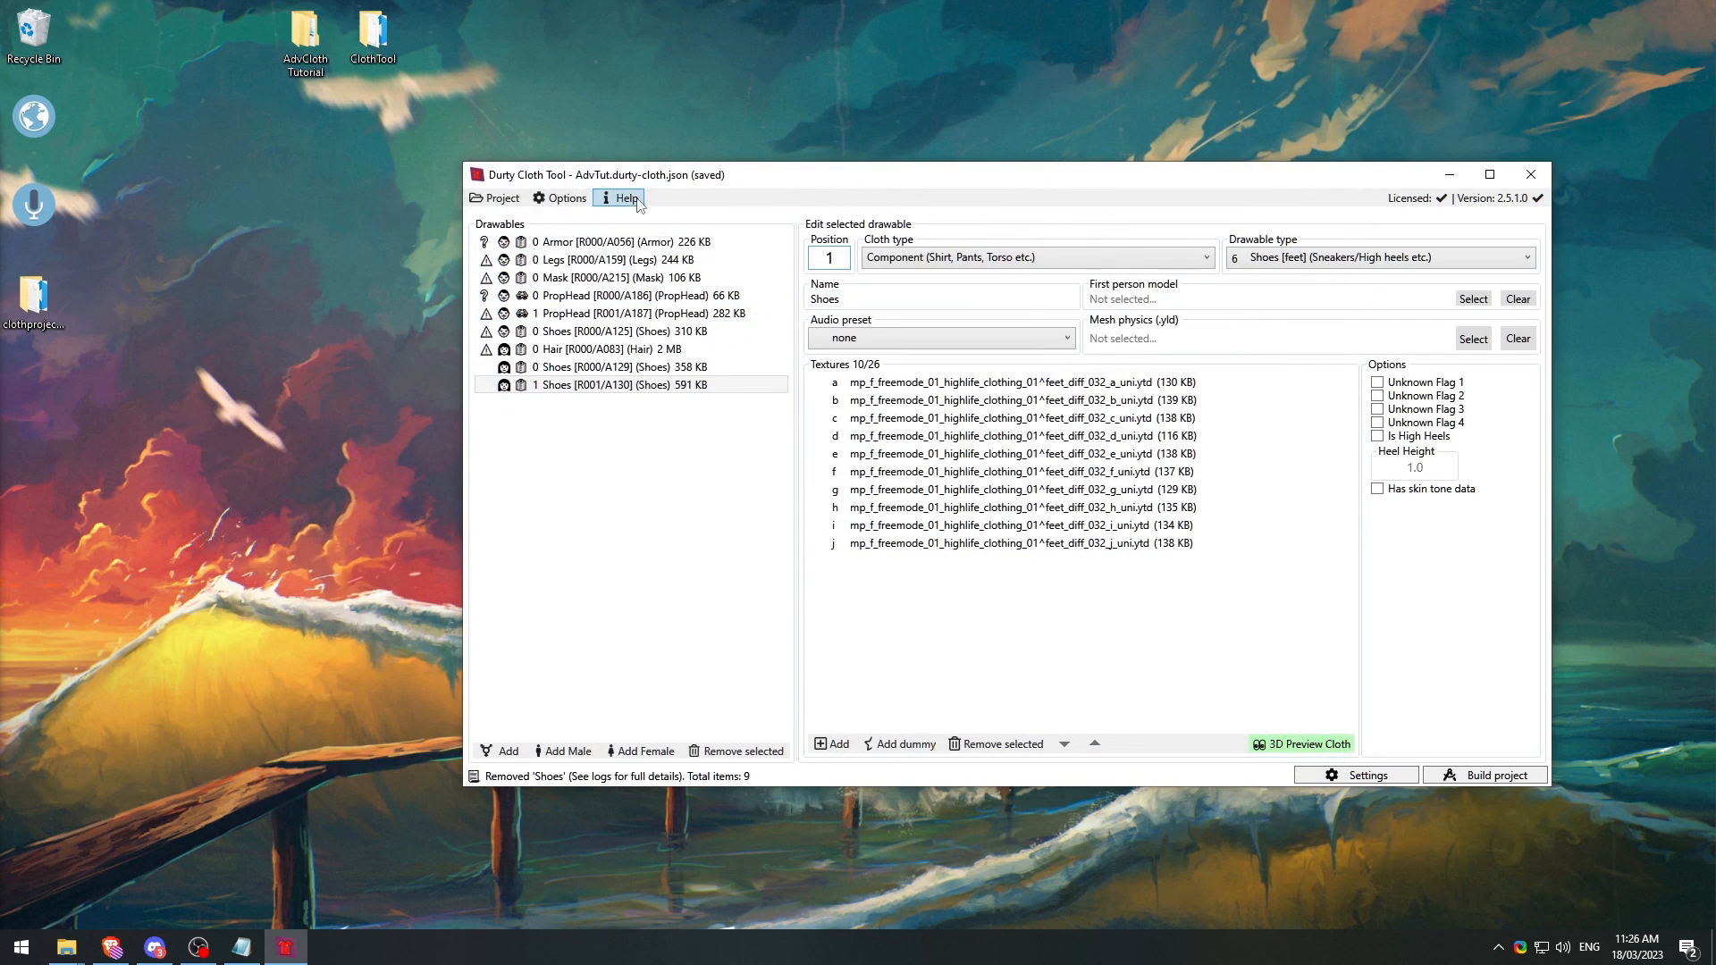
pyautogui.click(626, 198)
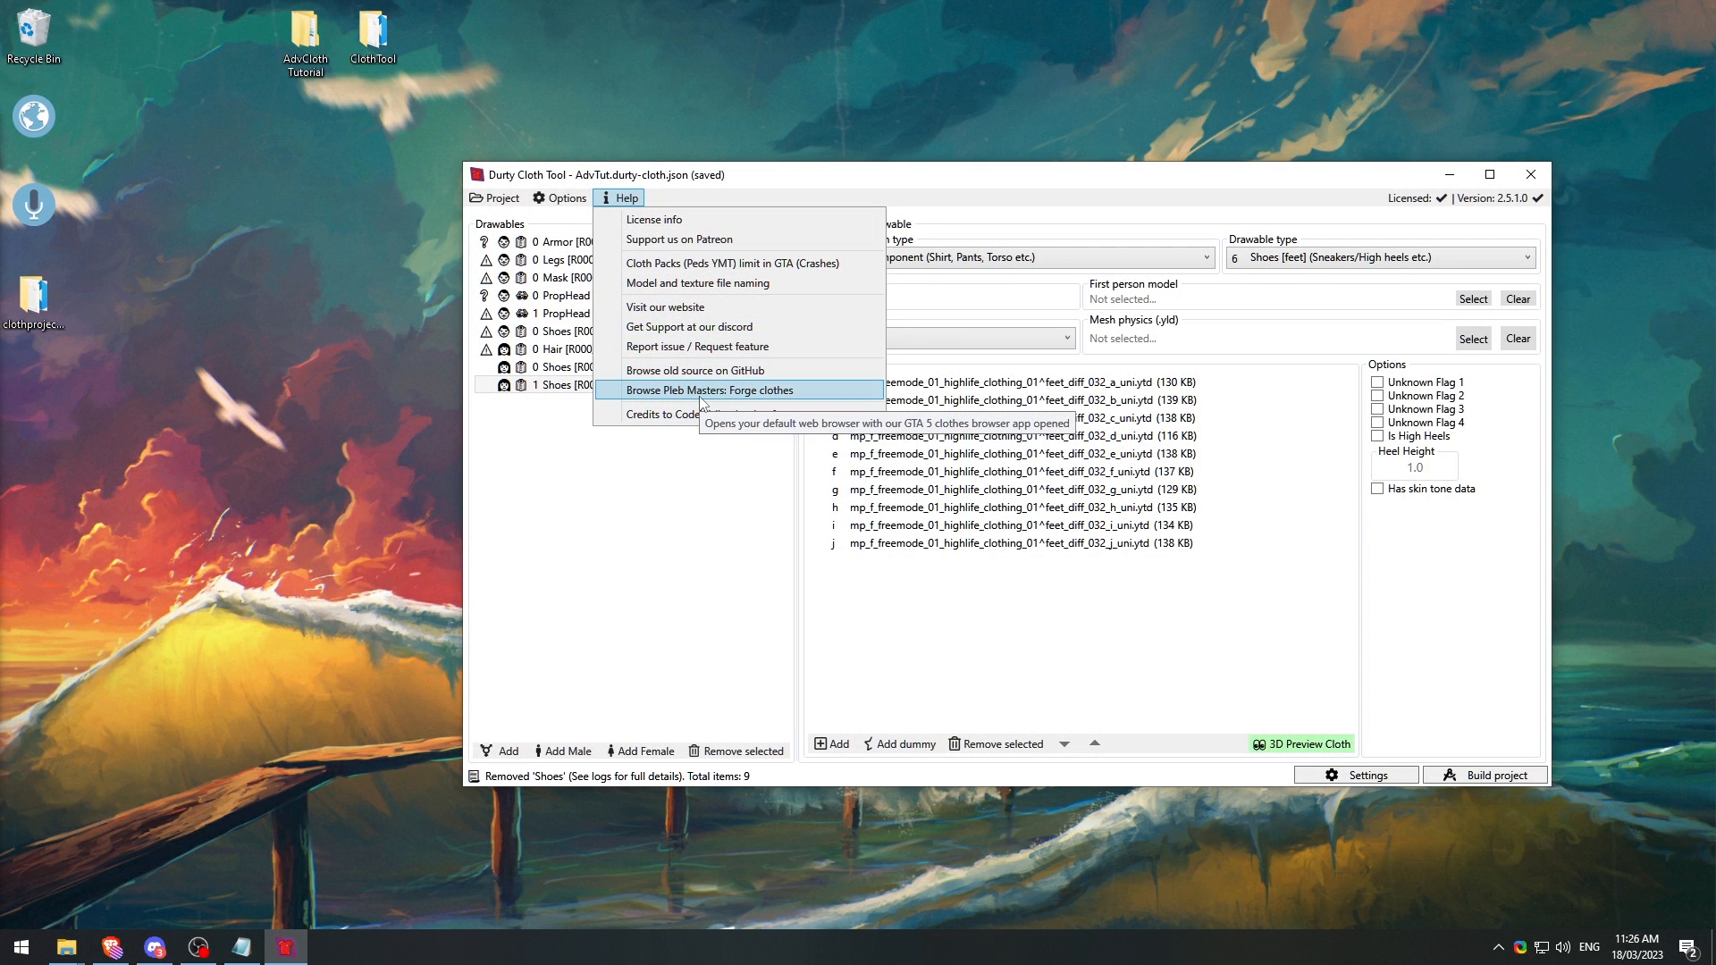
pyautogui.click(670, 494)
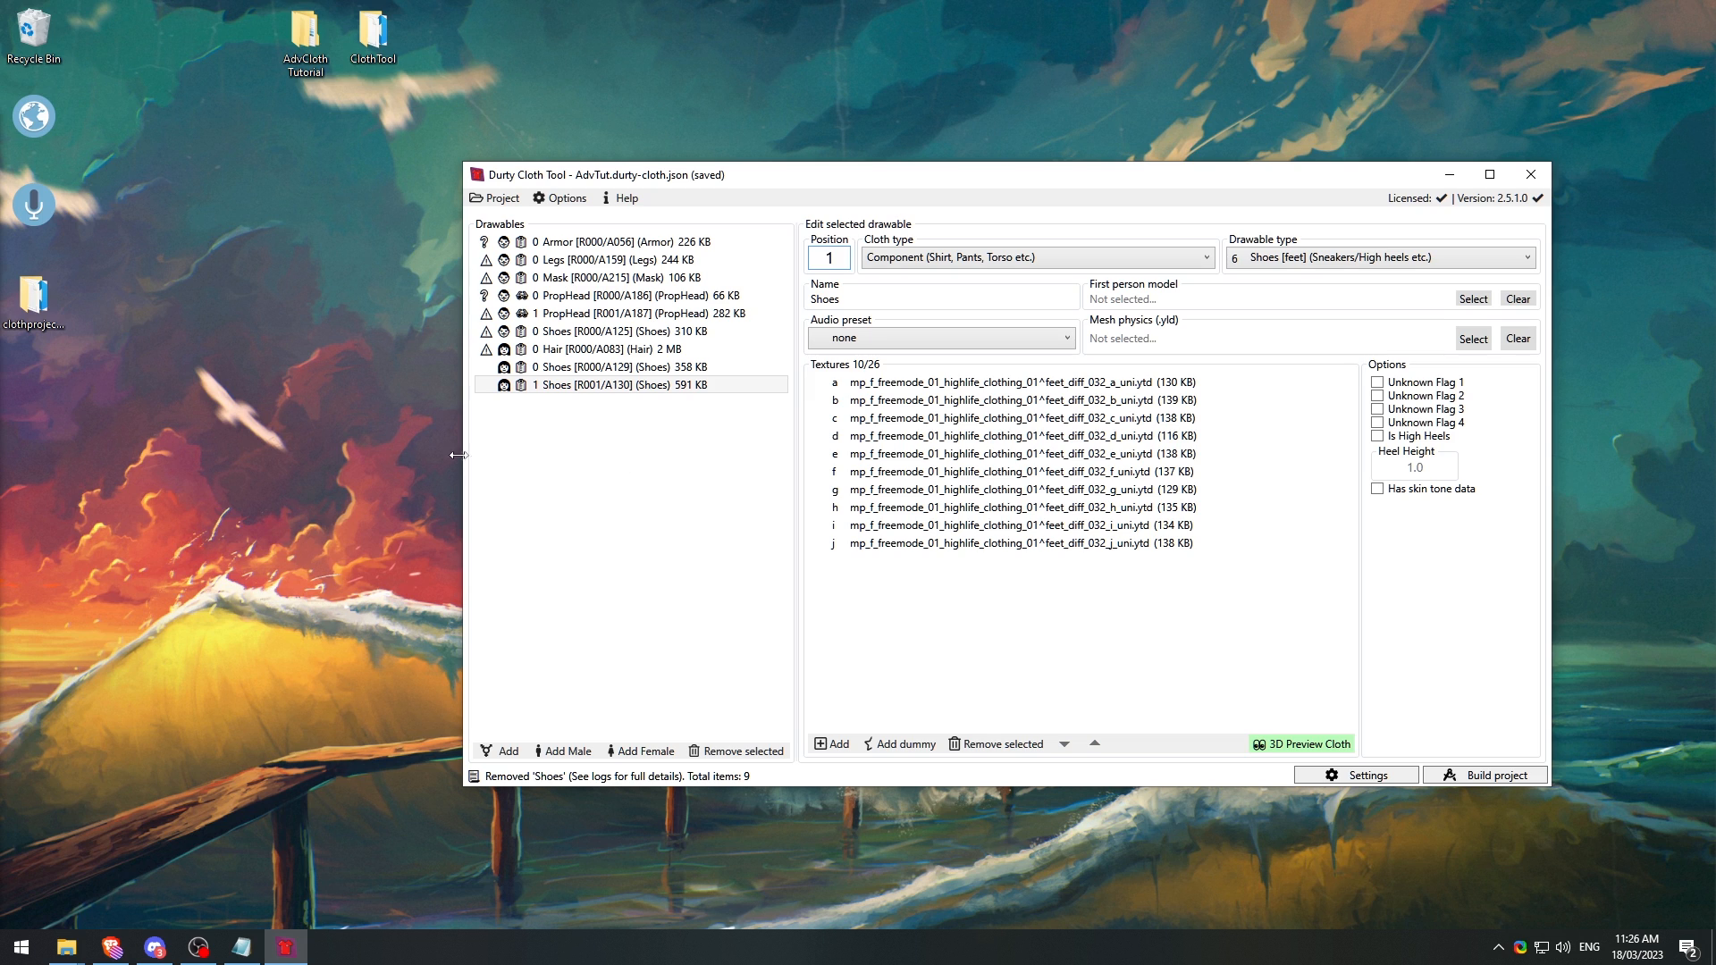
pyautogui.click(563, 523)
# Step: Review the options for adding drawables for both genders, for male only and for female only, without adding anything
pyautogui.click(509, 753)
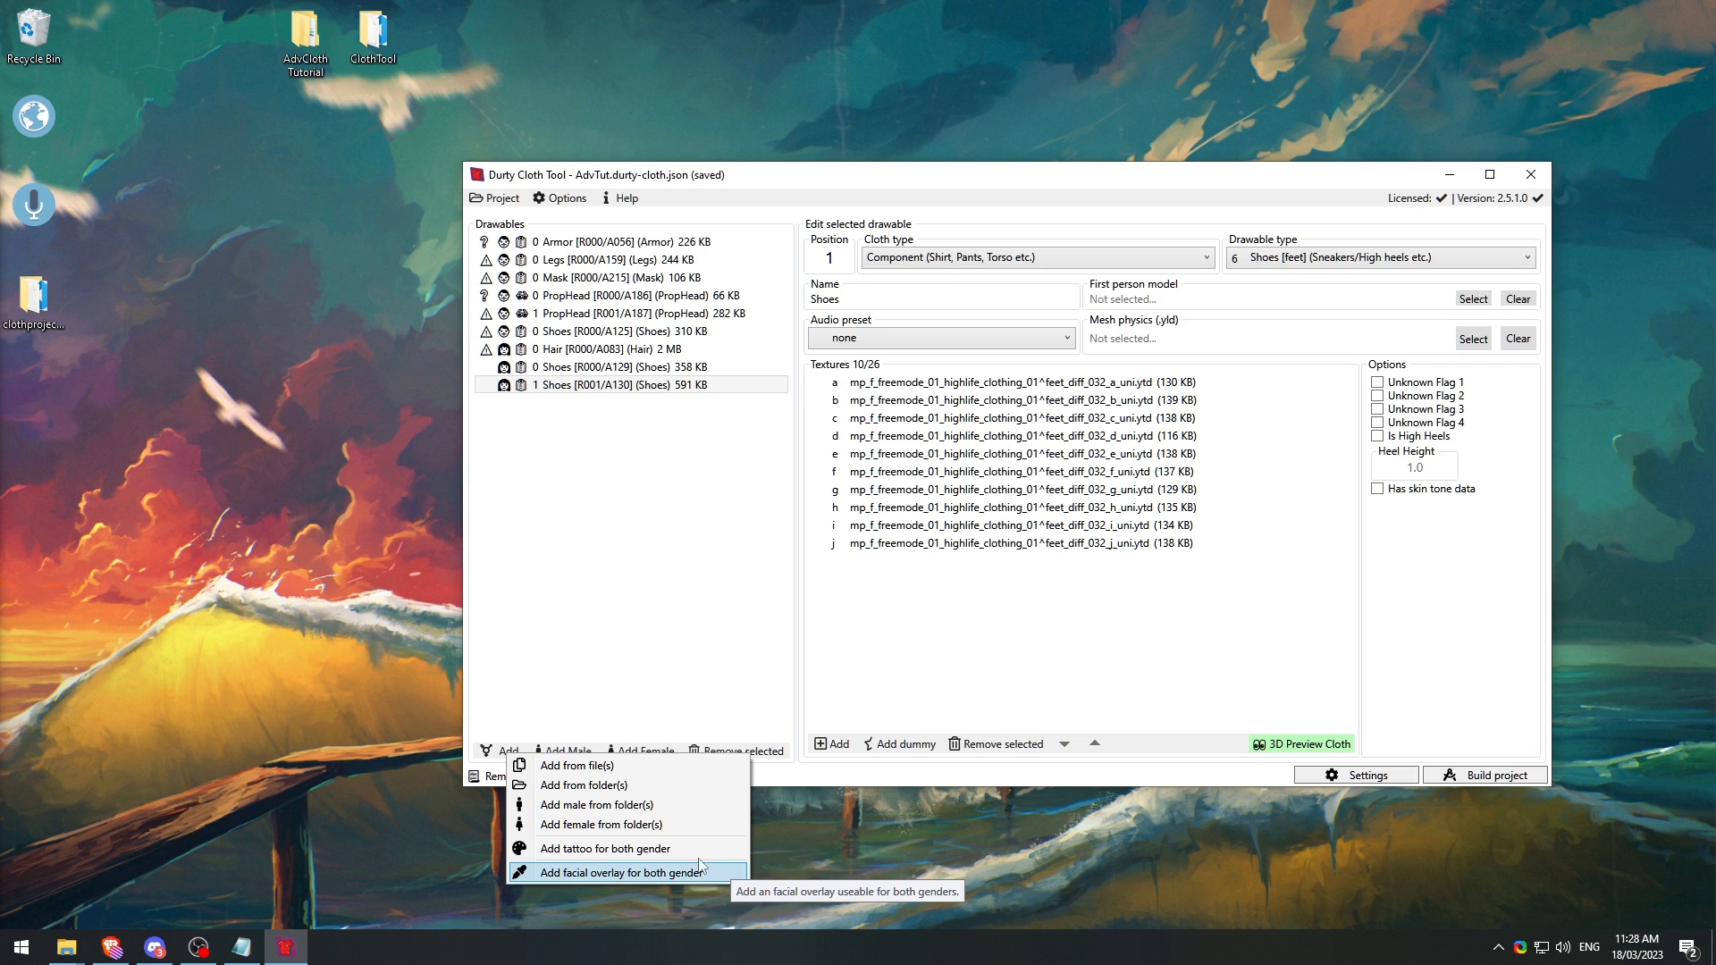
pyautogui.click(608, 690)
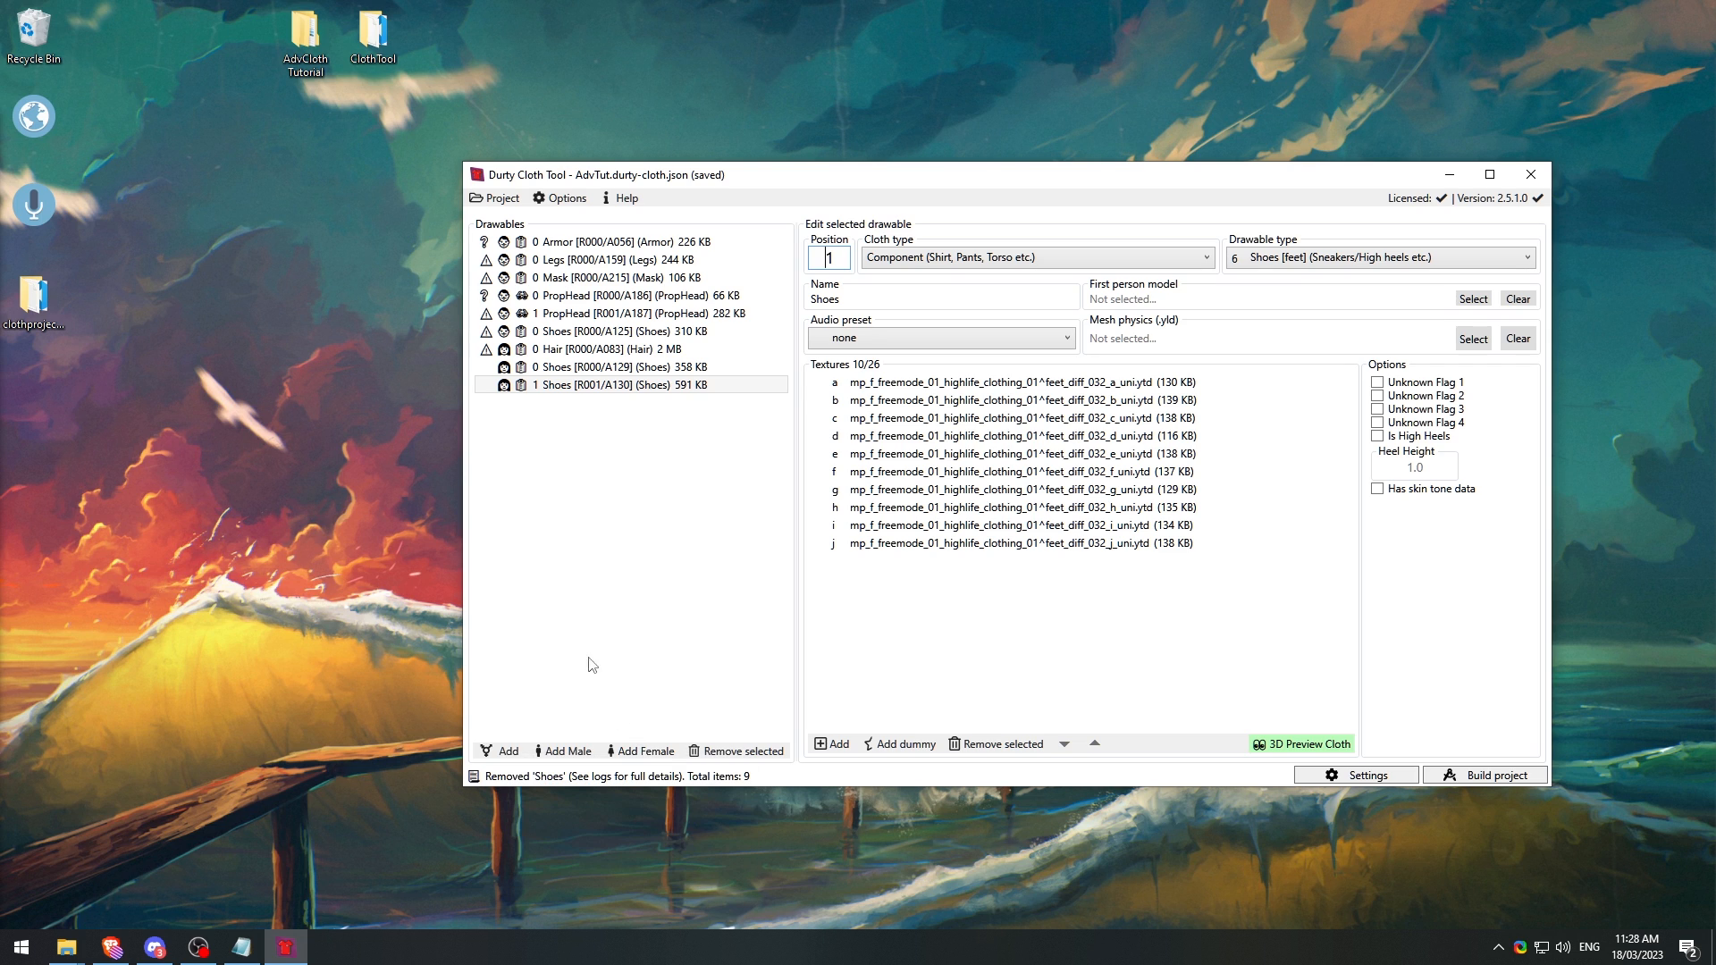
pyautogui.click(576, 753)
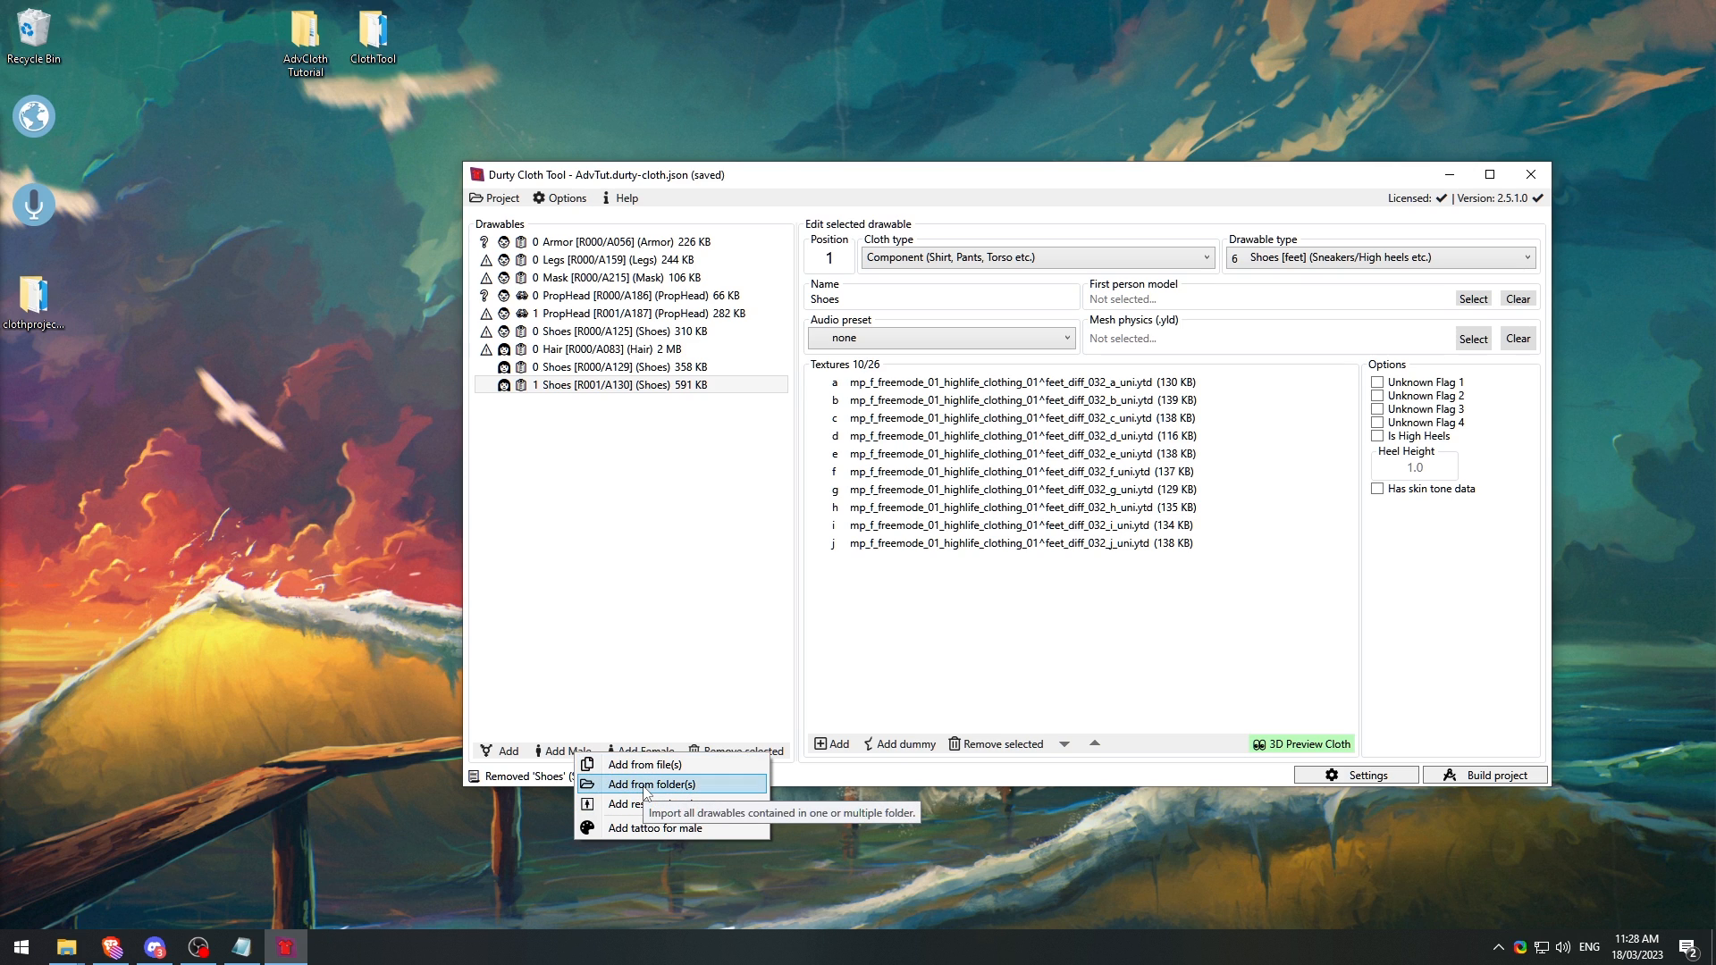
pyautogui.click(637, 614)
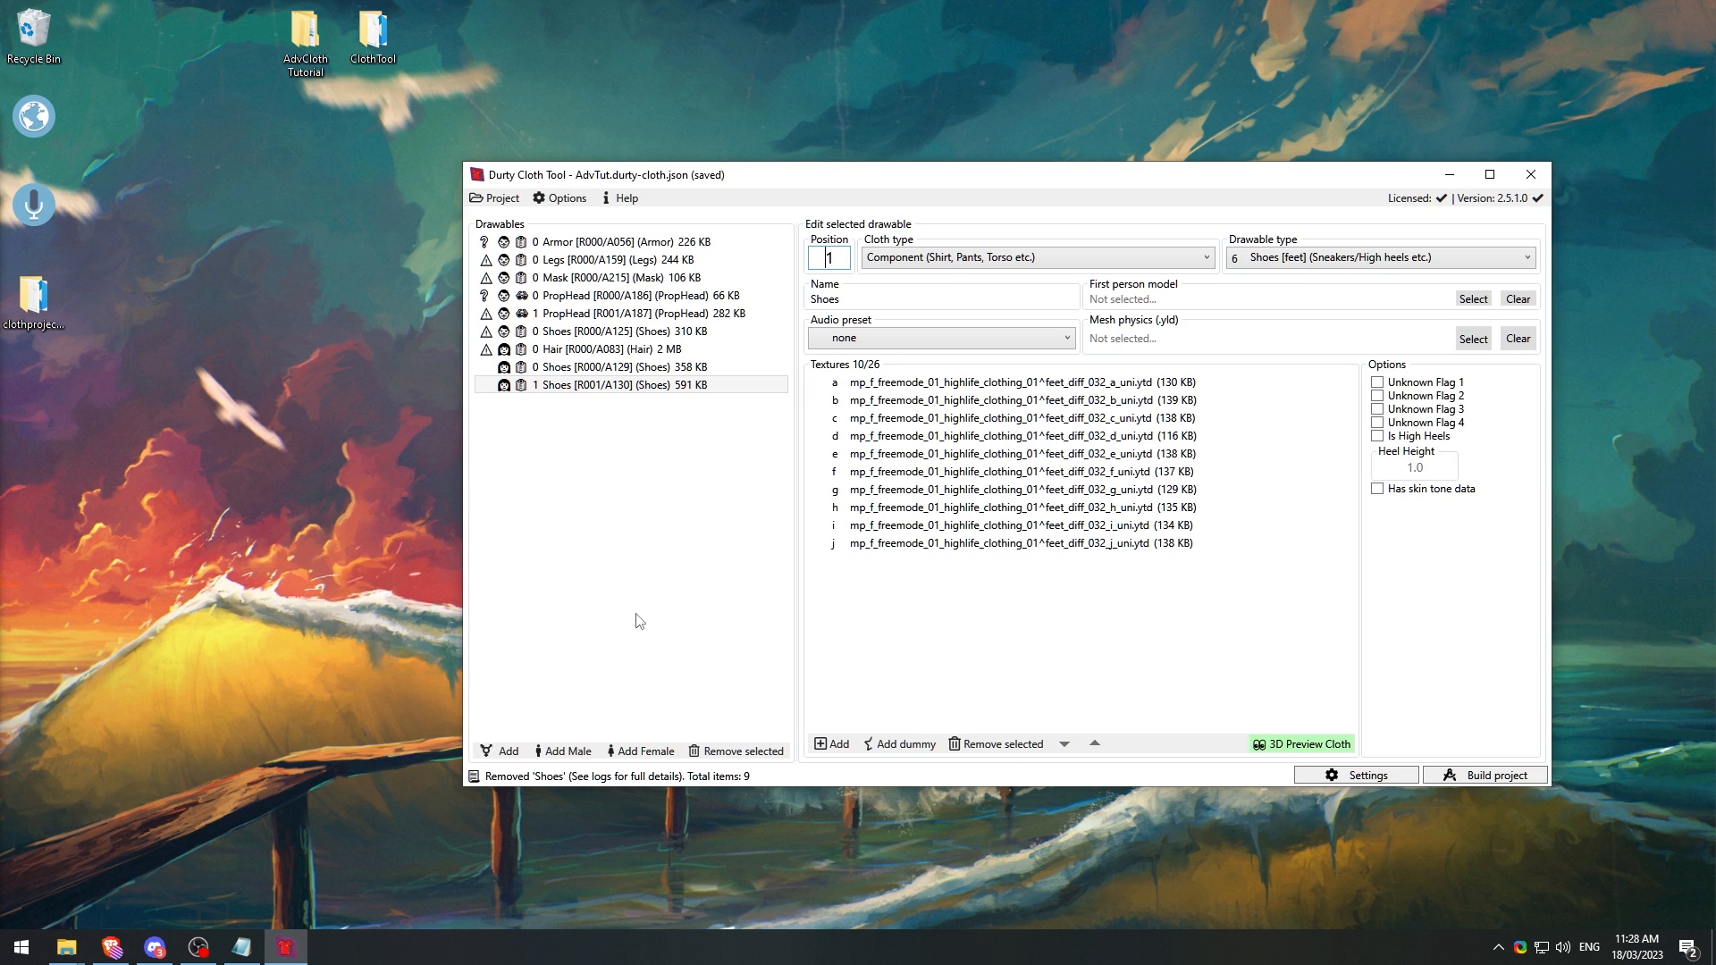
pyautogui.click(581, 753)
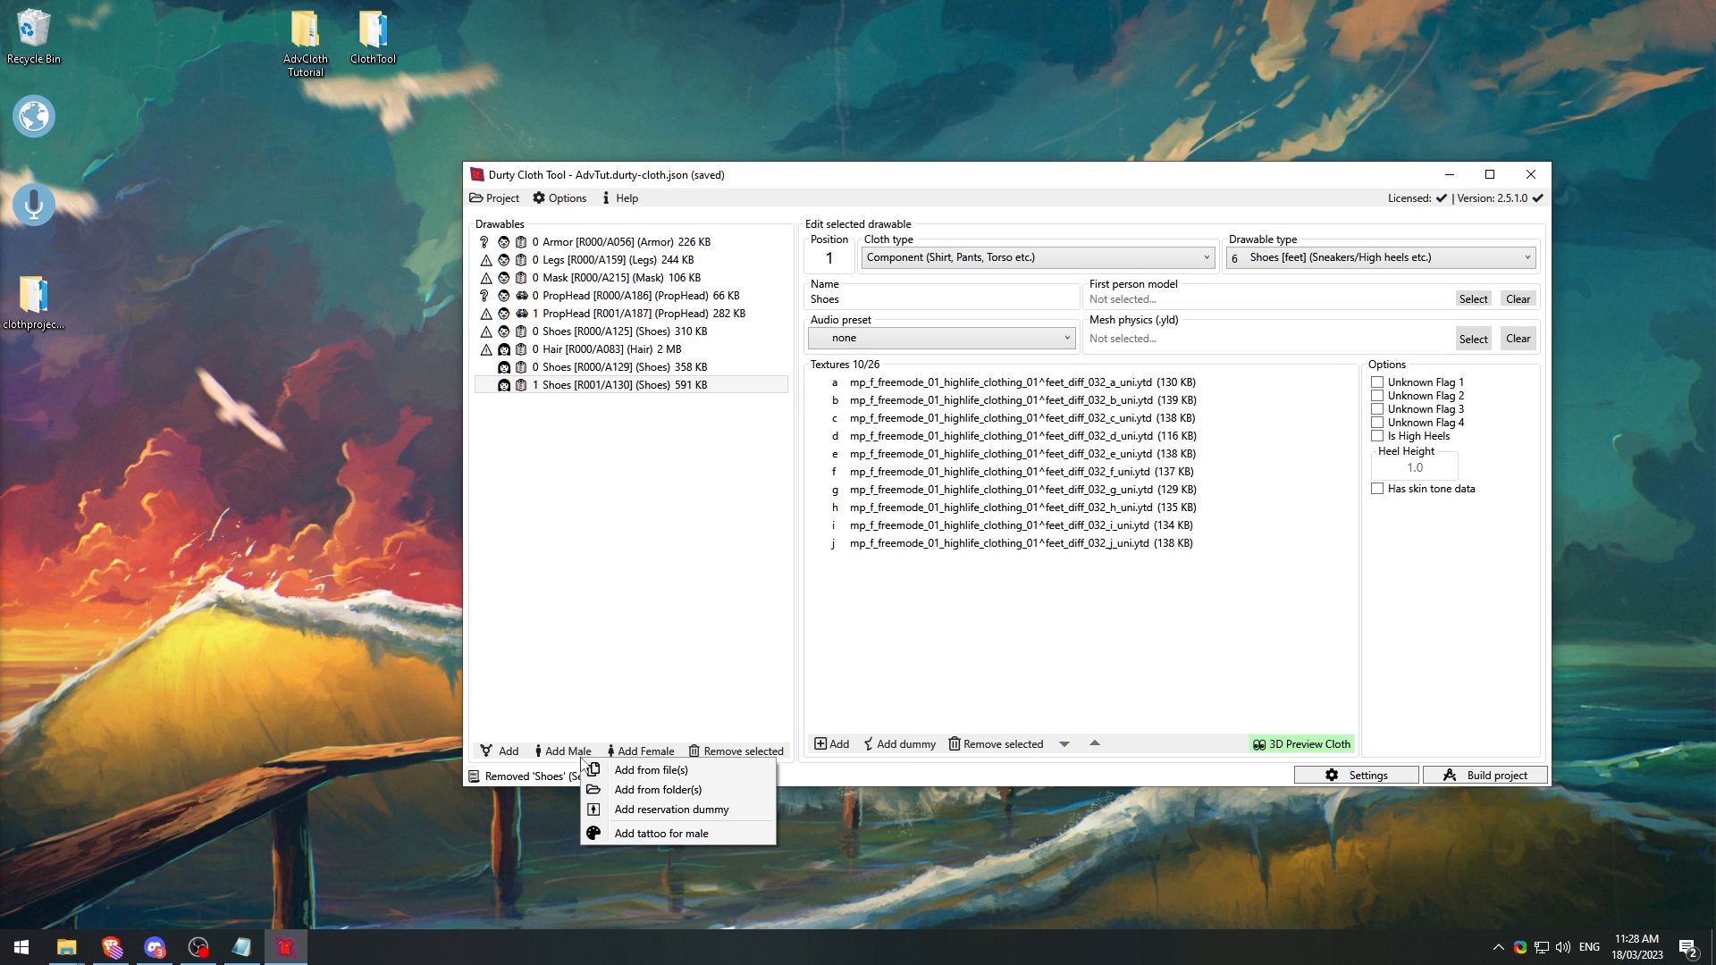
pyautogui.click(634, 683)
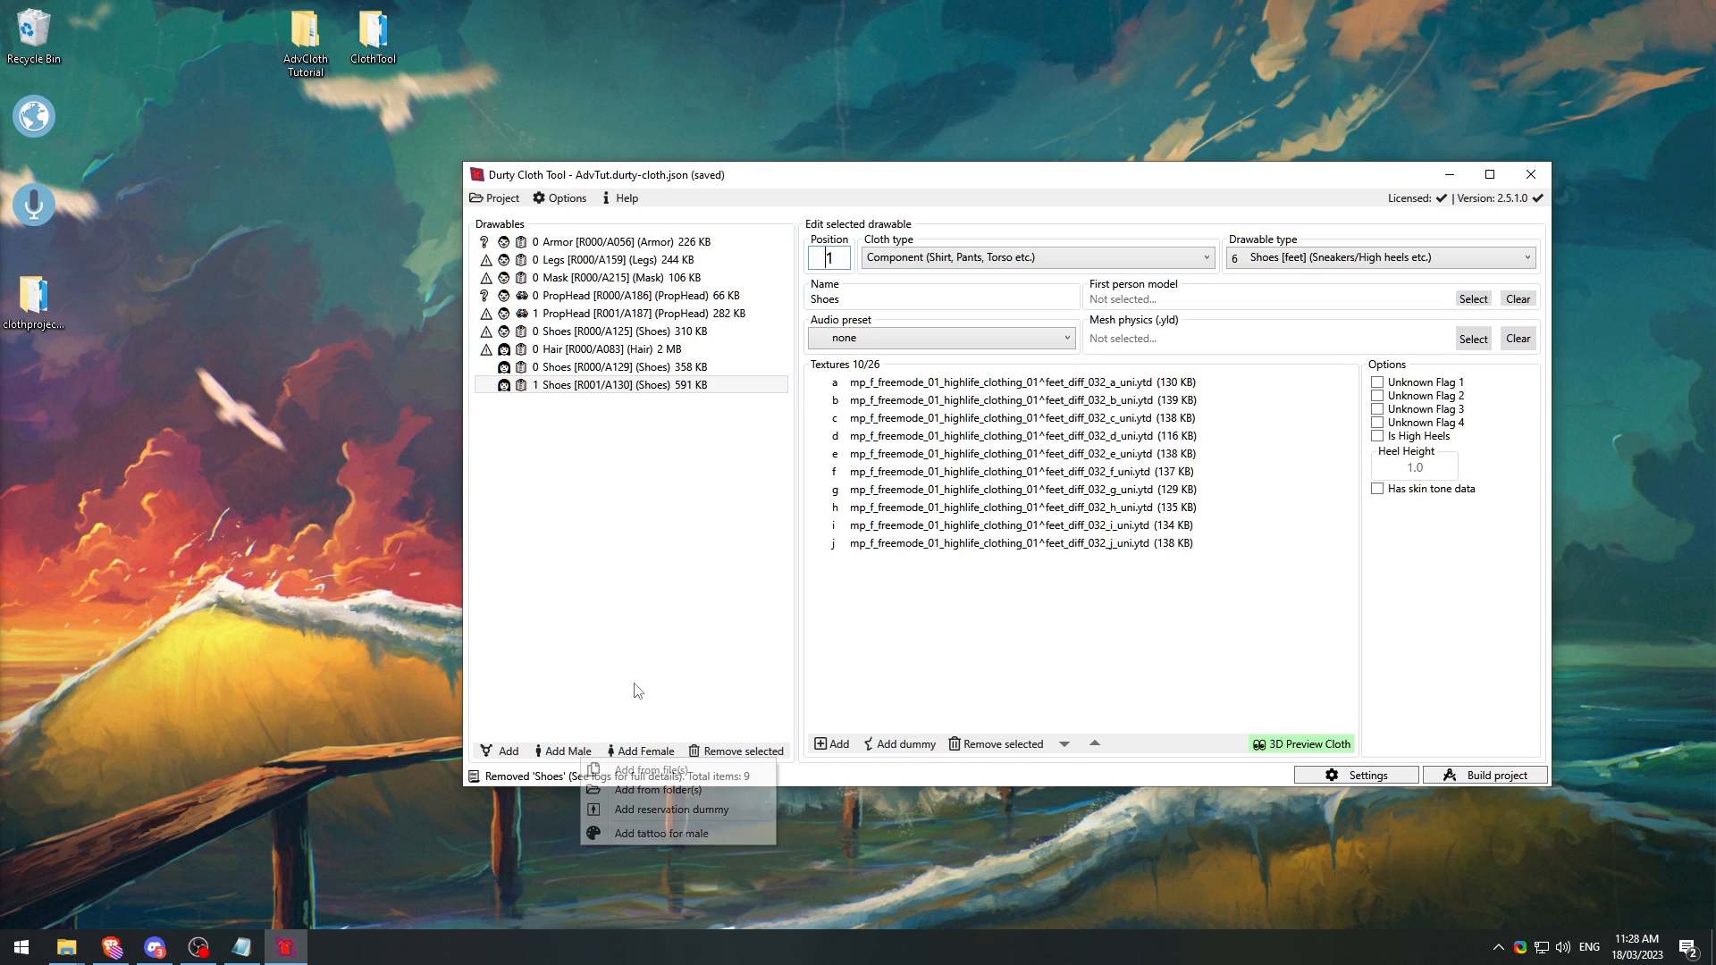
pyautogui.click(640, 753)
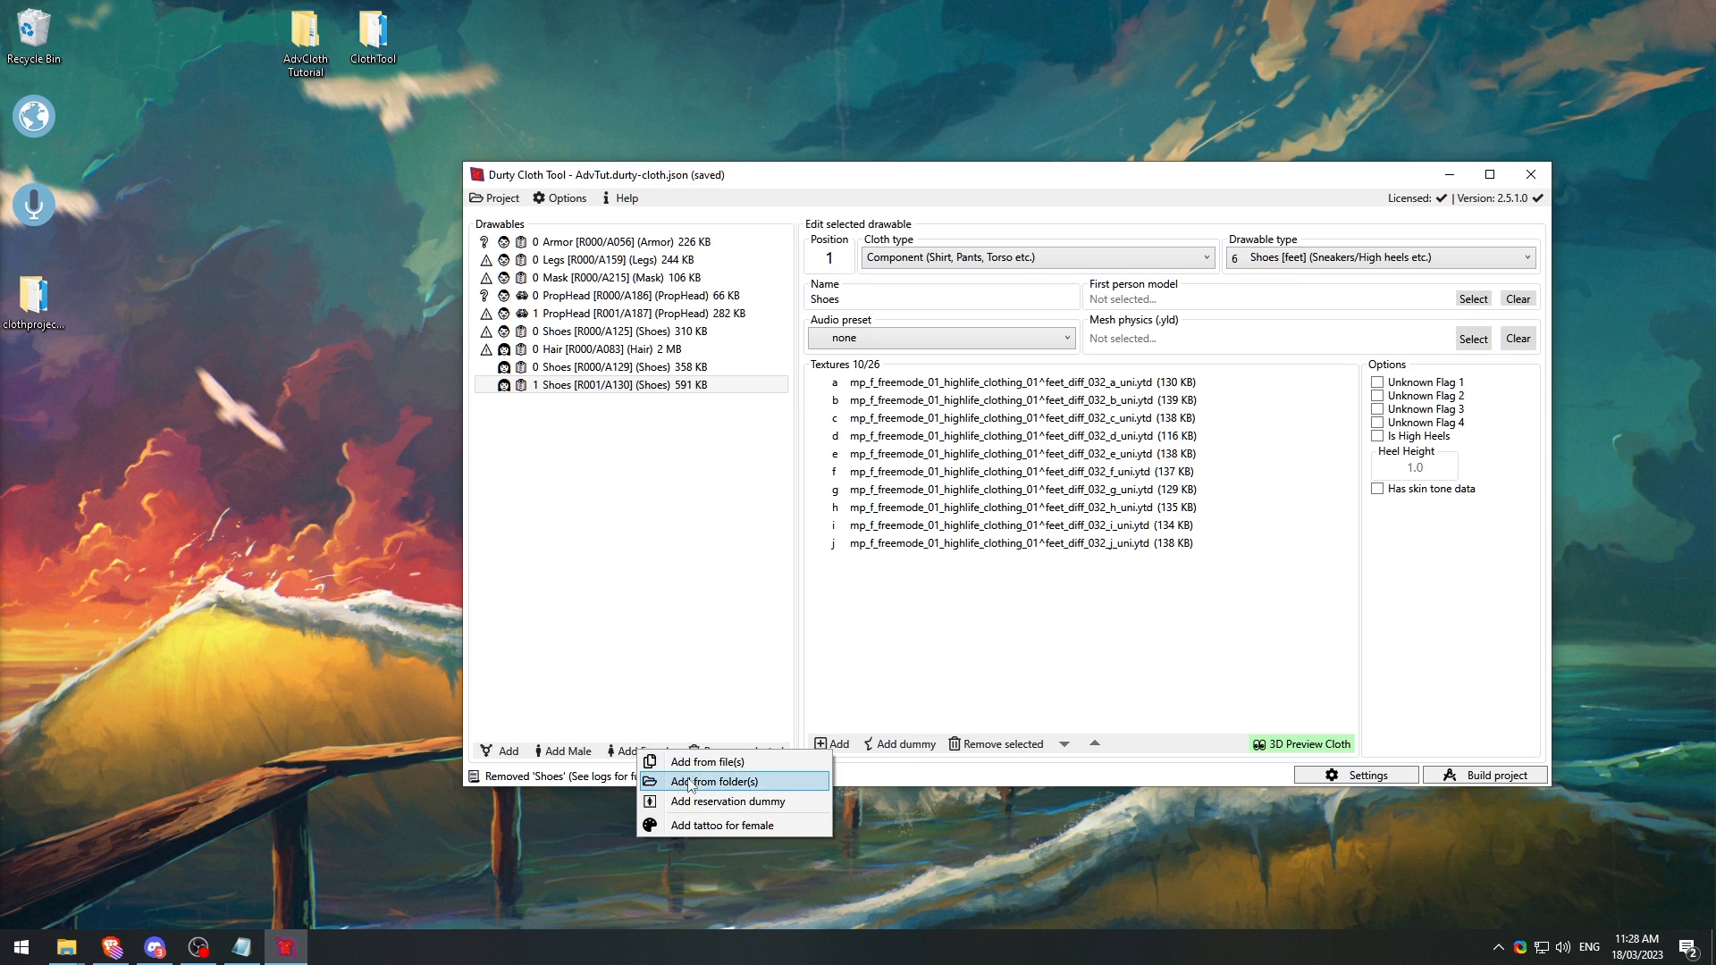
pyautogui.click(682, 659)
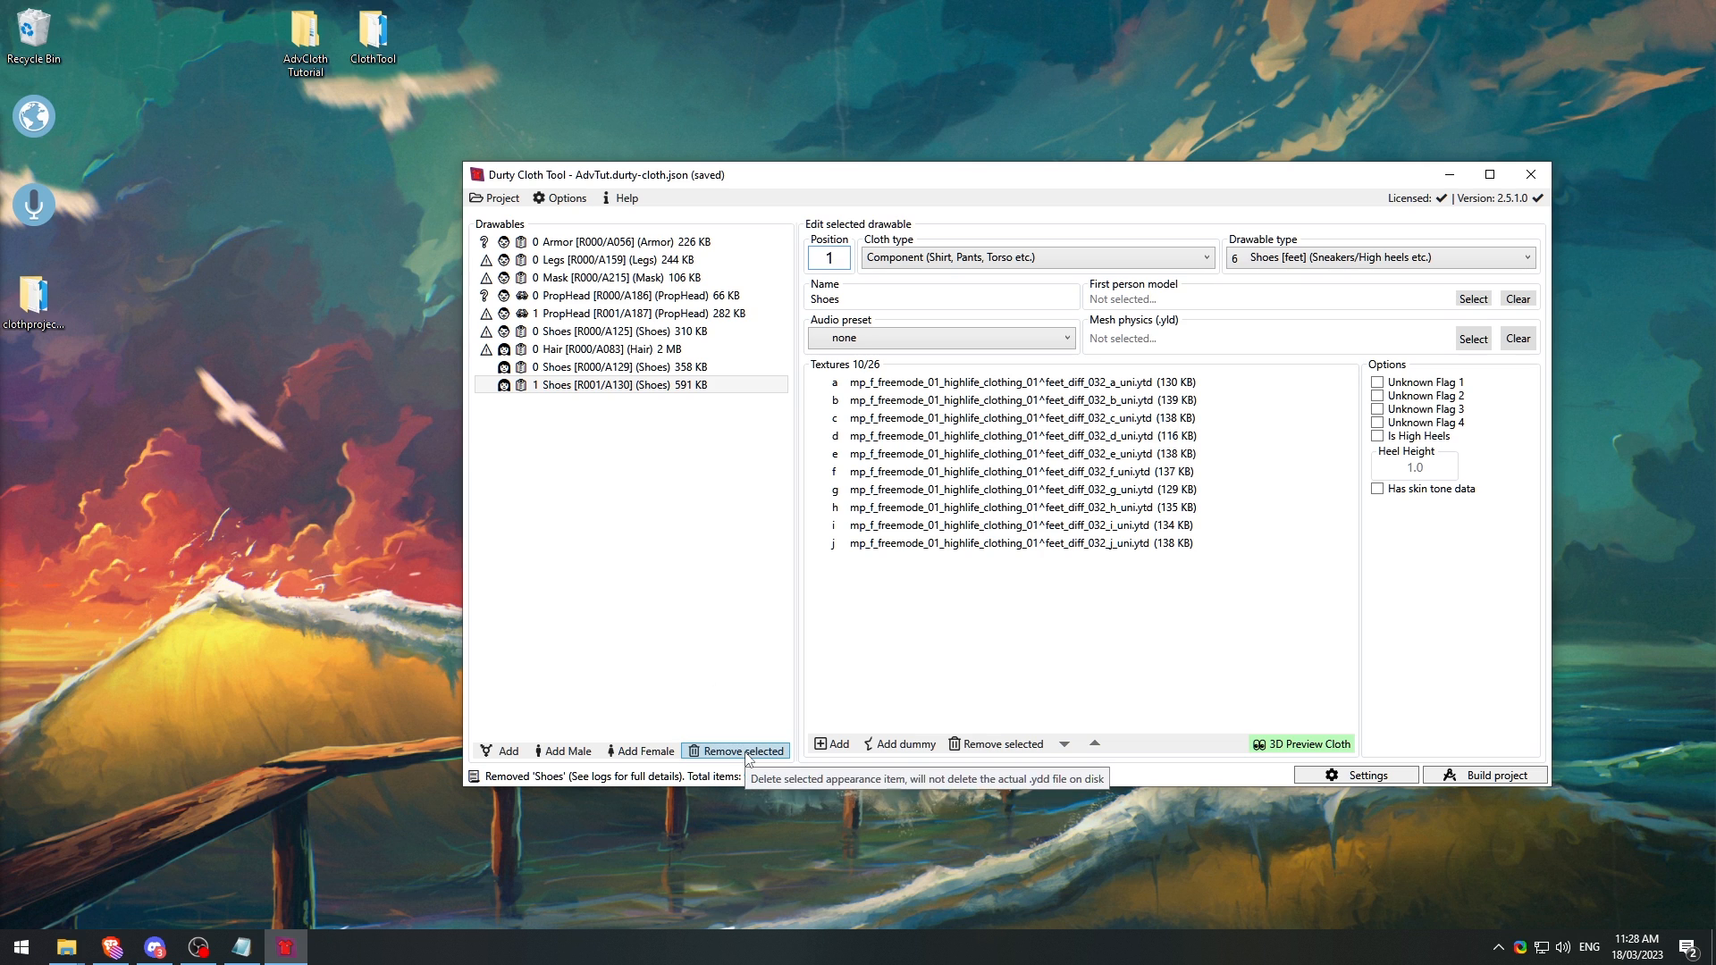
# Step: Select the Mask, first PropHead, Hair and second female Shoes drawables together, and then the entire drawables list
pyautogui.click(617, 277)
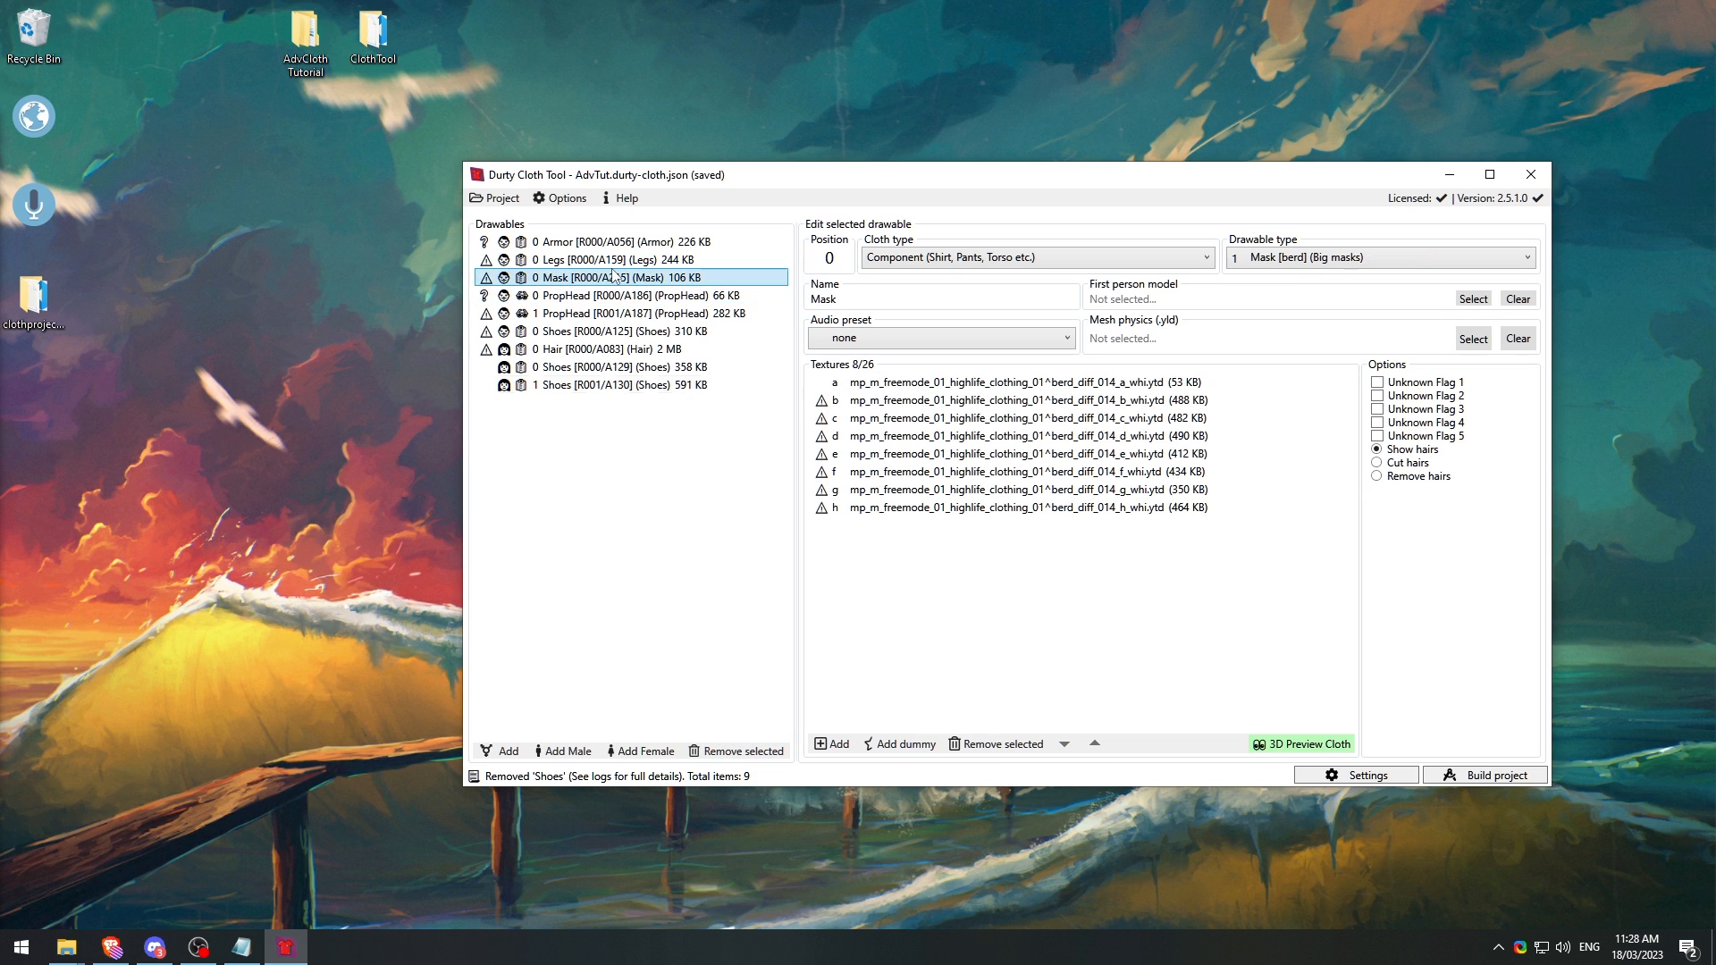
pyautogui.keyDown('ctrl'); pyautogui.click(634, 386); pyautogui.keyUp('ctrl')
pyautogui.keyDown('ctrl'); pyautogui.click(638, 348); pyautogui.keyUp('ctrl')
pyautogui.keyDown('ctrl'); pyautogui.click(649, 297); pyautogui.keyUp('ctrl')
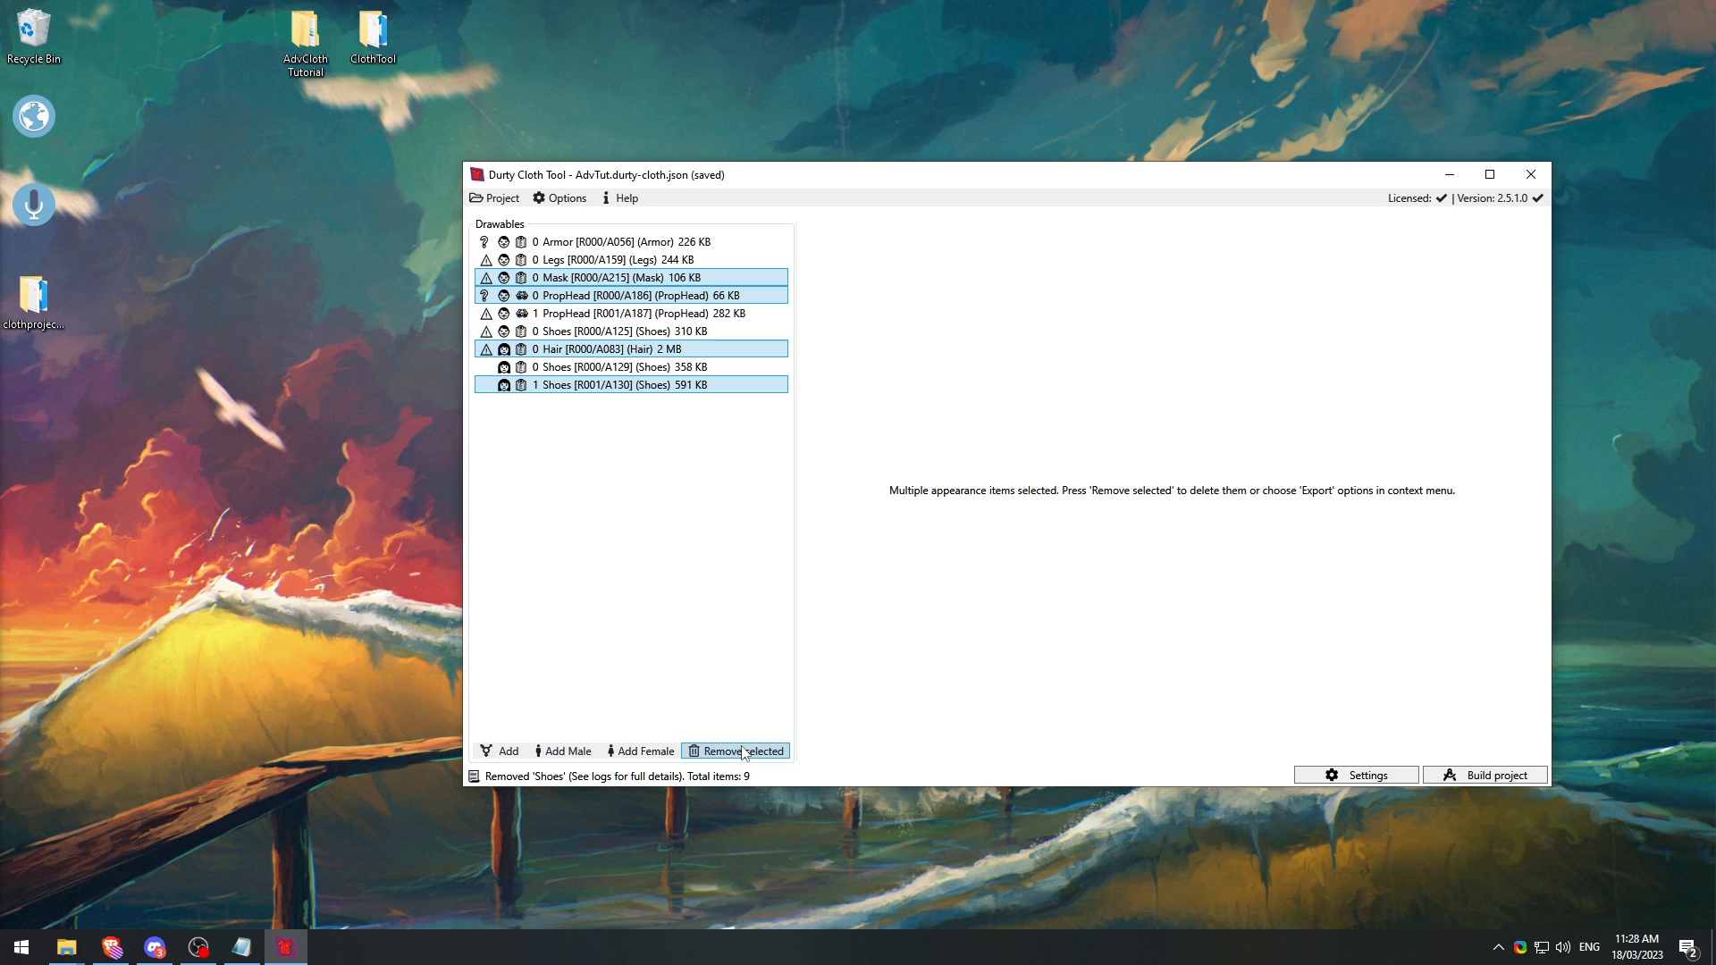
pyautogui.click(596, 245)
pyautogui.hotkey('ctrl', 'a')
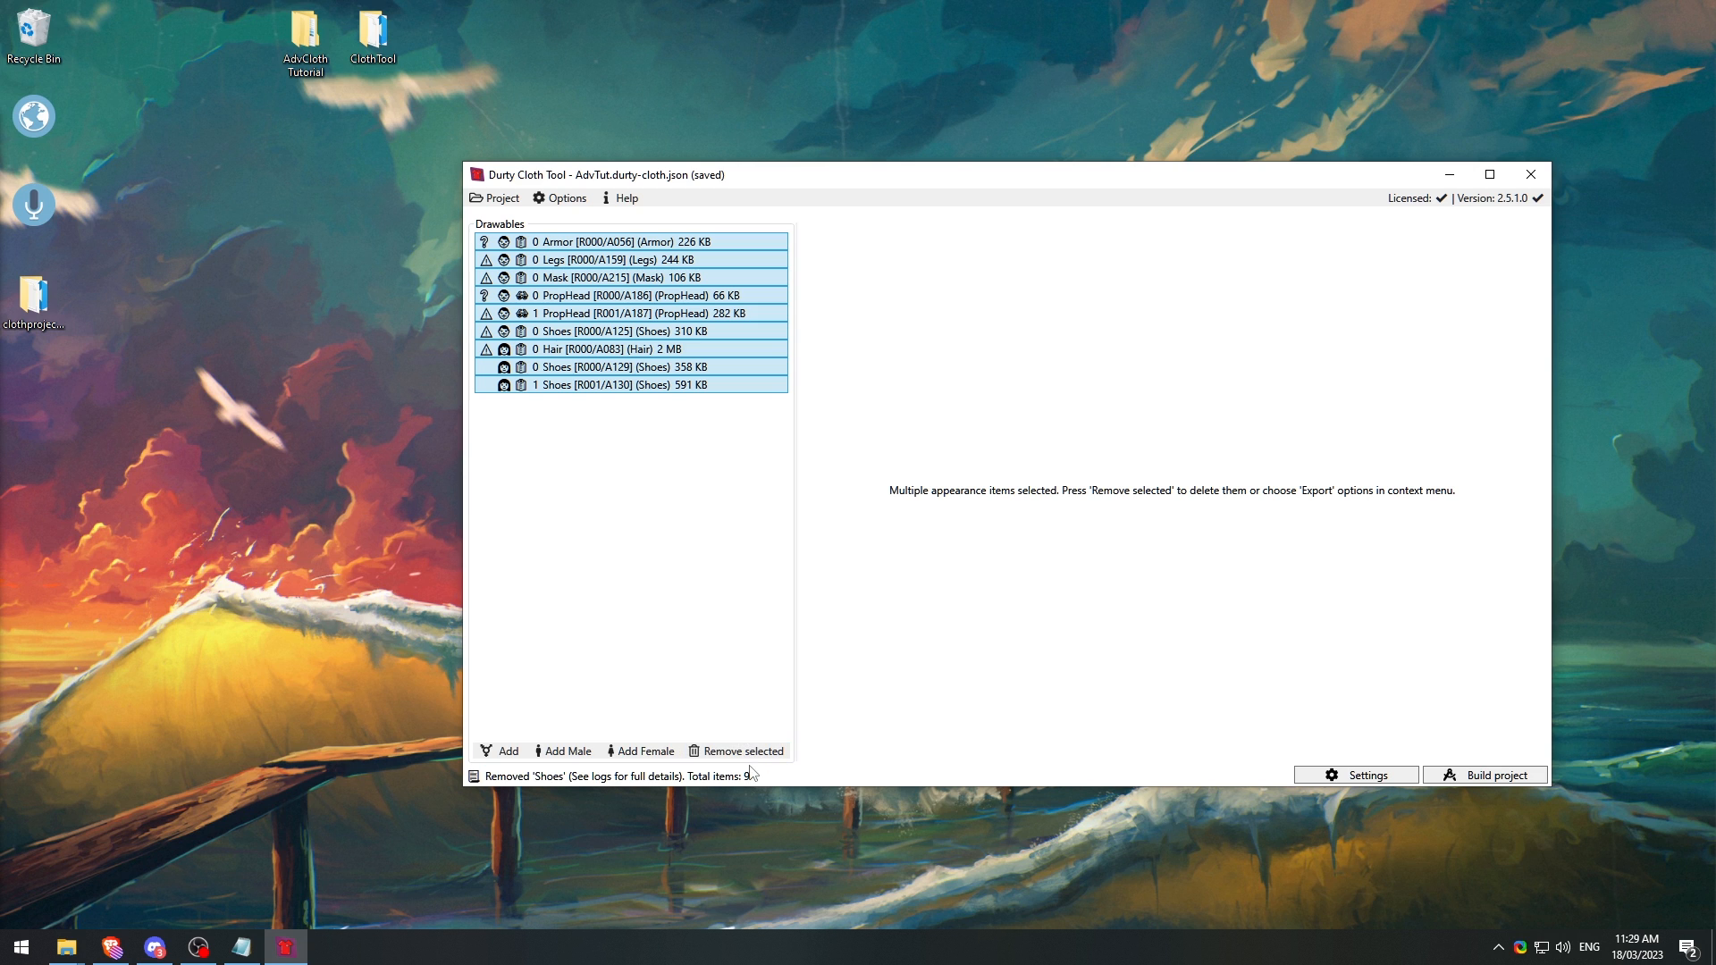
# Step: Select only the Armor, Mask, second PropHead and first female Shoes drawables together
pyautogui.click(648, 248)
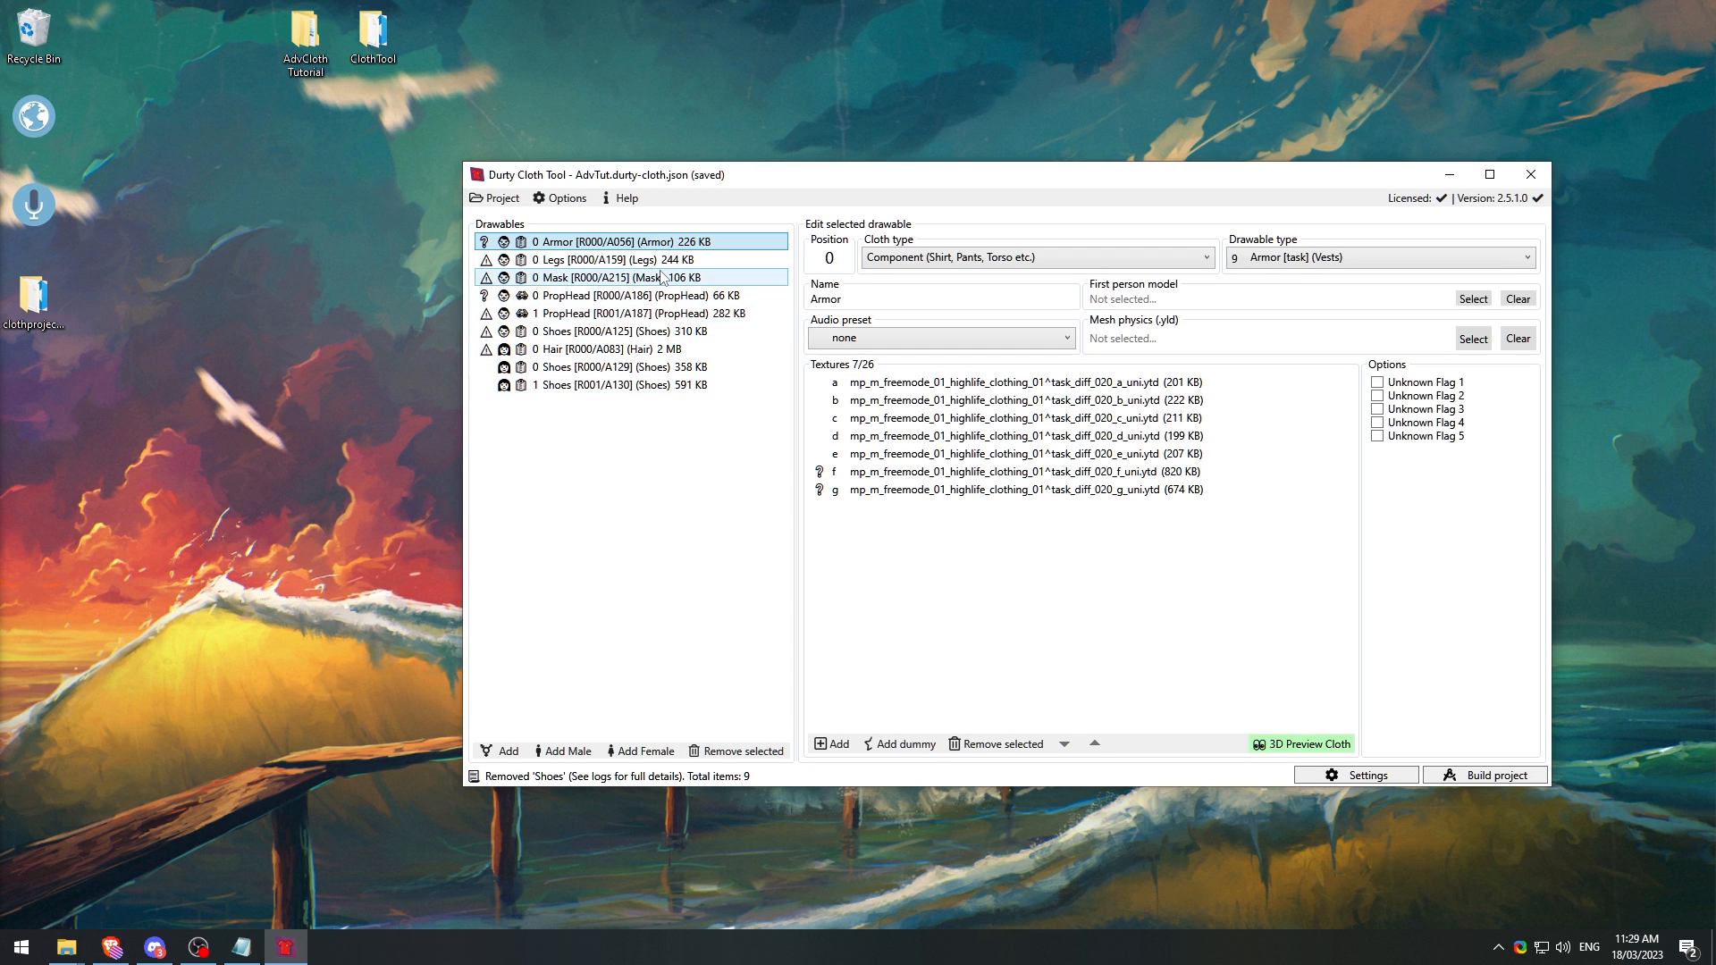
pyautogui.keyDown('ctrl'); pyautogui.click(666, 278); pyautogui.keyUp('ctrl')
pyautogui.keyDown('ctrl'); pyautogui.click(666, 314); pyautogui.keyUp('ctrl')
pyautogui.keyDown('ctrl'); pyautogui.click(662, 366); pyautogui.keyUp('ctrl')
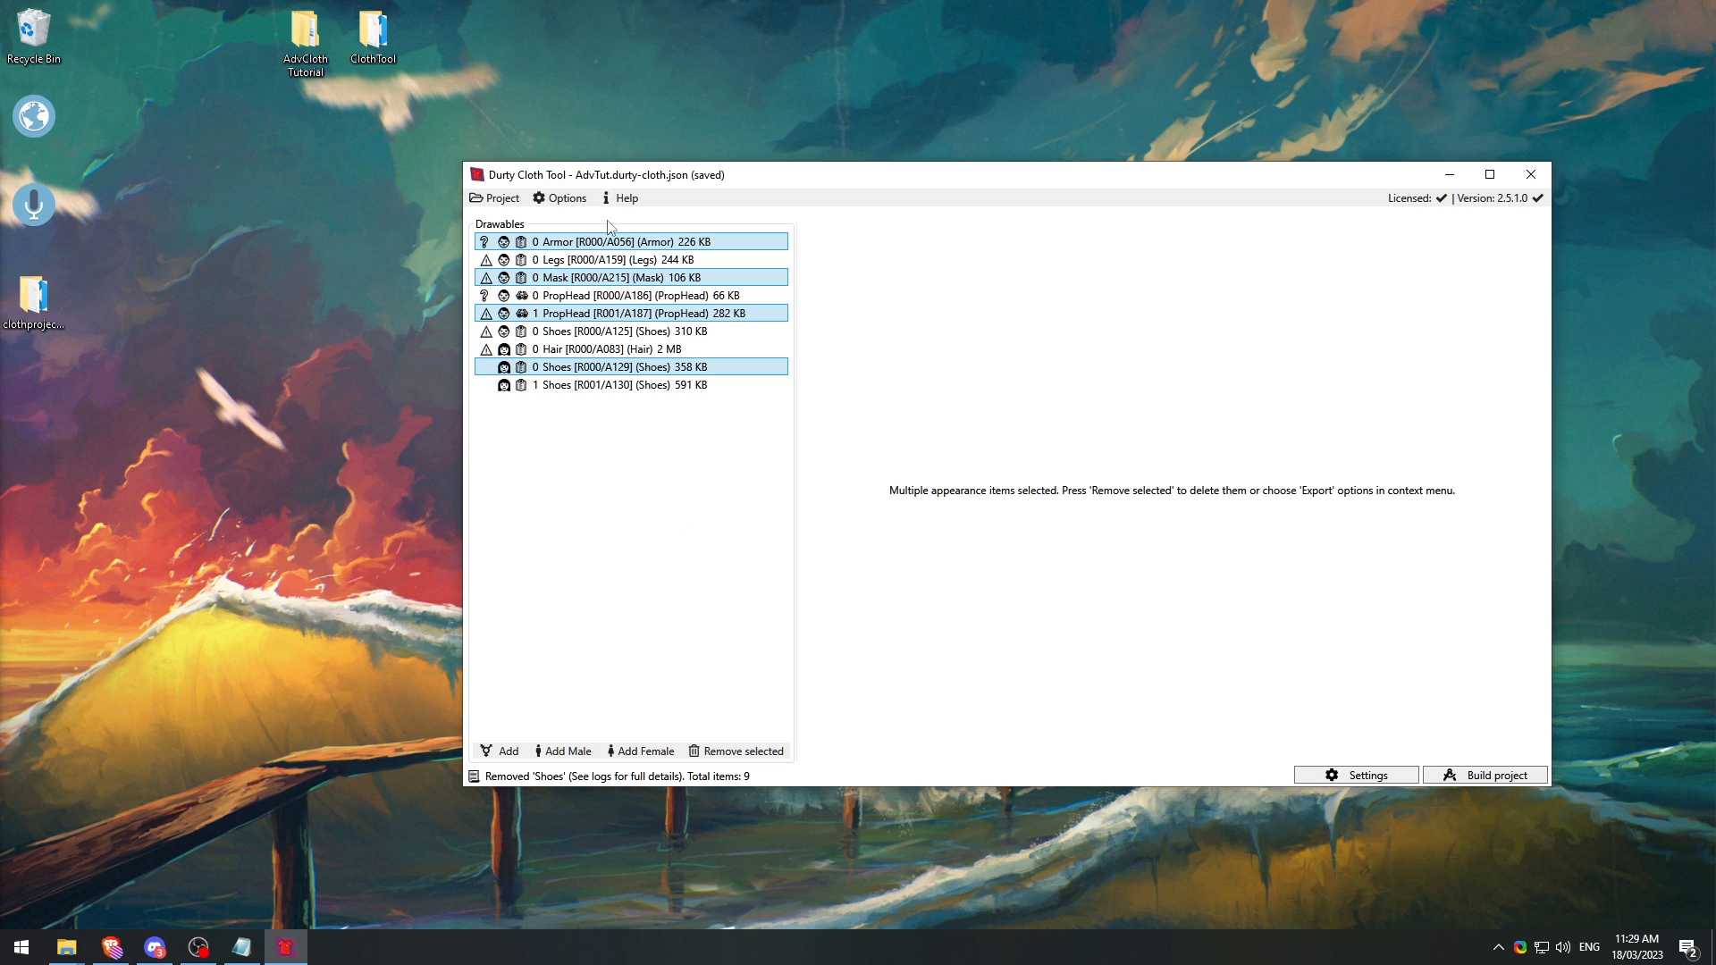
# Step: Select the continuous range of drawables from Armor to the second PropHead, then reduce the selection to a single item
pyautogui.click(649, 243)
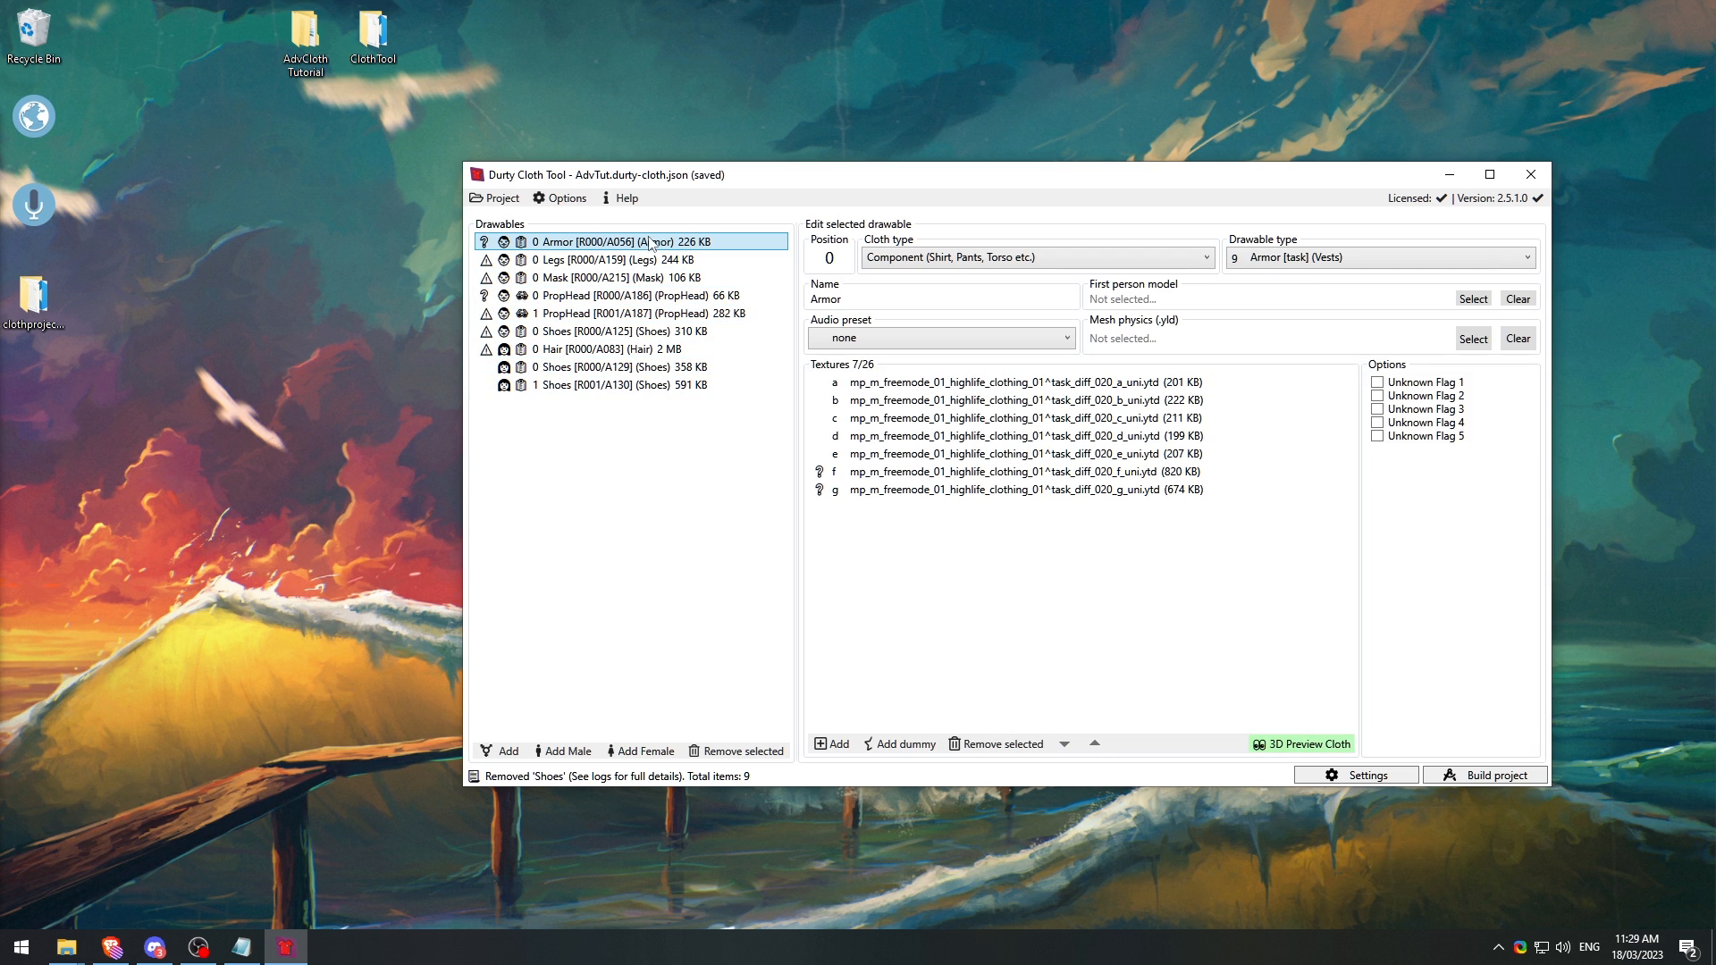
pyautogui.keyDown('shift'); pyautogui.click(649, 314); pyautogui.keyUp('shift')
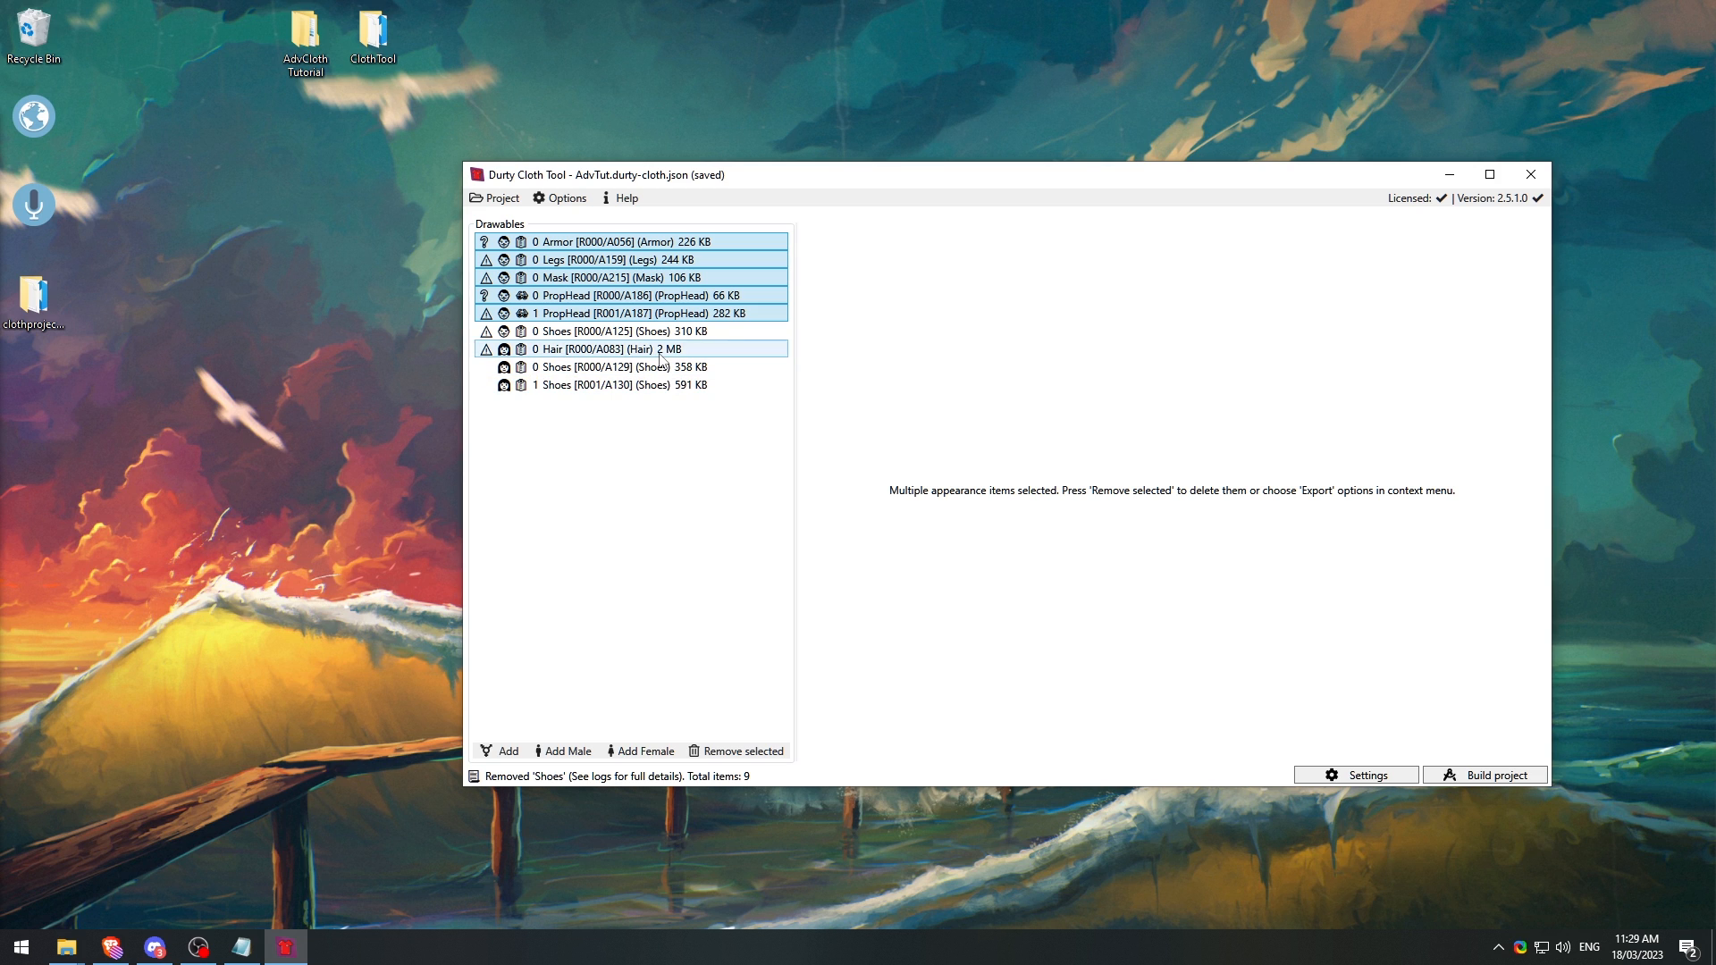
pyautogui.click(659, 353)
# Step: Select the Armor drawable, check its position field, inspect the vest in the rotated 3D preview and close the preview
pyautogui.click(661, 243)
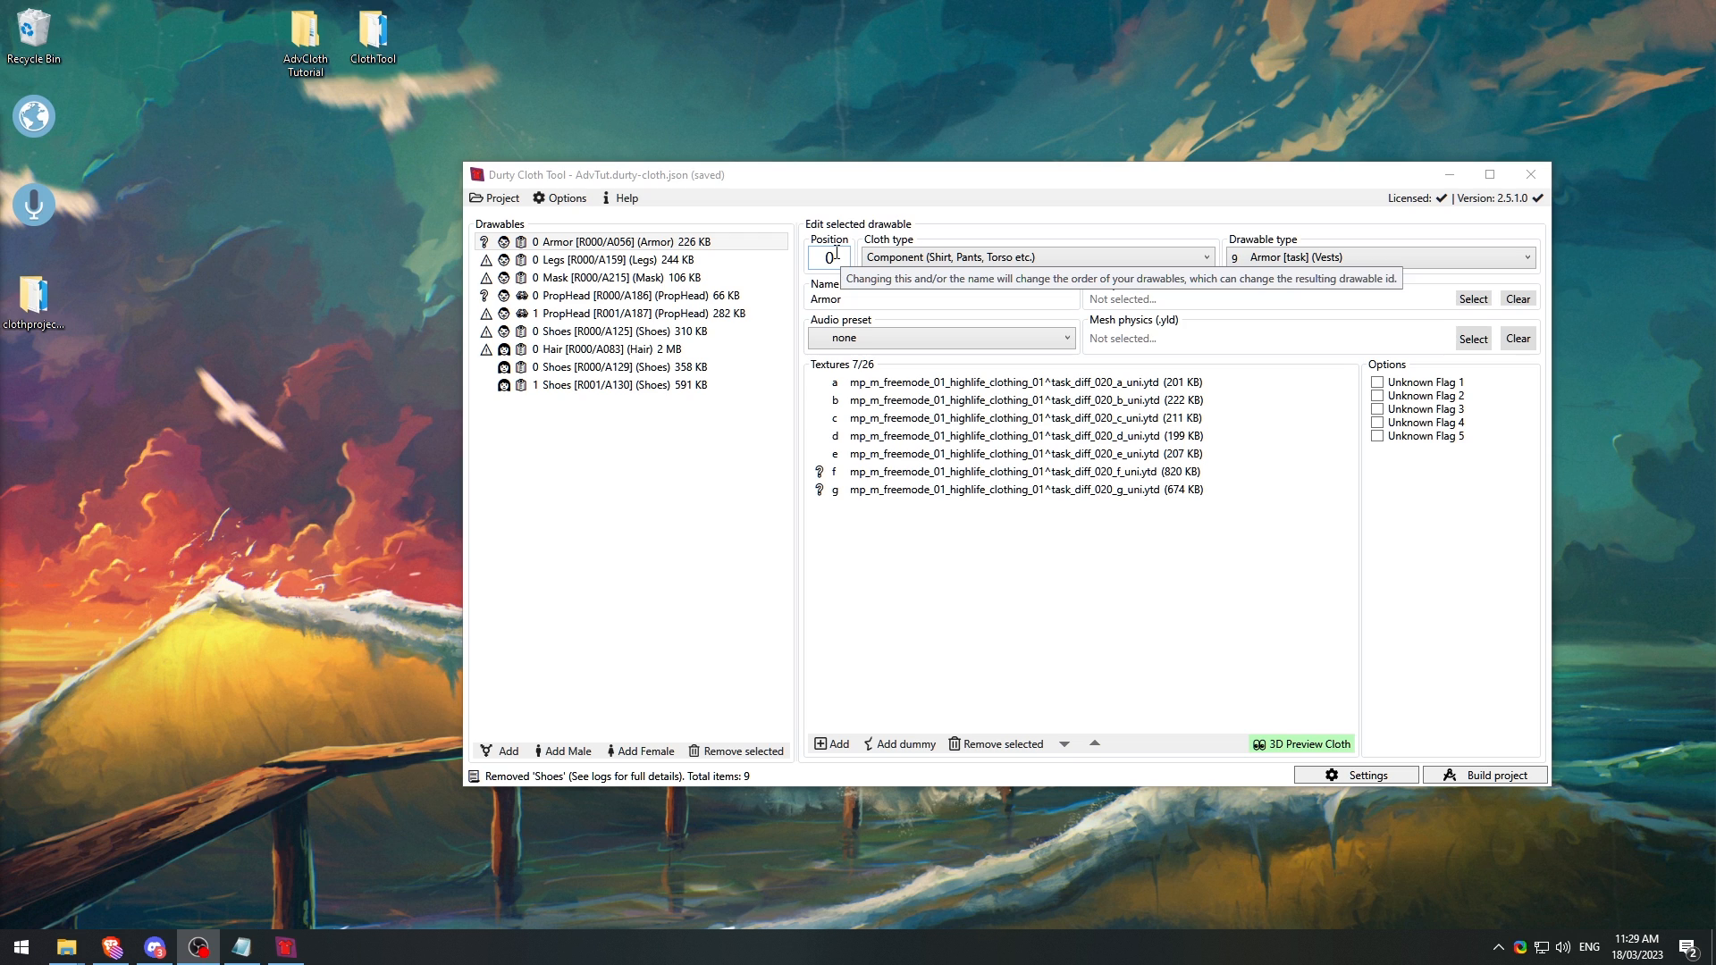
pyautogui.click(849, 250)
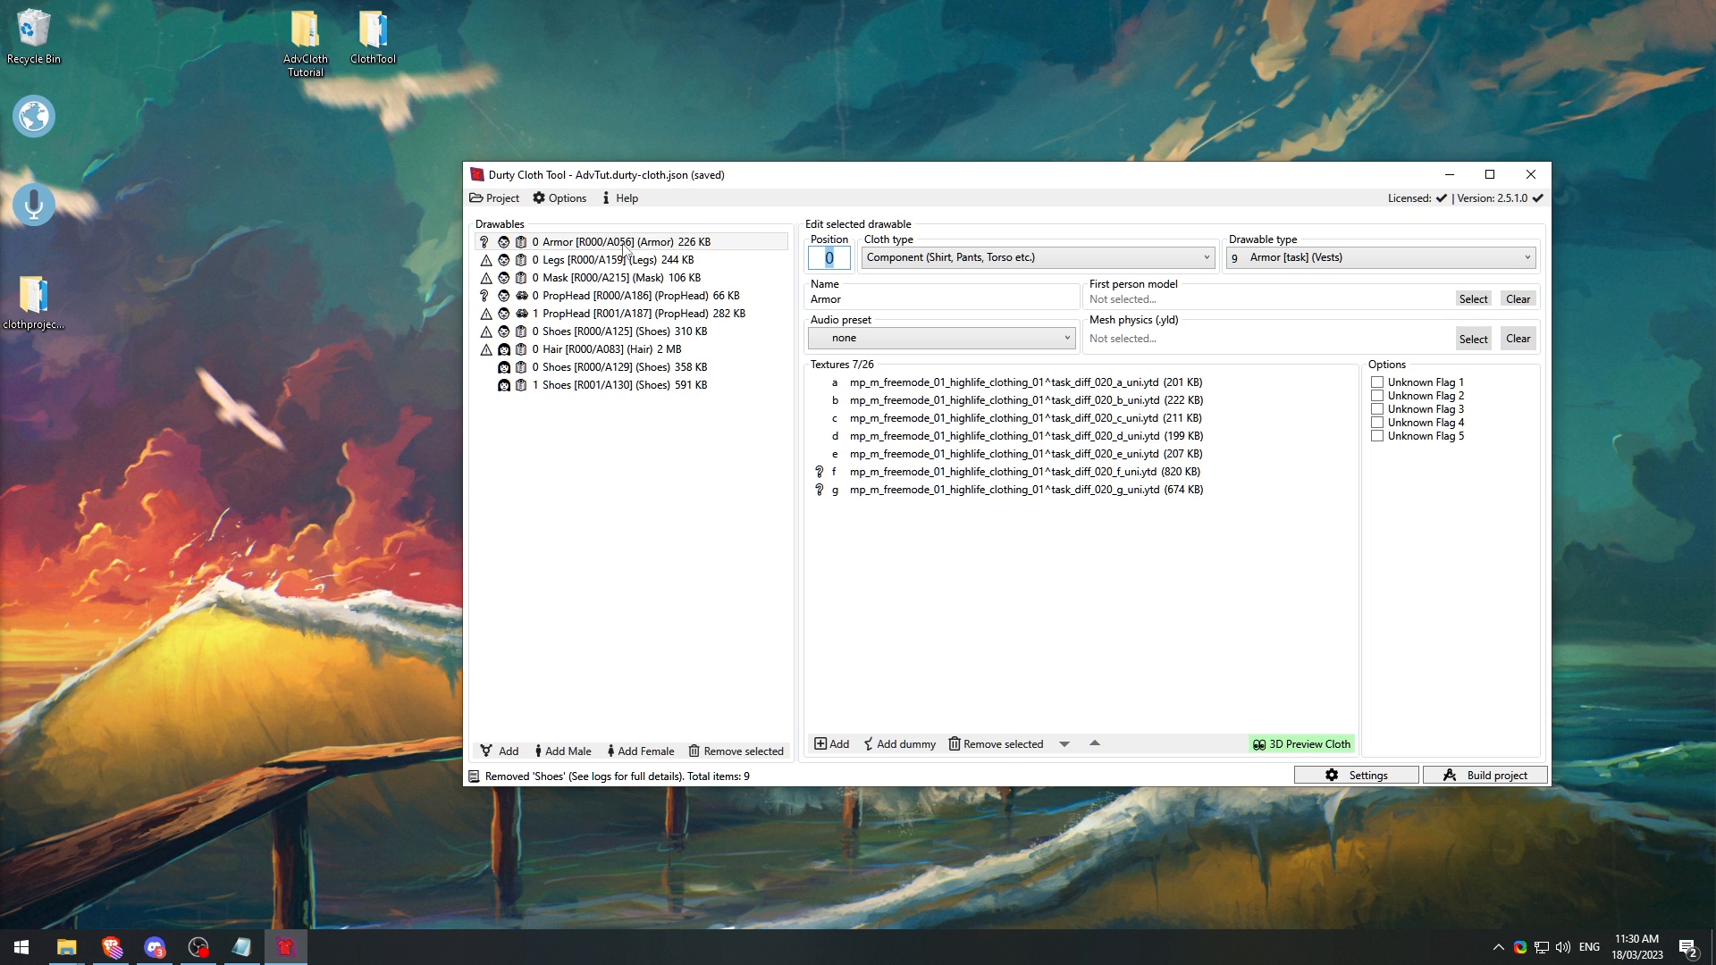
pyautogui.click(1301, 744)
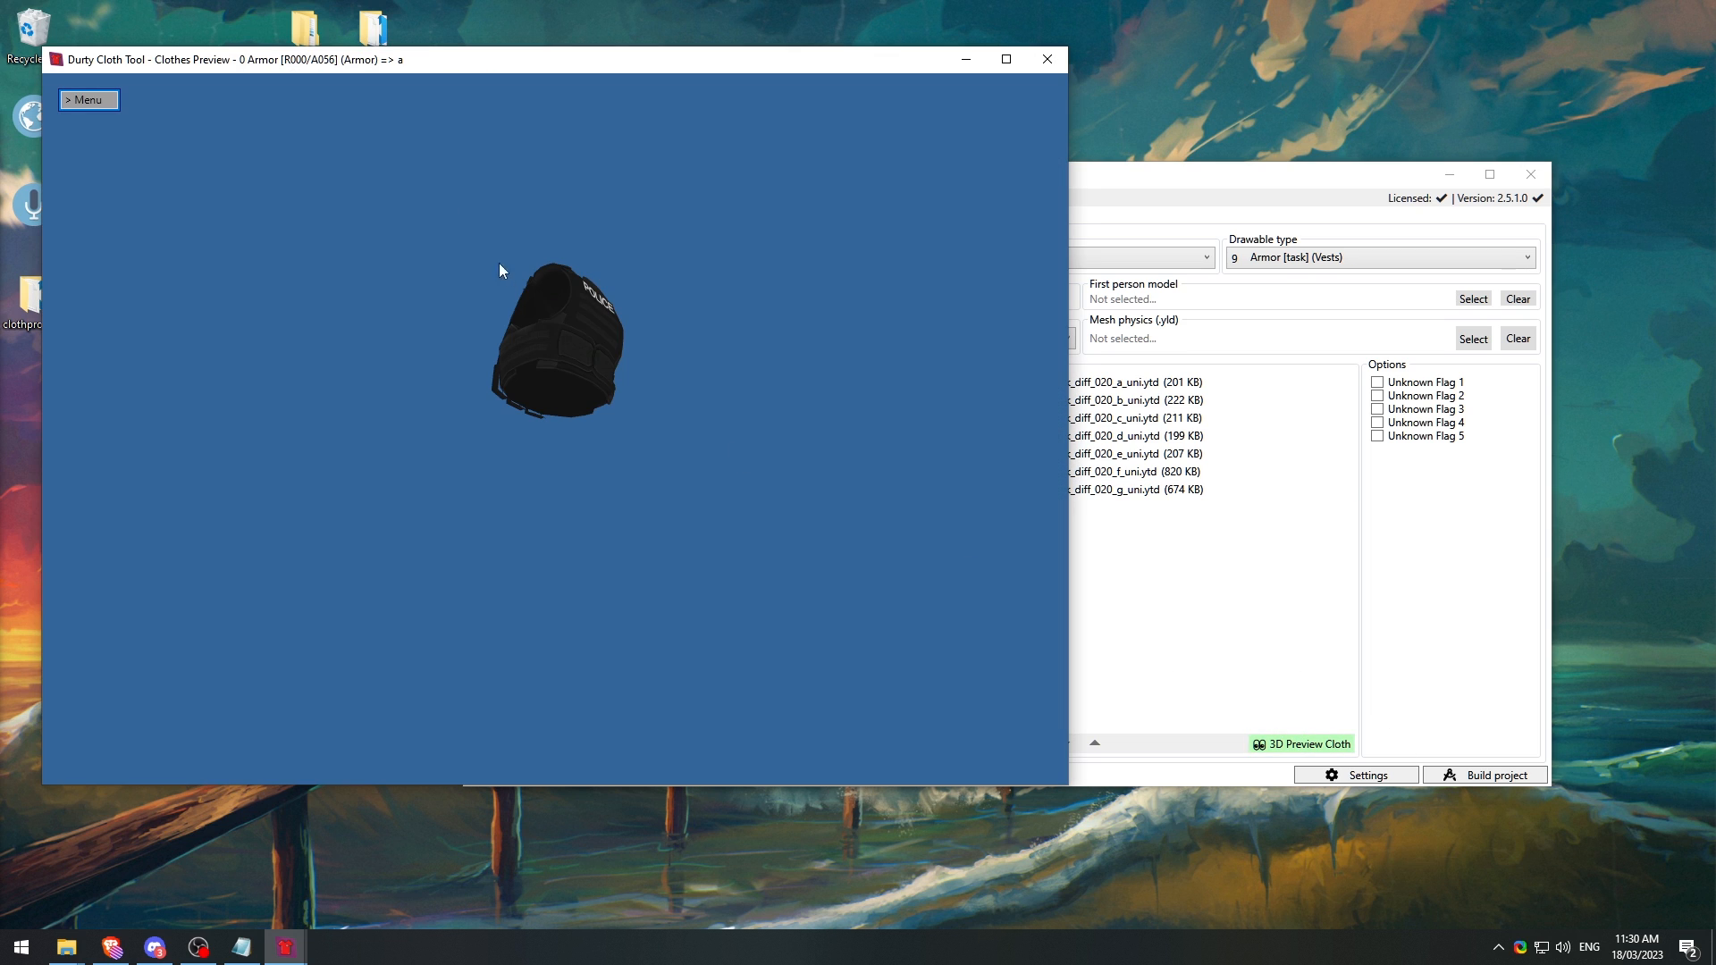
pyautogui.moveTo(503, 271); pyautogui.dragTo(610, 385)
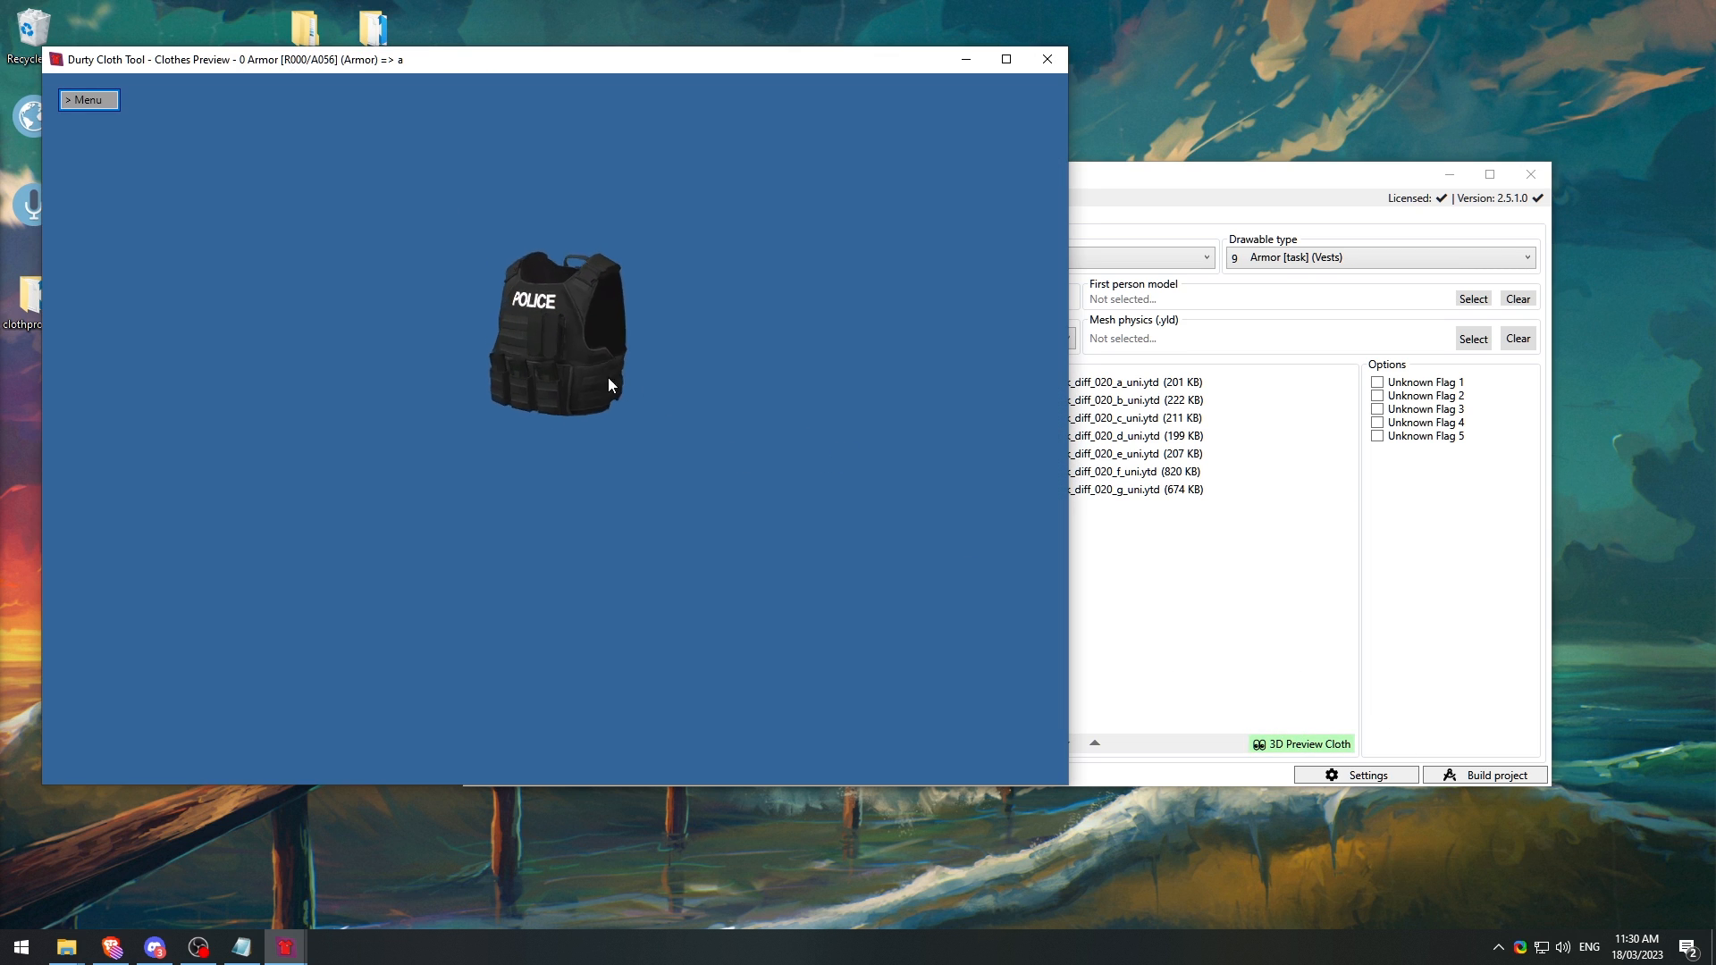
pyautogui.click(1043, 60)
# Step: Examine the available cloth types and drawable types for the Armor item, leaving both unchanged
pyautogui.click(970, 258)
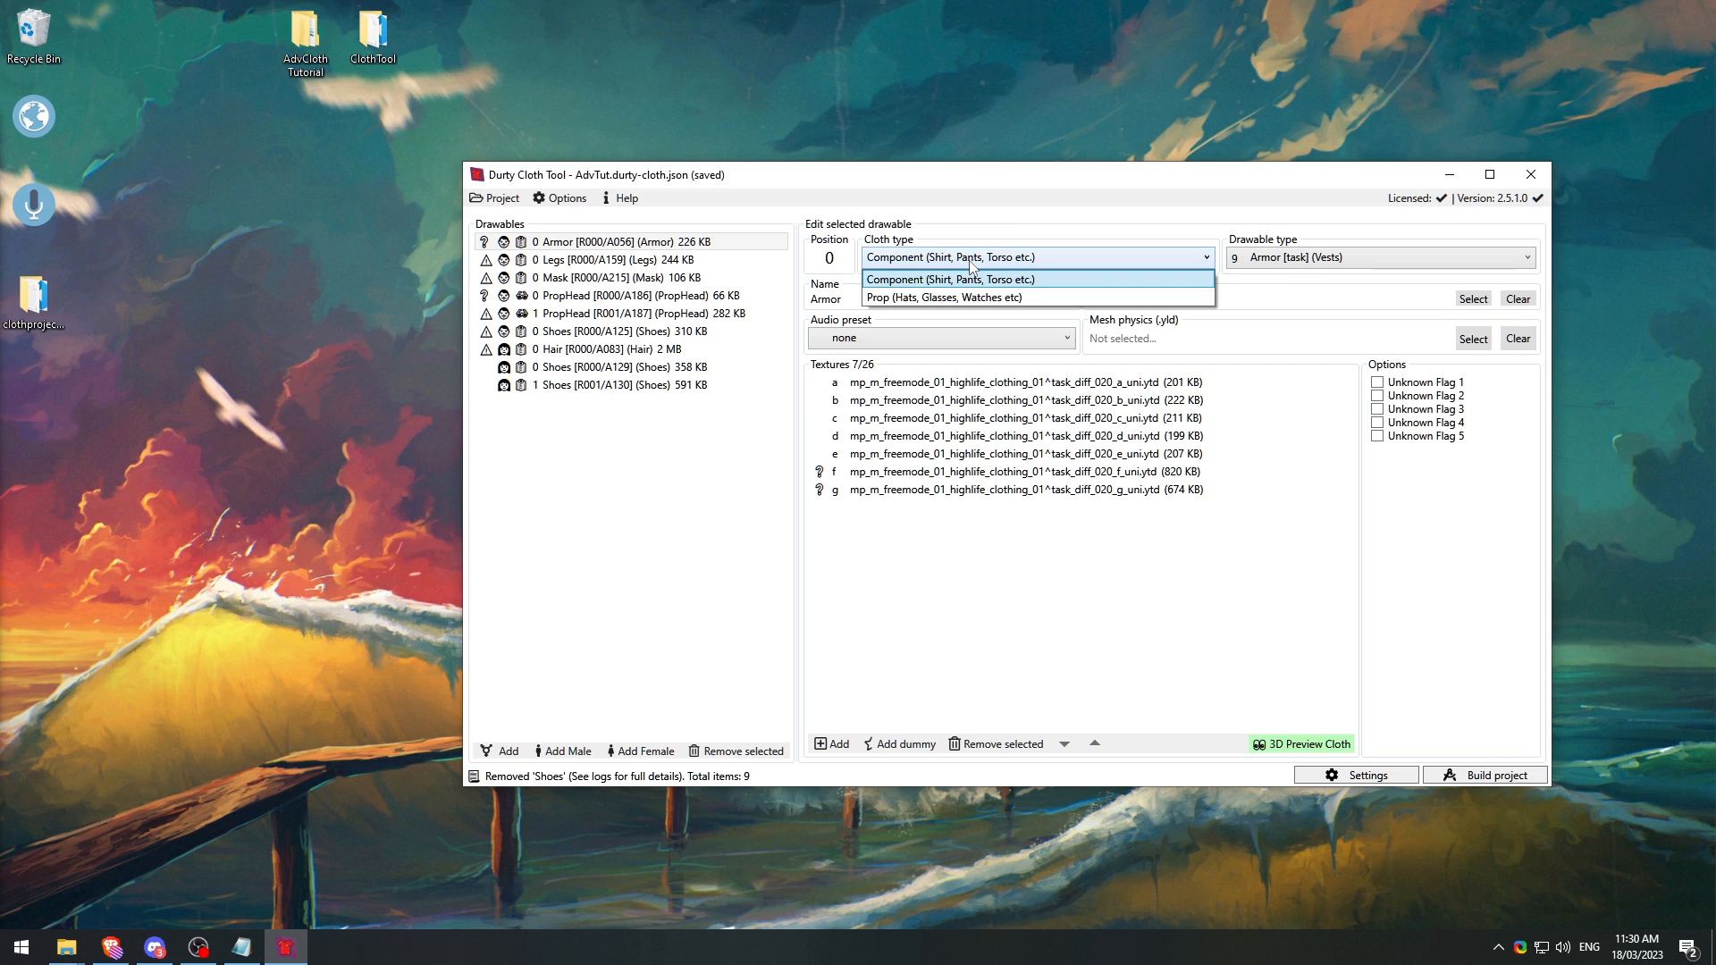
pyautogui.click(989, 252)
pyautogui.click(1303, 259)
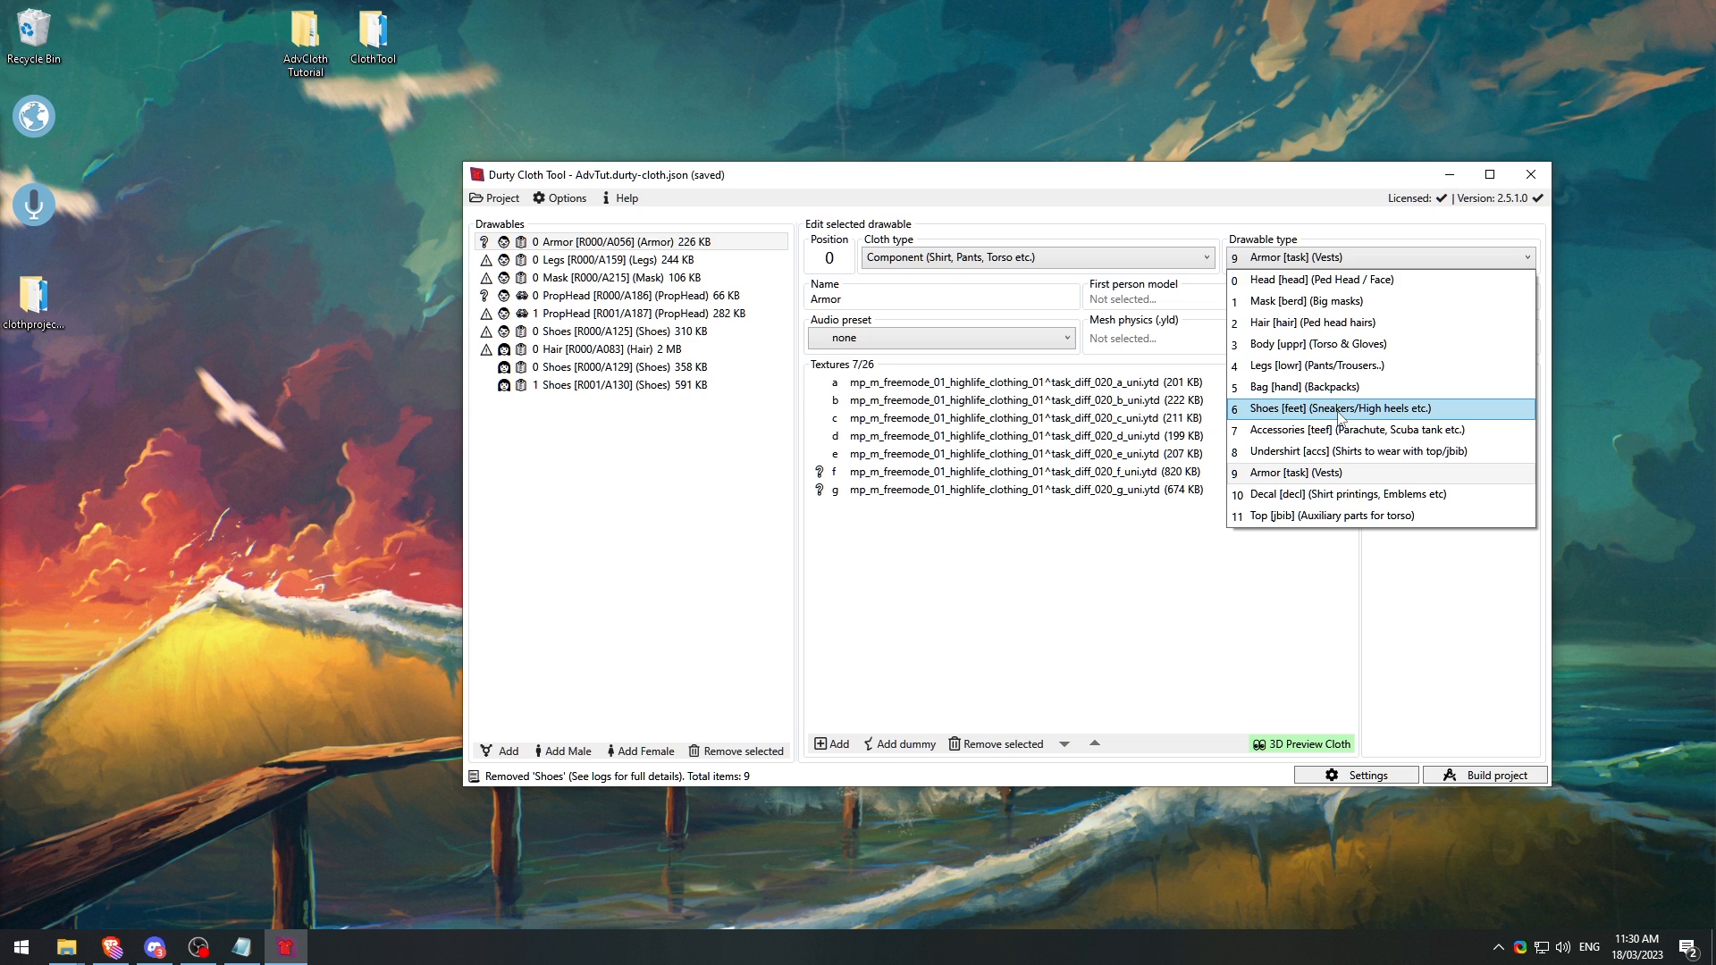
pyautogui.click(1007, 218)
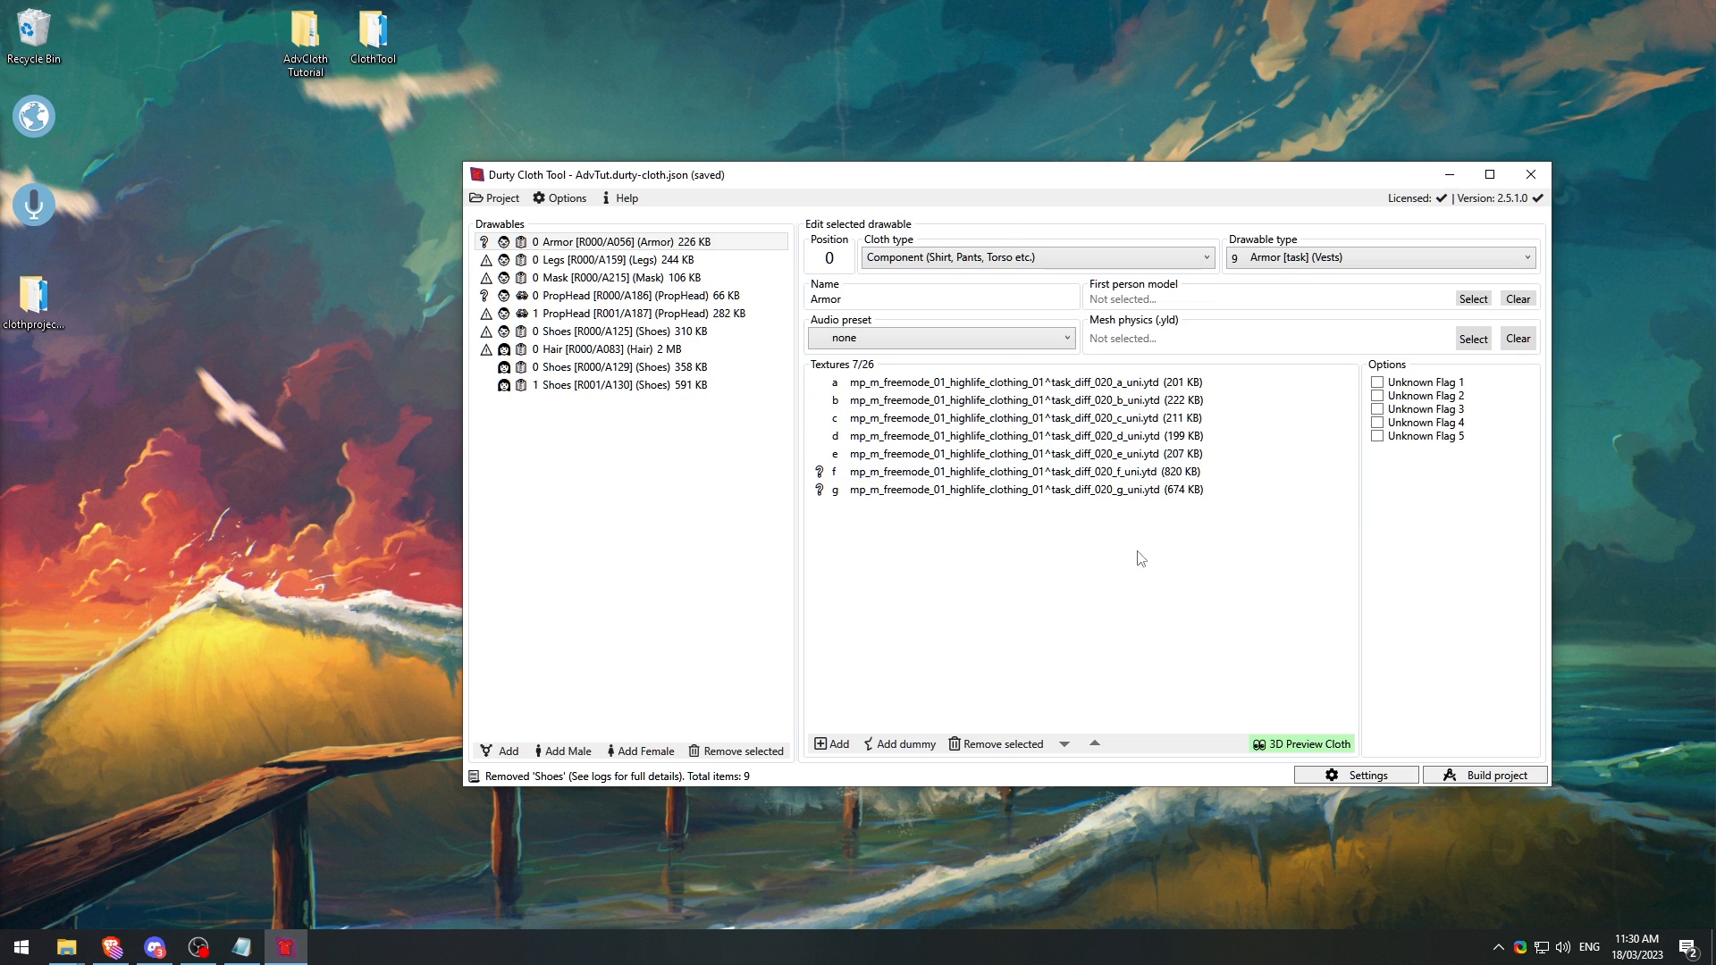
# Step: Preview the Armor vest in 3D again, rotate it and close the preview
pyautogui.click(1283, 747)
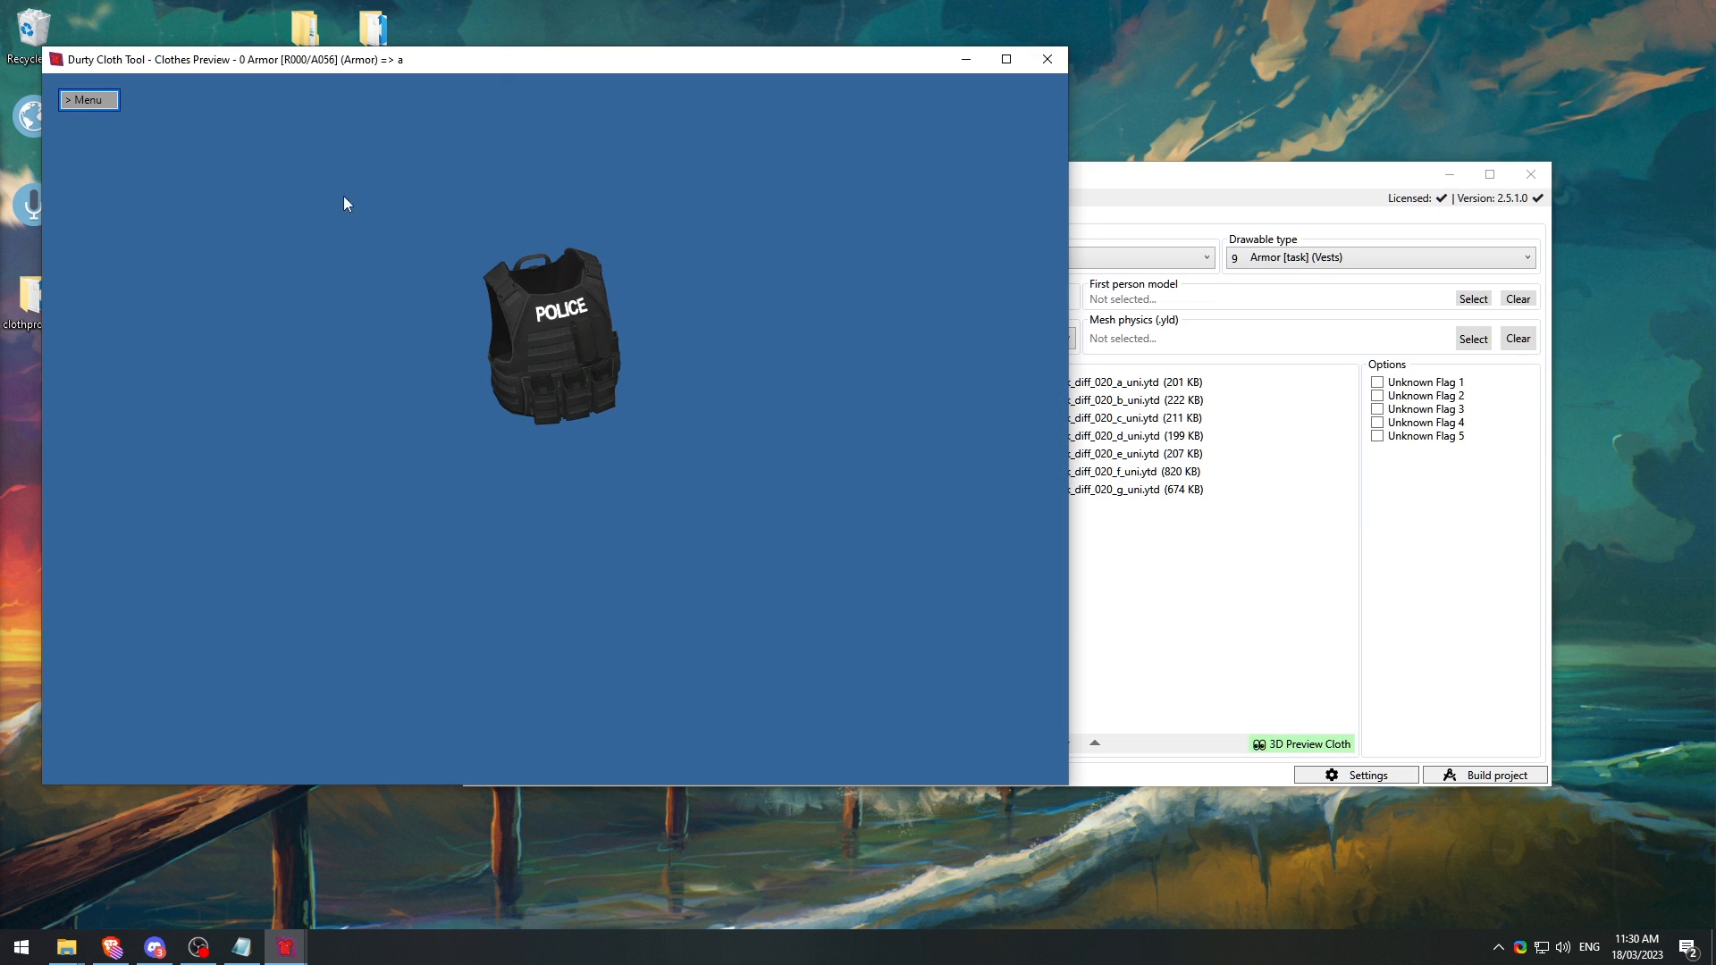
pyautogui.moveTo(699, 252); pyautogui.dragTo(452, 268)
pyautogui.click(1048, 59)
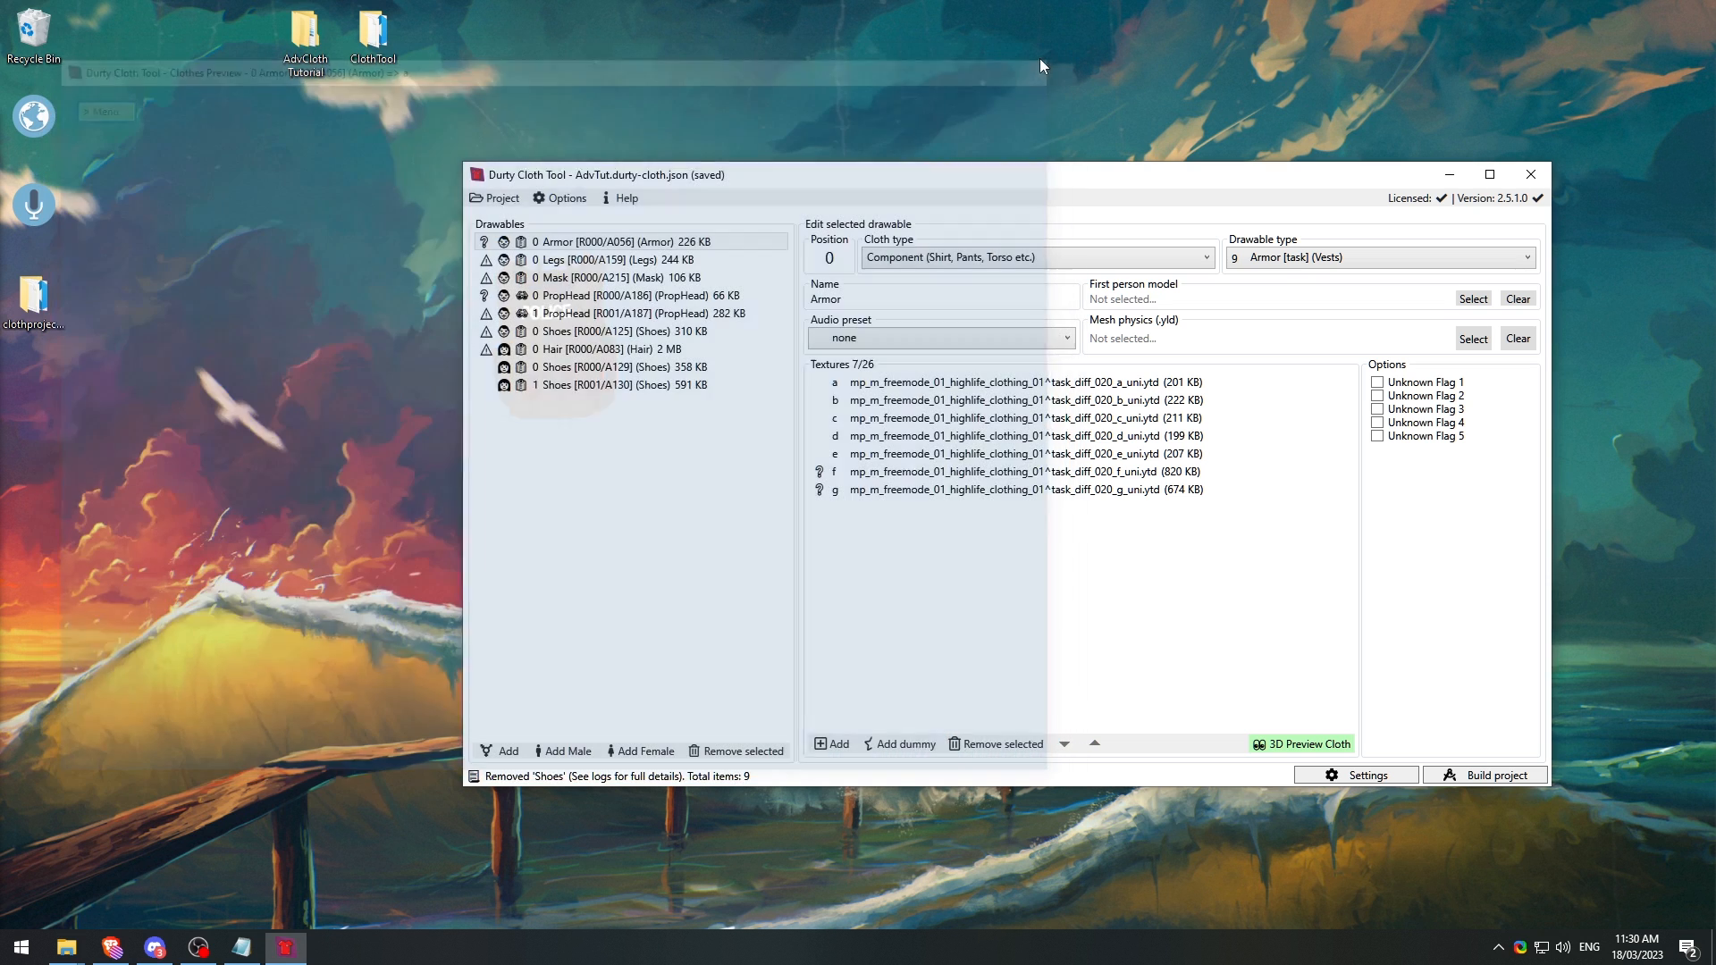
# Step: Recheck the drawable type list for the Armor and keep its cloth type as Component (Shirt, Pants, Torso etc.)
pyautogui.click(1368, 260)
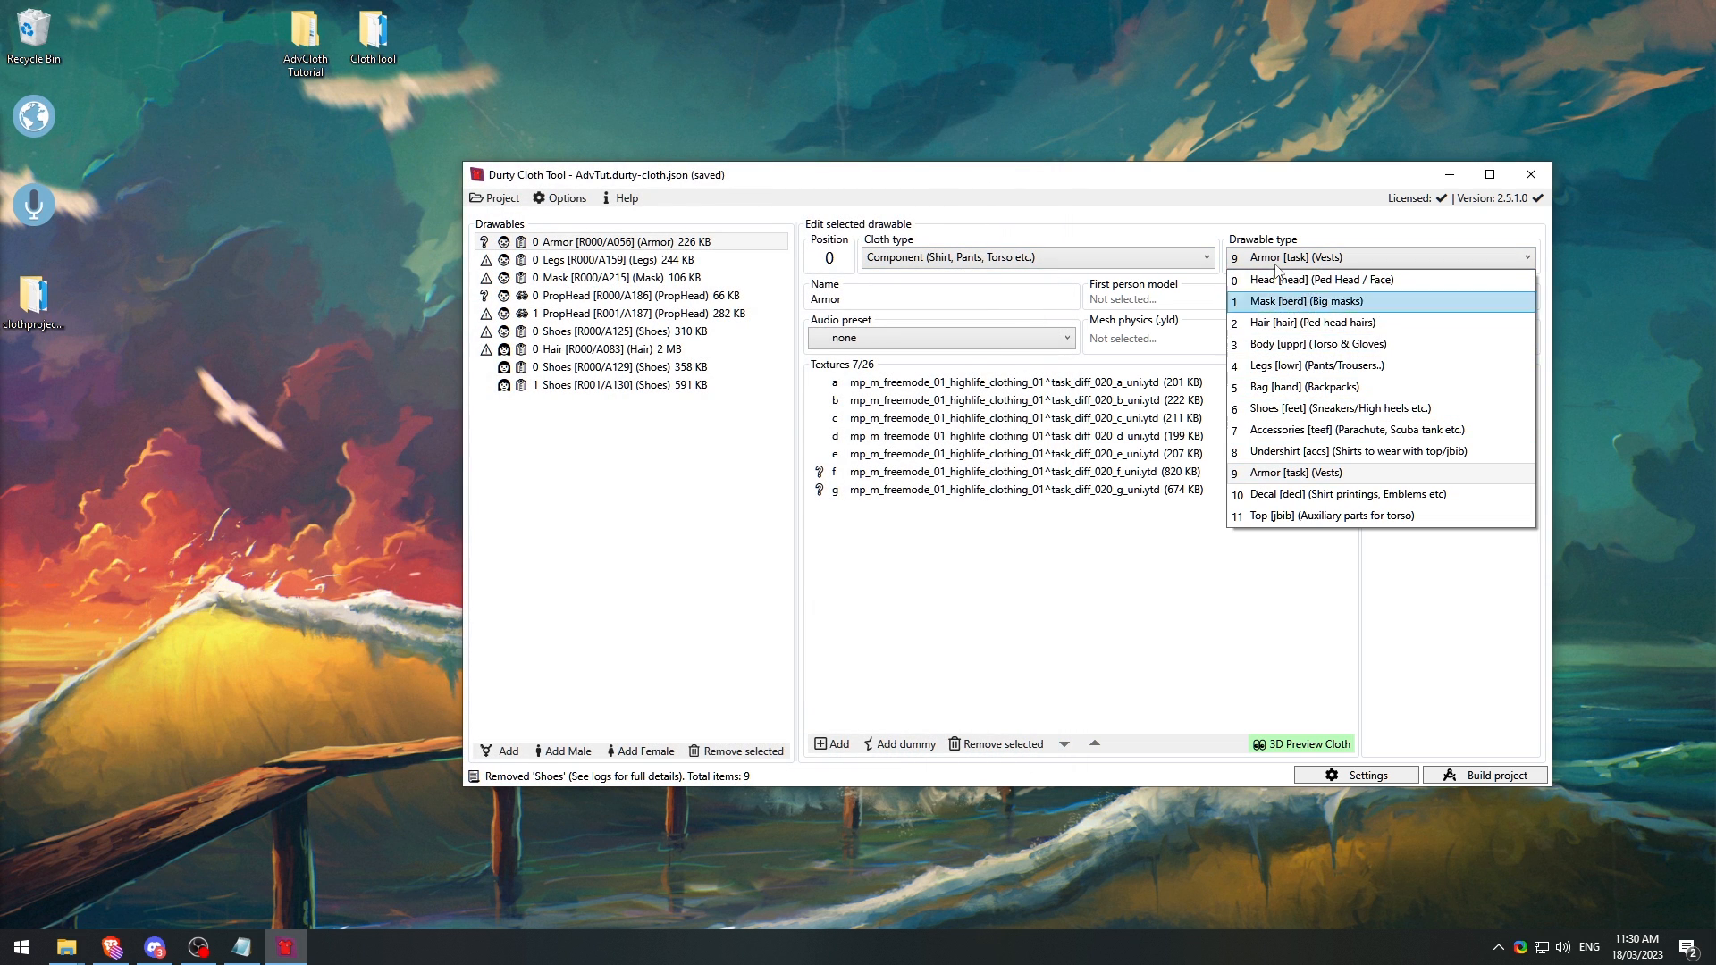
pyautogui.click(1221, 210)
pyautogui.click(1028, 258)
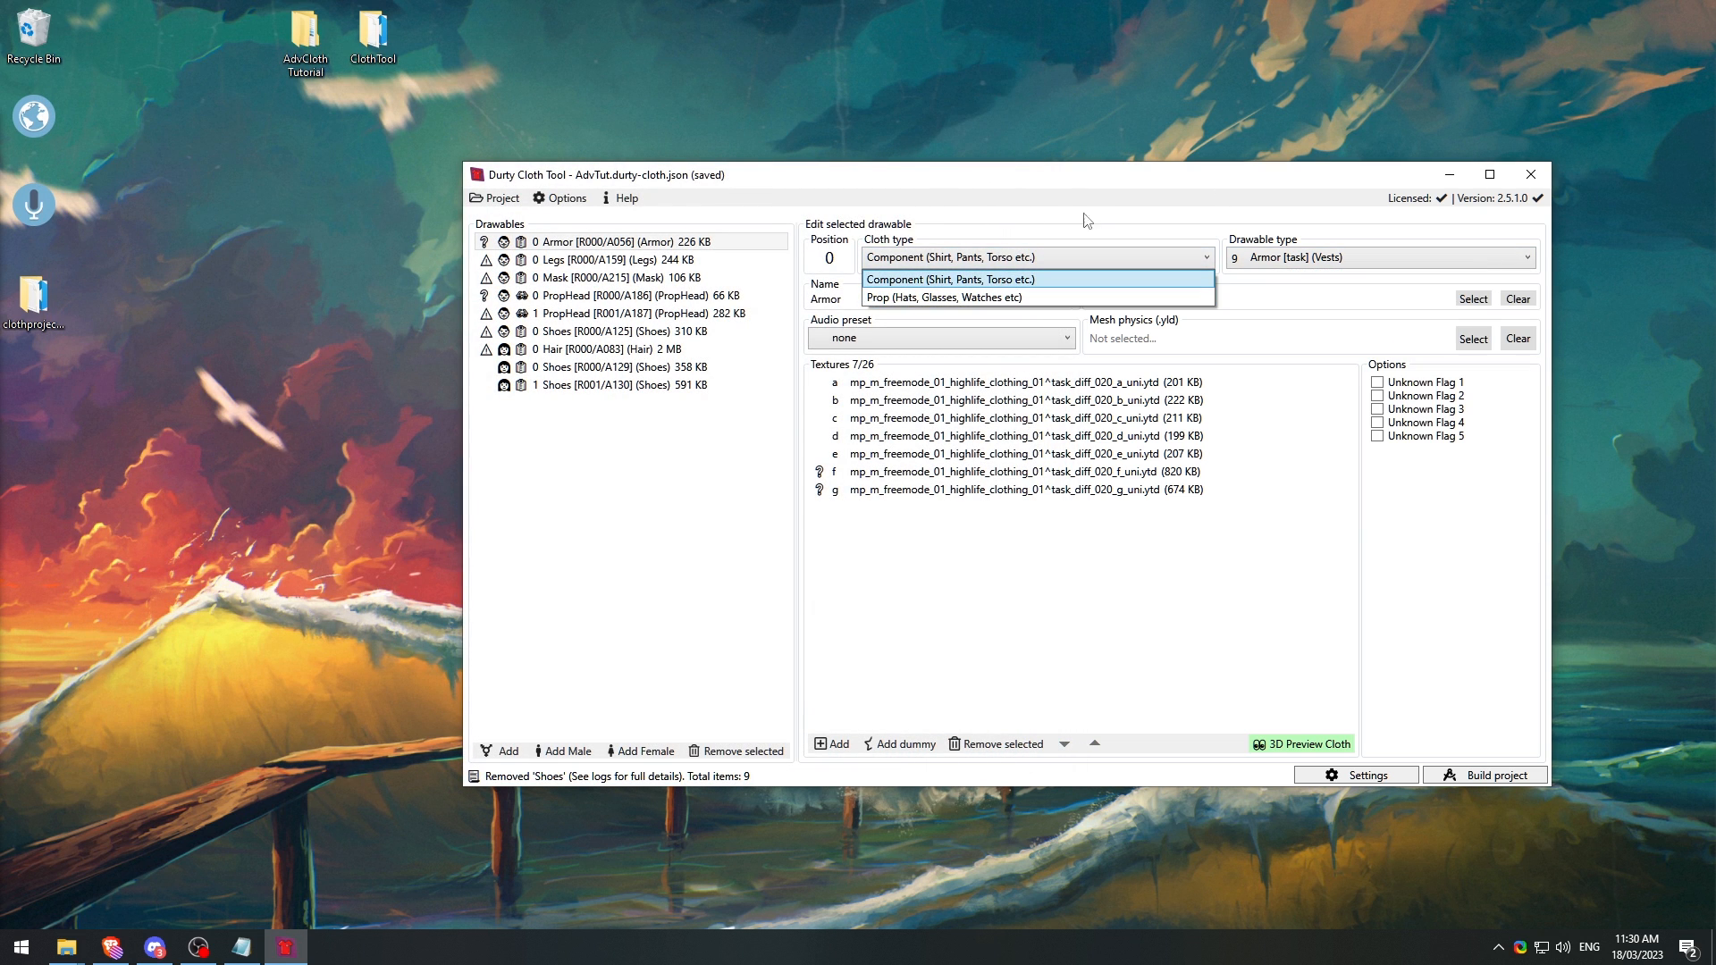
pyautogui.click(961, 281)
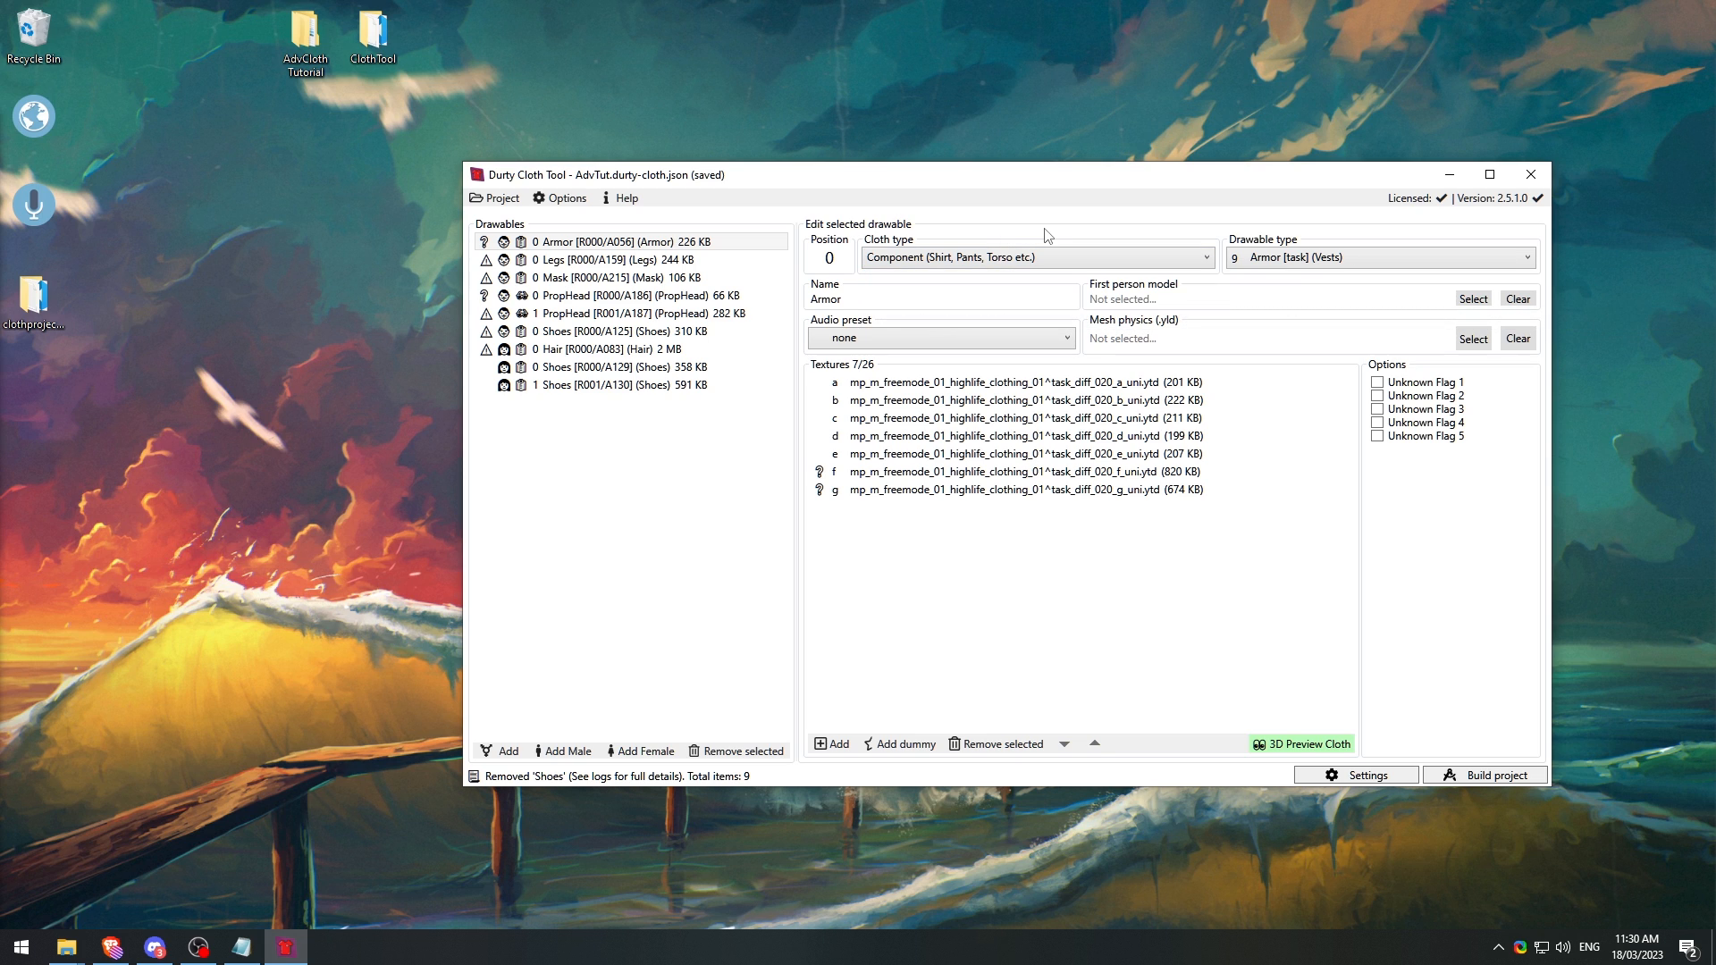
# Step: Check the Armor's name field and view its available audio presets without changing the preset
pyautogui.click(858, 300)
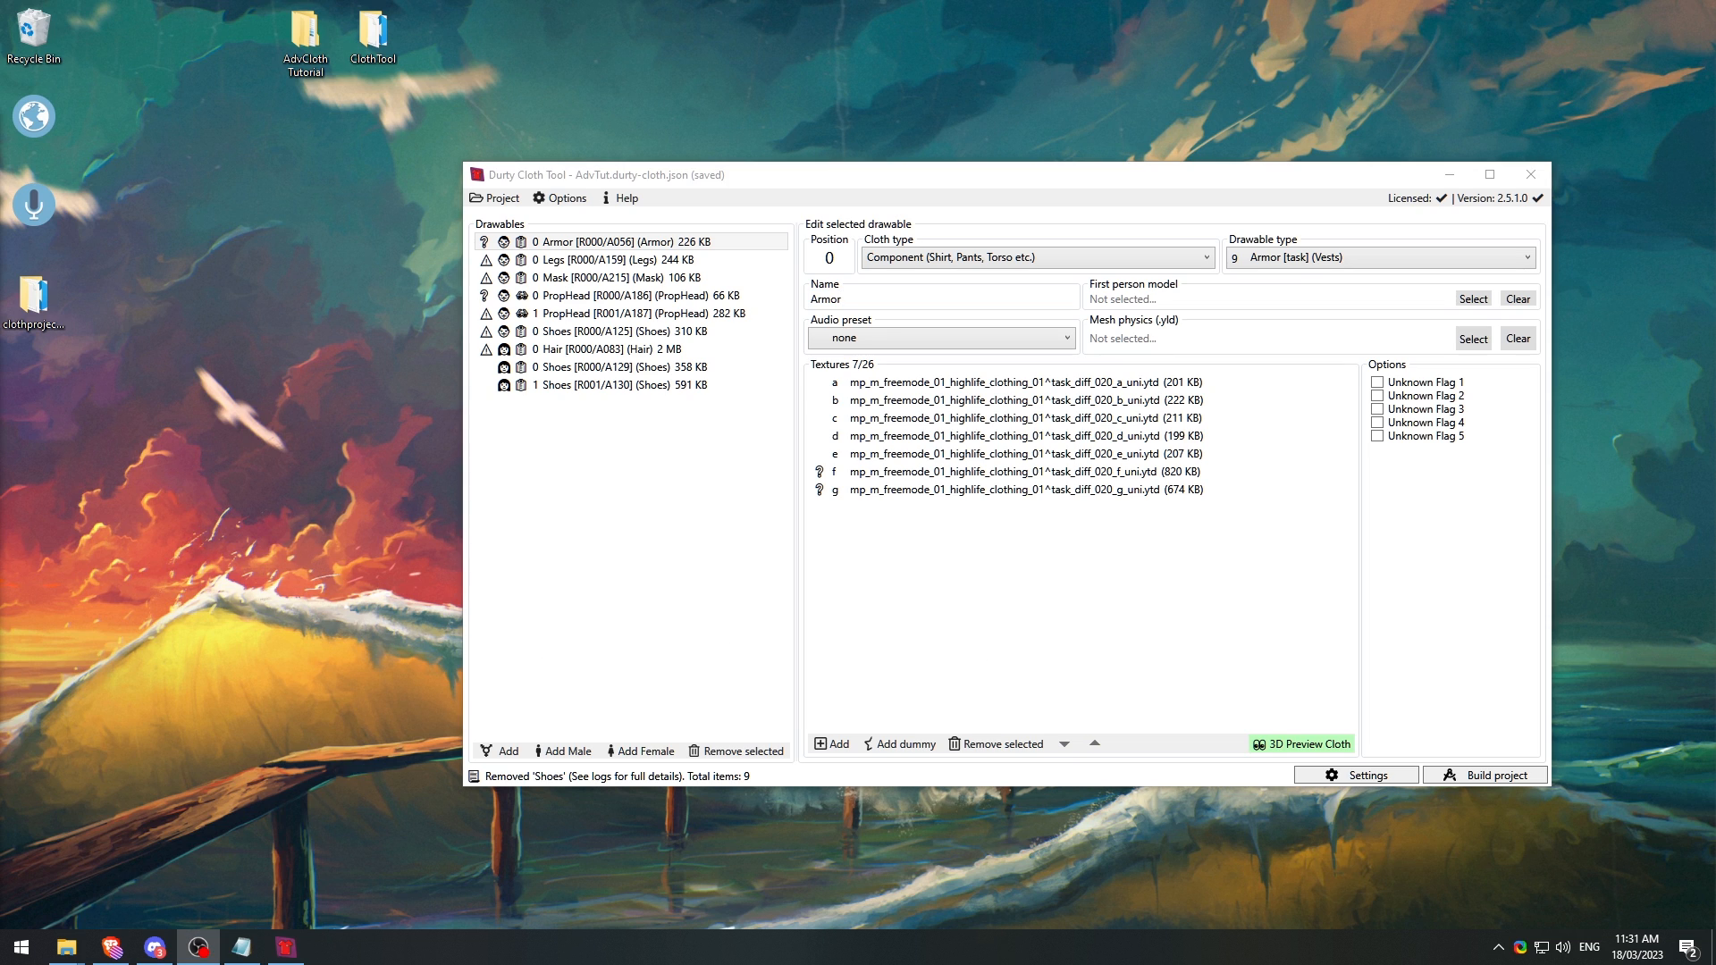
pyautogui.click(618, 645)
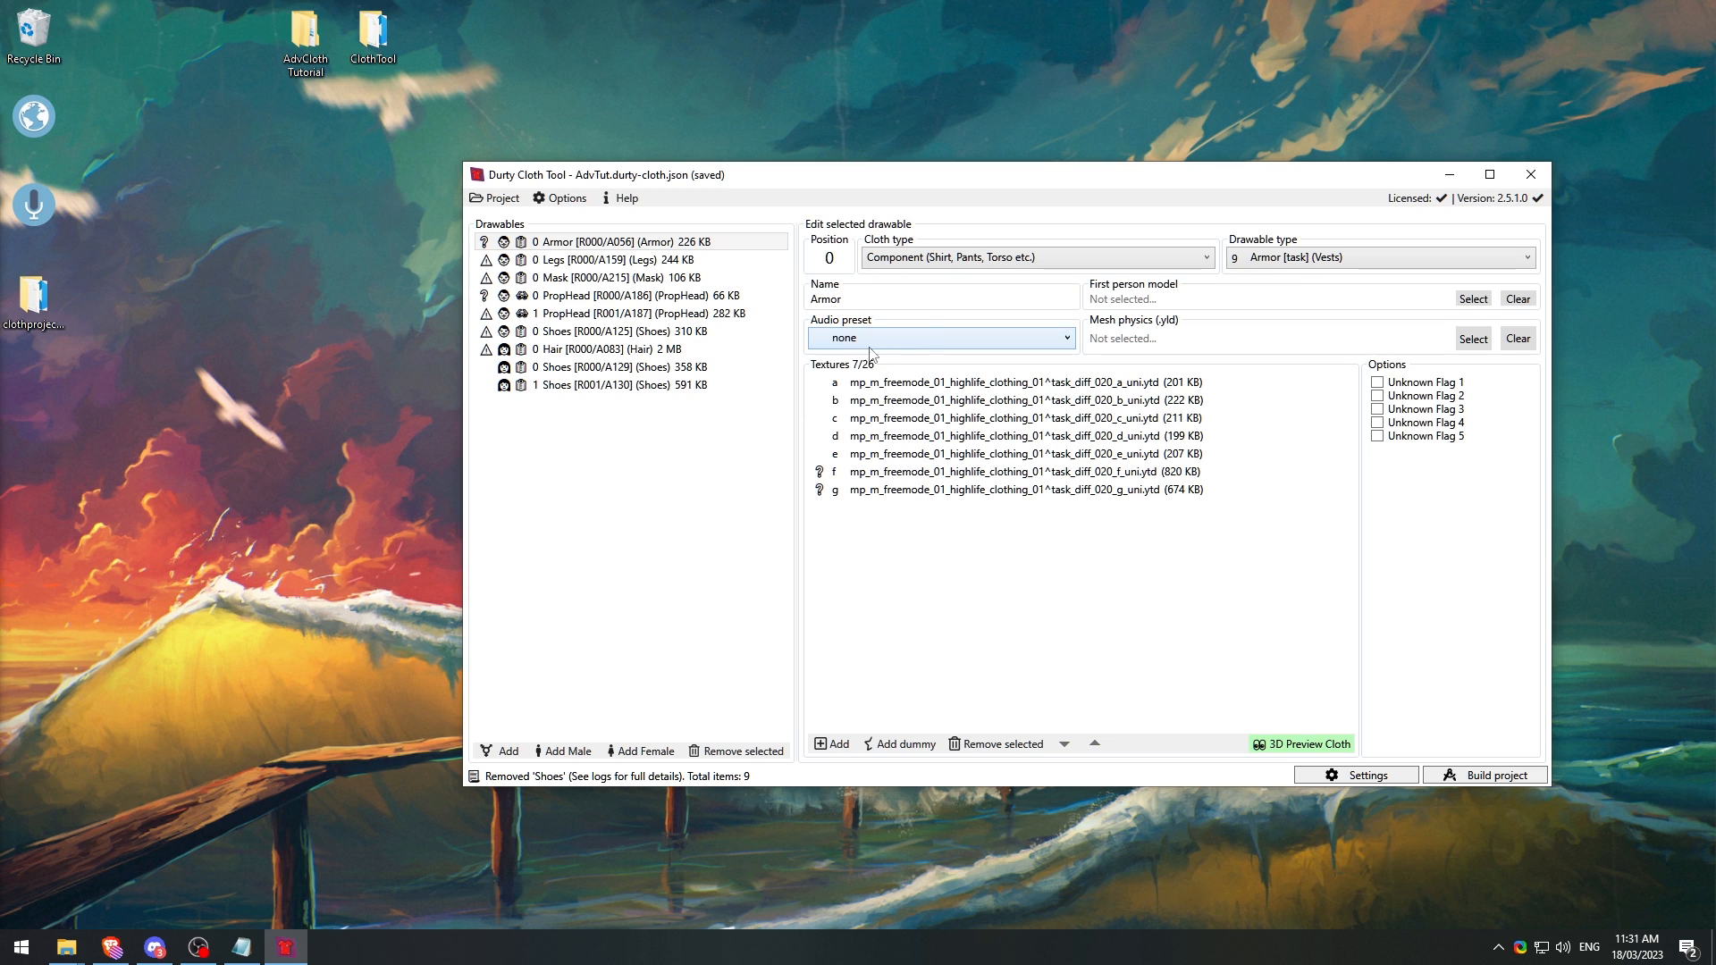
pyautogui.click(862, 304)
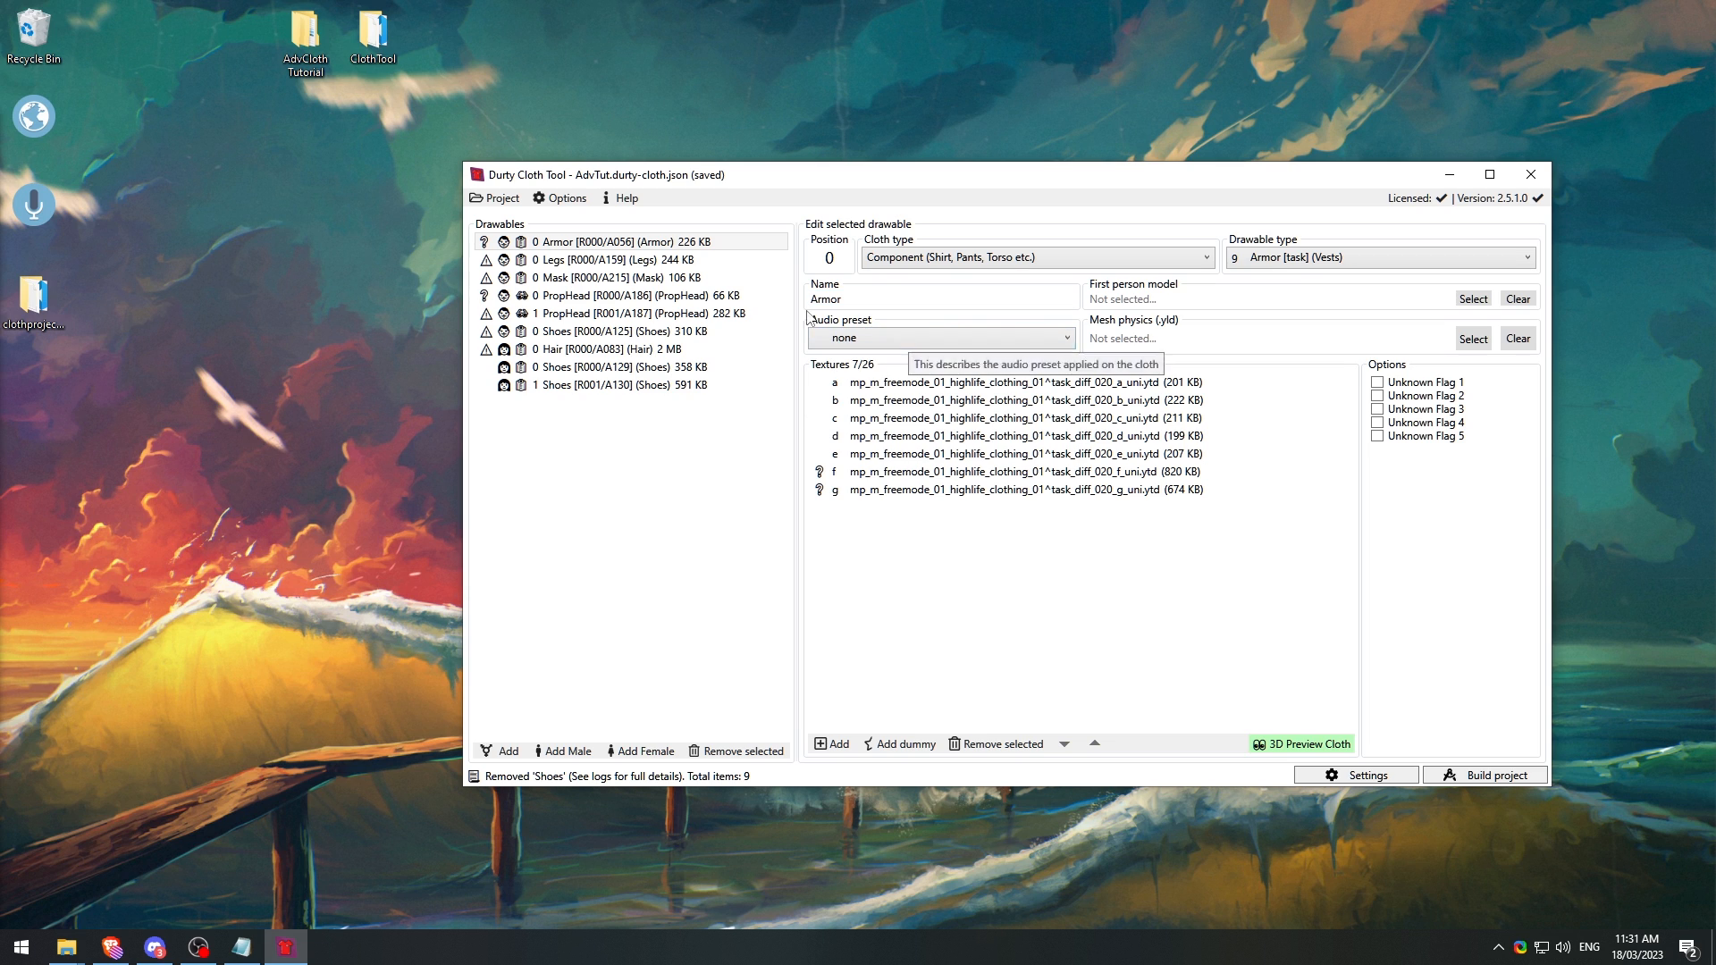
pyautogui.click(860, 332)
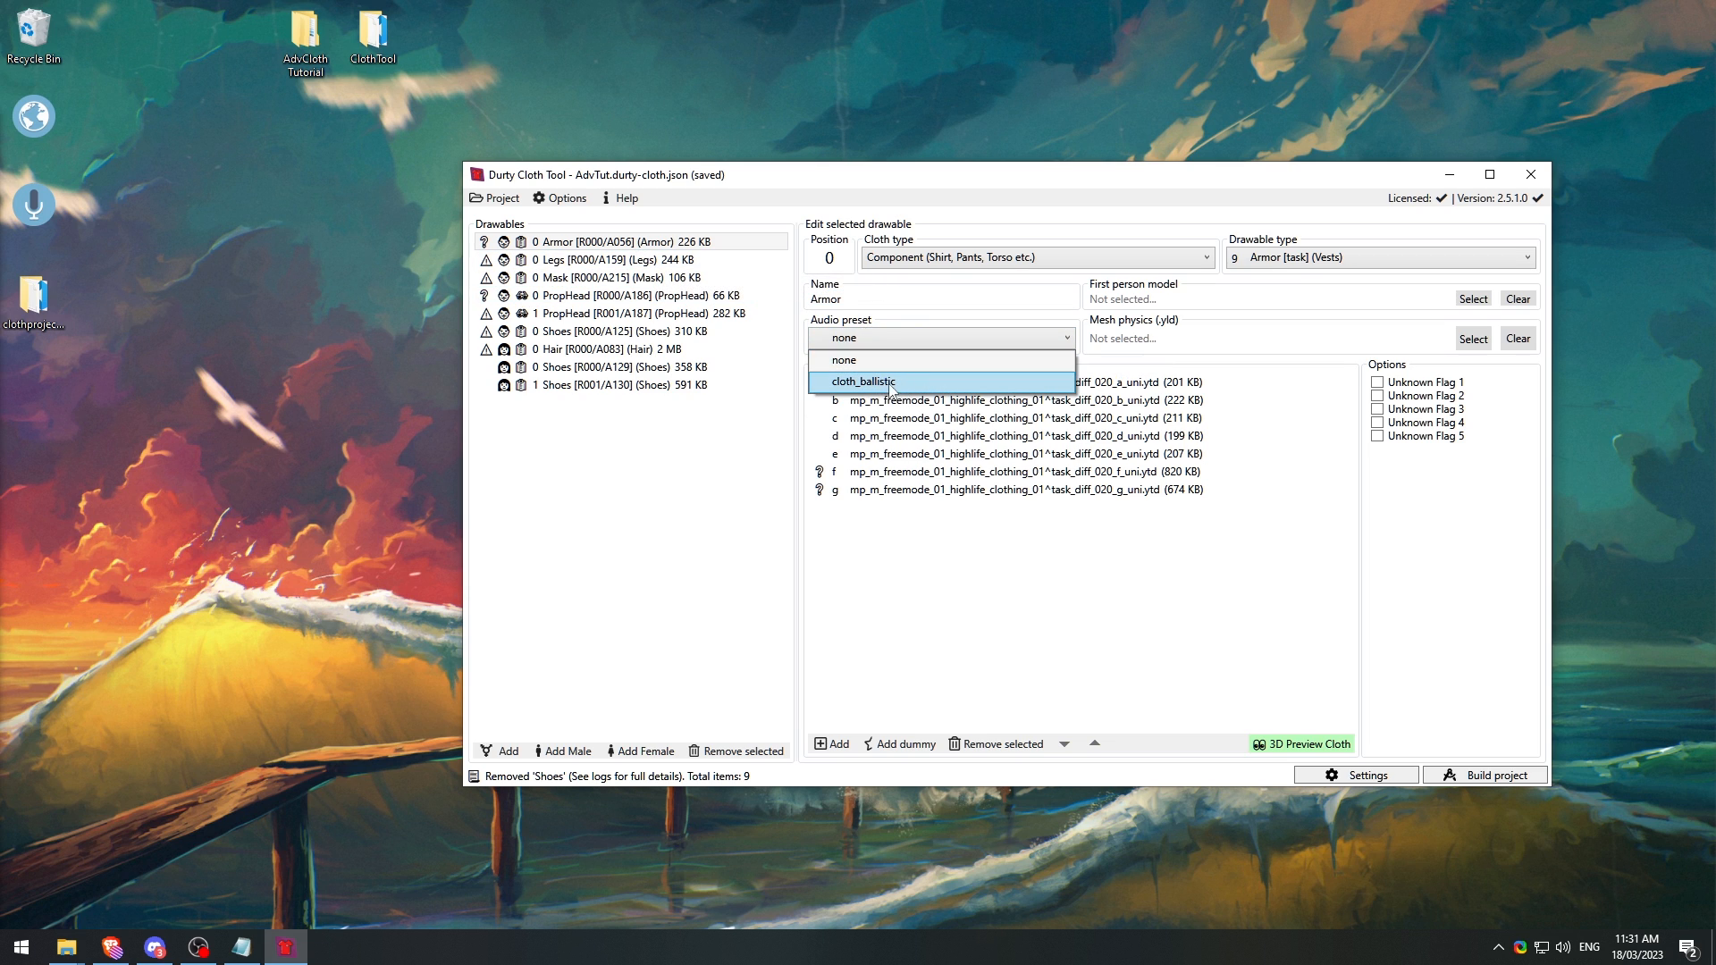
pyautogui.click(630, 263)
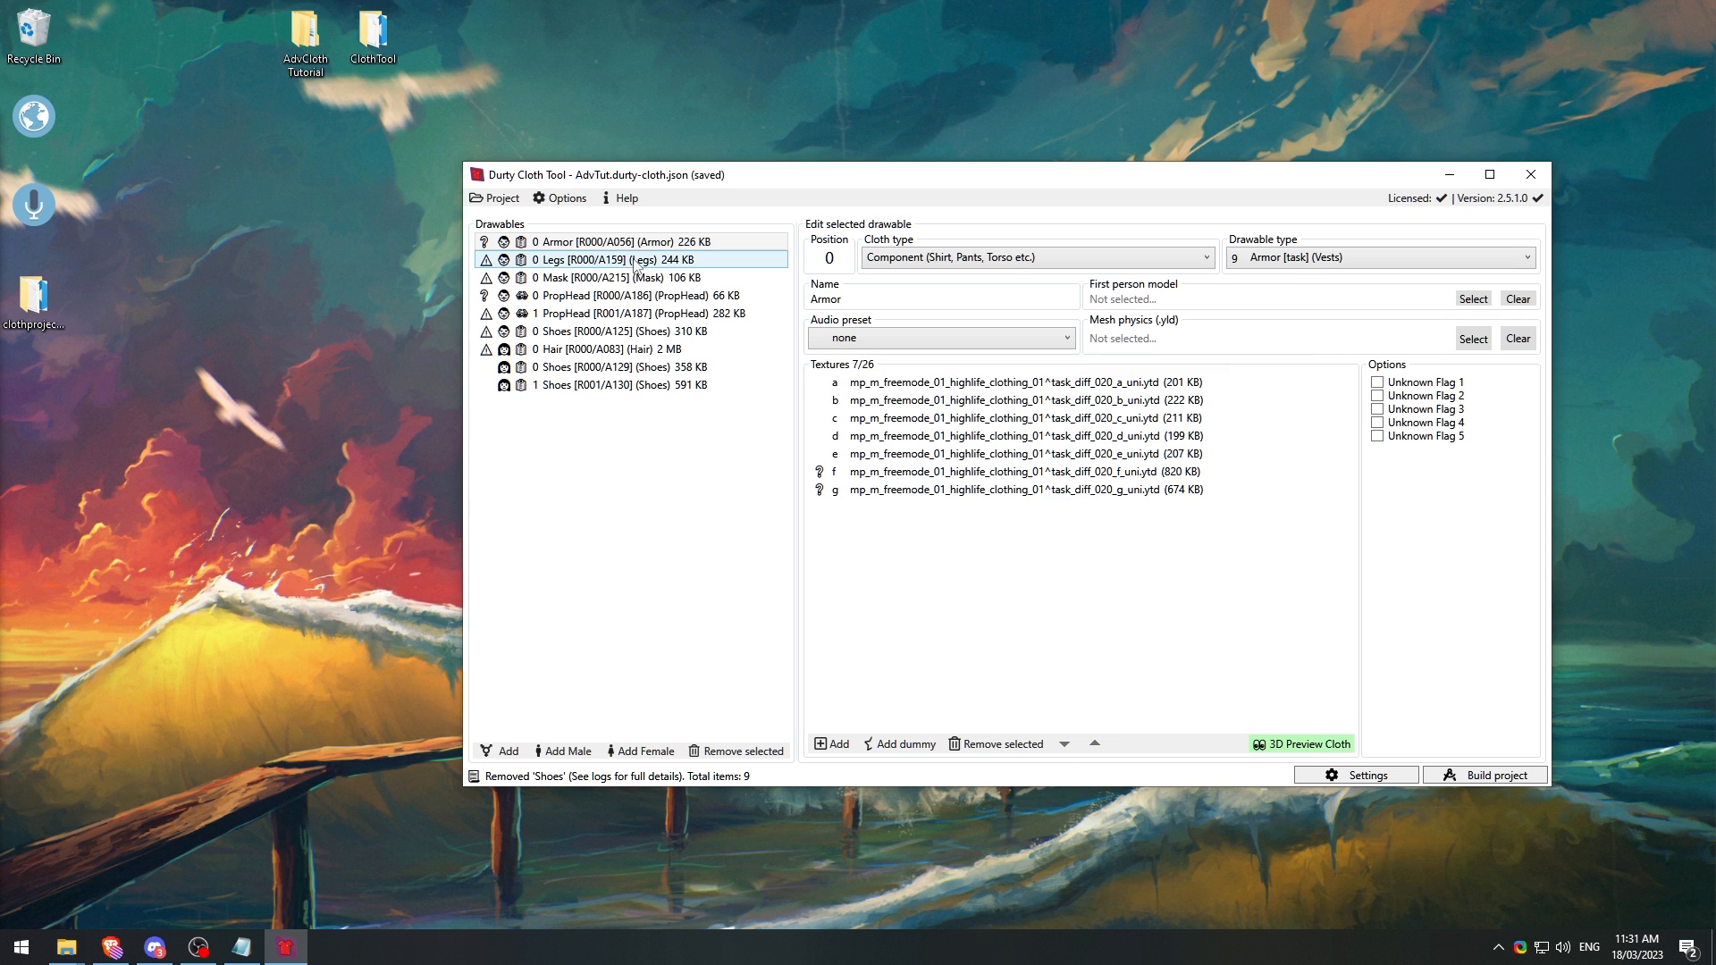
# Step: Review the audio presets available for the Legs drawable without changing its preset
pyautogui.click(665, 264)
pyautogui.click(863, 339)
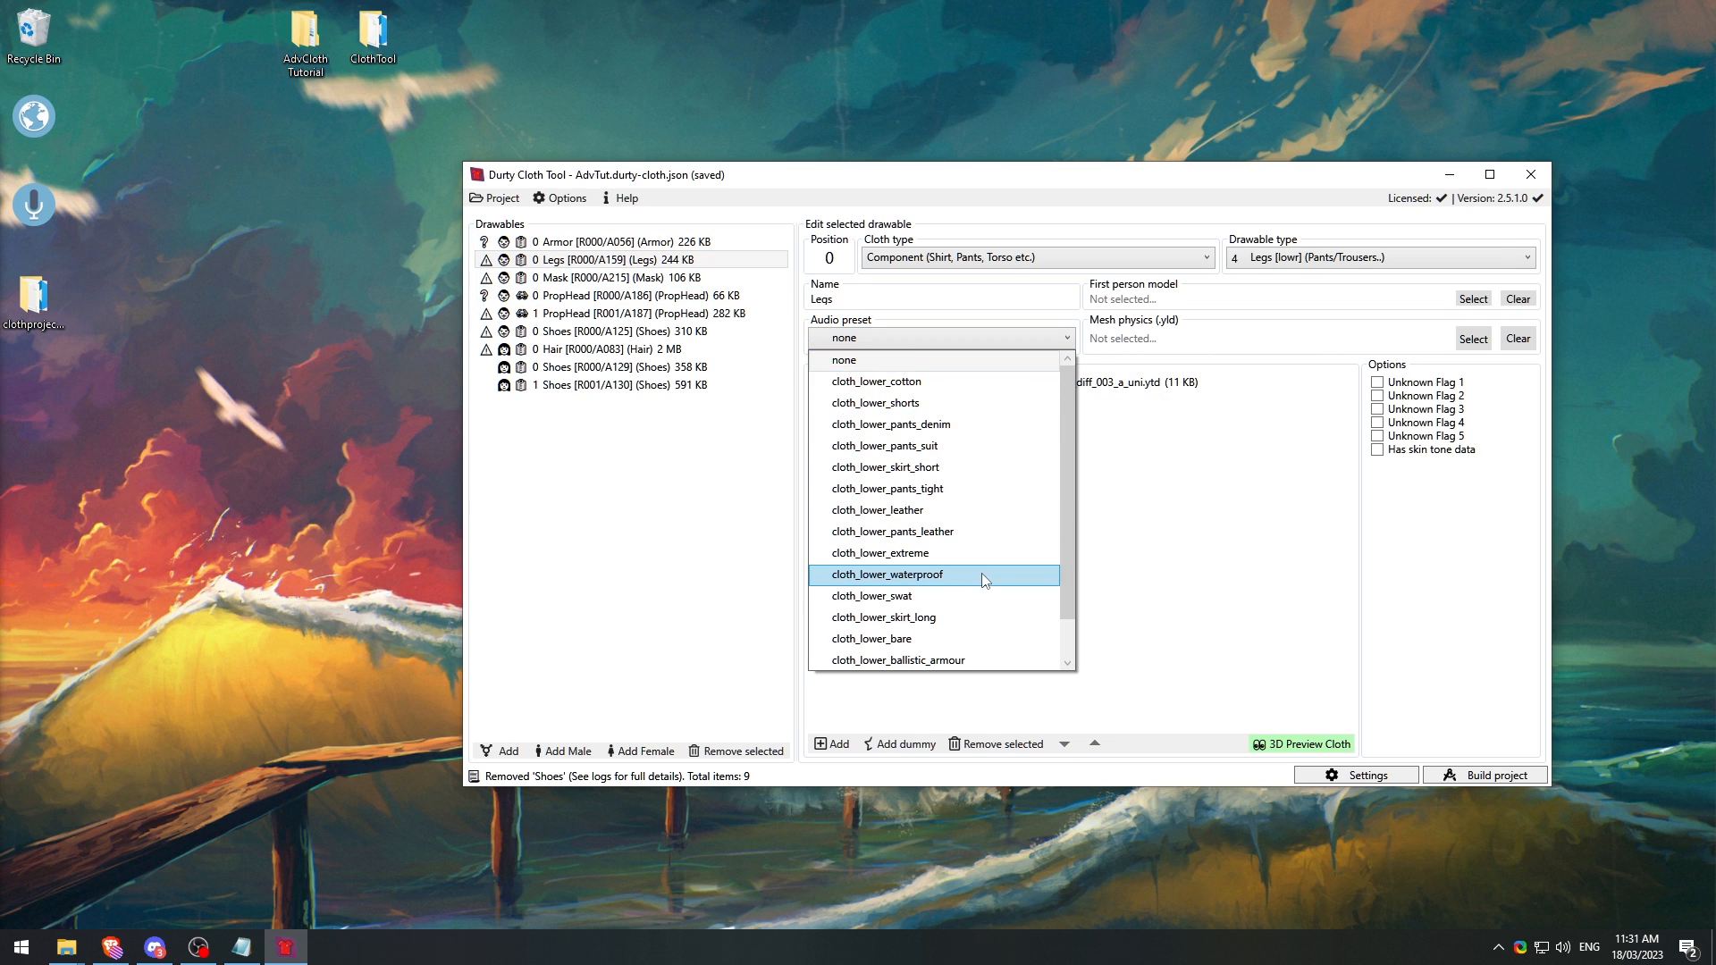
pyautogui.scroll(-1, 1006, 566)
pyautogui.scroll(1, 988, 480)
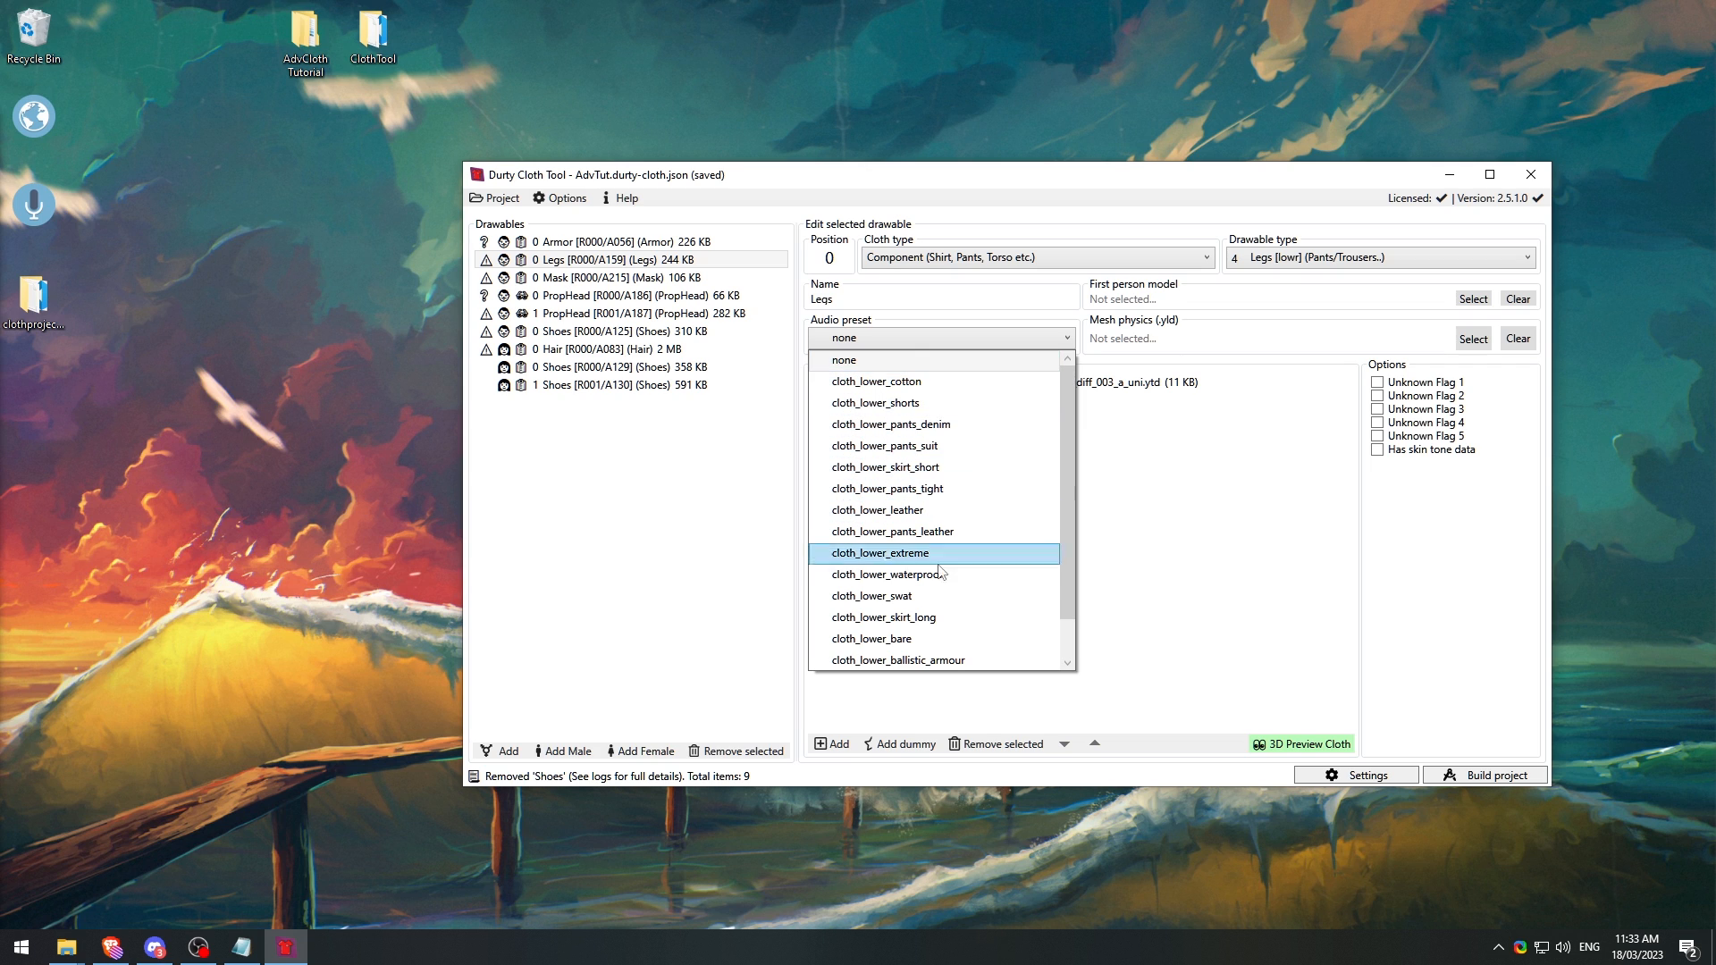
pyautogui.scroll(-1, 925, 613)
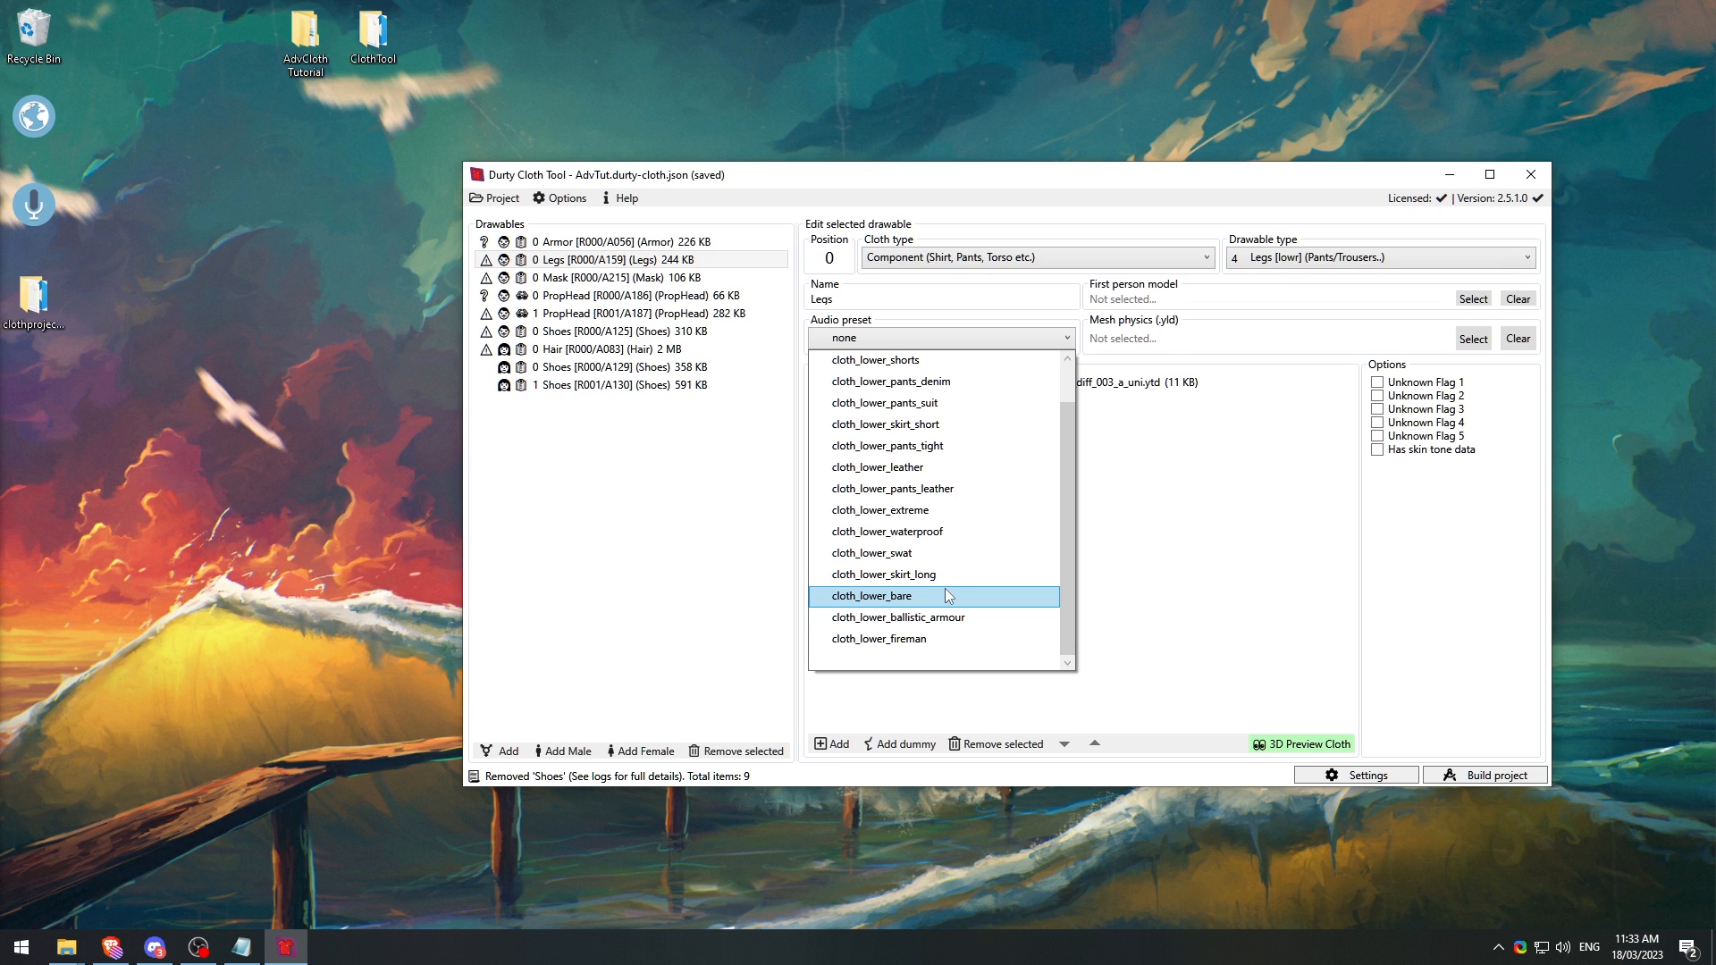
pyautogui.click(676, 367)
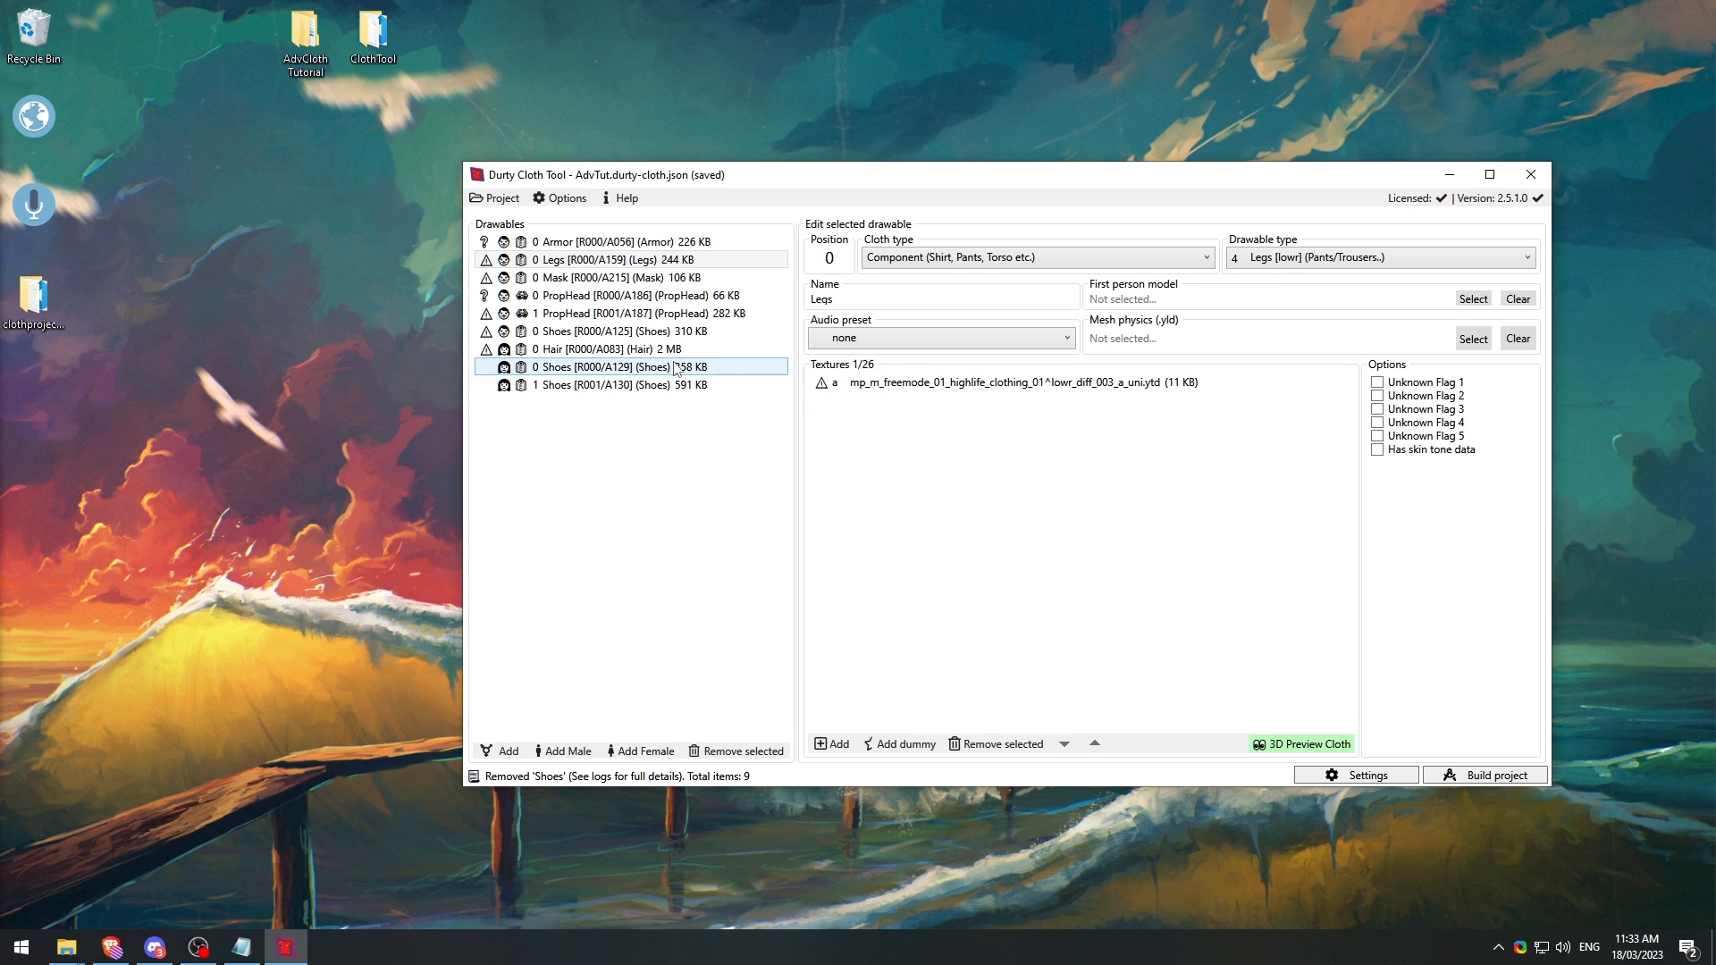
pyautogui.click(905, 340)
pyautogui.scroll(-2, 966, 527)
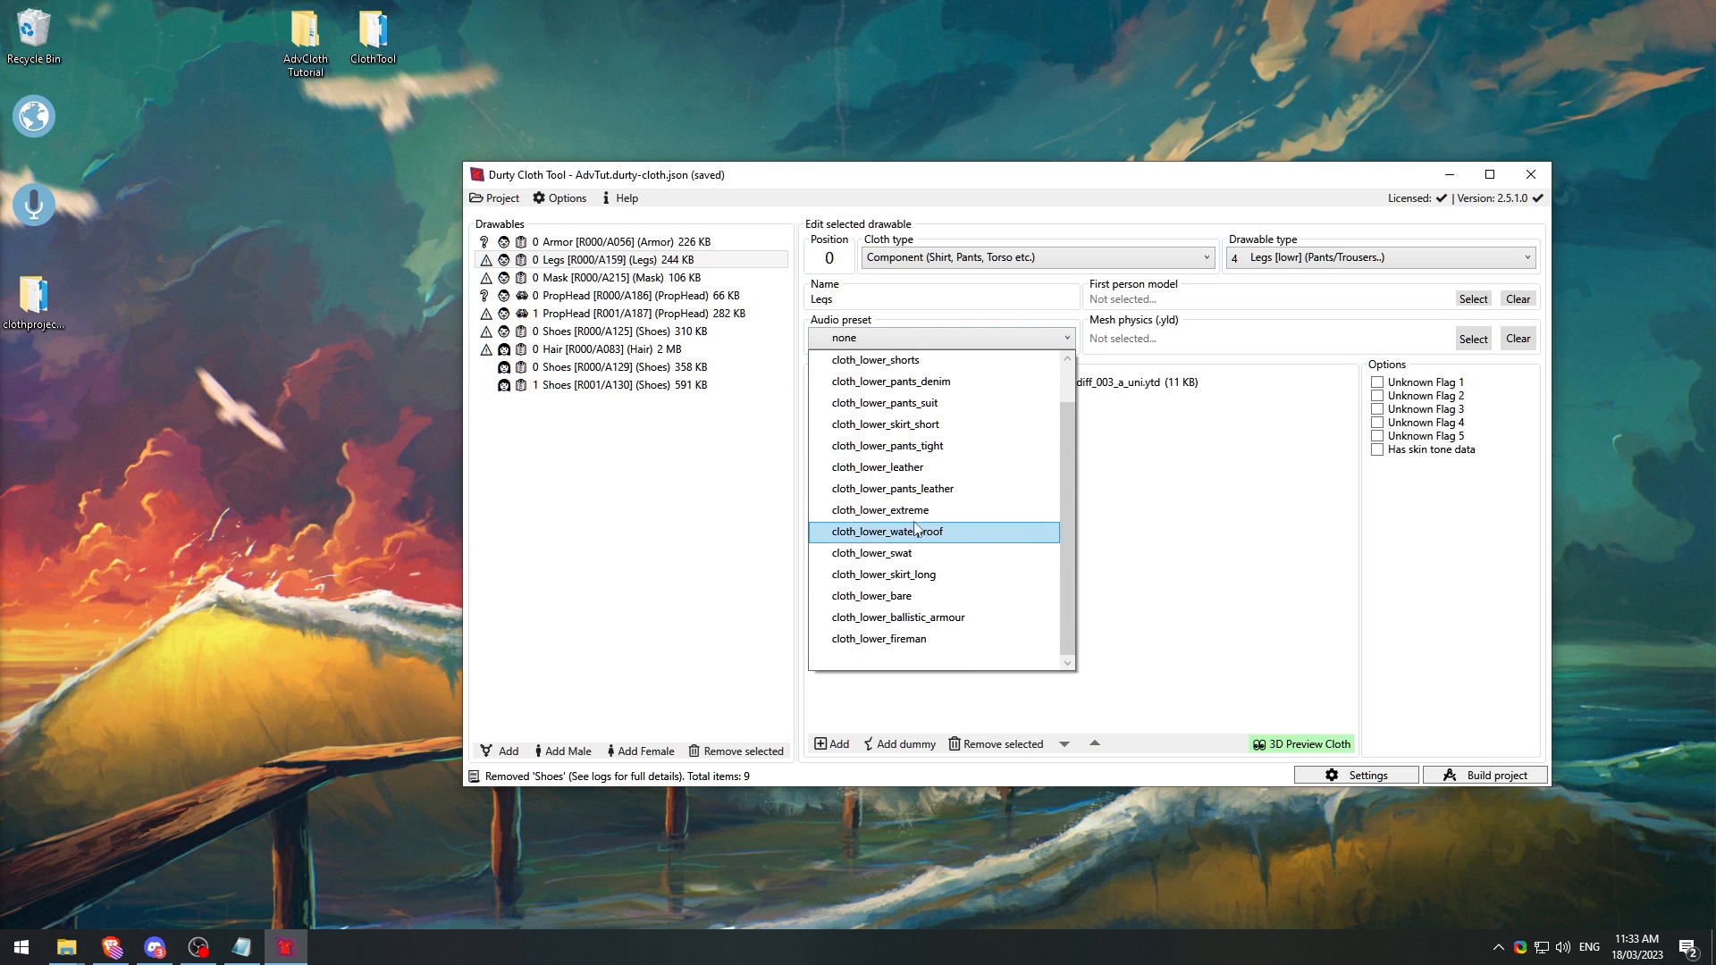
# Step: View the audio presets available for the first female Shoes drawable and leave the preset unchanged
pyautogui.click(661, 367)
pyautogui.click(916, 339)
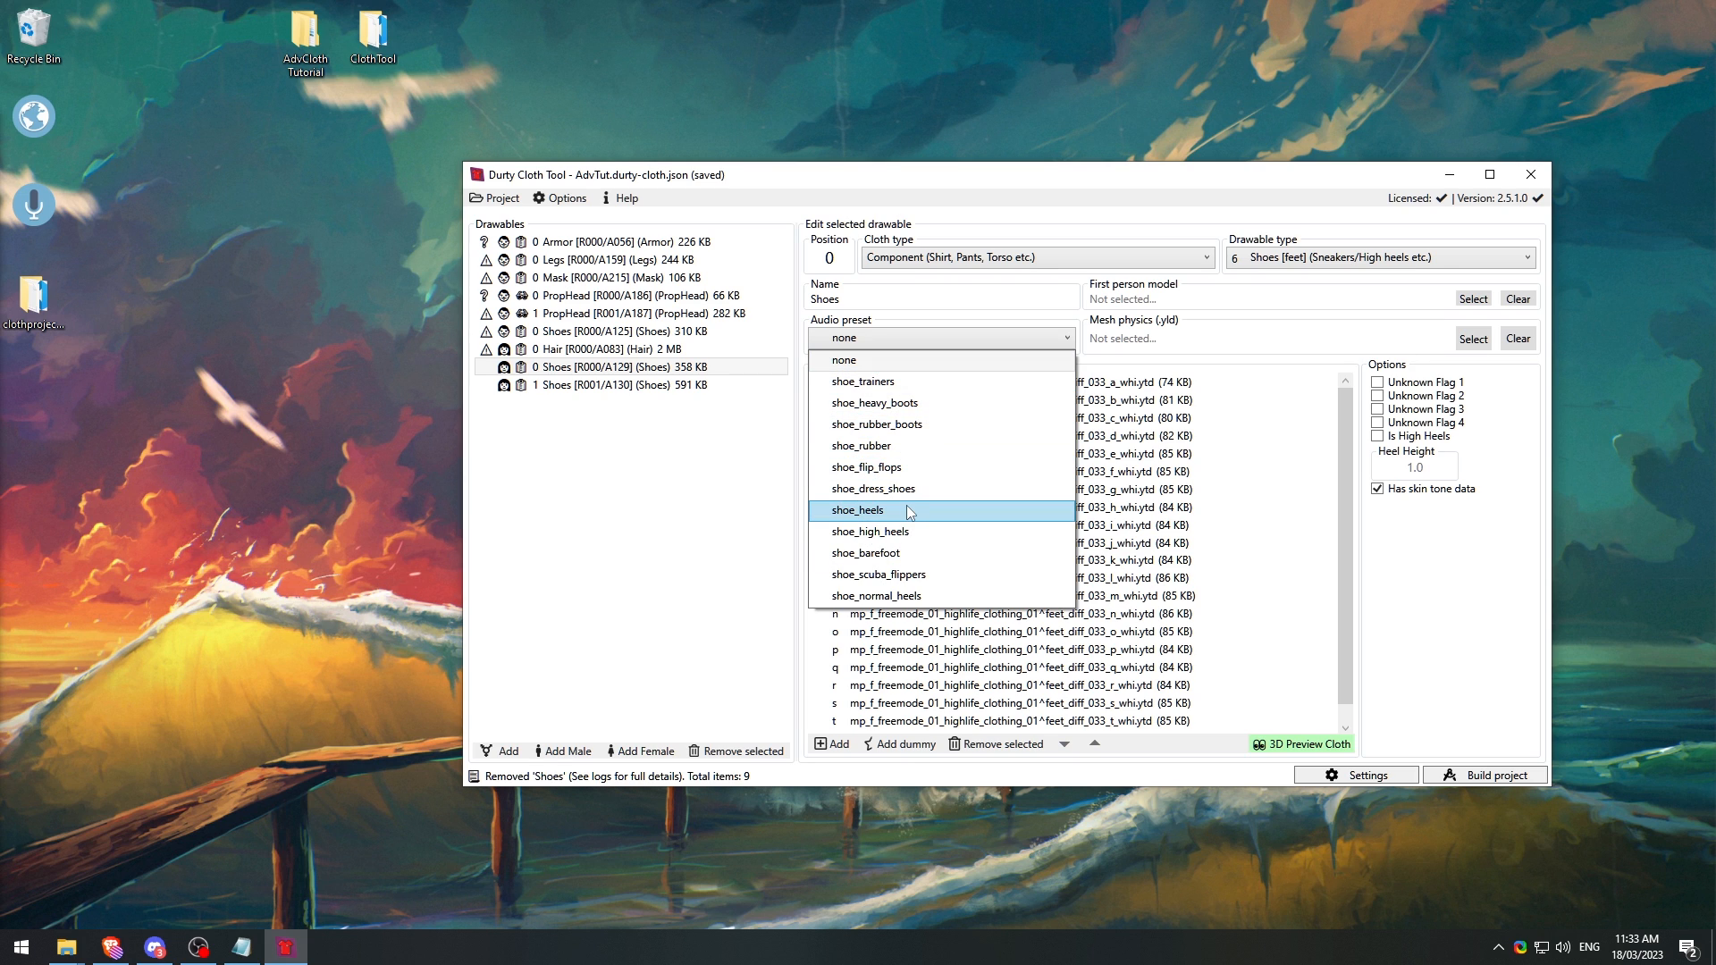
pyautogui.click(663, 443)
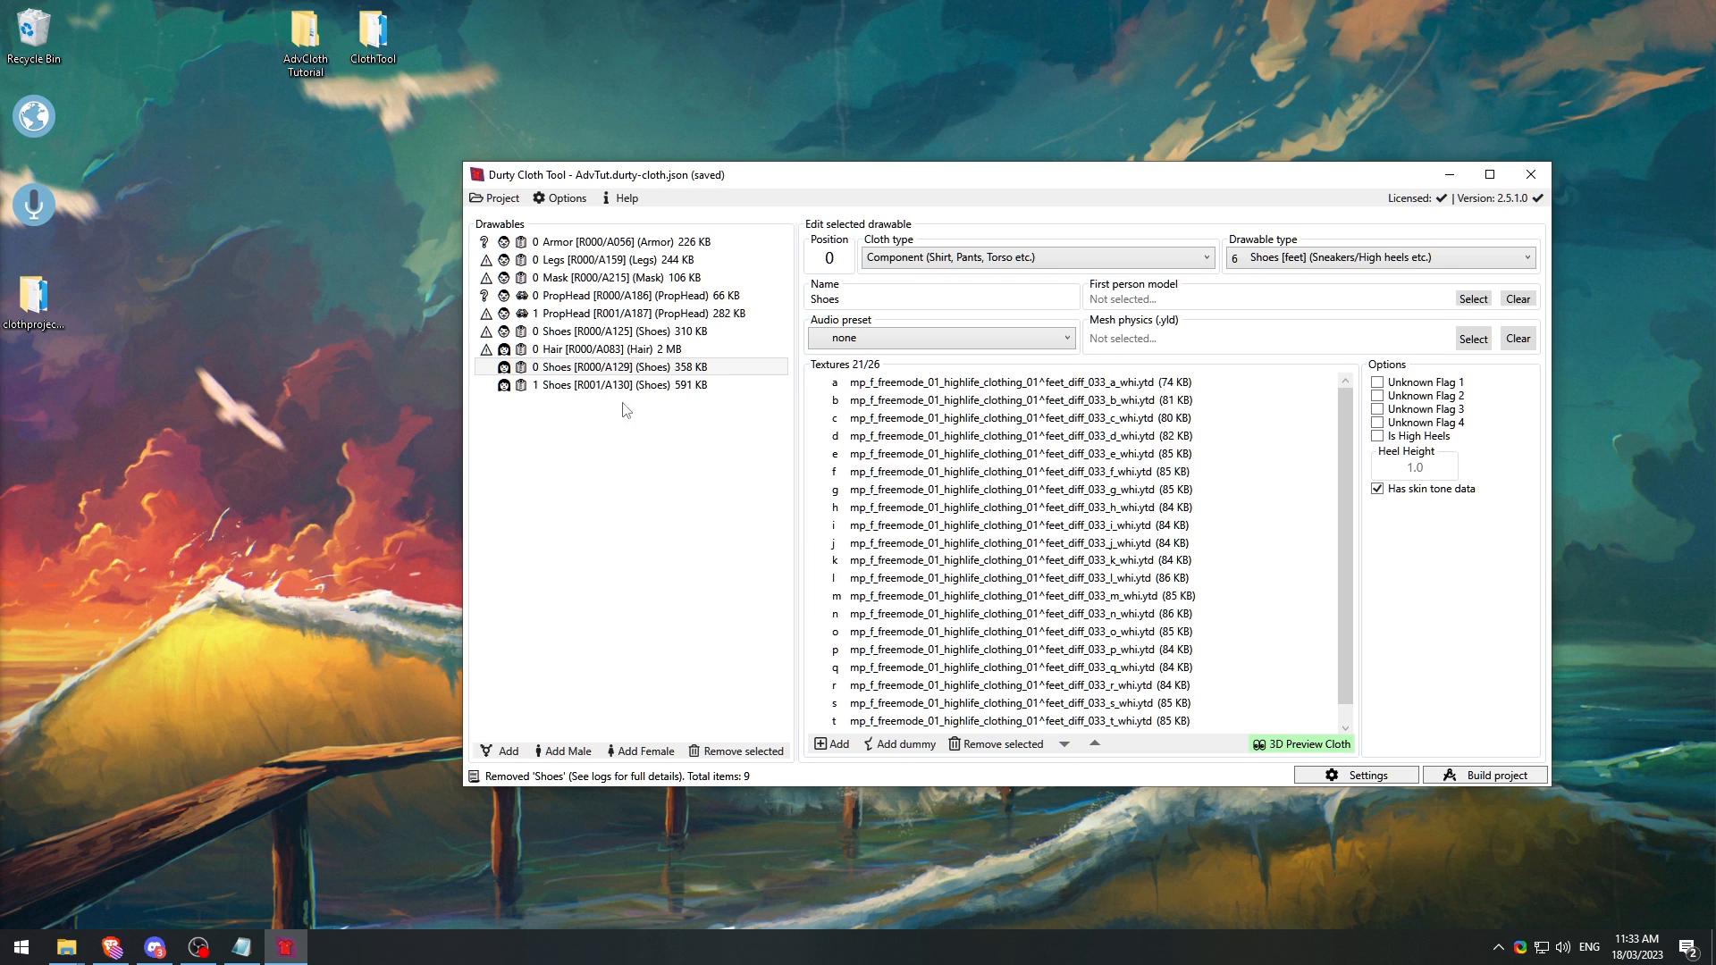
# Step: Compare the option sets of the Armor, Legs, Mask and both PropHead drawables, finishing on the Legs
pyautogui.click(579, 242)
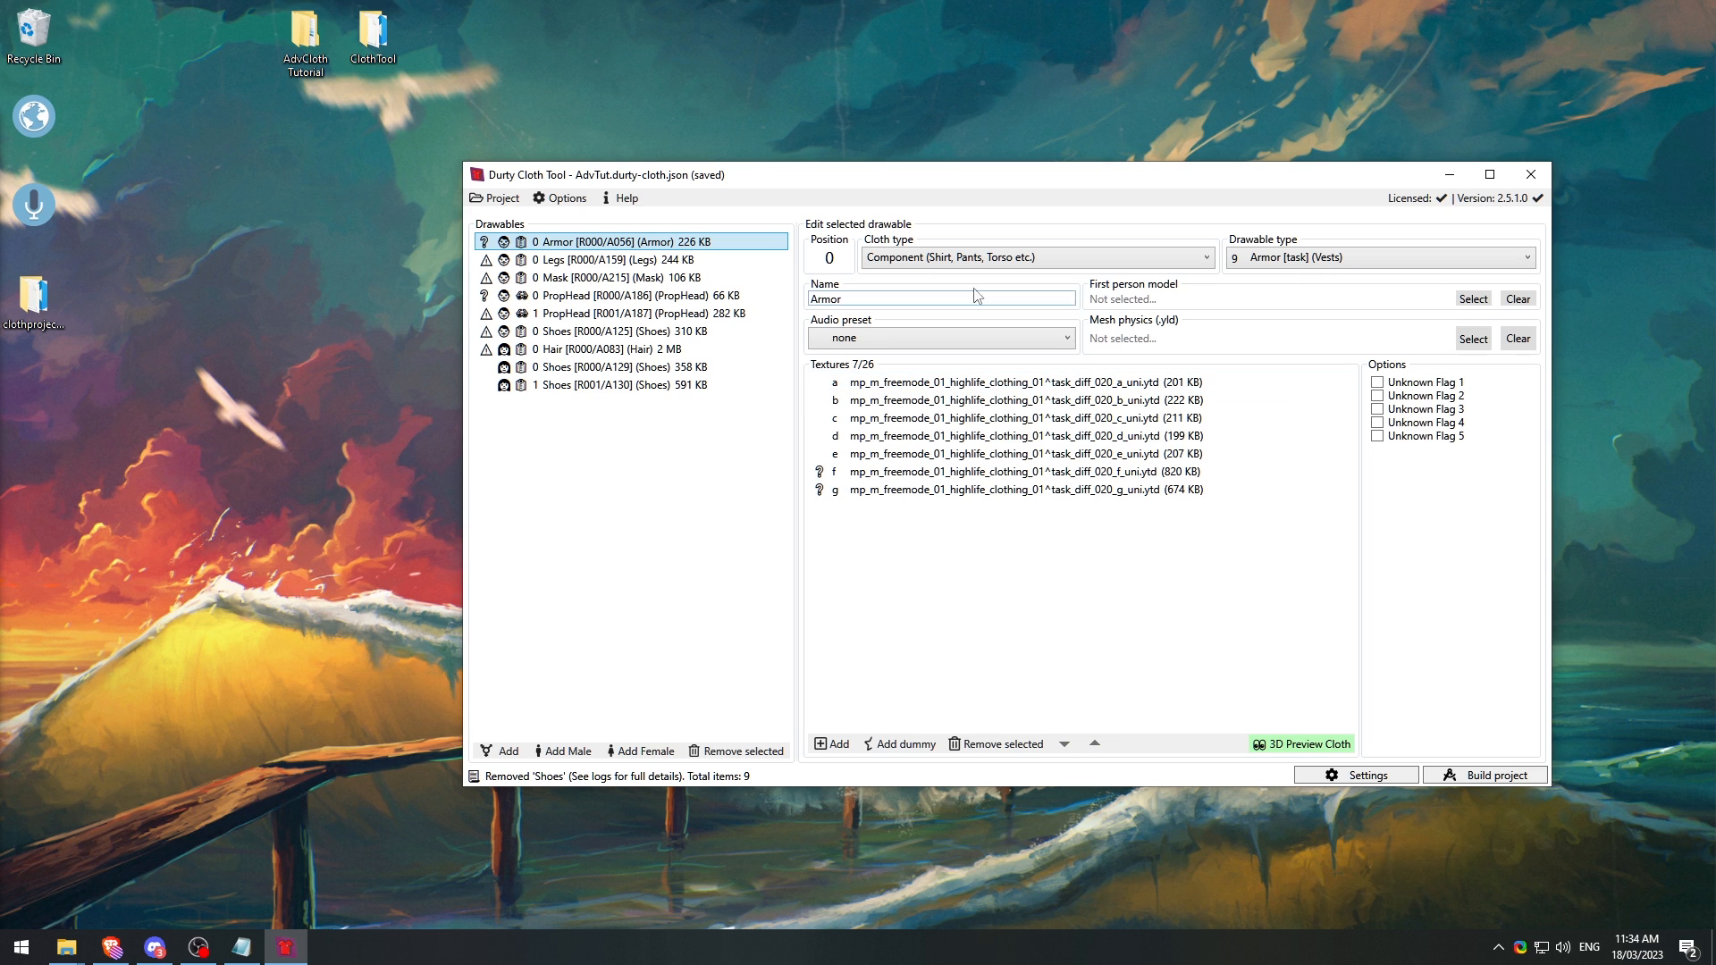
pyautogui.click(681, 260)
pyautogui.click(679, 279)
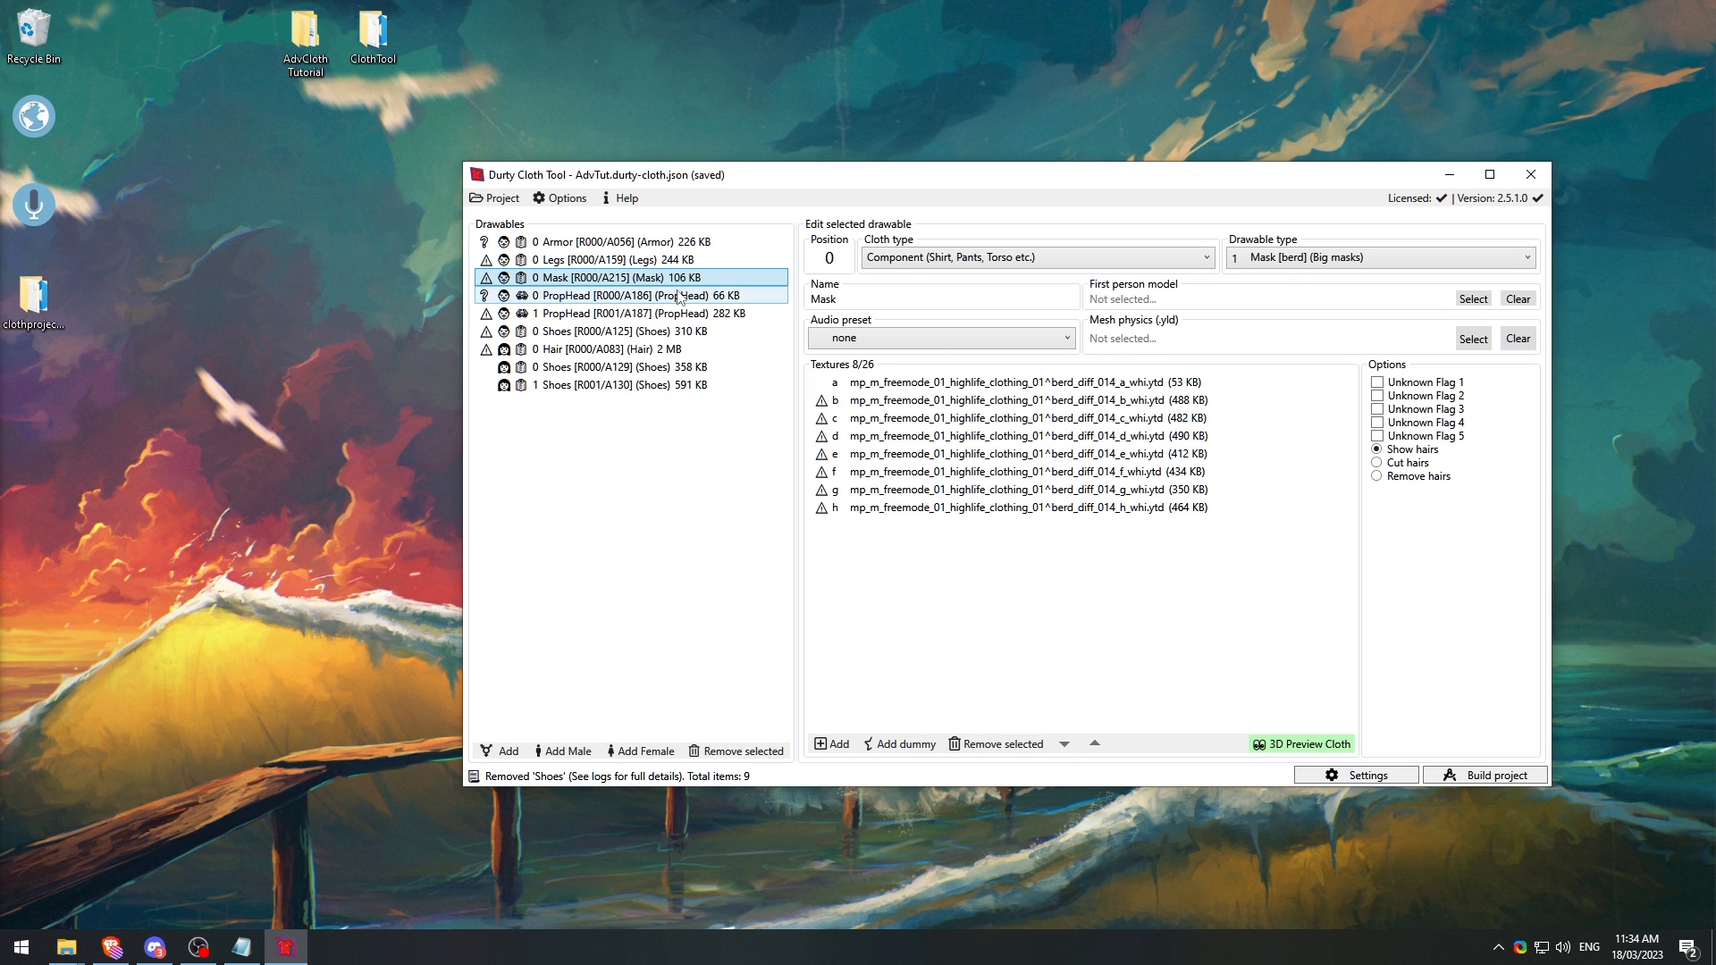
pyautogui.click(683, 296)
pyautogui.click(684, 313)
pyautogui.click(688, 296)
pyautogui.click(690, 278)
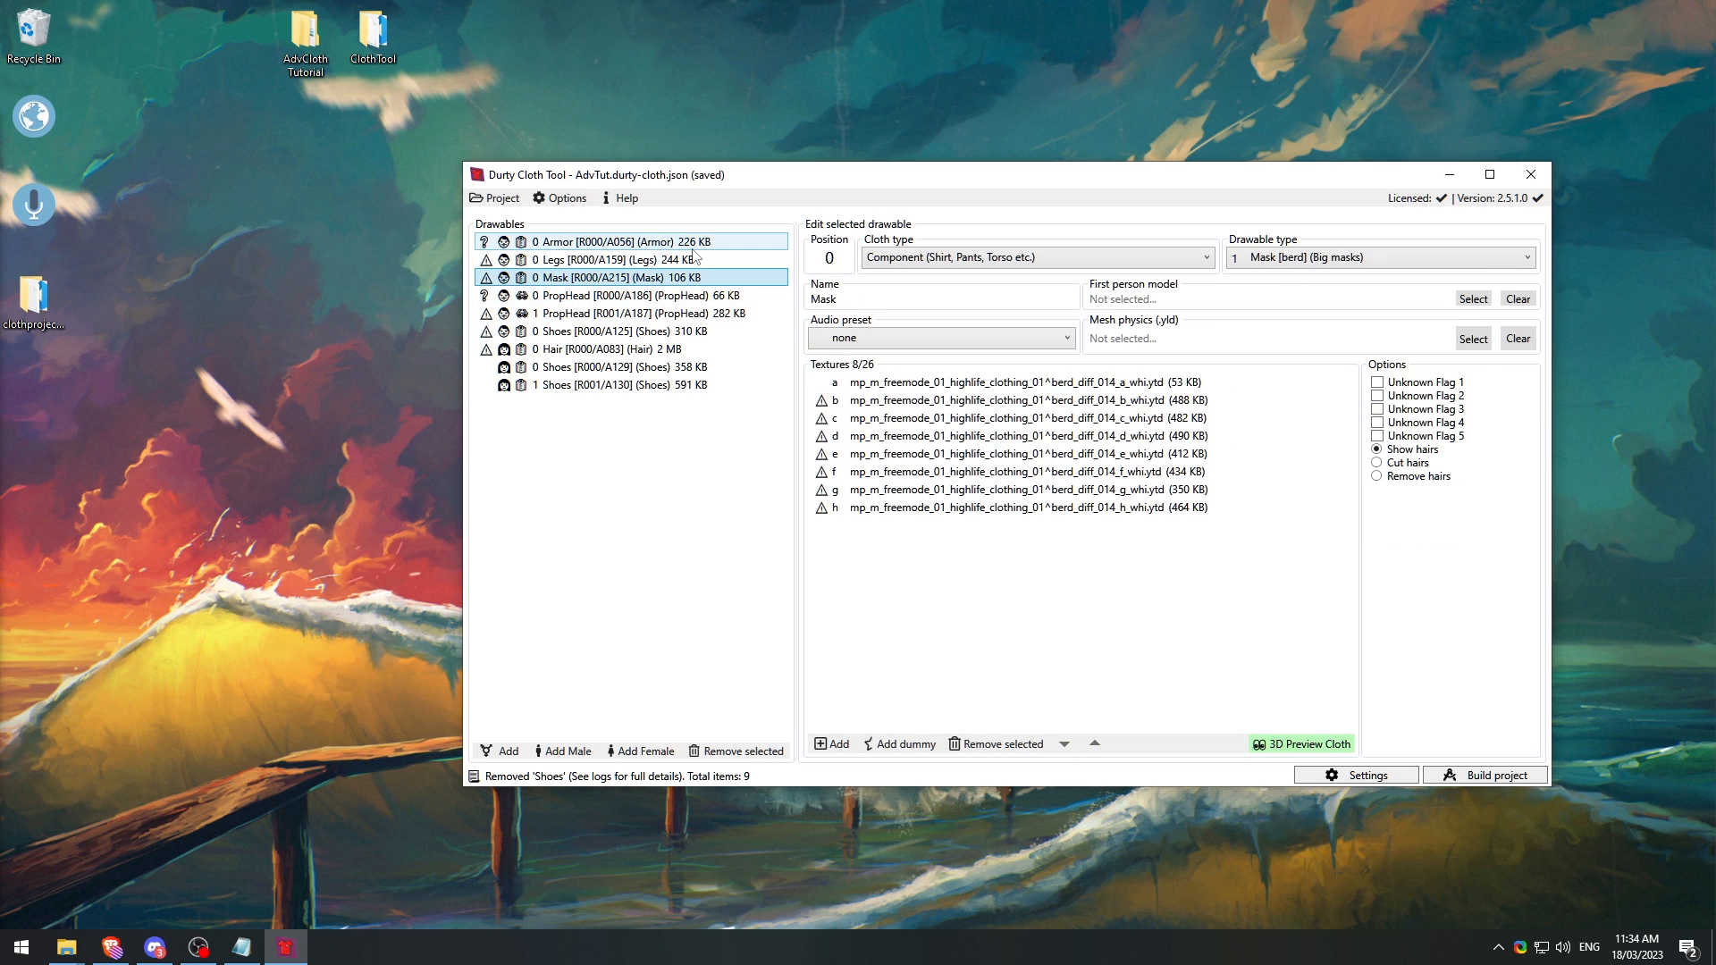
pyautogui.click(692, 242)
pyautogui.click(693, 260)
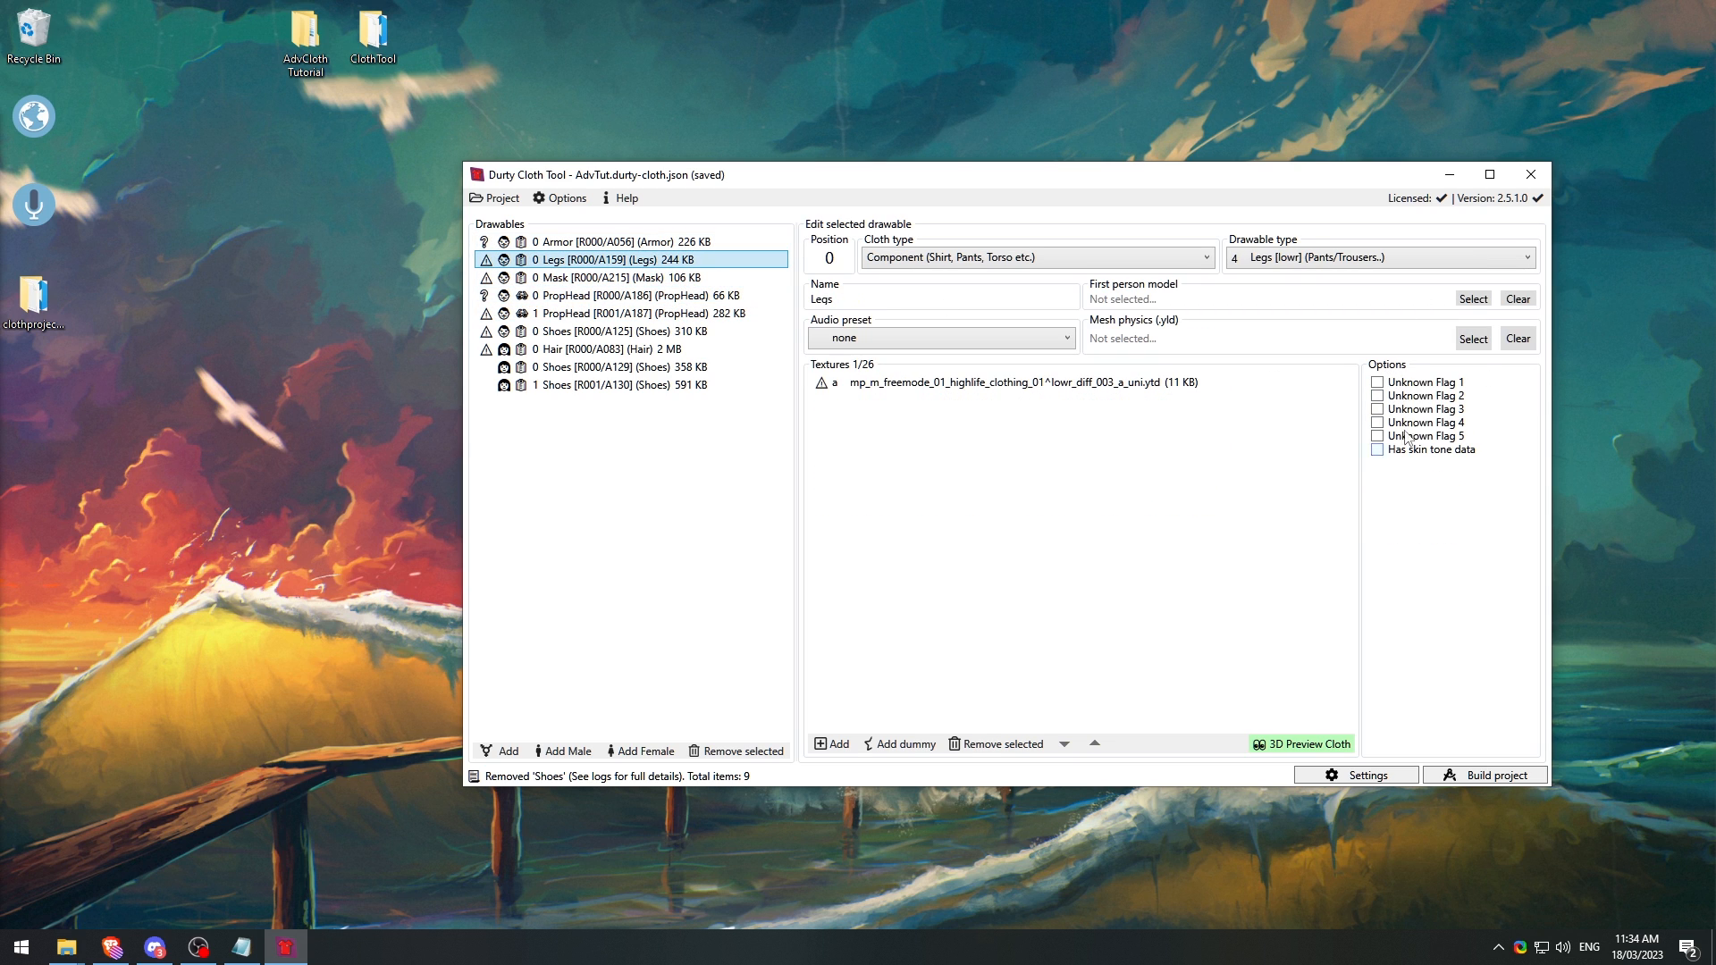
pyautogui.click(640, 244)
pyautogui.click(645, 262)
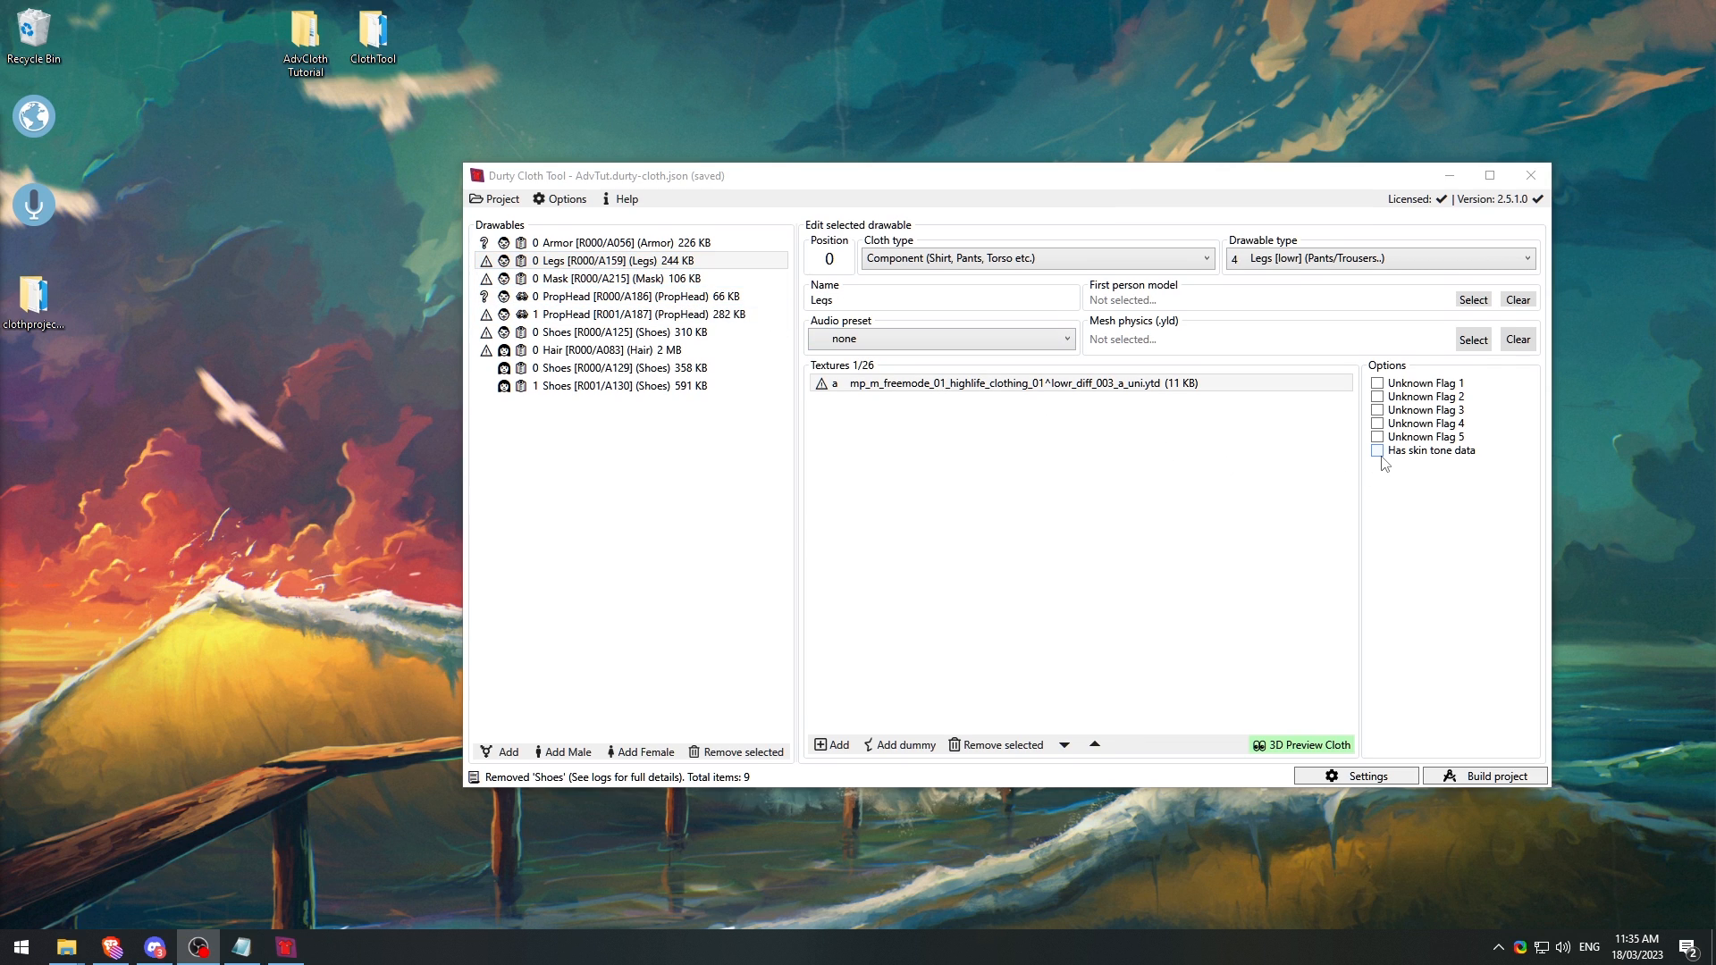
# Step: Preview the Legs texture in 3D, examine the trousers up close and close the preview
pyautogui.doubleClick(1141, 392)
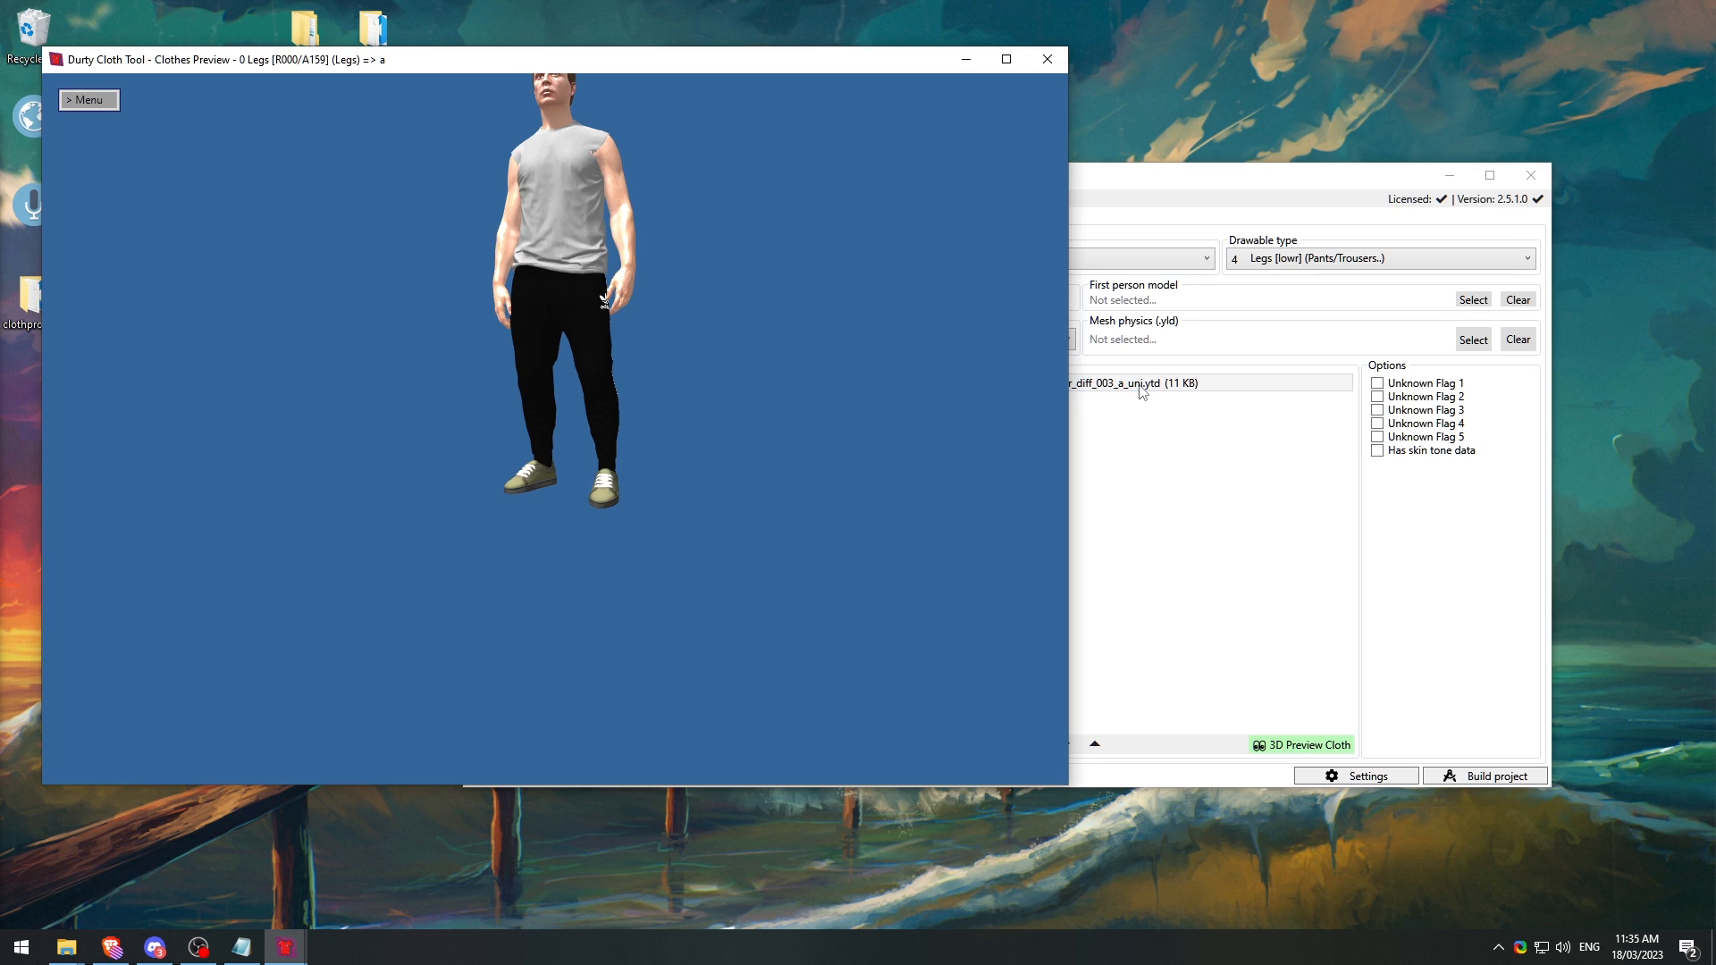
pyautogui.click(1175, 433)
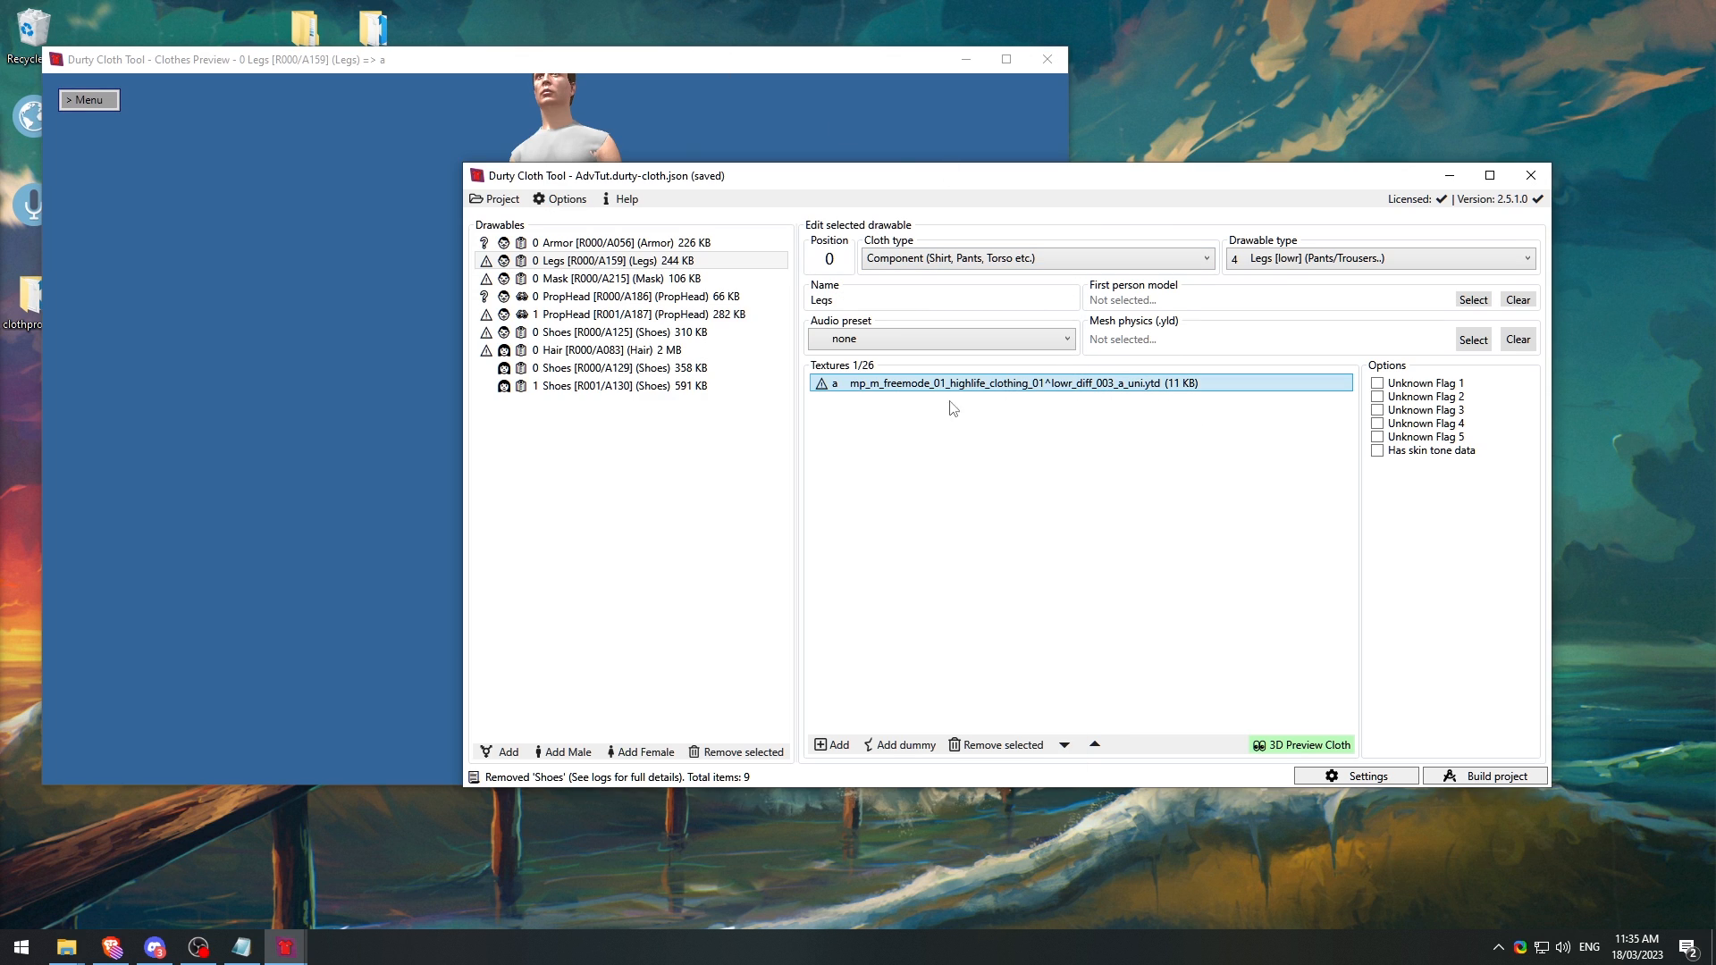
pyautogui.click(1048, 56)
pyautogui.doubleClick(1026, 384)
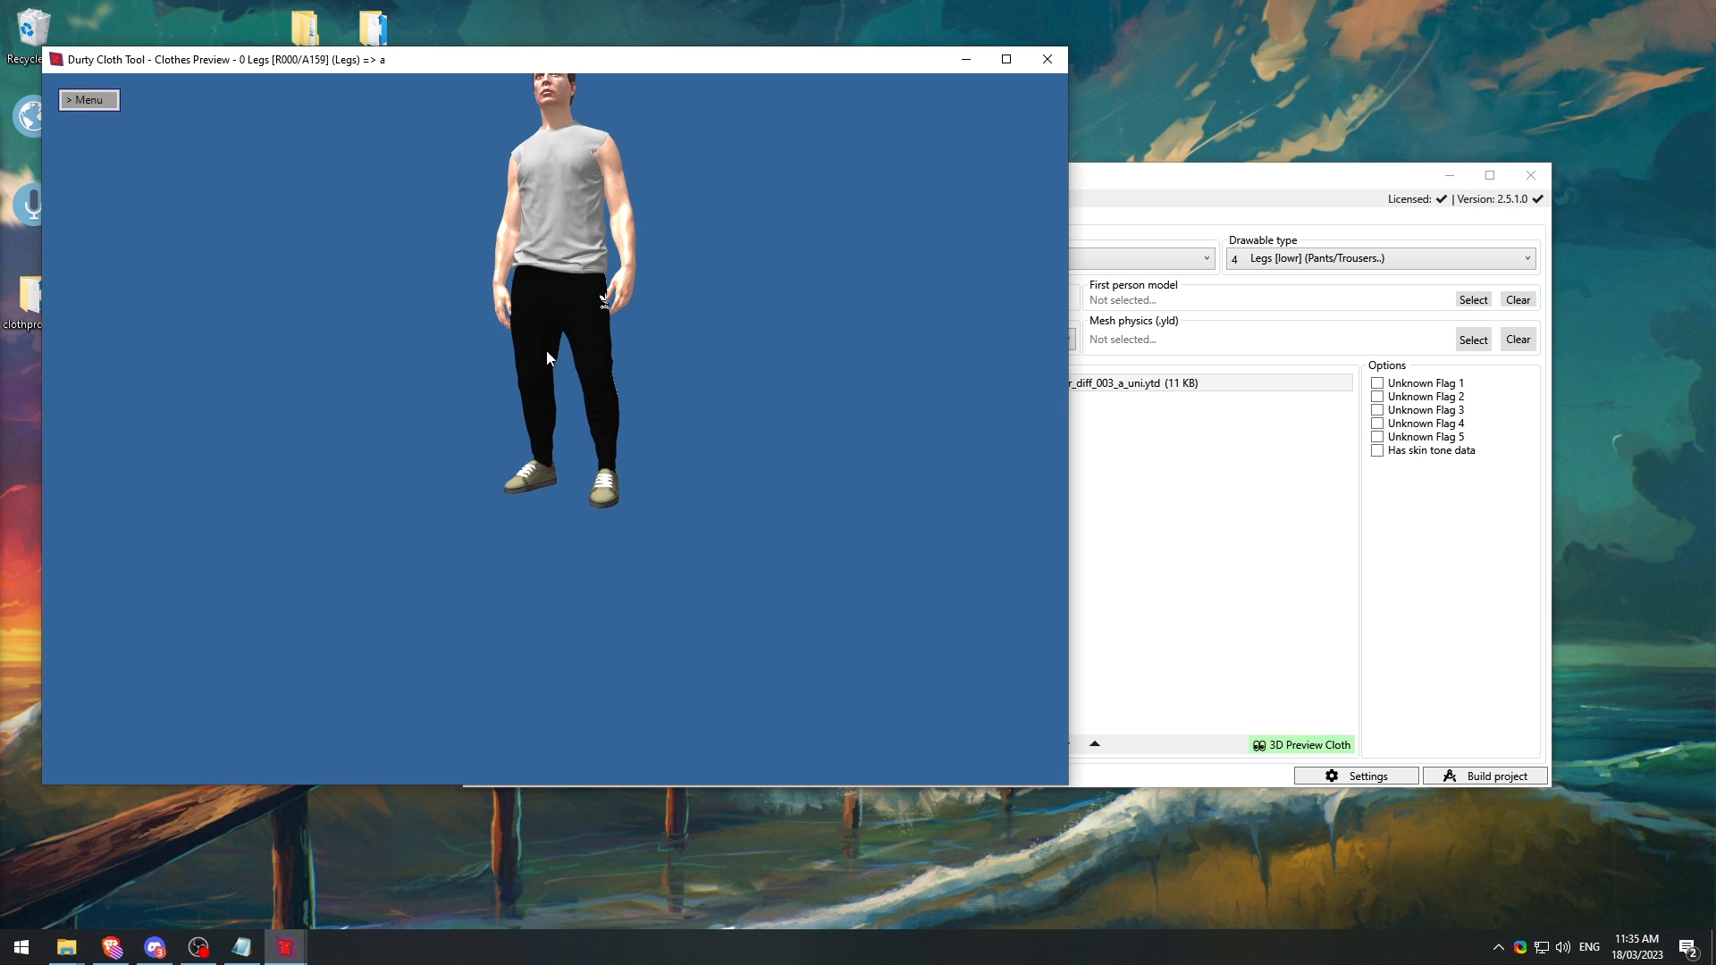
pyautogui.moveTo(546, 351); pyautogui.dragTo(543, 541)
pyautogui.scroll(3, 609, 494)
pyautogui.scroll(3, 501, 495)
pyautogui.scroll(3, 455, 549)
pyautogui.moveTo(366, 558); pyautogui.dragTo(485, 479)
pyautogui.scroll(-6, 341, 498)
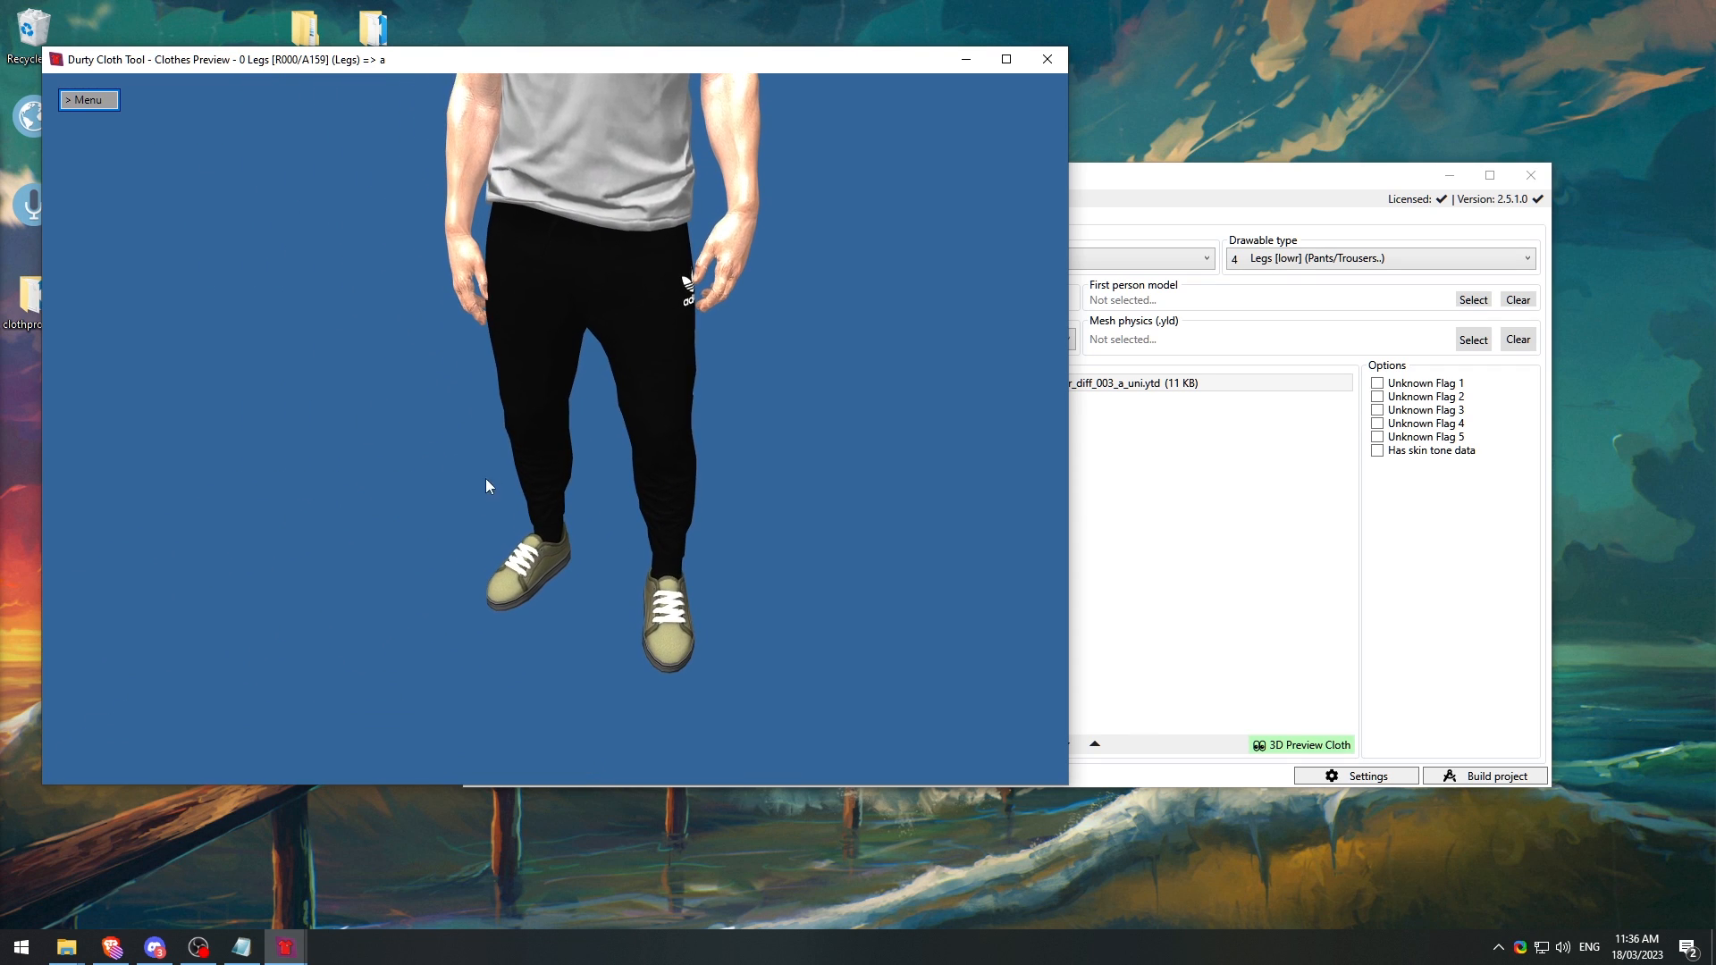
pyautogui.click(1048, 59)
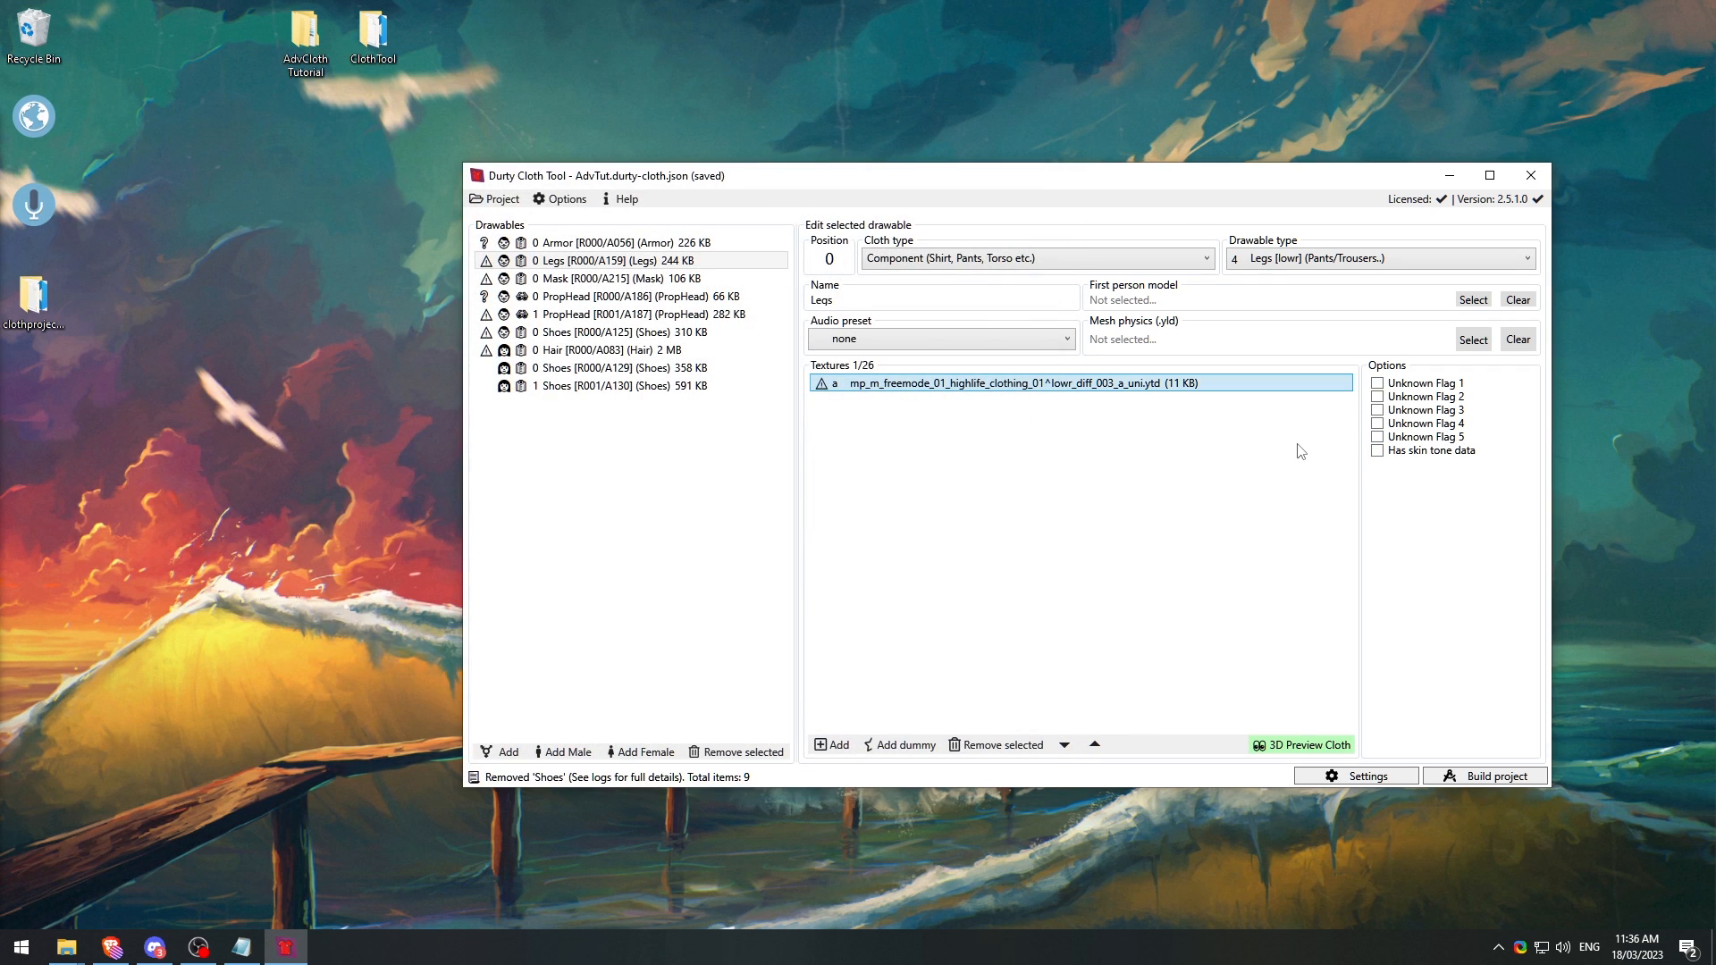
# Step: Toggle the Legs' Has skin tone data option, leave it off and save the project
pyautogui.click(1377, 452)
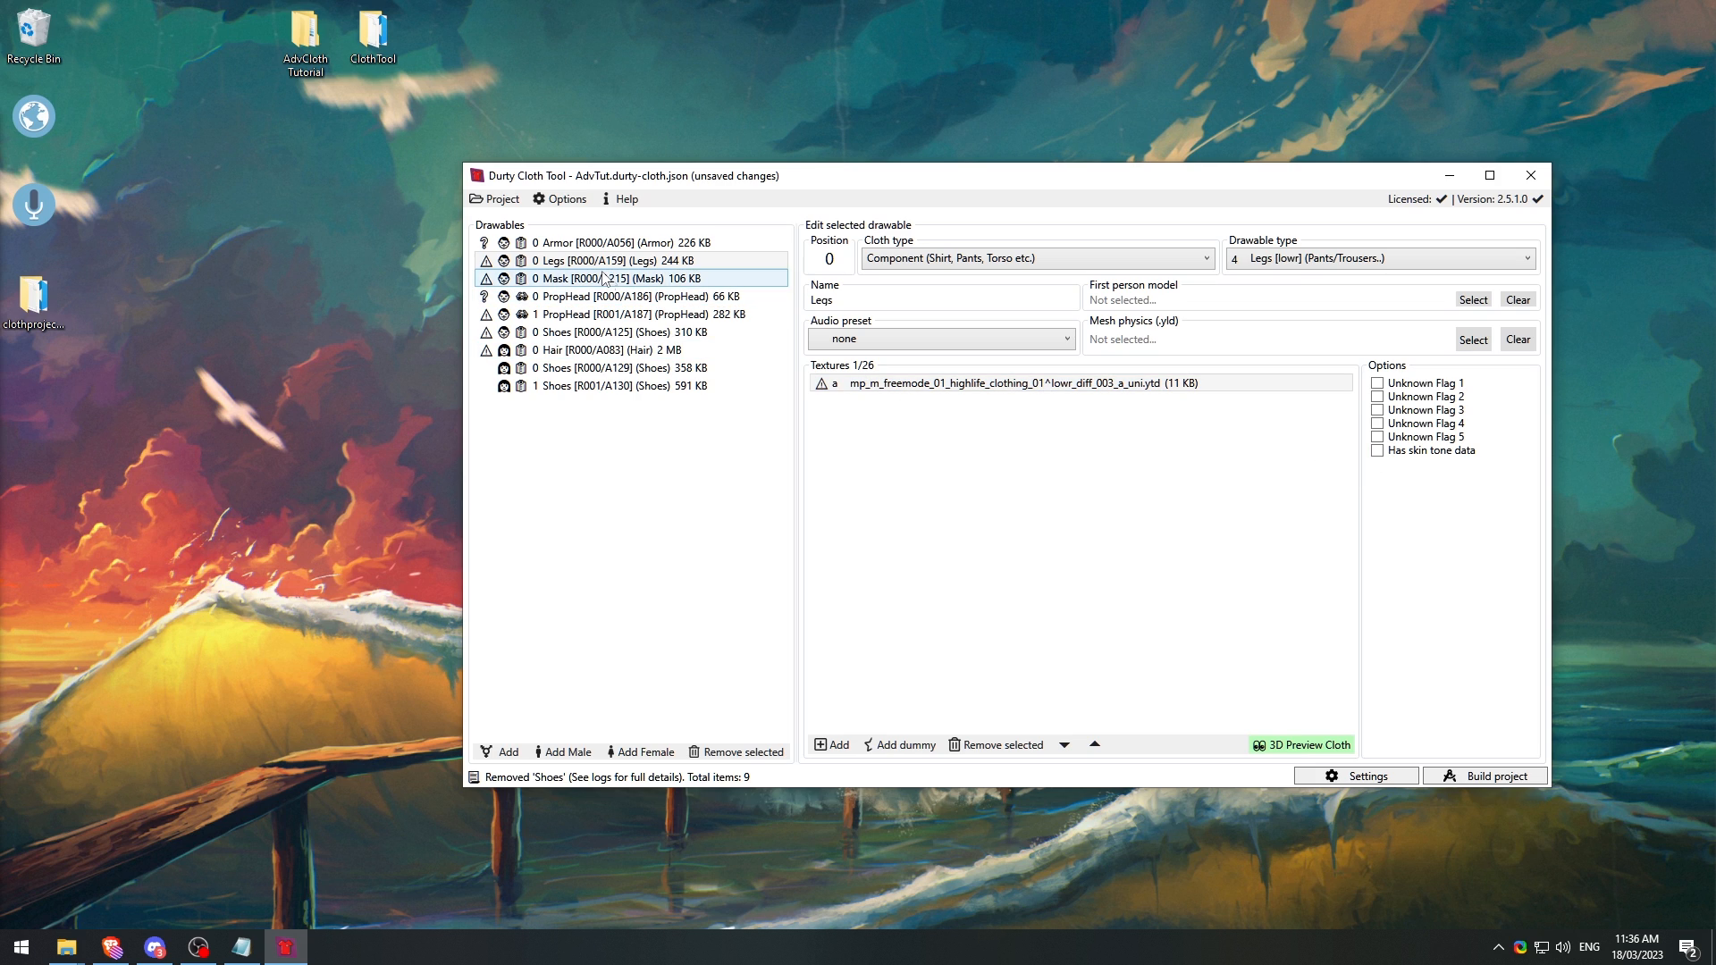
pyautogui.hotkey('ctrl', 's')
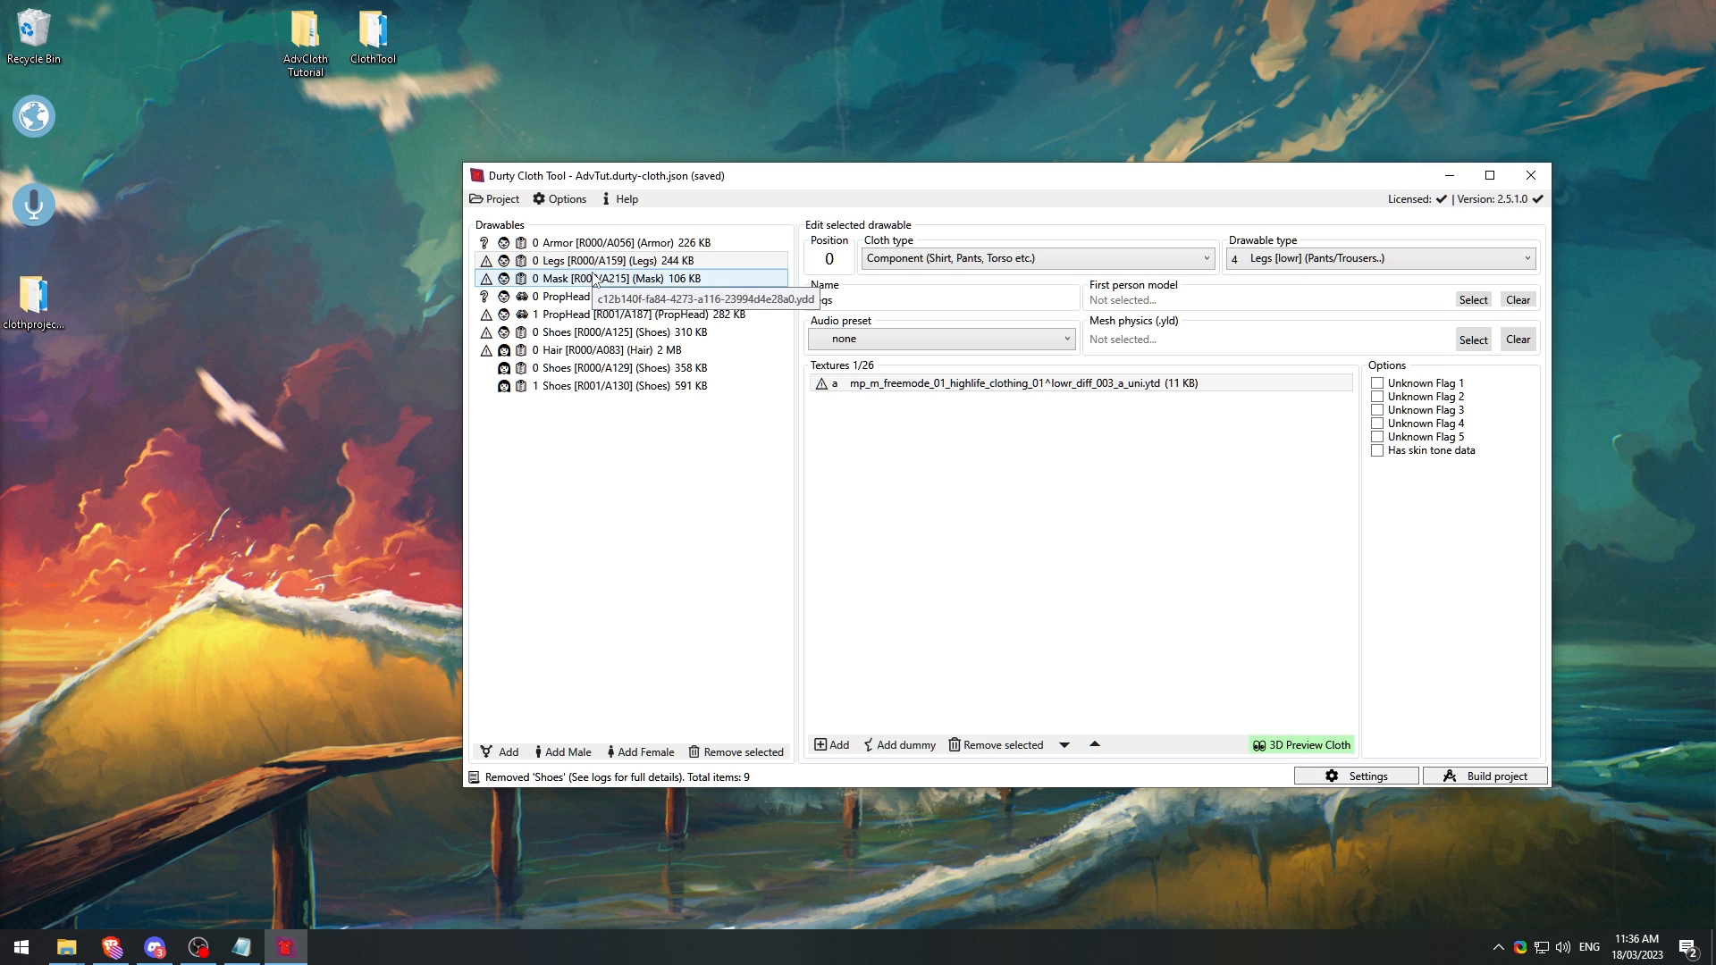
# Step: Examine the Mask's hair options alongside the normal, cut and removed hair examples on the v2.5.0 GitHub release page
pyautogui.click(592, 278)
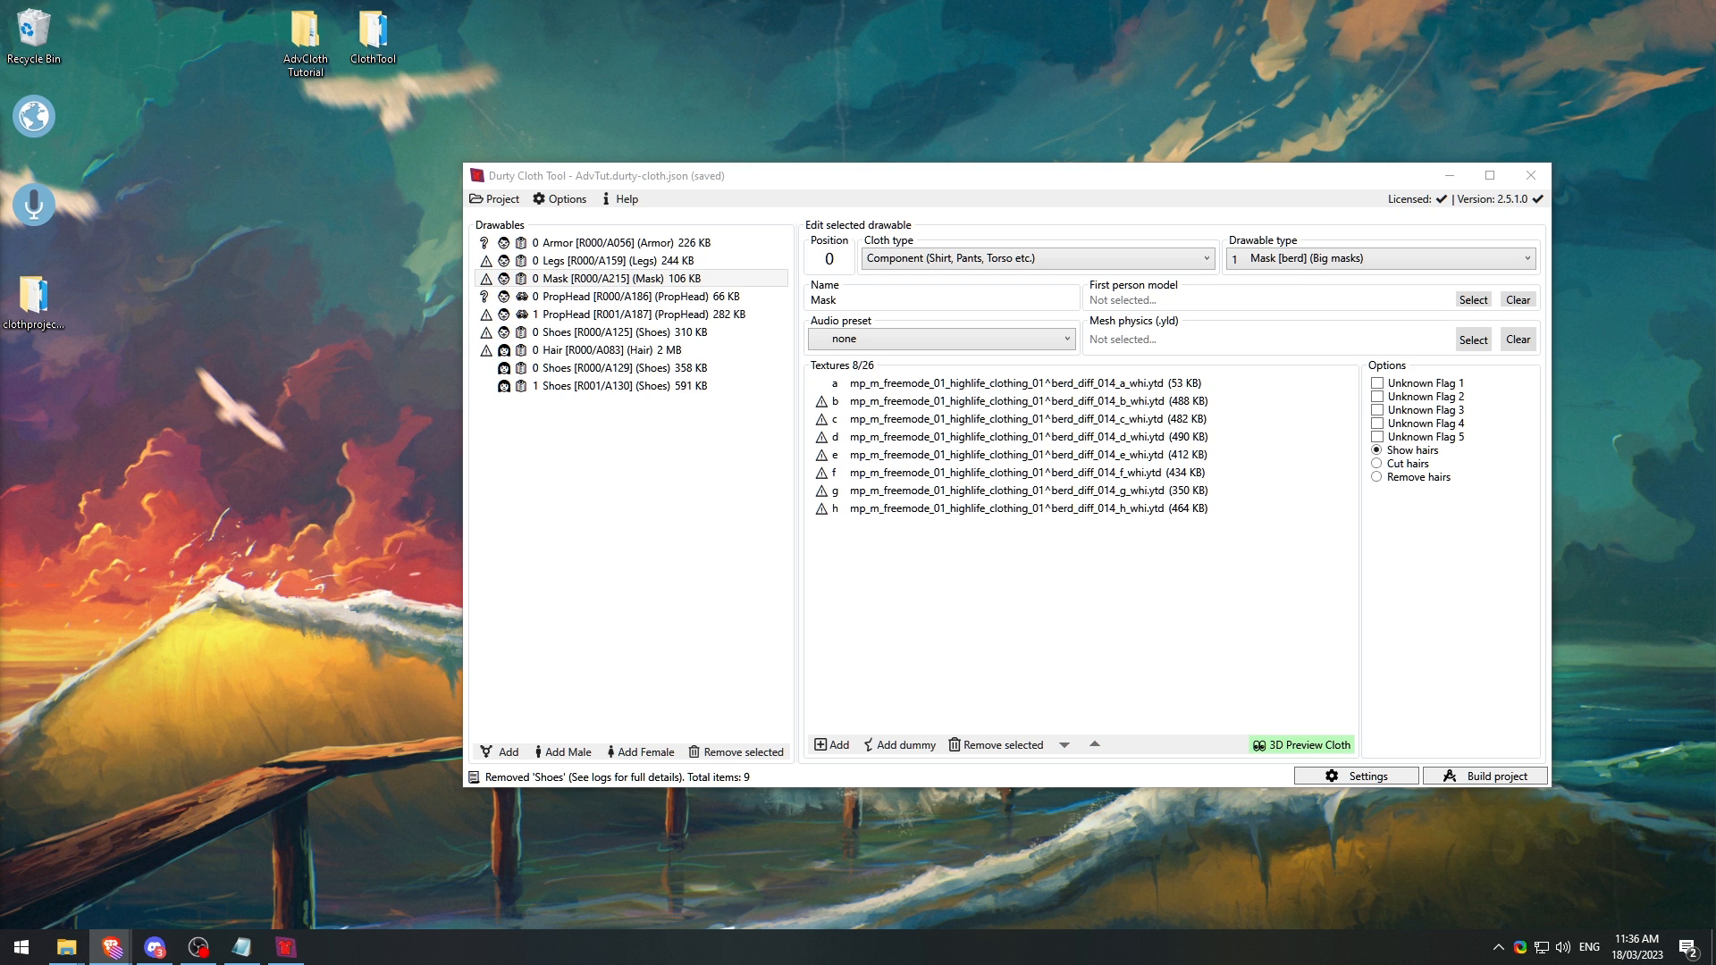
pyautogui.moveTo(0, 284); pyautogui.dragTo(953, 2)
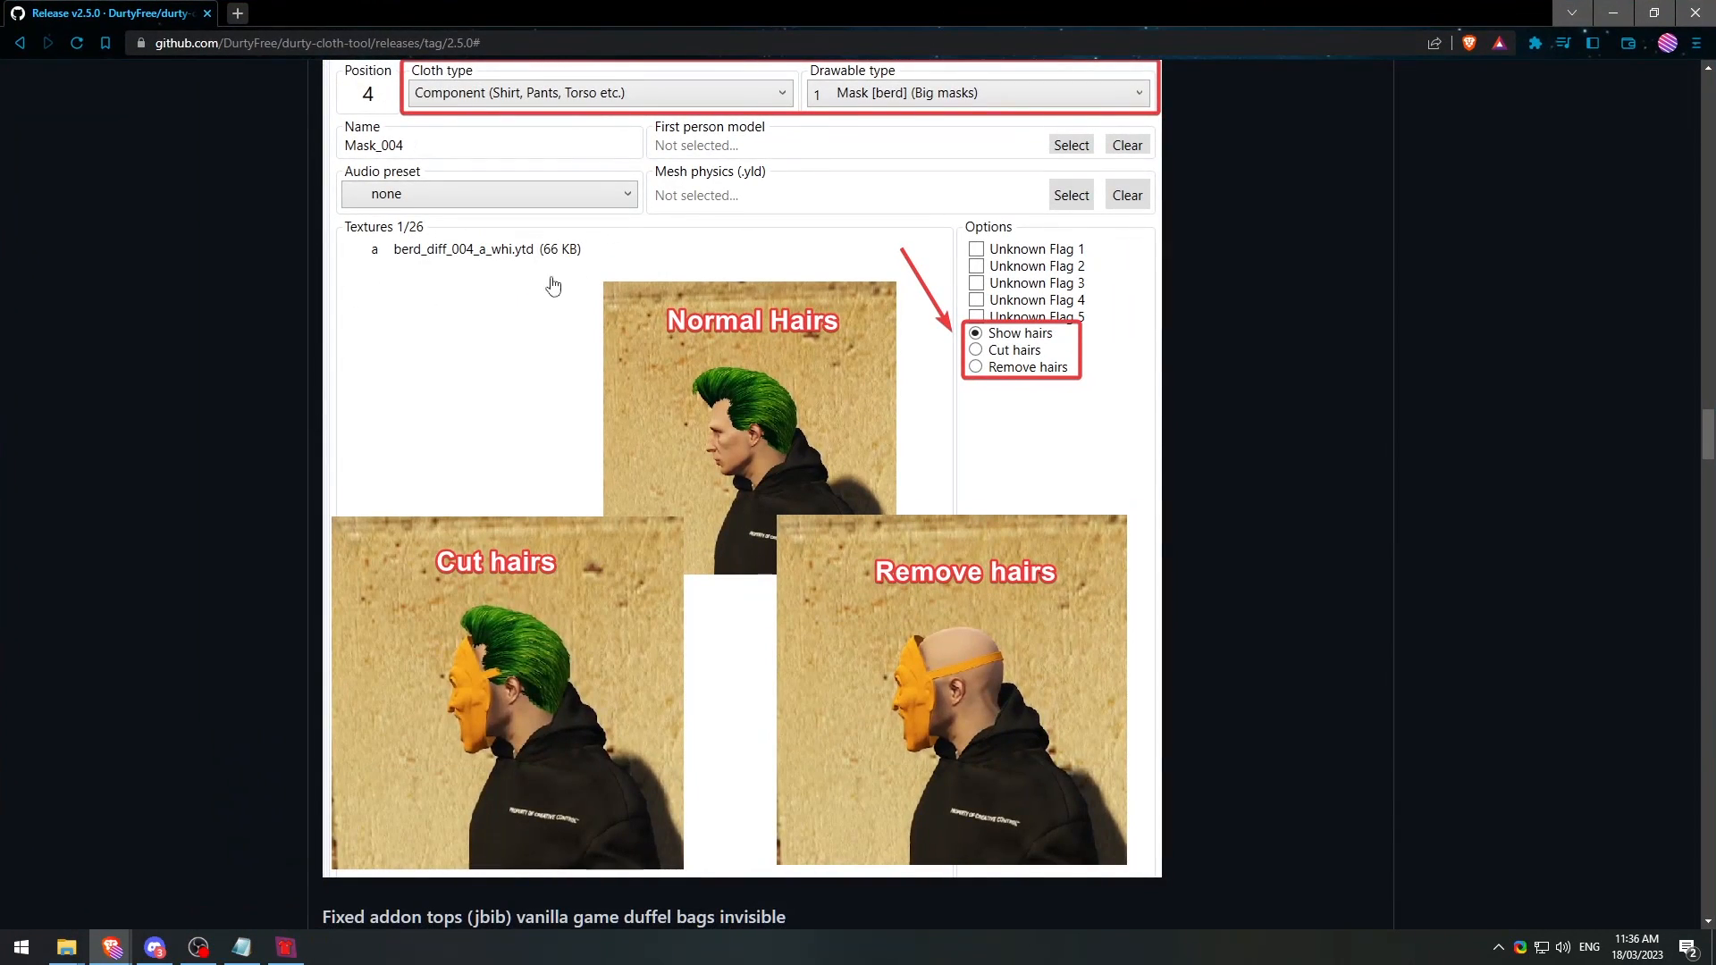
pyautogui.scroll(1, 547, 290)
pyautogui.scroll(-1, 541, 300)
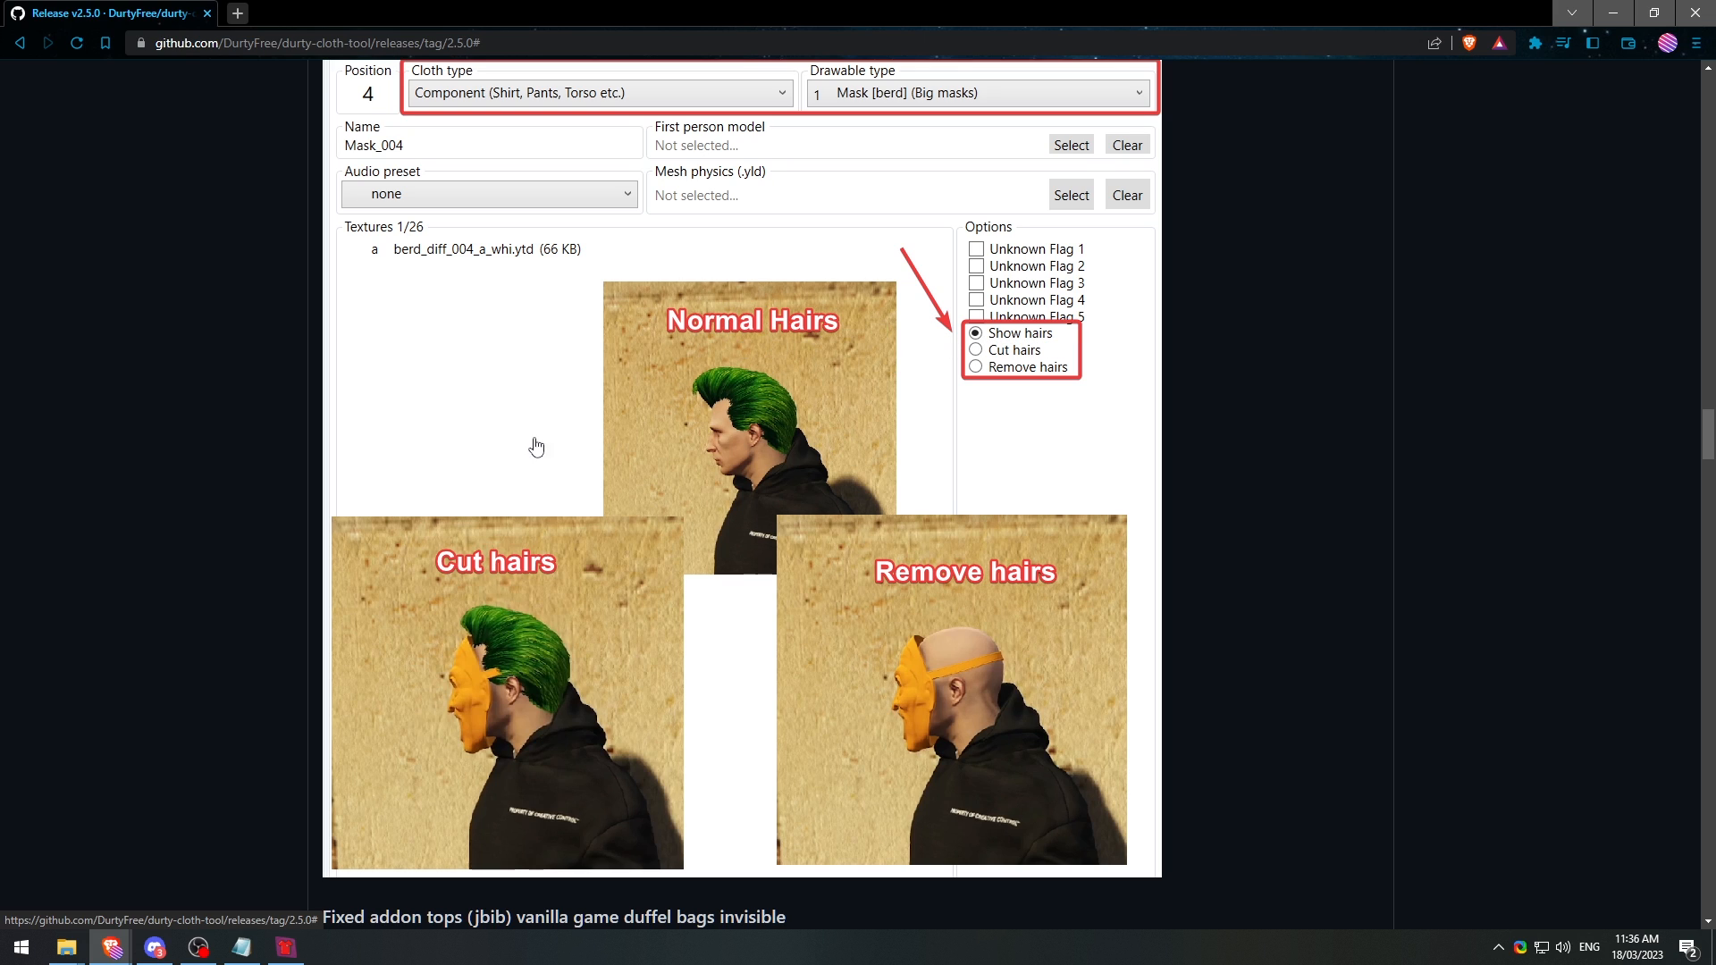
pyautogui.scroll(-1, 536, 446)
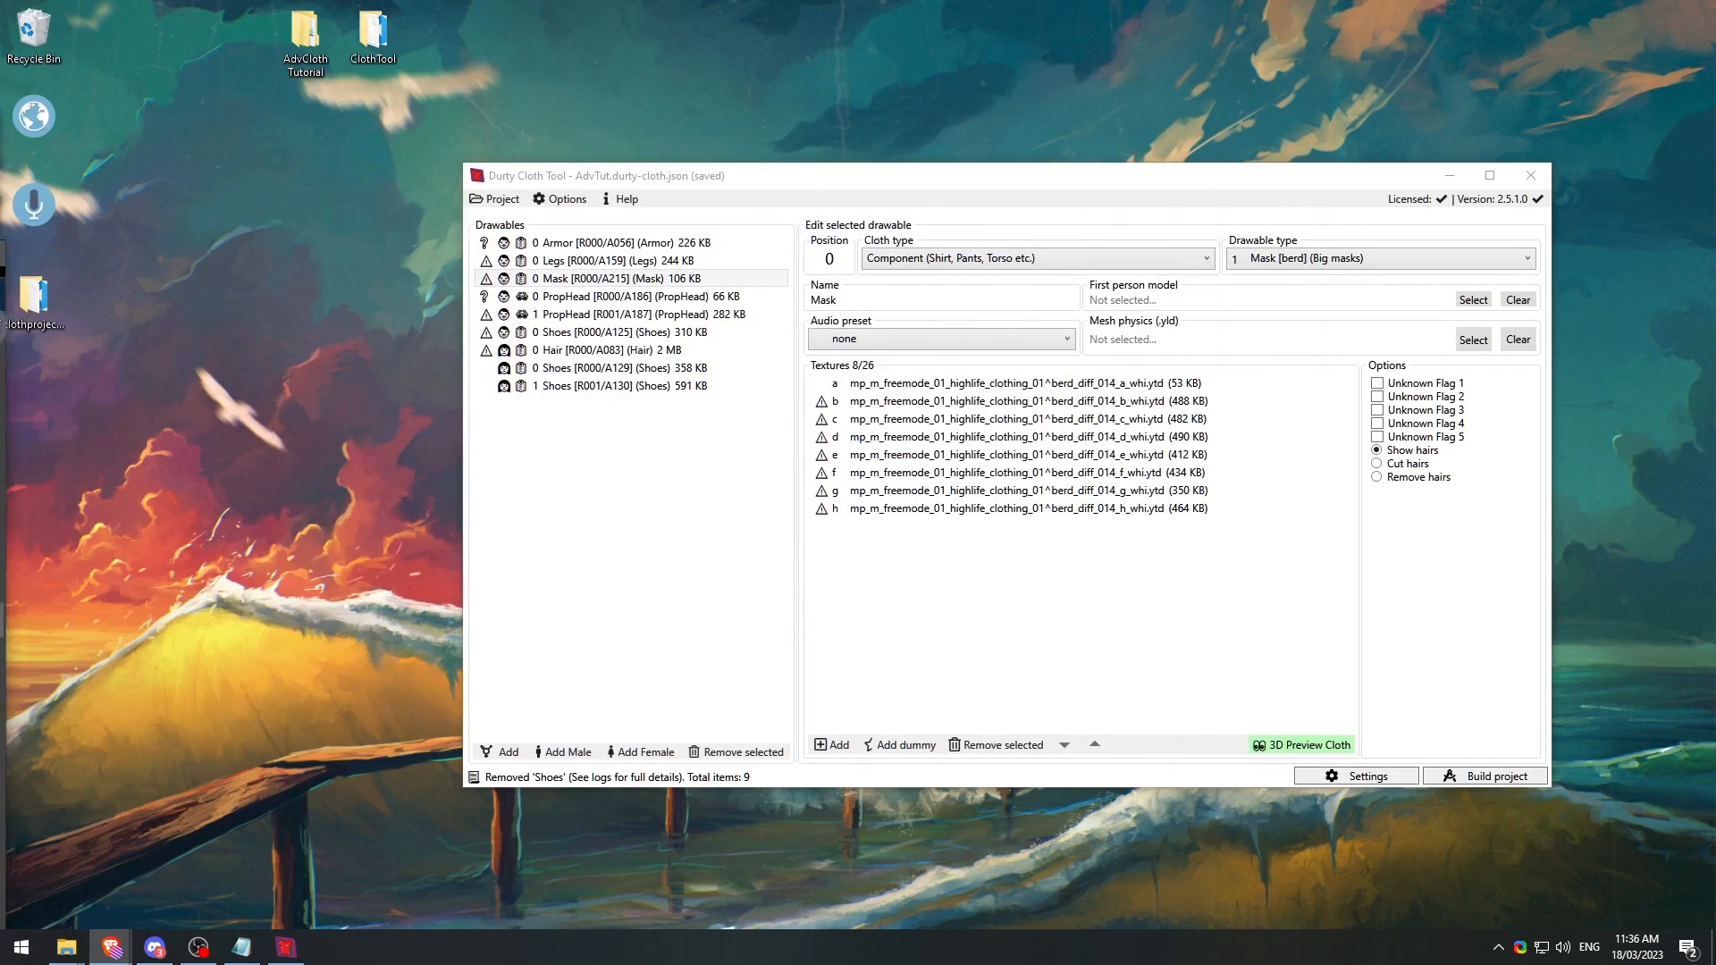
# Step: Preview the Mask's texture a in 3D, view the head from several sides and close the preview
pyautogui.doubleClick(1000, 386)
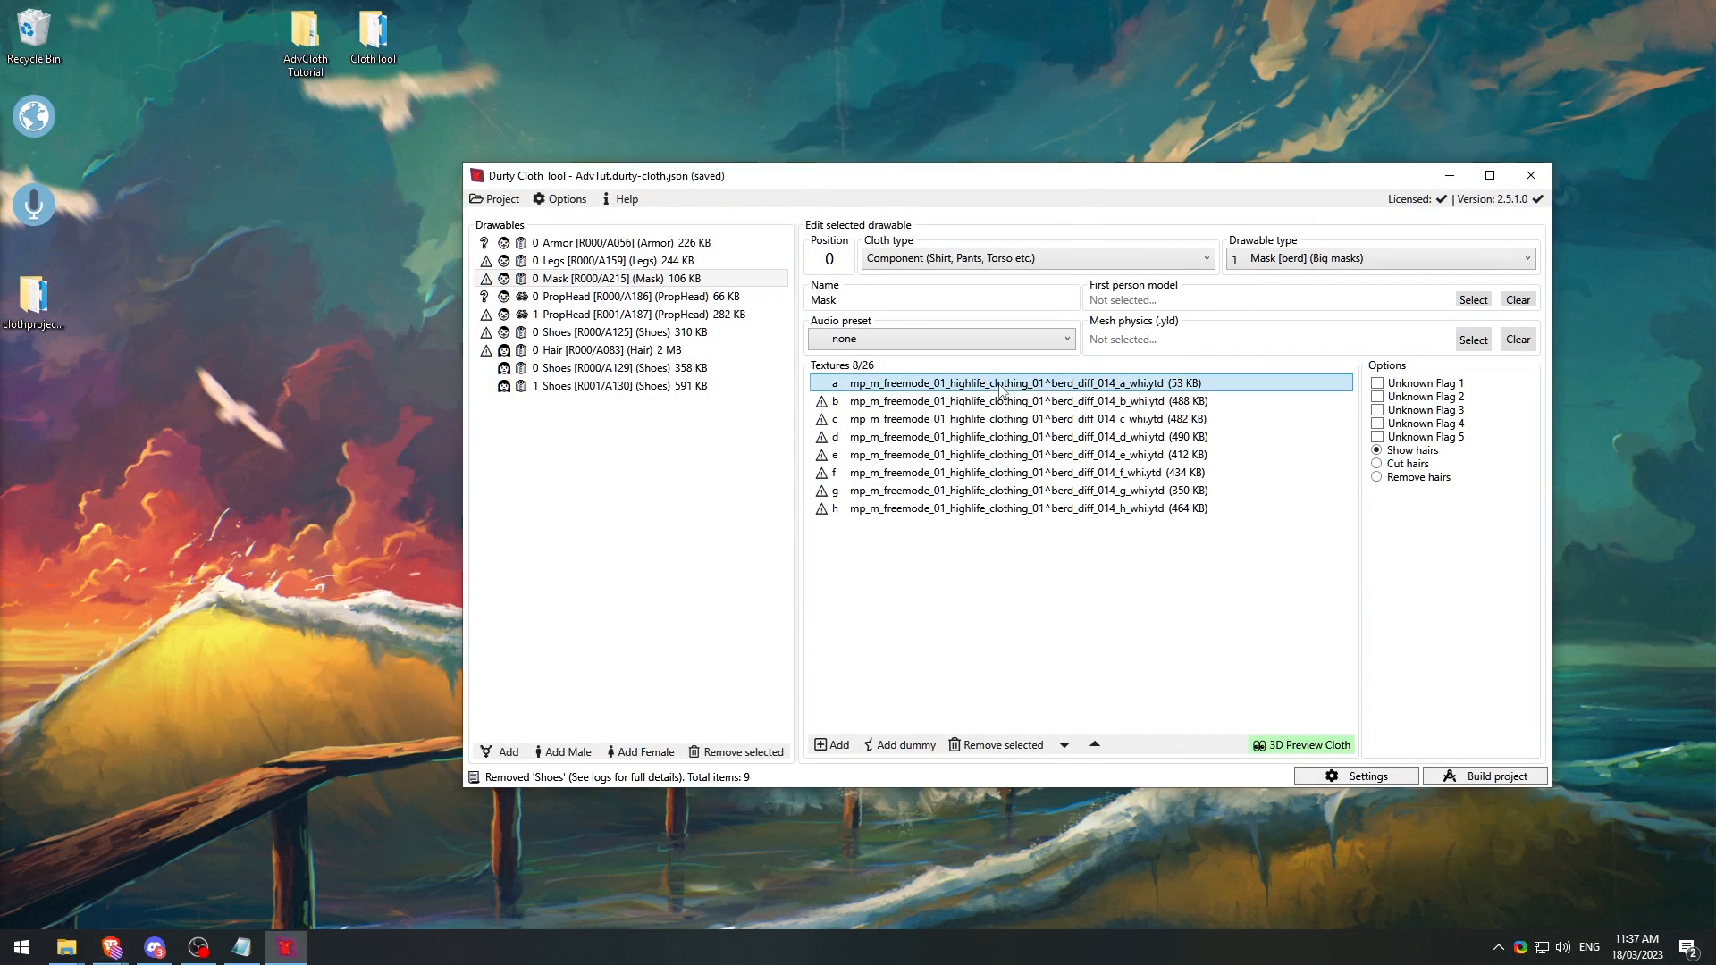
pyautogui.scroll(-5, 669, 261)
pyautogui.moveTo(669, 261); pyautogui.dragTo(470, 234)
pyautogui.scroll(4, 554, 152)
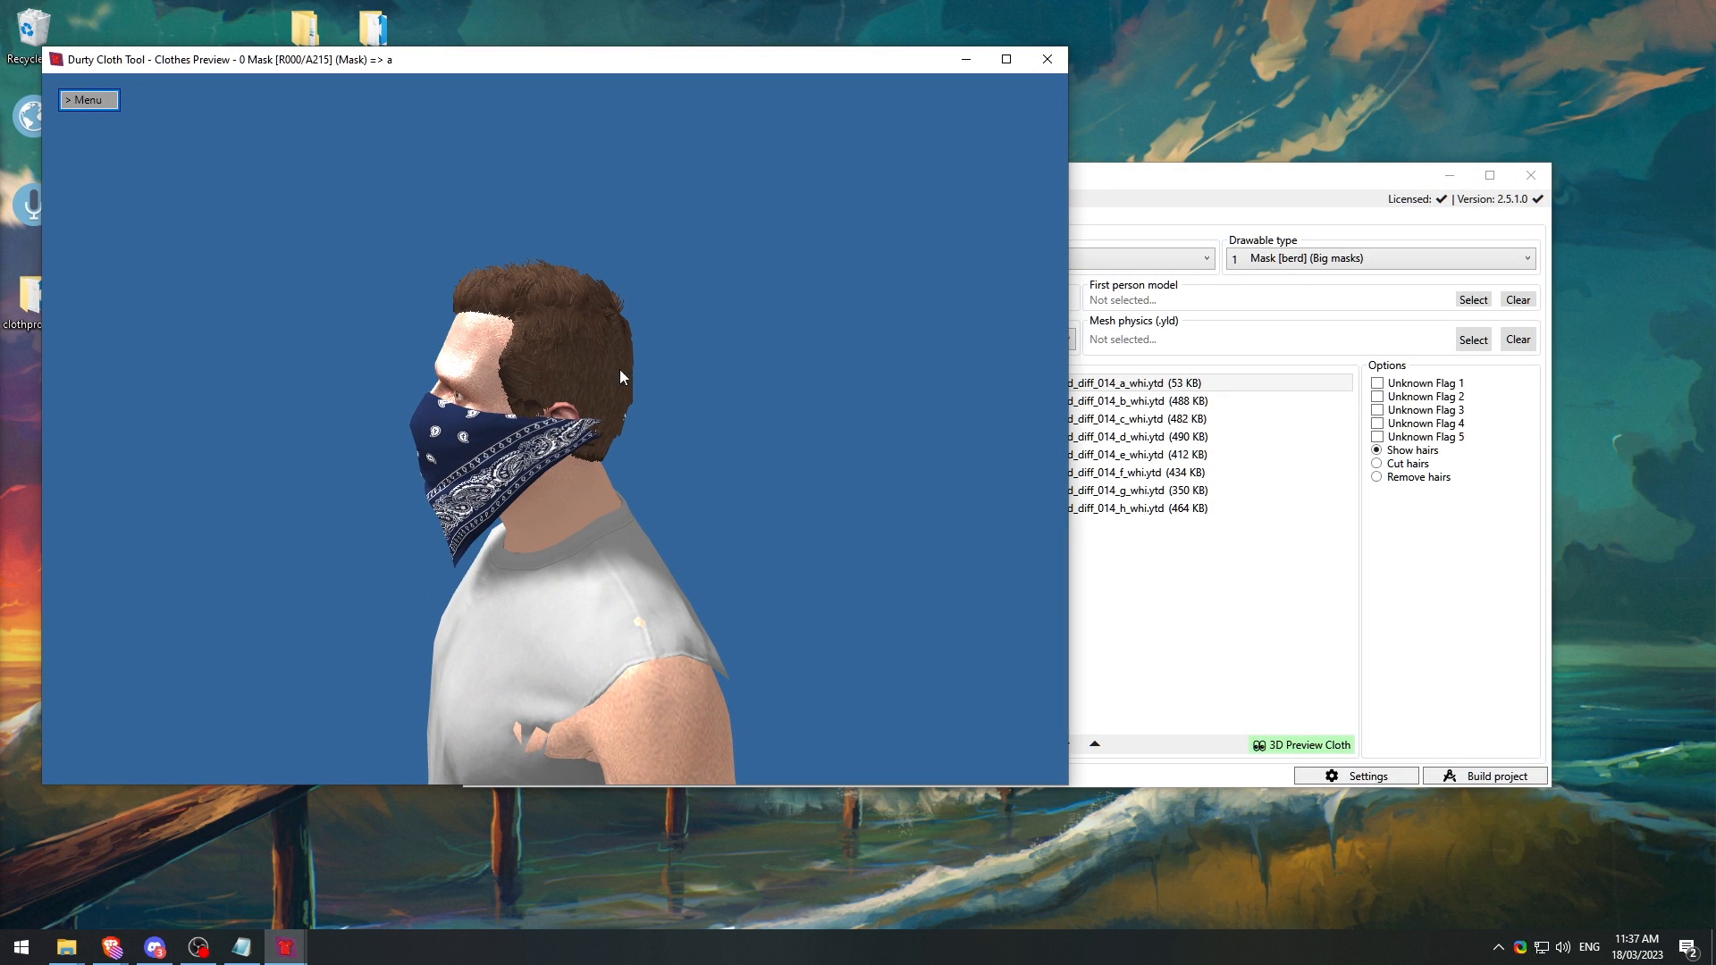
pyautogui.moveTo(620, 369); pyautogui.dragTo(465, 361)
pyautogui.click(1045, 60)
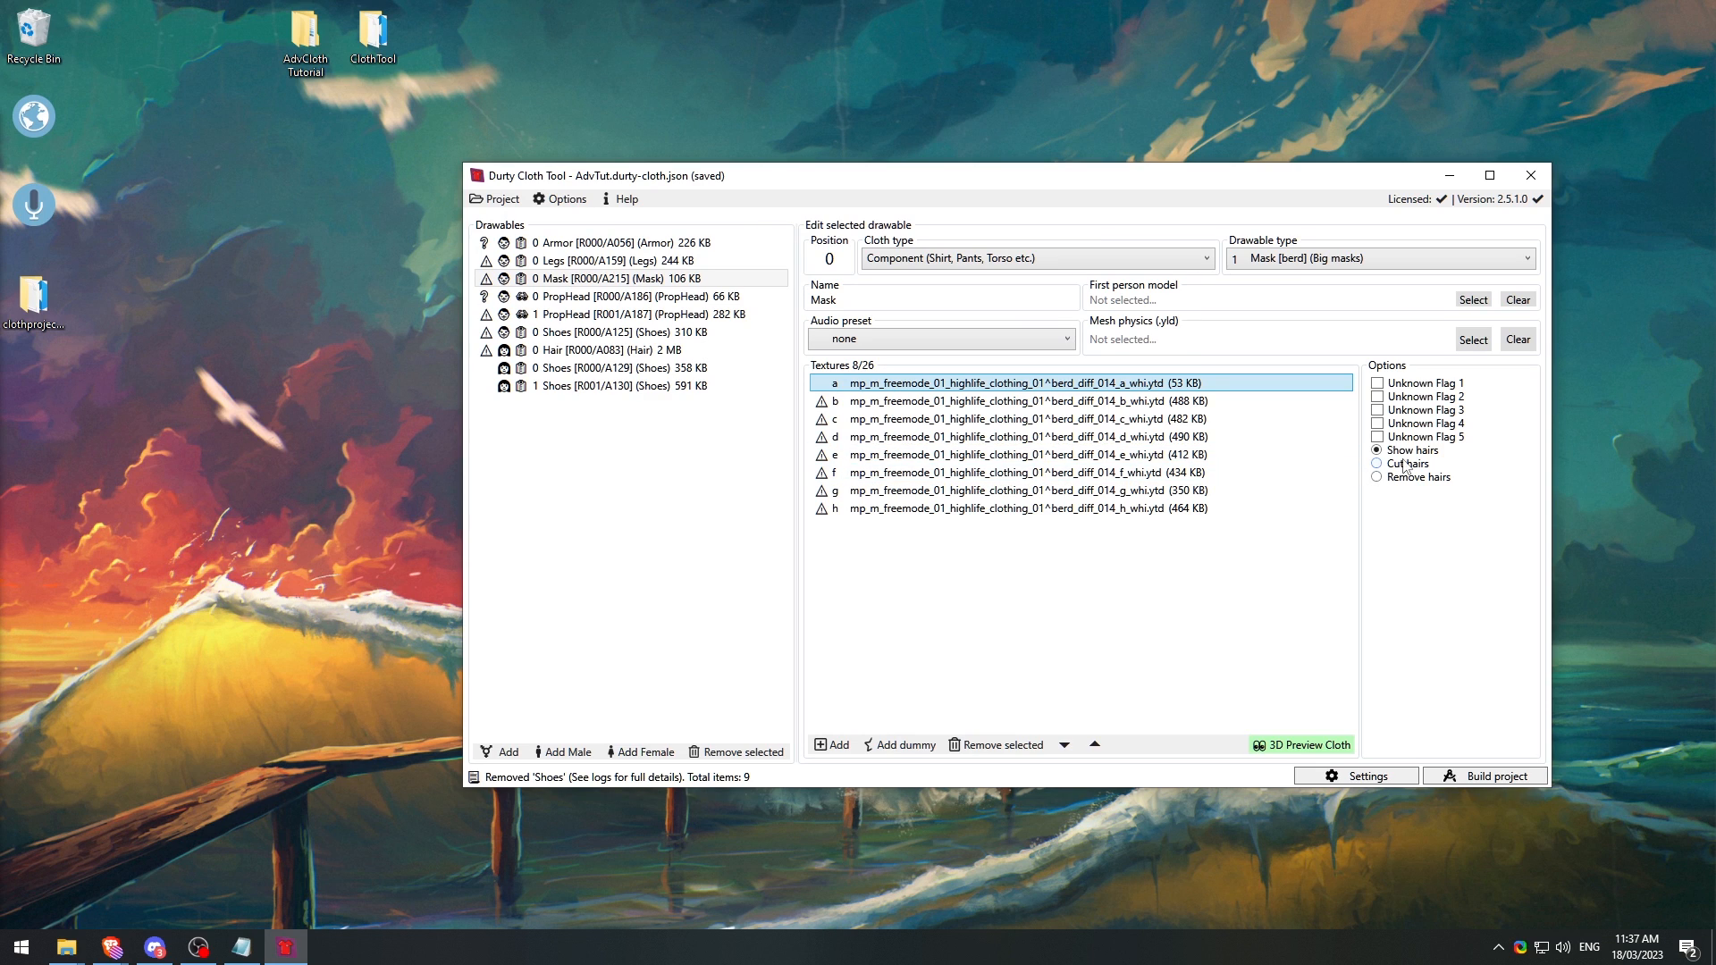
# Step: Review the first PropHead's options, preview its texture a in 3D and close the preview
pyautogui.click(582, 299)
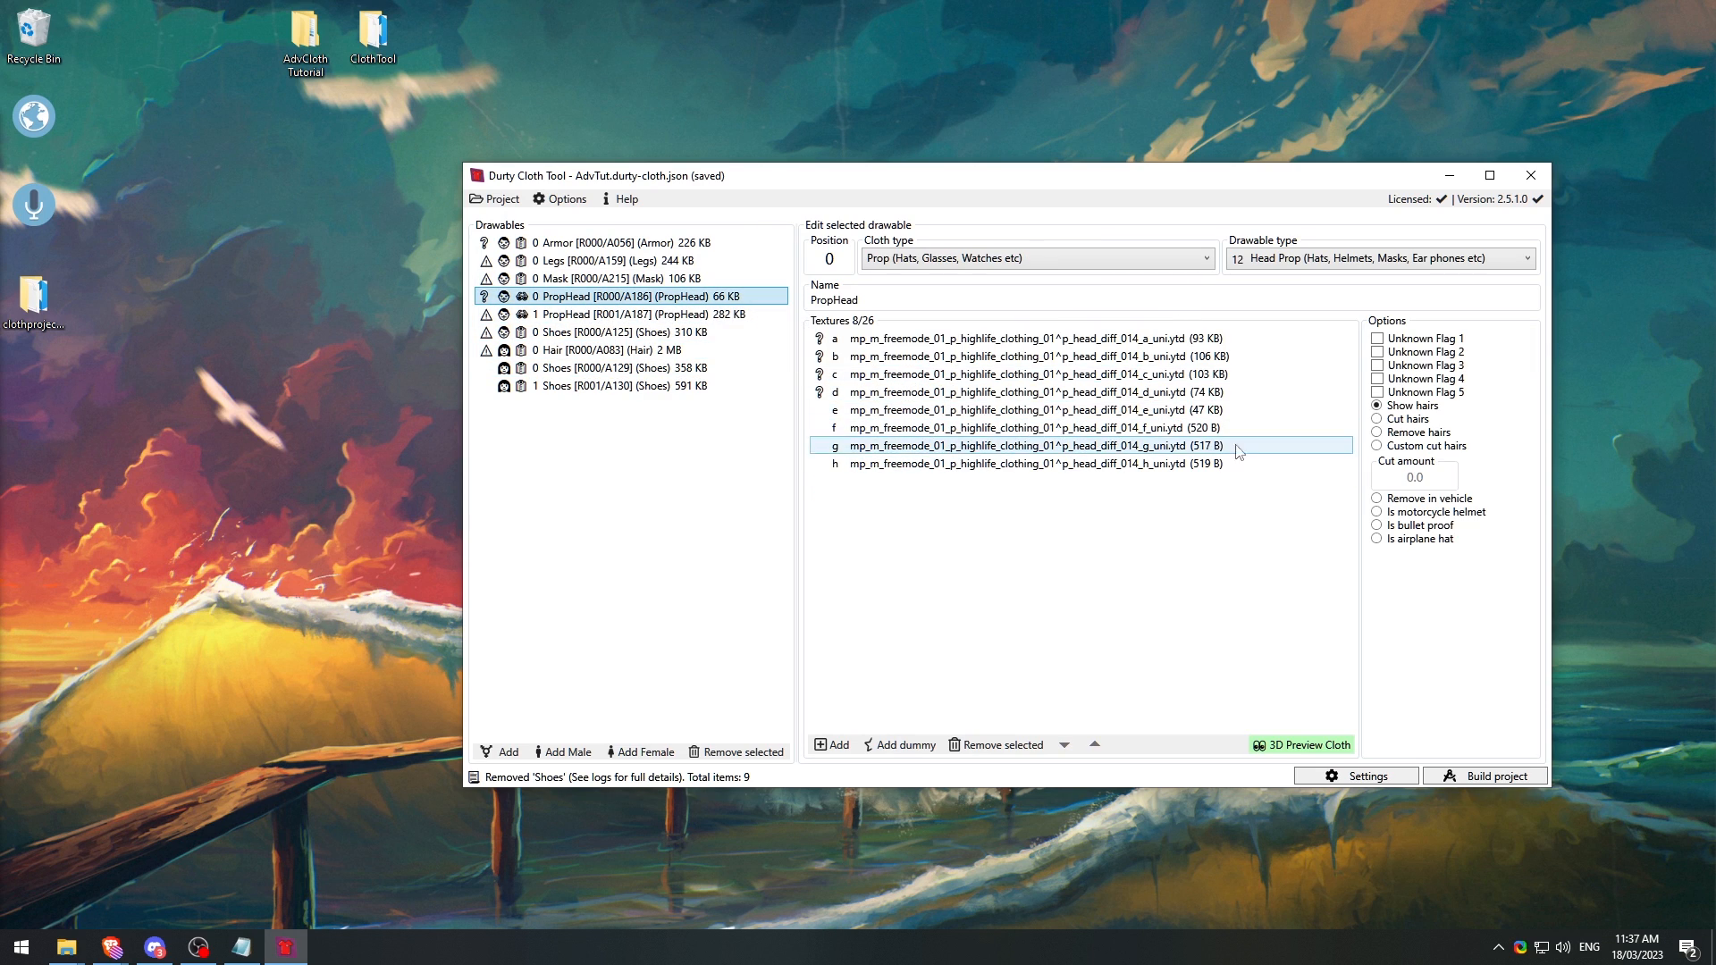
pyautogui.doubleClick(1016, 347)
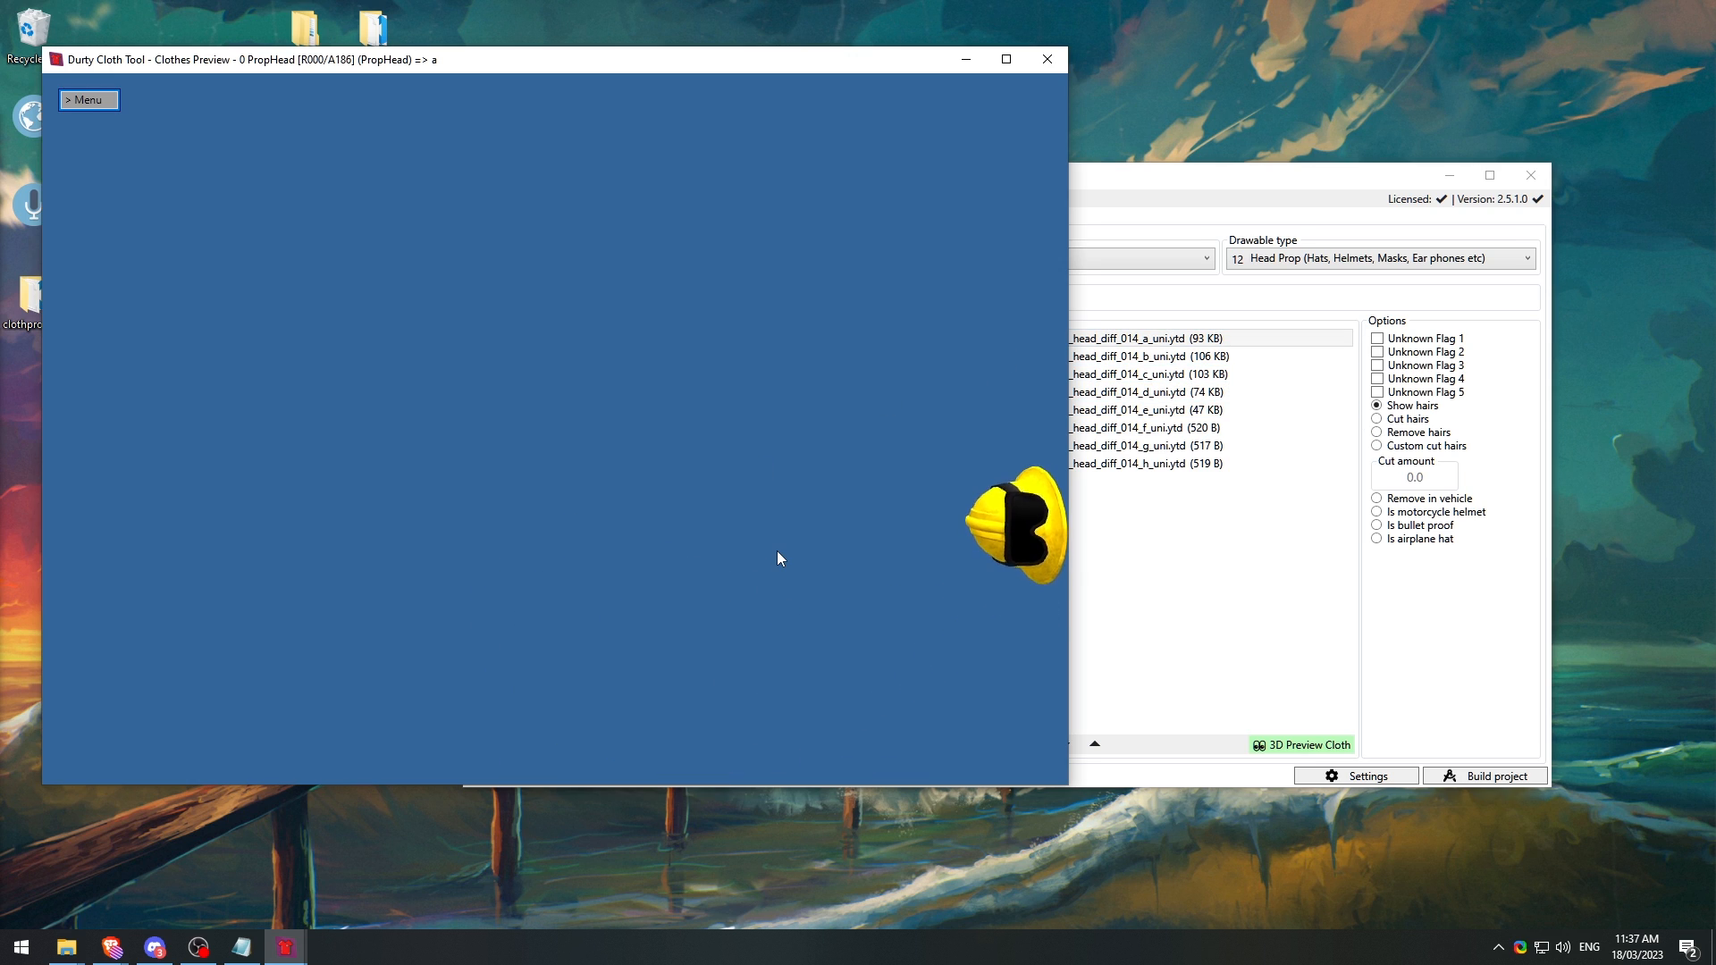
pyautogui.moveTo(776, 551); pyautogui.dragTo(828, 293)
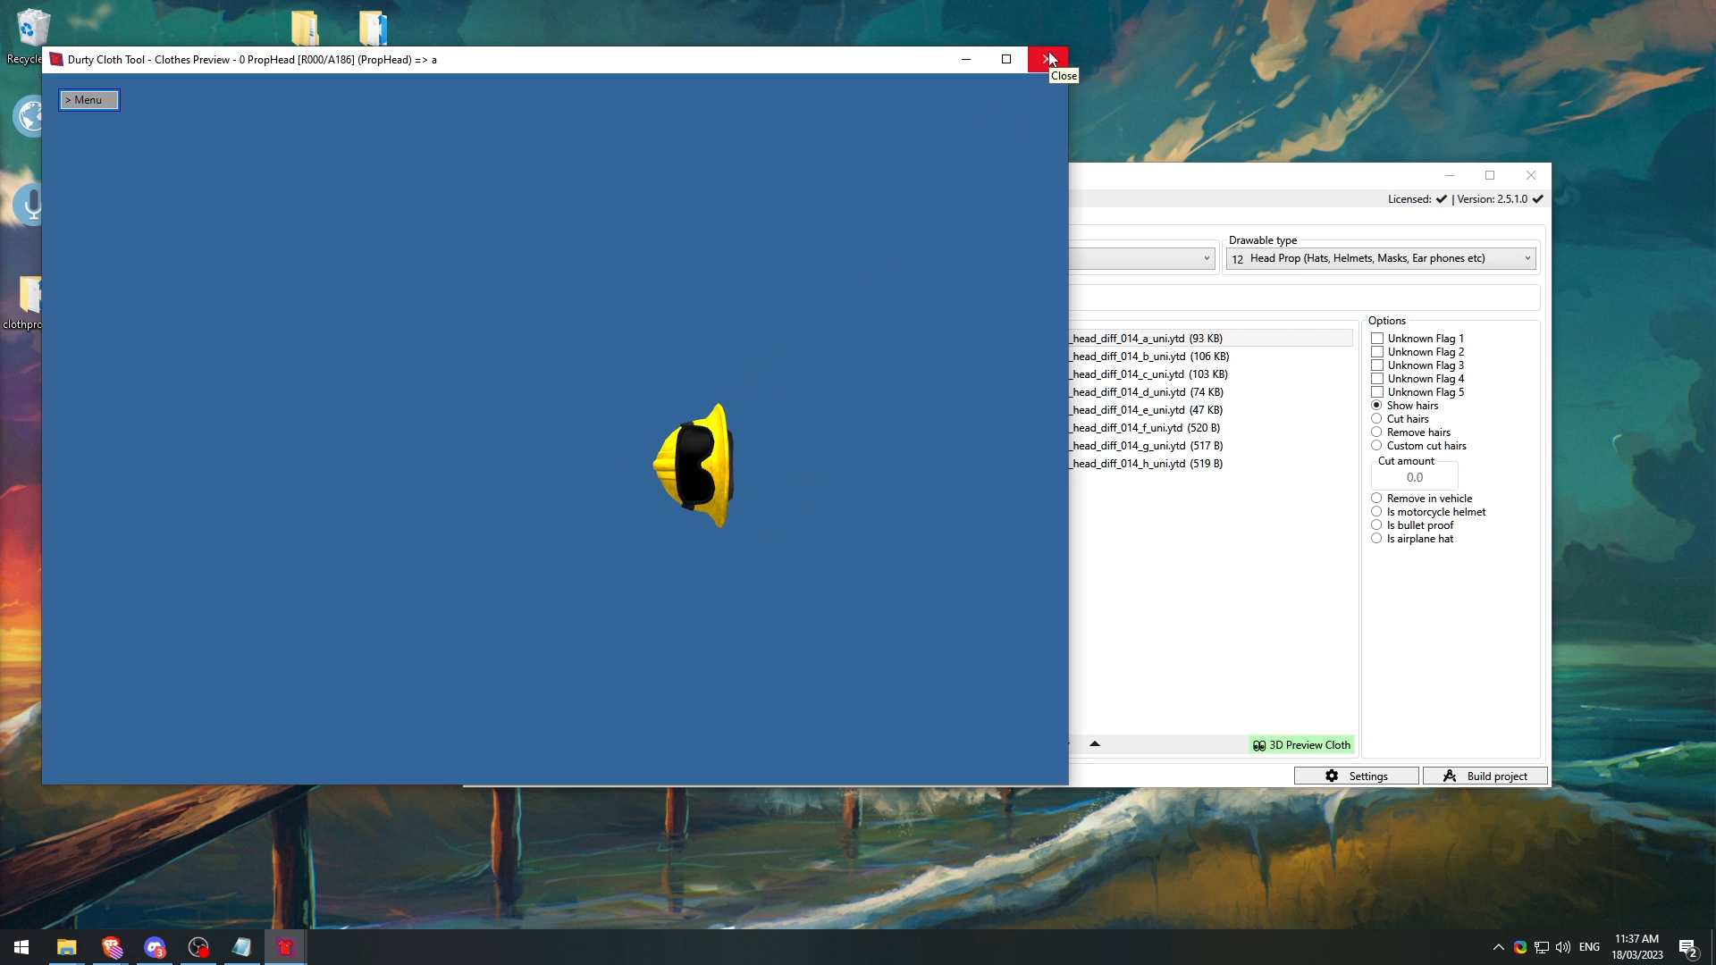
pyautogui.click(1047, 59)
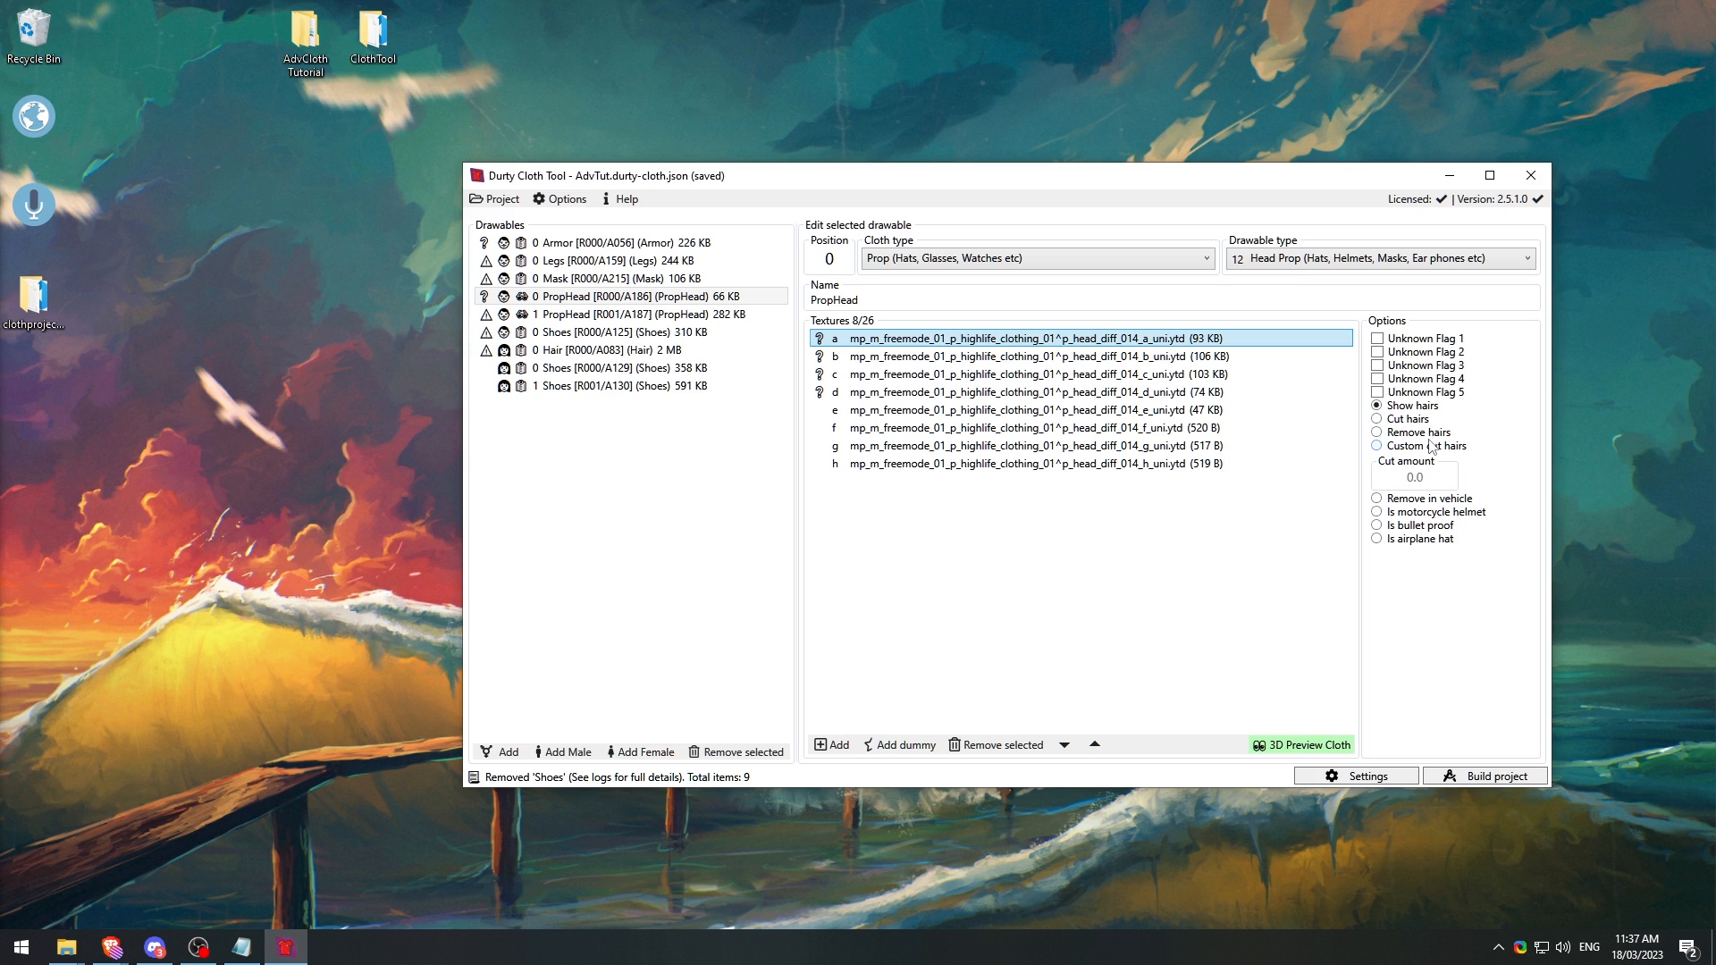
# Step: Try the Custom cut hairs and Cut hairs options on the first PropHead and check its texture a in the 3D preview
pyautogui.click(1424, 449)
pyautogui.click(1417, 426)
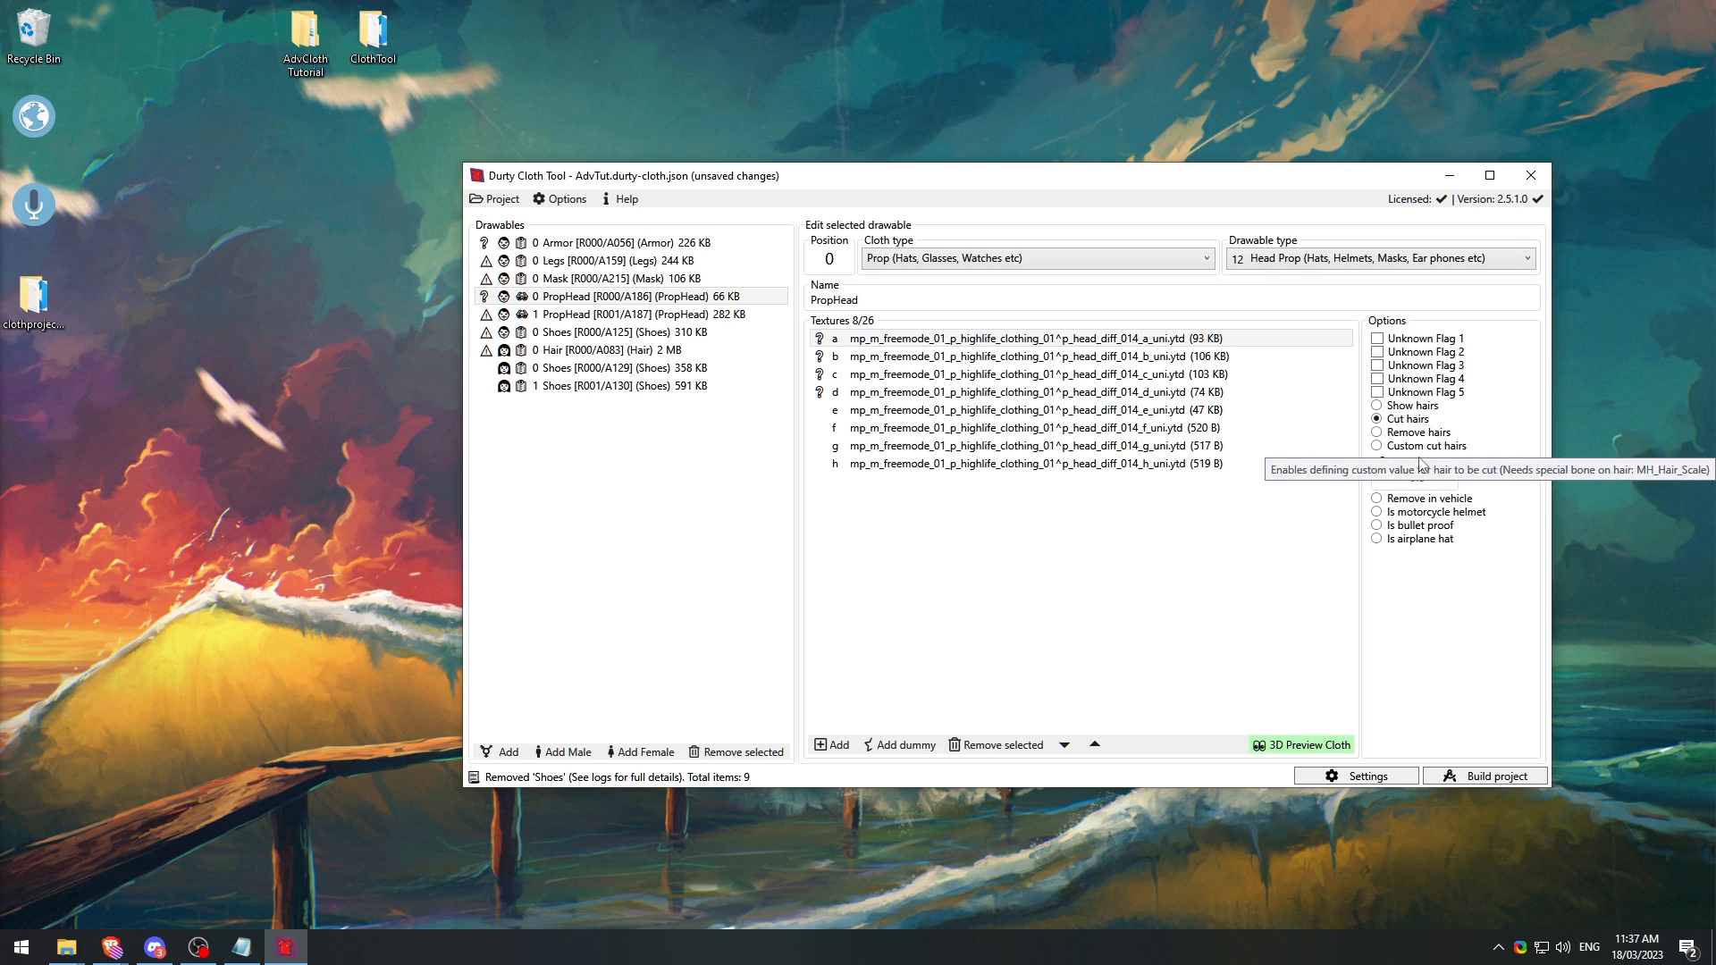
pyautogui.doubleClick(986, 340)
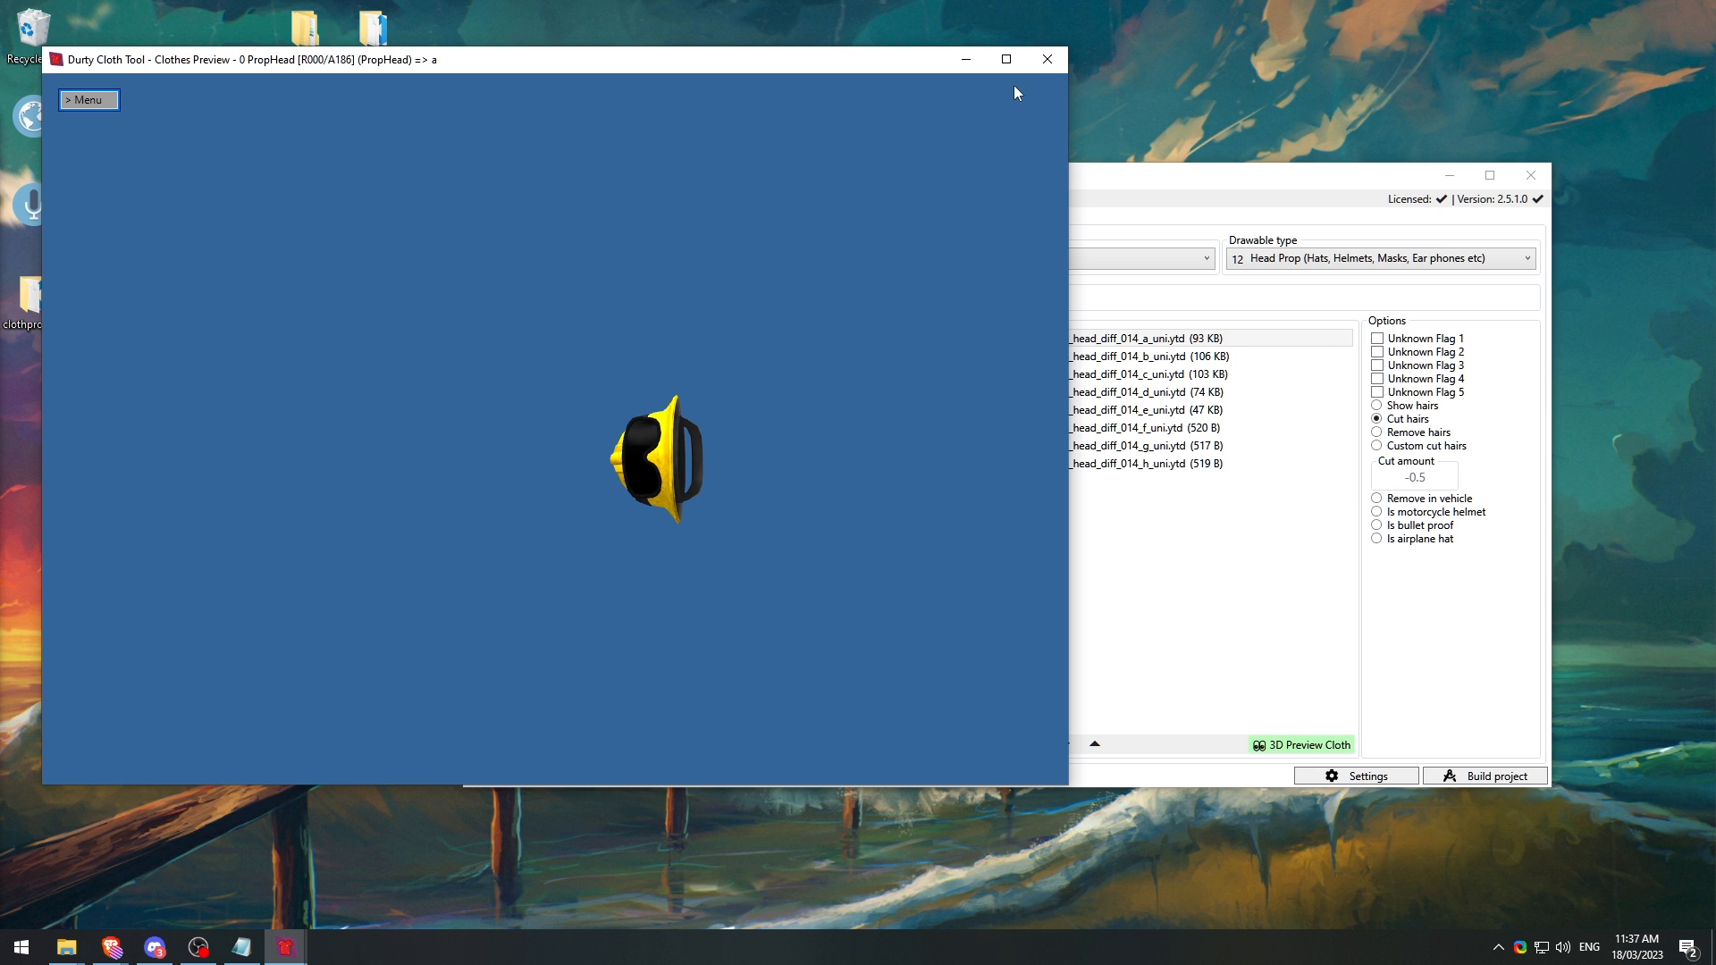
pyautogui.click(1046, 59)
# Step: Enable Custom cut hairs for the first PropHead and open its cut amount for editing
pyautogui.click(1377, 446)
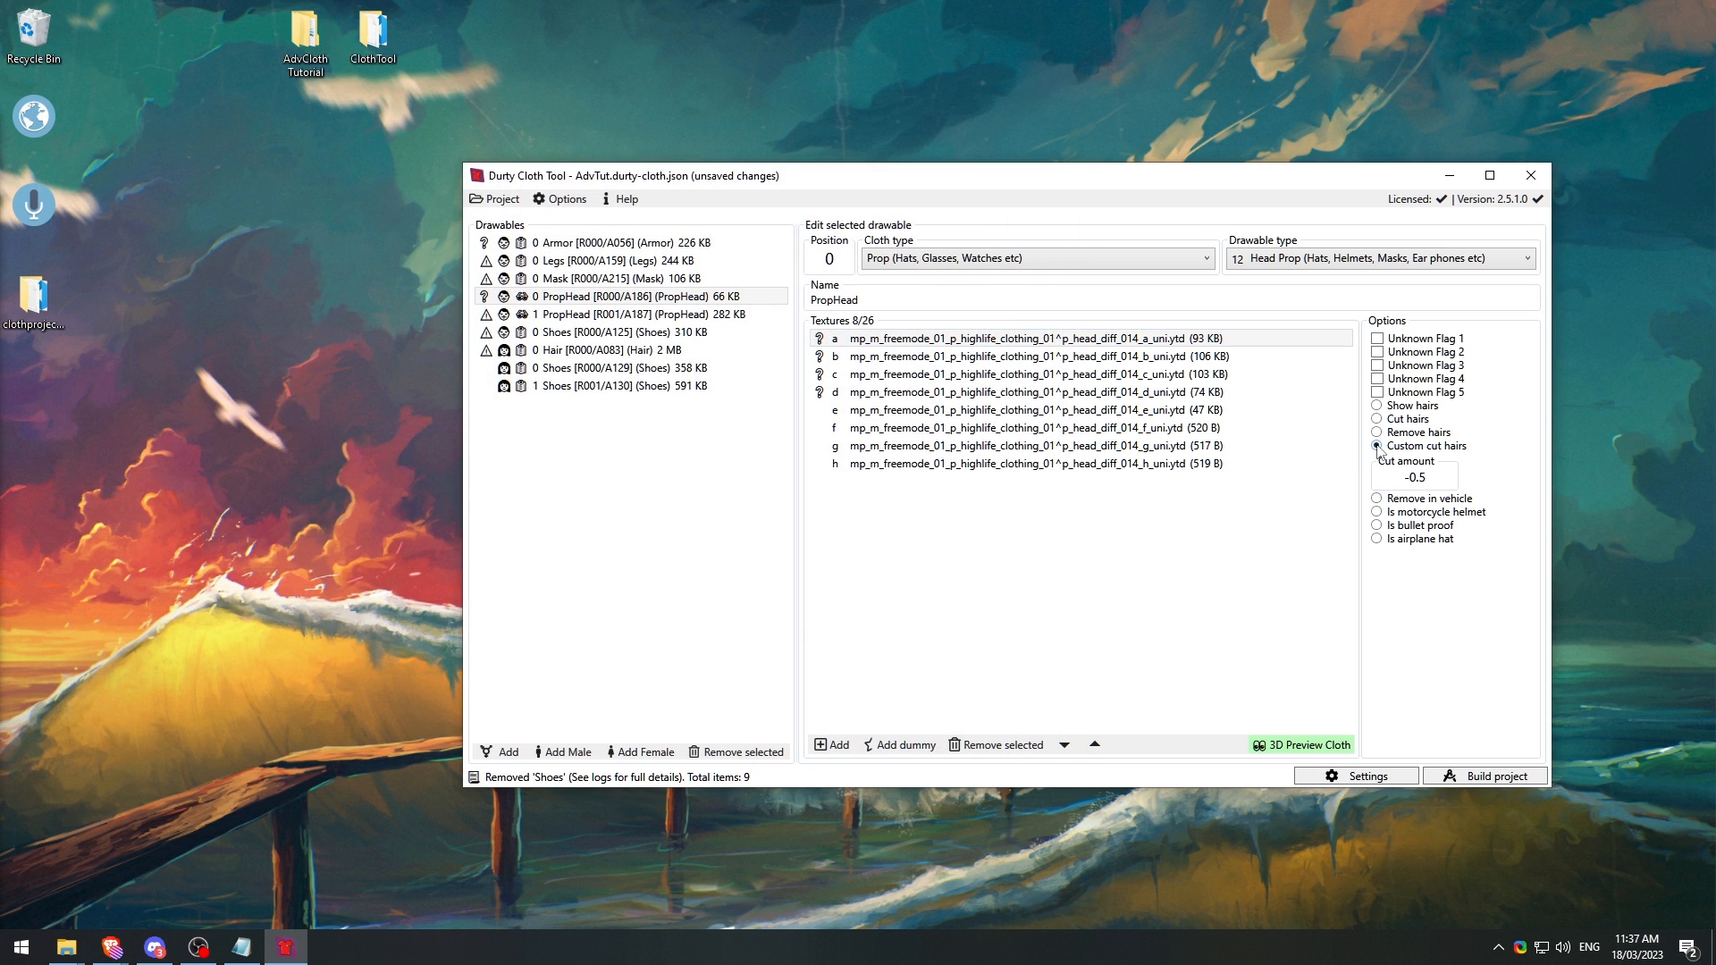
pyautogui.click(1438, 478)
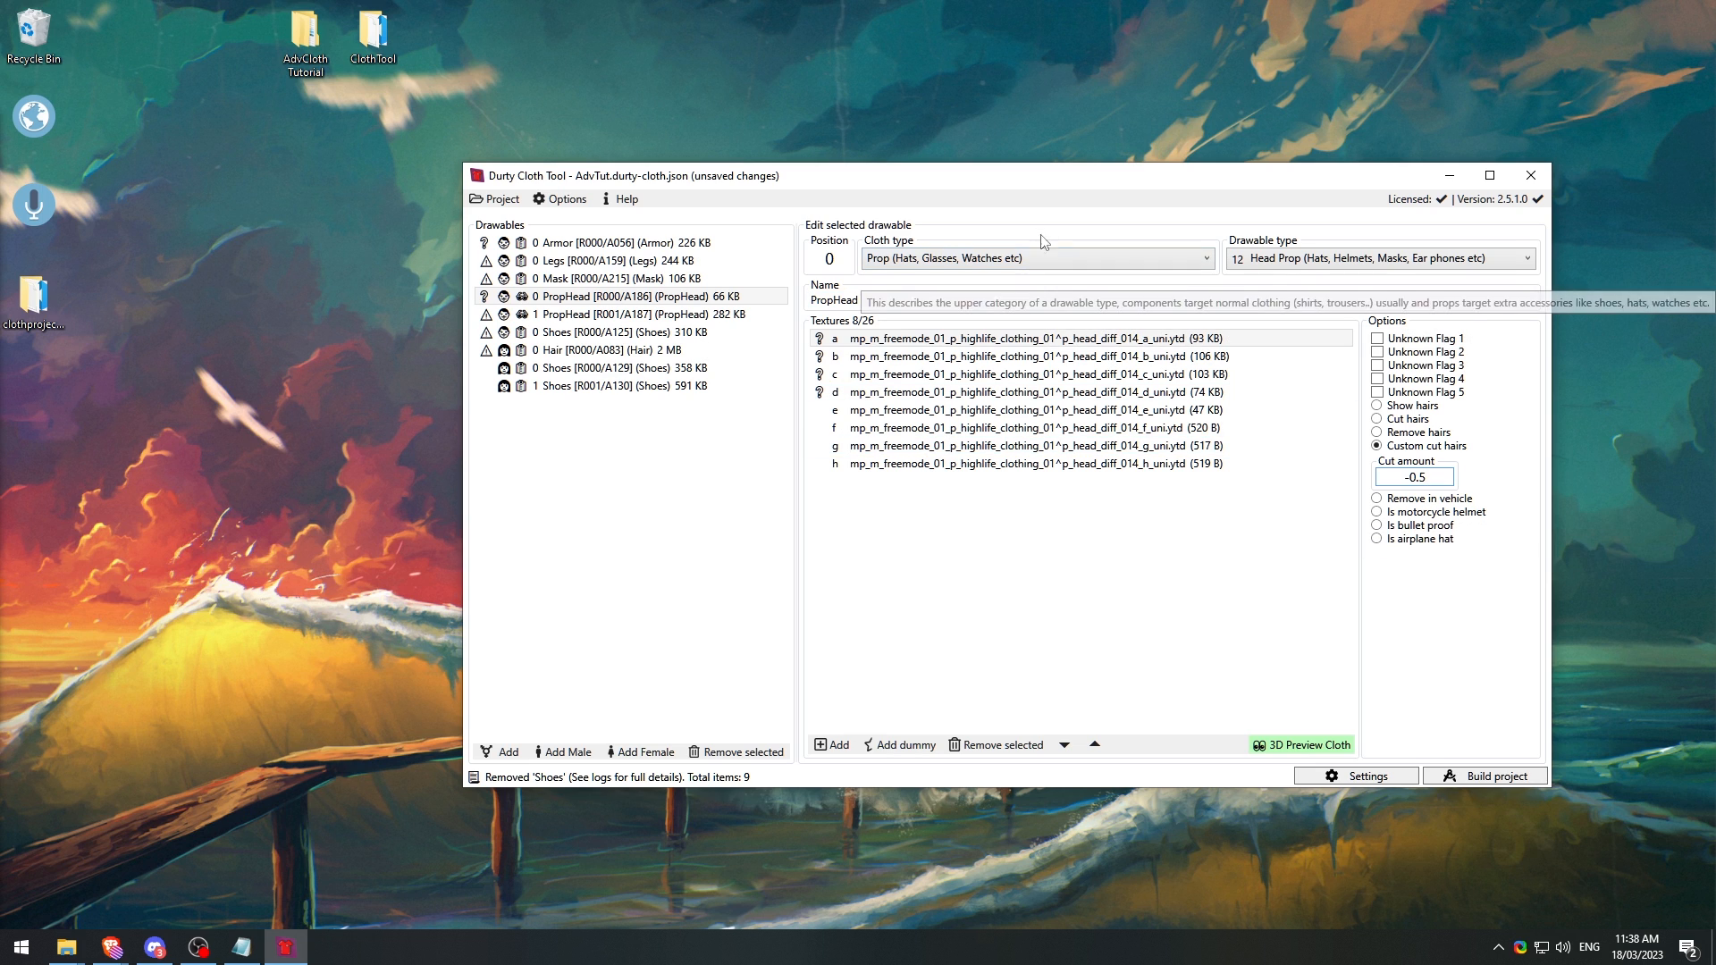
pyautogui.moveTo(1063, 183); pyautogui.dragTo(873, 176)
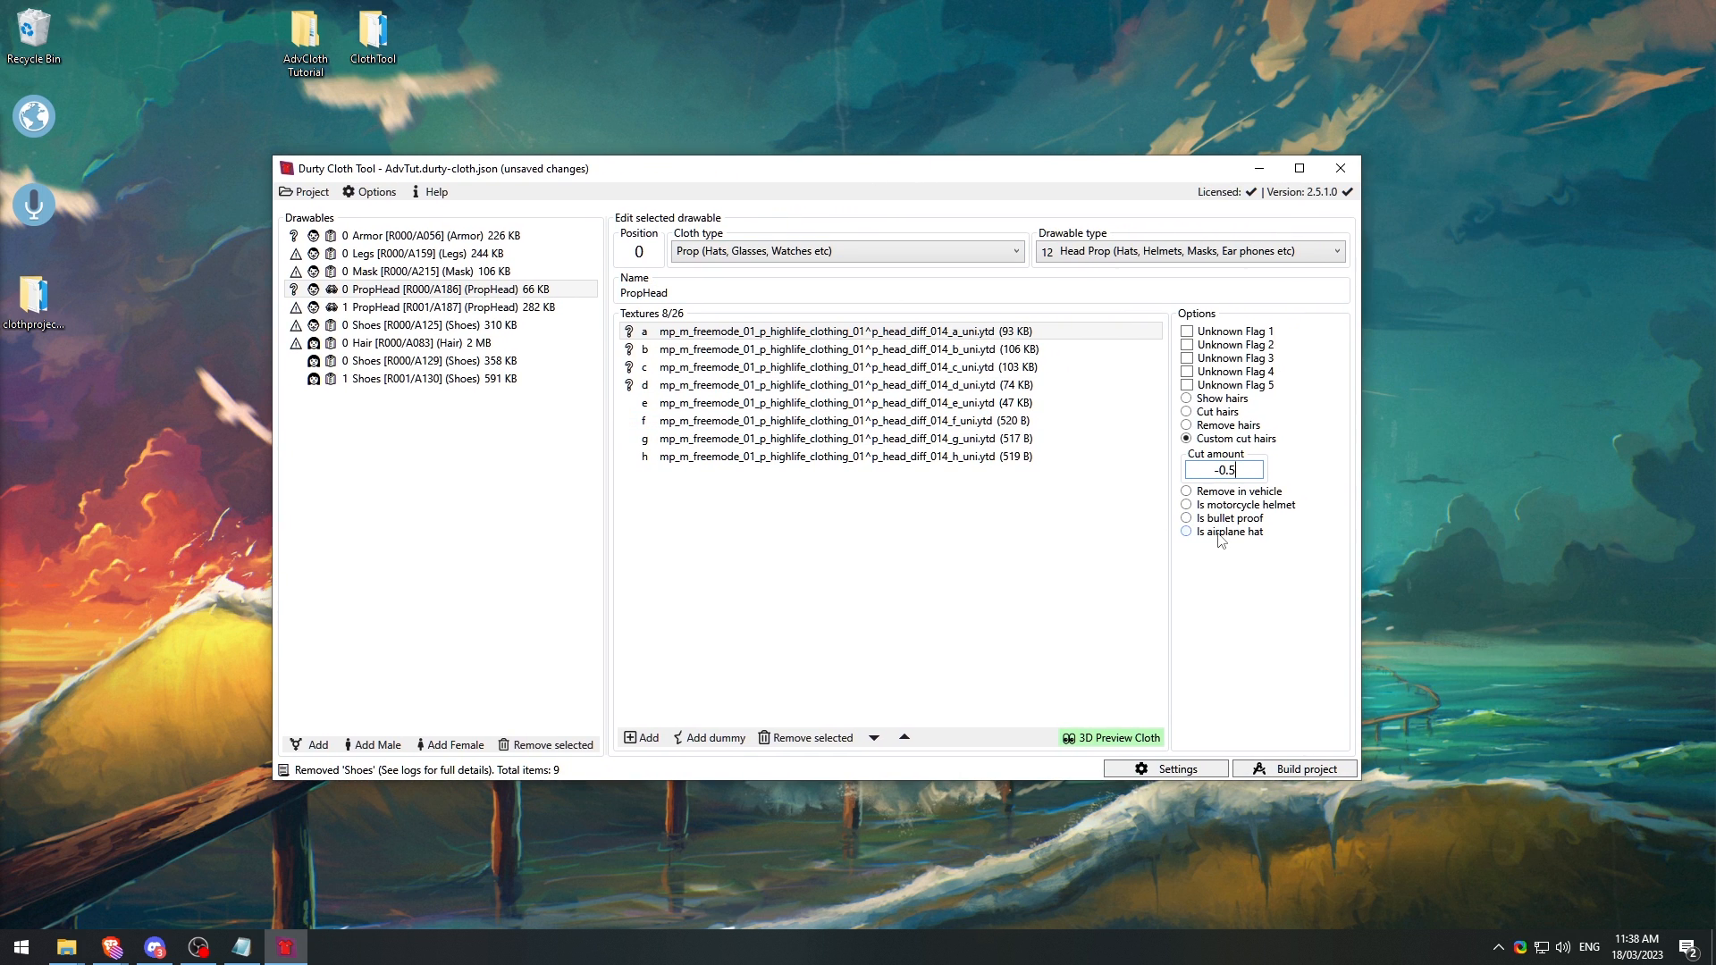
# Step: Switch to the browser, examine the v2.5.0 release page's 'Remove hat in vehicle' examples and return to the cloth tool
pyautogui.moveTo(1220, 539)
pyautogui.hotkey('alt', 'Tab')
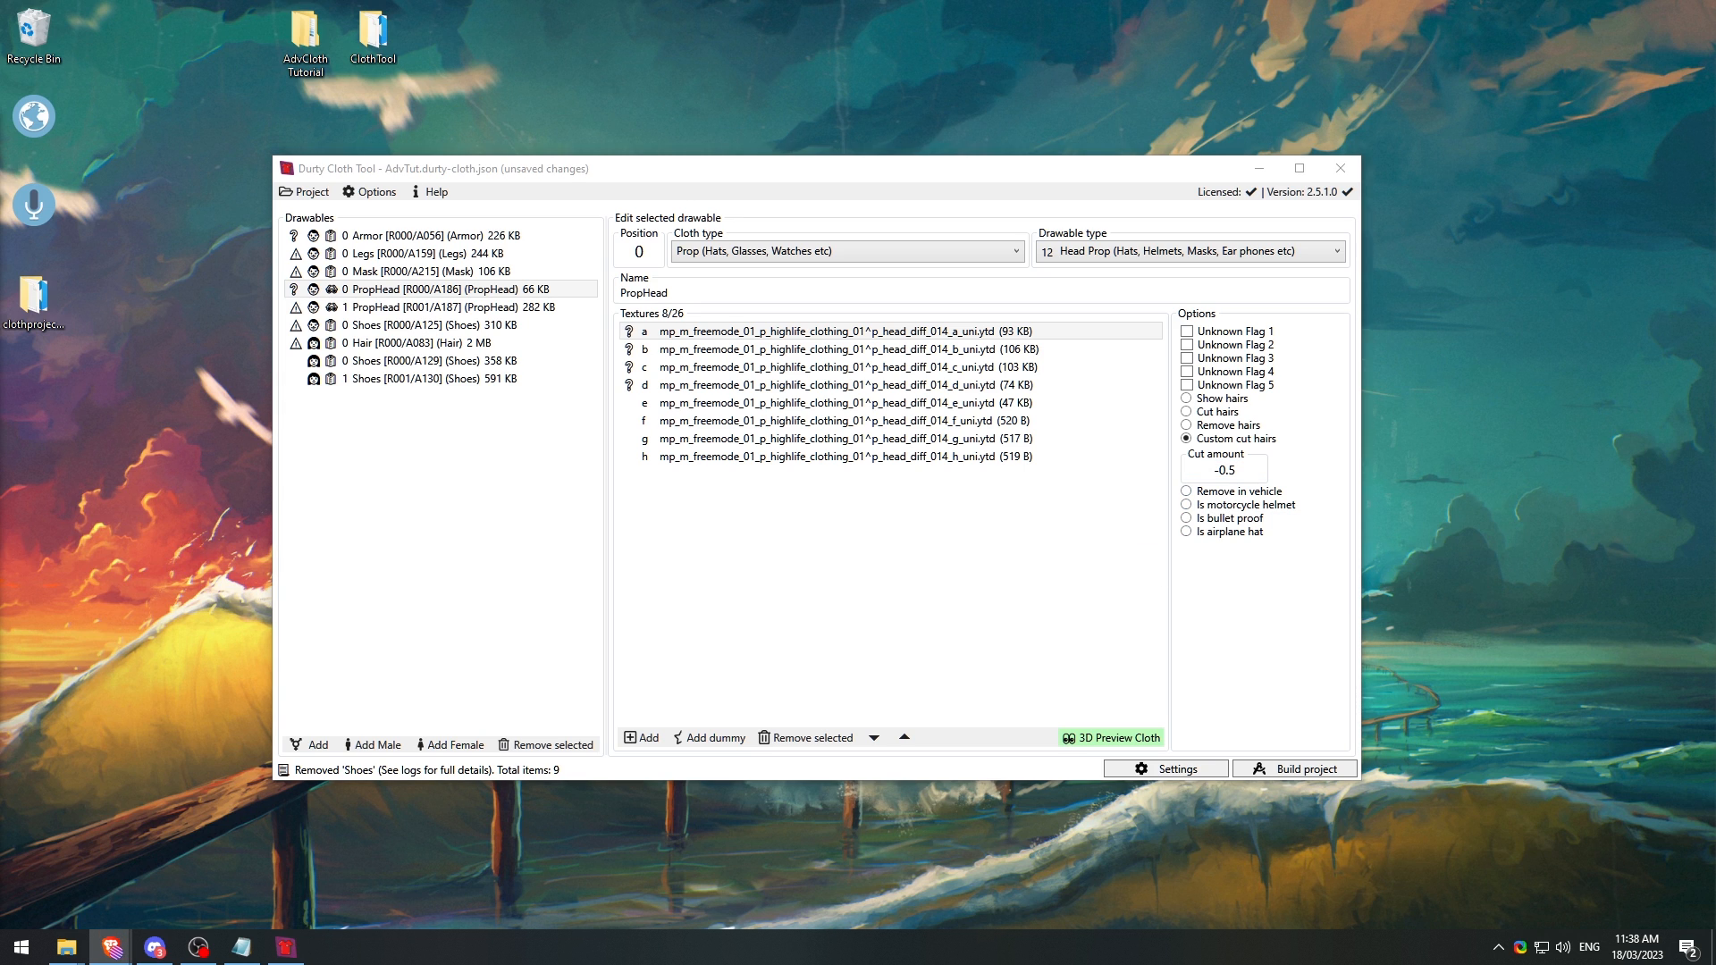
pyautogui.moveTo(0, 232); pyautogui.dragTo(787, 2)
pyautogui.scroll(1, 956, 400)
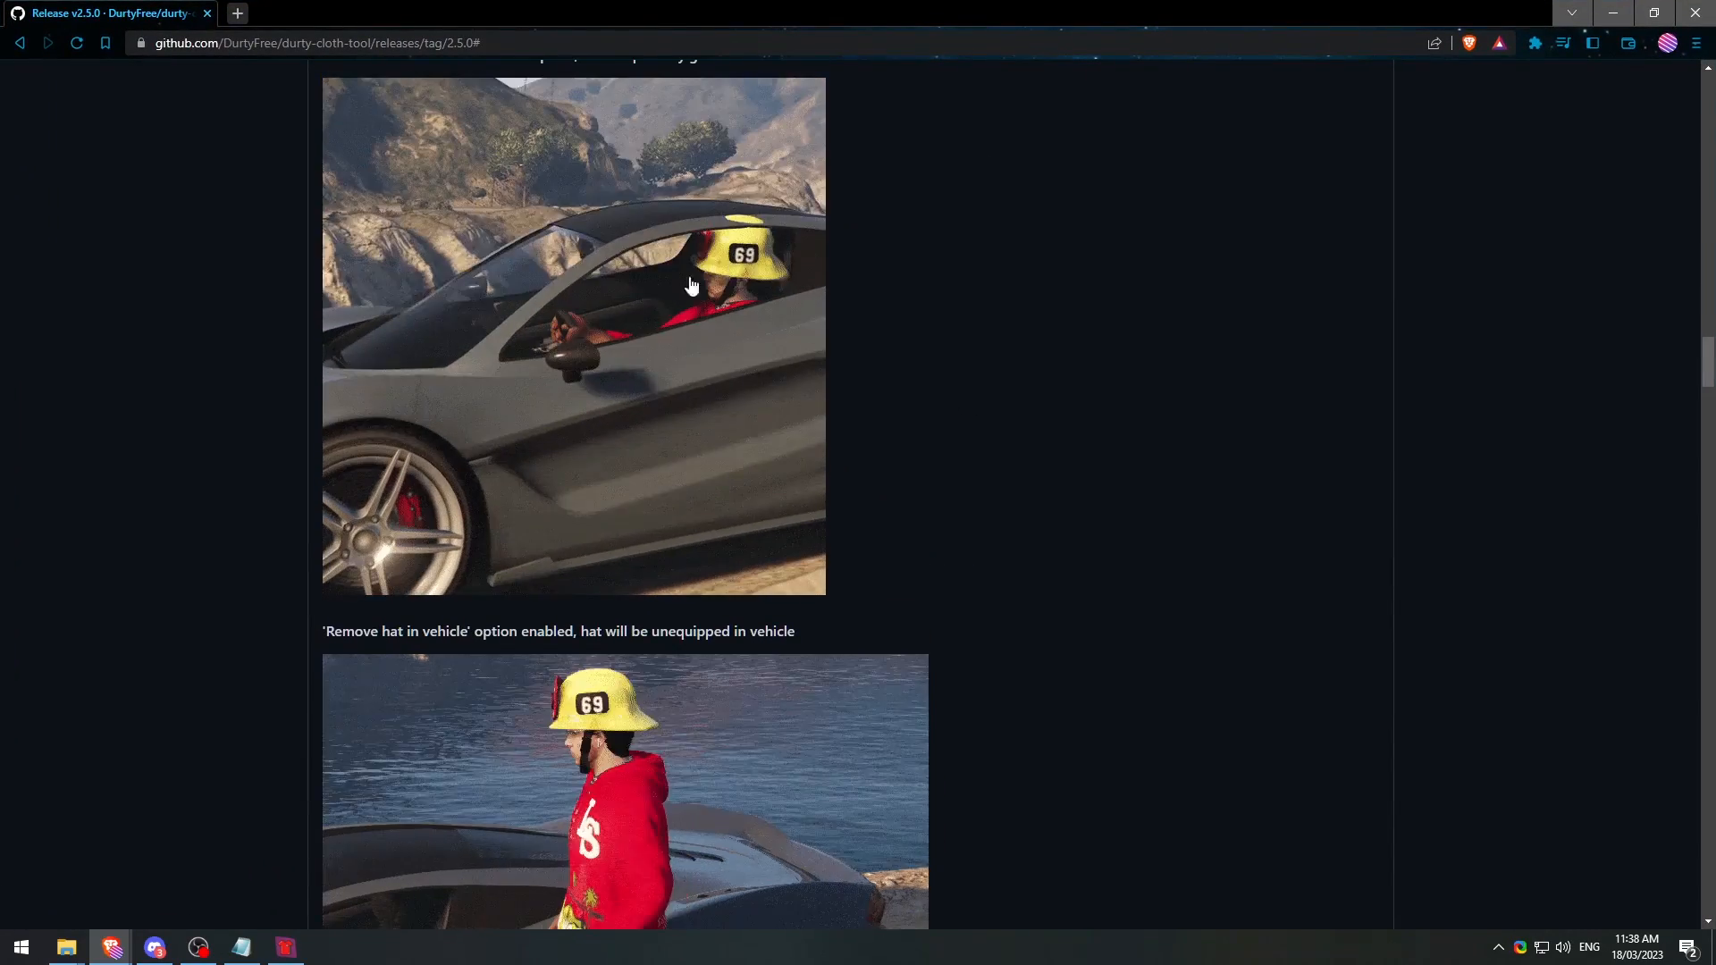
pyautogui.scroll(-1, 675, 257)
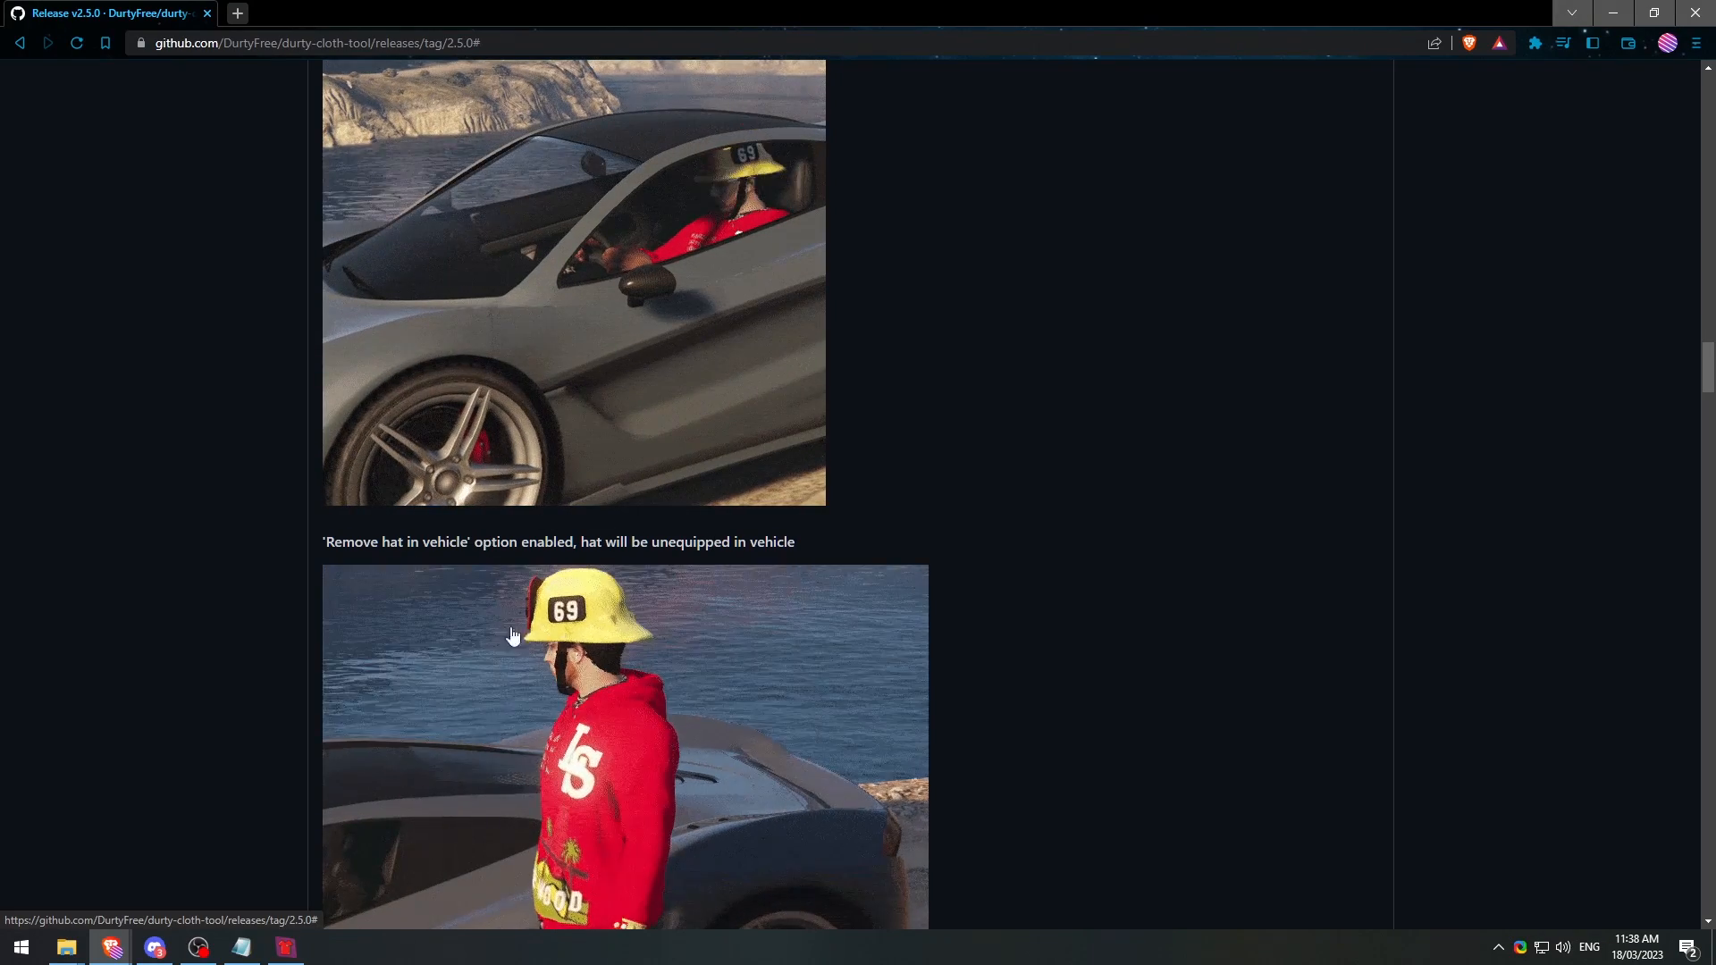
pyautogui.scroll(-1, 658, 663)
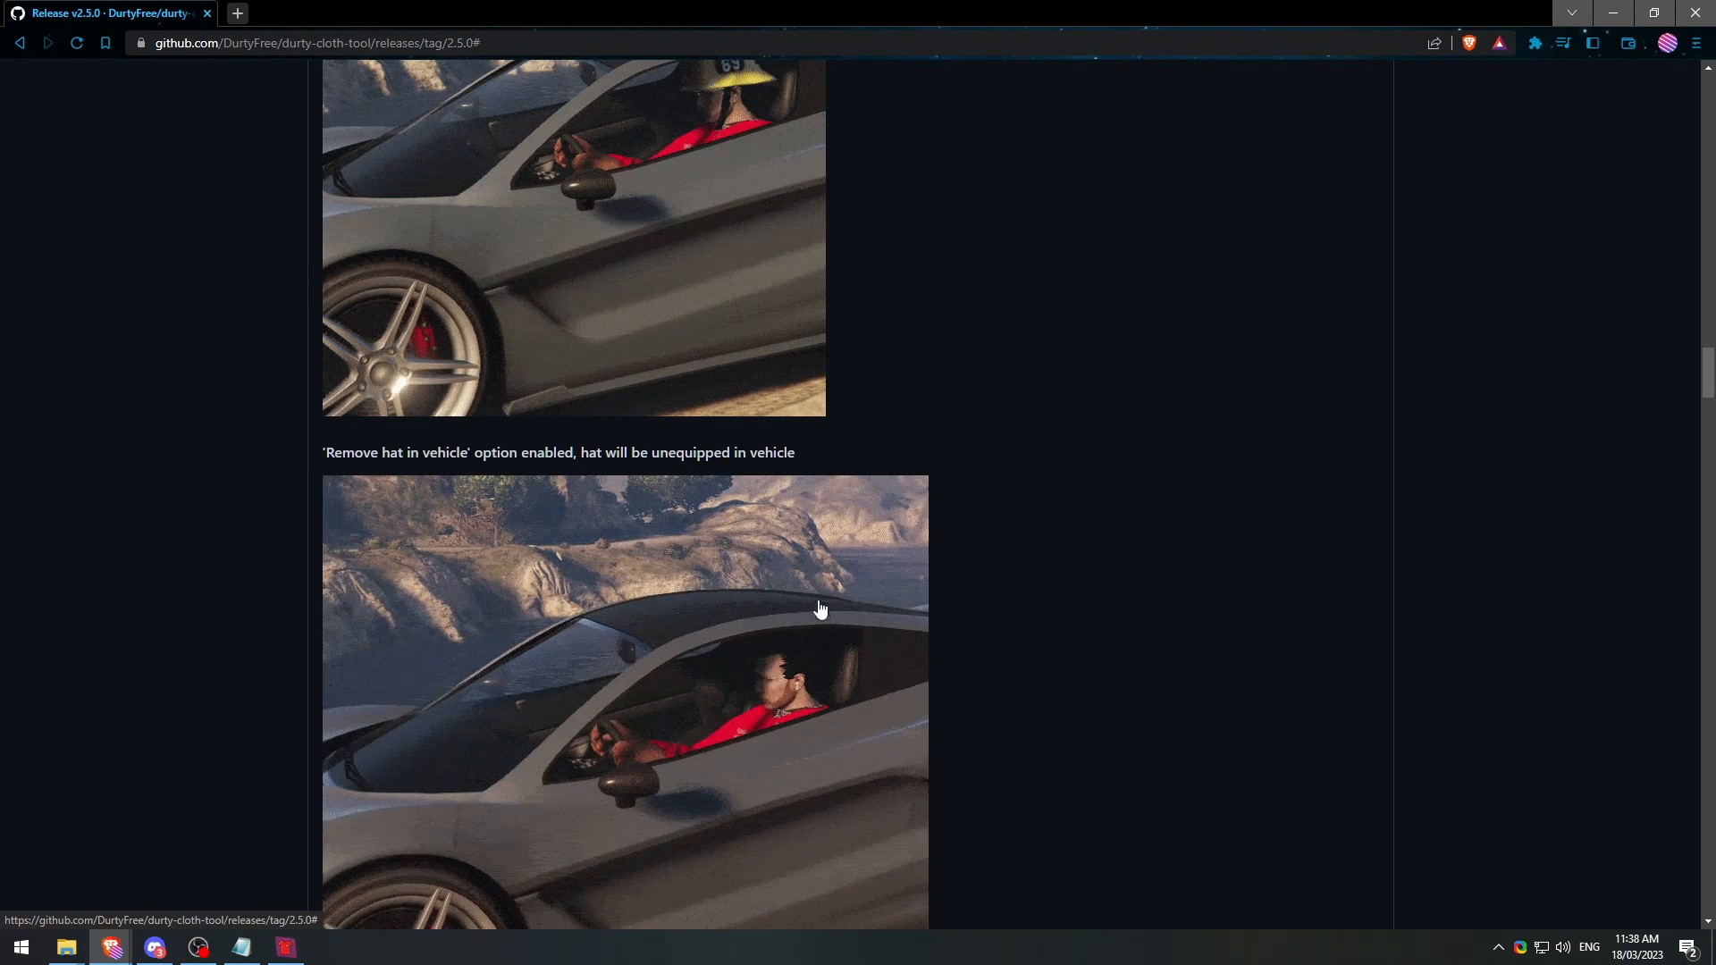
pyautogui.click(1612, 12)
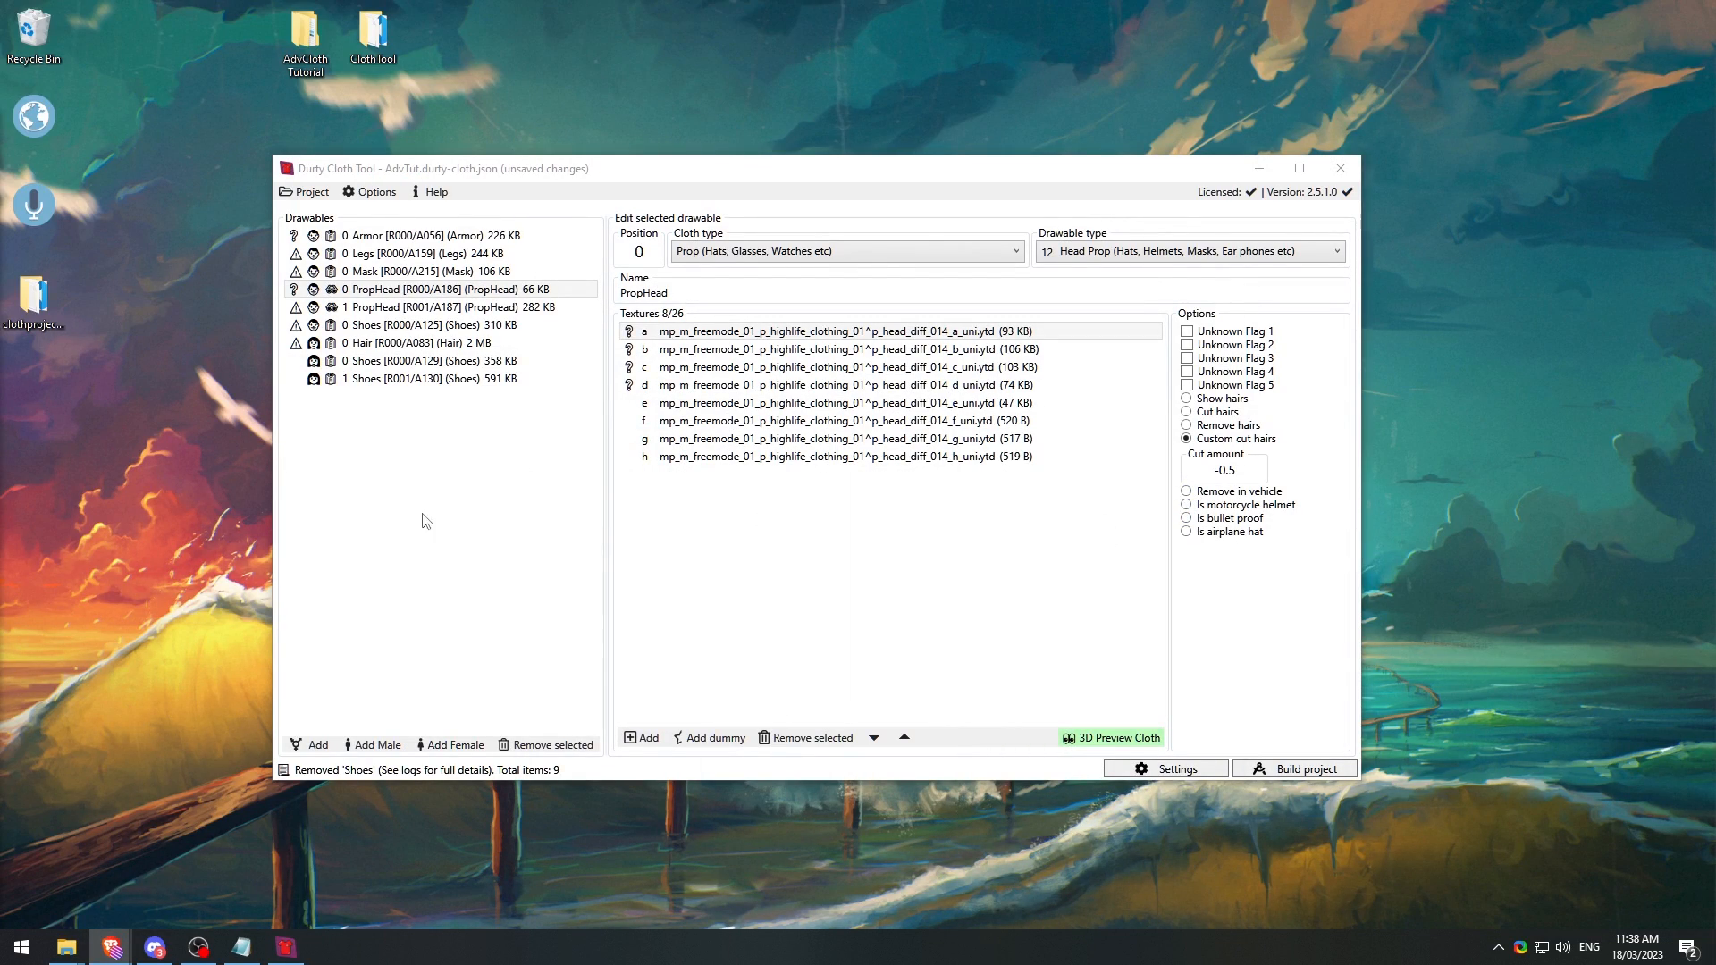
pyautogui.click(393, 170)
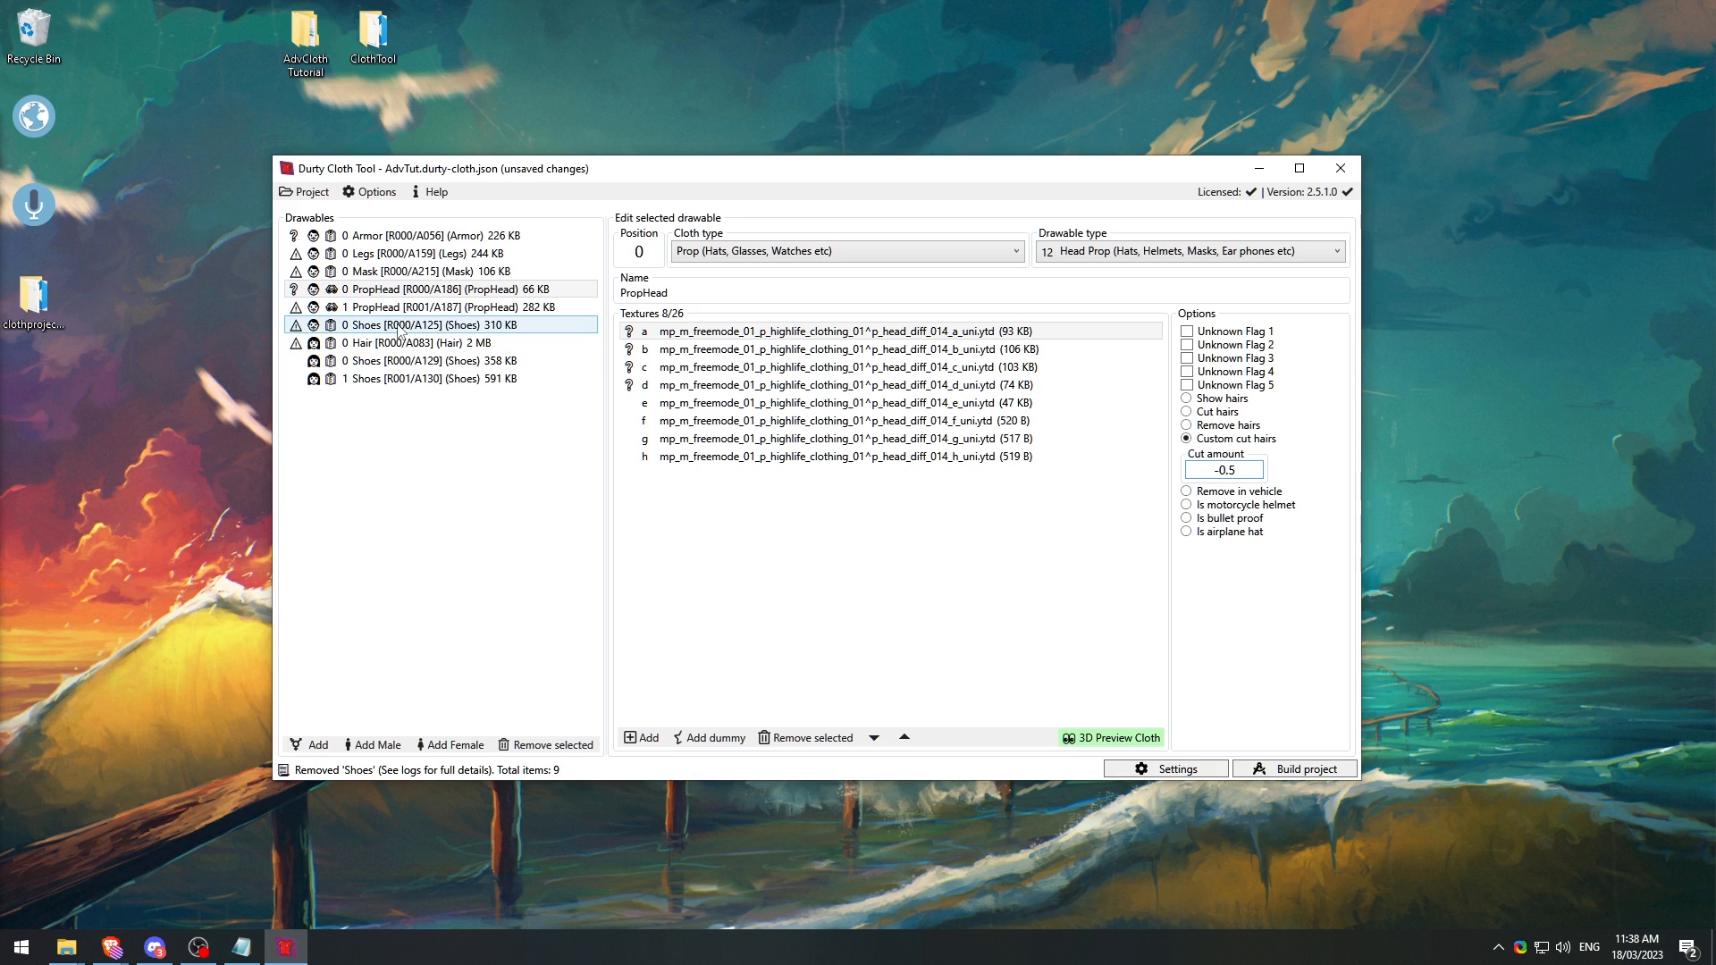
# Step: Review the male Shoes' options and preview the first female Shoes' texture a in 3D from several sides
pyautogui.click(389, 326)
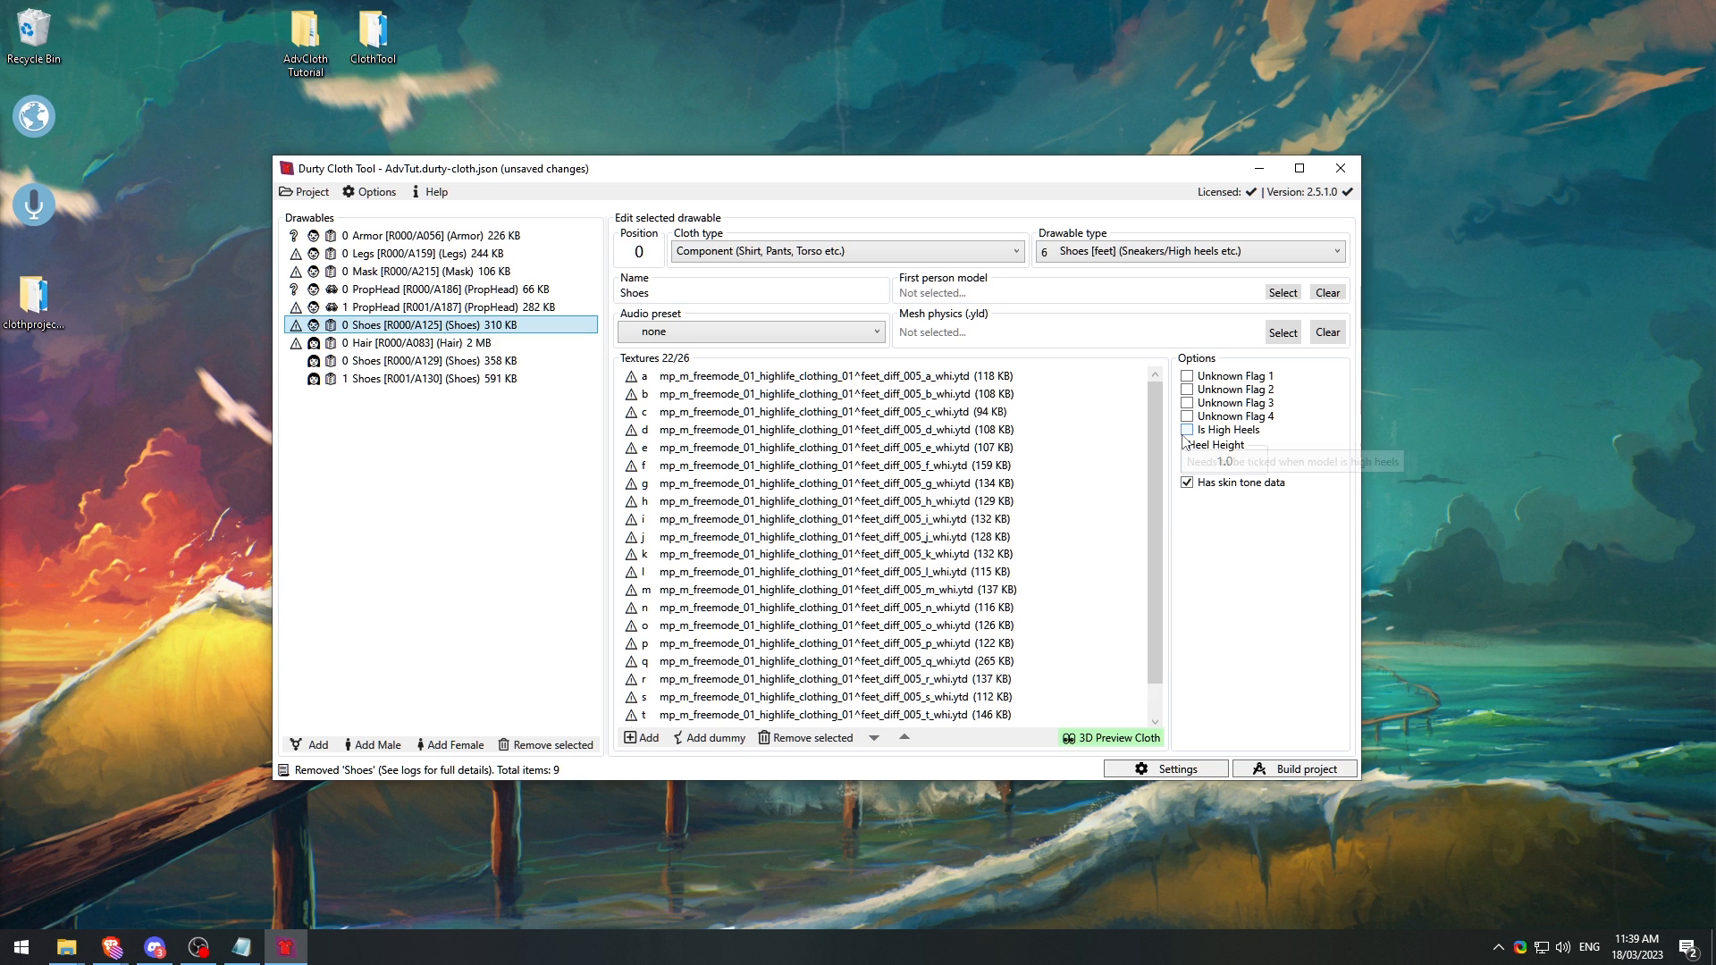
pyautogui.click(454, 361)
pyautogui.doubleClick(801, 379)
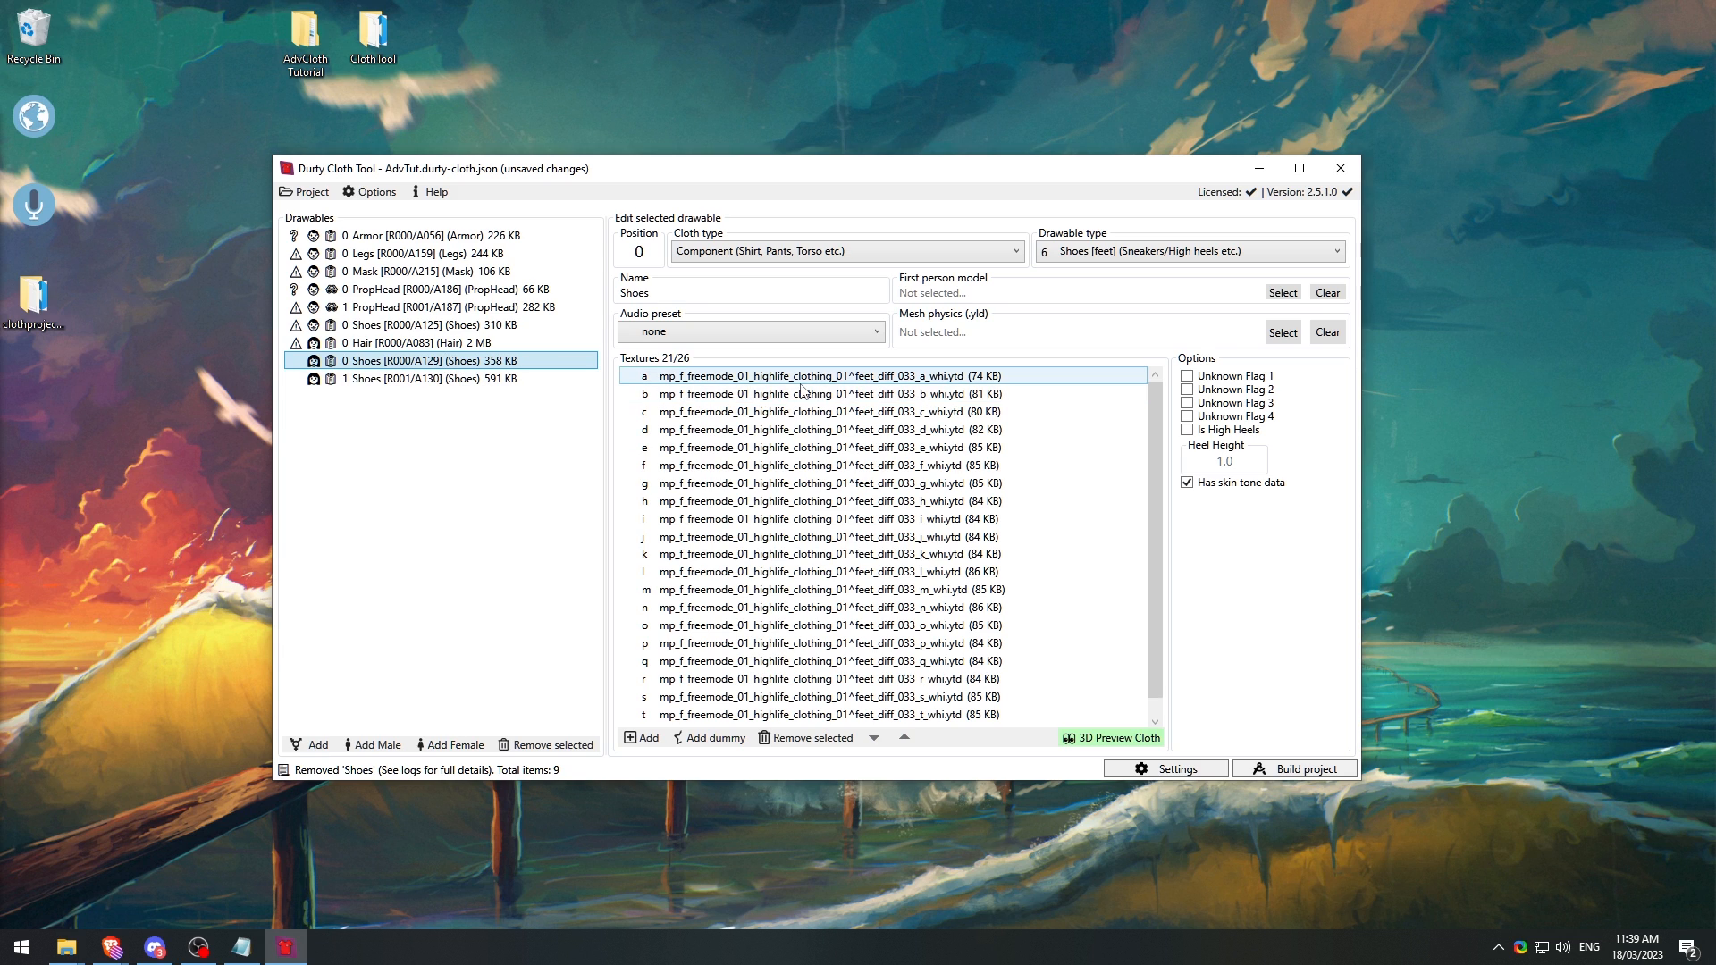
pyautogui.moveTo(650, 588); pyautogui.dragTo(486, 613)
pyautogui.moveTo(699, 638); pyautogui.dragTo(798, 424)
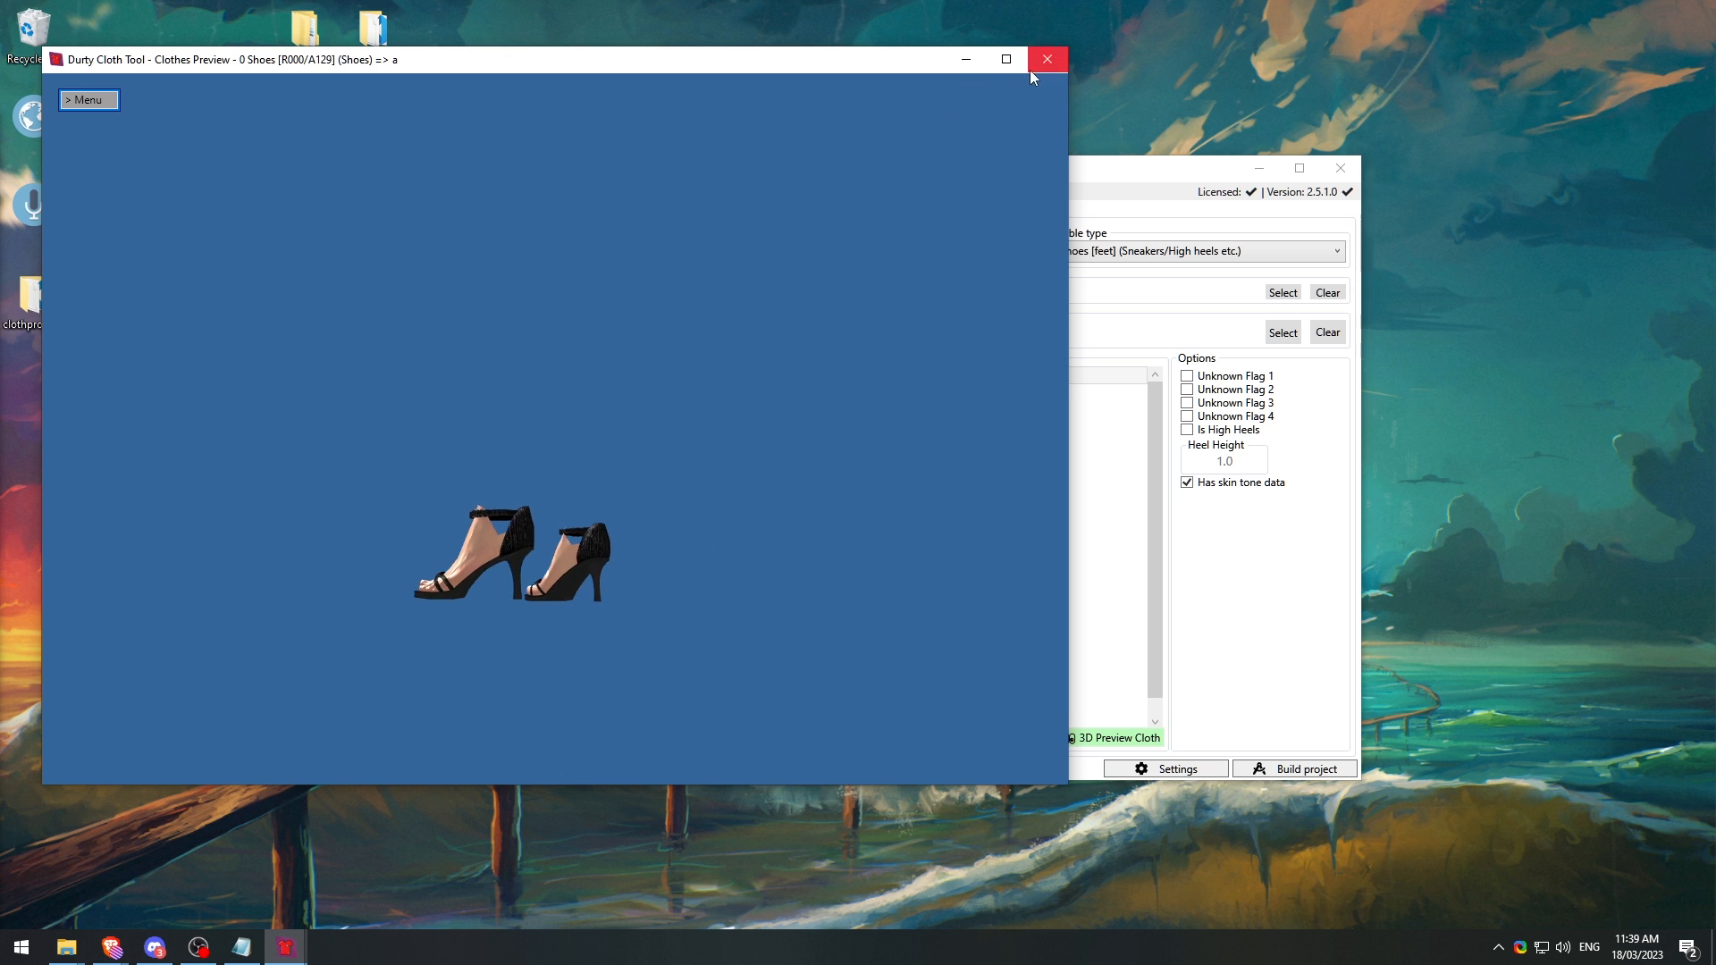
pyautogui.click(1260, 554)
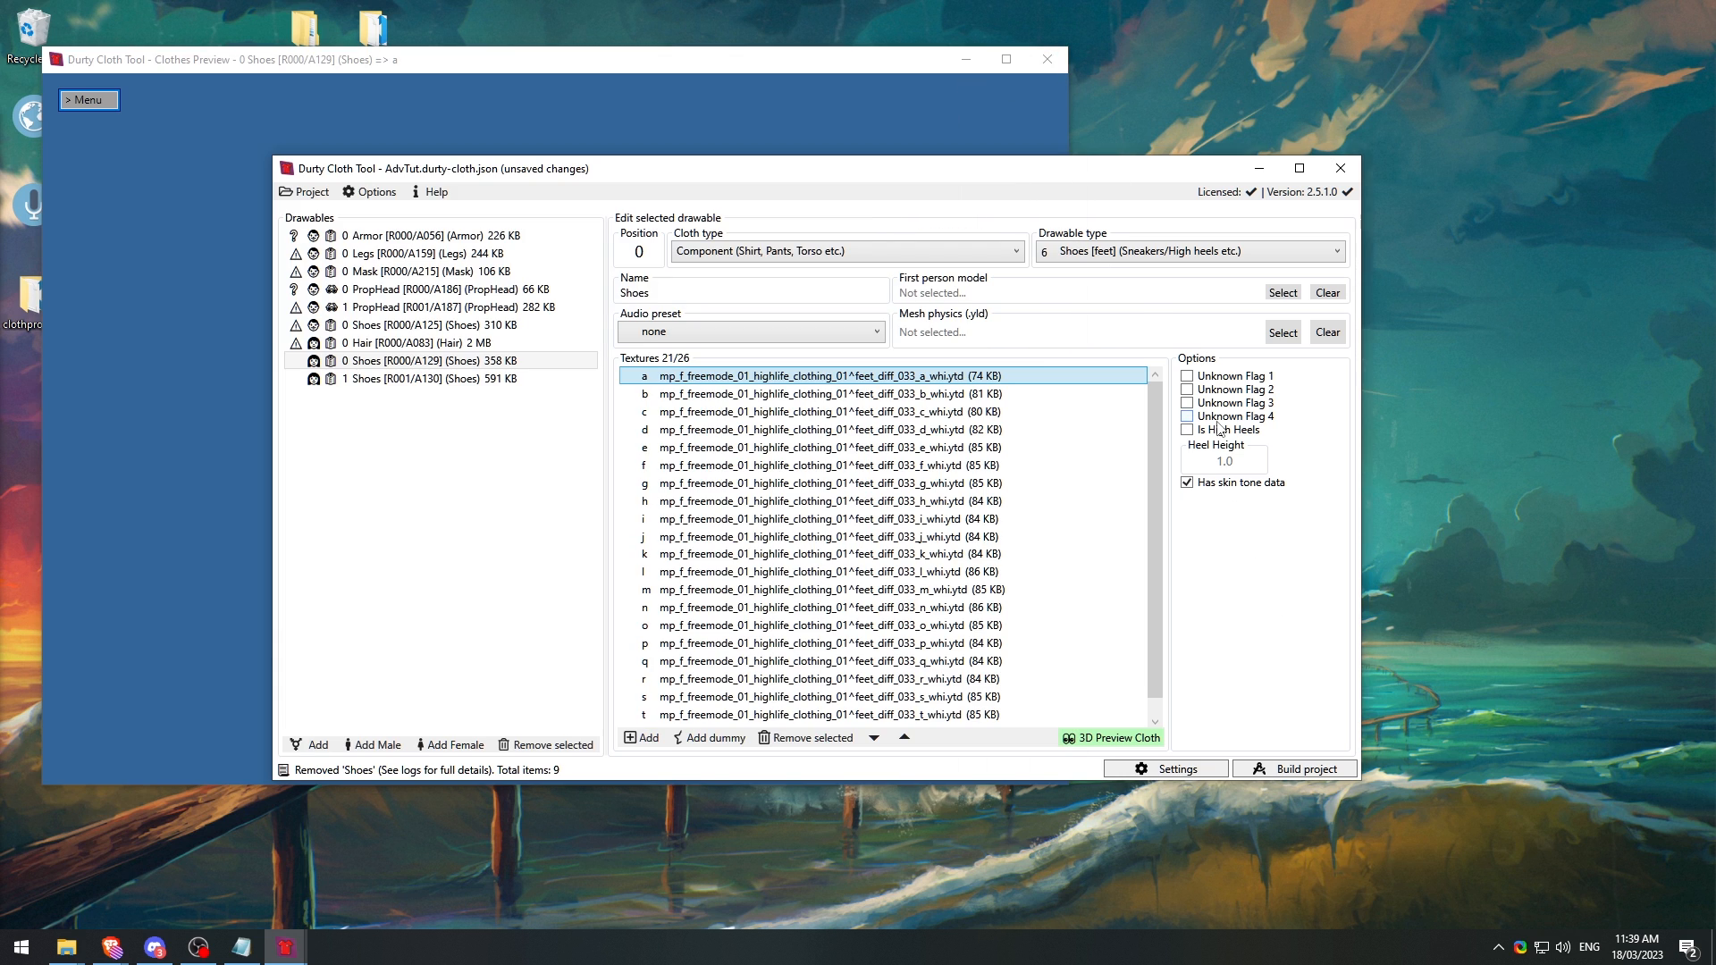
# Step: Enable Is High Heels for the first female Shoes, select its heel height value and check the heels in the 3D preview
pyautogui.click(1187, 429)
pyautogui.click(1224, 460)
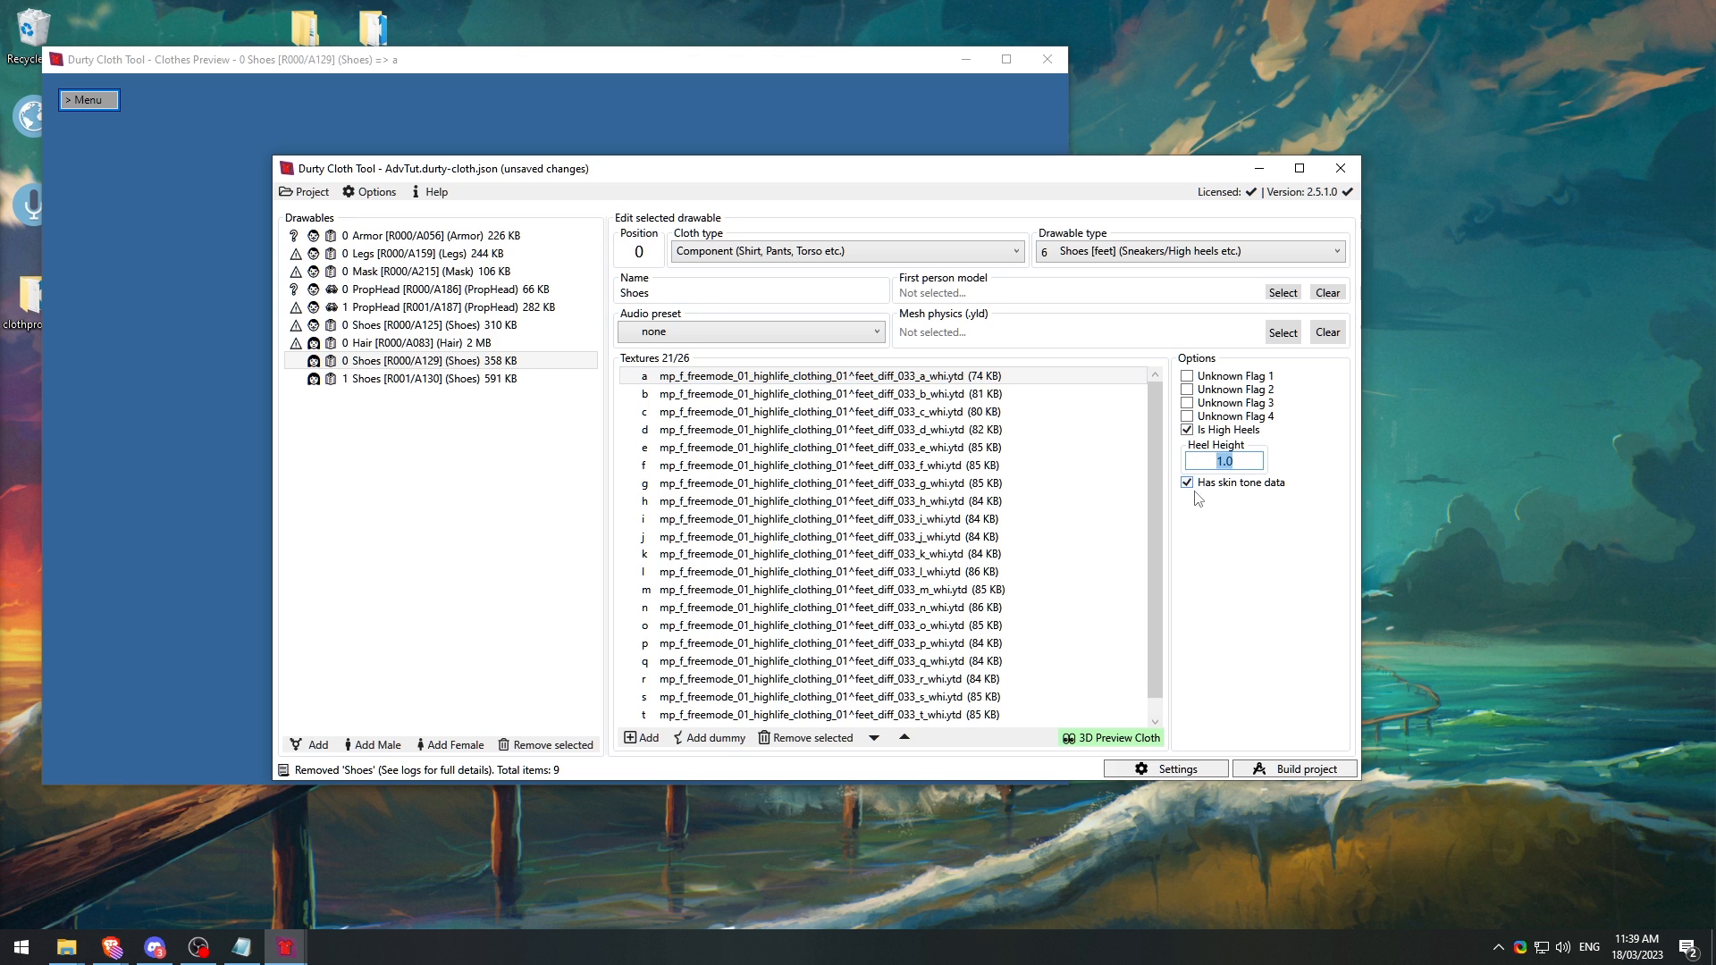
pyautogui.click(331, 125)
pyautogui.moveTo(526, 579); pyautogui.dragTo(566, 572)
pyautogui.click(1298, 597)
# Step: Preview the second female Shoes' texture a in 3D and return to its options
pyautogui.click(397, 378)
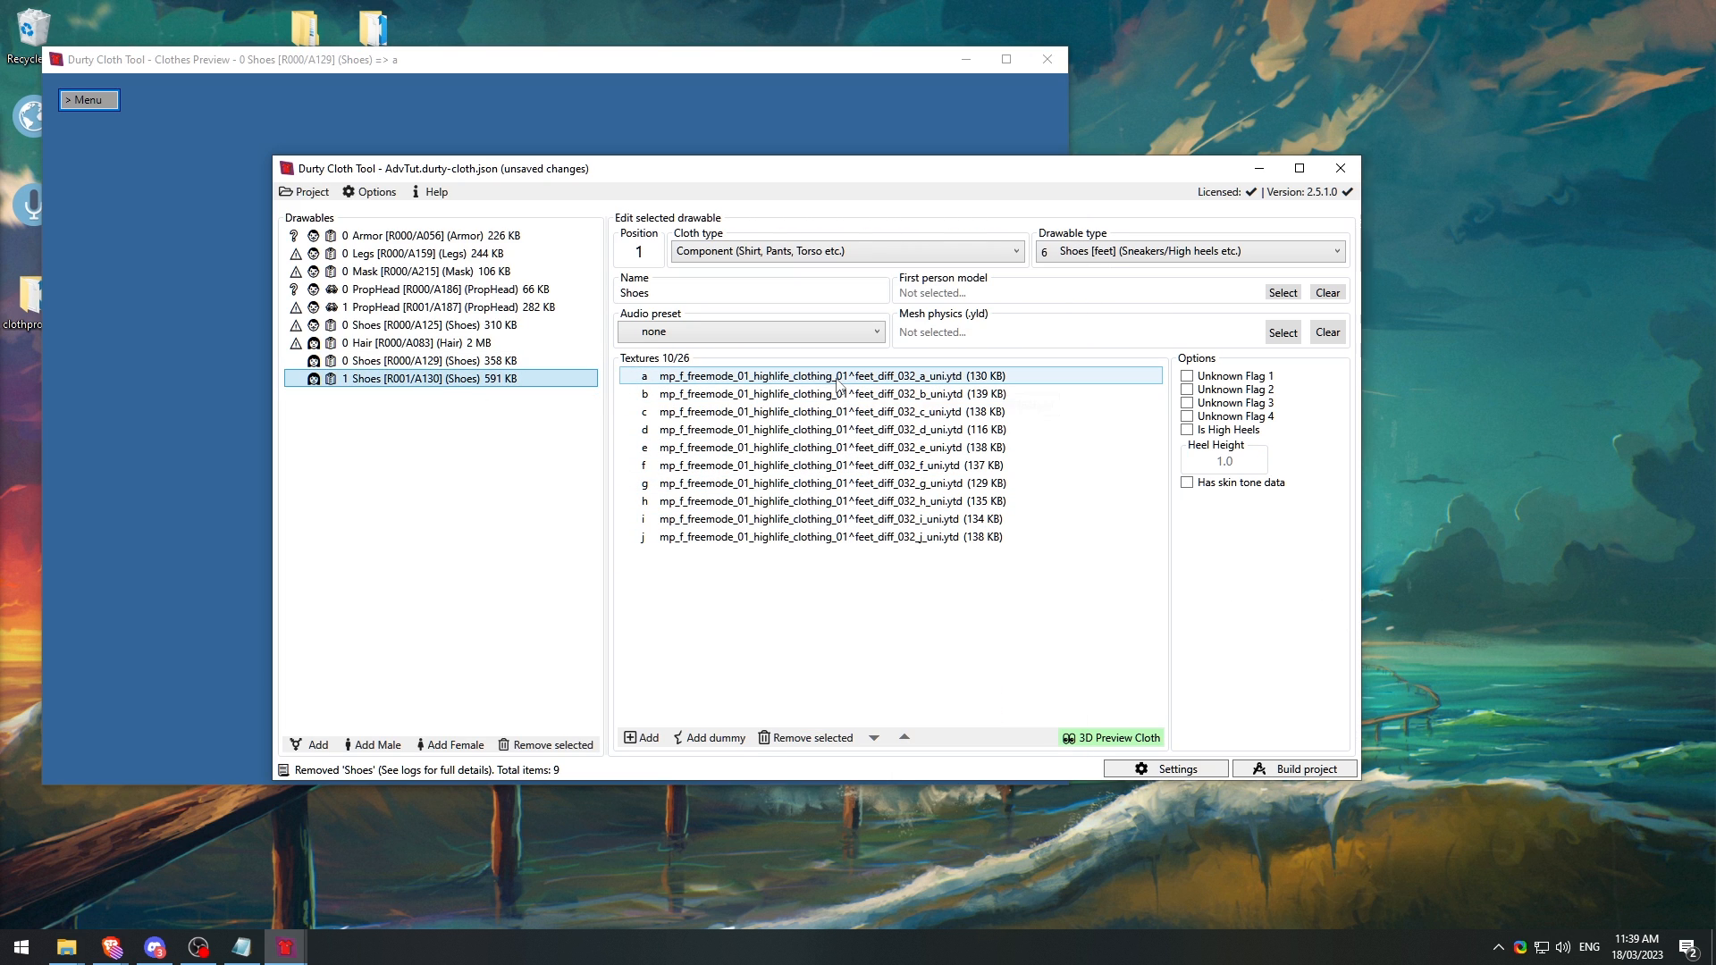
pyautogui.doubleClick(836, 383)
pyautogui.moveTo(527, 534); pyautogui.dragTo(615, 540)
pyautogui.click(1188, 678)
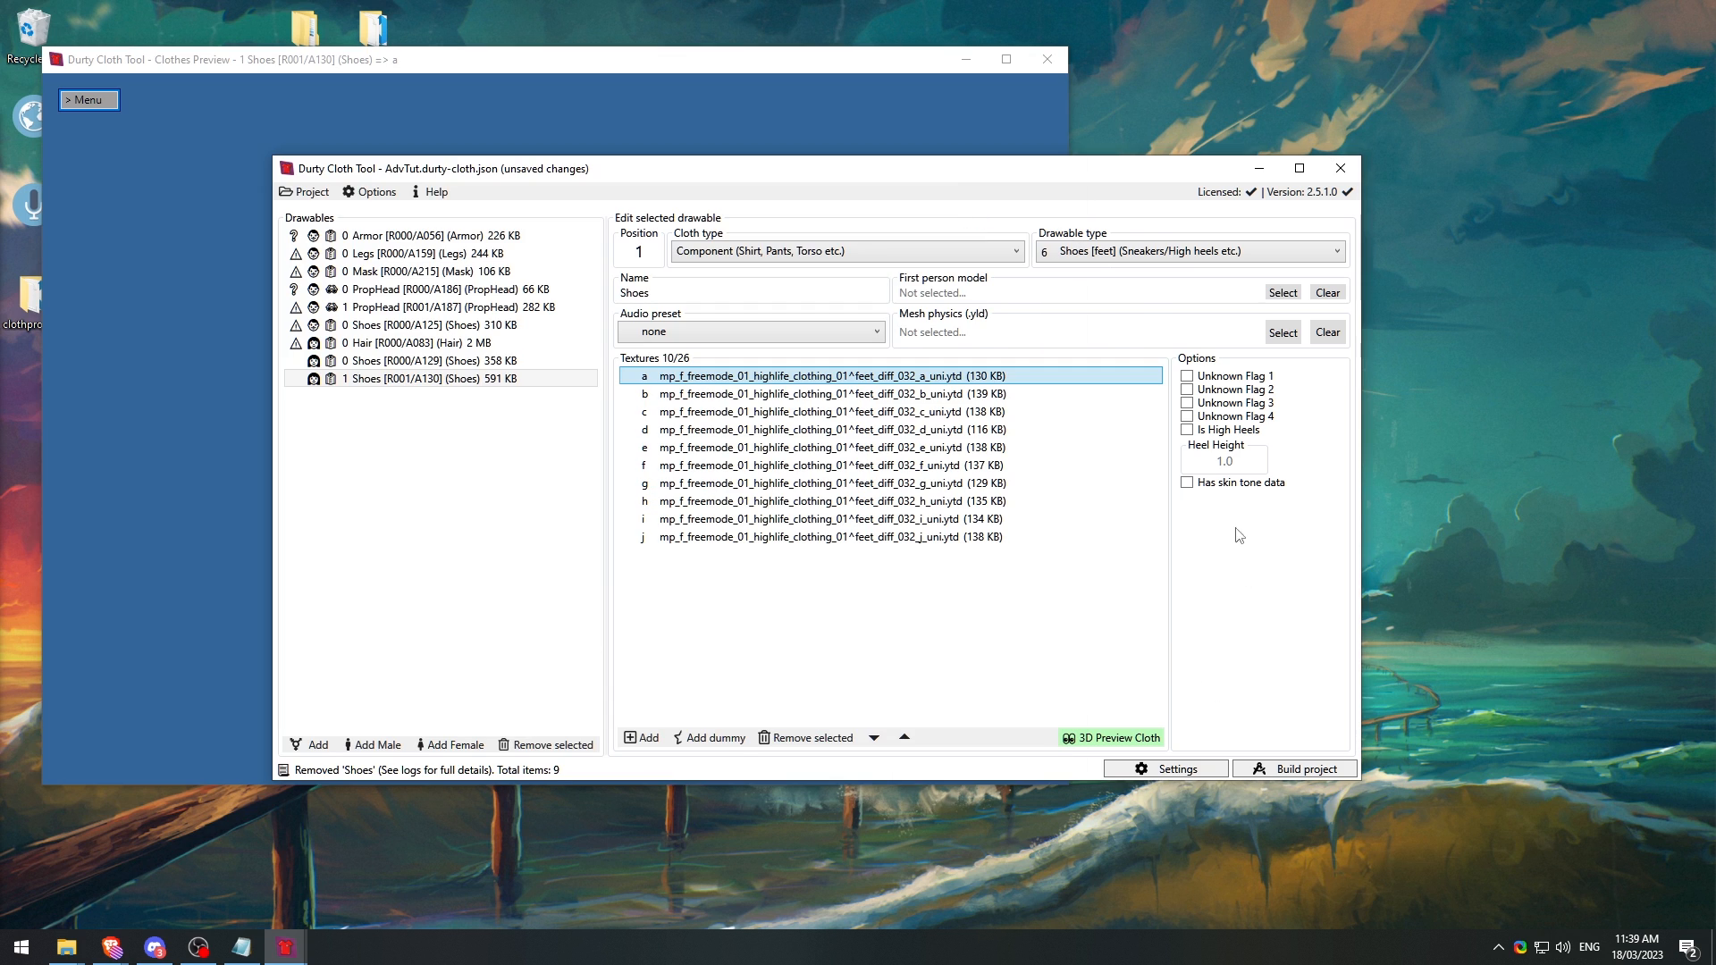
# Step: Enable Is High Heels for the second female Shoes and set the heel height to 0.1
pyautogui.click(1188, 430)
pyautogui.click(1191, 461)
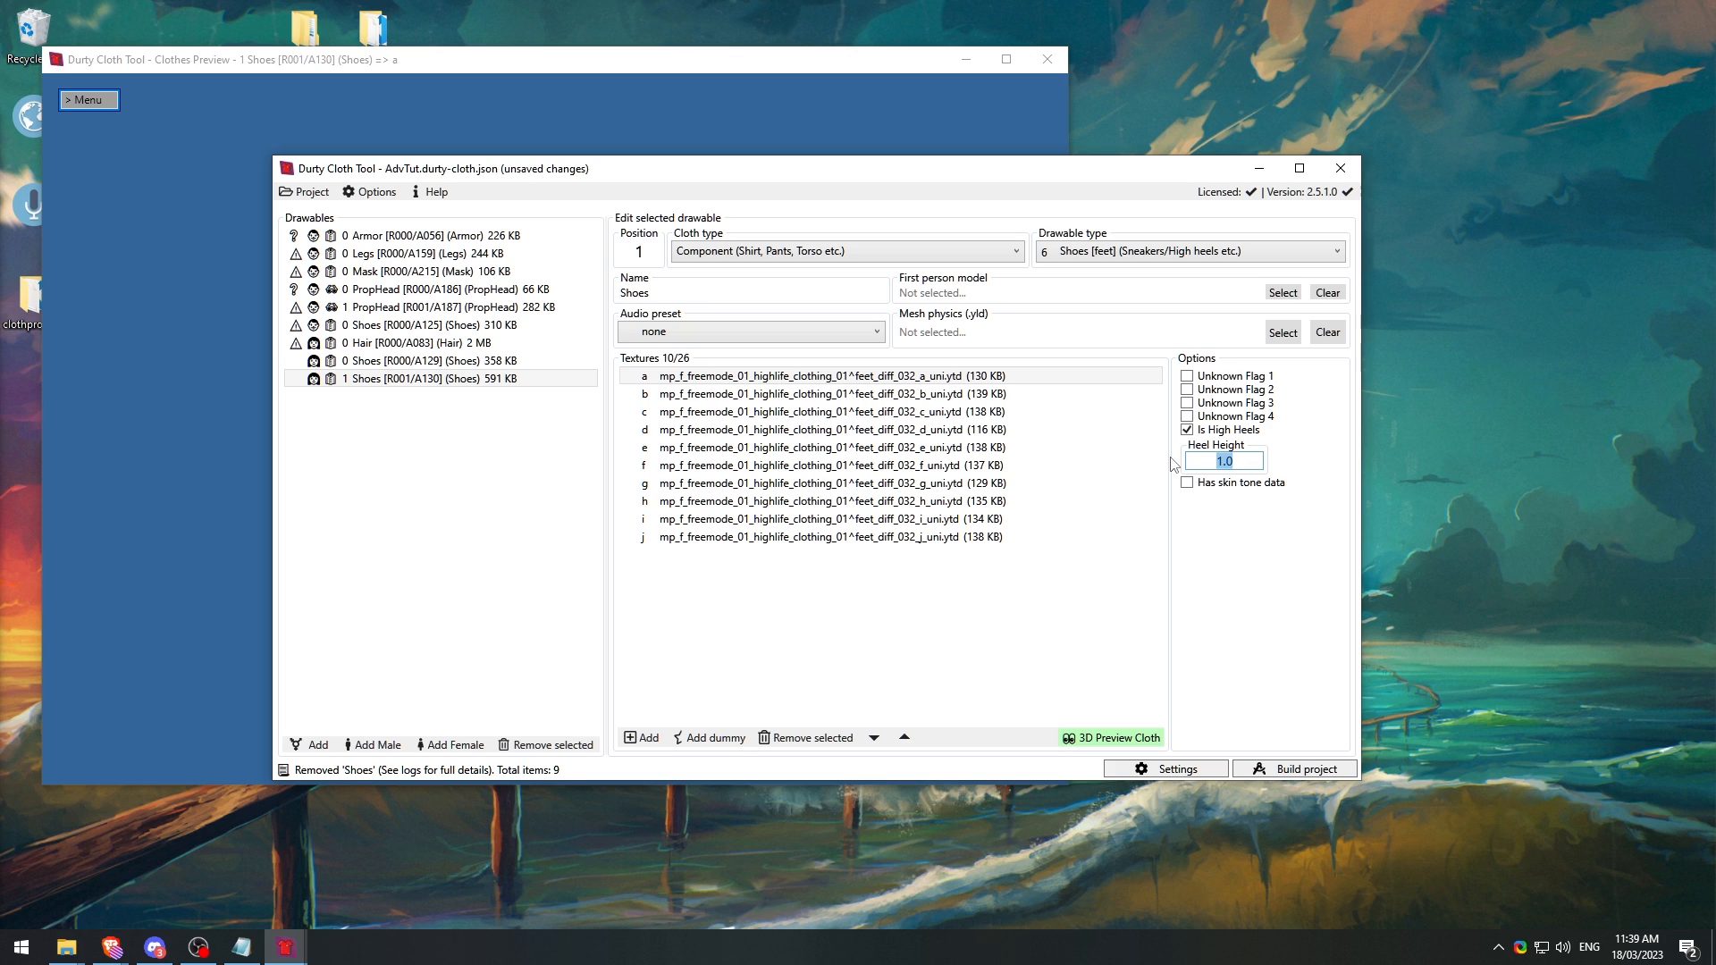
pyautogui.write('0.1')
pyautogui.press('Return')
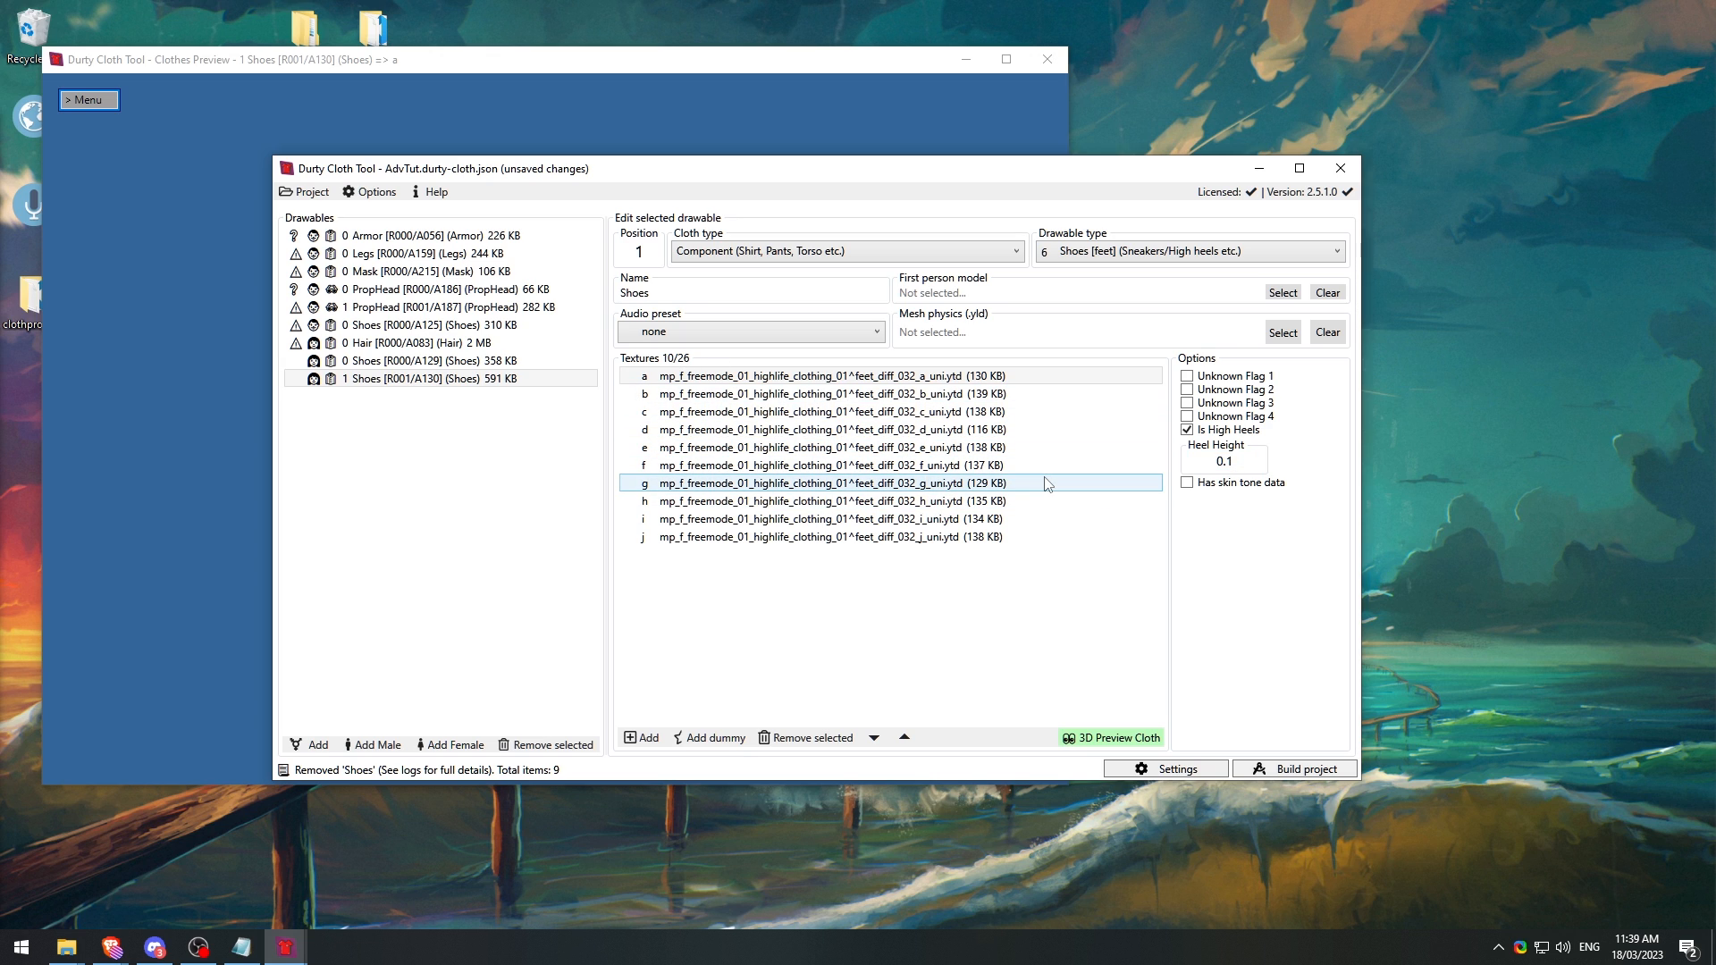
# Step: Examine the boots' soles up close in the 3D preview and return to the heel height setting
pyautogui.click(197, 298)
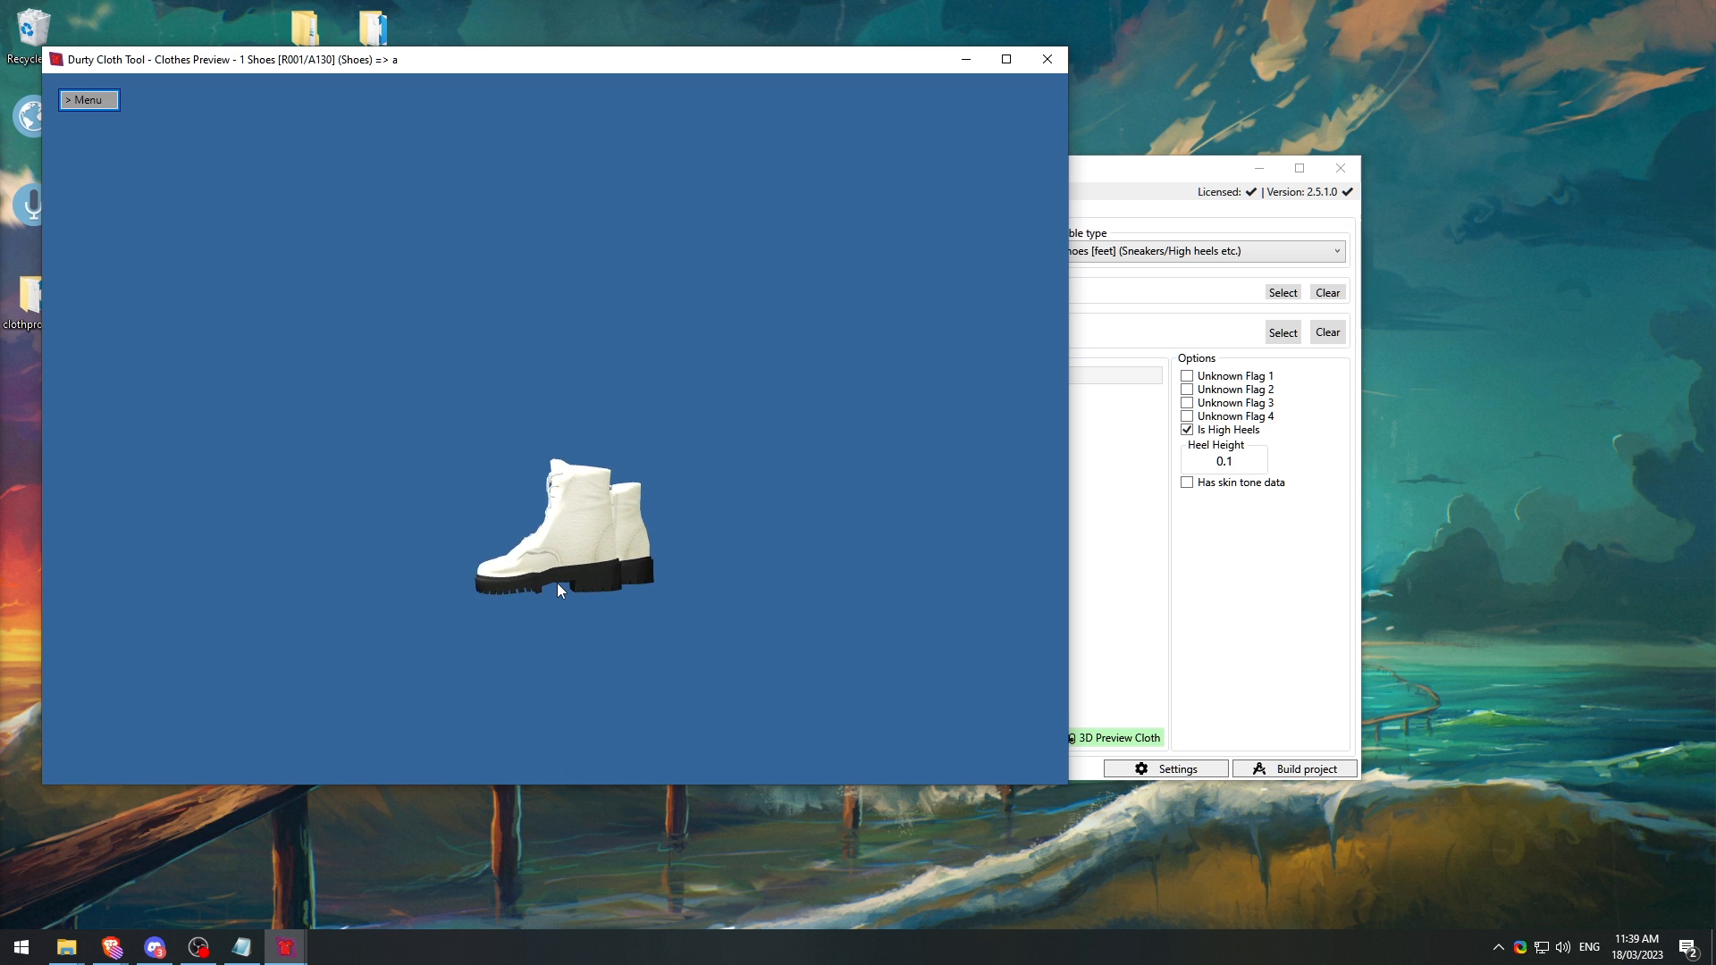
pyautogui.scroll(5, 688, 581)
pyautogui.moveTo(621, 610); pyautogui.dragTo(593, 594)
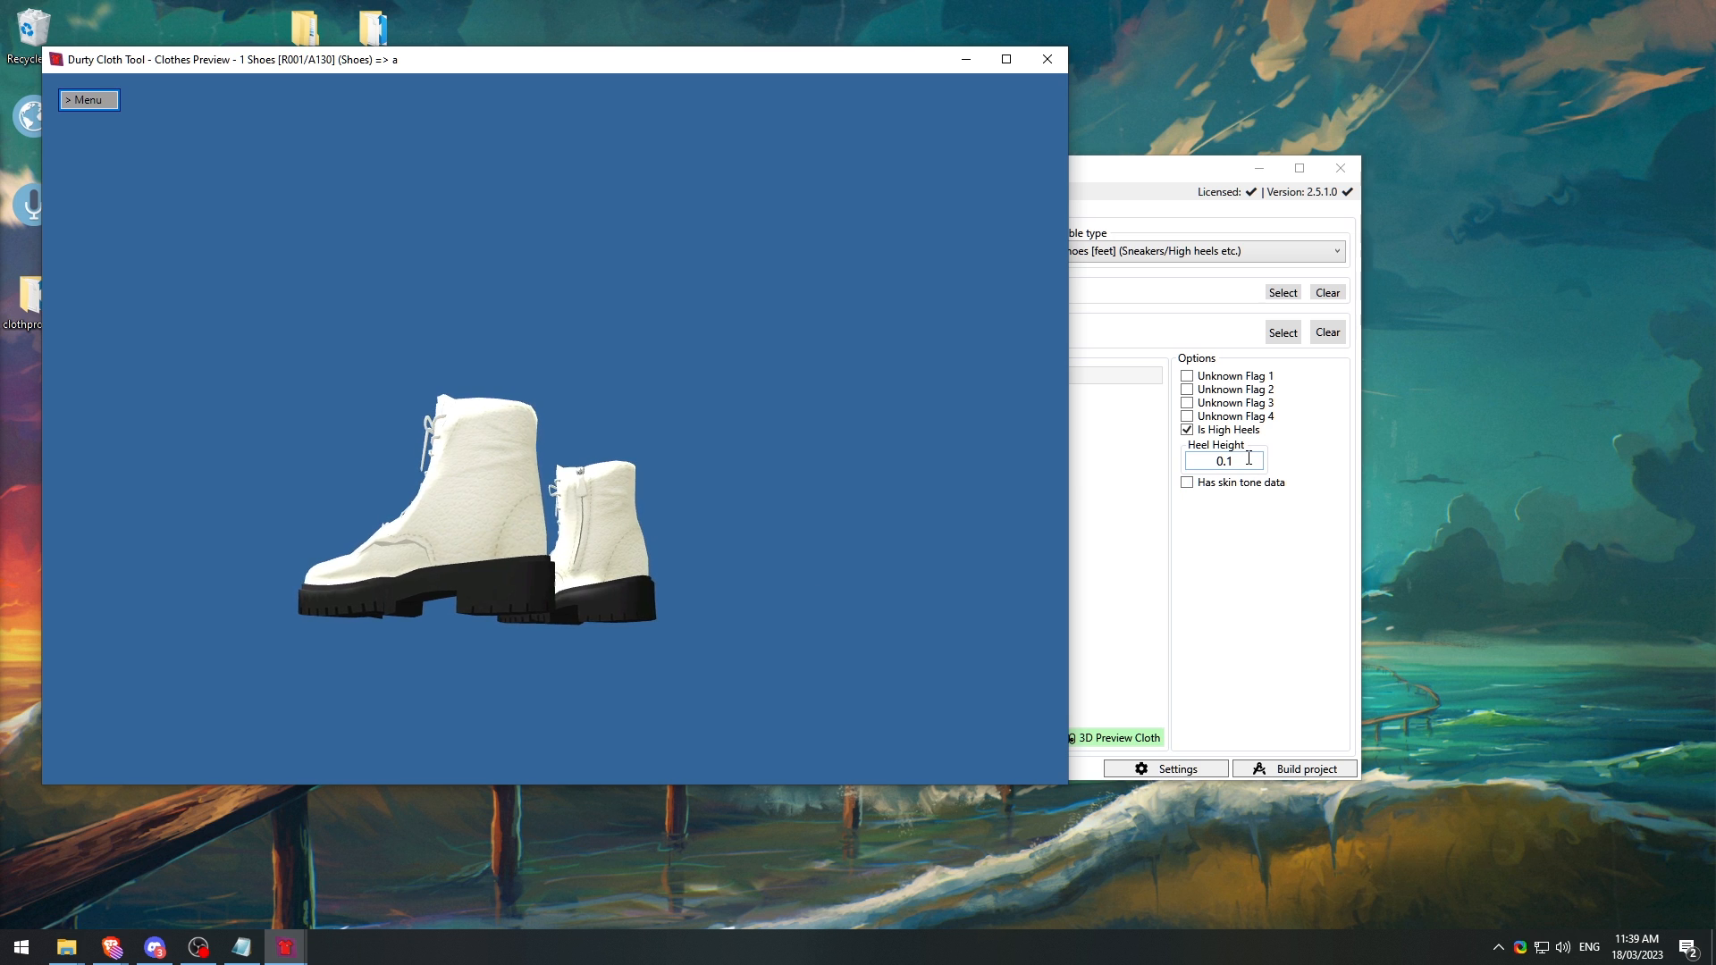
pyautogui.moveTo(1248, 459)
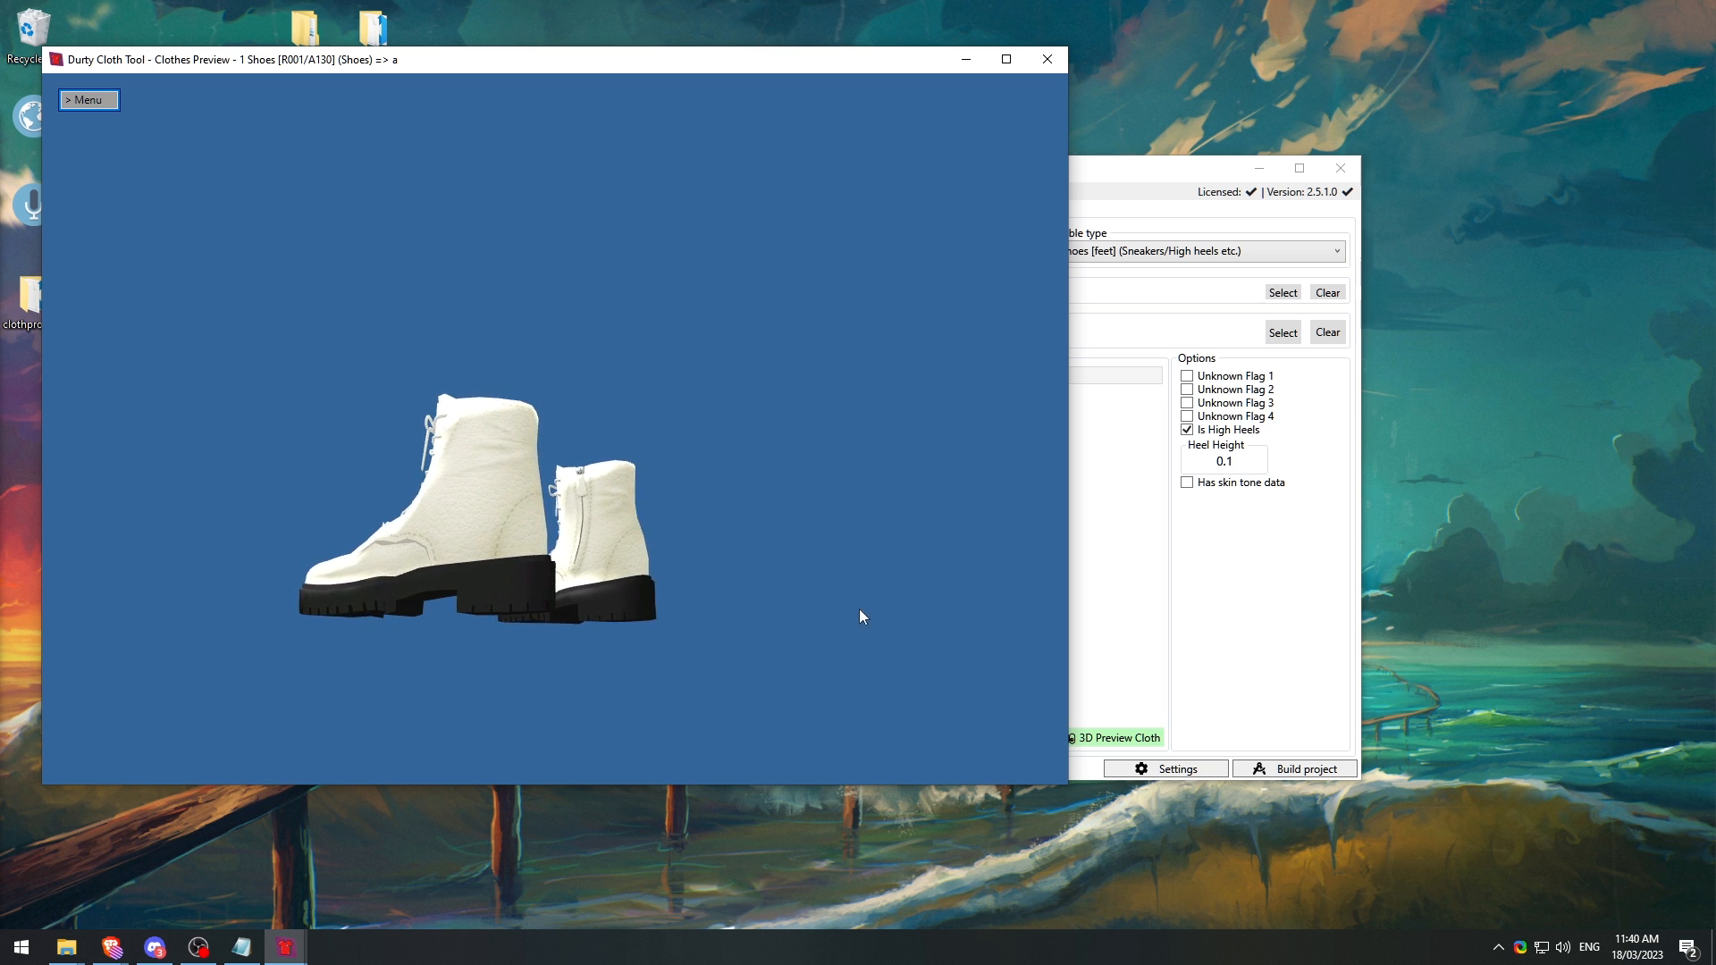
pyautogui.click(1235, 531)
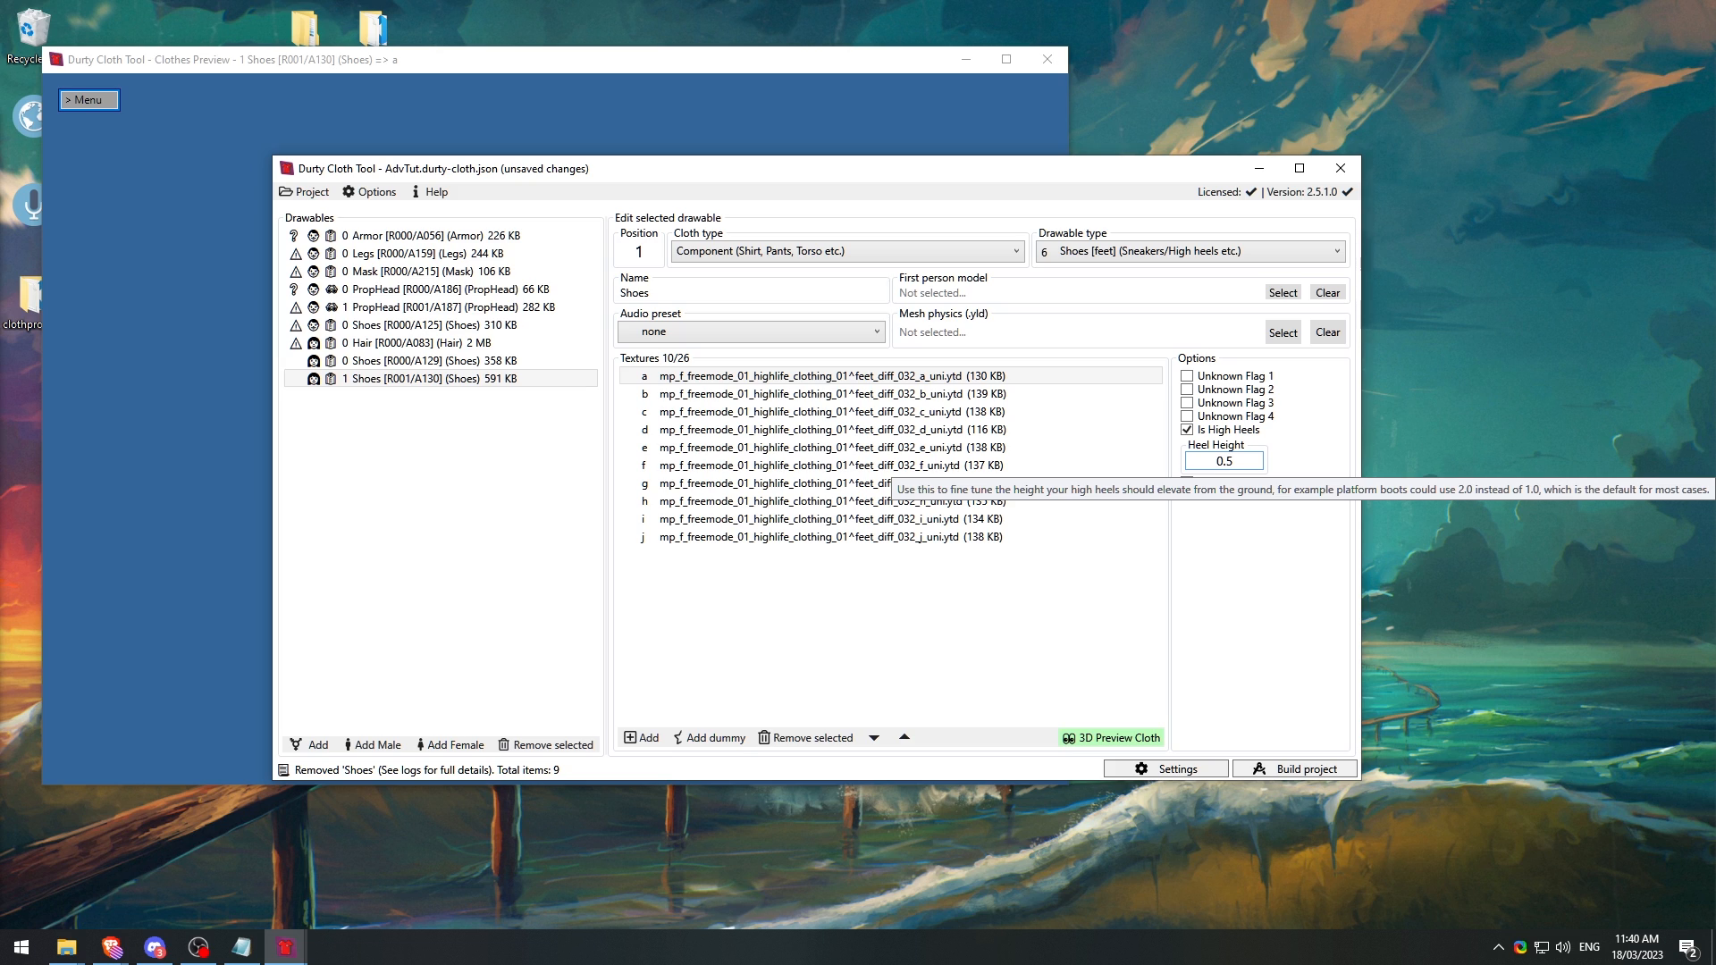
# Step: Try heel heights of 0.5, 2.0, 3.0 and 1.0 on the second female Shoes
pyautogui.write('5')
pyautogui.press('BackSpace')
pyautogui.press('BackSpace')
pyautogui.write('2')
pyautogui.moveTo(1245, 463); pyautogui.dragTo(1146, 465)
pyautogui.write('2.0')
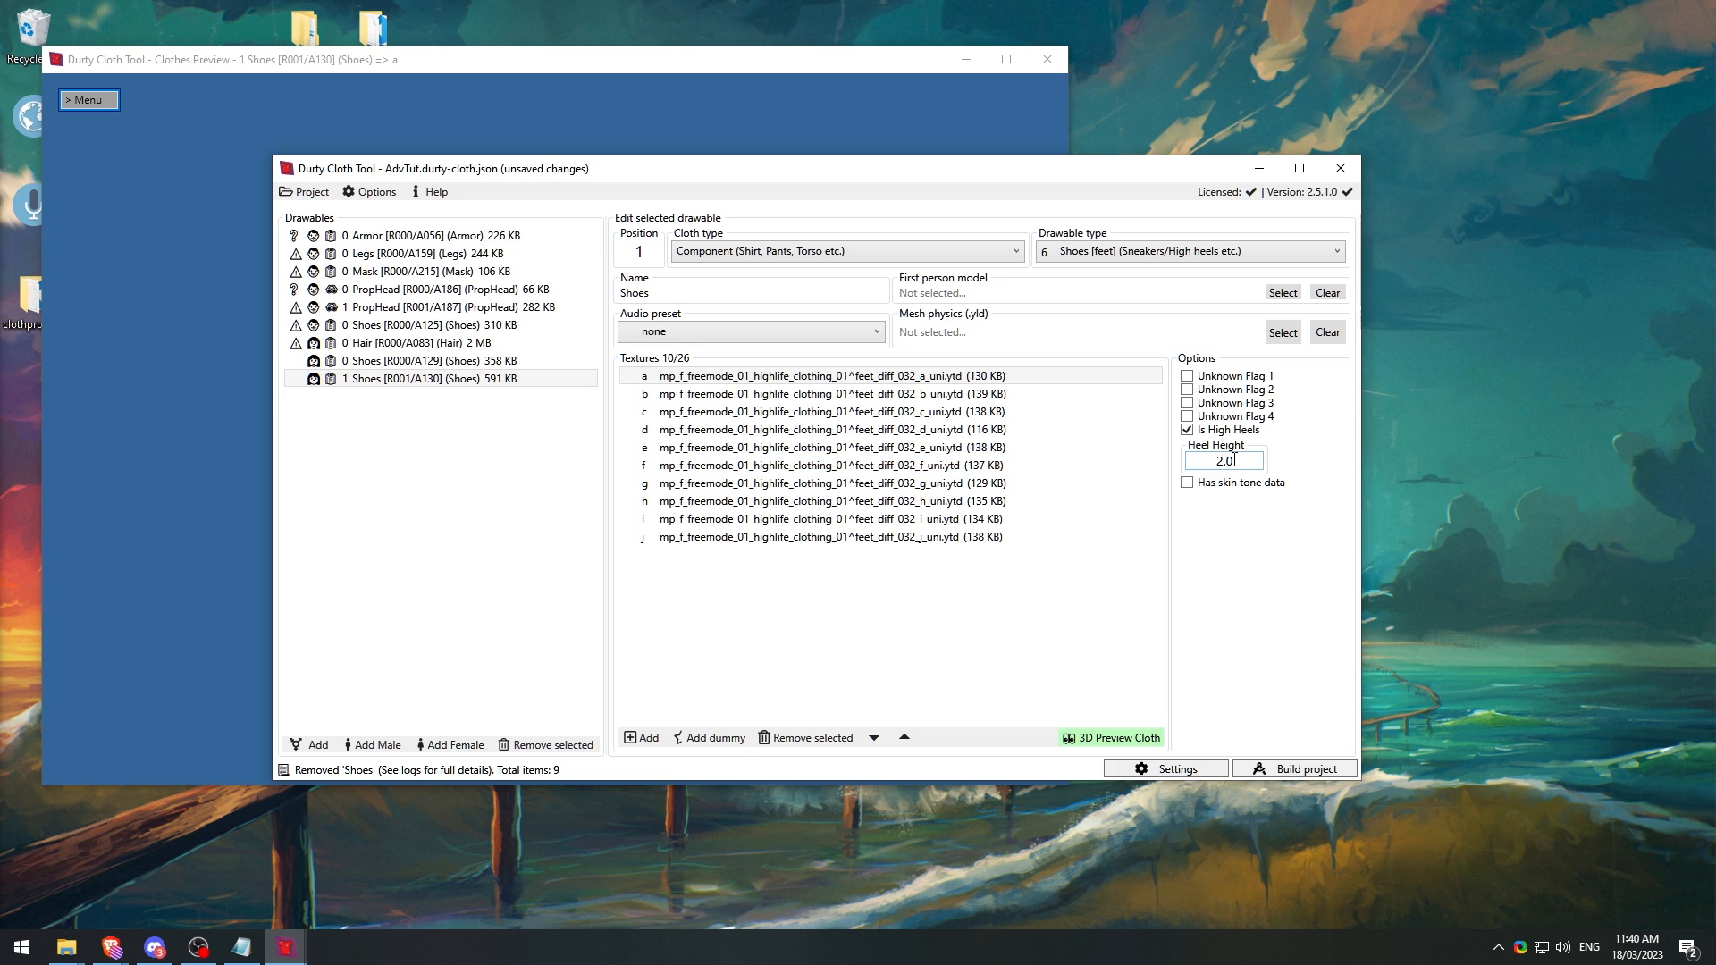
pyautogui.moveTo(1234, 459); pyautogui.dragTo(1165, 465)
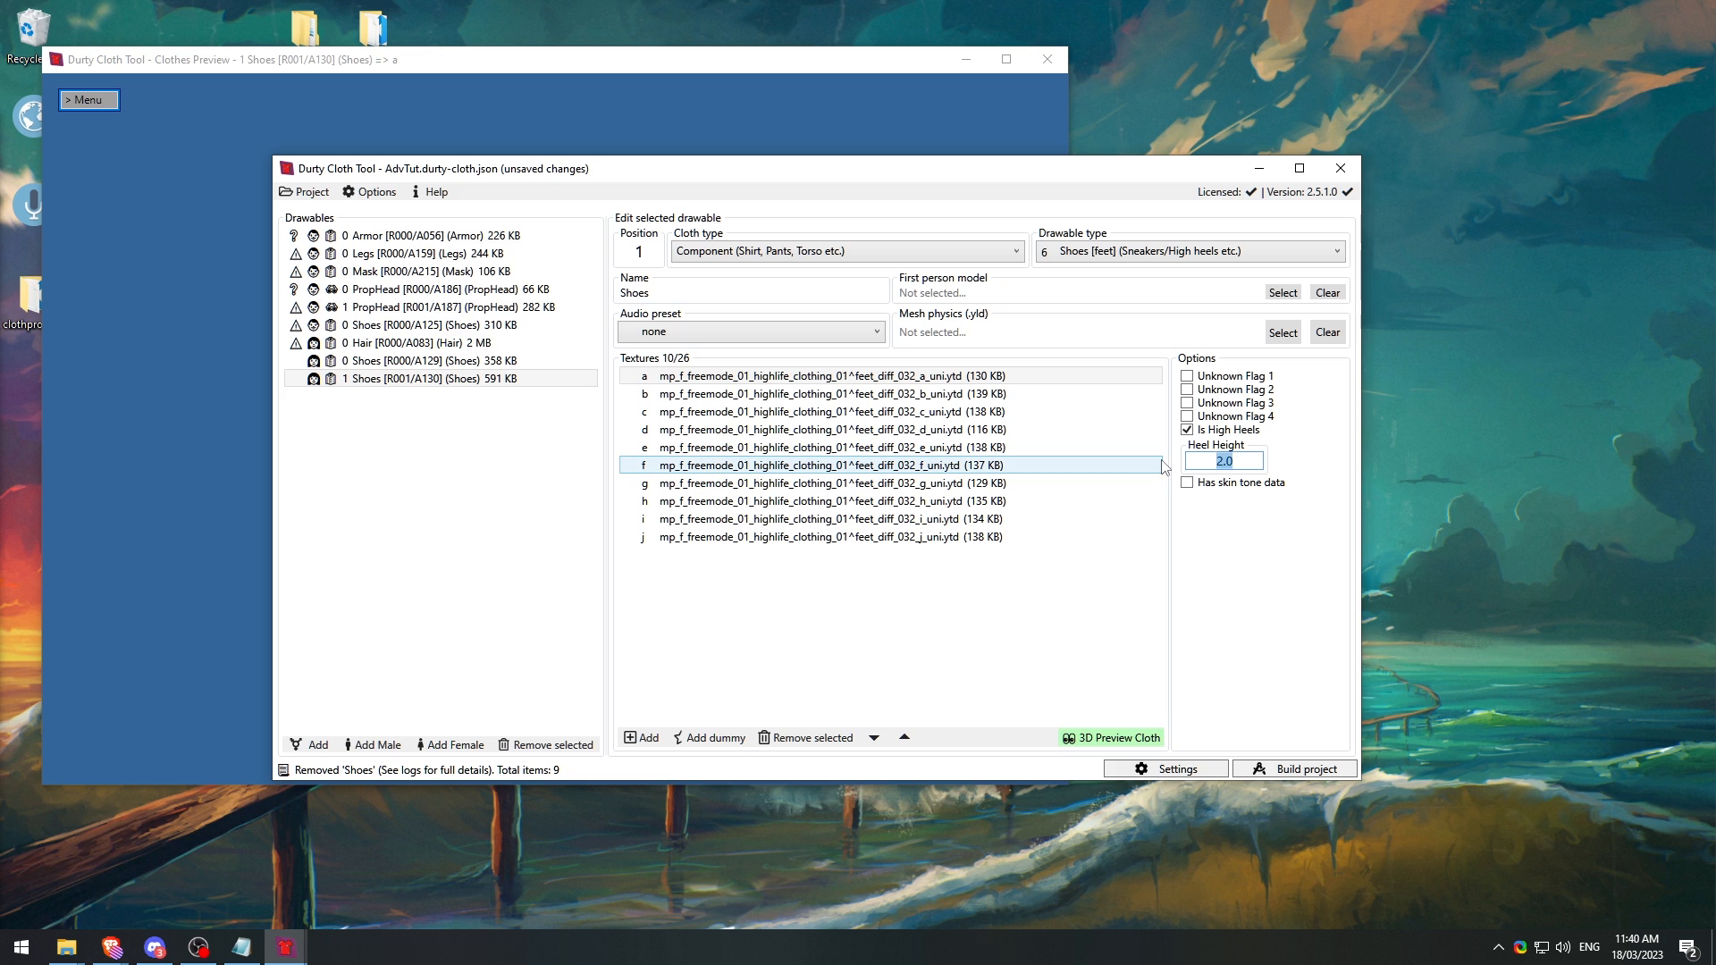
pyautogui.write('3')
pyautogui.press('Return')
pyautogui.moveTo(1255, 461); pyautogui.dragTo(1191, 471)
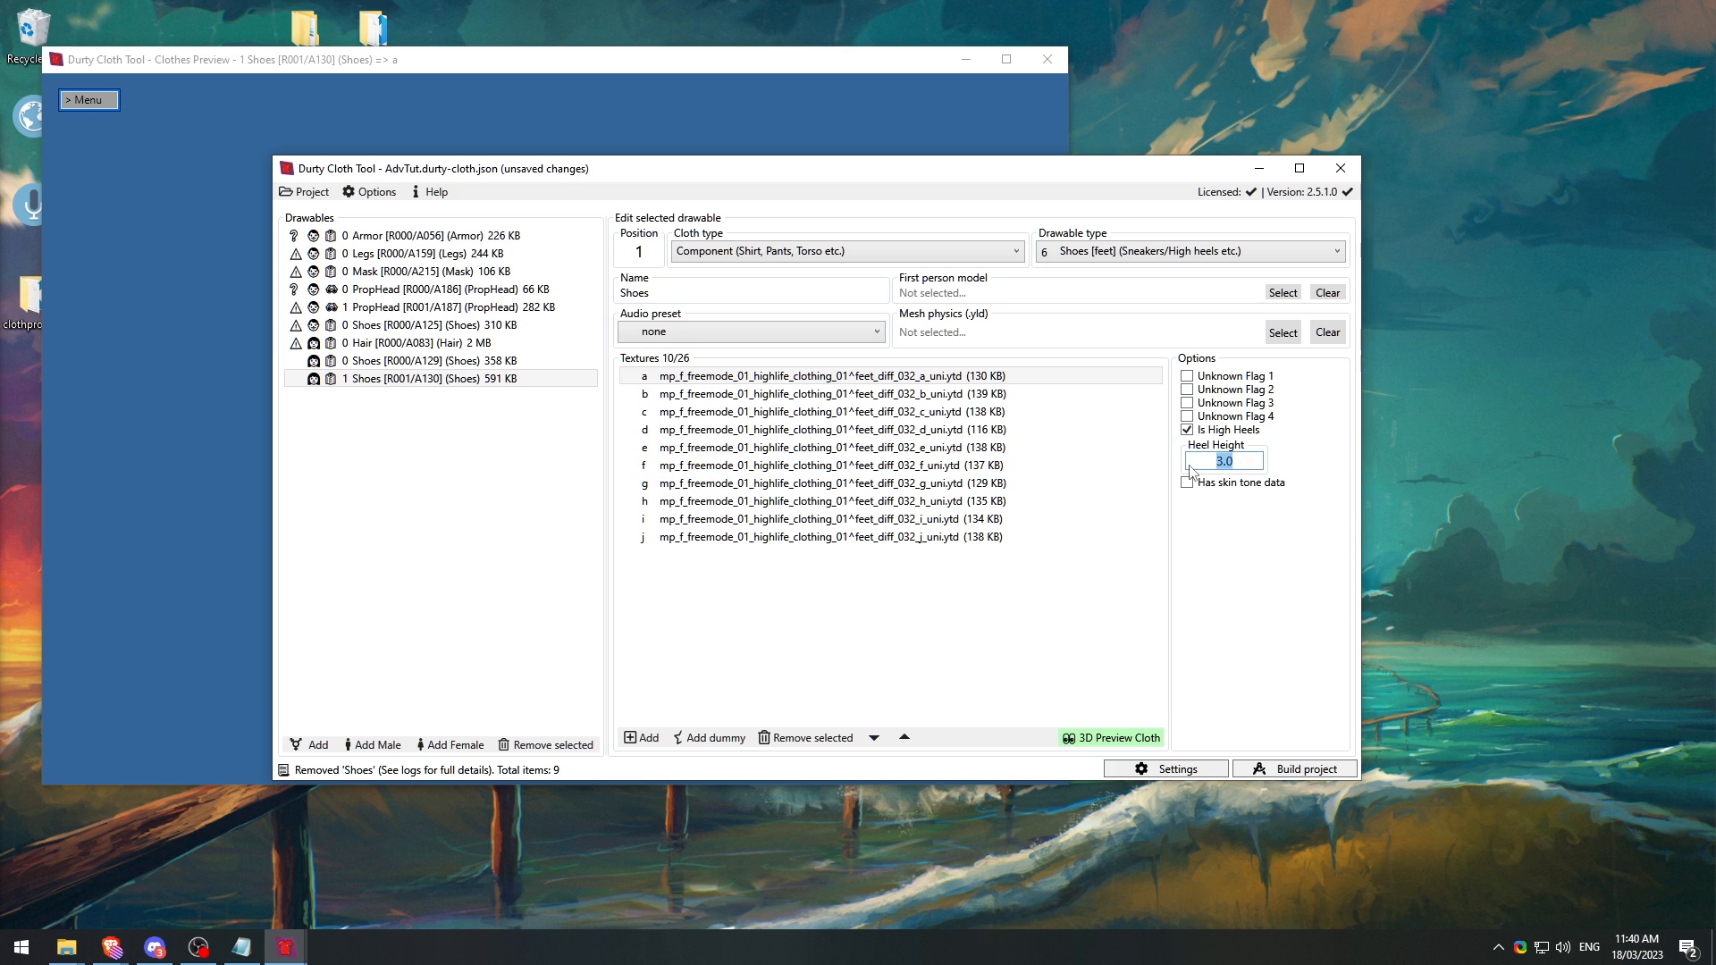
pyautogui.write('1.0')
# Step: Set the second female Shoes' heel height back to 0.1 and close the 3D preview
pyautogui.moveTo(1256, 462); pyautogui.dragTo(1174, 464)
pyautogui.press('BackSpace')
pyautogui.write('0.1')
pyautogui.press('Return')
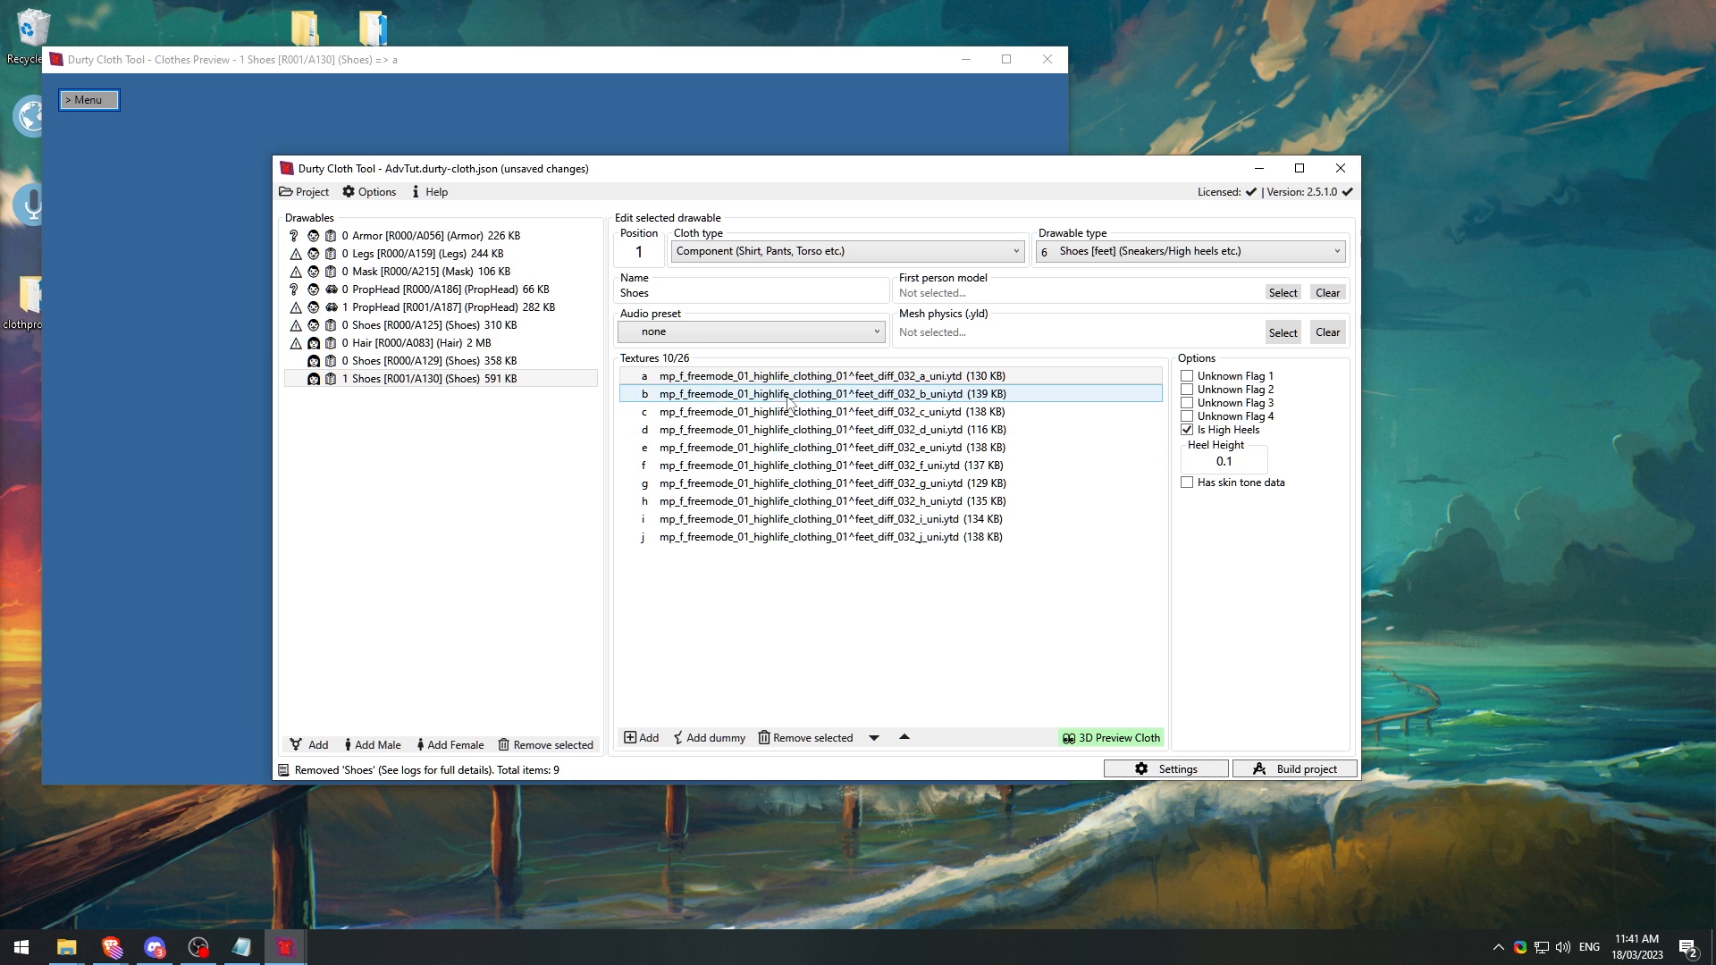
pyautogui.click(1047, 60)
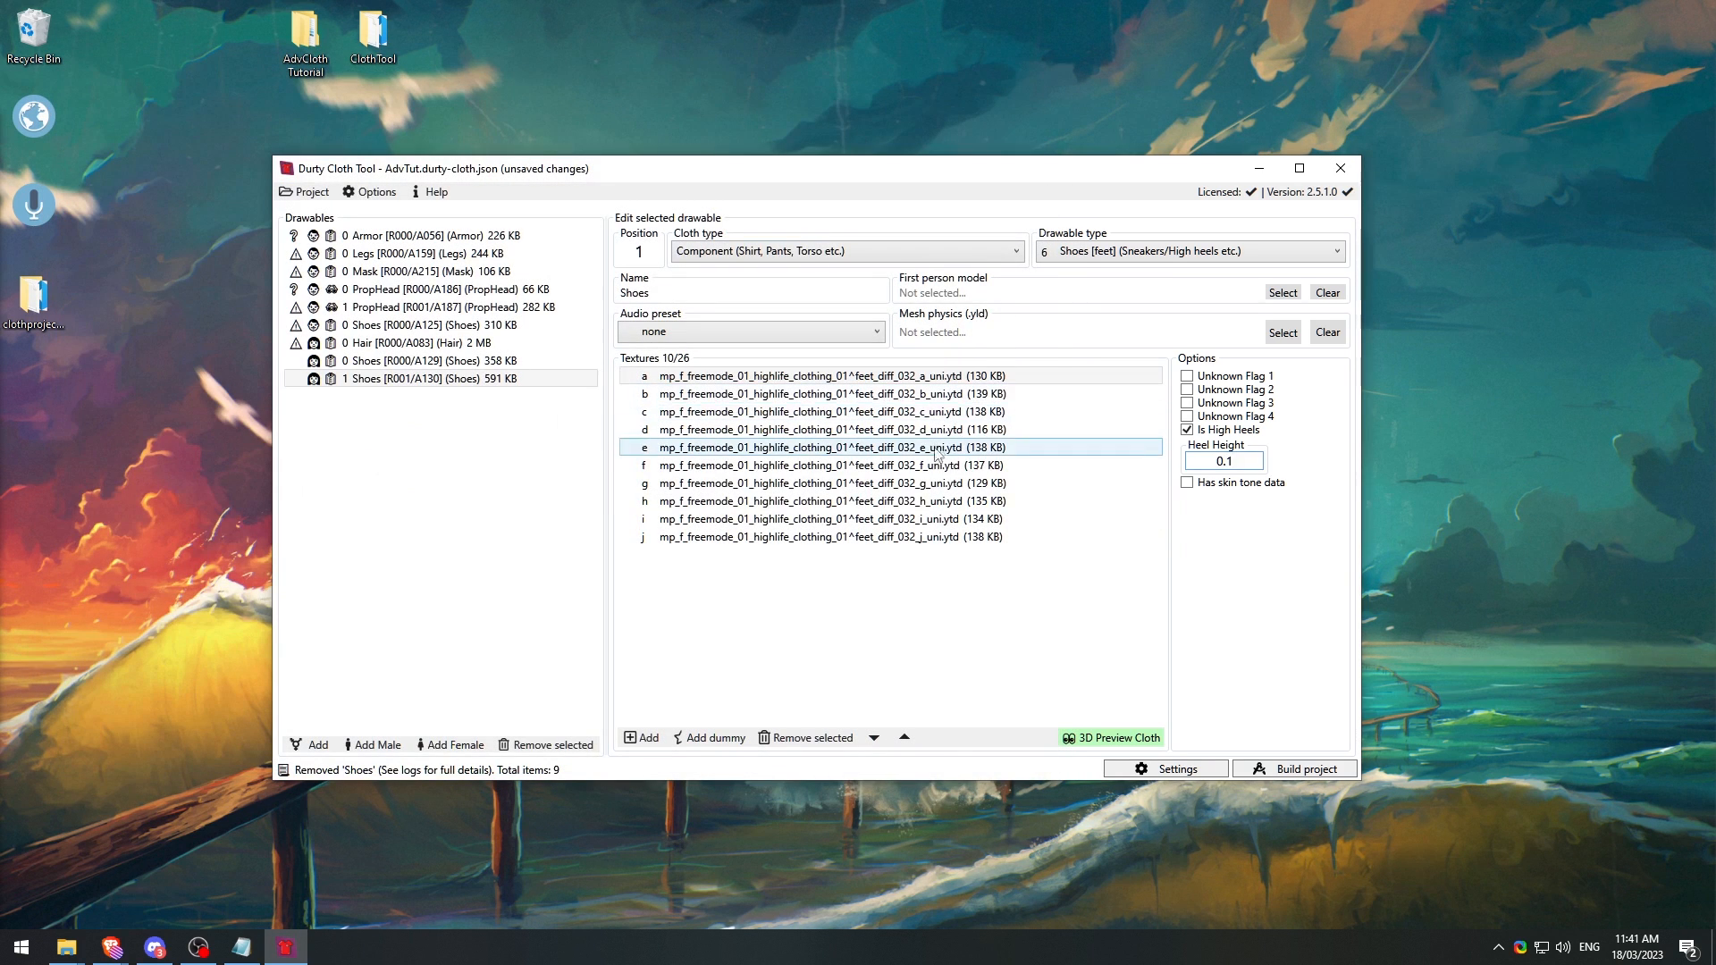
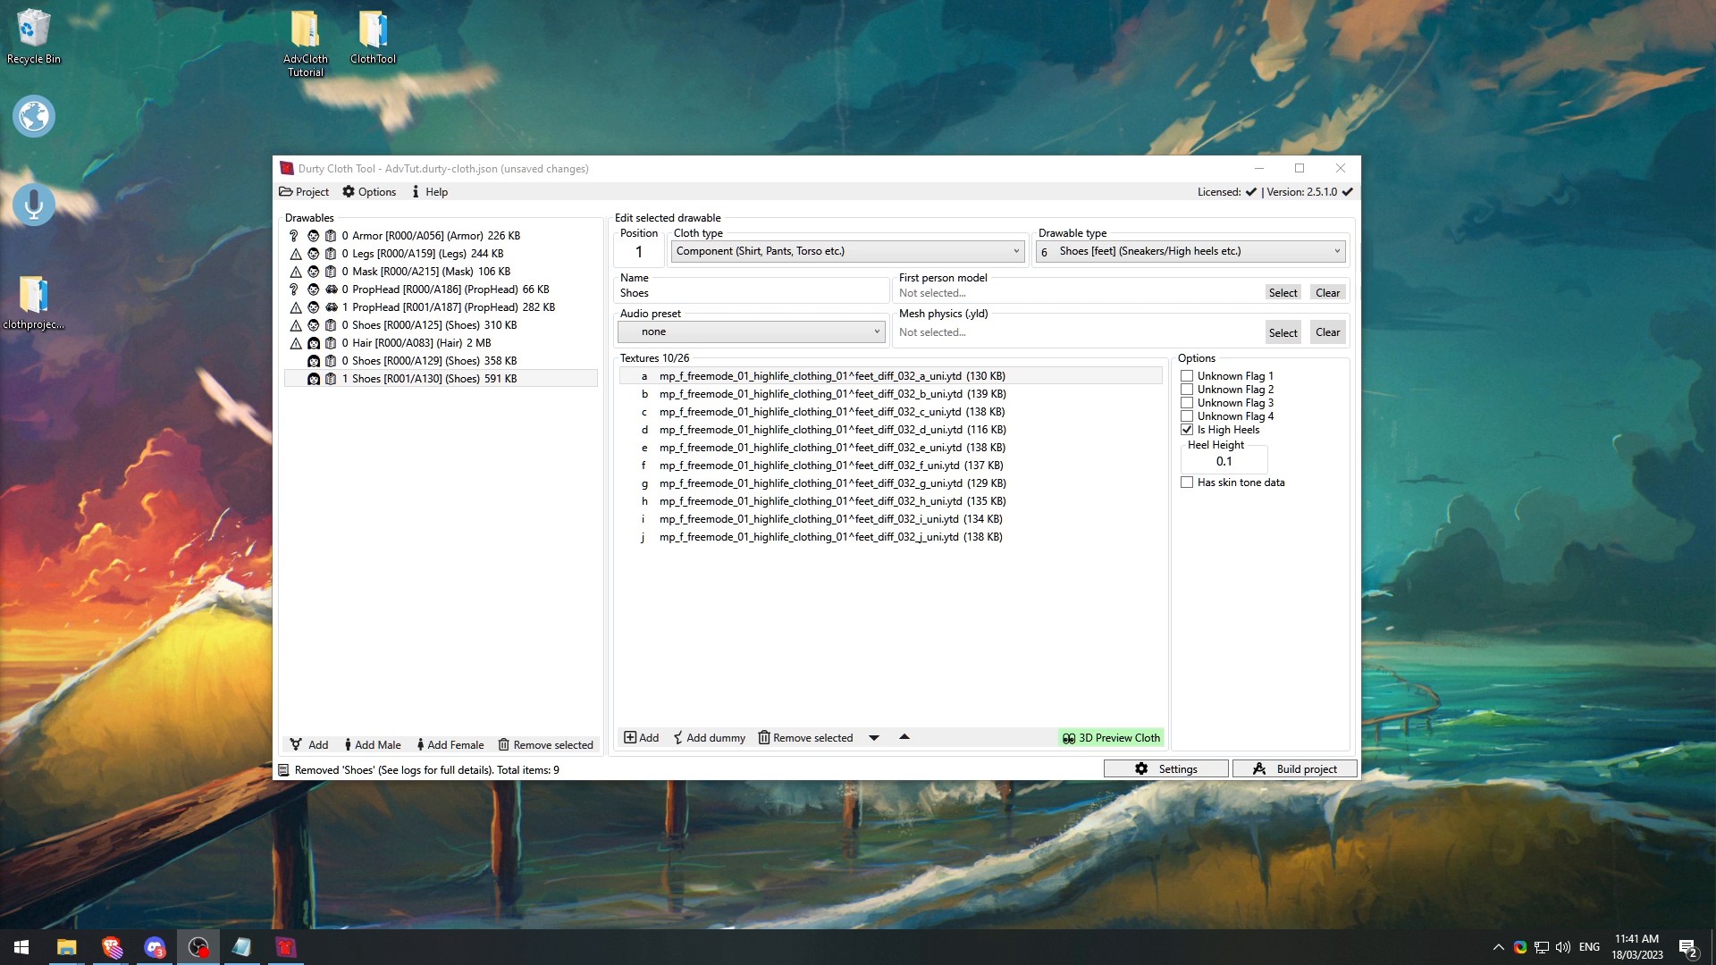
# Step: Open the file chooser for adding textures to the second female Shoes, view it and cancel
pyautogui.click(759, 704)
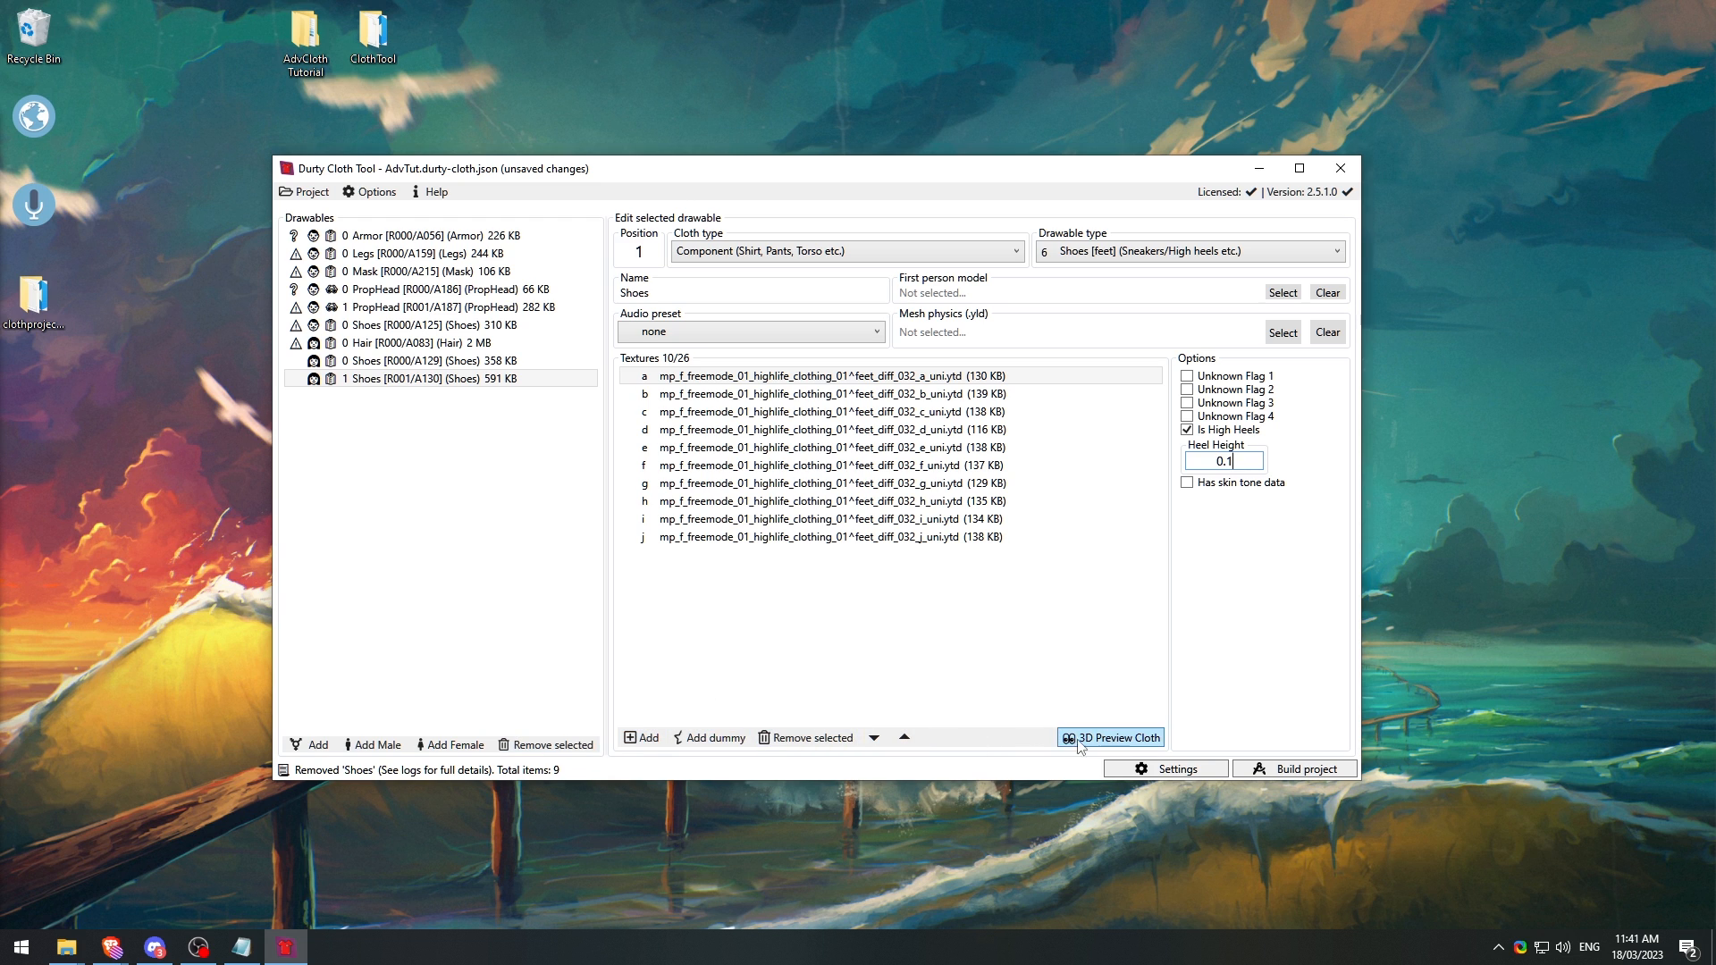
pyautogui.click(645, 738)
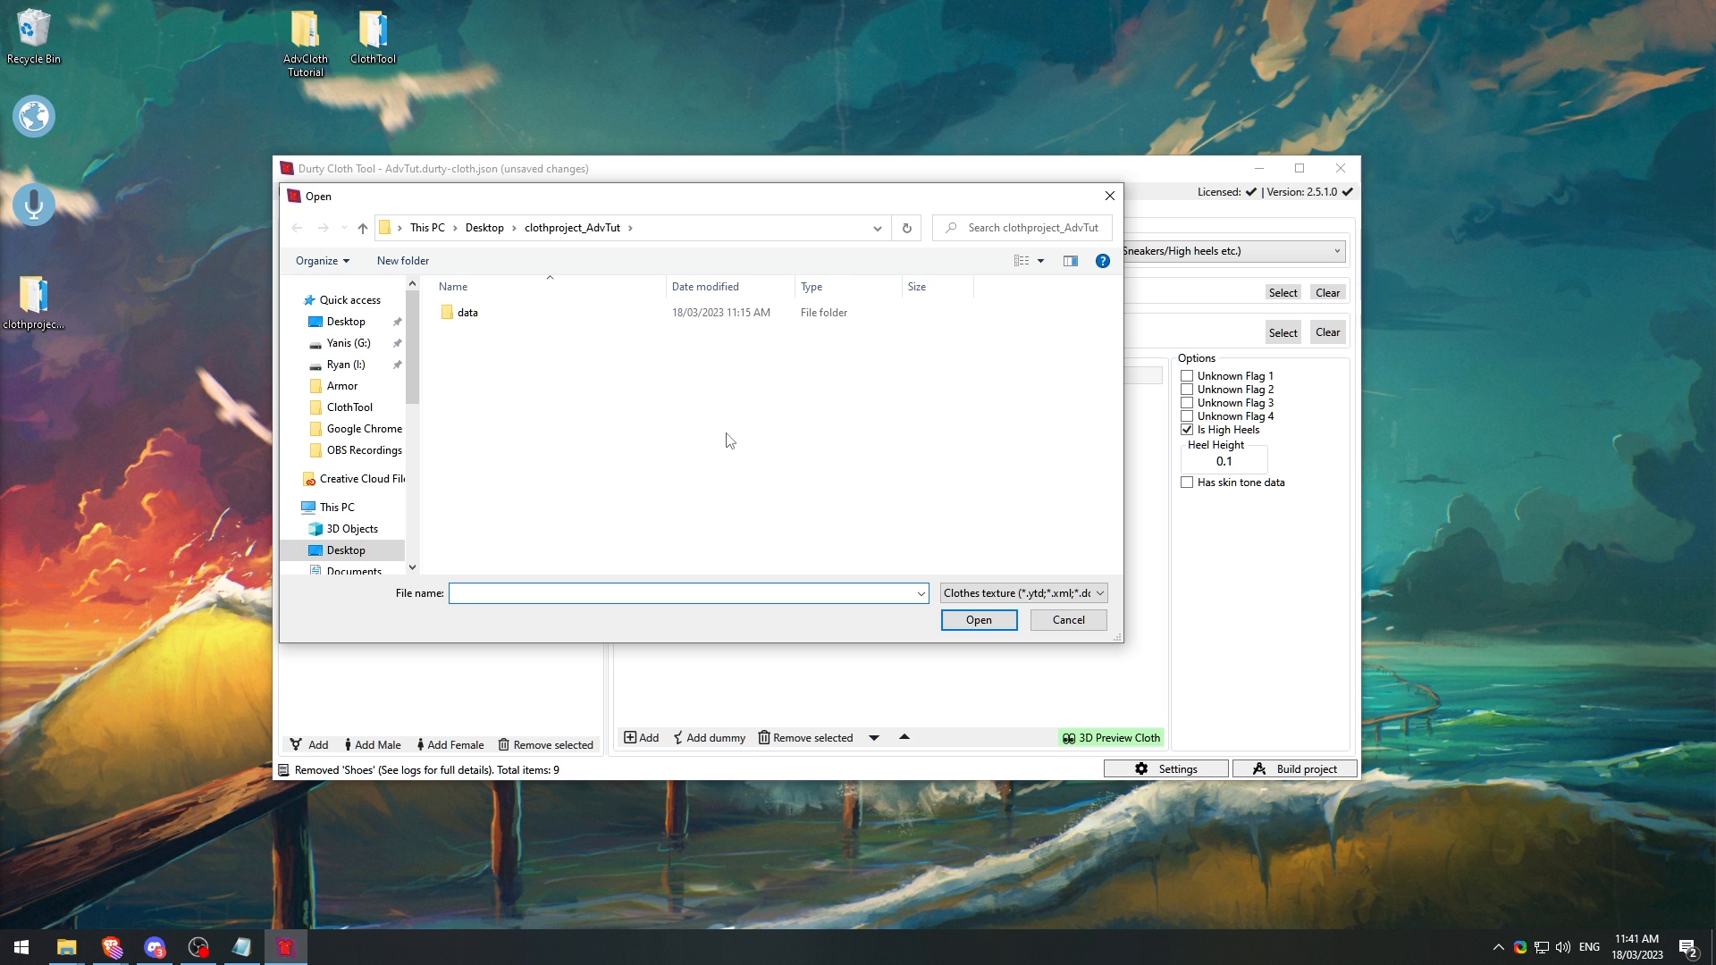
pyautogui.moveTo(679, 198); pyautogui.dragTo(891, 527)
pyautogui.moveTo(783, 534); pyautogui.dragTo(527, 254)
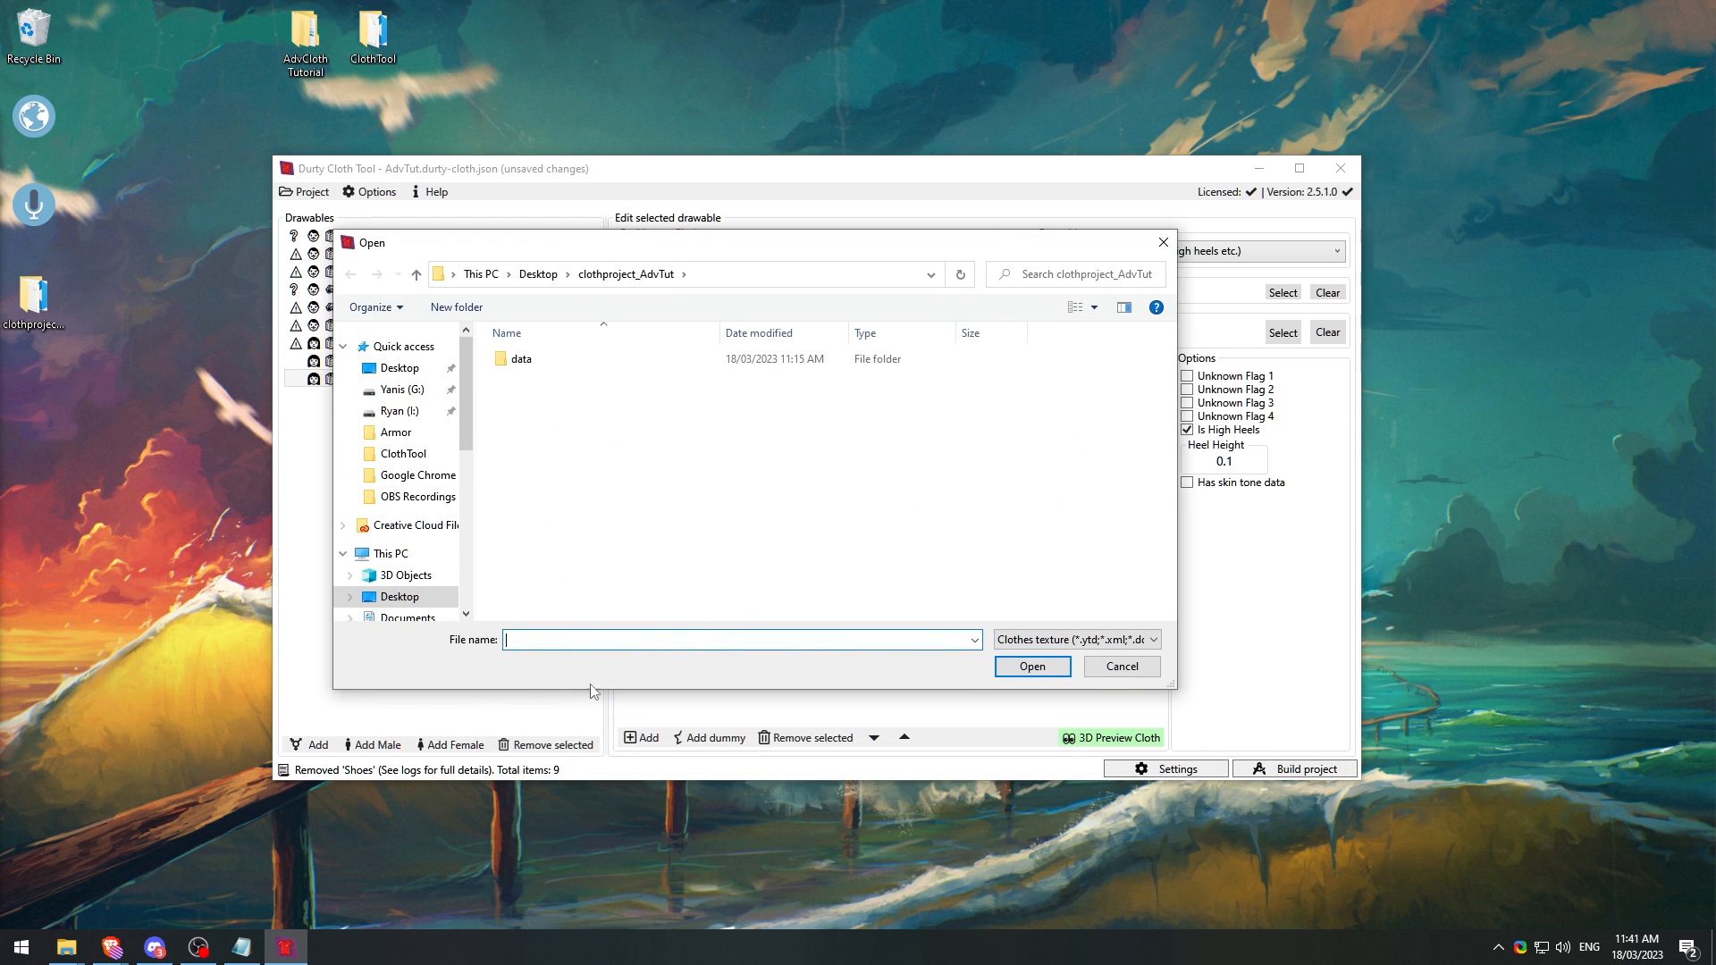
pyautogui.click(1119, 666)
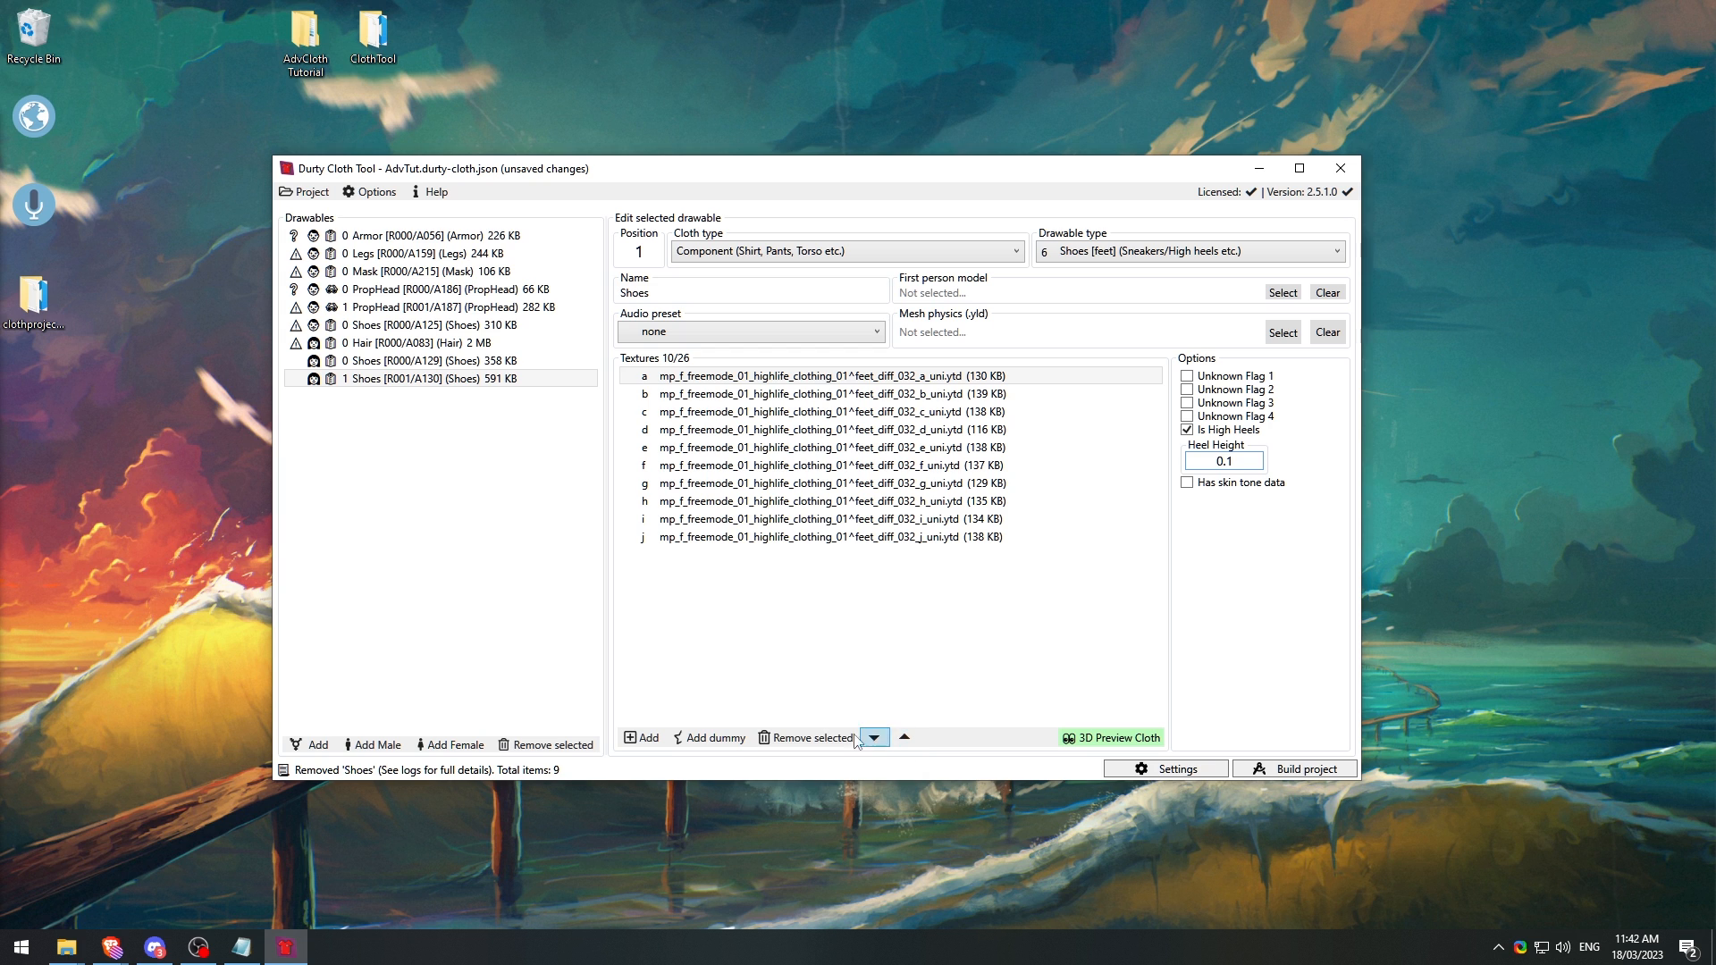
# Step: Compare textures b and a of the second female Shoes in the 3D preview
pyautogui.doubleClick(688, 398)
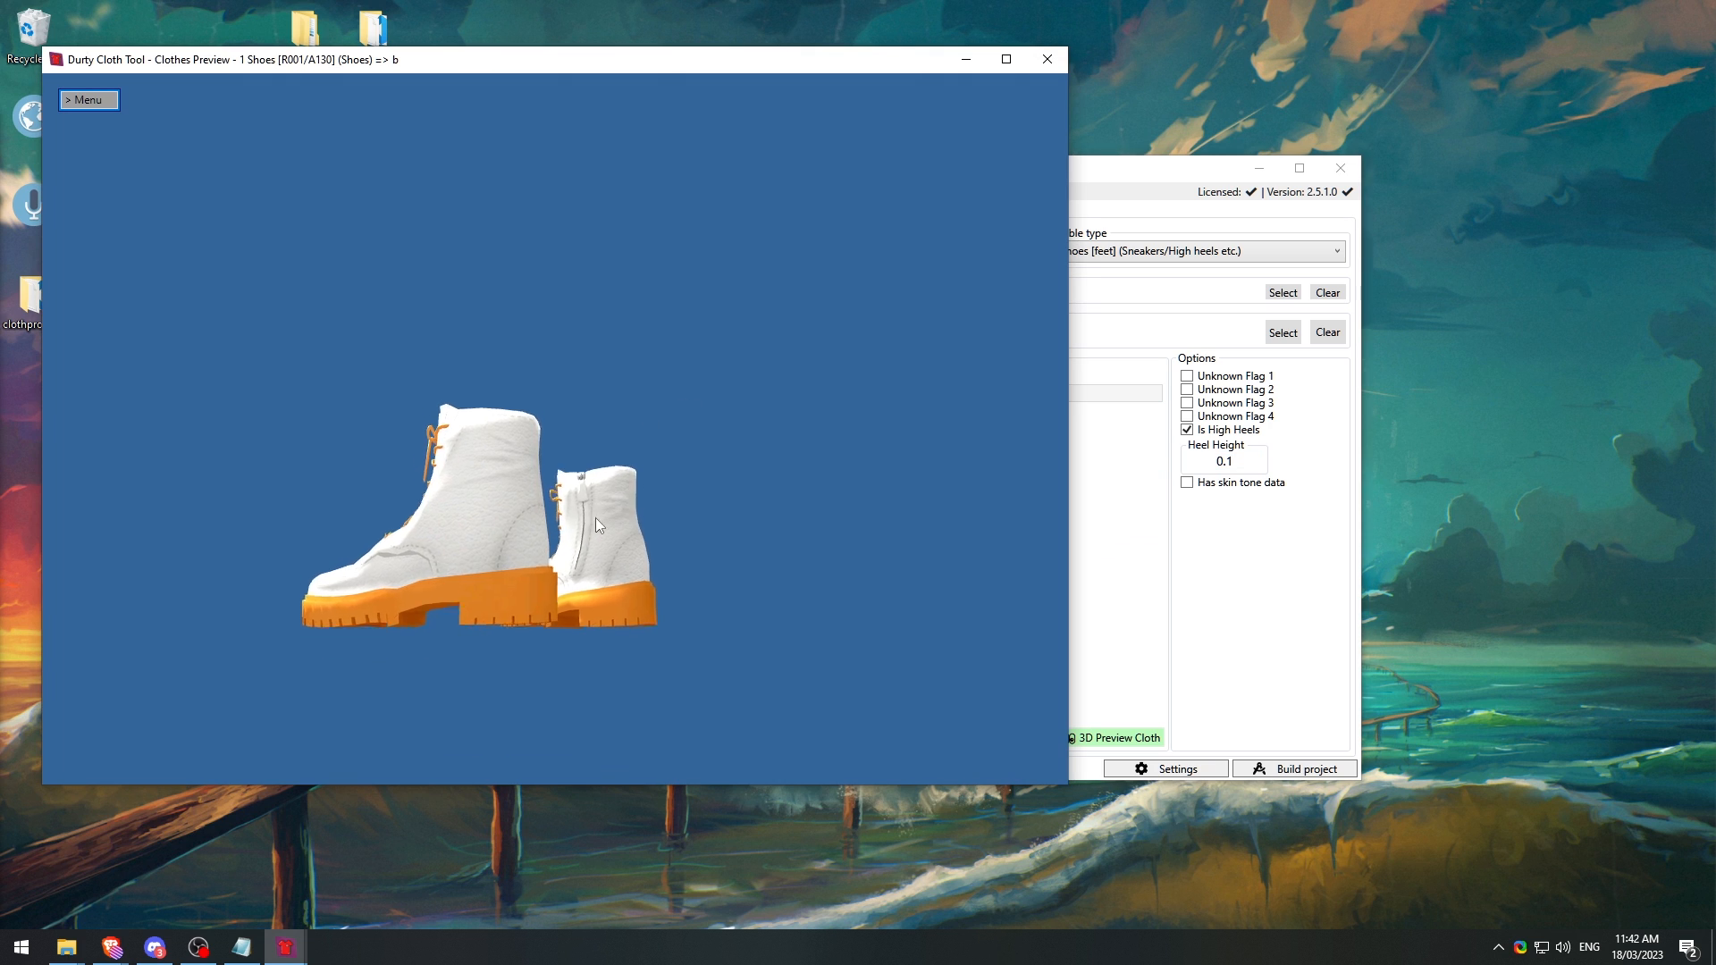
pyautogui.moveTo(596, 518); pyautogui.dragTo(575, 482)
pyautogui.click(1099, 554)
pyautogui.doubleClick(956, 376)
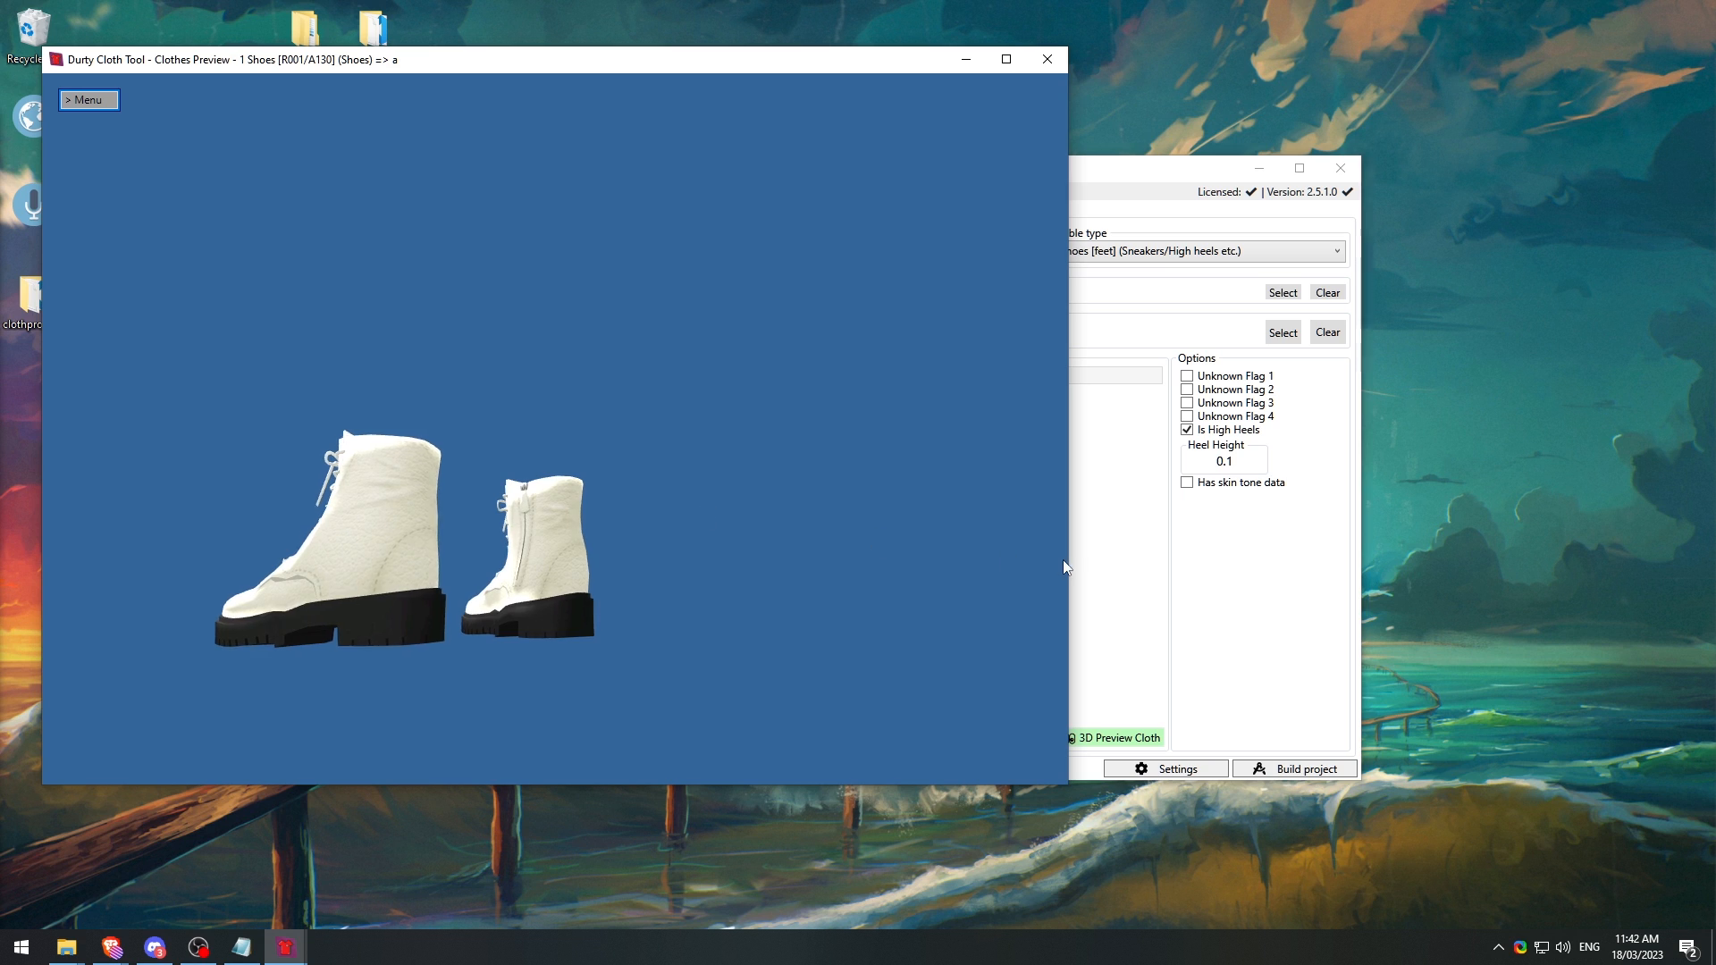
pyautogui.click(1095, 558)
# Step: Move texture b above texture a for the second female Shoes and check the new first texture in the 3D preview
pyautogui.click(697, 394)
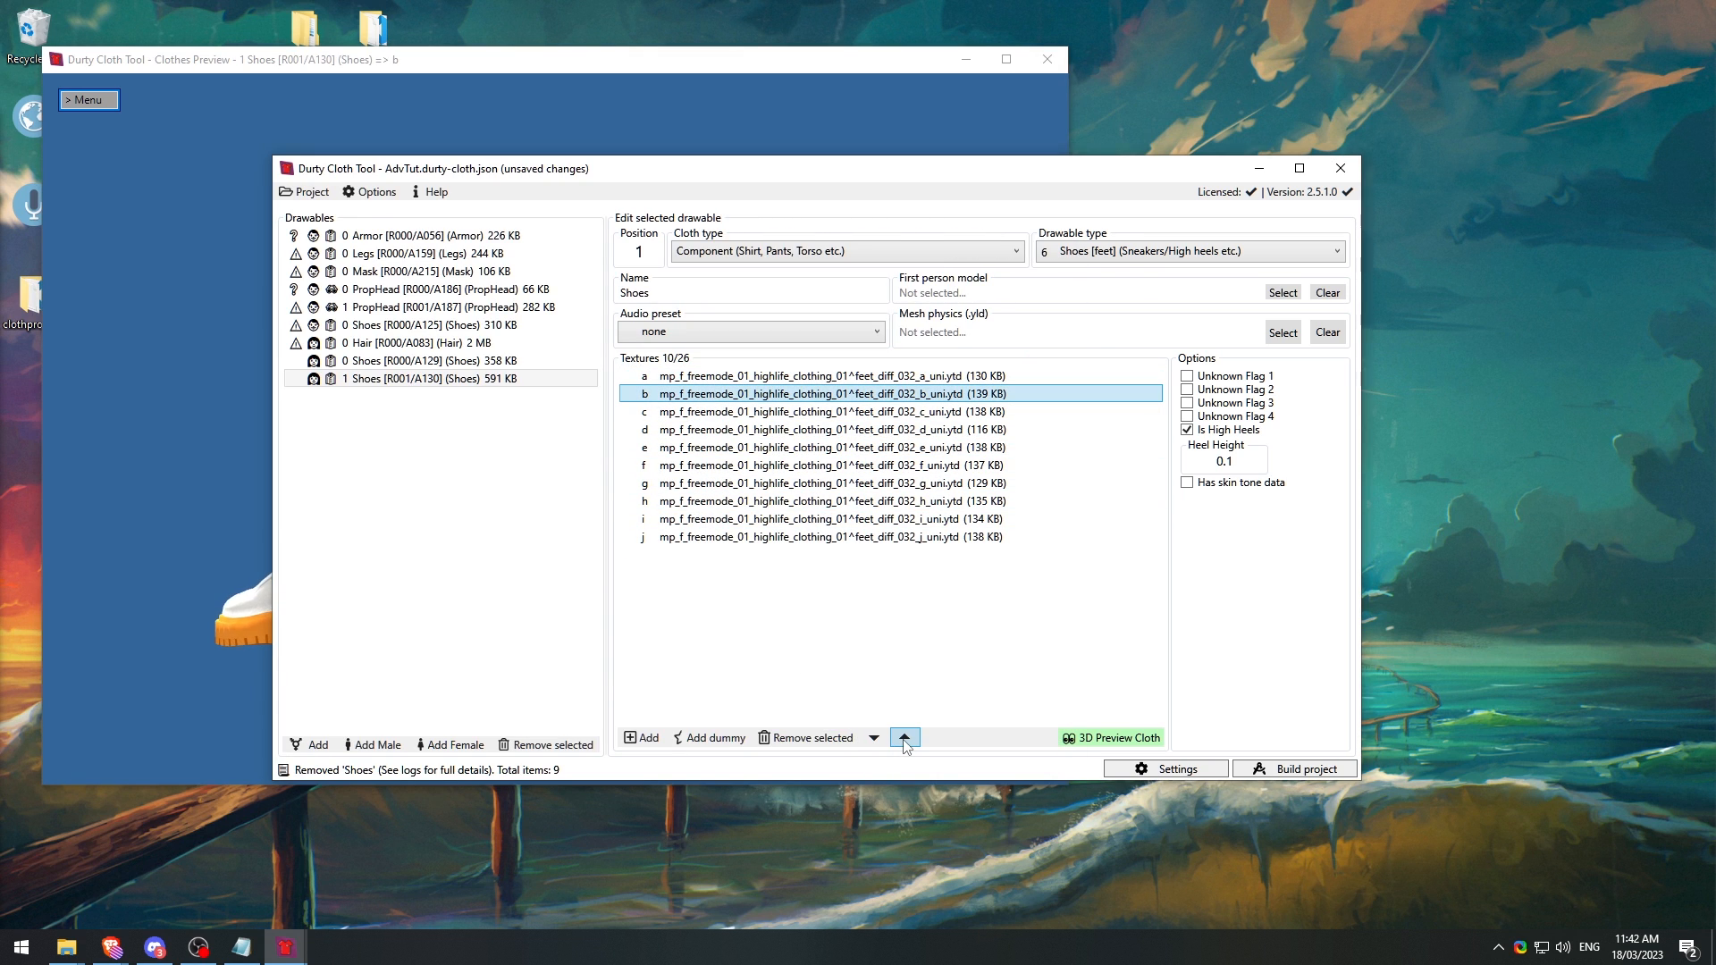
pyautogui.click(904, 737)
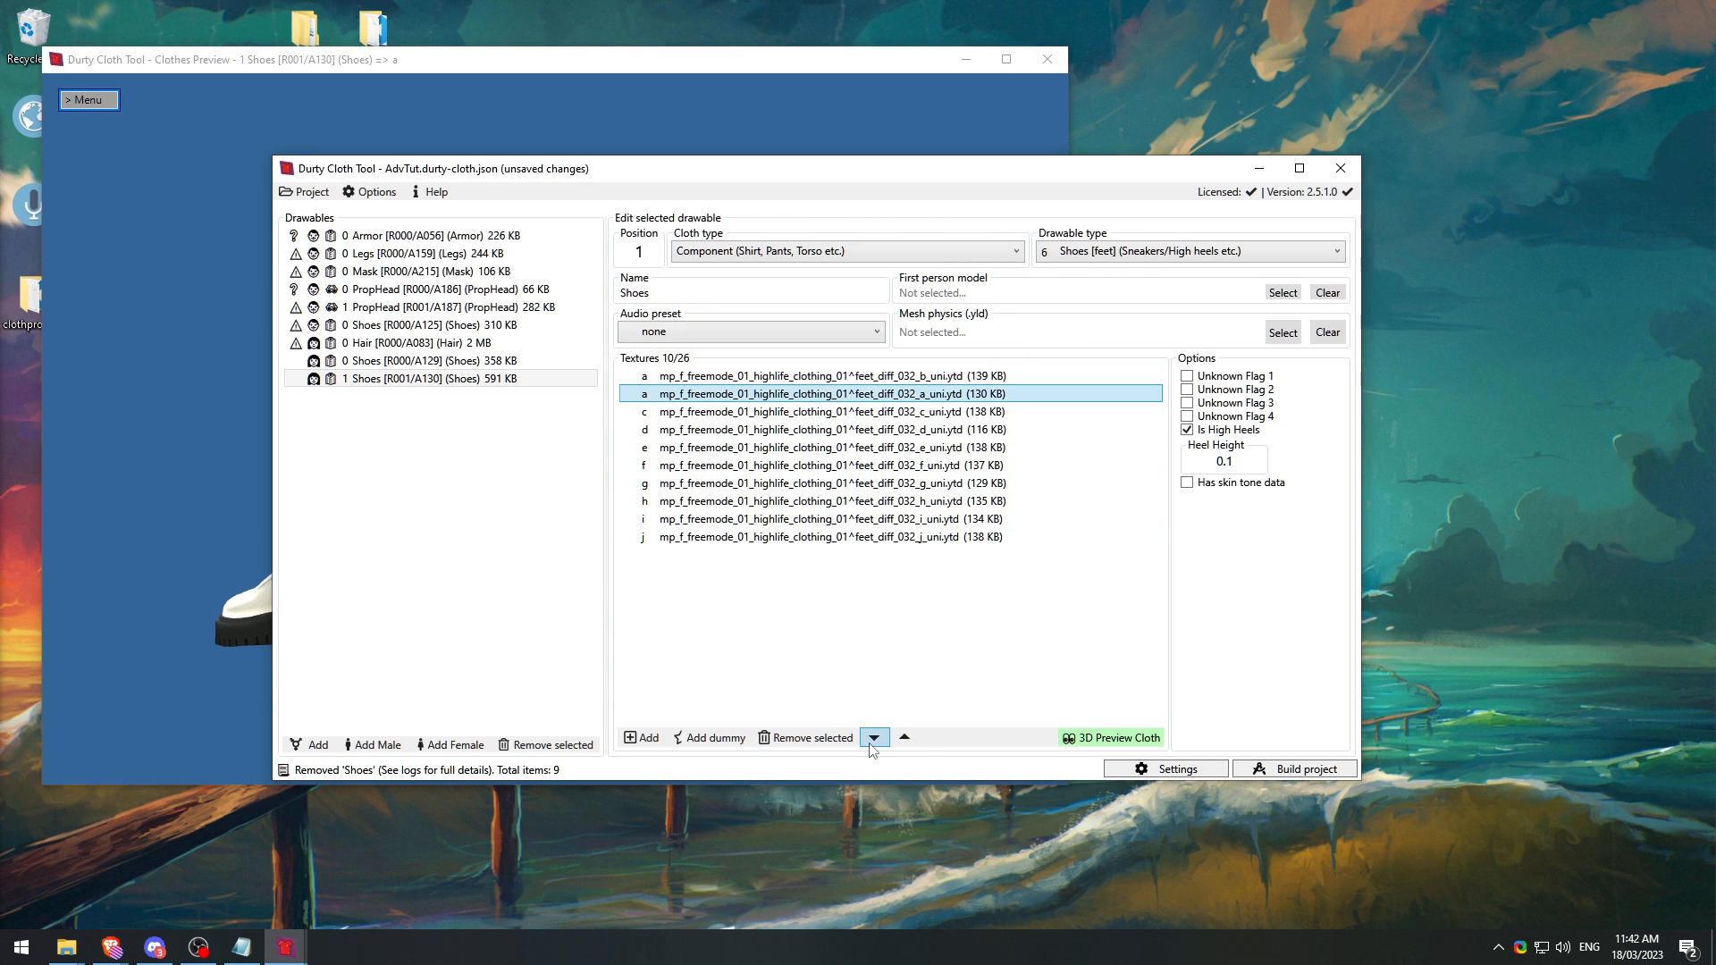
pyautogui.keyDown('ctrl'); pyautogui.click(675, 377); pyautogui.keyUp('ctrl')
pyautogui.click(494, 90)
pyautogui.moveTo(429, 505); pyautogui.dragTo(697, 451)
pyautogui.hotkey('alt', 'Tab')
pyautogui.click(748, 376)
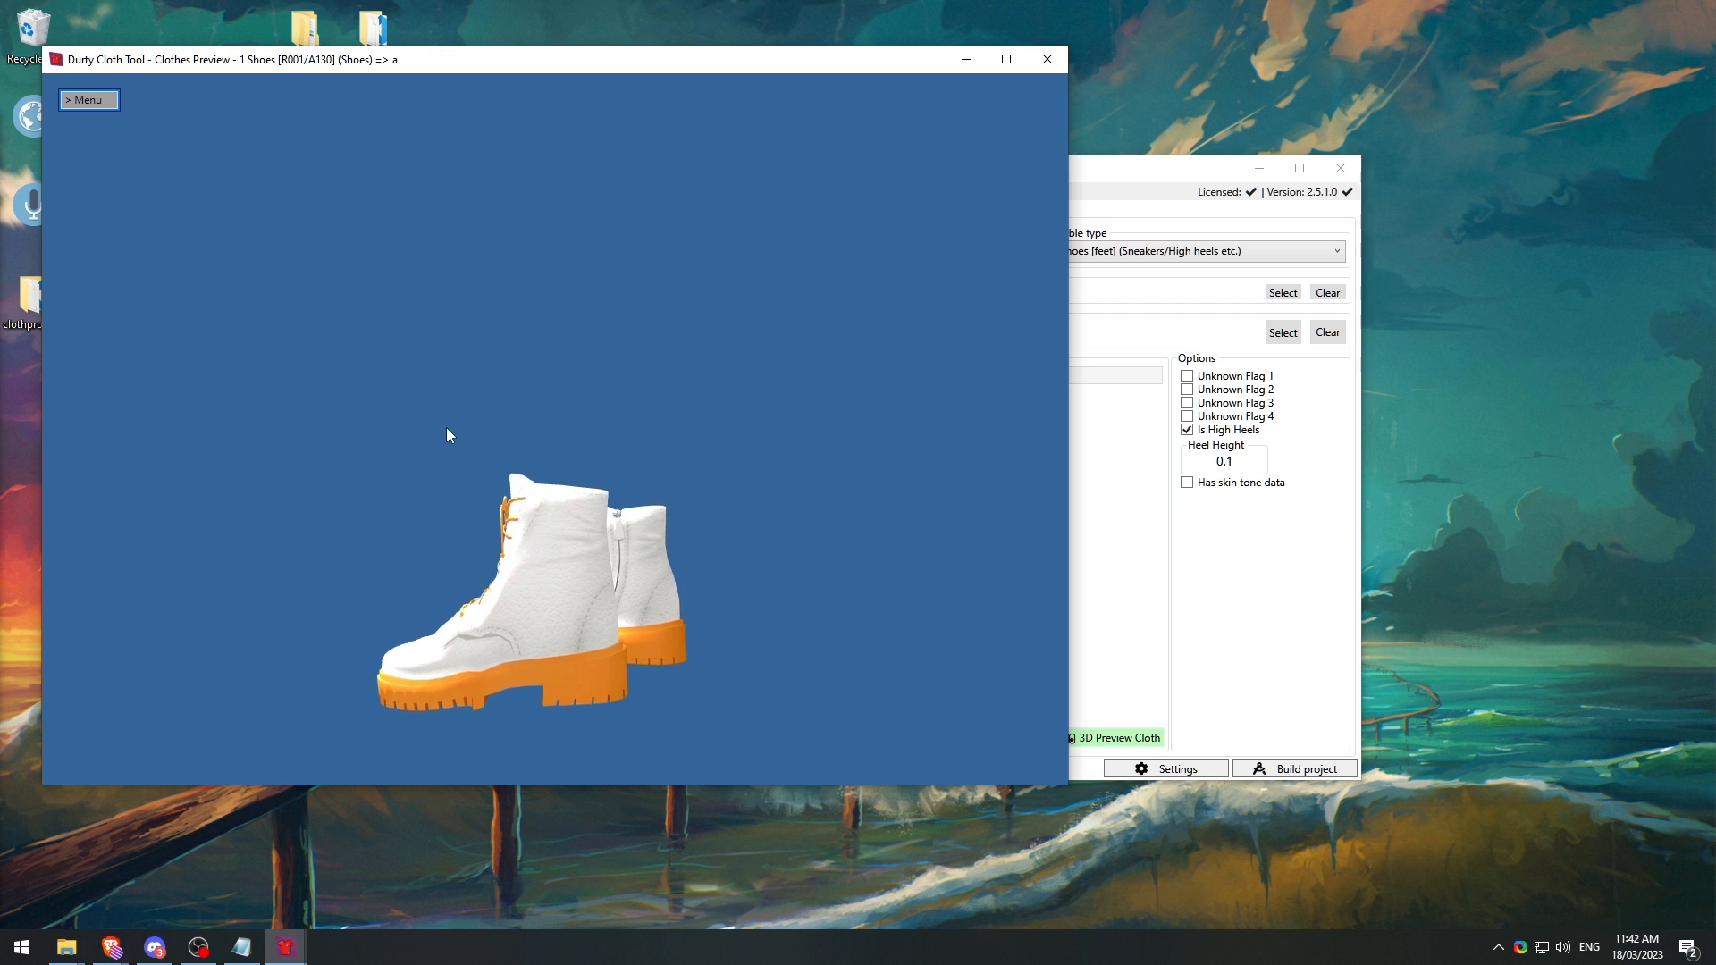
pyautogui.moveTo(884, 552); pyautogui.dragTo(812, 565)
pyautogui.click(1095, 600)
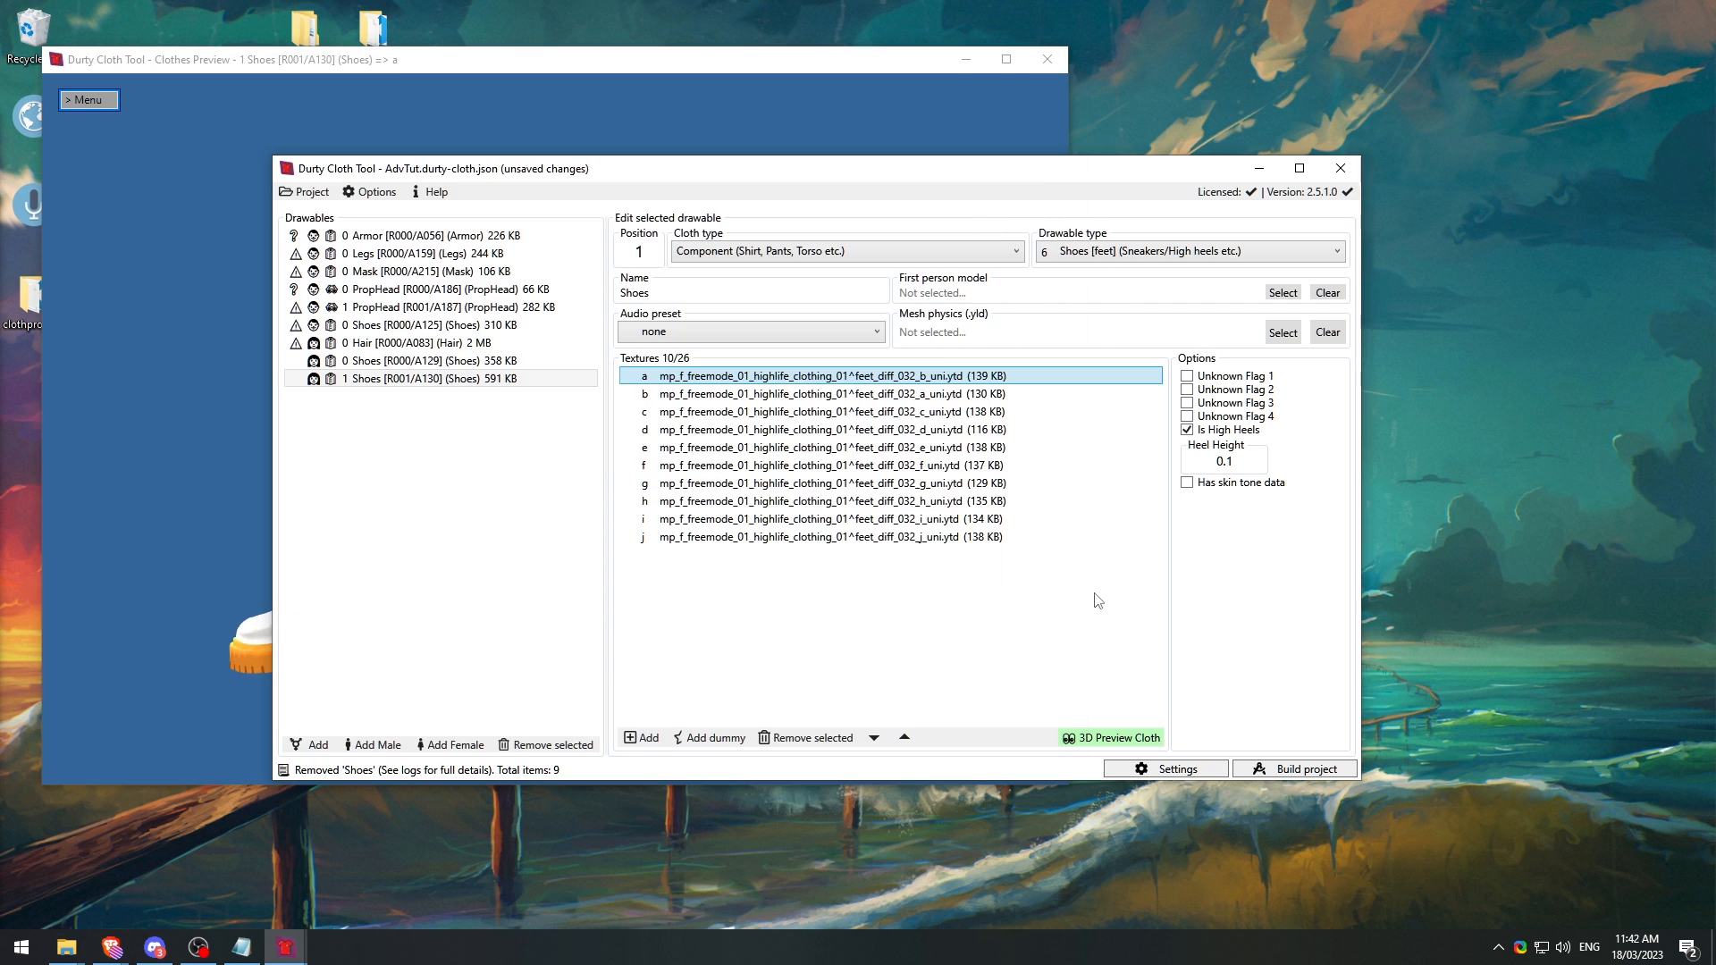
# Step: Compare textures b and g of the second female Shoes in the 3D preview
pyautogui.click(684, 394)
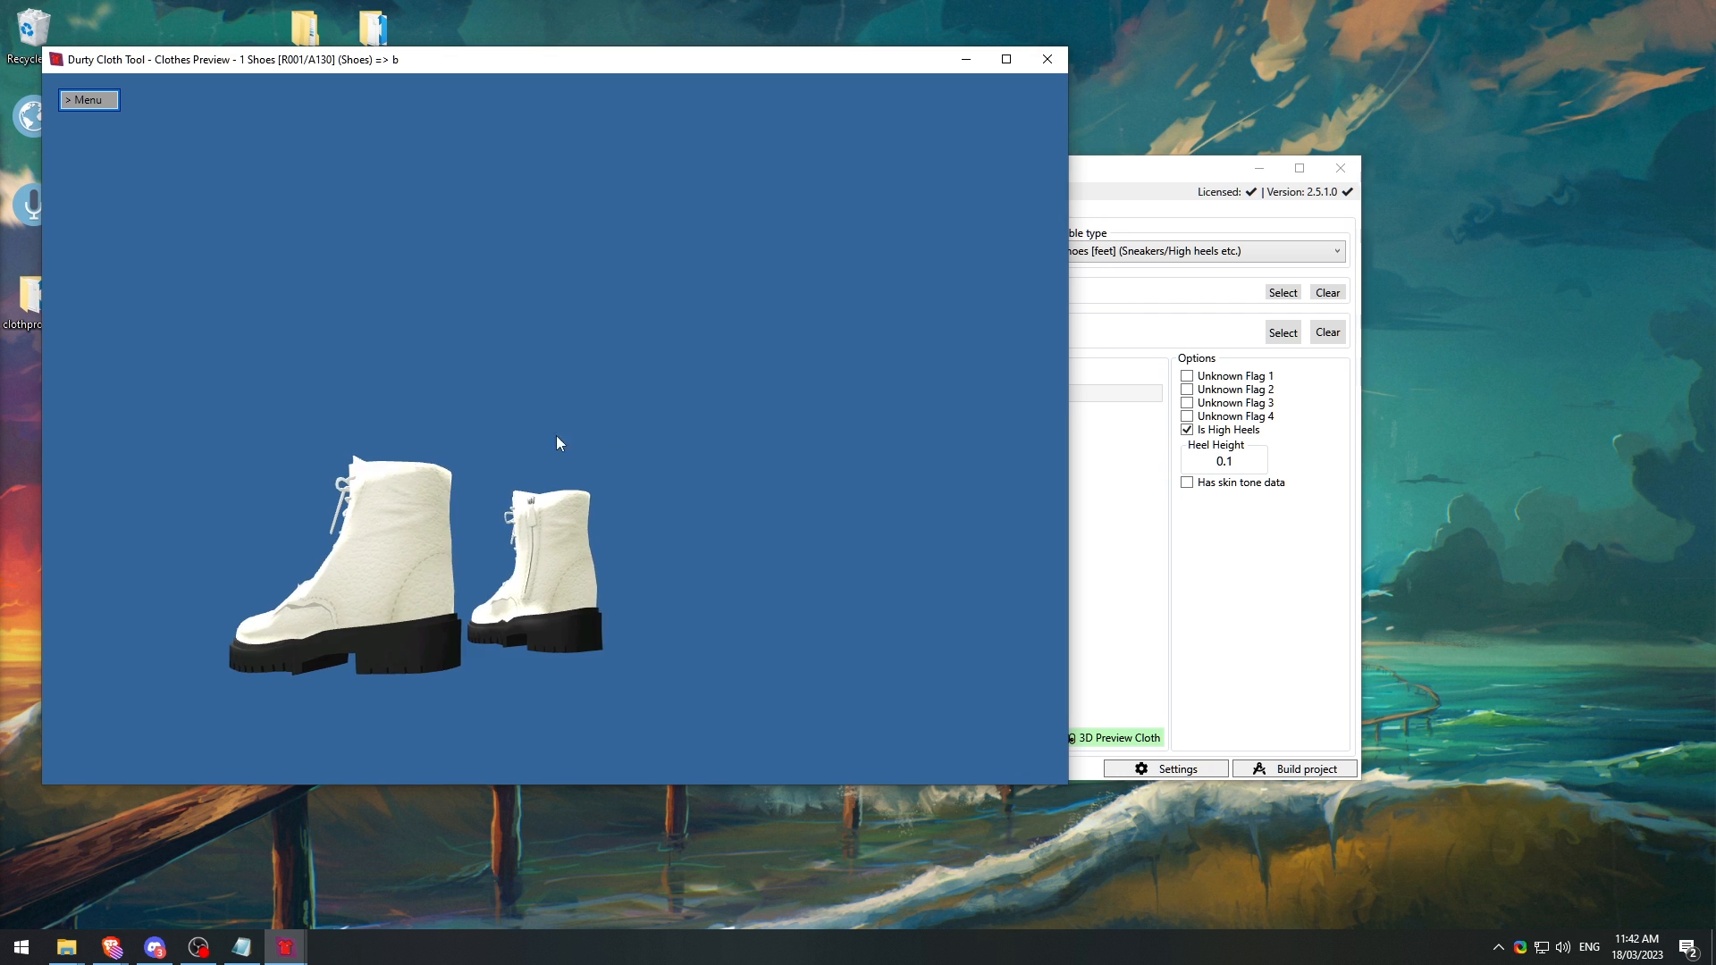
pyautogui.click(1103, 602)
pyautogui.click(754, 482)
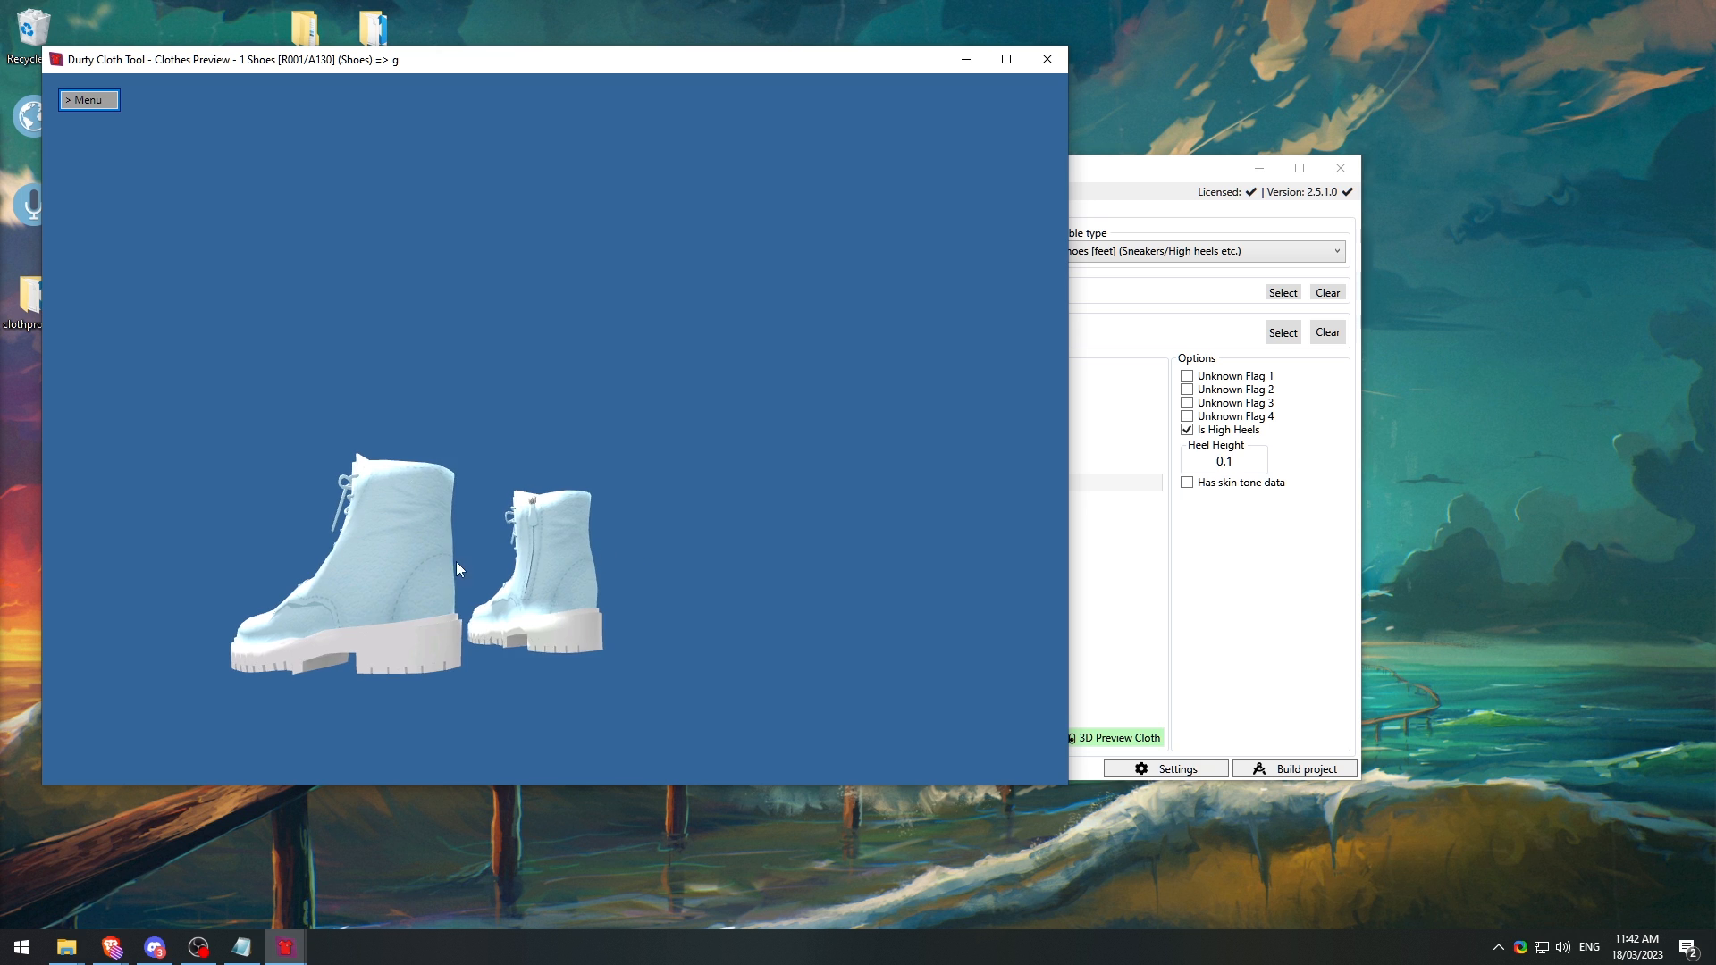
pyautogui.scroll(3, 502, 550)
pyautogui.moveTo(502, 546); pyautogui.dragTo(433, 552)
pyautogui.click(1095, 592)
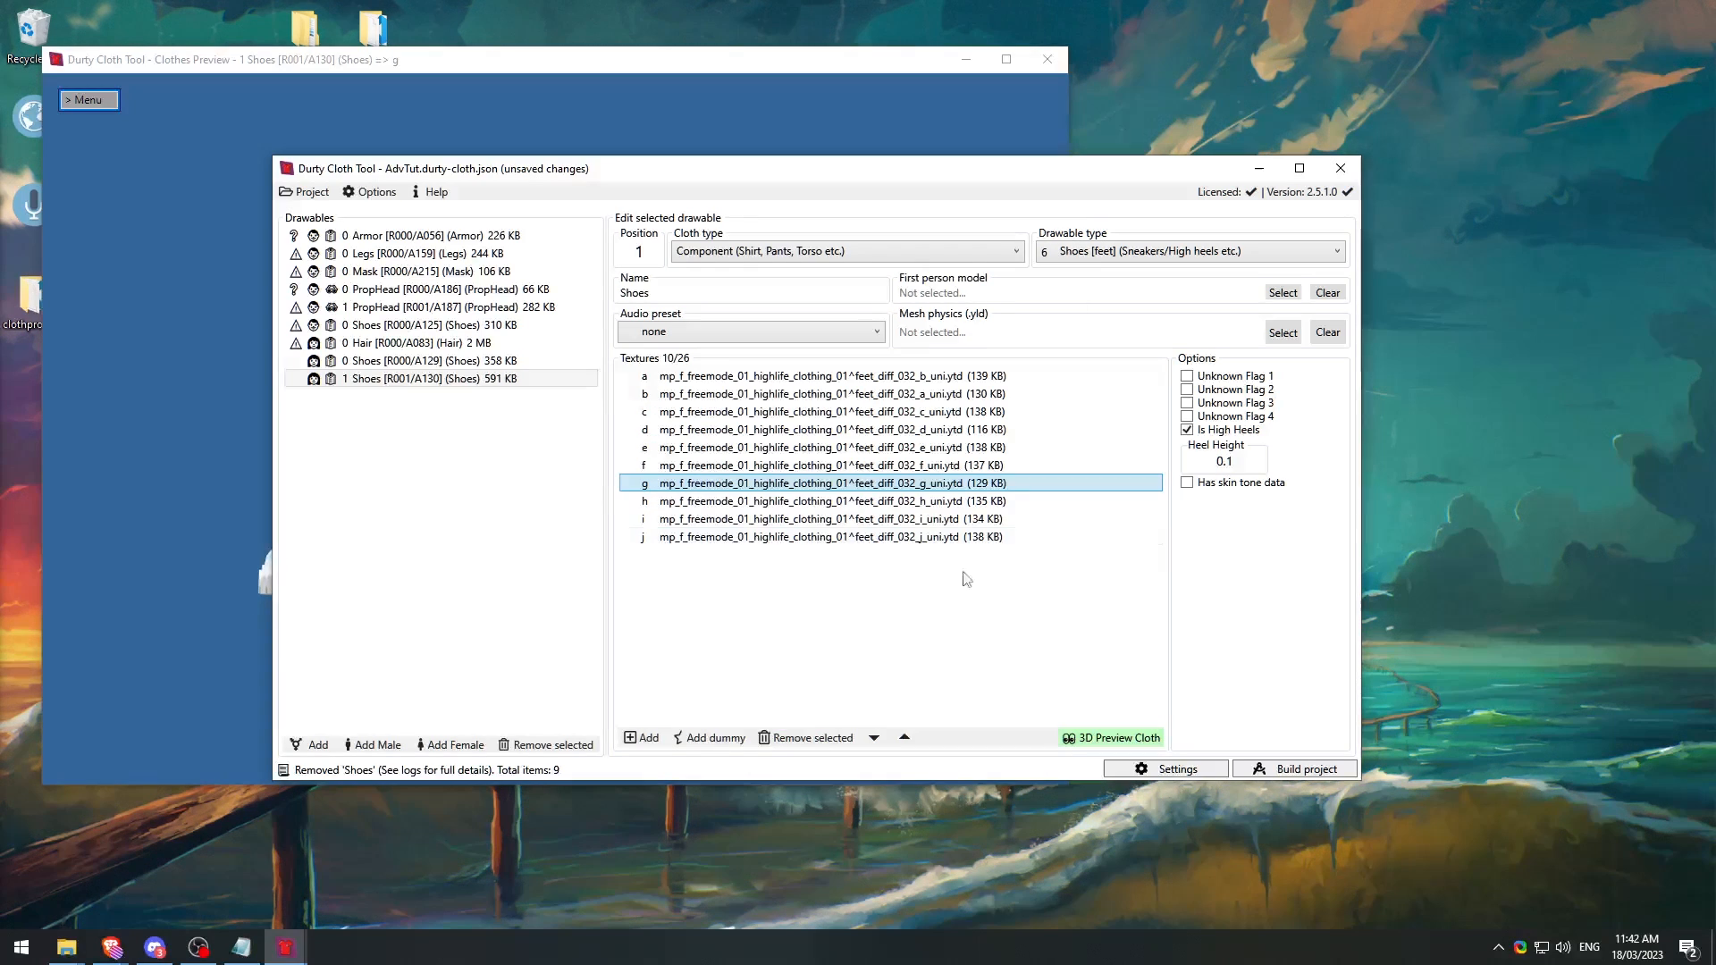
# Step: Move the feet_diff_032_g_uni texture of the second female Shoes up to second place in the texture order
pyautogui.click(914, 738)
pyautogui.click(914, 738)
pyautogui.click(914, 738)
pyautogui.click(914, 738)
pyautogui.click(914, 738)
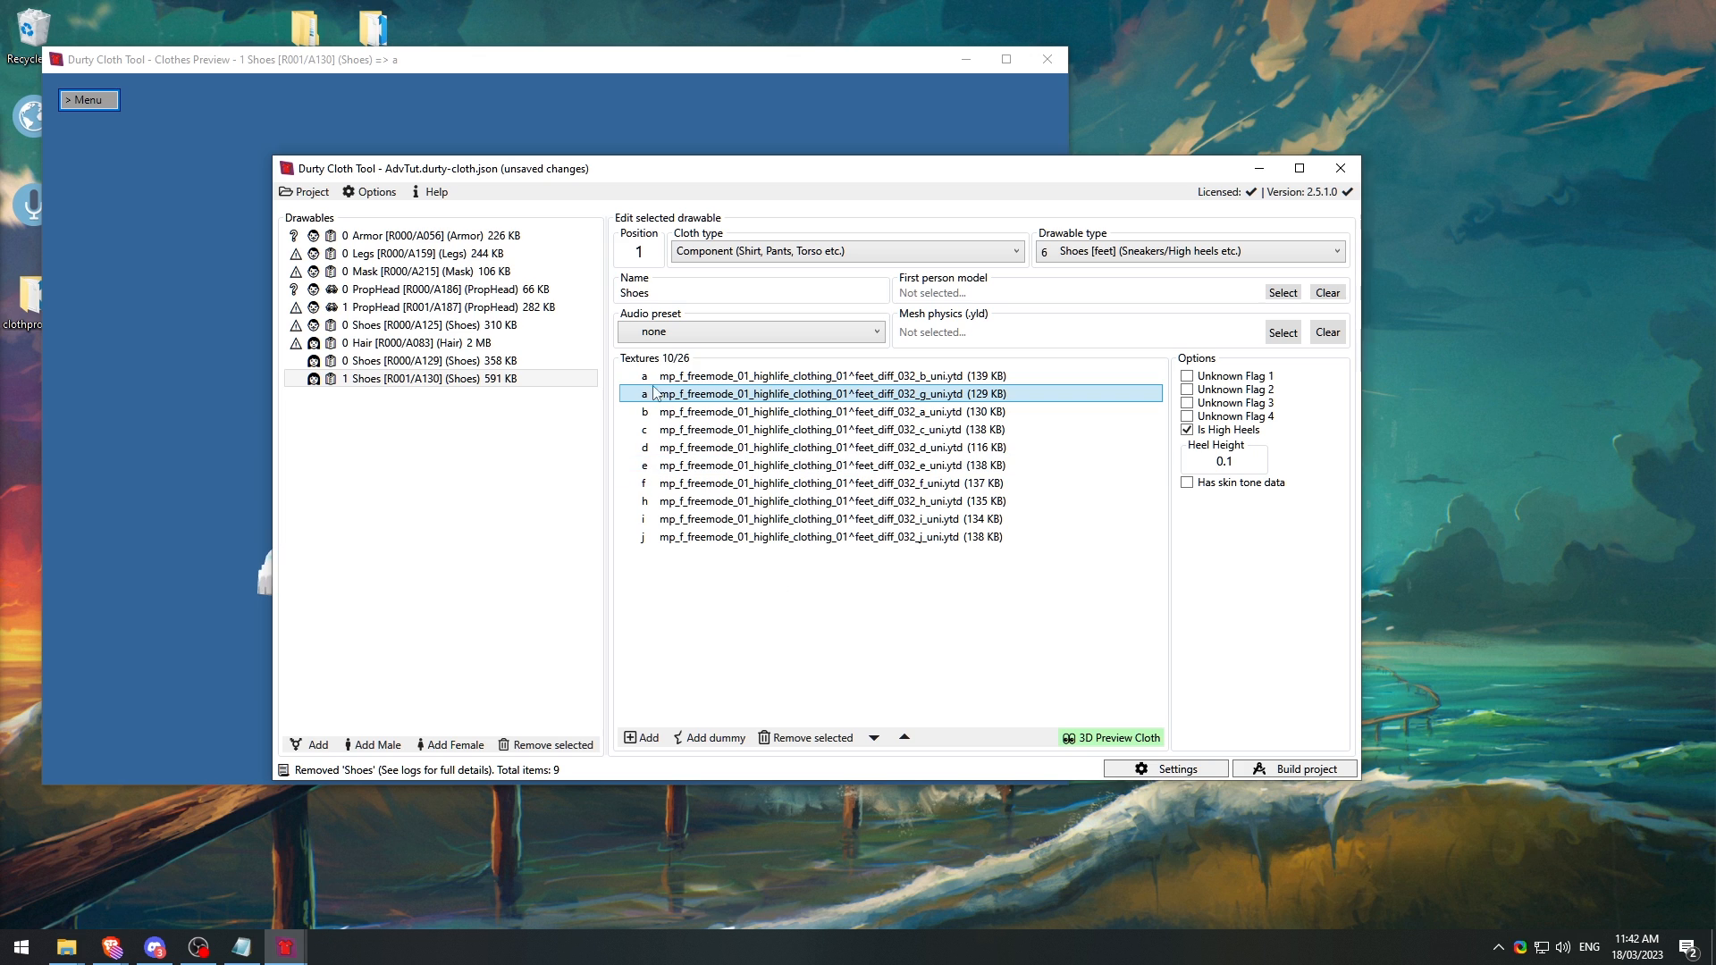
# Step: Move the feet_diff_032_b_uni texture of the second female Shoes down from first to seventh place
pyautogui.click(688, 377)
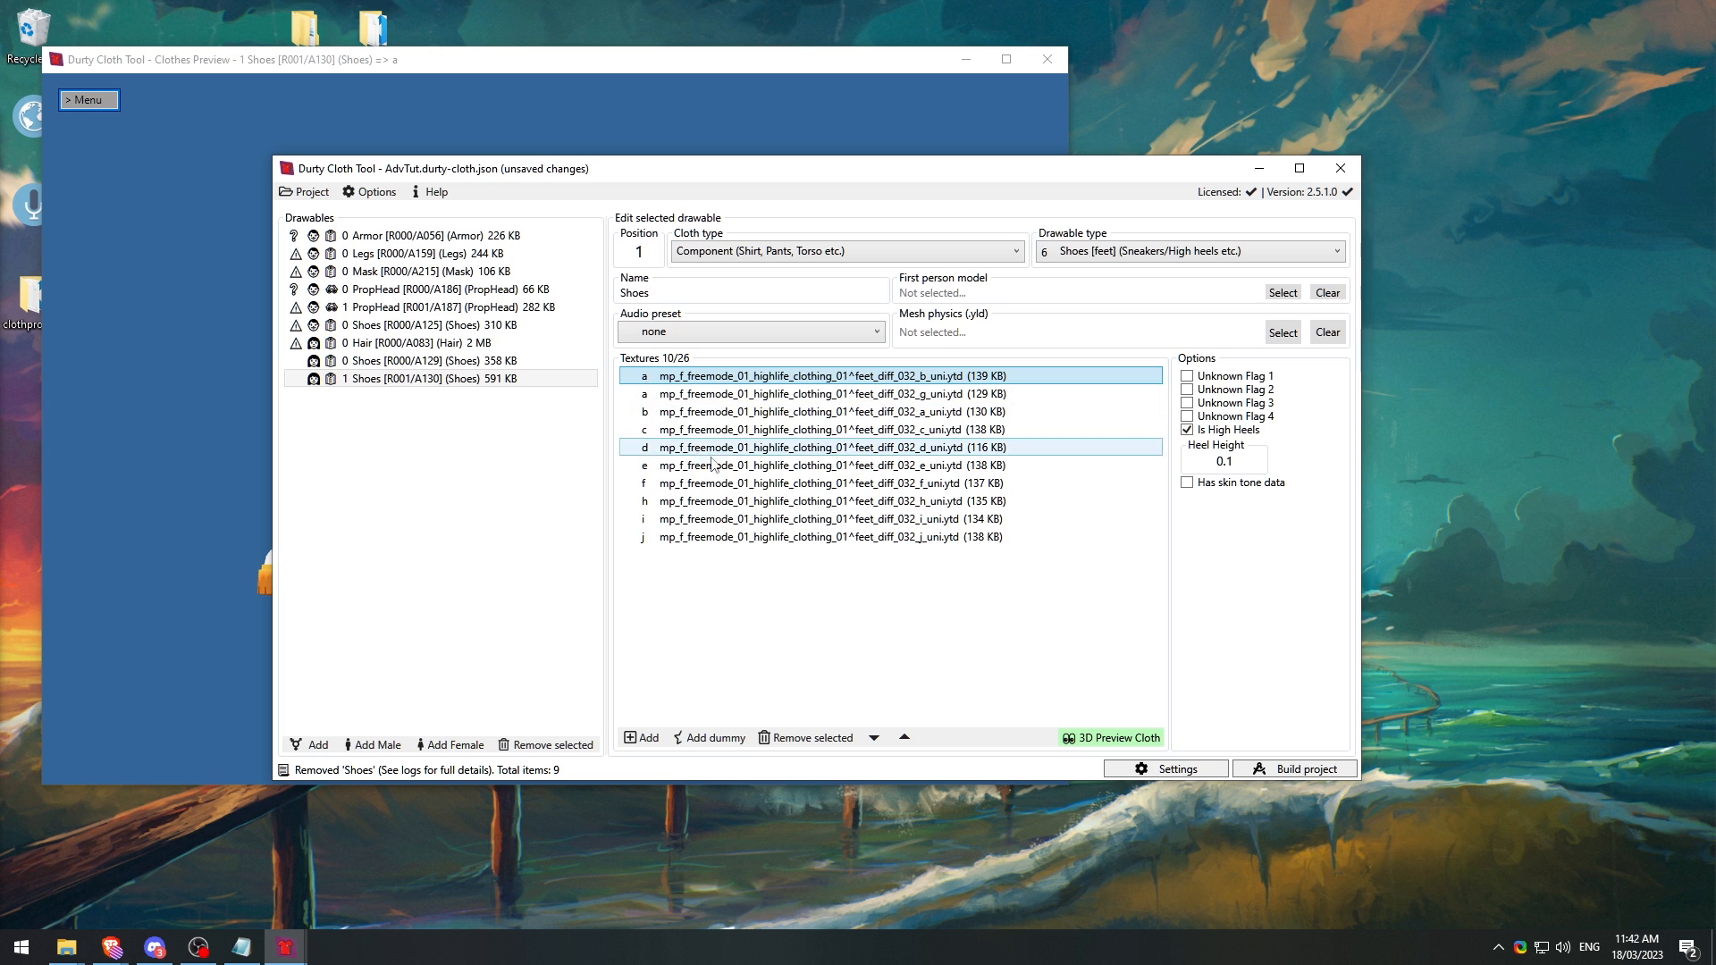
pyautogui.click(874, 738)
pyautogui.click(874, 738)
pyautogui.click(874, 738)
pyautogui.click(874, 739)
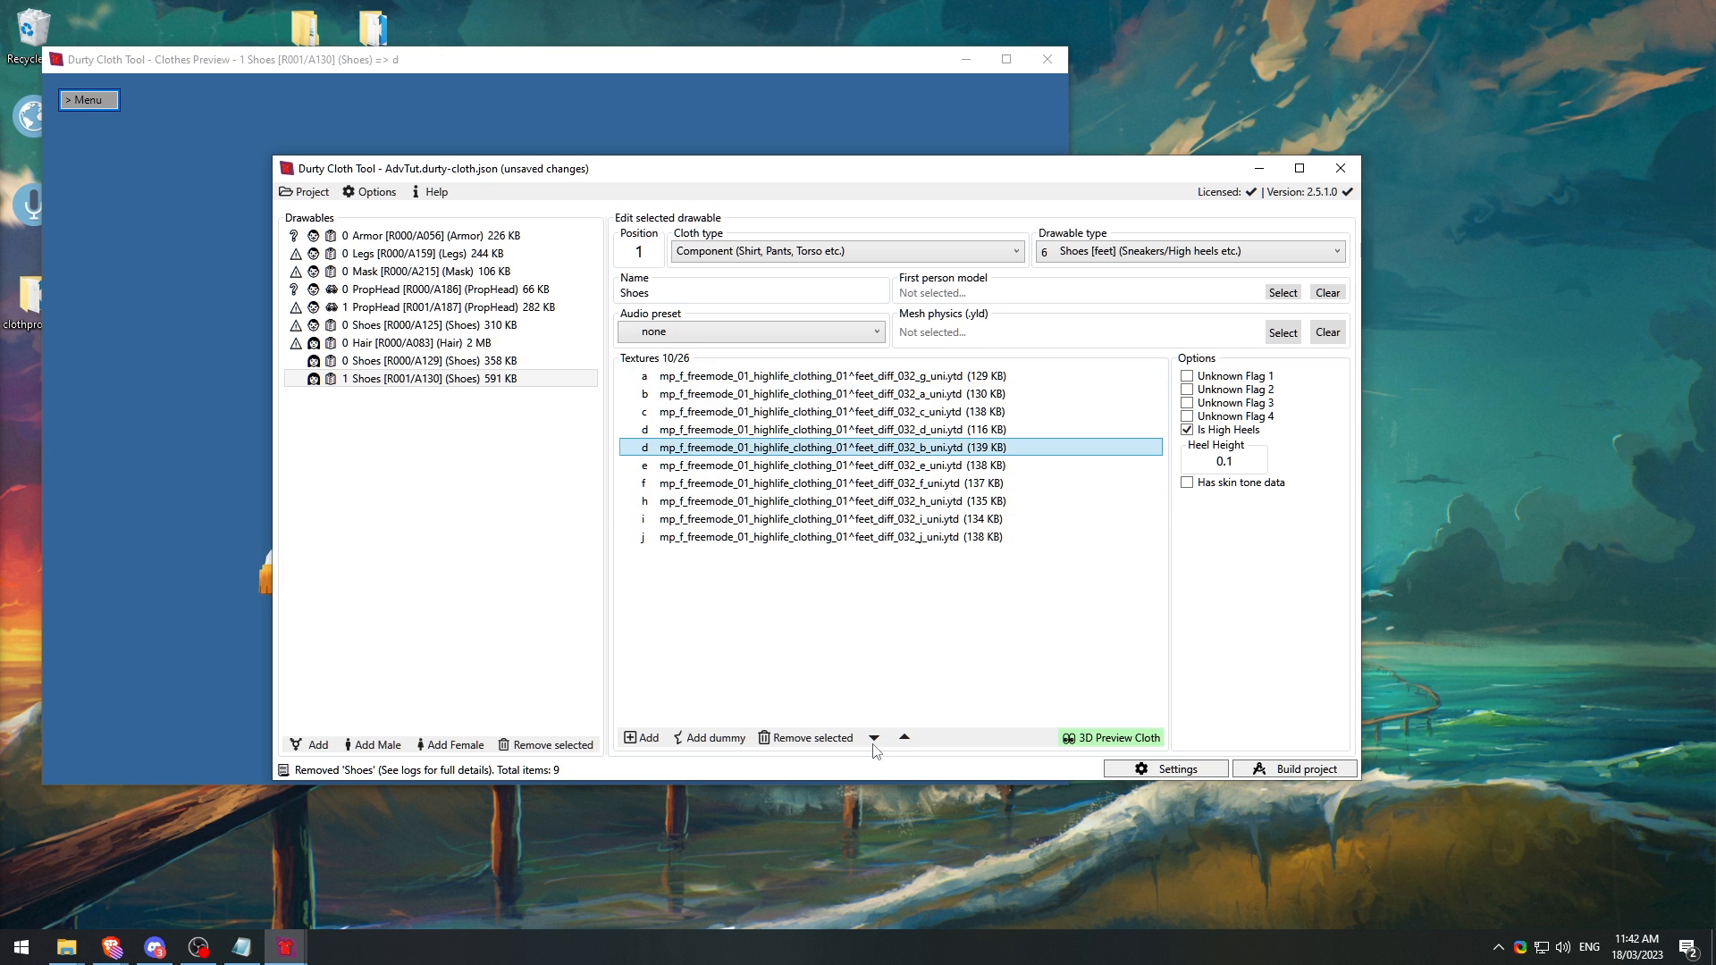
pyautogui.click(874, 738)
pyautogui.click(874, 738)
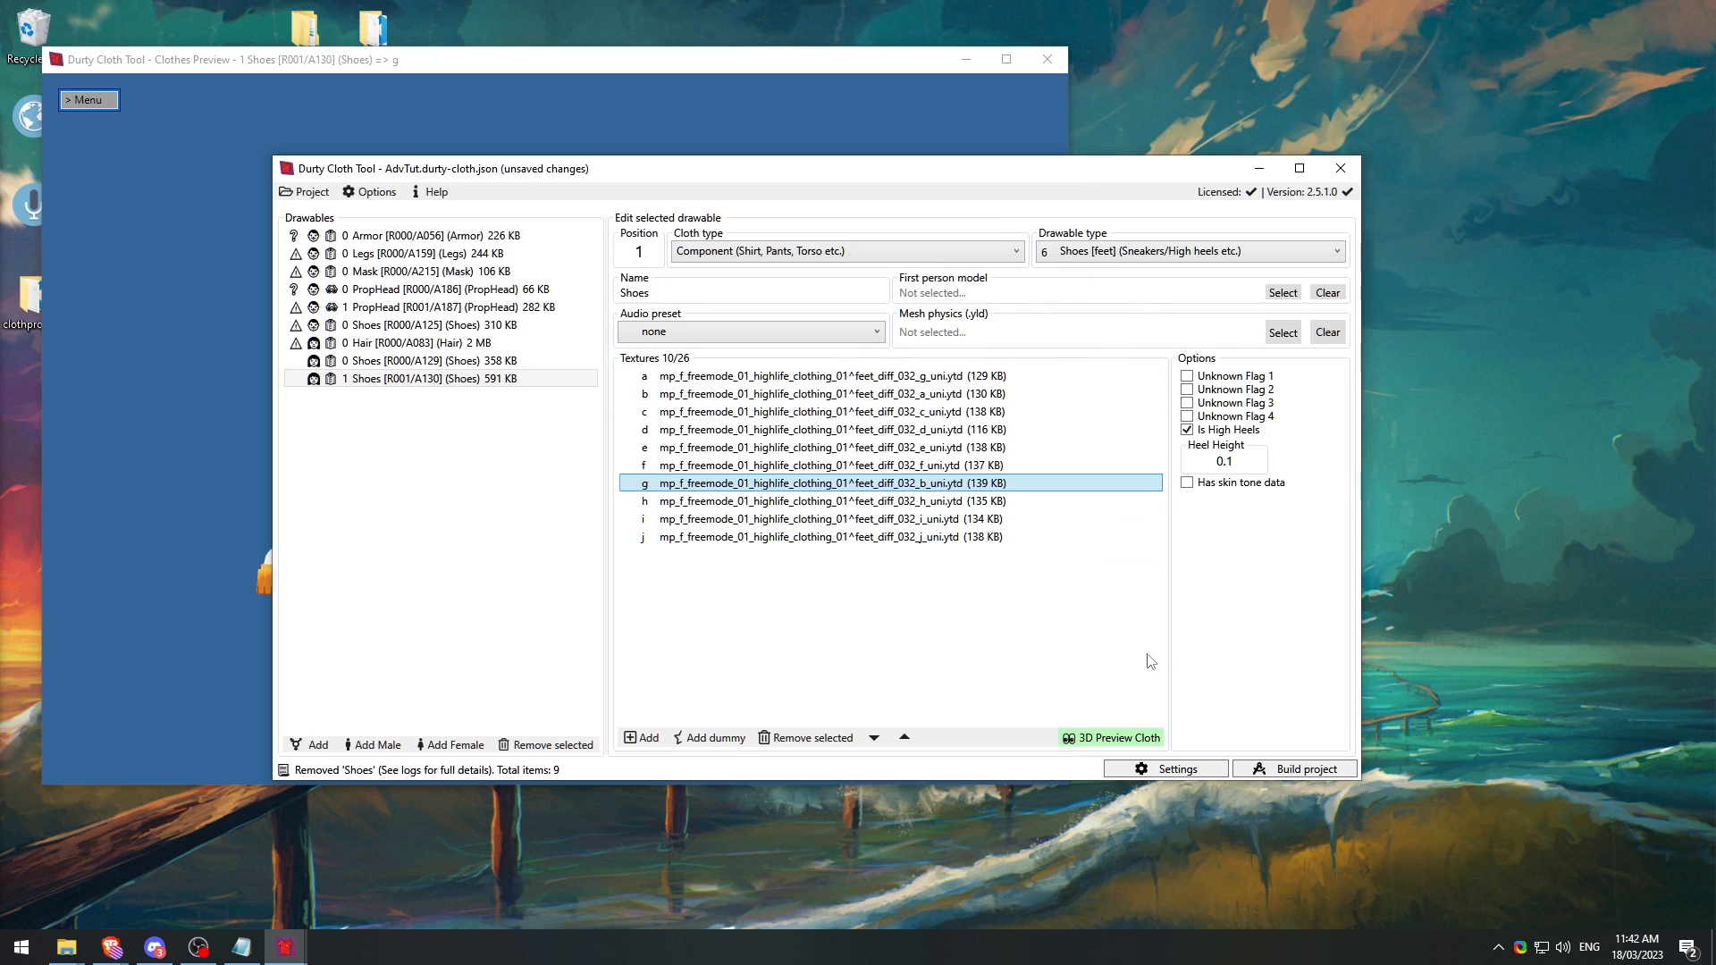
# Step: Show the second female Shoes' new first texture in the 3D preview and arrange the narrowed preview beside the main window
pyautogui.click(679, 375)
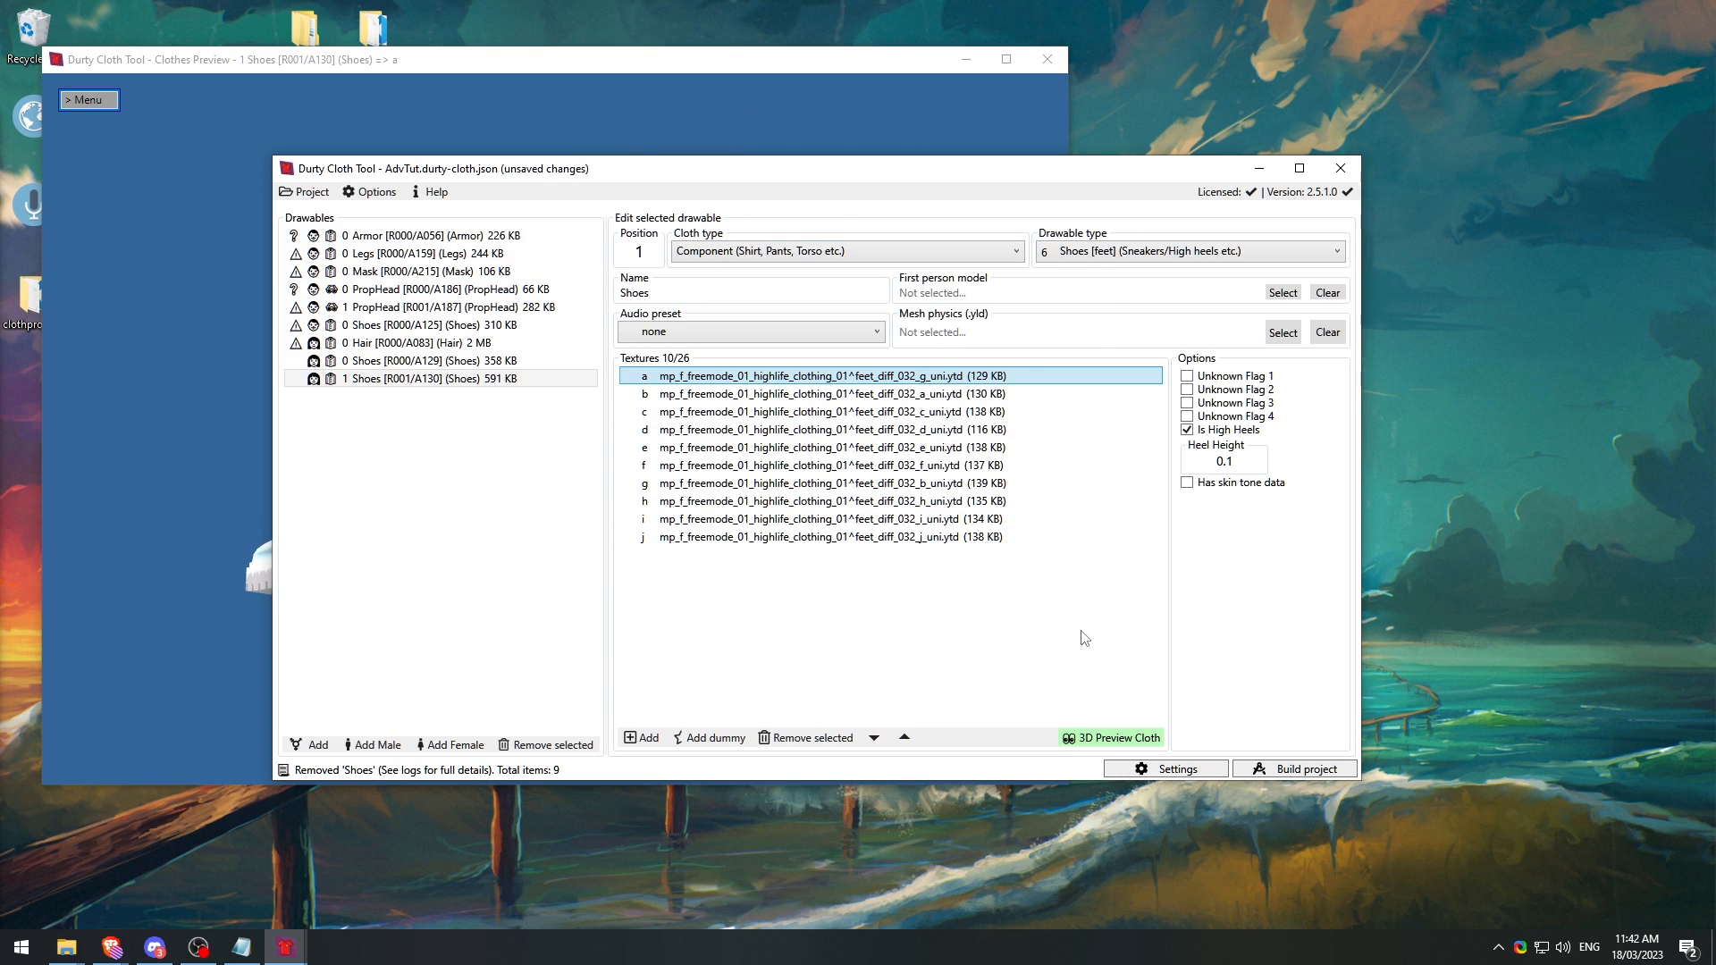
pyautogui.click(1117, 738)
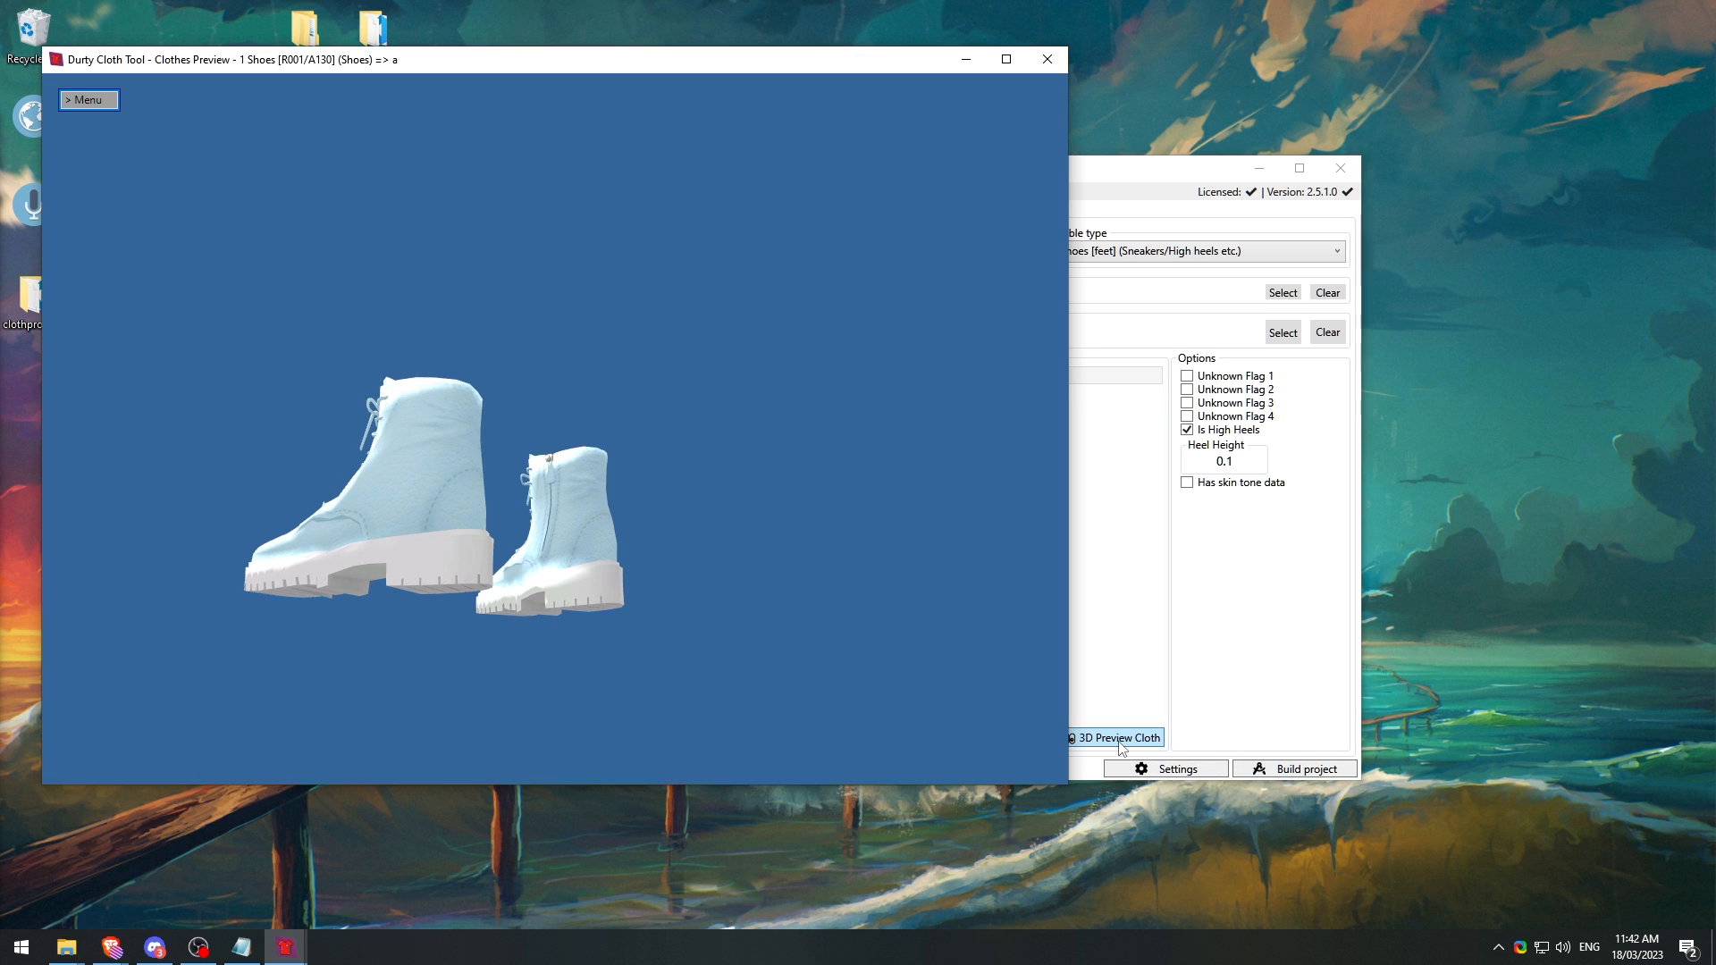
pyautogui.click(1107, 653)
pyautogui.moveTo(683, 171); pyautogui.dragTo(1034, 143)
pyautogui.moveTo(599, 67); pyautogui.dragTo(575, 31)
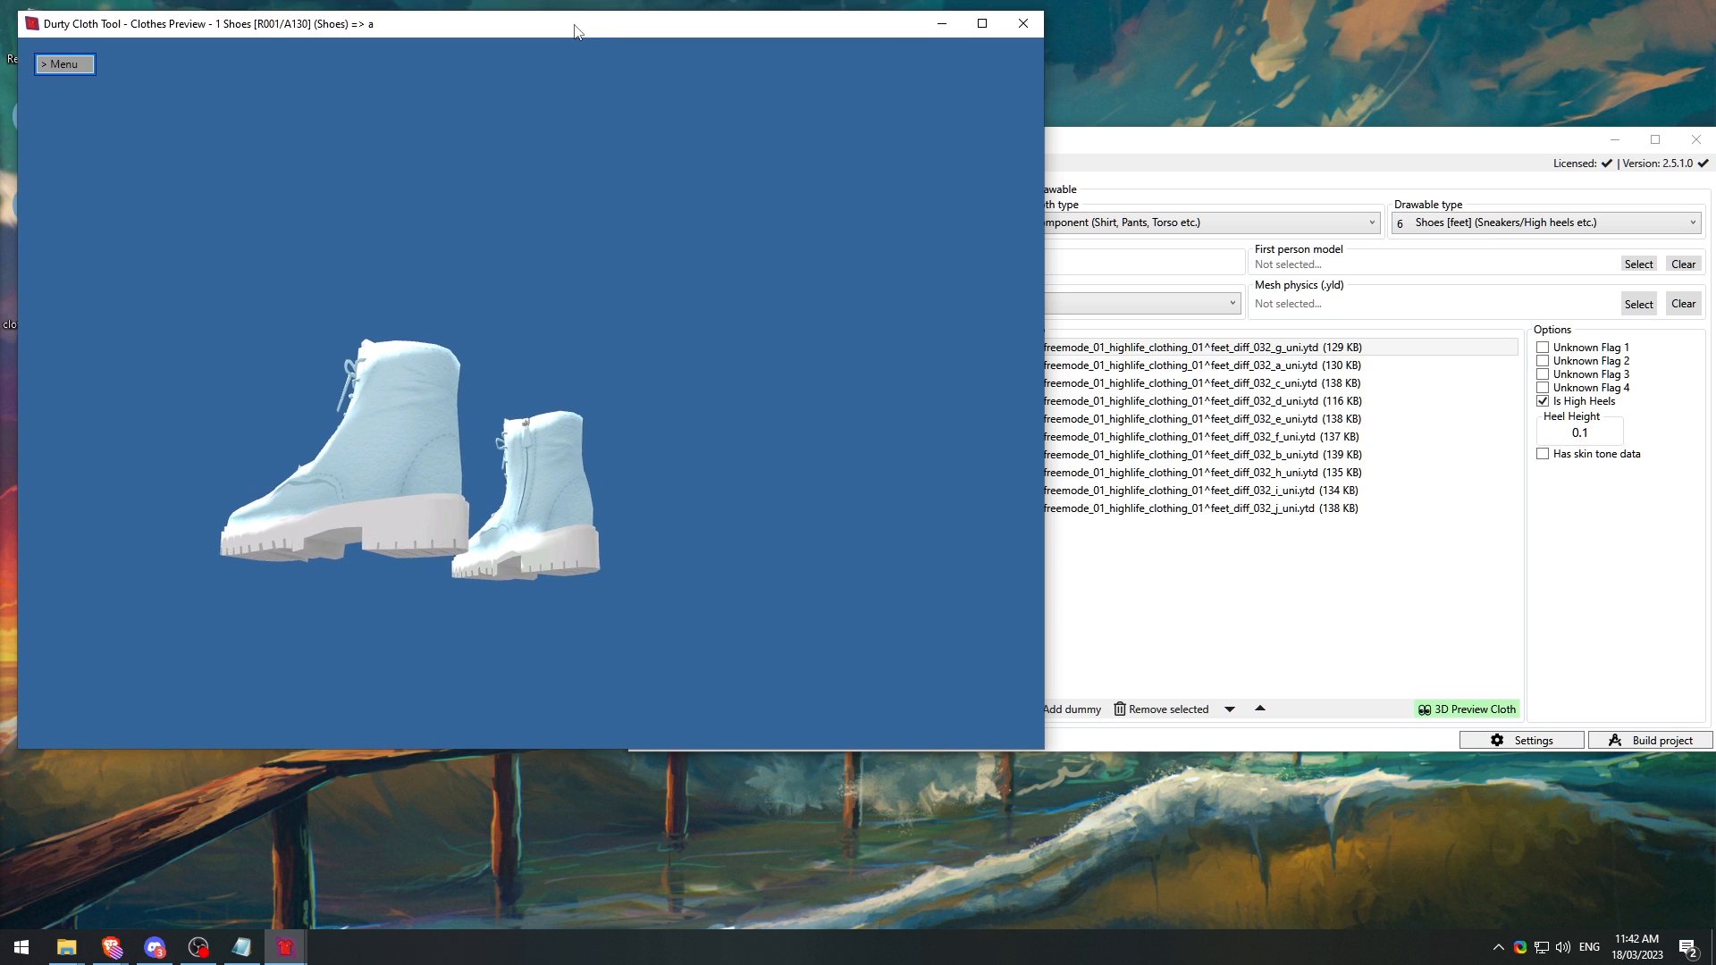
pyautogui.moveTo(1043, 329); pyautogui.dragTo(593, 331)
pyautogui.moveTo(323, 524); pyautogui.dragTo(334, 468)
pyautogui.scroll(-2, 351, 474)
# Step: Go through textures a to j of the second female Shoes in the 3D preview and return to texture a
pyautogui.click(1150, 354)
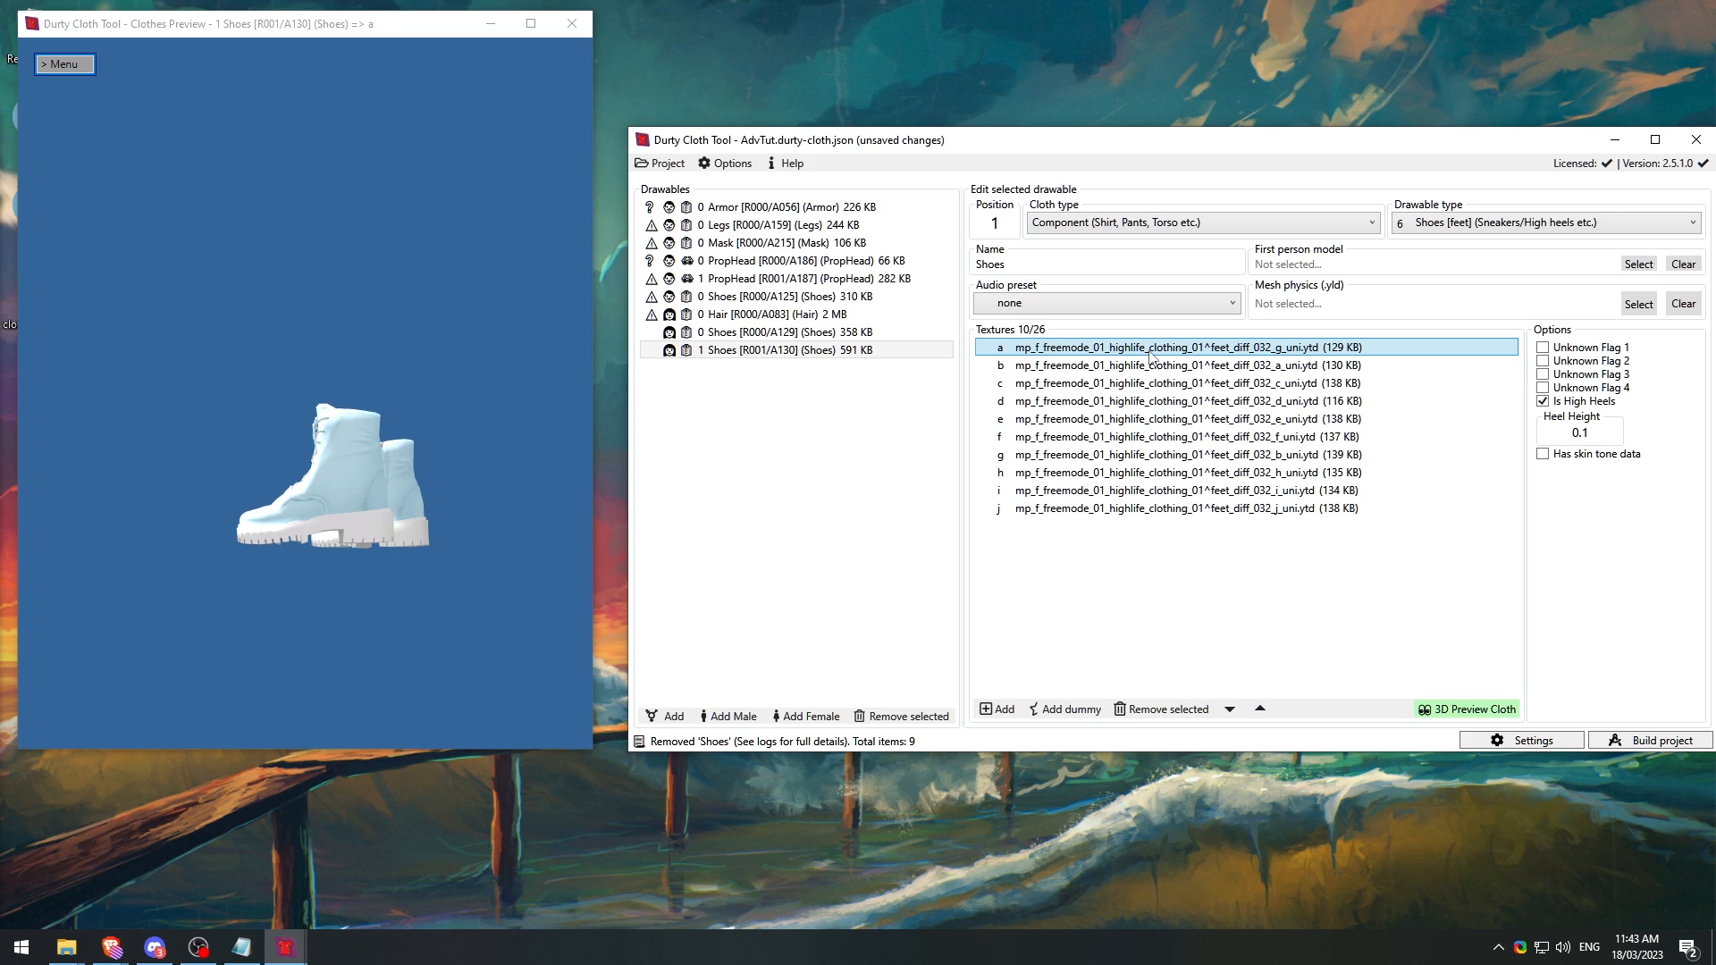
pyautogui.click(1149, 365)
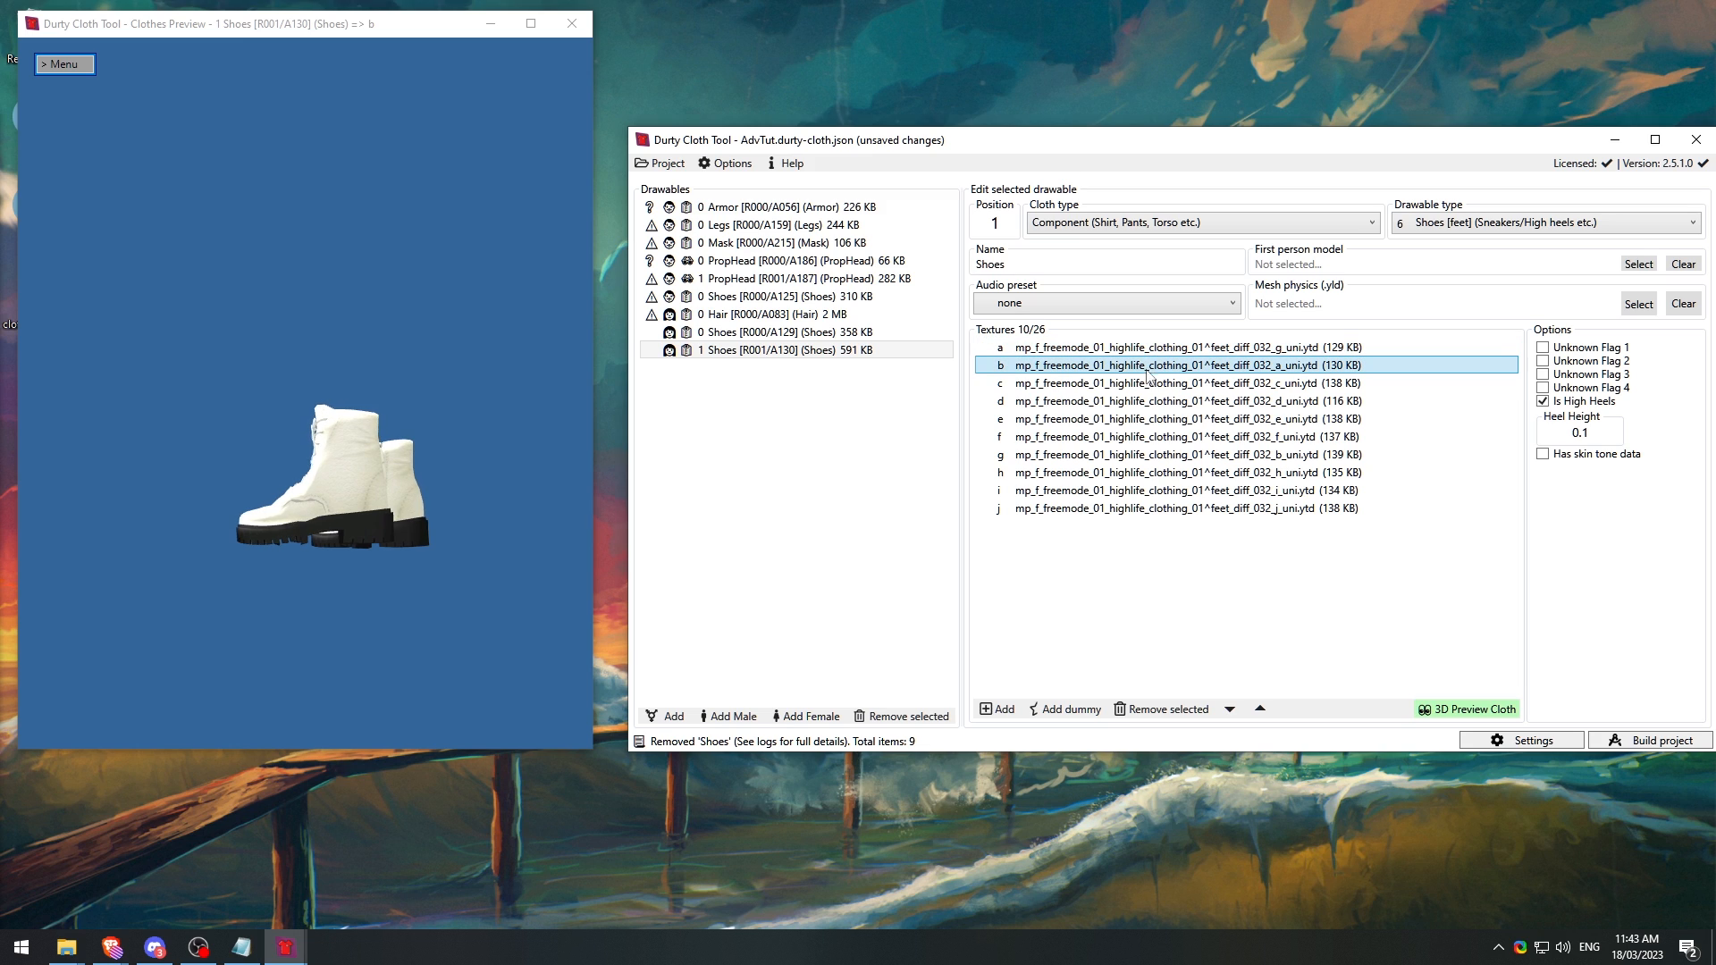
pyautogui.click(1147, 382)
pyautogui.click(1150, 400)
pyautogui.click(1149, 418)
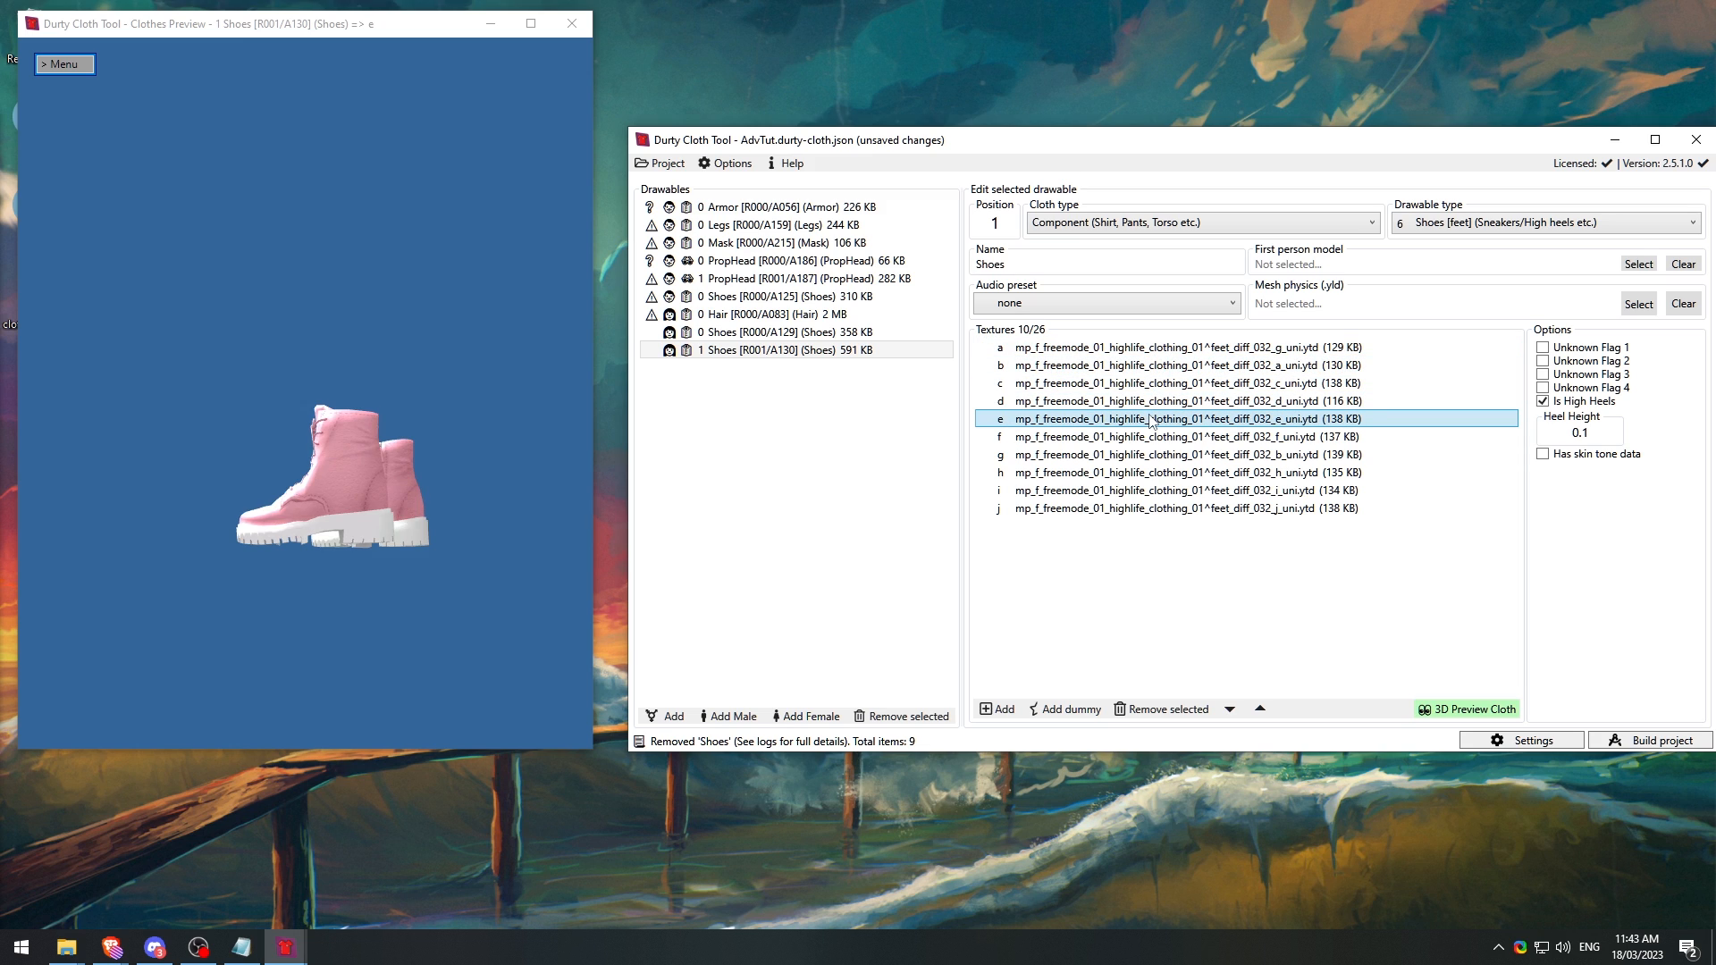
pyautogui.click(1149, 436)
pyautogui.click(1149, 453)
pyautogui.click(1150, 472)
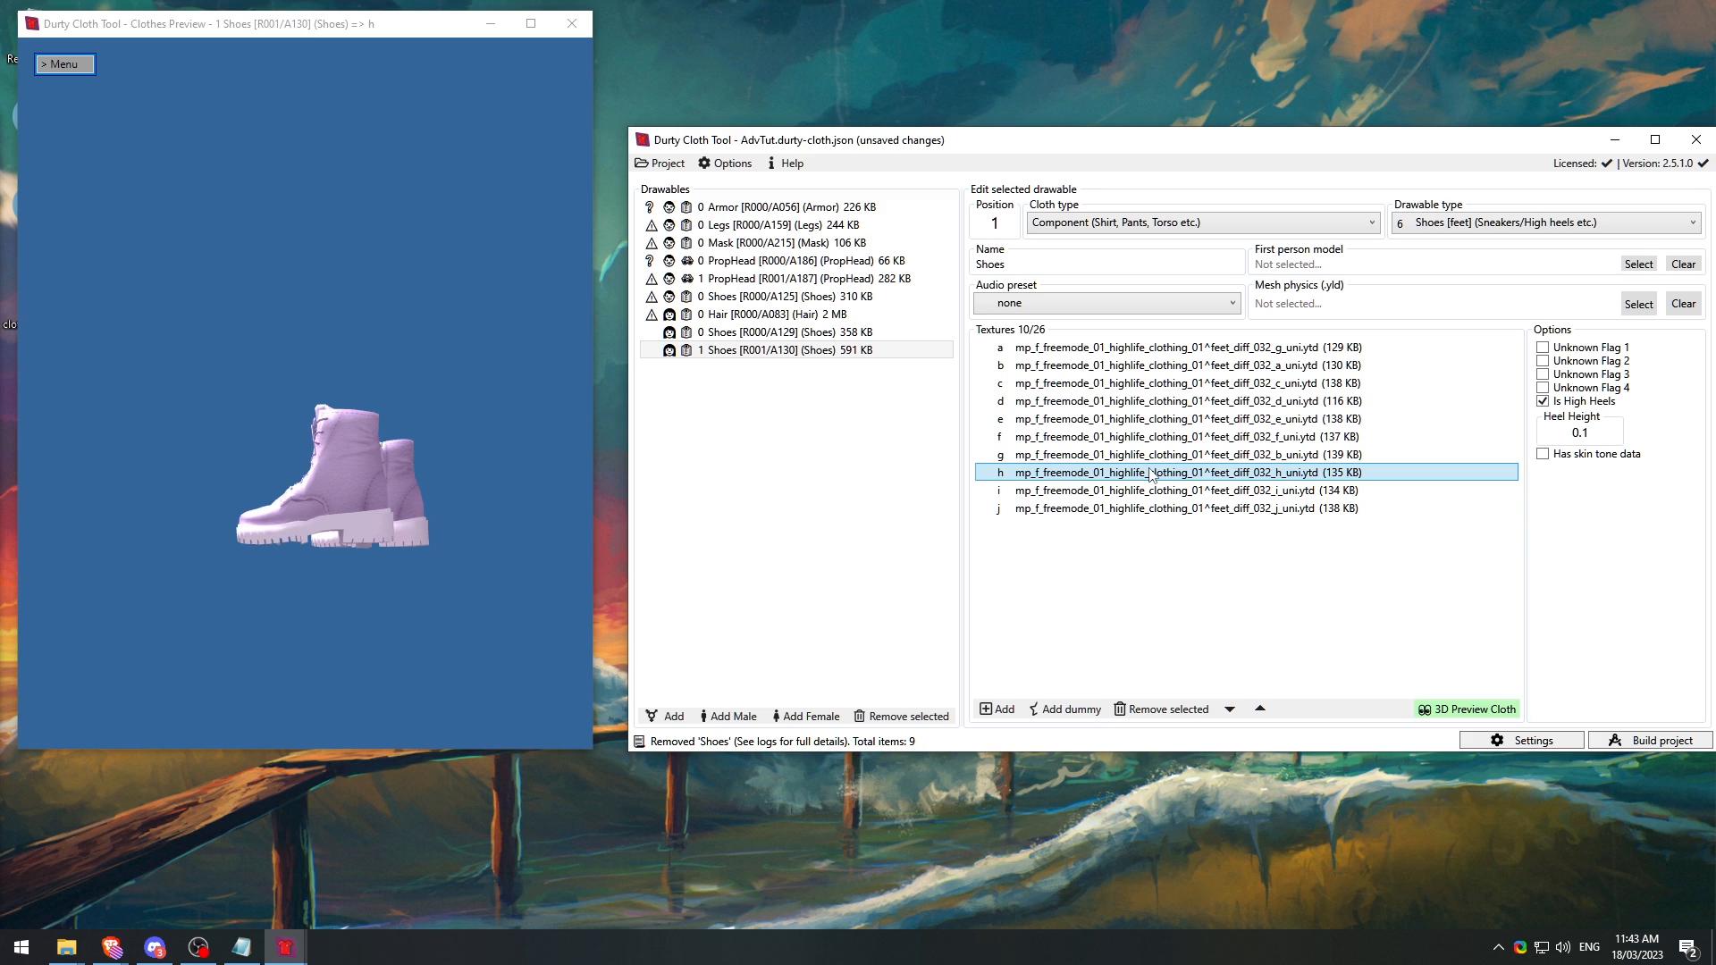
pyautogui.click(1150, 489)
pyautogui.click(1149, 508)
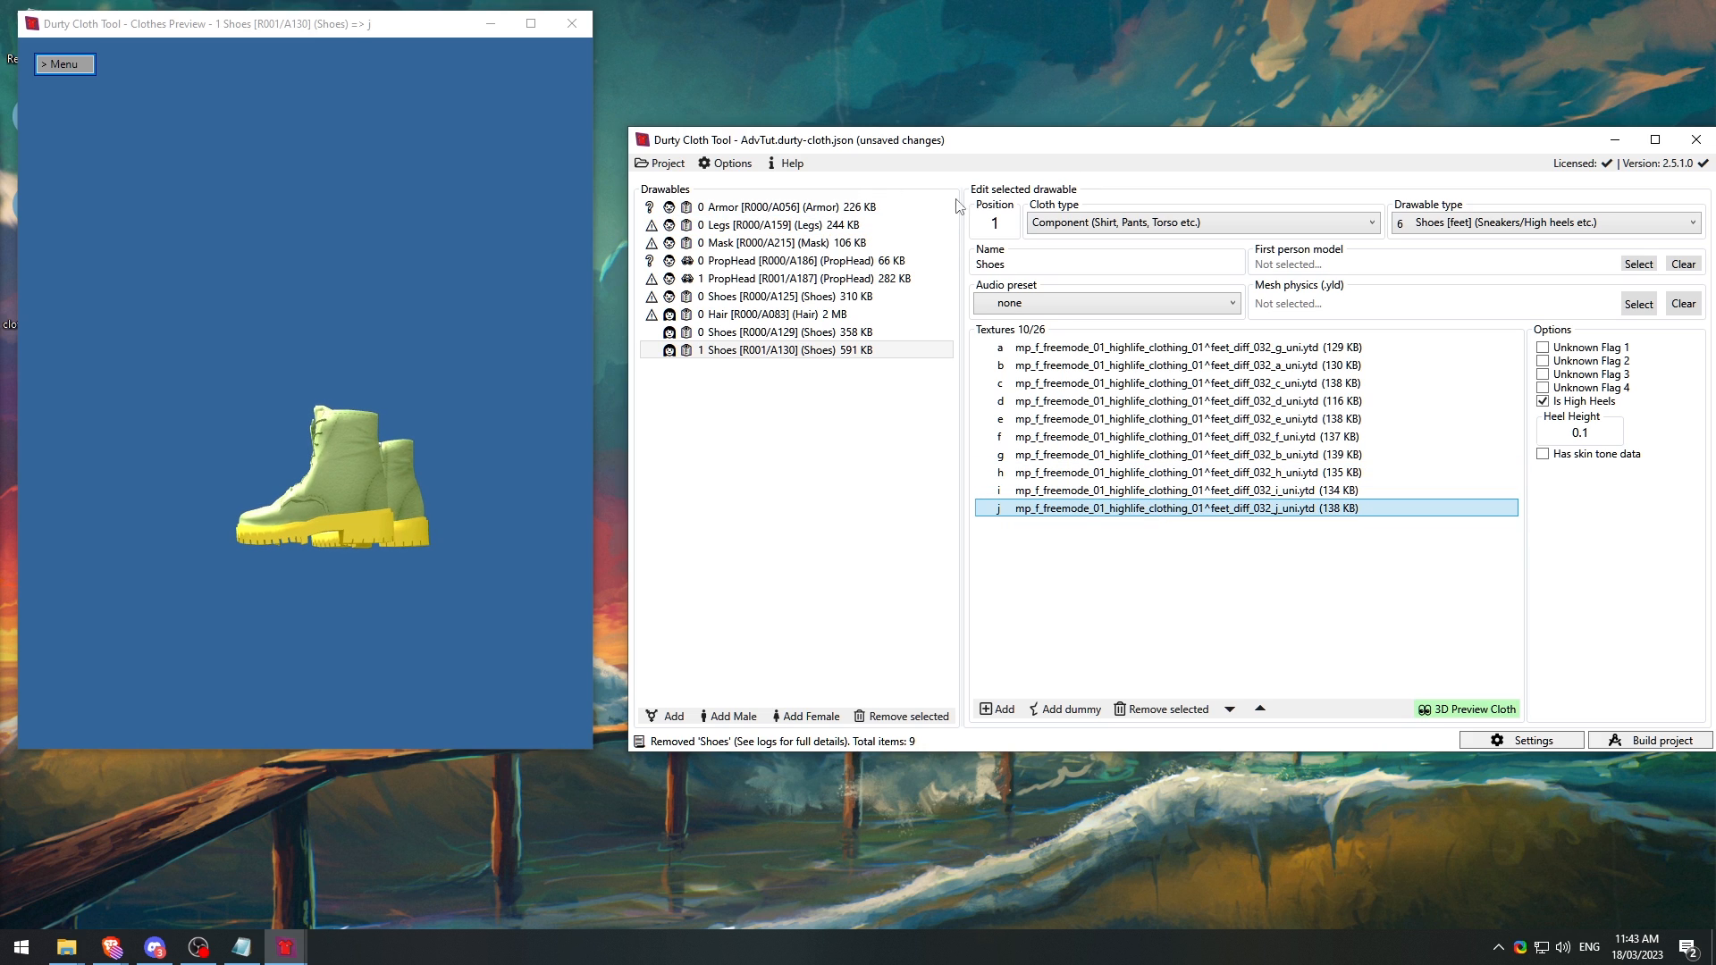
pyautogui.click(1047, 346)
# Step: Compare several textures of the first female Shoes in the 3D preview, including c, h and q, and reselect the second female Shoes
pyautogui.click(774, 333)
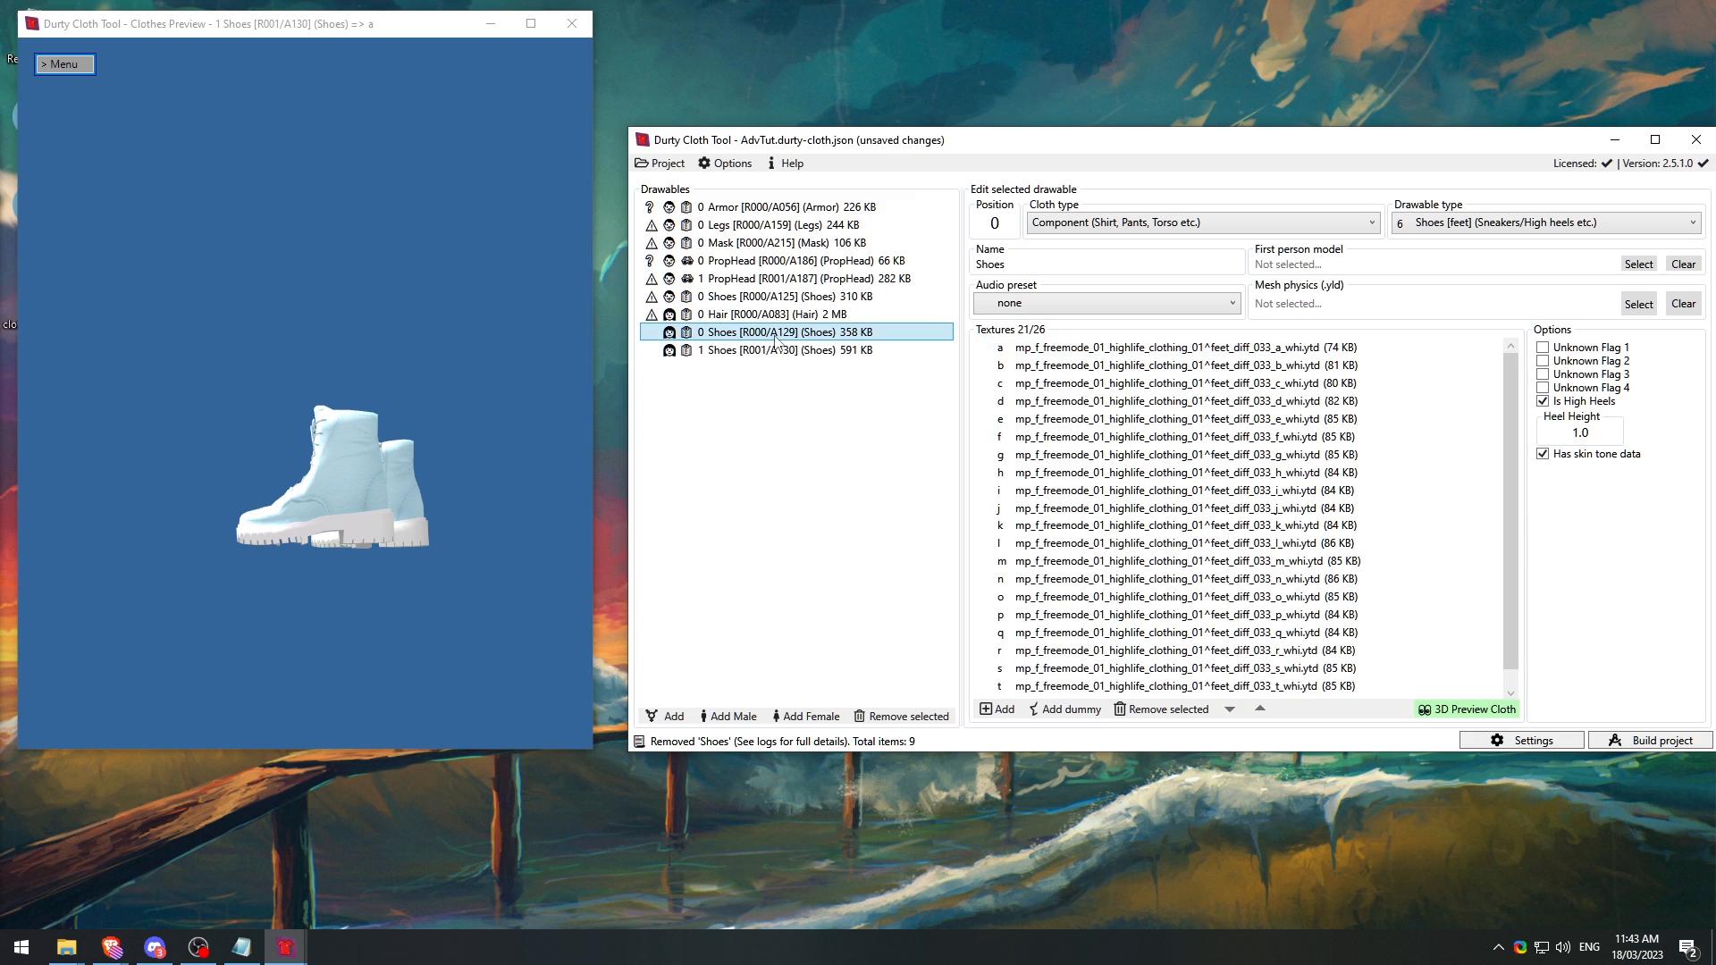
pyautogui.click(1113, 347)
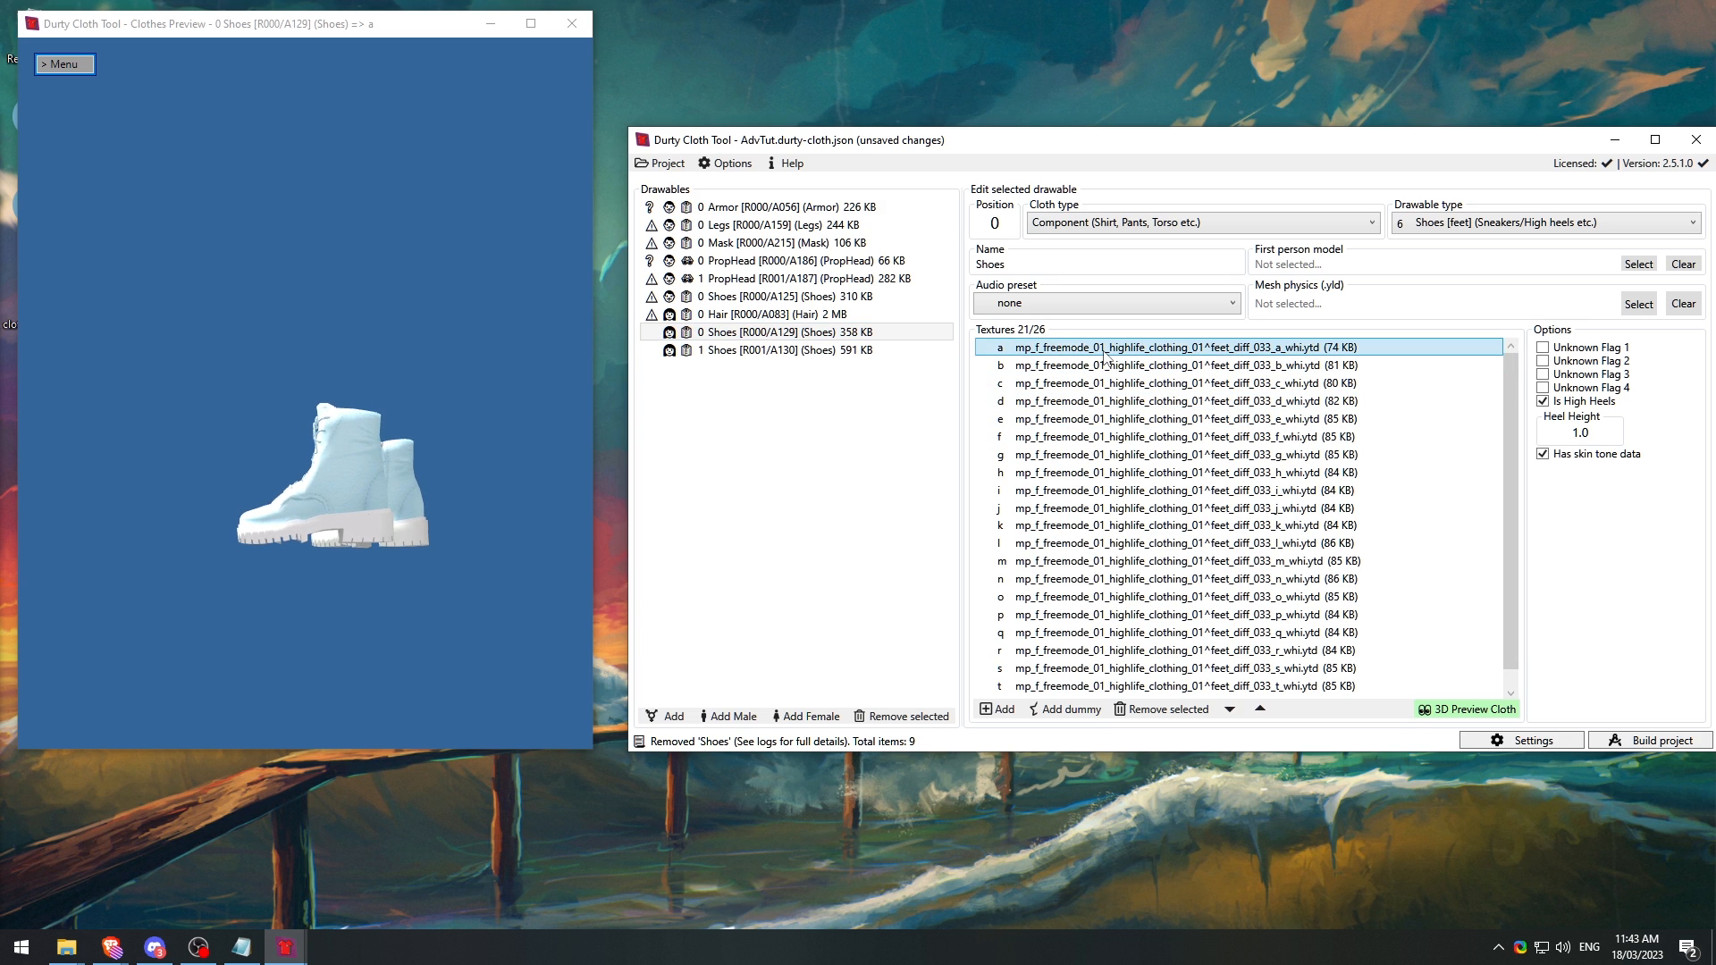
pyautogui.click(1107, 365)
pyautogui.click(1109, 382)
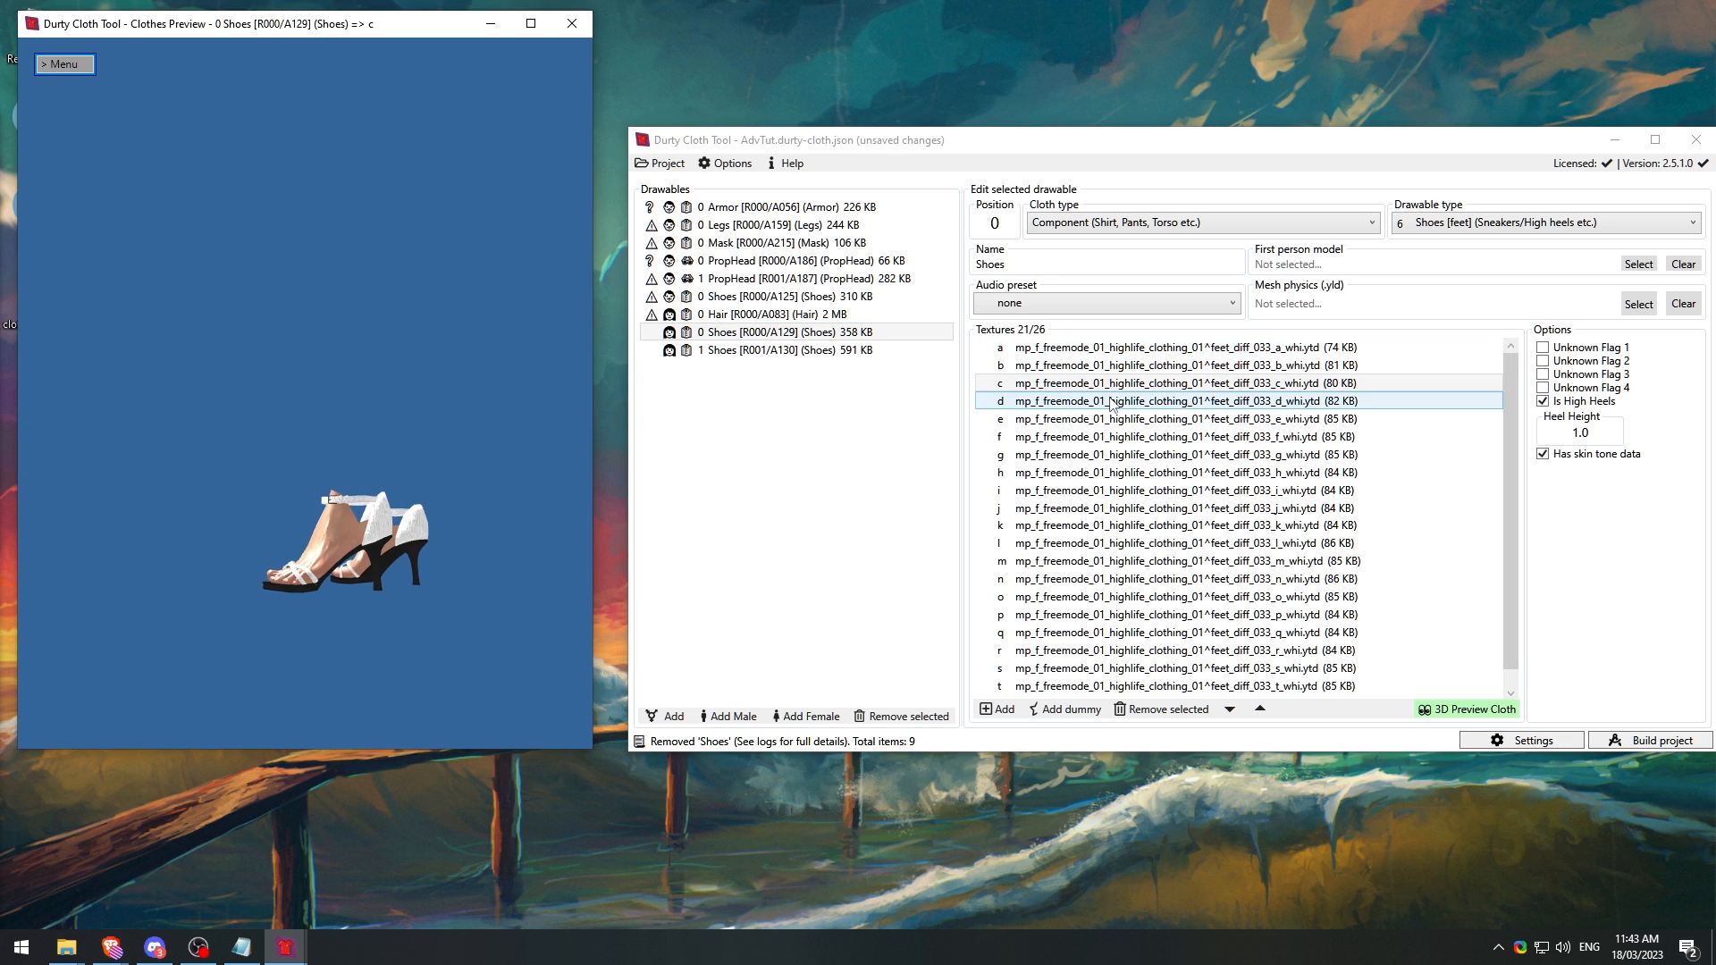
pyautogui.click(1113, 402)
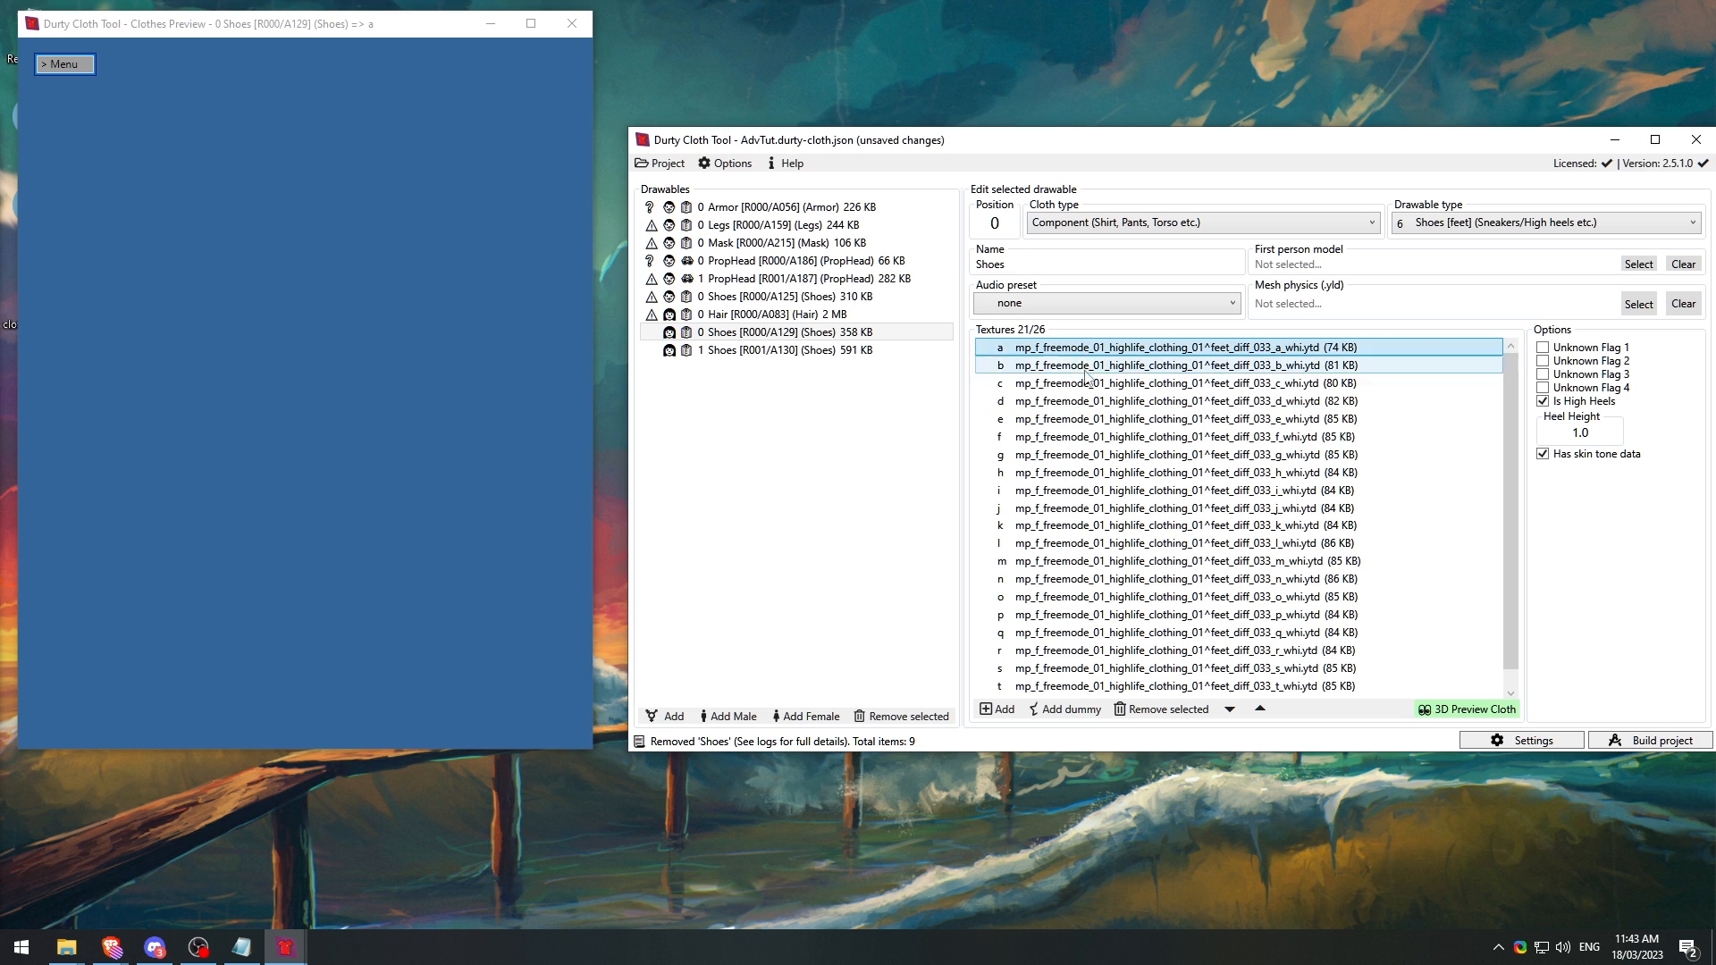
pyautogui.click(1092, 455)
pyautogui.click(1090, 544)
pyautogui.click(1069, 351)
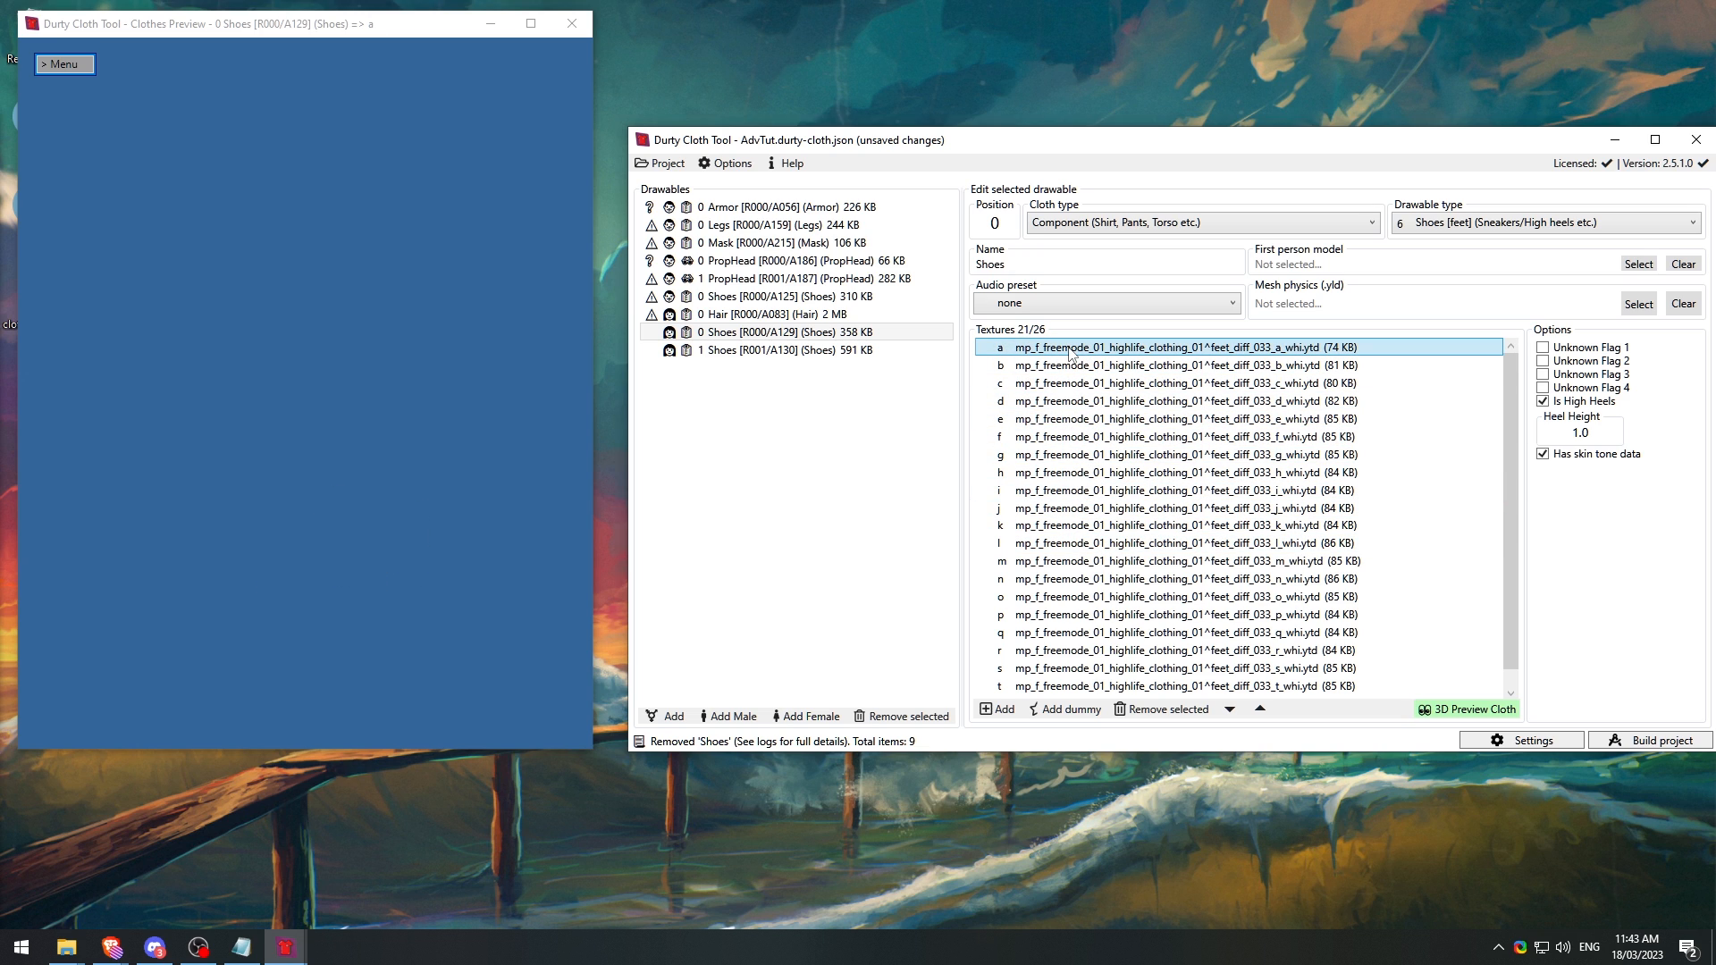
pyautogui.moveTo(1069, 346); pyautogui.dragTo(1105, 635)
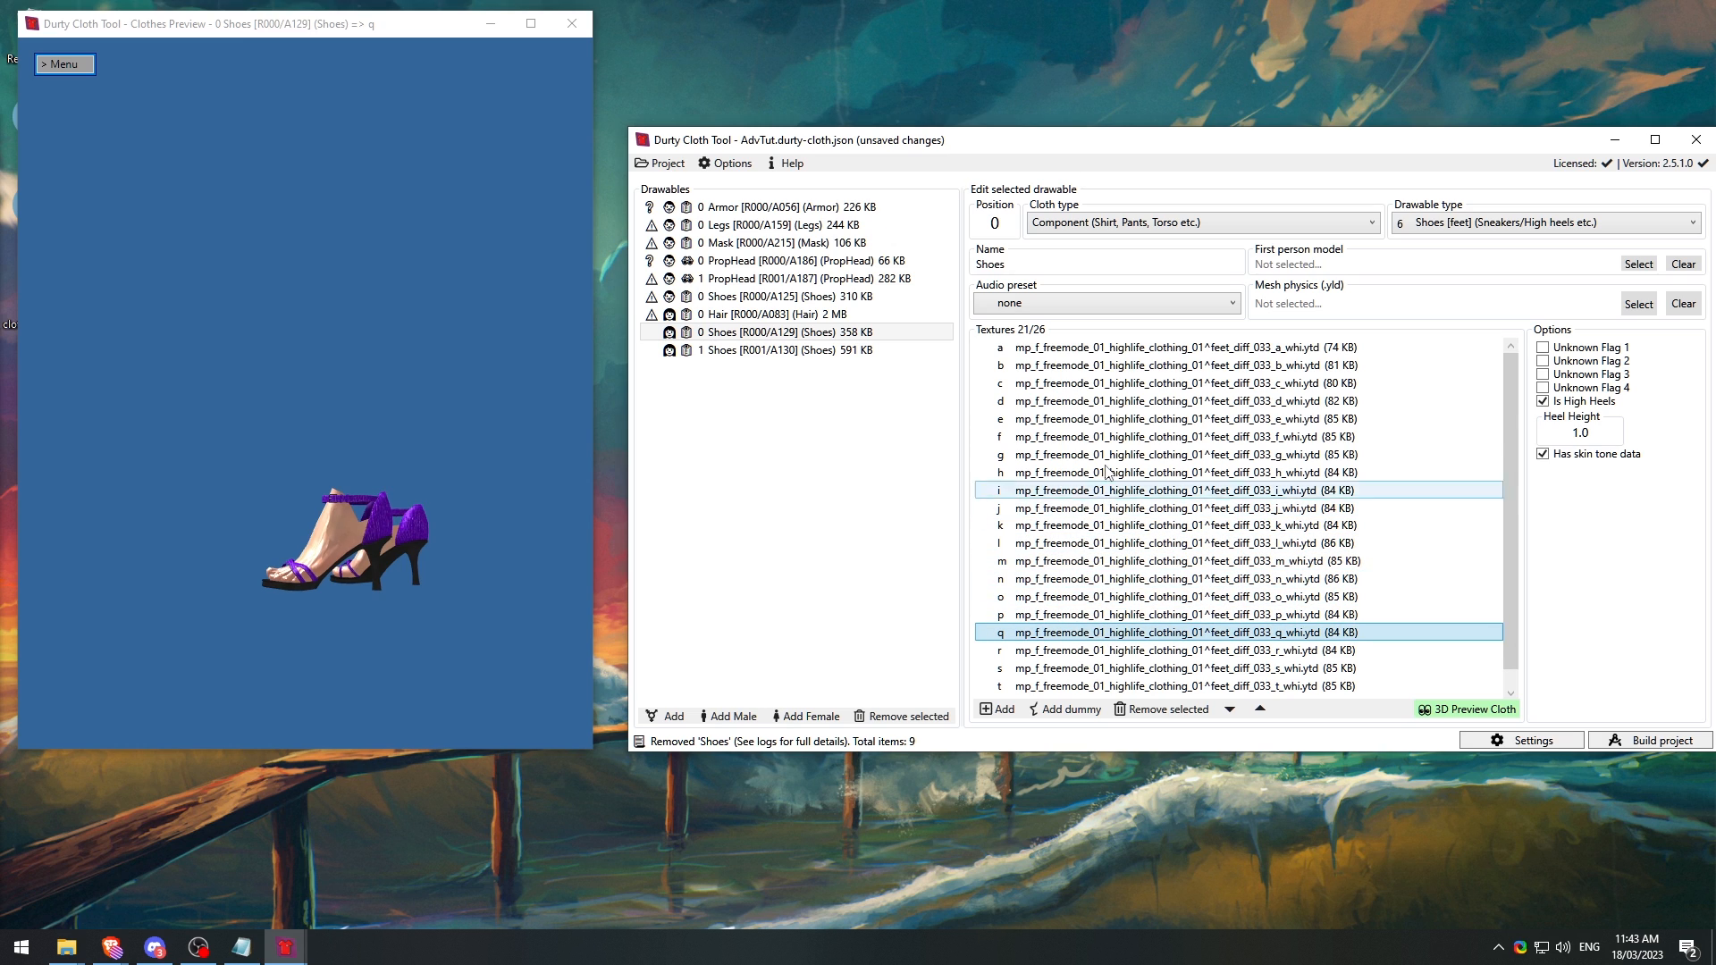
pyautogui.moveTo(1149, 348); pyautogui.dragTo(1077, 474)
pyautogui.click(1165, 386)
pyautogui.click(1166, 402)
pyautogui.click(1145, 352)
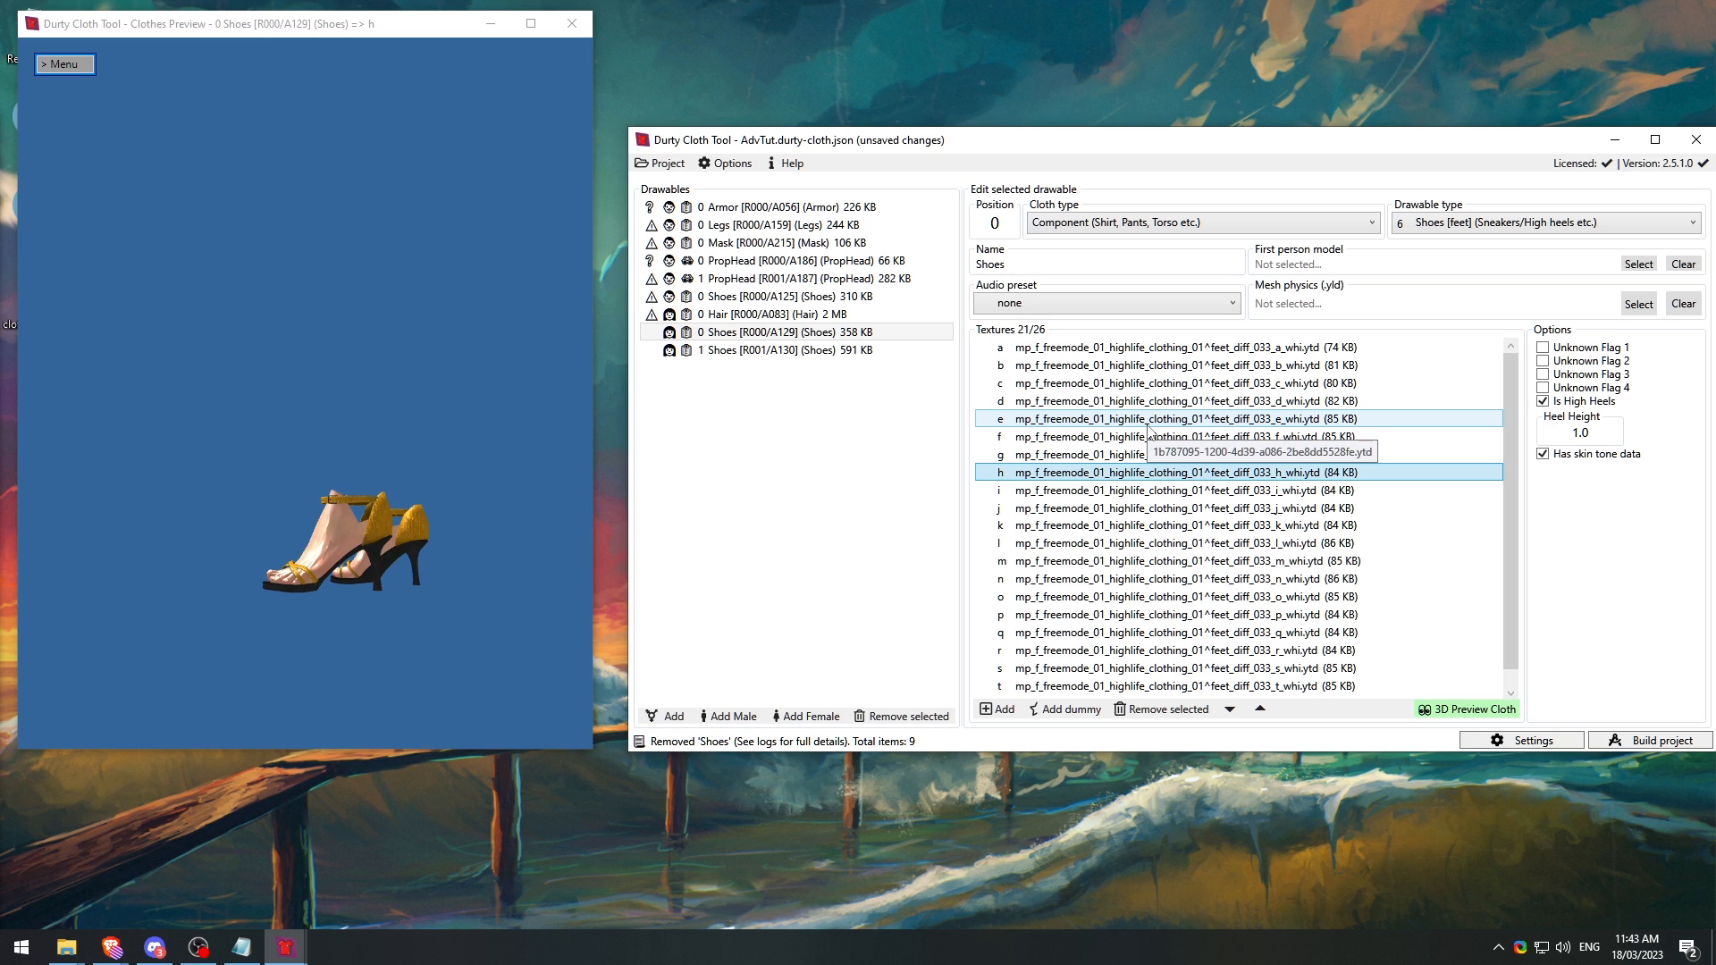
pyautogui.click(817, 351)
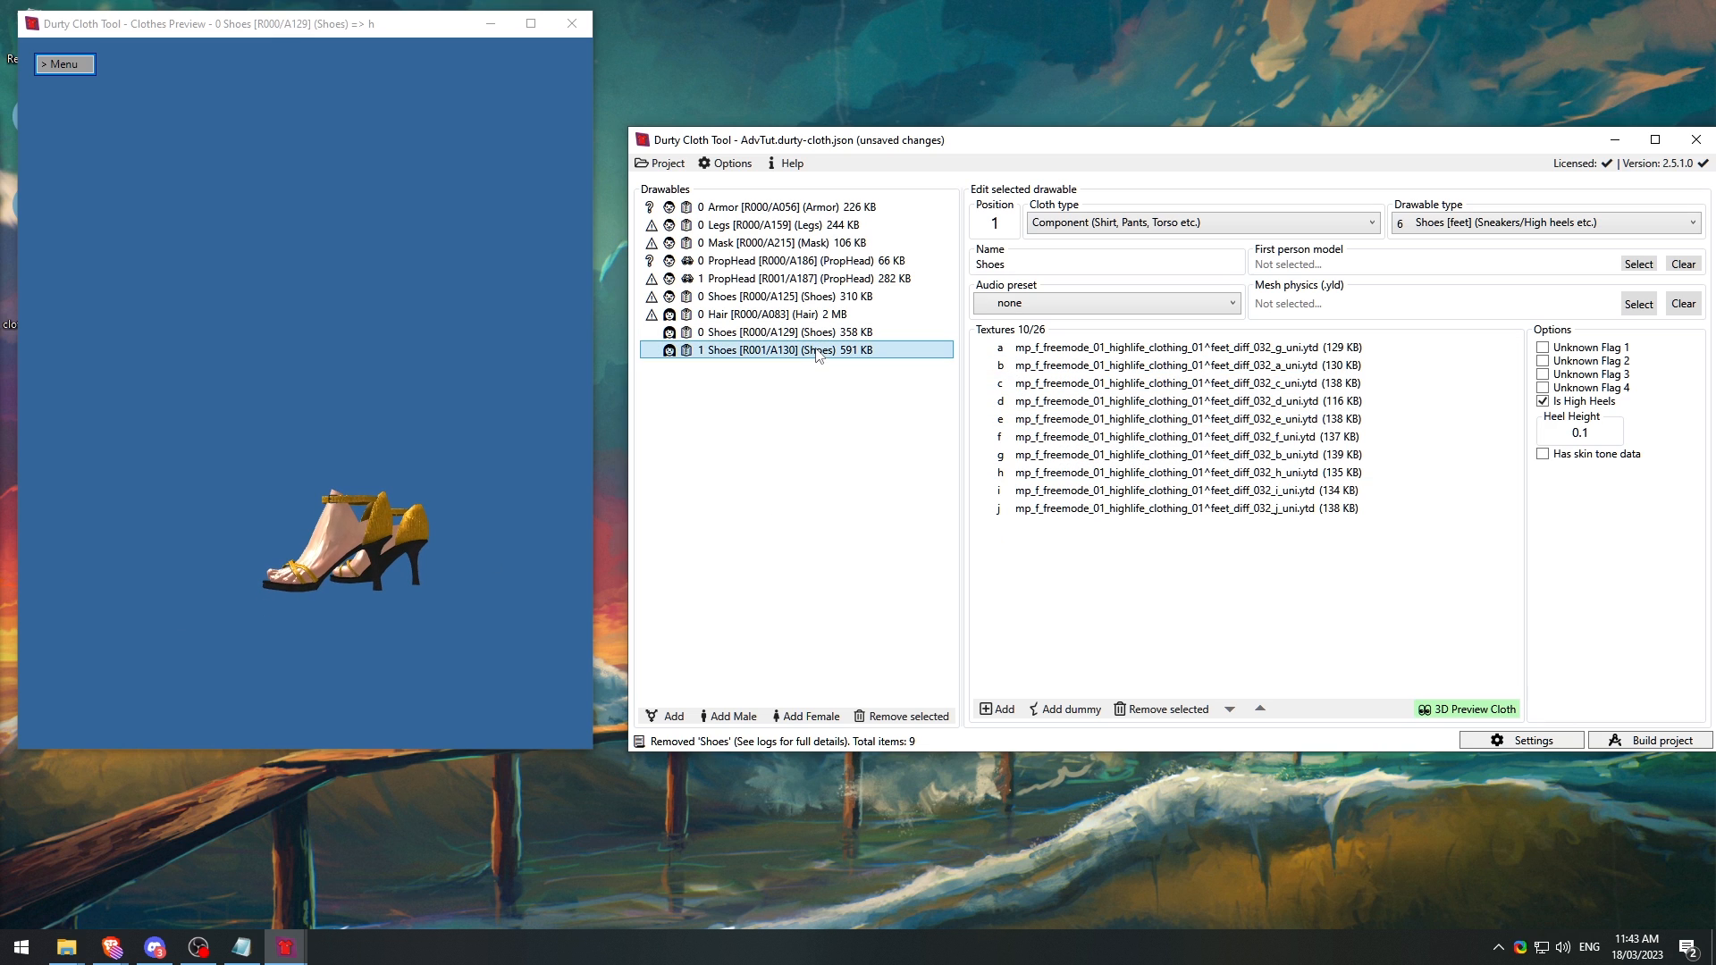
# Step: Review the project name, DLC name and output folder in the project settings, declining to move the previous data folder
pyautogui.moveTo(1276, 157); pyautogui.dragTo(1252, 109)
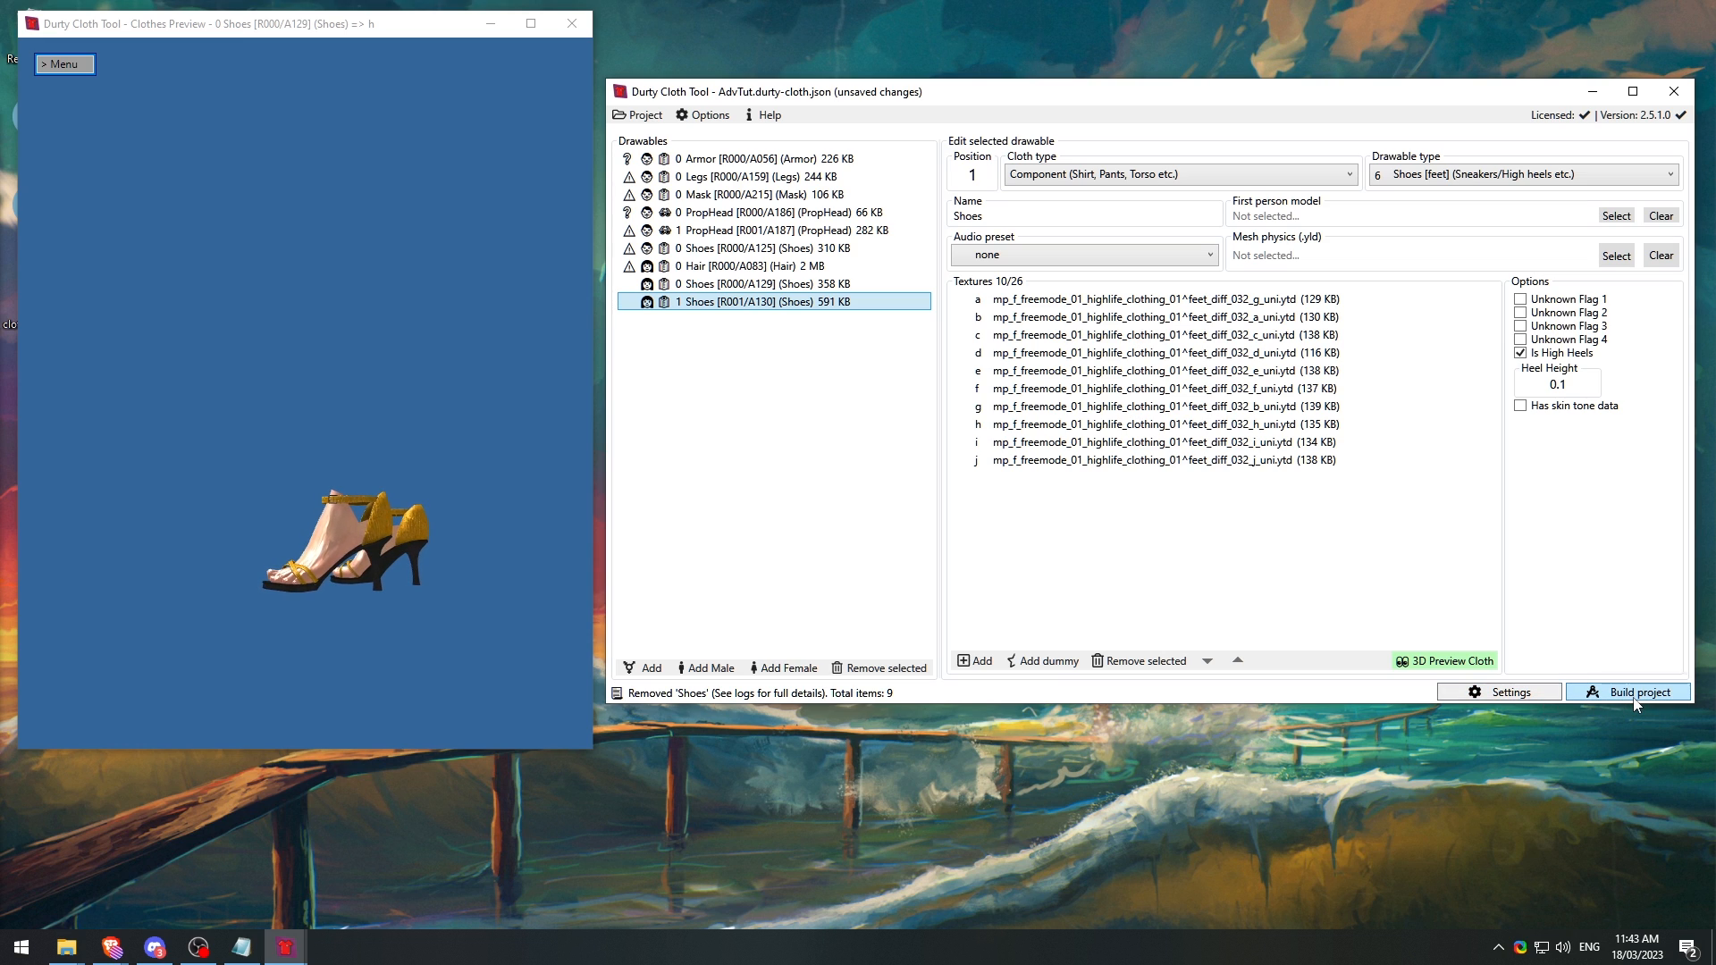
pyautogui.click(1514, 695)
pyautogui.moveTo(307, 225); pyautogui.dragTo(420, 306)
pyautogui.click(573, 333)
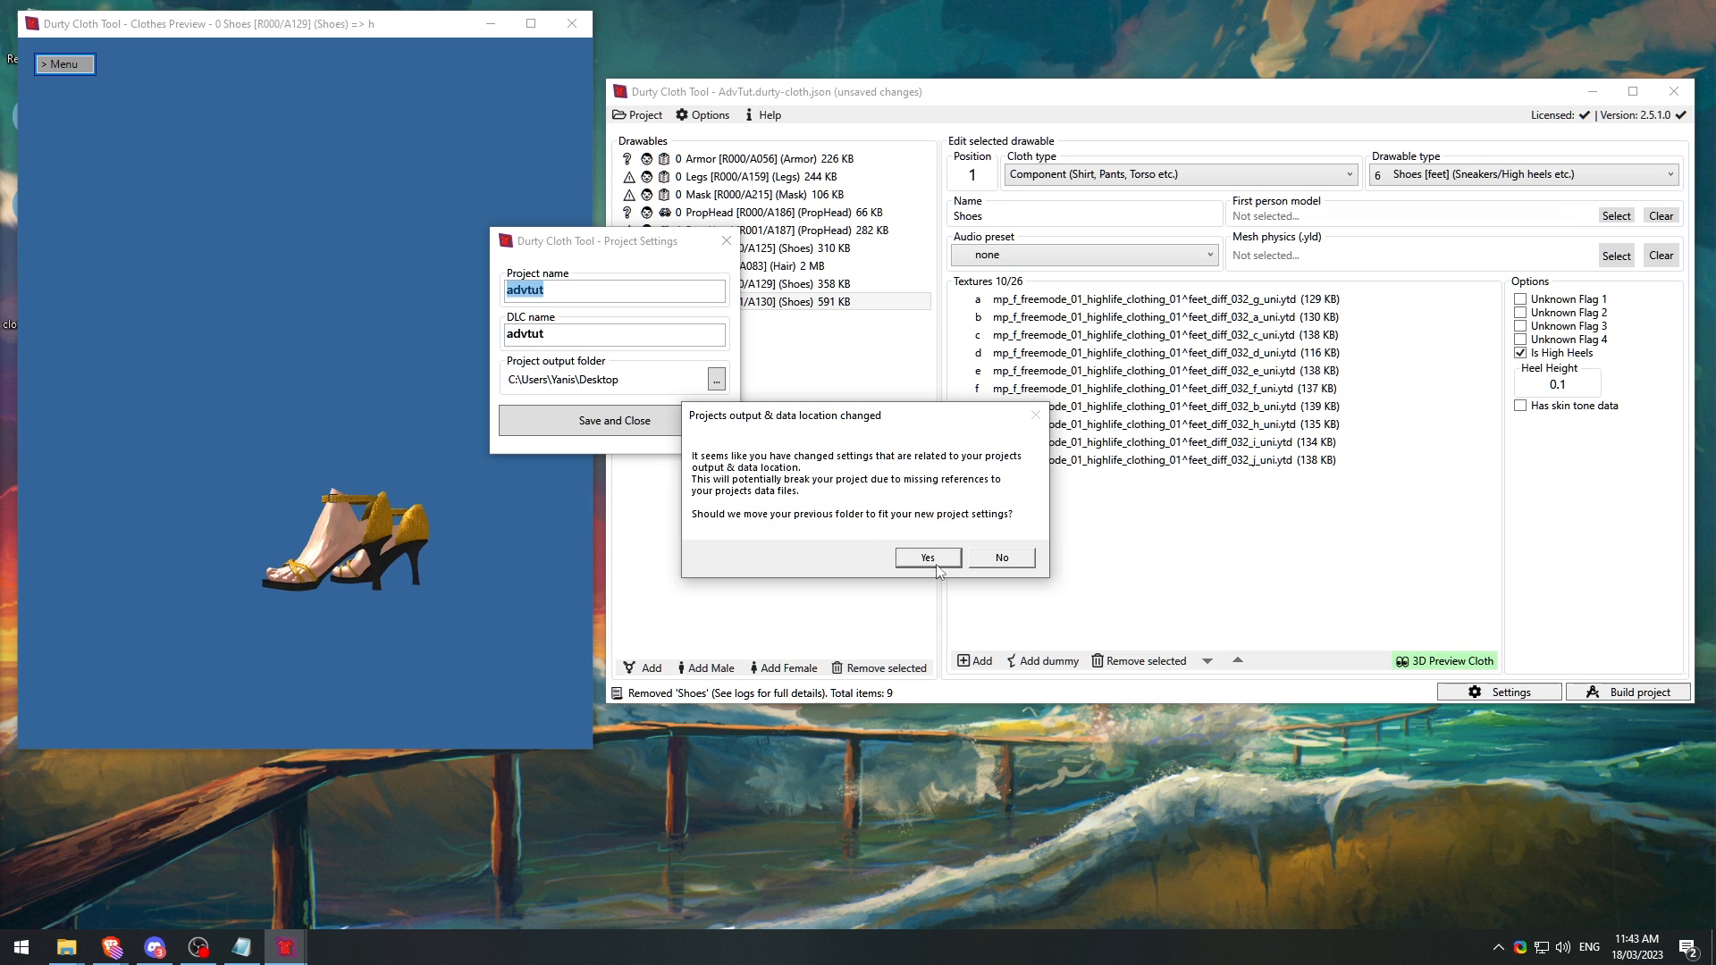
pyautogui.click(1002, 558)
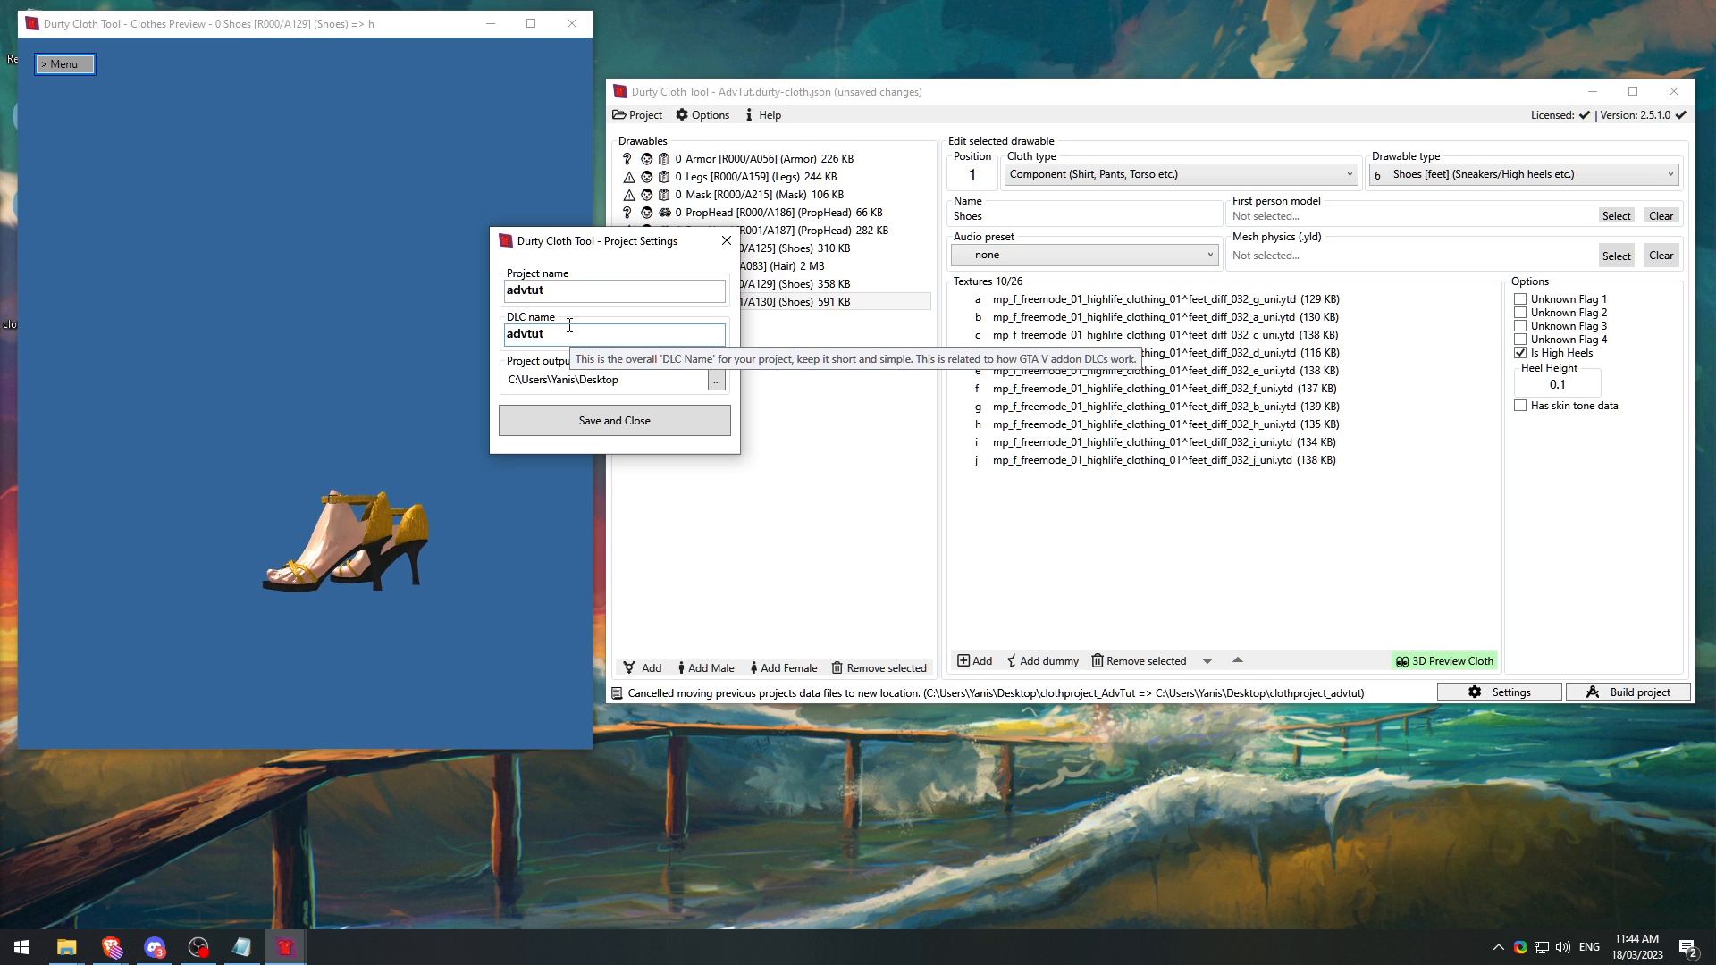
pyautogui.click(725, 241)
pyautogui.click(1544, 694)
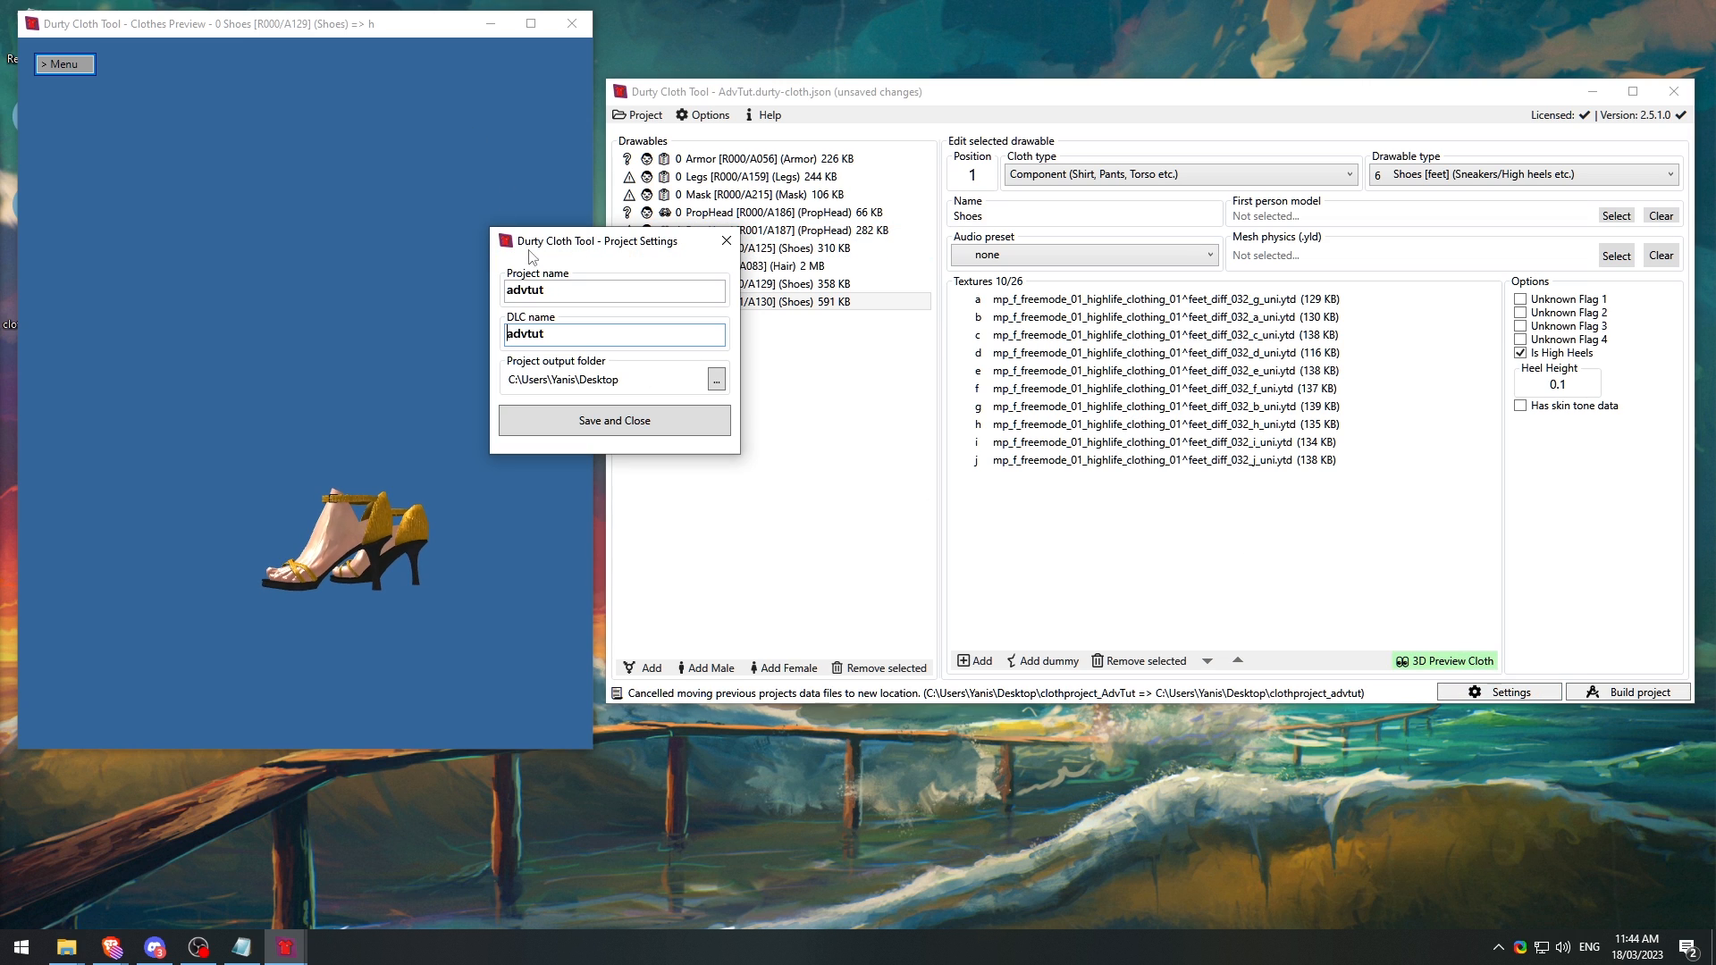
pyautogui.click(726, 240)
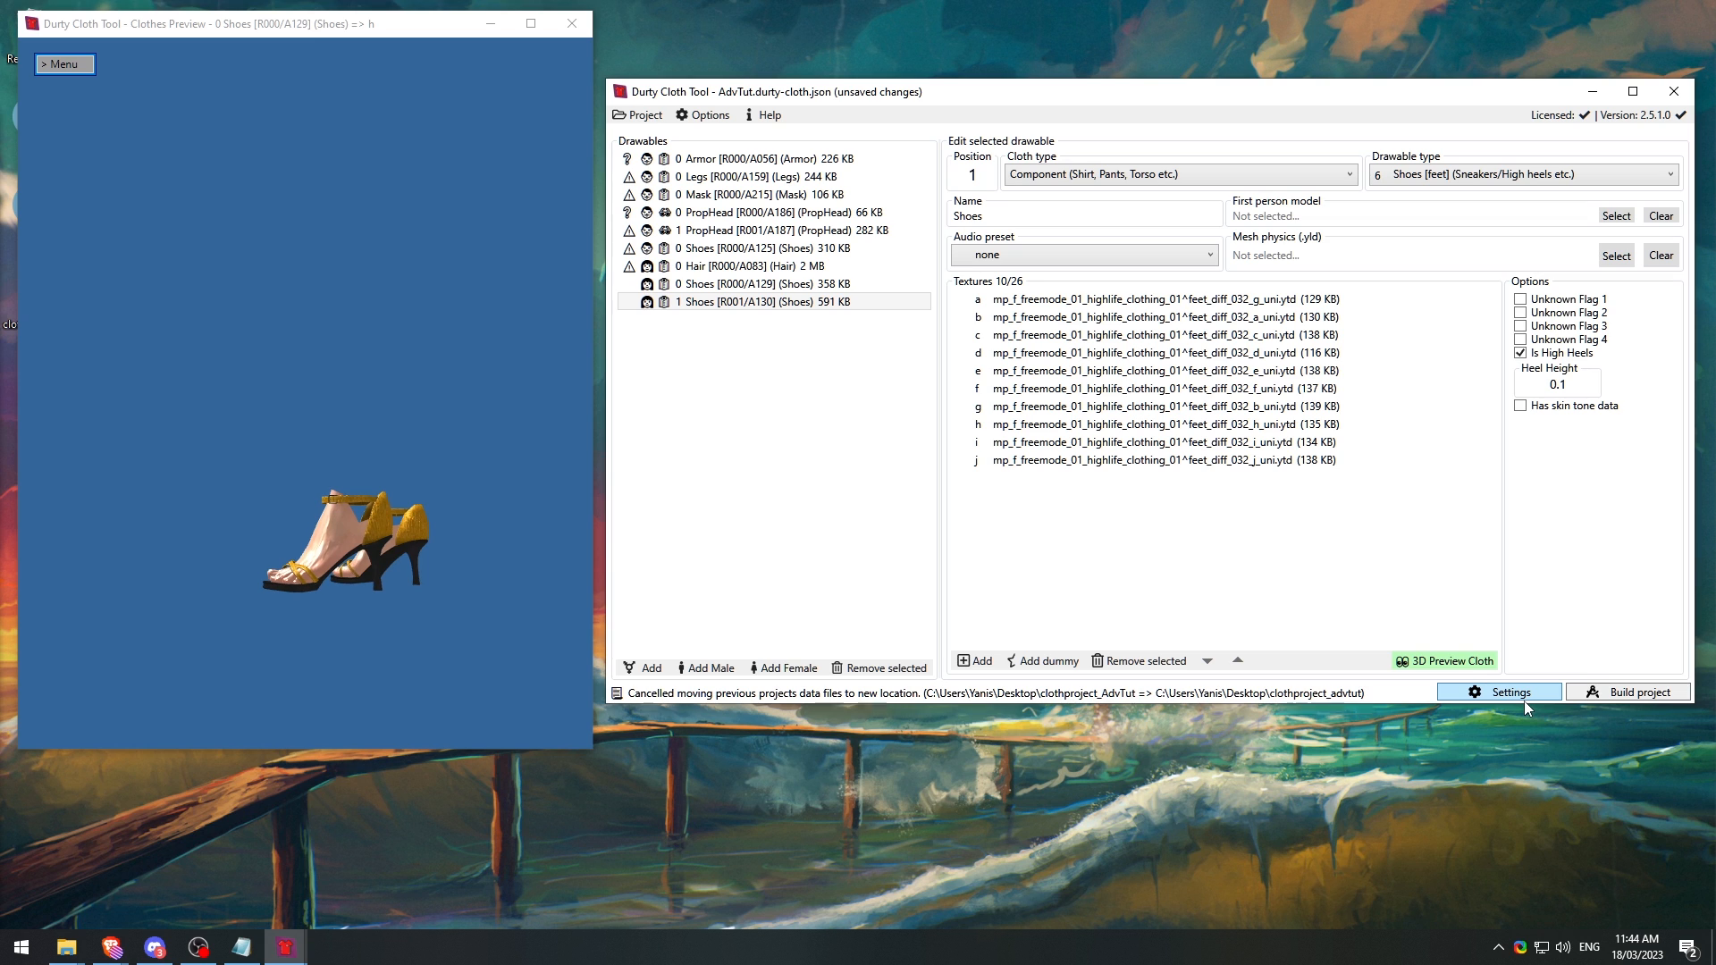
# Step: Close the 3D preview and view the actions available for the male Armor drawable
pyautogui.click(569, 27)
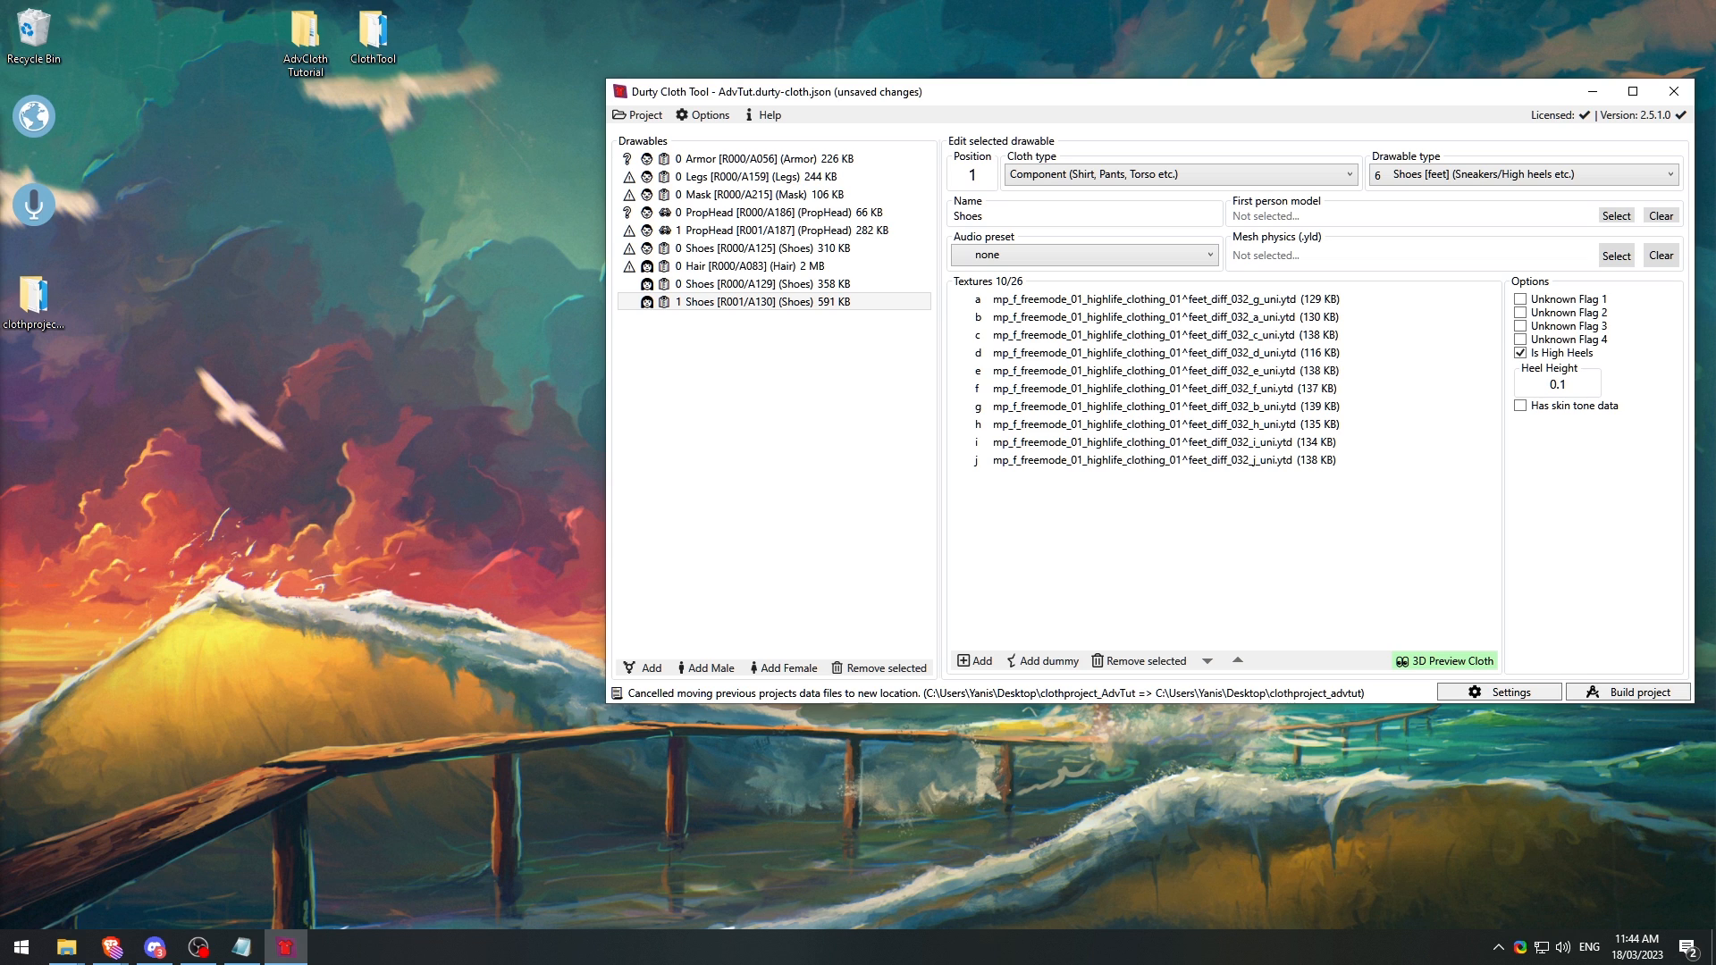
pyautogui.rightClick(749, 162)
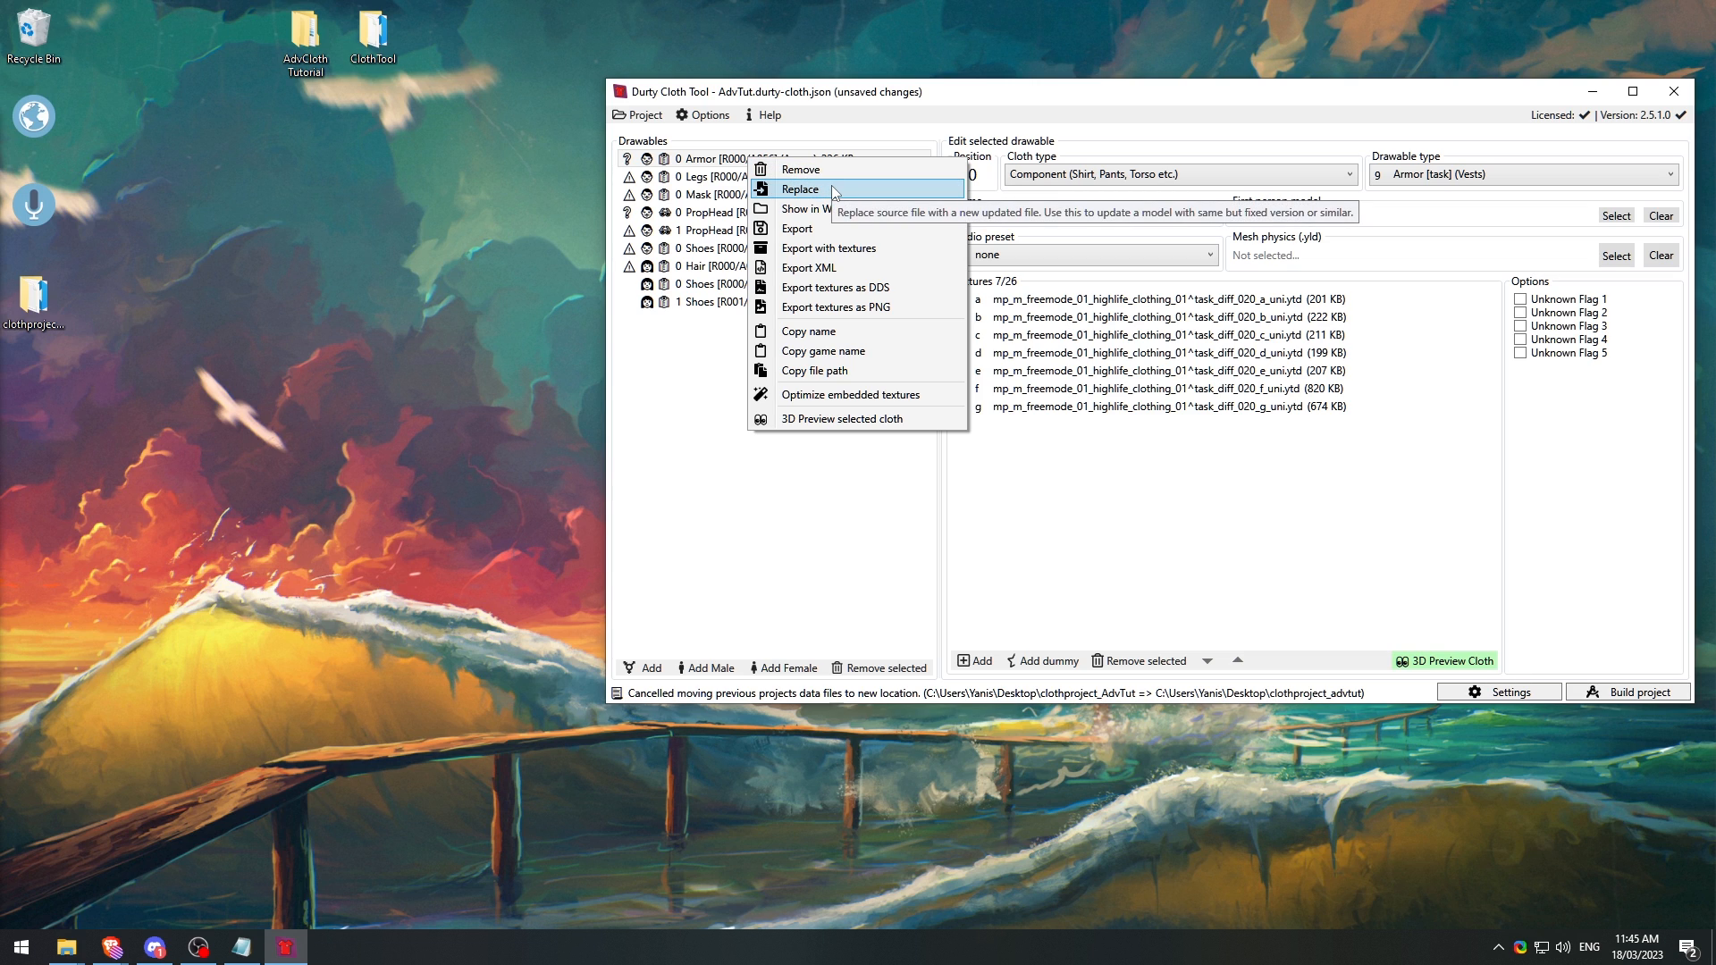
pyautogui.click(725, 167)
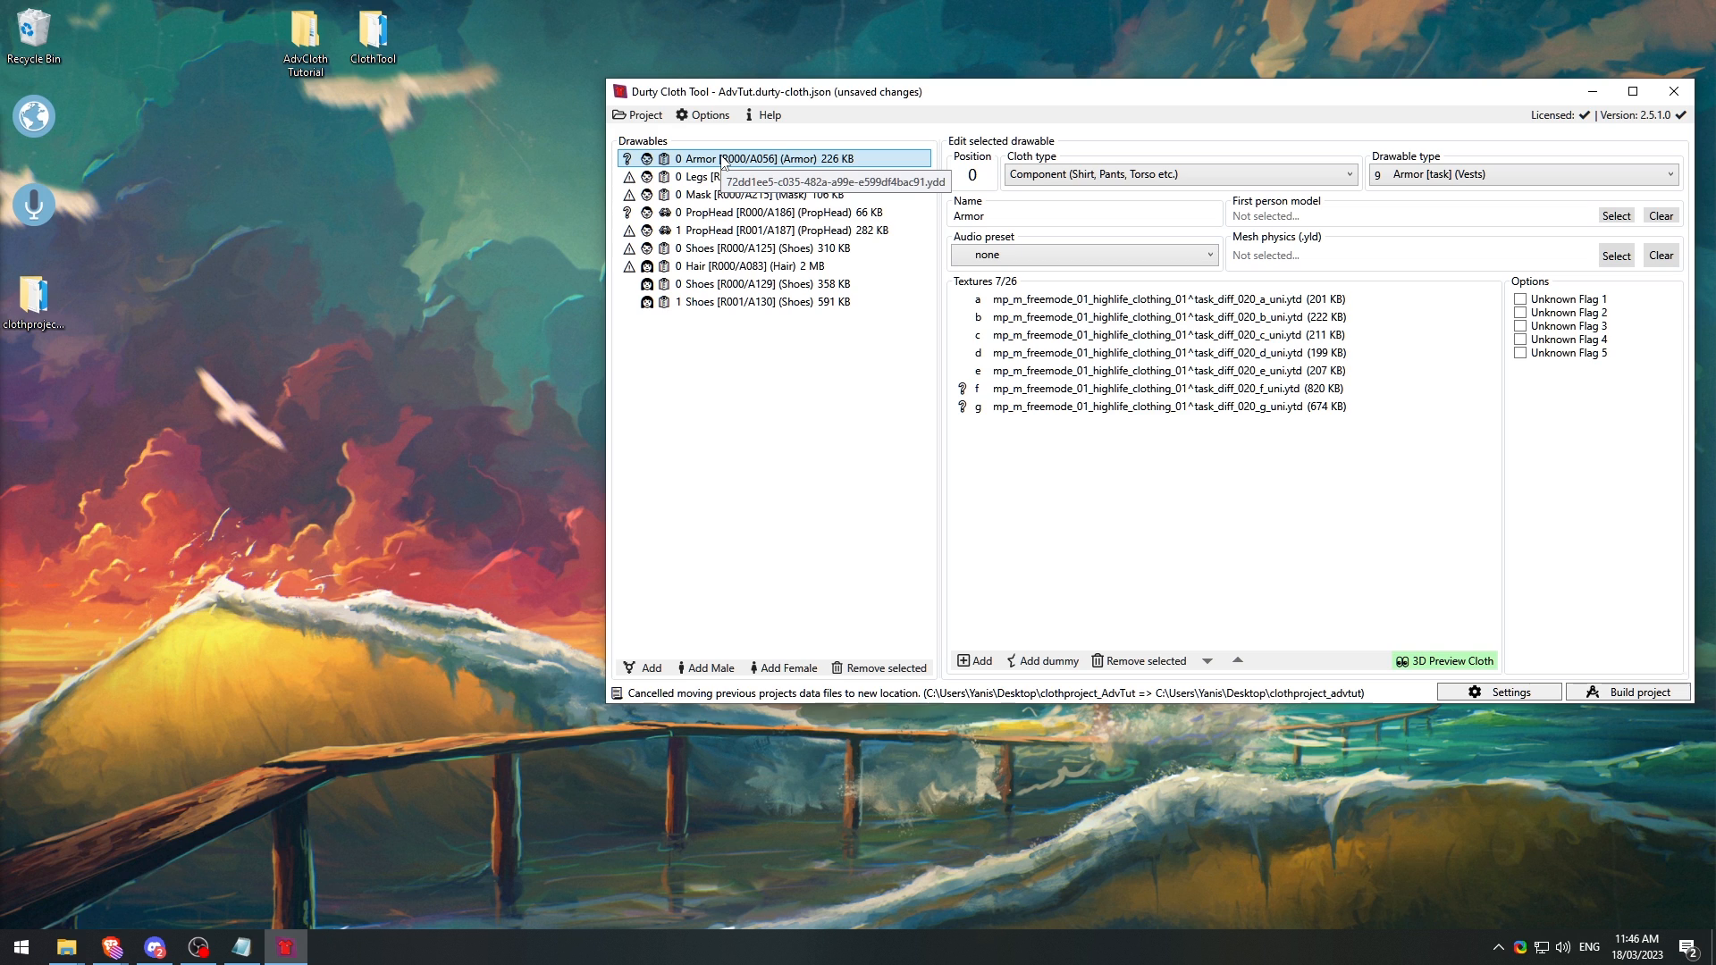
# Step: Show the male Armor's source file in Windows Explorer and widen the Name column to read the full file names
pyautogui.rightClick(723, 162)
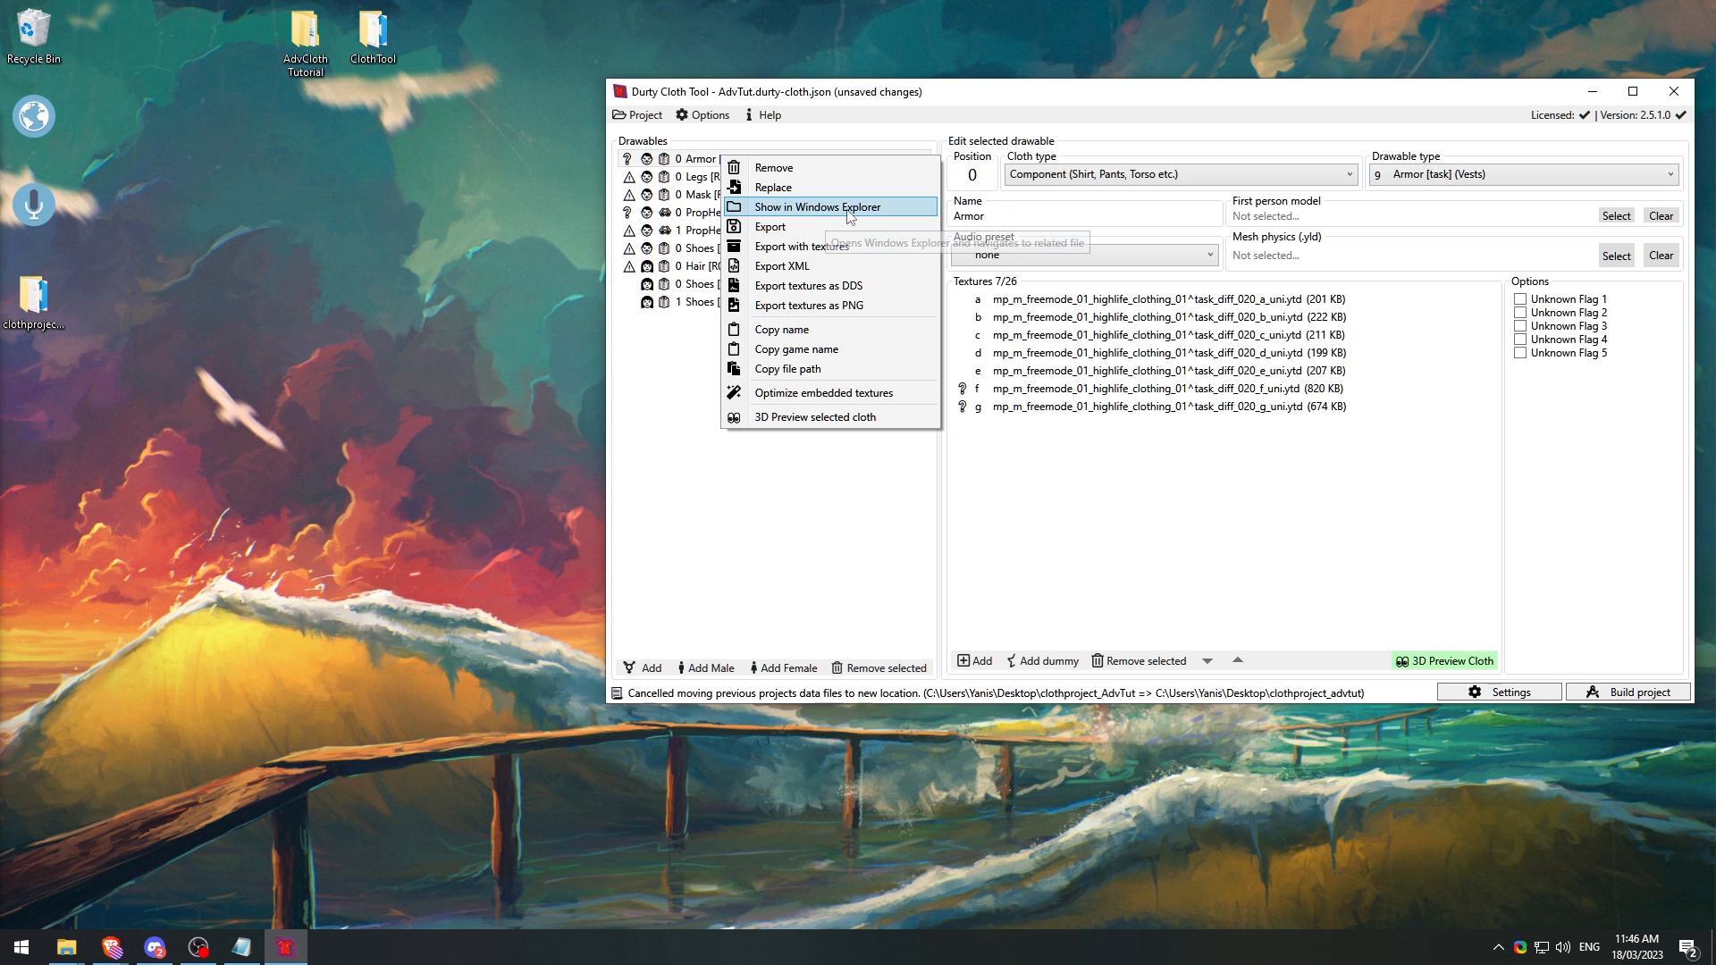
pyautogui.click(851, 208)
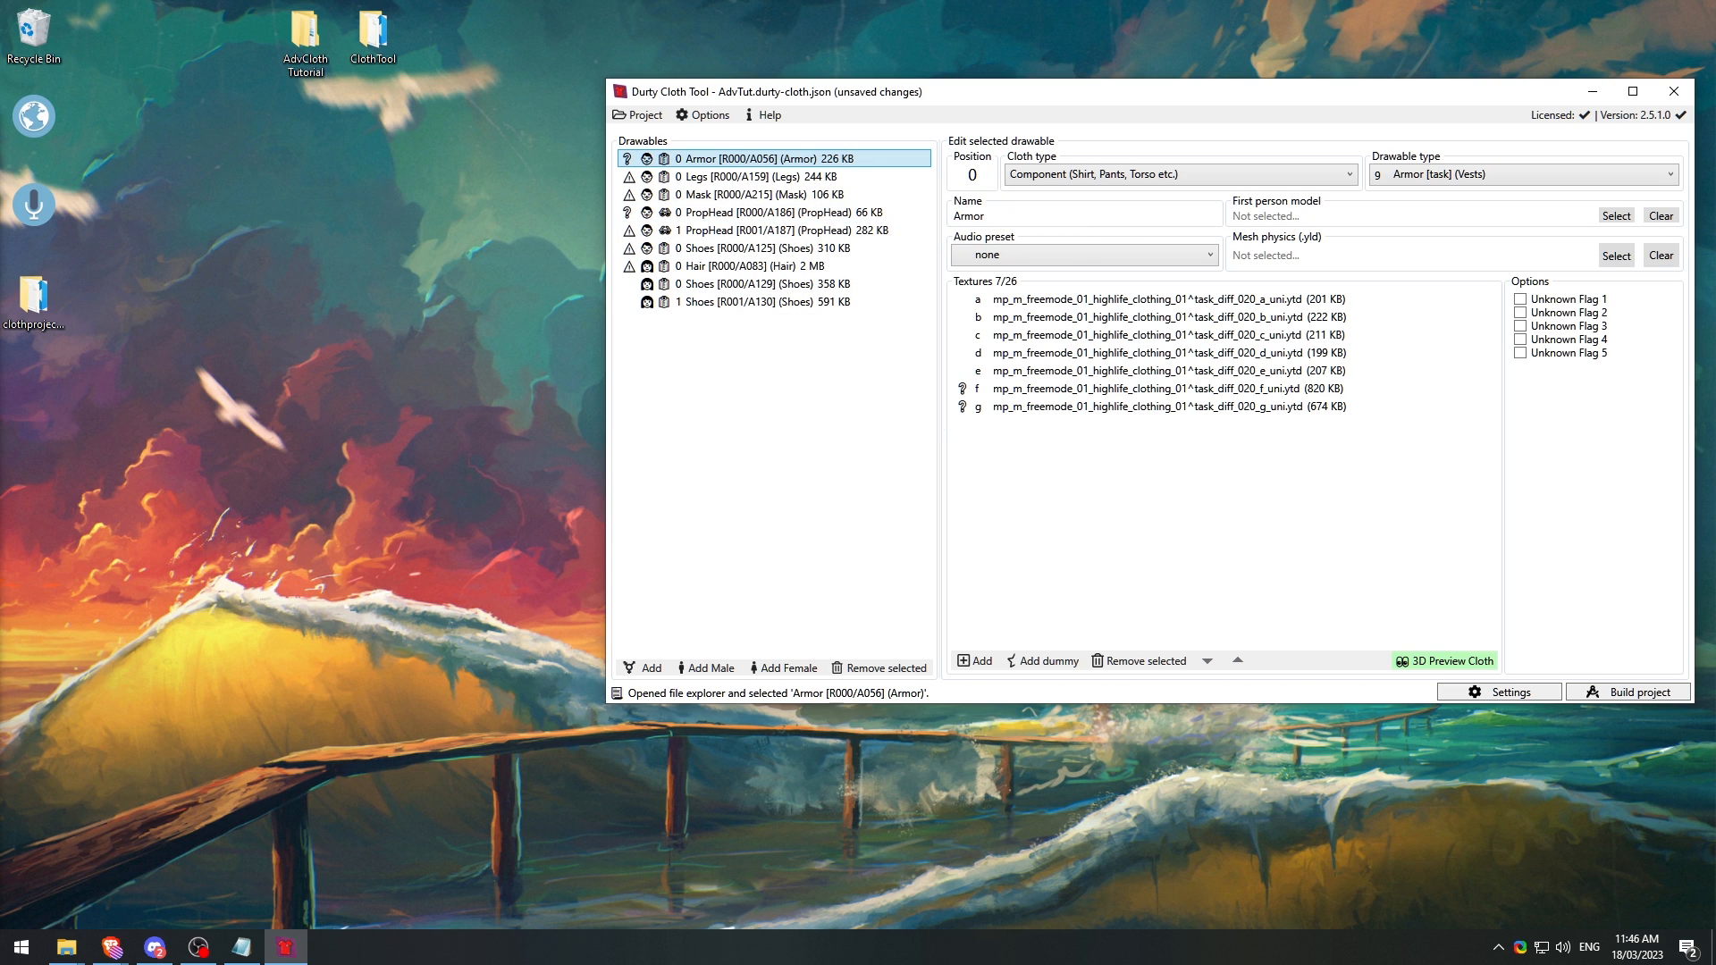
pyautogui.scroll(-4, 475, 585)
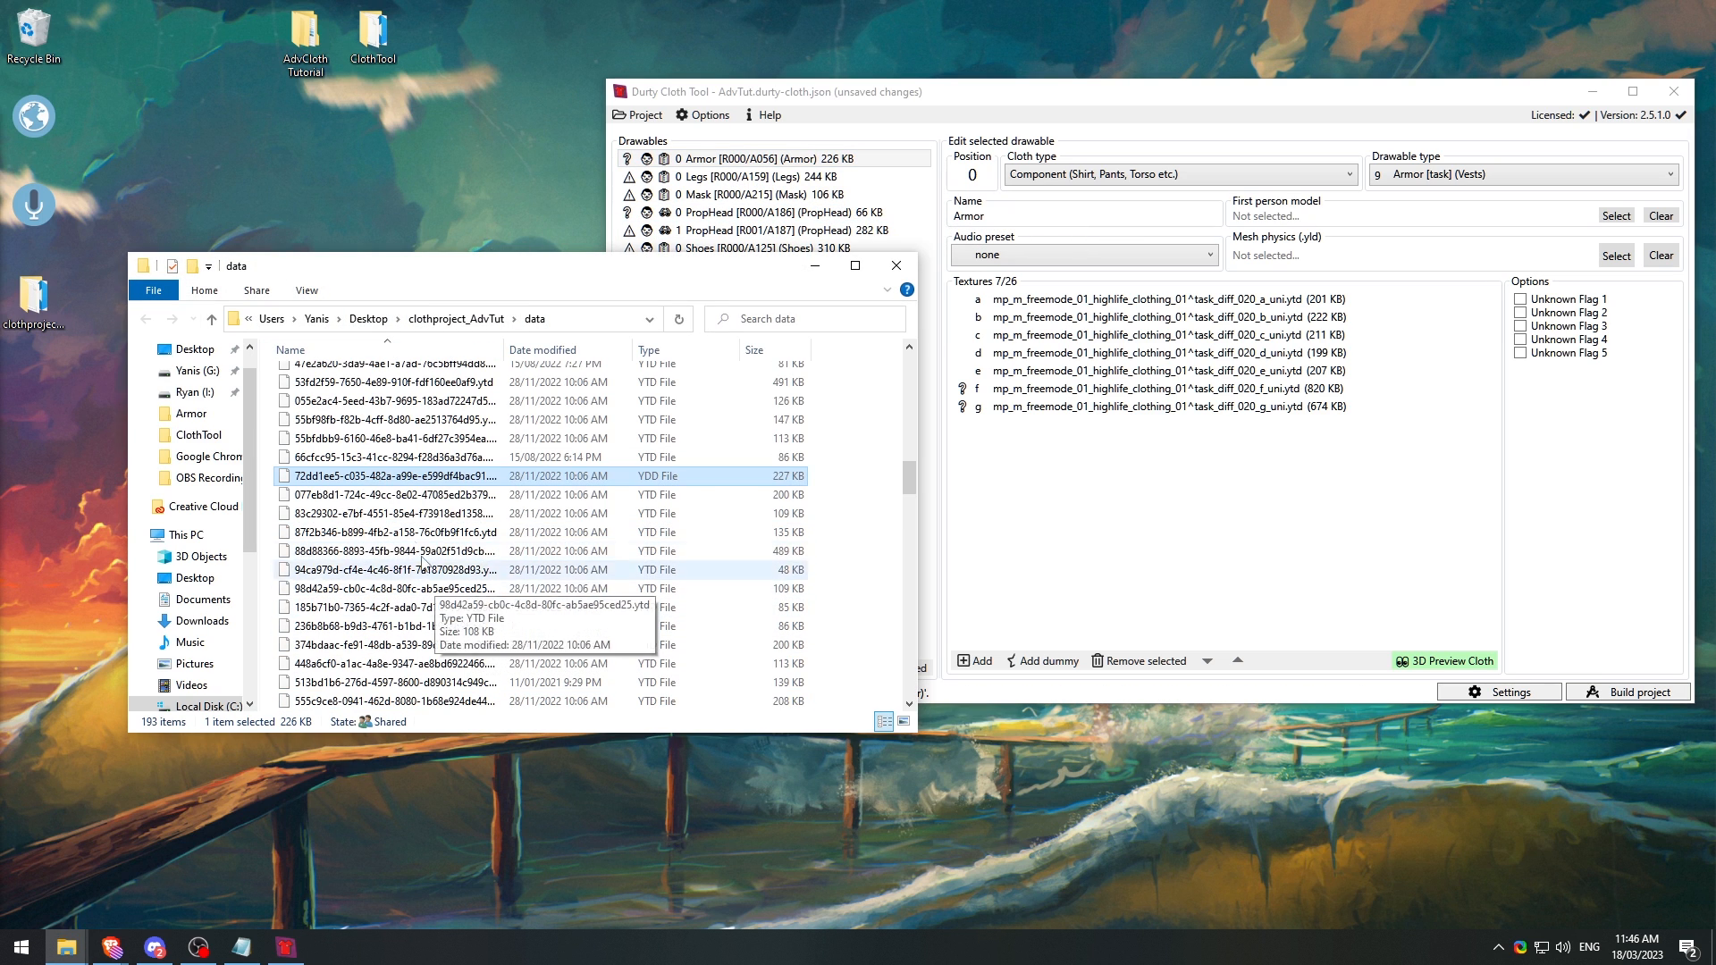
pyautogui.moveTo(503, 349); pyautogui.dragTo(559, 349)
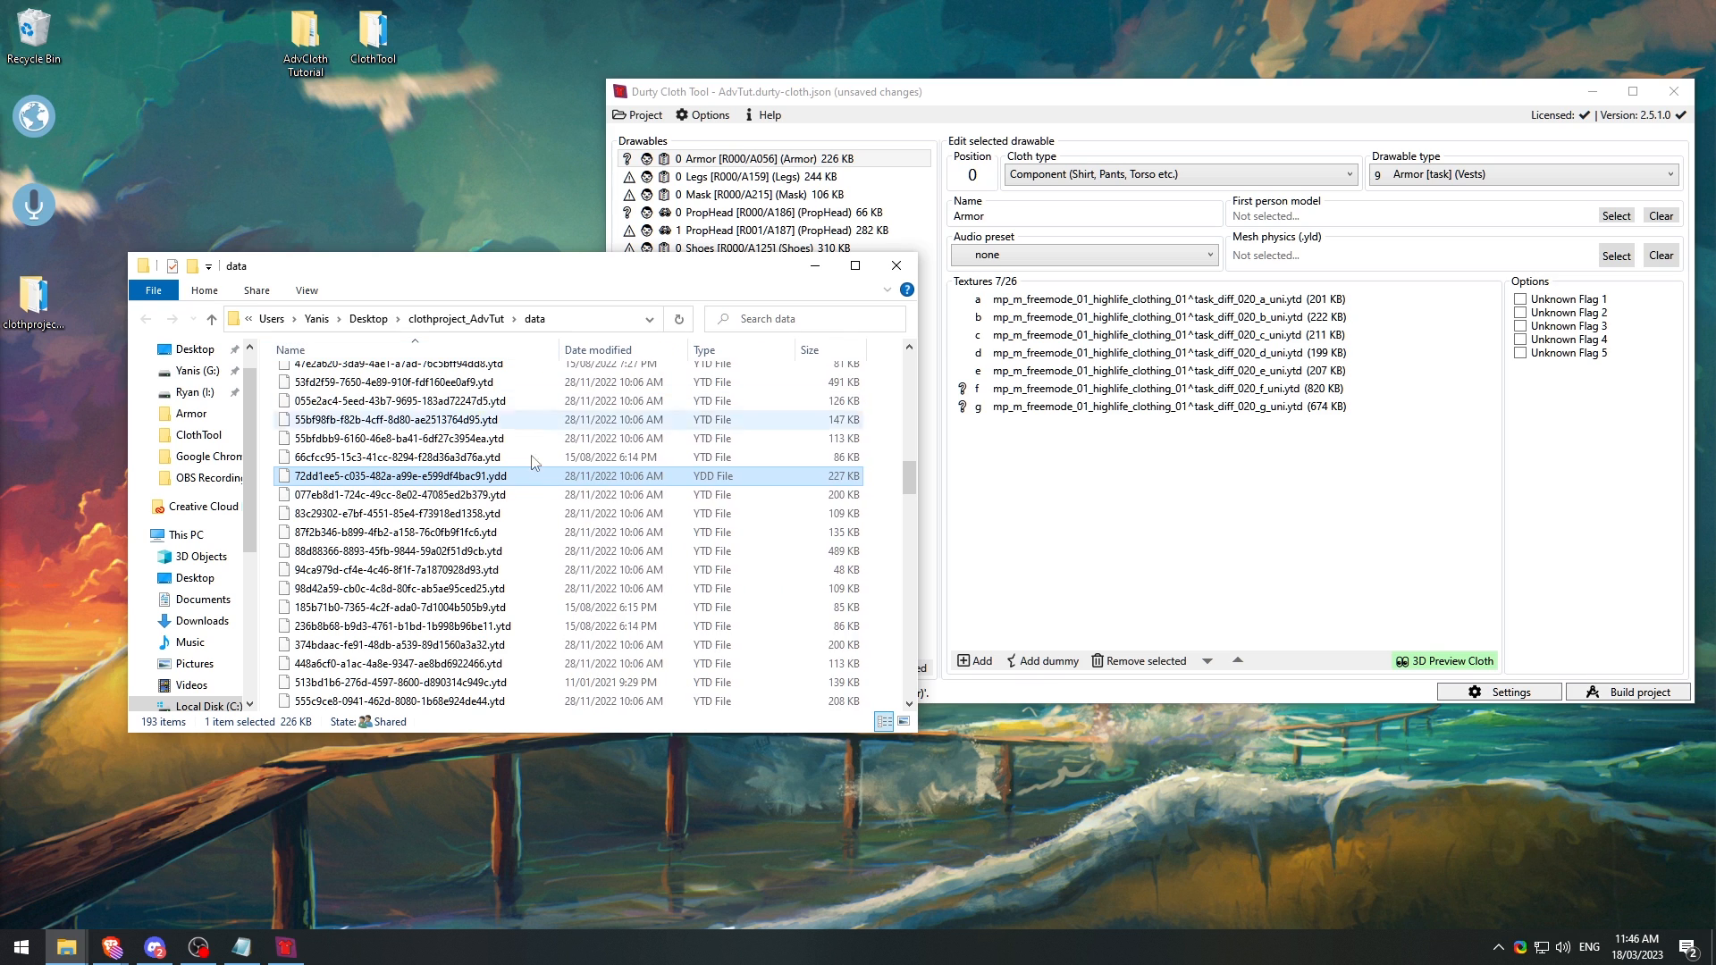
# Step: Close the file window and export the male Armor drawable to the Desktop as mp_m_freemode_01_^task_000_u.ydd
pyautogui.click(896, 266)
pyautogui.rightClick(756, 159)
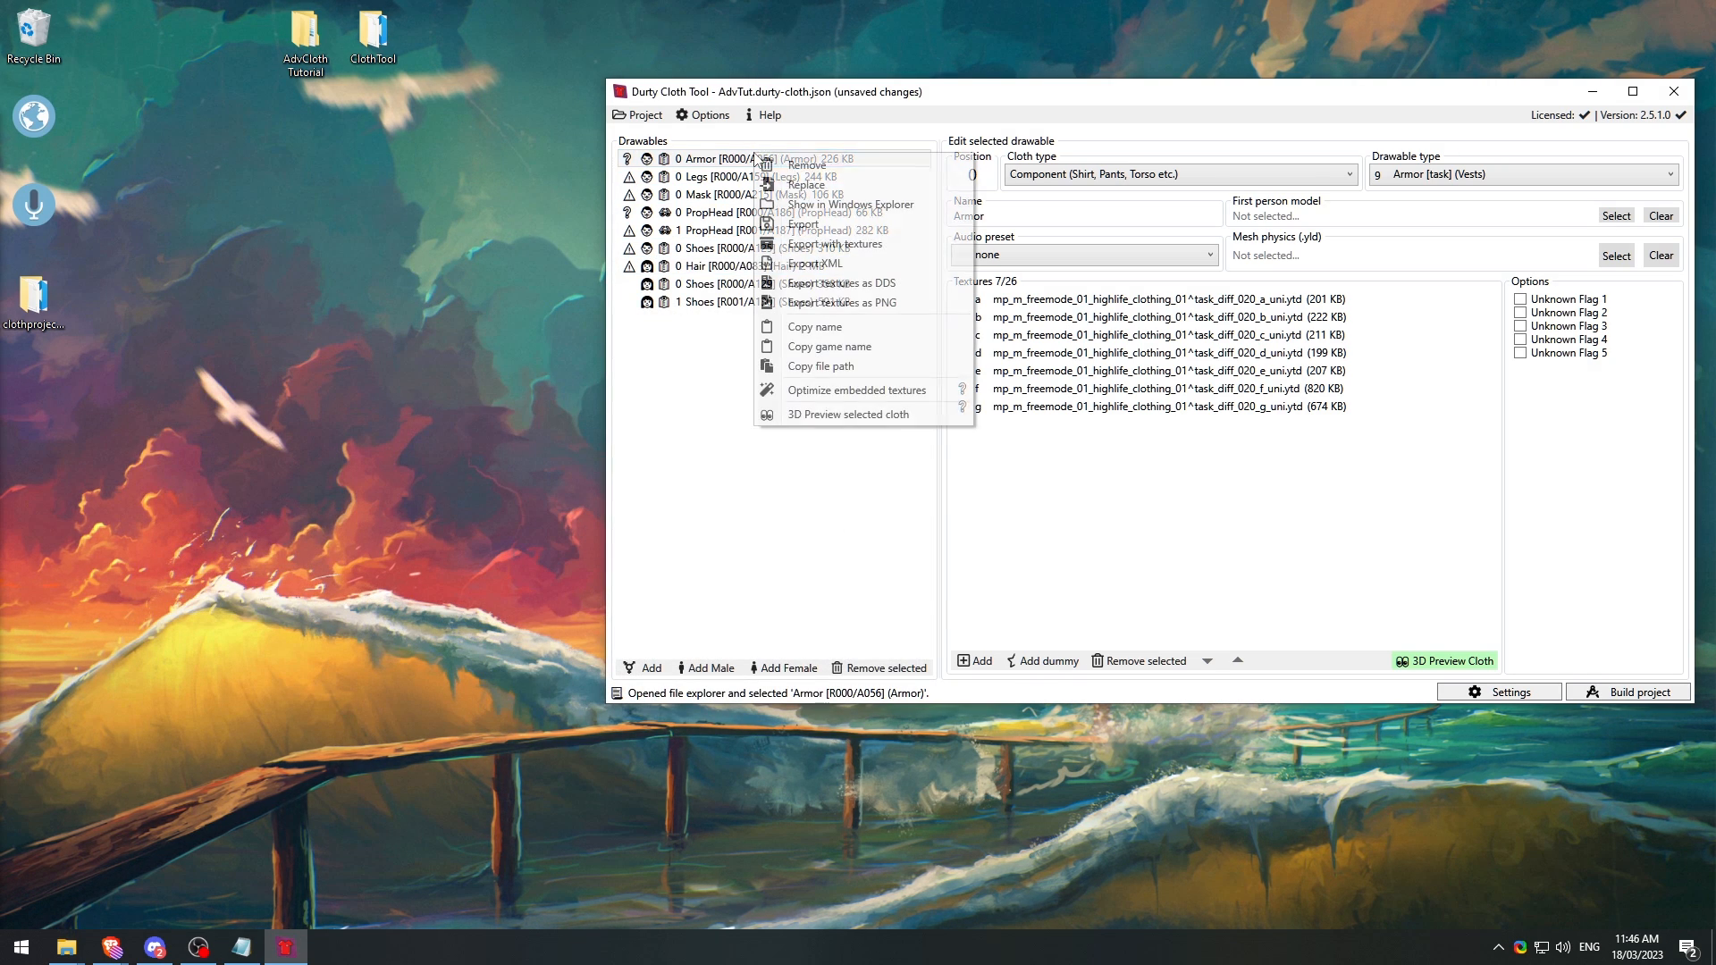
pyautogui.click(826, 227)
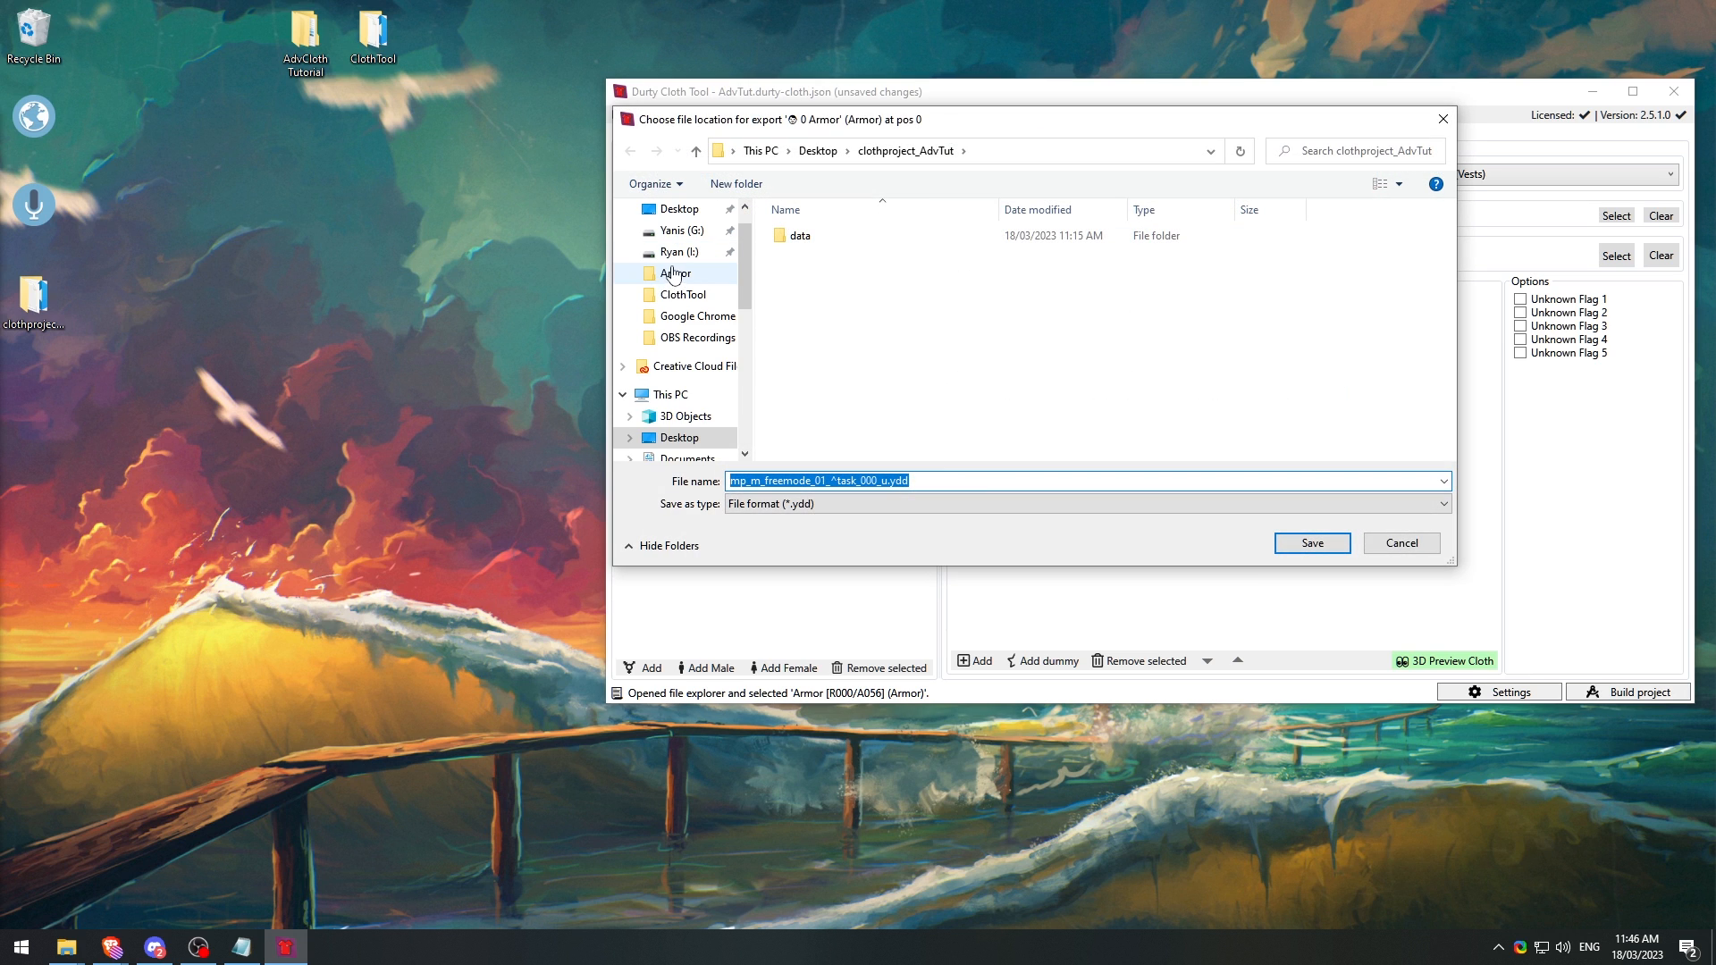
pyautogui.click(689, 211)
pyautogui.click(1311, 543)
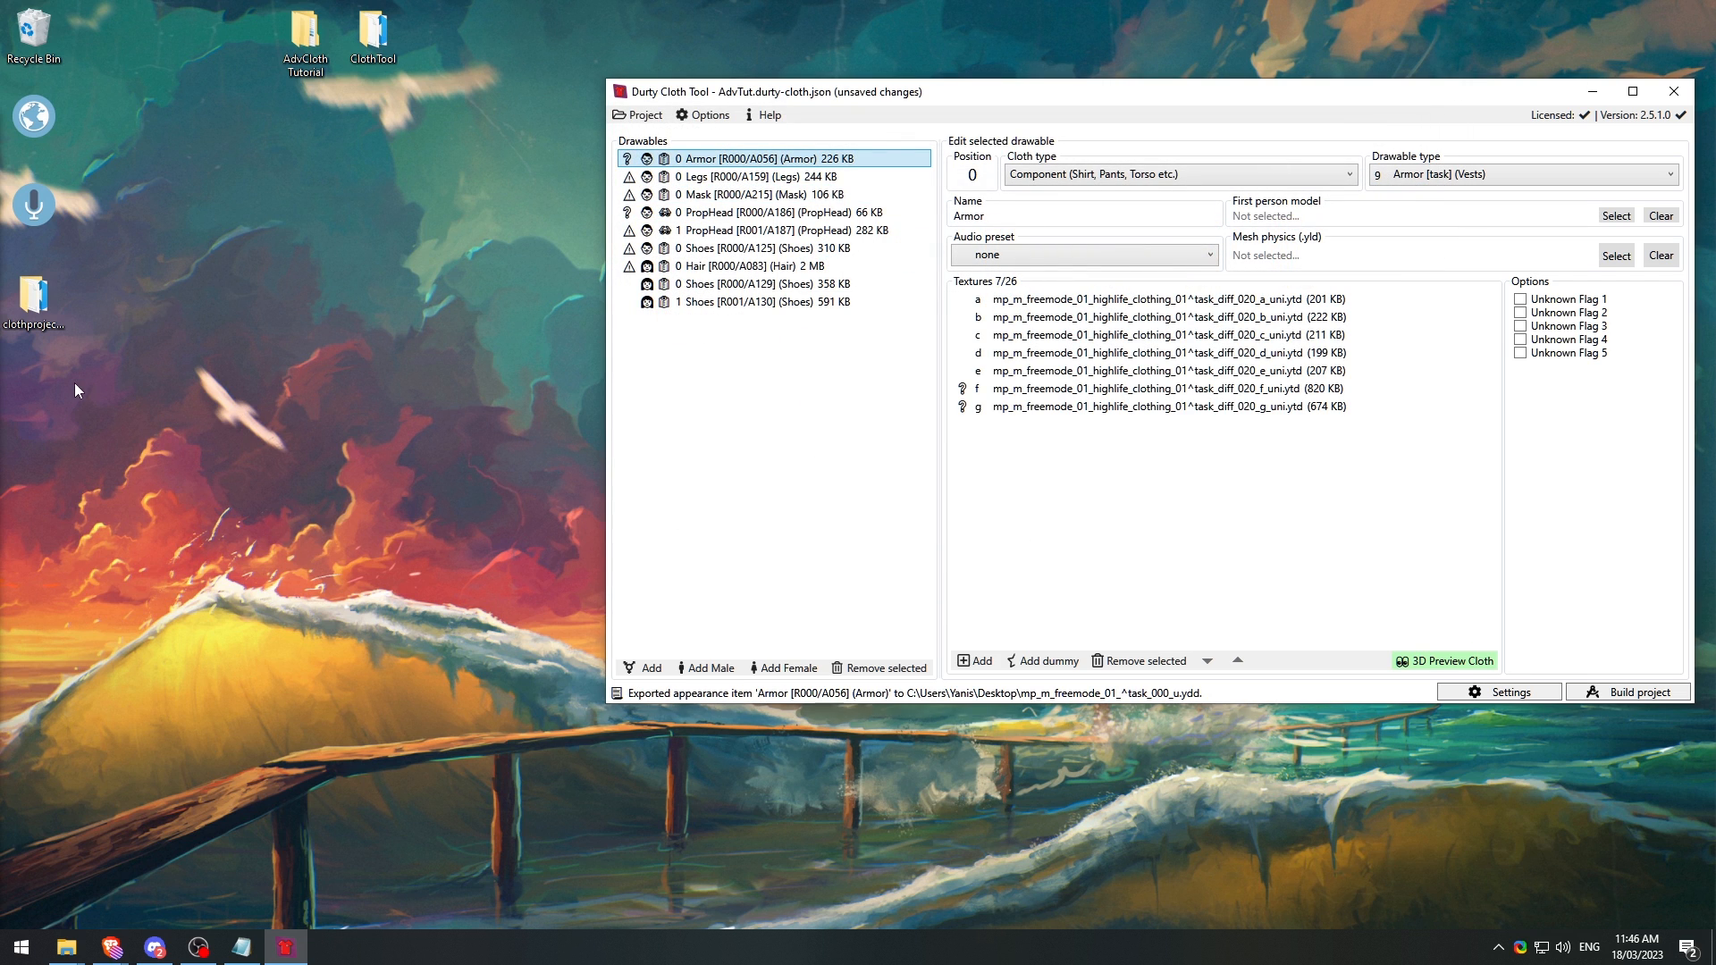
# Step: Delete the exported mp_m_freemode_01_^task_000_u.ydd file from the desktop
pyautogui.click(146, 376)
pyautogui.click(49, 402)
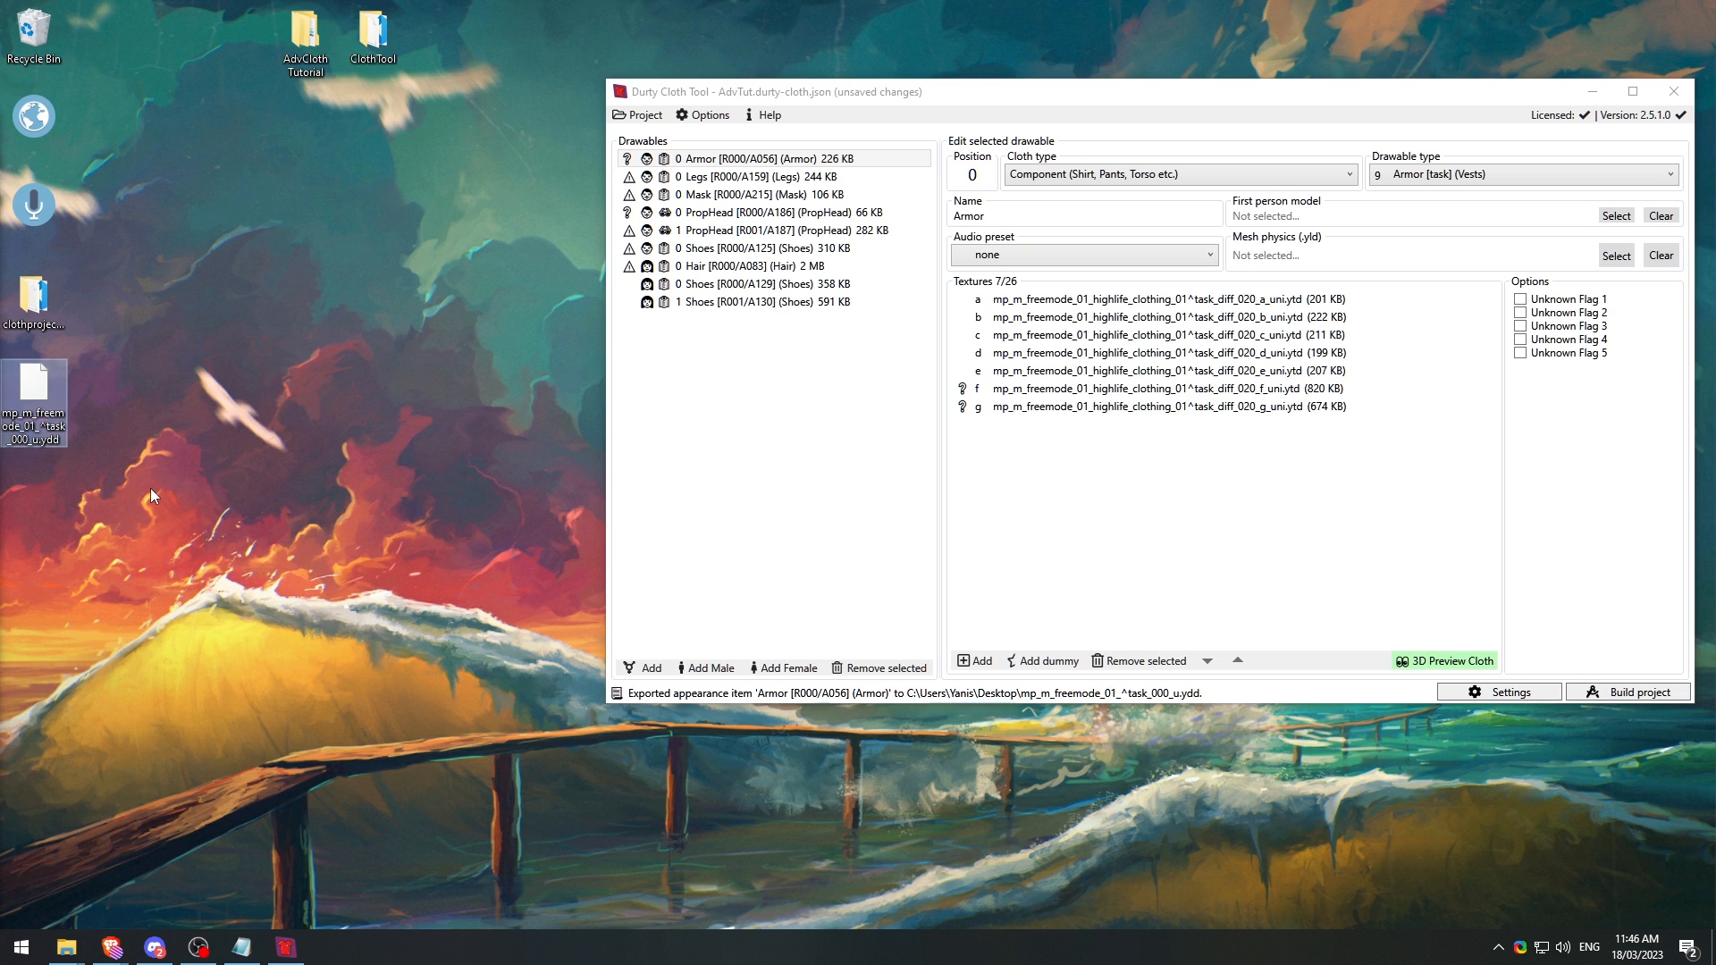
pyautogui.press('Delete')
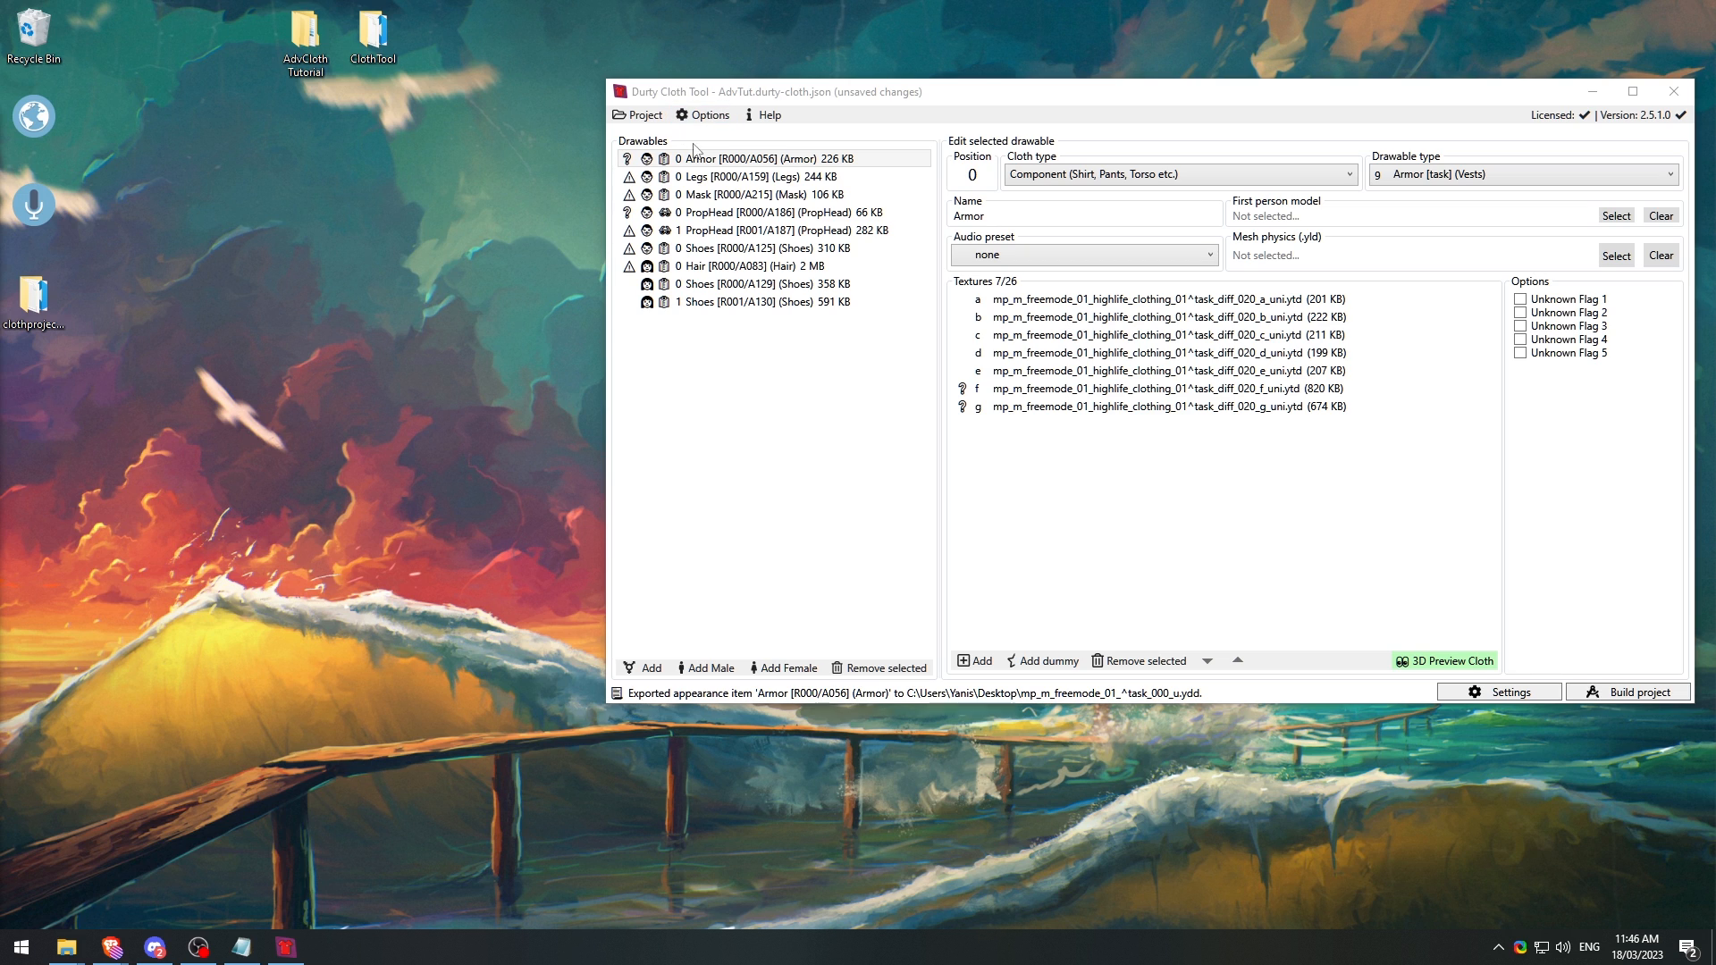
# Step: Create a new folder named Export on the desktop
pyautogui.rightClick(745, 161)
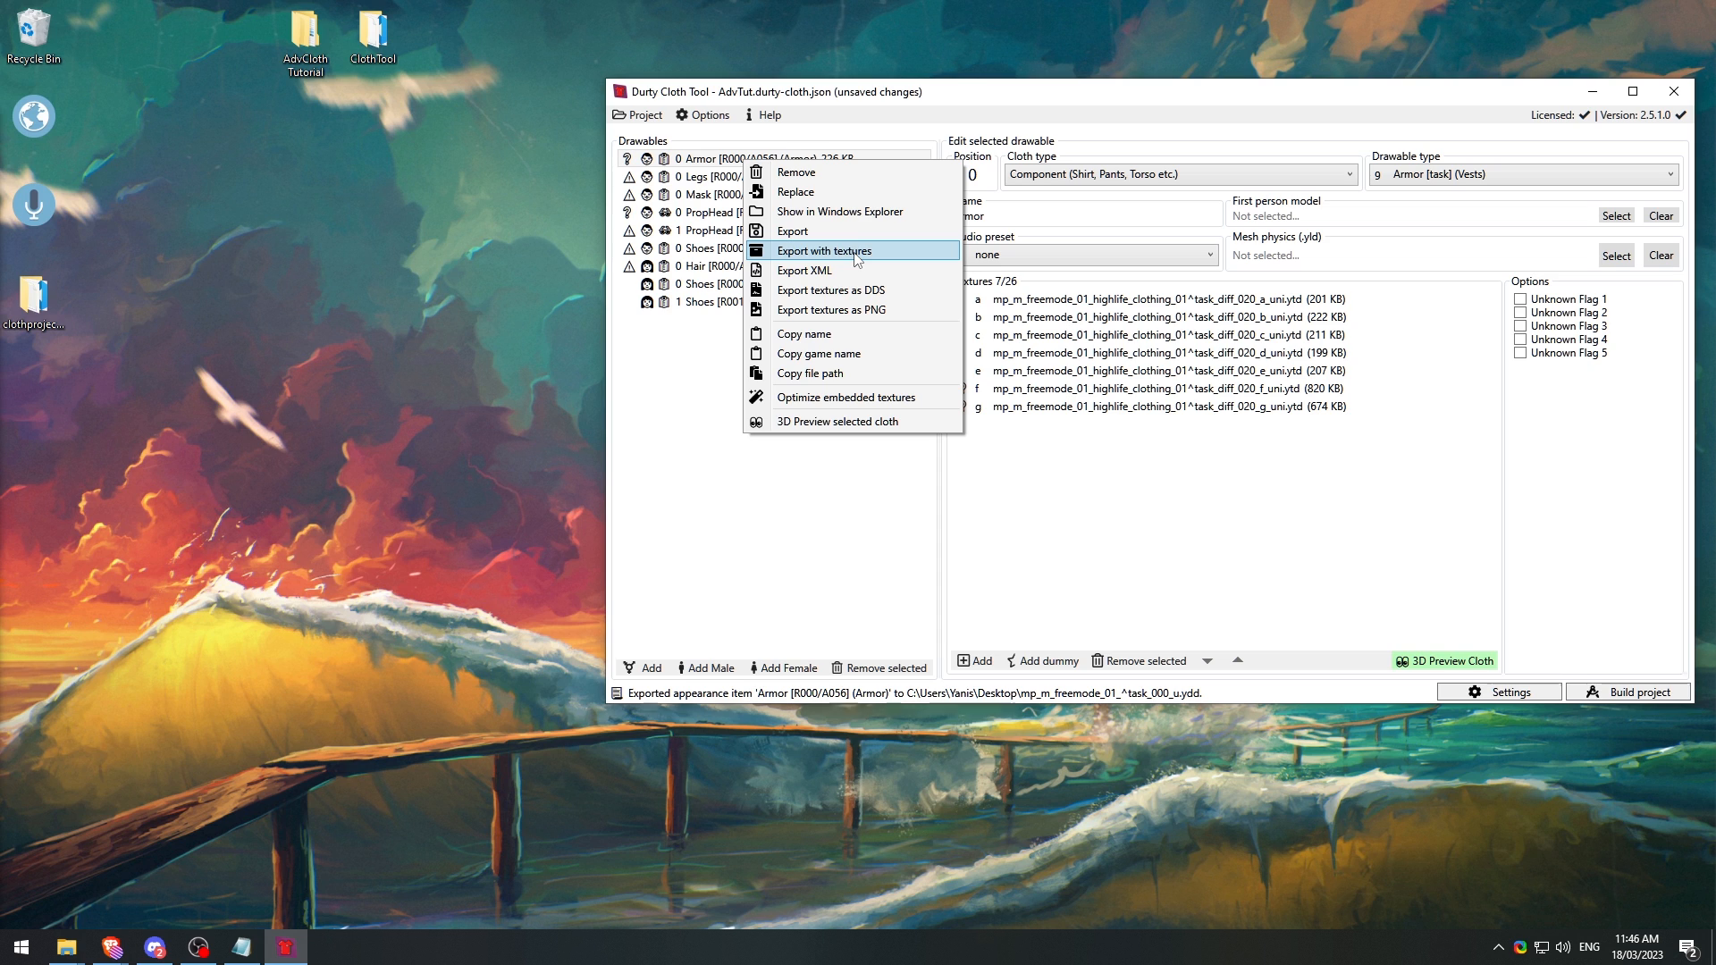
pyautogui.rightClick(340, 336)
pyautogui.moveTo(418, 566)
pyautogui.click(581, 567)
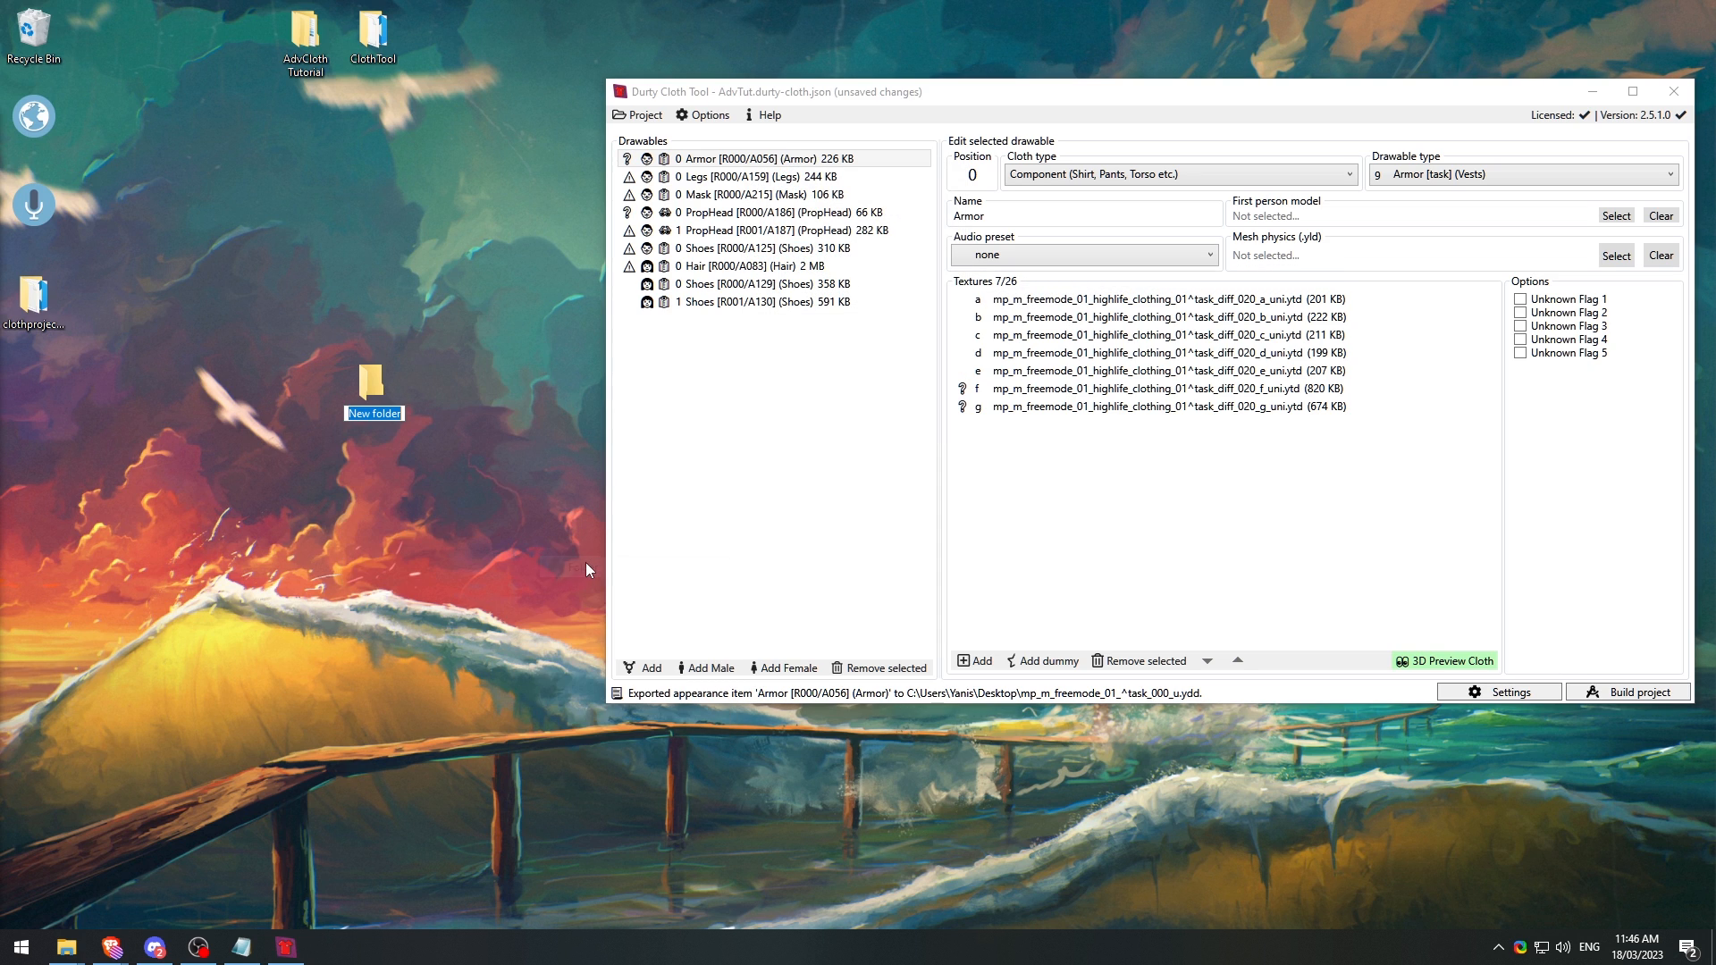
pyautogui.write('Export')
pyautogui.press('Return')
# Step: Export the male Armor drawable with its textures into the Export folder as mp_m_freemode_01_^task_000_u.ydd
pyautogui.rightClick(721, 162)
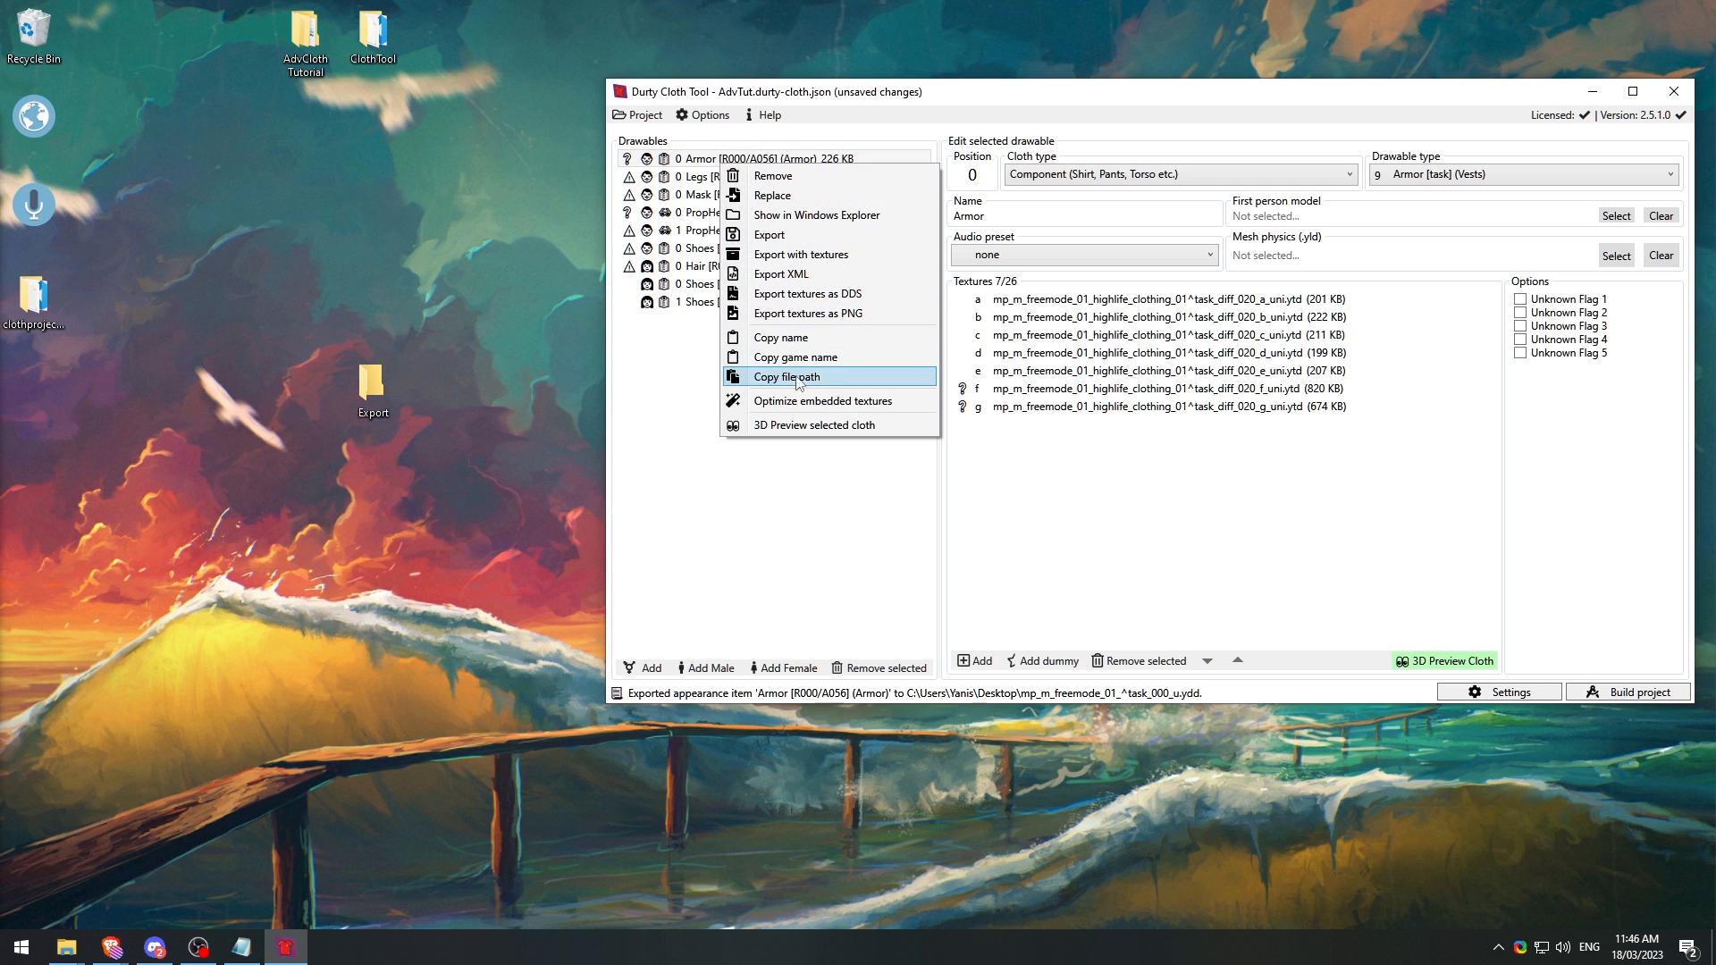
pyautogui.click(849, 255)
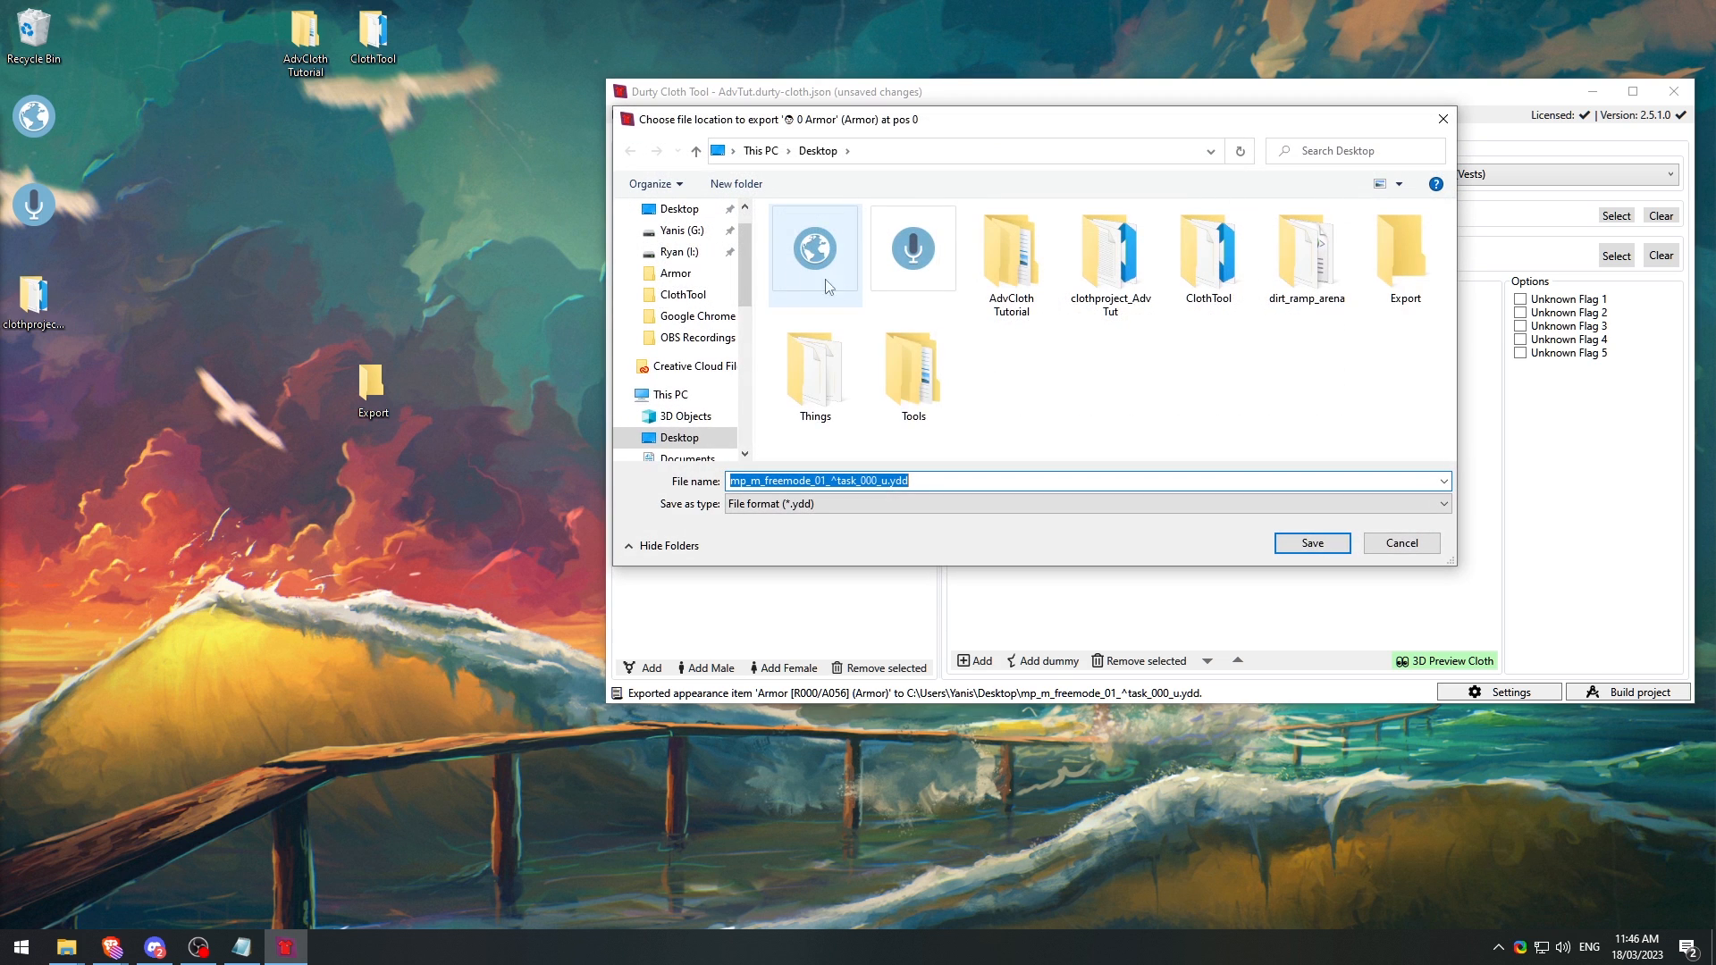
pyautogui.doubleClick(1398, 260)
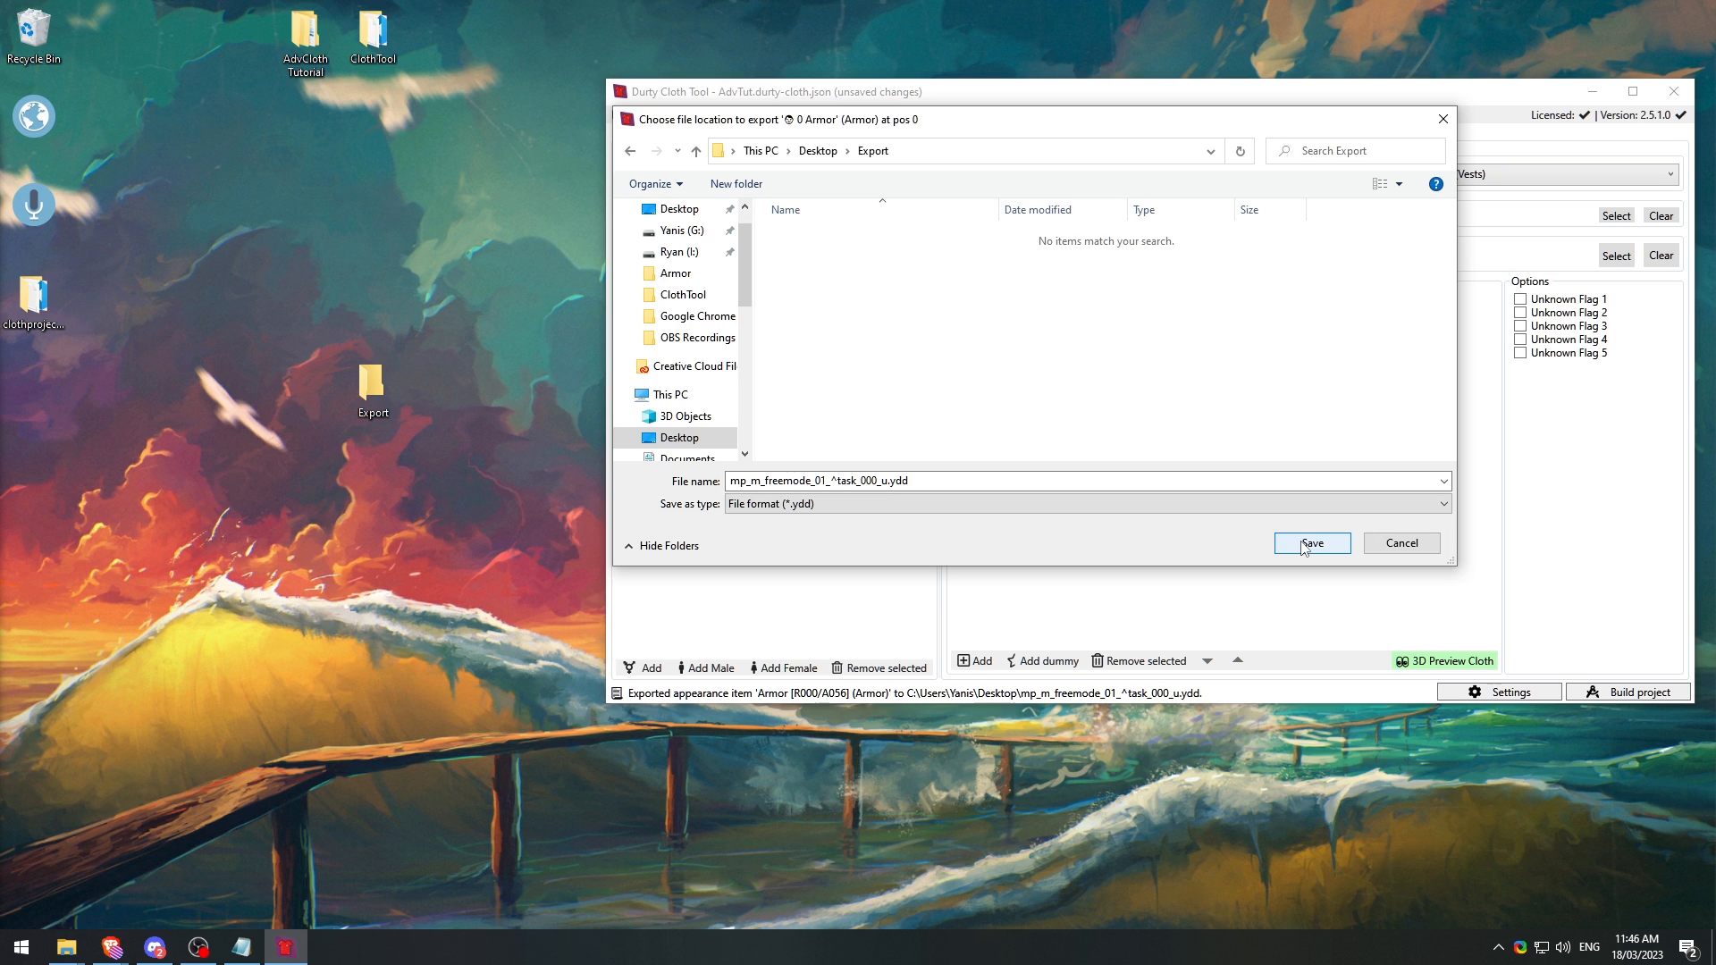
pyautogui.click(1312, 542)
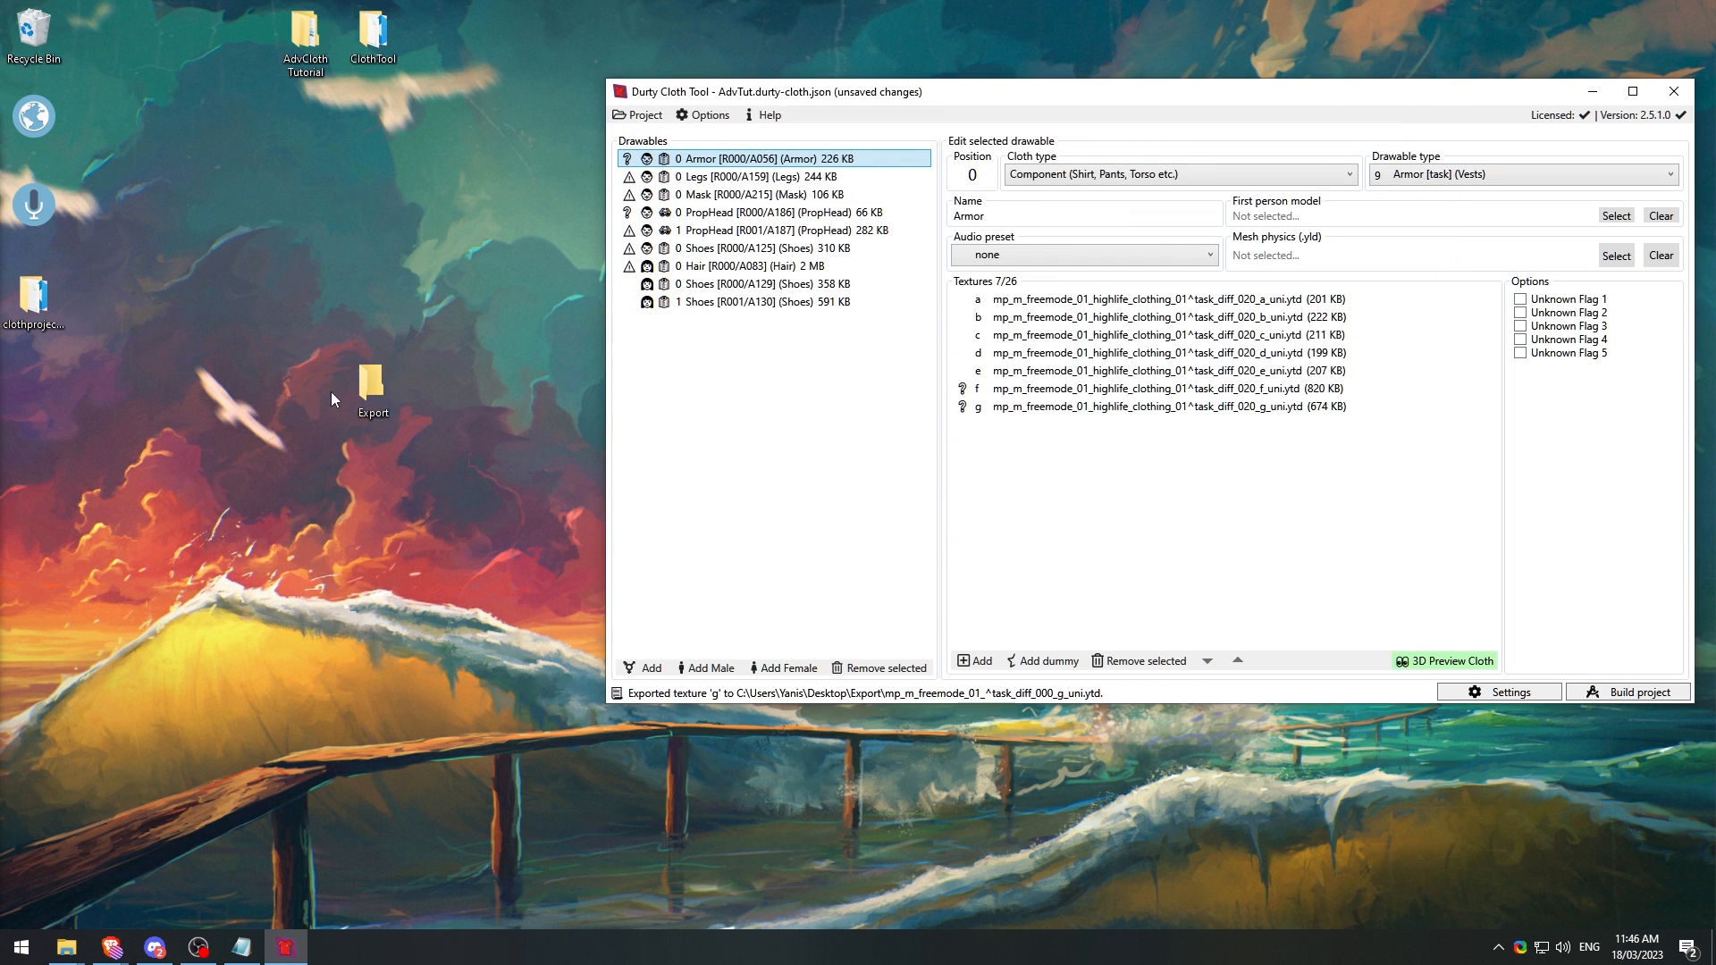
# Step: Check the exported files in the Export folder with the Name column widened, and close the folder
pyautogui.doubleClick(367, 383)
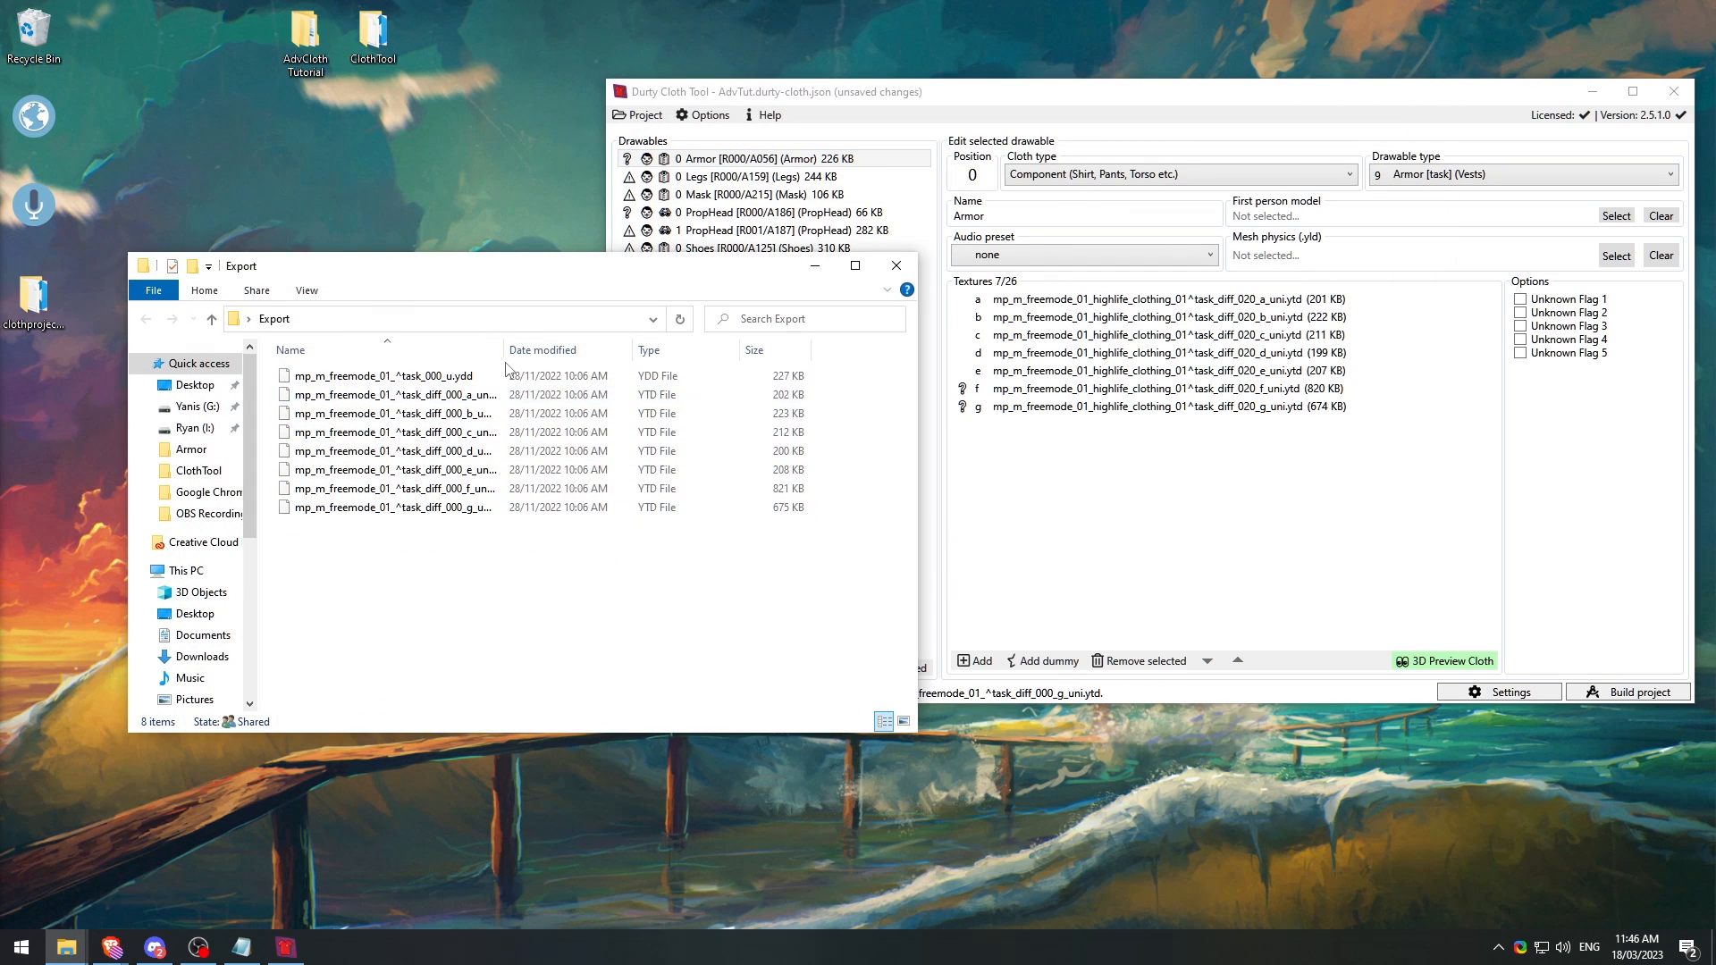
pyautogui.moveTo(503, 349); pyautogui.dragTo(603, 350)
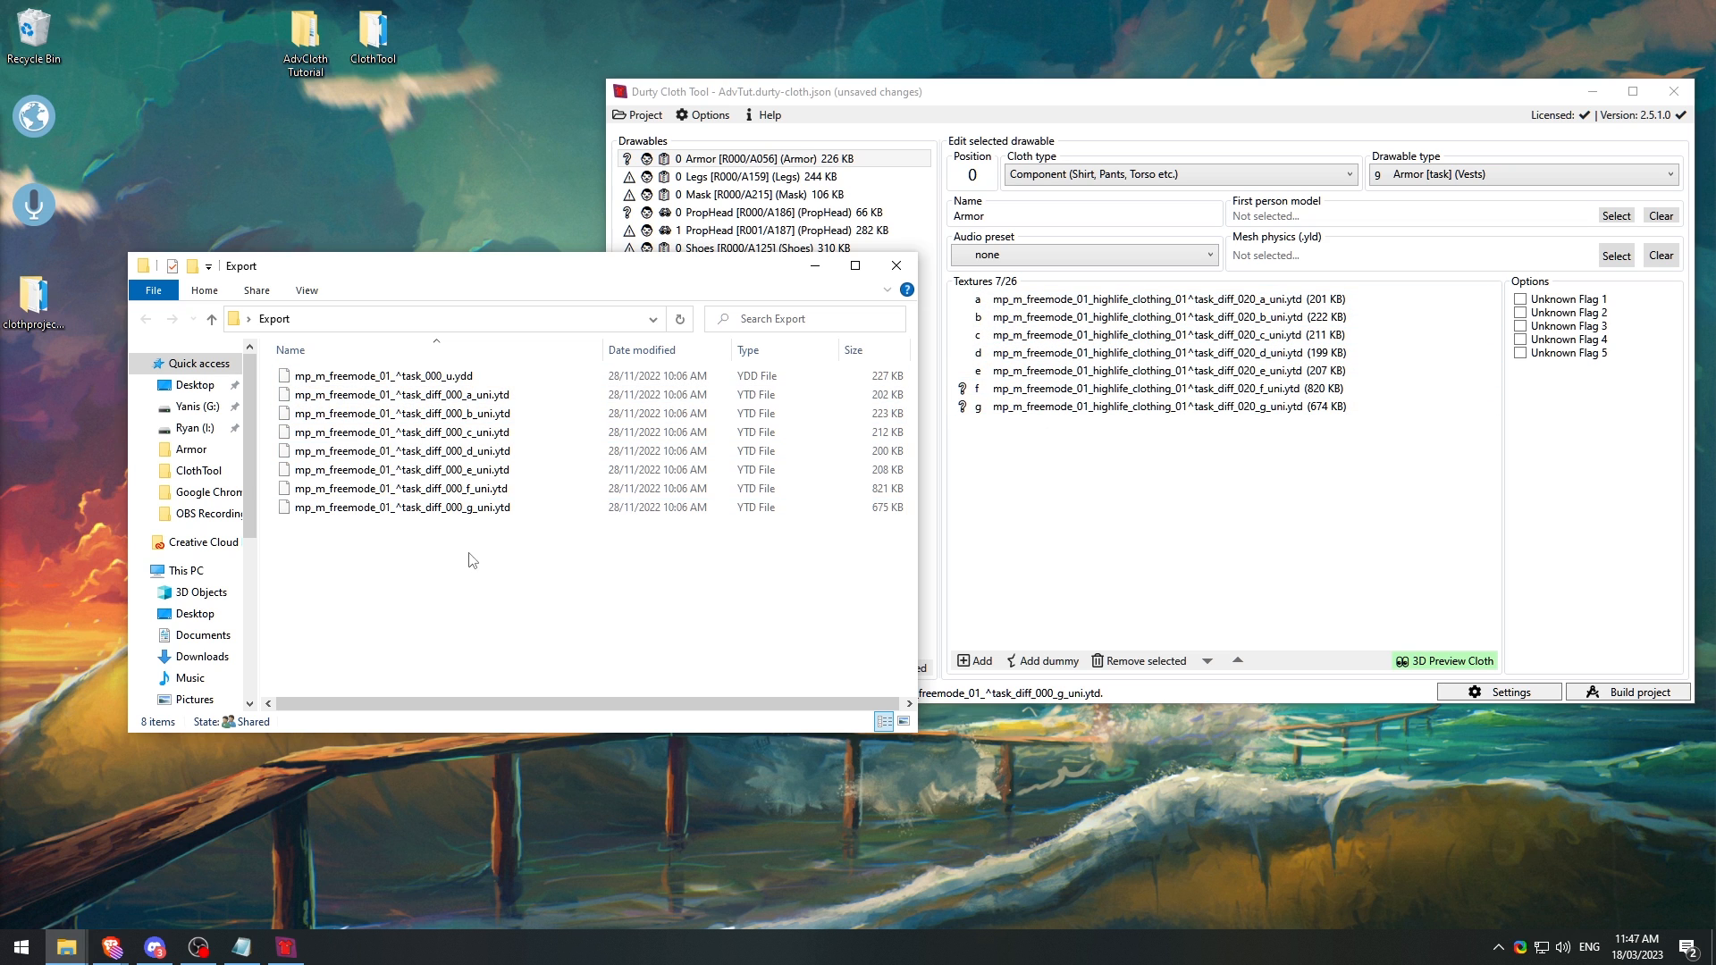
pyautogui.moveTo(471, 563); pyautogui.dragTo(411, 389)
pyautogui.click(896, 266)
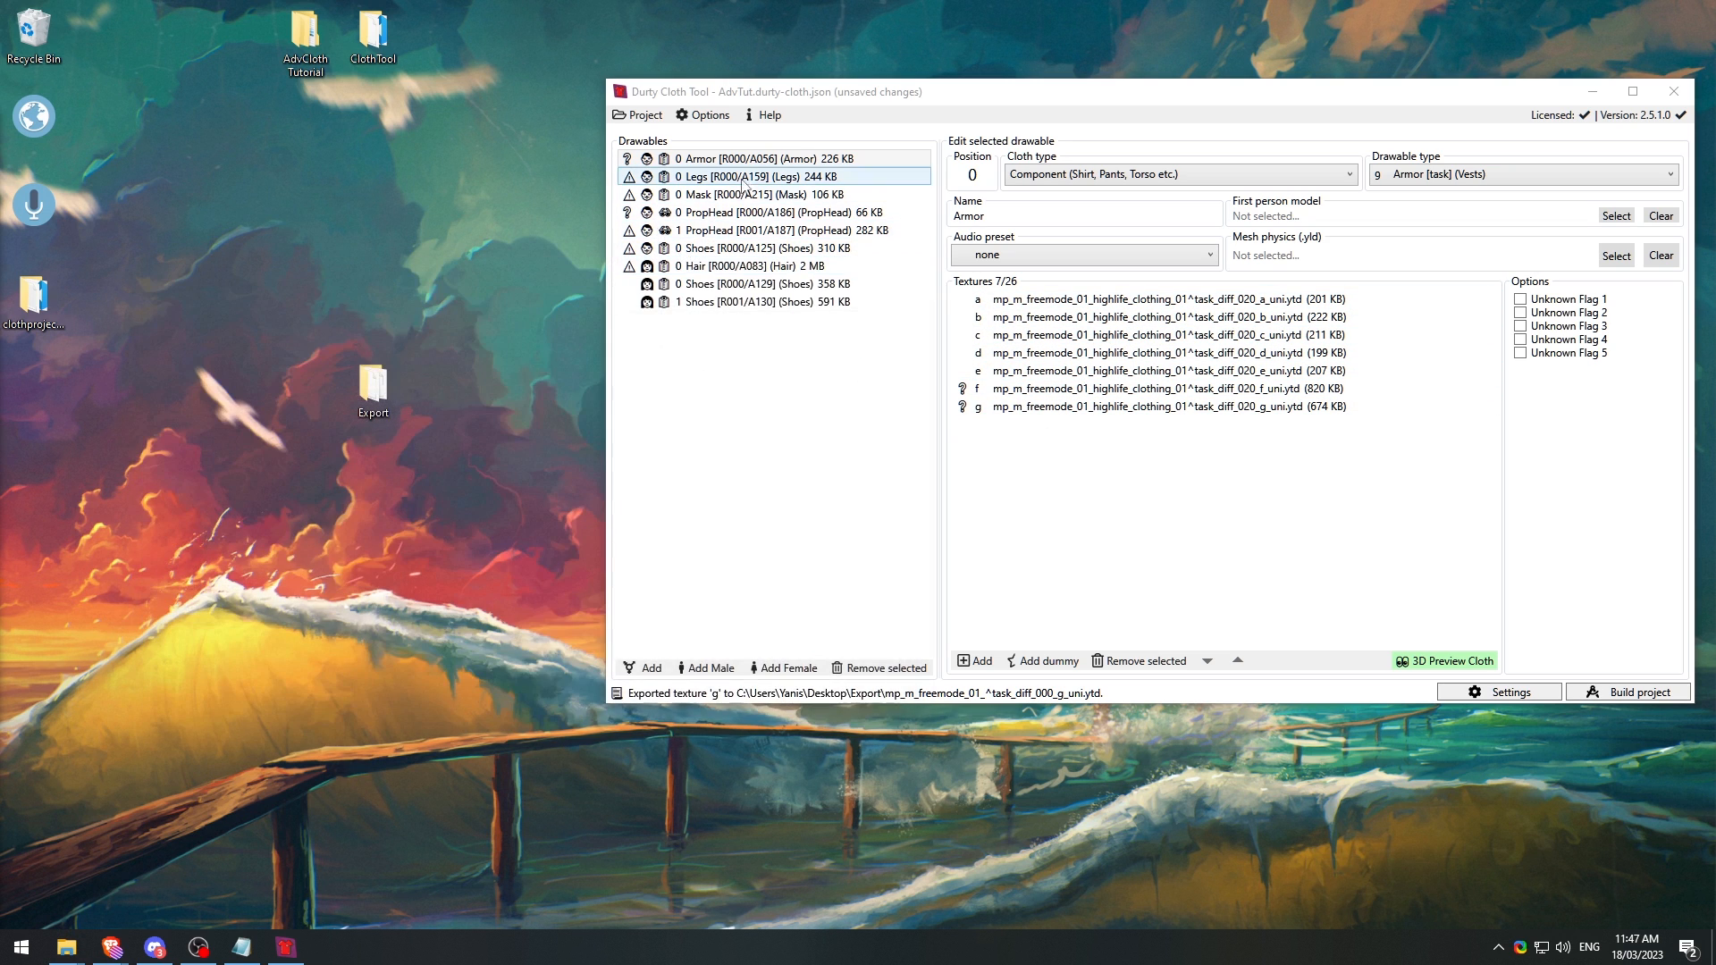
# Step: Export the male Armor drawable as XML into the Export folder and check the XML file there
pyautogui.rightClick(742, 161)
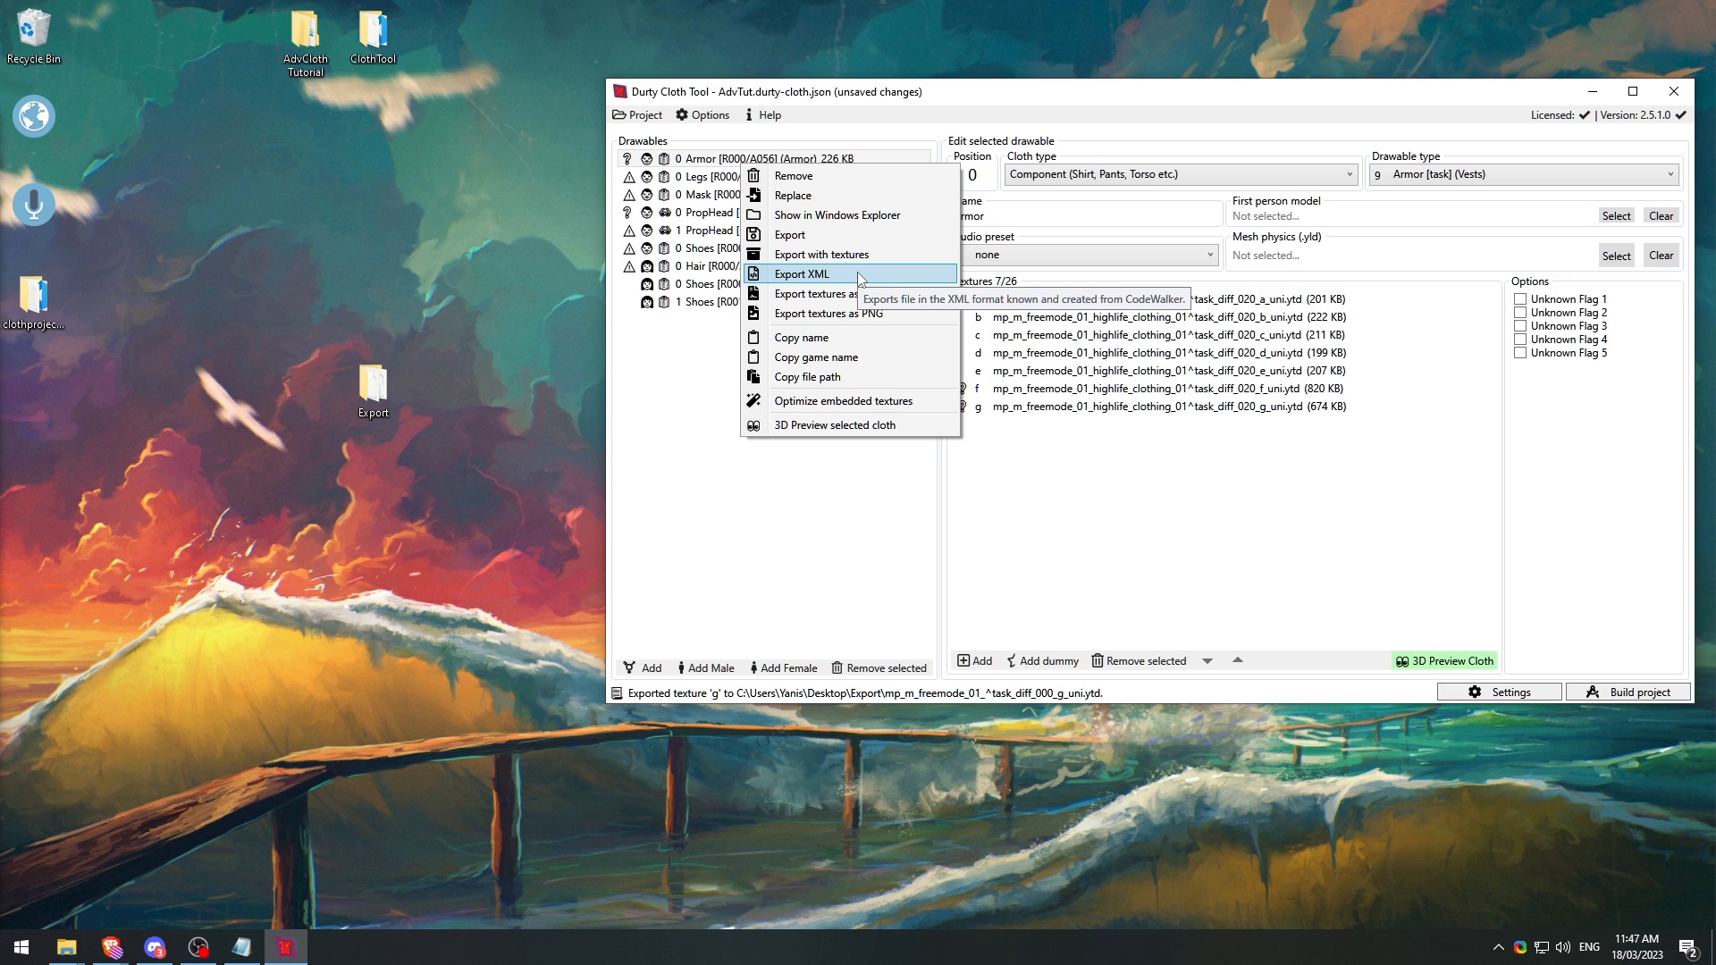
pyautogui.click(860, 275)
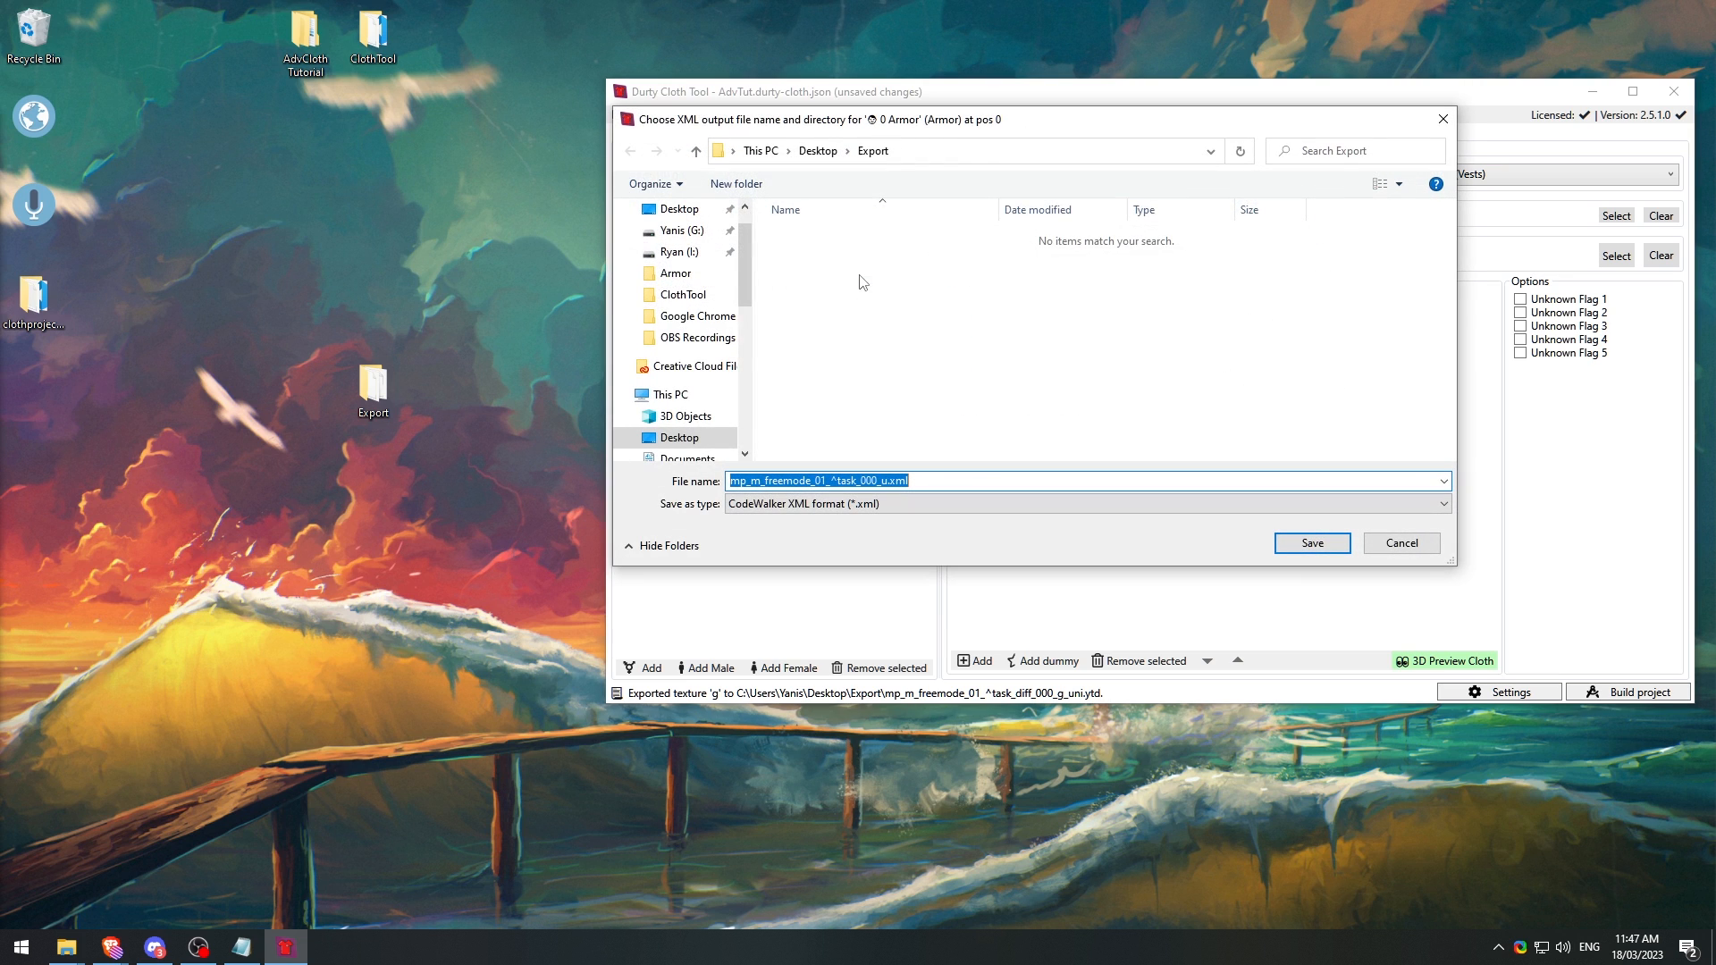
pyautogui.click(1312, 543)
pyautogui.doubleClick(349, 380)
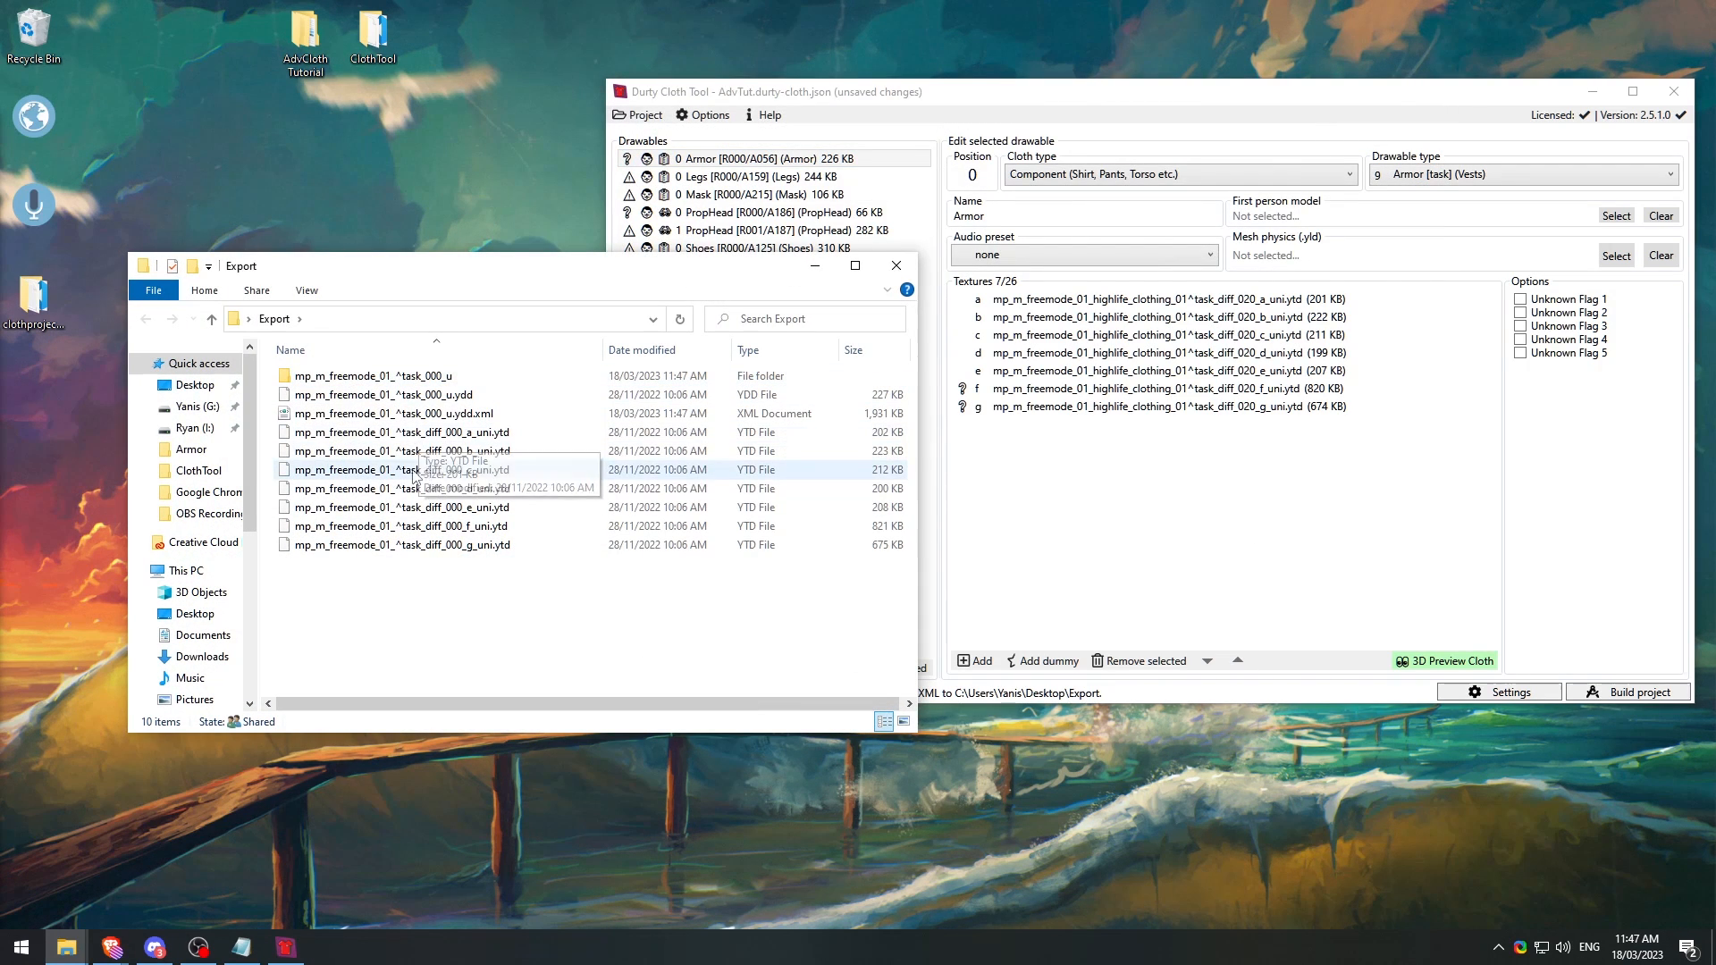
pyautogui.click(420, 416)
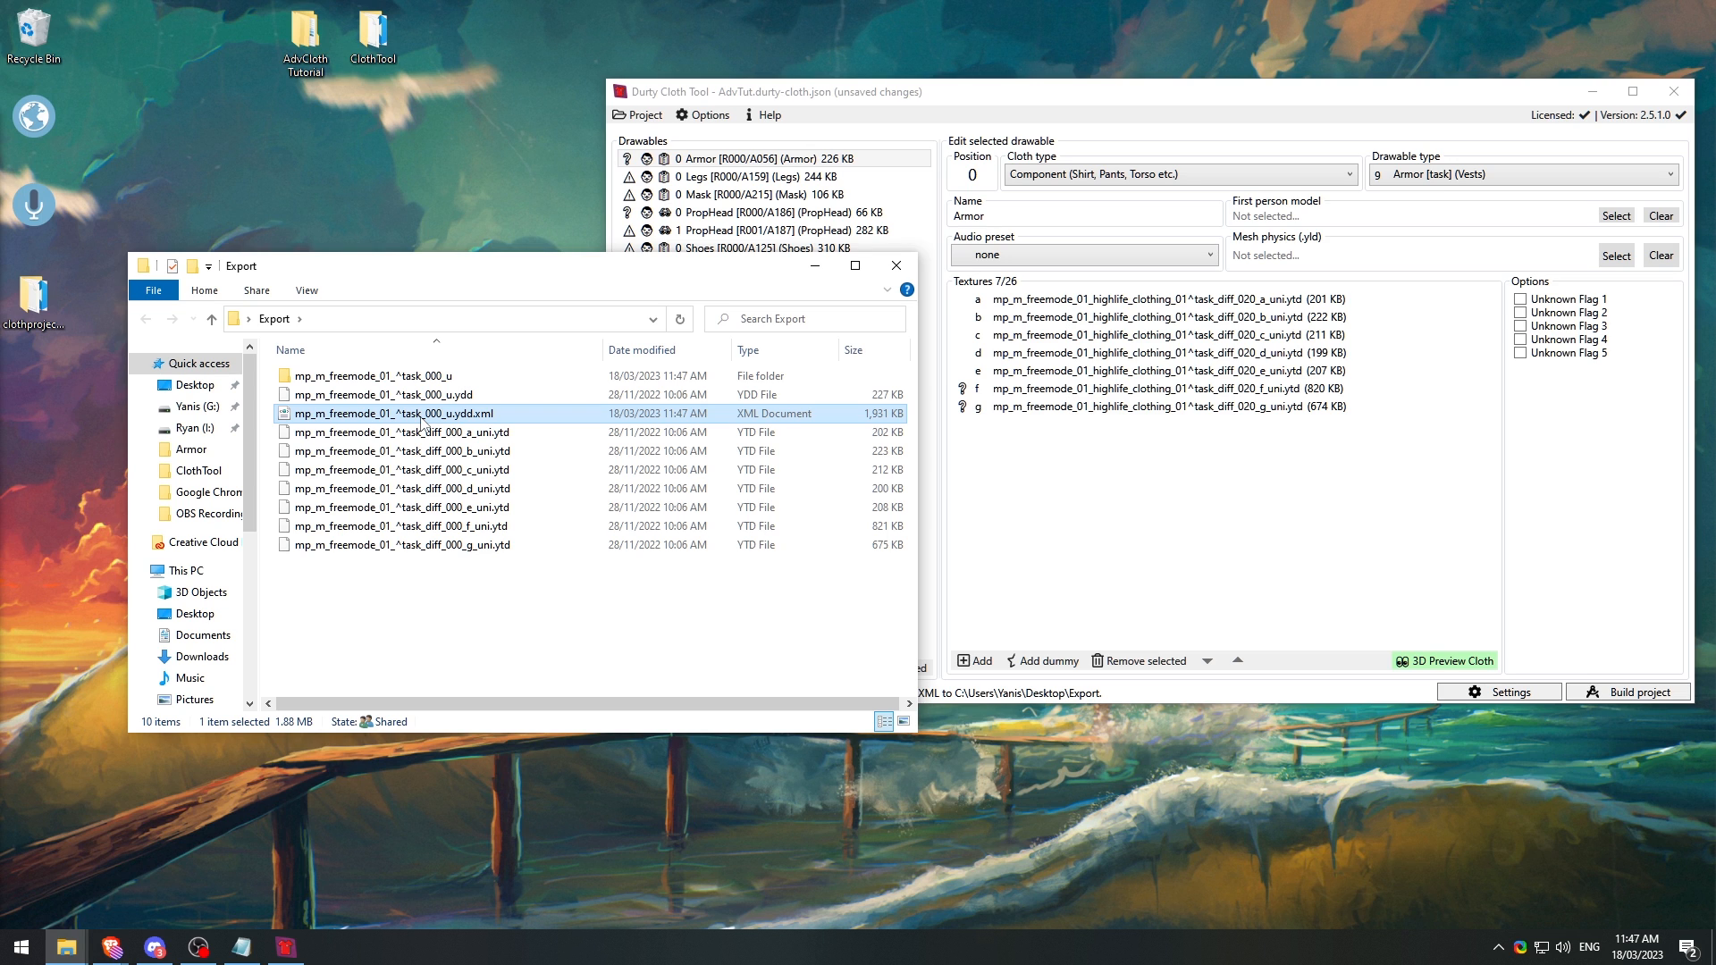
pyautogui.click(896, 266)
# Step: Export the male Armor's embedded textures as DDS into the Export folder and select the two DDS files there
pyautogui.rightClick(813, 159)
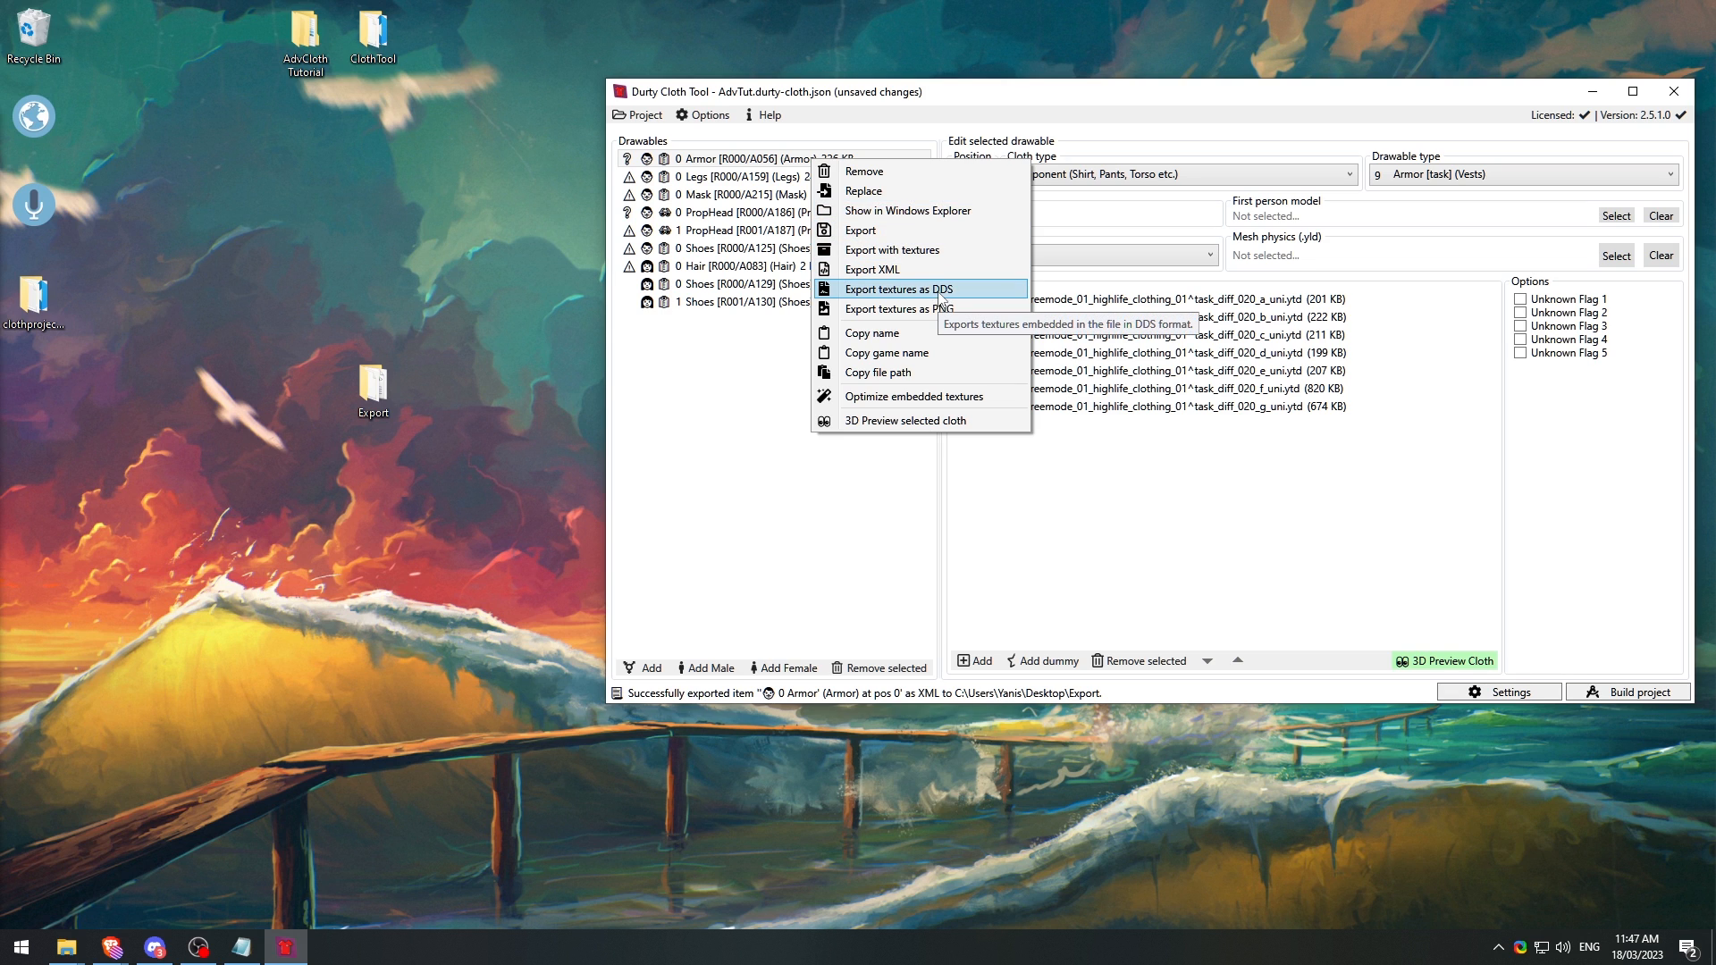
pyautogui.click(938, 290)
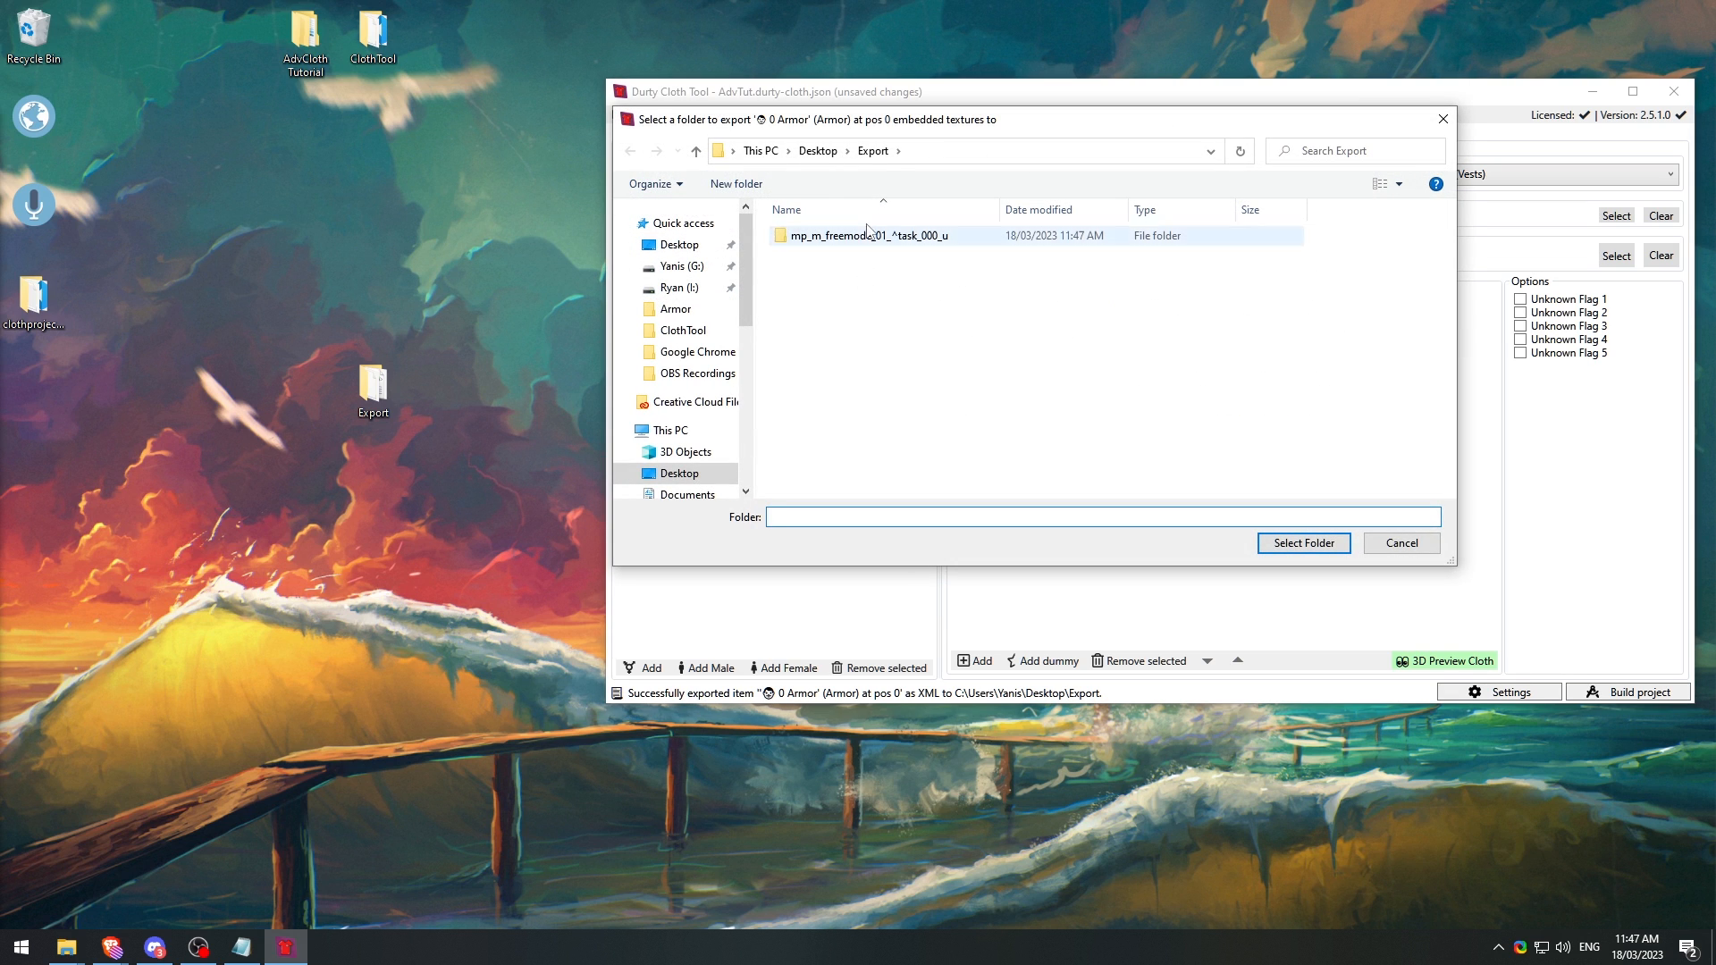
pyautogui.click(1297, 547)
pyautogui.doubleClick(374, 386)
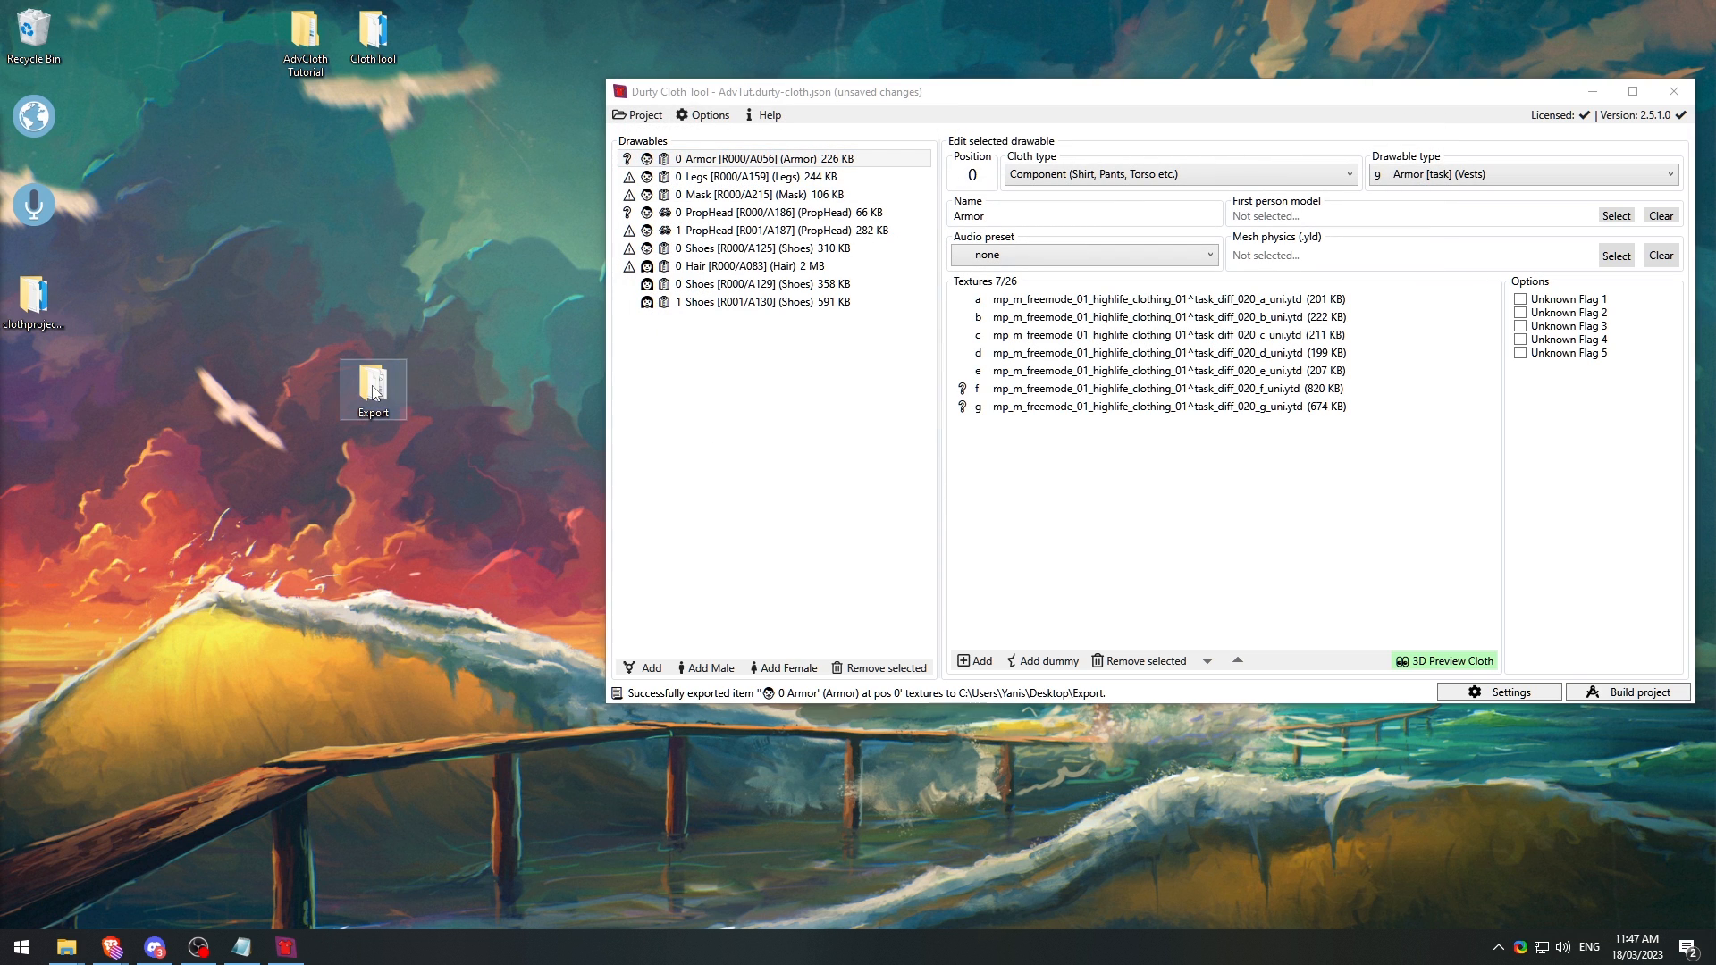
pyautogui.moveTo(355, 618); pyautogui.dragTo(312, 563)
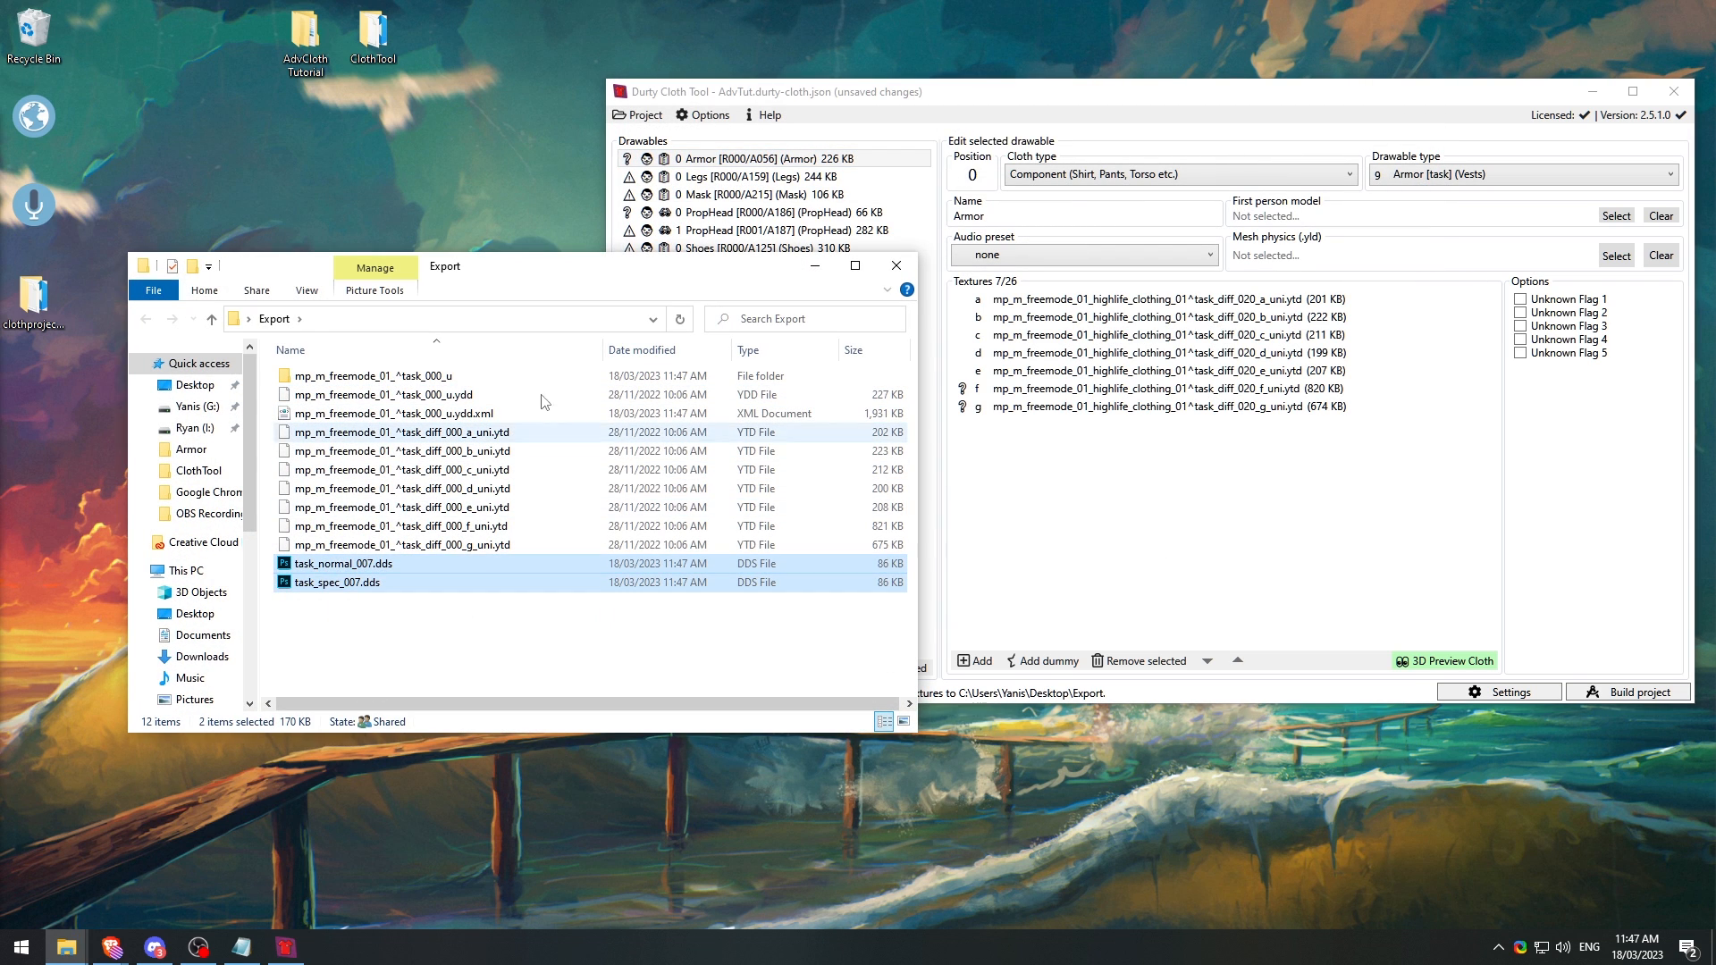
# Step: Export the male Armor's embedded textures as PNG into the Export folder
pyautogui.click(855, 96)
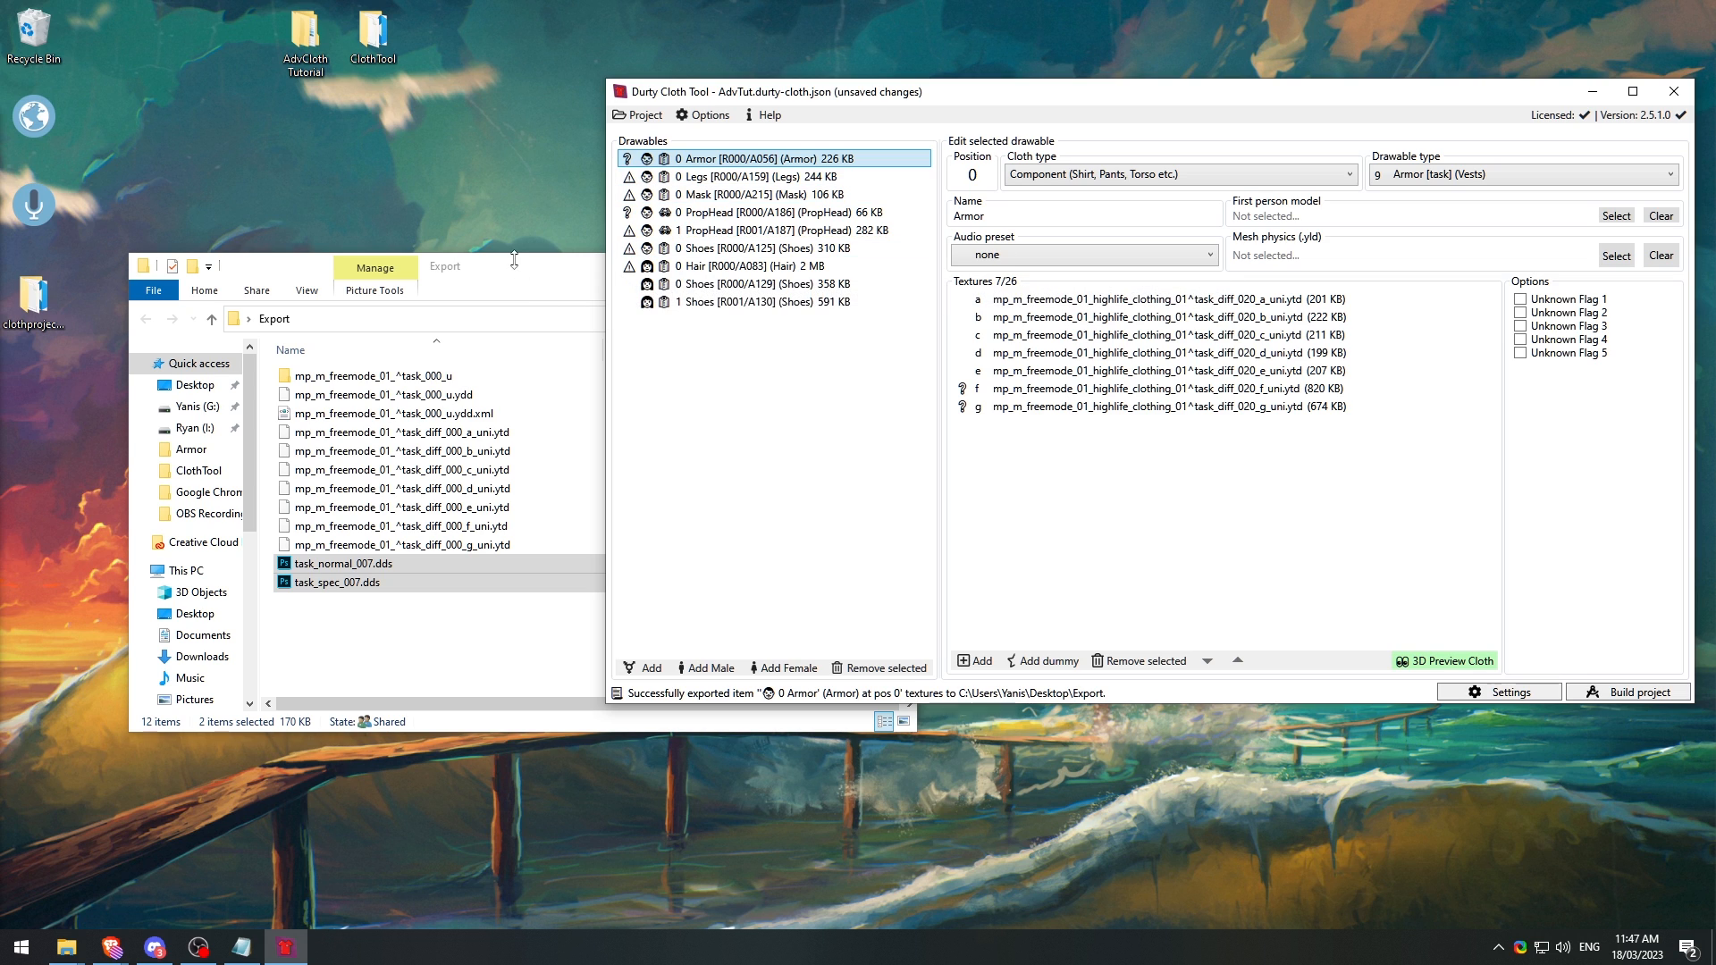
pyautogui.rightClick(775, 159)
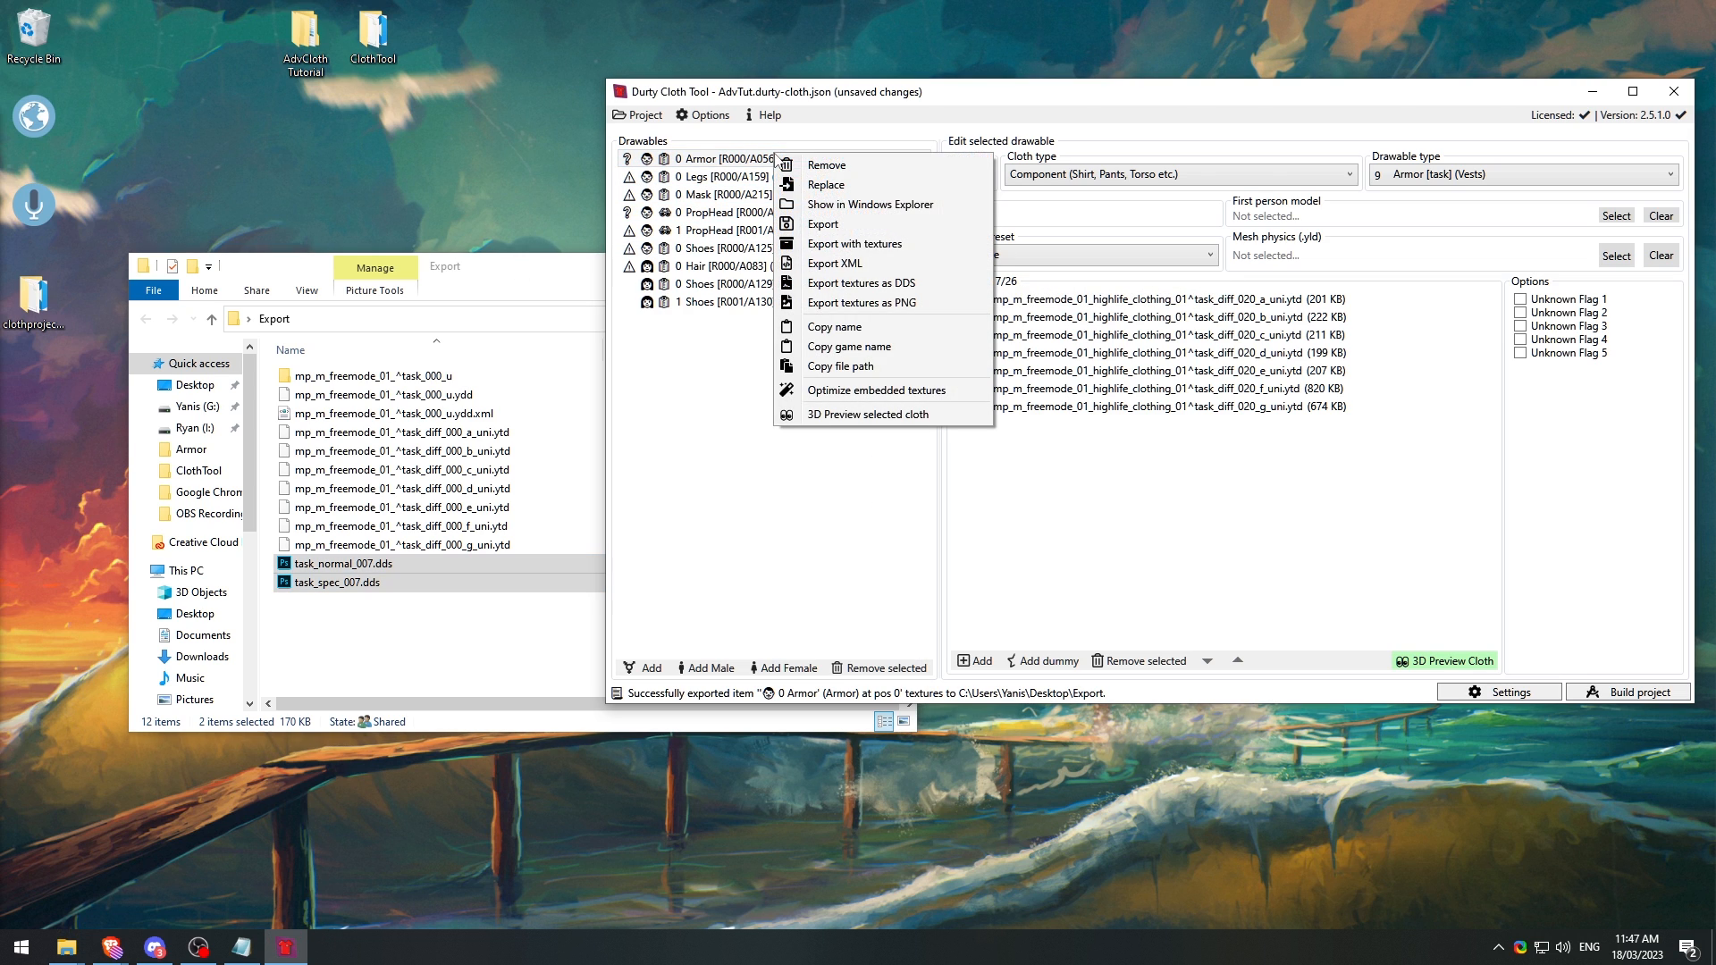
pyautogui.click(892, 303)
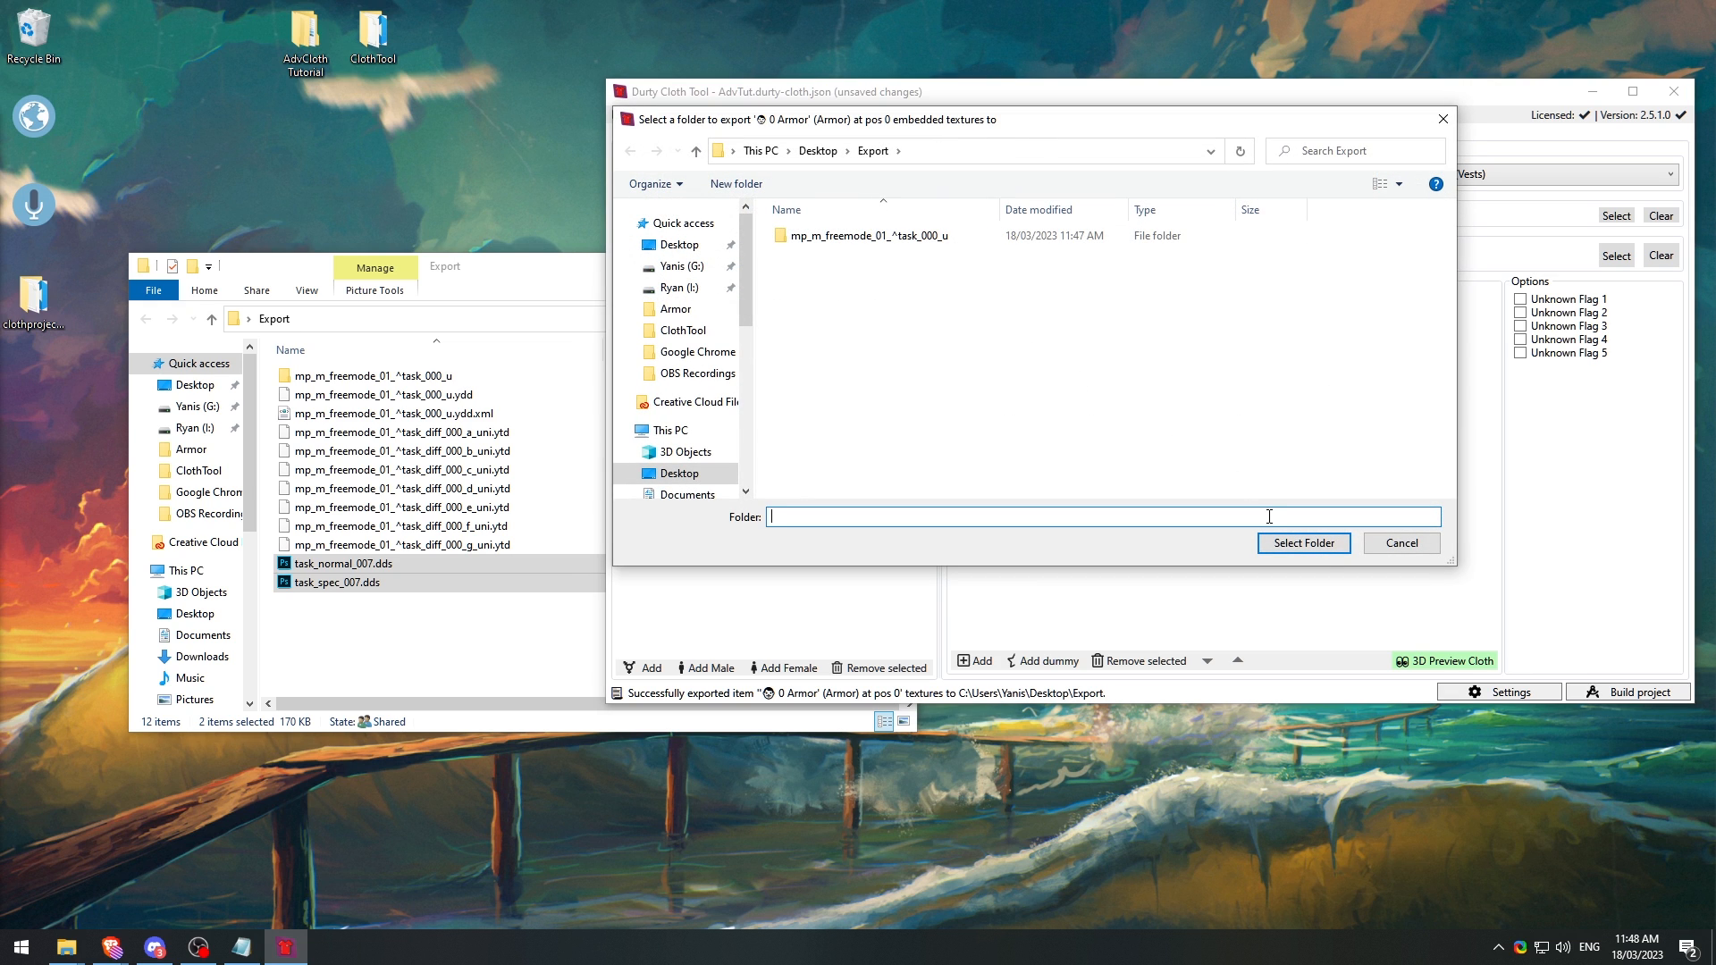
pyautogui.click(1304, 543)
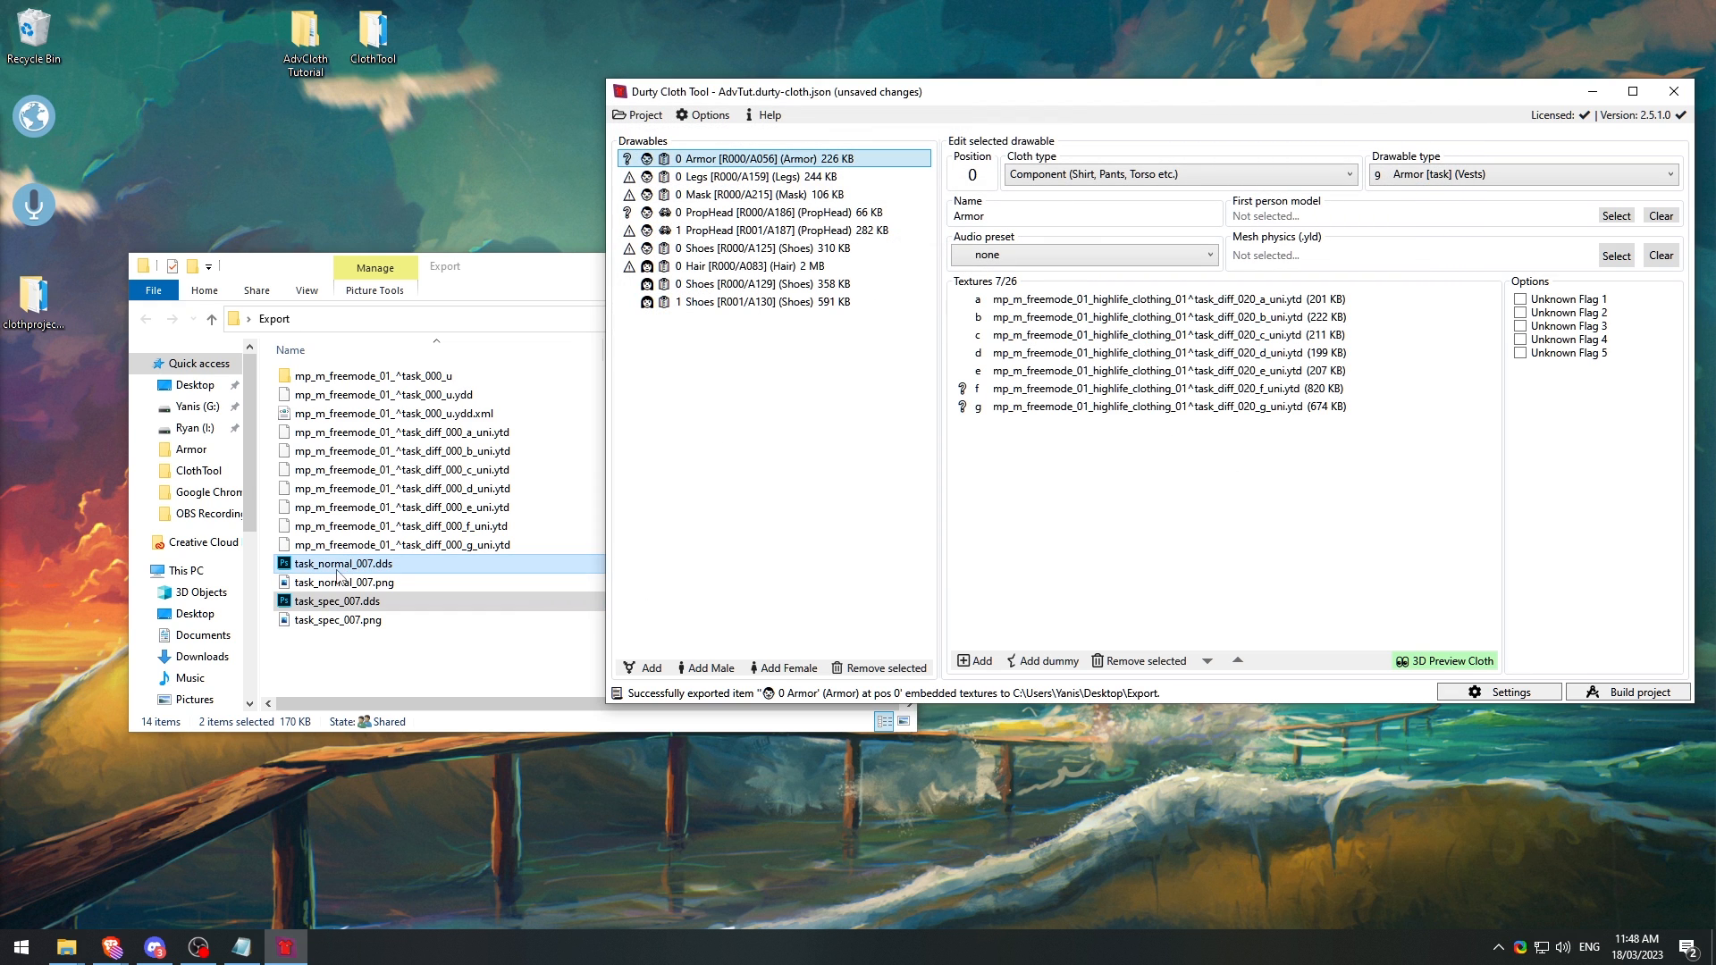
# Step: View the exported task_normal_007.png and task_spec_007.png images, closing each one after viewing
pyautogui.doubleClick(341, 581)
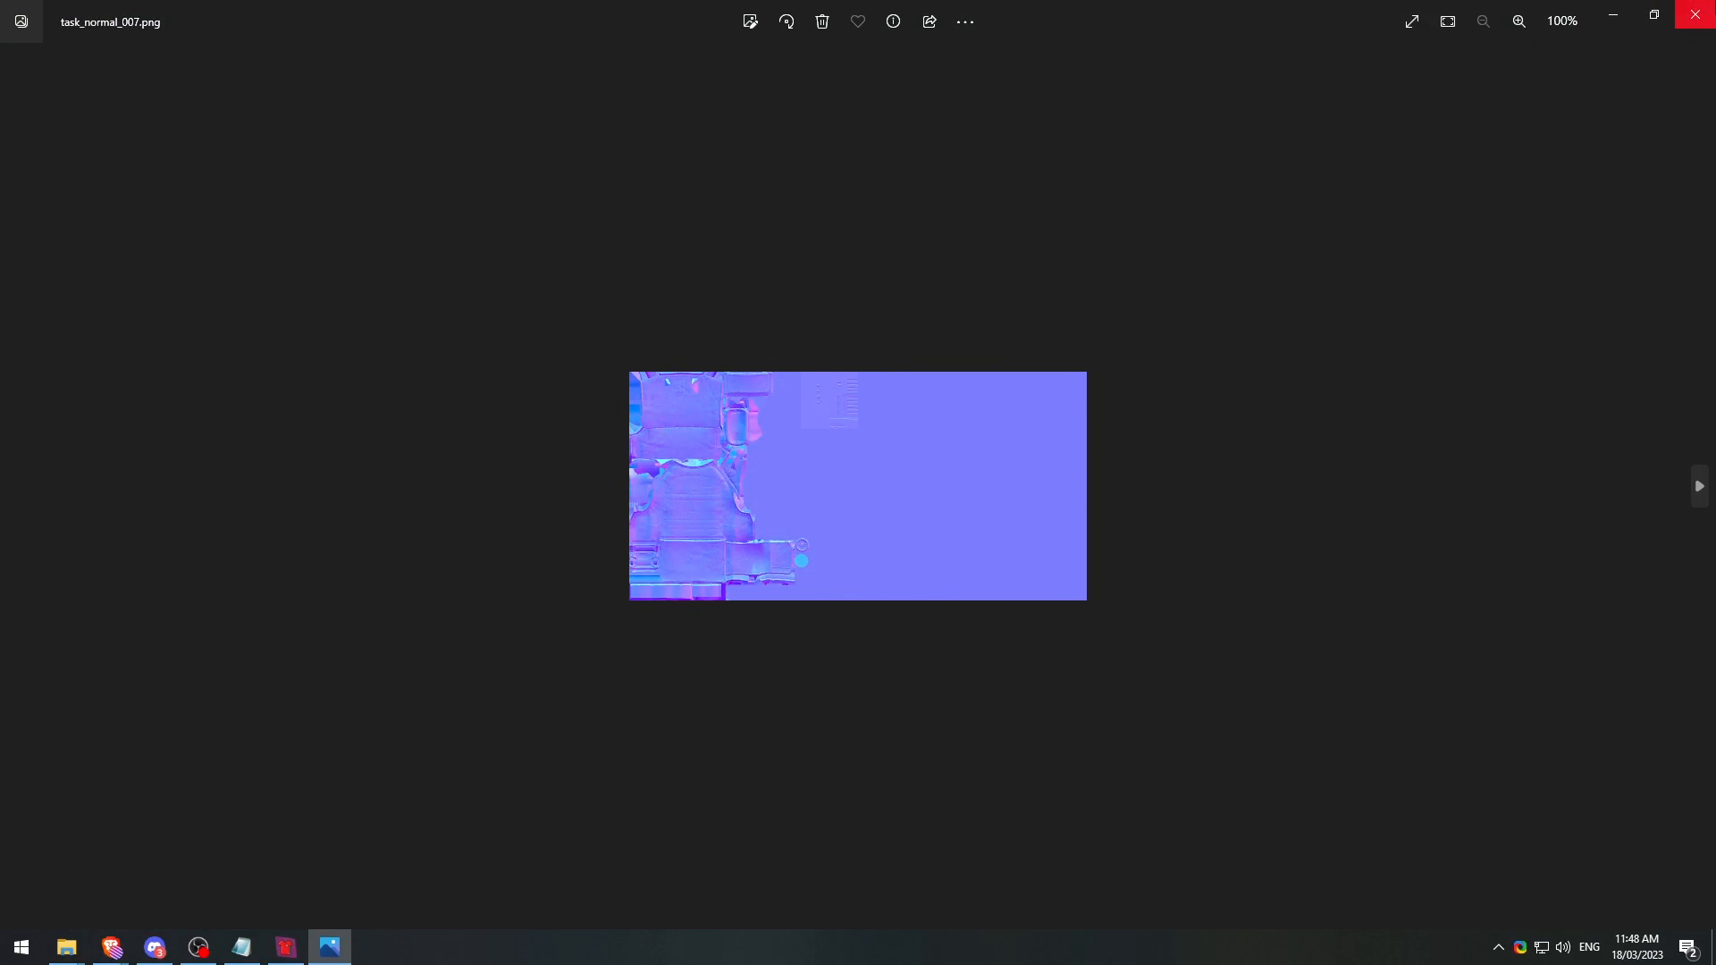
pyautogui.click(1695, 14)
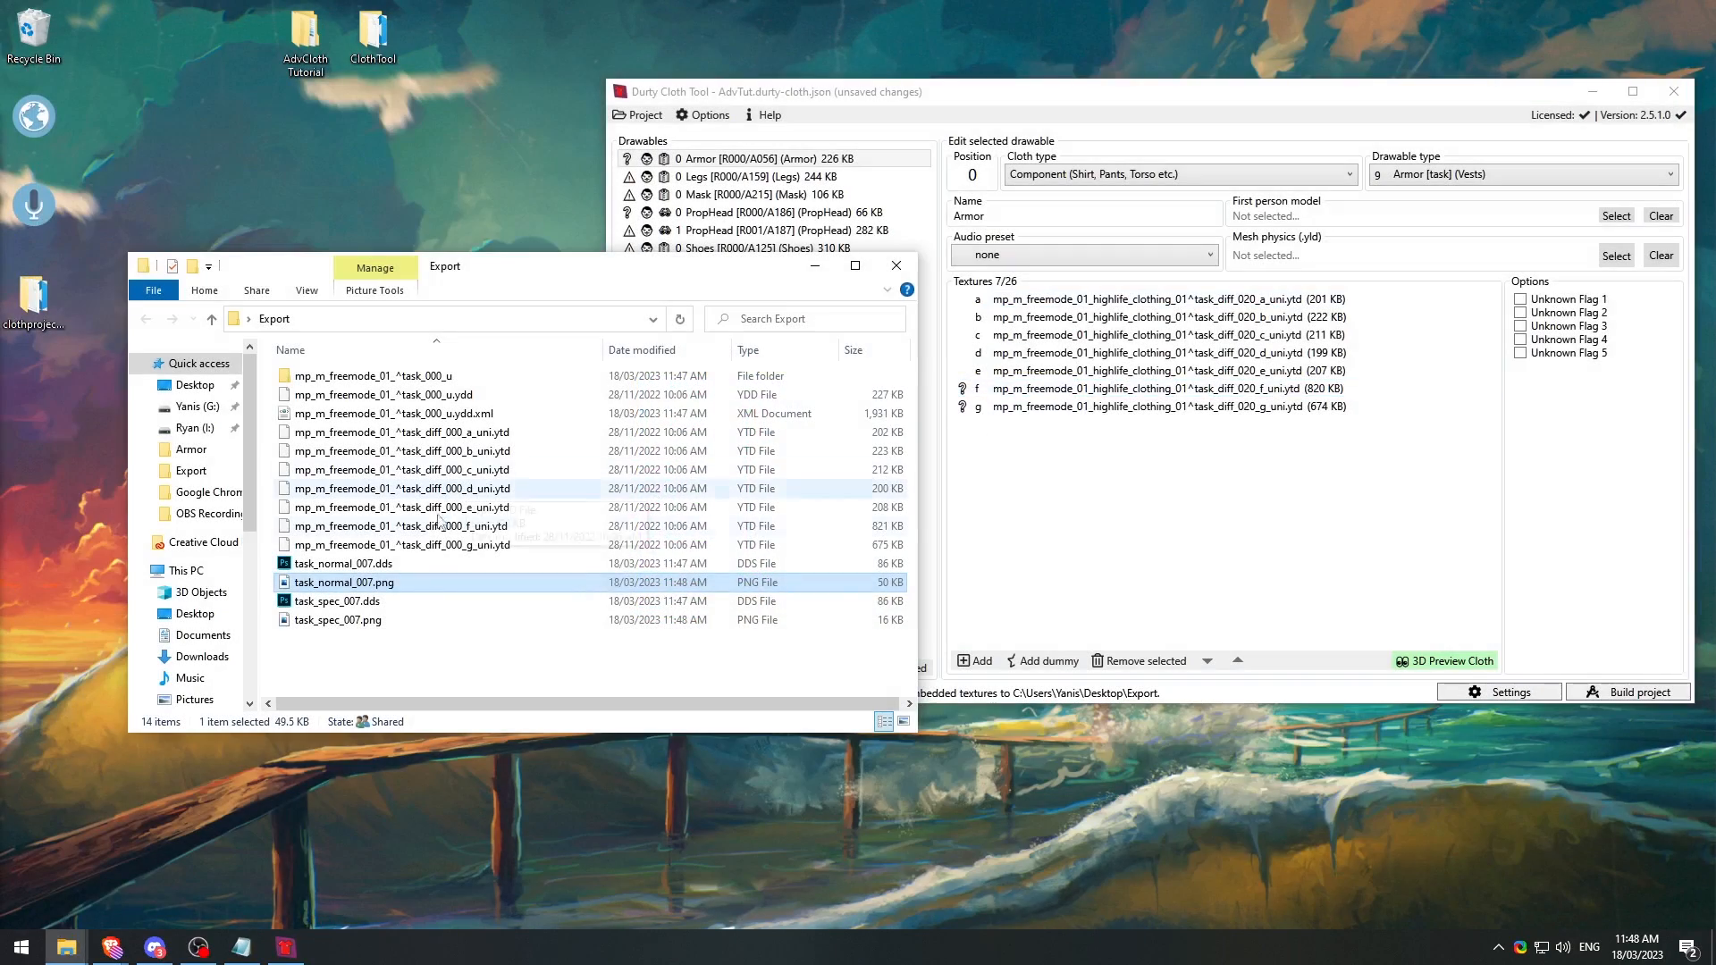
pyautogui.doubleClick(416, 619)
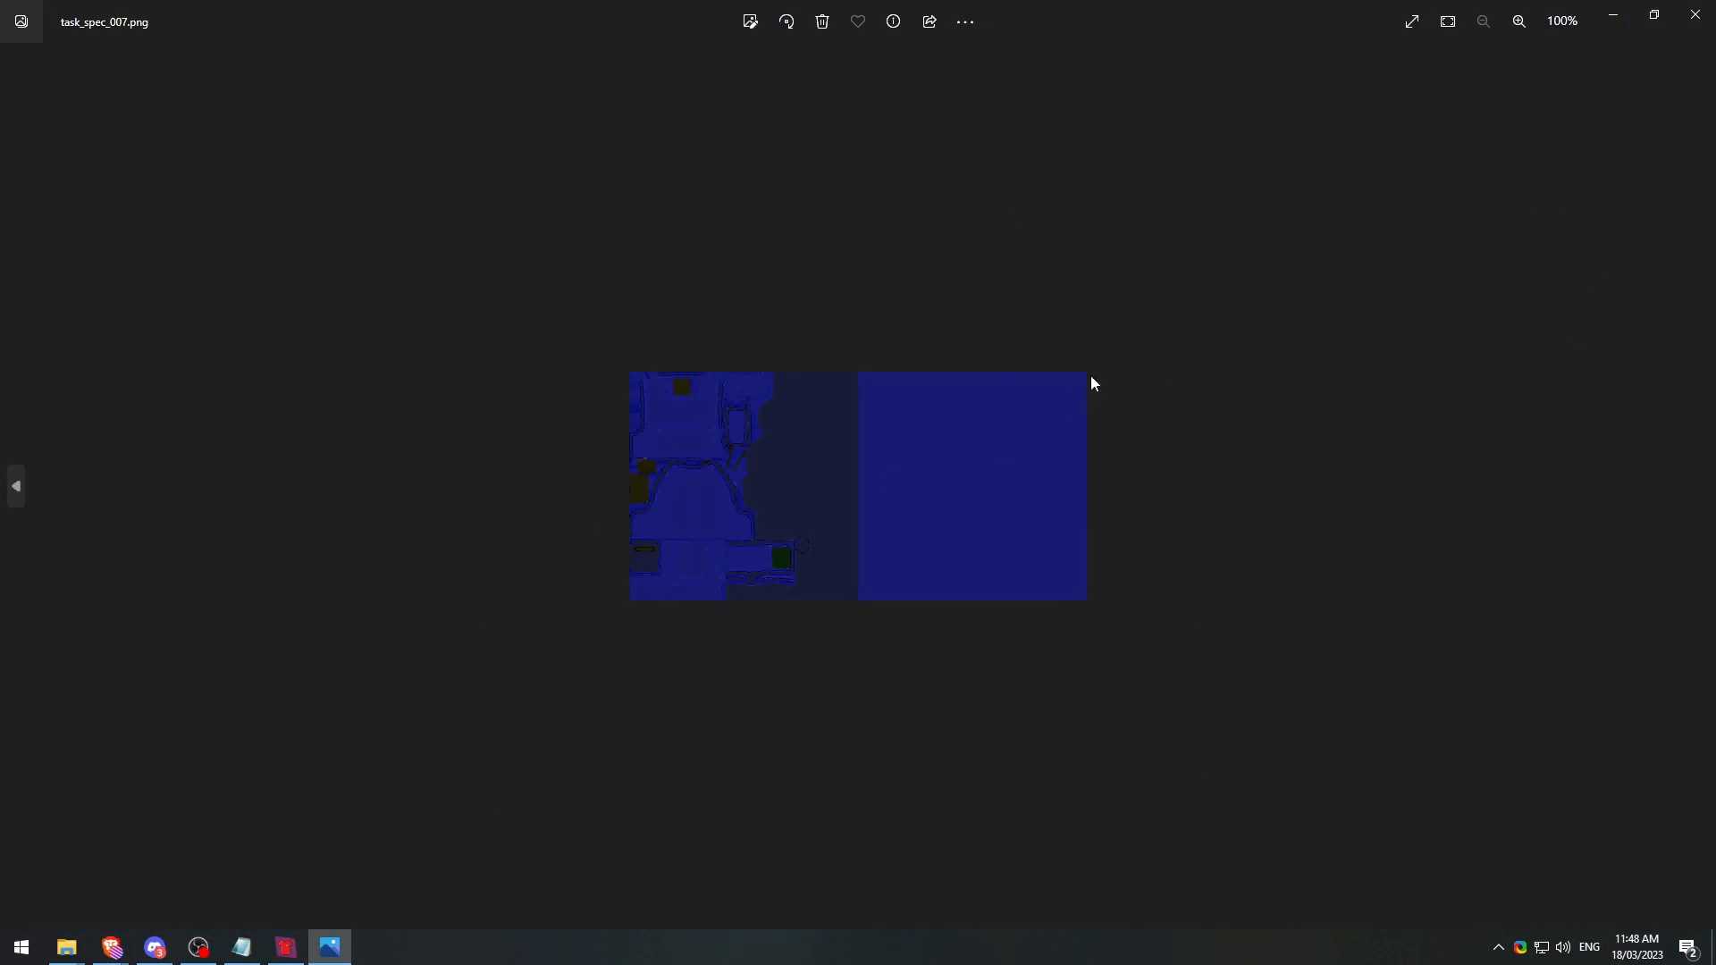
pyautogui.click(1695, 14)
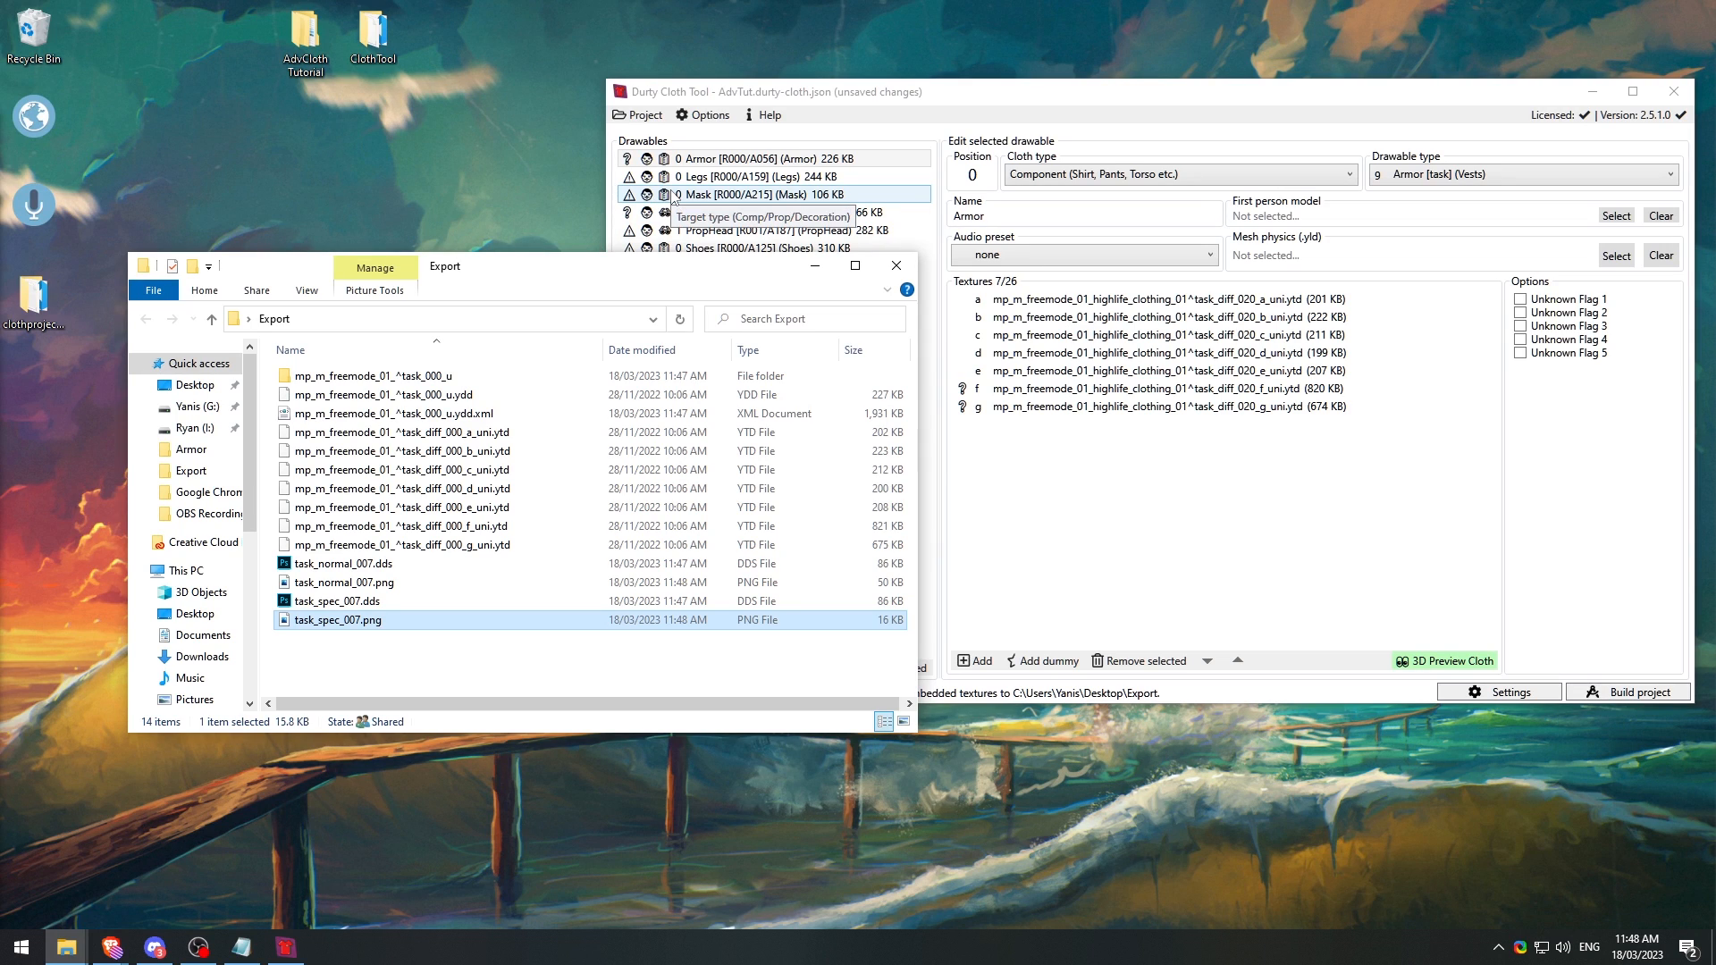
# Step: Review the remaining actions for the male Armor drawable, including embedded texture optimization, and view those available for its texture a
pyautogui.click(841, 98)
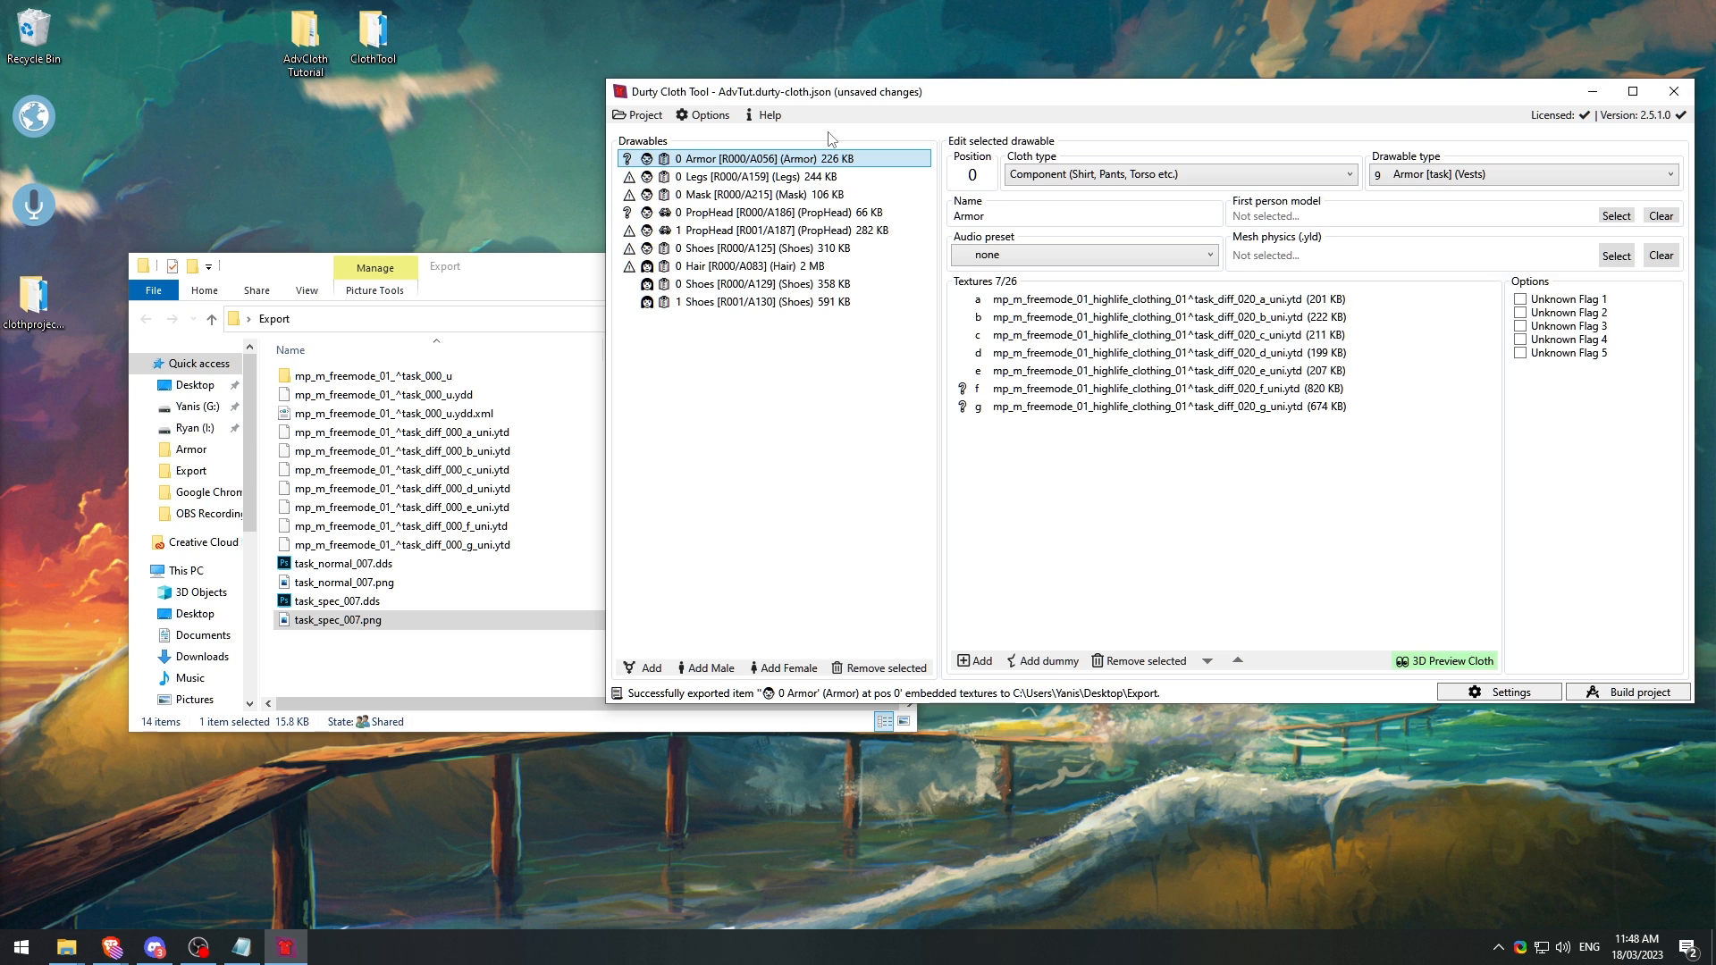
pyautogui.rightClick(758, 161)
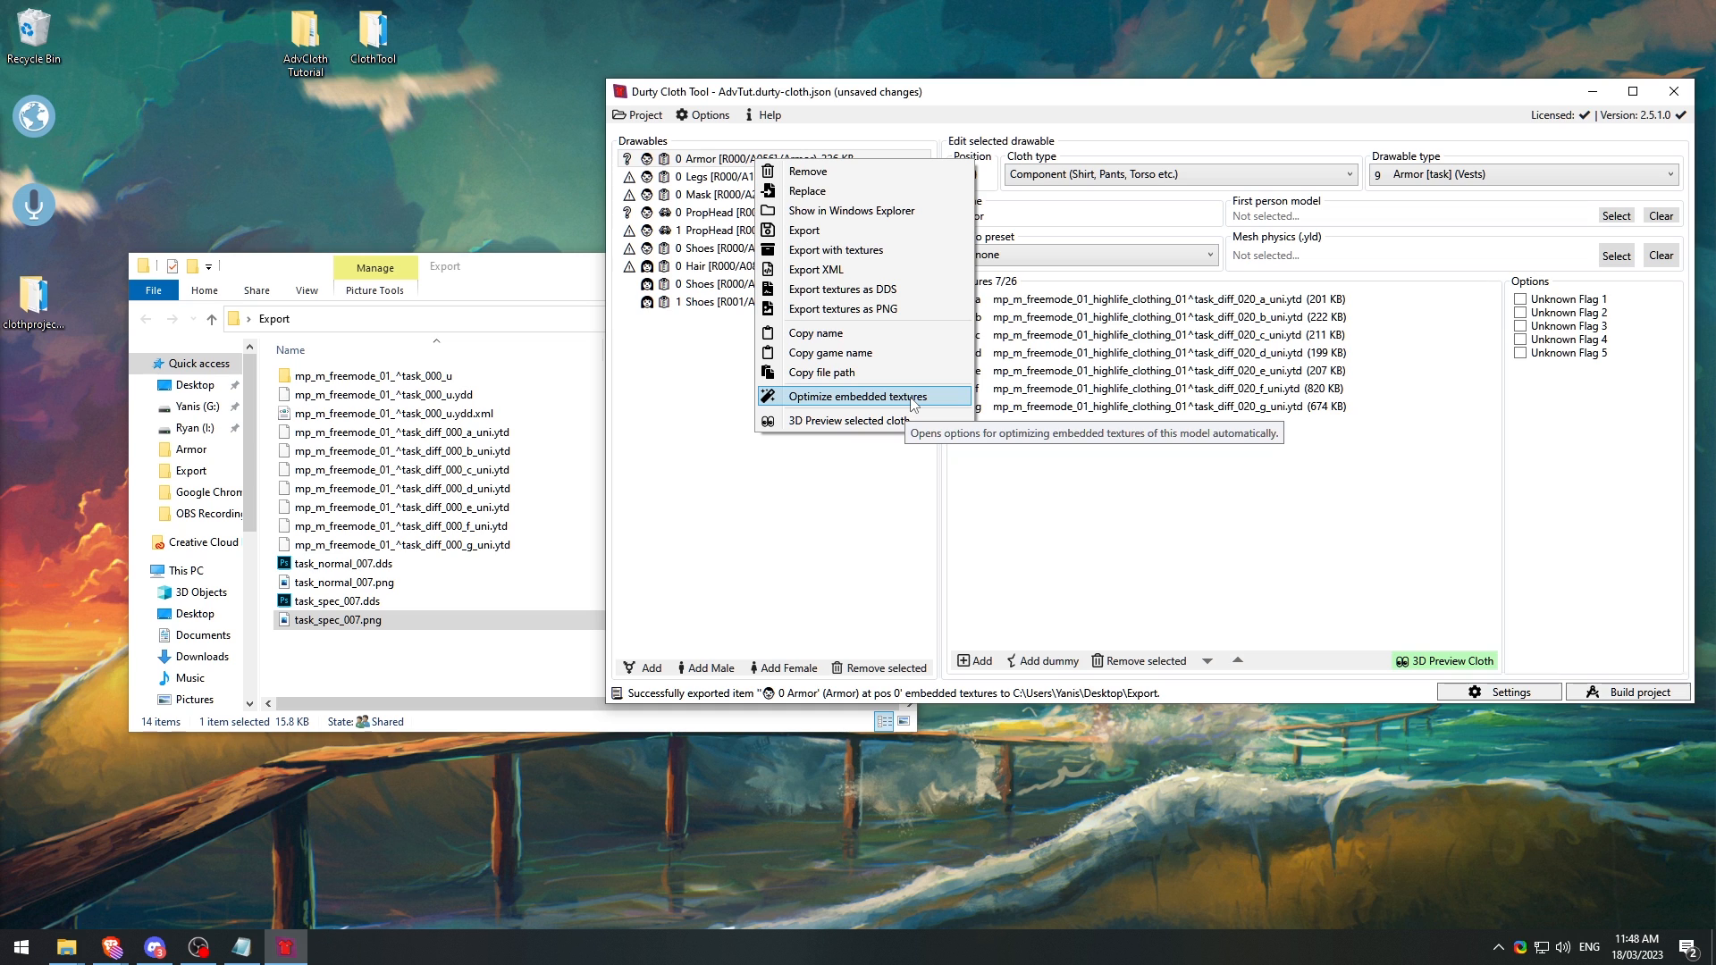
pyautogui.click(655, 257)
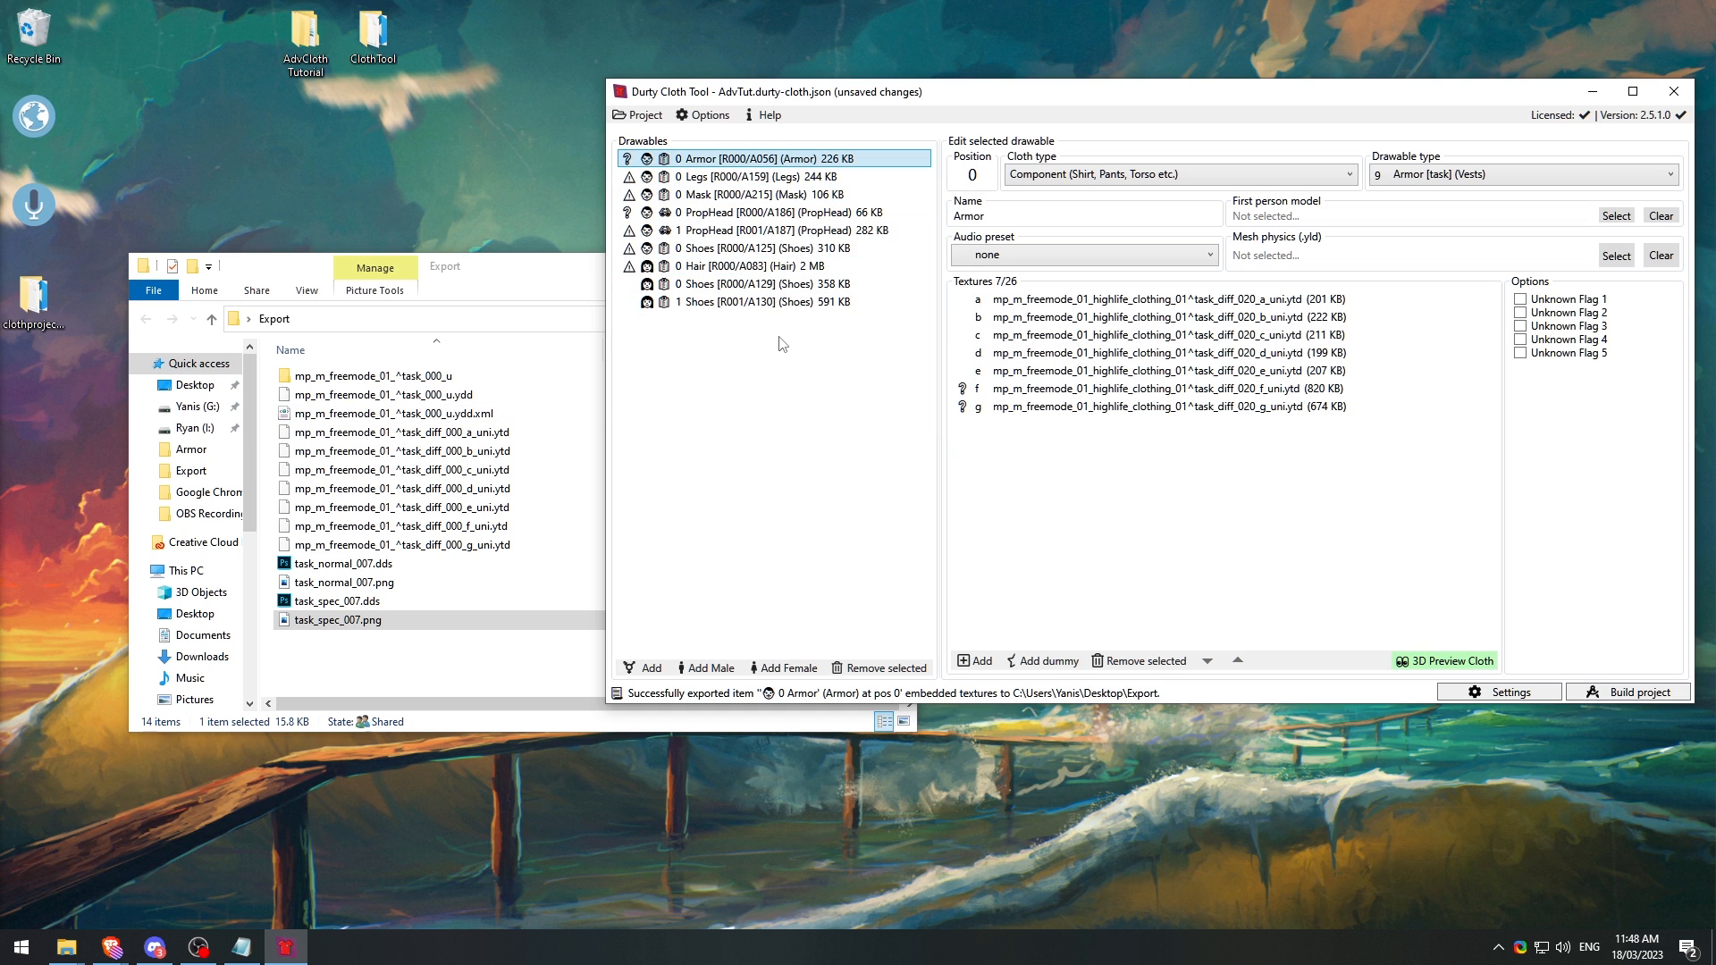
pyautogui.click(1061, 304)
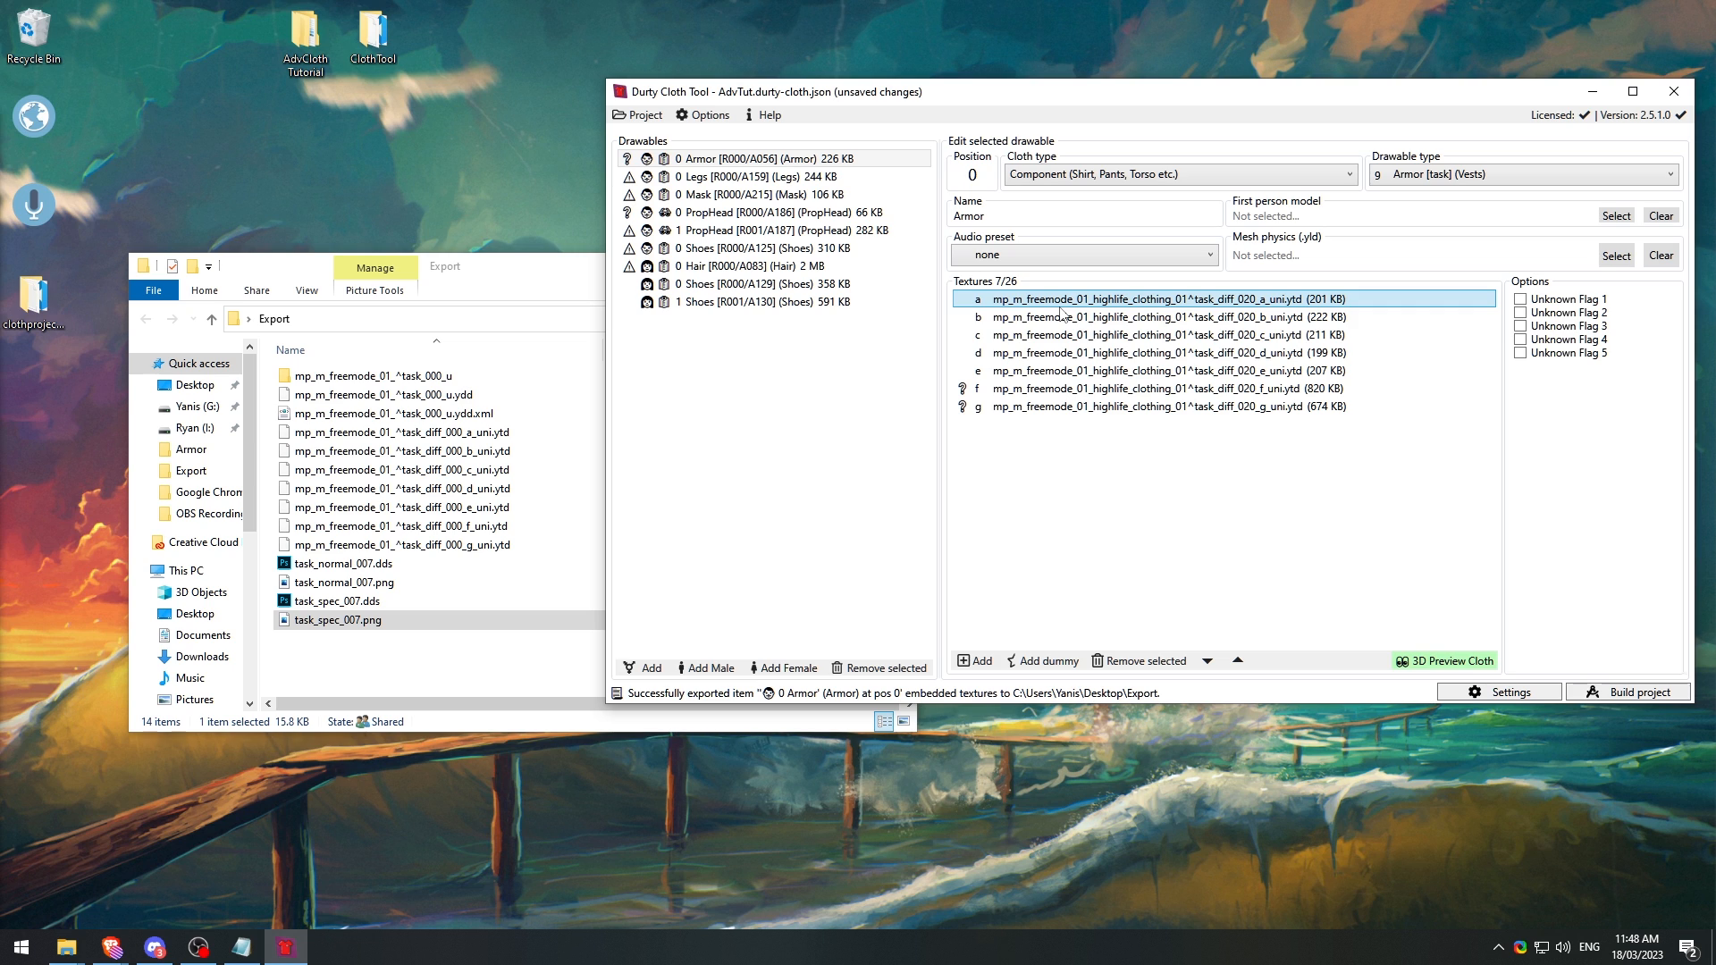
pyautogui.rightClick(1063, 307)
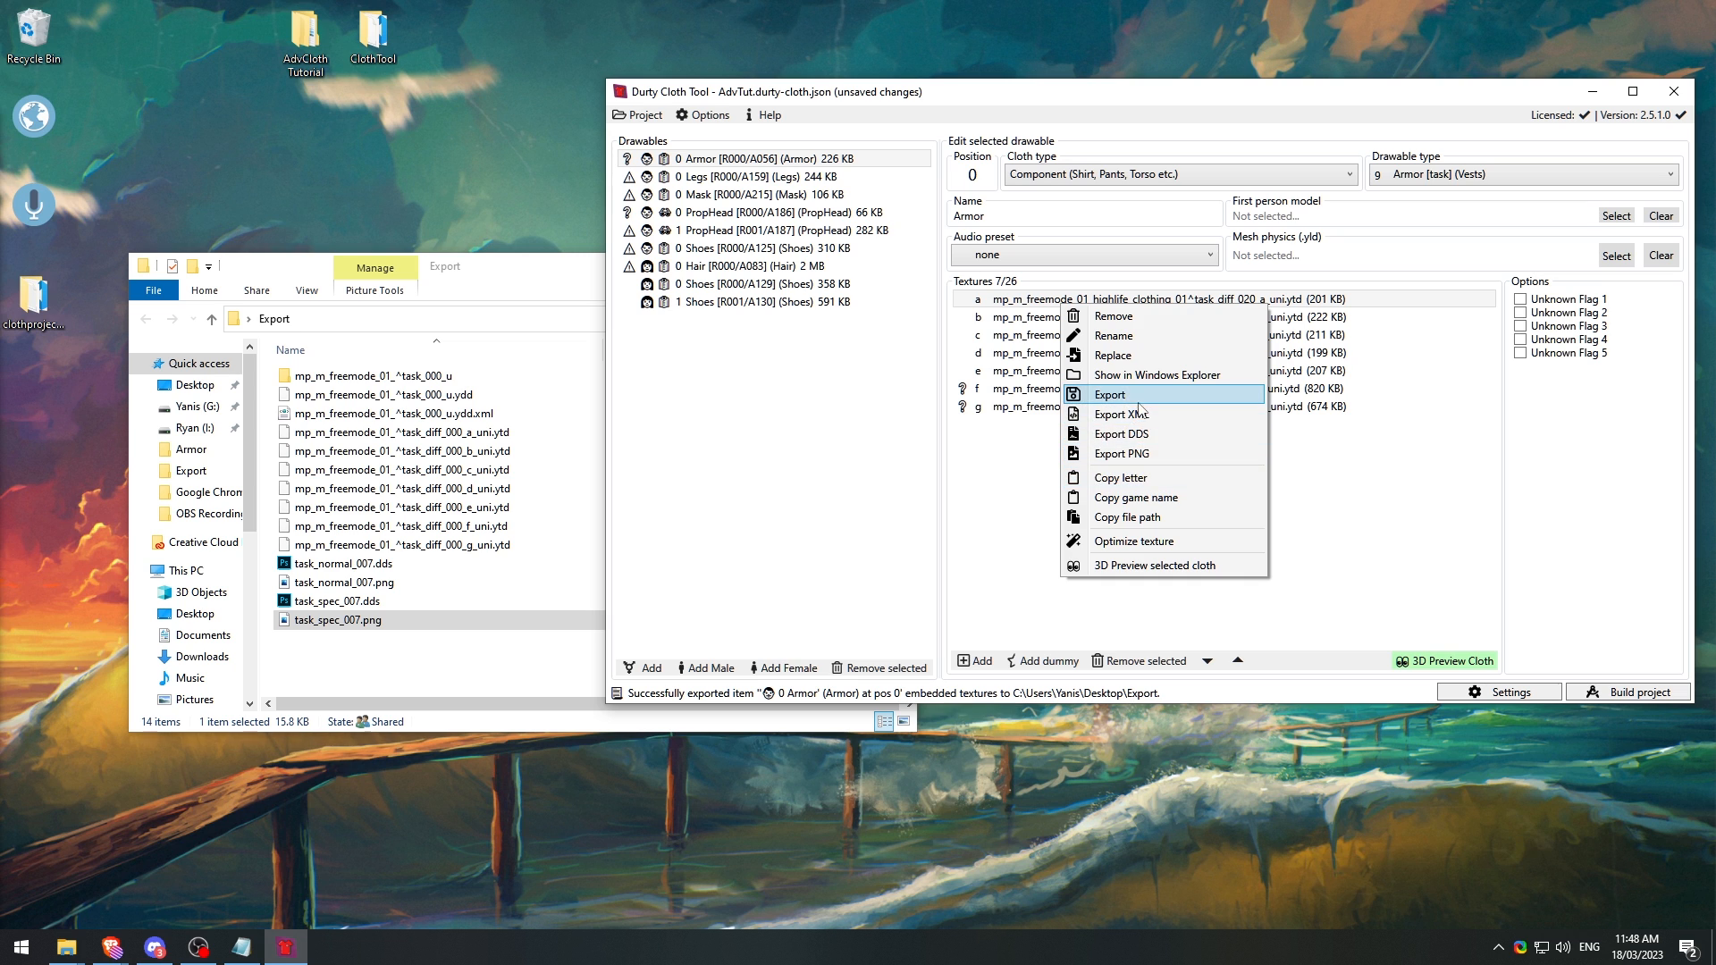
# Step: Export the male Armor's texture a as PNG into the Export folder and view task_diff_007_a_uni.png, closing it after viewing
pyautogui.click(1167, 456)
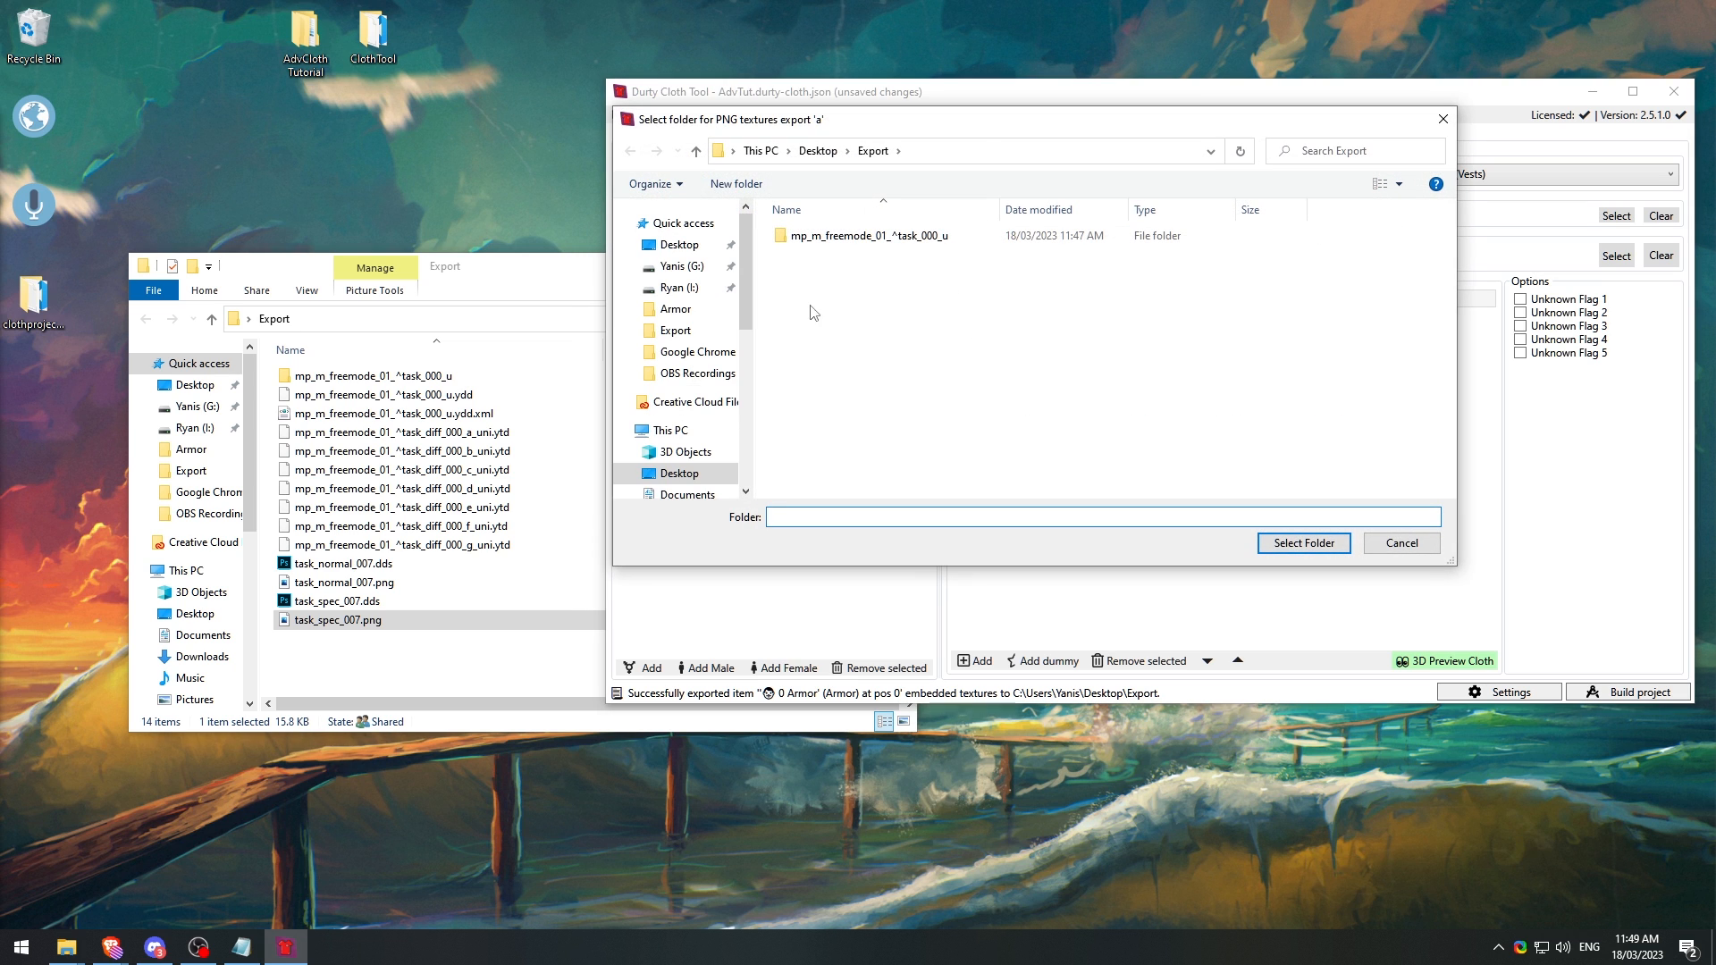
pyautogui.press('Return')
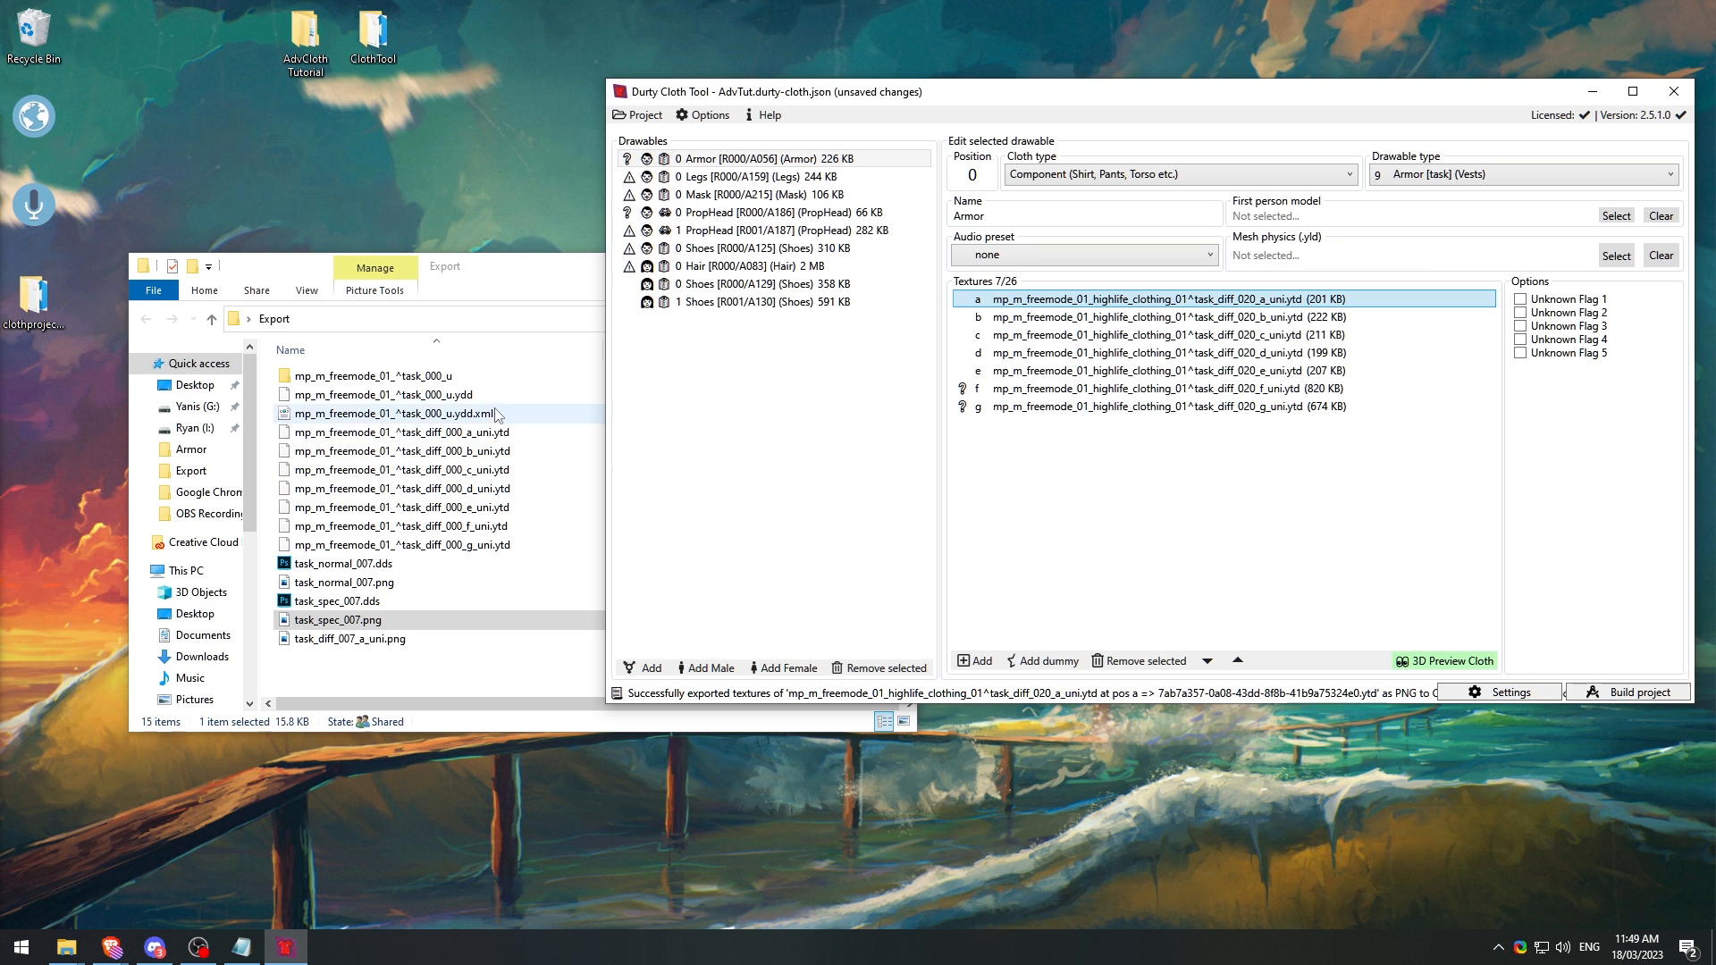
pyautogui.doubleClick(349, 640)
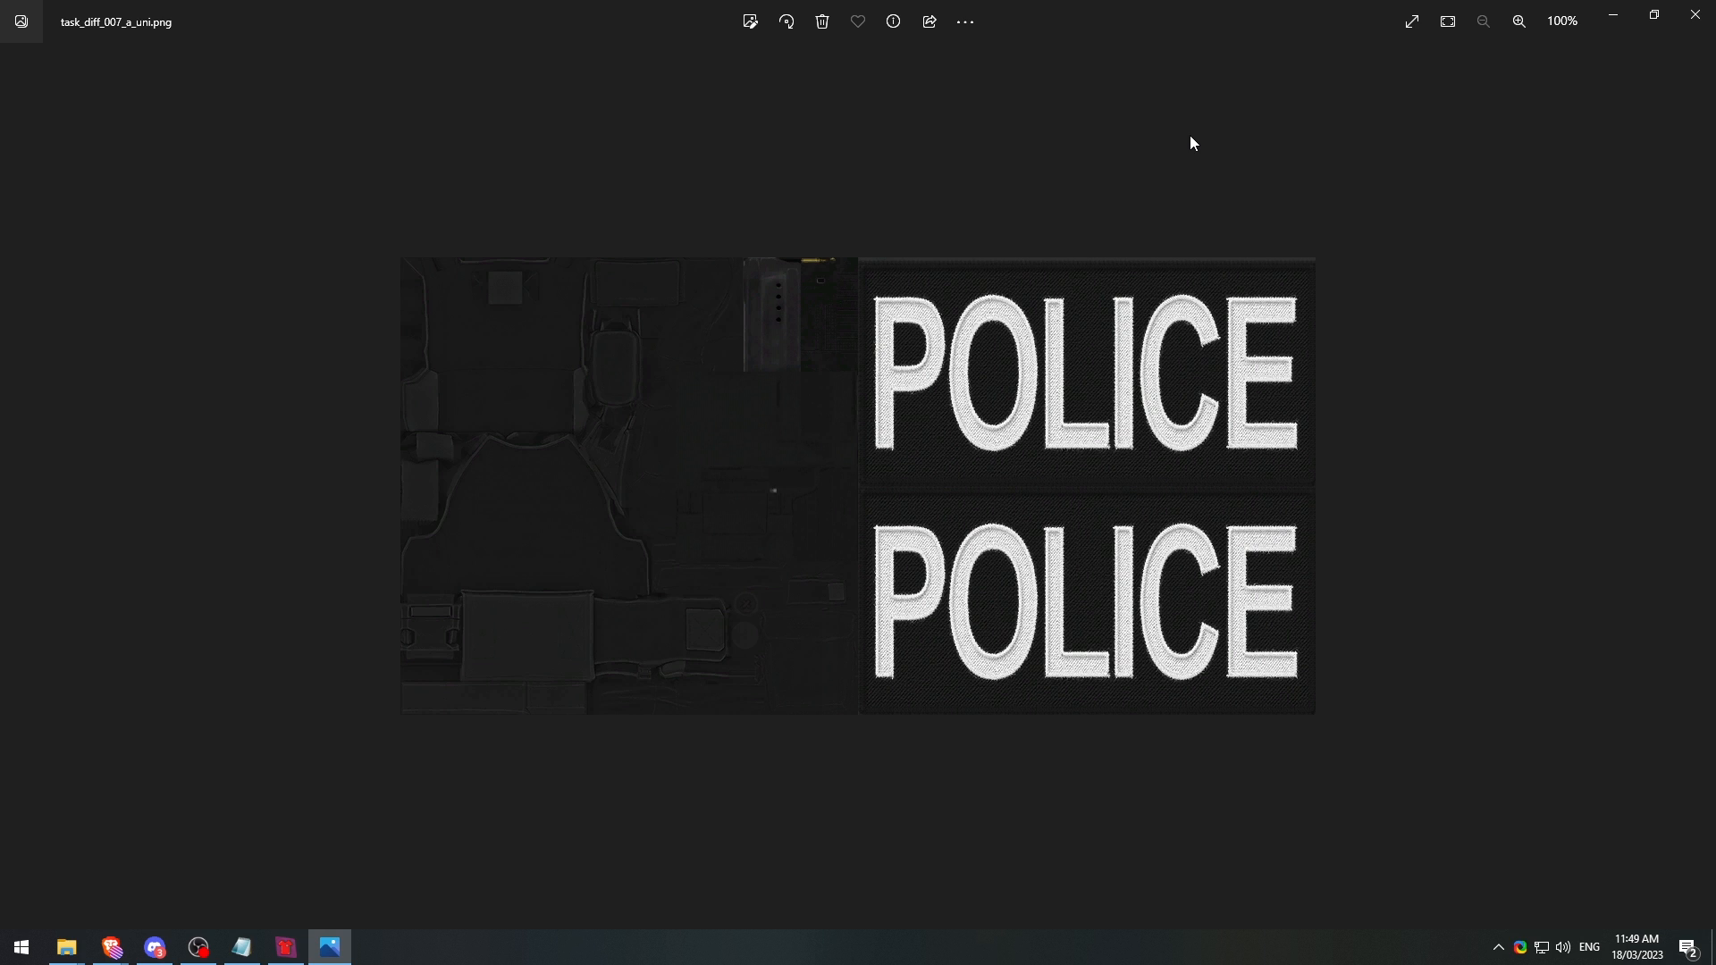
pyautogui.click(1695, 15)
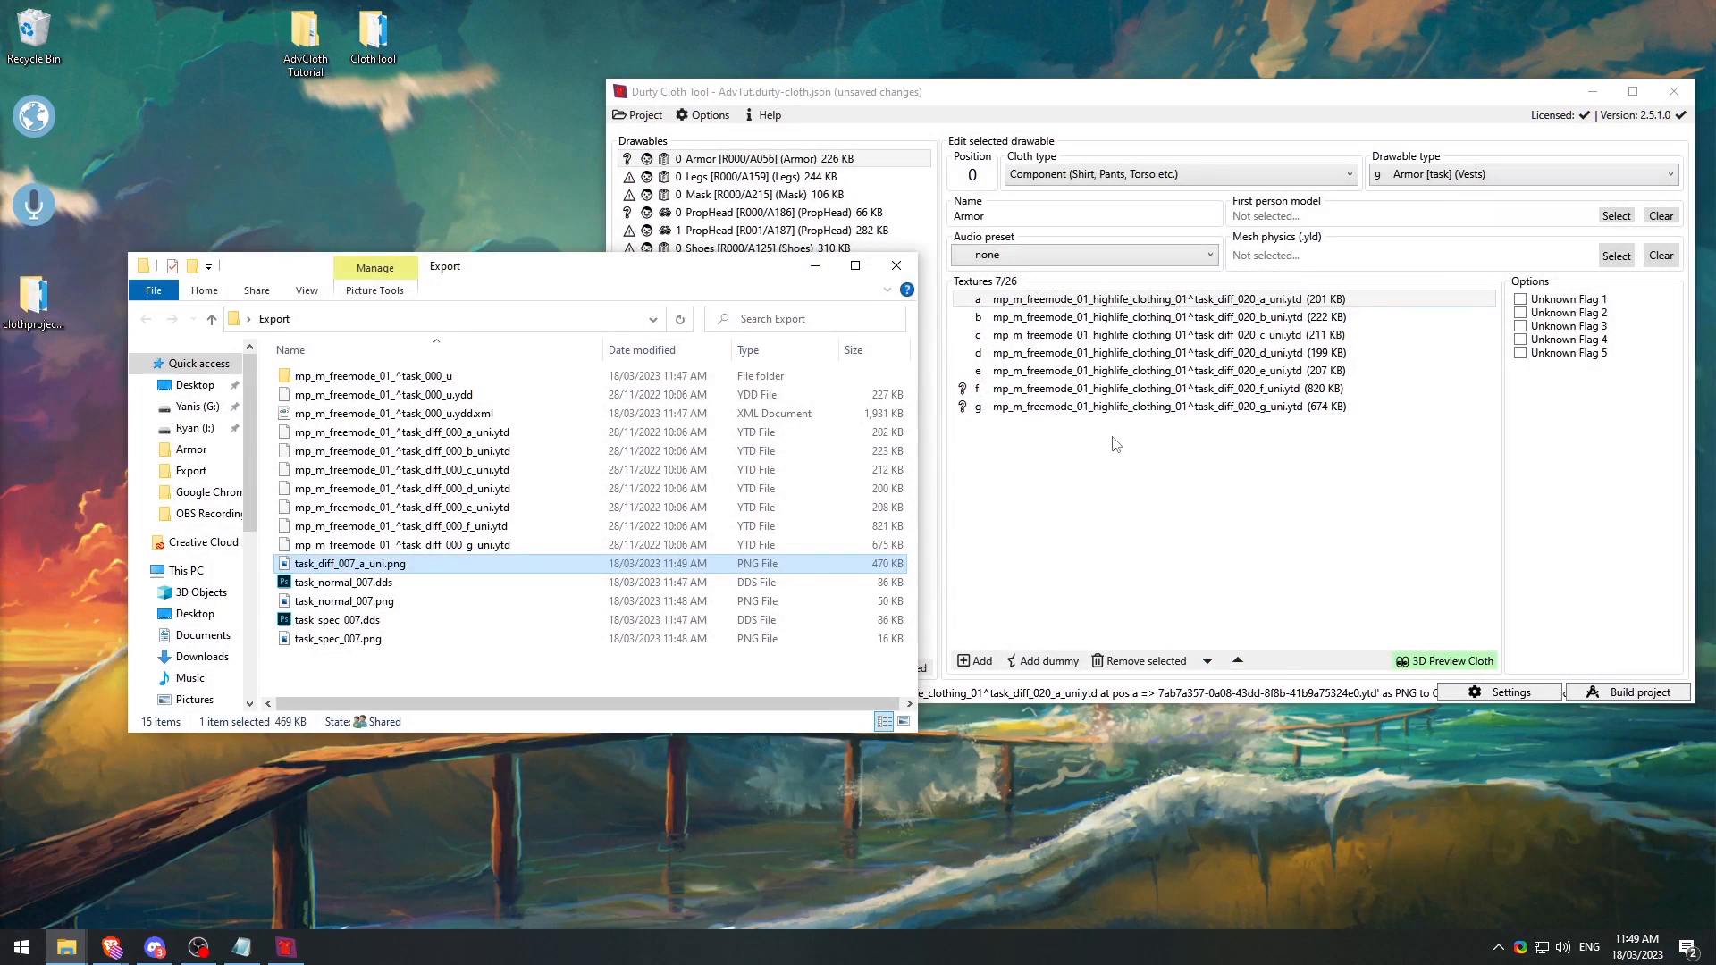
# Step: Select the male Armor's textures a through g and export them all as PNG into the Export folder
pyautogui.moveTo(1047, 304); pyautogui.dragTo(1020, 412)
pyautogui.rightClick(1023, 411)
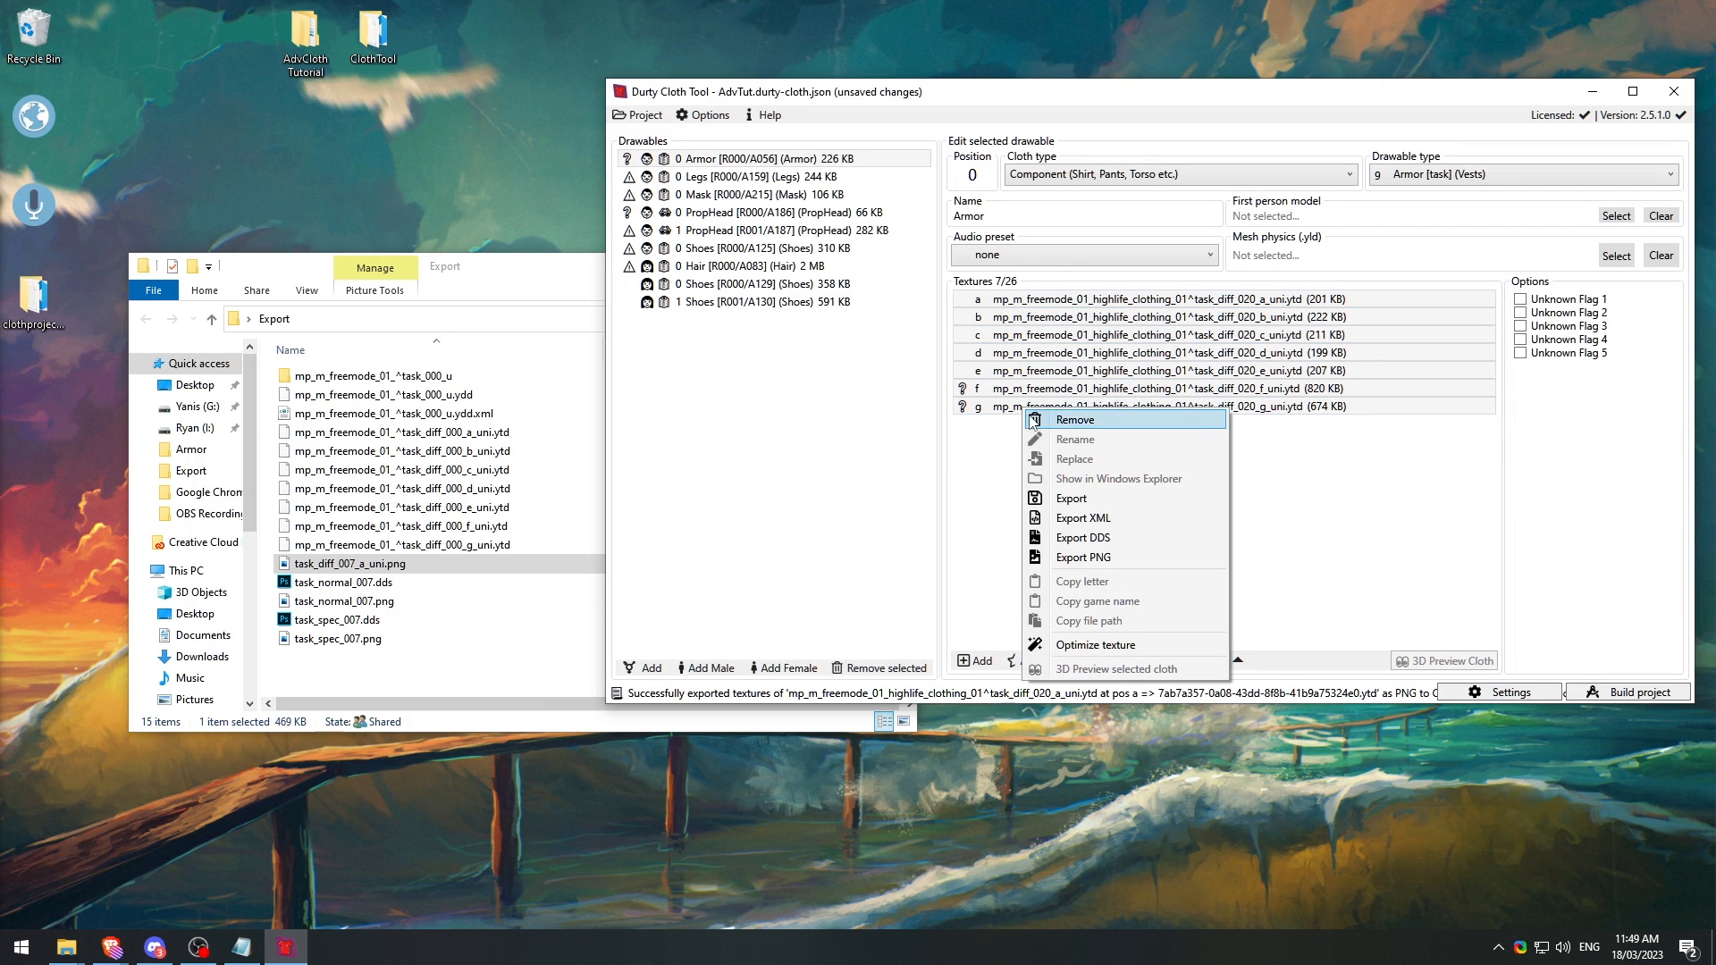
pyautogui.click(1122, 554)
pyautogui.click(1304, 543)
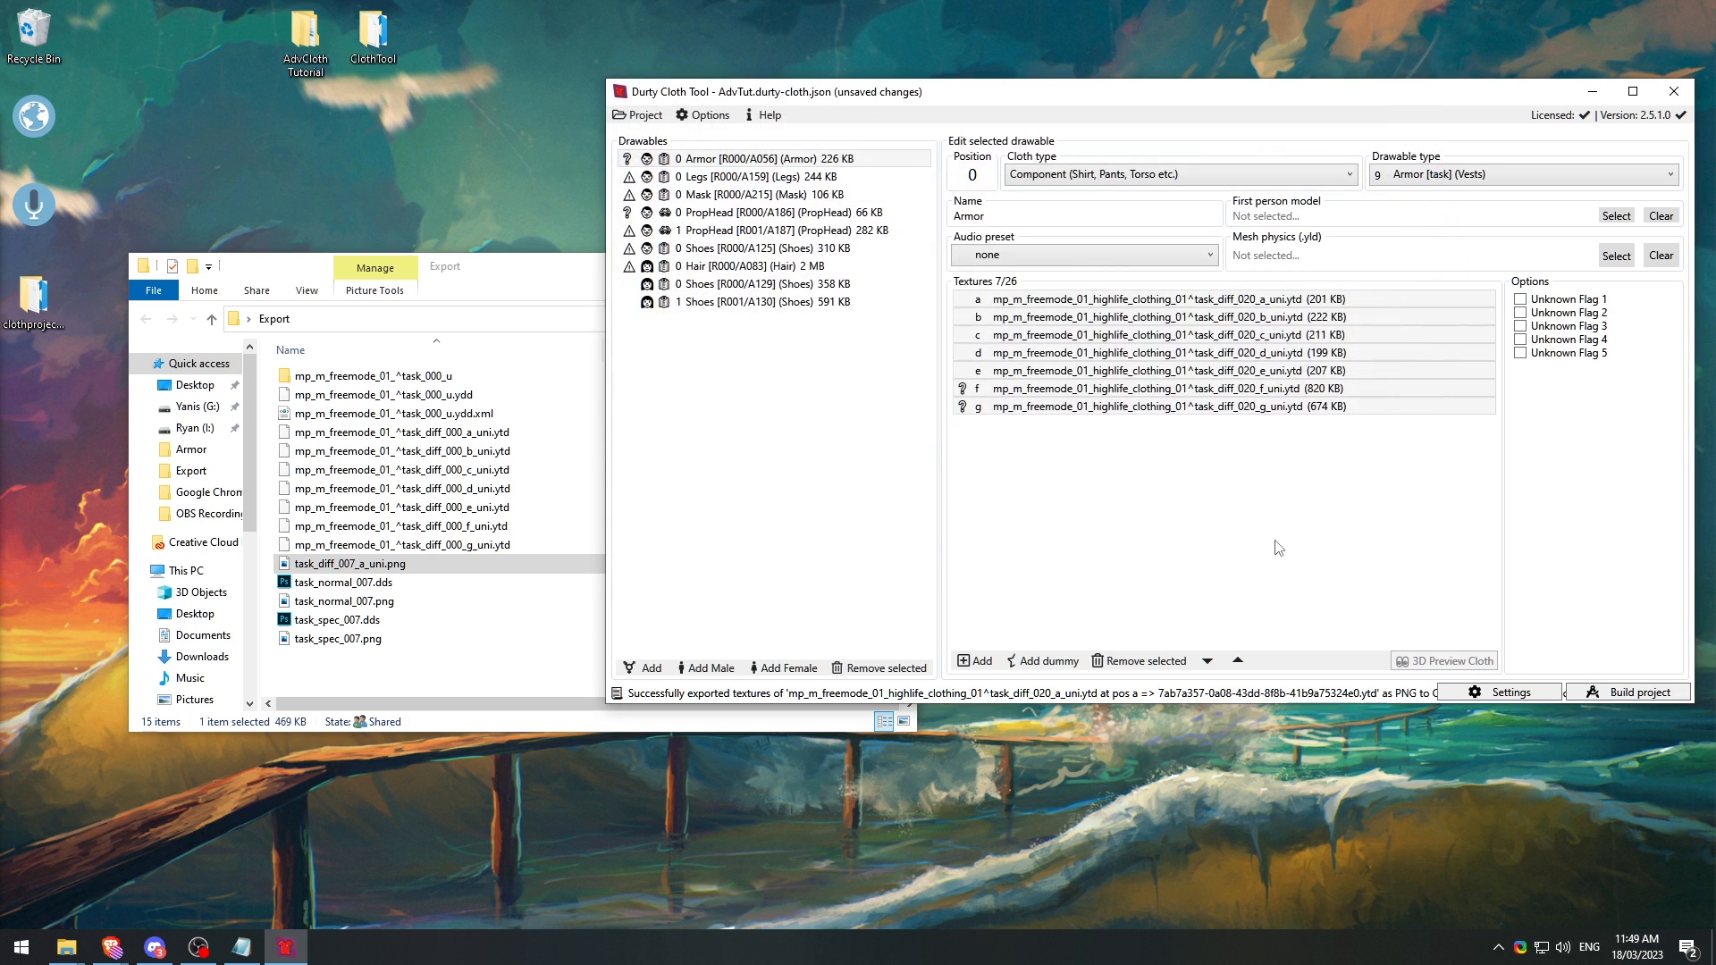
# Step: Delete the duplicate task_diff_007_a_uni_Copy1.png, and view task_diff_007_e_uni_Copy1.png and task_diff_007_c_uni.png, closing each after viewing
pyautogui.scroll(-2, 420, 386)
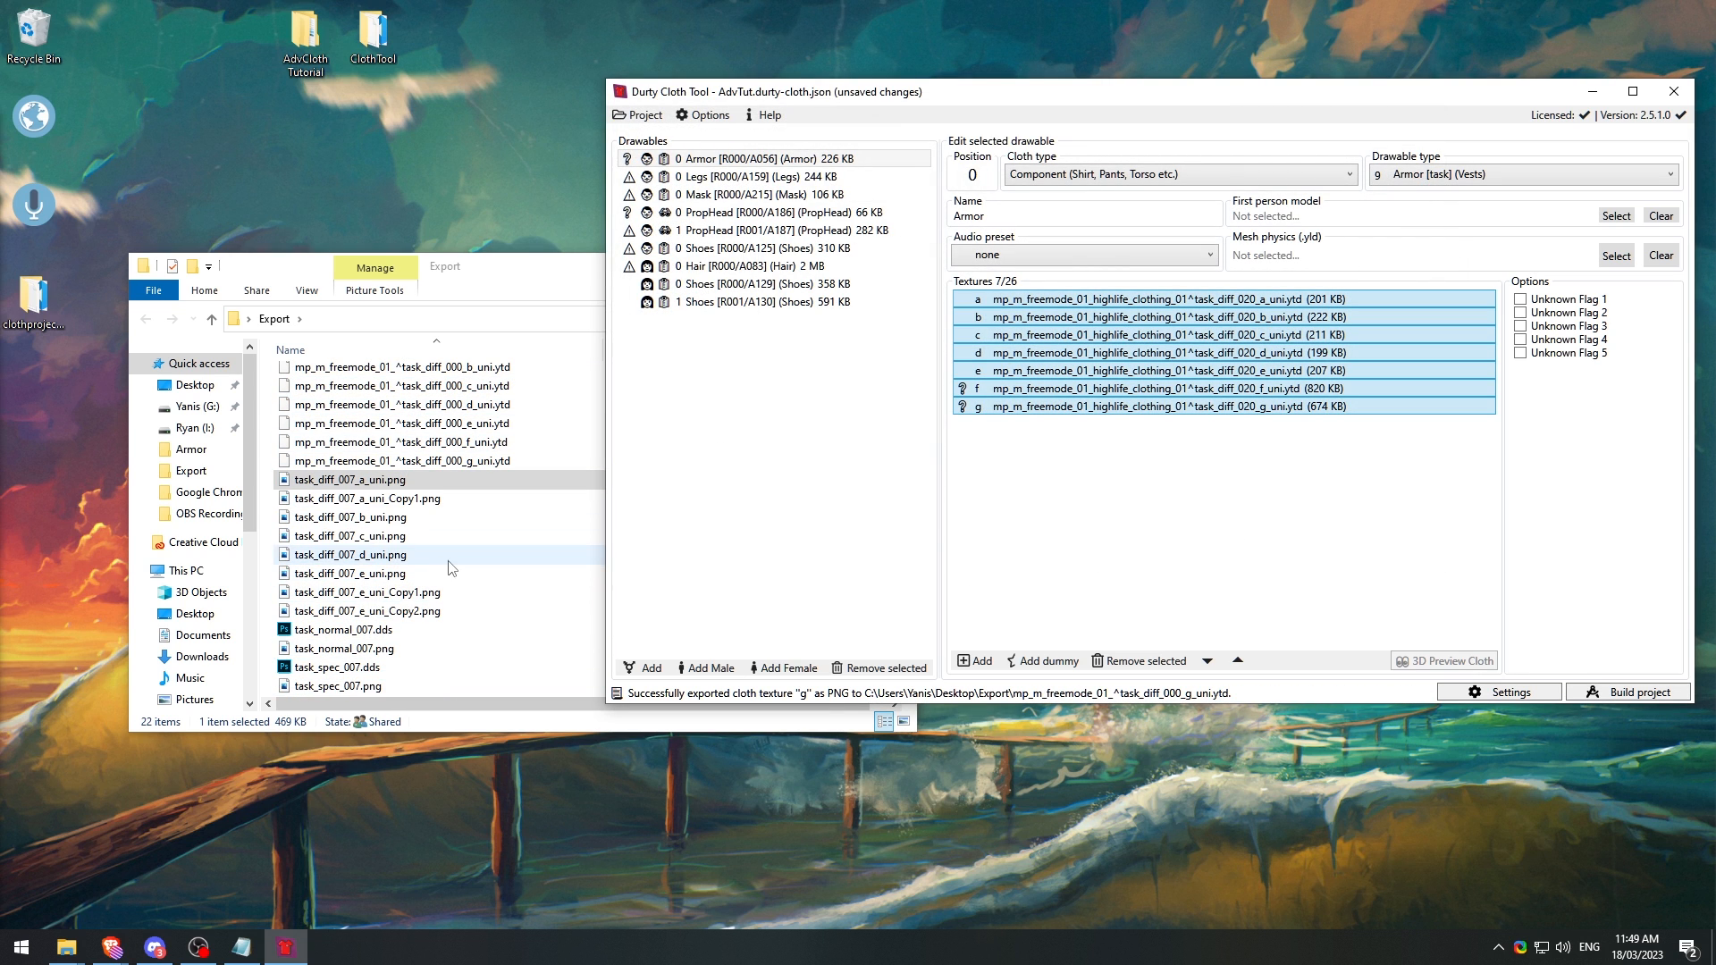
pyautogui.click(423, 503)
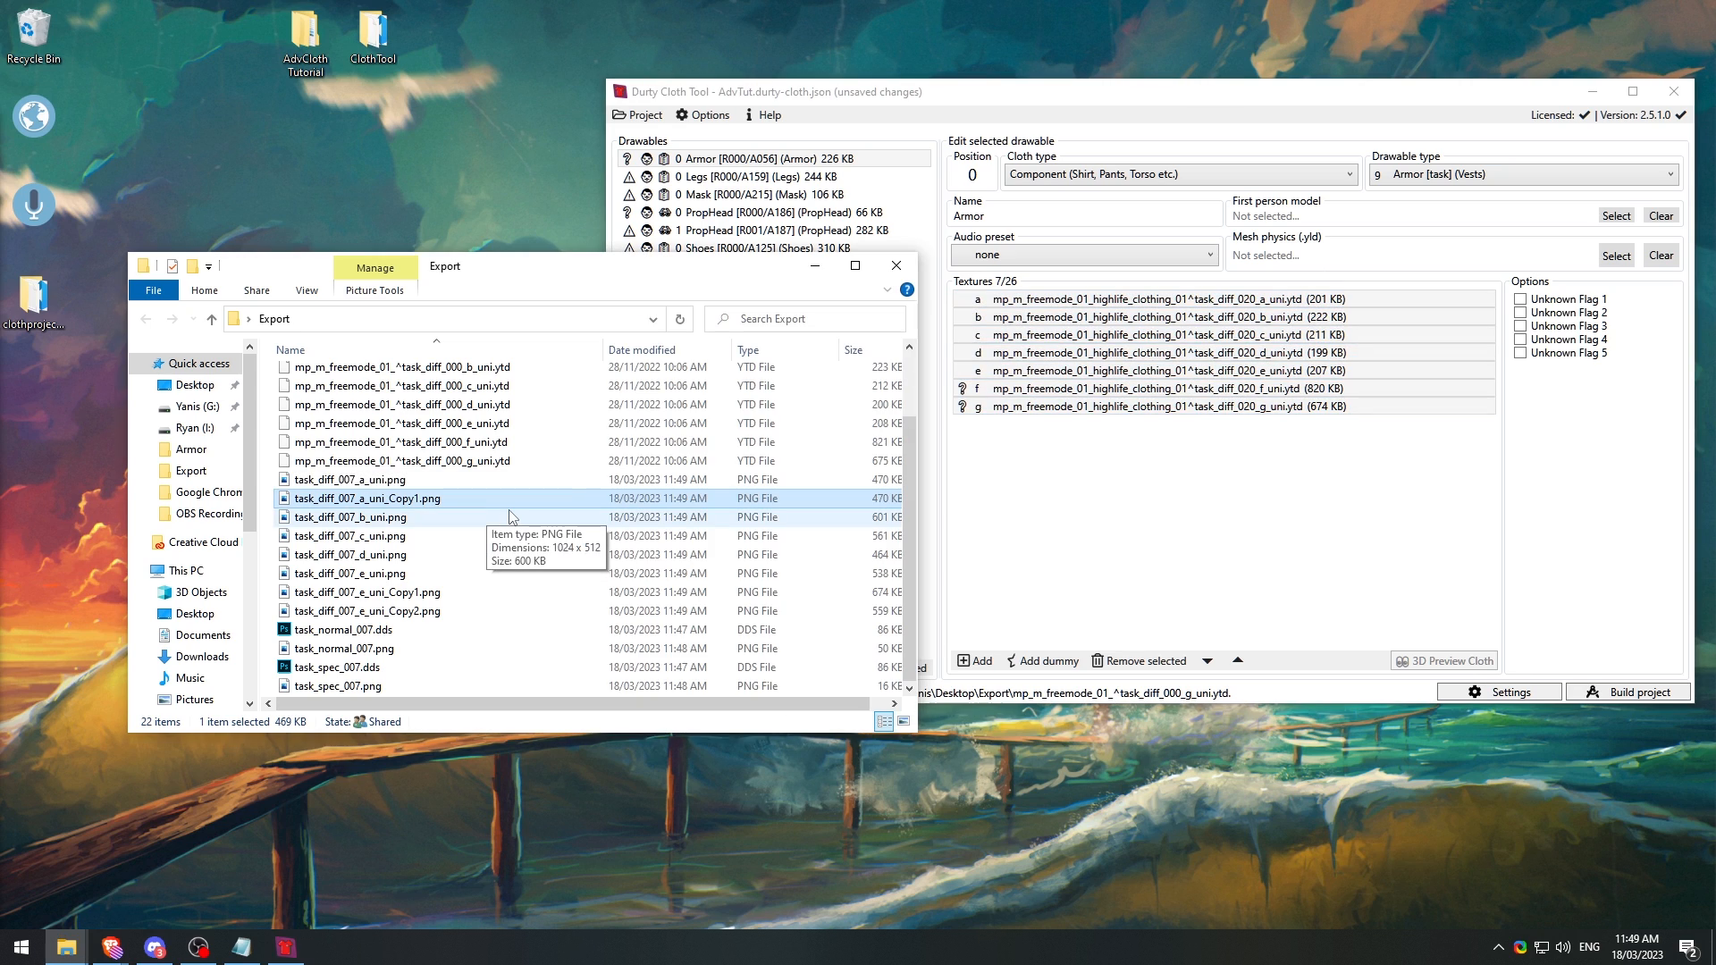
pyautogui.press('Delete')
pyautogui.doubleClick(480, 592)
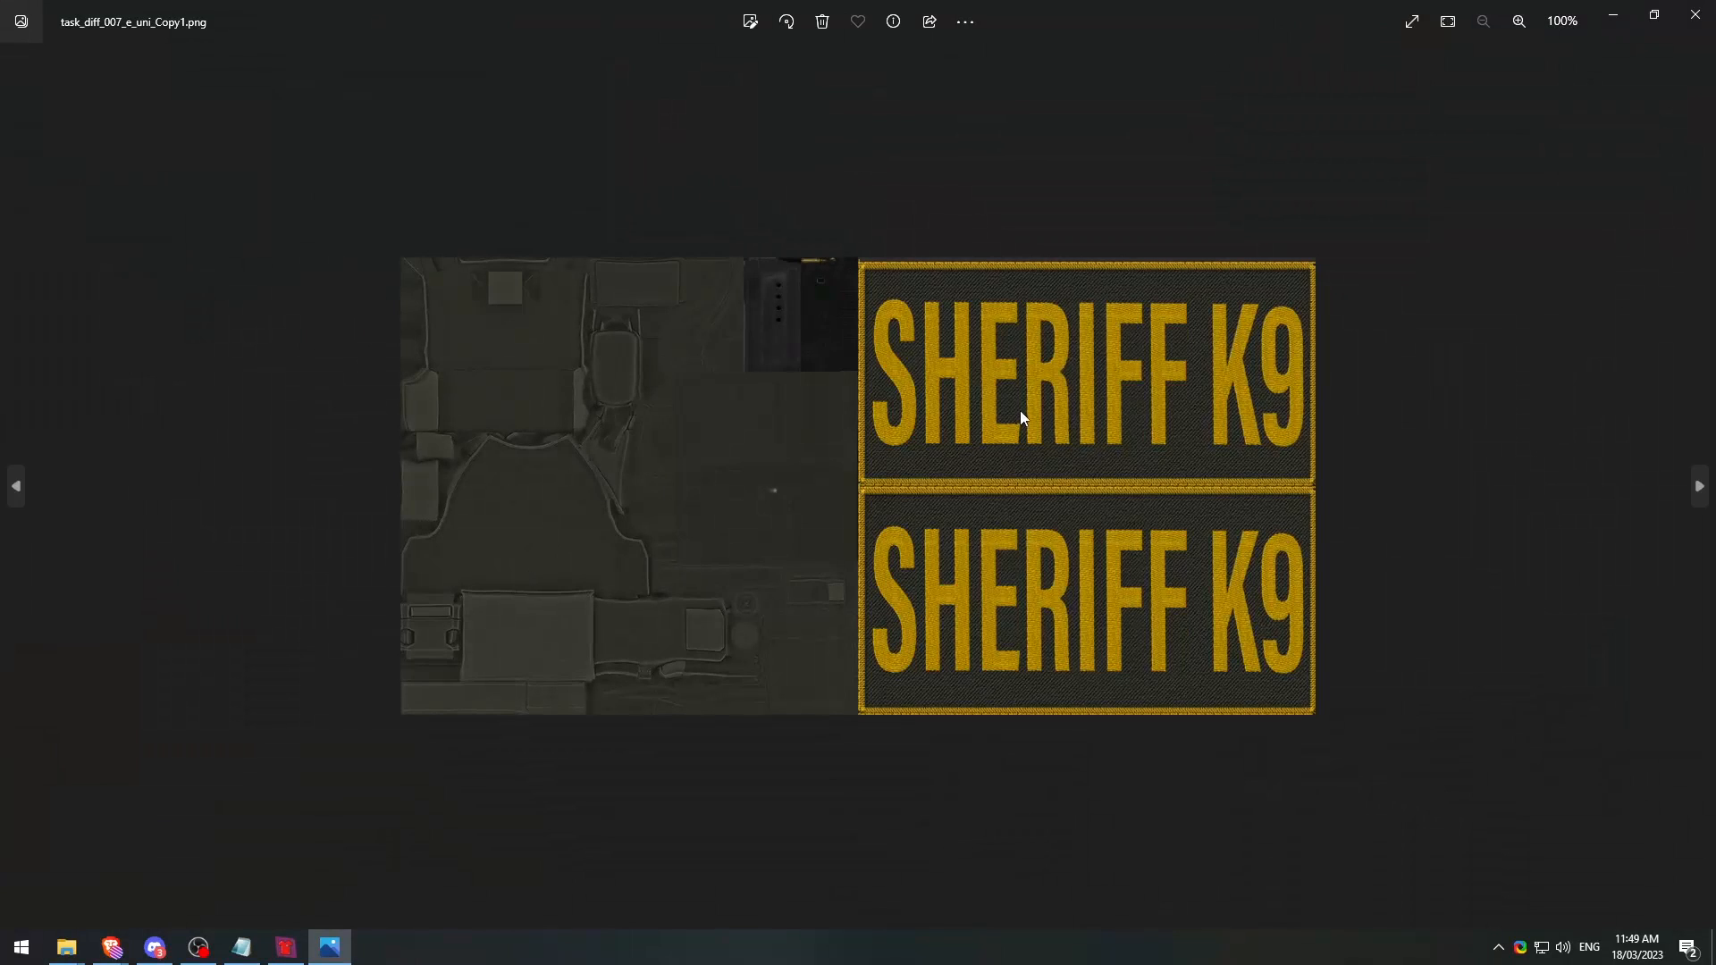
pyautogui.click(1694, 14)
pyautogui.doubleClick(435, 534)
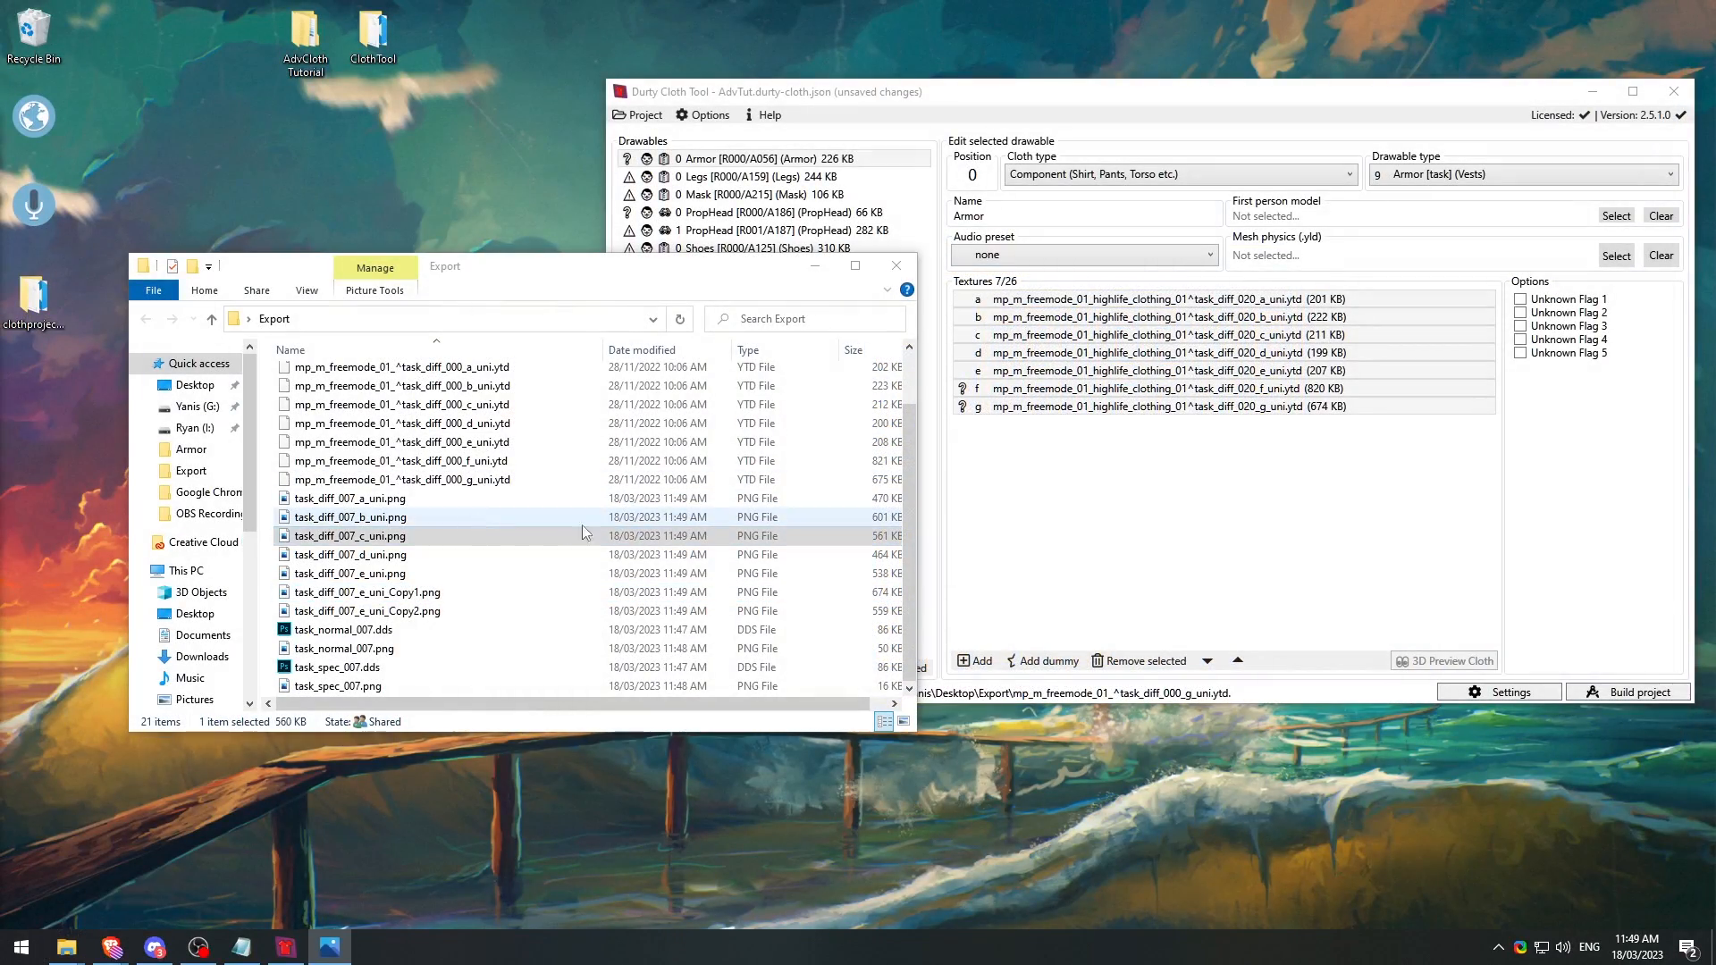
pyautogui.click(1695, 14)
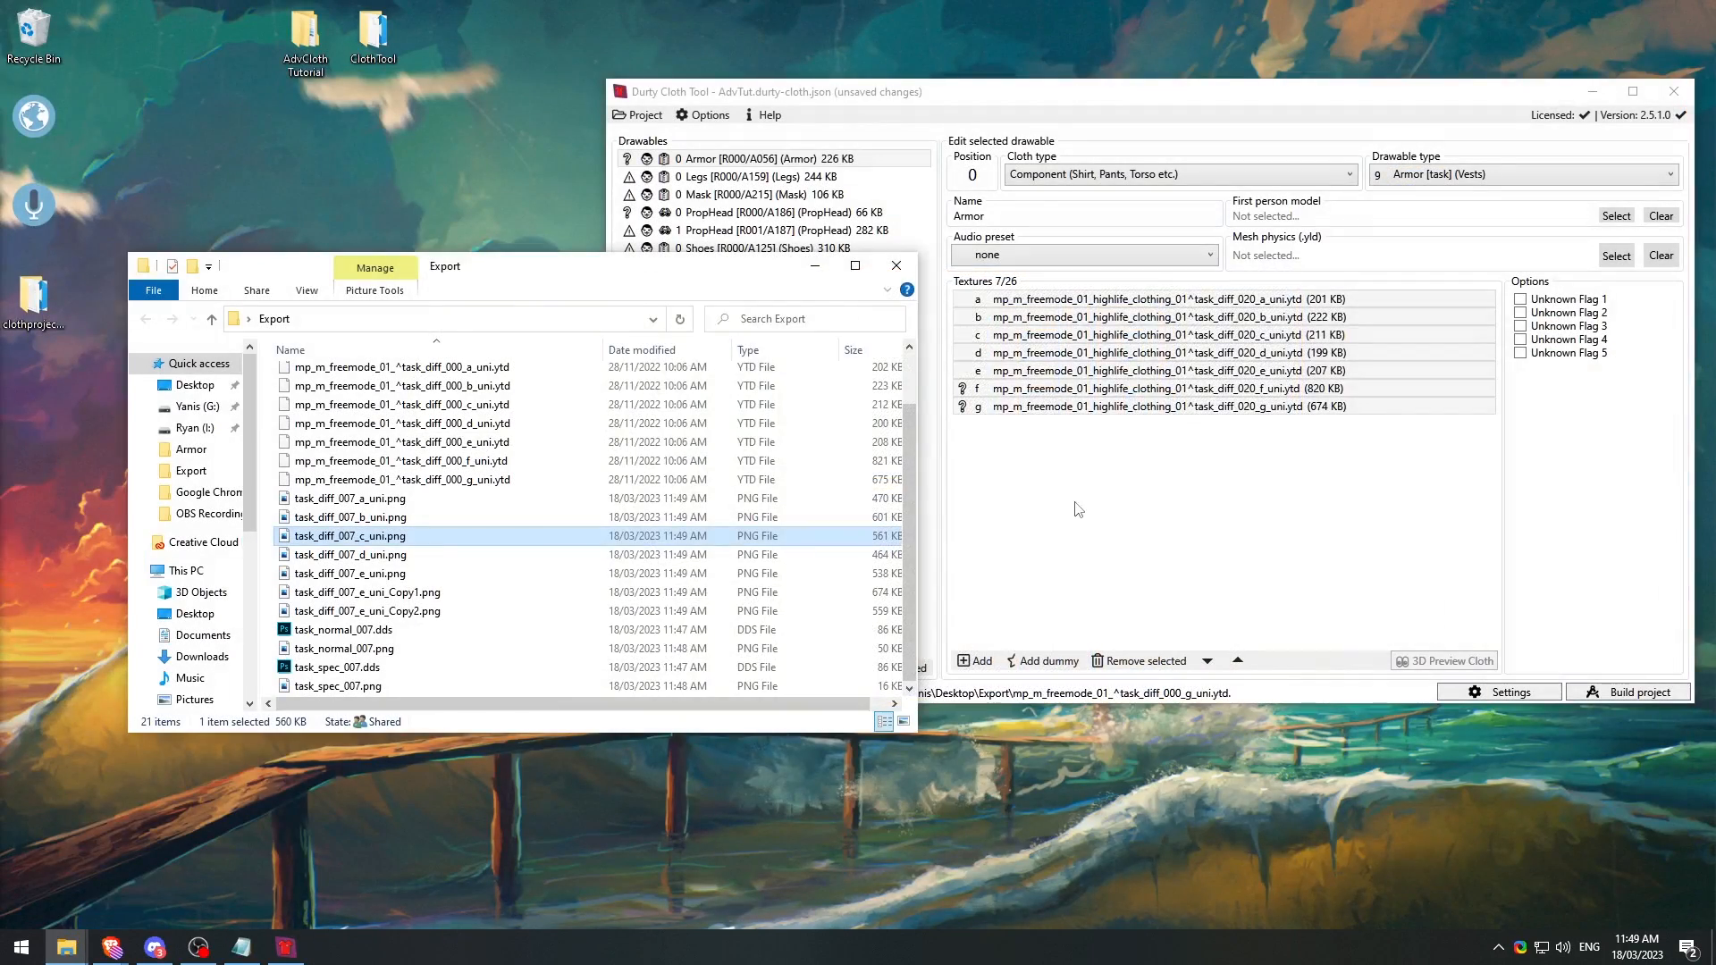
# Step: Select all drawables in the project, from the male Armor to the last female Shoes, and show their available actions
pyautogui.click(1099, 435)
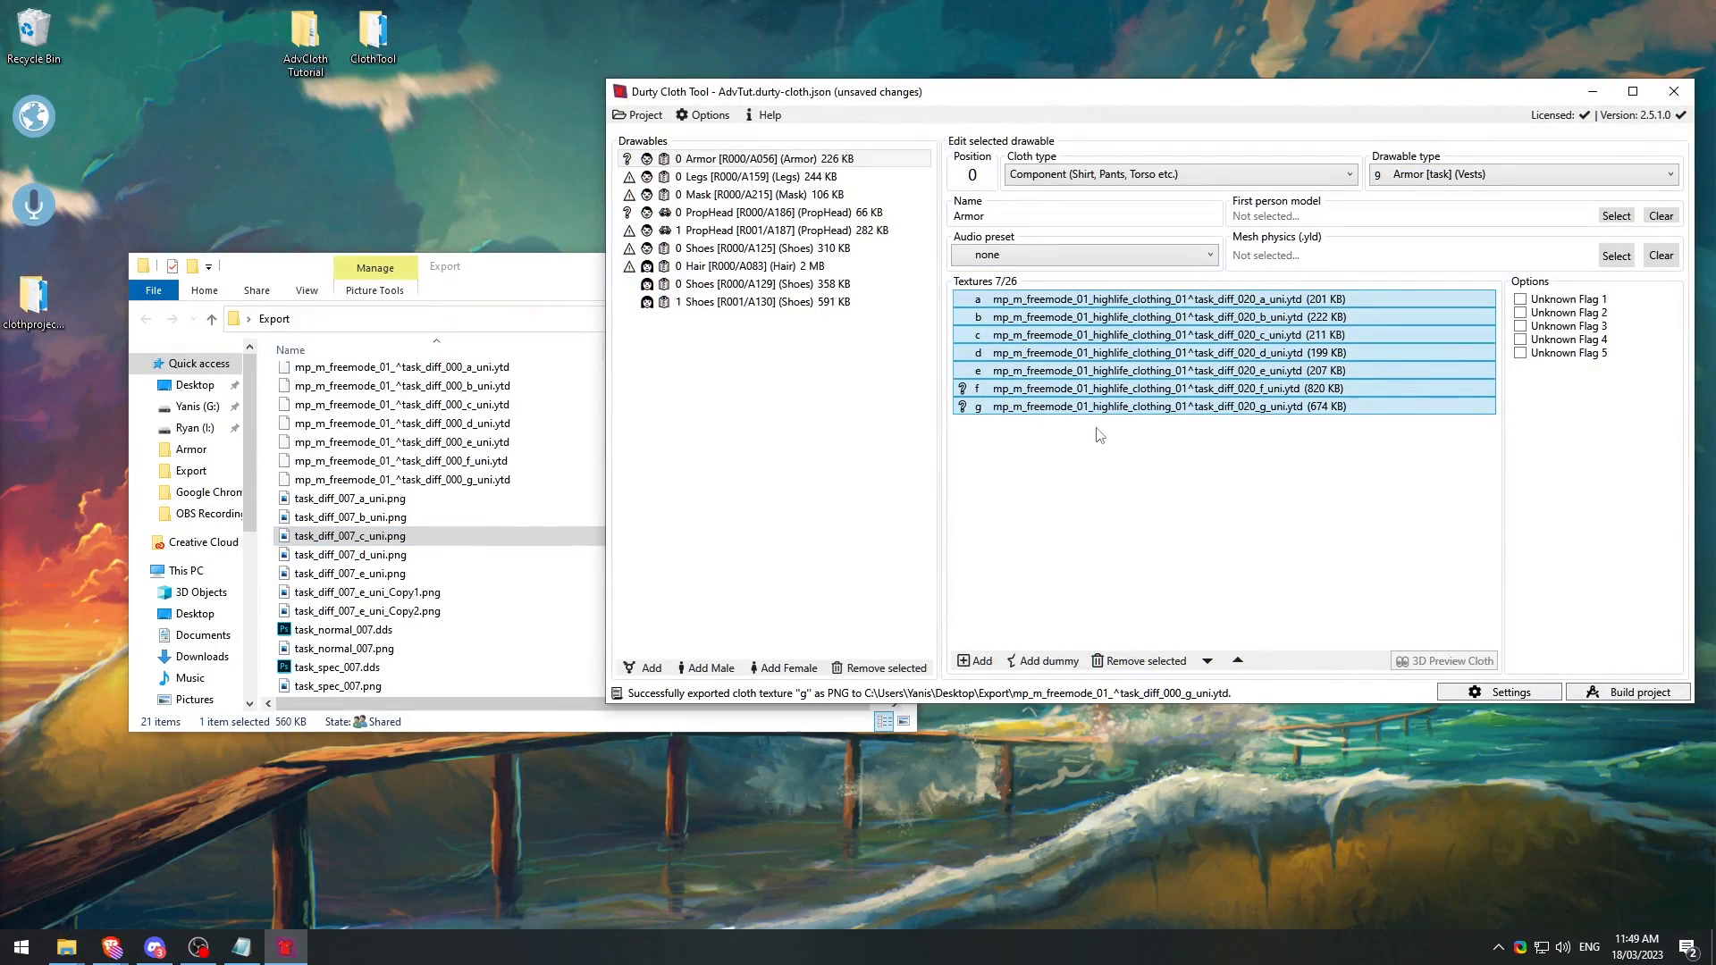
pyautogui.click(740, 163)
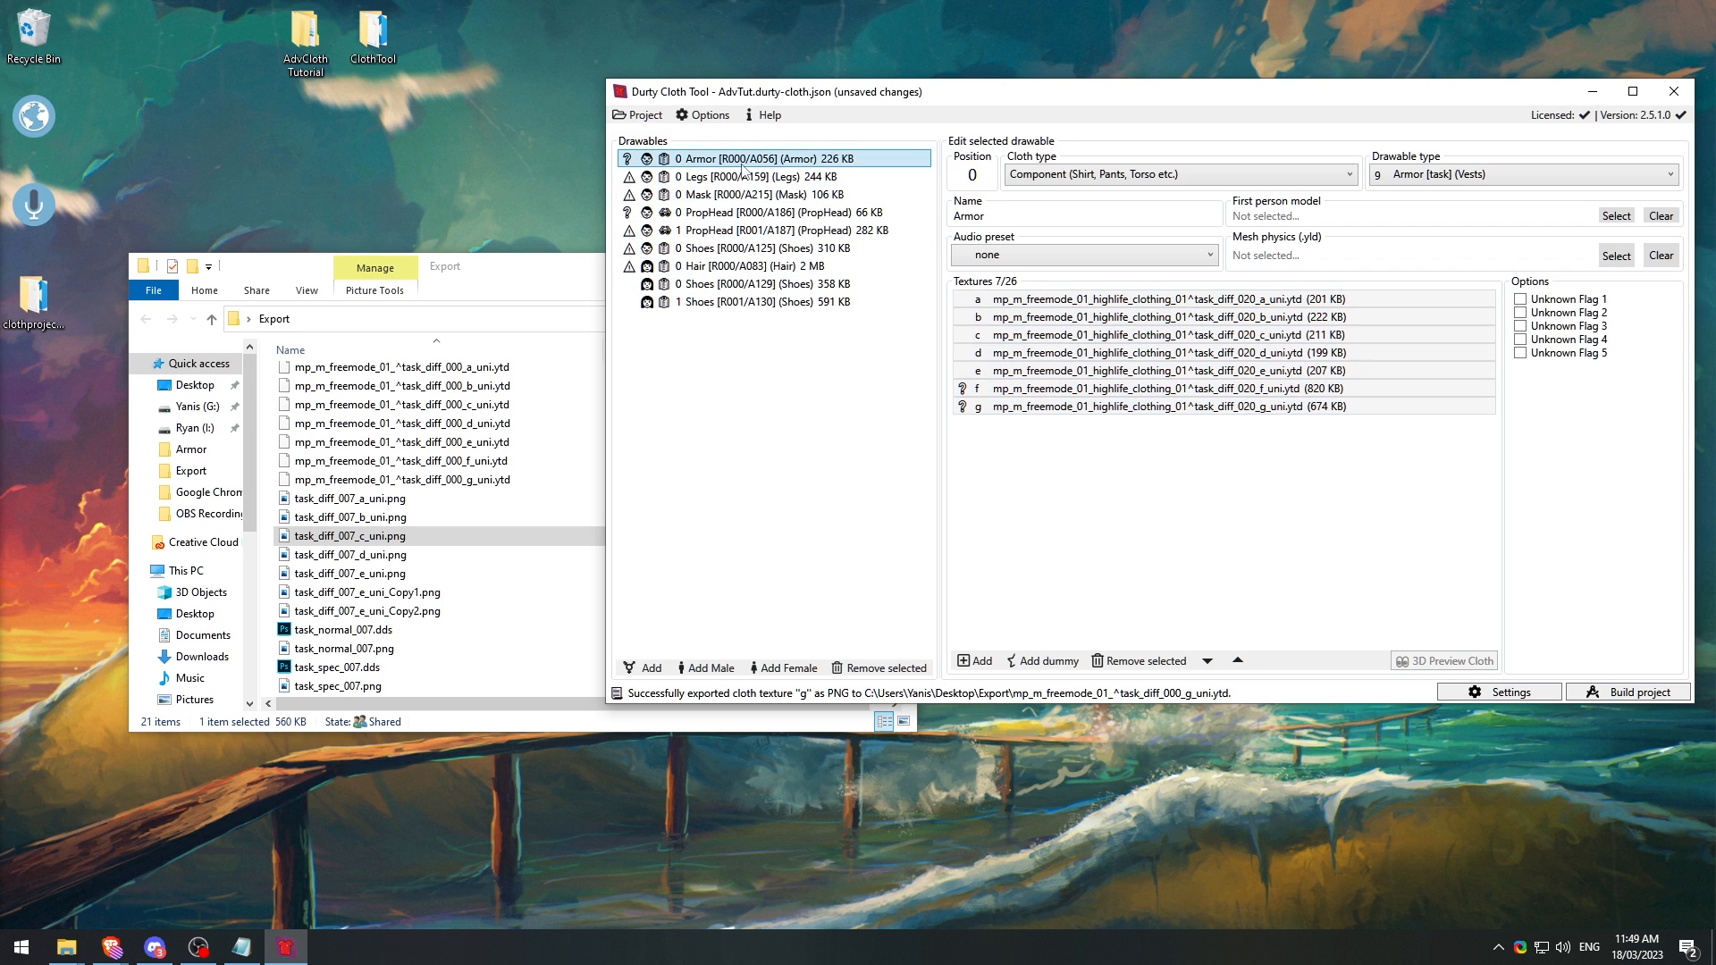
pyautogui.keyDown('shift'); pyautogui.click(755, 297); pyautogui.keyUp('shift')
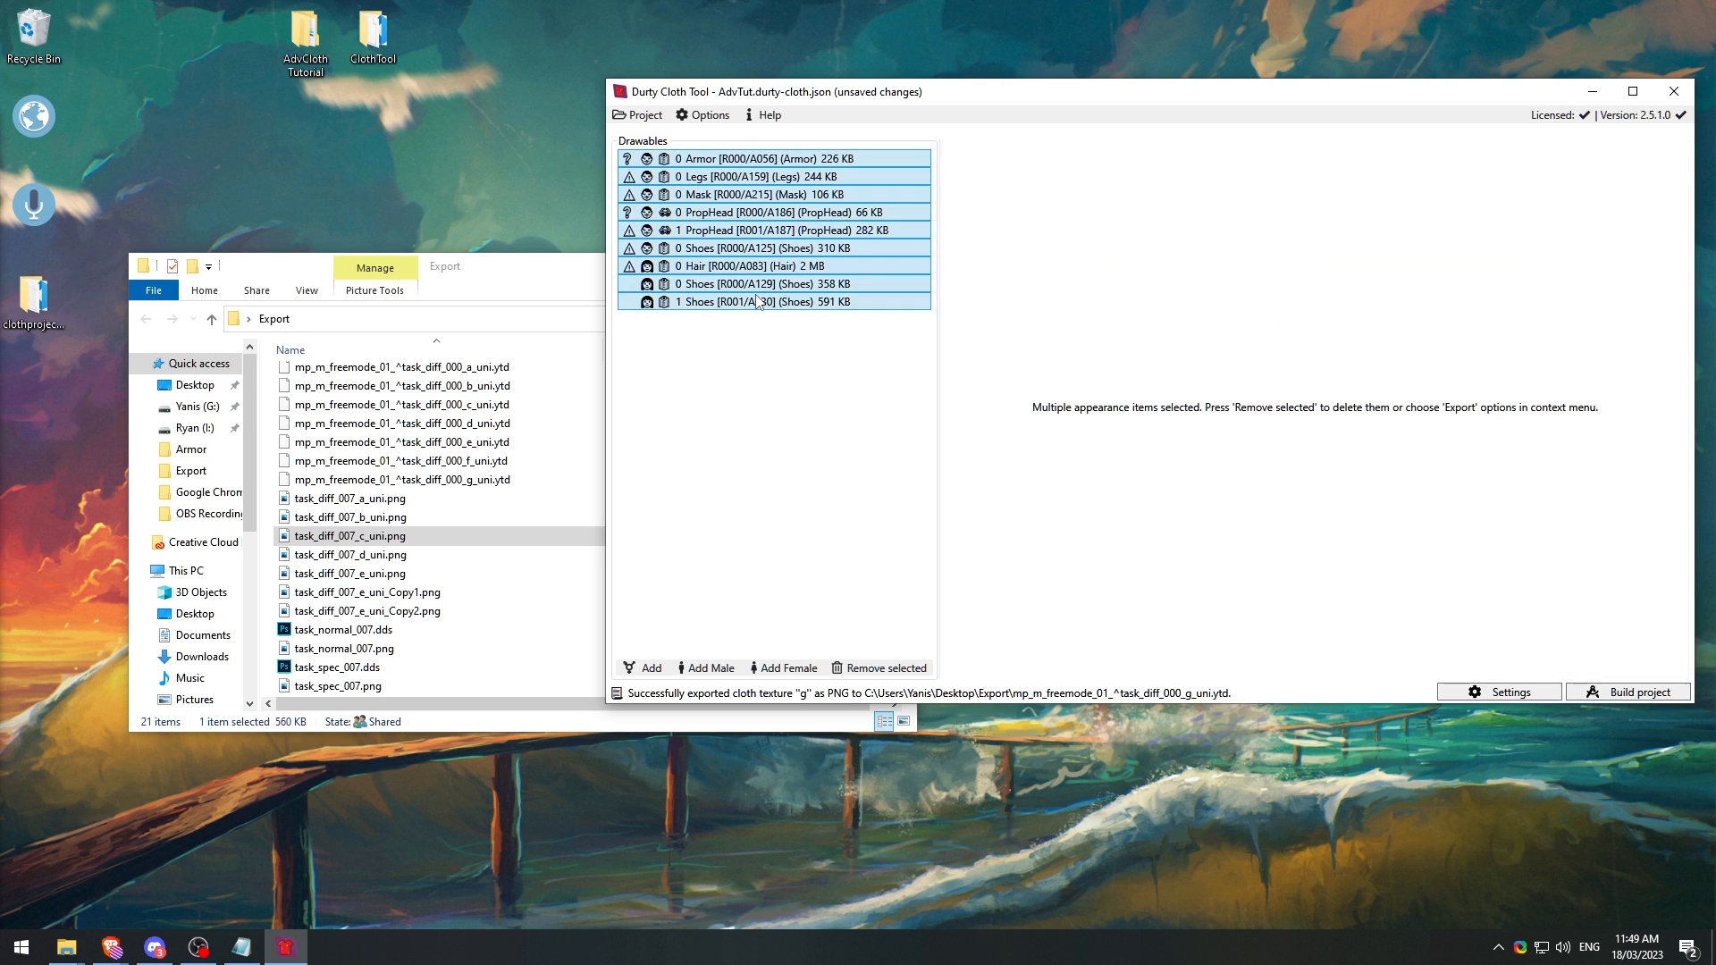
pyautogui.rightClick(755, 242)
# Step: Create a desktop folder named Export2 and close the Export folder window
pyautogui.rightClick(305, 151)
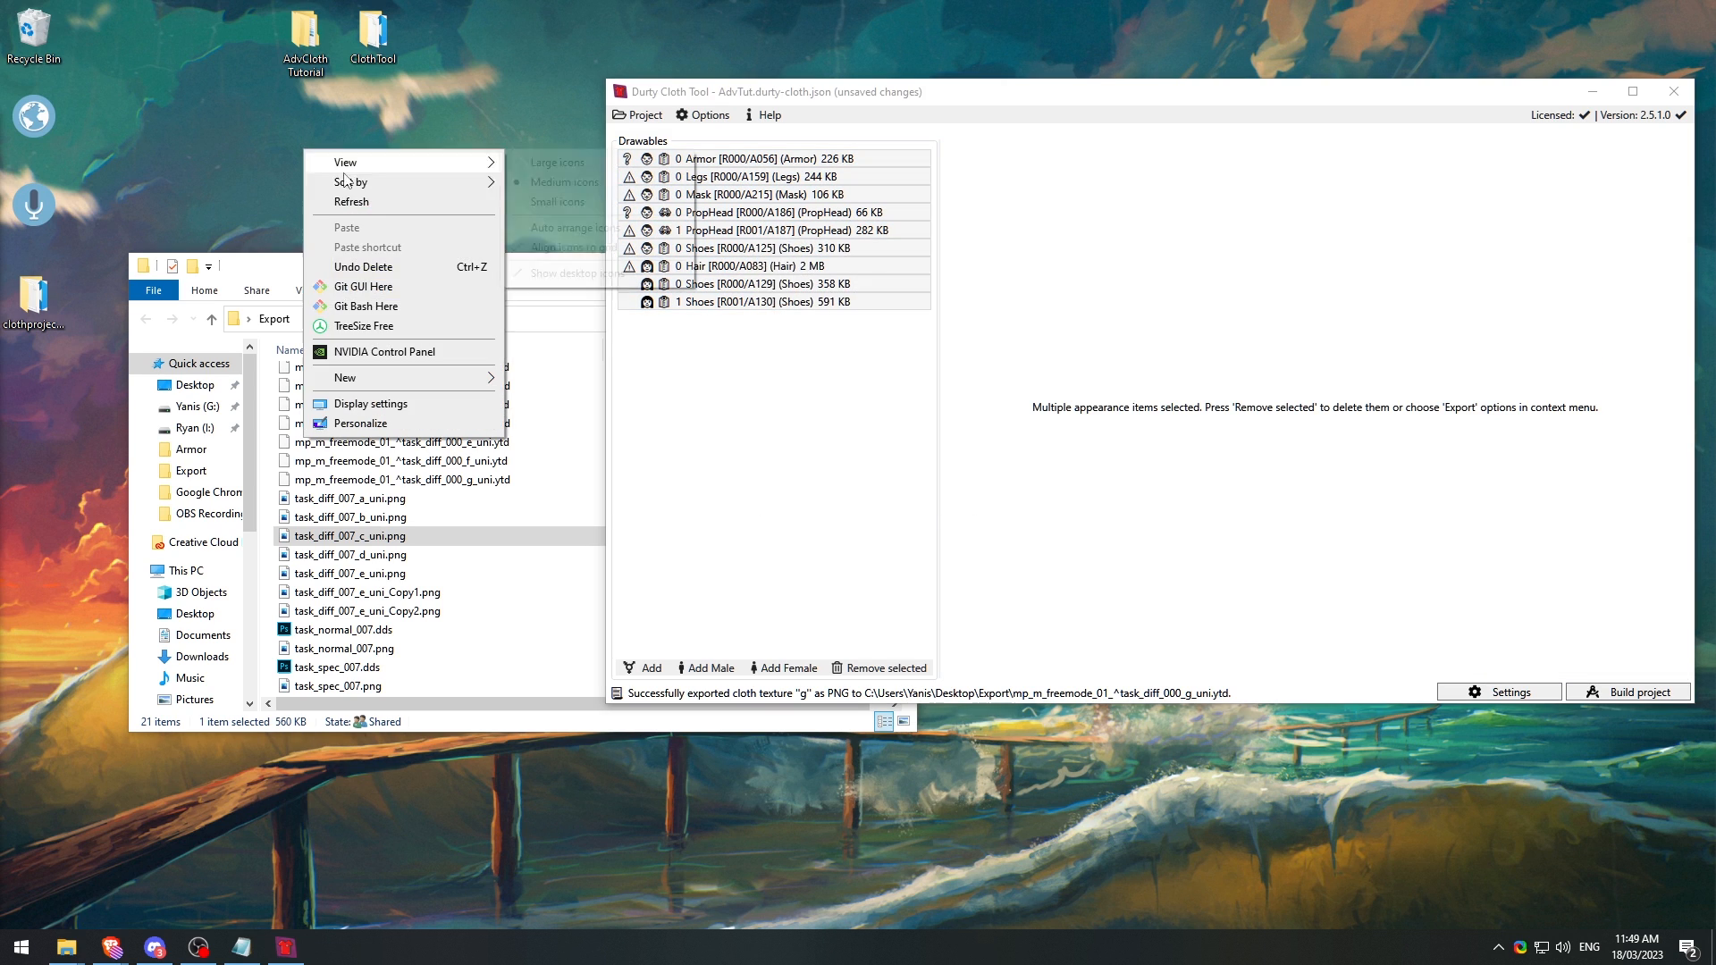
pyautogui.moveTo(371, 378)
pyautogui.click(532, 383)
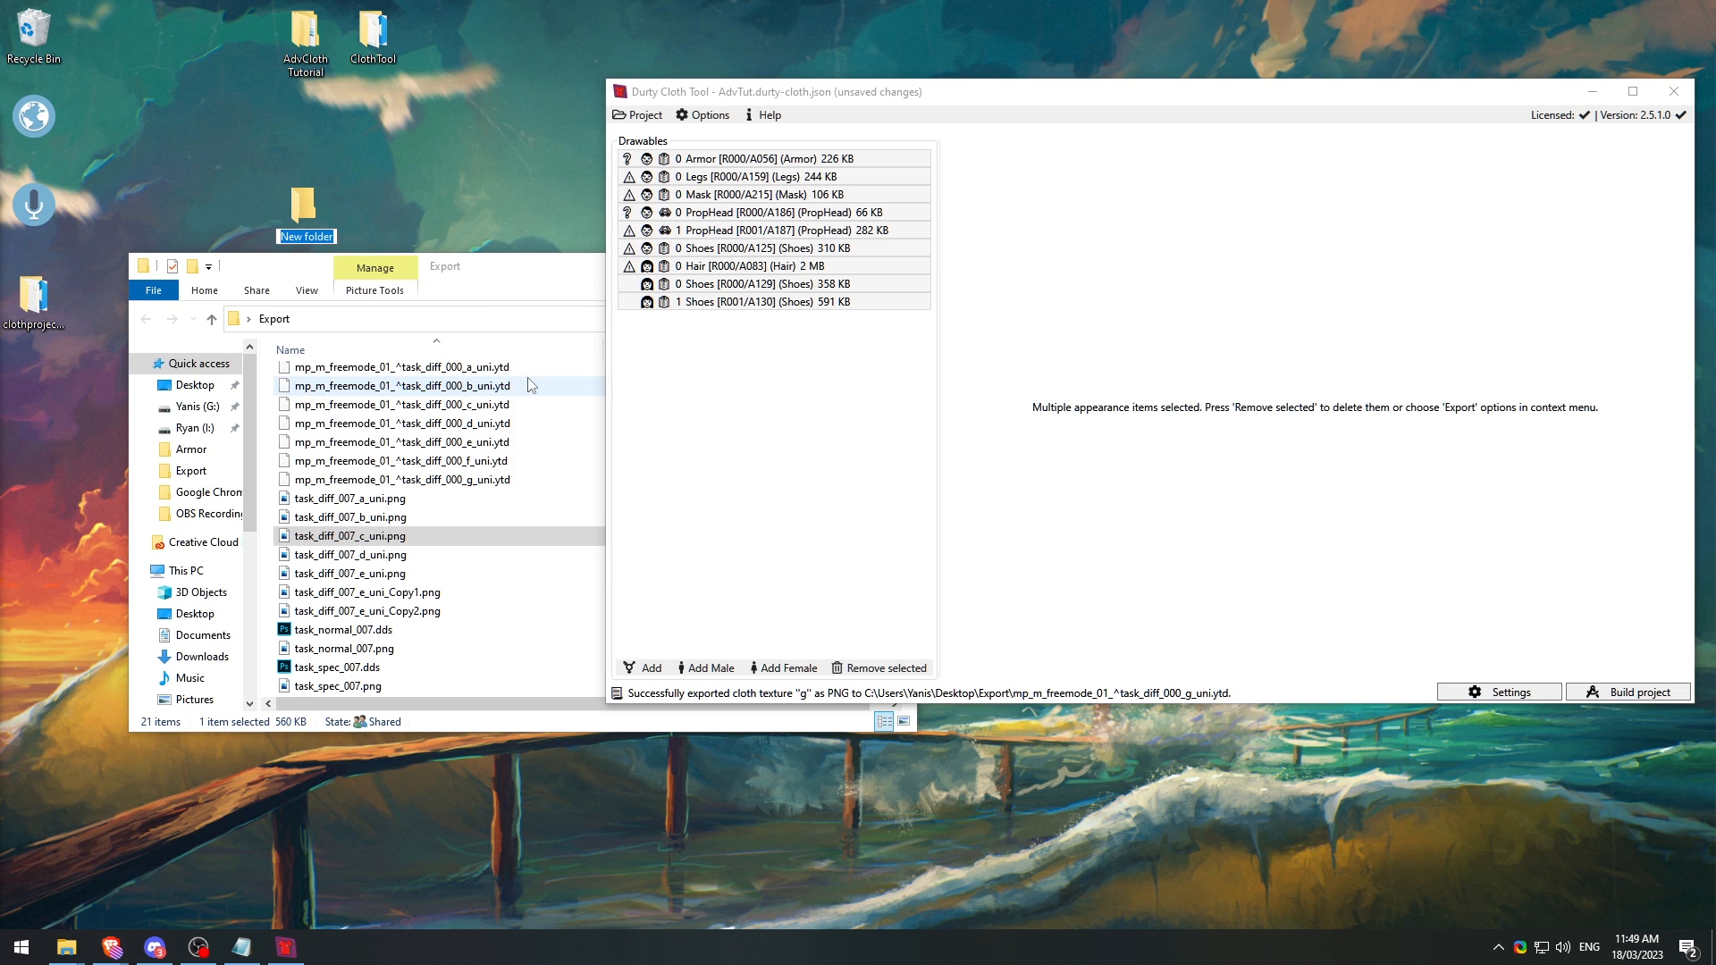
pyautogui.write('Exportx')
pyautogui.press('Return')
pyautogui.click(490, 257)
pyautogui.click(895, 265)
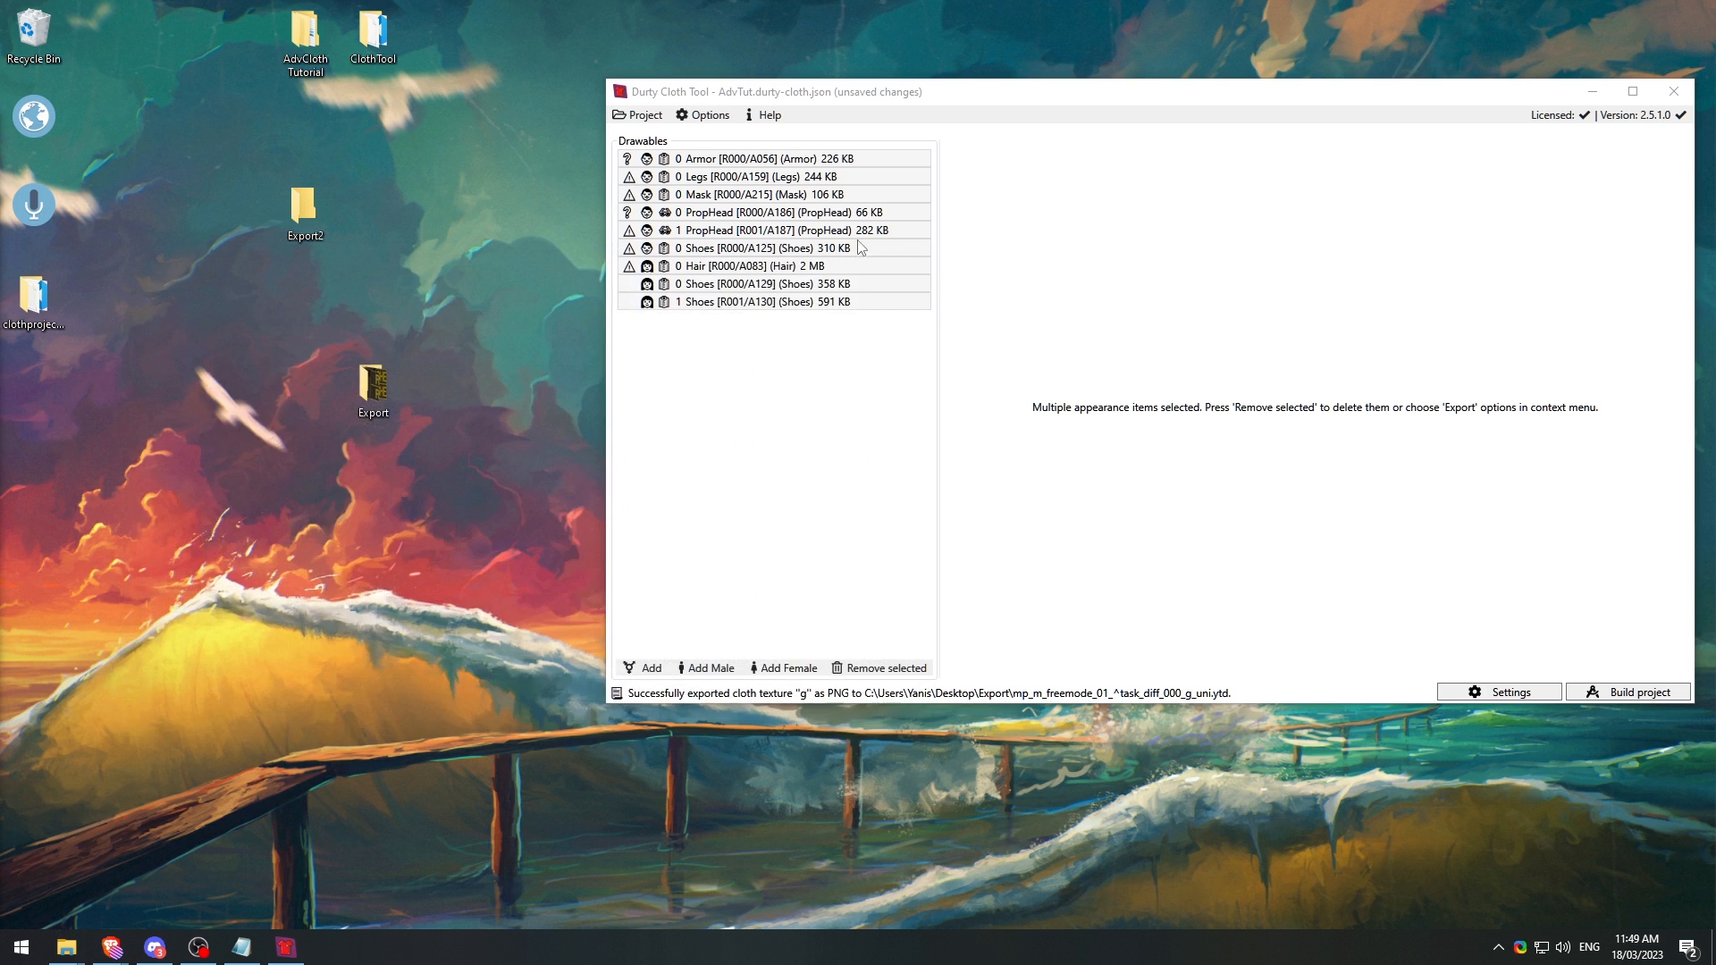
# Step: Export all selected drawables with their textures into the Export2 folder on the desktop
pyautogui.click(772, 105)
pyautogui.rightClick(756, 223)
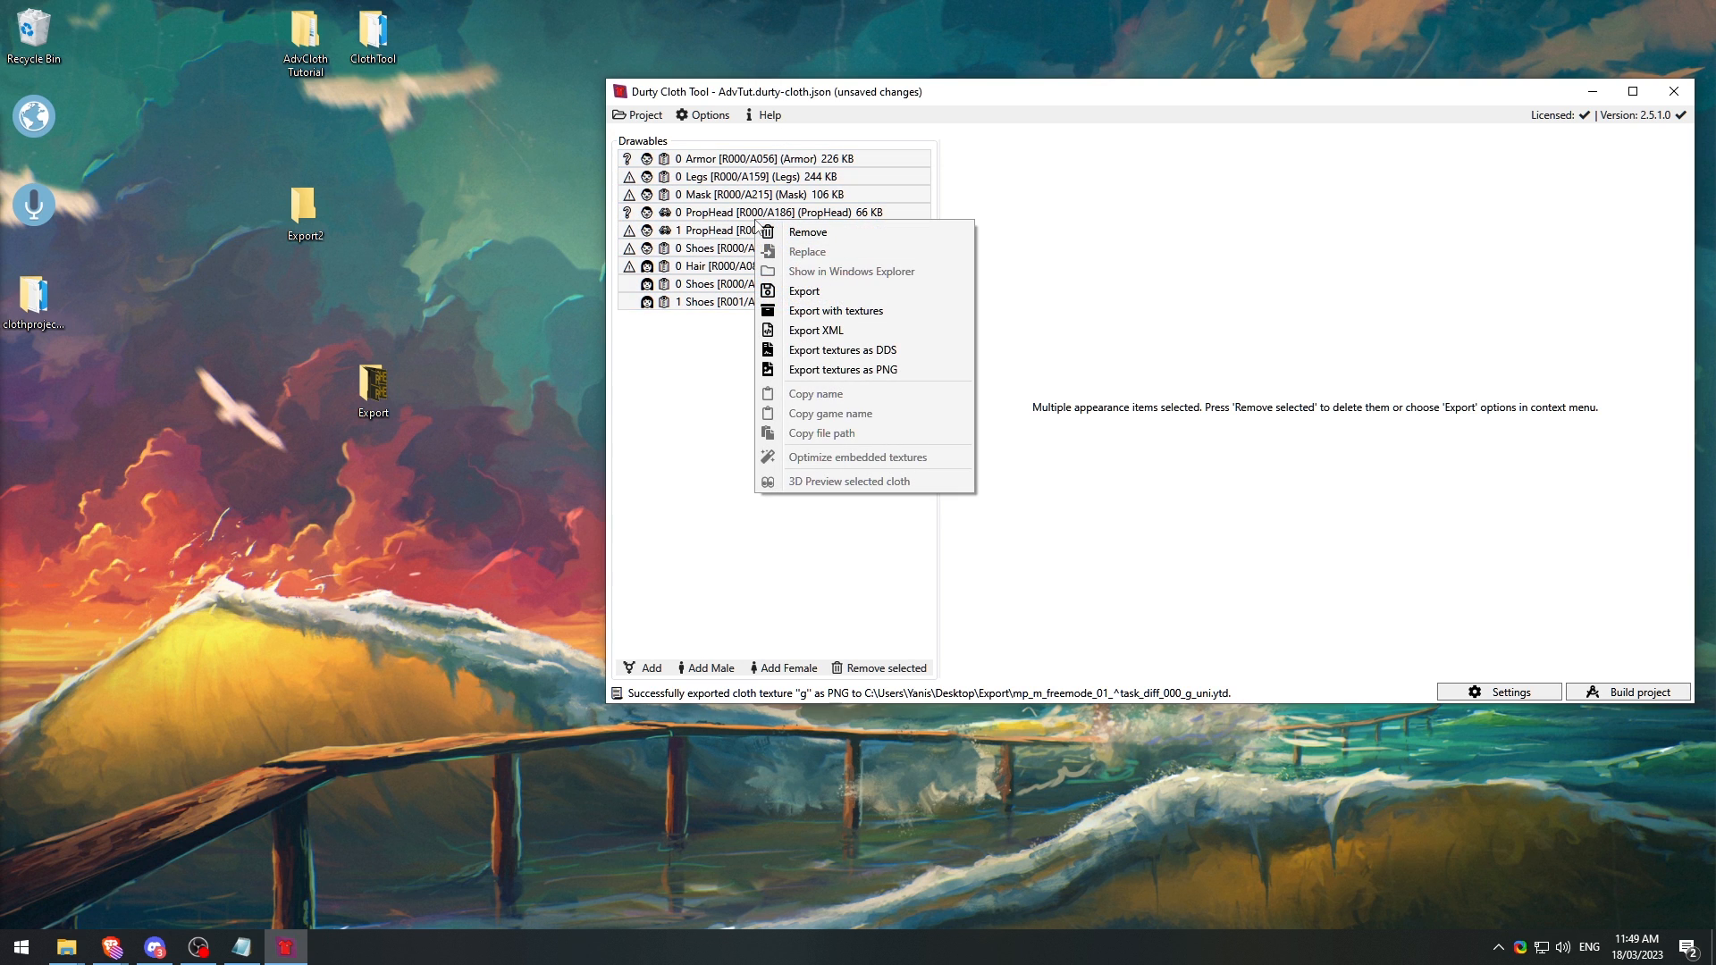
pyautogui.click(880, 312)
pyautogui.click(840, 154)
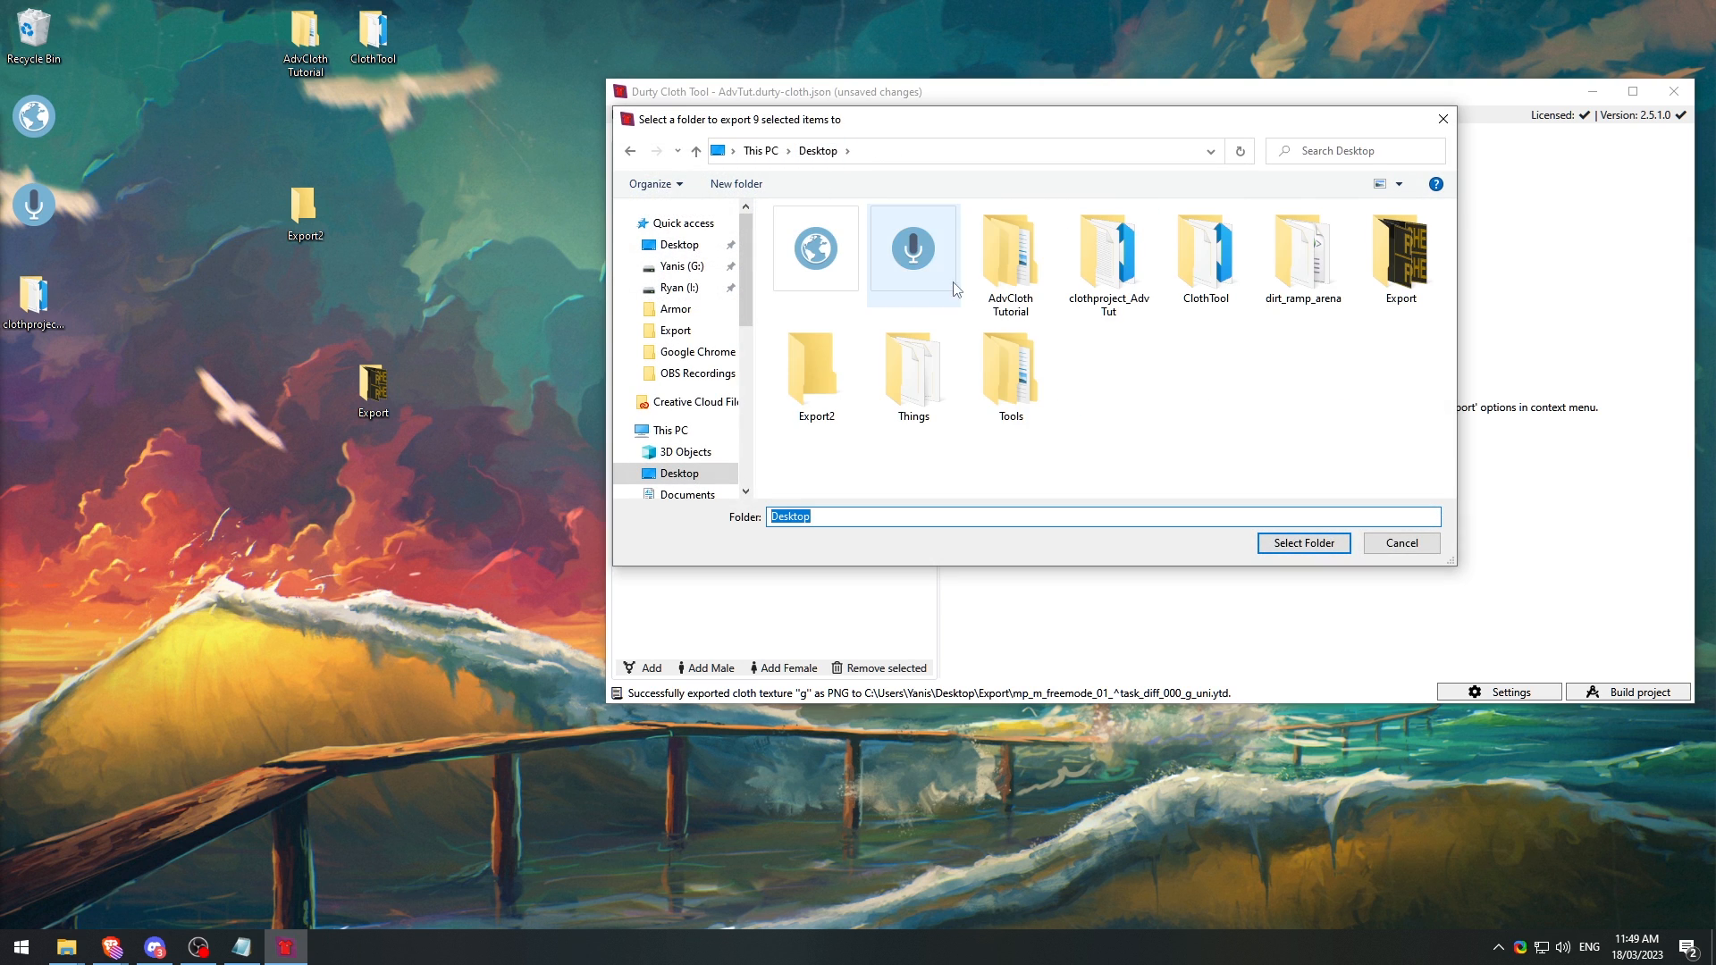
pyautogui.doubleClick(817, 371)
pyautogui.click(1303, 541)
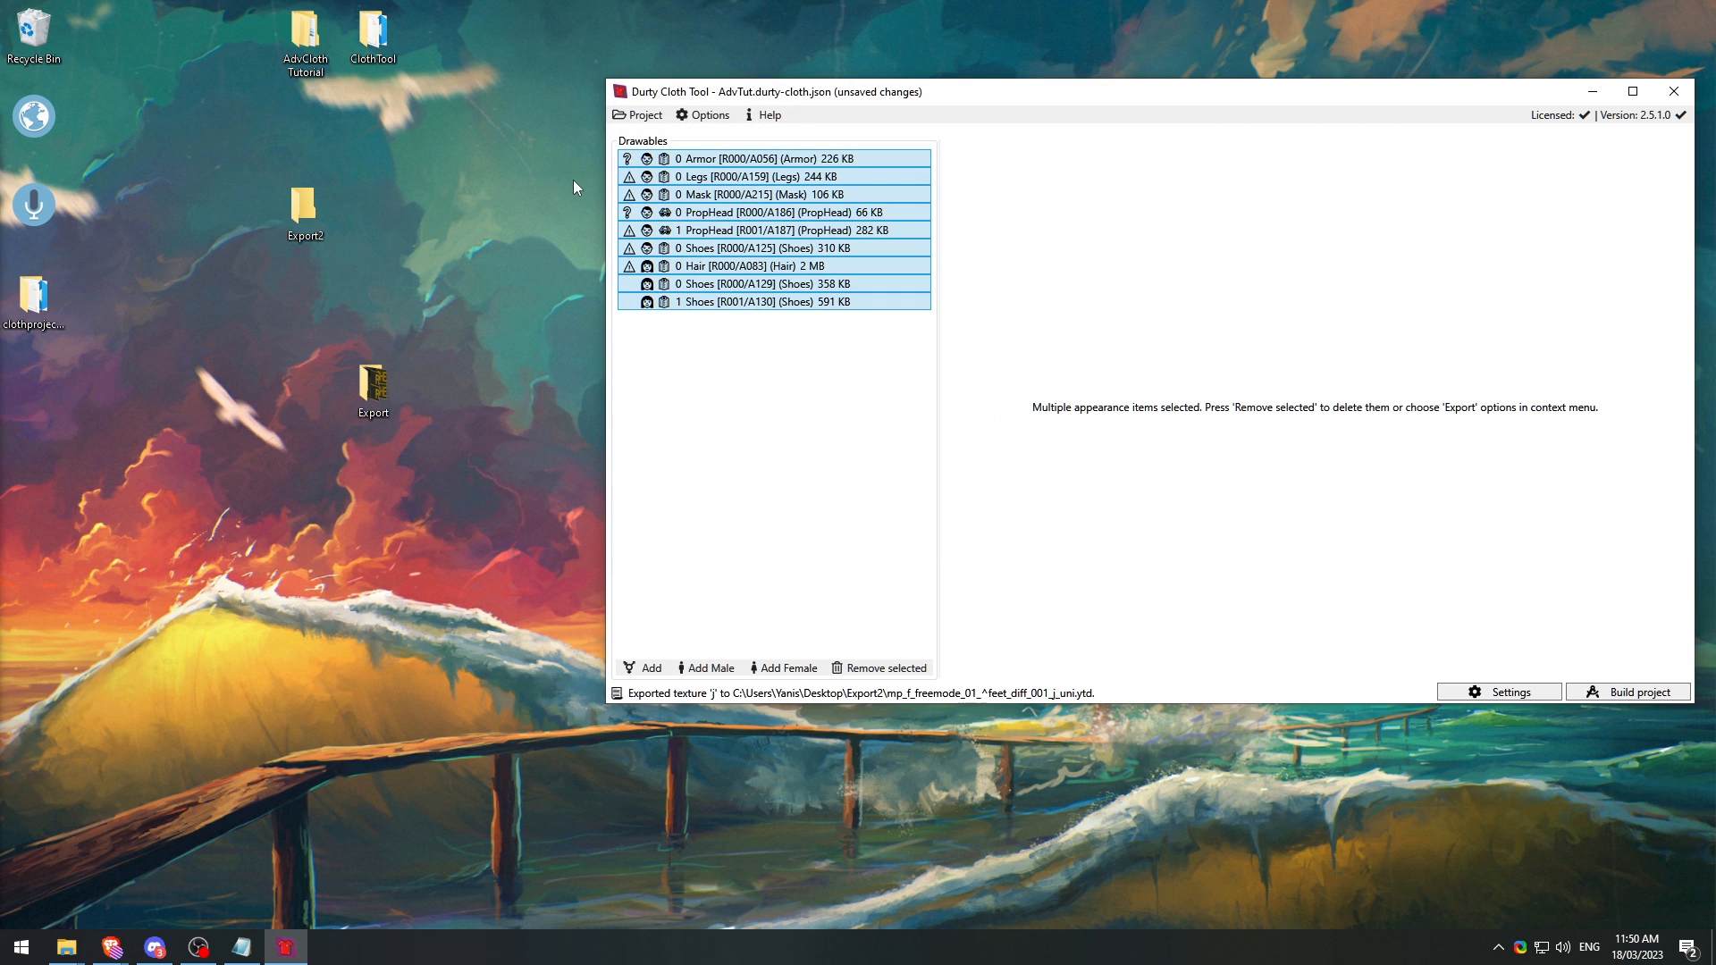
# Step: Look through the exported drawable and texture files in the Export2 folder with the Name column widened, closing the folder after viewing
pyautogui.doubleClick(306, 219)
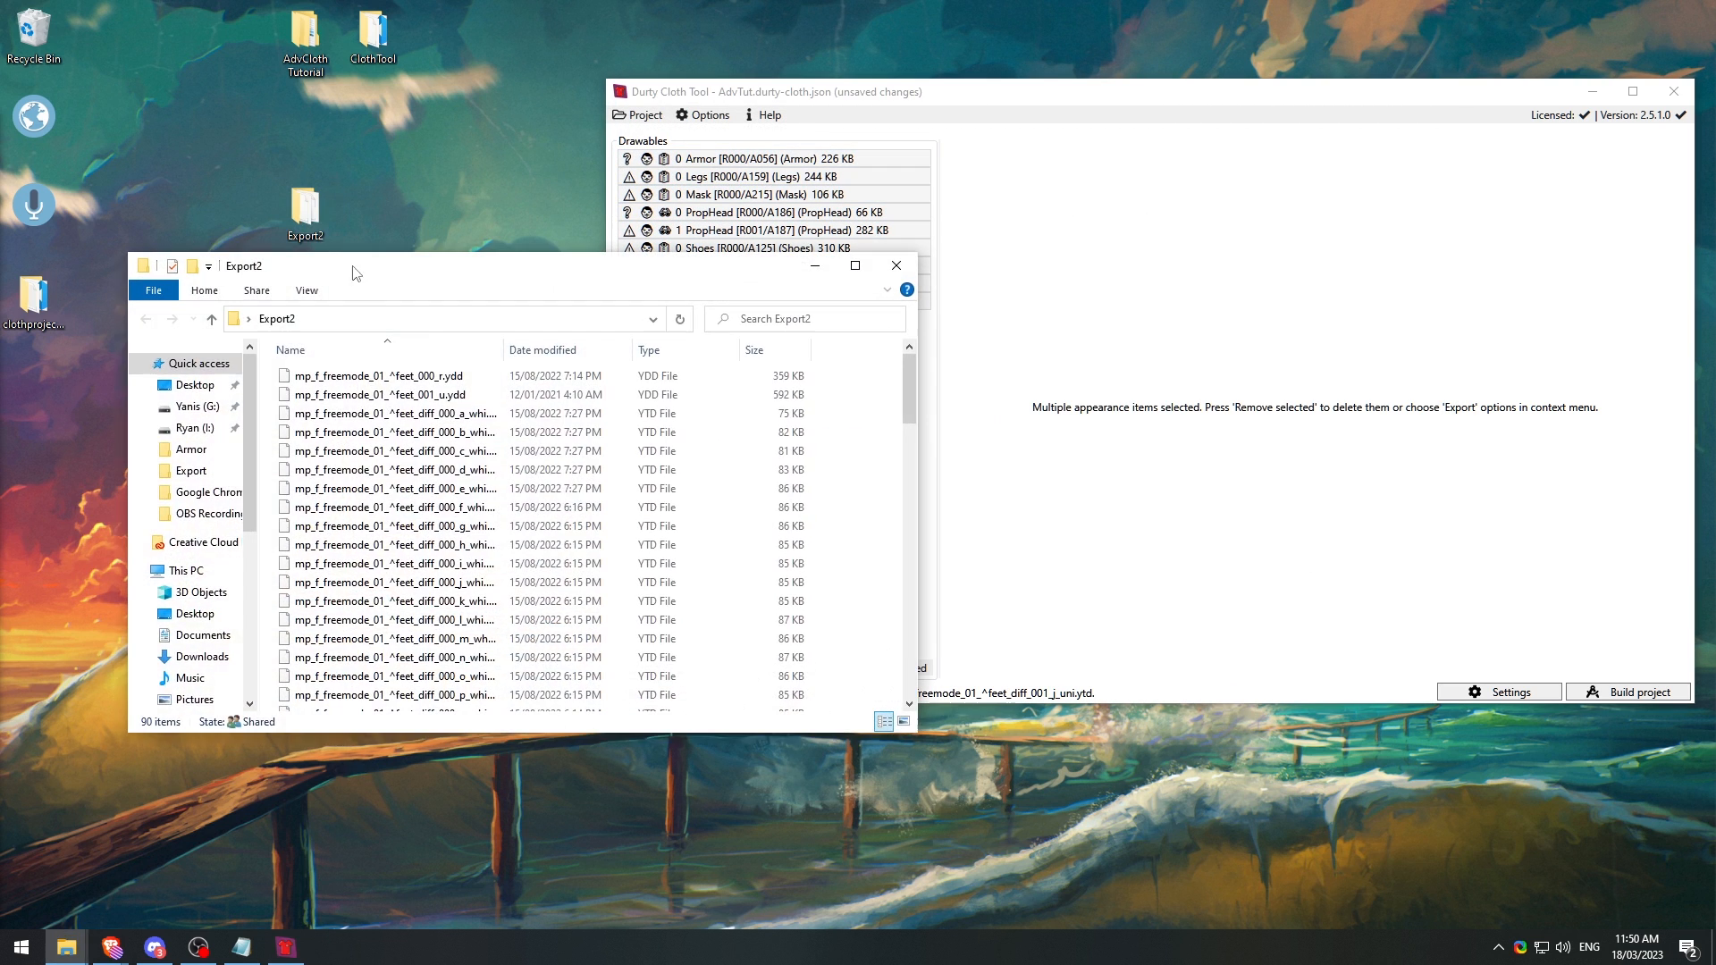
pyautogui.moveTo(509, 345); pyautogui.dragTo(623, 349)
pyautogui.scroll(-5, 601, 475)
pyautogui.scroll(-10, 600, 474)
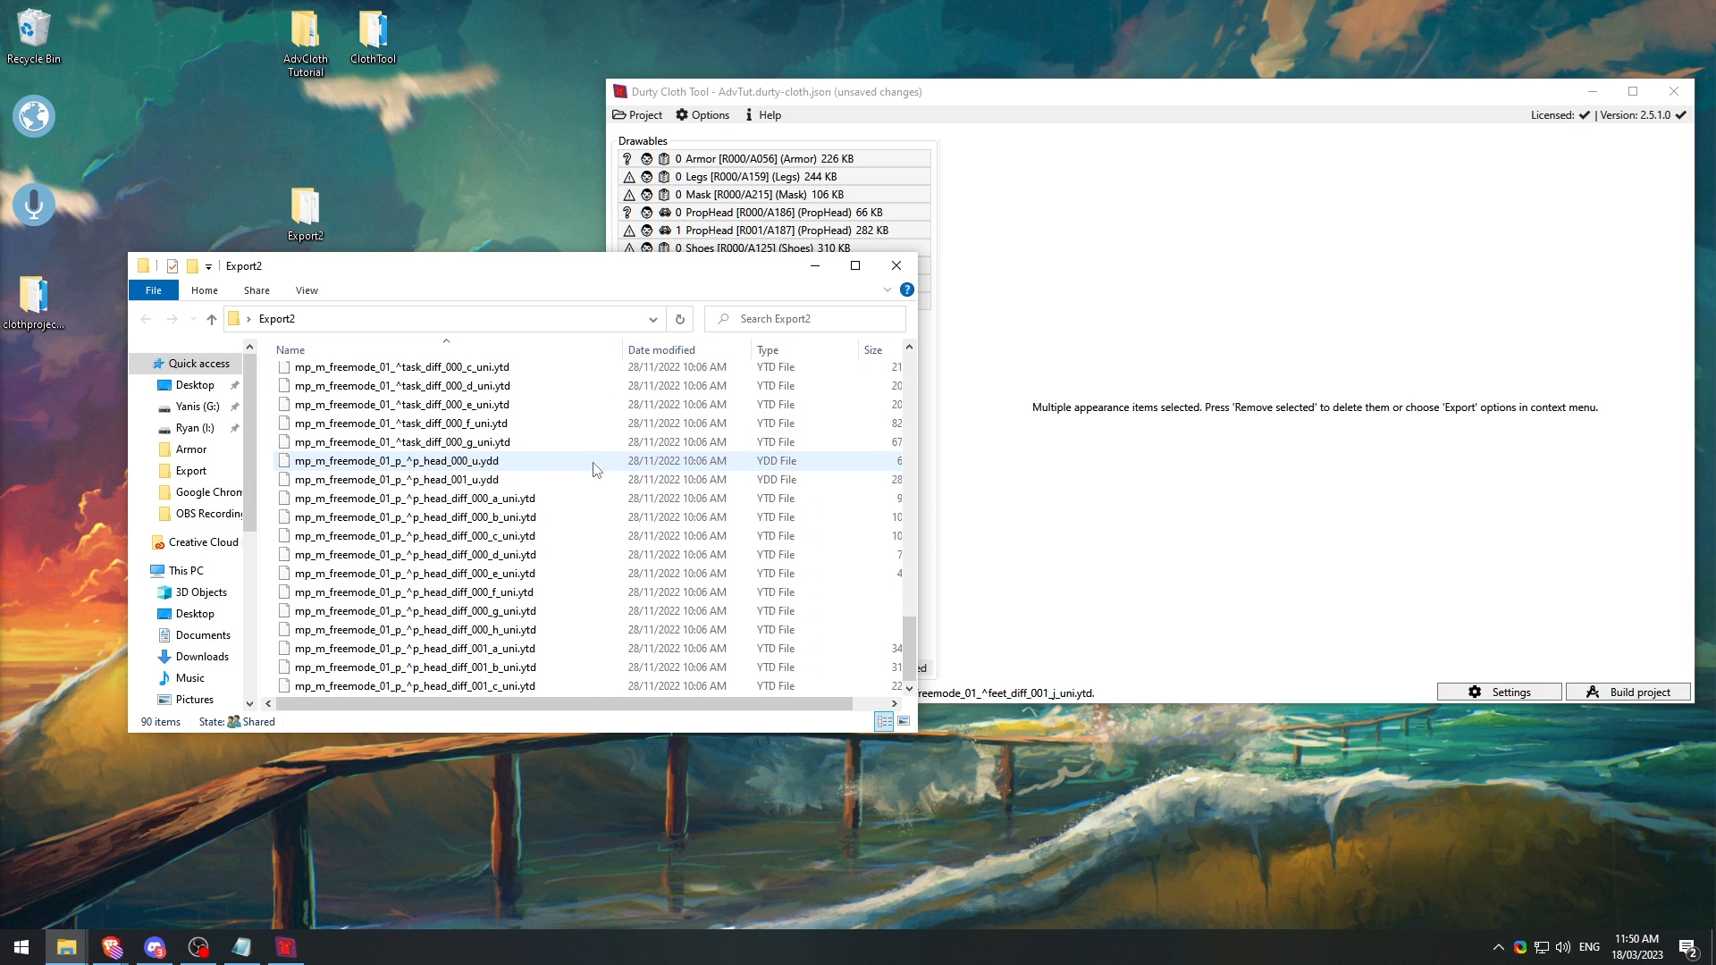
pyautogui.click(896, 266)
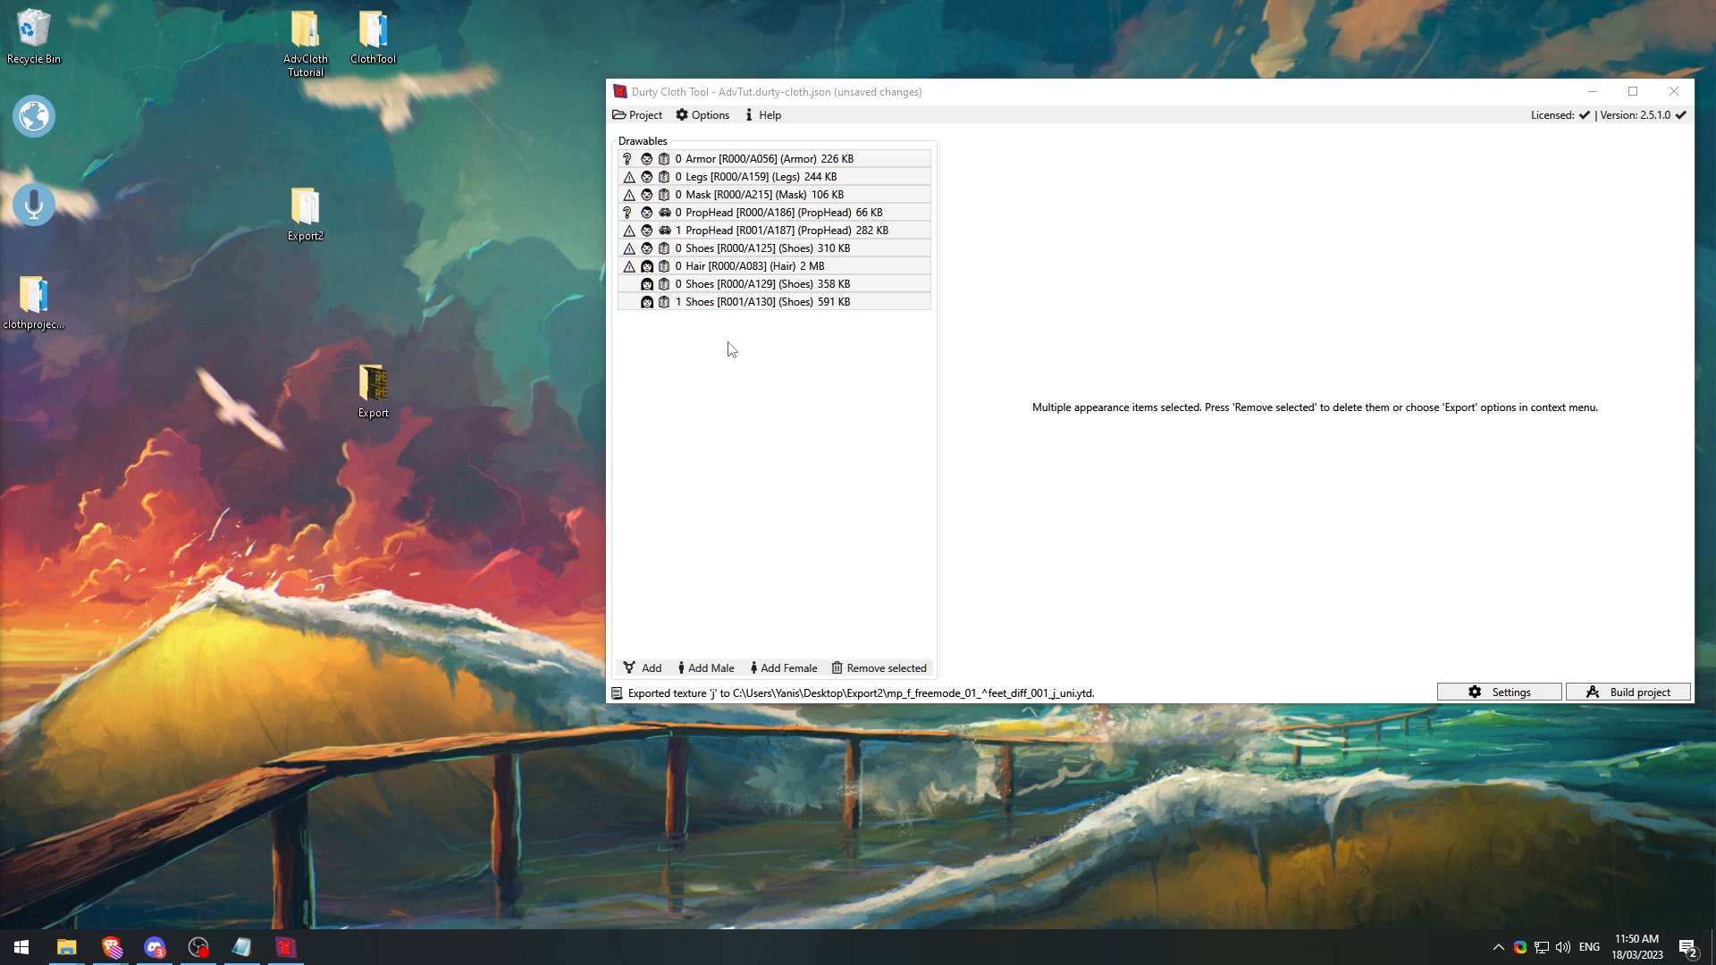
# Step: Delete all files from the Export2 folder
pyautogui.click(304, 211)
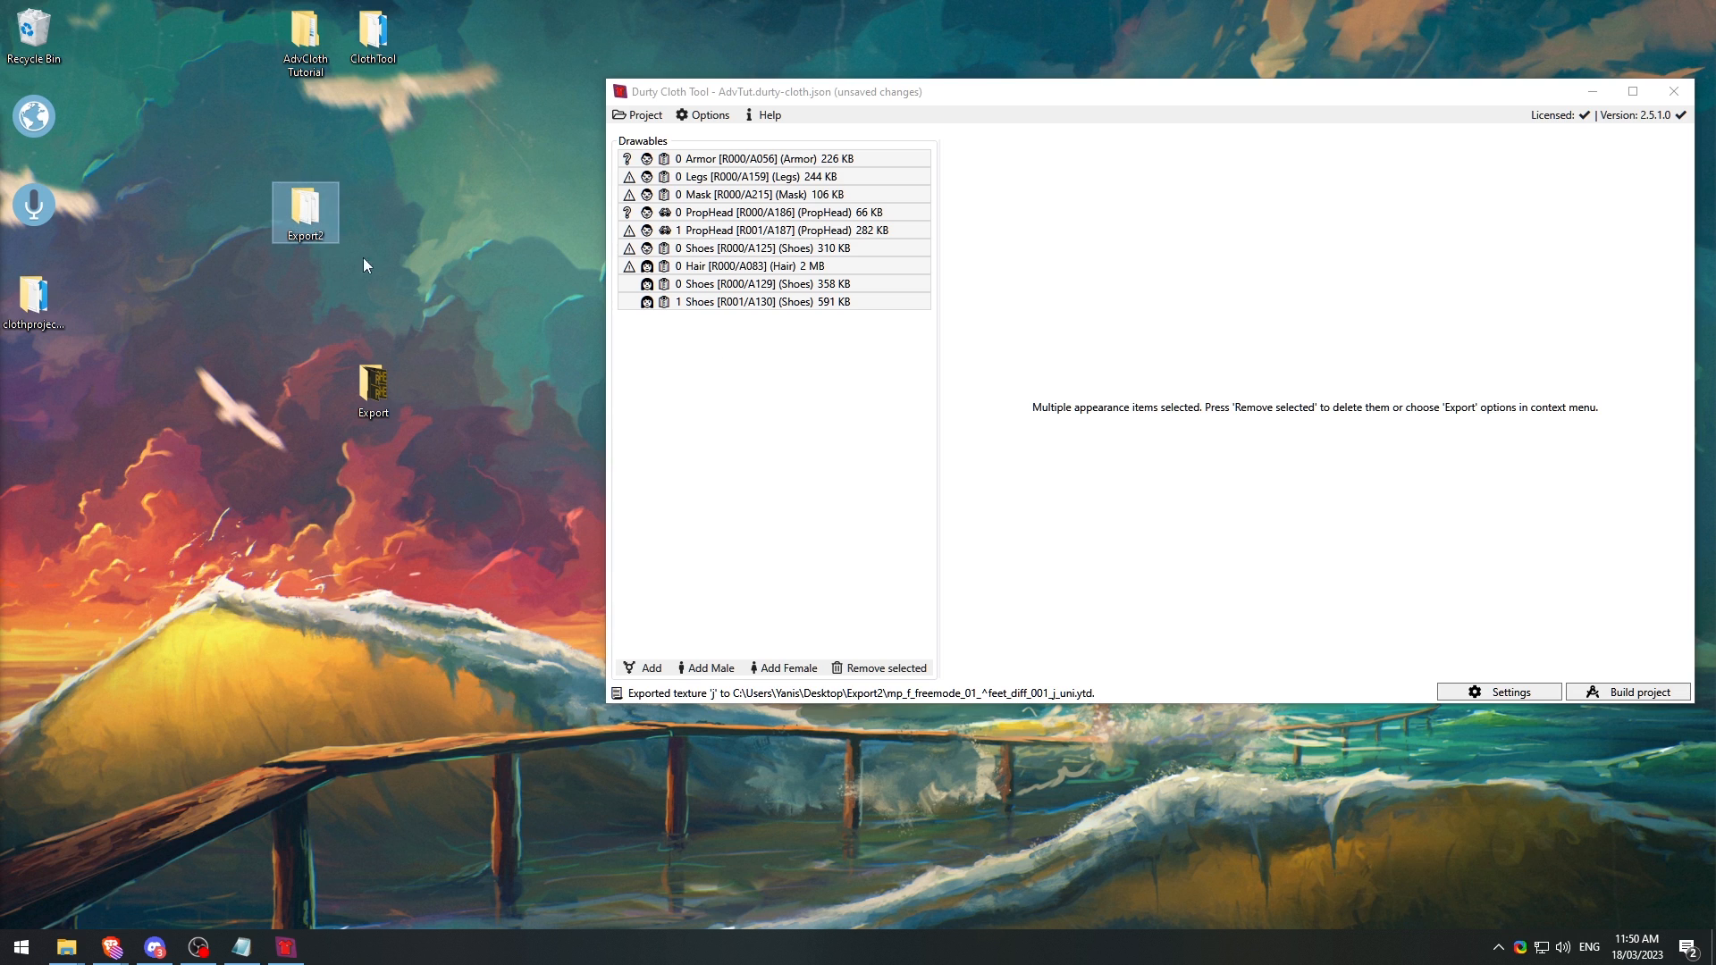
pyautogui.doubleClick(308, 215)
pyautogui.hotkey('ctrl', 'a')
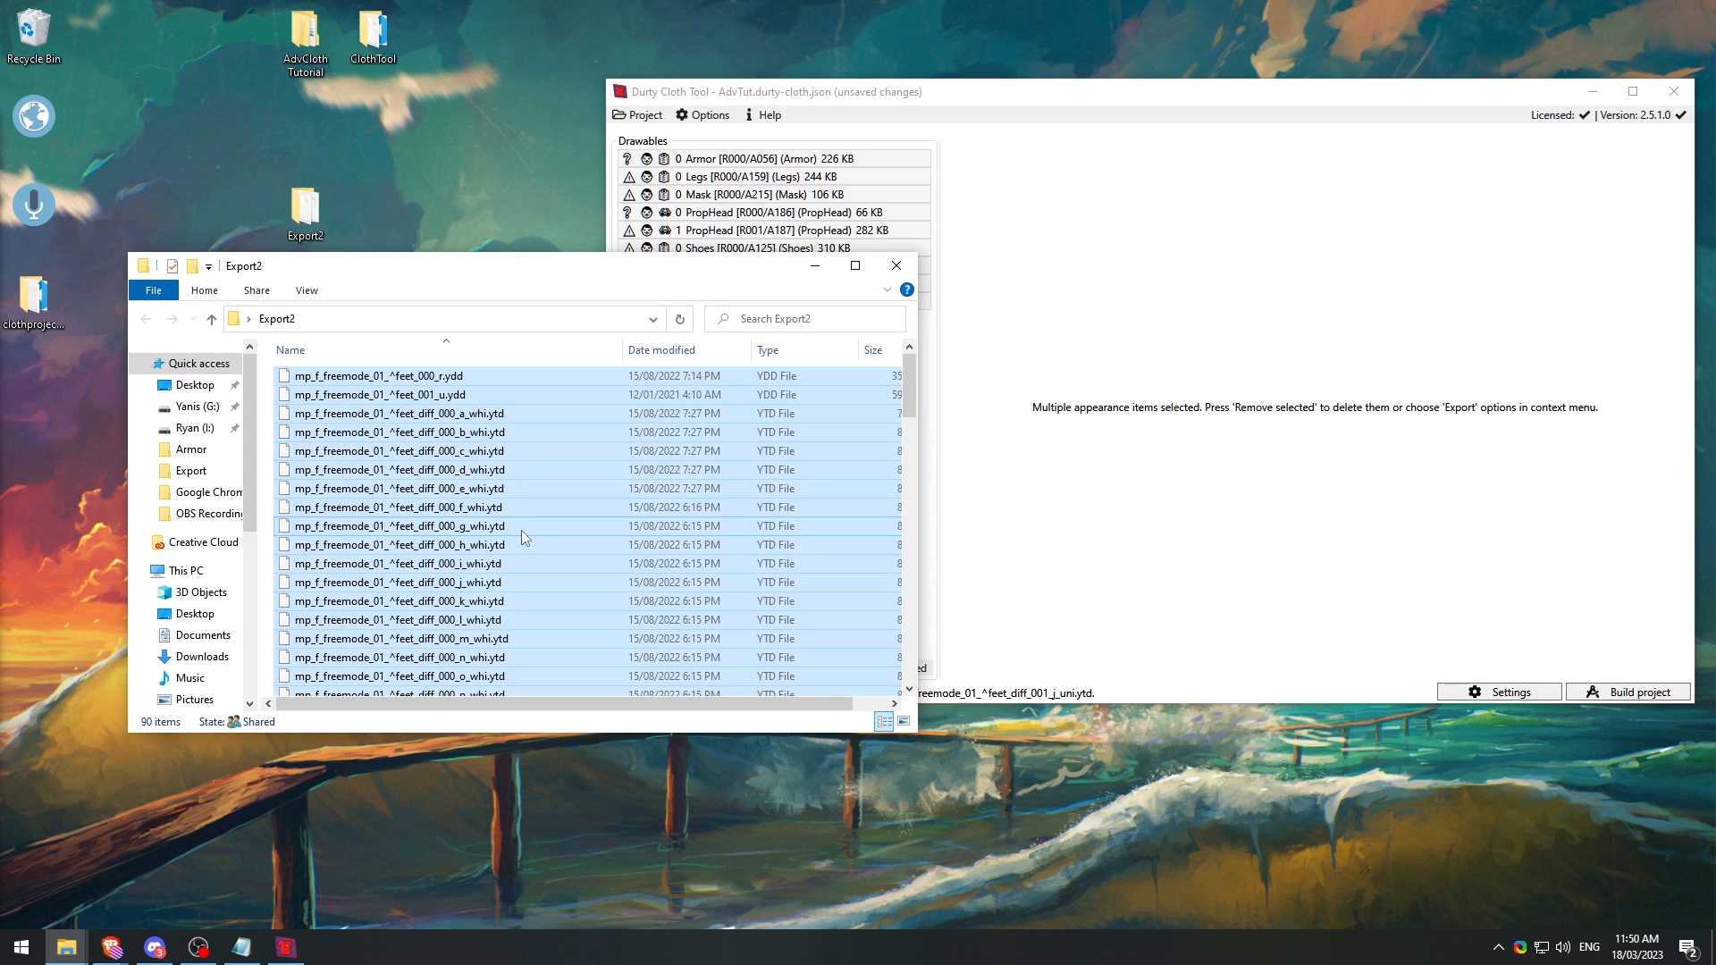
pyautogui.press('Delete')
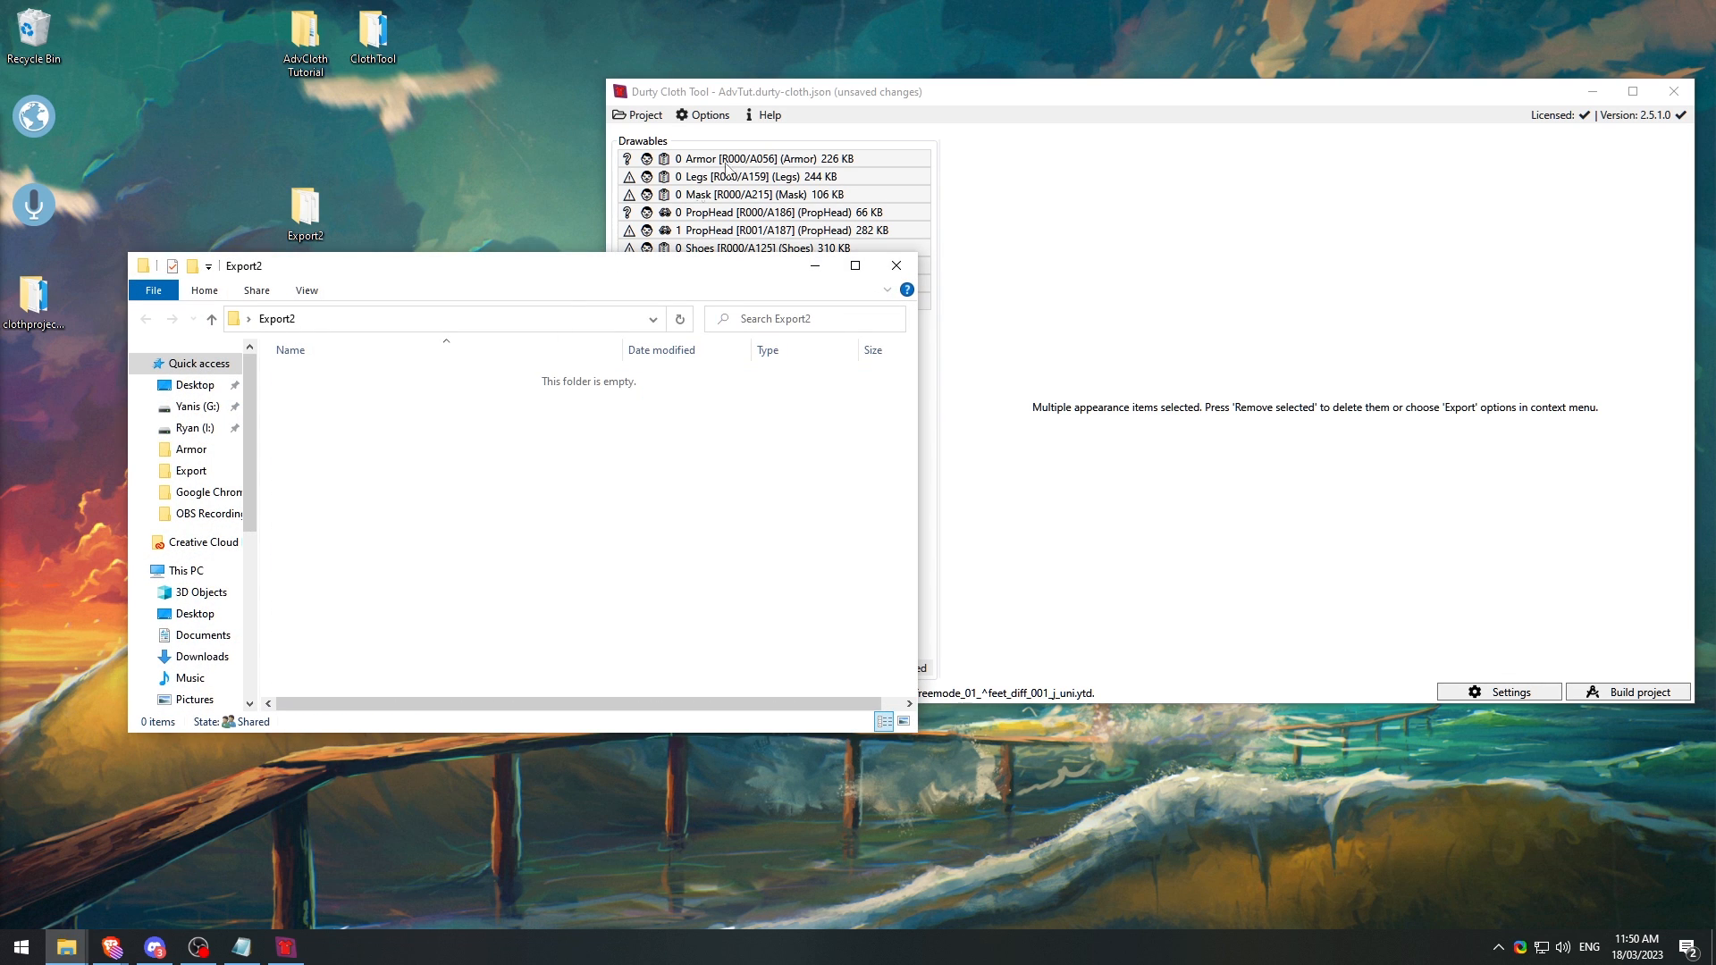
# Step: Export all selected drawables as XML into the Export2 folder
pyautogui.click(769, 94)
pyautogui.rightClick(782, 209)
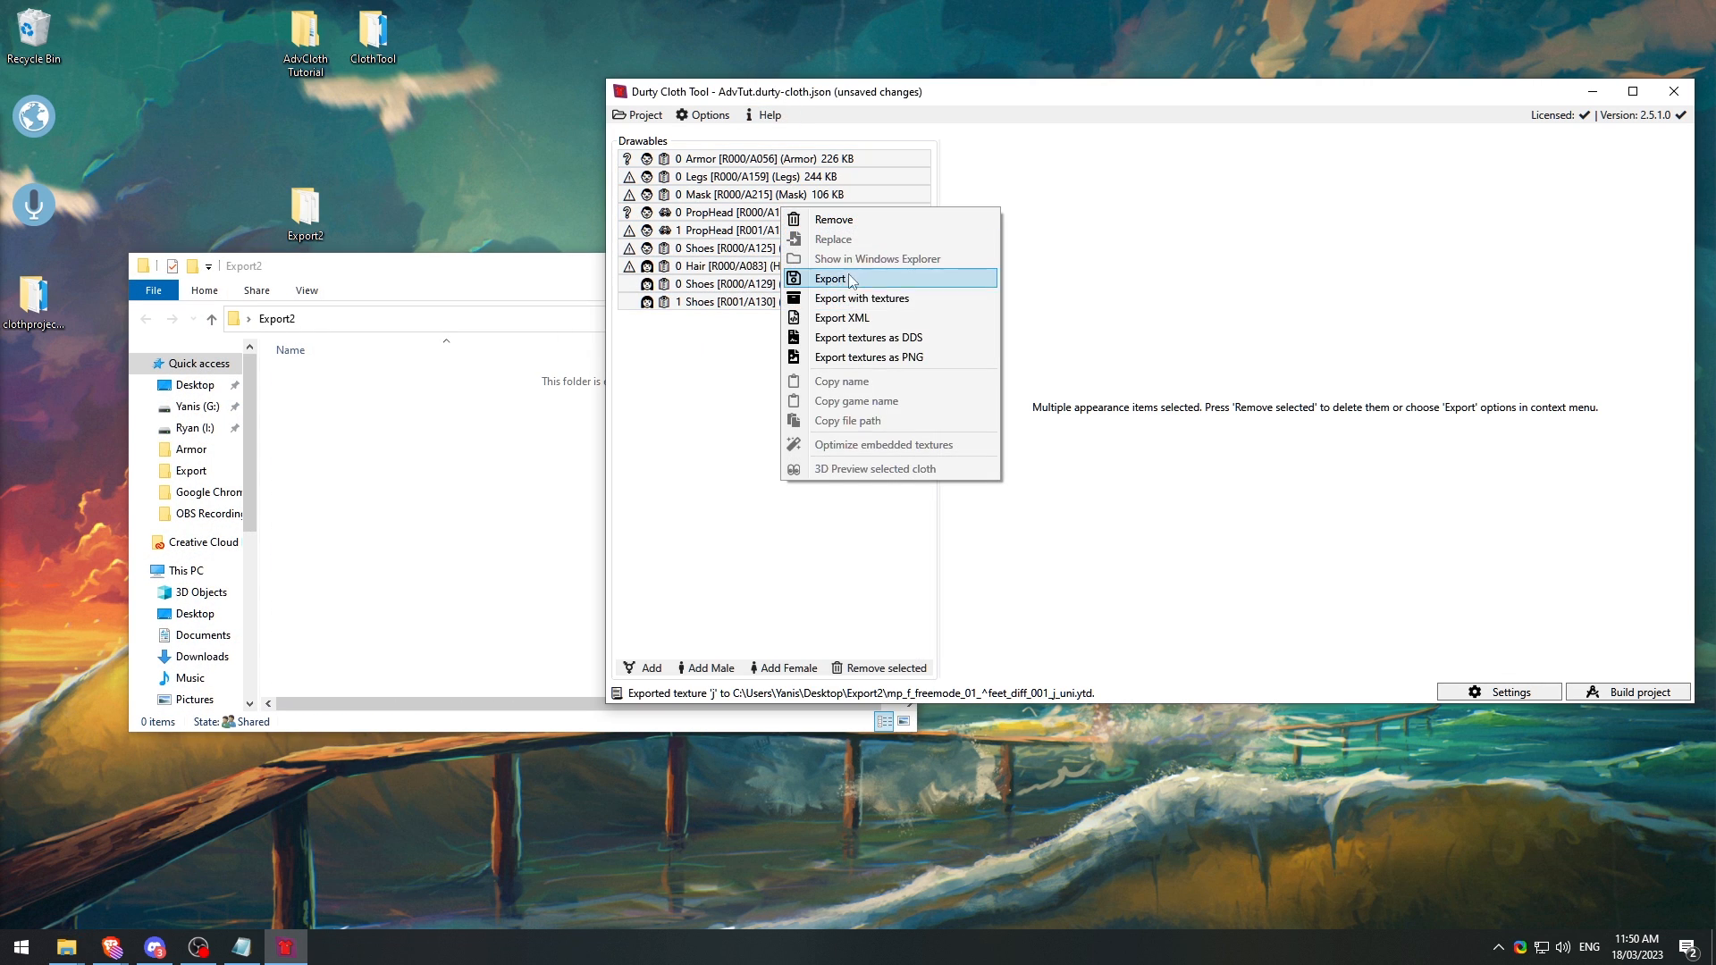
pyautogui.click(896, 336)
pyautogui.click(1277, 539)
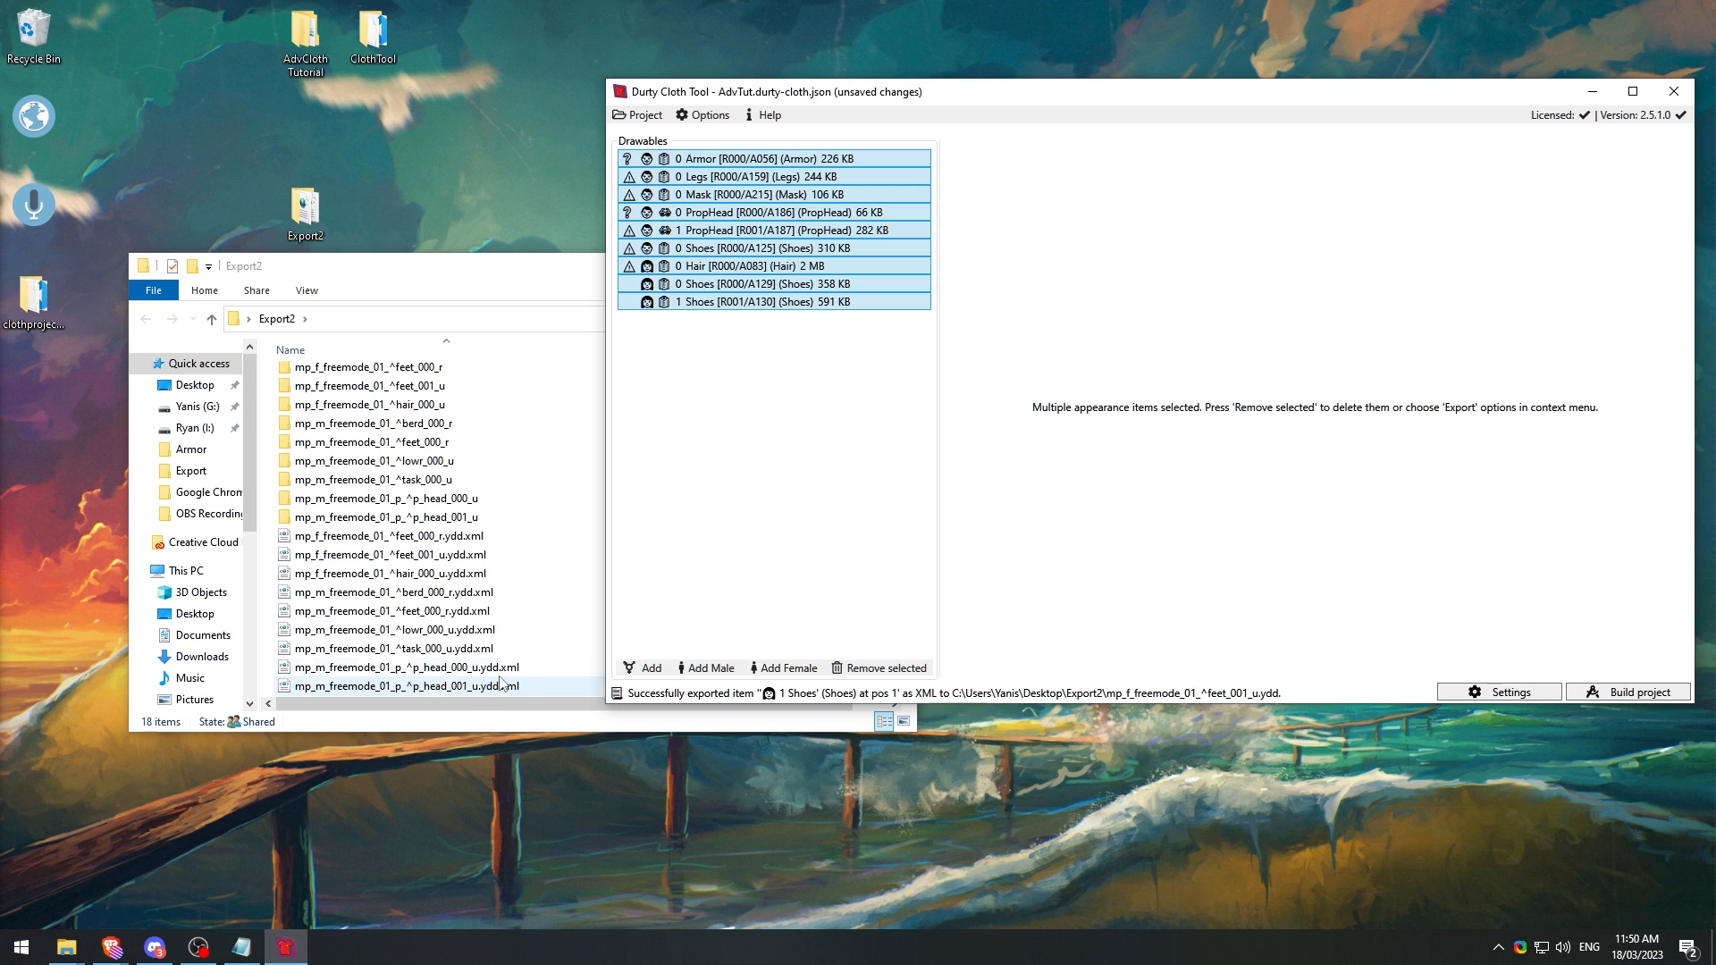
# Step: Select only the male Armor drawable, close the Export2 folder window, and review the drawable's available actions
pyautogui.click(804, 161)
pyautogui.click(450, 280)
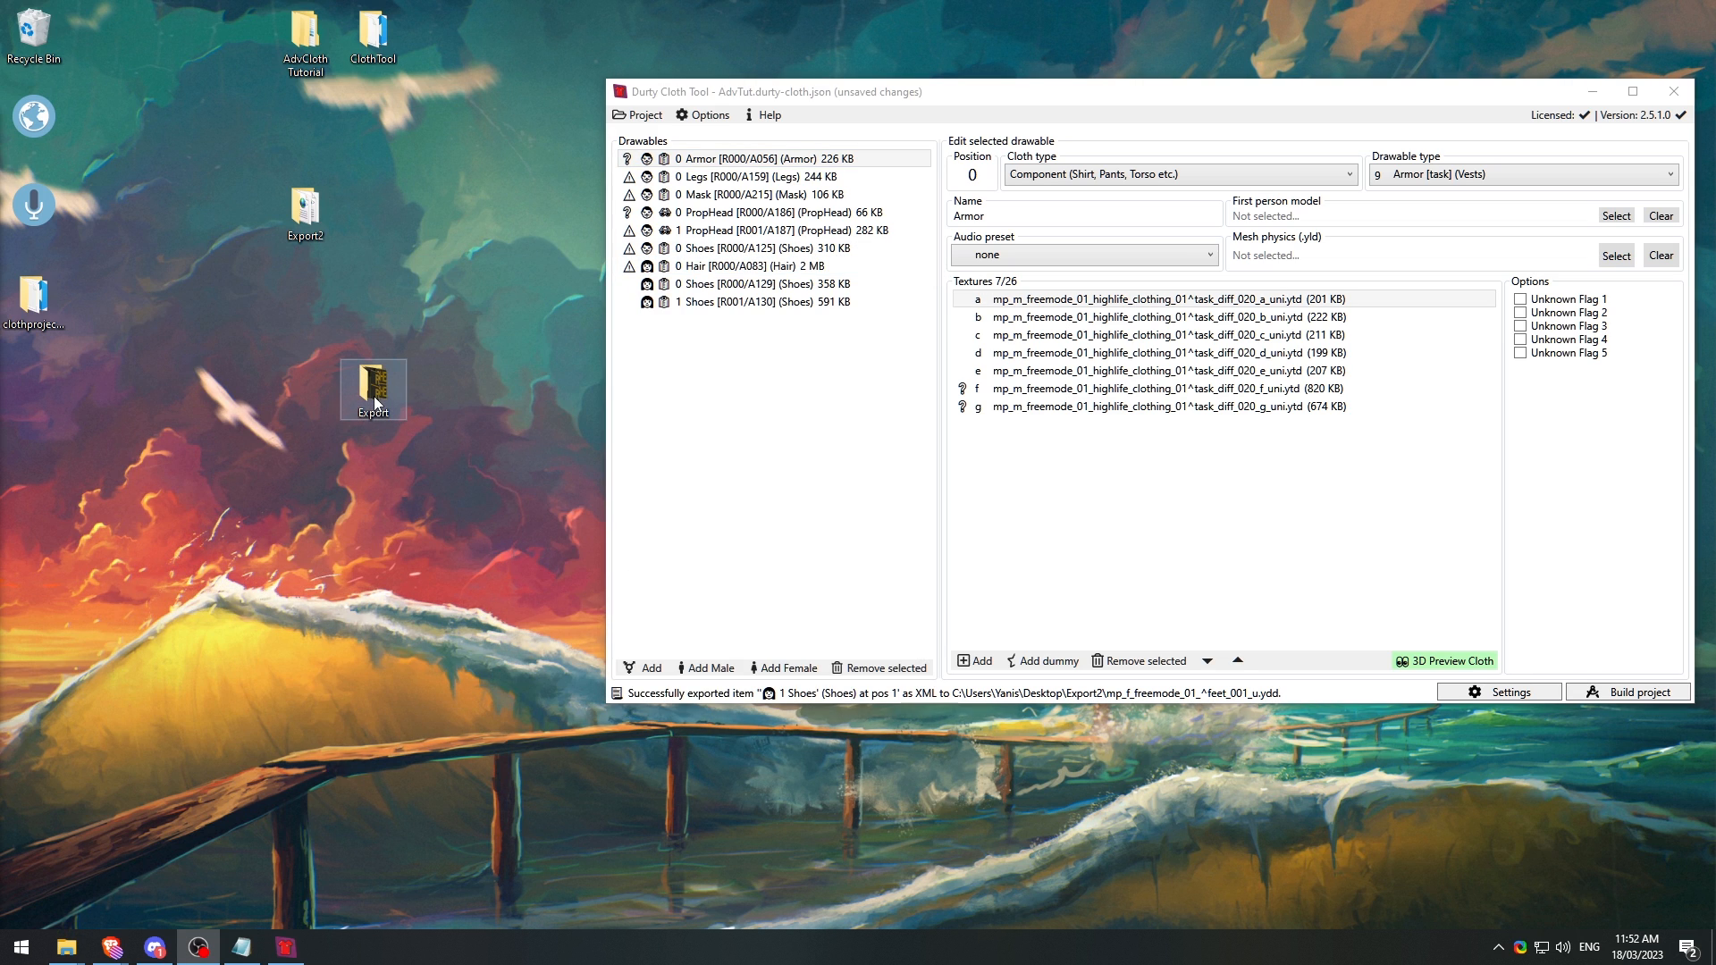
pyautogui.rightClick(858, 162)
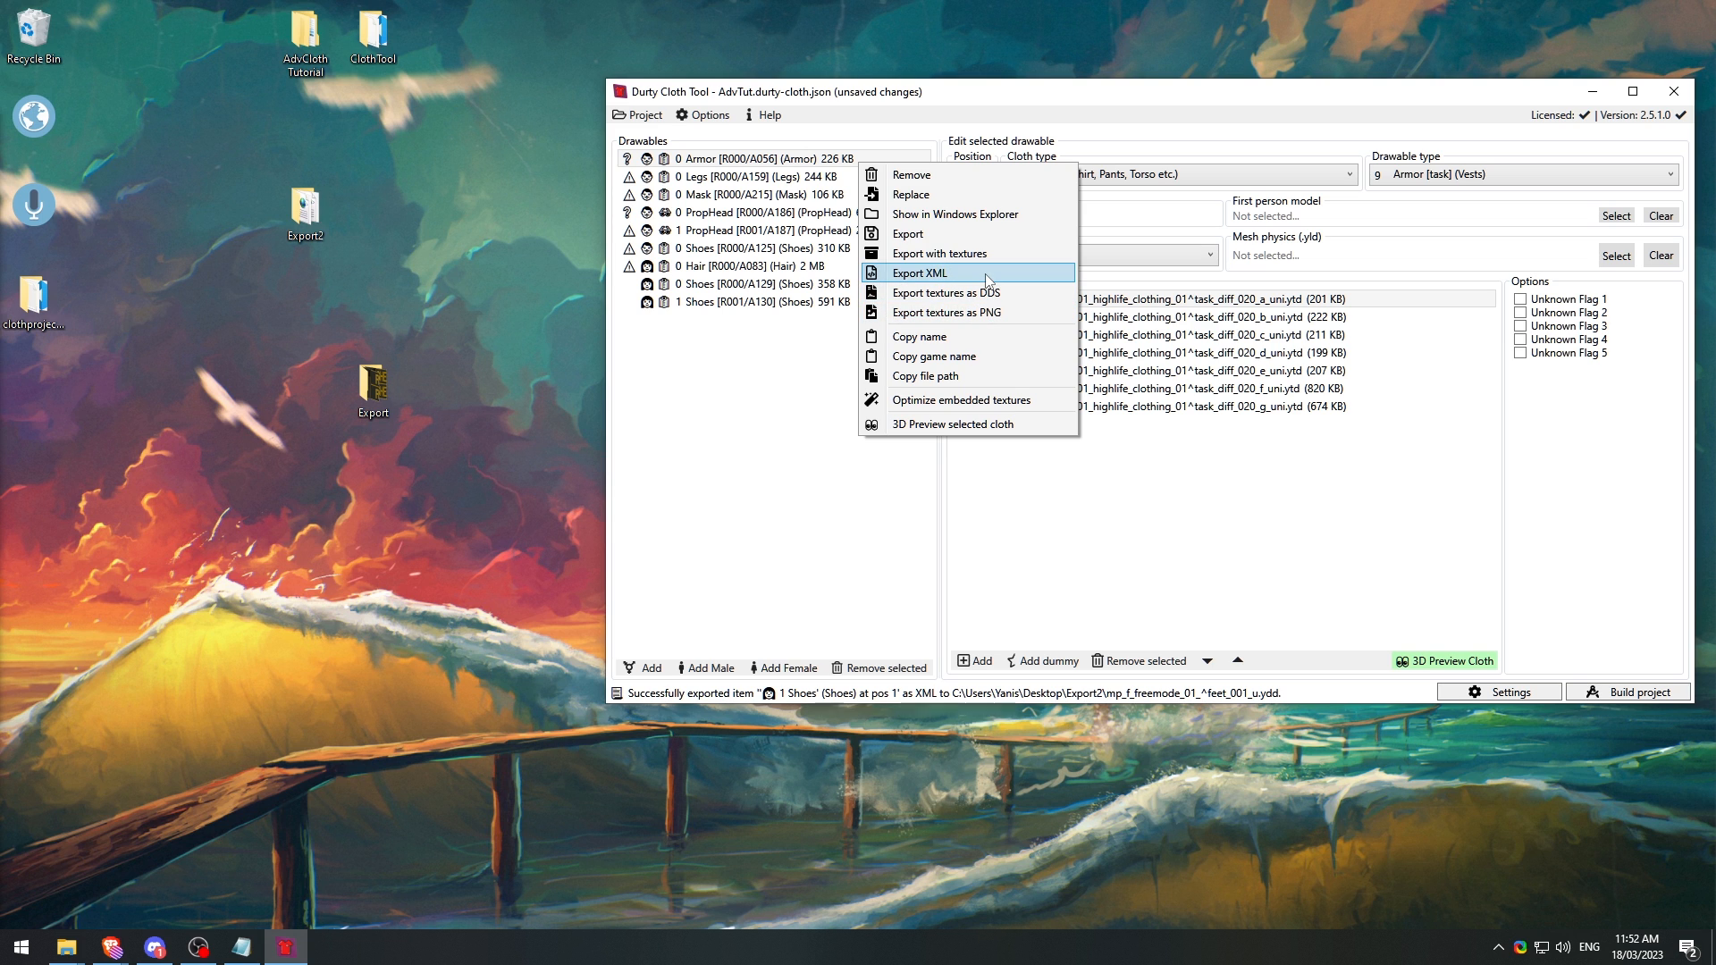
# Step: Add task_diff_007_a_uni.png from the Export folder as a new male Armor texture and compare it with texture a in the 3D preview
pyautogui.doubleClick(372, 384)
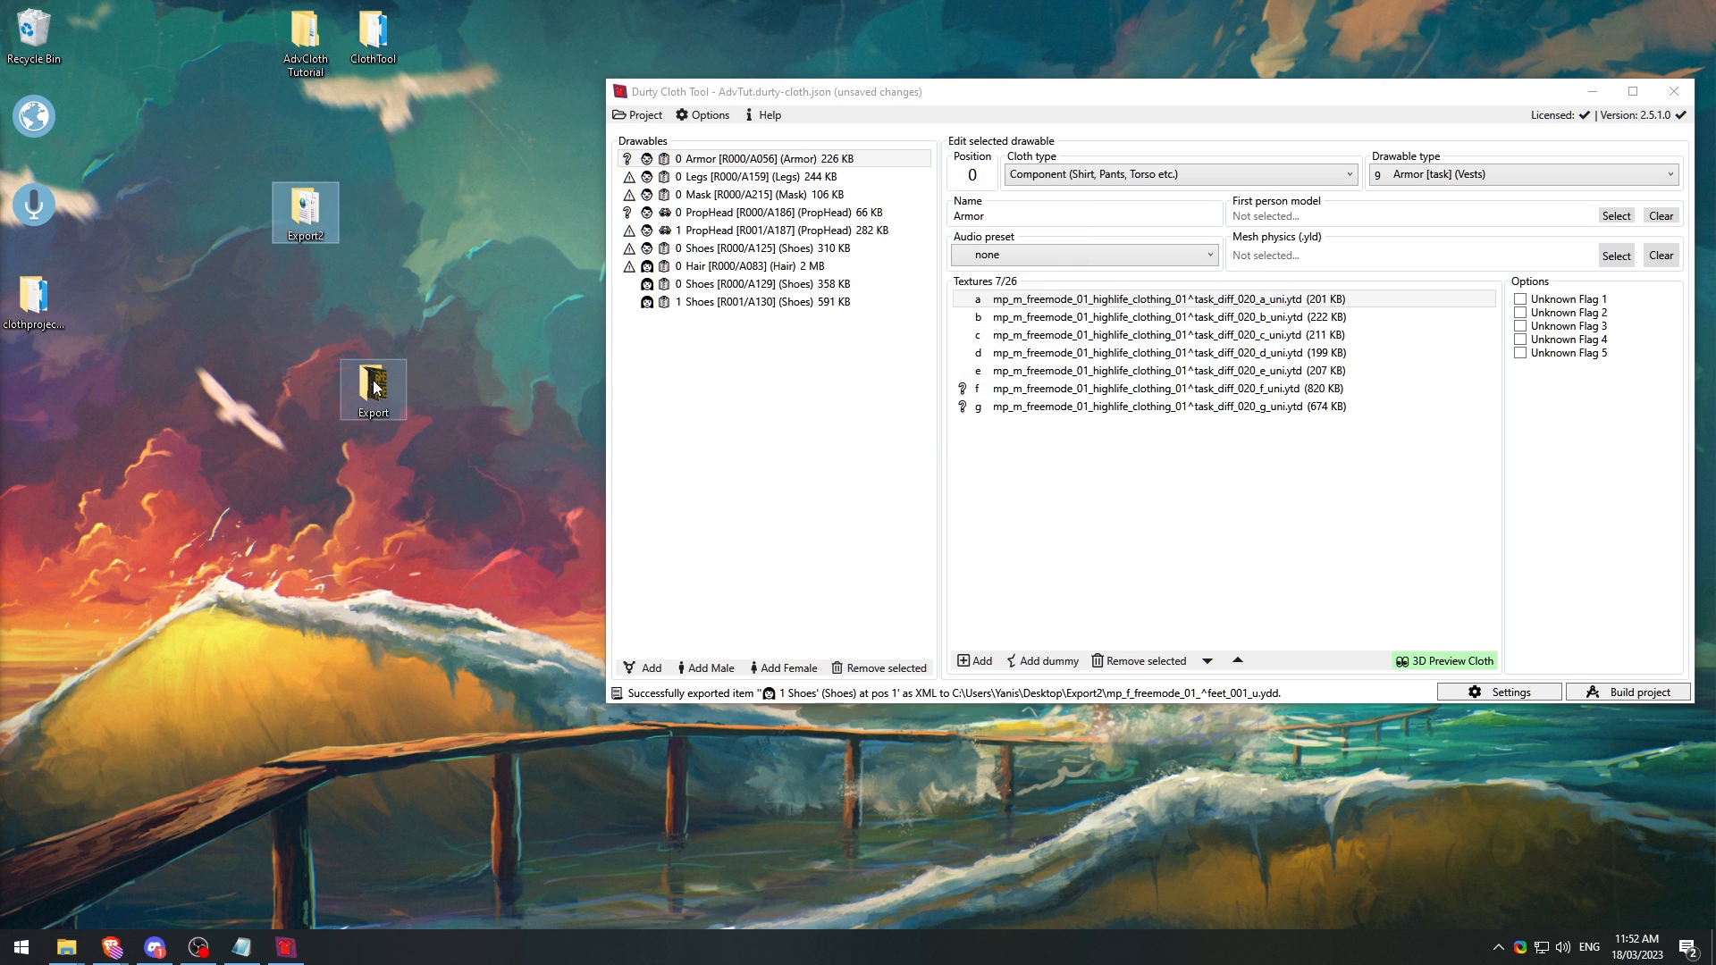
pyautogui.scroll(-2, 500, 489)
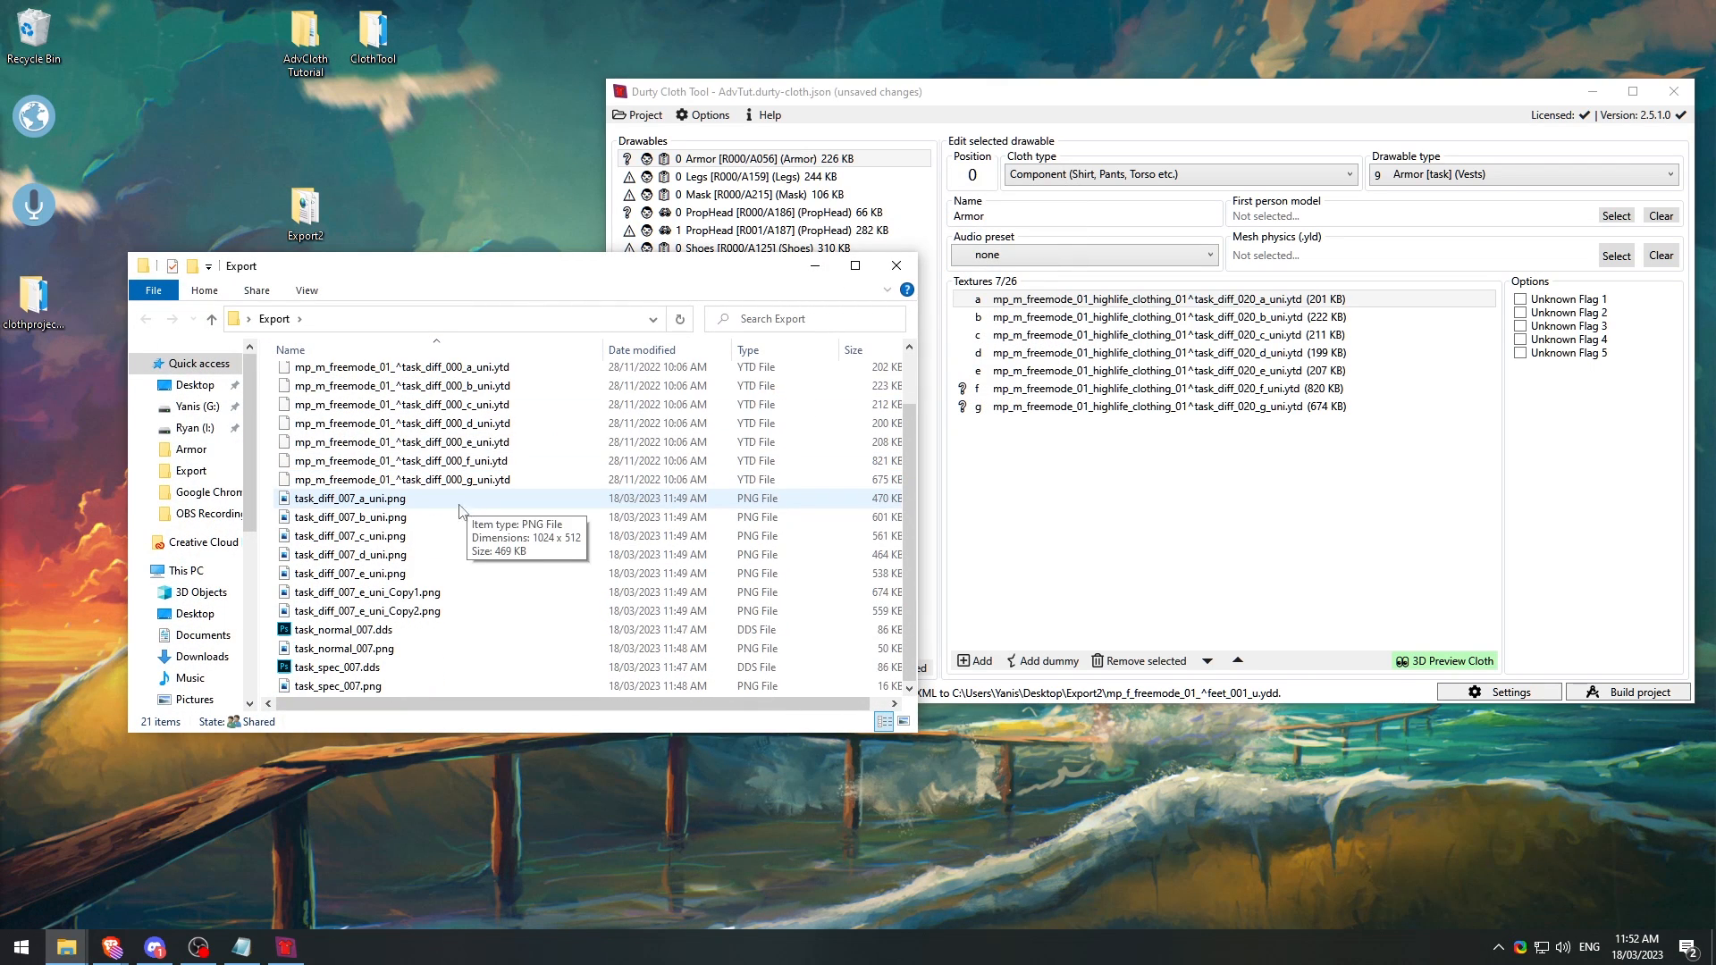
pyautogui.click(358, 503)
pyautogui.moveTo(358, 503); pyautogui.dragTo(1136, 497)
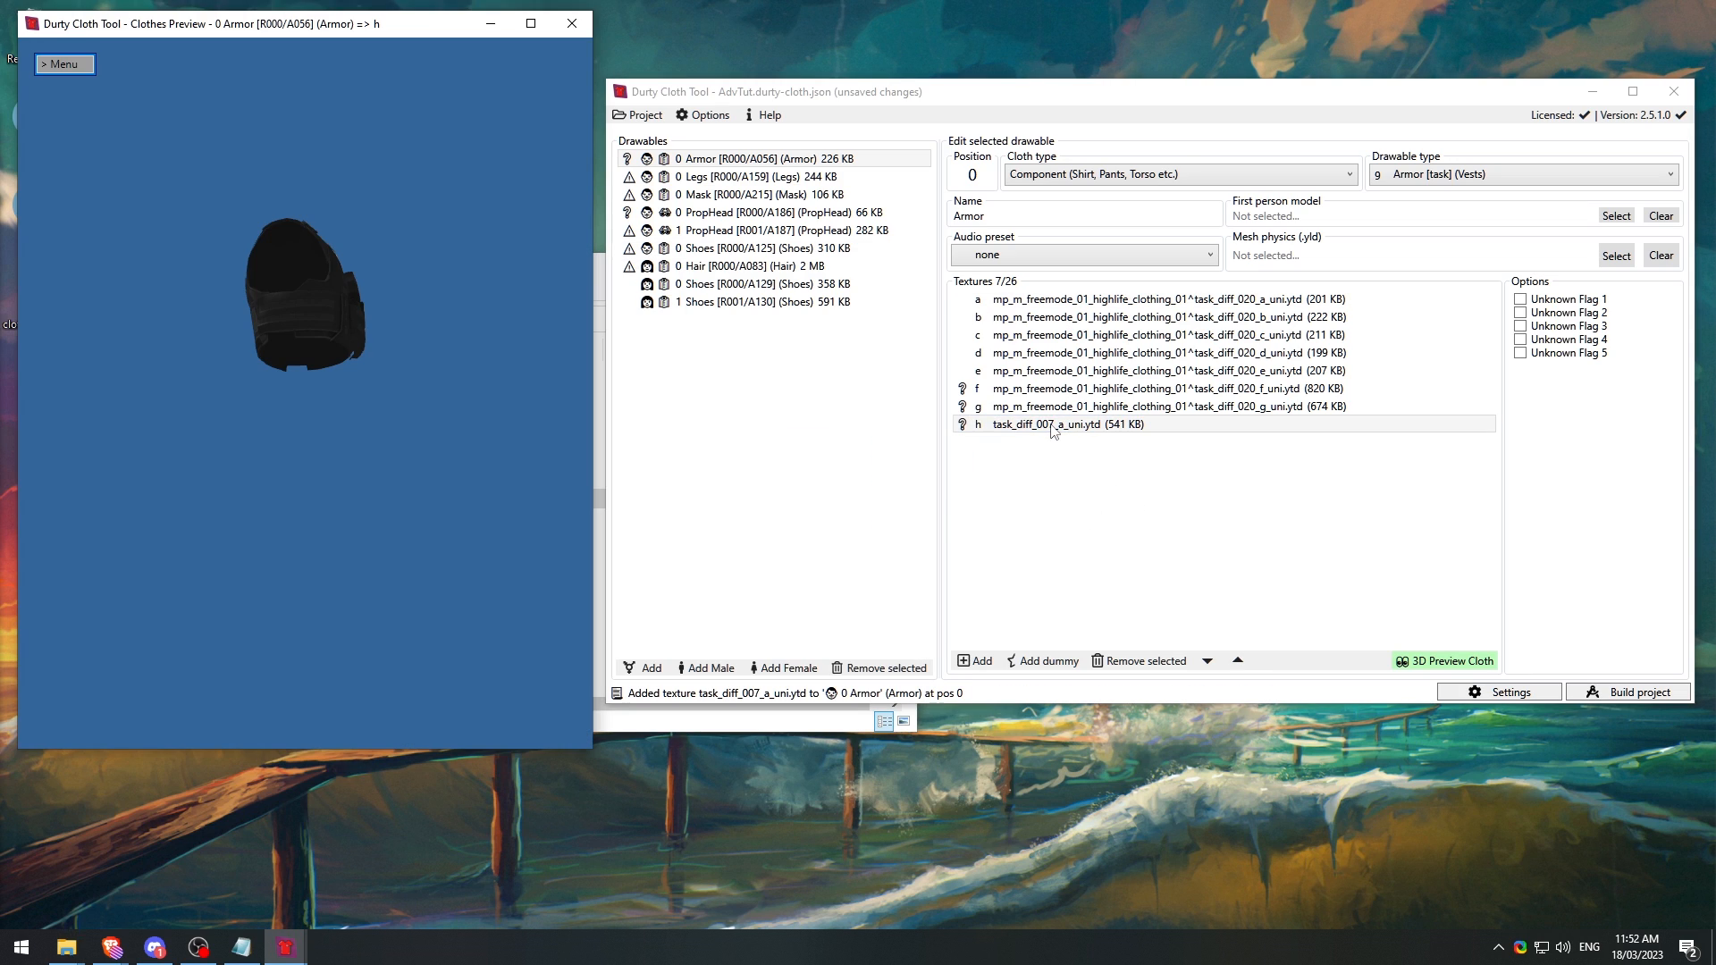
pyautogui.moveTo(260, 308); pyautogui.dragTo(834, 364)
pyautogui.click(1079, 302)
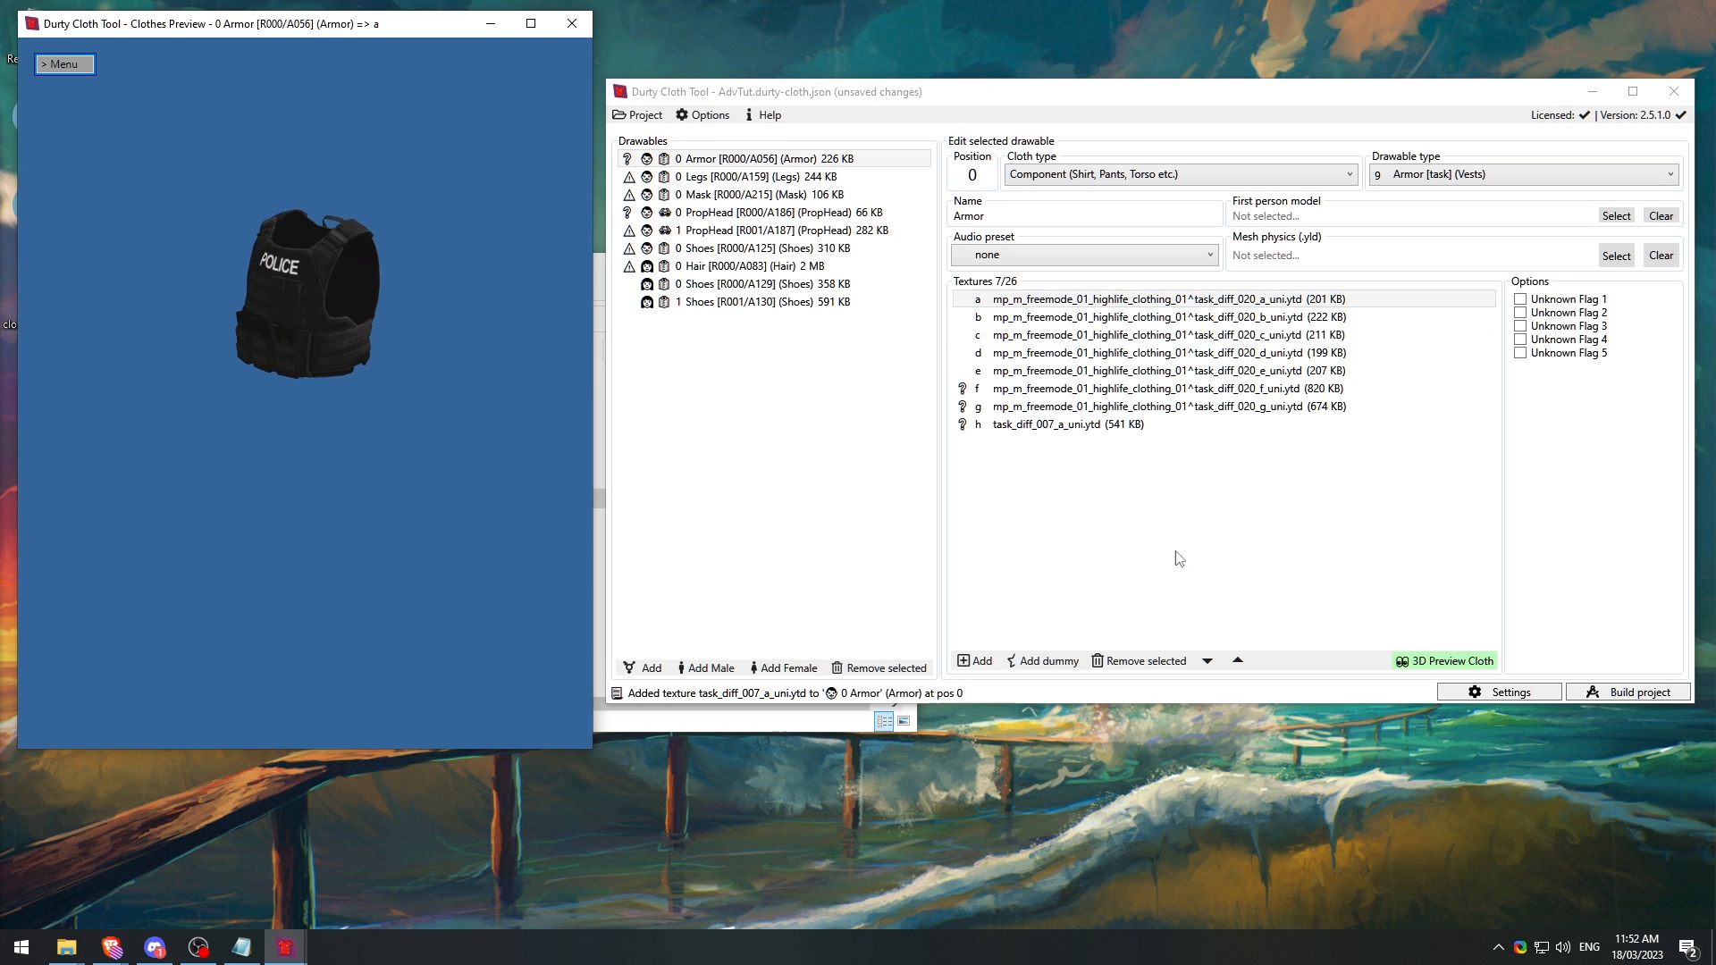
# Step: Delete the added task_diff_007_a_uni texture h from the male Armor drawable
pyautogui.click(1083, 427)
pyautogui.press('Delete')
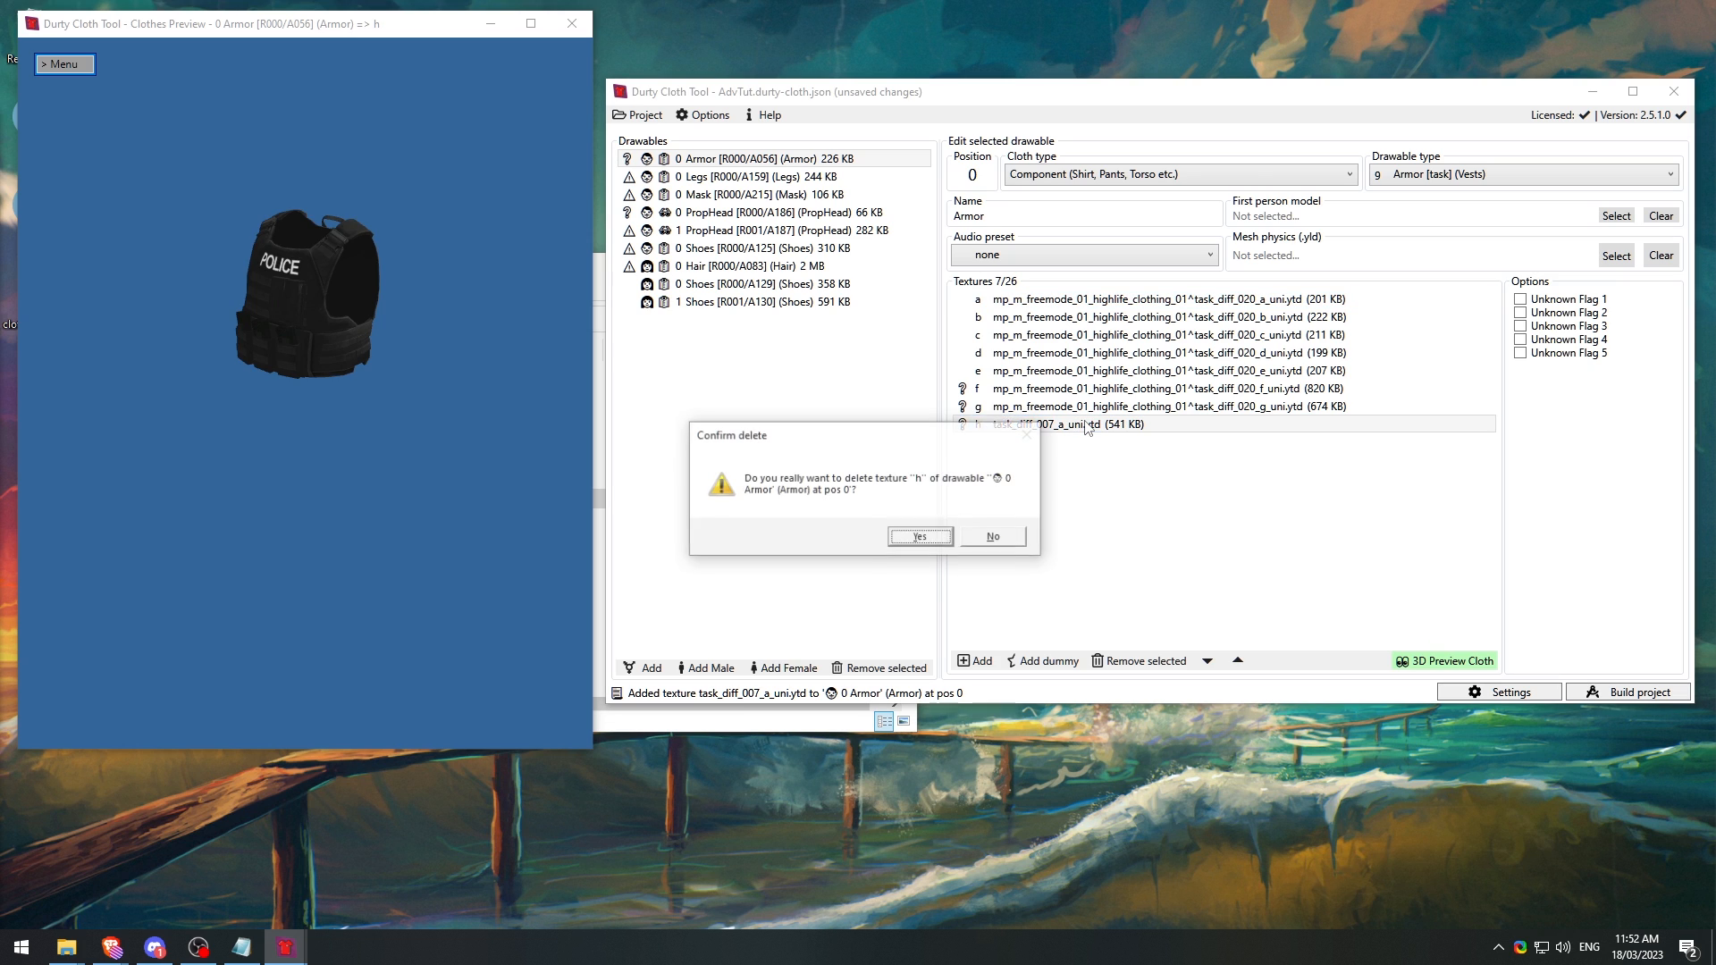
pyautogui.click(921, 540)
# Step: Bring the Export folder forward and select task_normal_007.dds and task_spec_007.dds to examine the exported DDS files
pyautogui.click(774, 723)
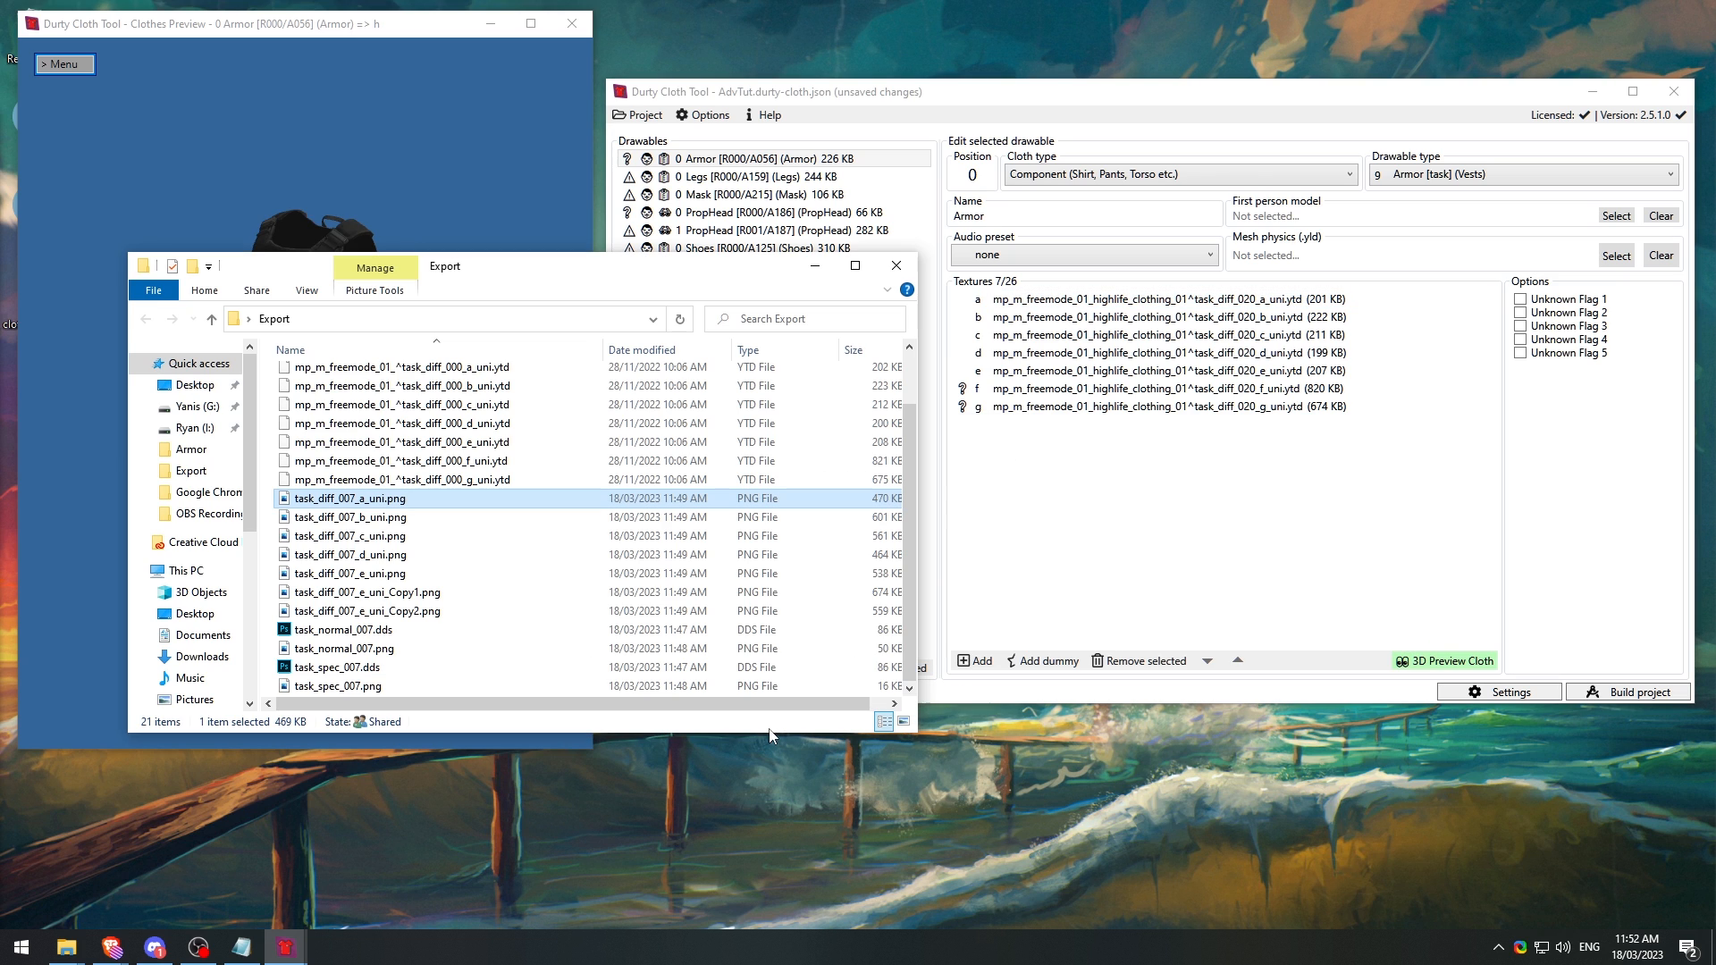
pyautogui.click(351, 631)
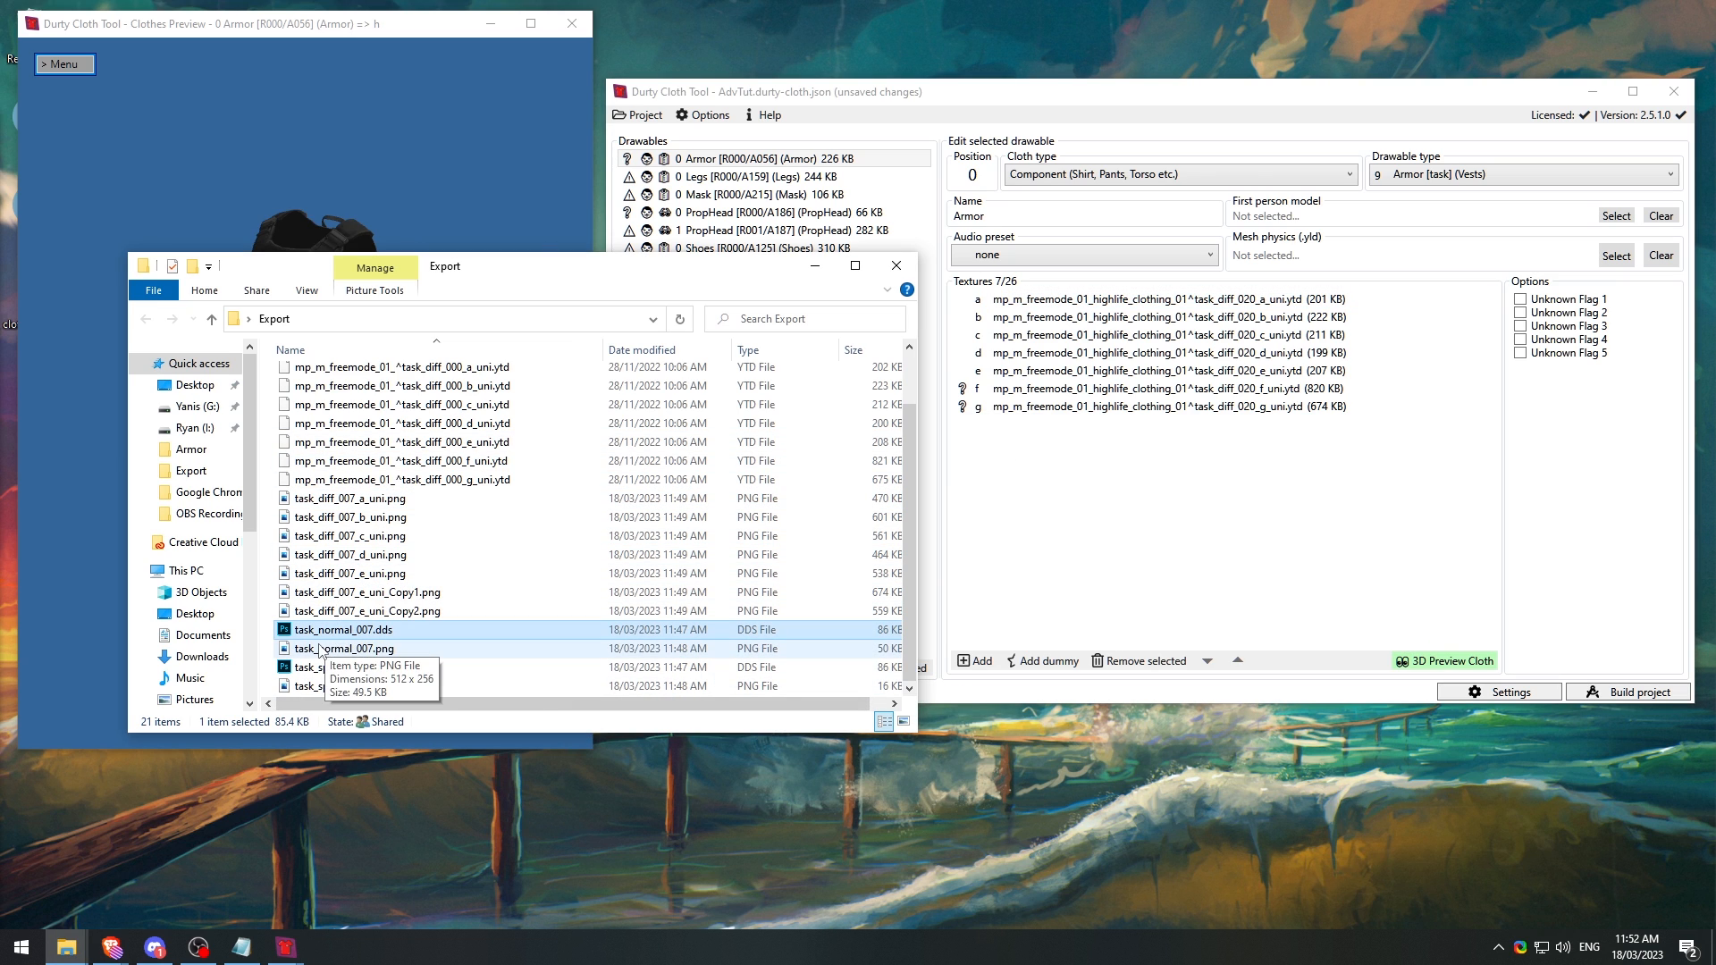
pyautogui.click(390, 668)
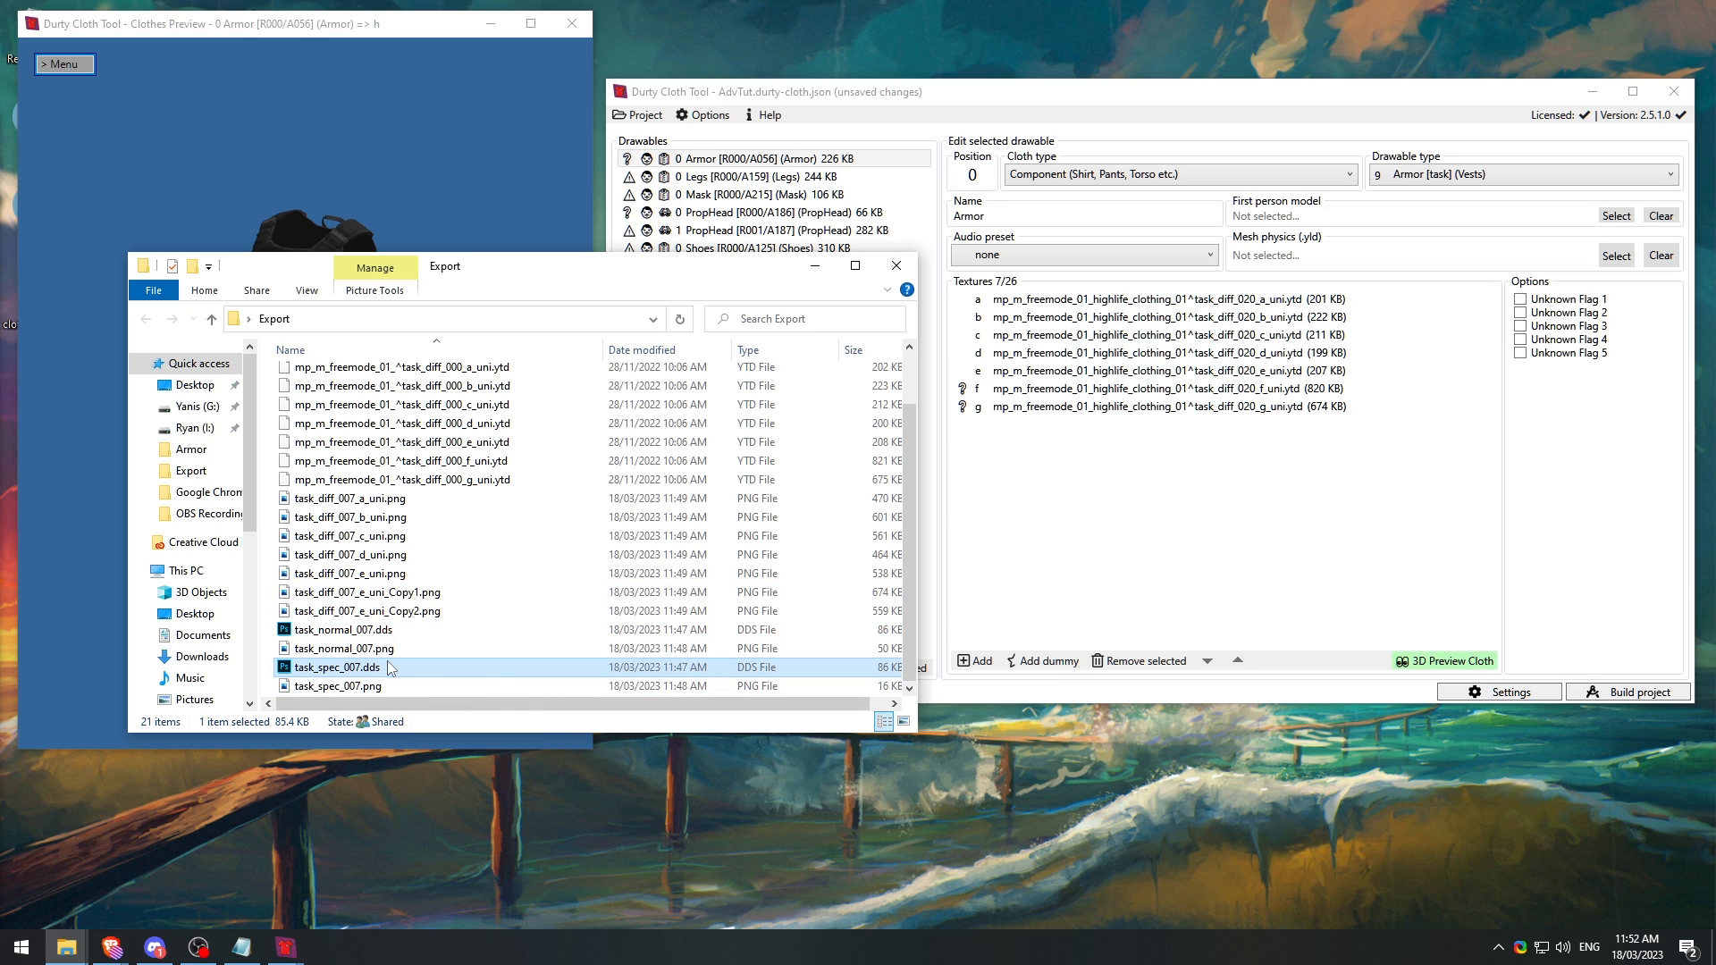
pyautogui.keyDown('ctrl'); pyautogui.click(358, 630); pyautogui.keyUp('ctrl')
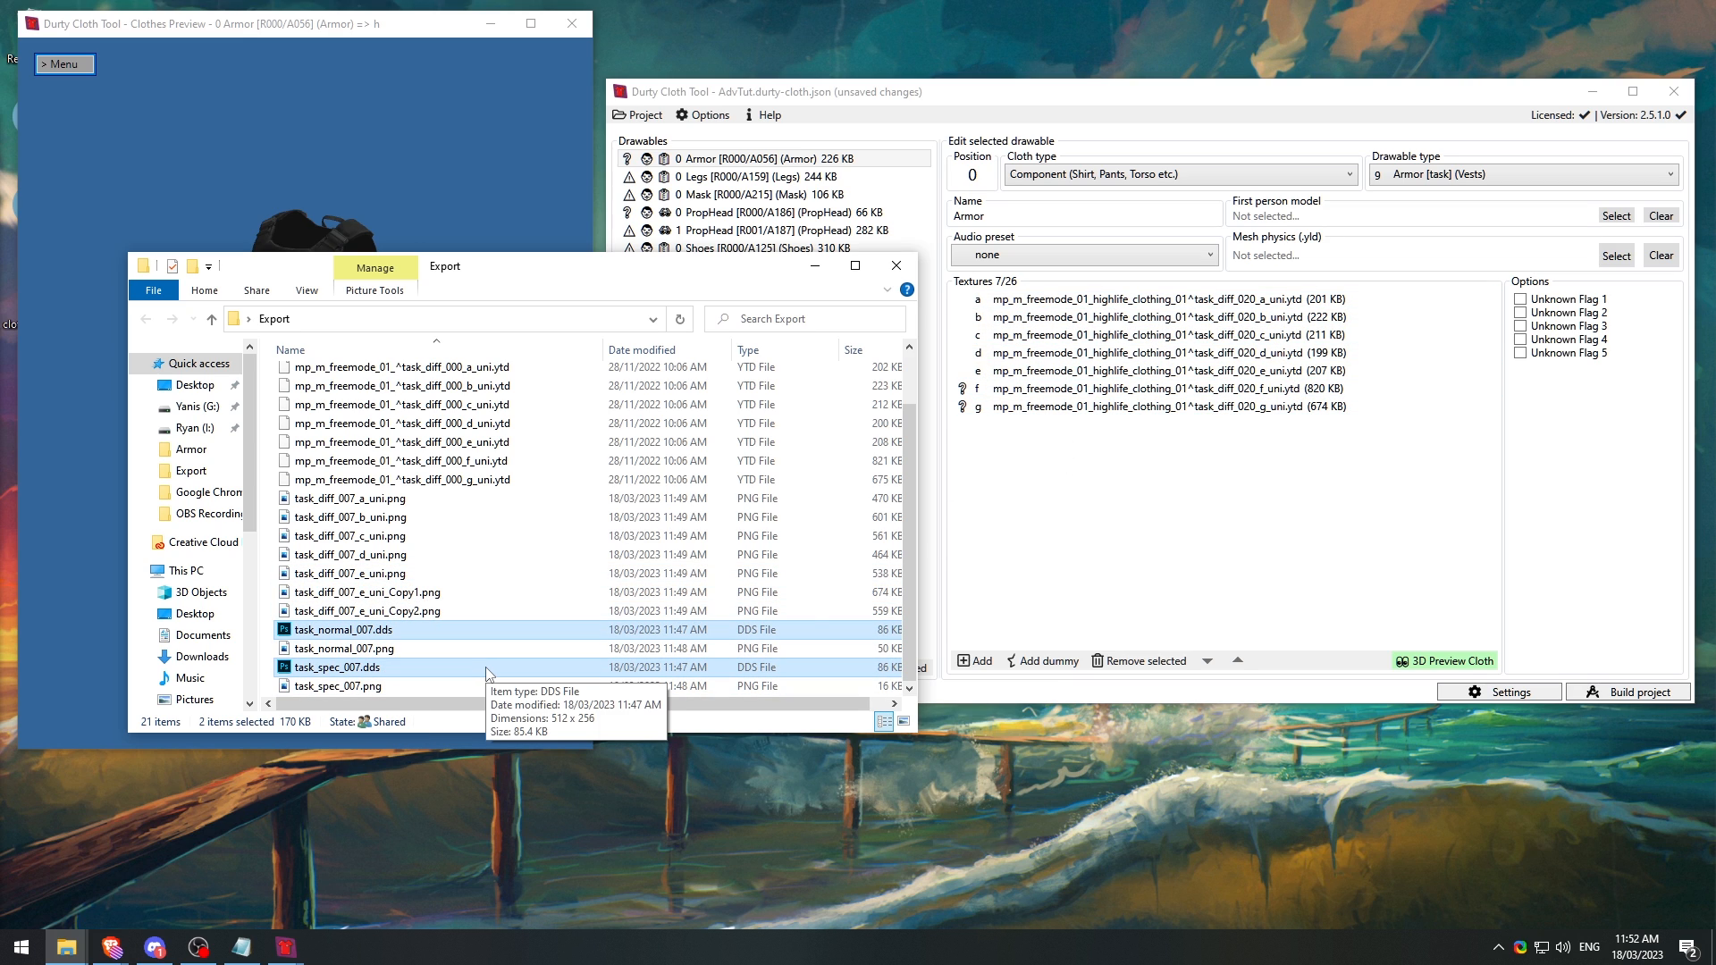
pyautogui.scroll(1, 384, 482)
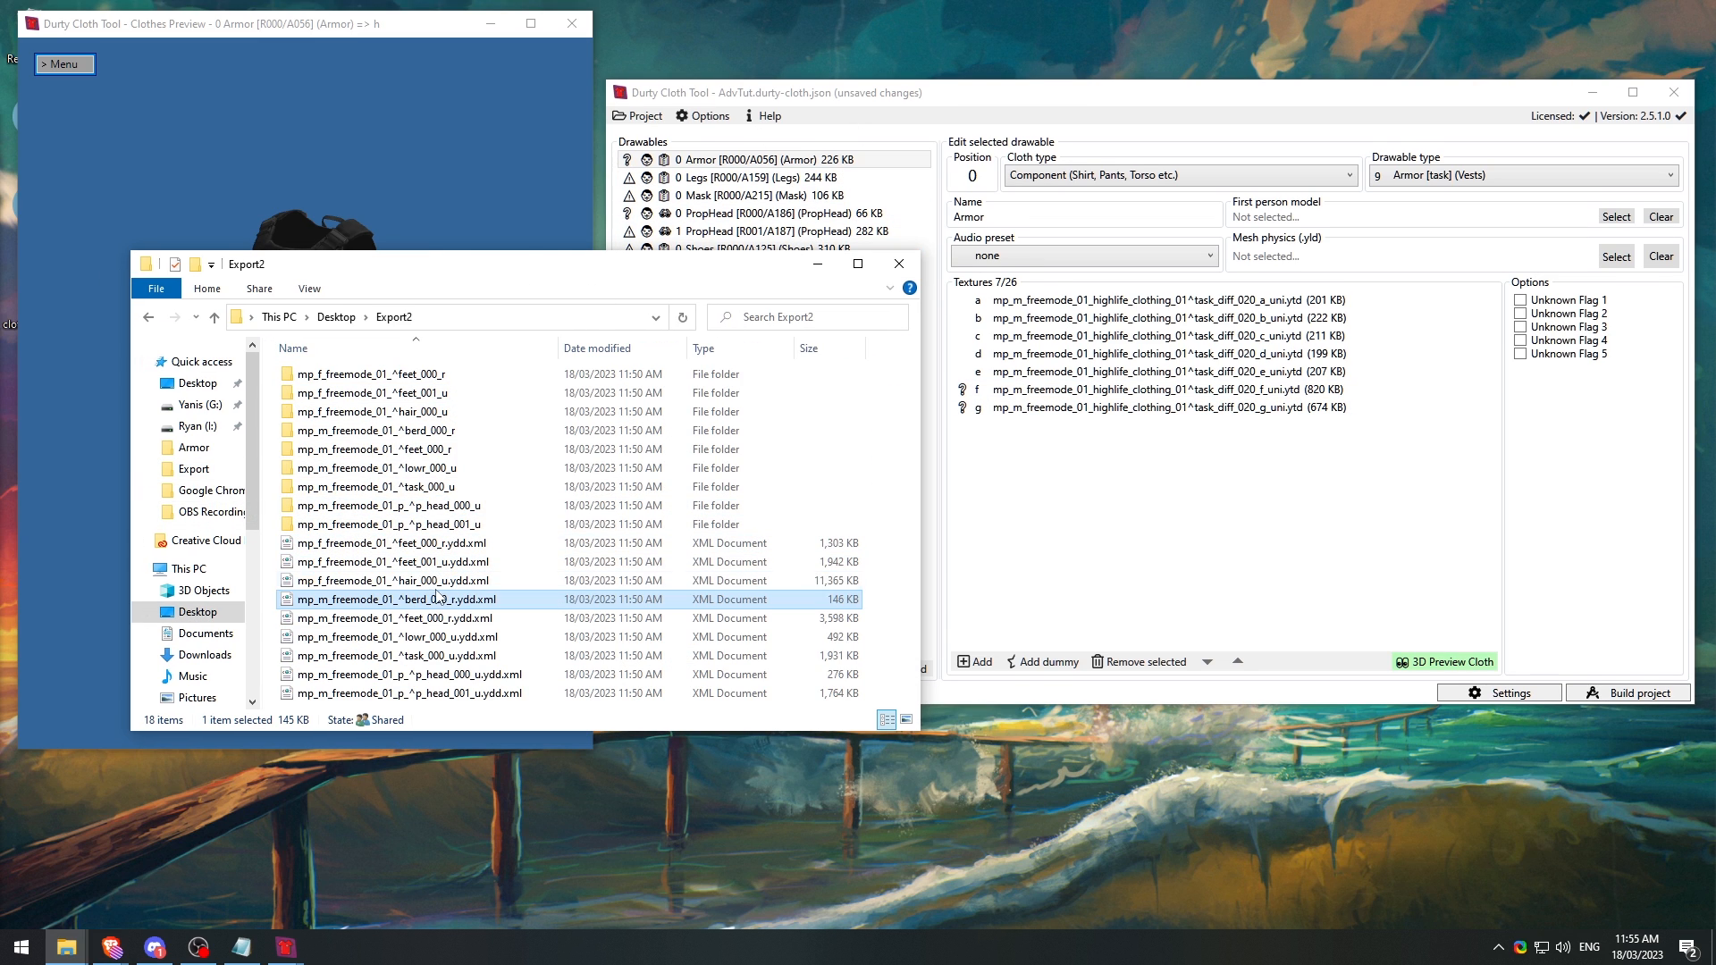
# Step: Replace the male Armor drawable with mp_m_freemode_01_^task_000_u.ydd.xml from the Export2 folder
pyautogui.click(407, 597)
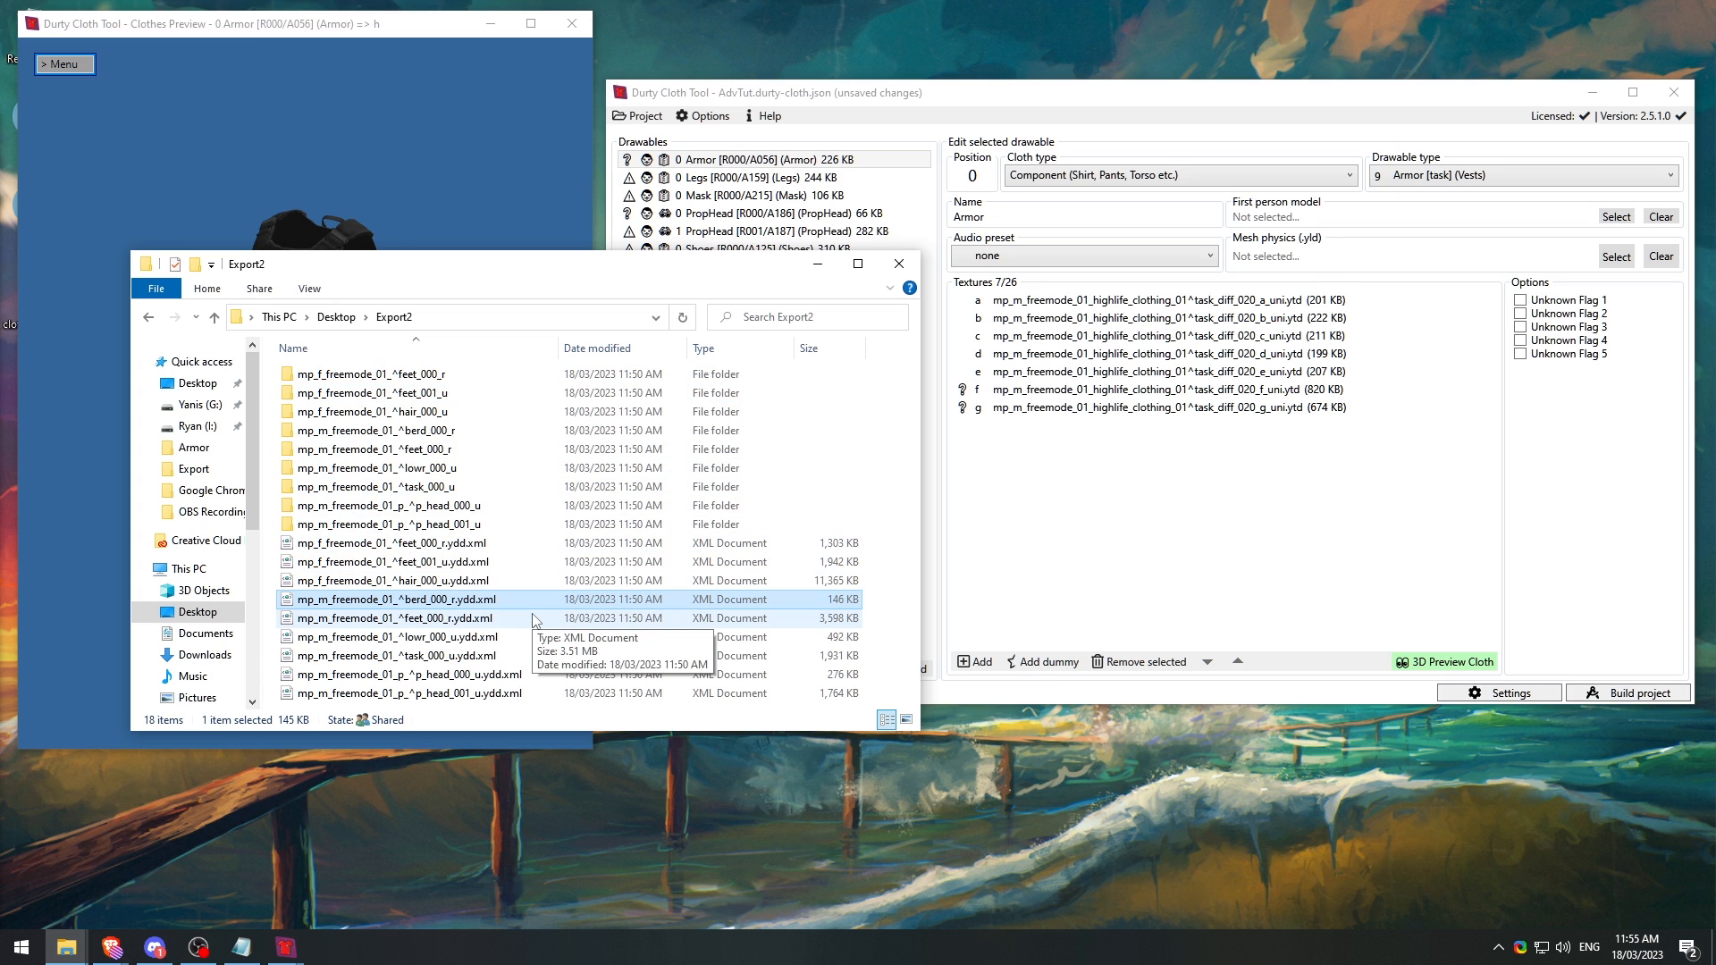
pyautogui.click(720, 163)
pyautogui.rightClick(720, 163)
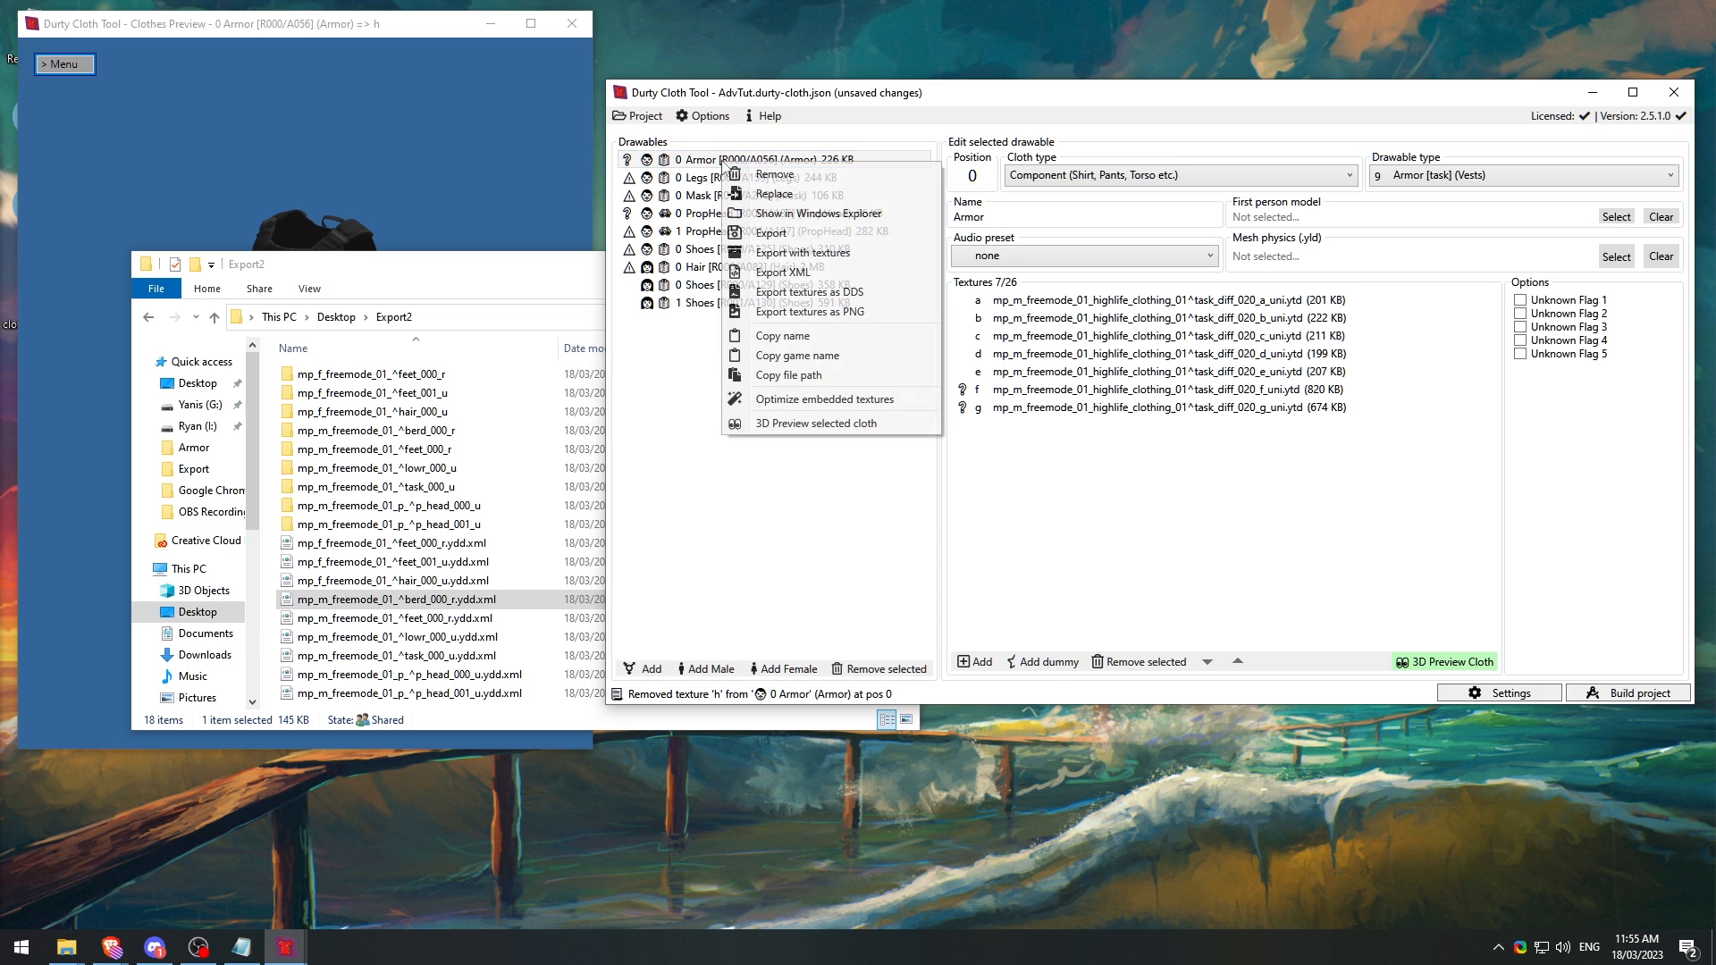
pyautogui.click(774, 194)
pyautogui.scroll(-1, 1016, 402)
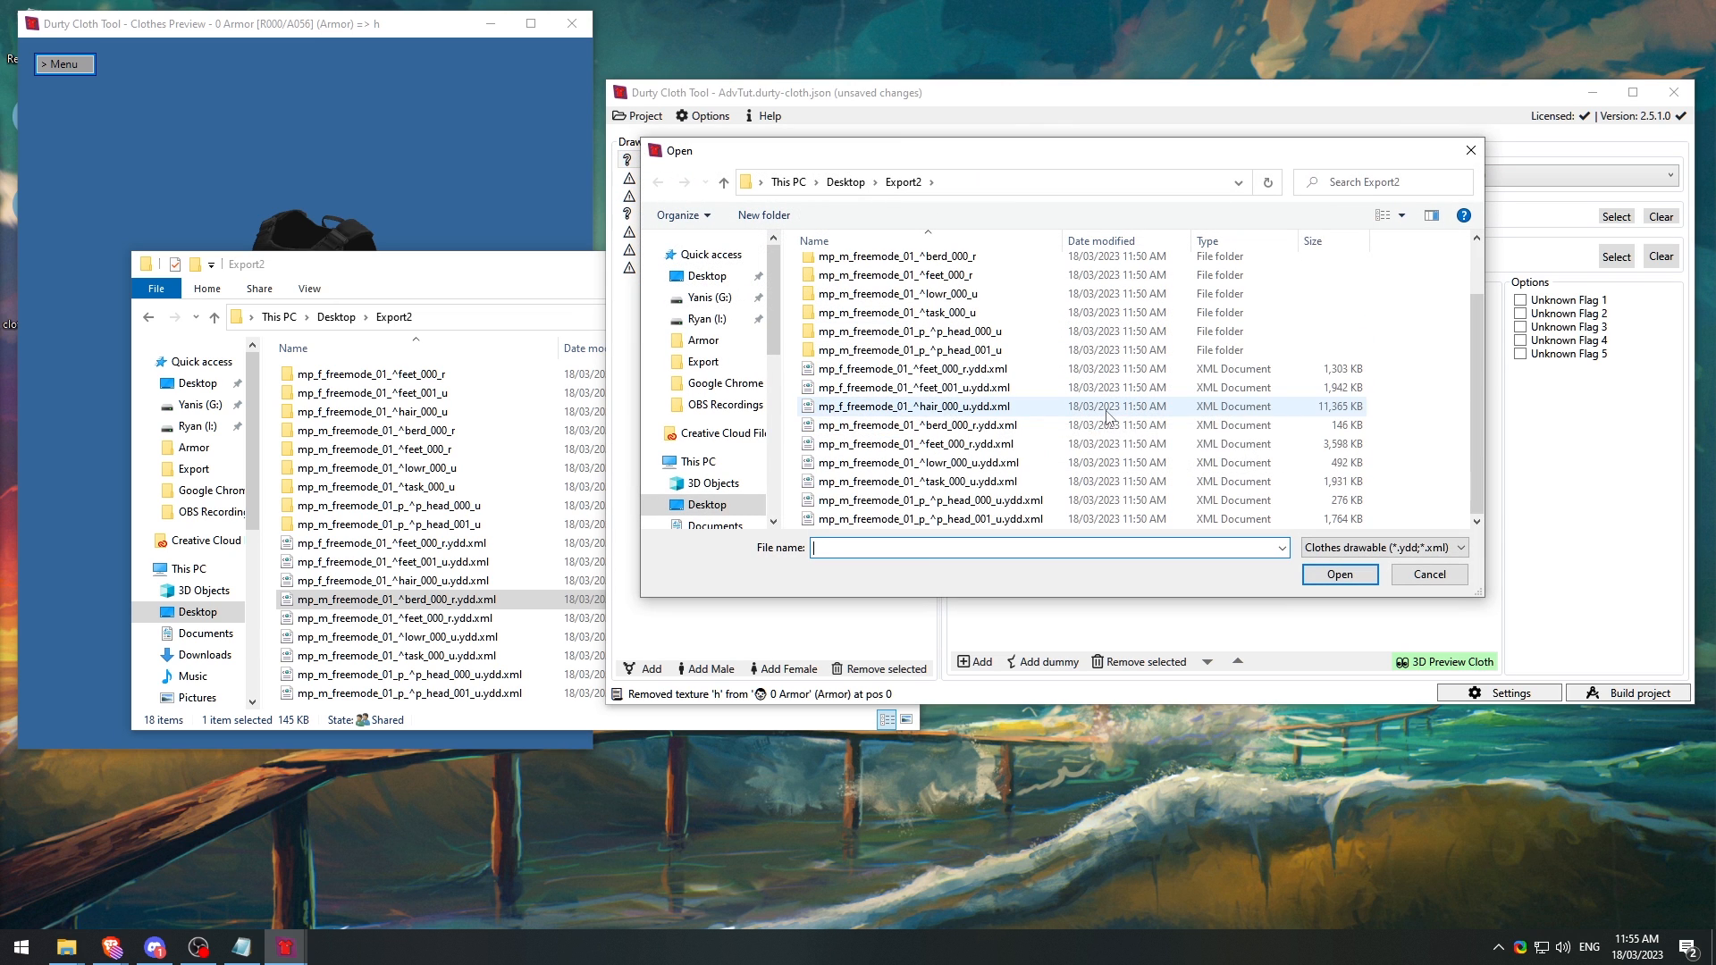
pyautogui.click(986, 483)
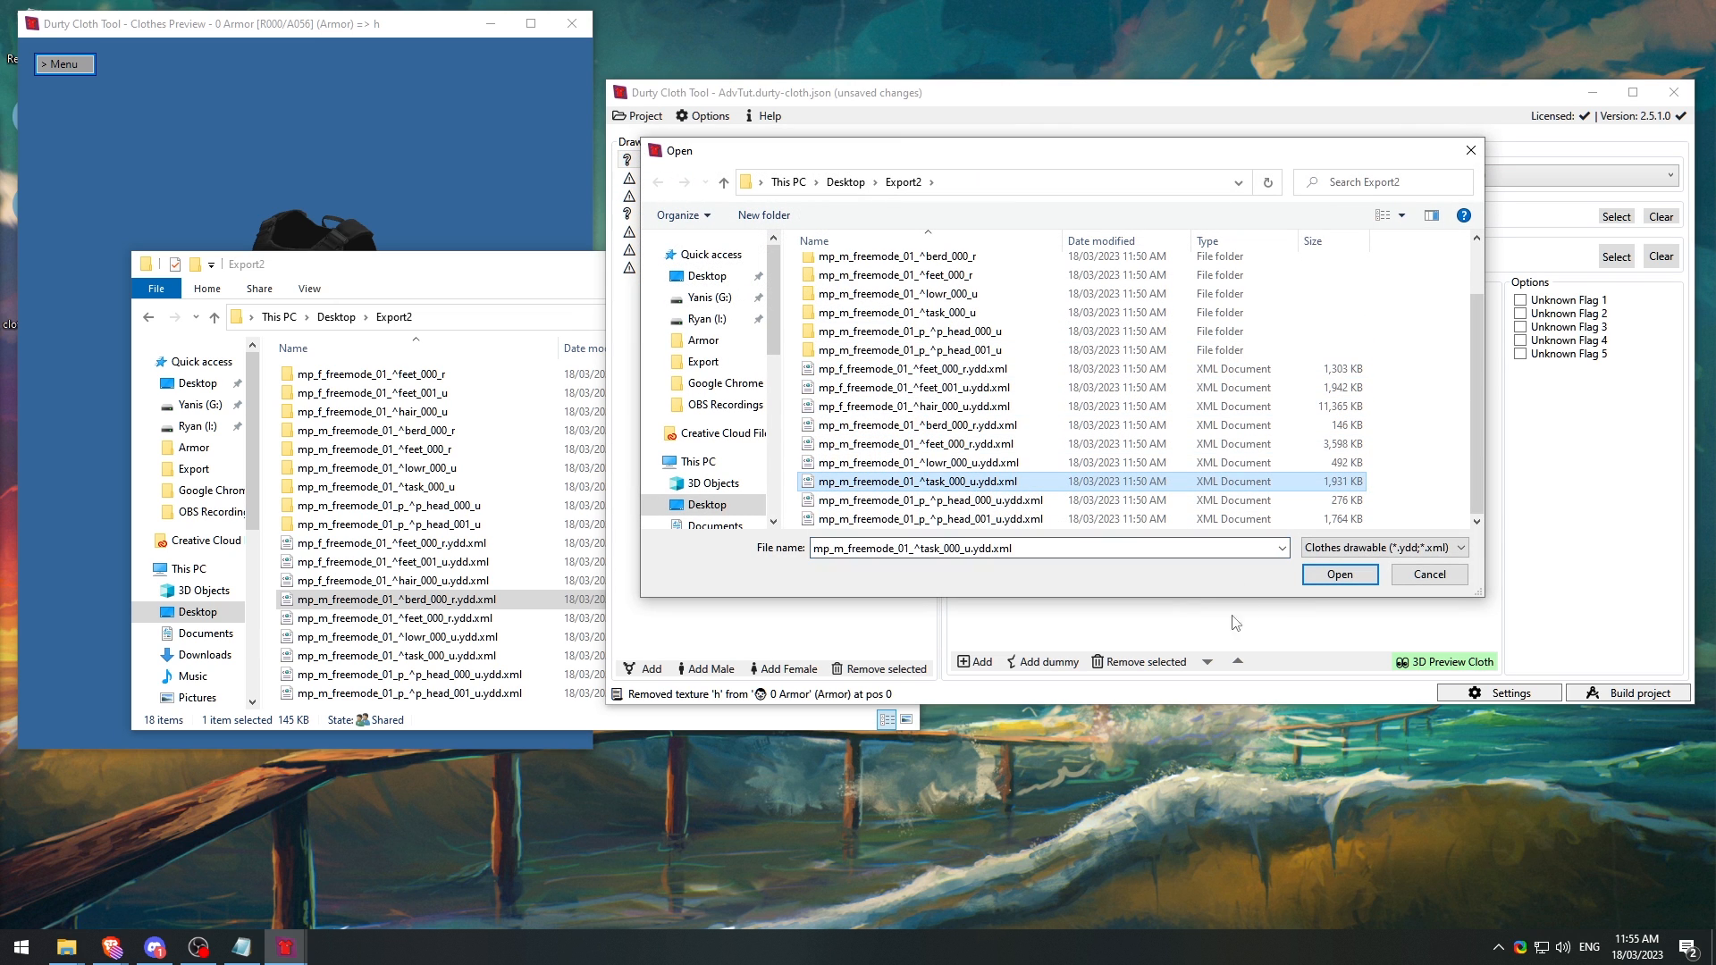
pyautogui.click(1331, 576)
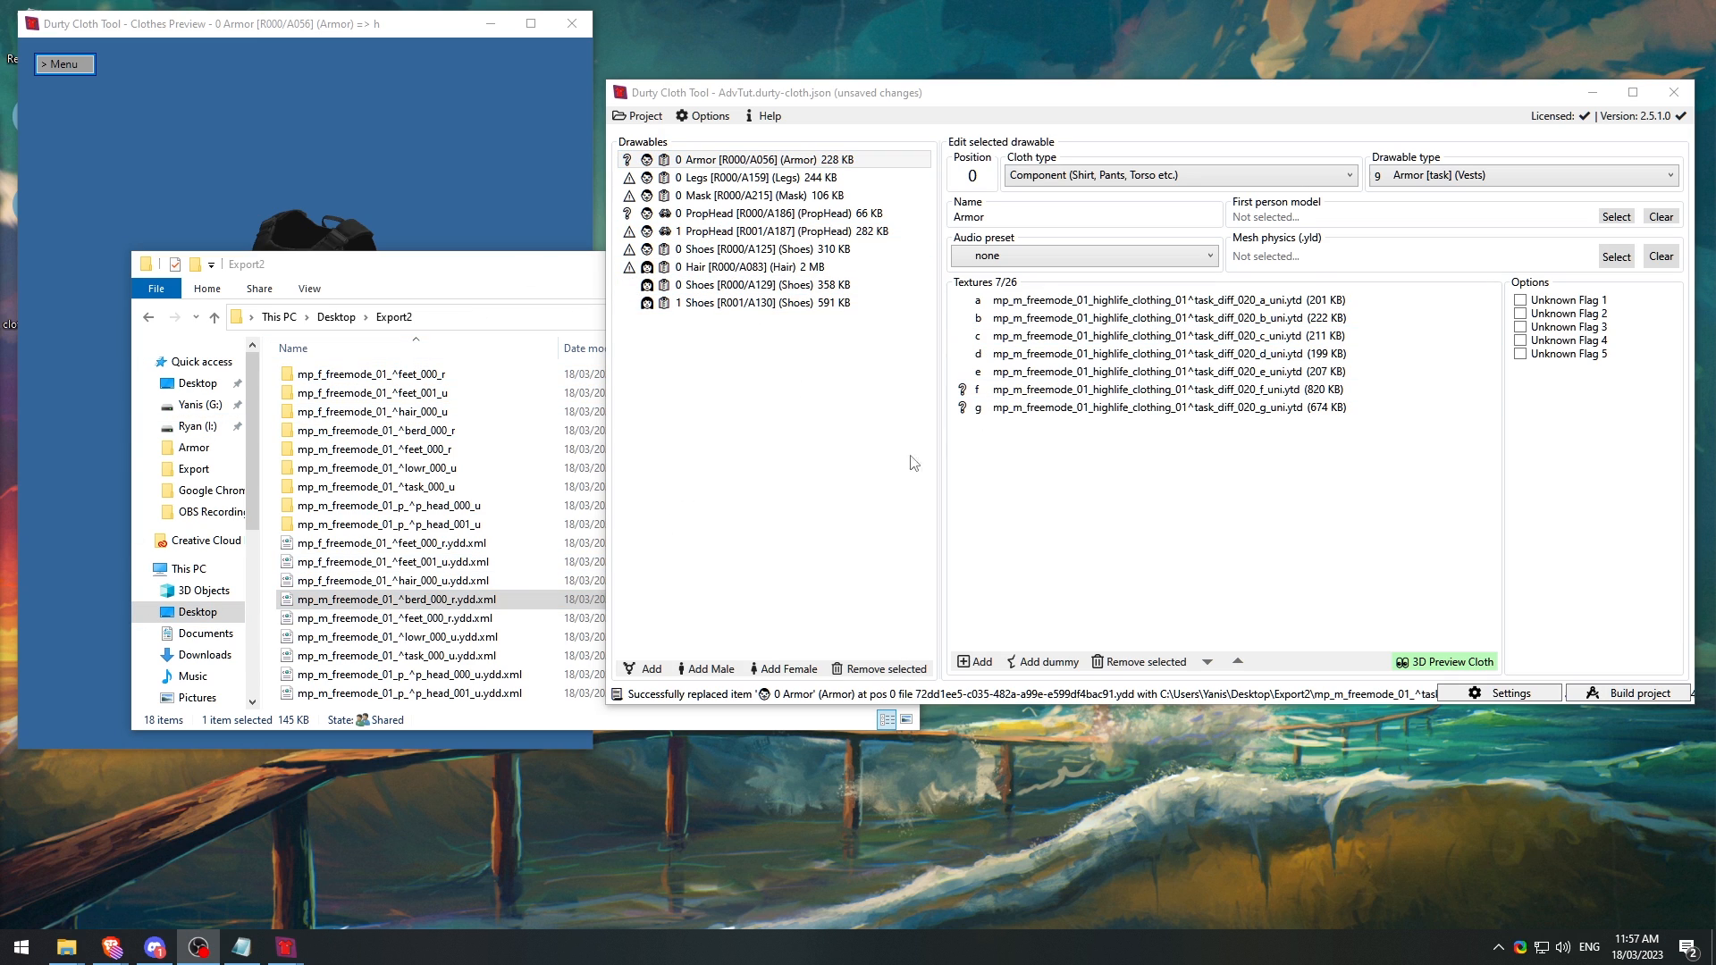
# Step: Close the Export2 folder window and the clothes preview window
pyautogui.click(506, 269)
pyautogui.click(899, 265)
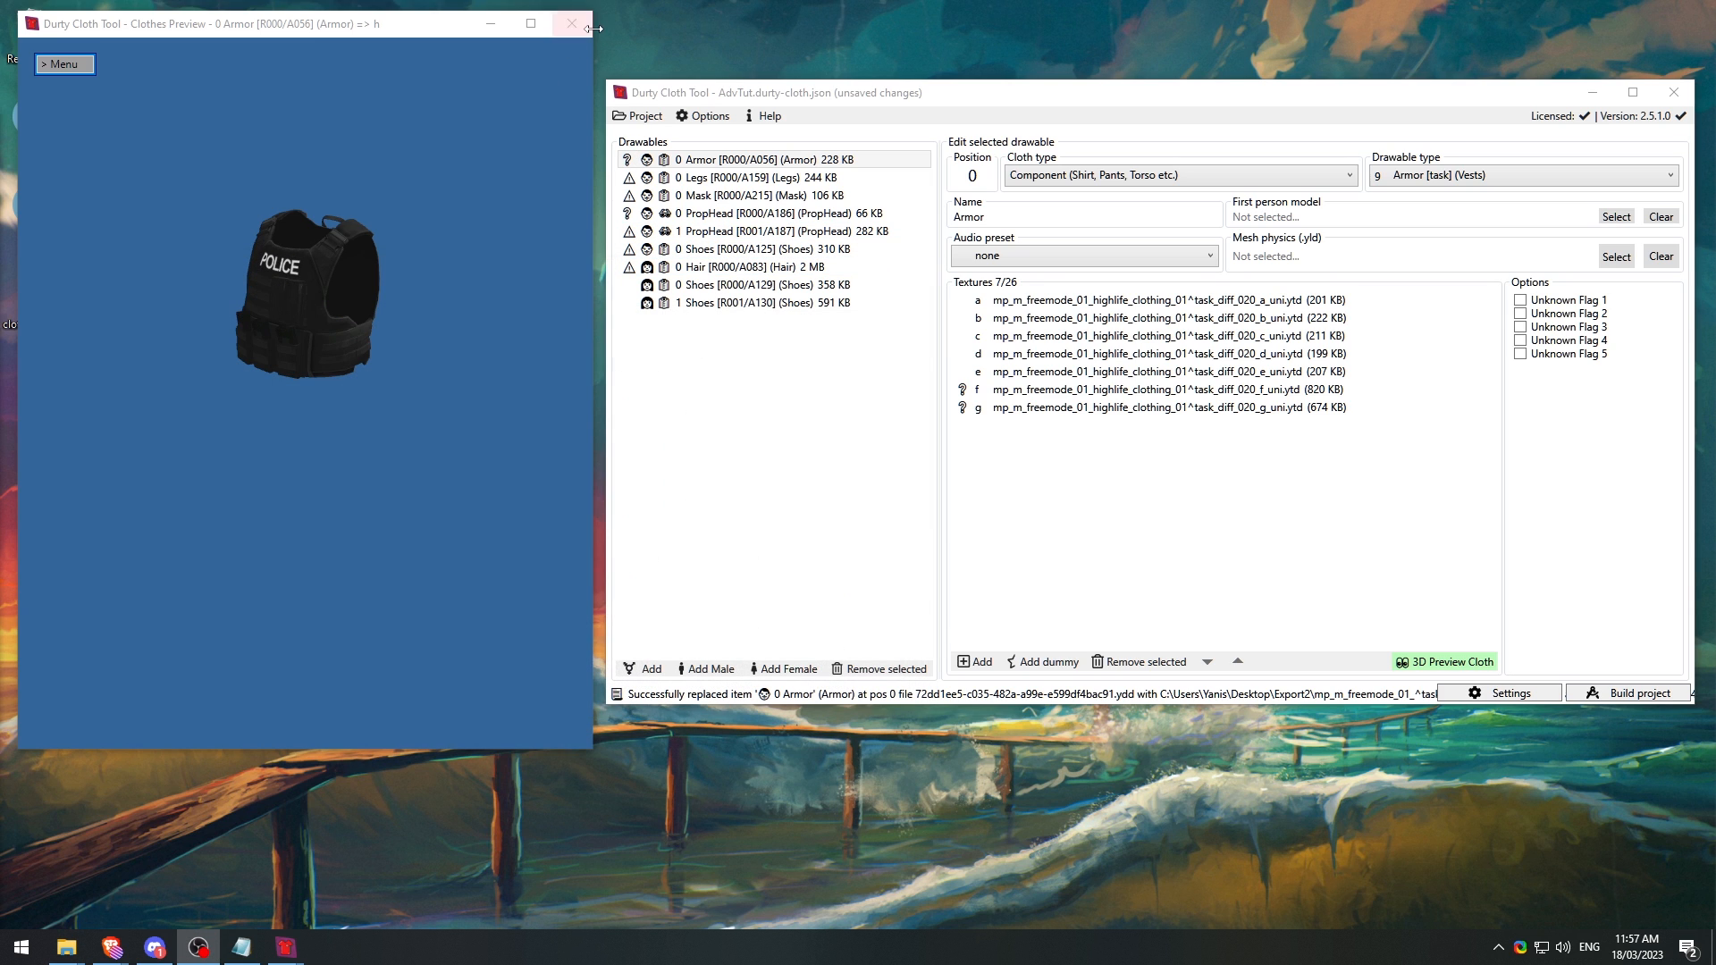
pyautogui.click(587, 25)
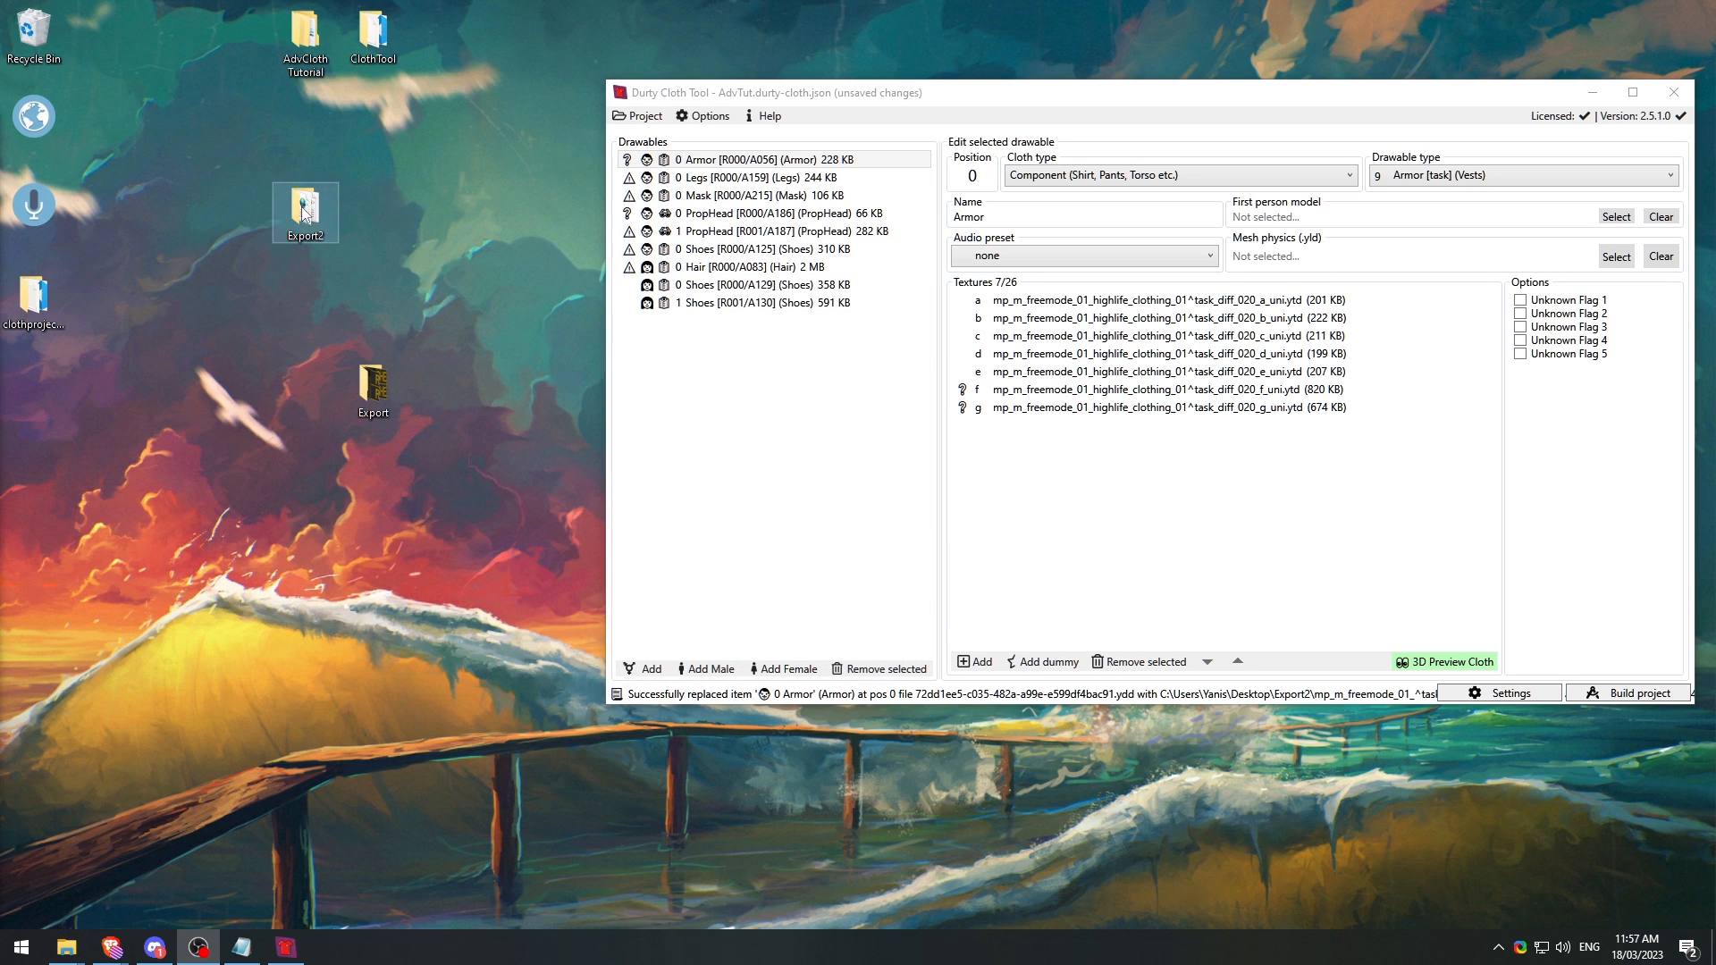
# Step: Place the Export2 and Export folders side by side in the desktop's top icon row and move the project window nearer the screen's centre
pyautogui.moveTo(302, 207); pyautogui.dragTo(306, 384)
pyautogui.moveTo(409, 422); pyautogui.dragTo(572, 40)
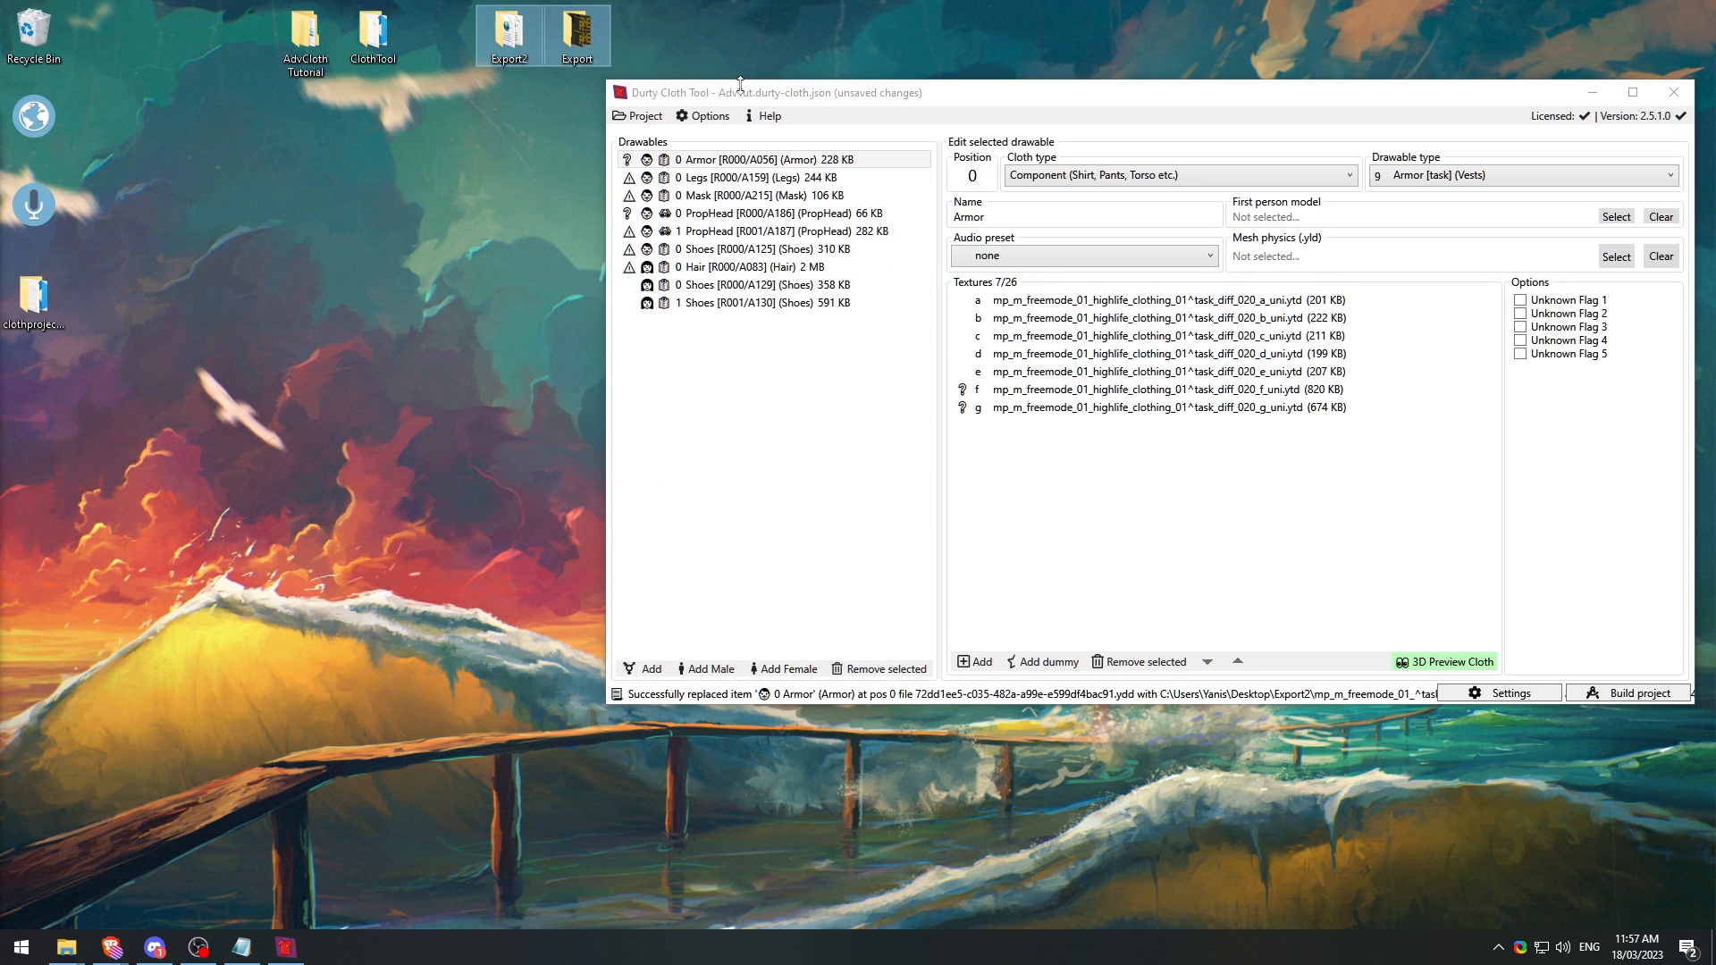
pyautogui.moveTo(740, 84); pyautogui.dragTo(468, 147)
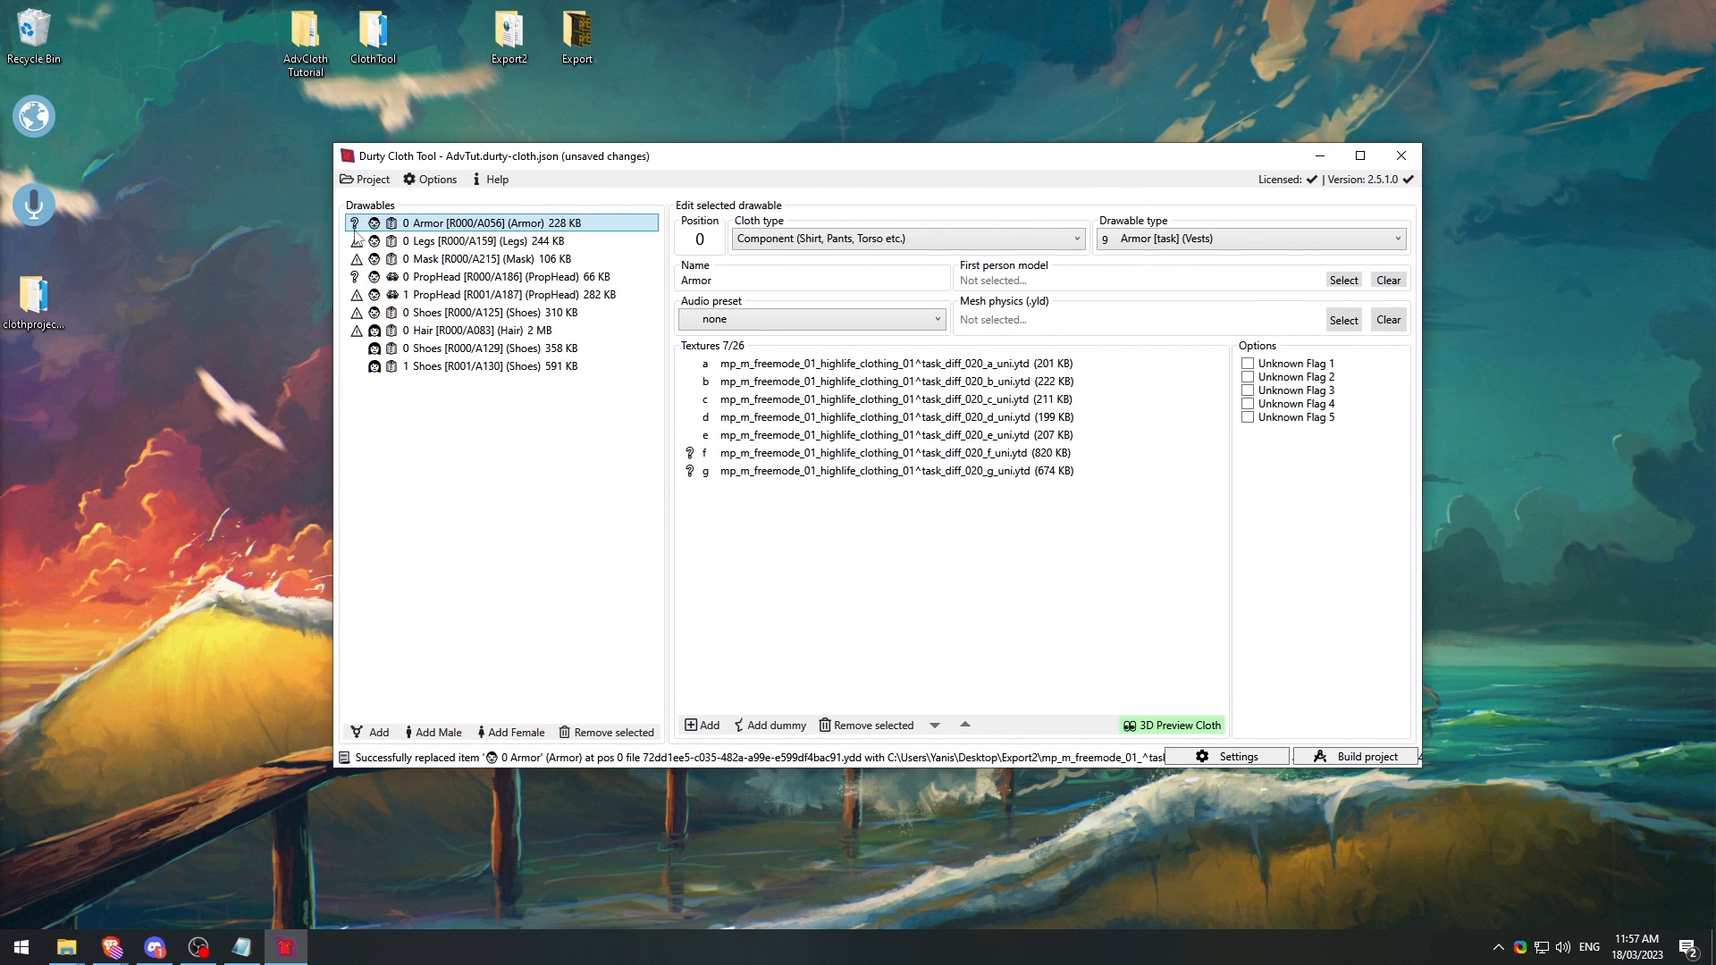
# Step: Read the texture notices for Armor and its texture f, review the specific compression formats in texture f's optimization options, and cancel
pyautogui.moveTo(356, 225)
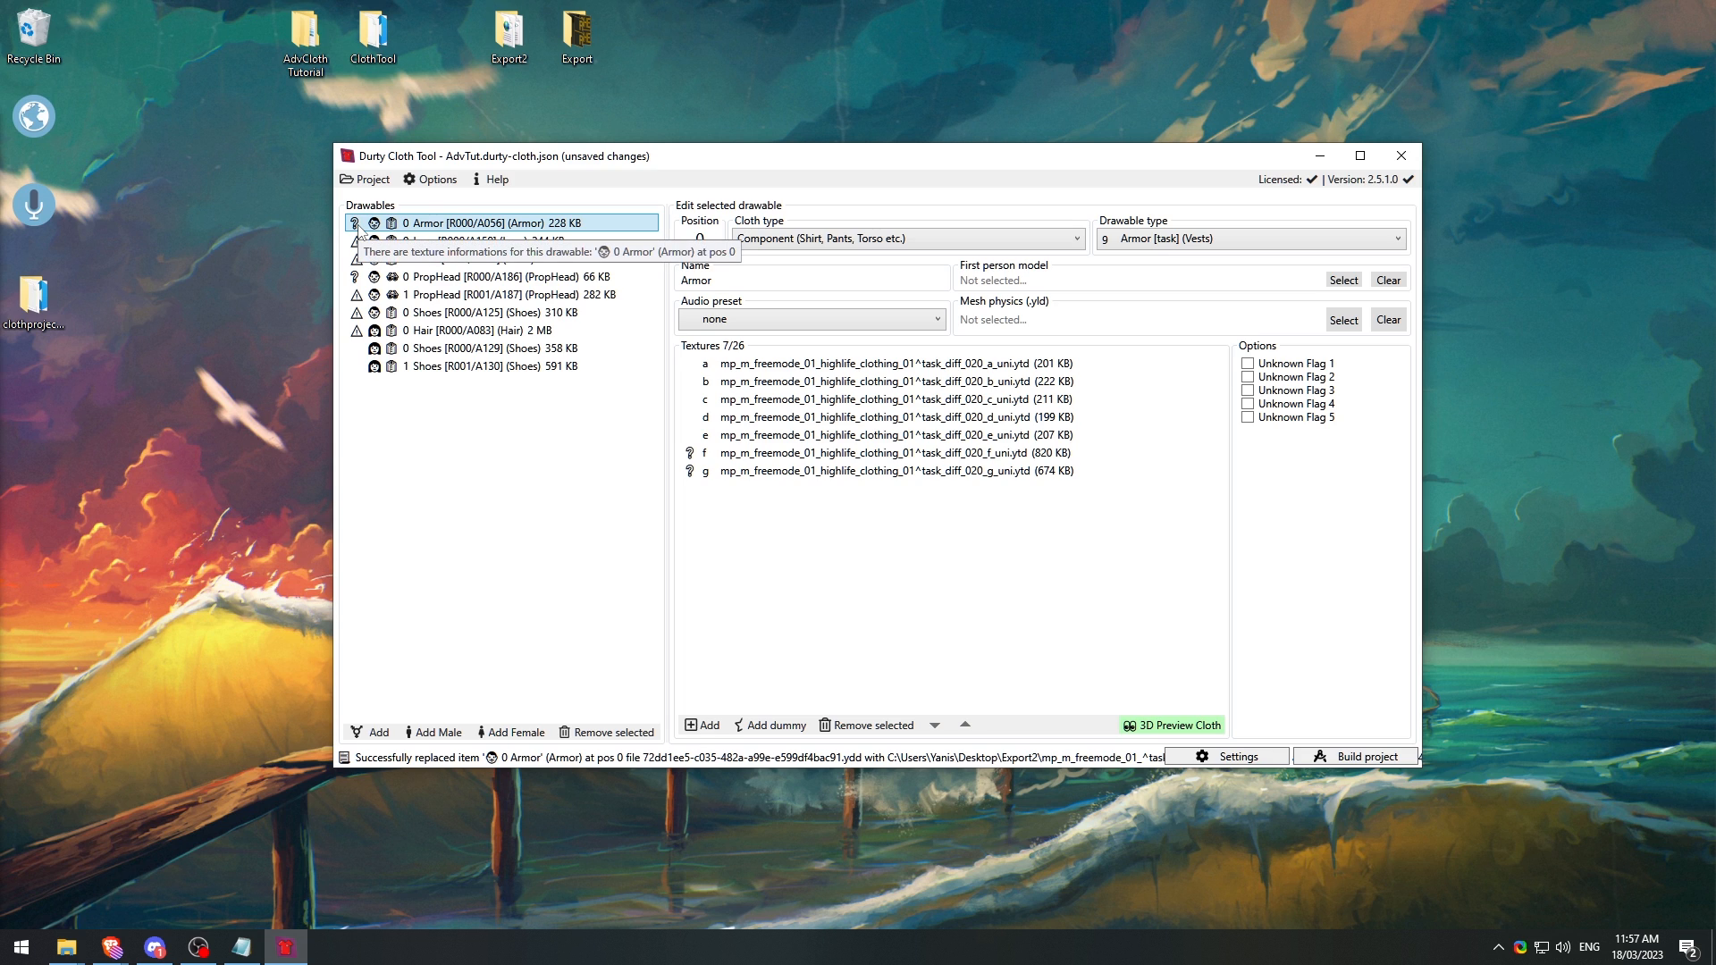
pyautogui.moveTo(693, 457)
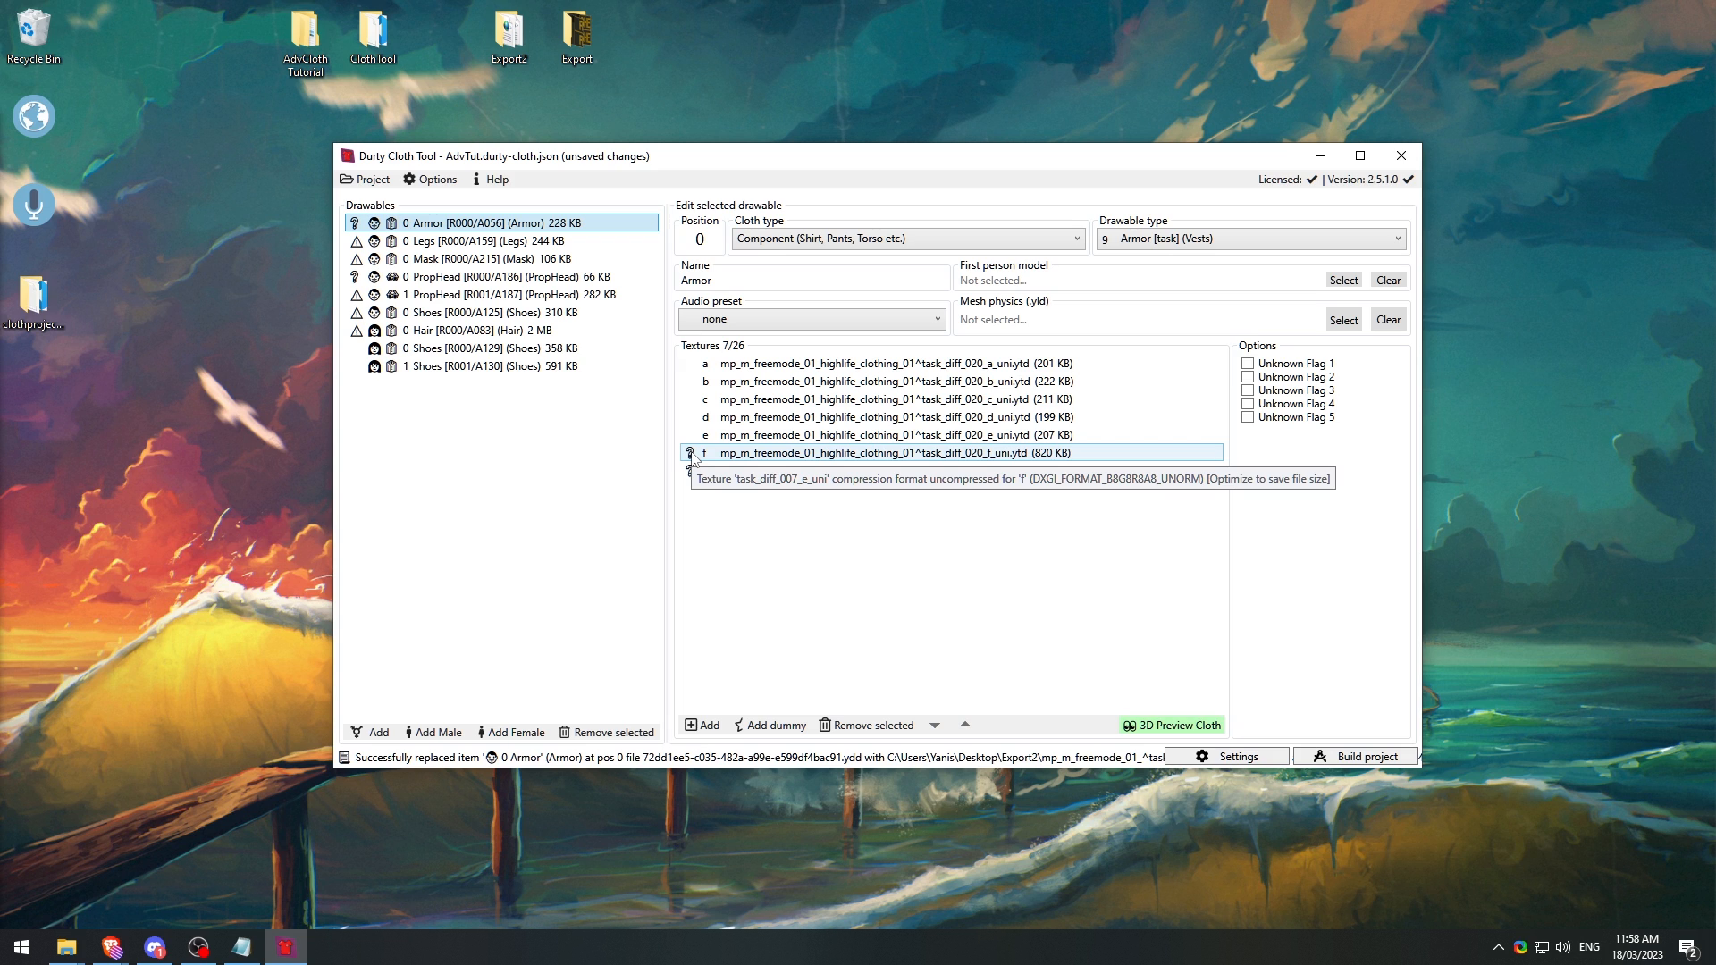
pyautogui.rightClick(764, 454)
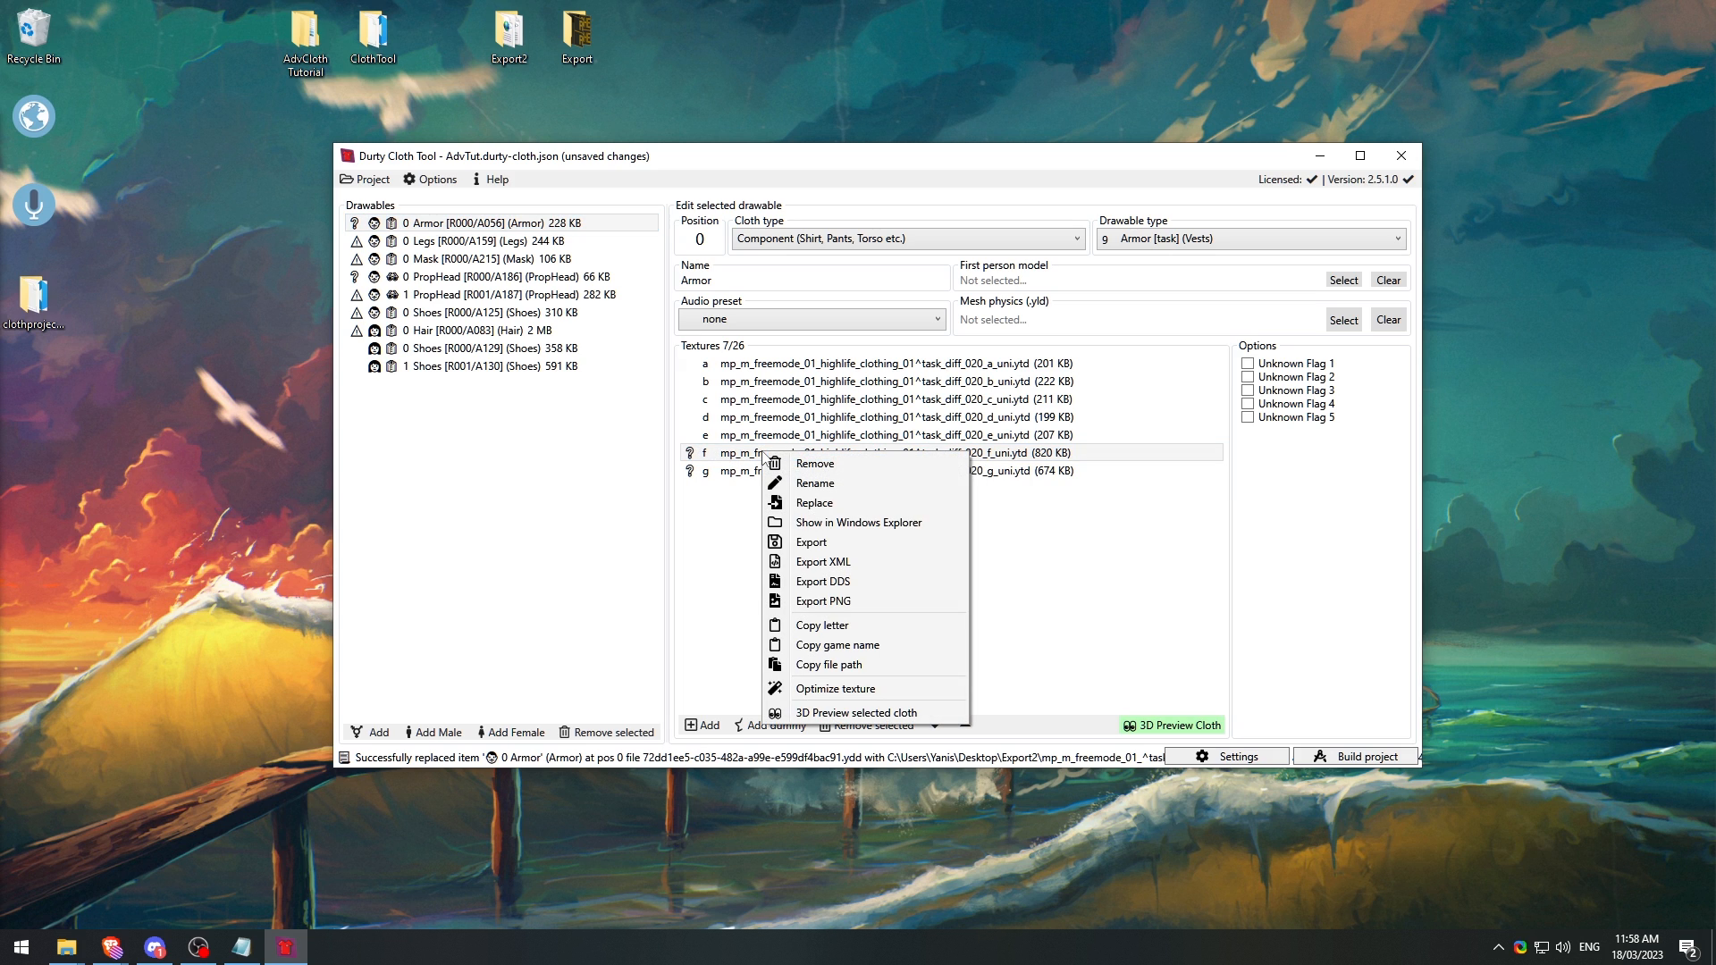
pyautogui.click(804, 688)
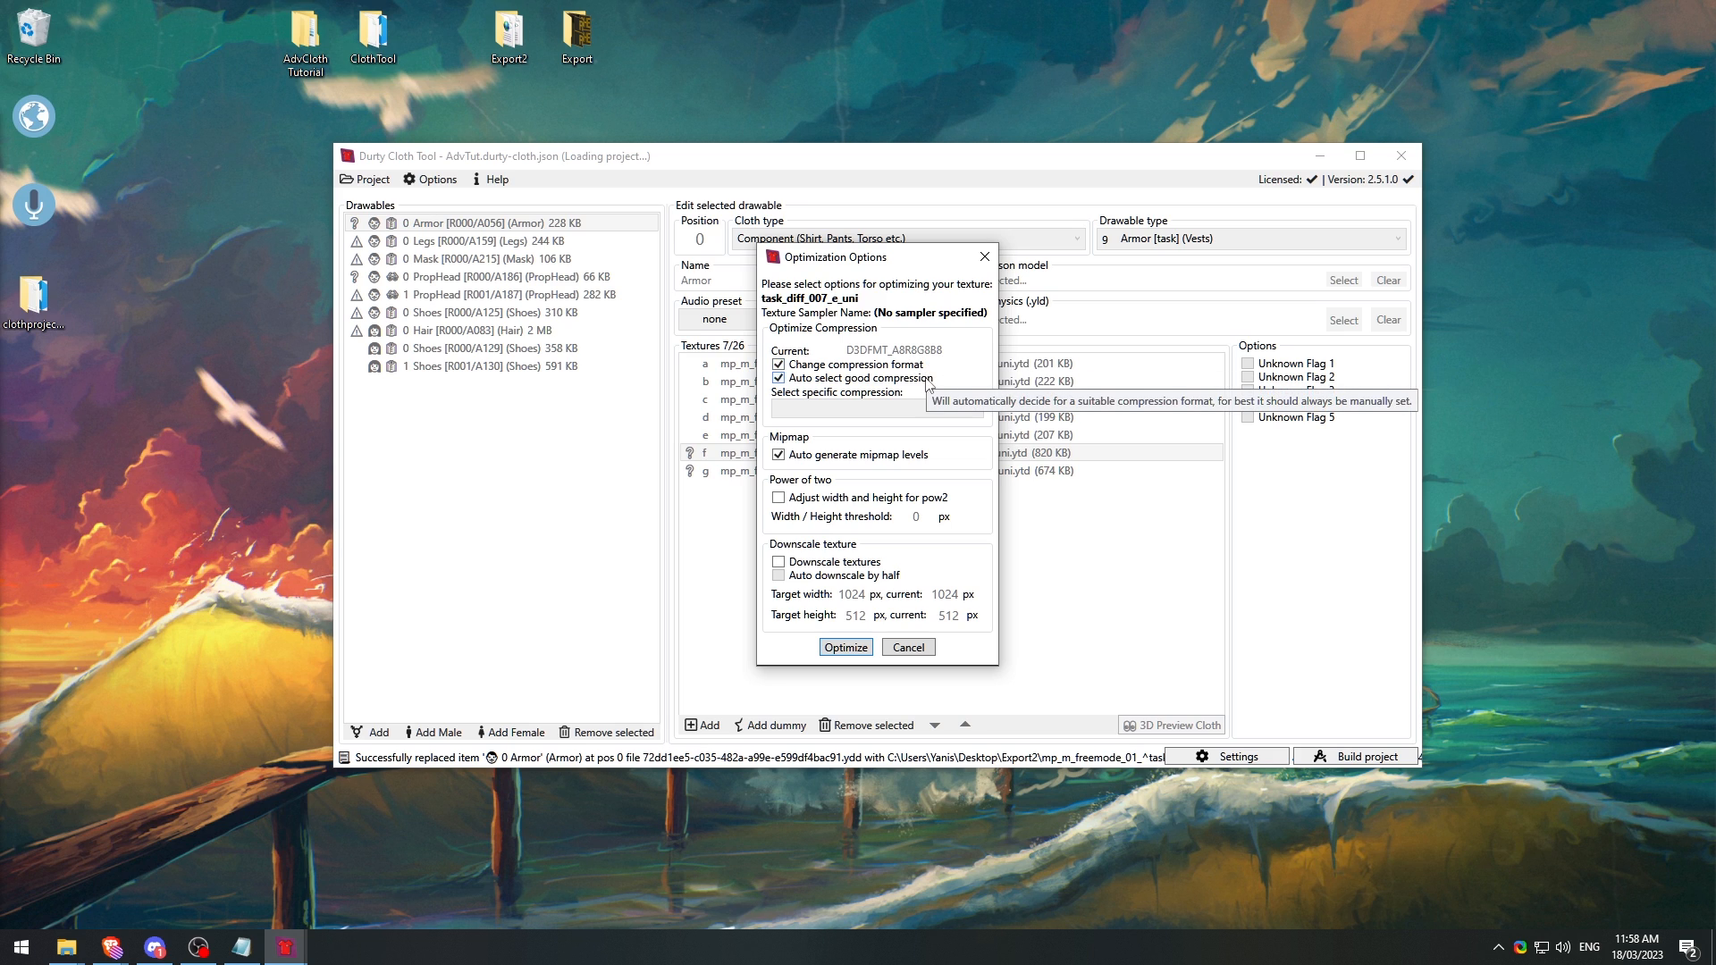
pyautogui.click(779, 378)
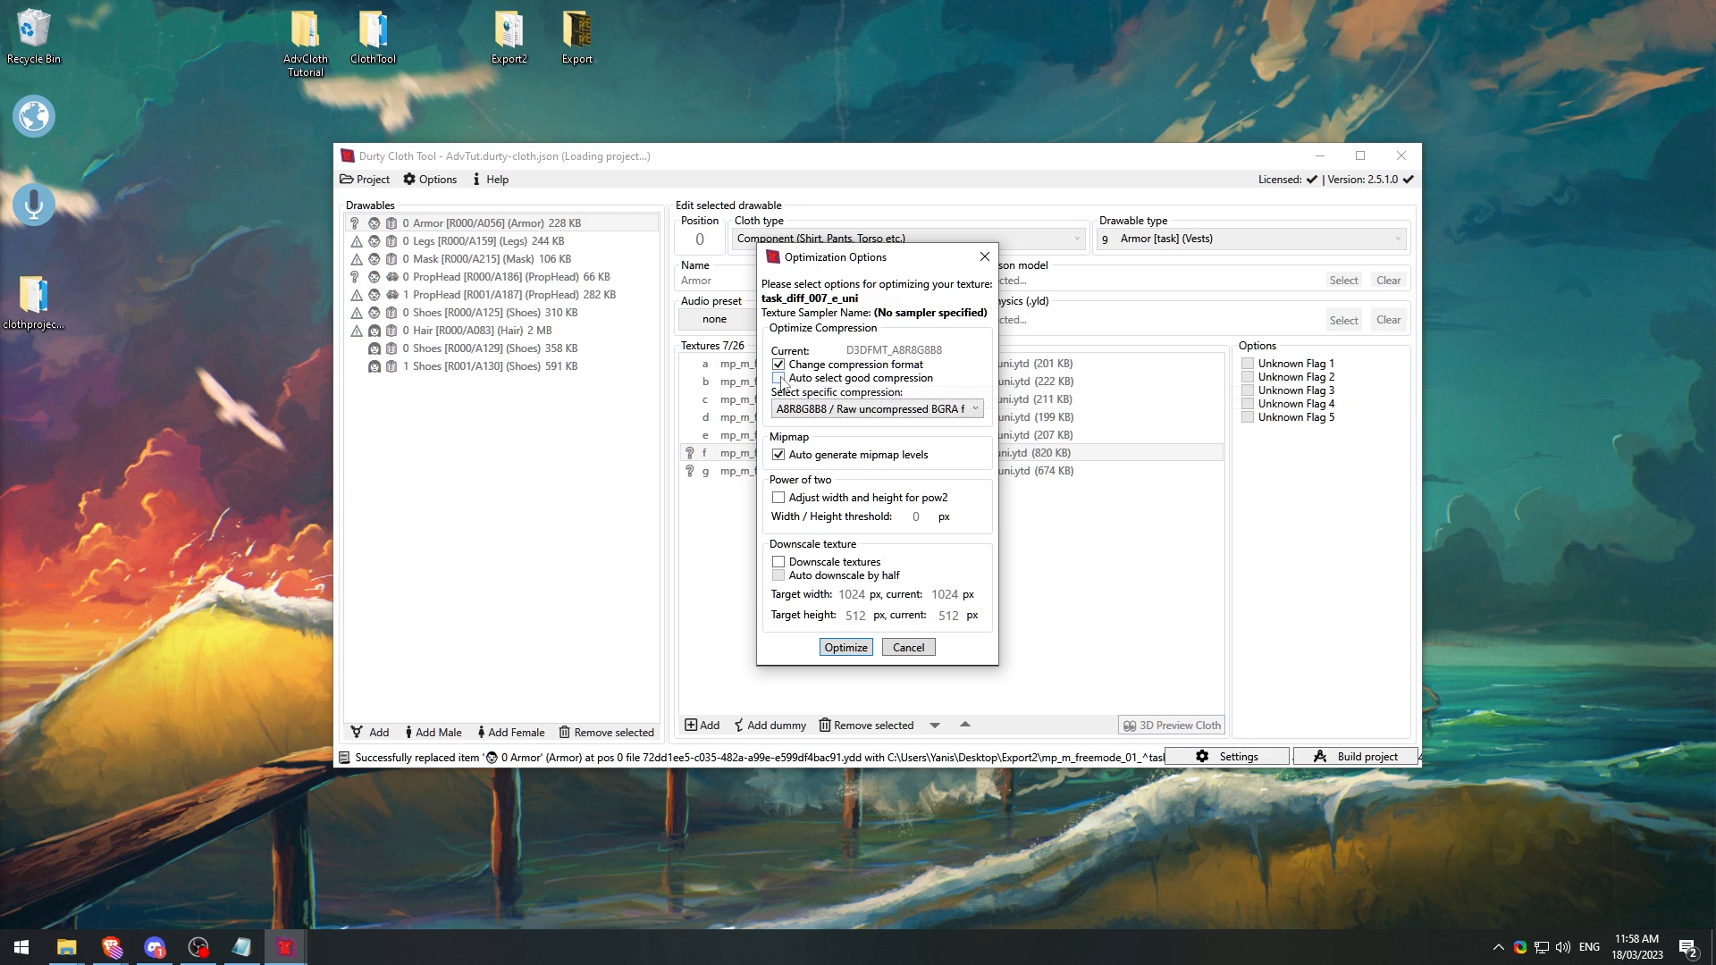
pyautogui.click(889, 411)
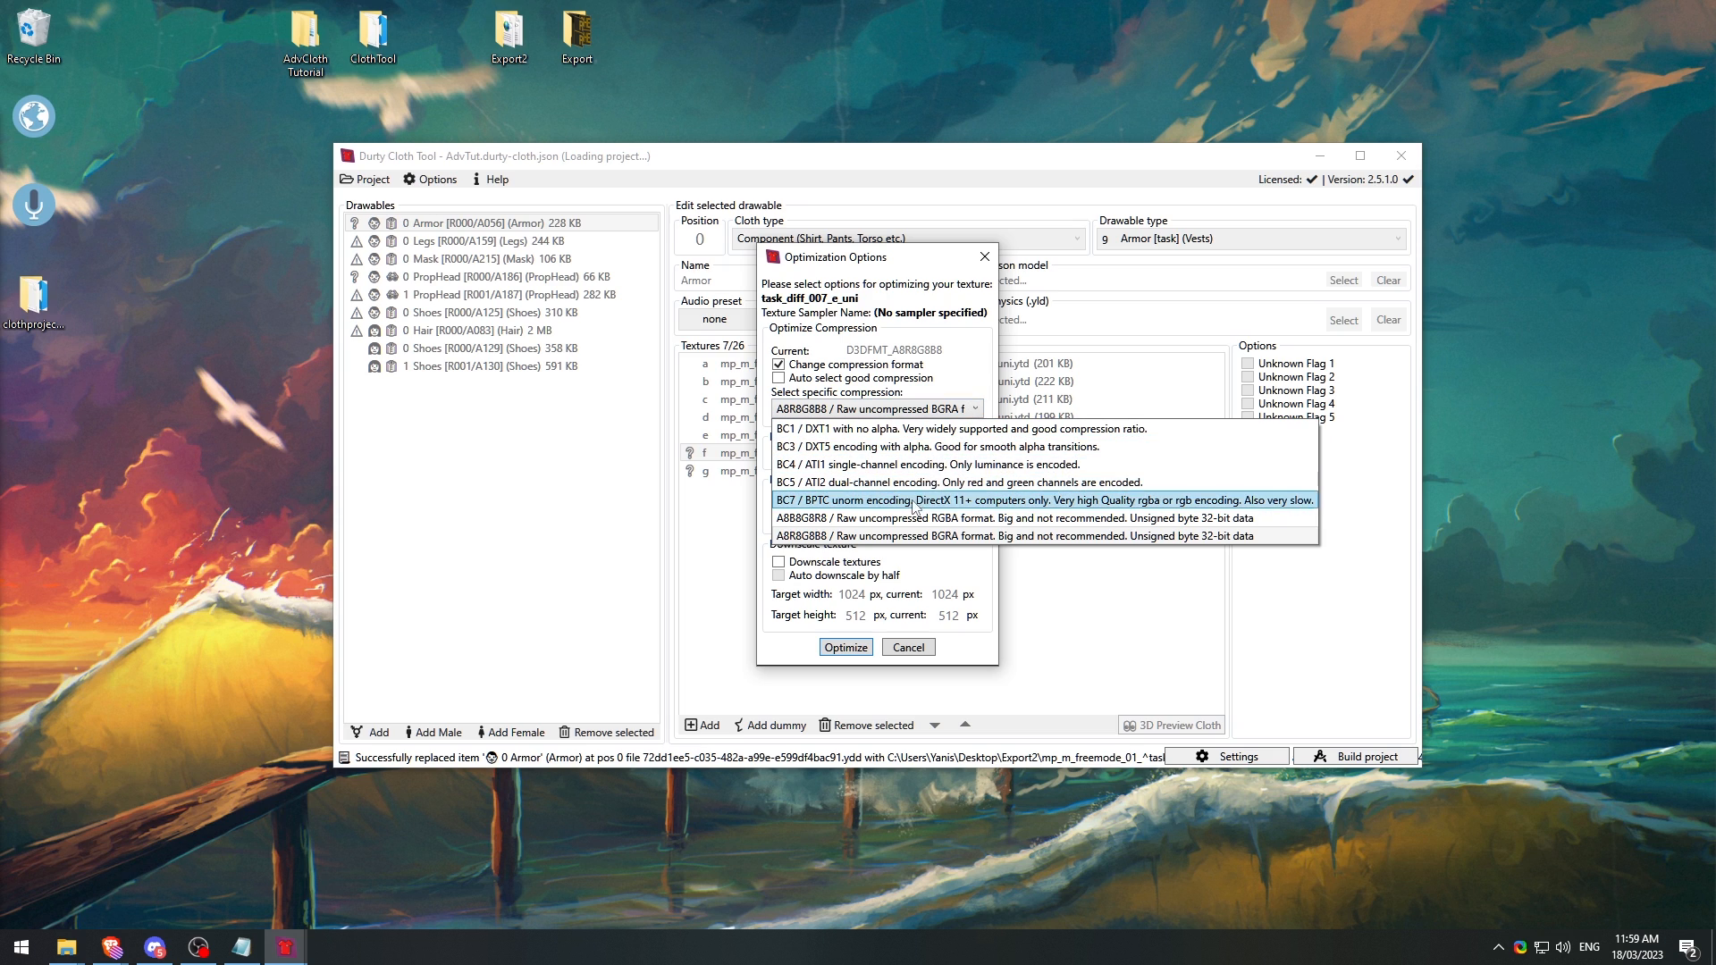
pyautogui.click(944, 638)
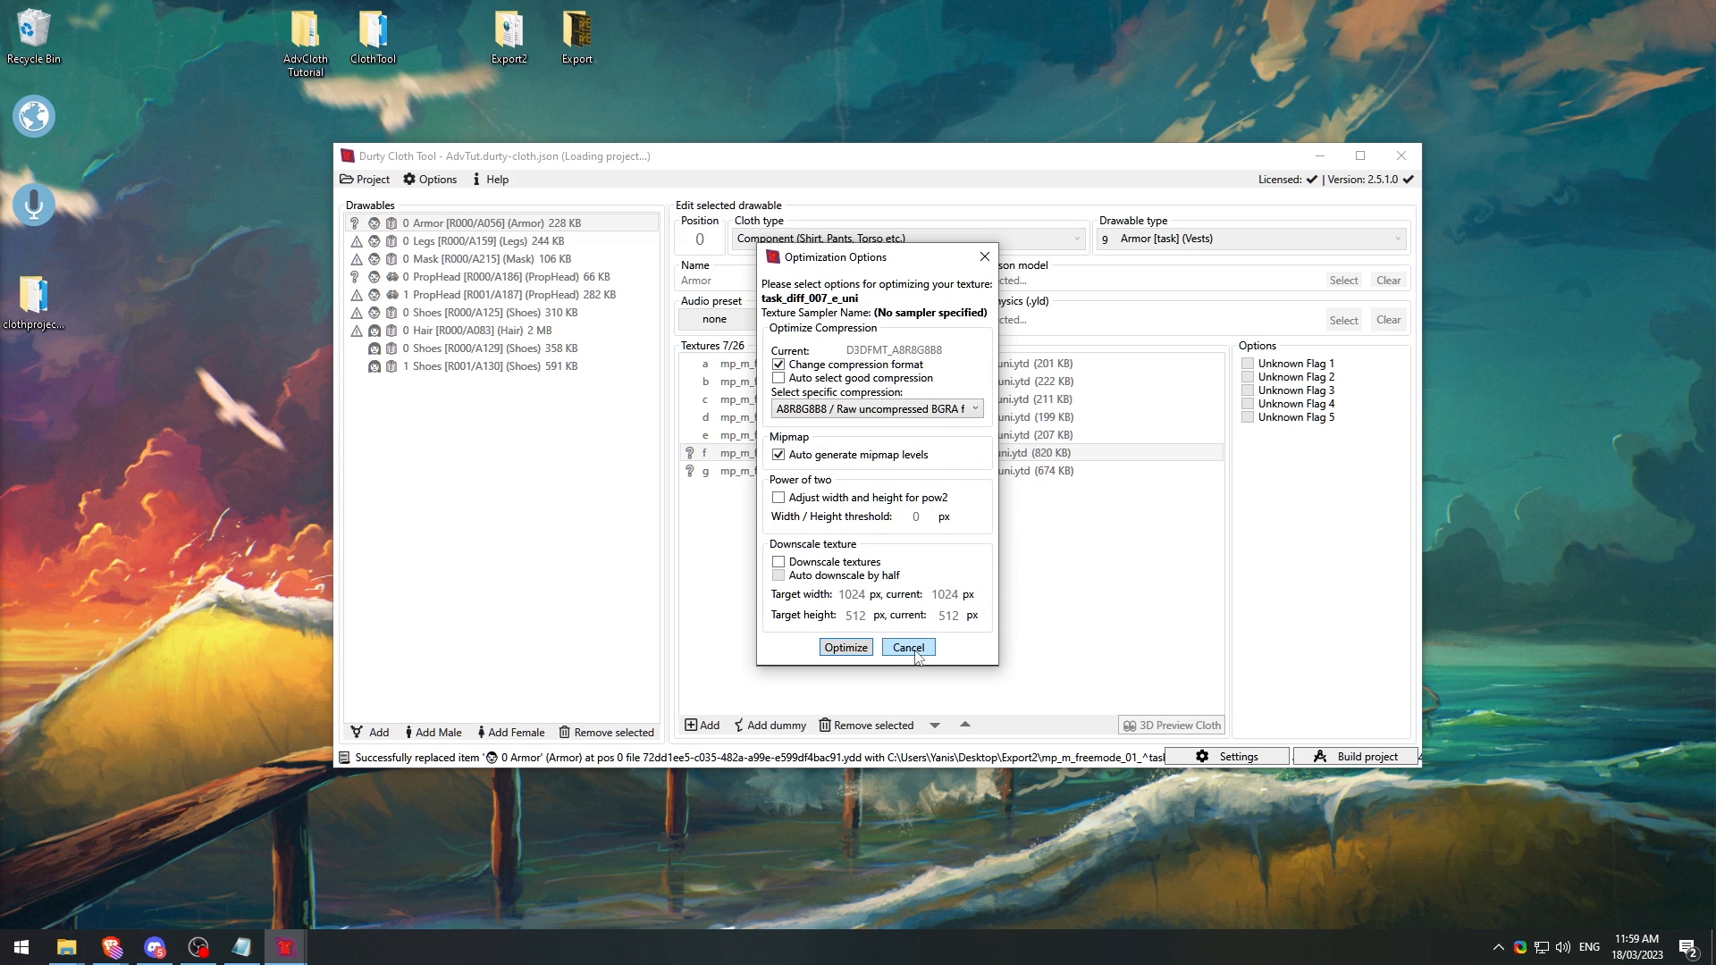
pyautogui.click(914, 650)
# Step: Inspect Armor texture f in the 3D preview by zooming in and rotating the vest, then close the preview
pyautogui.click(787, 455)
pyautogui.doubleClick(790, 457)
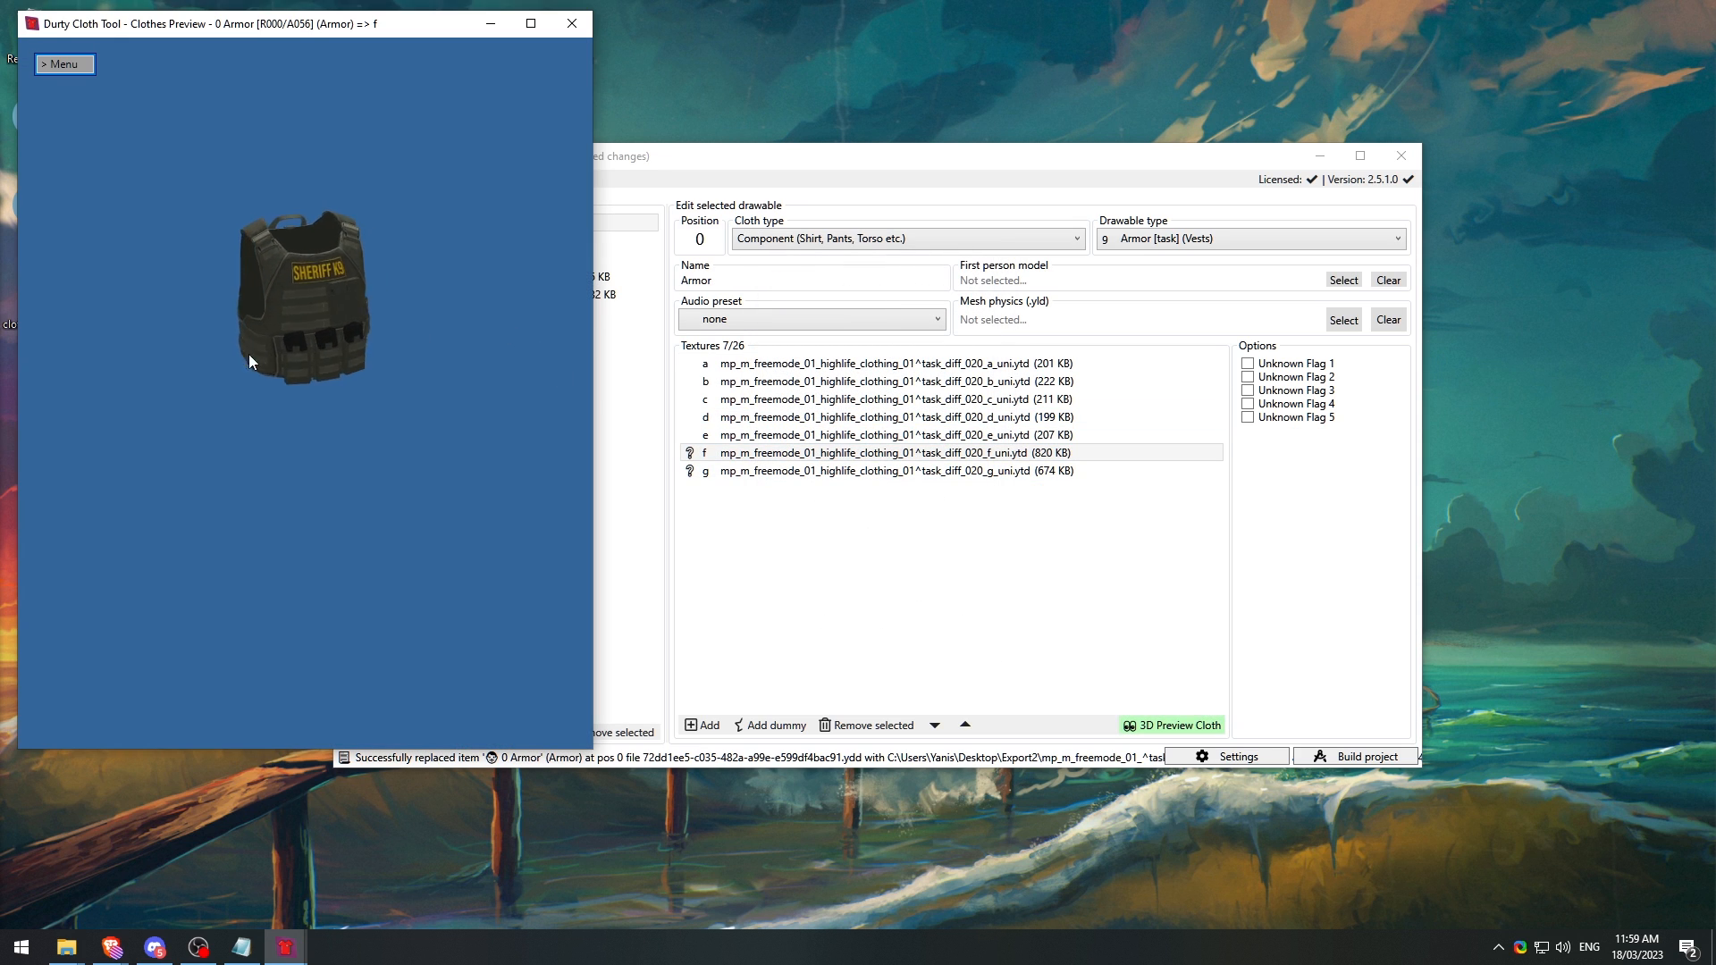
pyautogui.scroll(5, 385, 251)
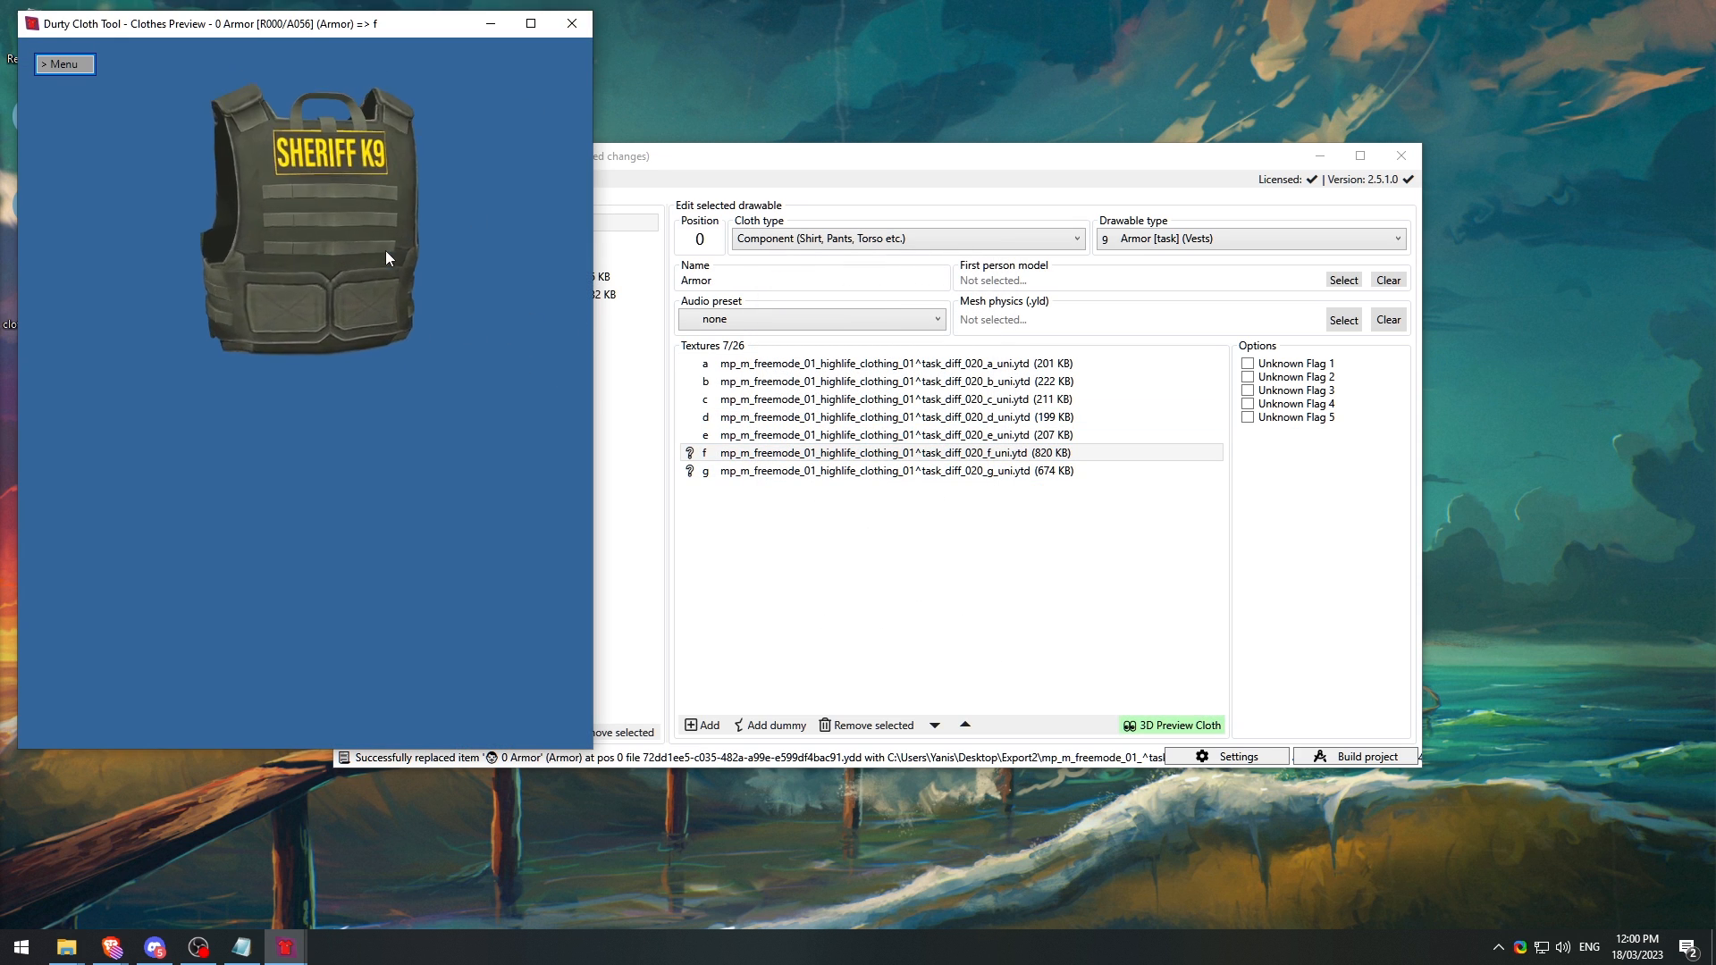
pyautogui.moveTo(384, 250); pyautogui.dragTo(347, 282)
pyautogui.click(572, 23)
# Step: Optimize Armor texture f with automatic compression selection off and BC1 / DXT1 as the specific compression format
pyautogui.rightClick(807, 456)
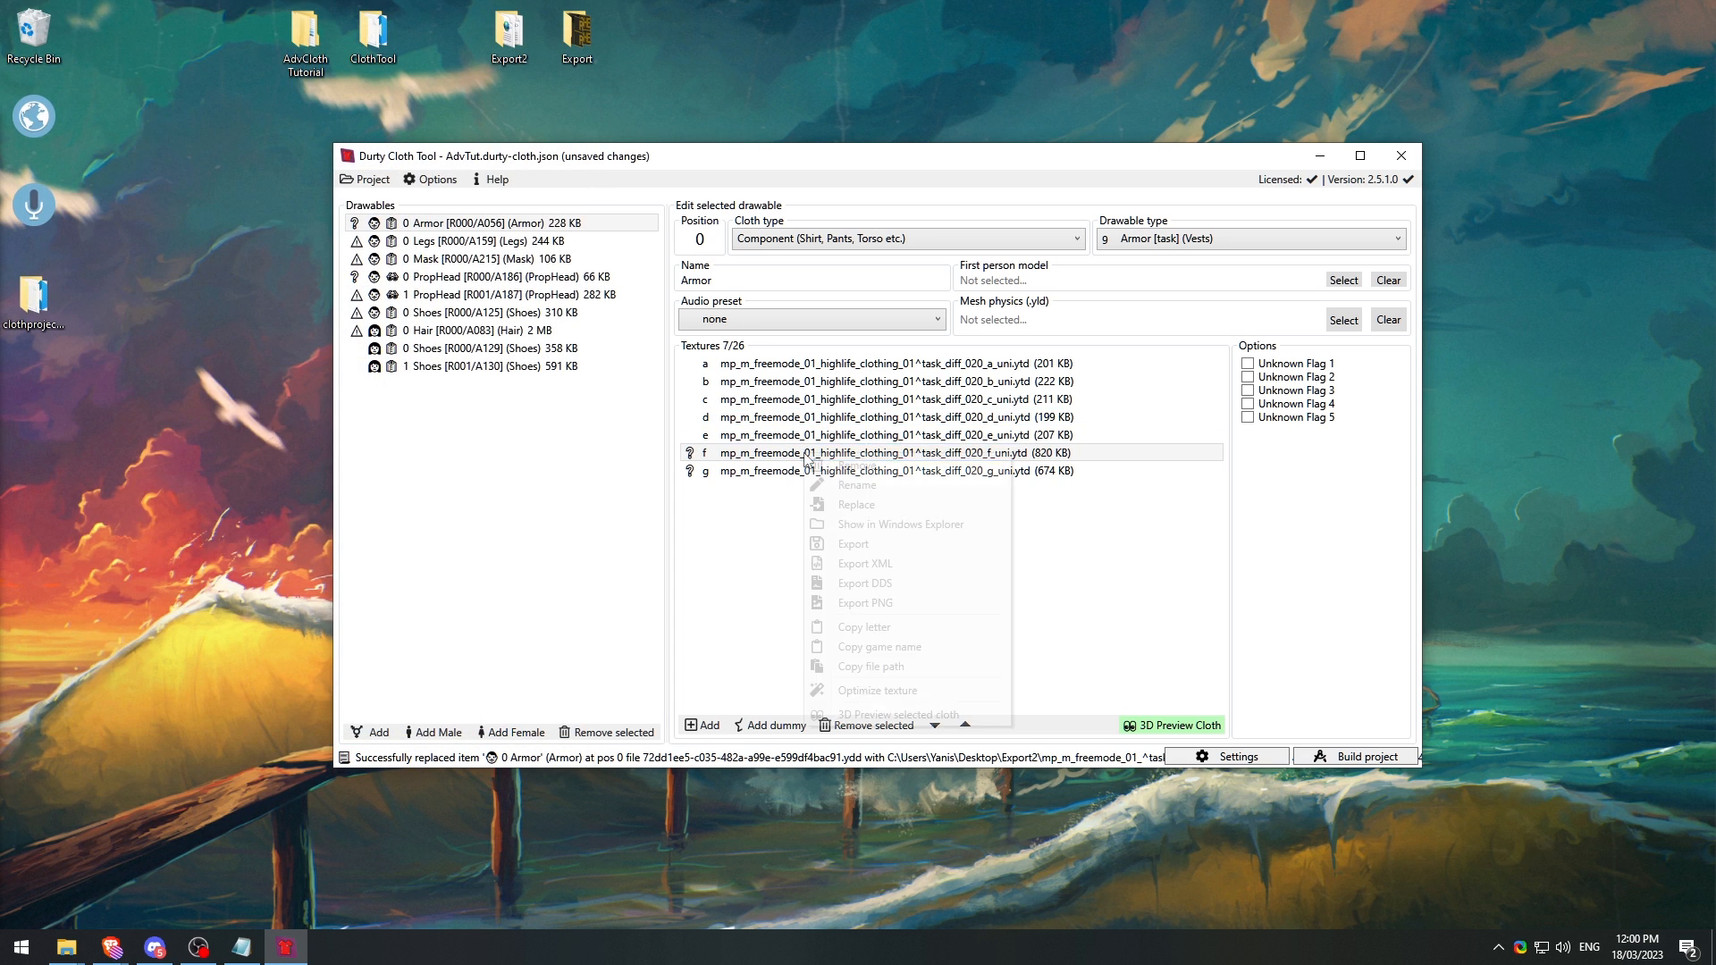
pyautogui.click(900, 693)
pyautogui.click(857, 366)
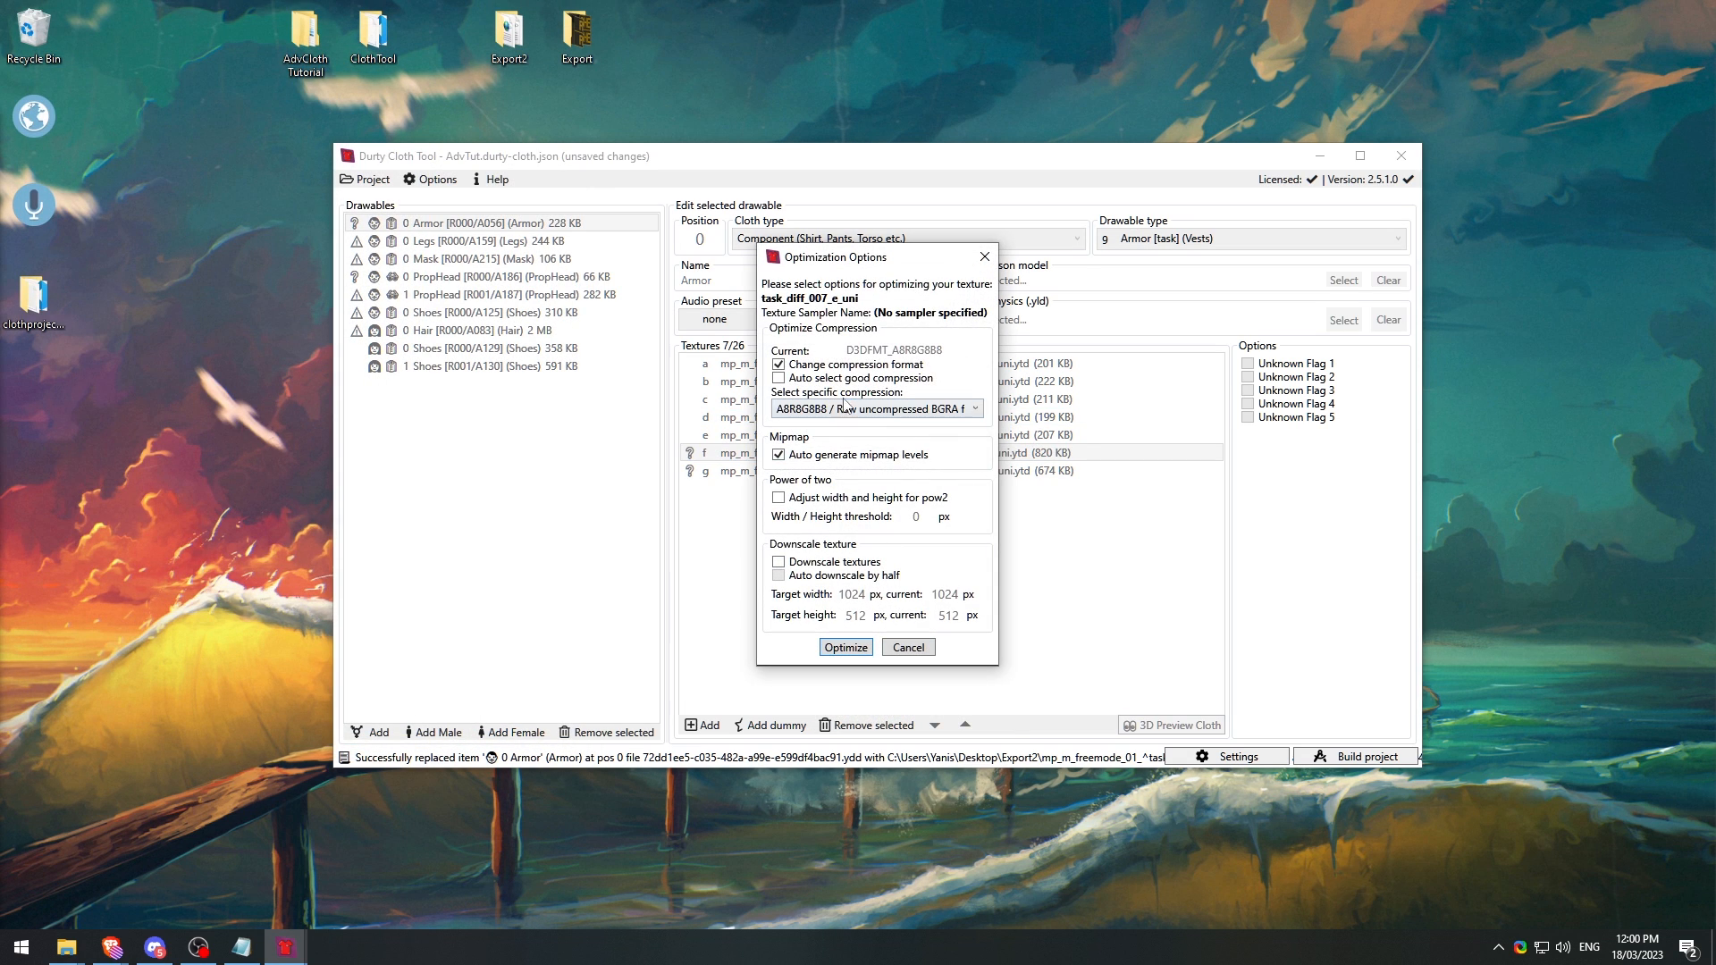
pyautogui.click(839, 410)
pyautogui.scroll(3, 840, 411)
pyautogui.click(849, 429)
pyautogui.click(842, 649)
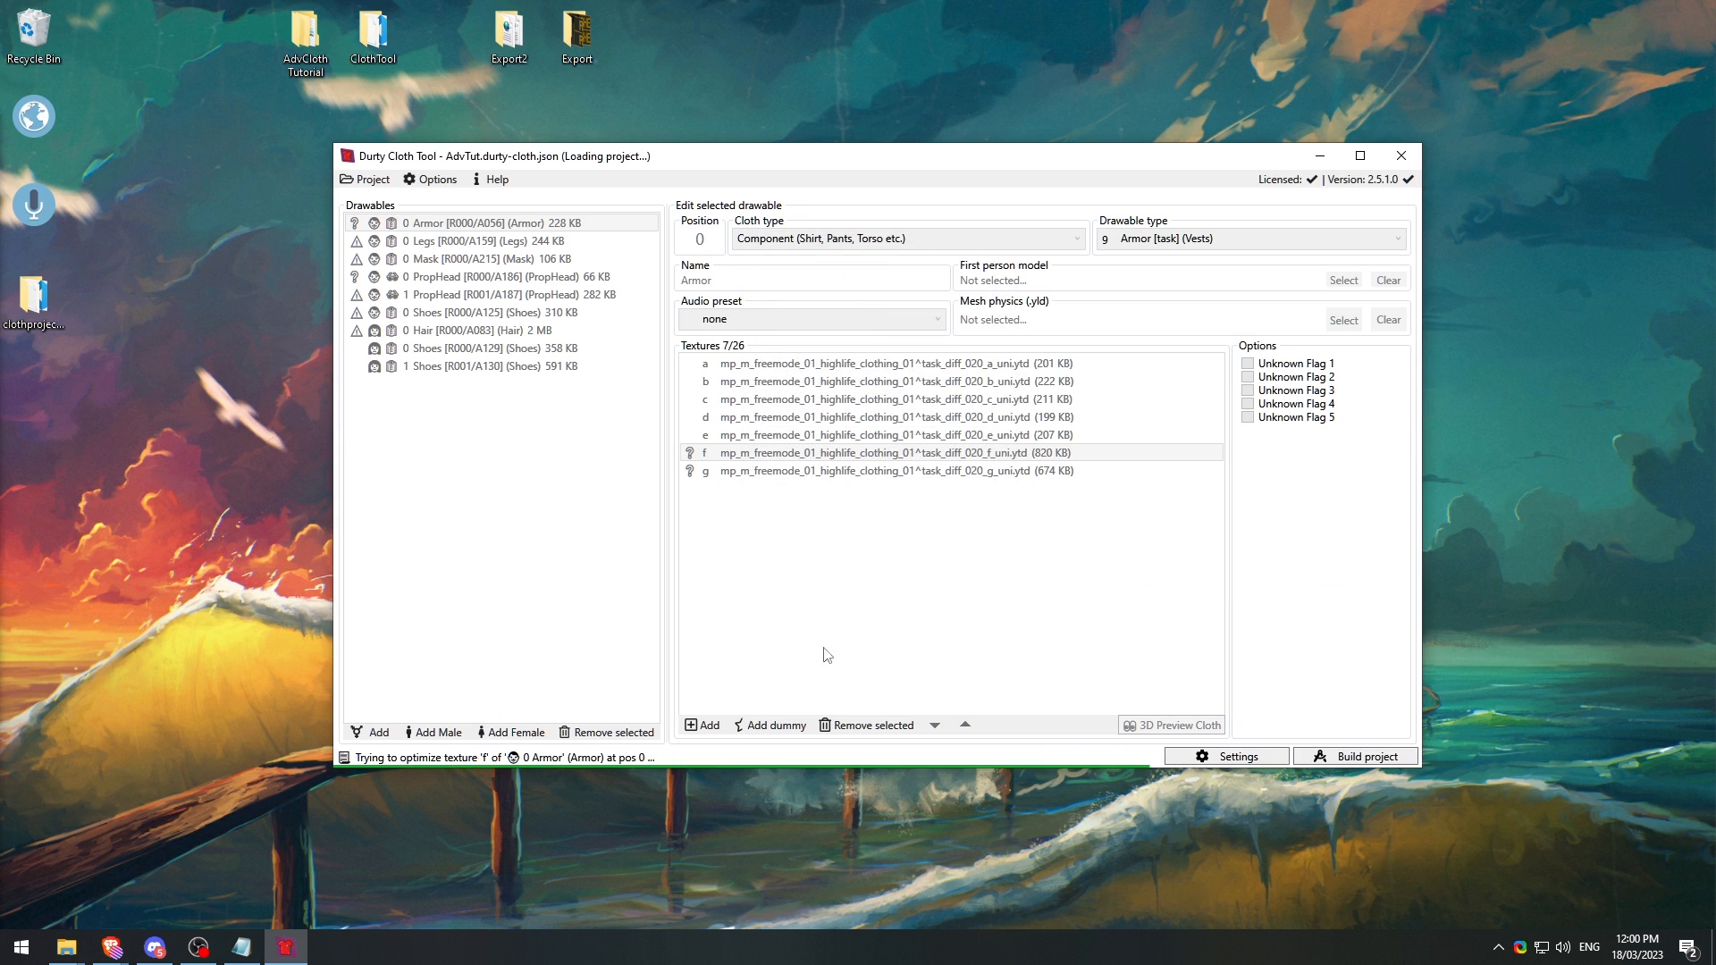
# Step: Examine texture f on the Armor vest from front and back in the 3D preview, and close the preview
pyautogui.doubleClick(757, 457)
pyautogui.scroll(5, 345, 227)
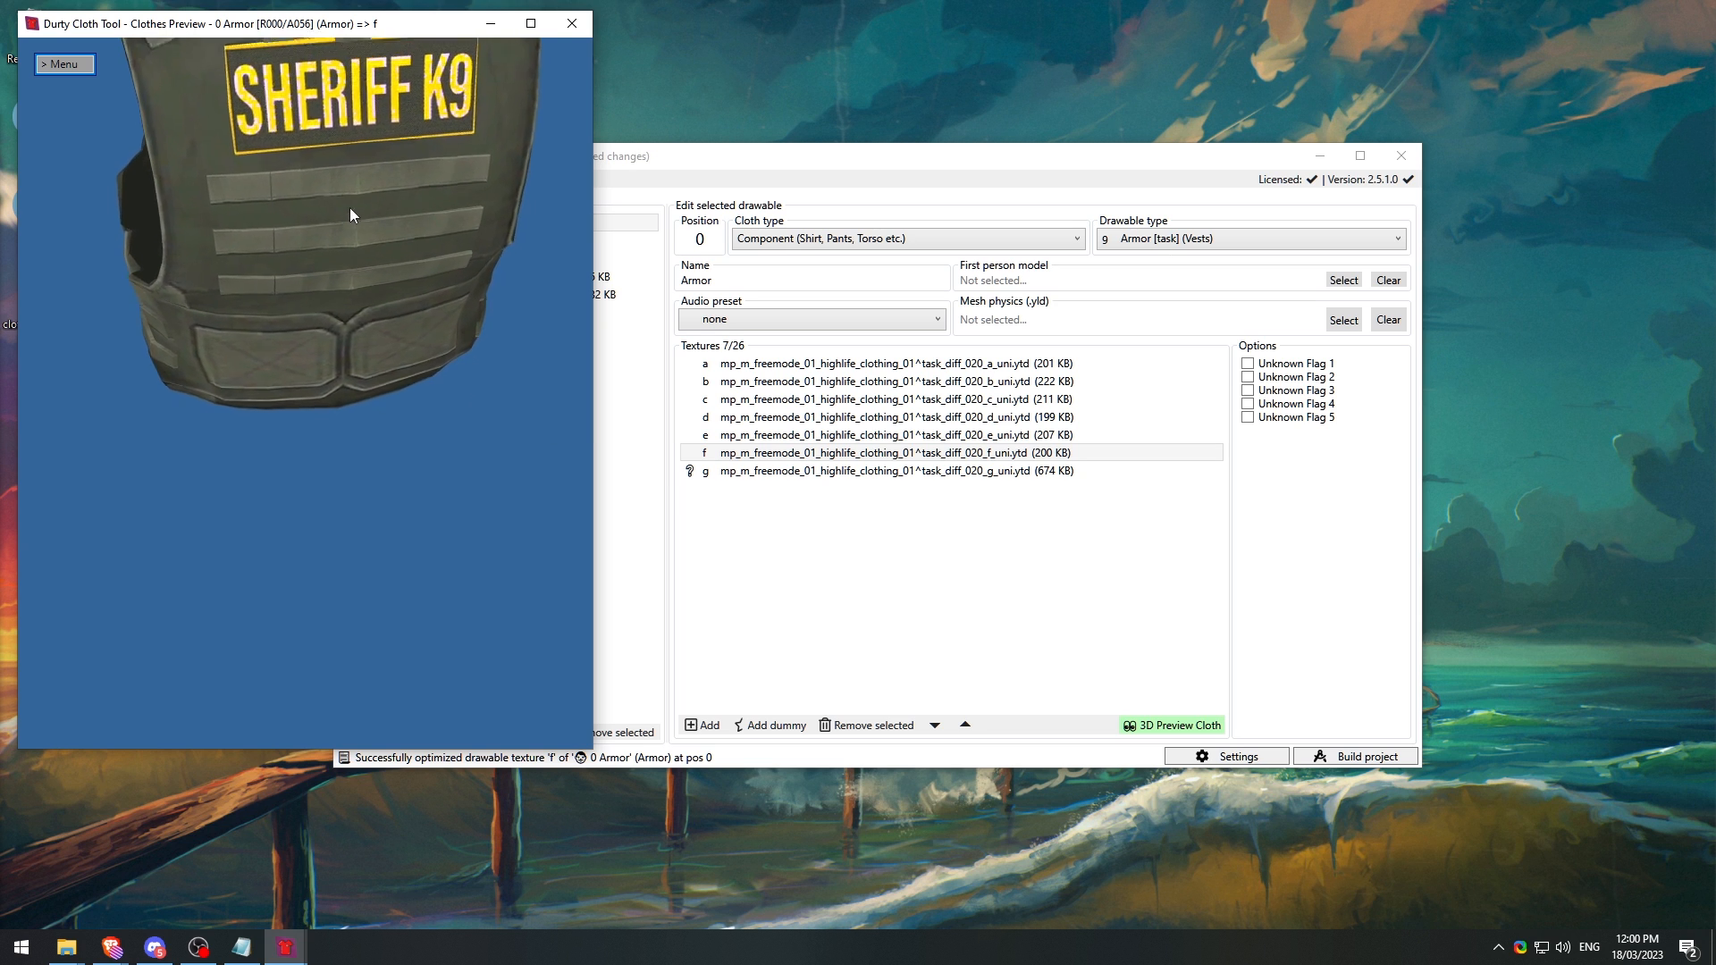
pyautogui.moveTo(351, 207)
pyautogui.mouseDown()
pyautogui.moveTo(338, 252)
pyautogui.moveTo(336, 217)
pyautogui.mouseUp()
pyautogui.scroll(5, 342, 179)
pyautogui.scroll(-8, 336, 217)
pyautogui.scroll(5, 338, 163)
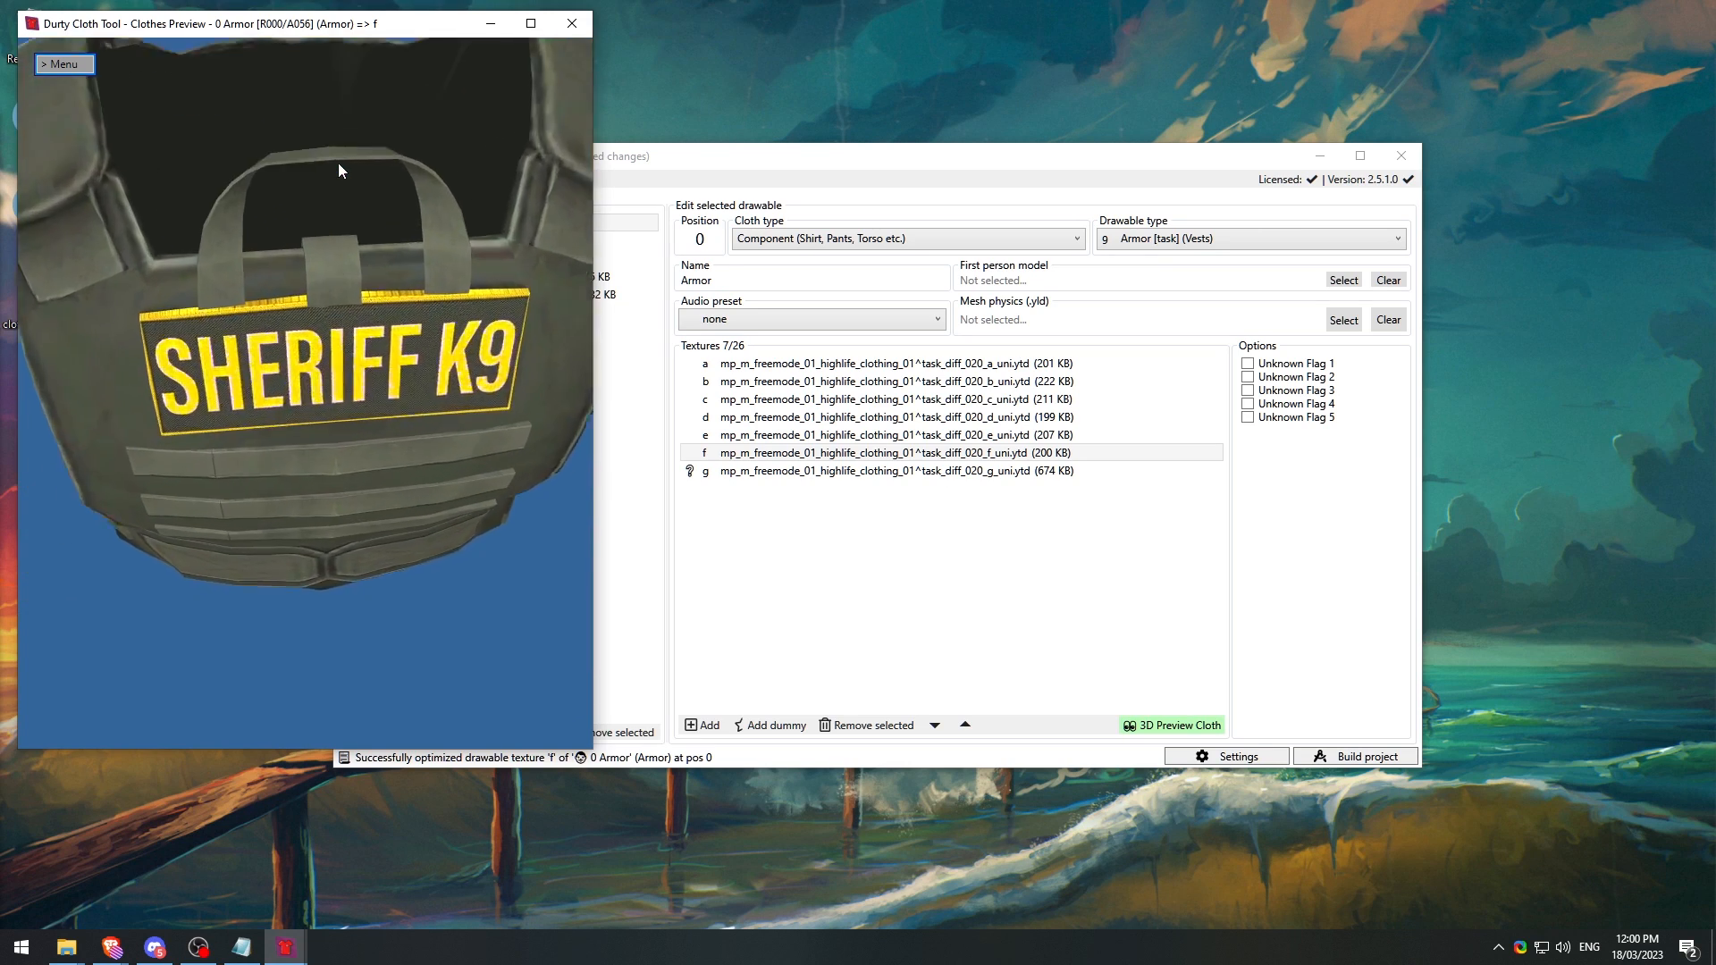
pyautogui.scroll(4, 338, 162)
pyautogui.moveTo(442, 311); pyautogui.dragTo(279, 223)
pyautogui.scroll(-4, 109, 303)
pyautogui.scroll(5, 291, 215)
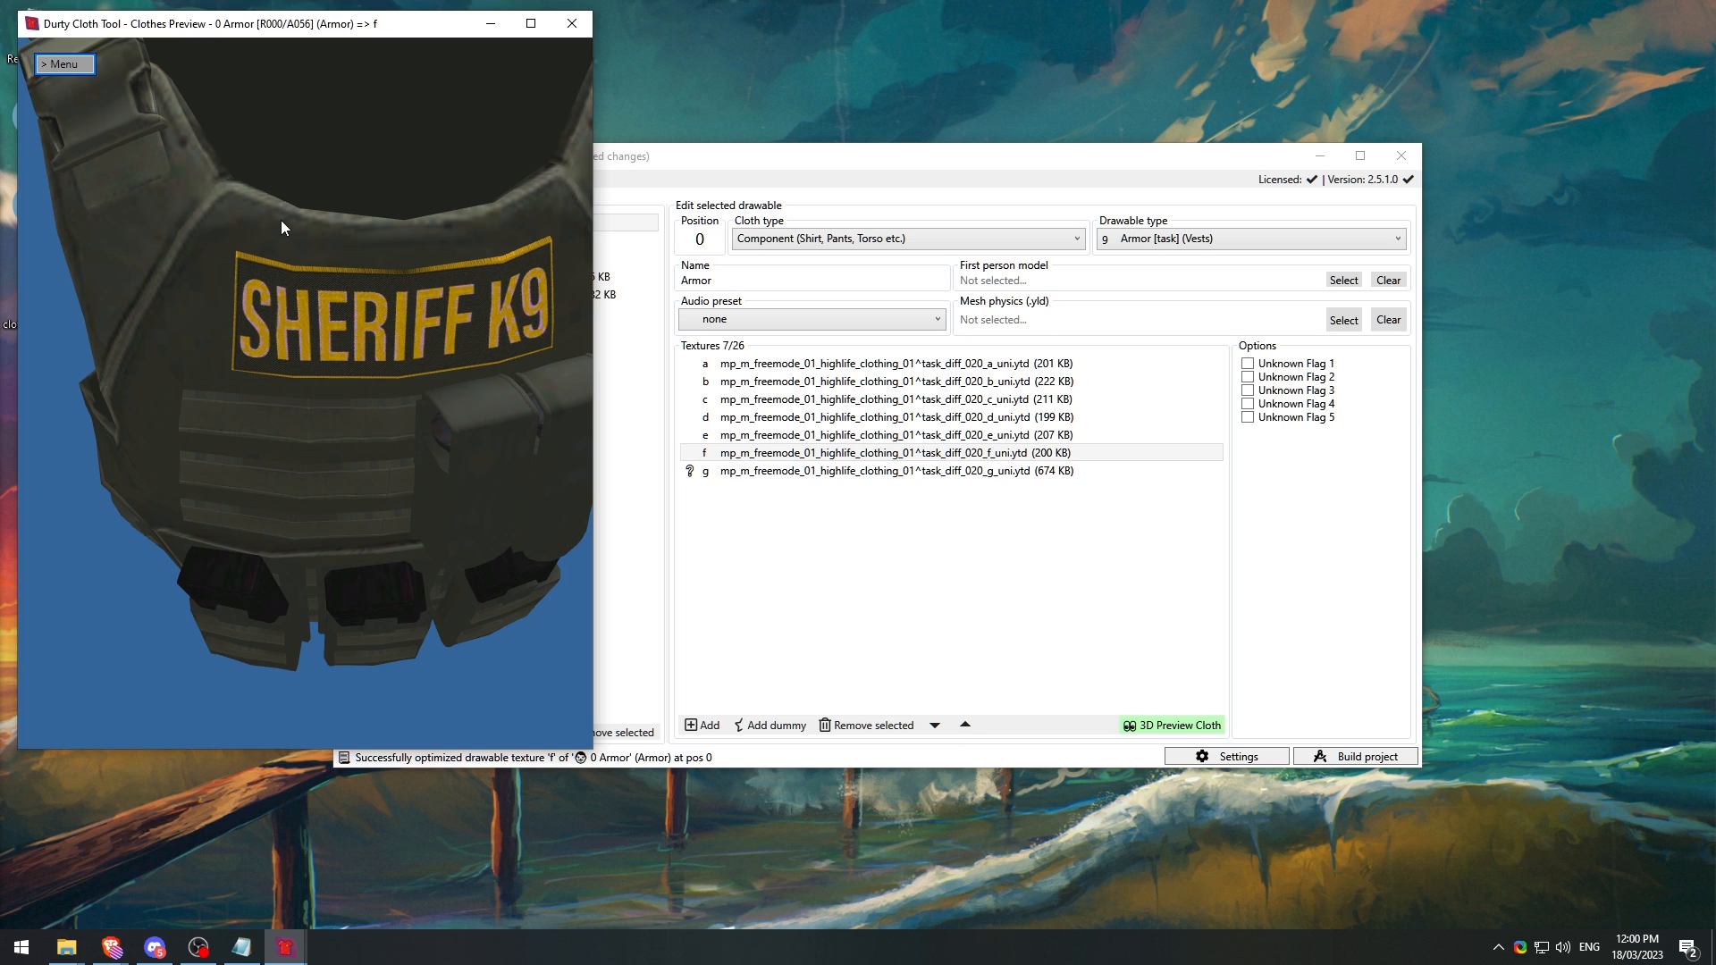
pyautogui.click(572, 23)
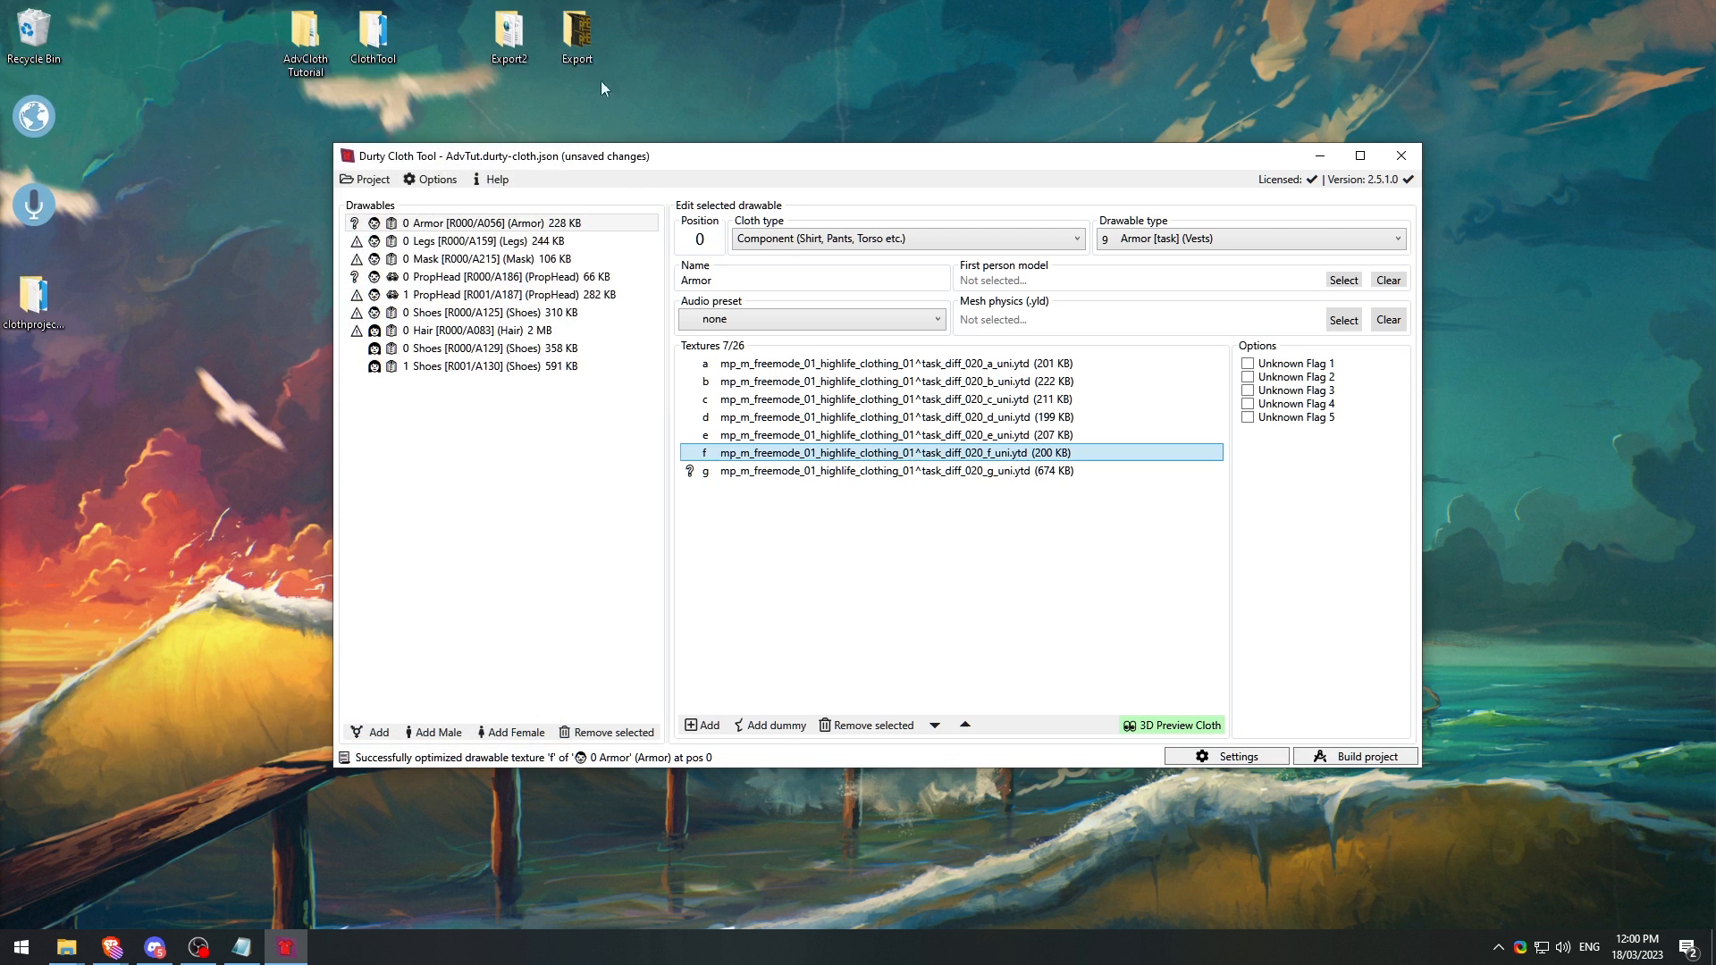
# Step: Add task_diff_007_e_uni_Copy1 from the Export folder as a texture of the Armor drawable
pyautogui.doubleClick(591, 24)
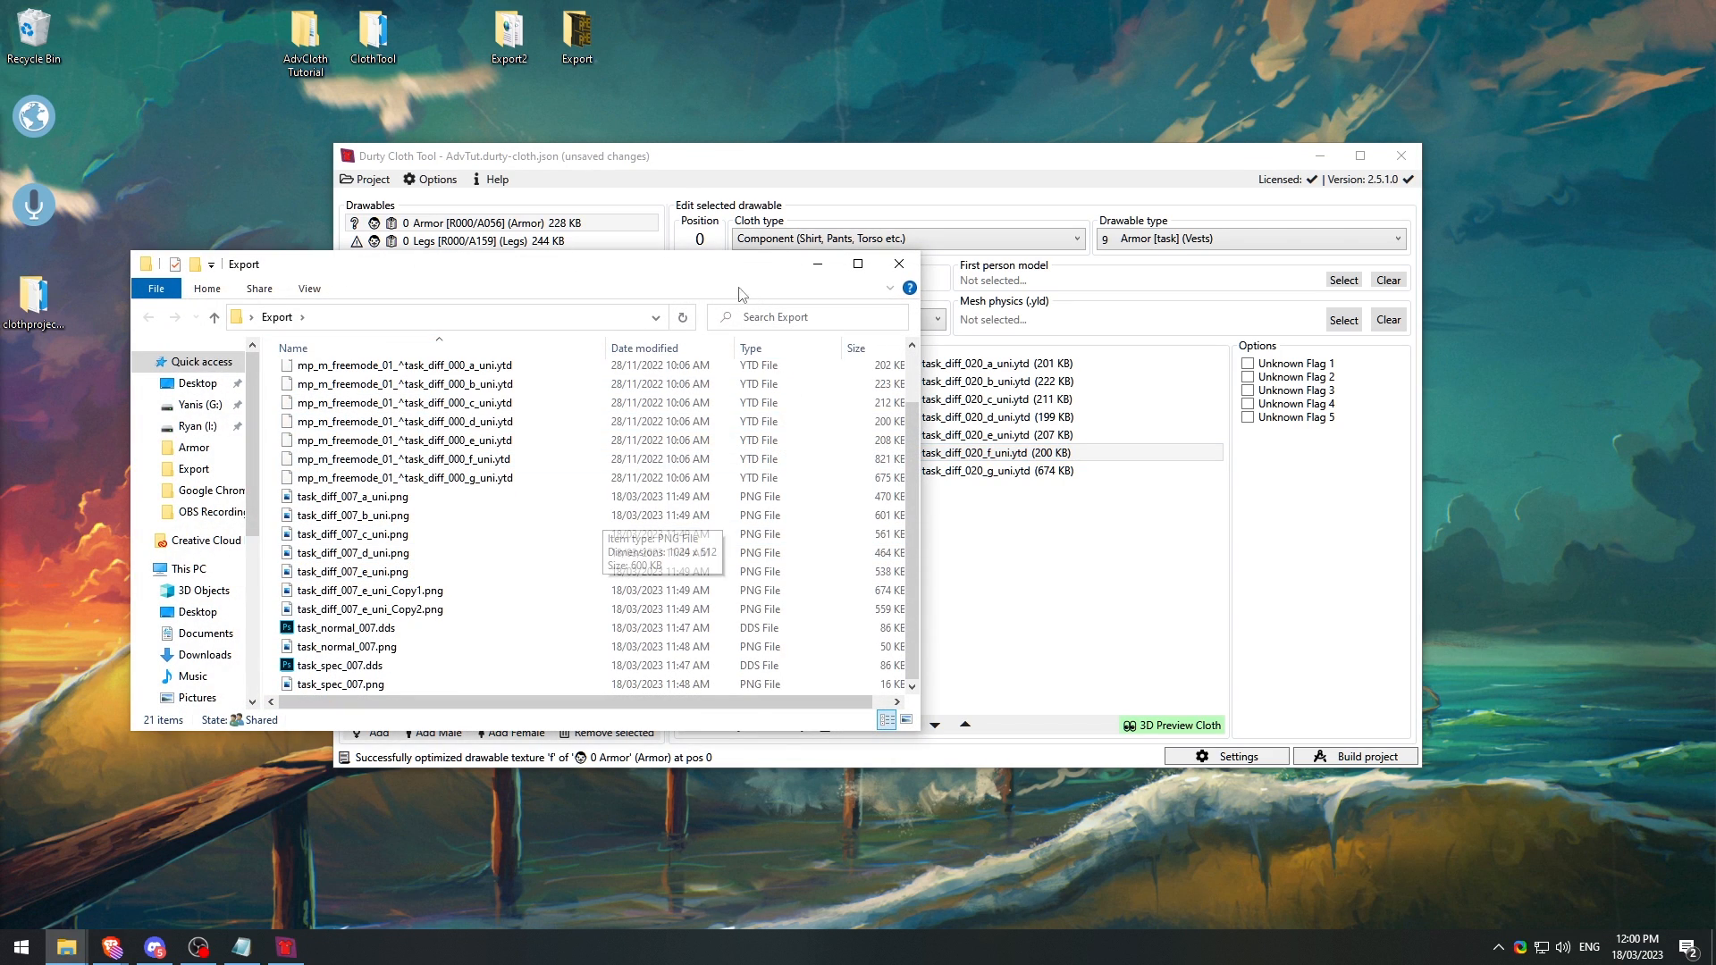
pyautogui.scroll(-2, 590, 537)
pyautogui.moveTo(694, 272); pyautogui.dragTo(927, 214)
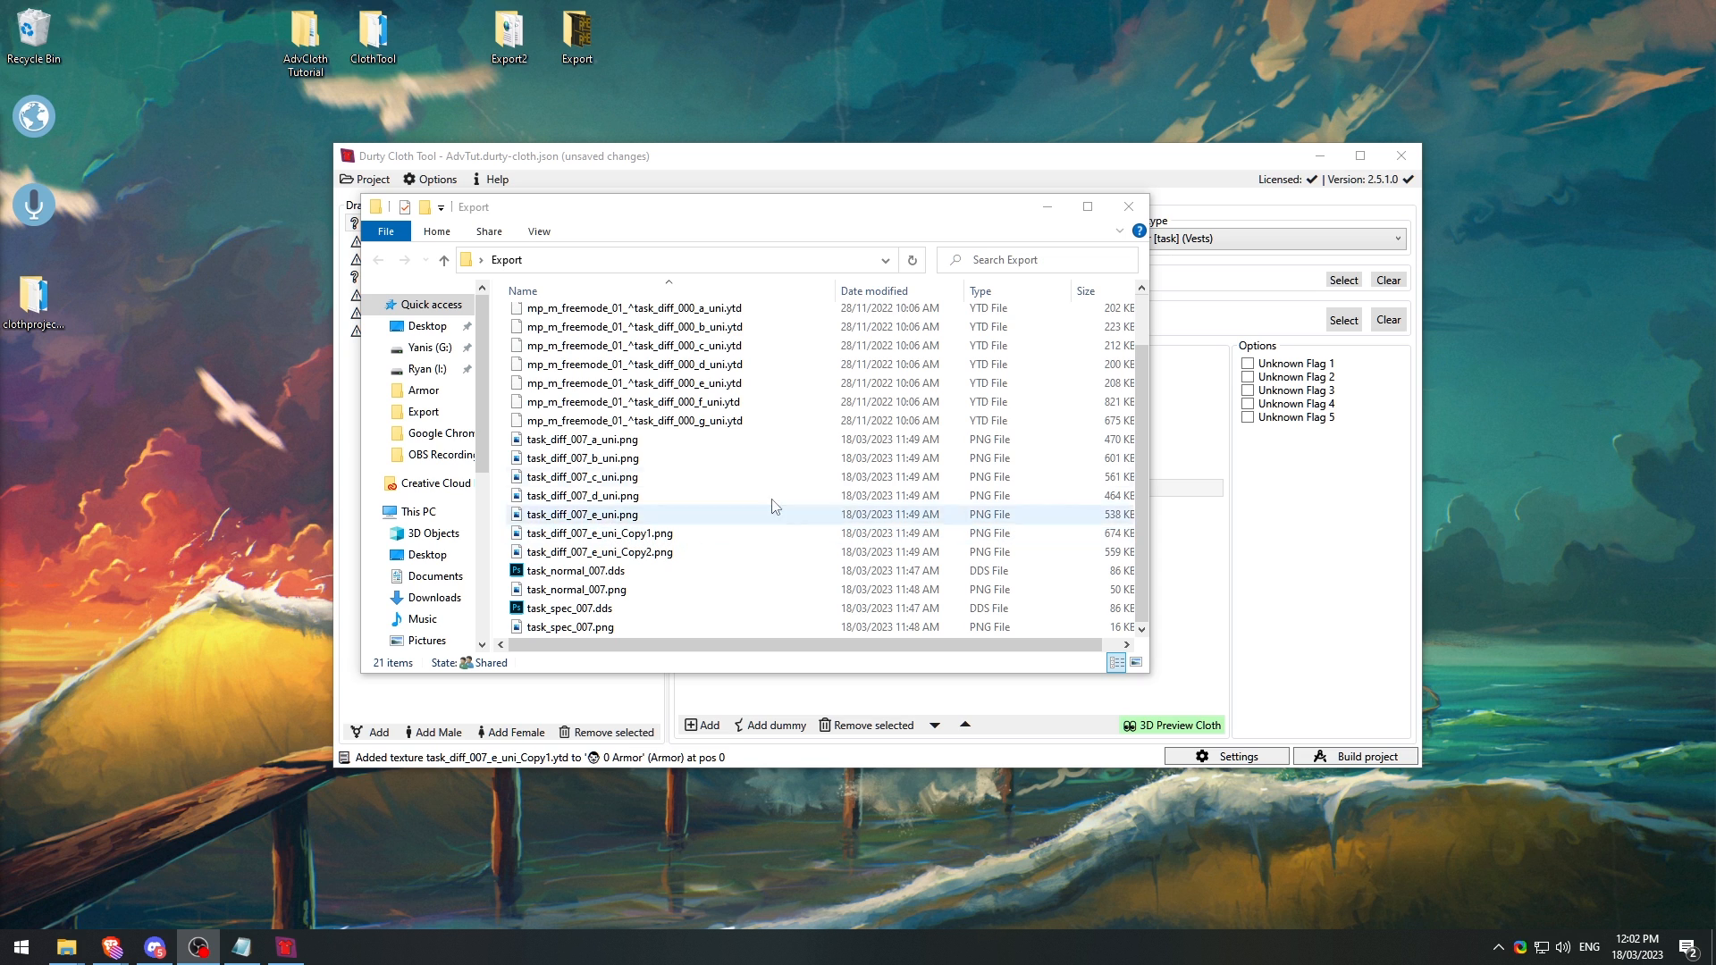
pyautogui.click(1195, 166)
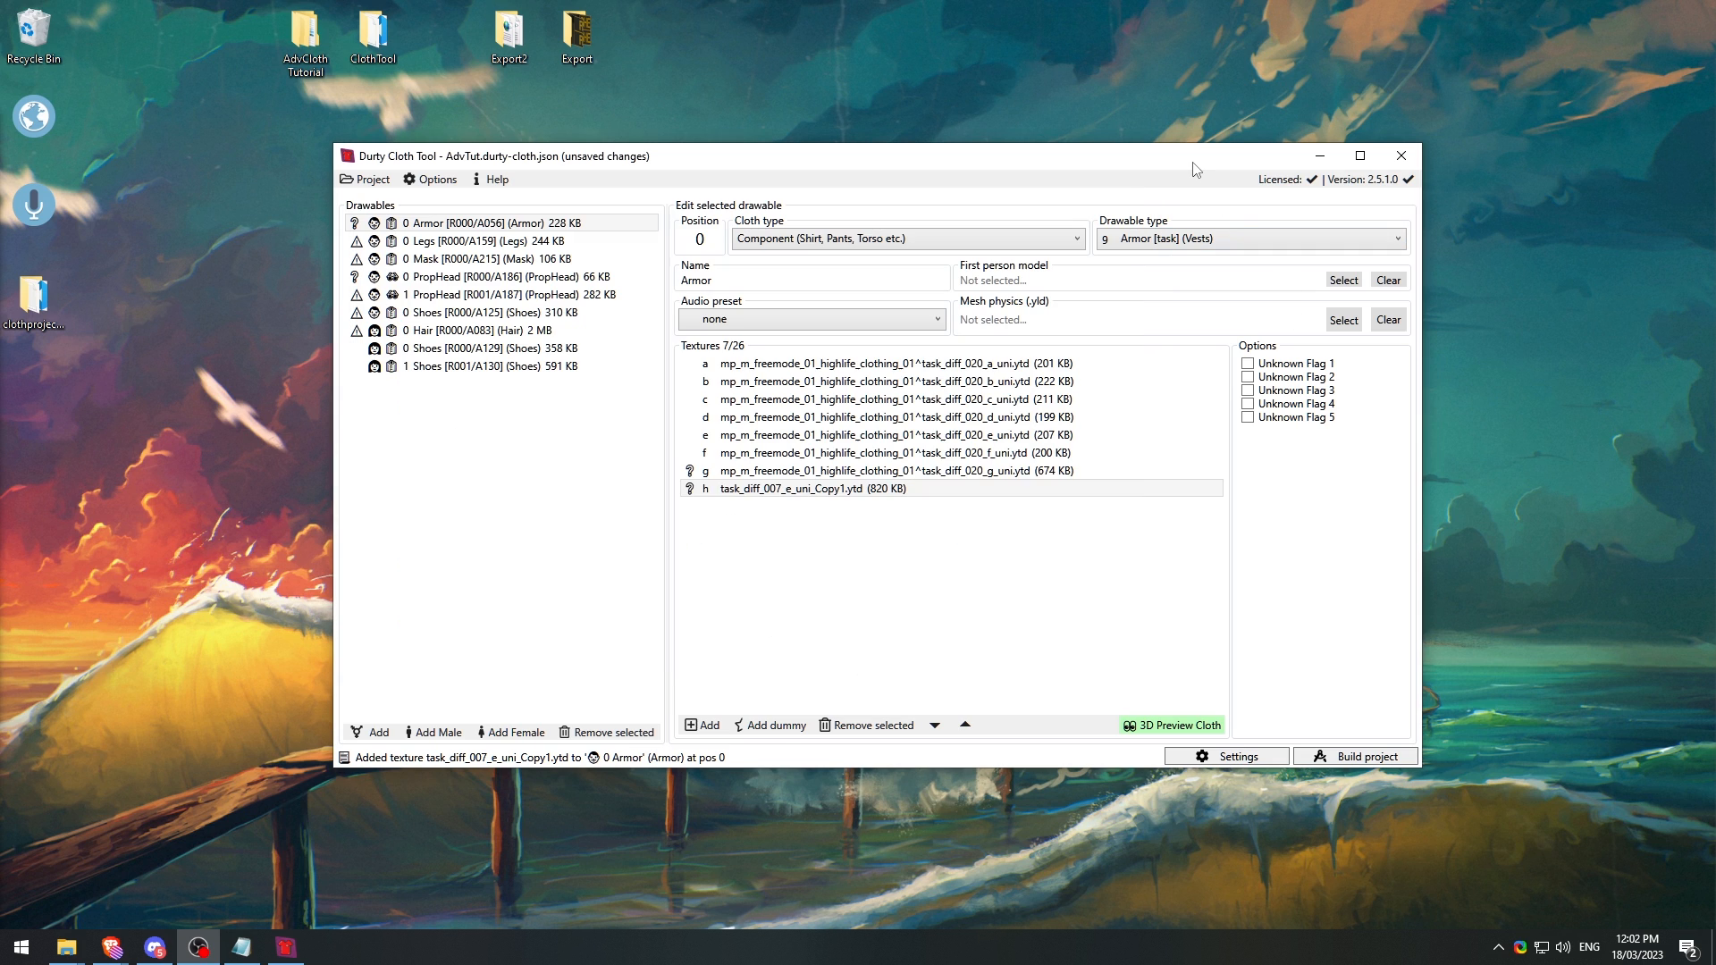
# Step: Compare the new texture h with texture f on the vest's SHERIFF K9 lettering in the 3D preview
pyautogui.doubleClick(802, 492)
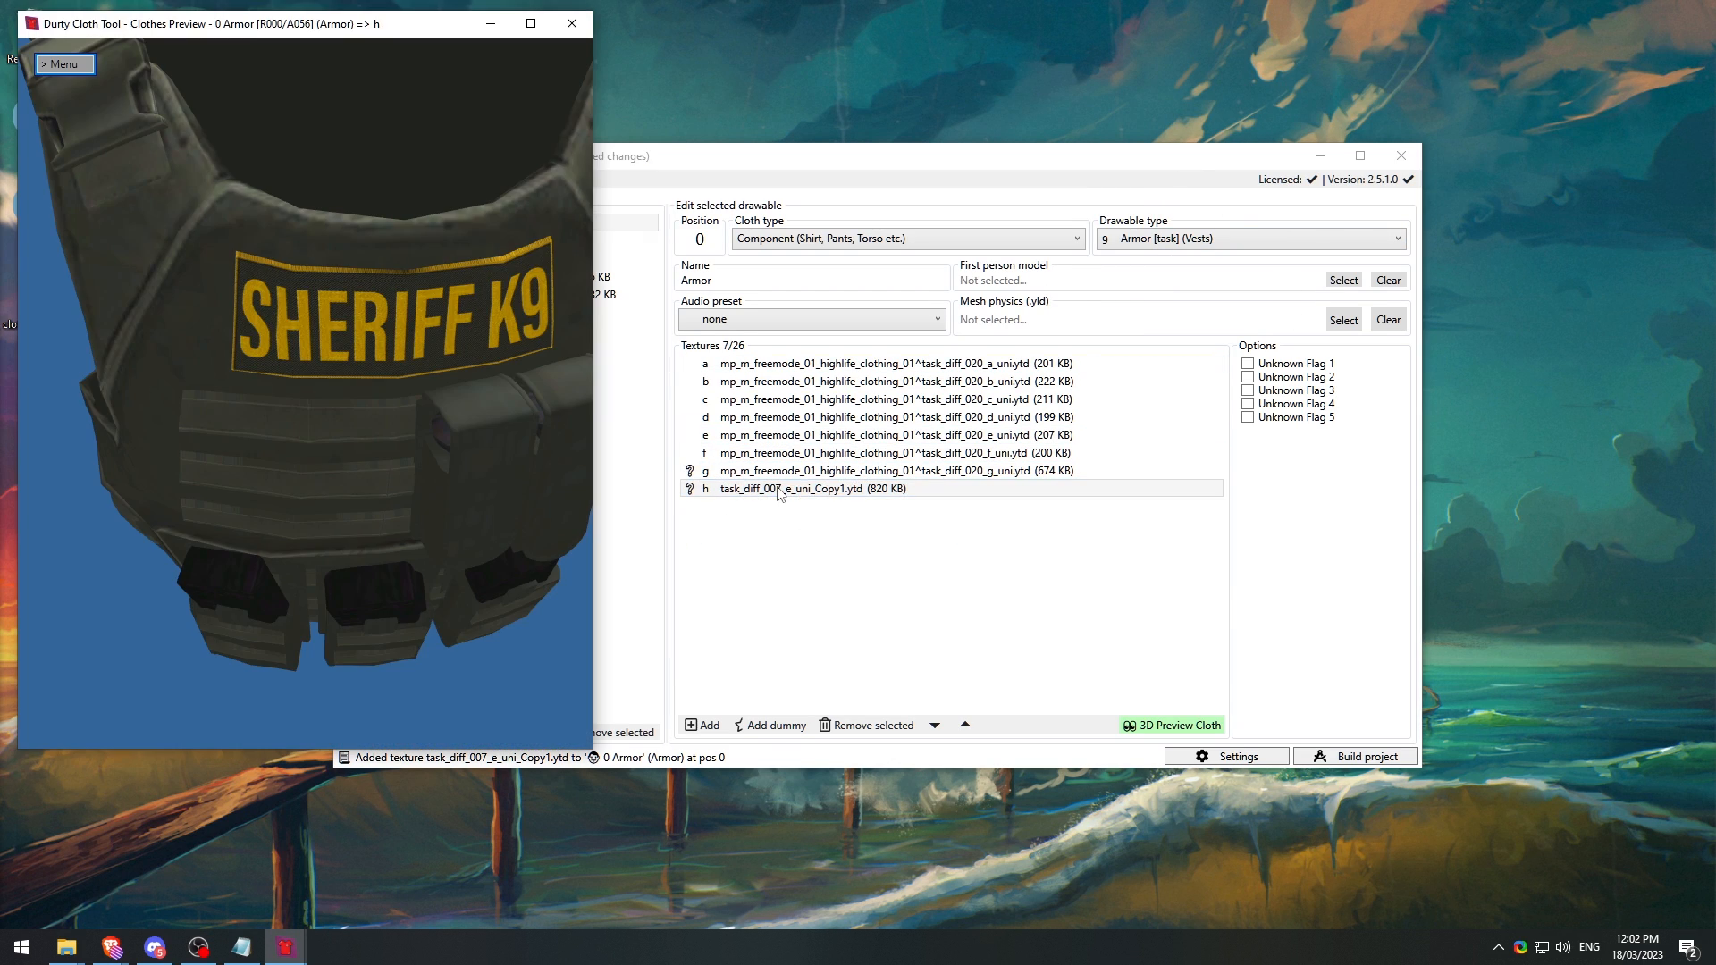
pyautogui.click(761, 453)
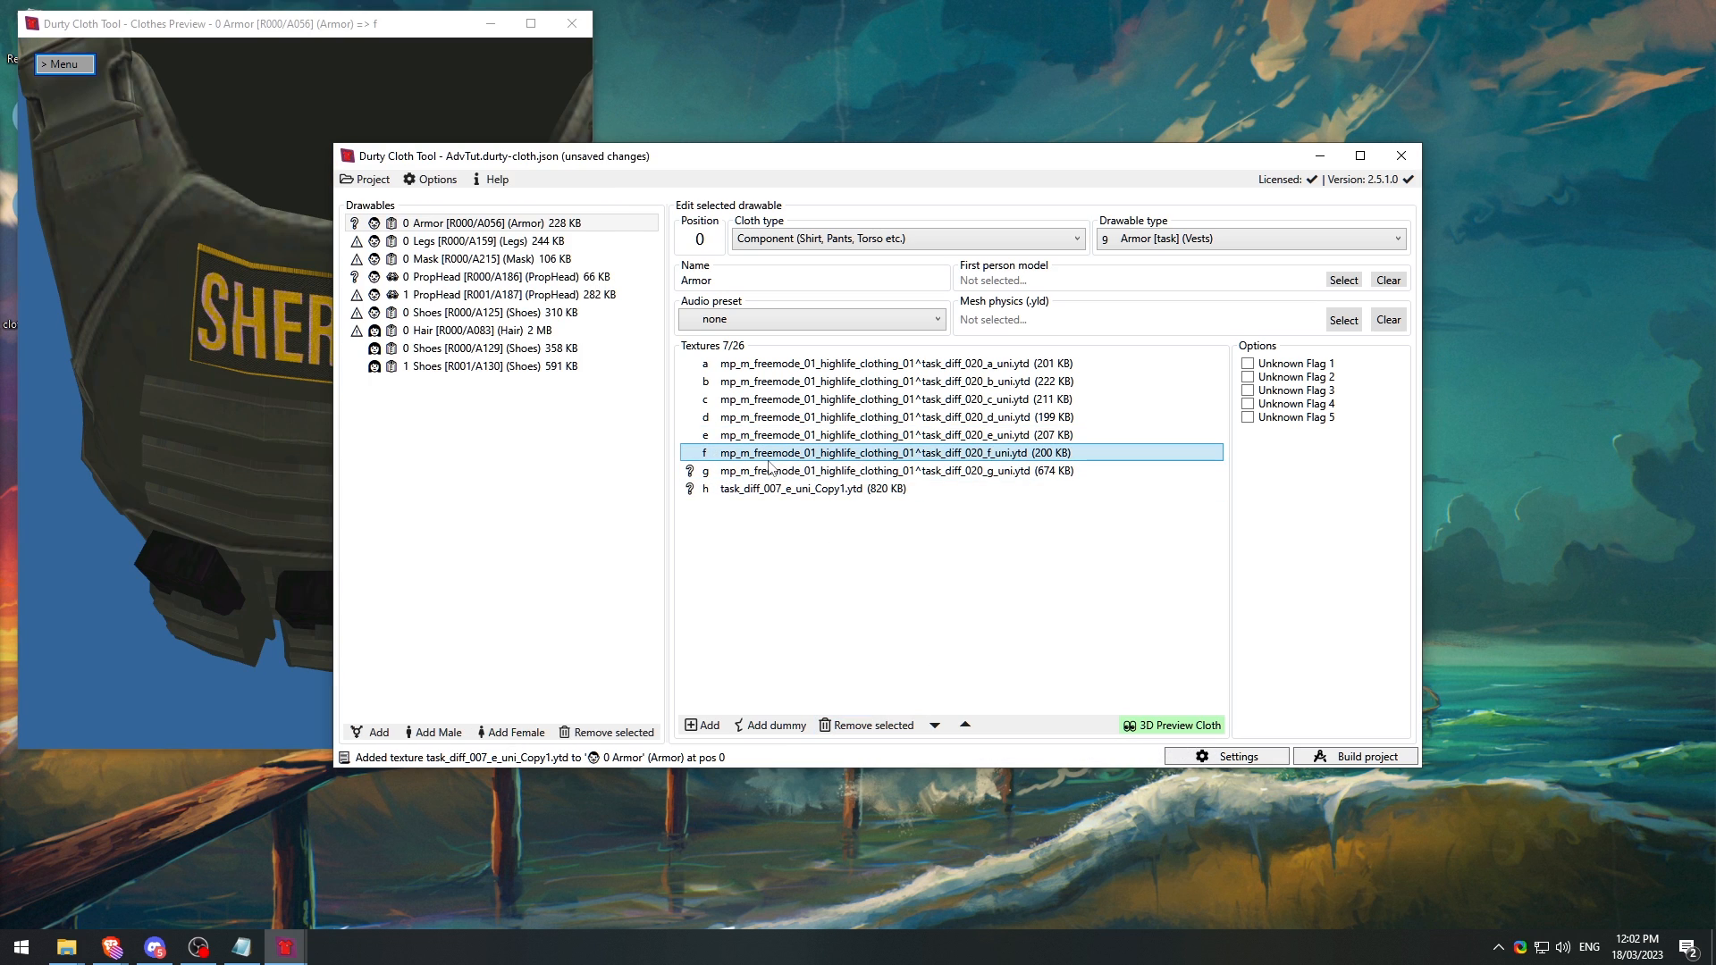
pyautogui.click(265, 298)
pyautogui.scroll(3, 263, 295)
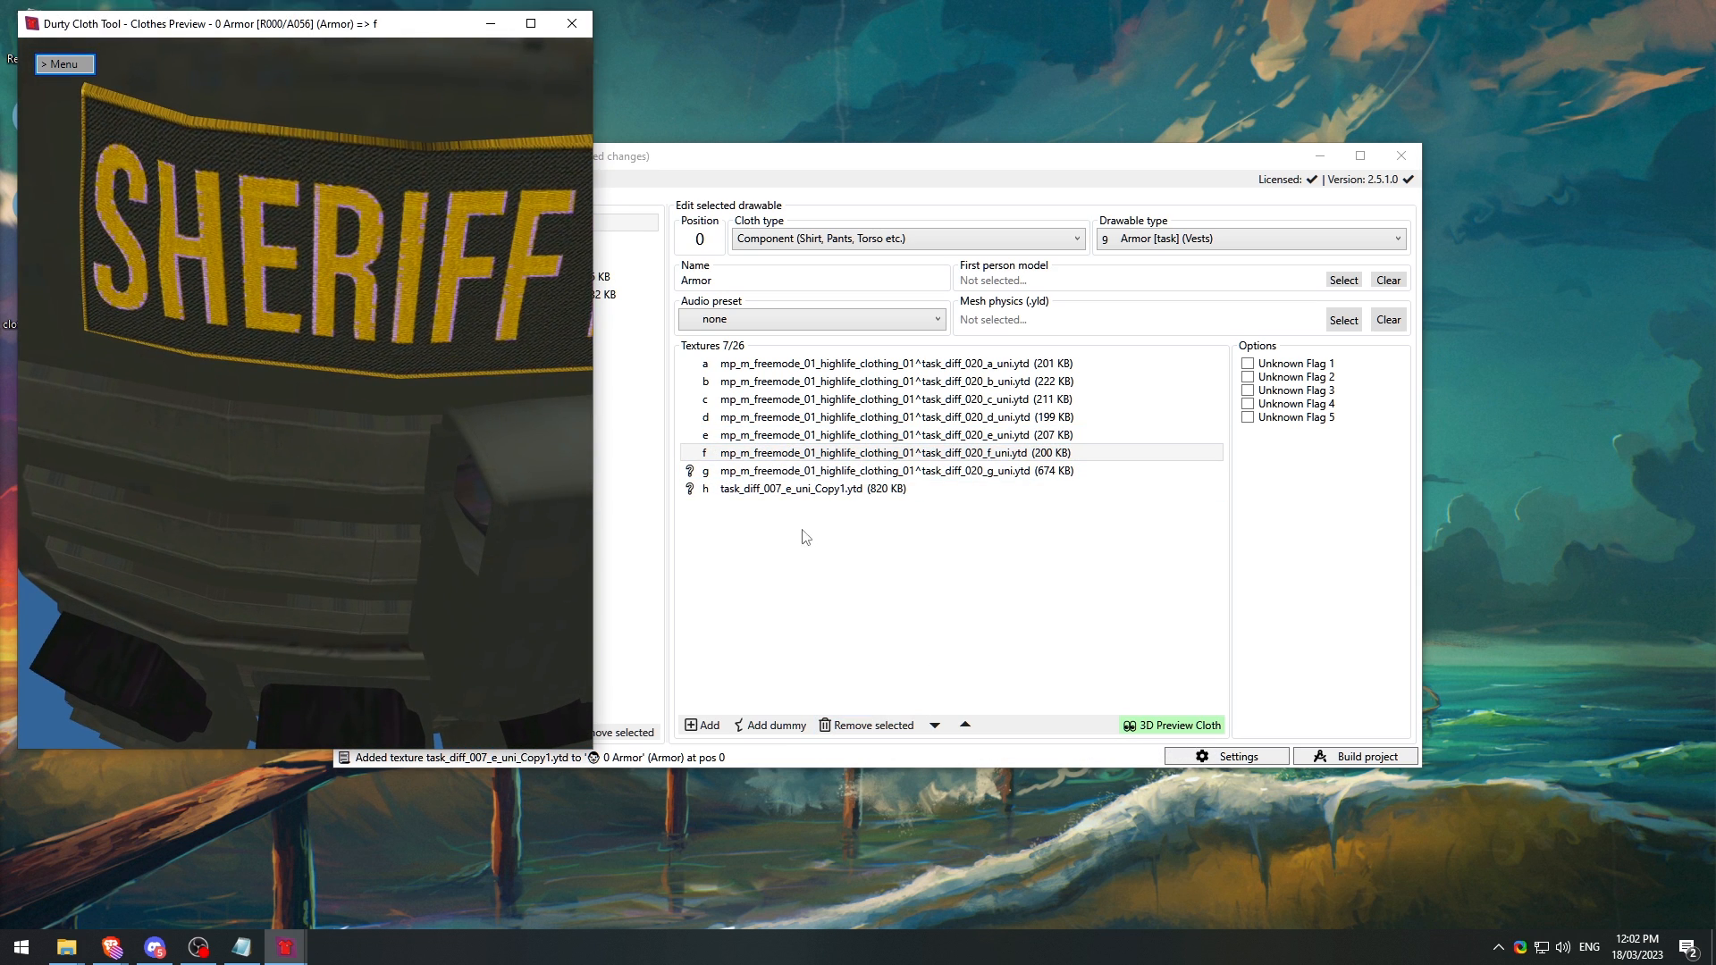
# Step: Delete texture f from the Armor drawable and move task_diff_007_e_uni_Copy1.ytd up into slot f
pyautogui.click(772, 453)
pyautogui.click(865, 725)
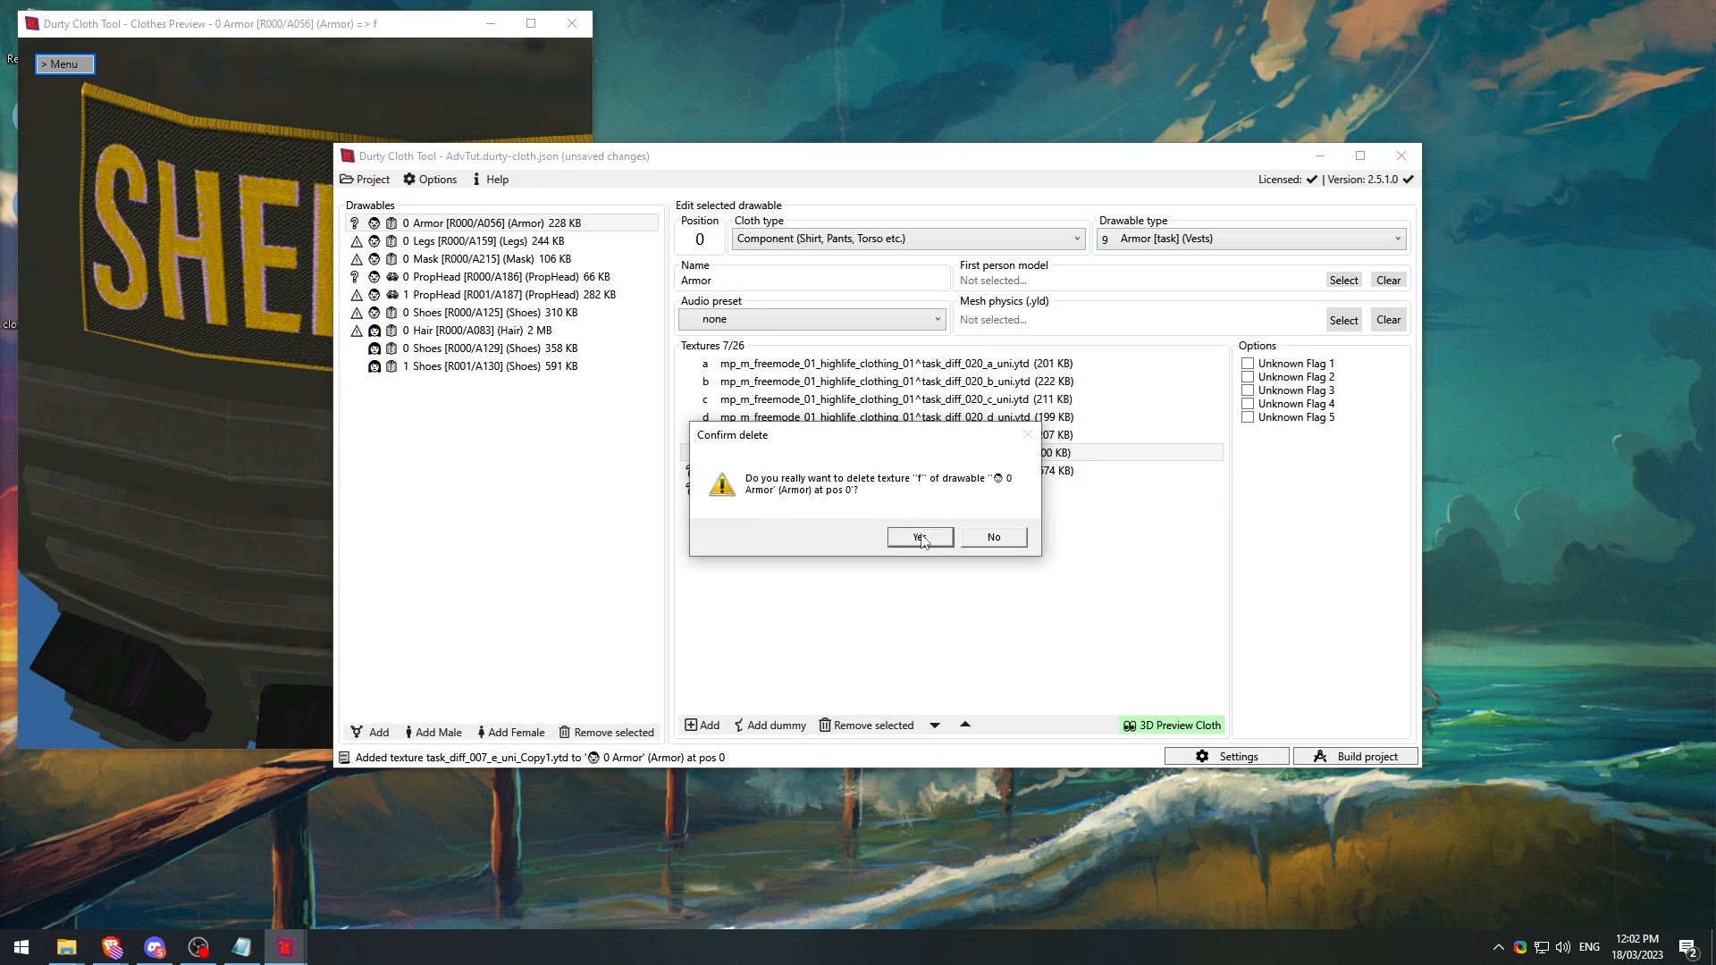
pyautogui.click(925, 539)
pyautogui.click(966, 725)
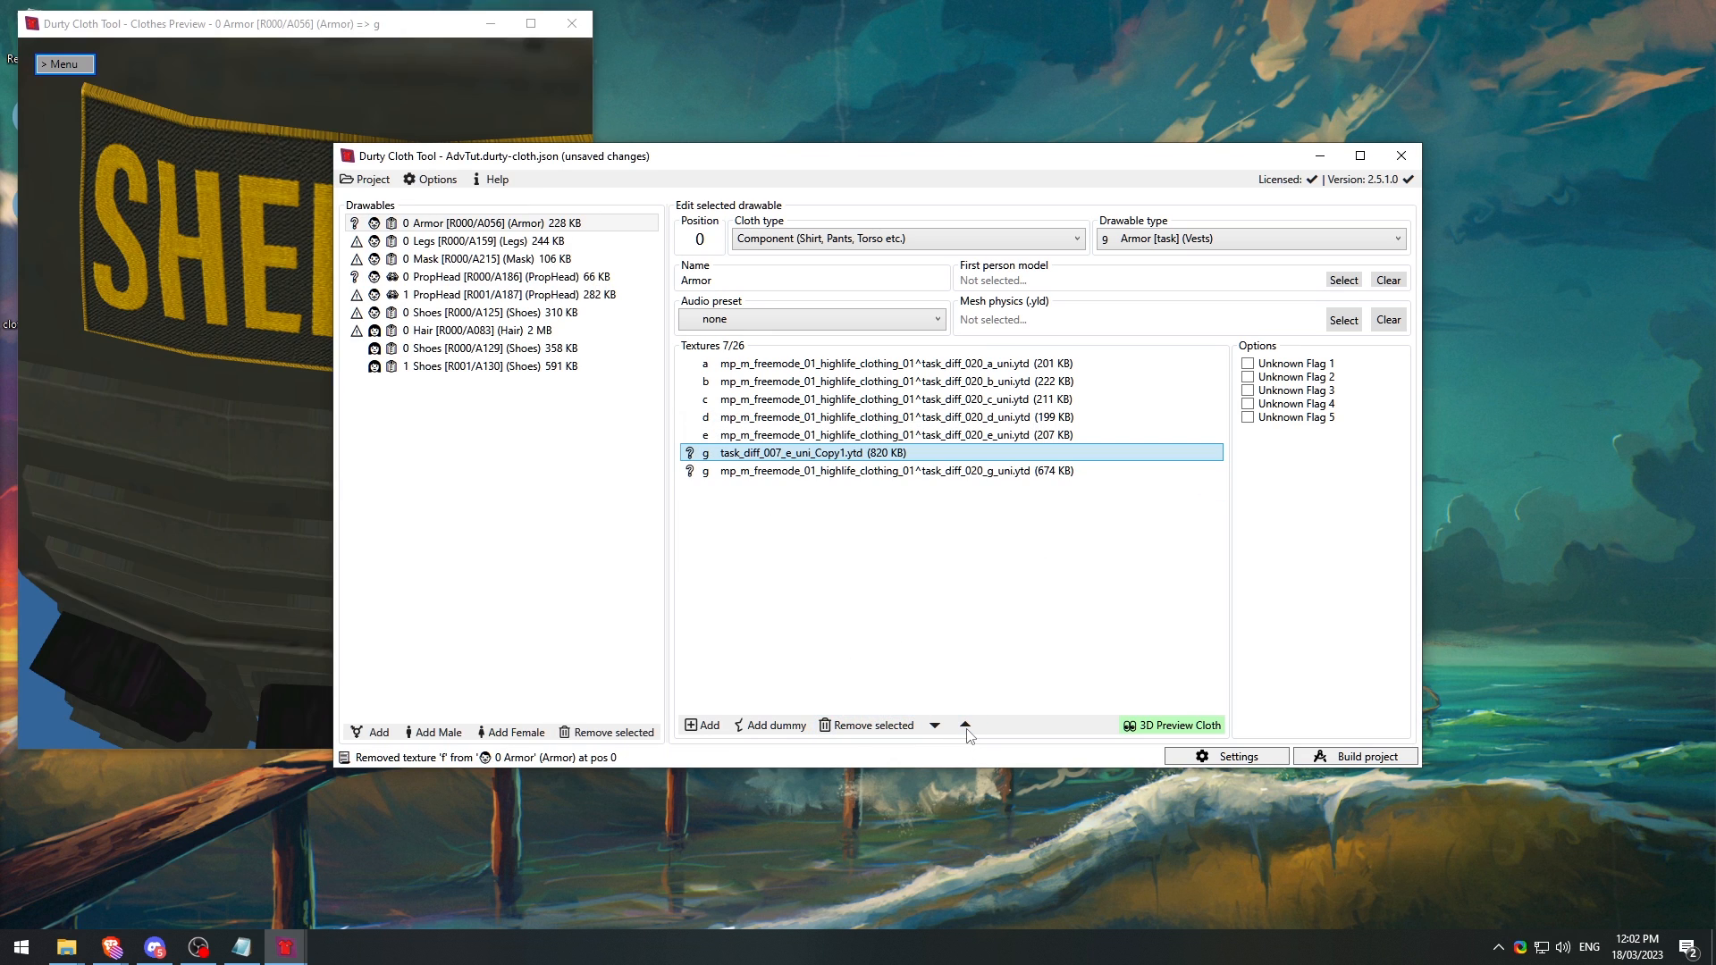
# Step: Optimize texture f with automatic compression selection off and BC7 / BPTC unorm encoding as the specific compression
pyautogui.rightClick(774, 454)
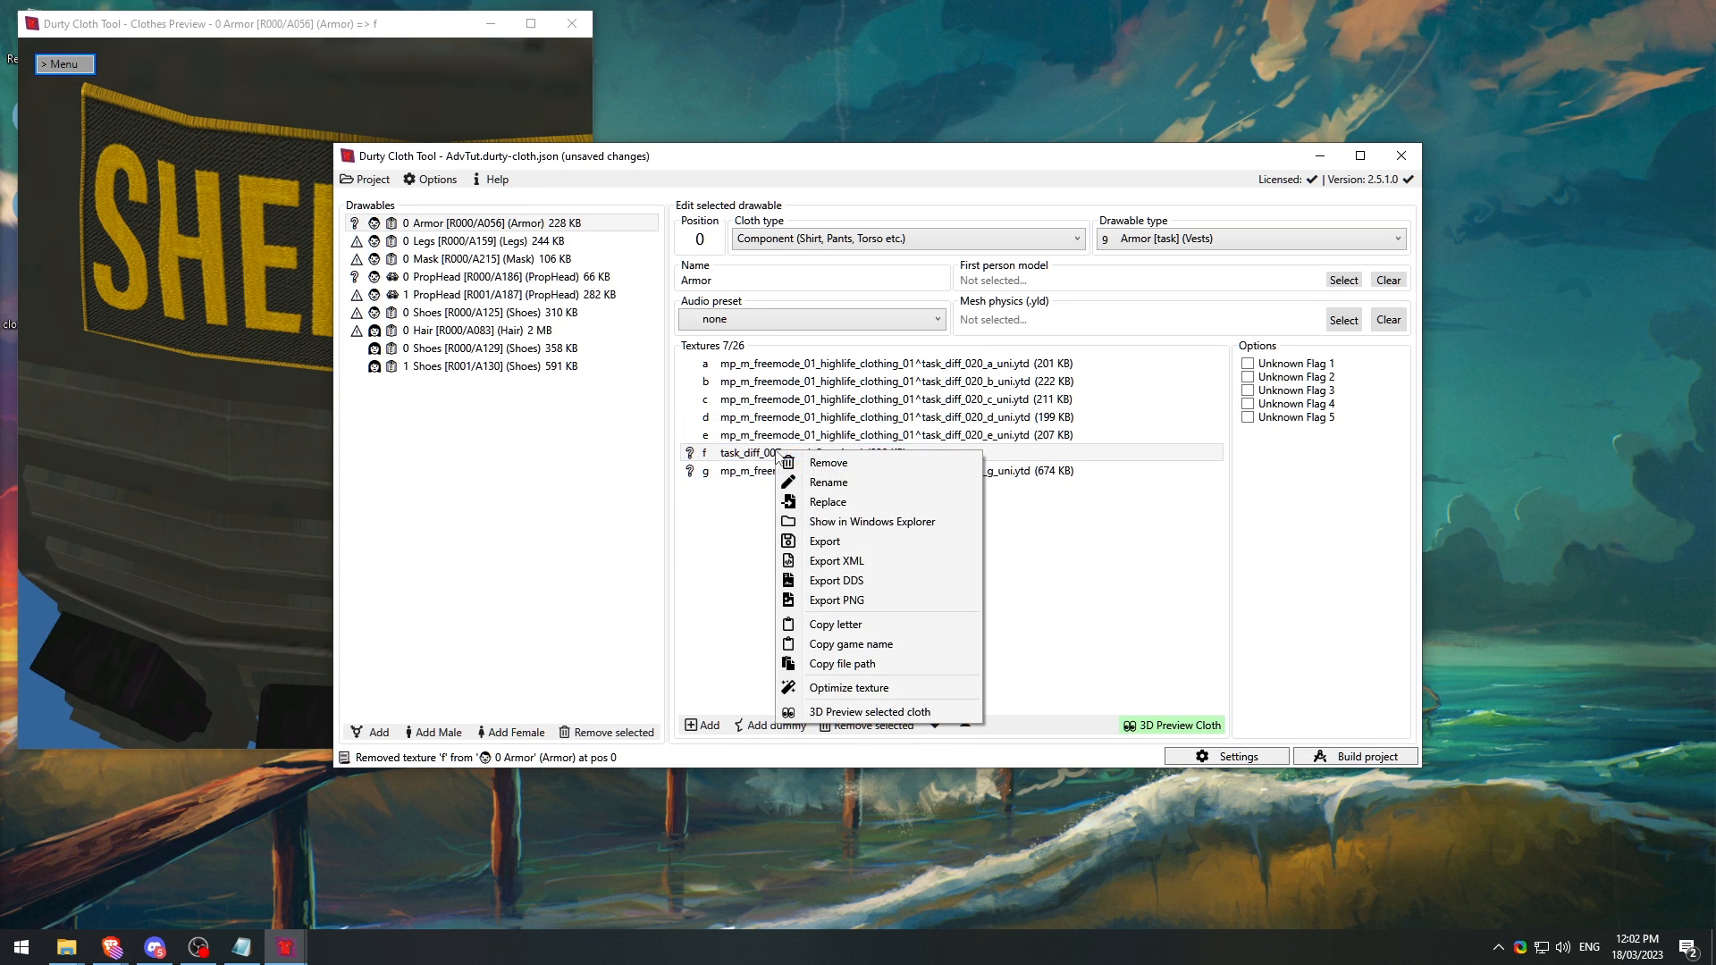
pyautogui.click(881, 687)
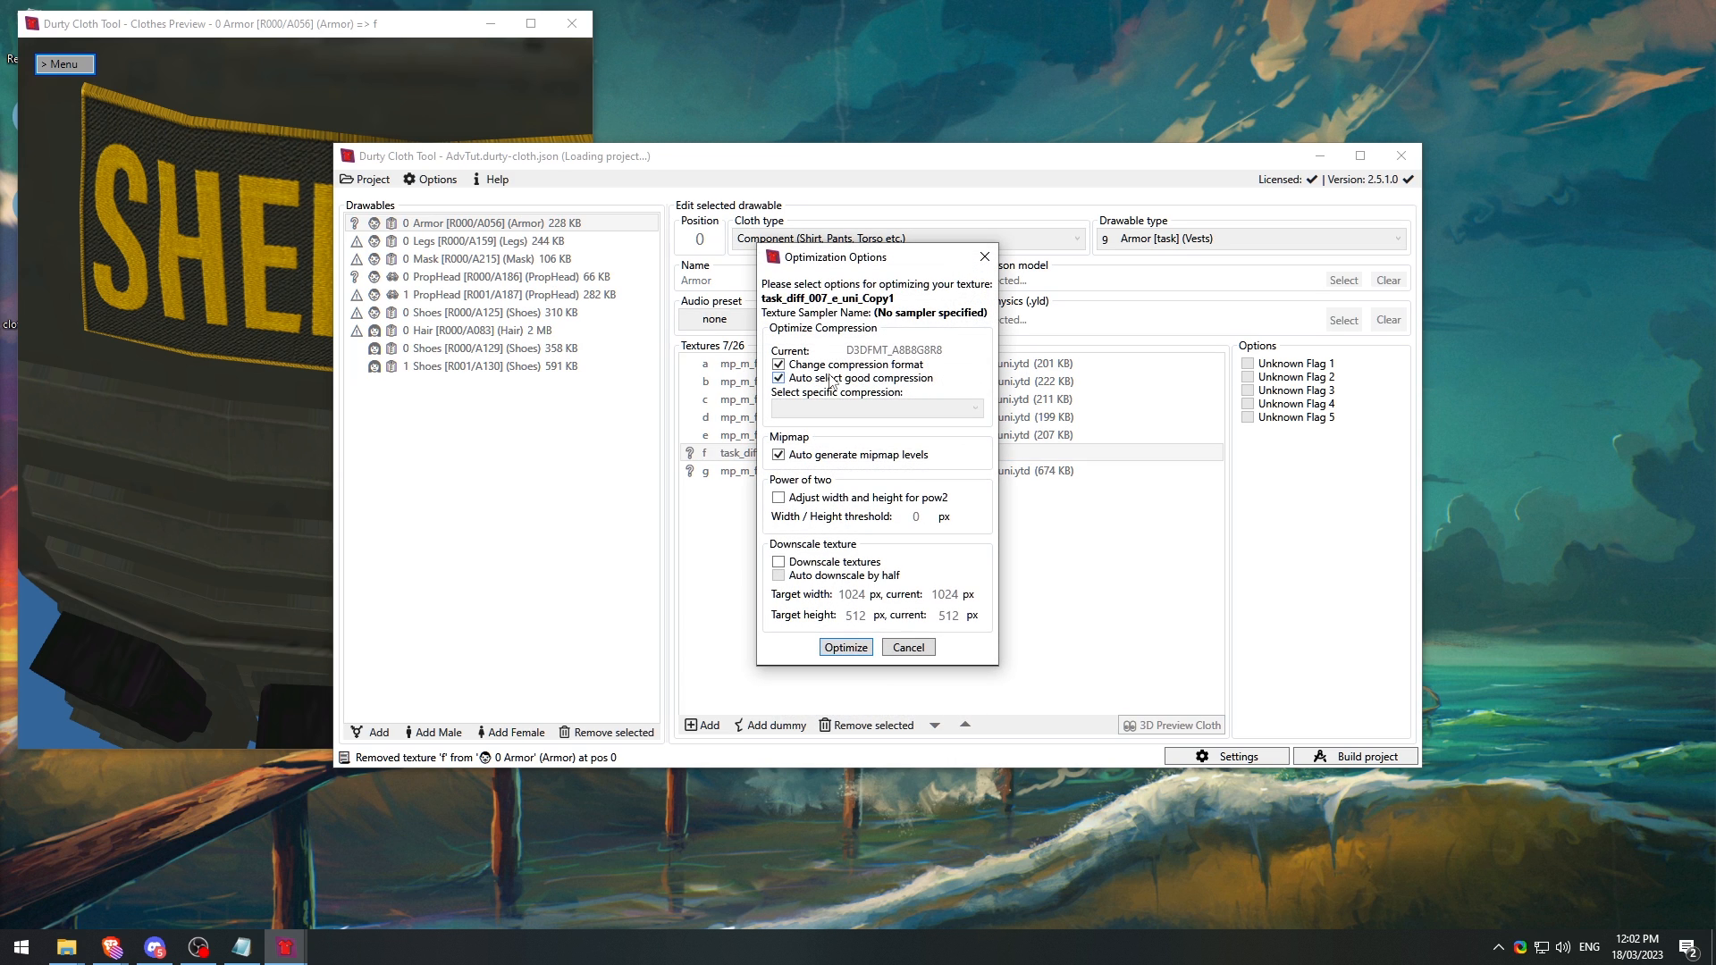
pyautogui.click(832, 378)
pyautogui.click(845, 408)
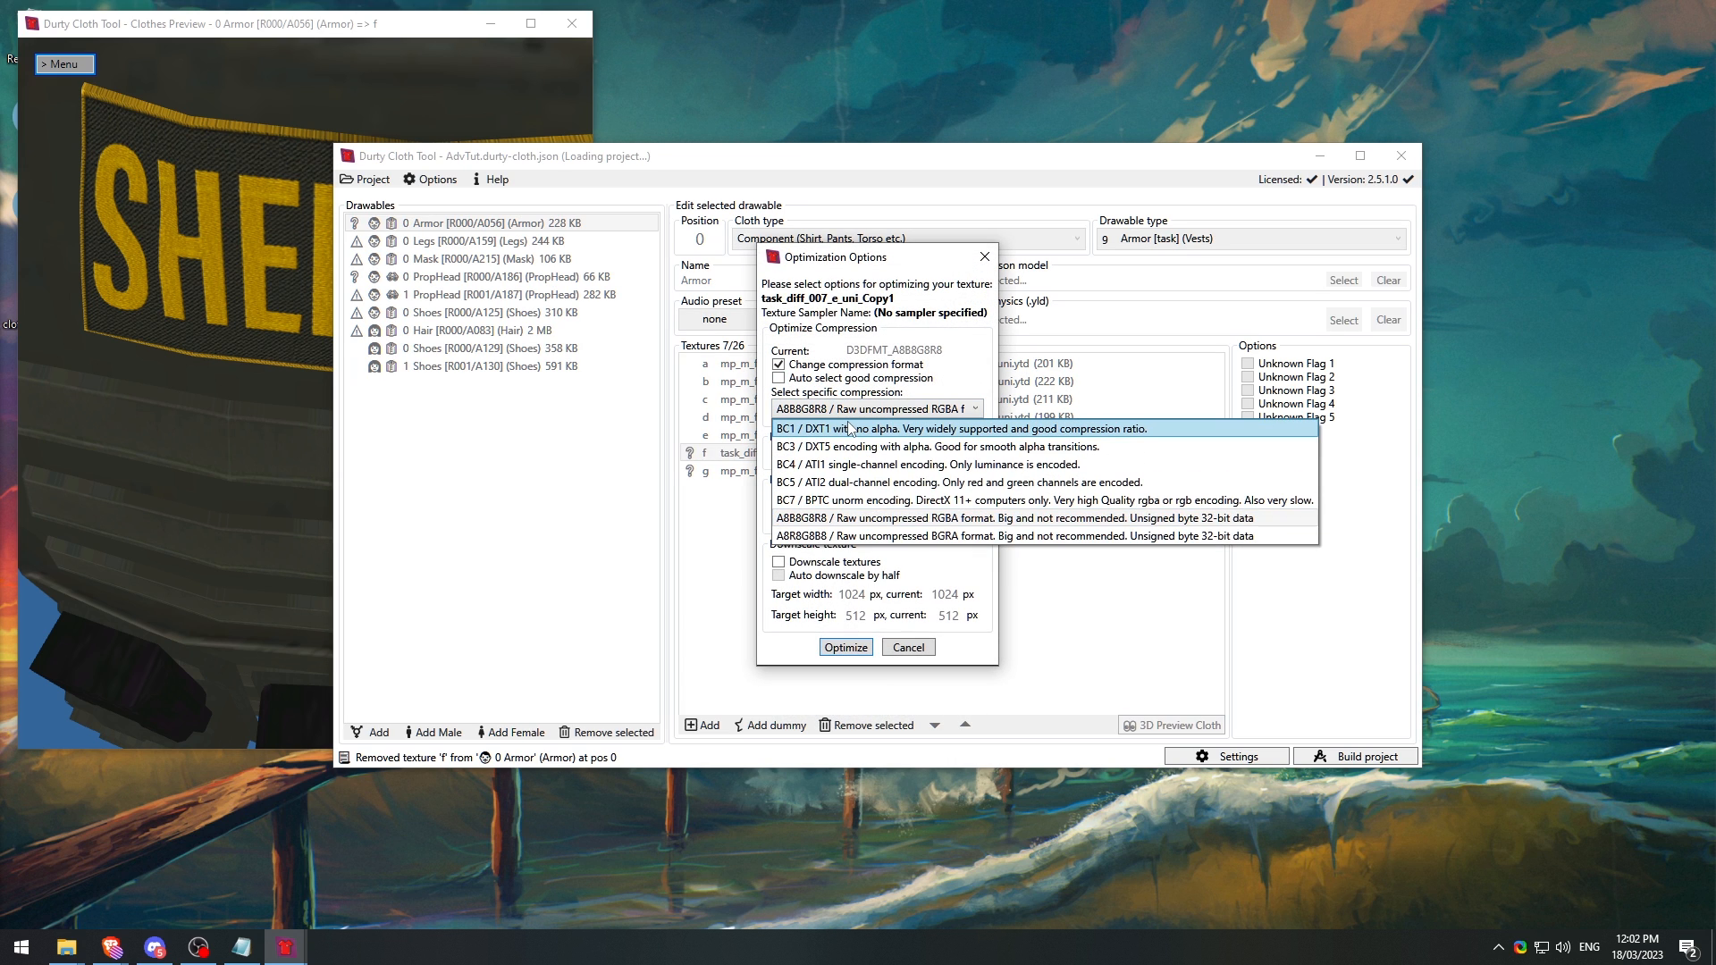
pyautogui.click(861, 500)
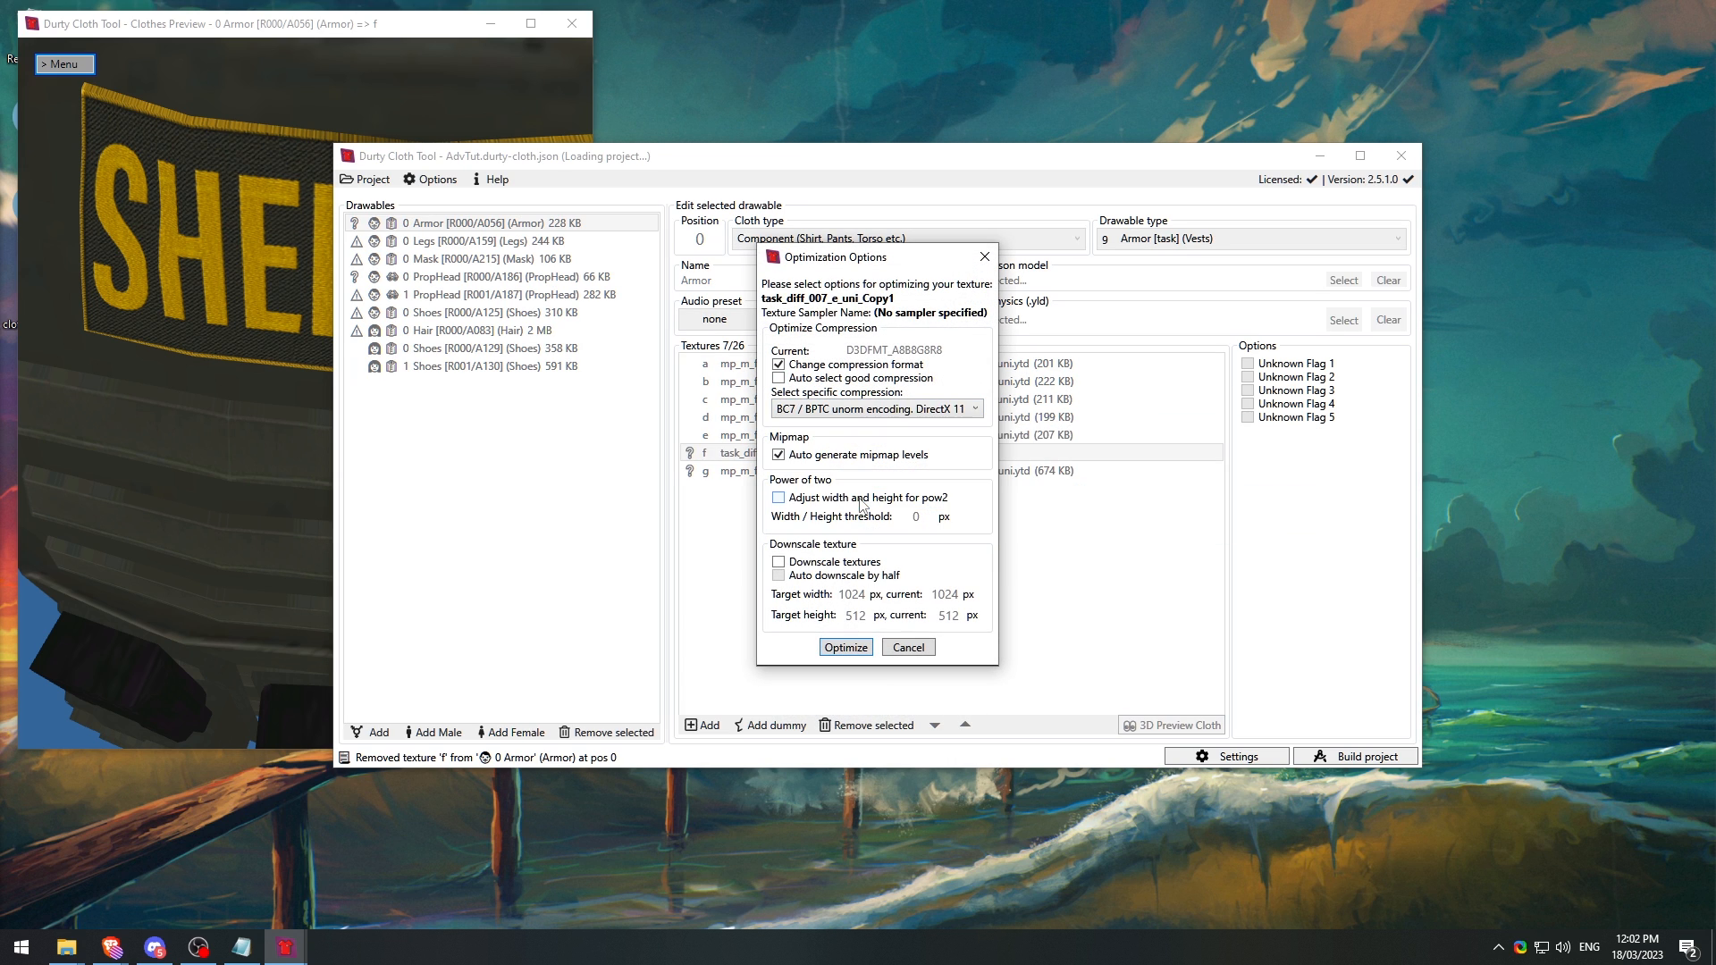
pyautogui.click(849, 649)
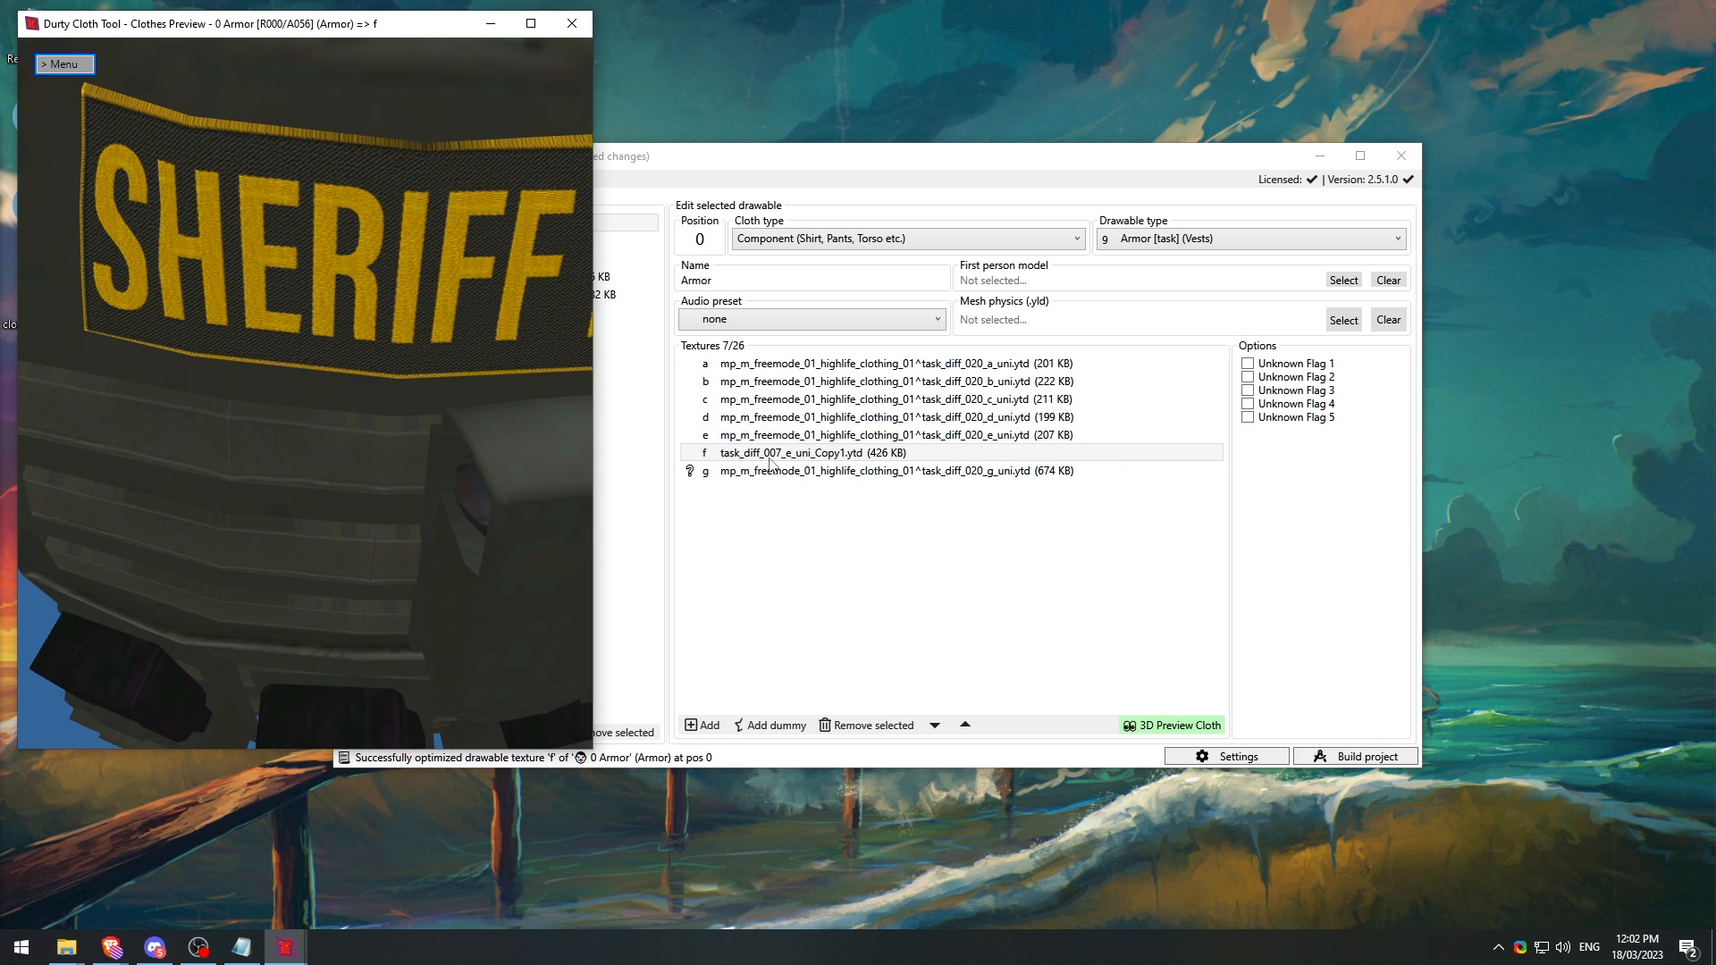
# Step: Inspect the SHERIFF K9 lettering on the vest's front and back in the 3D preview
pyautogui.moveTo(388, 307); pyautogui.dragTo(294, 368)
pyautogui.scroll(-3, 452, 332)
pyautogui.scroll(5, 314, 352)
pyautogui.scroll(-2, 313, 360)
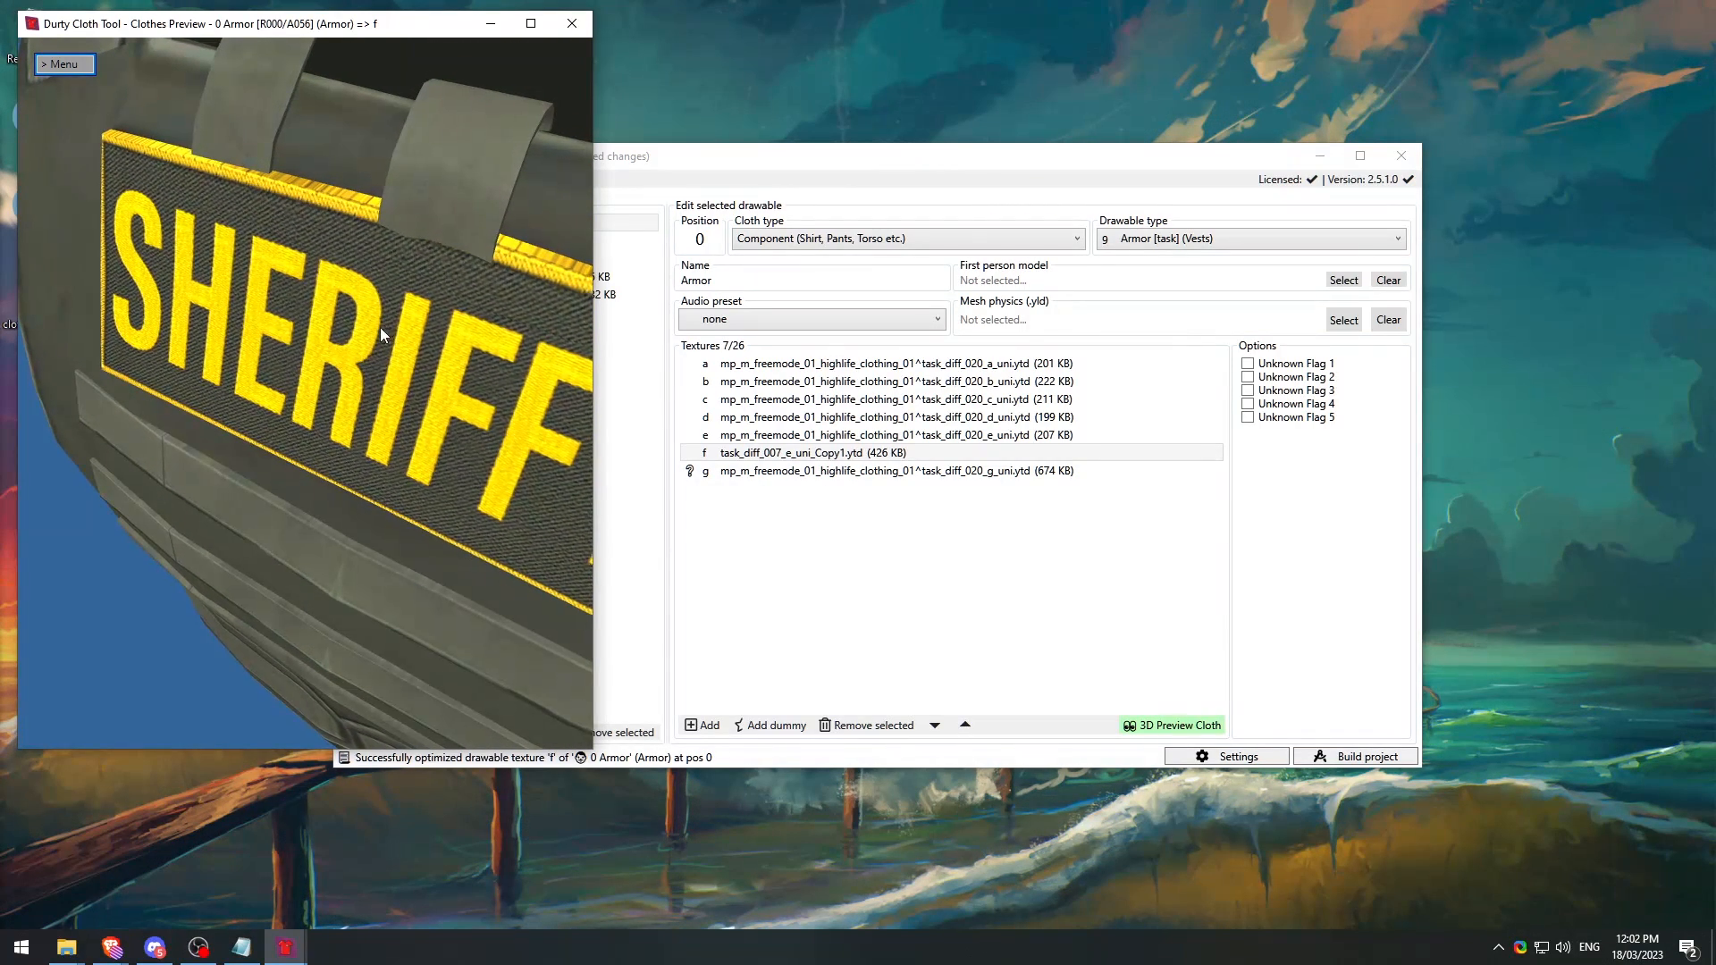
pyautogui.moveTo(378, 327); pyautogui.dragTo(404, 449)
pyautogui.scroll(-4, 255, 329)
pyautogui.scroll(5, 401, 405)
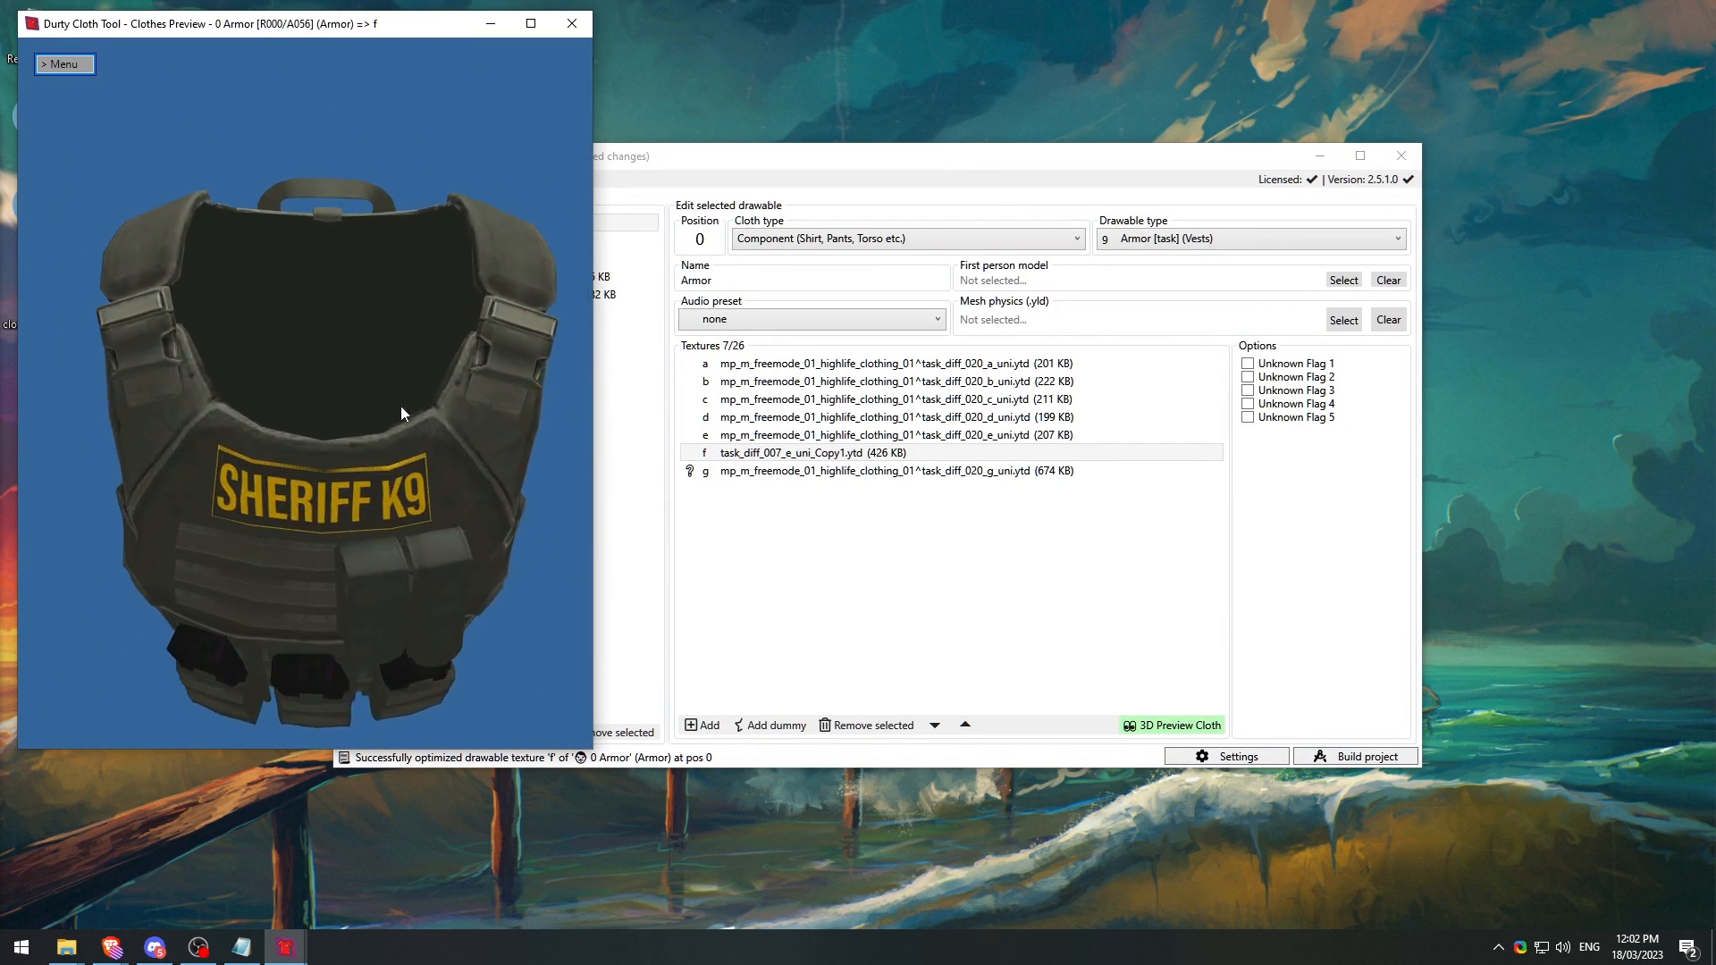
pyautogui.moveTo(391, 369); pyautogui.dragTo(410, 345)
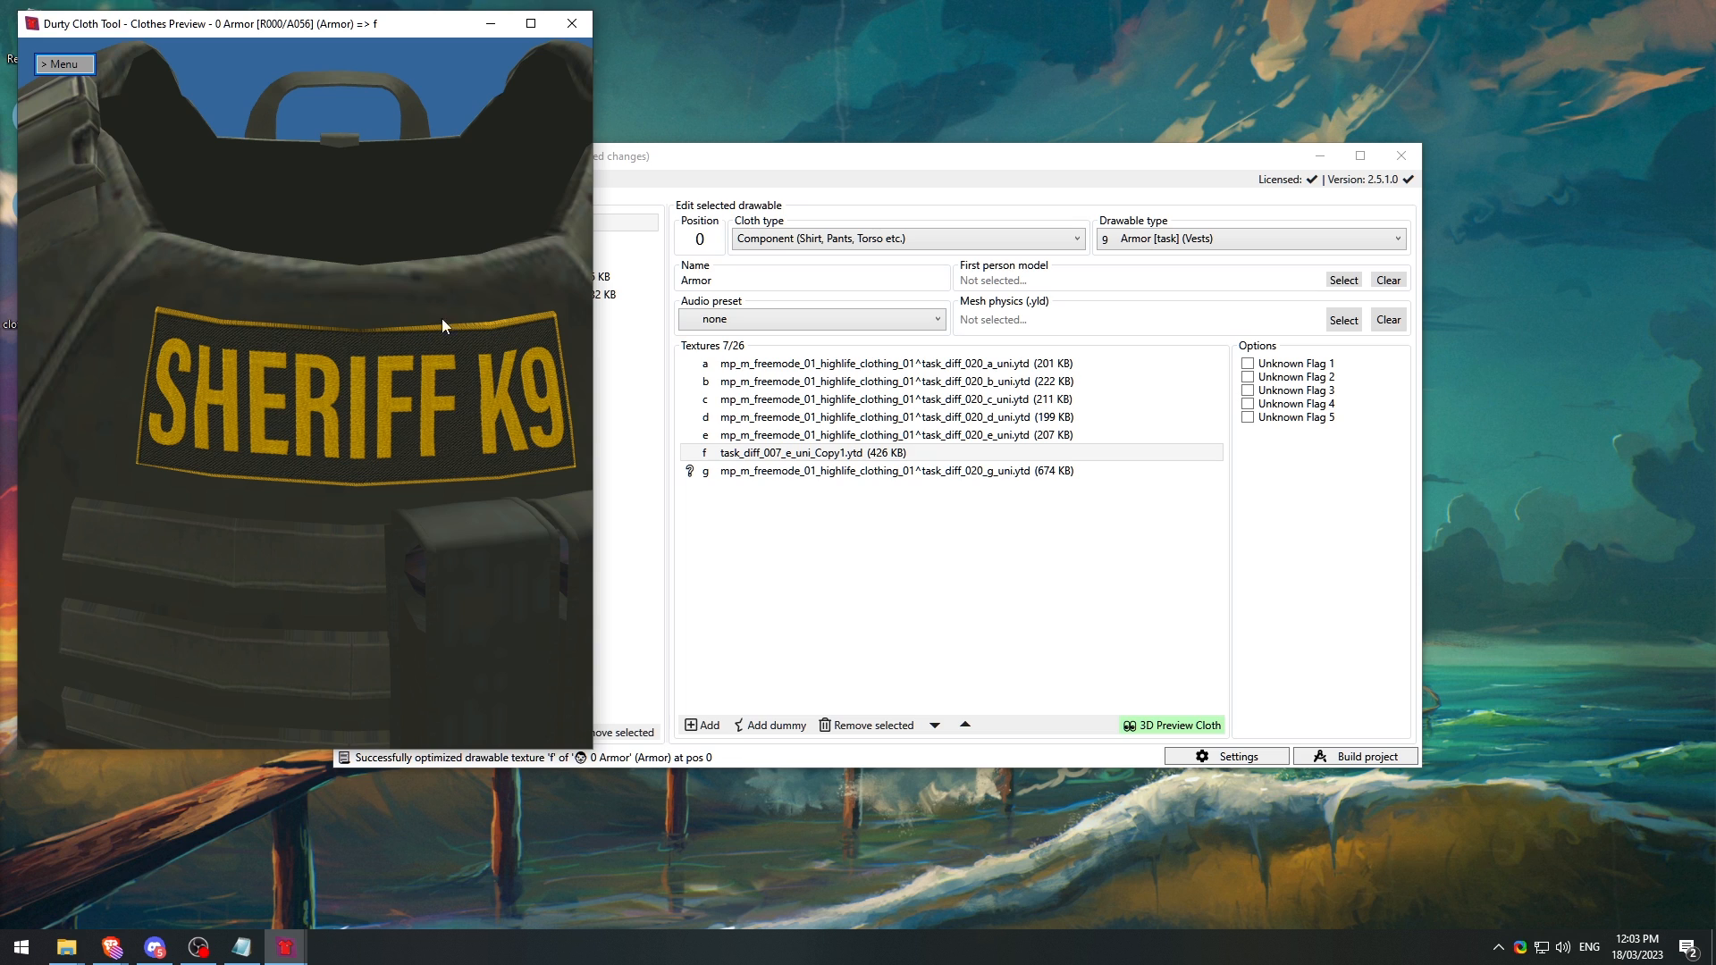
# Step: Show texture f's file in Windows Explorer, check it among the project data files, and close the folder
pyautogui.click(669, 168)
pyautogui.rightClick(751, 451)
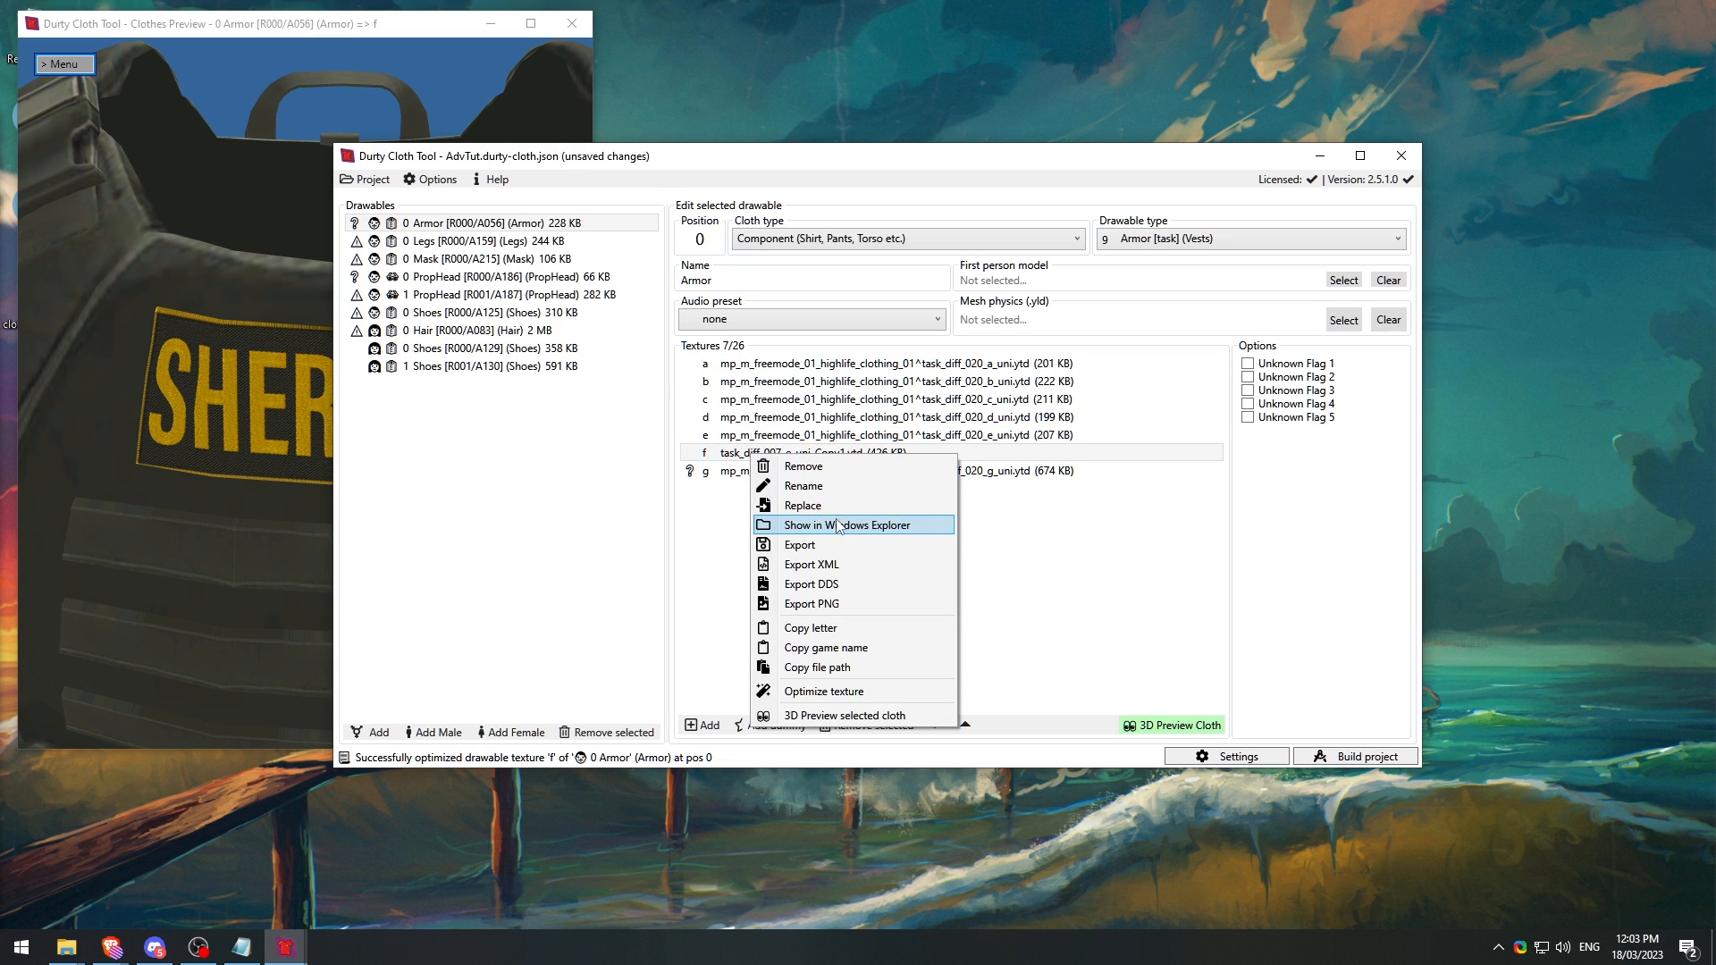
pyautogui.click(839, 525)
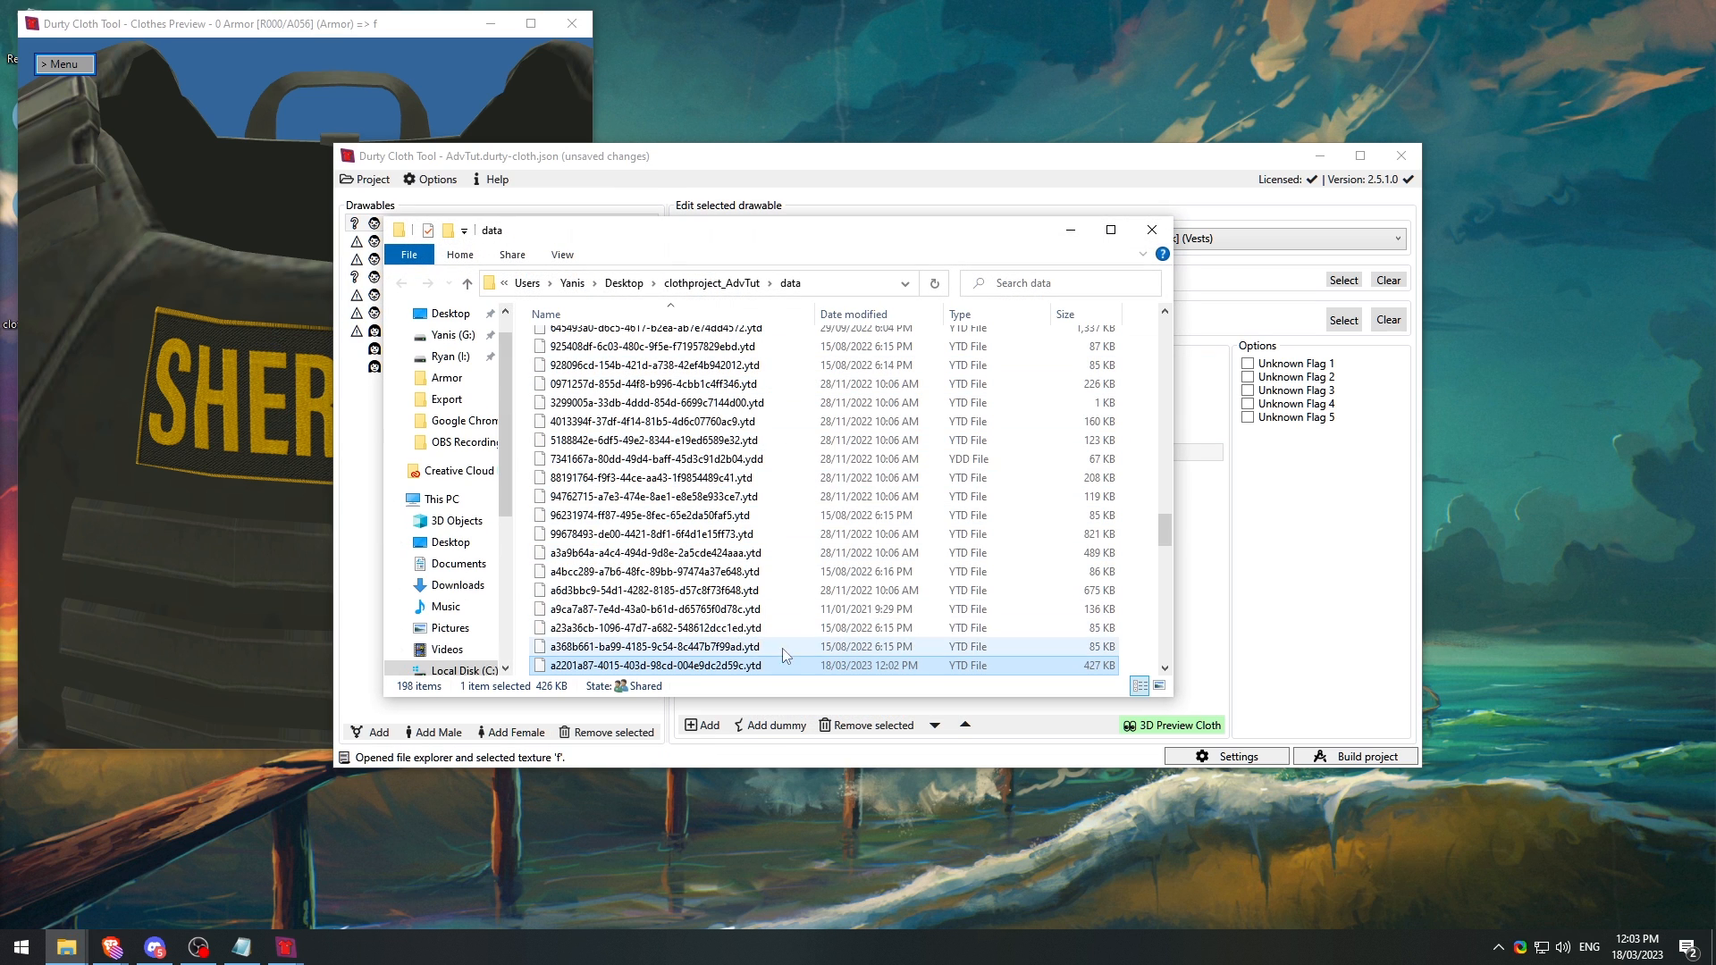
pyautogui.scroll(-3, 783, 654)
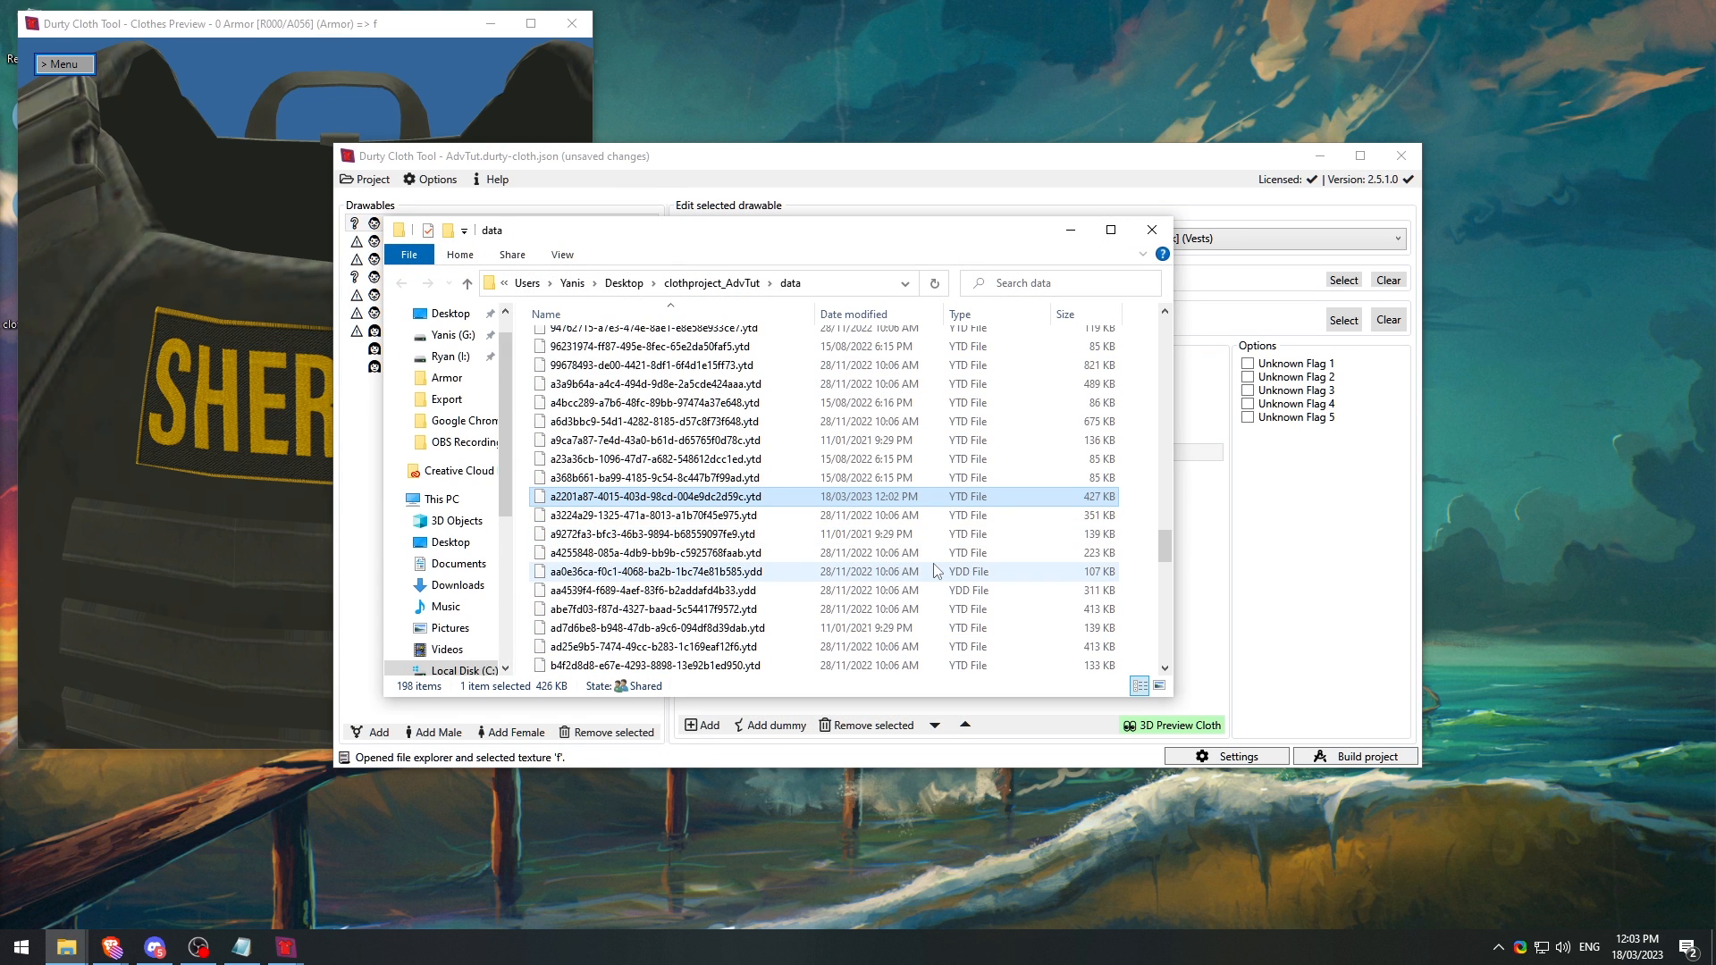
pyautogui.click(1151, 230)
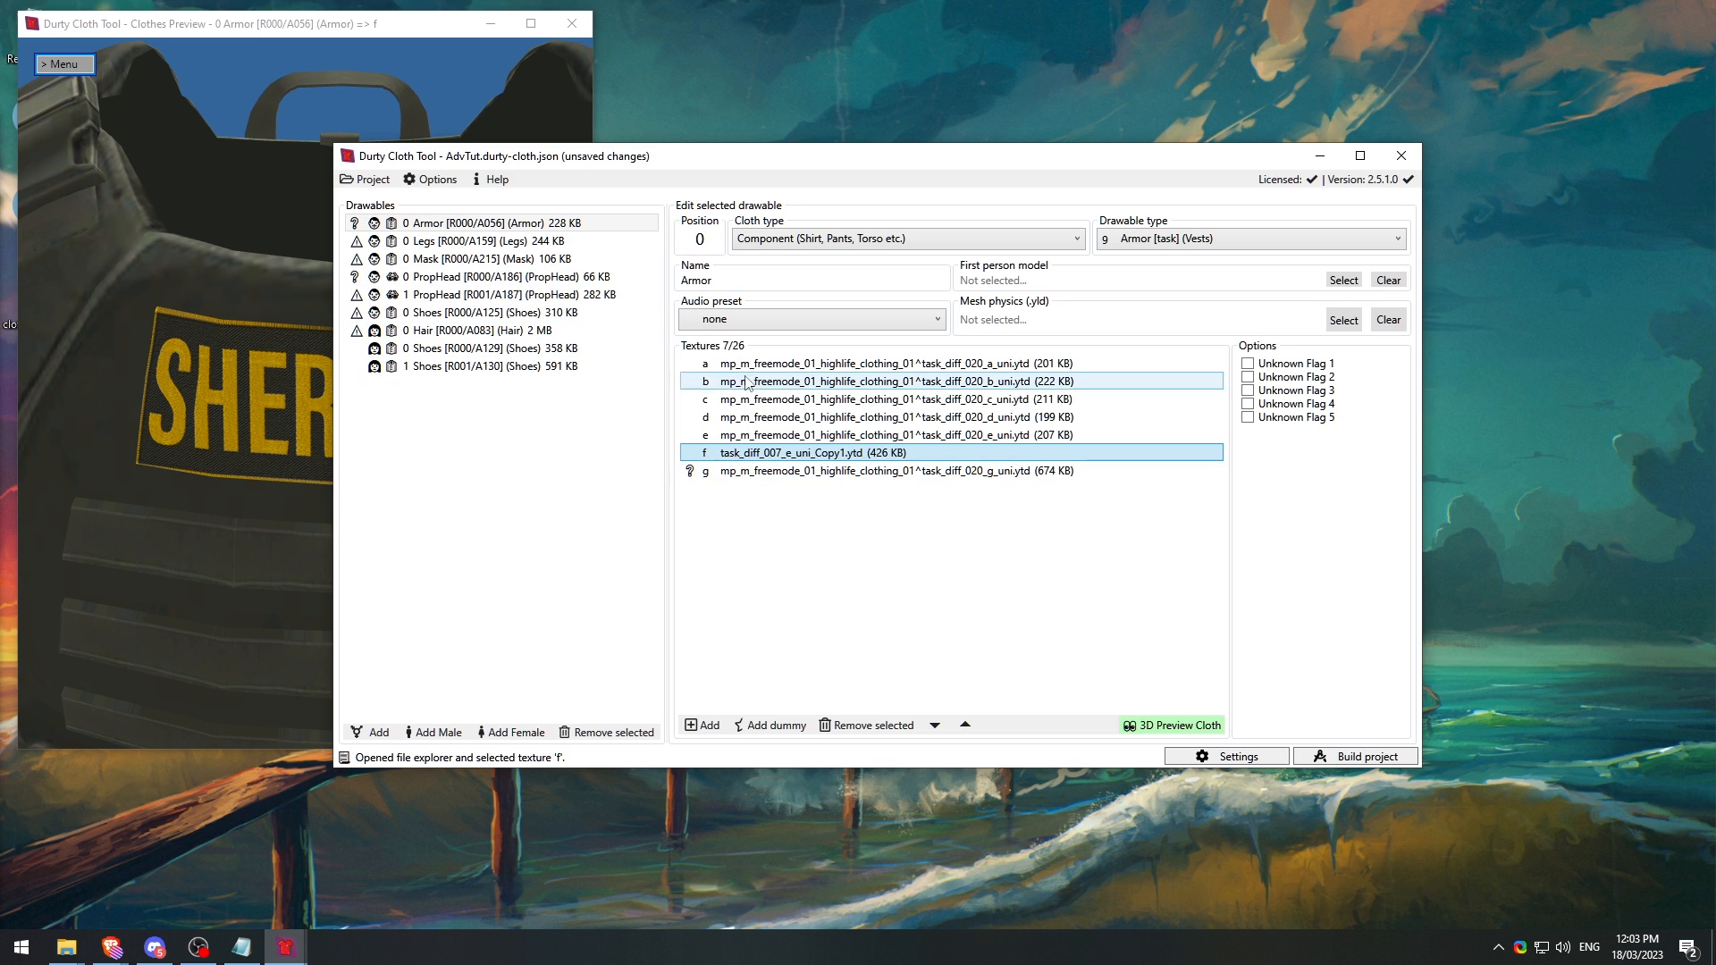
pyautogui.rightClick(784, 455)
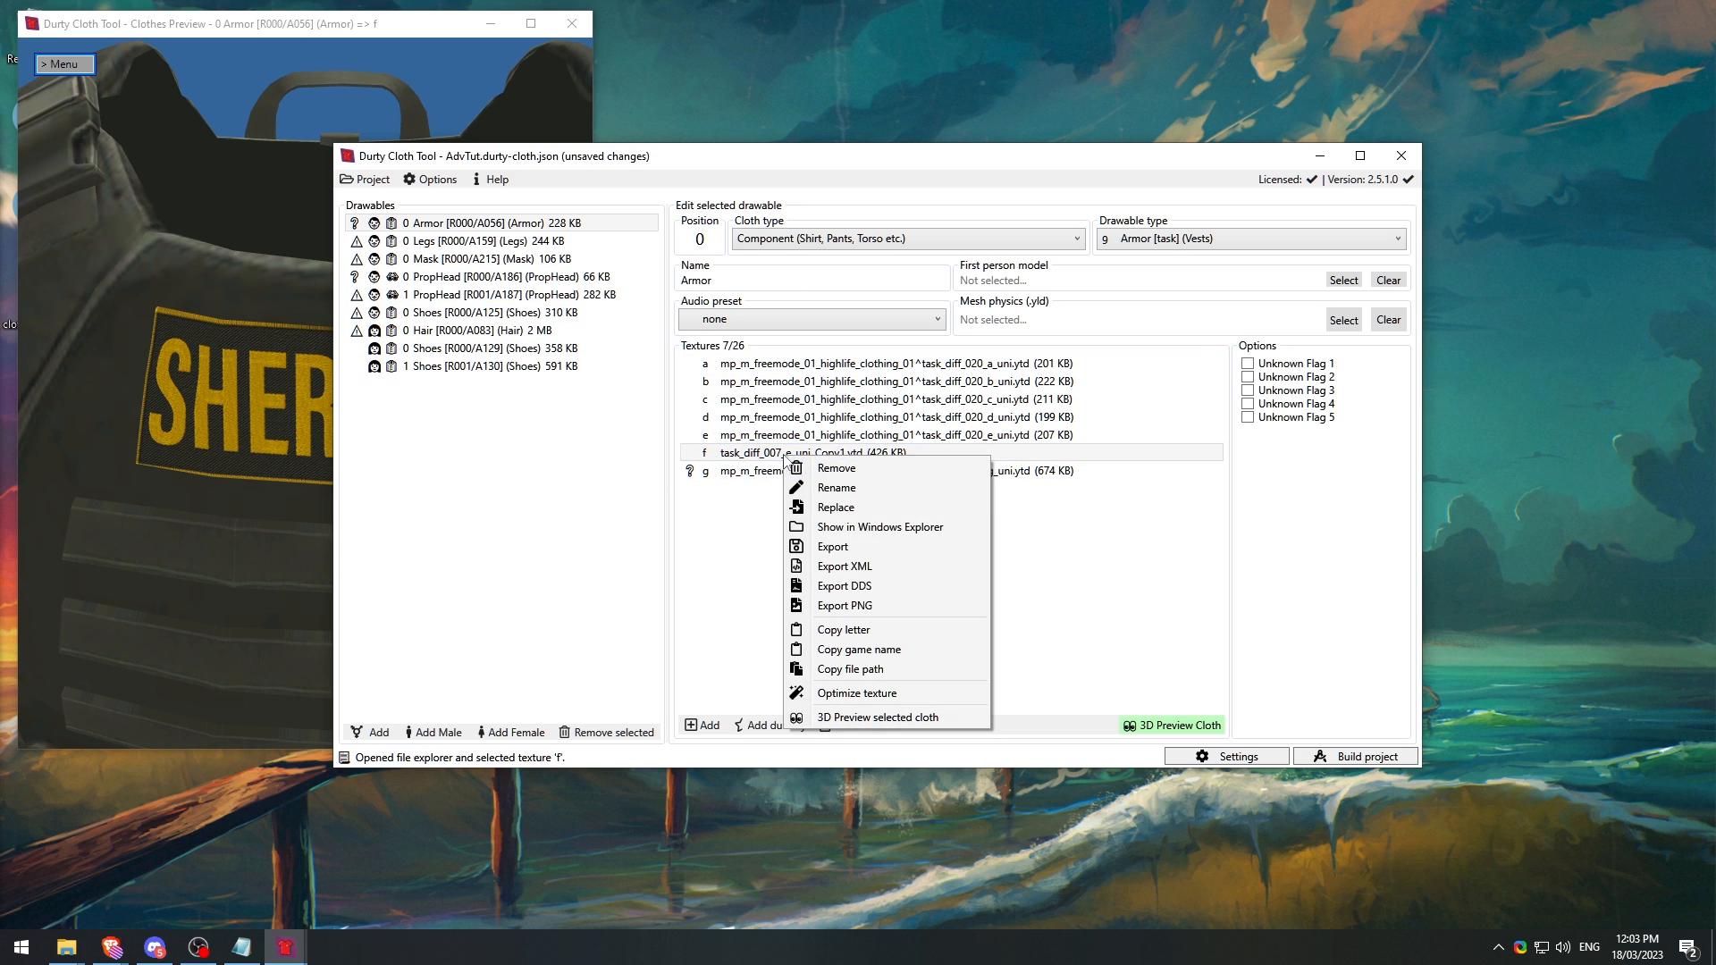
pyautogui.click(1054, 508)
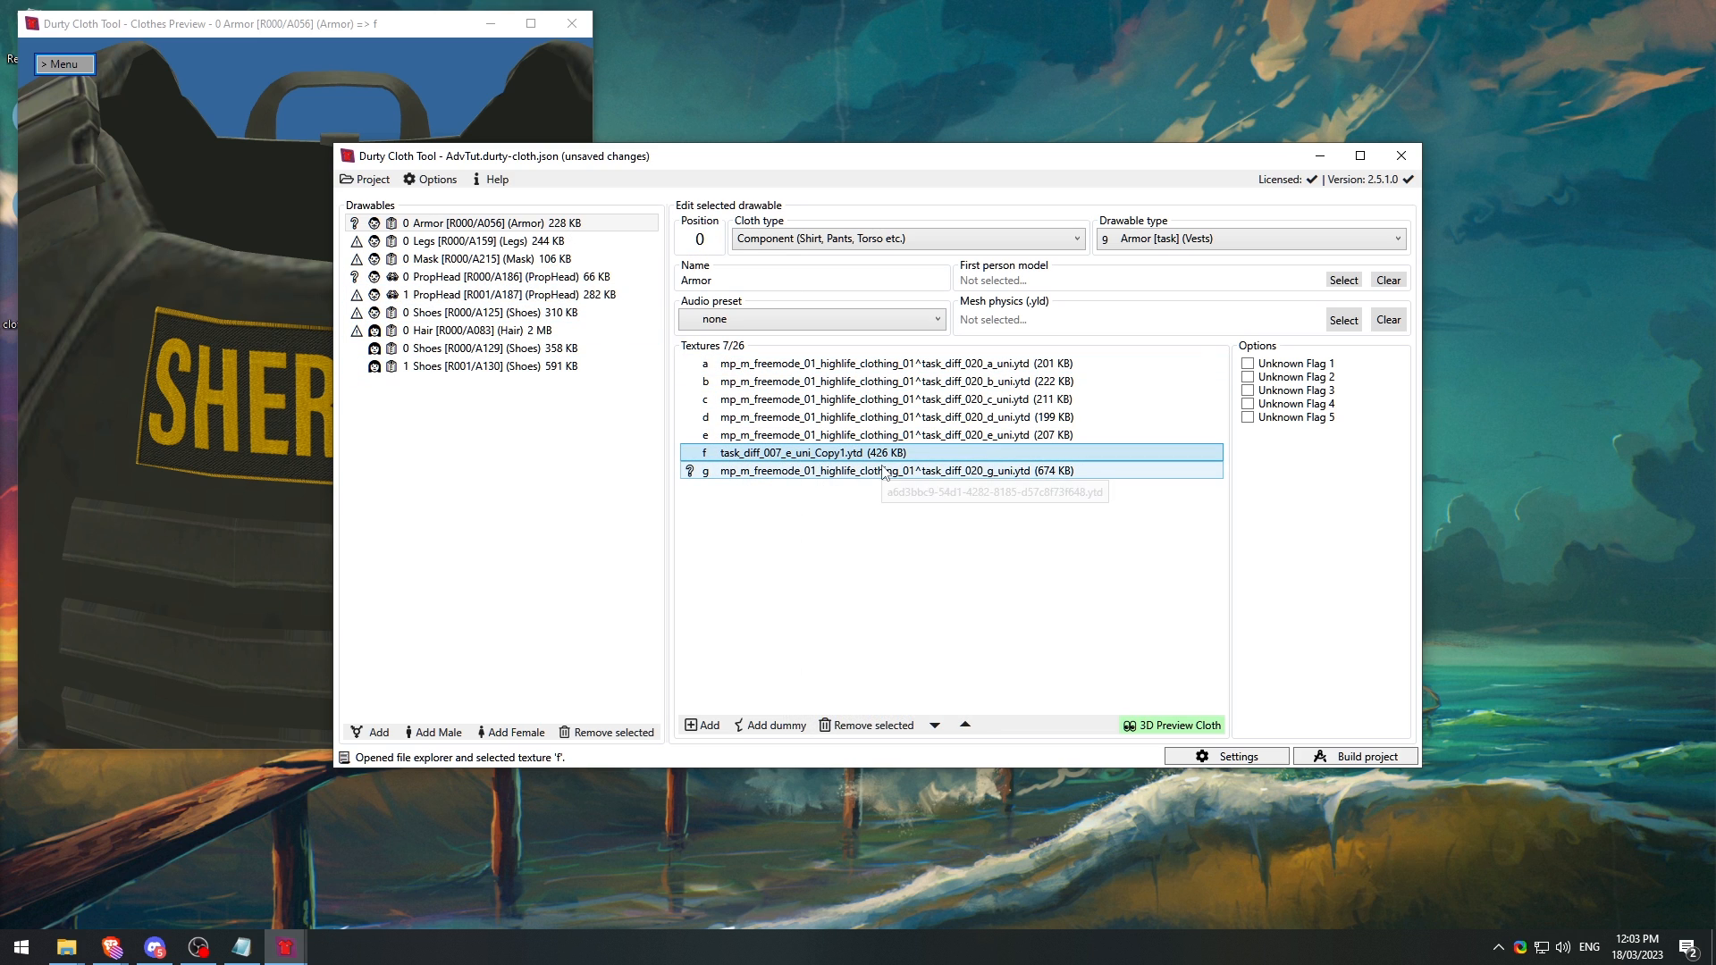
# Step: View texture g with the POLICE K9 lettering on the vest in the 3D preview
pyautogui.click(884, 472)
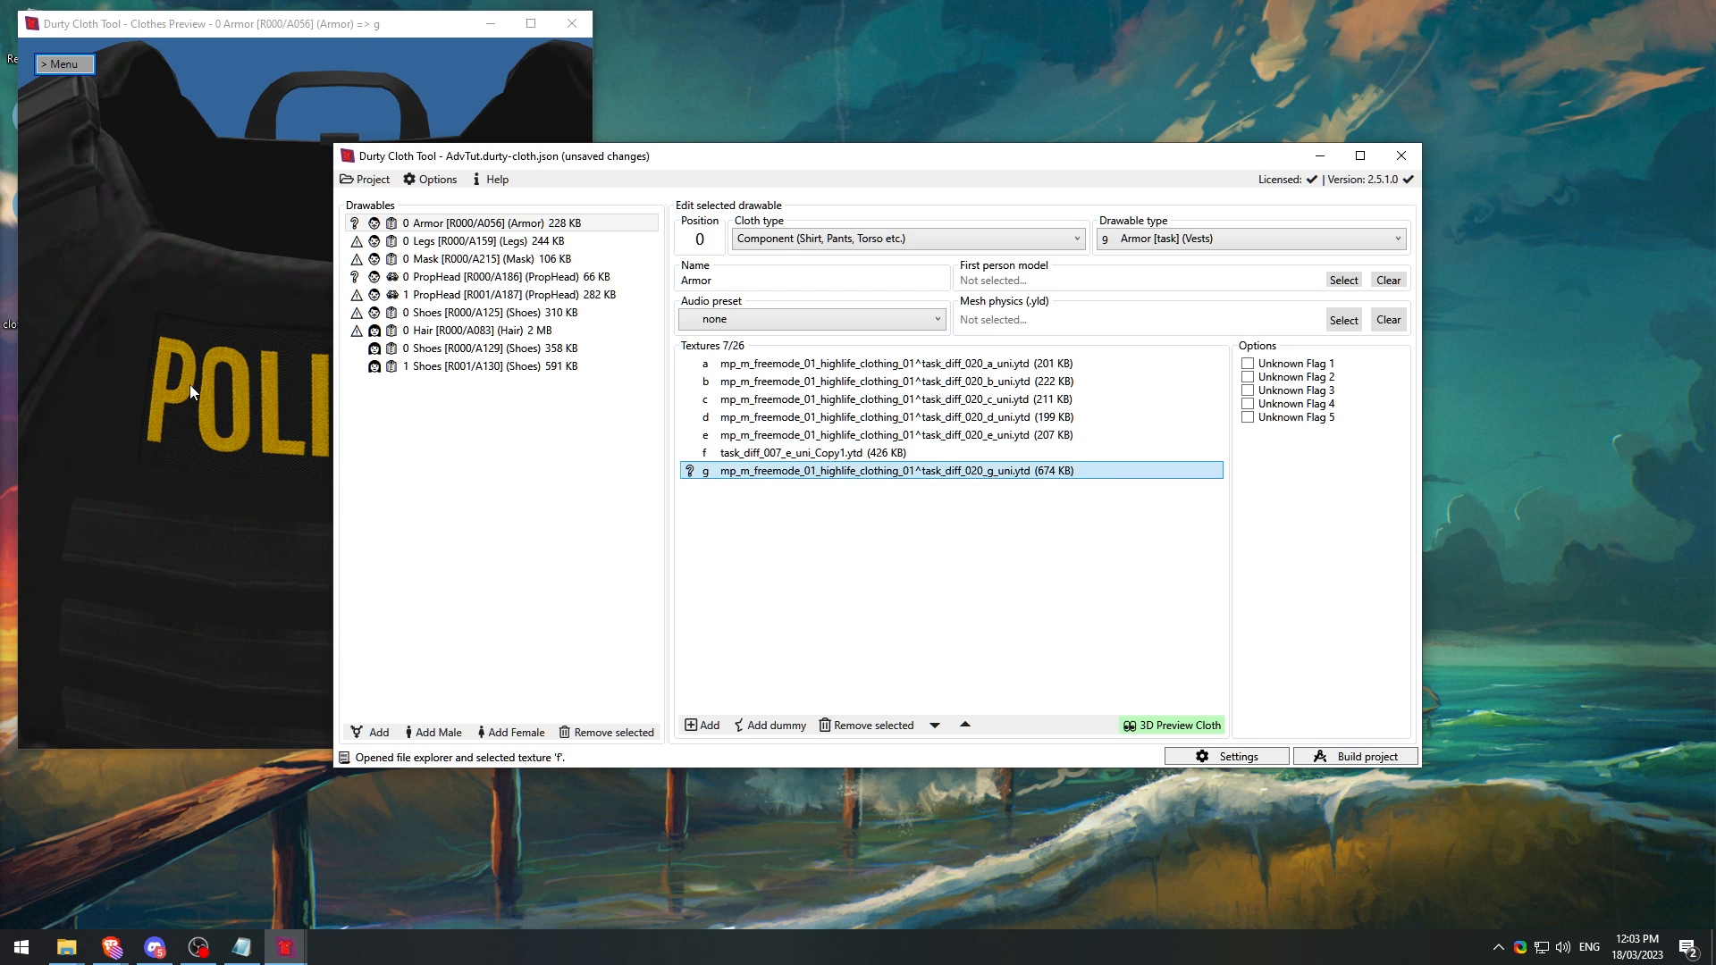
pyautogui.moveTo(190, 384); pyautogui.dragTo(527, 394)
pyautogui.scroll(3, 255, 378)
# Step: Export texture g as DDS to the Desktop and move the preview window aside to uncover the exported file
pyautogui.rightClick(824, 472)
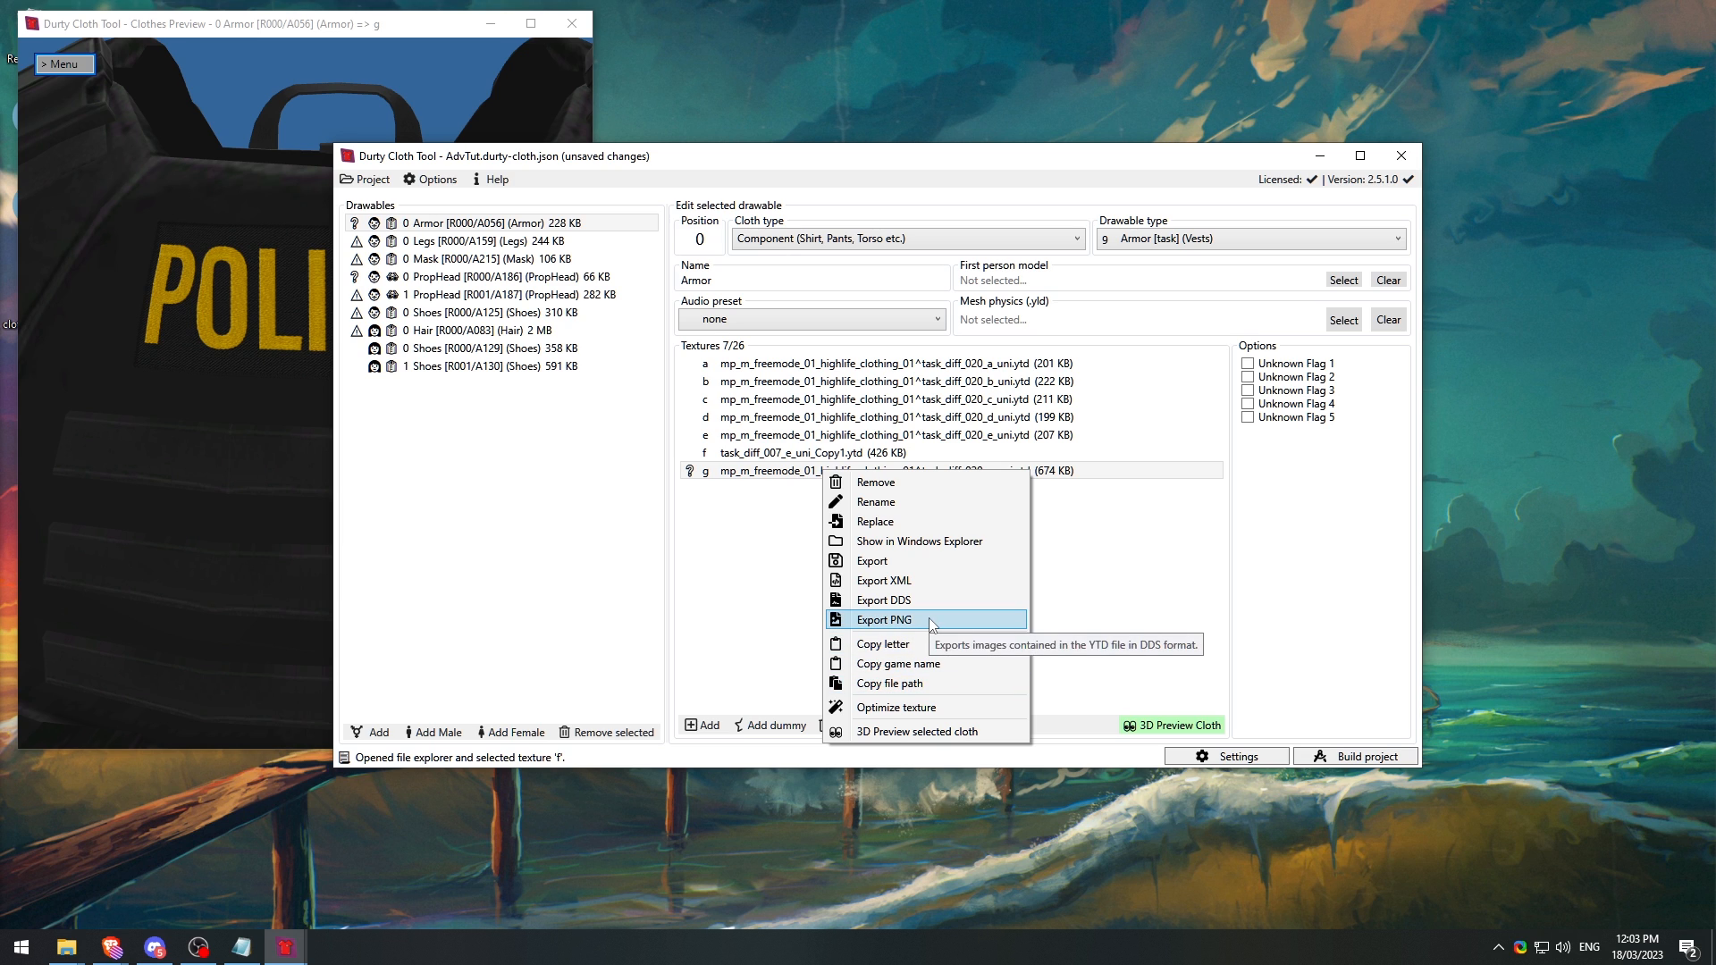
pyautogui.click(920, 601)
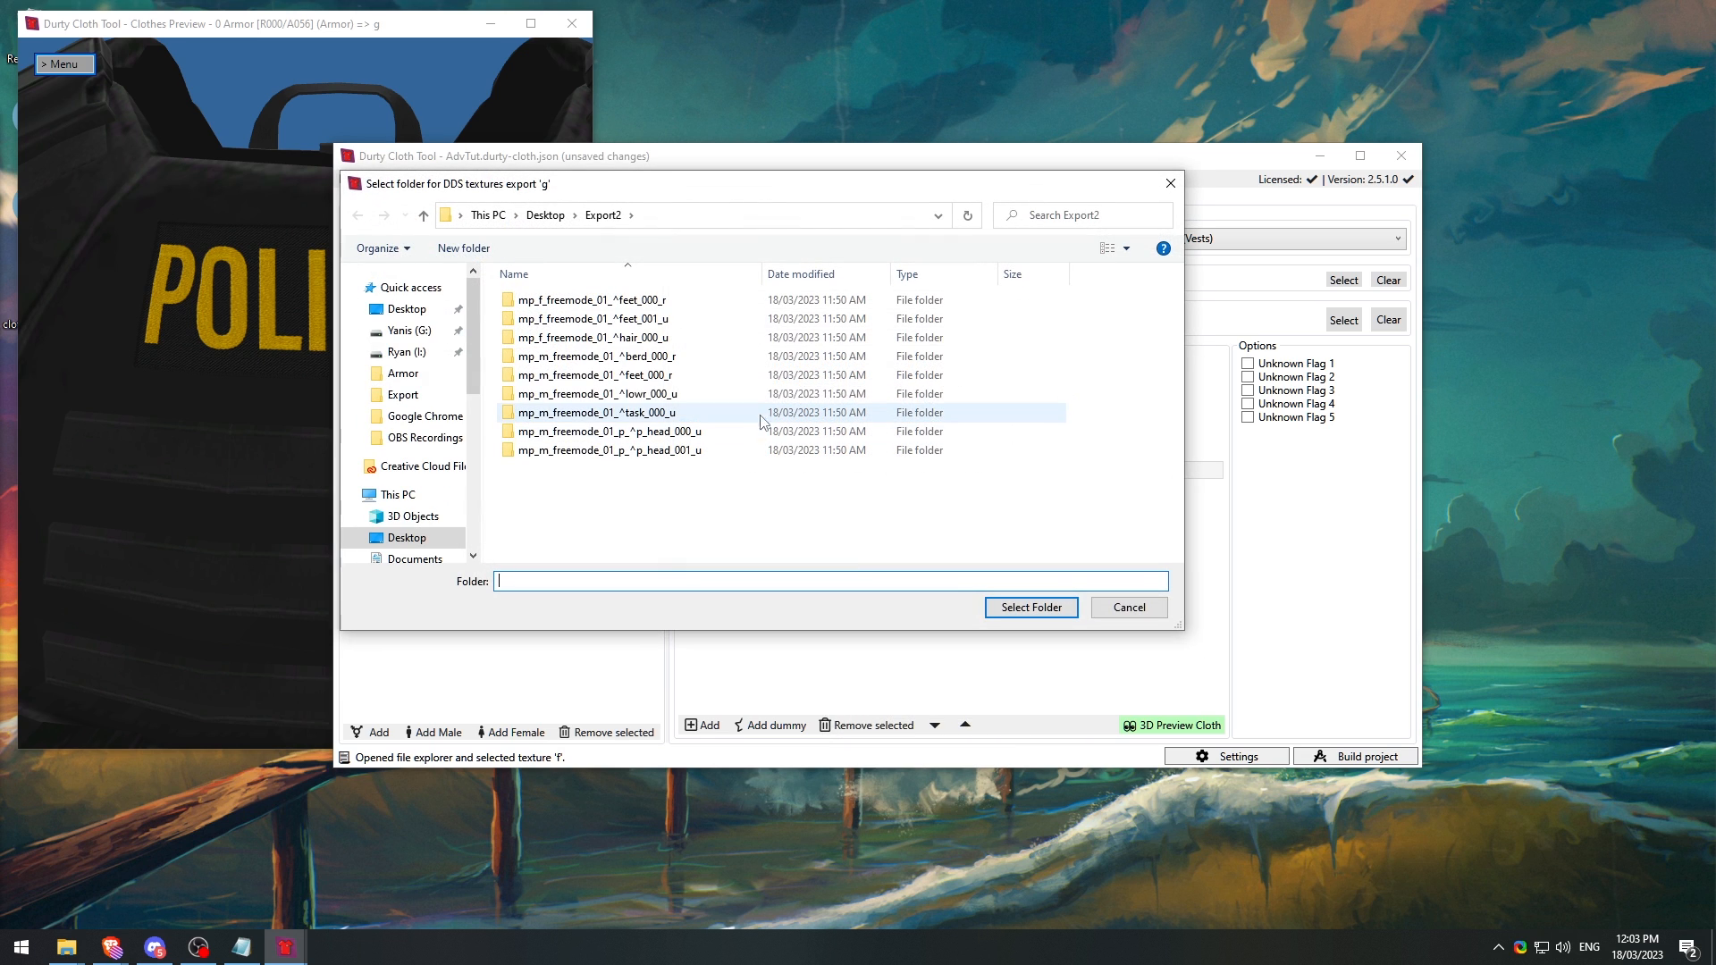
pyautogui.click(406, 308)
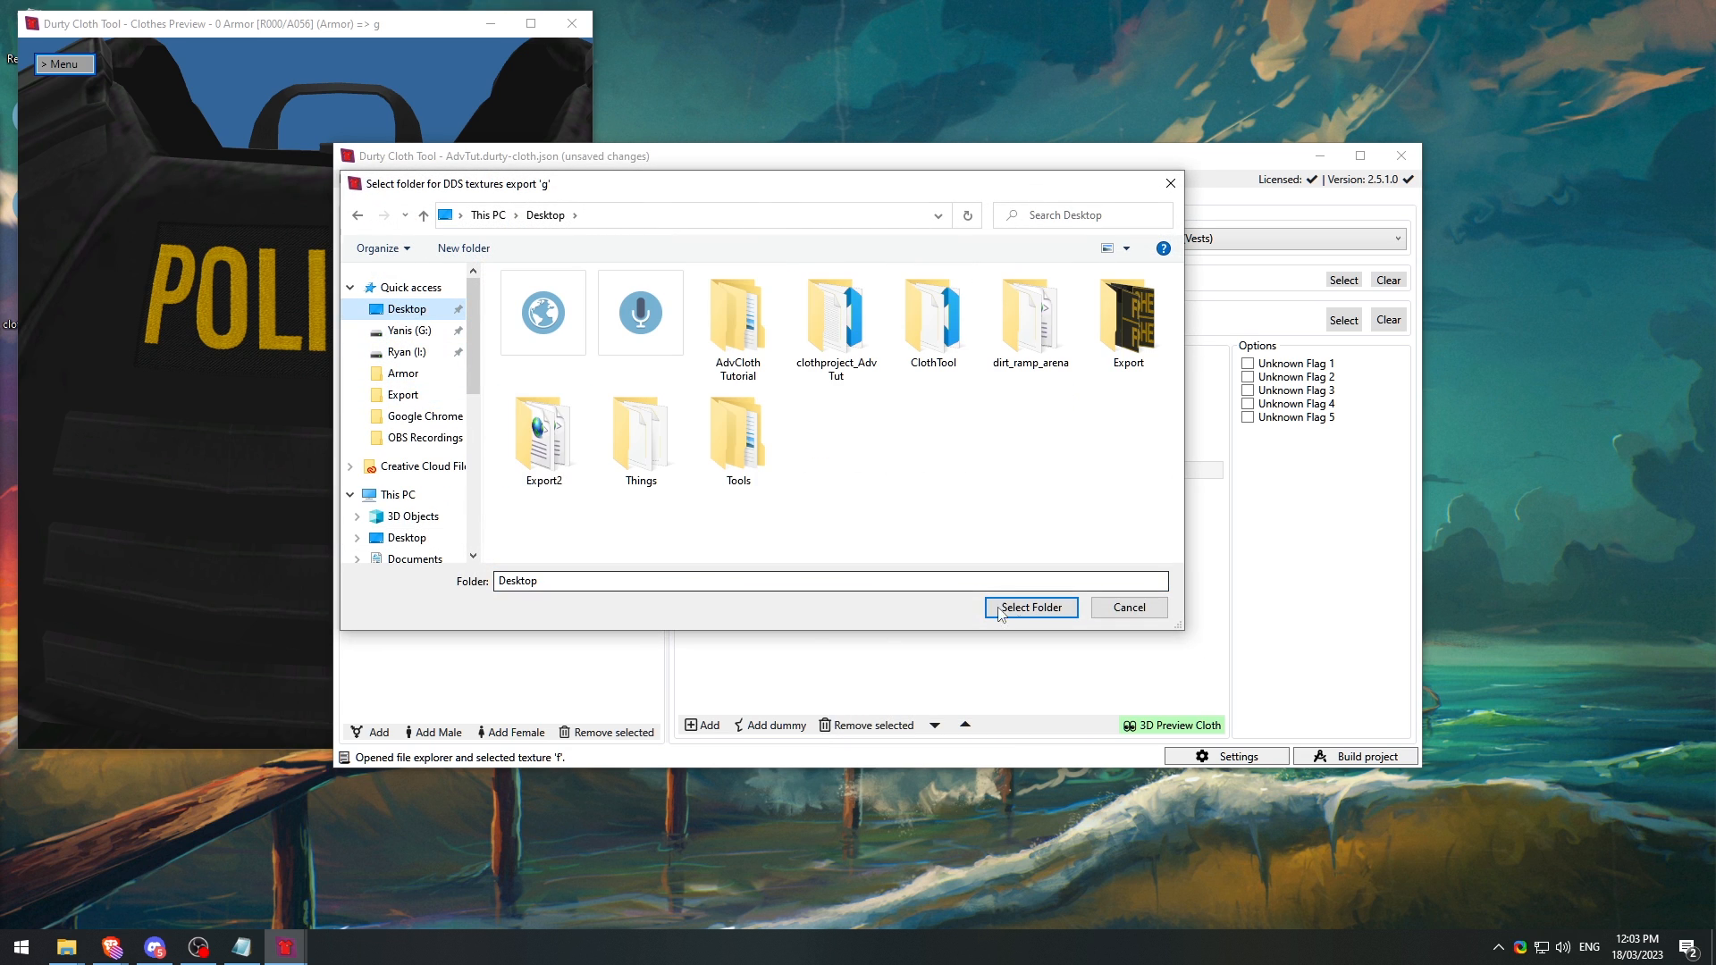
pyautogui.click(1032, 607)
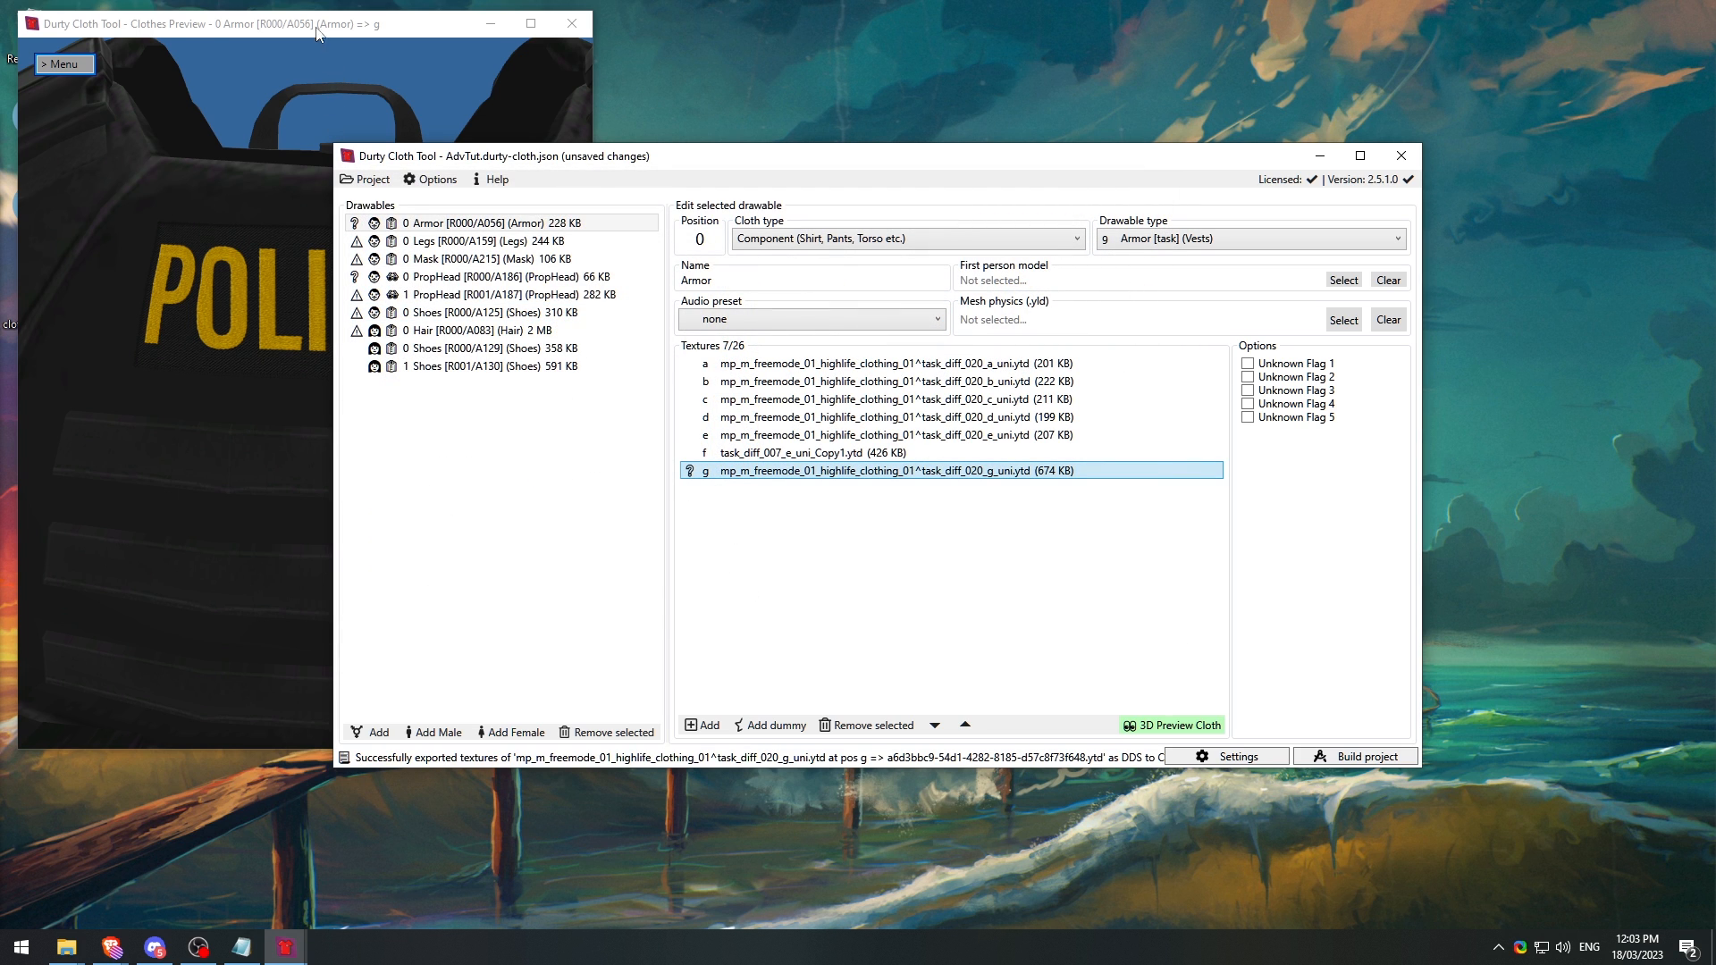
pyautogui.moveTo(318, 34); pyautogui.dragTo(403, 71)
# Step: Optimize texture g with automatic compression off and BC1 / DXT1 with no alpha, and check the K9 lettering up close
pyautogui.rightClick(880, 471)
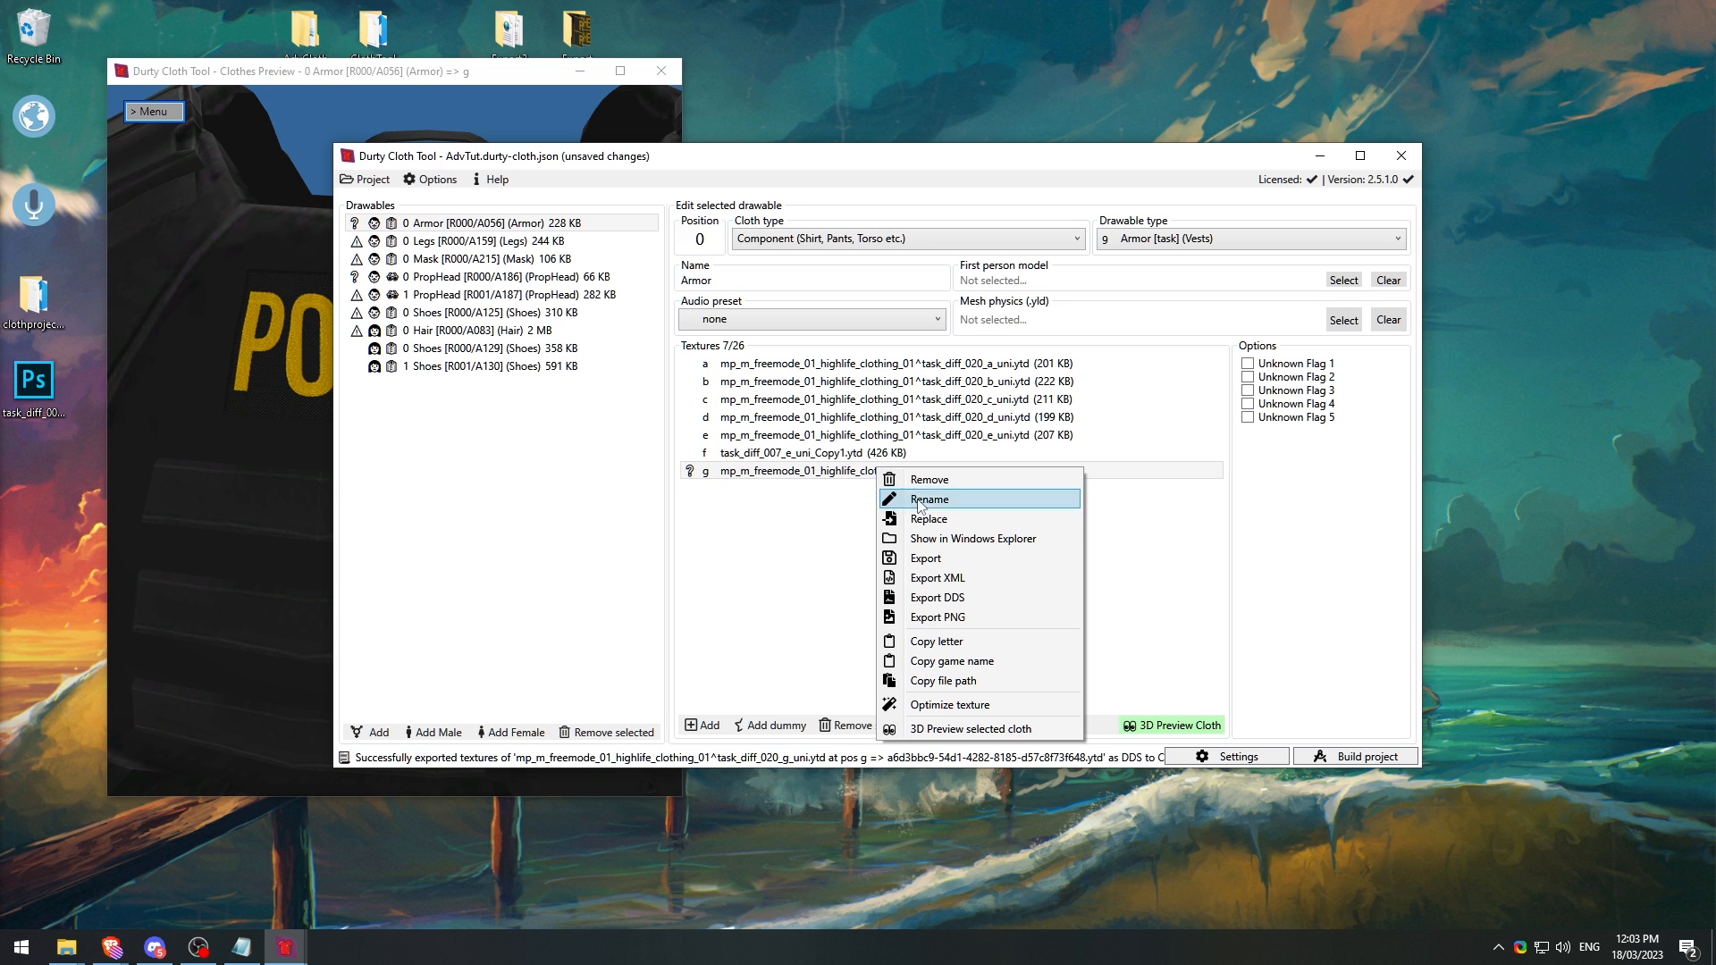
pyautogui.click(947, 705)
pyautogui.click(845, 378)
pyautogui.click(947, 409)
pyautogui.click(831, 429)
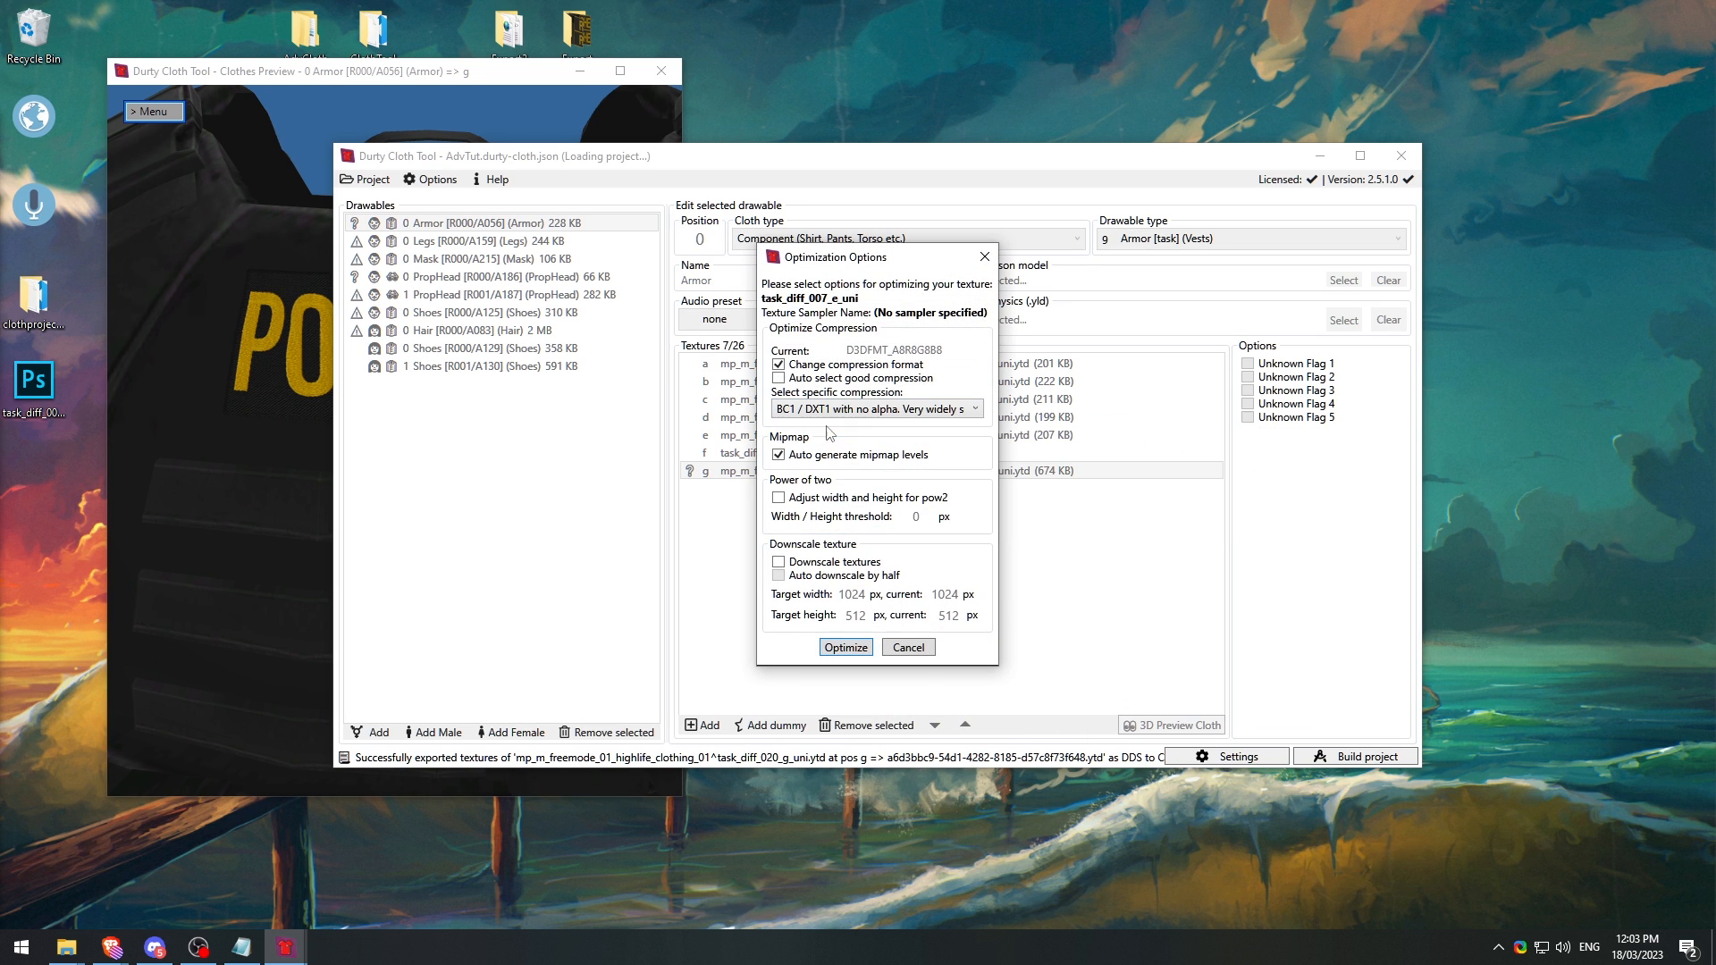
pyautogui.click(847, 647)
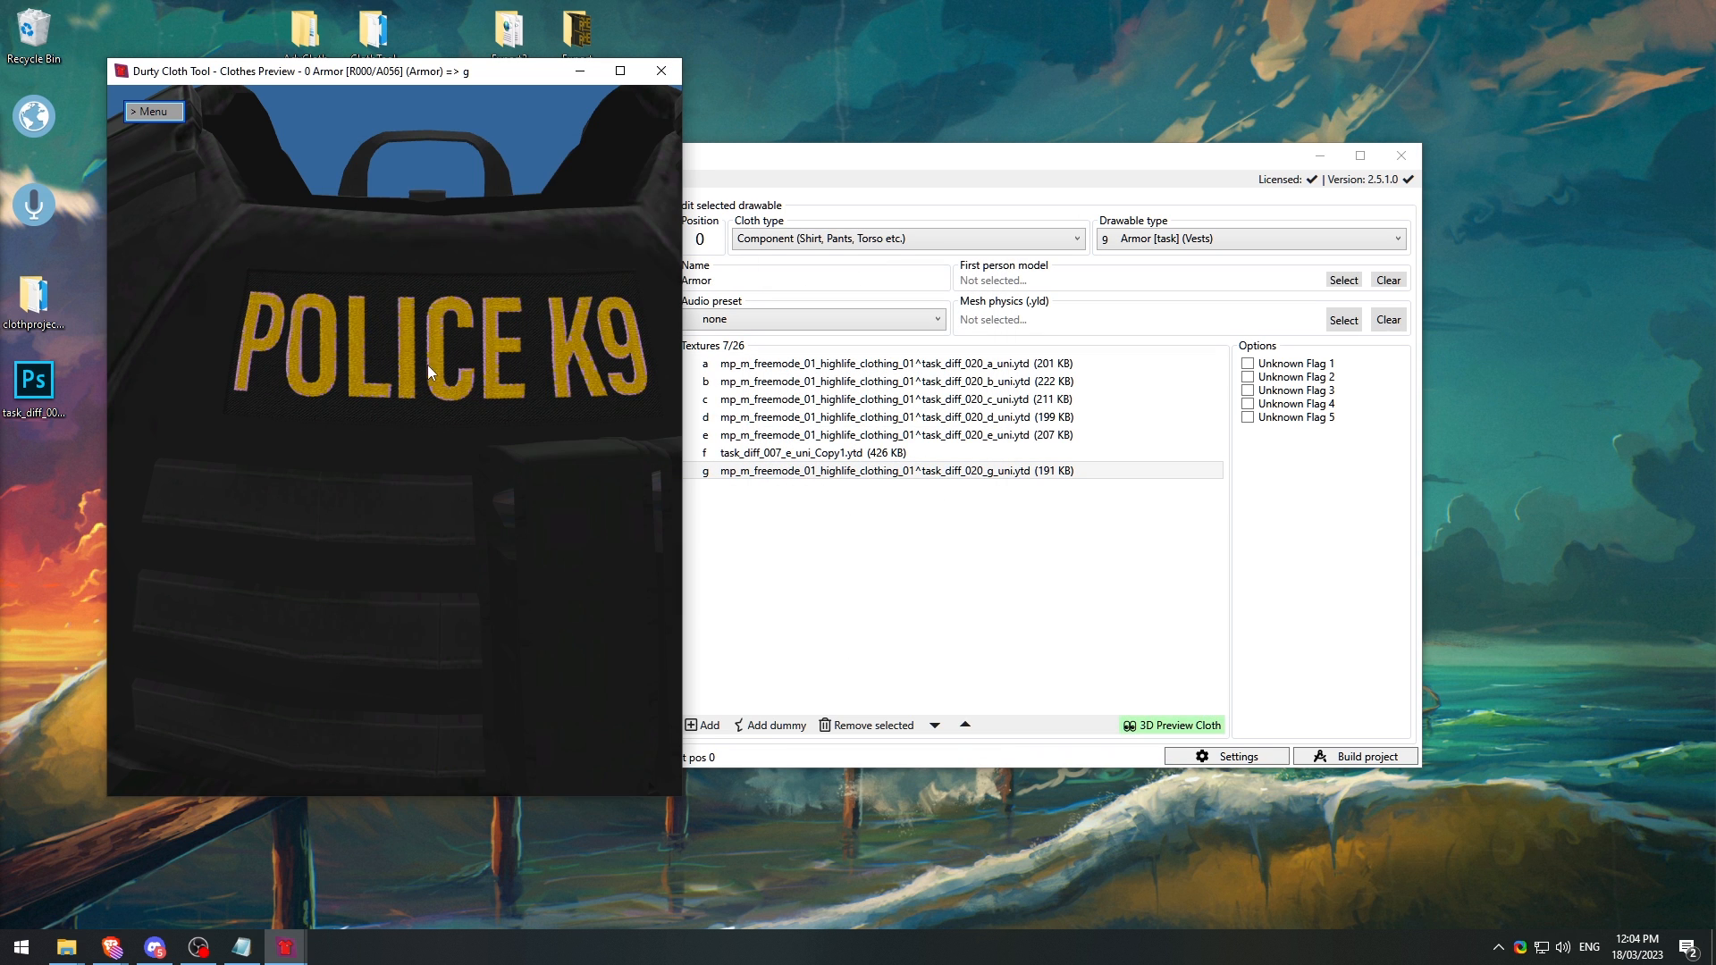
pyautogui.scroll(10, 427, 365)
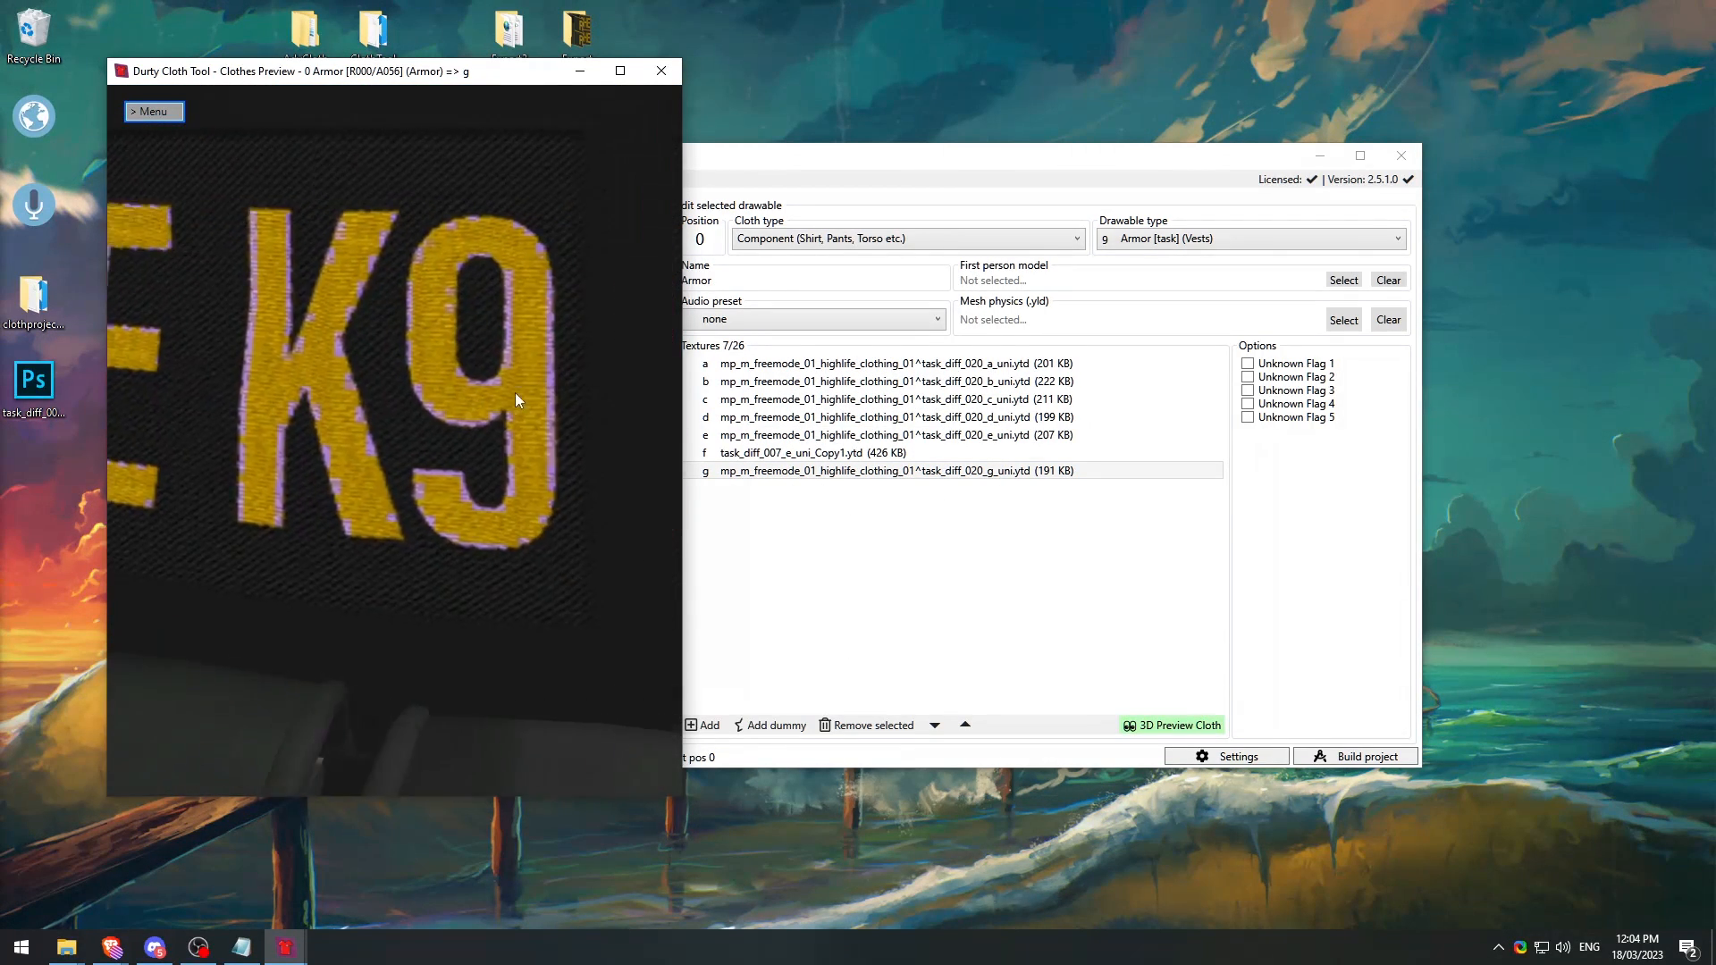
# Step: Compare the vest's POLICE K9 lettering from a distance and up close in the 3D preview
pyautogui.scroll(-15, 515, 397)
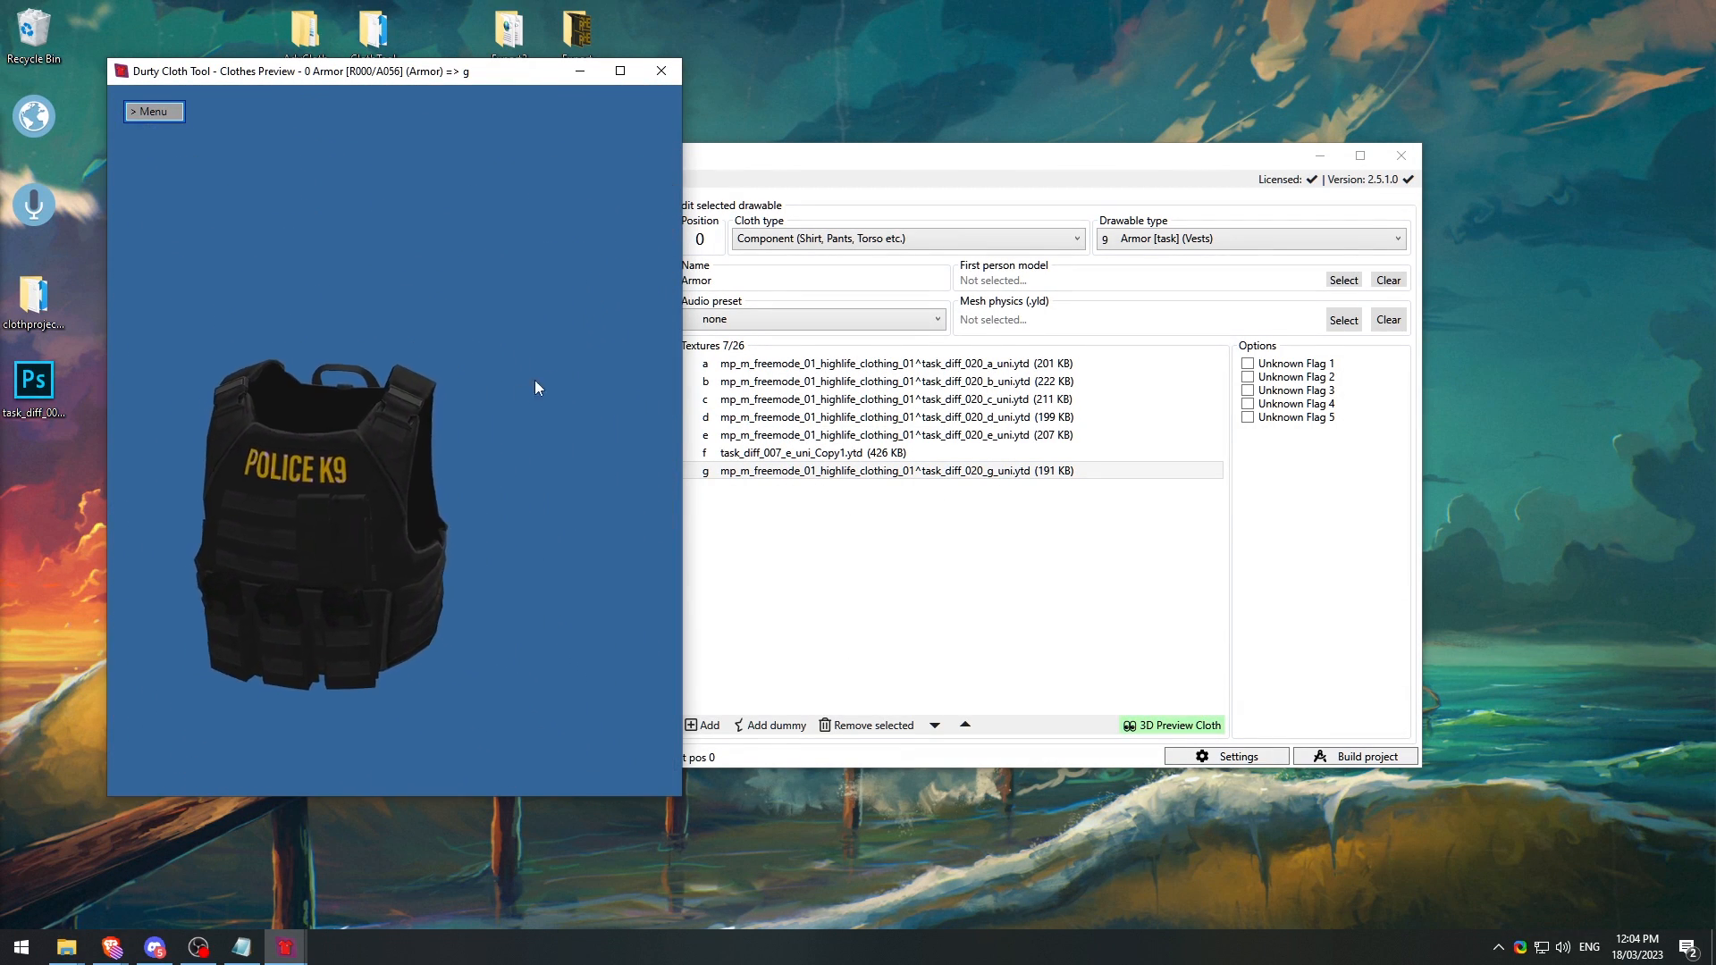
pyautogui.scroll(-6, 536, 381)
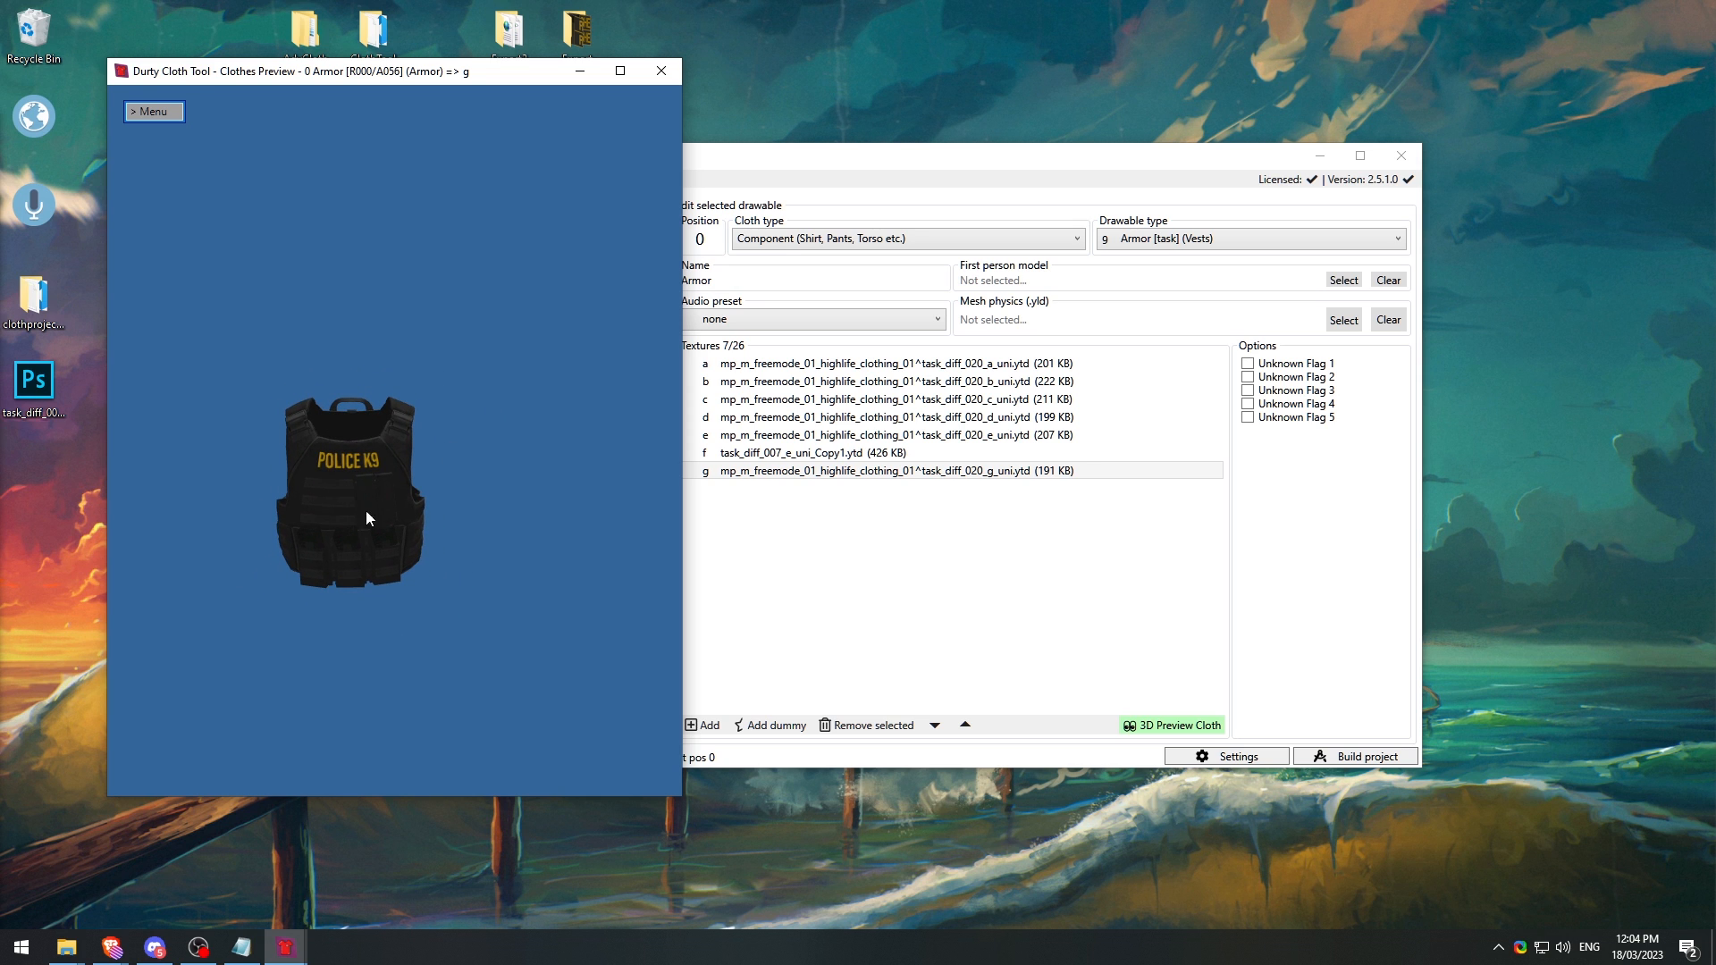
pyautogui.scroll(10, 328, 459)
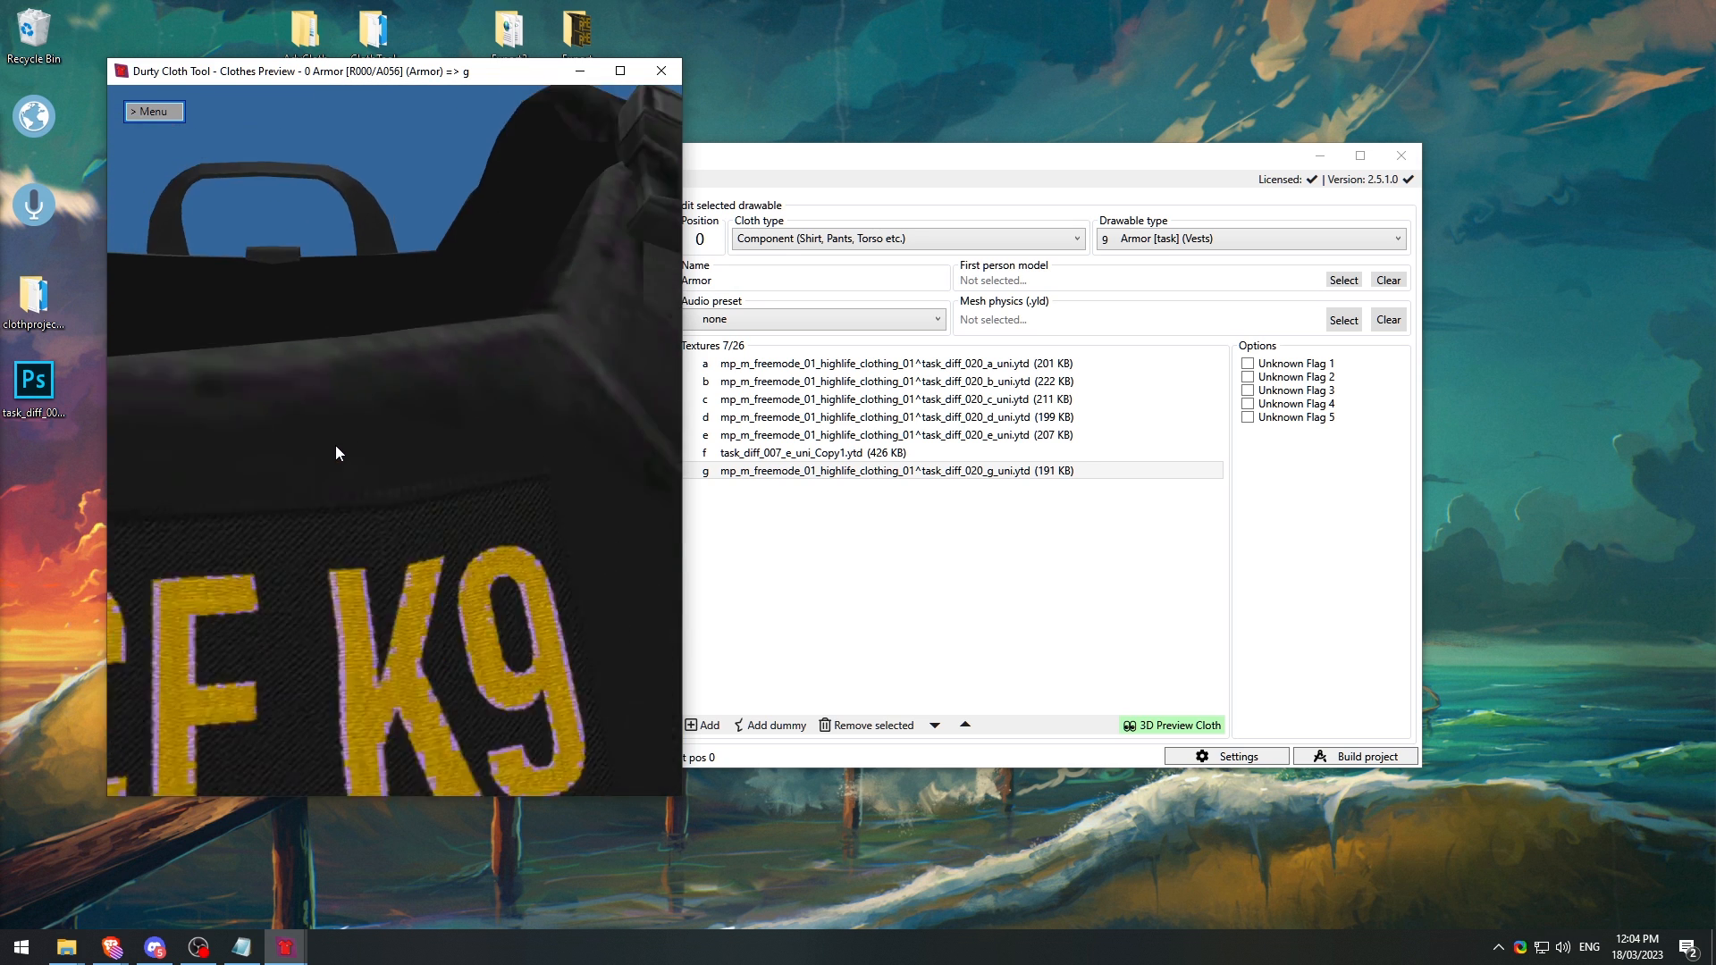
pyautogui.scroll(-8, 320, 461)
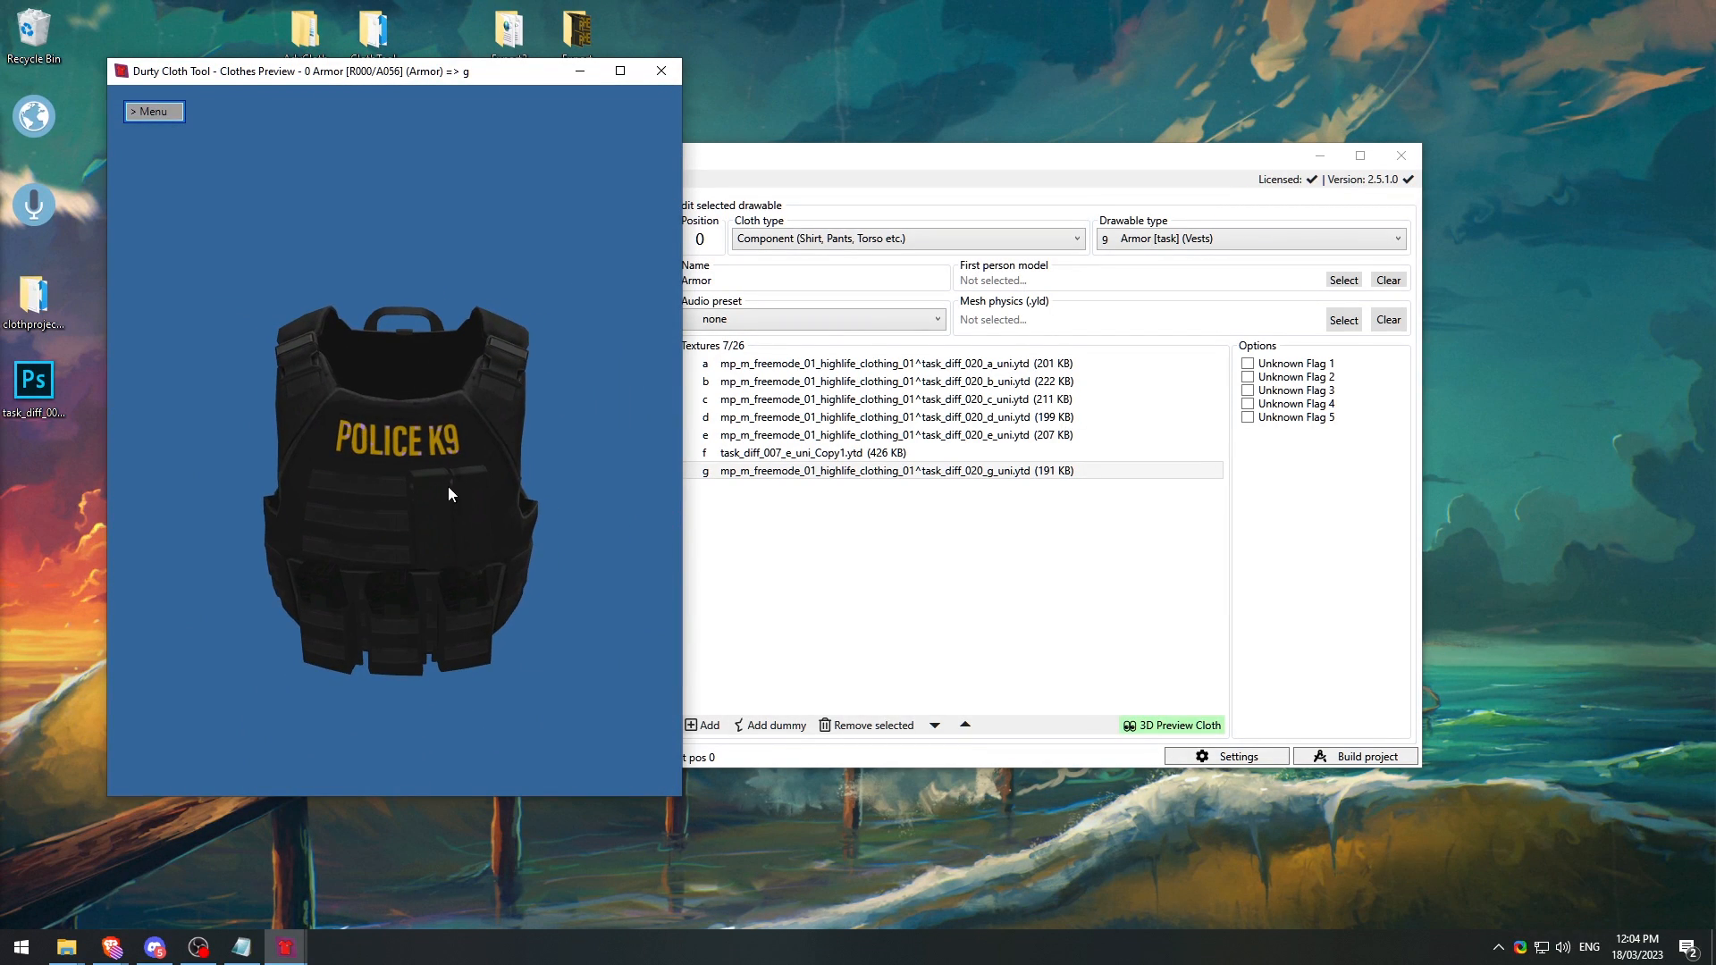
# Step: Turn off showing only the selected cloth in the preview and view the vest on the character's back
pyautogui.click(153, 112)
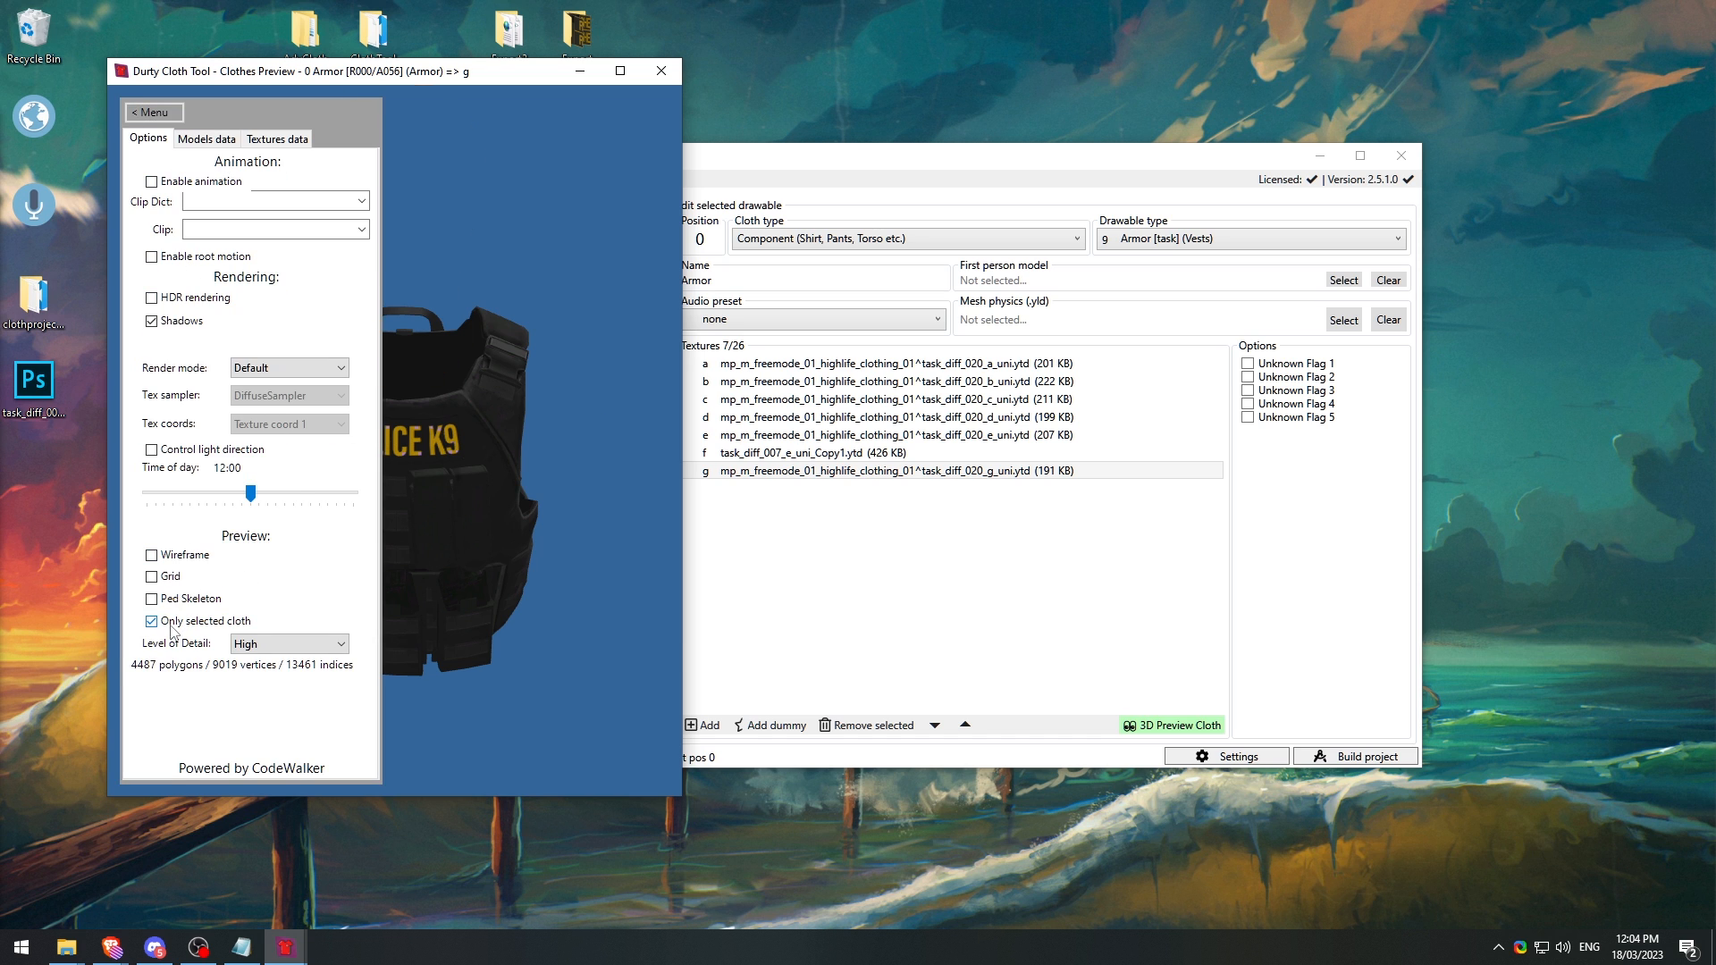
pyautogui.click(170, 625)
pyautogui.click(153, 112)
pyautogui.scroll(10, 307, 420)
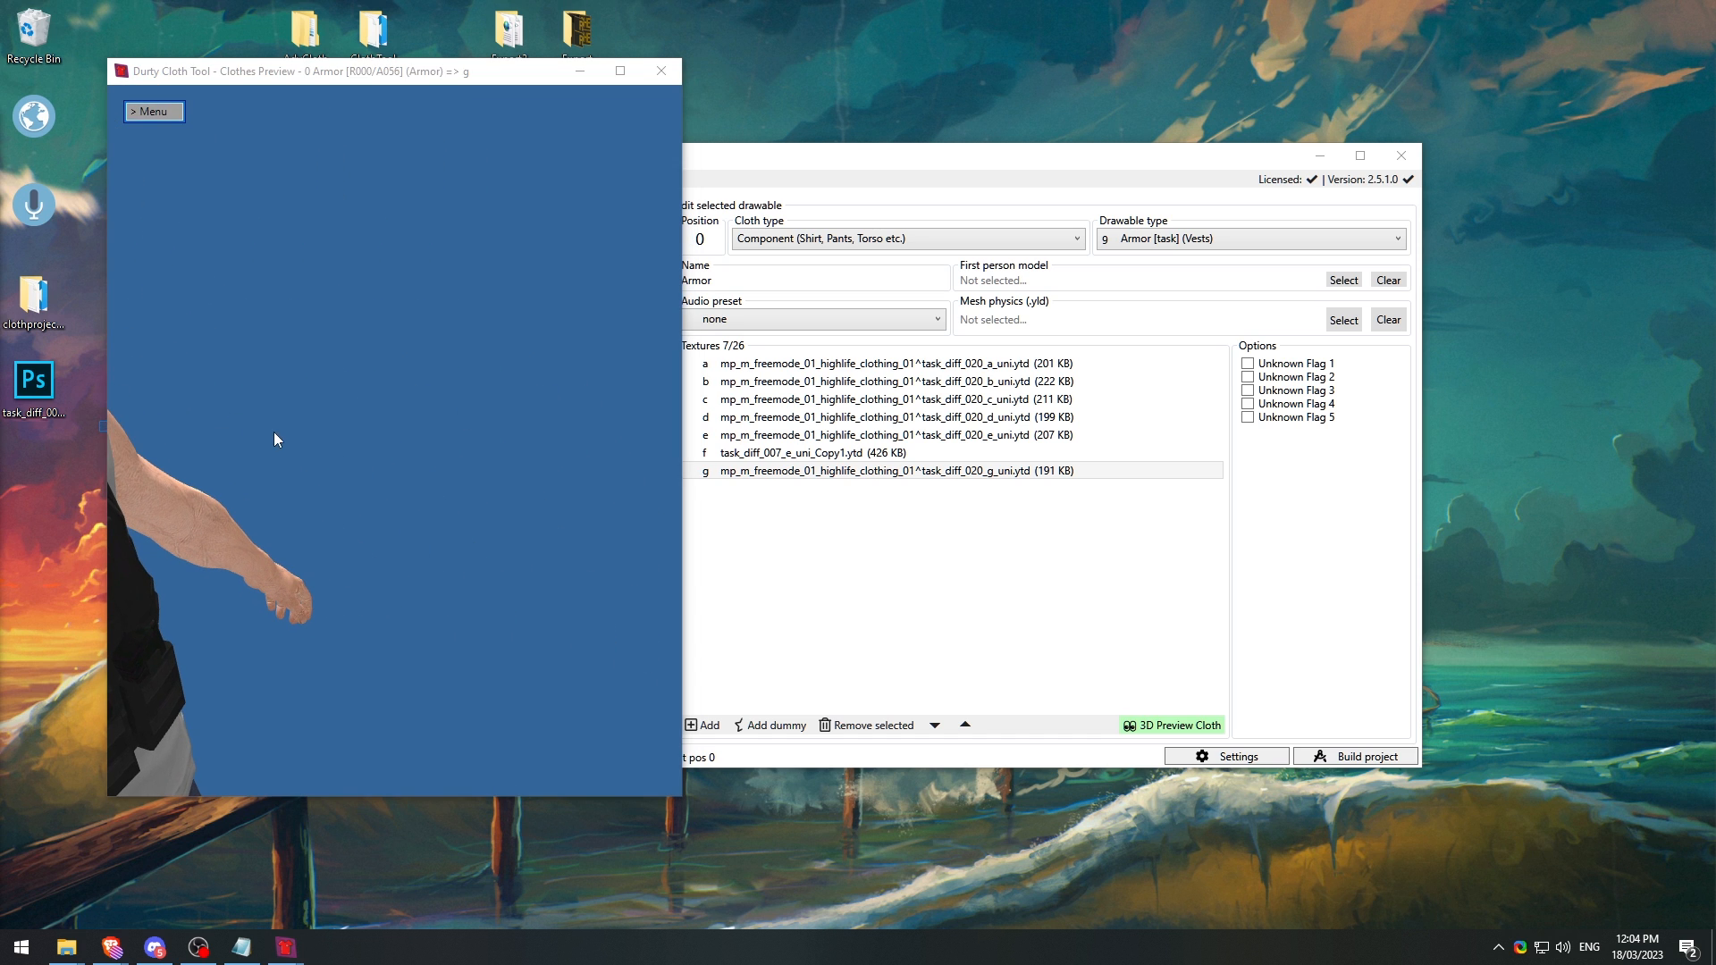
pyautogui.moveTo(273, 431); pyautogui.dragTo(632, 472)
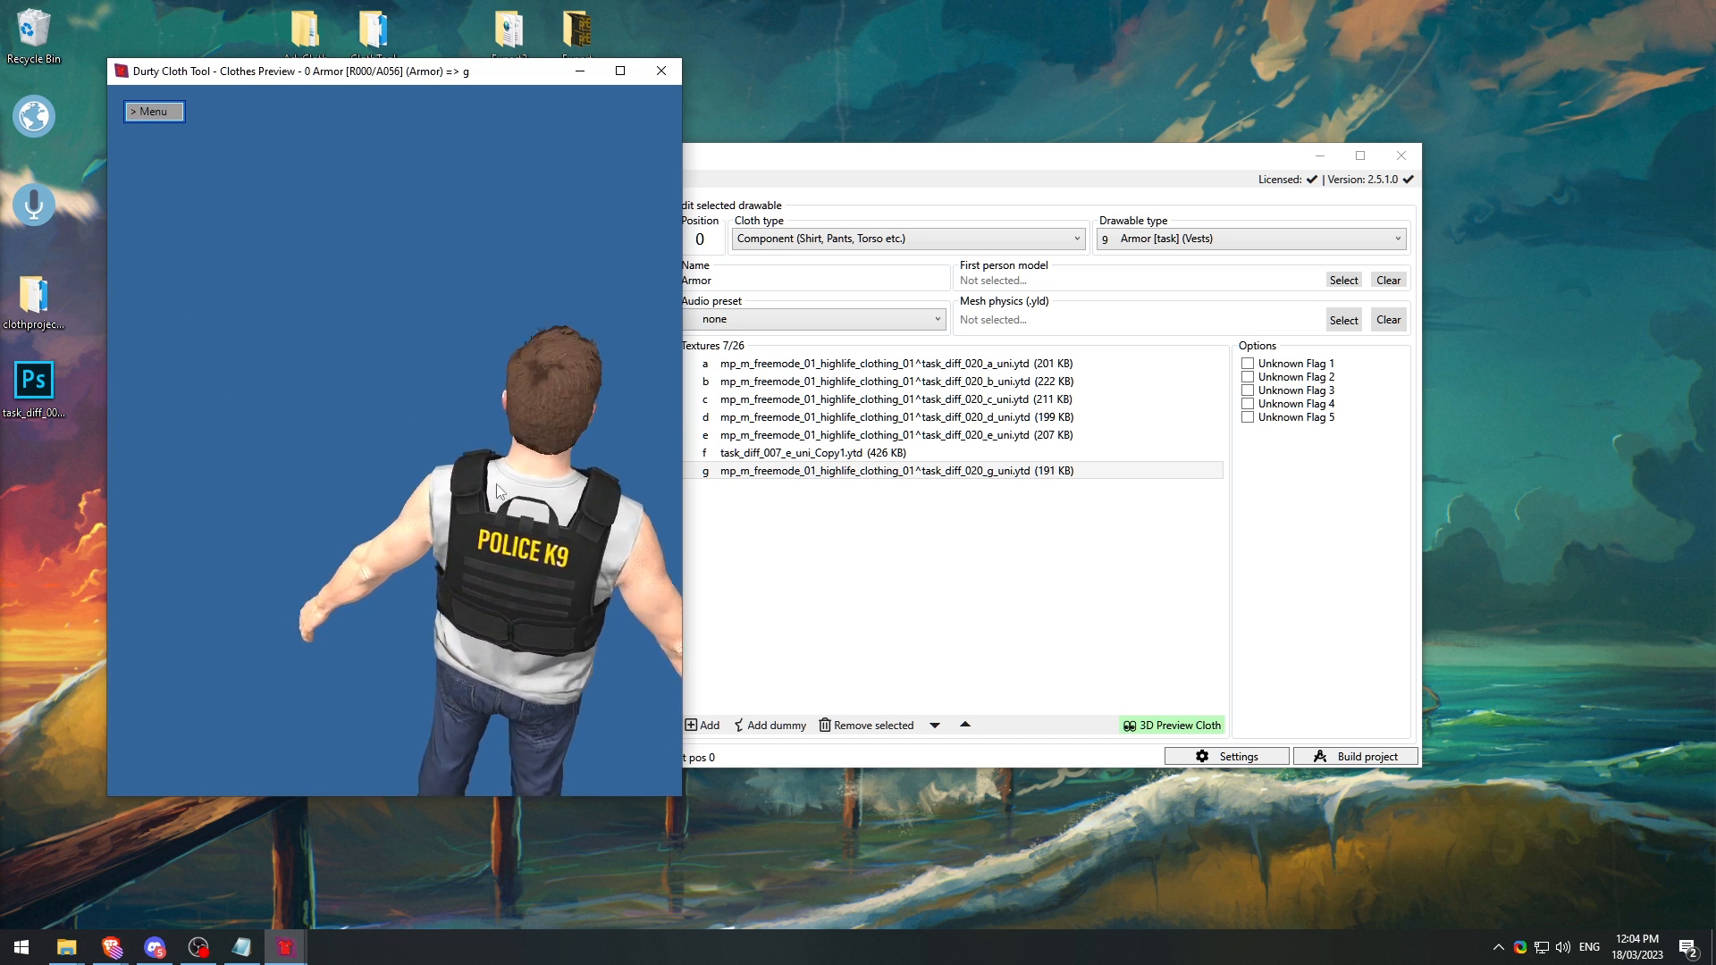
pyautogui.moveTo(498, 490); pyautogui.dragTo(530, 439)
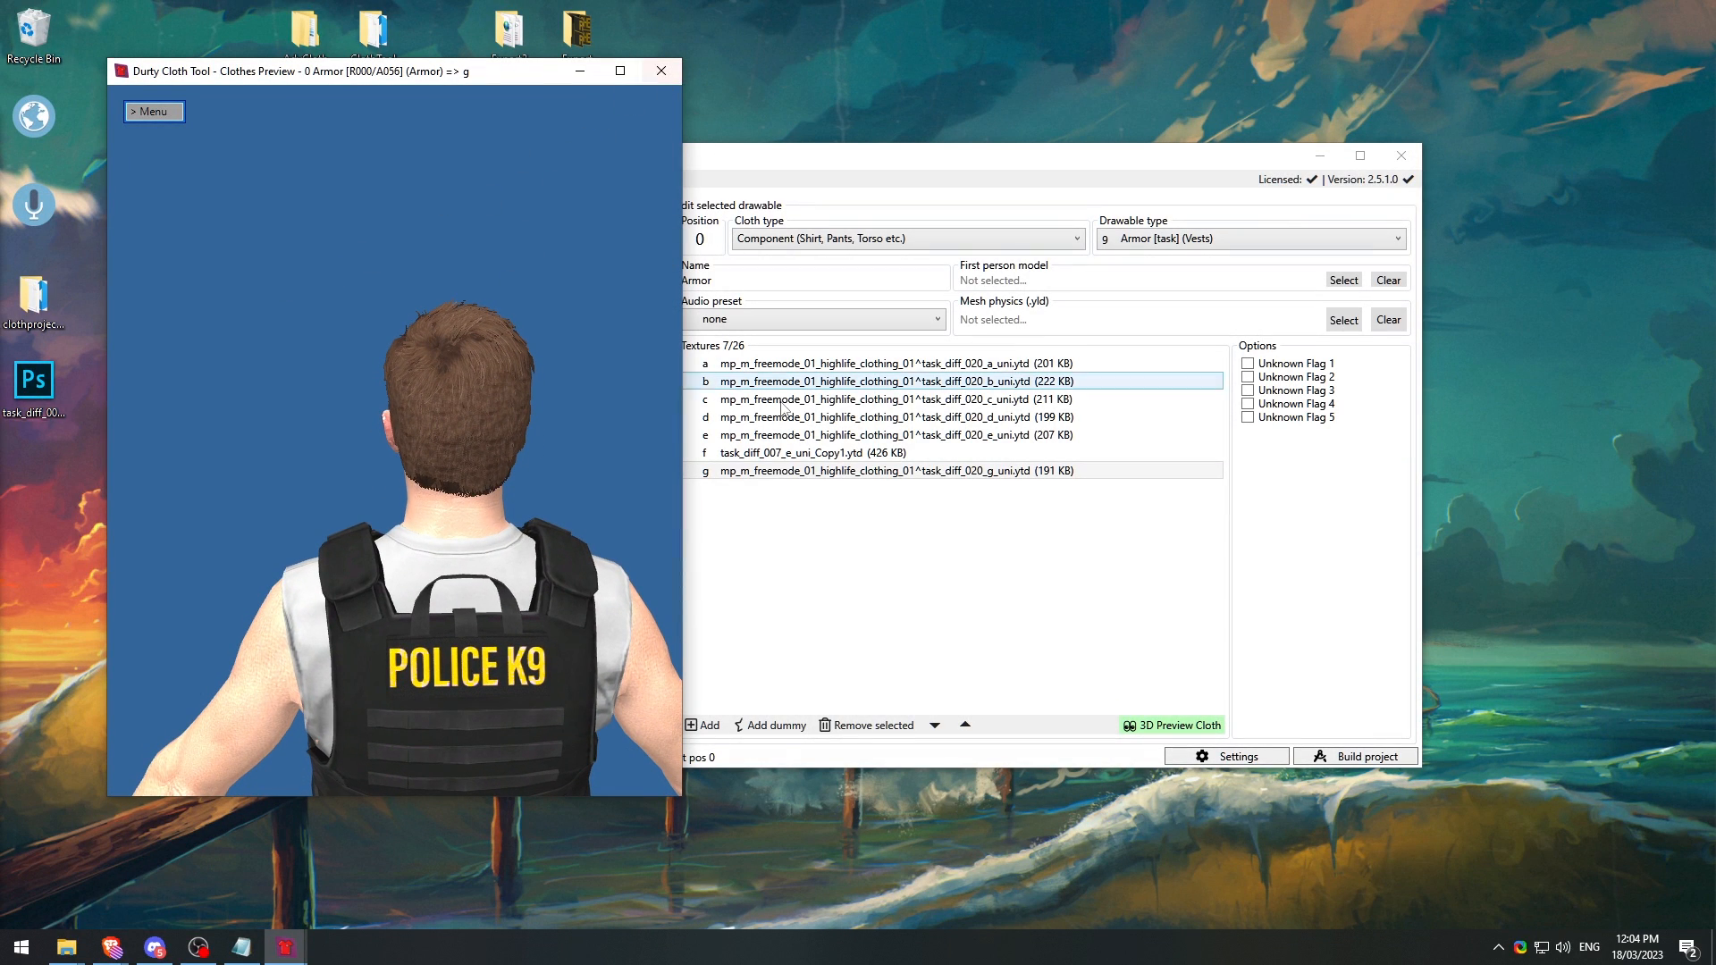
# Step: Delete texture g from the Armor drawable and add the original task_diff_007_e_uni.ytd in its place
pyautogui.click(815, 471)
pyautogui.click(878, 722)
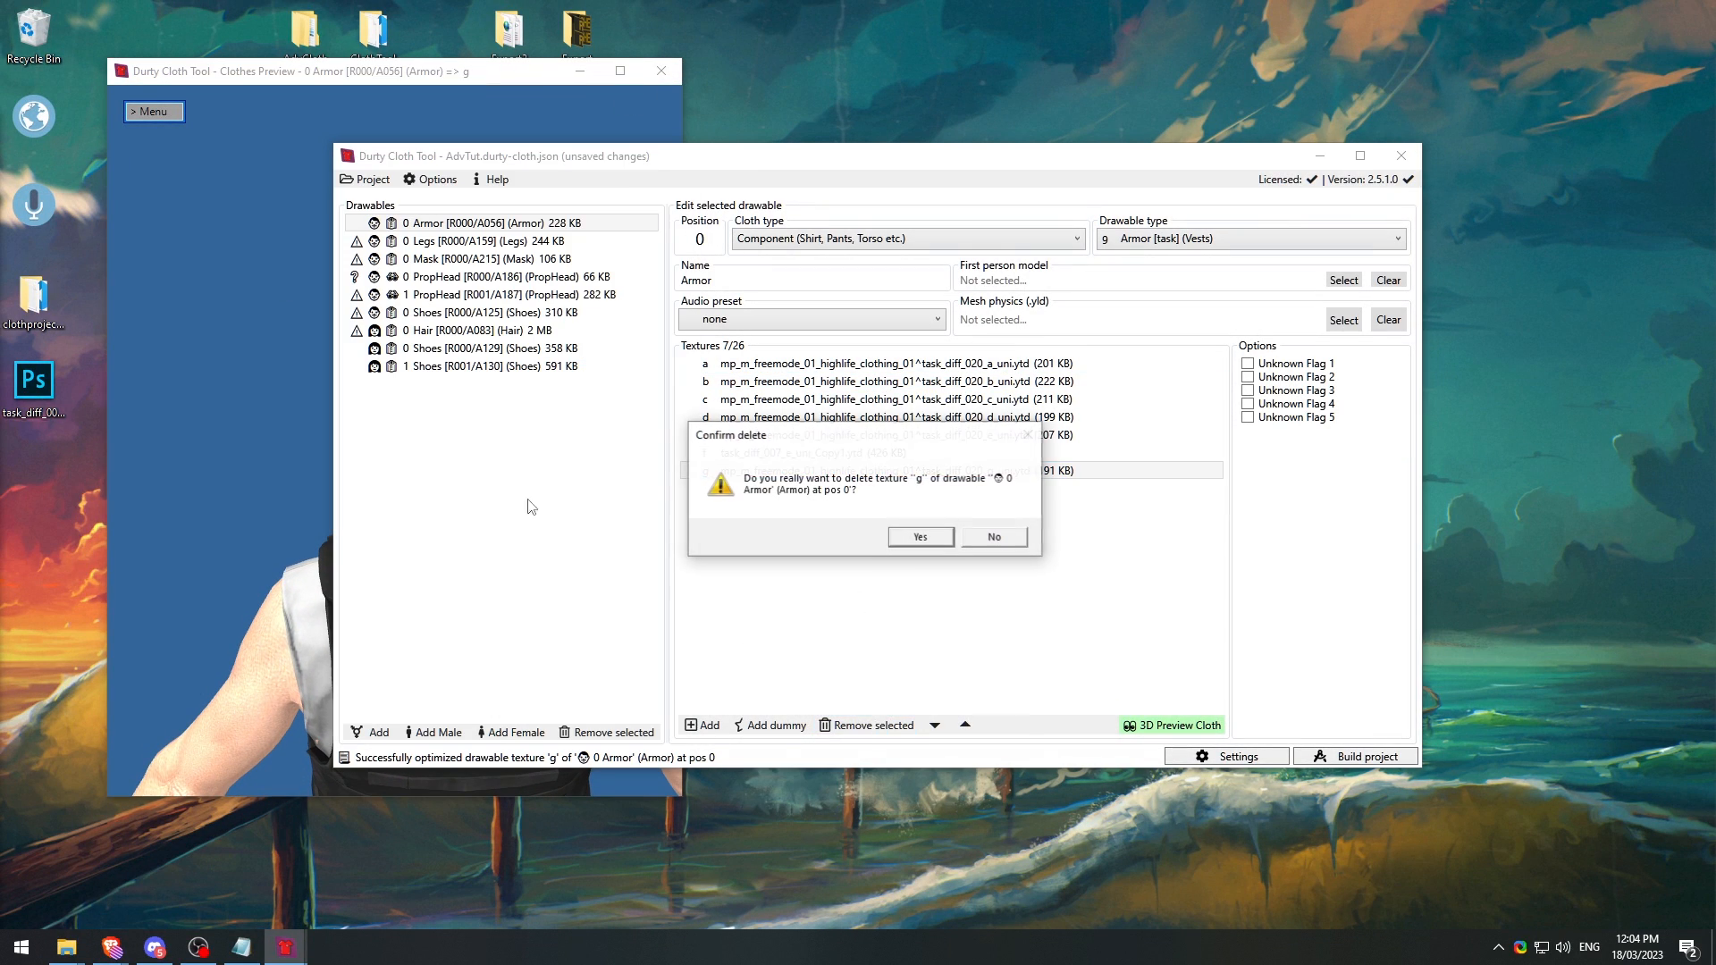
pyautogui.click(894, 536)
pyautogui.moveTo(750, 534); pyautogui.dragTo(752, 535)
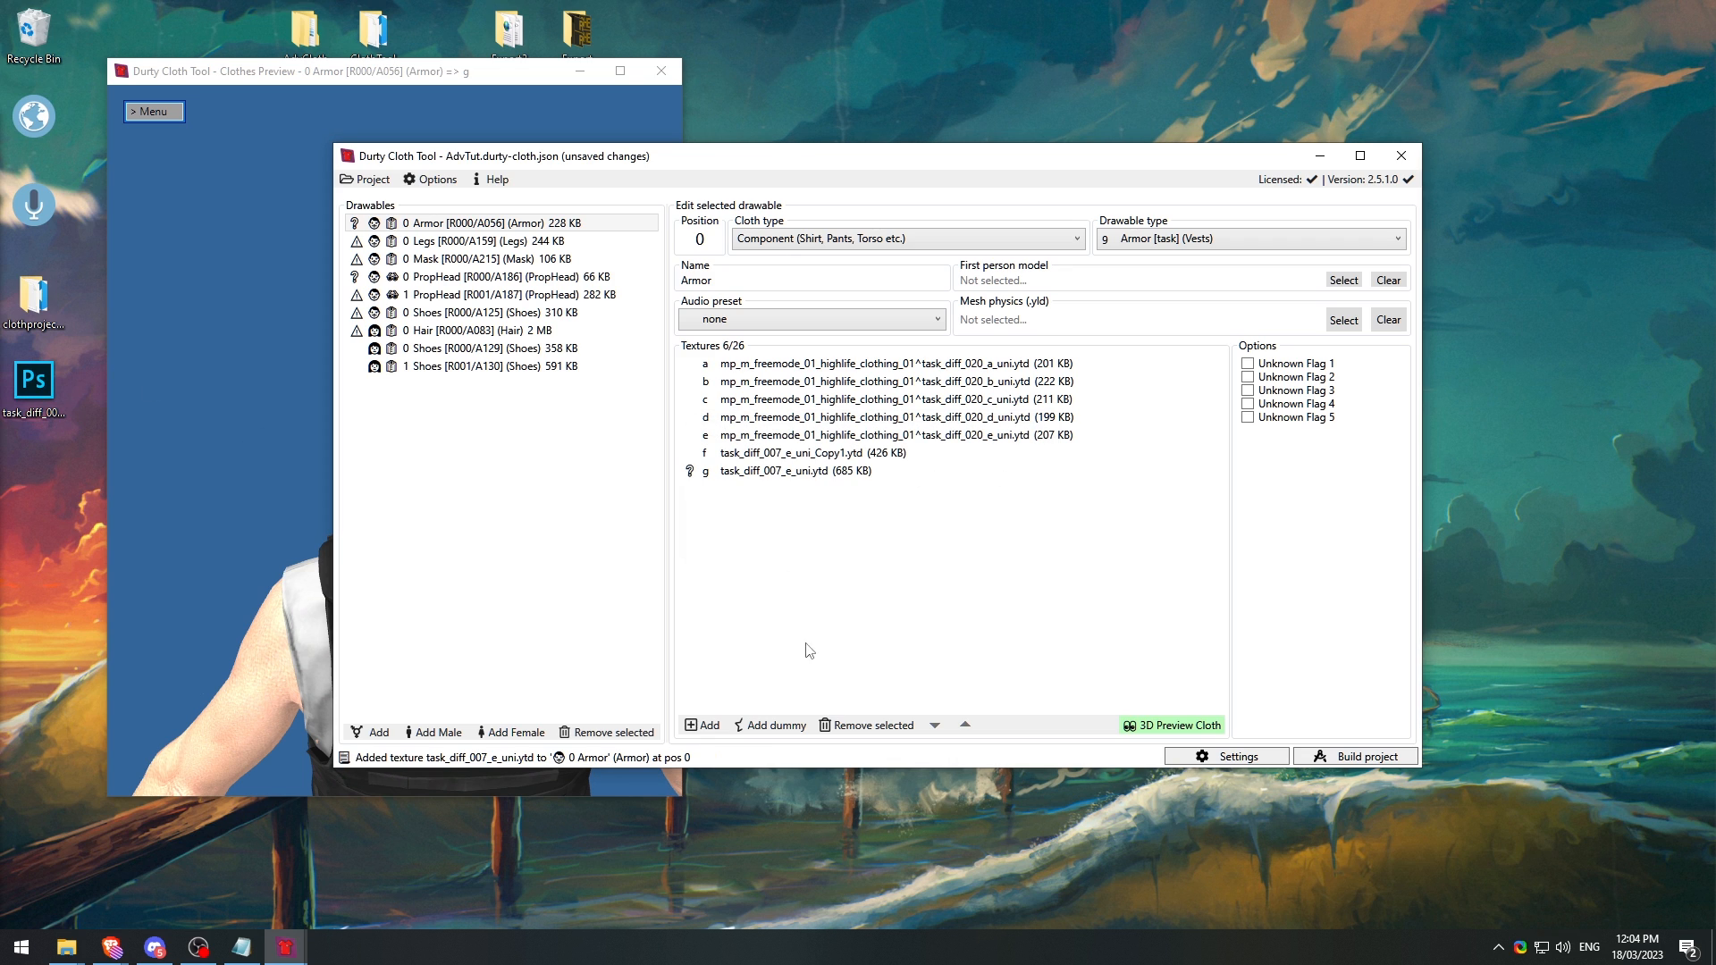
# Step: Optimize texture g with the BC7 / BPTC unorm encoding compression
pyautogui.rightClick(777, 476)
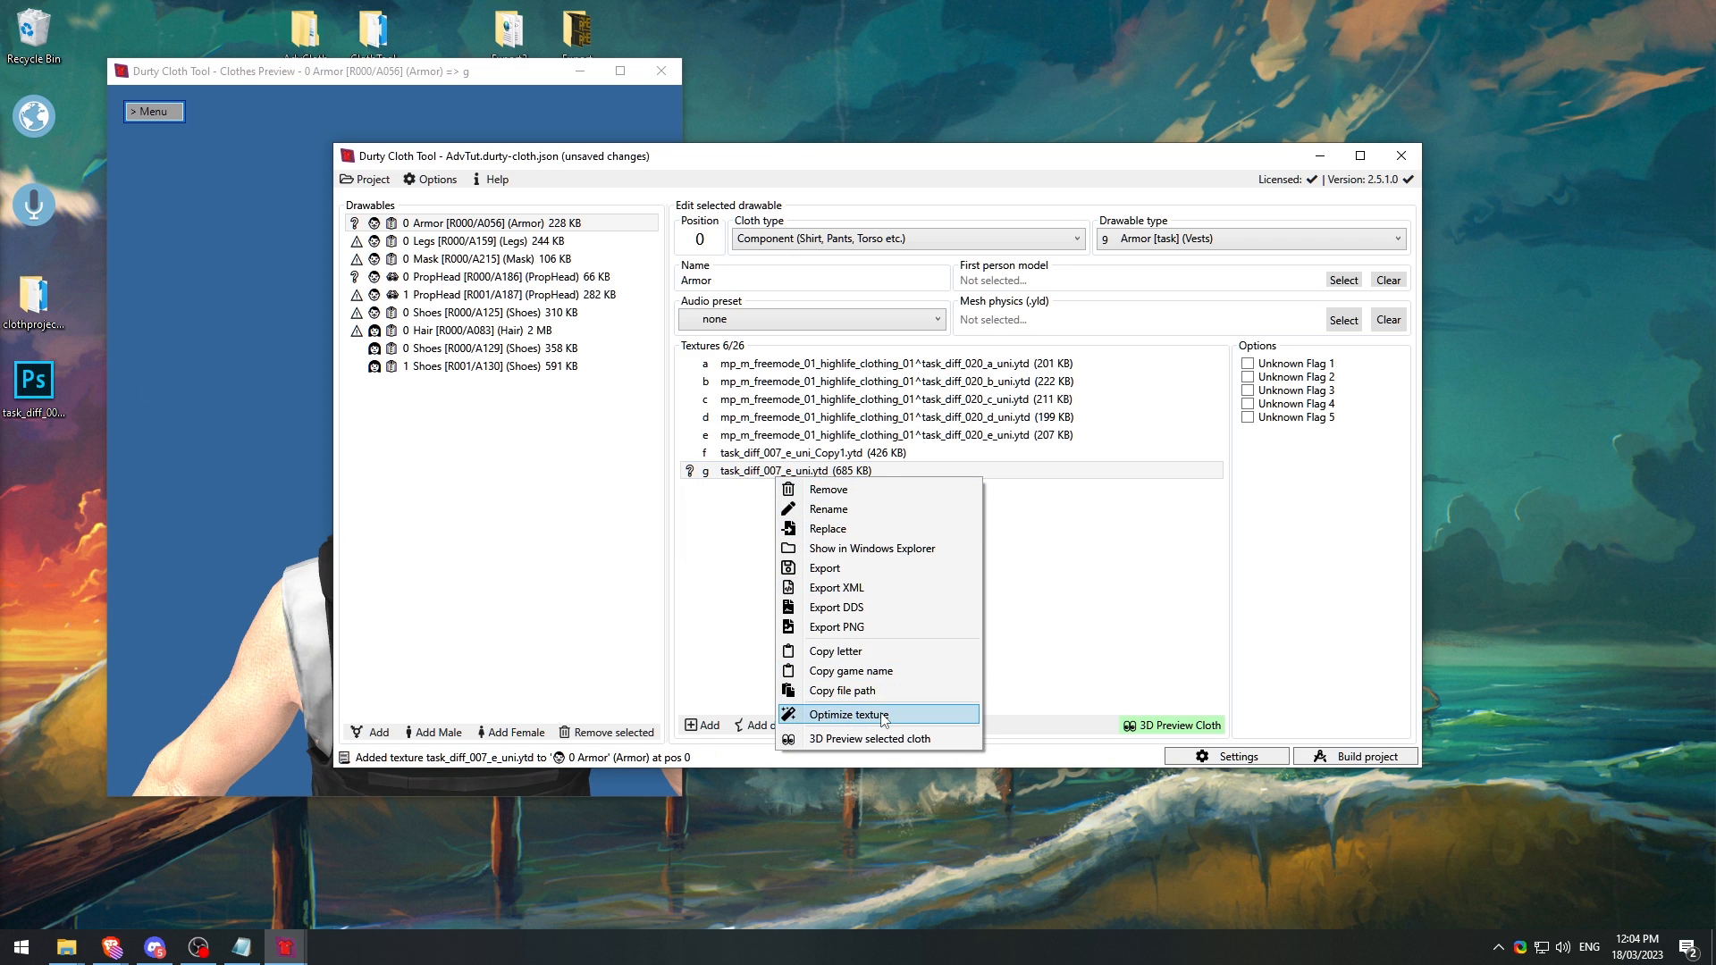
pyautogui.click(881, 714)
pyautogui.click(815, 407)
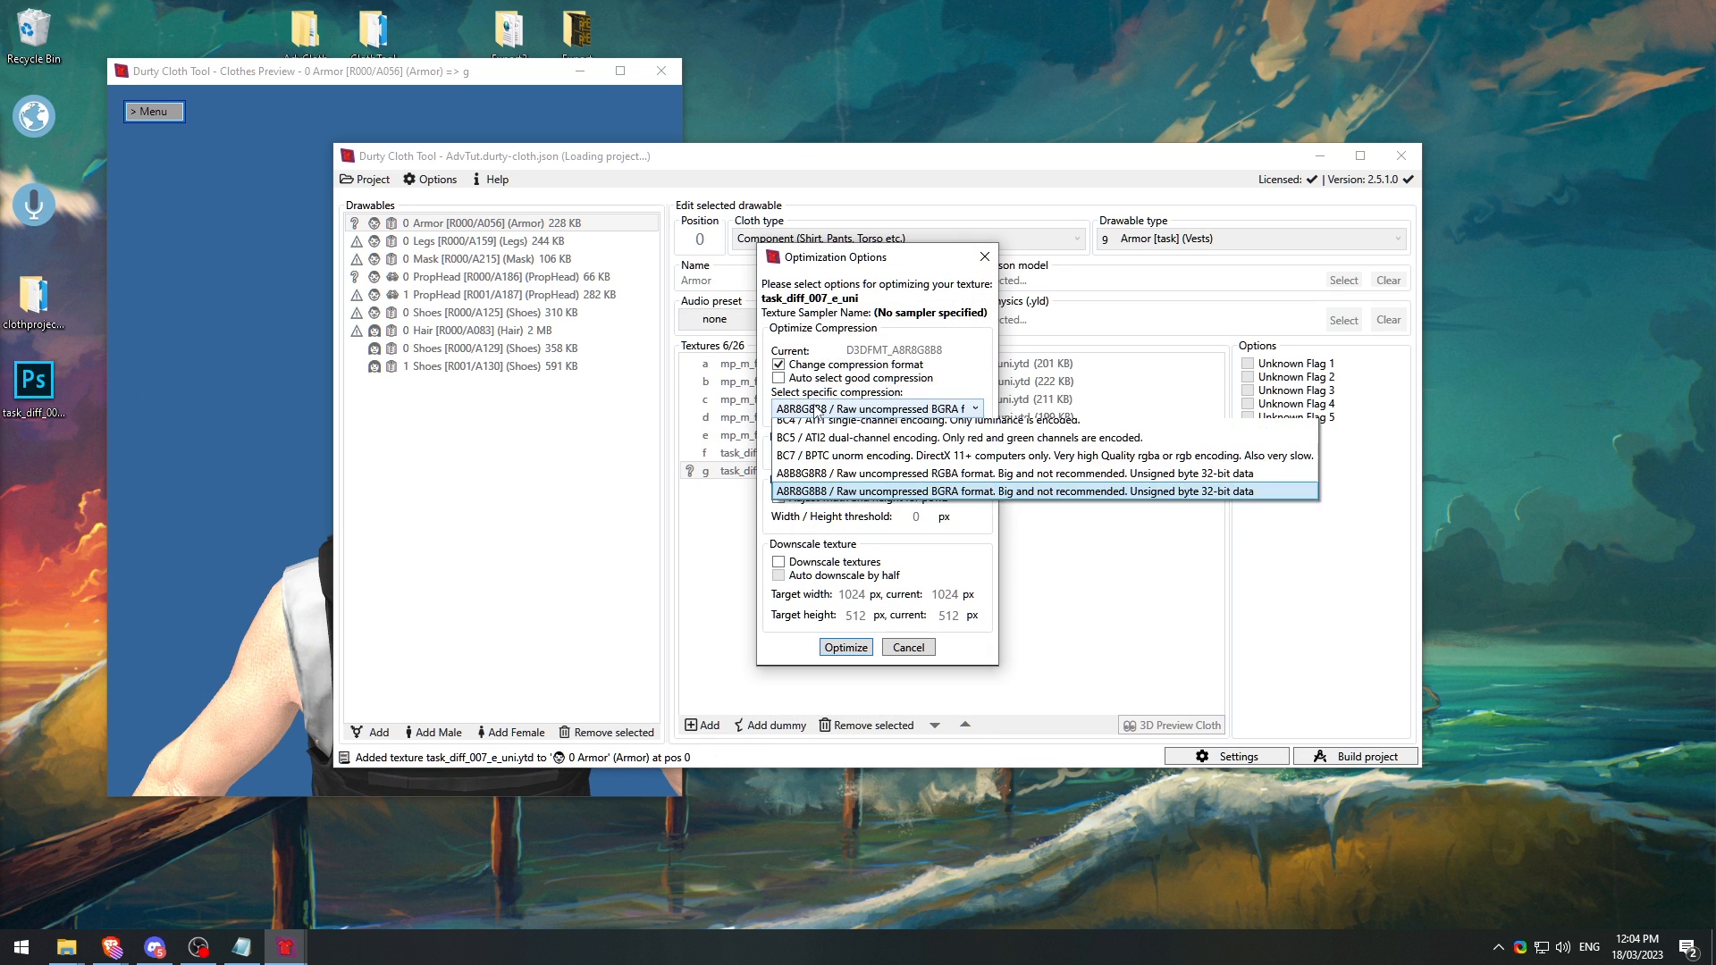
pyautogui.click(845, 498)
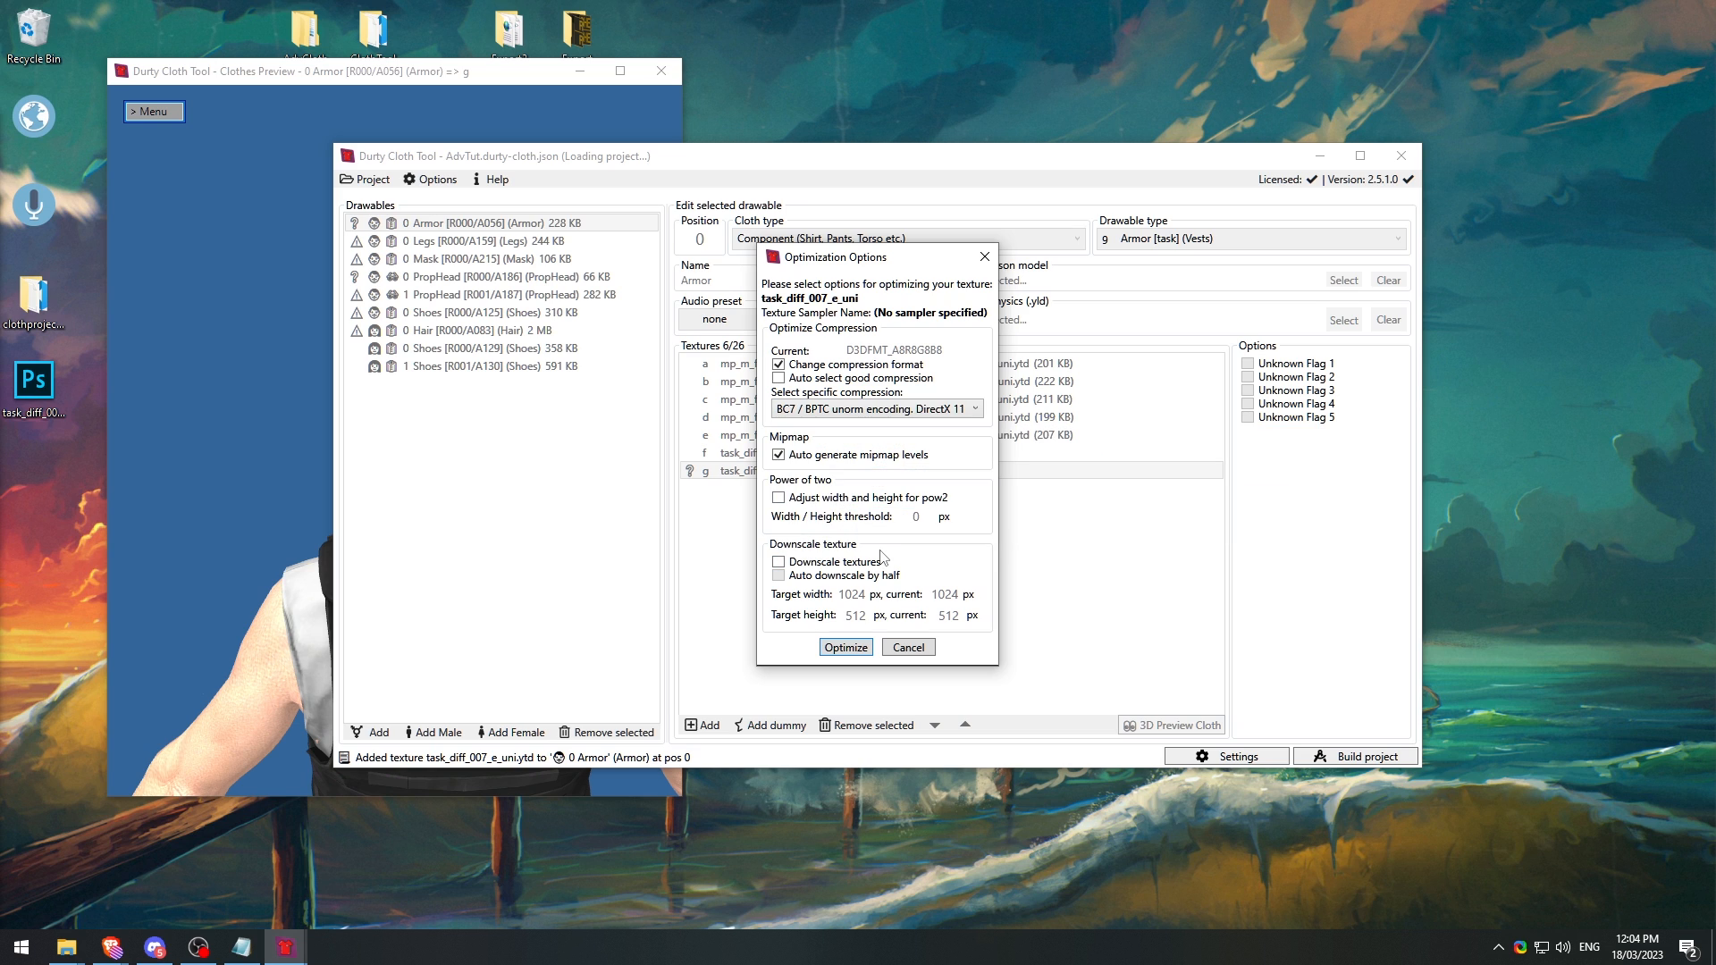
pyautogui.click(846, 647)
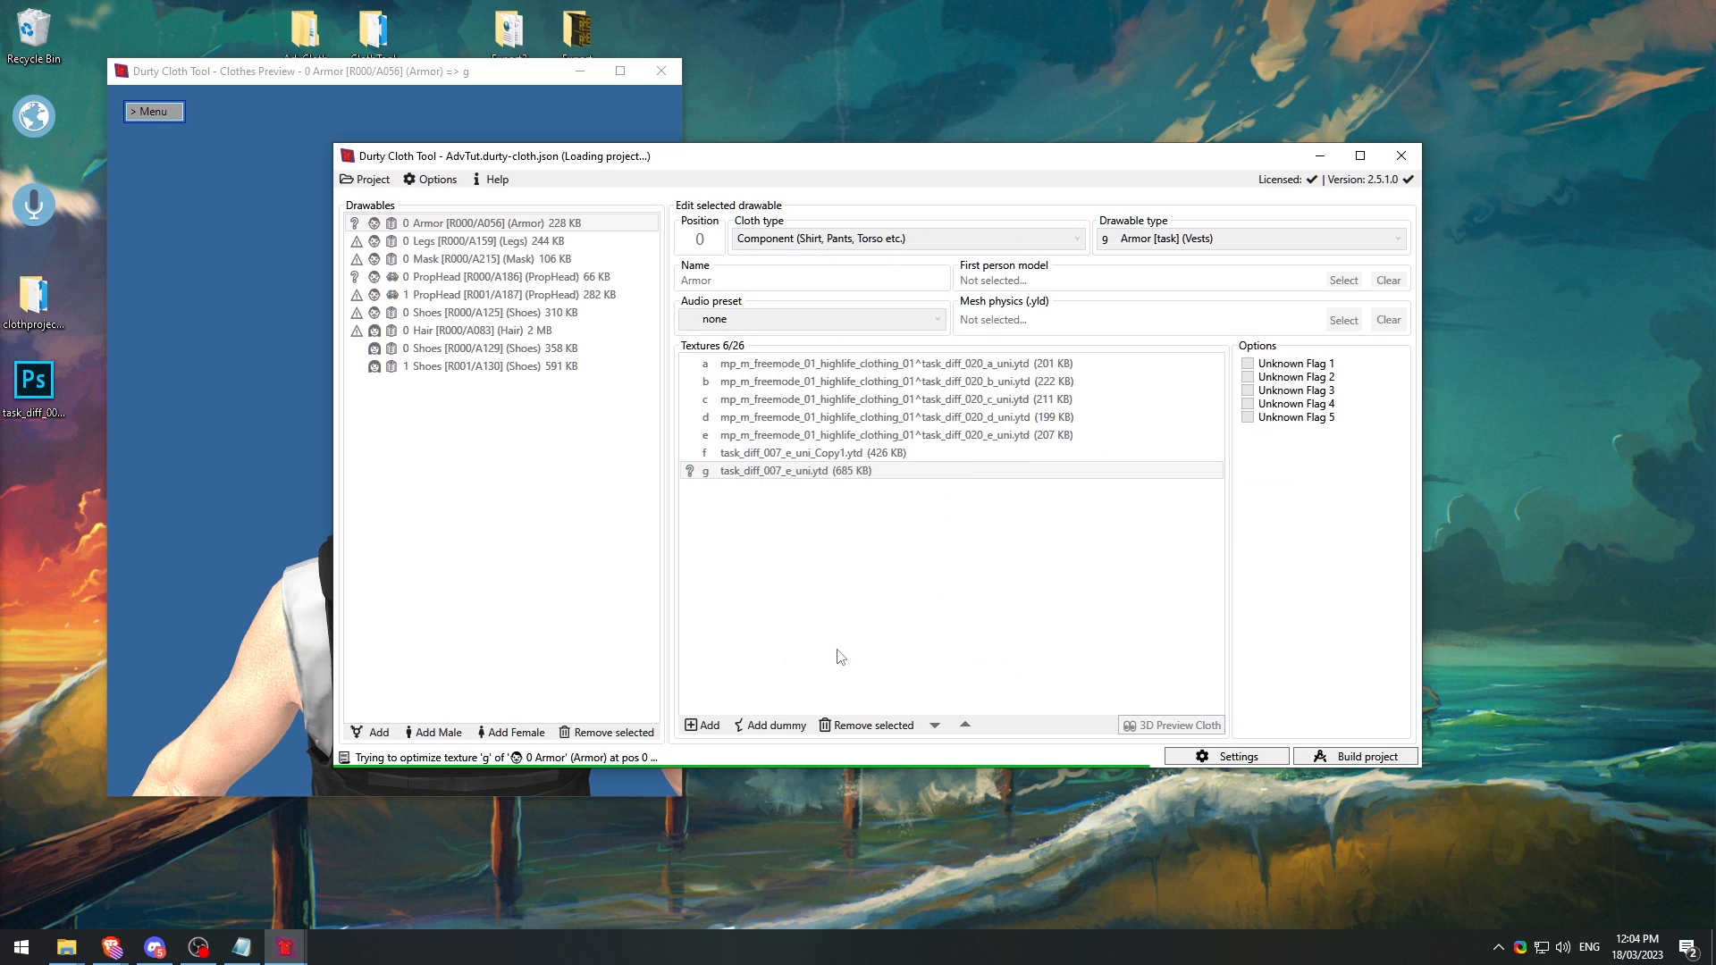
pyautogui.click(779, 474)
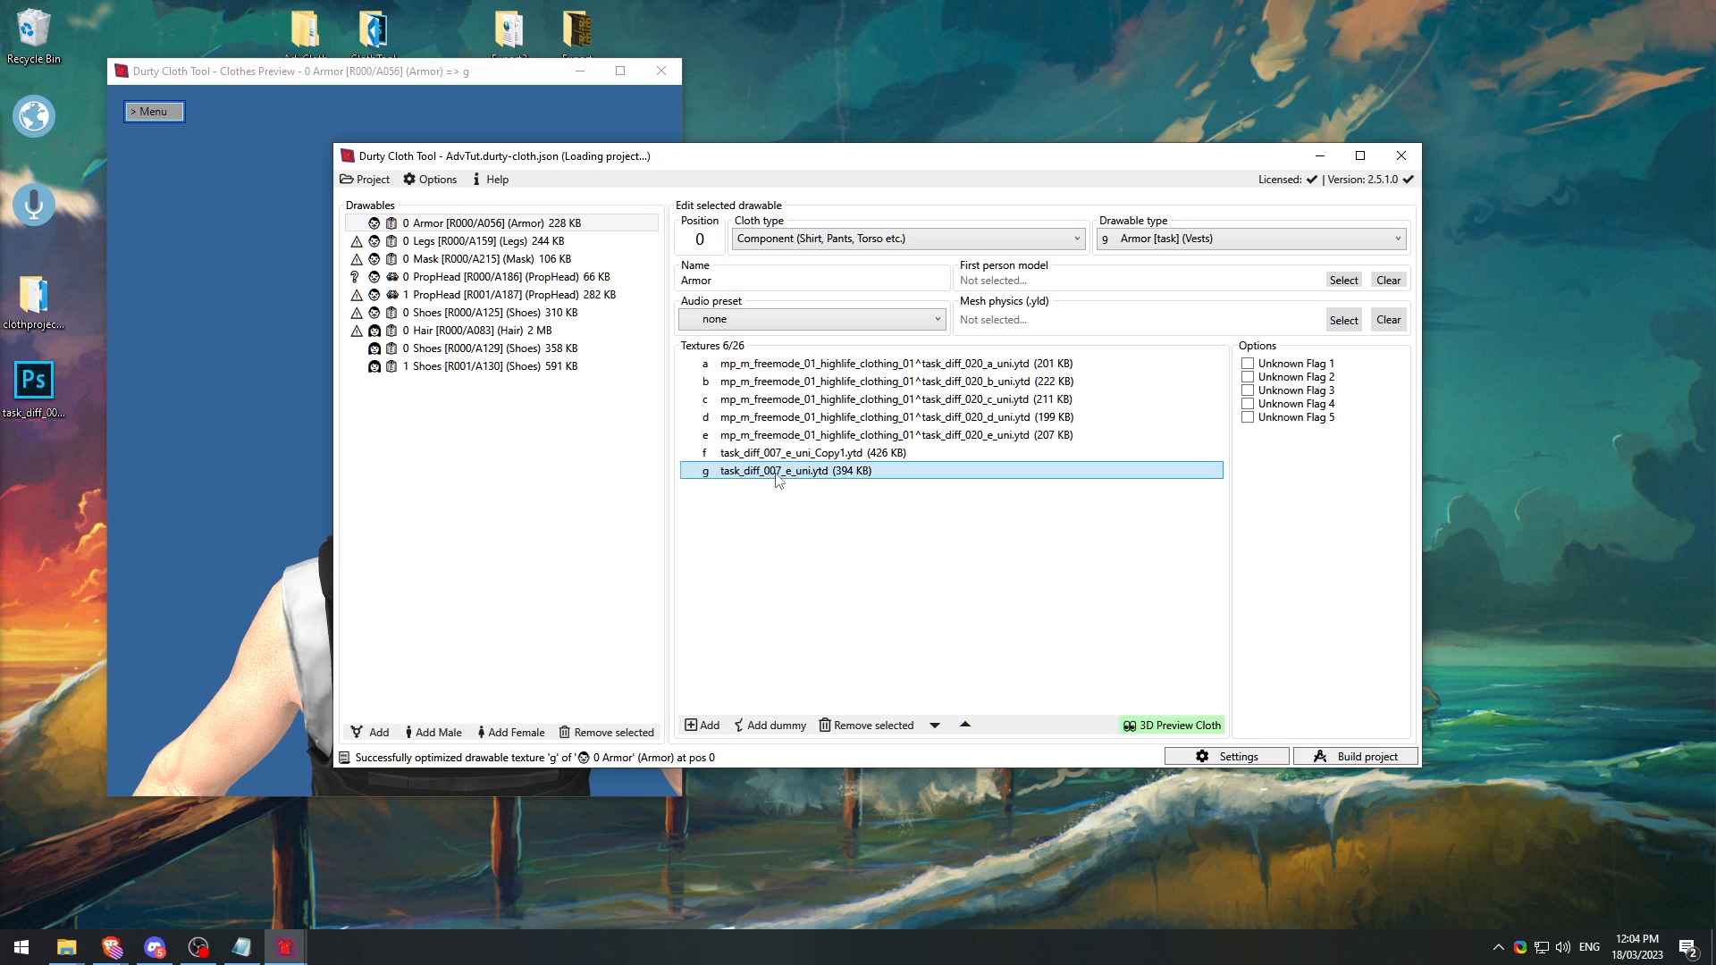
# Step: Reopen texture g's optimization options, enable changing the compression format, and review the available specific formats
pyautogui.rightClick(779, 474)
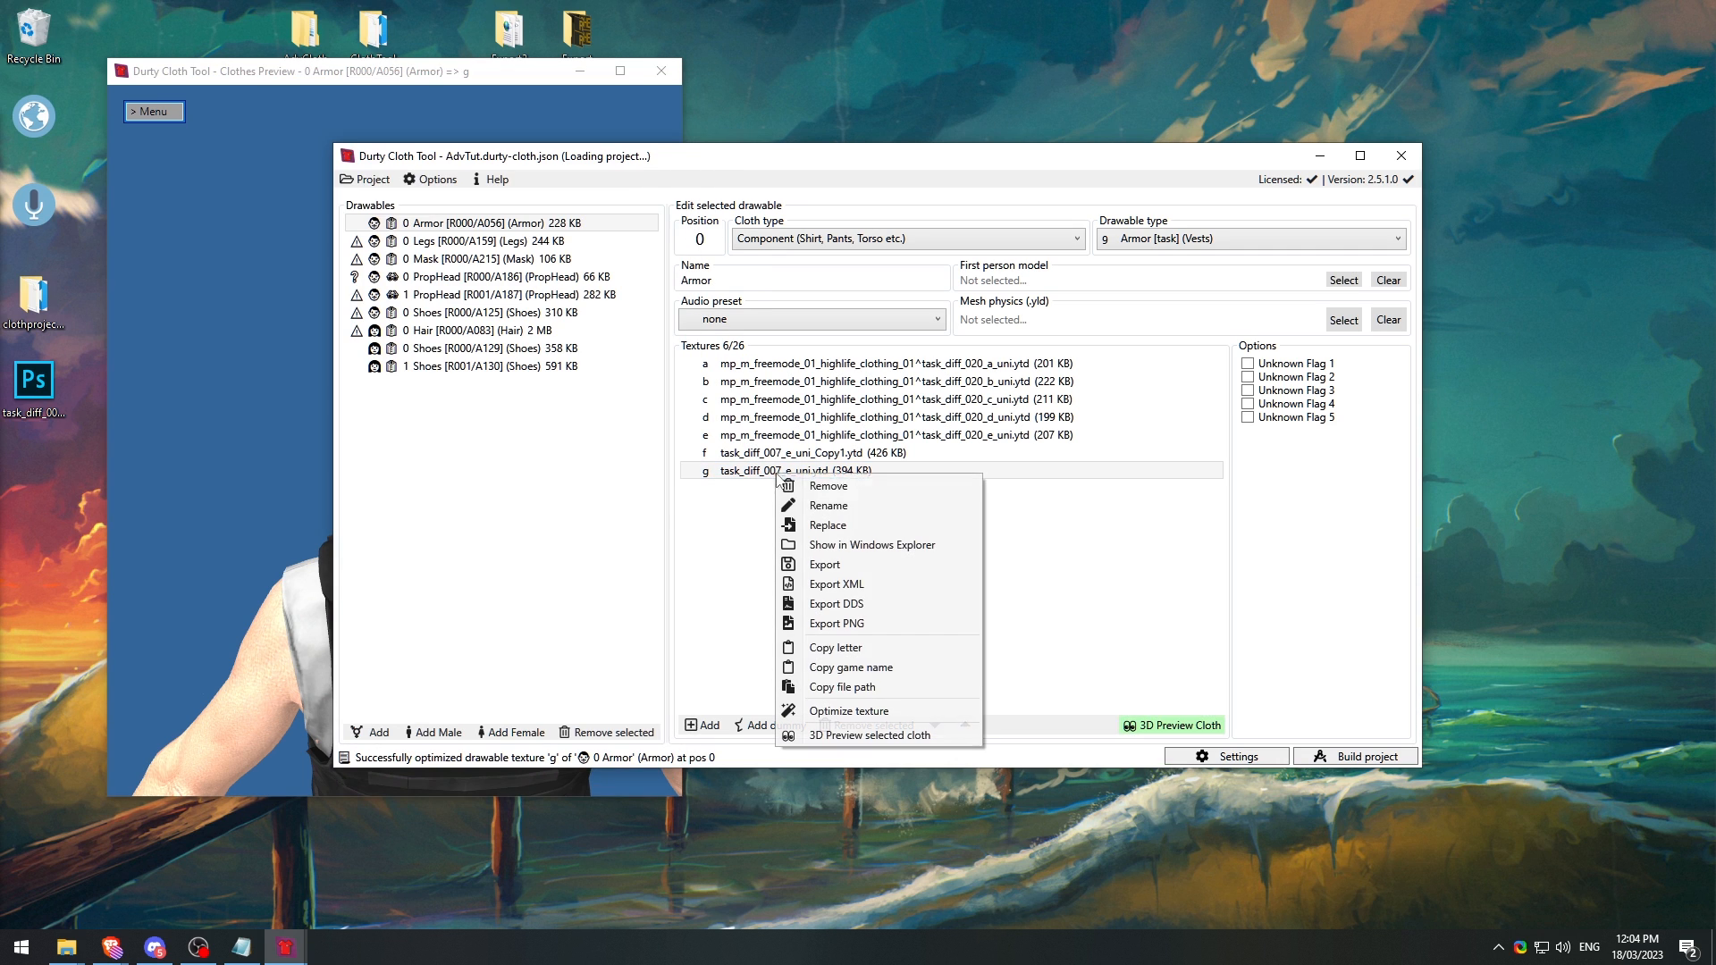
pyautogui.click(849, 711)
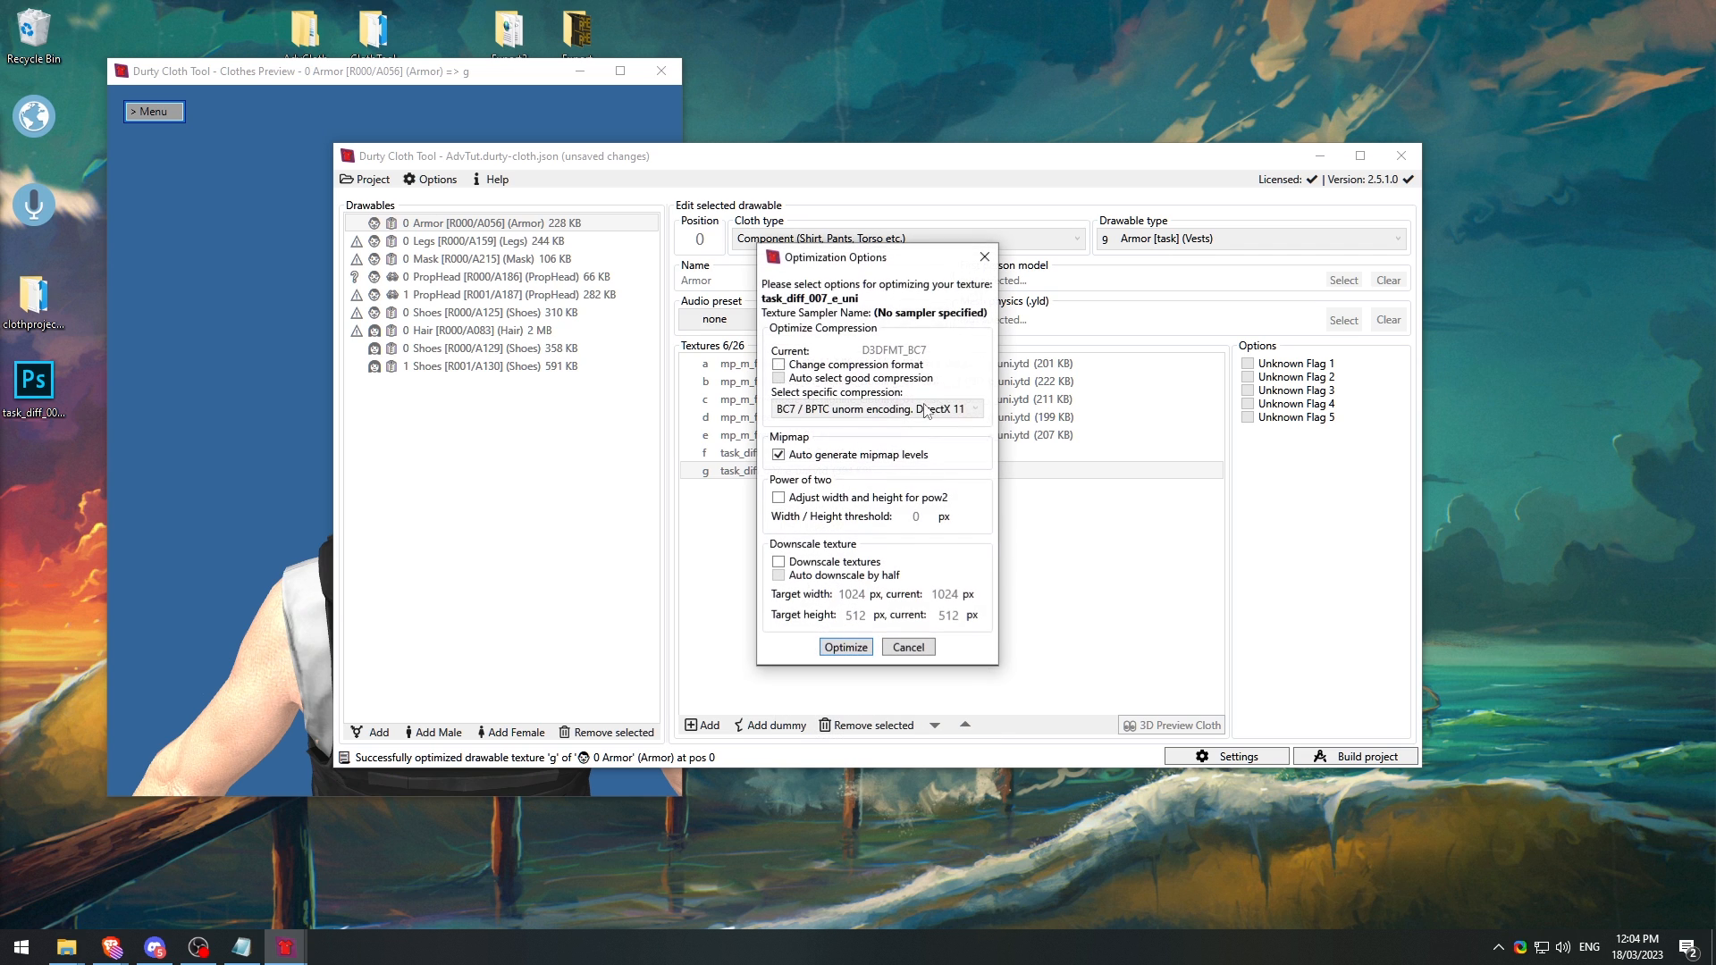
pyautogui.click(800, 364)
pyautogui.click(799, 379)
pyautogui.click(829, 379)
pyautogui.click(836, 408)
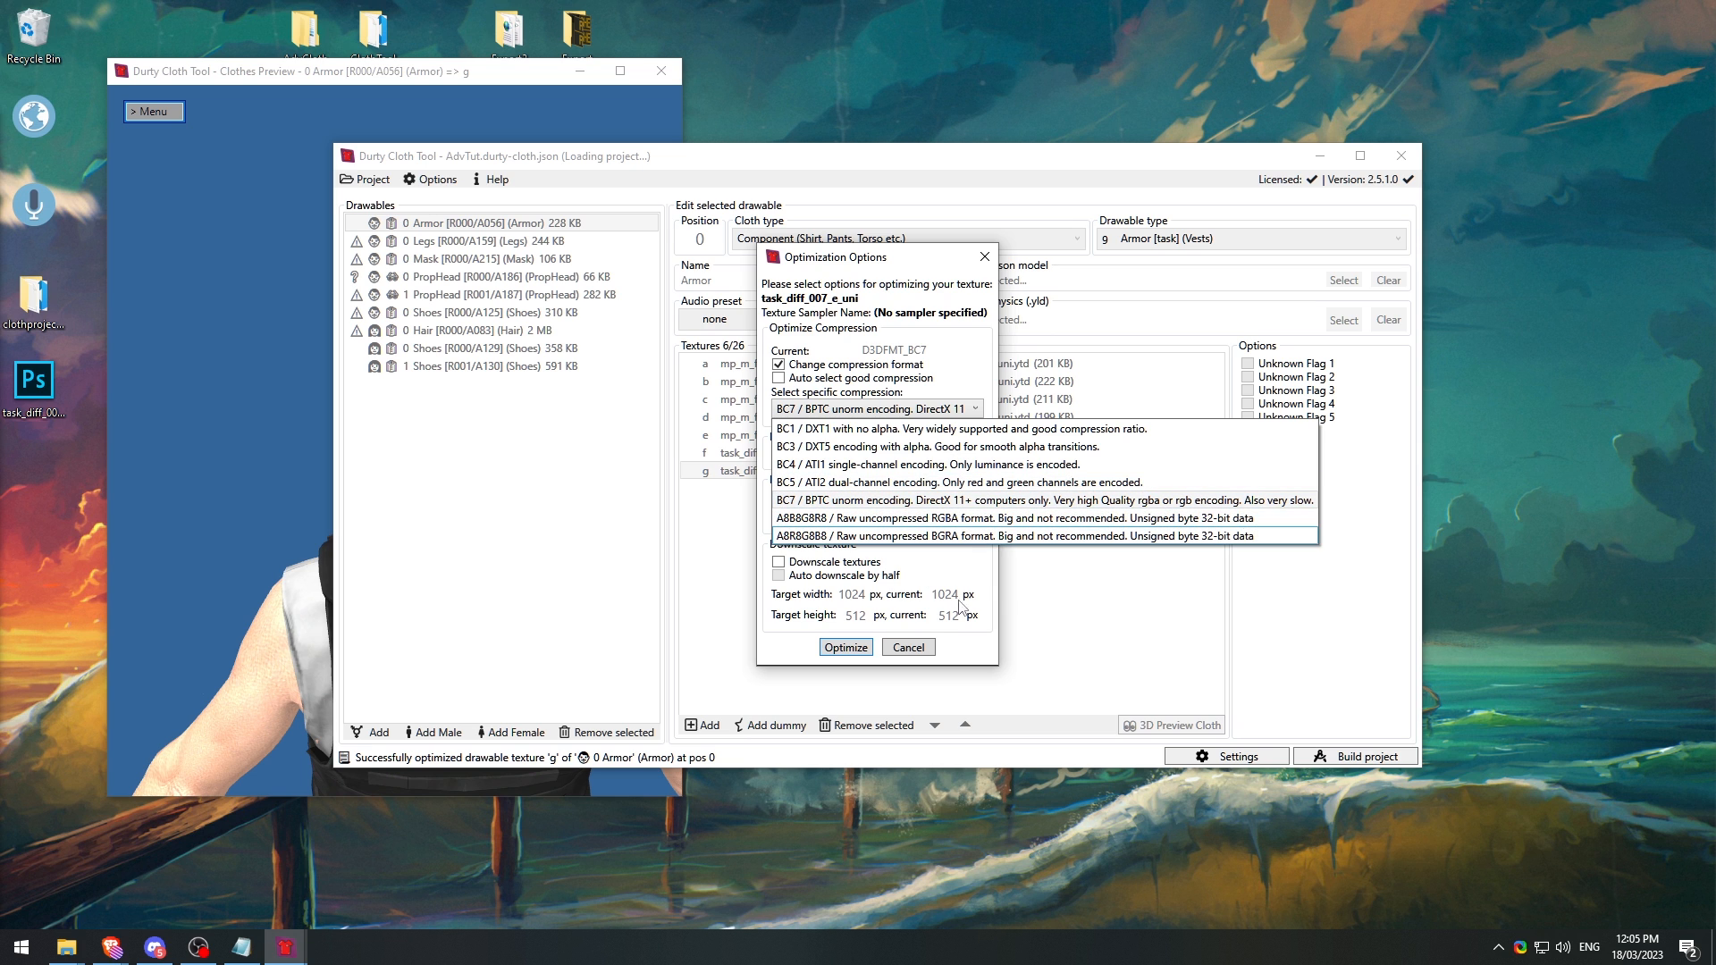
pyautogui.click(958, 605)
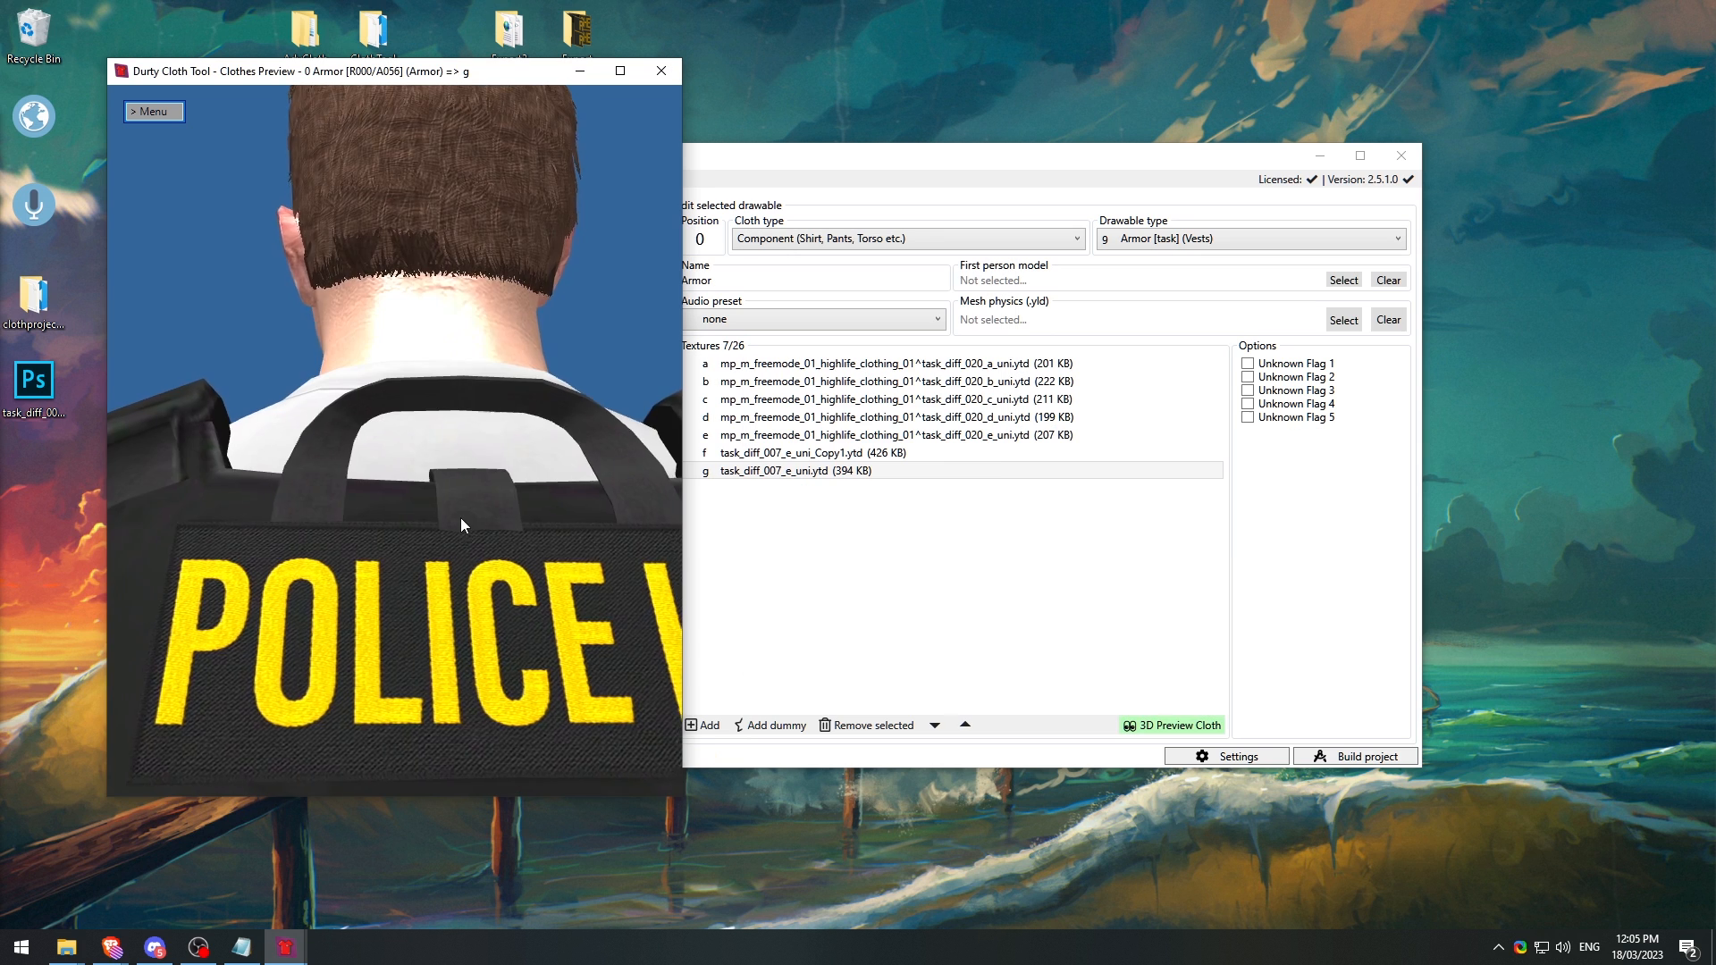
# Step: Inspect texture g's POLICE K9 lettering on the back of the vest in the 3D preview
pyautogui.moveTo(461, 518); pyautogui.dragTo(422, 536)
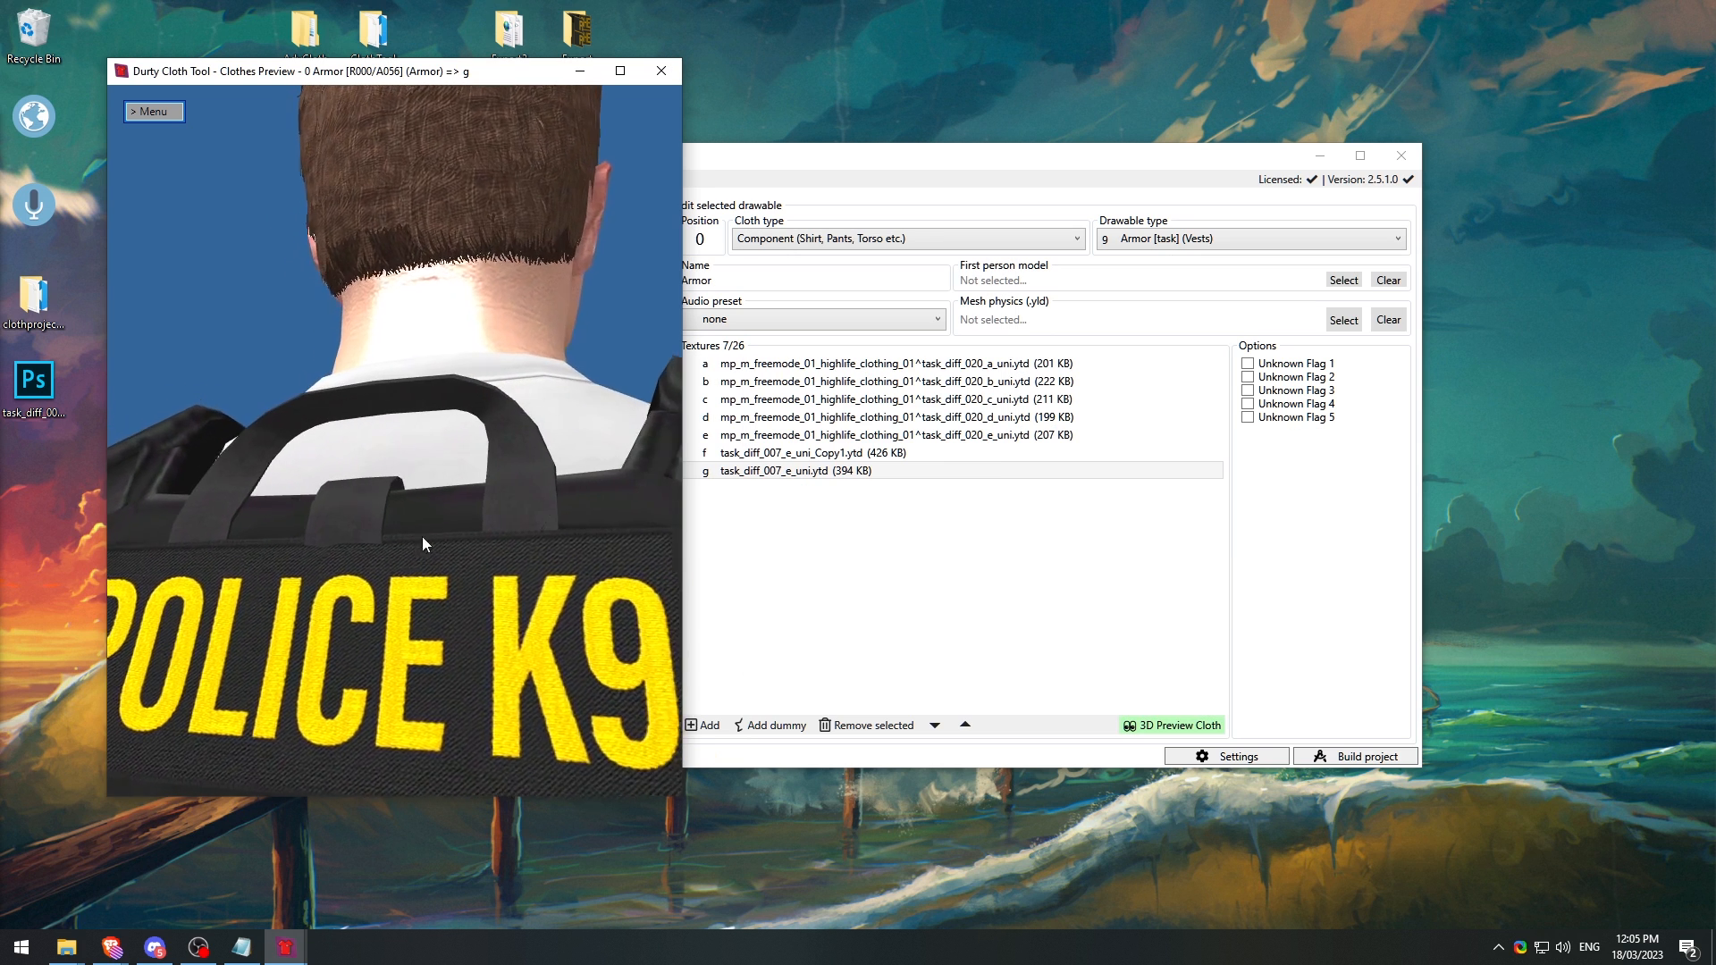
pyautogui.rightClick(822, 473)
pyautogui.click(766, 494)
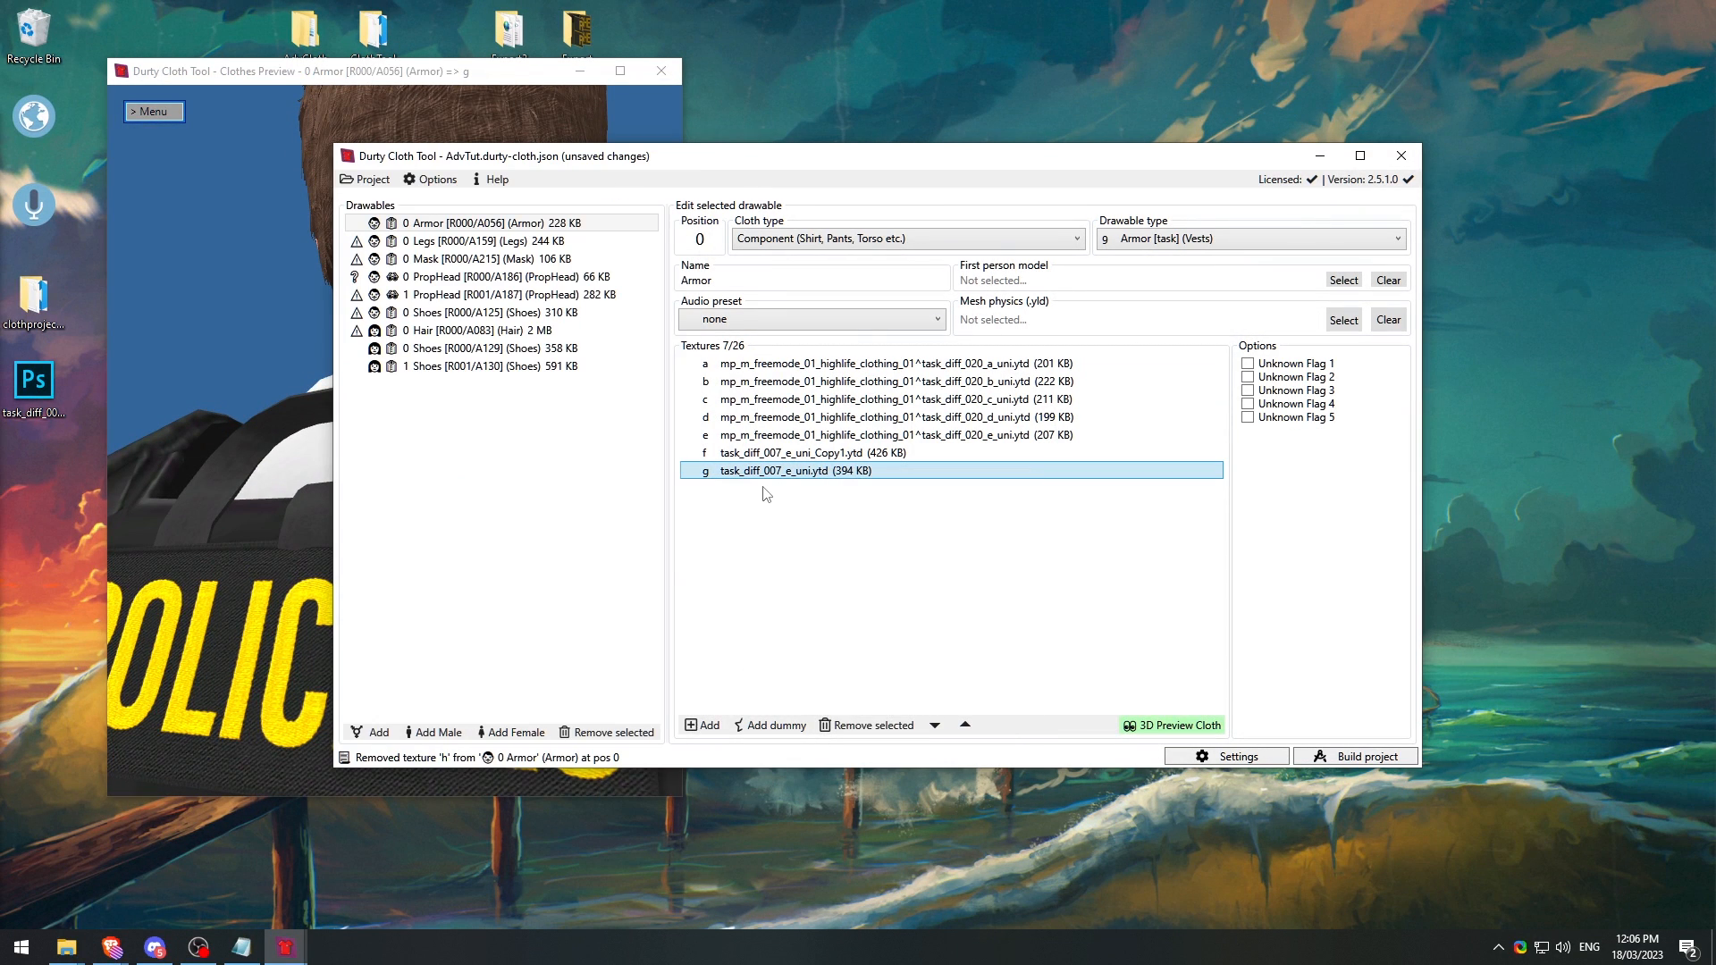
# Step: Select the Legs drawable and read the warning on its texture a
pyautogui.click(356, 225)
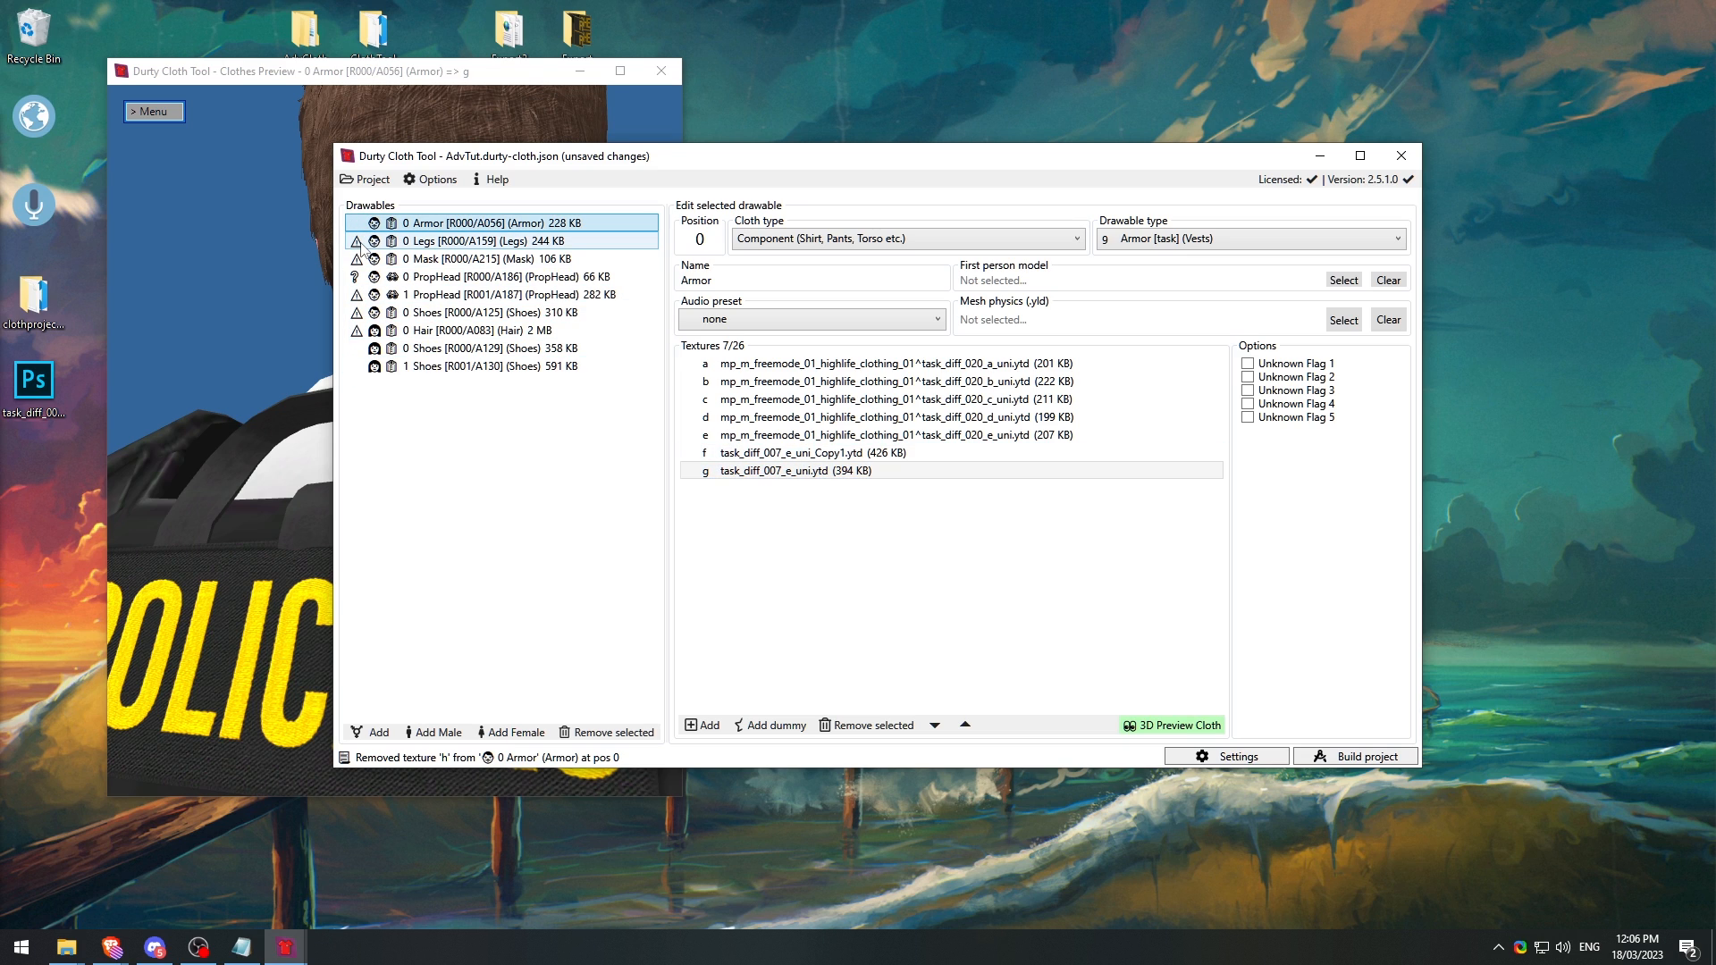
pyautogui.click(360, 243)
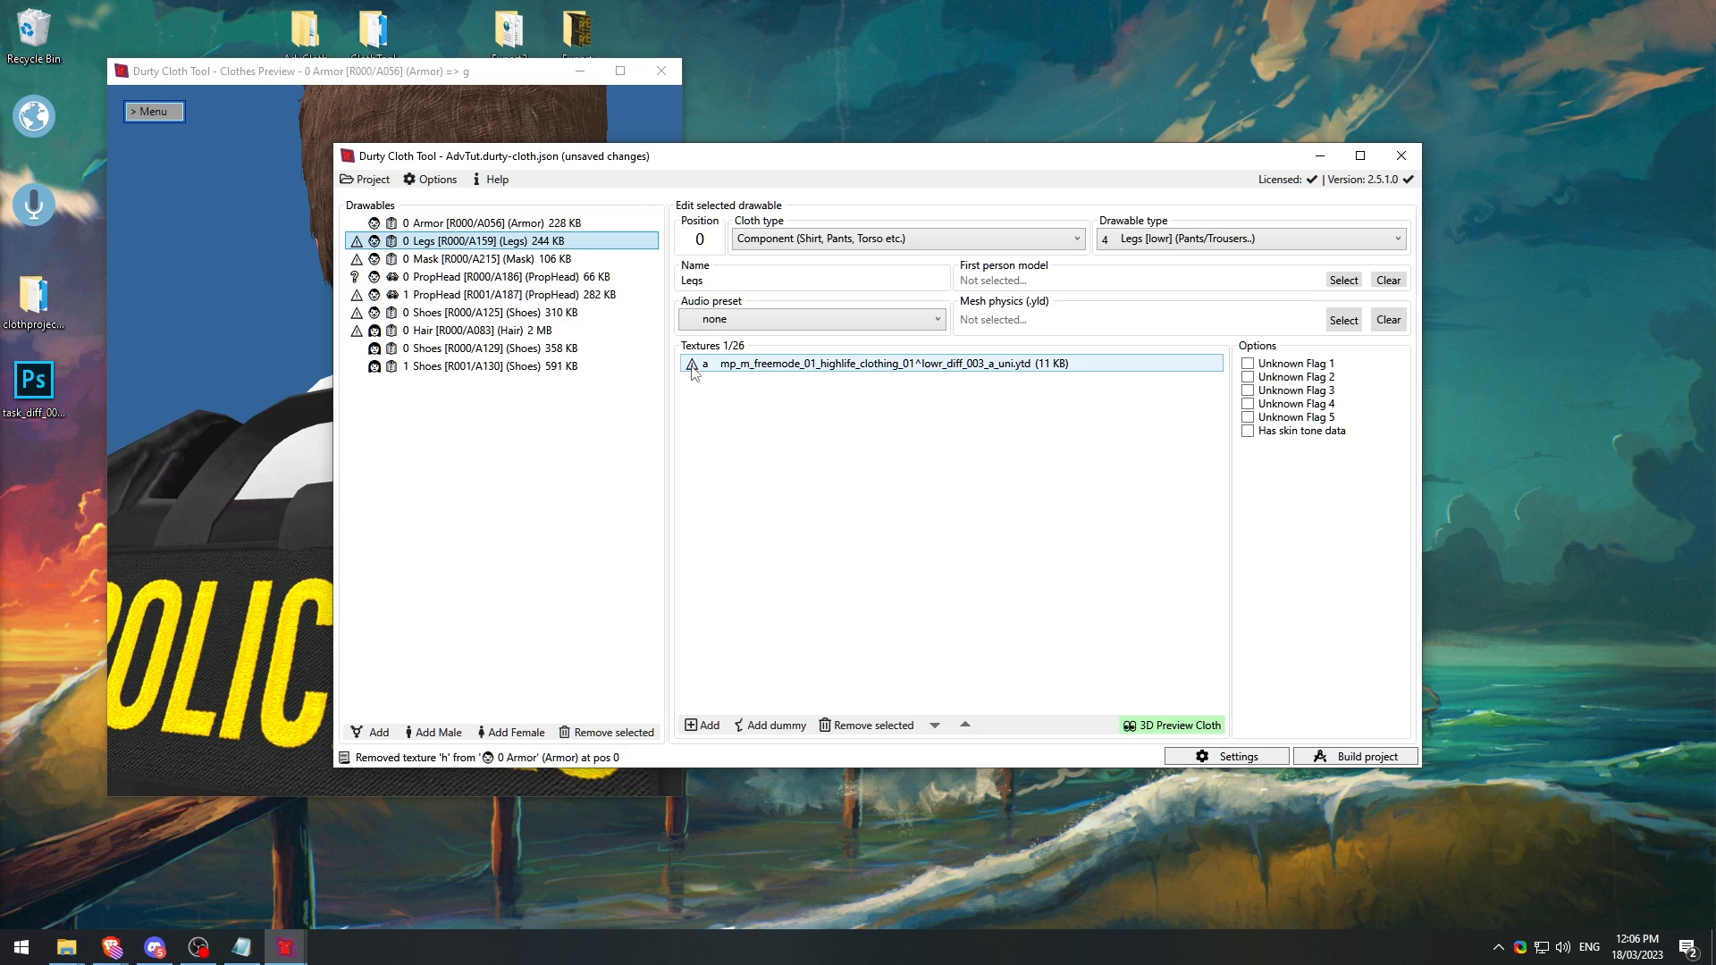
pyautogui.moveTo(692, 367)
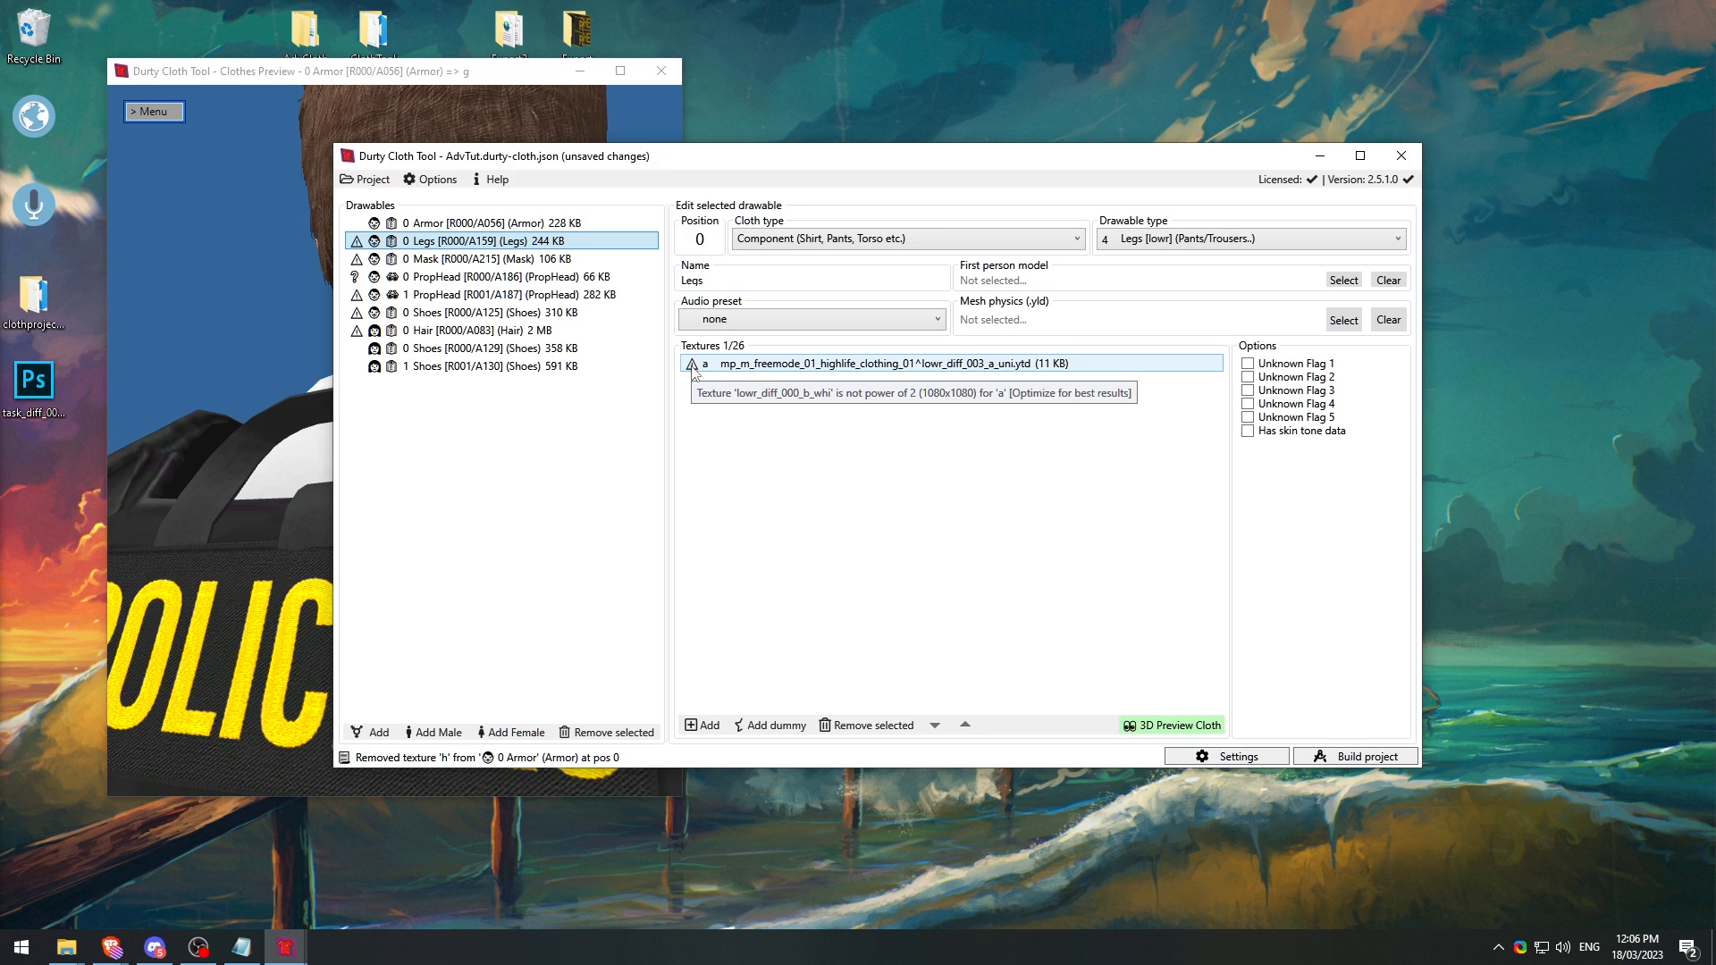
# Step: View the Legs drawable on the full character from the front in the 3D preview
pyautogui.rightClick(755, 368)
pyautogui.click(281, 355)
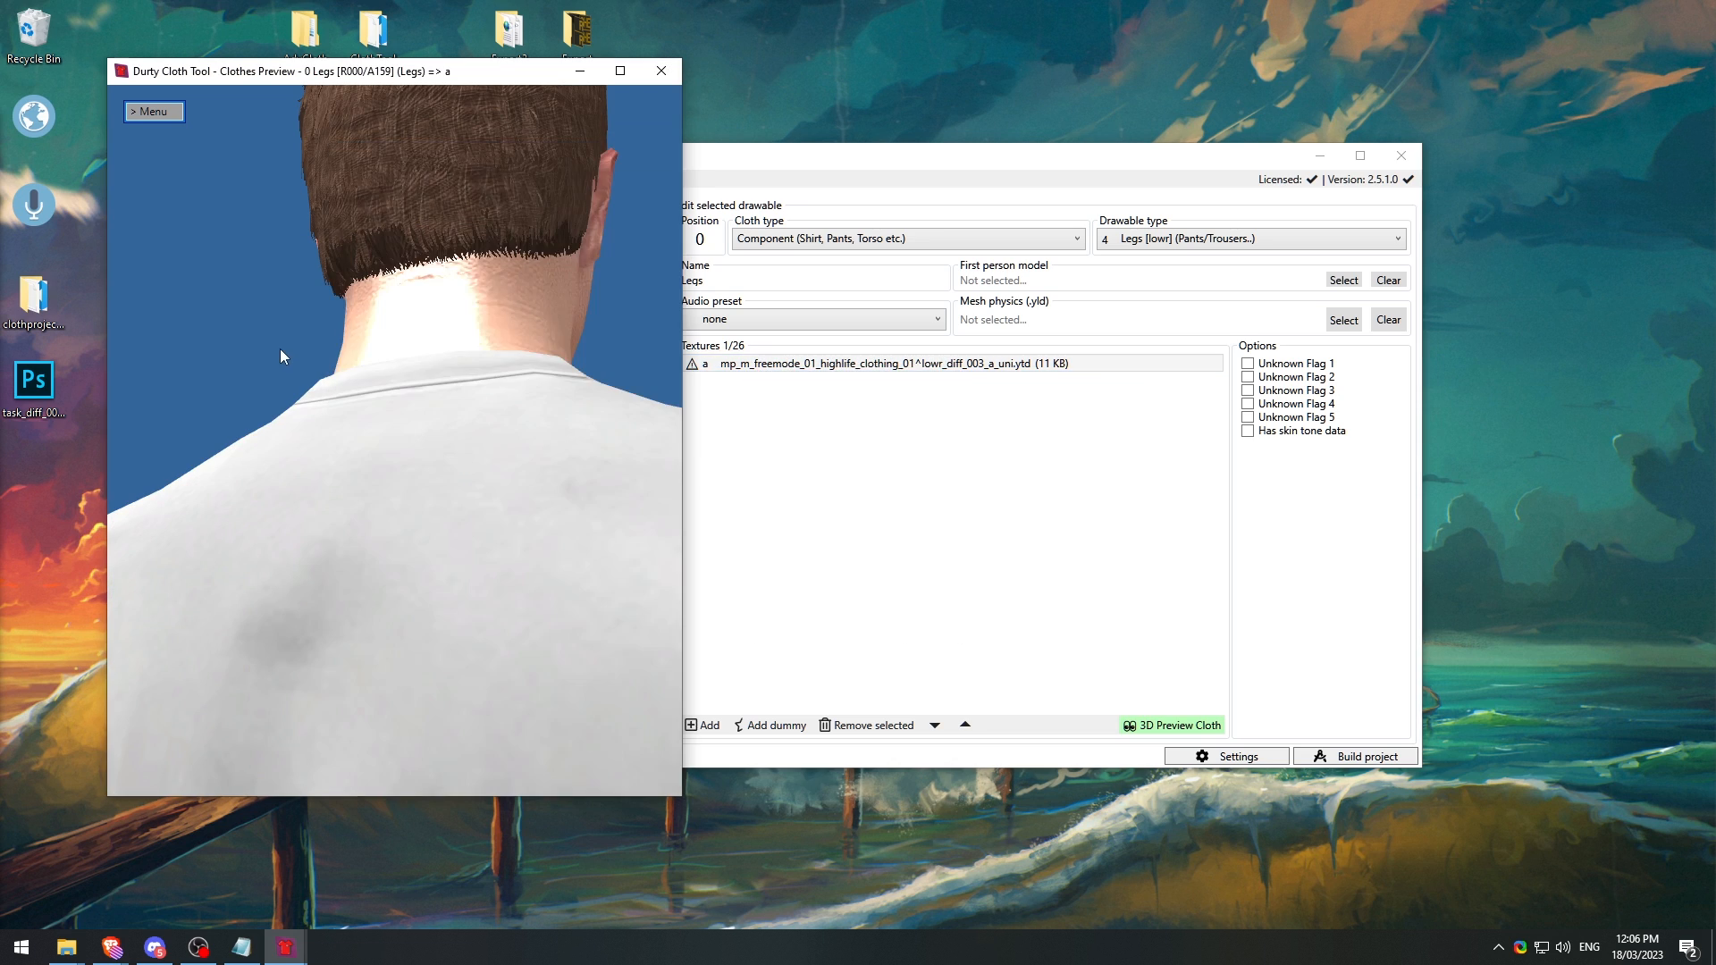
pyautogui.scroll(-6, 413, 418)
pyautogui.moveTo(574, 599); pyautogui.dragTo(397, 523)
pyautogui.click(835, 442)
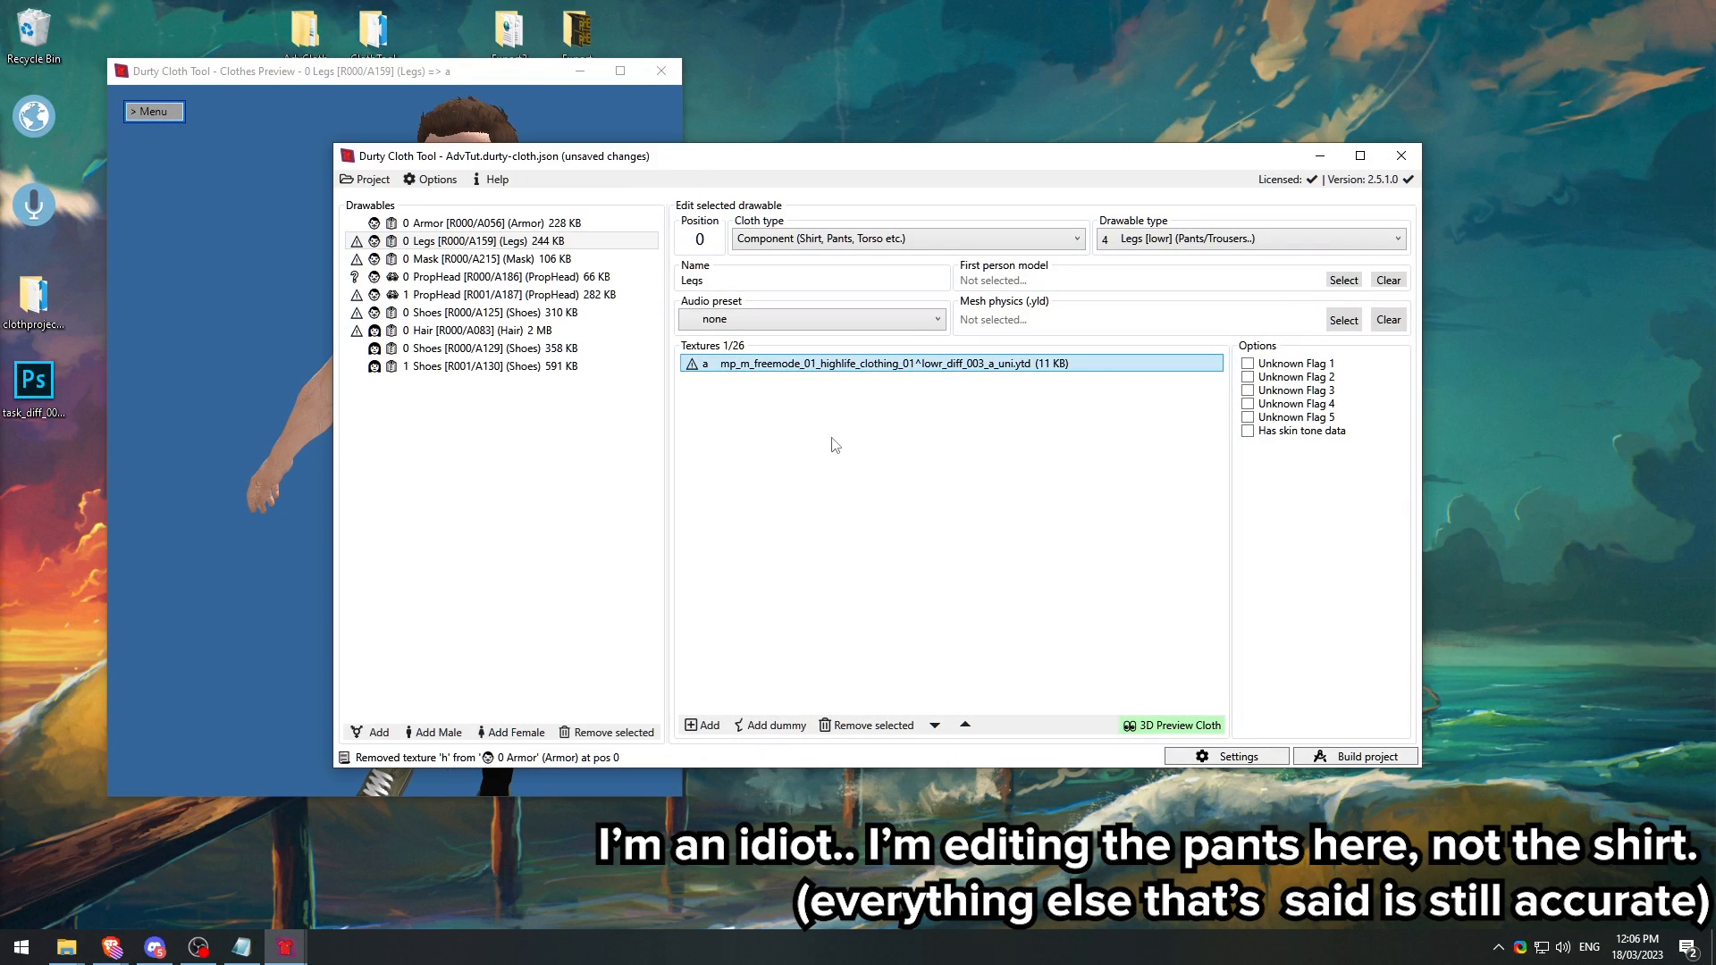
# Step: Open the optimization options for the Legs drawable's texture a
pyautogui.rightClick(873, 373)
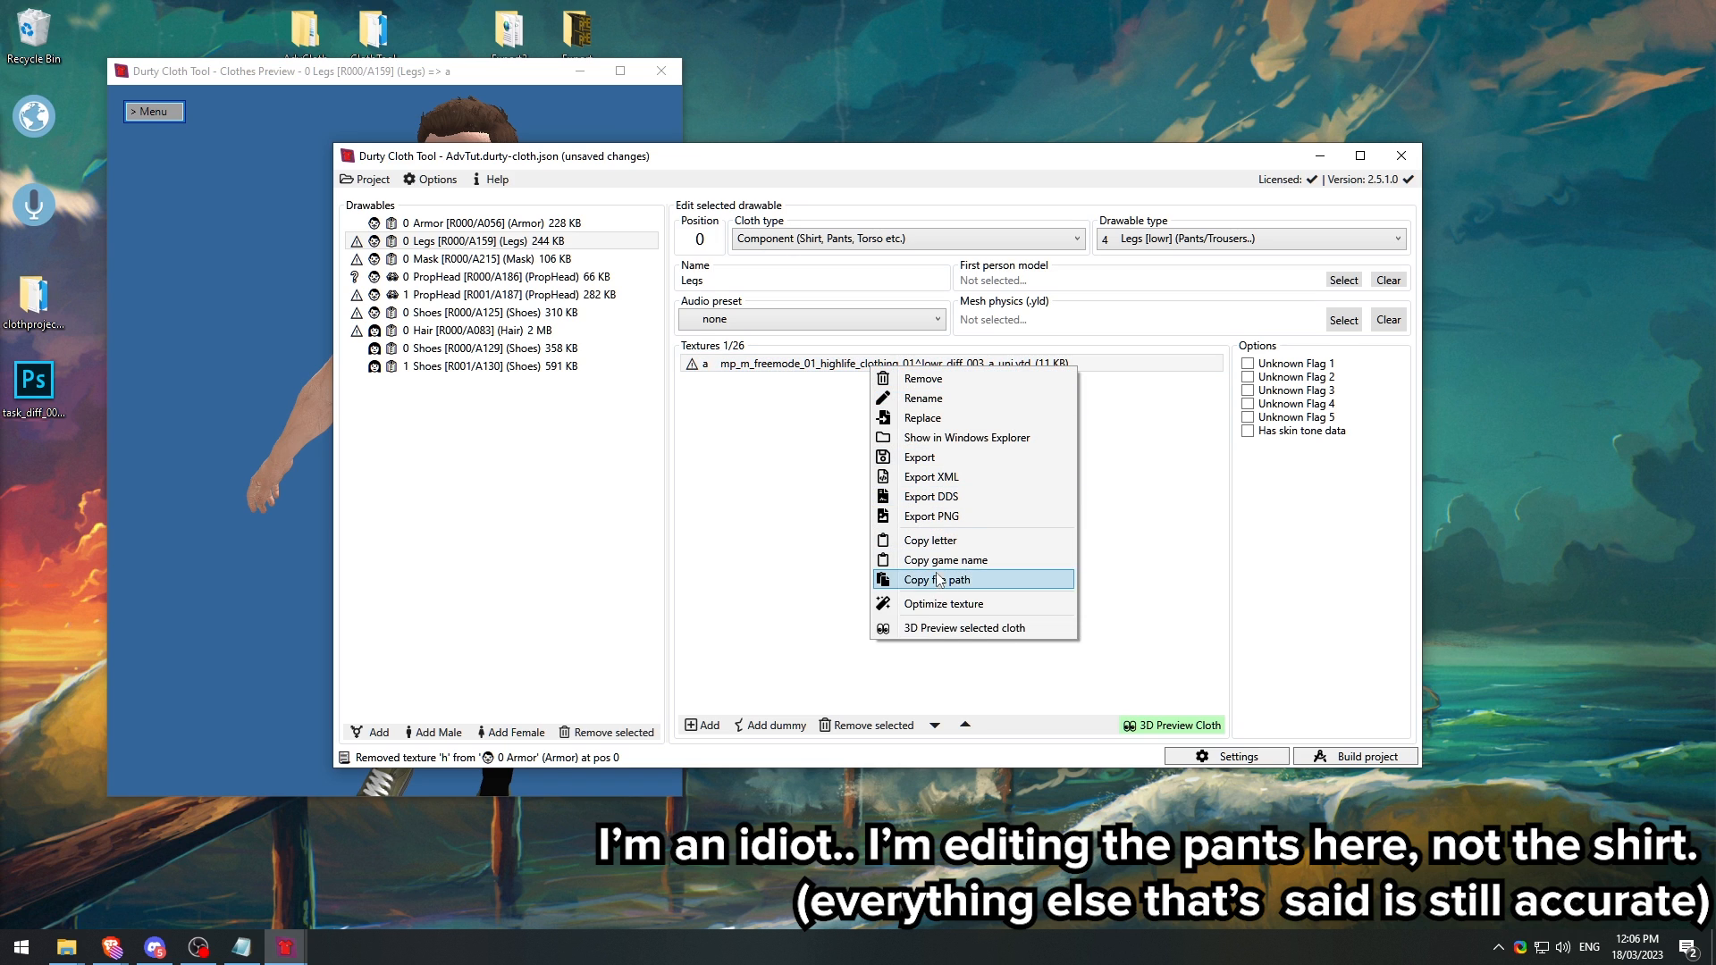
pyautogui.click(921, 603)
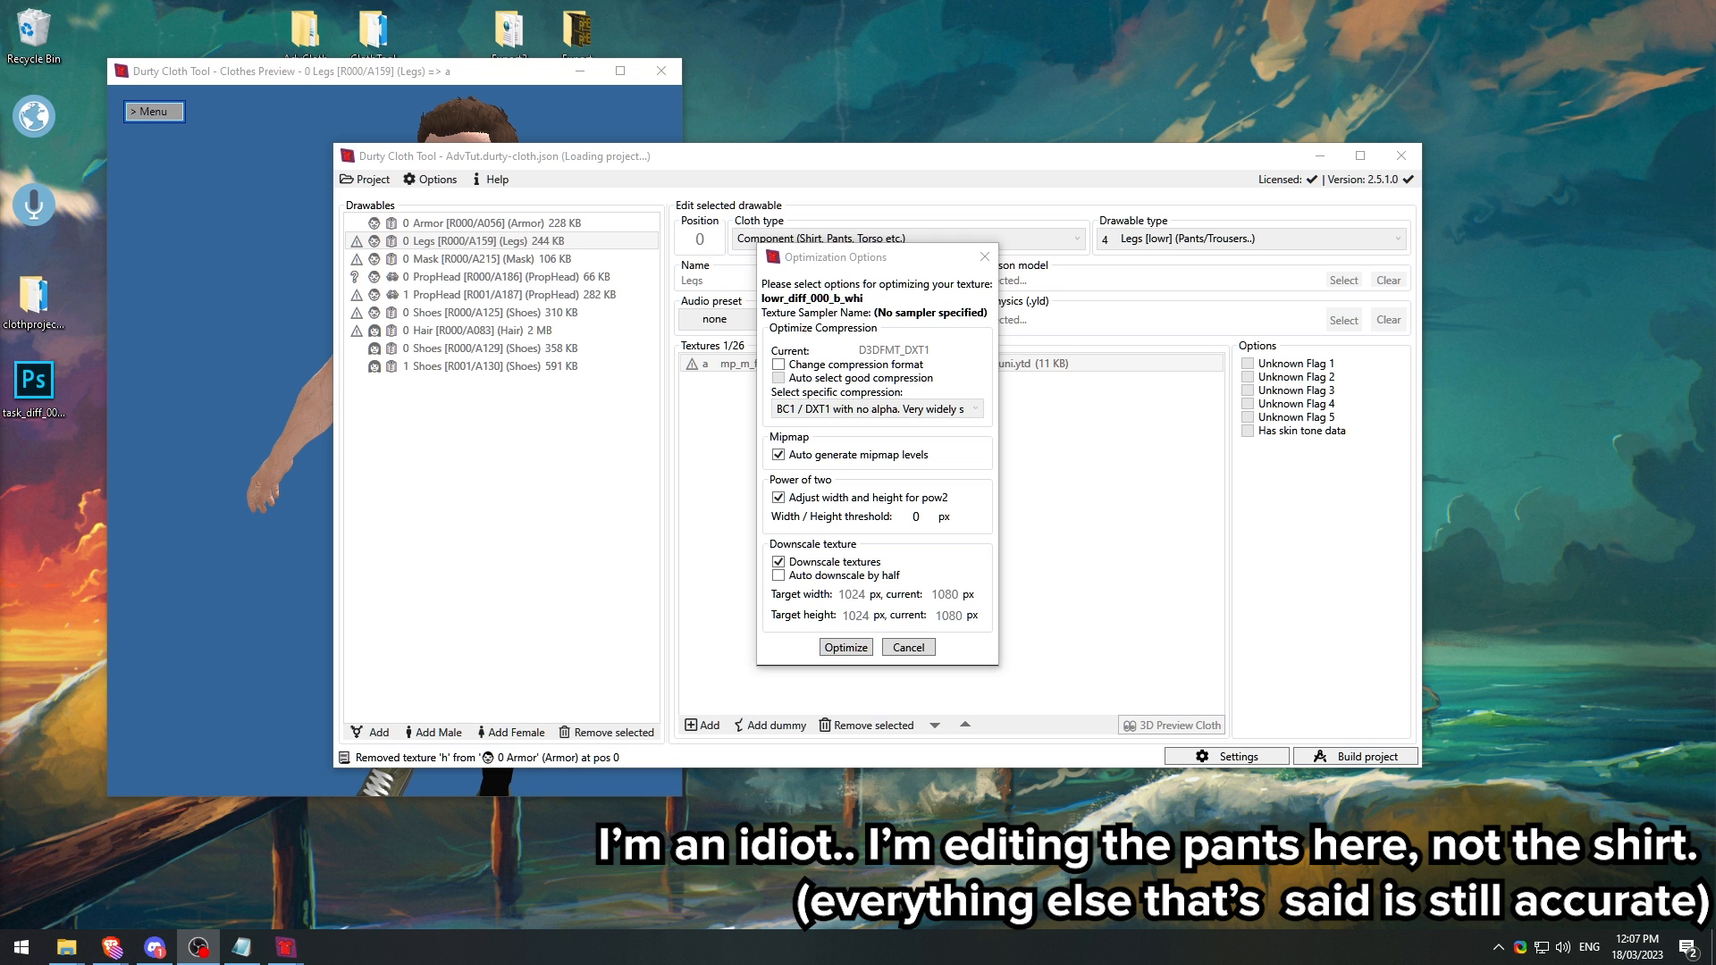
# Step: Switch to the browser and examine the table of values in Wikipedia's Power of two article
pyautogui.moveTo(0, 138); pyautogui.dragTo(814, 85)
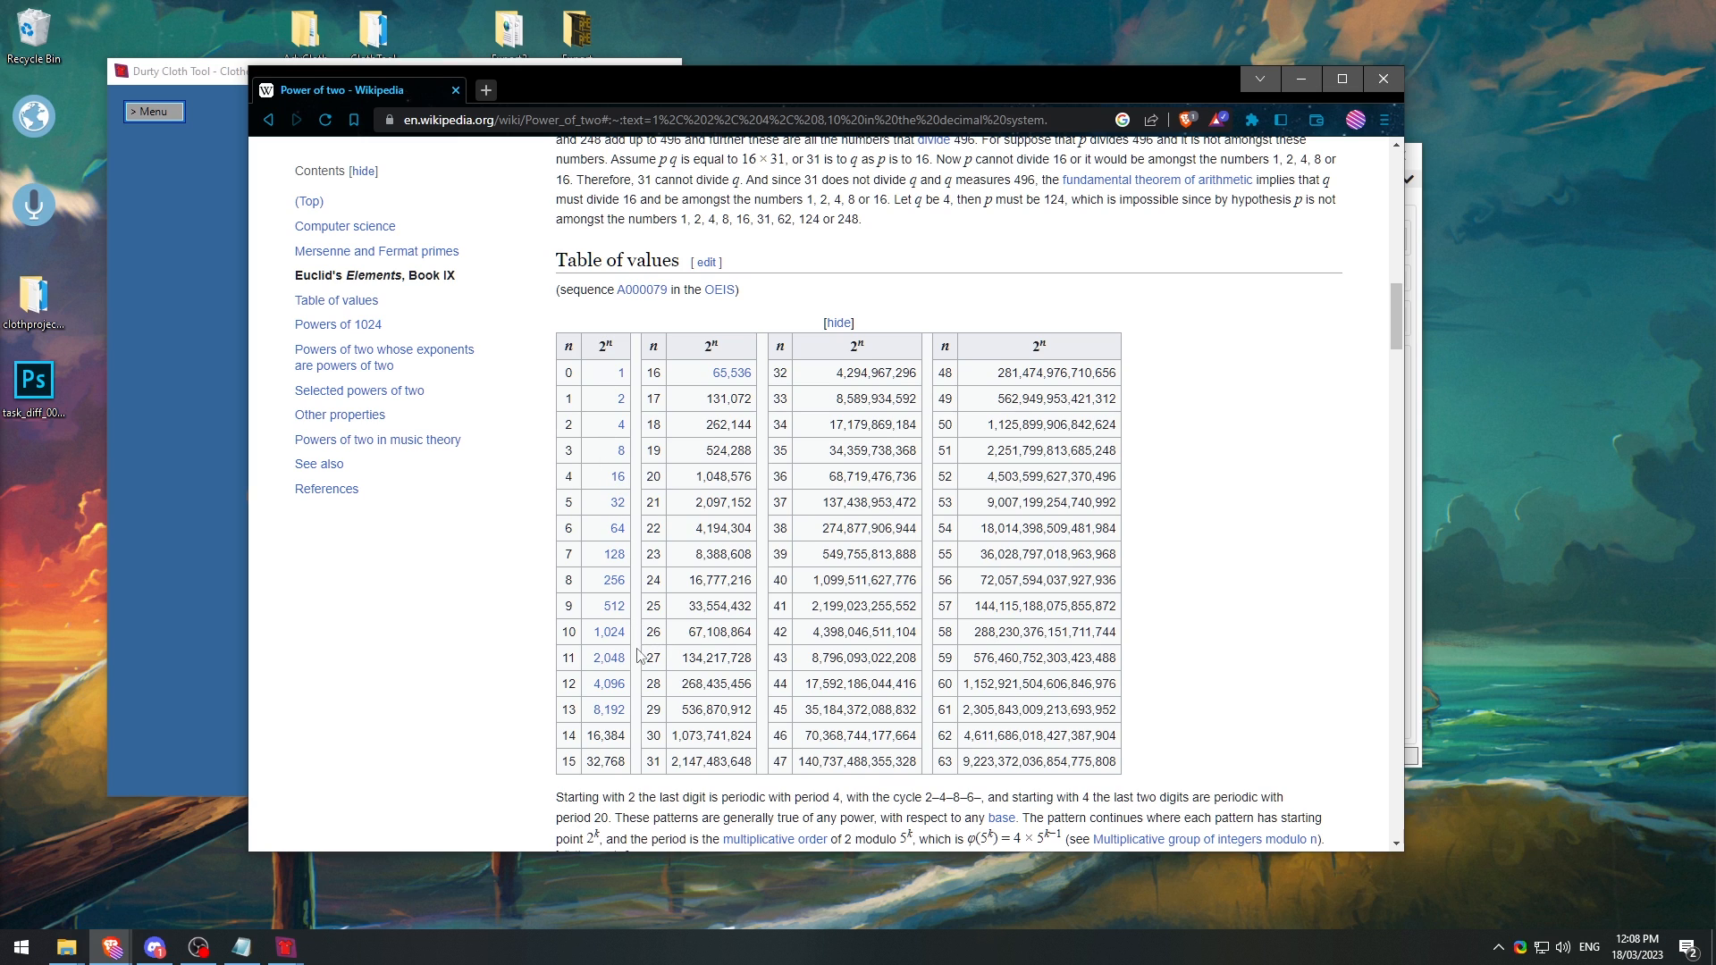
pyautogui.doubleClick(569, 684)
pyautogui.doubleClick(576, 656)
pyautogui.click(576, 659)
pyautogui.moveTo(577, 660); pyautogui.dragTo(564, 632)
pyautogui.doubleClick(567, 425)
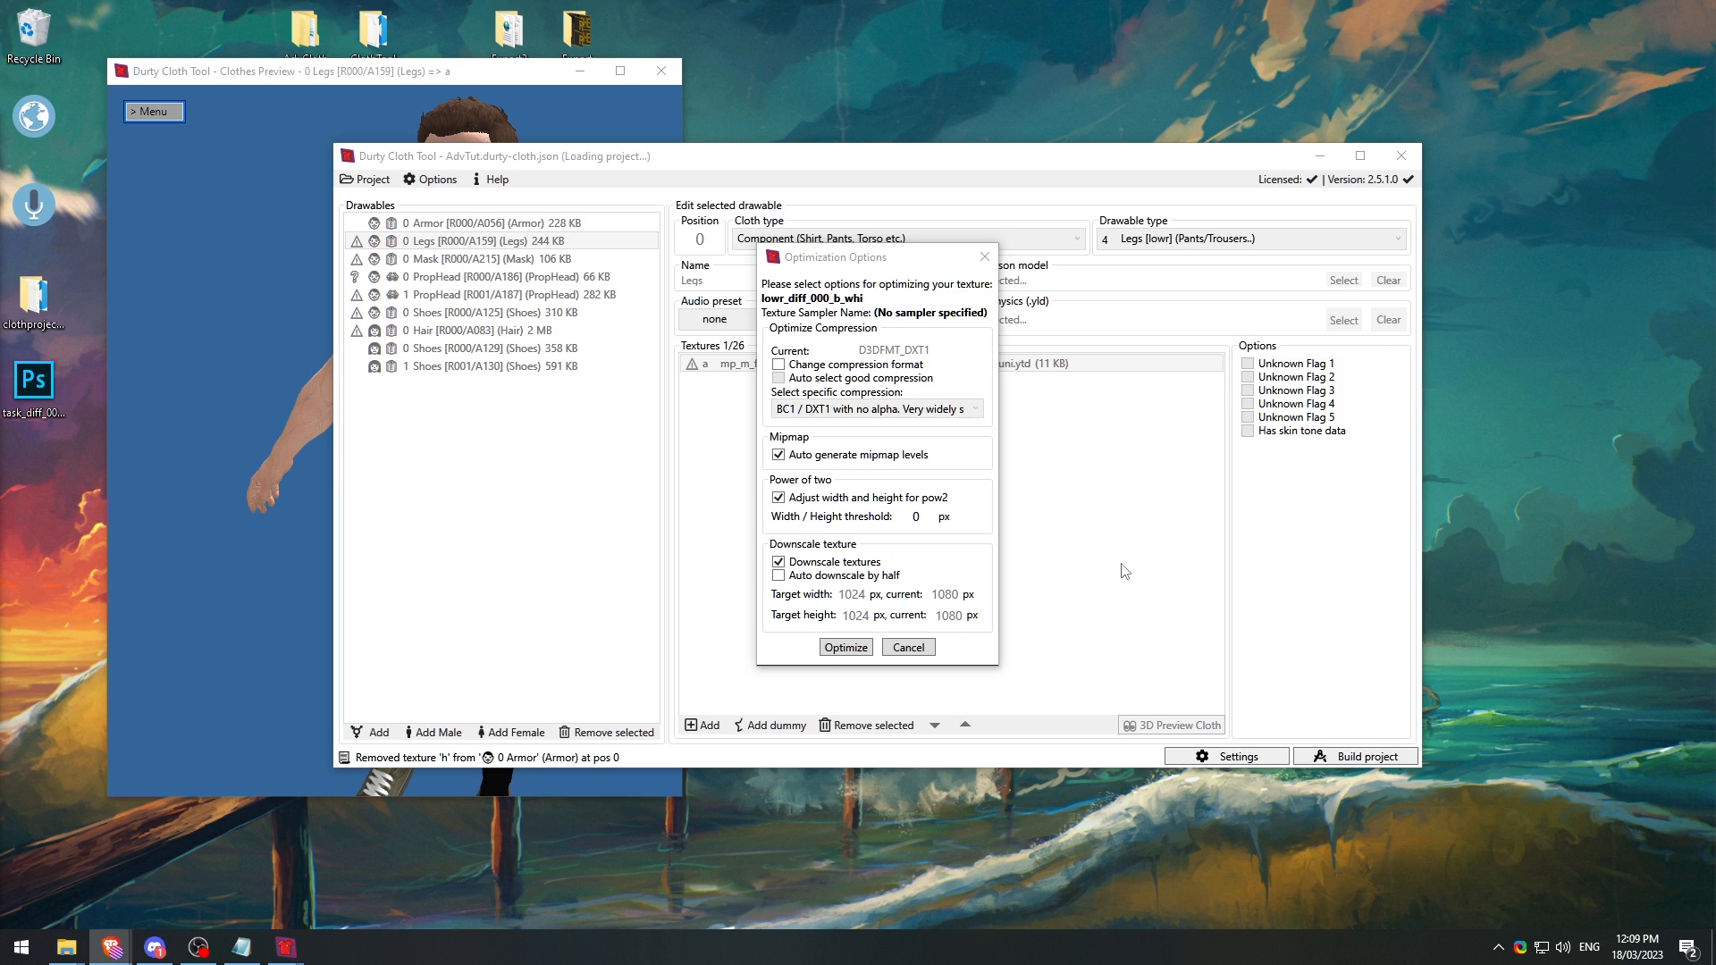
# Step: Optimize the Legs texture with power-of-two adjustment, automatic mipmap levels and downscaling to 1024 x 1024 px
pyautogui.click(778, 562)
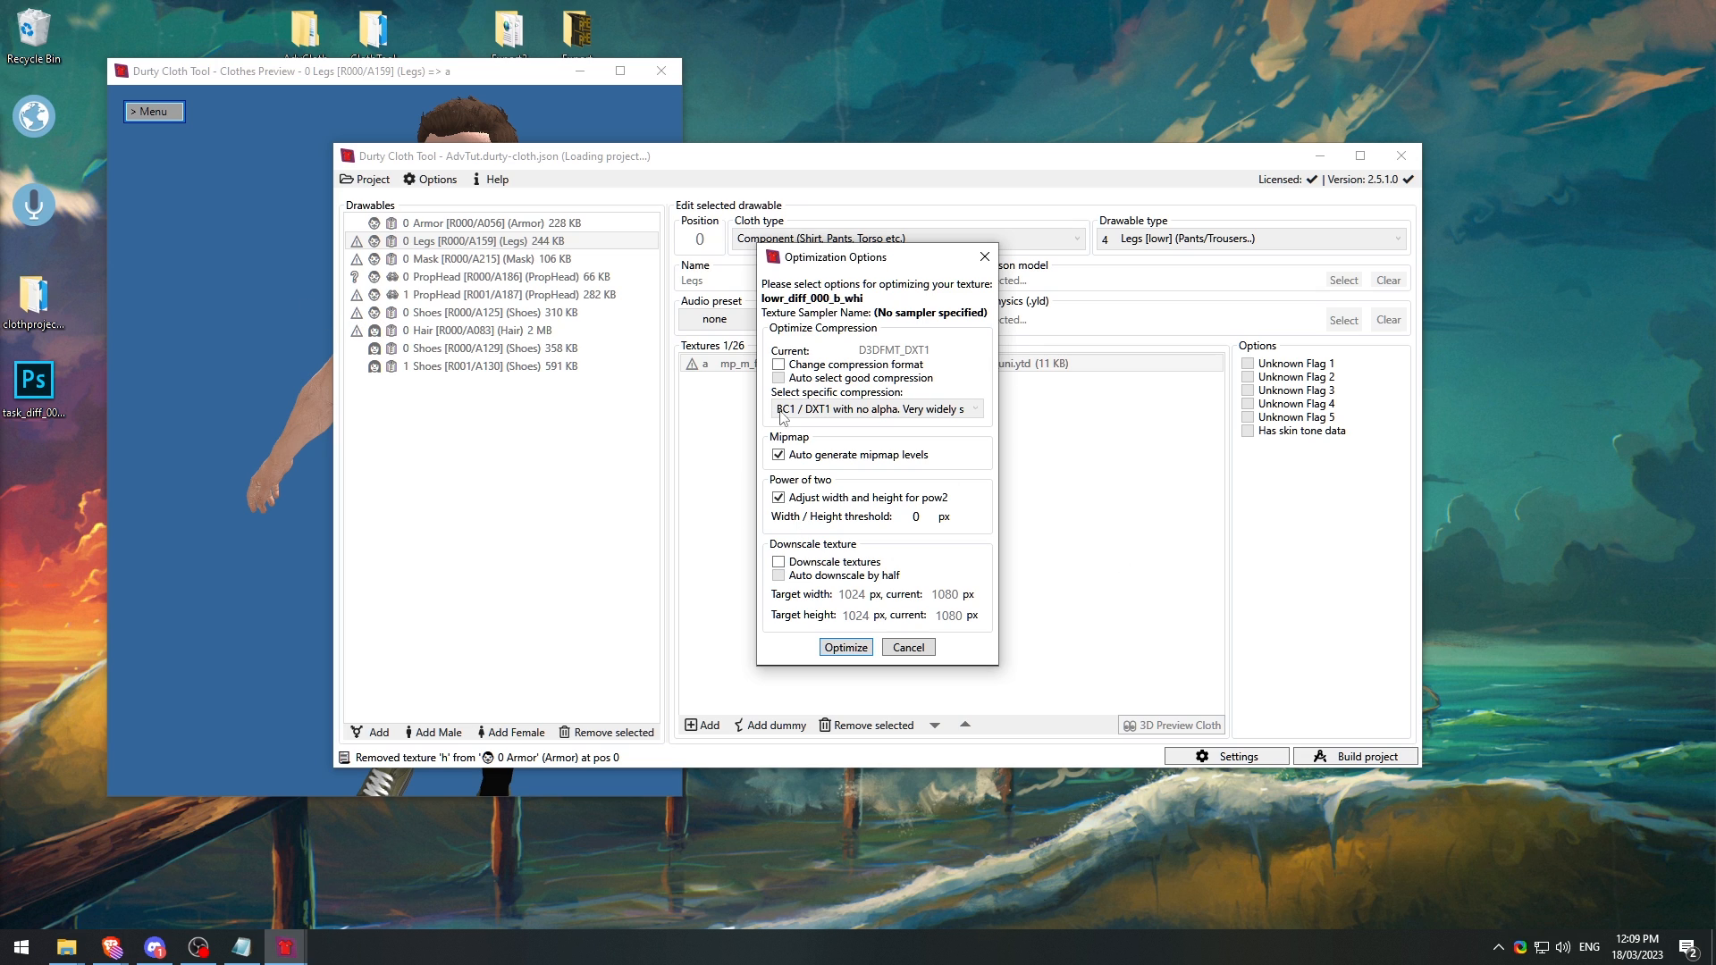
pyautogui.click(790, 563)
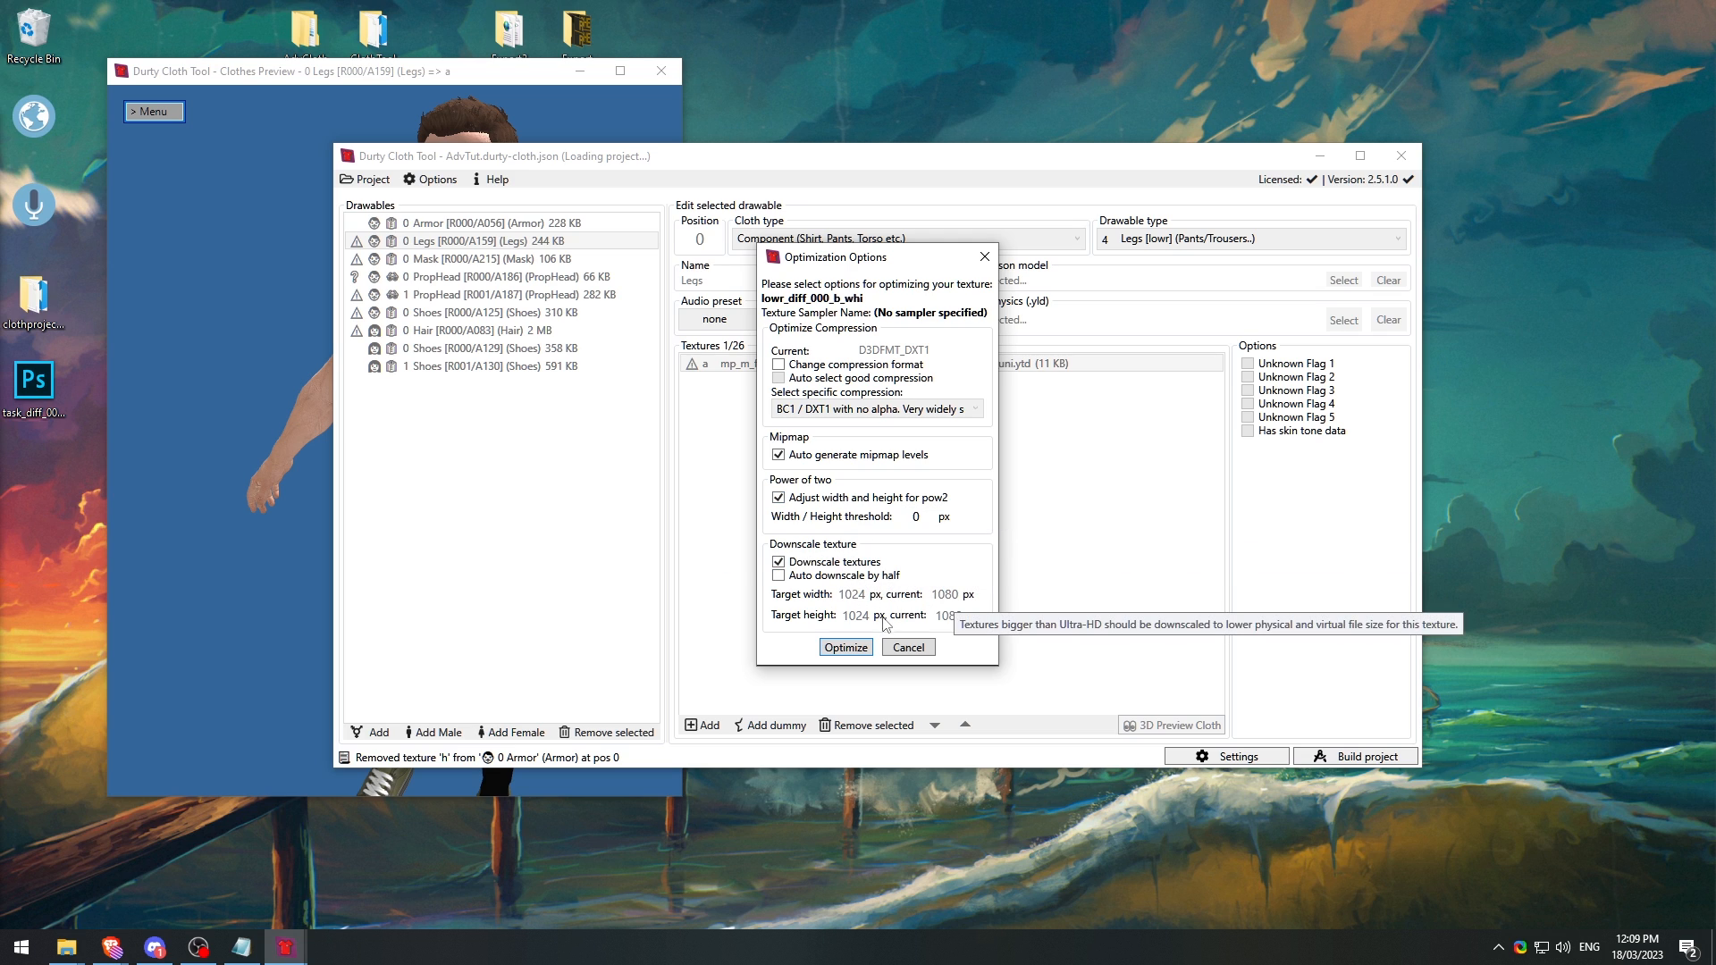
pyautogui.click(846, 647)
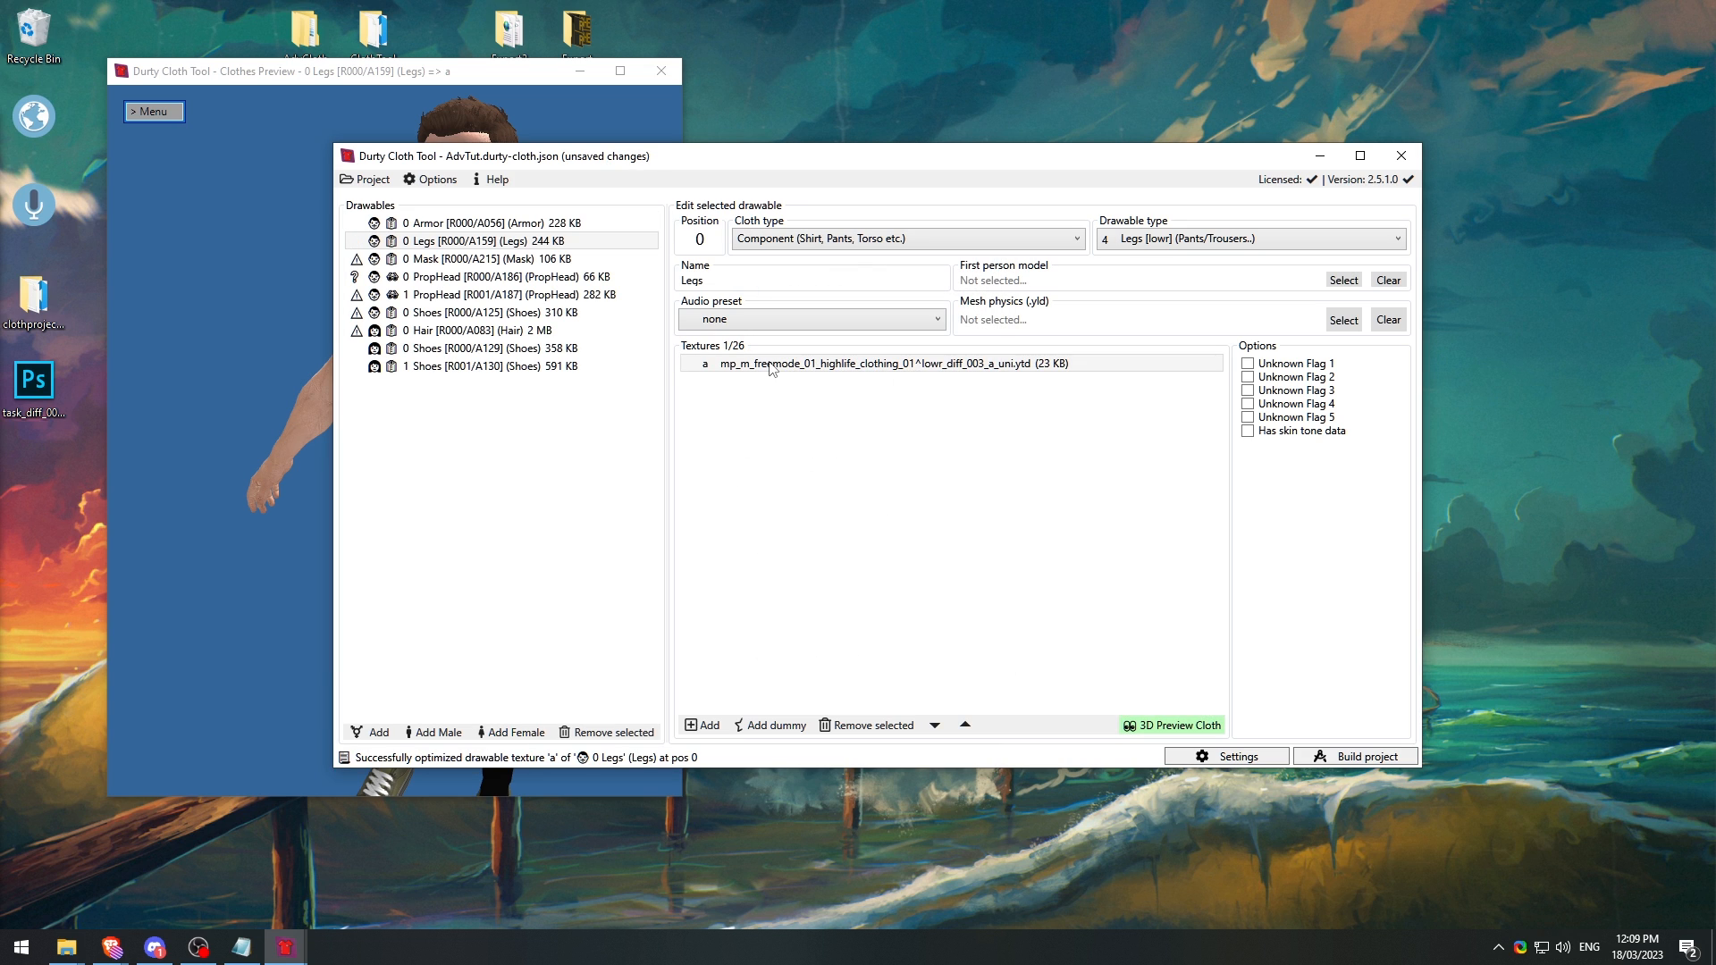
# Step: Recheck the Legs texture's dimensions in its optimization options and close them without optimizing again
pyautogui.rightClick(768, 362)
pyautogui.click(861, 600)
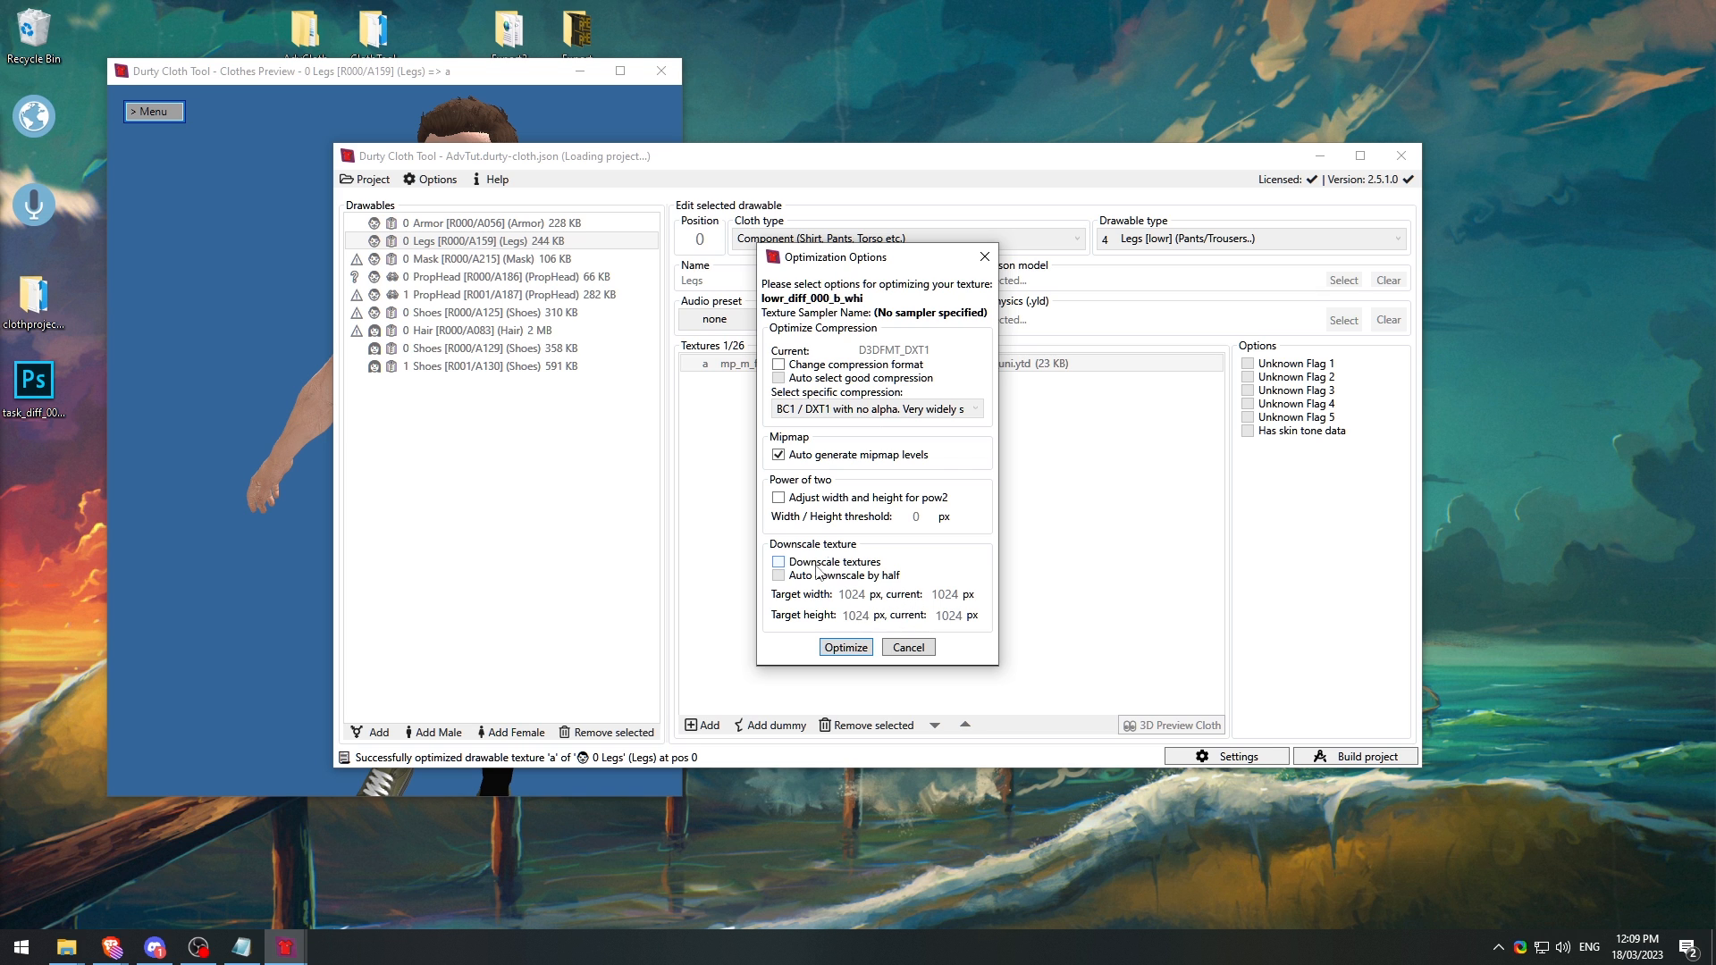
pyautogui.click(908, 647)
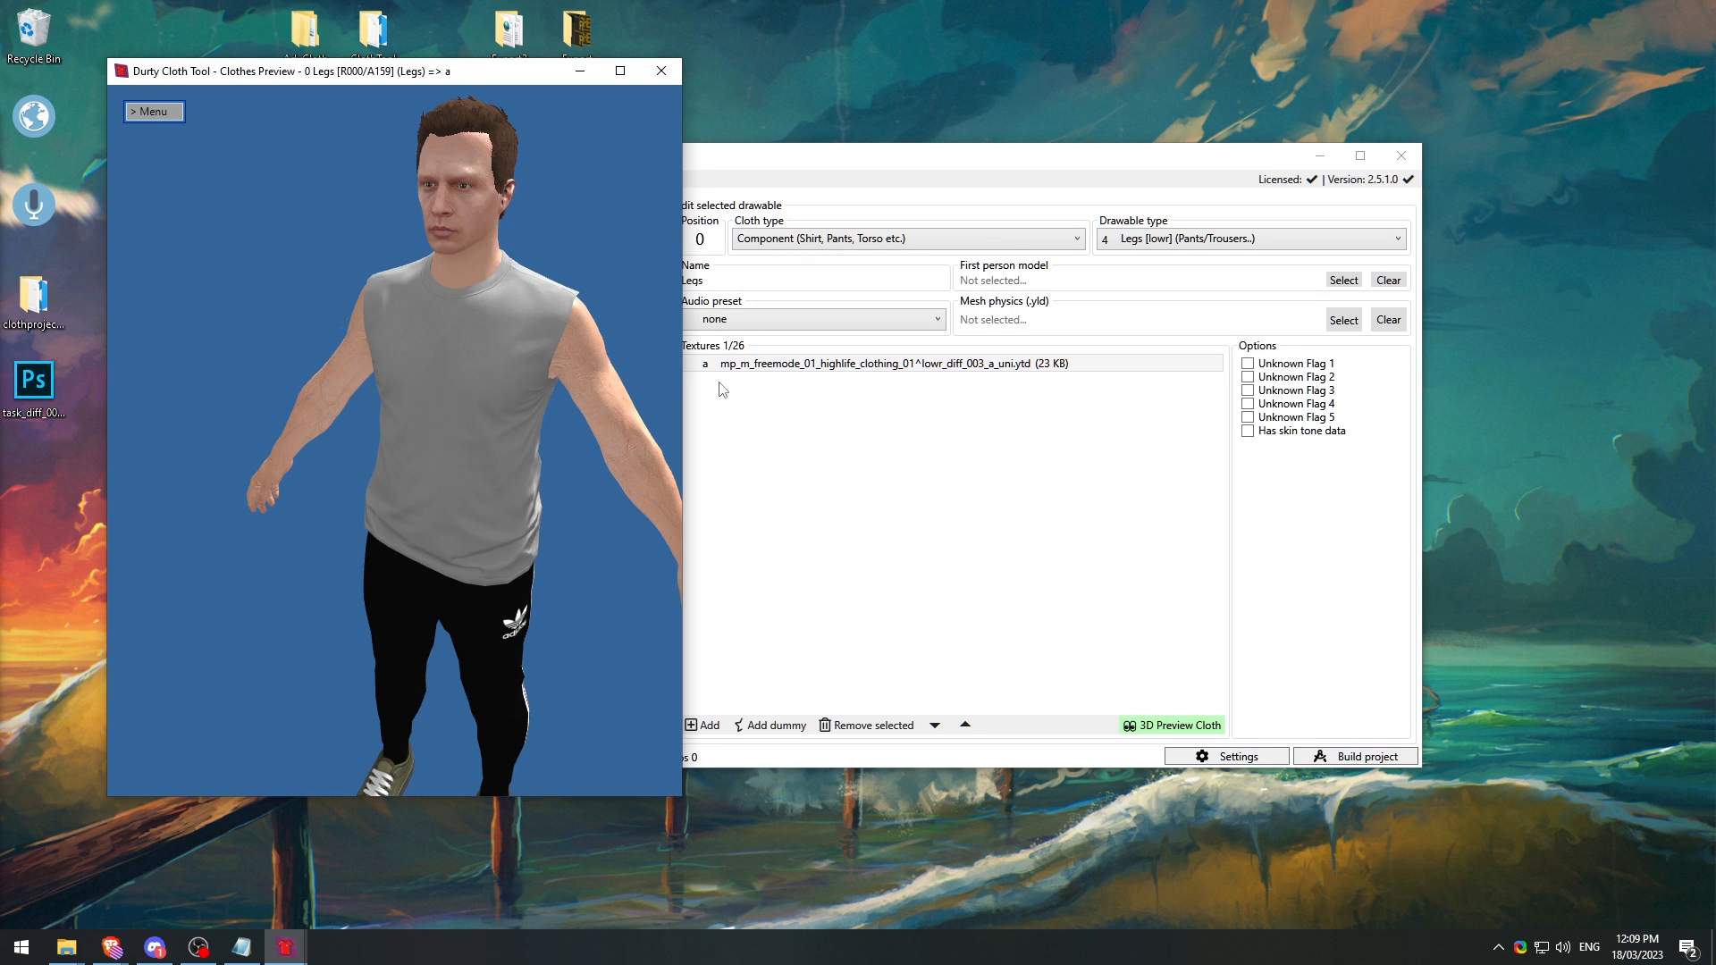
# Step: Inspect the pants from behind in the 3D preview and reopen the optimization options for the Legs drawable's texture a
pyautogui.moveTo(484, 368); pyautogui.dragTo(366, 410)
pyautogui.scroll(3, 367, 410)
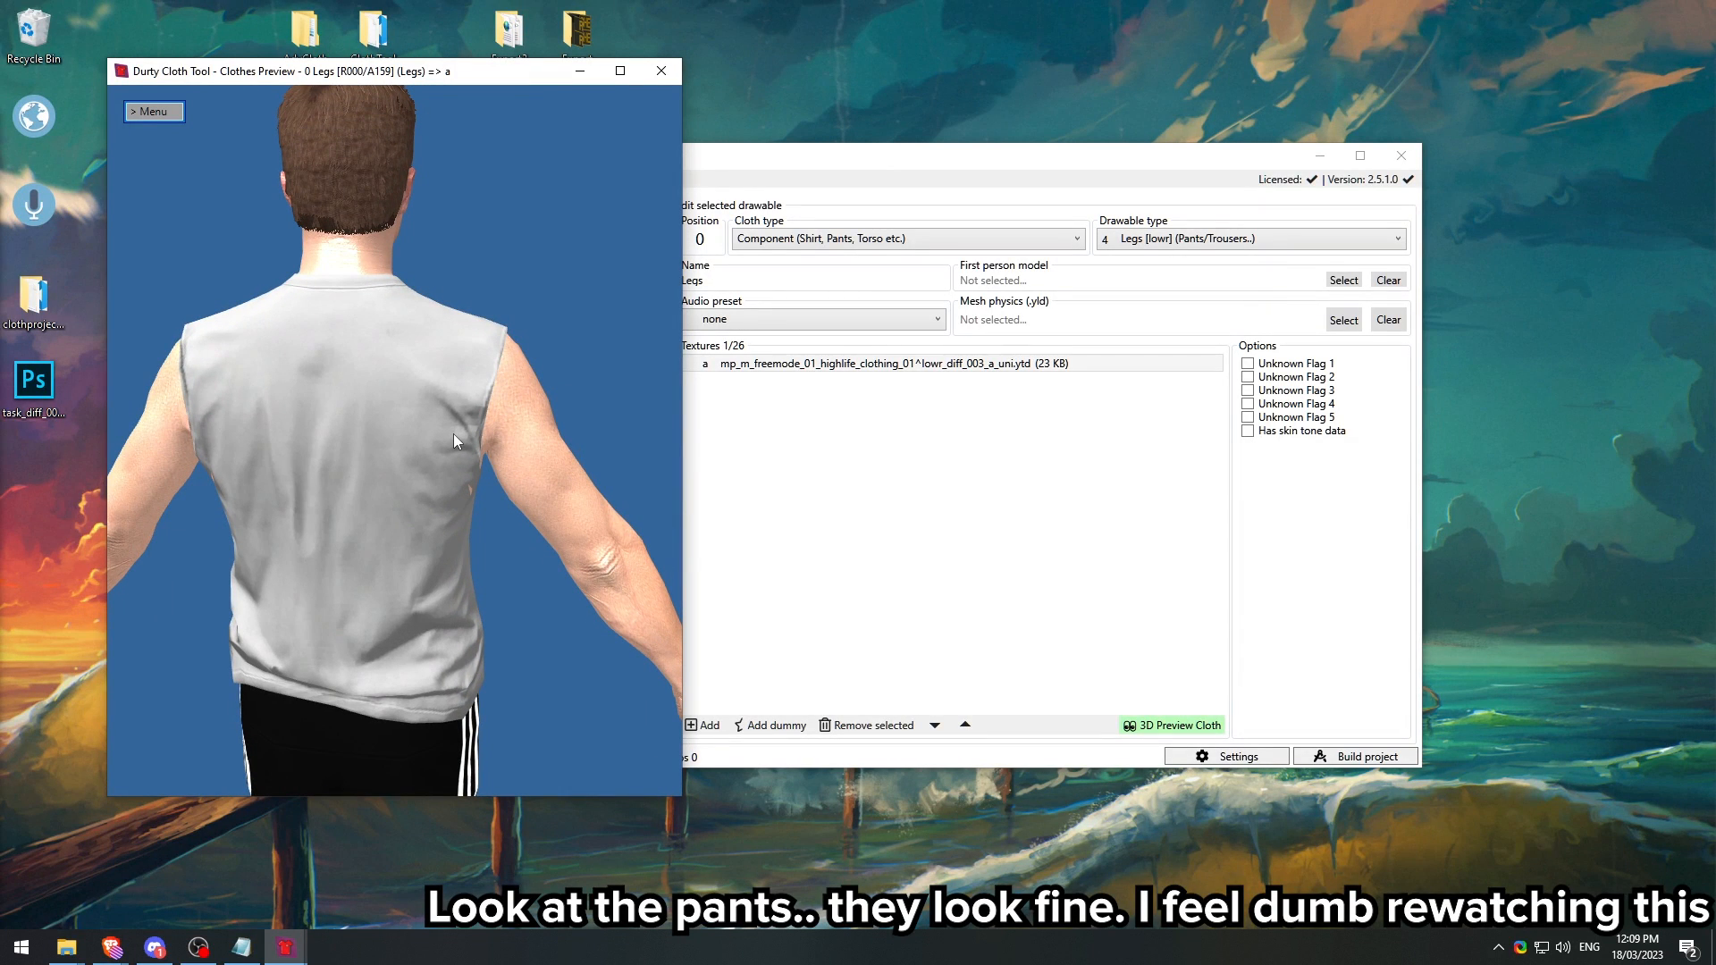
pyautogui.click(794, 447)
pyautogui.rightClick(773, 365)
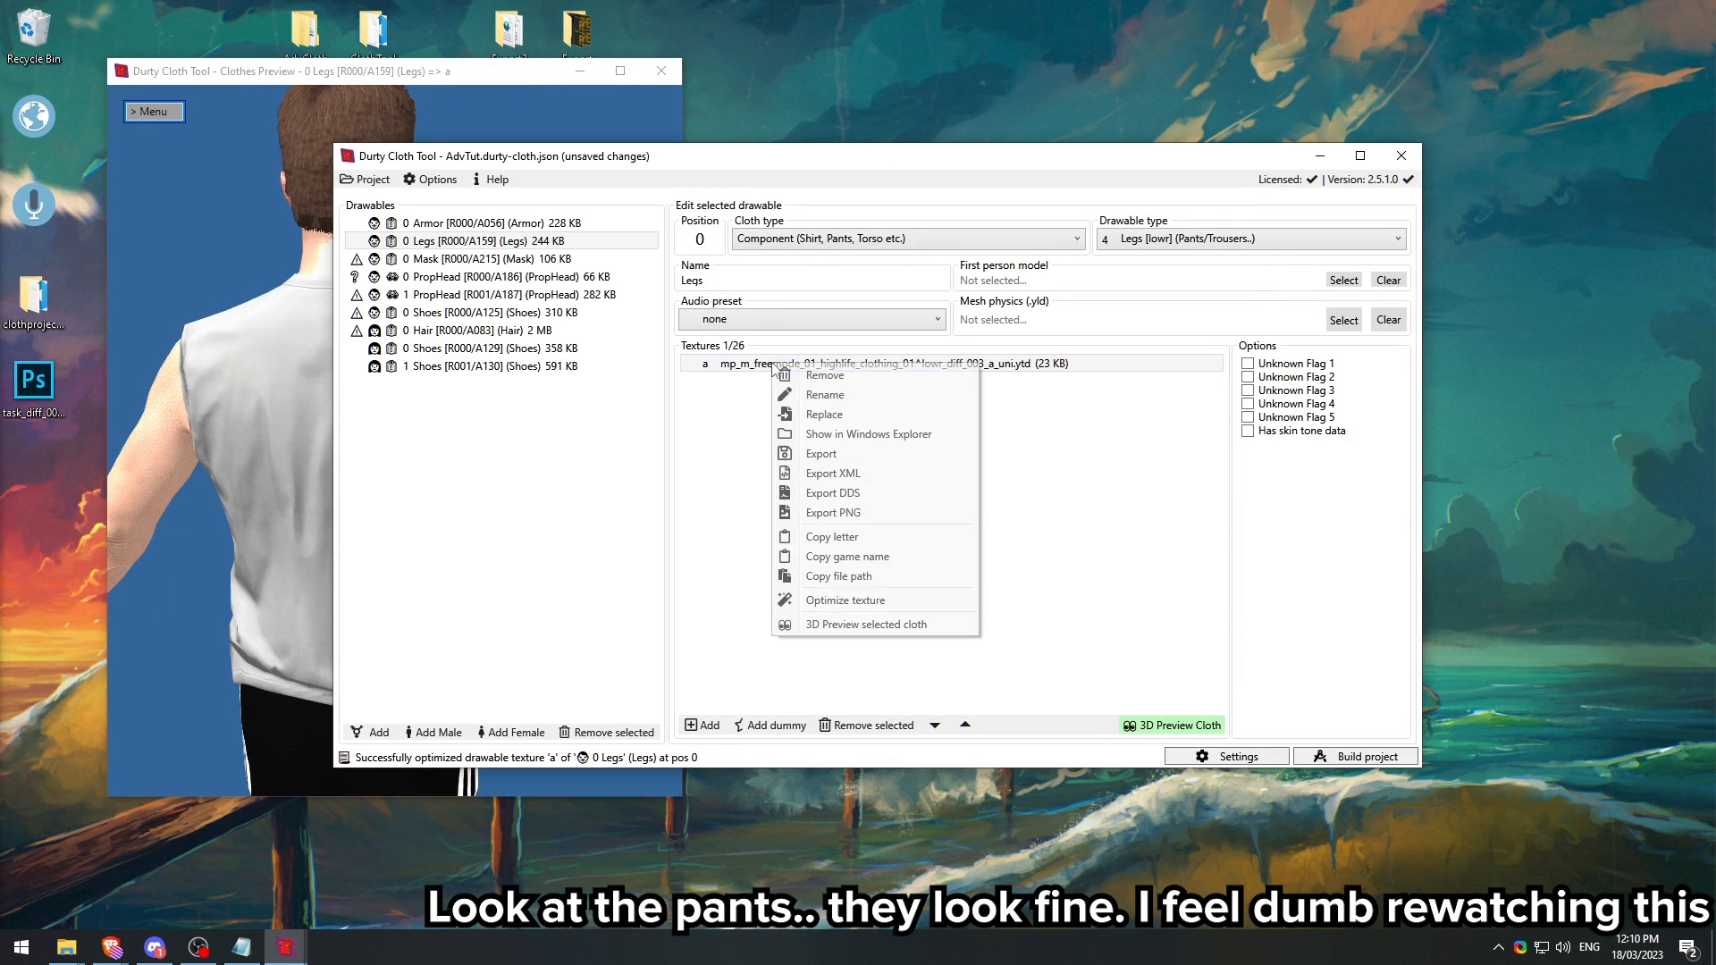
pyautogui.click(849, 600)
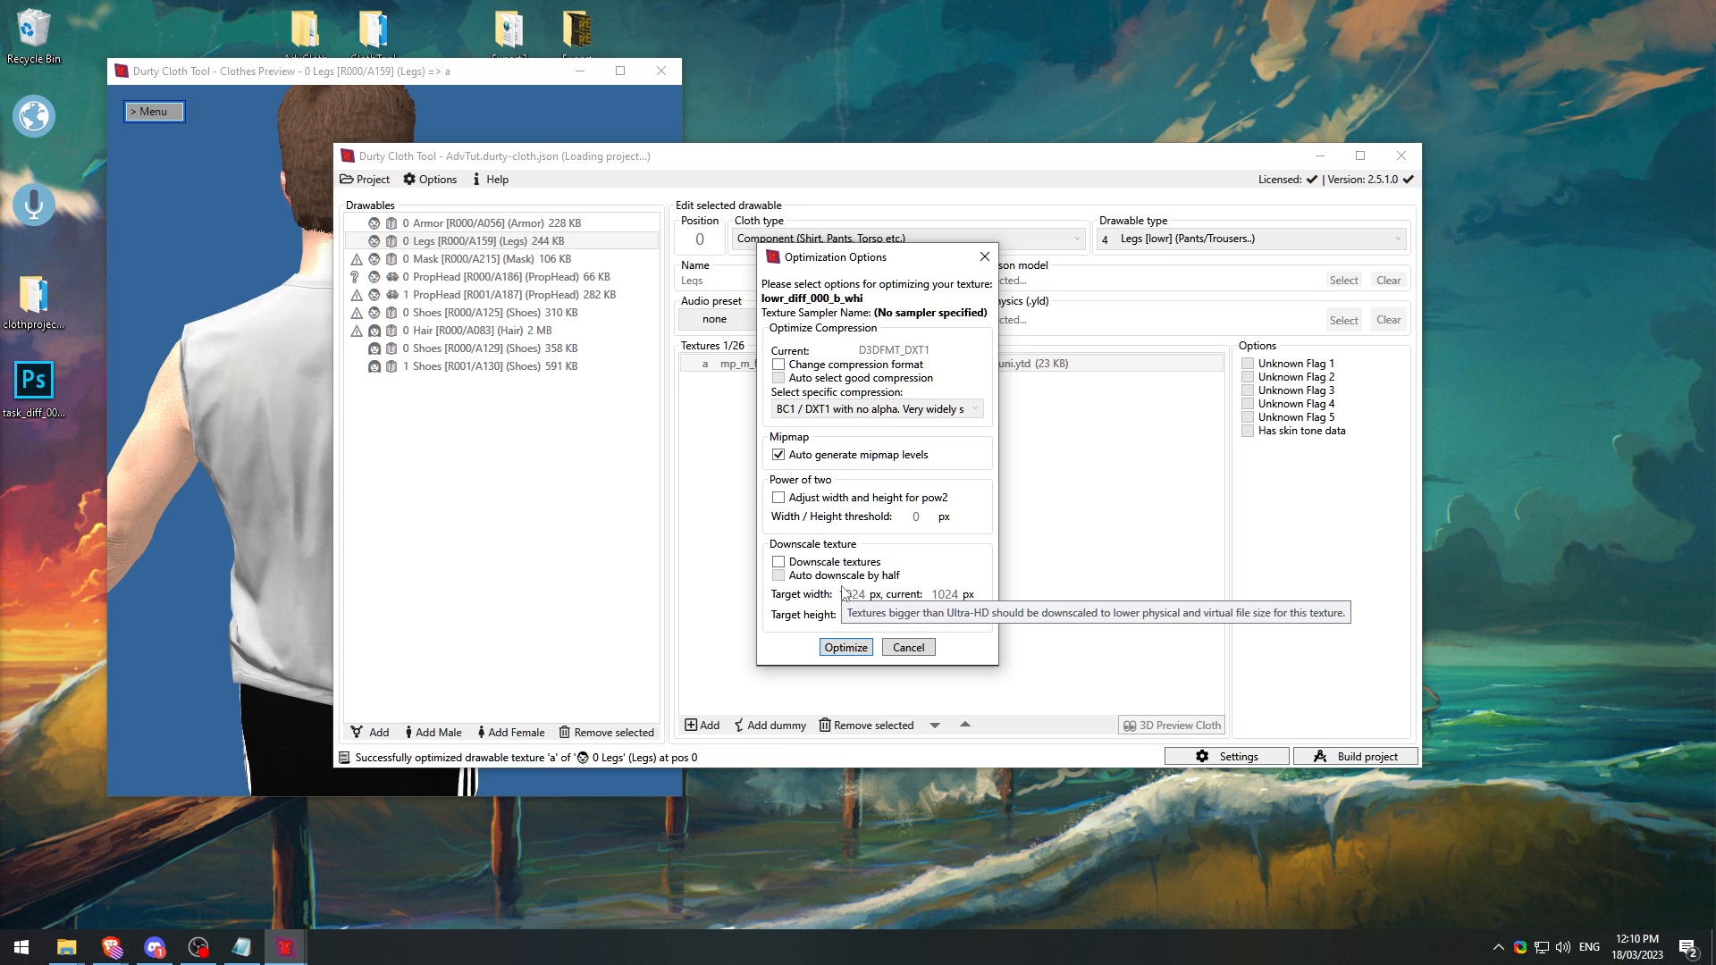
# Step: Enable texture downscaling for the Legs texture, leaving power-of-two adjustment and automatic downscaling by half off
pyautogui.click(827, 497)
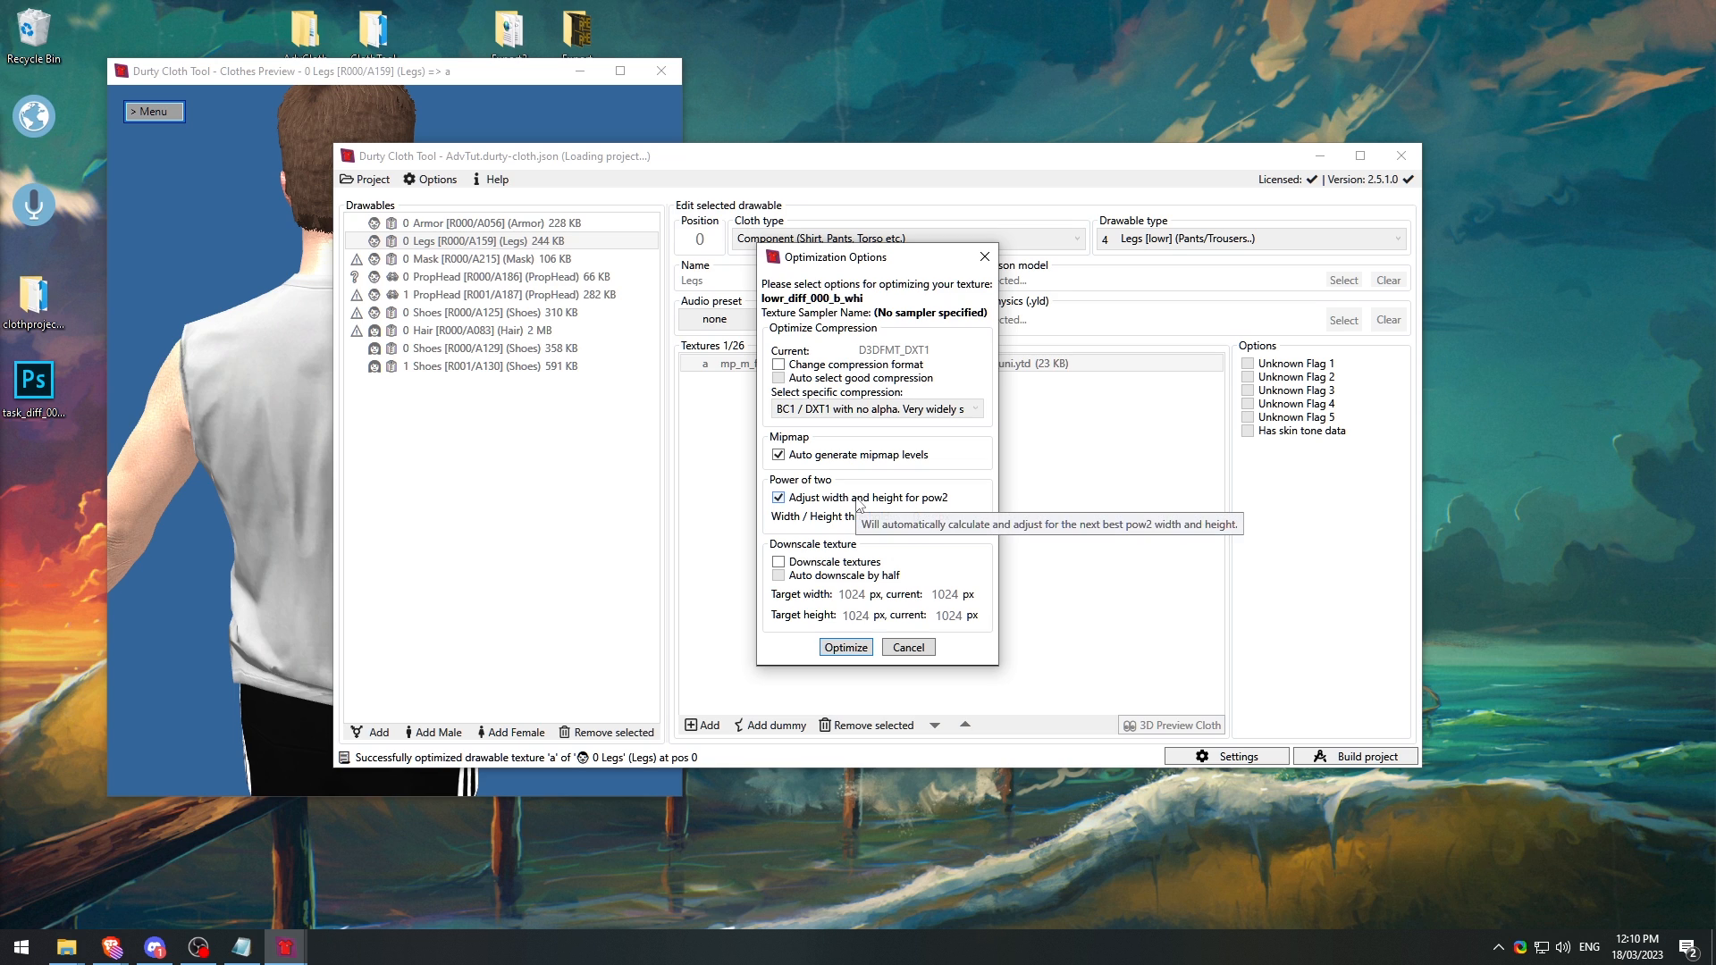
pyautogui.click(856, 503)
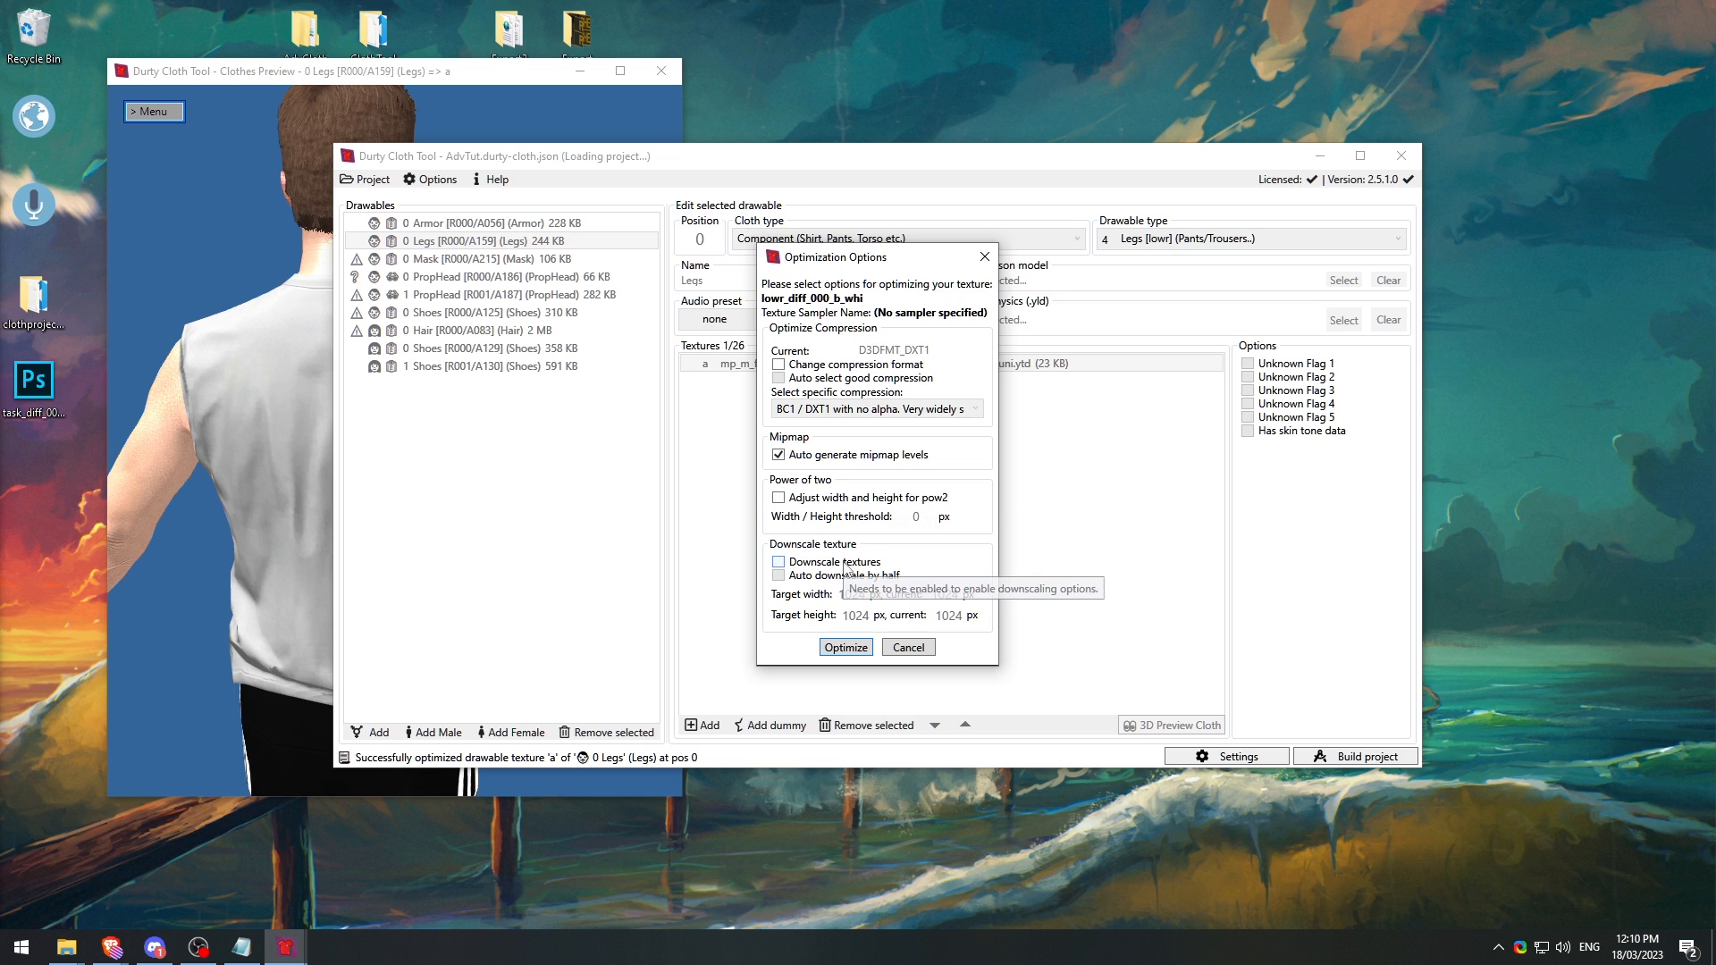
pyautogui.click(847, 567)
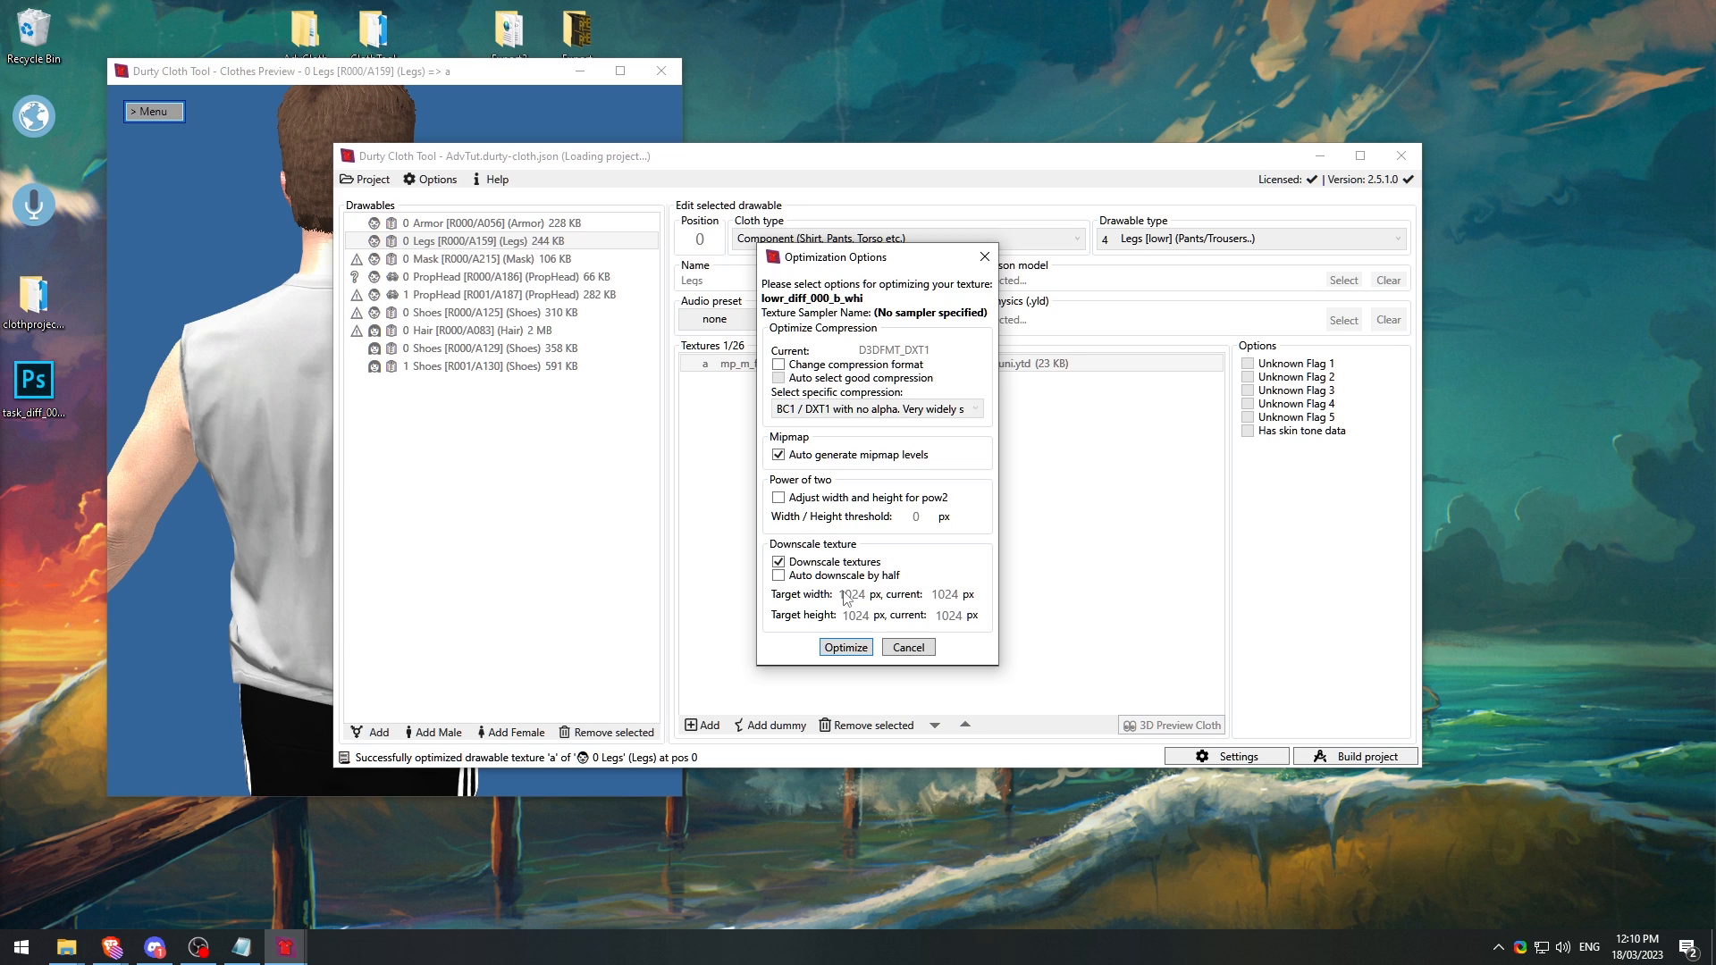
pyautogui.doubleClick(783, 574)
pyautogui.click(782, 574)
pyautogui.click(783, 574)
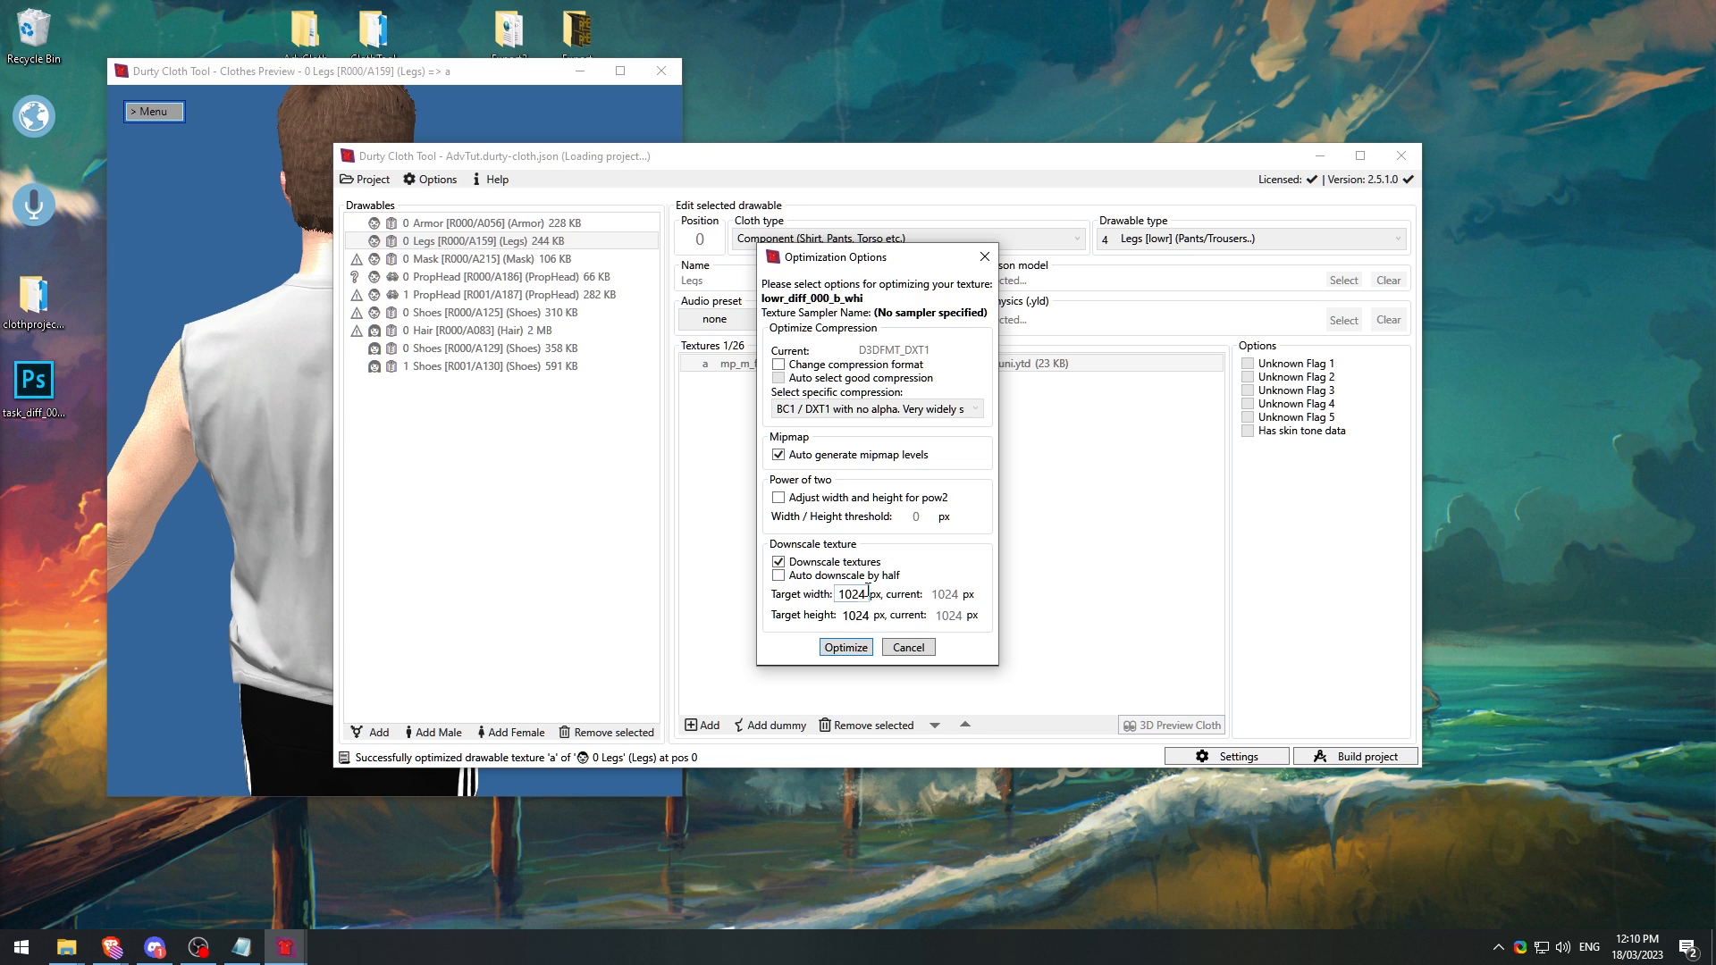
pyautogui.click(792, 575)
pyautogui.click(794, 575)
# Step: Try a target width of 1144 px, restore it to 1024 px, and turn on automatic downscaling by half
pyautogui.click(862, 594)
pyautogui.doubleClick(865, 595)
pyautogui.write('1144')
pyautogui.hotkey('ctrl', 'a')
pyautogui.write('1024')
pyautogui.click(863, 563)
pyautogui.click(863, 563)
pyautogui.click(855, 576)
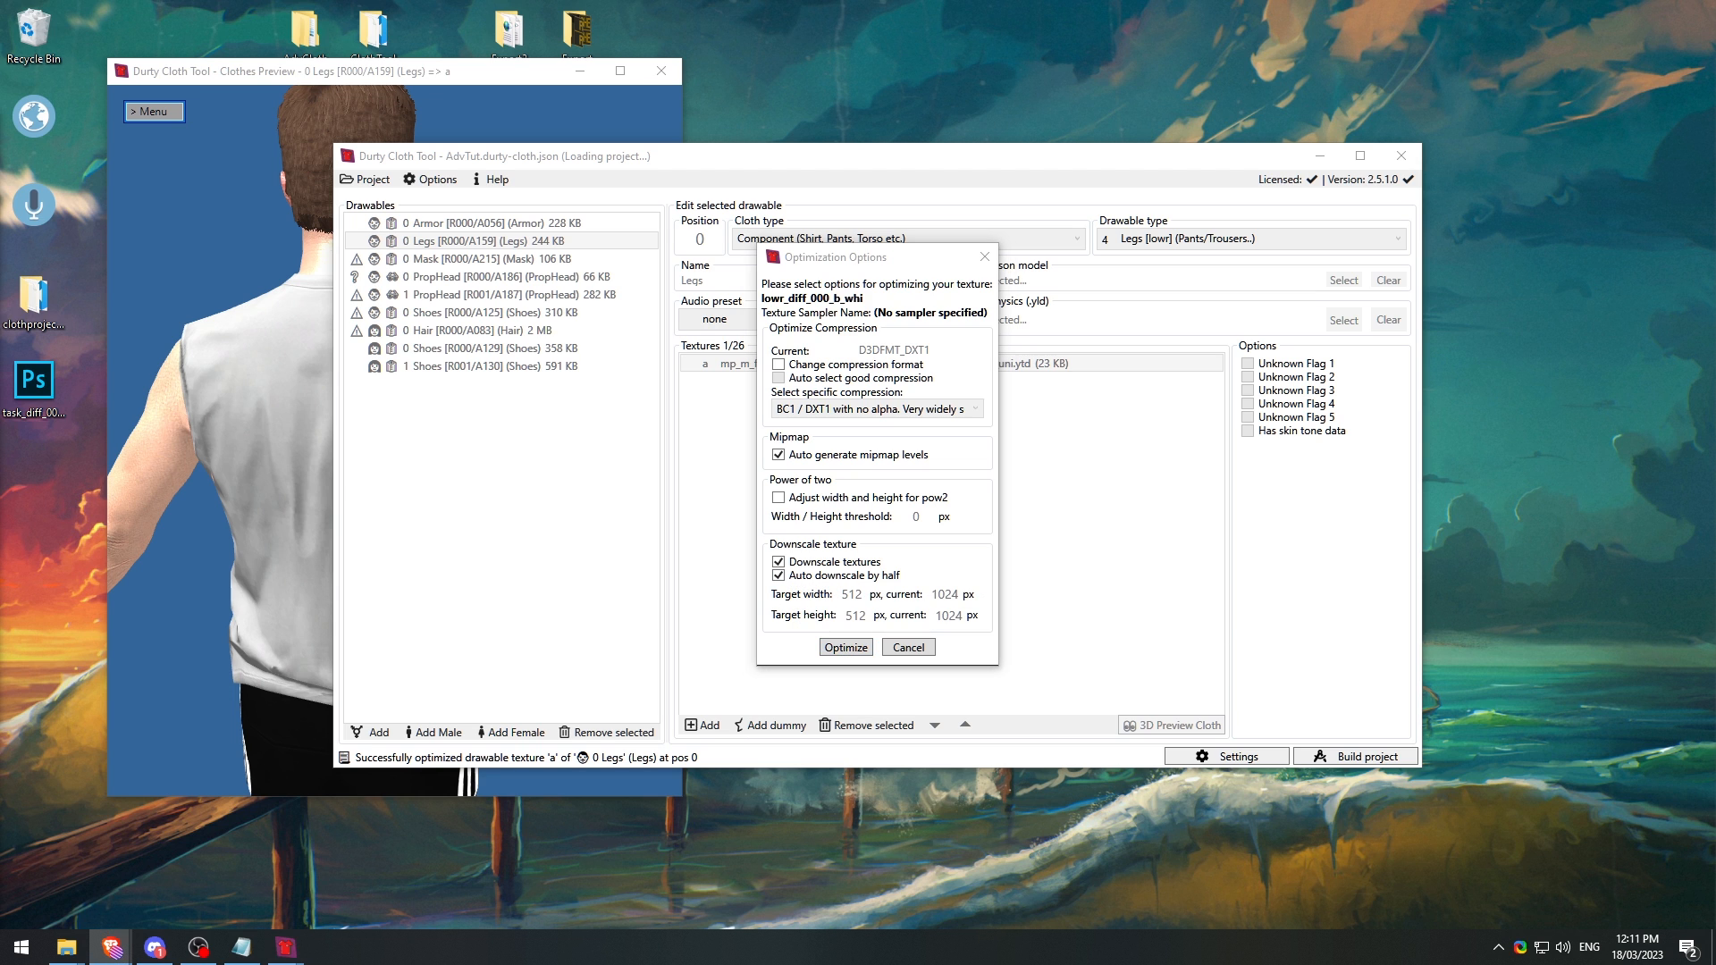
# Step: Check the 512 and 256 sizes in Wikipedia's powers-of-two table in the browser and turn off automatic downscaling by half
pyautogui.moveTo(0, 176); pyautogui.dragTo(844, 112)
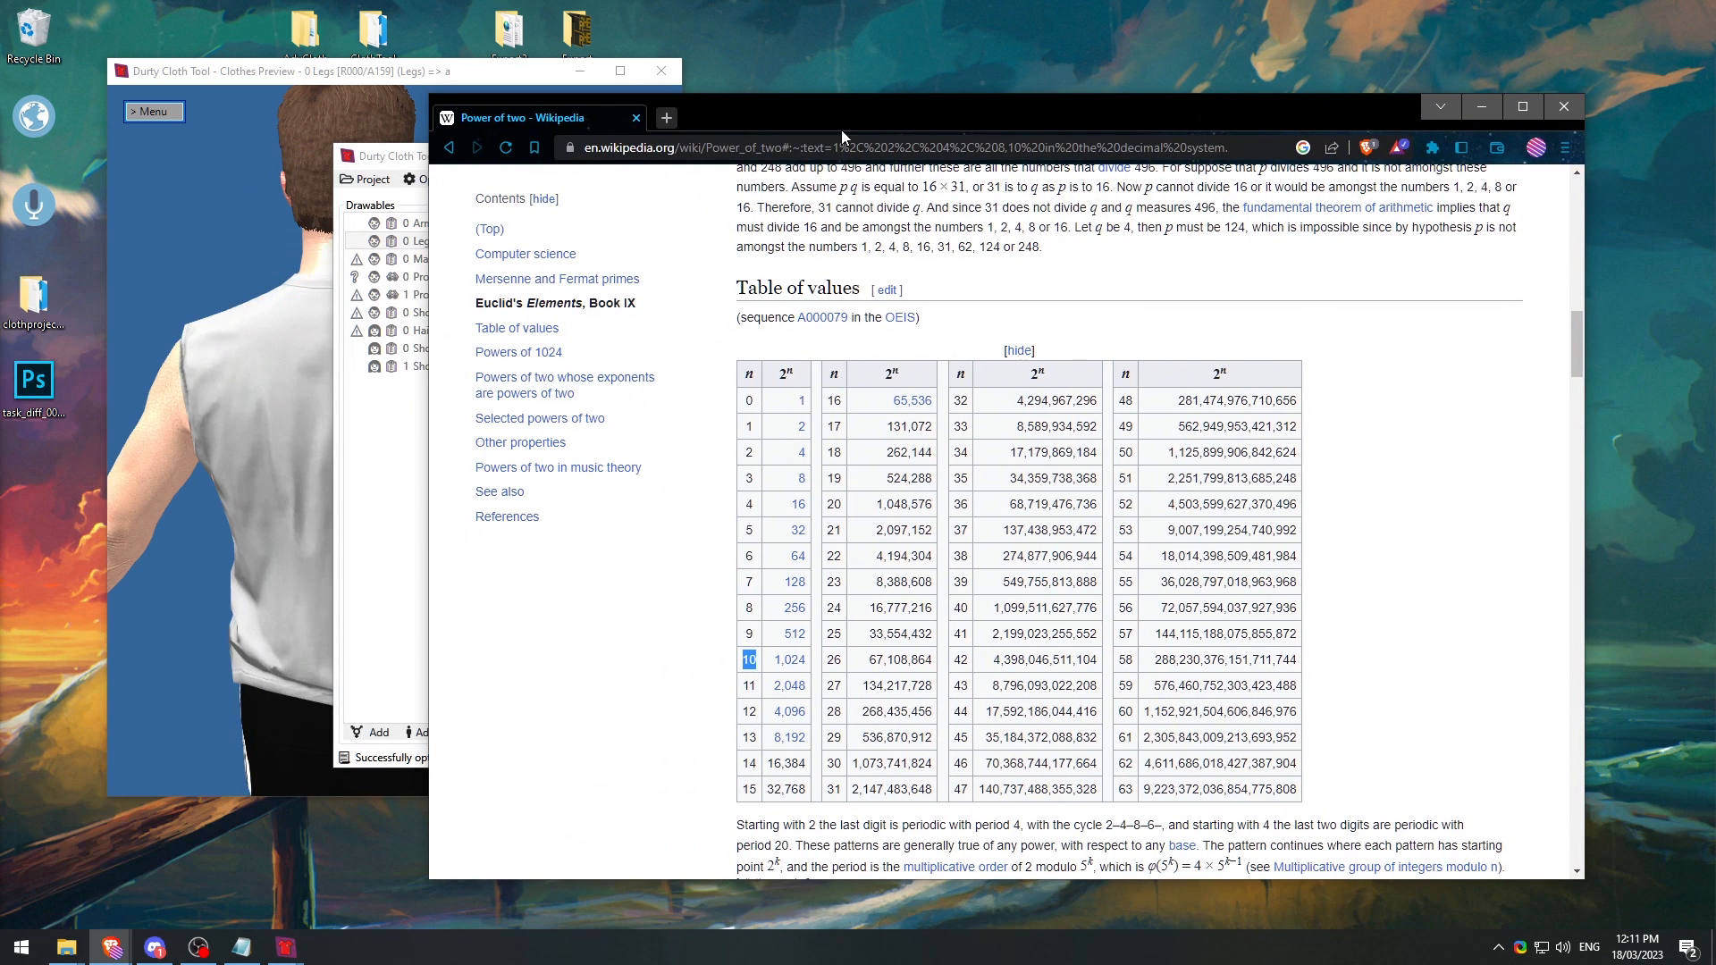
pyautogui.doubleClick(750, 634)
pyautogui.moveTo(1093, 122); pyautogui.dragTo(0, 196)
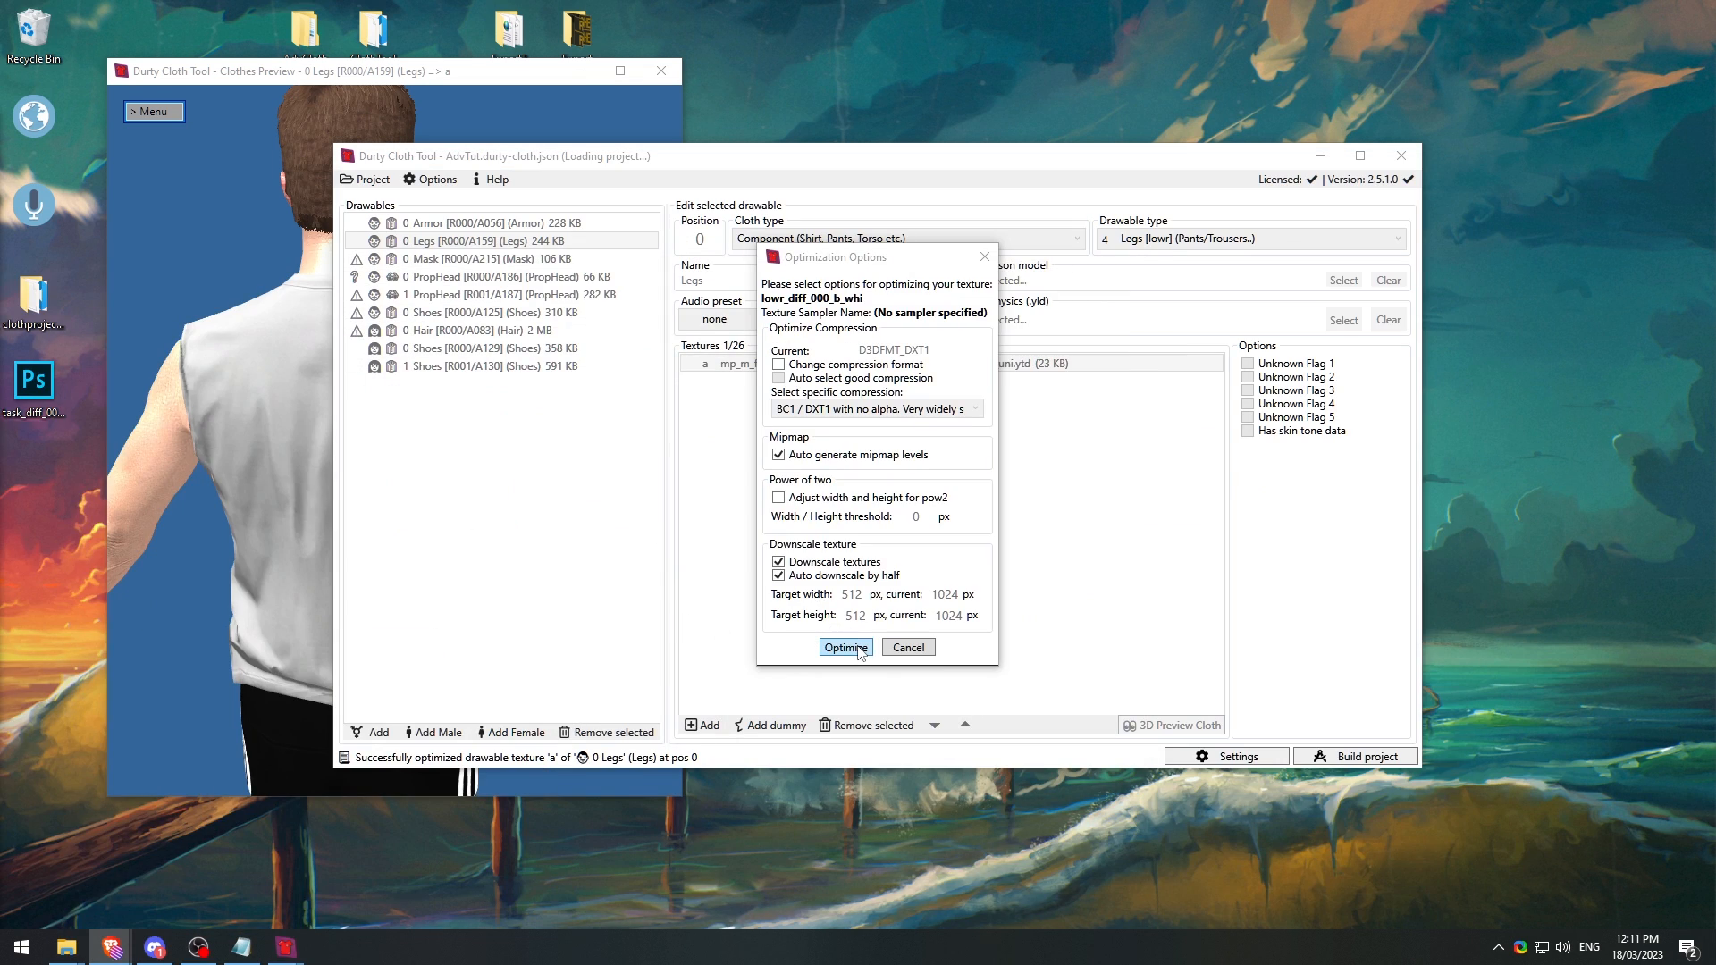
pyautogui.click(790, 576)
pyautogui.moveTo(0, 205); pyautogui.dragTo(1162, 132)
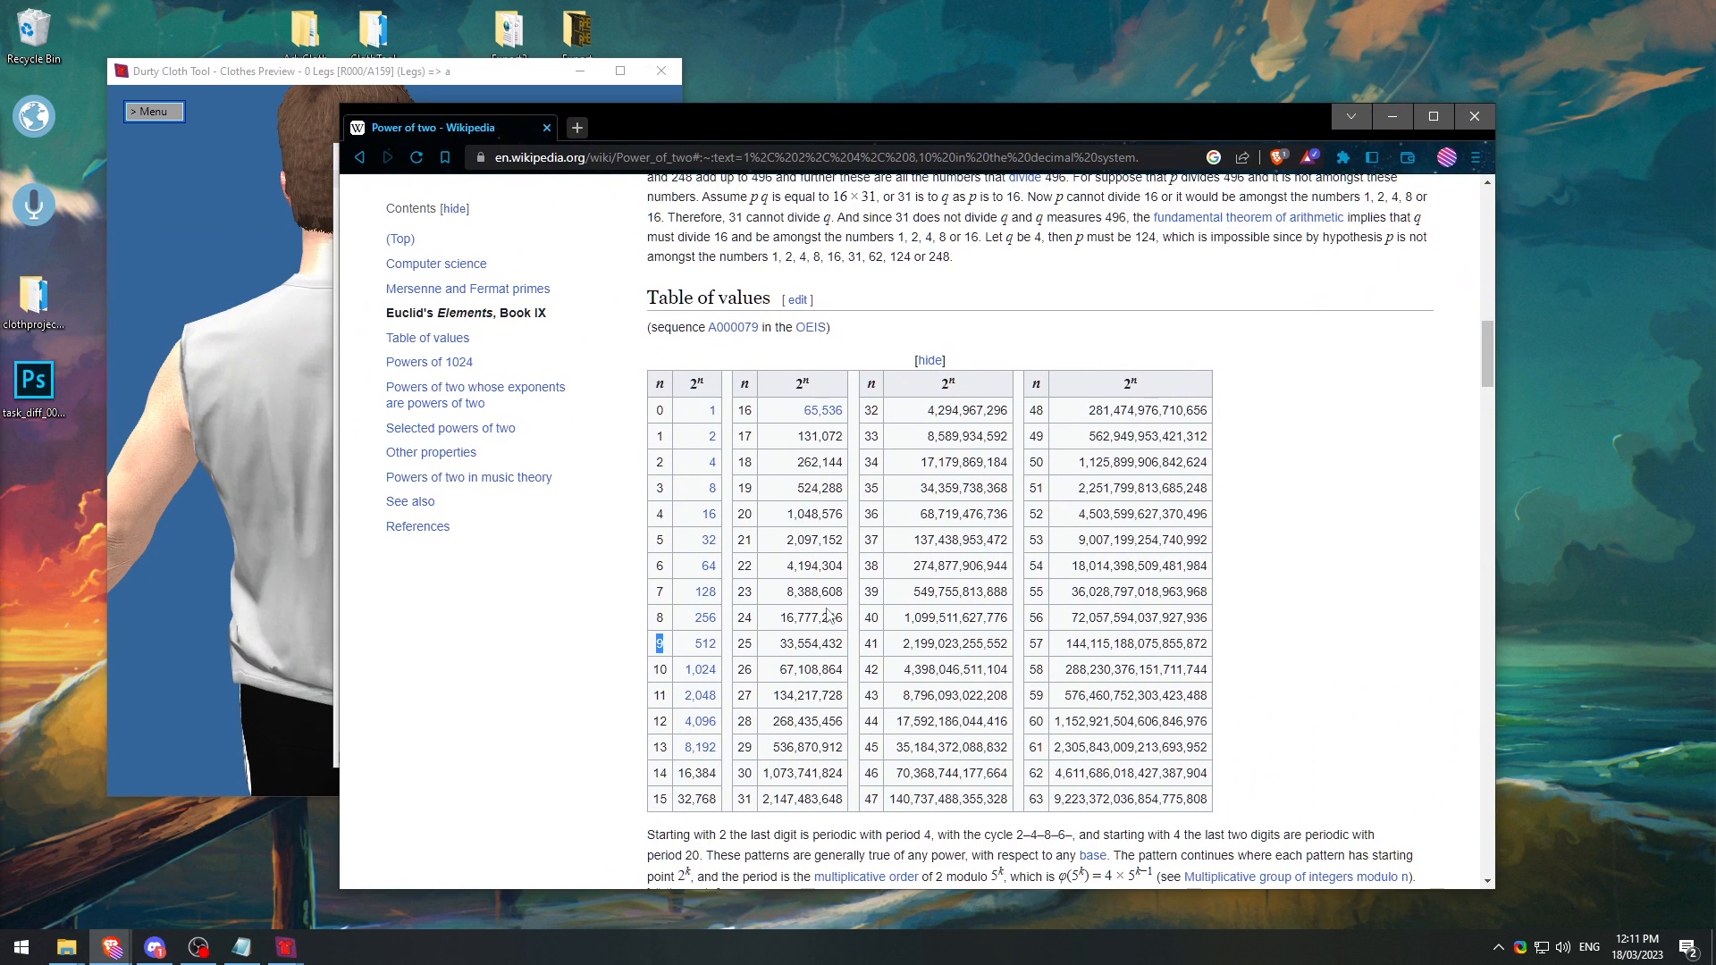
pyautogui.moveTo(930, 130); pyautogui.dragTo(0, 179)
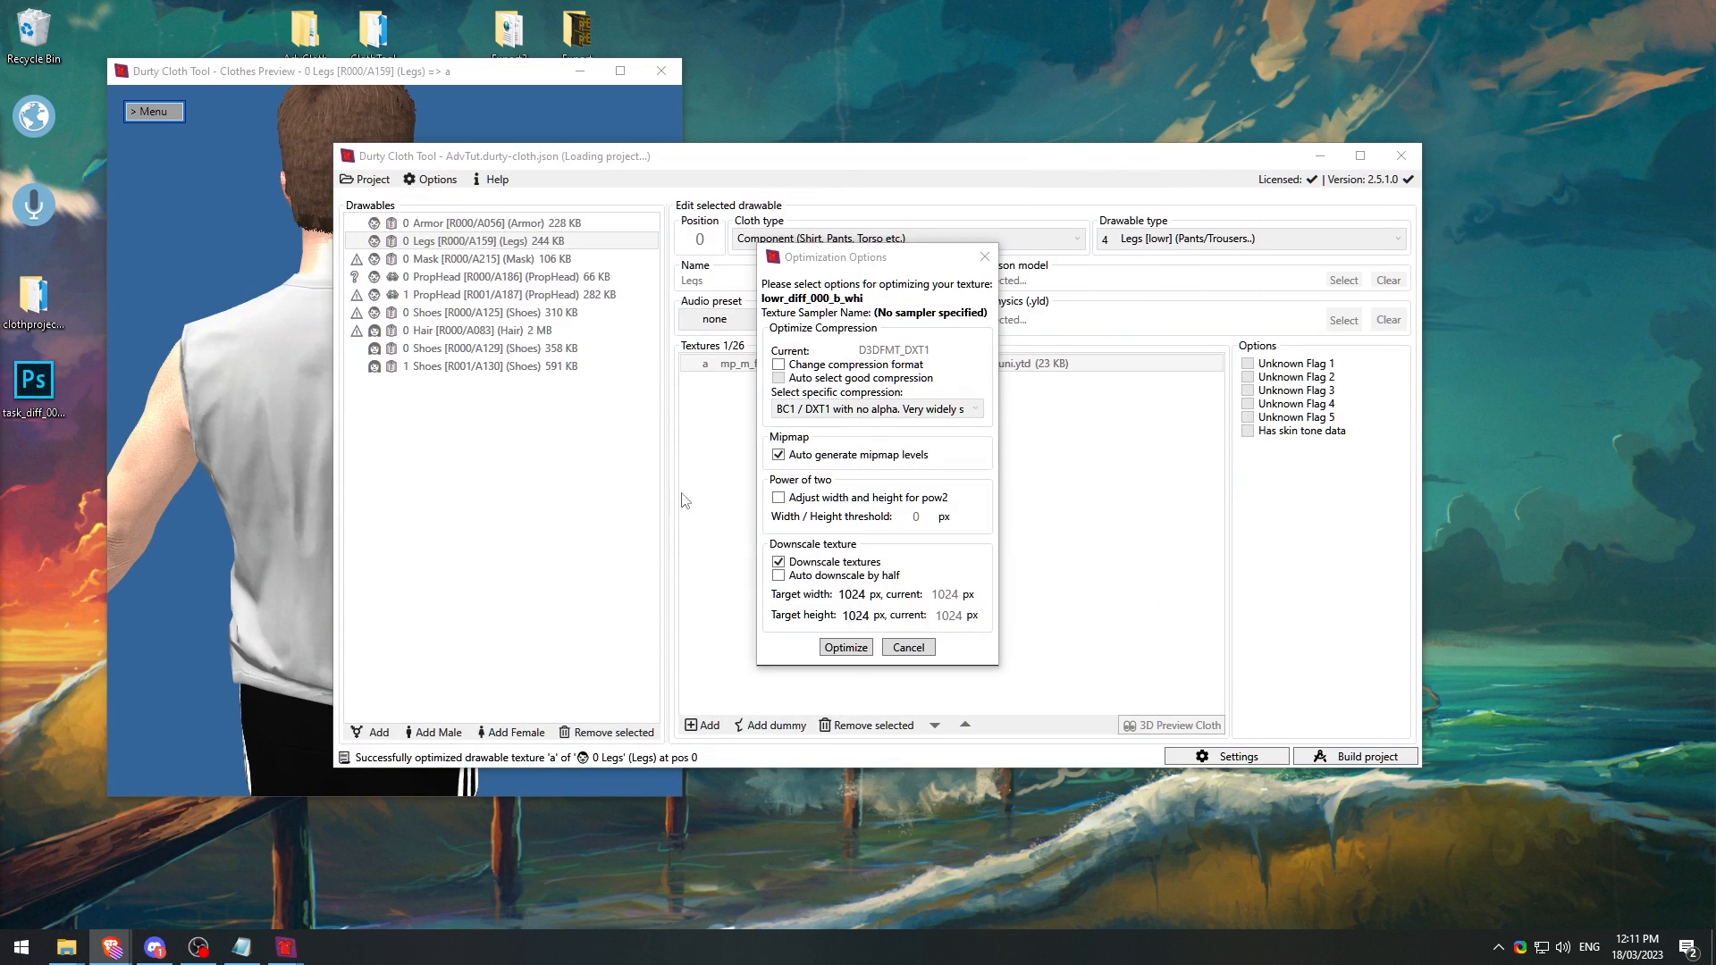
# Step: Set the Legs texture's target width and height to 256 px each and optimize it
pyautogui.doubleClick(852, 595)
pyautogui.write('256')
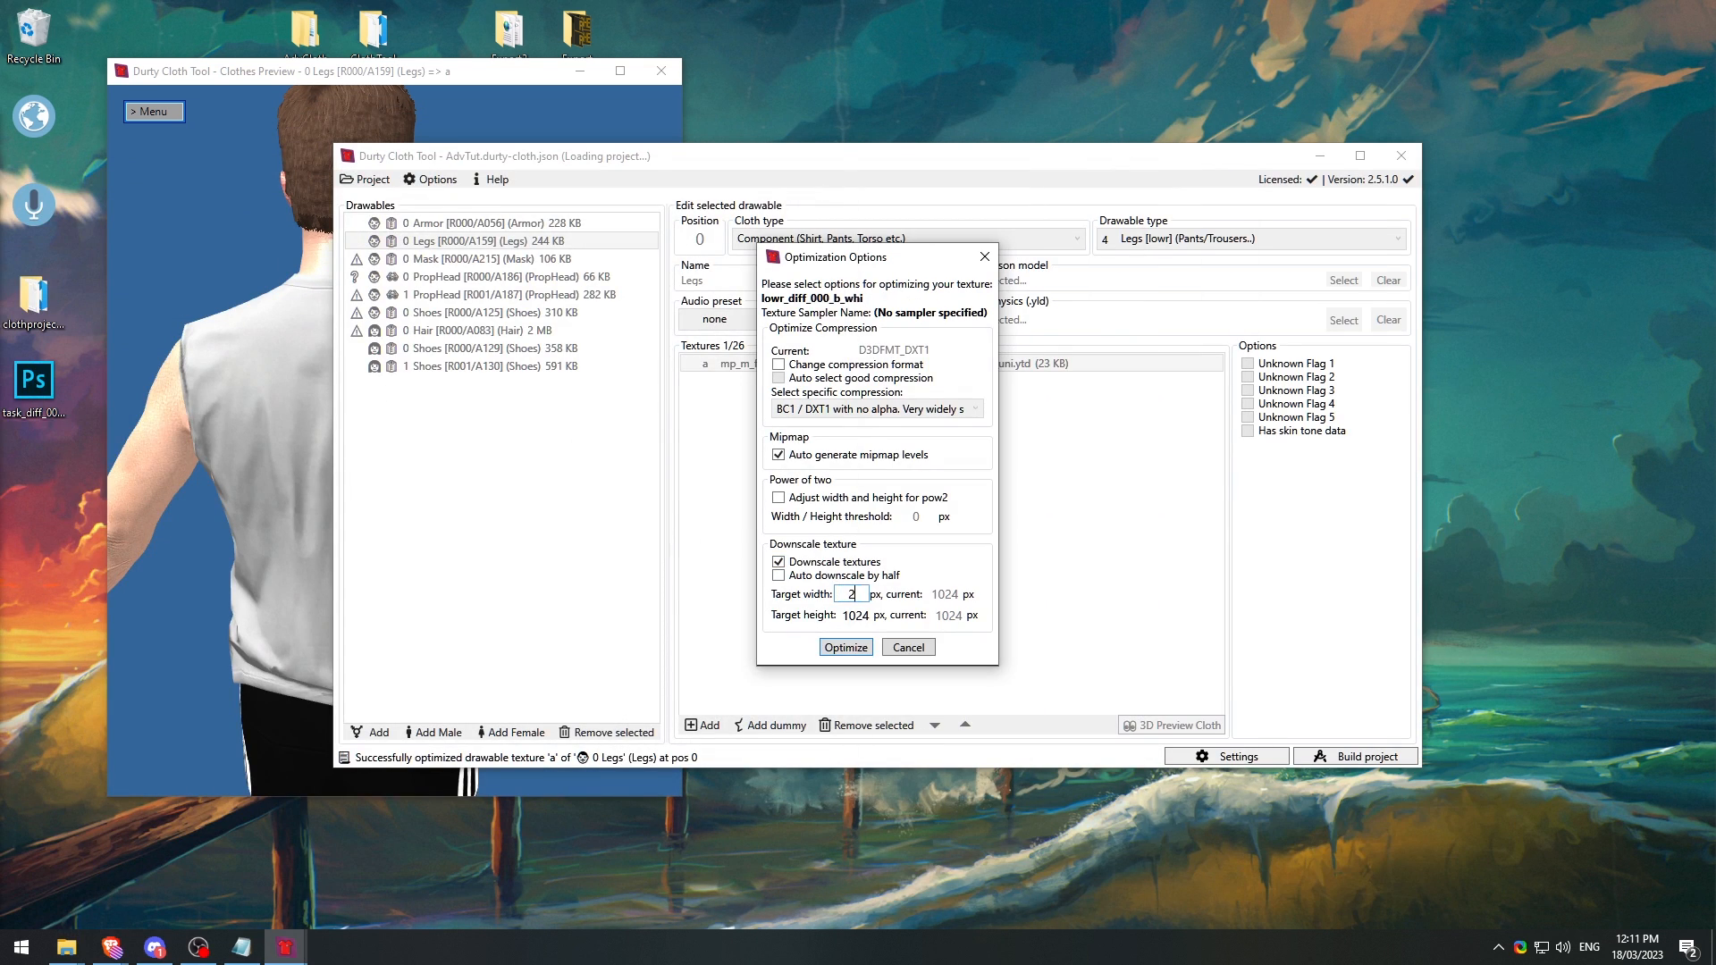
pyautogui.doubleClick(853, 615)
pyautogui.write('256')
pyautogui.click(858, 645)
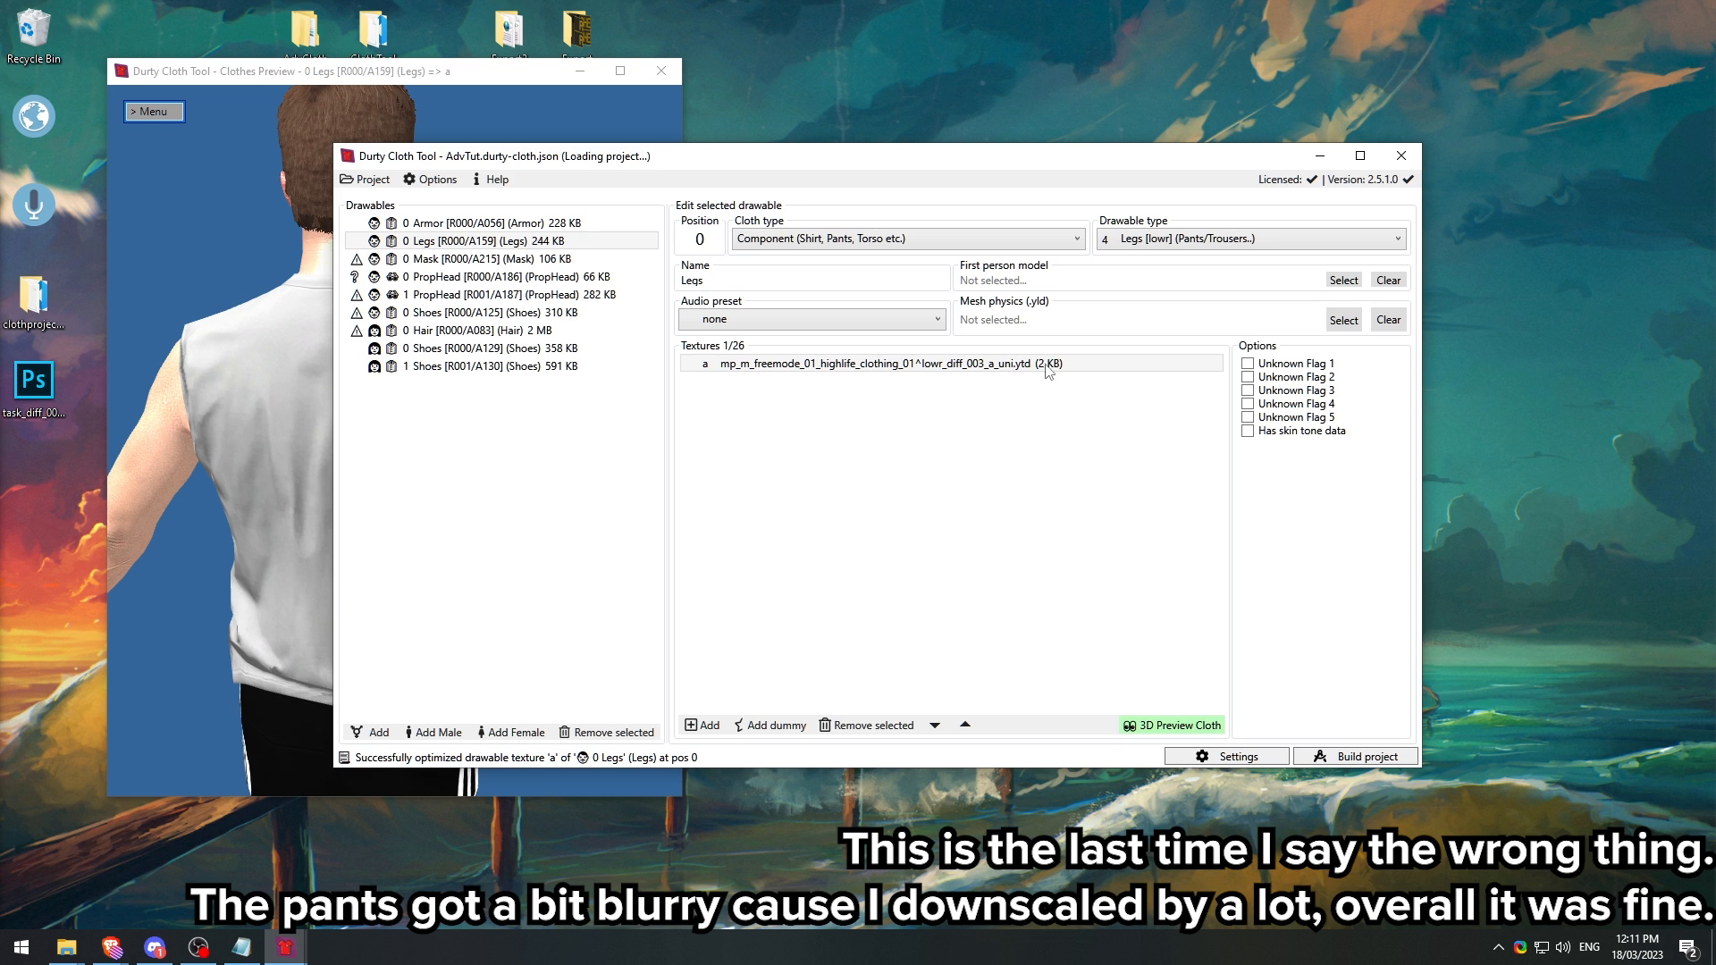
# Step: Examine the downscaled pants texture in the 3D preview from different angles and distances
pyautogui.doubleClick(790, 365)
pyautogui.moveTo(313, 443); pyautogui.dragTo(517, 469)
pyautogui.scroll(-3, 513, 513)
pyautogui.scroll(4, 525, 464)
pyautogui.scroll(-4, 446, 469)
pyautogui.scroll(3, 95, 481)
pyautogui.scroll(-3, 570, 507)
pyautogui.scroll(1, 517, 469)
pyautogui.scroll(-1, 517, 469)
pyautogui.click(922, 477)
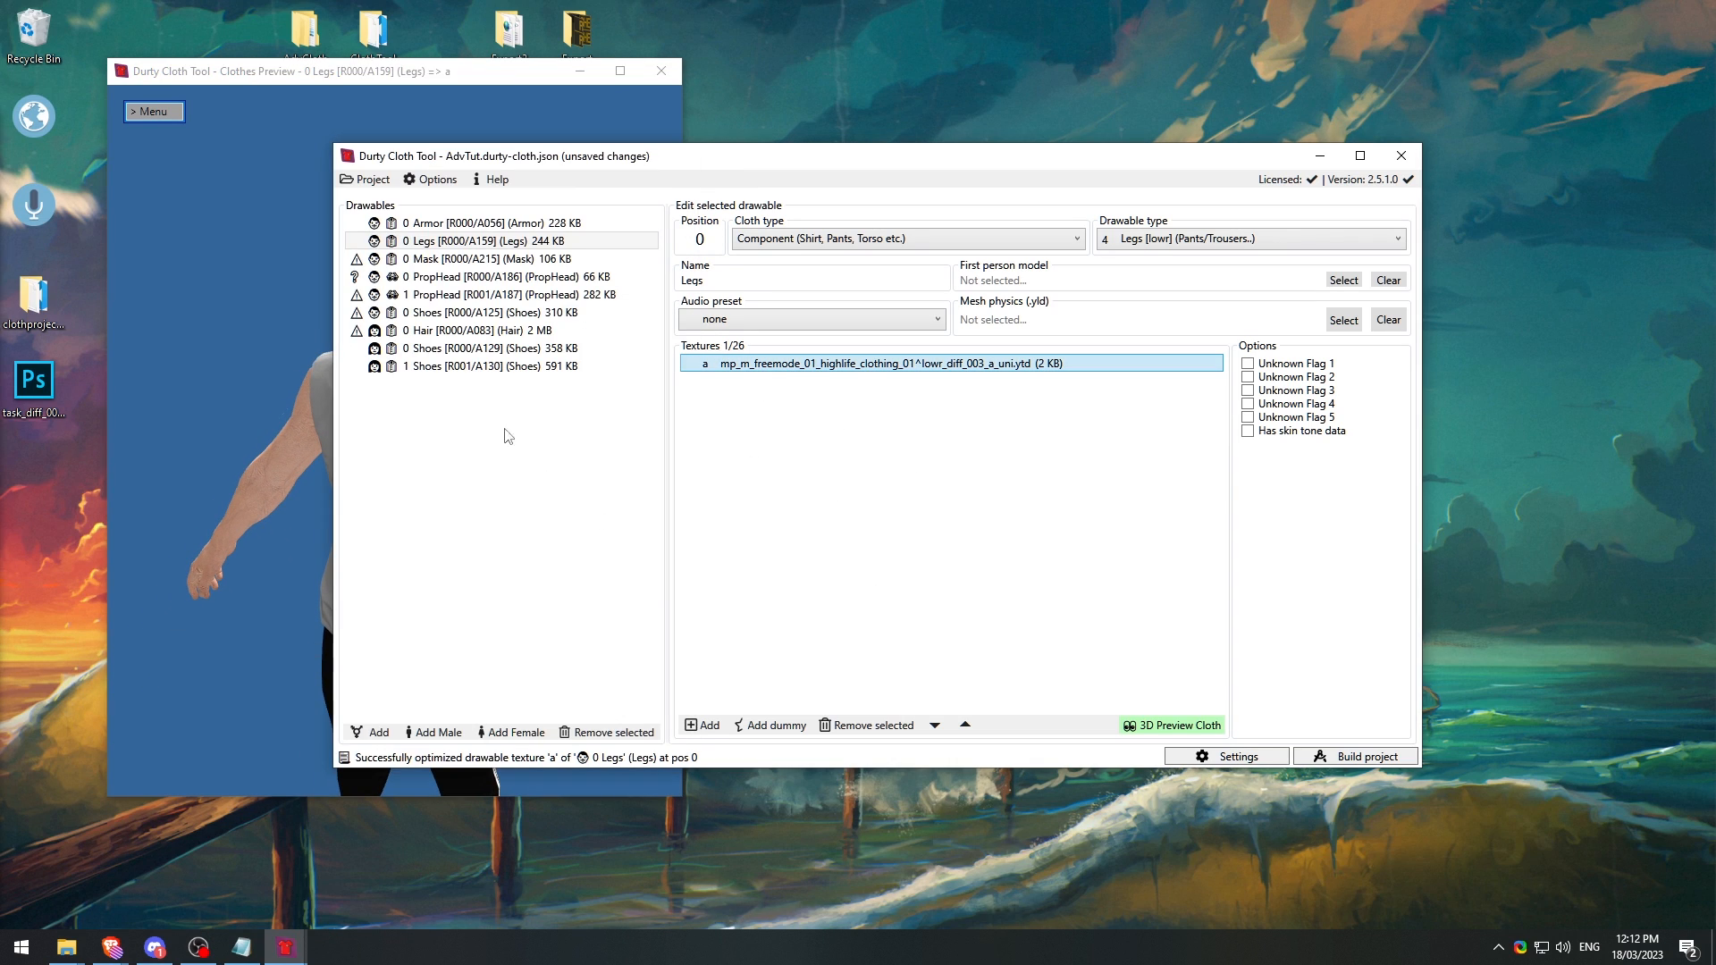
# Step: Check the warnings on the Mask drawable's textures and select textures b to h
pyautogui.click(358, 262)
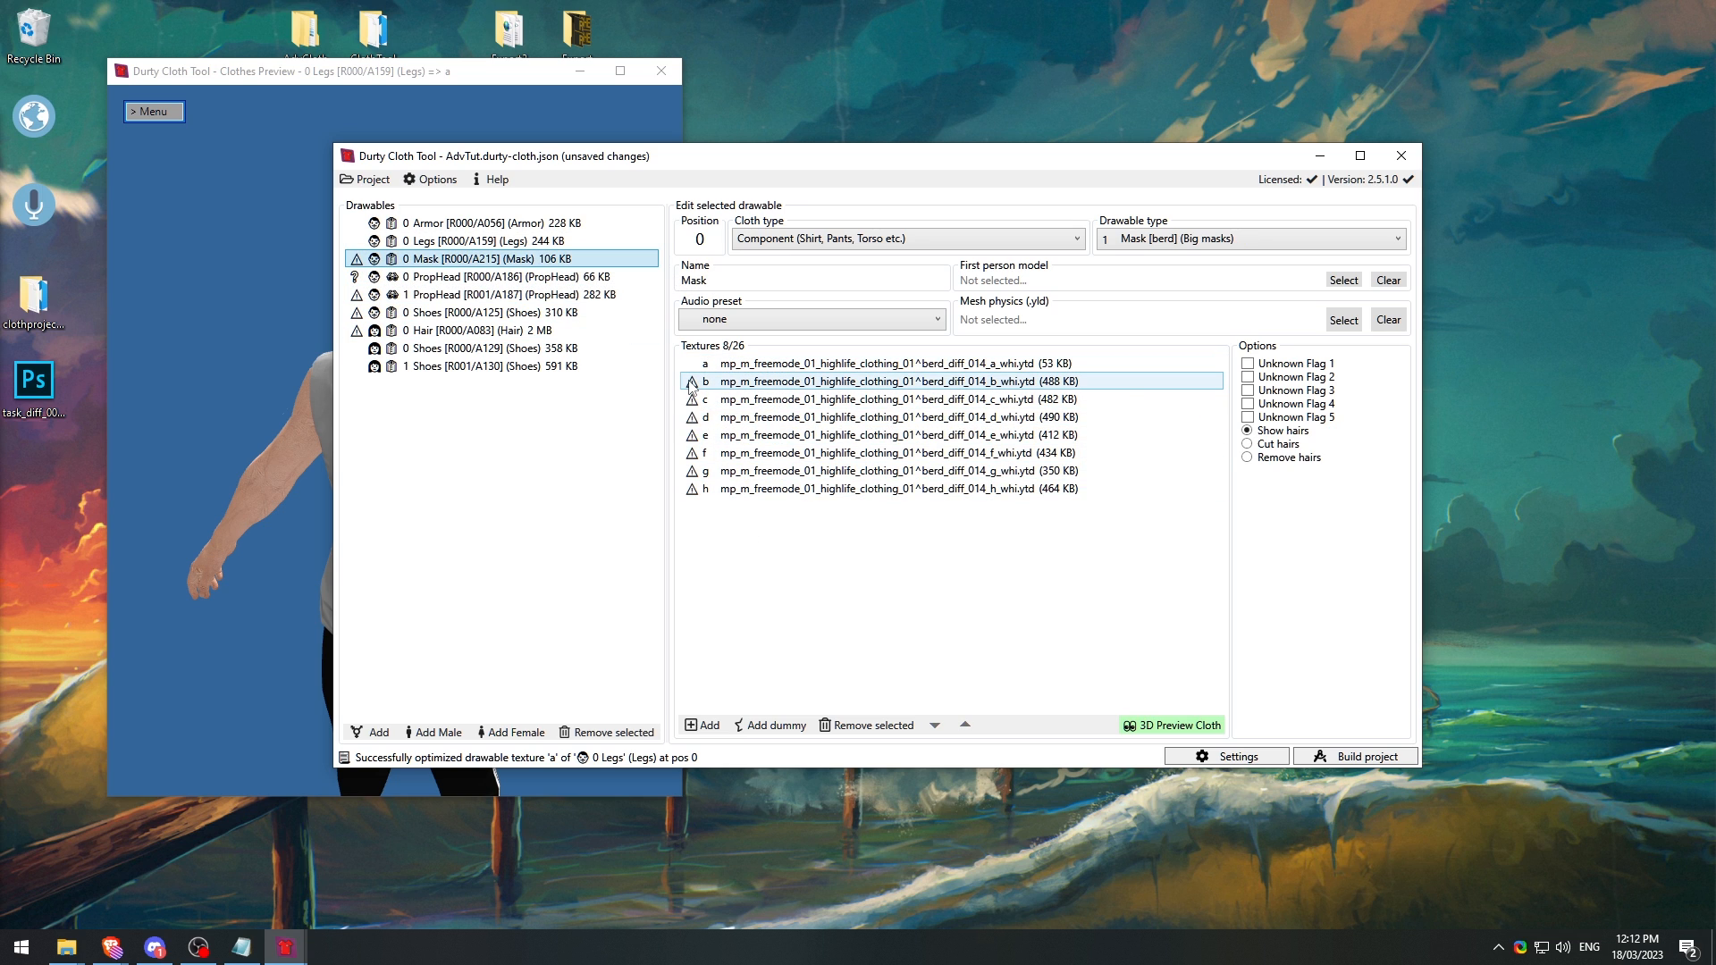
pyautogui.moveTo(691, 386)
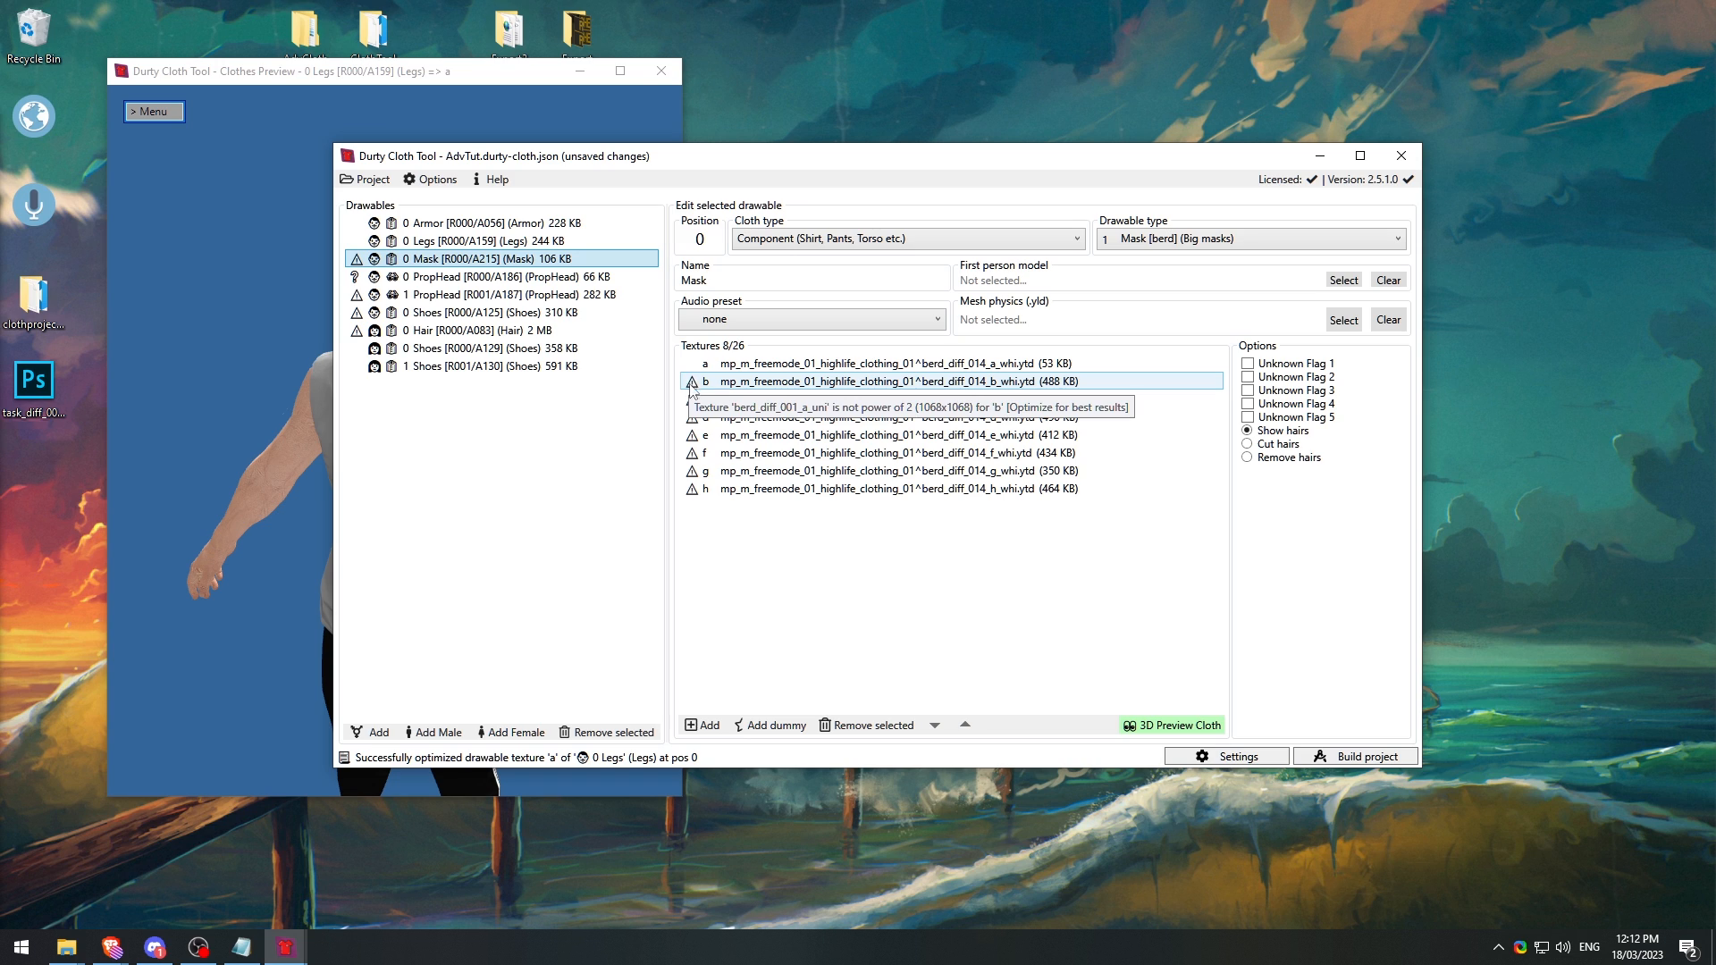
pyautogui.moveTo(694, 423)
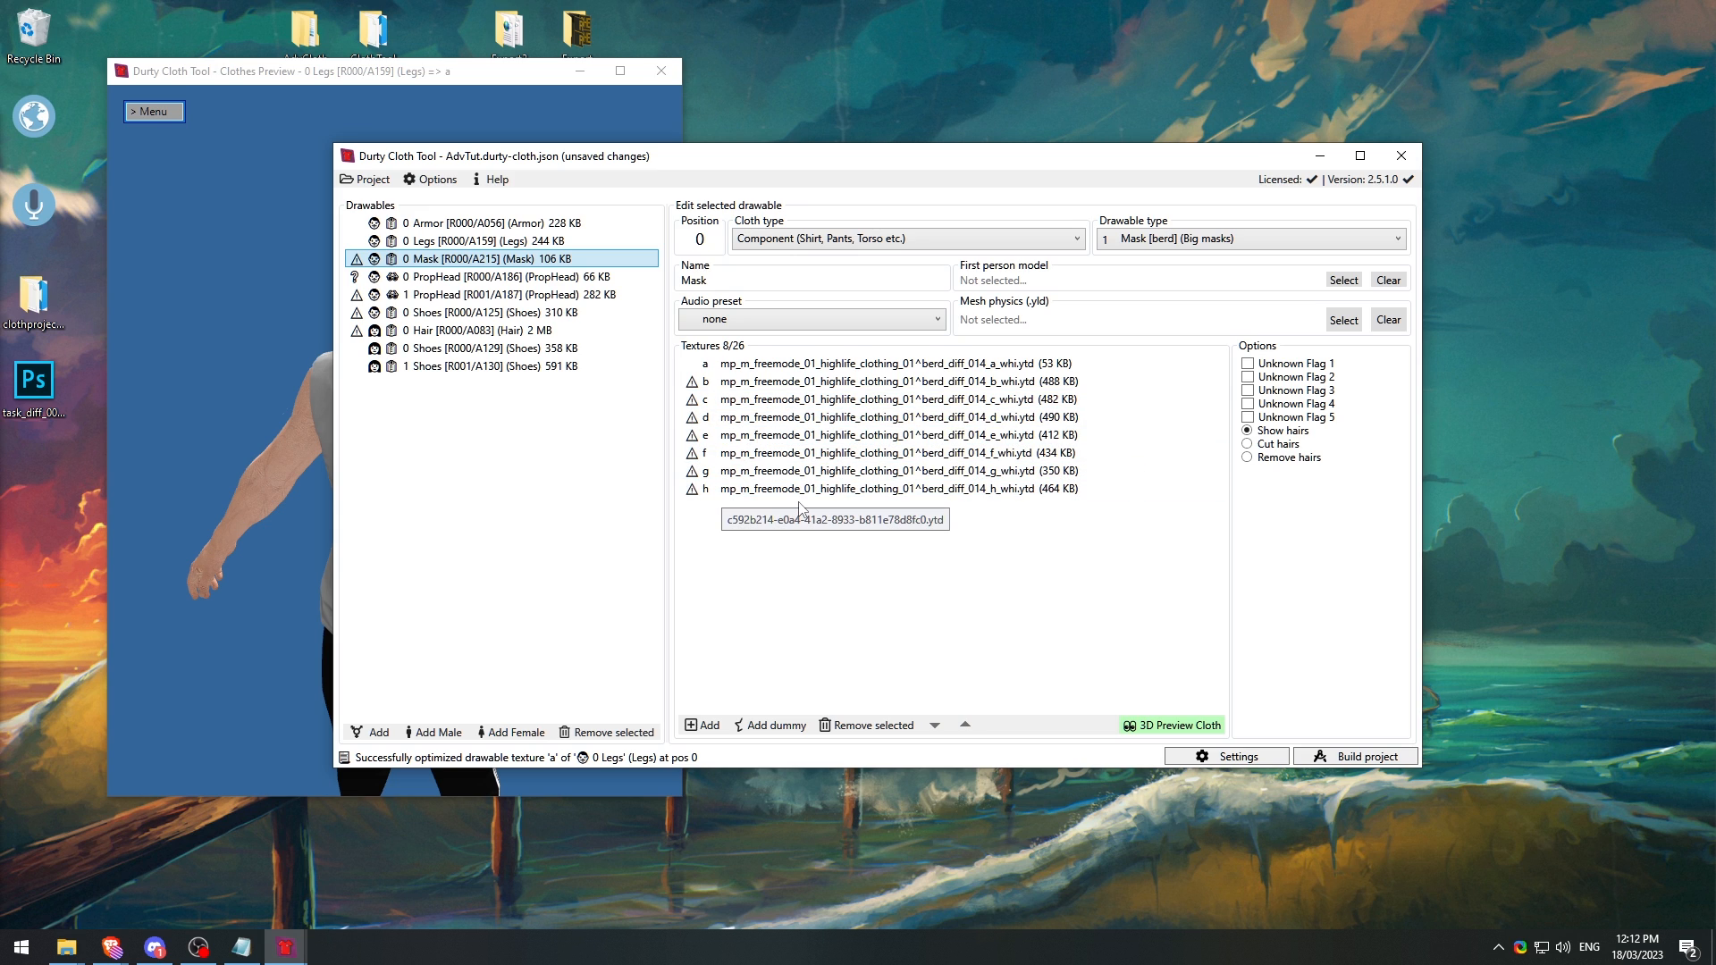
pyautogui.rightClick(801, 380)
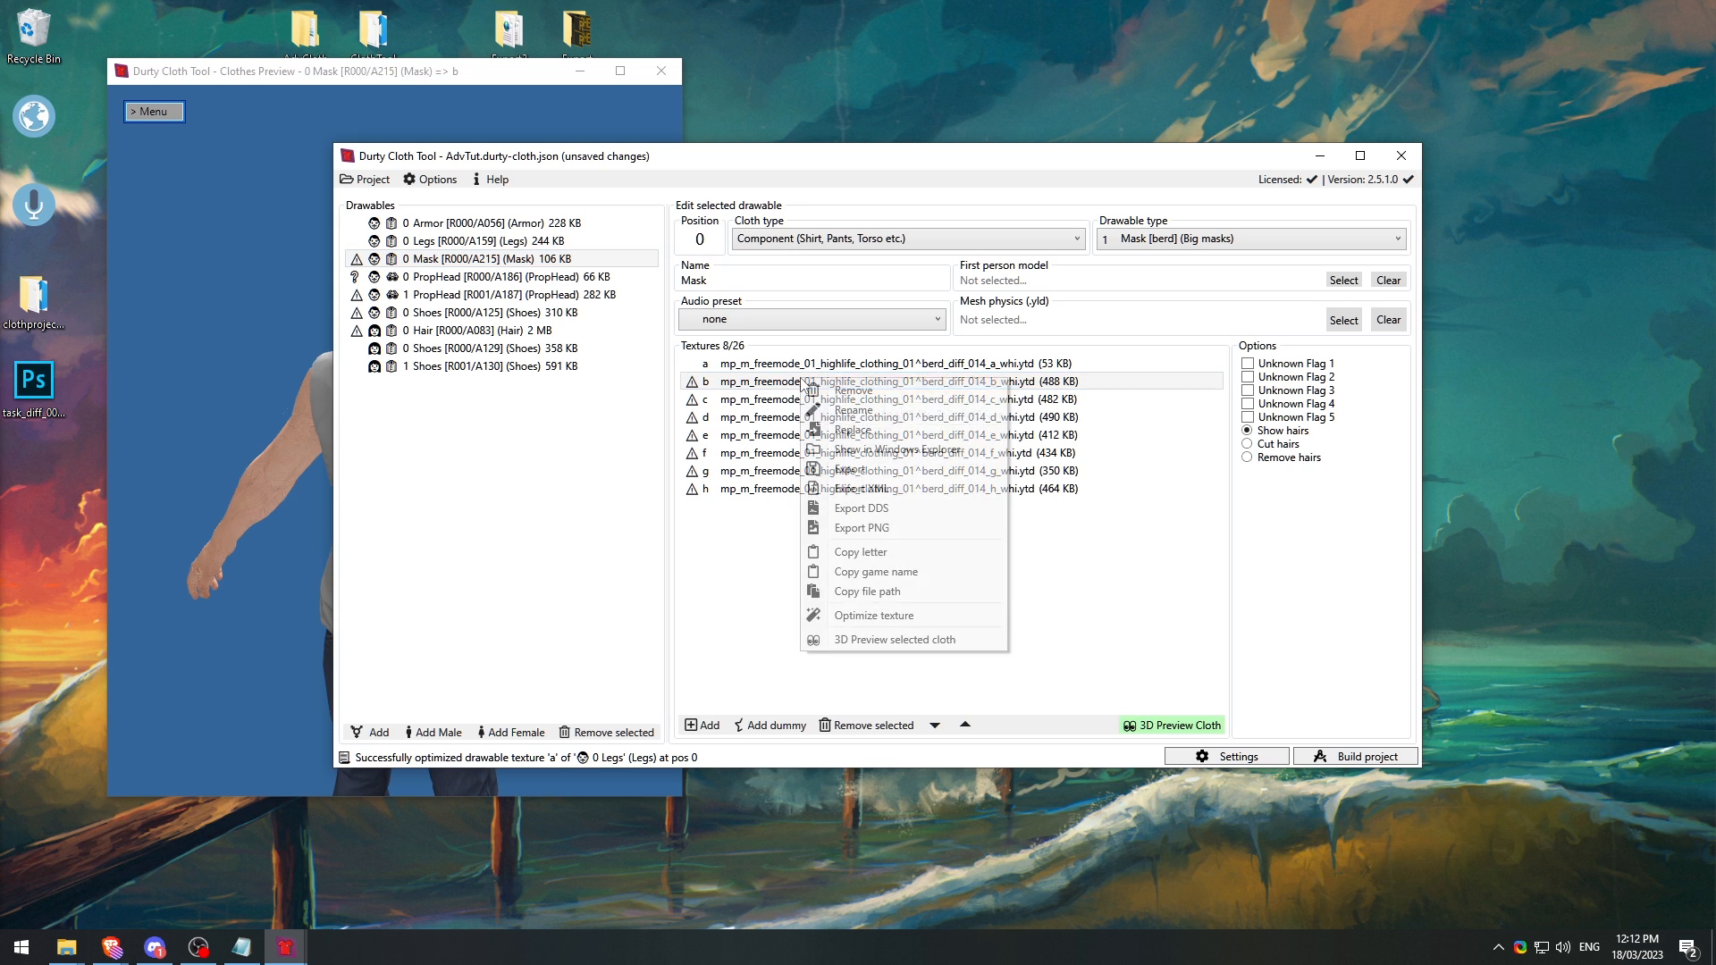
pyautogui.click(739, 576)
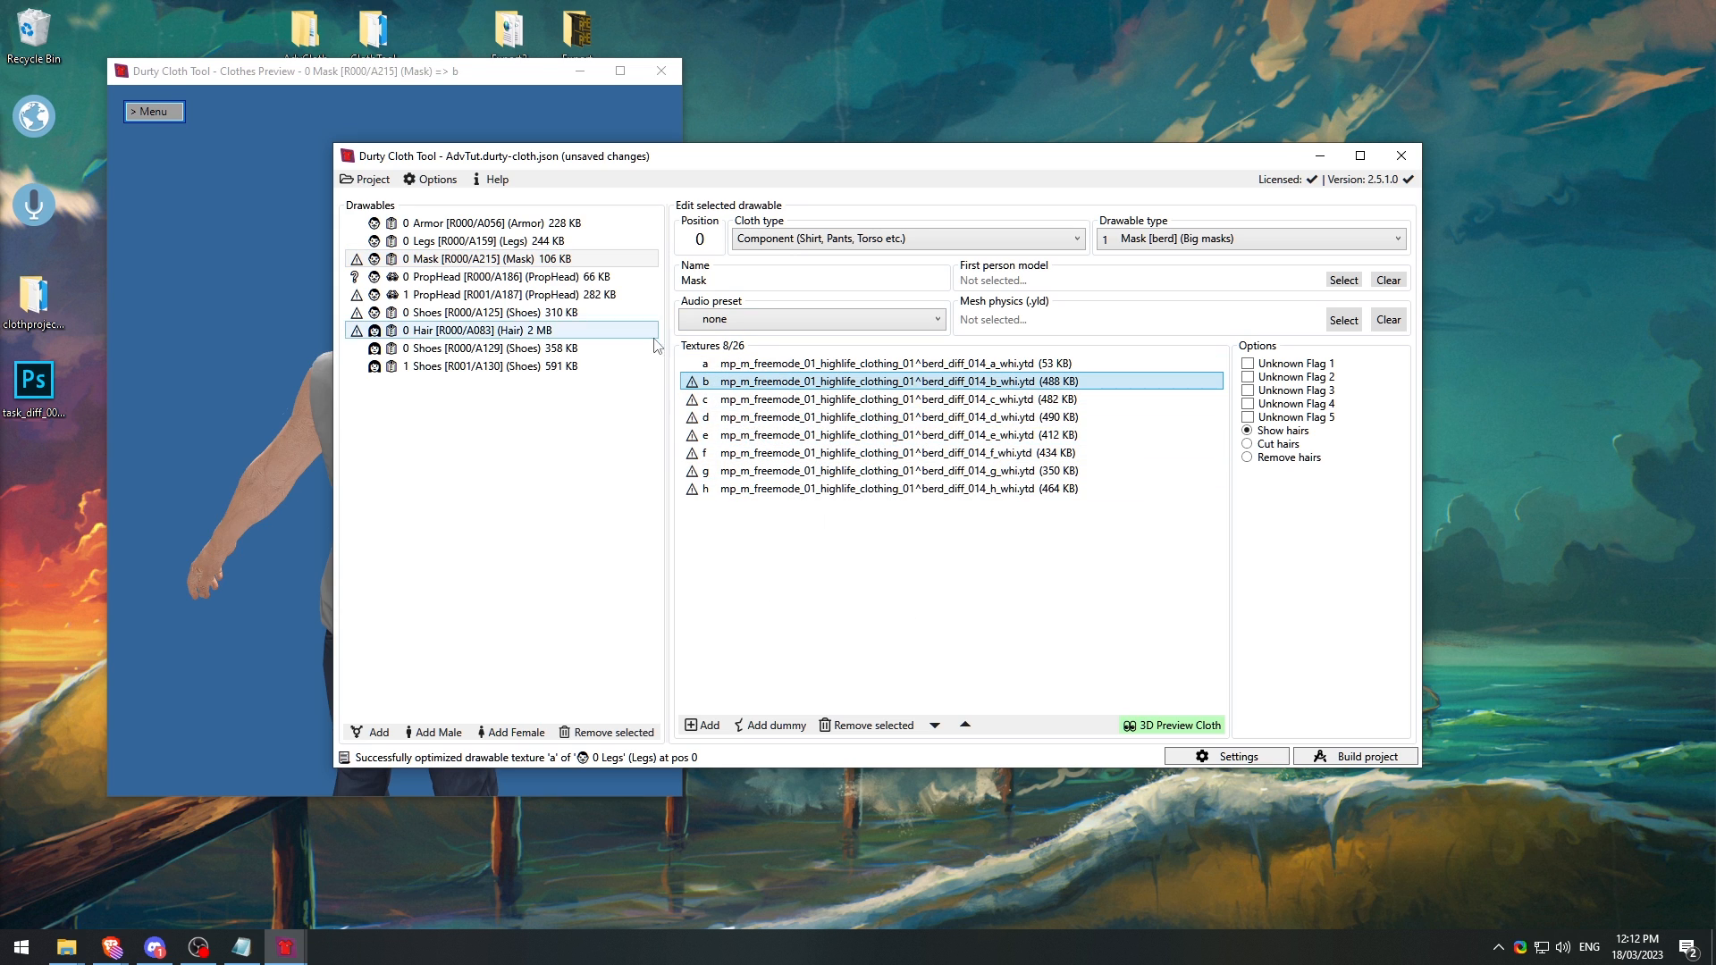
pyautogui.keyDown('shift'); pyautogui.click(773, 491); pyautogui.keyUp('shift')
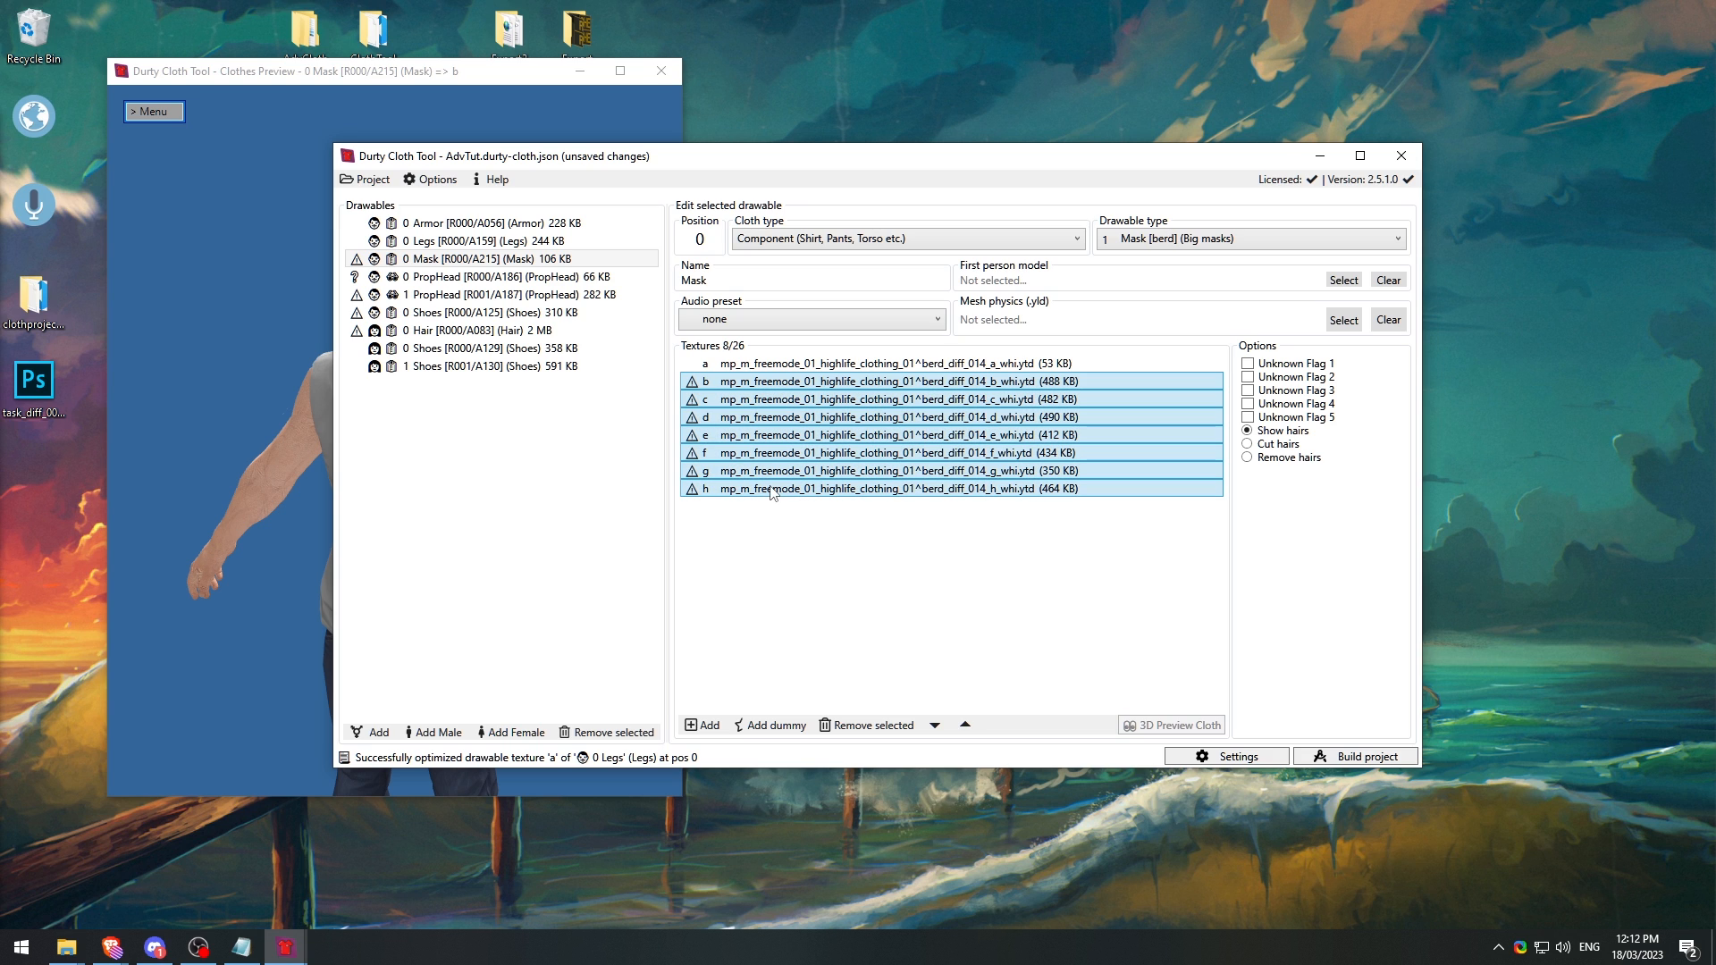
# Step: Review the optimization options for Mask textures b to h and close them without optimizing
pyautogui.rightClick(793, 385)
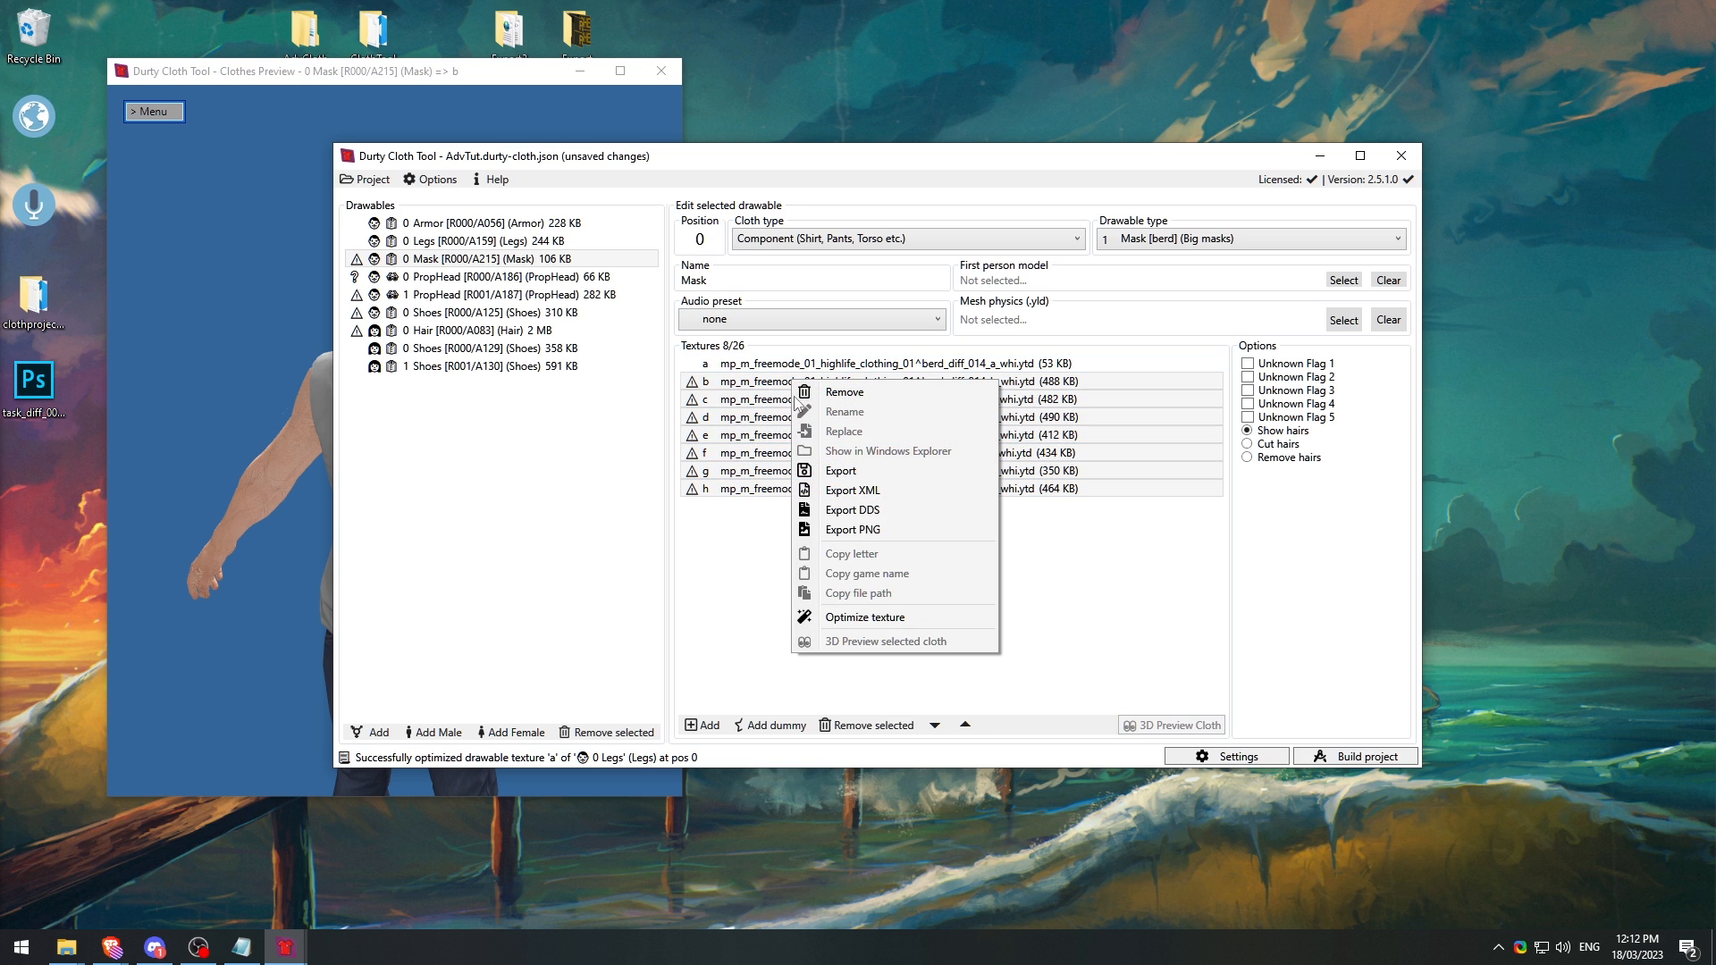
pyautogui.click(869, 618)
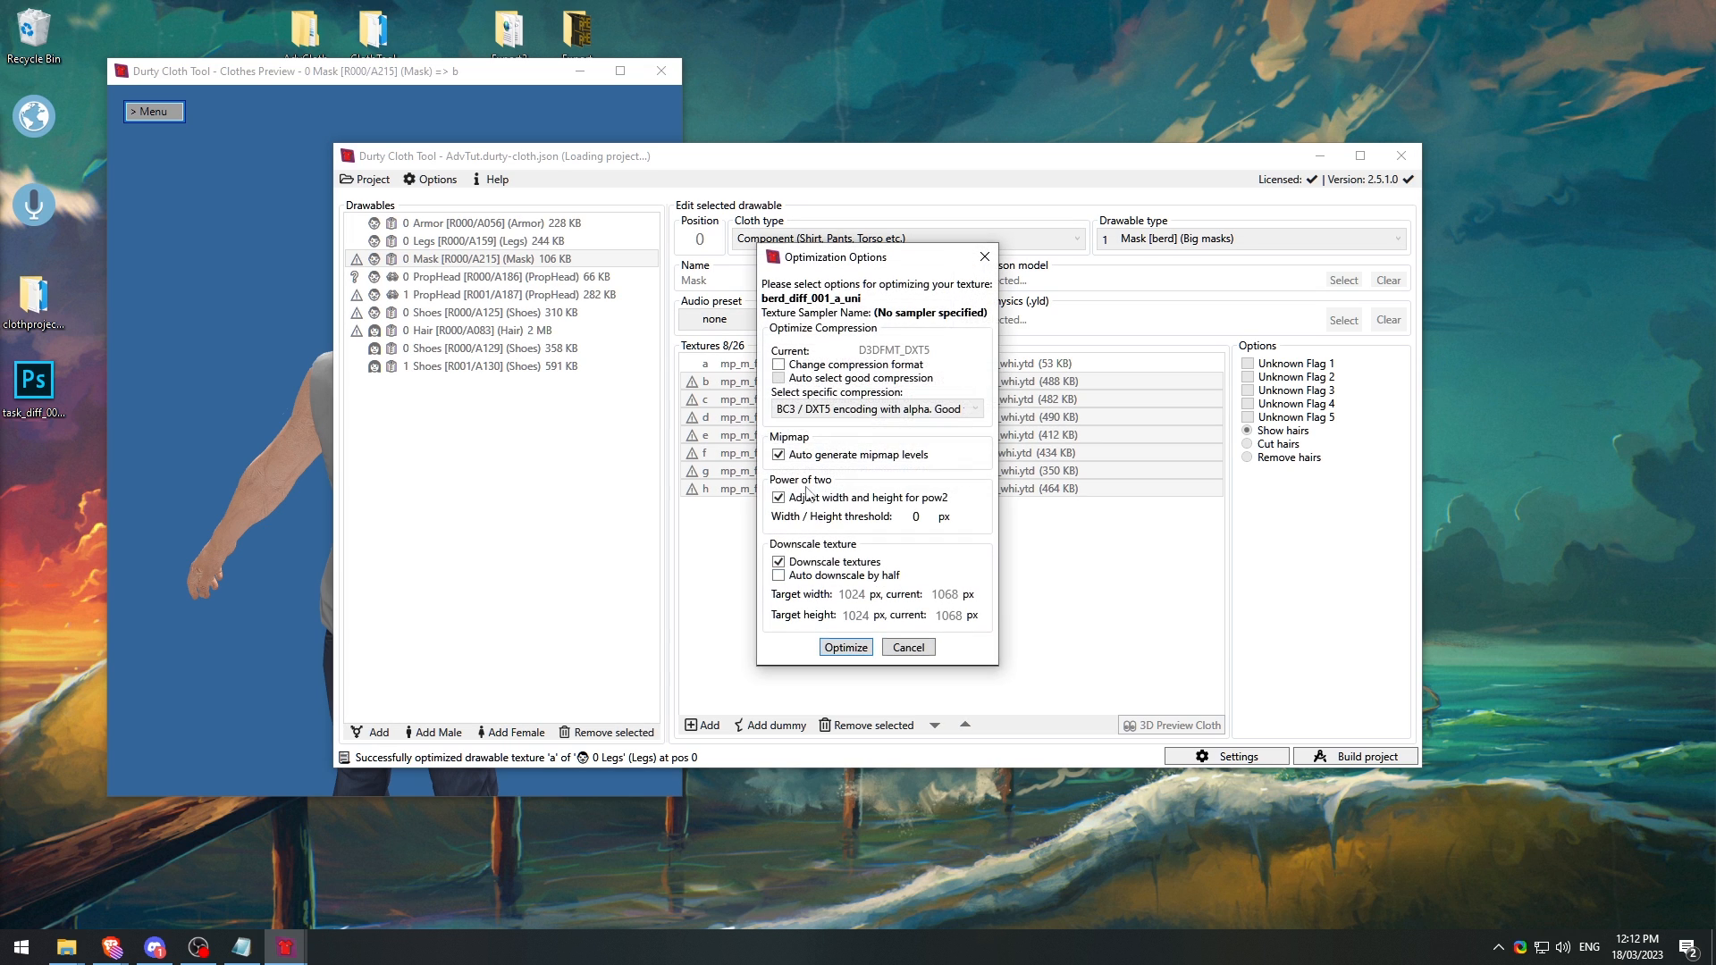
pyautogui.click(917, 647)
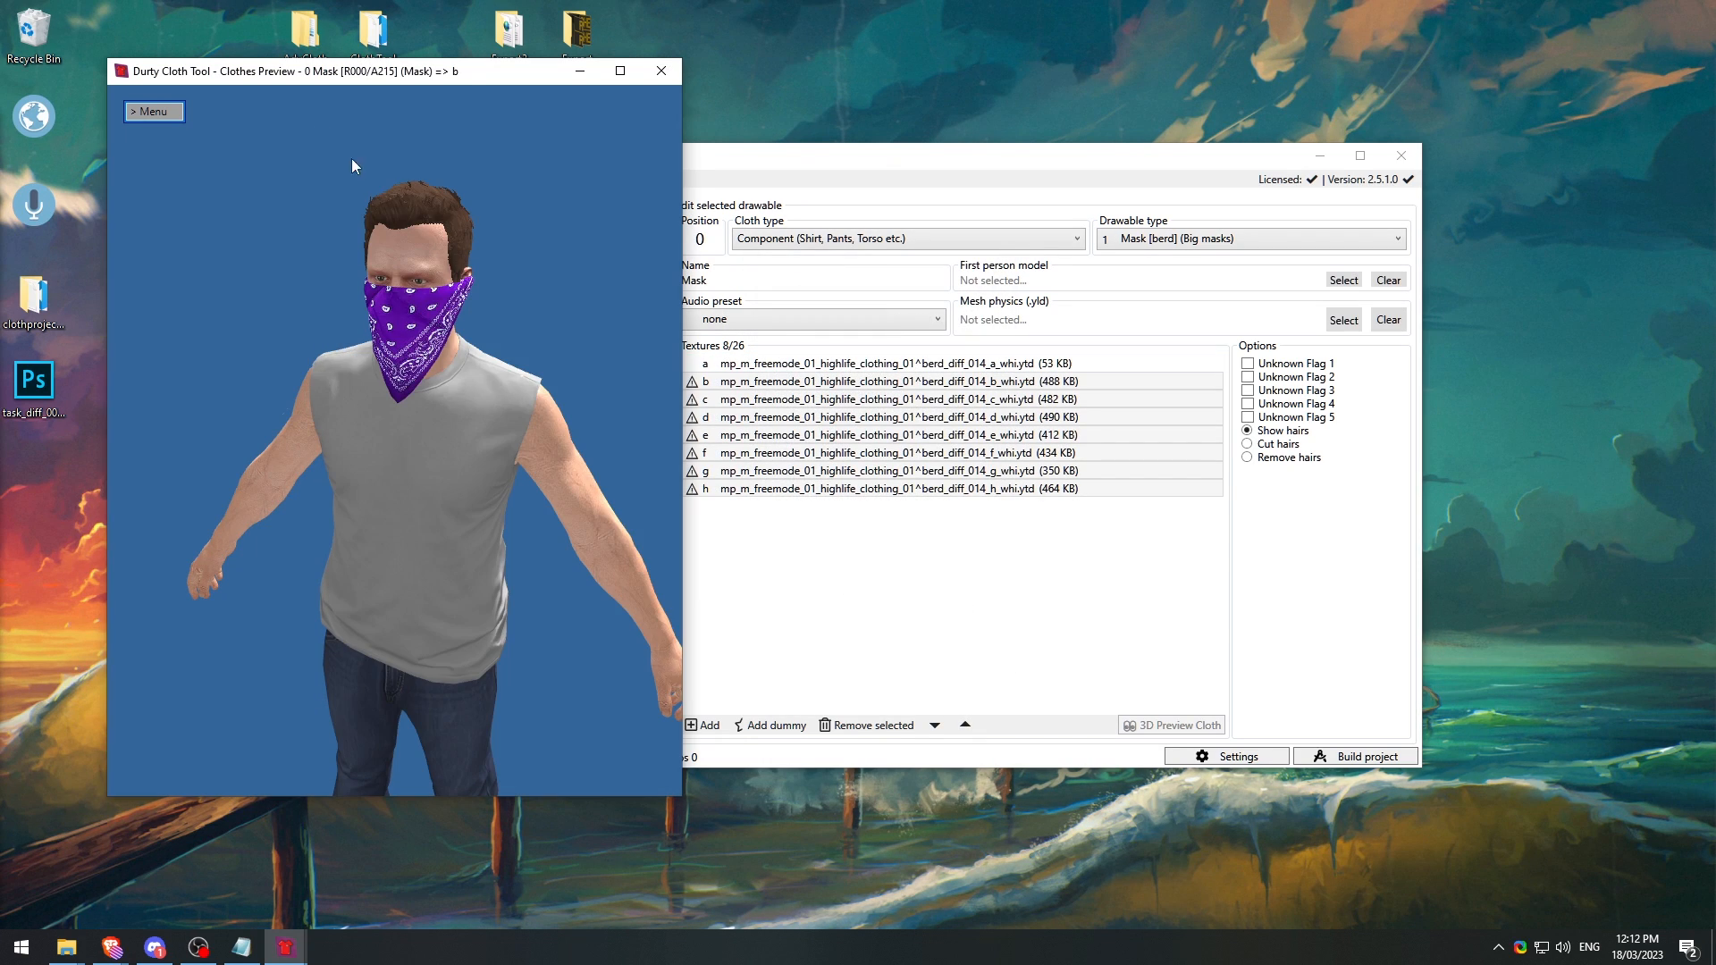
# Step: Inspect the bandana mask's texture b up close and from the side in the 3D preview
pyautogui.moveTo(351, 166); pyautogui.dragTo(275, 342)
pyautogui.scroll(4, 440, 298)
pyautogui.moveTo(479, 335)
pyautogui.mouseDown()
pyautogui.moveTo(391, 350)
pyautogui.moveTo(446, 334)
pyautogui.mouseUp()
pyautogui.scroll(-3, 445, 334)
pyautogui.click(945, 160)
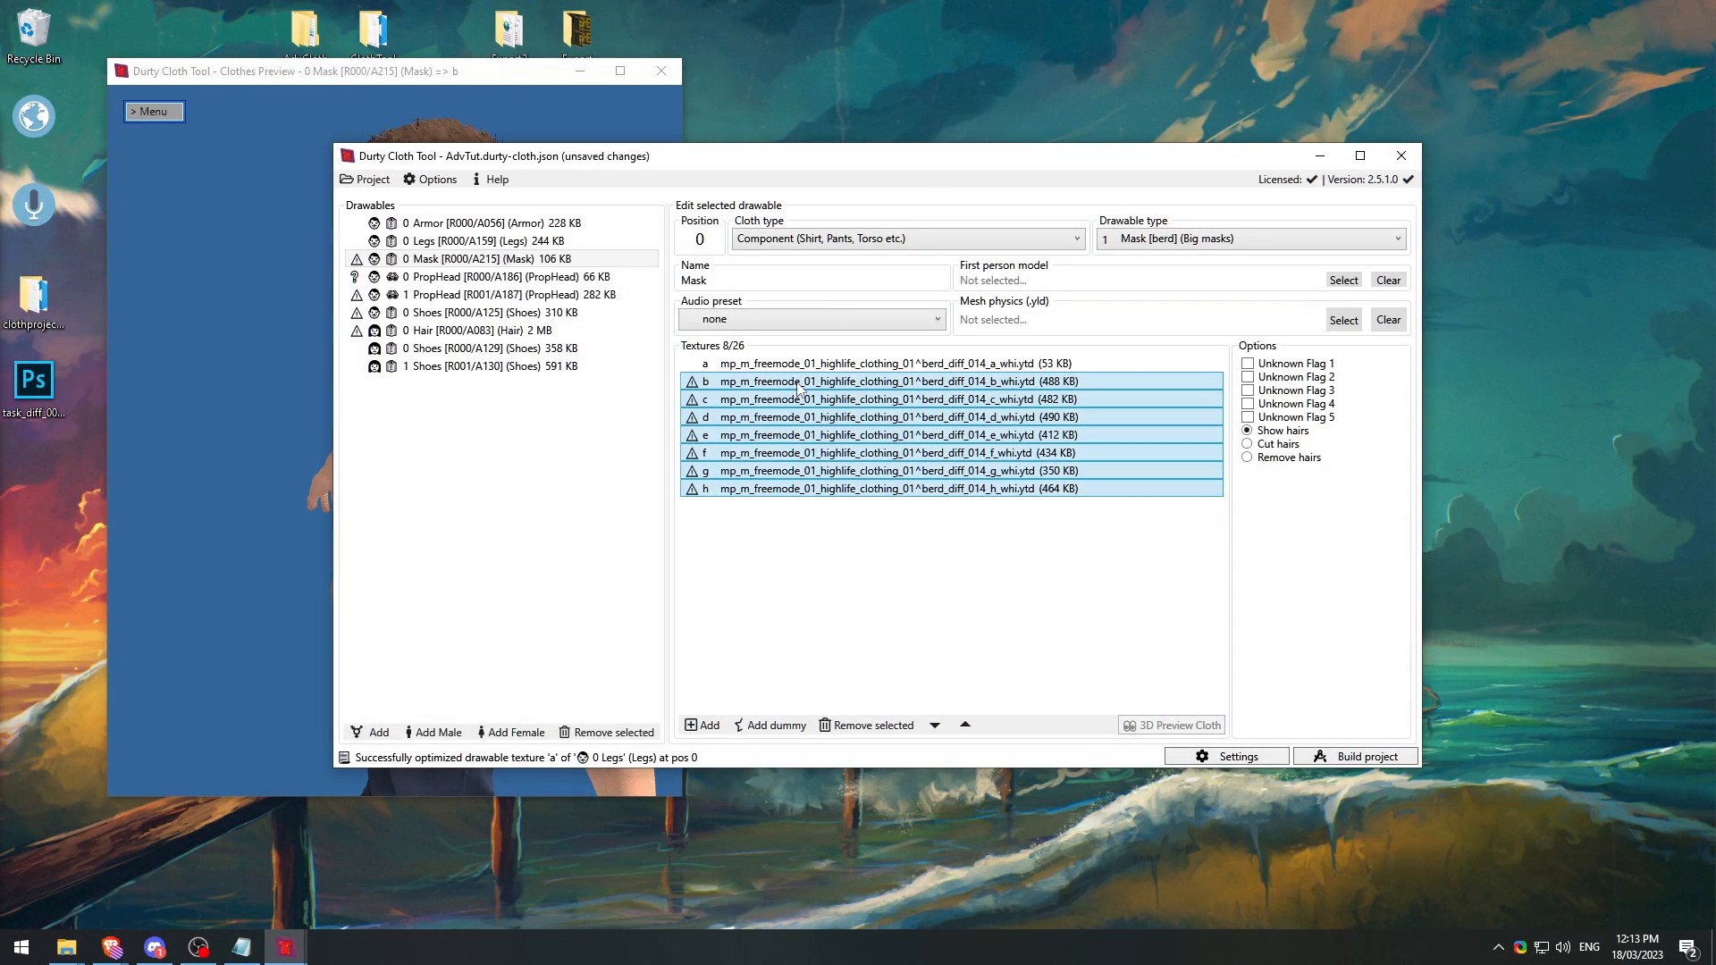
# Step: Optimize Mask textures b to h with automatic mipmap levels, power-of-two adjustment and downscaling to 1024 x 1024 px
pyautogui.rightClick(798, 388)
pyautogui.click(882, 617)
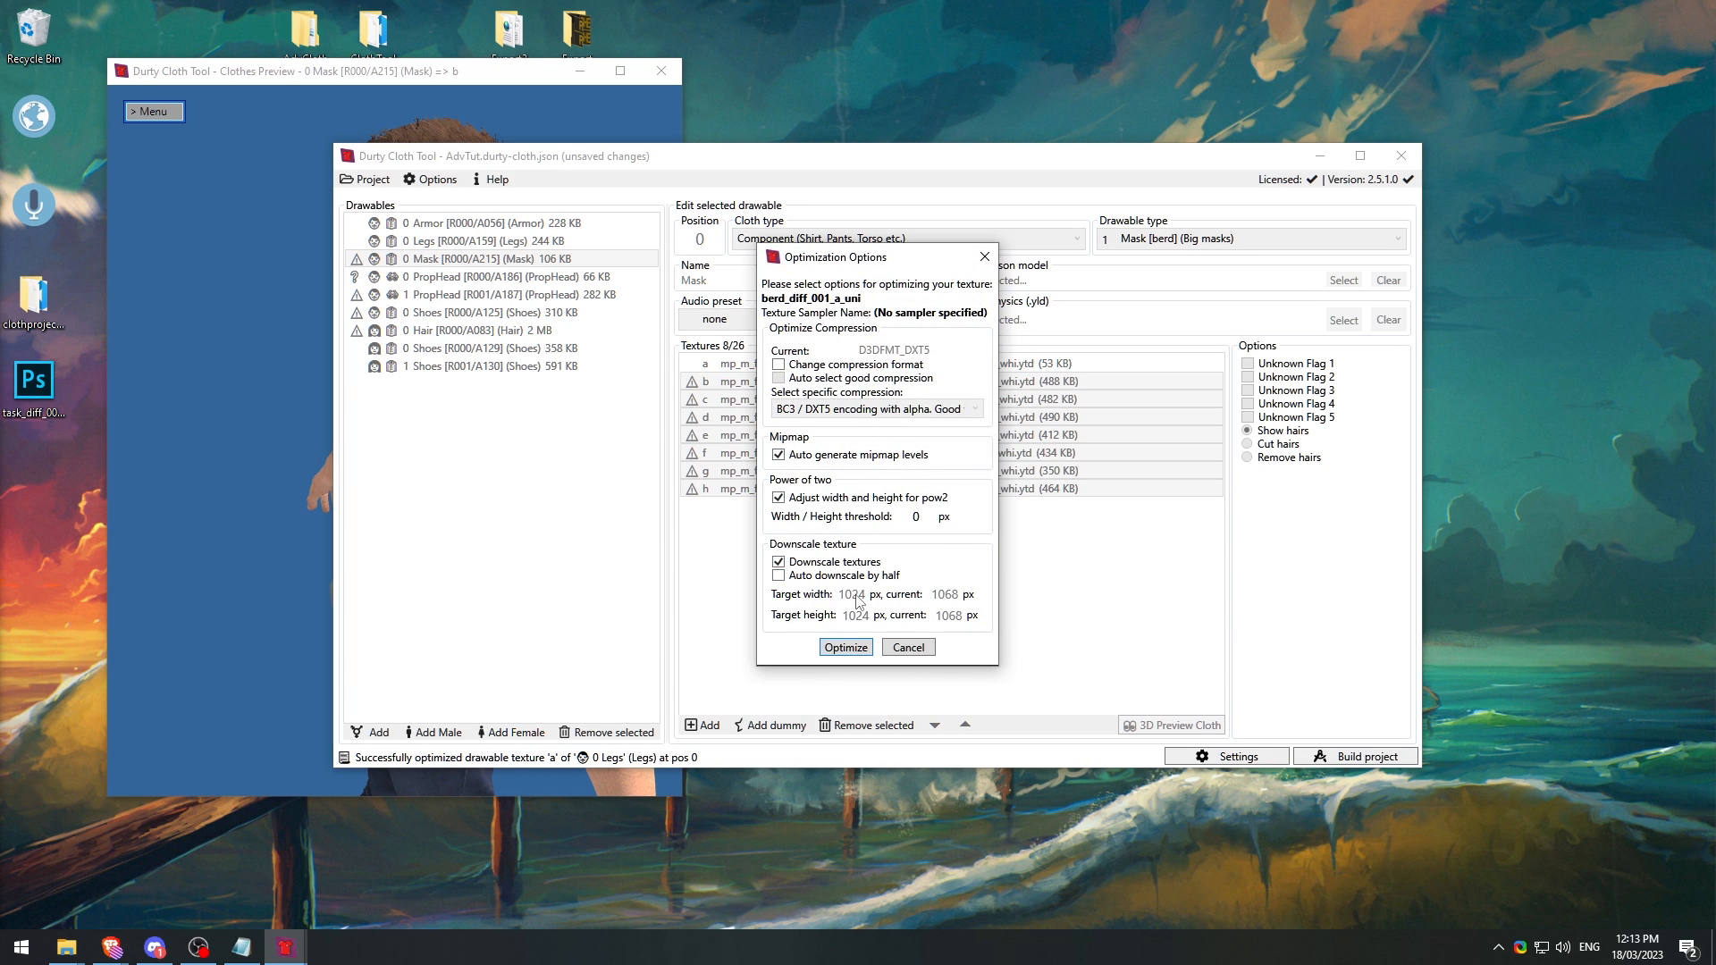
pyautogui.click(856, 647)
pyautogui.click(846, 648)
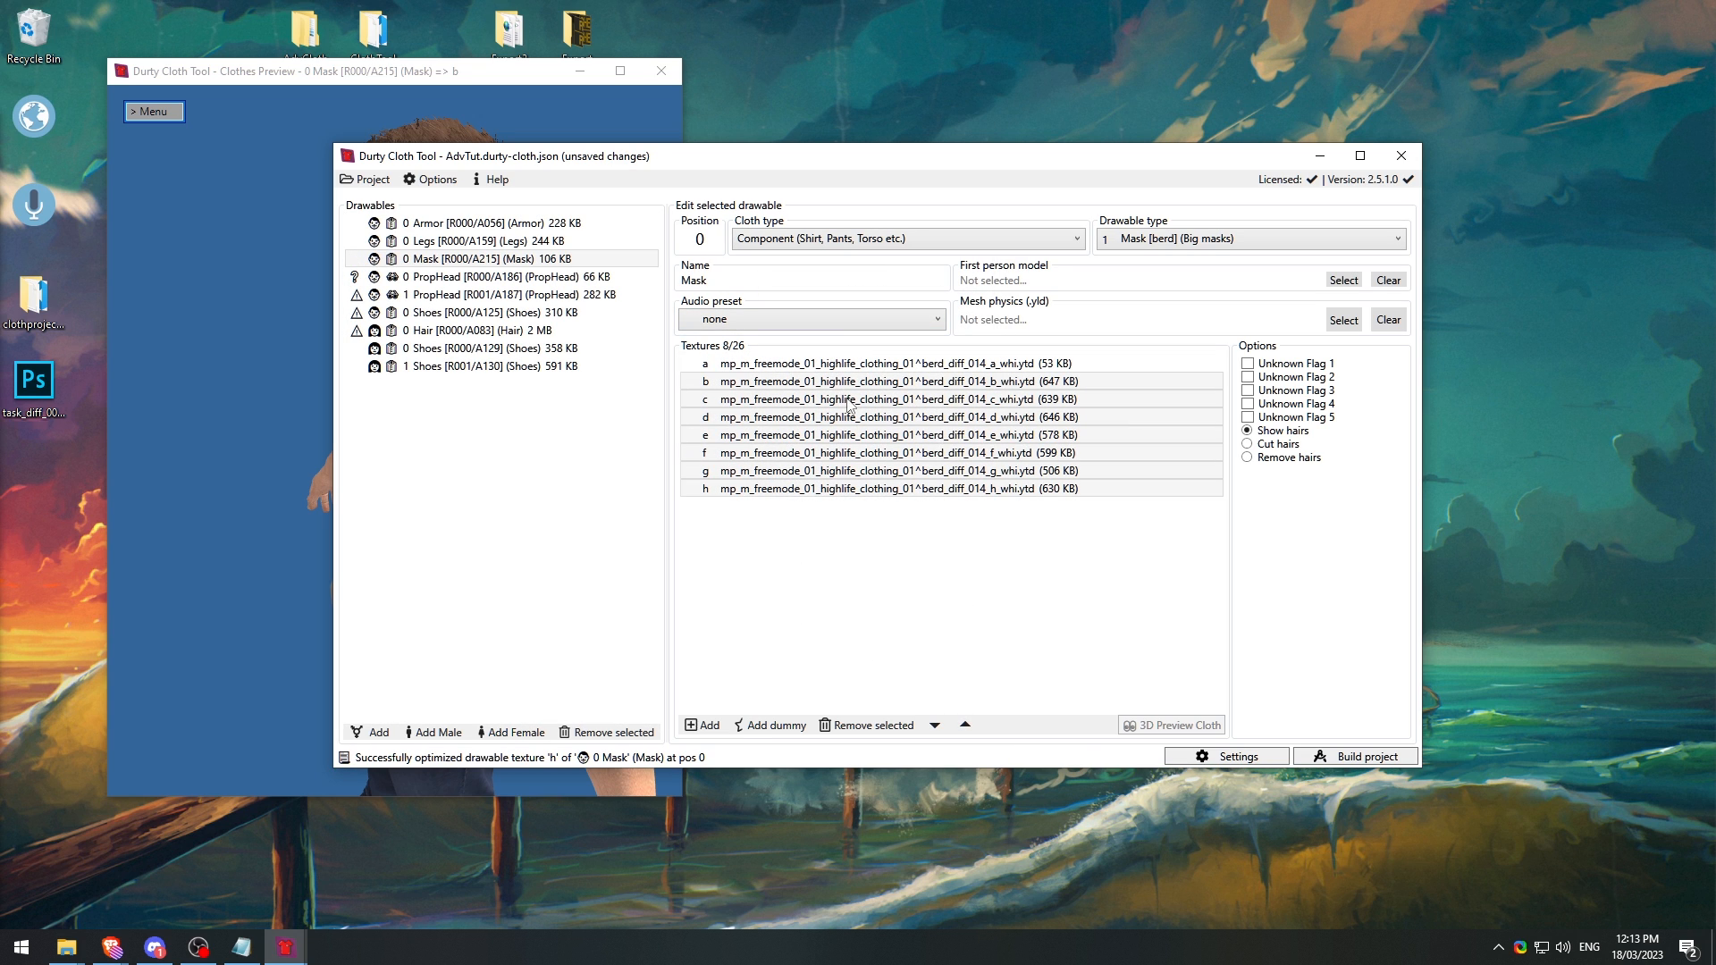
# Step: Preview the optimized Mask textures b to h one after another on the 3D character
pyautogui.click(265, 400)
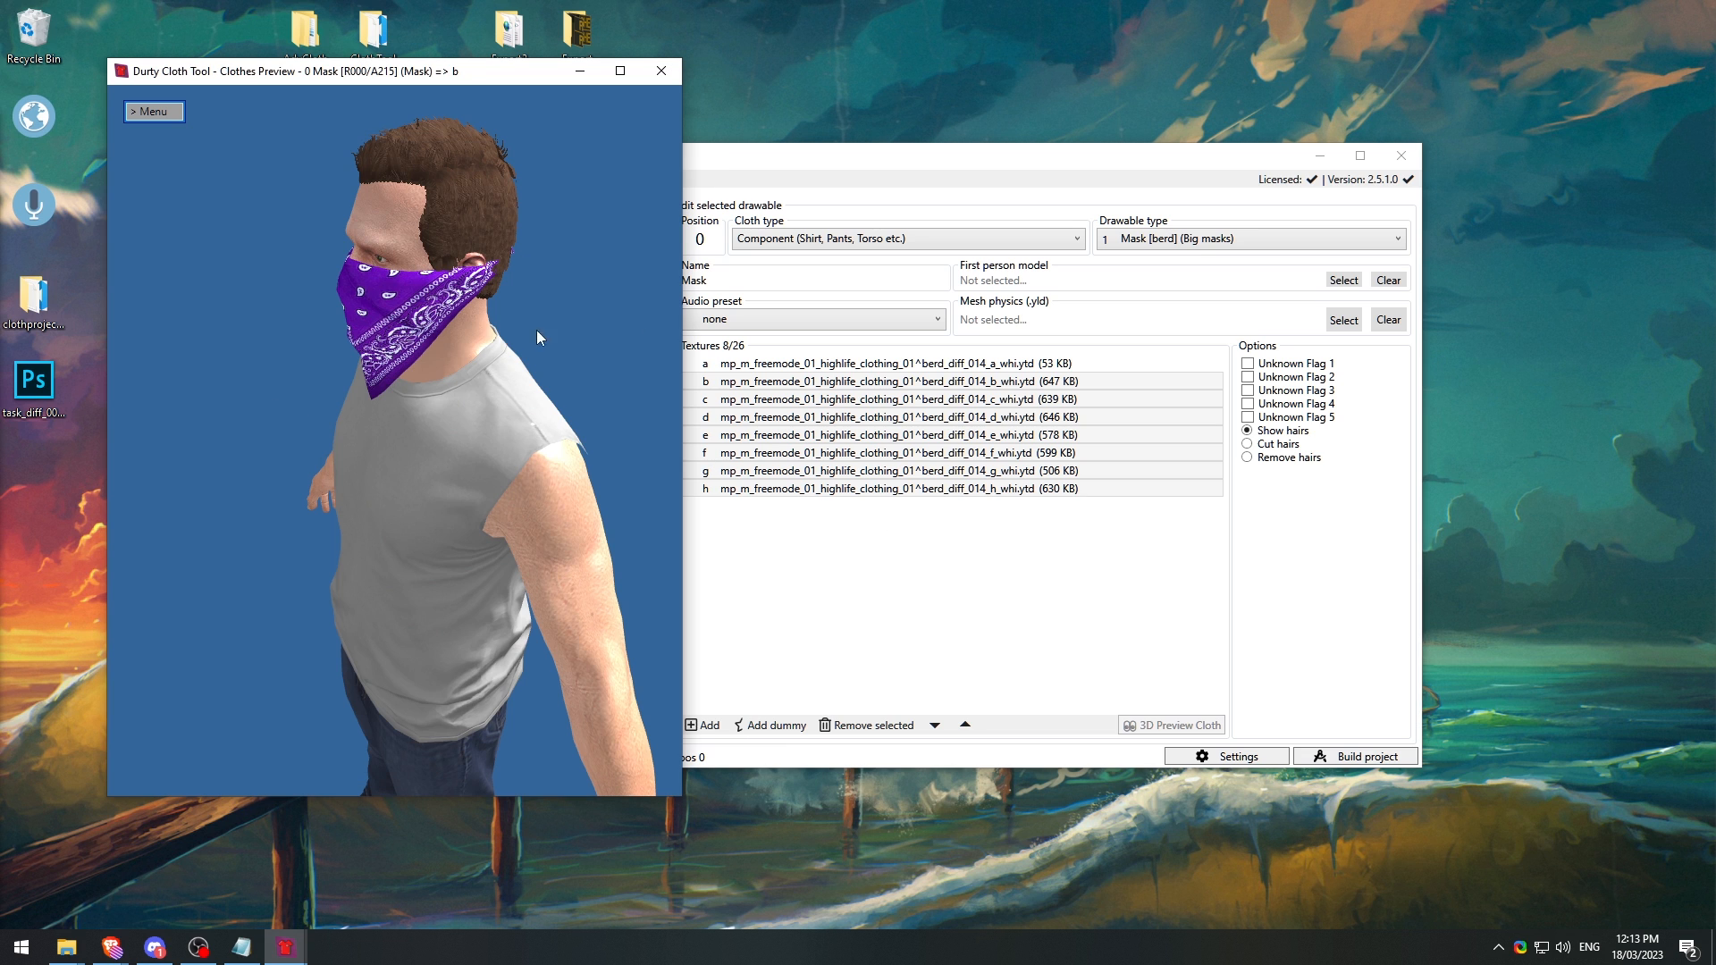
pyautogui.click(907, 414)
pyautogui.click(867, 387)
pyautogui.moveTo(616, 348)
pyautogui.mouseDown()
pyautogui.moveTo(447, 343)
pyautogui.moveTo(528, 307)
pyautogui.moveTo(529, 260)
pyautogui.moveTo(211, 298)
pyautogui.moveTo(303, 313)
pyautogui.moveTo(577, 282)
pyautogui.moveTo(554, 298)
pyautogui.moveTo(616, 322)
pyautogui.mouseUp()
pyautogui.click(814, 400)
pyautogui.click(808, 419)
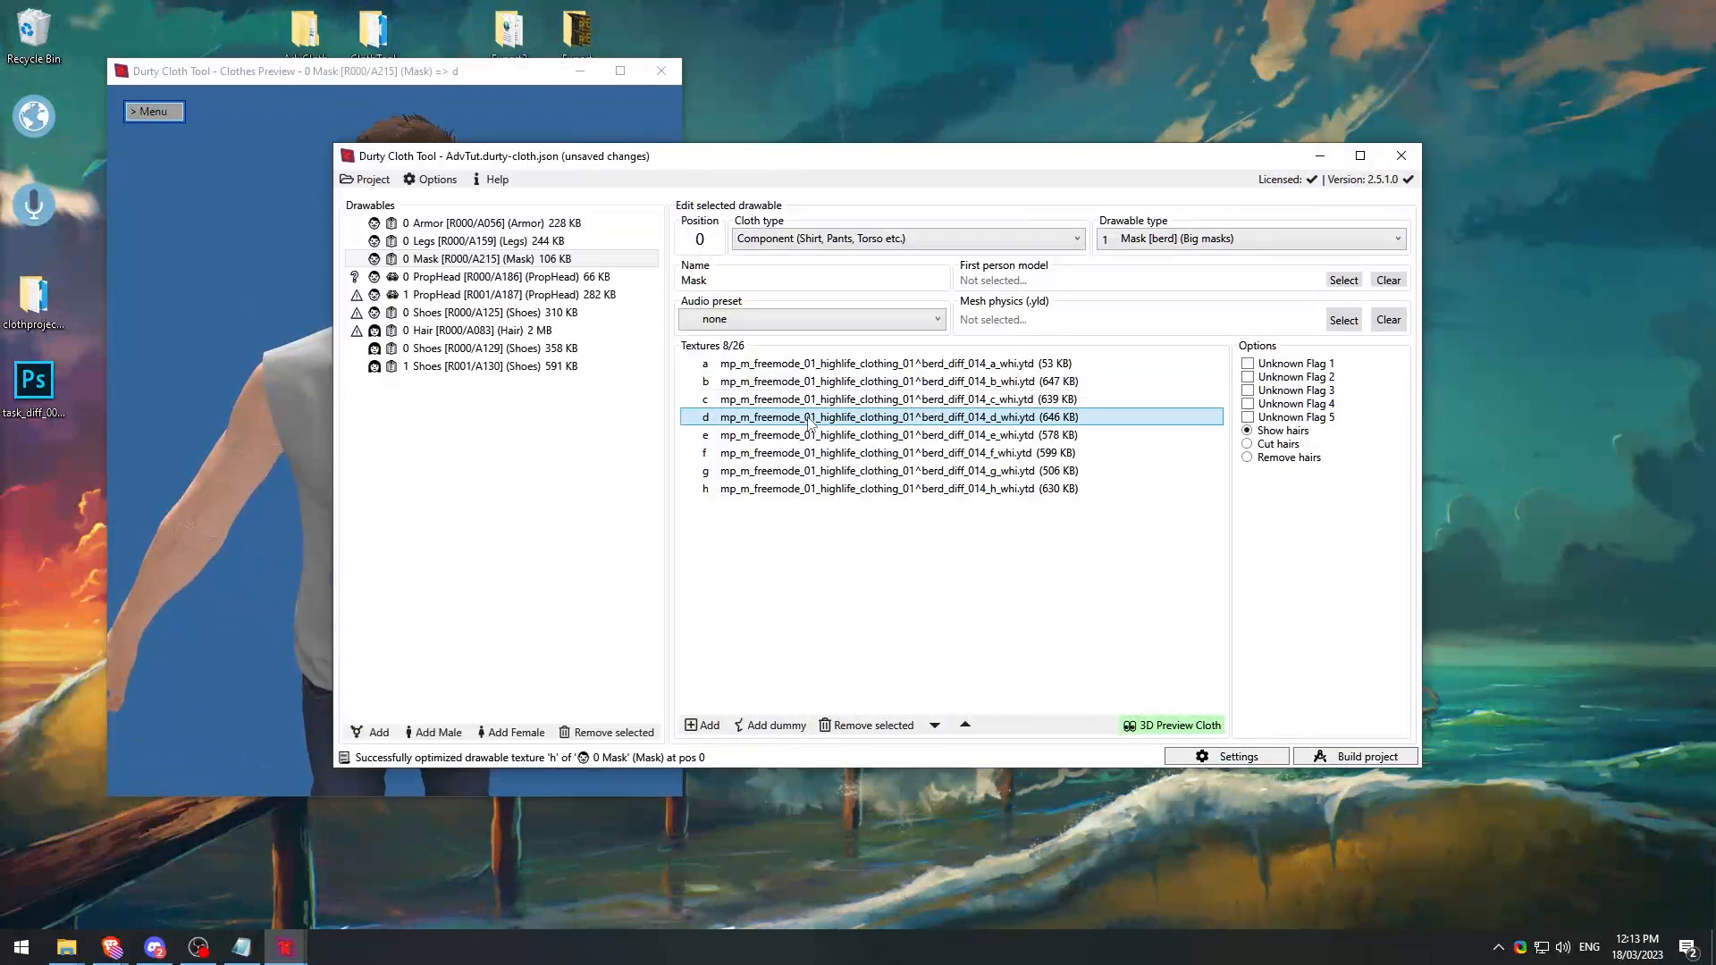
pyautogui.click(811, 436)
pyautogui.click(815, 453)
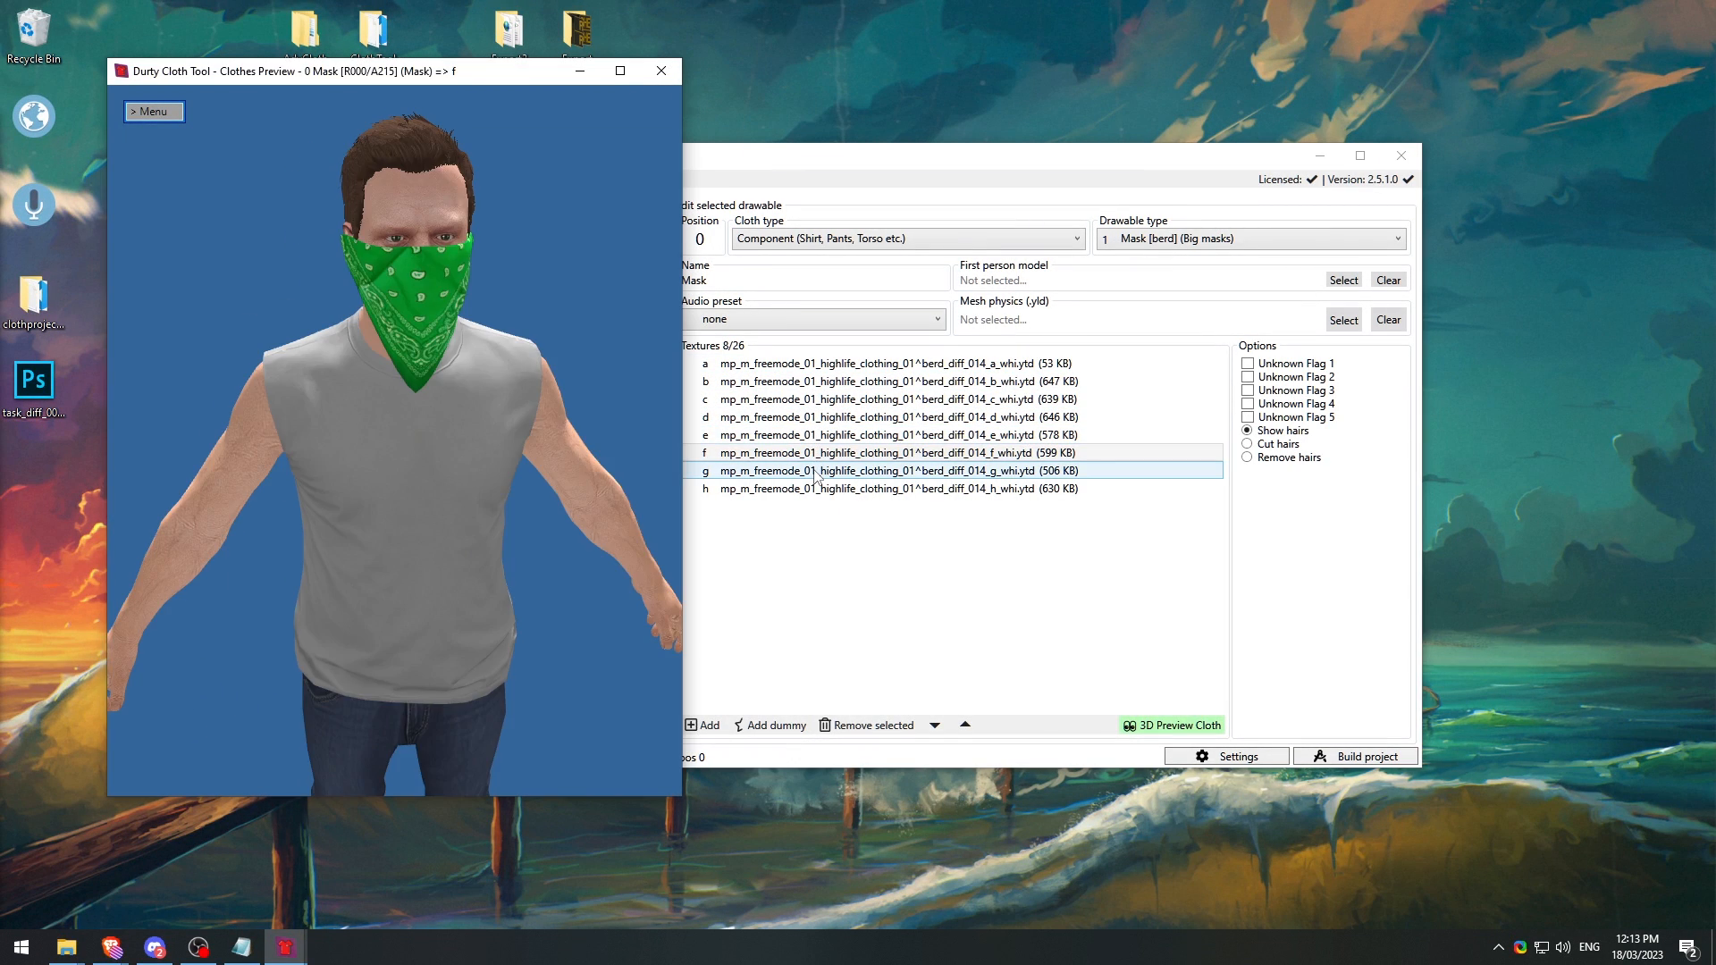
pyautogui.click(814, 472)
pyautogui.click(818, 489)
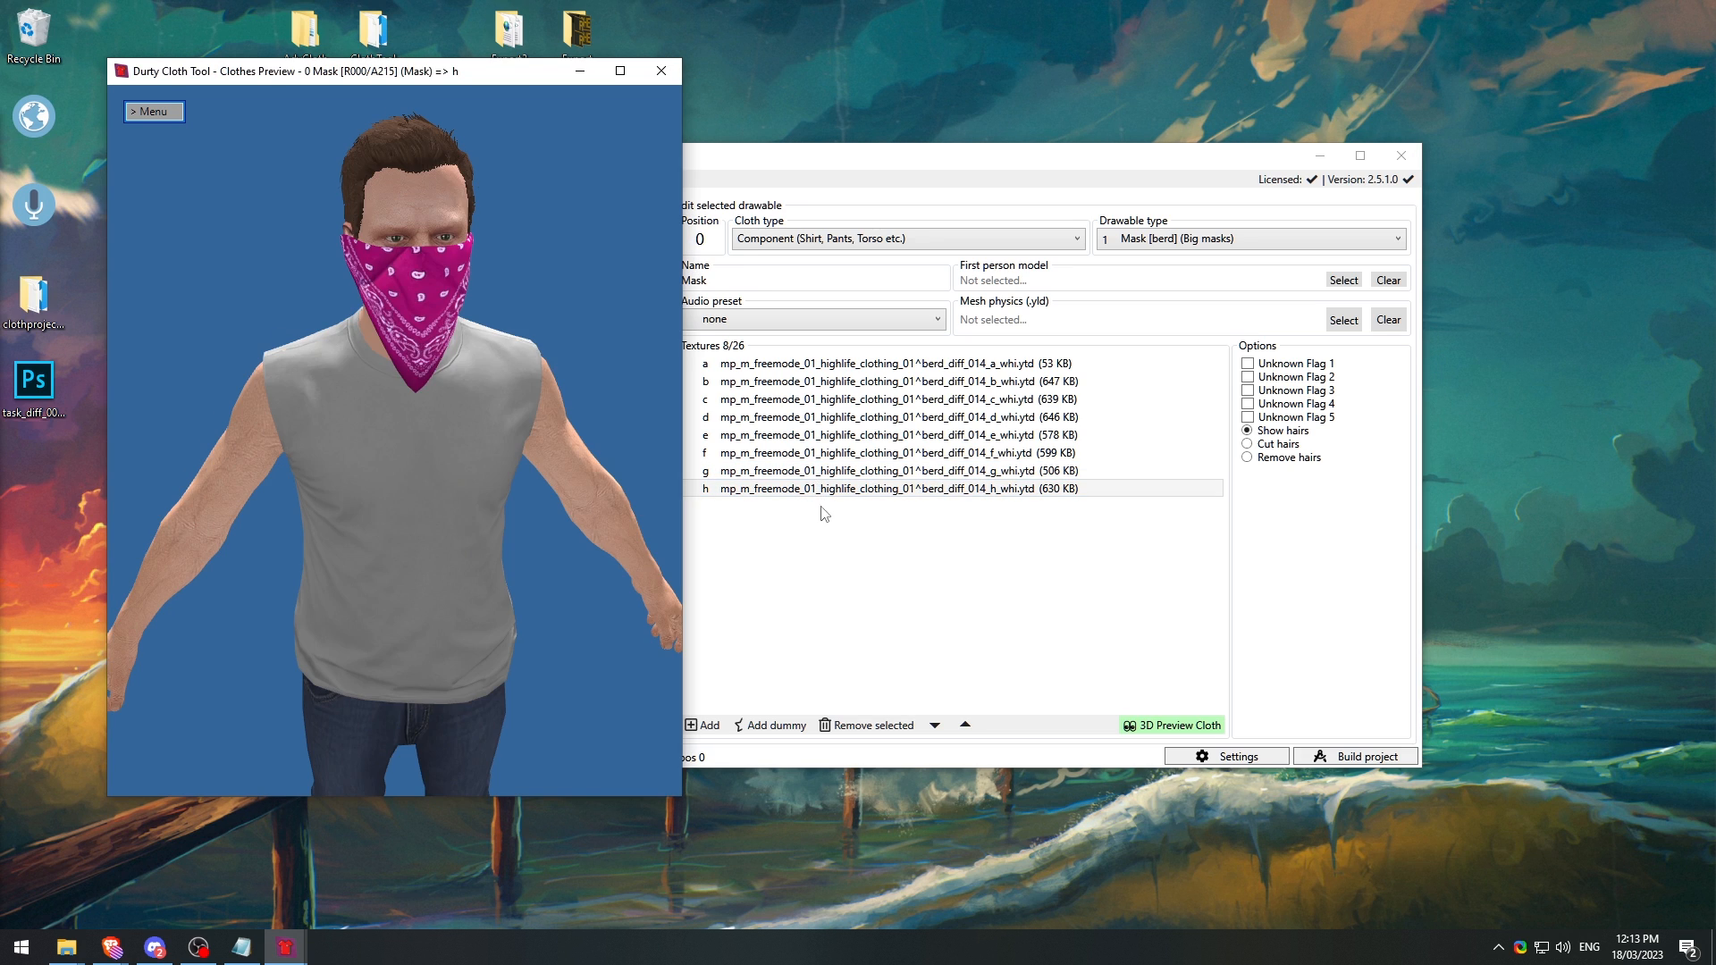
pyautogui.click(833, 520)
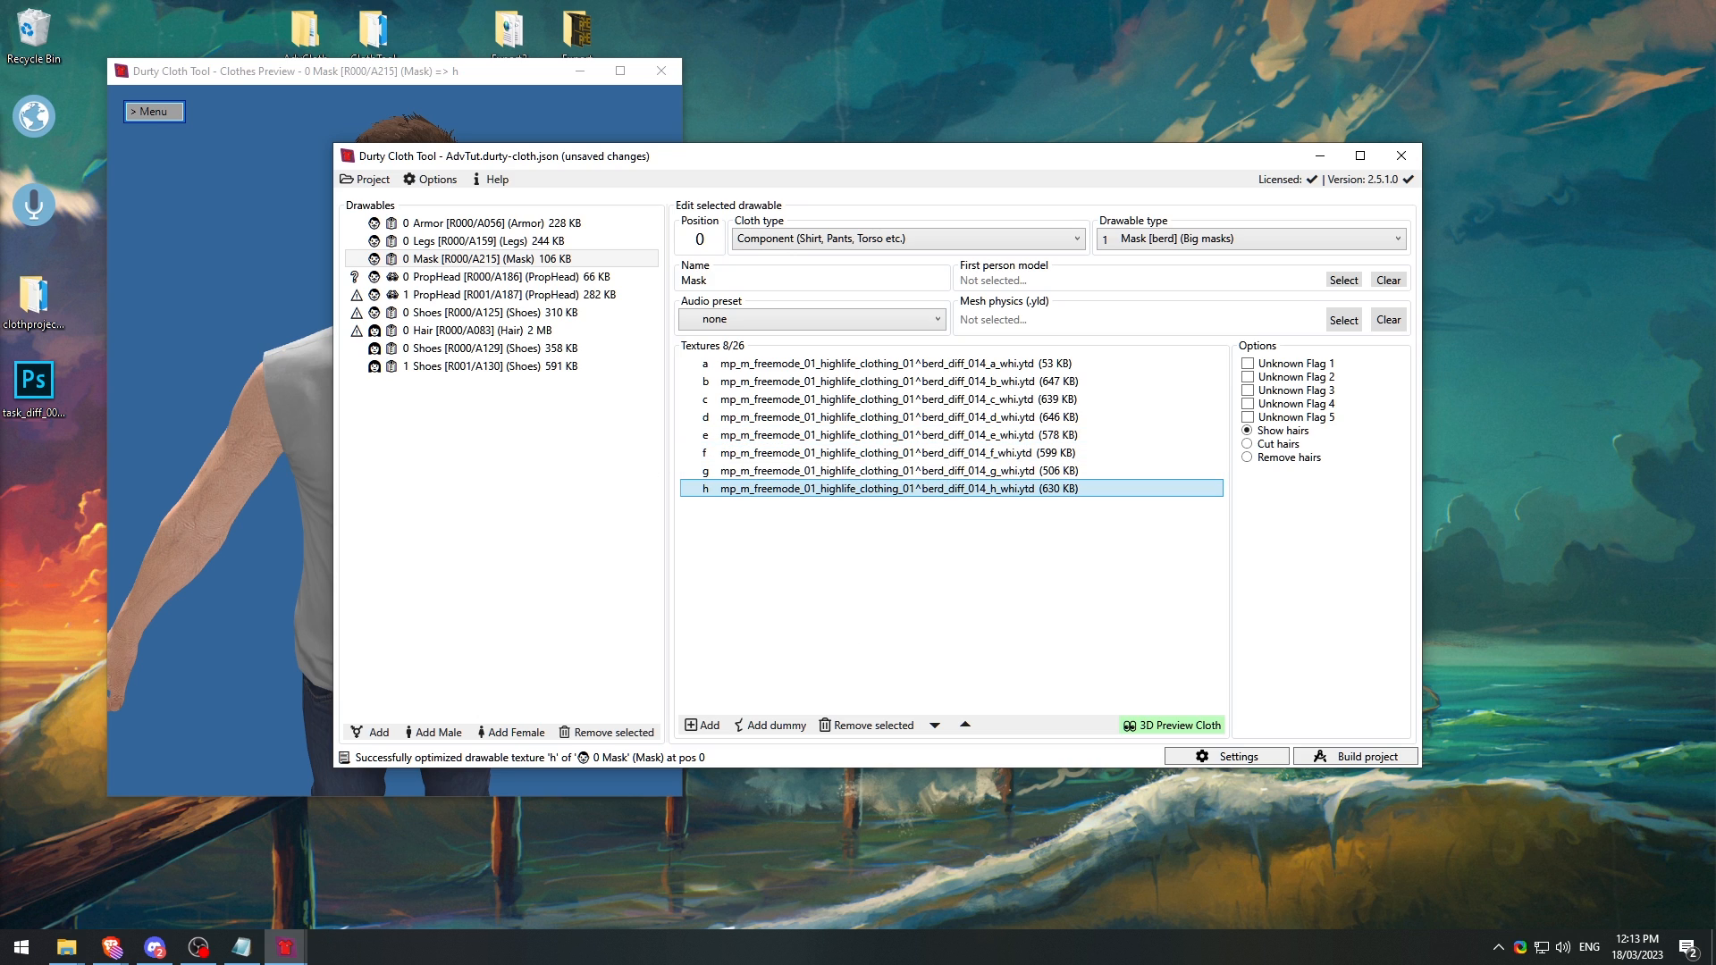
# Step: Check the compression notice on the first PropHead drawable's texture a and select textures a to d
pyautogui.click(446, 277)
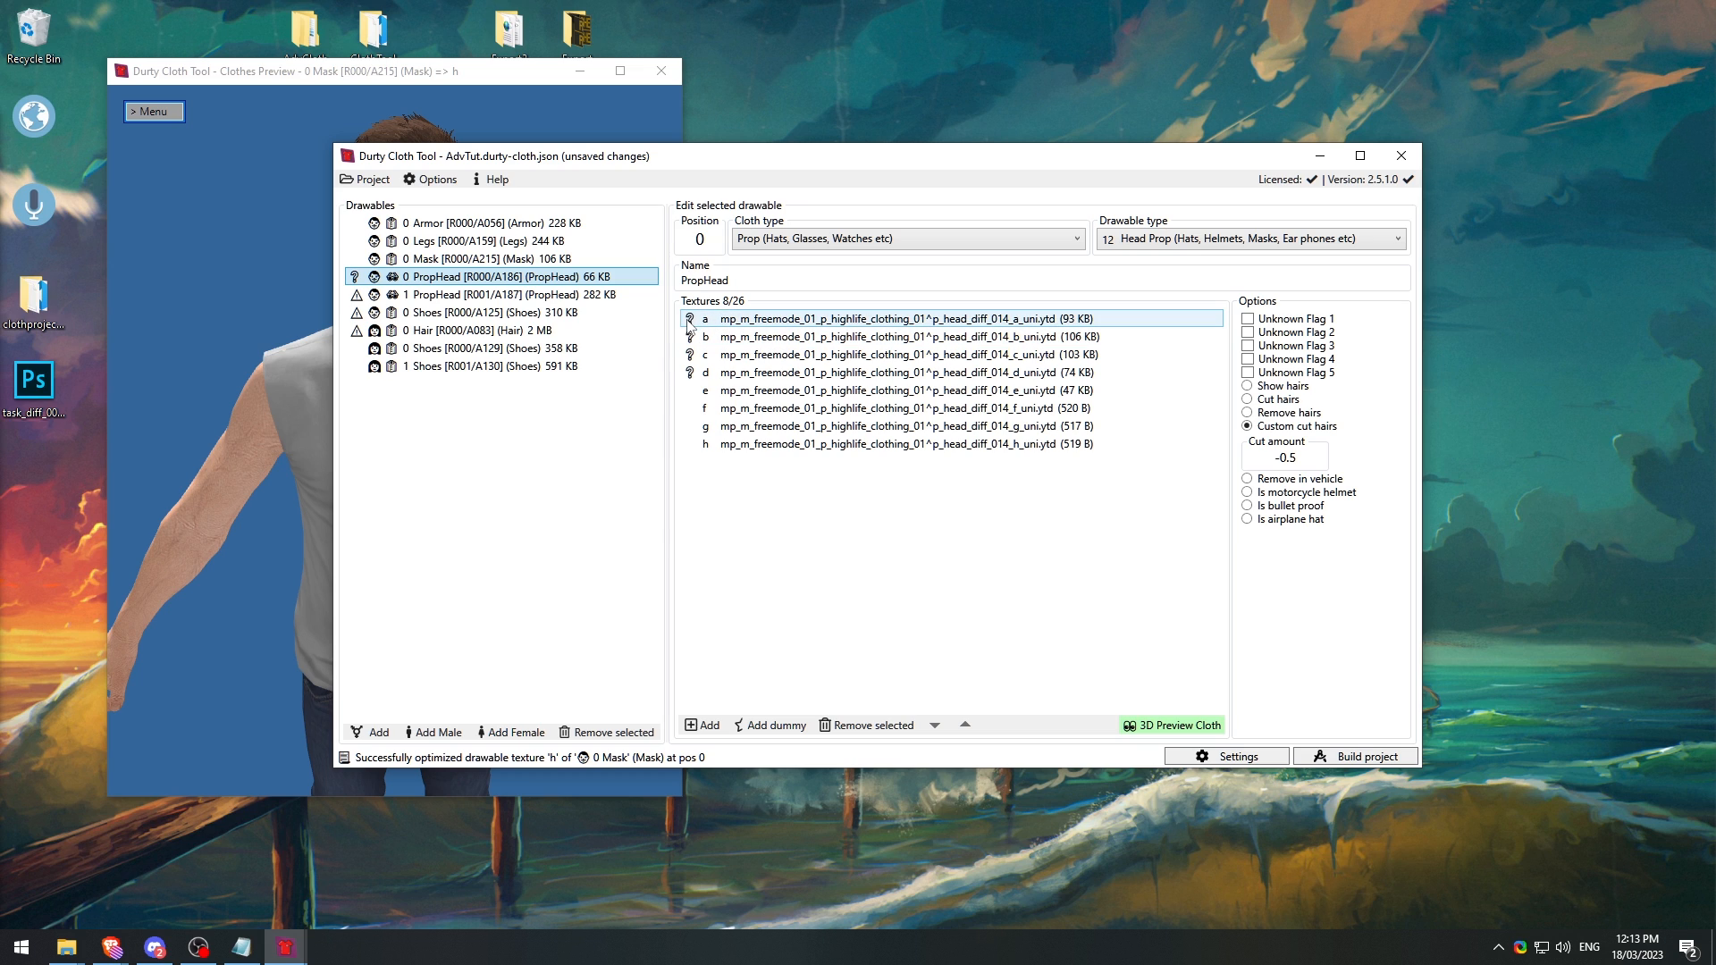
pyautogui.moveTo(689, 323)
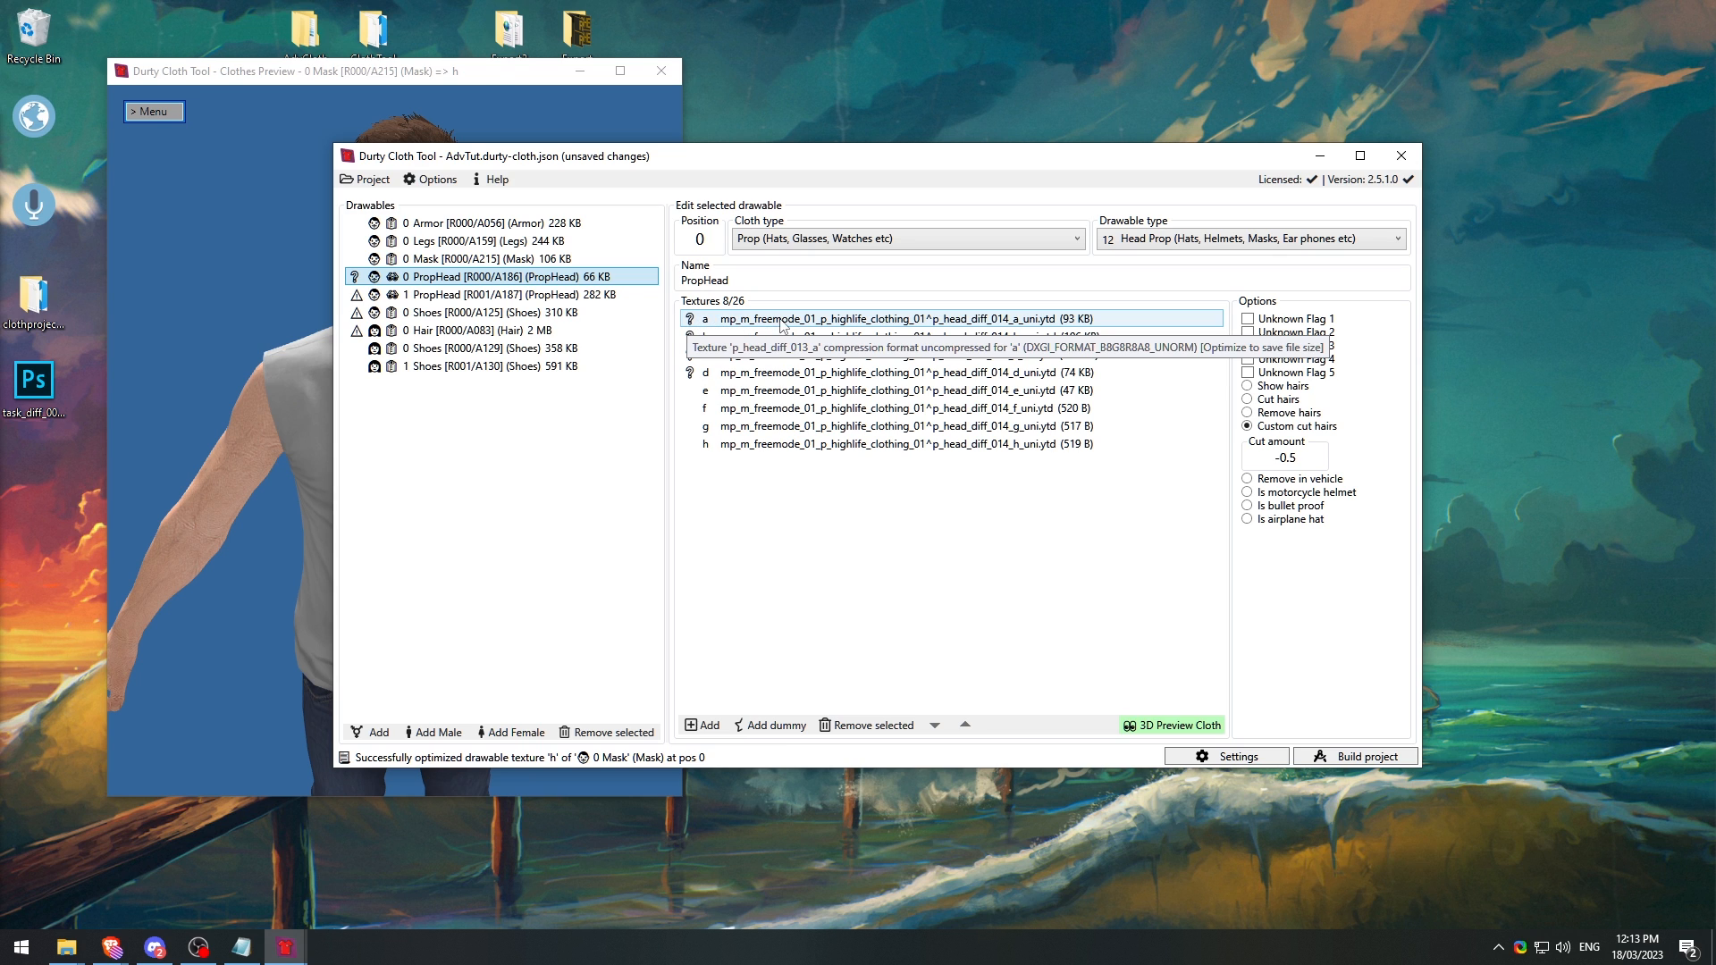
pyautogui.moveTo(704, 323); pyautogui.dragTo(757, 368)
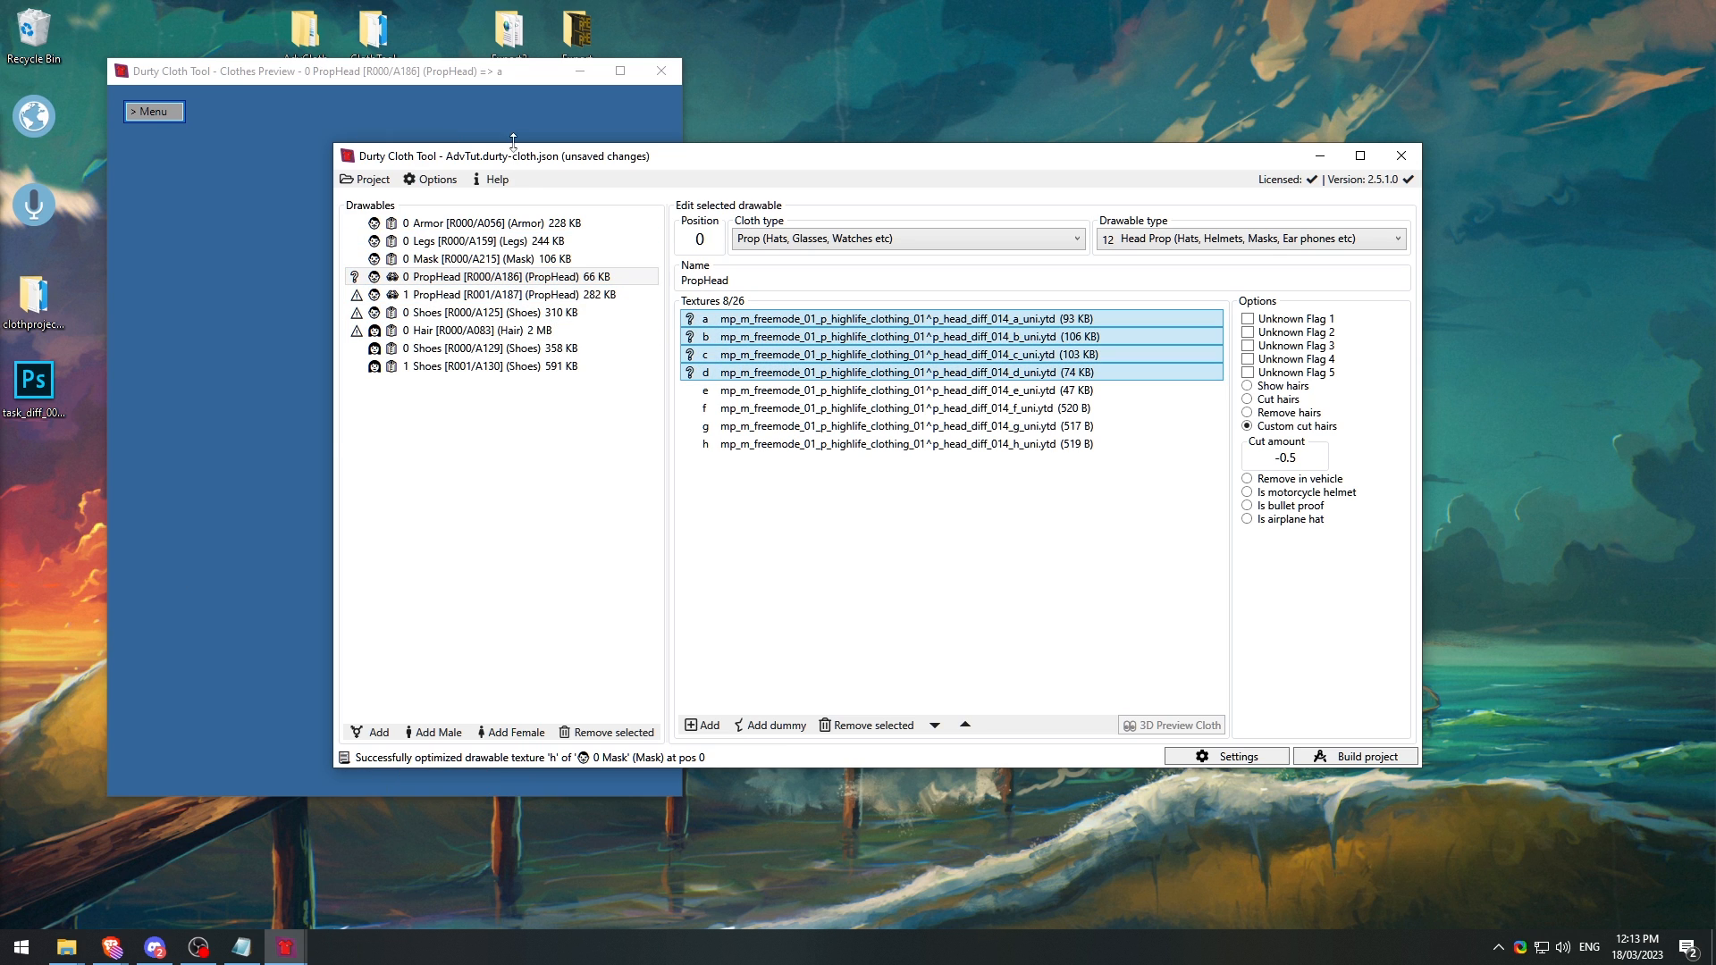
# Step: Optimize textures a to d of the first PropHead drawable with automatically selected compression and automatic mipmap levels
pyautogui.moveTo(525, 156); pyautogui.dragTo(792, 108)
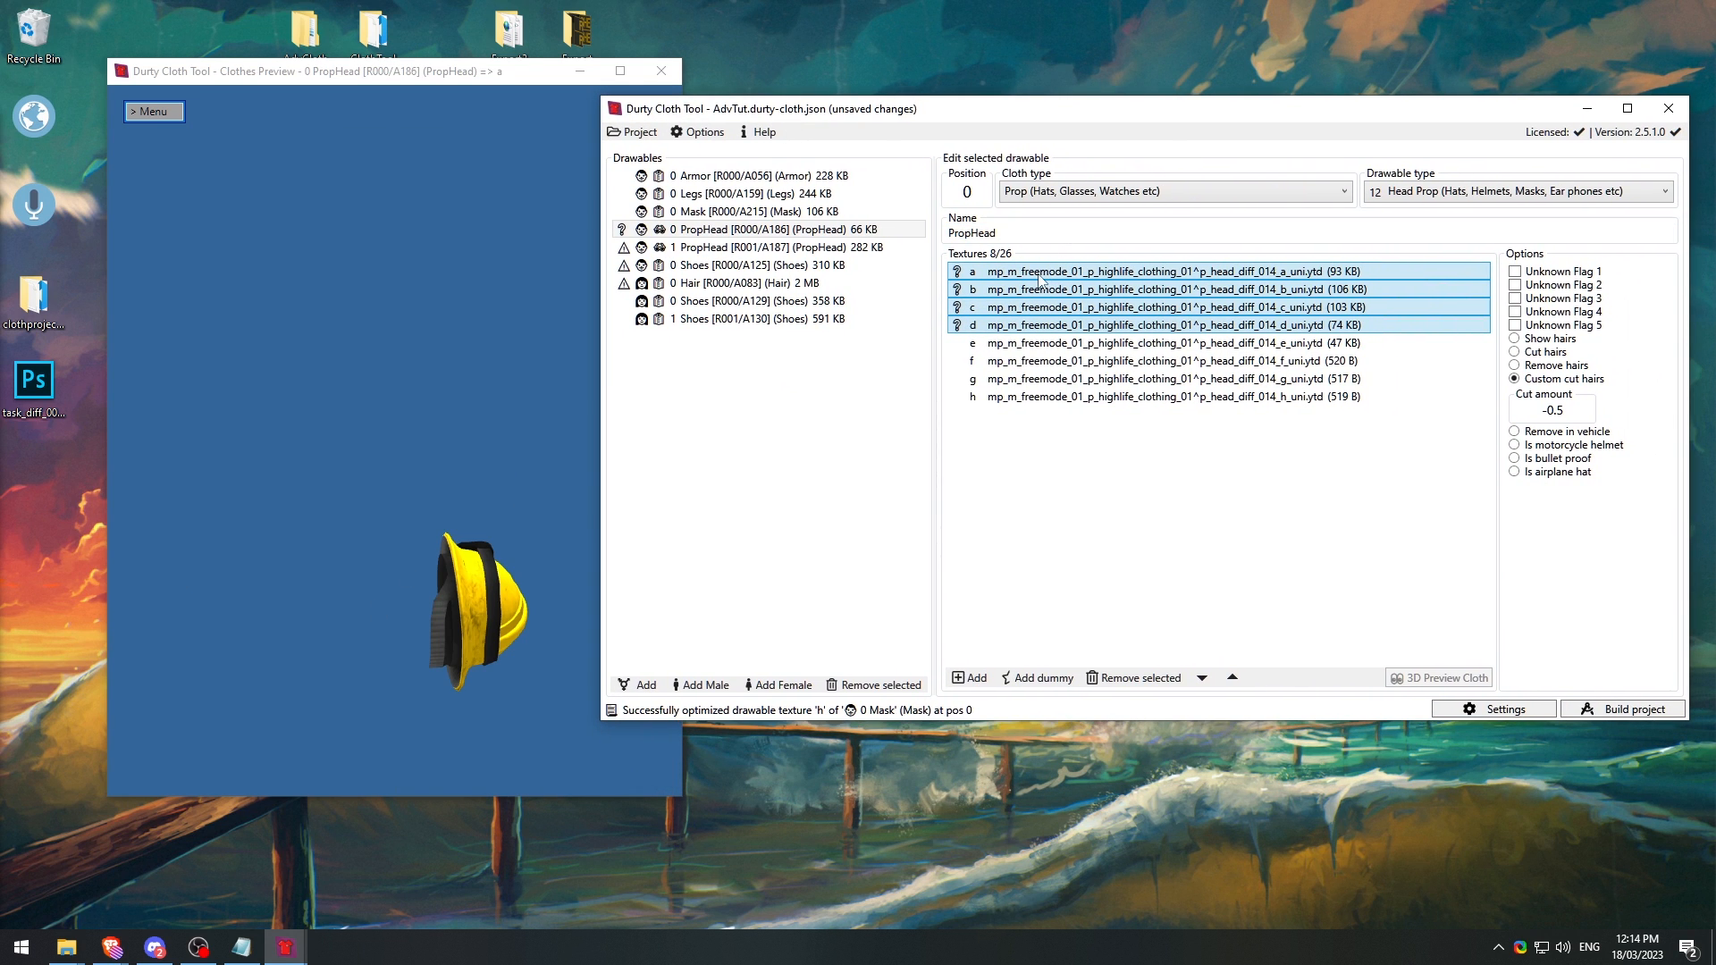
pyautogui.rightClick(1009, 274)
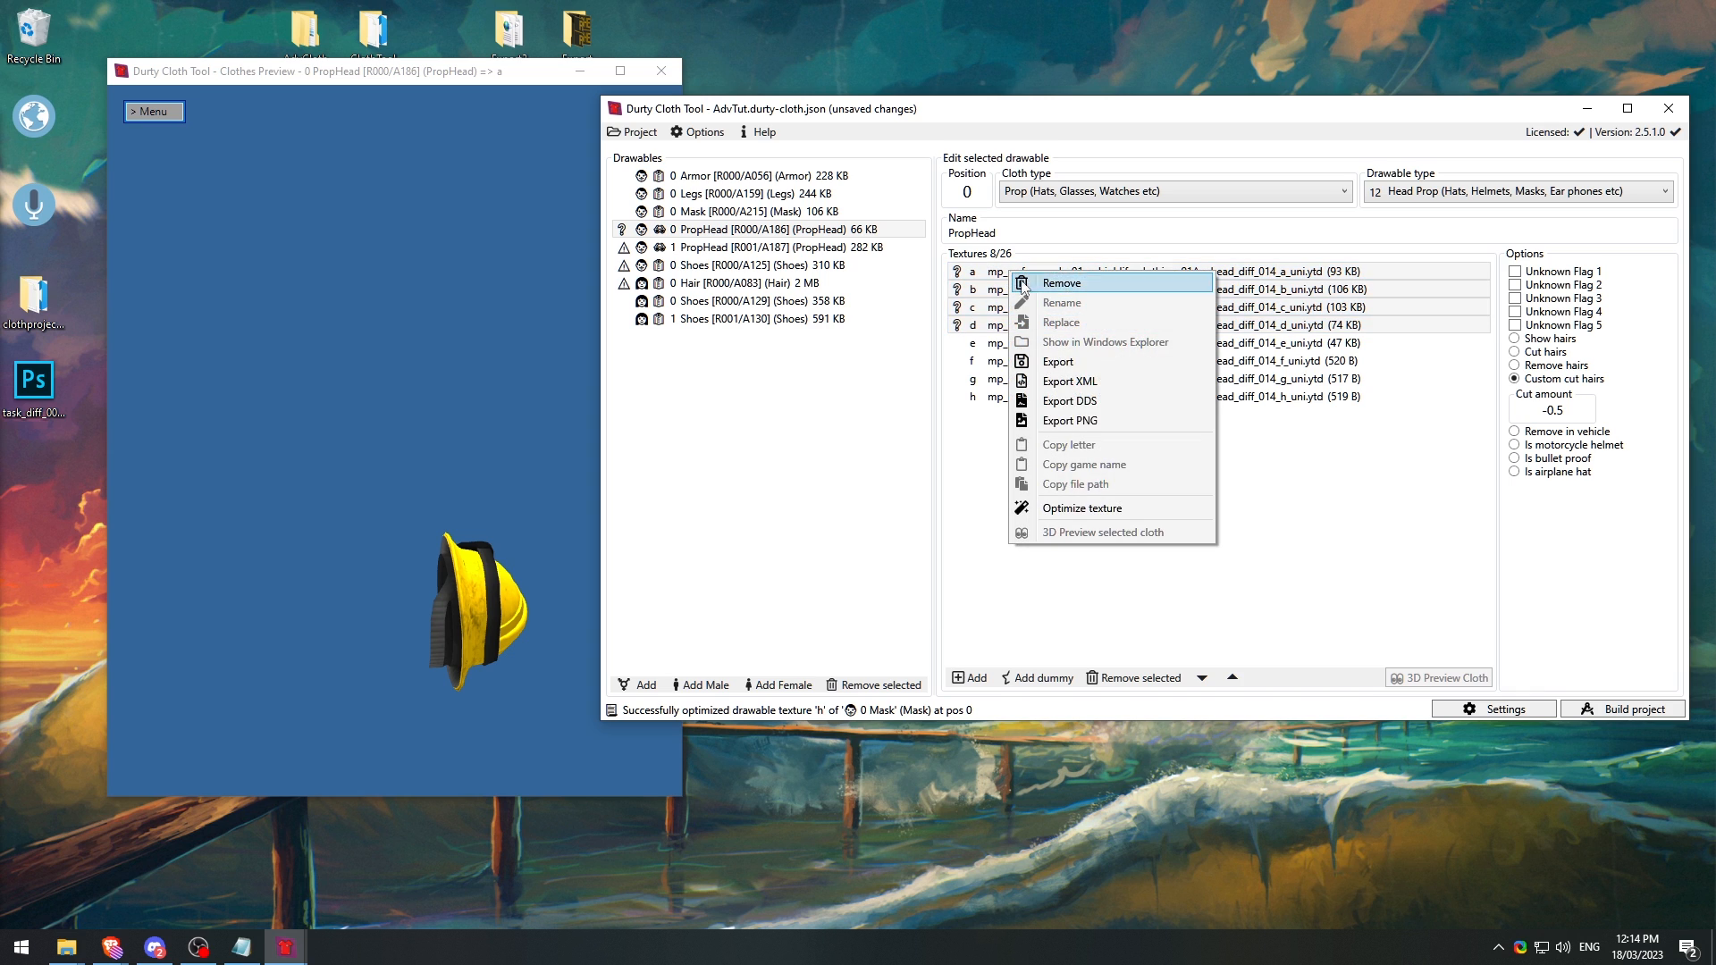
pyautogui.click(1079, 512)
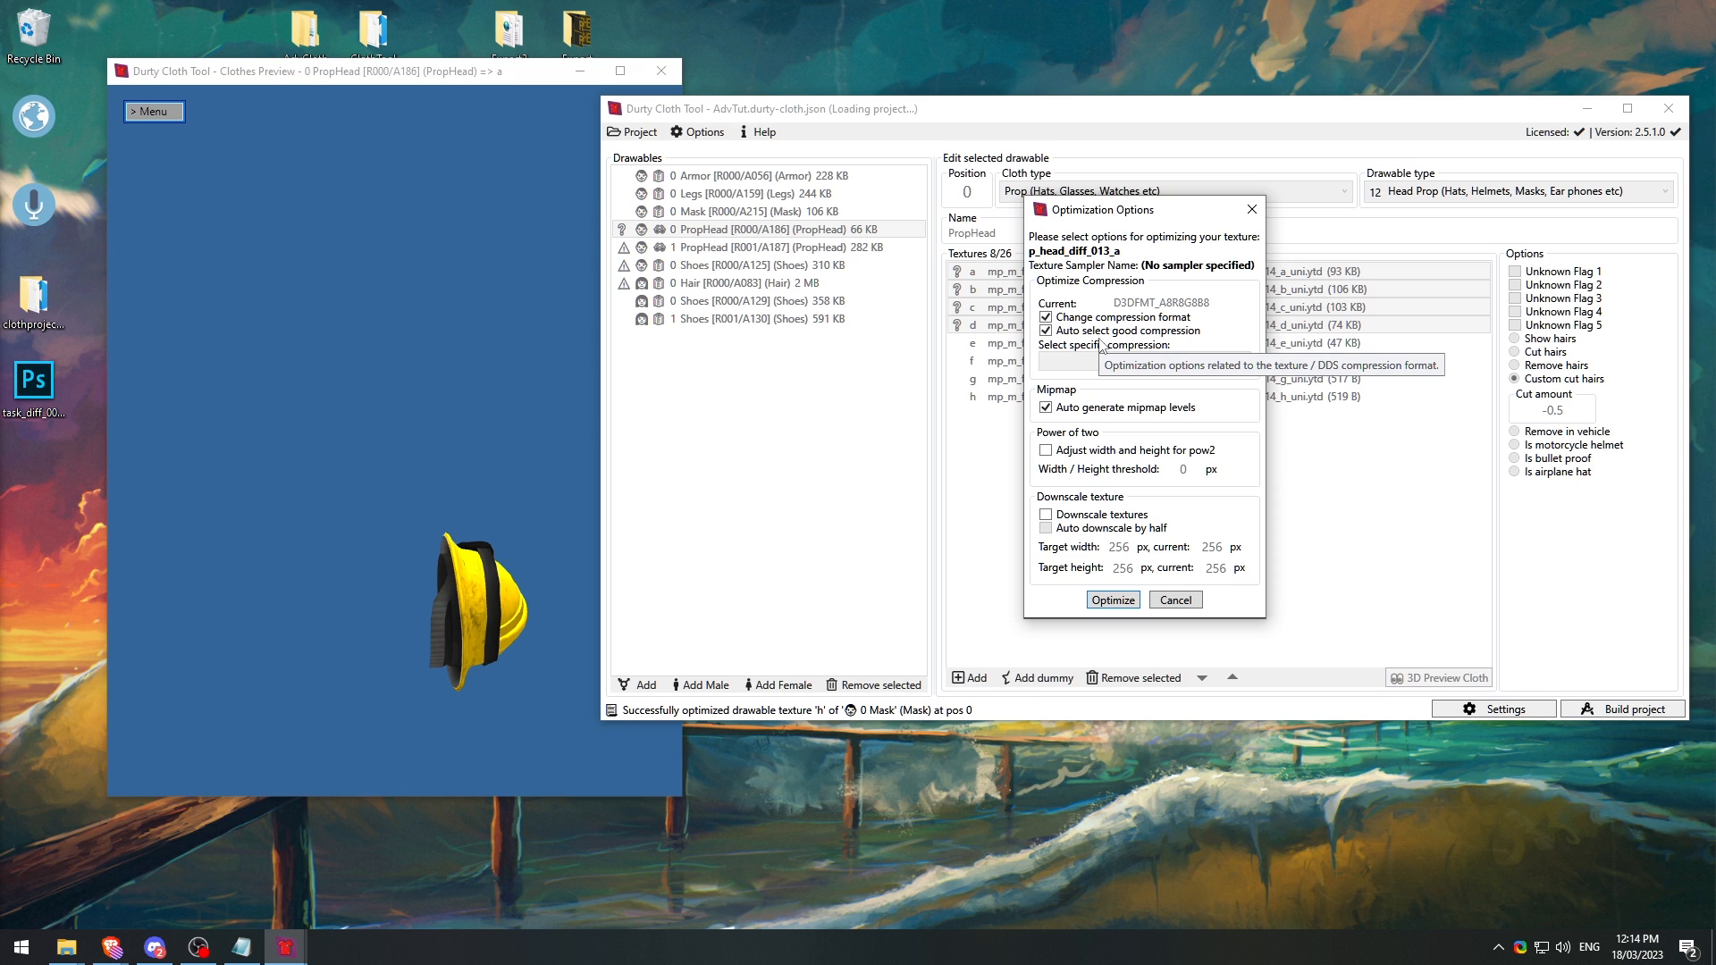
pyautogui.click(1096, 331)
pyautogui.click(1099, 361)
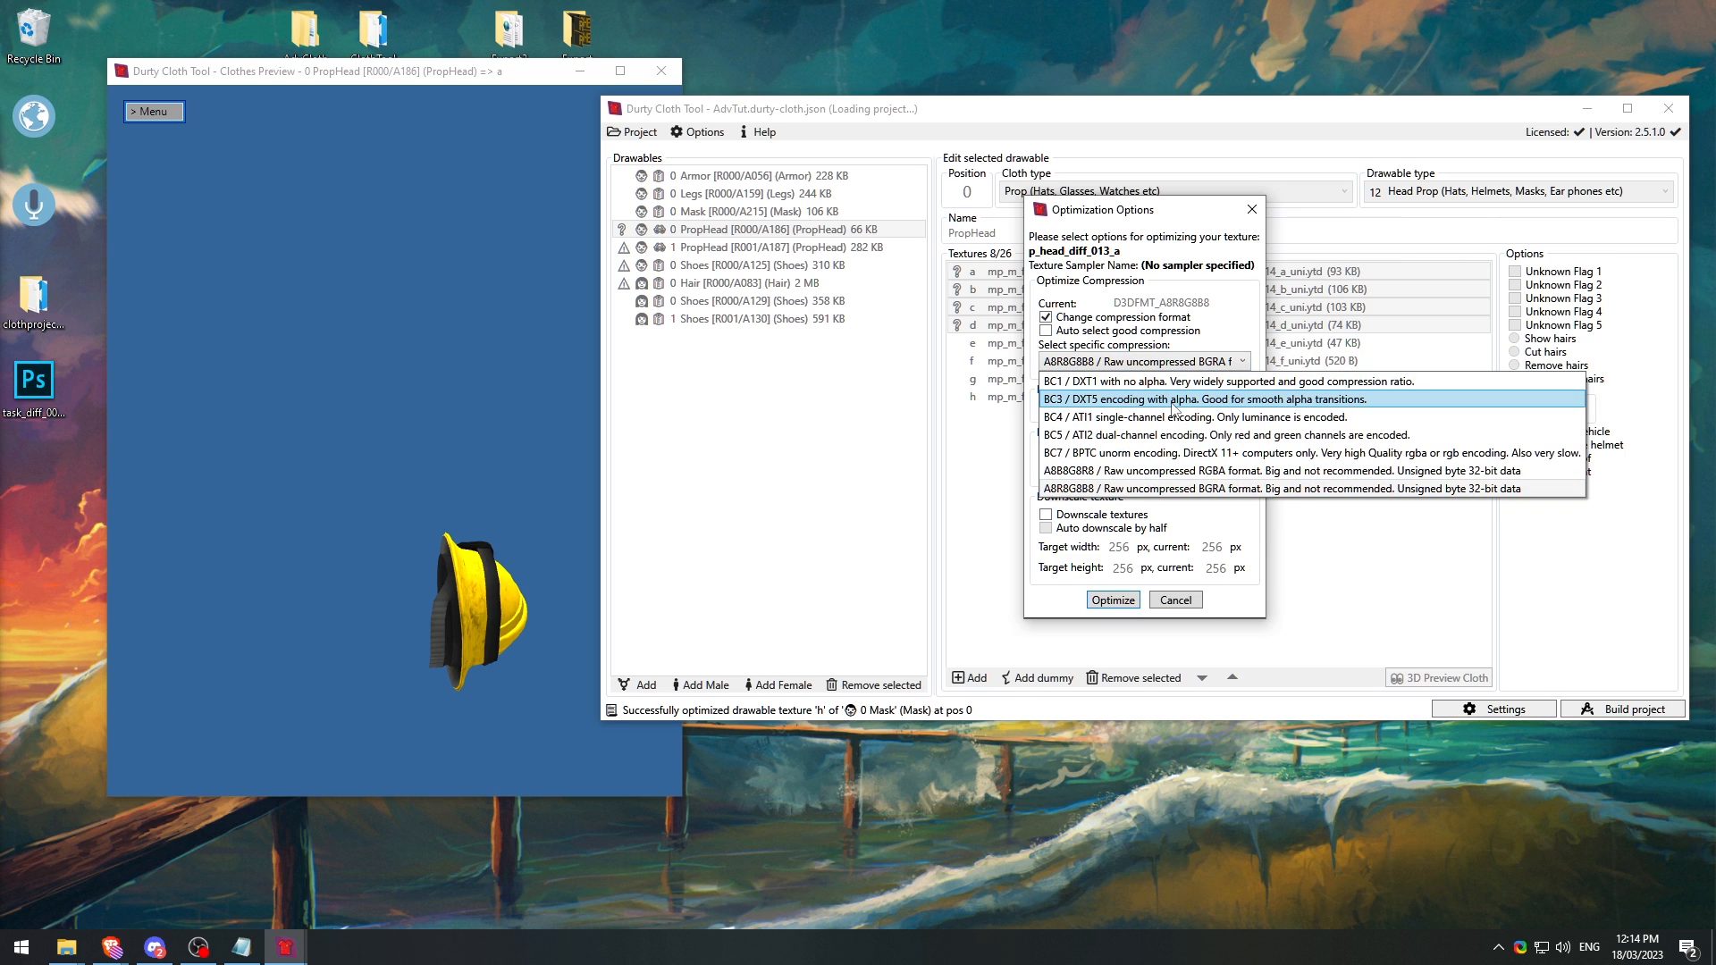
pyautogui.click(1127, 363)
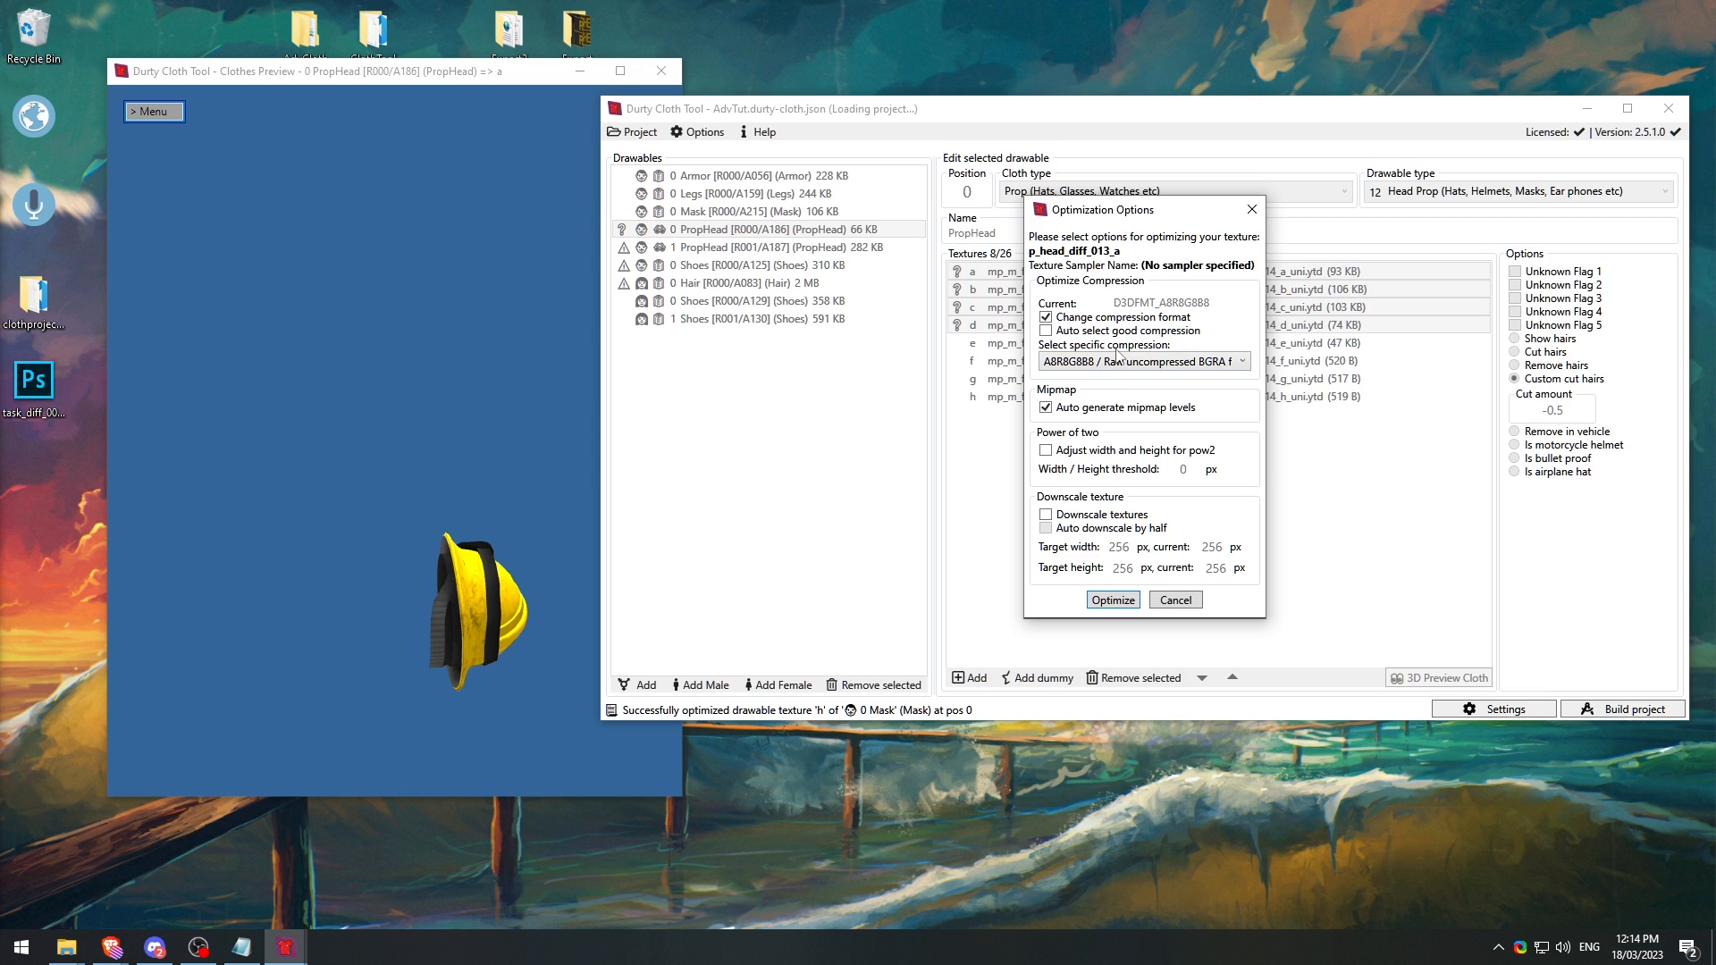
pyautogui.click(1119, 334)
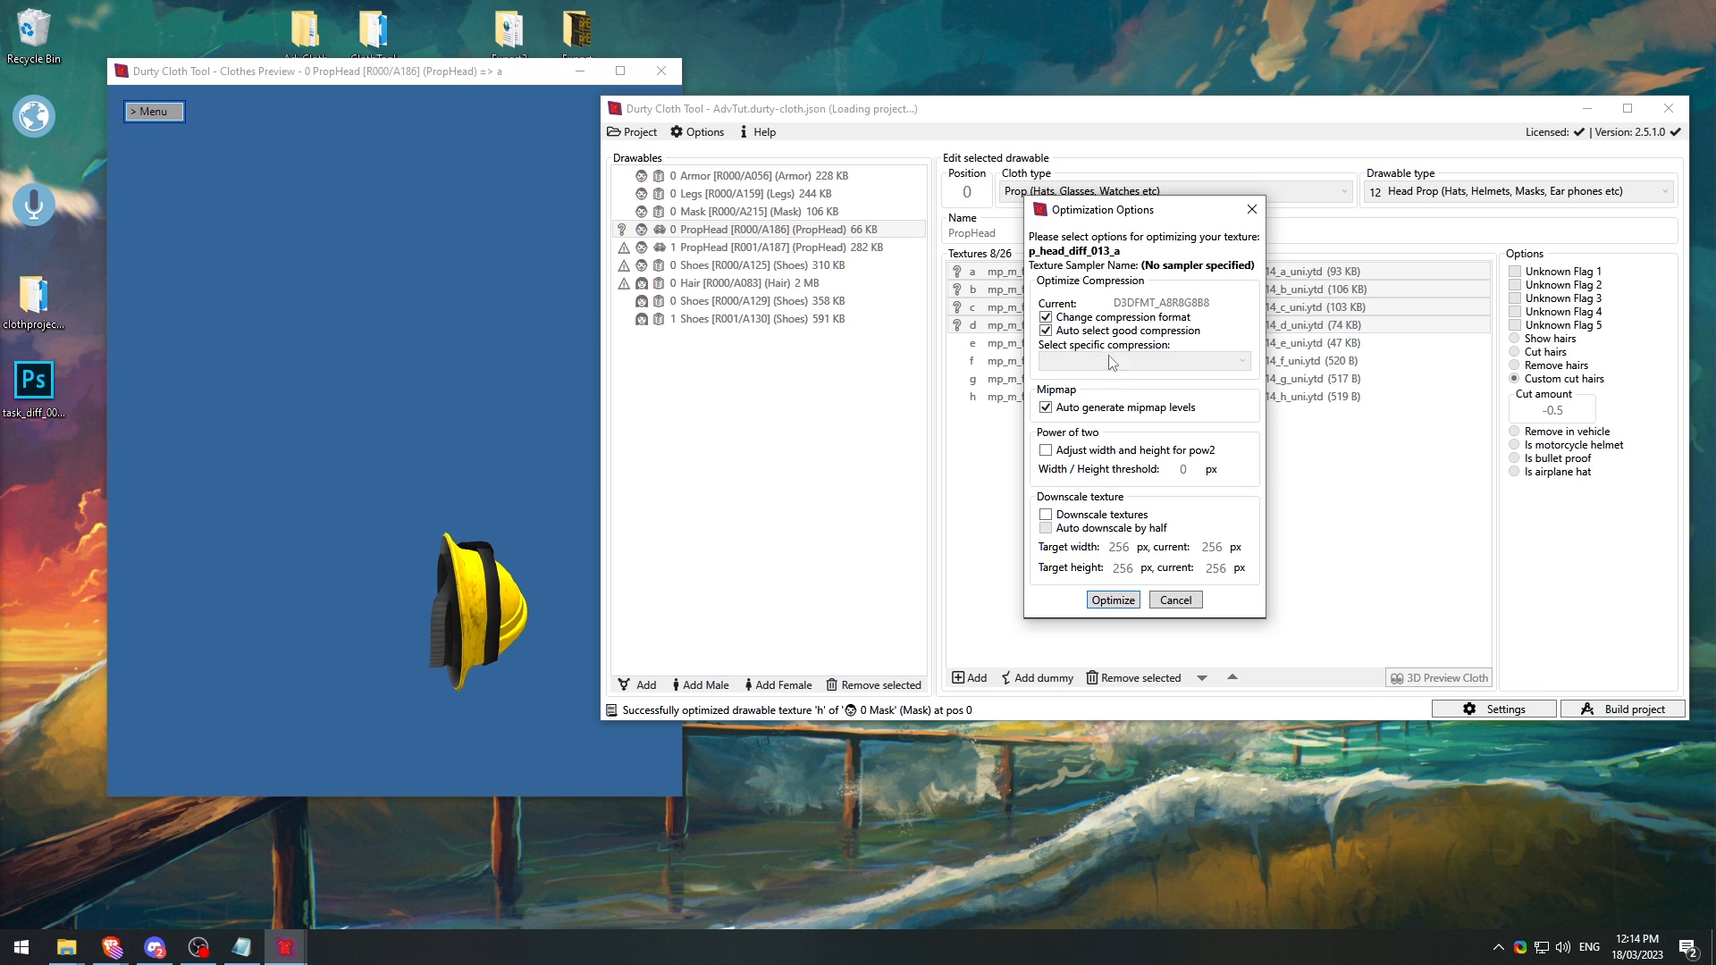
pyautogui.click(1106, 600)
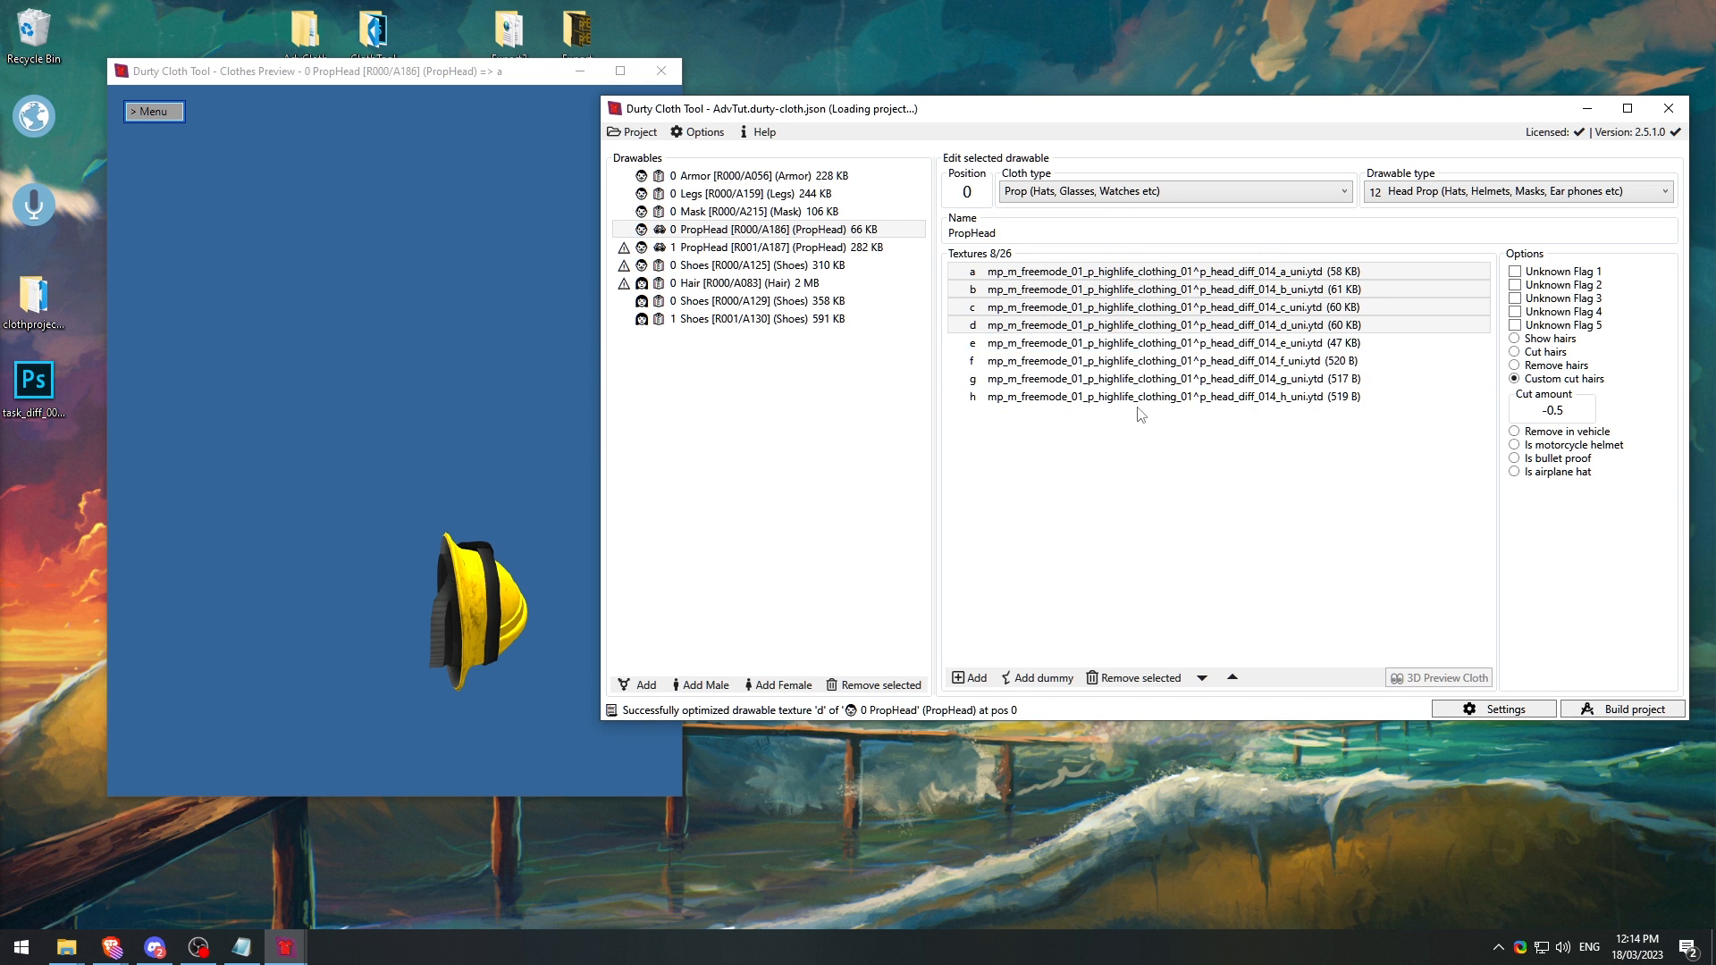
# Step: Check the current compression format of the first PropHead's texture a in its optimization options, without optimizing again
pyautogui.click(1094, 272)
pyautogui.rightClick(1091, 274)
pyautogui.click(1161, 509)
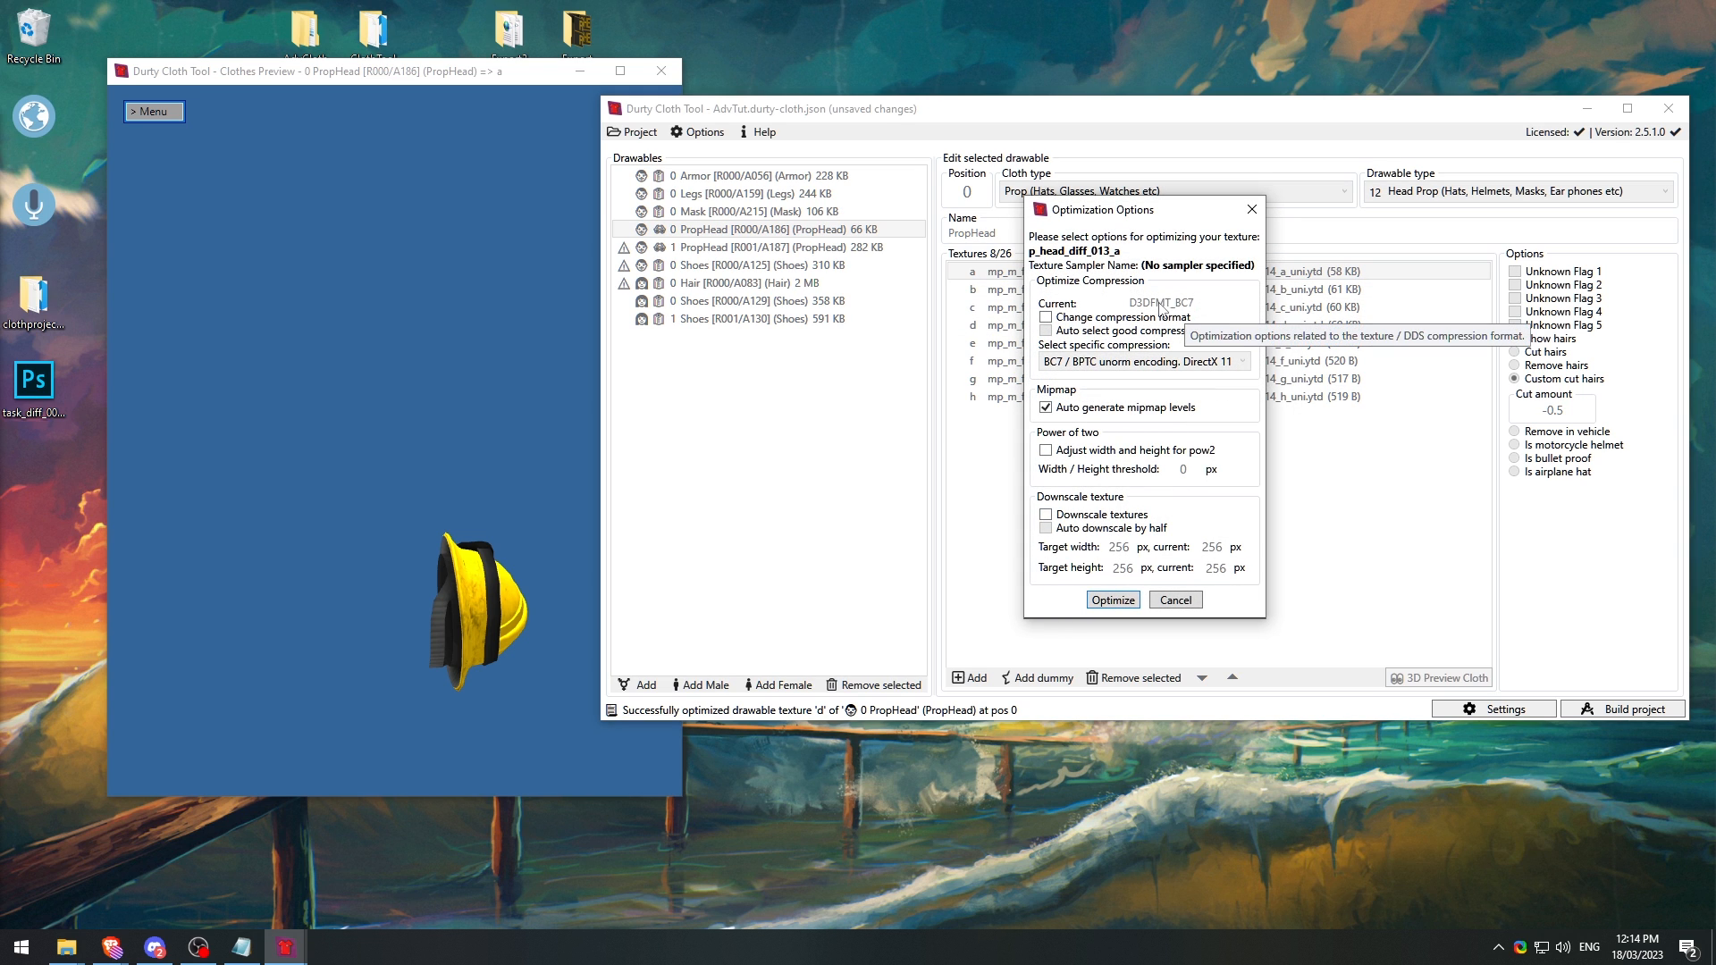
pyautogui.click(1175, 600)
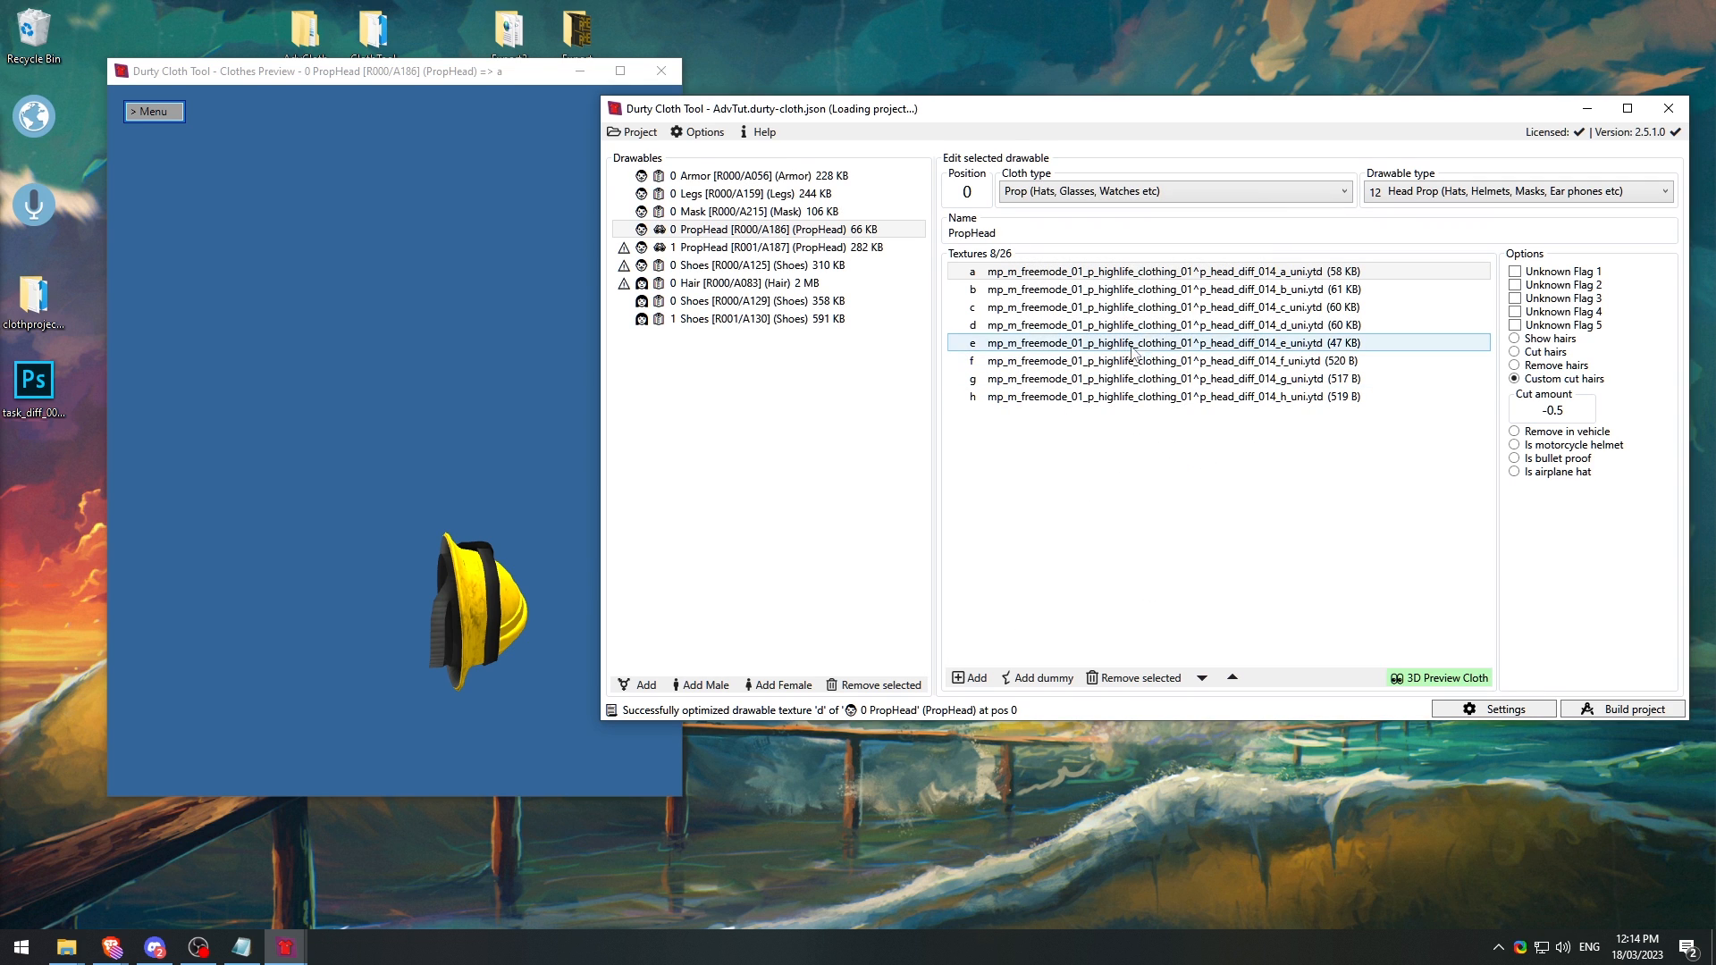
# Step: Preview the optimized texture a on the first PropHead's helmet in 3D, including its underside
pyautogui.click(1271, 272)
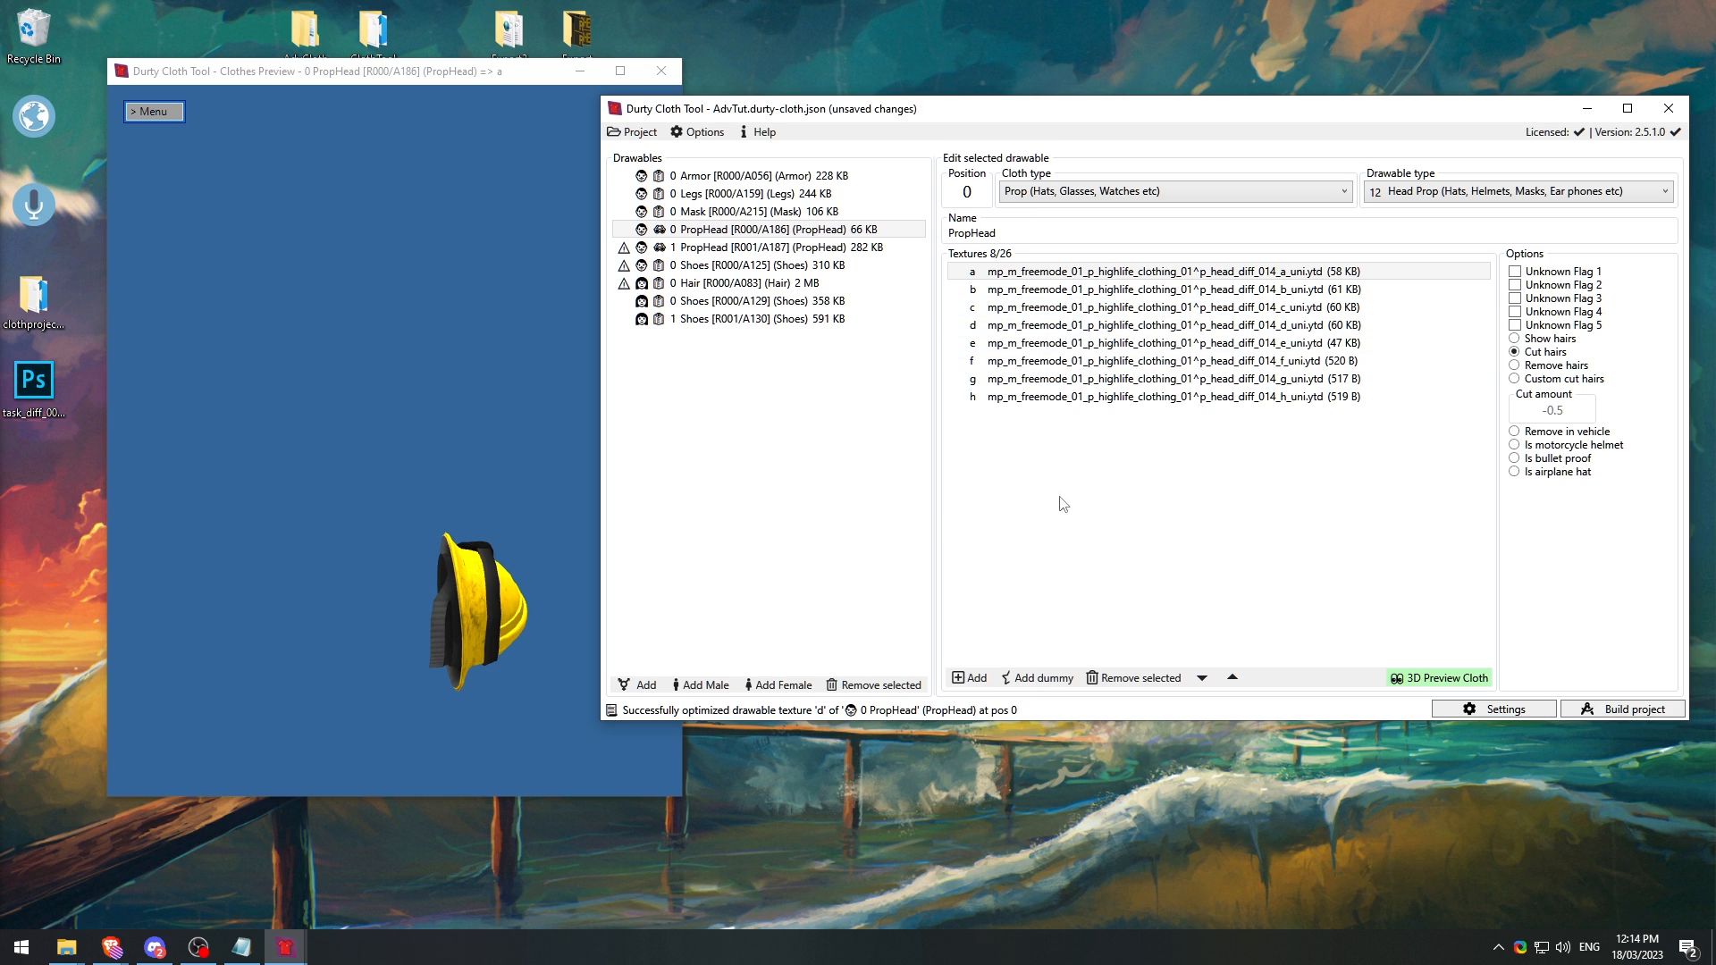
pyautogui.moveTo(515, 618); pyautogui.dragTo(409, 492)
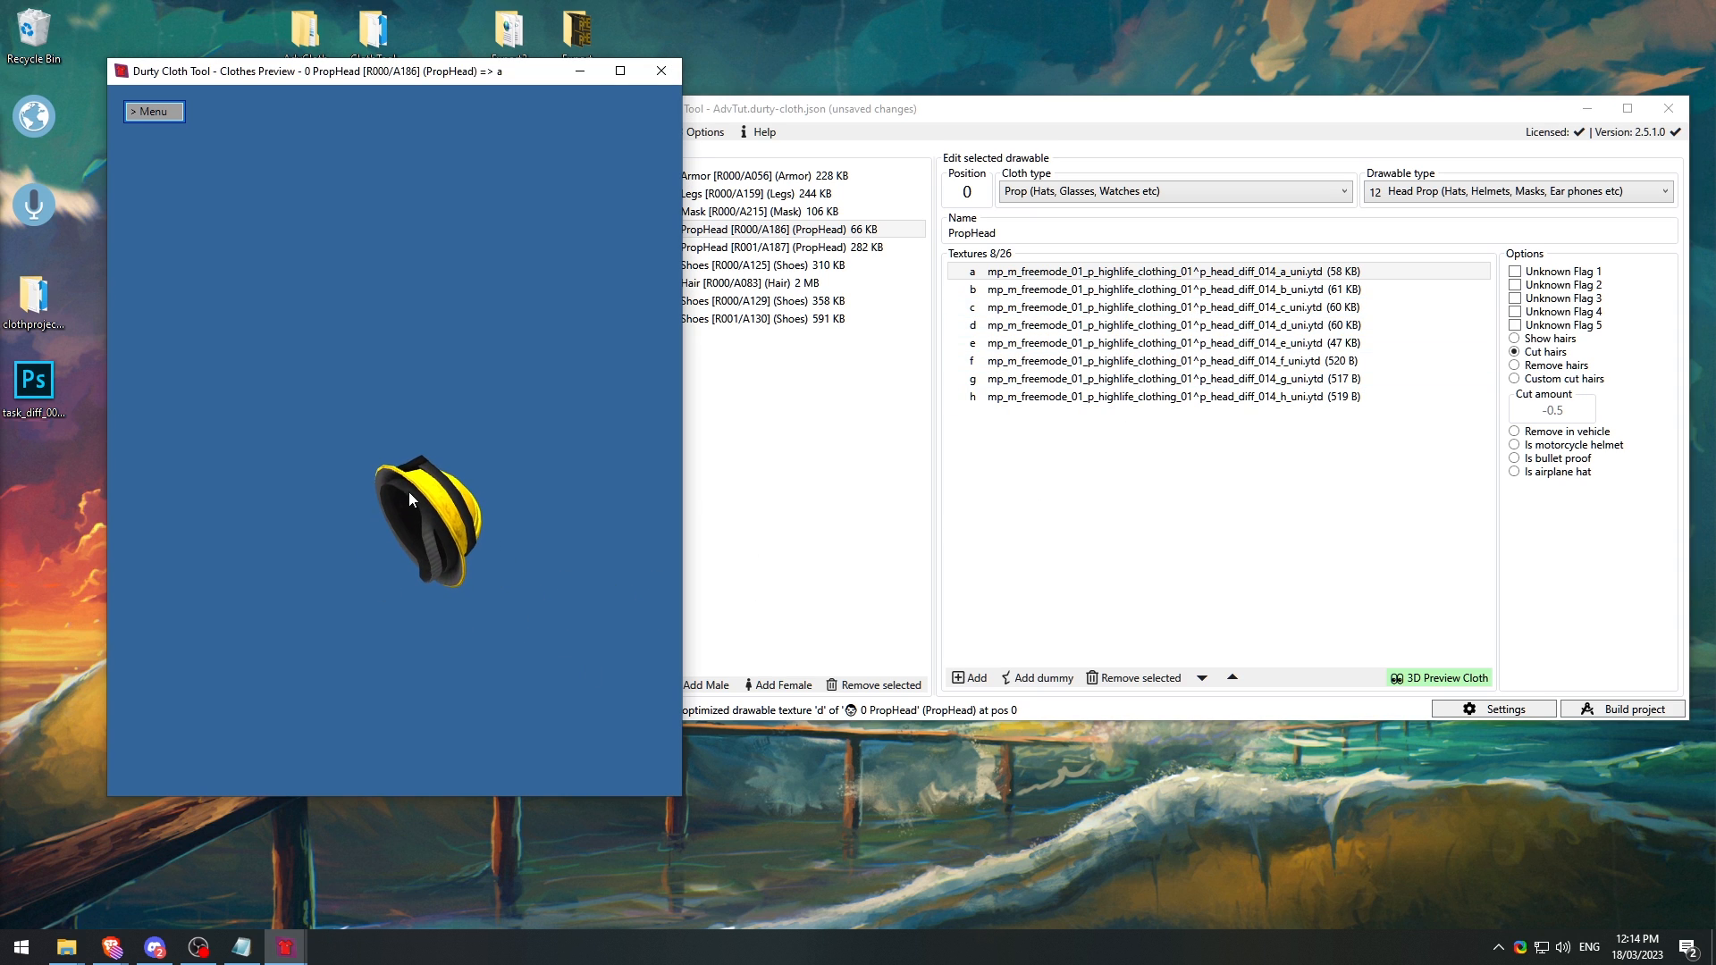
pyautogui.click(921, 444)
# Step: Optimize textures b and c of the second PropHead with automatic mipmap levels, power-of-two adjustment and downscaling to 512 x 512 px
pyautogui.click(726, 249)
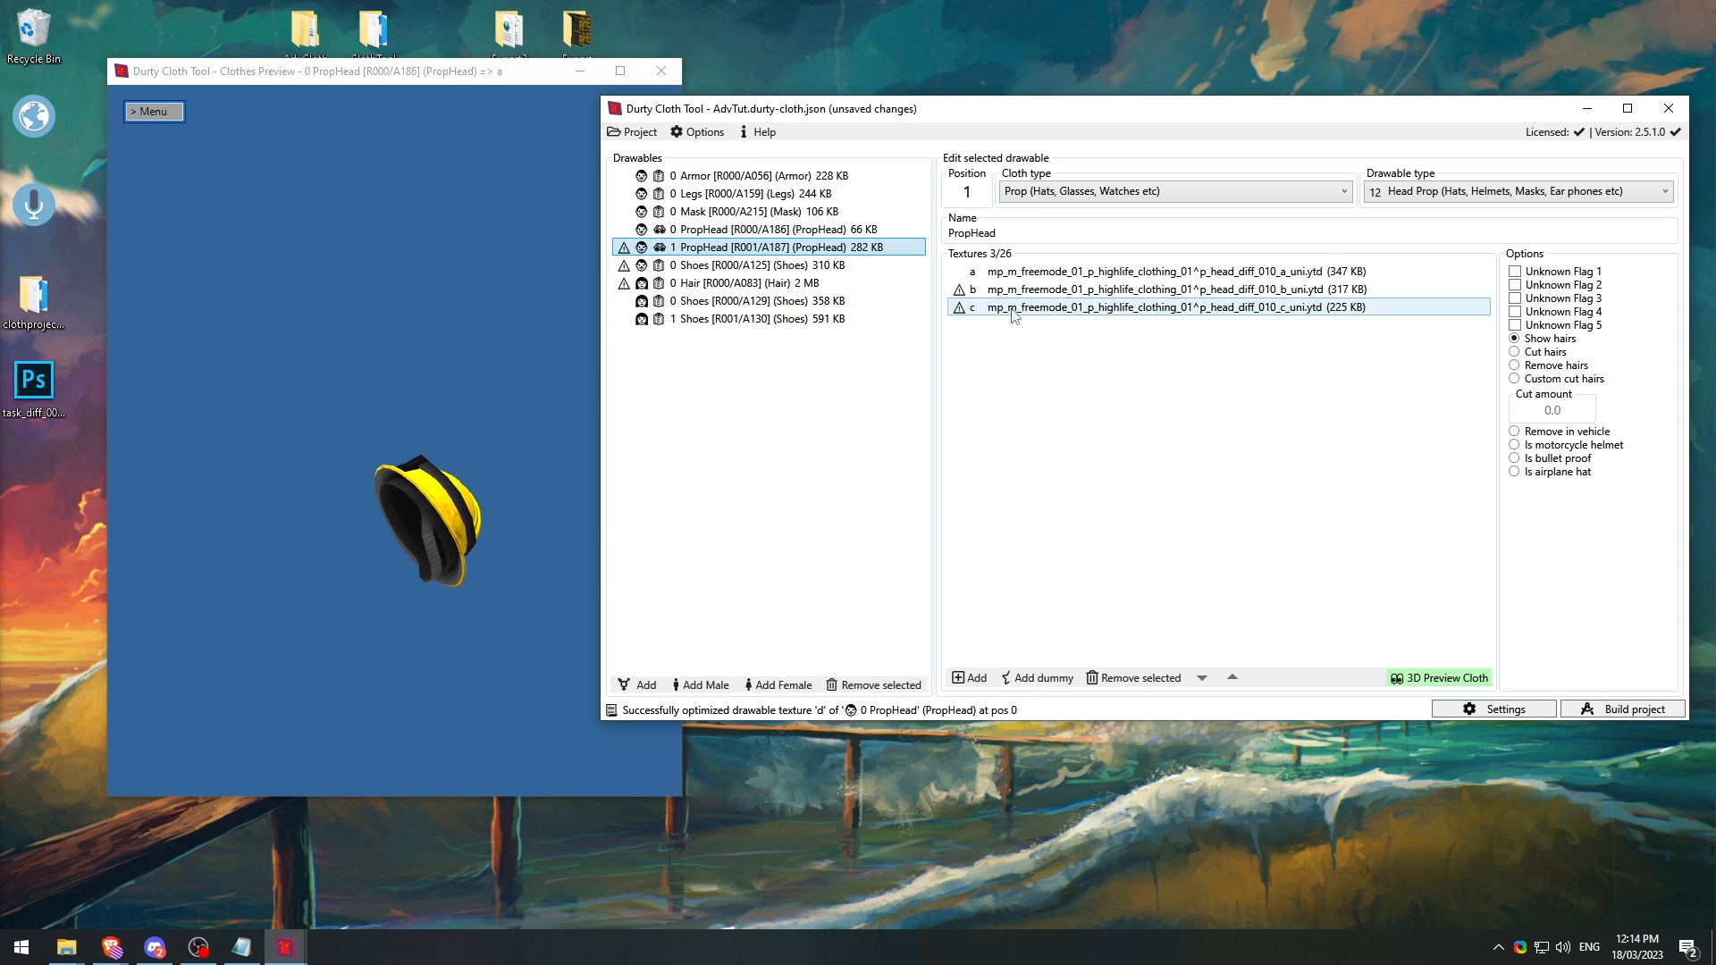
pyautogui.moveTo(963, 297)
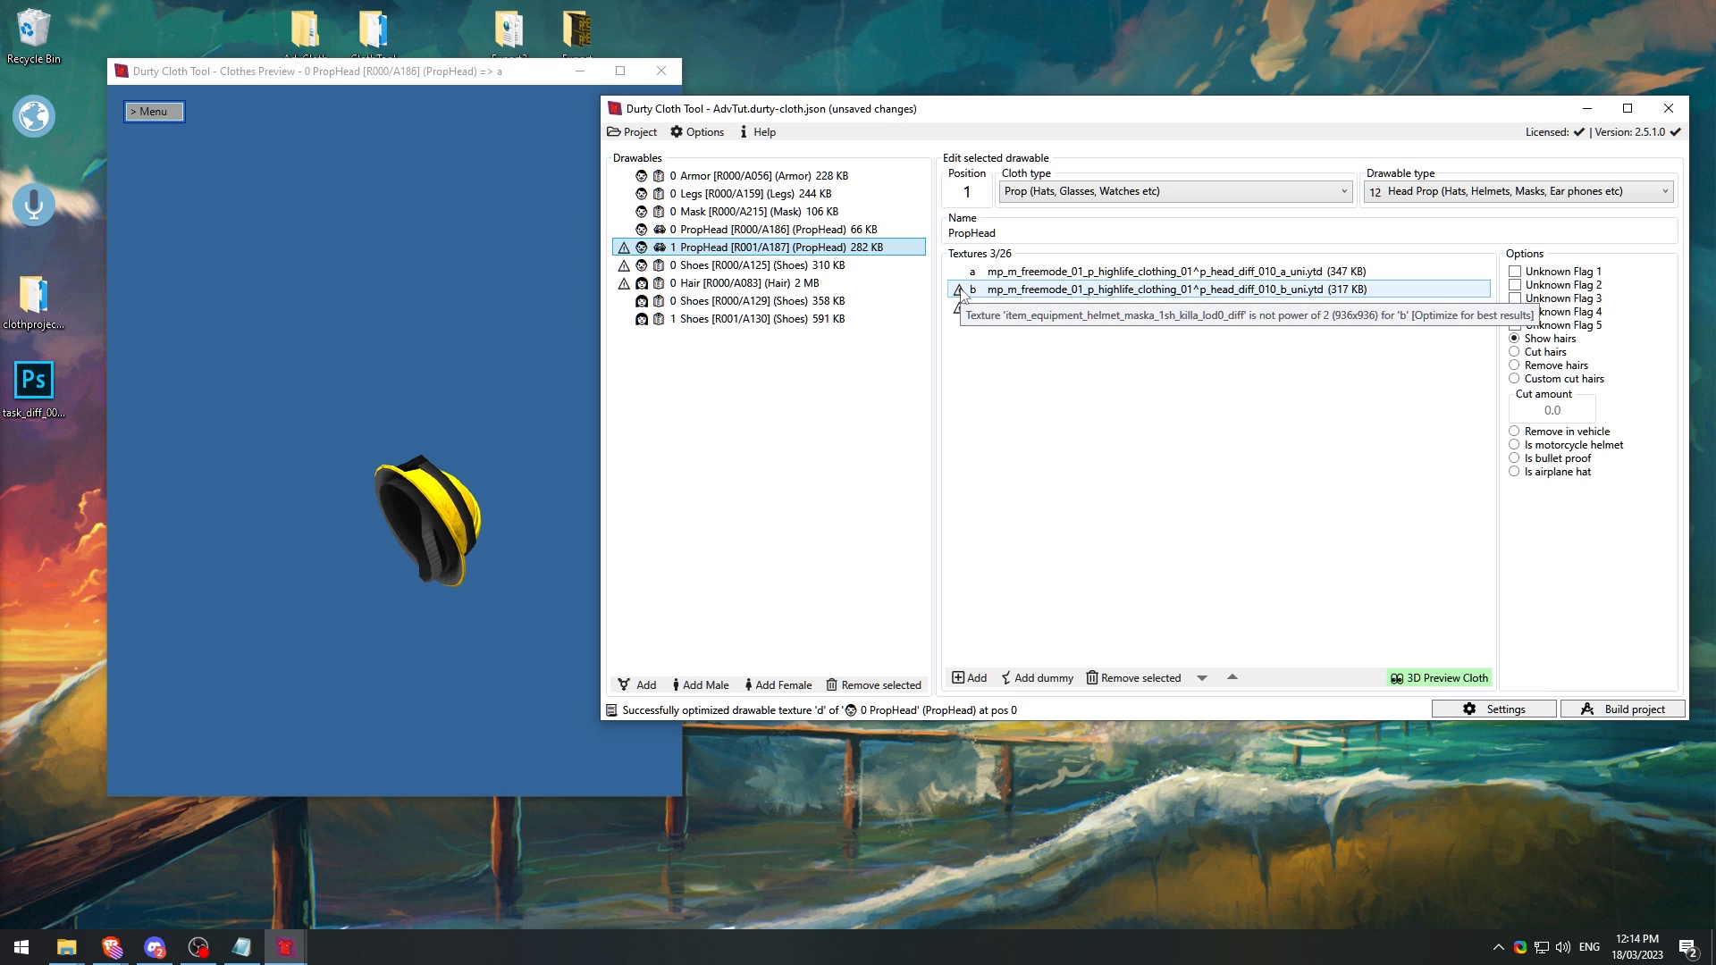
pyautogui.click(1073, 294)
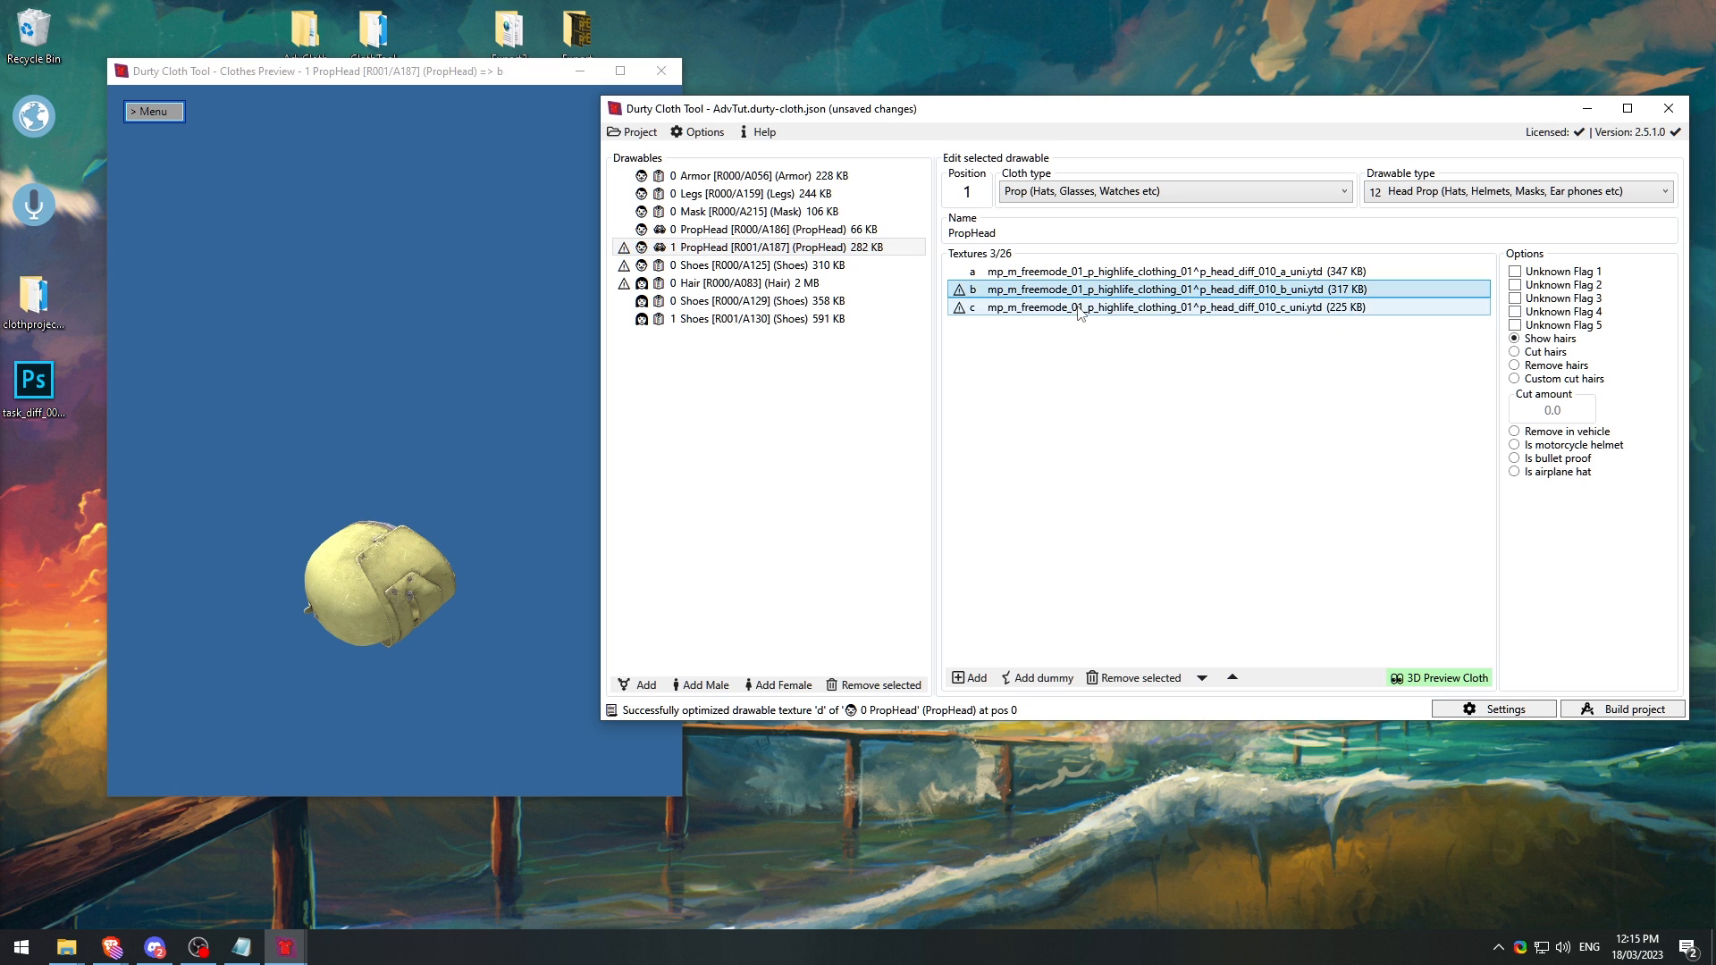
pyautogui.keyDown('shift'); pyautogui.click(1075, 306); pyautogui.keyUp('shift')
pyautogui.rightClick(1070, 288)
pyautogui.click(1143, 525)
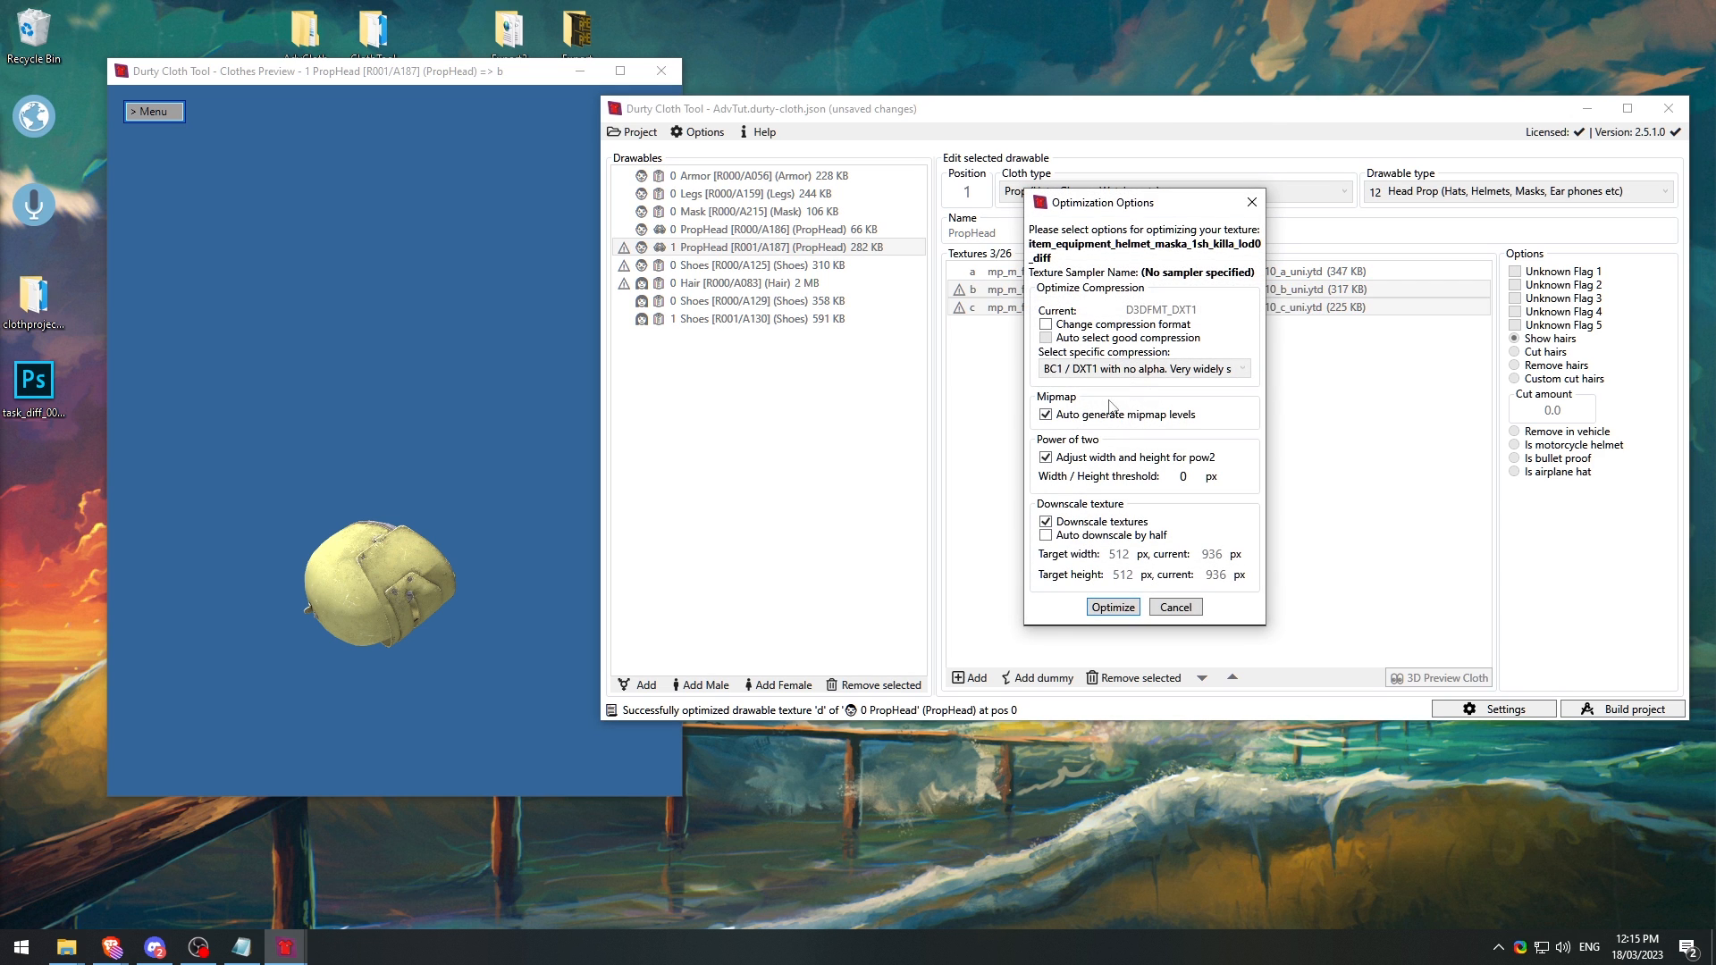
pyautogui.click(1112, 607)
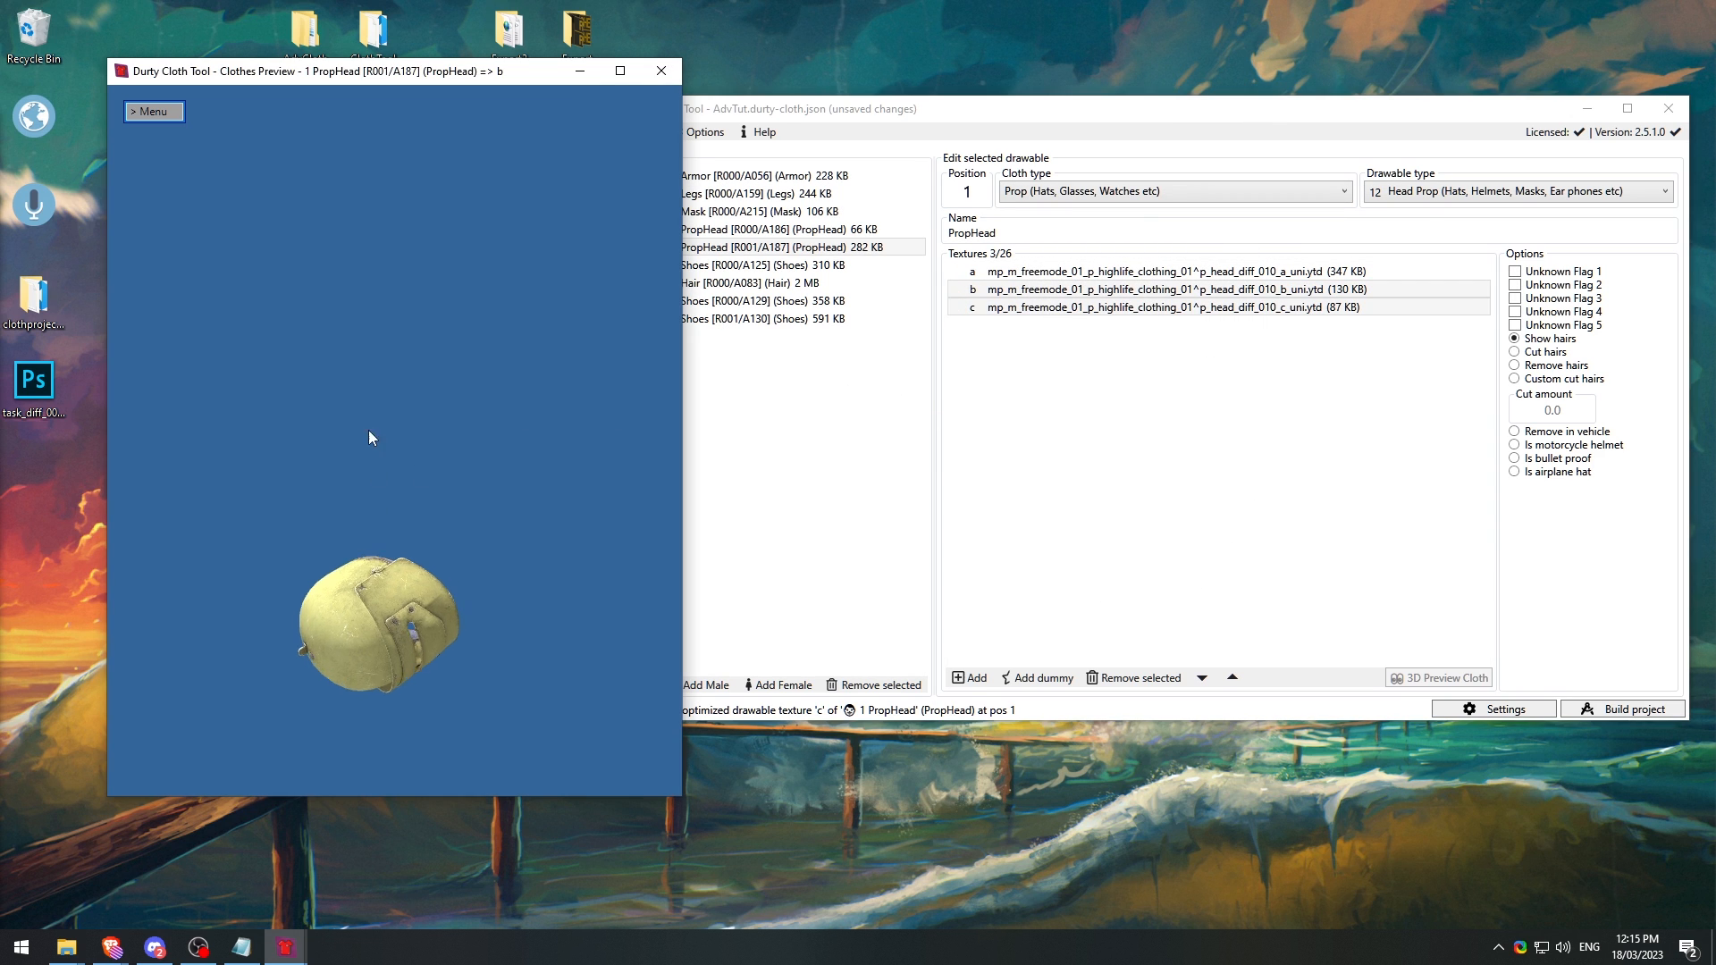
# Step: Inspect the second PropHead's optimized textures b and c on the helmet in the 3D preview
pyautogui.click(1019, 294)
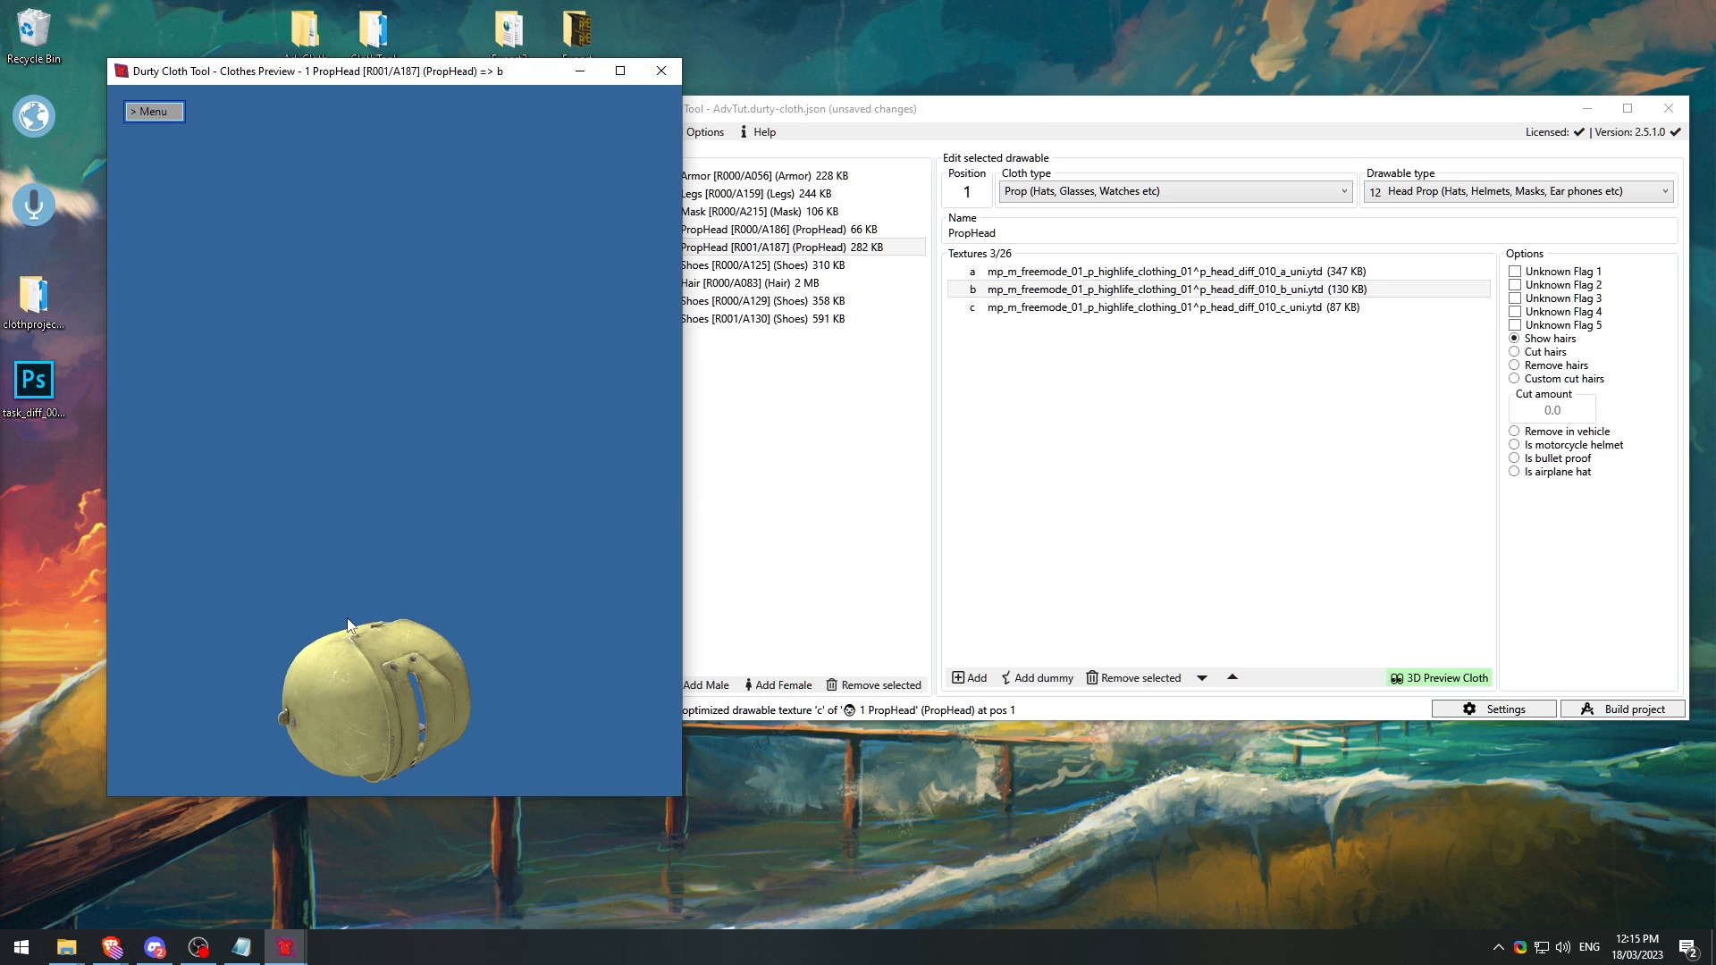
pyautogui.click(1006, 307)
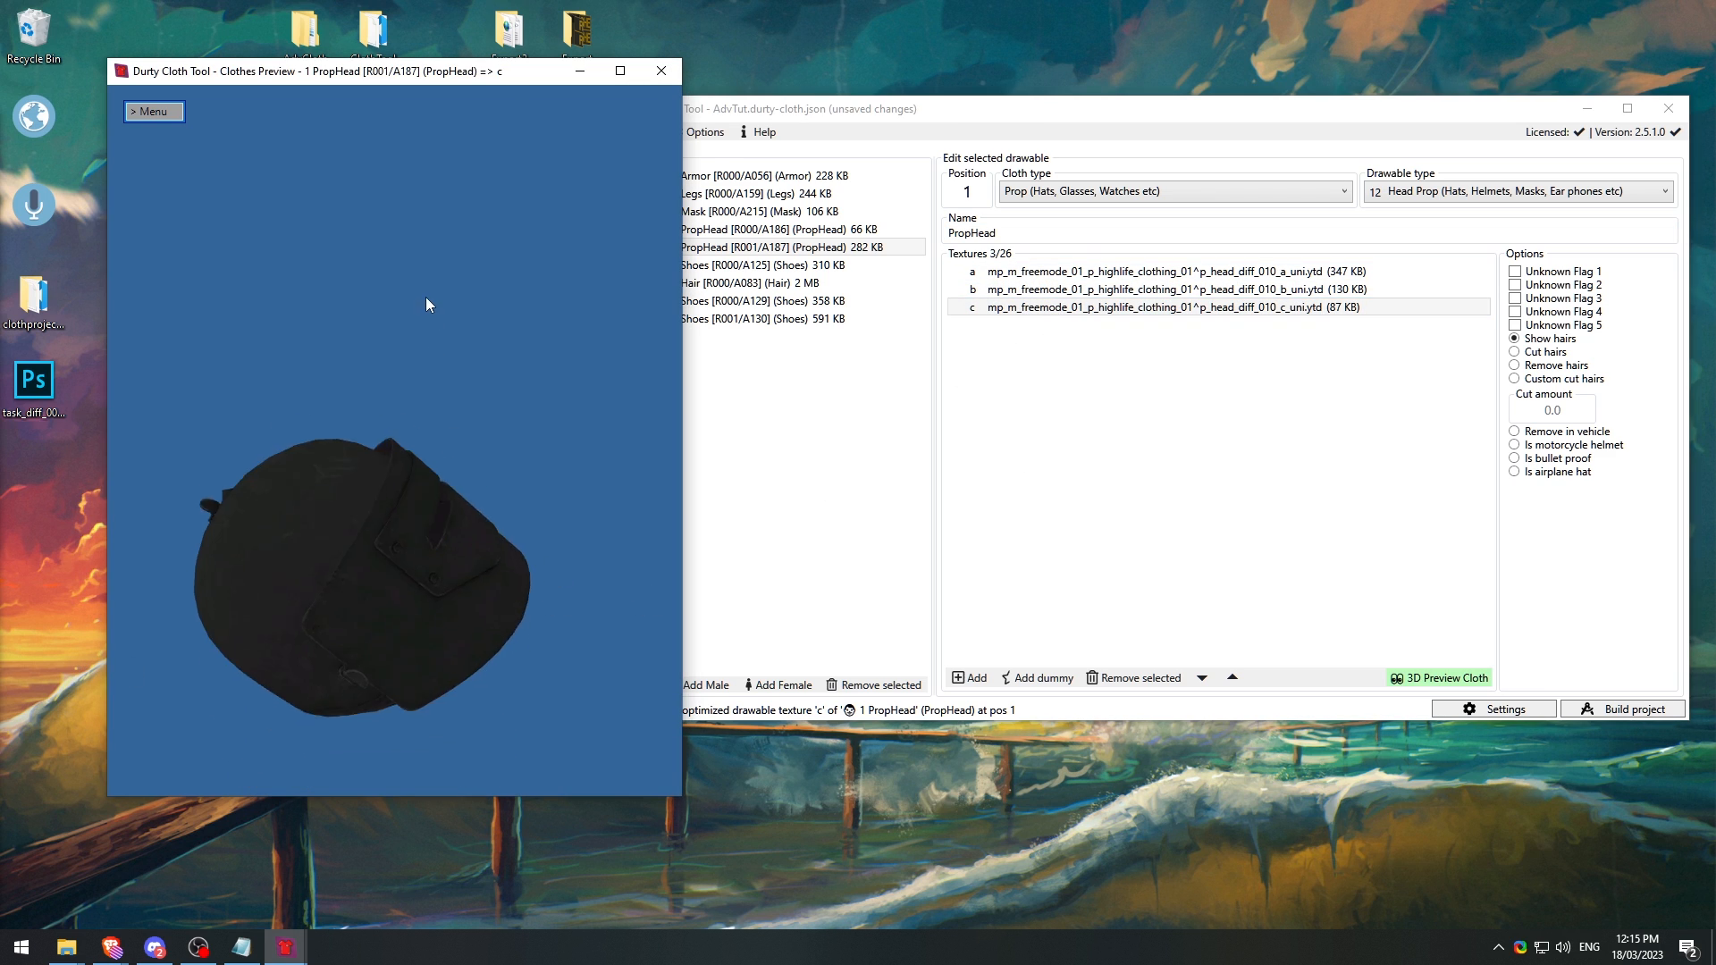
pyautogui.moveTo(405, 453); pyautogui.dragTo(503, 298)
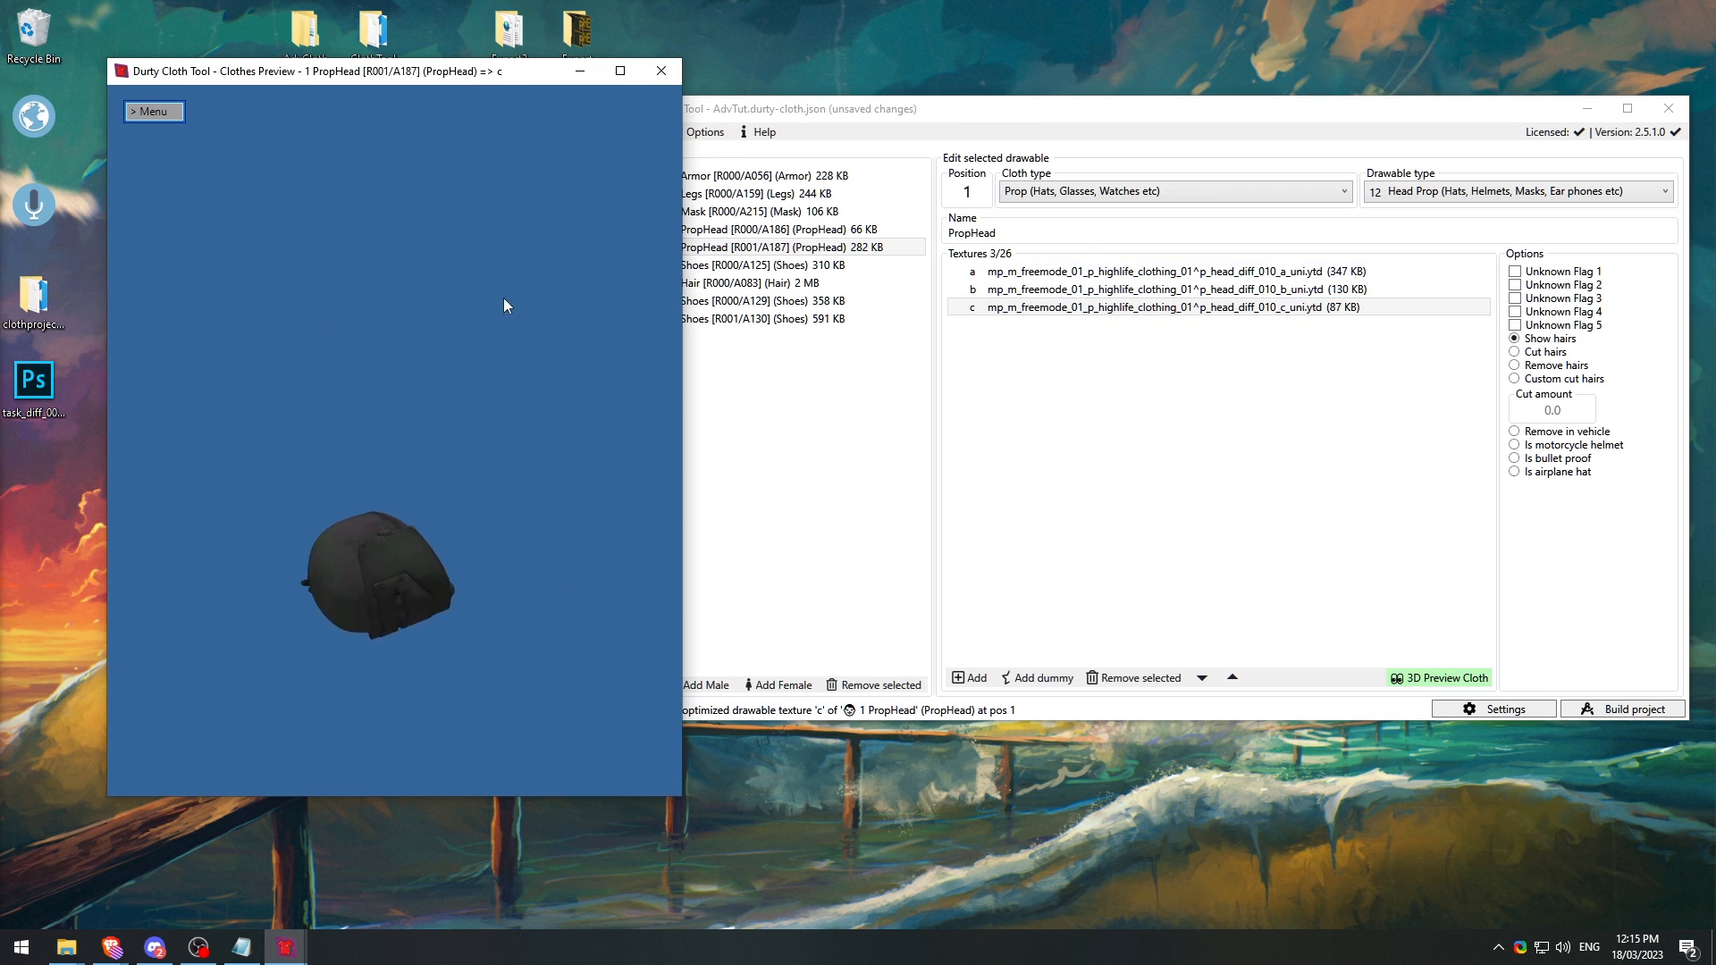
pyautogui.click(854, 391)
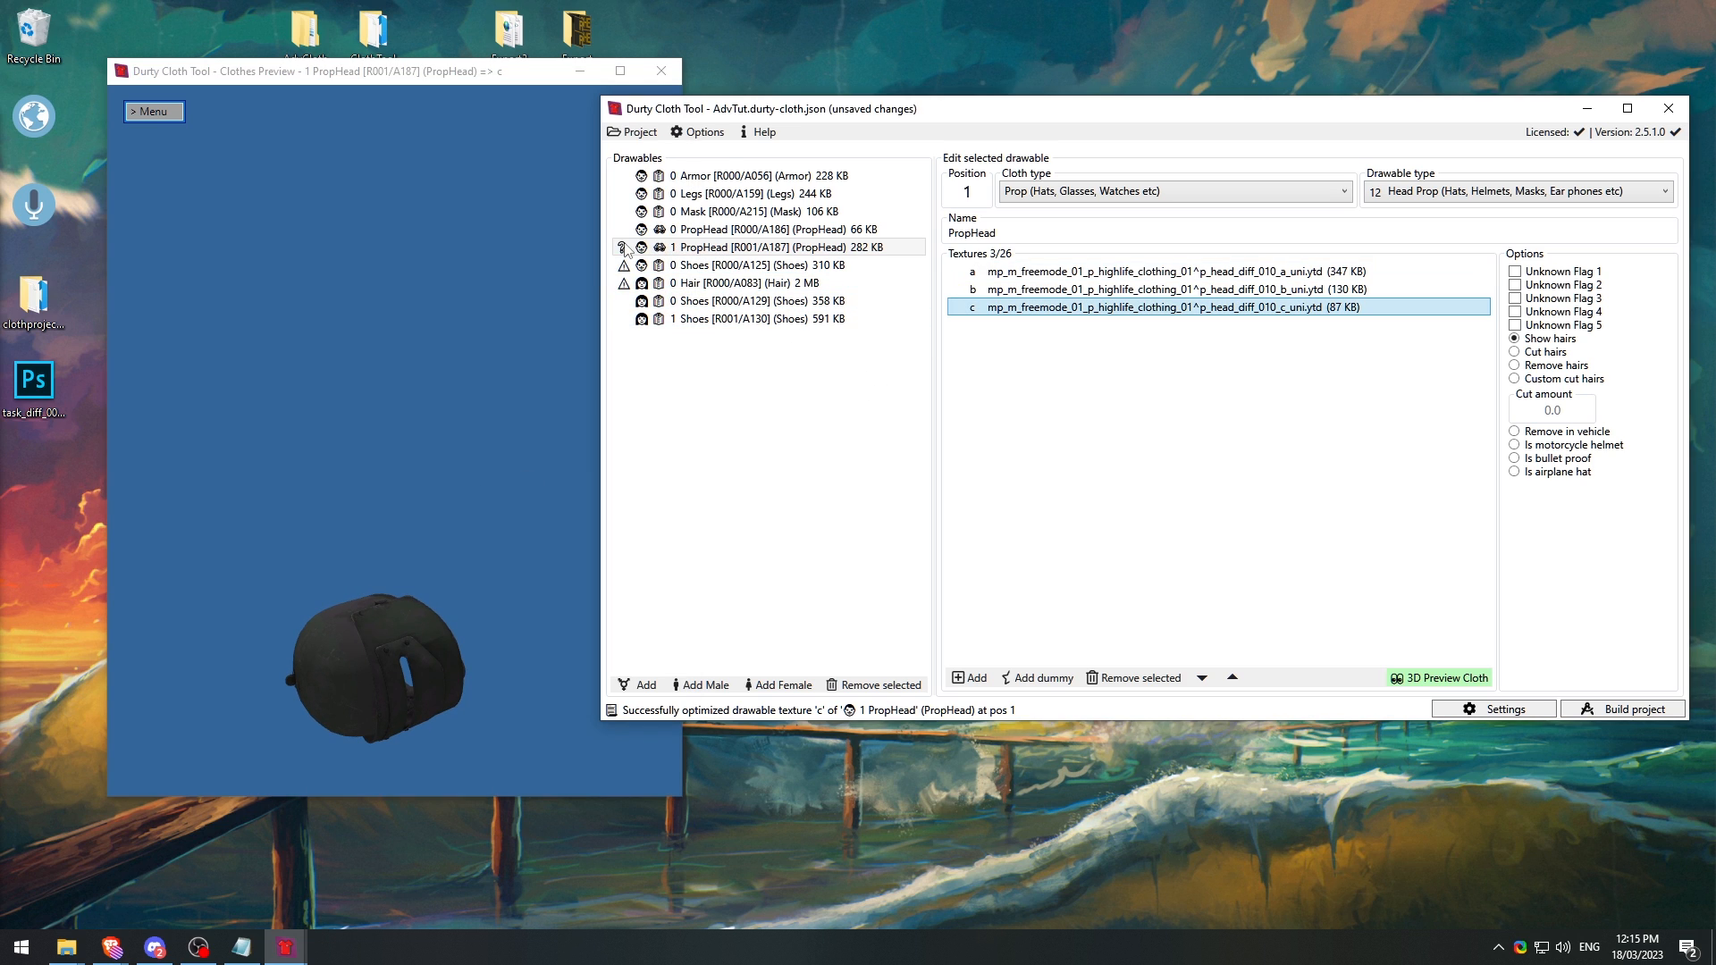
# Step: Read the notice on the second PropHead drawable and look over the commands available for it
pyautogui.moveTo(623, 250)
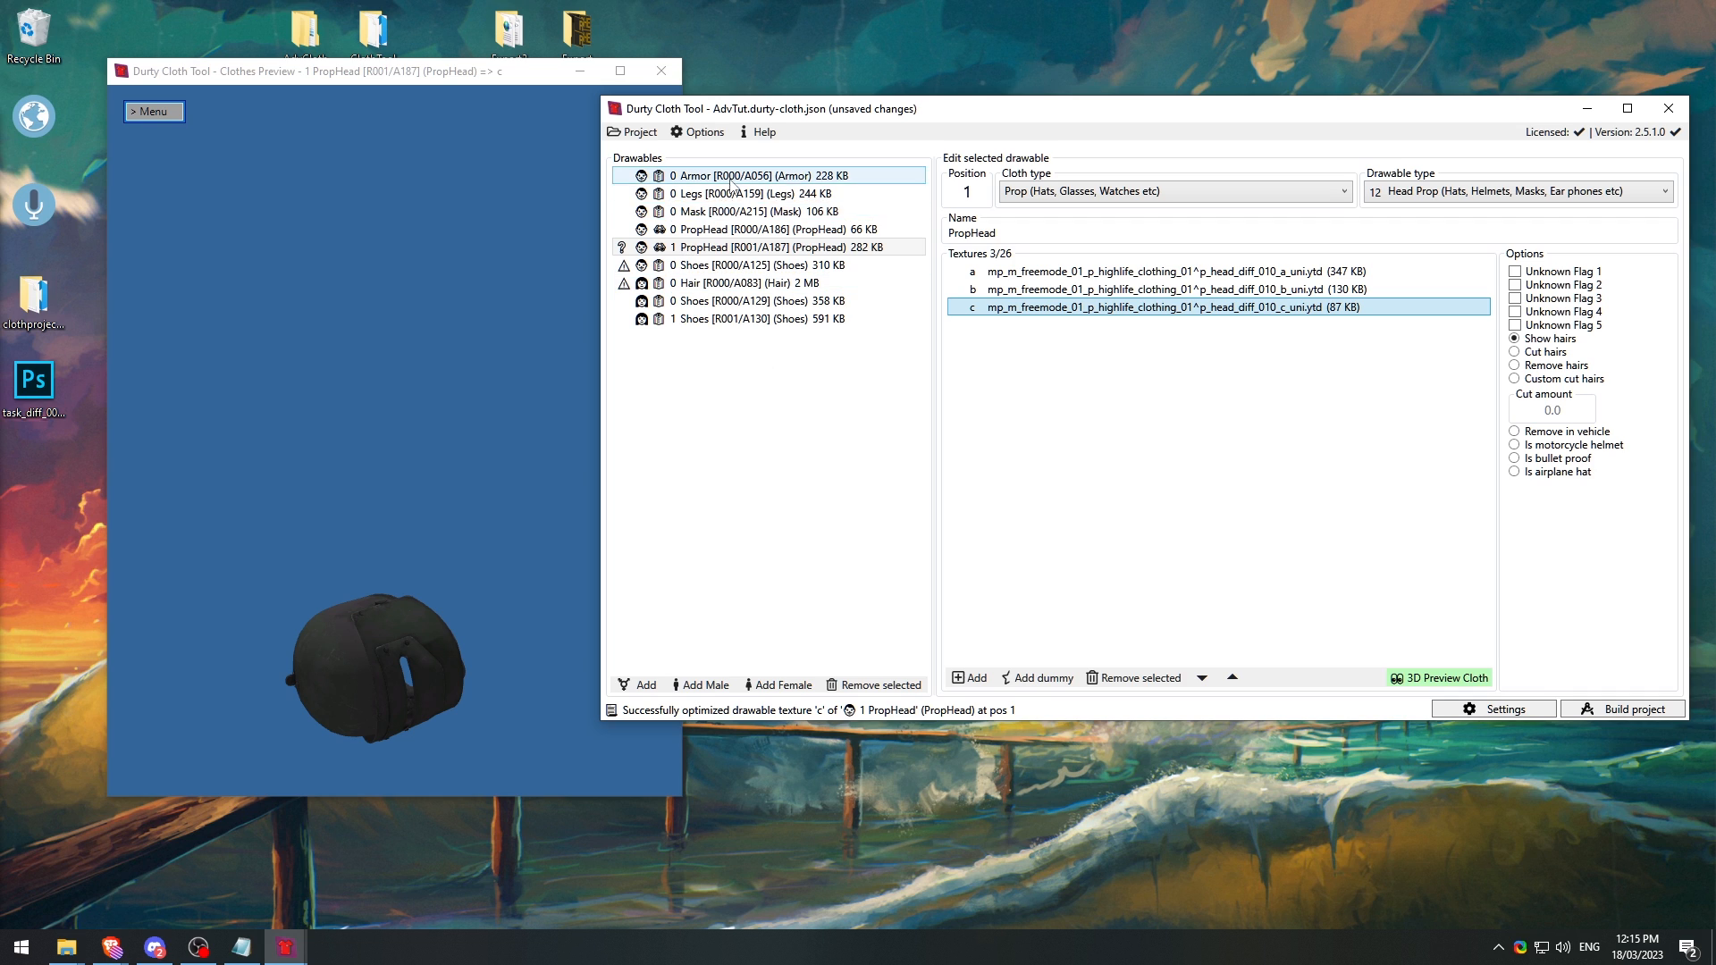
pyautogui.rightClick(690, 253)
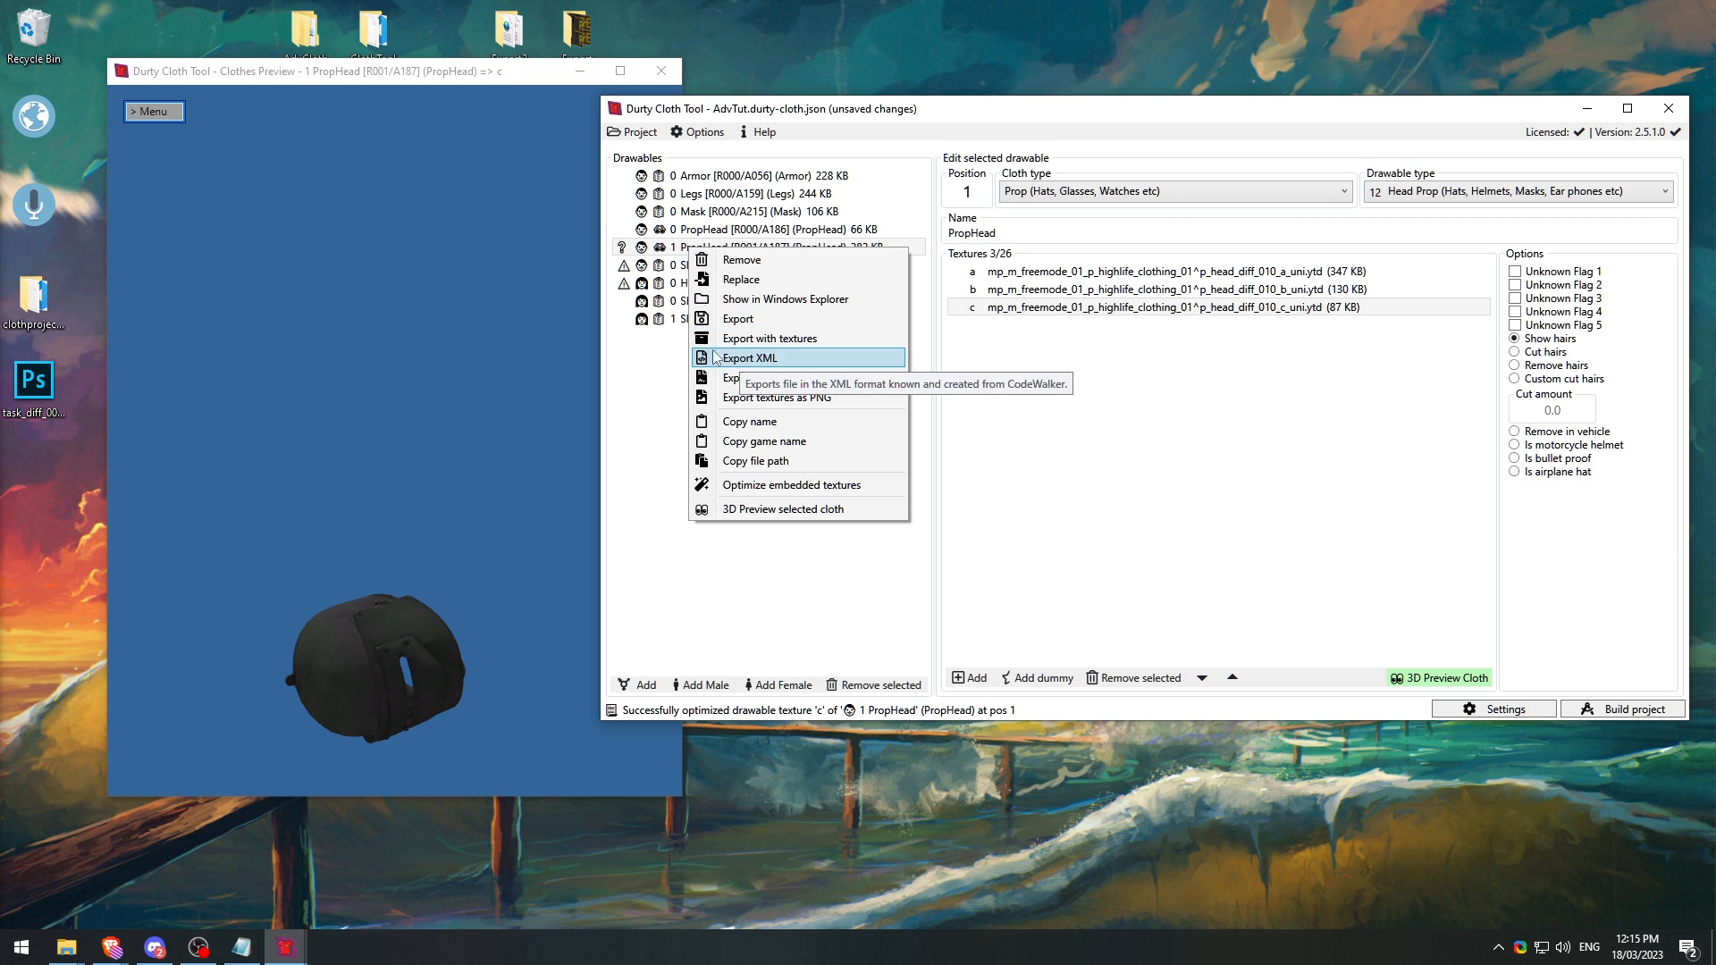
pyautogui.click(681, 246)
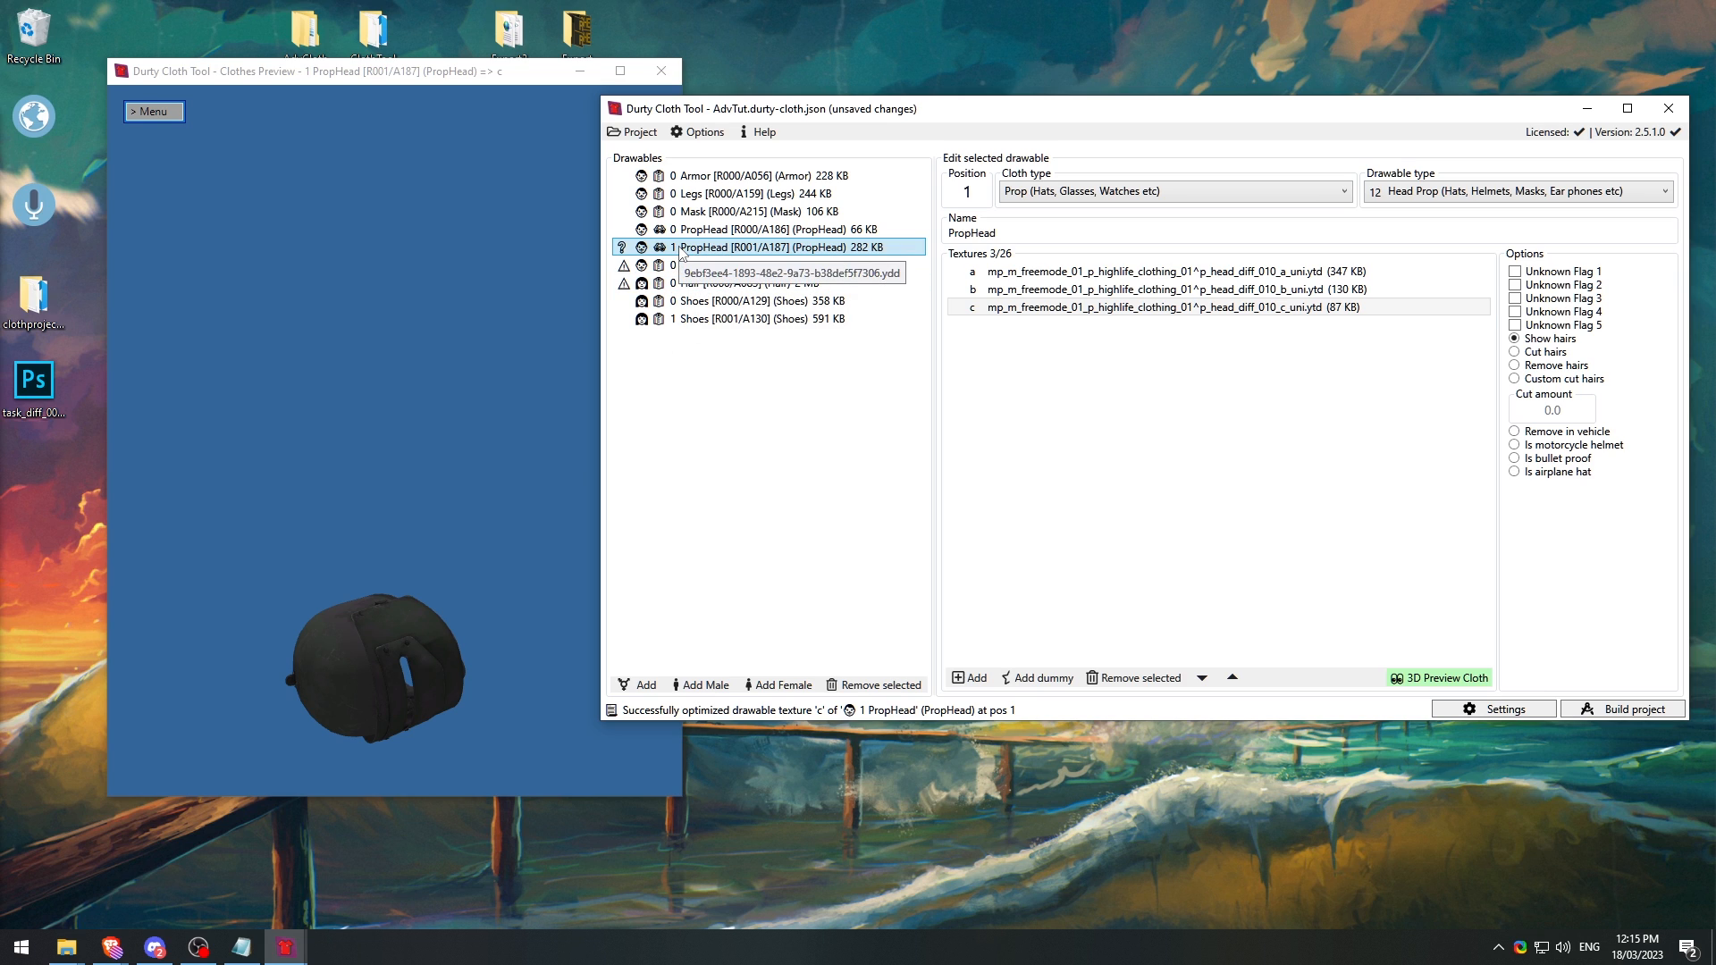
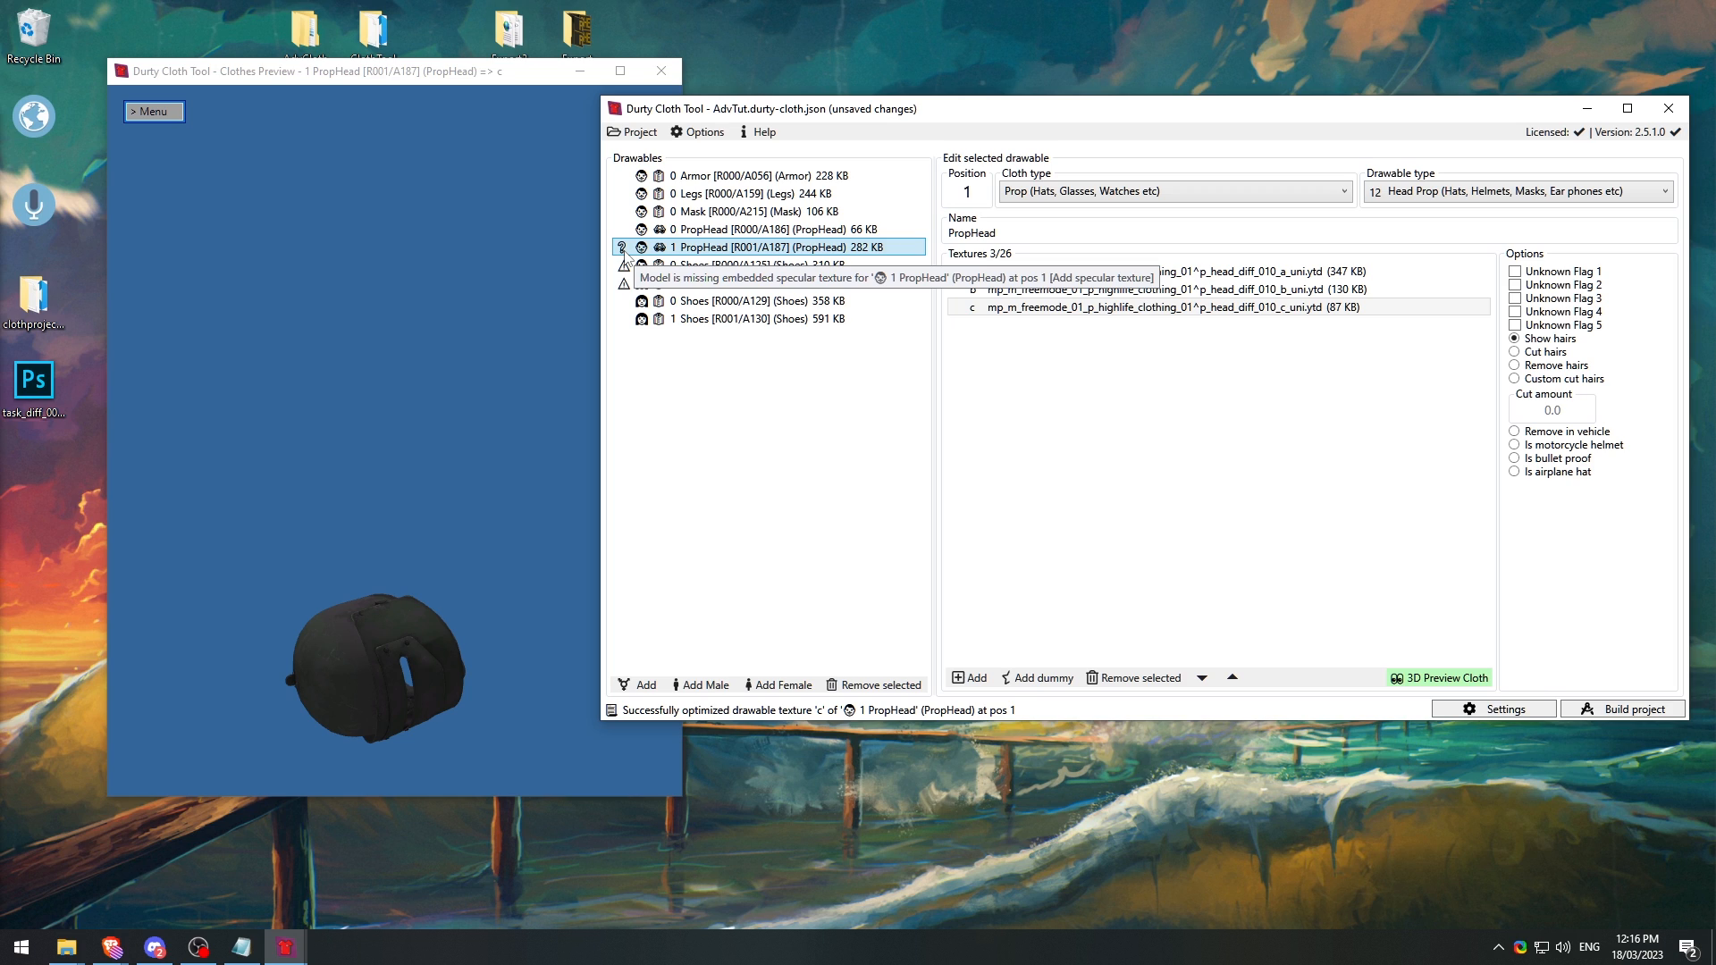
# Step: Optimize textures a to v of the first Shoes drawable with automatic mipmap levels, power-of-two adjustment and downscaling to 1024 x 512 px
pyautogui.click(624, 266)
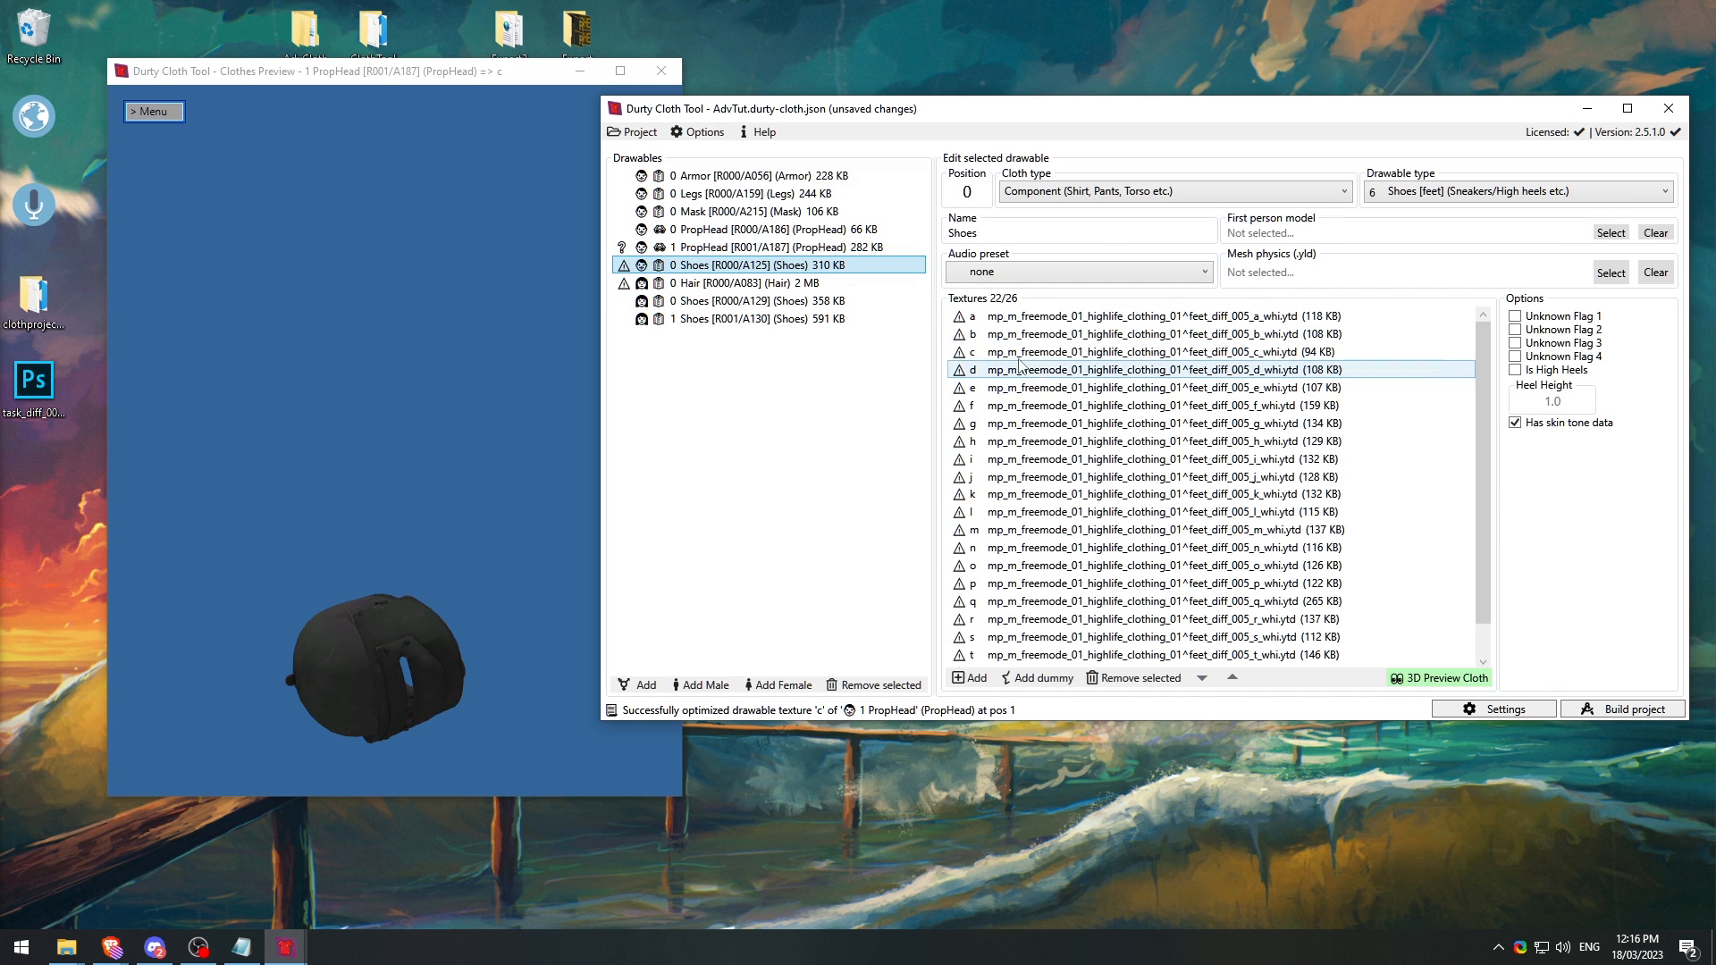
pyautogui.moveTo(961, 328)
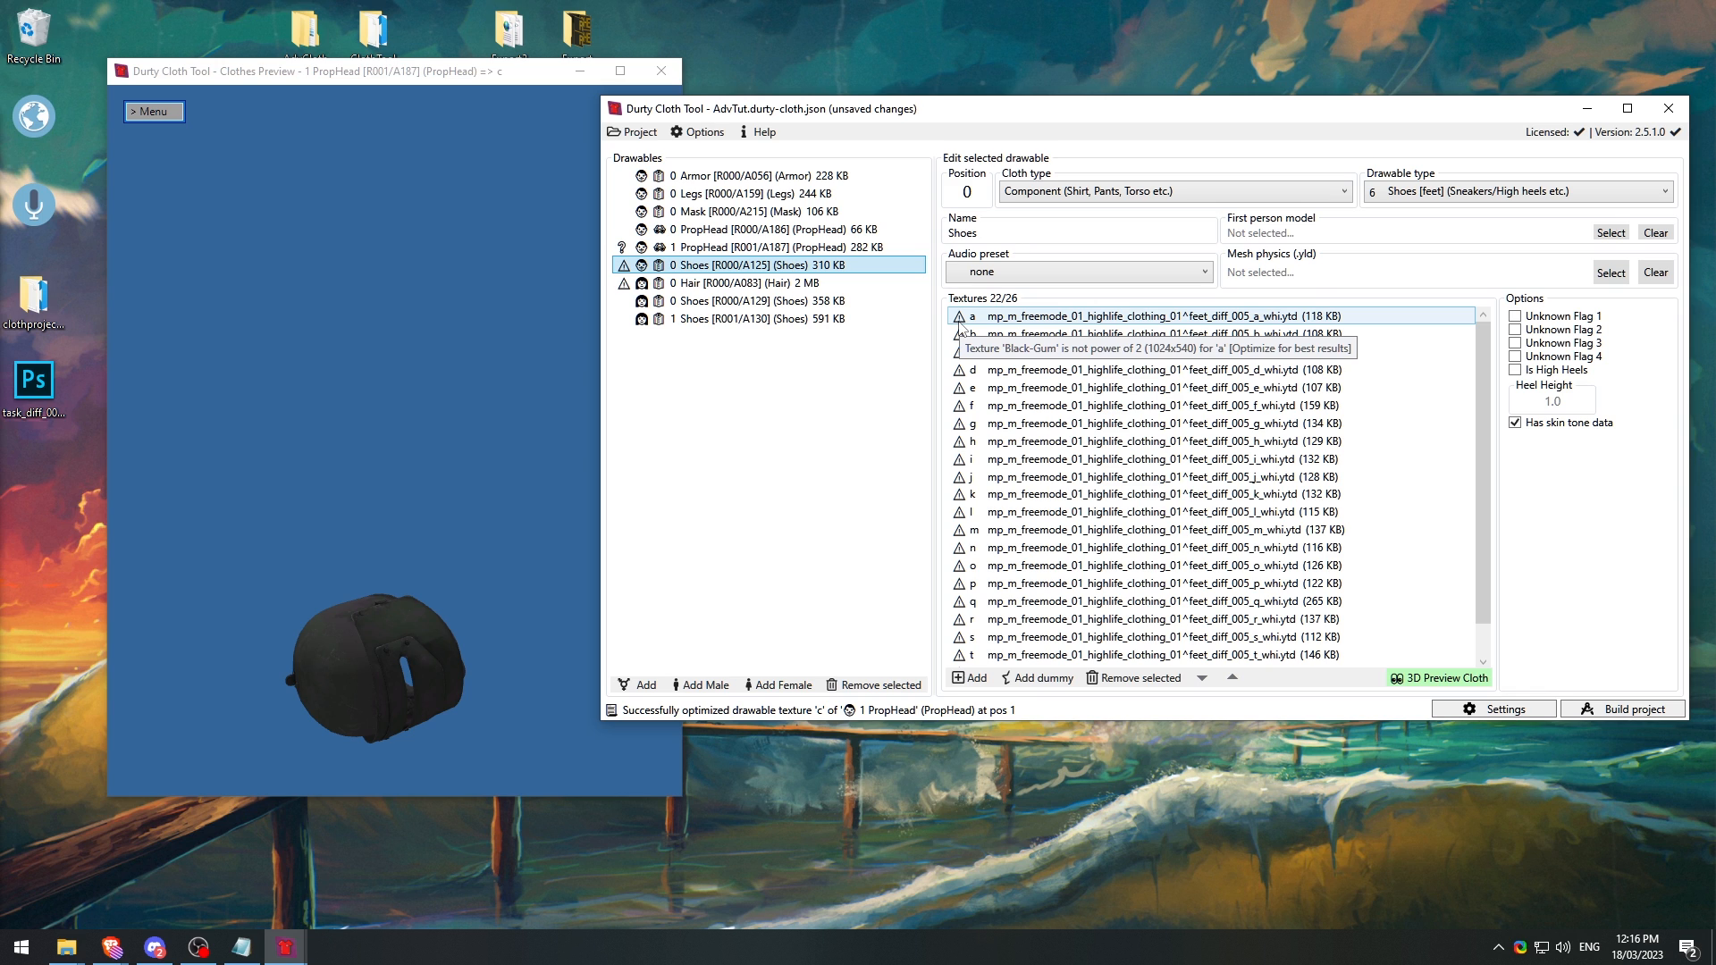
pyautogui.click(965, 319)
pyautogui.scroll(-1, 979, 375)
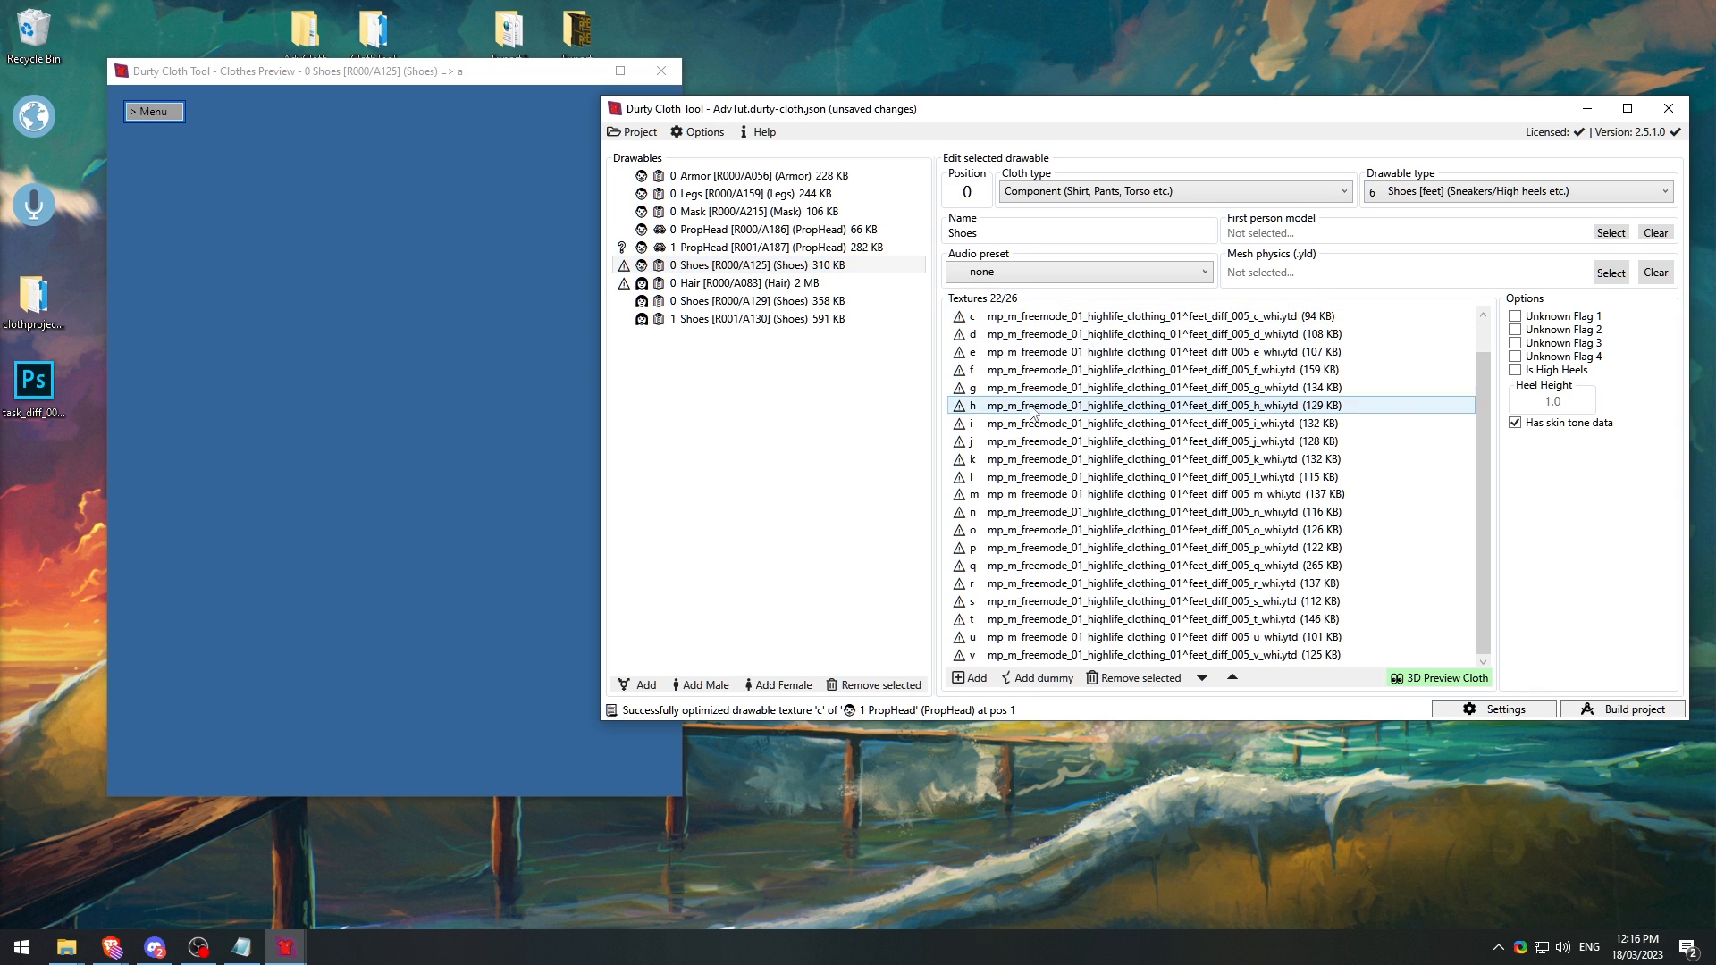
pyautogui.keyDown('shift'); pyautogui.click(1024, 662); pyautogui.keyUp('shift')
pyautogui.rightClick(1098, 649)
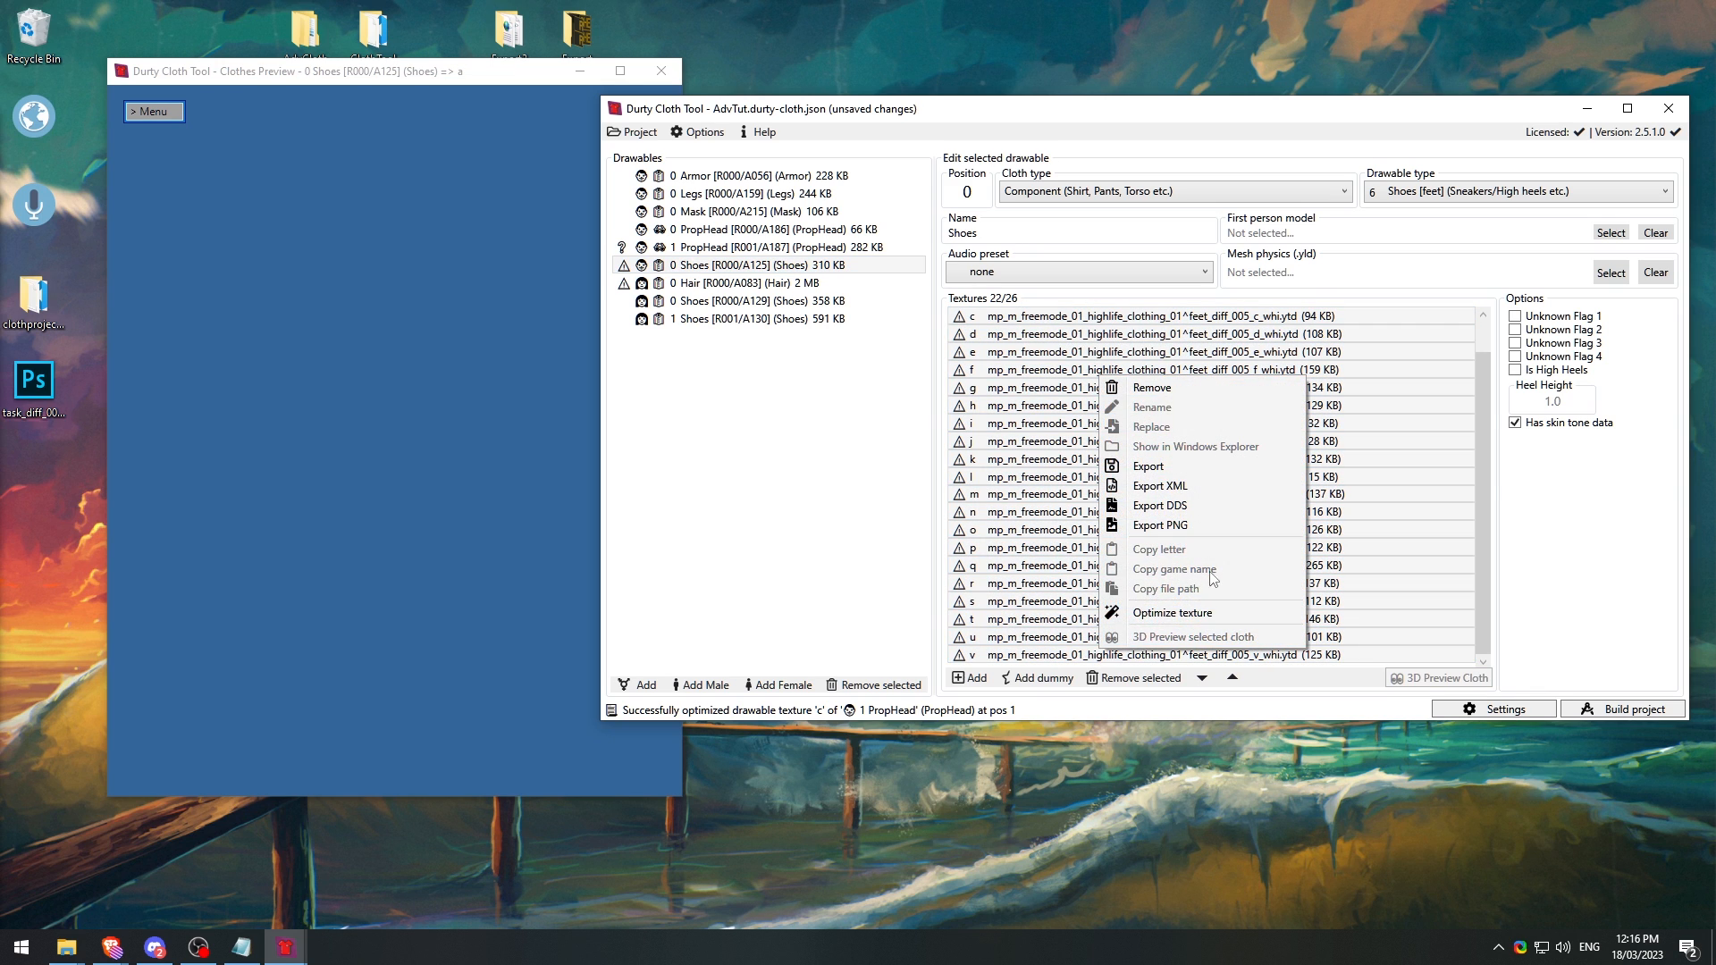
pyautogui.click(1166, 613)
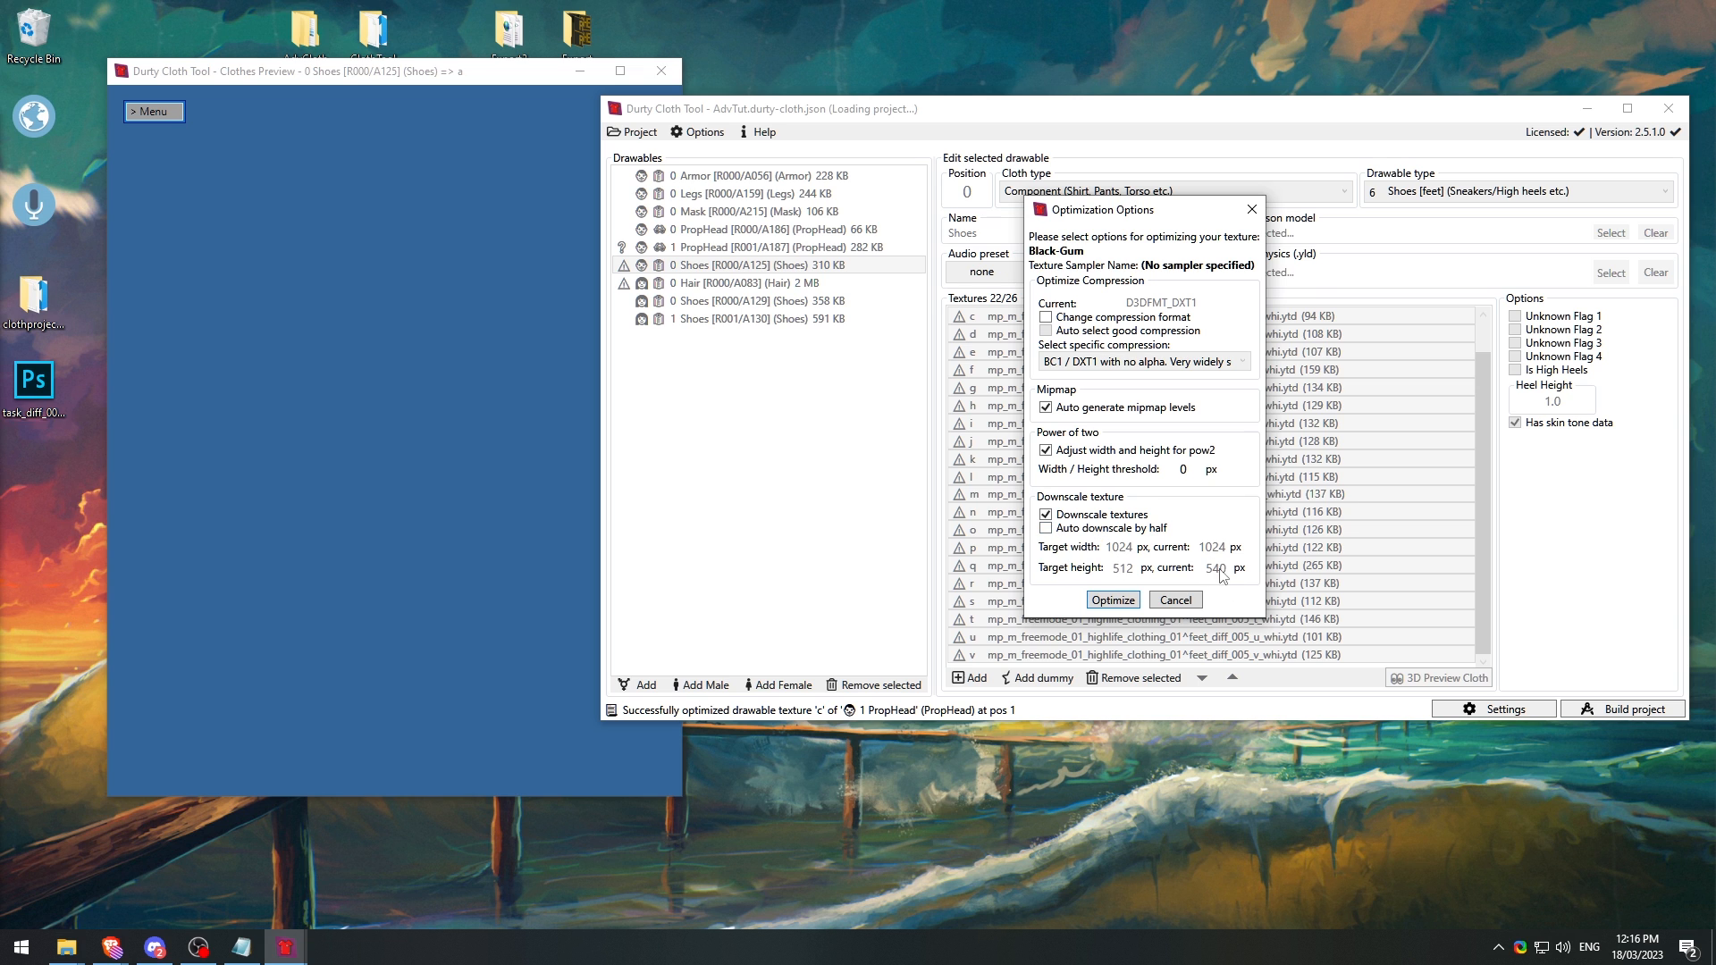
pyautogui.click(1113, 599)
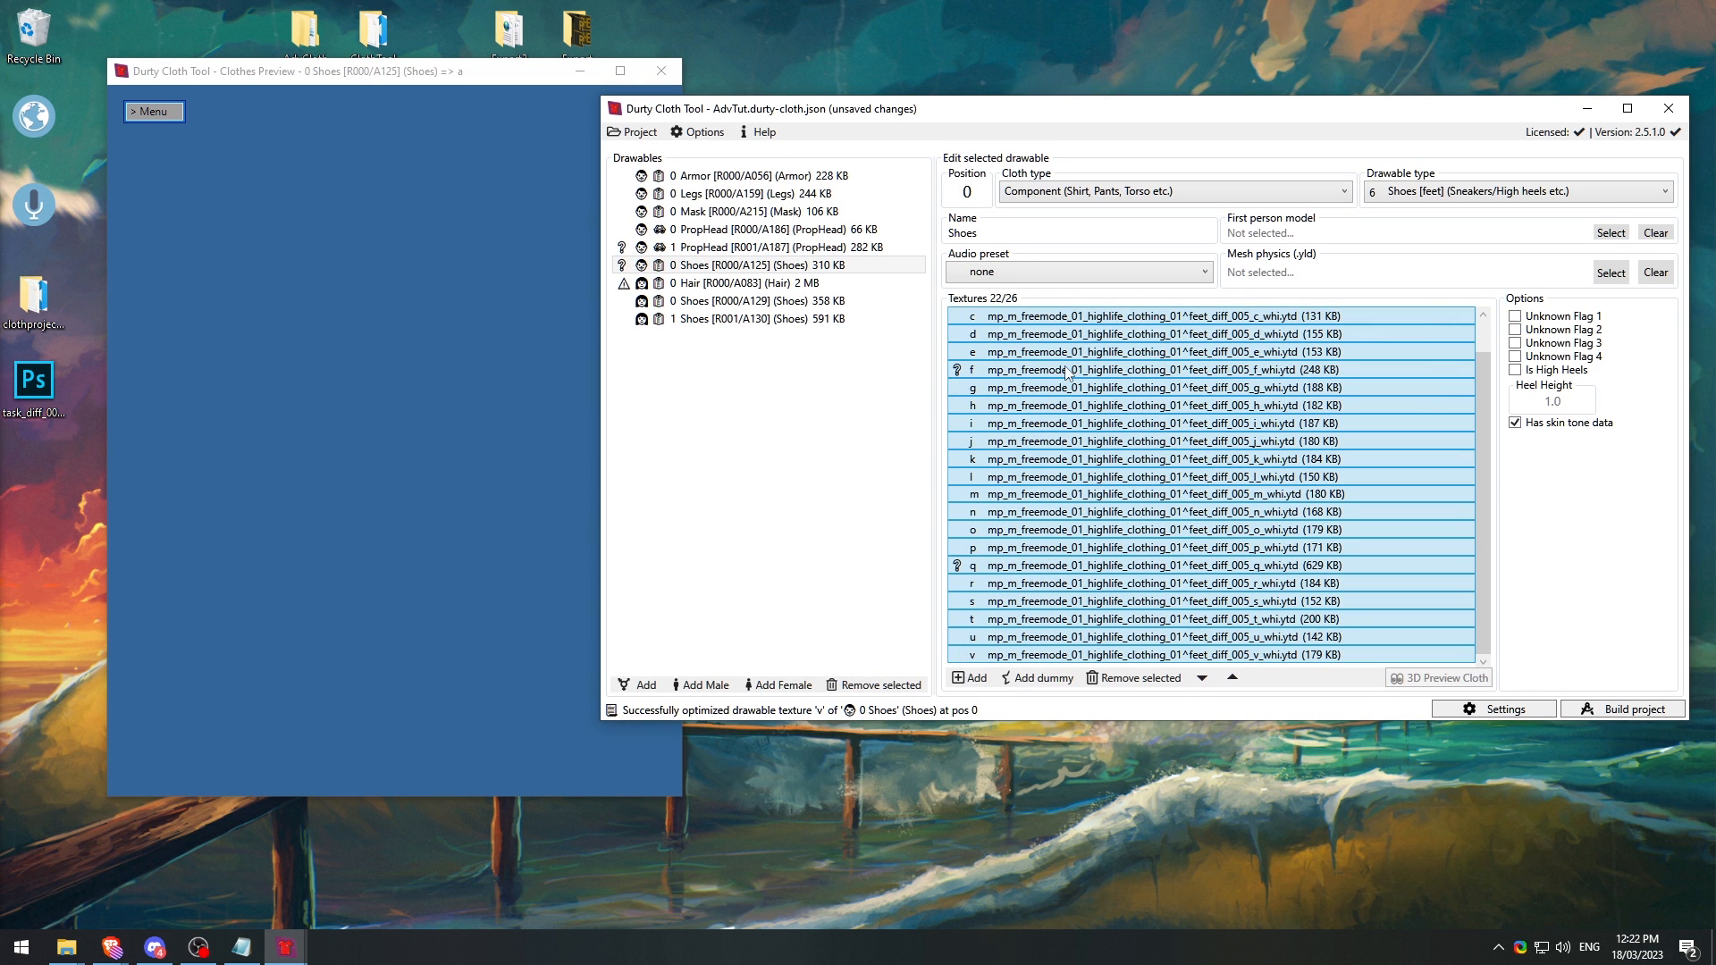
# Step: Optimize the still flagged Shoes textures f and q with automatically selected compression and automatic mipmap levels
pyautogui.click(979, 371)
pyautogui.moveTo(957, 372)
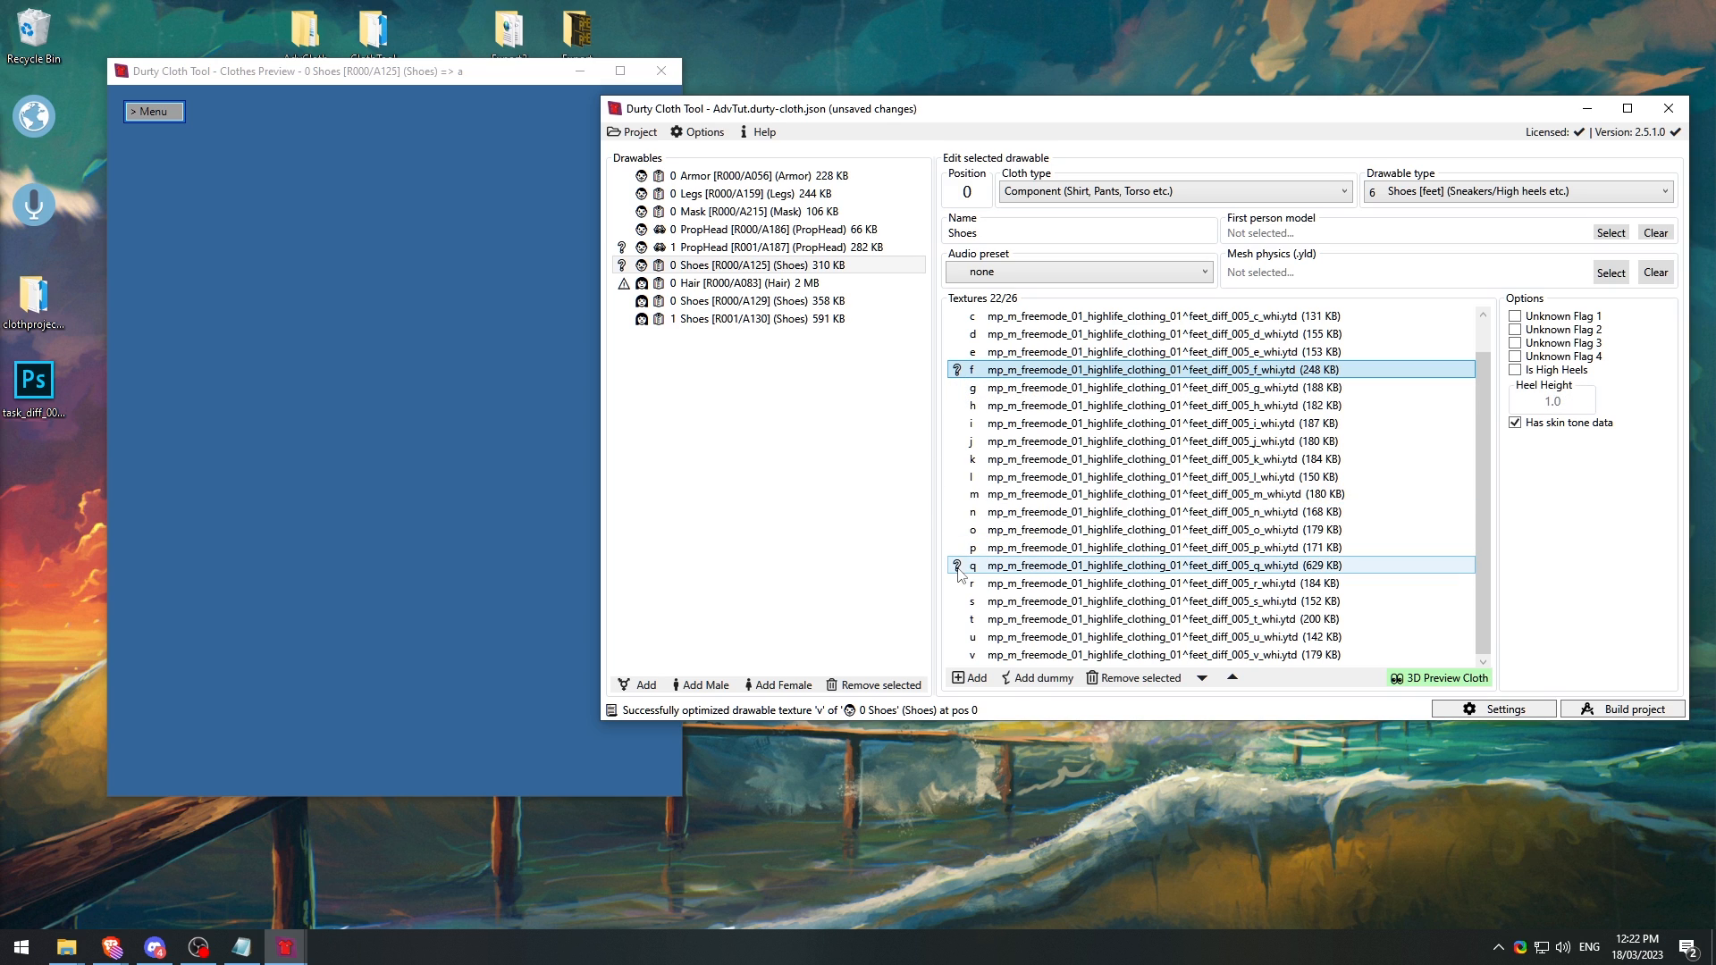
pyautogui.moveTo(957, 569)
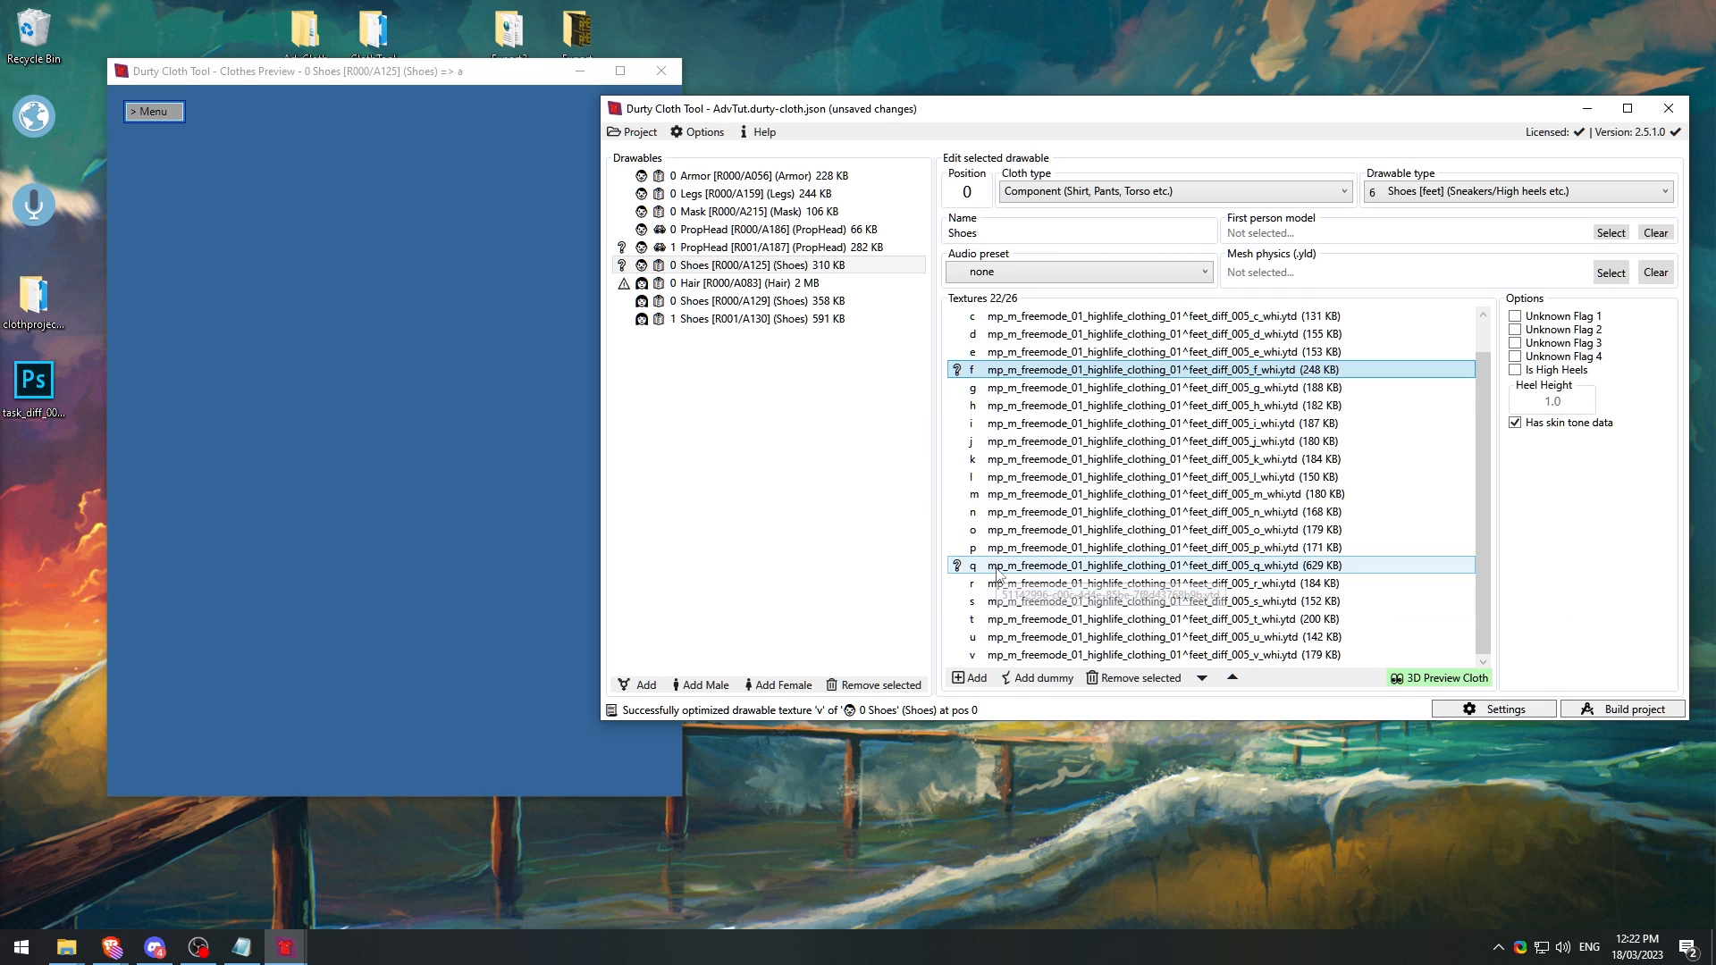
pyautogui.keyDown('ctrl'); pyautogui.click(996, 568); pyautogui.keyUp('ctrl')
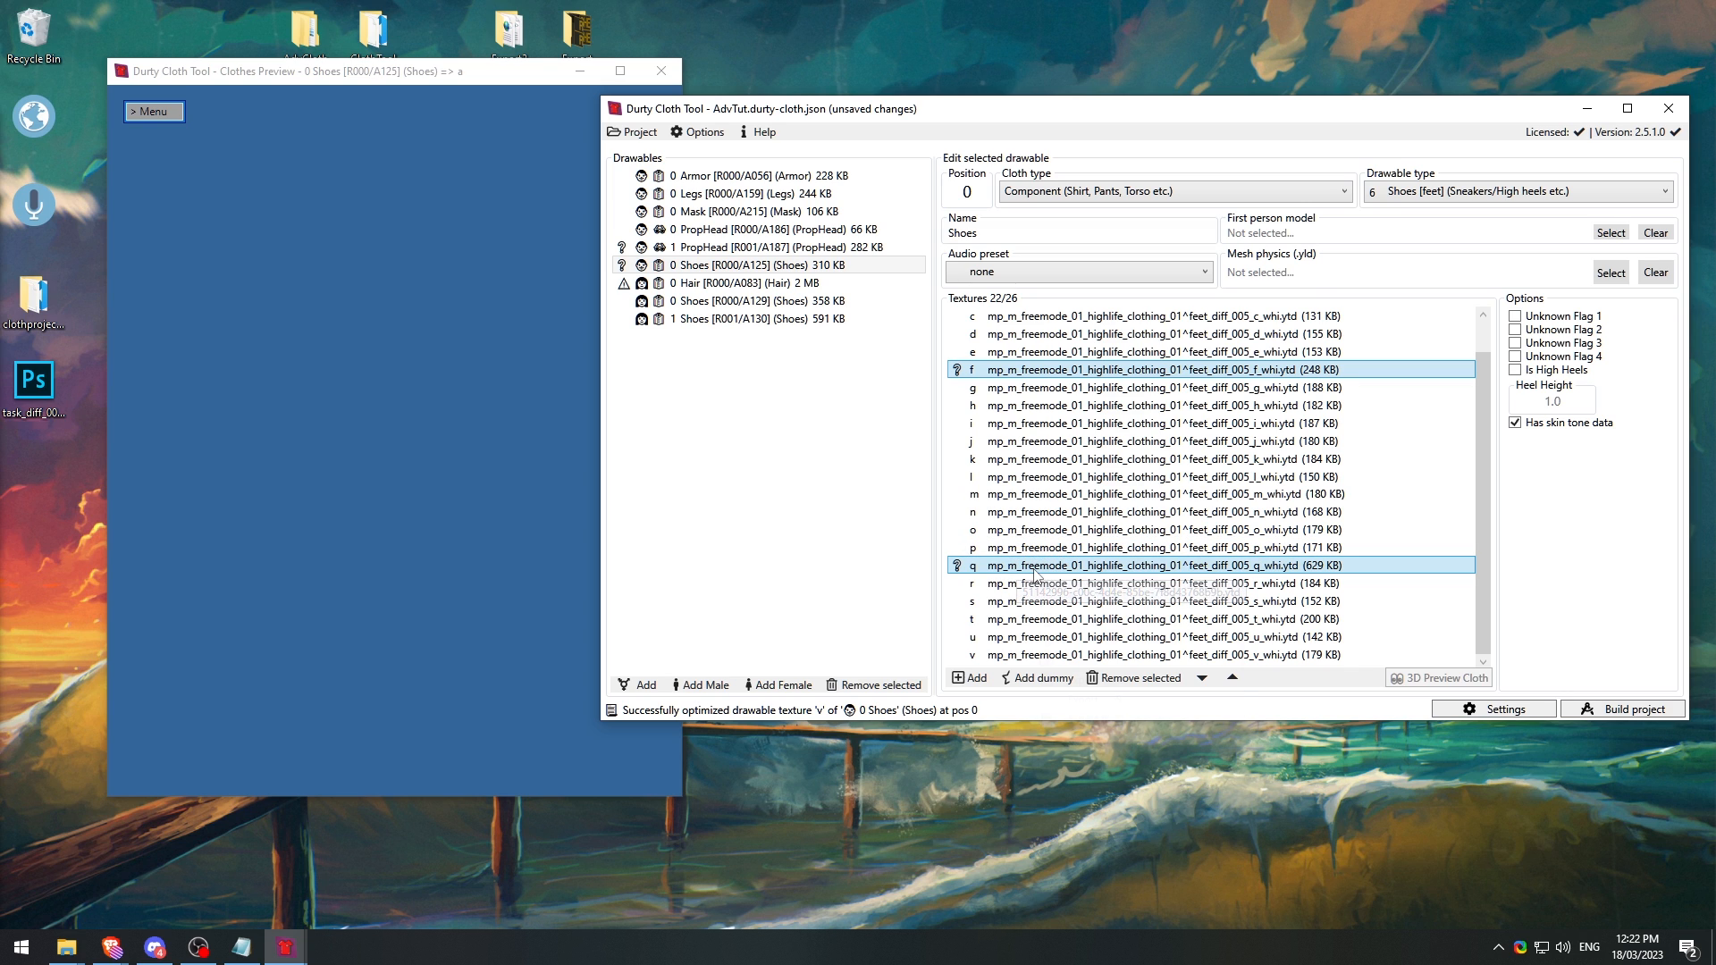
pyautogui.rightClick(1035, 573)
pyautogui.click(1107, 807)
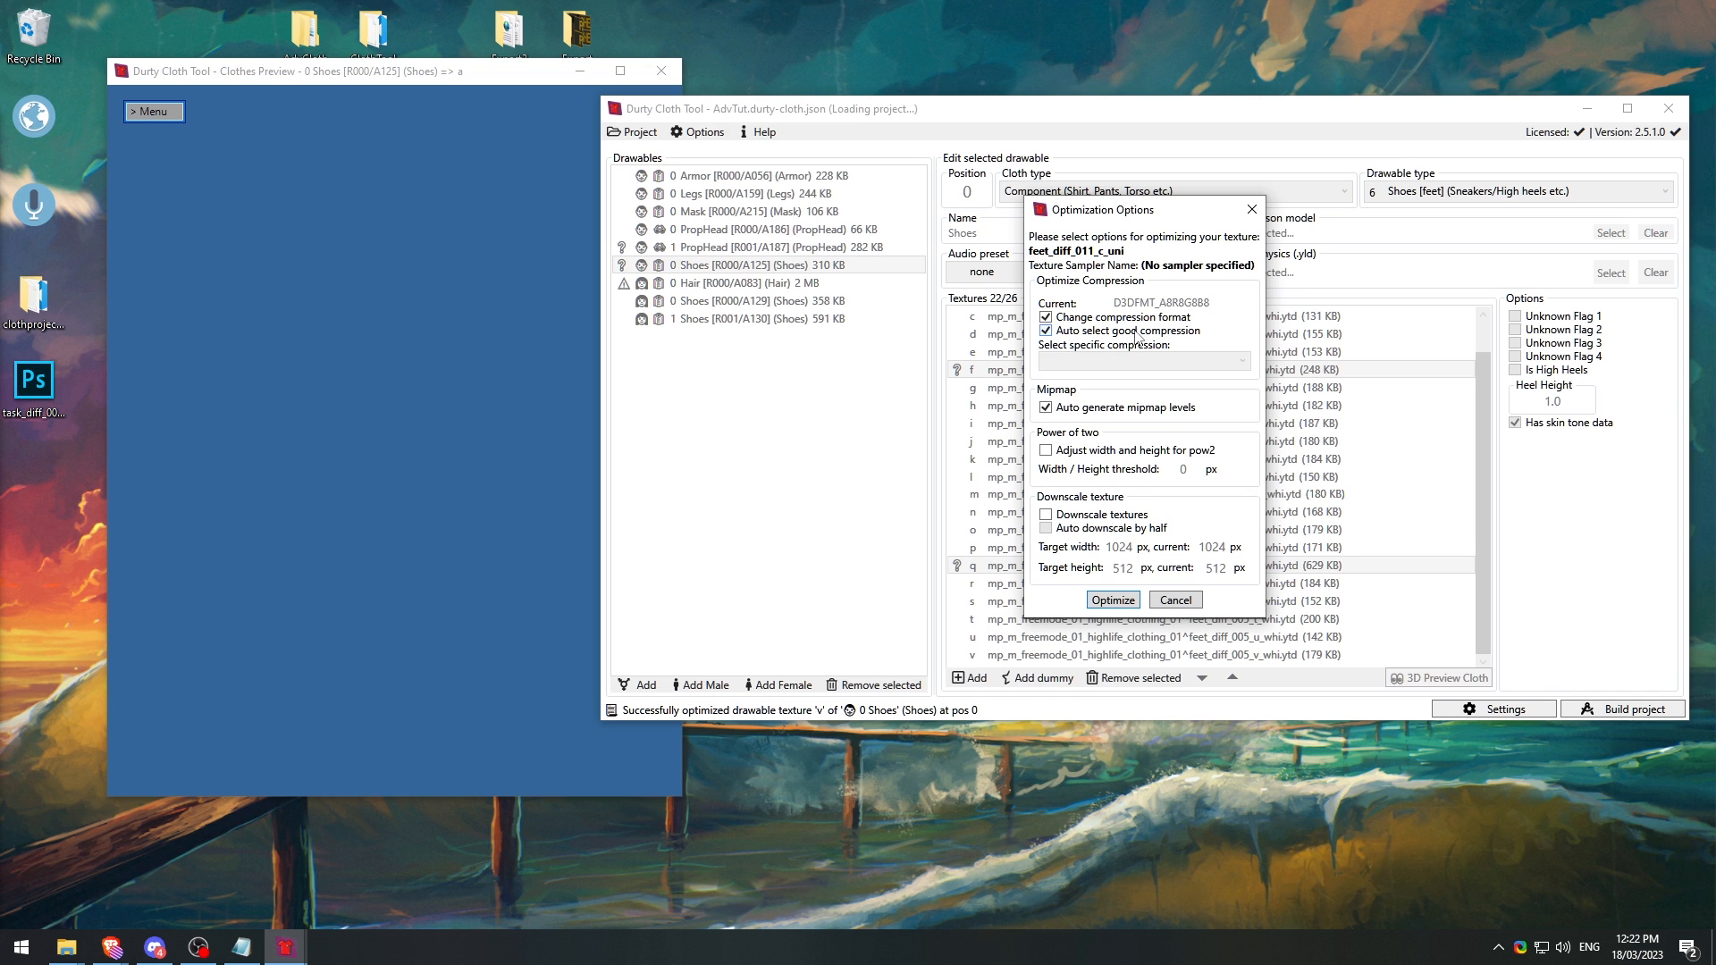
pyautogui.click(1113, 599)
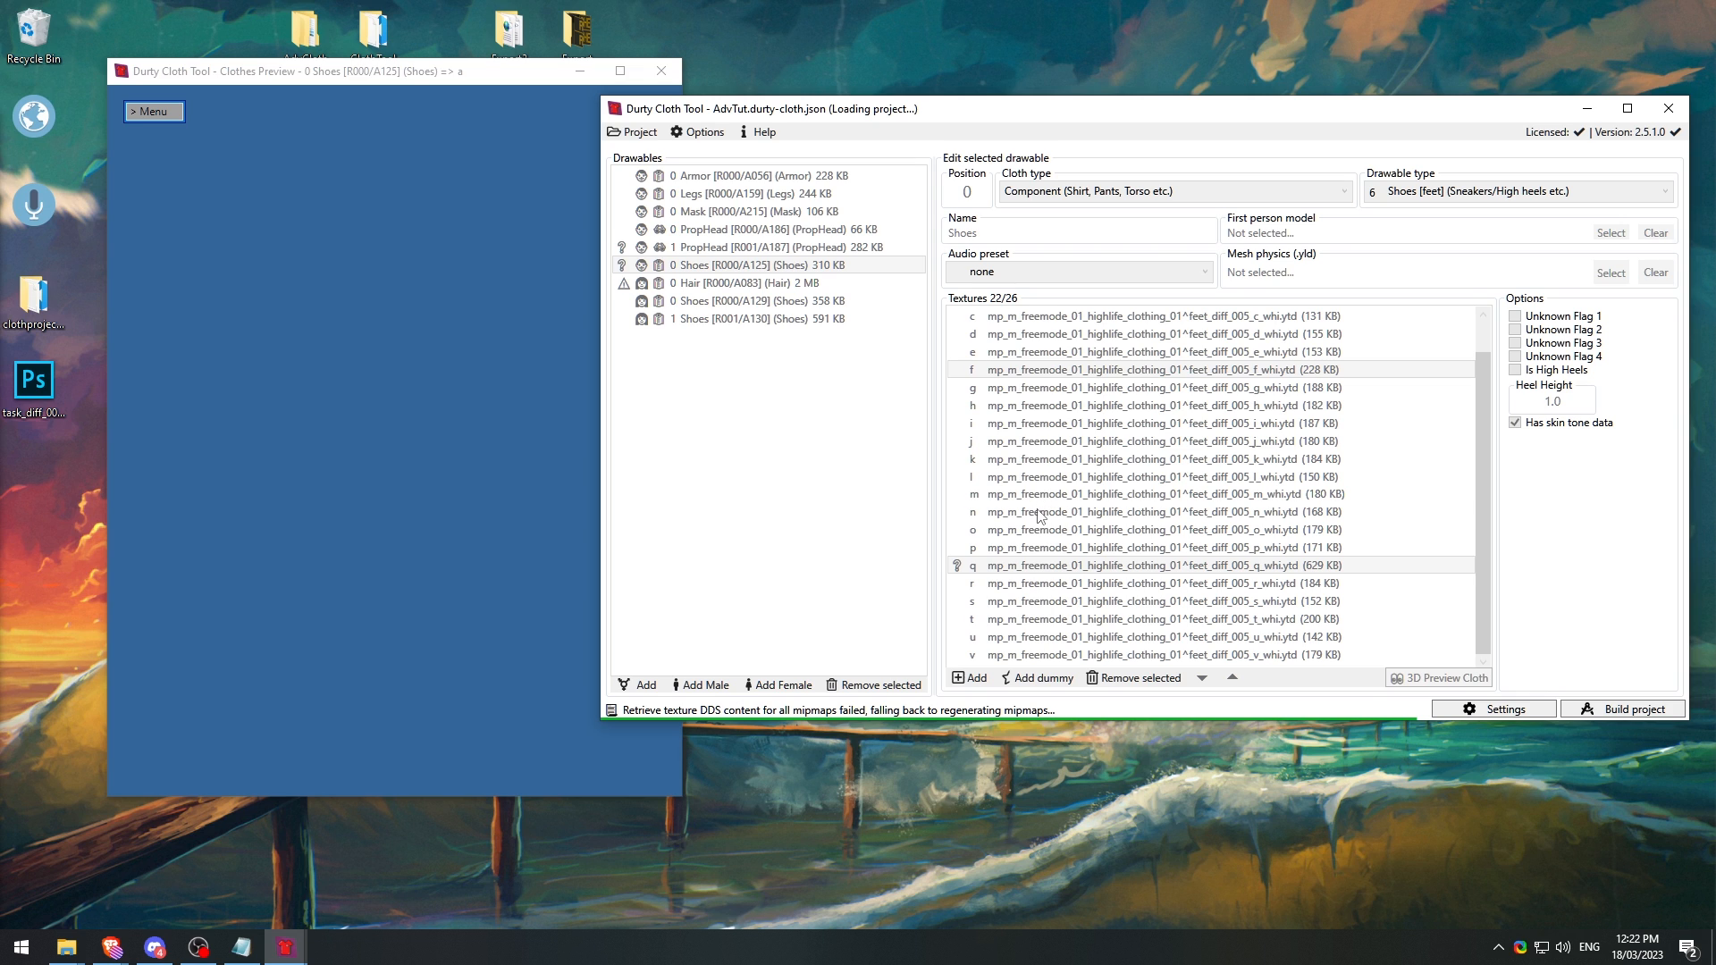
# Step: Inspect the optimized texture q of the first Shoes drawable in the 3D preview
pyautogui.click(1019, 564)
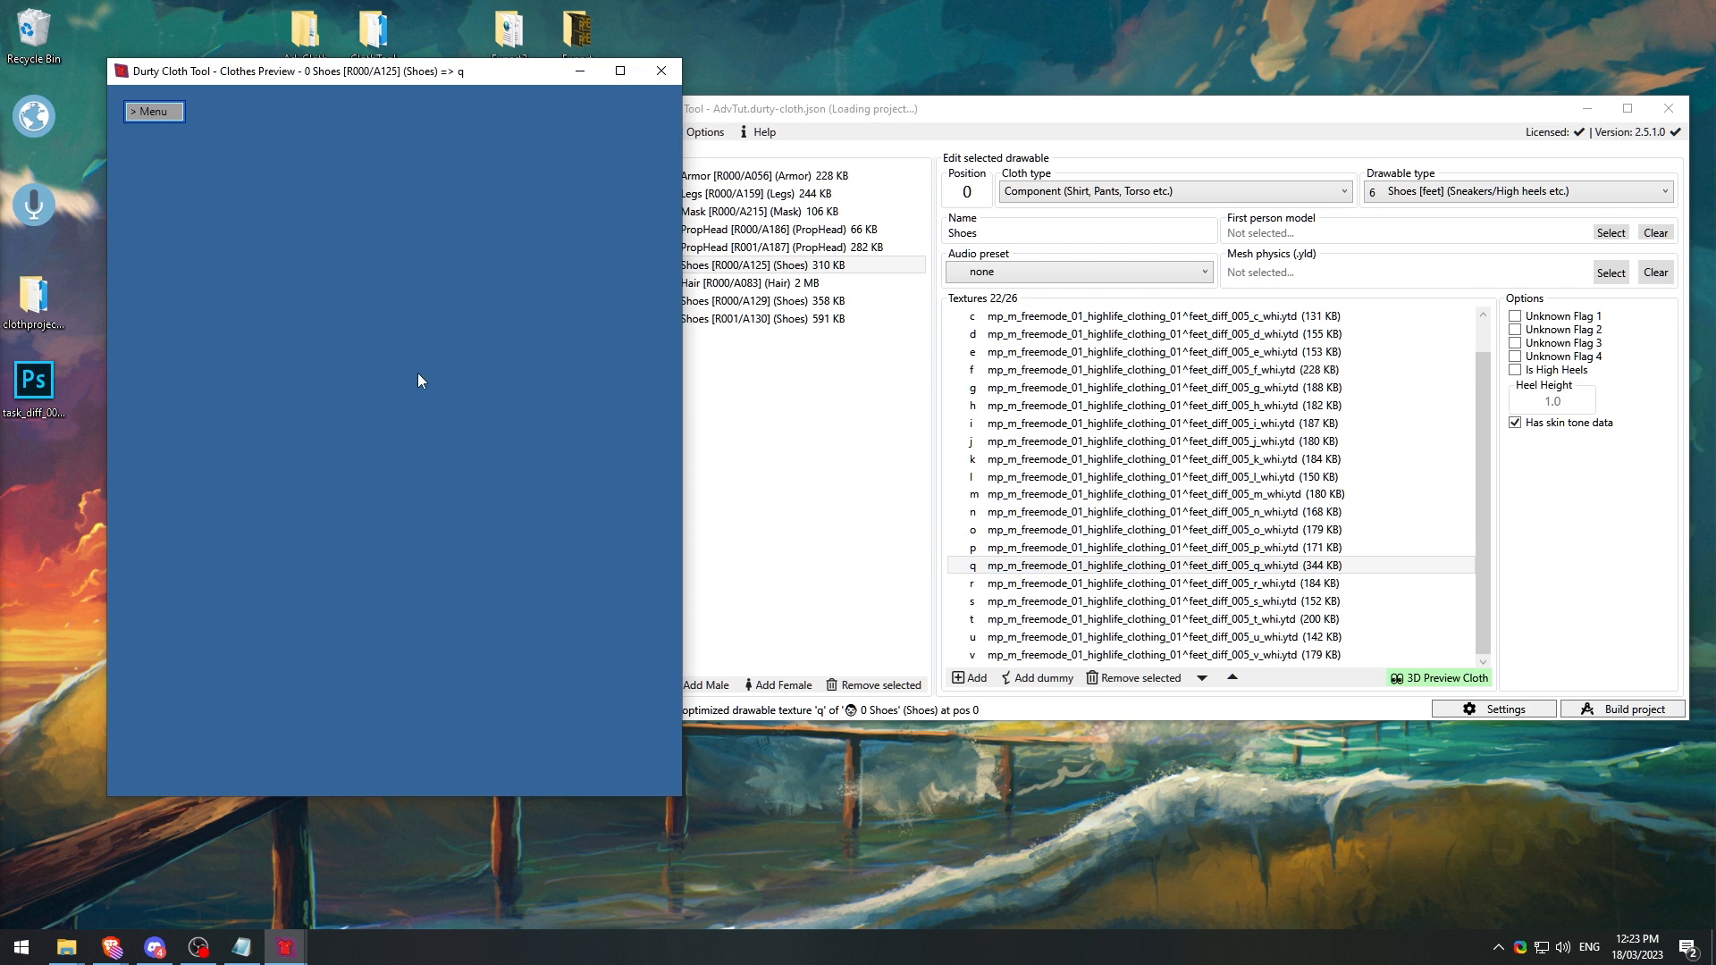
pyautogui.moveTo(417, 374)
pyautogui.mouseDown()
pyautogui.moveTo(465, 549)
pyautogui.moveTo(439, 502)
pyautogui.moveTo(444, 605)
pyautogui.moveTo(579, 569)
pyautogui.moveTo(410, 416)
pyautogui.moveTo(441, 372)
pyautogui.moveTo(410, 397)
pyautogui.mouseUp()
pyautogui.scroll(1, 1082, 329)
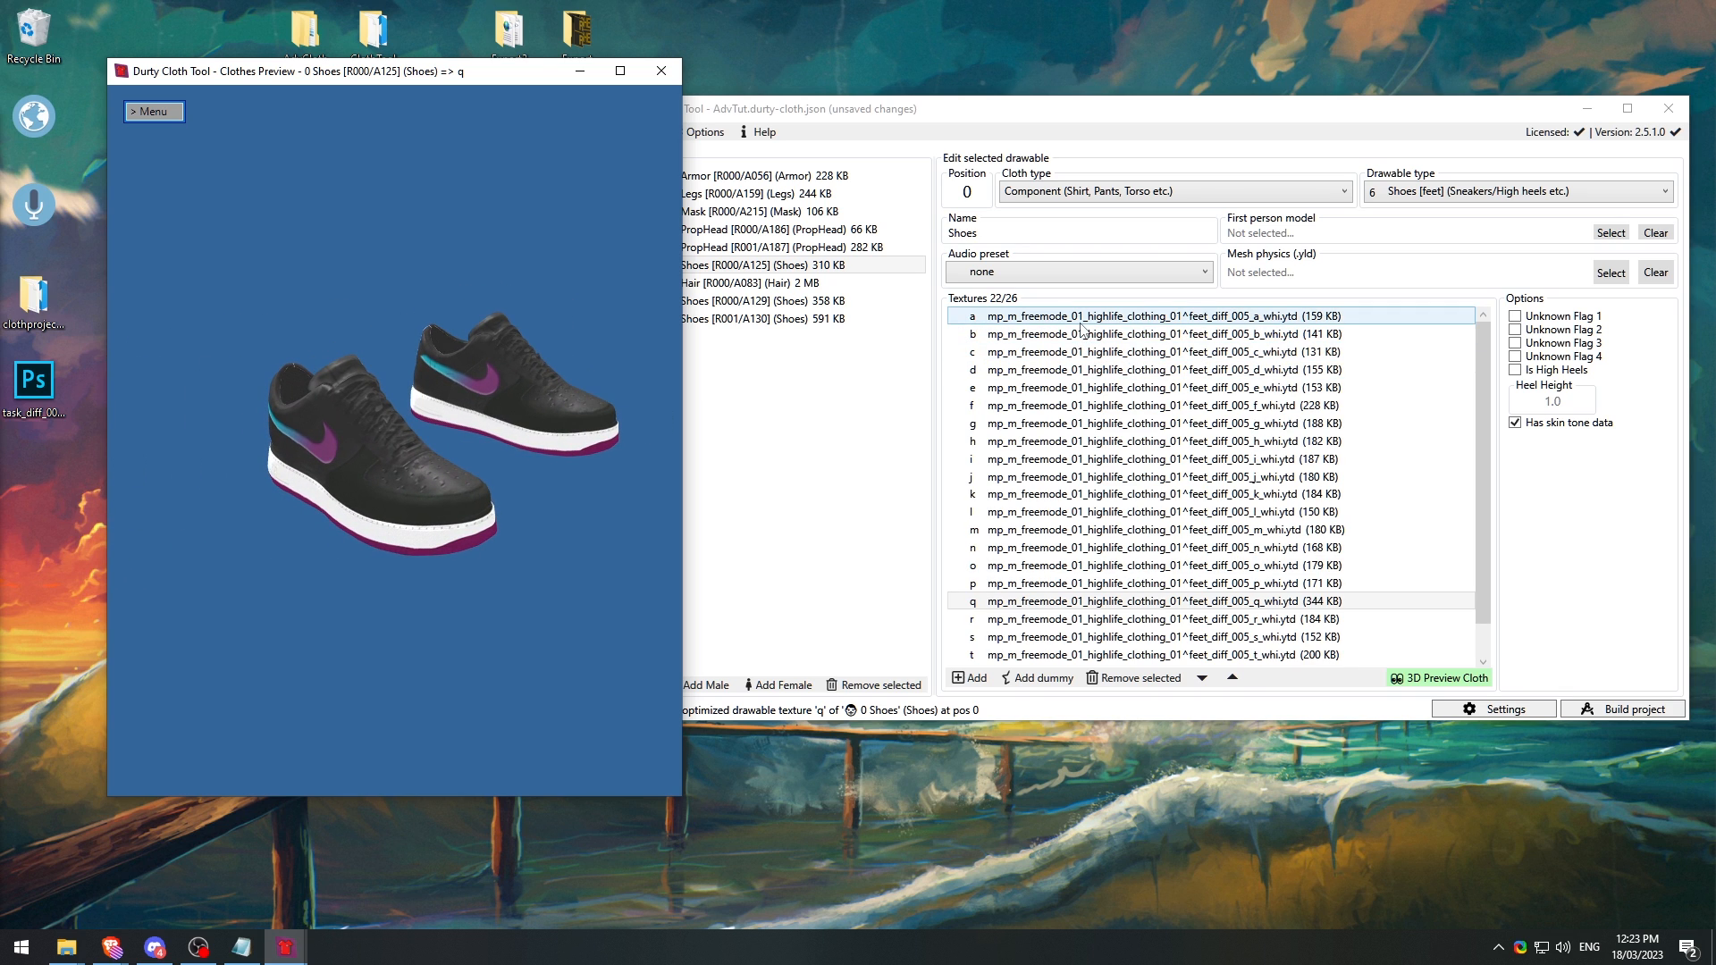
# Step: Check textures a to v of the first Shoes drawable one by one in the 3D preview, ending on texture a
pyautogui.click(1095, 318)
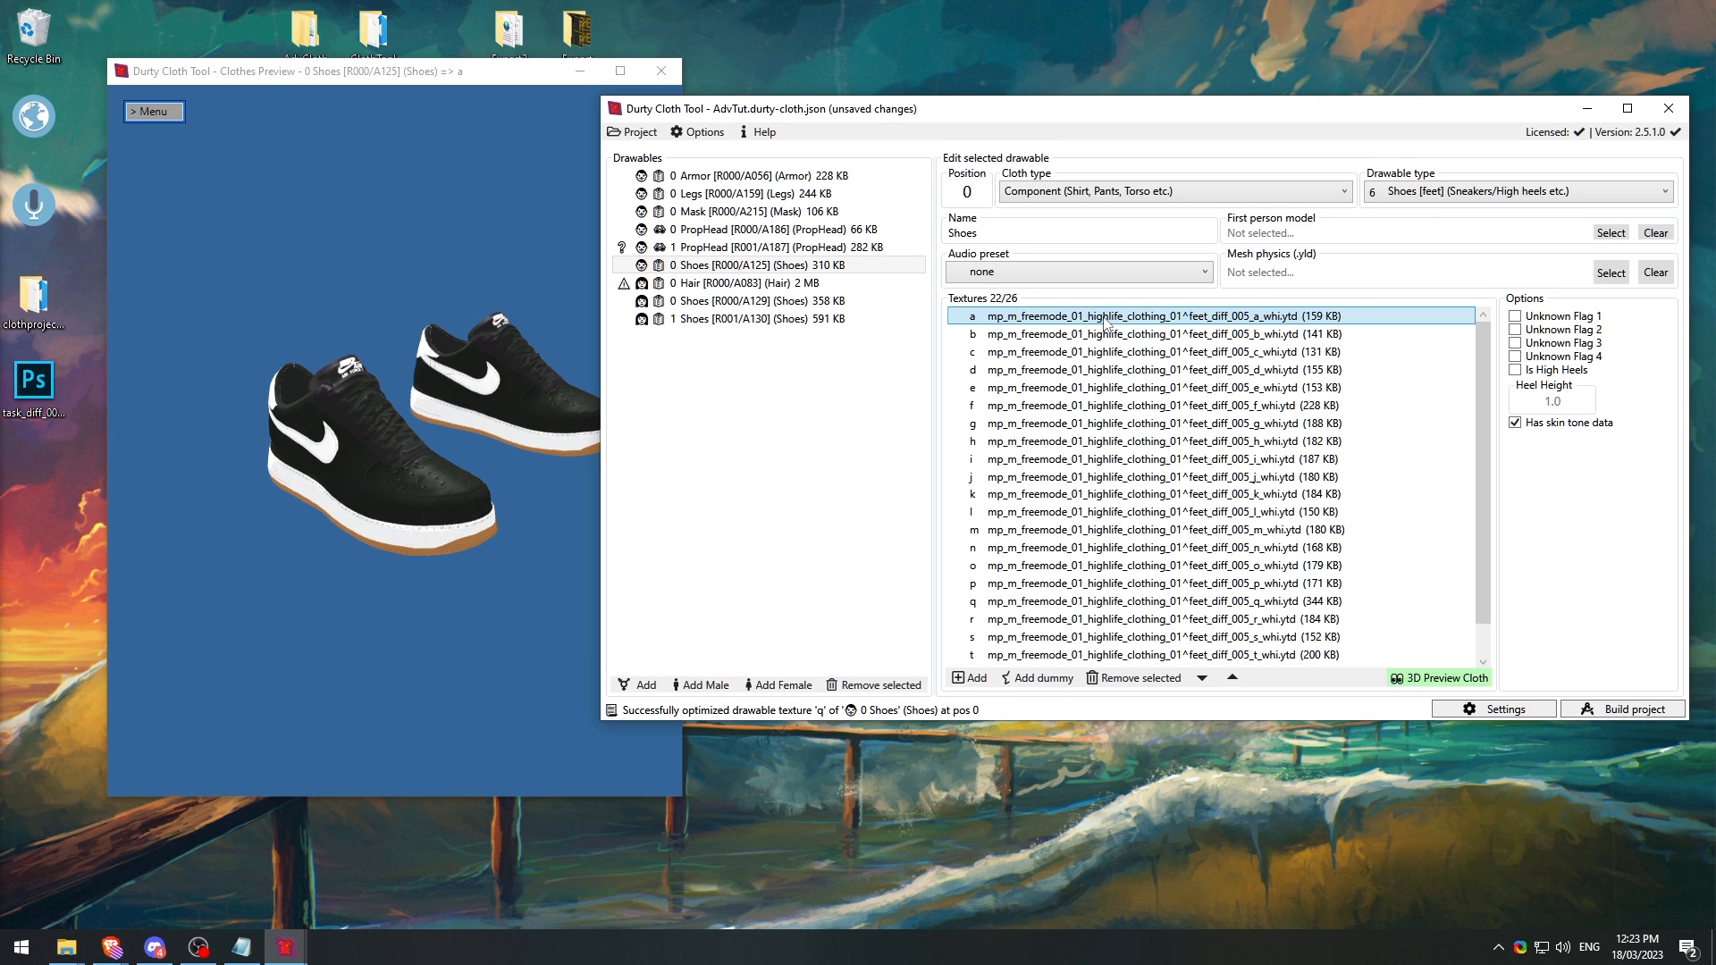
pyautogui.click(1108, 334)
pyautogui.click(1110, 352)
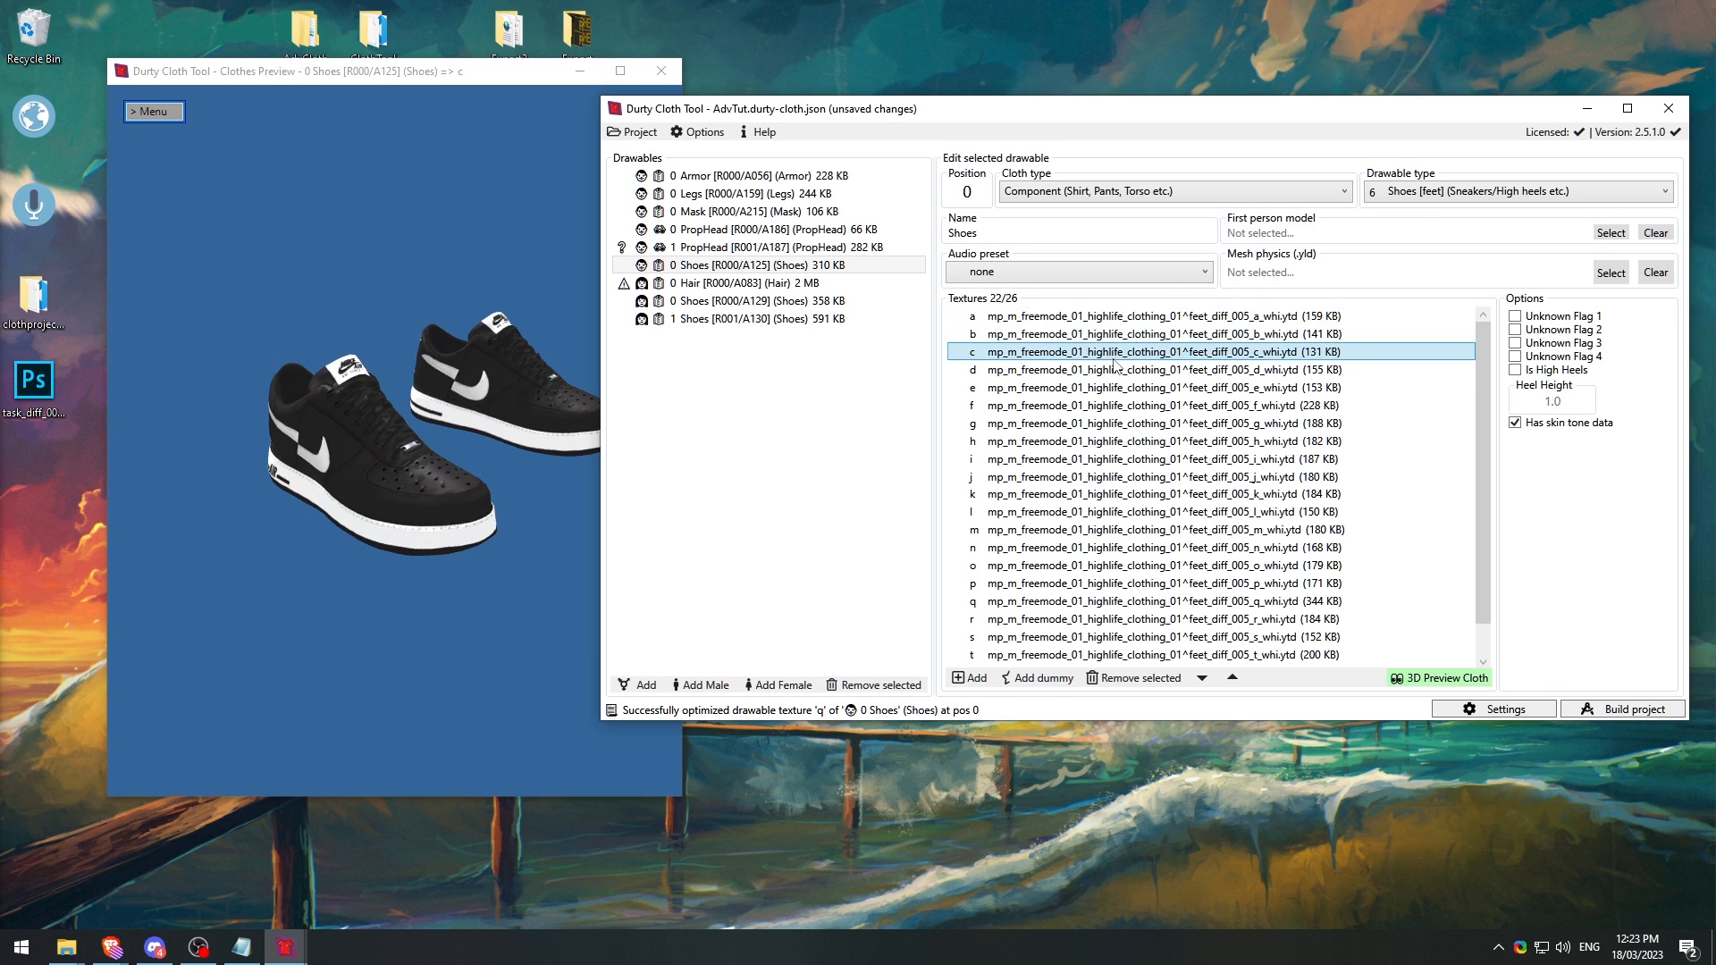
pyautogui.click(1114, 370)
pyautogui.click(1115, 388)
pyautogui.click(1118, 406)
pyautogui.click(1119, 423)
pyautogui.click(1122, 442)
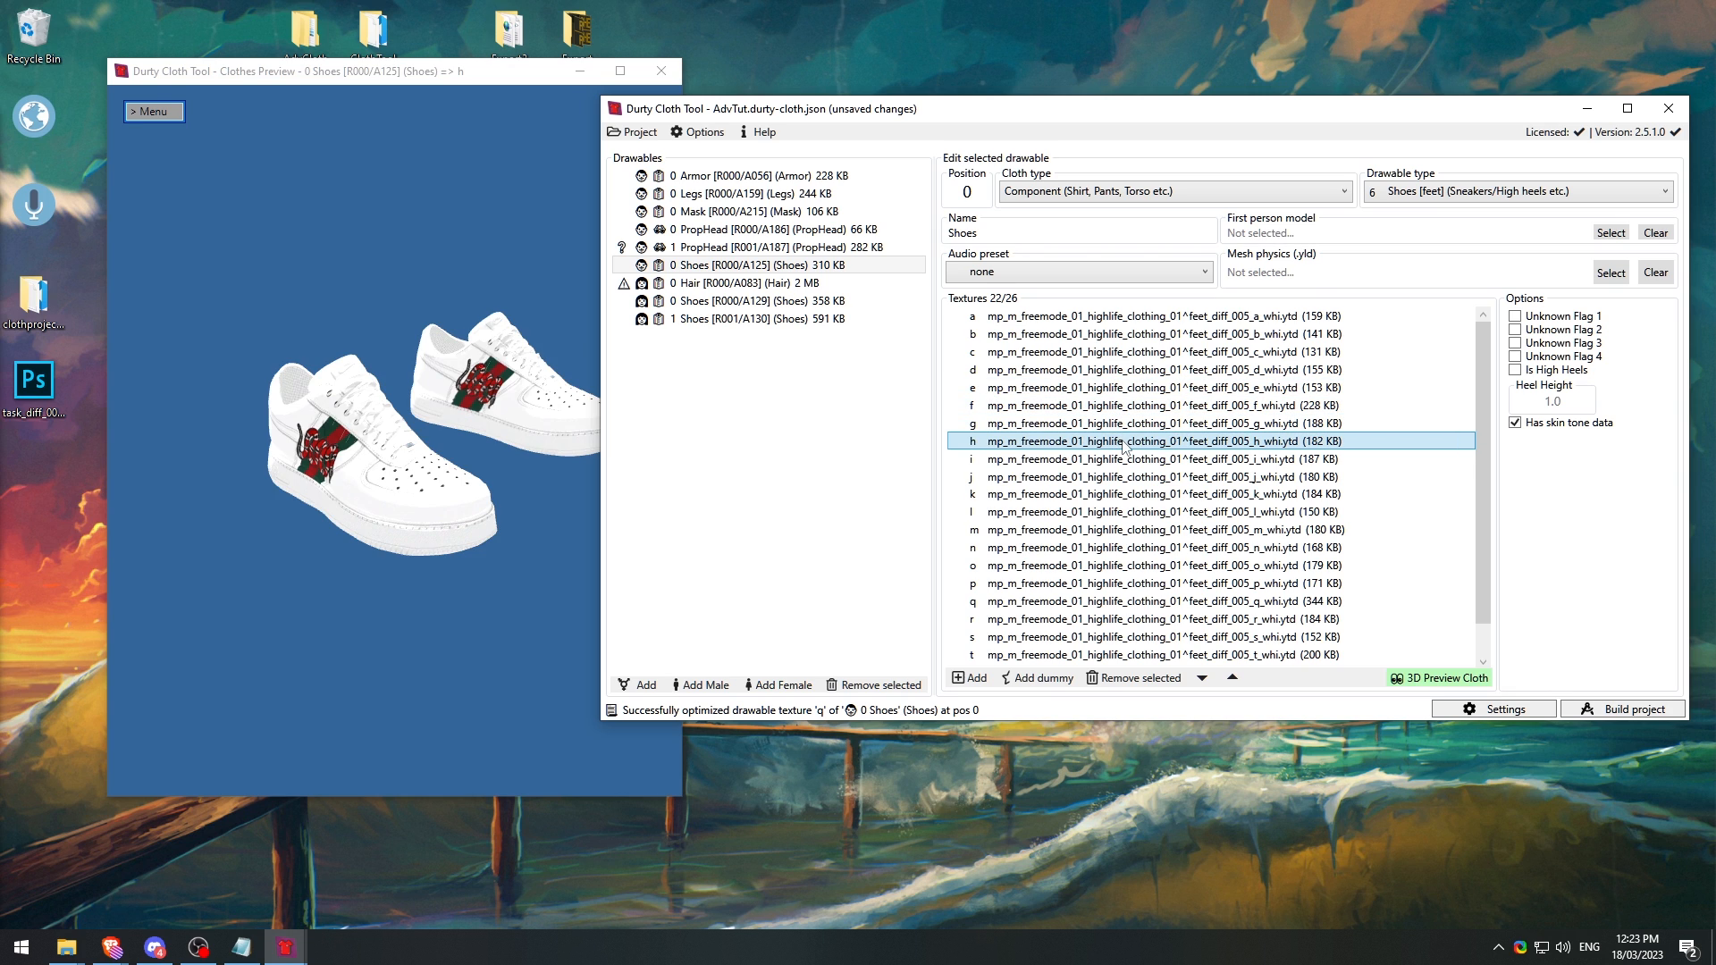
pyautogui.click(1125, 459)
pyautogui.click(1128, 477)
pyautogui.click(1128, 494)
pyautogui.click(1130, 512)
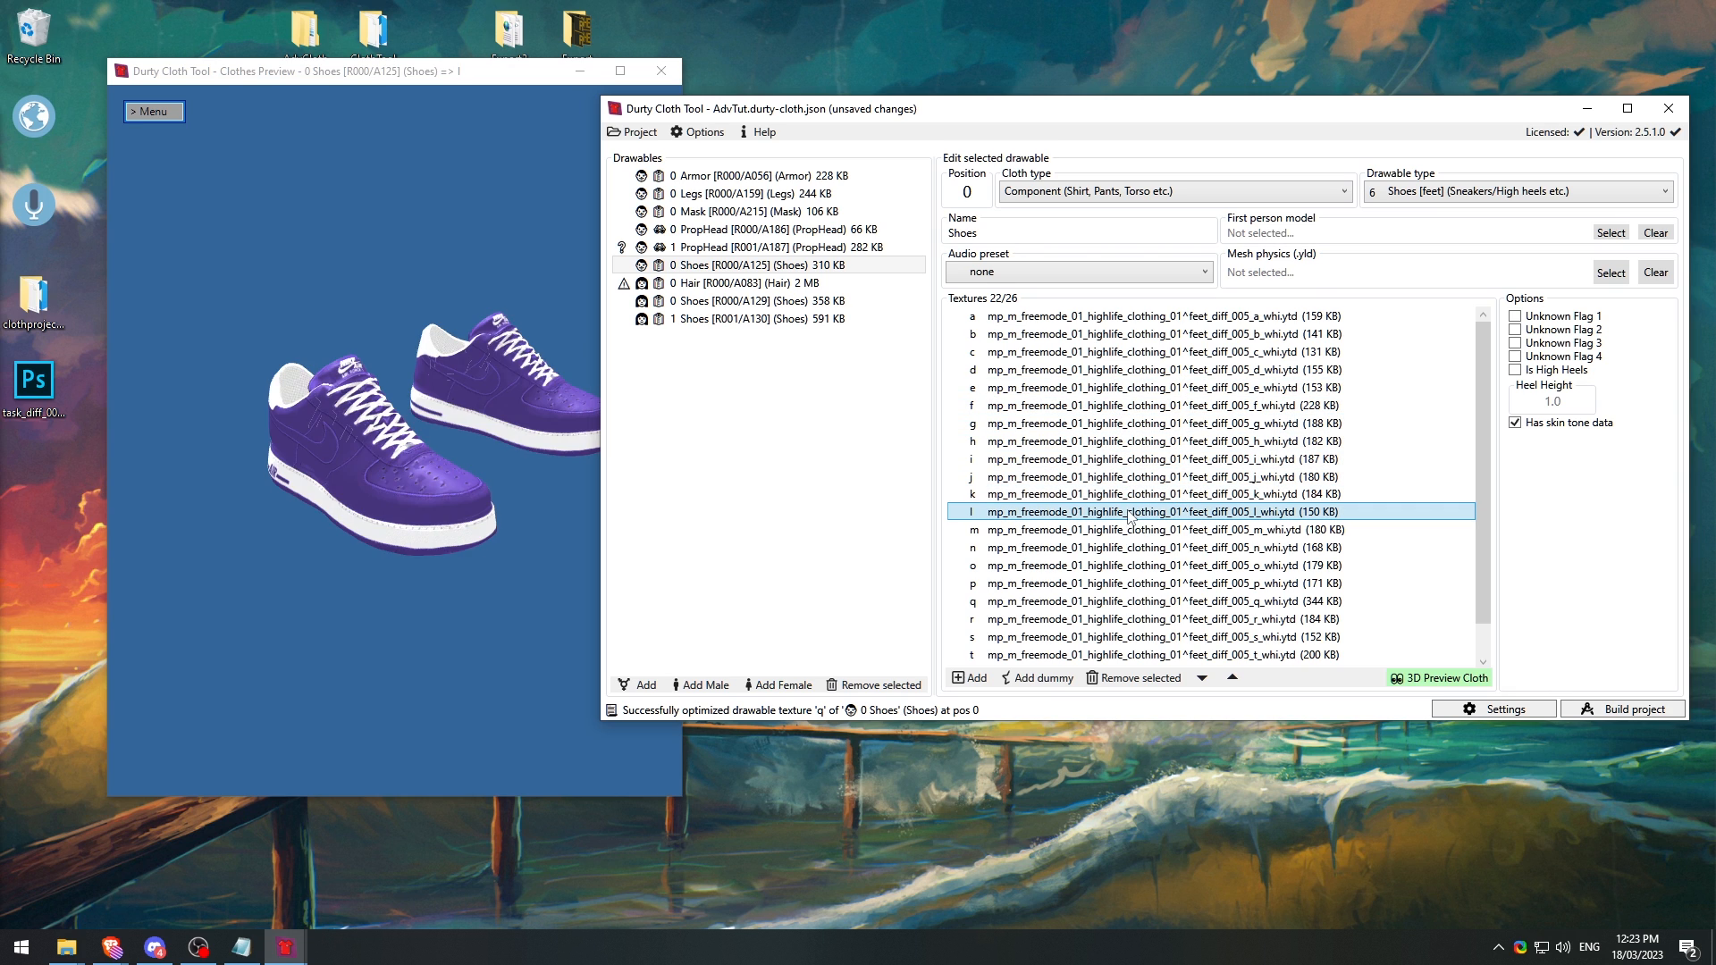
pyautogui.click(1132, 530)
pyautogui.click(1131, 543)
pyautogui.click(1132, 532)
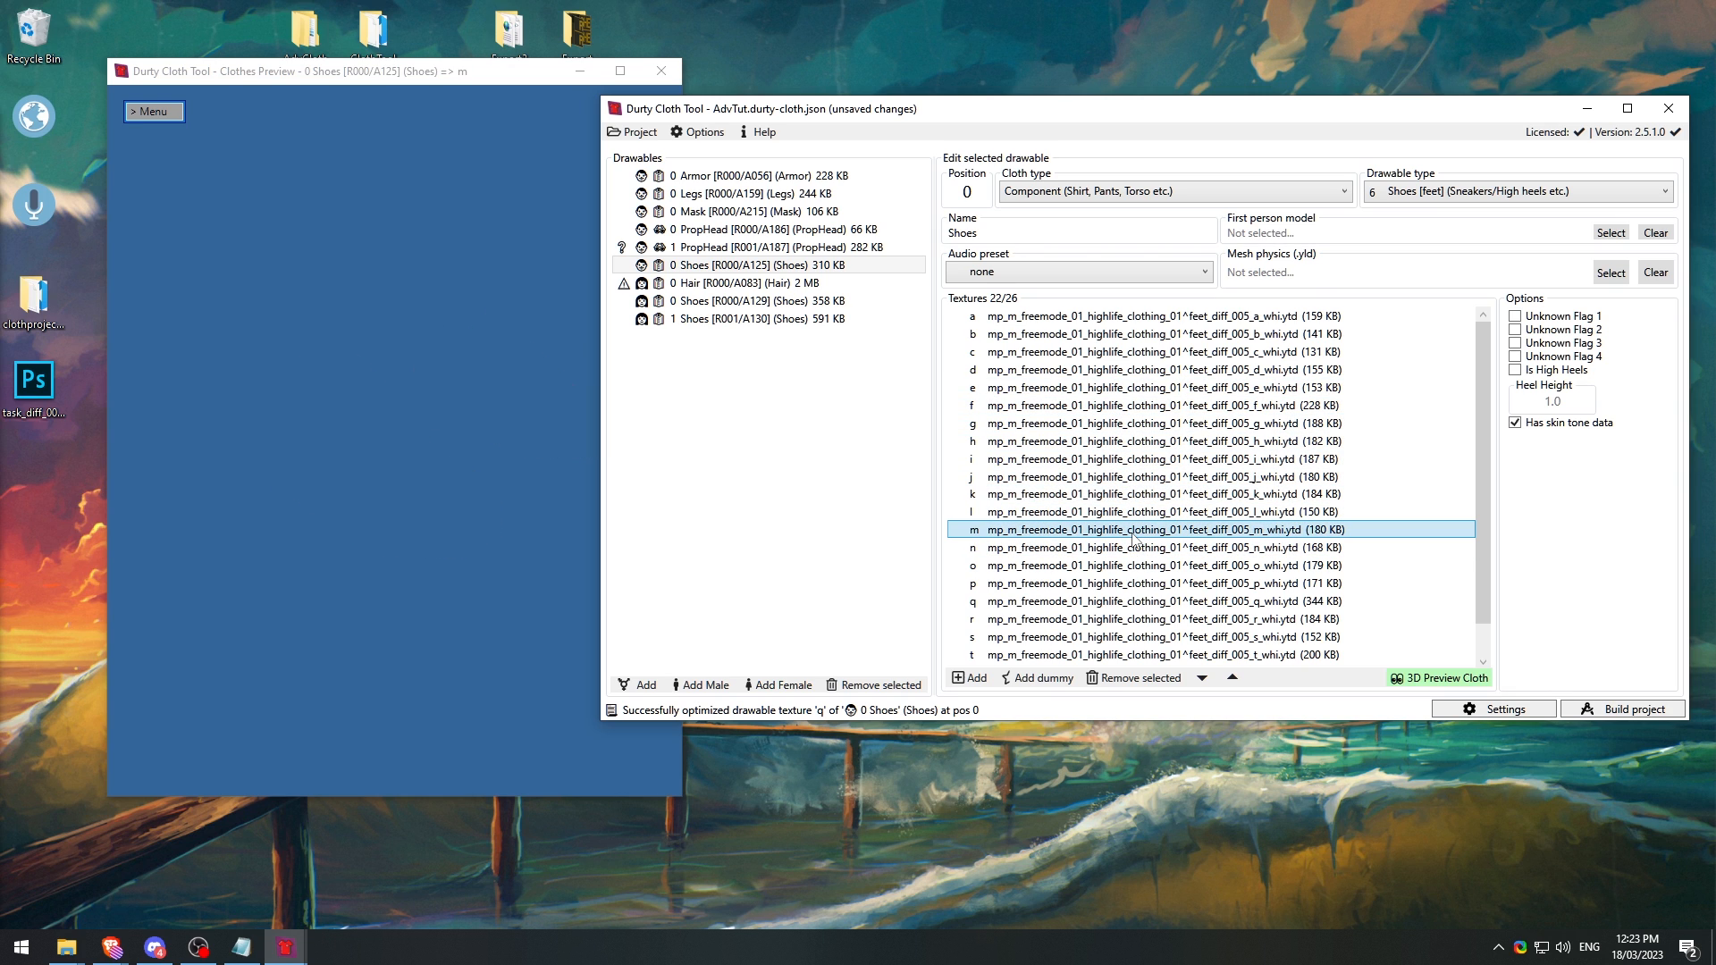
pyautogui.click(1133, 547)
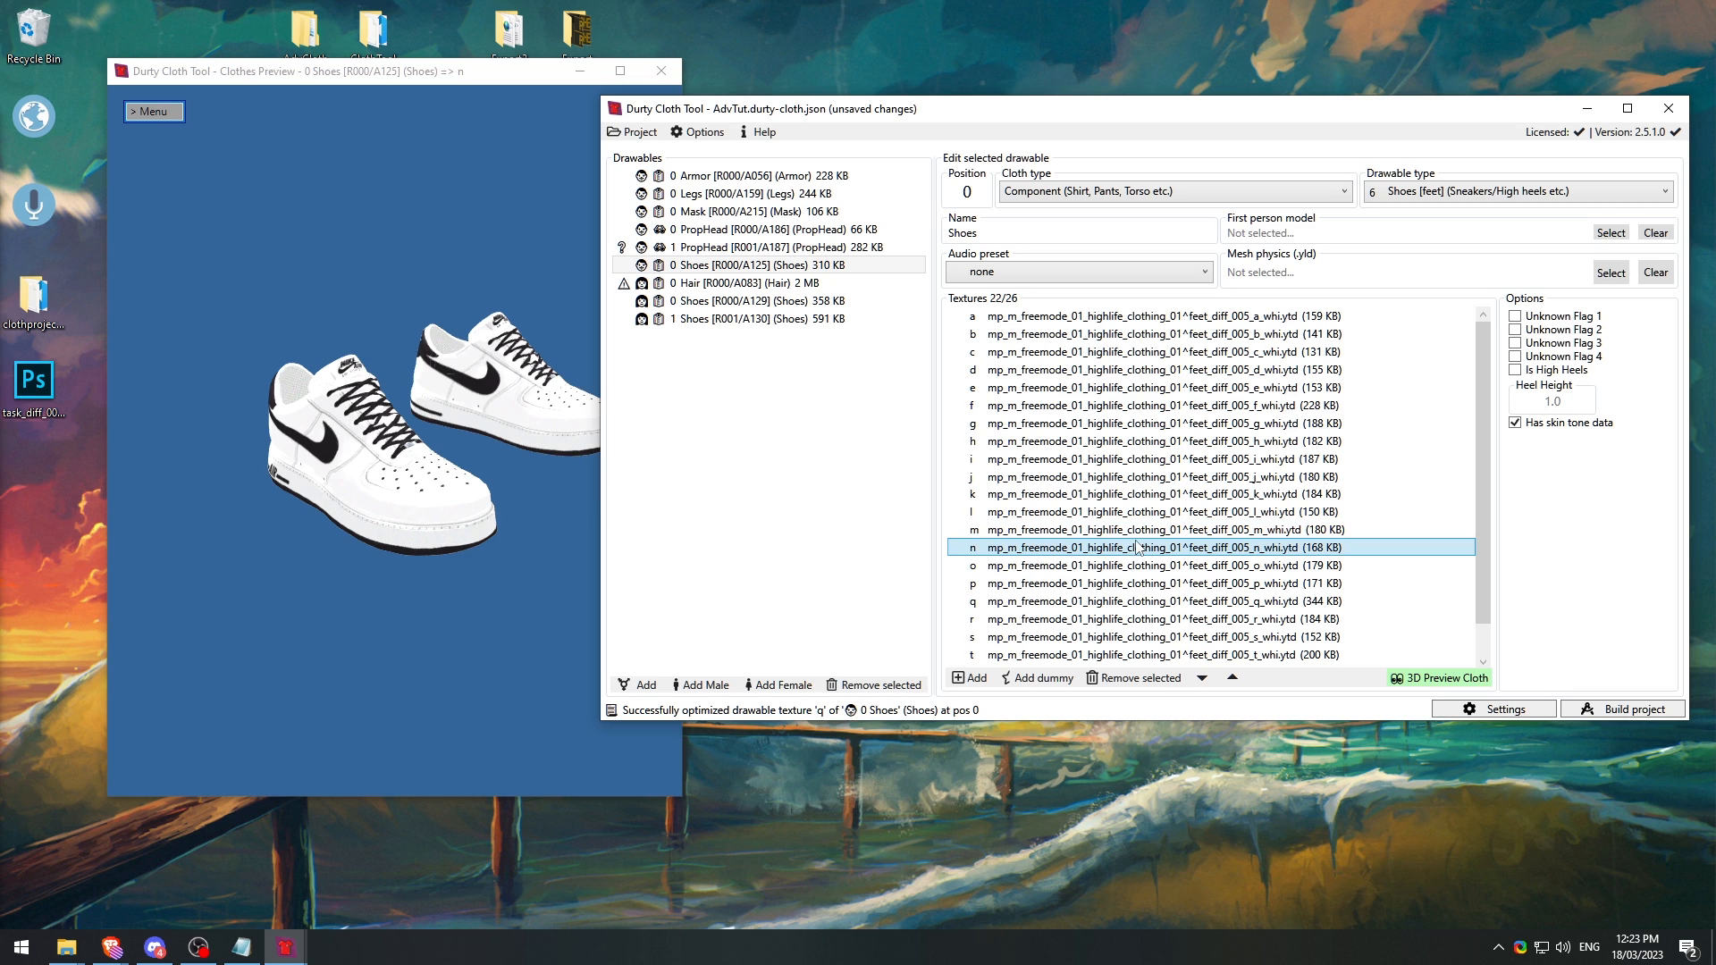
pyautogui.click(1141, 564)
pyautogui.click(1144, 583)
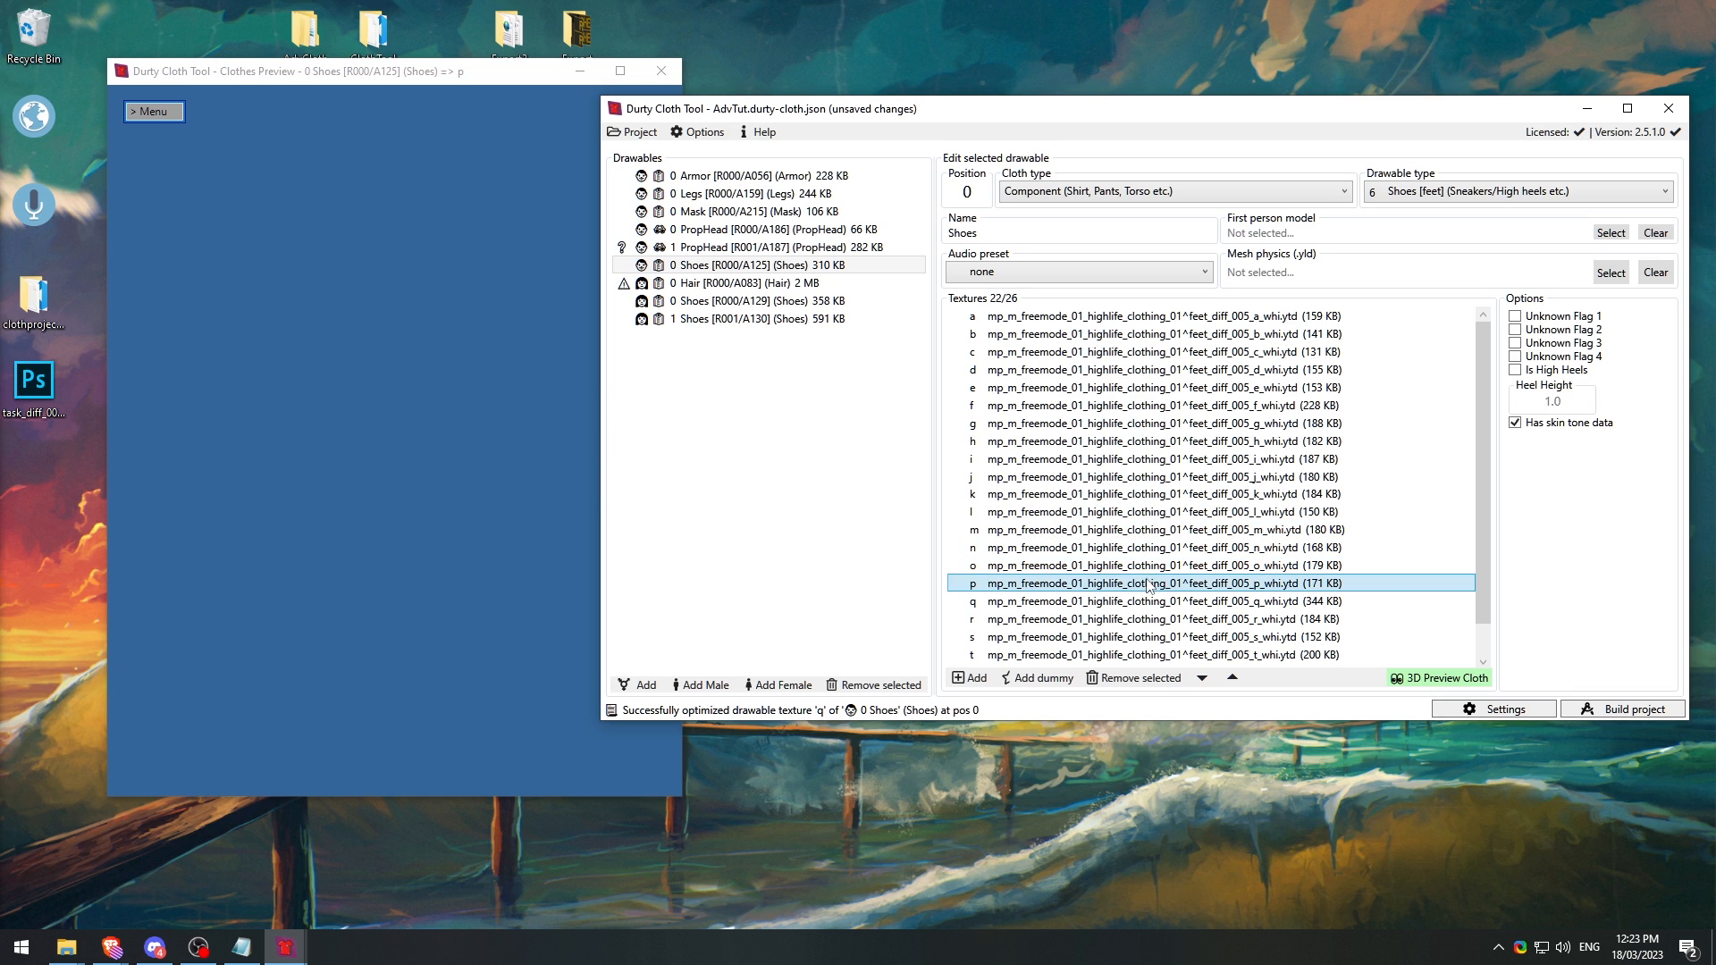
pyautogui.click(1144, 600)
pyautogui.click(1144, 618)
pyautogui.click(1145, 636)
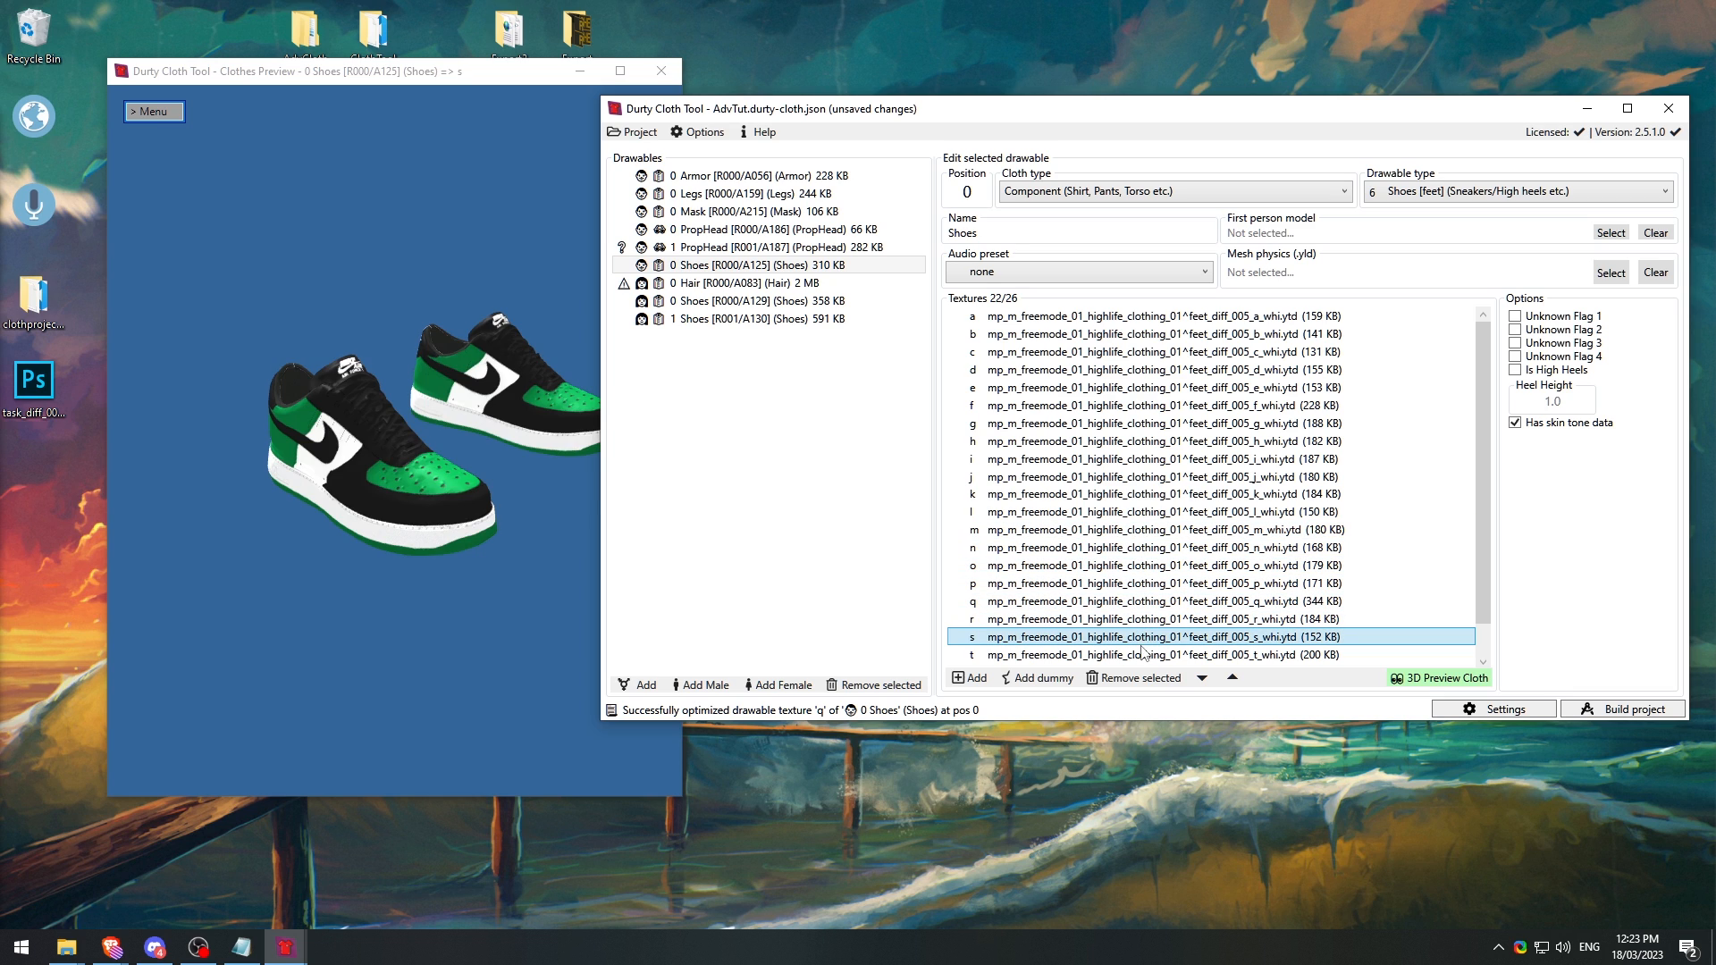
pyautogui.click(1145, 654)
pyautogui.scroll(-1, 1145, 657)
pyautogui.click(1138, 635)
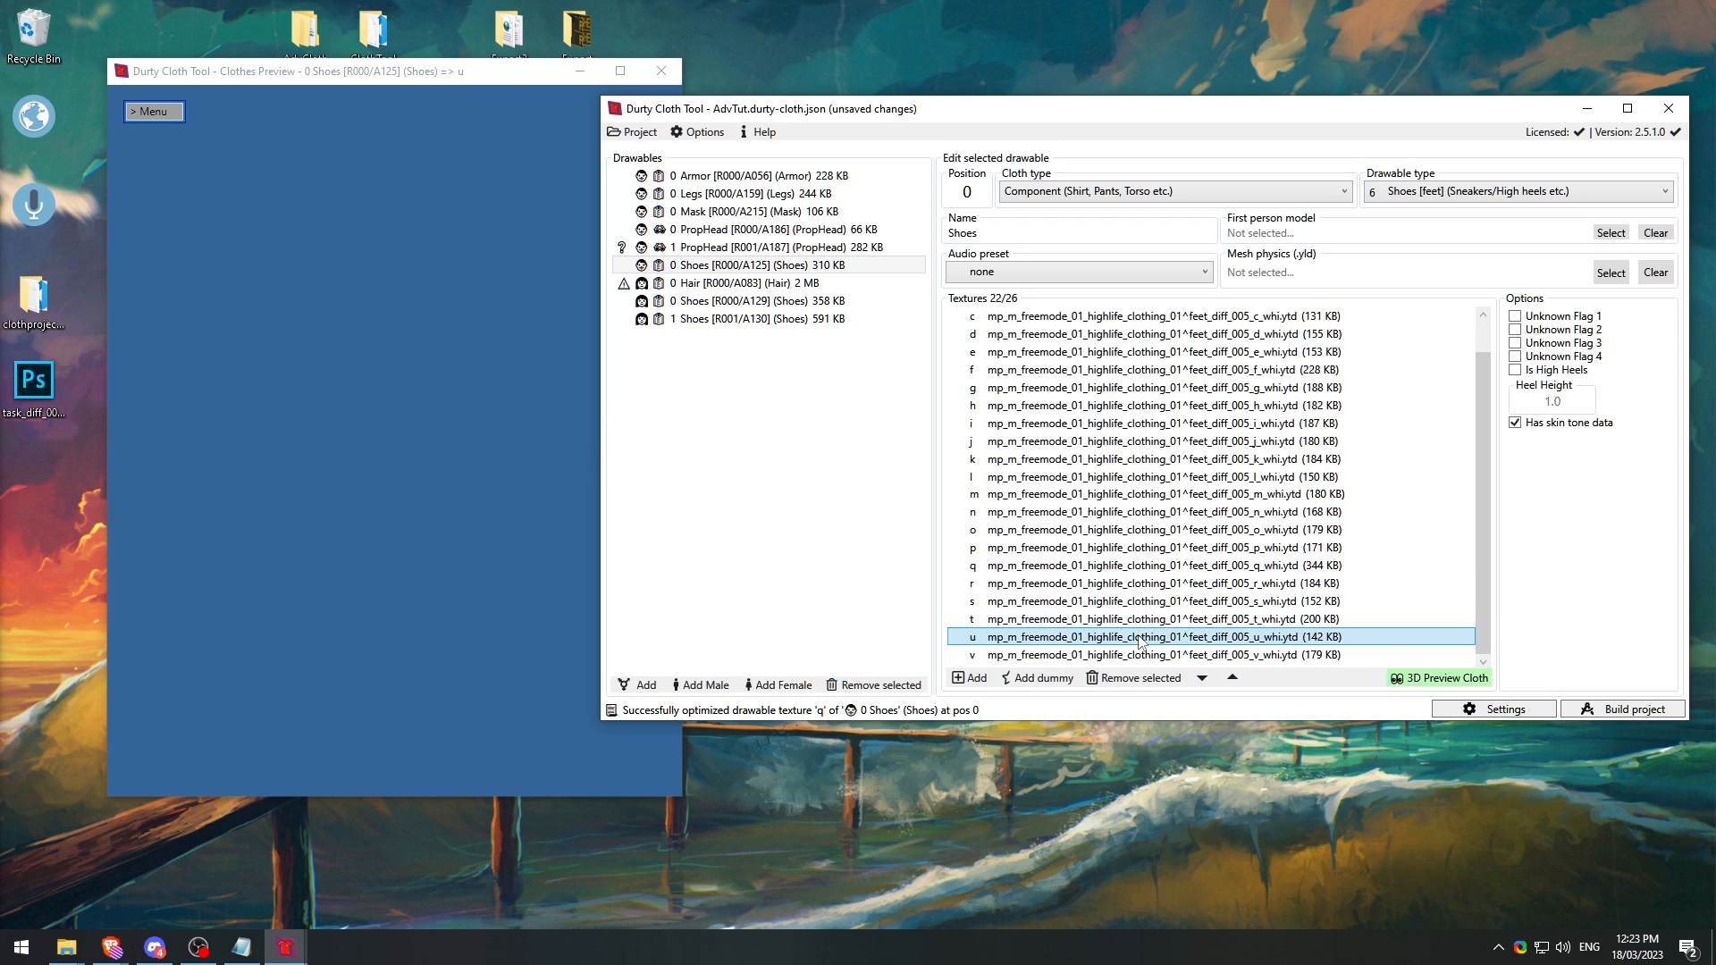
pyautogui.click(1133, 655)
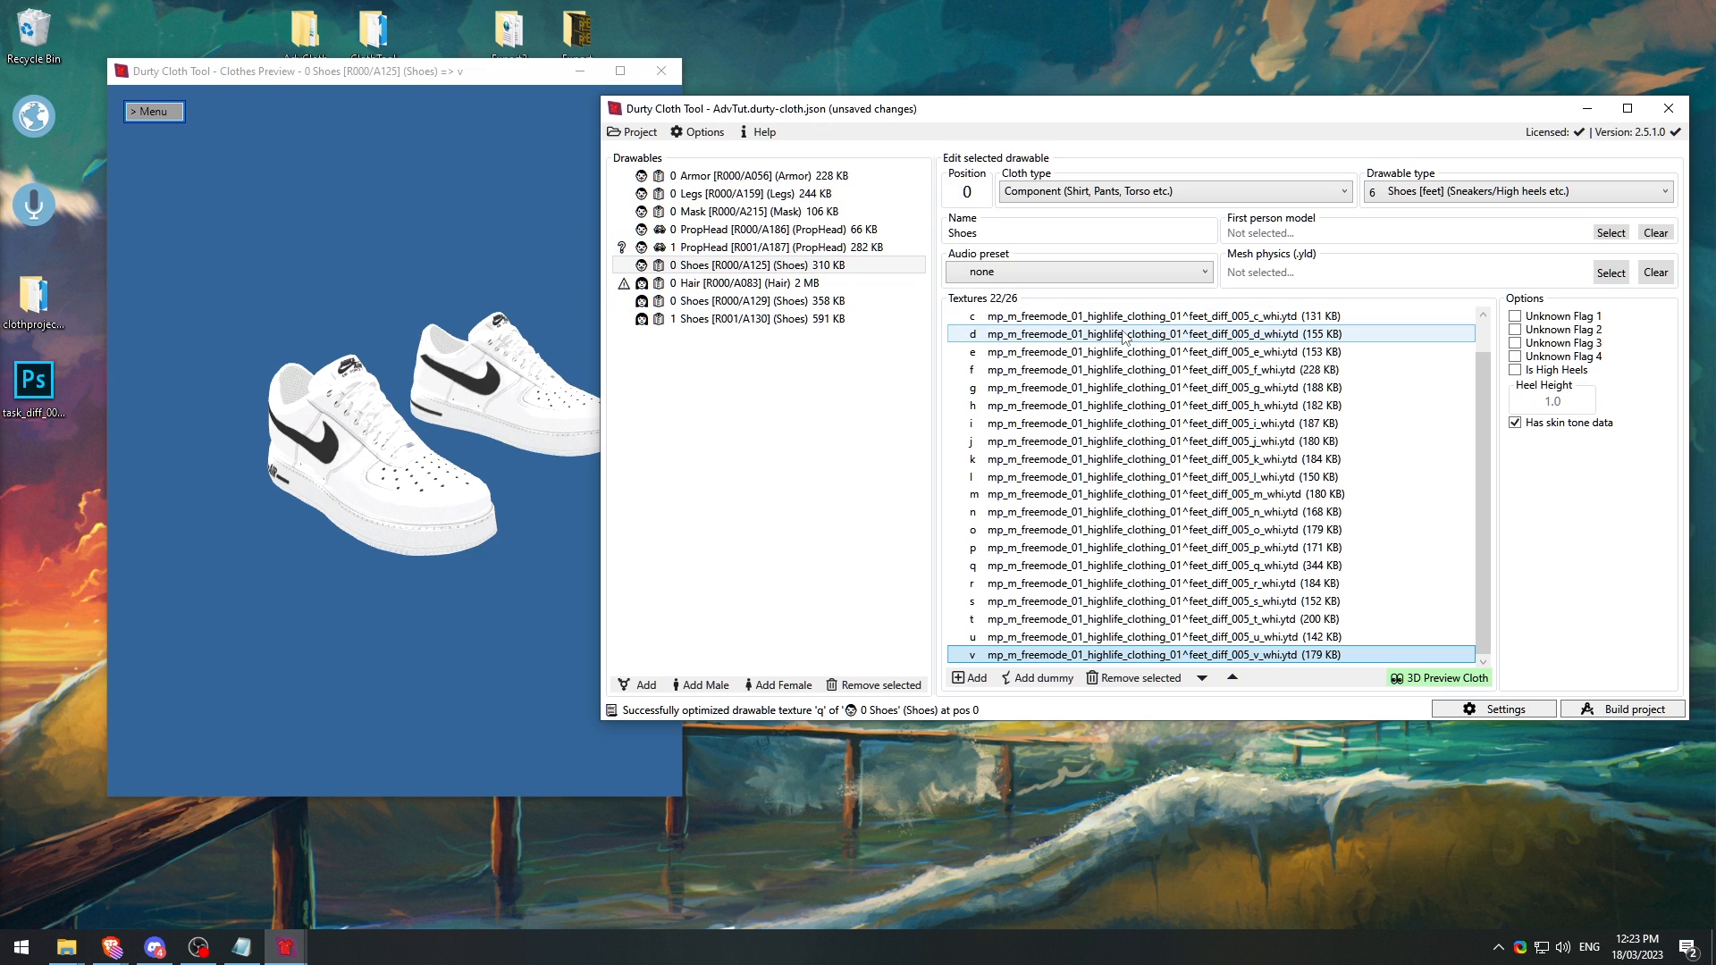
pyautogui.scroll(1, 1122, 339)
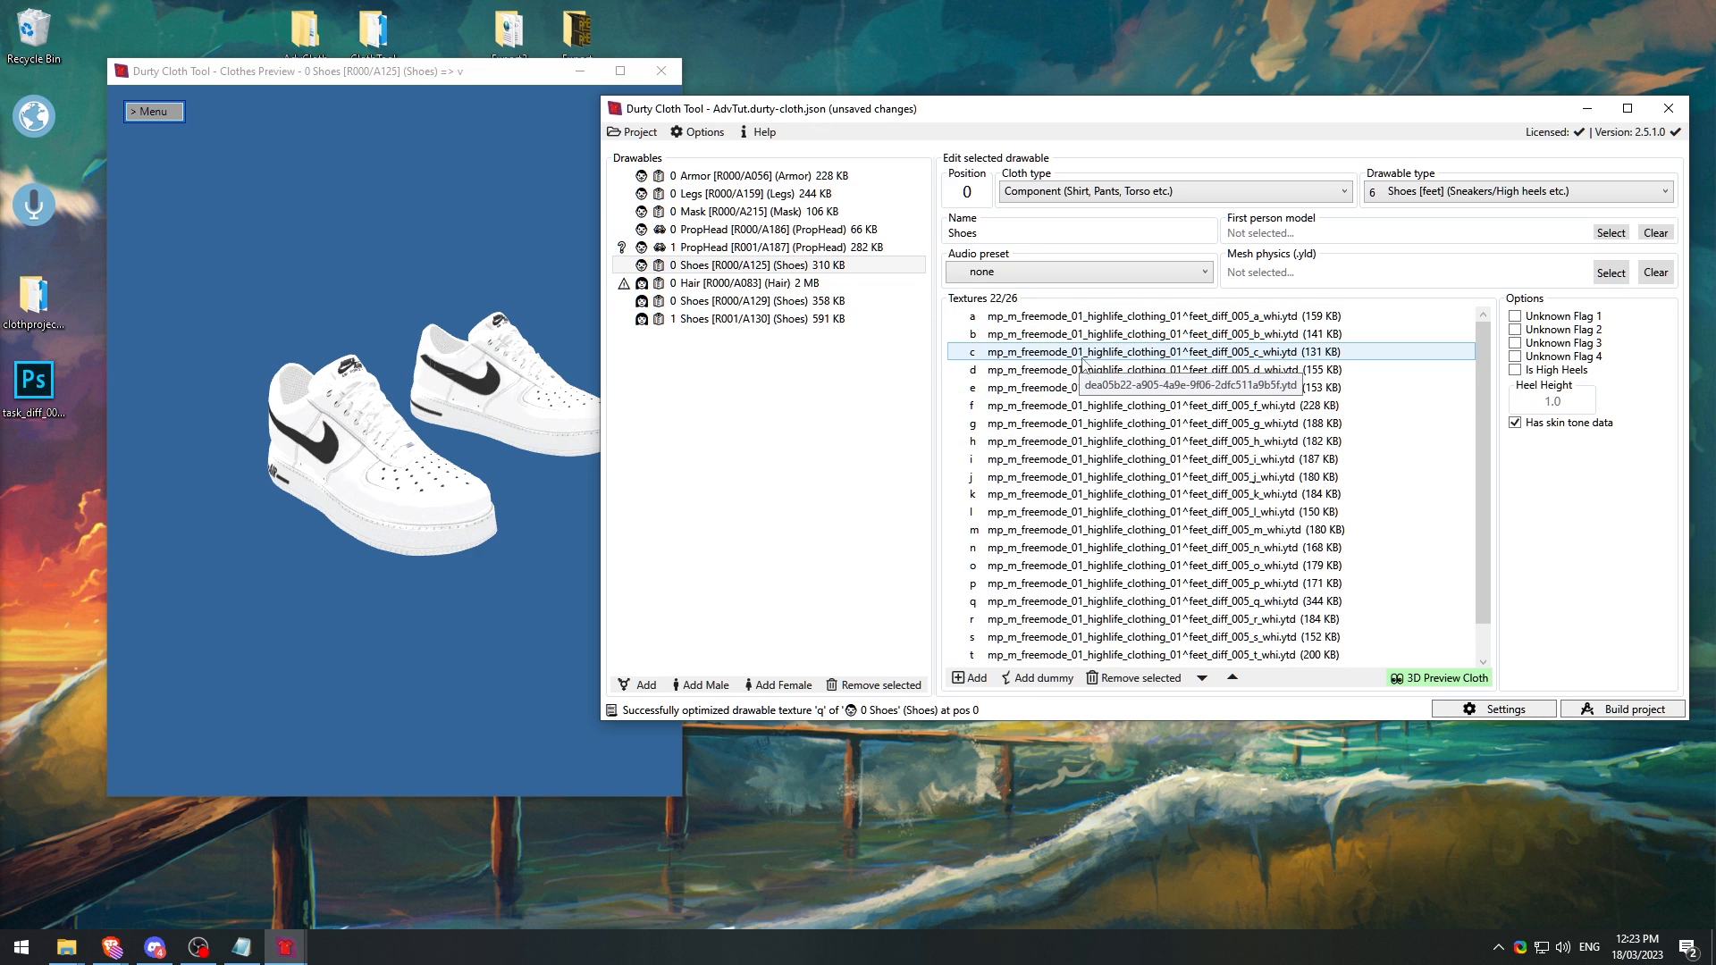
pyautogui.click(1083, 318)
pyautogui.moveTo(329, 370); pyautogui.dragTo(334, 384)
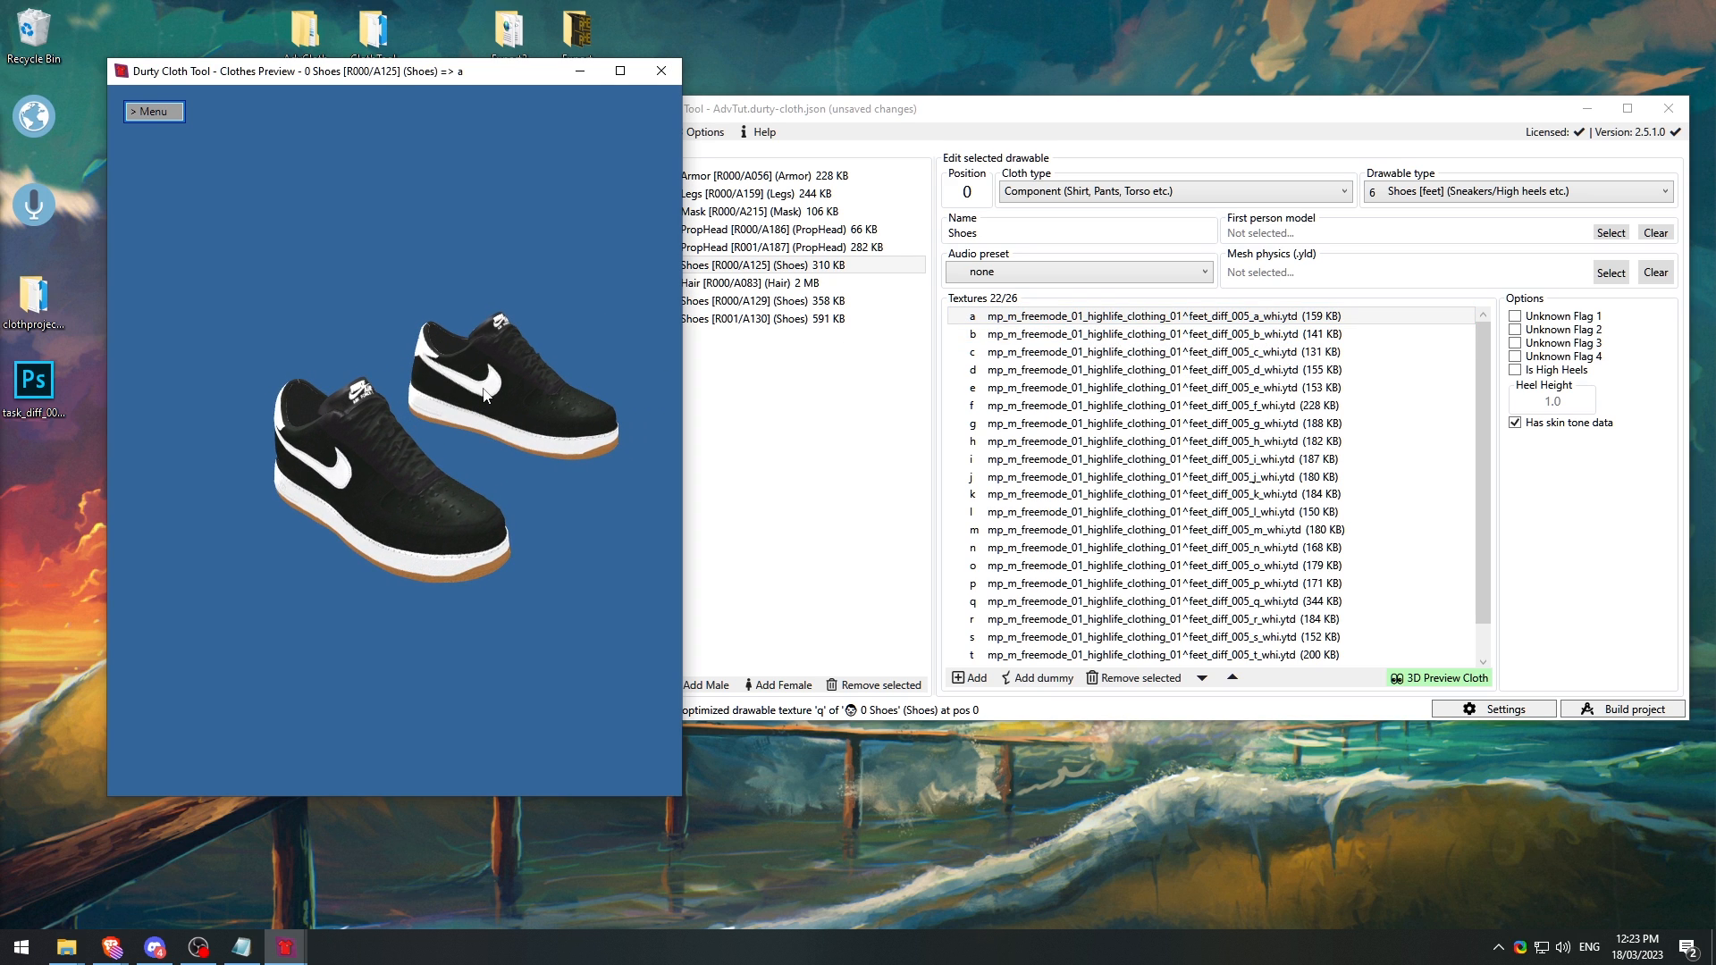
# Step: Preview the Hair drawable and read the notices flagged on it and on the second PropHead drawable
pyautogui.click(650, 288)
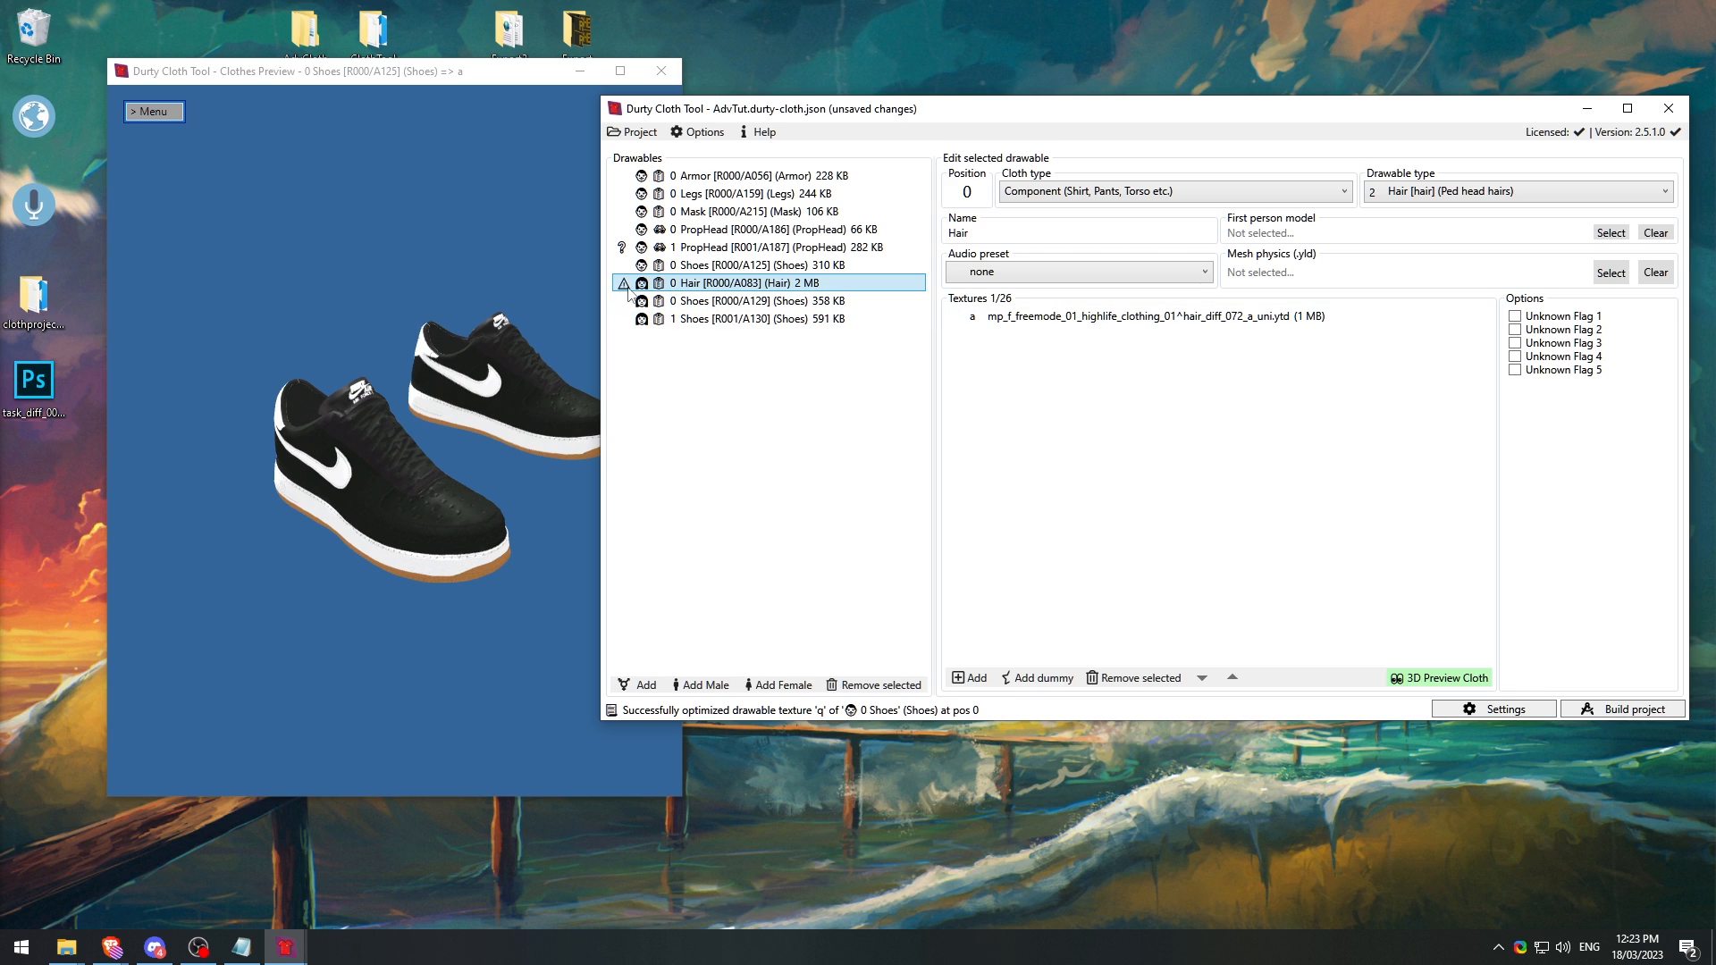
pyautogui.moveTo(623, 287)
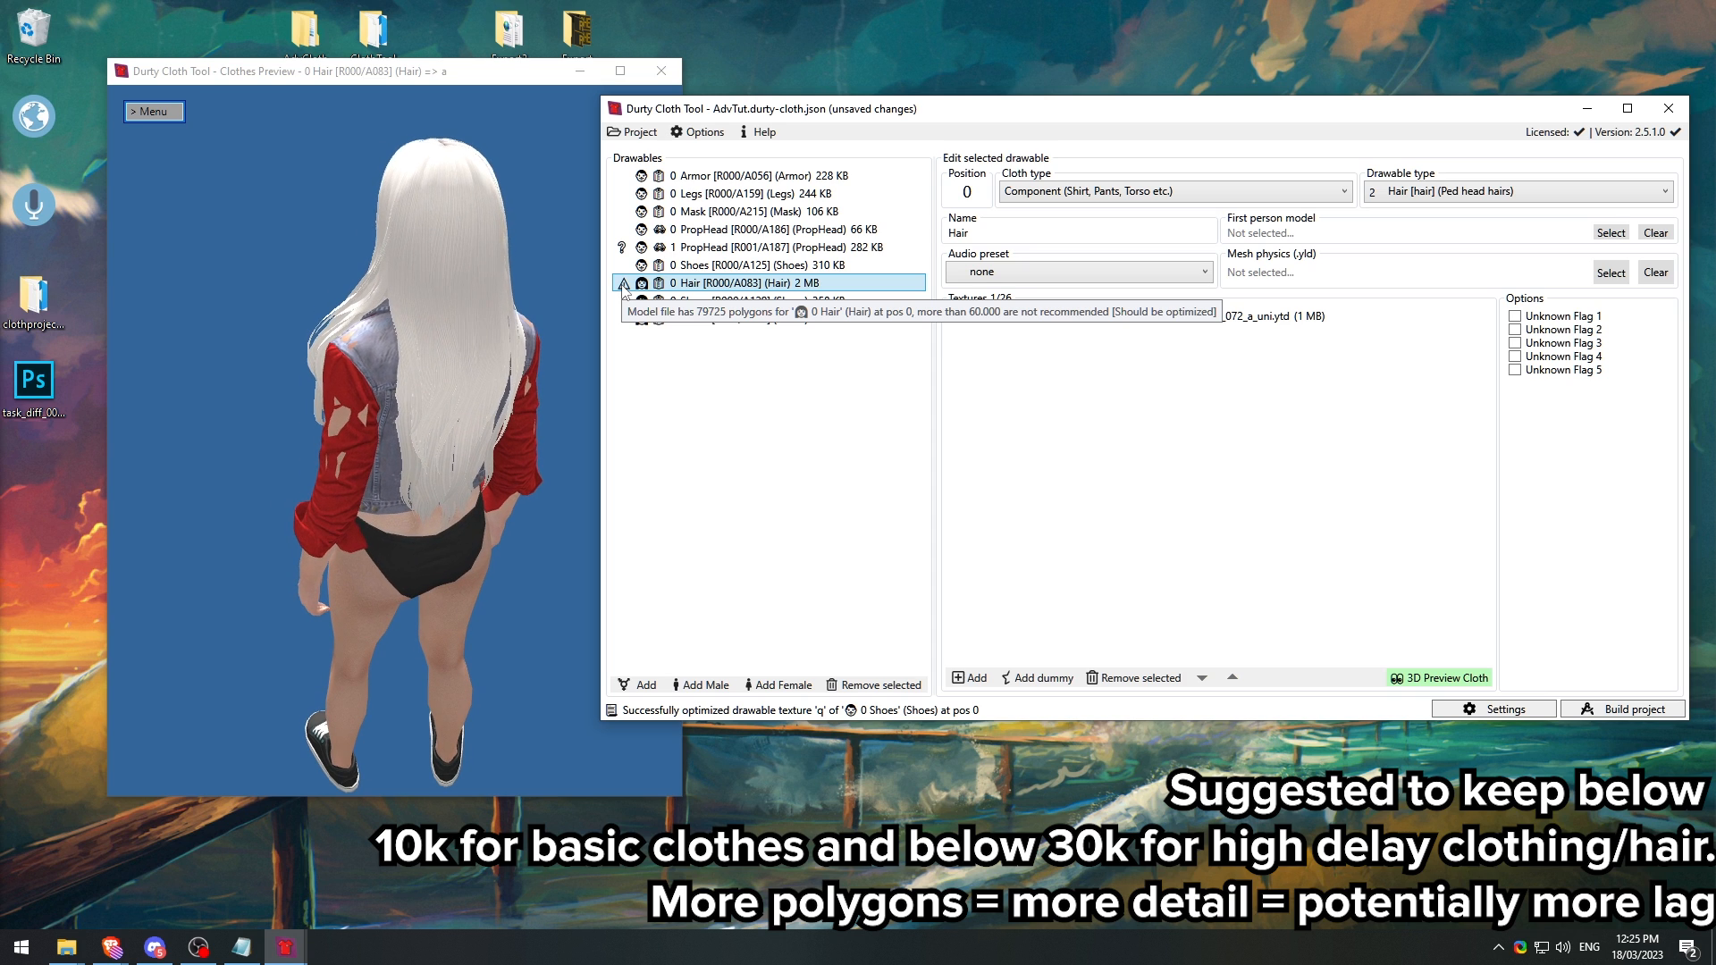
pyautogui.moveTo(622, 250)
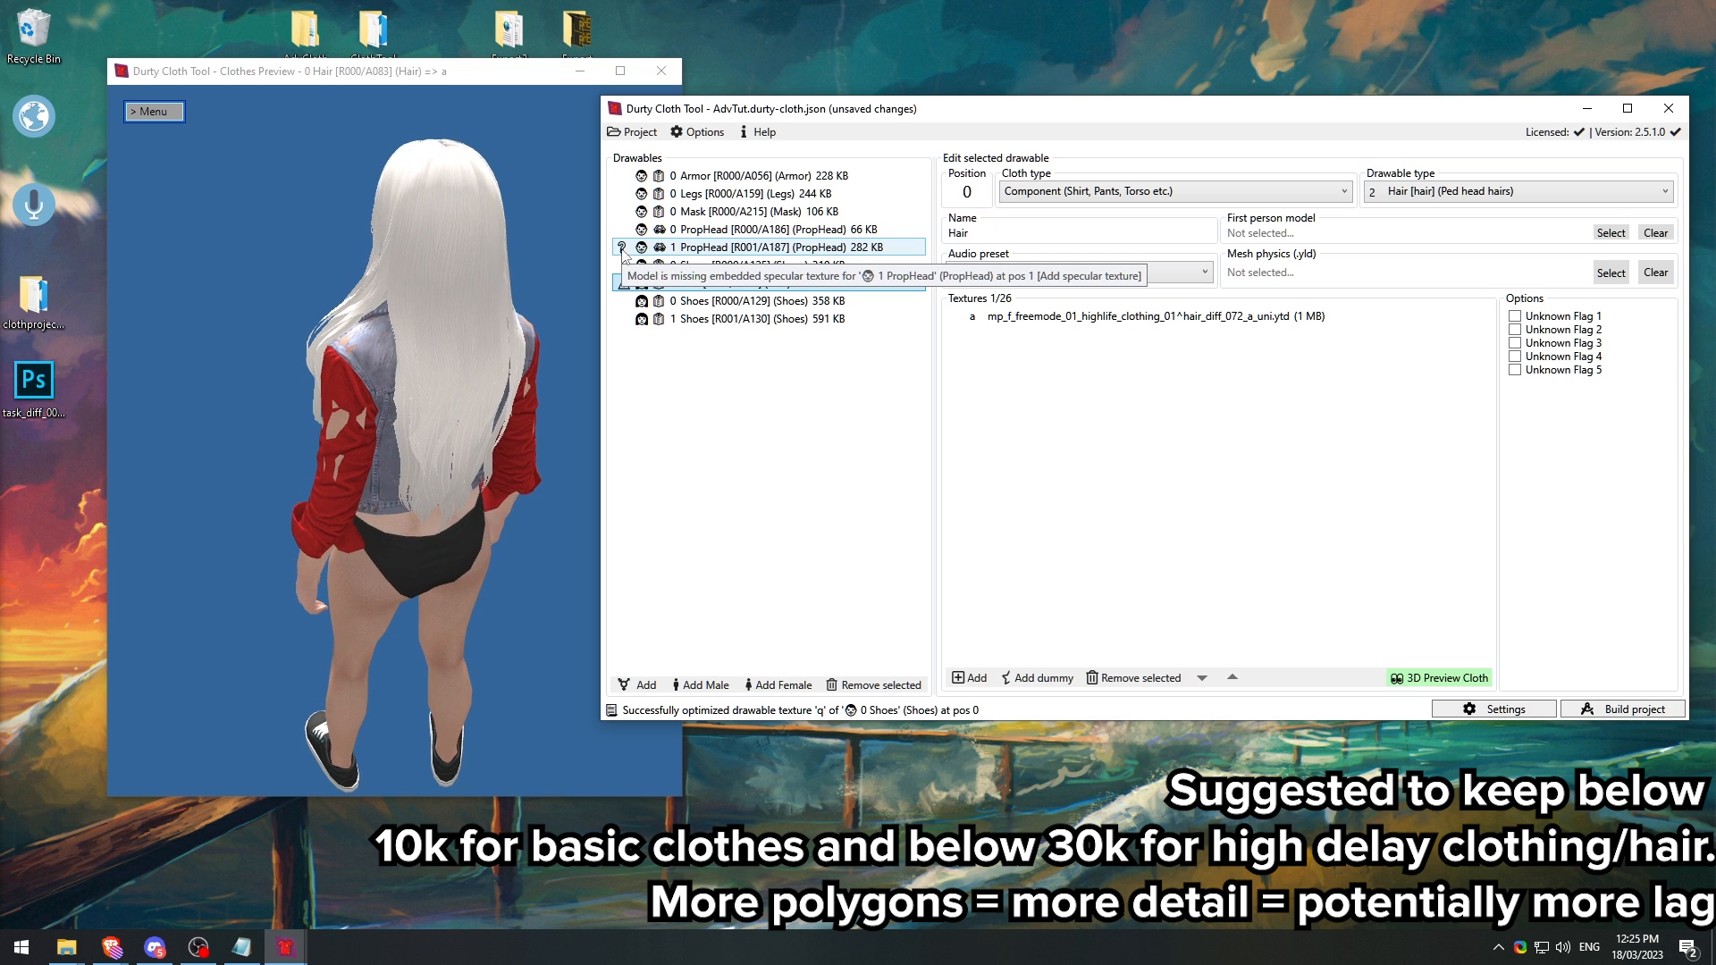
# Step: Look over the second PropHead and the two female Shoes drawables, and examine the Hair model from the side
pyautogui.click(715, 248)
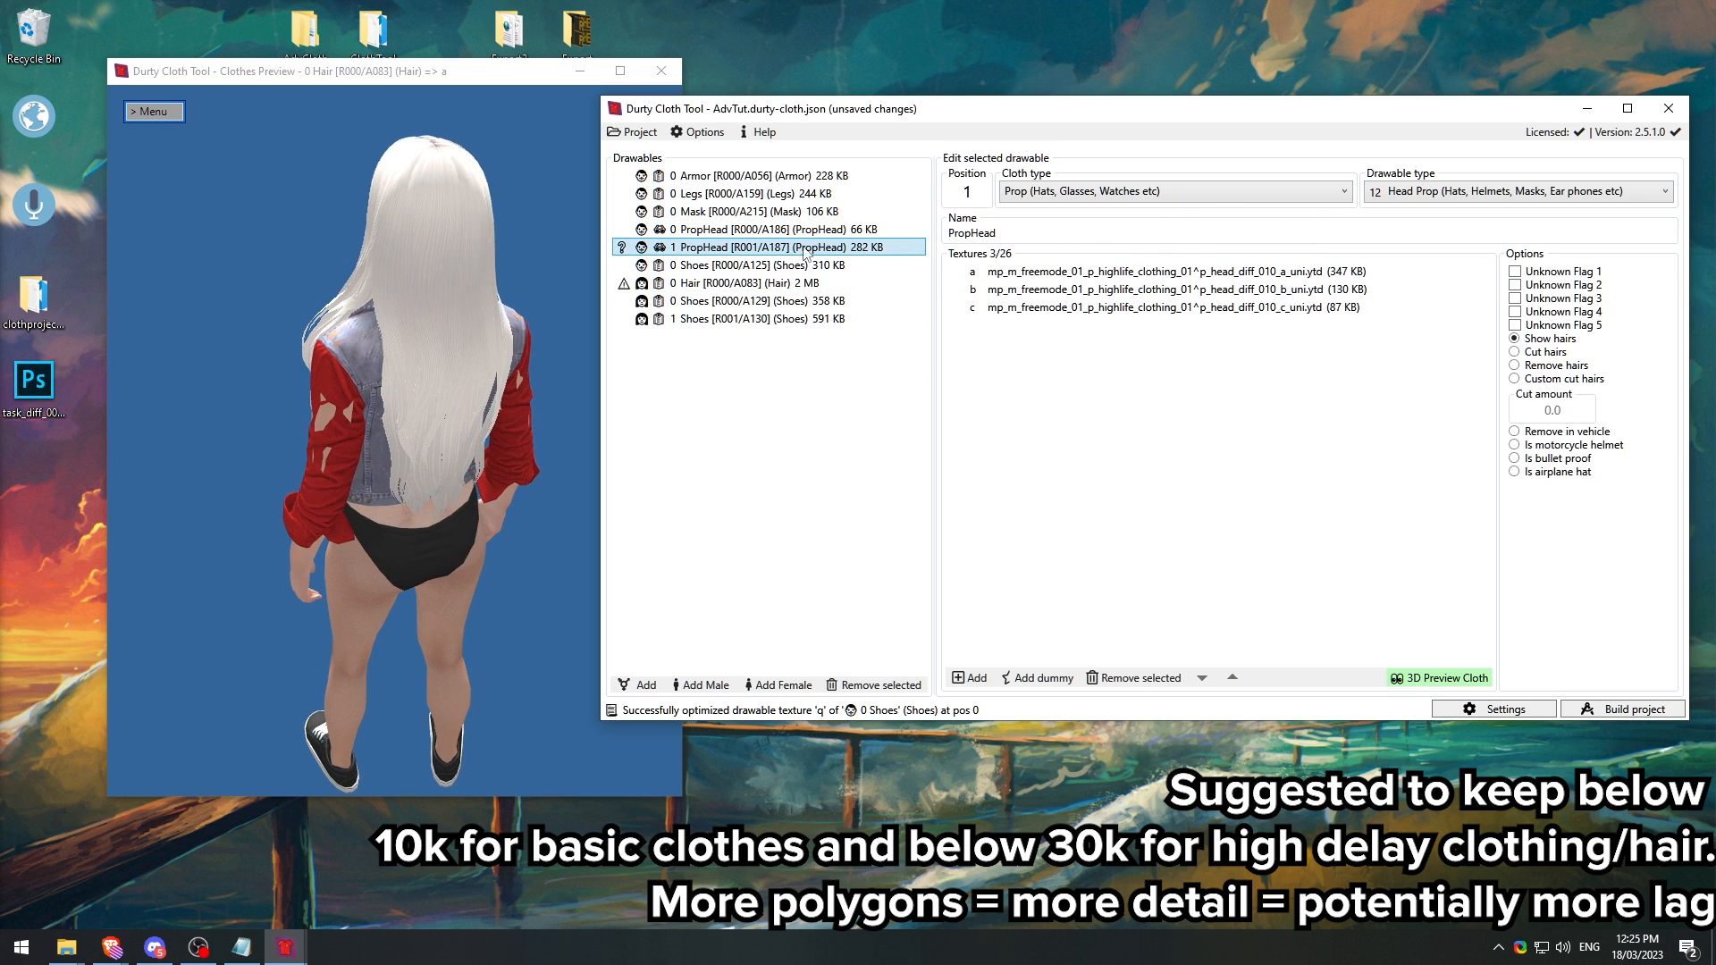
pyautogui.click(760, 301)
pyautogui.click(760, 319)
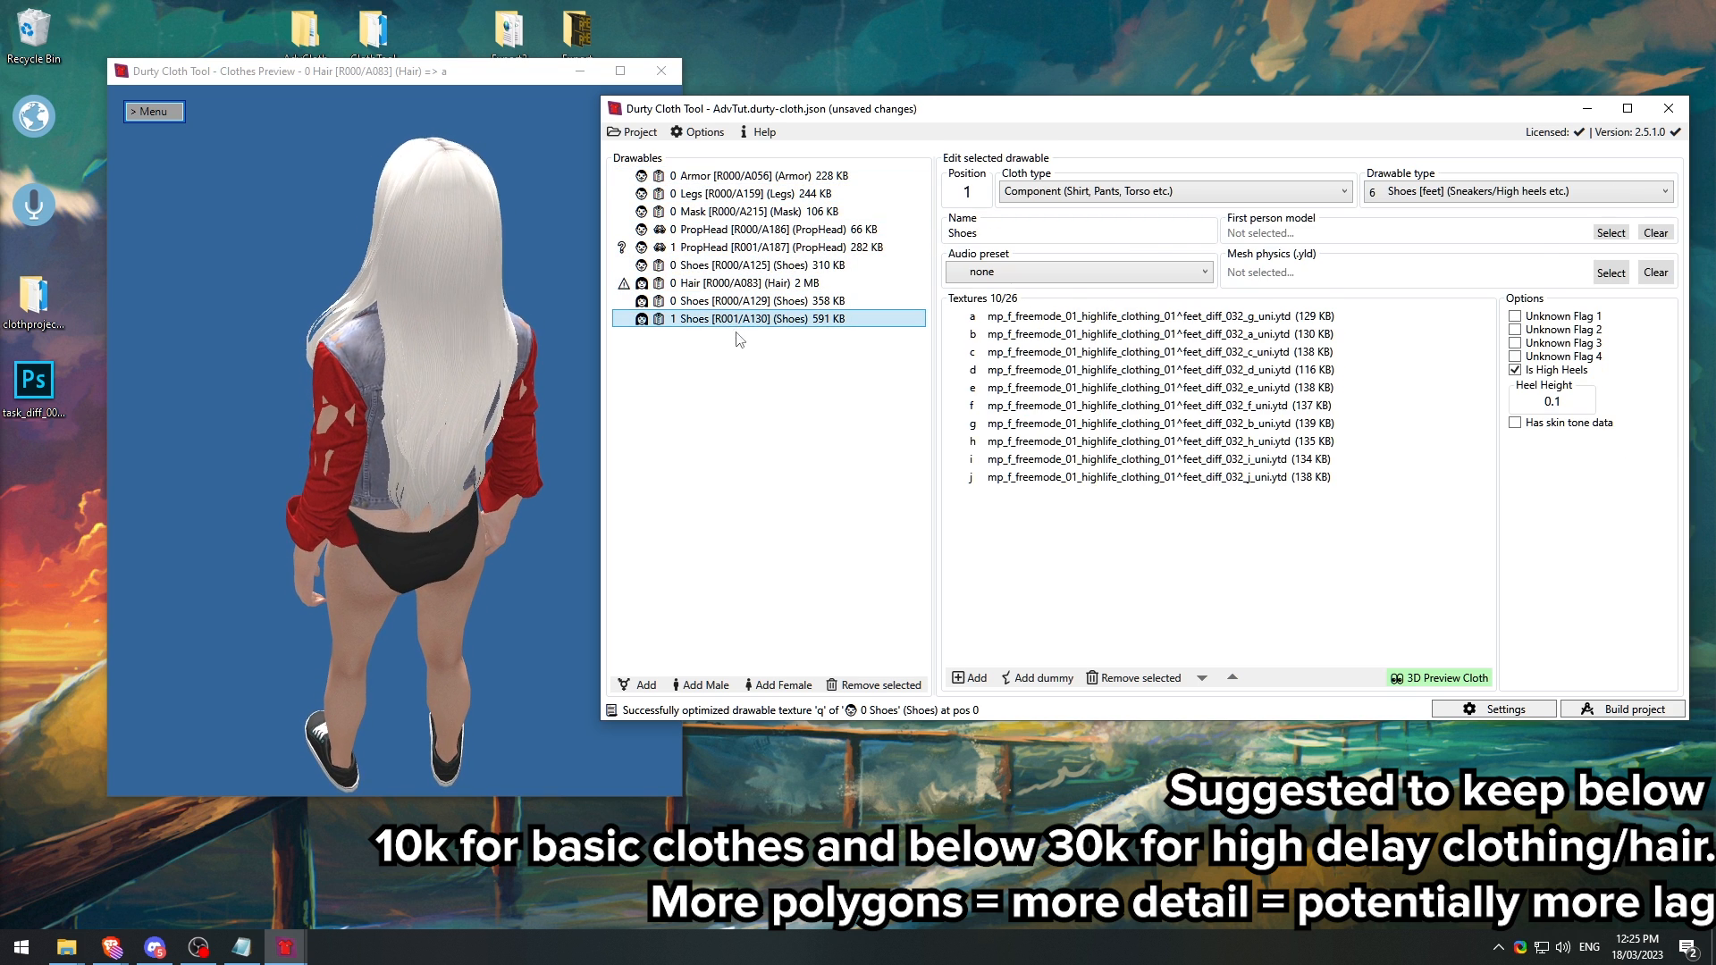
pyautogui.click(527, 254)
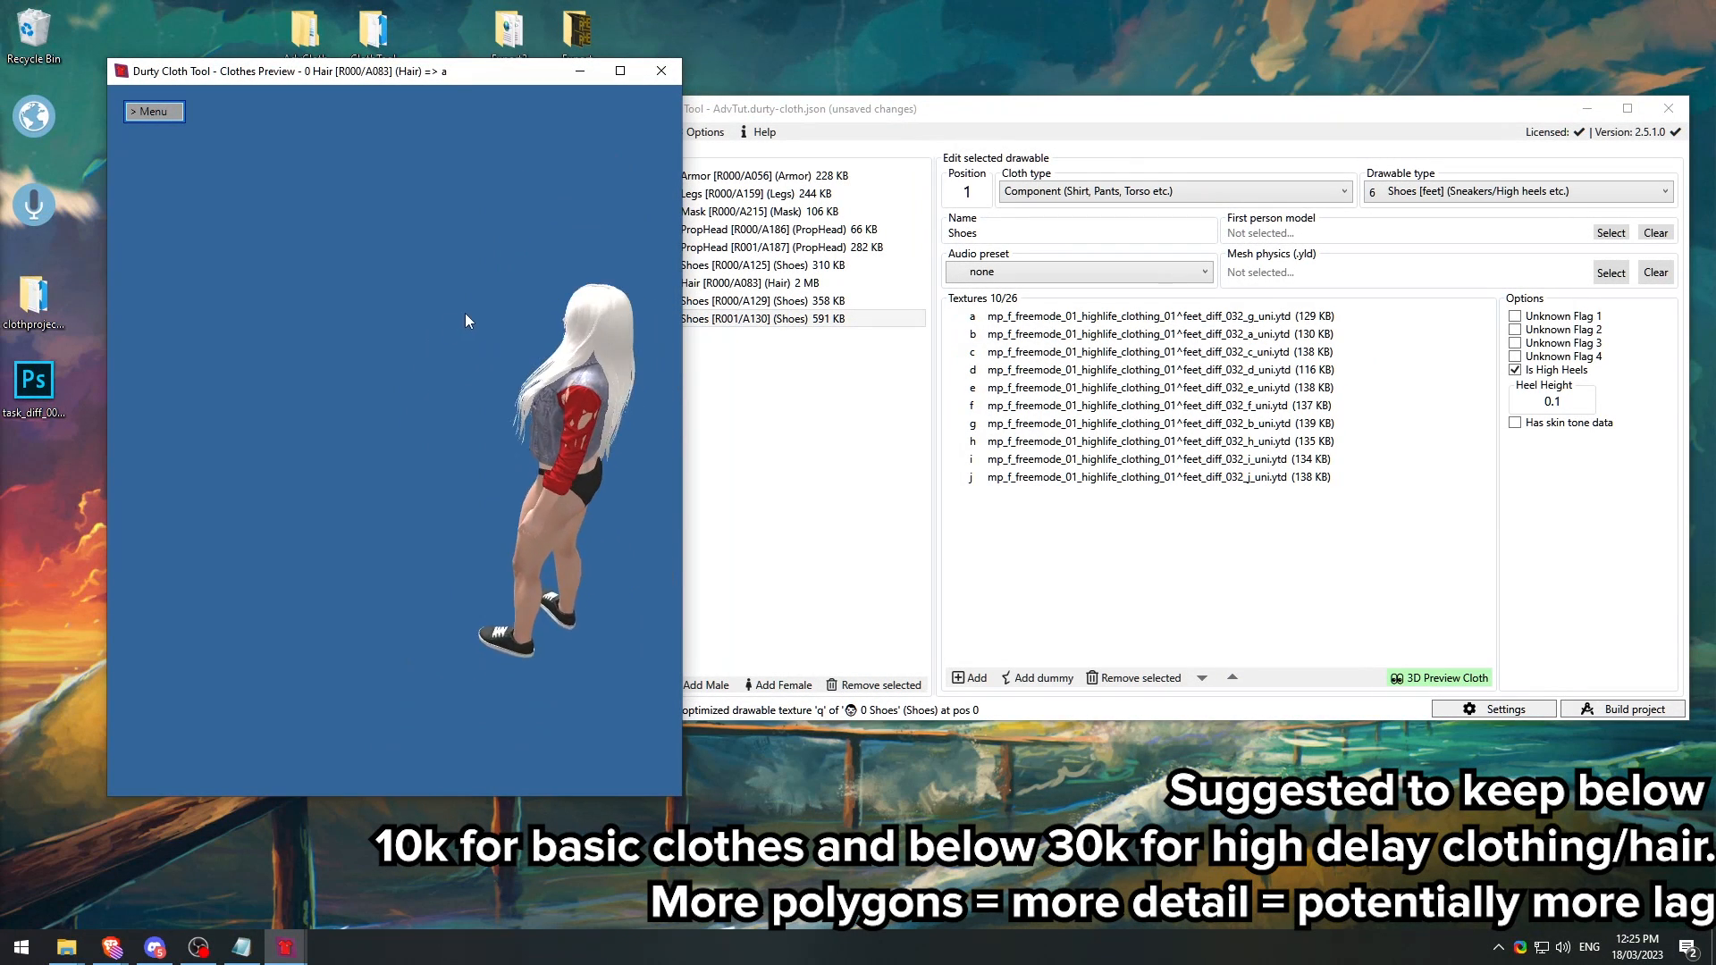
pyautogui.click(776, 424)
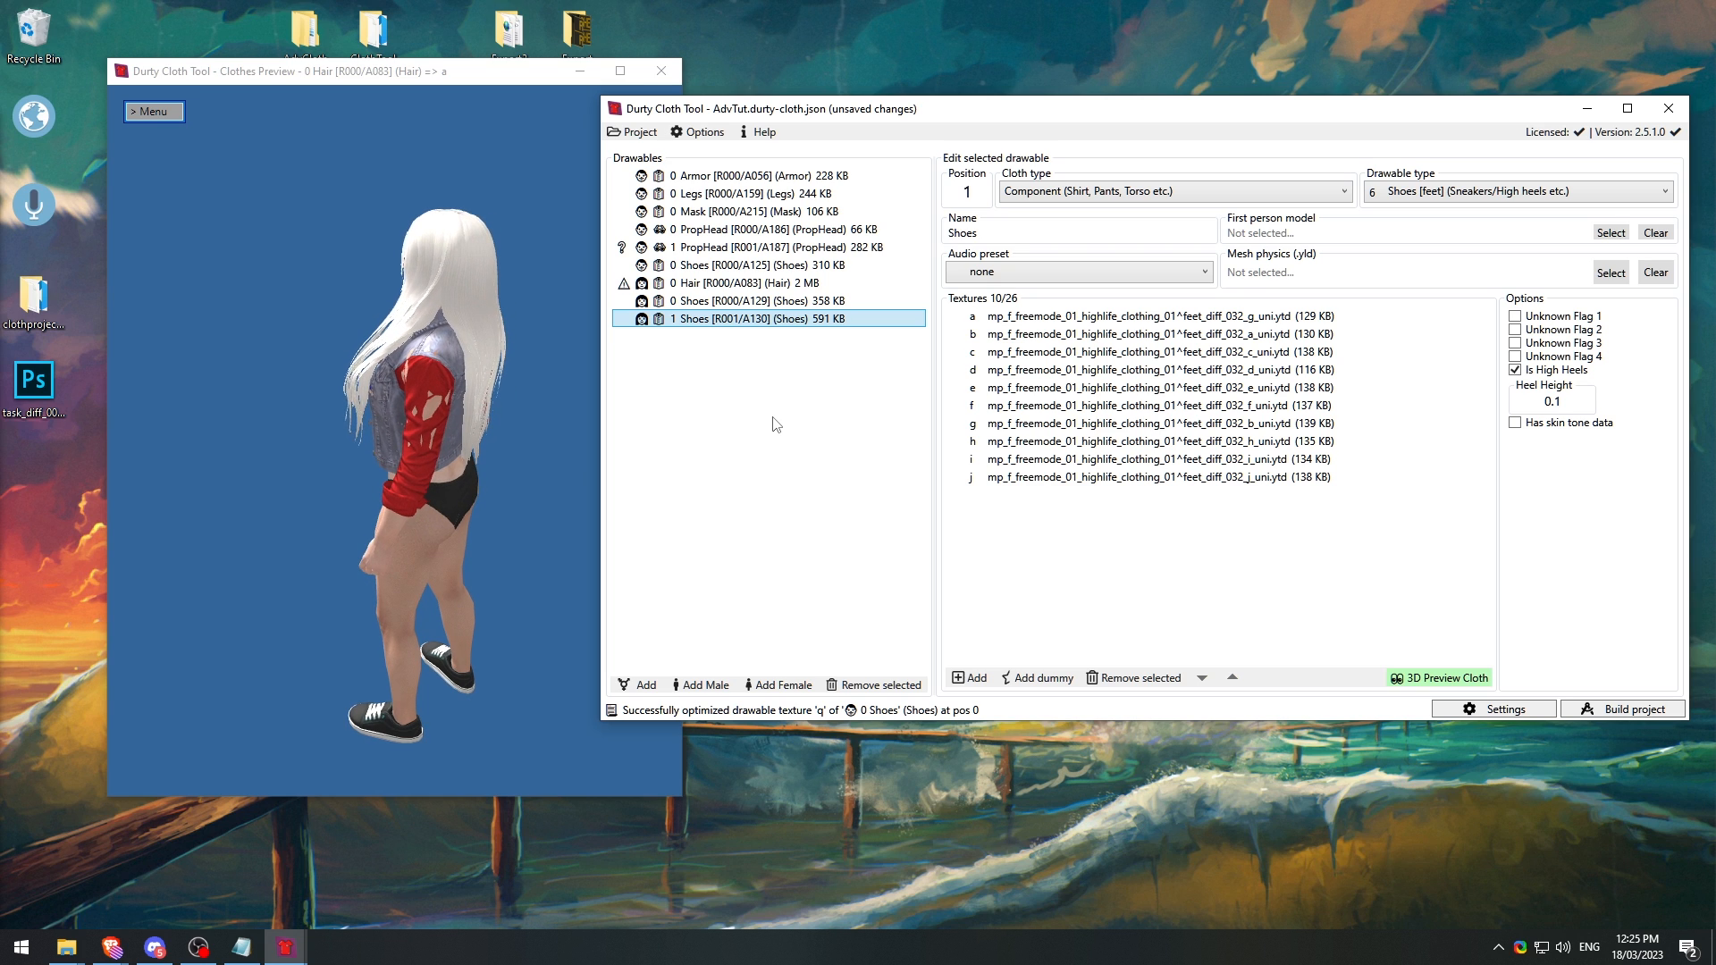
pyautogui.click(741, 284)
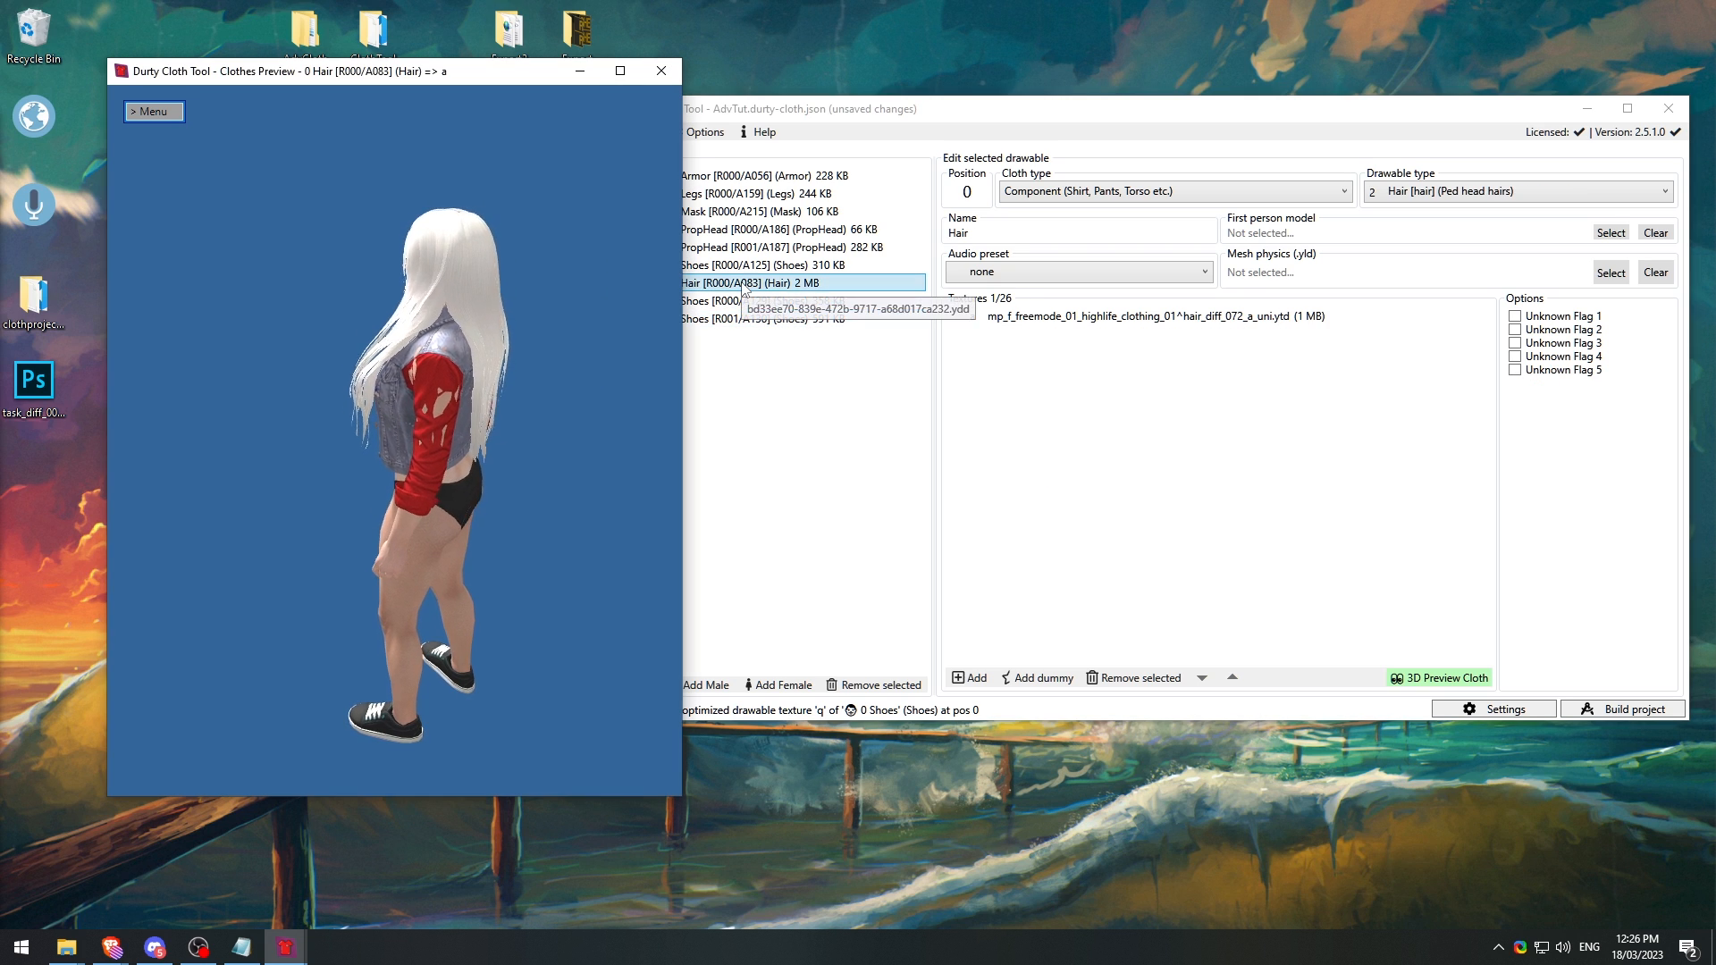
# Step: Preview the Mask drawable in 3D and widen the preview window
pyautogui.click(802, 268)
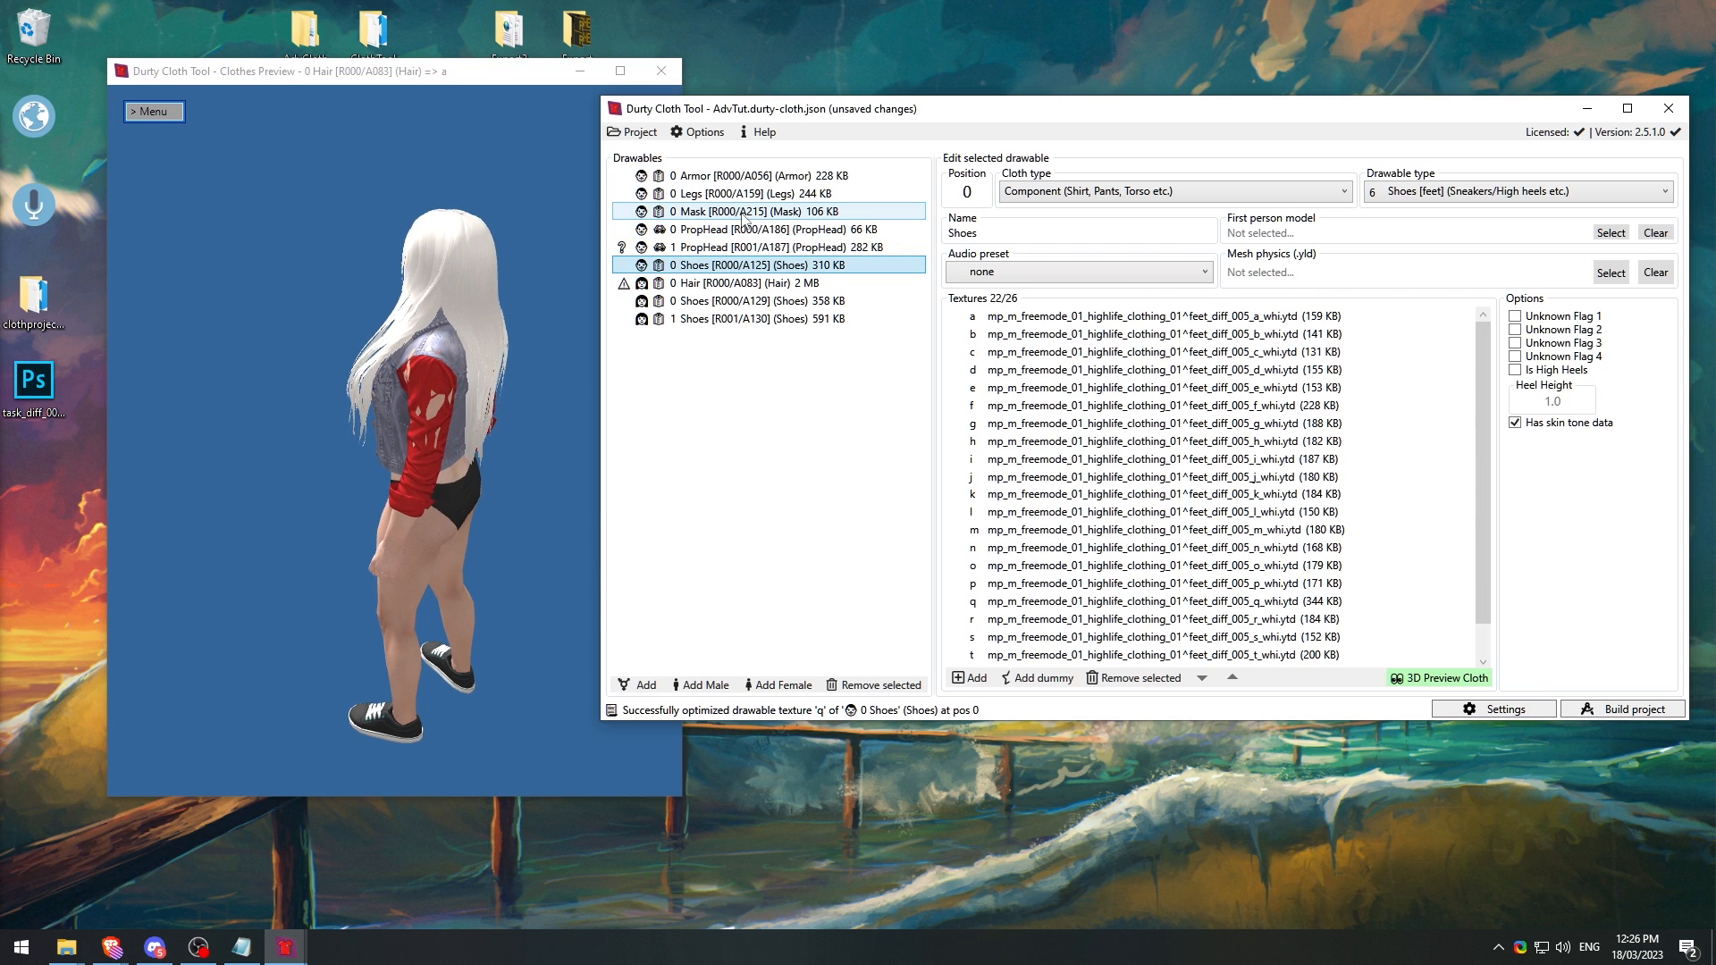
pyautogui.click(743, 212)
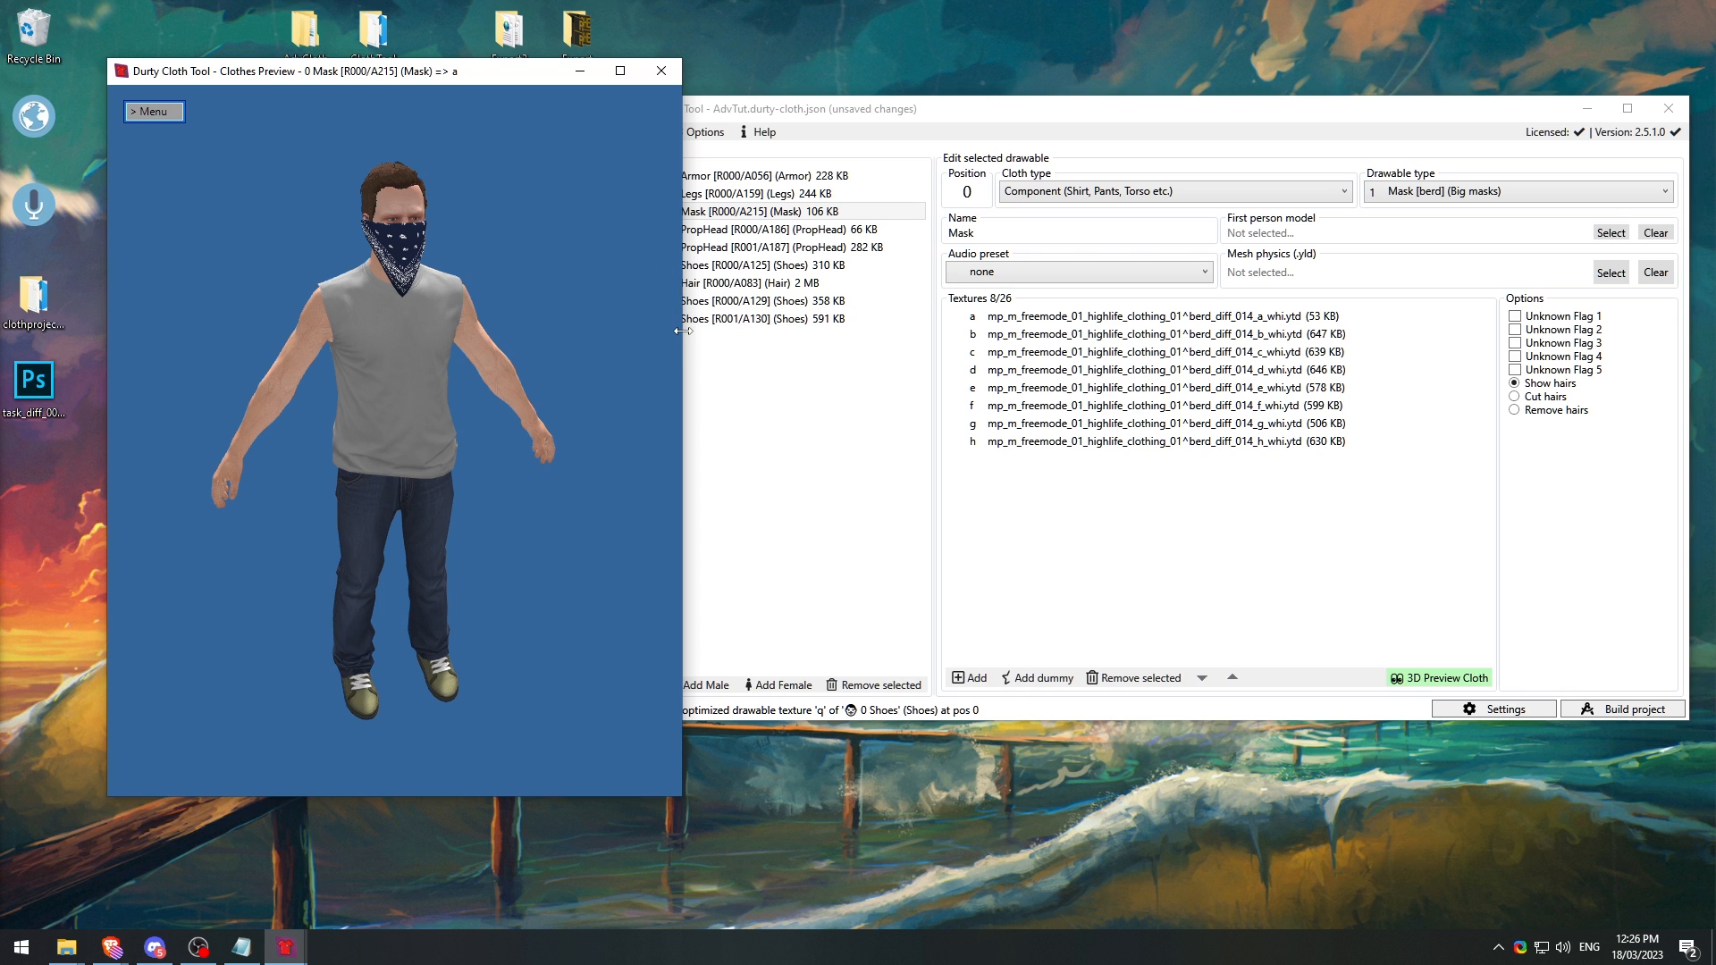
pyautogui.moveTo(682, 347); pyautogui.dragTo(1168, 356)
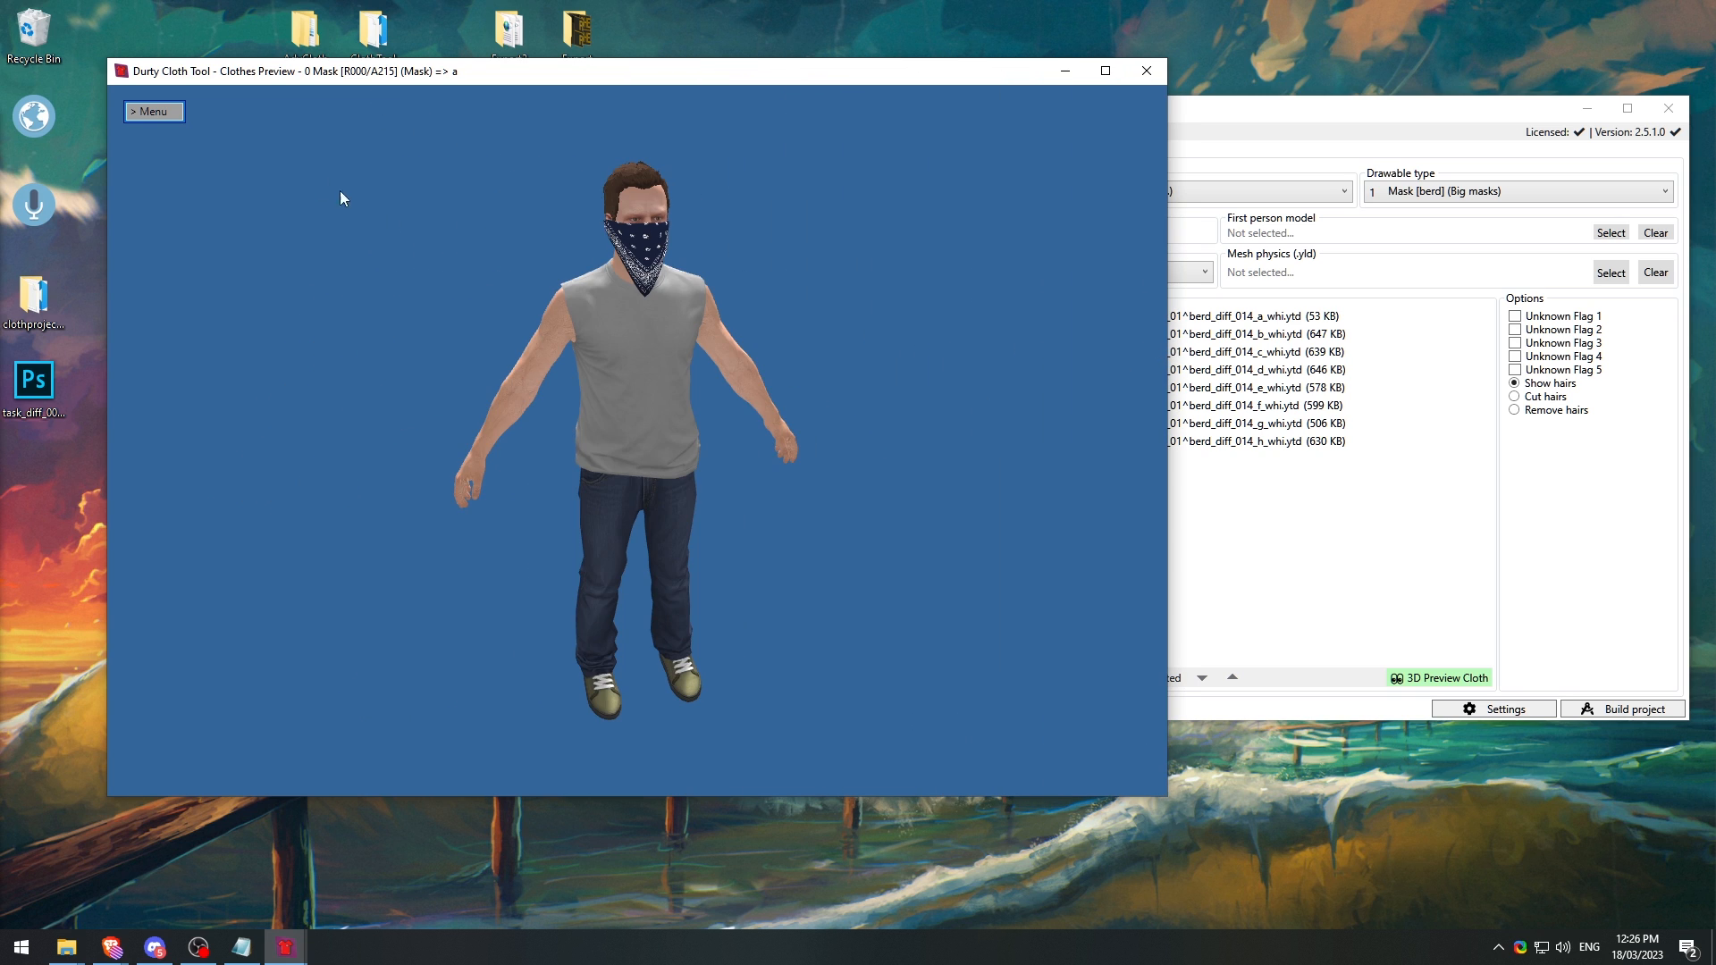
# Step: Enable animation in the Mask preview and set the move_m@generic clip to run
pyautogui.click(159, 114)
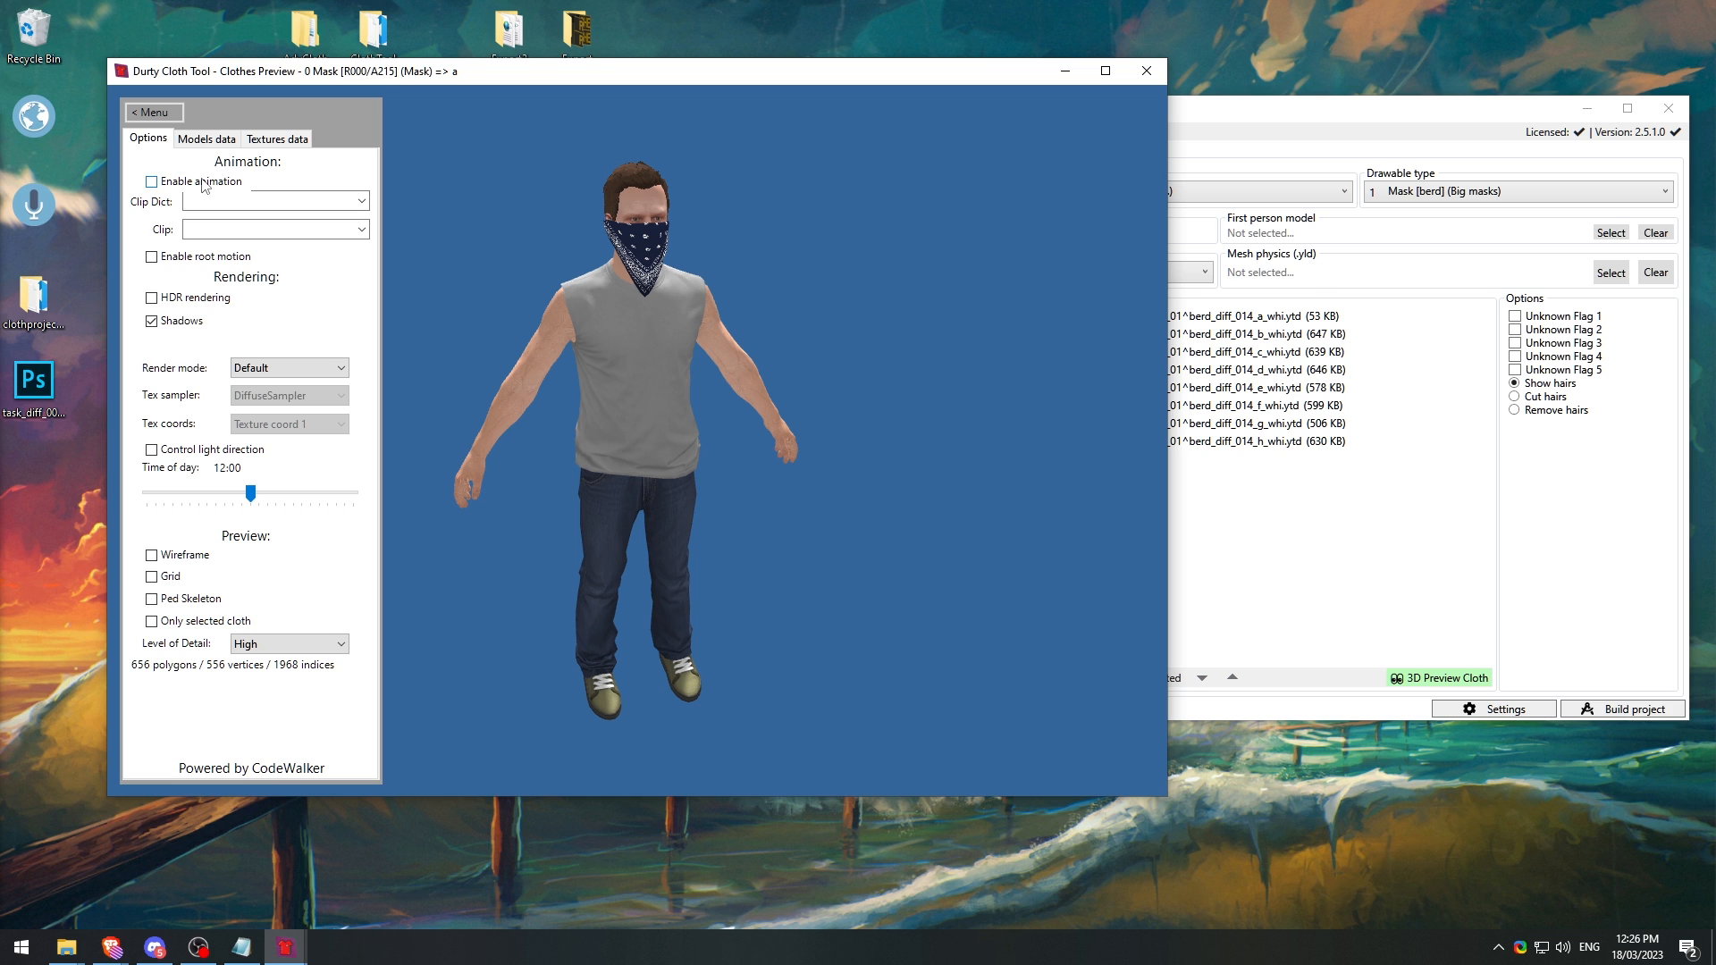
pyautogui.click(152, 182)
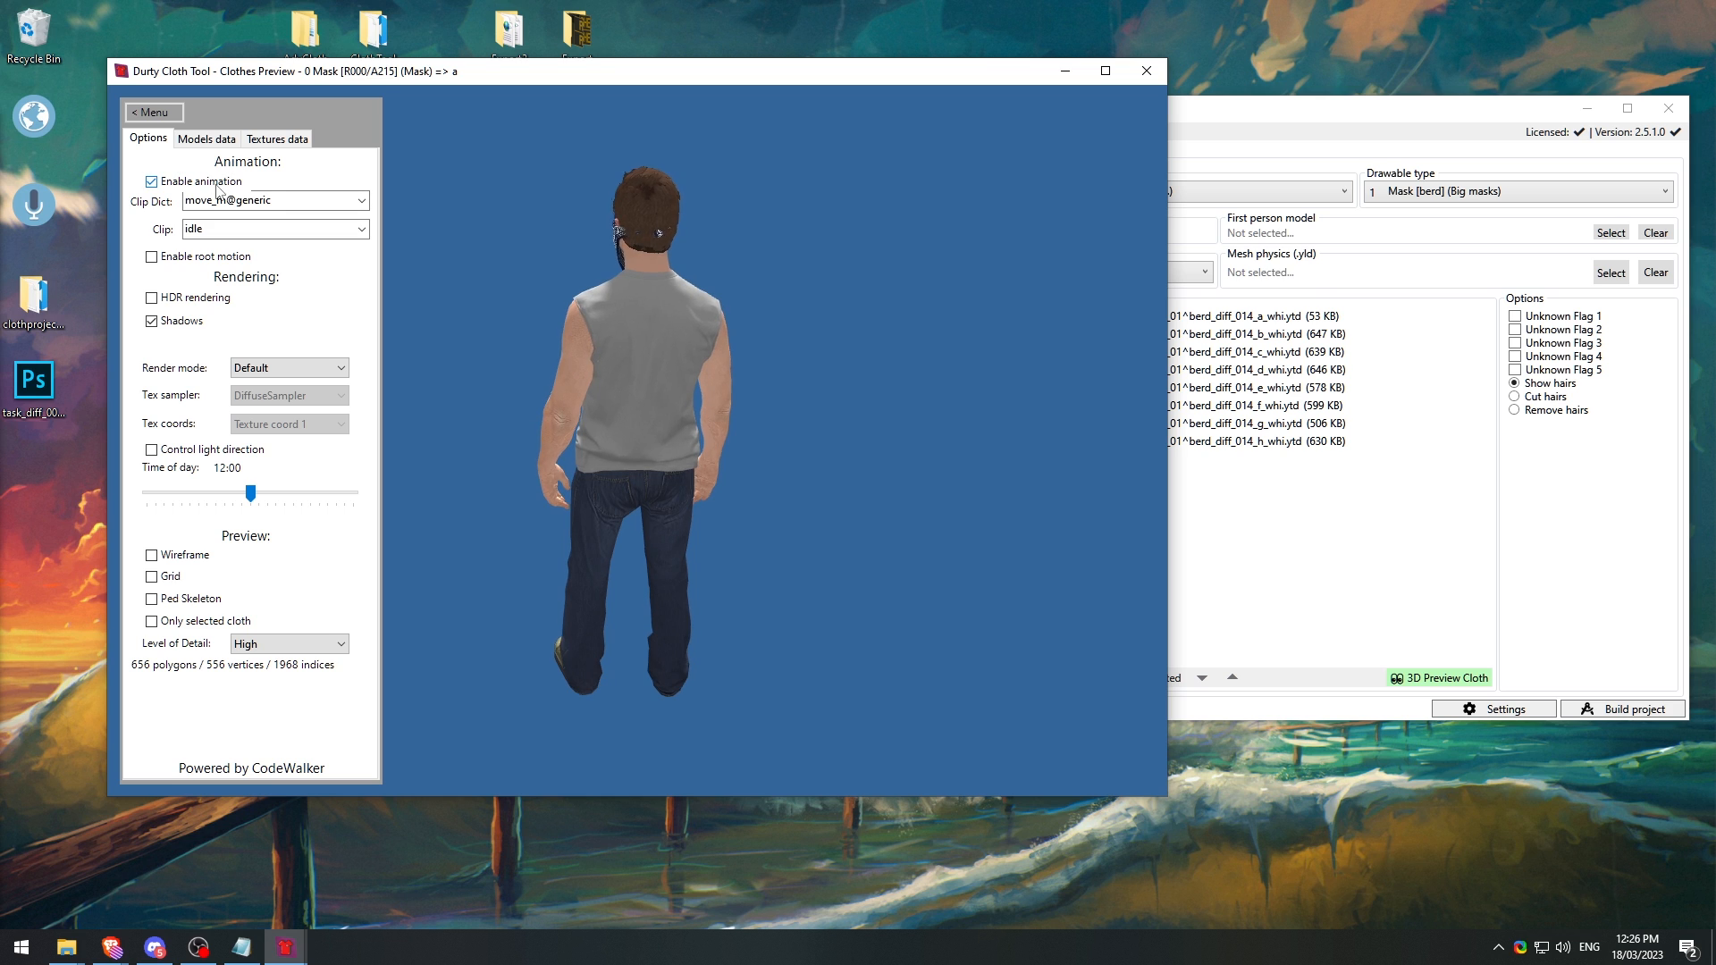
pyautogui.moveTo(437, 246); pyautogui.dragTo(762, 268)
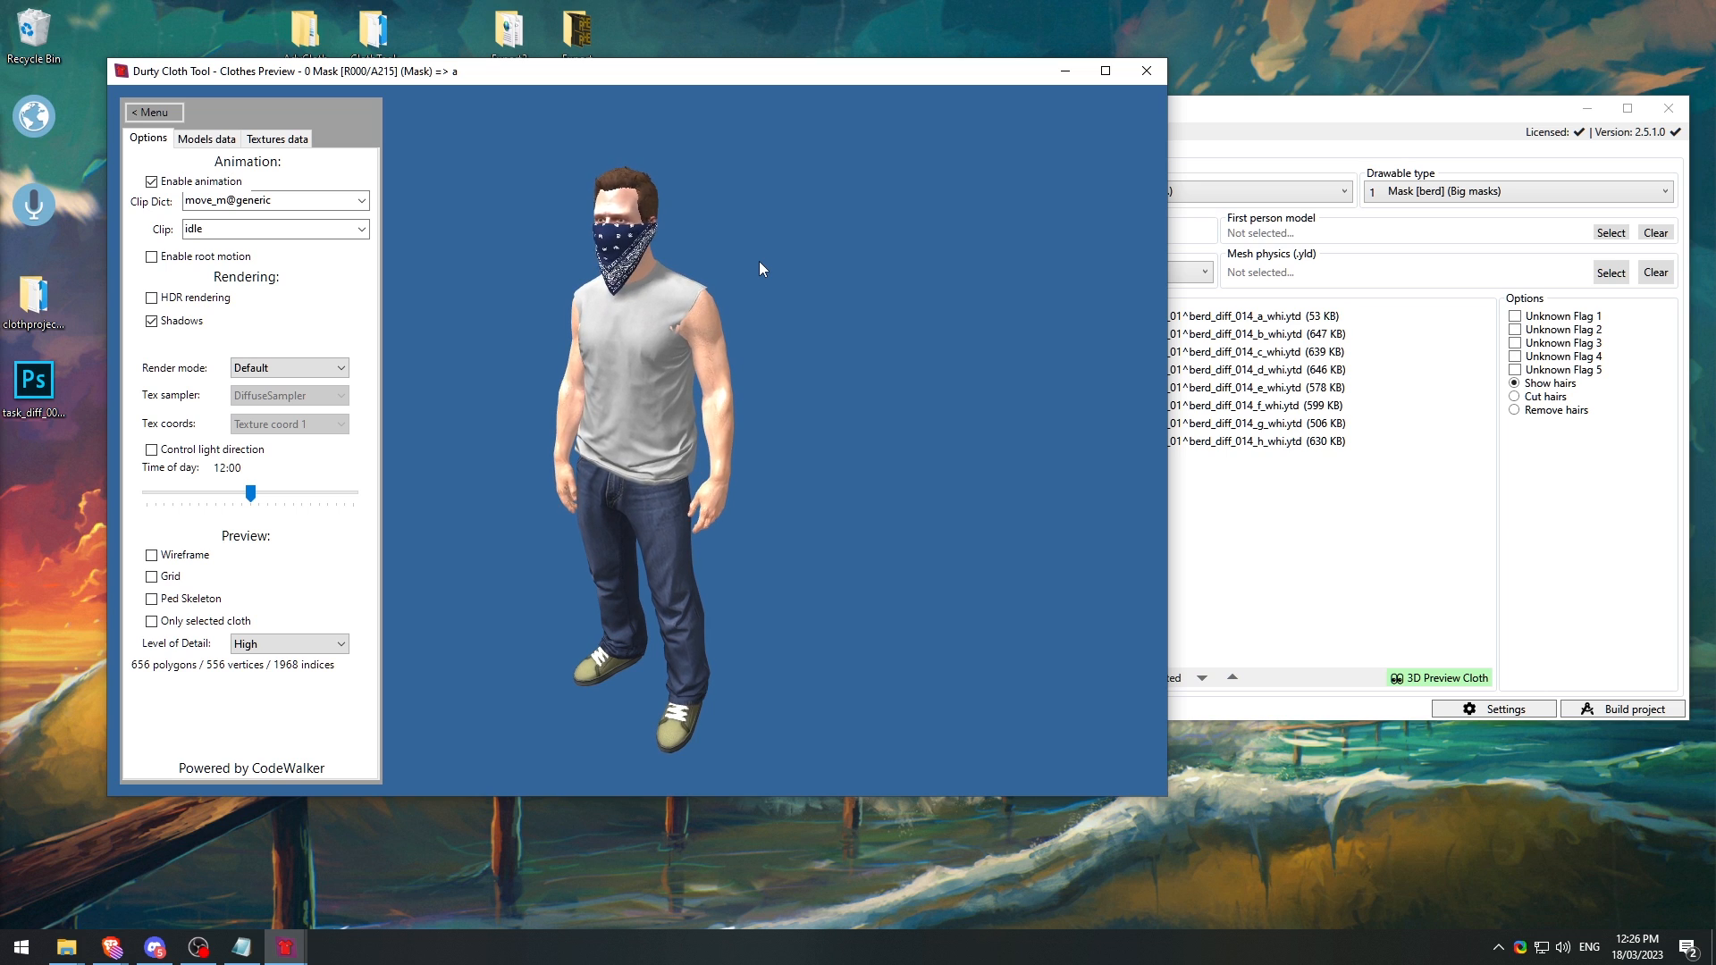
pyautogui.click(342, 228)
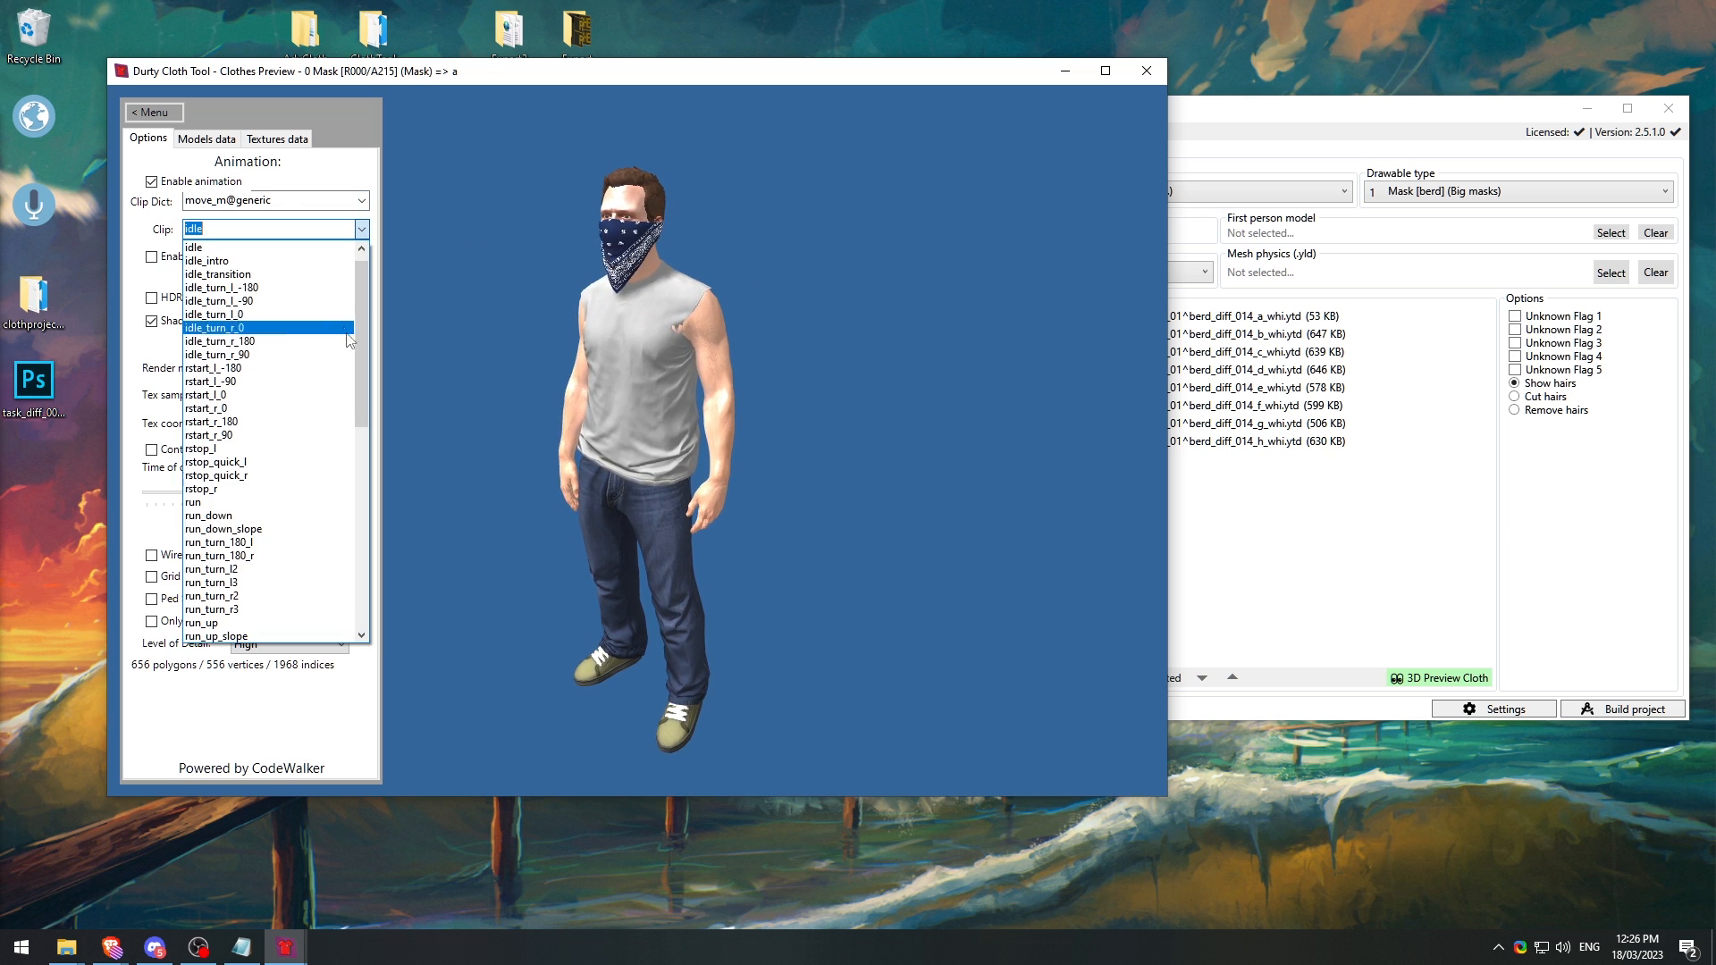
pyautogui.click(280, 503)
# Step: Preview the Armor drawable with the run clip and examine the vest in motion from behind and the side
pyautogui.click(1299, 474)
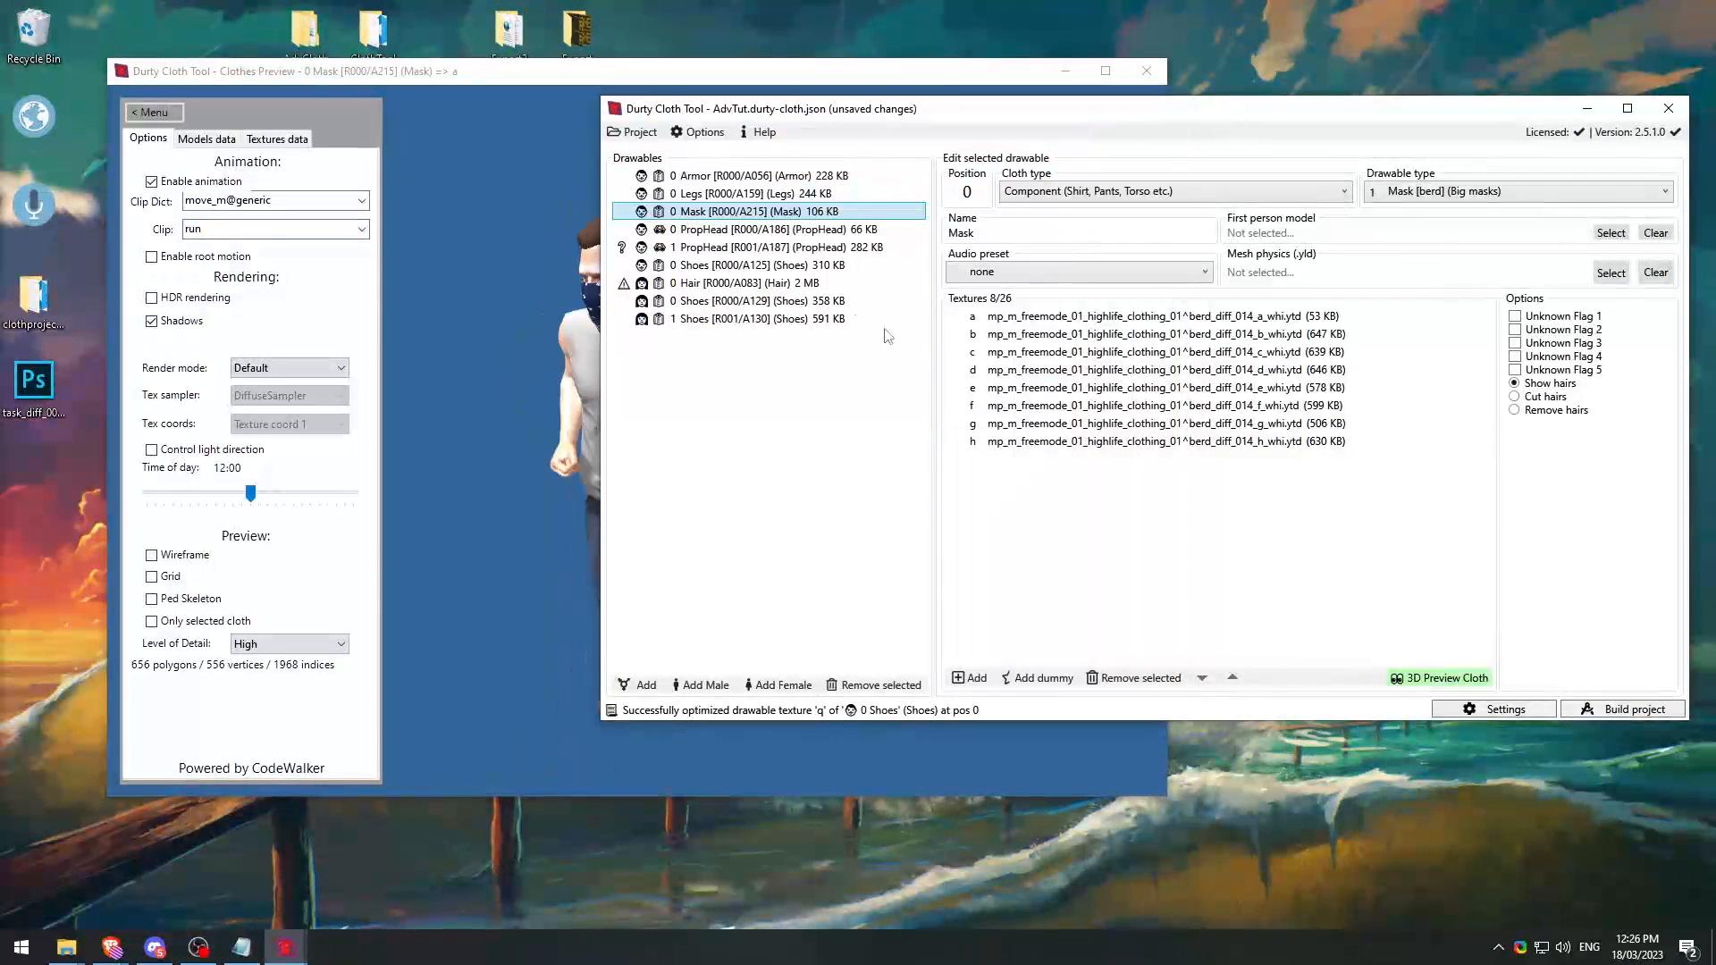
pyautogui.click(775, 180)
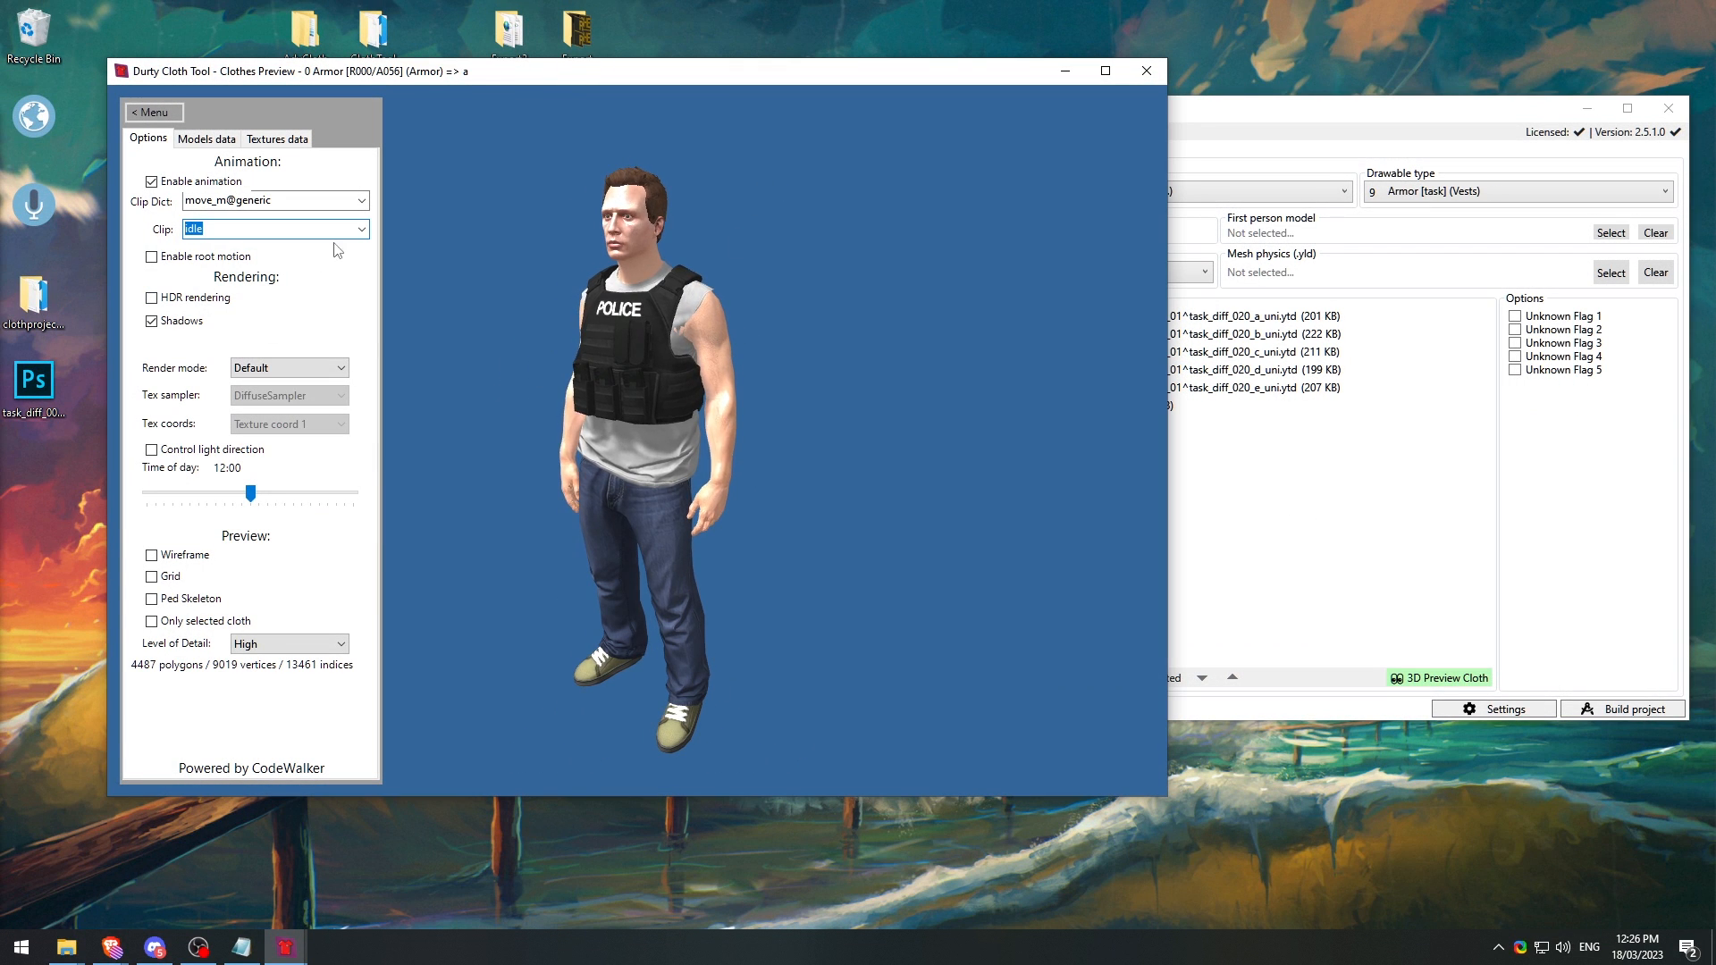
pyautogui.click(362, 229)
pyautogui.click(214, 480)
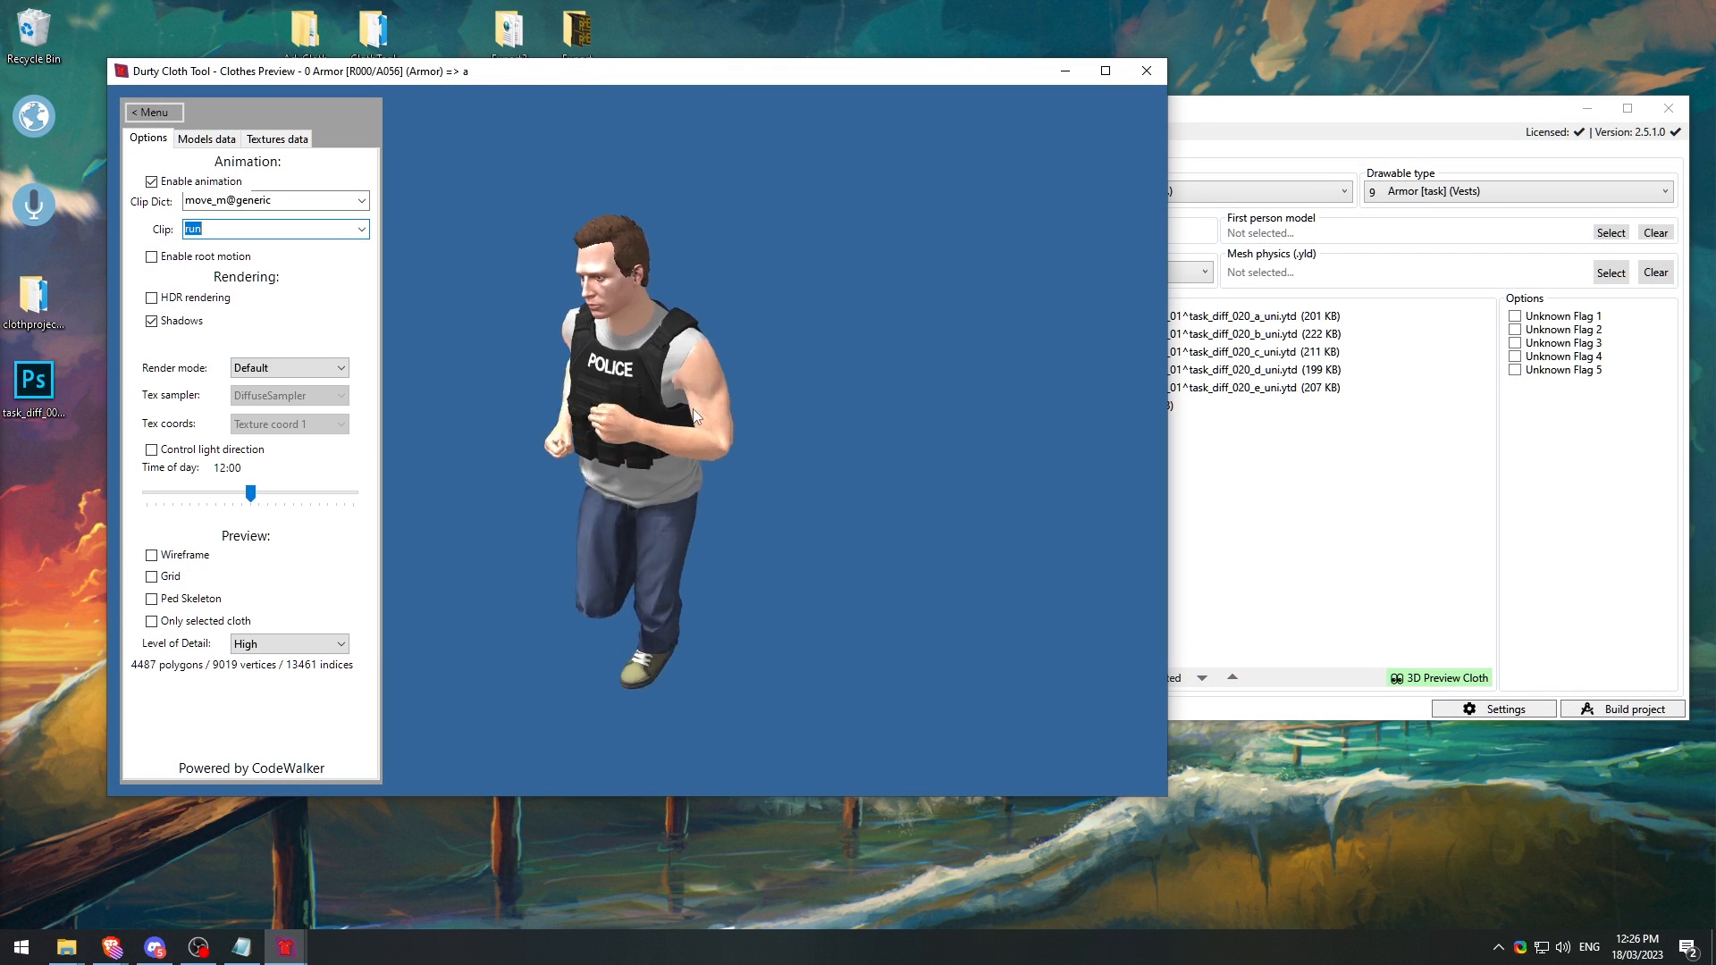
pyautogui.moveTo(827, 431); pyautogui.dragTo(436, 431)
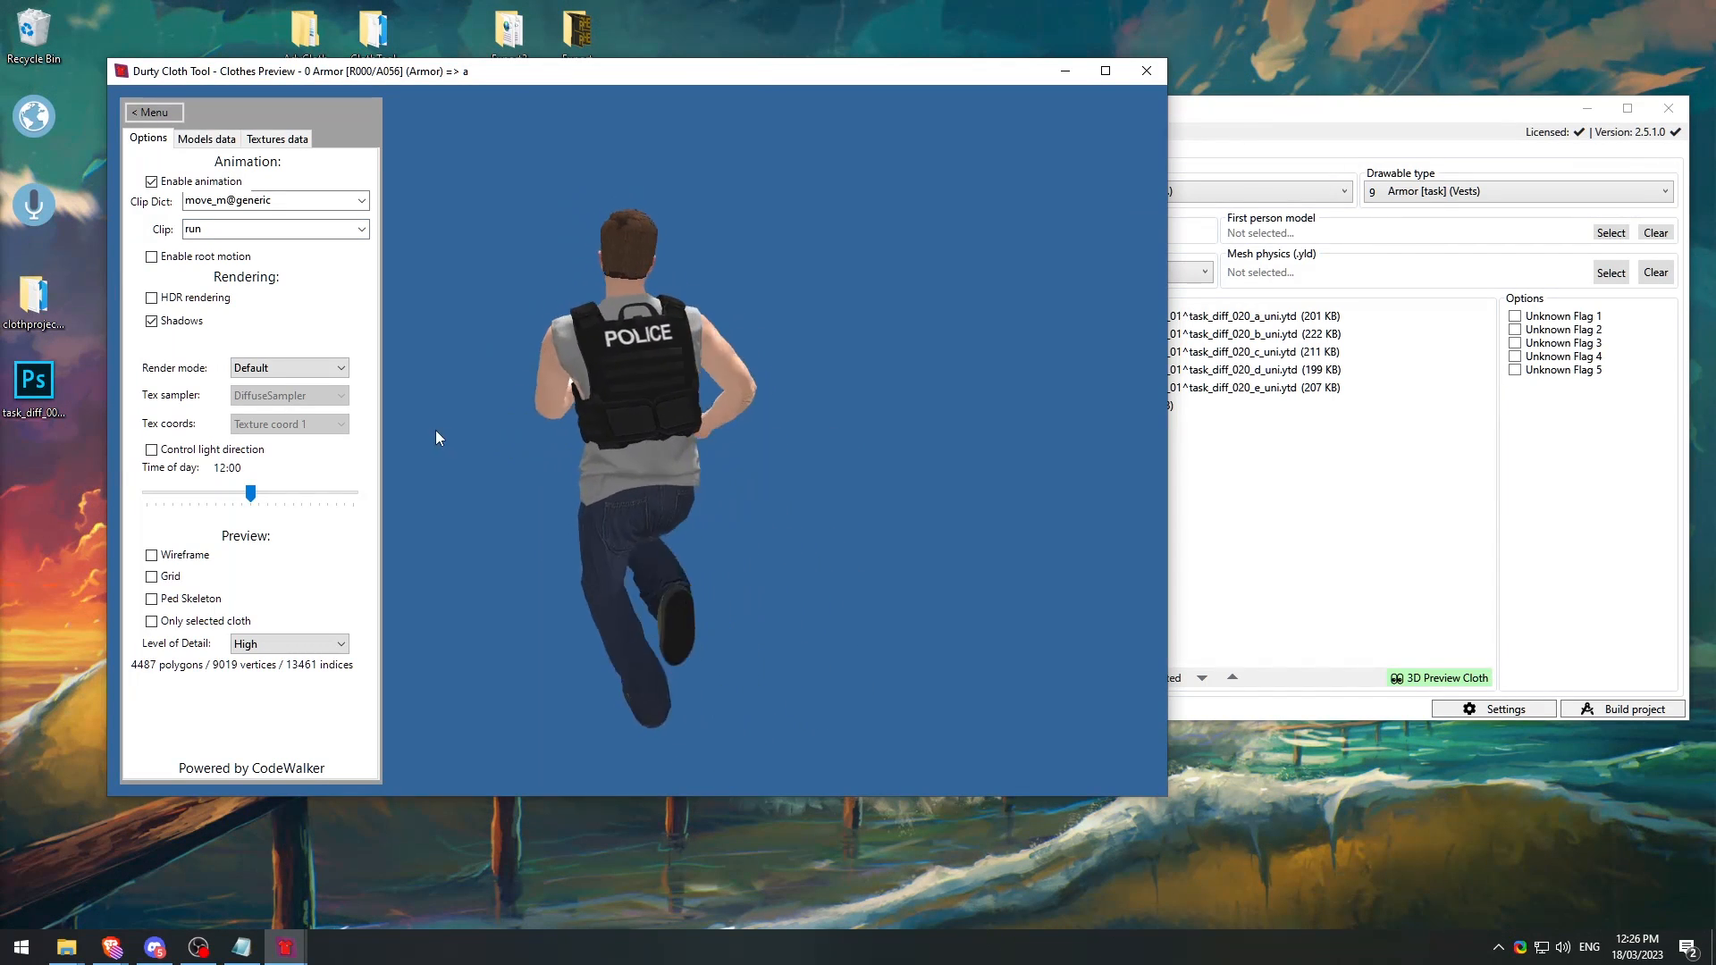
pyautogui.moveTo(750, 503); pyautogui.dragTo(394, 357)
# Step: Change the Armor preview's animation clip to idle_intro and settle on idle
pyautogui.click(329, 231)
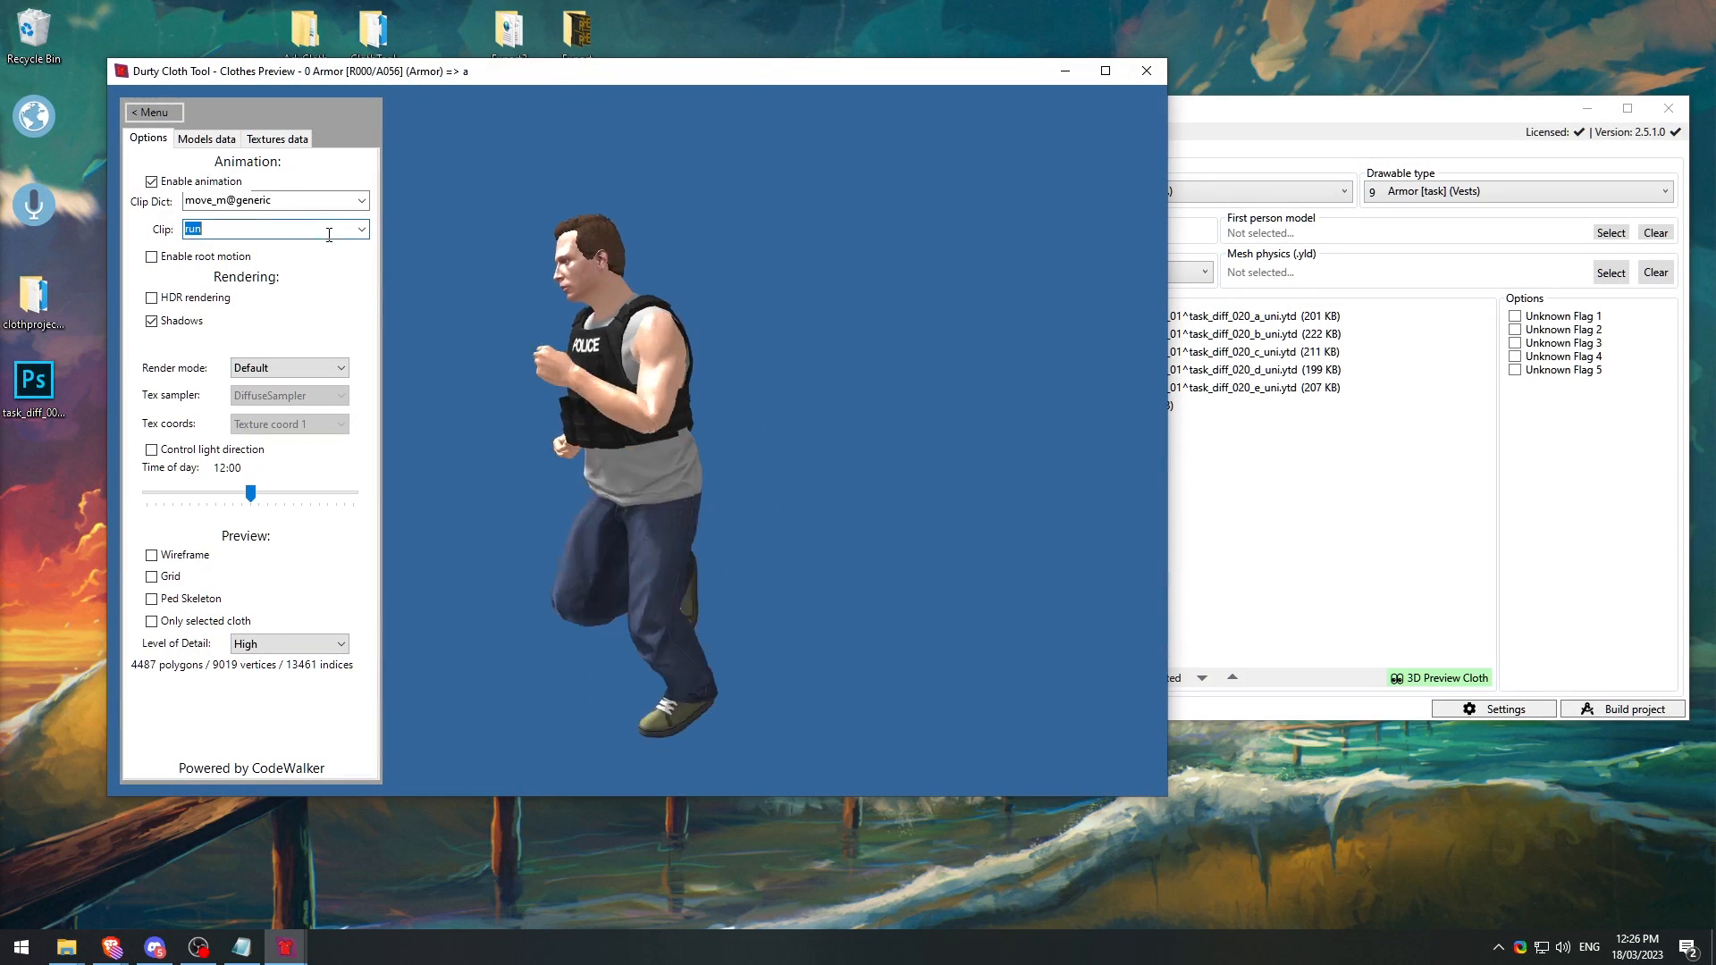
pyautogui.click(362, 233)
pyautogui.scroll(-5, 268, 465)
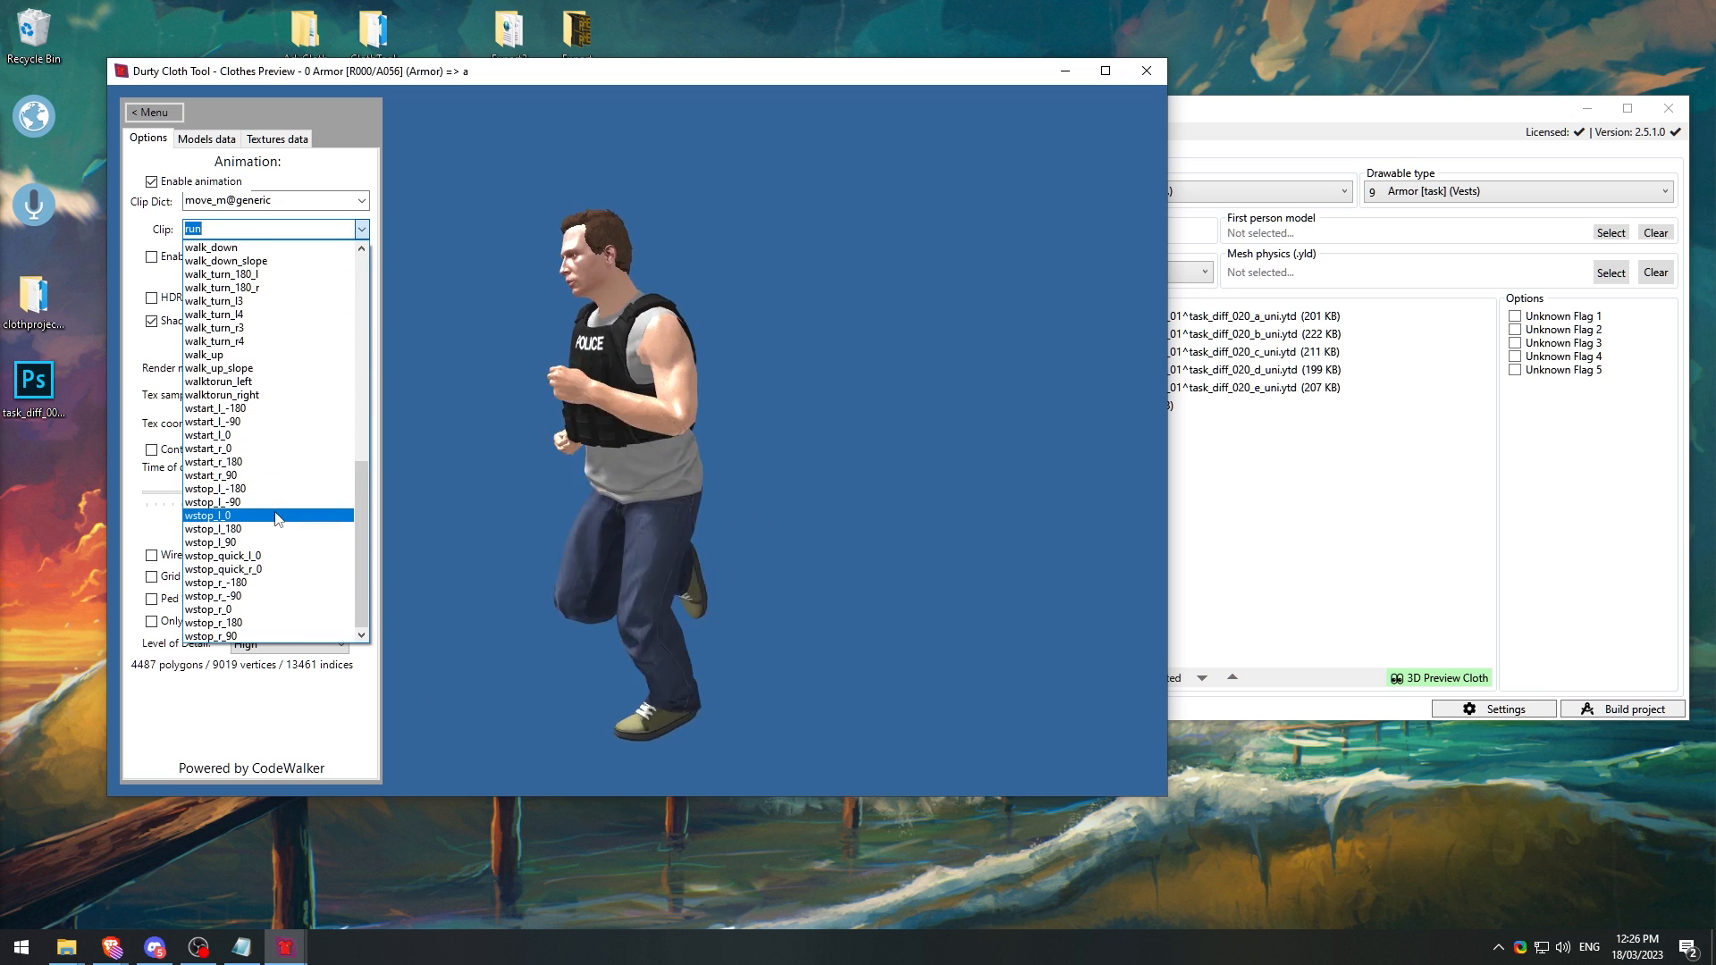
pyautogui.scroll(10, 284, 505)
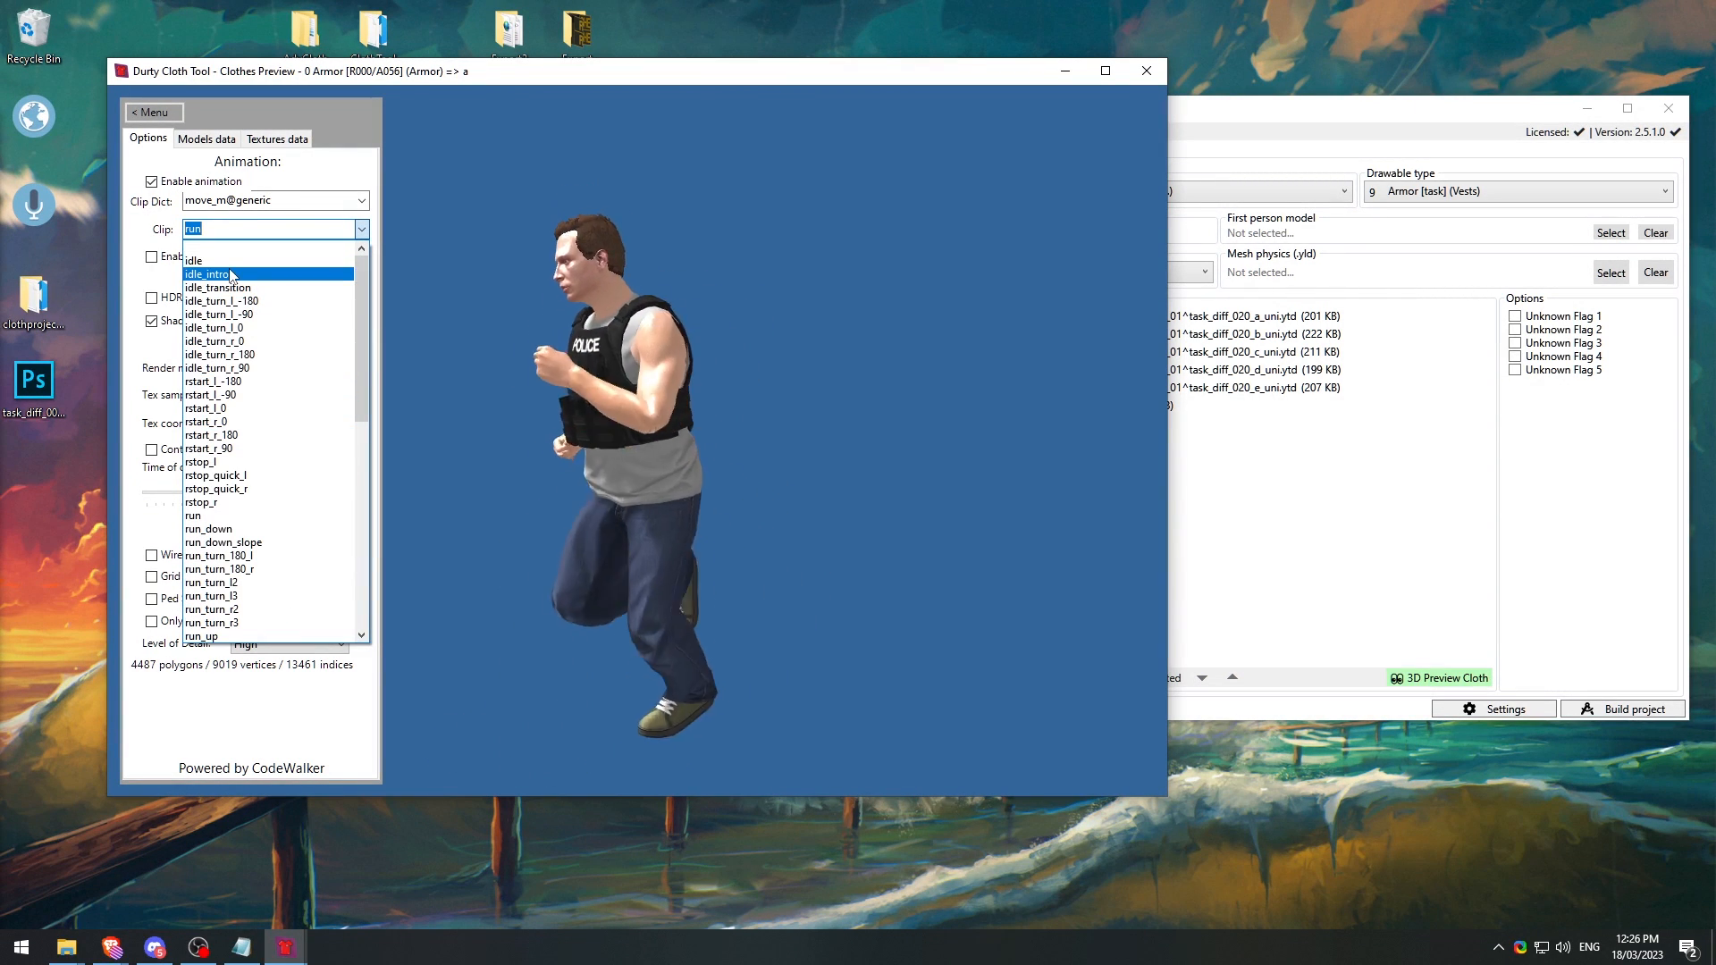
pyautogui.click(352, 248)
pyautogui.click(361, 229)
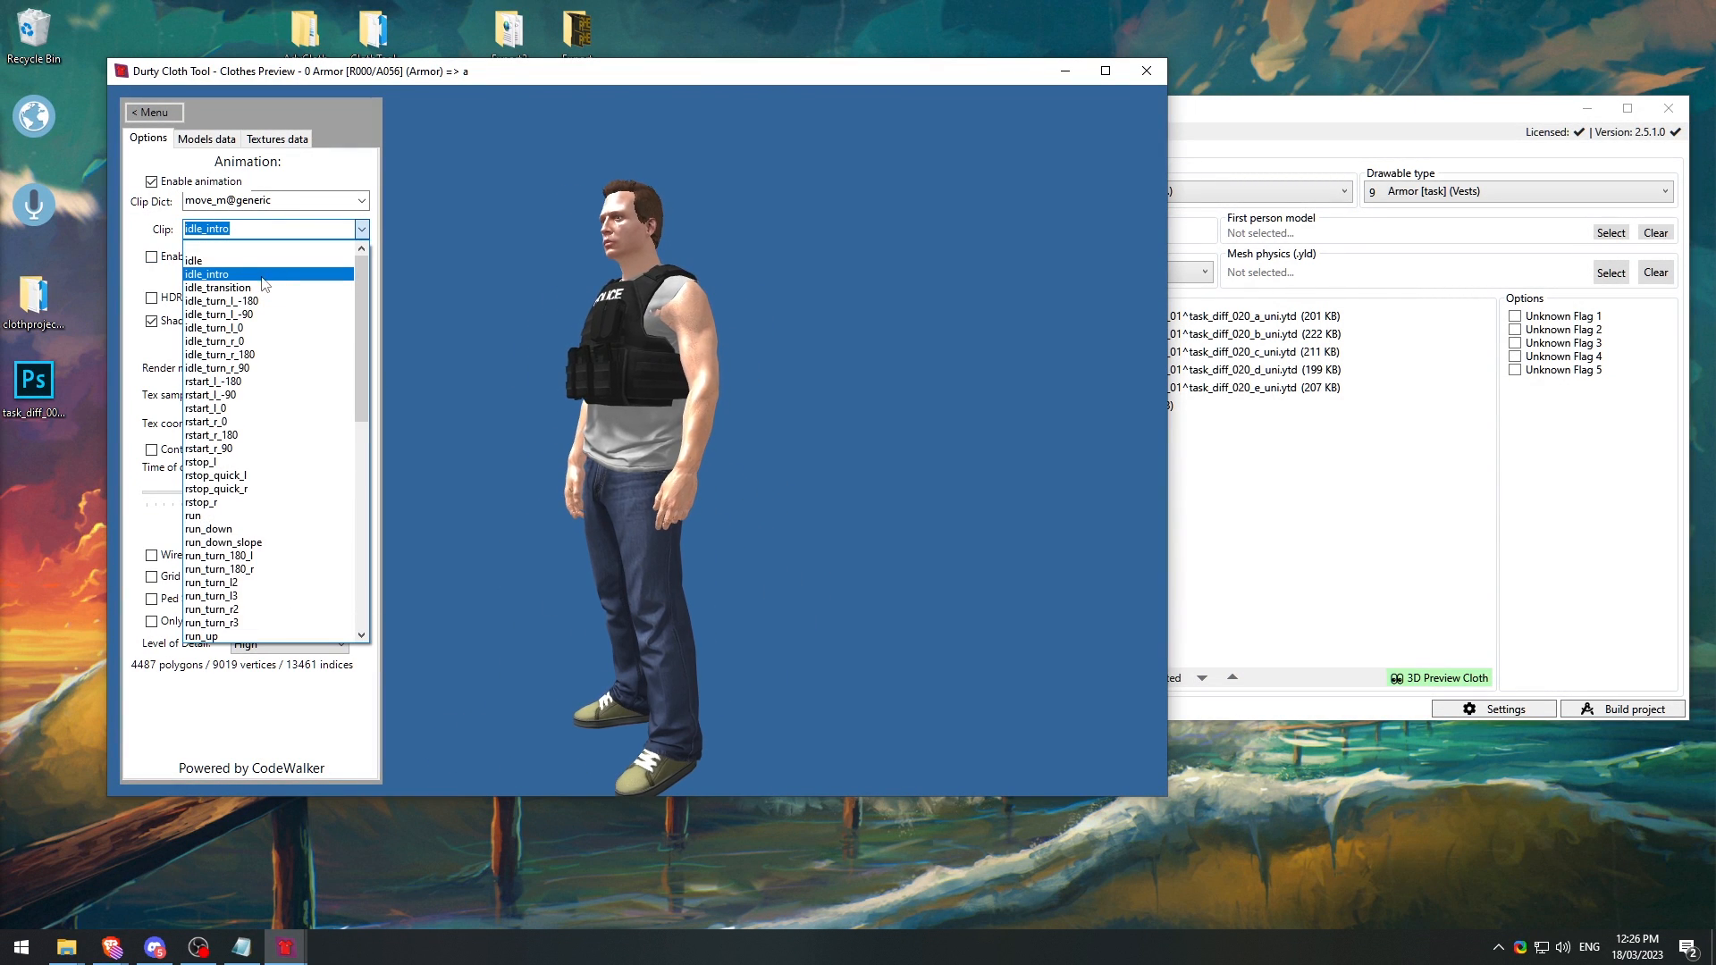
pyautogui.click(242, 266)
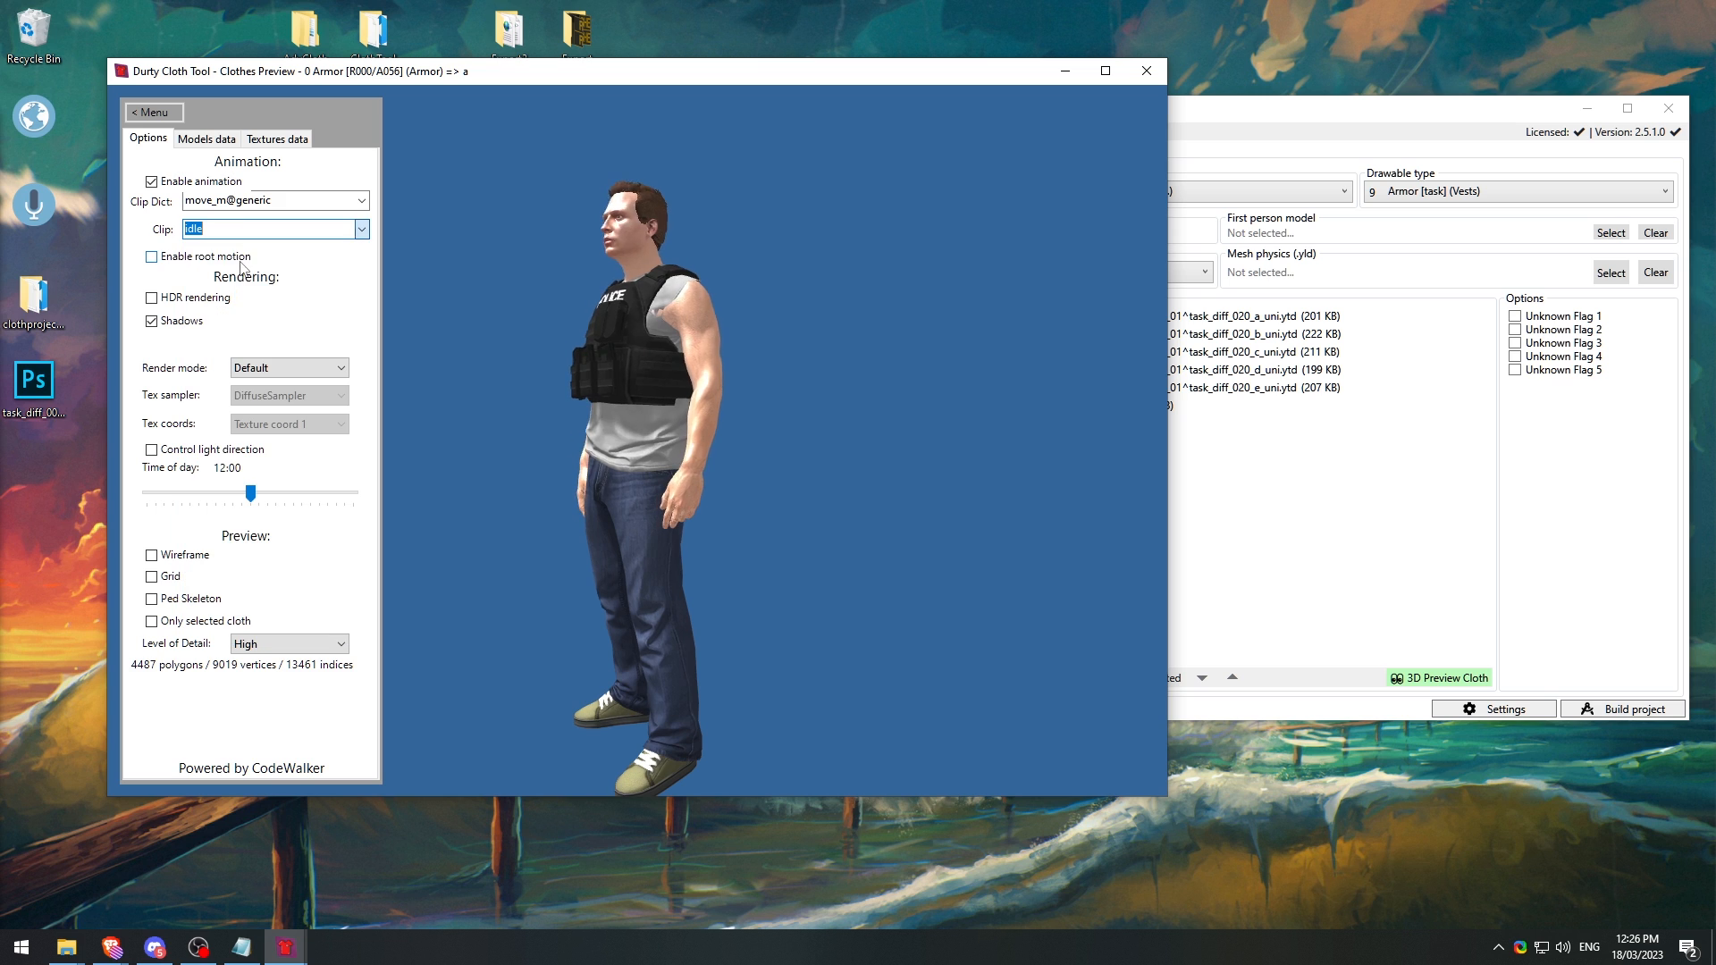
# Step: Turn the animation off to view the vest in the default pose, and re-enable it
pyautogui.click(151, 184)
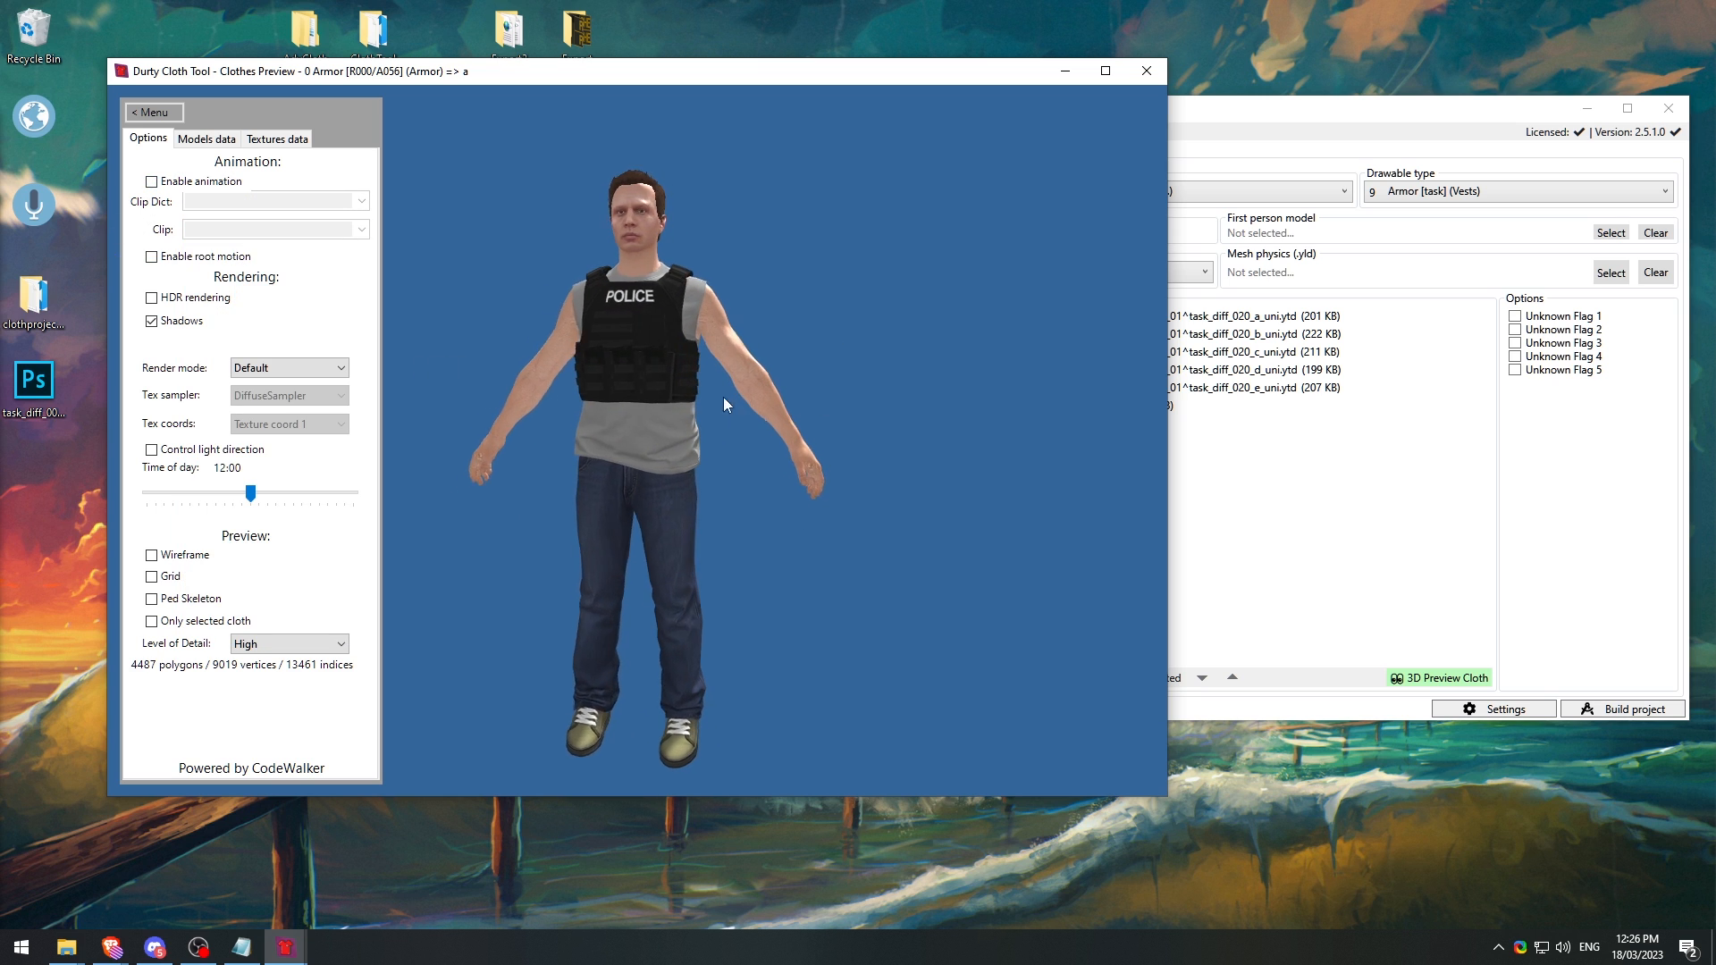
pyautogui.click(151, 181)
pyautogui.click(361, 201)
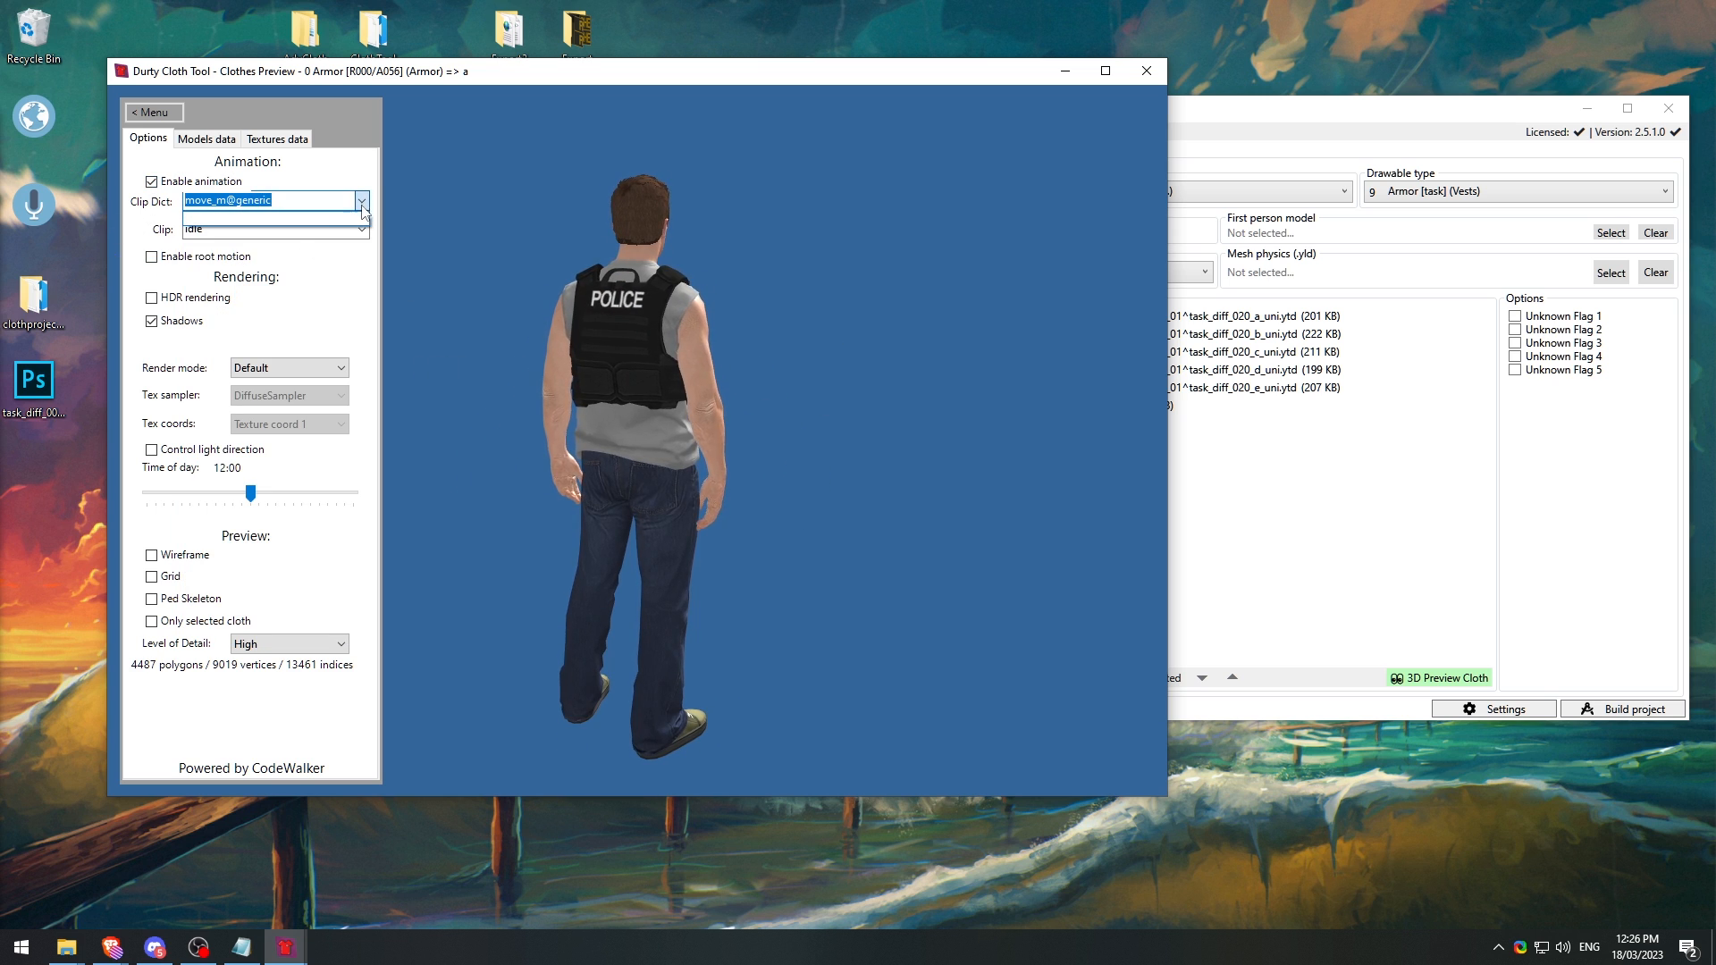
# Step: Enable root motion and watch how the character moves with the idle clip and the run clip from different angles
pyautogui.click(152, 258)
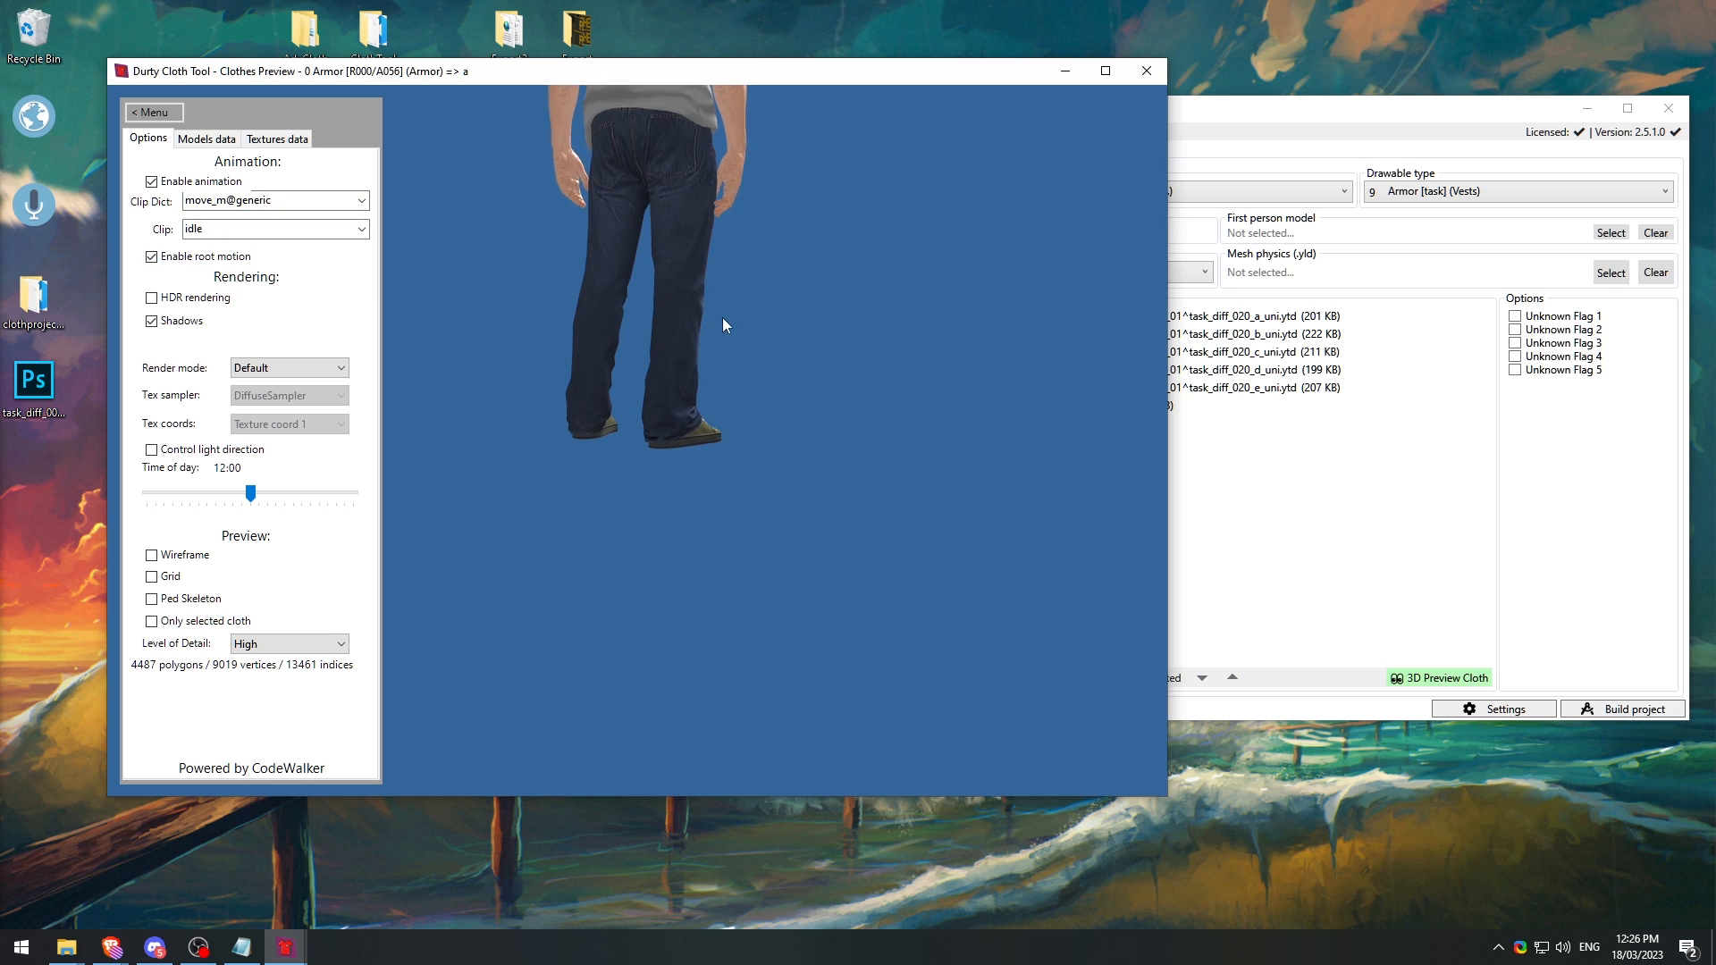
pyautogui.moveTo(724, 325); pyautogui.dragTo(801, 367)
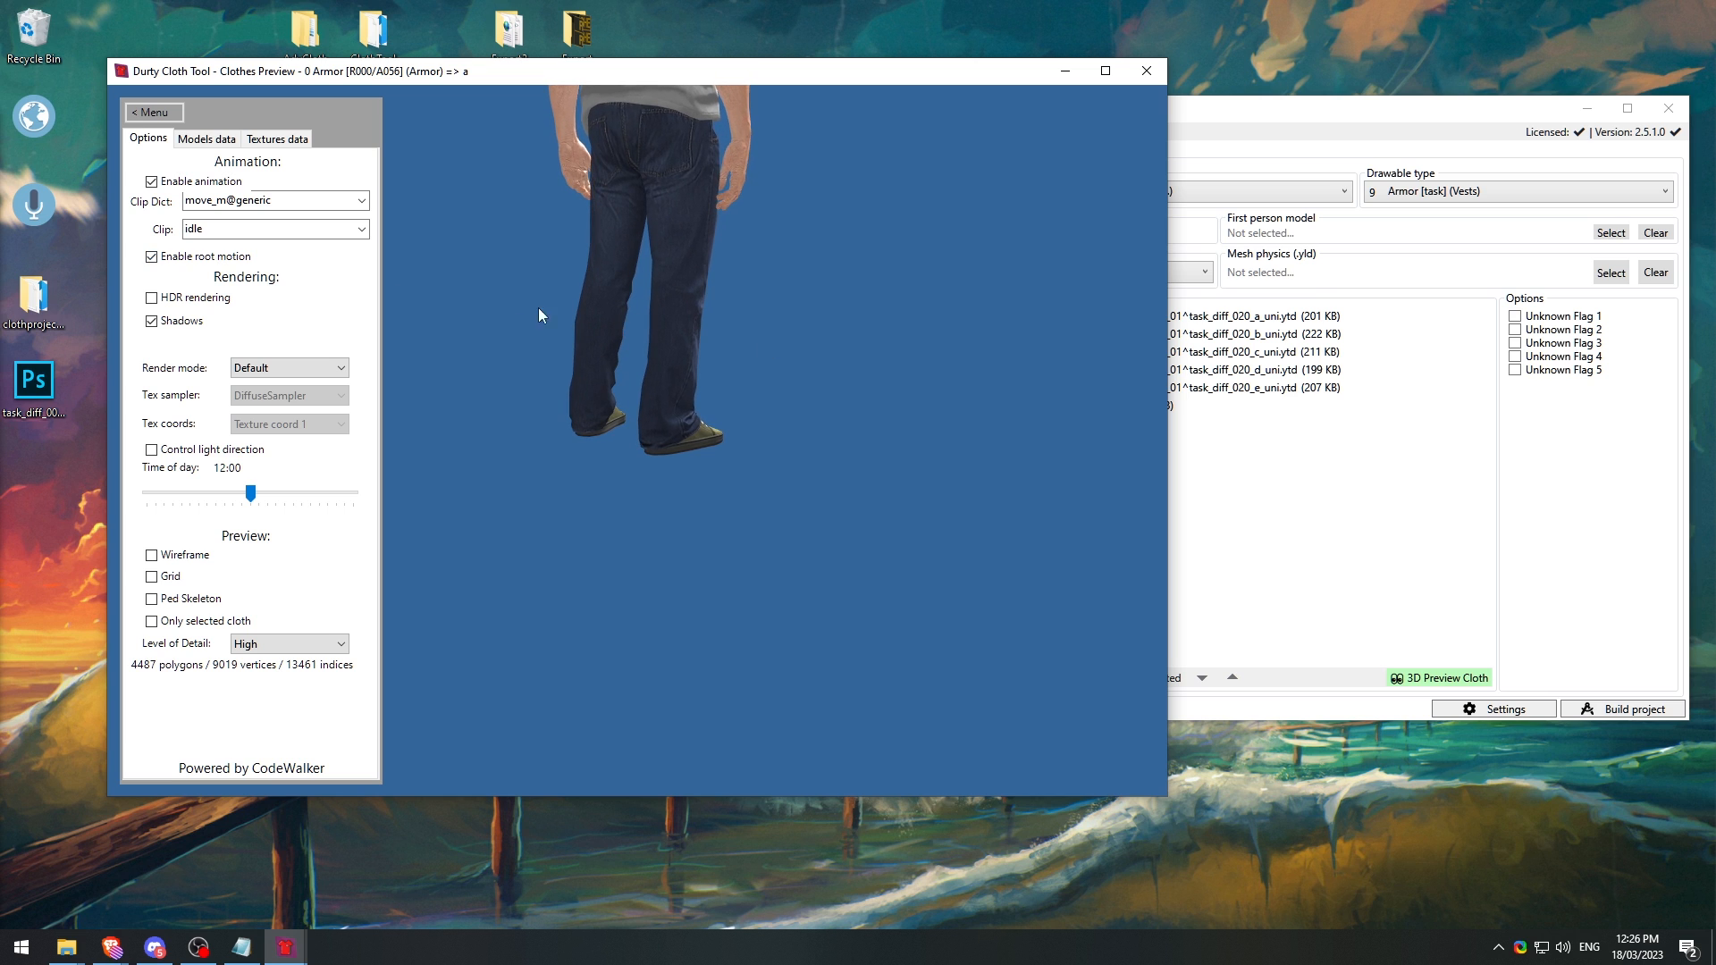
pyautogui.click(152, 257)
pyautogui.moveTo(754, 411); pyautogui.dragTo(511, 351)
pyautogui.click(152, 257)
pyautogui.click(361, 229)
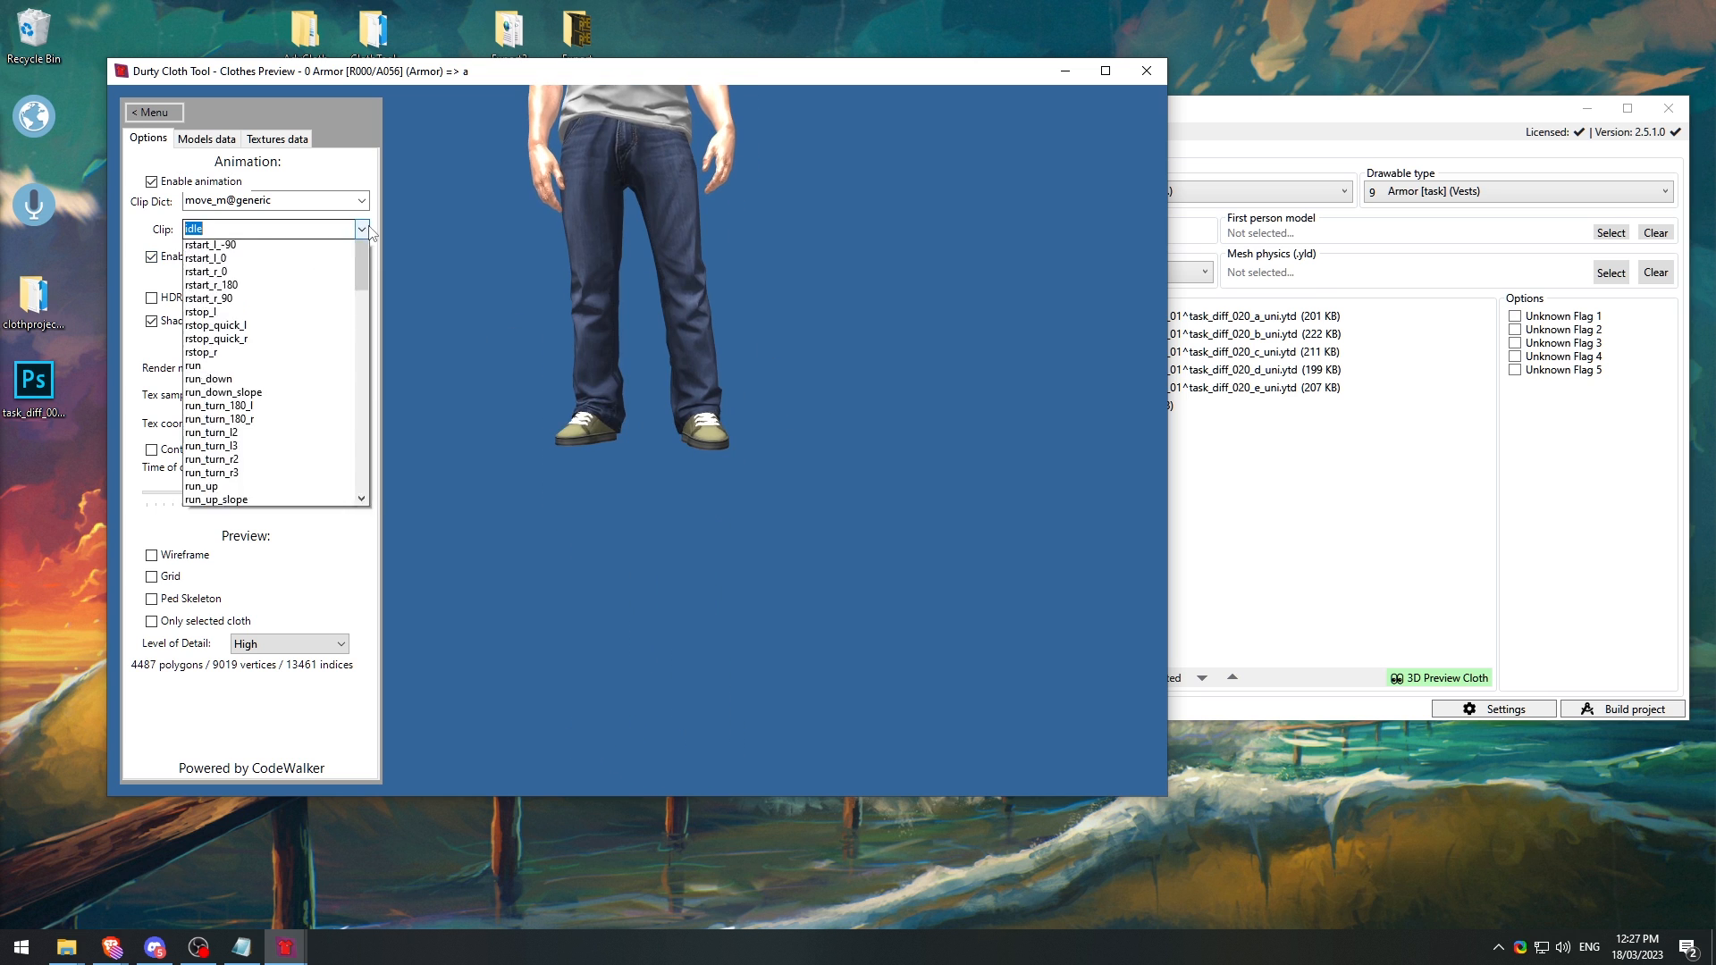
pyautogui.click(268, 502)
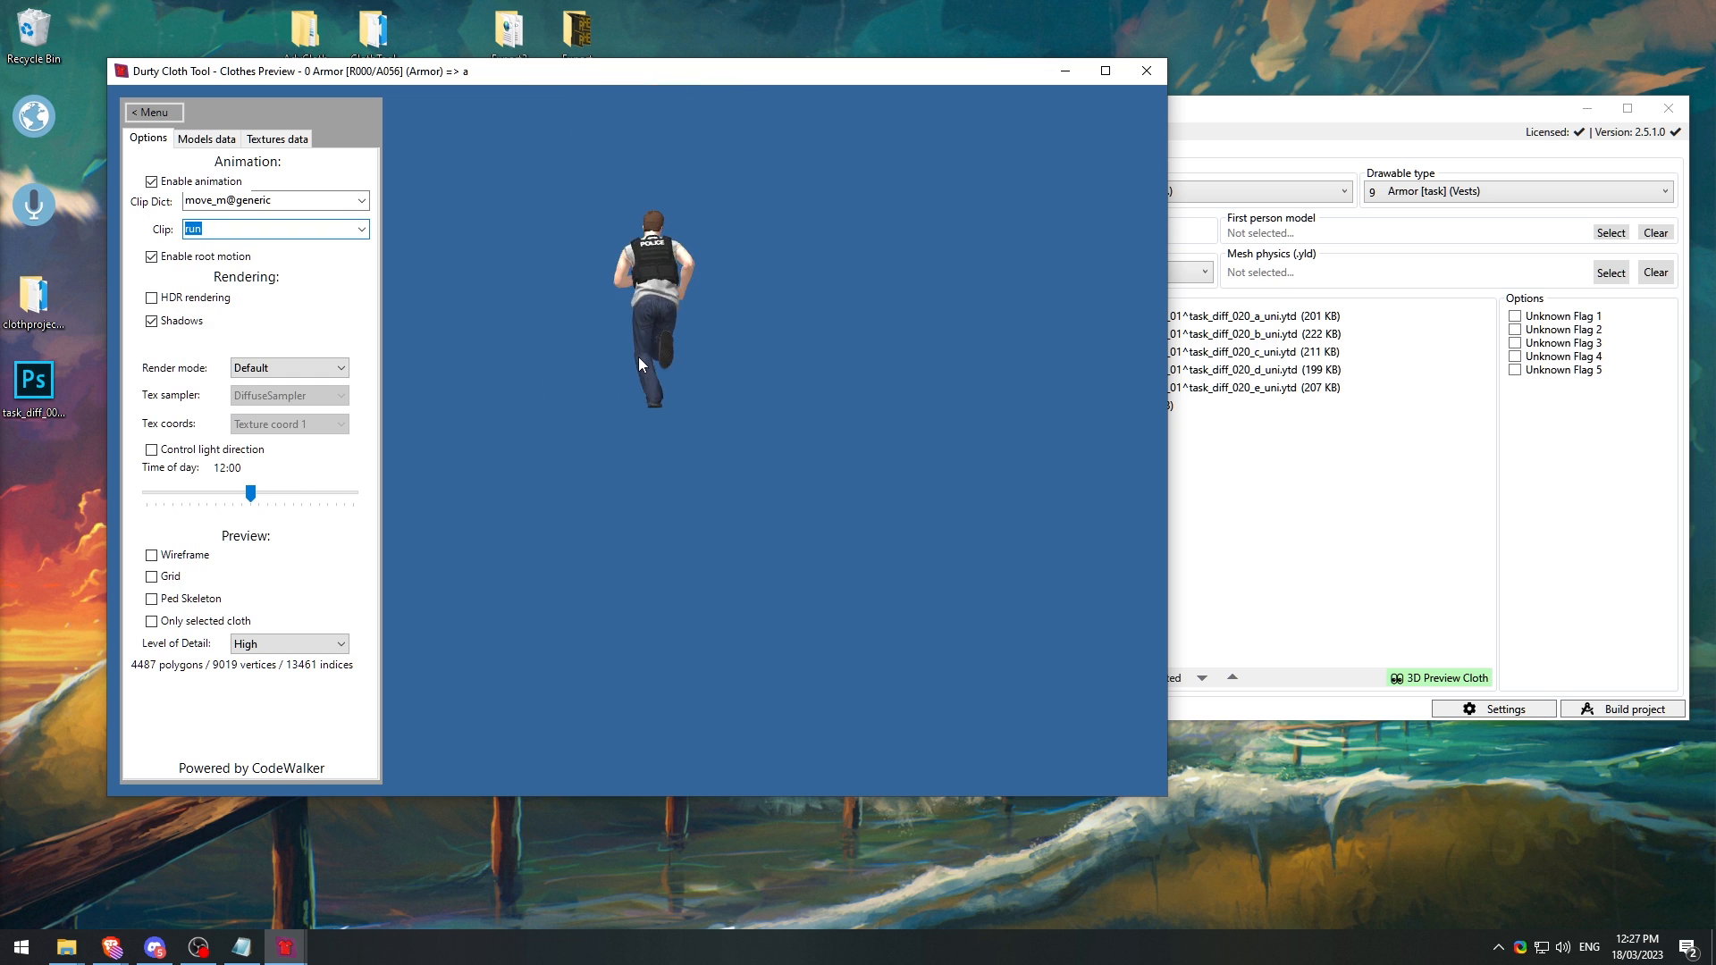
pyautogui.moveTo(663, 363); pyautogui.dragTo(898, 356)
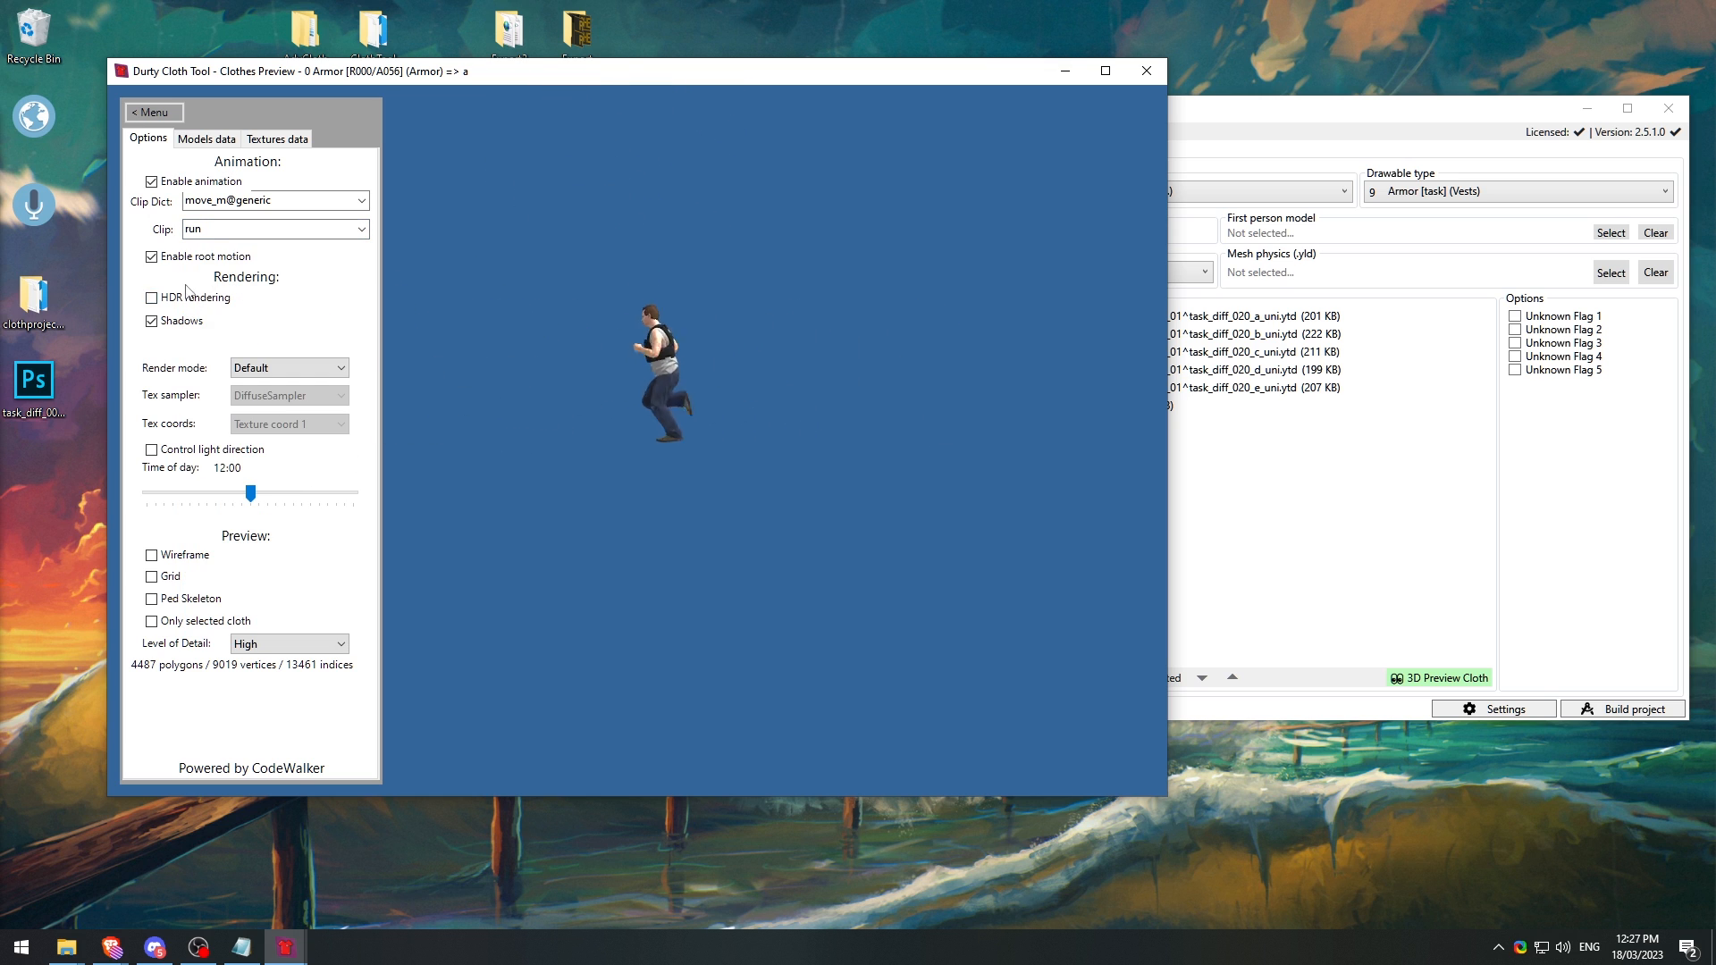
# Step: Disable root motion and return the Armor preview to the idle clip
pyautogui.click(152, 256)
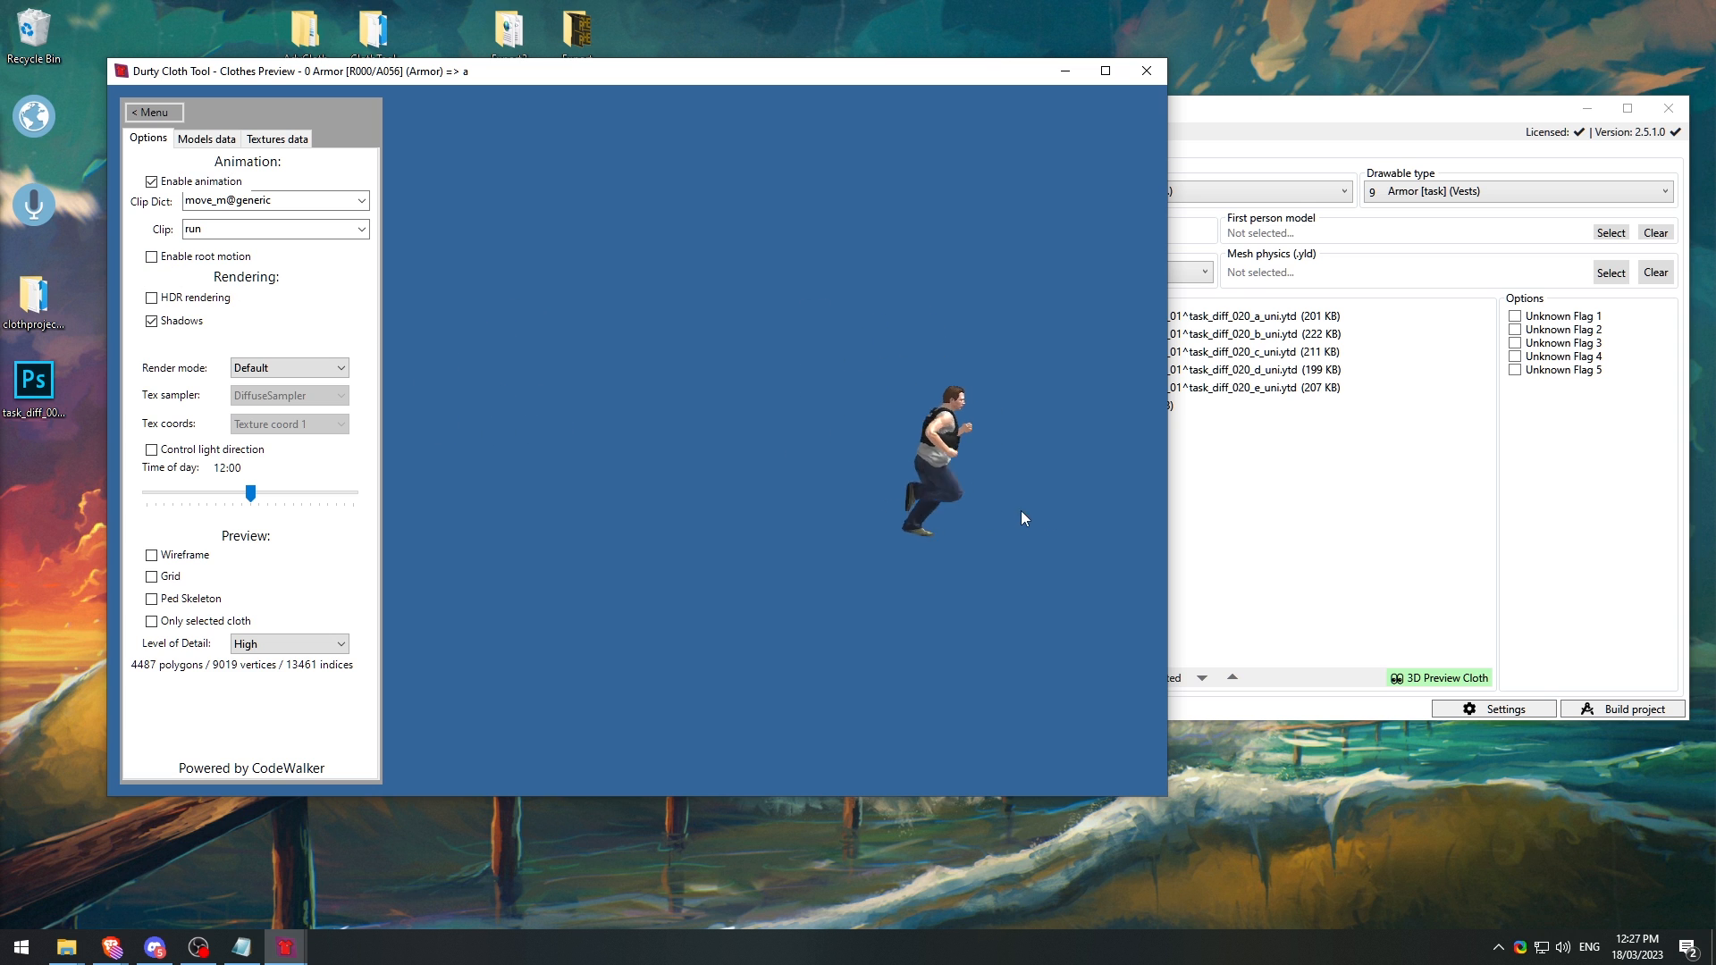
pyautogui.moveTo(1020, 511); pyautogui.dragTo(940, 552)
pyautogui.scroll(2, 866, 554)
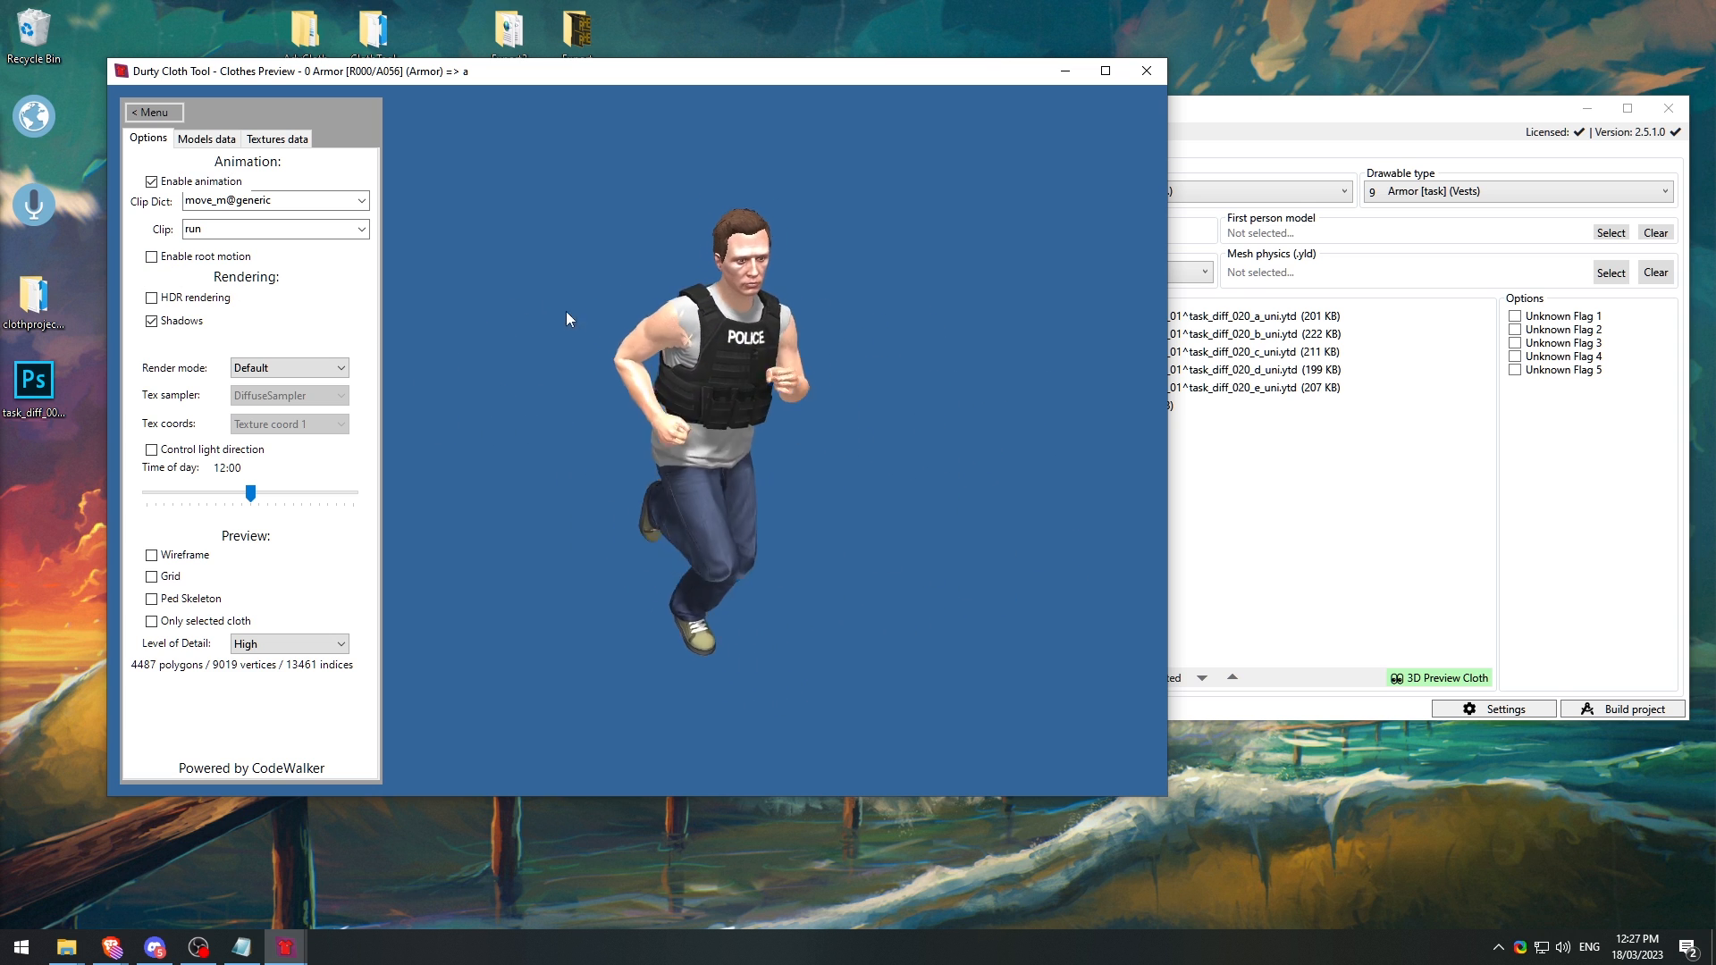
pyautogui.click(361, 228)
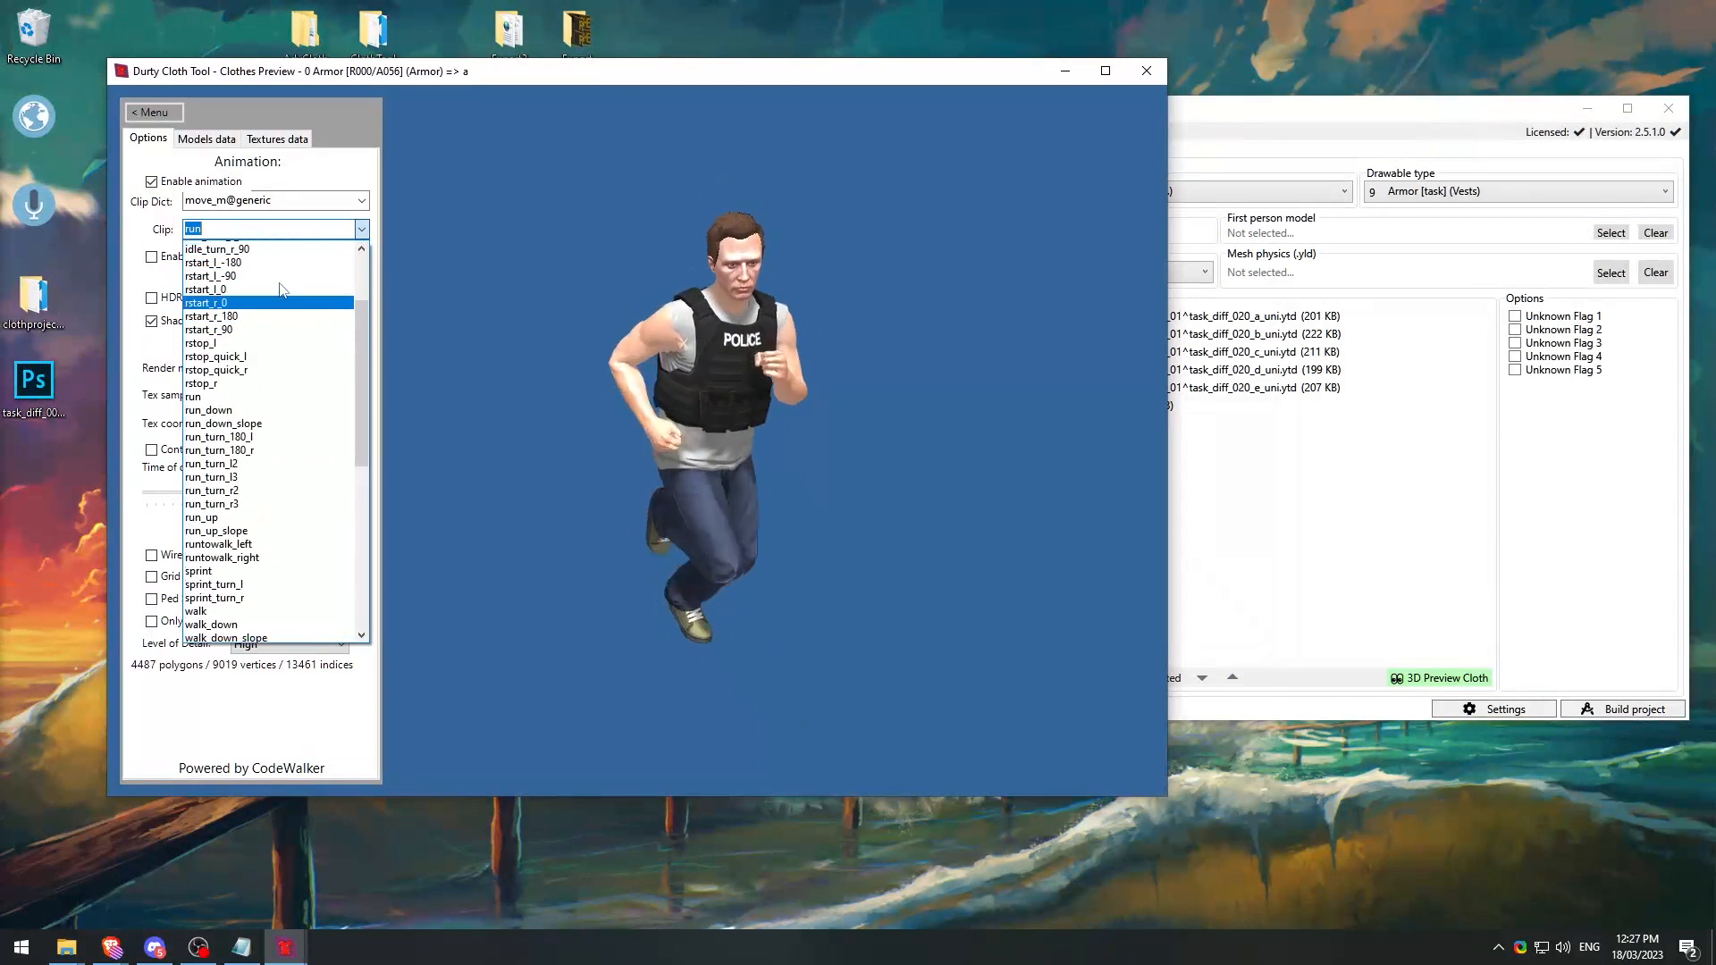
pyautogui.scroll(3, 280, 289)
pyautogui.click(214, 277)
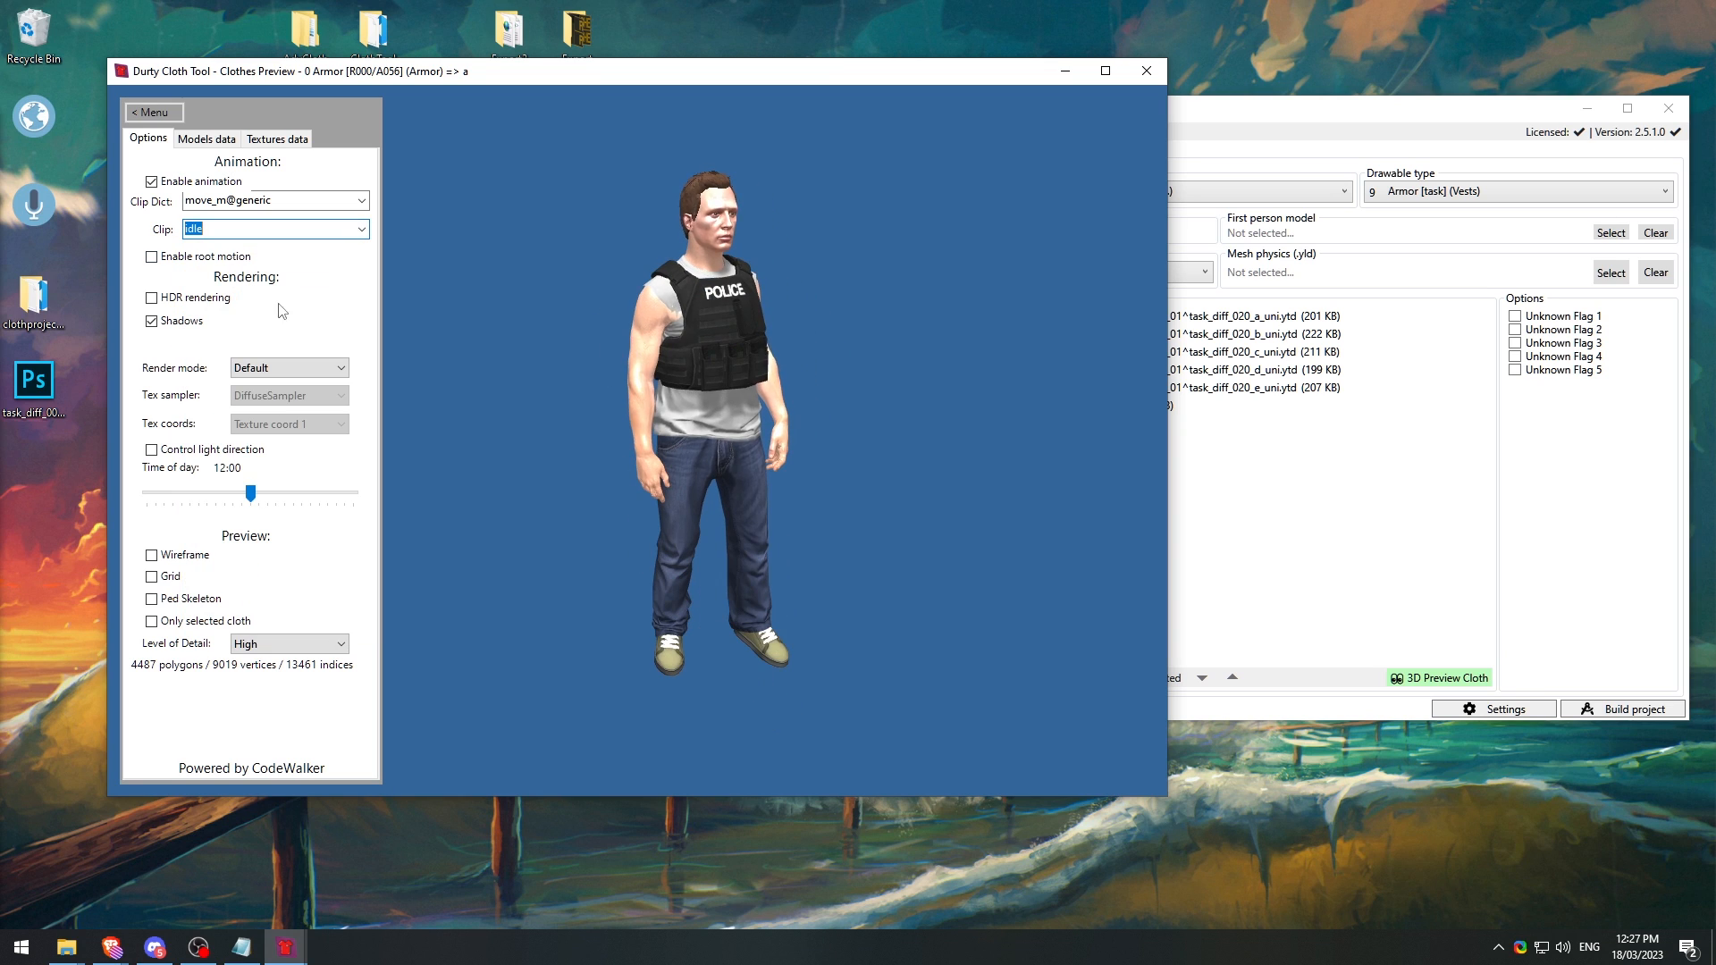
# Step: Examine the armor with HDR rendering on while shifting the time of day, and turn HDR rendering off again
pyautogui.click(152, 299)
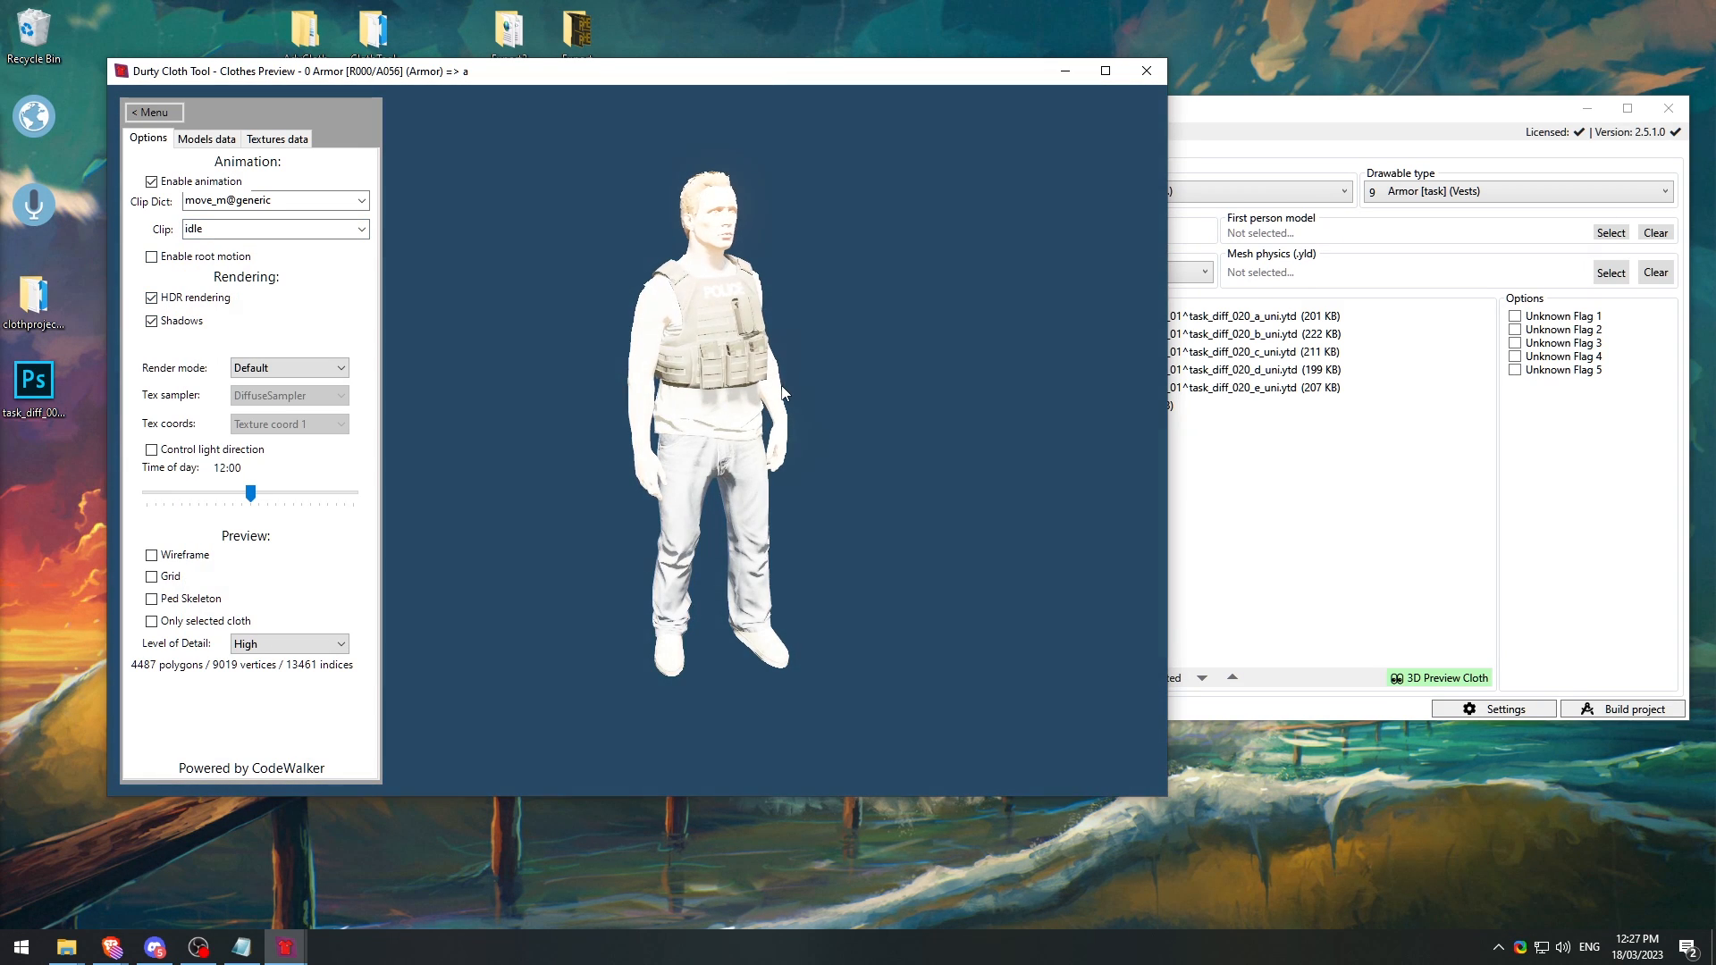
pyautogui.moveTo(865, 351); pyautogui.dragTo(778, 375)
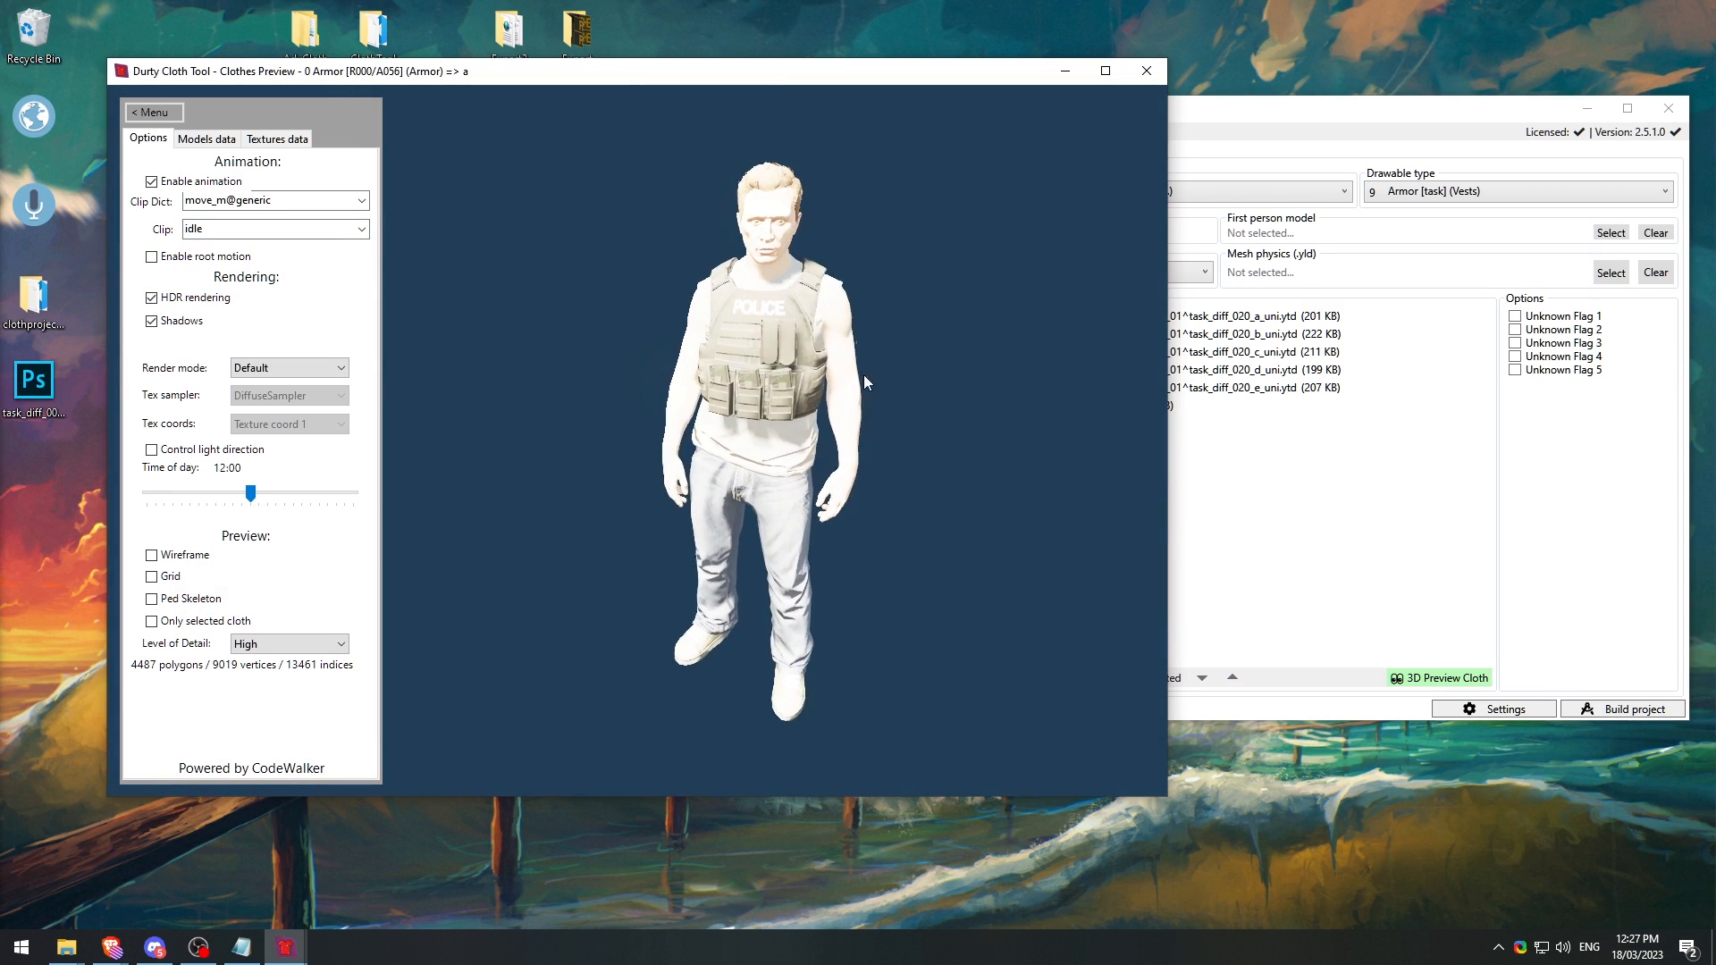
pyautogui.moveTo(970, 359)
pyautogui.mouseDown(button='right')
pyautogui.moveTo(897, 361)
pyautogui.moveTo(1080, 360)
pyautogui.moveTo(927, 357)
pyautogui.moveTo(954, 355)
pyautogui.mouseUp(button='right')
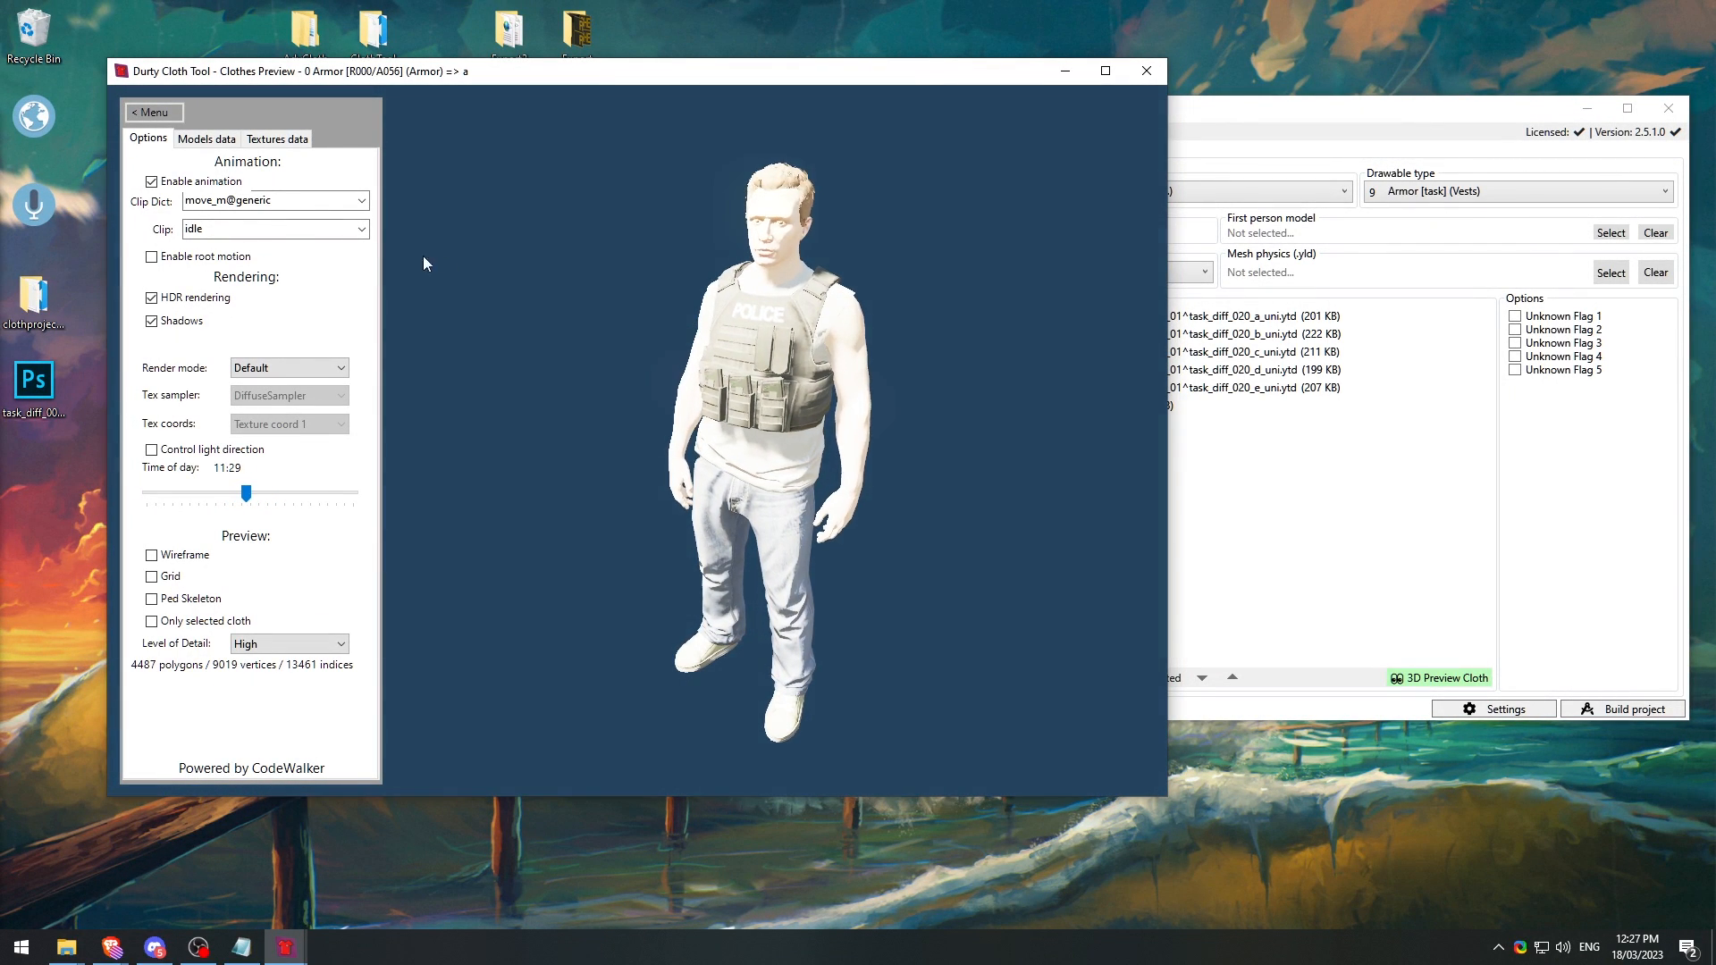
pyautogui.click(197, 296)
# Step: Turn shadows off, vary the time of day to compare the lighting on the vest, and turn shadows back on
pyautogui.click(151, 320)
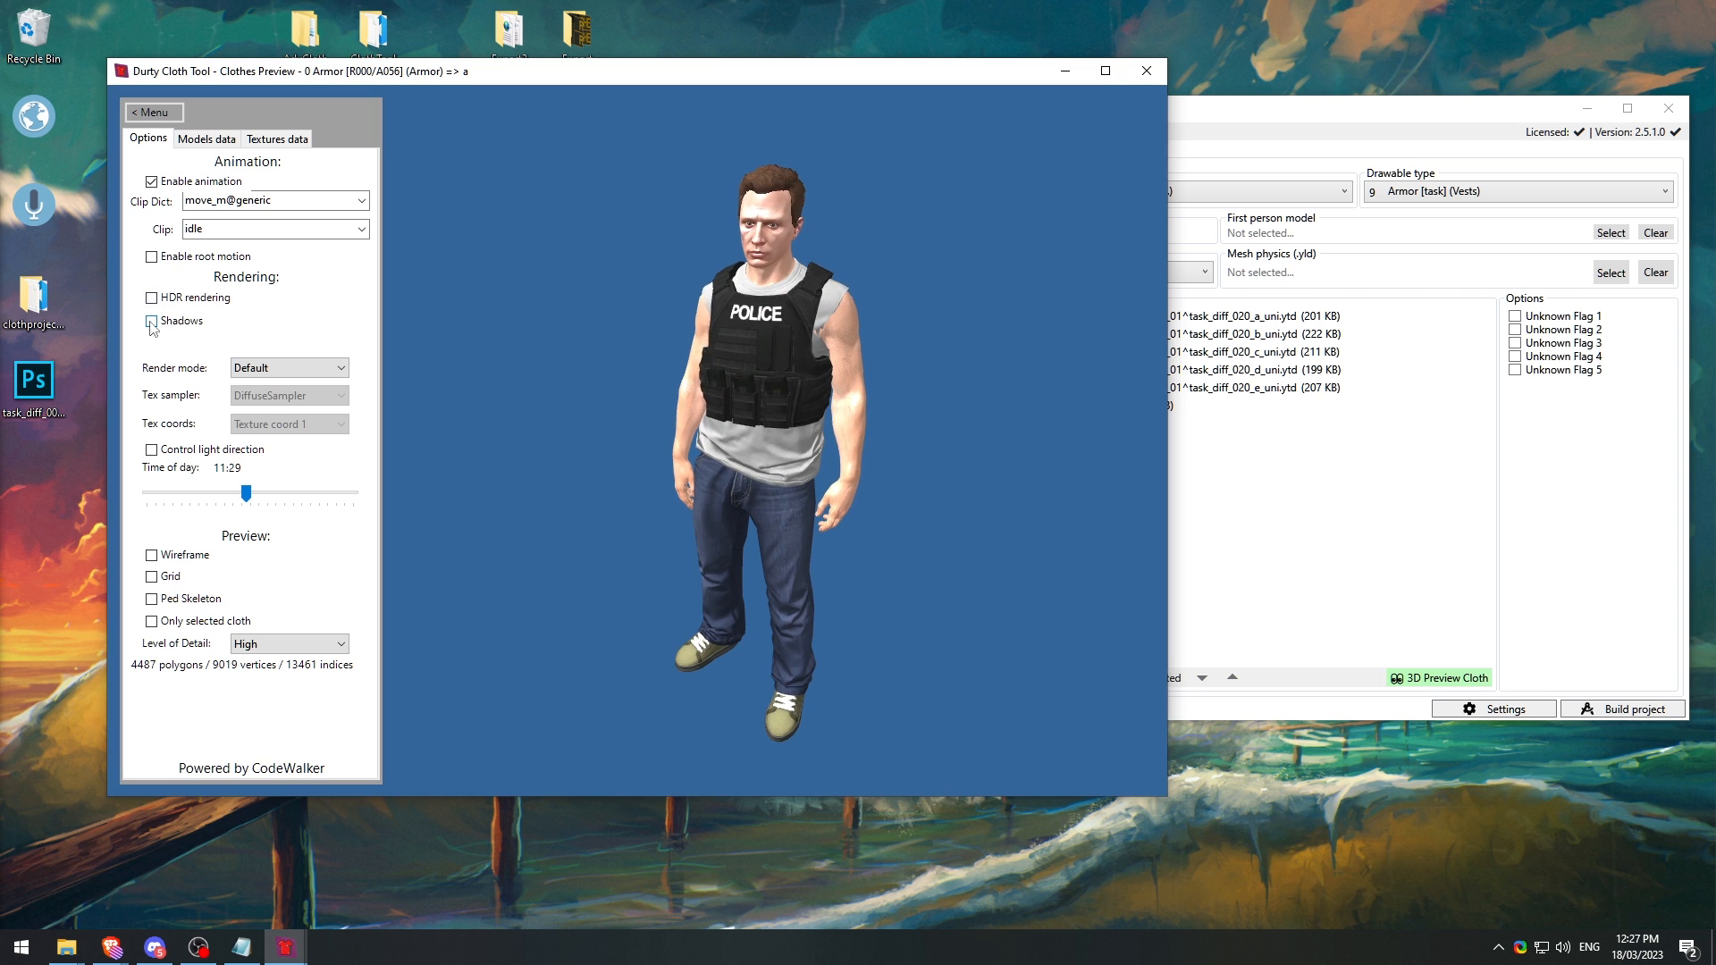
pyautogui.moveTo(936, 346); pyautogui.dragTo(259, 347, button='right')
pyautogui.click(160, 324)
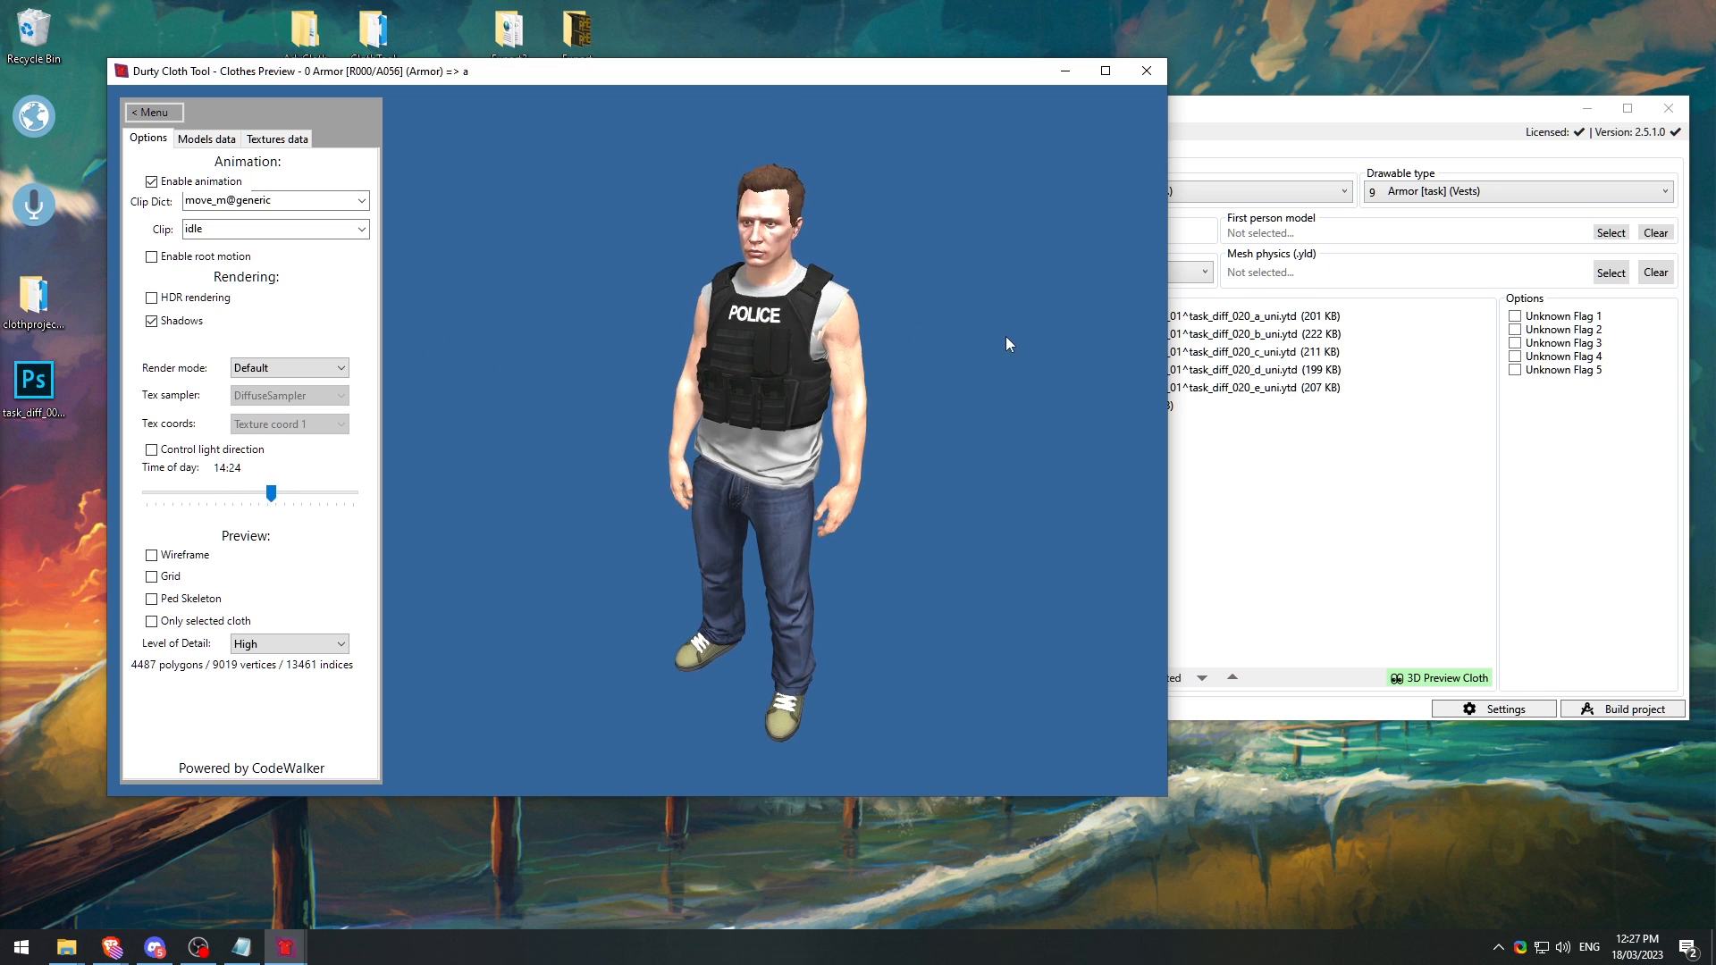
# Step: View the model in the Single texture, Vertex normals, Vertex tangents and Texture coord 1 render modes, and return to Default
pyautogui.click(301, 368)
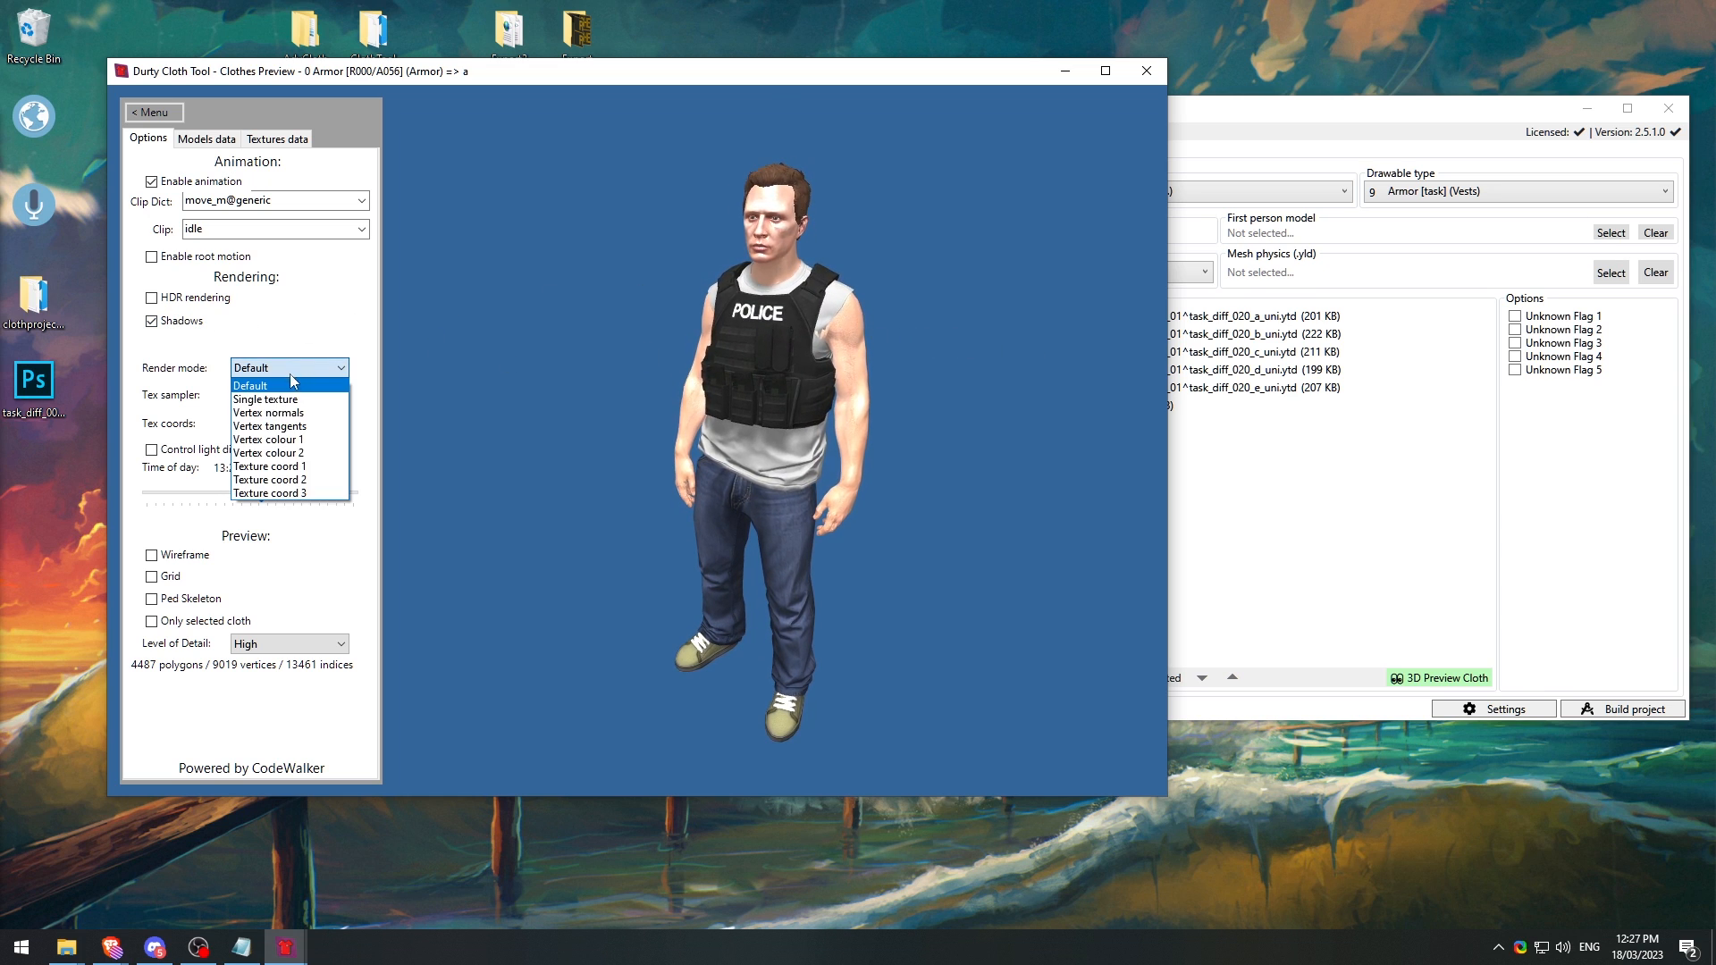
pyautogui.click(291, 401)
pyautogui.click(307, 369)
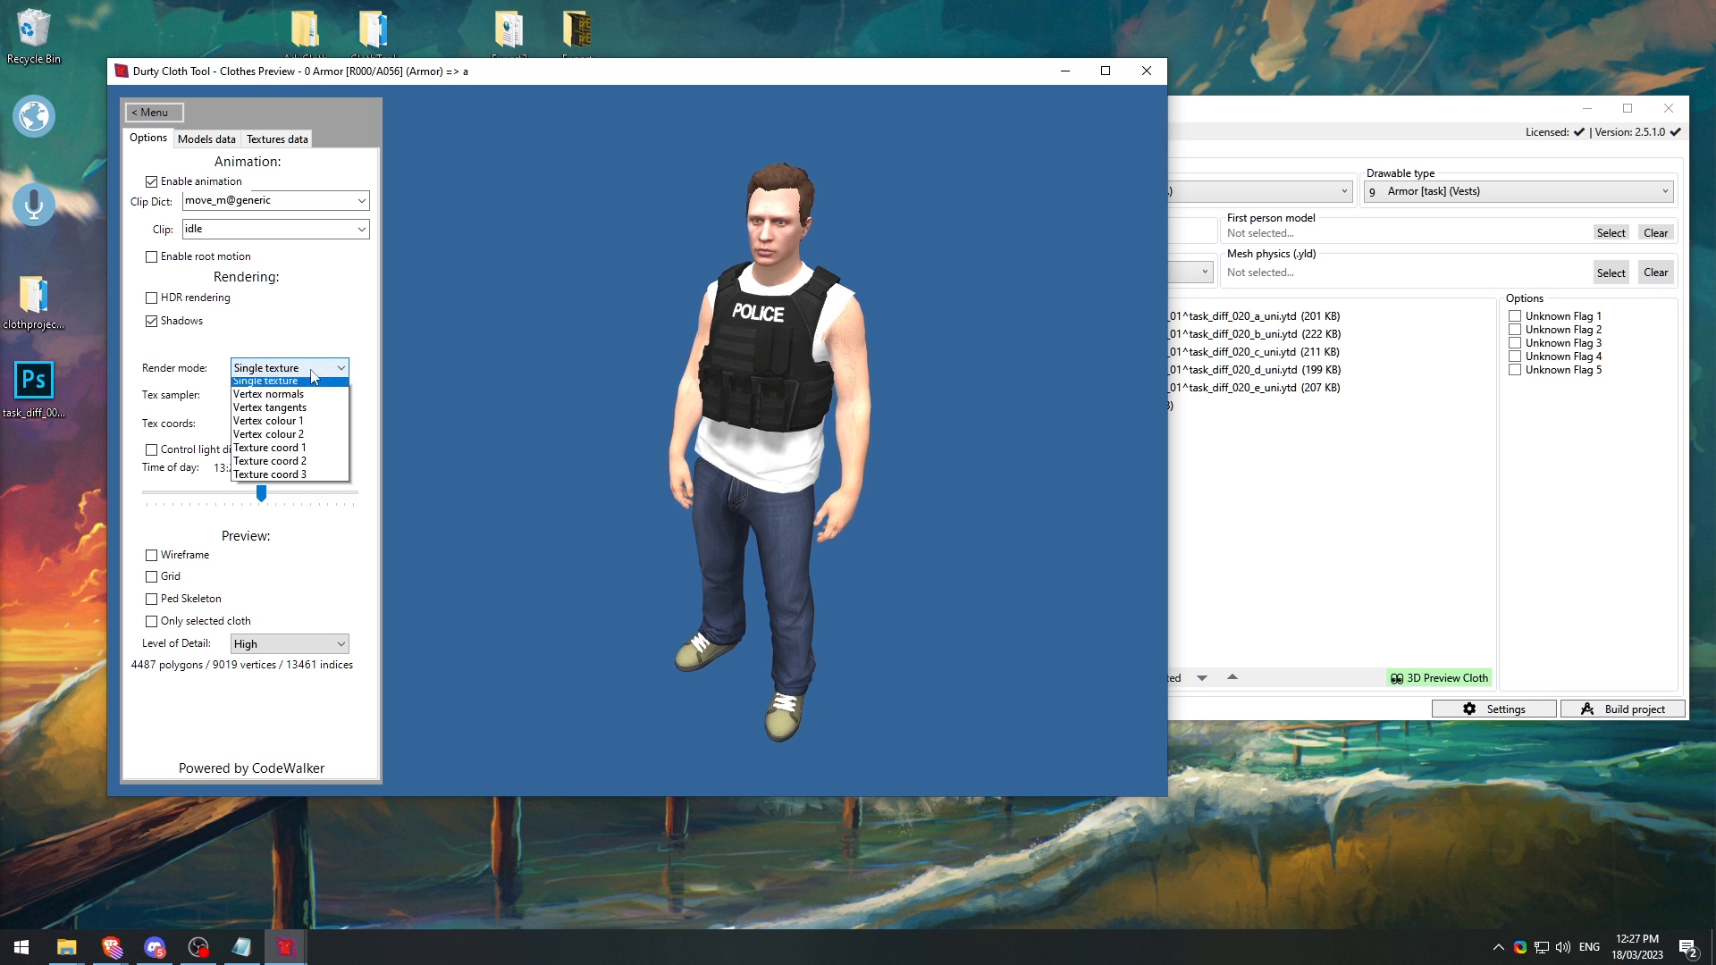
pyautogui.click(294, 411)
pyautogui.click(308, 369)
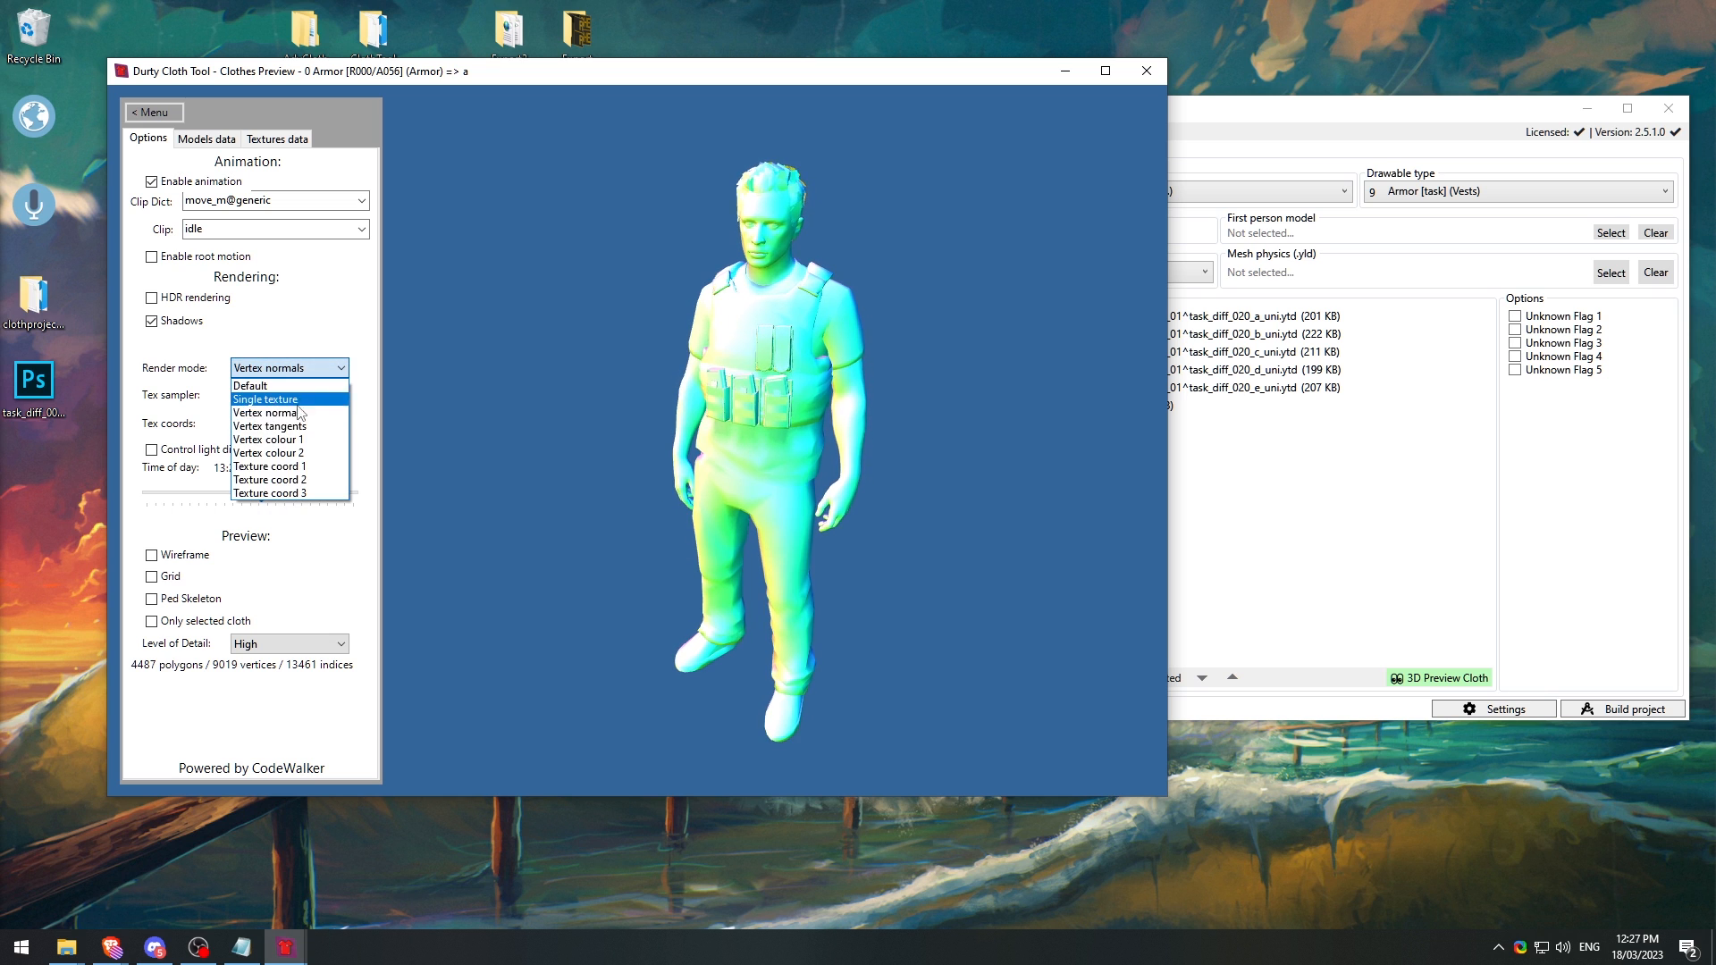
pyautogui.click(299, 424)
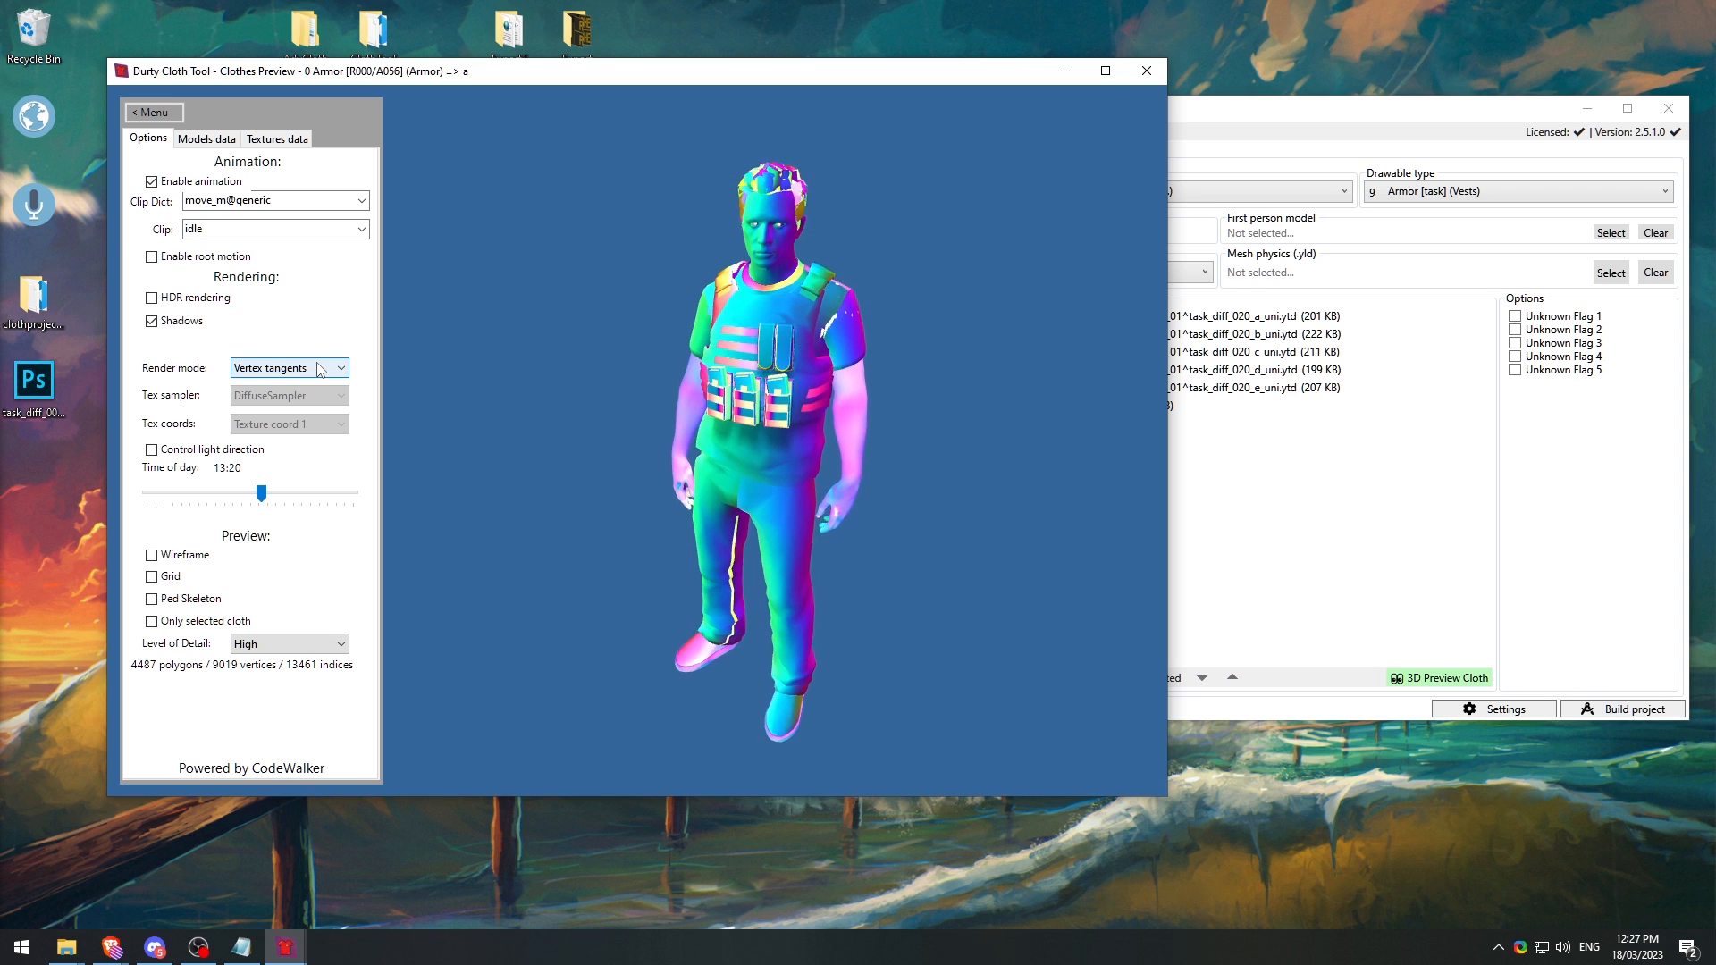
pyautogui.click(320, 369)
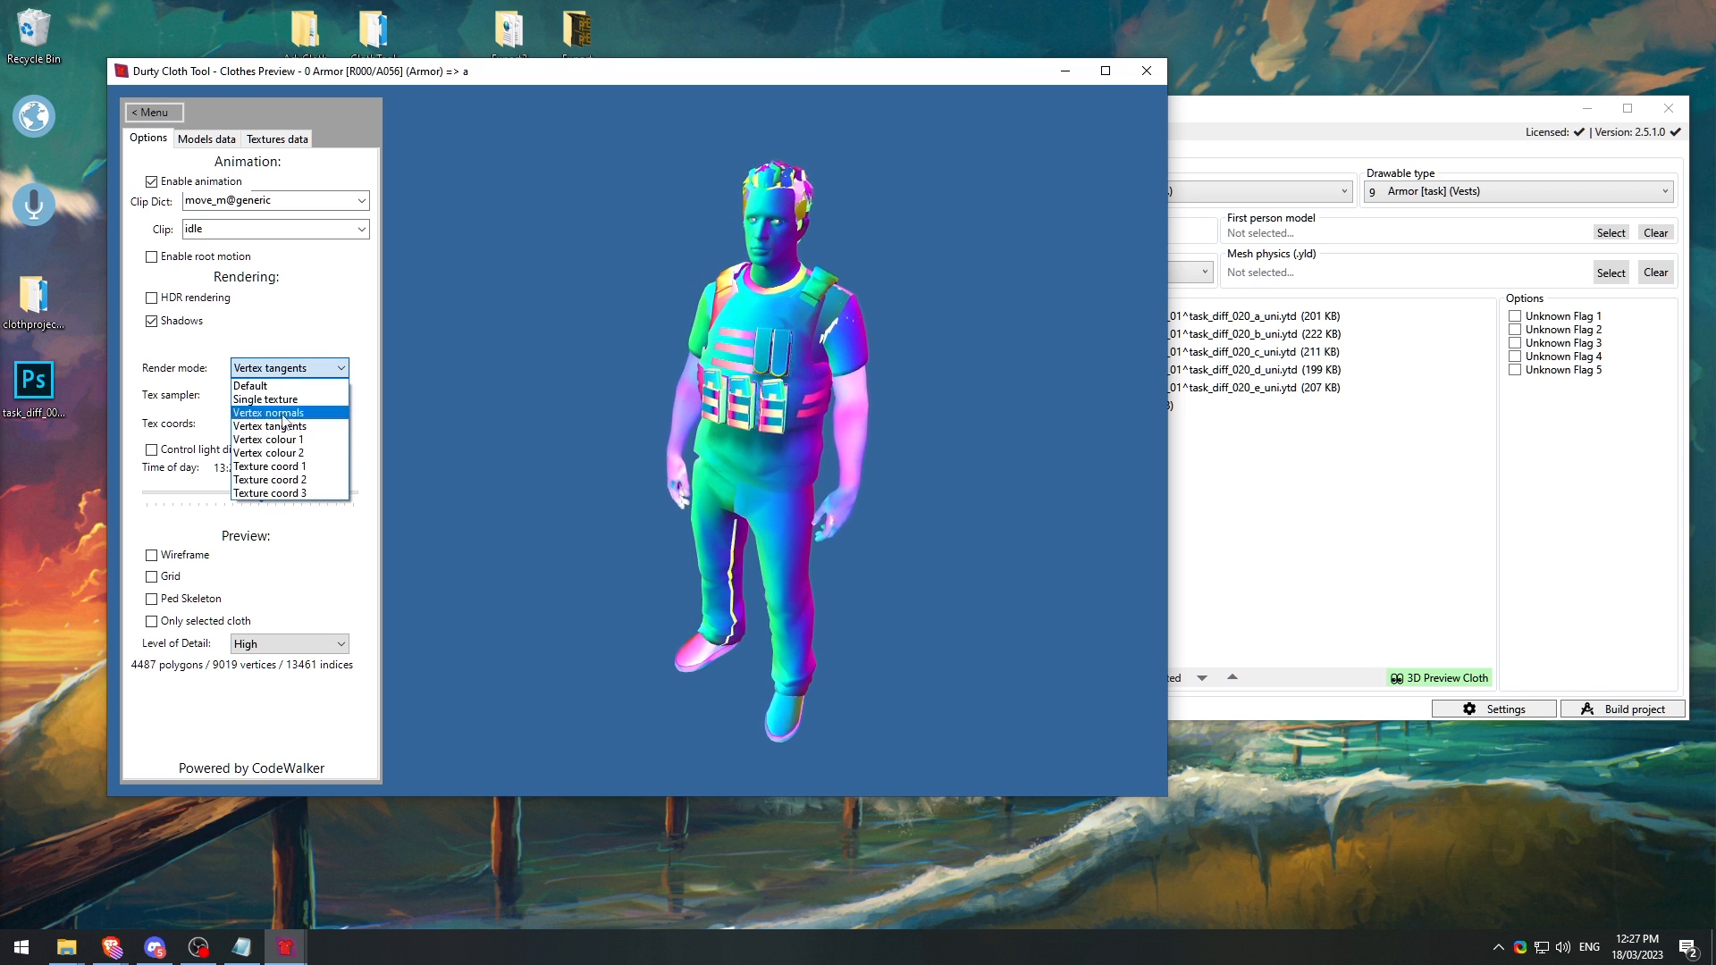
pyautogui.click(288, 466)
pyautogui.click(311, 372)
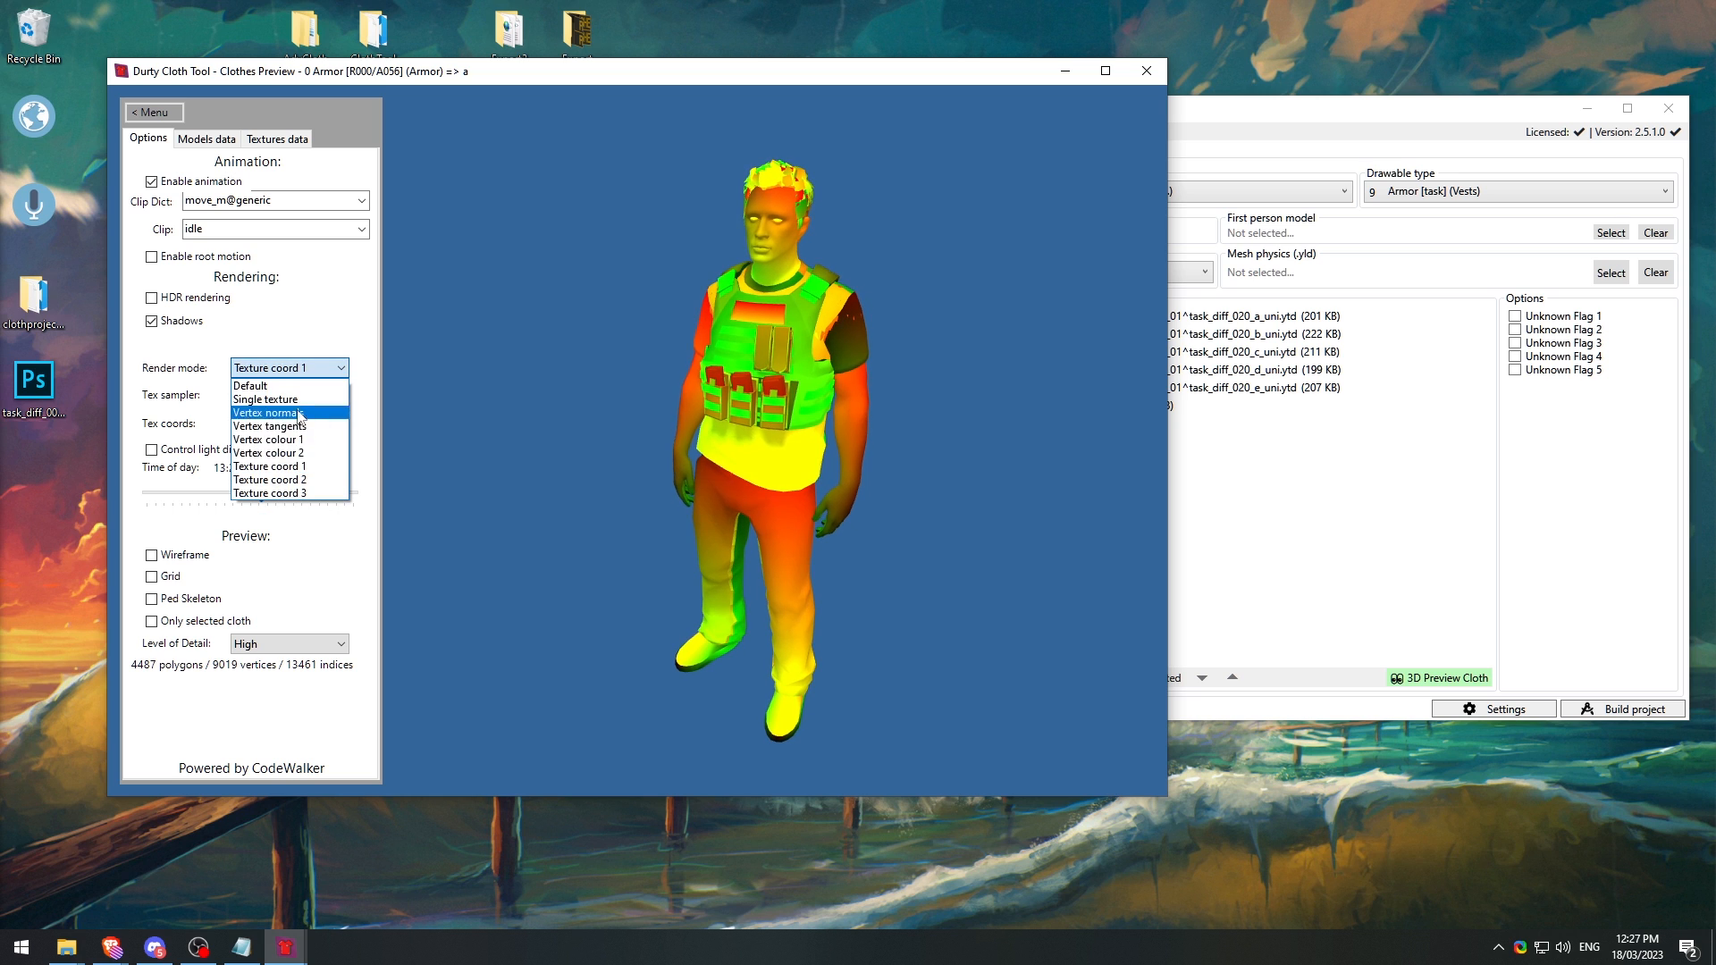
pyautogui.click(268, 384)
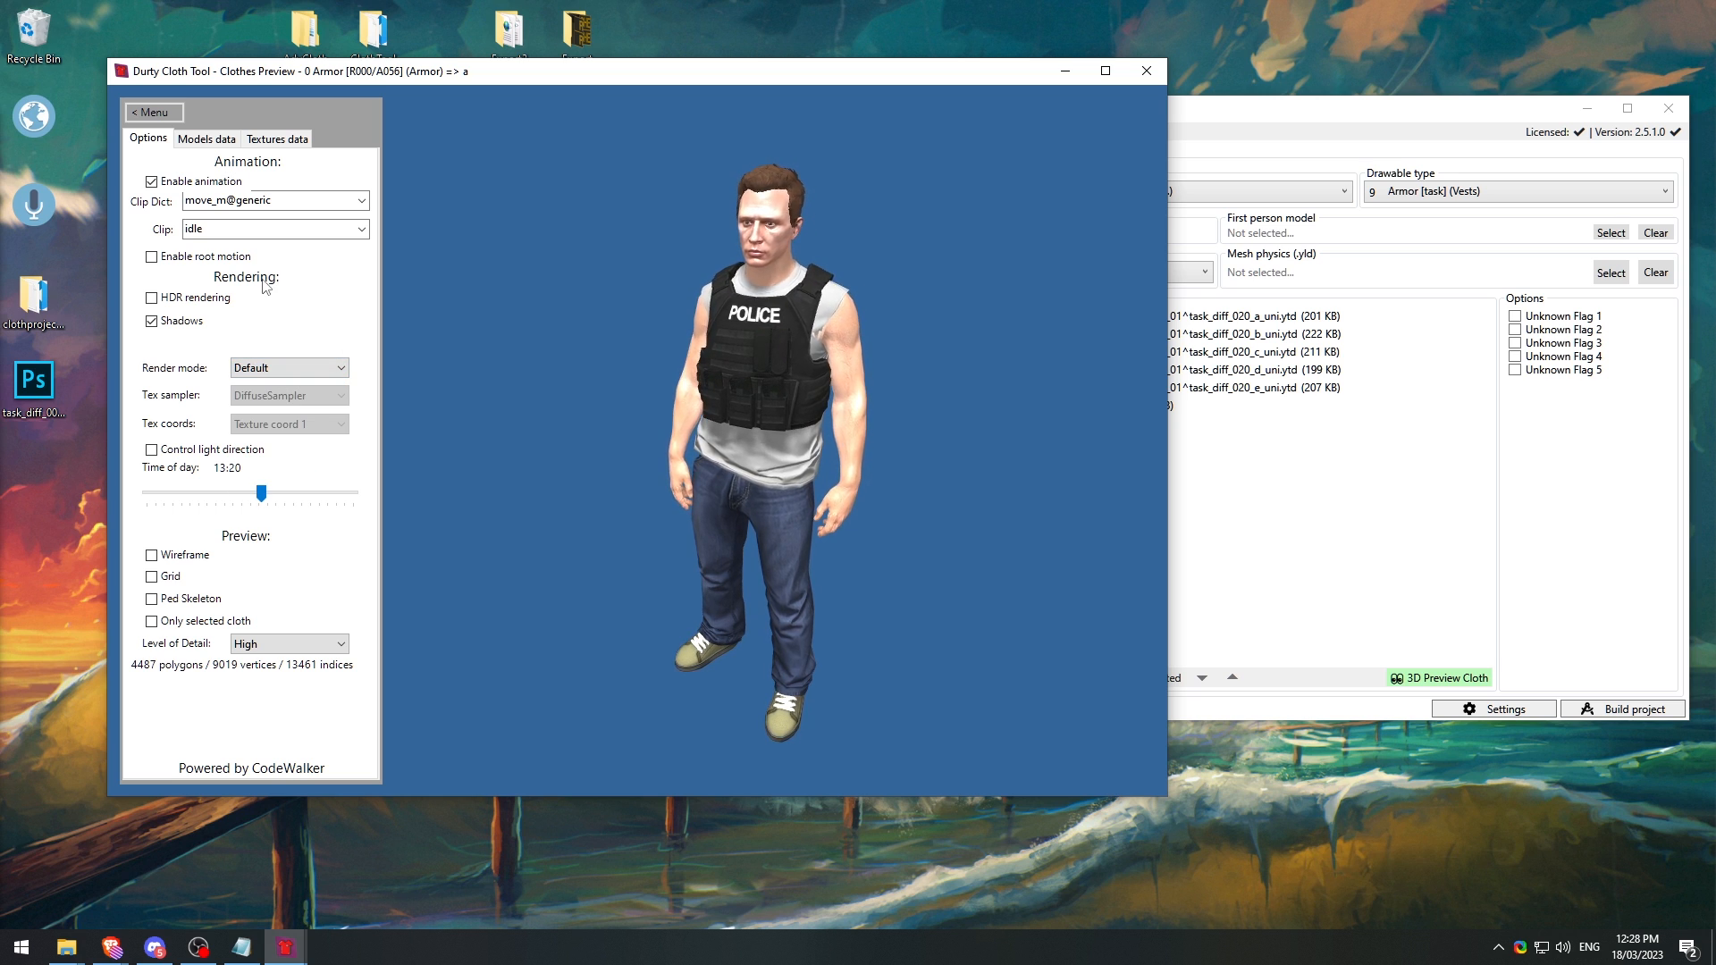
# Step: Try manual light direction control on the armor model and inspect its wireframe, switching each option off again
pyautogui.click(152, 450)
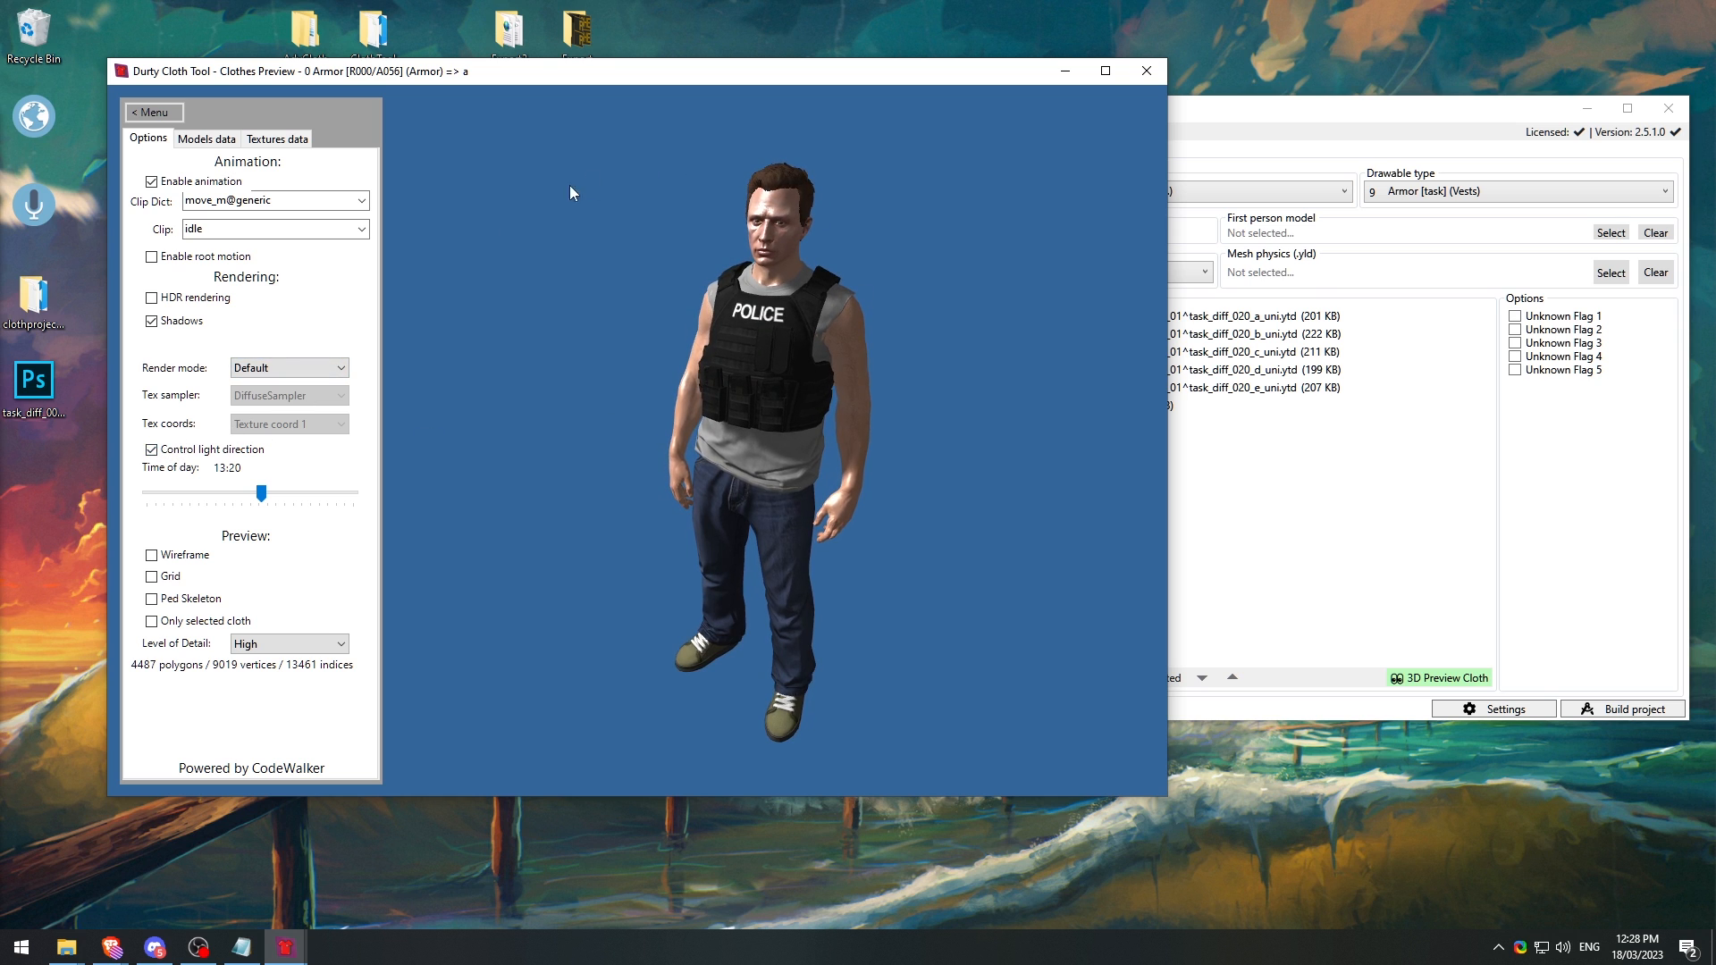
pyautogui.moveTo(826, 204); pyautogui.dragTo(872, 268, button='right')
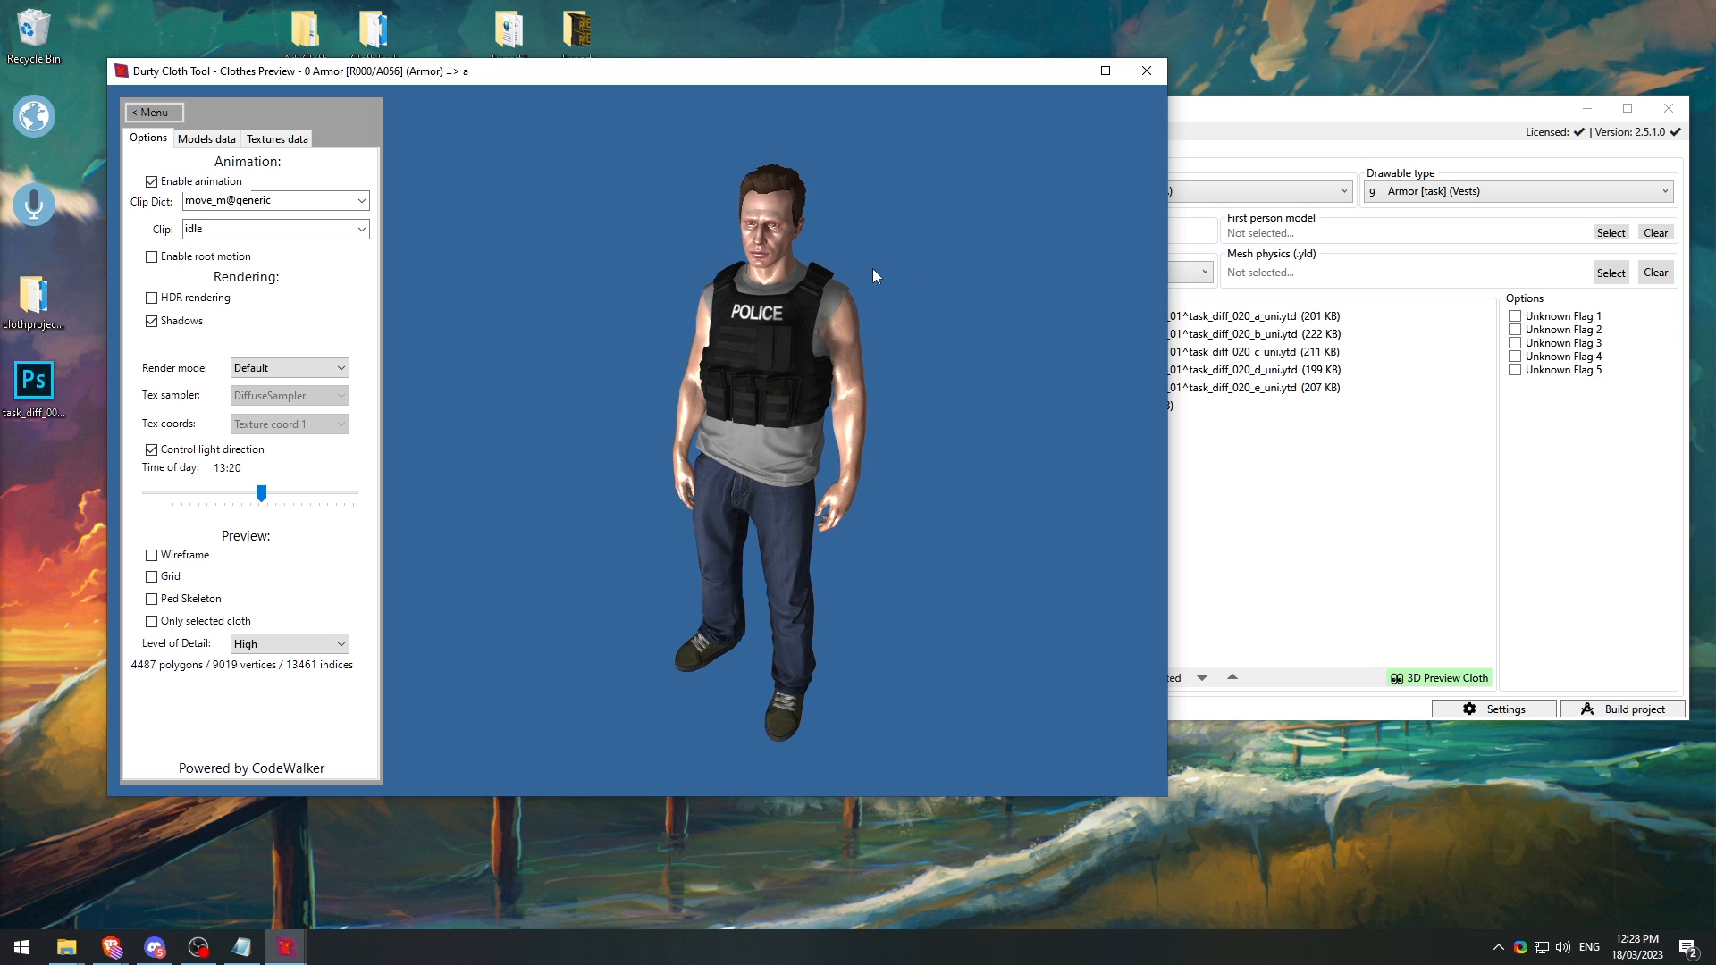
pyautogui.click(151, 450)
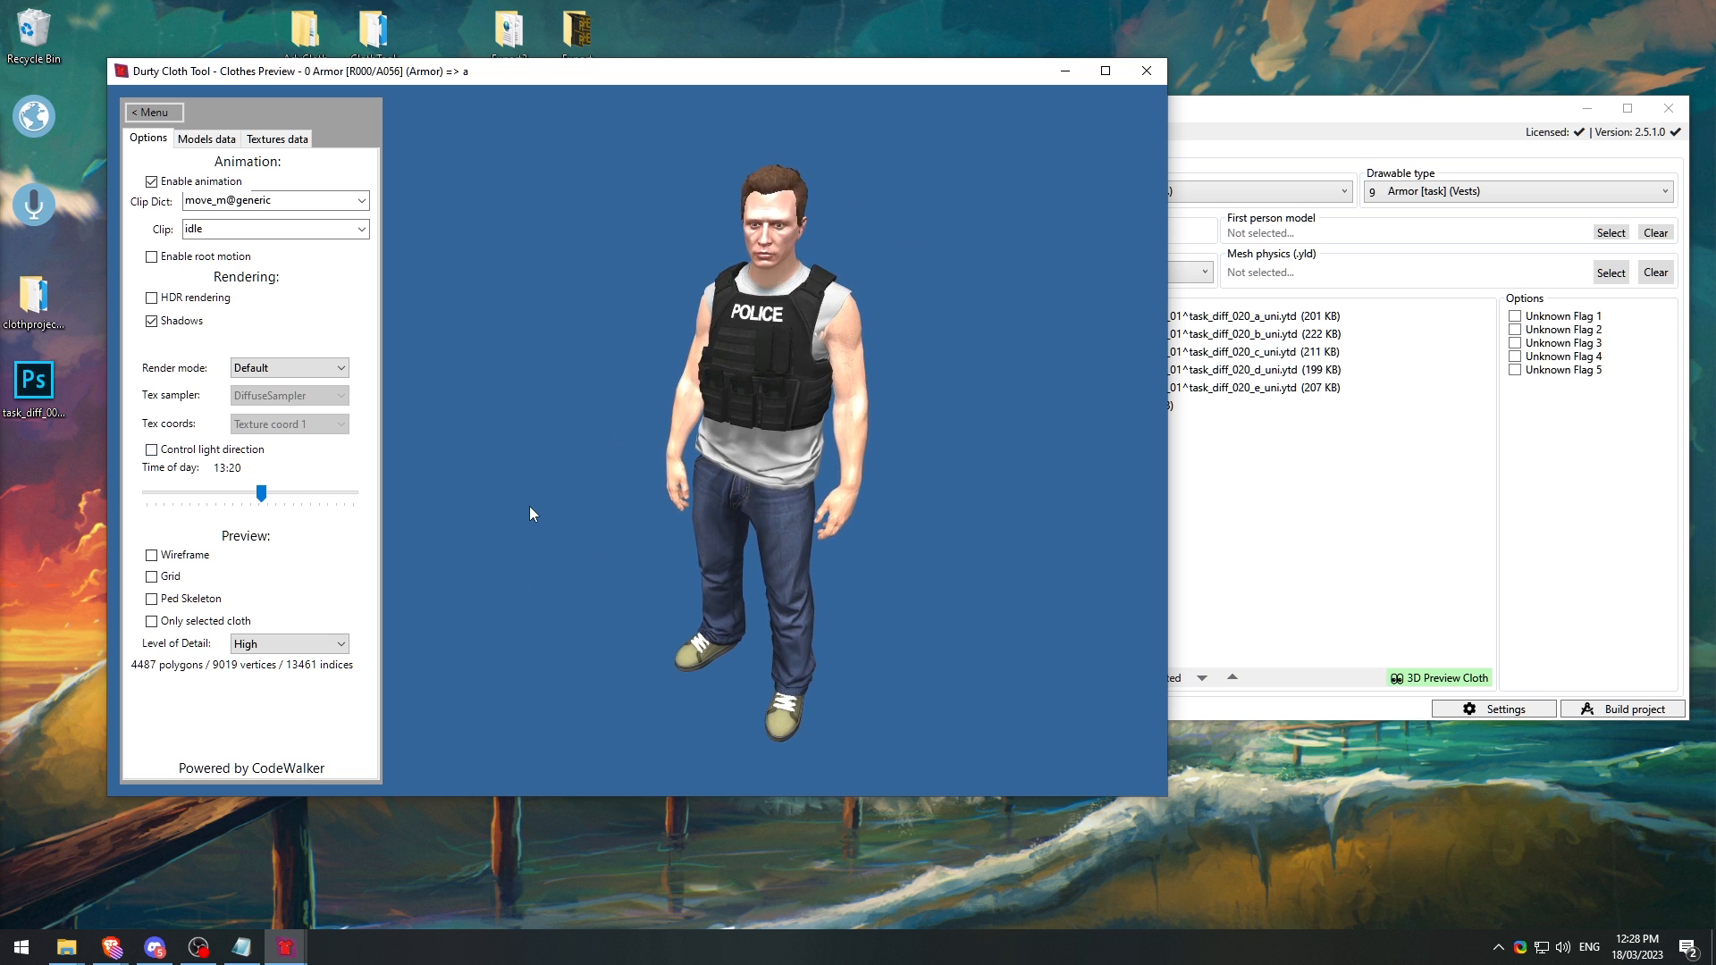
pyautogui.click(152, 555)
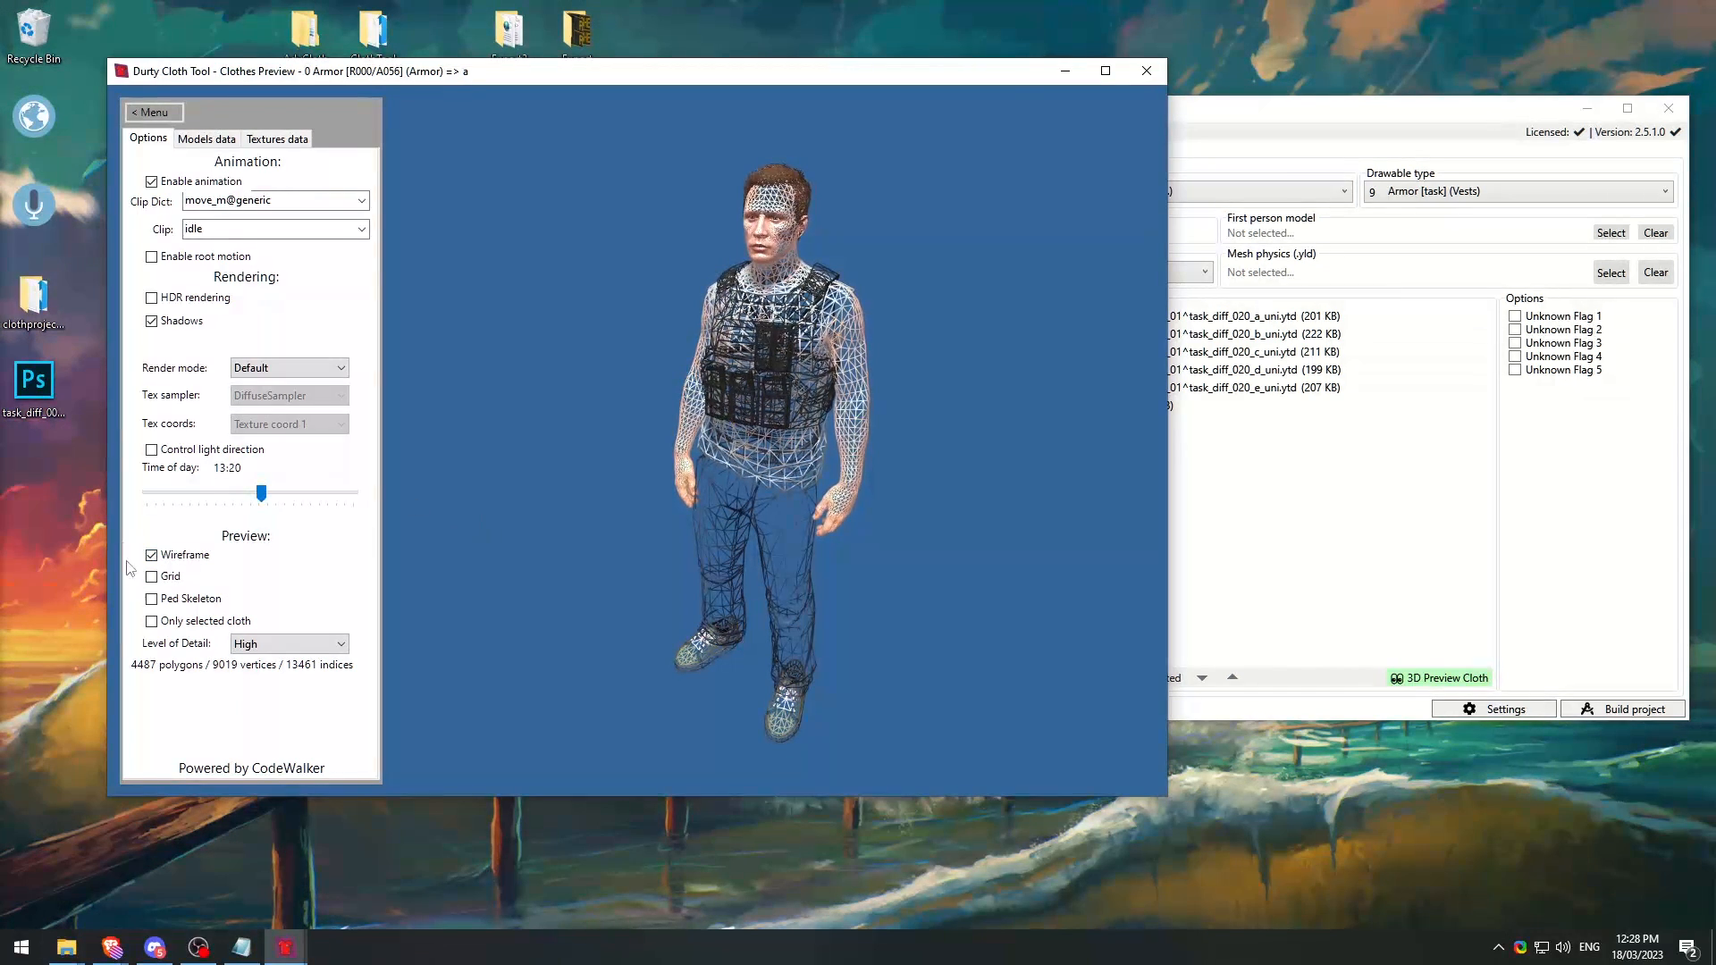
pyautogui.click(152, 555)
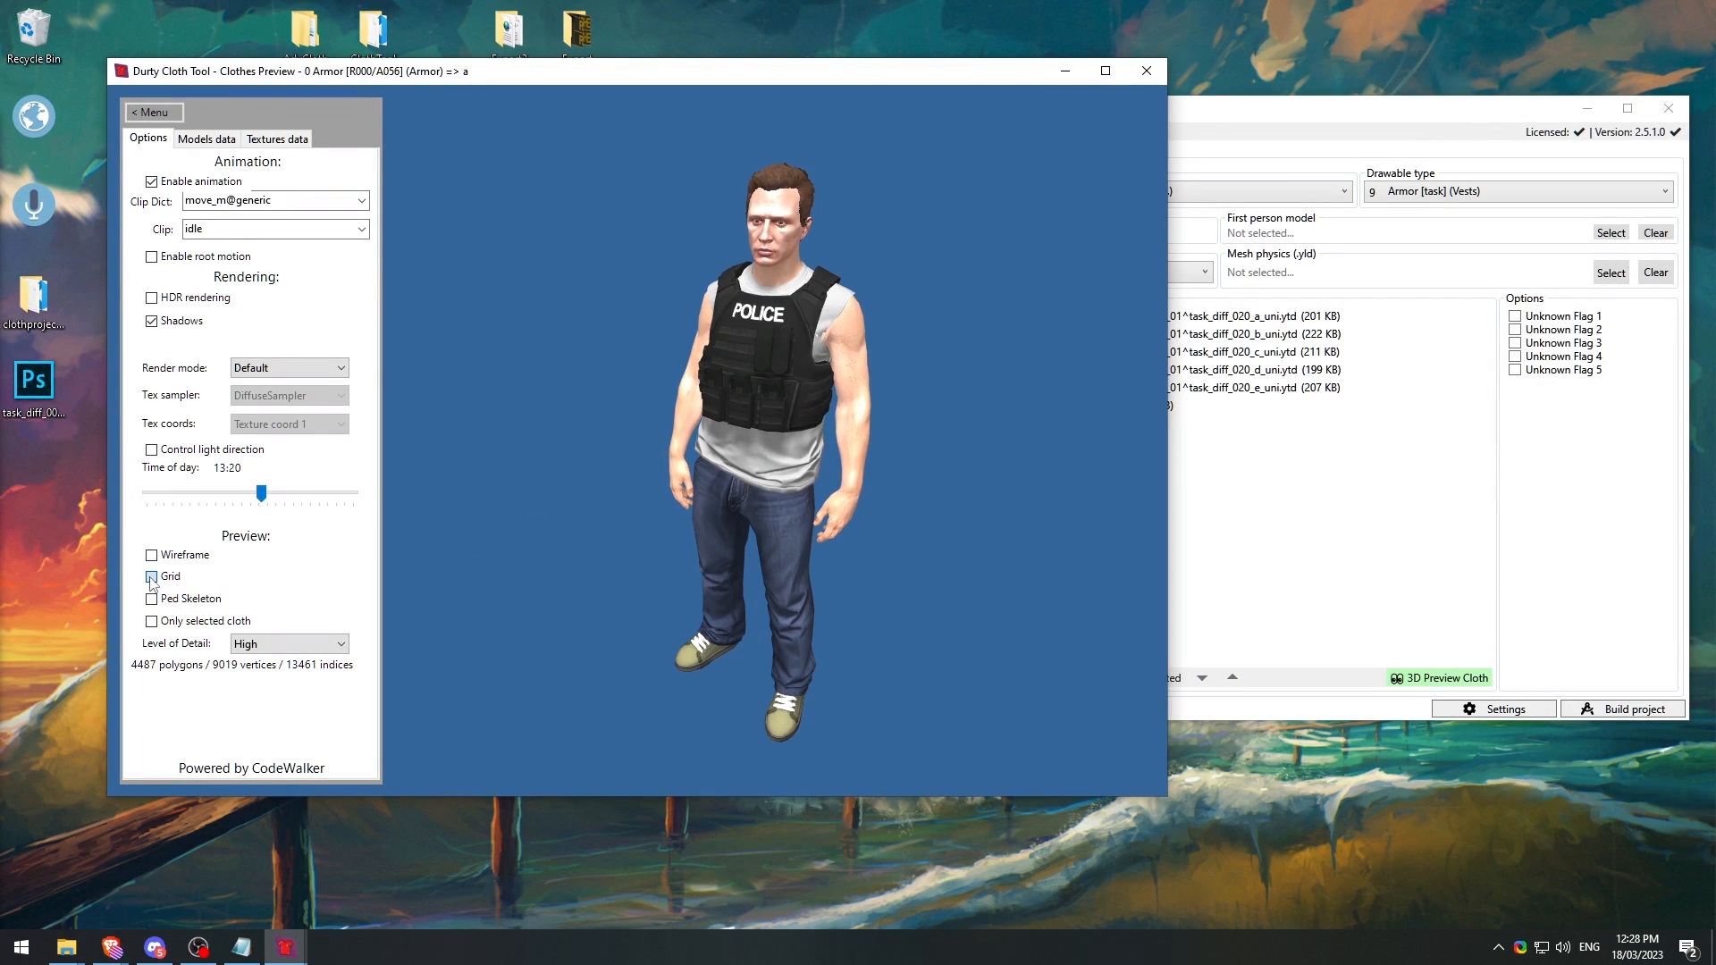
# Step: Show the grid in the preview and enable root motion to examine the idle character's position on it
pyautogui.click(152, 576)
pyautogui.moveTo(849, 554)
pyautogui.mouseDown()
pyautogui.moveTo(862, 515)
pyautogui.moveTo(839, 533)
pyautogui.mouseUp()
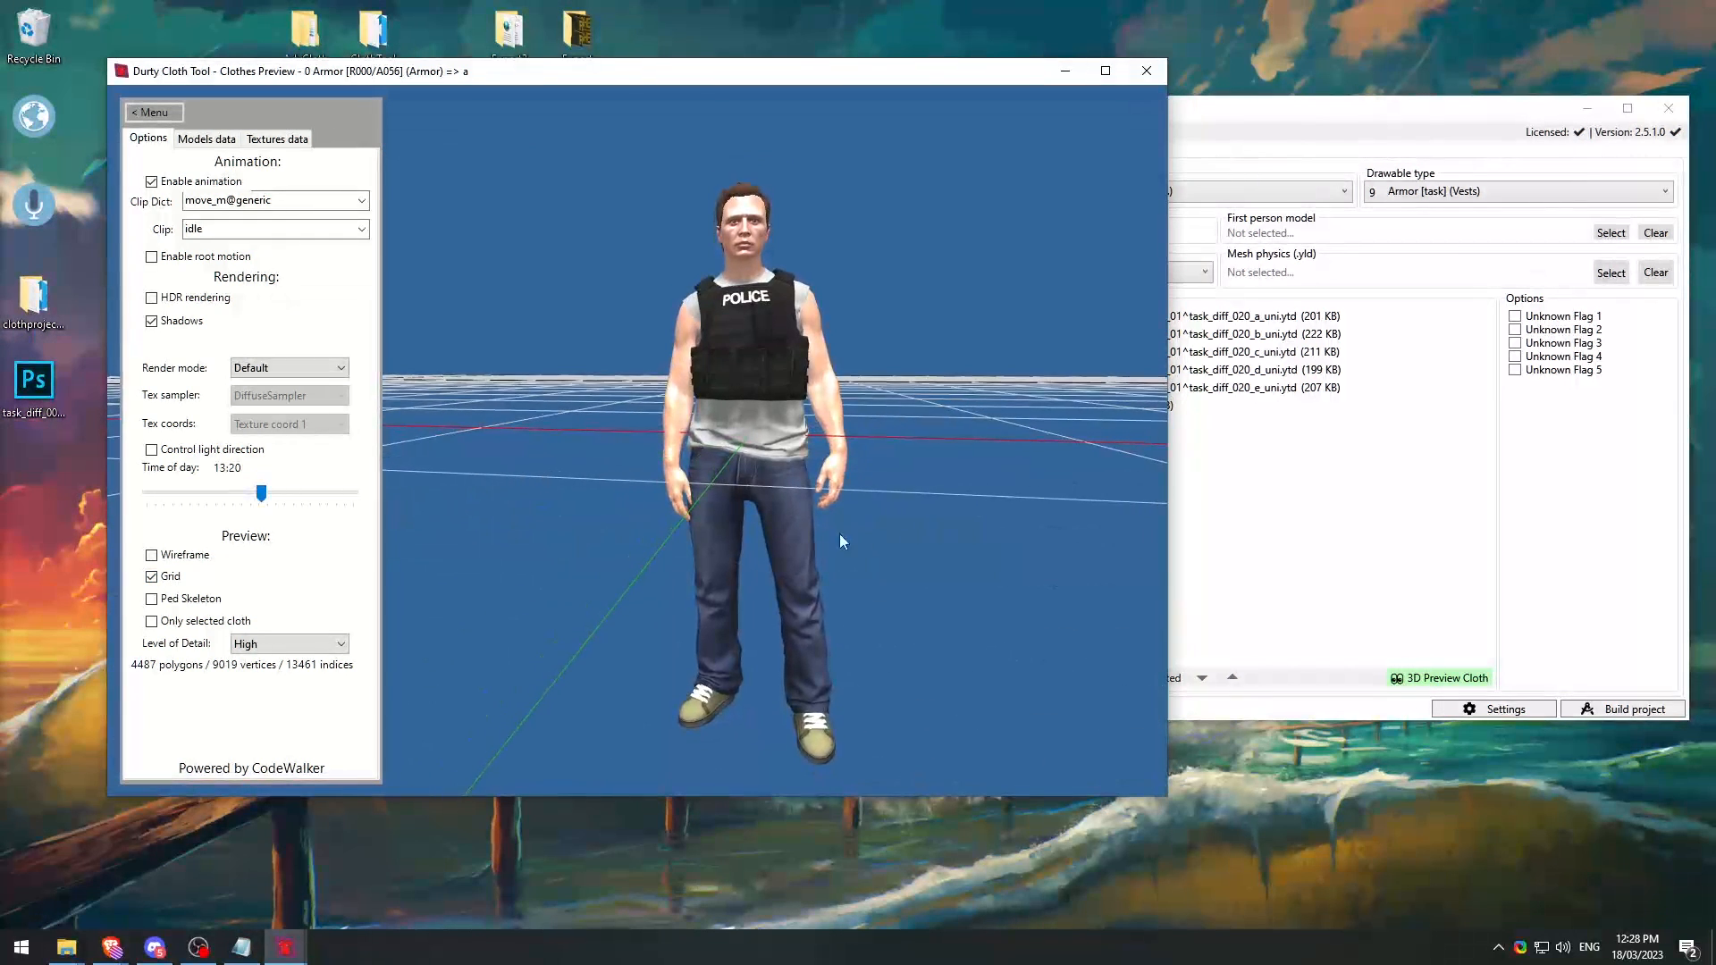
pyautogui.click(156, 257)
pyautogui.moveTo(720, 395); pyautogui.dragTo(758, 406)
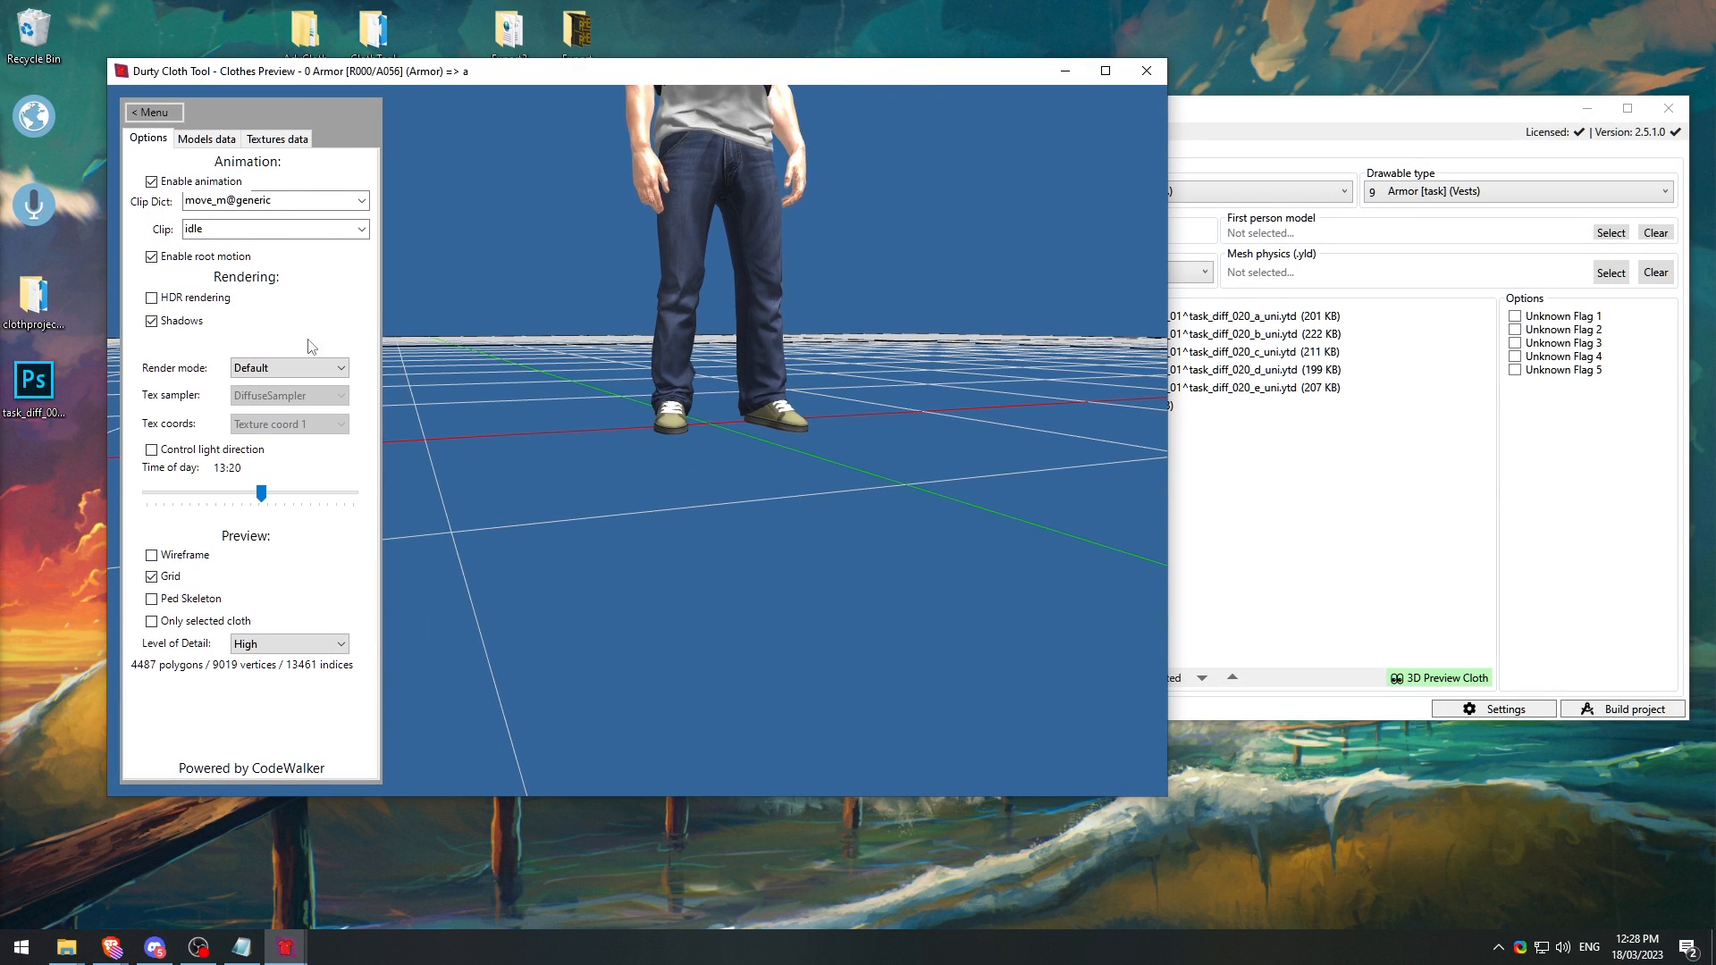
# Step: Play the run clip with root motion to examine the movement across the grid, and return the animation to idle
pyautogui.scroll(-8, 307, 346)
pyautogui.click(362, 229)
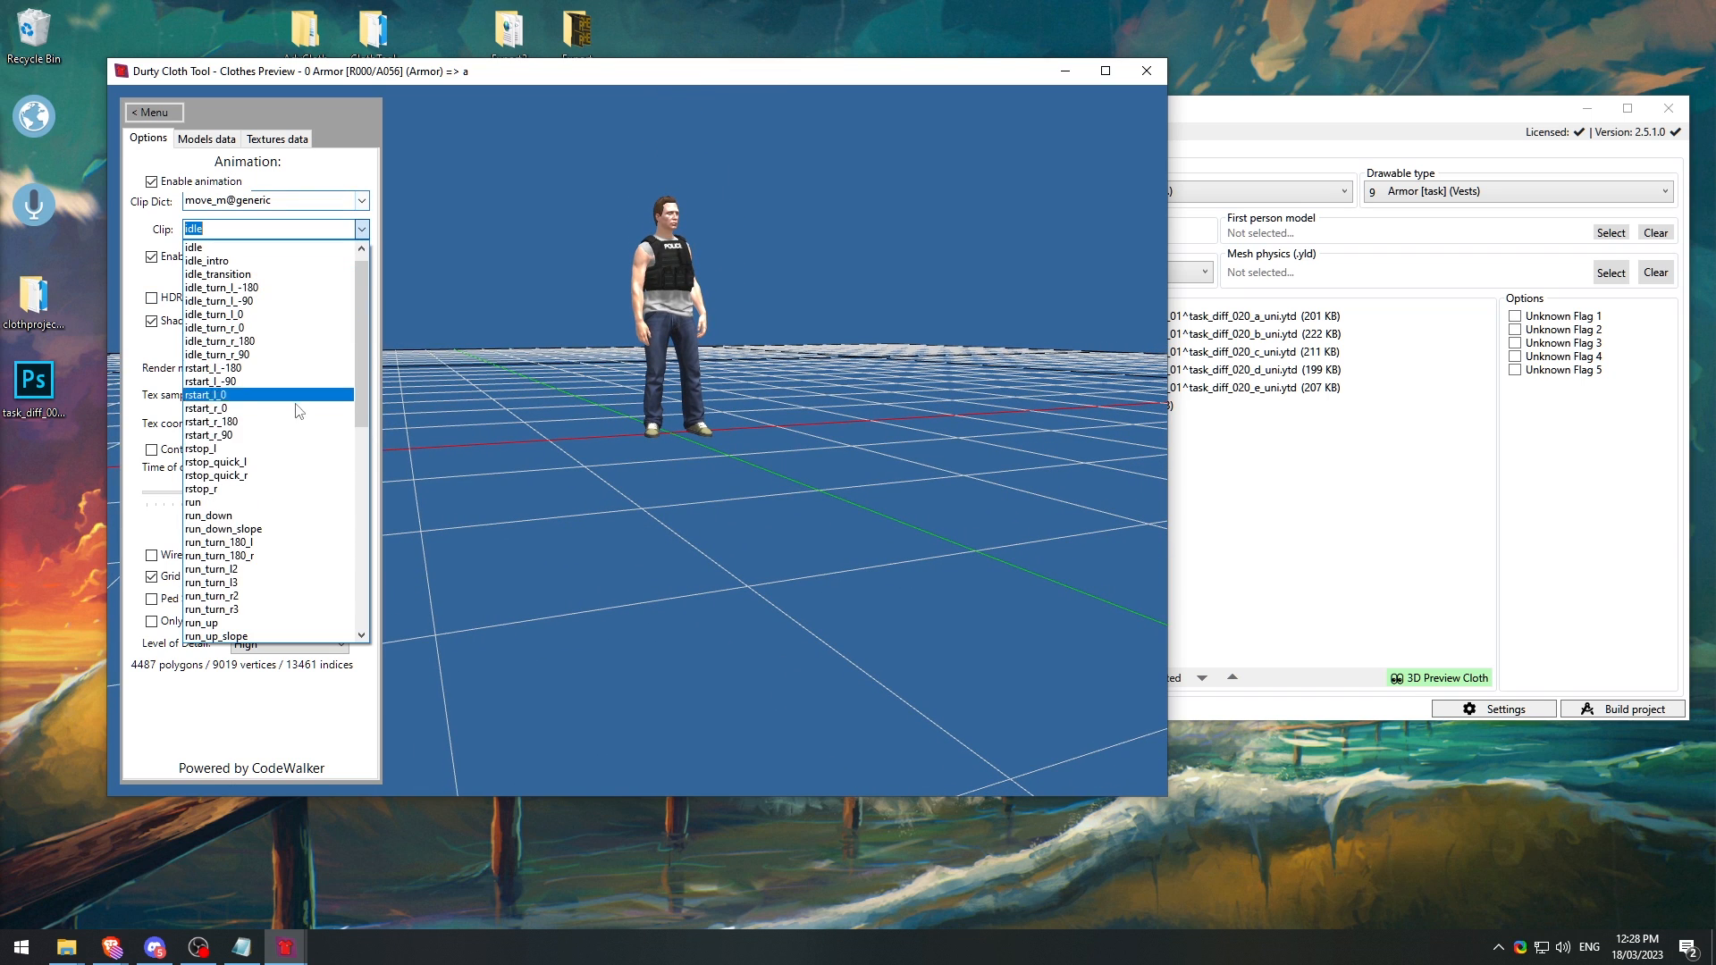
pyautogui.click(226, 502)
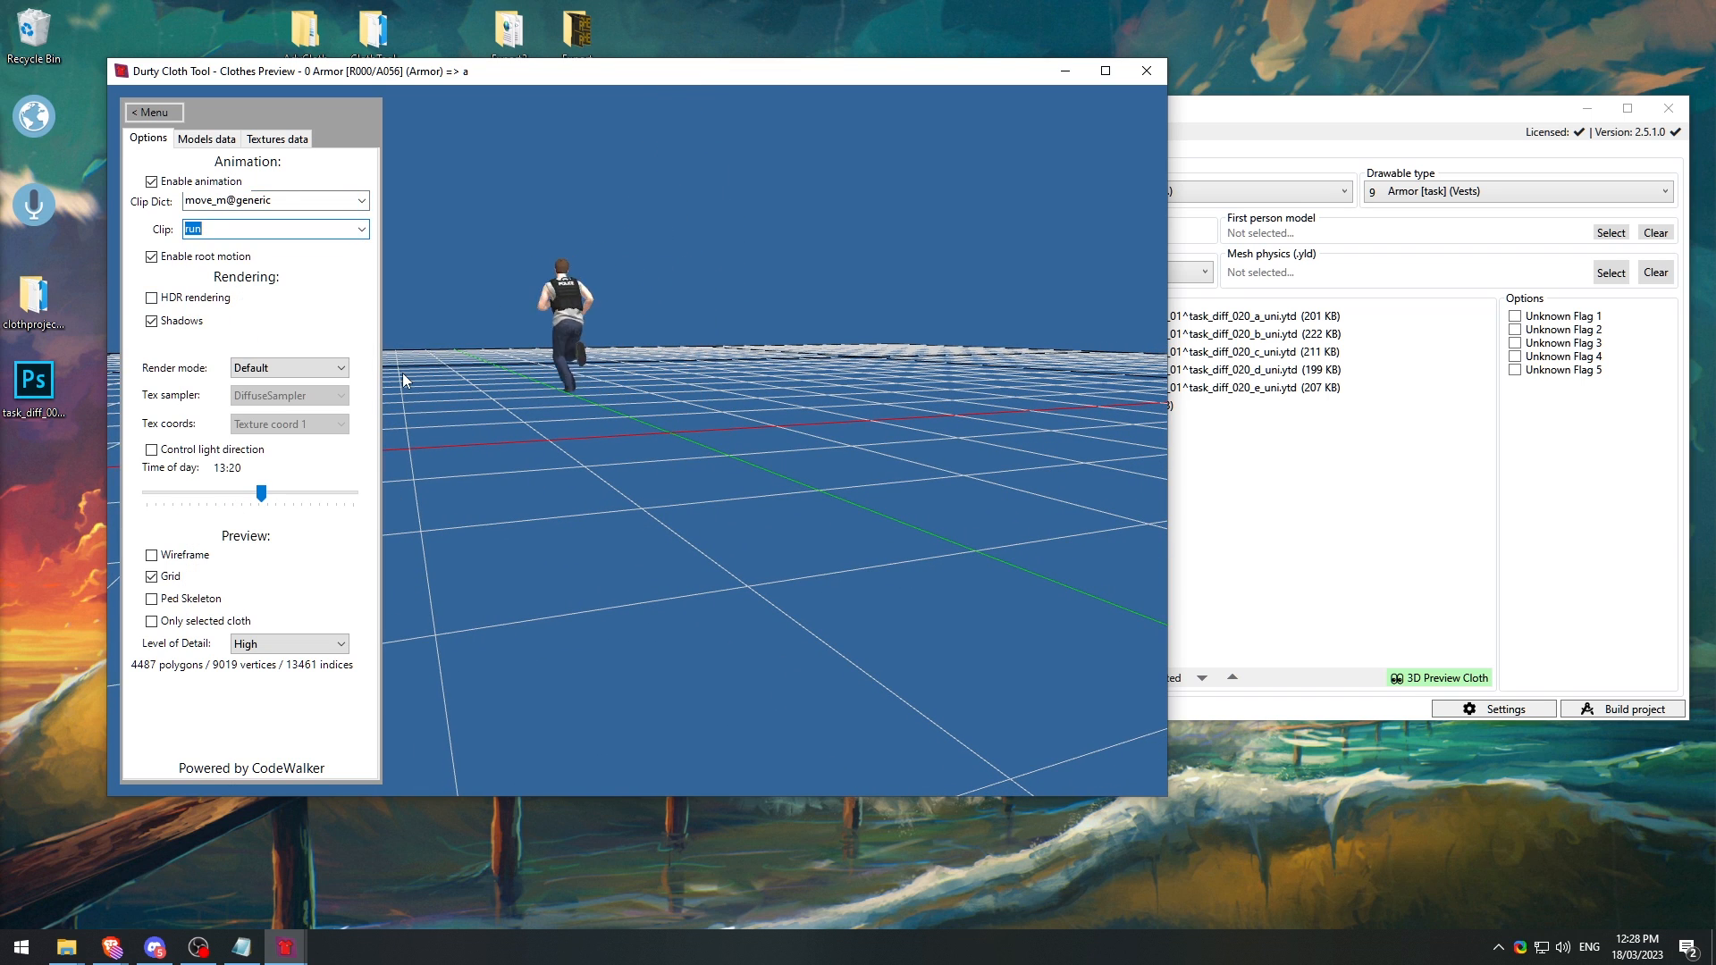
pyautogui.click(362, 230)
pyautogui.scroll(5, 262, 358)
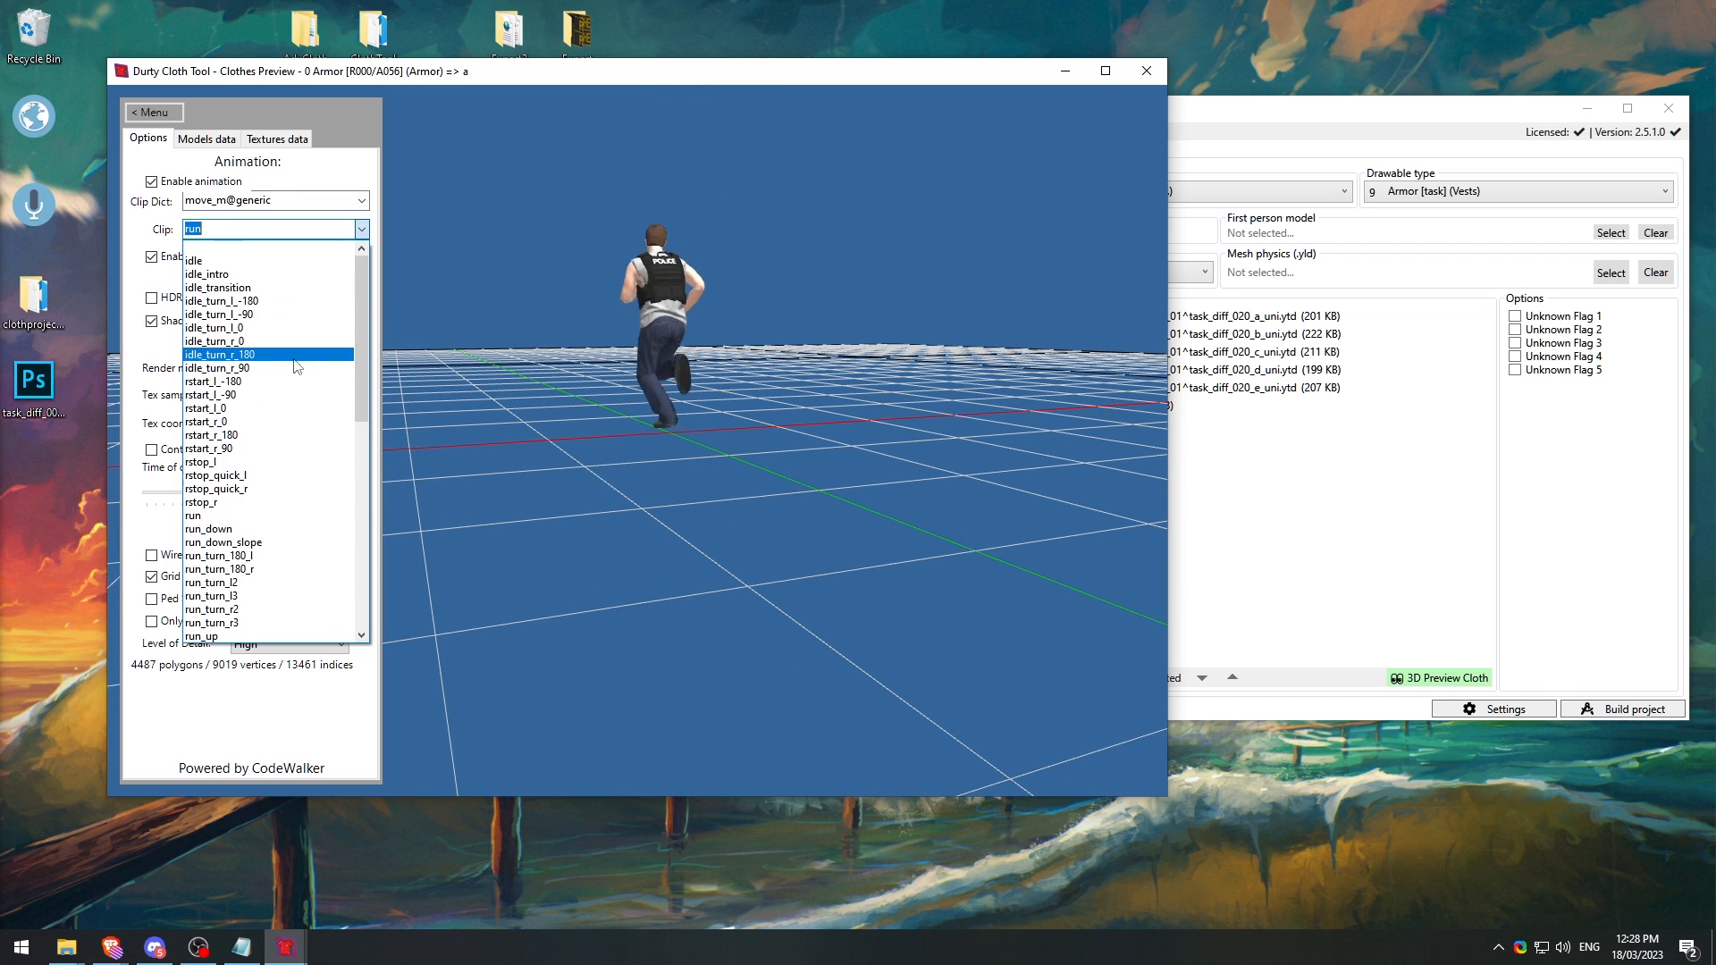
pyautogui.click(196, 450)
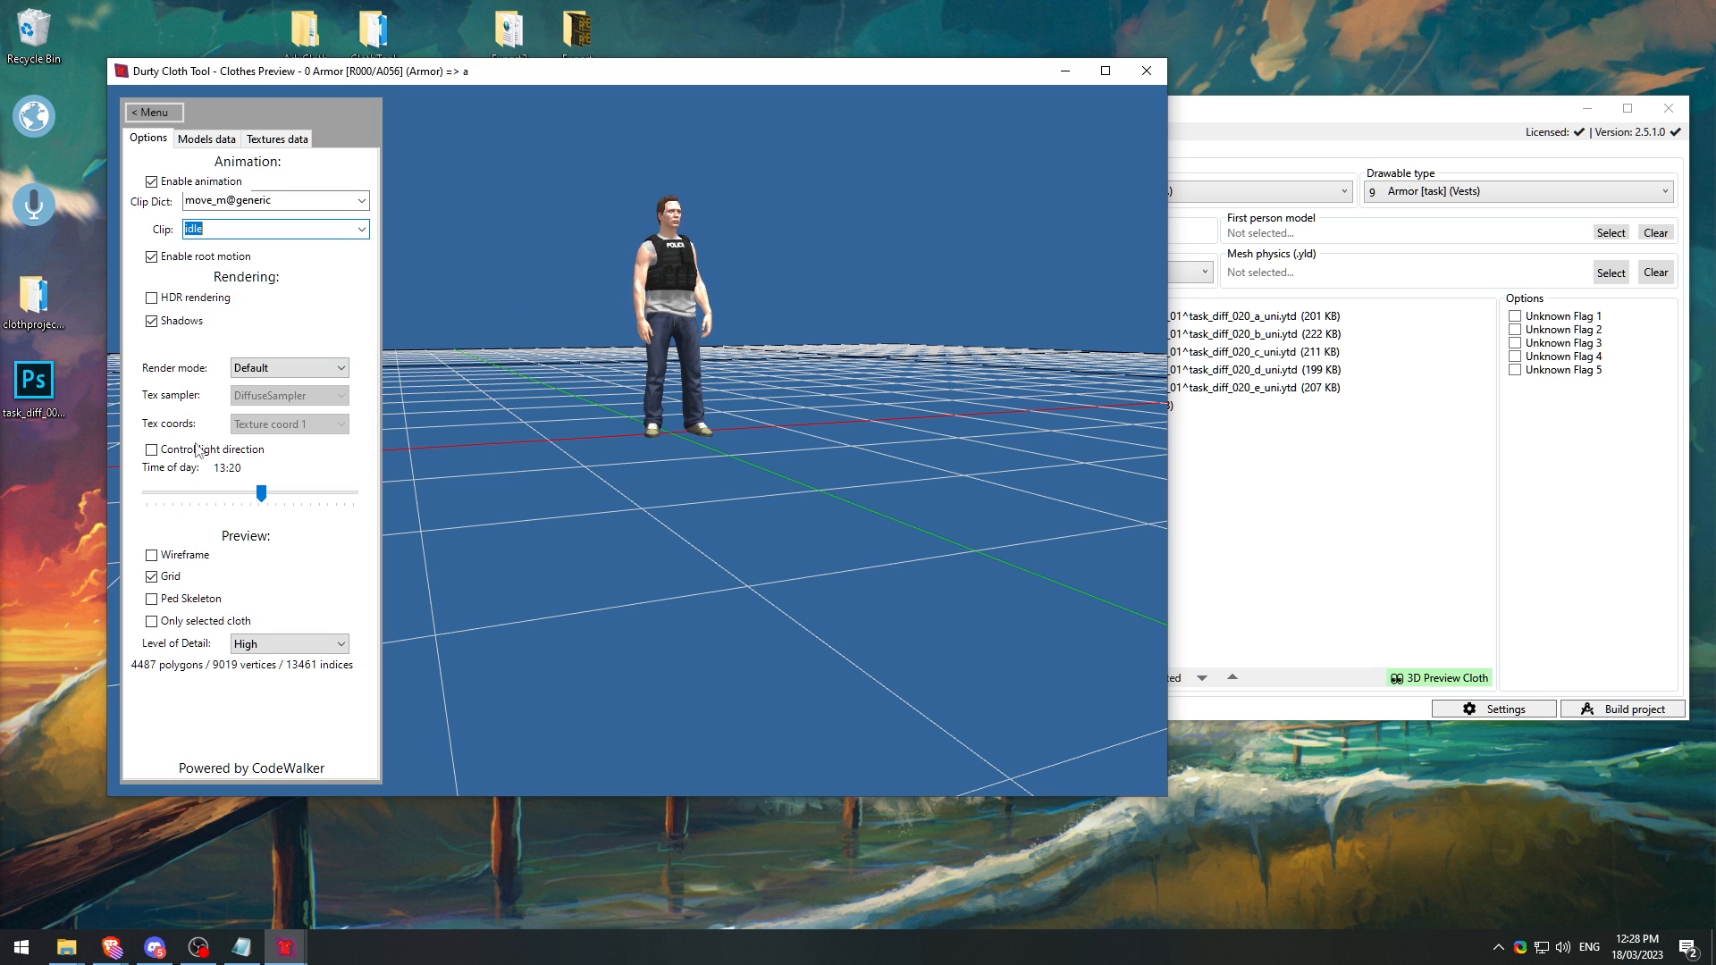
# Step: Turn off root motion and the grid, and inspect the ped skeleton on the character before hiding it again
pyautogui.click(152, 257)
pyautogui.click(151, 578)
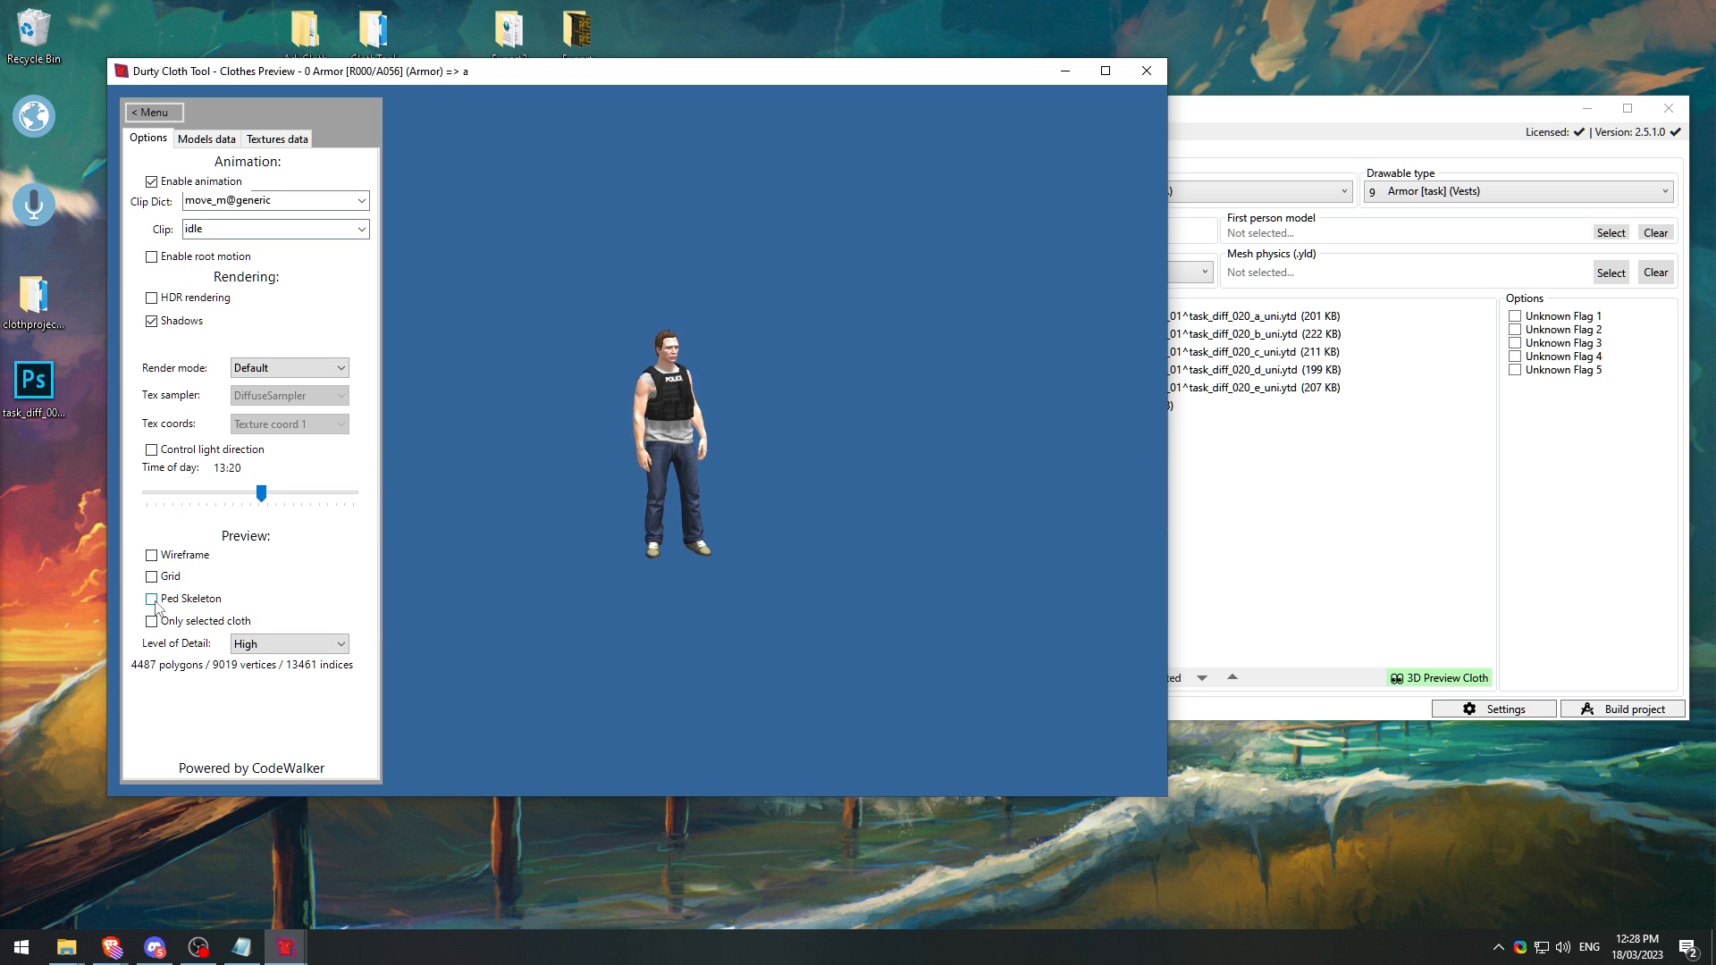
pyautogui.scroll(8, 737, 352)
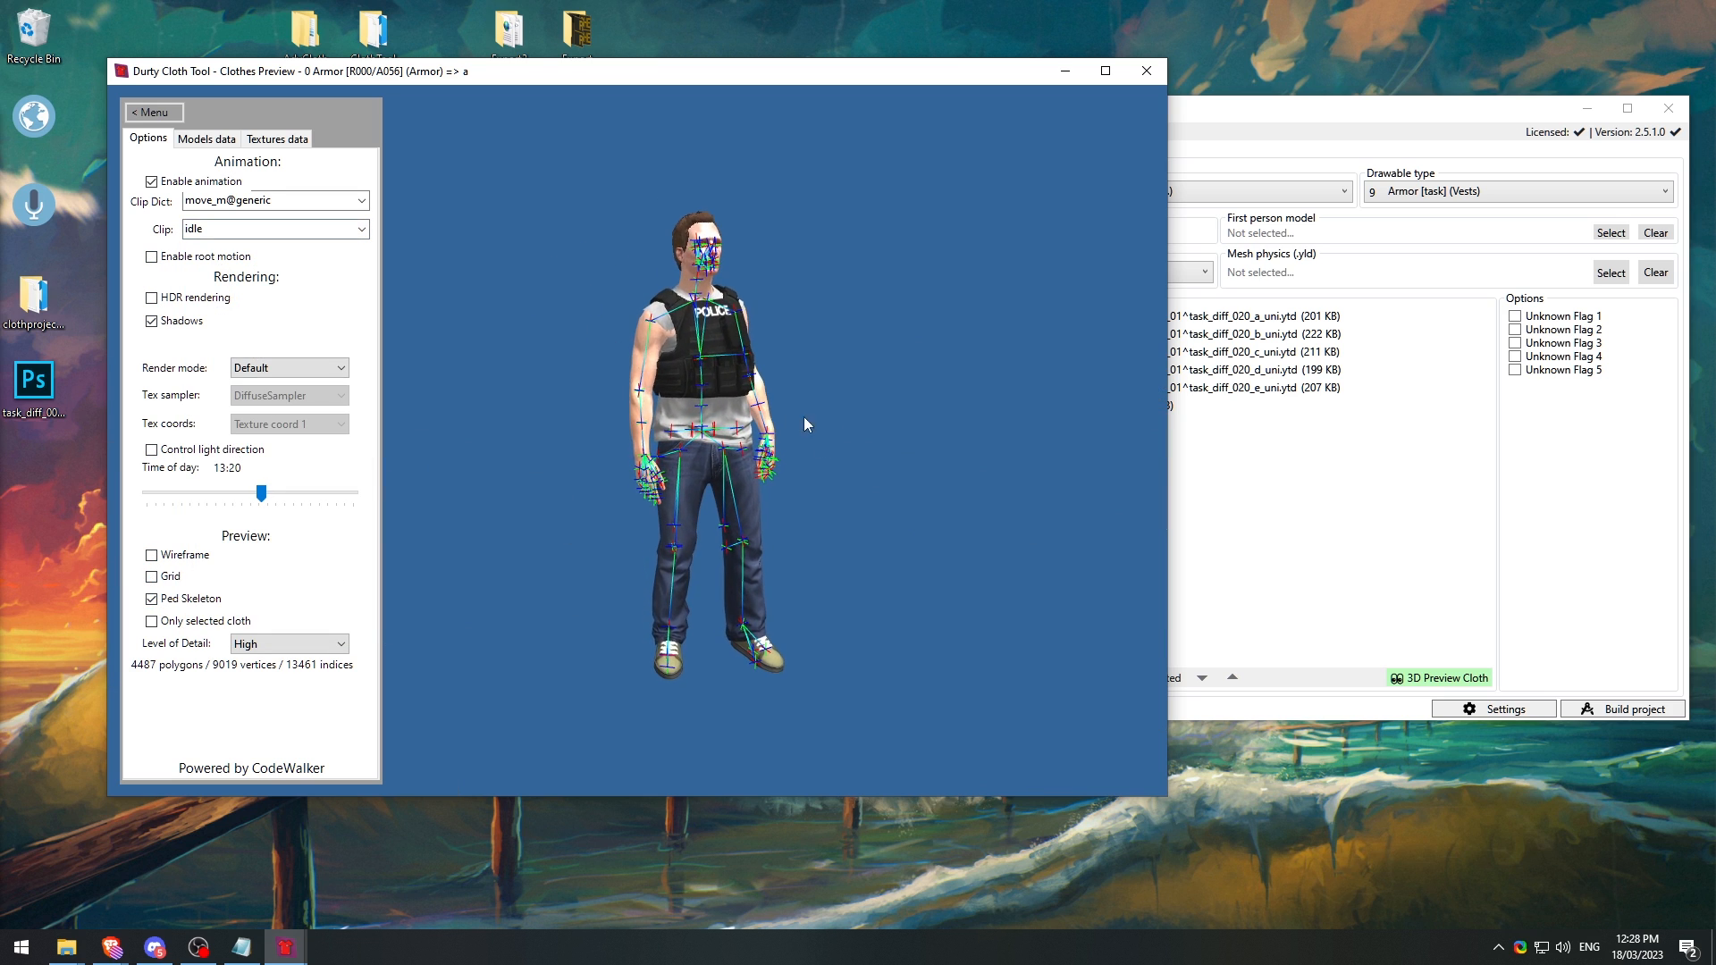
pyautogui.moveTo(802, 416); pyautogui.dragTo(881, 482)
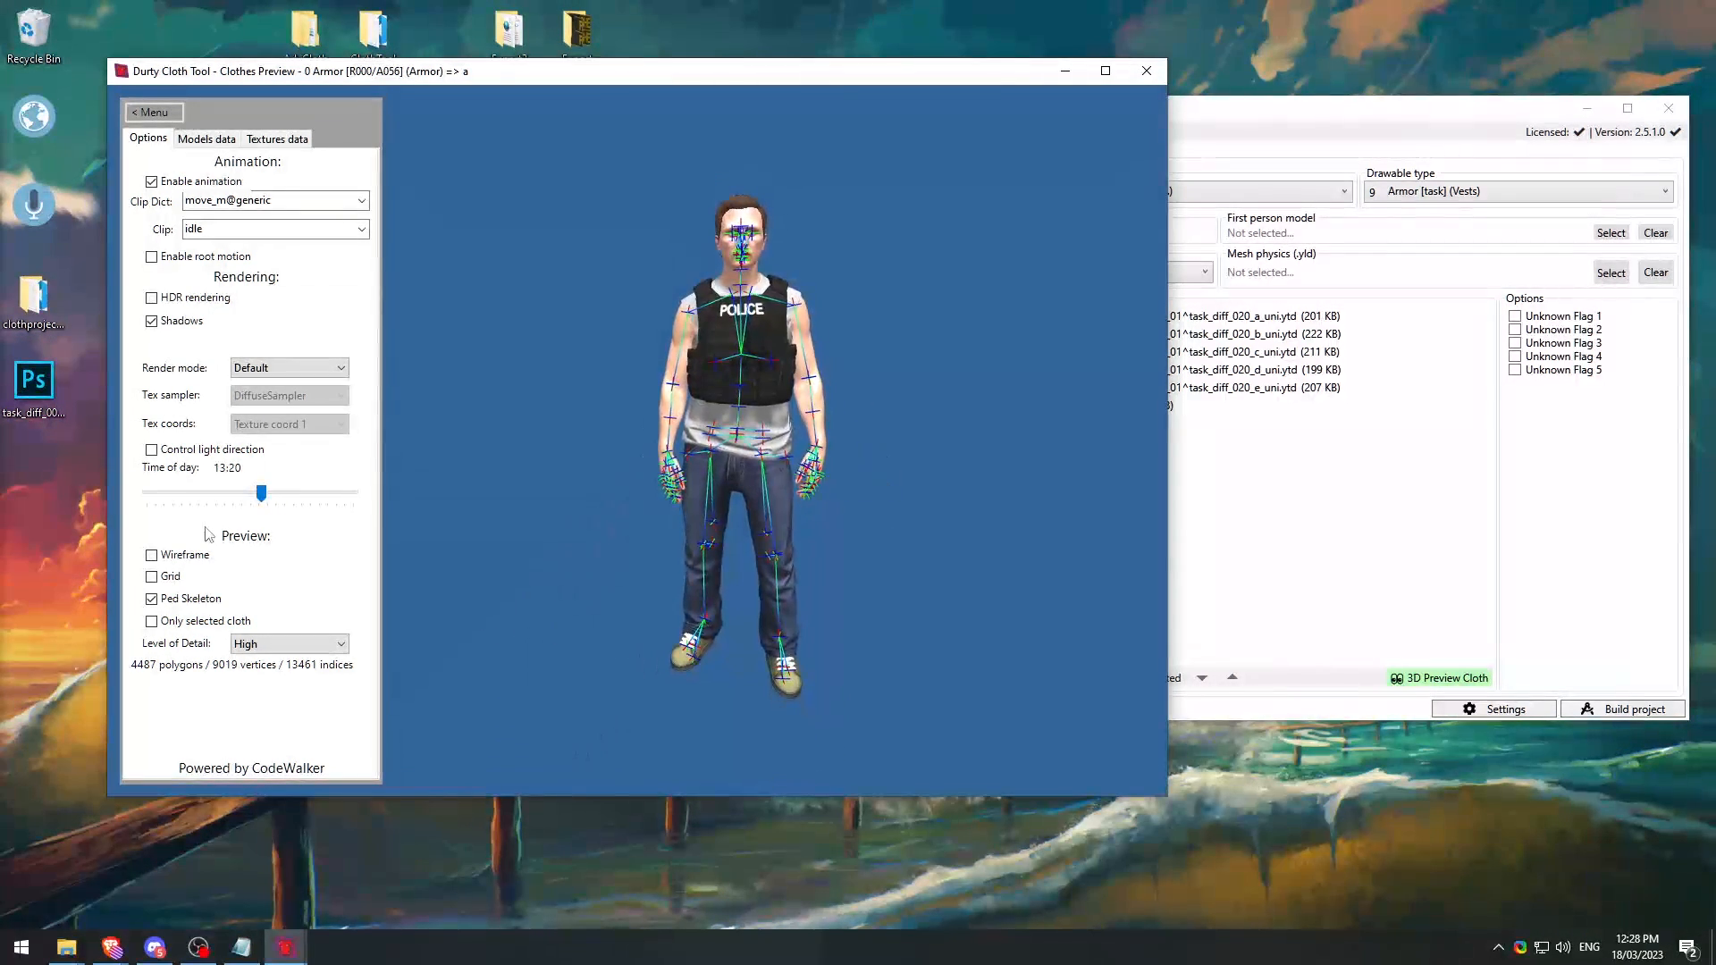
pyautogui.click(152, 599)
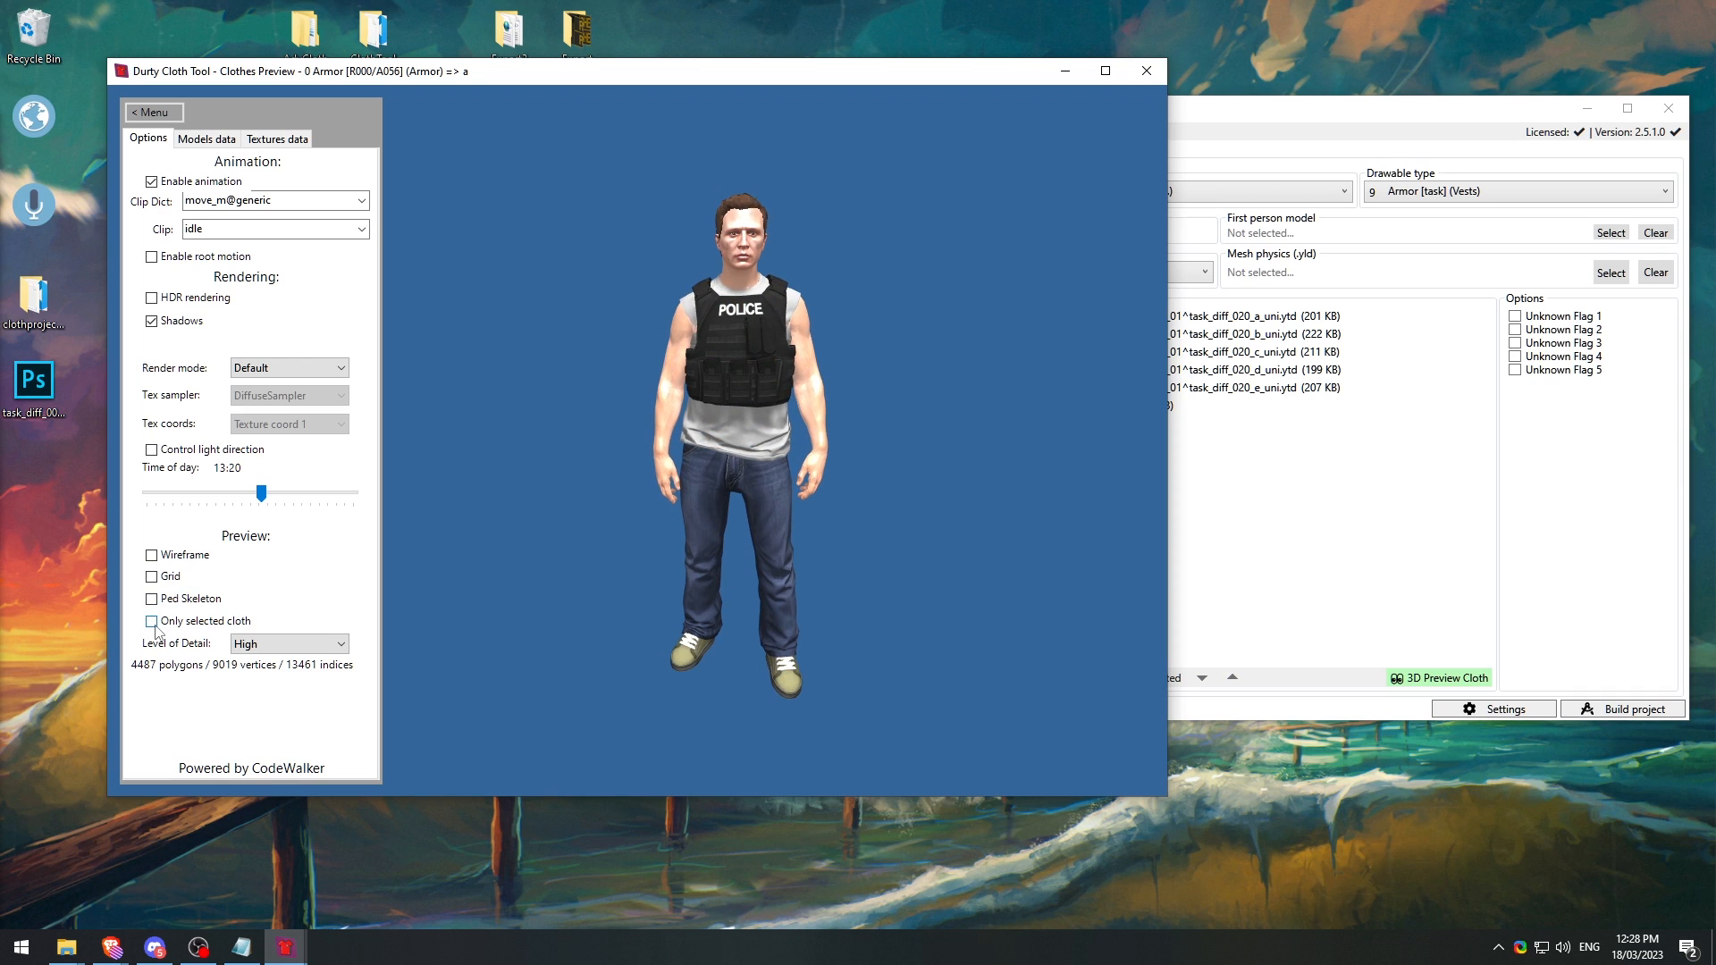
# Step: Limit the preview to only the selected cloth and view the police vest from another angle
pyautogui.click(152, 622)
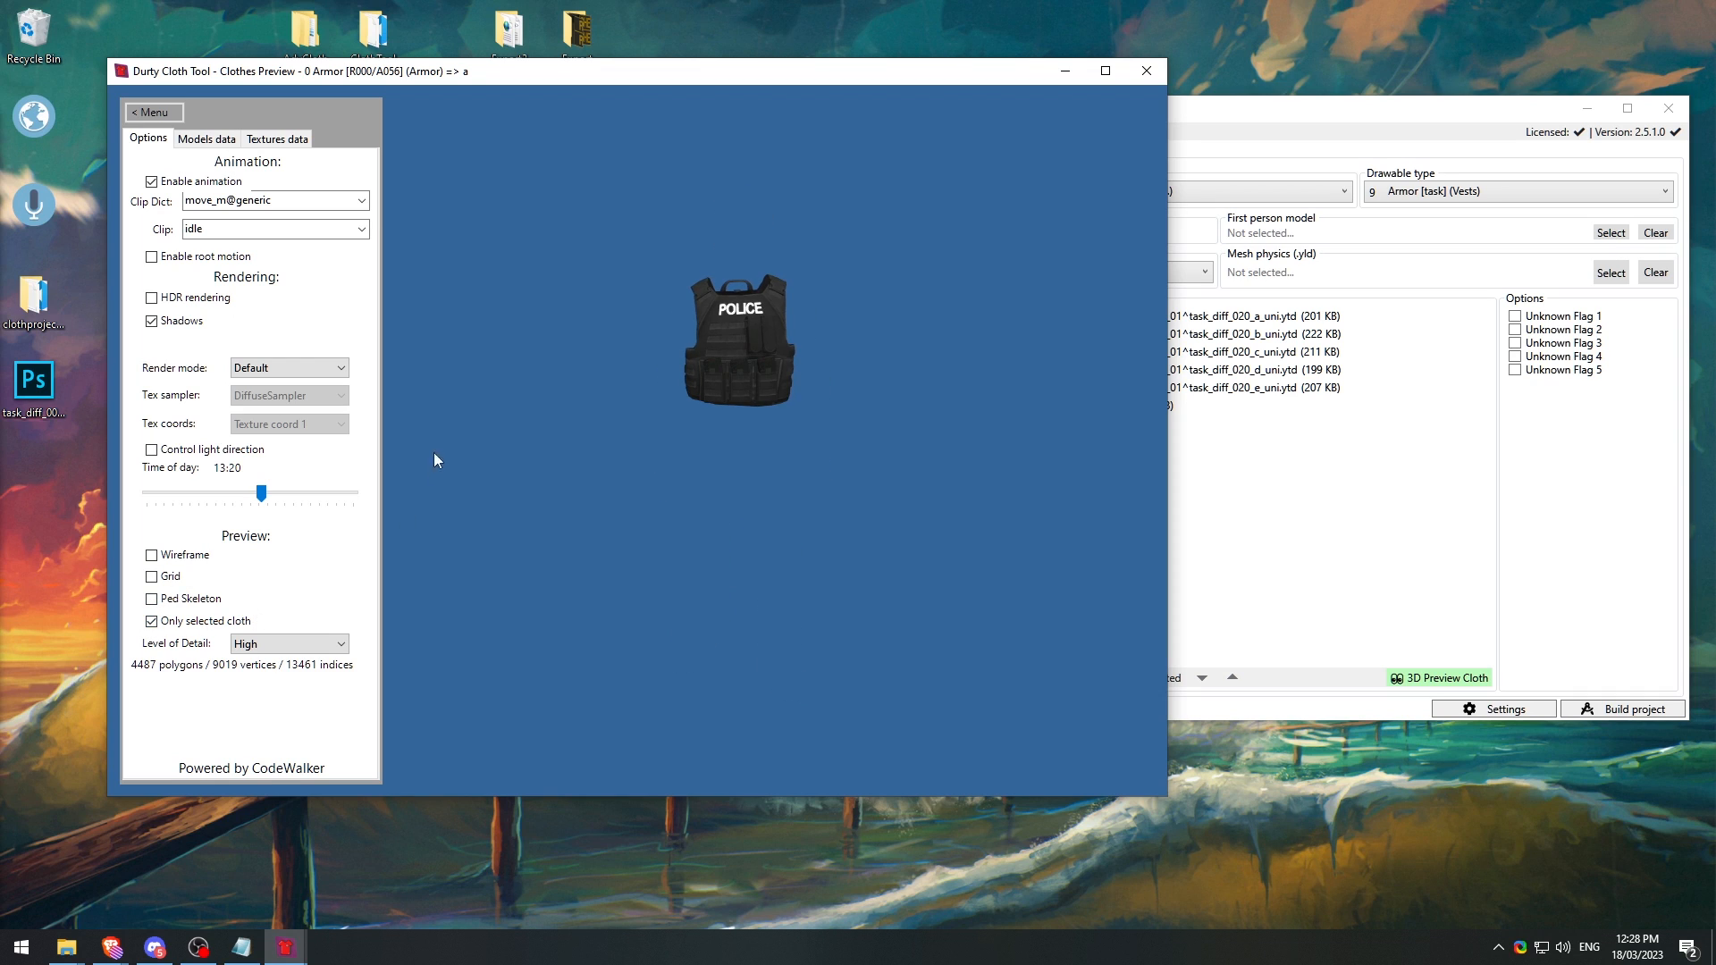
pyautogui.click(152, 622)
pyautogui.click(151, 622)
pyautogui.moveTo(877, 395); pyautogui.dragTo(850, 452)
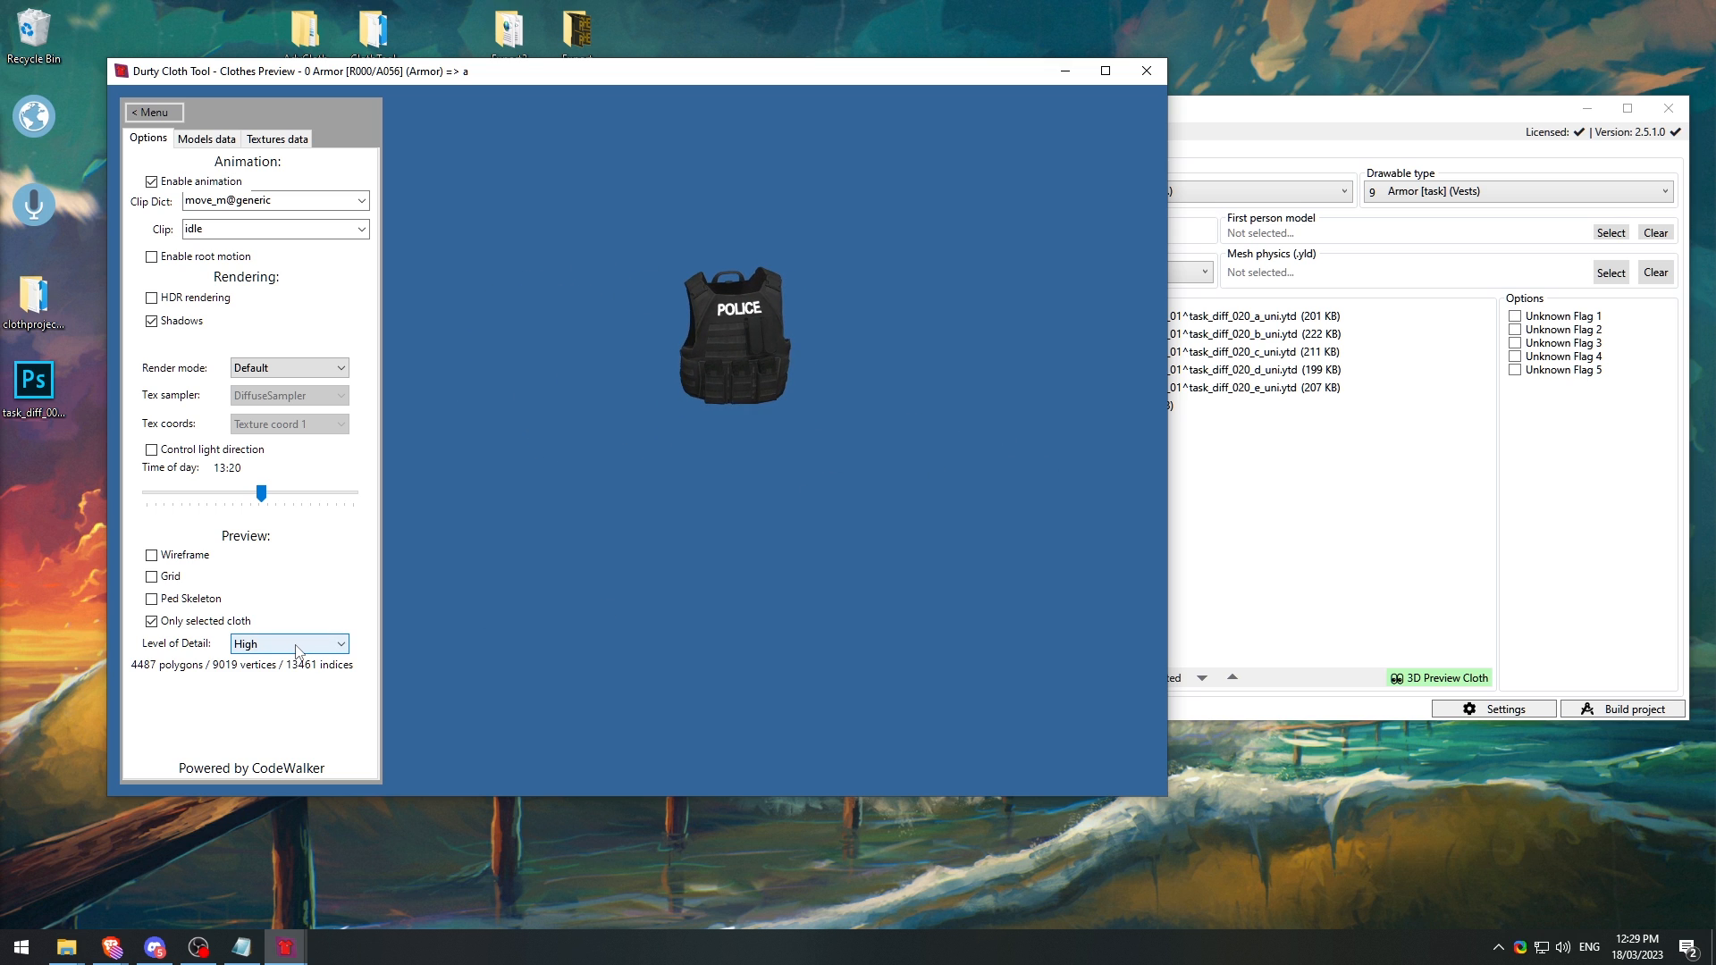
# Step: View the vest at the Low level of detail and return it to High
pyautogui.click(288, 689)
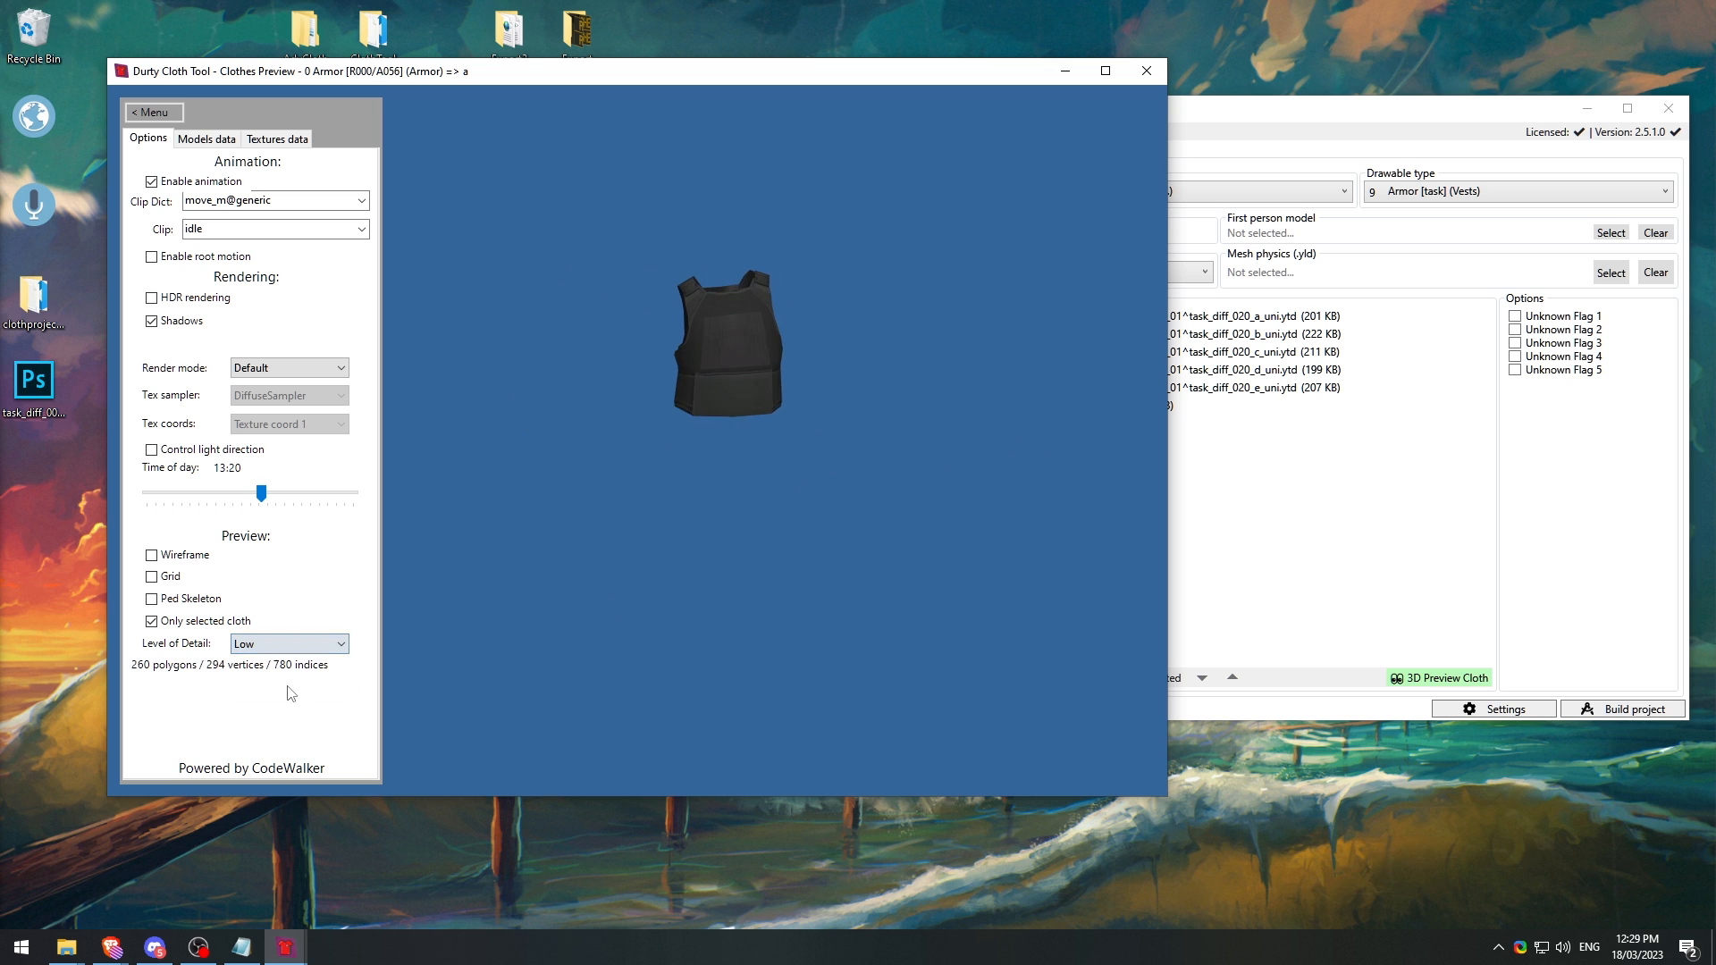
pyautogui.moveTo(760, 476)
pyautogui.mouseDown()
pyautogui.moveTo(669, 470)
pyautogui.moveTo(787, 474)
pyautogui.mouseUp()
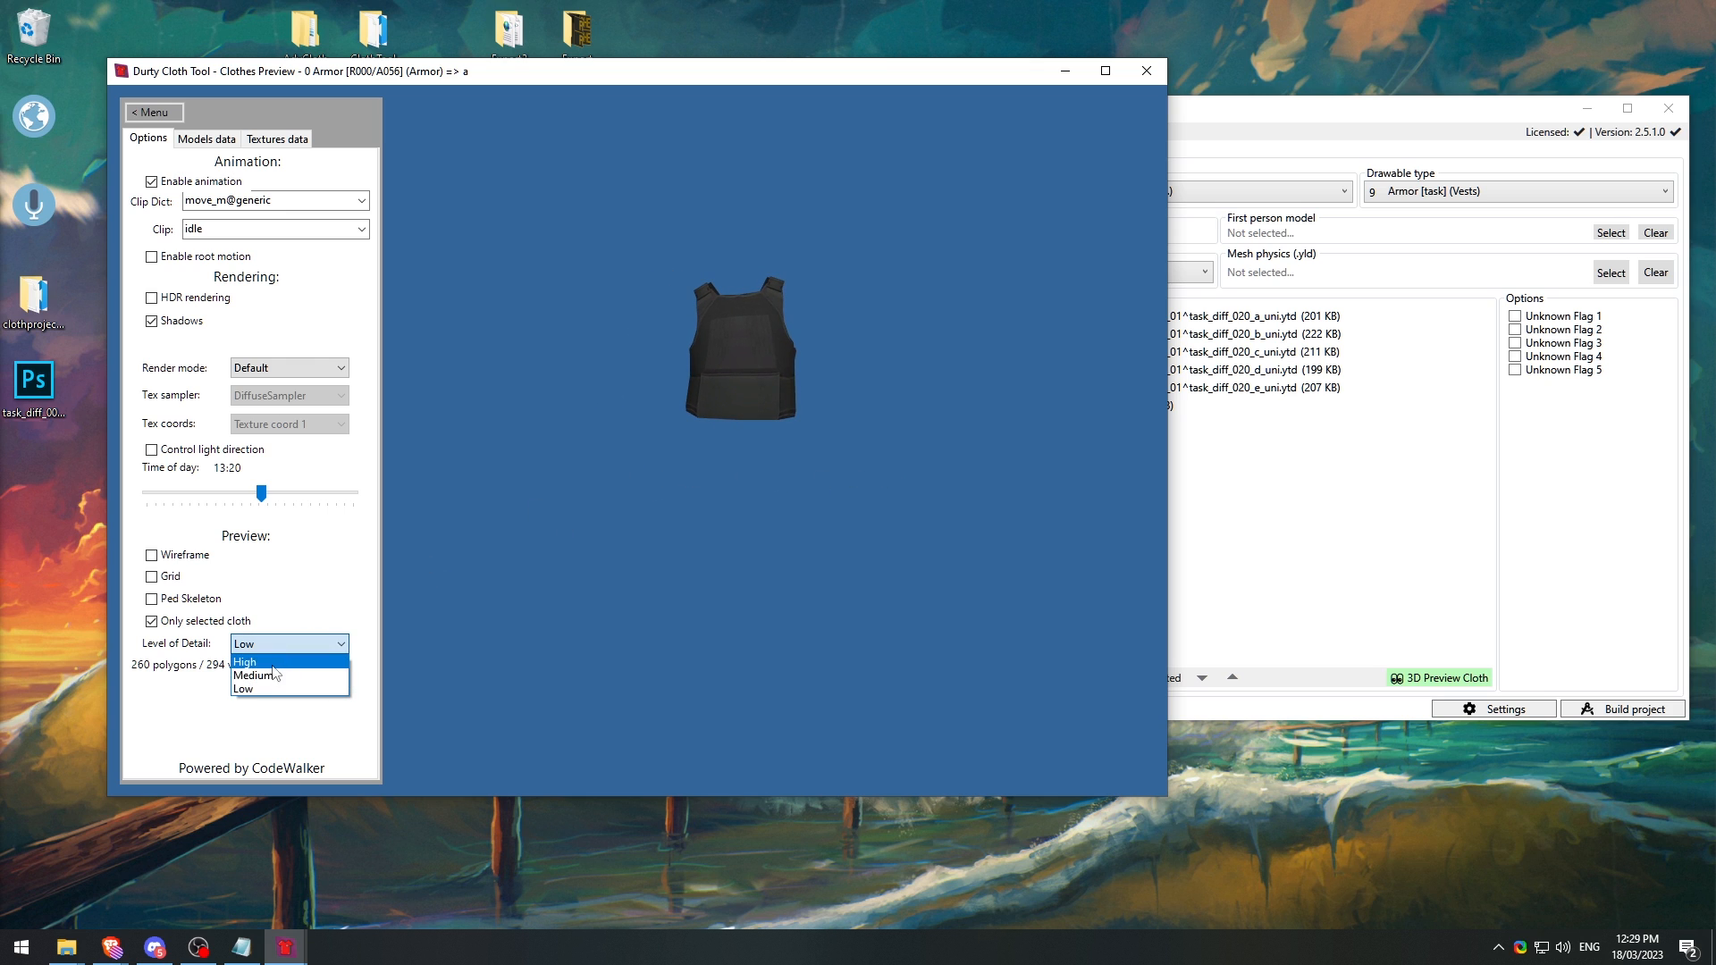
pyautogui.click(268, 662)
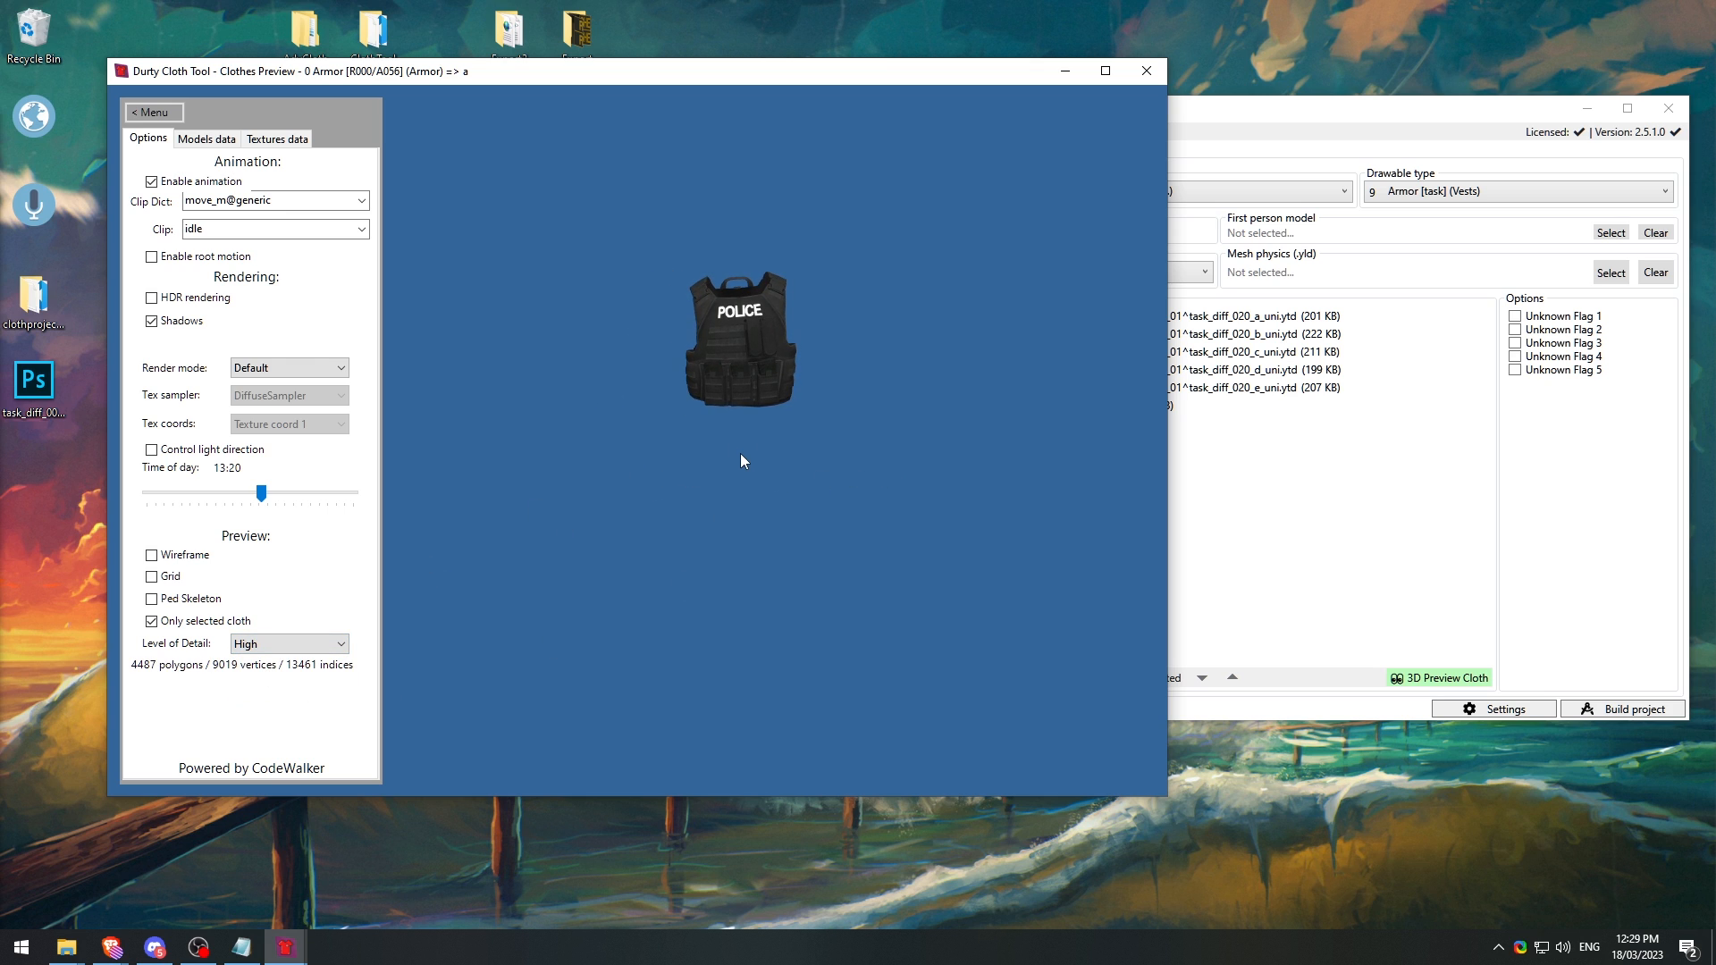
# Step: Expand the Armor entry in the models data and toggle its detail models' visibility, leaving the vest shown
pyautogui.click(213, 140)
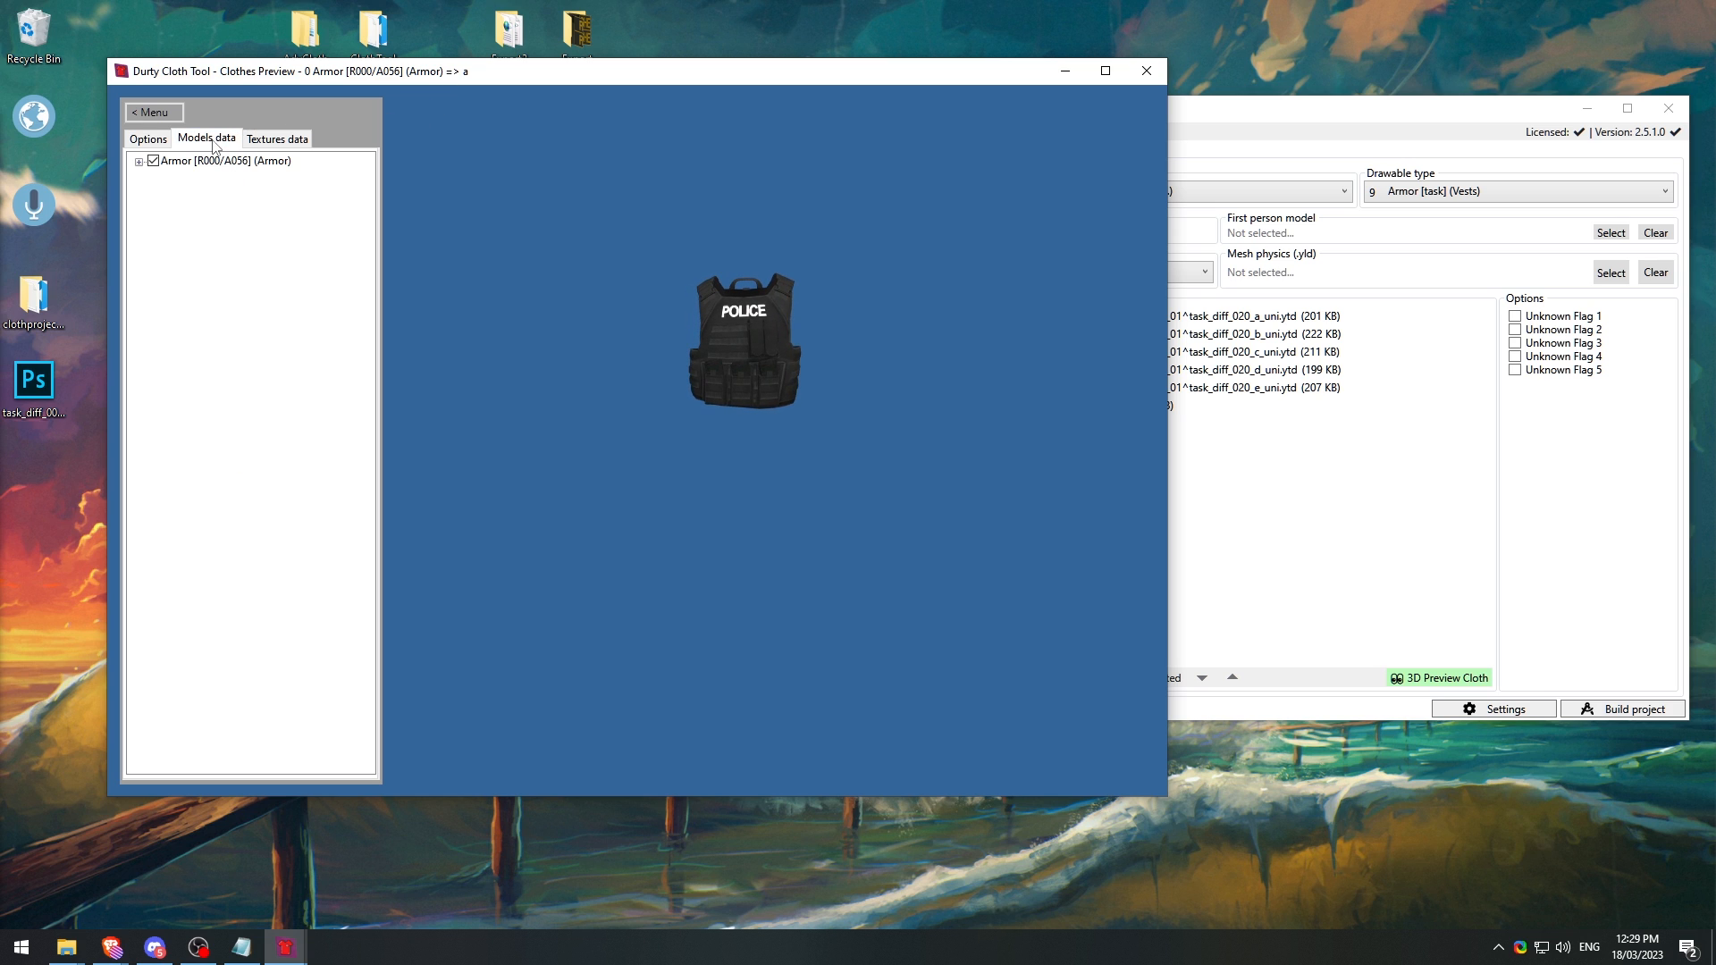
pyautogui.click(140, 161)
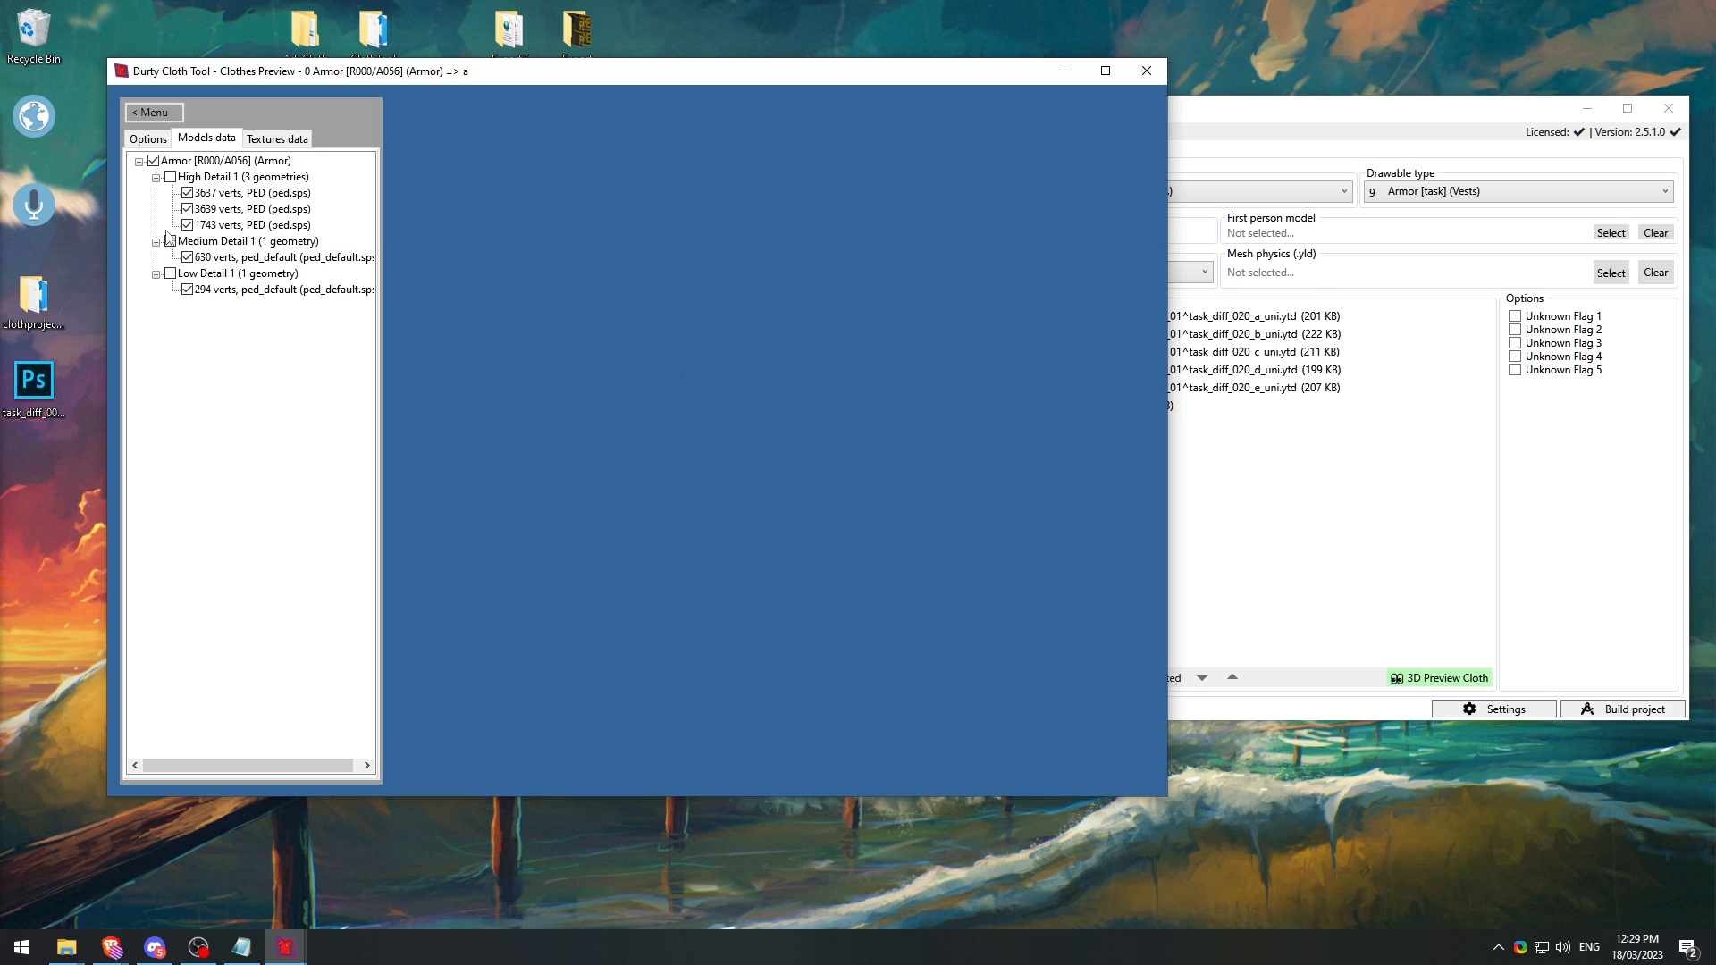
pyautogui.click(170, 274)
pyautogui.click(170, 274)
# Step: Examine the samplers listed for every detail level in the Armor textures data, widening the list, and return to the preview options
pyautogui.click(276, 141)
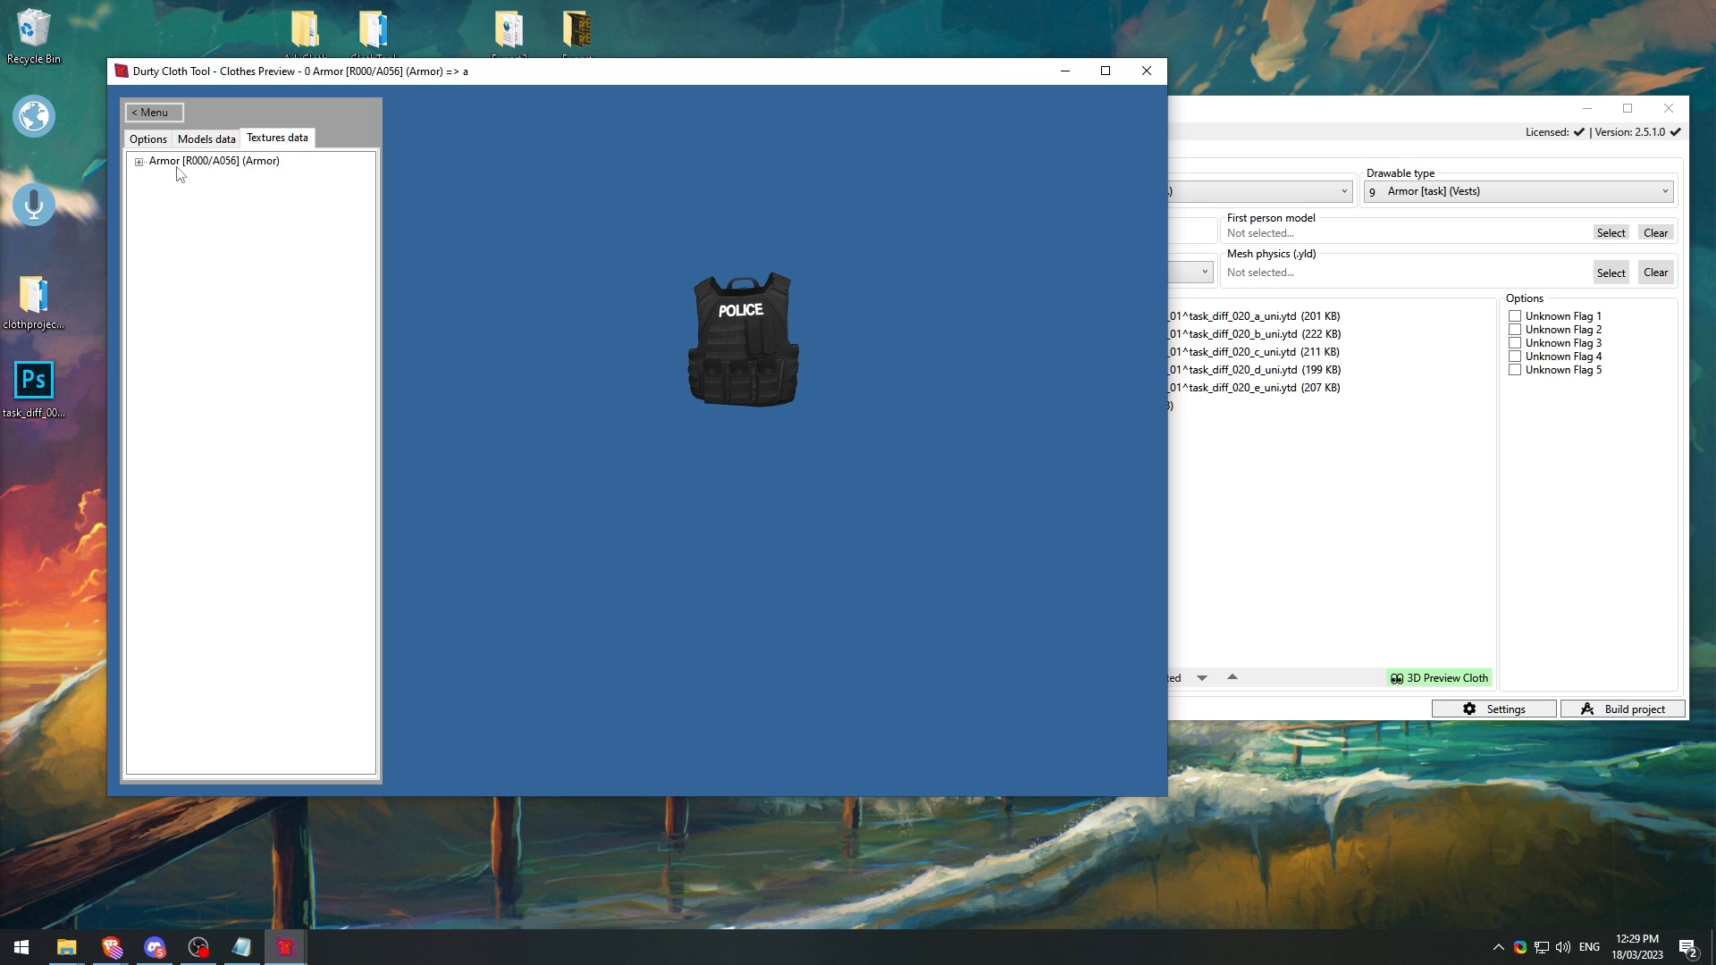
pyautogui.click(138, 162)
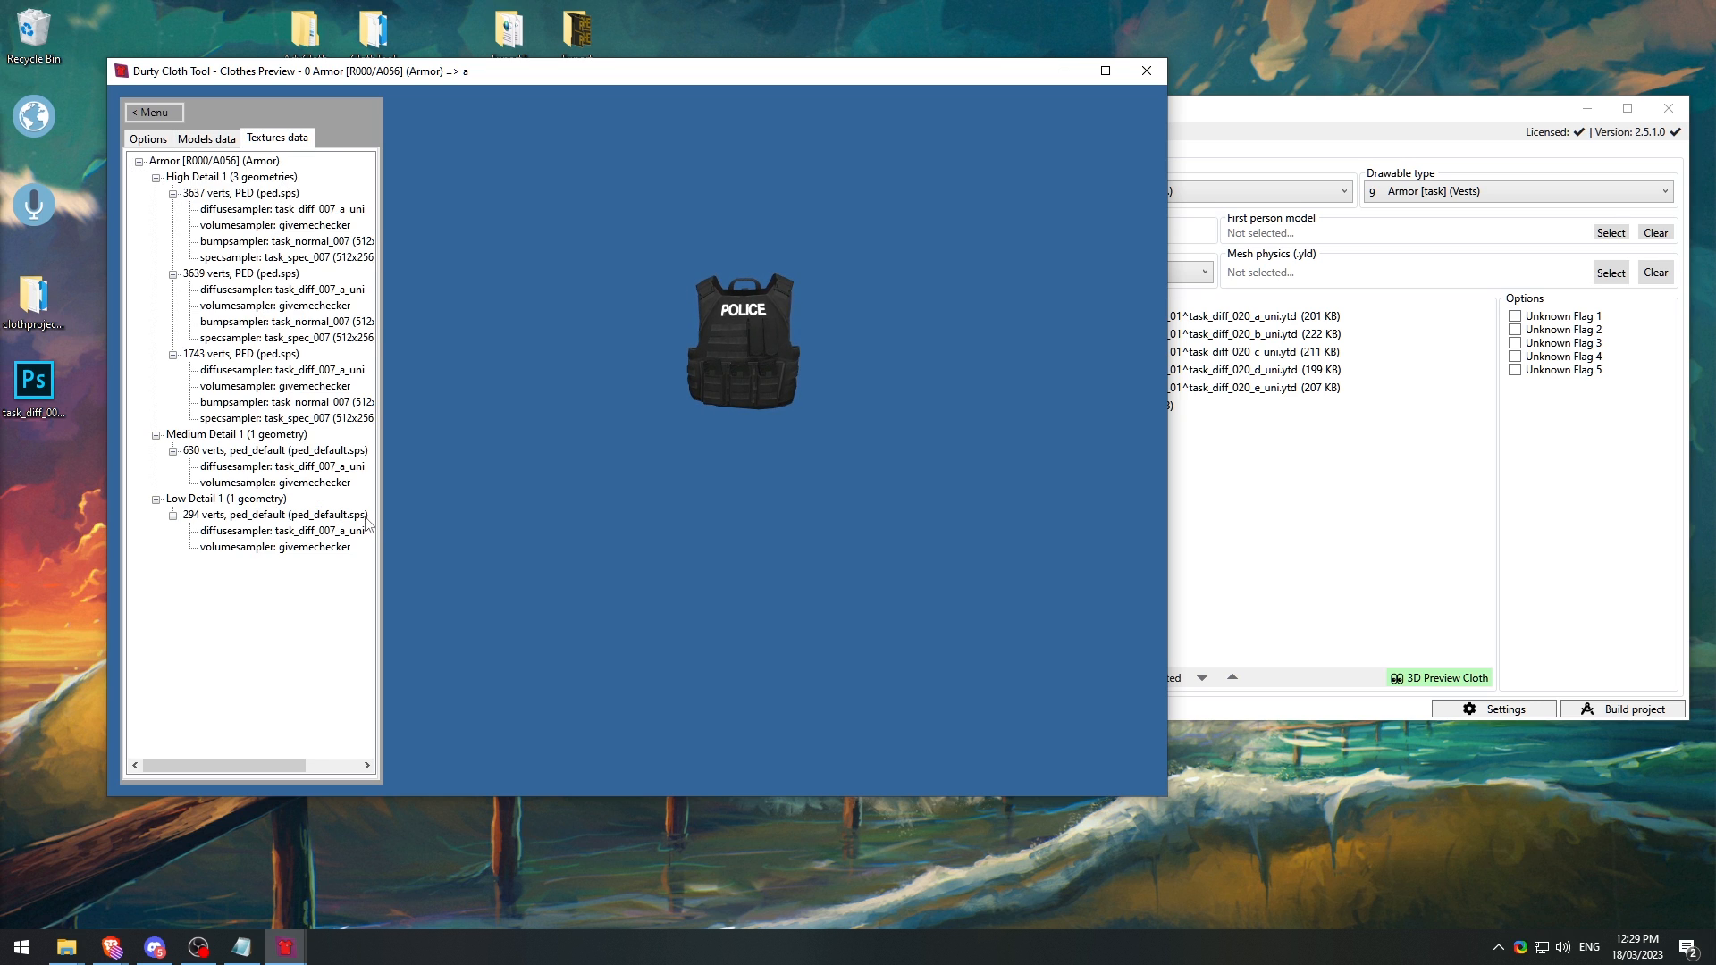
pyautogui.moveTo(380, 523); pyautogui.dragTo(490, 484)
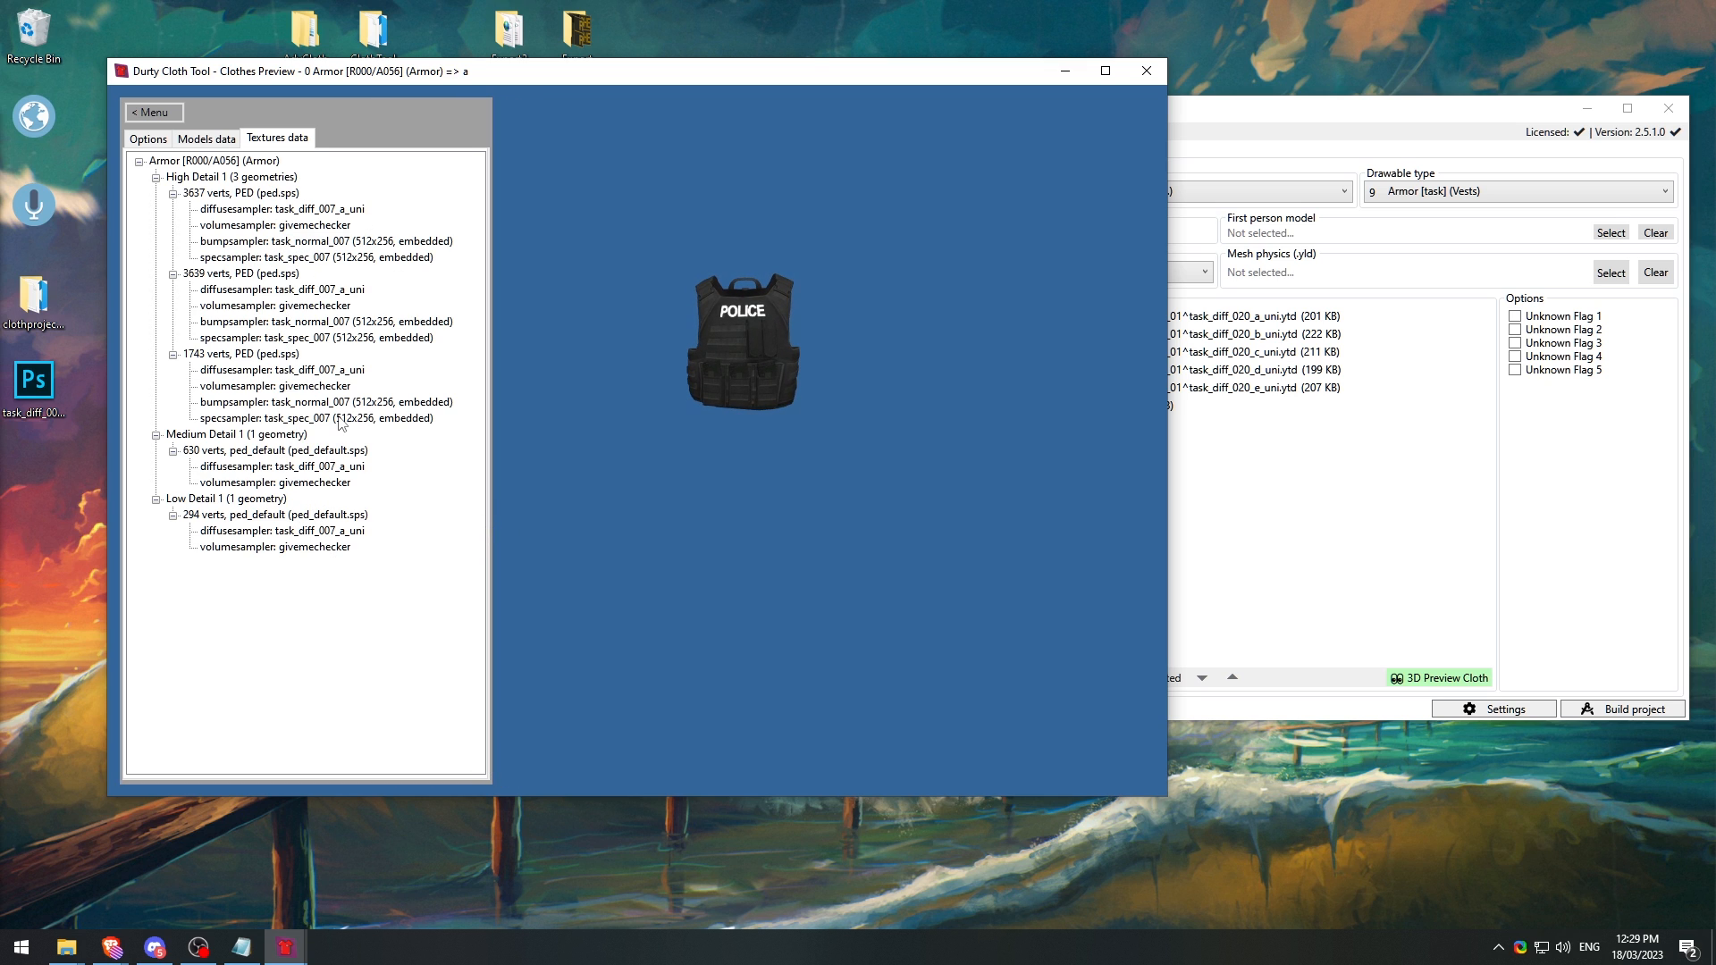
pyautogui.click(150, 140)
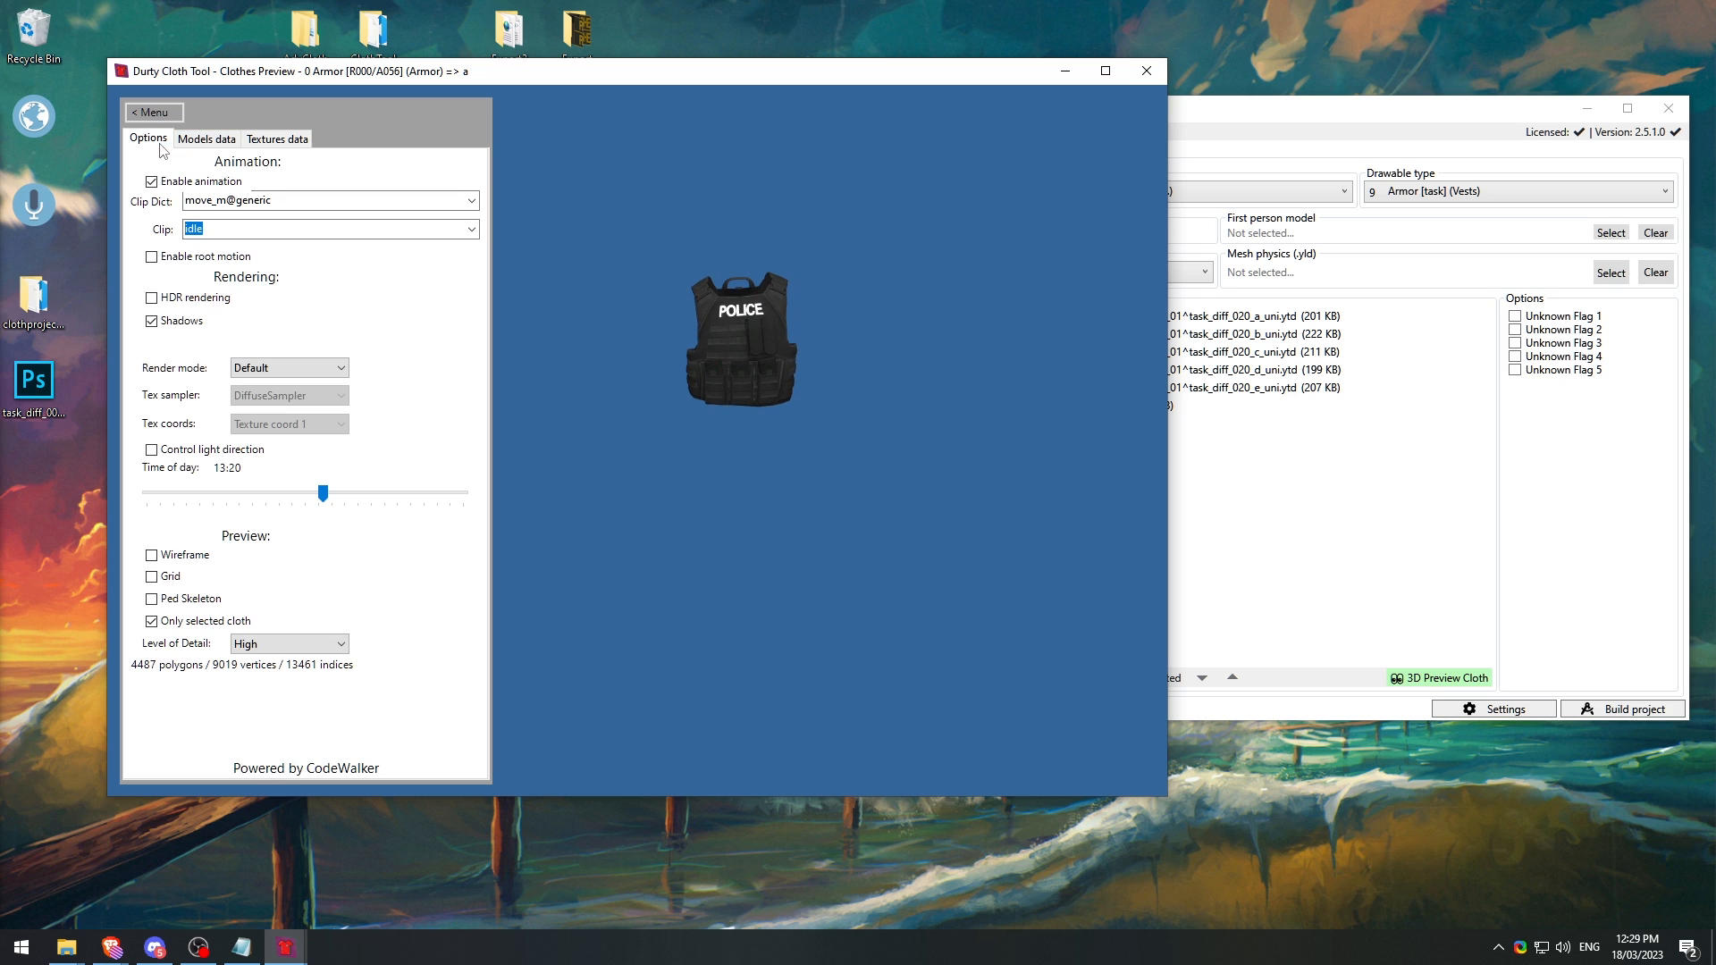
pyautogui.click(304, 139)
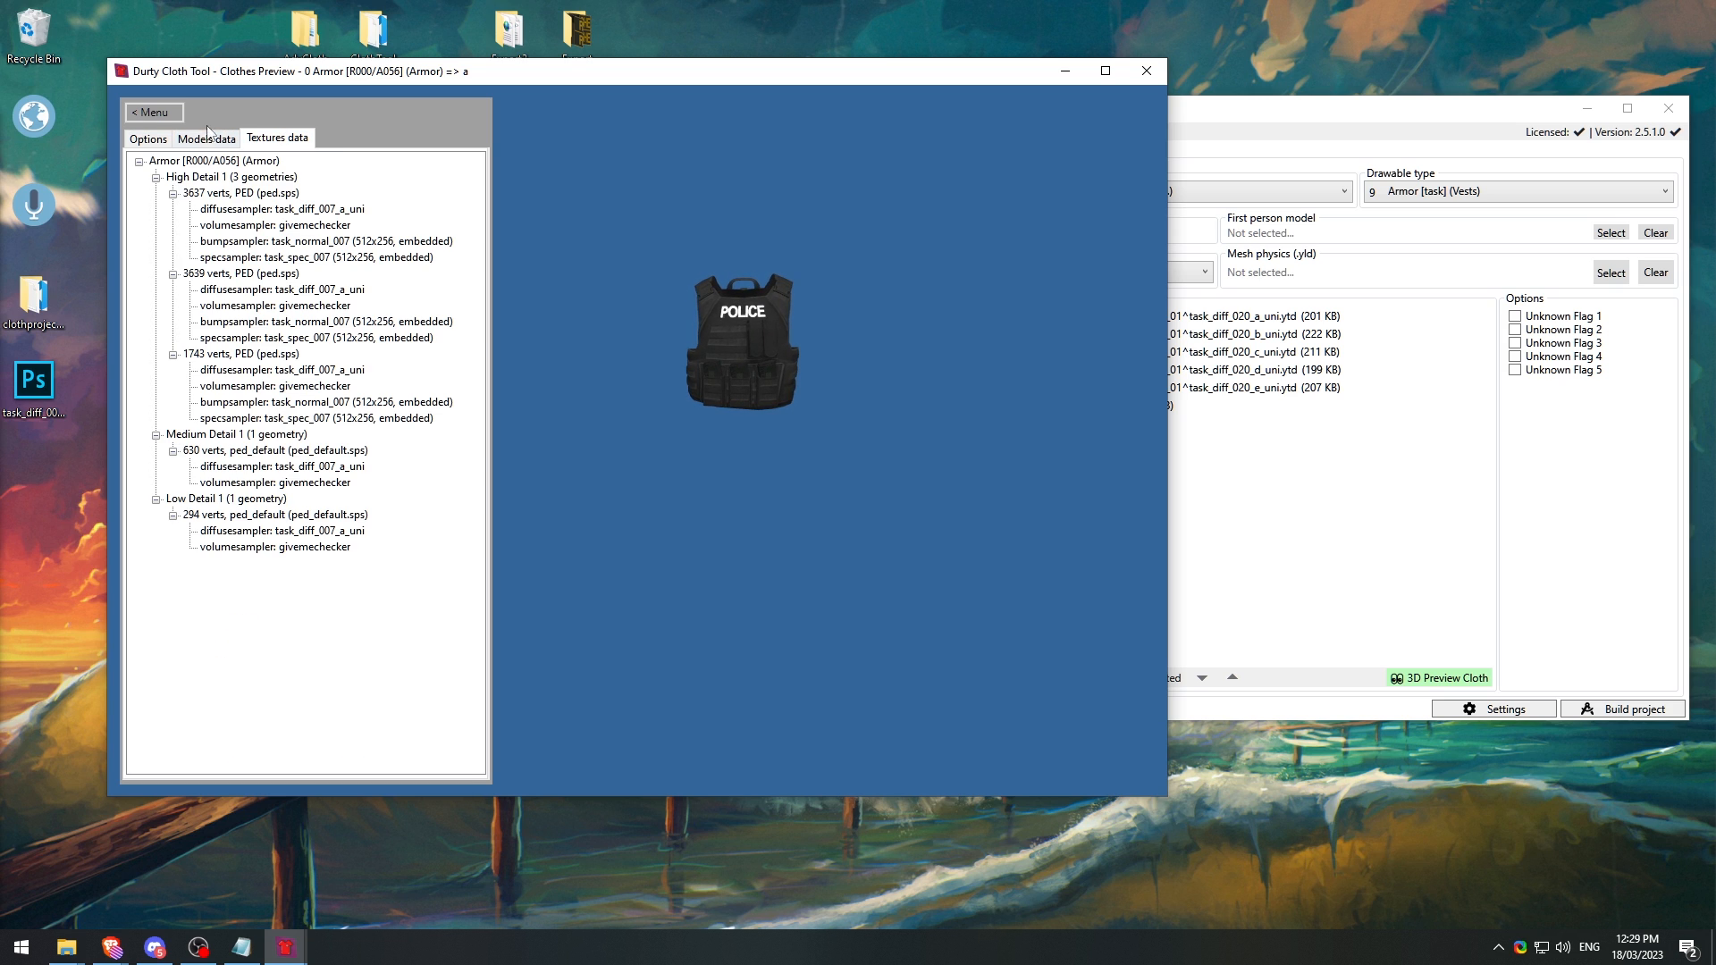
pyautogui.click(149, 139)
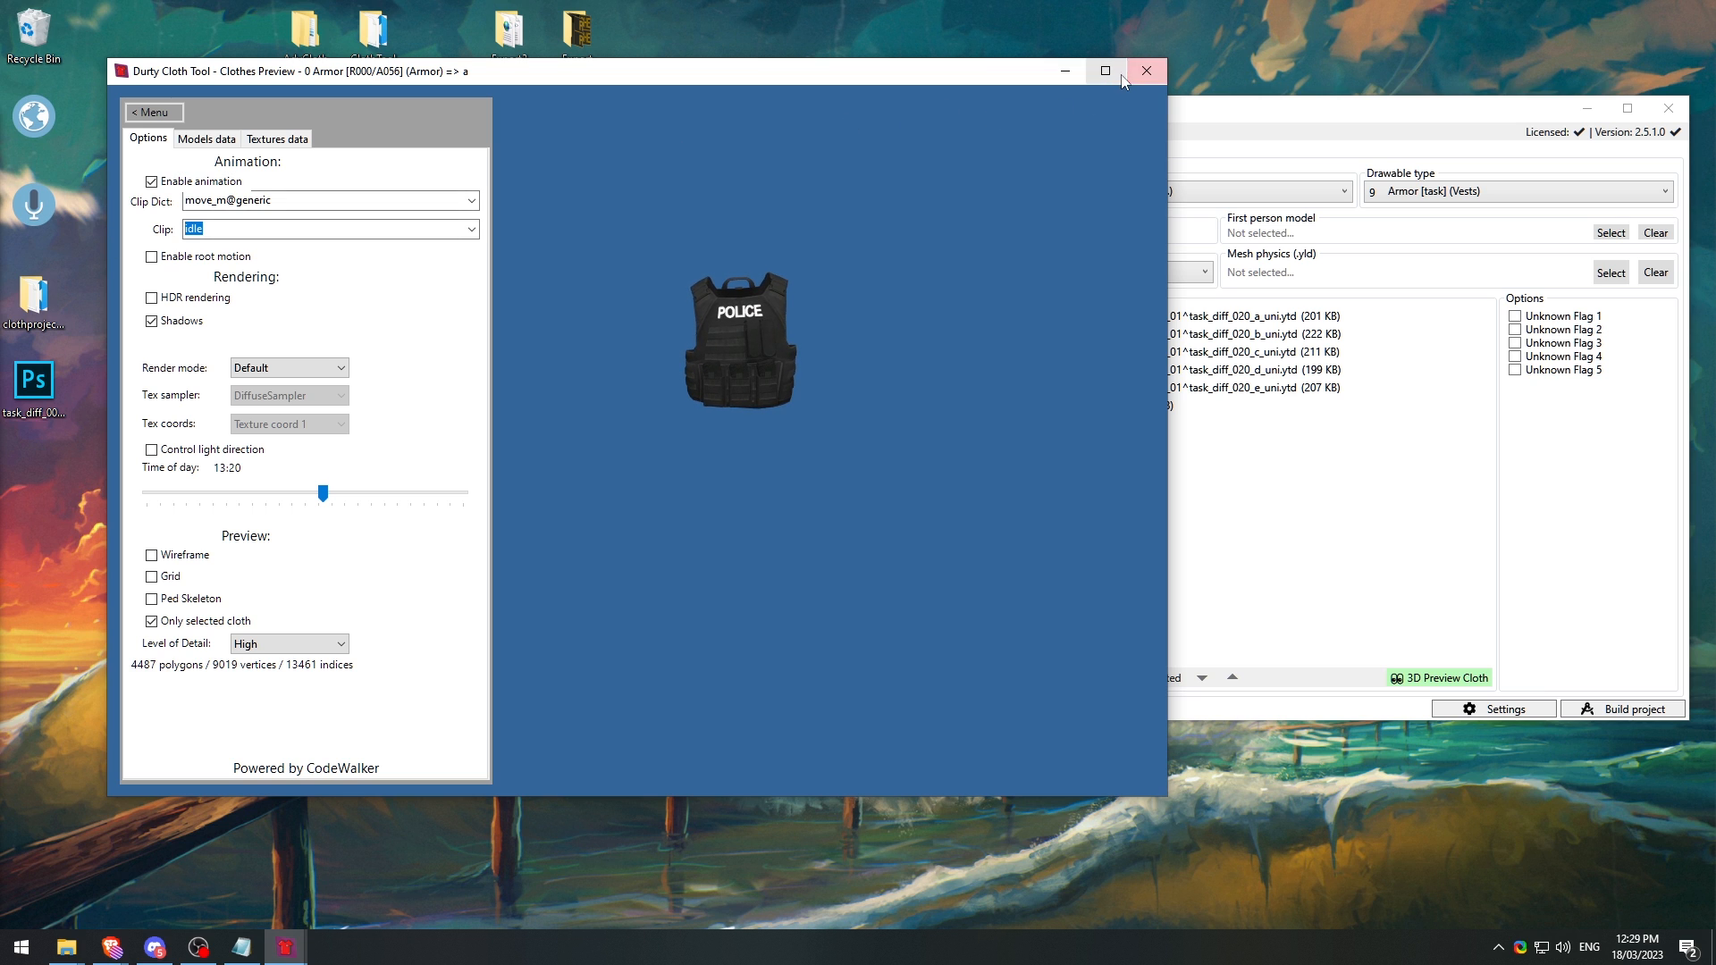
# Step: Close the clothes preview and the Export folder window, and centre the main project window on the desktop
pyautogui.click(1147, 71)
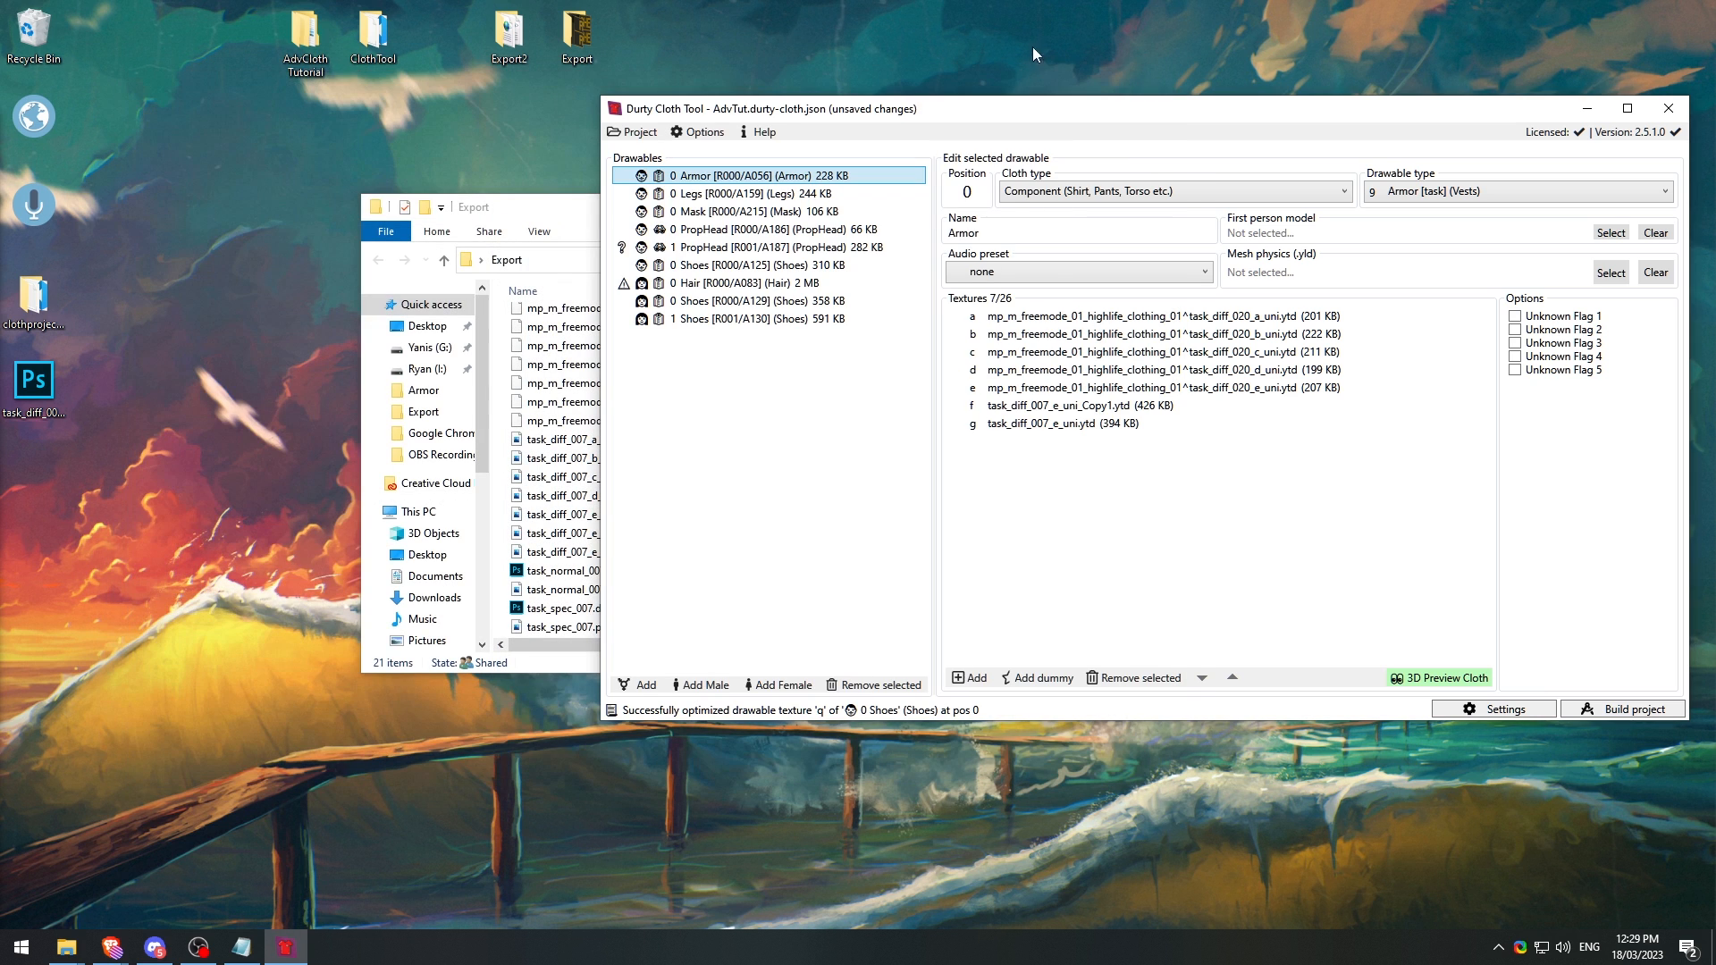
pyautogui.click(491, 207)
pyautogui.click(1128, 208)
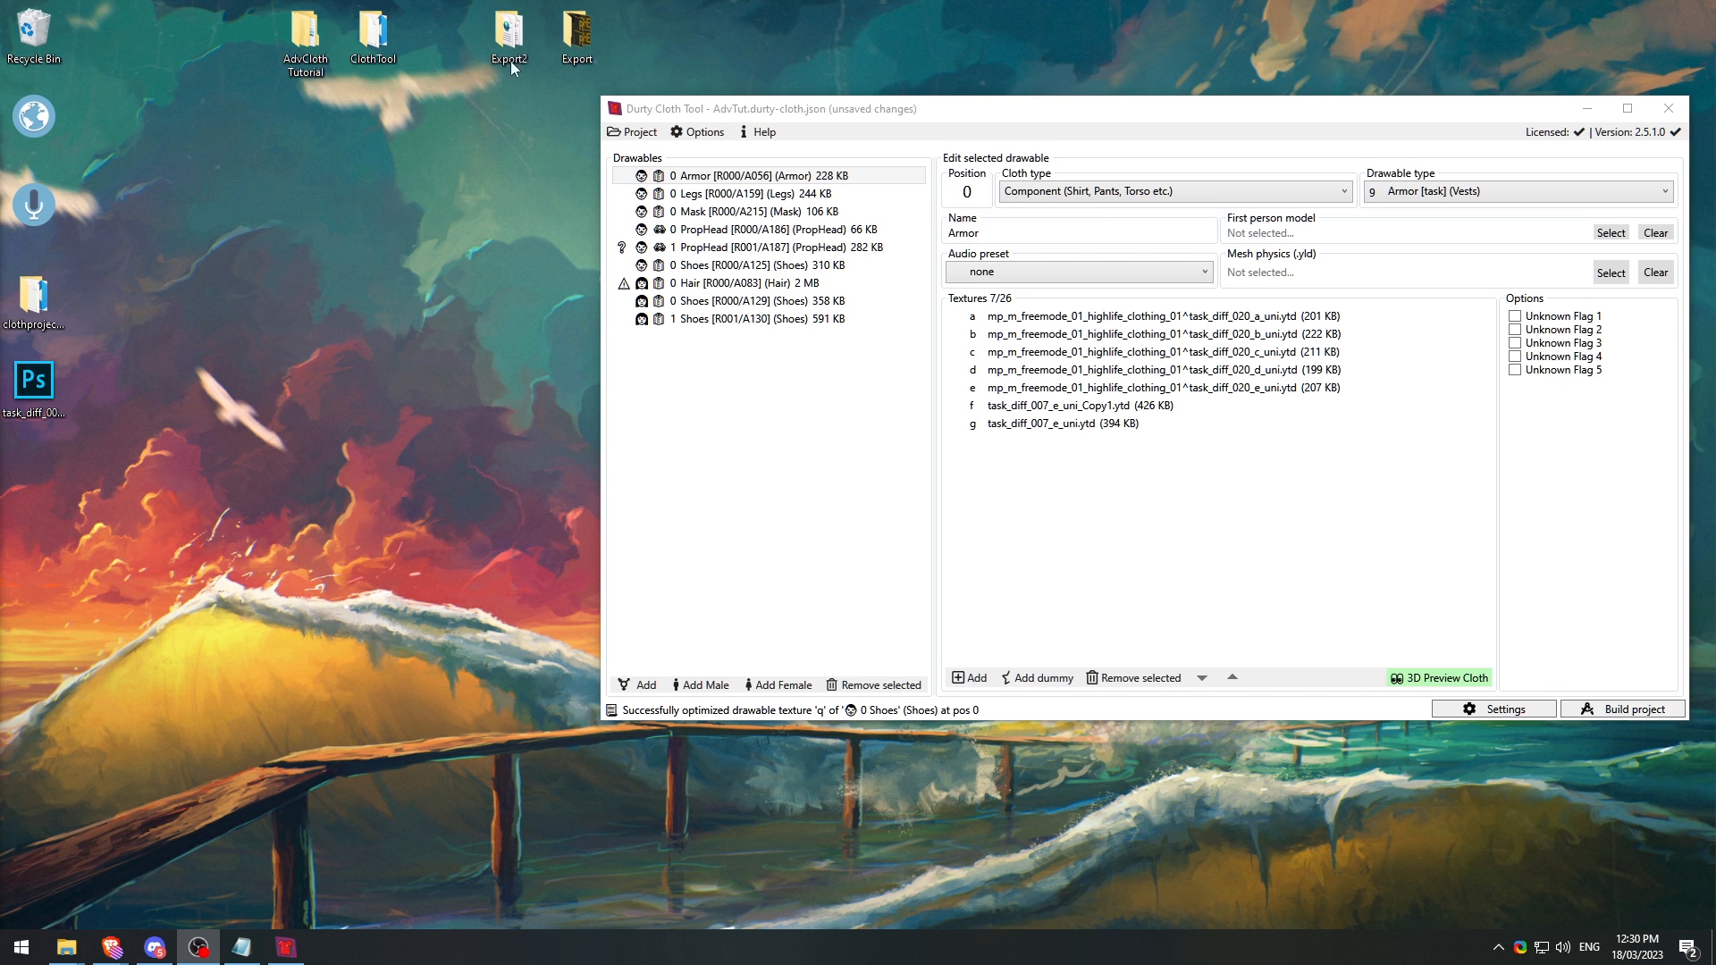
pyautogui.moveTo(782, 115); pyautogui.dragTo(485, 150)
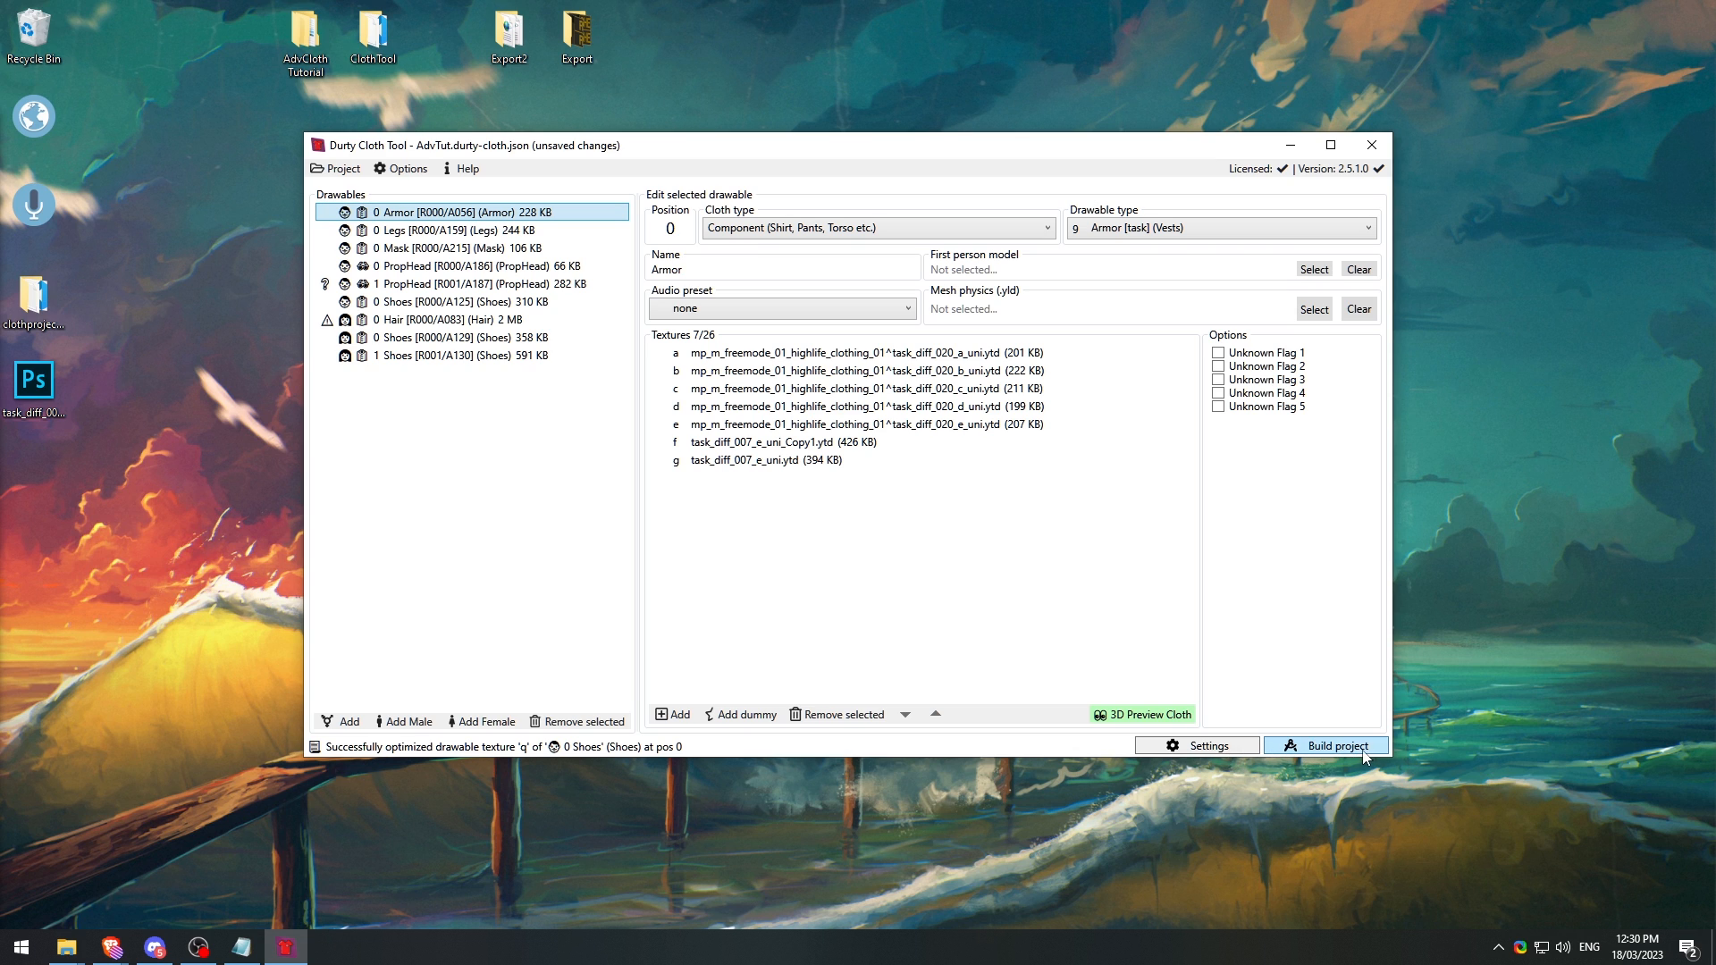
# Step: Set up the project build as a FiveM Resource targeting game build 2699 mpsum2, The Criminal Enterprises
pyautogui.click(1332, 747)
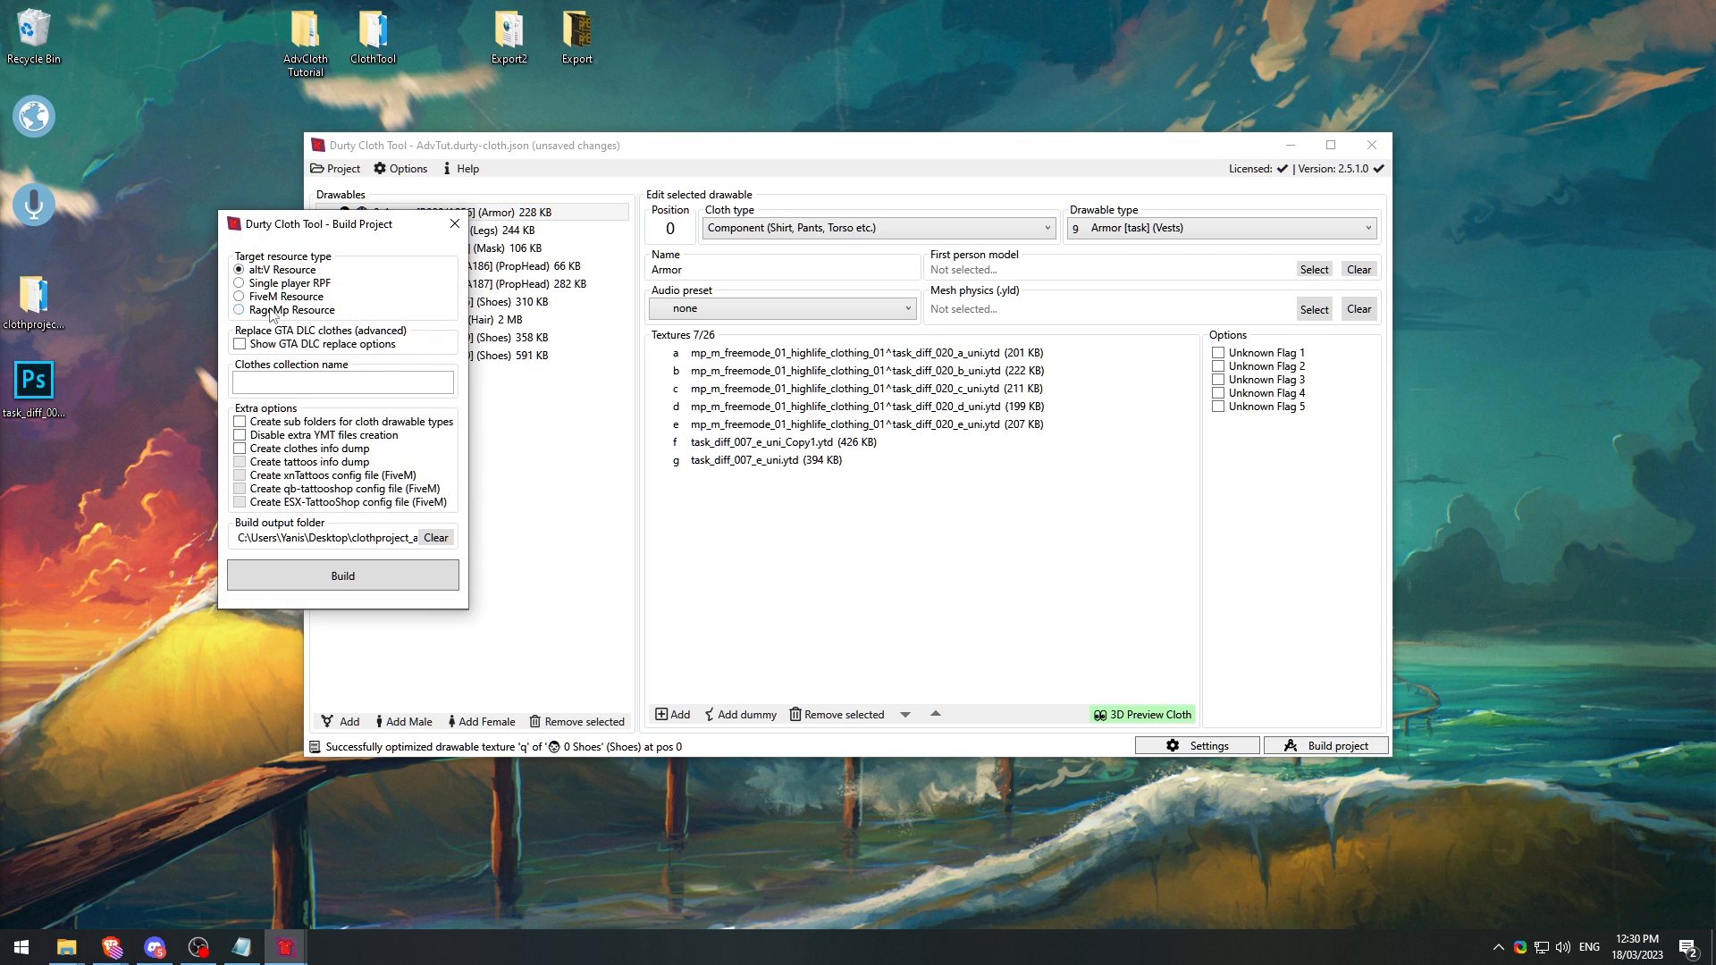
pyautogui.click(311, 284)
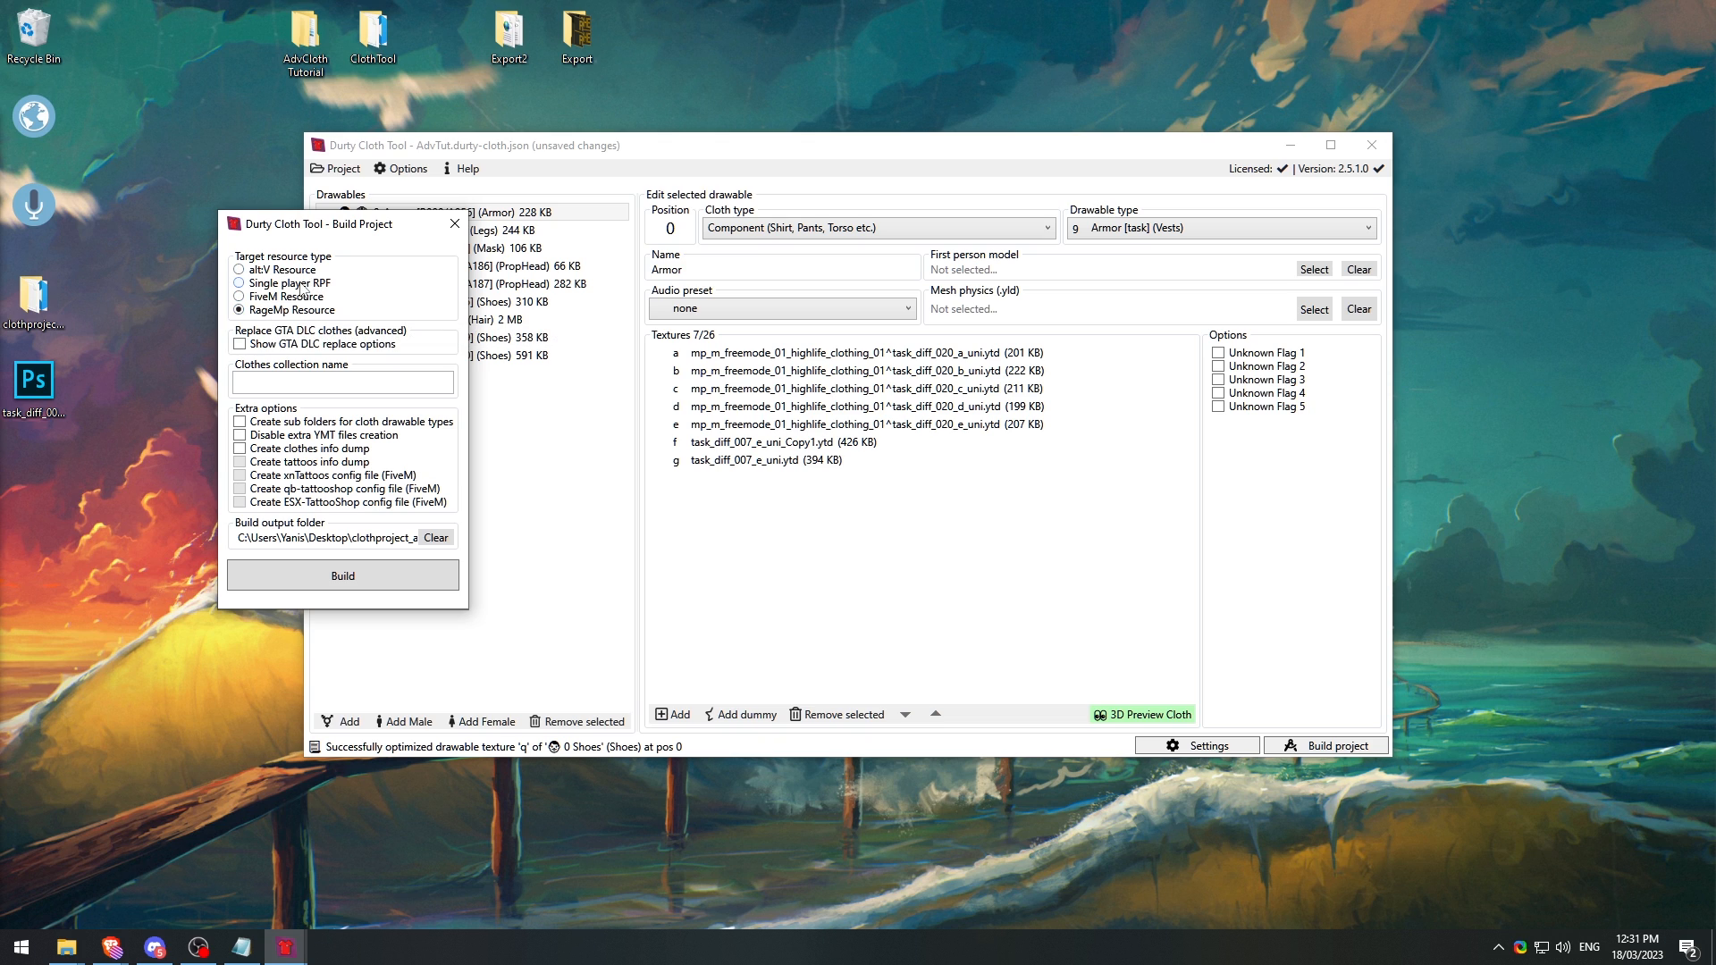
pyautogui.click(302, 271)
pyautogui.click(302, 298)
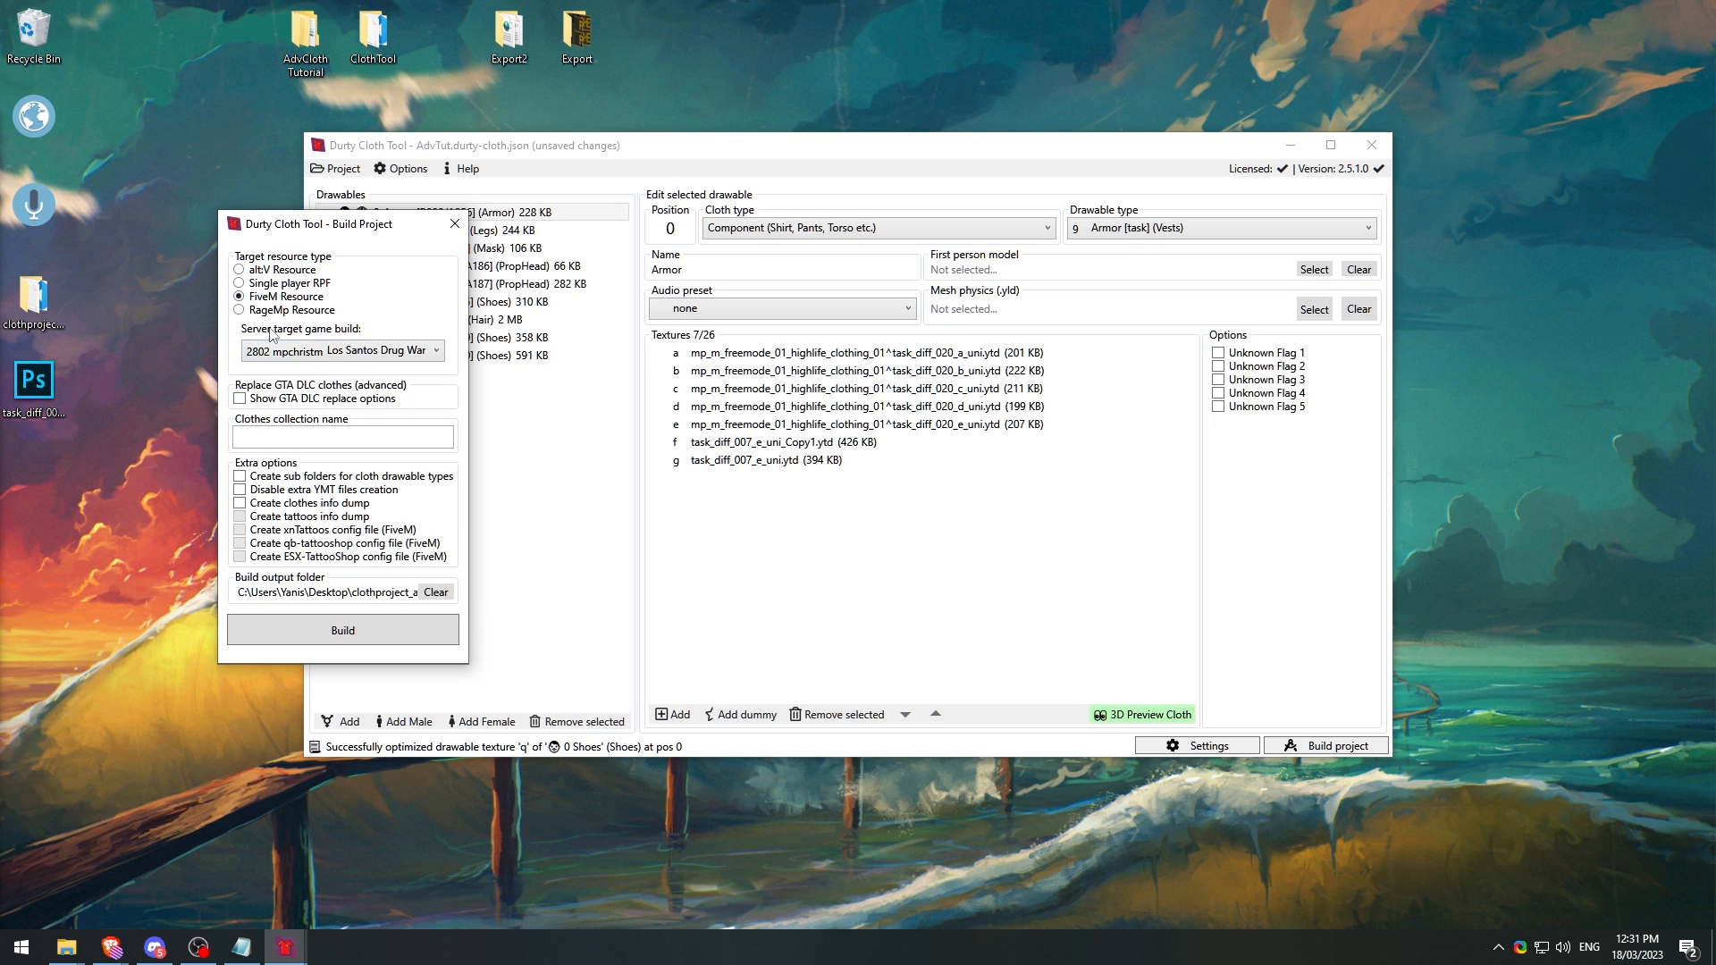
pyautogui.click(363, 354)
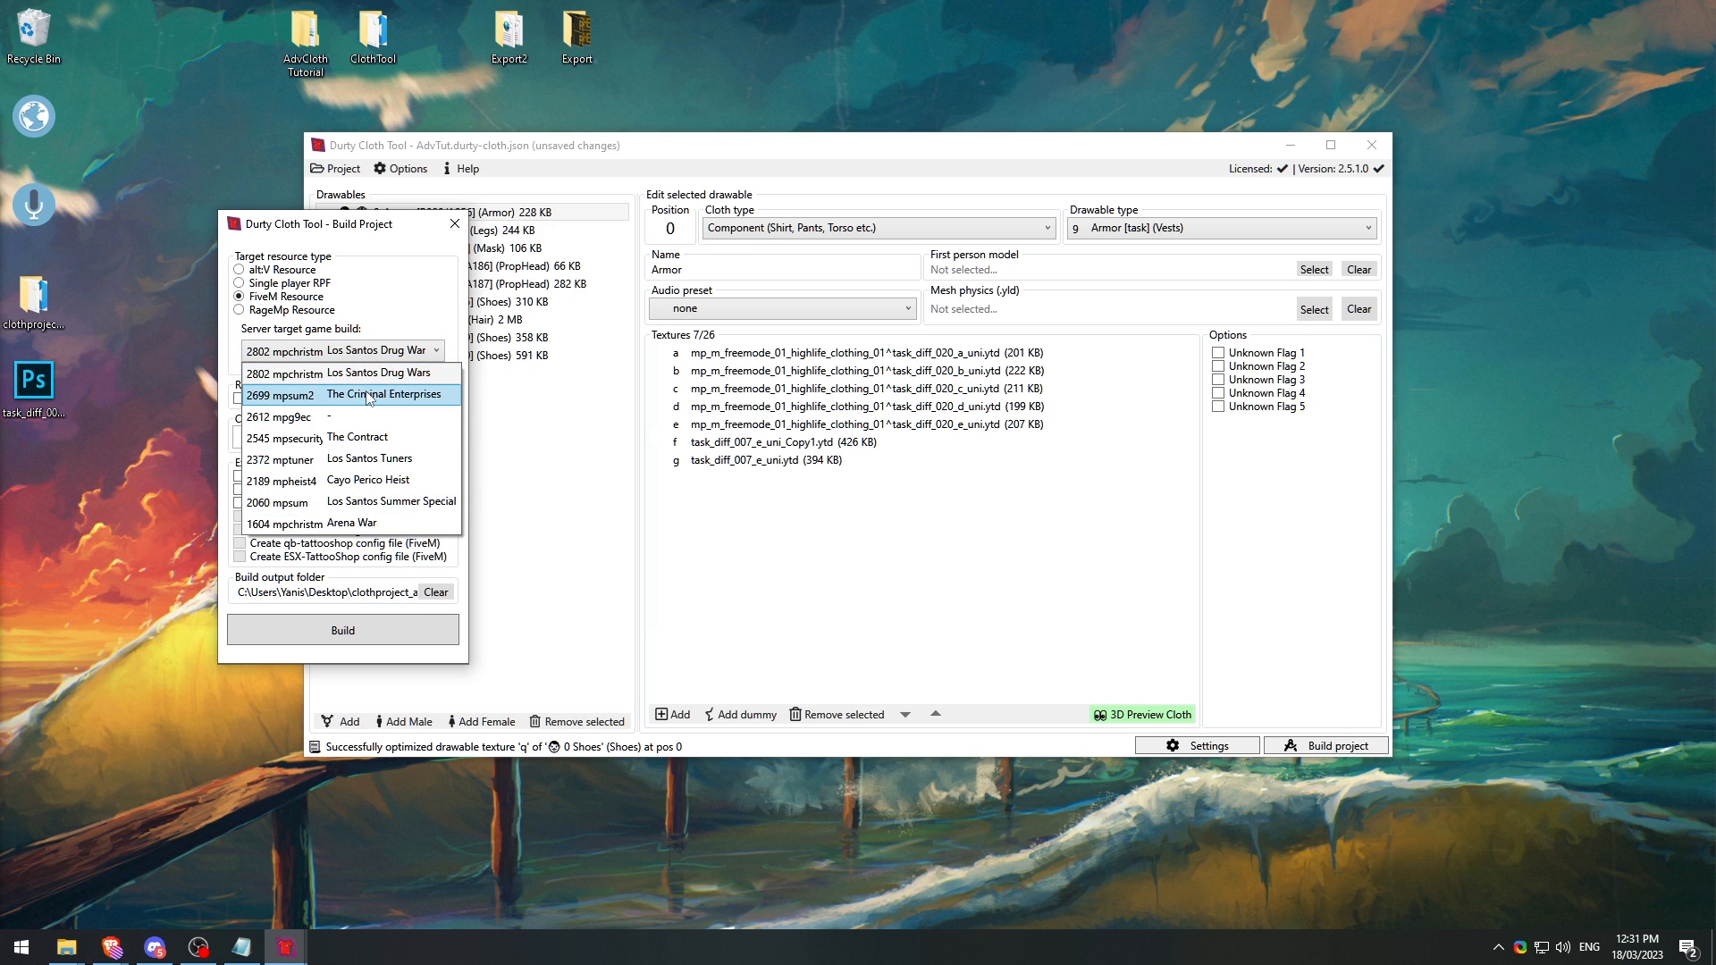
pyautogui.click(369, 396)
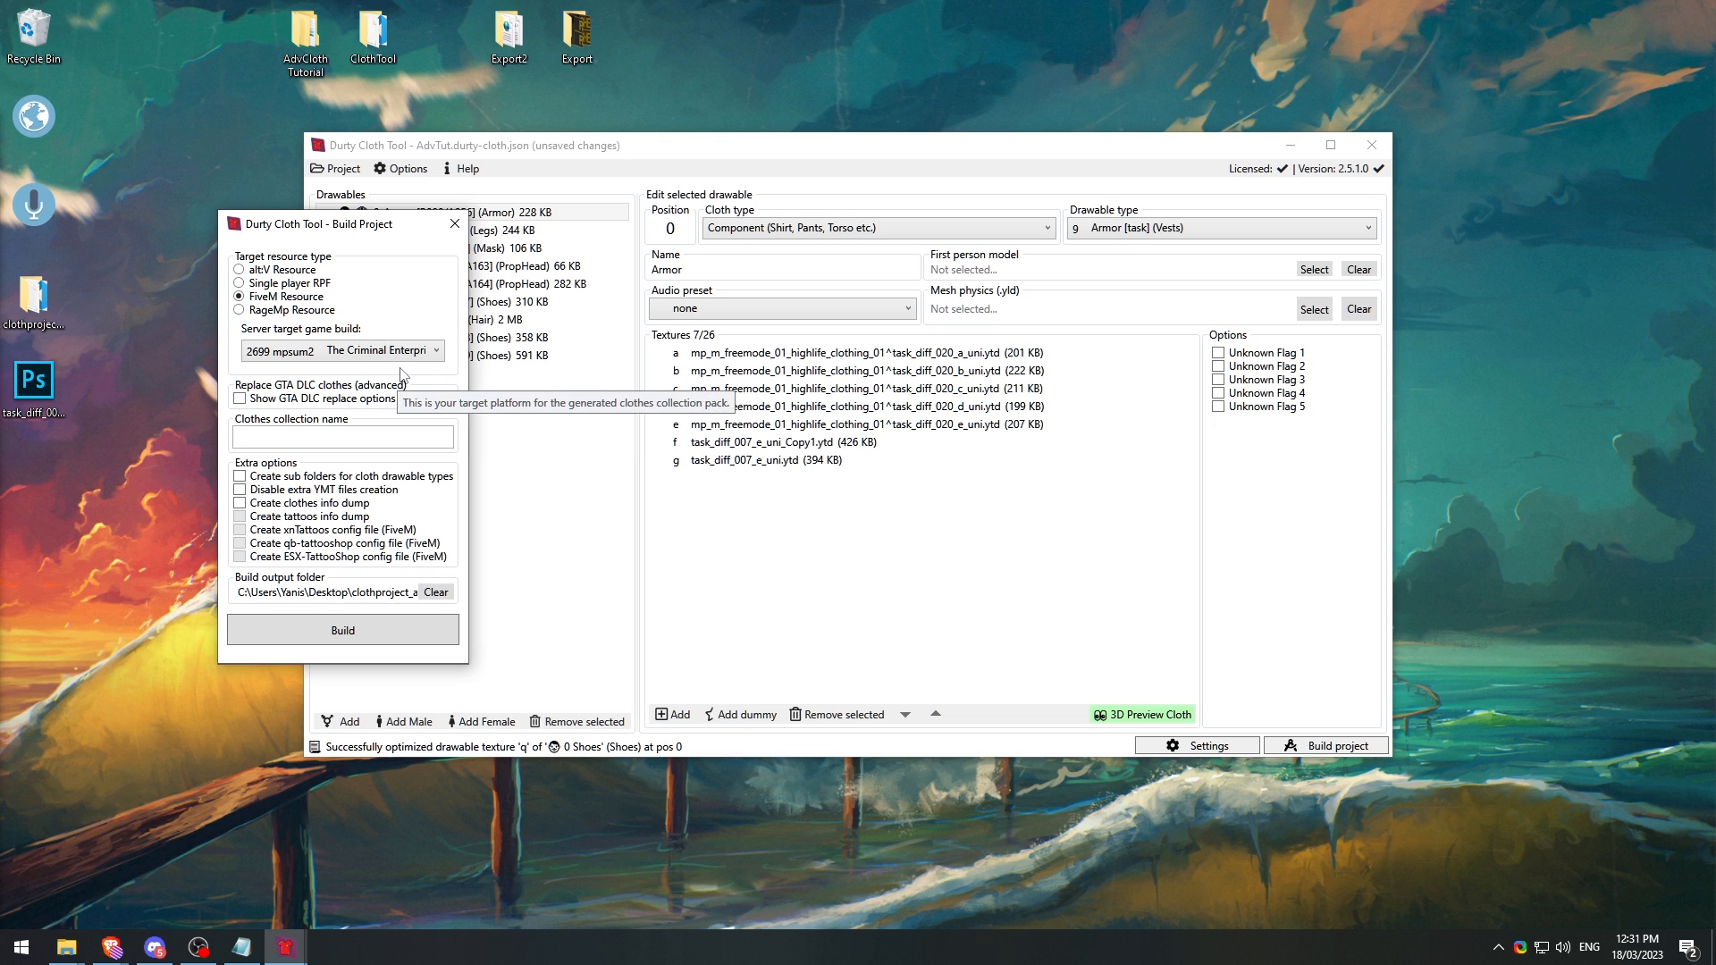
# Step: Name the clothes collection AdvTut
pyautogui.click(294, 438)
pyautogui.write('A')
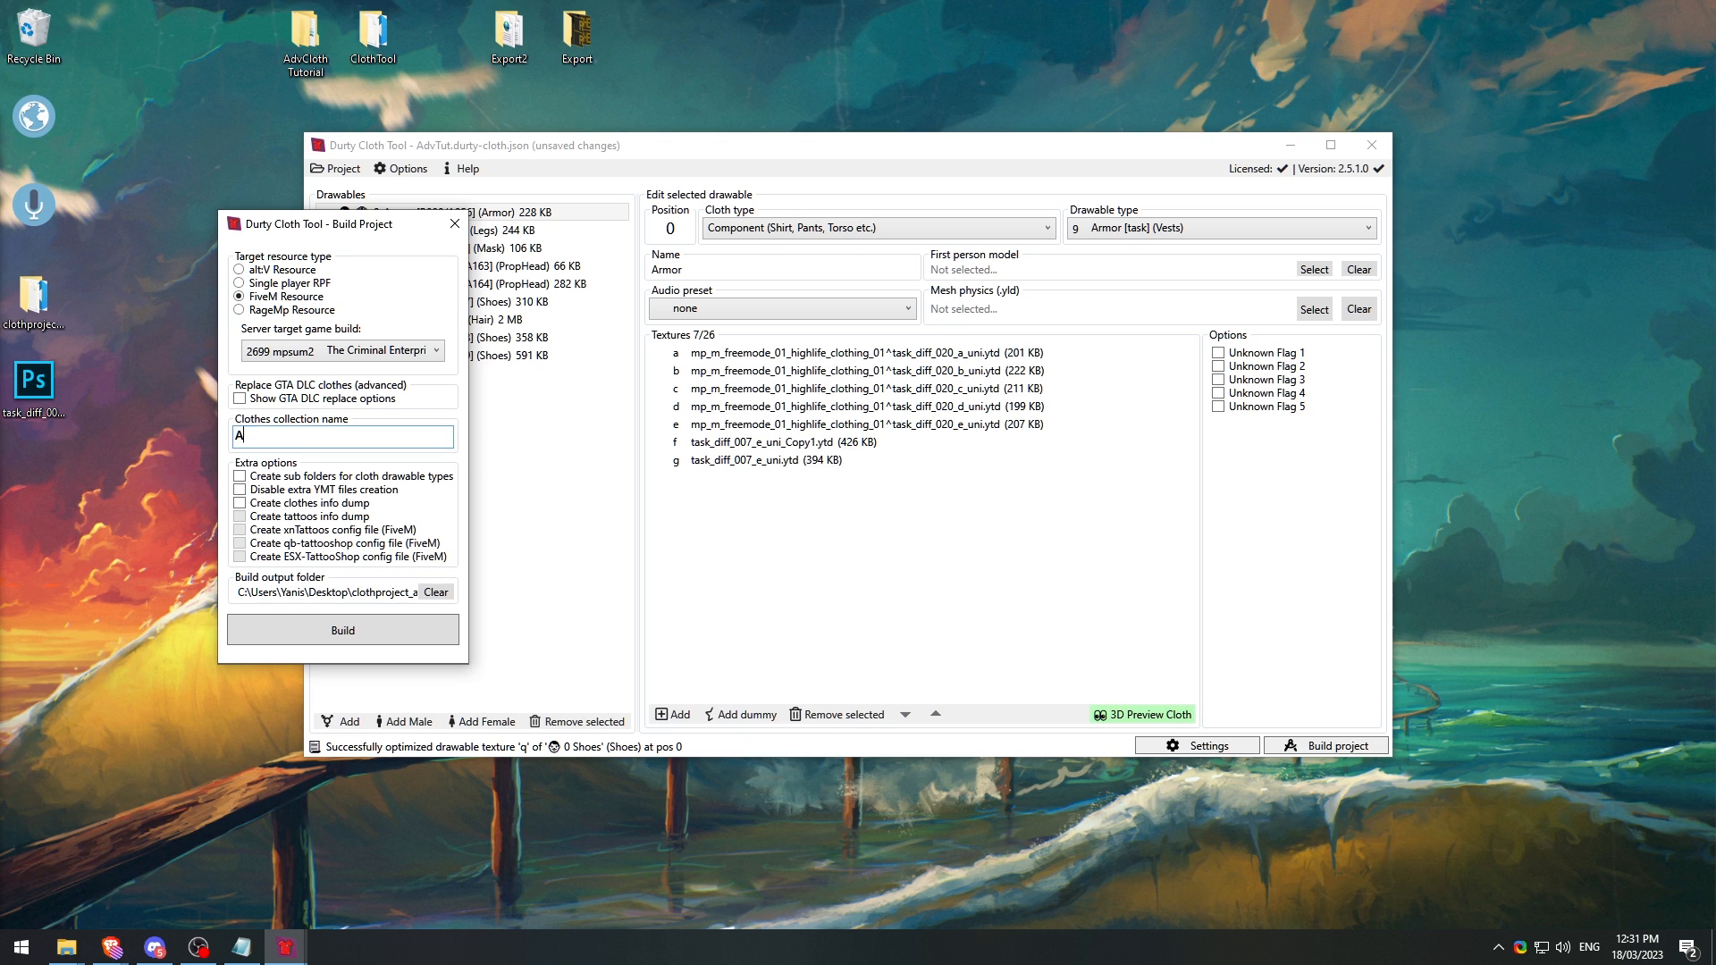
pyautogui.write('dvTut')
# Step: Move the build settings beside the drawables list, view the first PropHead drawable's settings, and build the FiveM resource
pyautogui.moveTo(337, 225); pyautogui.dragTo(924, 273)
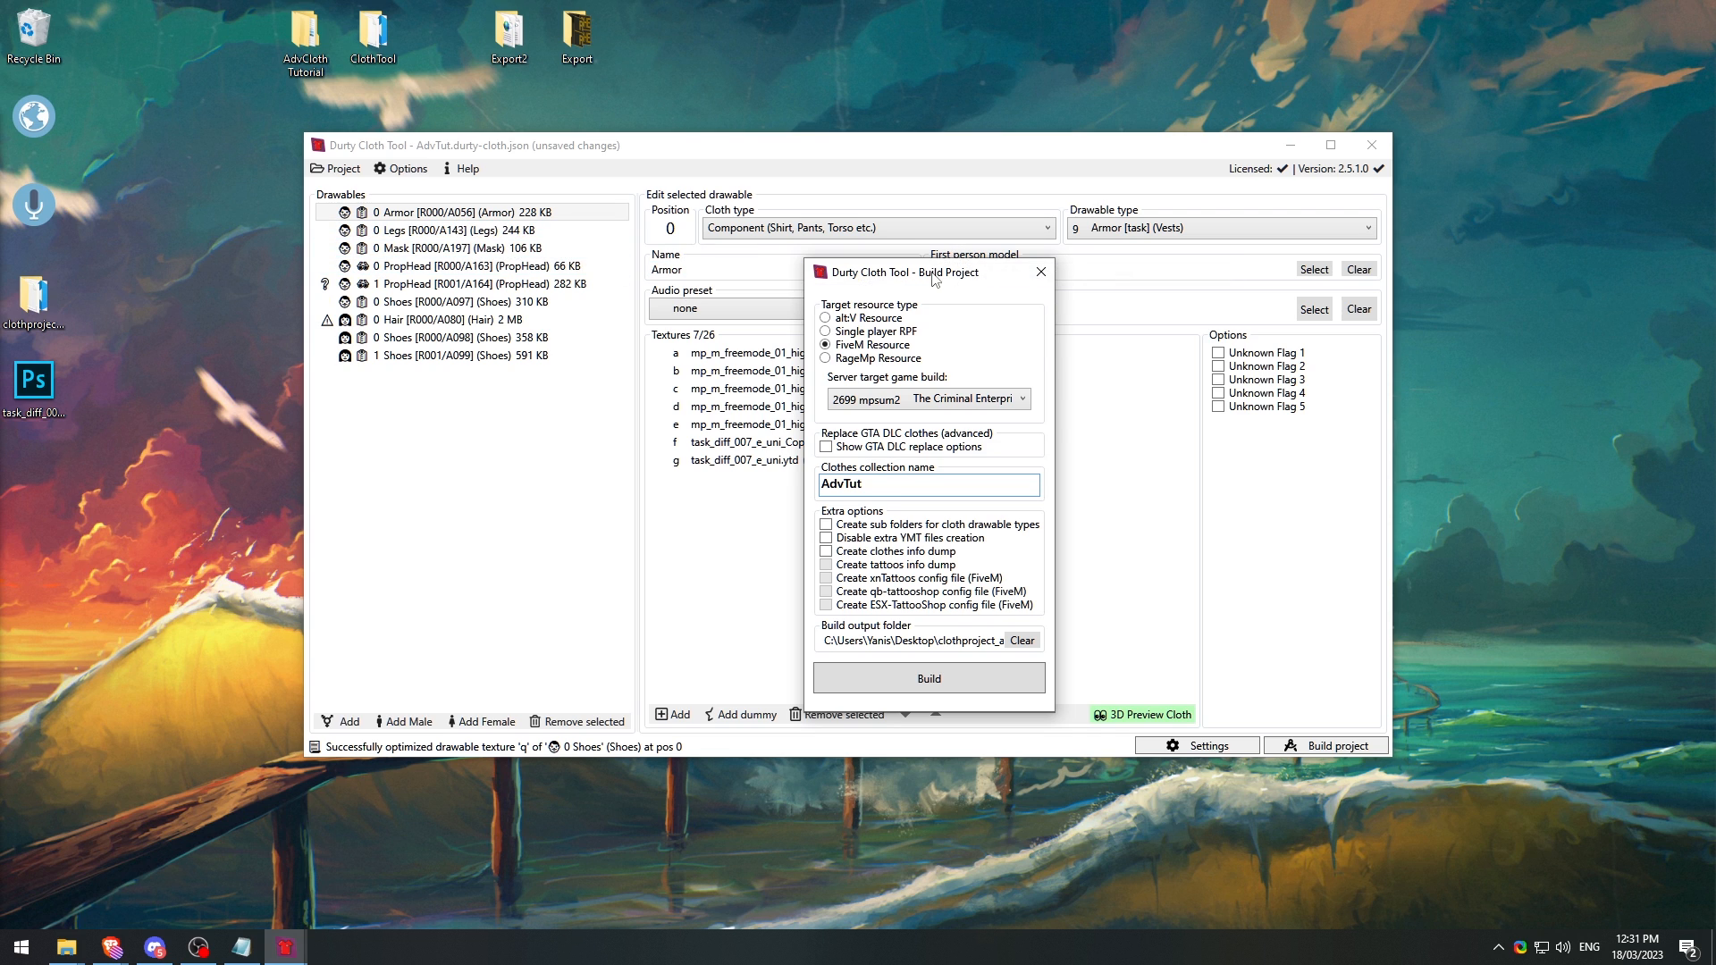
pyautogui.moveTo(934, 275); pyautogui.dragTo(352, 271)
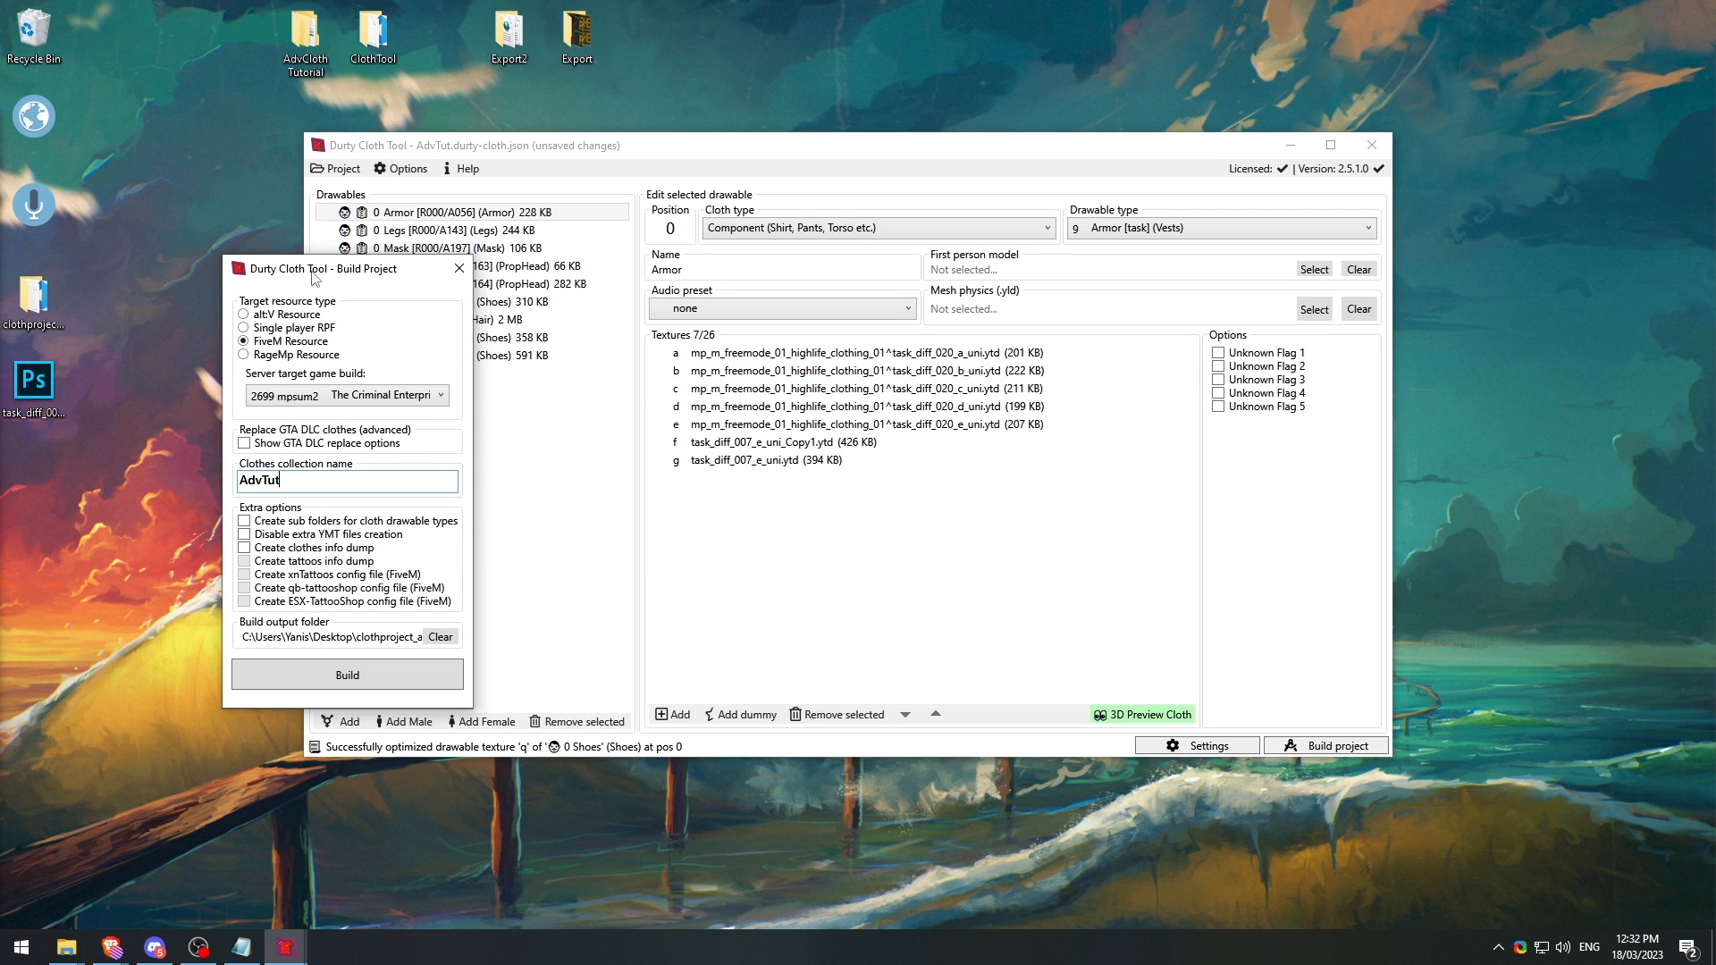
pyautogui.moveTo(365, 269); pyautogui.dragTo(143, 255)
pyautogui.click(427, 266)
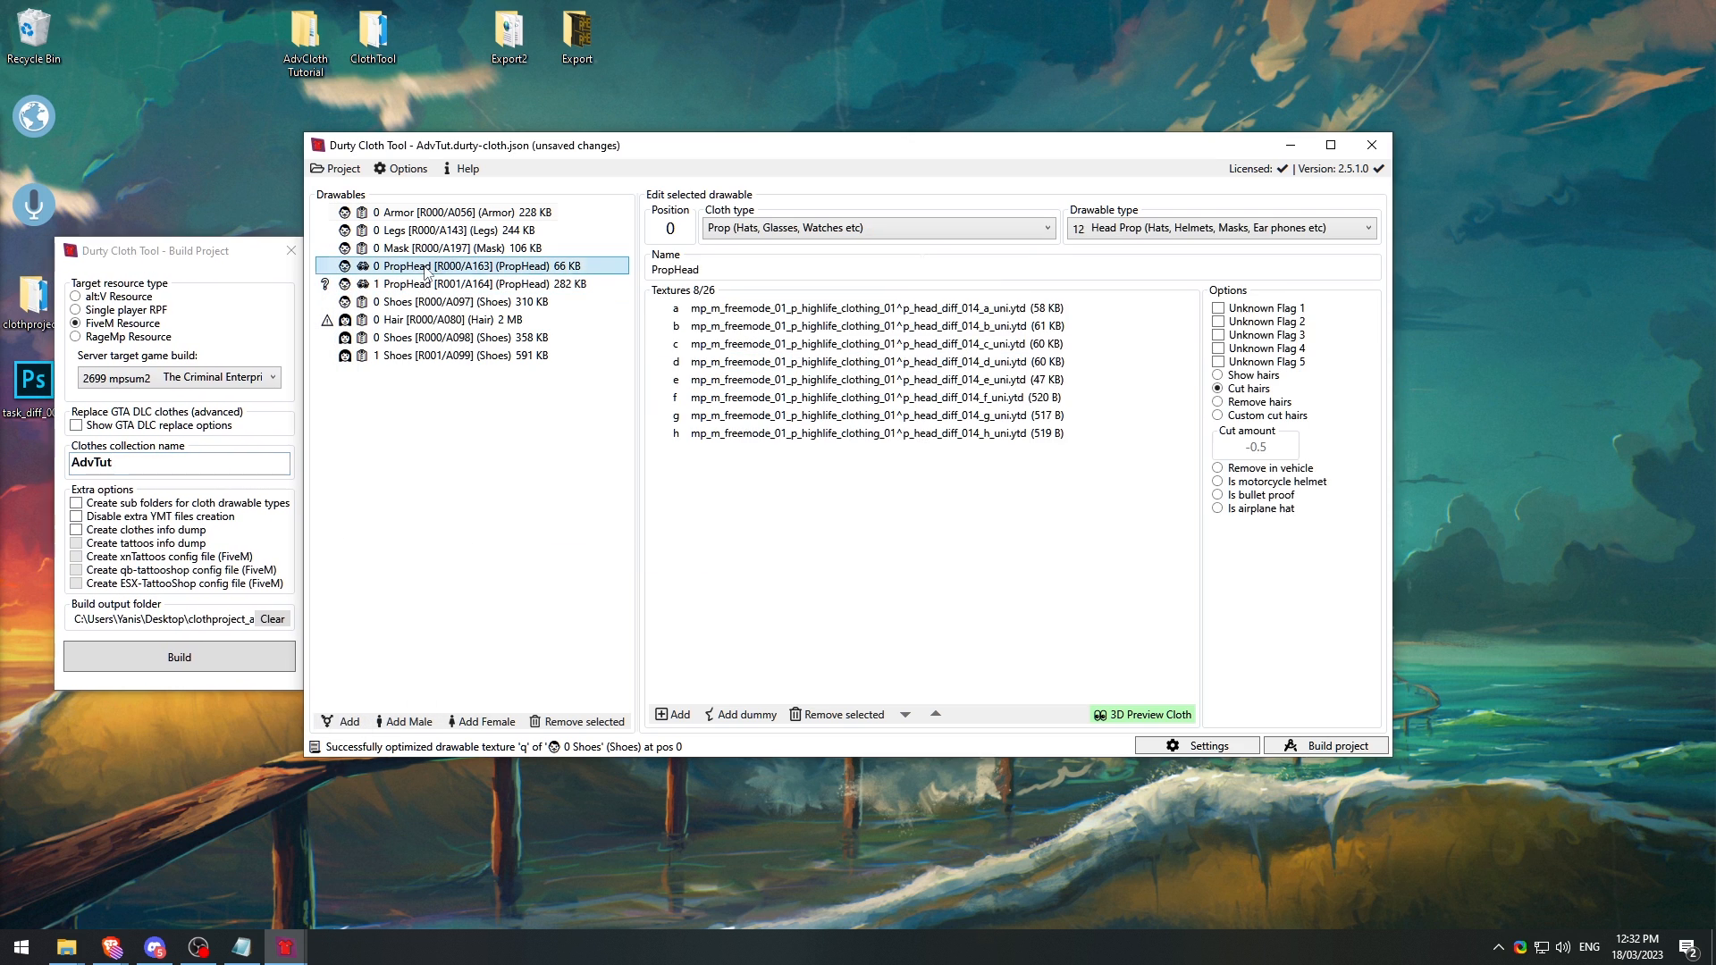
pyautogui.click(203, 260)
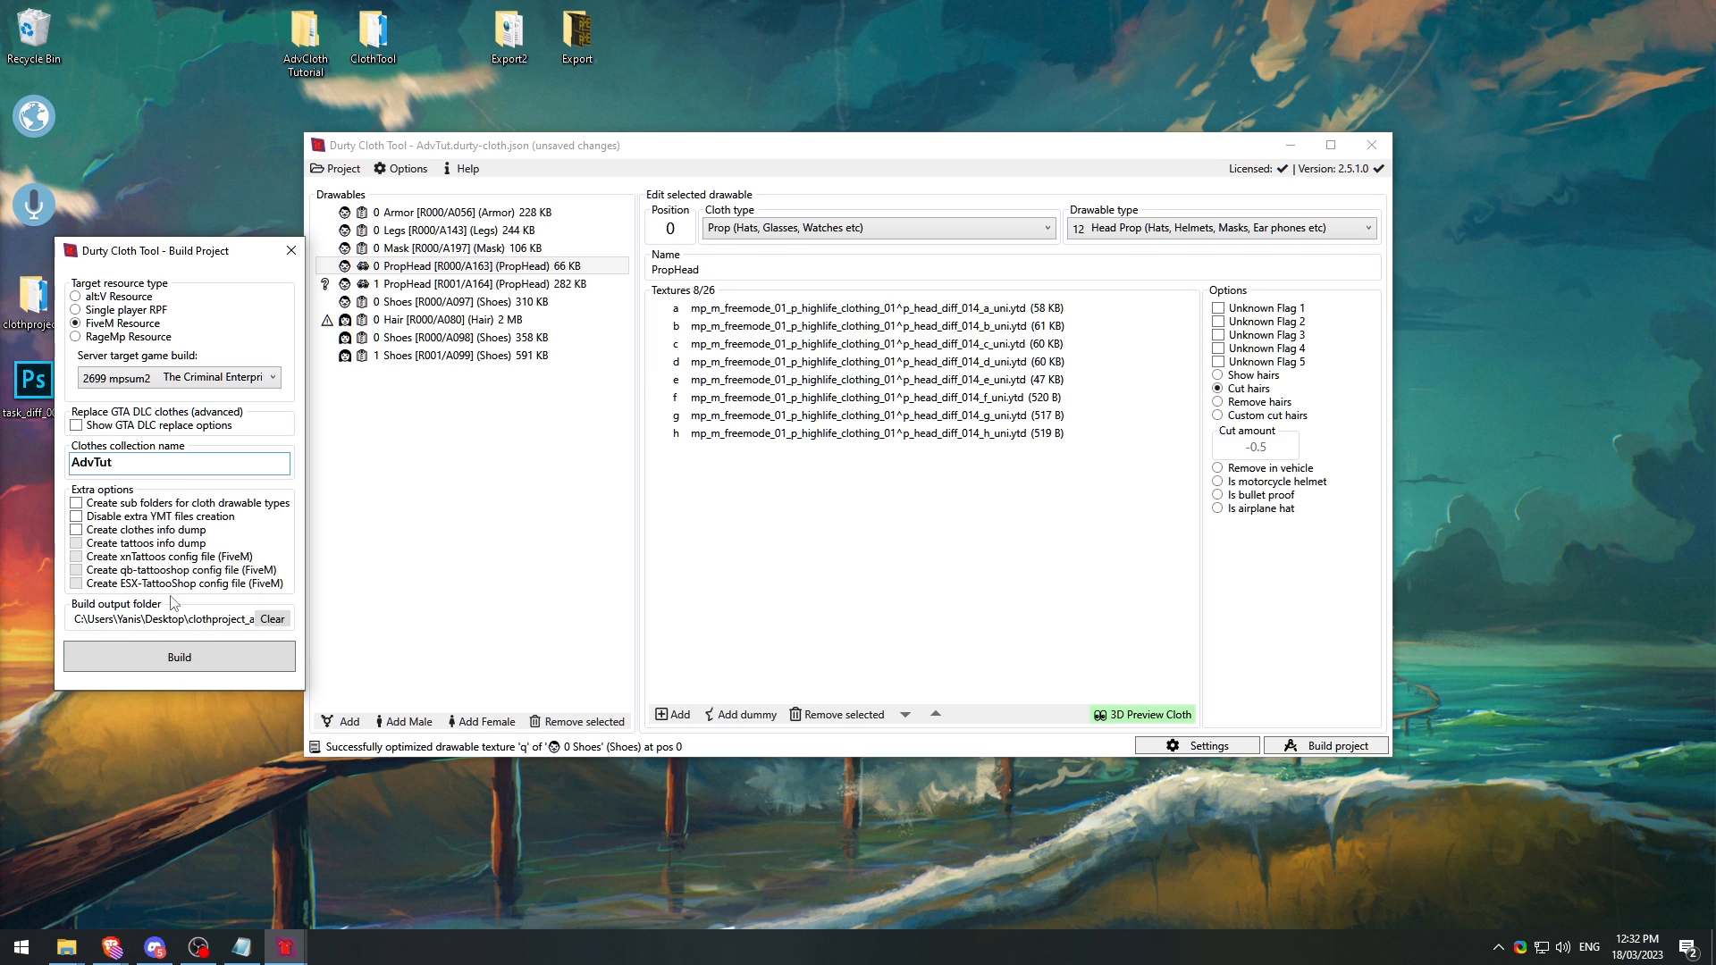
pyautogui.click(202, 669)
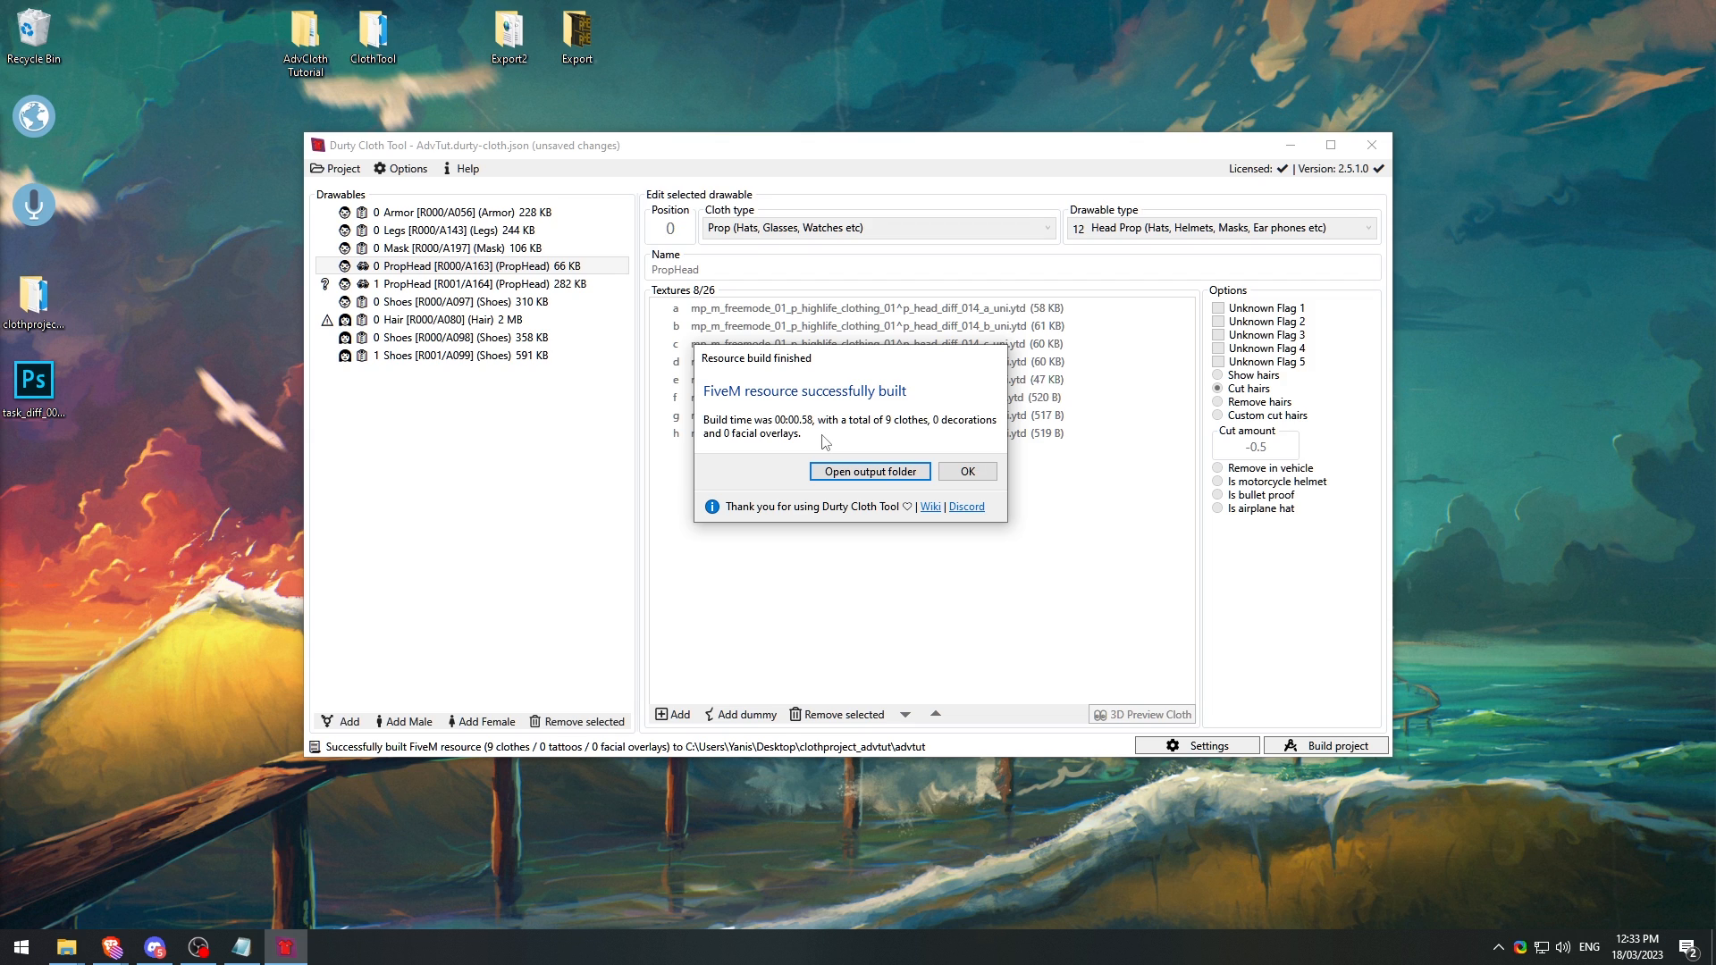
# Step: Look through the settings of the Legs, male Shoes, second PropHead and second female Shoes drawables
pyautogui.press('Escape')
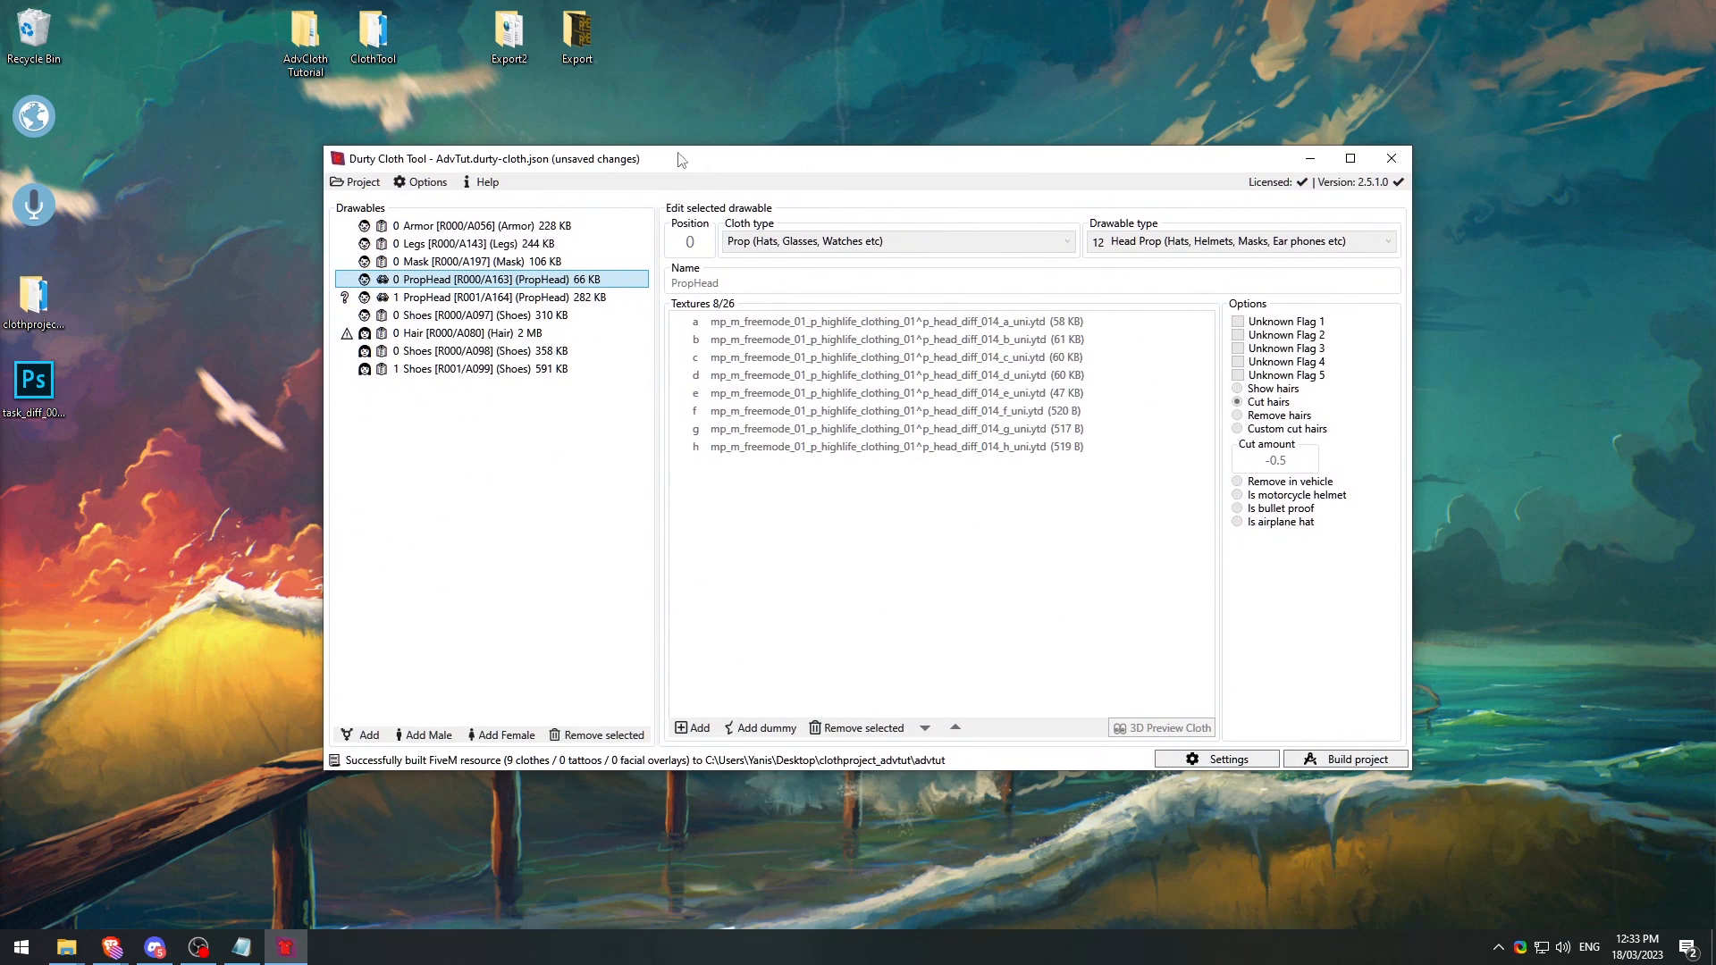
pyautogui.click(548, 243)
pyautogui.click(554, 314)
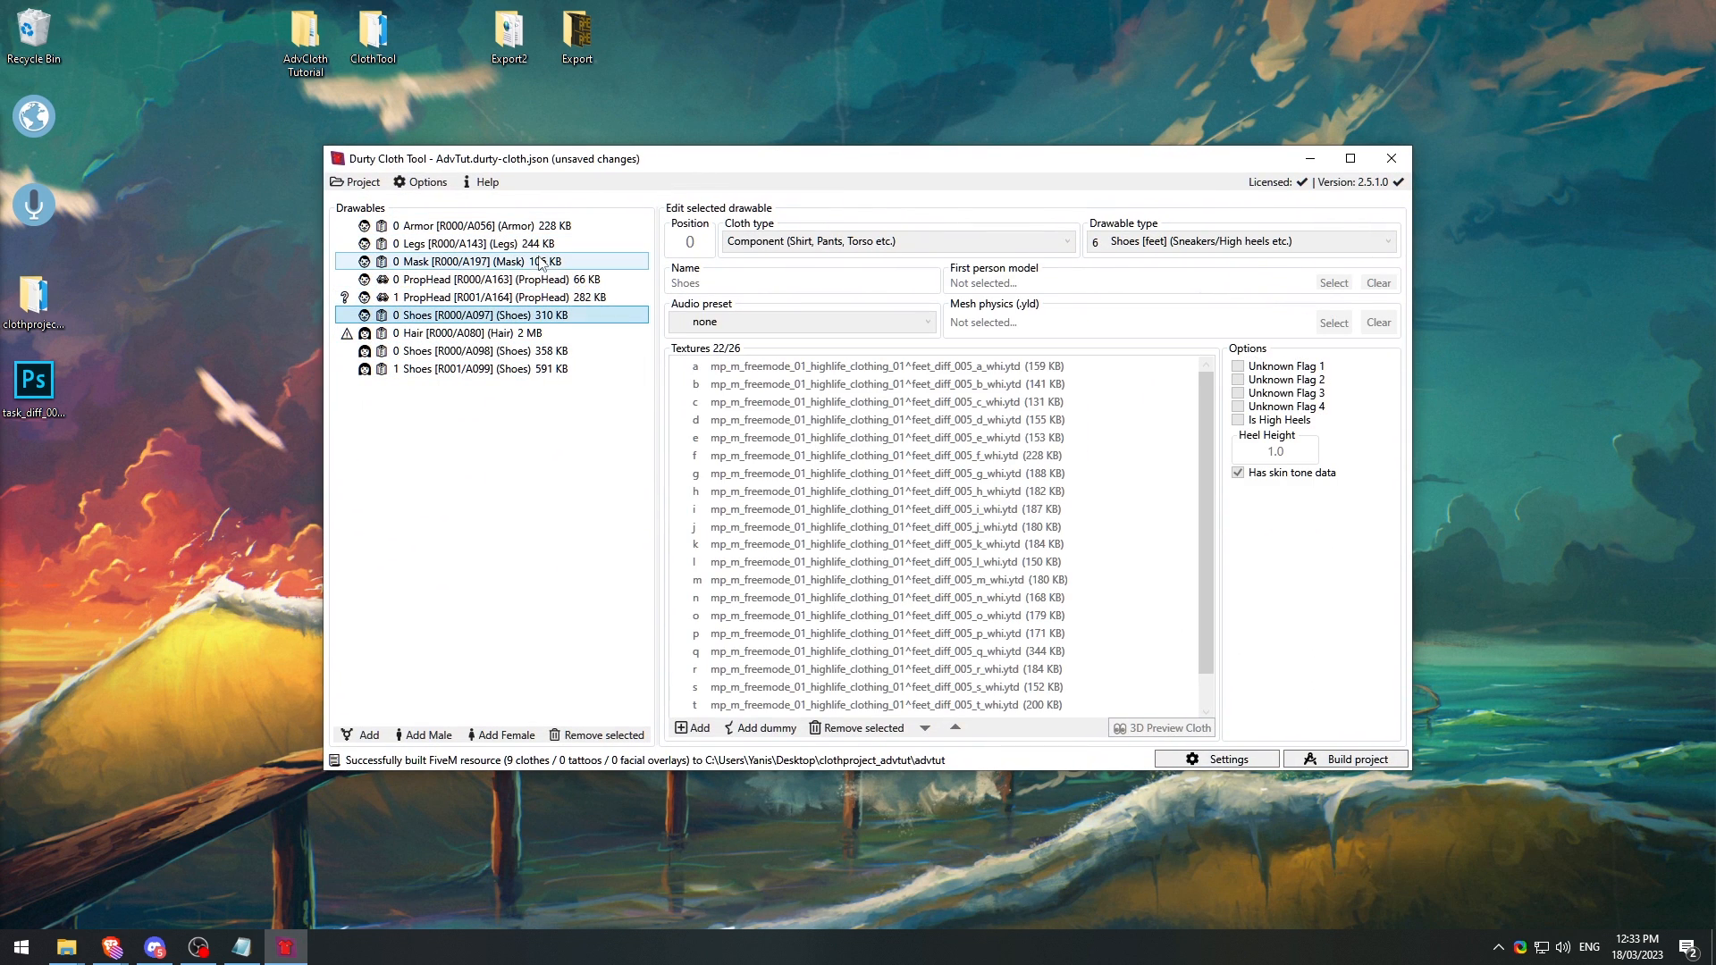
pyautogui.click(545, 297)
pyautogui.click(572, 368)
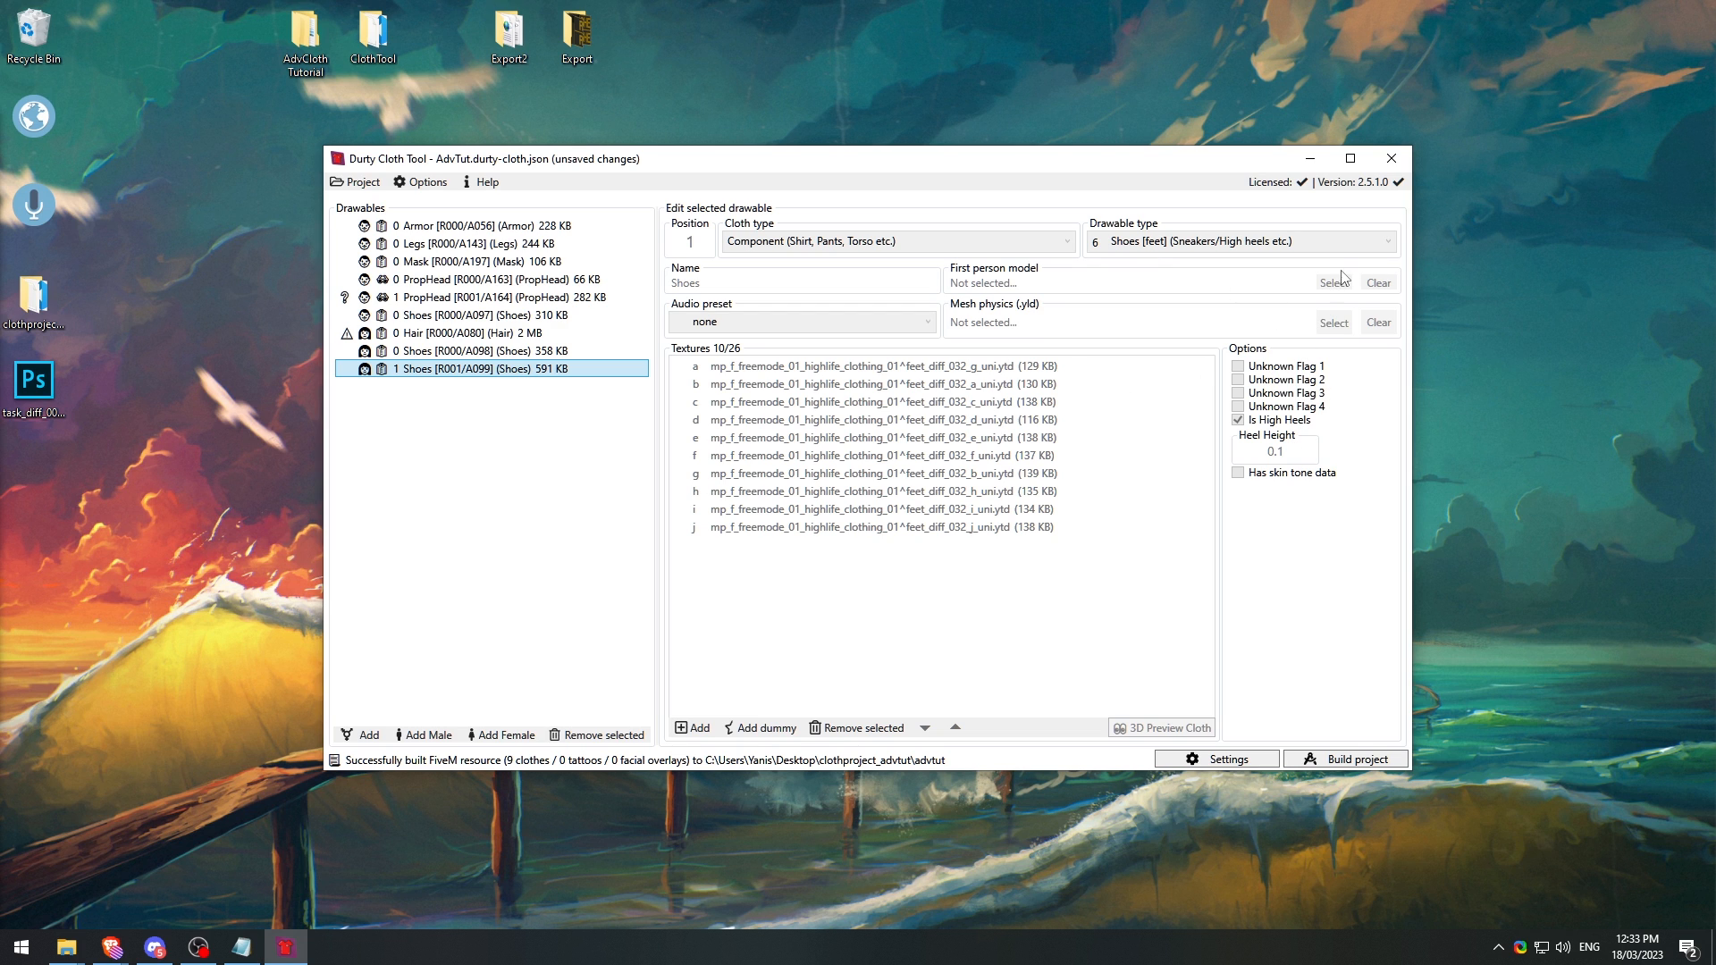
# Step: Uncover and dismiss the build-finished message, and place the main project window back in the middle of the desktop
pyautogui.moveTo(636, 159); pyautogui.dragTo(620, 515)
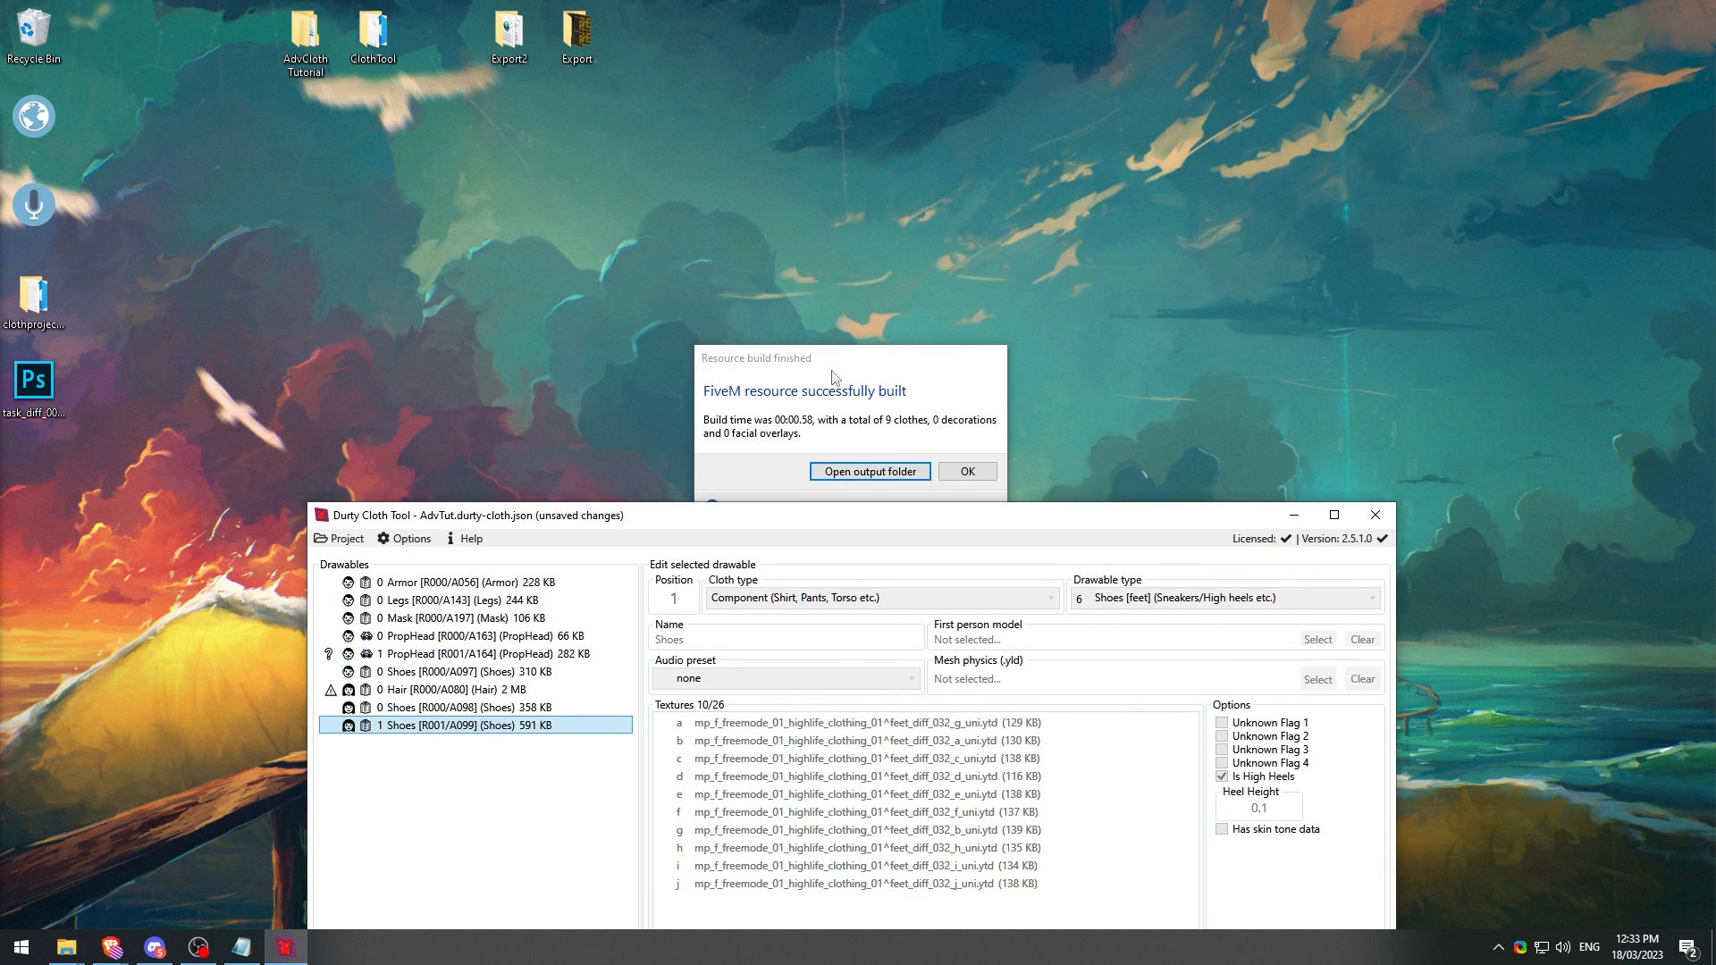
pyautogui.moveTo(788, 517); pyautogui.dragTo(909, 671)
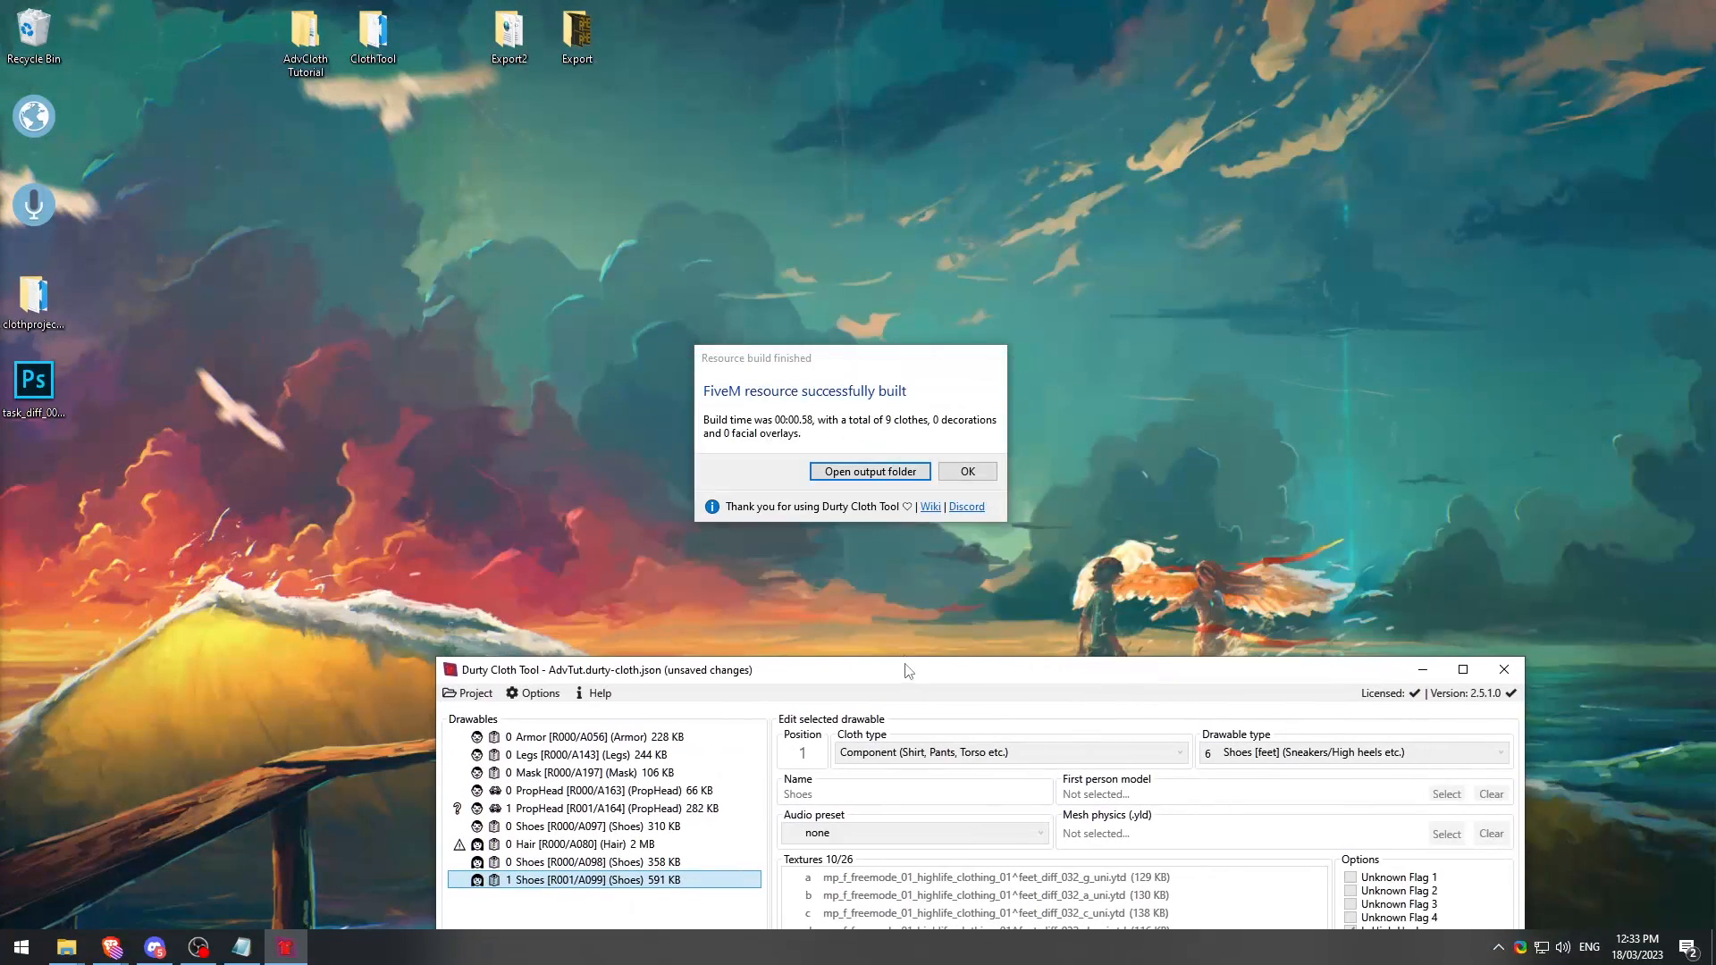
pyautogui.click(858, 400)
pyautogui.moveTo(872, 359); pyautogui.dragTo(910, 275)
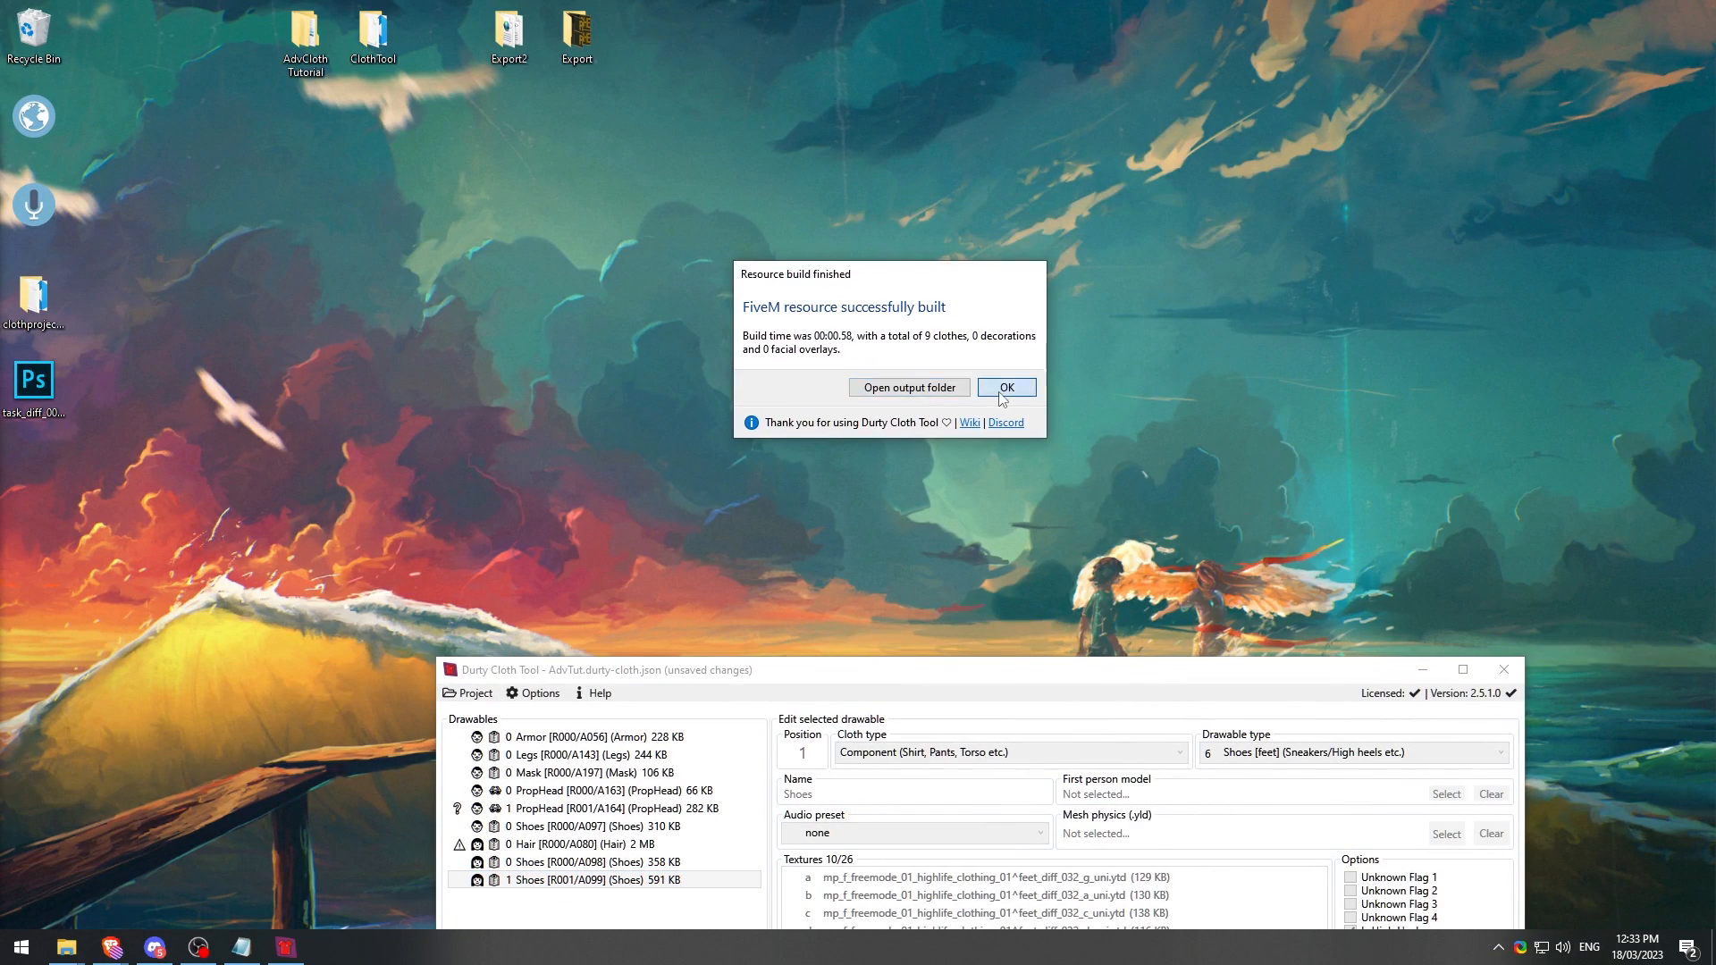
pyautogui.click(1006, 387)
pyautogui.moveTo(952, 669); pyautogui.dragTo(845, 188)
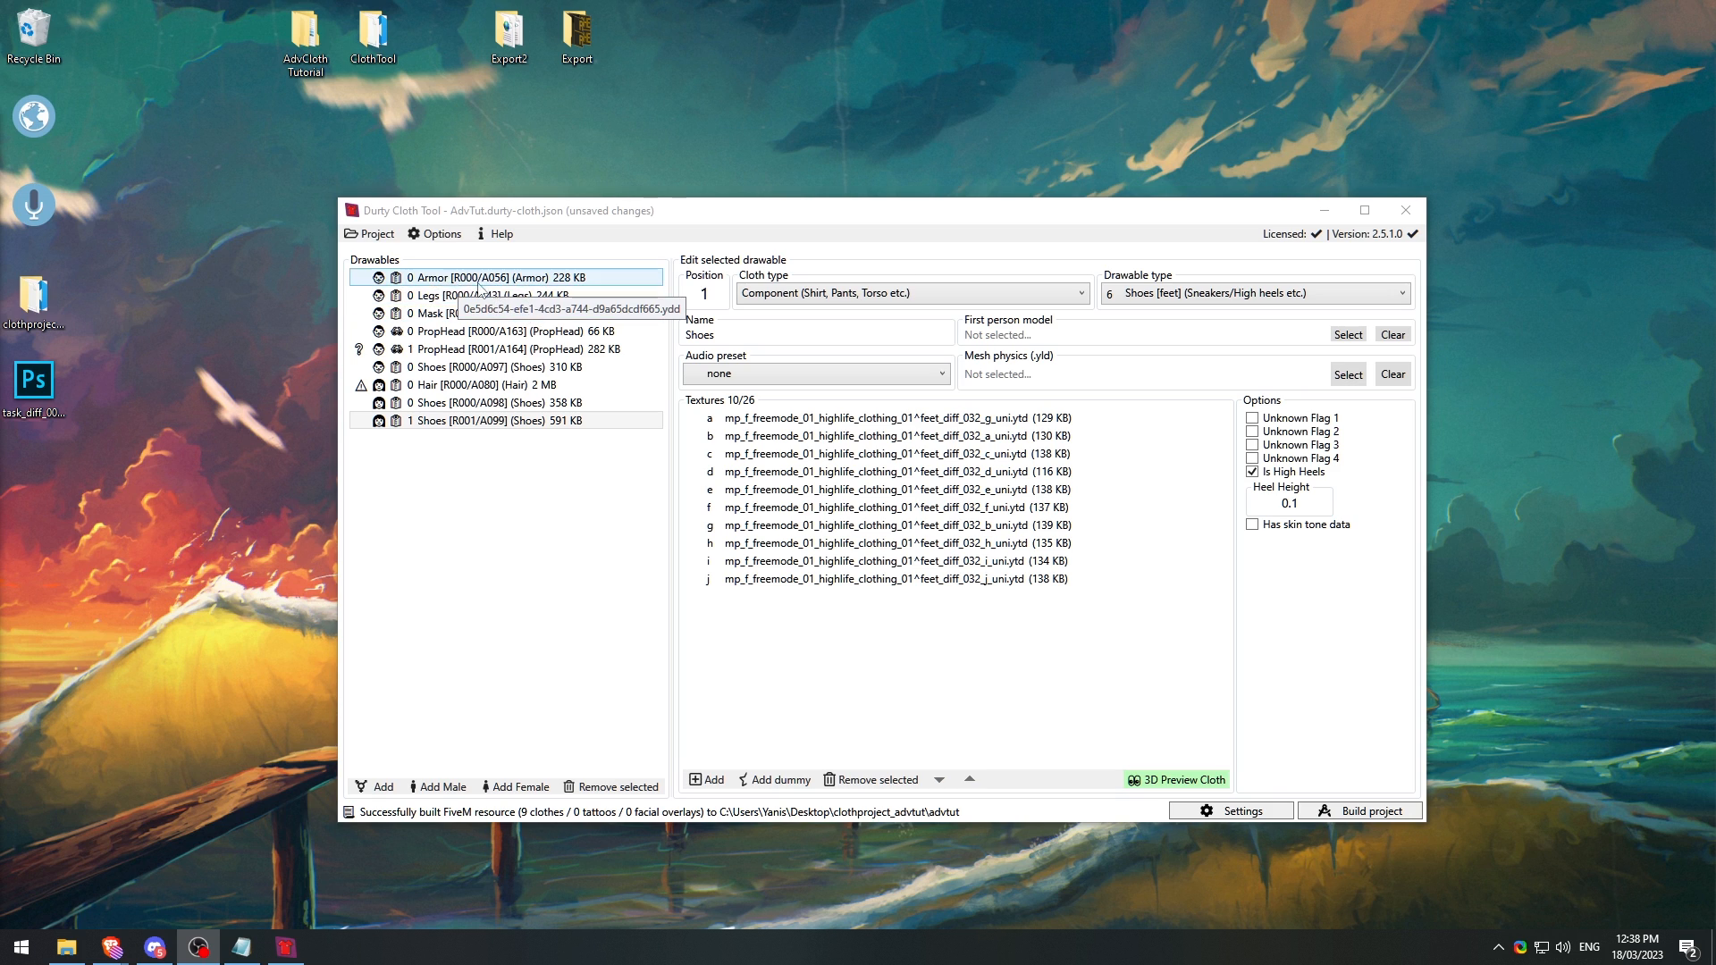
# Step: Reopen the build settings and switch the target game build to 2802 Los Santos Drug Wars, 2545 The Contract, and back to 2699 The Criminal Enterprises
pyautogui.moveTo(589, 217); pyautogui.dragTo(712, 203)
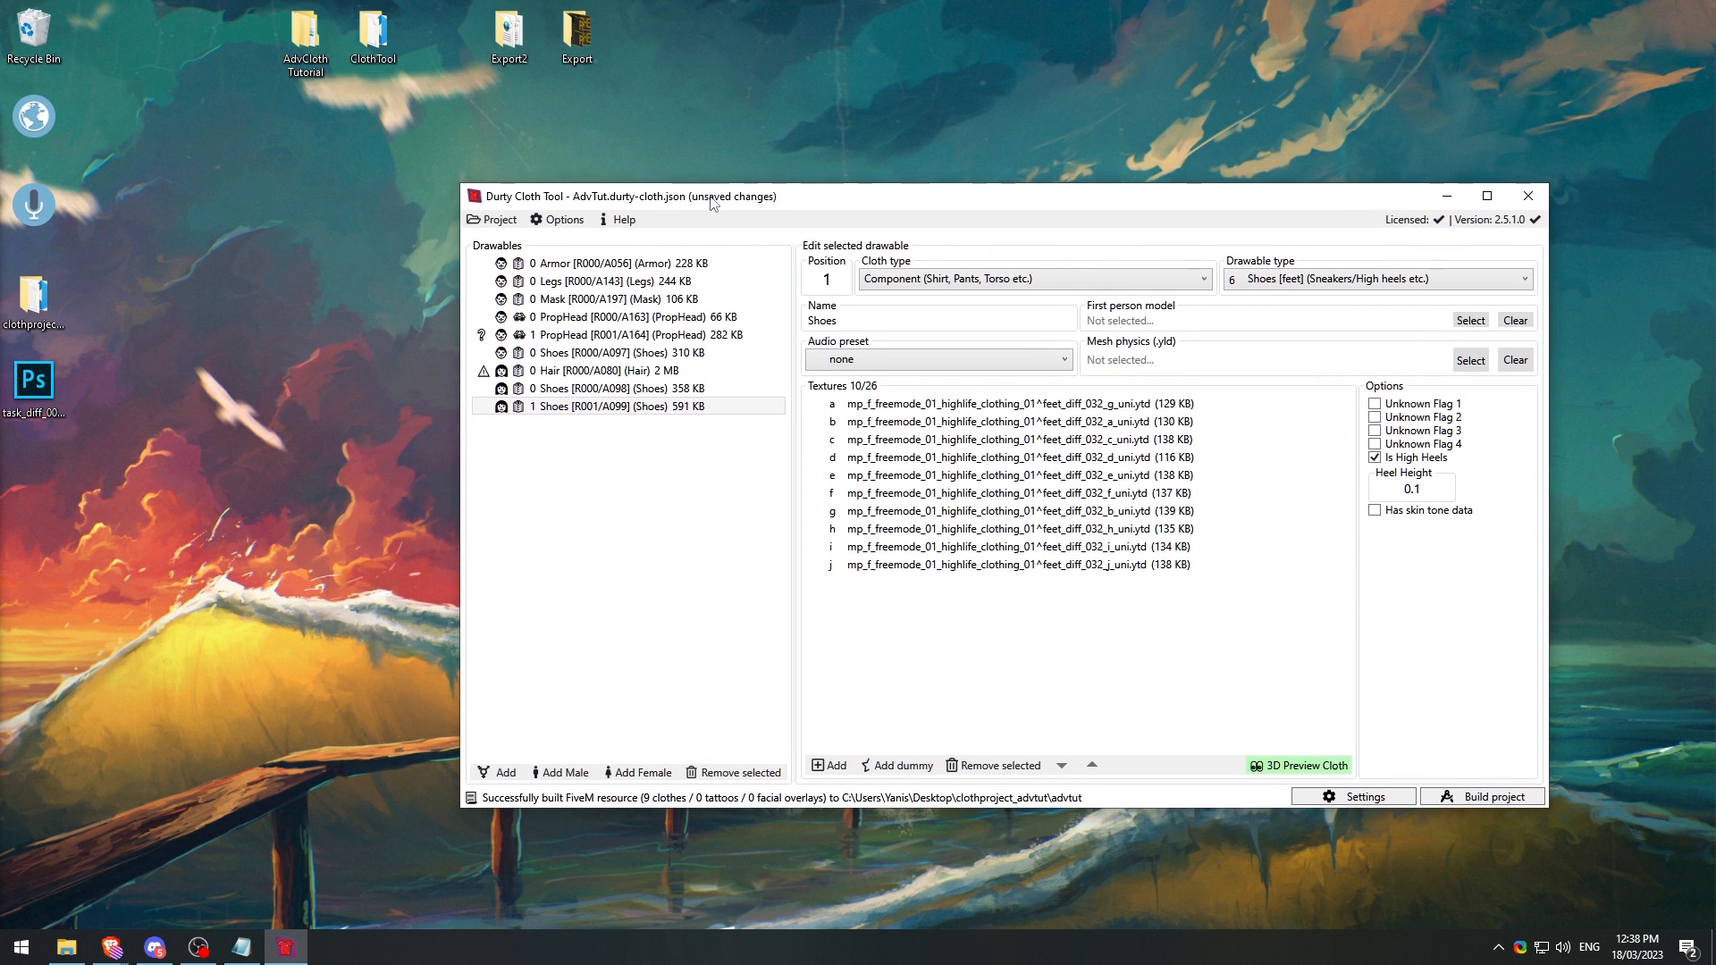
pyautogui.click(1491, 796)
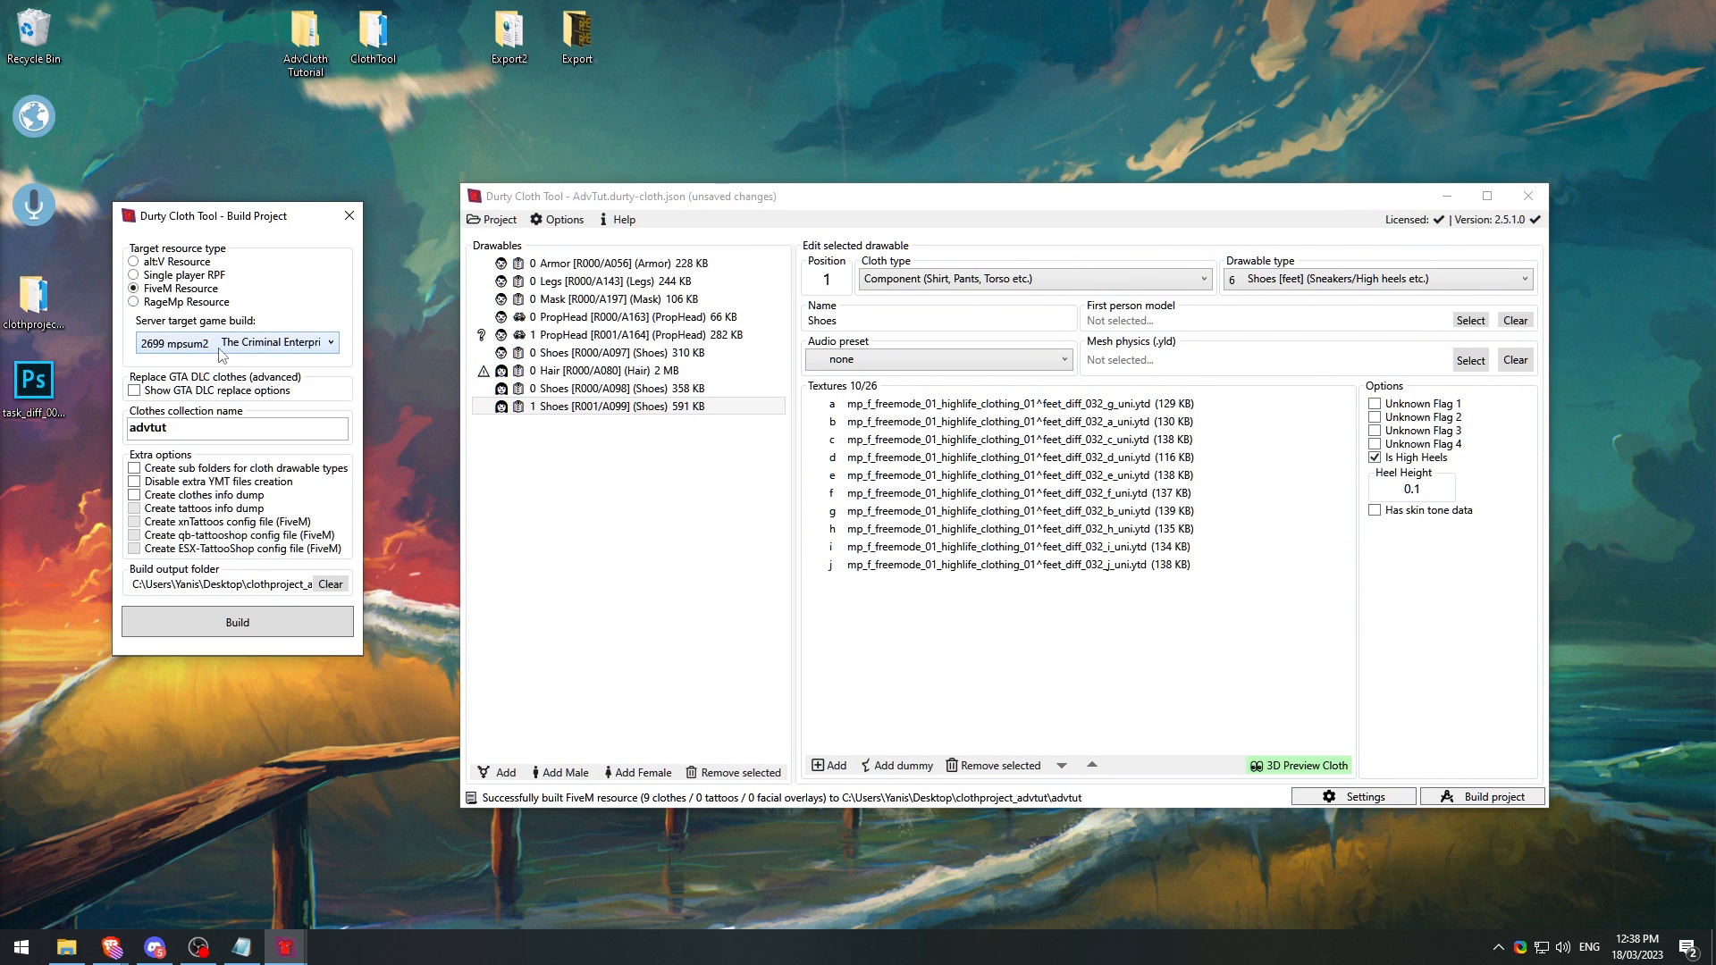
pyautogui.click(221, 348)
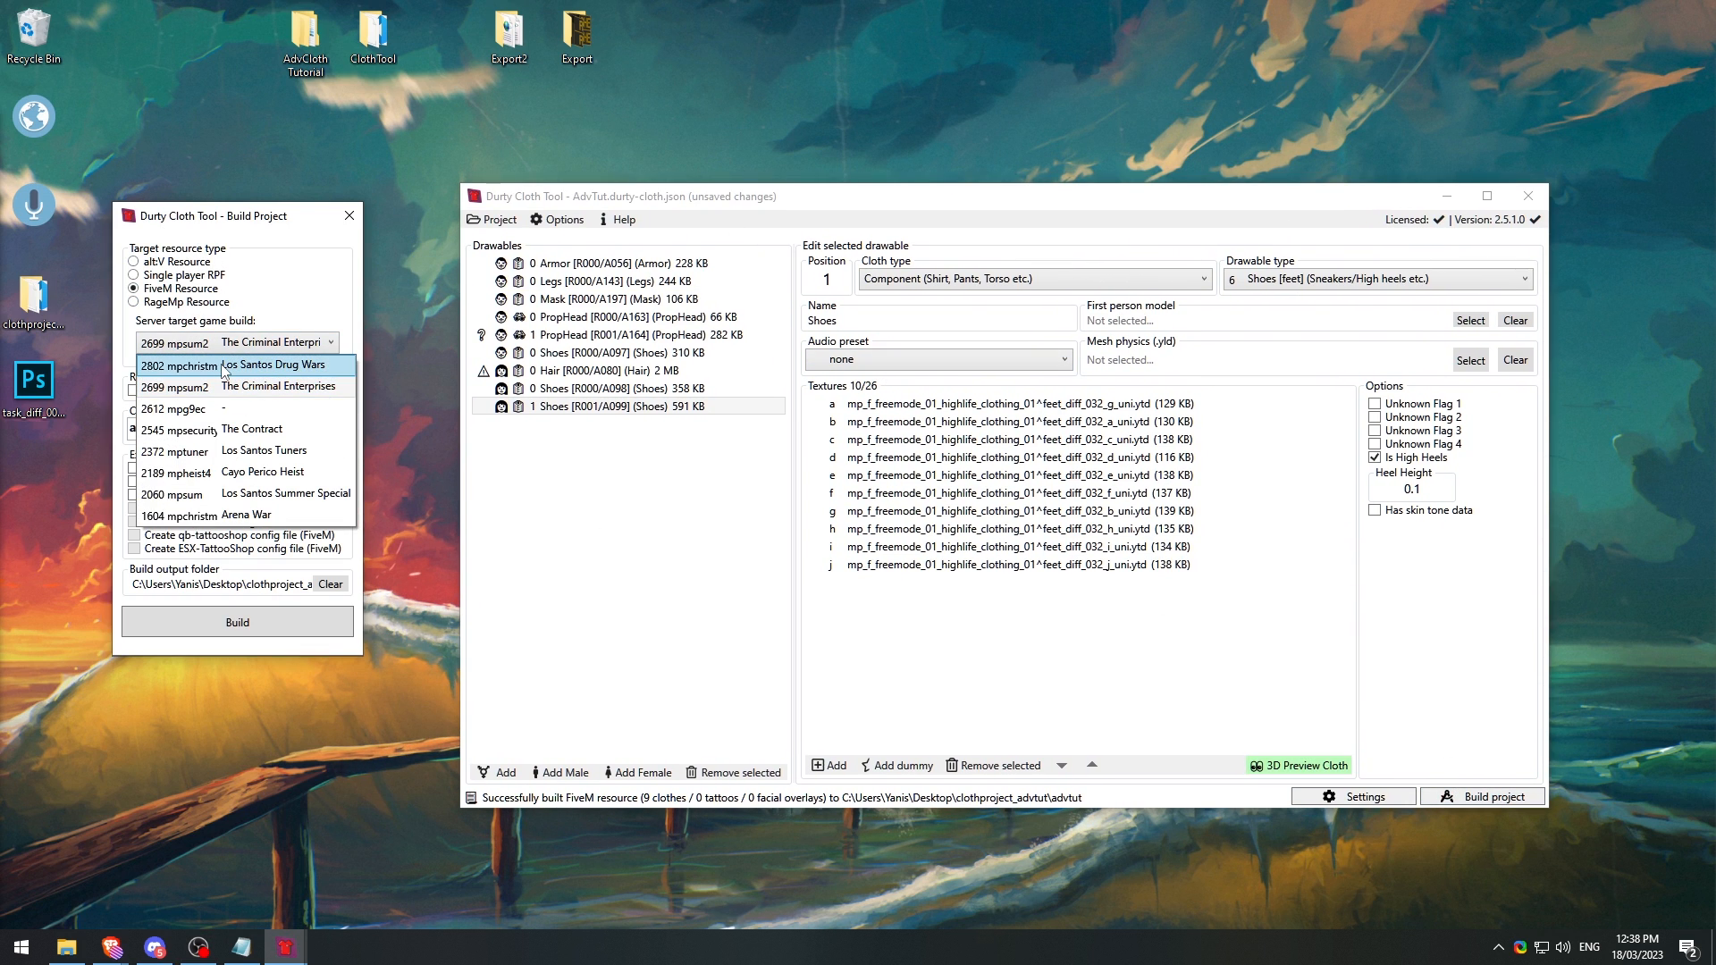
pyautogui.click(223, 367)
pyautogui.click(265, 346)
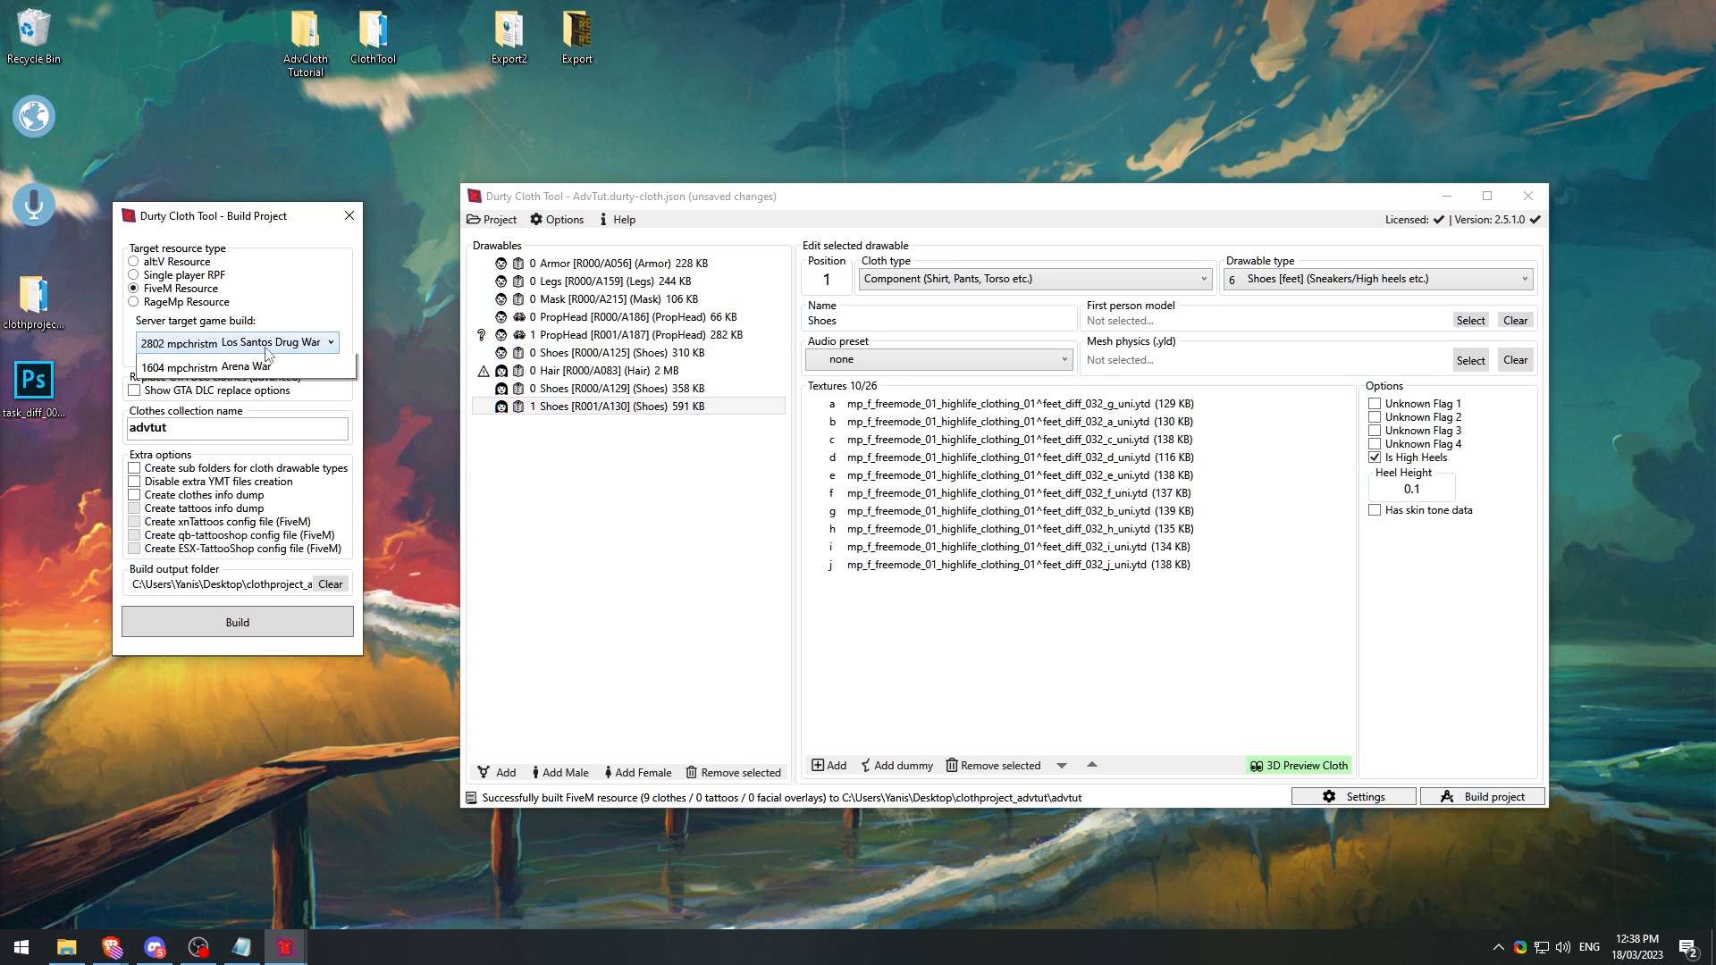
pyautogui.click(248, 432)
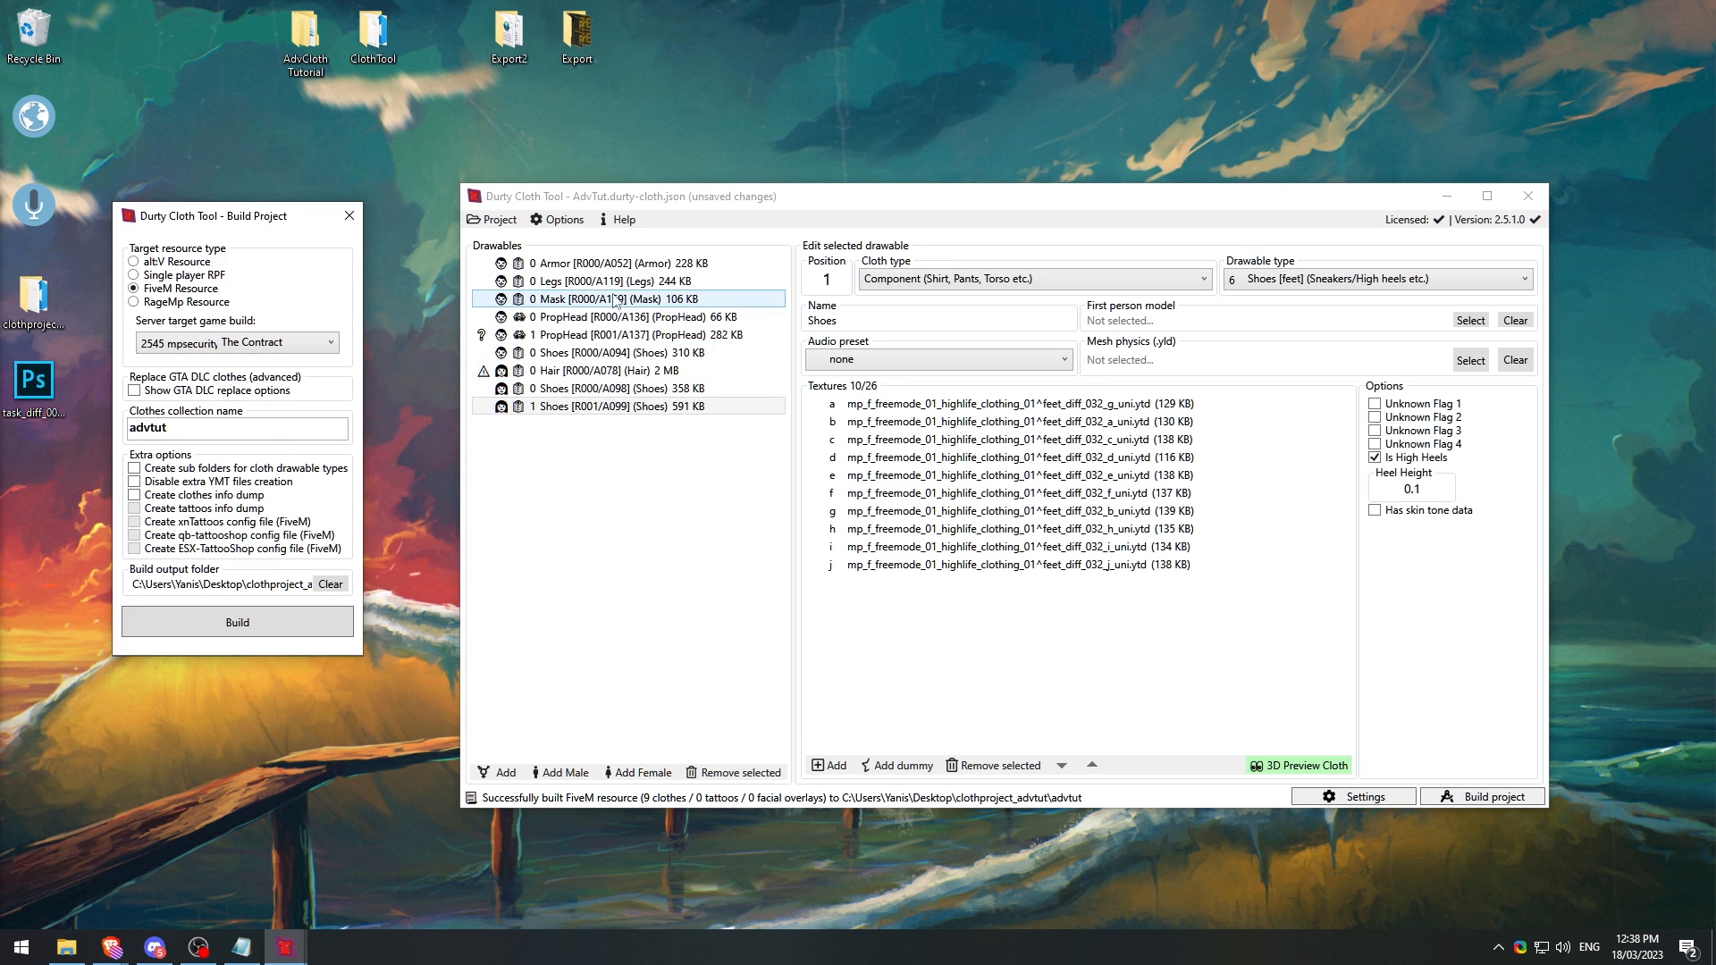
pyautogui.click(286, 346)
pyautogui.click(345, 387)
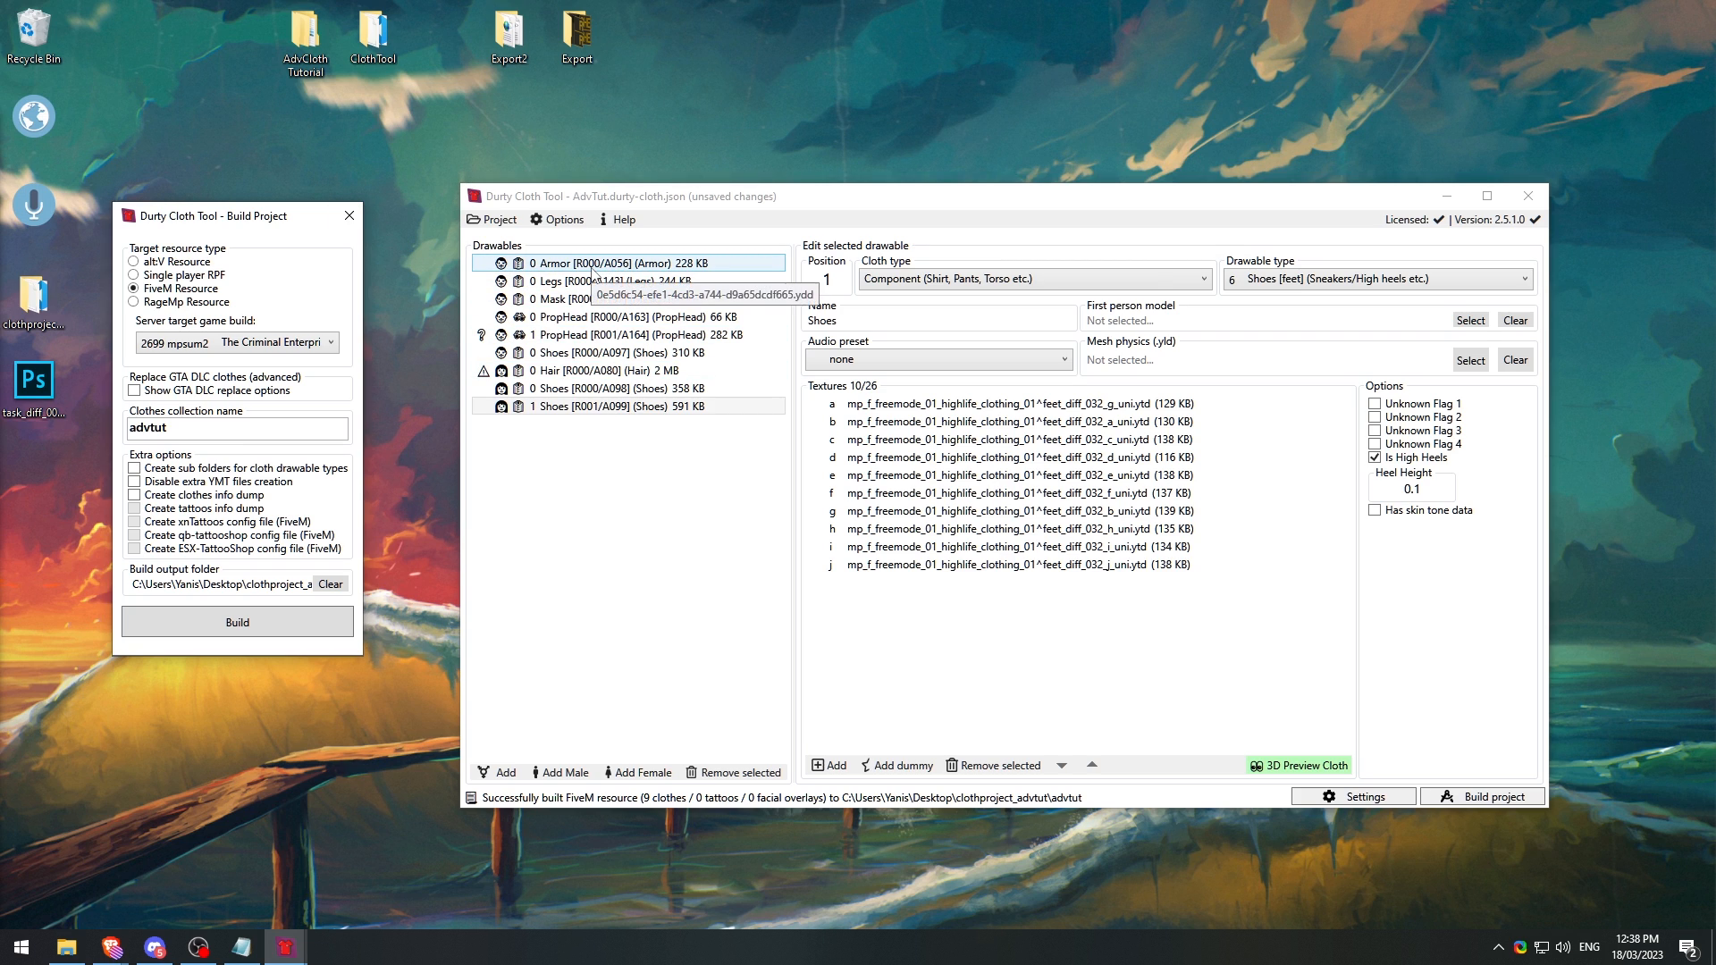
# Step: View the Armor and Legs drawables' settings, and select both female Shoes drawables for comparison
pyautogui.click(593, 267)
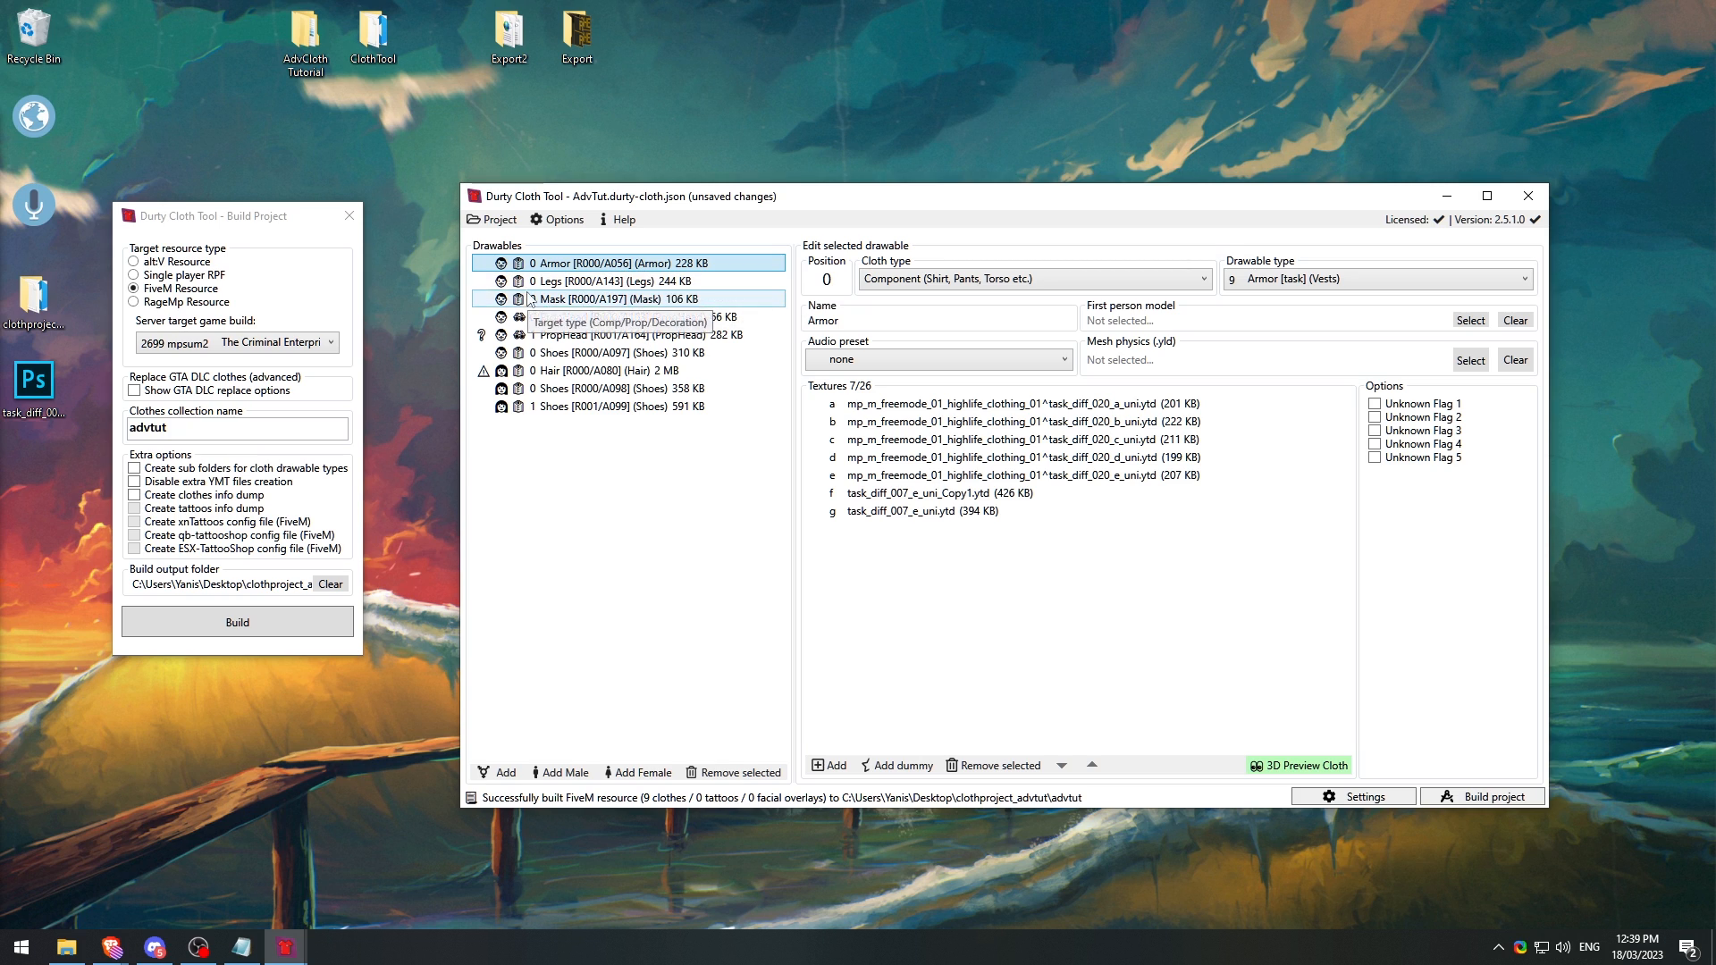
pyautogui.click(605, 284)
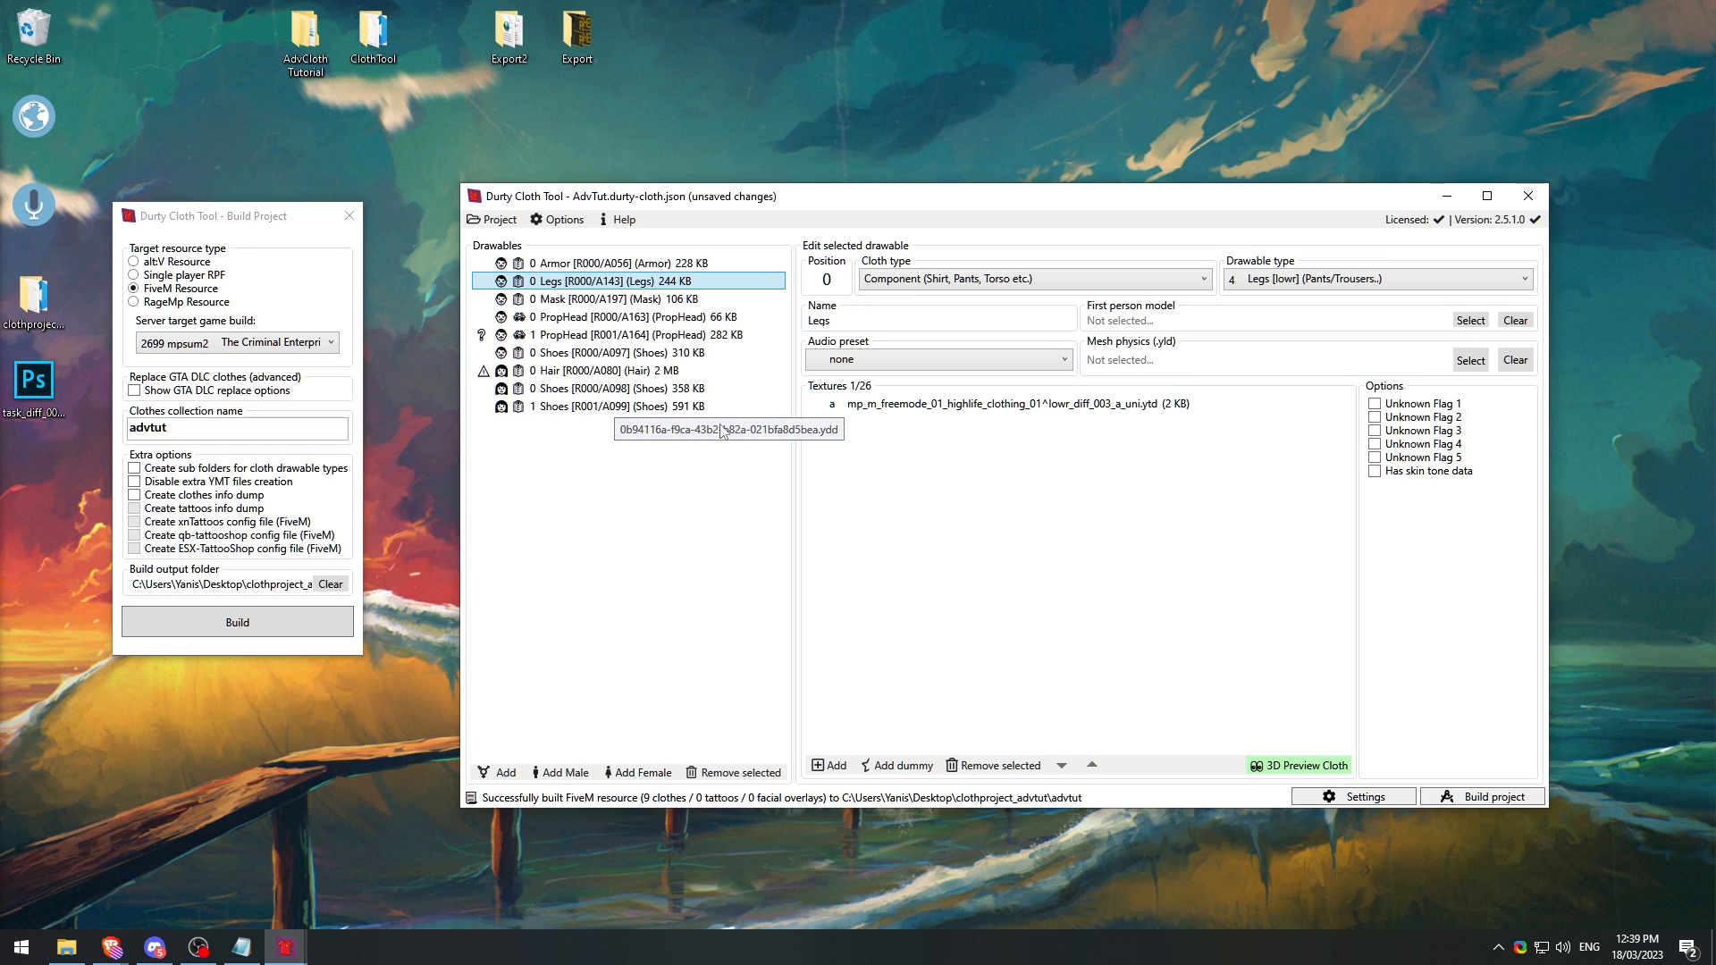
pyautogui.click(576, 390)
pyautogui.keyDown('shift'); pyautogui.click(594, 406); pyautogui.keyUp('shift')
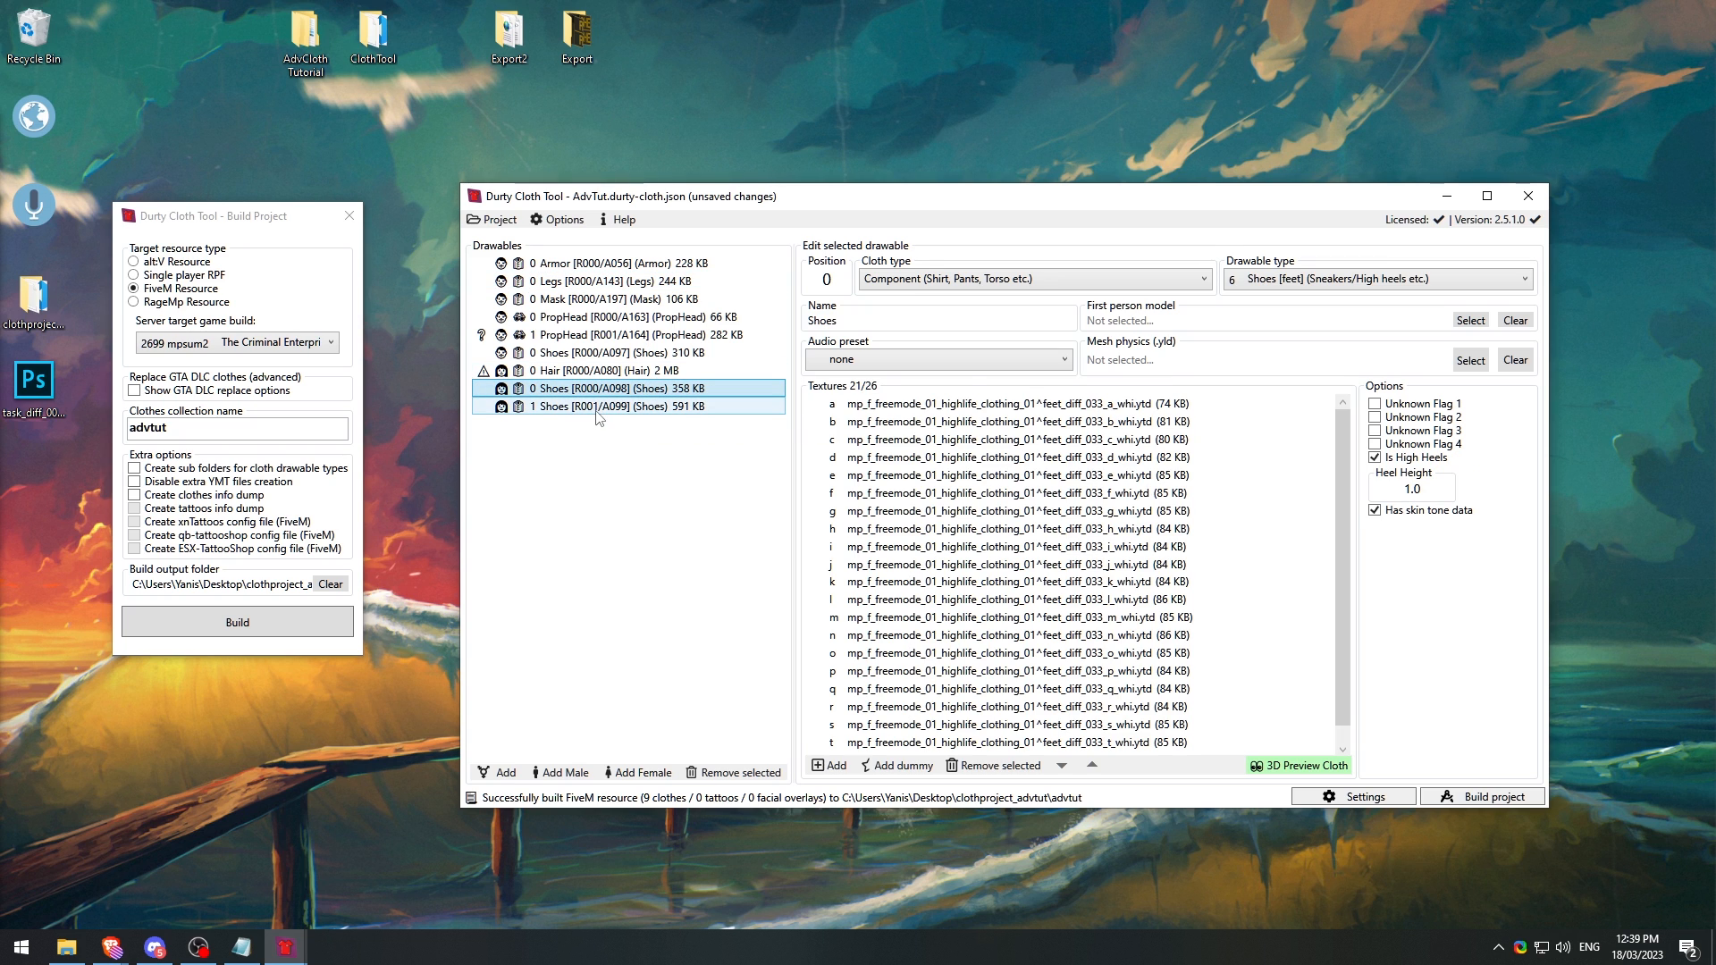
# Step: Set the second female Shoes drawable's position to 10, and restore it to 1
pyautogui.click(589, 409)
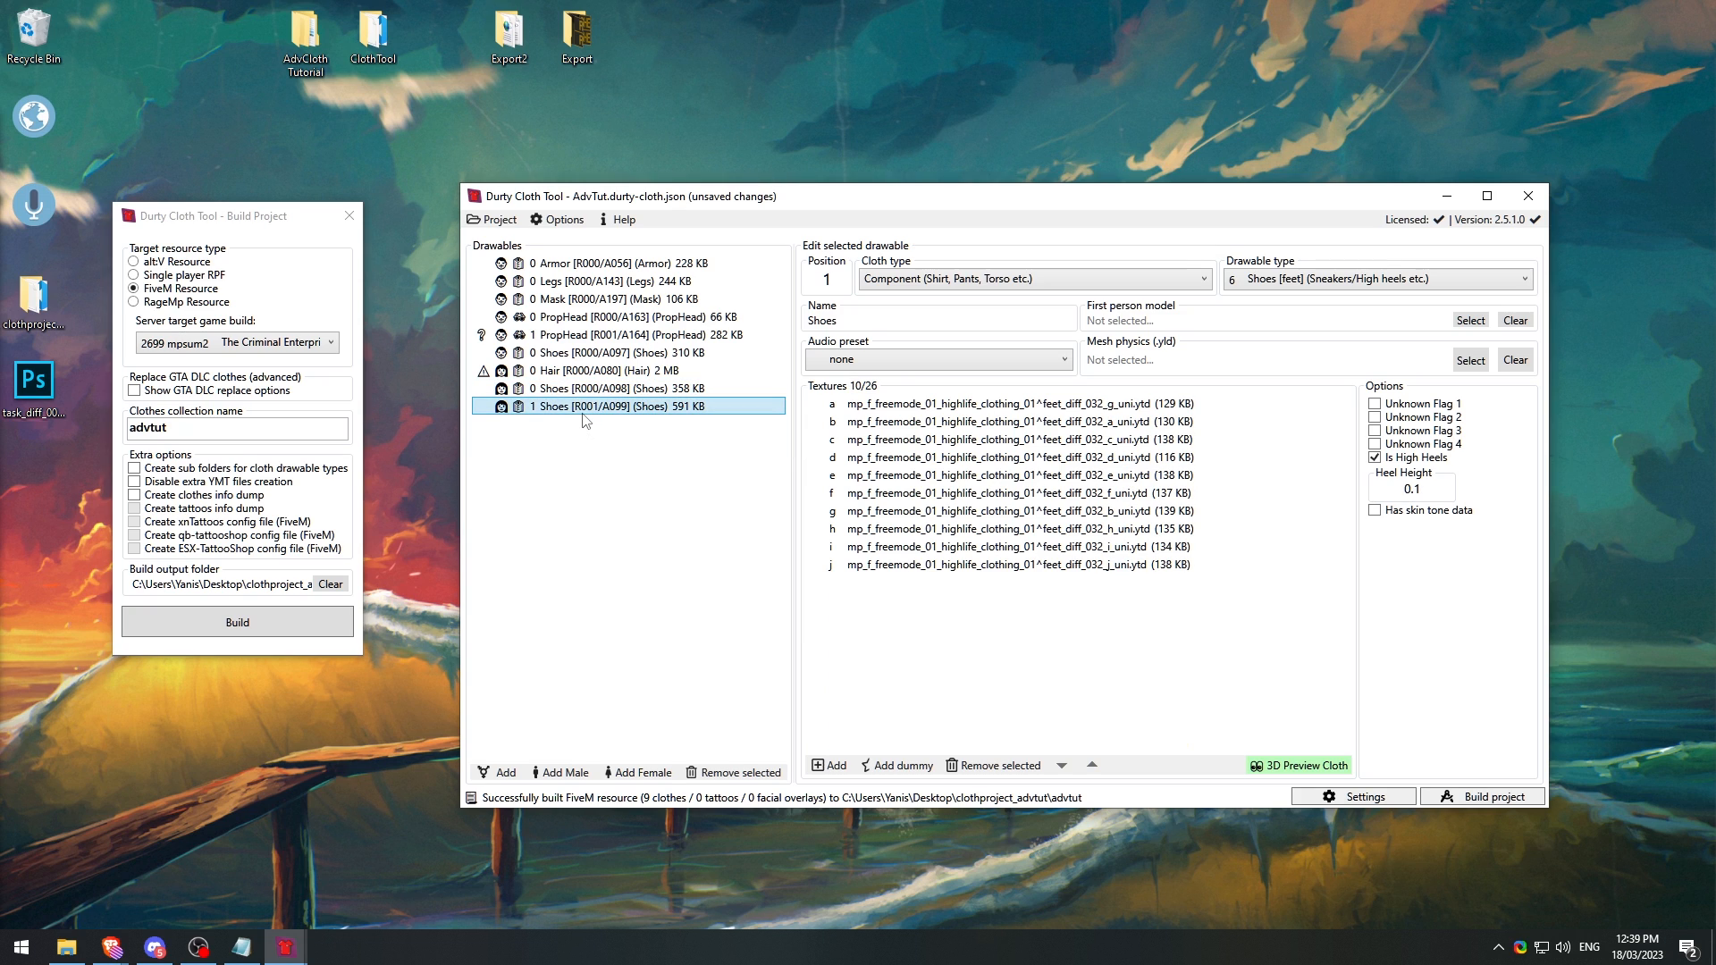
pyautogui.press('Tab')
pyautogui.write('10')
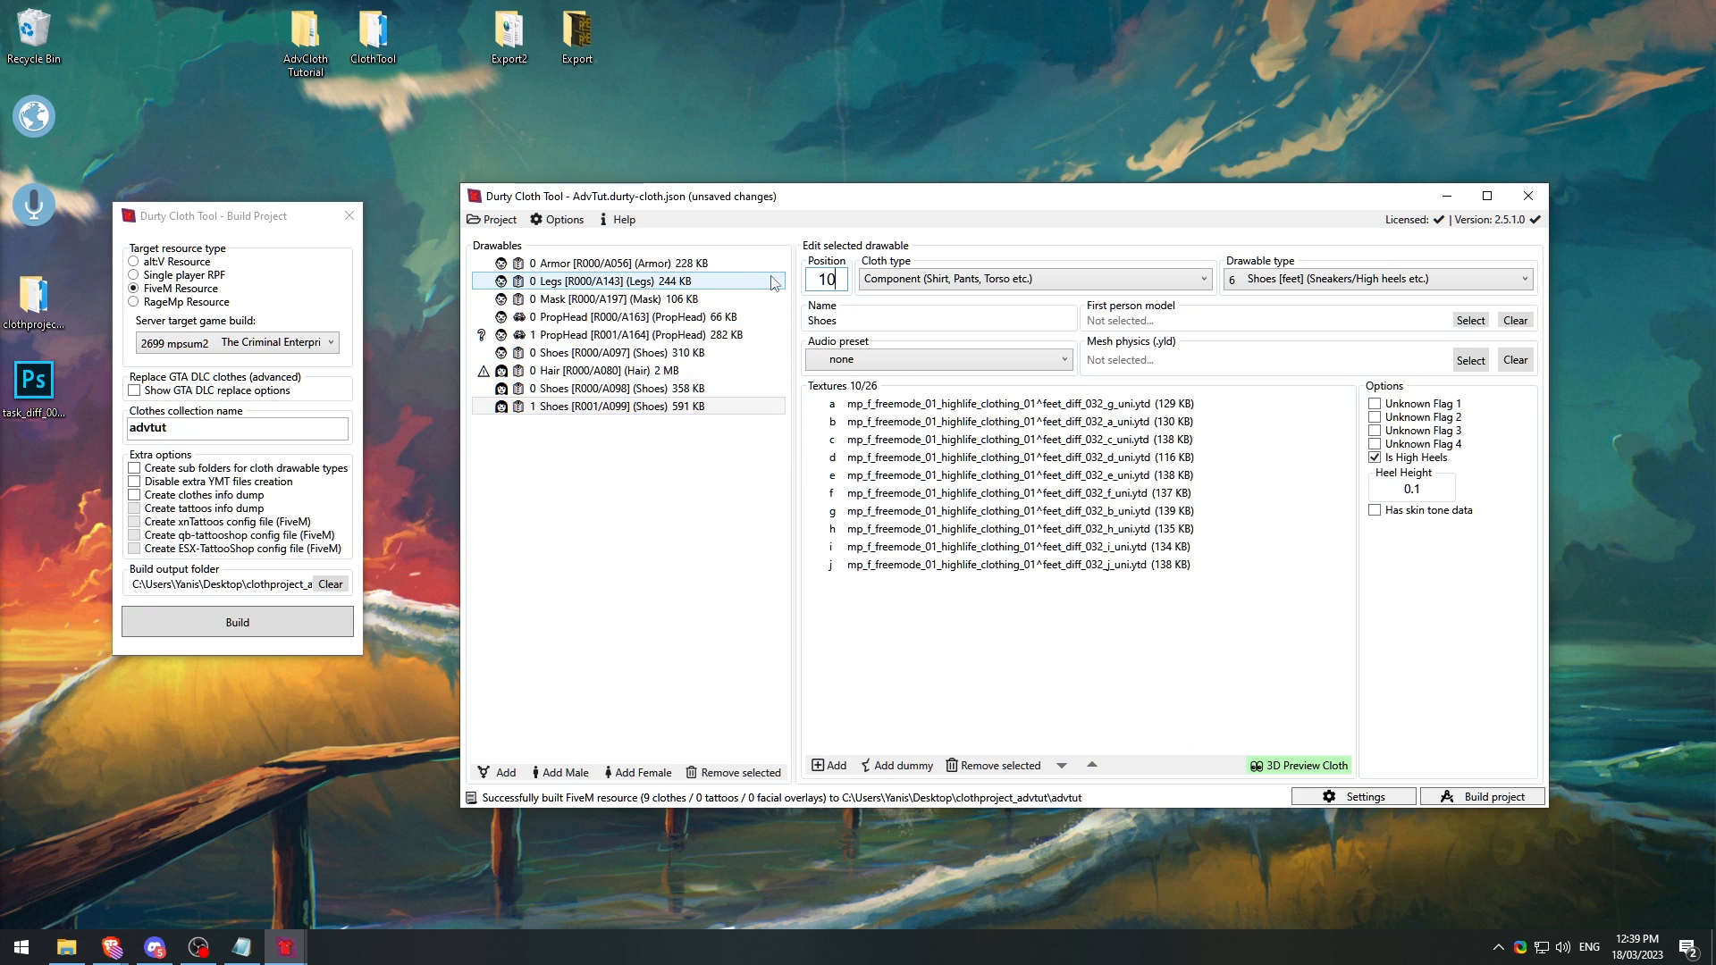
pyautogui.press('Return')
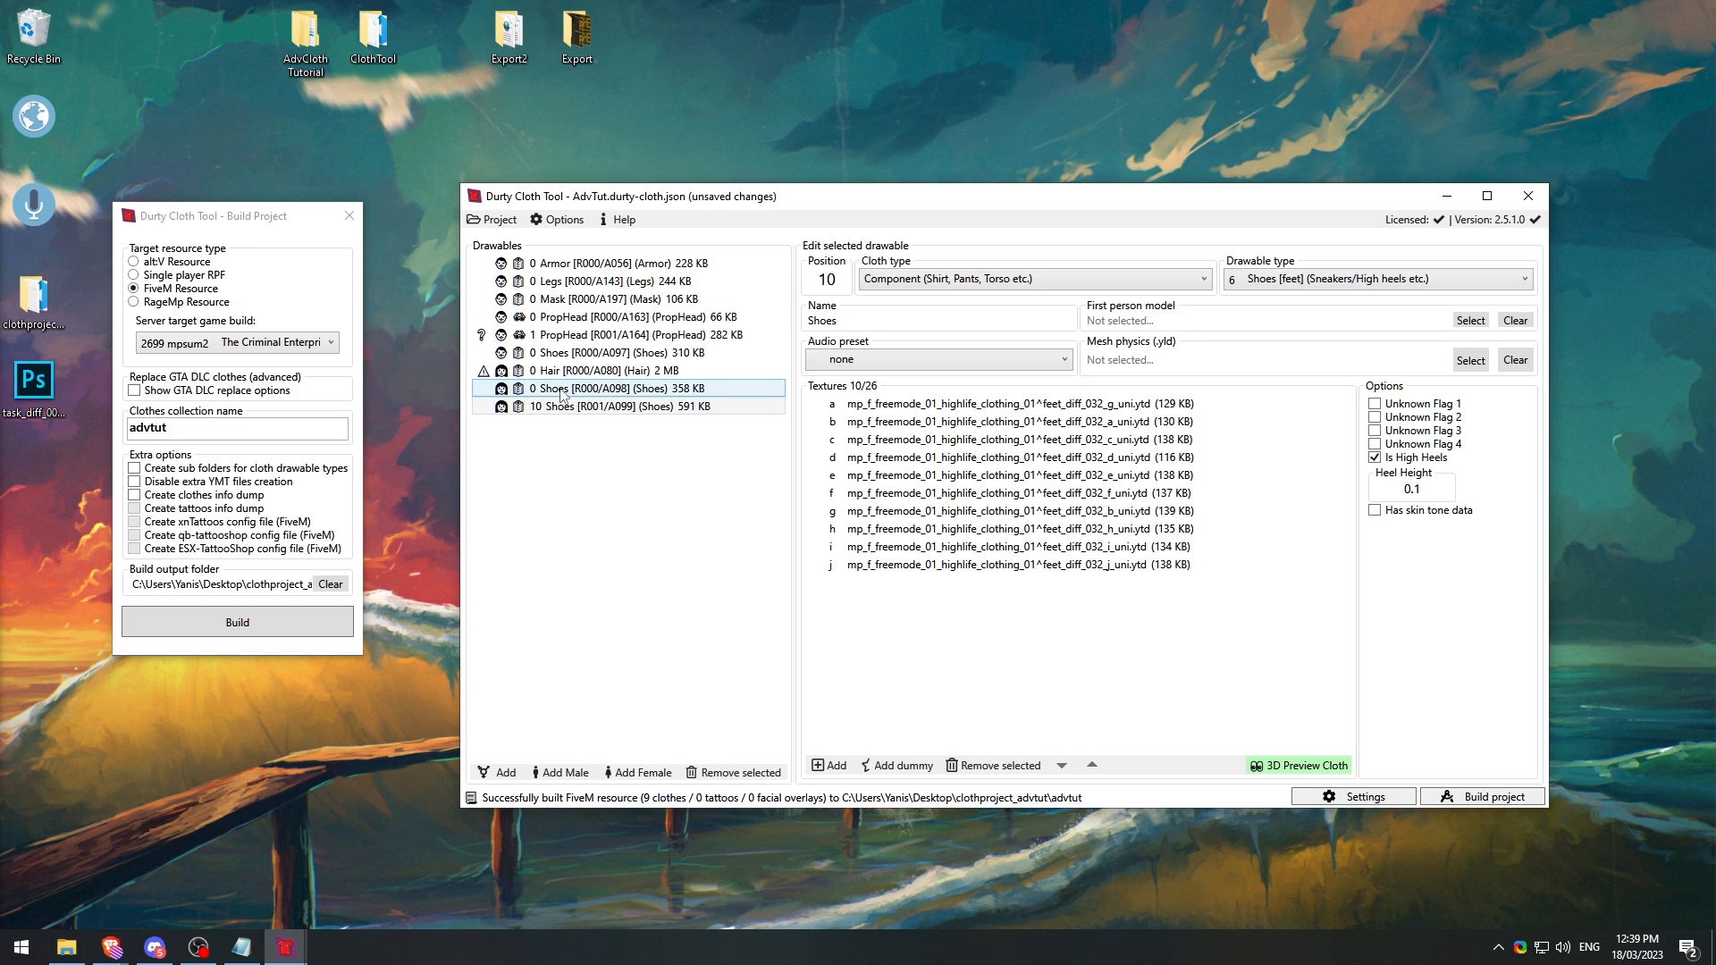
pyautogui.click(827, 279)
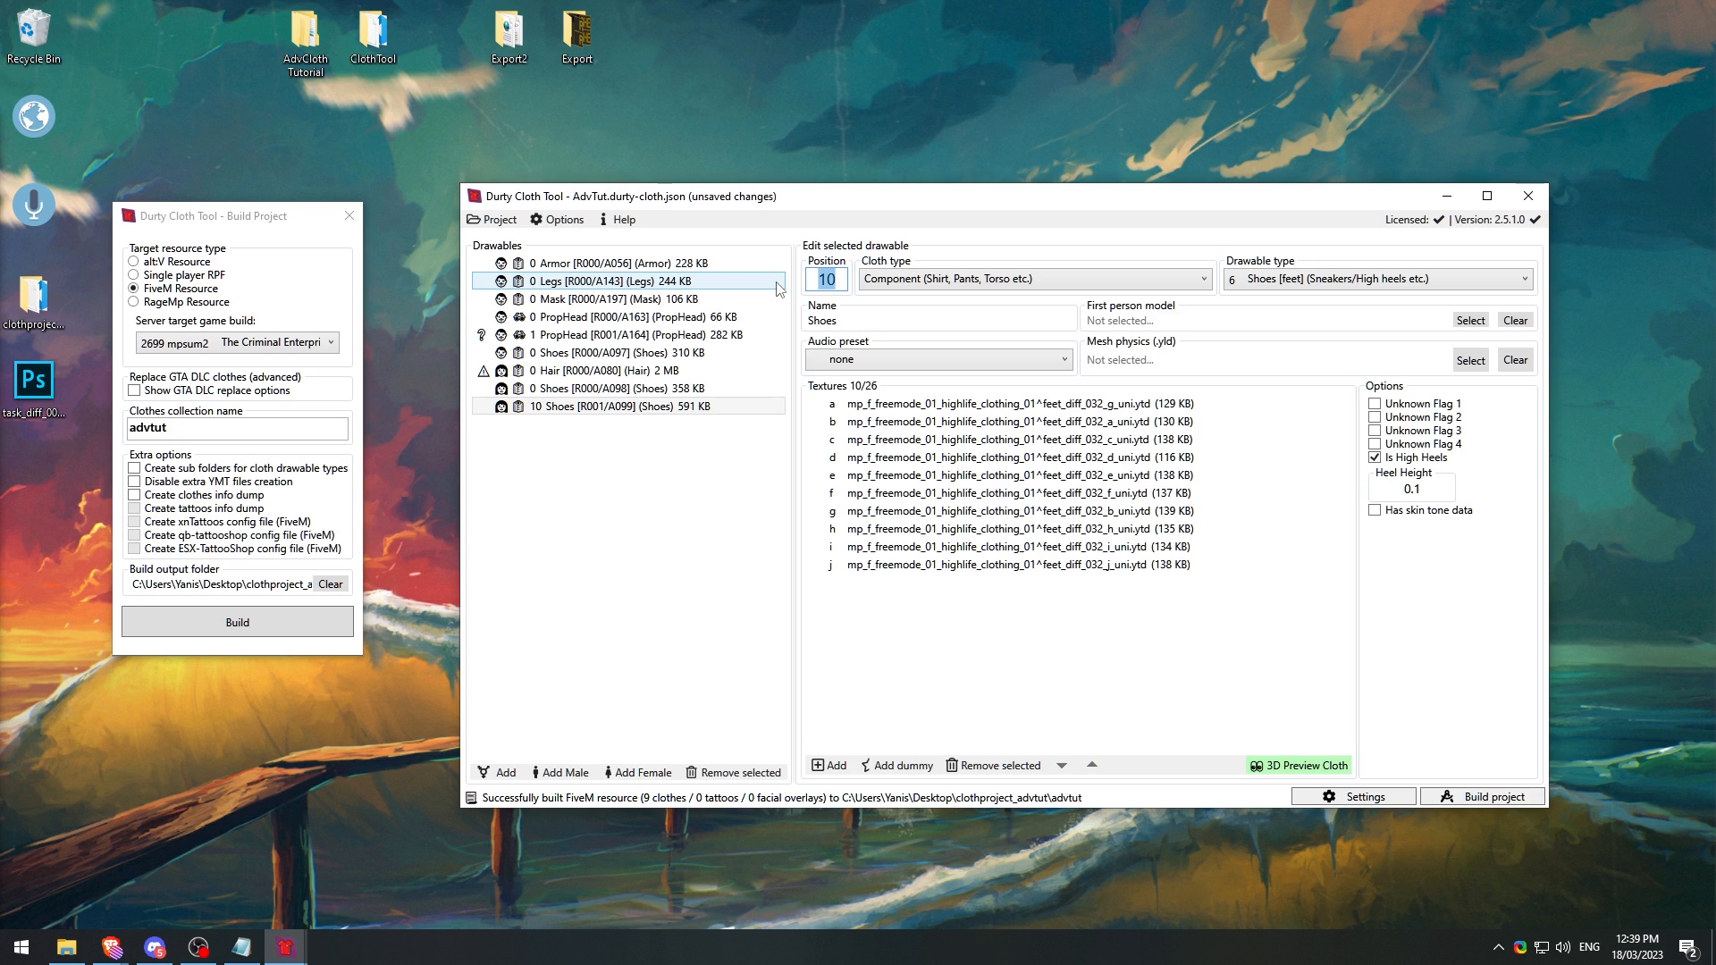
pyautogui.write('1')
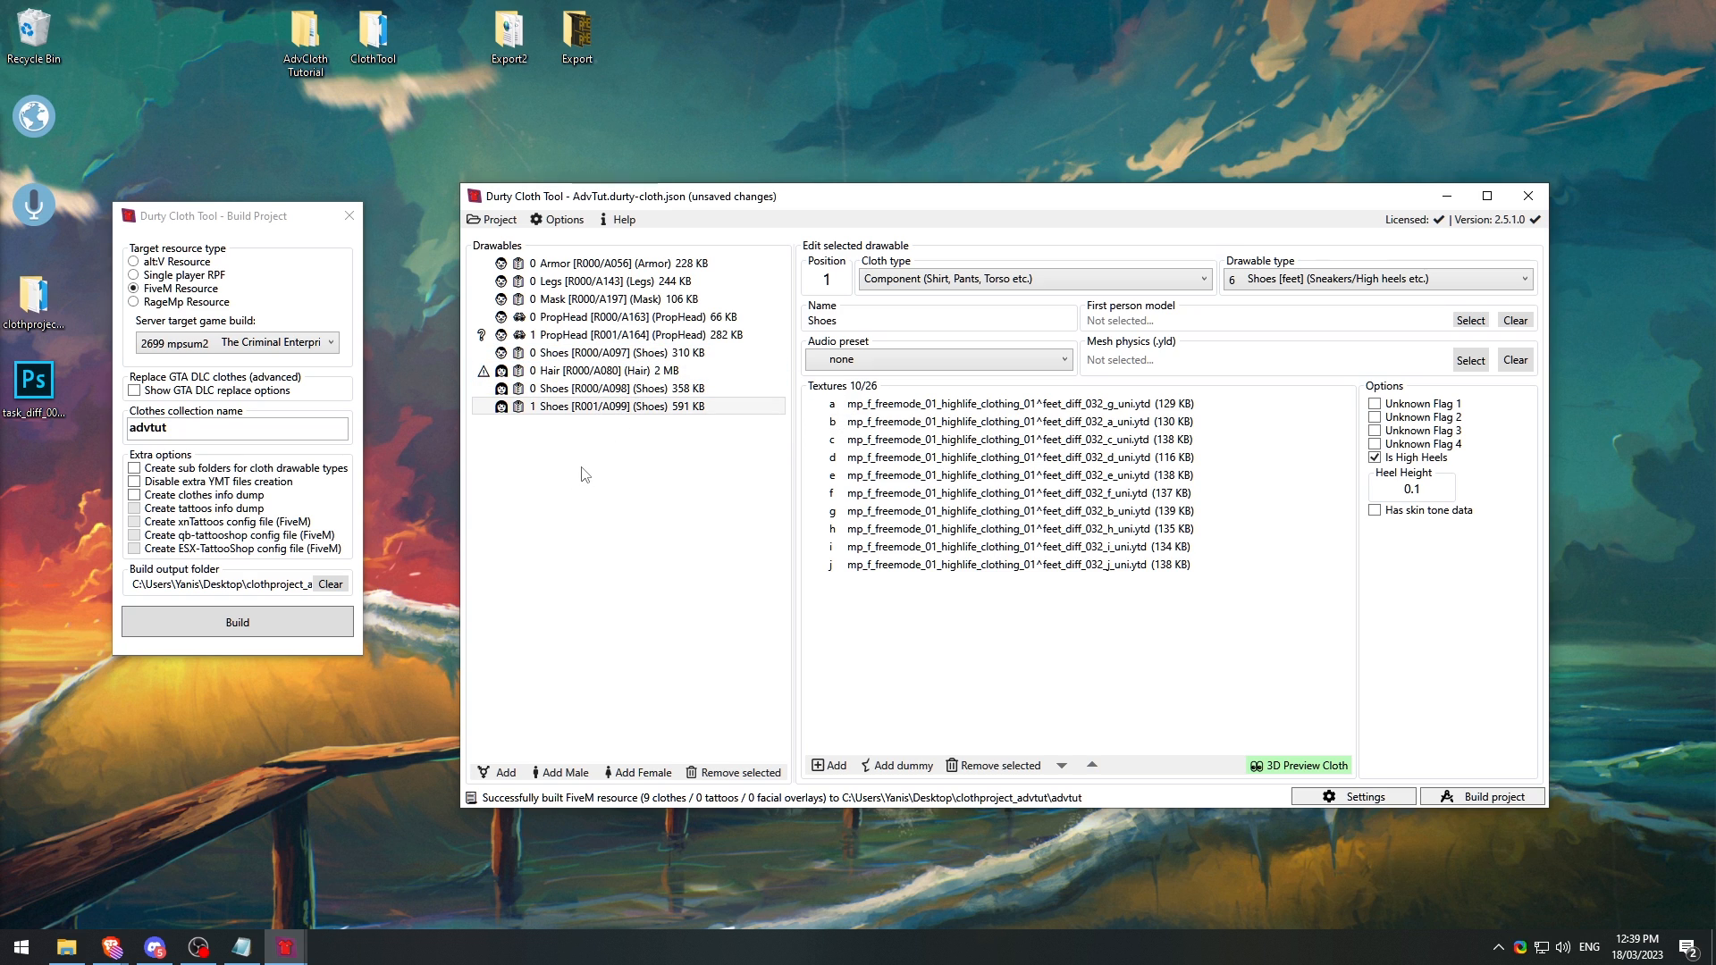
# Step: Switch the target game build to 2372 mptuner, Los Santos Tuners, and return it to 2699 mpsum2, The Criminal Enterprises
pyautogui.click(240, 343)
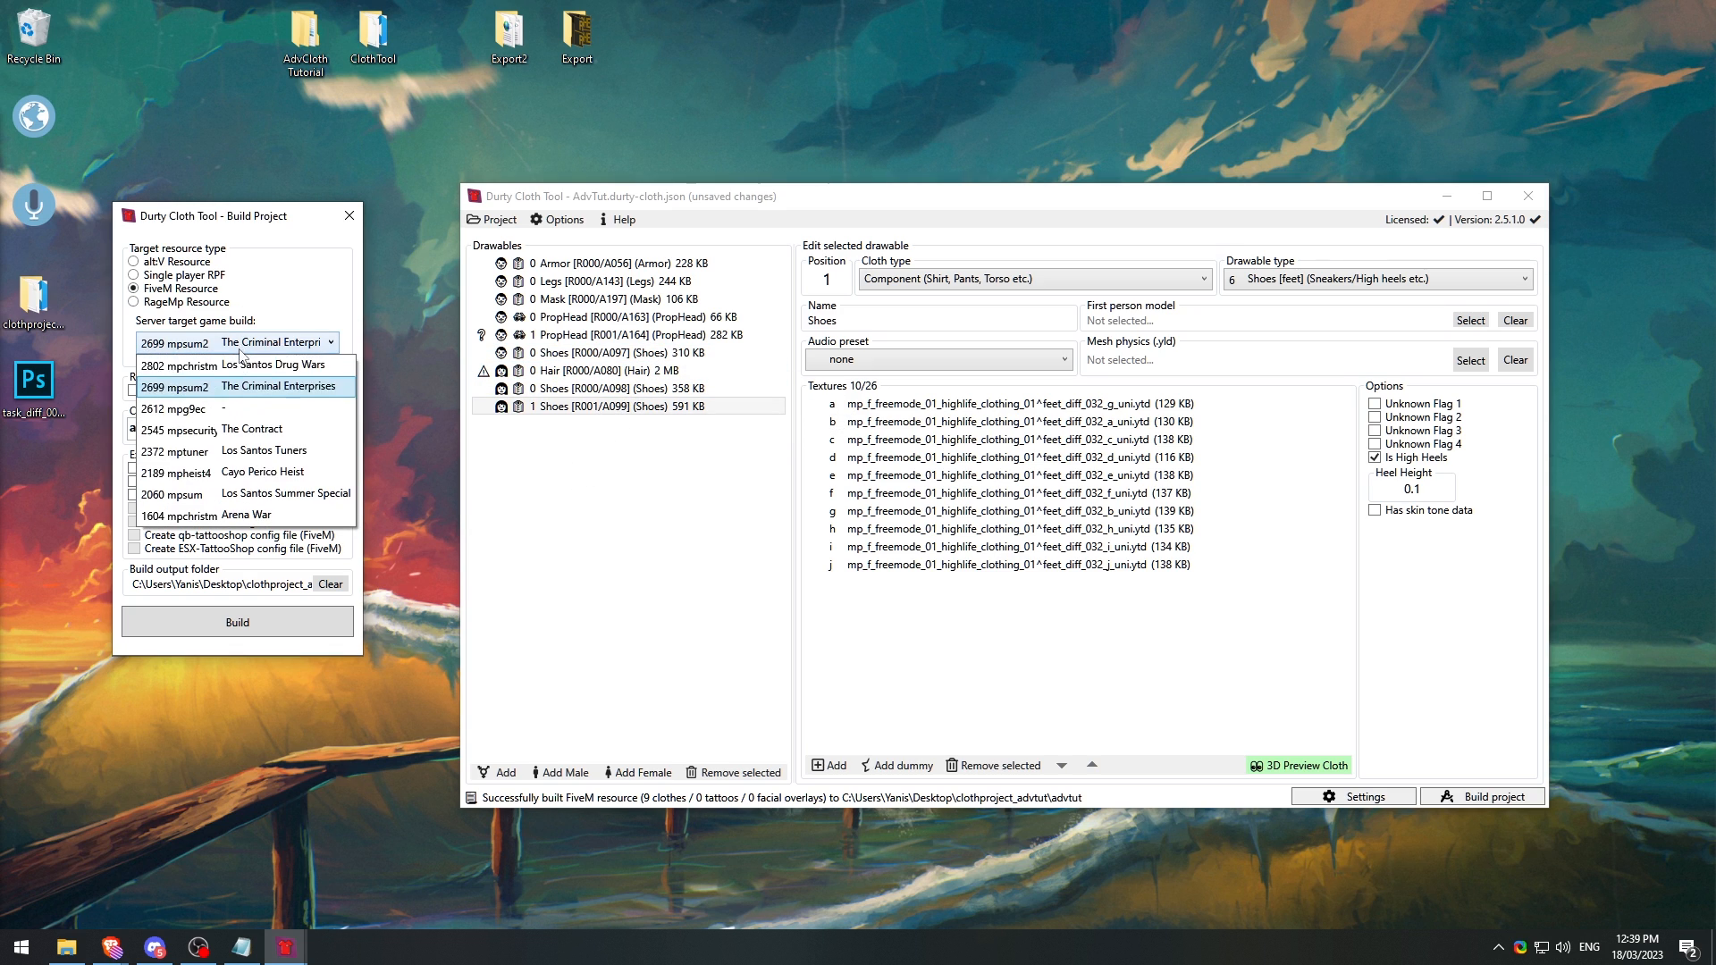
pyautogui.click(230, 456)
pyautogui.click(239, 343)
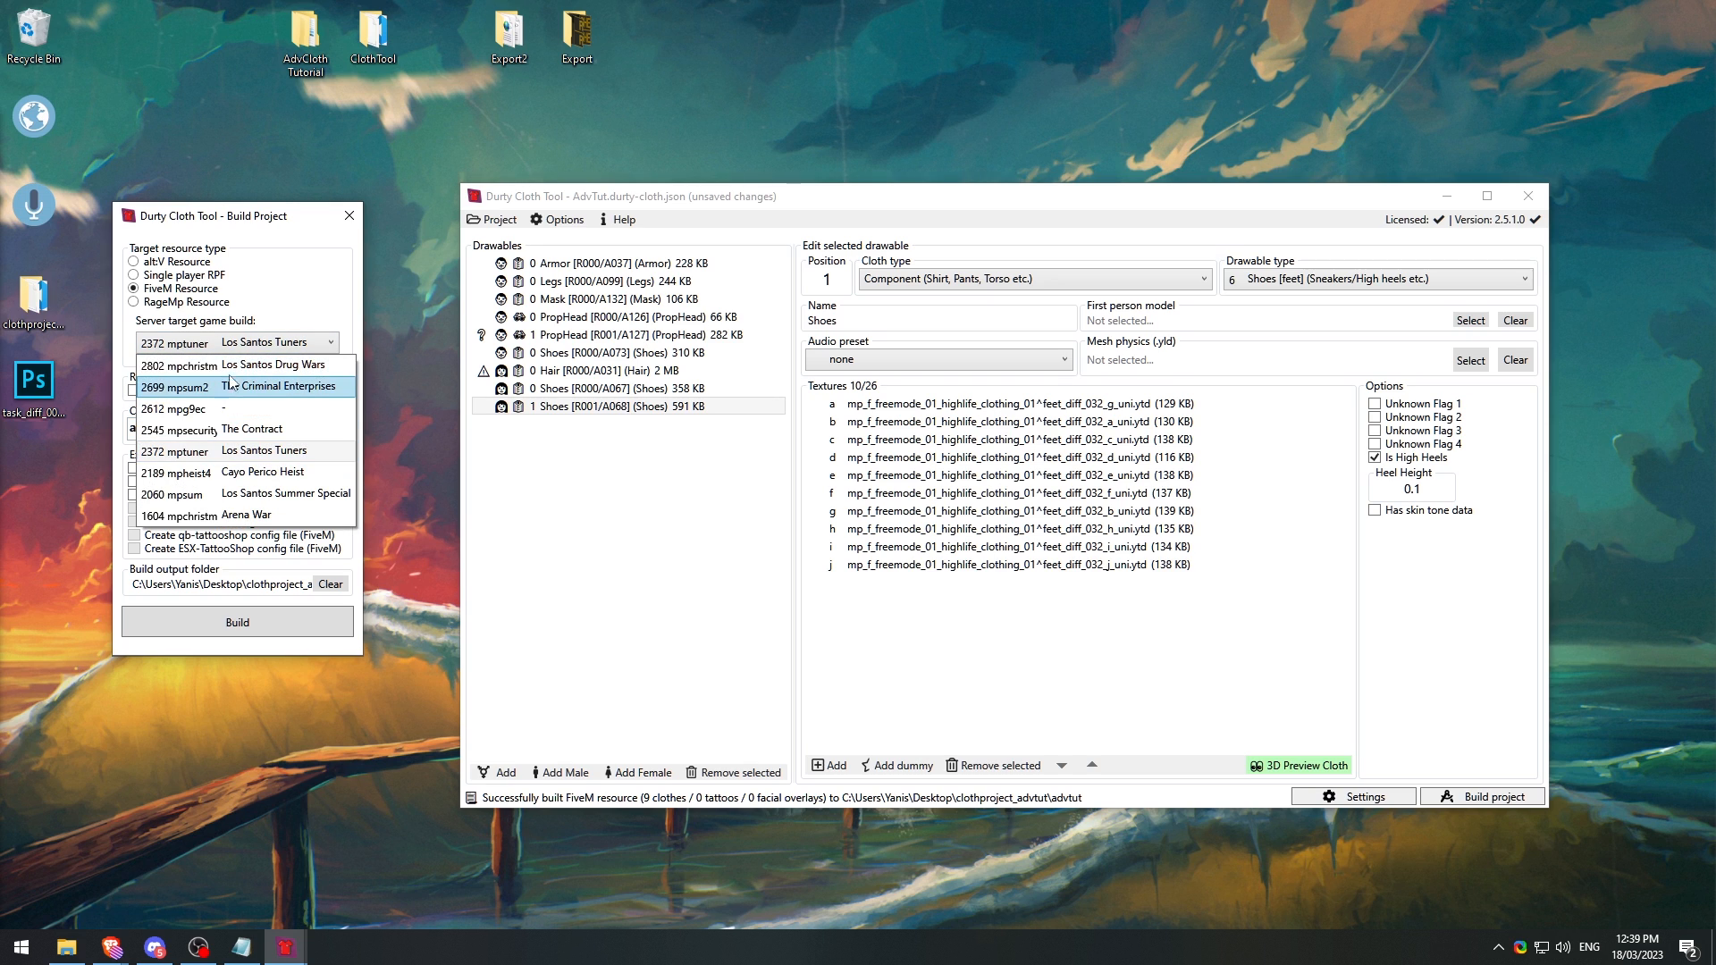
pyautogui.click(234, 385)
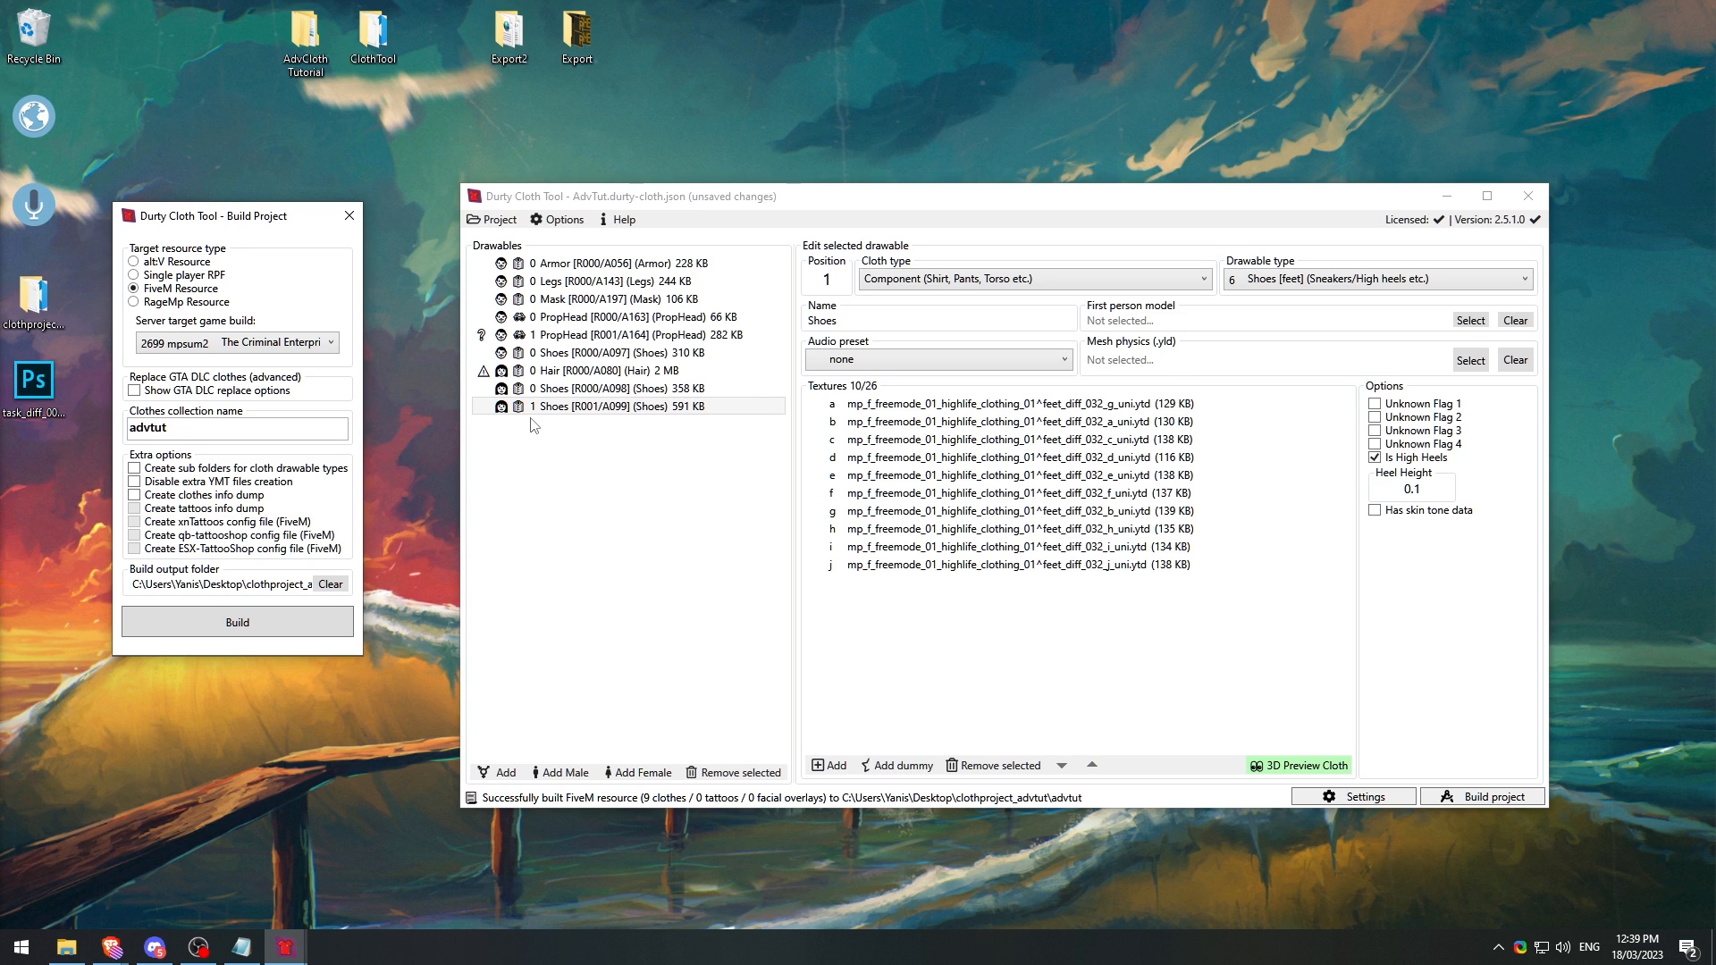
# Step: Review the available target game builds, close the build settings, and move the main project window back to the desktop's centre
pyautogui.moveTo(230, 217); pyautogui.dragTo(305, 205)
pyautogui.click(281, 330)
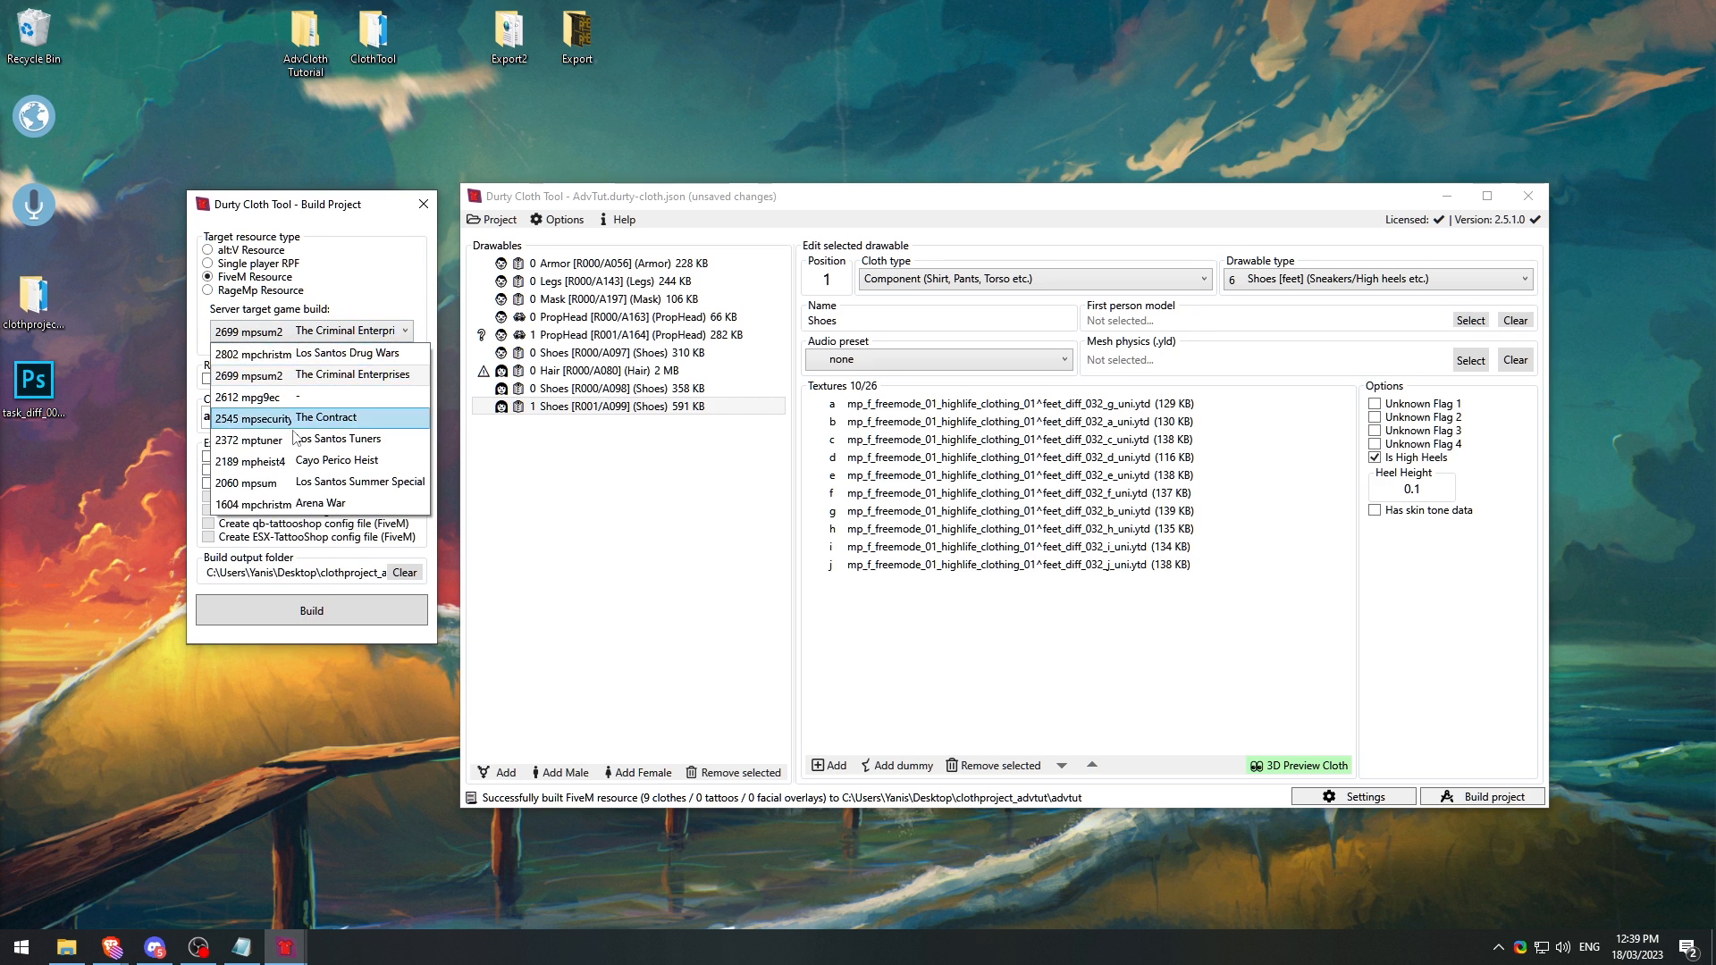
pyautogui.click(313, 349)
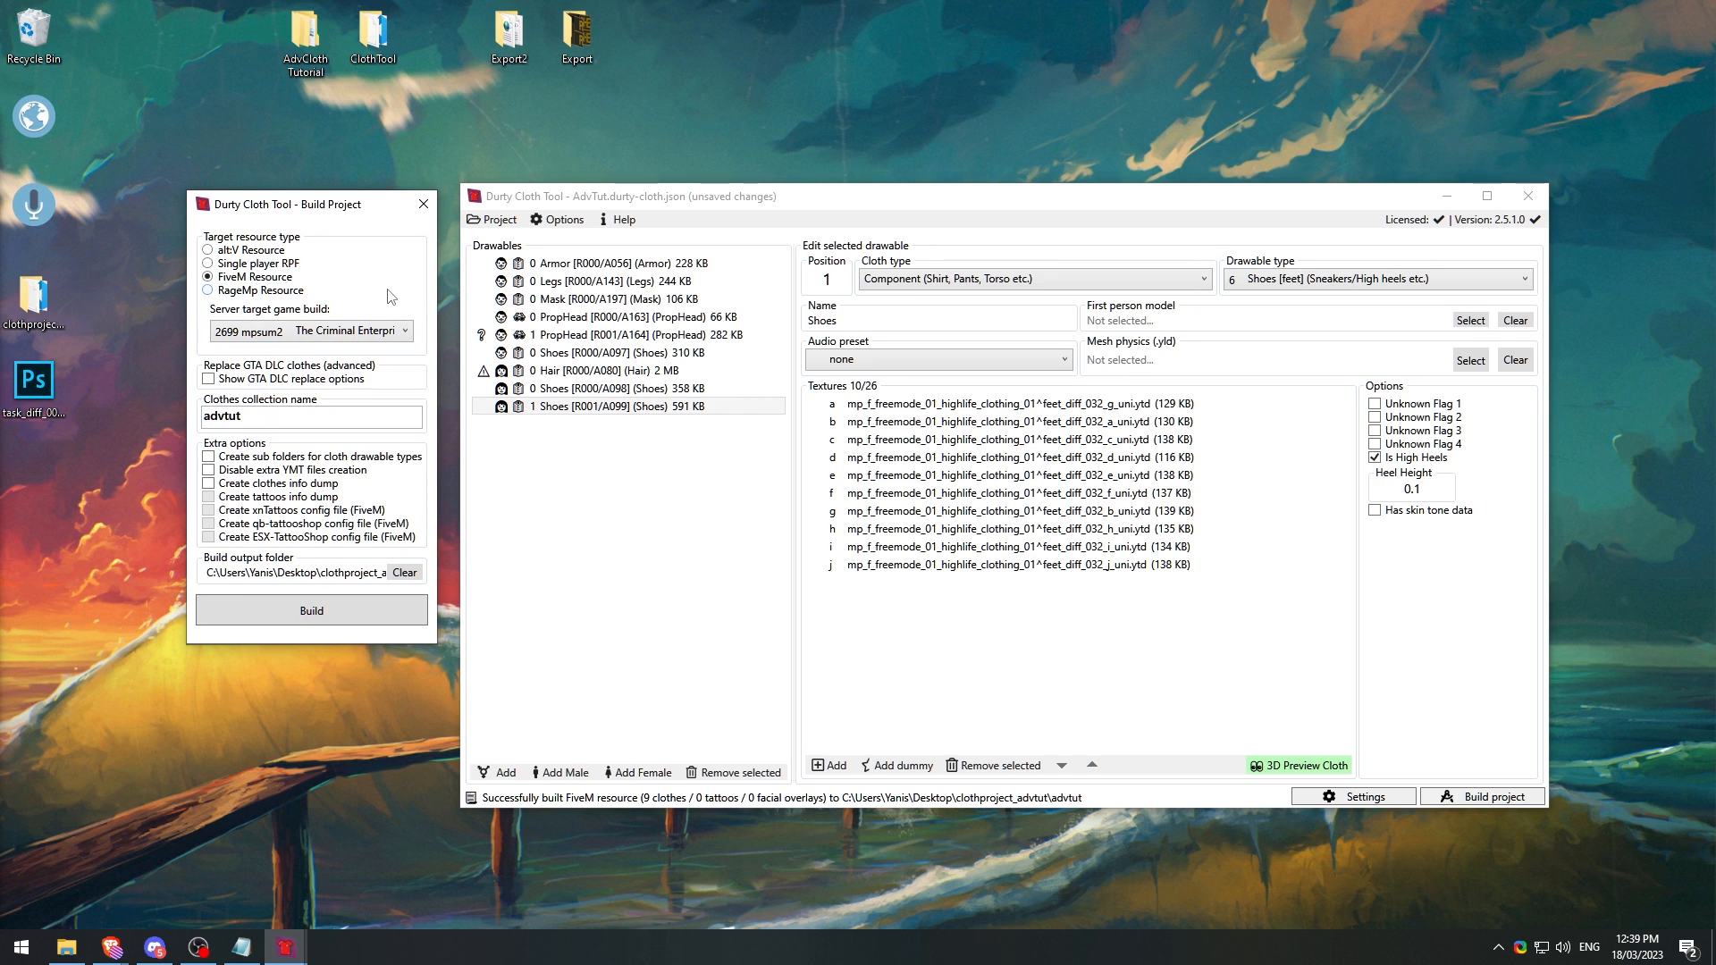
pyautogui.click(424, 205)
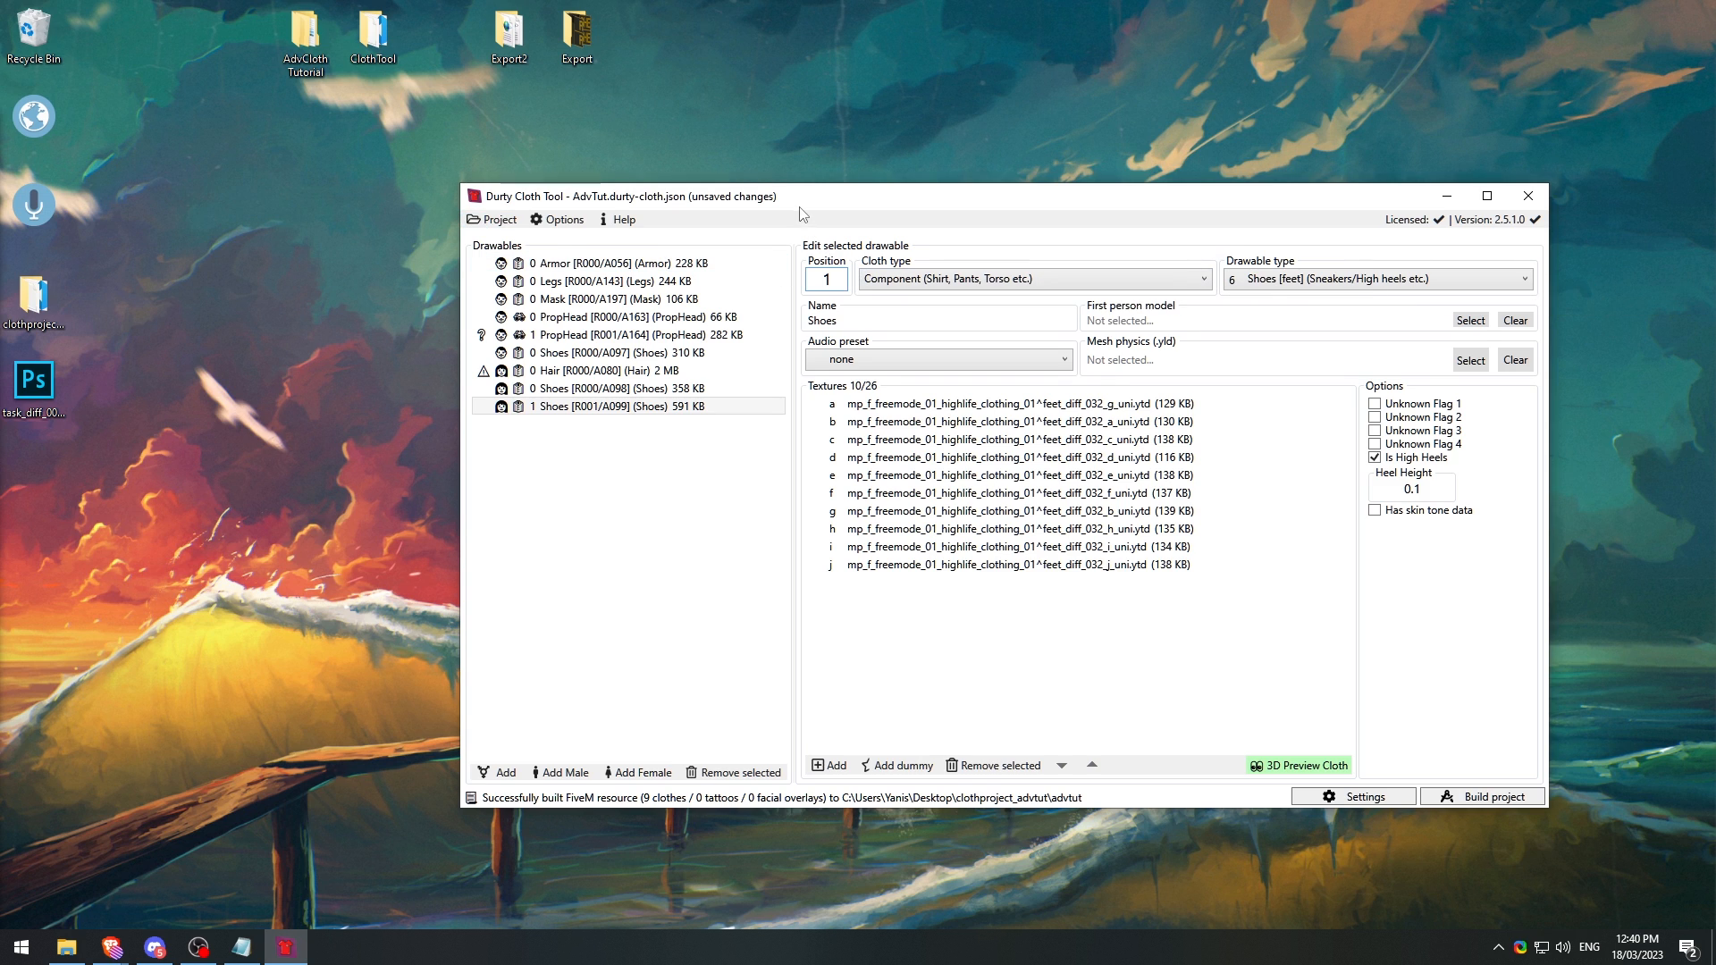
pyautogui.moveTo(801, 208); pyautogui.dragTo(742, 204)
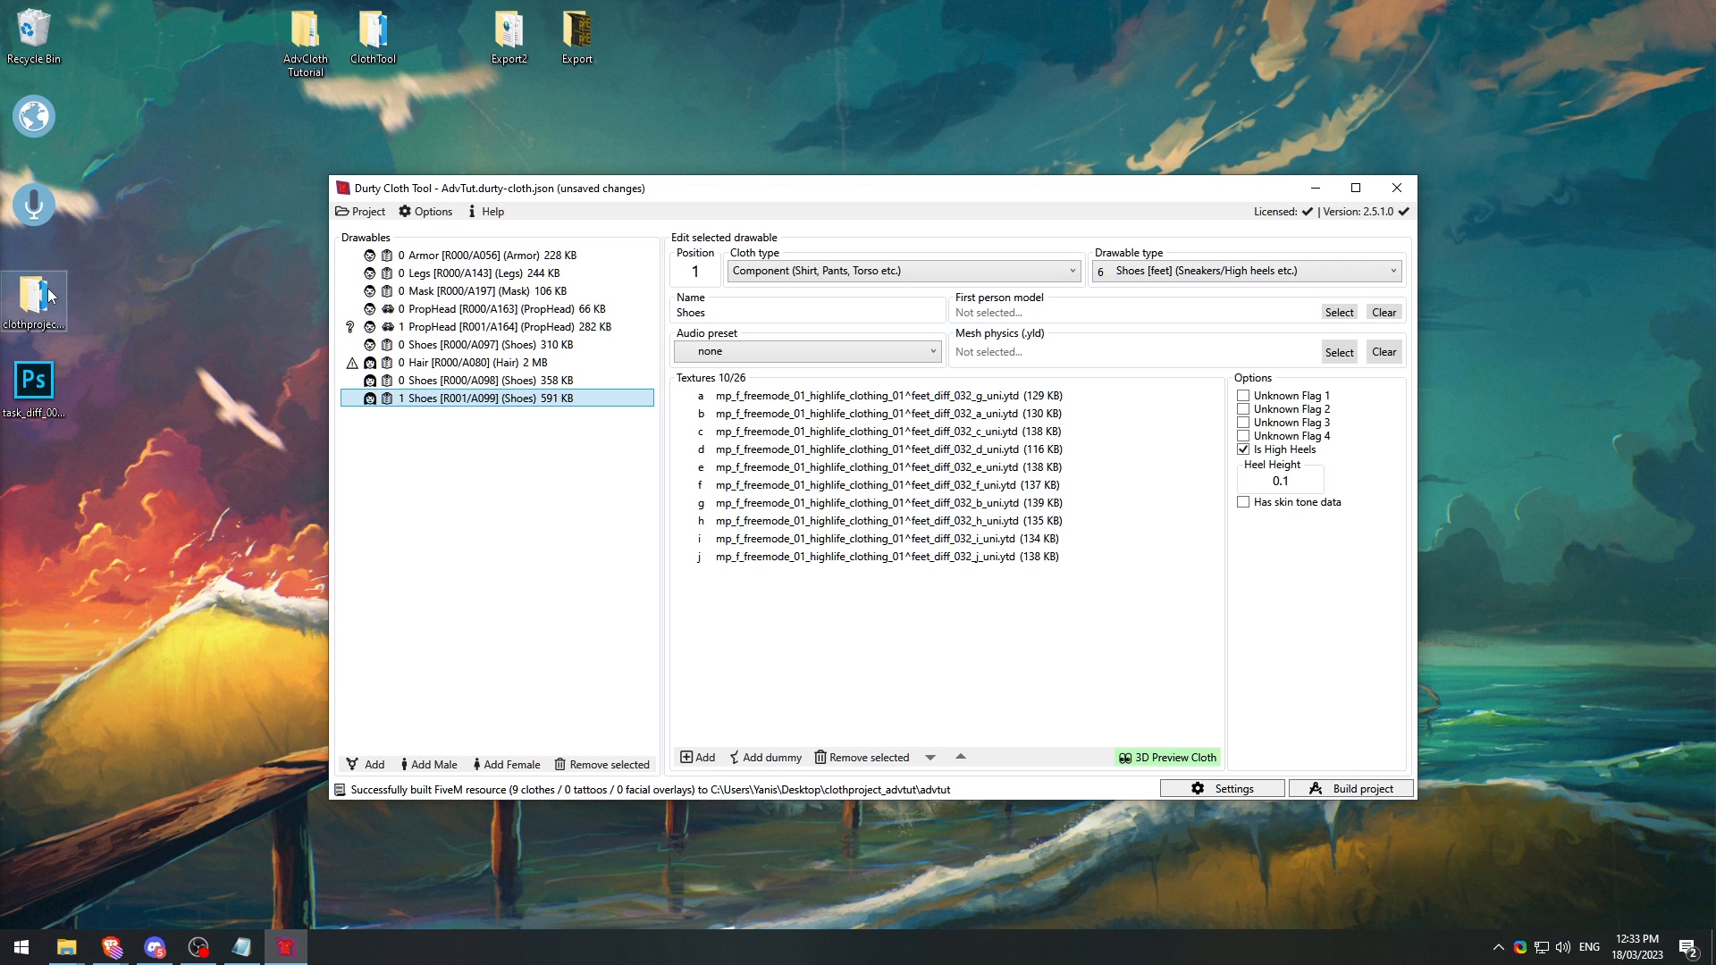
# Step: Open the clothproject_AdvTut folder on the desktop and inspect the built files in advtut, stream, mp_f_freemode_01_mp_f_advtut
pyautogui.doubleClick(35, 295)
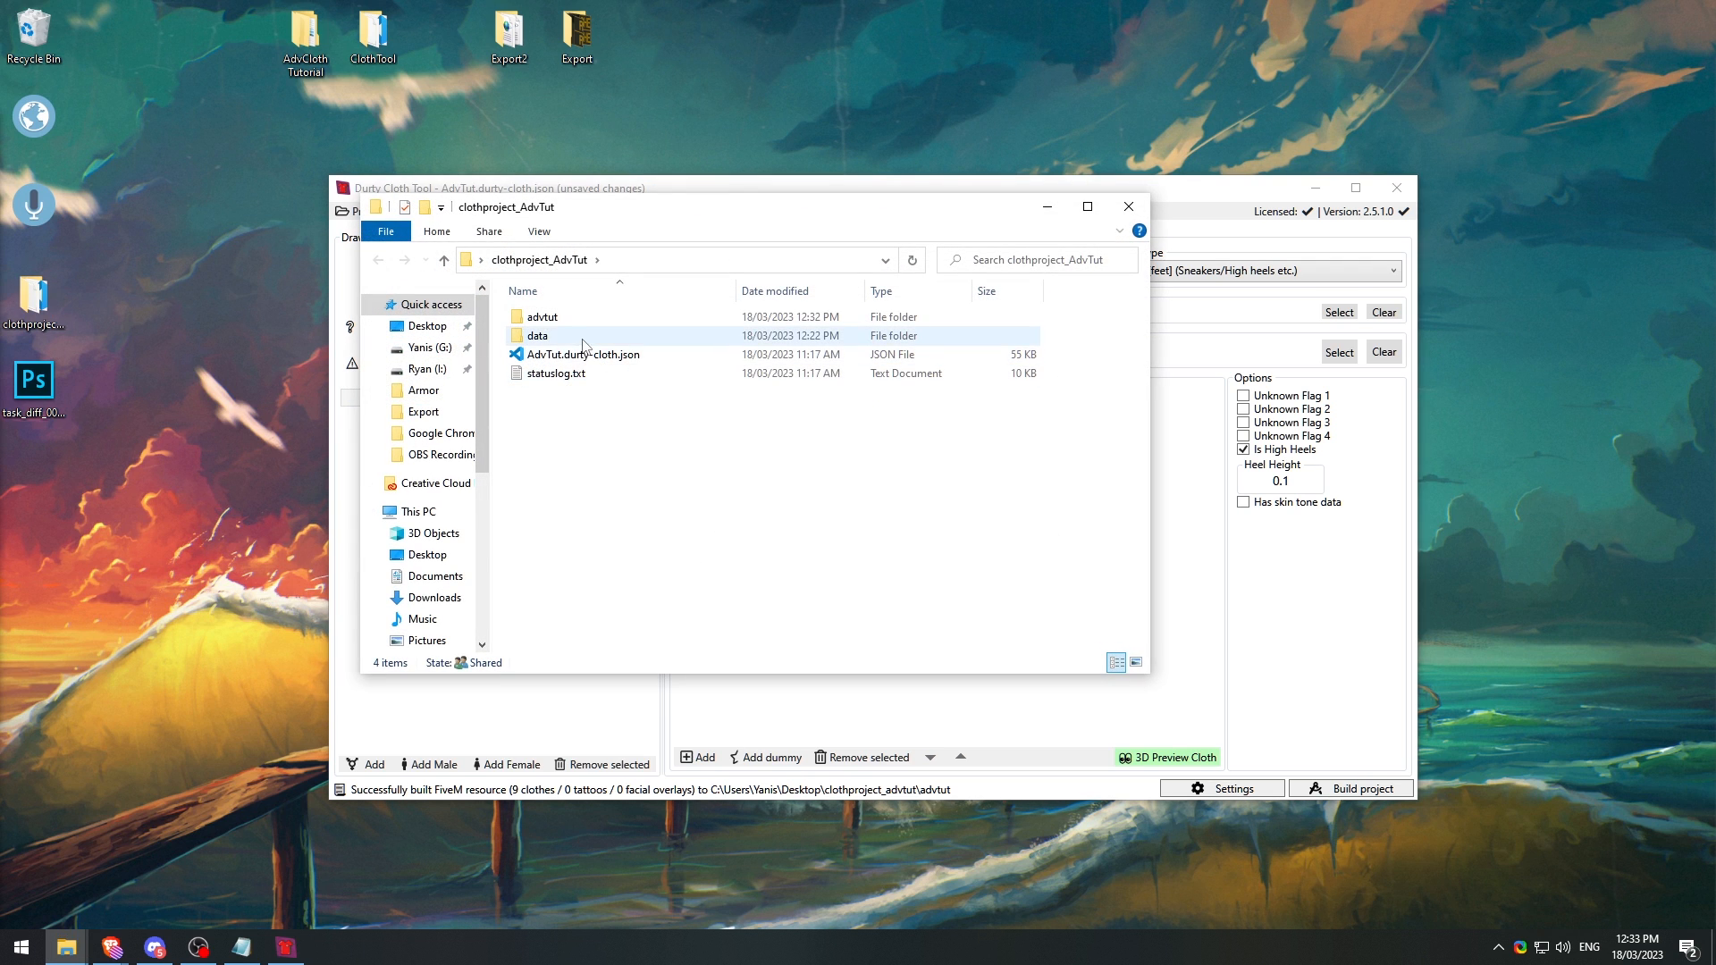
pyautogui.doubleClick(582, 320)
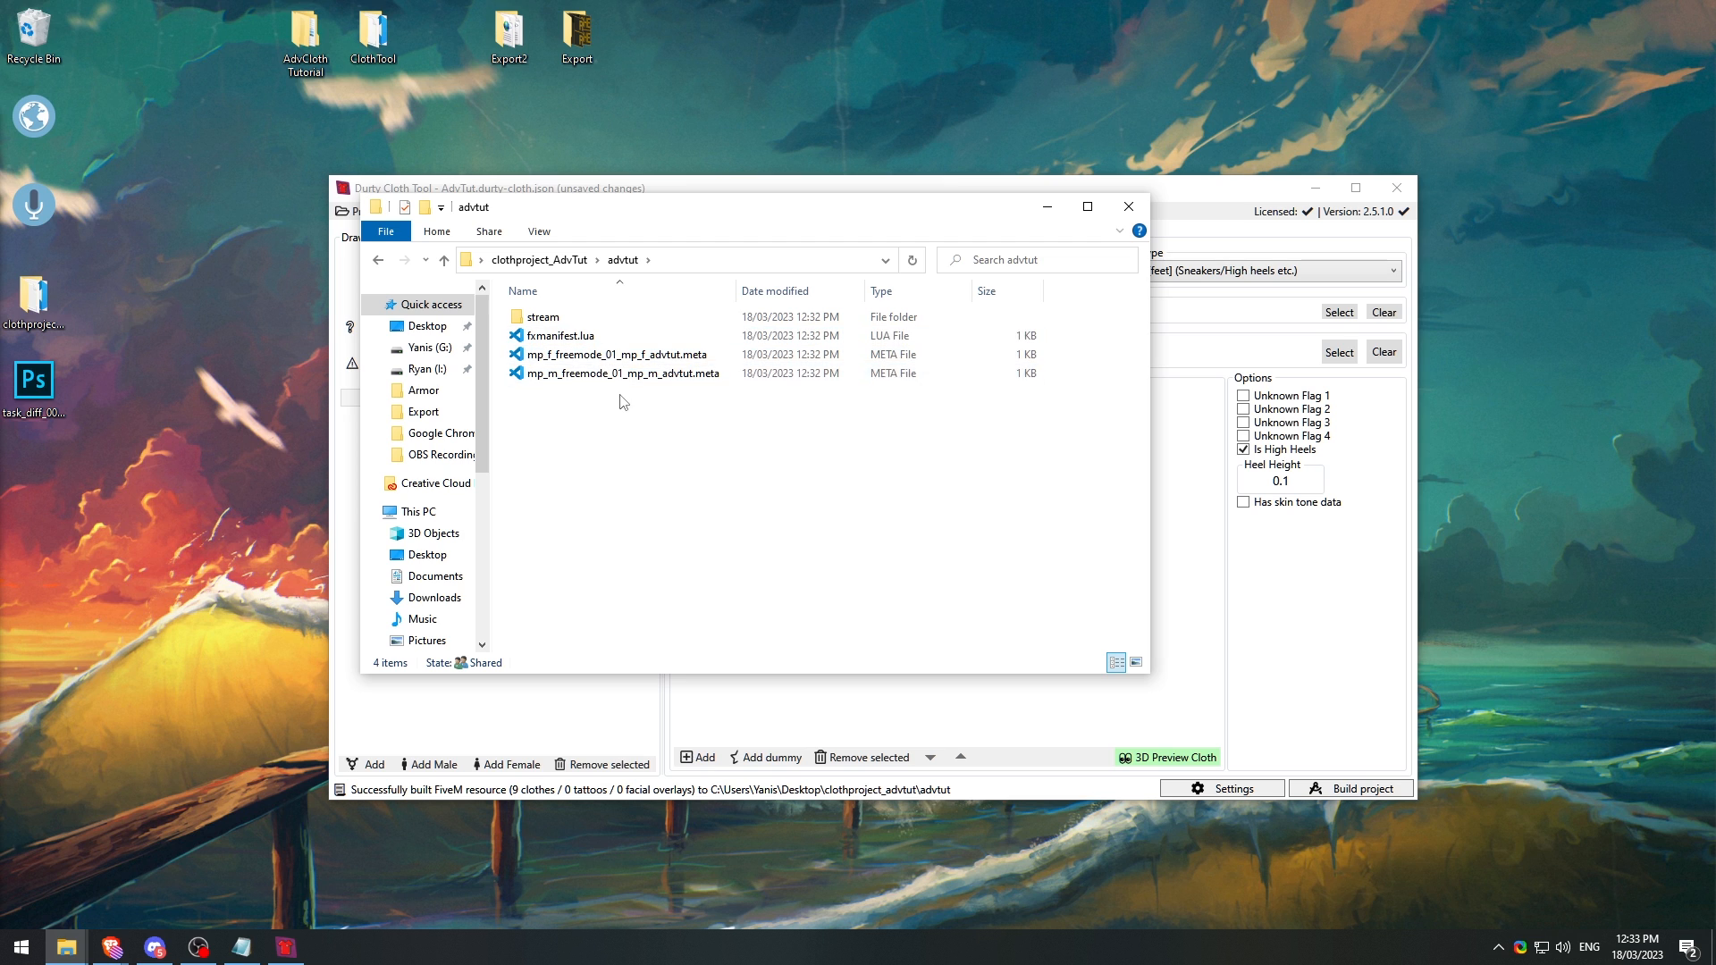
pyautogui.doubleClick(619, 317)
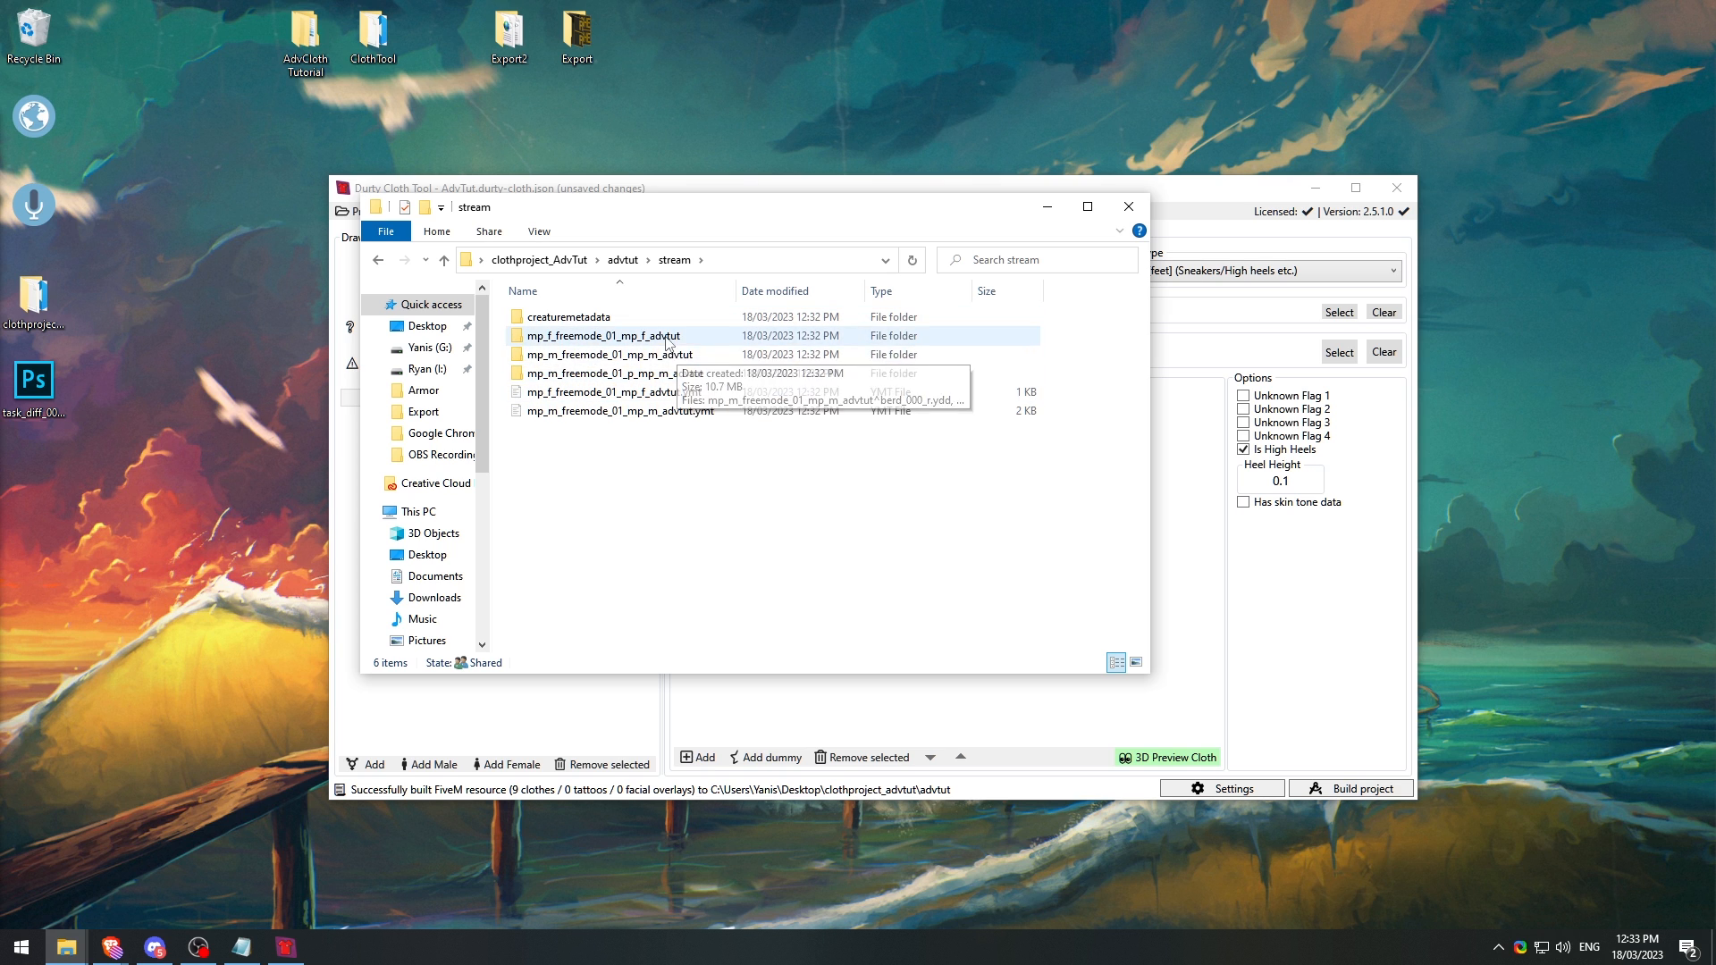
pyautogui.doubleClick(625, 335)
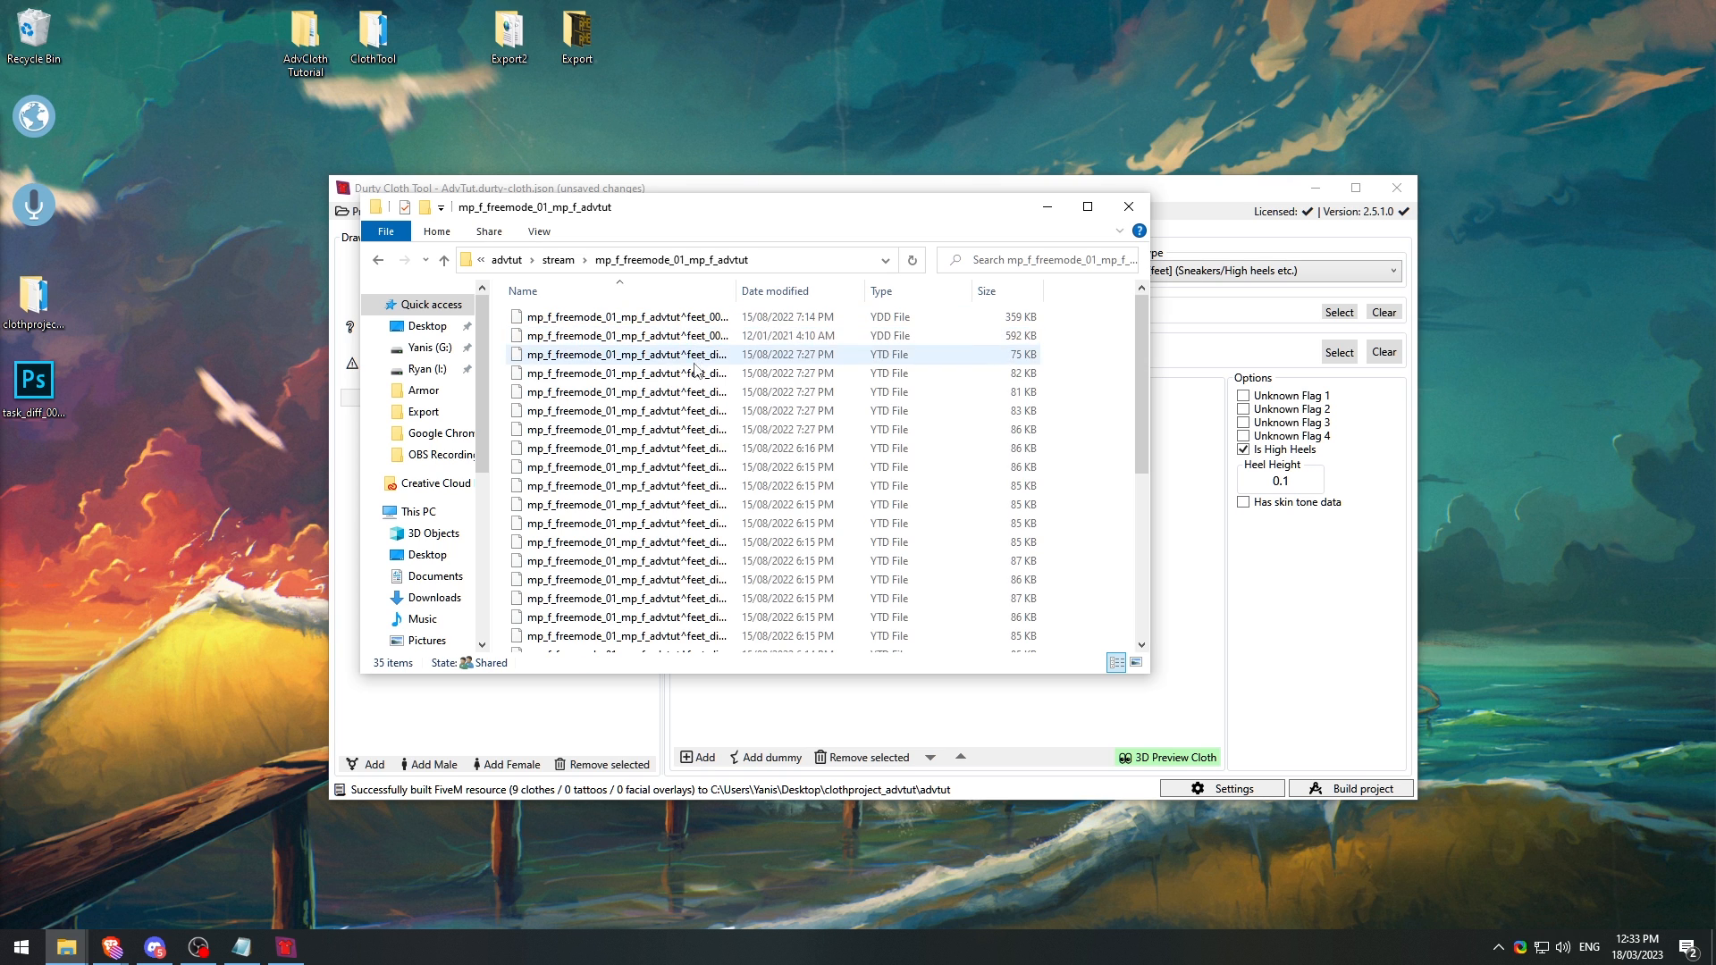
pyautogui.scroll(-6, 809, 420)
pyautogui.scroll(6, 809, 420)
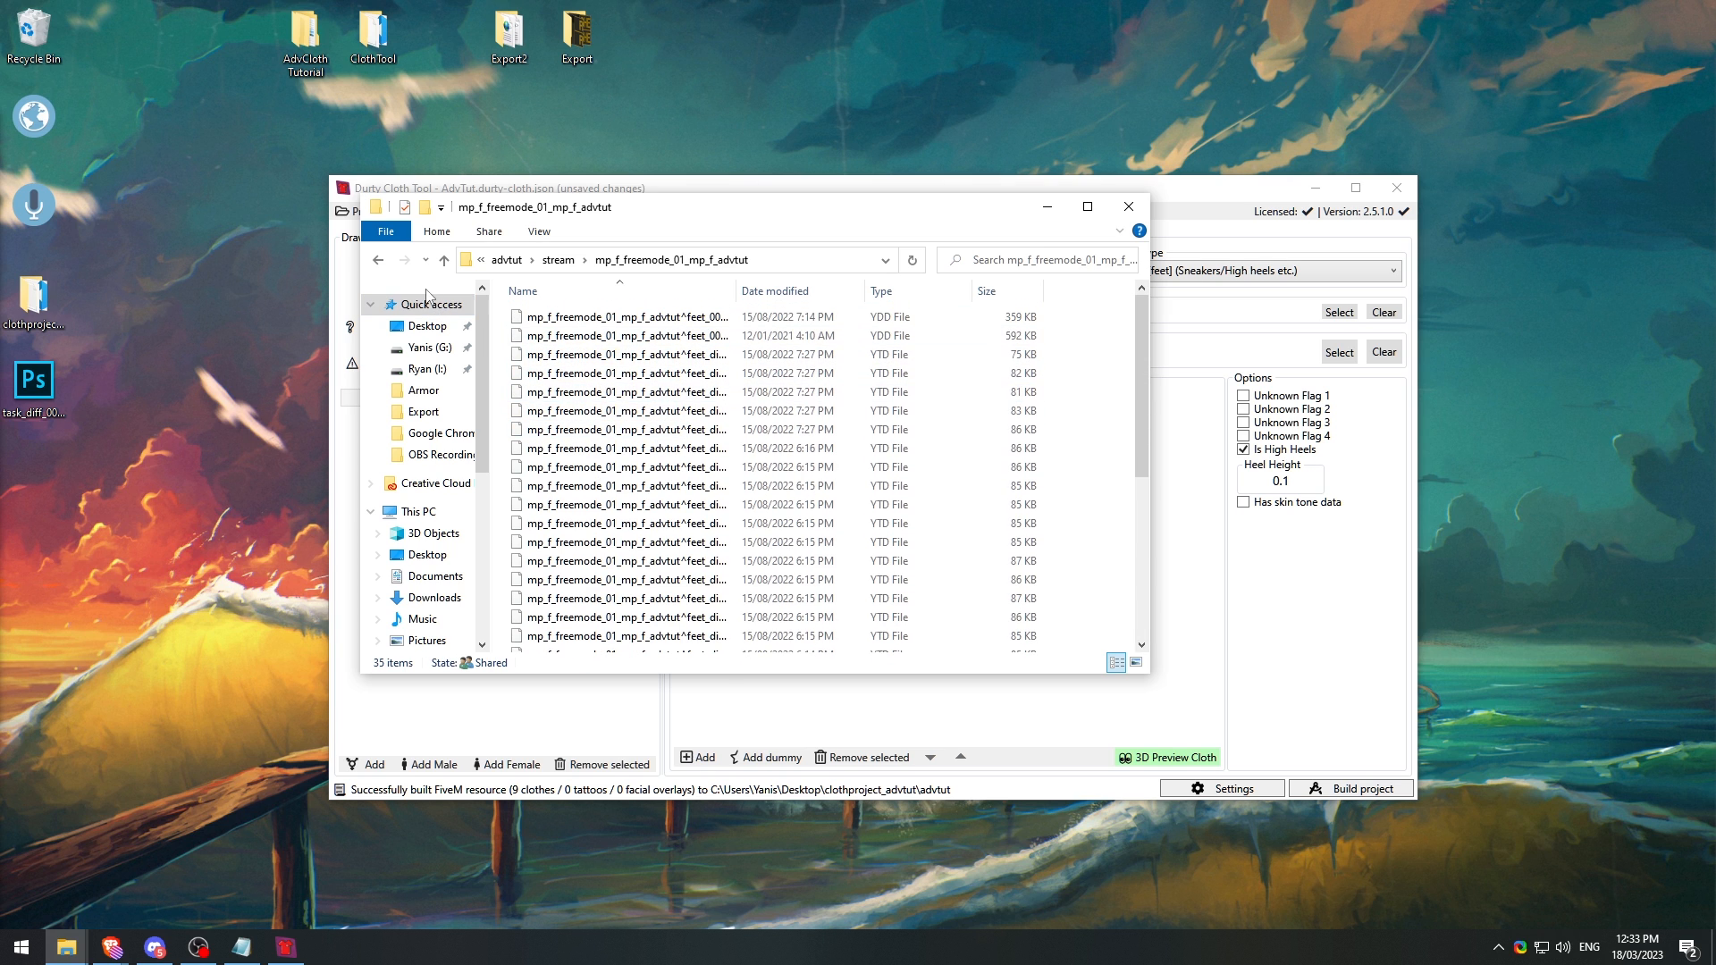
# Step: Return to the top level of the clothproject_AdvTut folder and close its window
pyautogui.click(378, 260)
pyautogui.click(378, 261)
pyautogui.click(379, 261)
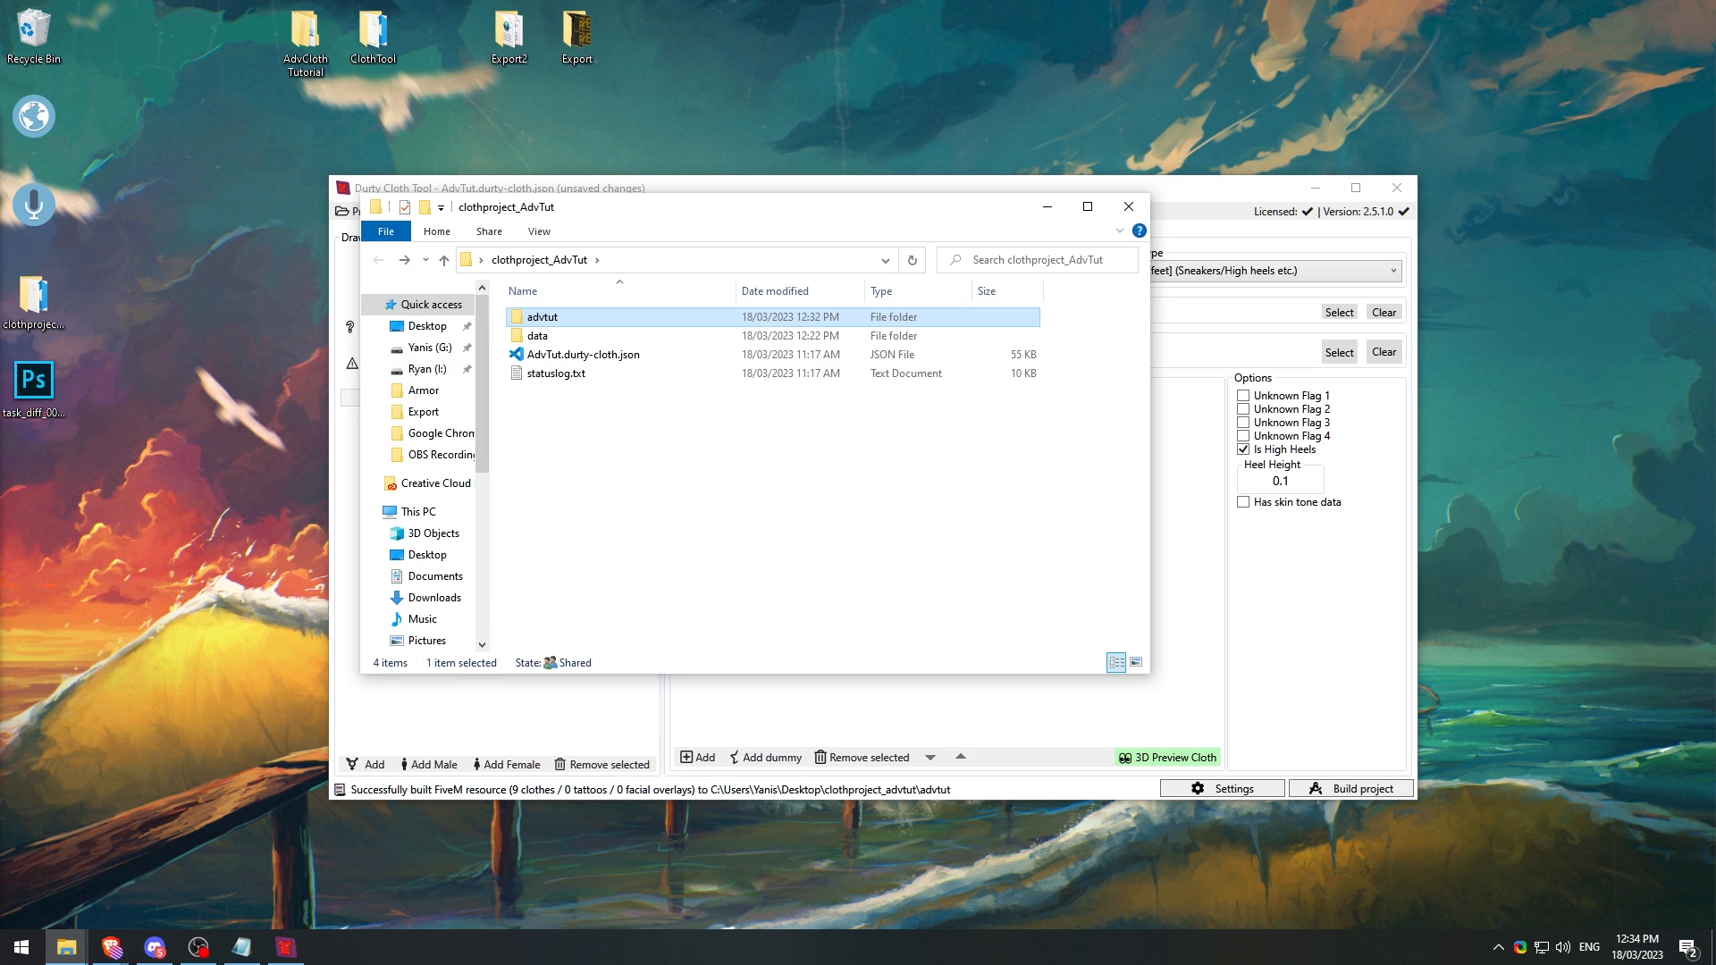
pyautogui.click(1129, 206)
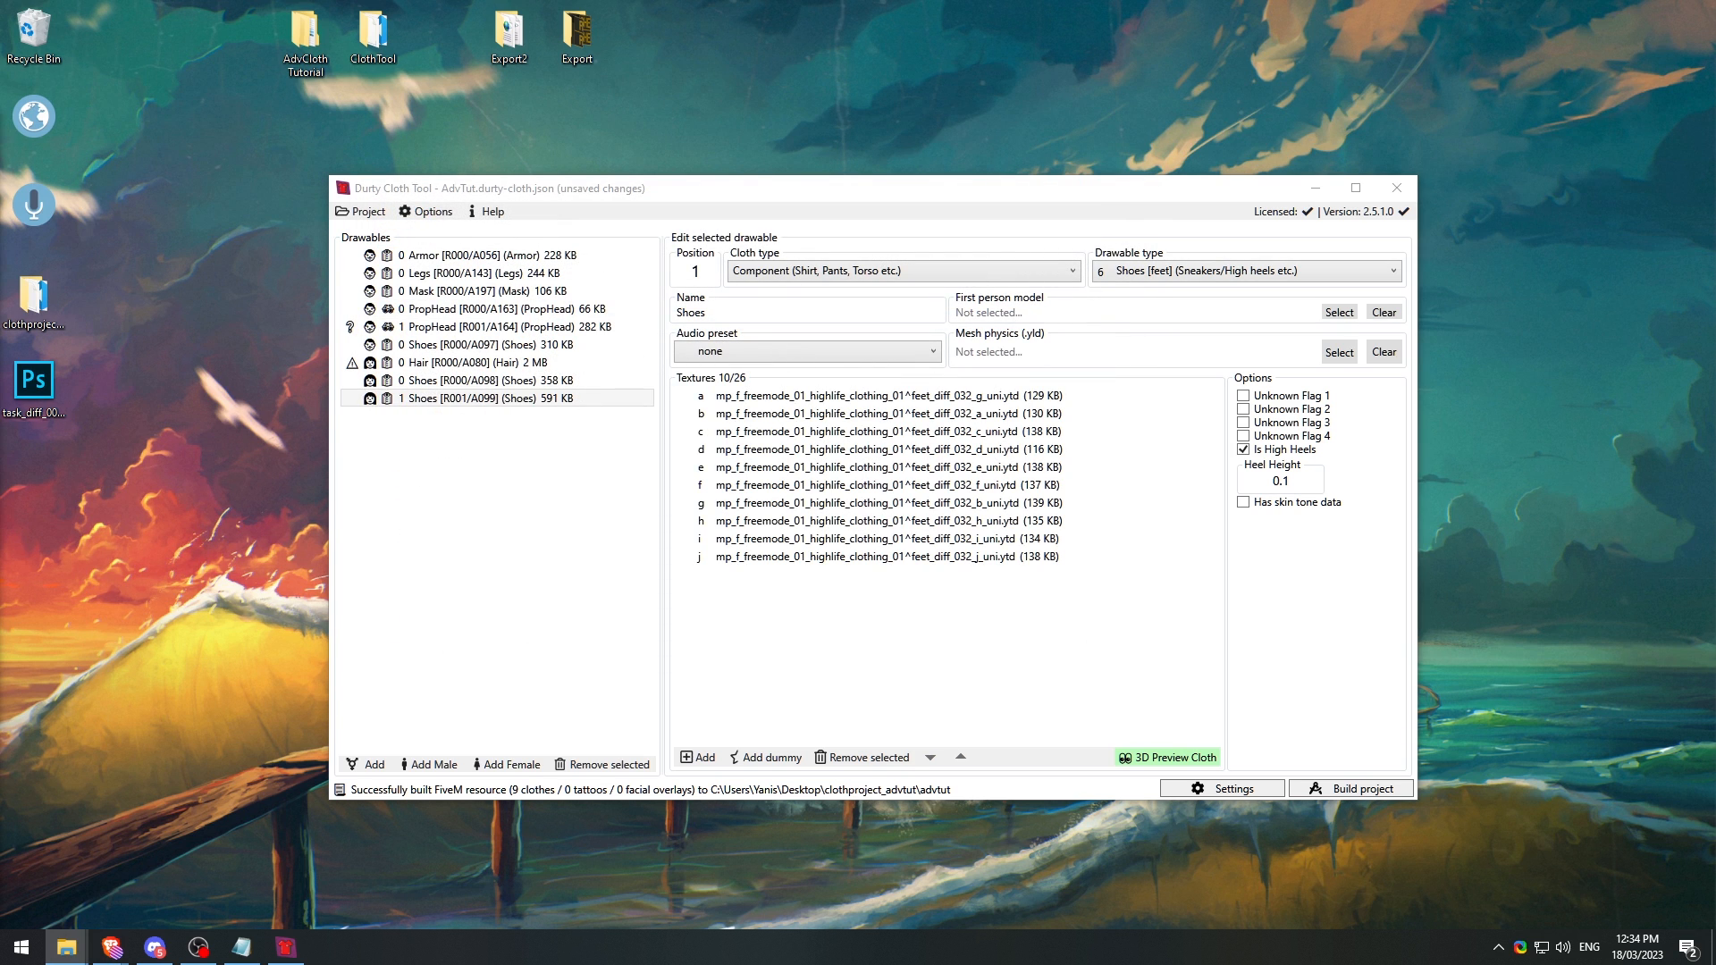
# Step: Open the FiveM server's [clothing] resource folder under txData, CustomFiles, resources
pyautogui.moveTo(711, 334); pyautogui.dragTo(762, 233)
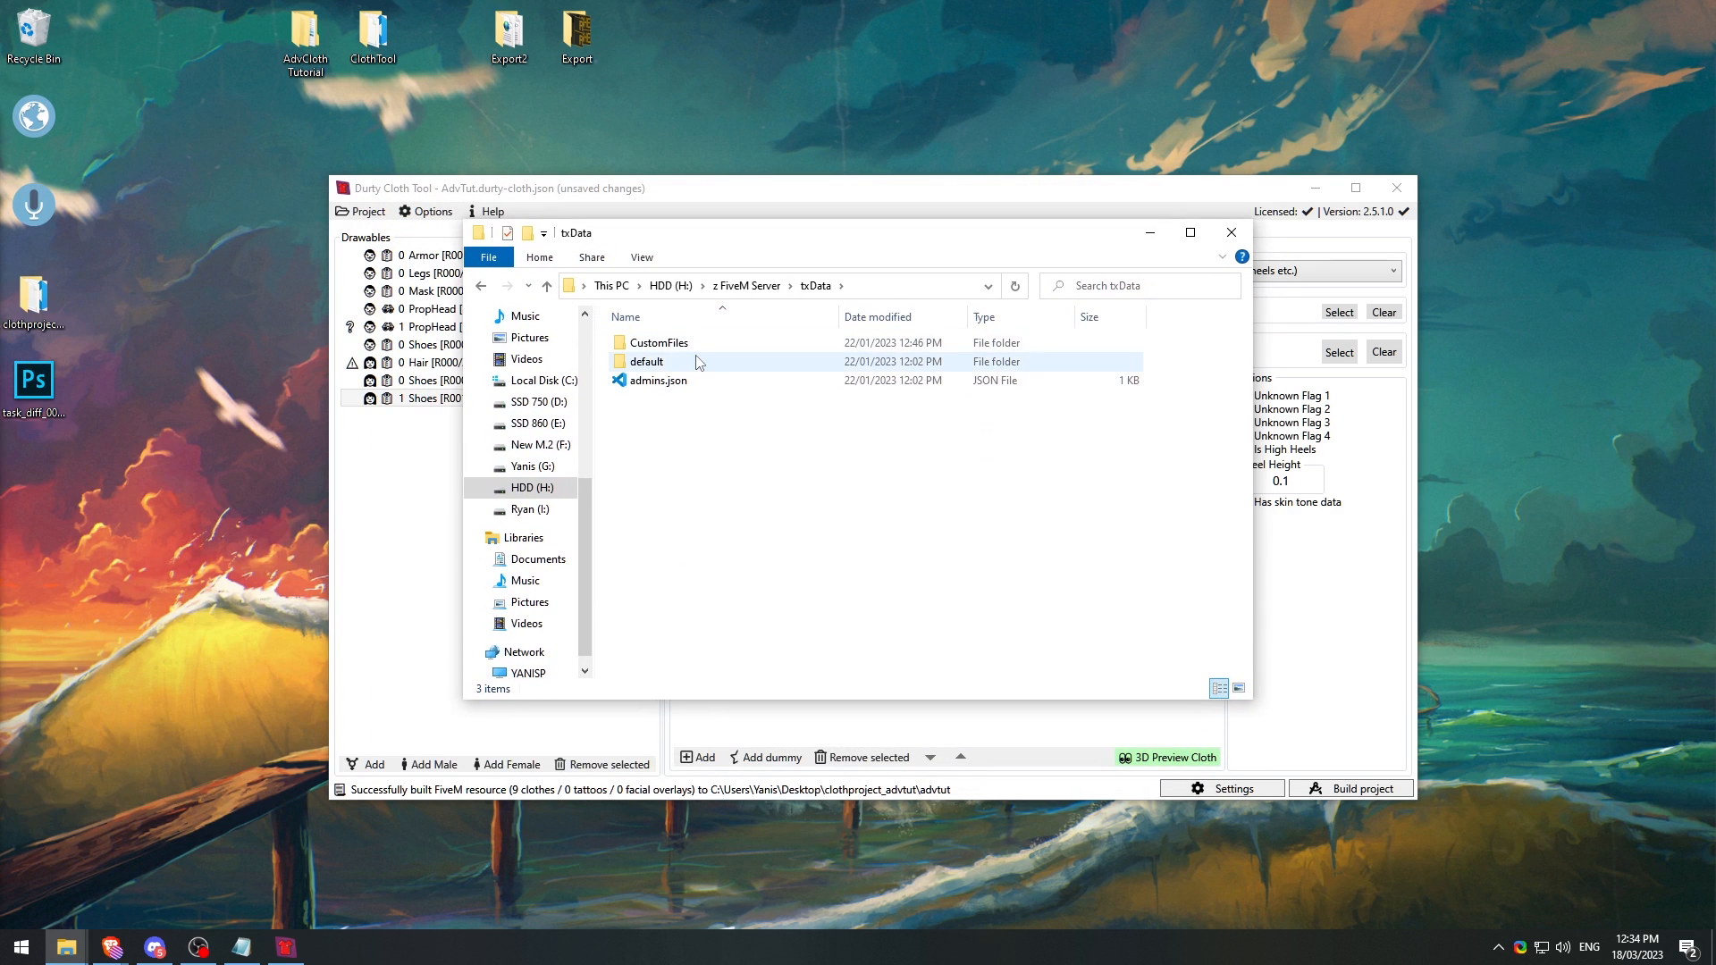
pyautogui.doubleClick(697, 348)
pyautogui.doubleClick(651, 380)
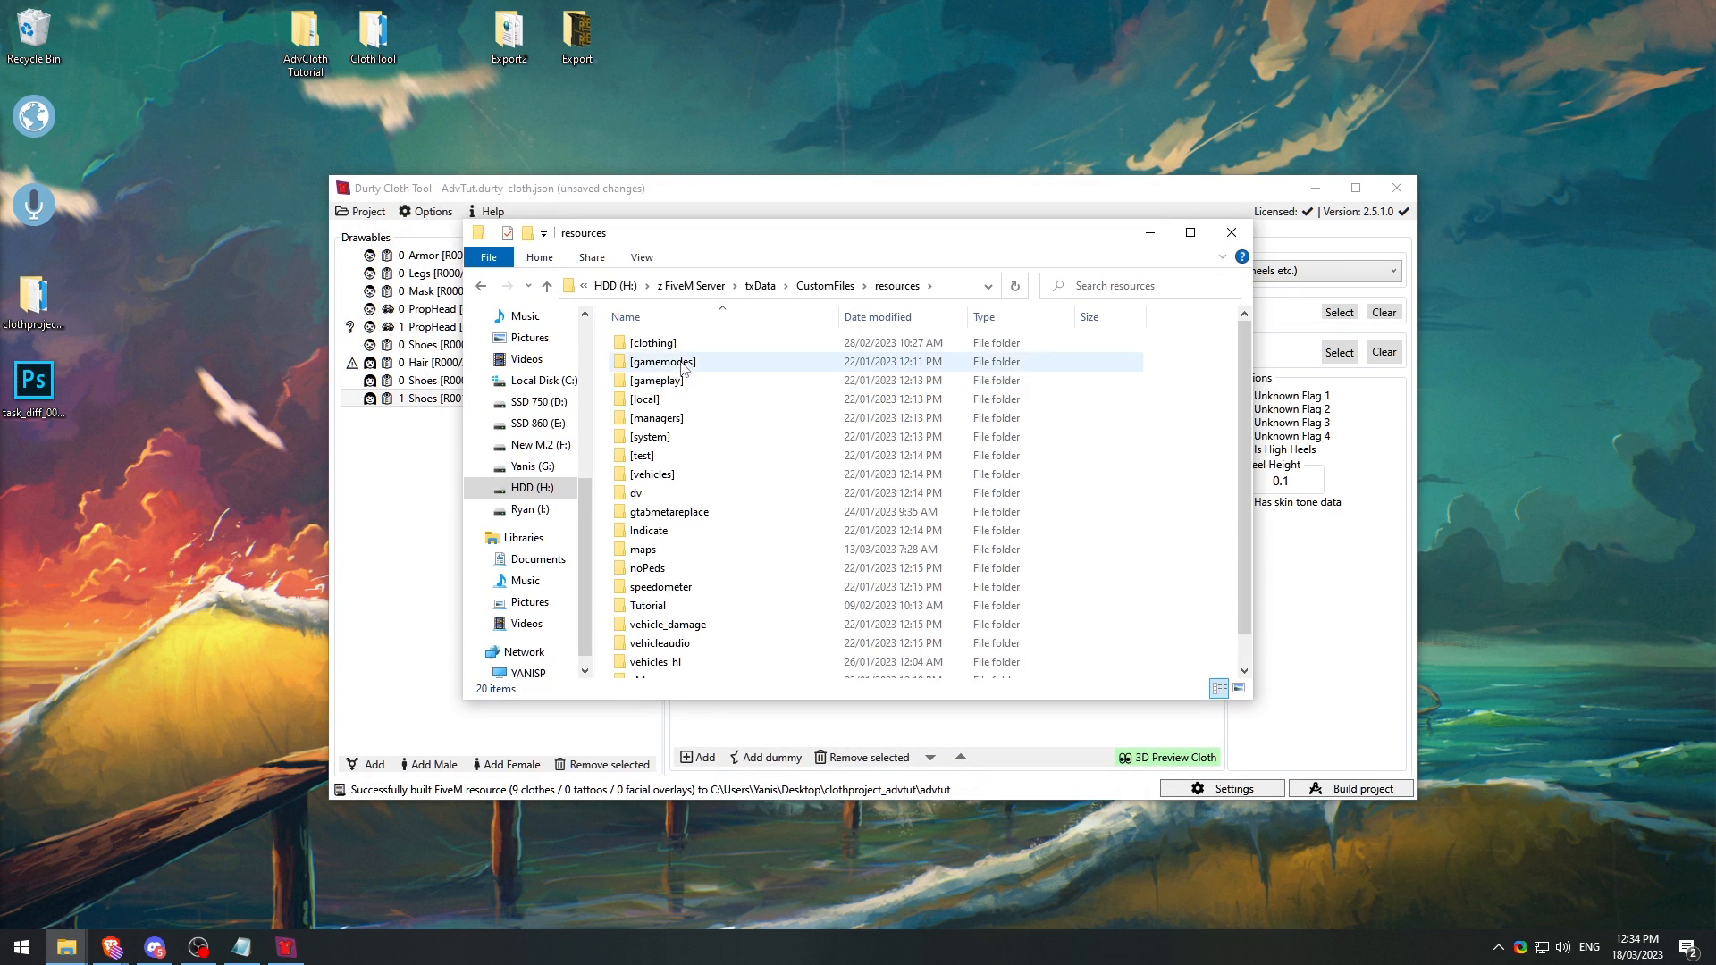
pyautogui.doubleClick(646, 343)
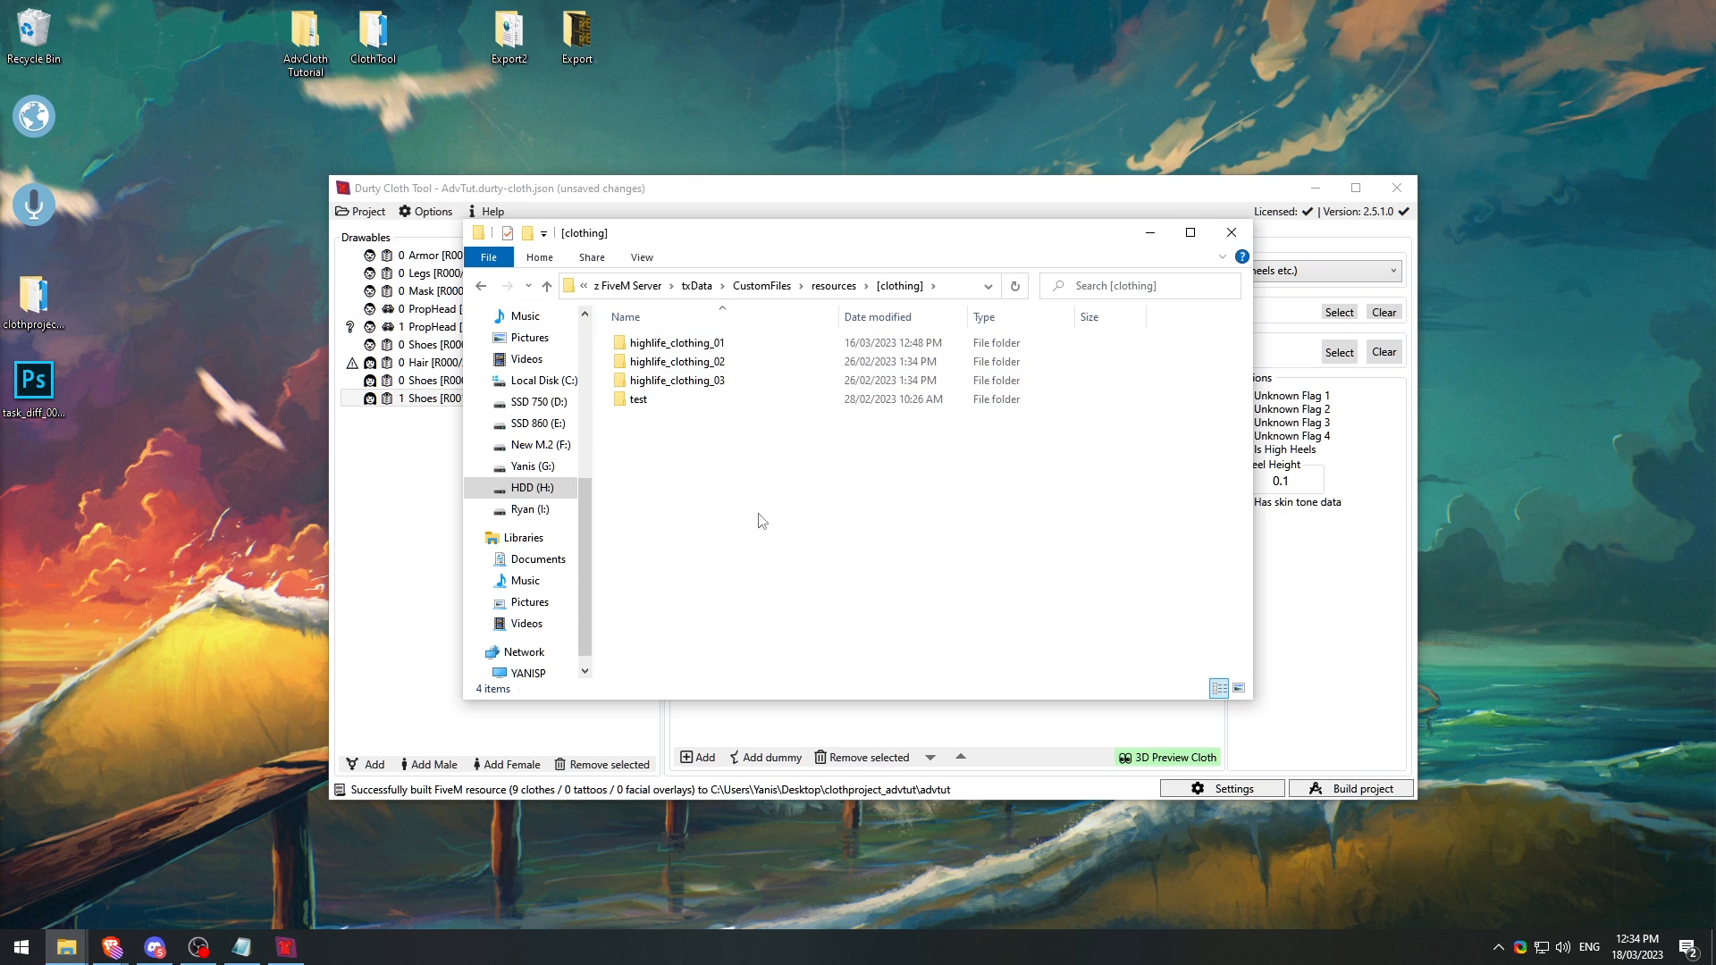
# Step: Copy the built advtut folder from clothproject_AdvTut into the server's [clothing] folder and close the project folder window
pyautogui.moveTo(36, 296); pyautogui.dragTo(34, 295)
pyautogui.doubleClick(34, 295)
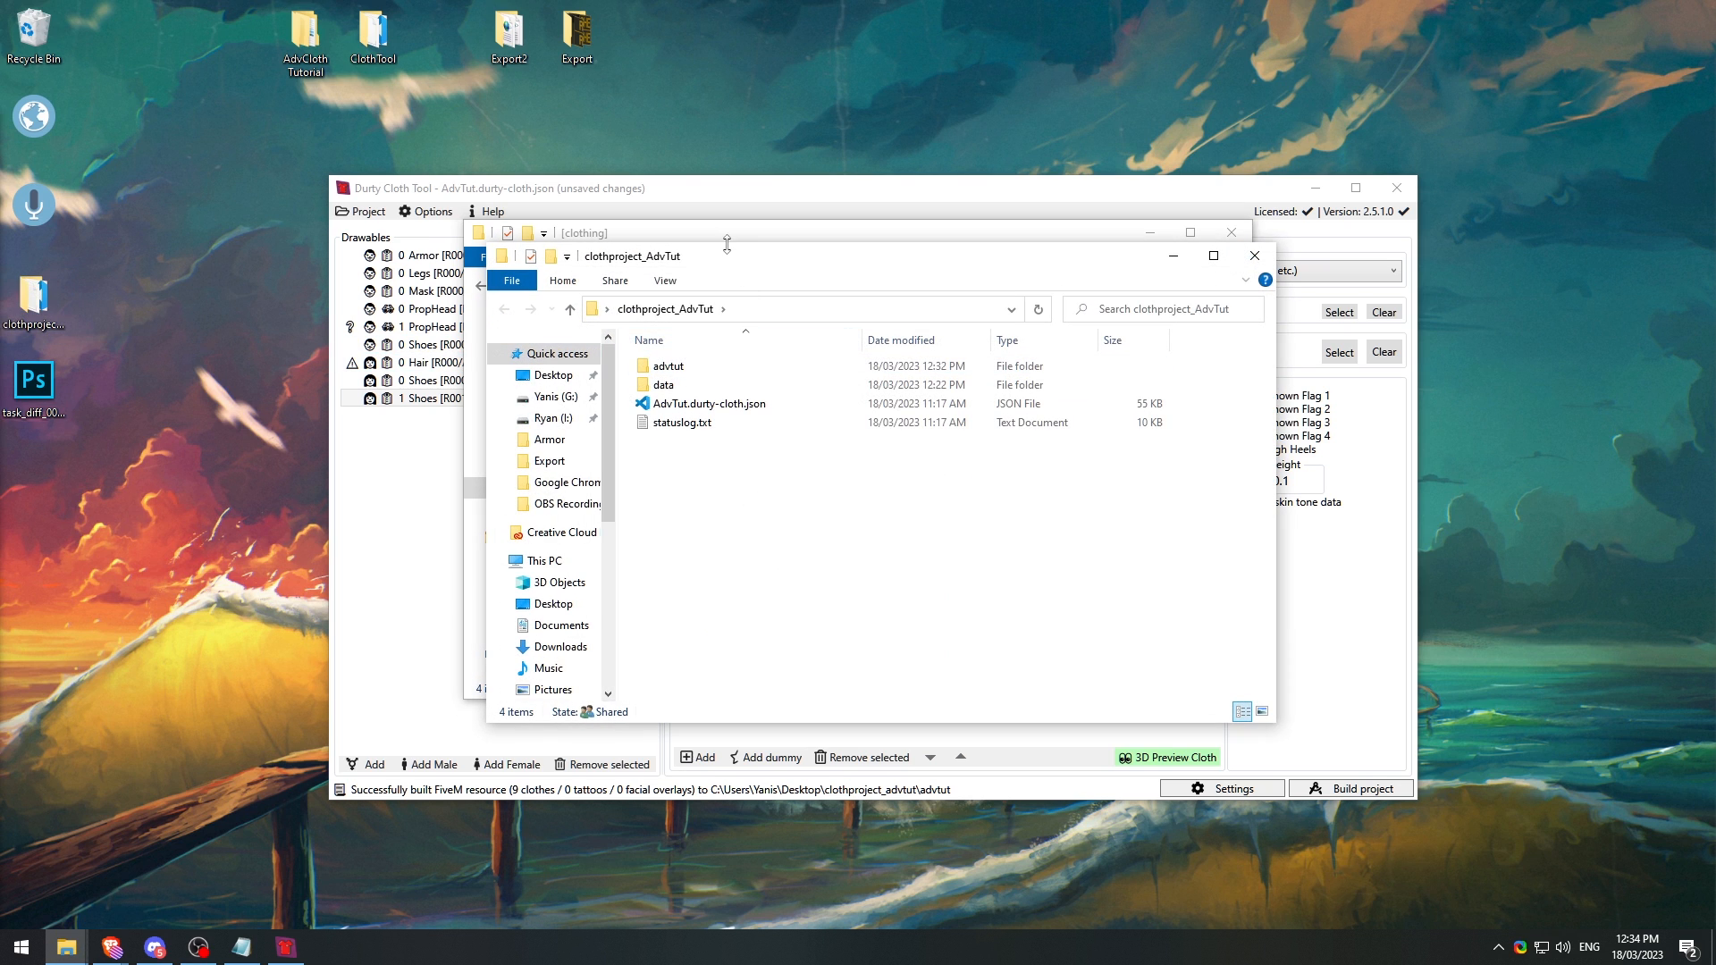
pyautogui.moveTo(743, 316); pyautogui.dragTo(706, 532)
pyautogui.click(693, 630)
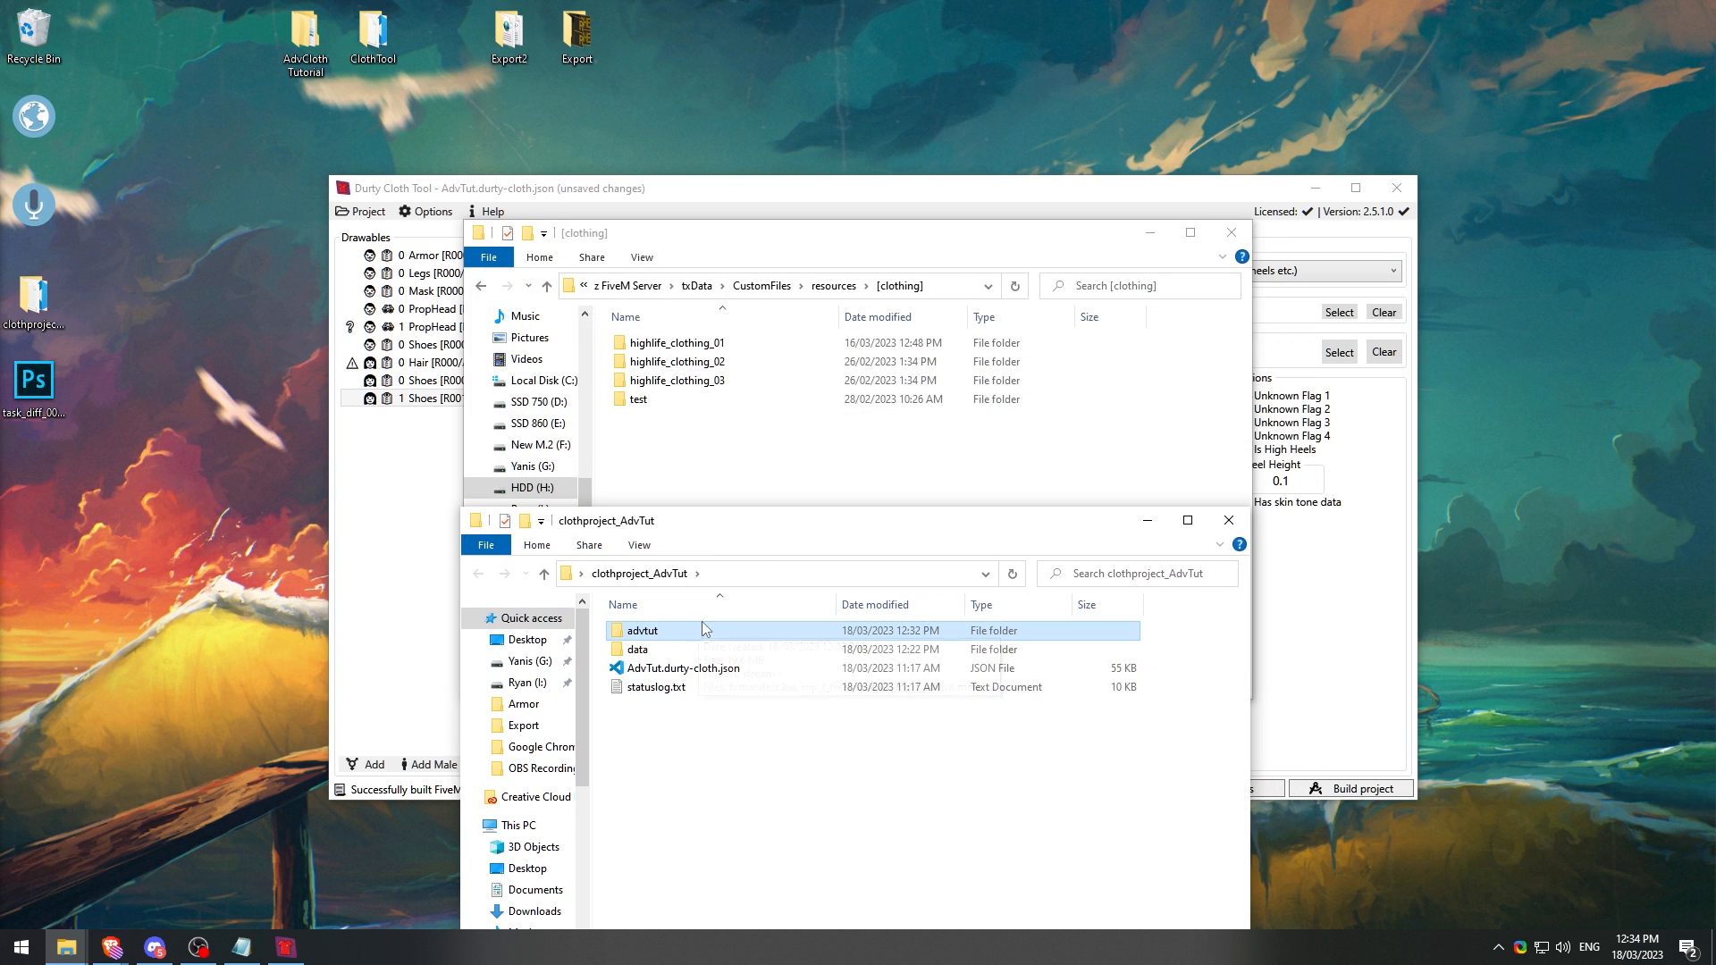
pyautogui.click(755, 460)
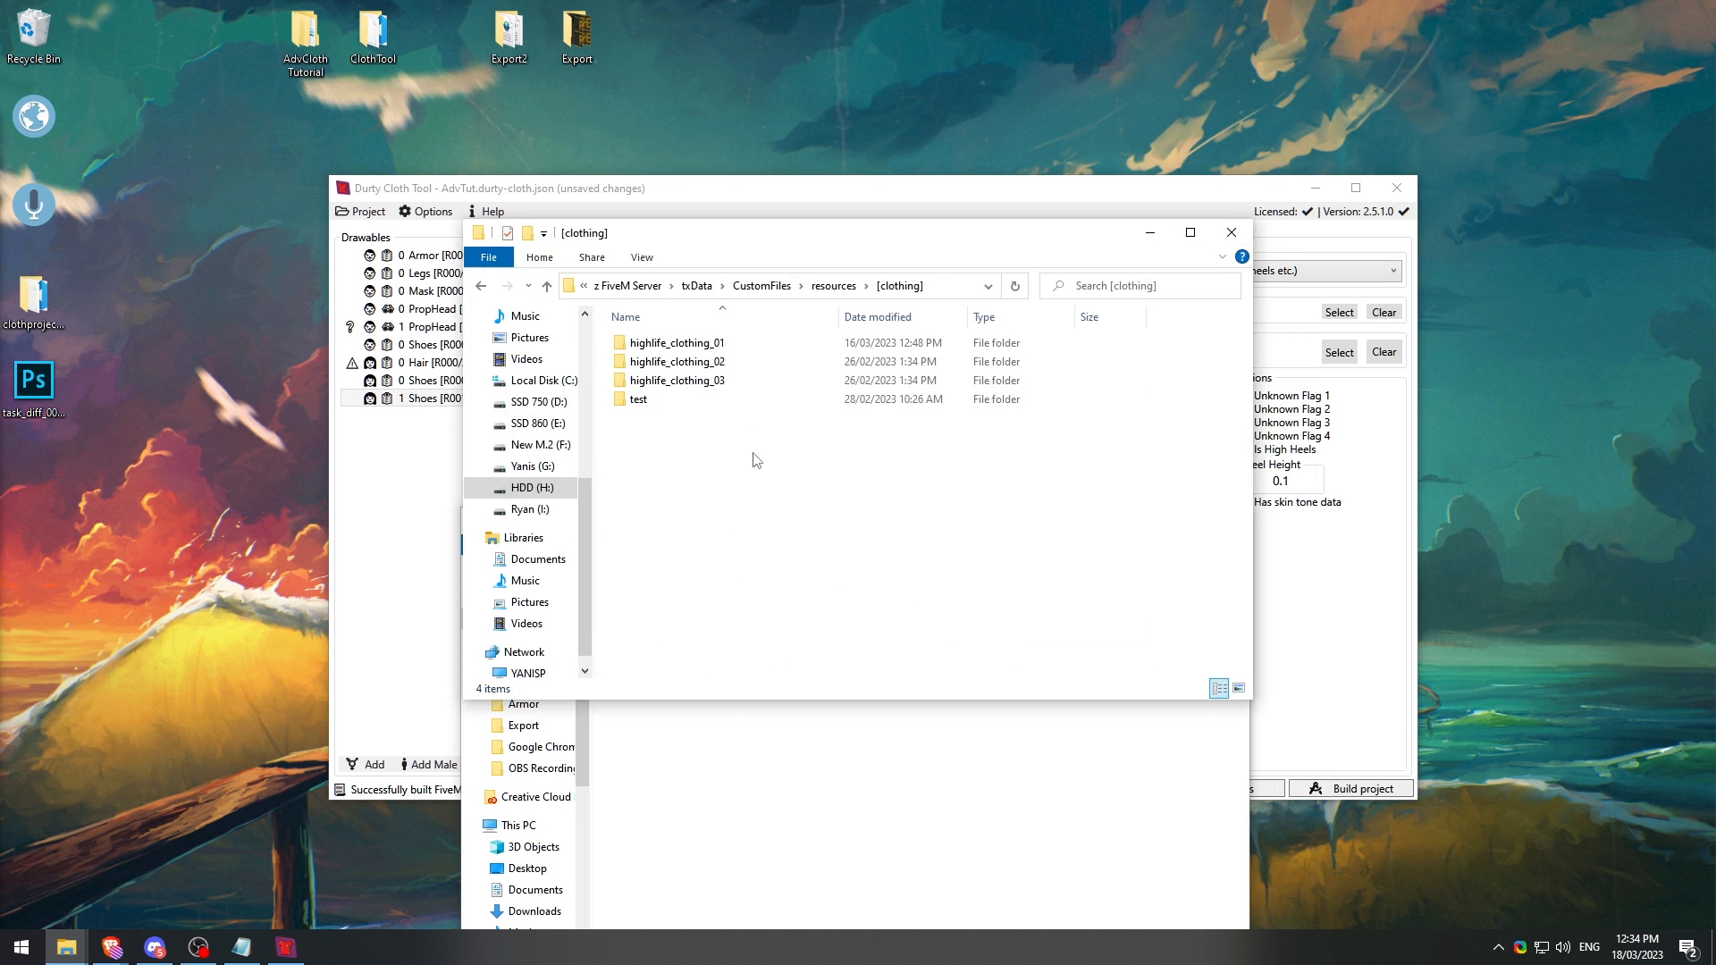
pyautogui.hotkey('ctrl', 'v')
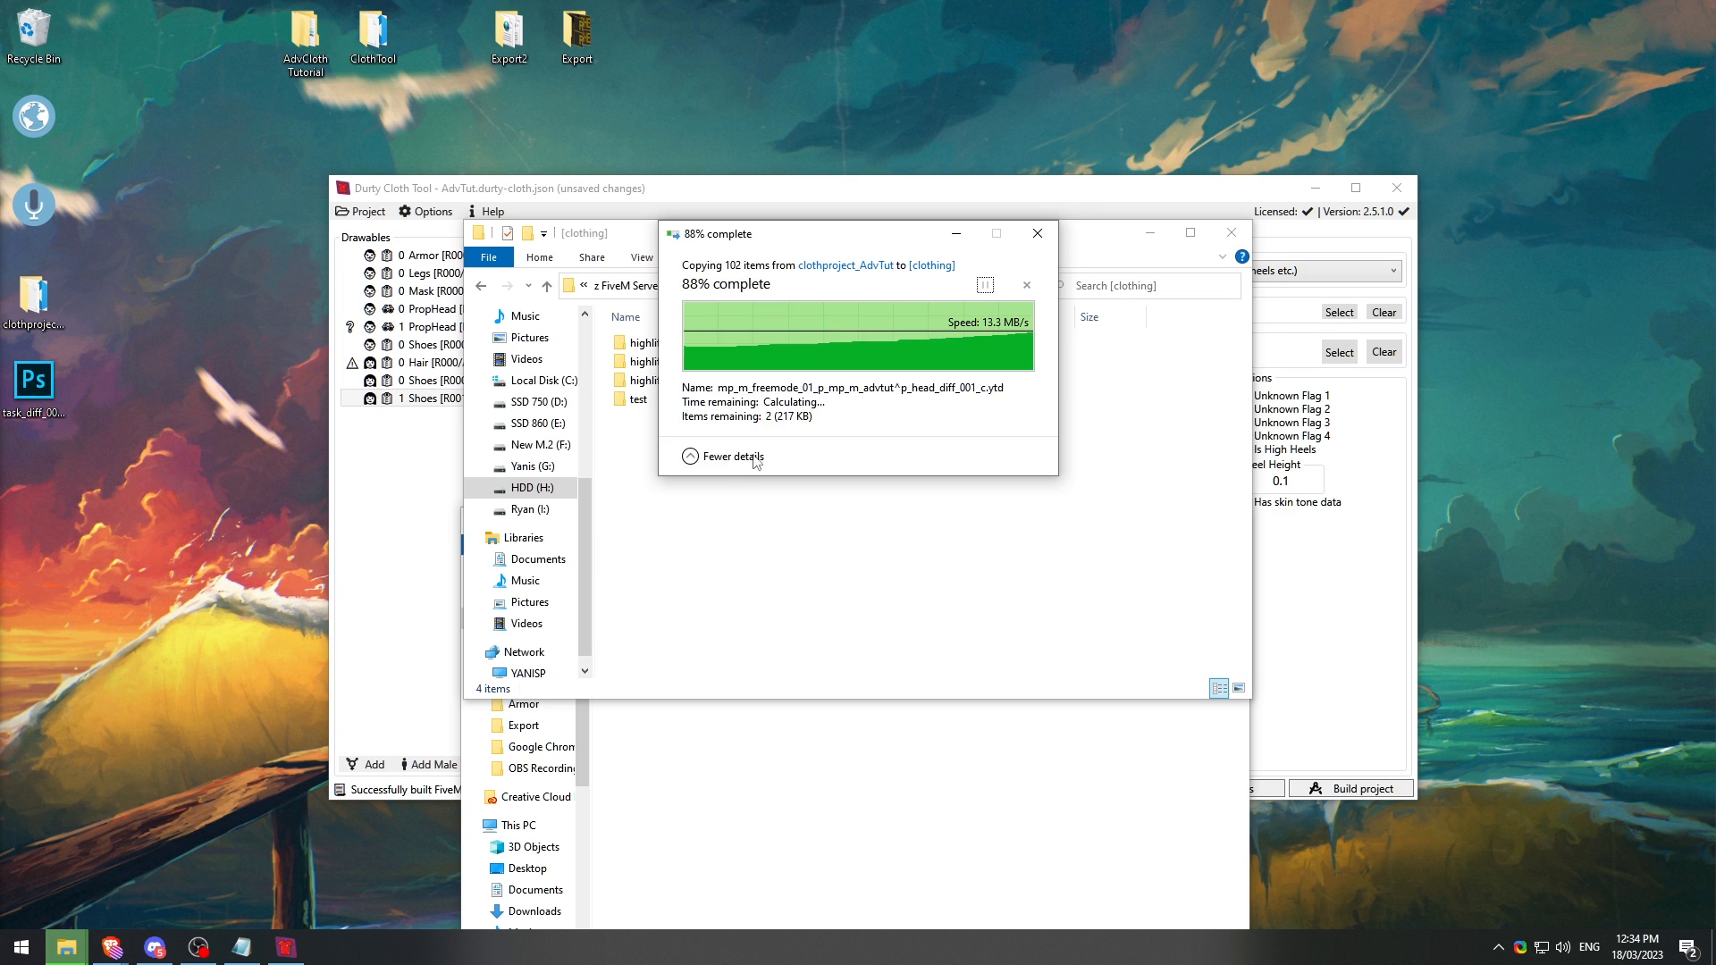
pyautogui.click(728, 760)
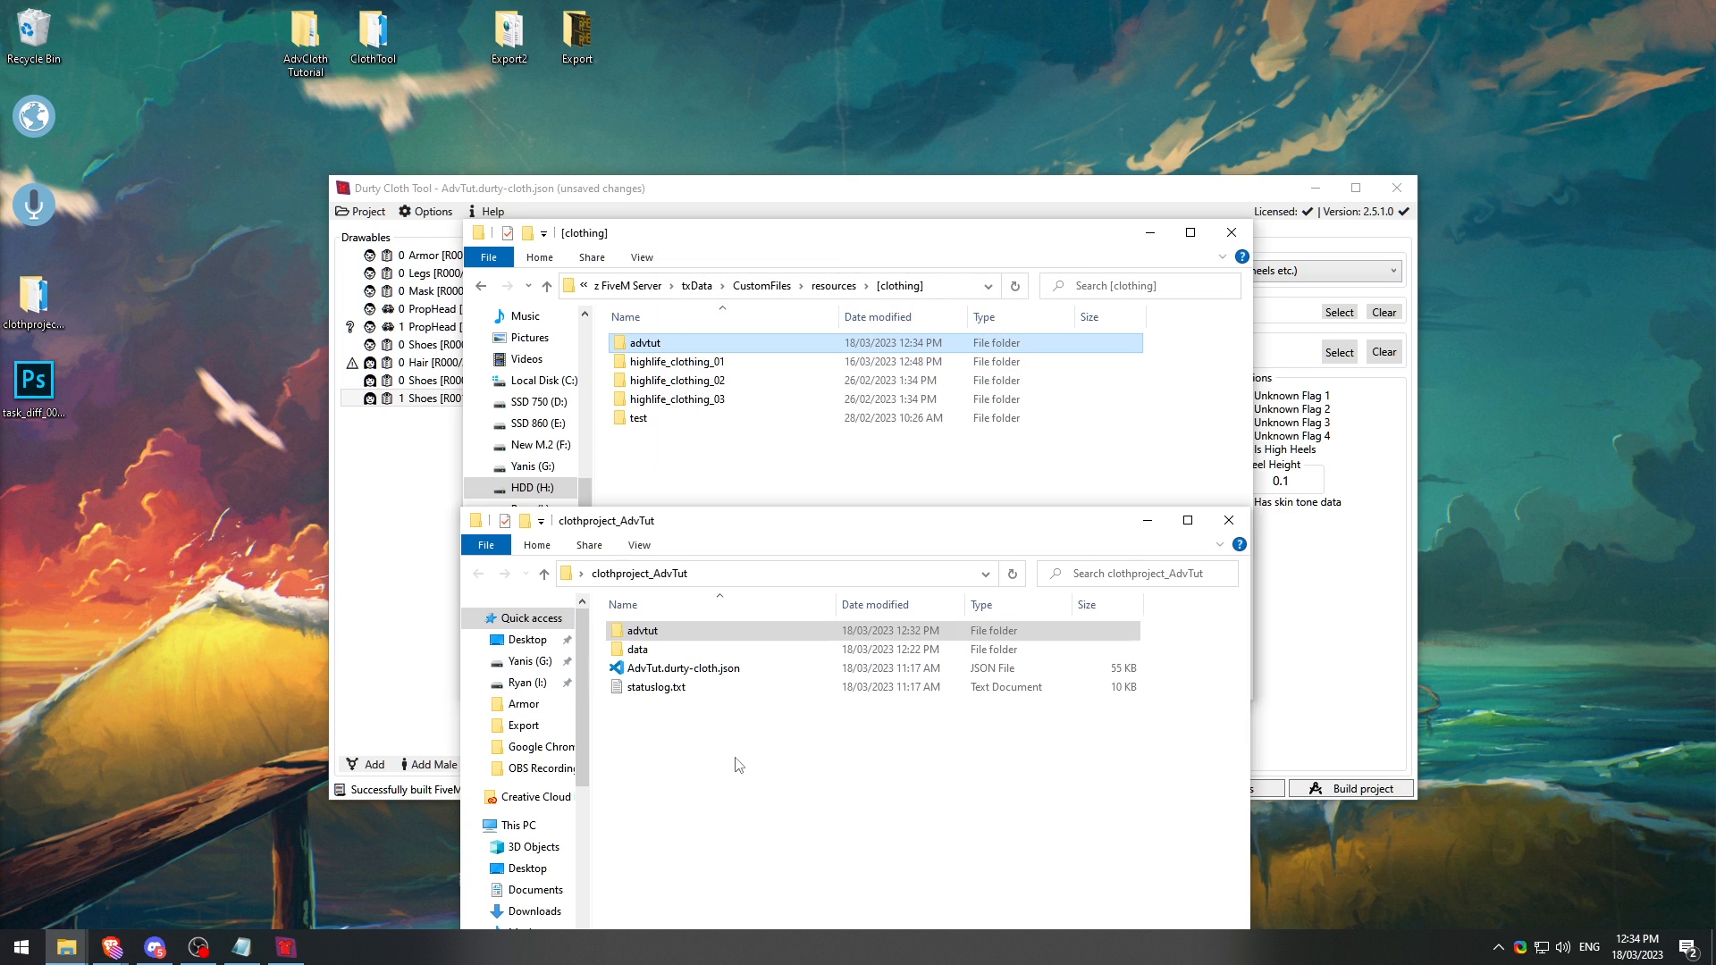
pyautogui.click(1229, 520)
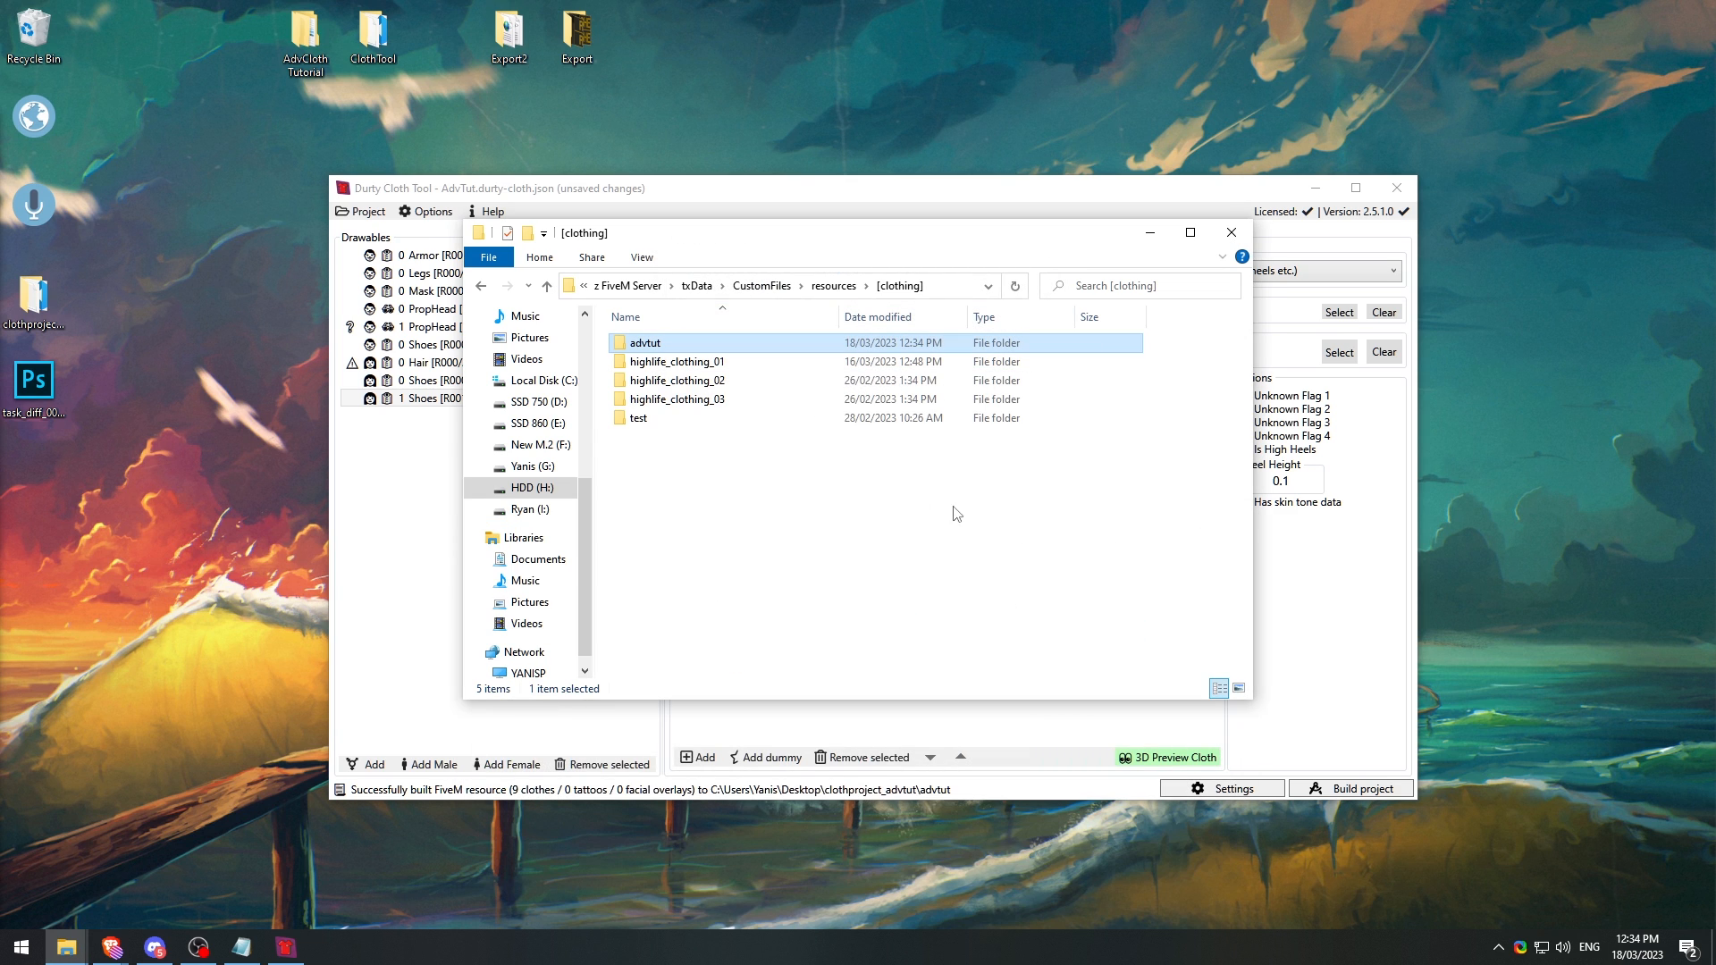
# Step: Open server.cfg from the CustomFiles folder, highlight the sv_enforceGameBuild value, and shrink the editor window
pyautogui.click(767, 287)
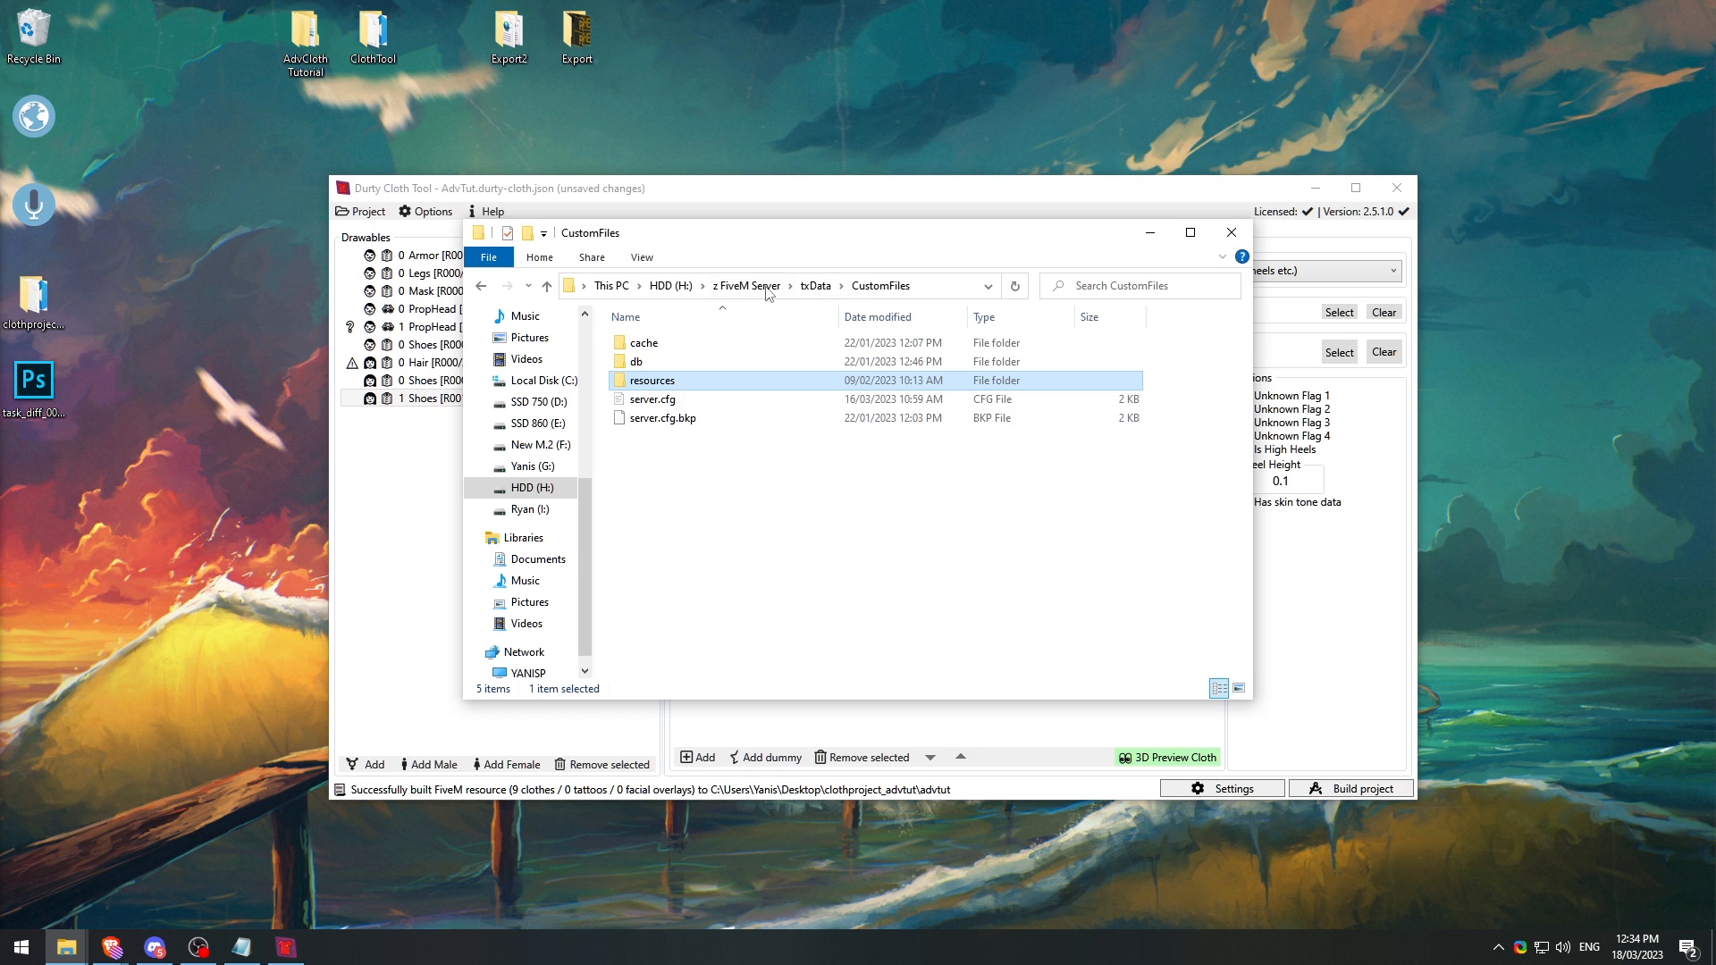
pyautogui.doubleClick(713, 402)
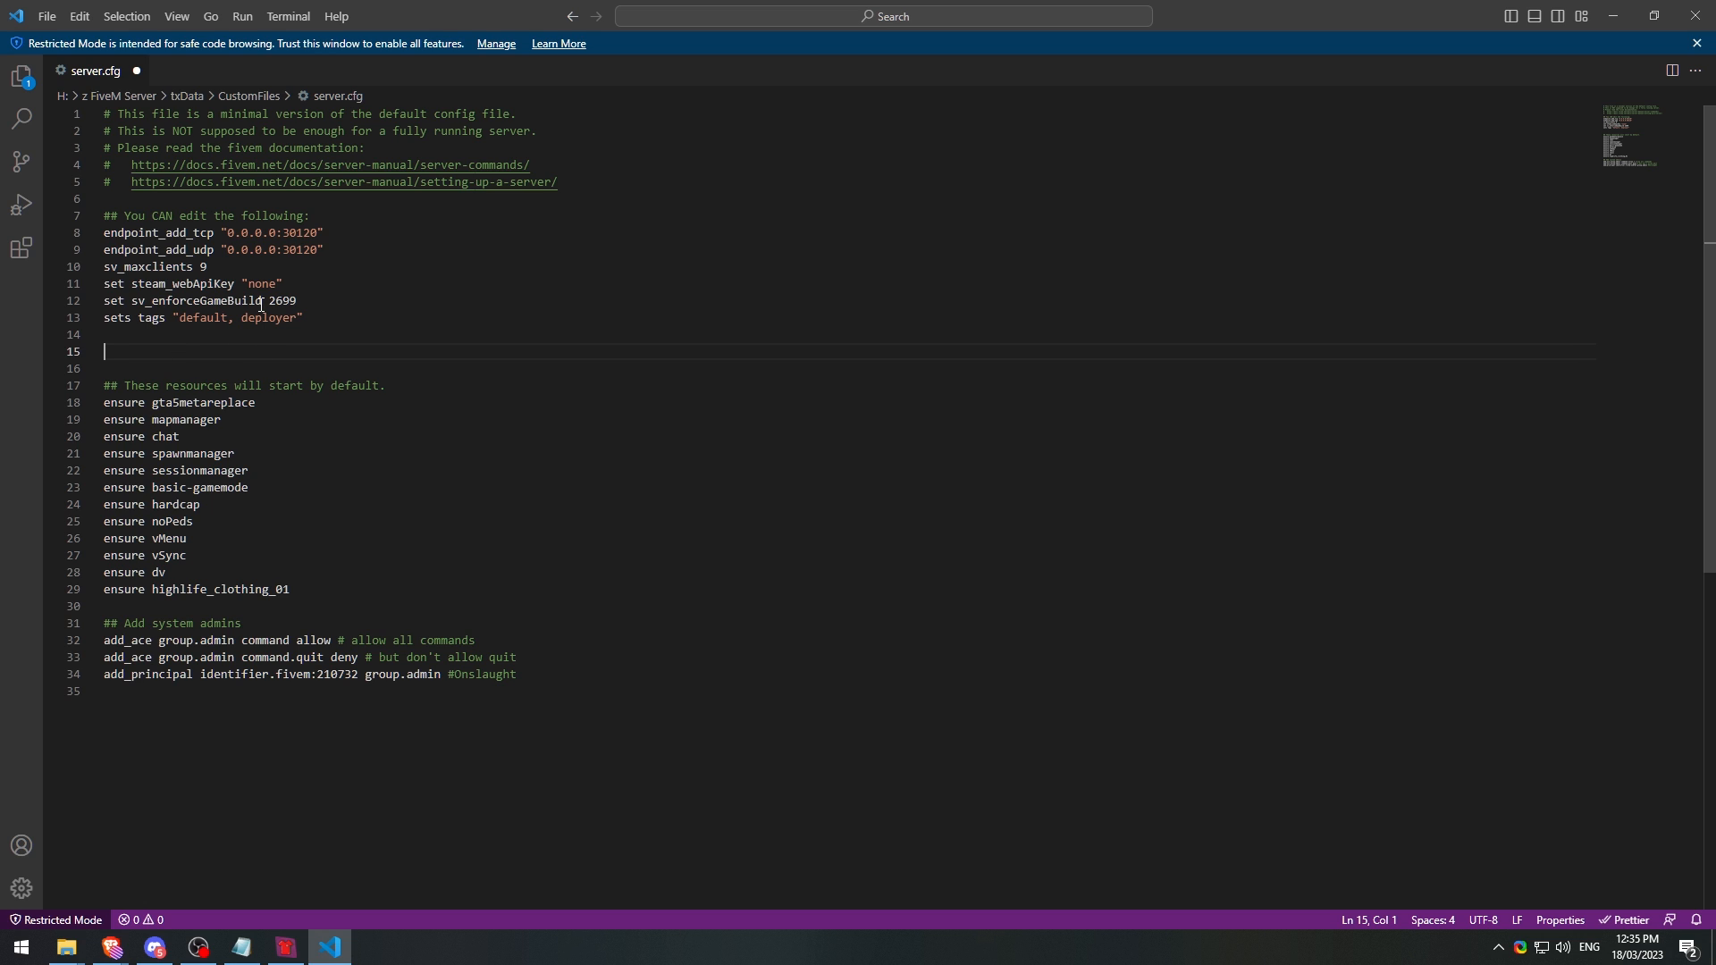
pyautogui.moveTo(268, 301); pyautogui.dragTo(301, 301)
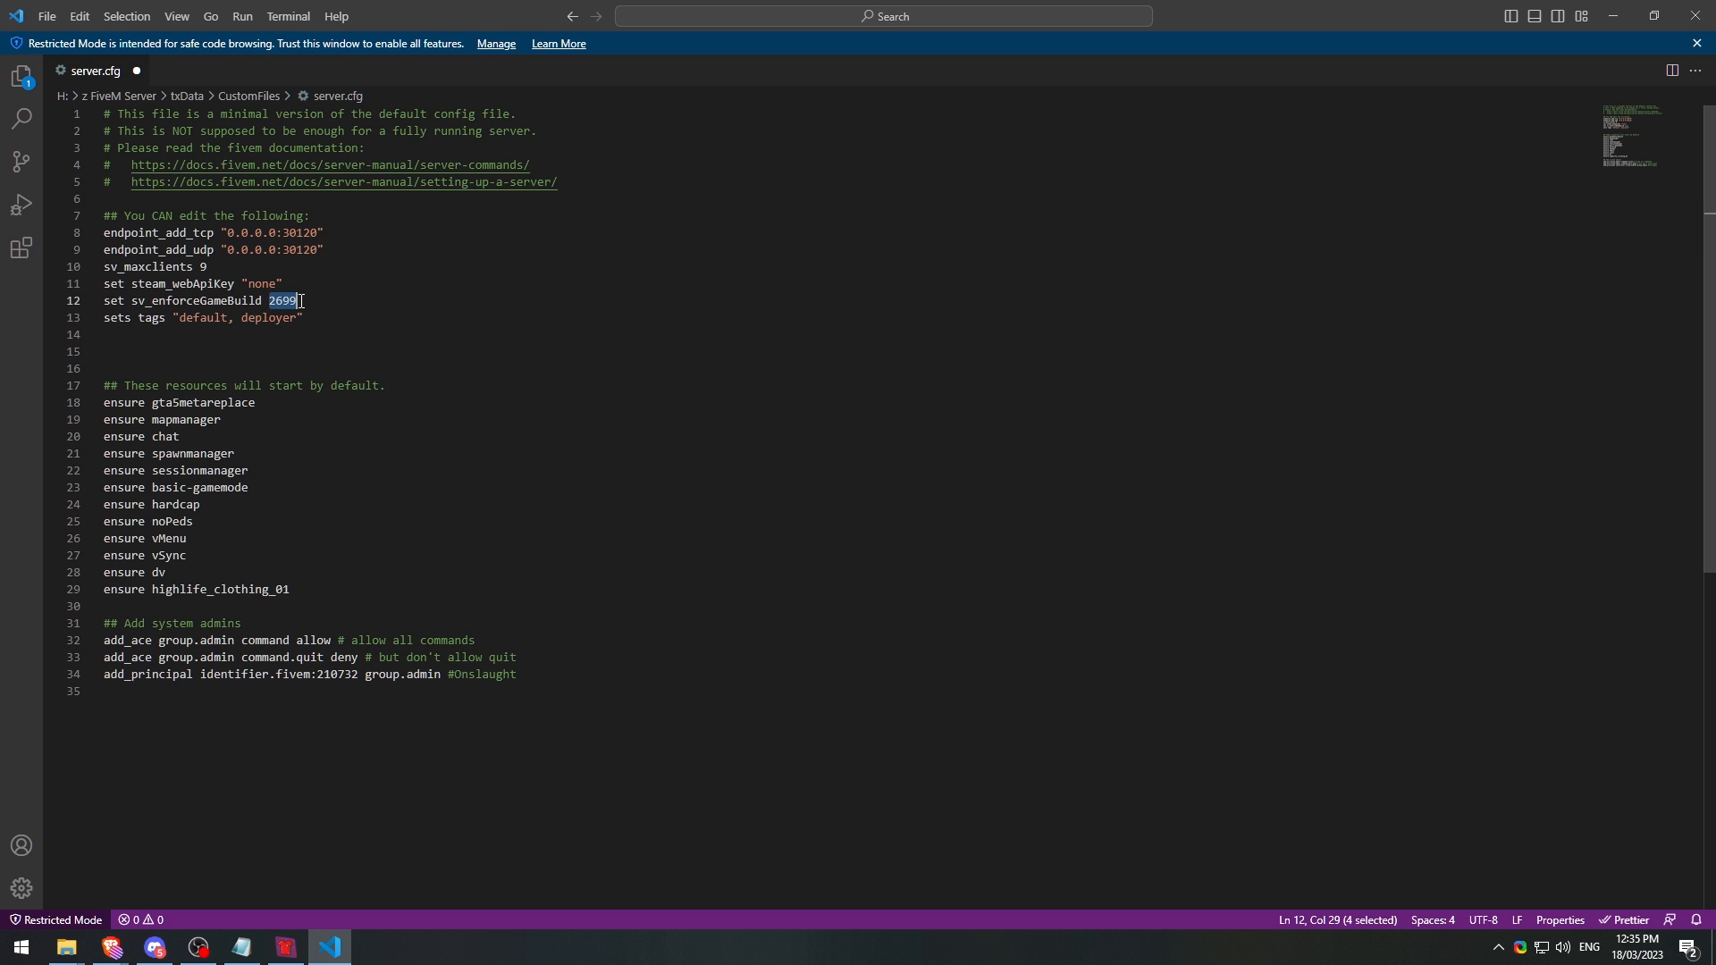
pyautogui.doubleClick(1237, 14)
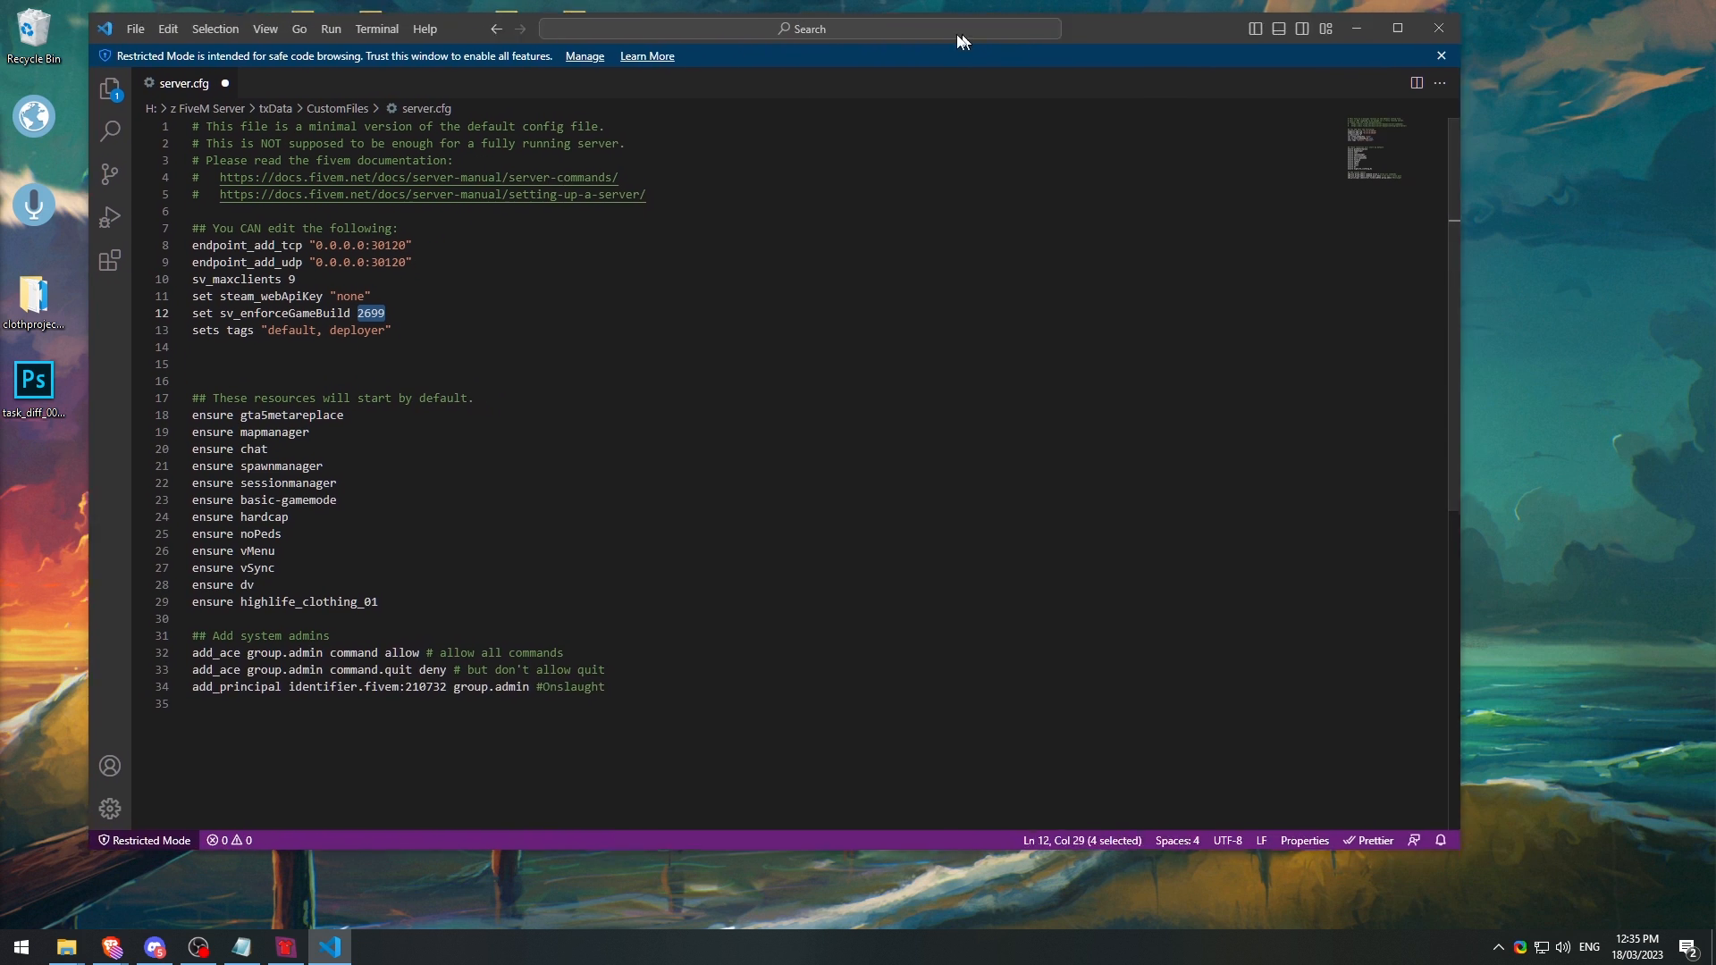
# Step: Check the target game build in Durty Cloth Tool's build settings against the server config, close them, and return to server.cfg
pyautogui.click(285, 947)
pyautogui.click(1351, 788)
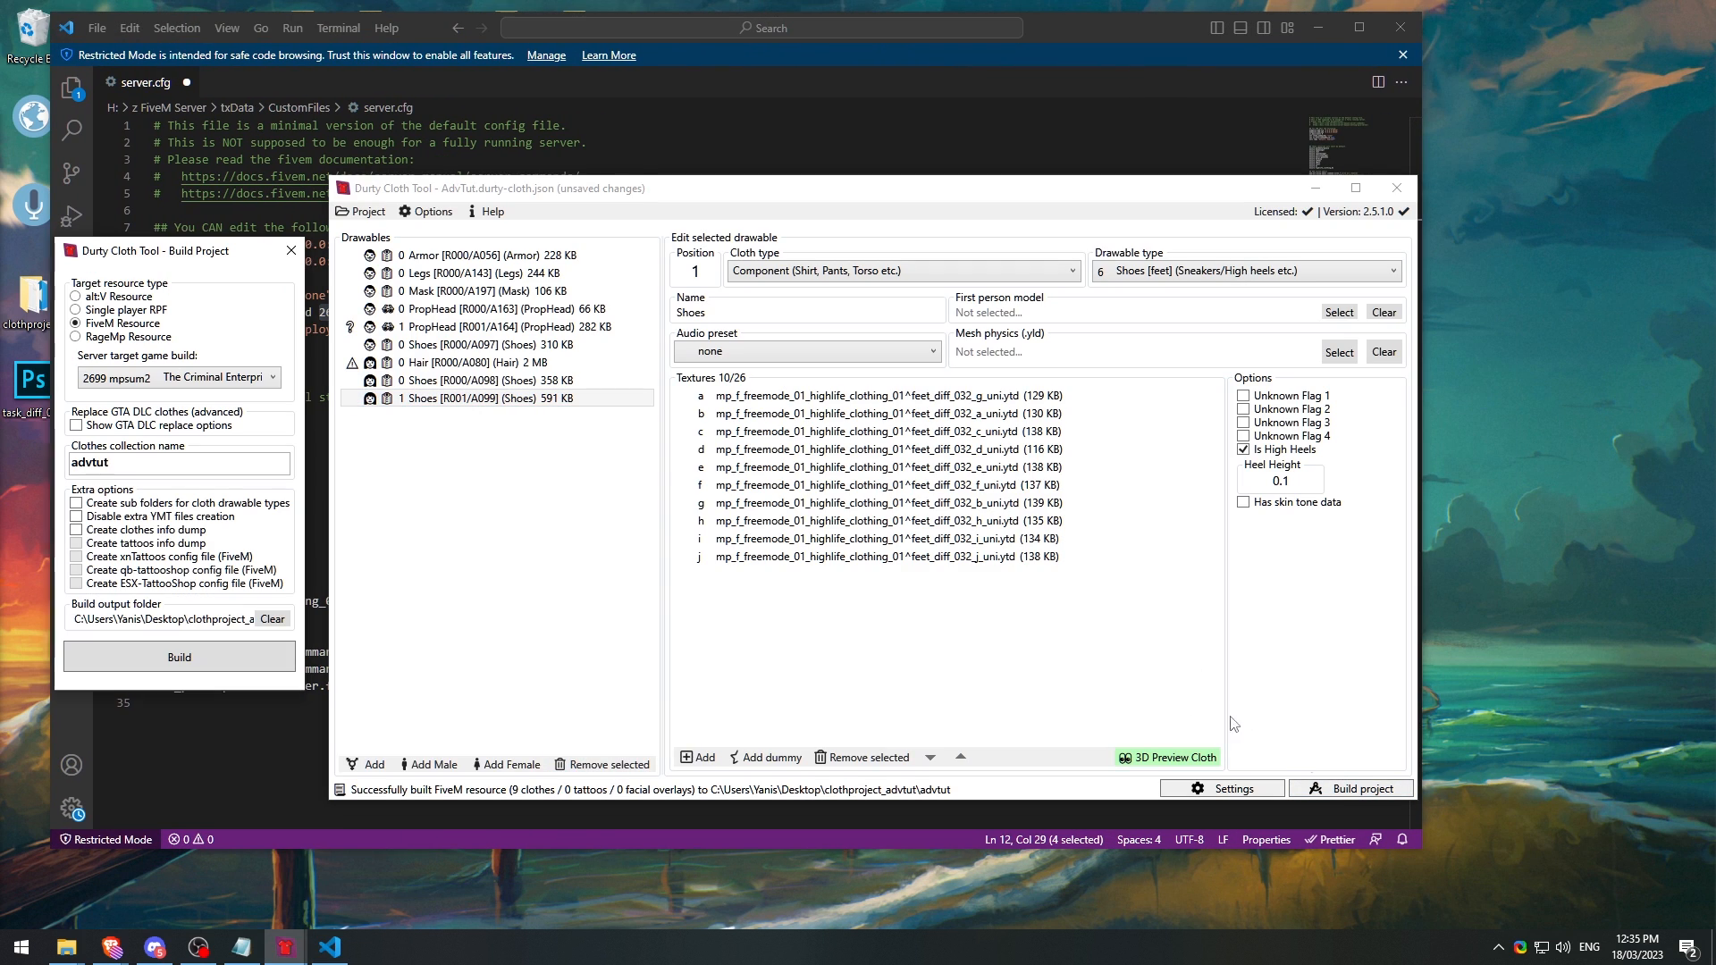
pyautogui.click(291, 250)
pyautogui.click(1059, 25)
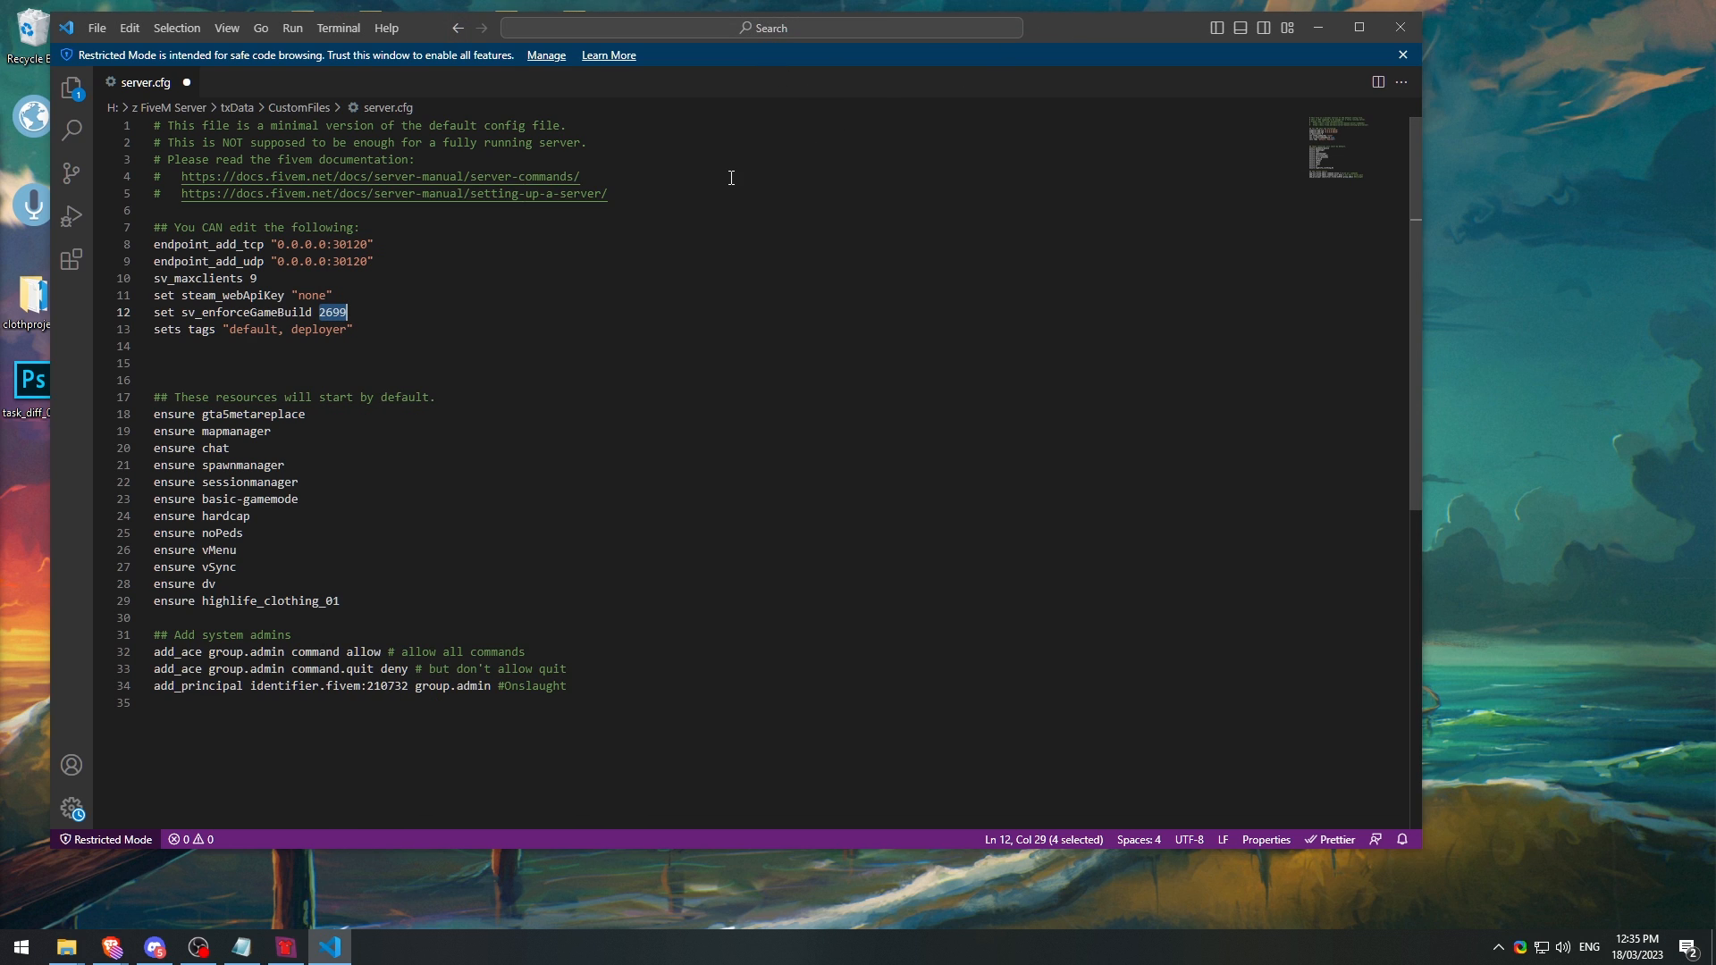
# Step: Review the sv_maxclients line and the list of resources started by default in server.cfg
pyautogui.click(408, 311)
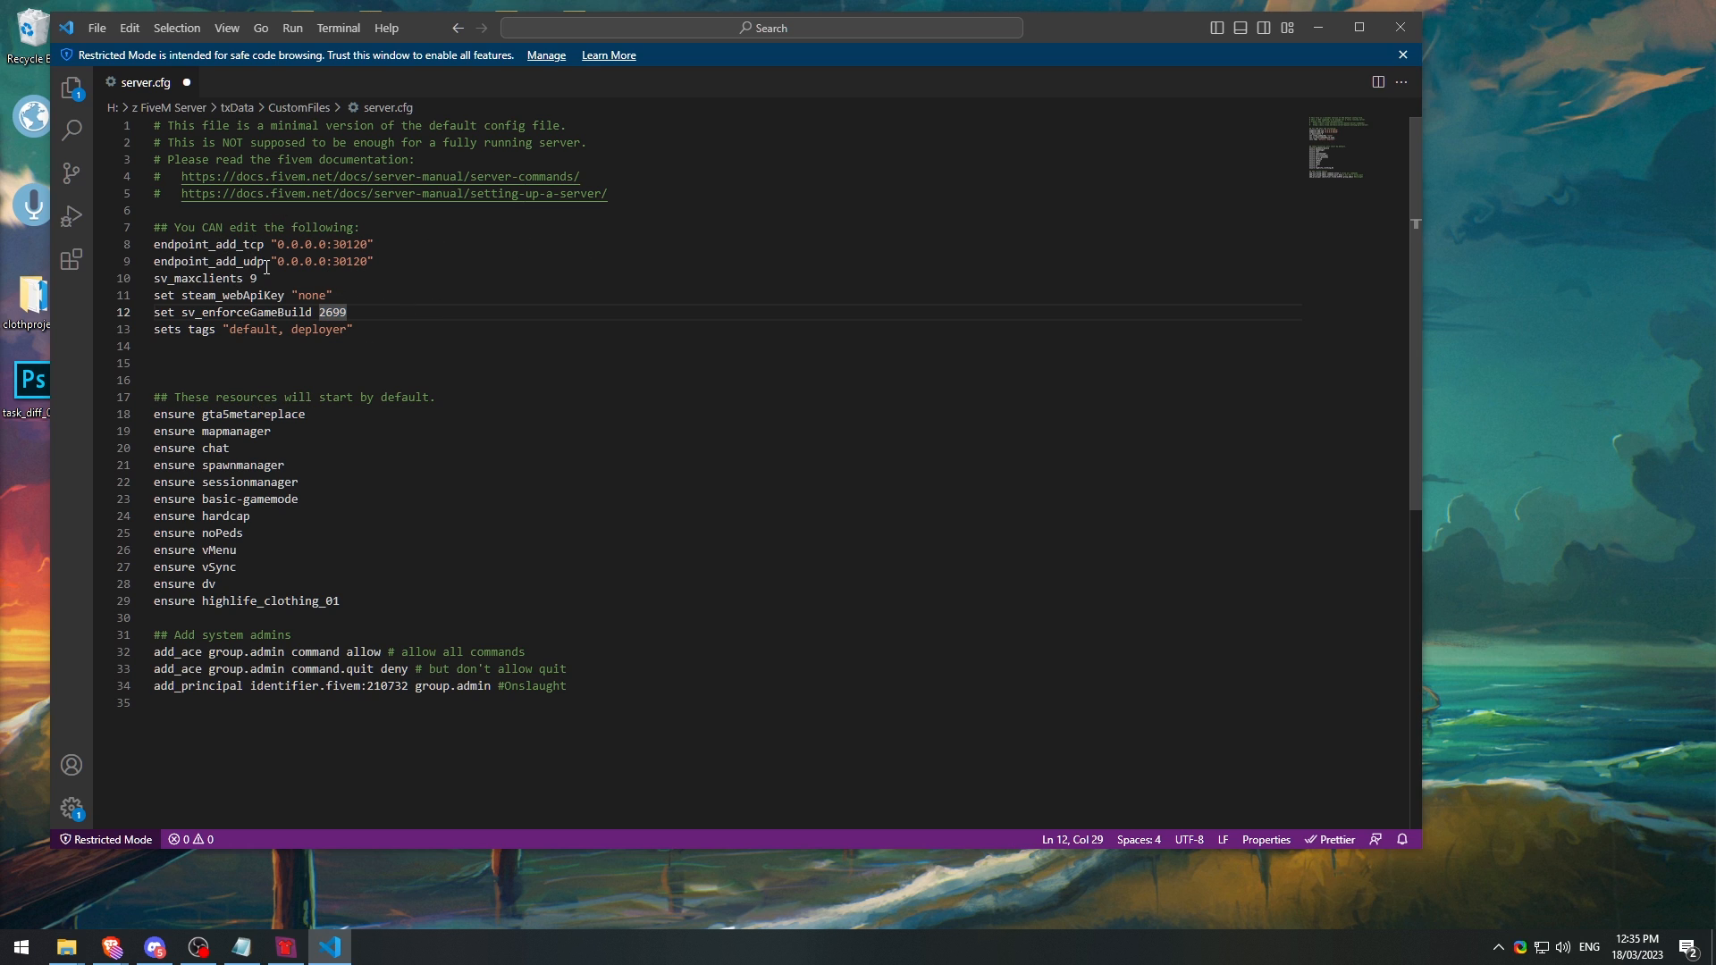
pyautogui.moveTo(266, 277); pyautogui.dragTo(143, 278)
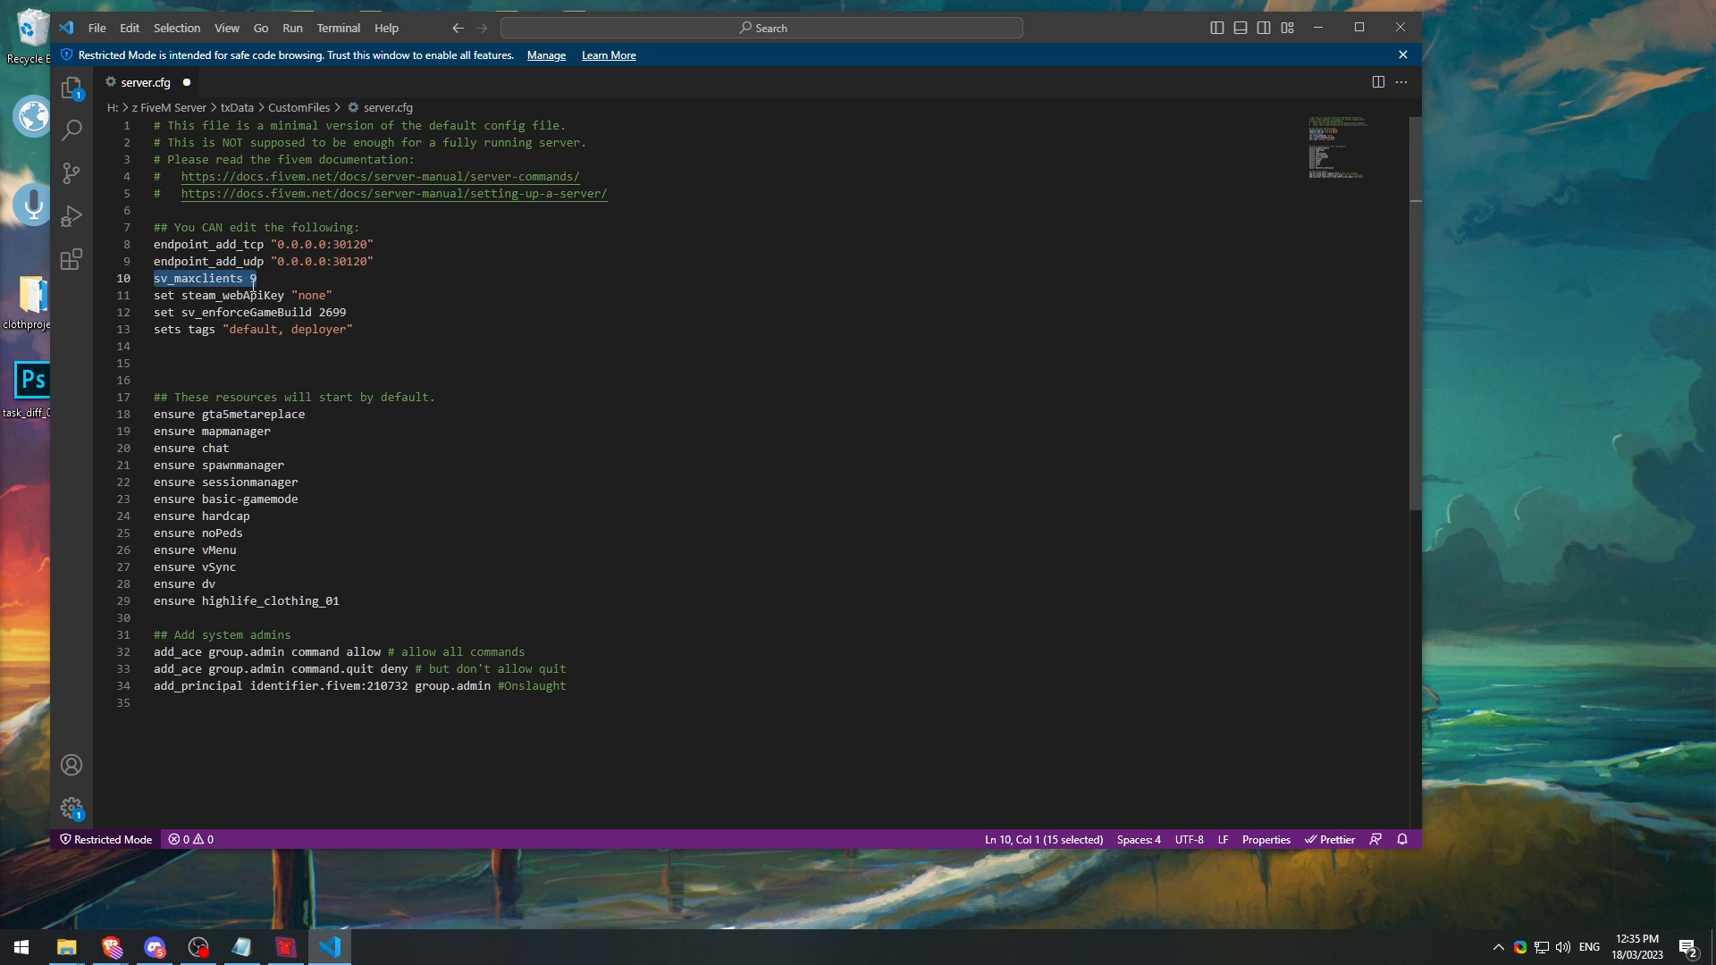
pyautogui.click(268, 283)
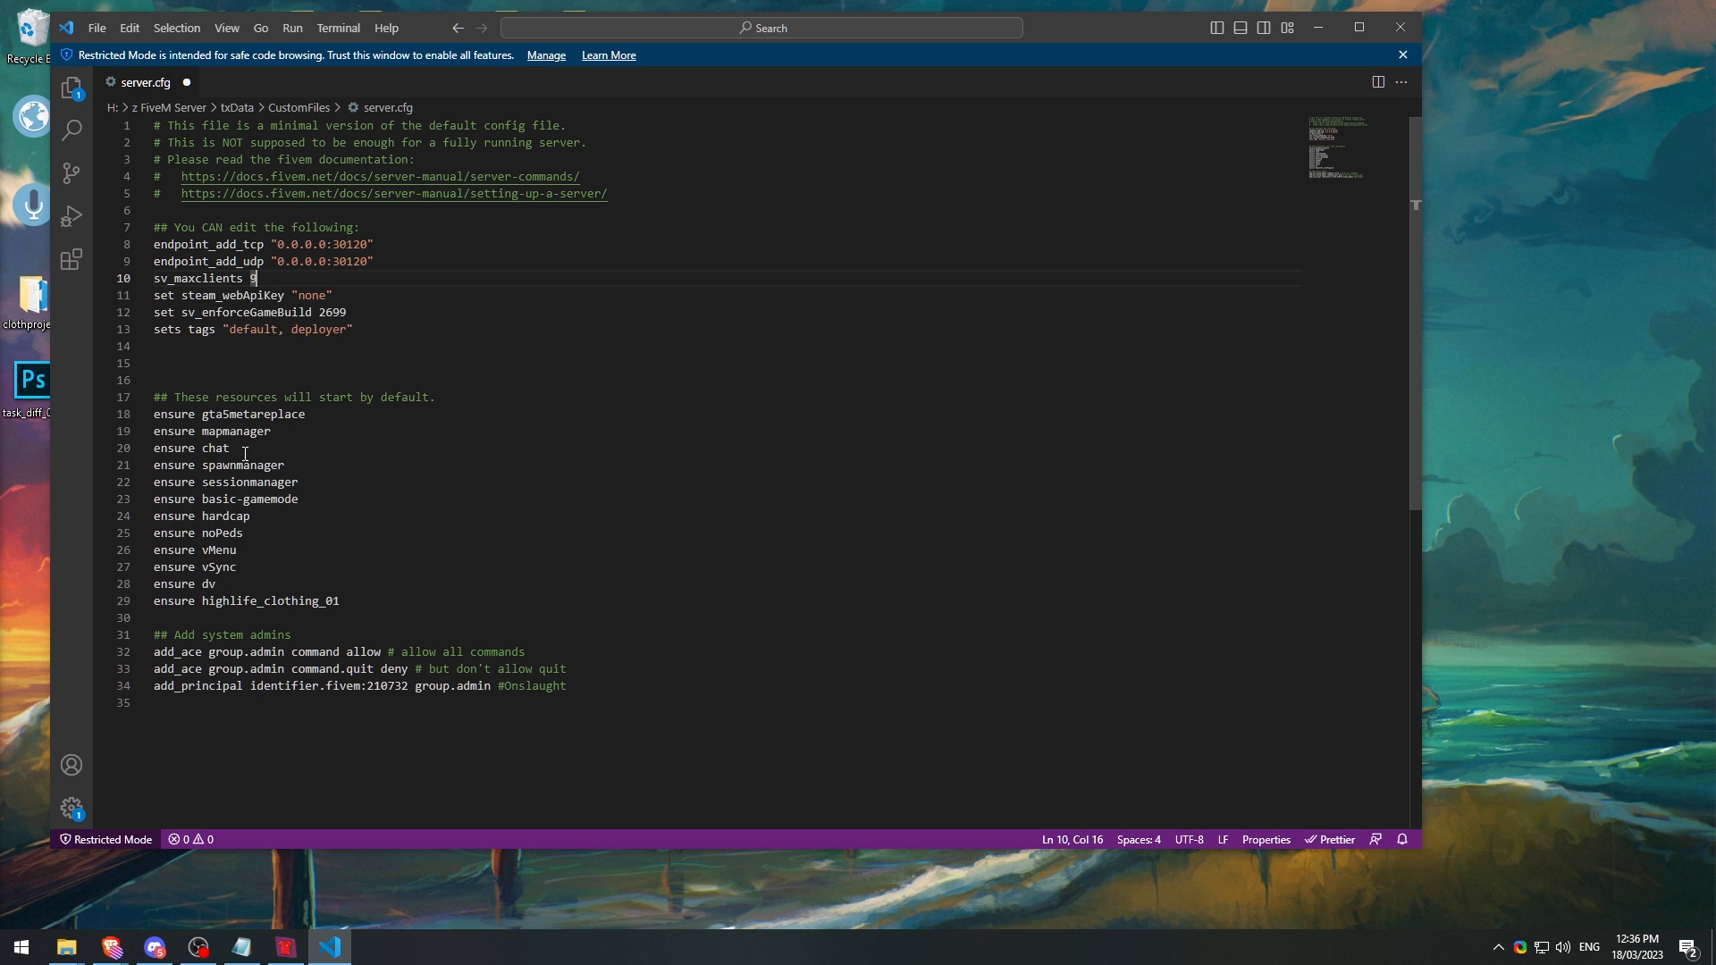
pyautogui.moveTo(310, 417); pyautogui.dragTo(173, 581)
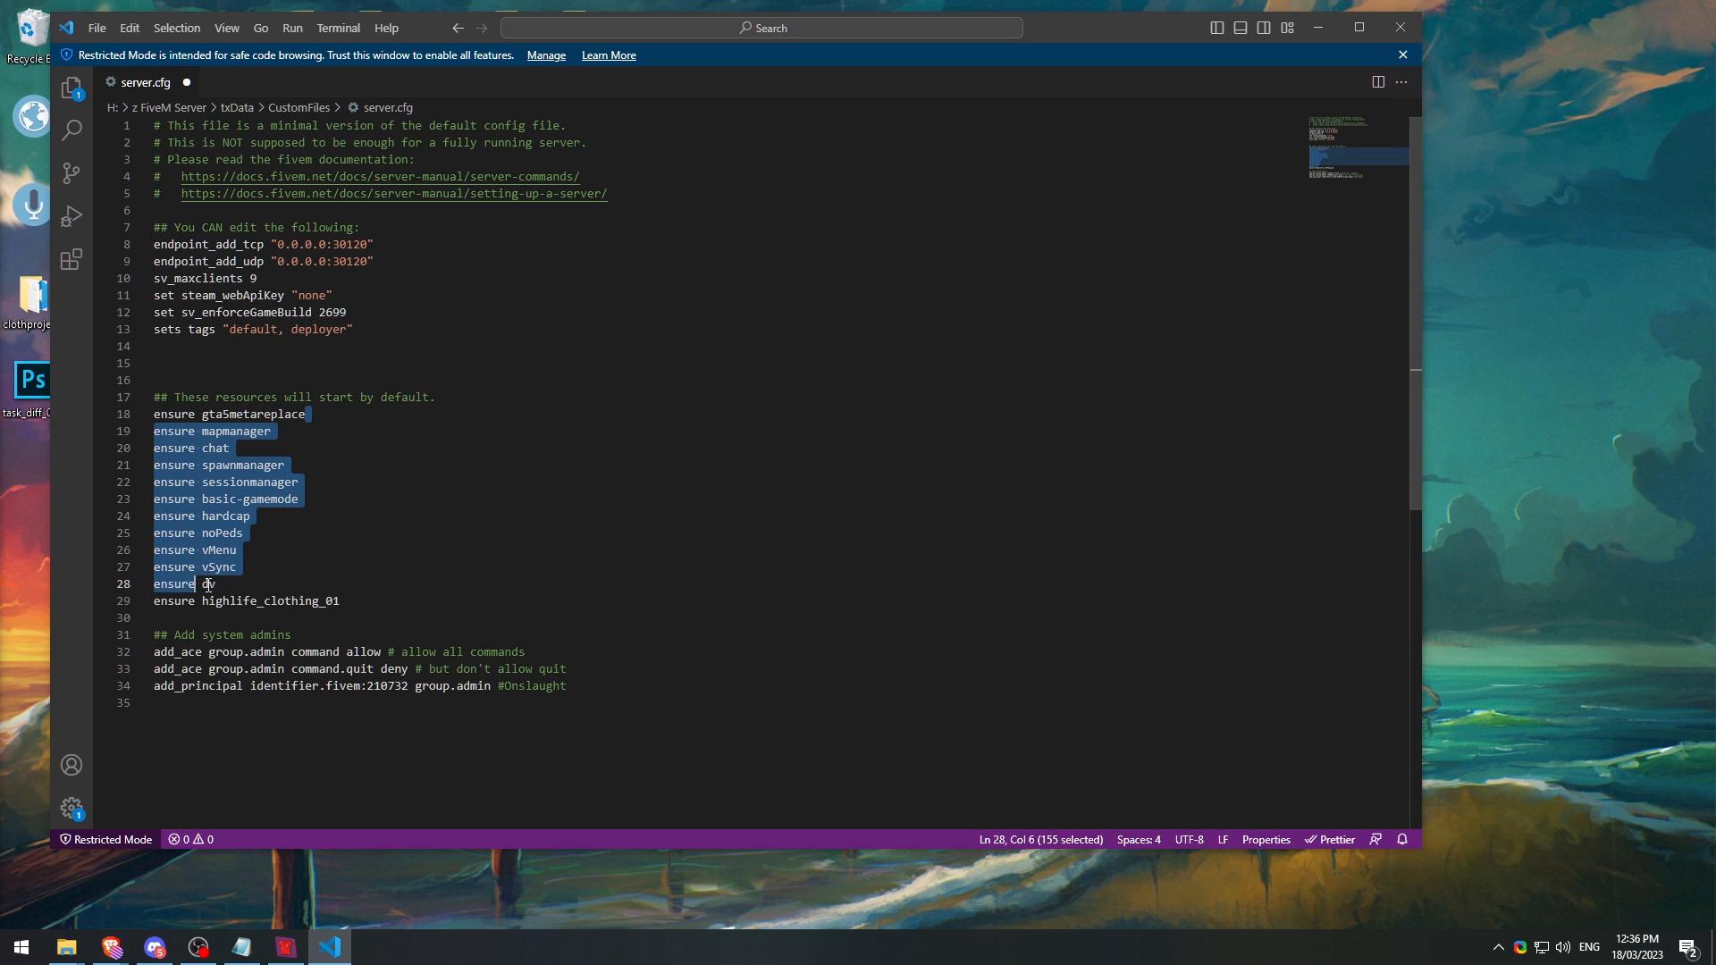
pyautogui.click(400, 534)
# Step: Replace highlife_clothing_01 with advtut in the last ensure line of server.cfg
pyautogui.moveTo(355, 608); pyautogui.dragTo(200, 606)
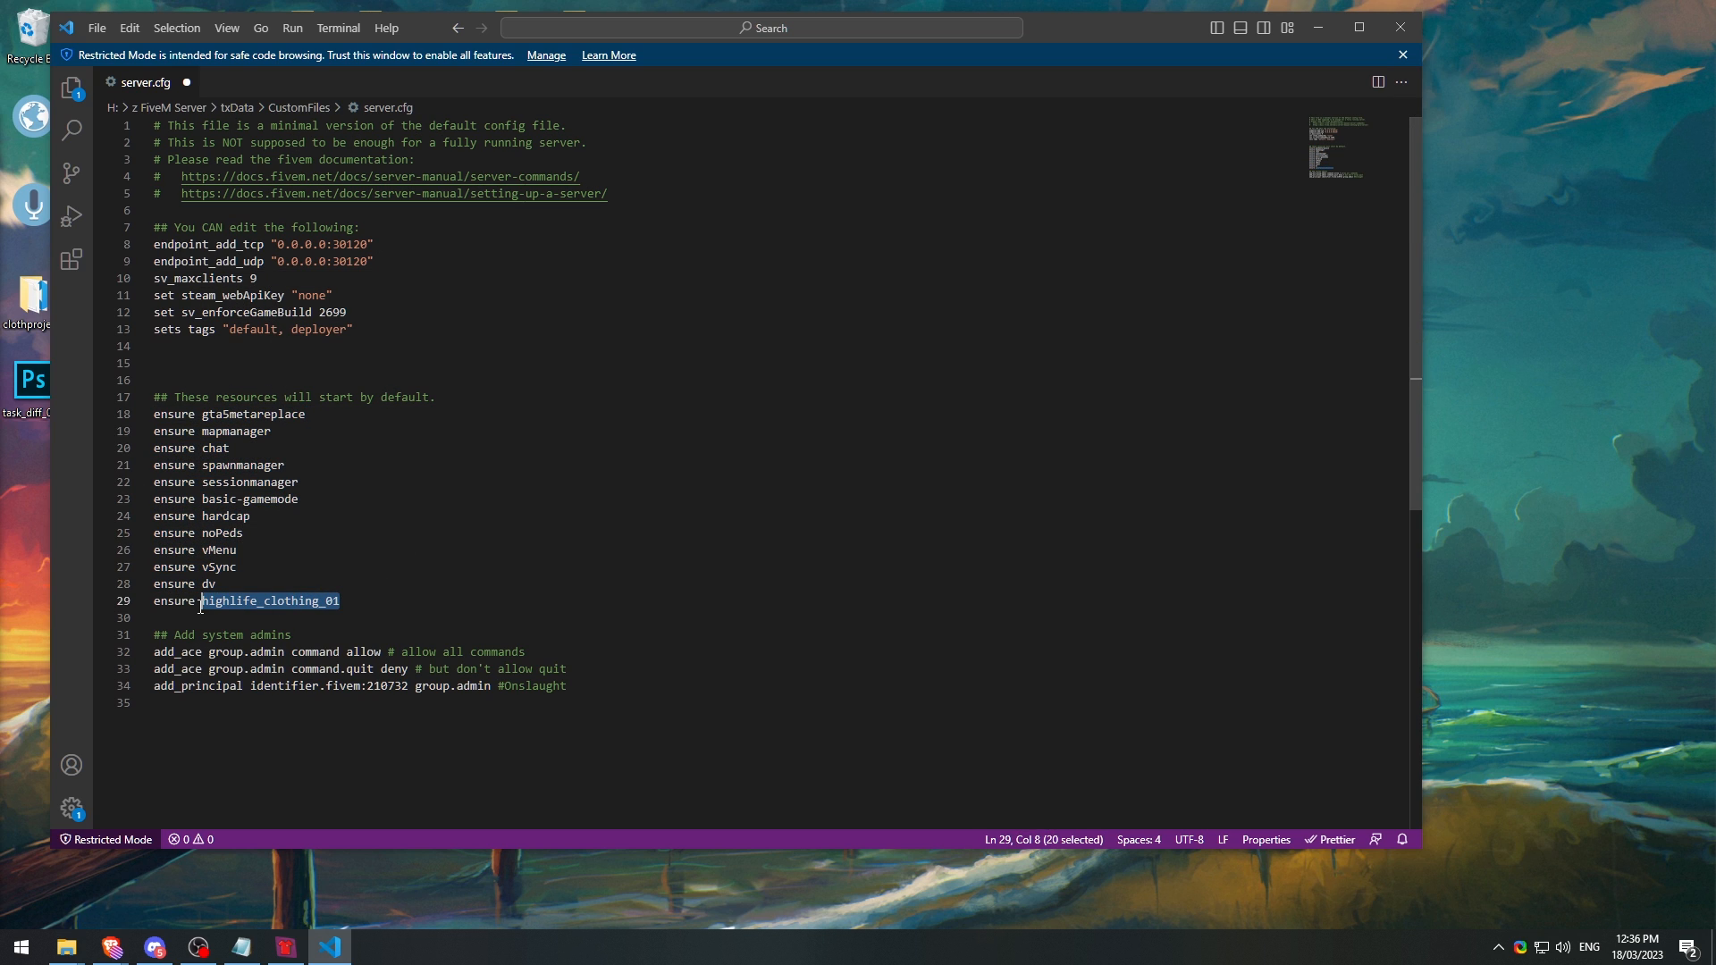
pyautogui.press('BackSpace')
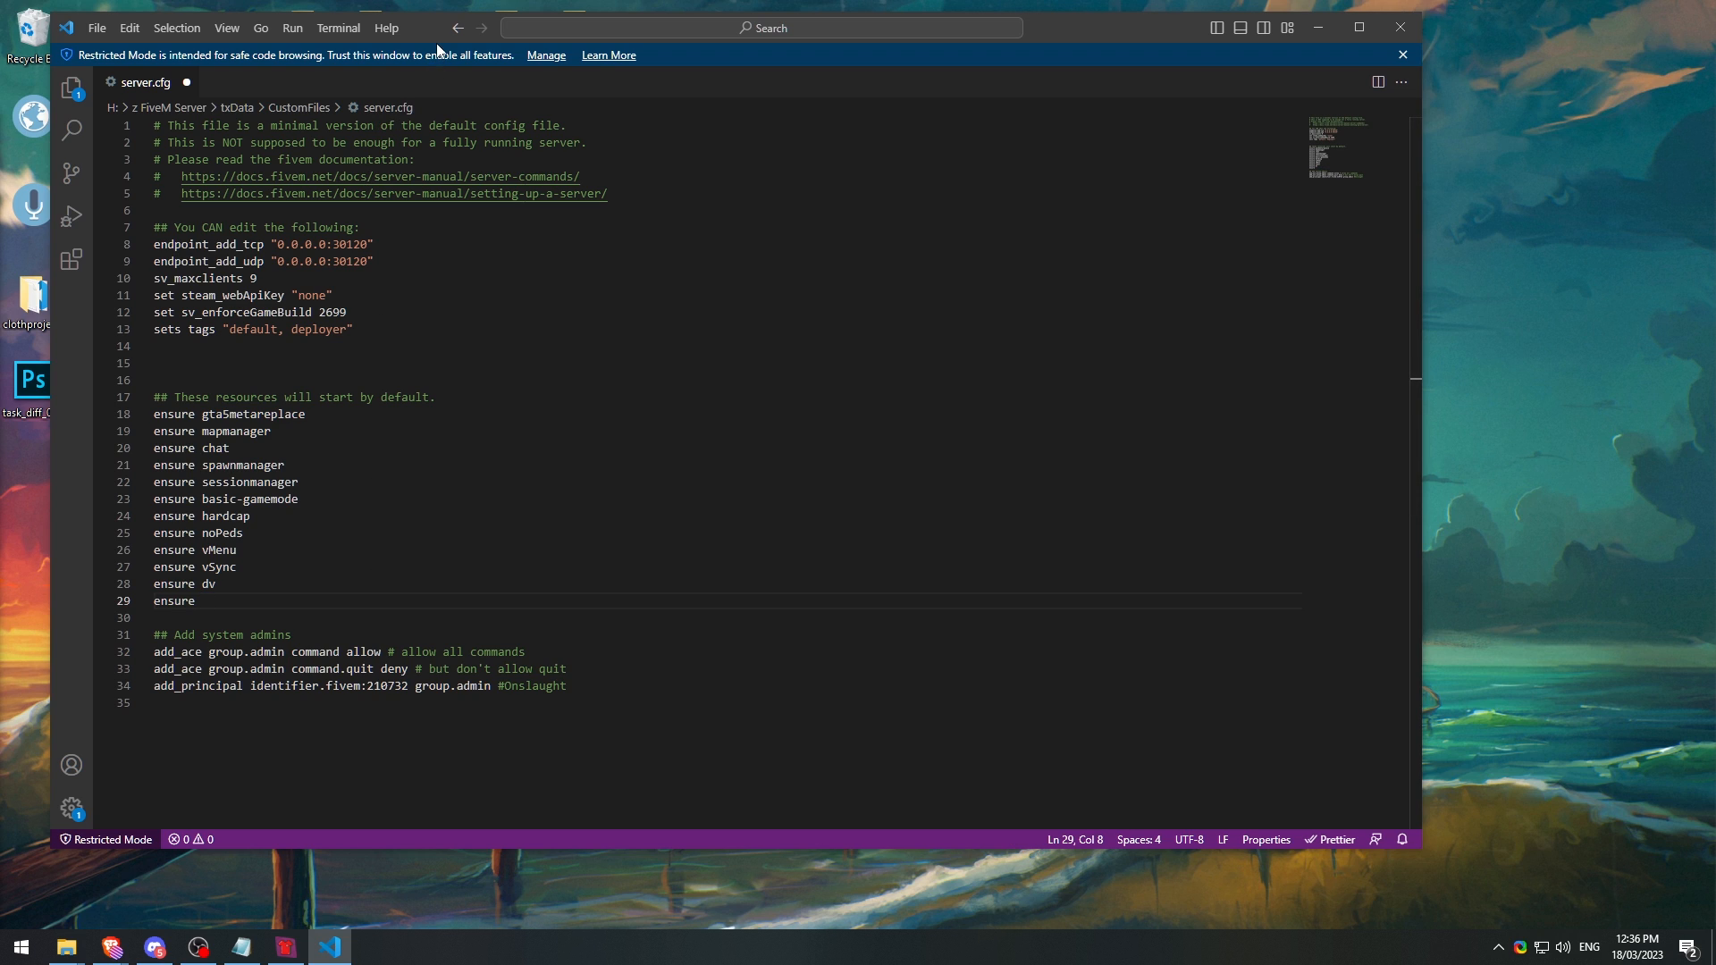
pyautogui.write('advtut')
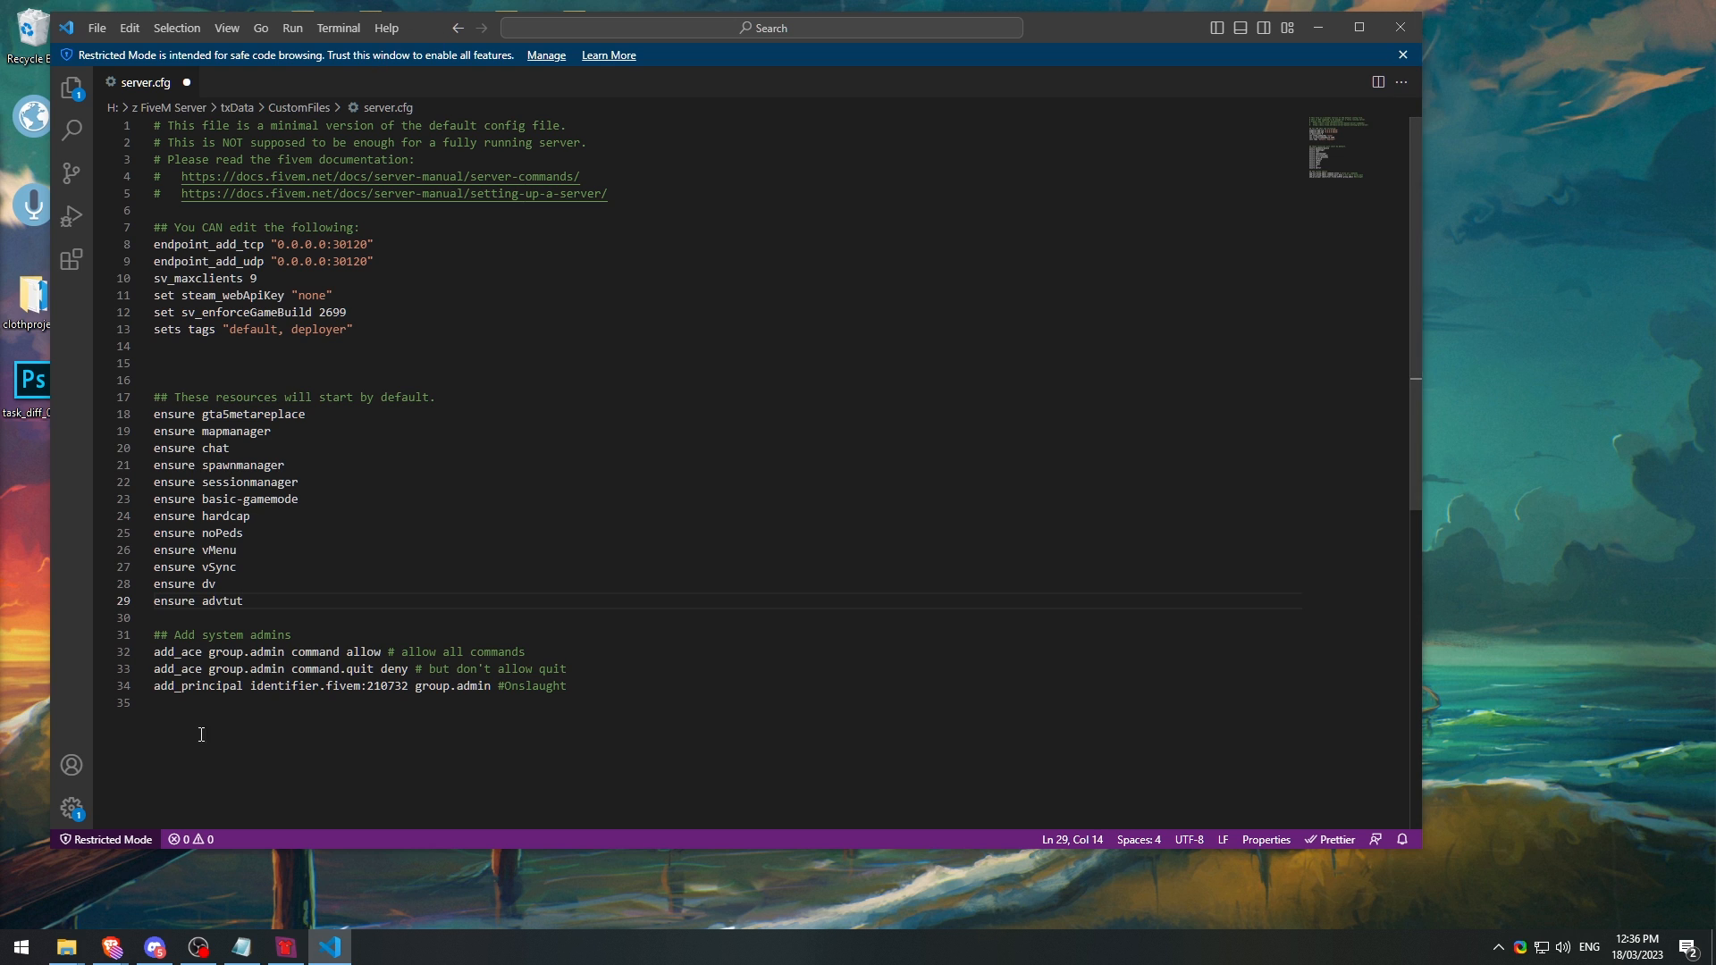
# Step: Check the copied advtut resource folder and its contents inside the server's [clothing] folder
pyautogui.moveTo(67, 945)
pyautogui.click(487, 872)
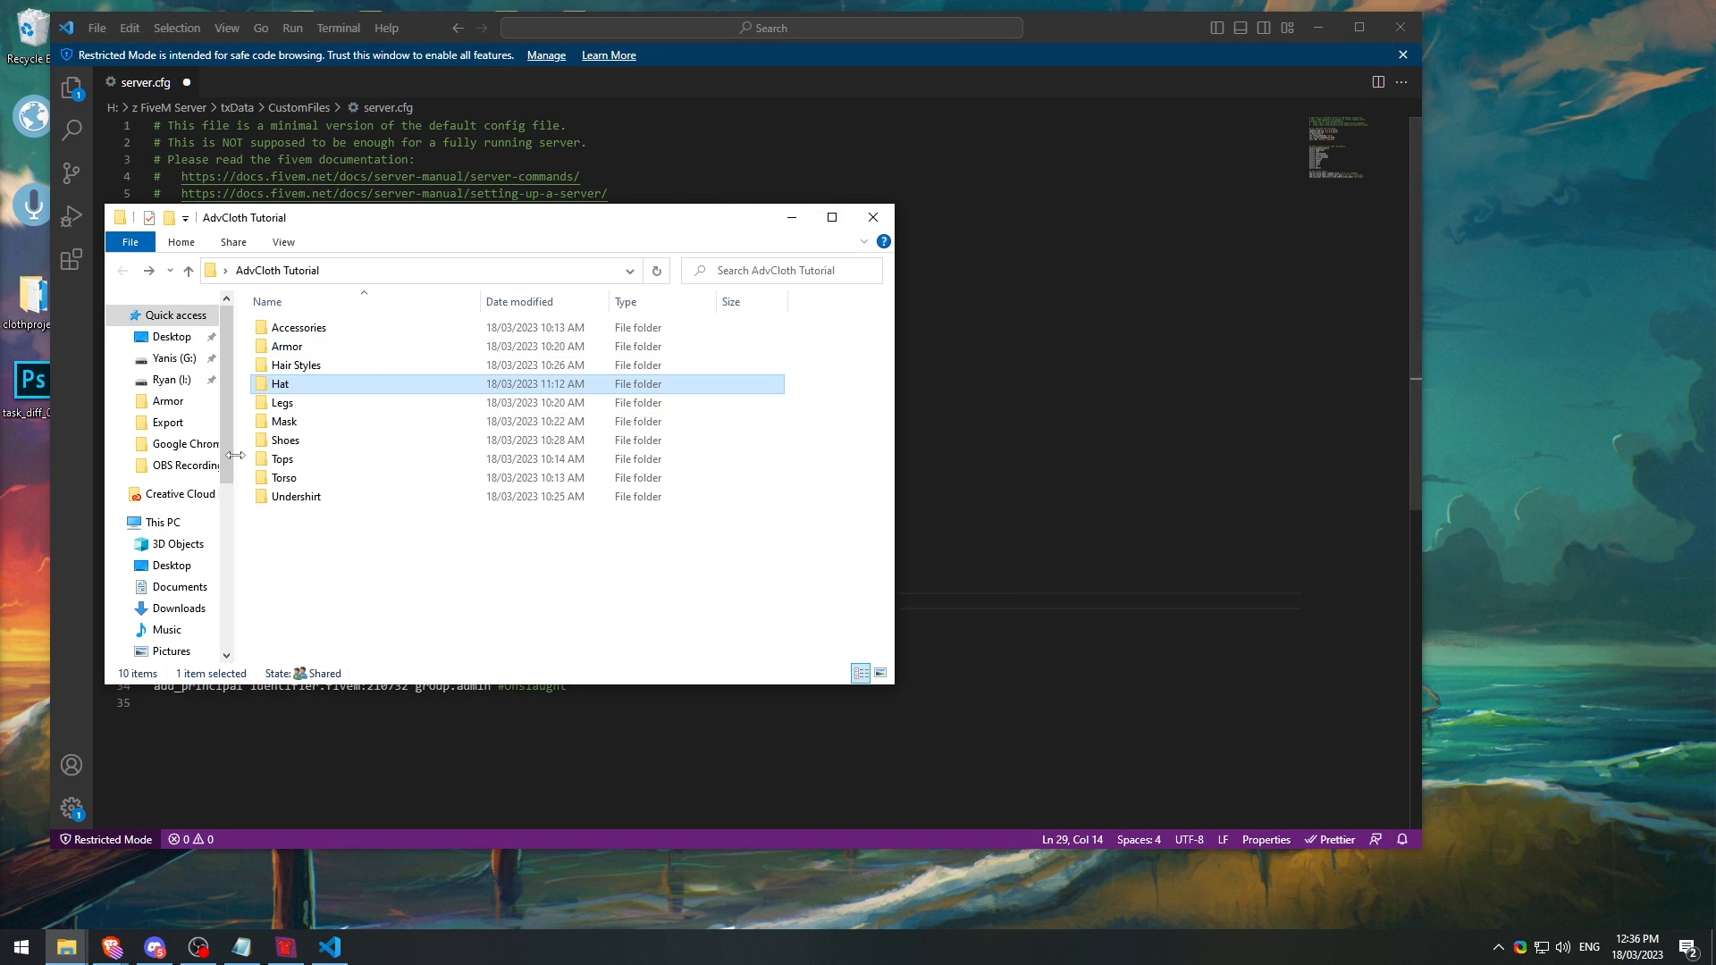
pyautogui.click(882, 222)
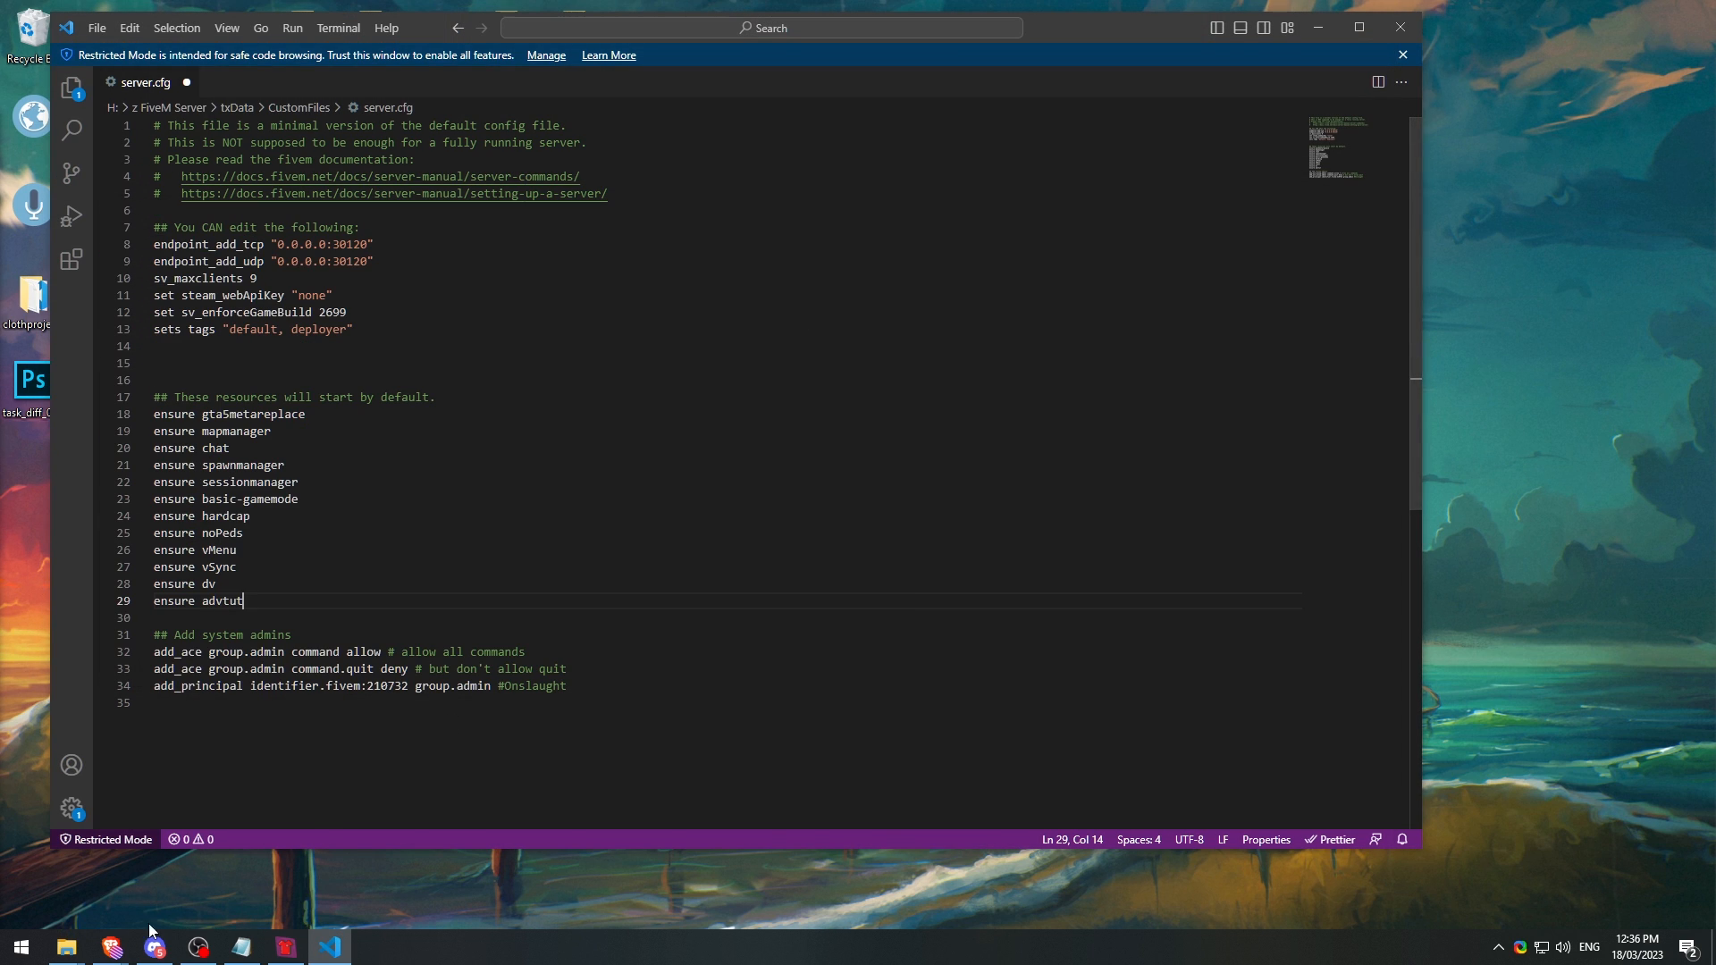
pyautogui.moveTo(67, 946)
pyautogui.click(268, 880)
pyautogui.doubleClick(695, 381)
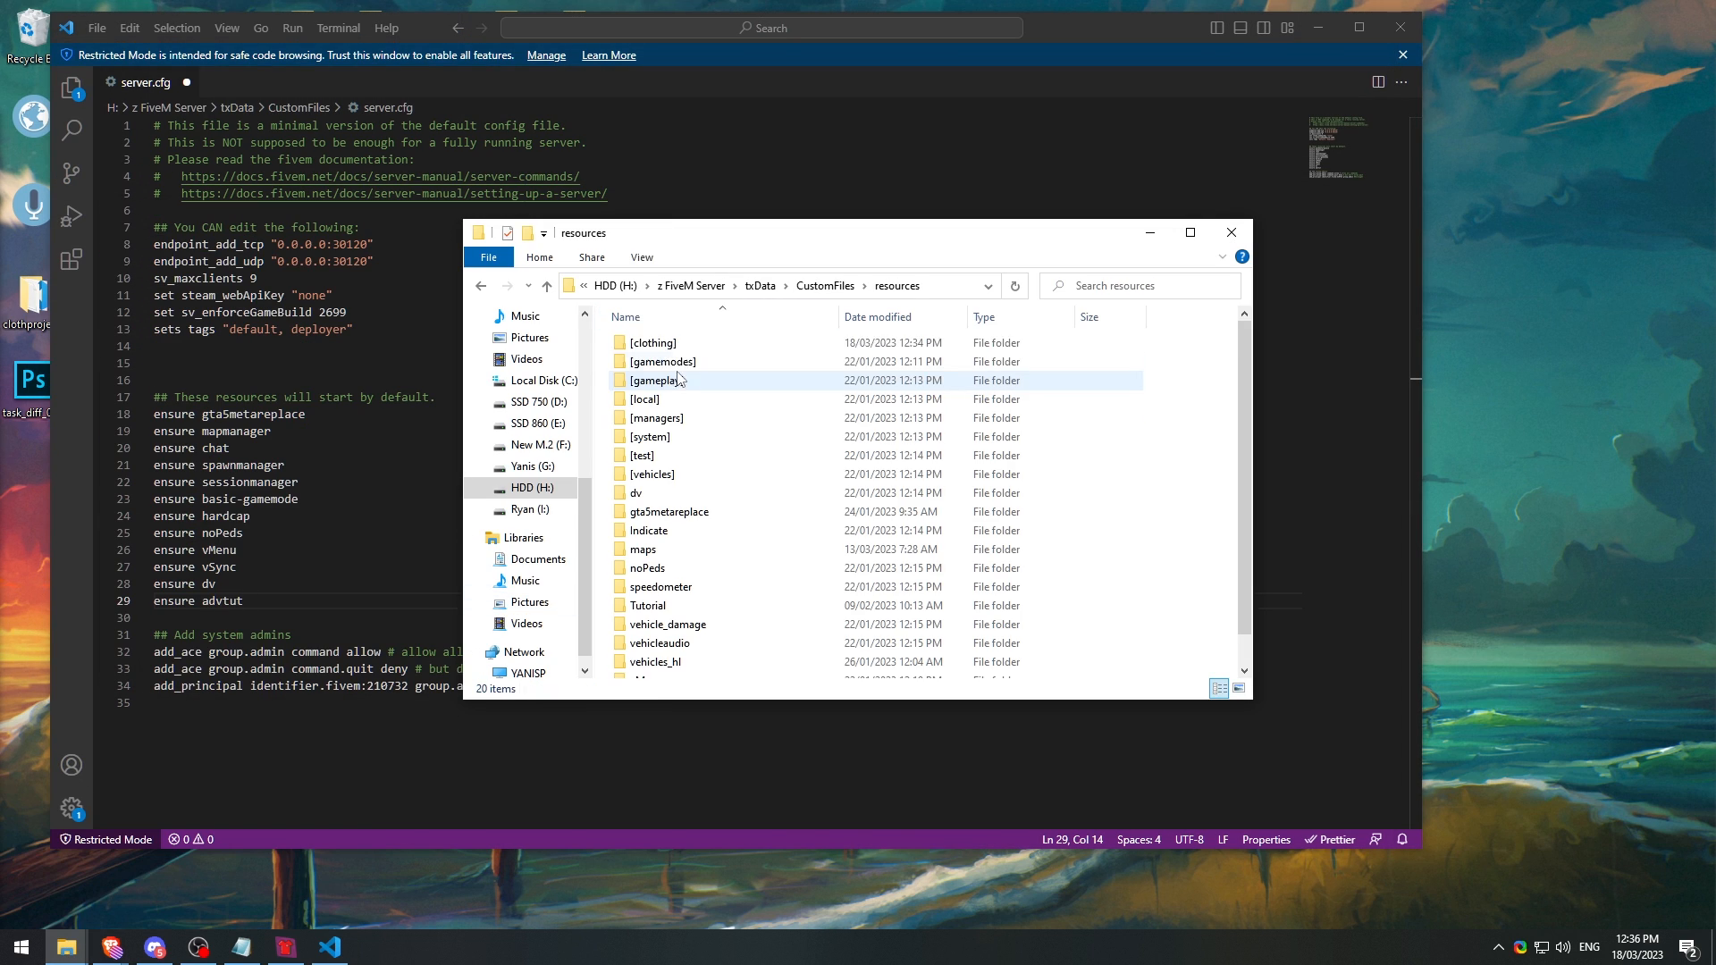
pyautogui.doubleClick(660, 343)
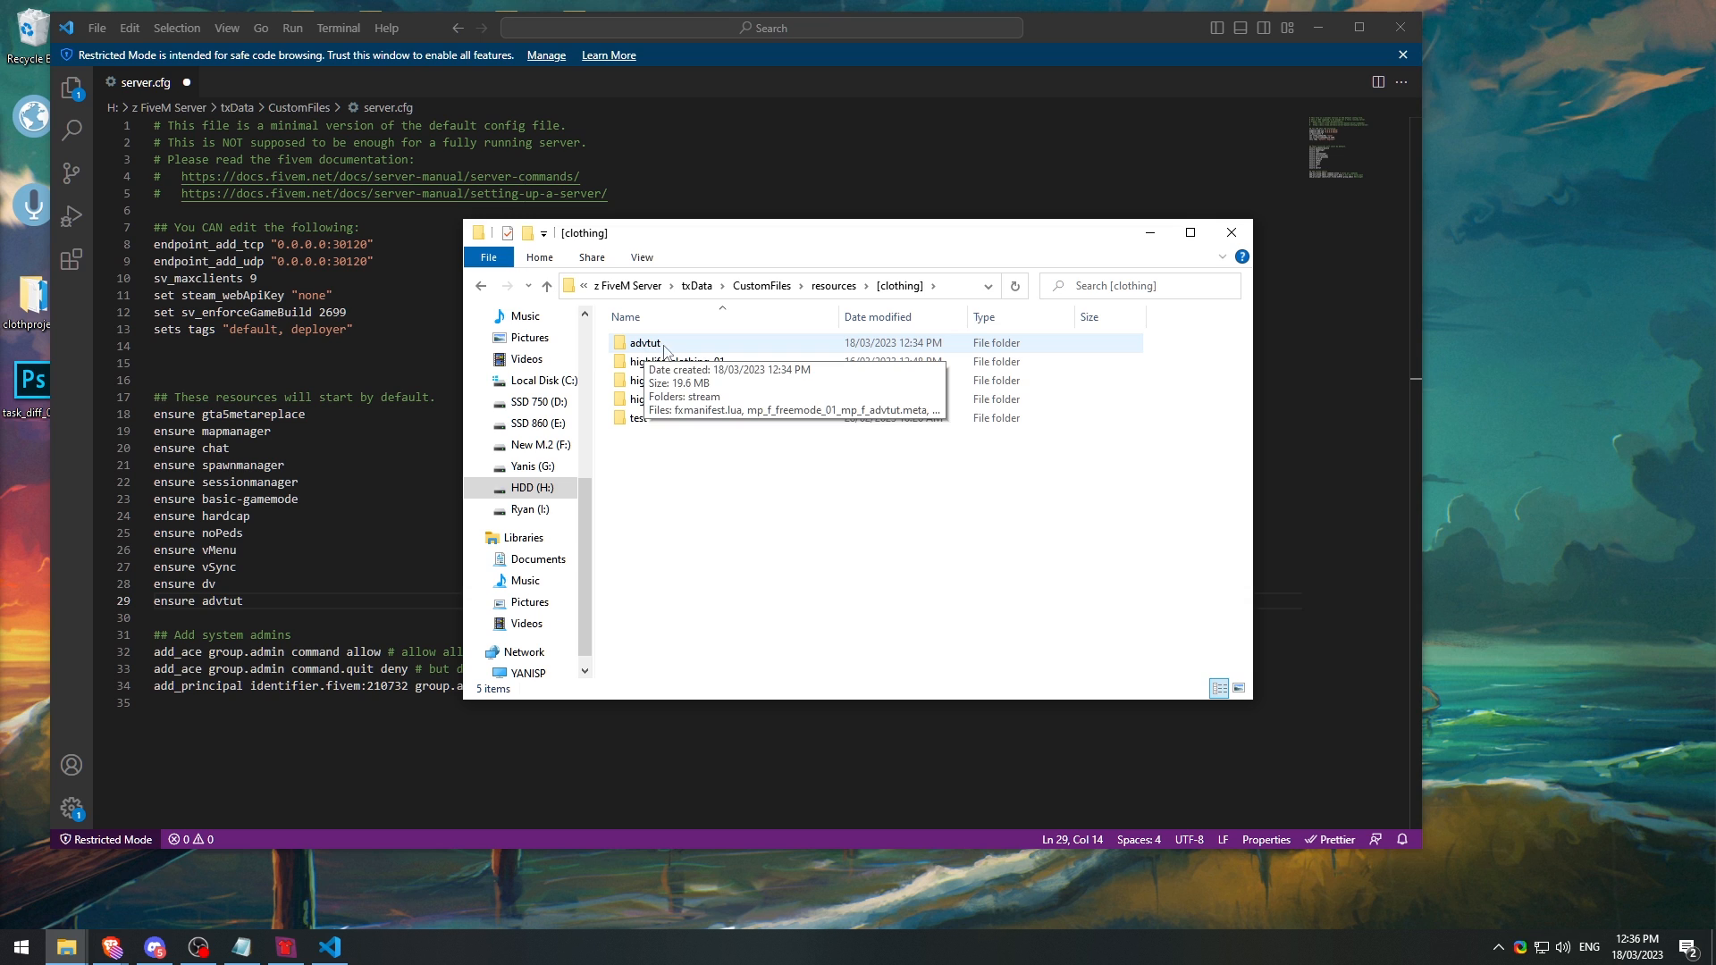
pyautogui.doubleClick(668, 347)
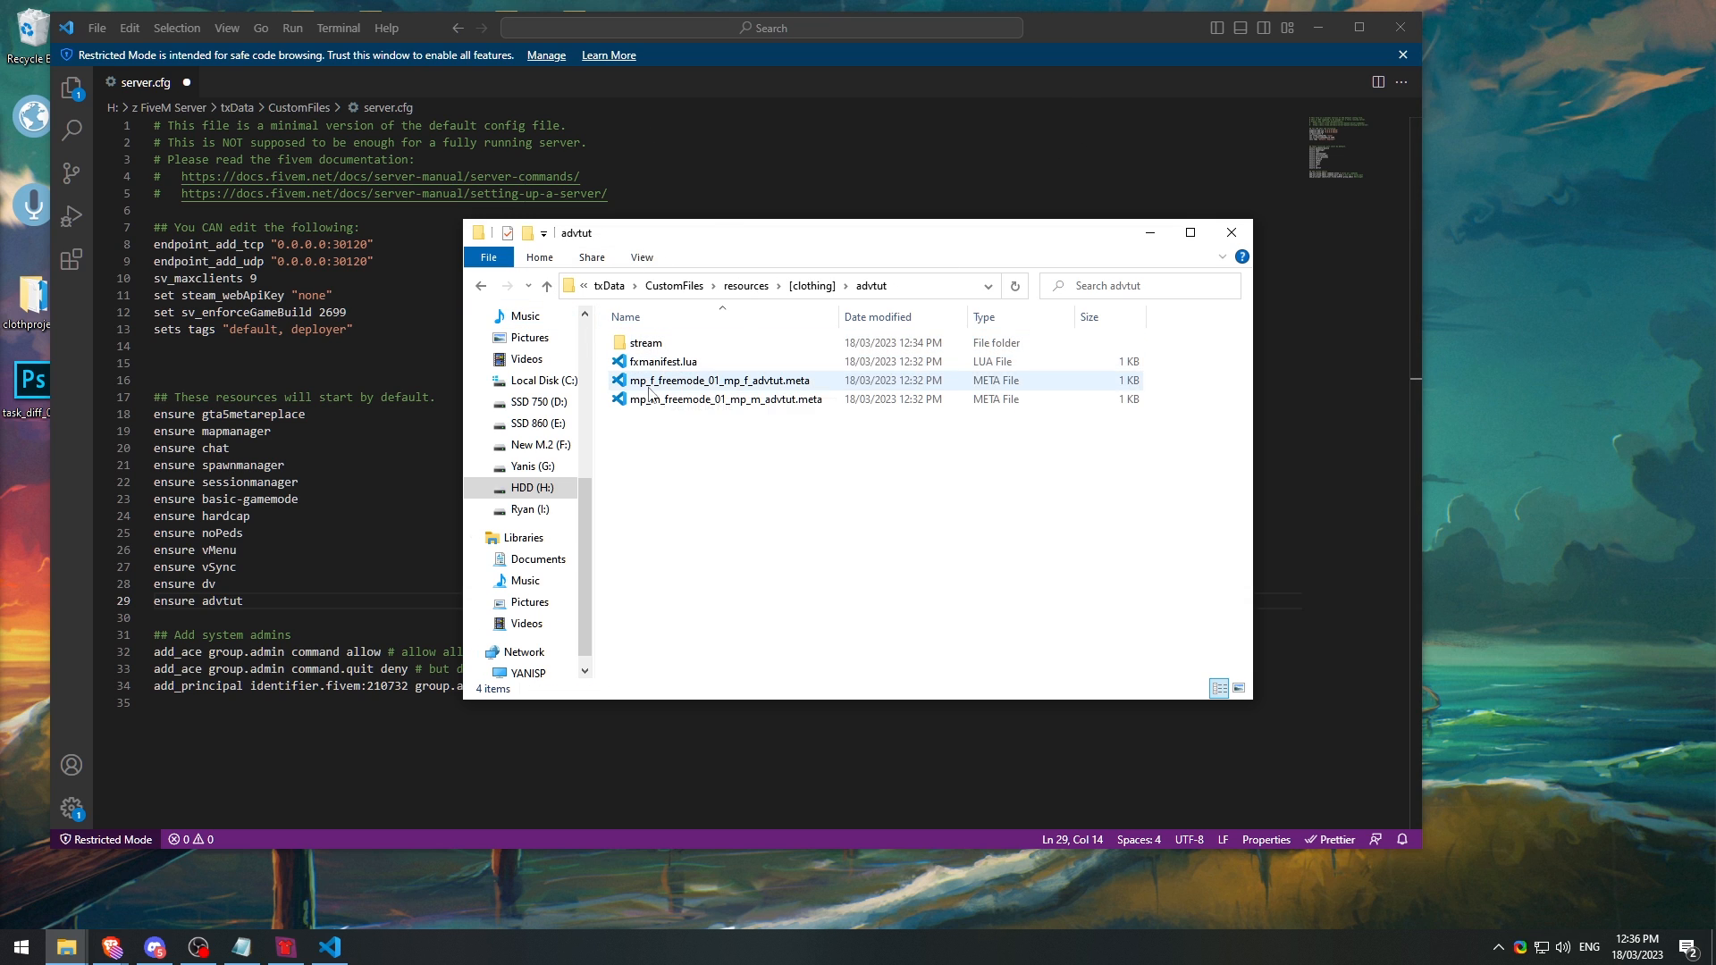
# Step: Return to server.cfg, close the editor, and close the advtut folder window
pyautogui.click(859, 126)
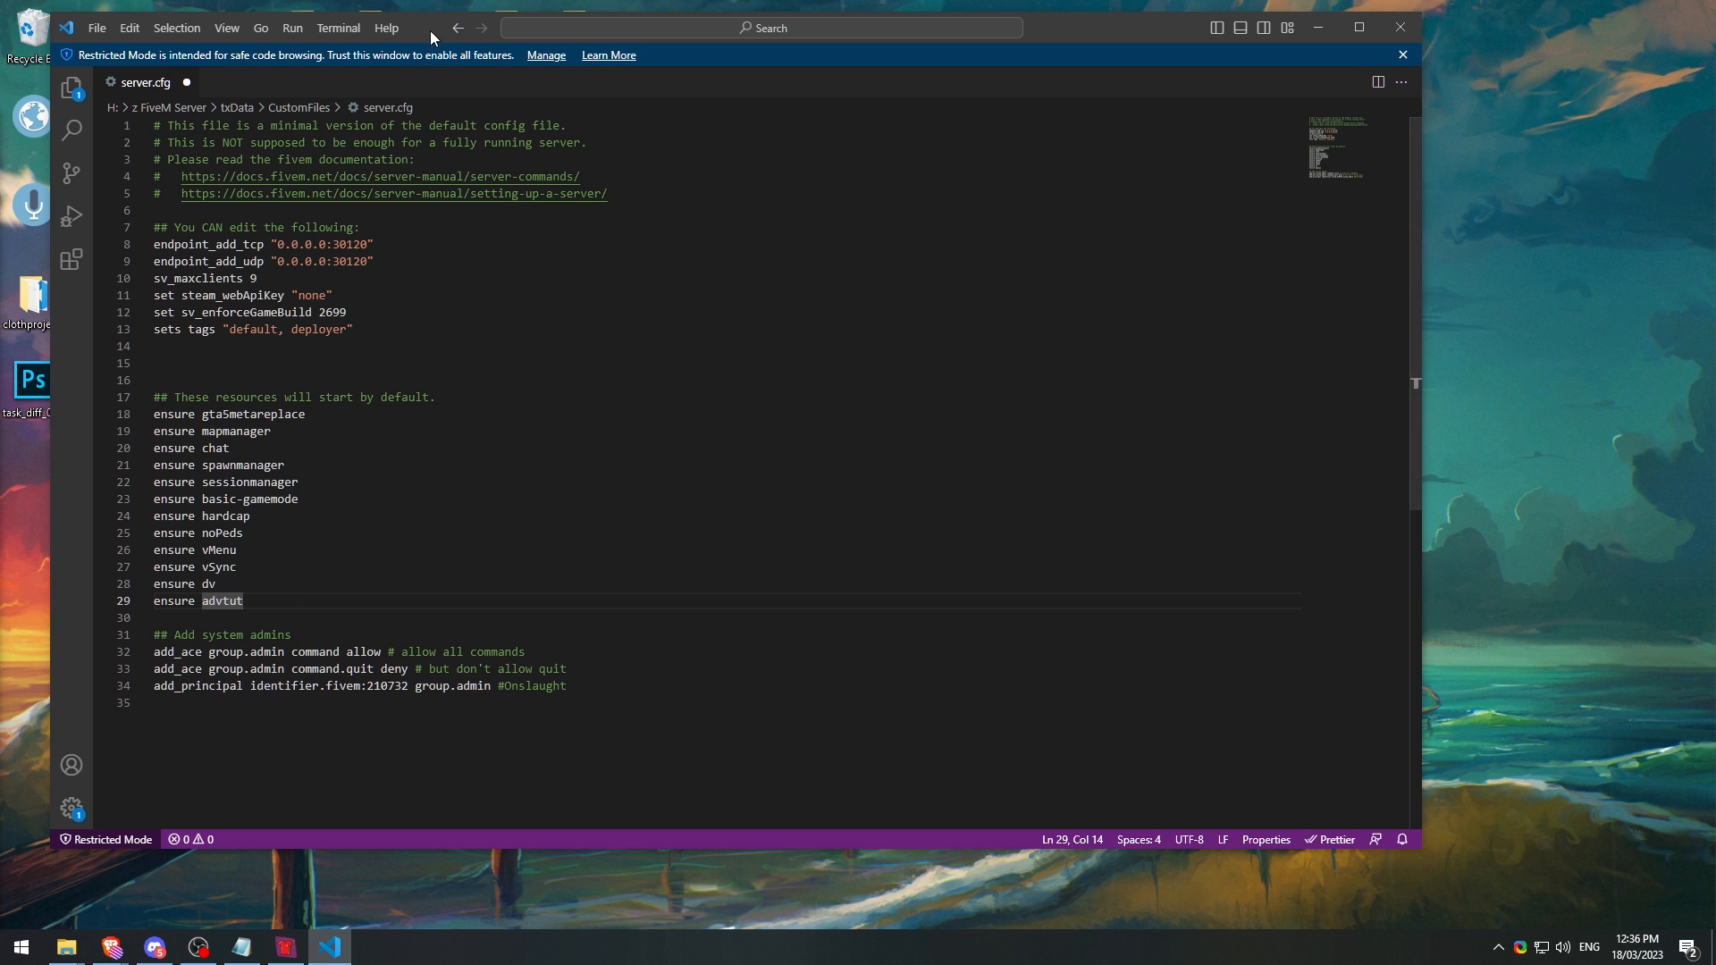
pyautogui.moveTo(431, 34); pyautogui.dragTo(0, 290)
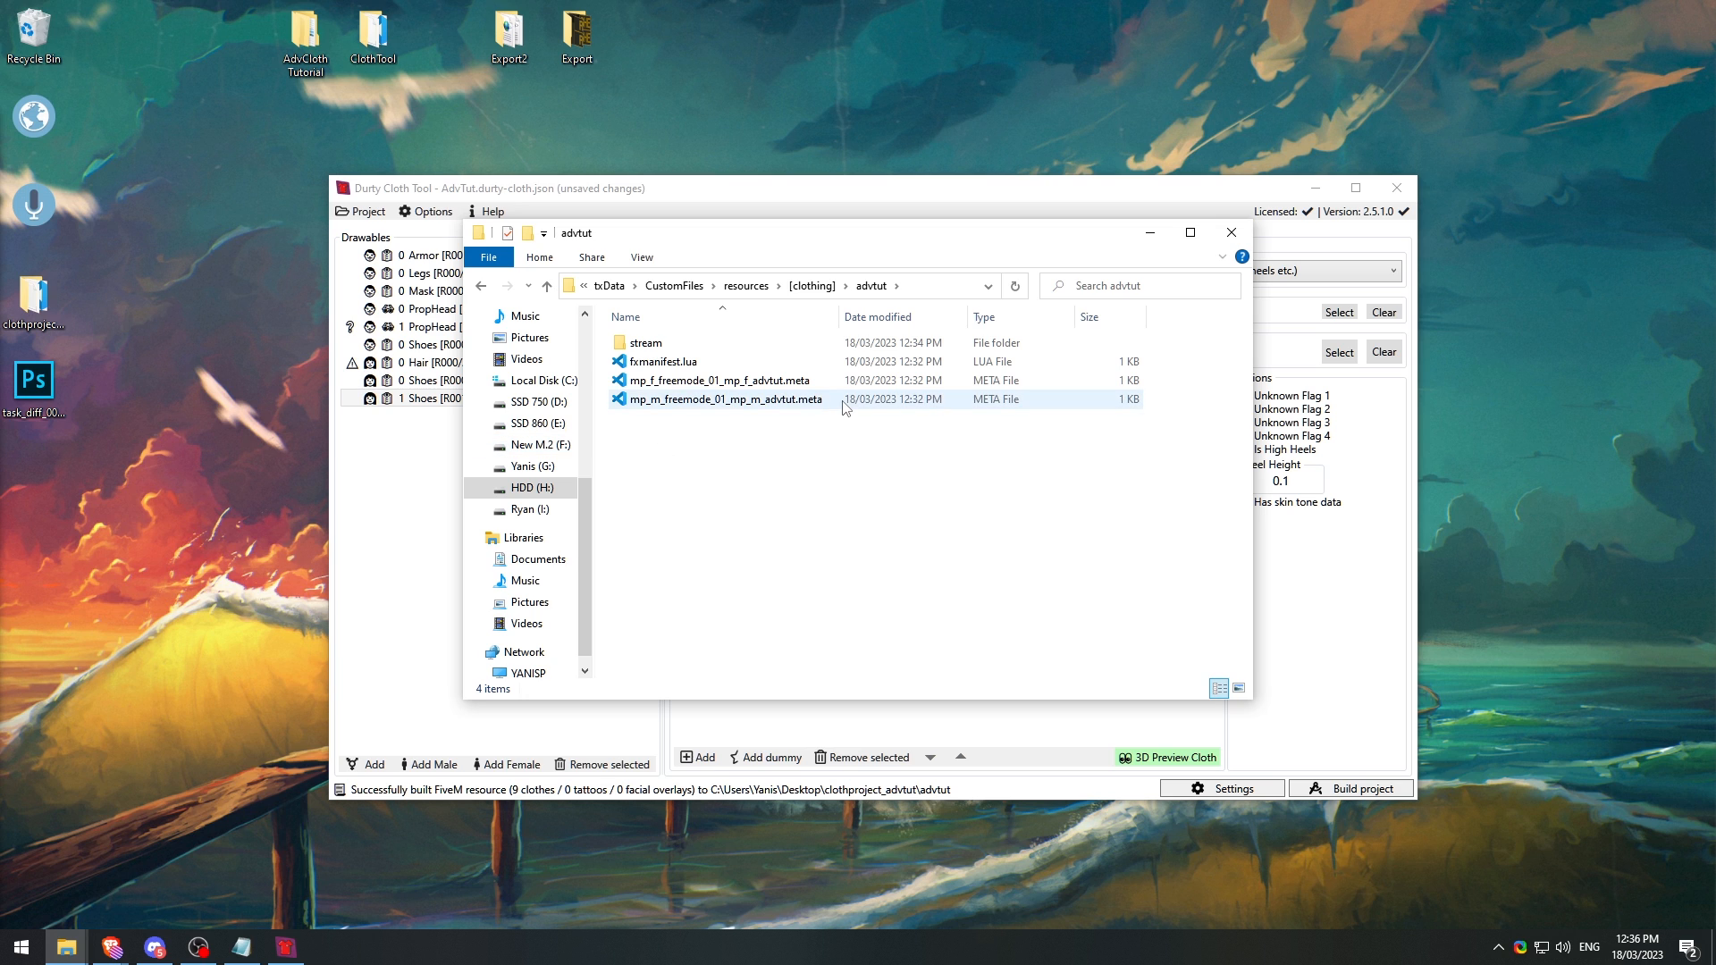
pyautogui.click(1231, 234)
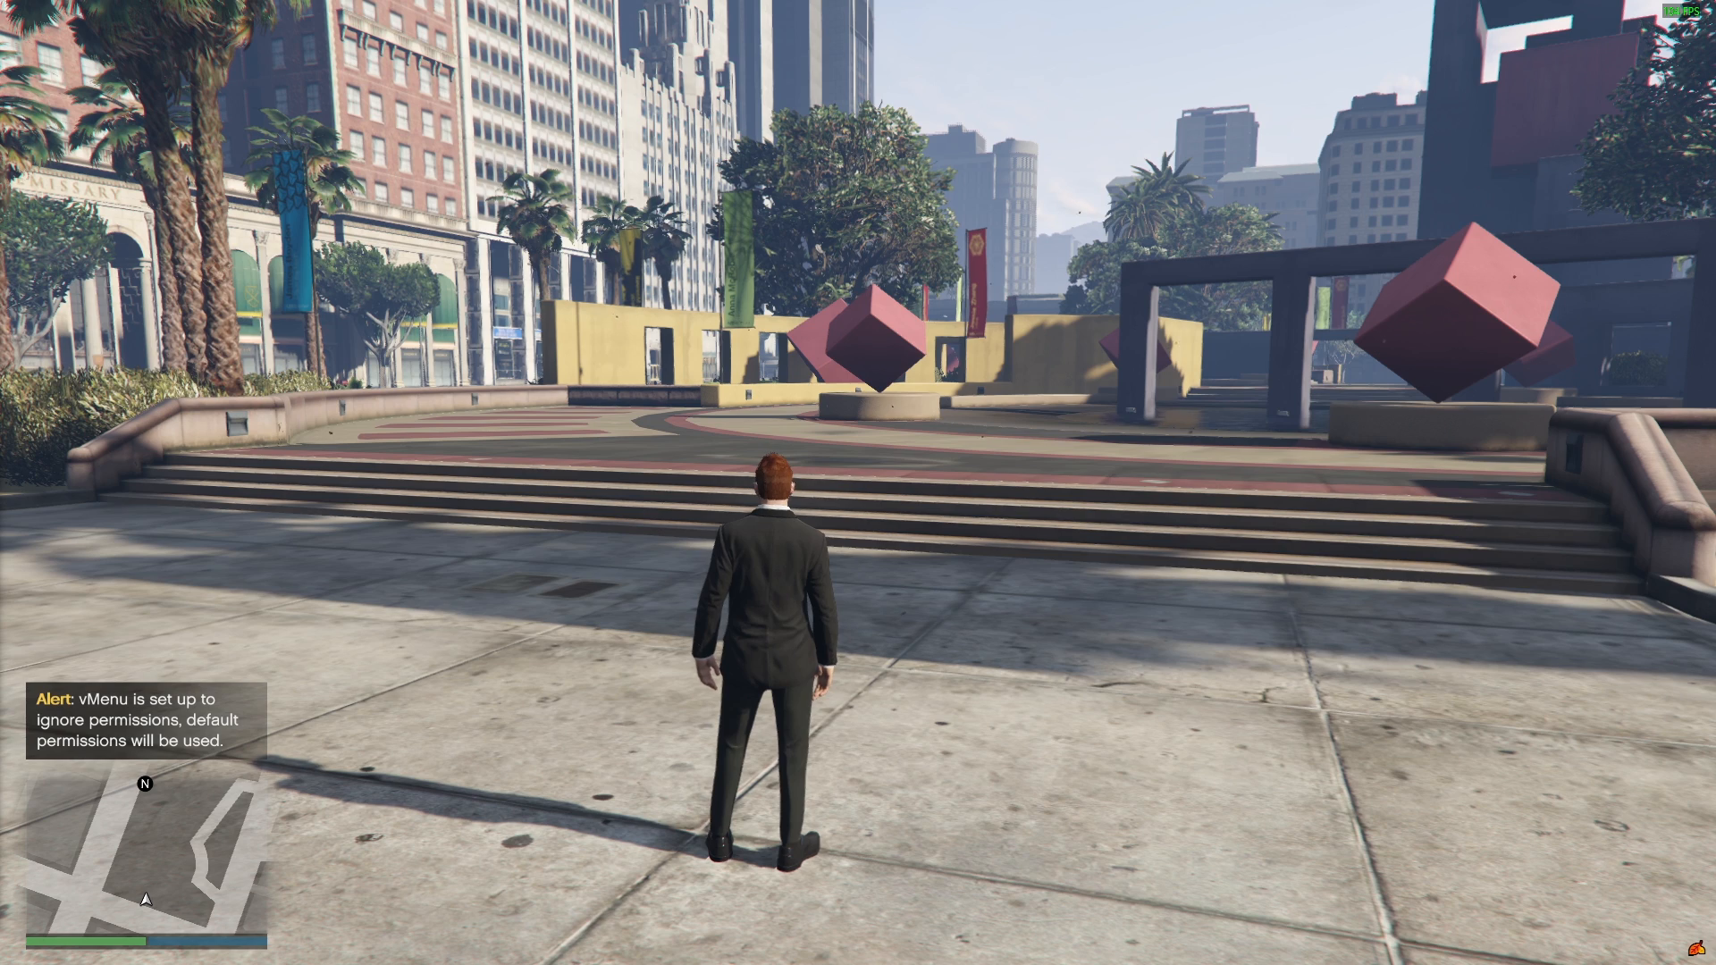
# Step: Switch to the FiveM game and open MP Ped Customization in vMenu's Player Related Options
pyautogui.click(906, 446)
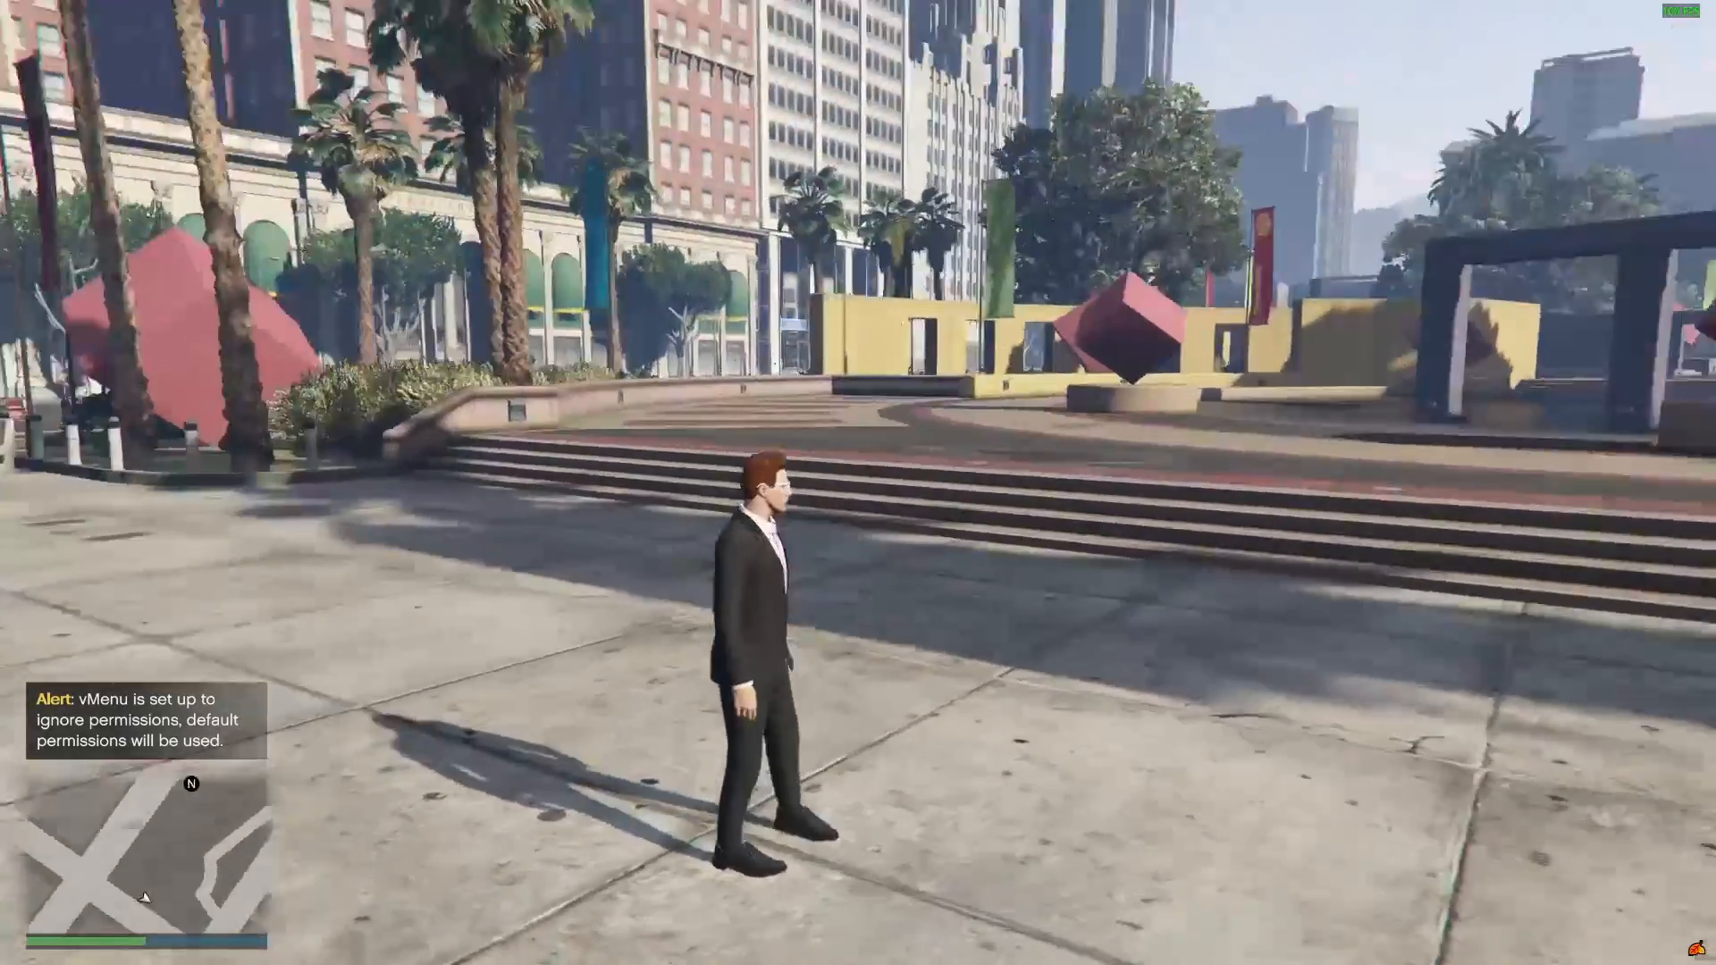
pyautogui.press('m')
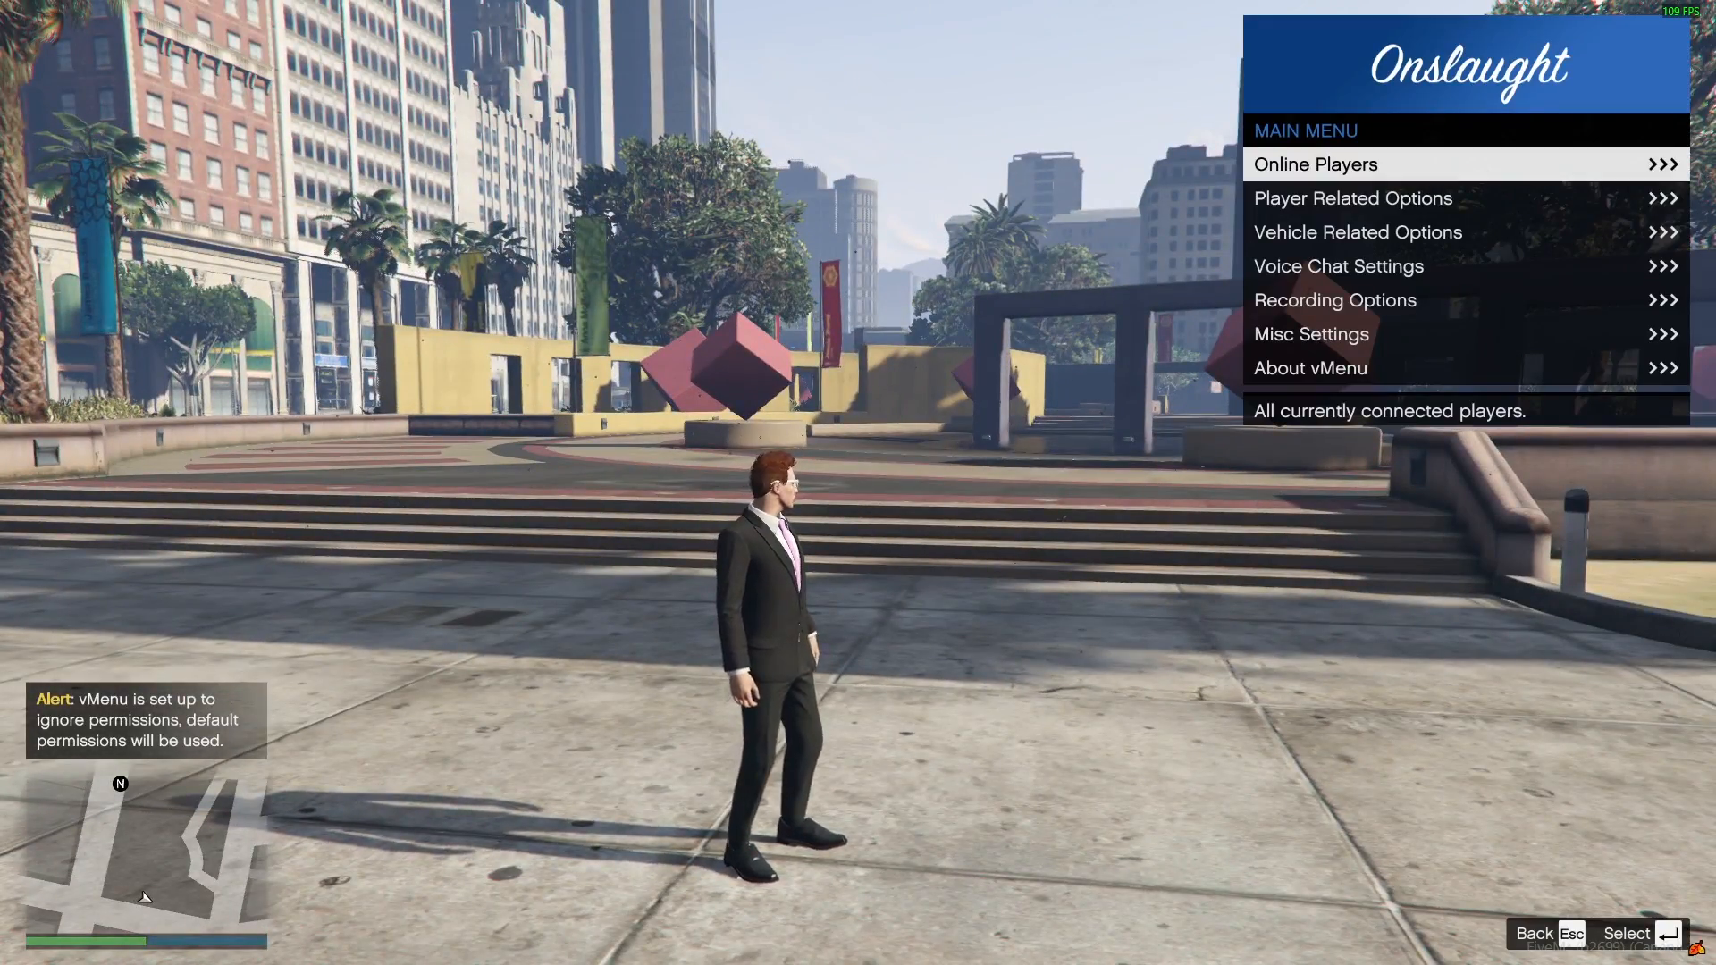
pyautogui.press('Down')
pyautogui.press('Down')
pyautogui.press('Up')
pyautogui.press('Return')
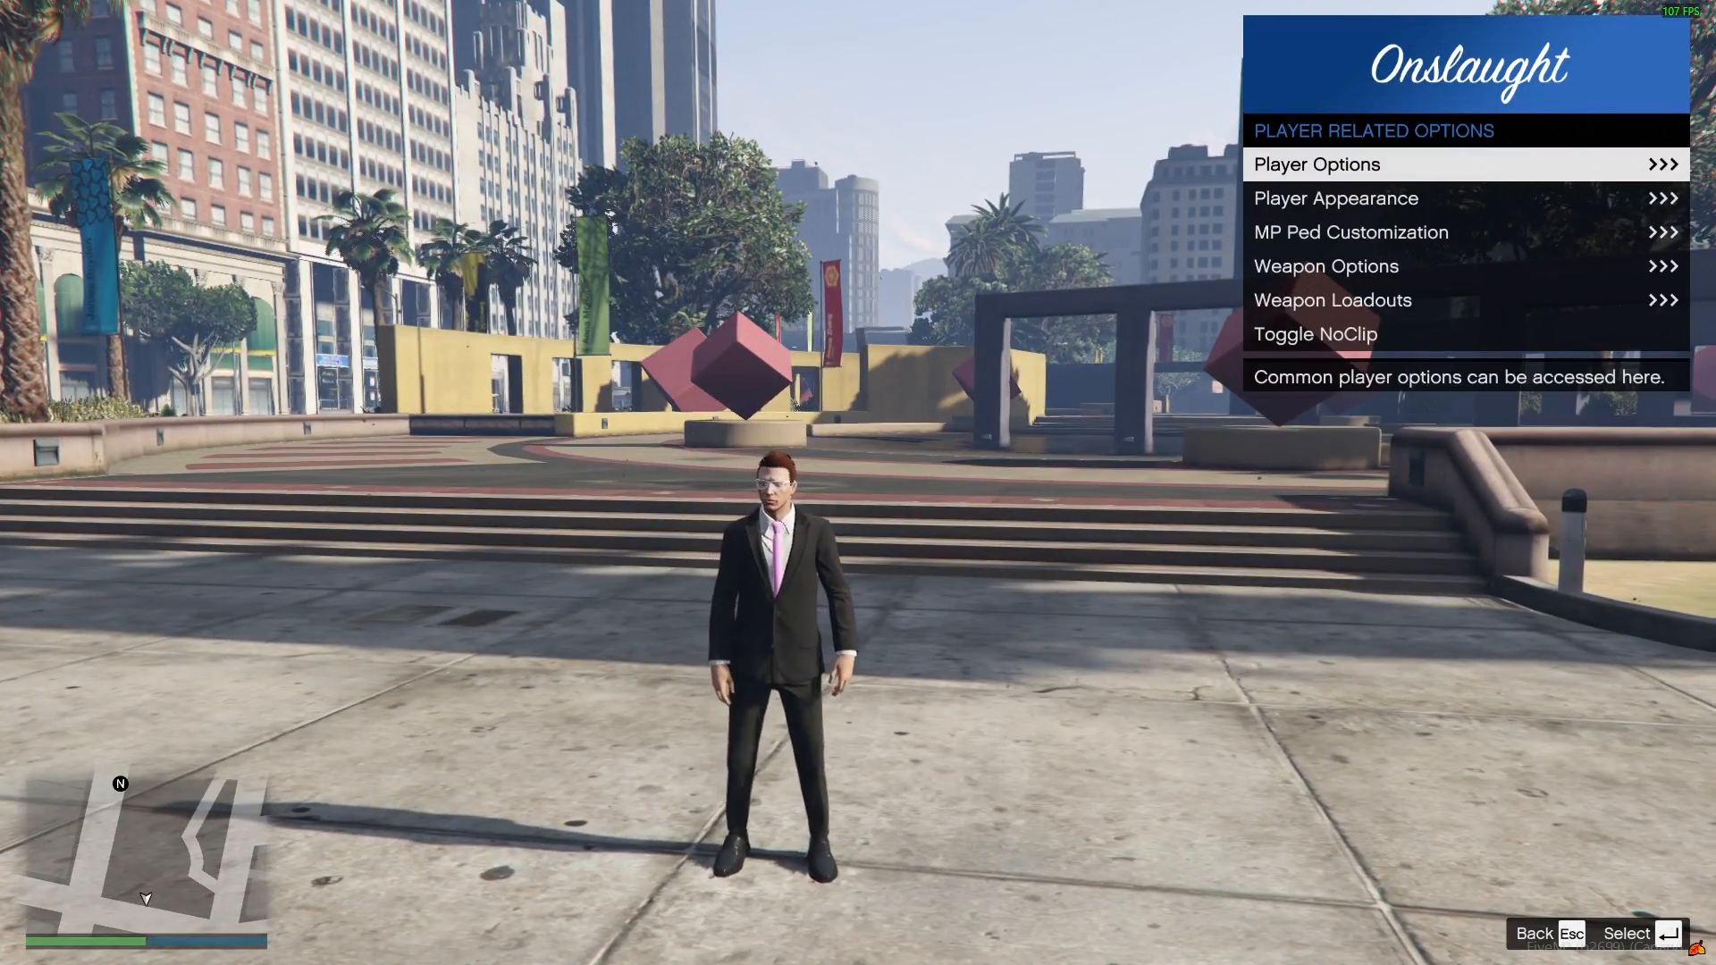
pyautogui.press('Down')
pyautogui.press('Down')
pyautogui.press('Return')
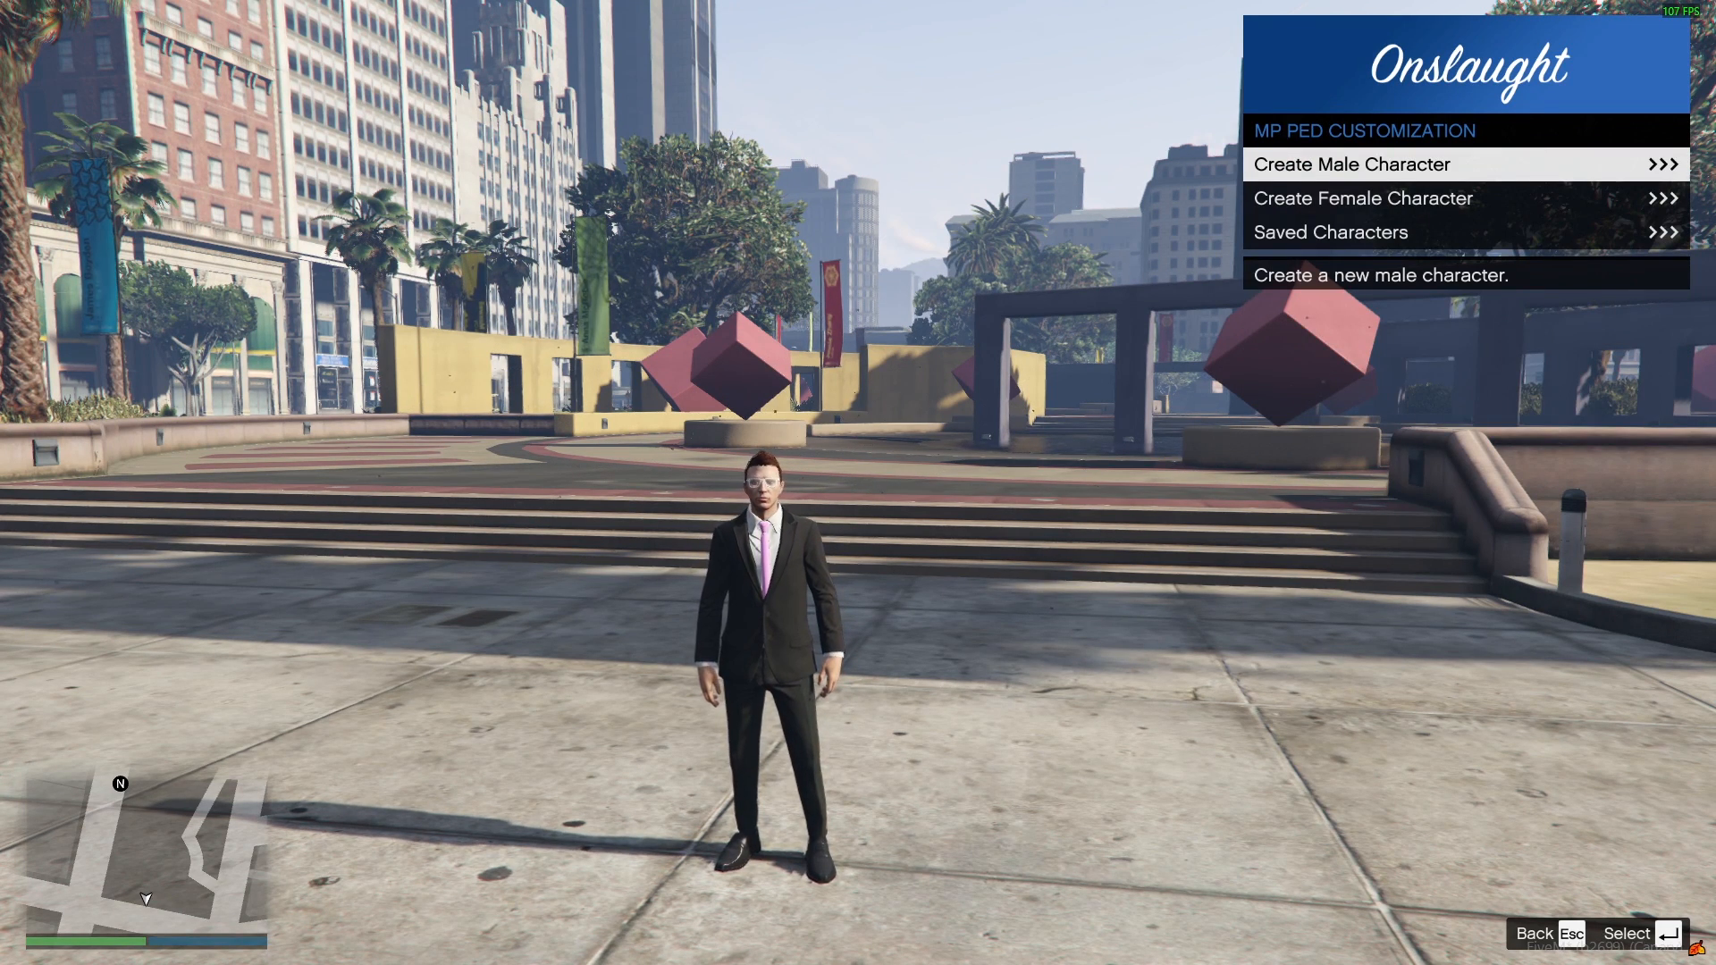
# Step: Open the saved male character for editing from Saved Characters and enter its Character Clothes options
pyautogui.press('Down')
pyautogui.press('Down')
pyautogui.press('Return')
pyautogui.press('Down')
pyautogui.press('Return')
pyautogui.press('Down')
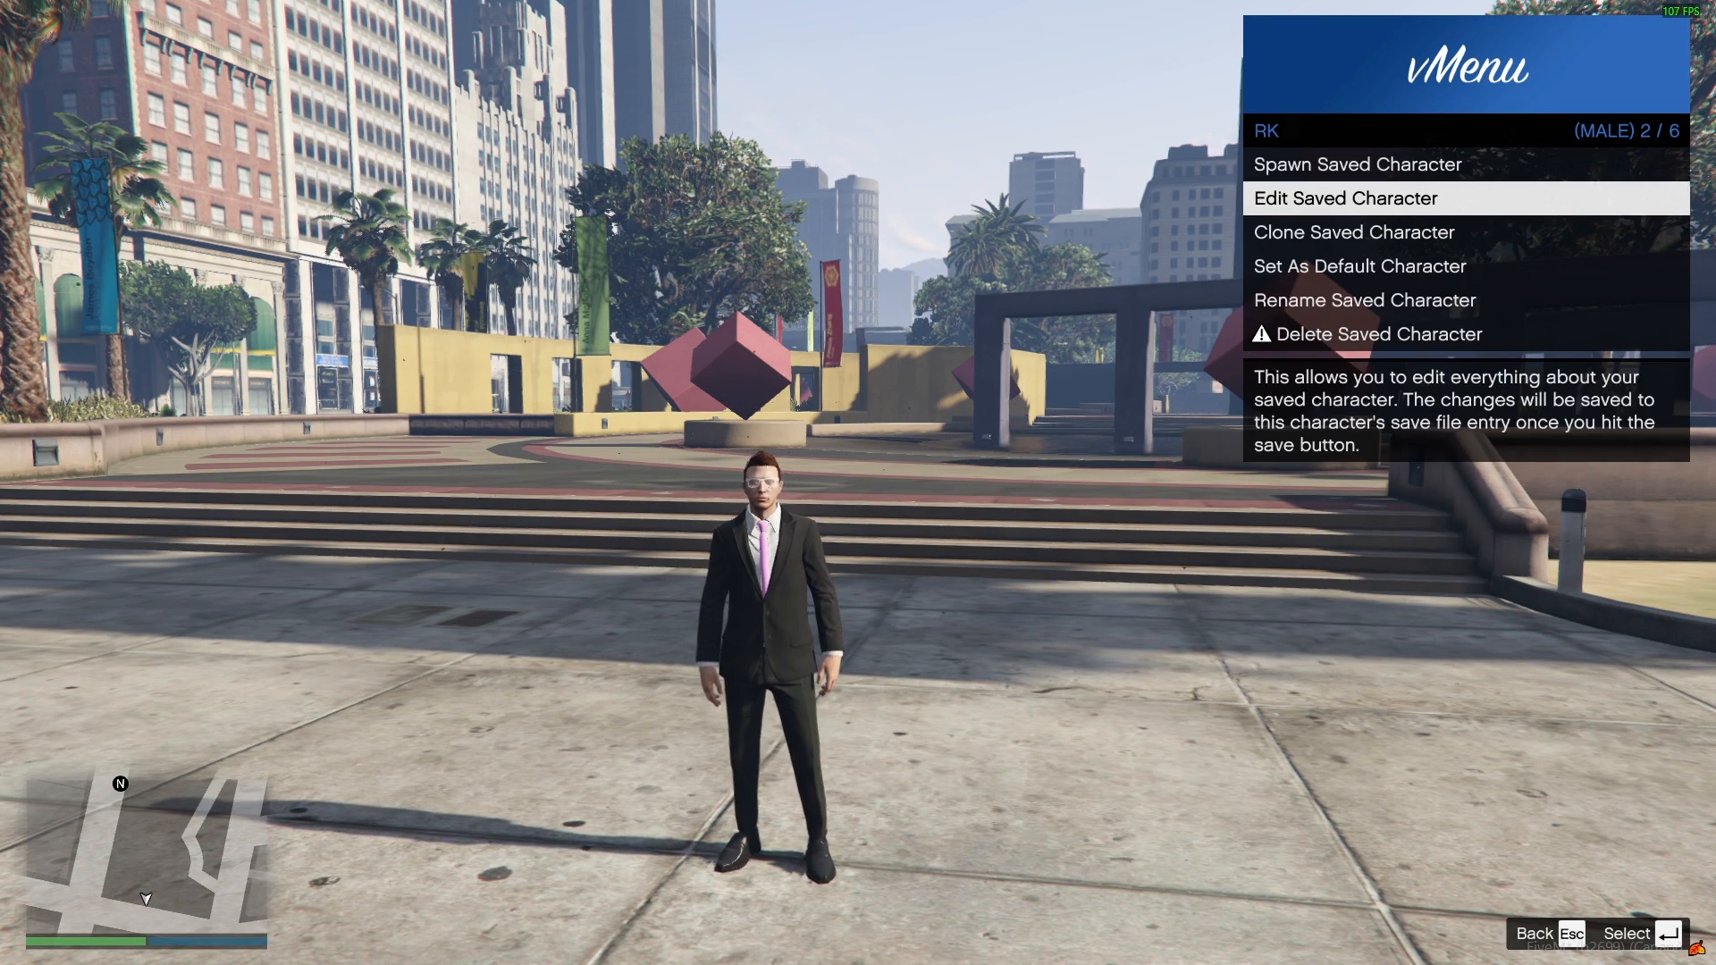
pyautogui.press('Return')
pyautogui.press('Down')
pyautogui.press('Down')
pyautogui.press('Down')
pyautogui.press('Down')
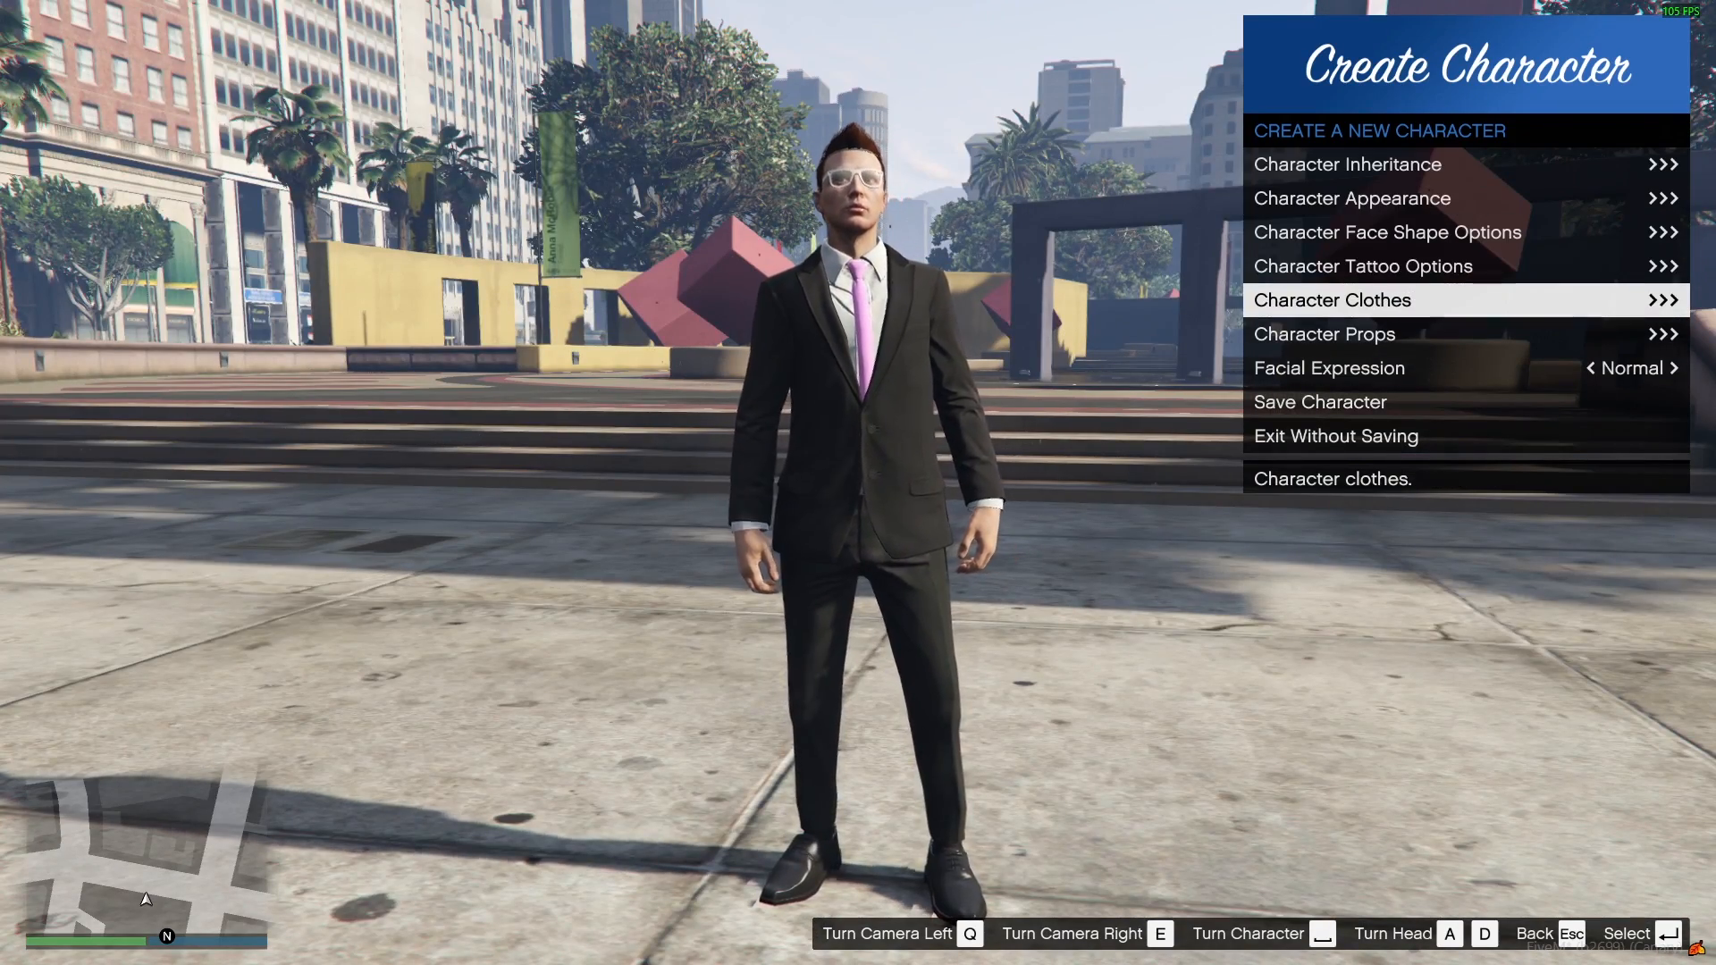
pyautogui.press('Return')
# Step: Switch to Durty Cloth Tool to check the armor entry in the drawables list, and return to the game
pyautogui.press('super')
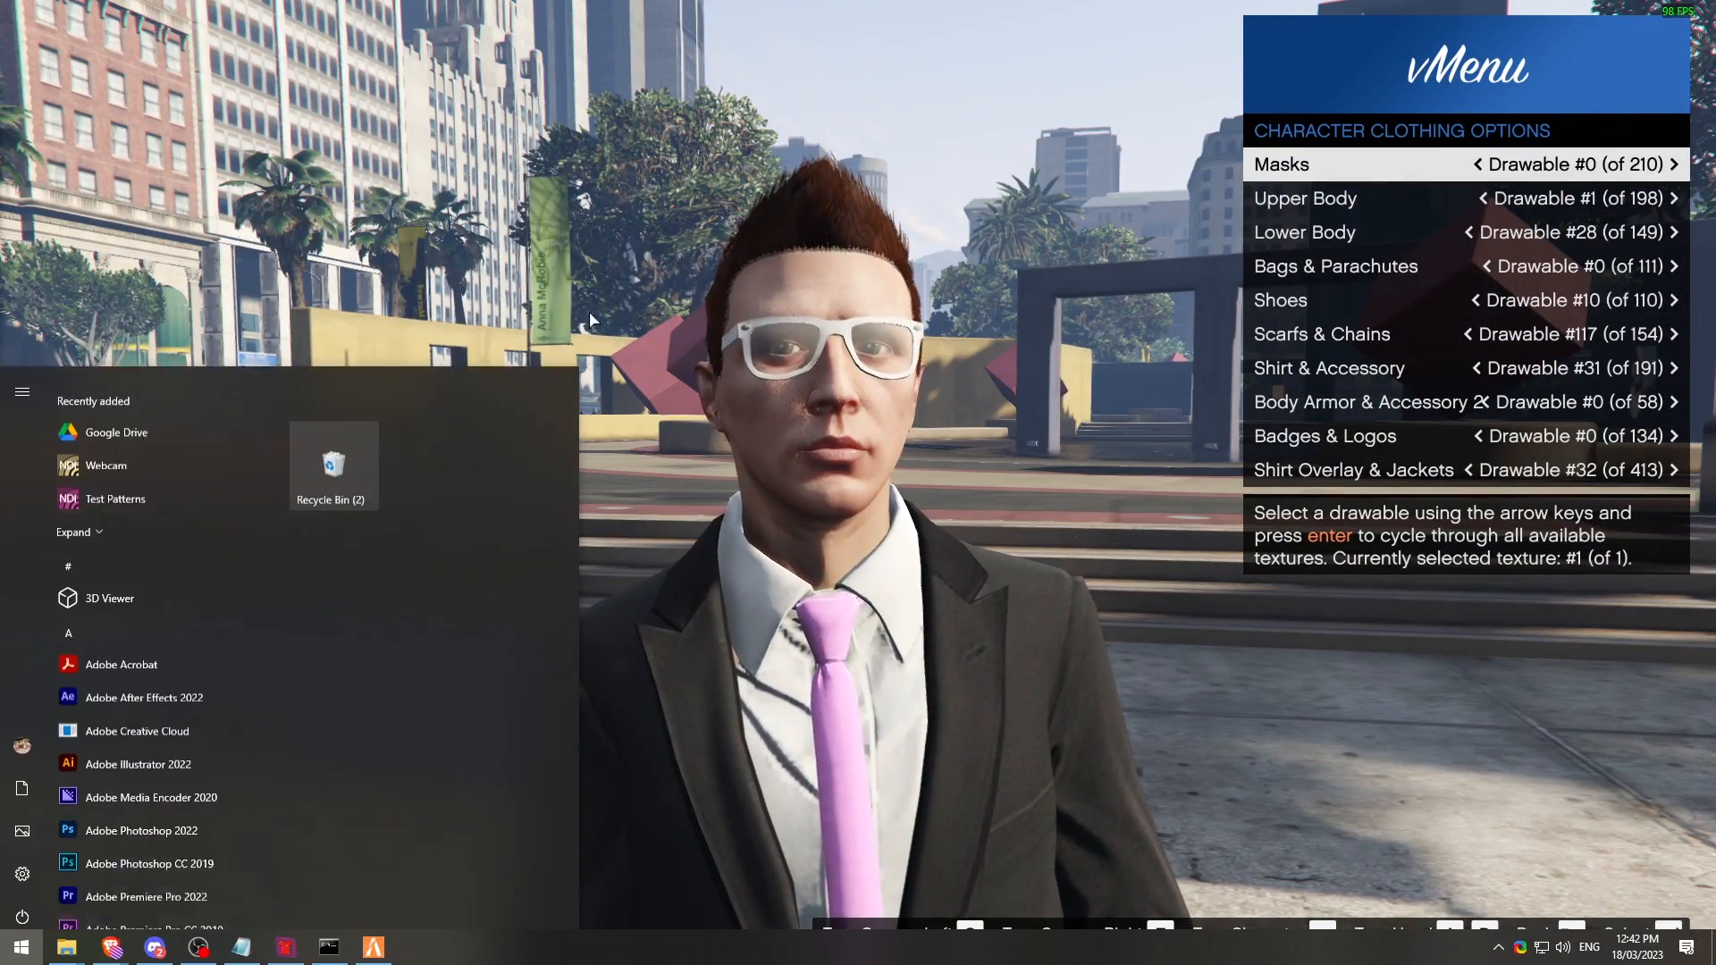
pyautogui.click(286, 947)
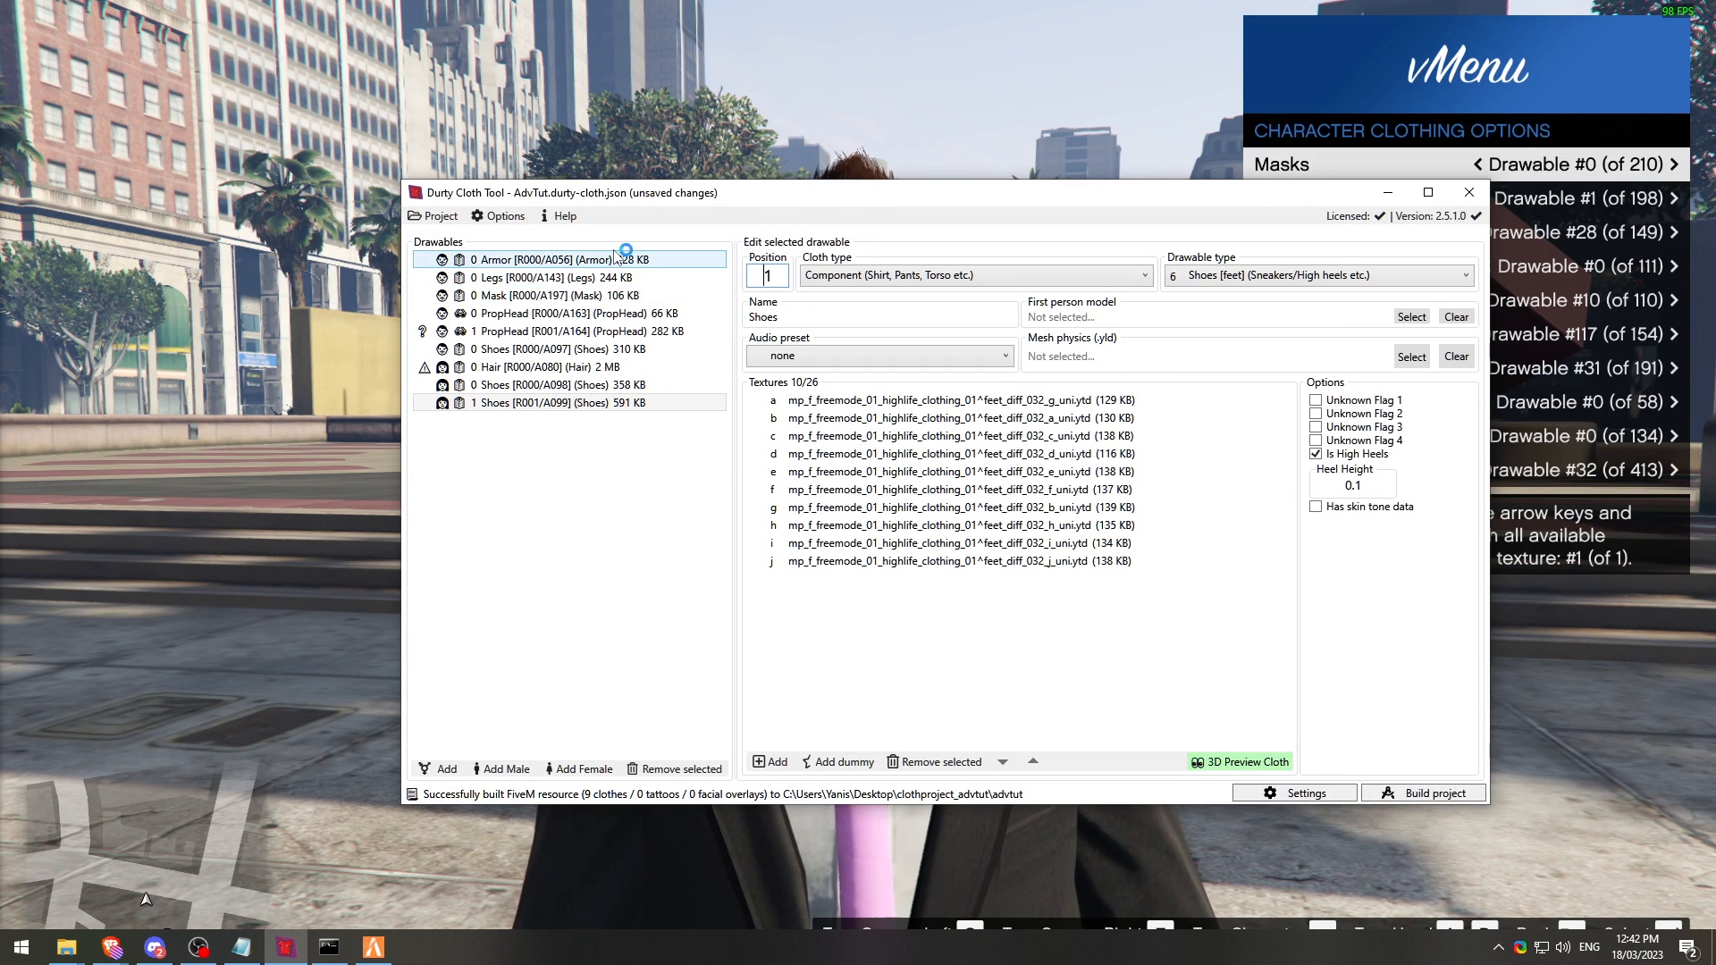
pyautogui.hotkey('alt', 'Tab')
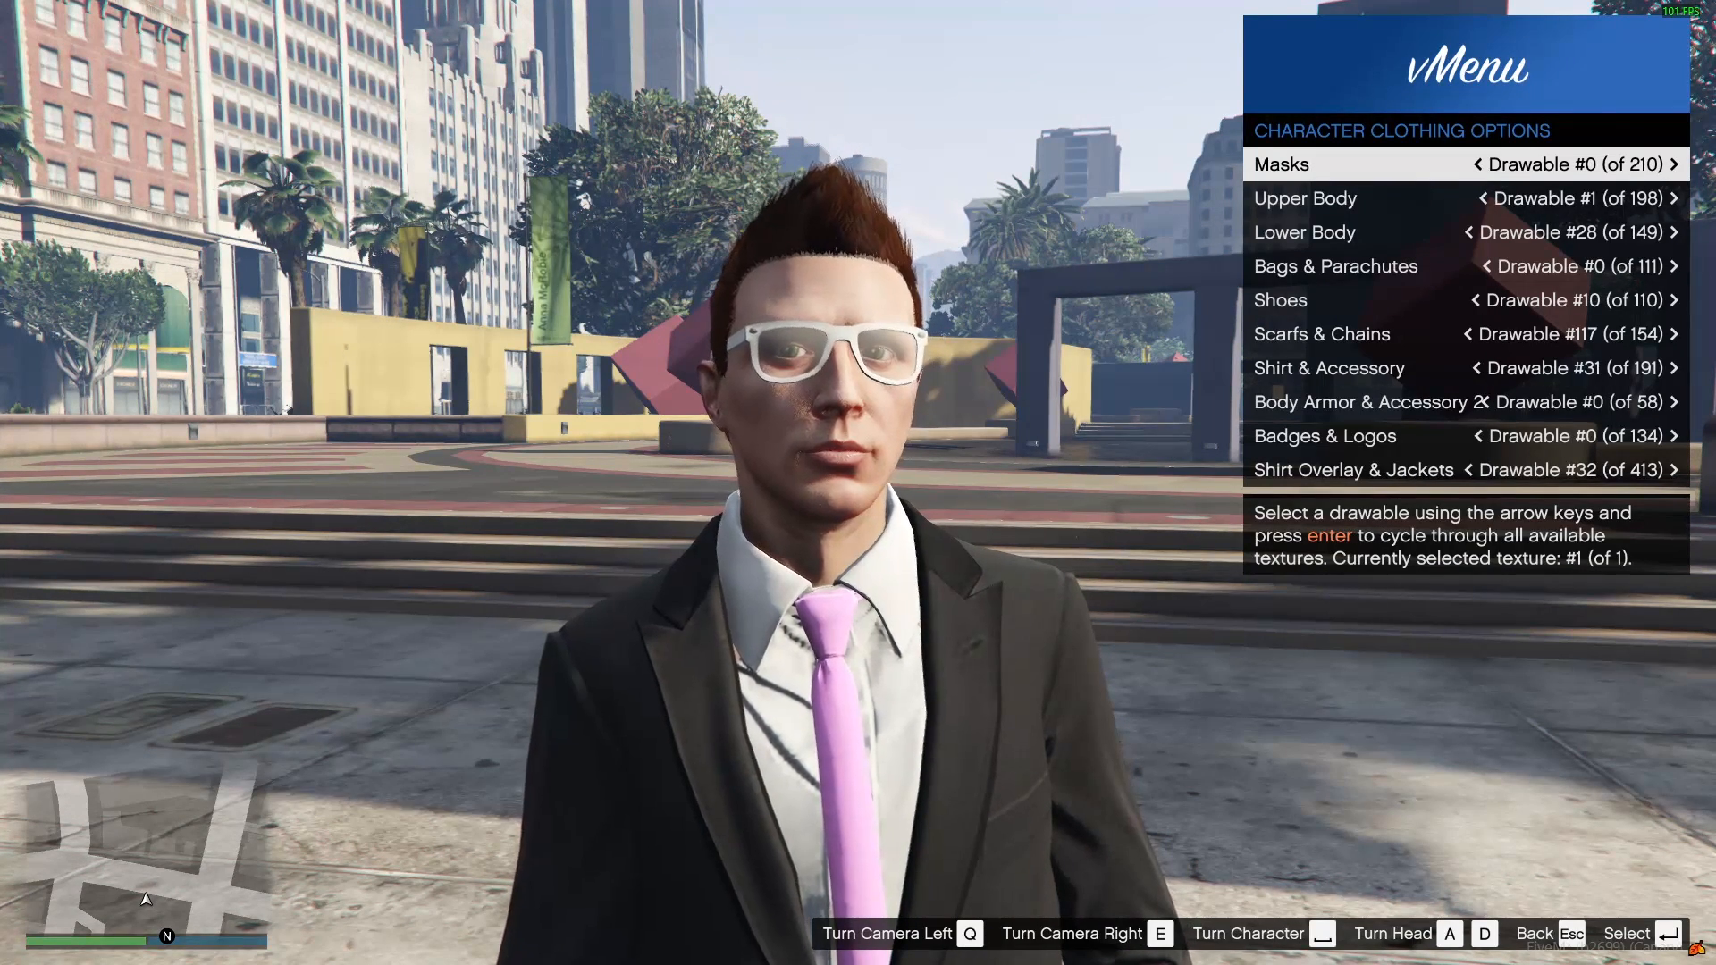
# Step: Set the character's Body Armor & Accessory 2 to drawable #57
pyautogui.press('Down')
pyautogui.press('Down')
pyautogui.press('Down')
pyautogui.press('Down')
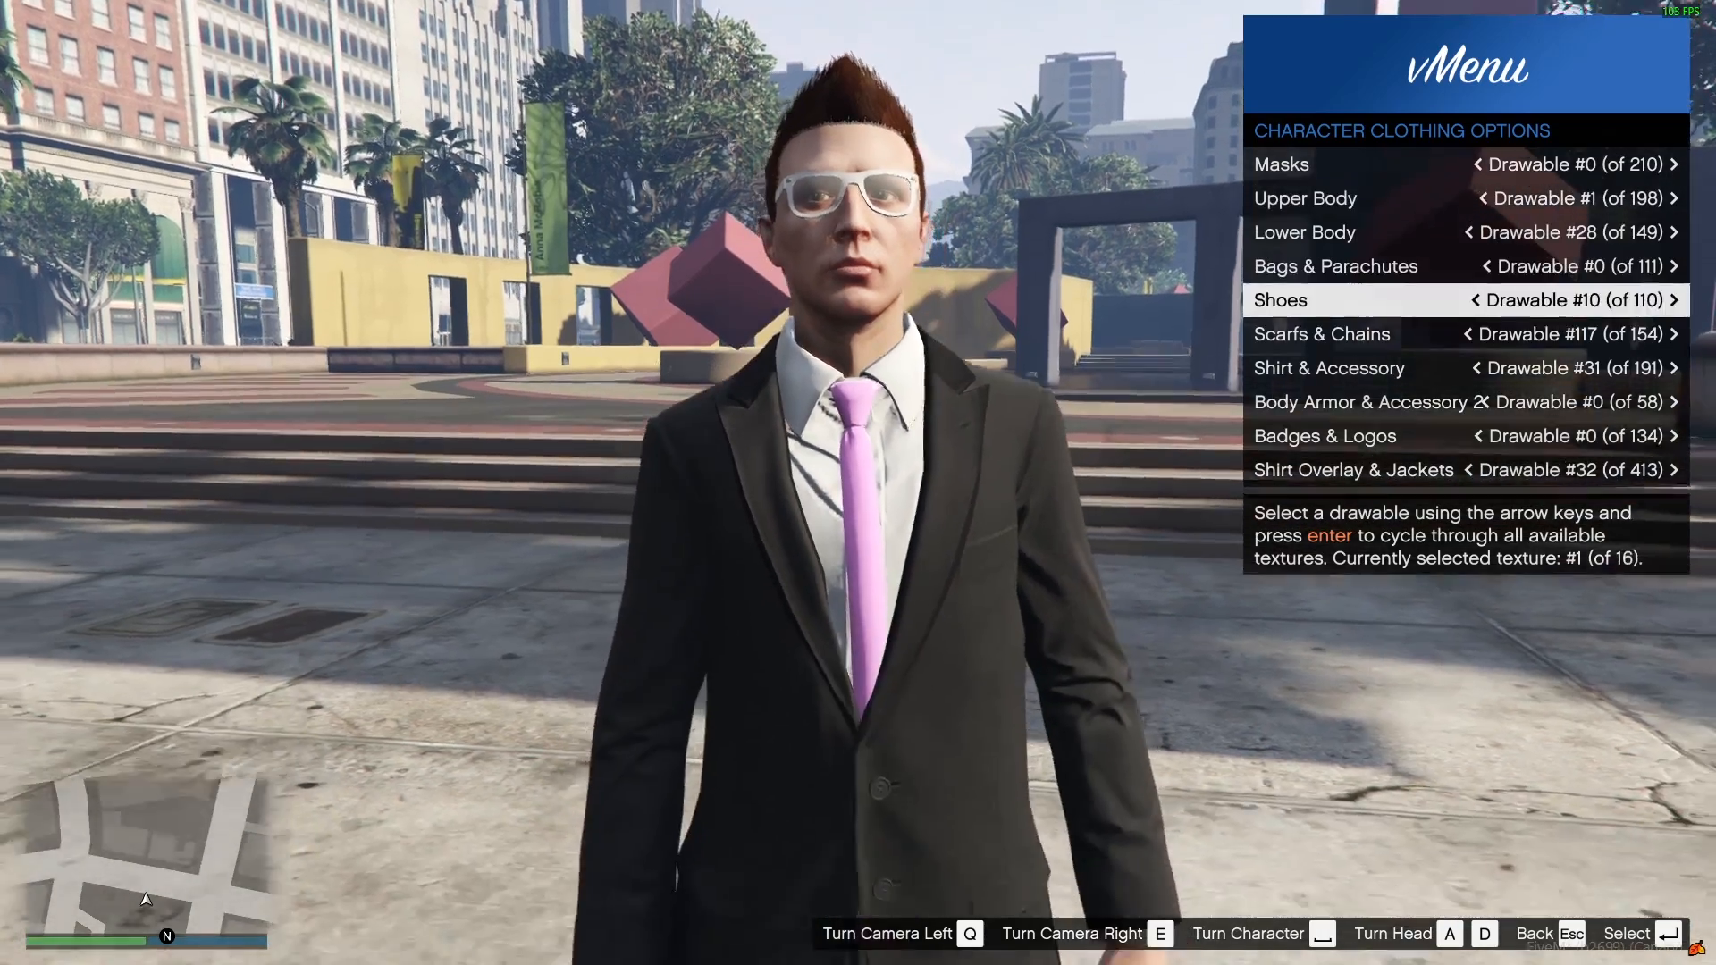
pyautogui.press('Down')
pyautogui.press('Down')
pyautogui.press('Down')
pyautogui.press('Left')
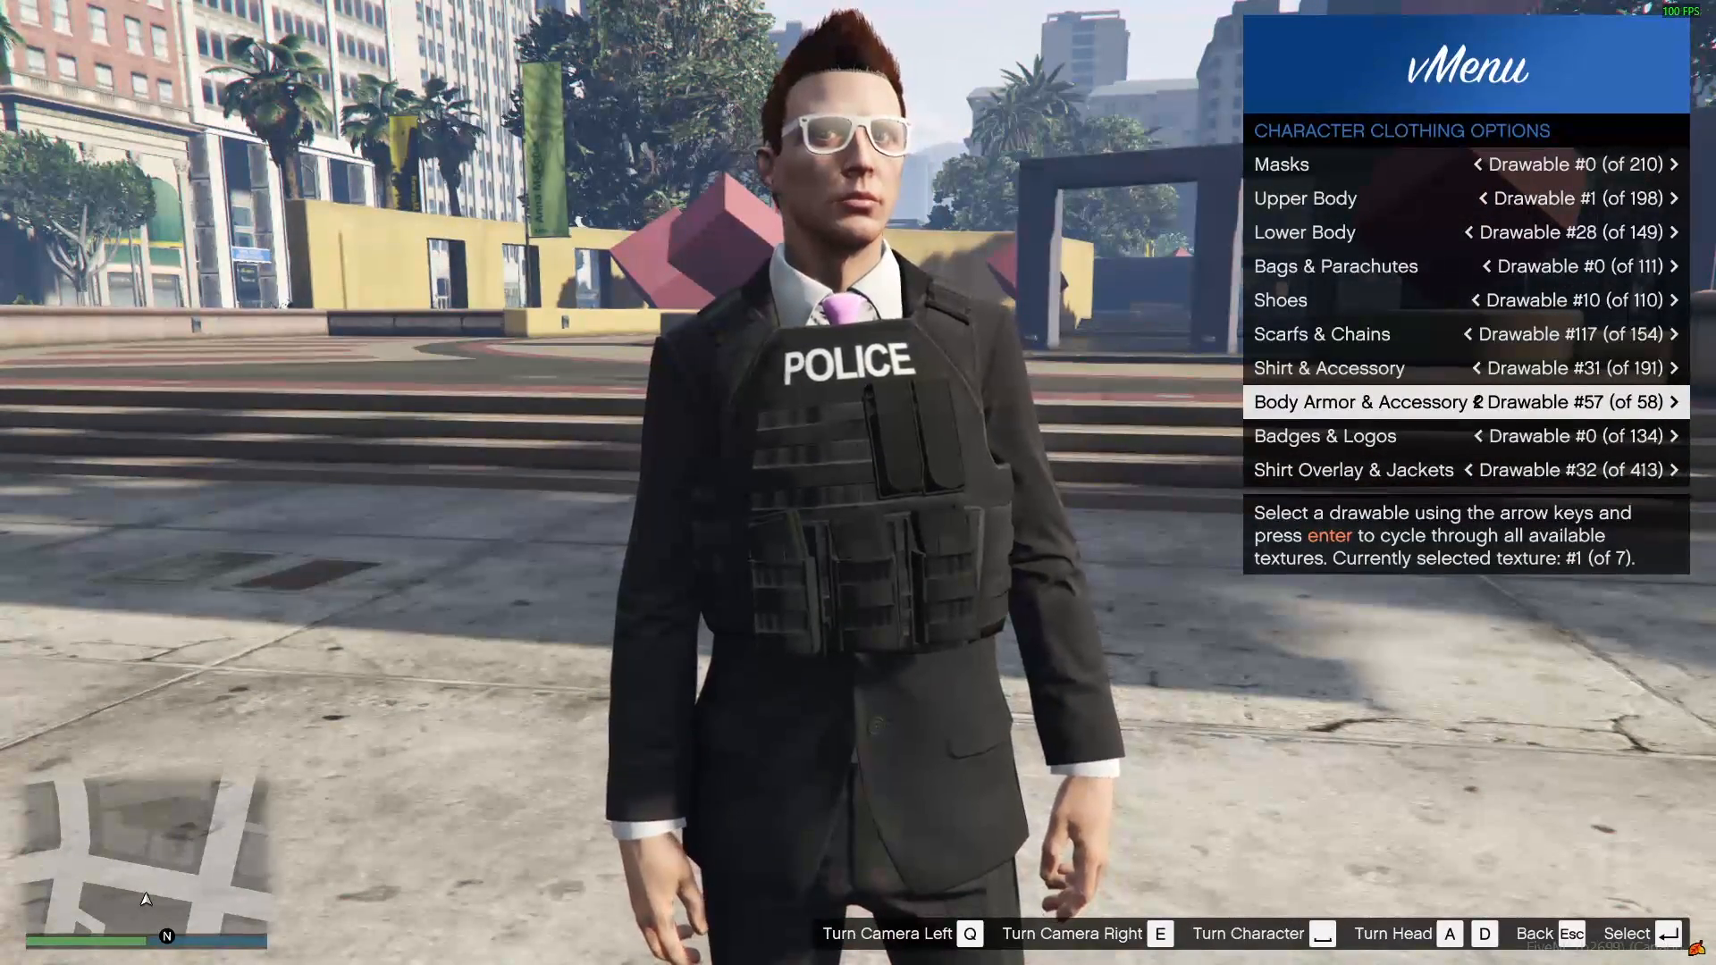
pyautogui.press('Up')
pyautogui.press('Up')
pyautogui.press('Up')
pyautogui.press('Up')
pyautogui.press('Up')
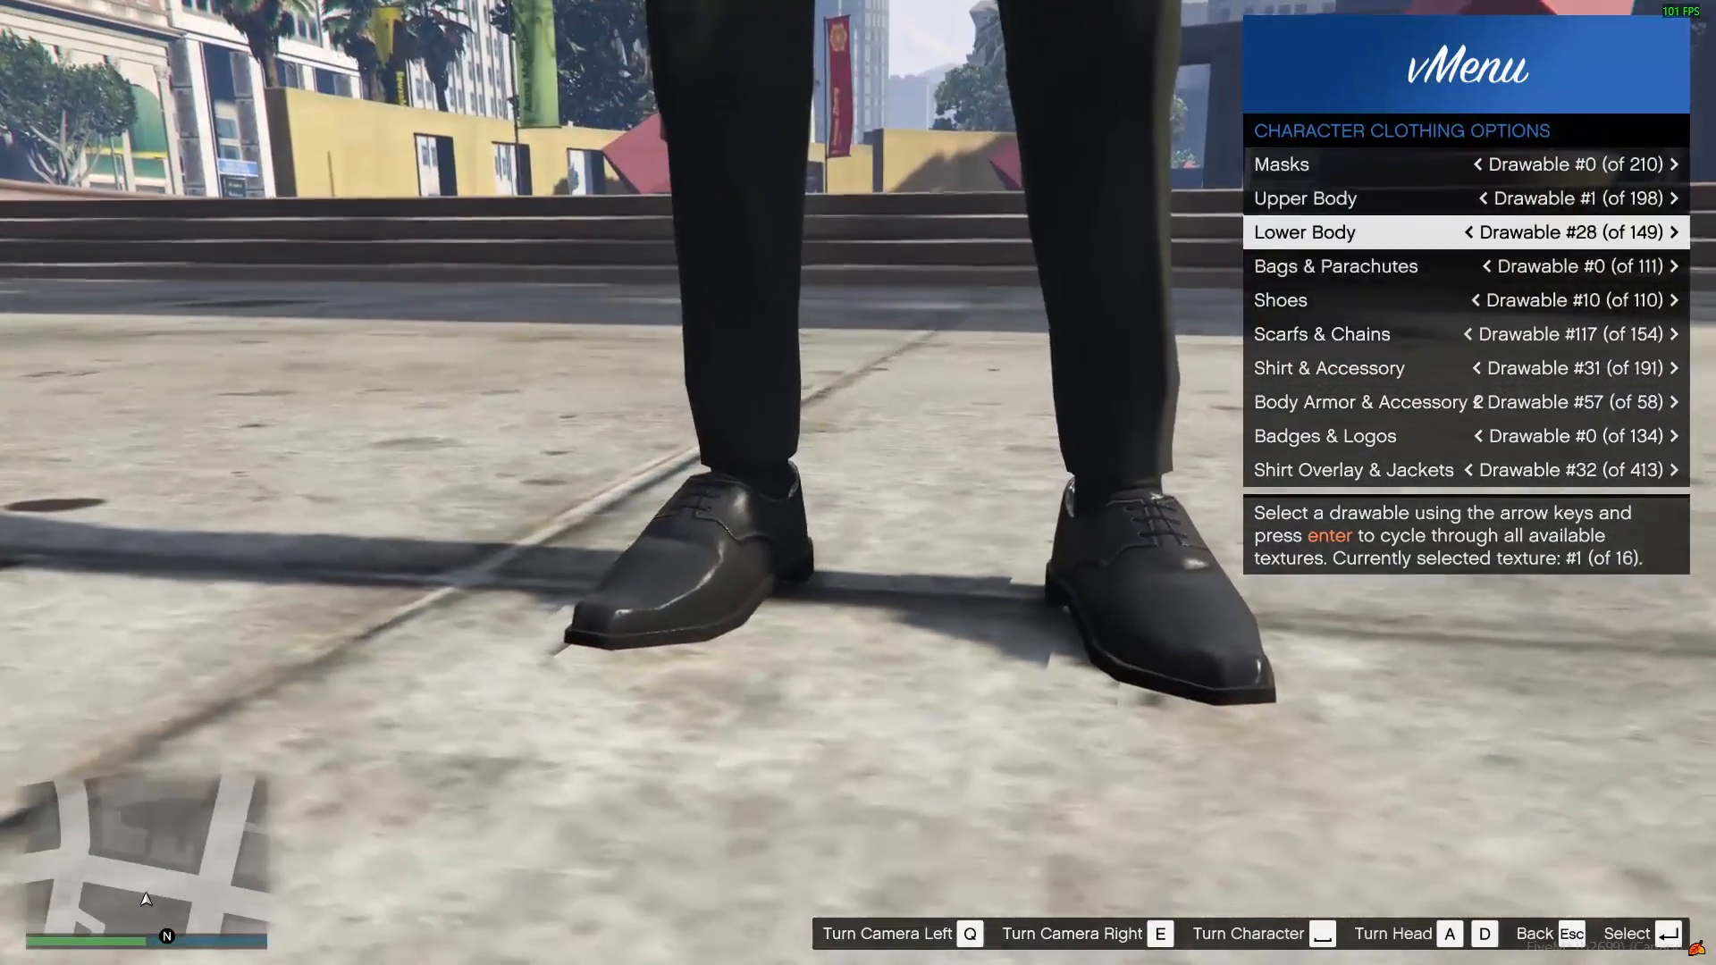
pyautogui.press('Down')
pyautogui.press('Down')
pyautogui.press('Down')
pyautogui.press('Down')
pyautogui.press('Down')
pyautogui.press('Down')
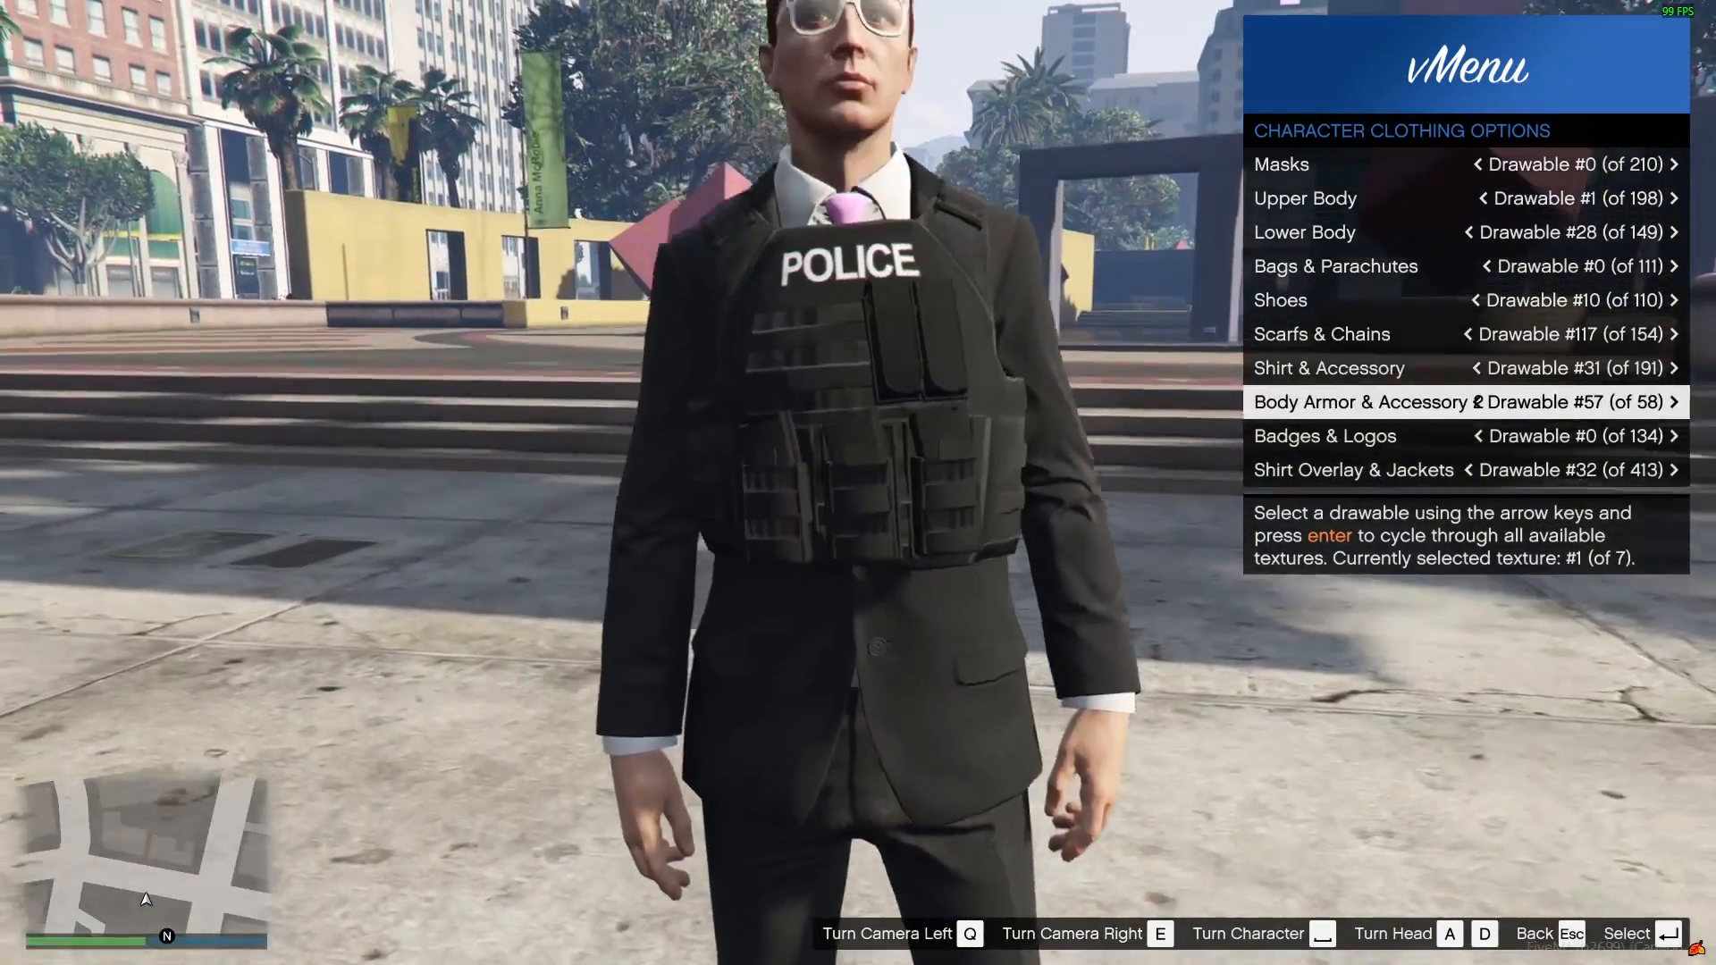
pyautogui.press('Up')
# Step: Cycle through the body armor's available textures up to texture #7
pyautogui.press('Return')
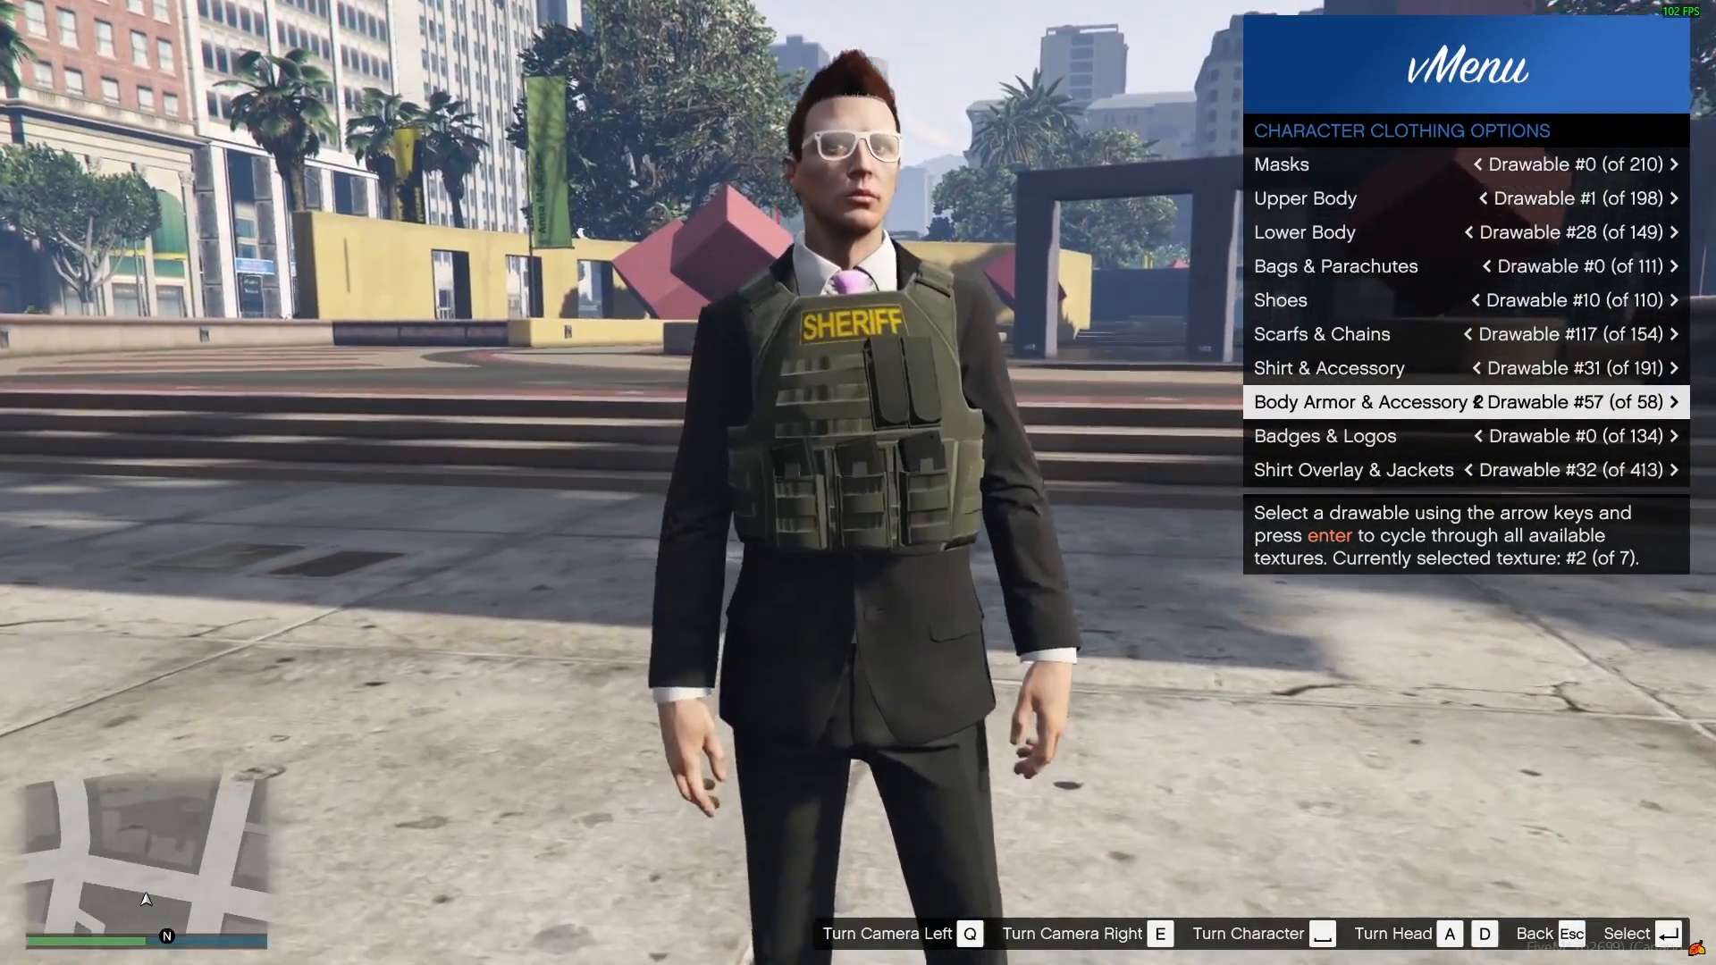
pyautogui.press('Return')
pyautogui.press('Return')
pyautogui.press('Return')
pyautogui.press('Return')
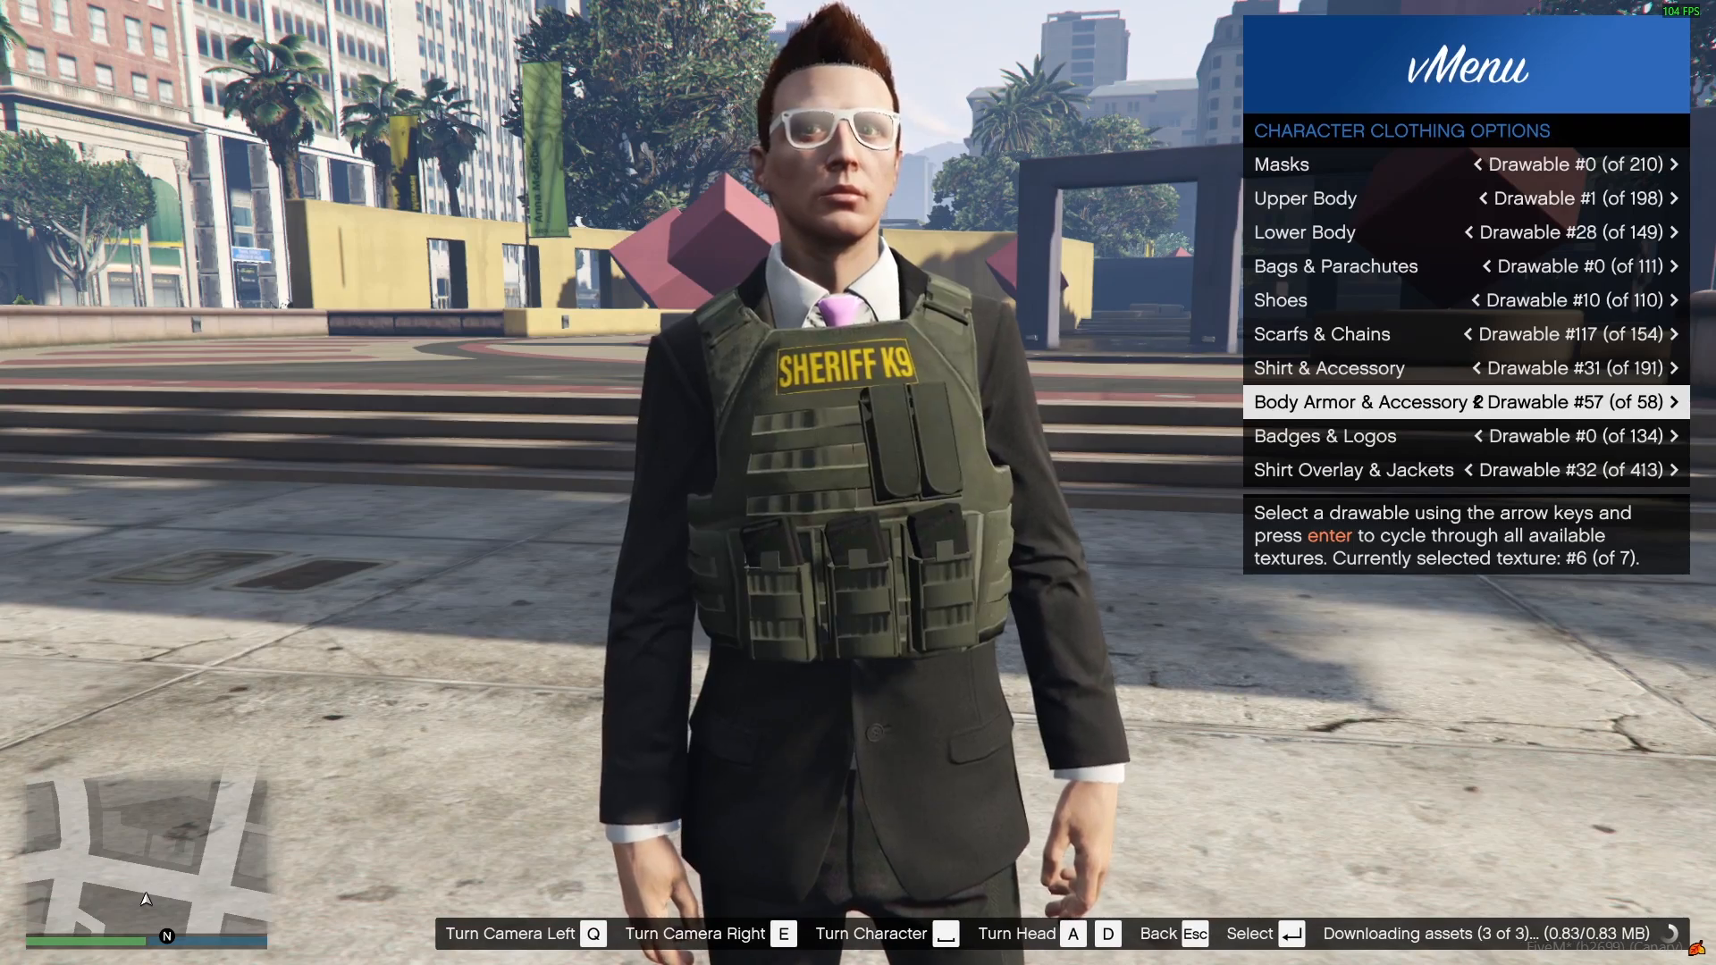
pyautogui.press('Return')
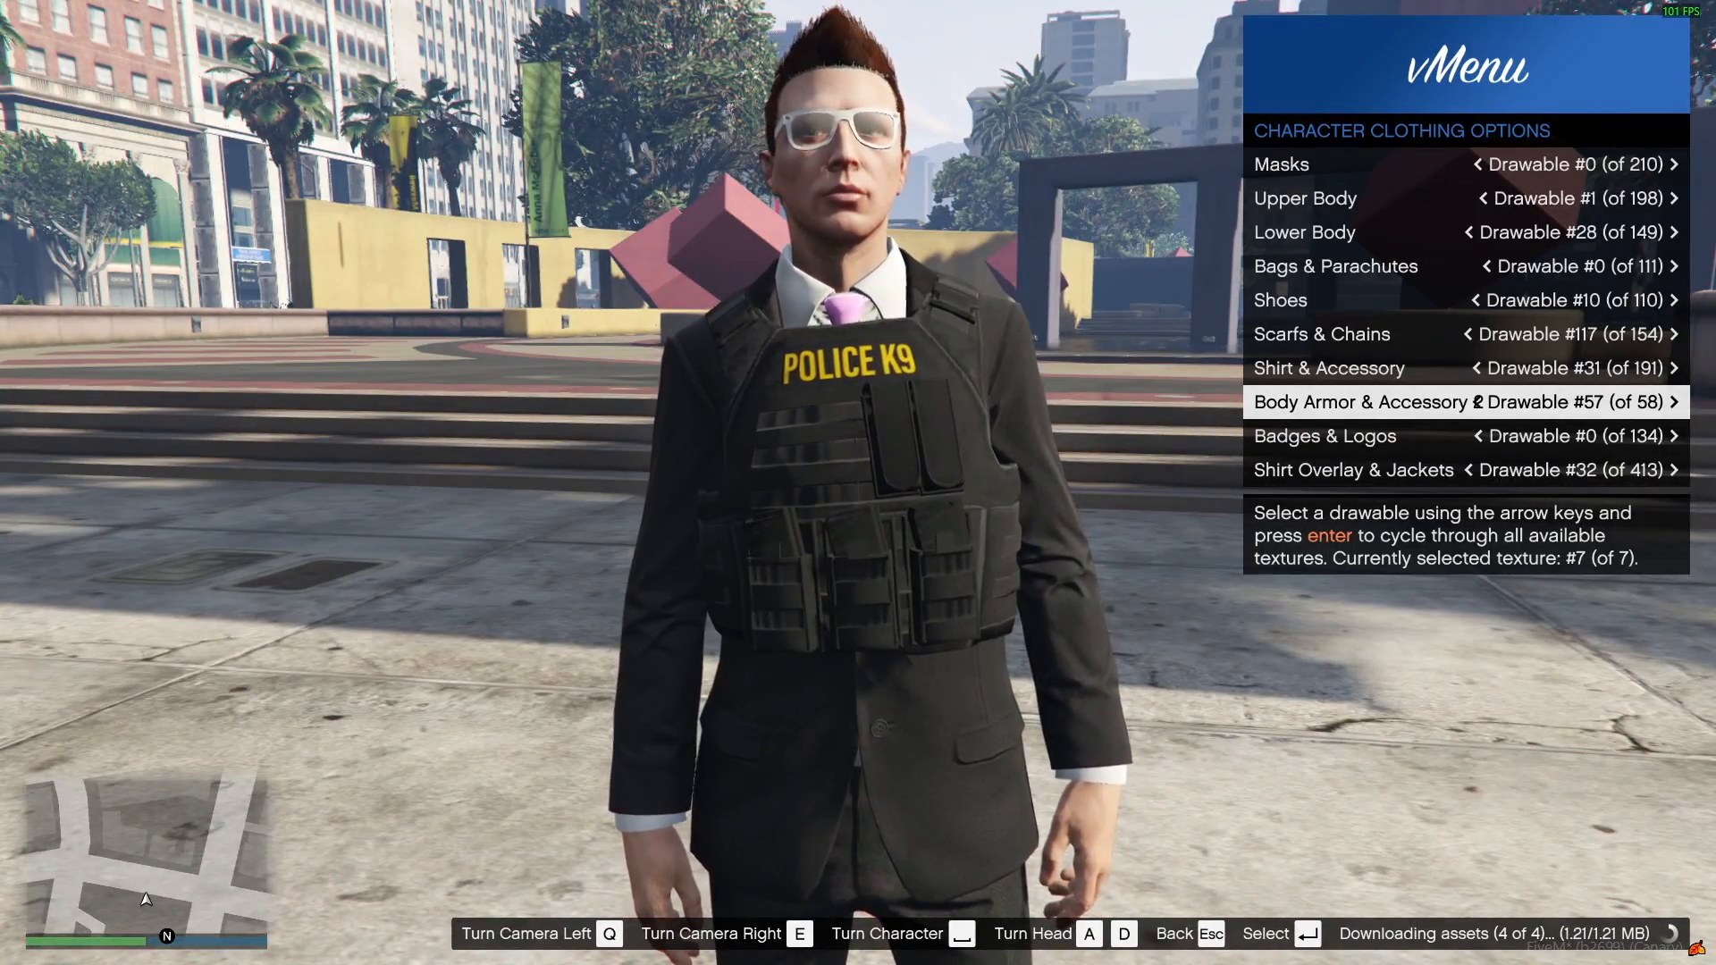
# Step: Set Lower Body to drawable #148 and inspect the trousers from the side
pyautogui.press('Up')
pyautogui.press('Up')
pyautogui.press('Up')
pyautogui.press('Up')
pyautogui.press('Up')
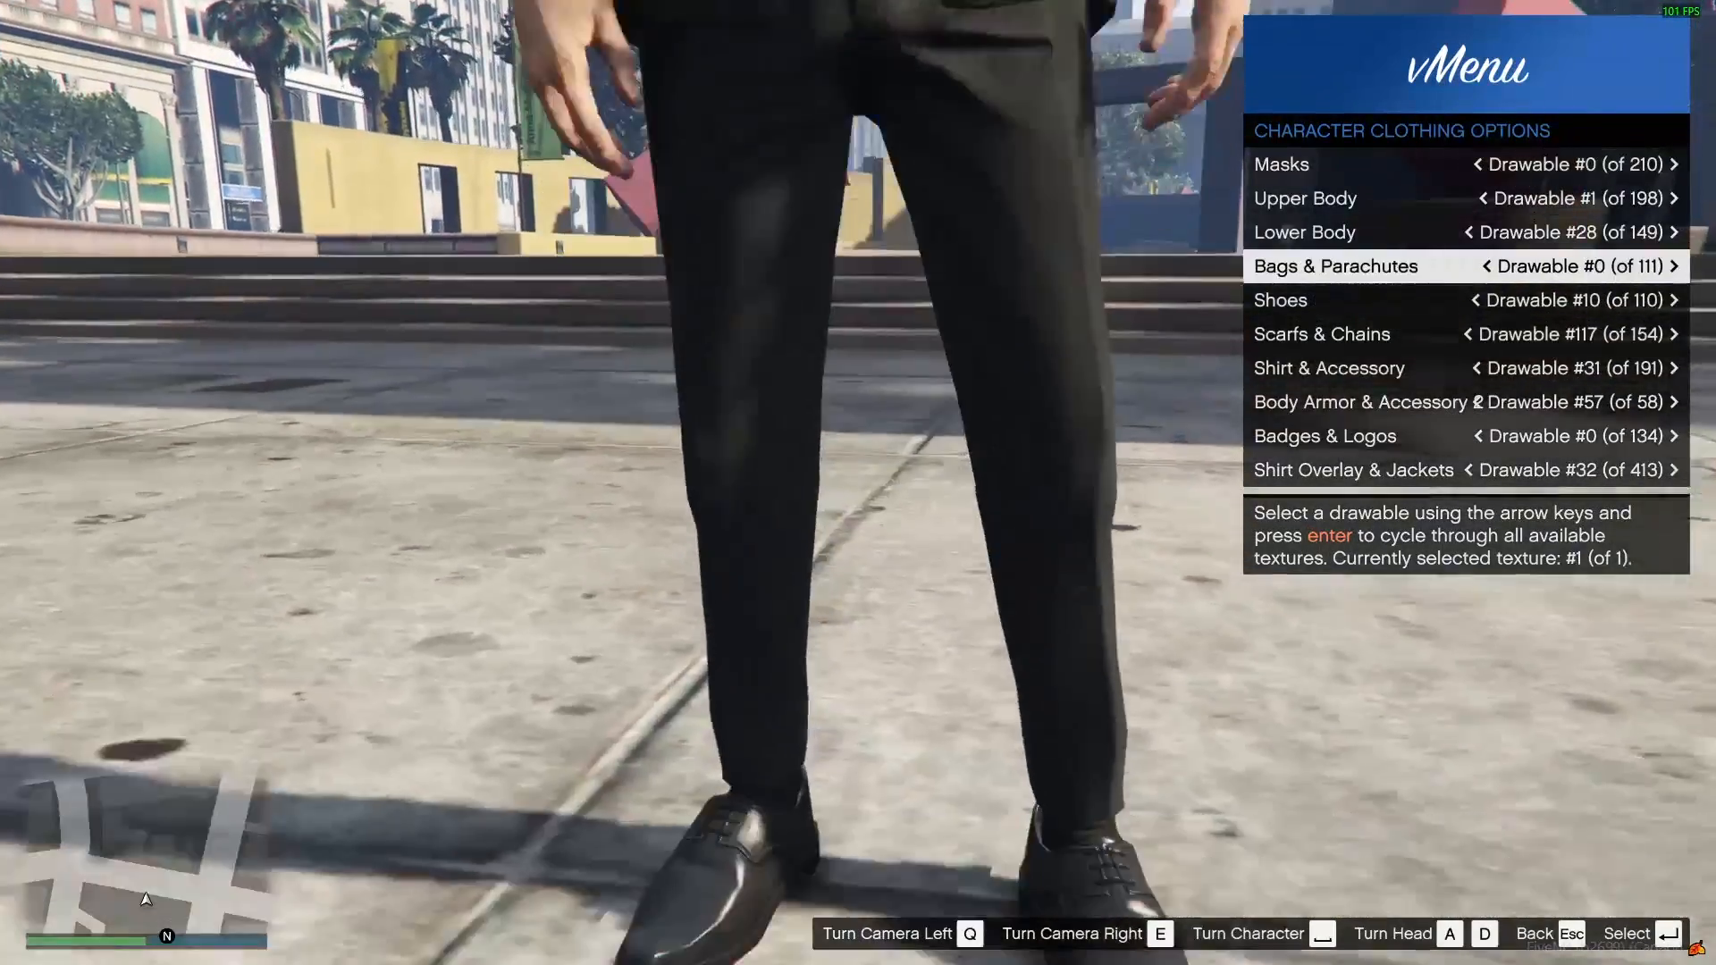
pyautogui.press('Left')
pyautogui.press('Left')
pyautogui.press('Left')
pyautogui.press('Left')
pyautogui.press('Left')
pyautogui.press('Left')
pyautogui.press('Left')
pyautogui.press('Left')
pyautogui.press('Left')
pyautogui.press('Left')
pyautogui.press('Left')
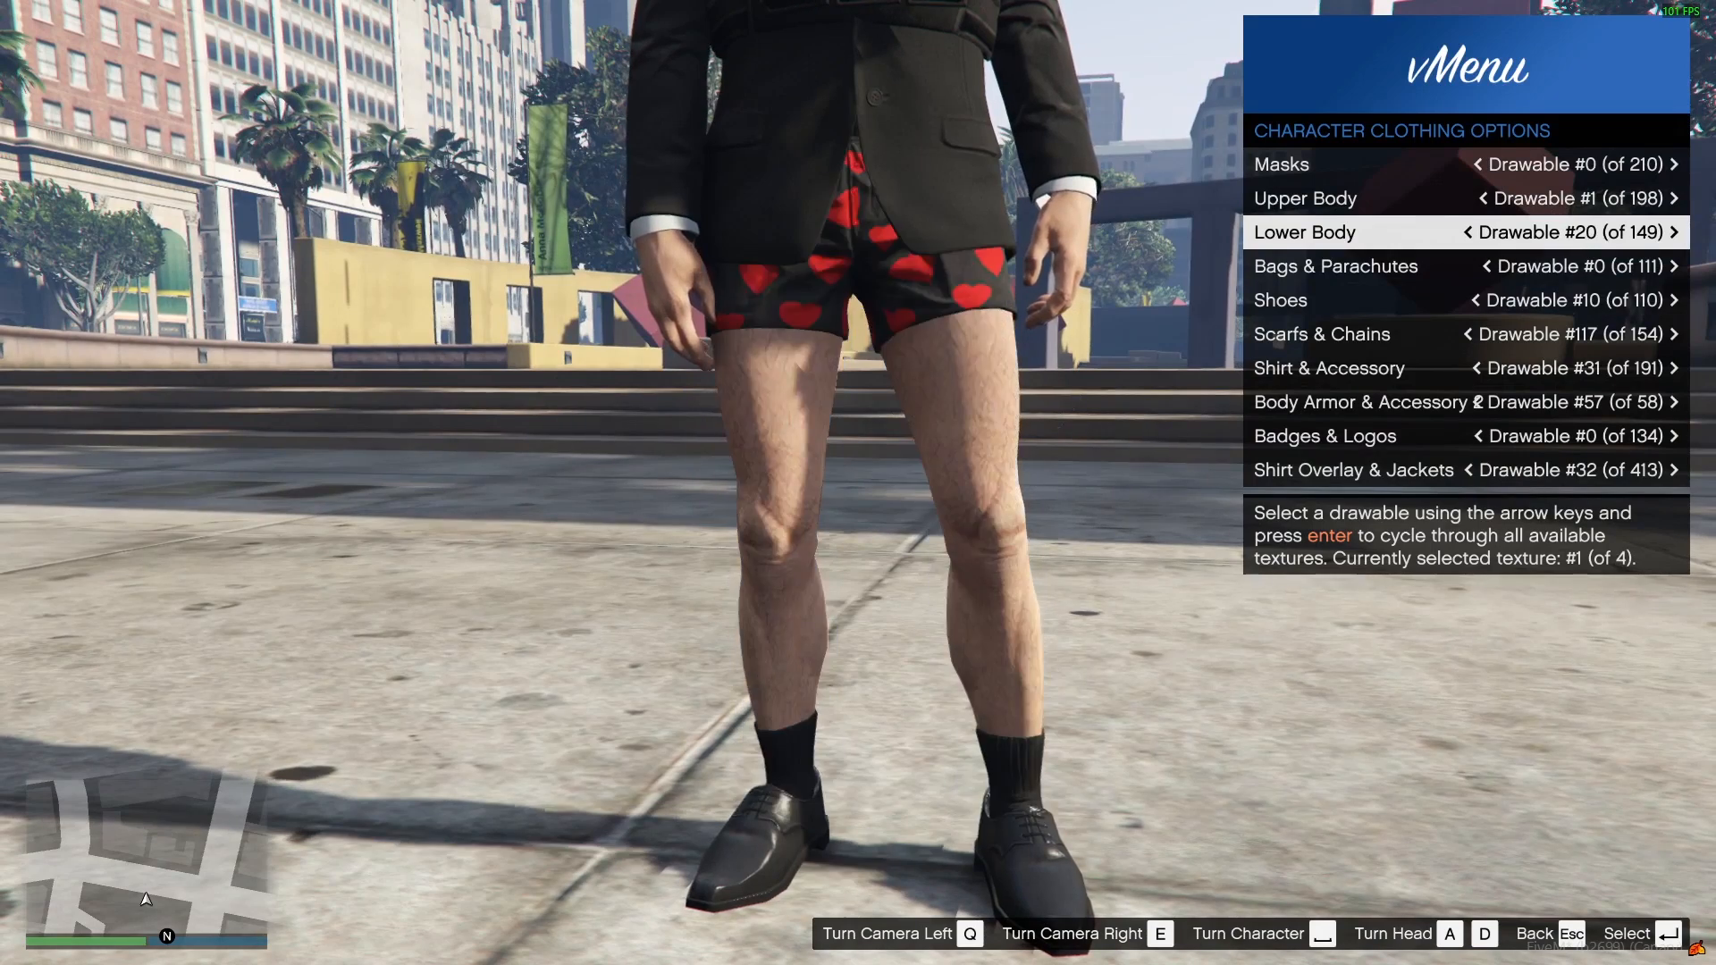
pyautogui.press('Left')
pyautogui.press('Left')
pyautogui.press('Left')
pyautogui.press('Left')
pyautogui.press('Left')
pyautogui.press('Left')
pyautogui.press('Left')
pyautogui.press('Left')
pyautogui.press('Left')
pyautogui.press('Left')
pyautogui.press('Left')
pyautogui.press('Left')
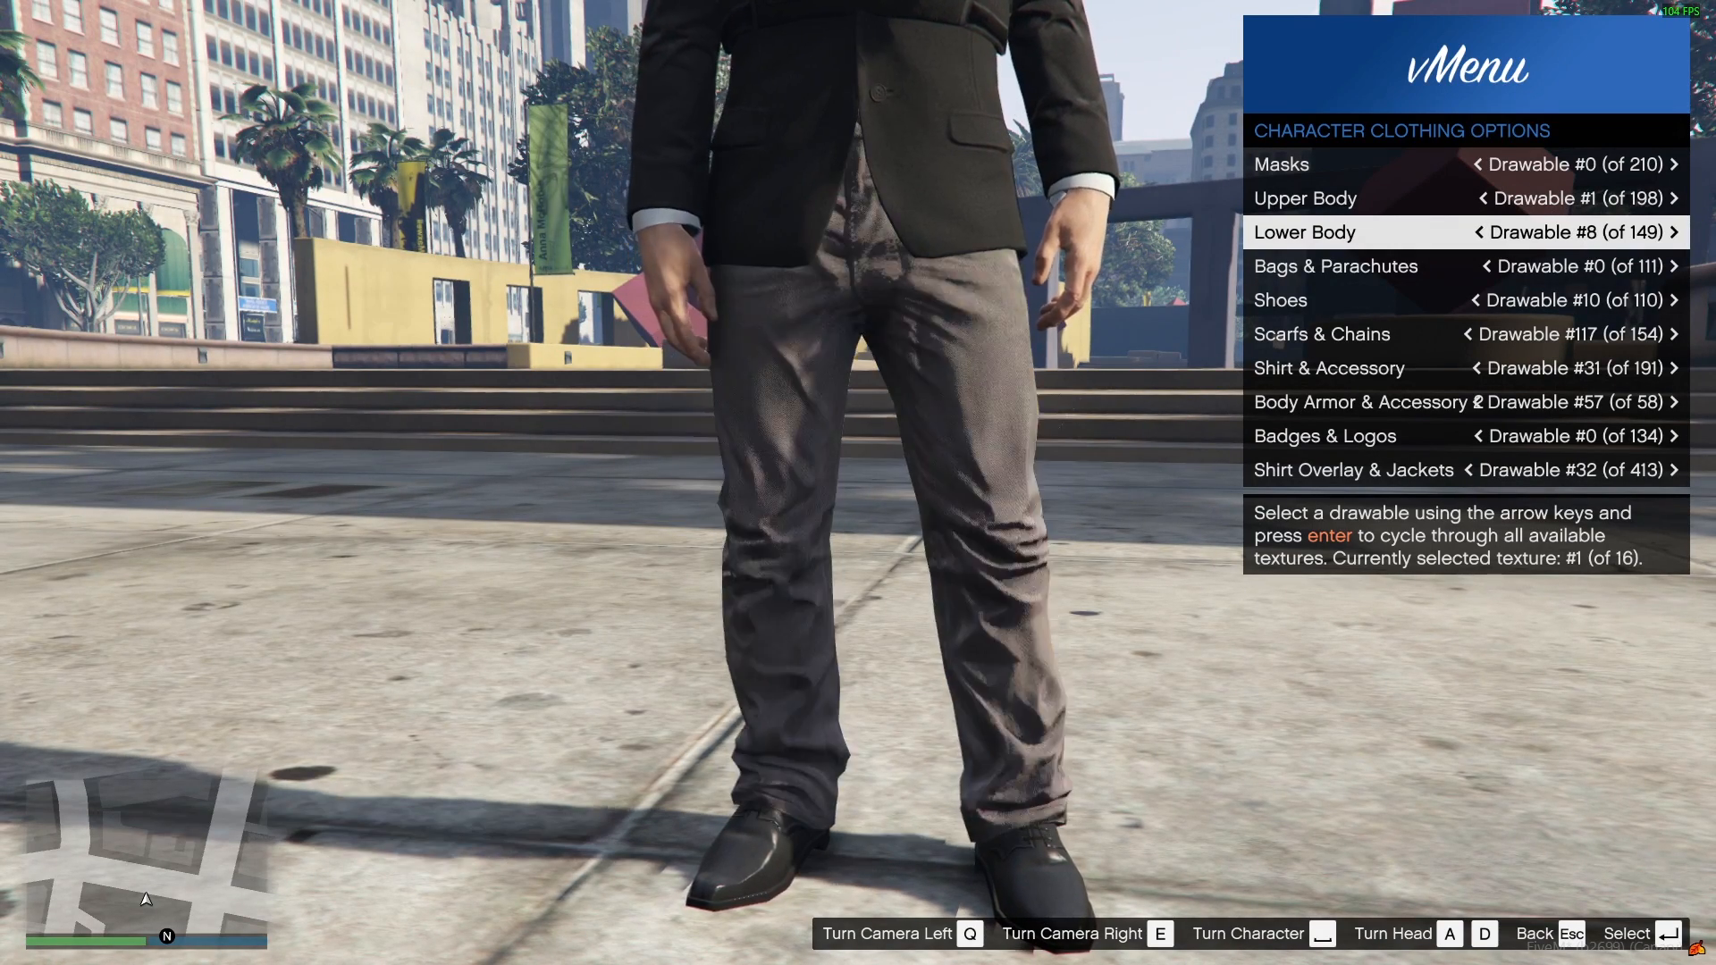
pyautogui.press('Left')
pyautogui.press('Left')
pyautogui.press('Left')
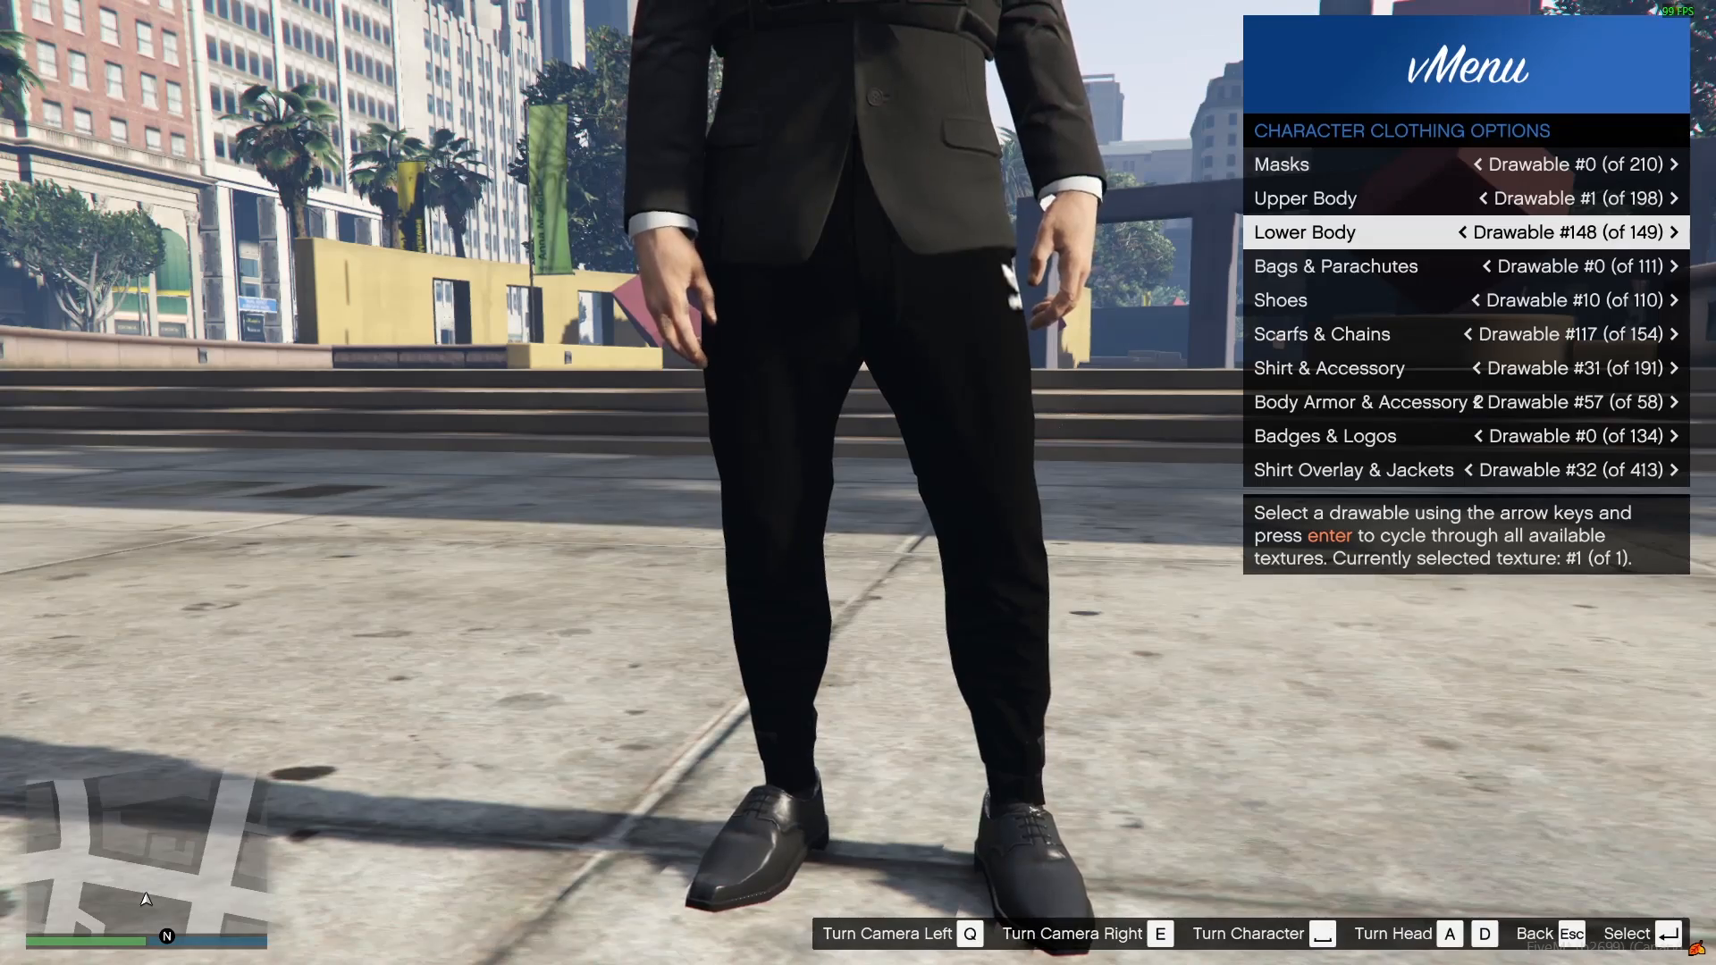
pyautogui.press('e')
pyautogui.press('q')
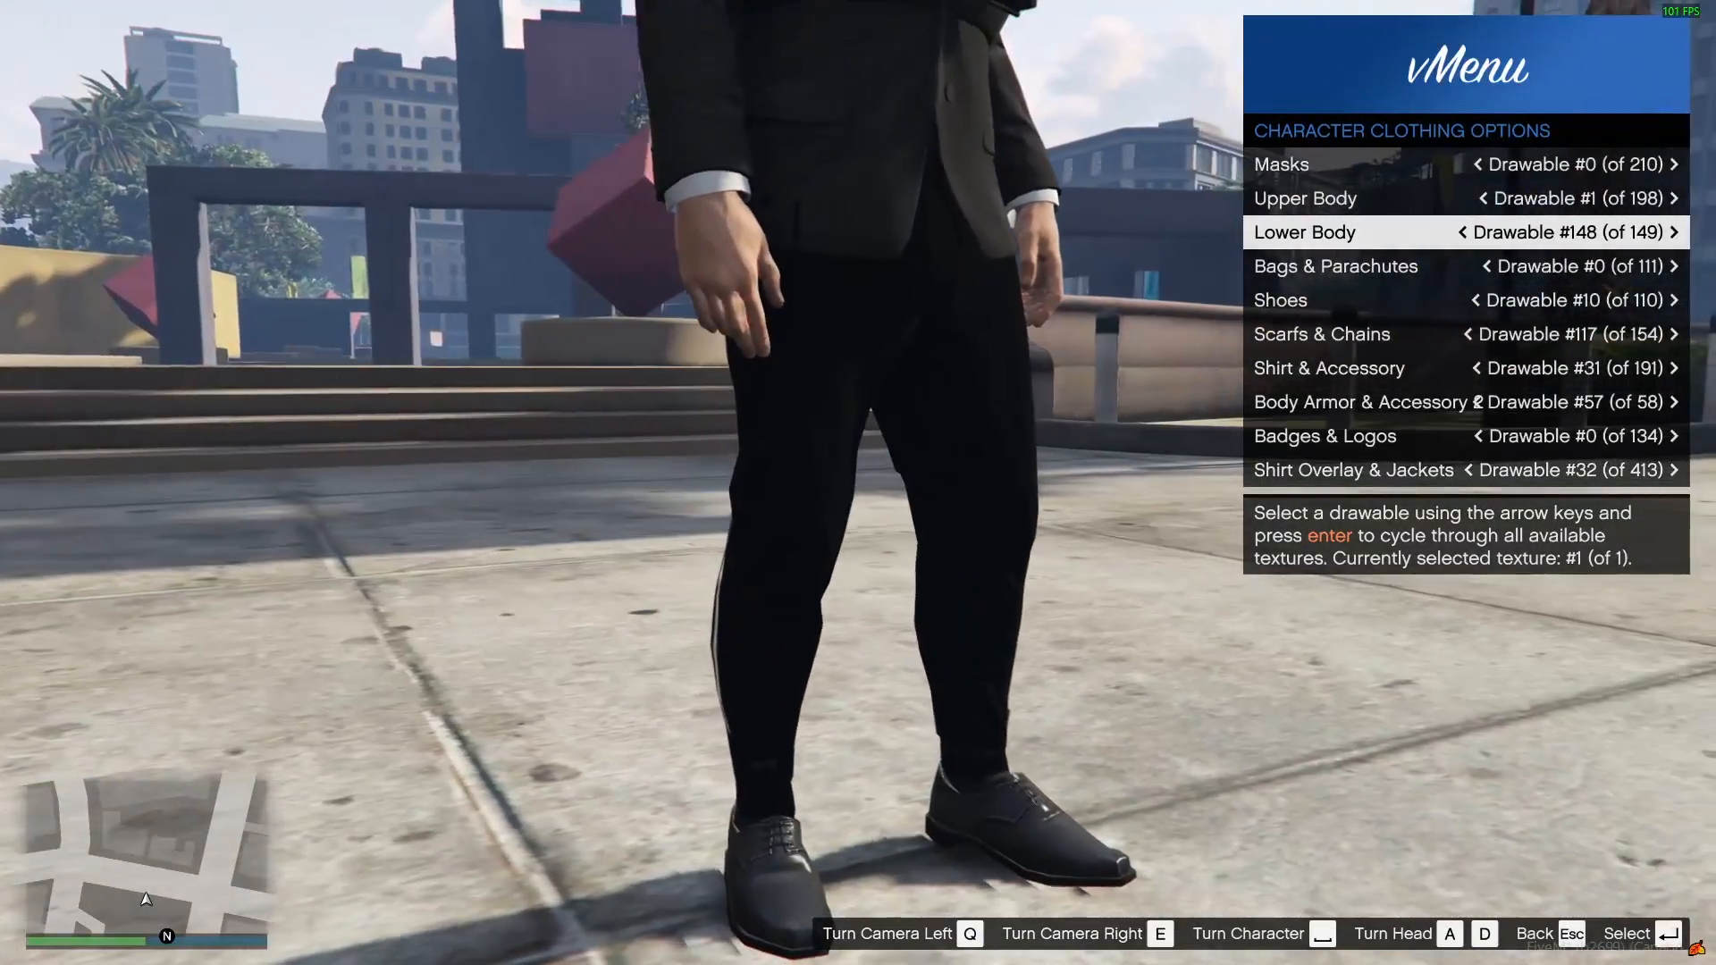
pyautogui.press('e')
pyautogui.press('e')
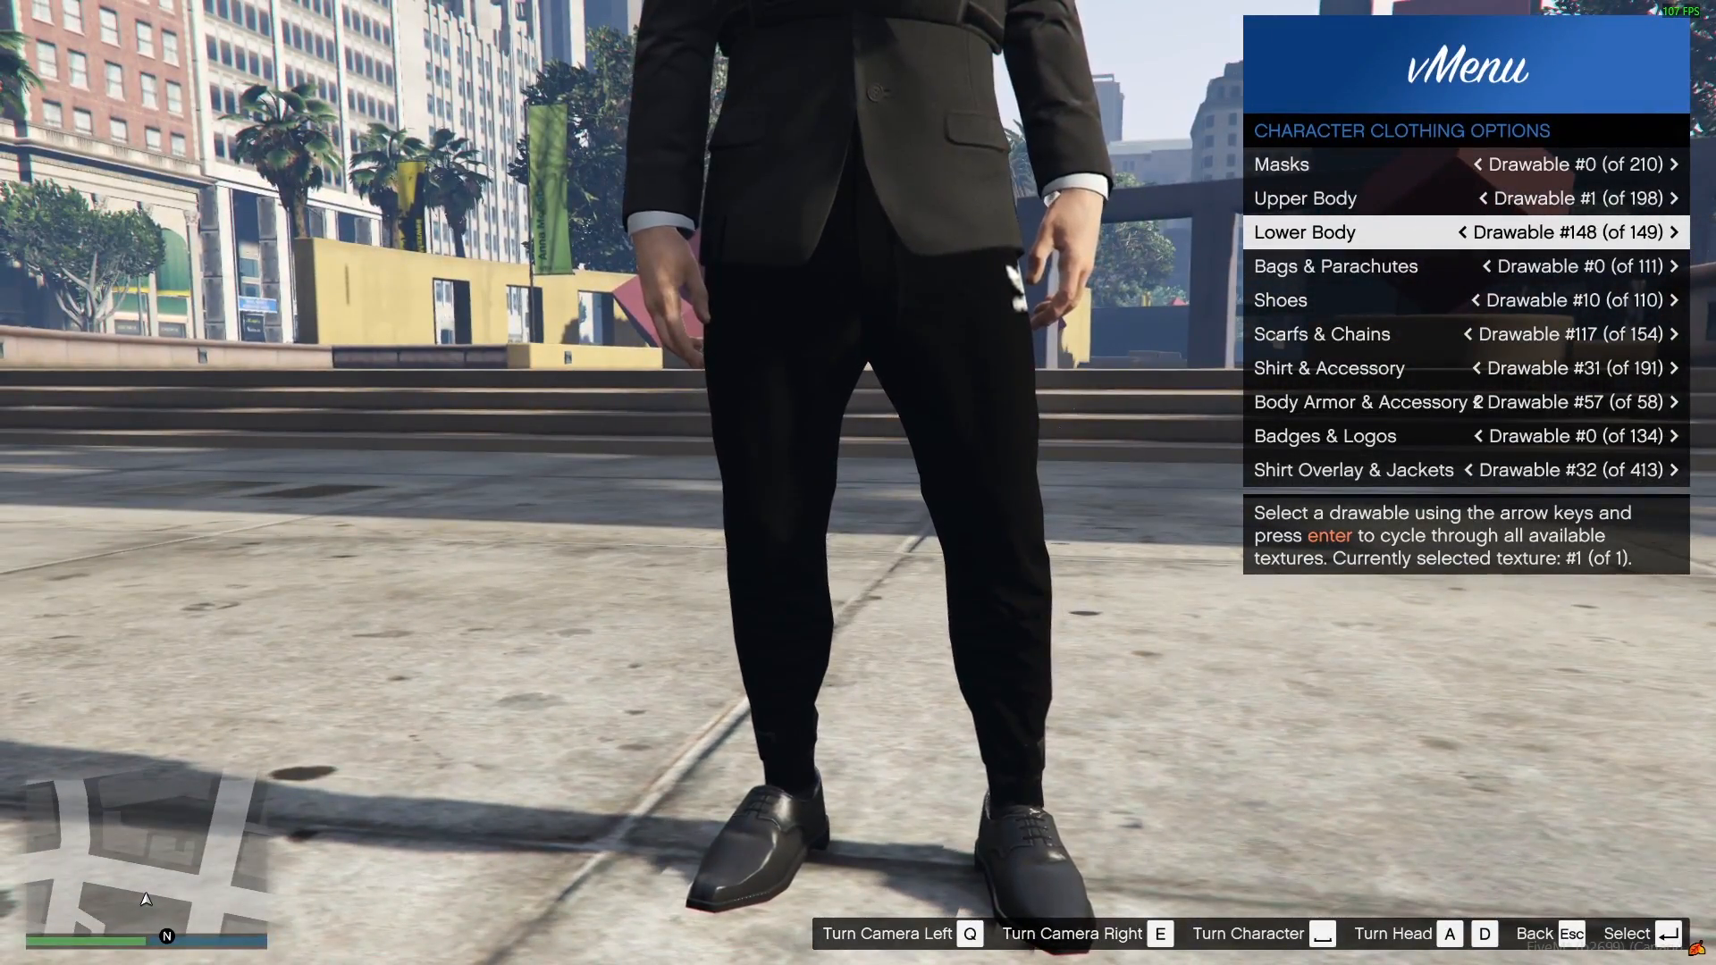
# Step: Switch to Durty Cloth Tool to check the next item in the project, and return to the game
pyautogui.press('super')
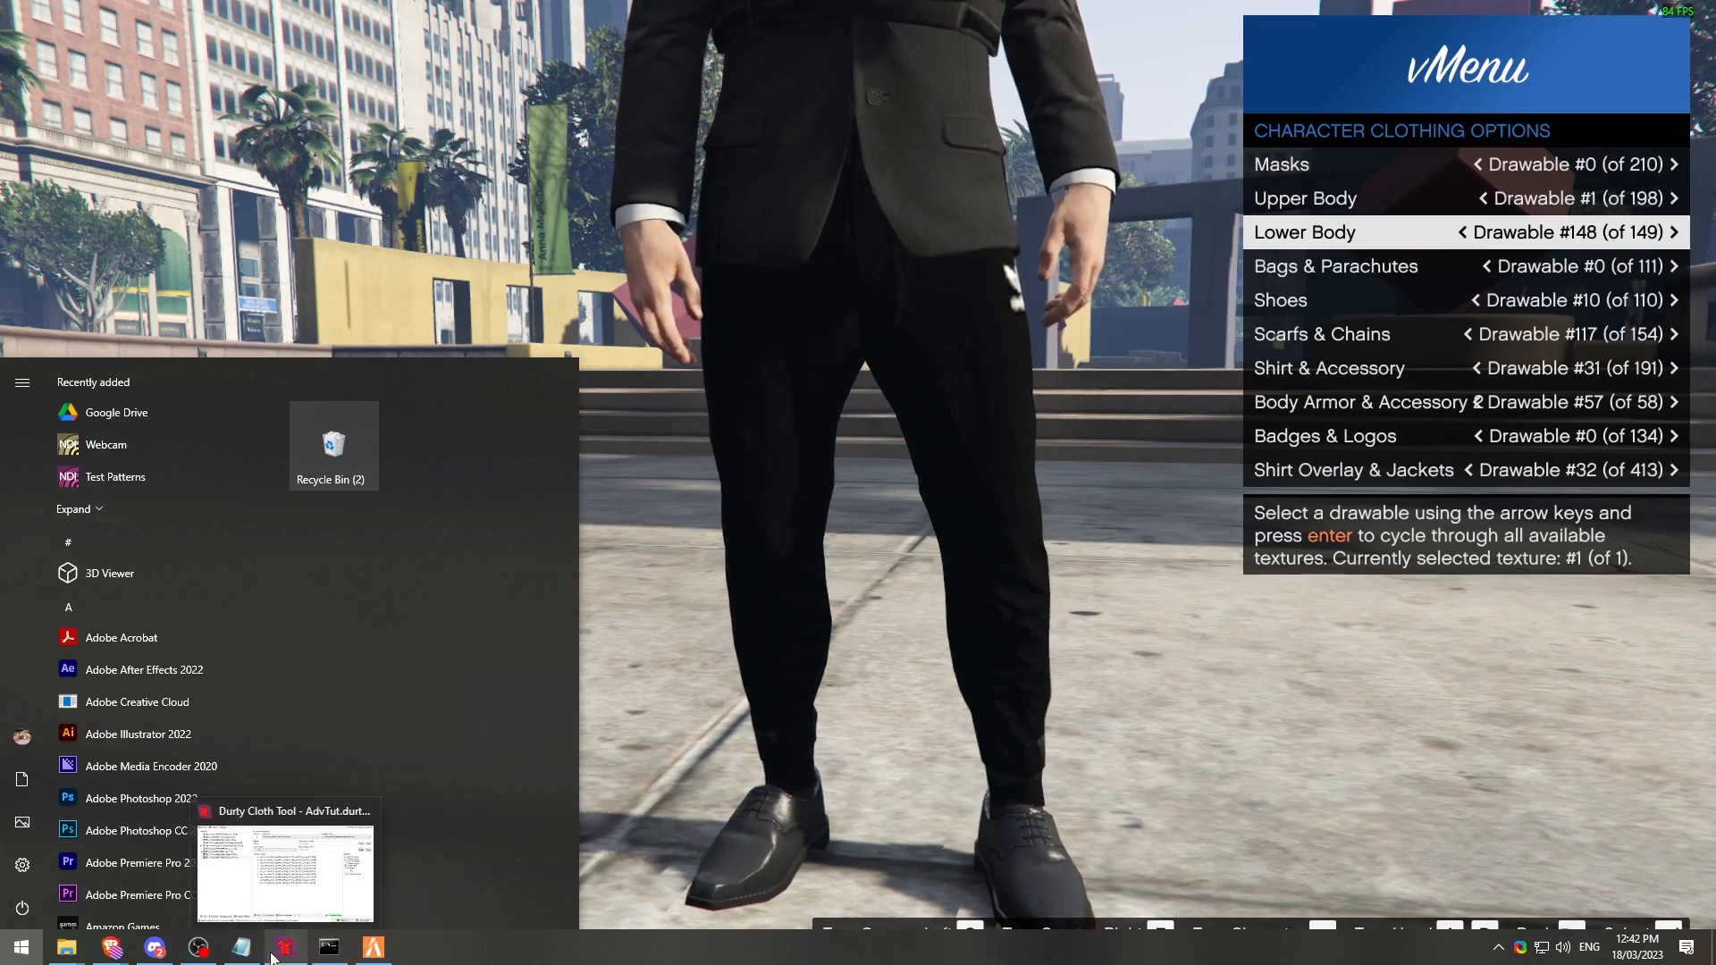
pyautogui.click(284, 876)
pyautogui.click(707, 122)
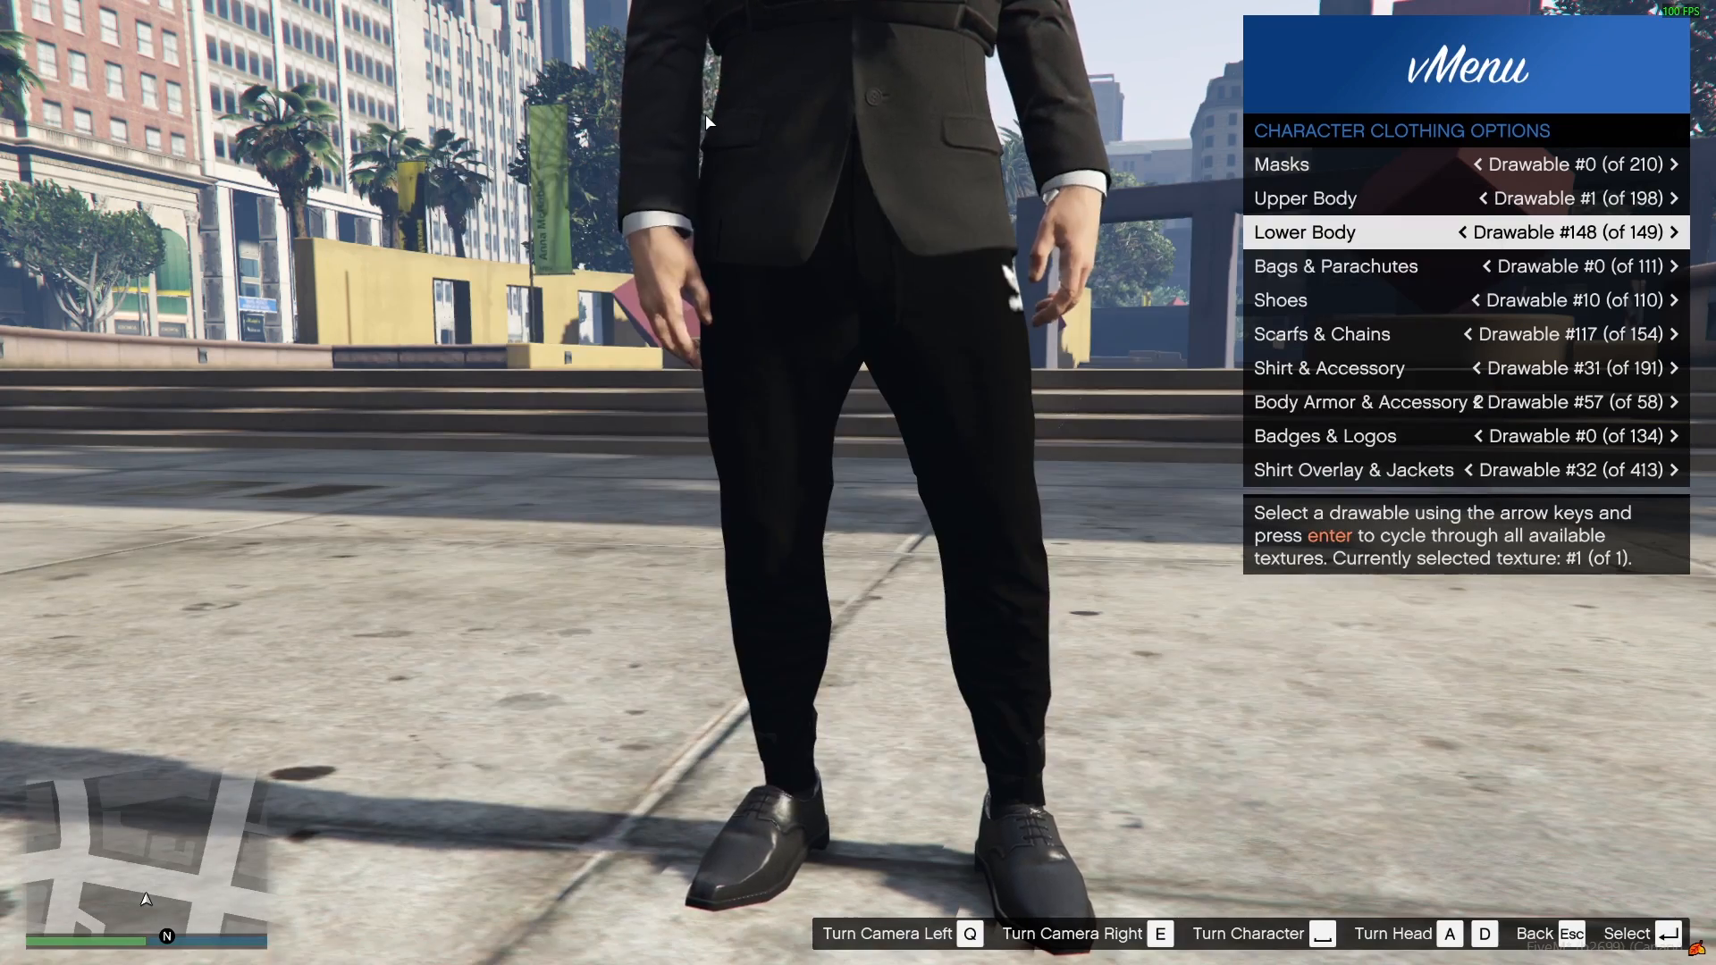
# Step: Set Masks to drawable #209 and cycle through the bandana's textures to texture #8
pyautogui.press('Up')
pyautogui.press('Up')
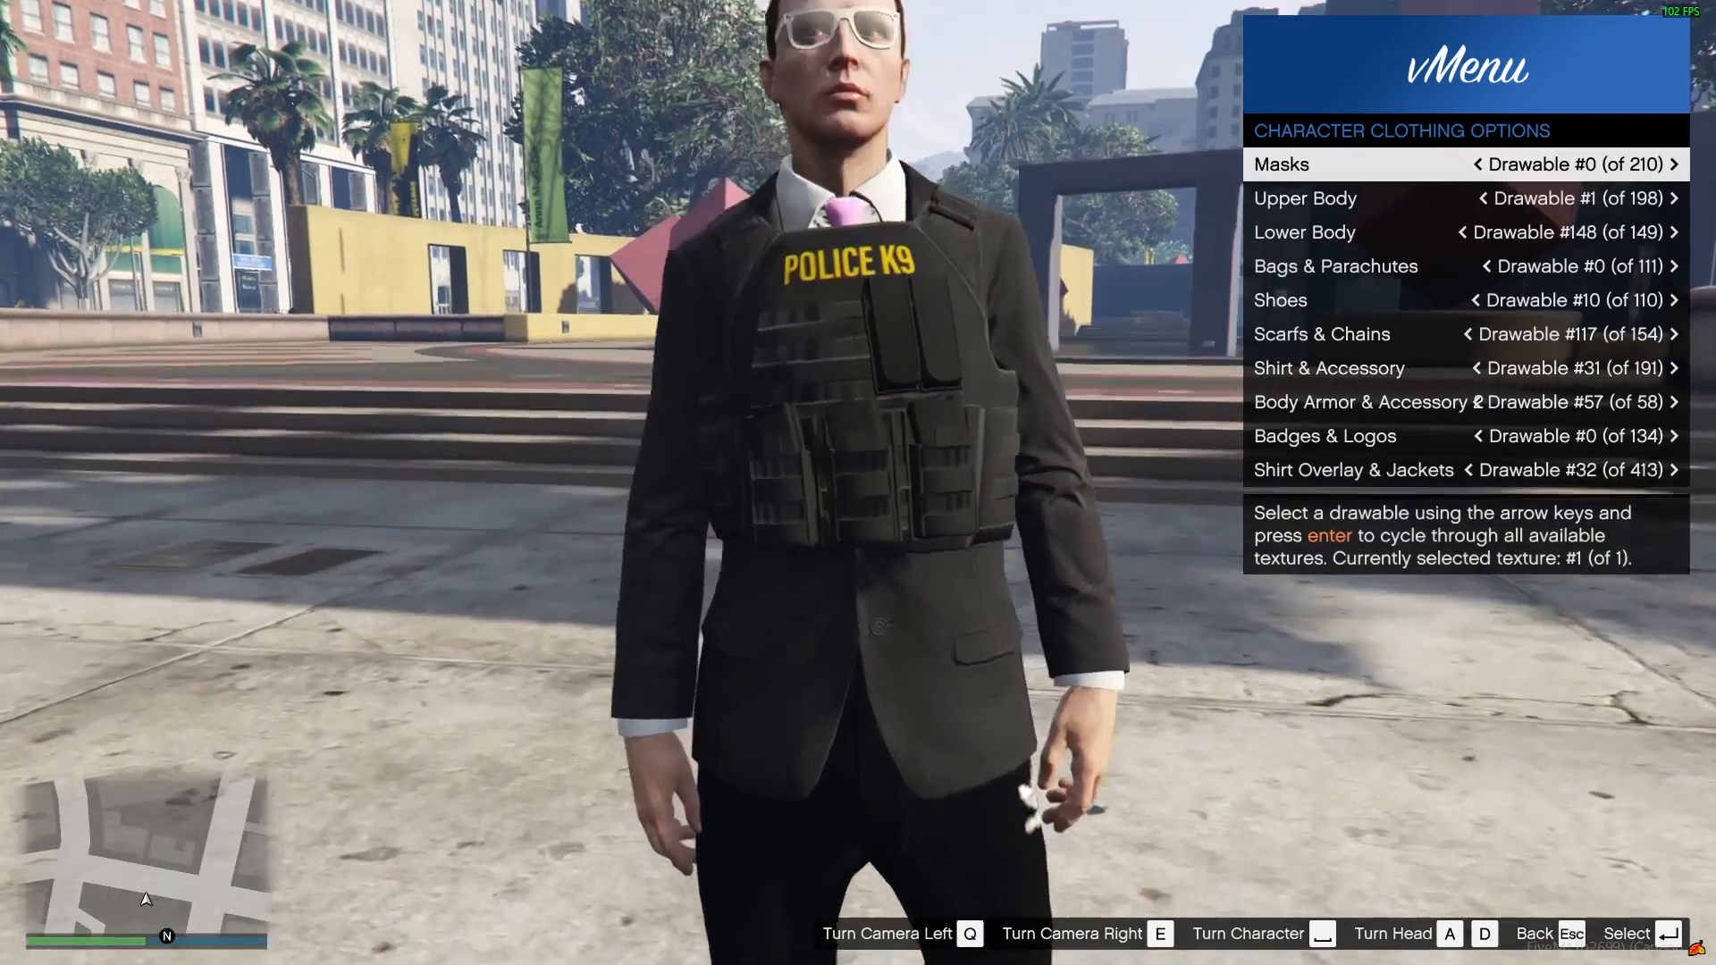
pyautogui.press('Left')
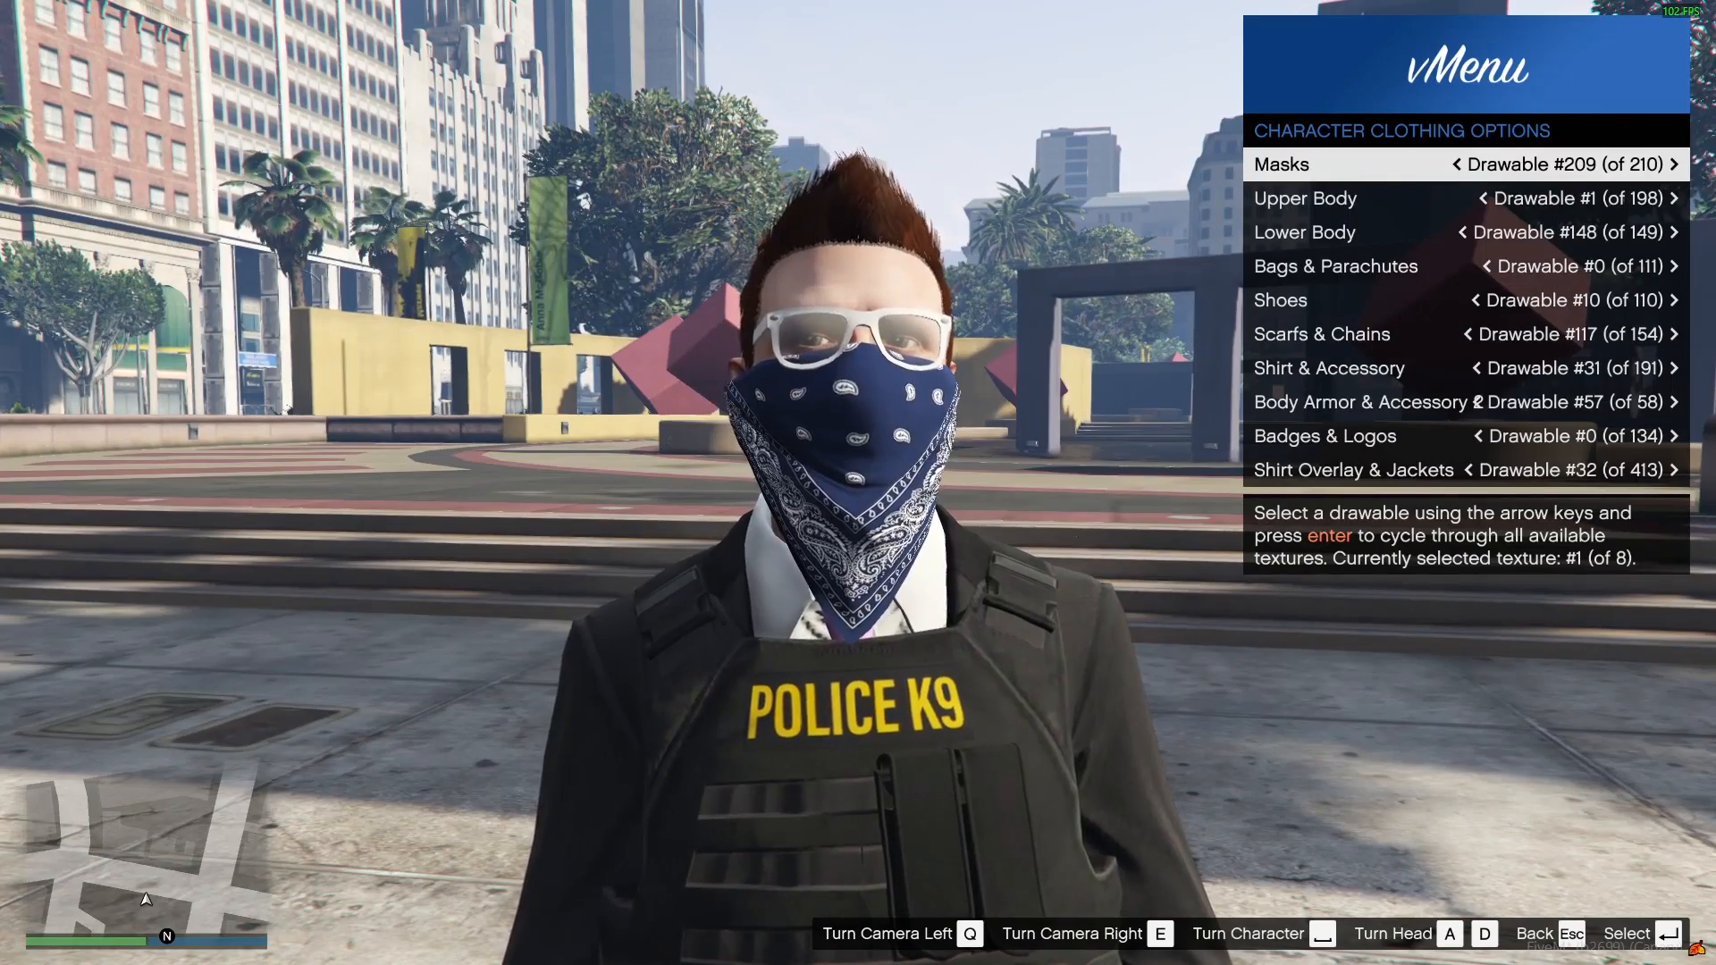
pyautogui.press('Return')
pyautogui.press('Return')
pyautogui.press('Return')
pyautogui.press('Return')
pyautogui.press('Return')
pyautogui.press('Return')
pyautogui.press('Return')
pyautogui.press('Return')
pyautogui.press('Return')
pyautogui.press('Return')
pyautogui.press('Return')
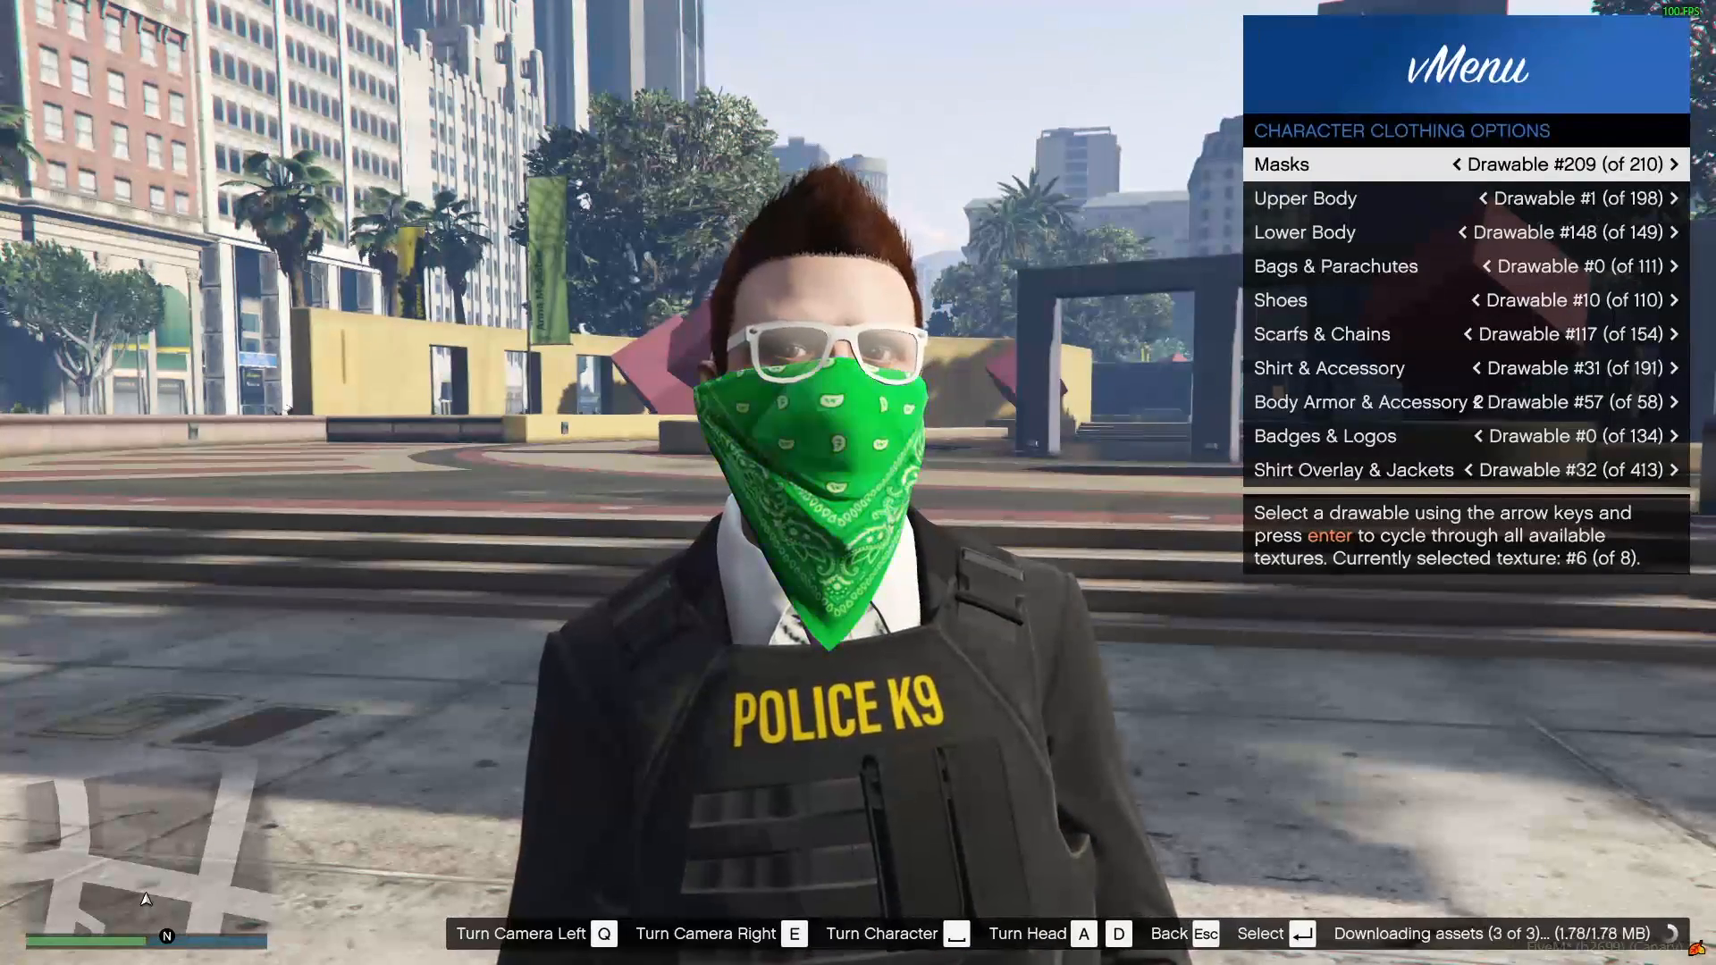
pyautogui.press('Return')
pyautogui.press('Return')
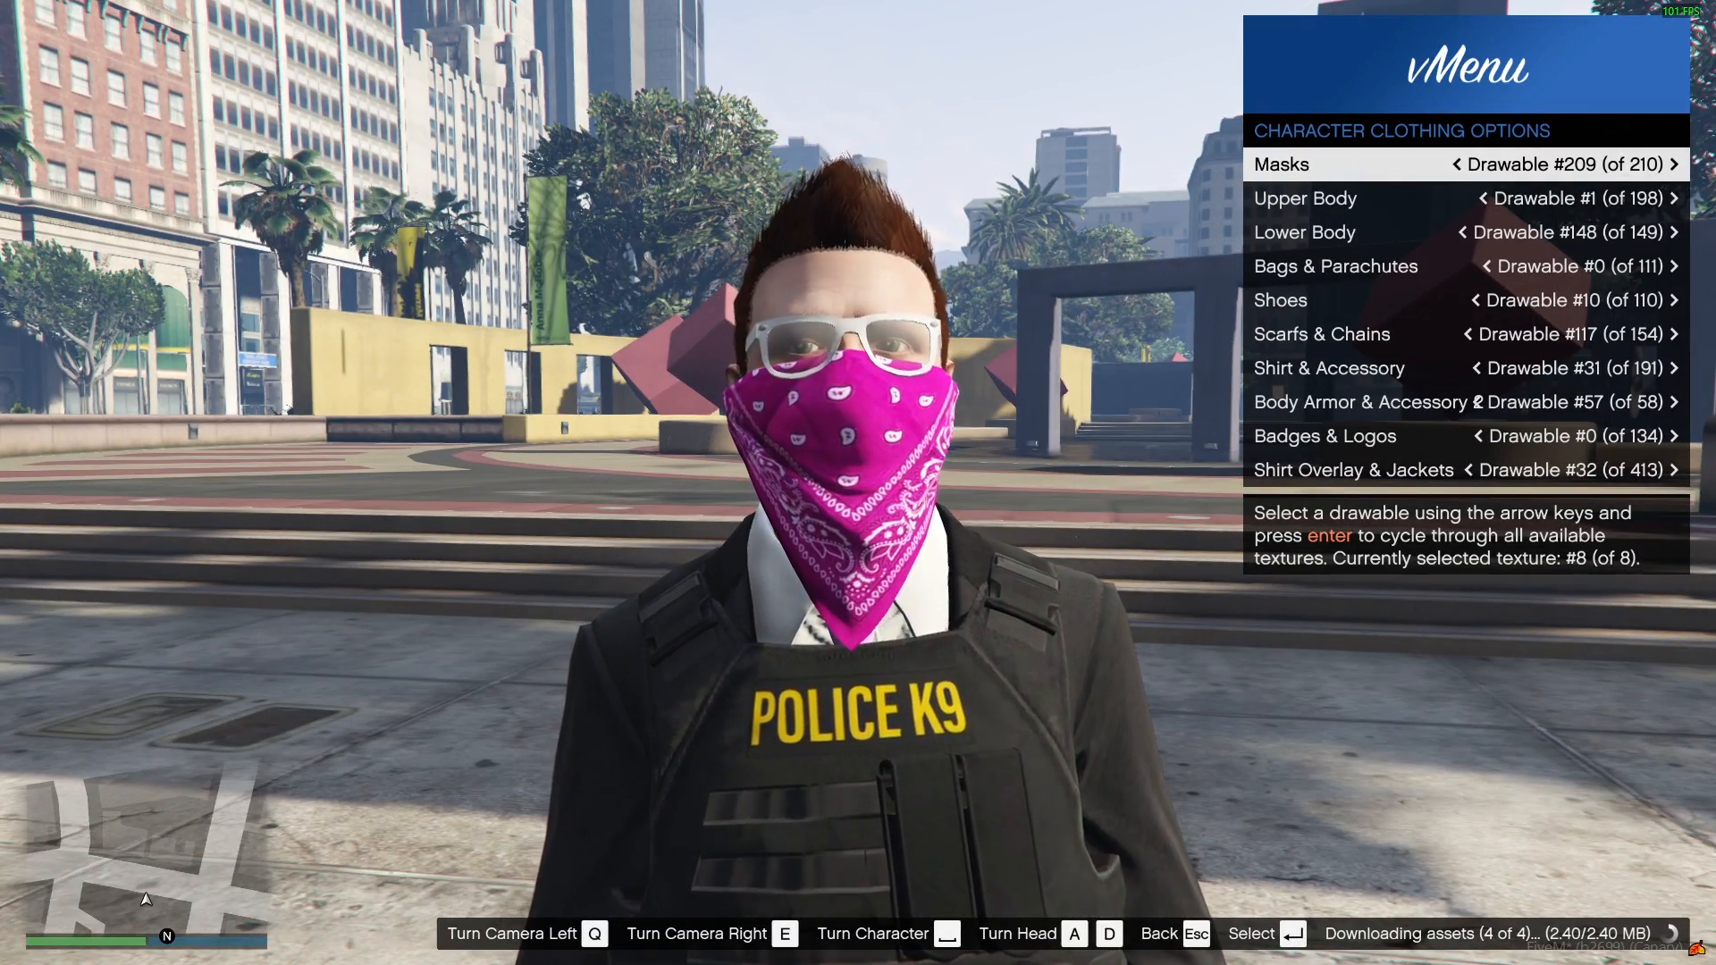
# Step: Check the remaining prop and shoe entries in Durty Cloth Tool's drawables list, and return to the game
pyautogui.press('super')
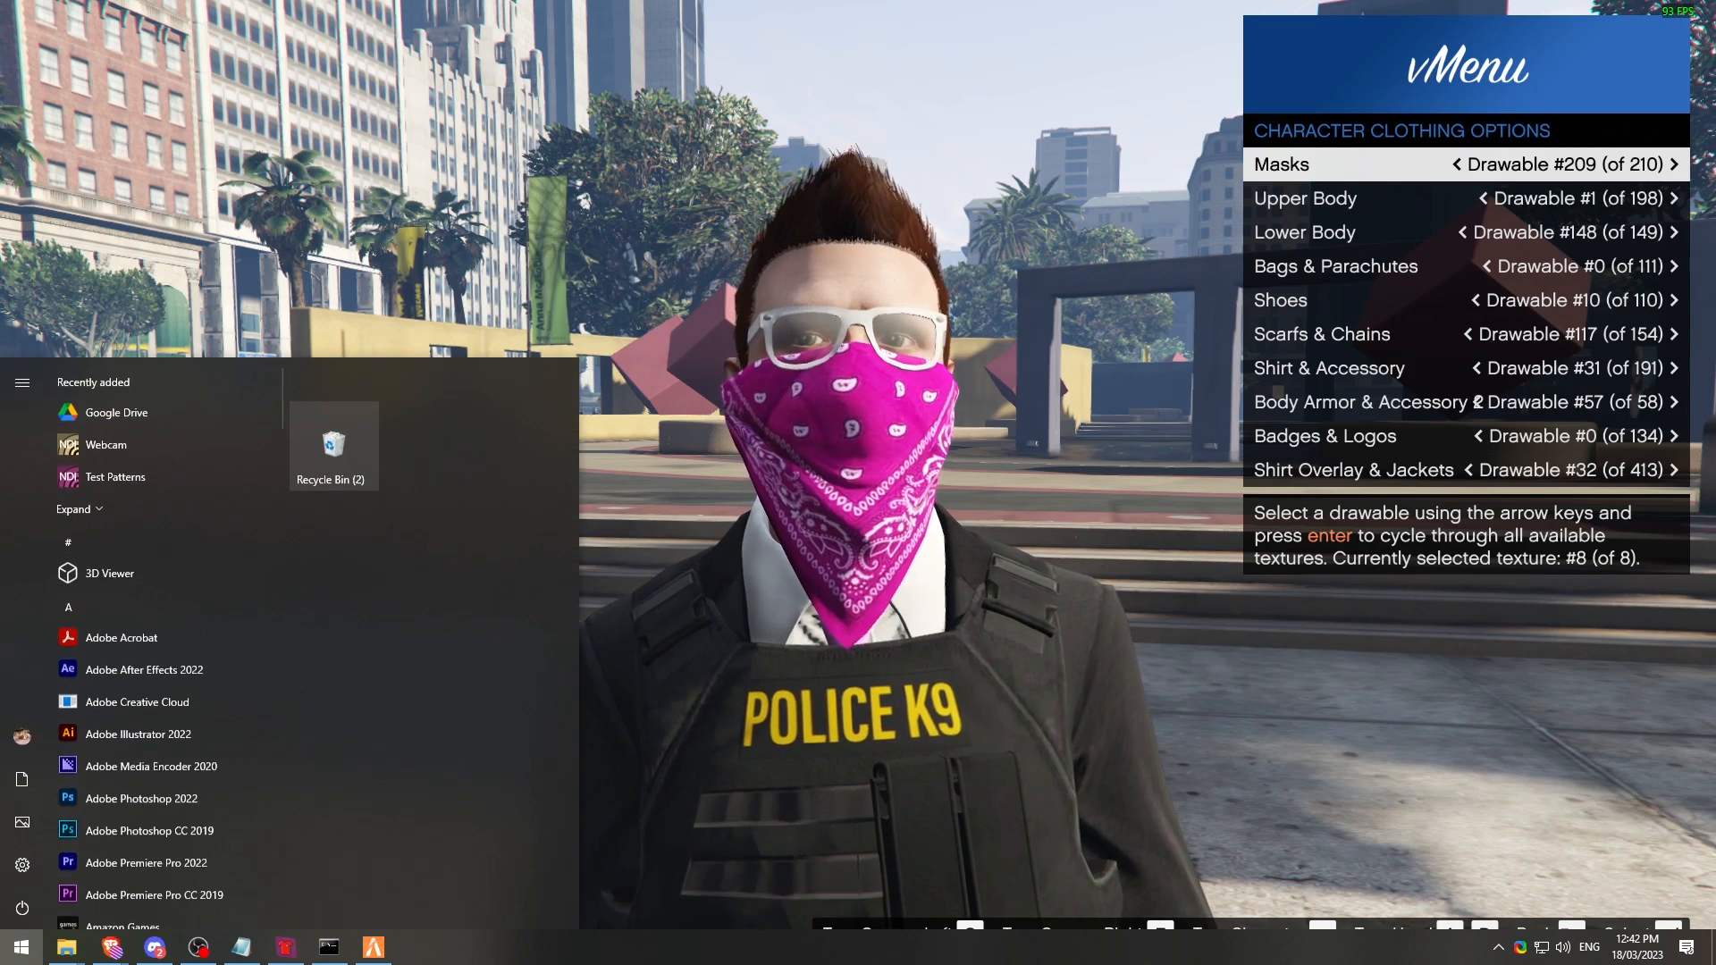
pyautogui.click(285, 946)
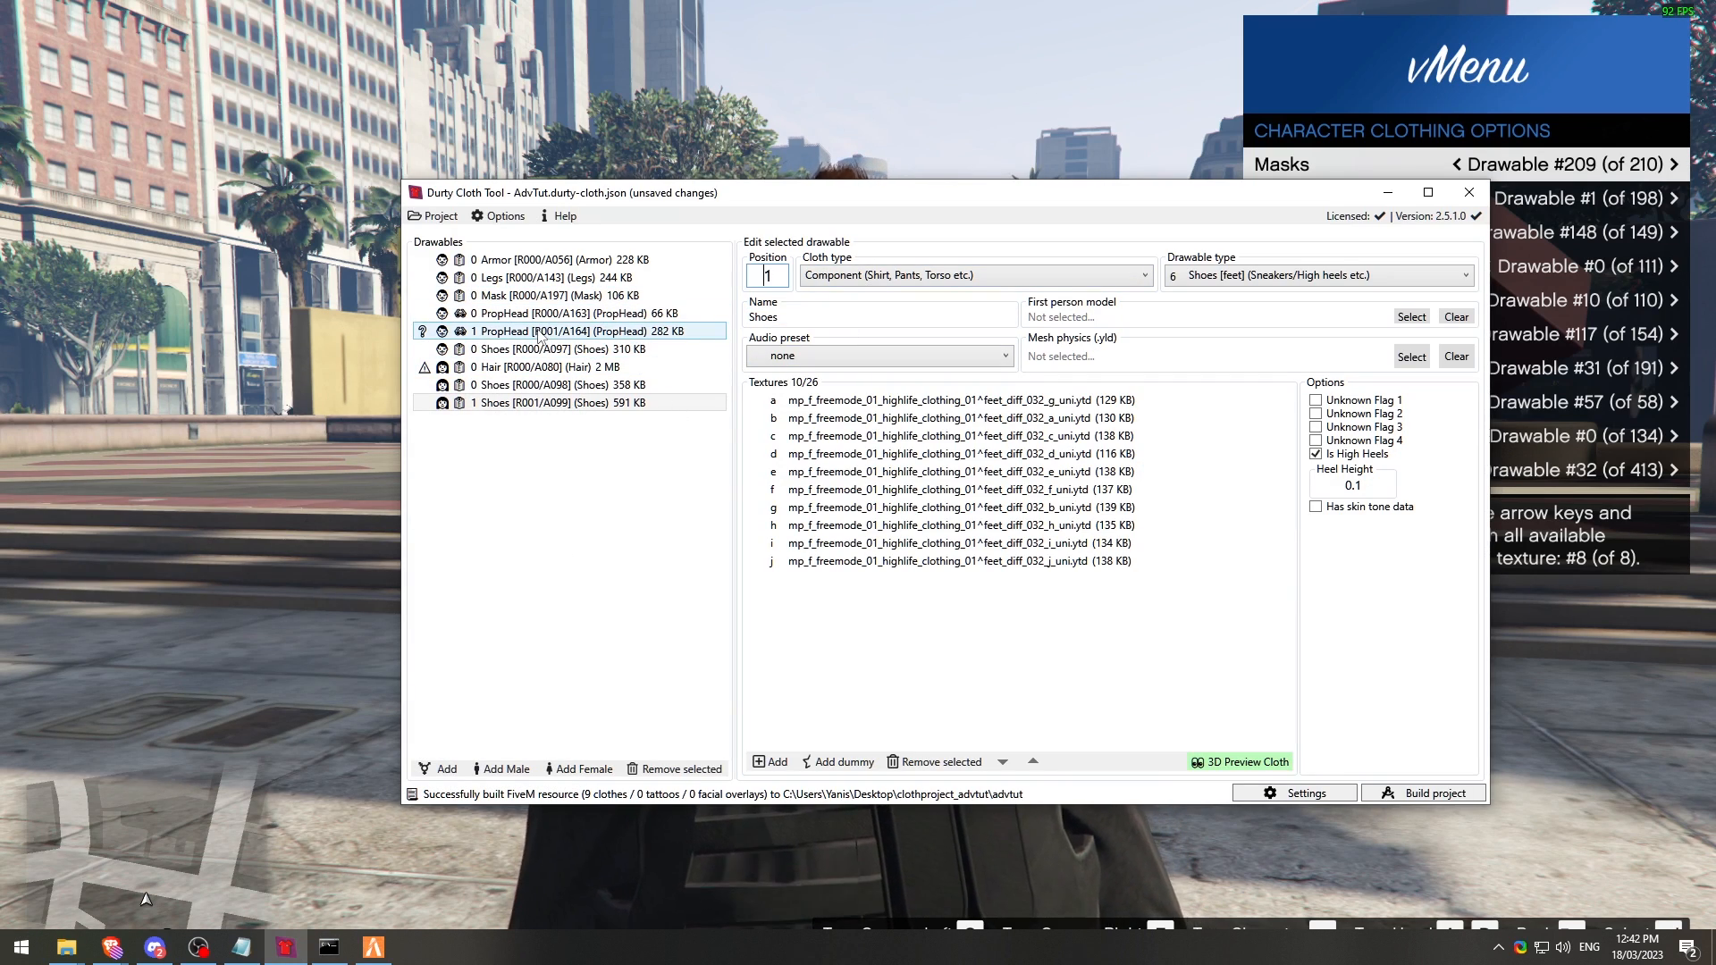
pyautogui.click(556, 131)
# Step: Set the character's Shoes to drawable #109
pyautogui.press('Down')
pyautogui.press('Down')
pyautogui.press('Down')
pyautogui.press('Down')
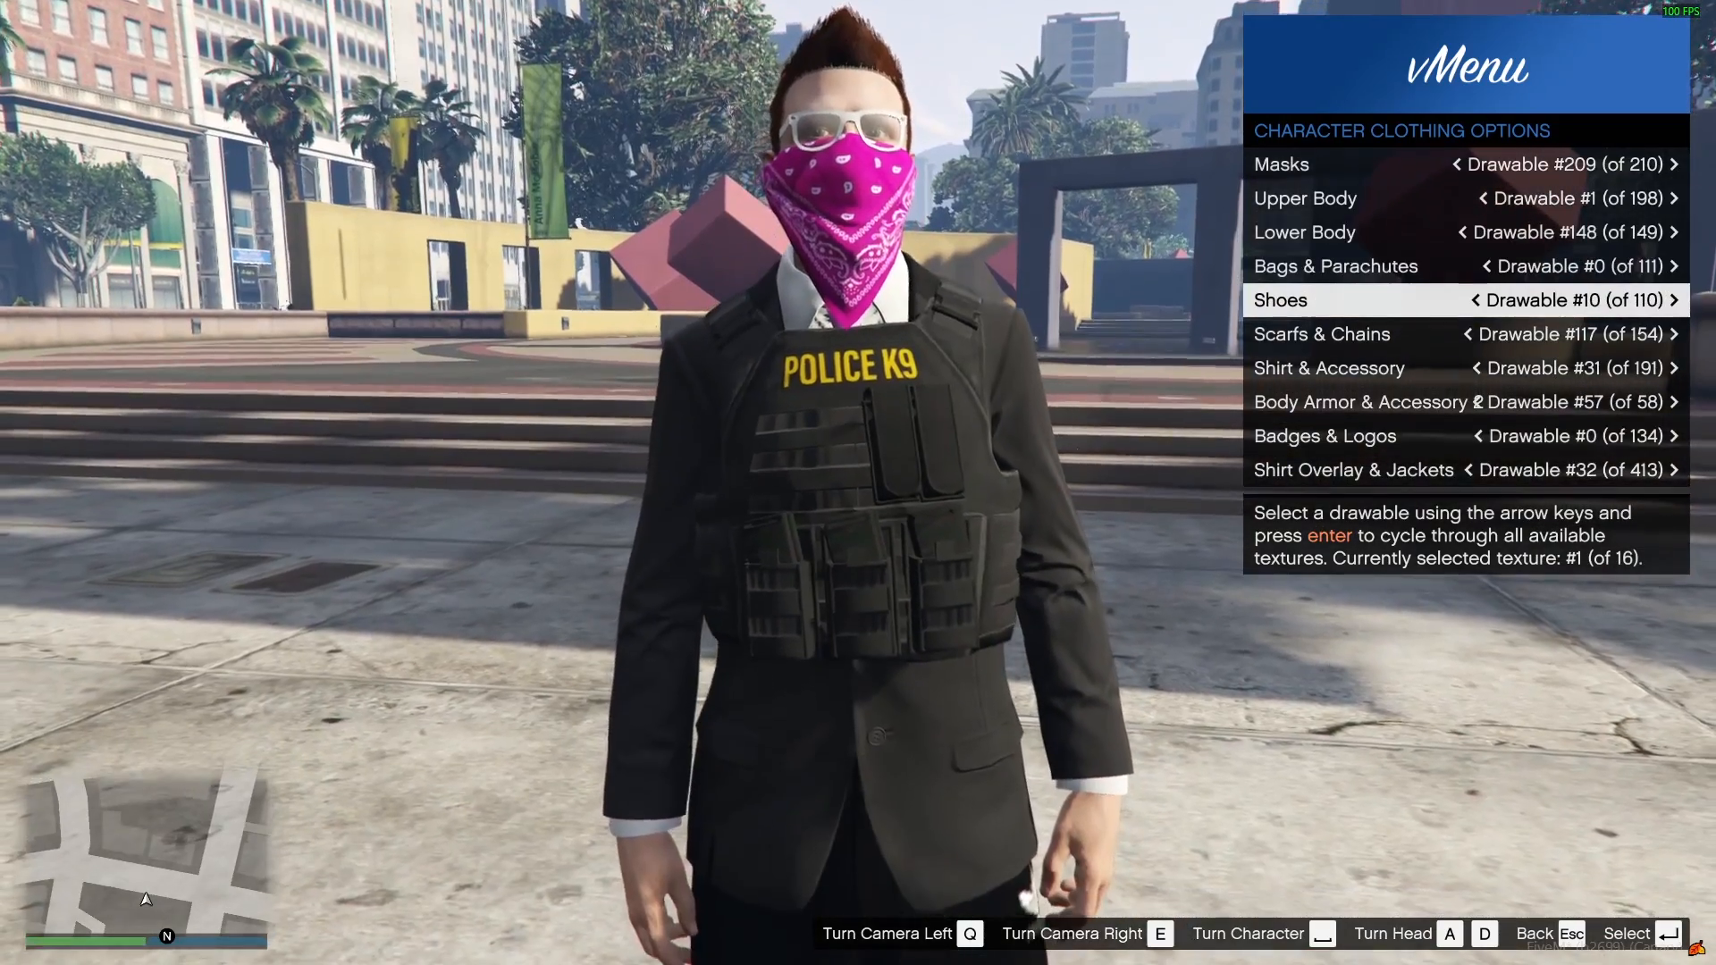
pyautogui.press('Left')
pyautogui.press('Left')
pyautogui.press('Left')
pyautogui.press('Left')
pyautogui.press('Left')
pyautogui.press('Left')
pyautogui.press('Left')
pyautogui.press('Left')
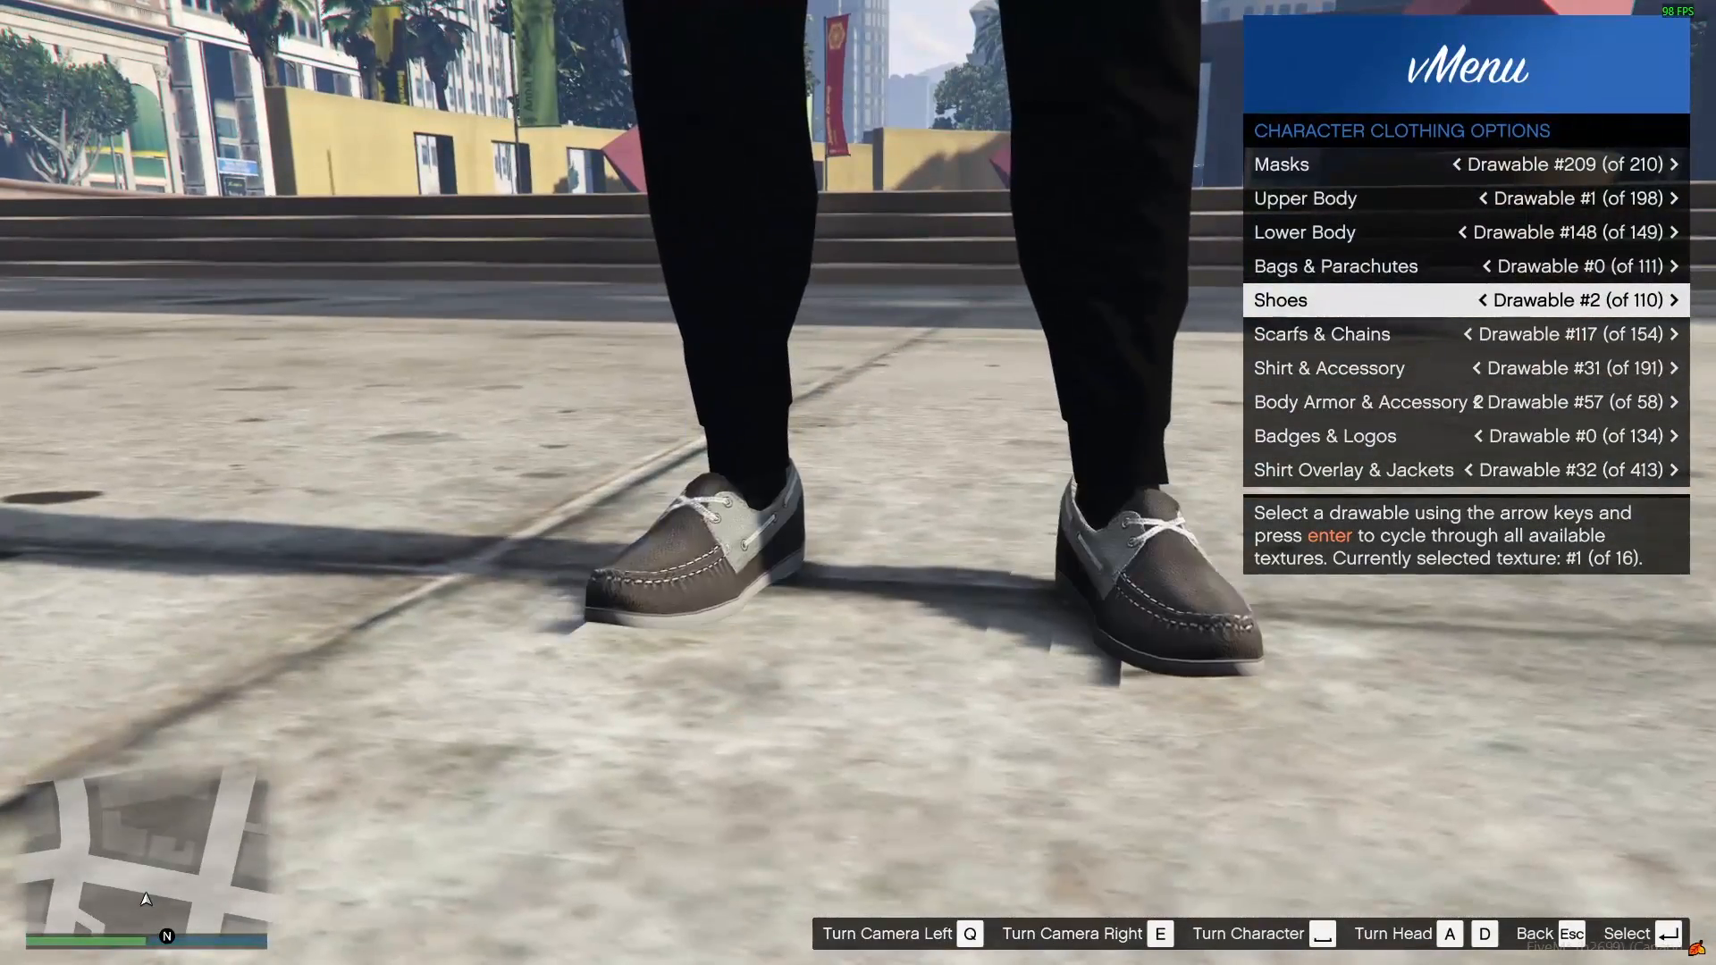
pyautogui.press('Left')
pyautogui.press('Left')
pyautogui.press('Left')
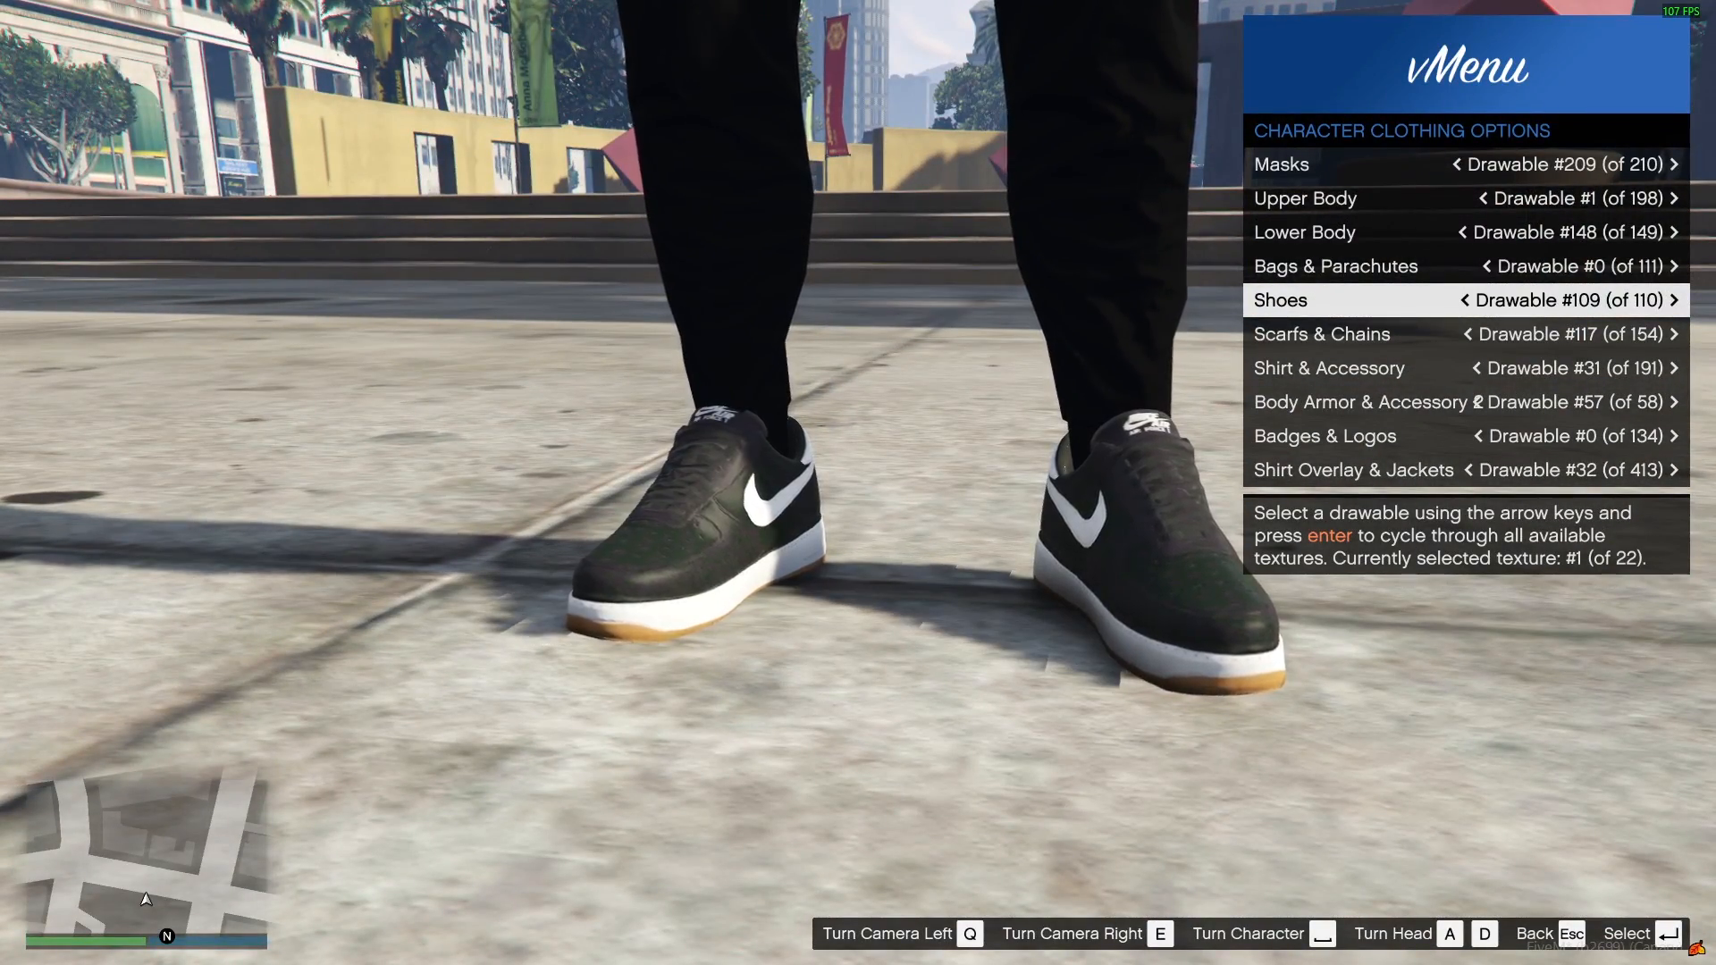
# Step: Cycle through the sneakers' available textures to the all-white texture #15
pyautogui.press('Return')
pyautogui.press('Return')
pyautogui.press('Return')
pyautogui.press('Return')
pyautogui.press('Return')
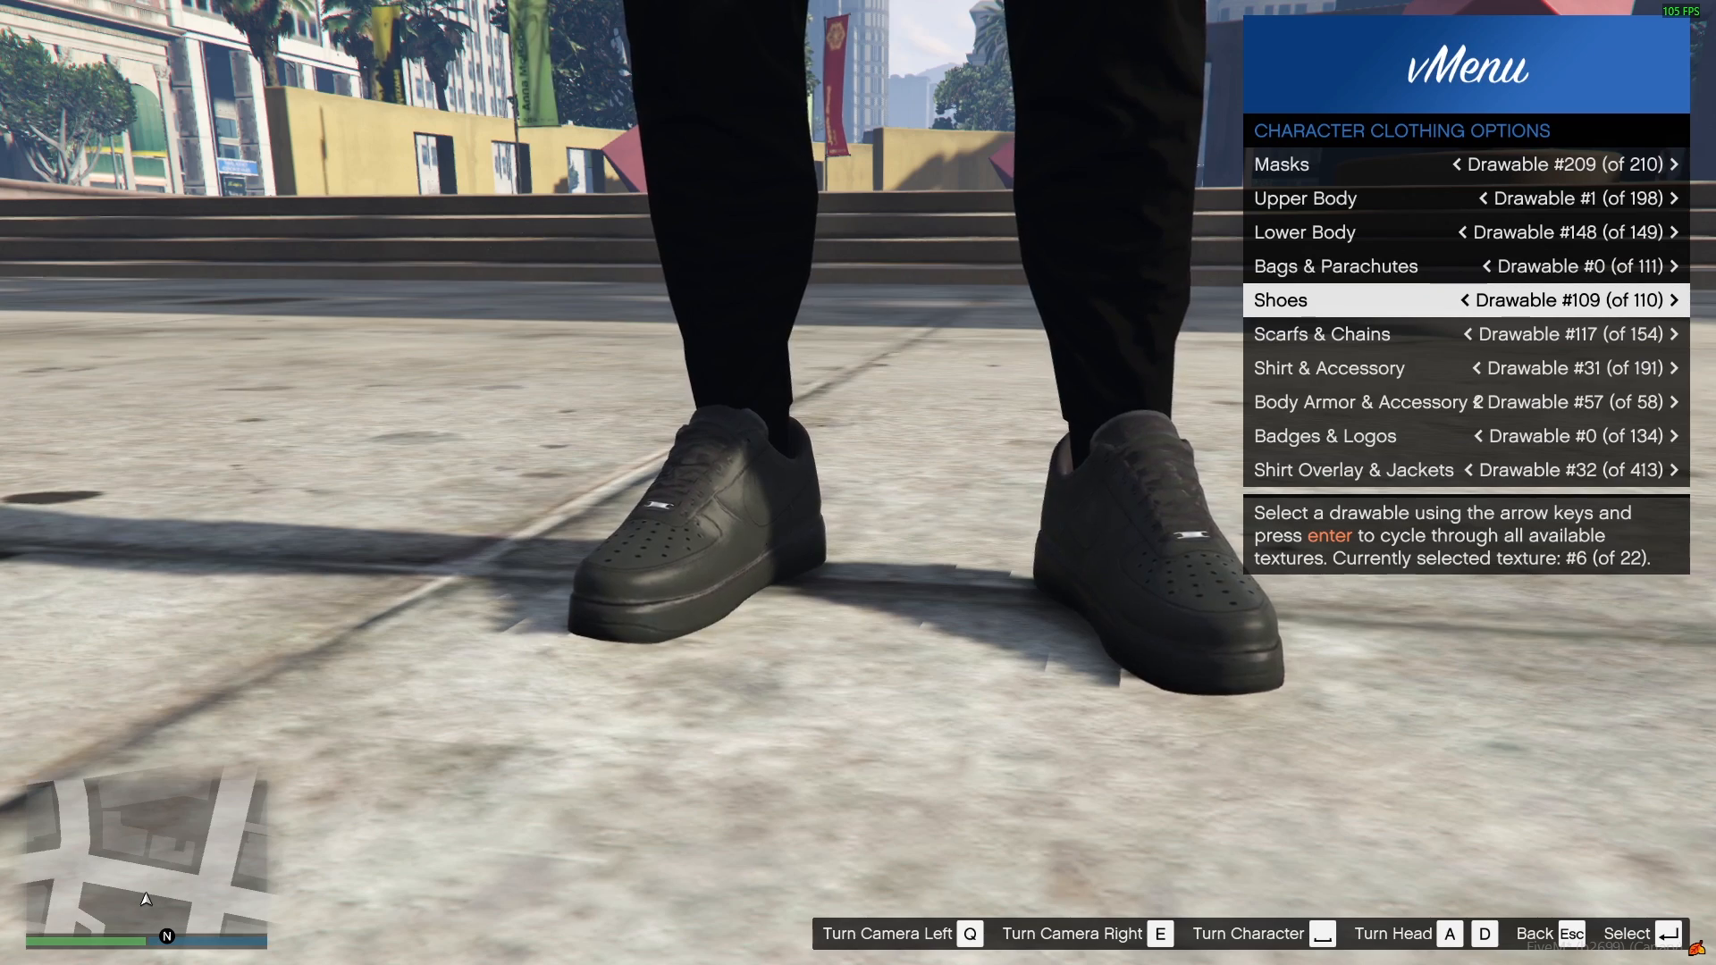
pyautogui.press('Return')
pyautogui.press('Return')
pyautogui.press('Return')
pyautogui.press('Return')
pyautogui.press('Return')
pyautogui.press('Return')
pyautogui.press('Return')
pyautogui.press('Return')
pyautogui.press('Return')
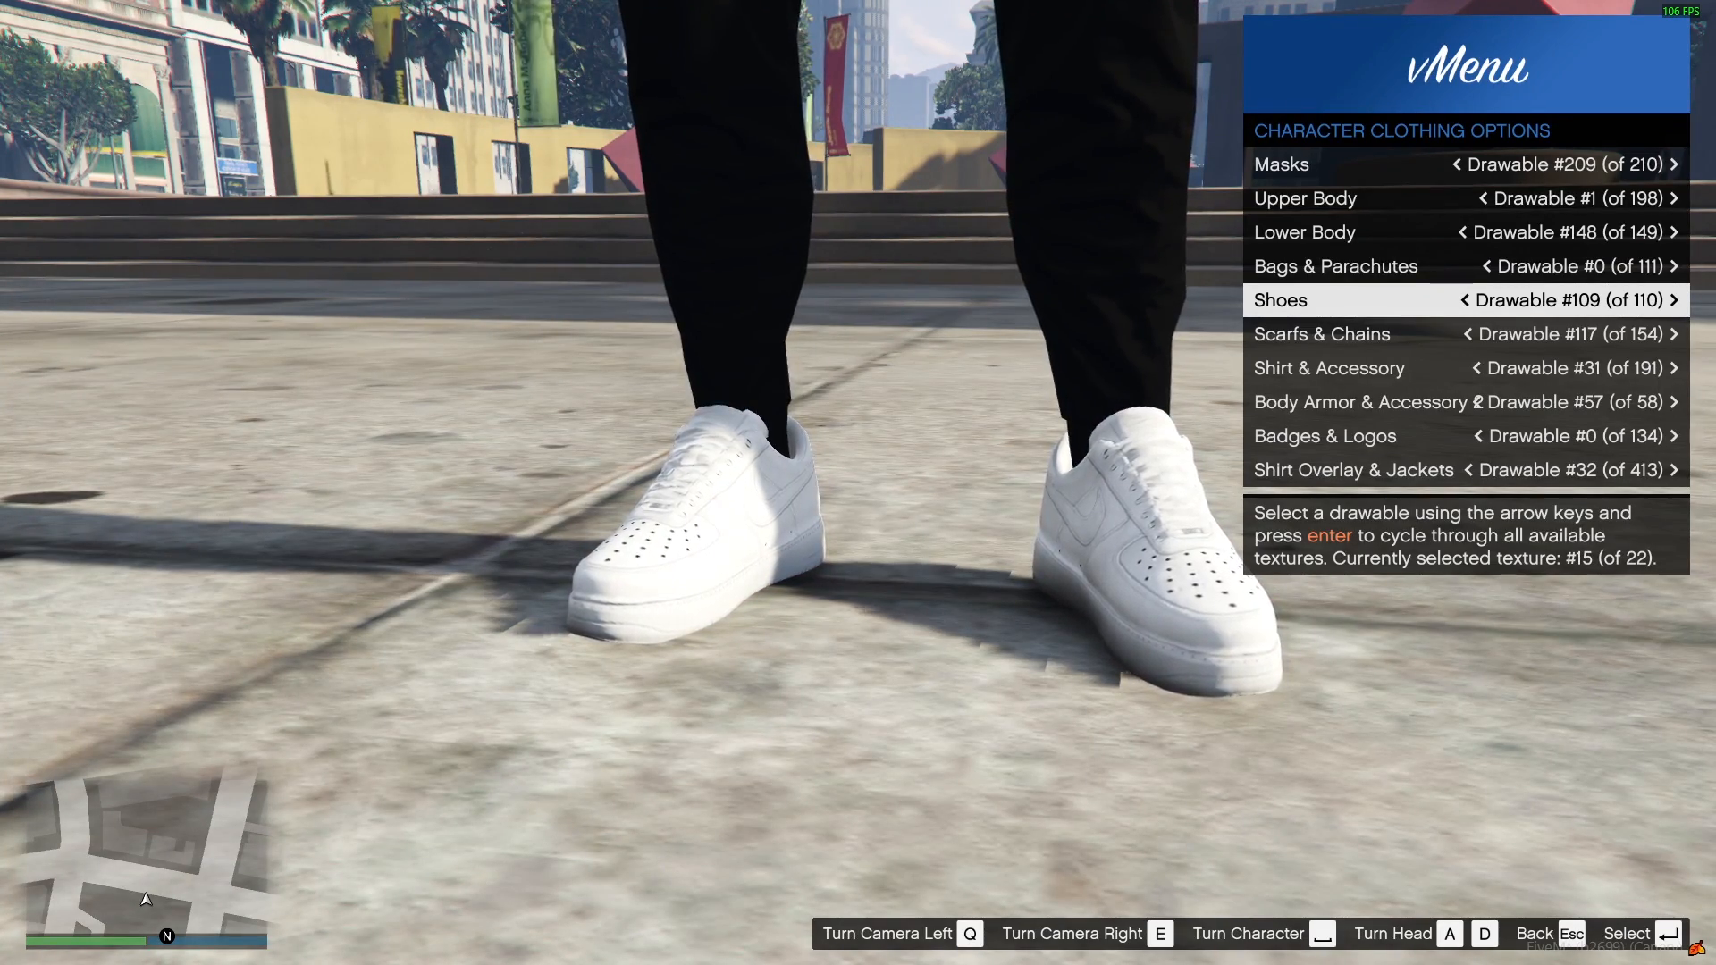
# Step: Leave the clothing options and open the Character Props options
pyautogui.press('Up')
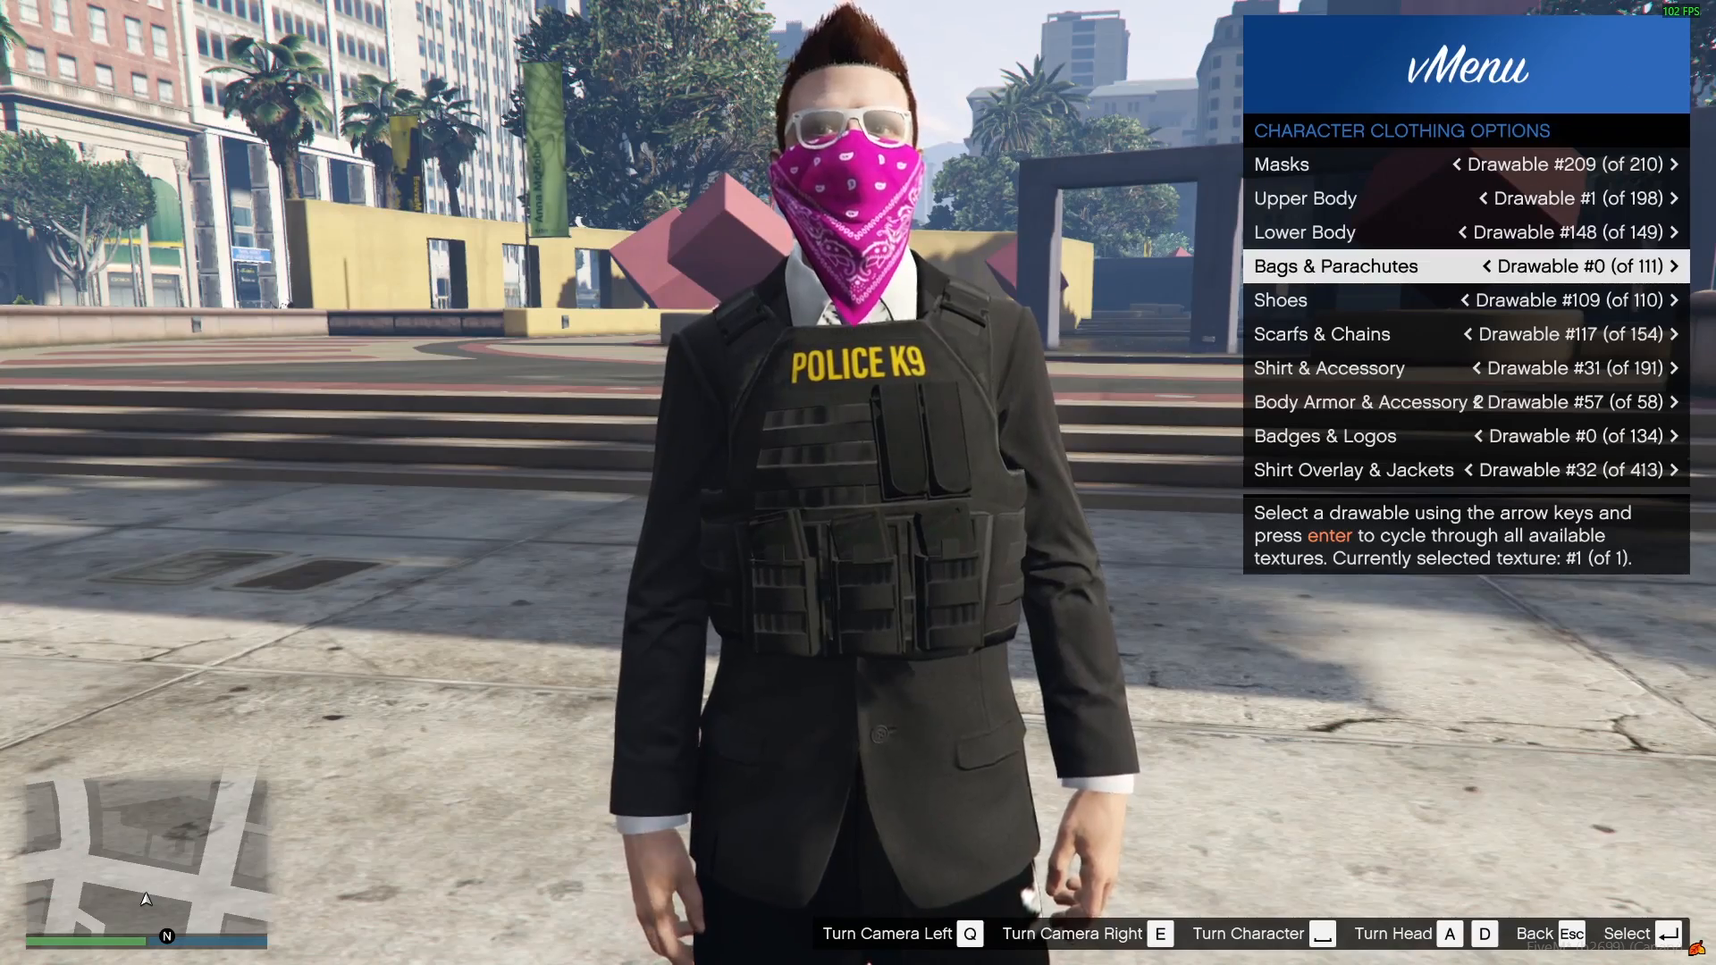
pyautogui.press('Escape')
pyautogui.press('Down')
pyautogui.press('Return')
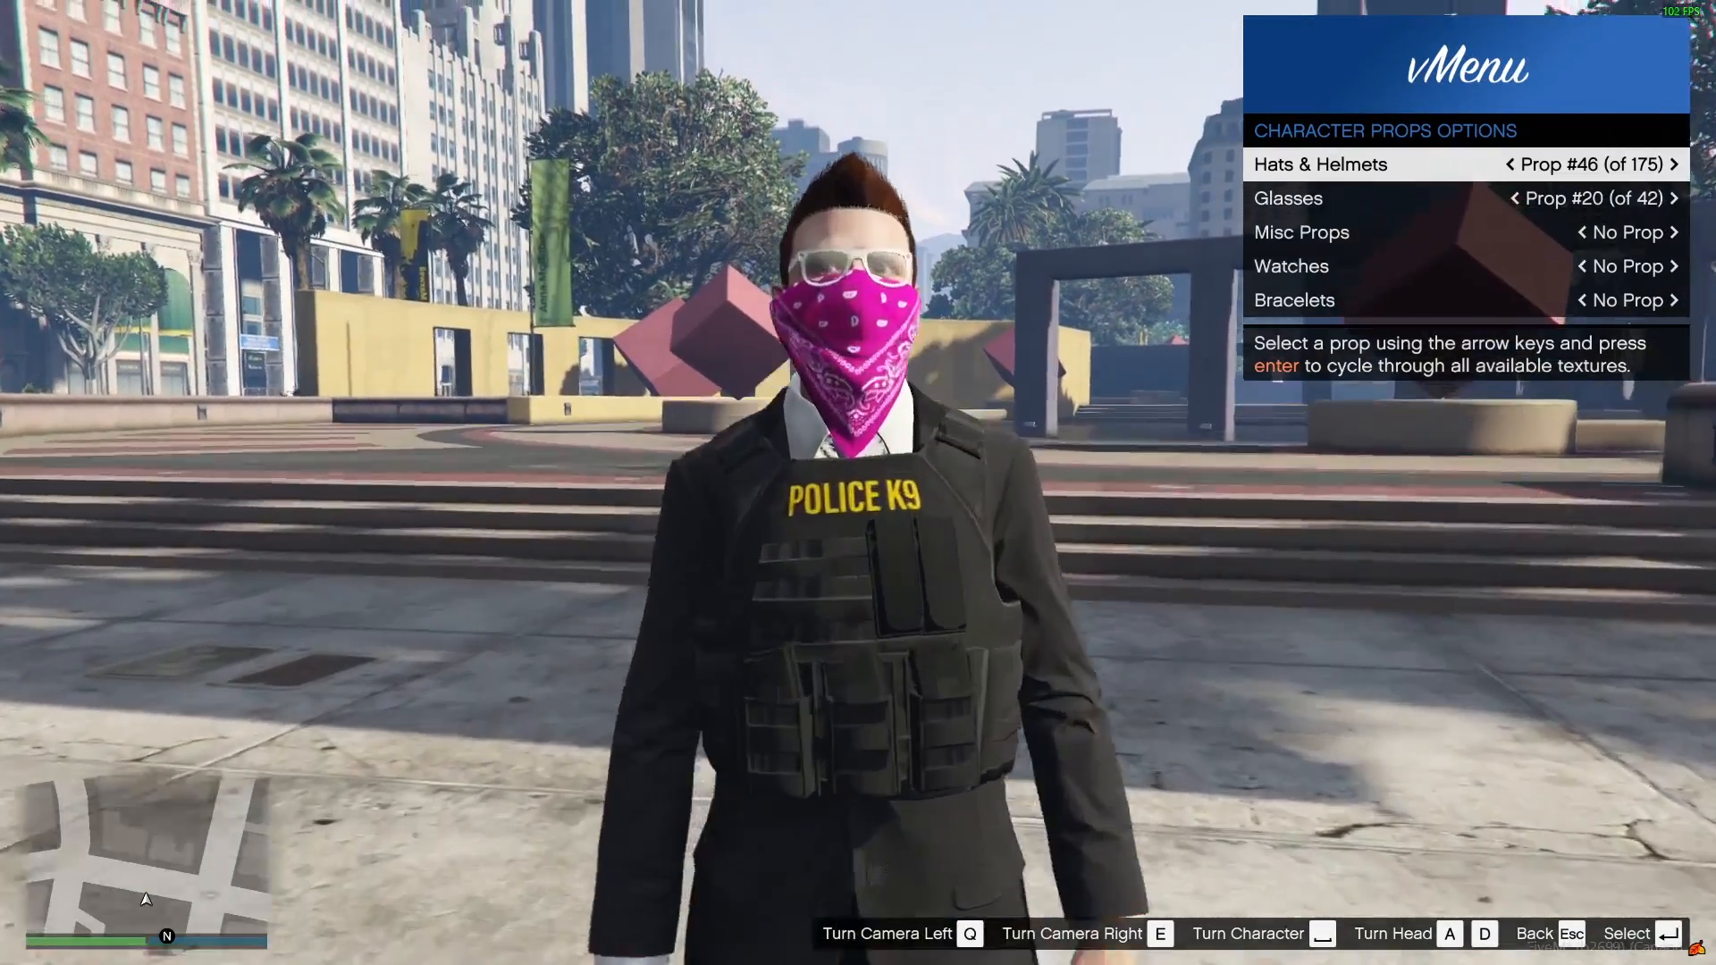
# Step: Cycle the character's Hats & Helmets backwards to the striped helmet, prop #174
pyautogui.press('Left')
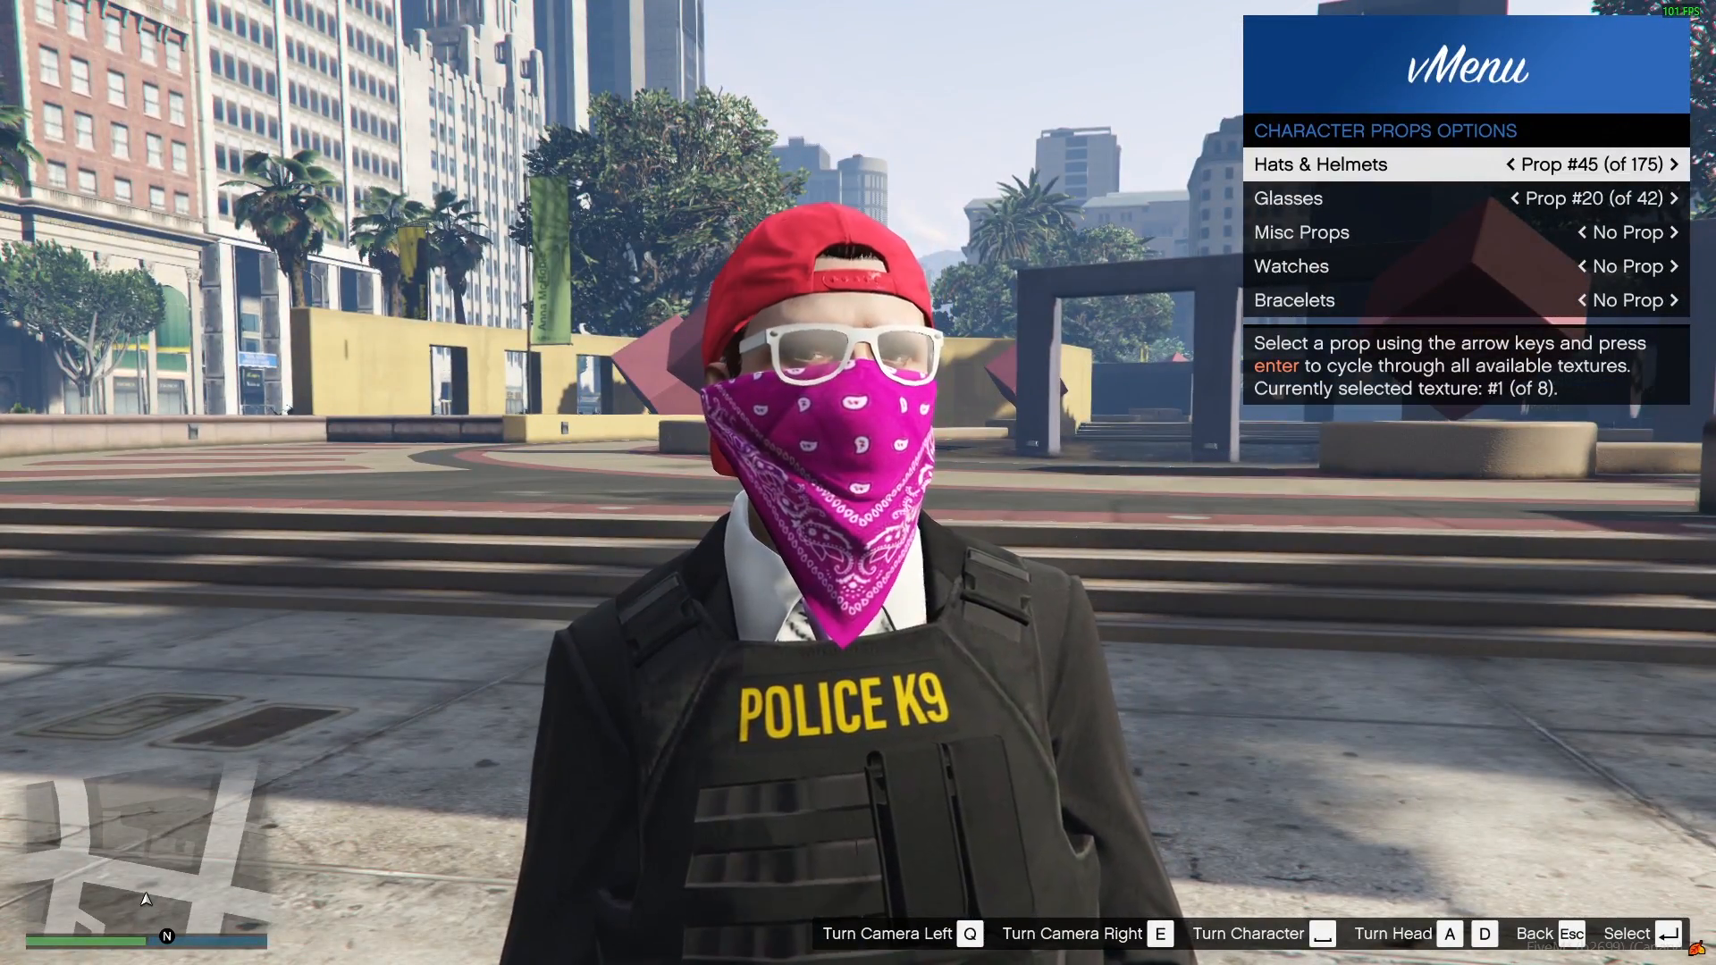
pyautogui.press('Left')
pyautogui.press('Left')
pyautogui.press('Left')
pyautogui.press('Left')
pyautogui.press('Left')
pyautogui.press('Left')
pyautogui.press('Left')
pyautogui.press('Left')
pyautogui.press('Left')
pyautogui.press('Left')
pyautogui.press('Left')
pyautogui.press('Left')
pyautogui.press('Left')
pyautogui.press('Left')
pyautogui.press('Left')
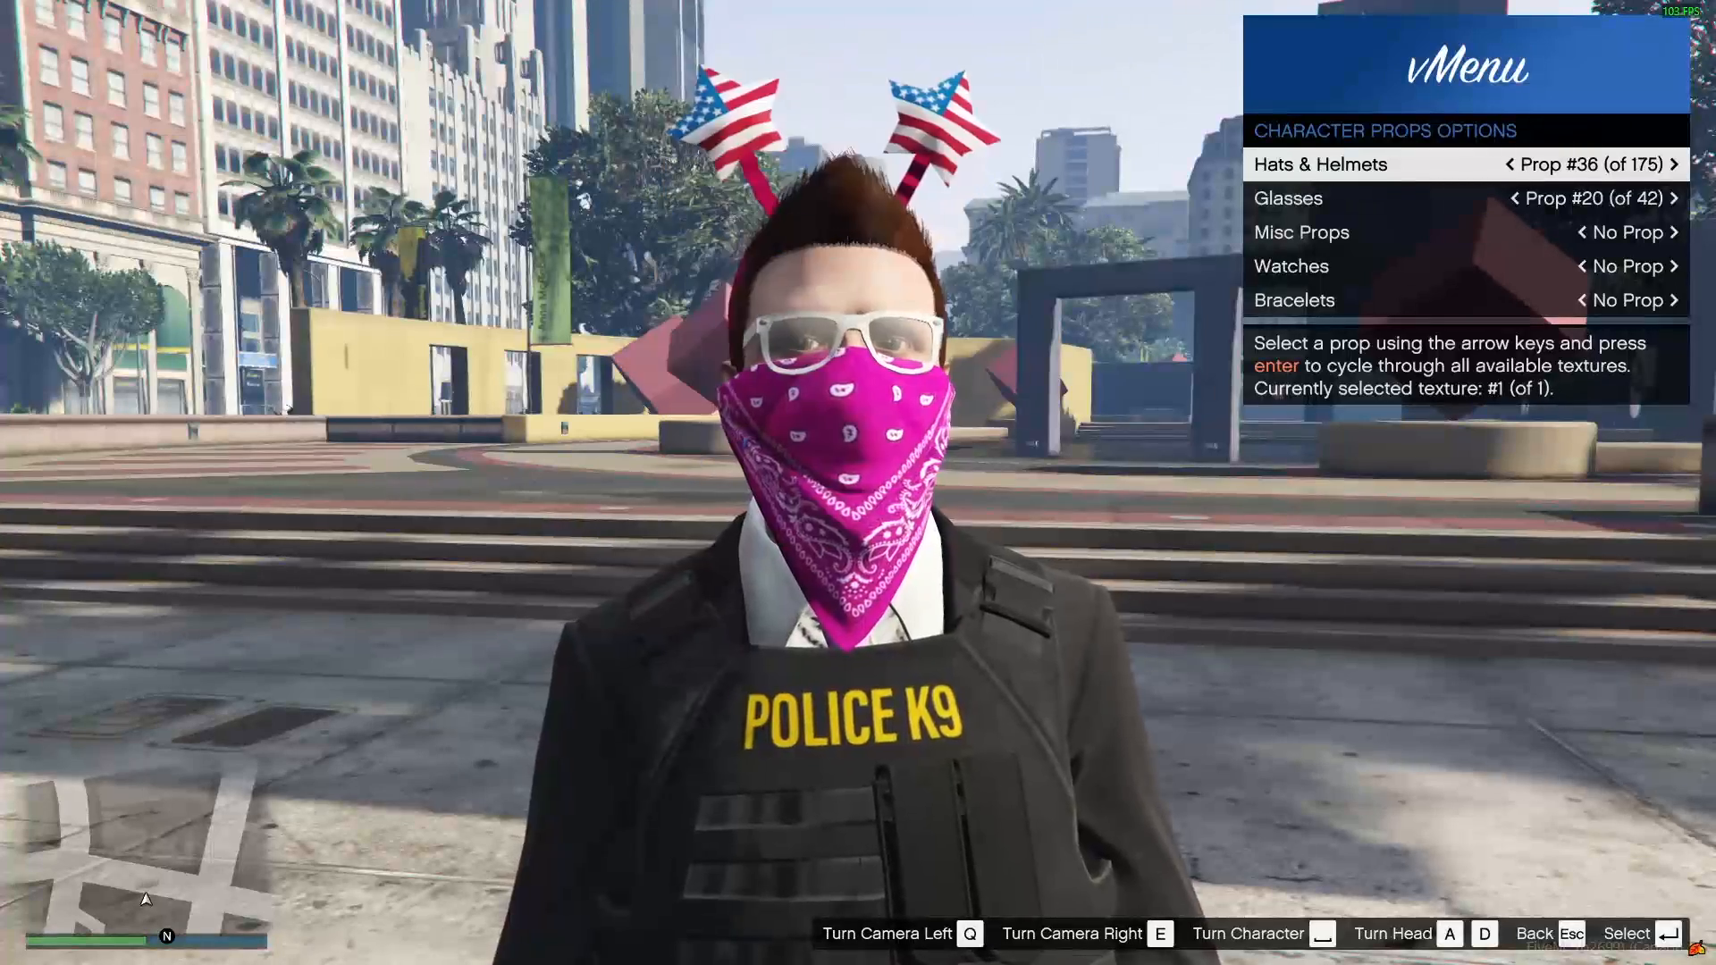
pyautogui.press('Left')
pyautogui.press('Left')
pyautogui.press('Left')
pyautogui.press('Left')
pyautogui.press('Left')
pyautogui.press('Left')
pyautogui.press('Left')
pyautogui.press('Left')
pyautogui.press('Left')
pyautogui.press('Left')
pyautogui.press('Left')
pyautogui.press('Left')
pyautogui.press('Left')
pyautogui.press('Left')
pyautogui.press('Left')
pyautogui.press('Left')
pyautogui.press('Left')
pyautogui.press('Left')
pyautogui.press('Left')
pyautogui.press('Left')
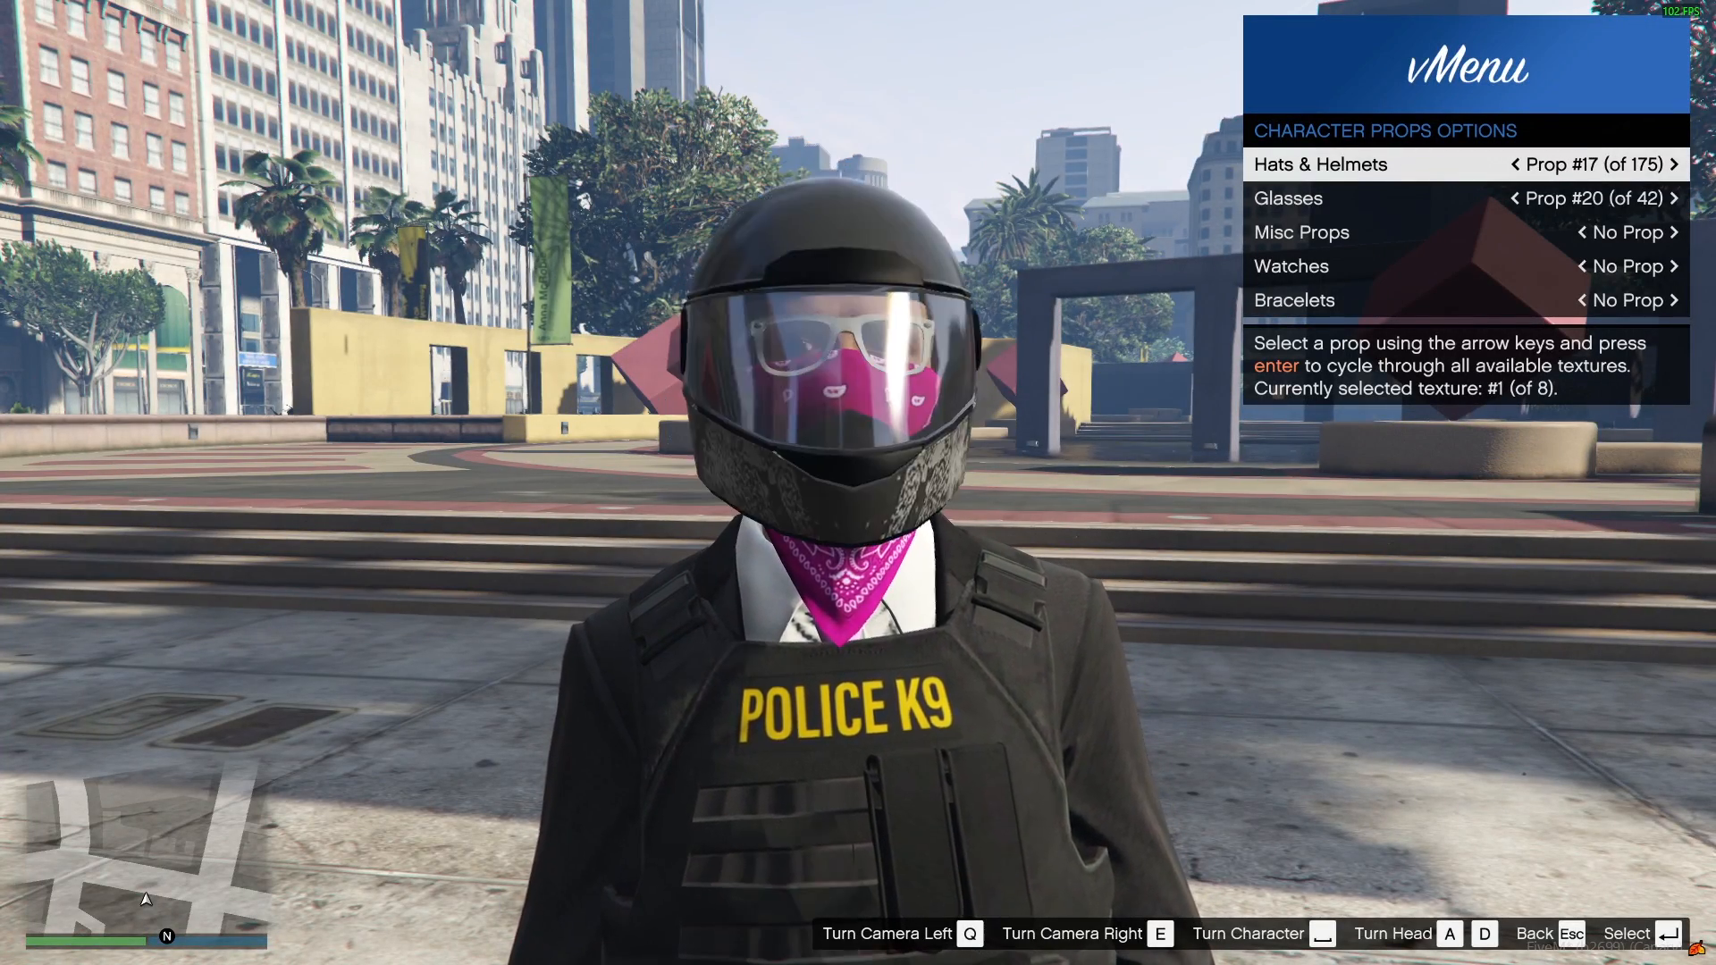
pyautogui.press('Left')
pyautogui.press('Left')
pyautogui.press('Left')
pyautogui.press('Left')
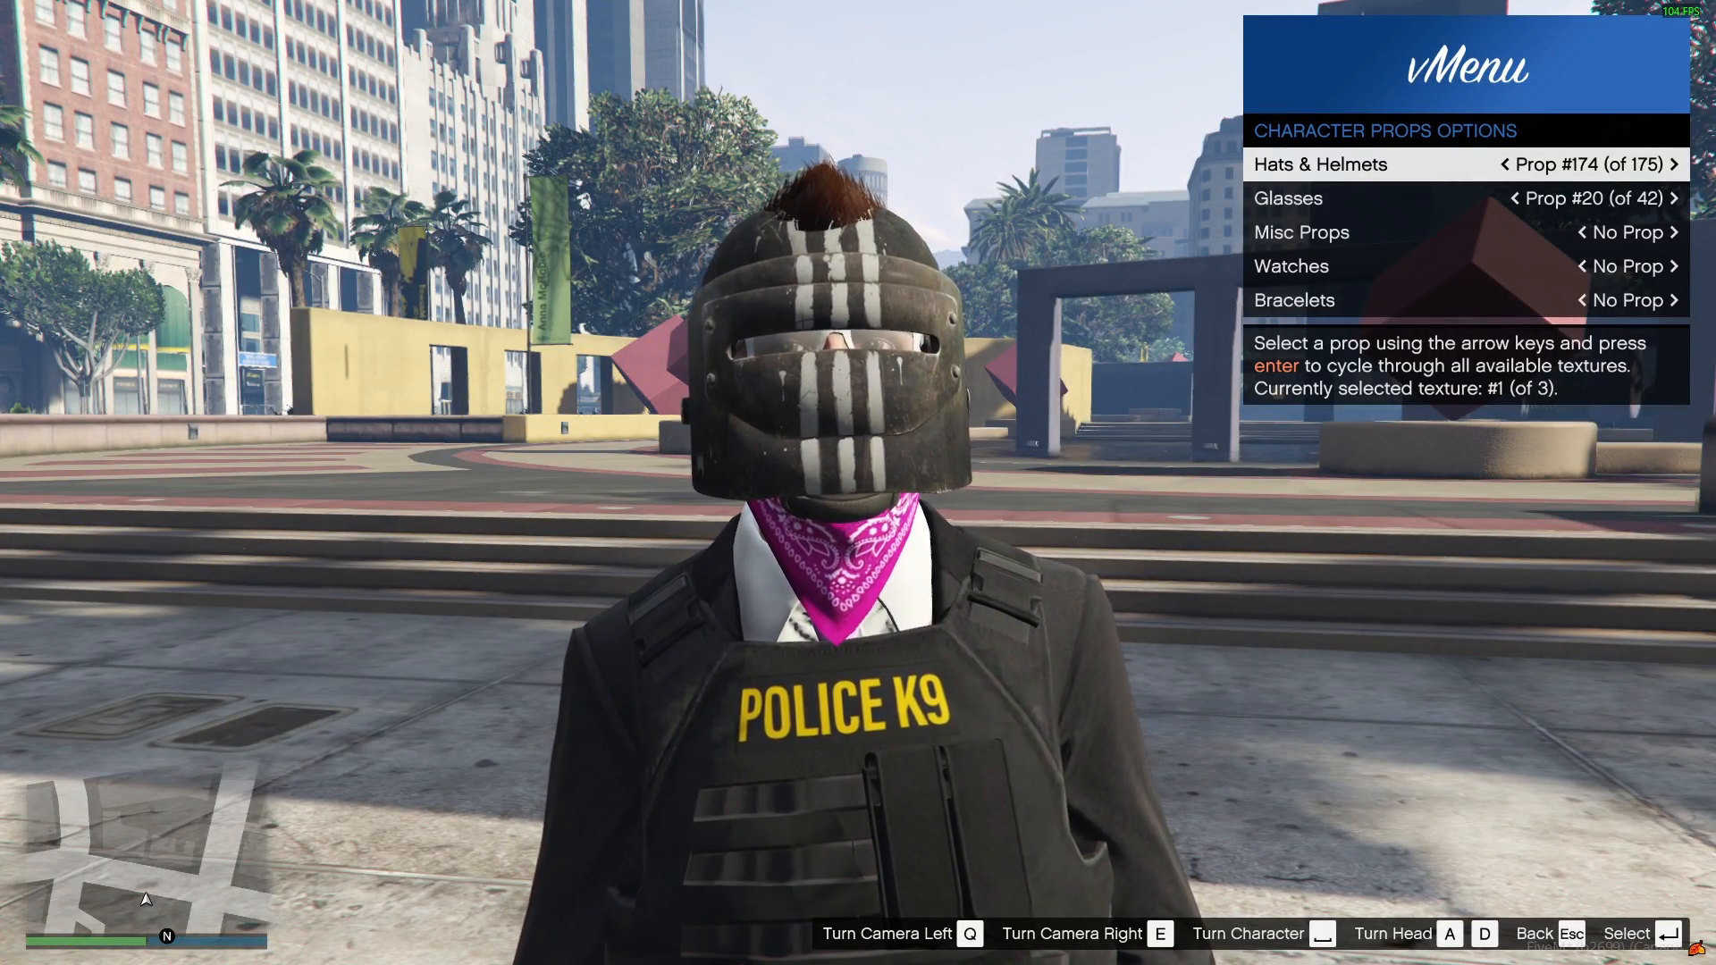
# Step: Try the yellow helmet, prop #173, and inspect how the hair fits under it from the side
pyautogui.press('Left')
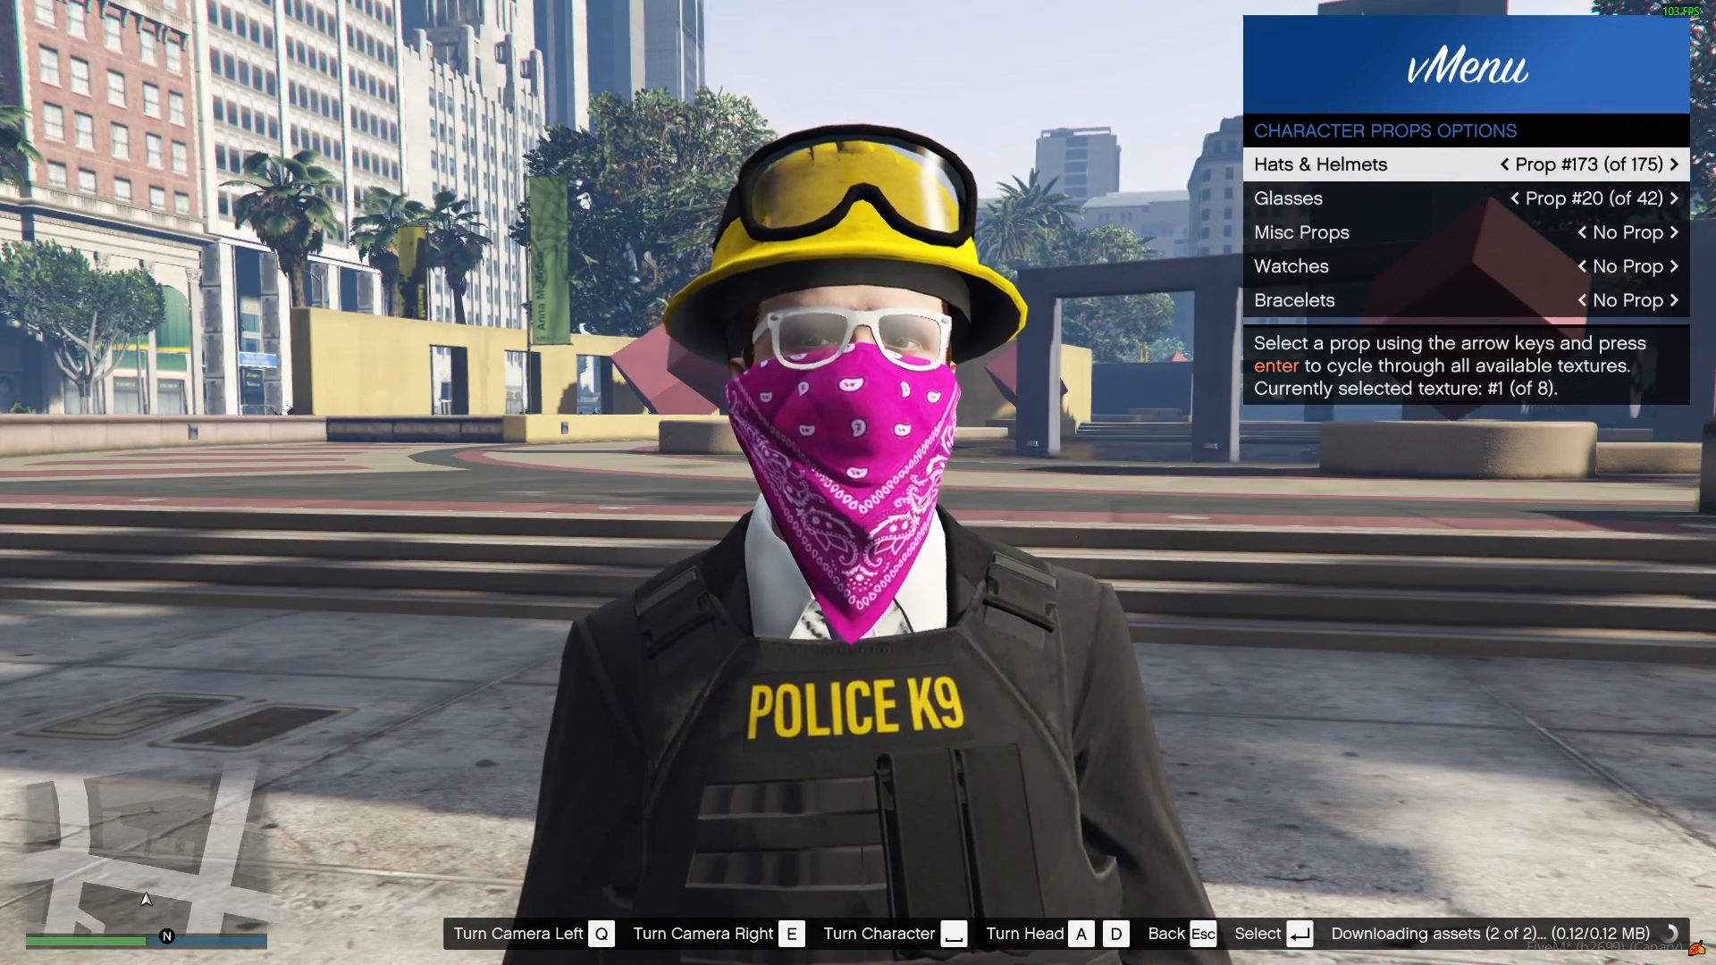
pyautogui.press('q')
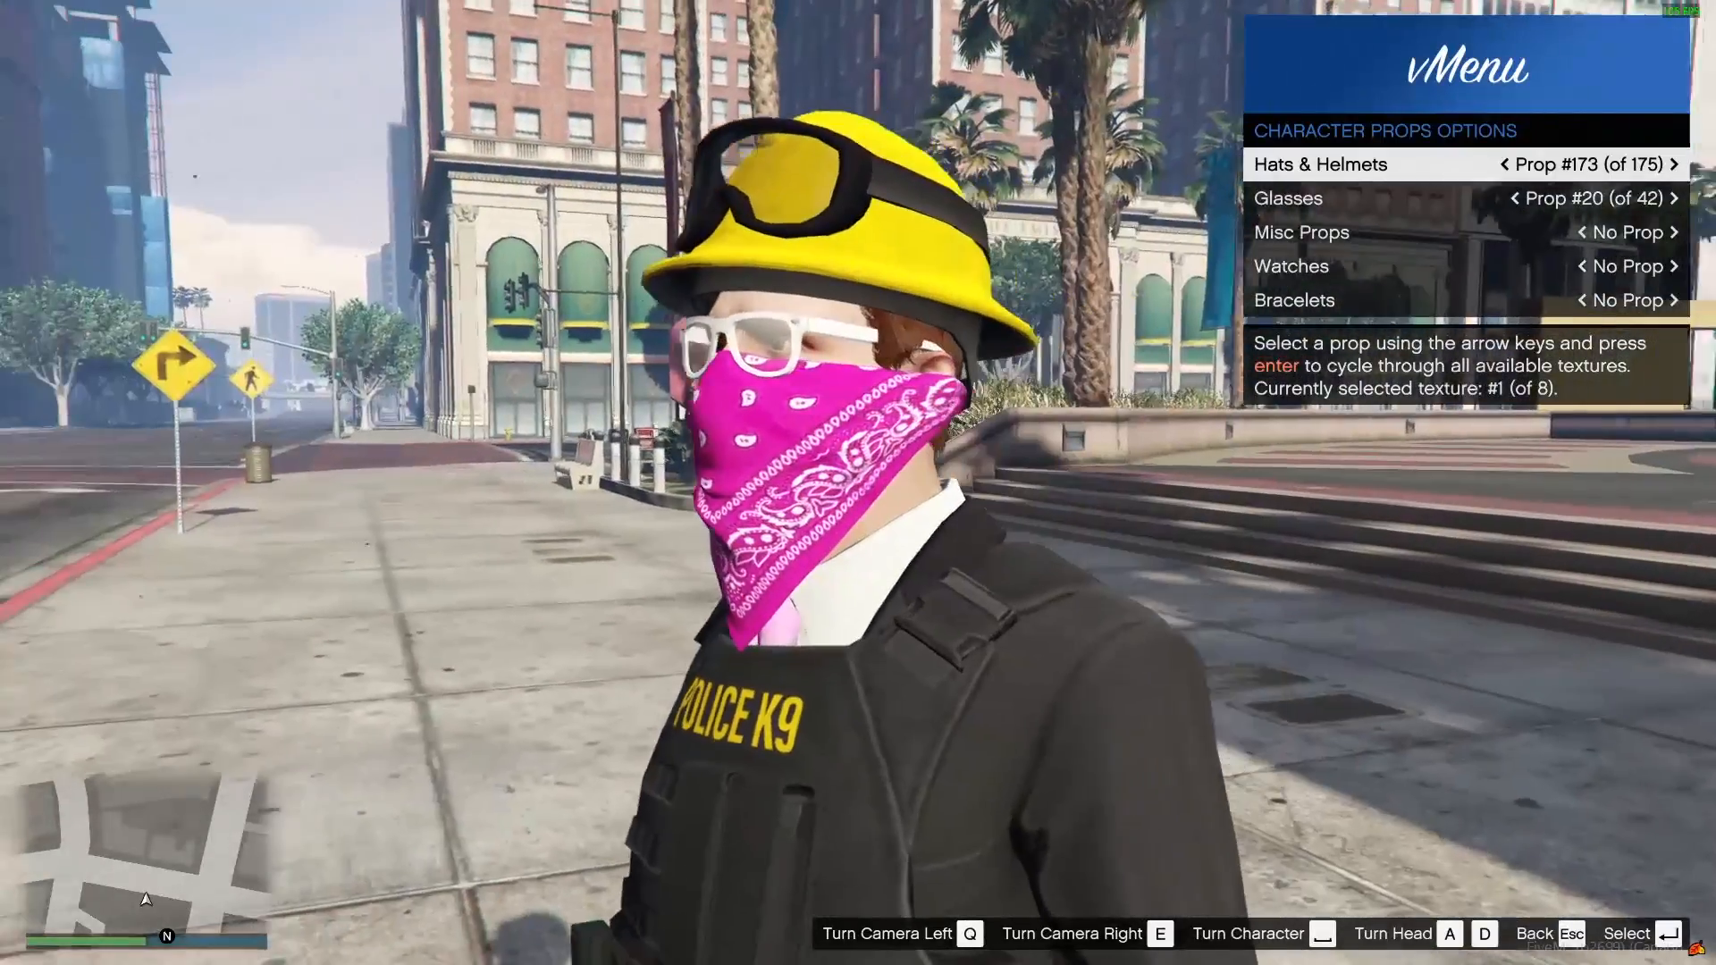
pyautogui.press('q')
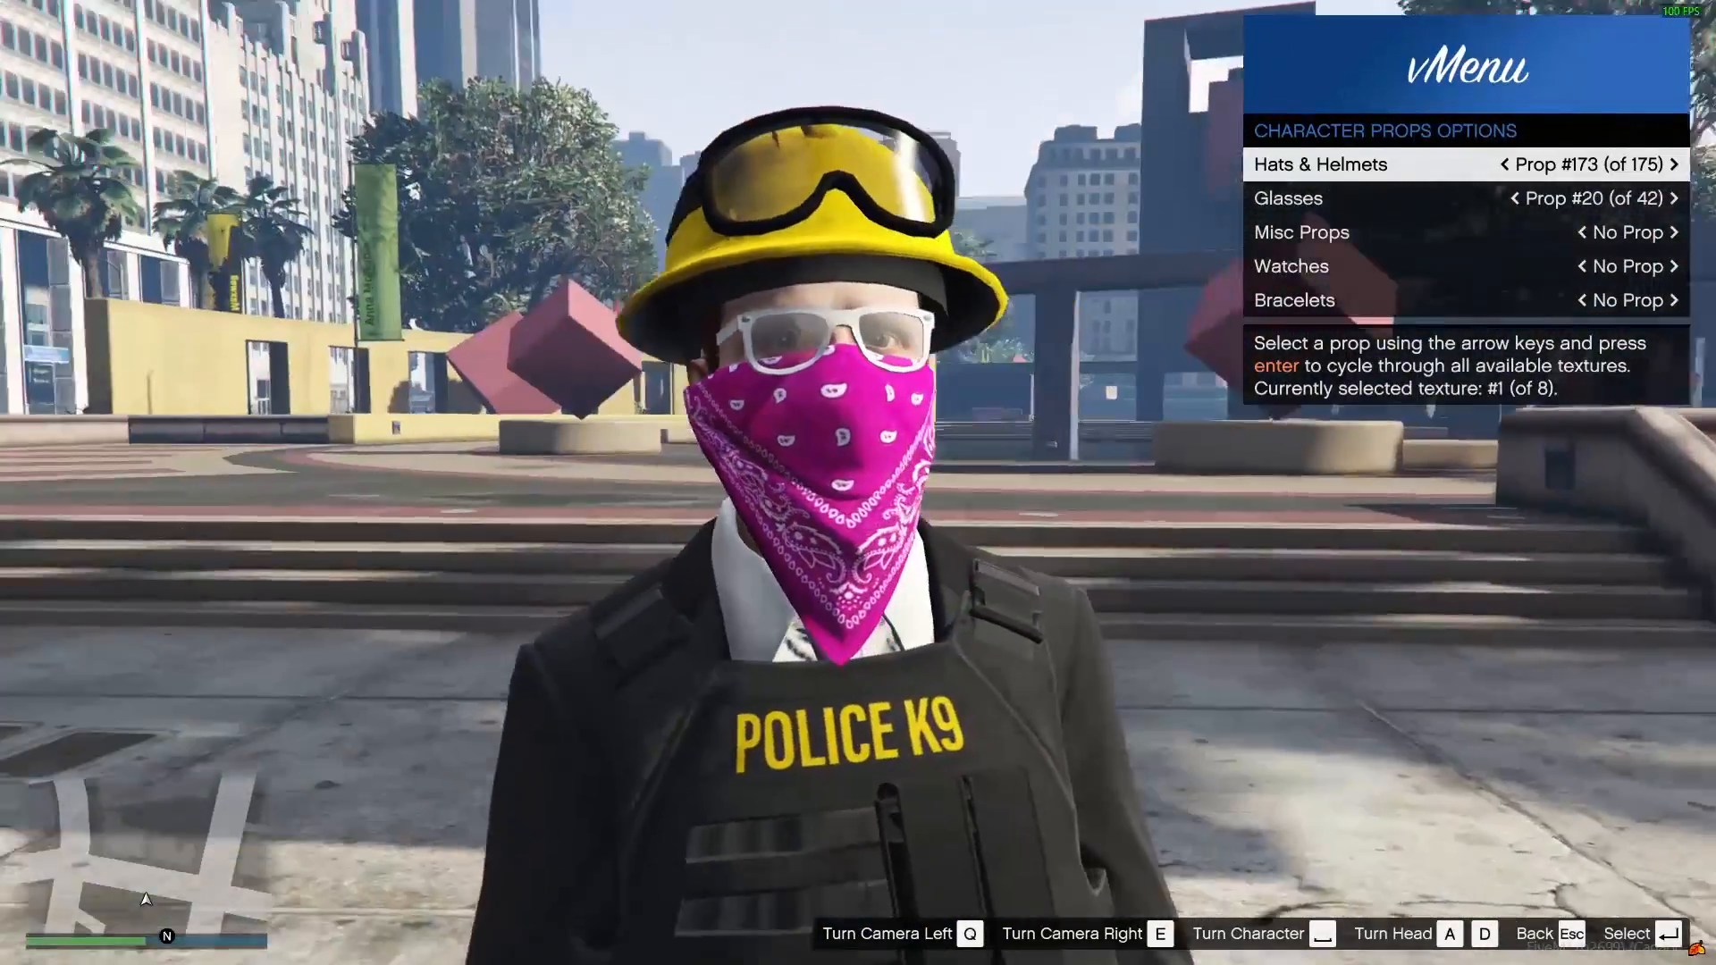
pyautogui.press('q')
# Step: Compare the striped helmet, prop #174, with No Prop and prop #0 in Hats & Helmets, and return to prop #174
pyautogui.press('Right')
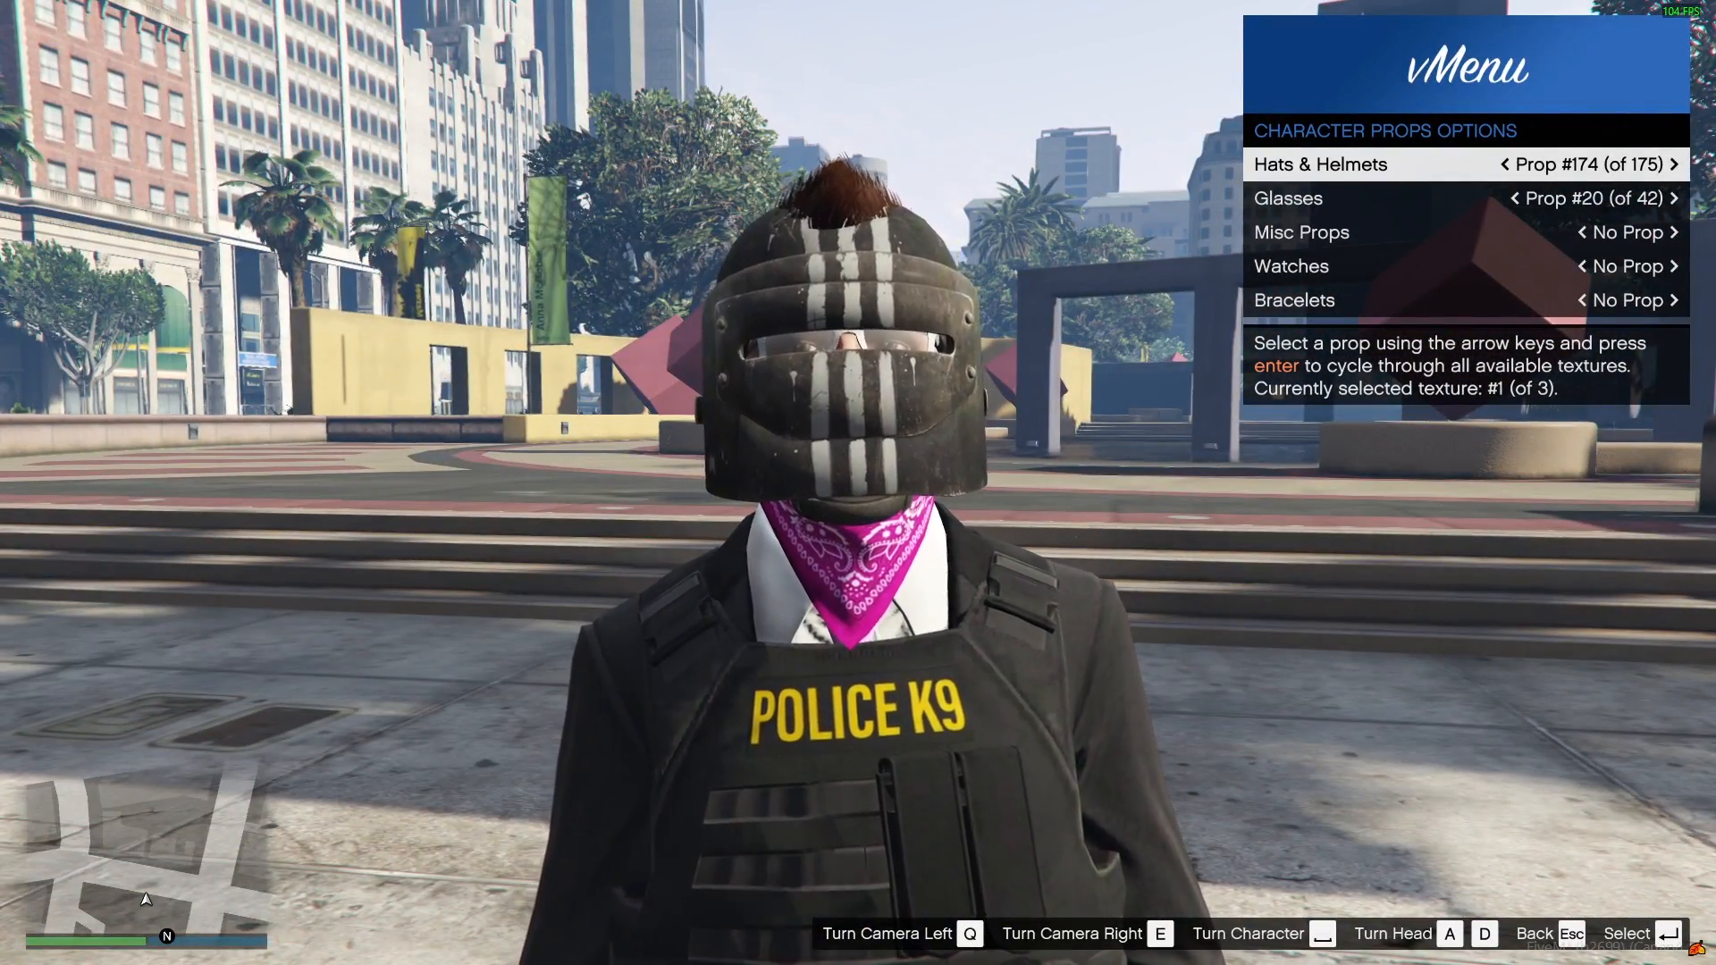
pyautogui.press('super')
pyautogui.click(821, 153)
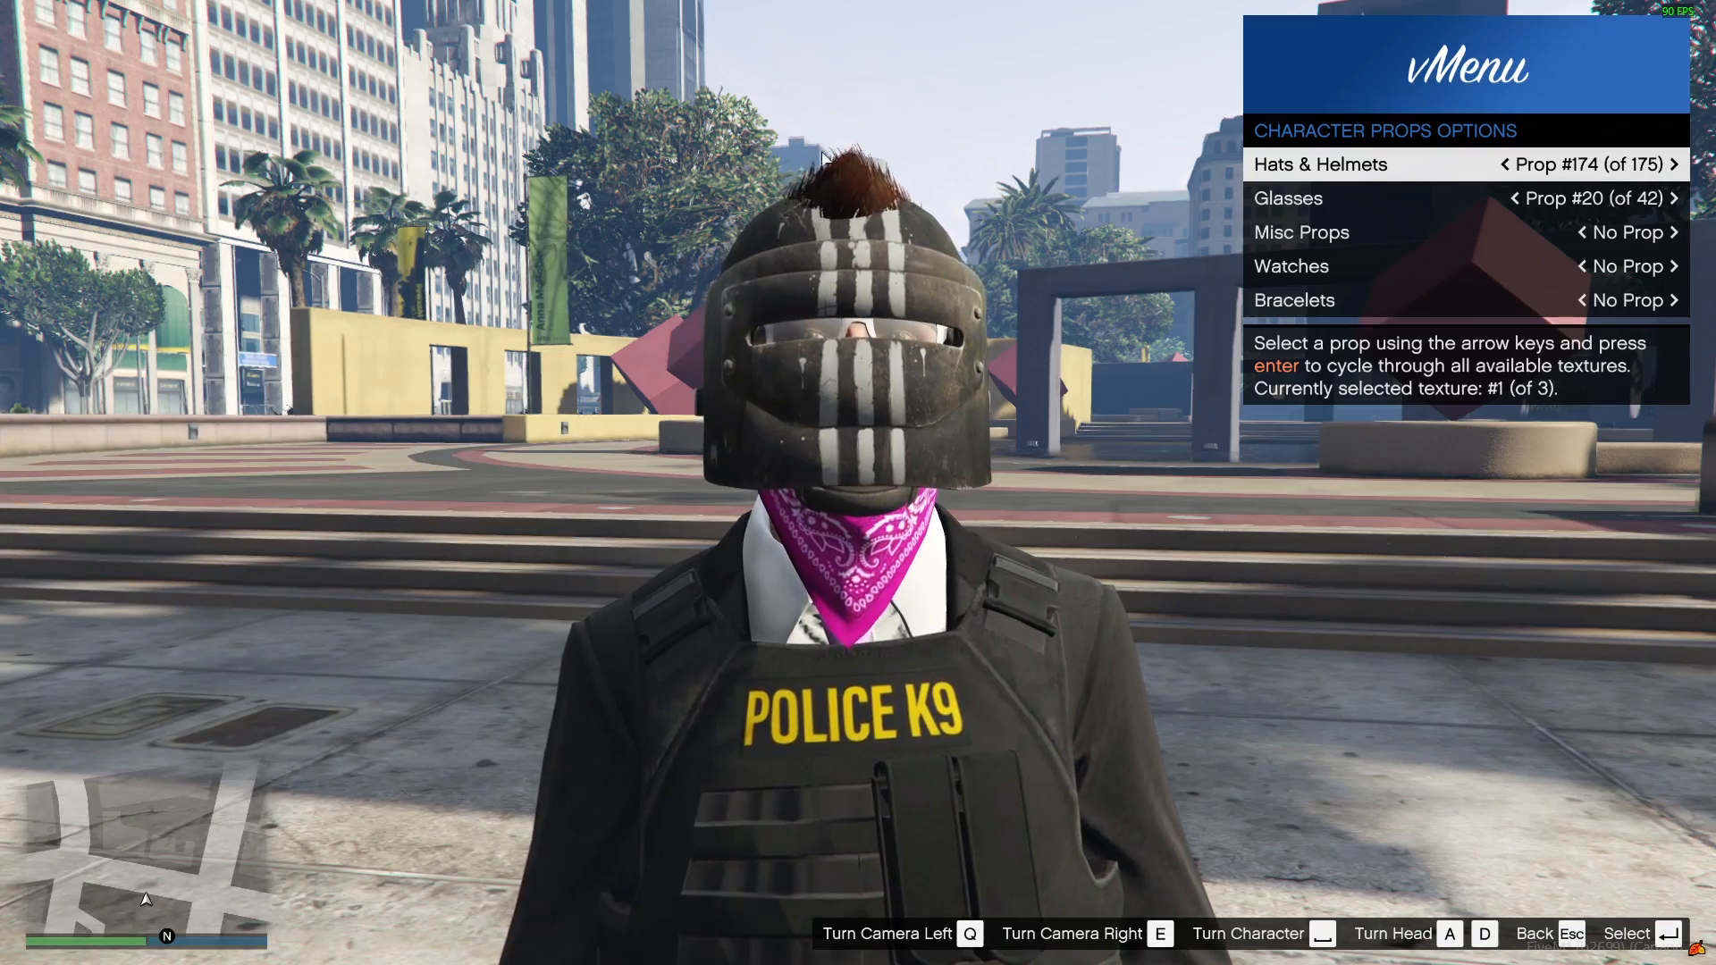
pyautogui.press('Right')
pyautogui.press('Right')
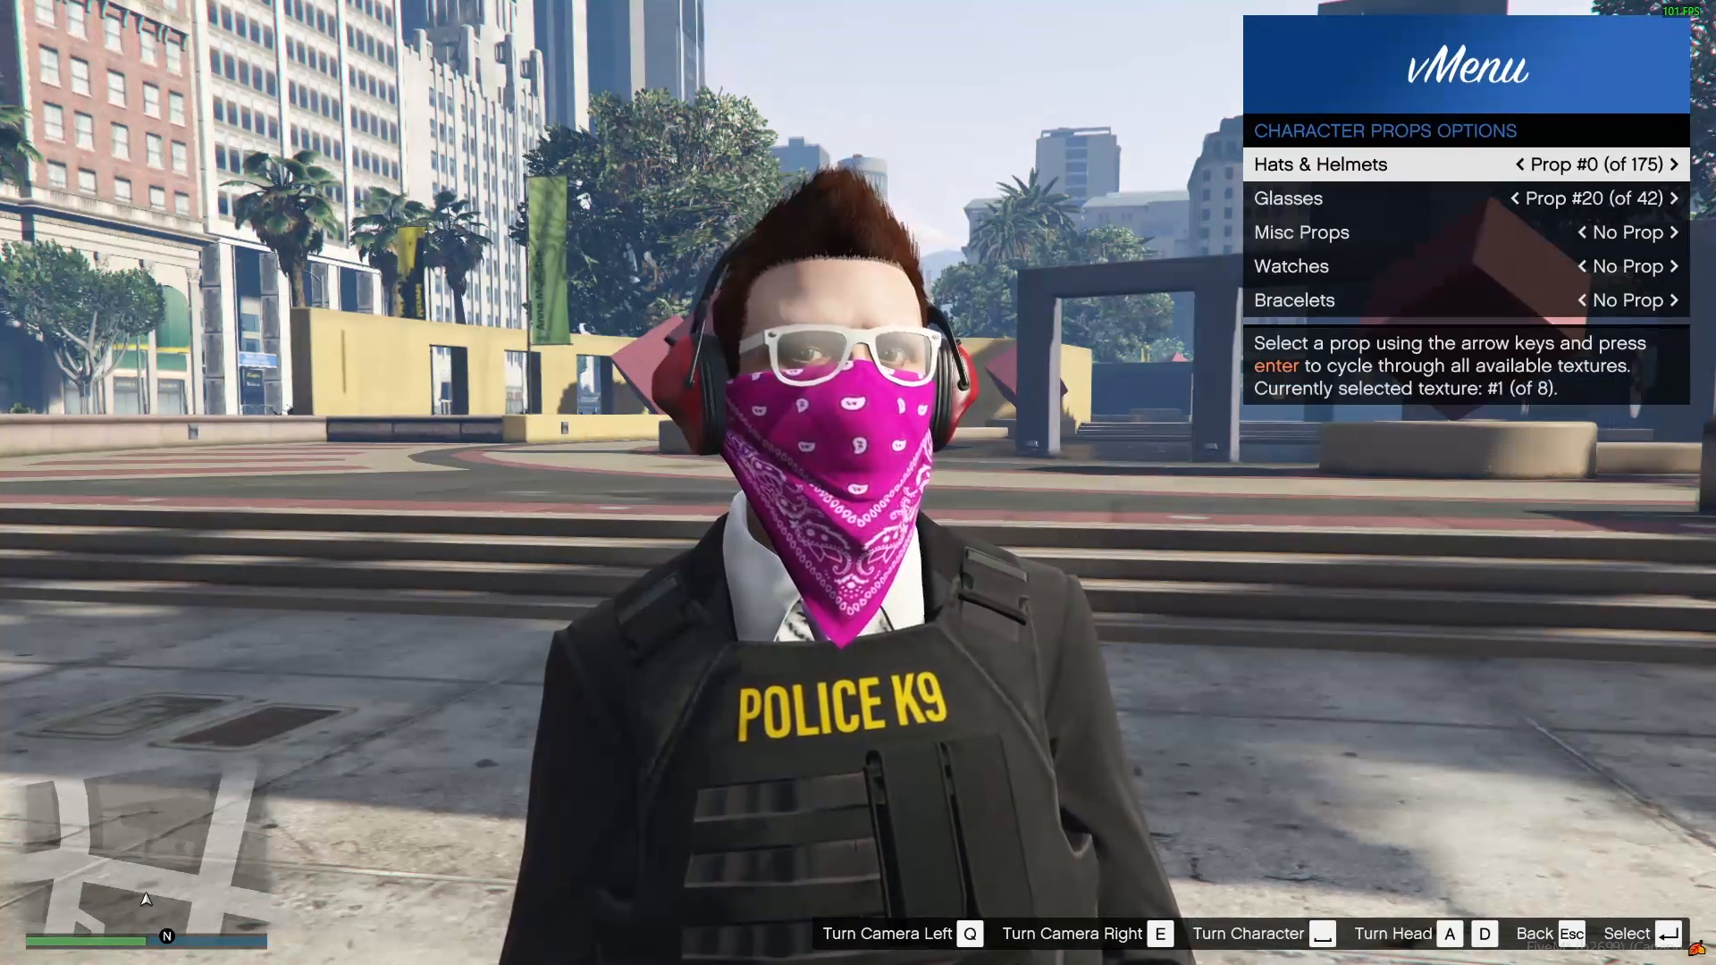
pyautogui.press('Up')
pyautogui.press('Up')
pyautogui.press('Up')
pyautogui.press('Up')
pyautogui.press('Up')
pyautogui.press('Left')
pyautogui.press('Left')
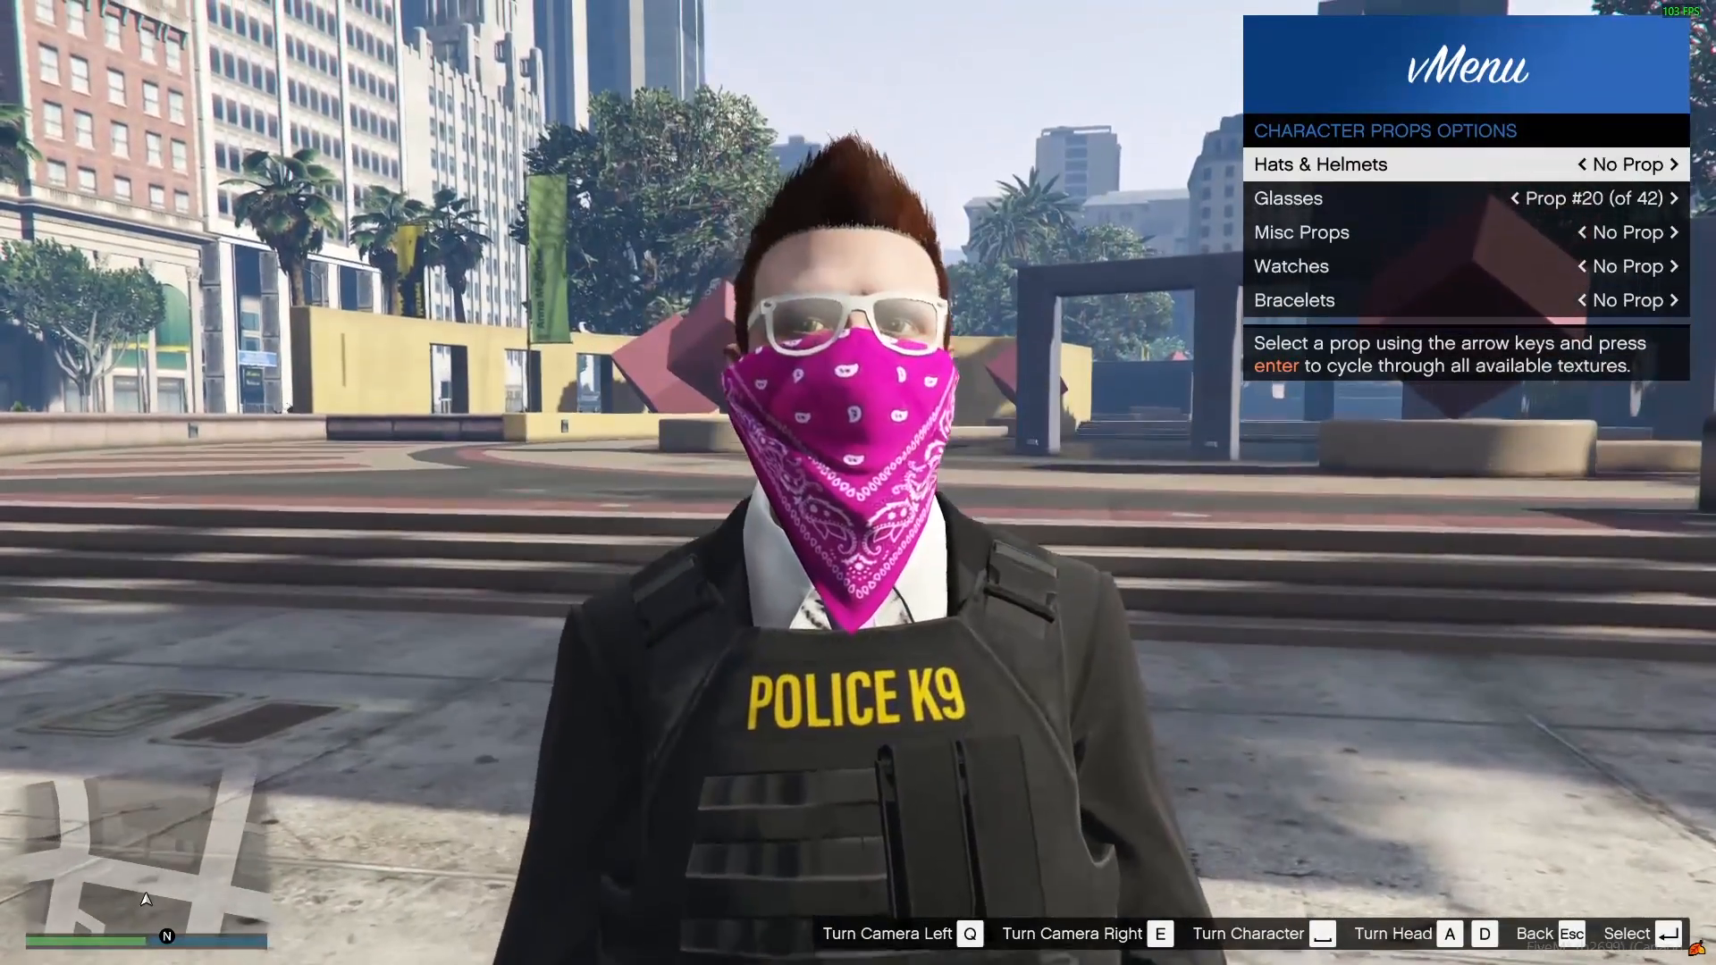
# Step: Switch to Durty Cloth Tool, set the 282 KB PropHead drawable to Cut hairs, and return to the game
pyautogui.press('super')
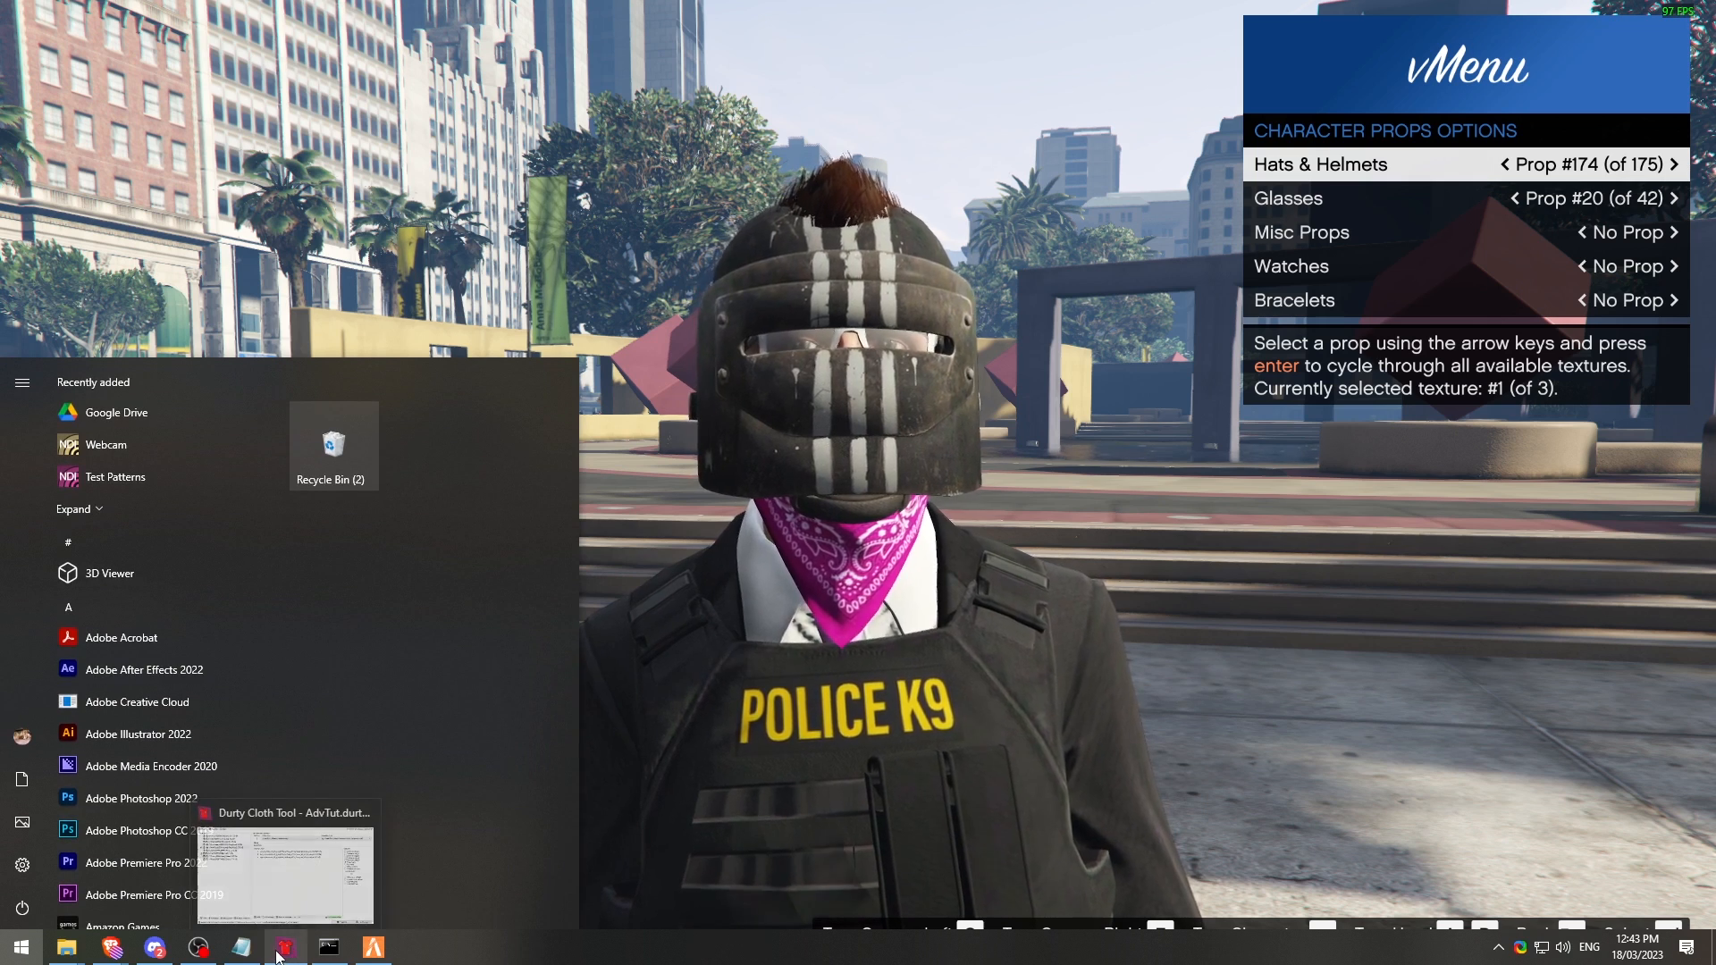
pyautogui.click(285, 946)
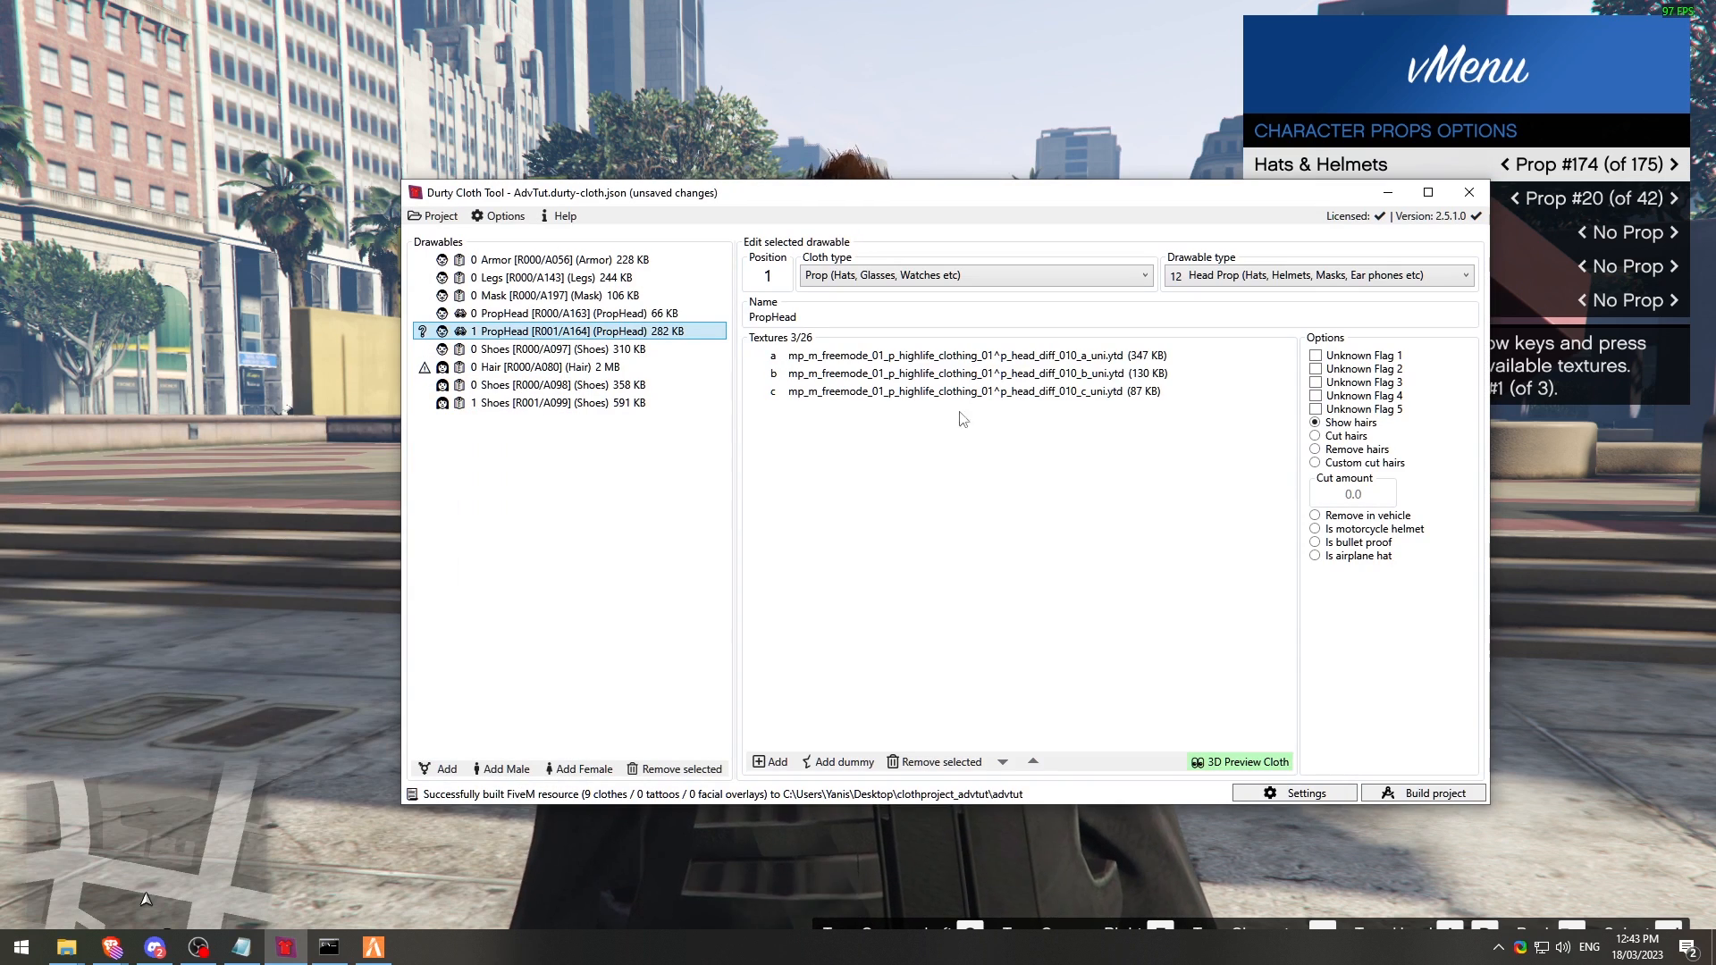
pyautogui.click(1315, 436)
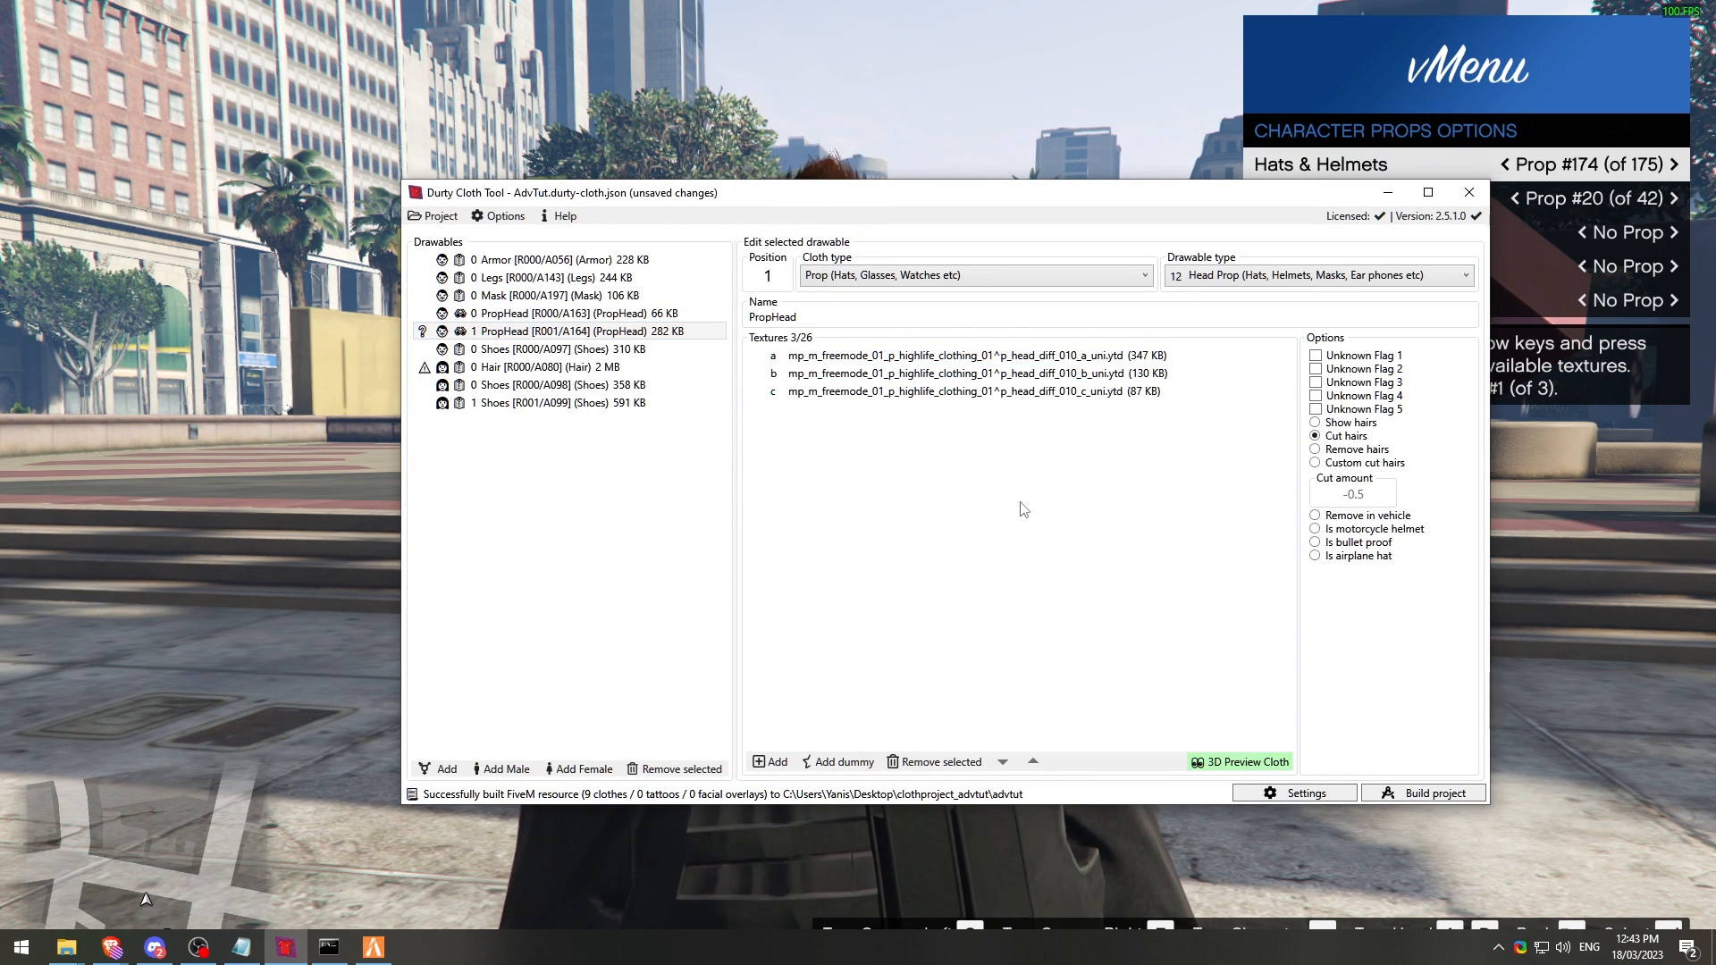
pyautogui.moveTo(933, 190); pyautogui.dragTo(735, 152)
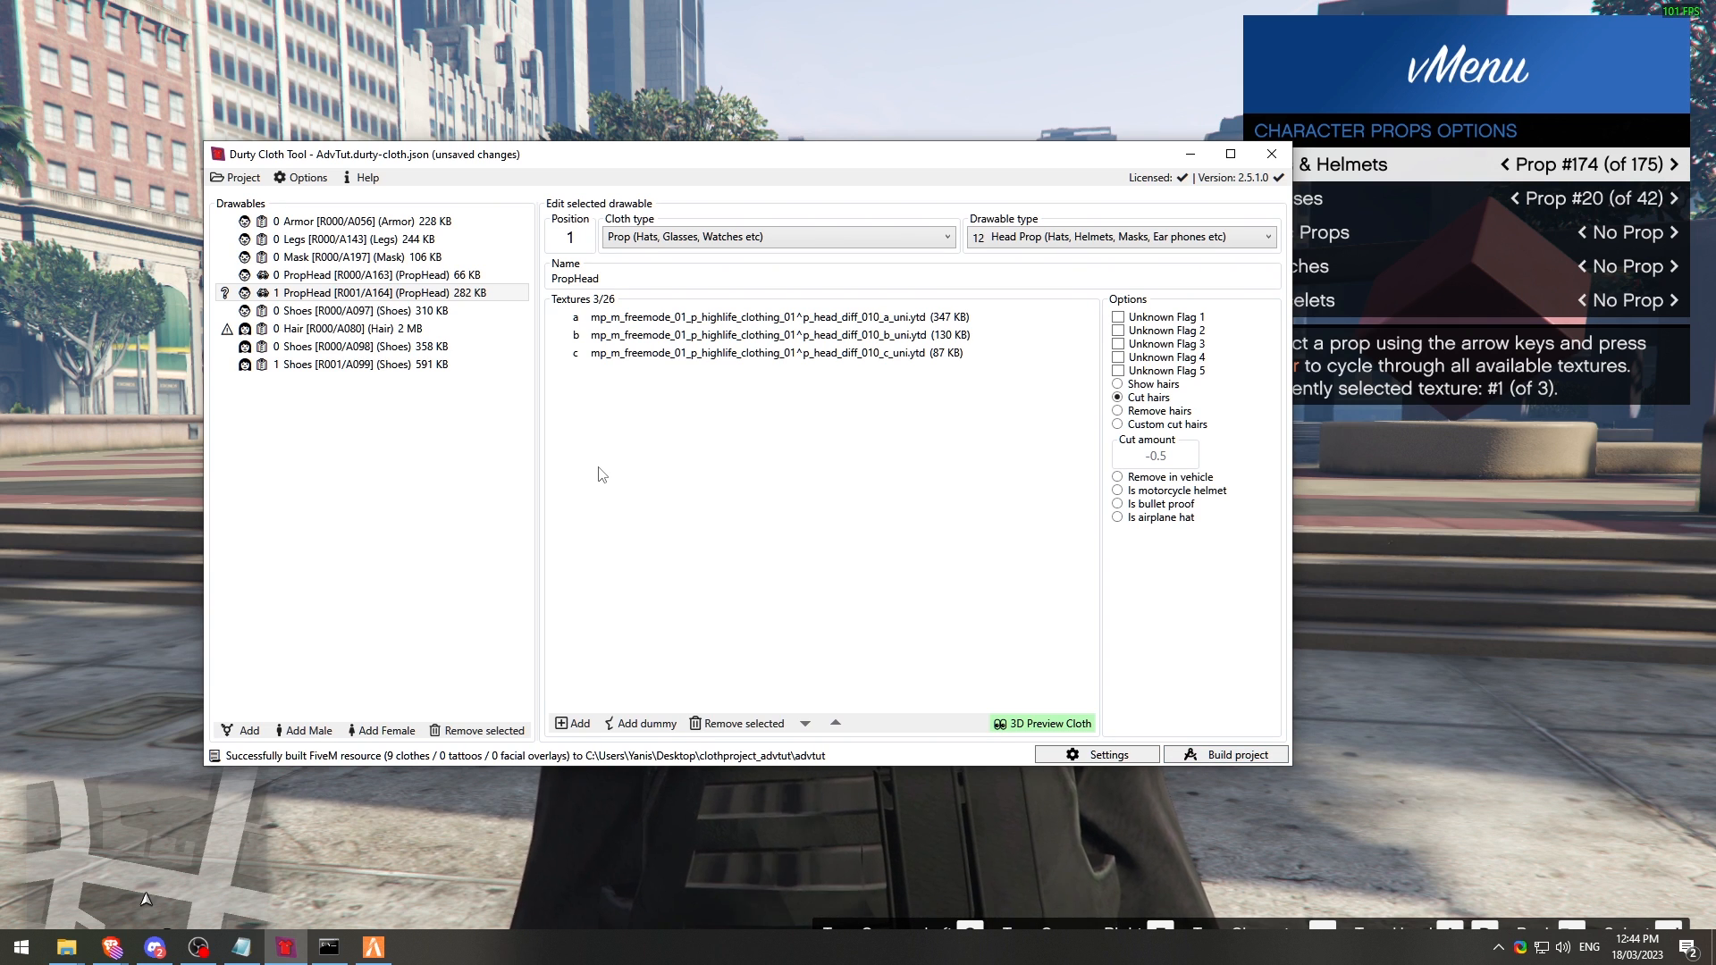
pyautogui.click(683, 120)
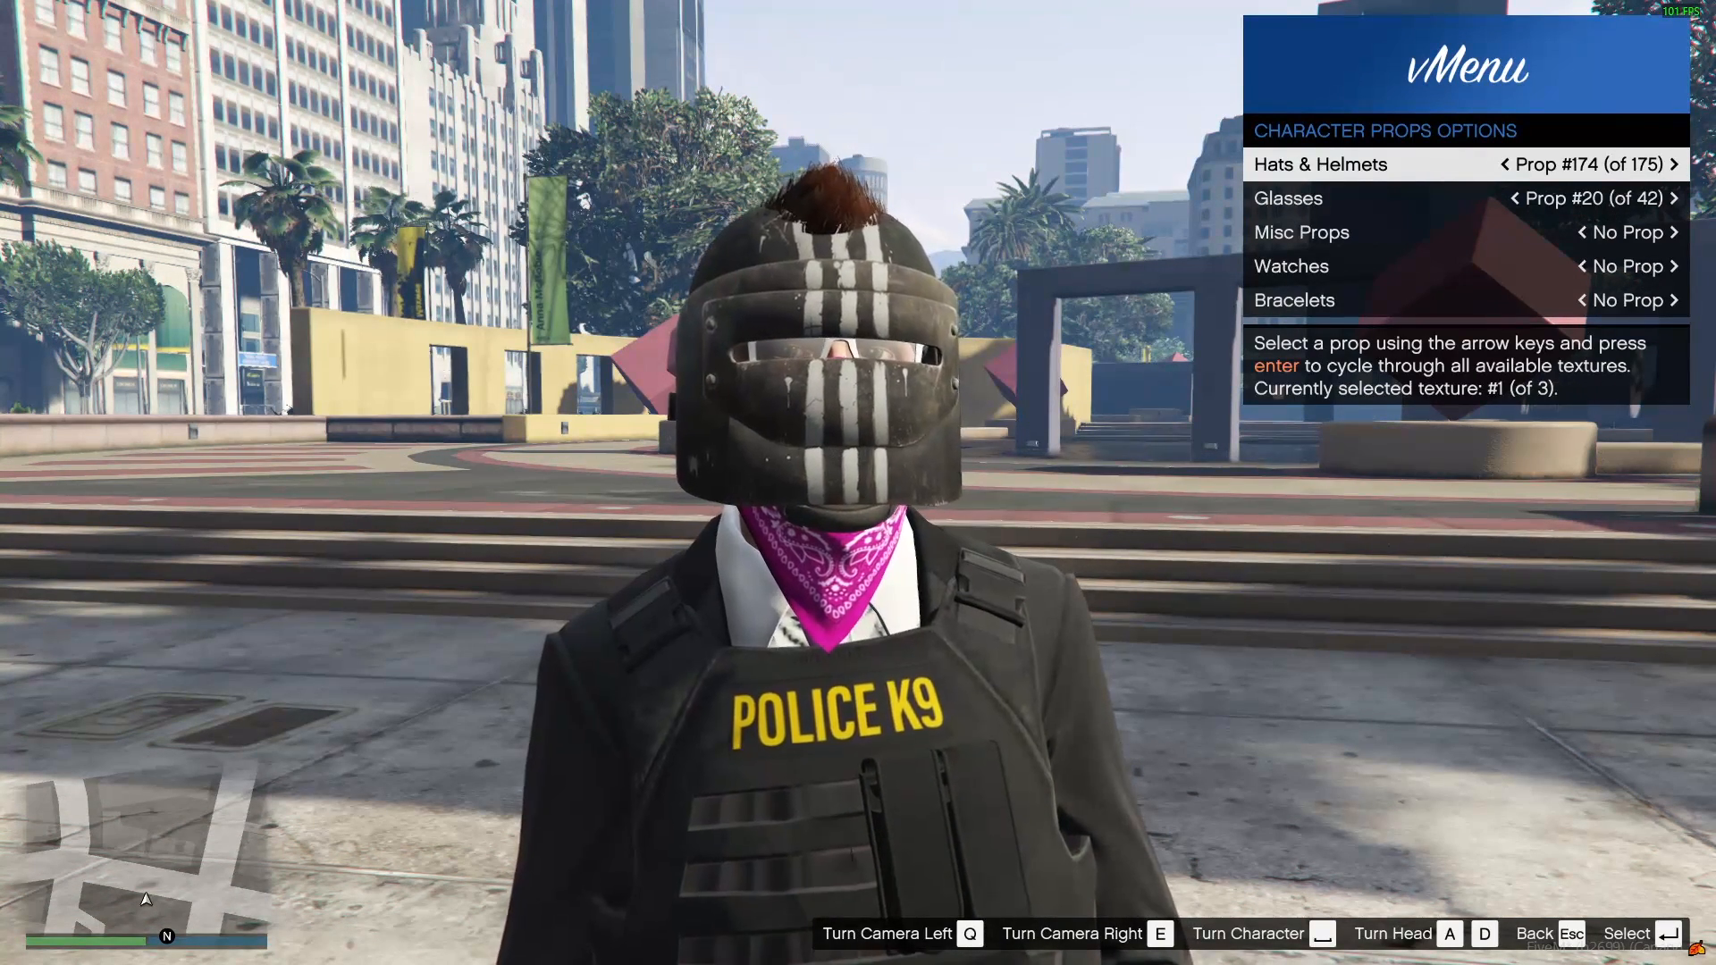
# Step: Inspect the yellow helmet, prop #173, from the side and switch back to the striped helmet, prop #174
pyautogui.press('Left')
pyautogui.press('e')
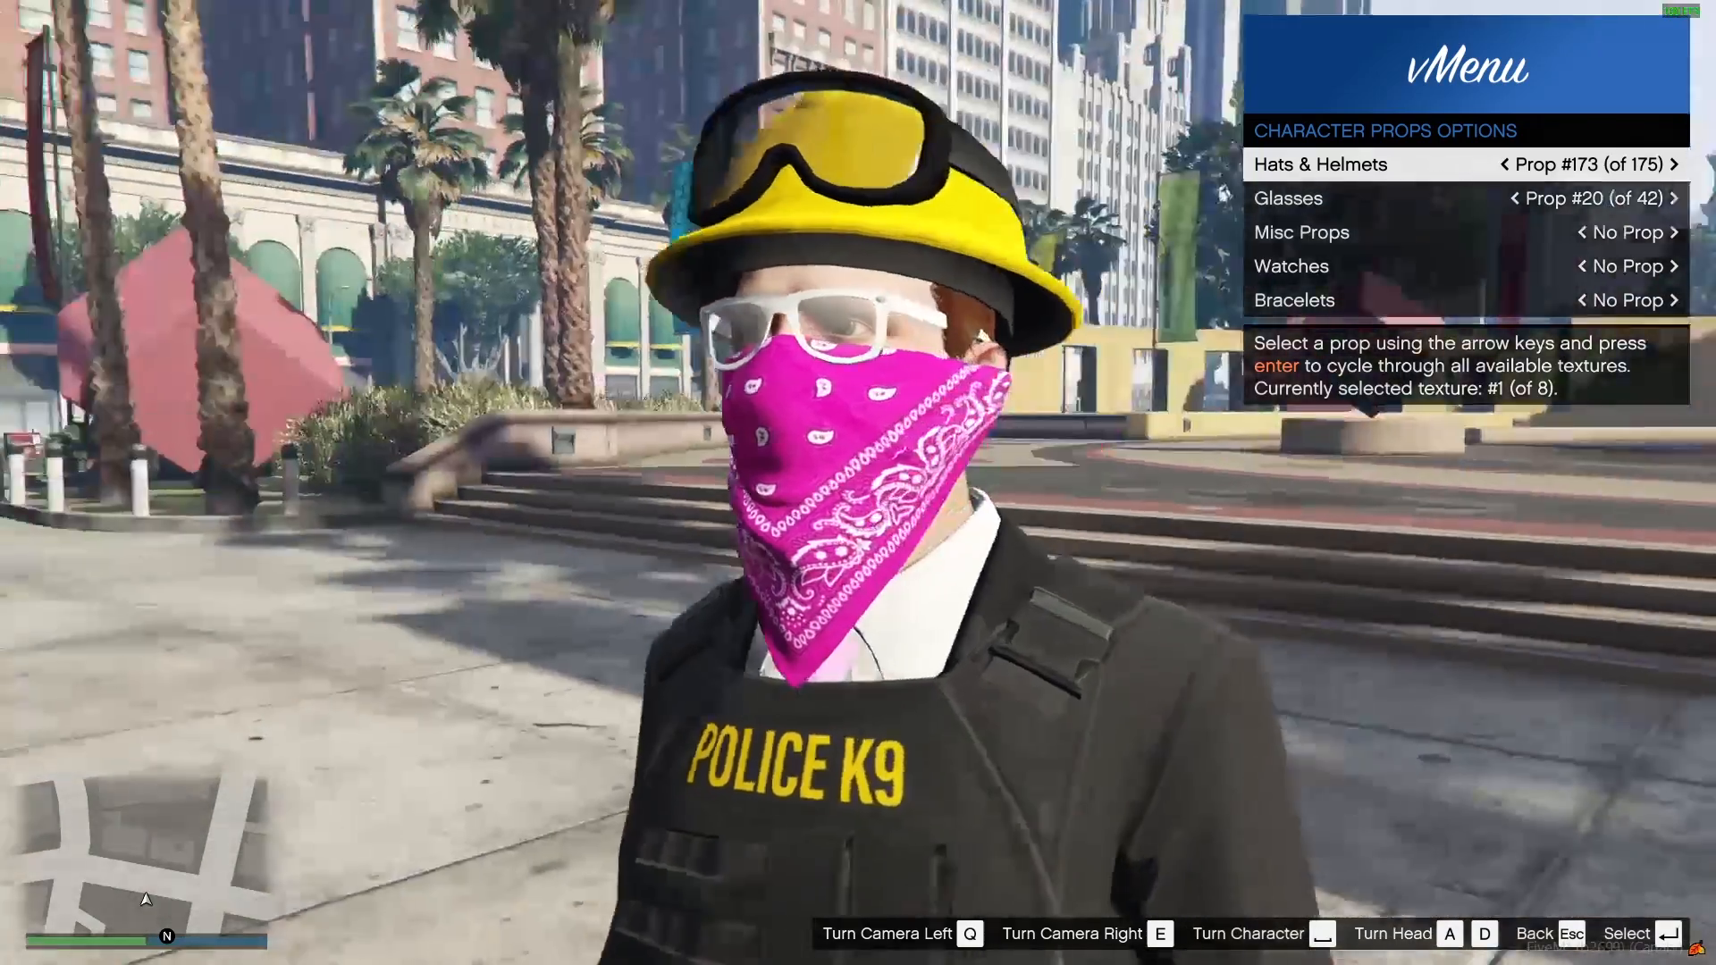
pyautogui.press('Right')
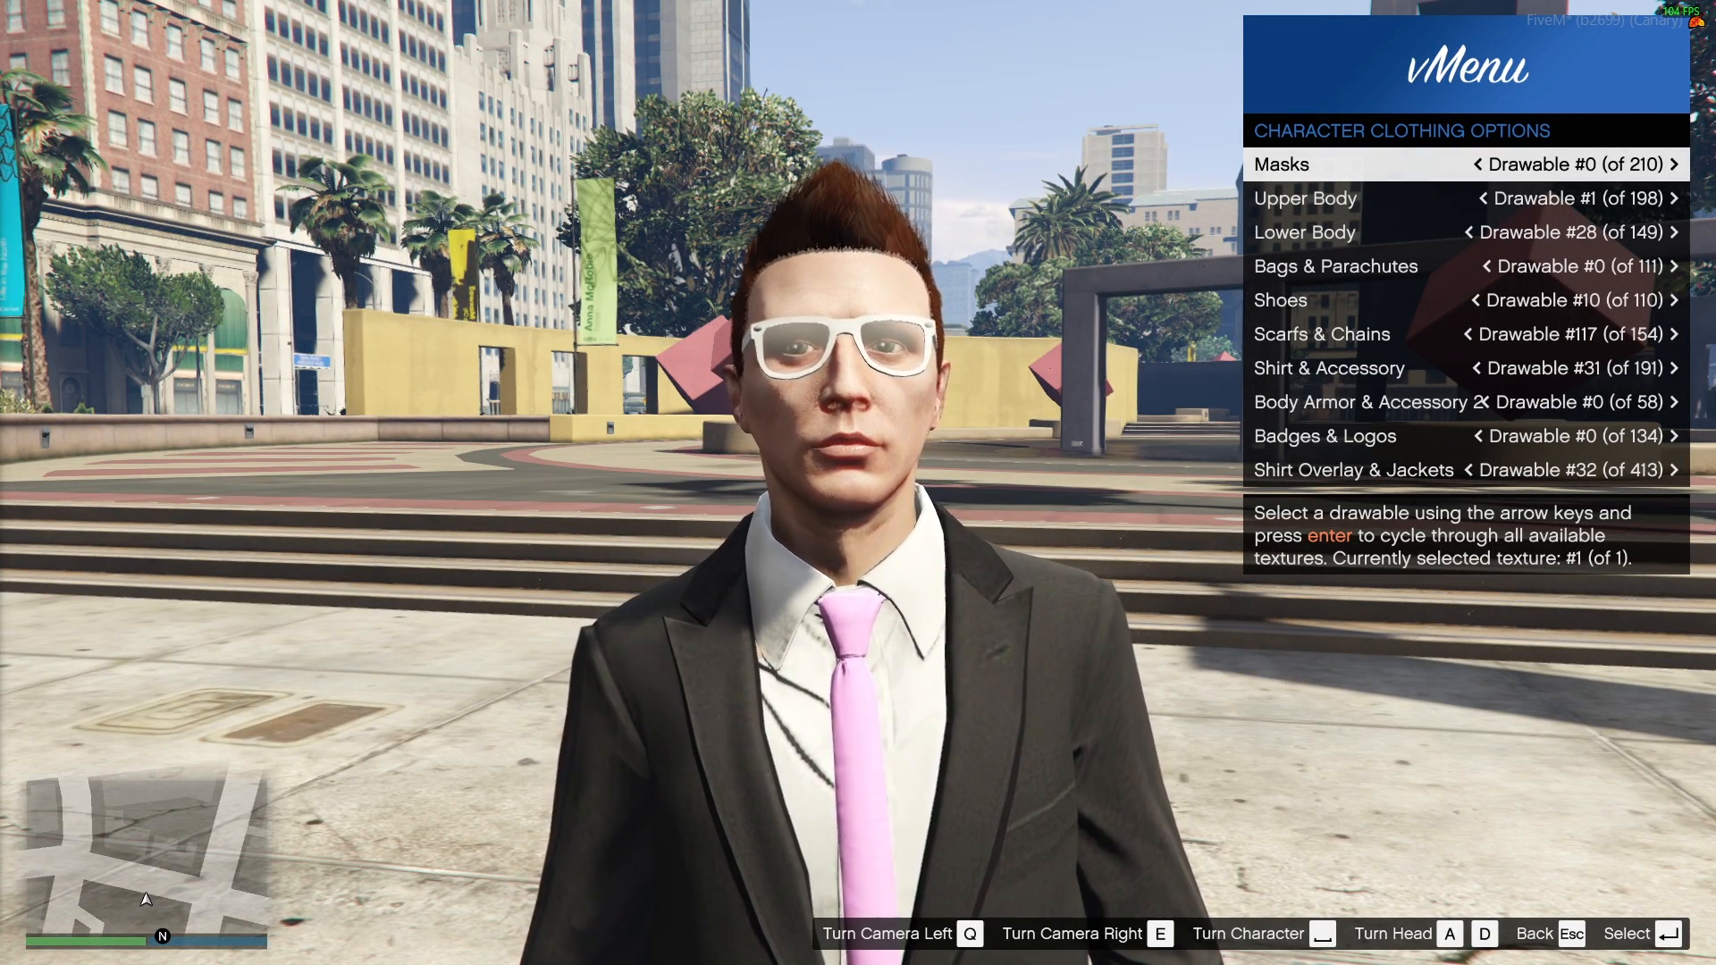
# Step: Check the PropHead's Cut hairs option in Durty Cloth Tool, and open the Character Props options back in the game
pyautogui.hotkey('alt', 'Tab')
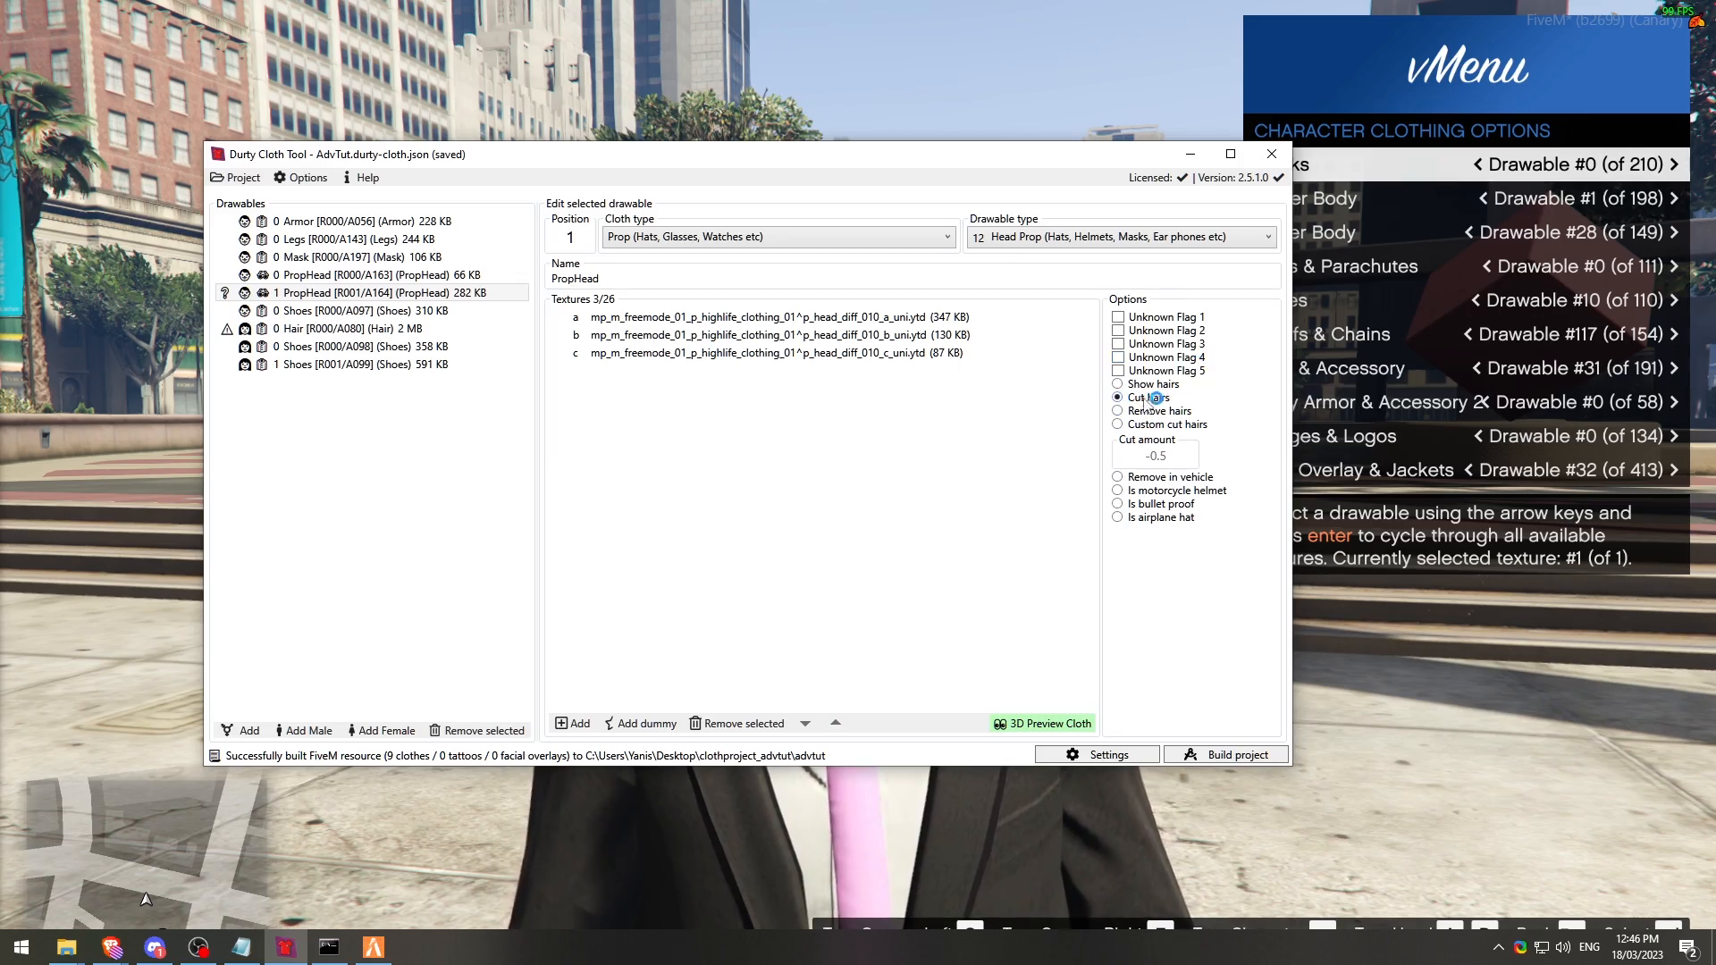
pyautogui.click(982, 92)
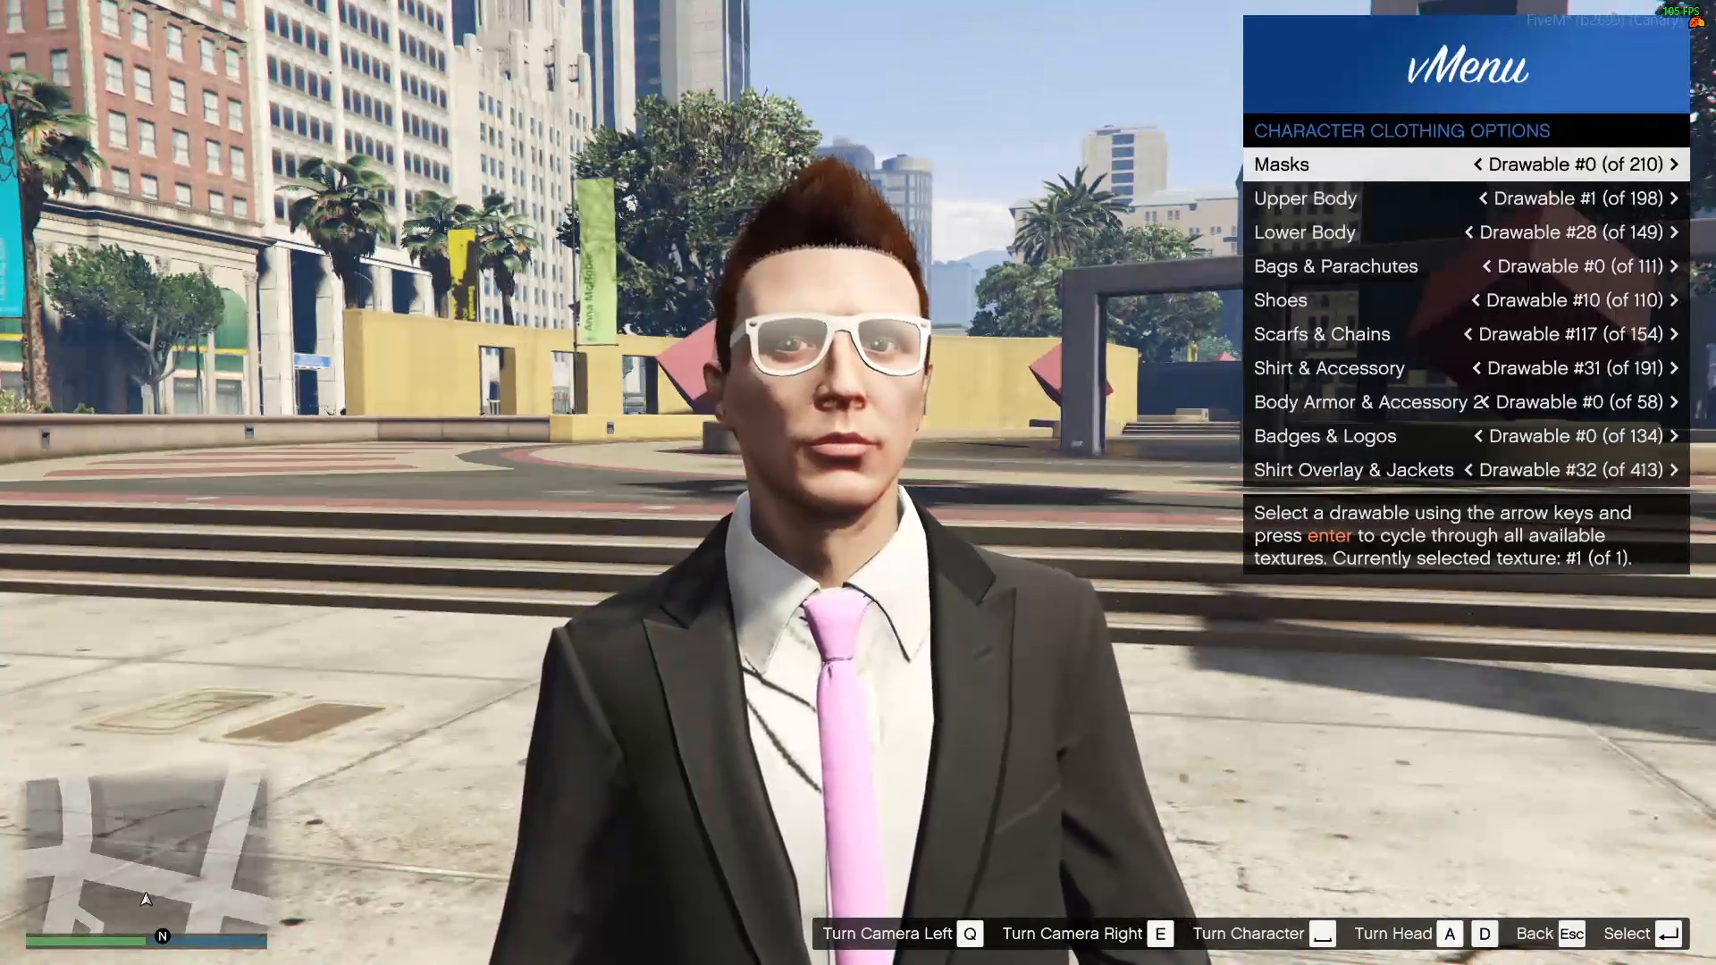
pyautogui.press('Escape')
pyautogui.press('Down')
pyautogui.press('Return')
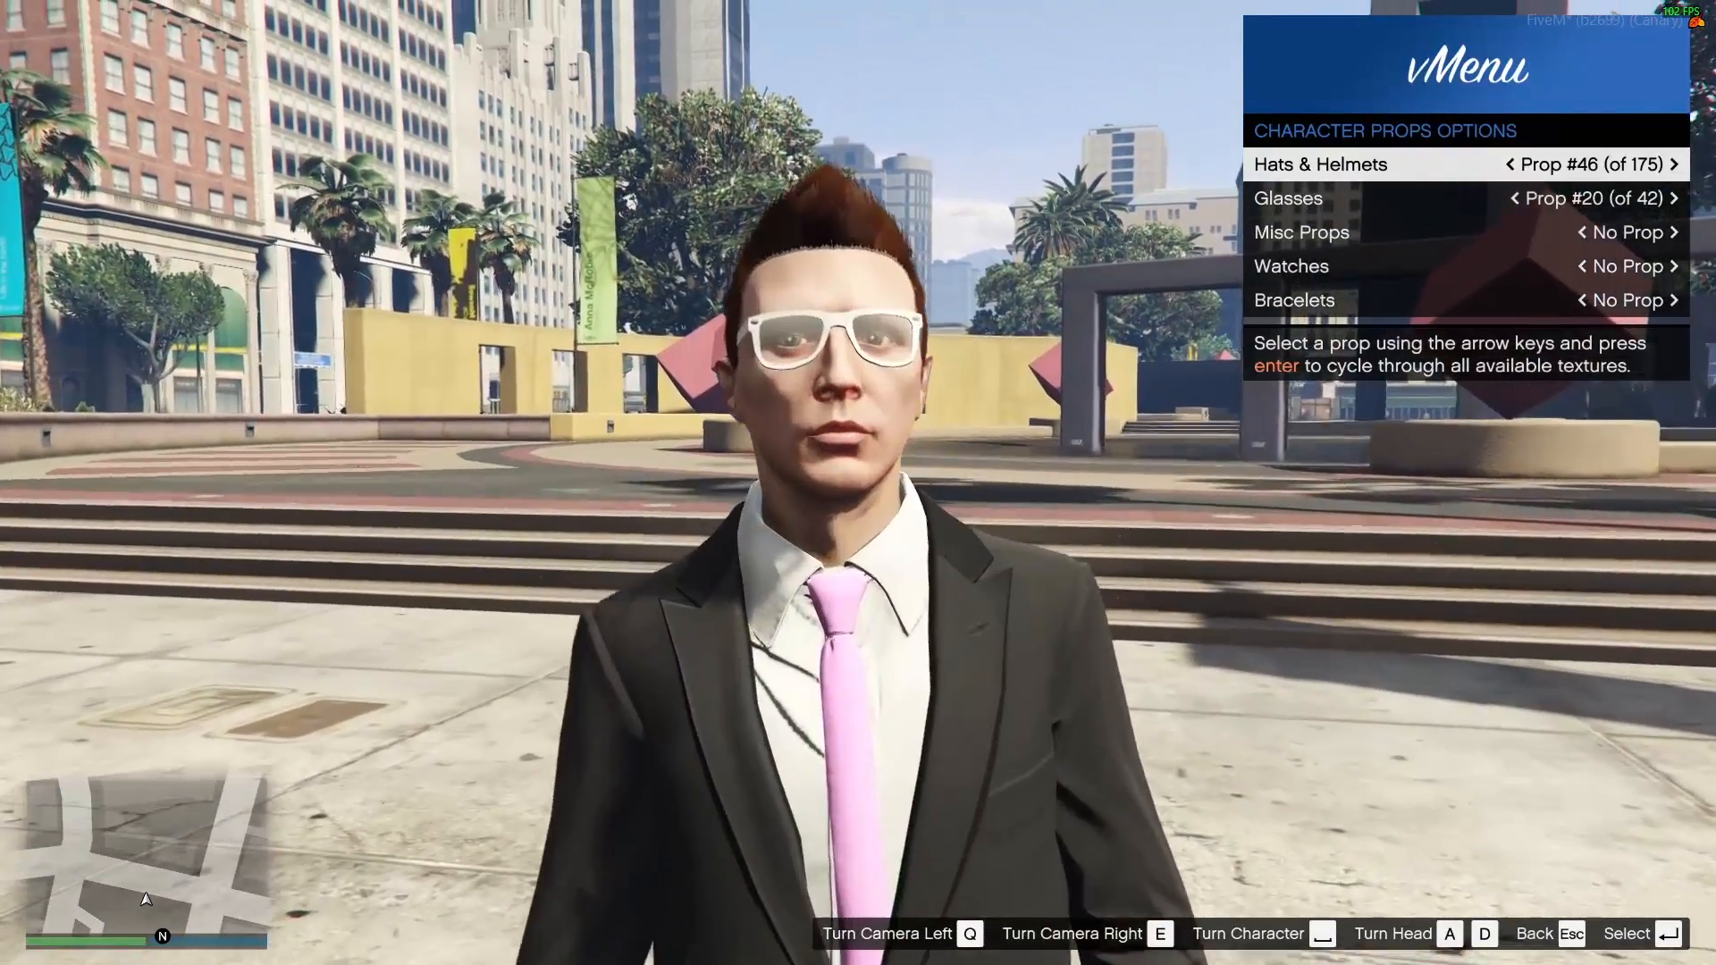
# Step: Set Hats & Helmets to the striped helmet, prop #174, on the suited character
pyautogui.press('Right')
pyautogui.press('Left')
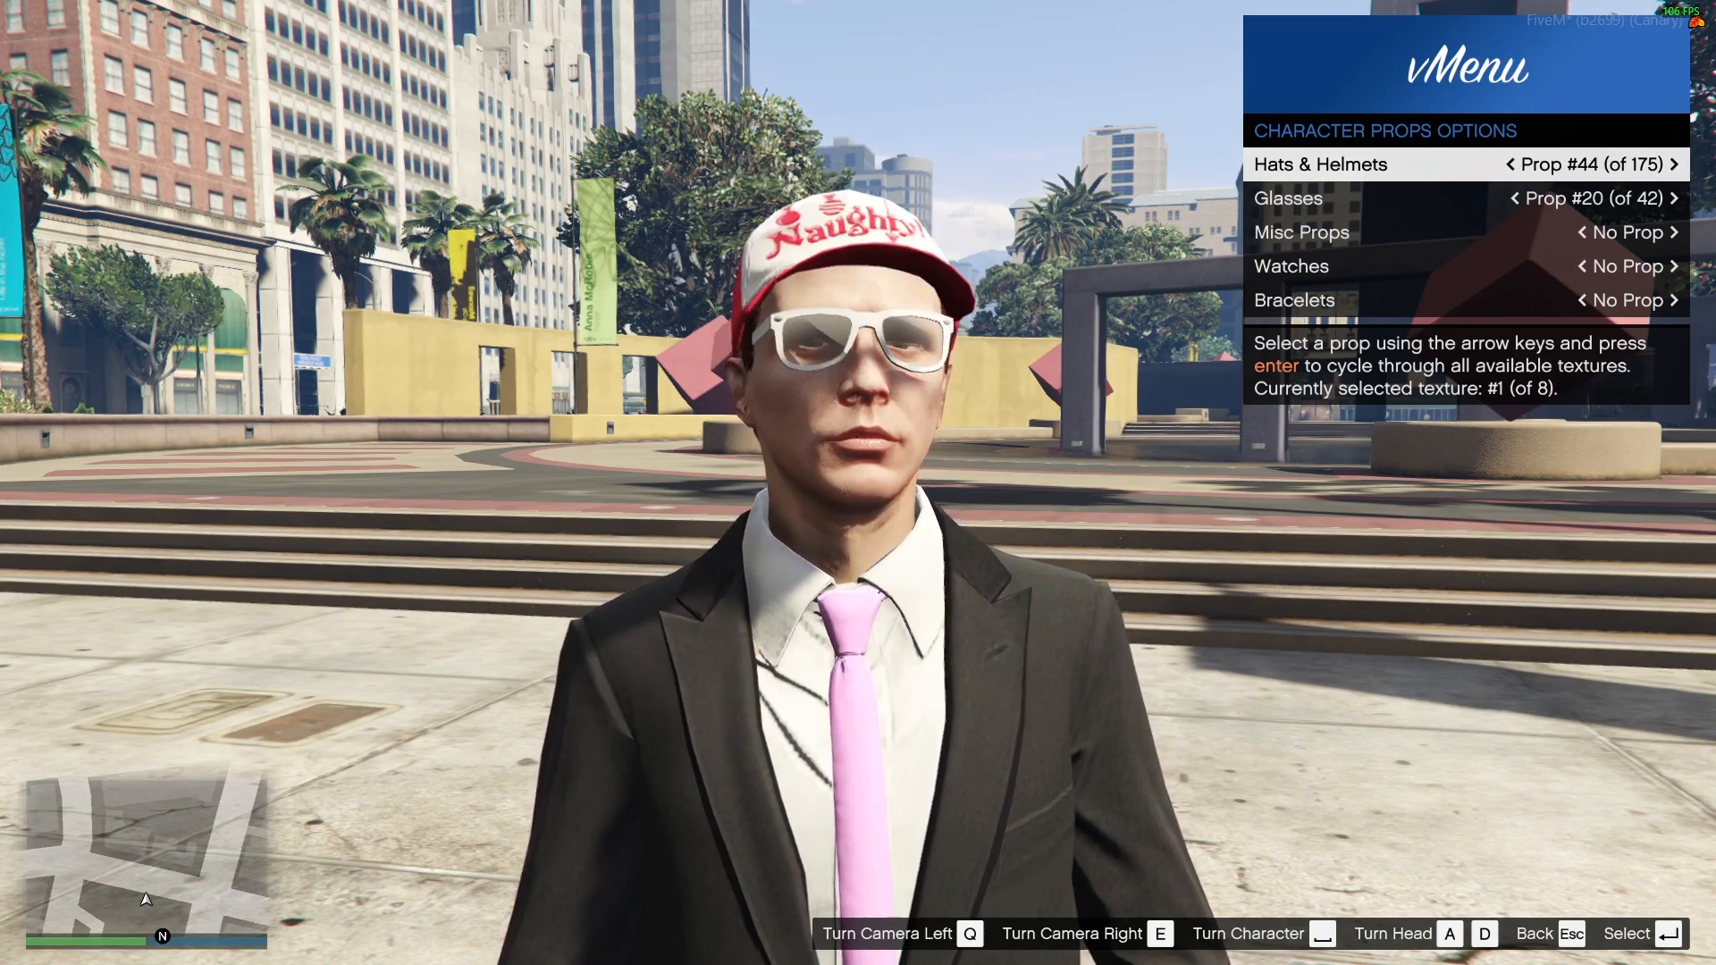
pyautogui.press('Left')
pyautogui.press('Left')
pyautogui.press('Left')
pyautogui.press('Left')
pyautogui.press('Left')
pyautogui.press('Left')
pyautogui.press('Left')
pyautogui.press('Left')
pyautogui.press('Left')
pyautogui.press('Left')
pyautogui.press('Left')
pyautogui.press('Left')
pyautogui.press('Left')
pyautogui.press('Left')
pyautogui.press('Left')
pyautogui.press('Left')
pyautogui.press('Left')
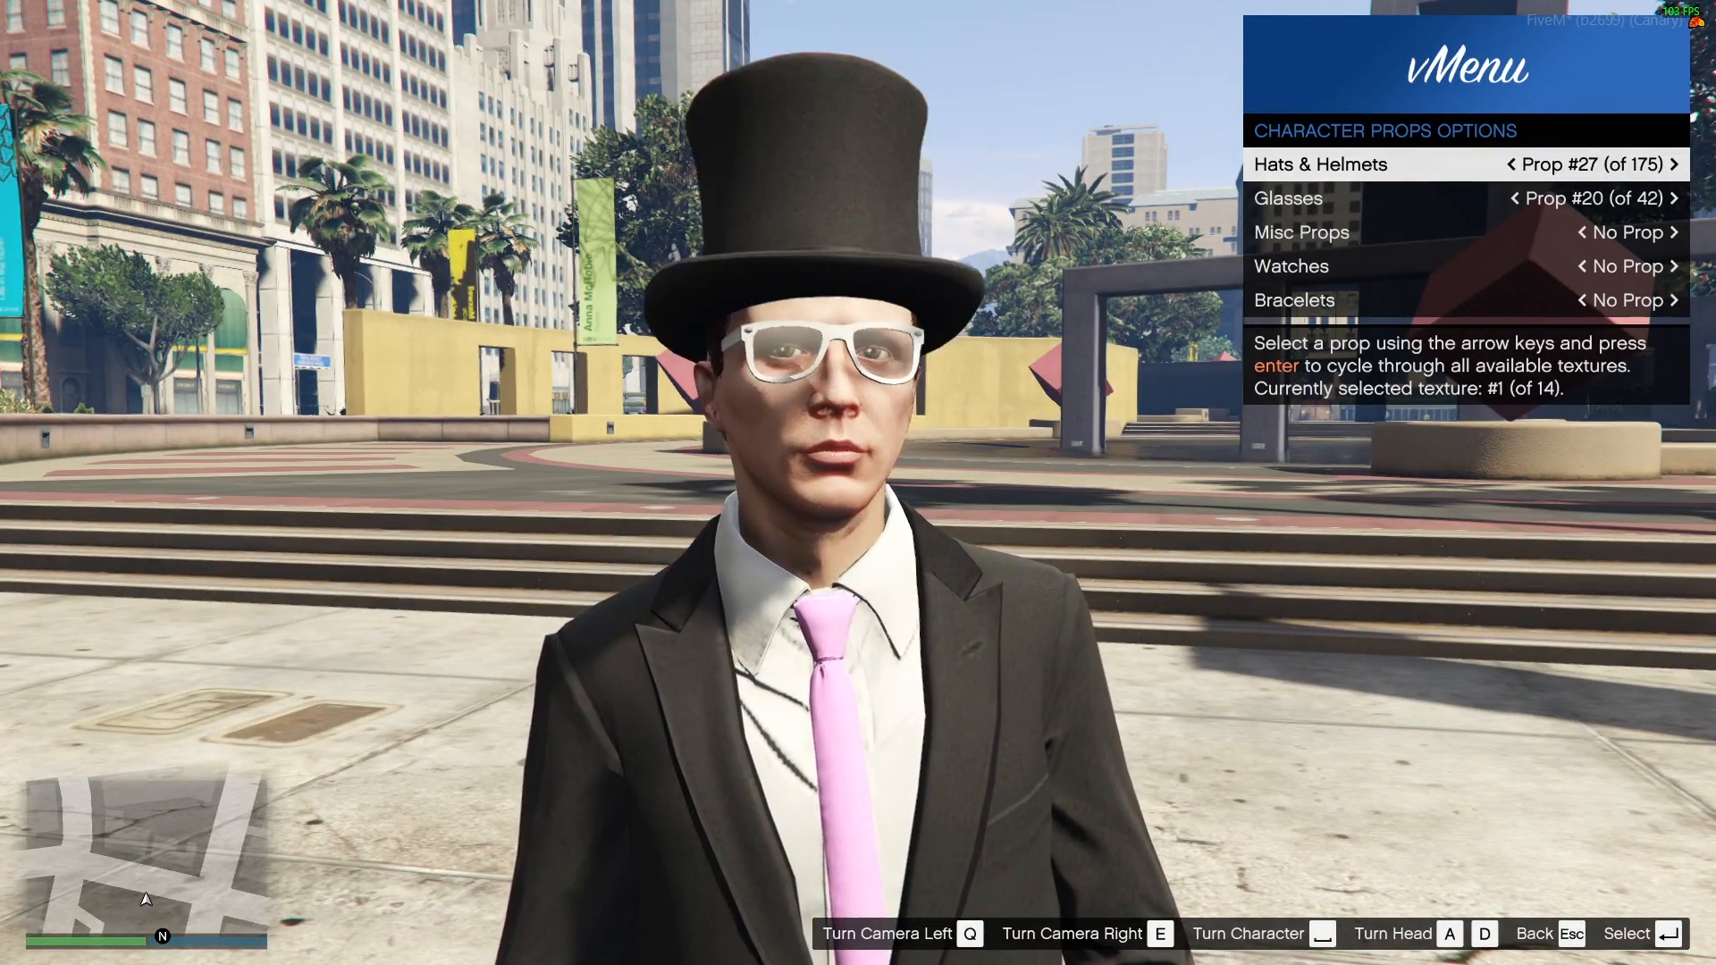
pyautogui.press('Left')
pyautogui.press('Left')
pyautogui.press('Left')
pyautogui.press('Left')
pyautogui.press('Left')
pyautogui.press('Left')
pyautogui.press('Left')
pyautogui.press('Left')
pyautogui.press('Left')
pyautogui.press('Left')
pyautogui.press('Left')
pyautogui.press('Left')
pyautogui.press('Left')
pyautogui.press('Left')
pyautogui.press('Left')
pyautogui.press('Left')
pyautogui.press('Left')
pyautogui.press('Left')
pyautogui.press('Left')
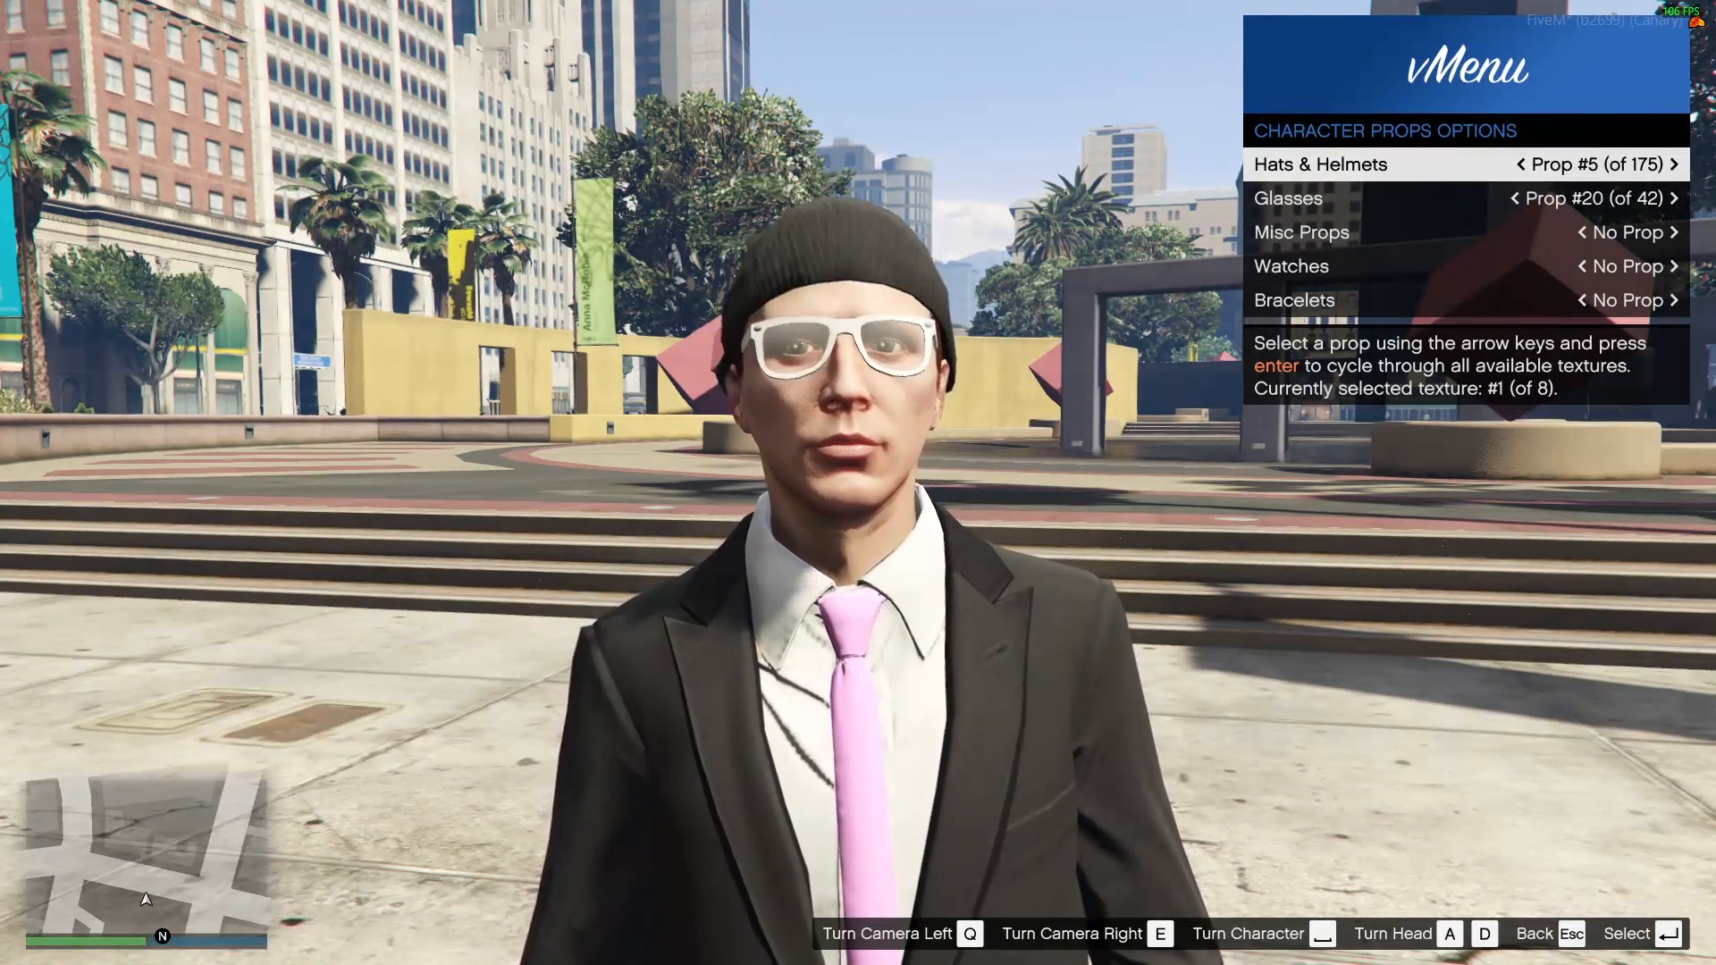
pyautogui.press('Left')
pyautogui.press('Left')
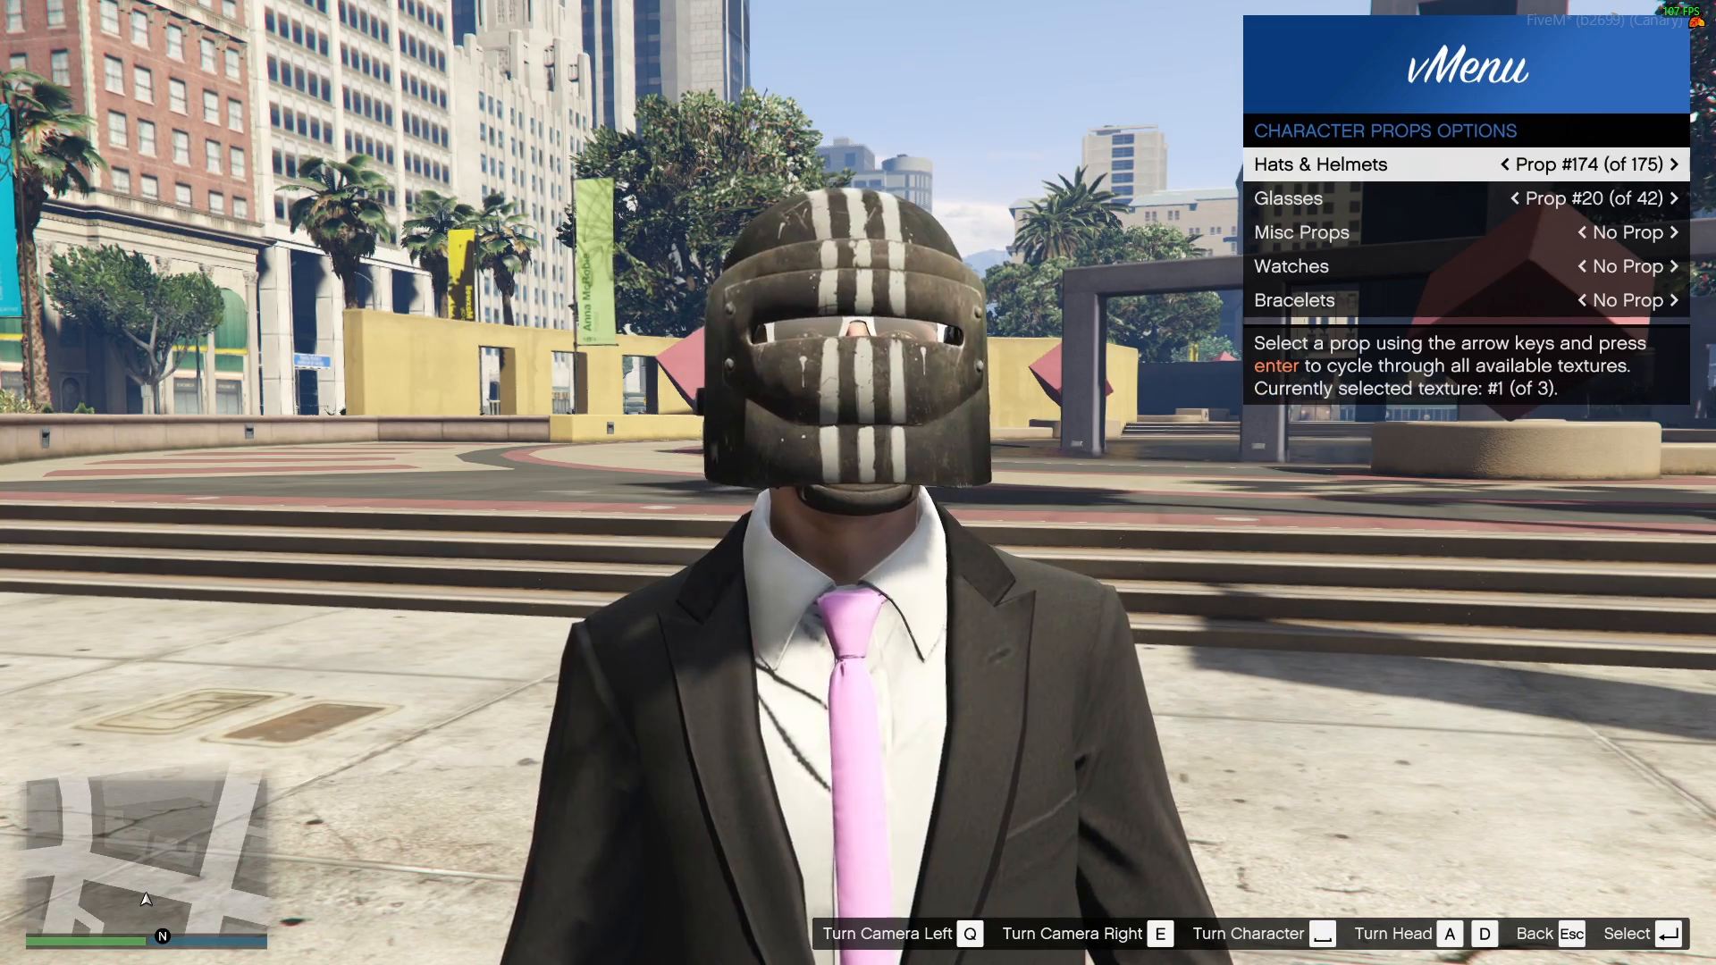
# Step: Inspect the striped helmet, prop #174, from several angles and compare it with the yellow helmet, prop #173
pyautogui.press('e')
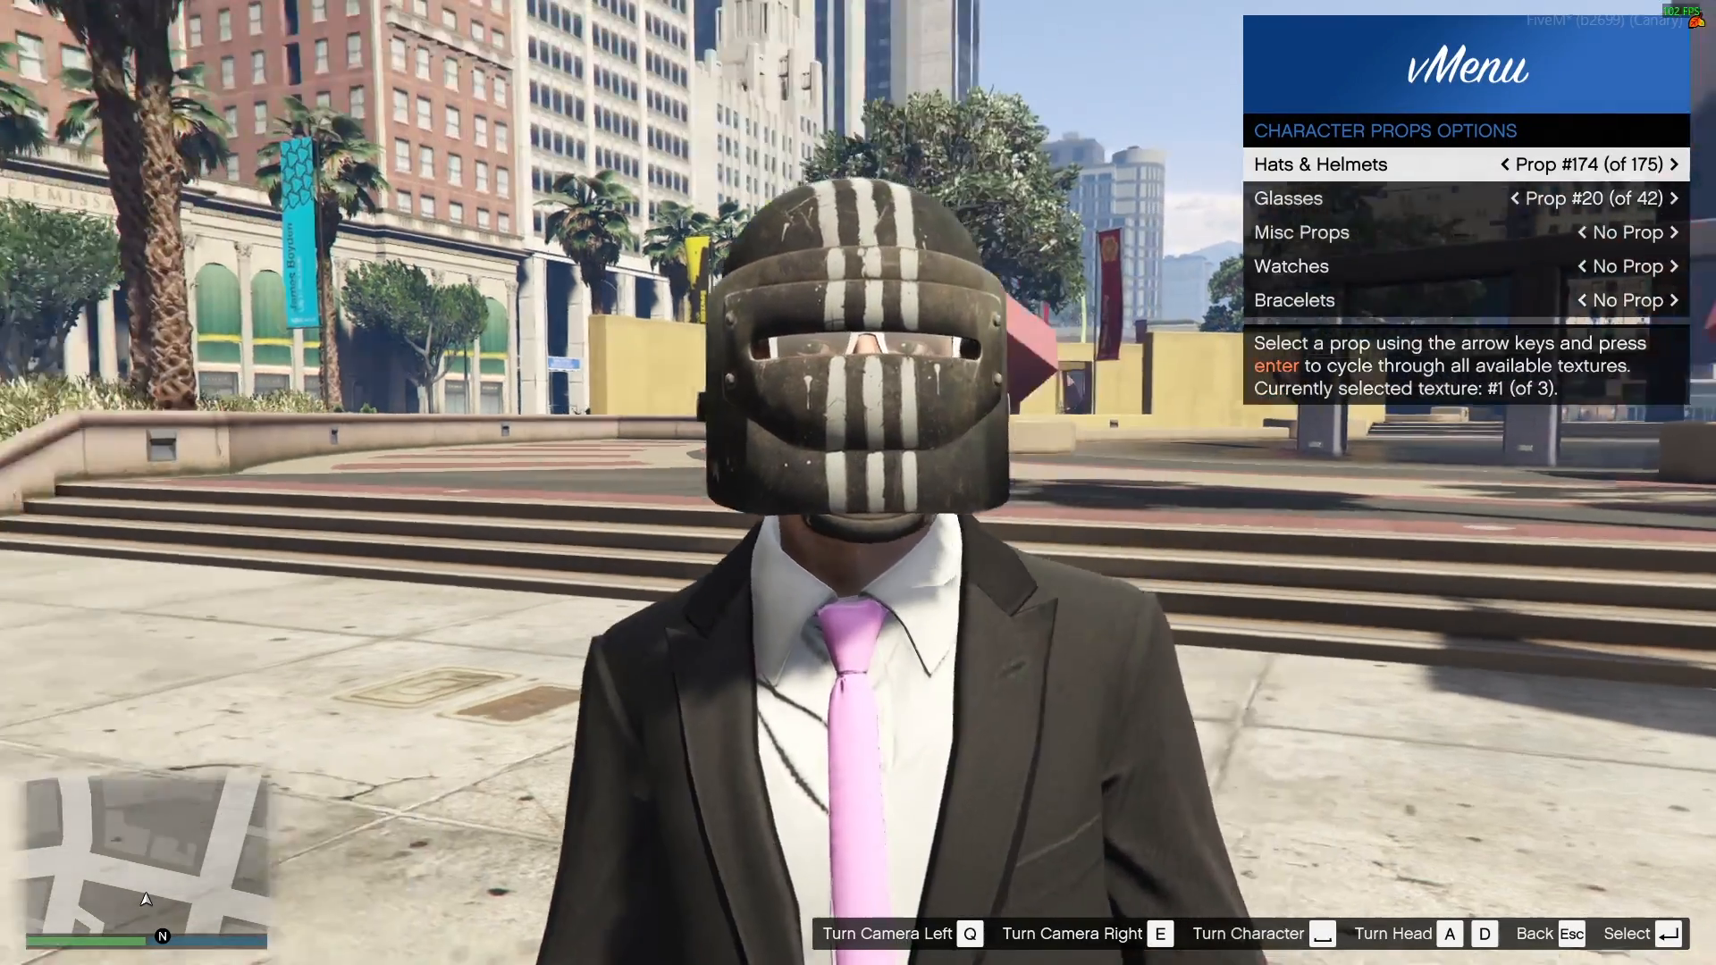
pyautogui.press('q')
pyautogui.press('q')
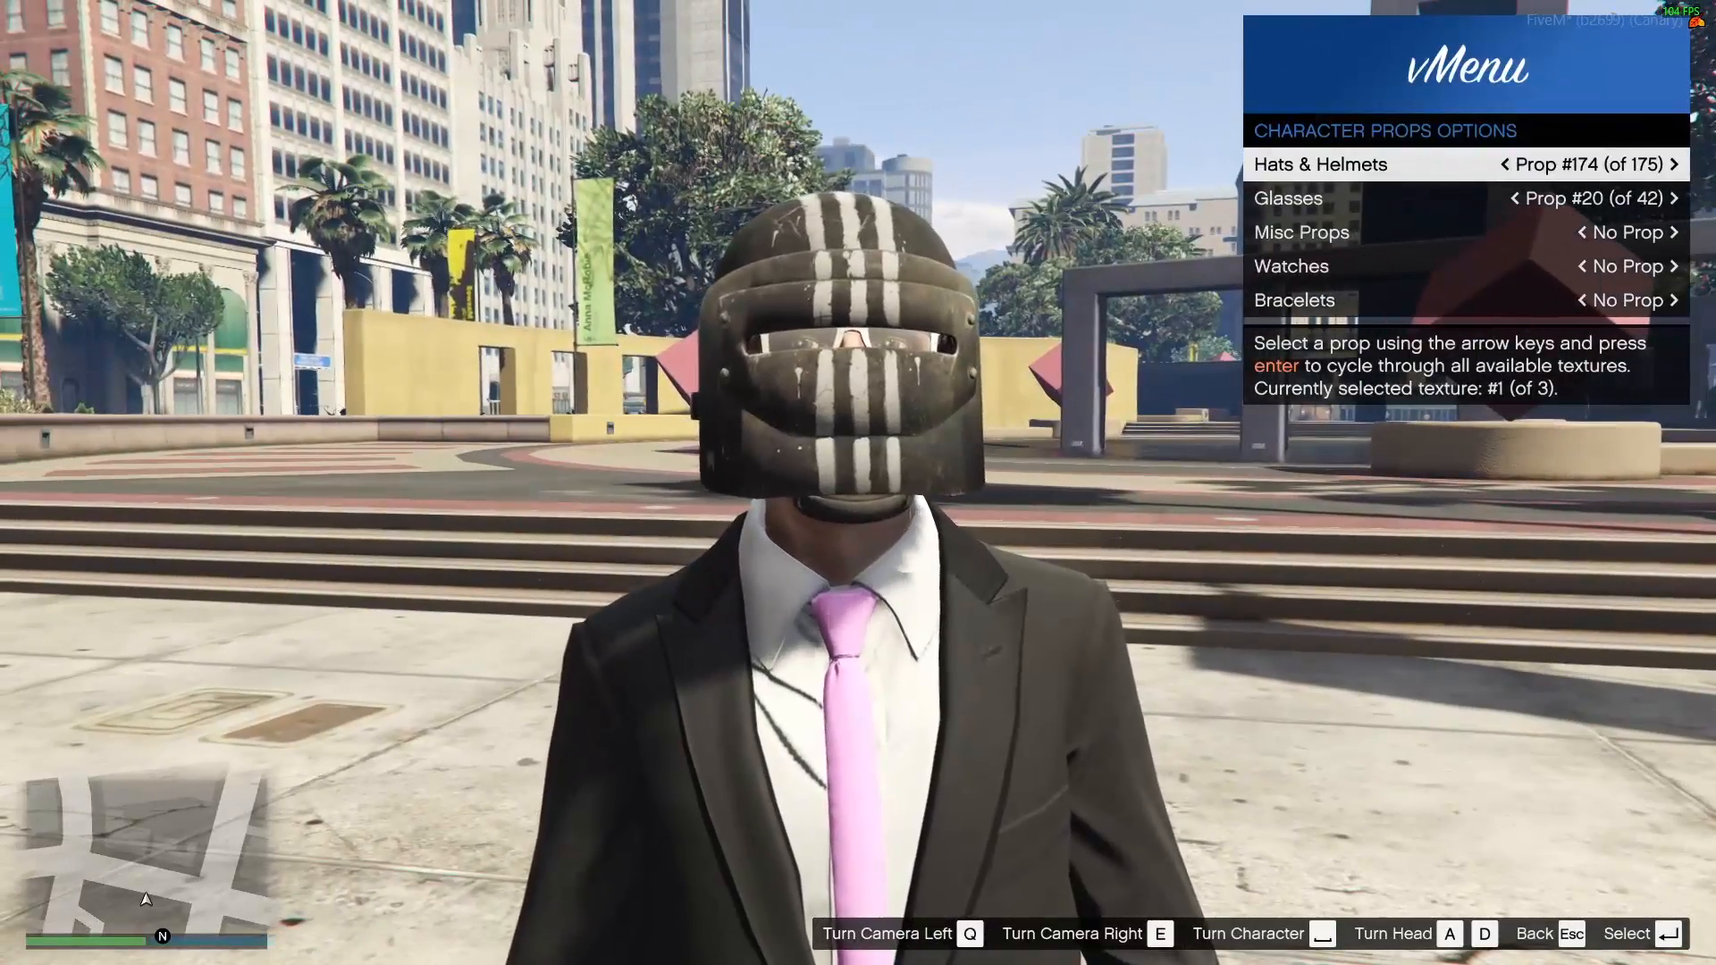
pyautogui.press('q')
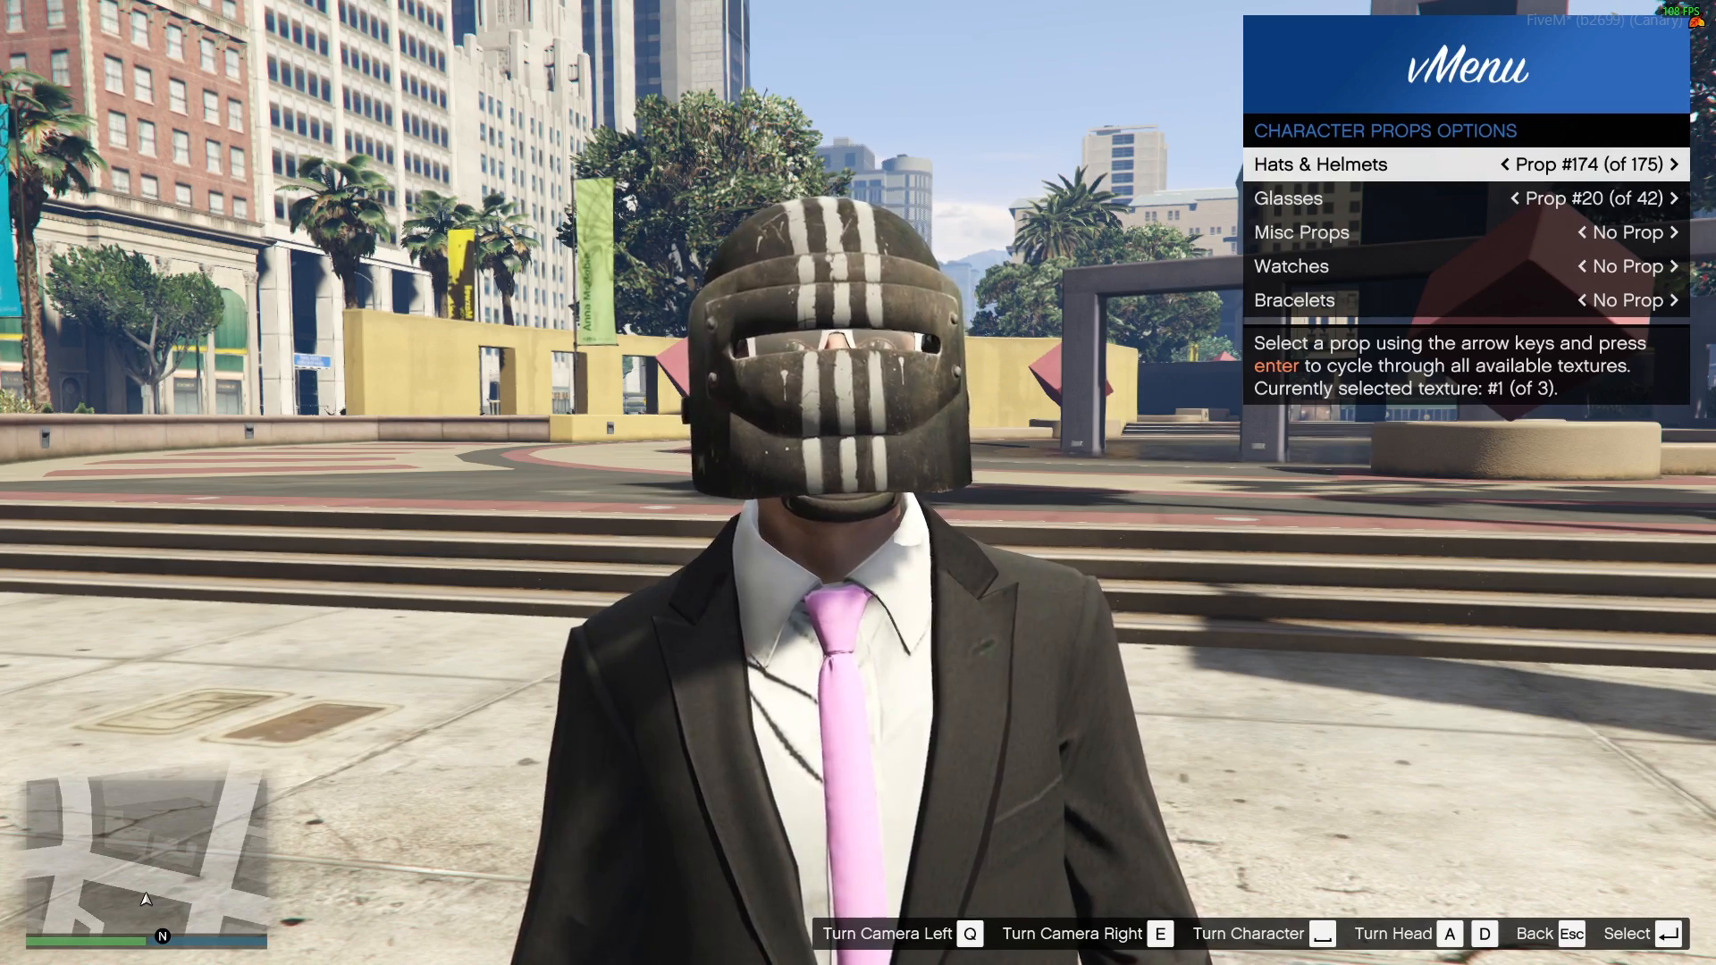
pyautogui.press('Left')
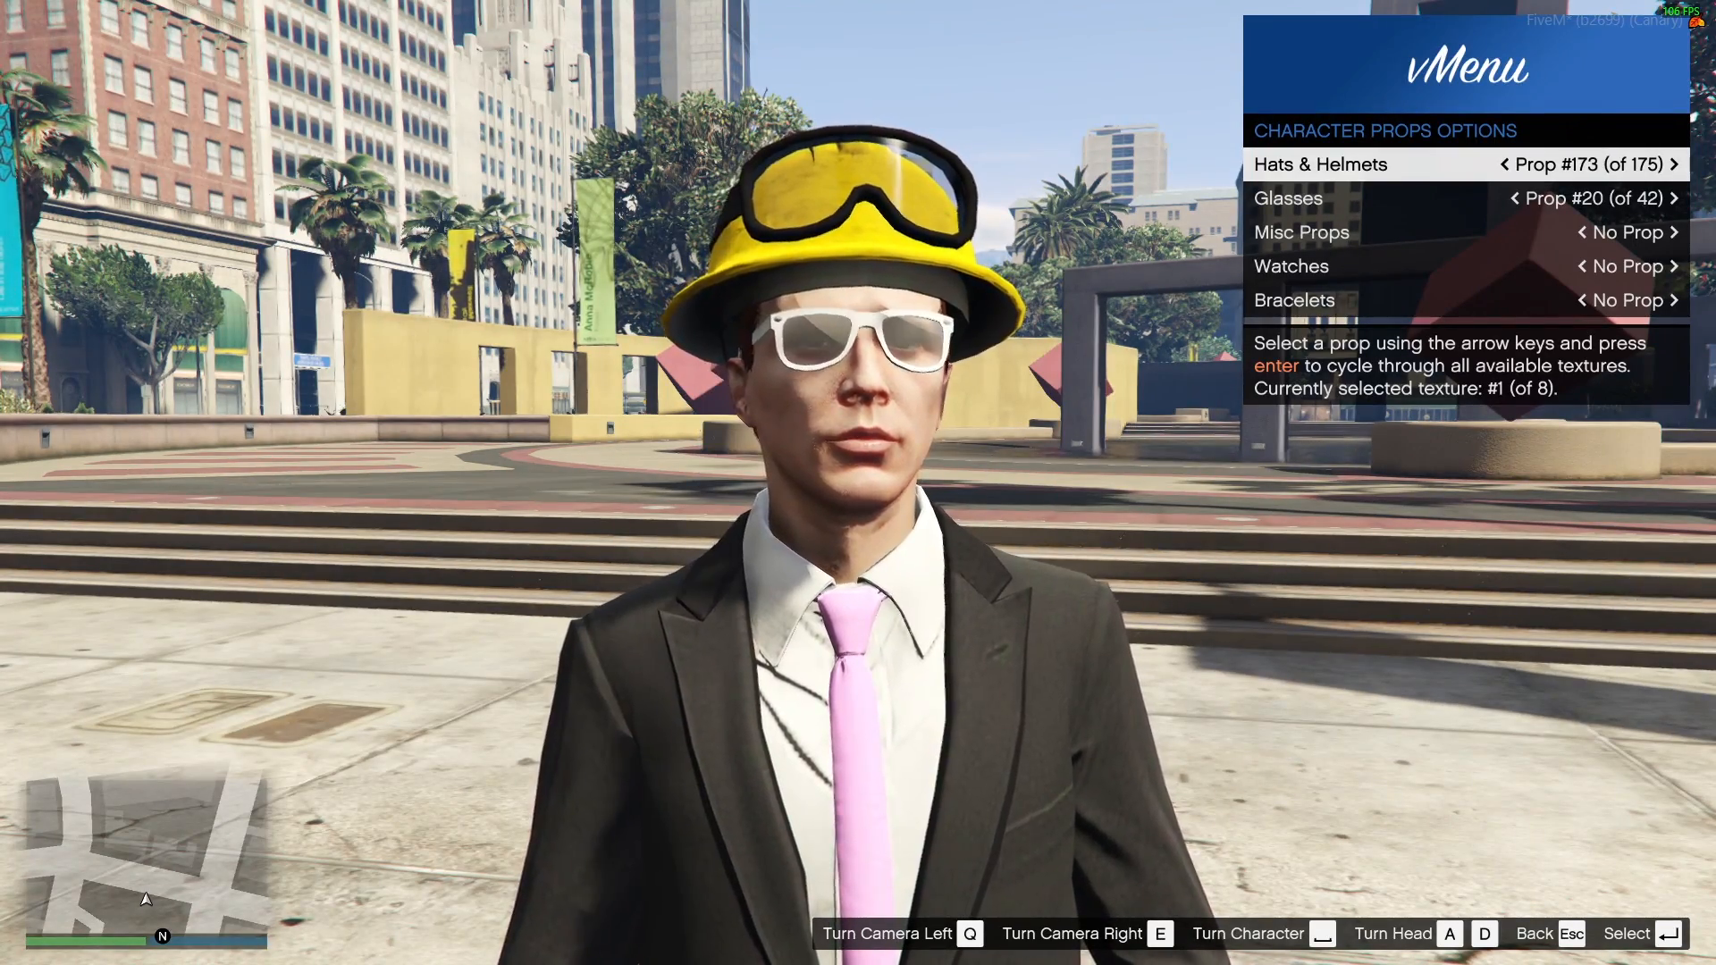
pyautogui.press('Right')
pyautogui.press('q')
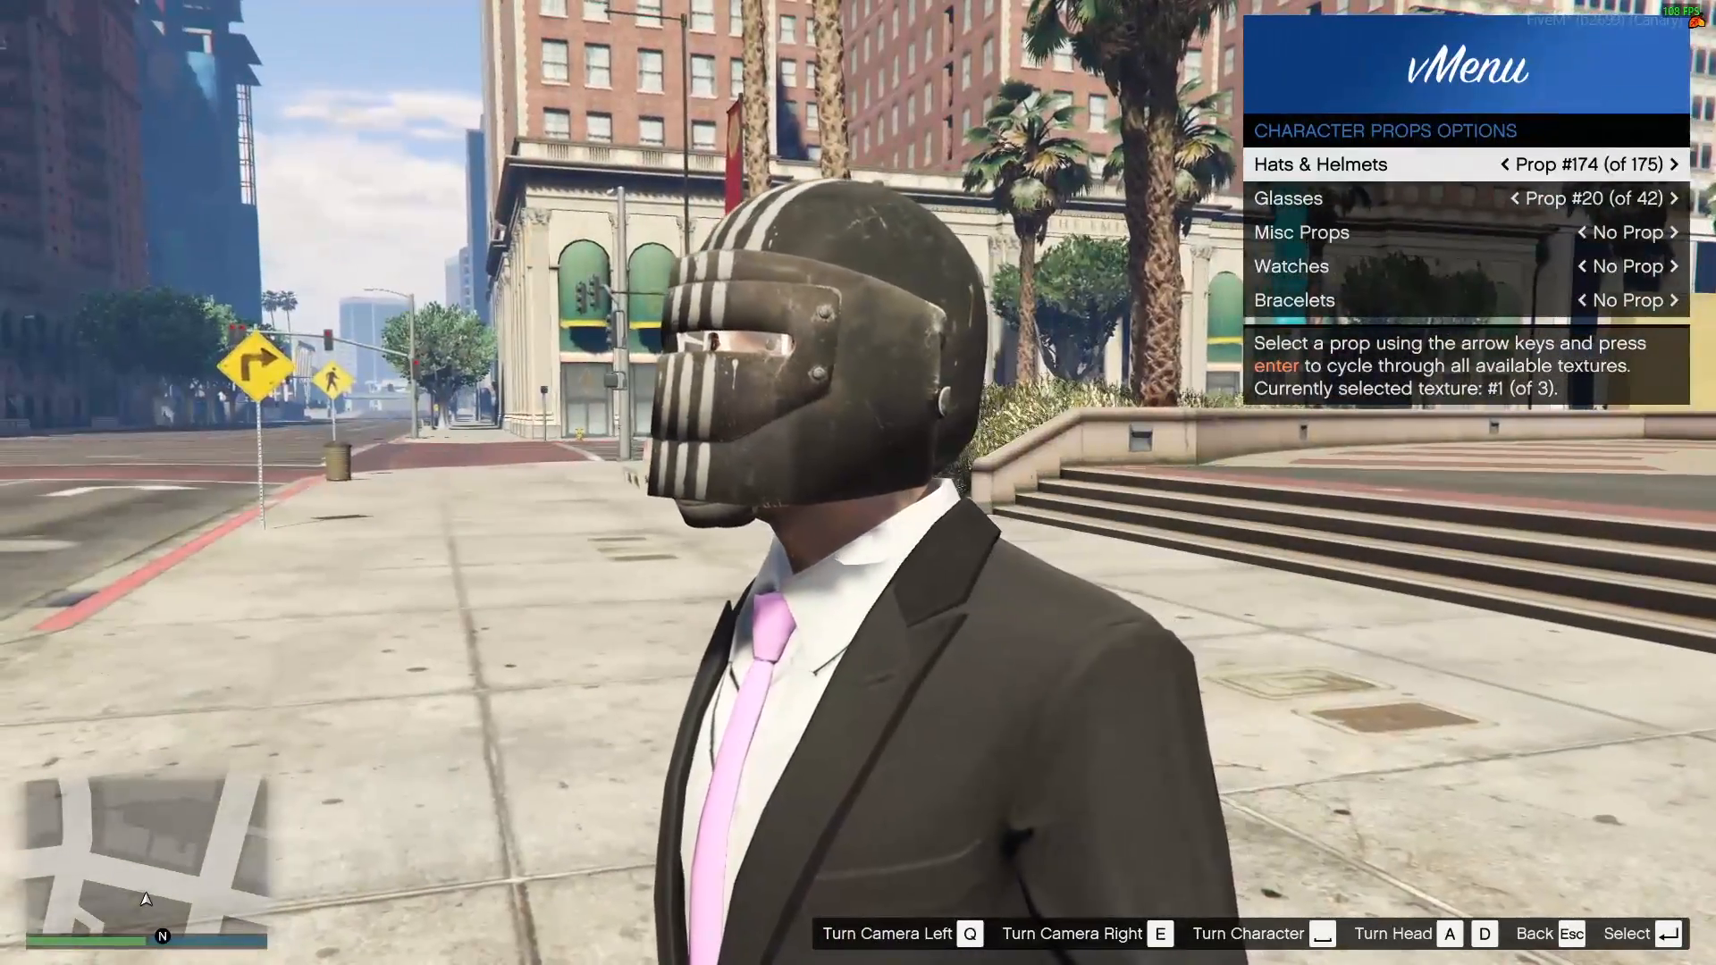